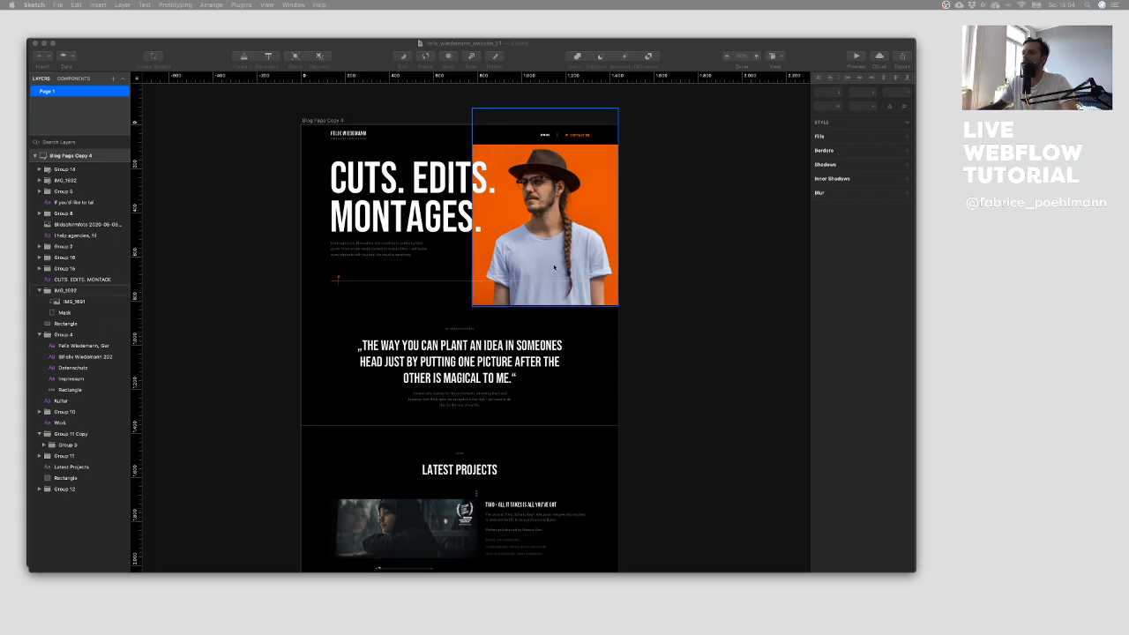
Step: Examine the hero section of the homepage design in full-screen presentation view
{"action": "left_click", "coordinate": [726, 274]}
{"action": "scroll", "coordinate": [601, 236], "scroll_direction": "up", "scroll_amount": 2}
{"action": "key", "text": "super+plus"}
{"action": "left_click_drag", "start_coordinate": [586, 245], "coordinate": [542, 282]}
{"action": "key", "text": "super+period"}
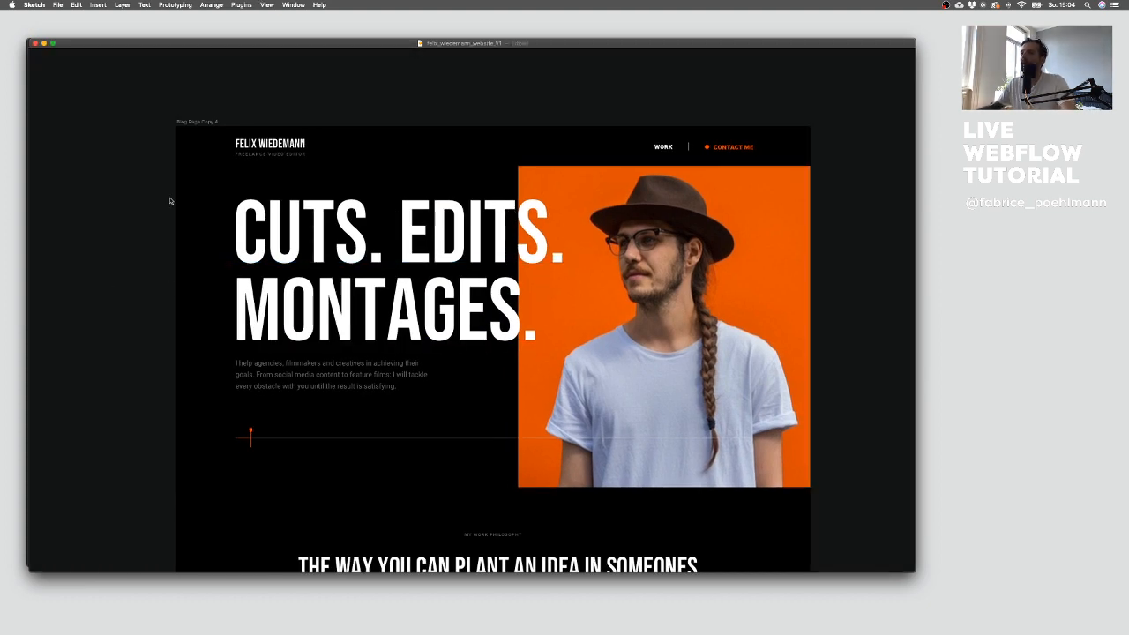
{"action": "scroll", "coordinate": [95, 210], "scroll_direction": "down", "scroll_amount": 5}
{"action": "scroll", "coordinate": [95, 209], "scroll_direction": "down", "scroll_amount": 2}
{"action": "scroll", "coordinate": [95, 210], "scroll_direction": "up", "scroll_amount": 5}
{"action": "scroll", "coordinate": [95, 210], "scroll_direction": "down", "scroll_amount": 1}
{"action": "scroll", "coordinate": [95, 210], "scroll_direction": "up", "scroll_amount": 1}
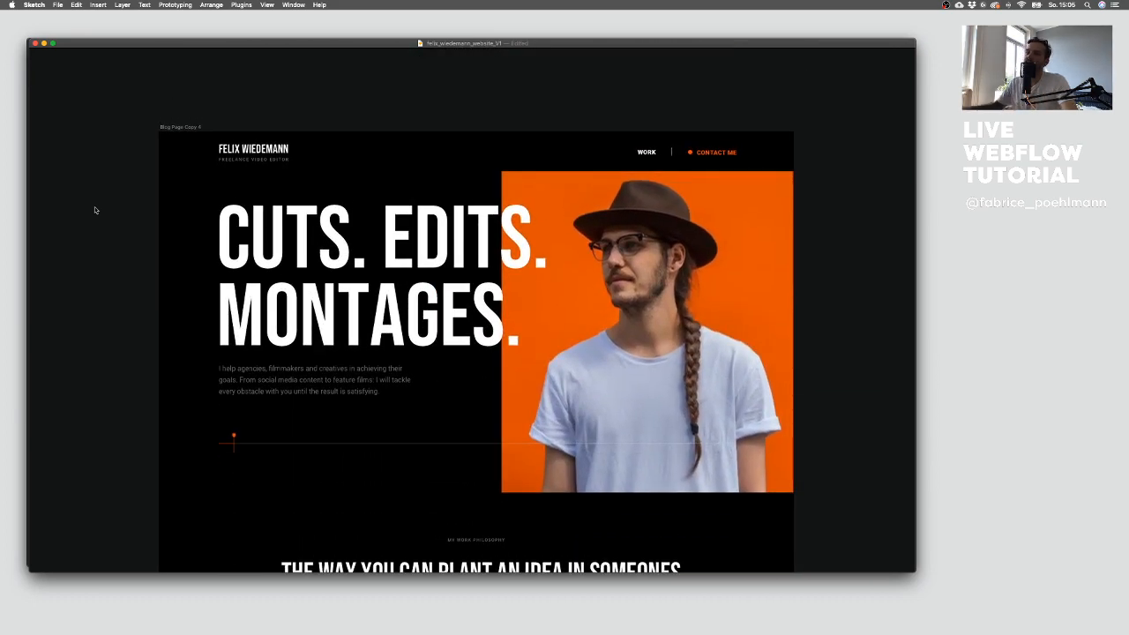
{"action": "scroll", "coordinate": [130, 185], "scroll_direction": "down", "scroll_amount": 2}
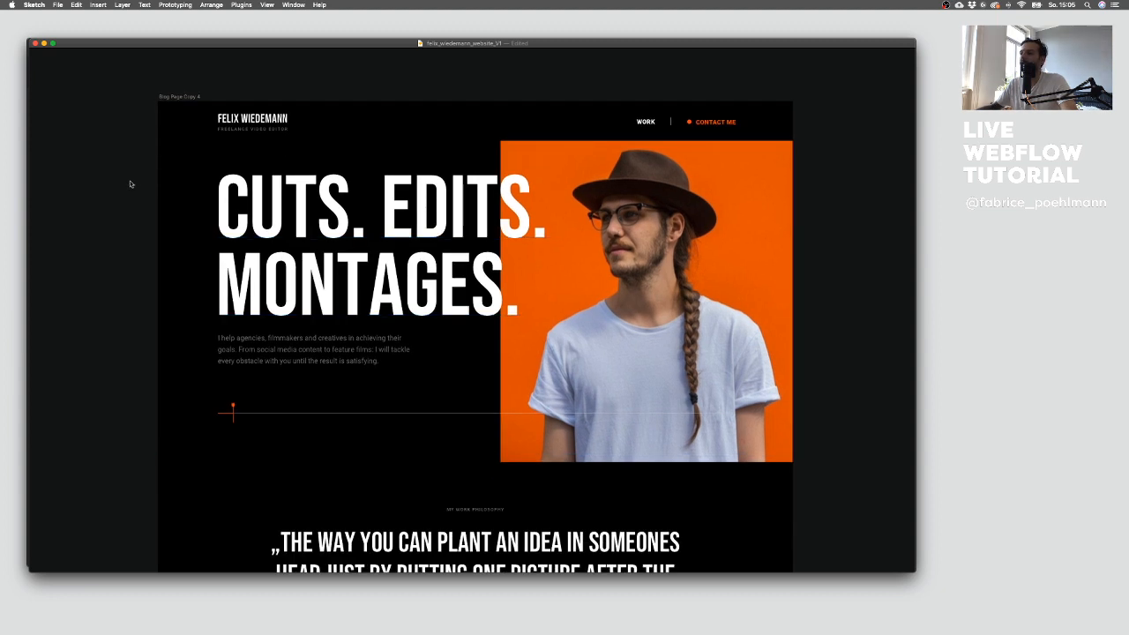
{"action": "scroll", "coordinate": [83, 195], "scroll_direction": "down", "scroll_amount": 2}
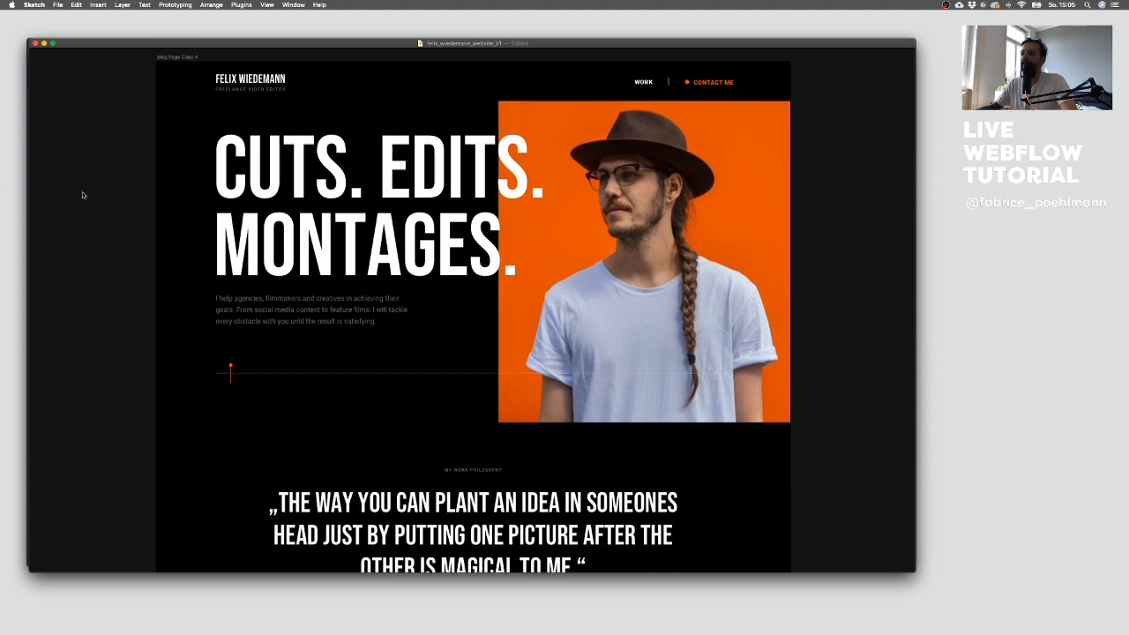
{"action": "scroll", "coordinate": [83, 195], "scroll_direction": "up", "scroll_amount": 3}
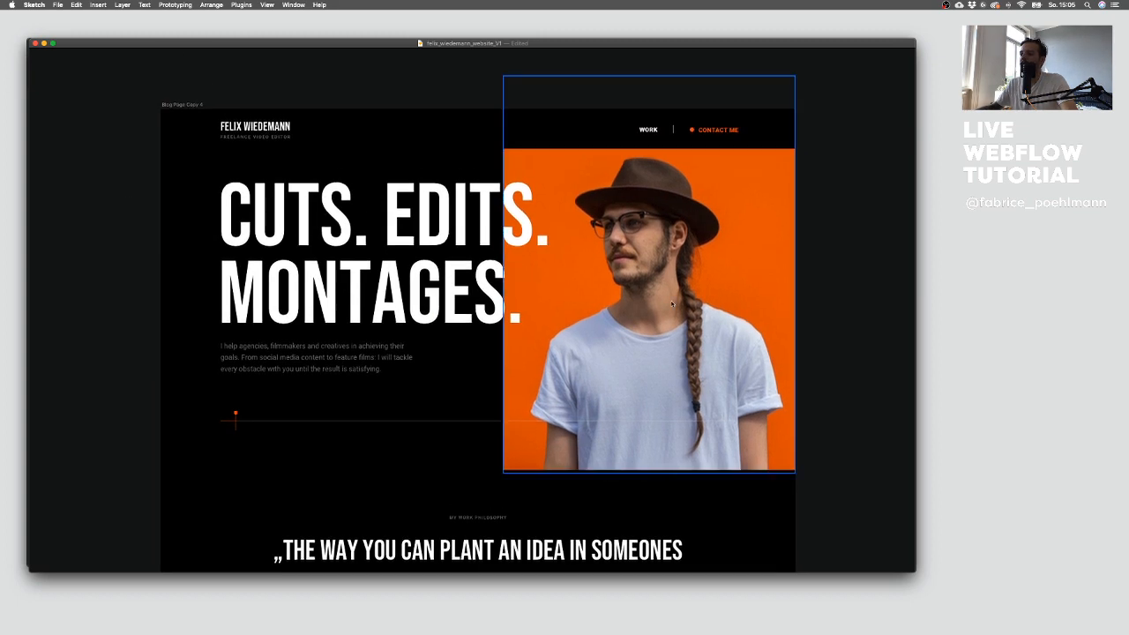
{"action": "scroll", "coordinate": [50, 232], "scroll_direction": "down", "scroll_amount": 5}
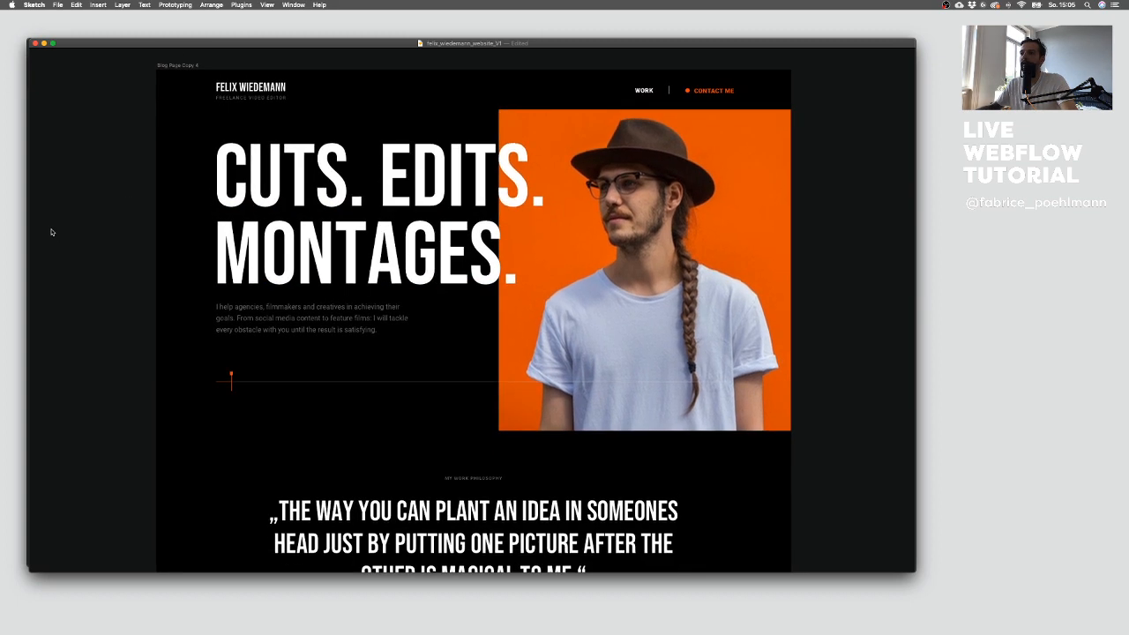
{"action": "scroll", "coordinate": [51, 232], "scroll_direction": "up", "scroll_amount": 3}
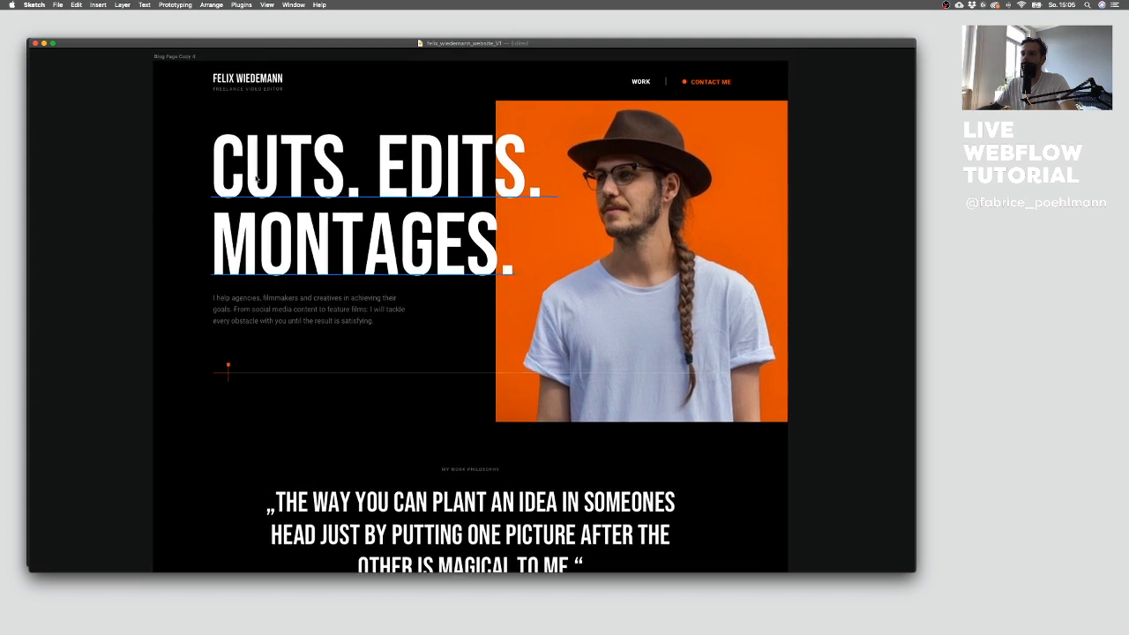
Step: Scroll through the rest of the homepage design, from the quote section down to the footer and back
{"action": "scroll", "coordinate": [251, 183], "scroll_direction": "down", "scroll_amount": 10}
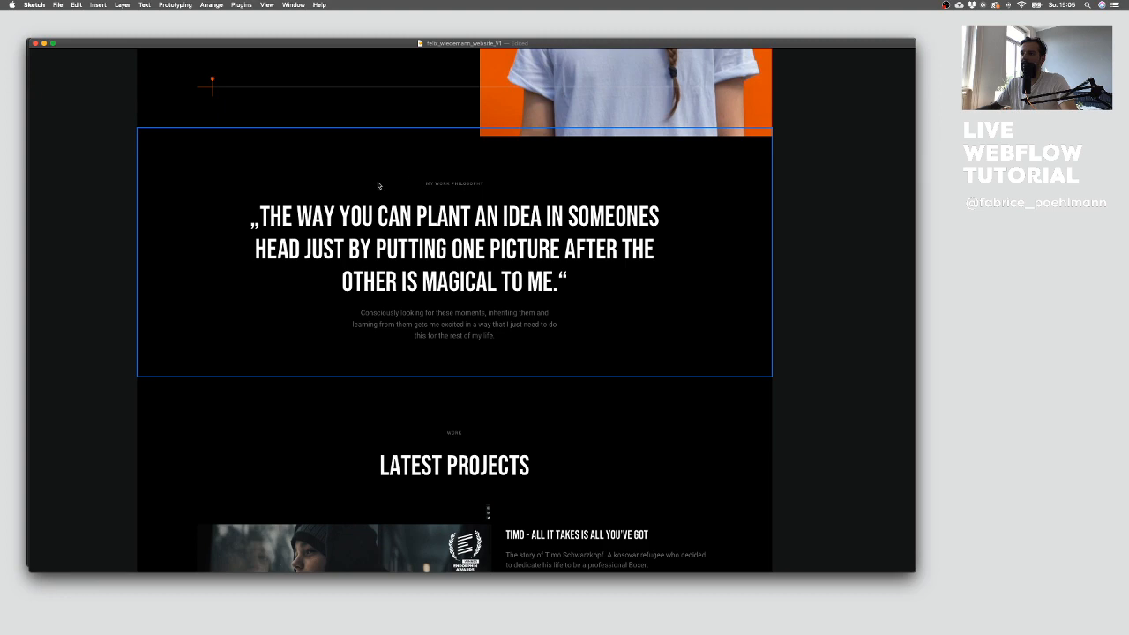
{"action": "scroll", "coordinate": [374, 200], "scroll_direction": "down", "scroll_amount": 2}
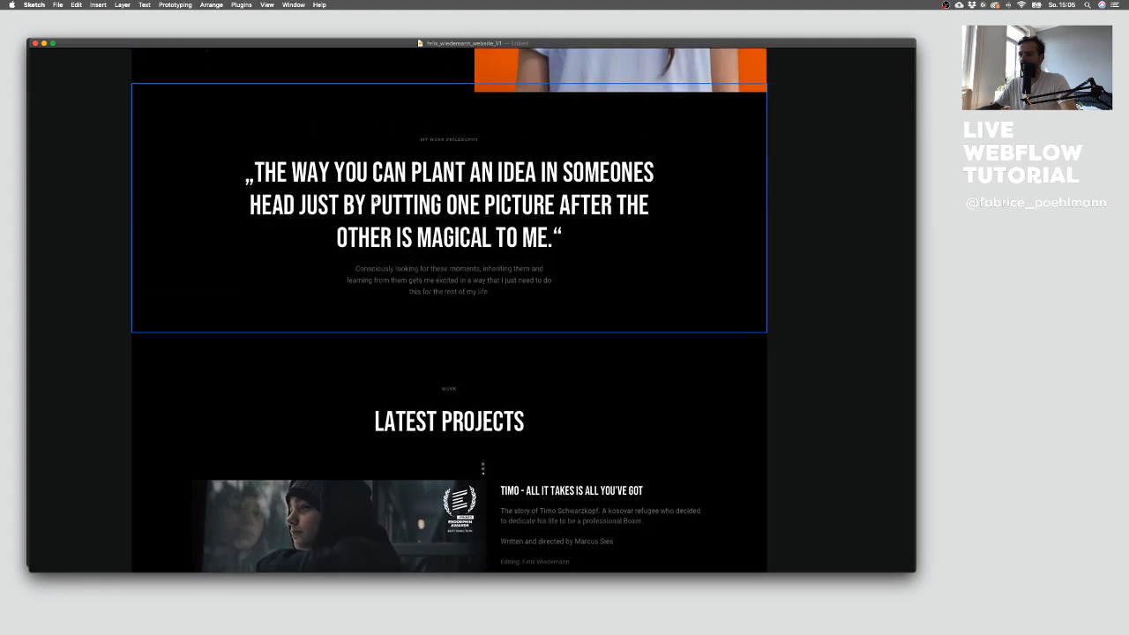
{"action": "scroll", "coordinate": [521, 307], "scroll_direction": "down", "scroll_amount": 10}
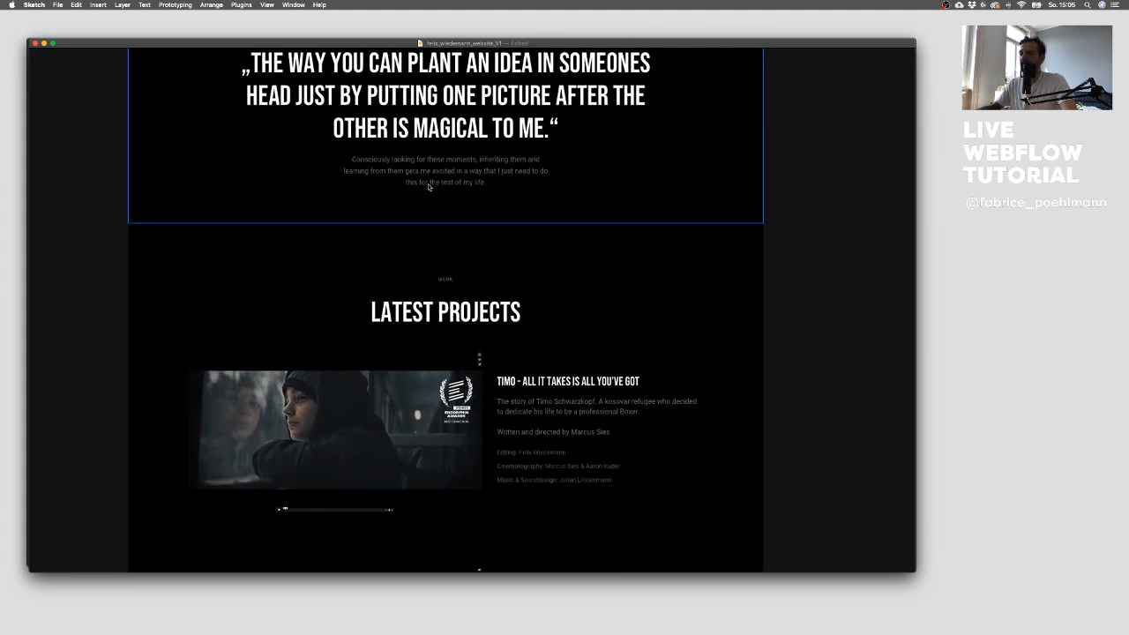
{"action": "scroll", "coordinate": [502, 252], "scroll_direction": "down", "scroll_amount": 3}
{"action": "scroll", "coordinate": [494, 238], "scroll_direction": "up", "scroll_amount": 3}
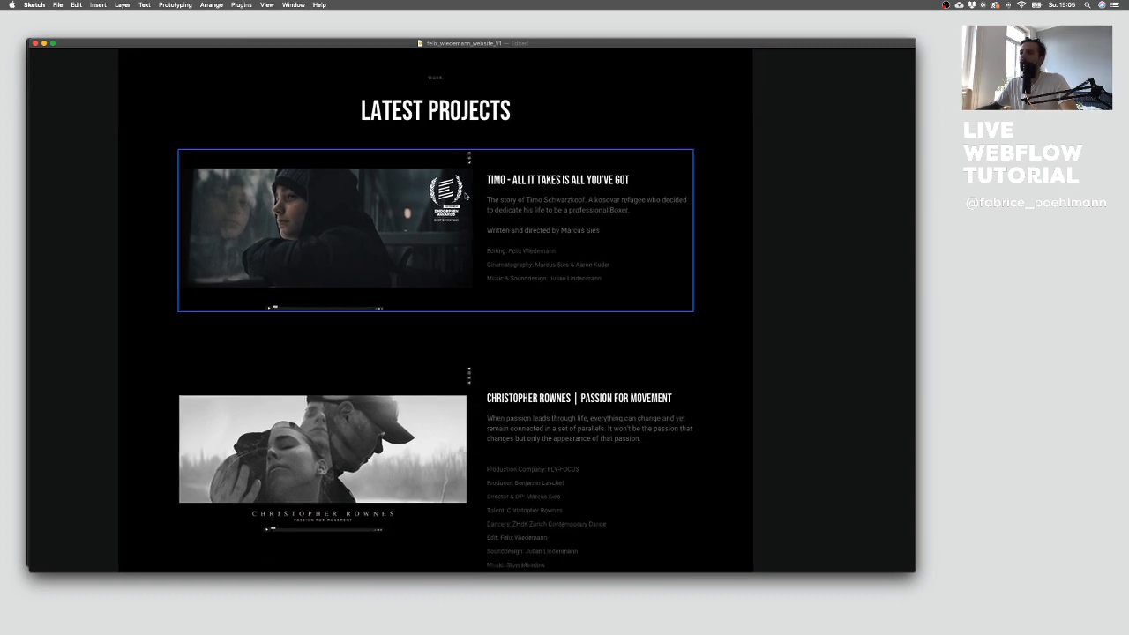
{"action": "scroll", "coordinate": [471, 208], "scroll_direction": "down", "scroll_amount": 3}
{"action": "scroll", "coordinate": [471, 209], "scroll_direction": "down", "scroll_amount": 15}
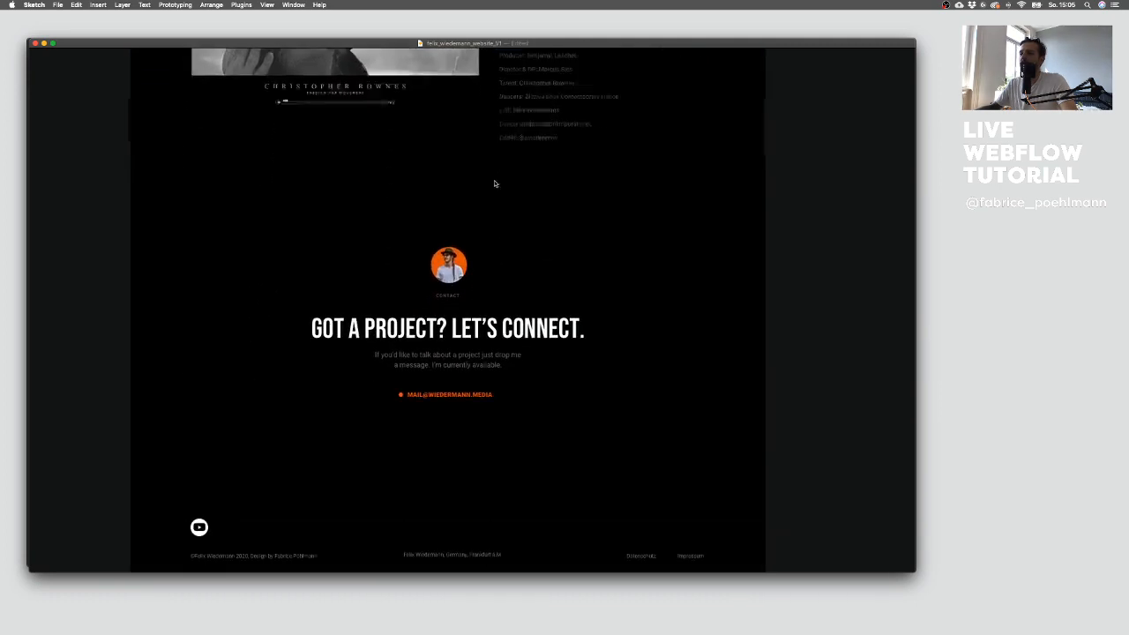
{"action": "scroll", "coordinate": [459, 300], "scroll_direction": "up", "scroll_amount": 2}
{"action": "scroll", "coordinate": [403, 310], "scroll_direction": "down", "scroll_amount": 3}
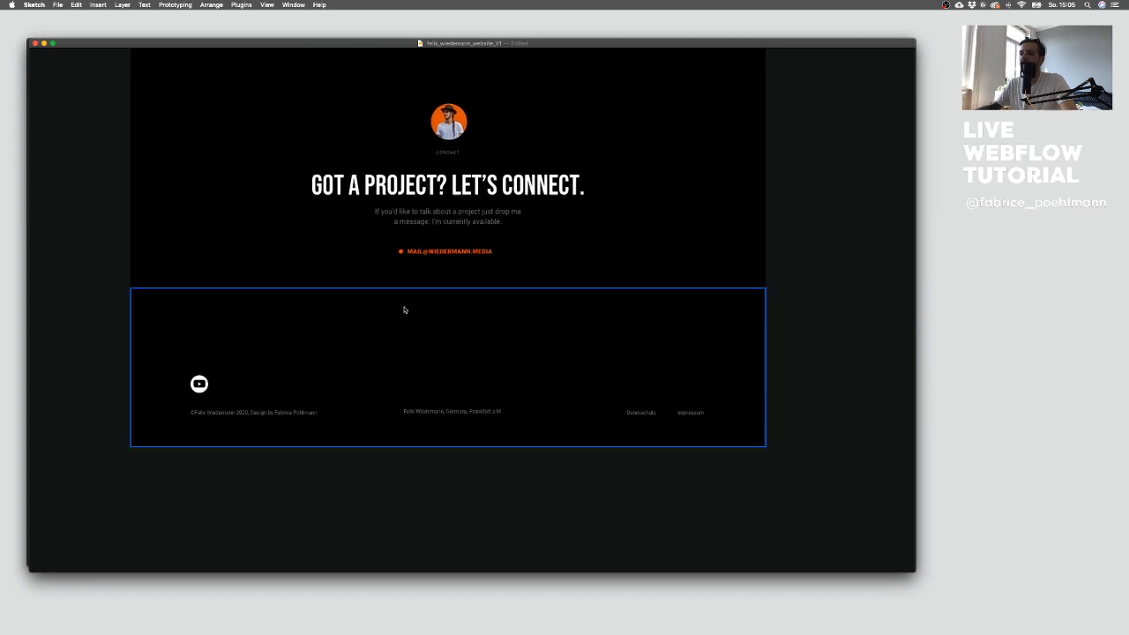
{"action": "scroll", "coordinate": [404, 308], "scroll_direction": "up", "scroll_amount": 20}
{"action": "scroll", "coordinate": [404, 309], "scroll_direction": "up", "scroll_amount": 9}
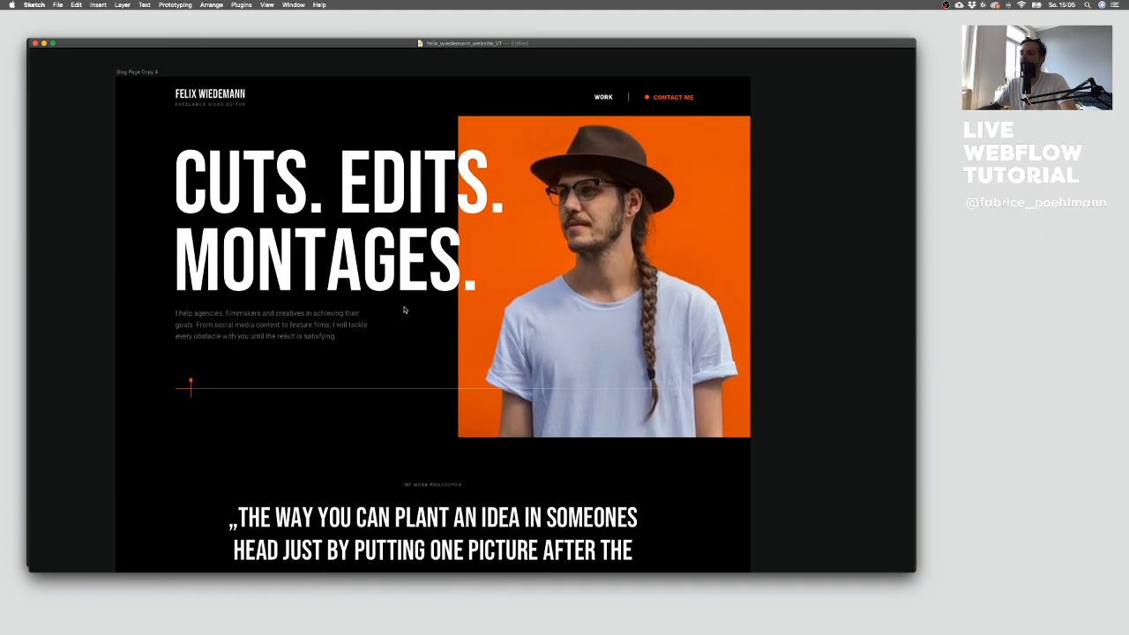
{"action": "scroll", "coordinate": [89, 263], "scroll_direction": "up", "scroll_amount": 2}
{"action": "scroll", "coordinate": [89, 262], "scroll_direction": "left", "scroll_amount": 1}
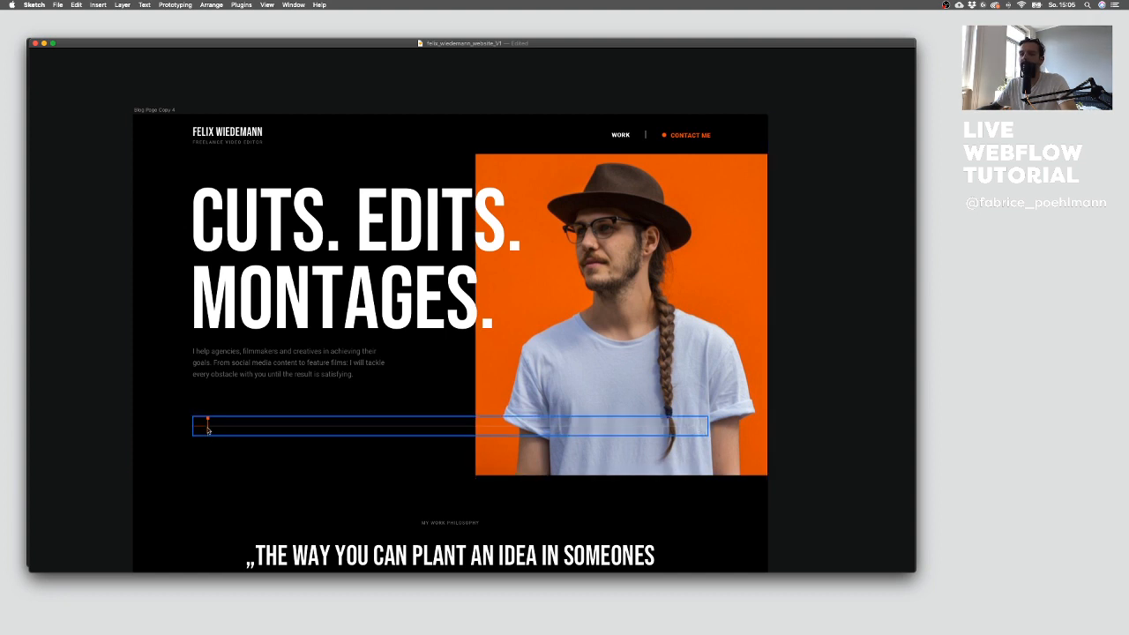
{"action": "scroll", "coordinate": [206, 434], "scroll_direction": "down", "scroll_amount": 2}
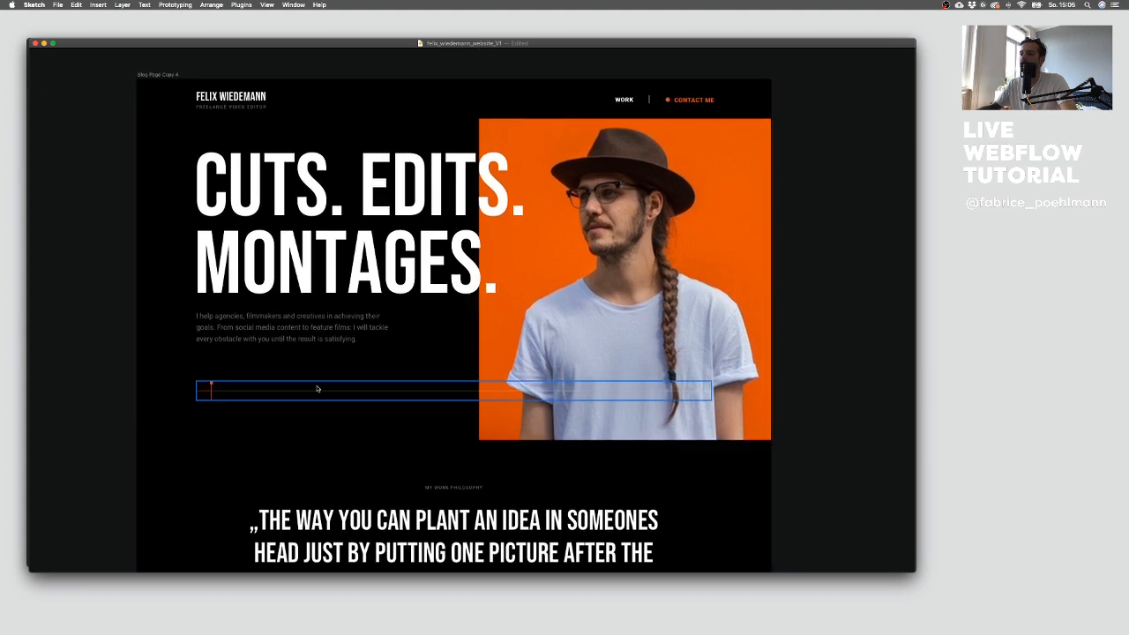
{"action": "scroll", "coordinate": [308, 438], "scroll_direction": "up", "scroll_amount": 3}
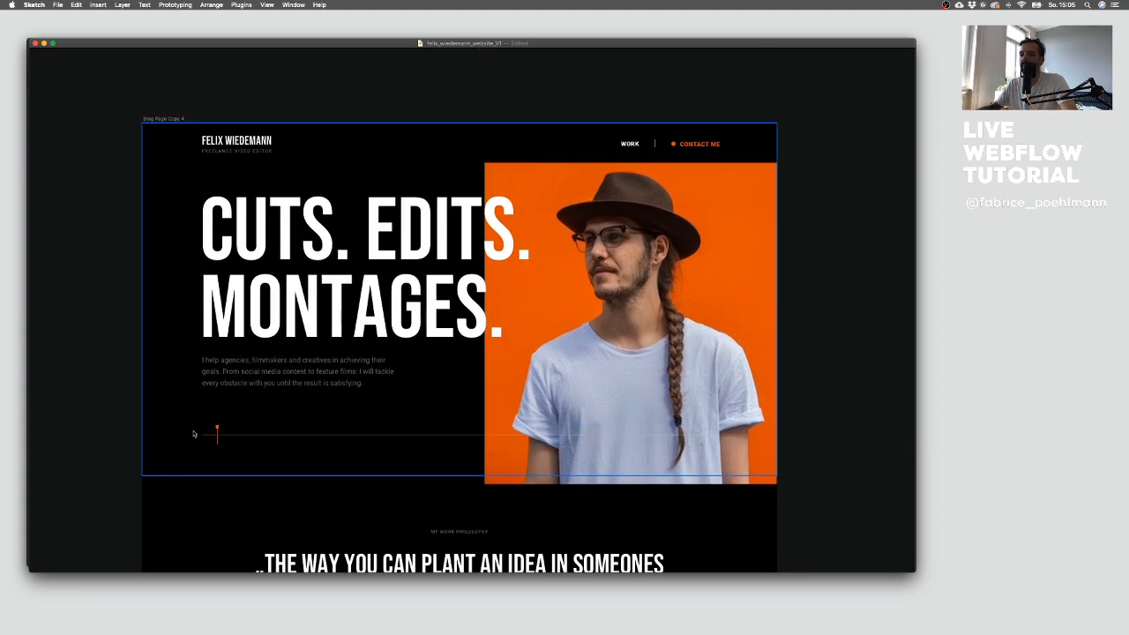
{"action": "scroll", "coordinate": [249, 452], "scroll_direction": "up", "scroll_amount": 1}
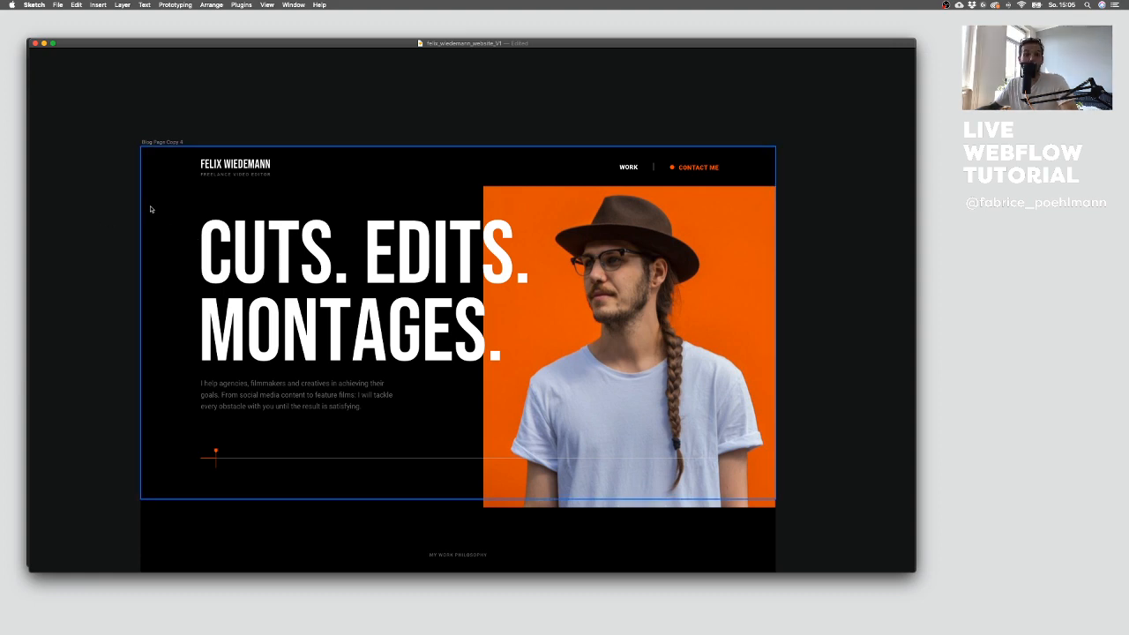
Step: Switch to the Webflow project and look through its Assets panel before returning to the Navigator
{"action": "key", "text": "ctrl+Up"}
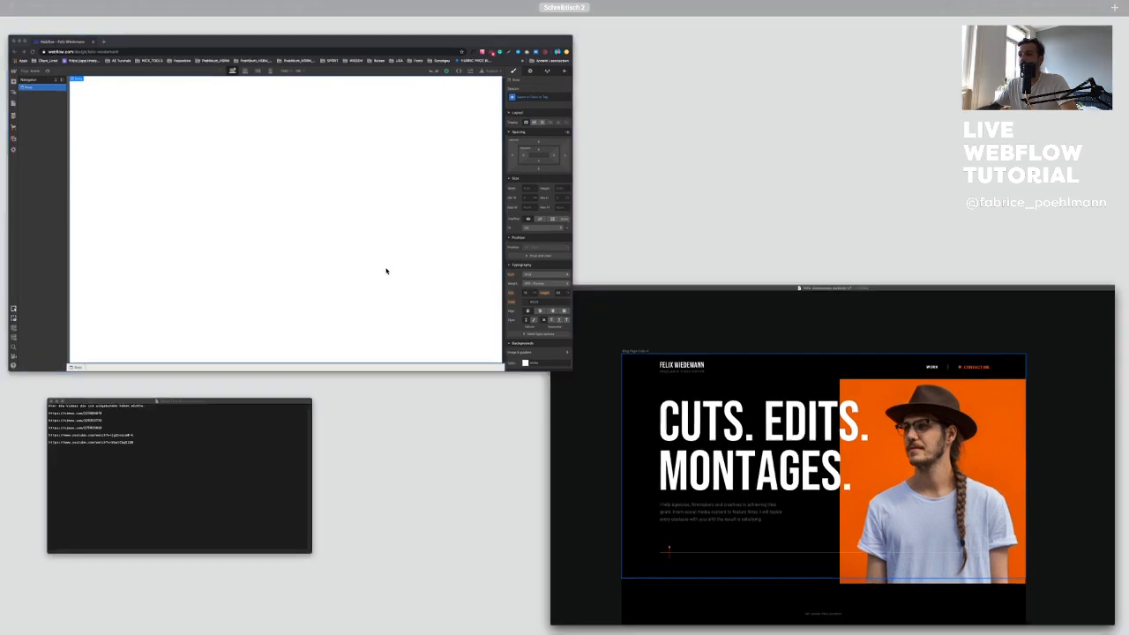
{"action": "left_click", "coordinate": [385, 270]}
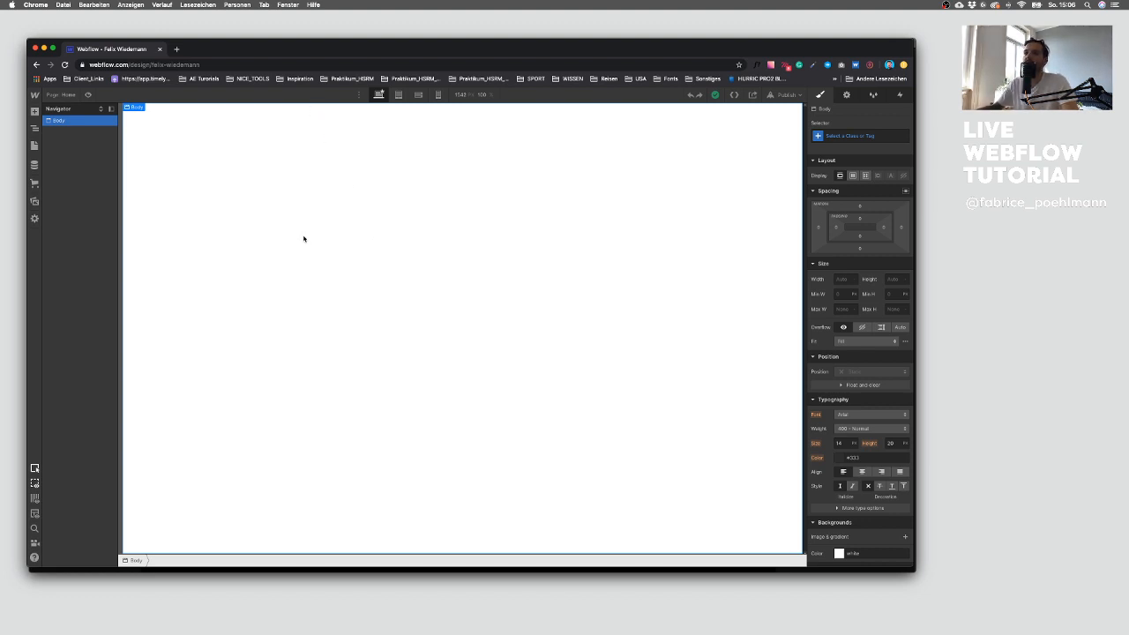
{"action": "left_click", "coordinate": [34, 201]}
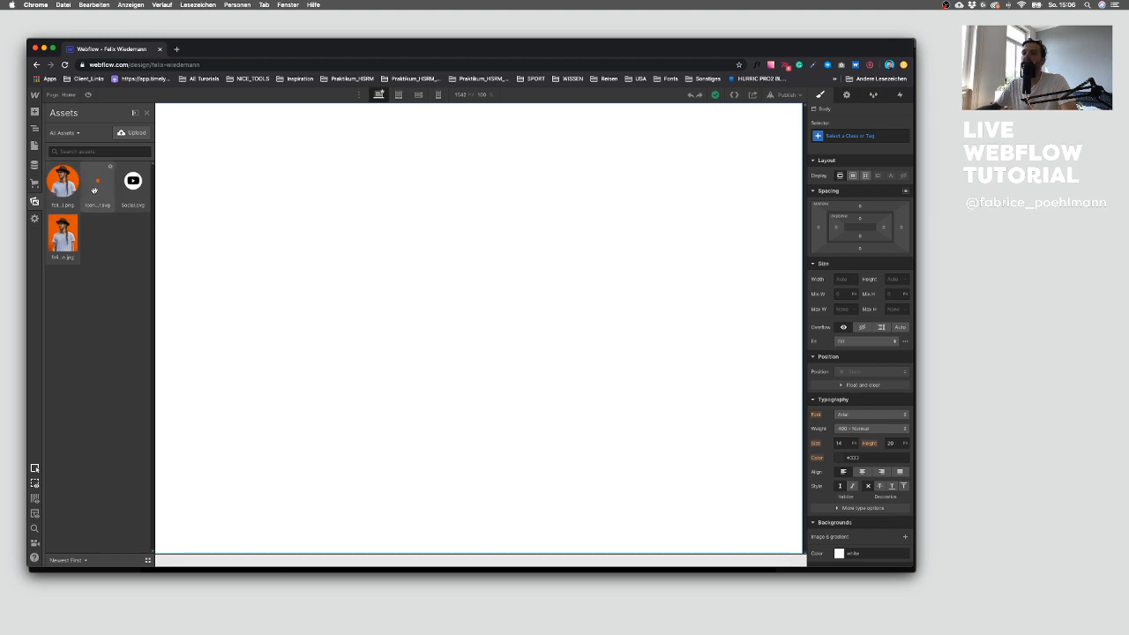
{"action": "left_click", "coordinate": [36, 129]}
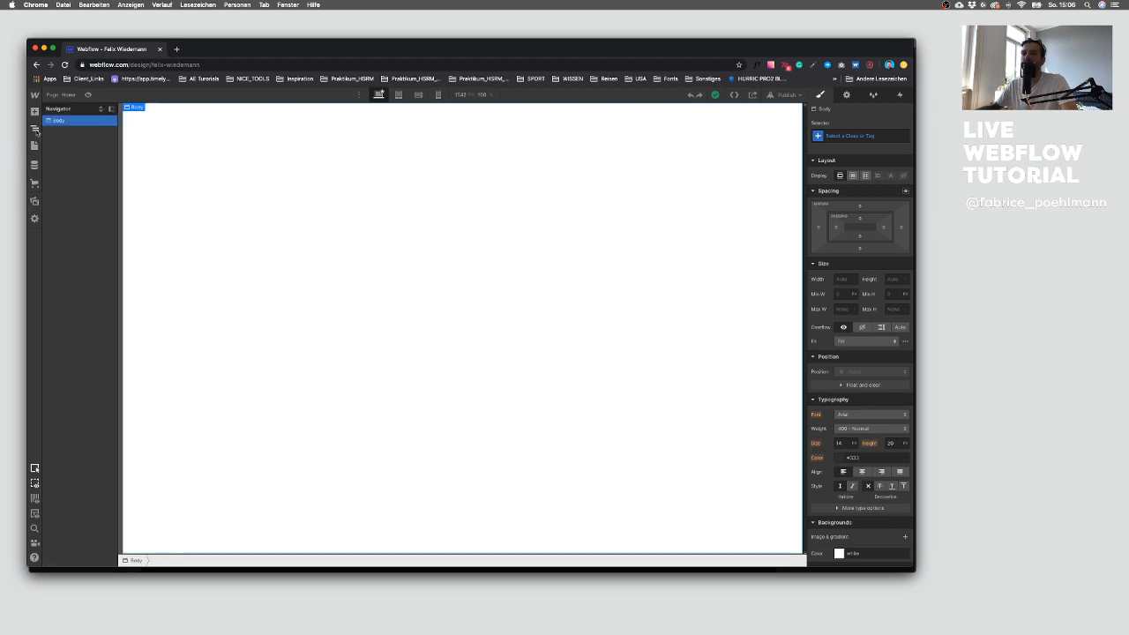
{"action": "key", "text": "super+Tab"}
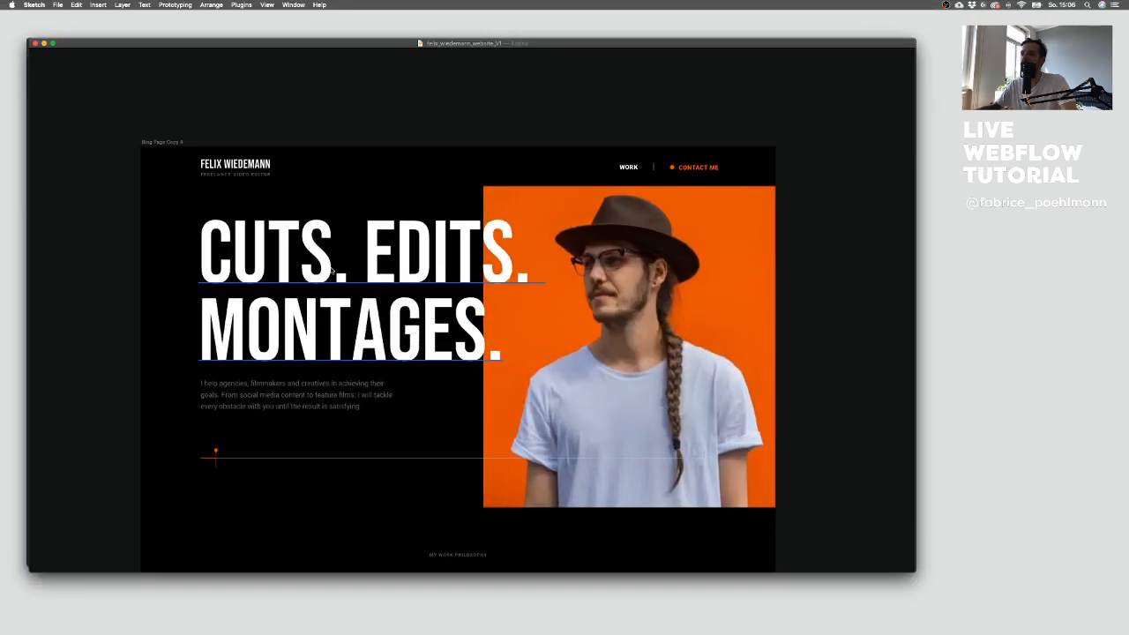
{"action": "left_click", "coordinate": [318, 256]}
{"action": "key", "text": "super+period"}
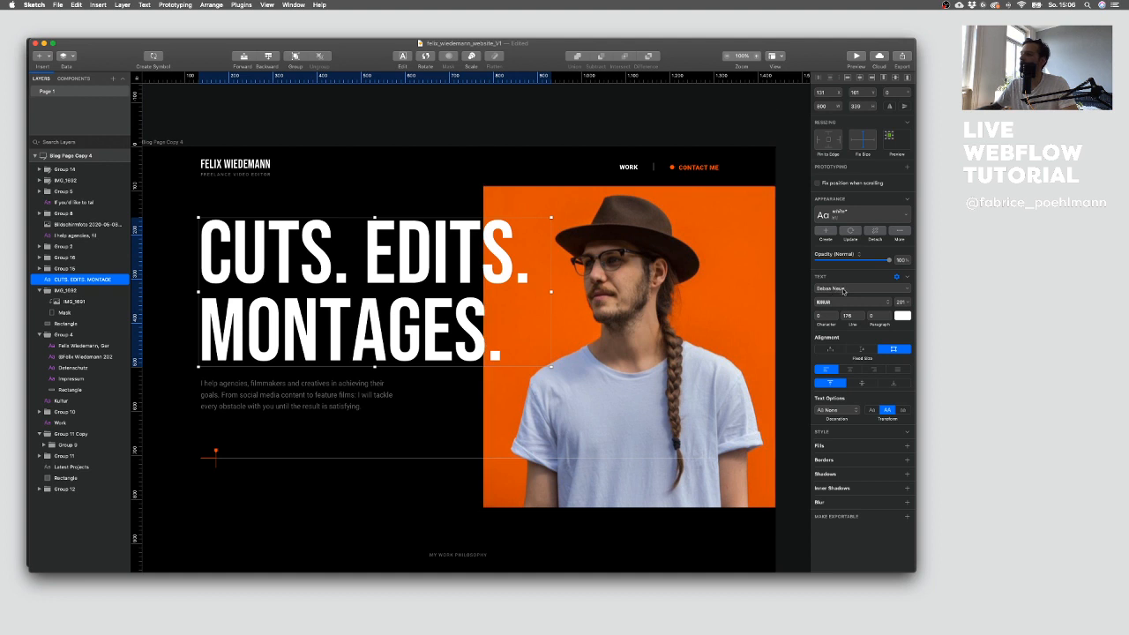
Step: Inspect the hero headline and intro text layers' typography settings in the design
{"action": "left_click", "coordinate": [241, 403]}
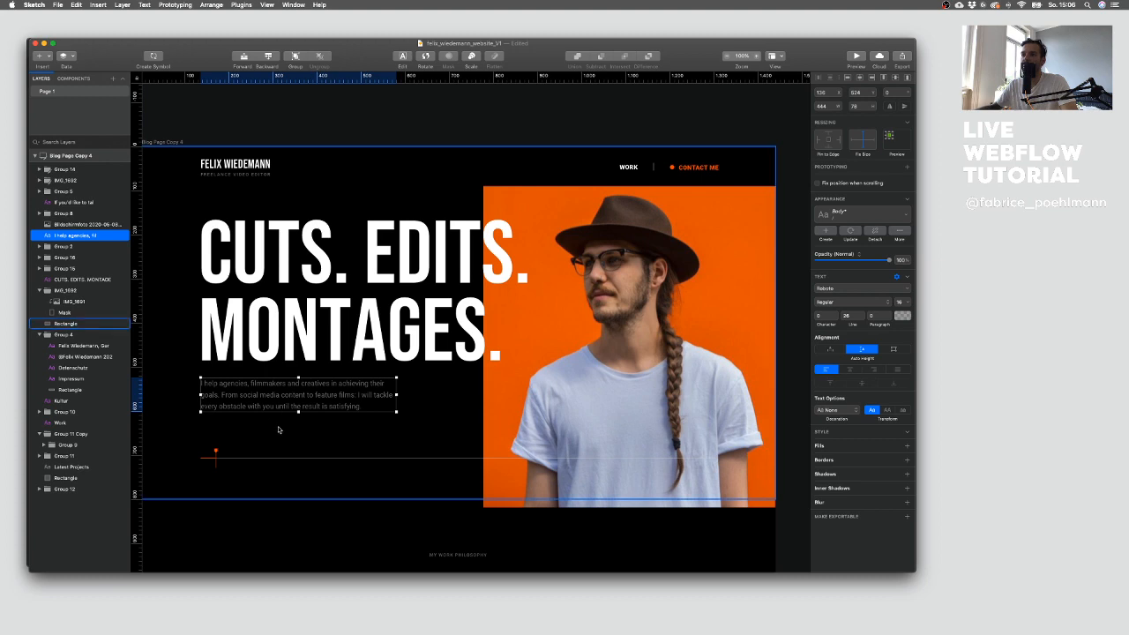
{"action": "scroll", "coordinate": [229, 353], "scroll_direction": "down", "scroll_amount": 3}
{"action": "left_click", "coordinate": [188, 292]}
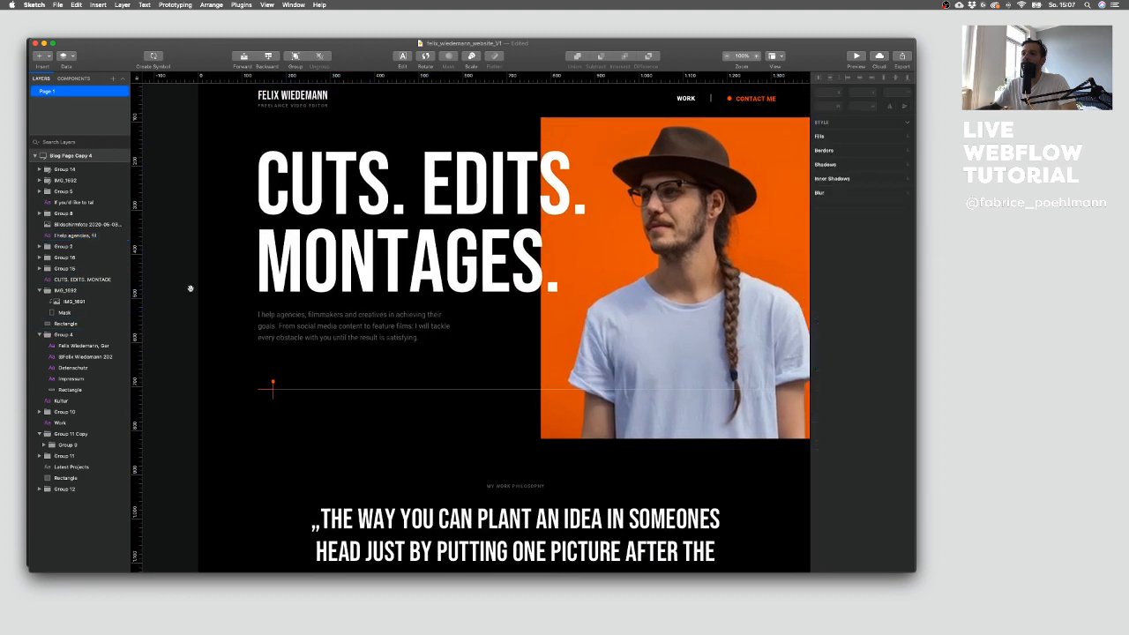
{"action": "scroll", "coordinate": [188, 293], "scroll_direction": "up", "scroll_amount": 2}
{"action": "scroll", "coordinate": [188, 293], "scroll_direction": "right", "scroll_amount": 2}
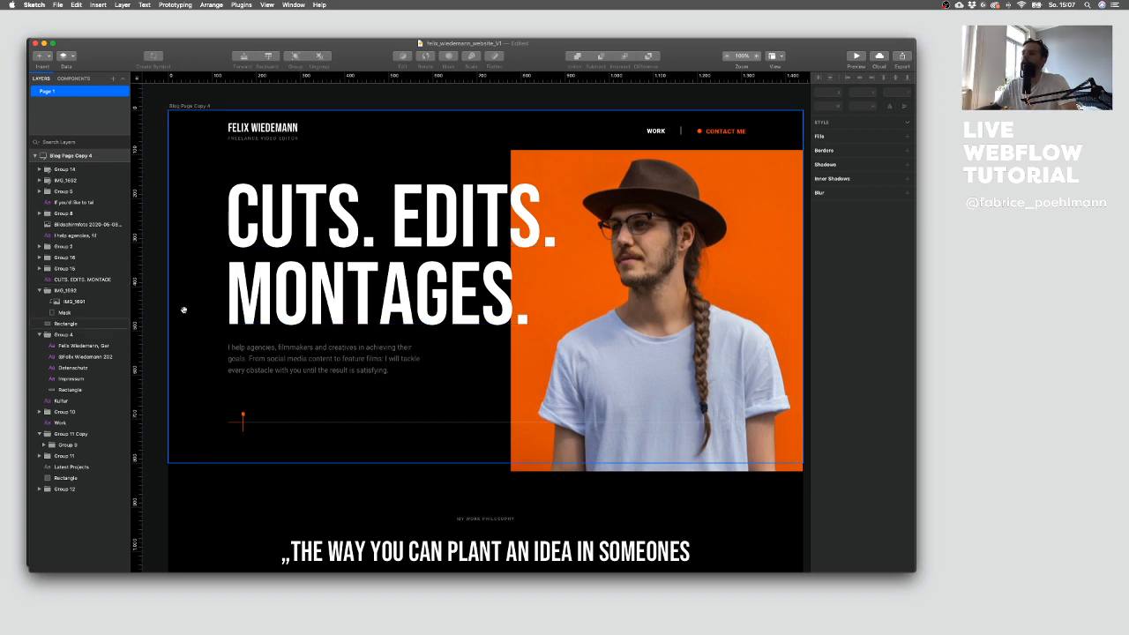
{"action": "scroll", "coordinate": [181, 310], "scroll_direction": "down", "scroll_amount": 2}
{"action": "scroll", "coordinate": [177, 312], "scroll_direction": "up", "scroll_amount": 3}
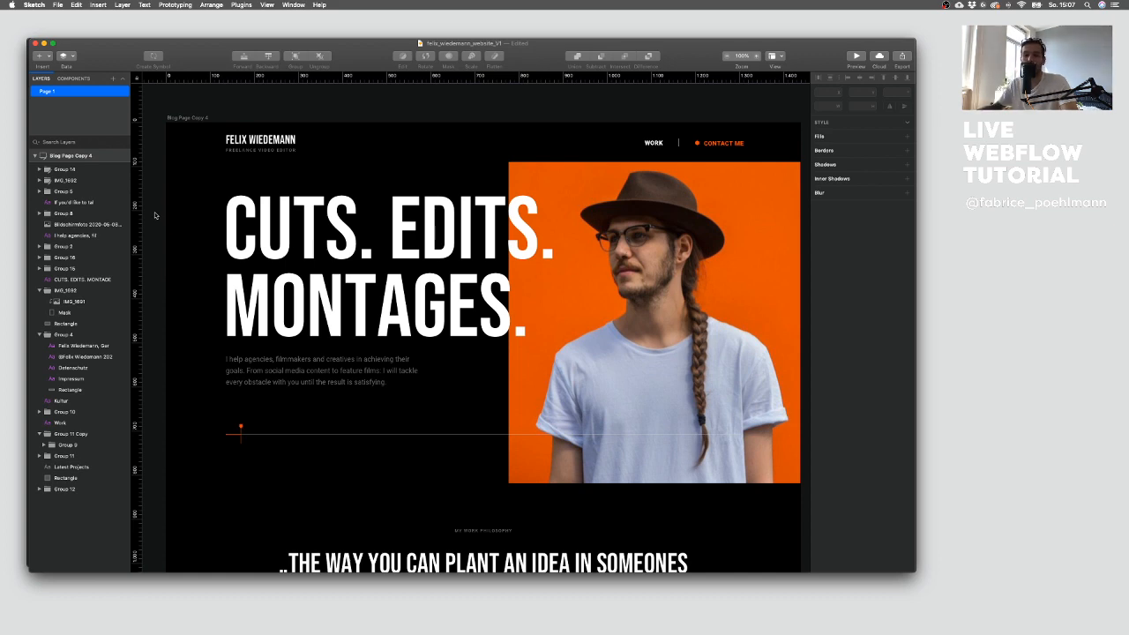
Step: Switch to Webflow and add a Div Block to the page body
{"action": "key", "text": "ctrl+Up"}
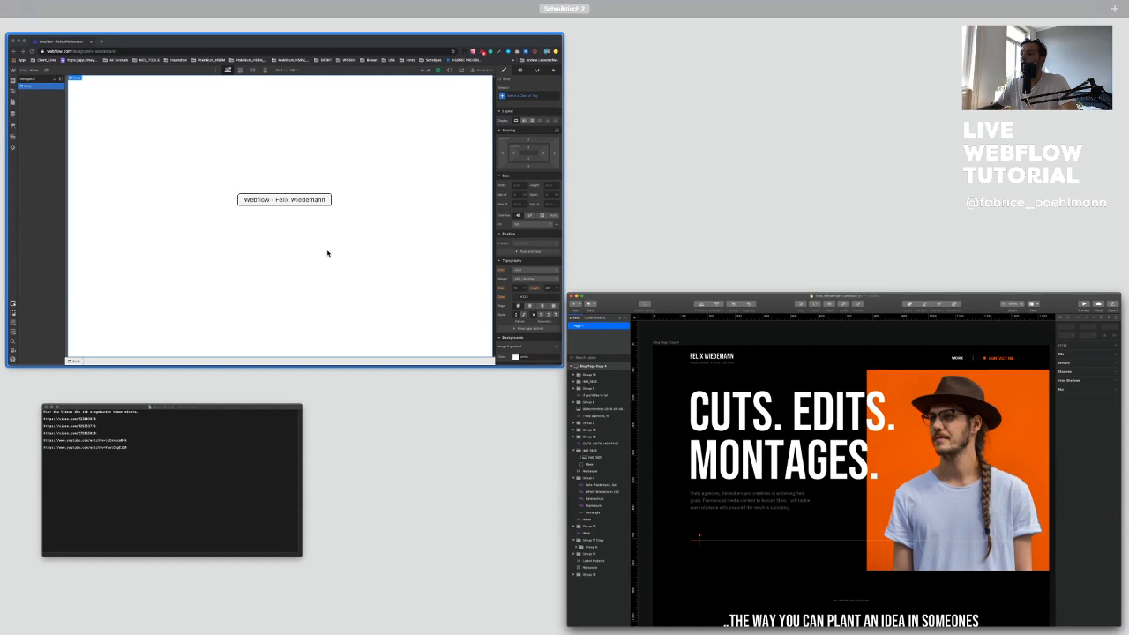
{"action": "key", "text": "ctrl+Up"}
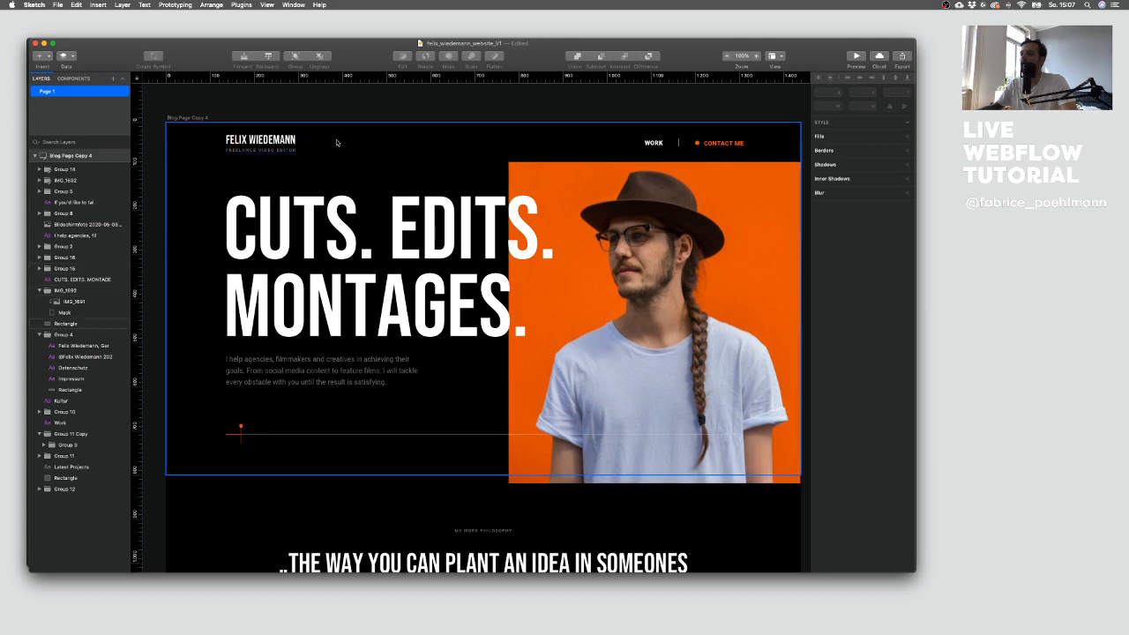
{"action": "key", "text": "ctrl+Up"}
{"action": "left_click", "coordinate": [300, 171]}
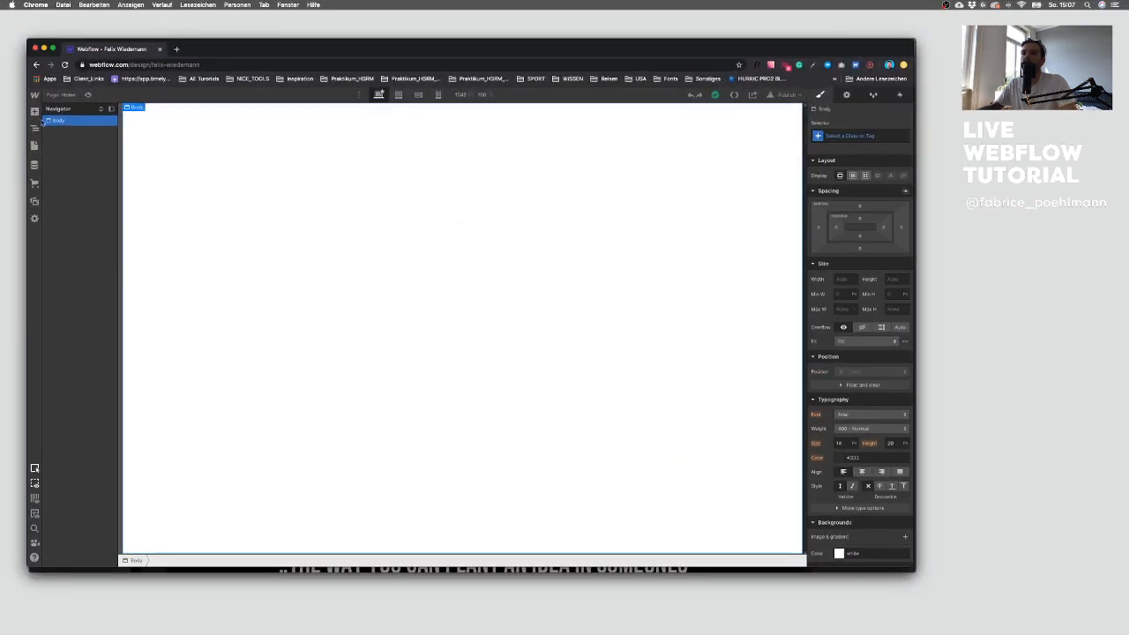
{"action": "left_click", "coordinate": [34, 113]}
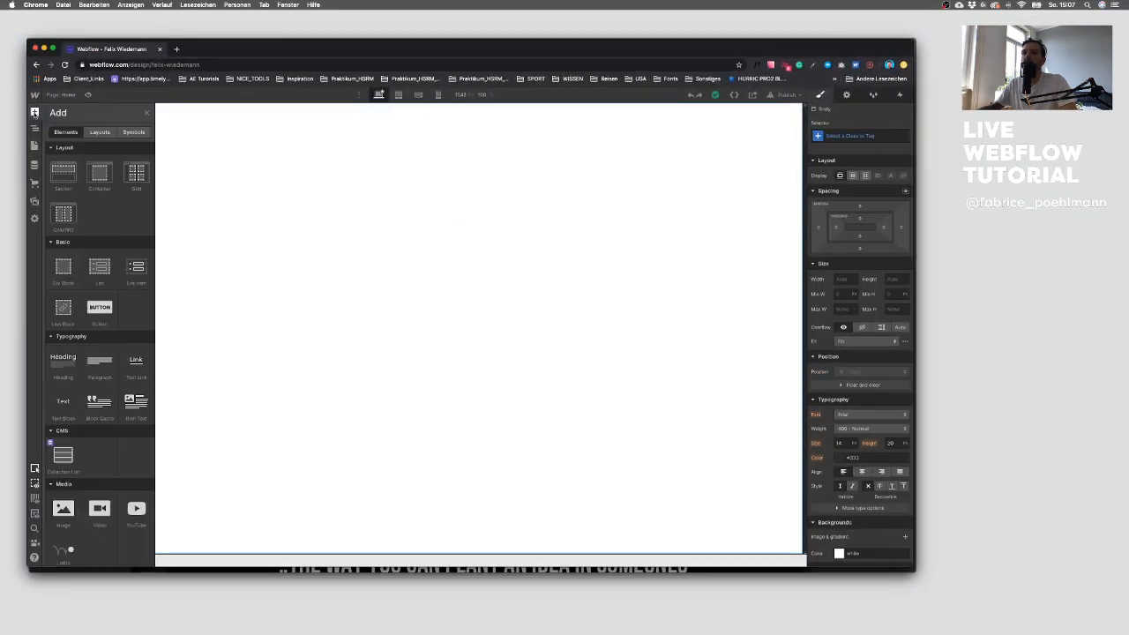
{"action": "left_click", "coordinate": [64, 268]}
Step: Assign the new div a class named Navigation
{"action": "left_click", "coordinate": [847, 135]}
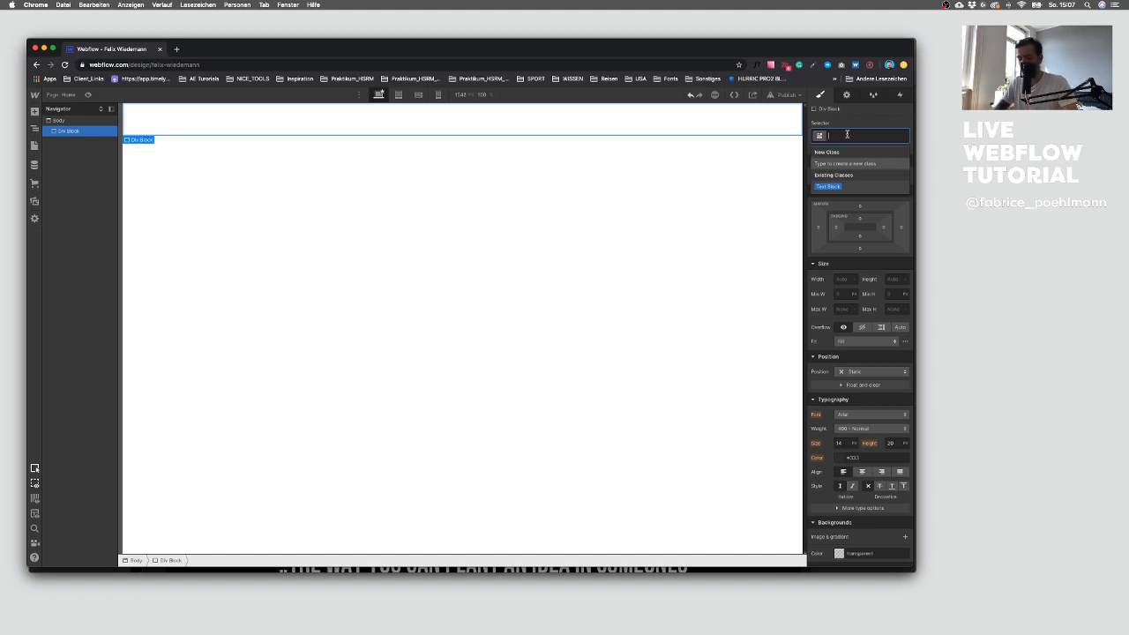
{"action": "type", "text": "Navigationbar"}
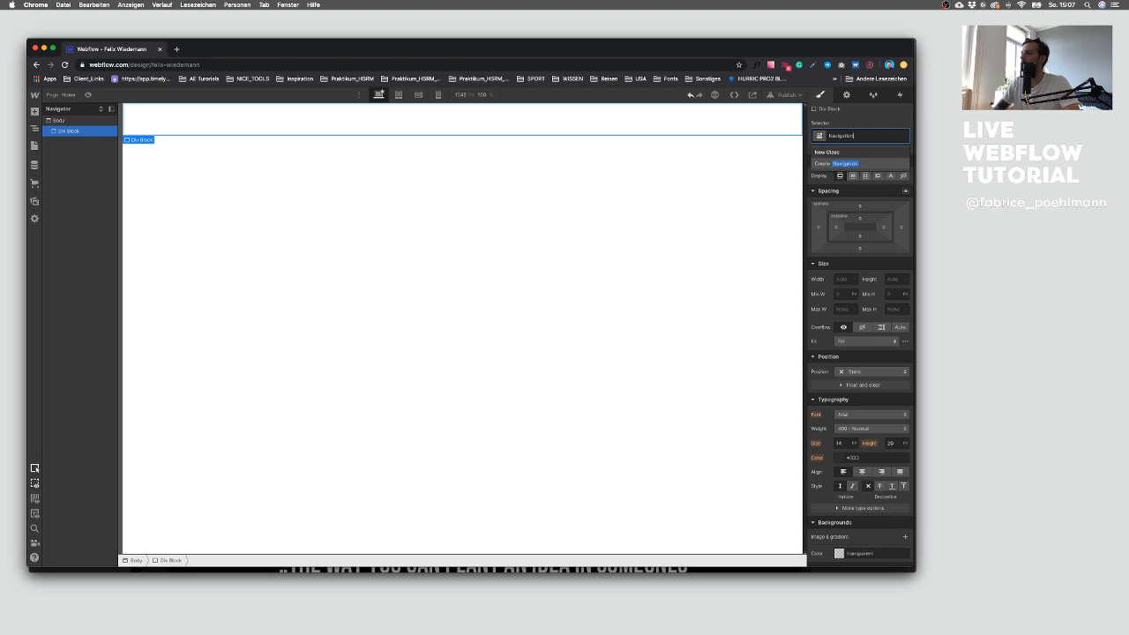
{"action": "key", "text": "Return"}
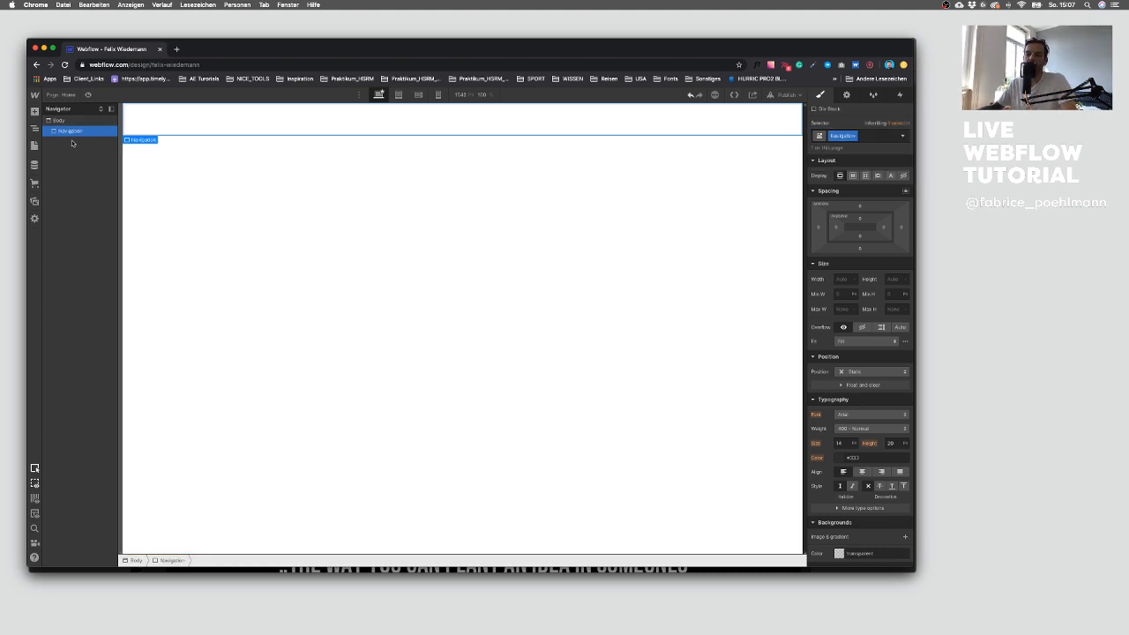
Step: Scroll through the homepage design's hero, philosophy and latest projects sections to review the layout
{"action": "key", "text": "super+Tab"}
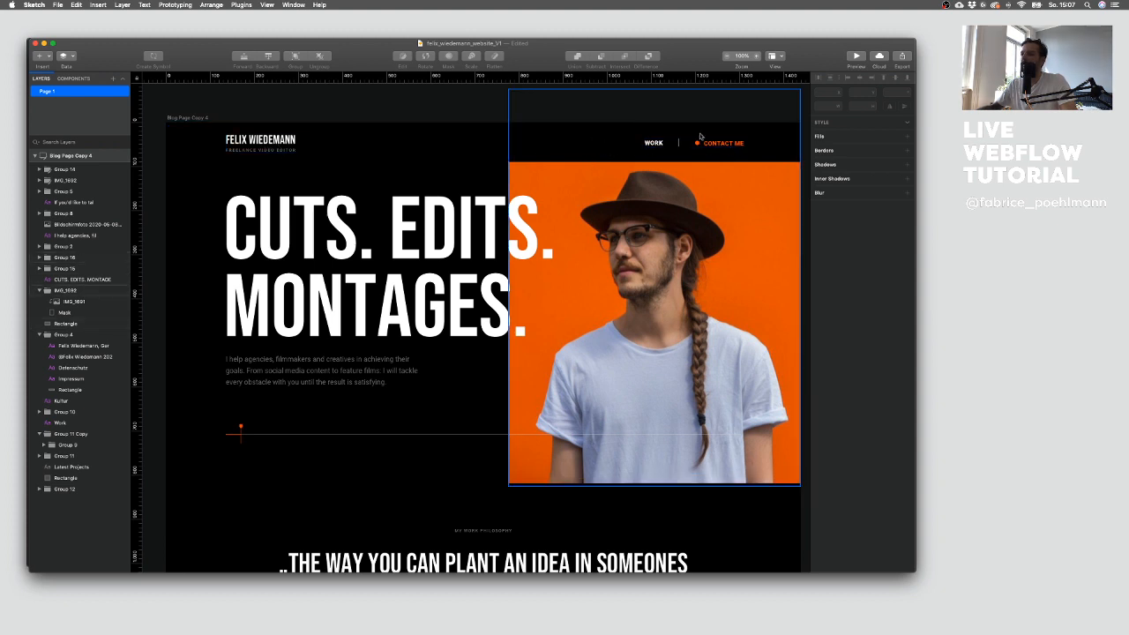
{"action": "scroll", "coordinate": [584, 262], "scroll_direction": "down", "scroll_amount": 1}
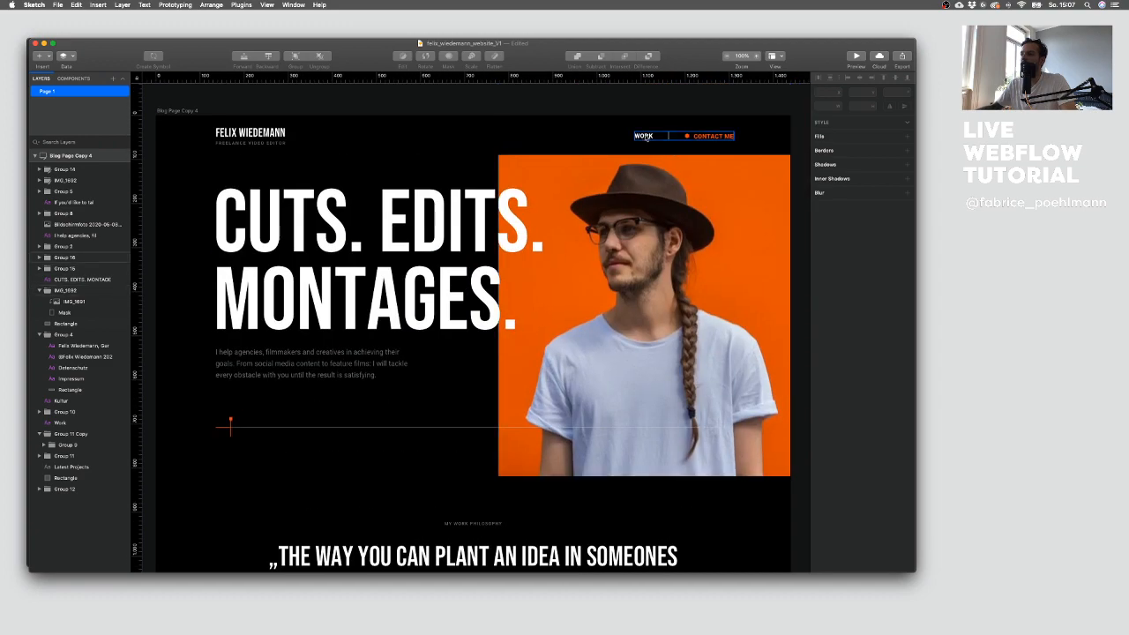
{"action": "scroll", "coordinate": [564, 265], "scroll_direction": "down", "scroll_amount": 10}
{"action": "scroll", "coordinate": [516, 268], "scroll_direction": "up", "scroll_amount": 10}
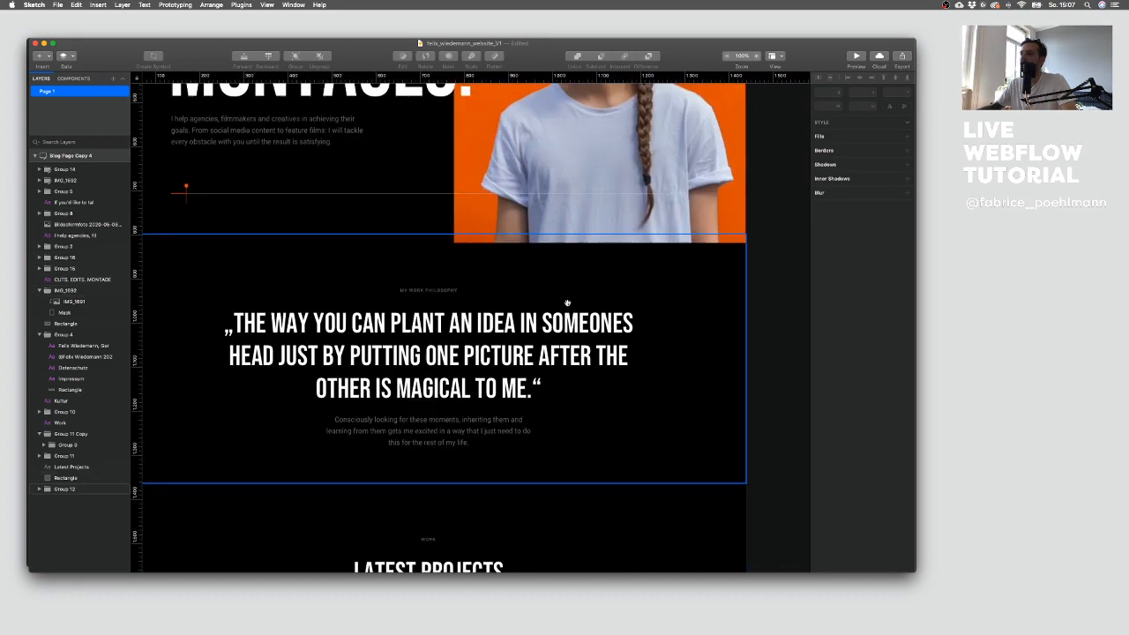
{"action": "scroll", "coordinate": [569, 138], "scroll_direction": "down", "scroll_amount": 5}
{"action": "scroll", "coordinate": [568, 138], "scroll_direction": "down", "scroll_amount": 20}
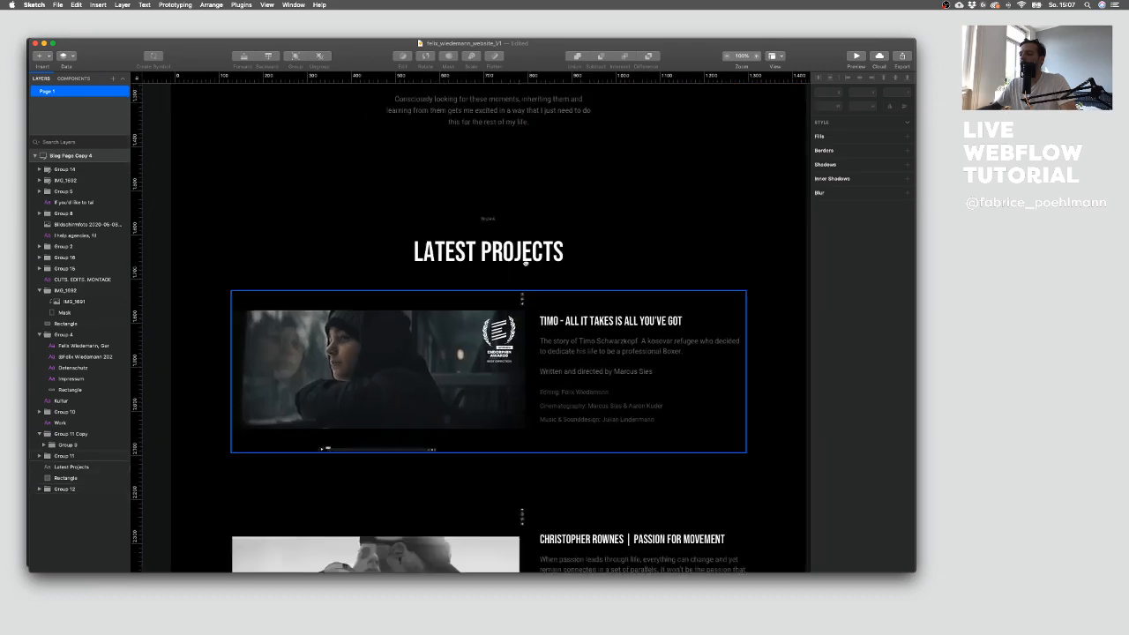
{"action": "scroll", "coordinate": [520, 305], "scroll_direction": "up", "scroll_amount": 20}
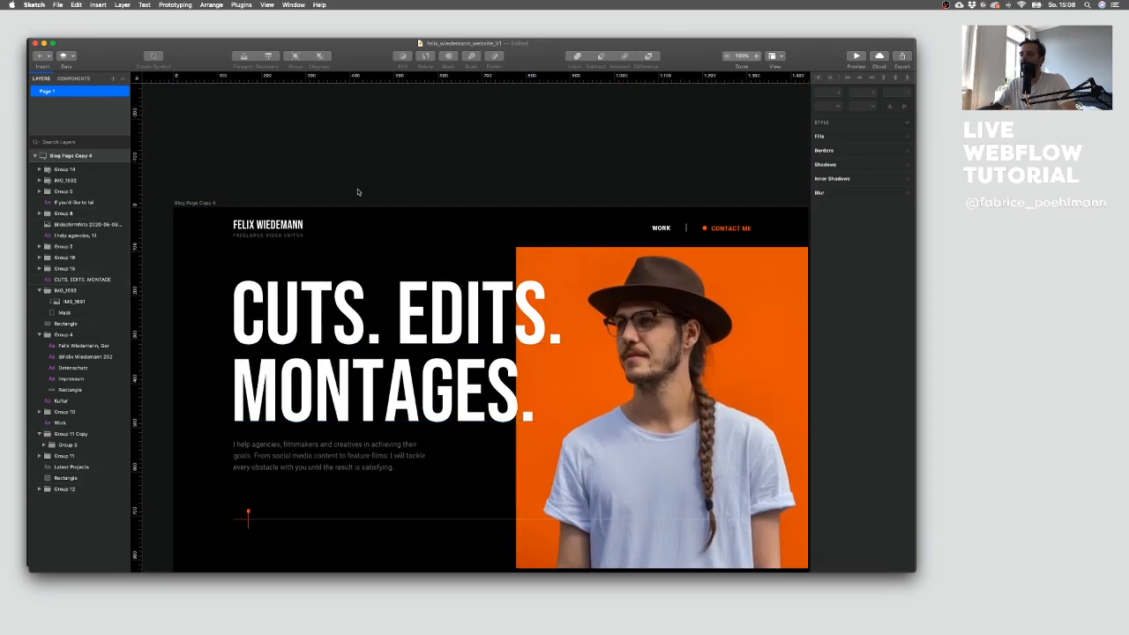
{"action": "key", "text": "ctrl+Up"}
{"action": "left_click", "coordinate": [176, 182]}
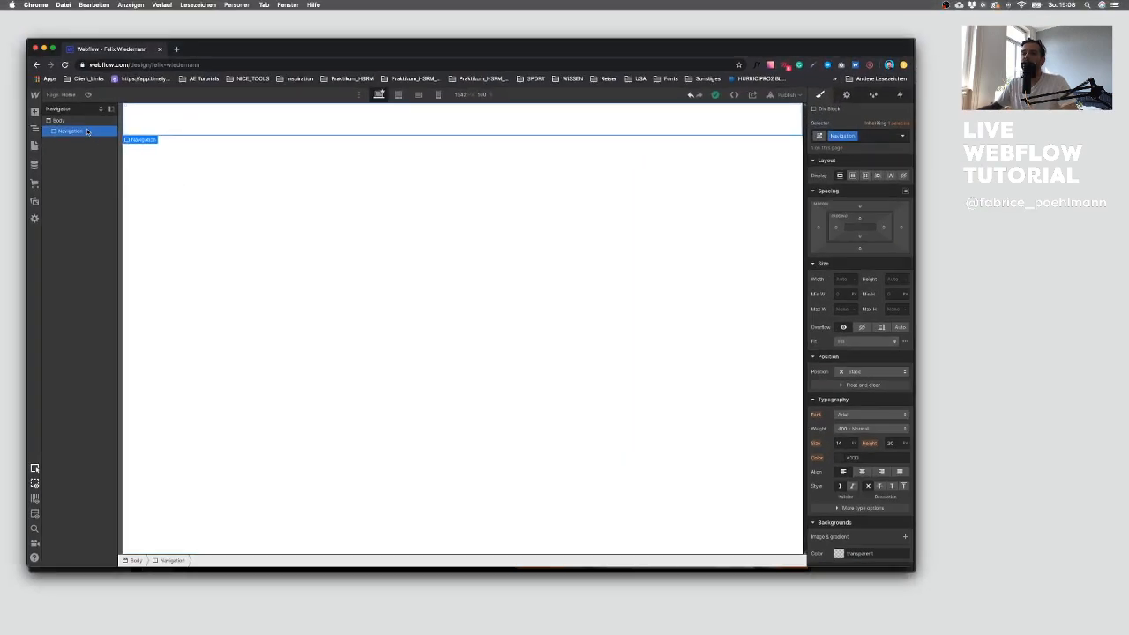
Step: Add a Div Block inside the Navigation div and give it the class Container
{"action": "key", "text": "a"}
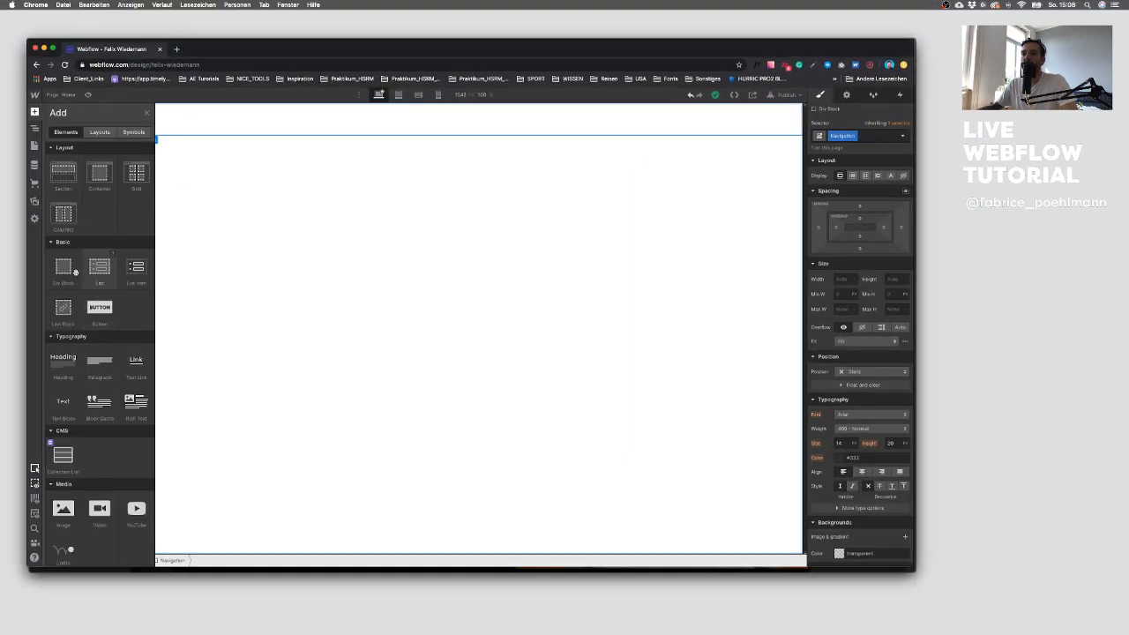
{"action": "left_click", "coordinate": [64, 269]}
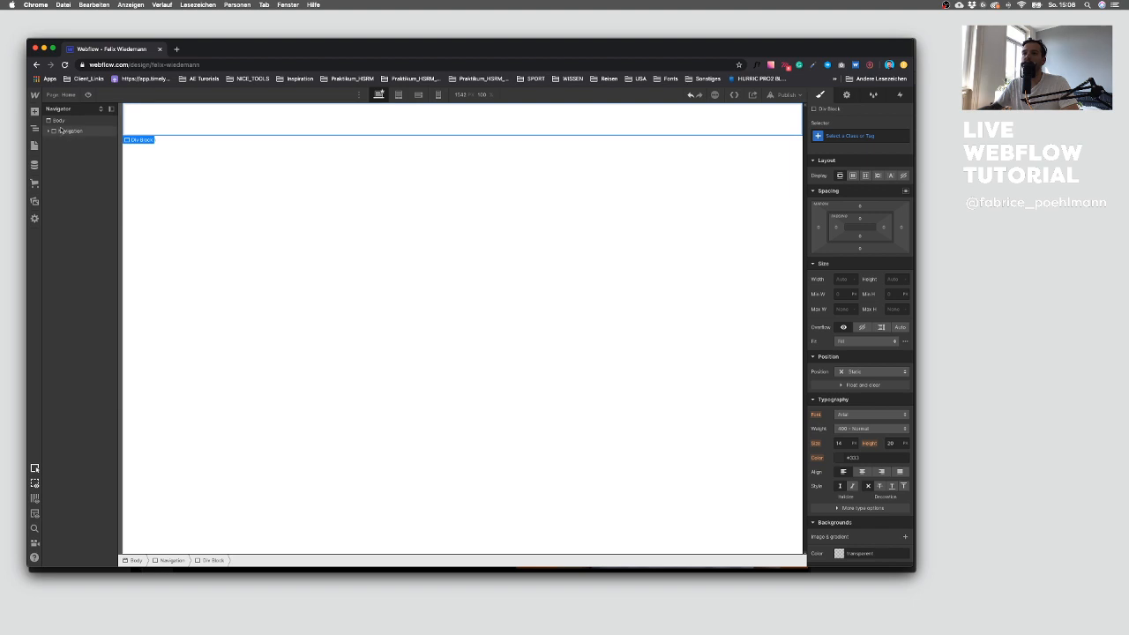
{"action": "key", "text": "super+Return"}
{"action": "type", "text": "Container"}
{"action": "key", "text": "Return"}
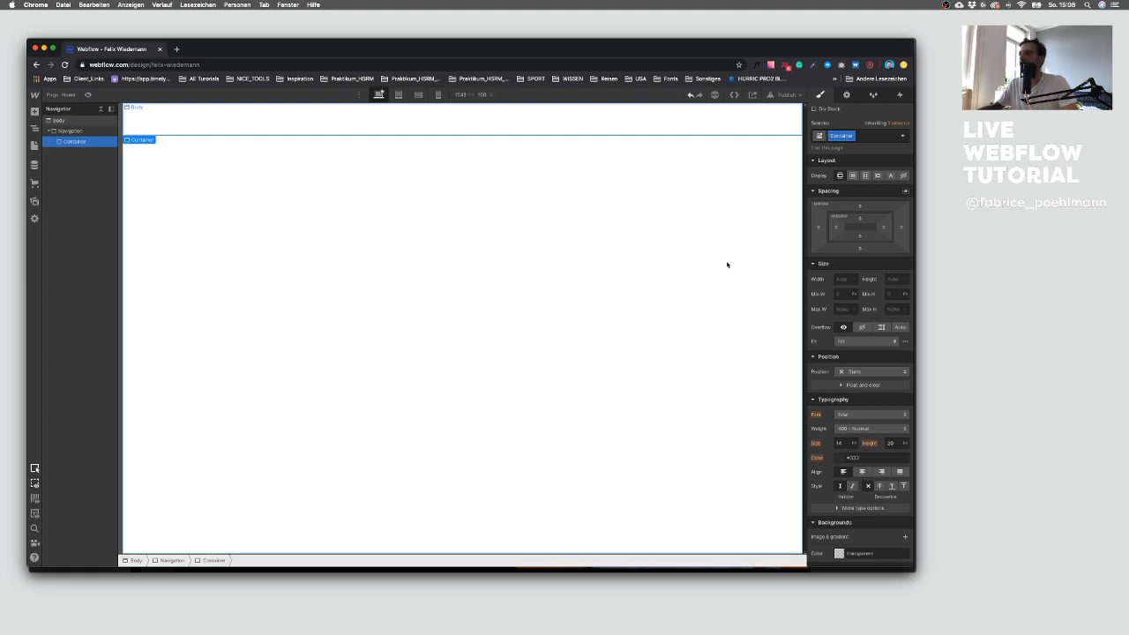
Step: Set the Container's max width to 1200 and its left and right margins to auto
{"action": "left_click", "coordinate": [841, 308]}
{"action": "type", "text": "1200"}
{"action": "key", "text": "Return"}
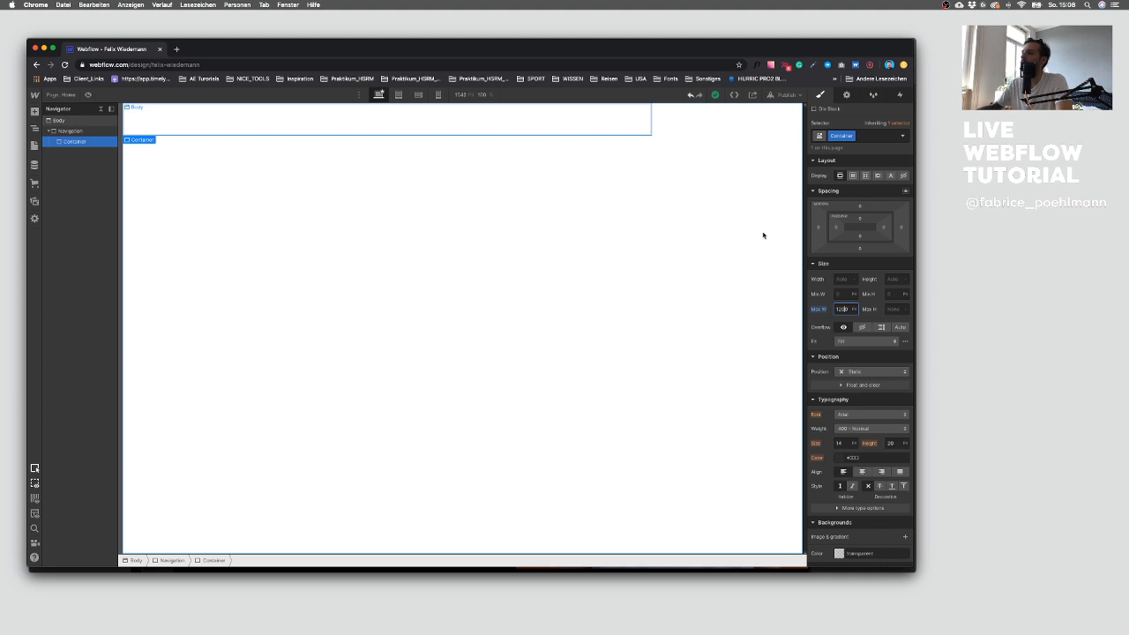
{"action": "left_click", "coordinate": [818, 227]}
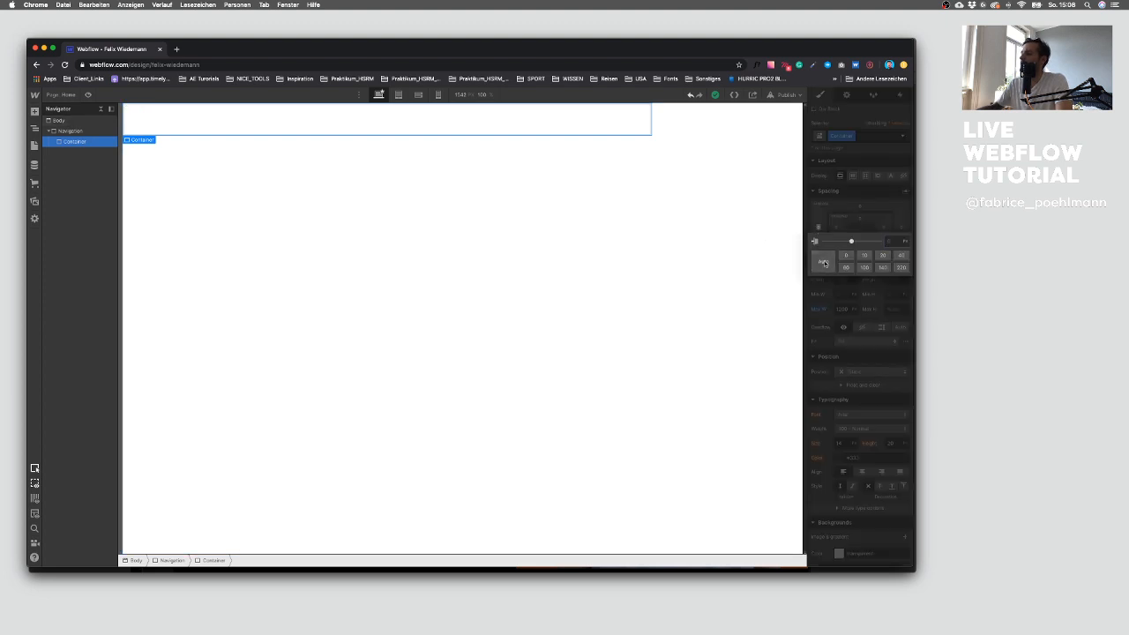
{"action": "left_click", "coordinate": [821, 262]}
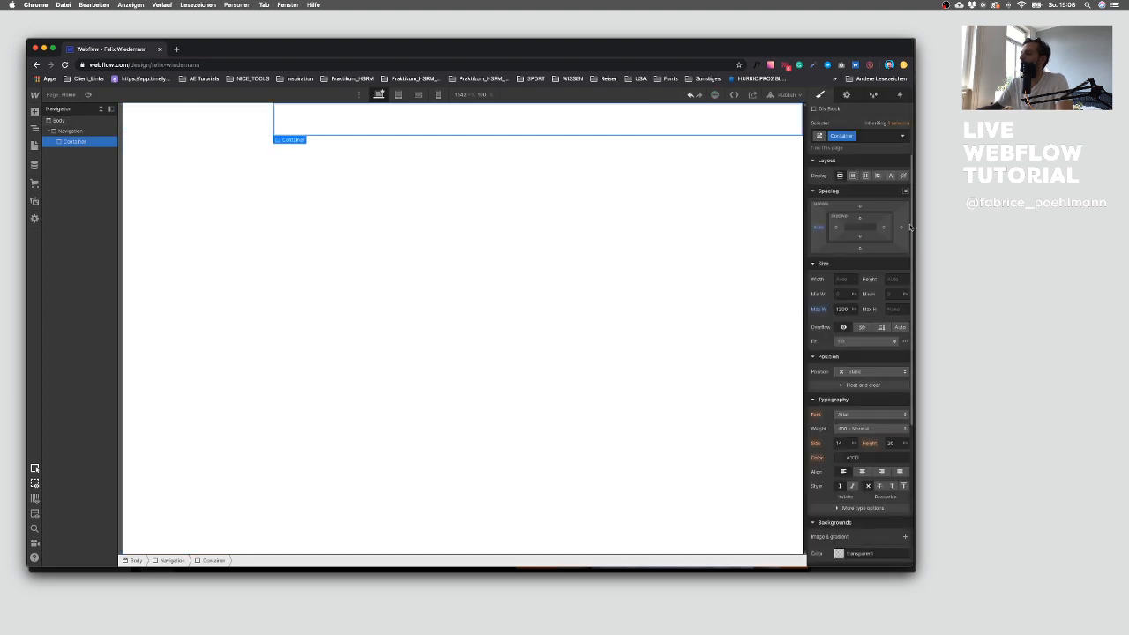
{"action": "left_click", "coordinate": [900, 227]}
{"action": "left_click", "coordinate": [823, 262]}
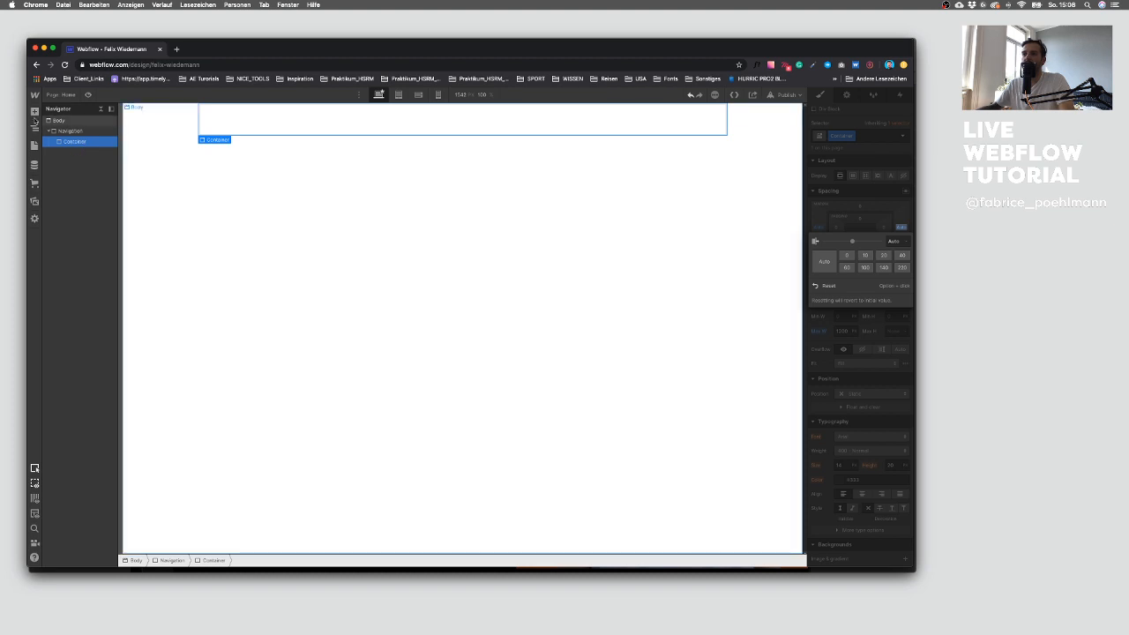
Step: Drag a new Div Block into the Container
{"action": "left_click", "coordinate": [36, 113]}
{"action": "left_click_drag", "start_coordinate": [64, 265], "coordinate": [95, 152]}
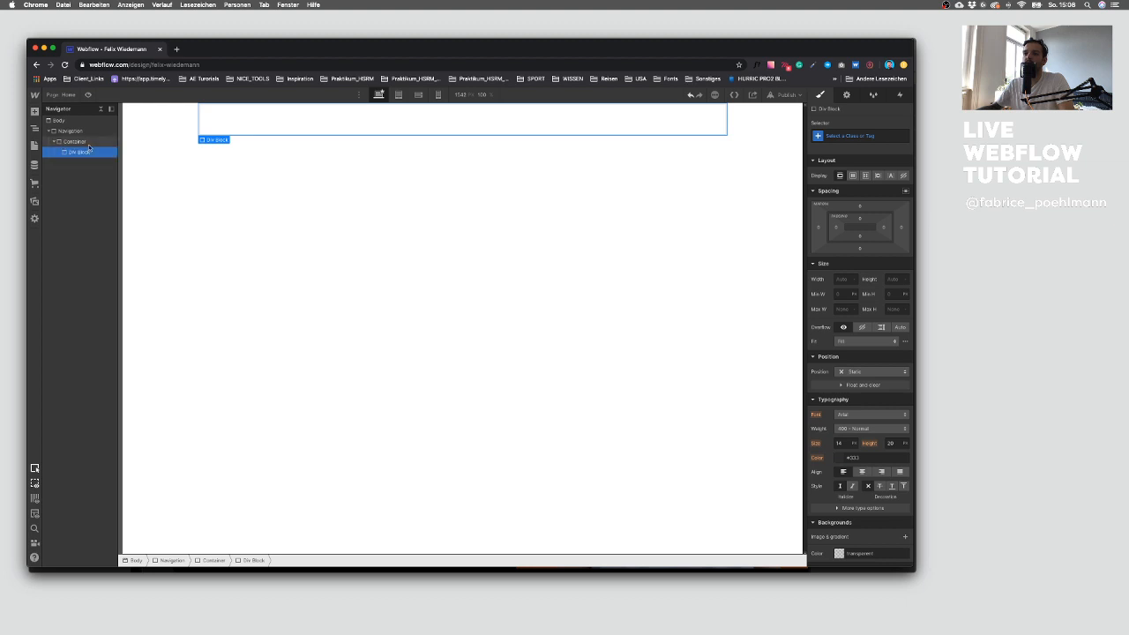
{"action": "left_click", "coordinate": [87, 143]}
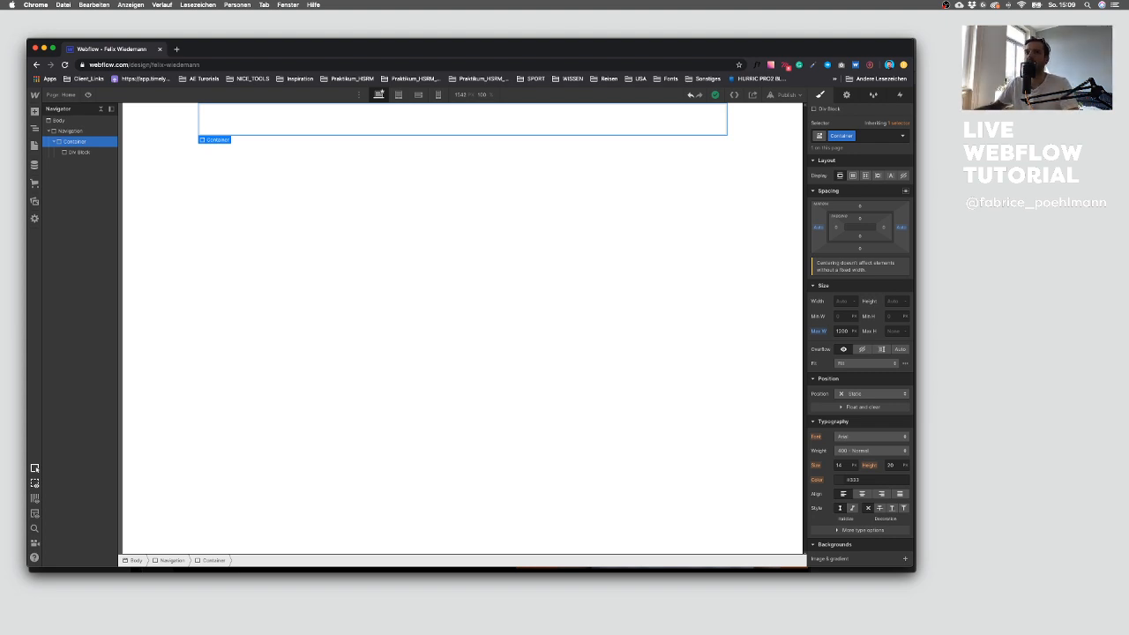
{"action": "left_click", "coordinate": [81, 153]}
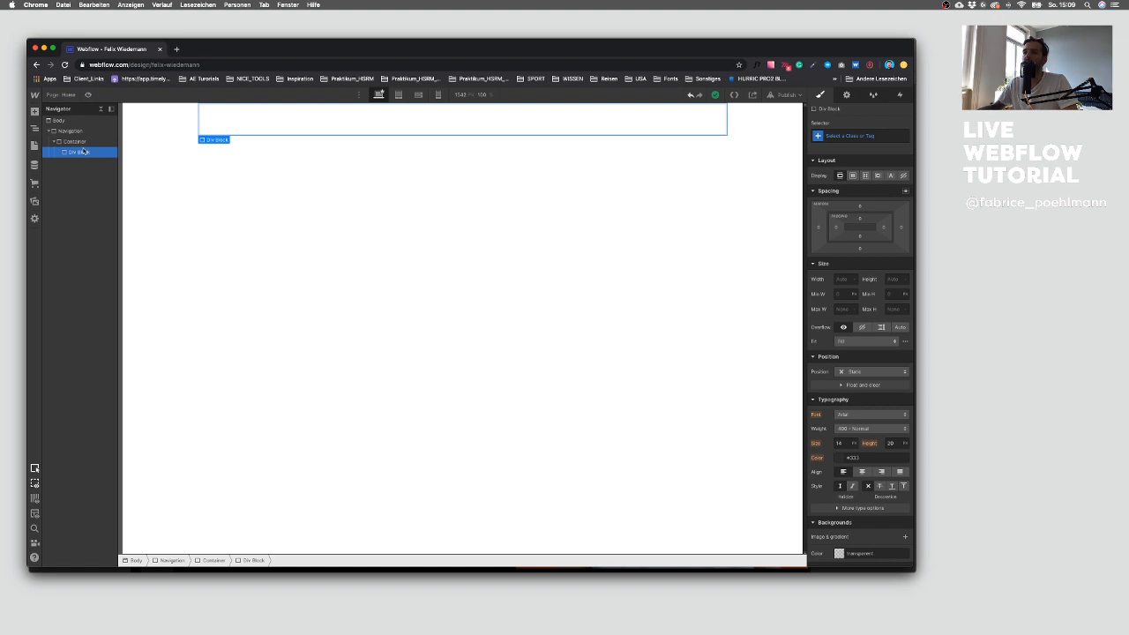
{"action": "left_click", "coordinate": [86, 132]}
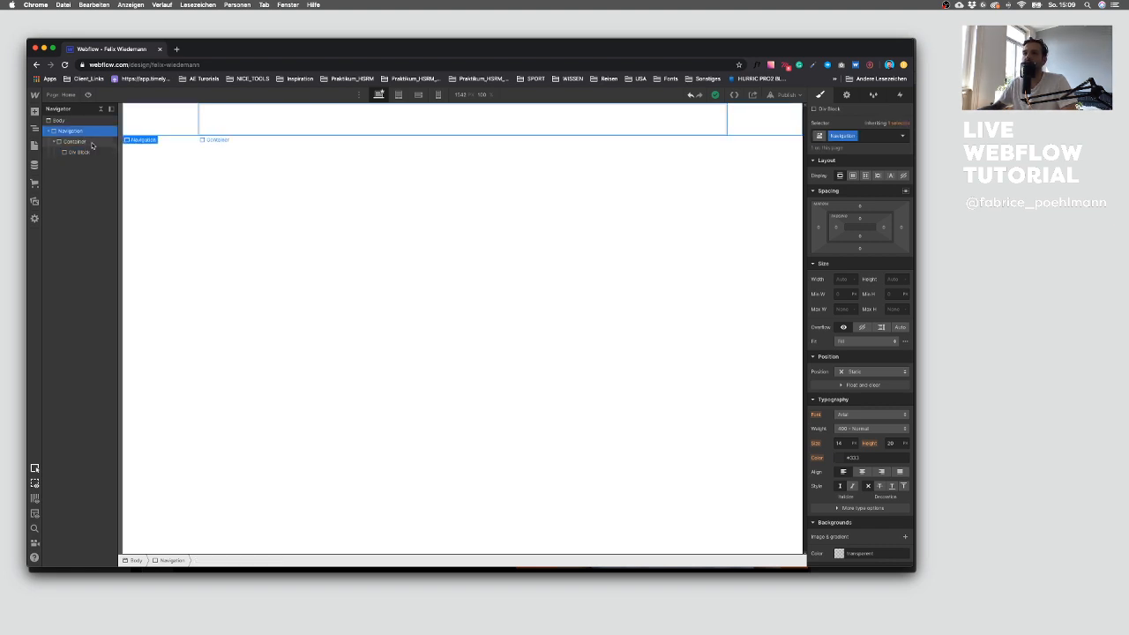
{"action": "left_click", "coordinate": [88, 152]}
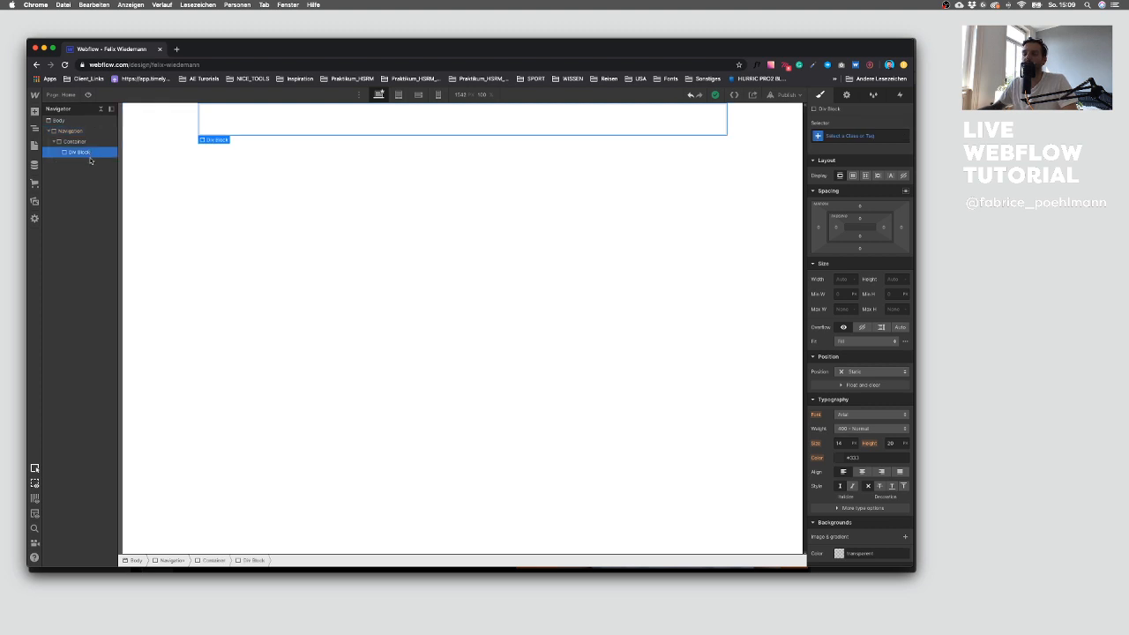
Step: Assign the nested div a new class named Navigation Wrapper
{"action": "left_click", "coordinate": [841, 138]}
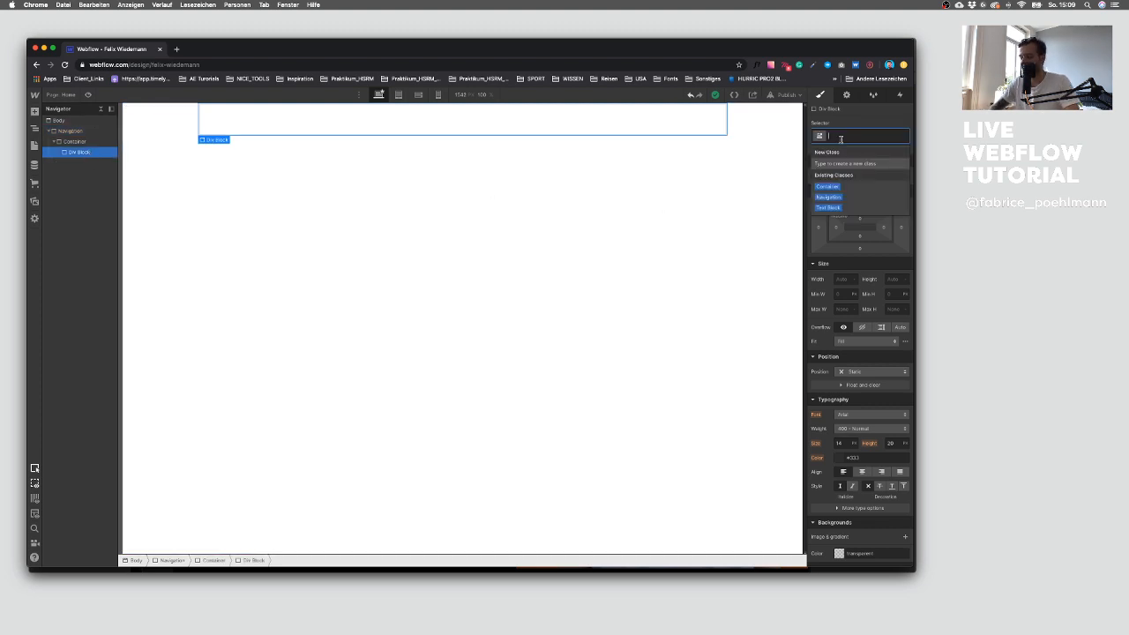
{"action": "type", "text": "Navigatio"}
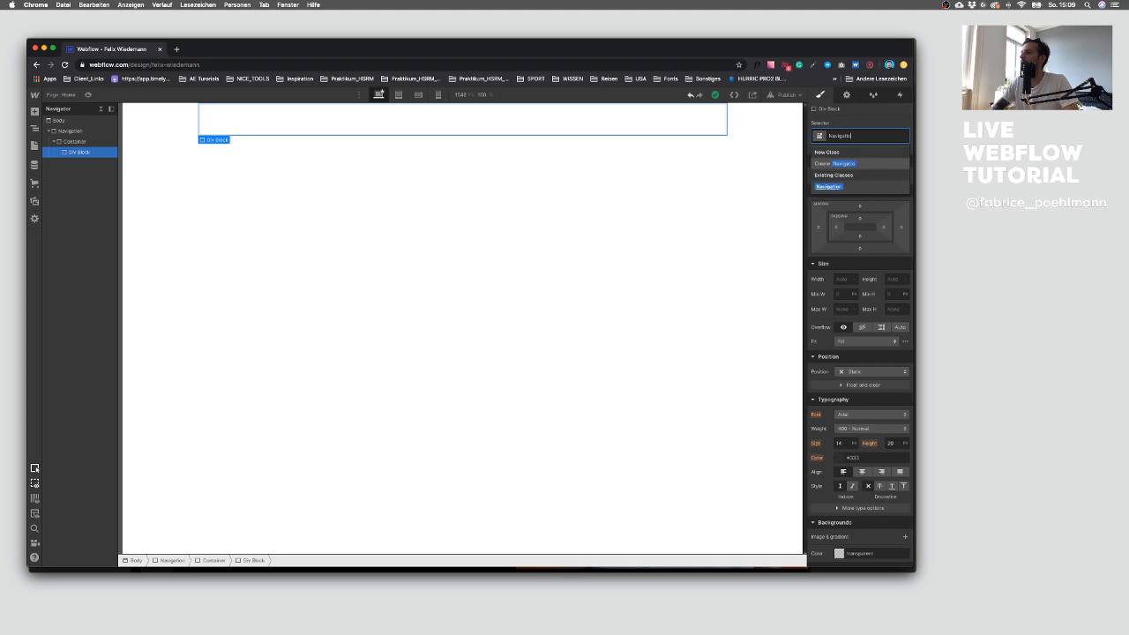
{"action": "type", "text": "n wrapper"}
{"action": "key", "text": "Return"}
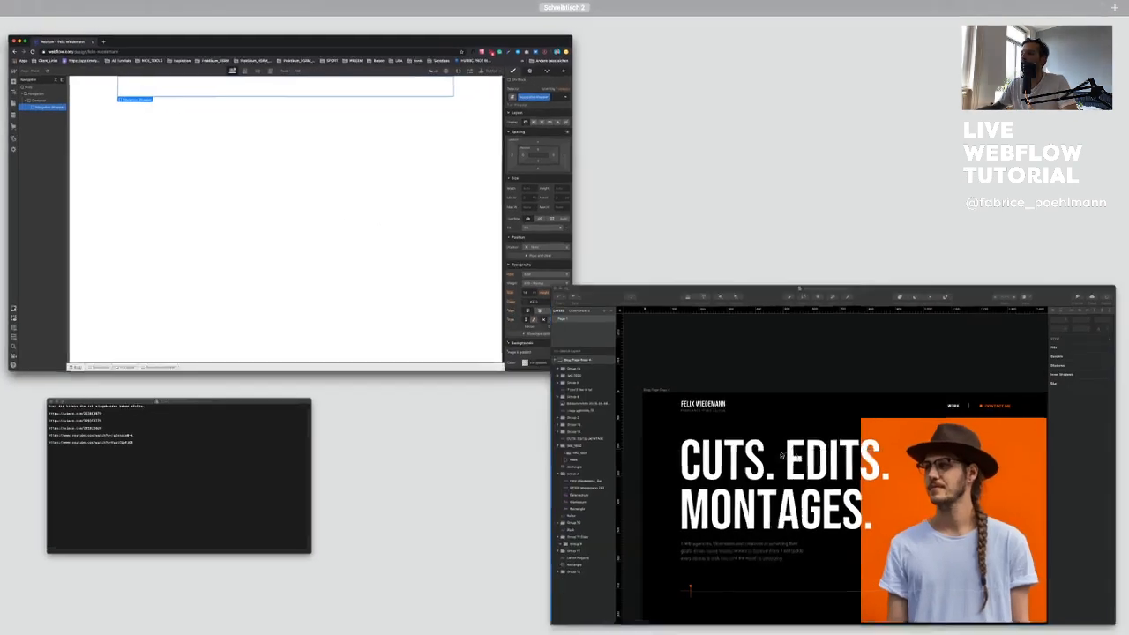
{"action": "left_click", "coordinate": [609, 331]}
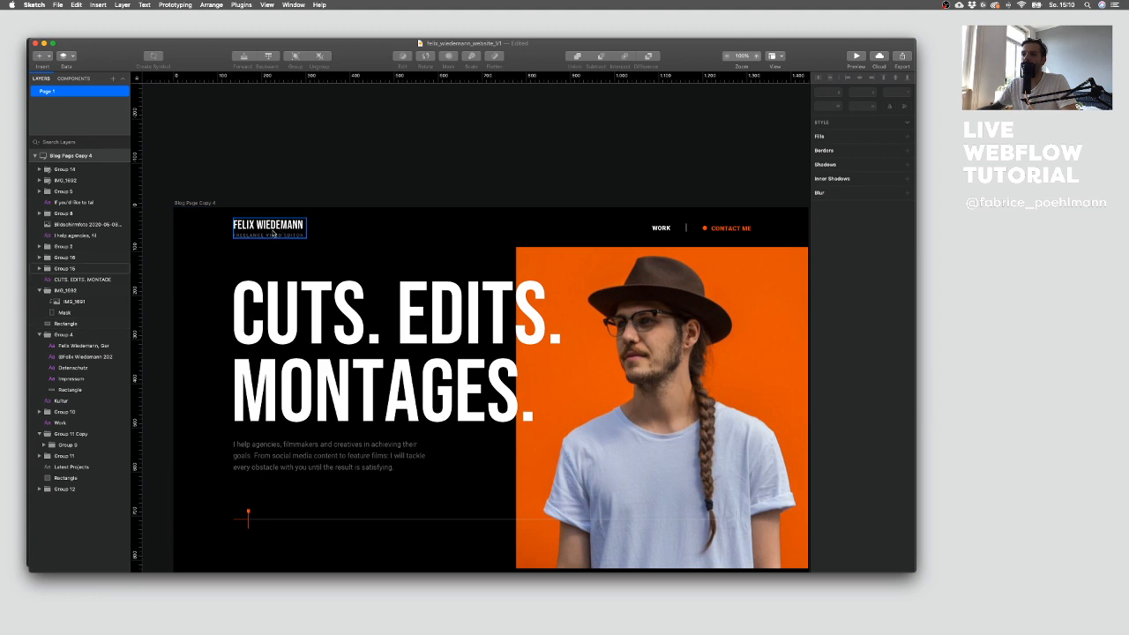
Step: Add a Link Block inside the Navigation Wrapper
{"action": "key", "text": "ctrl+Up"}
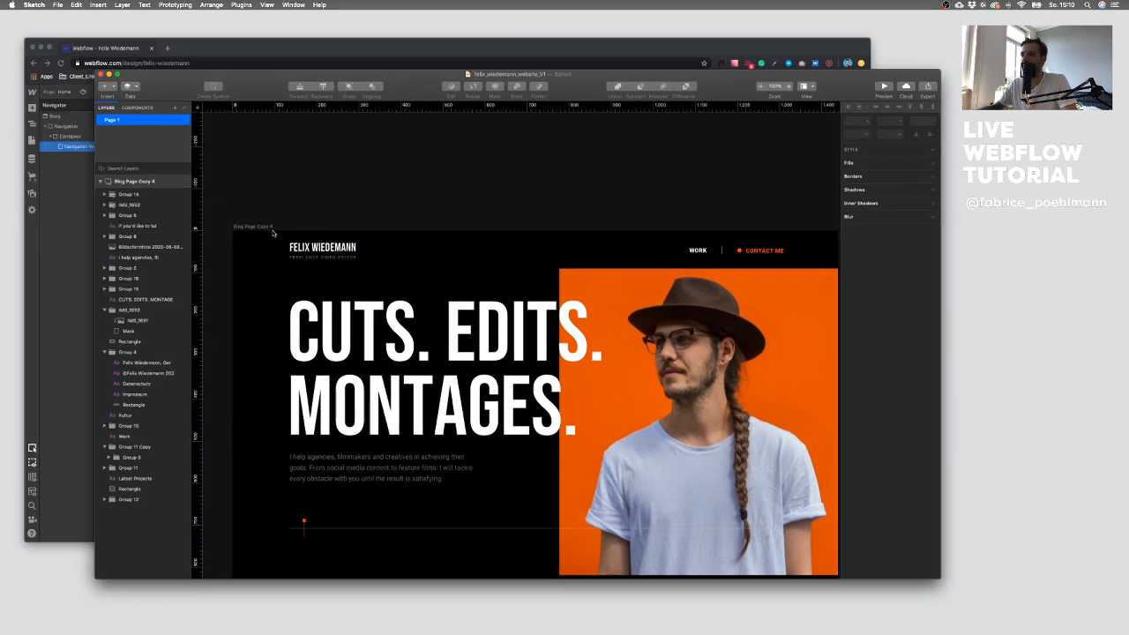
{"action": "left_click", "coordinate": [245, 174]}
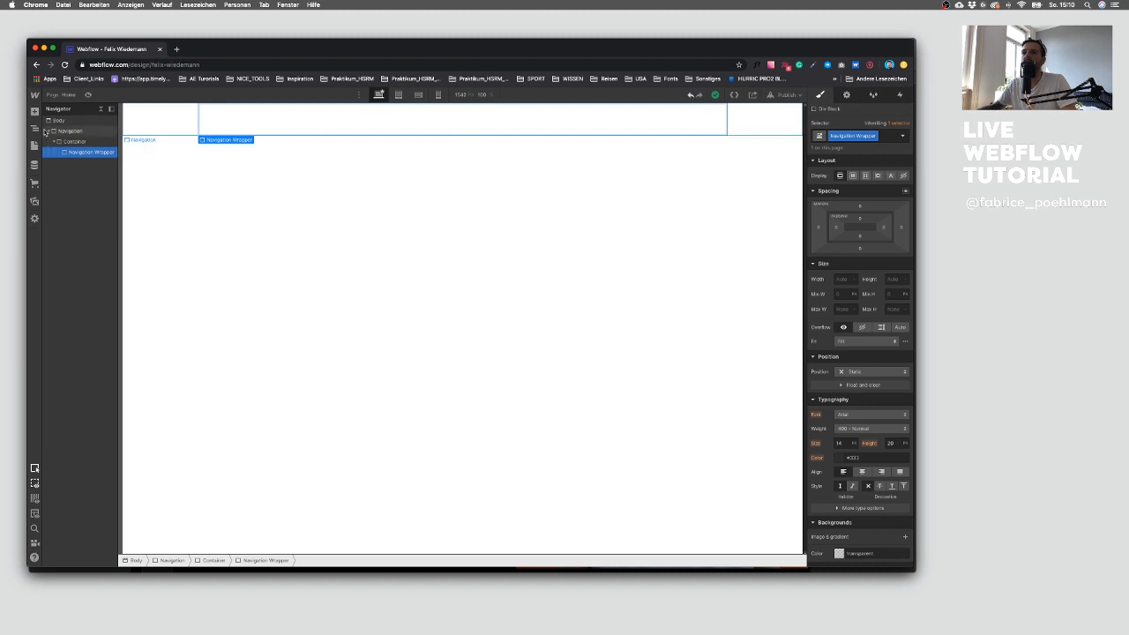
{"action": "left_click", "coordinate": [35, 111]}
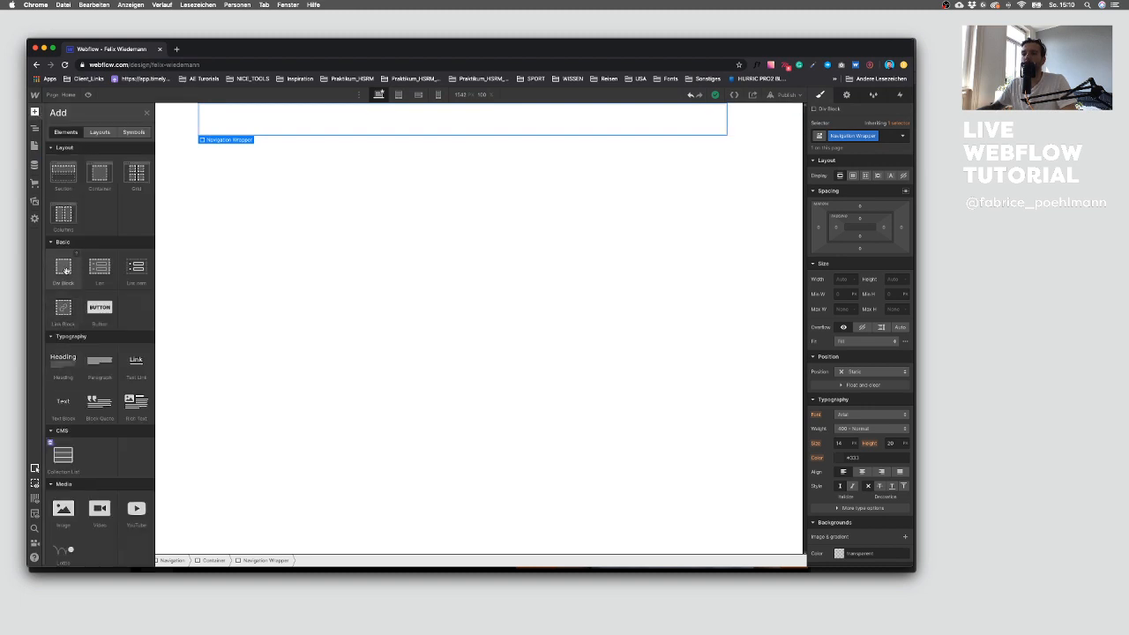
{"action": "left_click", "coordinate": [63, 310]}
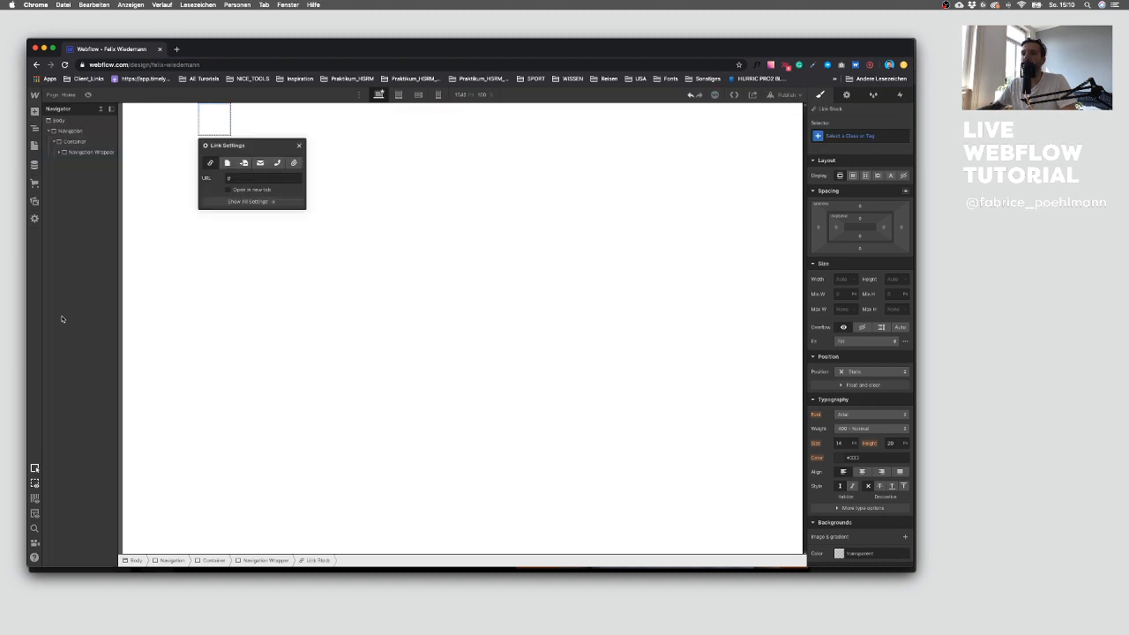
{"action": "left_click", "coordinate": [62, 153]}
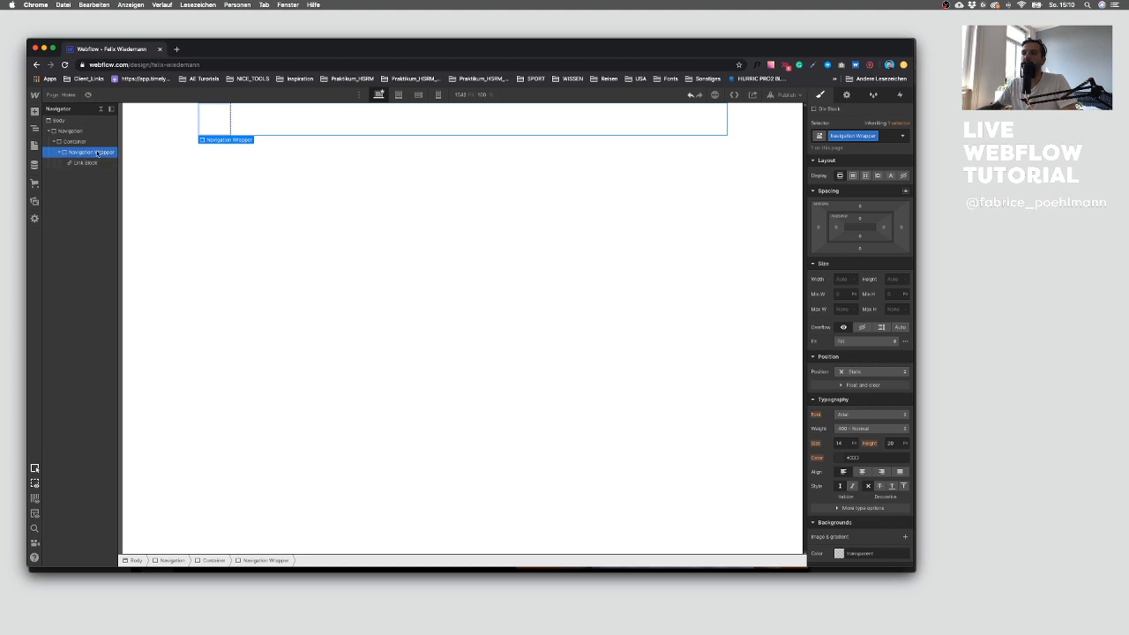
Step: Check the logo in the design, then add a Text Block inside the Link Block
{"action": "key", "text": "ctrl+Up"}
{"action": "left_click", "coordinate": [623, 346]}
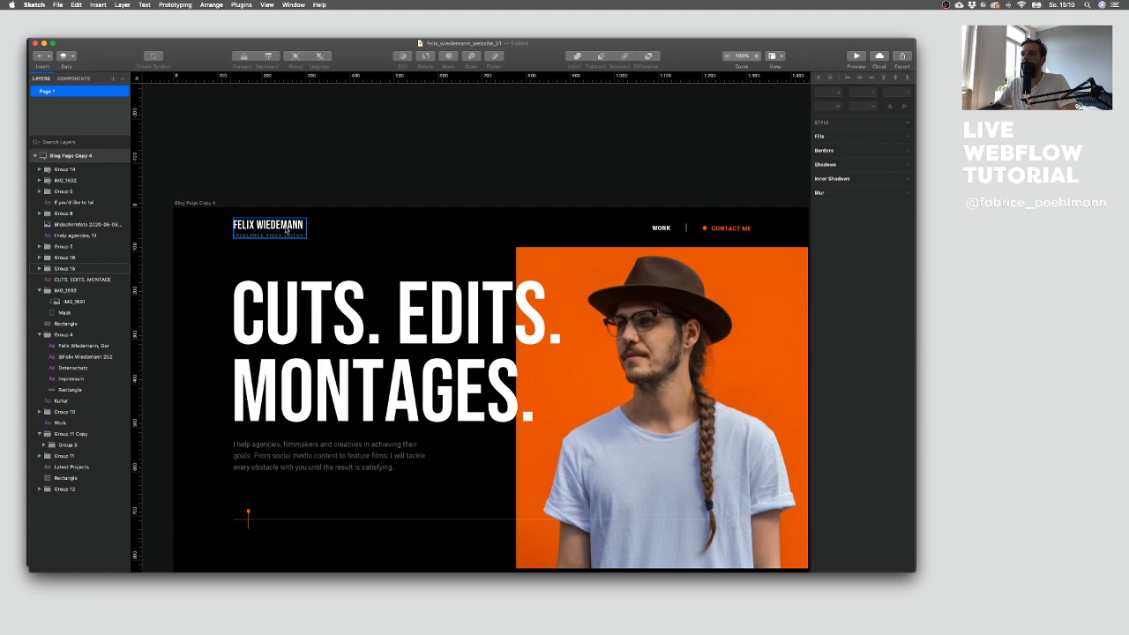
{"action": "key", "text": "ctrl+Up"}
{"action": "left_click", "coordinate": [267, 215]}
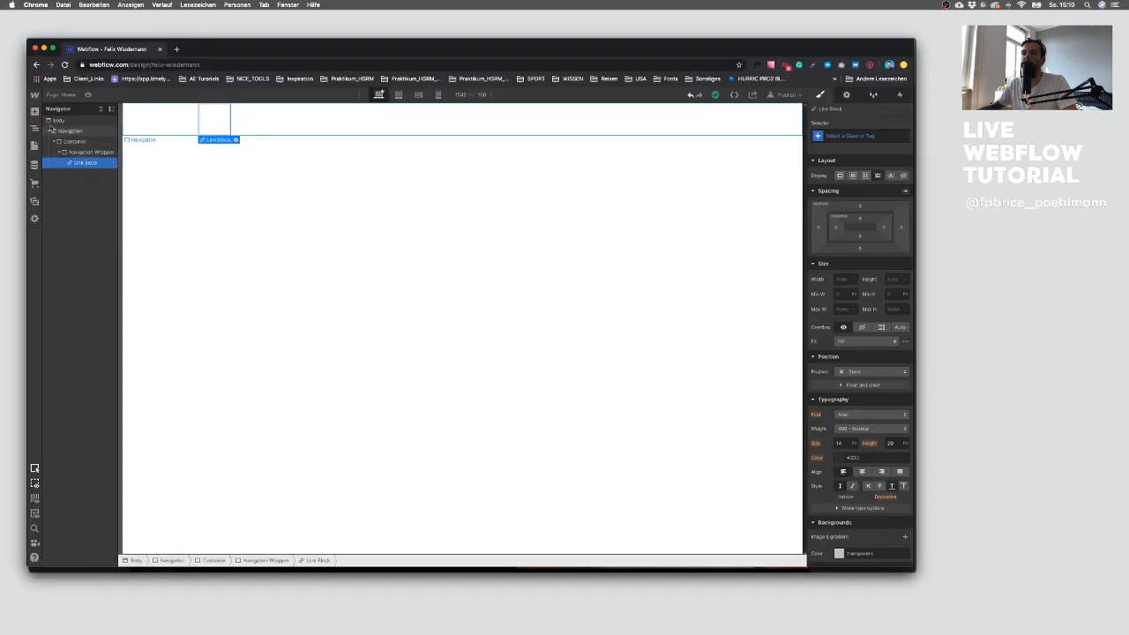
{"action": "left_click", "coordinate": [35, 110]}
{"action": "left_click", "coordinate": [60, 411]}
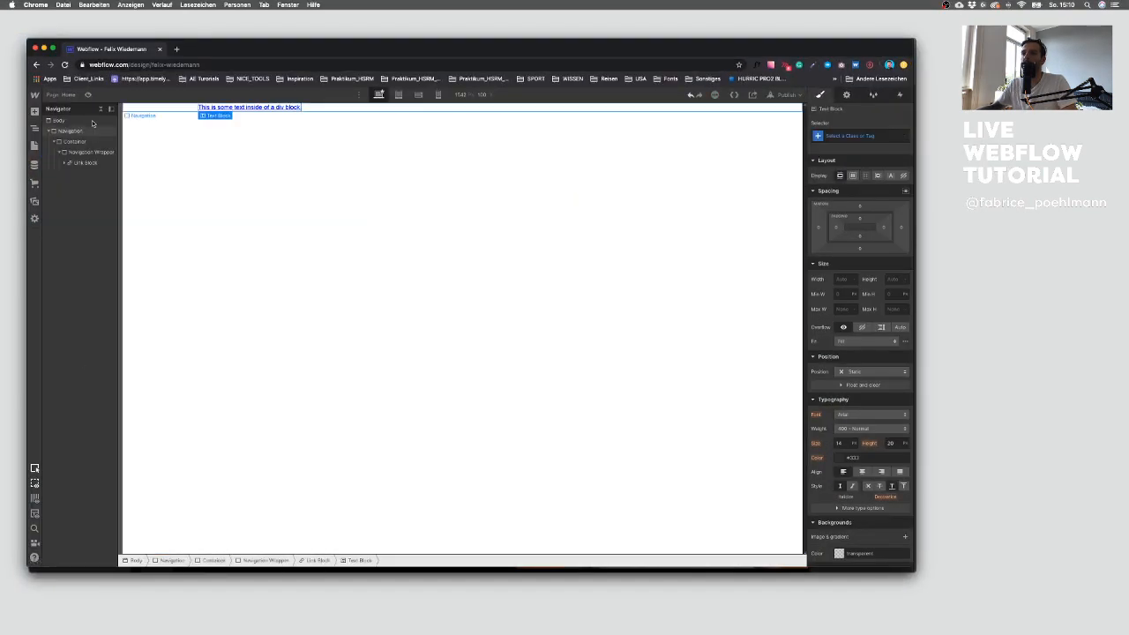
{"action": "left_click", "coordinate": [71, 163]}
Step: Add a second Text Block inside the Link Block for the logo's subtitle
{"action": "key", "text": "ctrl+Up"}
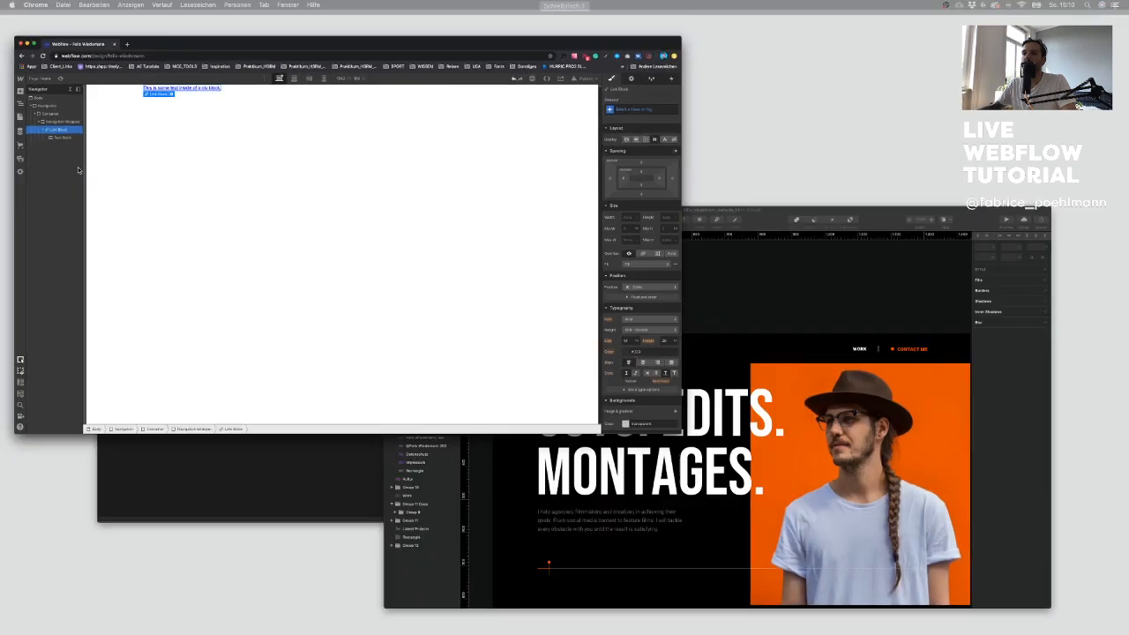
{"action": "left_click", "coordinate": [715, 434]}
{"action": "key", "text": "ctrl+Up"}
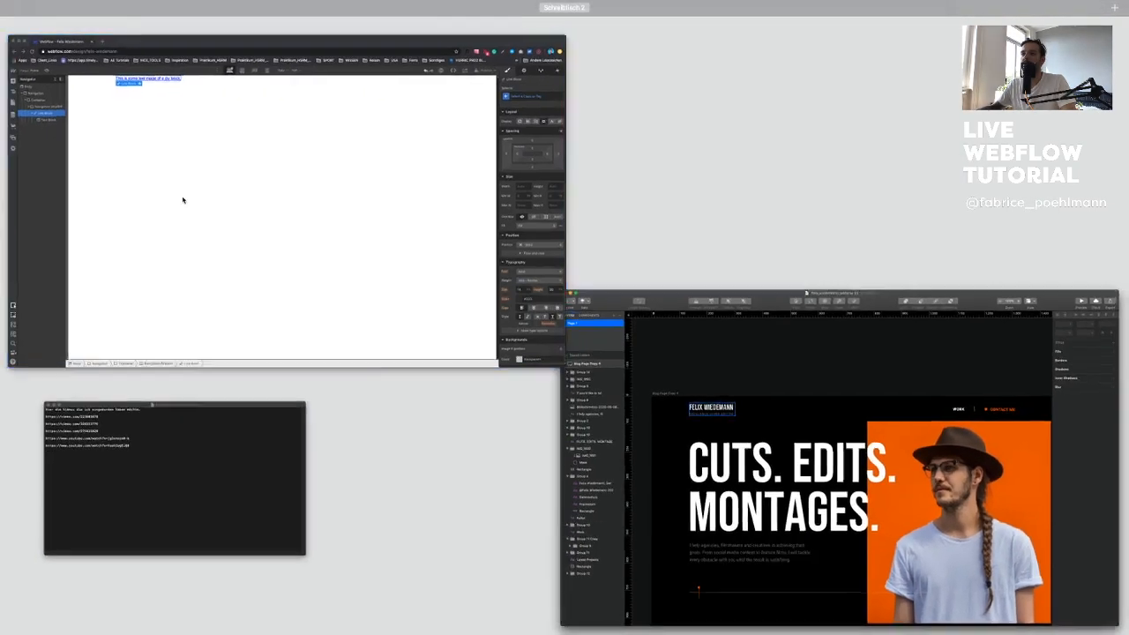
{"action": "left_click", "coordinate": [182, 199]}
{"action": "left_click", "coordinate": [34, 110]}
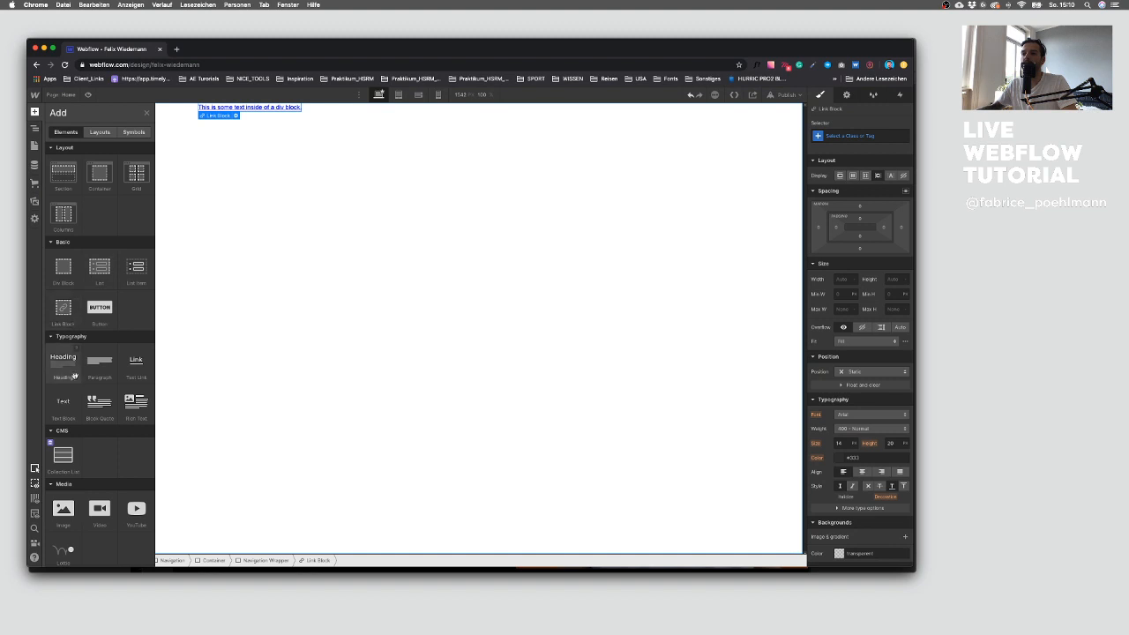
{"action": "left_click", "coordinate": [70, 403]}
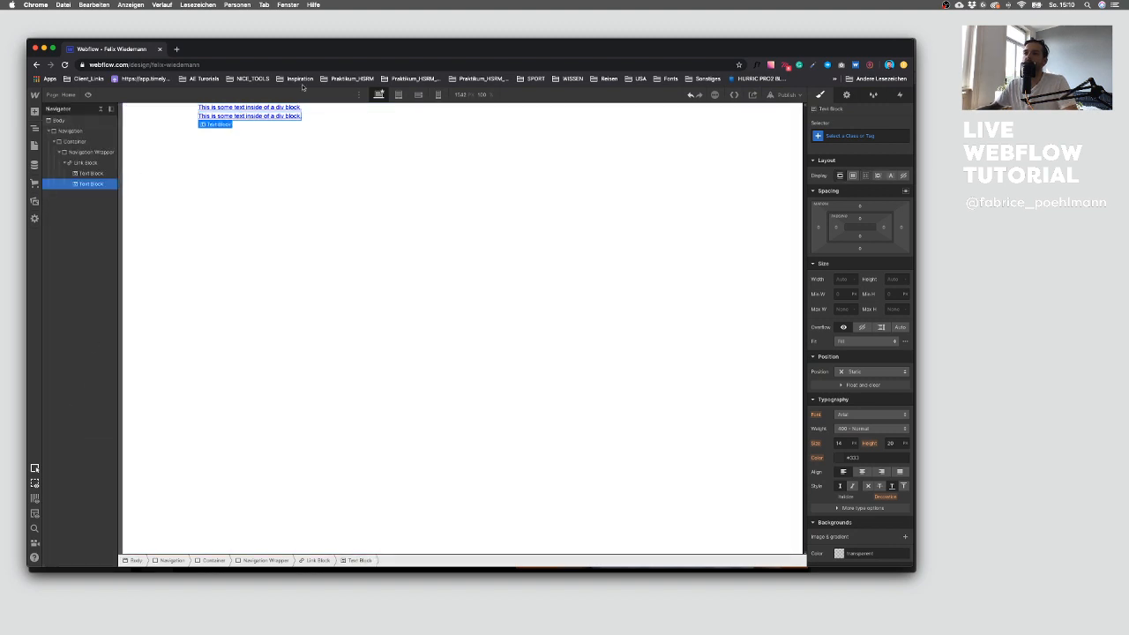
{"action": "left_click", "coordinate": [85, 163]}
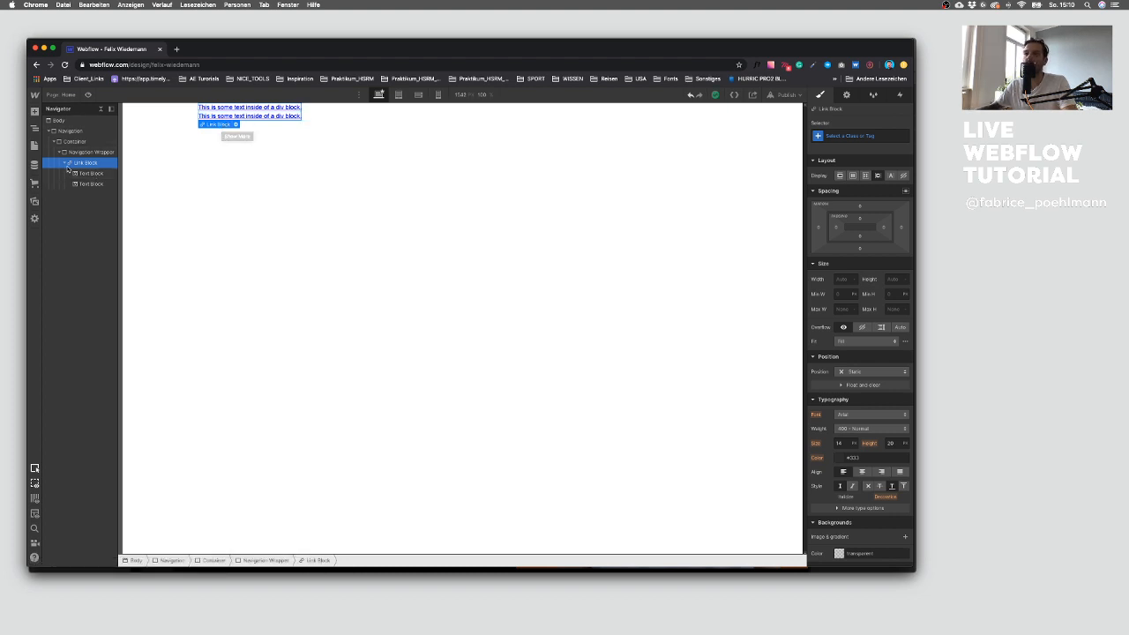
Step: Add two Text Links inside the Navigation Wrapper for the menu items shown in the design
{"action": "left_click", "coordinate": [65, 163]}
{"action": "key", "text": "ctrl+Up"}
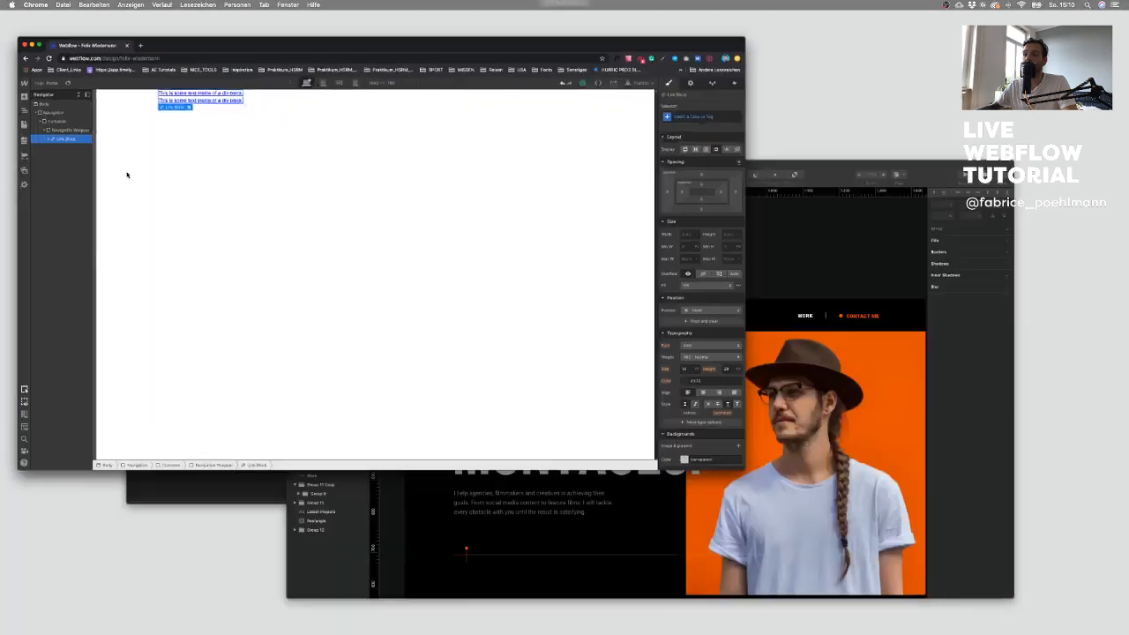
{"action": "left_click", "coordinate": [723, 407]}
{"action": "left_click", "coordinate": [696, 229]}
{"action": "key", "text": "ctrl+Up"}
{"action": "left_click", "coordinate": [211, 206]}
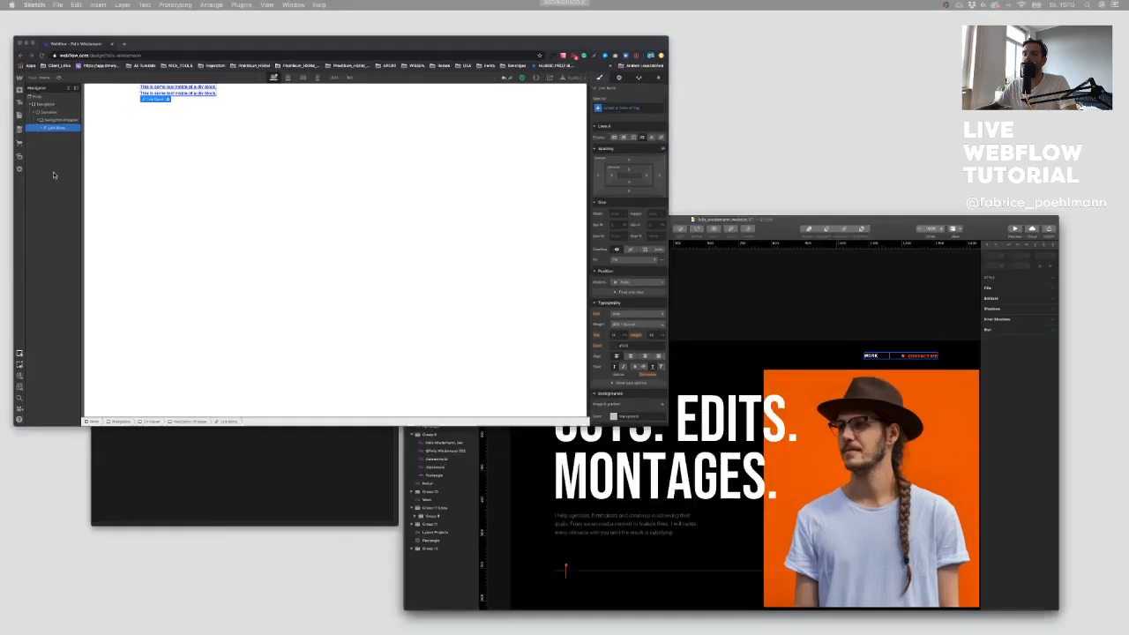
{"action": "left_click", "coordinate": [88, 152]}
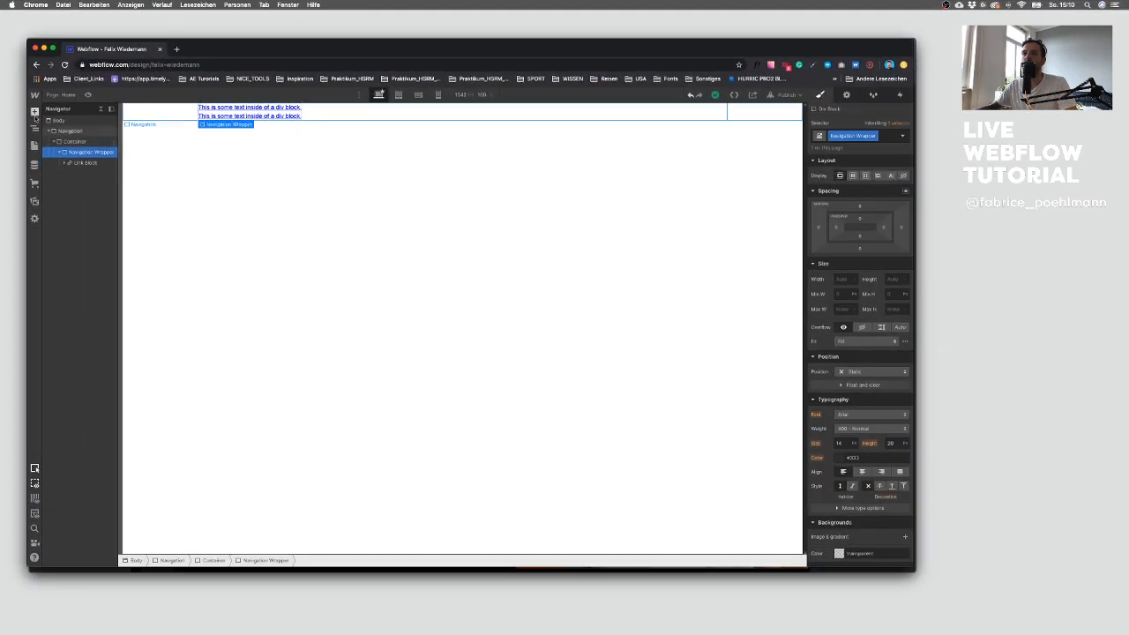
{"action": "left_click", "coordinate": [35, 111]}
{"action": "left_click", "coordinate": [138, 362]}
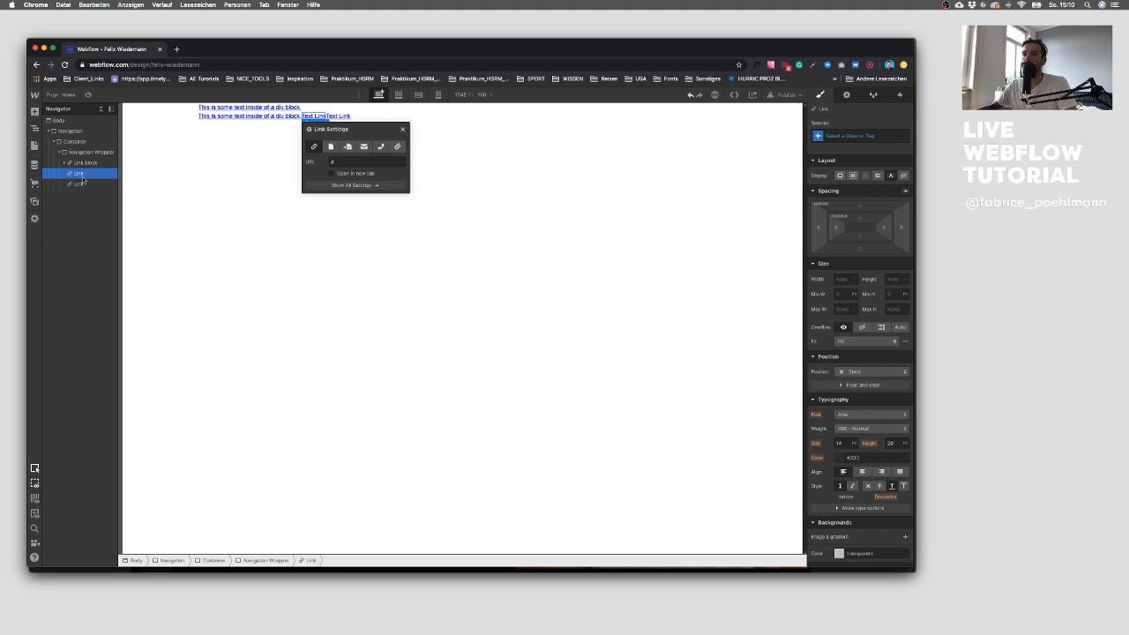
{"action": "left_click", "coordinate": [403, 130]}
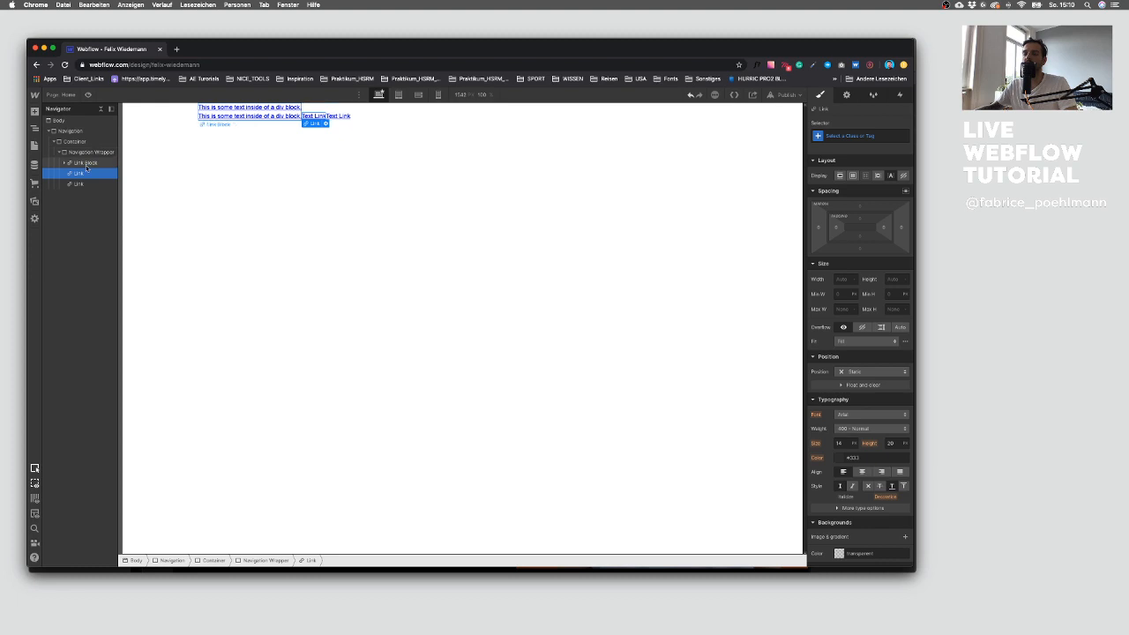
Step: Set the Navigation Wrapper to flex layout with space-between justification and centred alignment
{"action": "key", "text": "ctrl+Up"}
{"action": "left_click", "coordinate": [613, 353]}
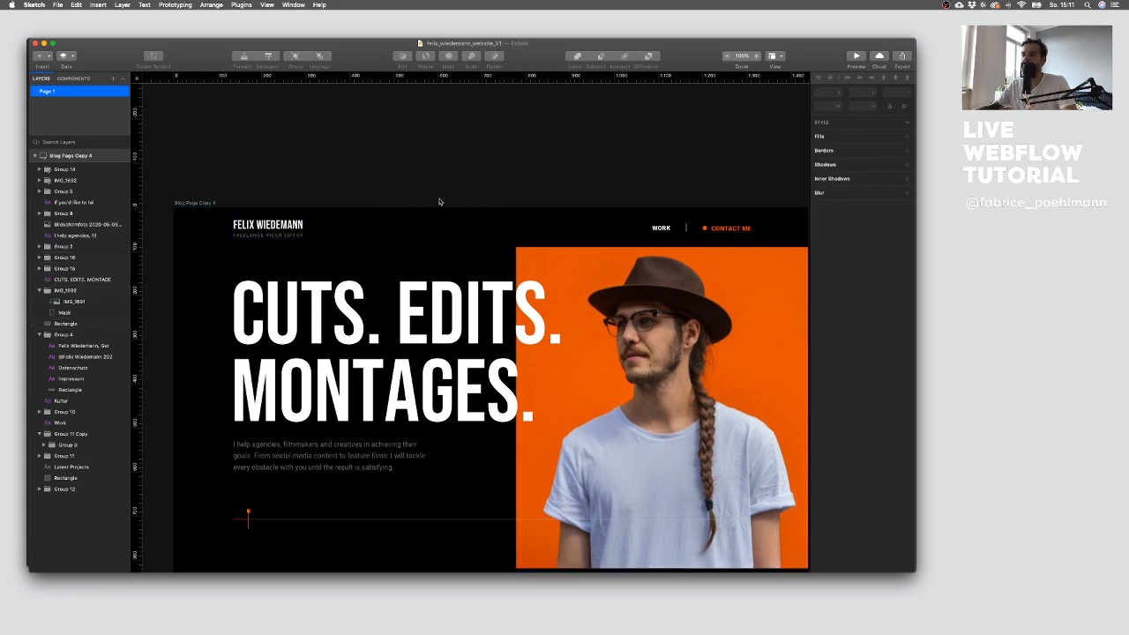
{"action": "key", "text": "ctrl+Up"}
{"action": "left_click", "coordinate": [106, 254]}
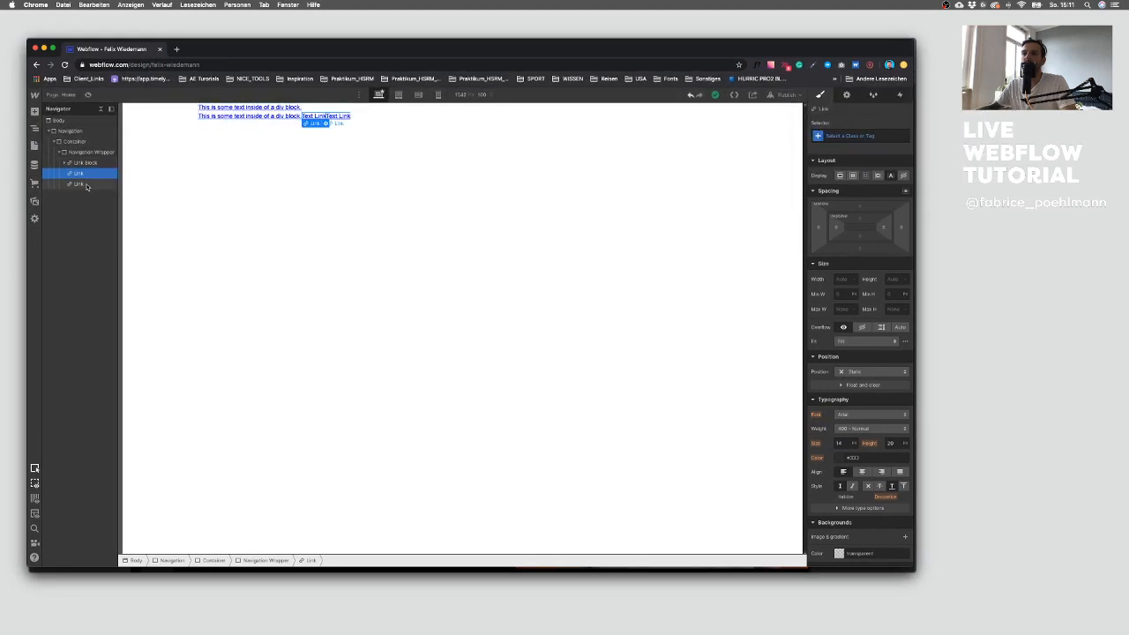
{"action": "left_click", "coordinate": [86, 152]}
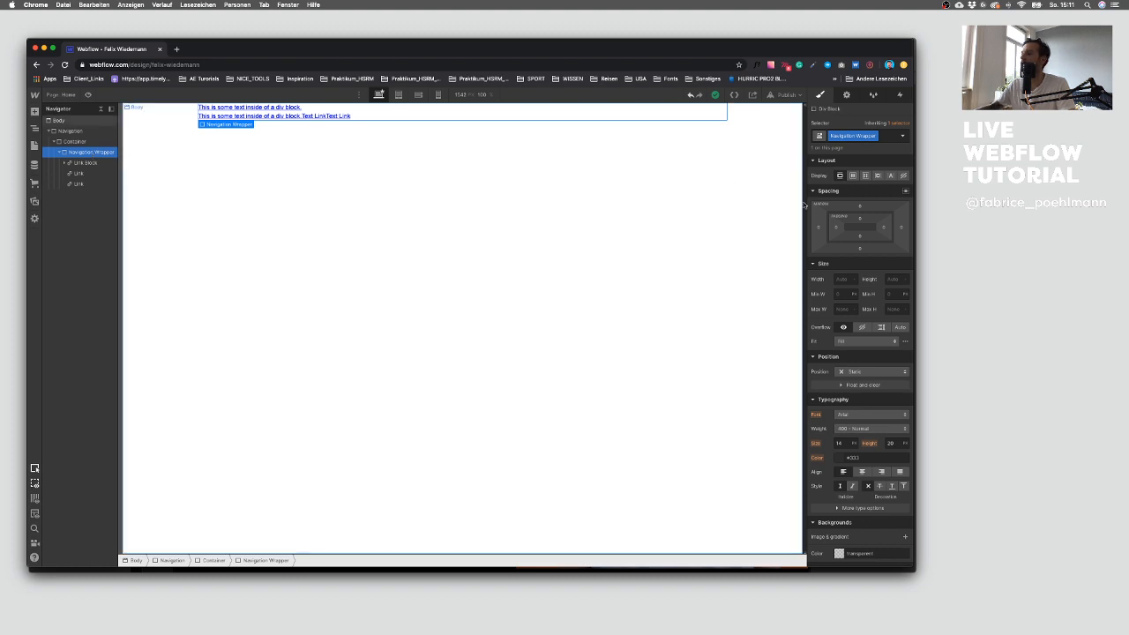
{"action": "left_click", "coordinate": [852, 176]}
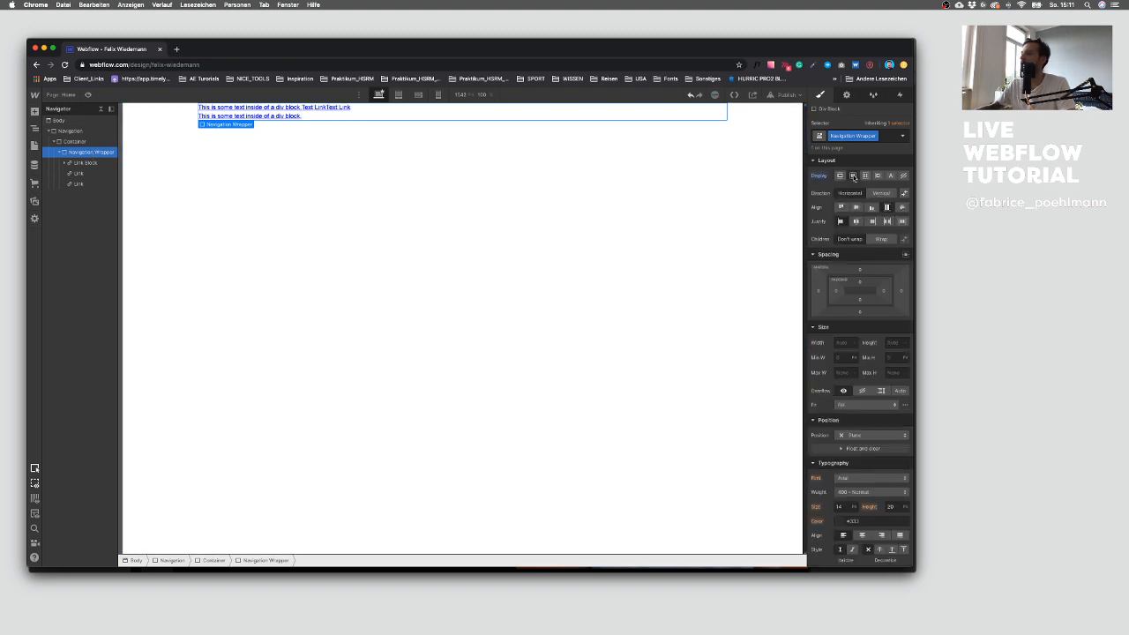
{"action": "left_click", "coordinate": [887, 221]}
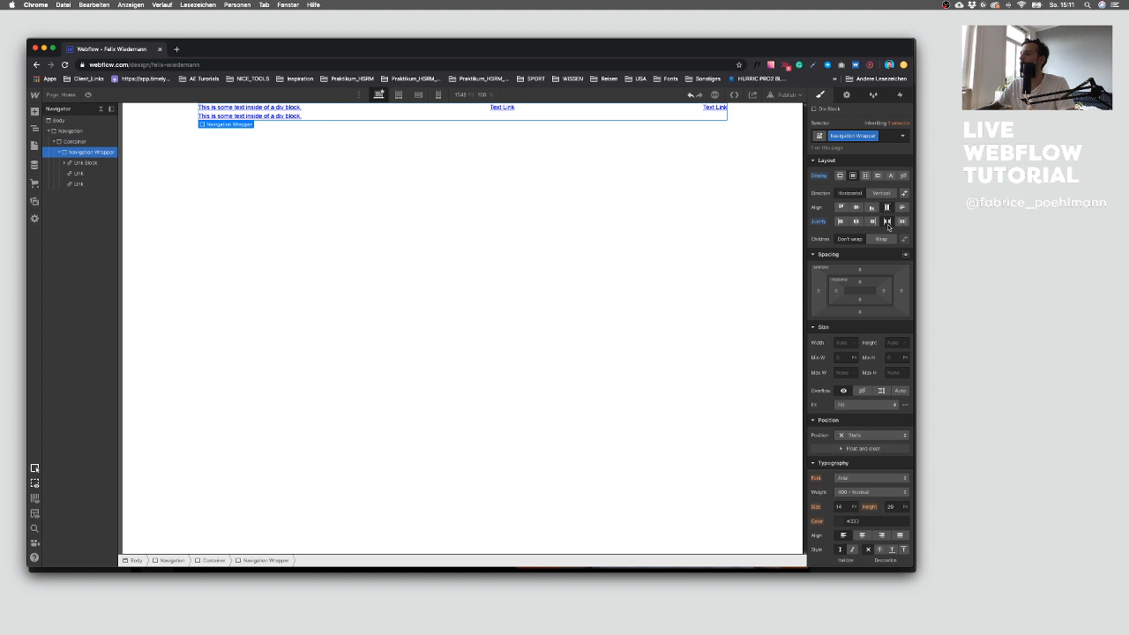
{"action": "left_click", "coordinate": [857, 207]}
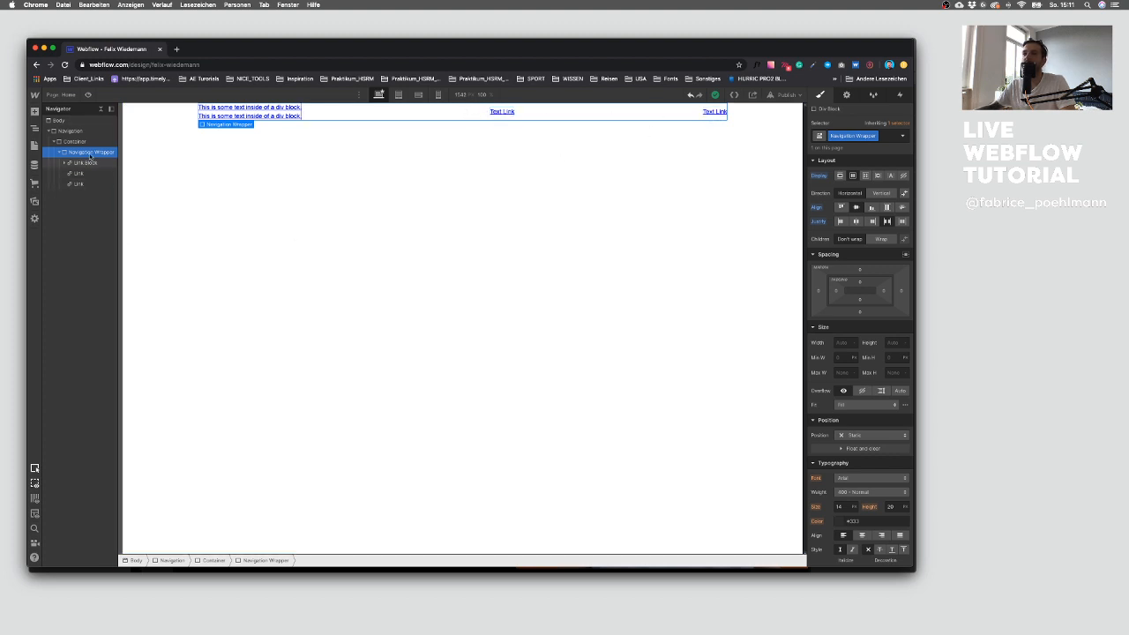
Step: Add a Div Block around the links inside the Navigation Wrapper and give it the class Navi Link Wrapper
{"action": "left_click", "coordinate": [34, 112]}
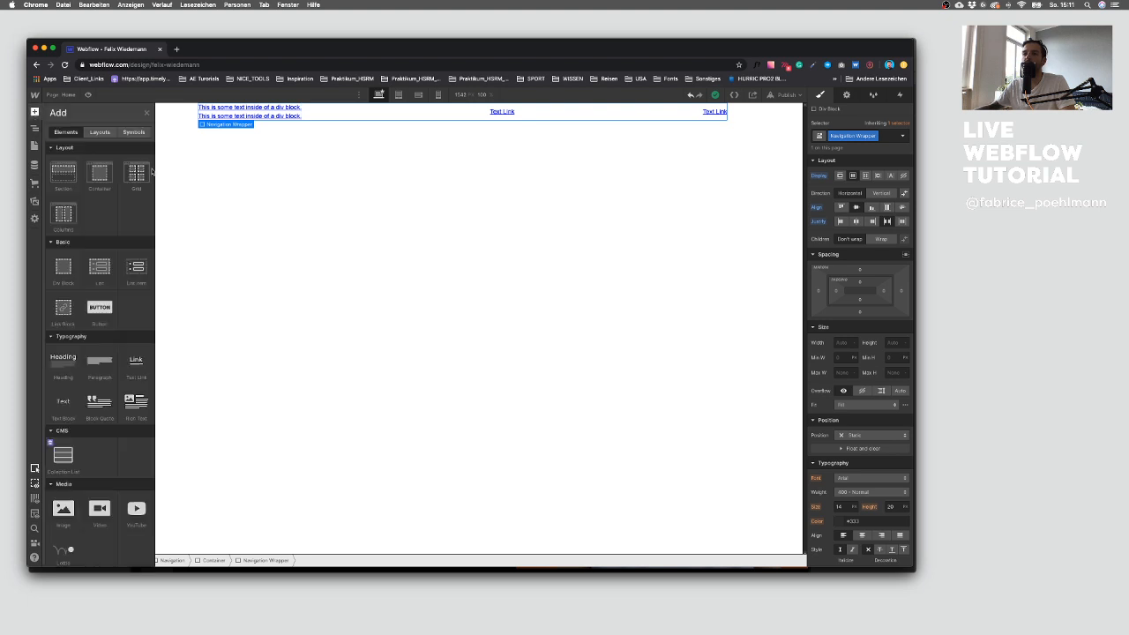
{"action": "left_click_drag", "start_coordinate": [63, 258], "coordinate": [85, 183]}
{"action": "left_click", "coordinate": [84, 174]}
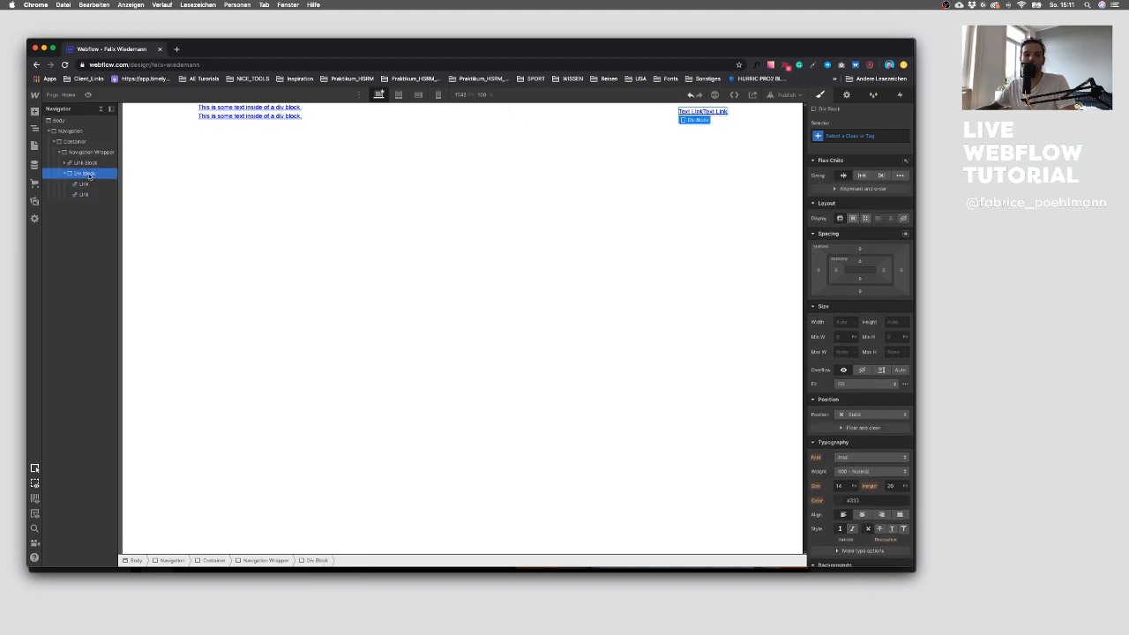
{"action": "left_click", "coordinate": [846, 135]}
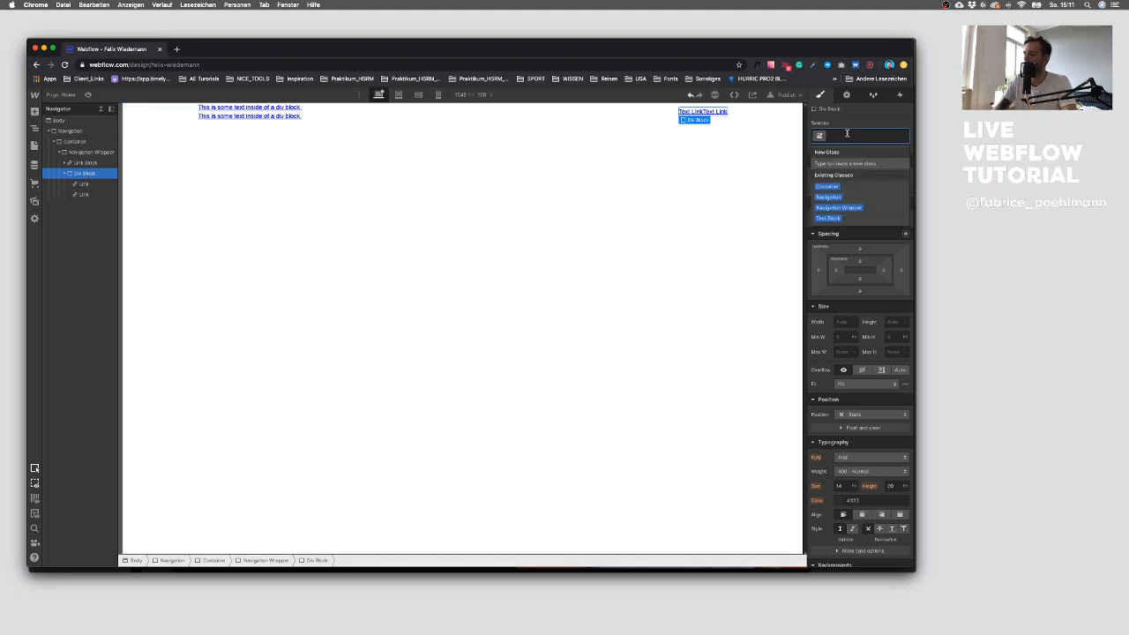
{"action": "type", "text": "Navi"}
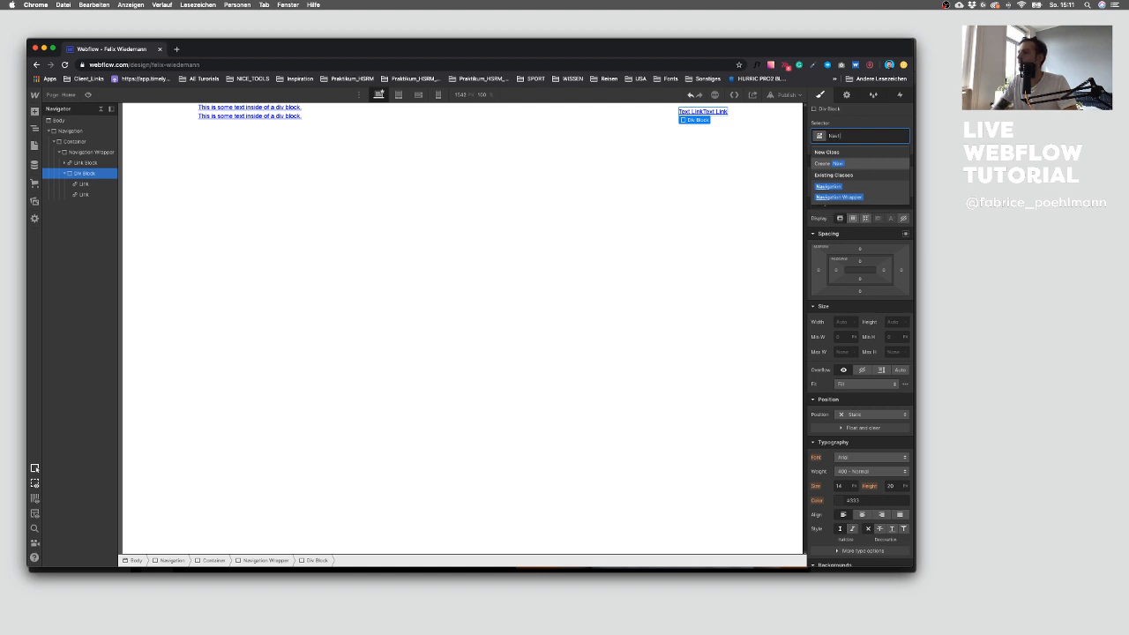
{"action": "type", "text": " Link Wrapper"}
{"action": "key", "text": "Return"}
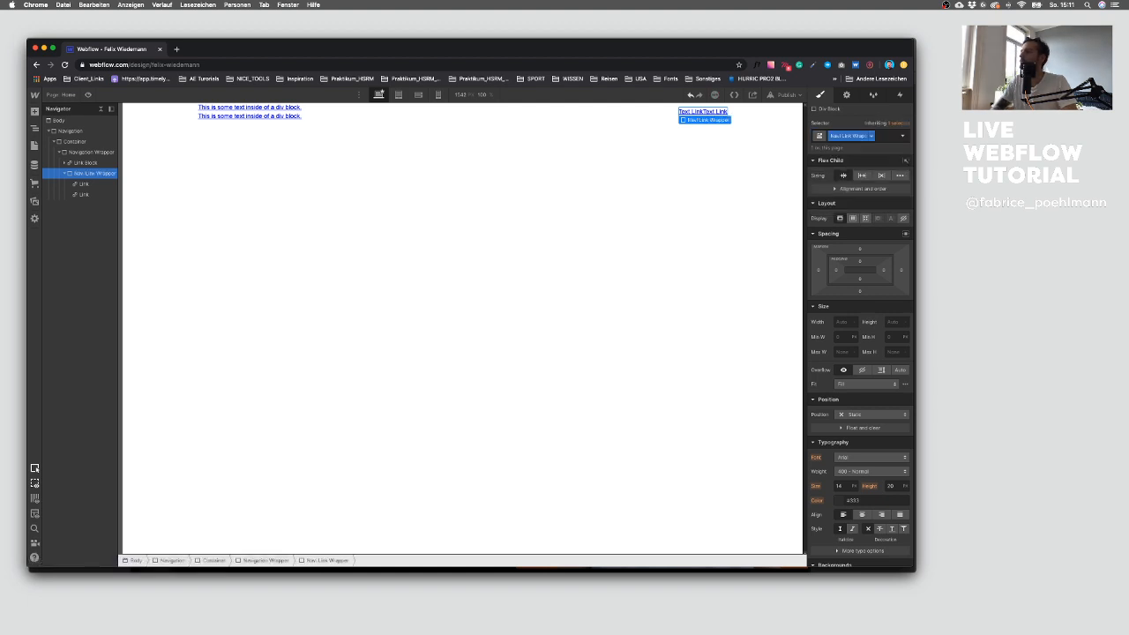
Step: Add a Div Block inside the Navi Link Wrapper and give it the class Dot
{"action": "left_click", "coordinate": [93, 183]}
{"action": "left_click", "coordinate": [97, 174]}
{"action": "left_click", "coordinate": [93, 183]}
{"action": "left_click", "coordinate": [95, 173]}
{"action": "left_click", "coordinate": [35, 112]}
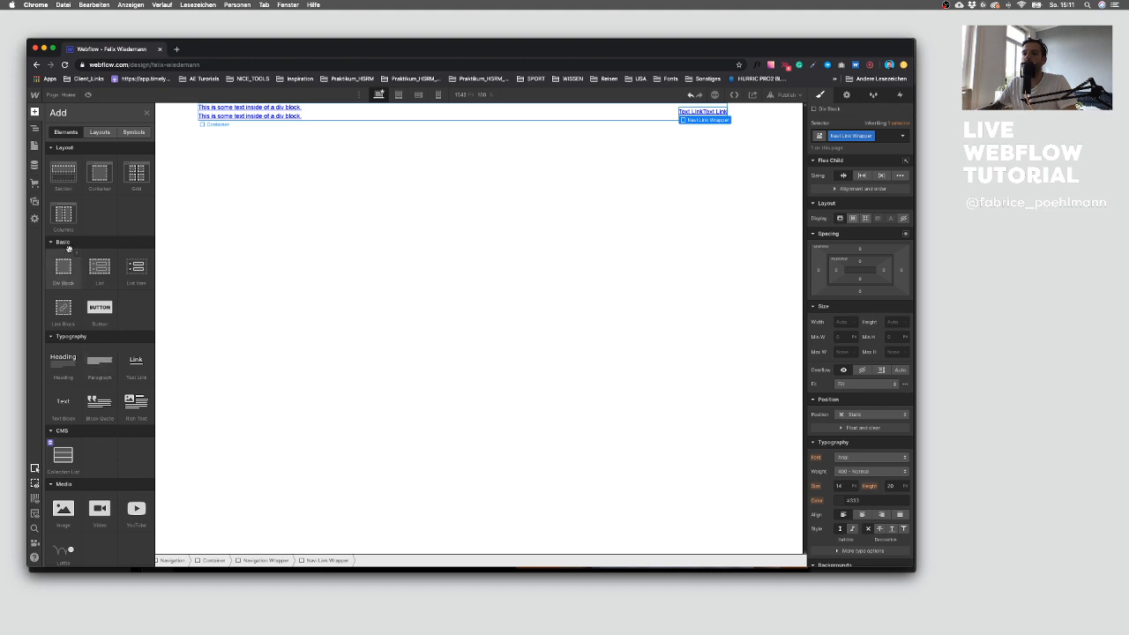
{"action": "left_click_drag", "start_coordinate": [65, 265], "coordinate": [82, 205]}
{"action": "left_click", "coordinate": [842, 136]}
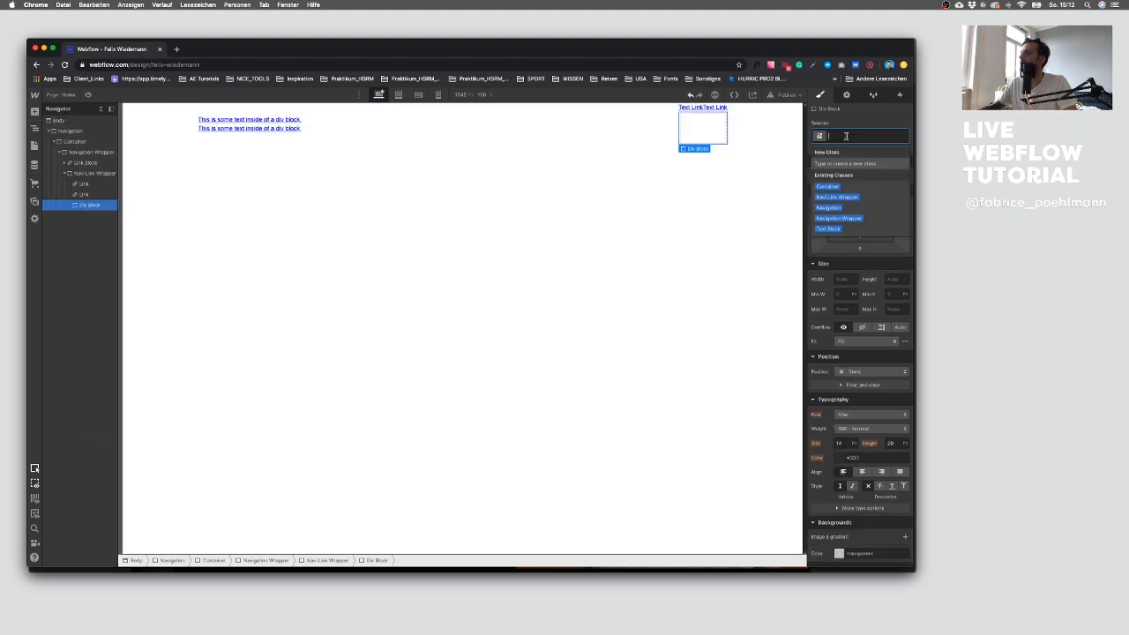
{"action": "type", "text": "Dot"}
{"action": "key", "text": "Return"}
Step: Inspect the orange dot beside CONTACT ME in the Sketch design and its size
{"action": "key", "text": "ctrl+Up"}
{"action": "left_click", "coordinate": [769, 331]}
{"action": "left_click", "coordinate": [719, 231]}
{"action": "key", "text": "shift+super+g"}
{"action": "key", "text": "Escape"}
{"action": "left_click", "coordinate": [717, 230]}
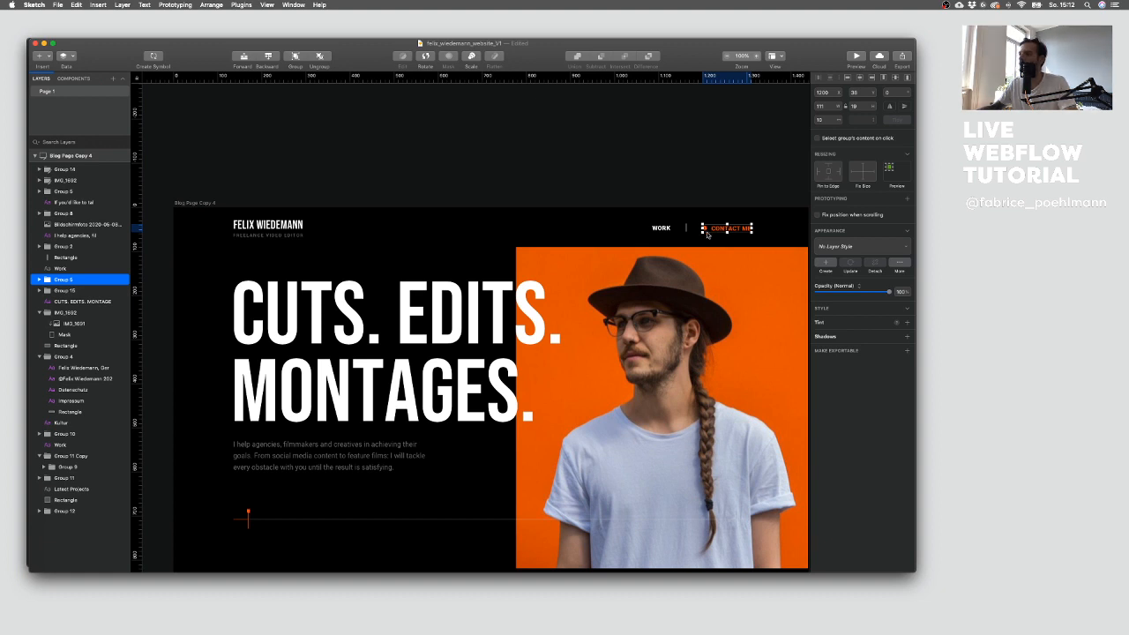
{"action": "left_click", "coordinate": [705, 203]}
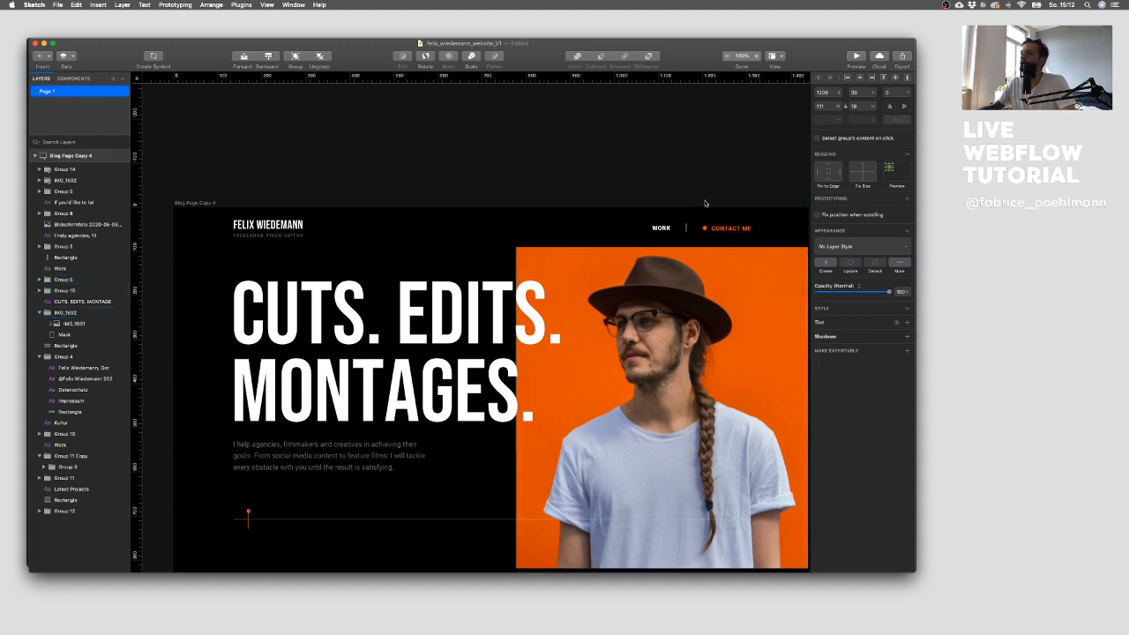
{"action": "left_click", "coordinate": [704, 227], "text": "super"}
{"action": "key", "text": "Escape"}
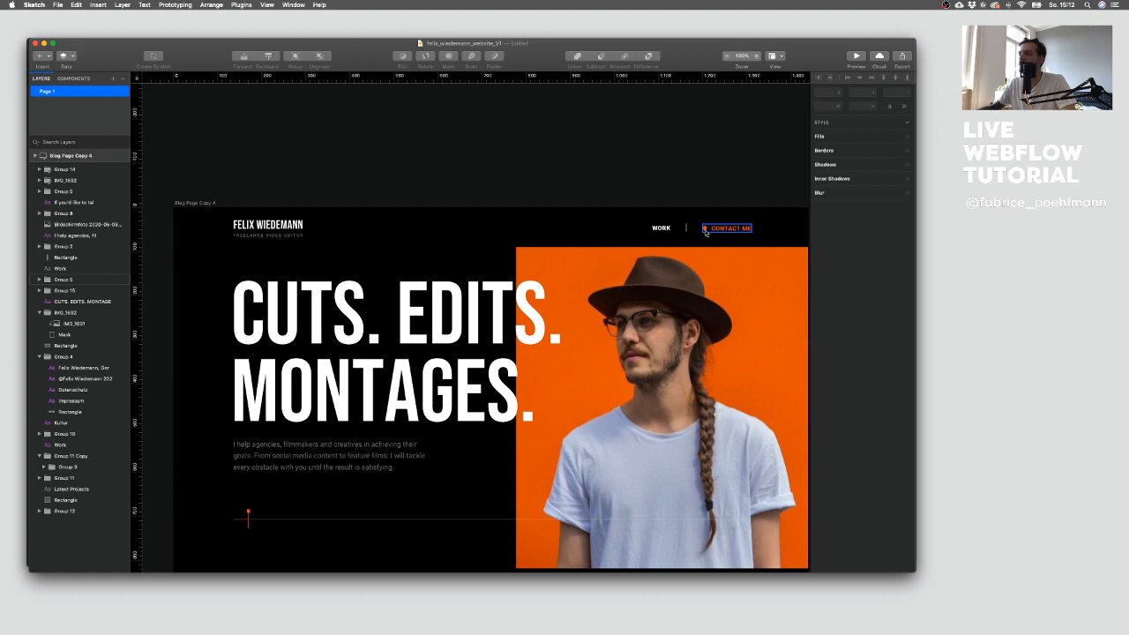
{"action": "key", "text": "ctrl+Up"}
{"action": "left_click", "coordinate": [310, 212]}
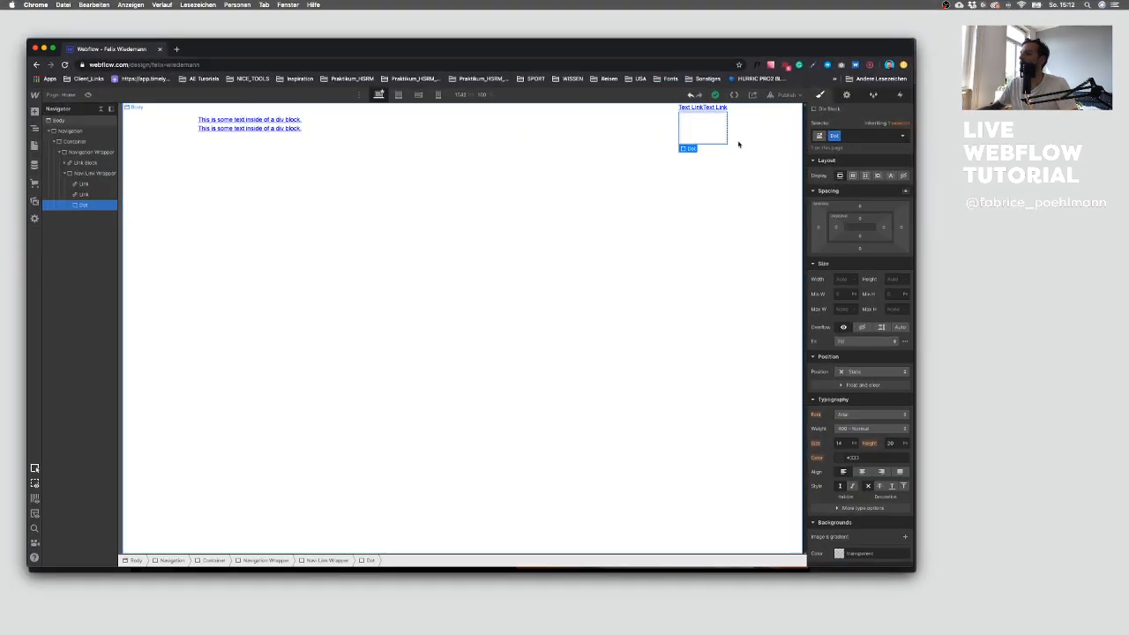
{"action": "scroll", "coordinate": [863, 374], "scroll_direction": "down", "scroll_amount": 3}
{"action": "scroll", "coordinate": [864, 379], "scroll_direction": "up", "scroll_amount": 3}
{"action": "key", "text": "ctrl+Up"}
{"action": "left_click", "coordinate": [801, 392]}
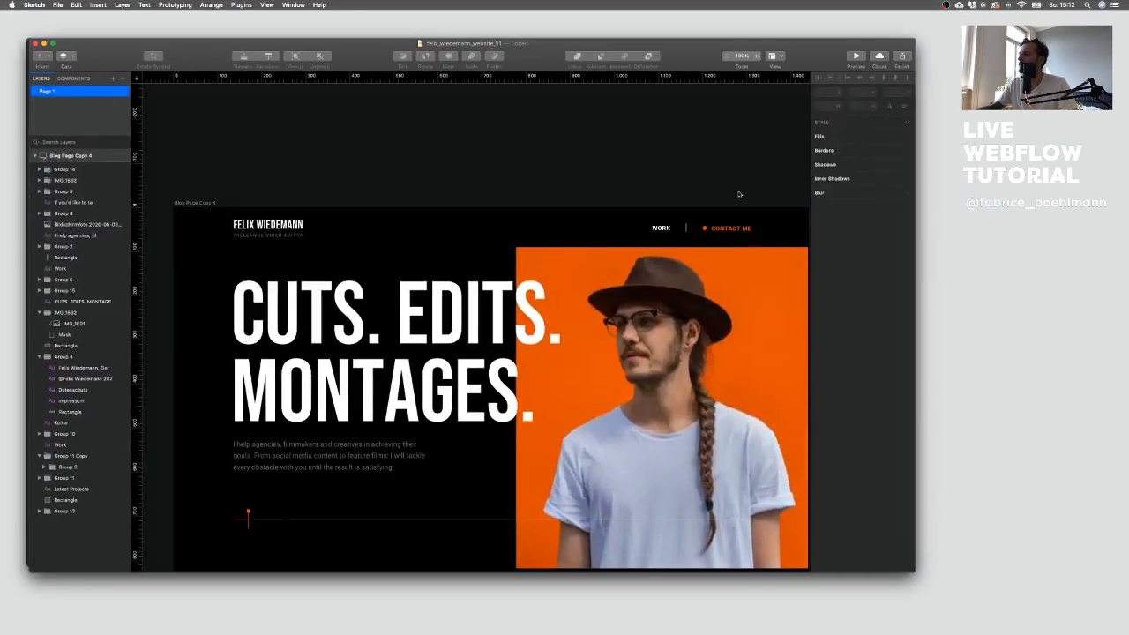
{"action": "left_click", "coordinate": [704, 228], "text": "super"}
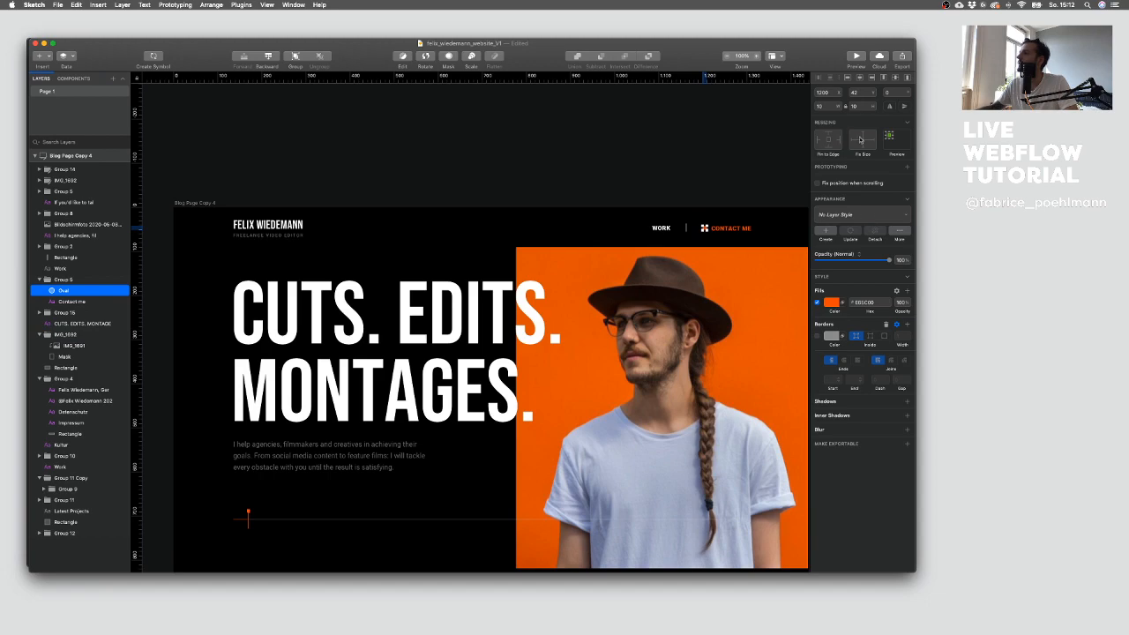
Step: Set the Dot's width and height to 10 px
{"action": "key", "text": "ctrl+Up"}
{"action": "left_click", "coordinate": [276, 219]}
{"action": "key", "text": "ctrl+Up"}
{"action": "left_click", "coordinate": [648, 328]}
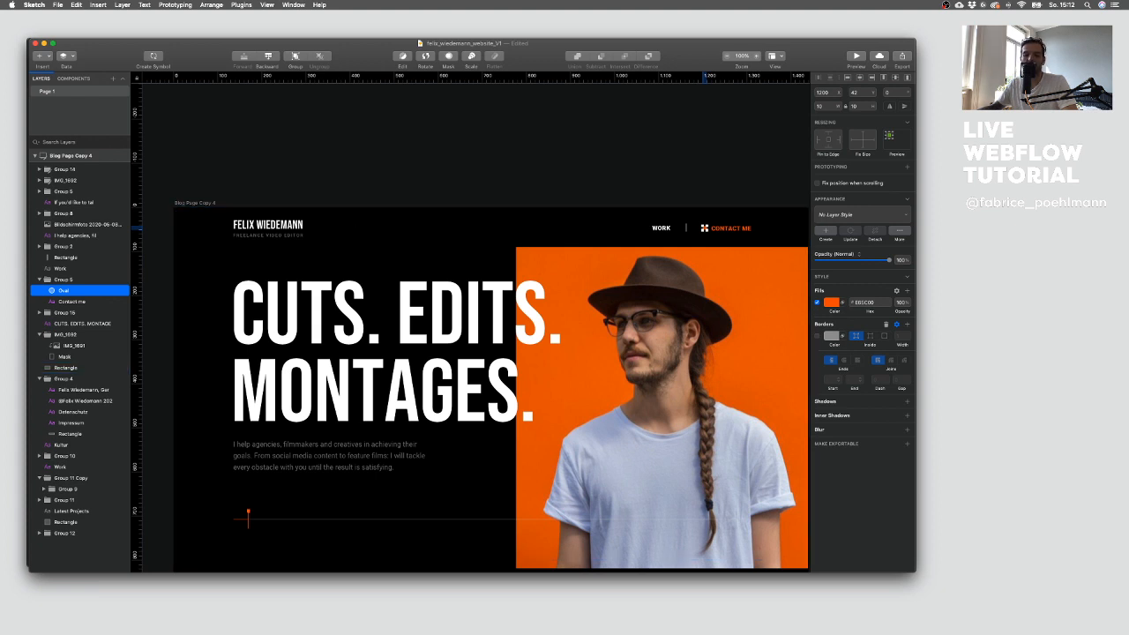
{"action": "key", "text": "ctrl+Up"}
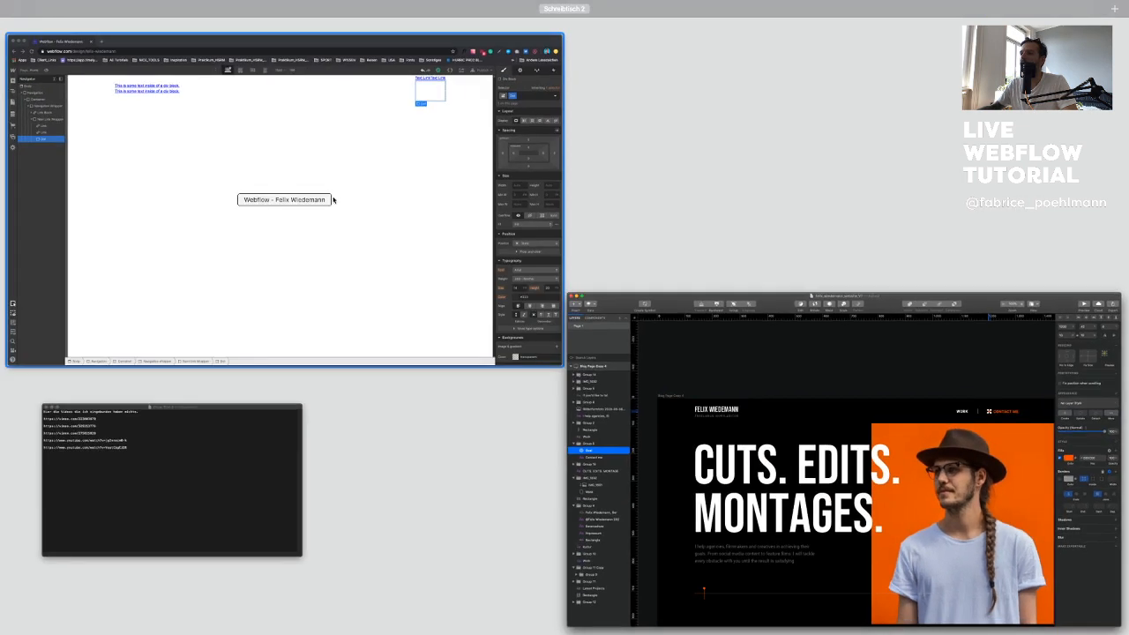
{"action": "left_click", "coordinate": [333, 200]}
{"action": "left_click", "coordinate": [843, 279]}
{"action": "type", "text": "0"}
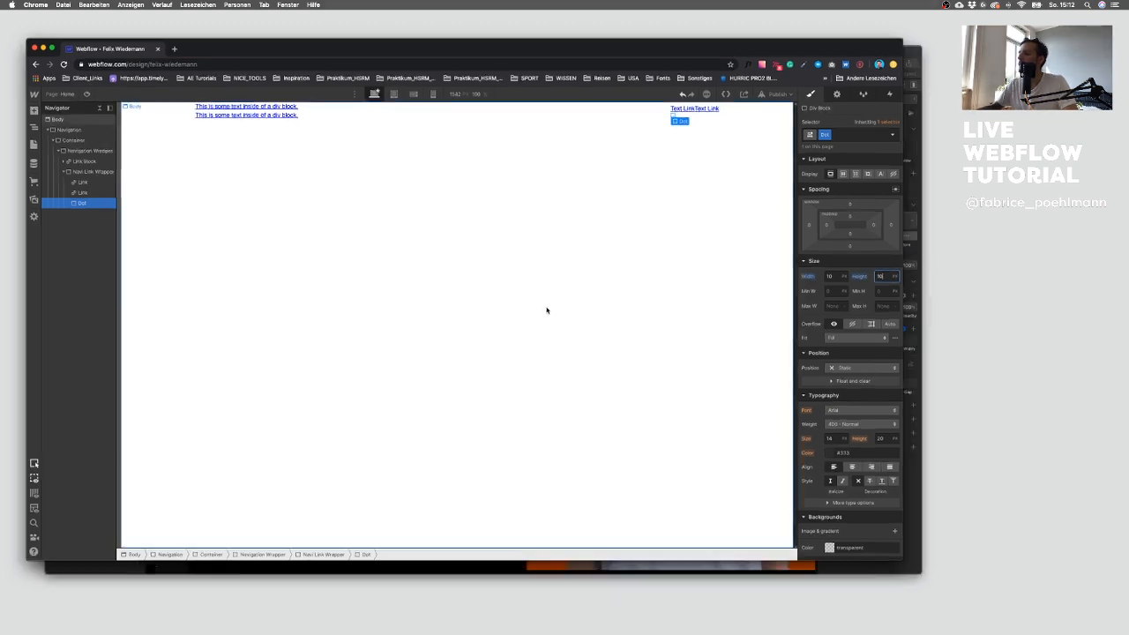
Step: Copy the dot's fill hex colour E65C00 from the Sketch design
{"action": "key", "text": "ctrl+Up"}
{"action": "left_click", "coordinate": [720, 439]}
{"action": "left_click", "coordinate": [645, 200]}
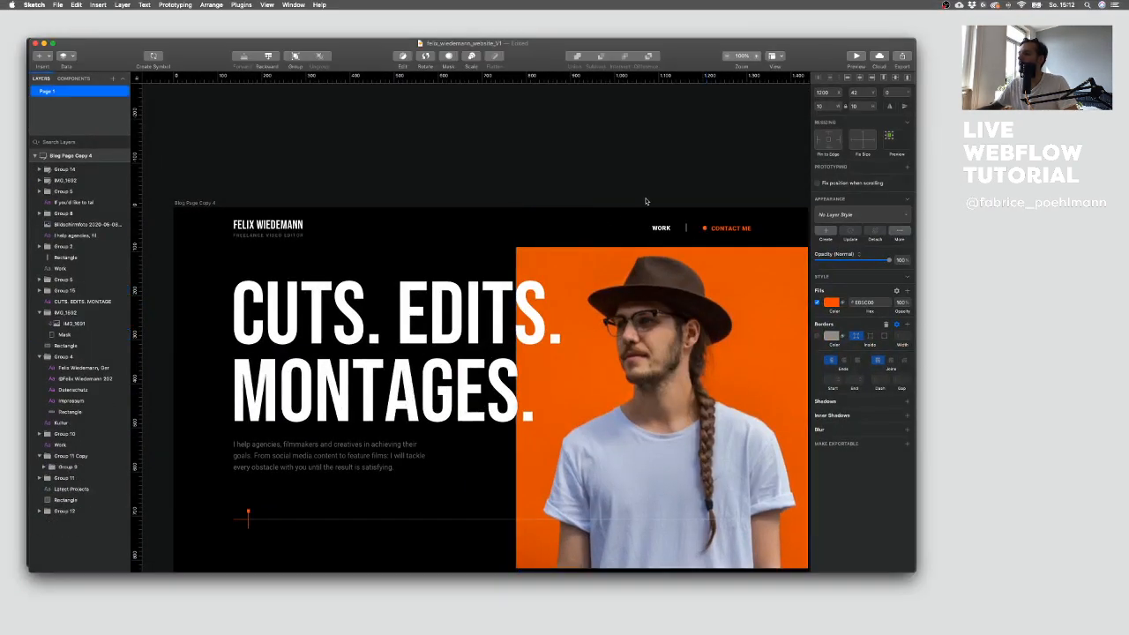
{"action": "double_click", "coordinate": [704, 228]}
{"action": "left_click", "coordinate": [873, 304]}
{"action": "key", "text": "super+c"}
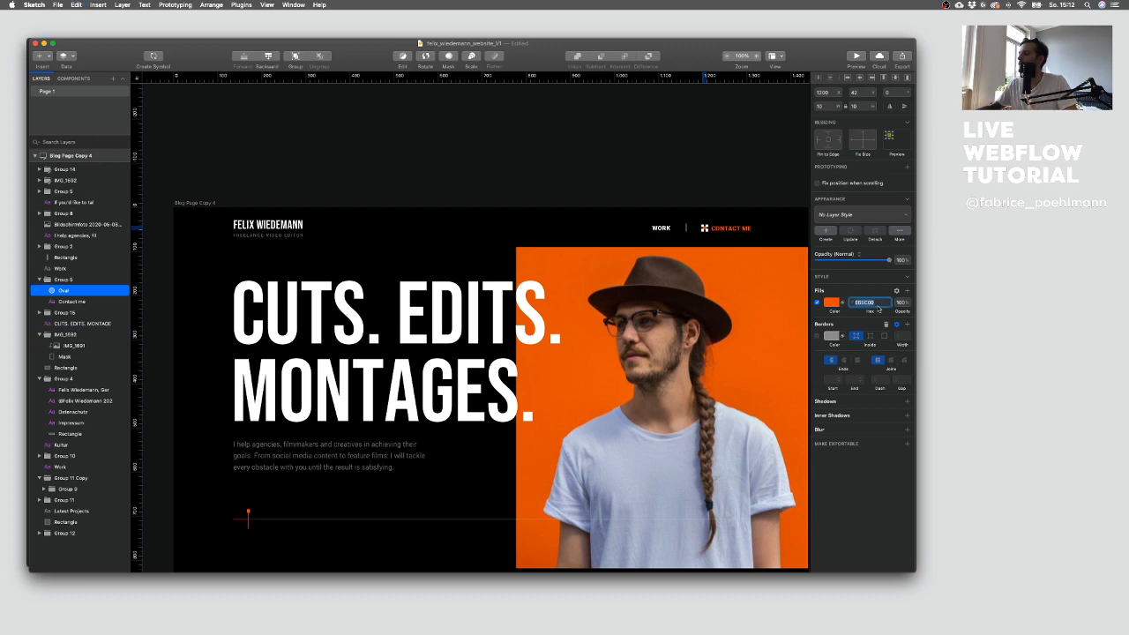
Step: Set the Dot's background colour to the copied hex E65C00
{"action": "key", "text": "ctrl+Up"}
{"action": "left_click", "coordinate": [348, 252]}
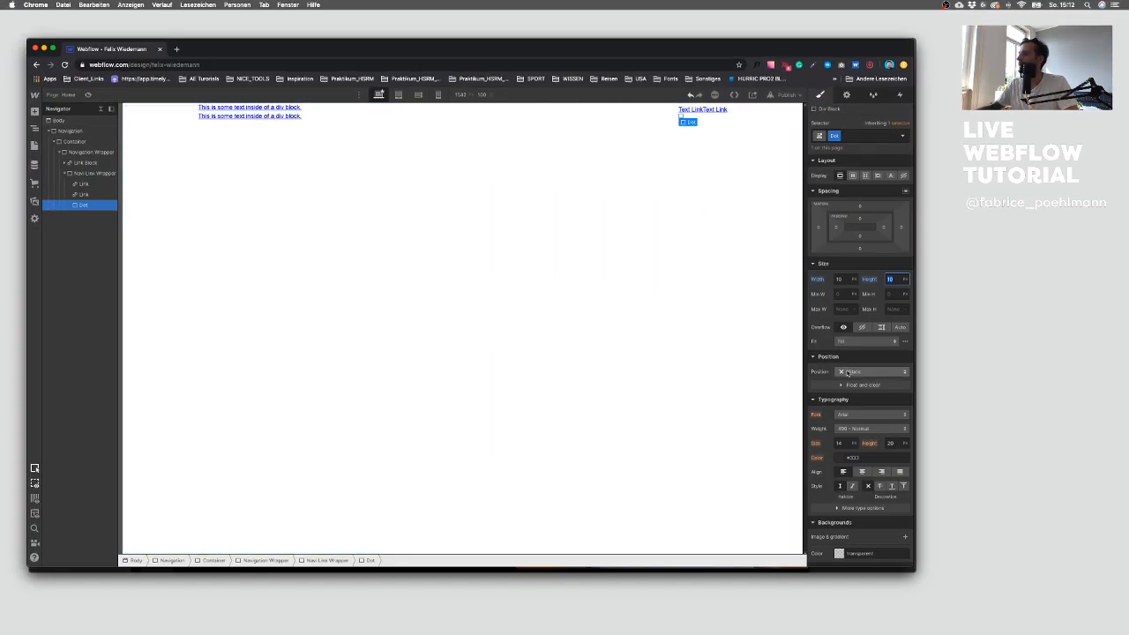
{"action": "scroll", "coordinate": [851, 375], "scroll_direction": "down", "scroll_amount": 4}
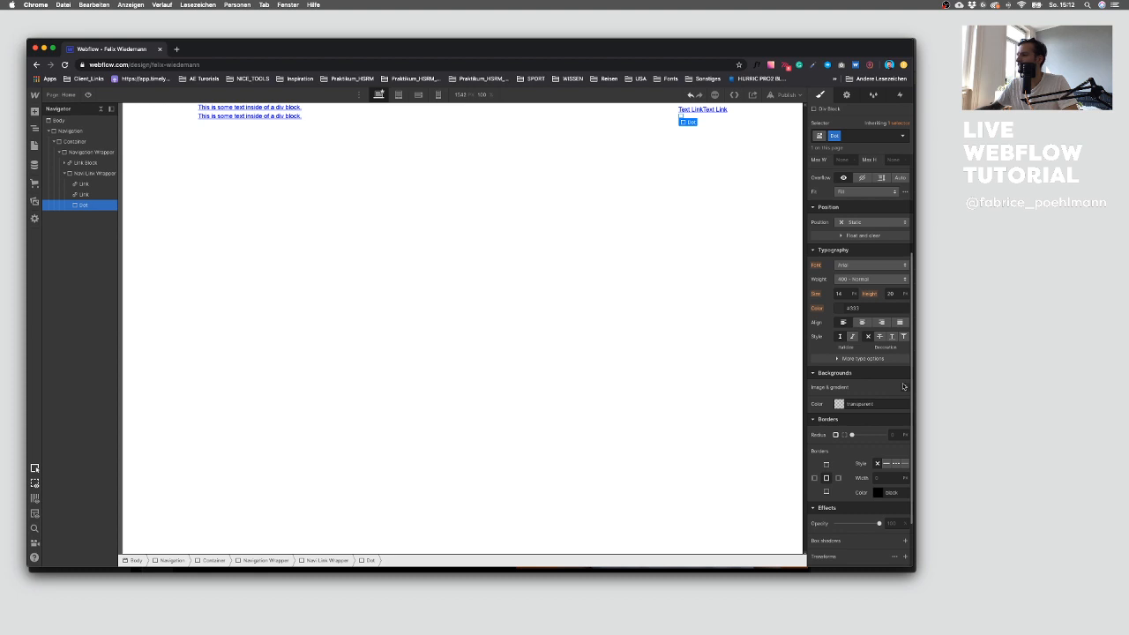
{"action": "left_click", "coordinate": [905, 387]}
{"action": "left_click", "coordinate": [863, 415]}
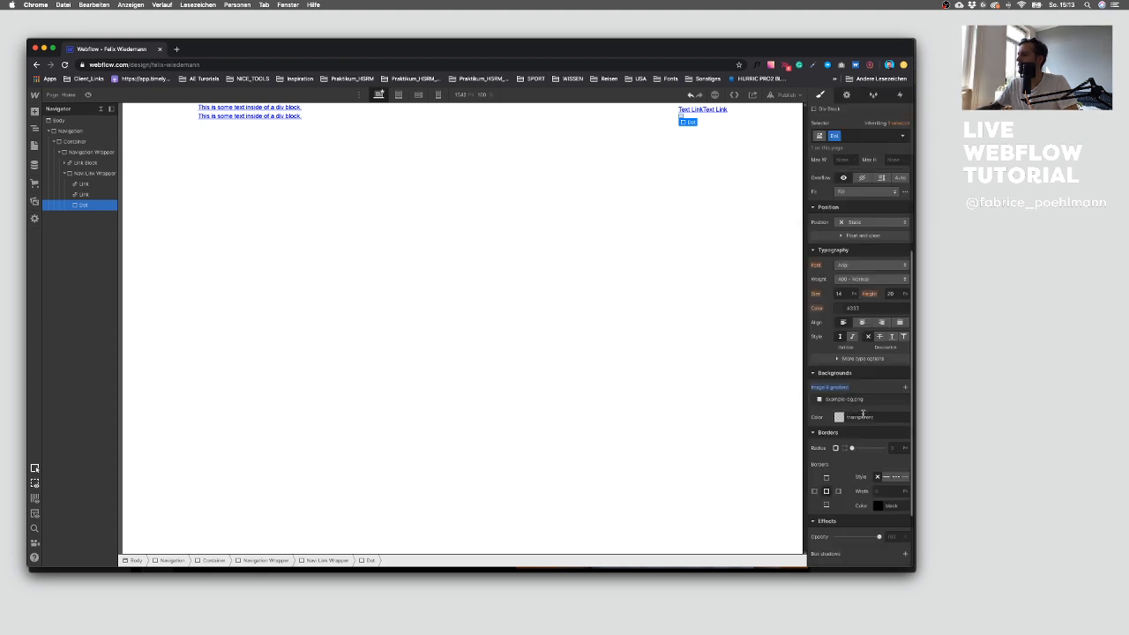
{"action": "left_click", "coordinate": [906, 400]}
{"action": "left_click", "coordinate": [839, 404]}
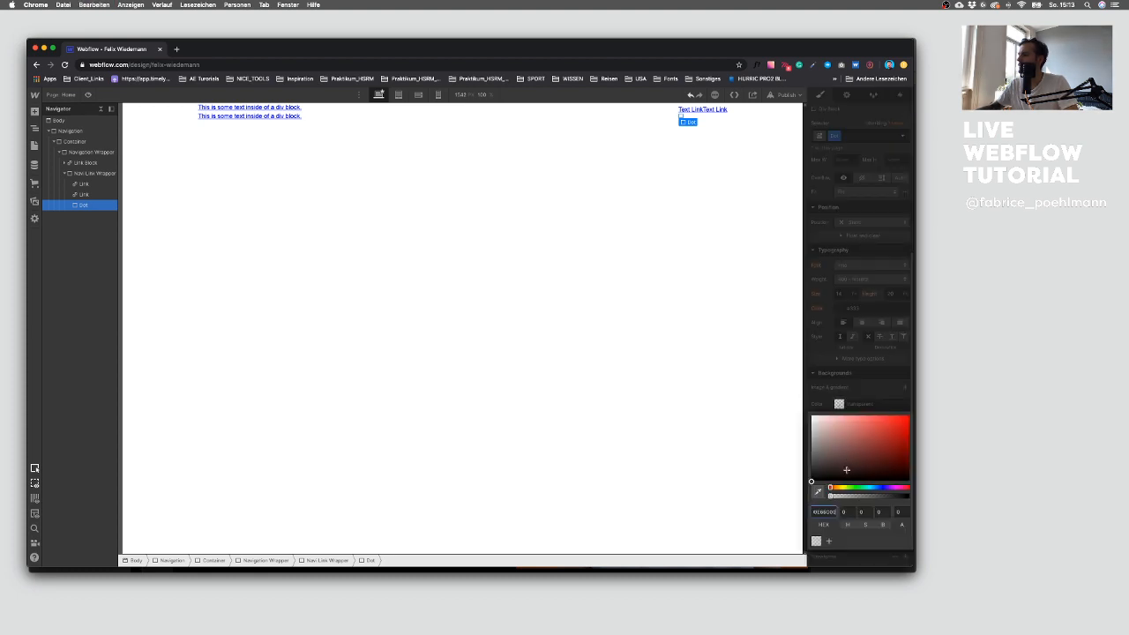
{"action": "key", "text": "Return"}
{"action": "key", "text": "super+v"}
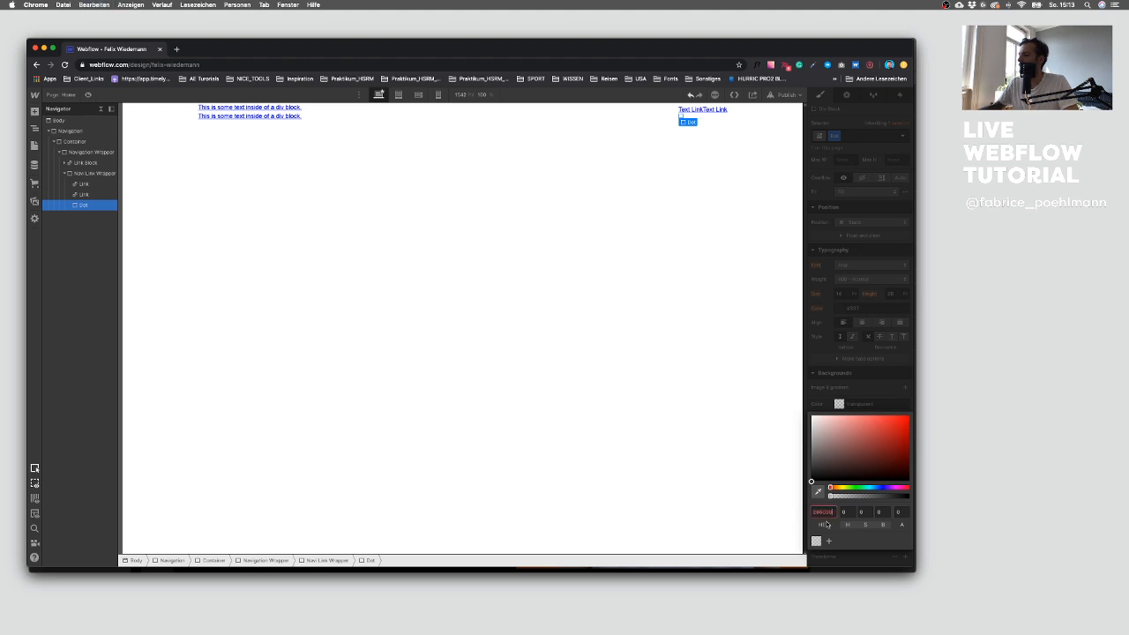
{"action": "key", "text": "Return"}
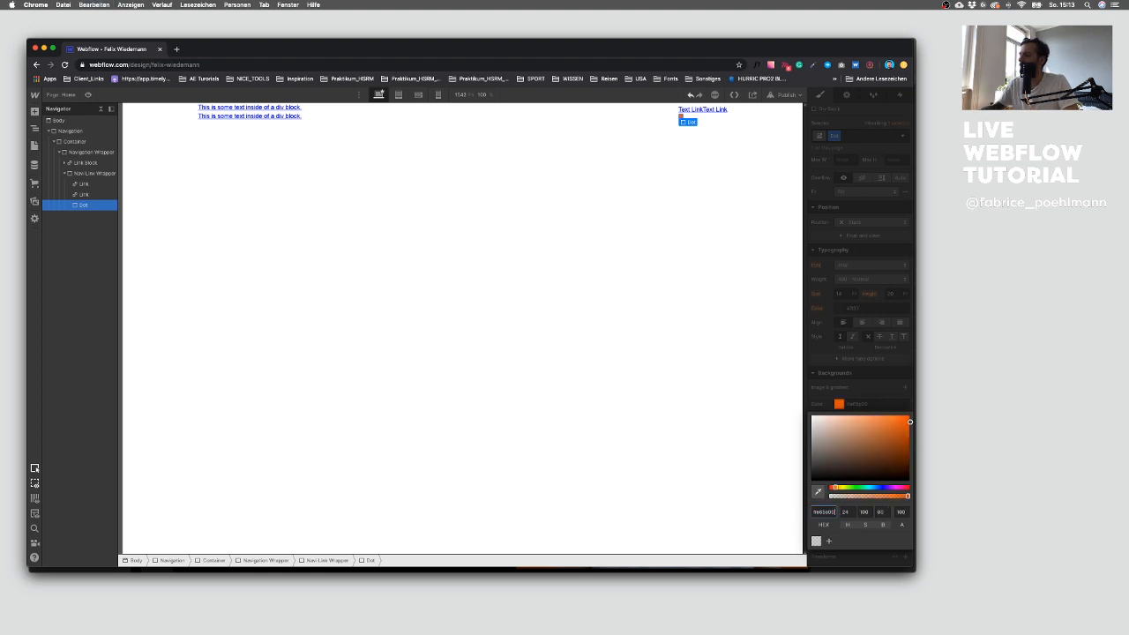
Step: Save the orange colour as a swatch named Organe
{"action": "left_click", "coordinate": [829, 542]}
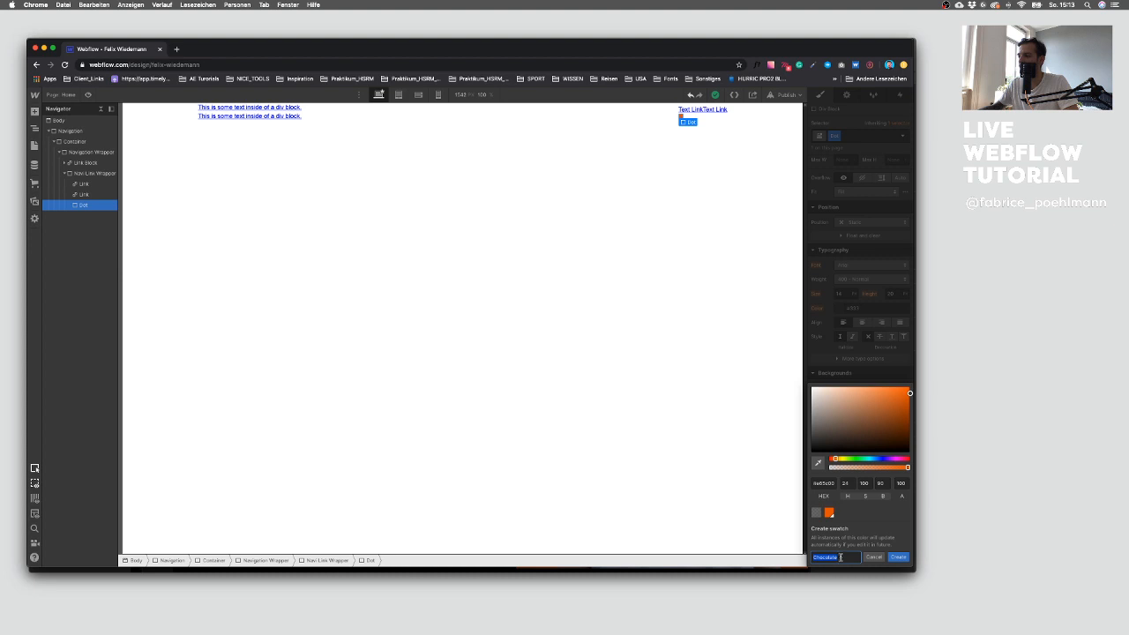
{"action": "type", "text": "Organe"}
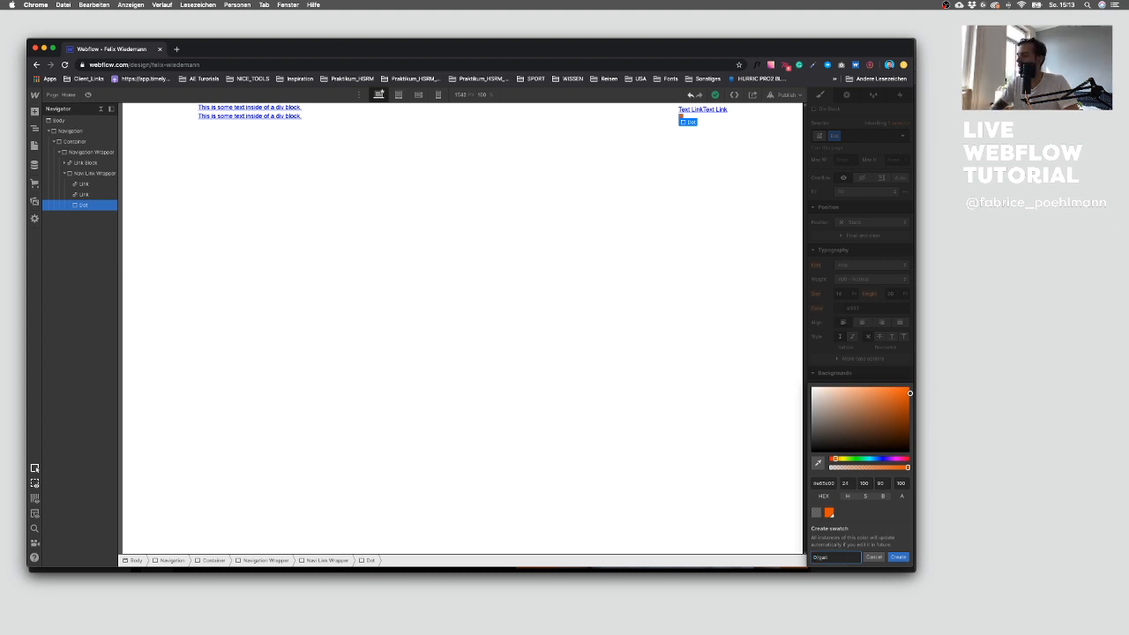
{"action": "left_click", "coordinate": [899, 558]}
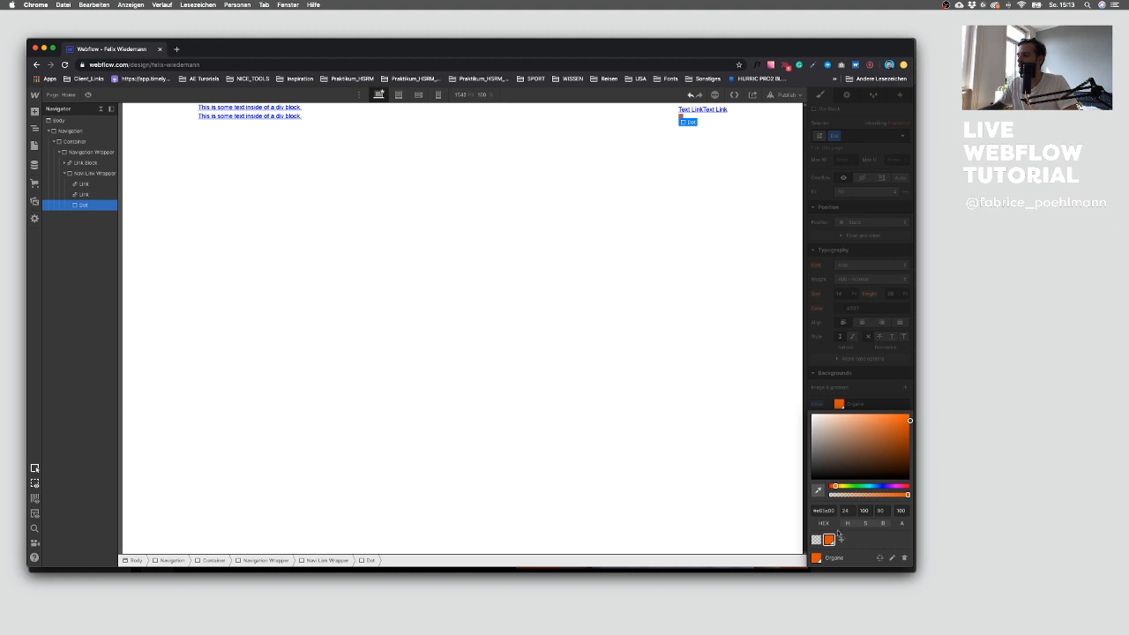
{"action": "left_click", "coordinate": [882, 394]}
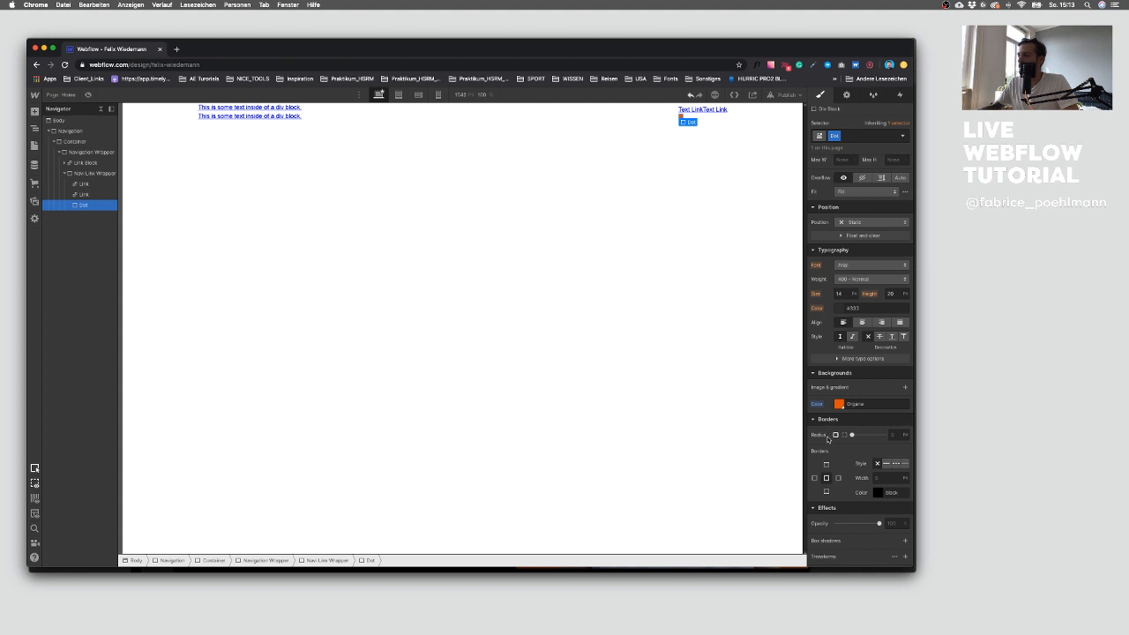
Step: Set the Dot's corner radius to 20 px to make it round
{"action": "left_click", "coordinate": [668, 230]}
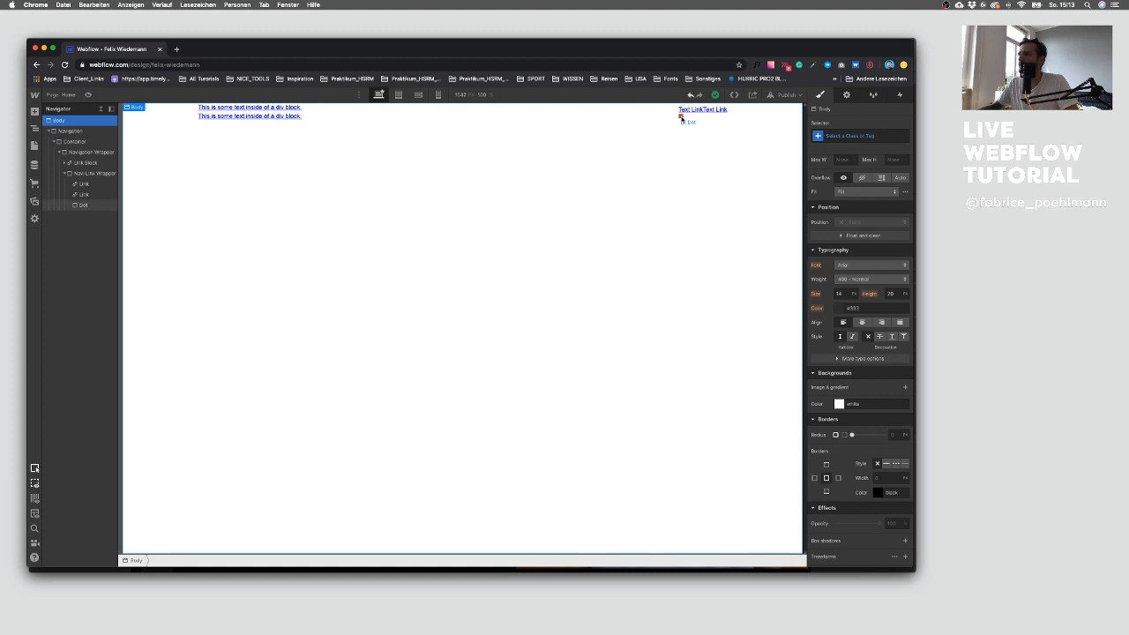
{"action": "left_click", "coordinate": [680, 118]}
{"action": "left_click_drag", "start_coordinate": [852, 434], "coordinate": [963, 438]}
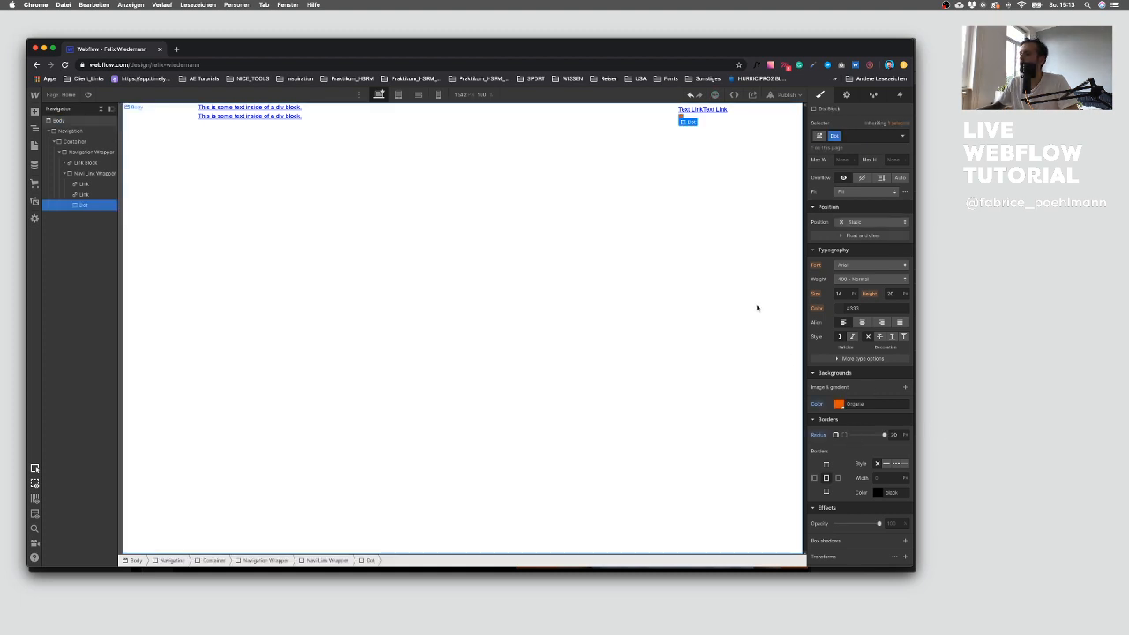
Step: Remove the second text link from the Nav Link Wrapper, checking the Sketch design
{"action": "left_click", "coordinate": [662, 174]}
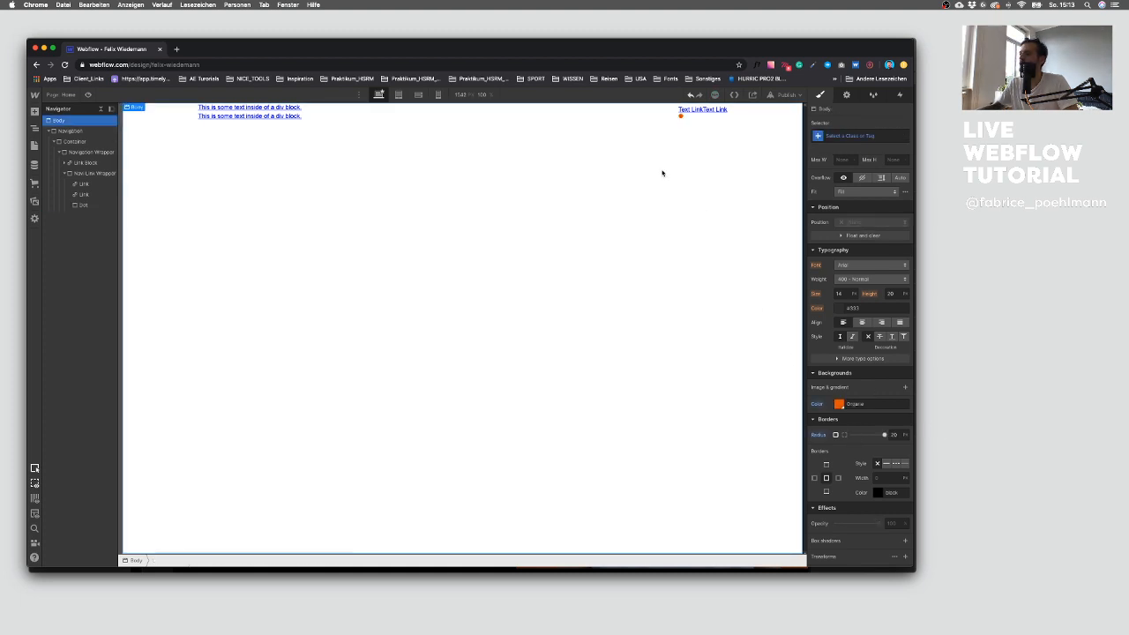
{"action": "left_click", "coordinate": [86, 205]}
{"action": "left_click", "coordinate": [92, 173]}
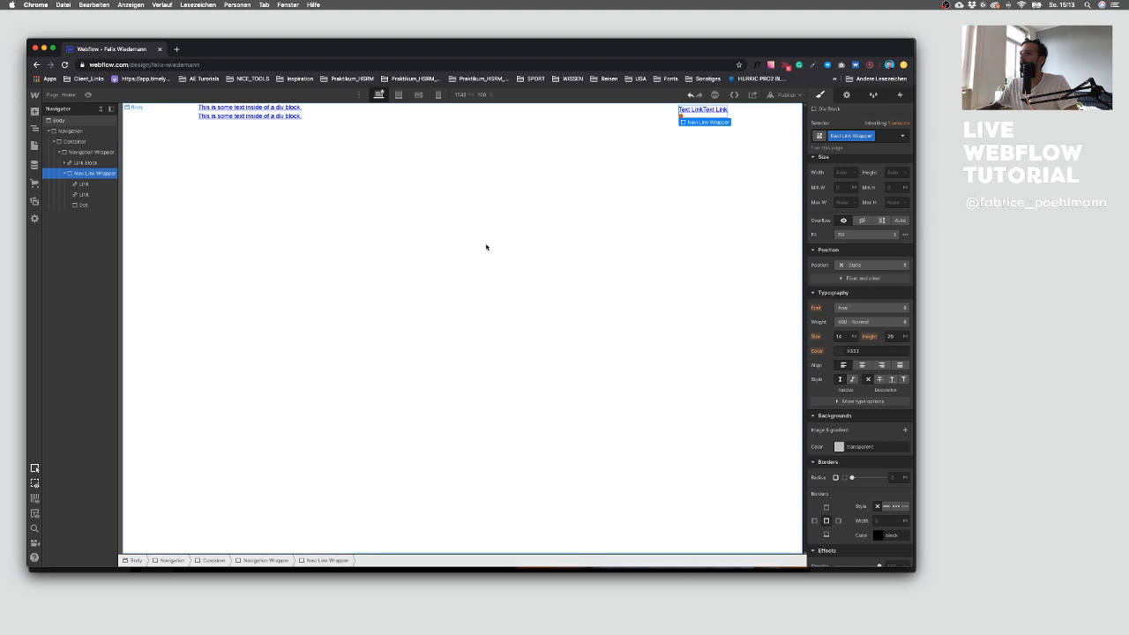
{"action": "left_click", "coordinate": [98, 195]}
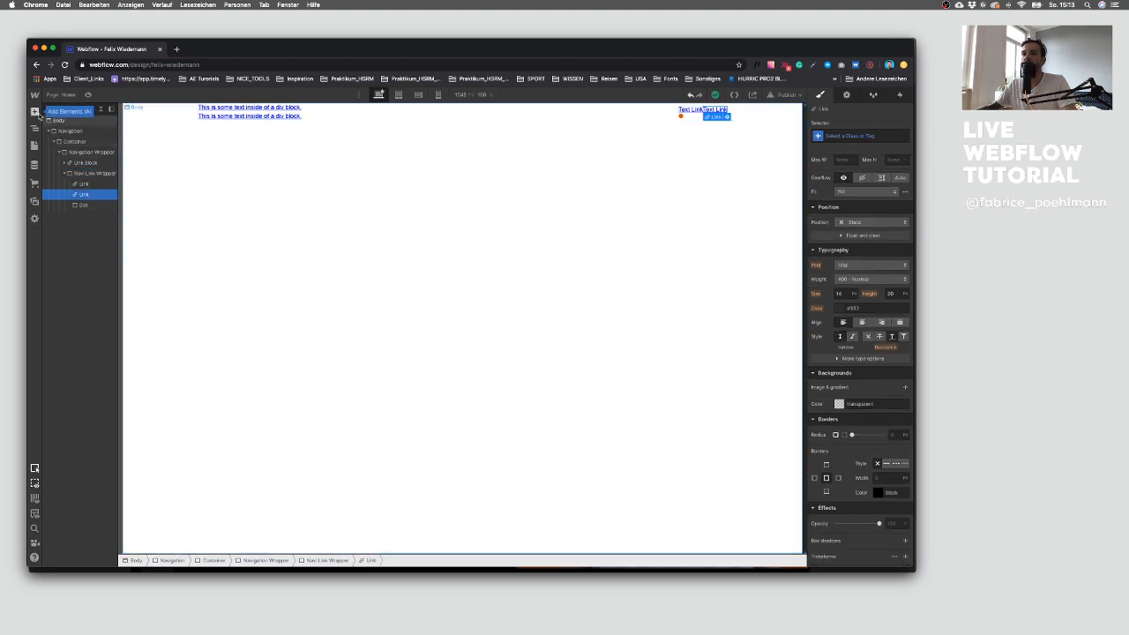
{"action": "key", "text": "ctrl+Up"}
{"action": "left_click", "coordinate": [733, 391]}
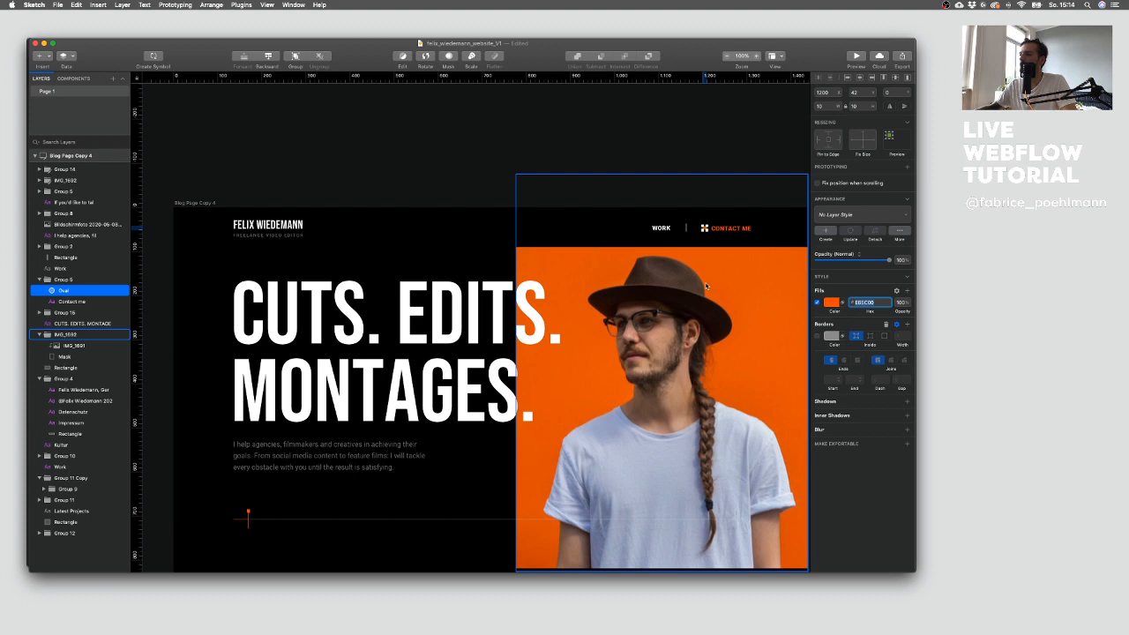
{"action": "key", "text": "ctrl+Up"}
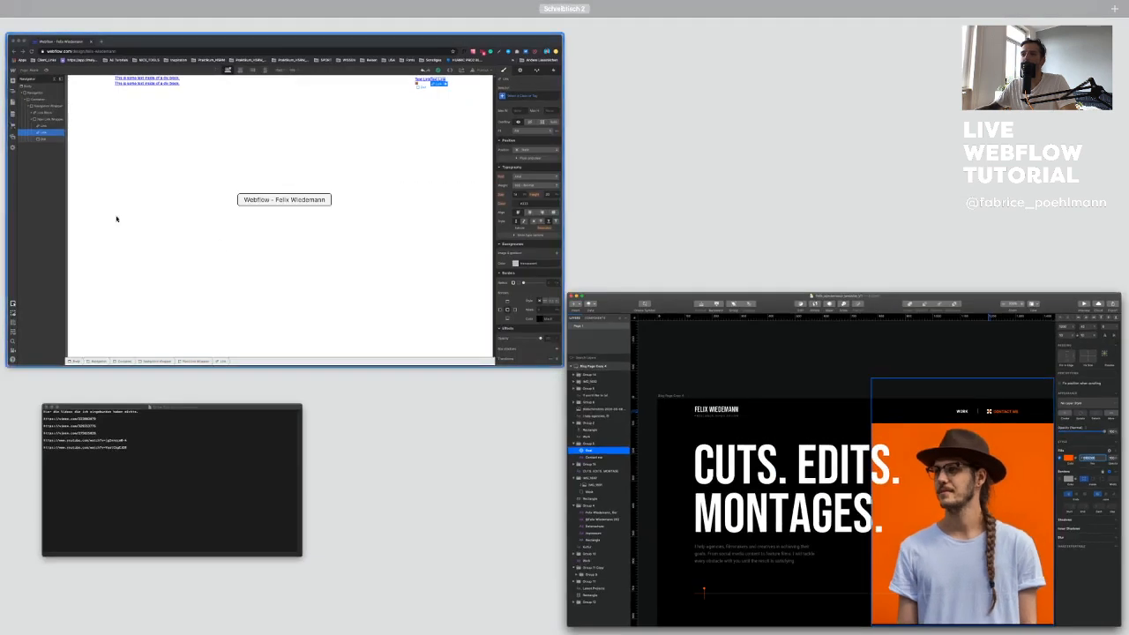
{"action": "left_click", "coordinate": [149, 230]}
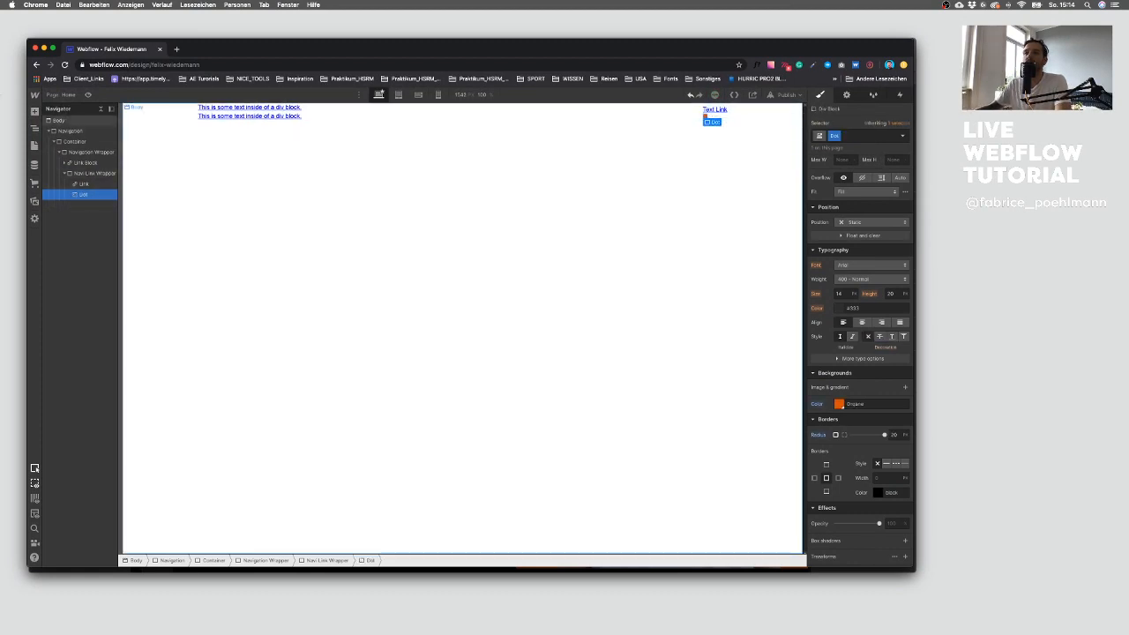
Step: Add a Link Block into the Nav Link Wrapper, placed above the Dot
{"action": "left_click", "coordinate": [34, 112]}
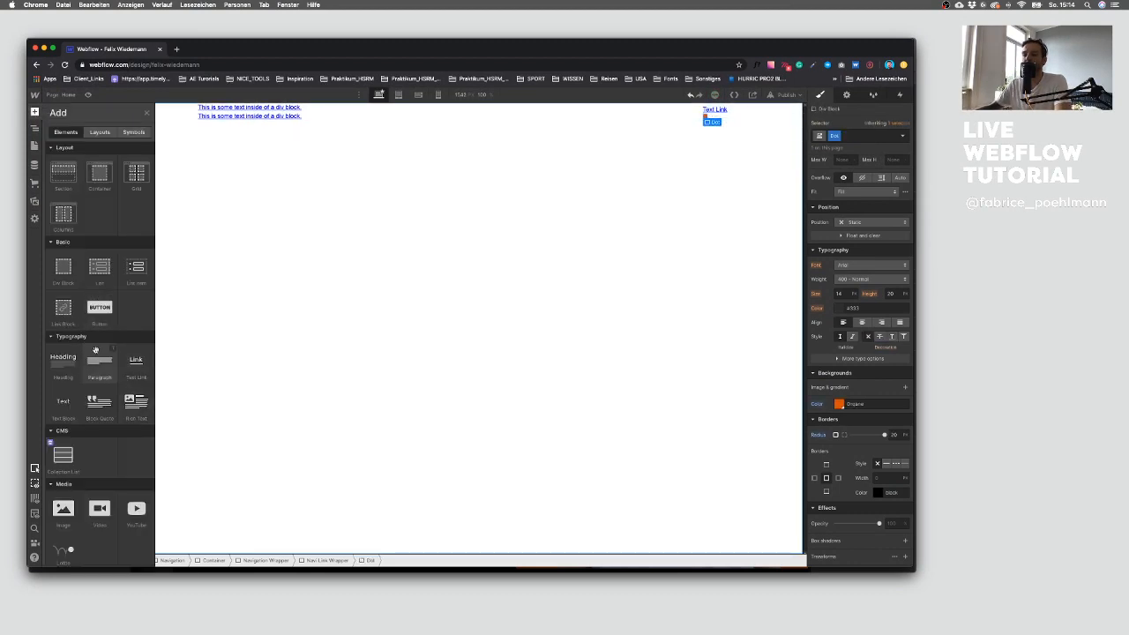
{"action": "left_click", "coordinate": [62, 309]}
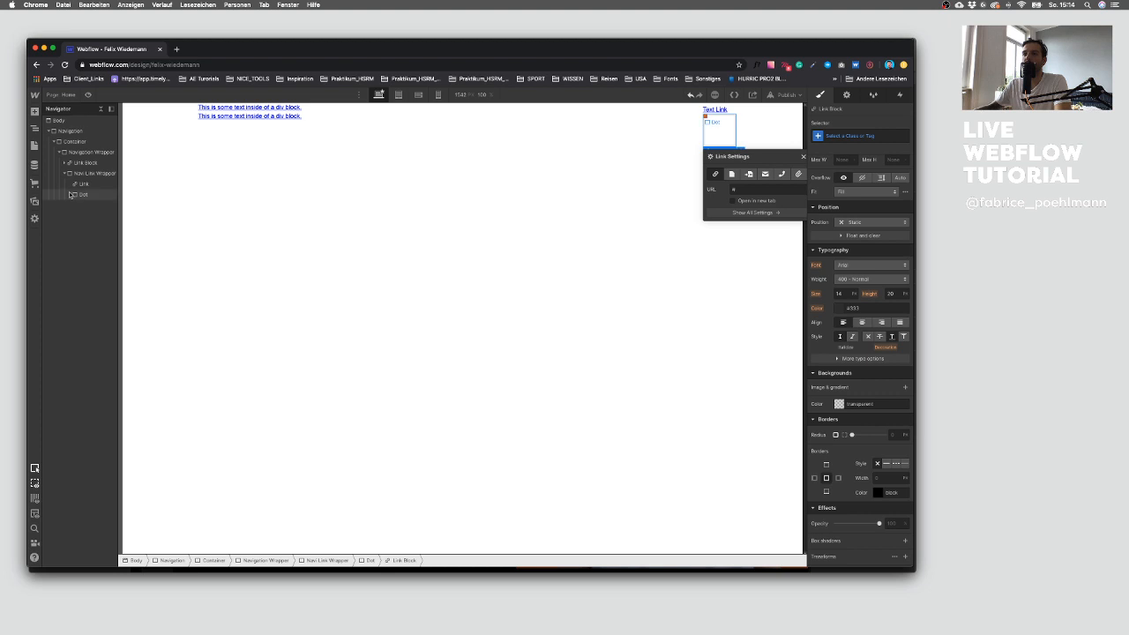
{"action": "left_click_drag", "start_coordinate": [85, 206], "coordinate": [85, 190]}
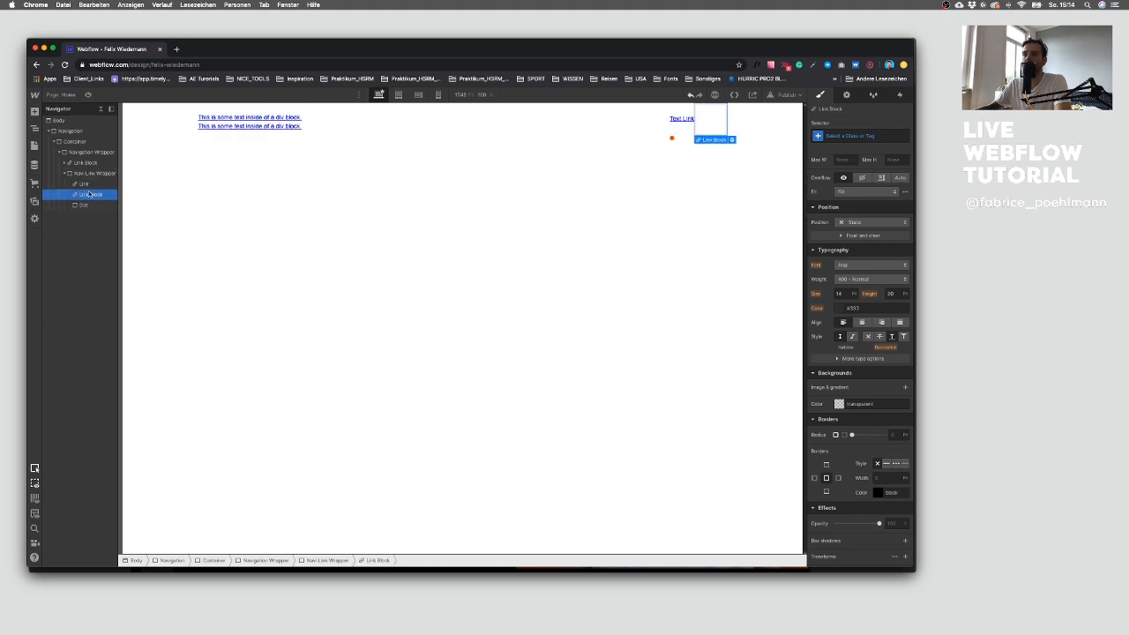
Step: Add a Text Block inside the Link Block and move the Dot into the Link Block
{"action": "left_click", "coordinate": [34, 112]}
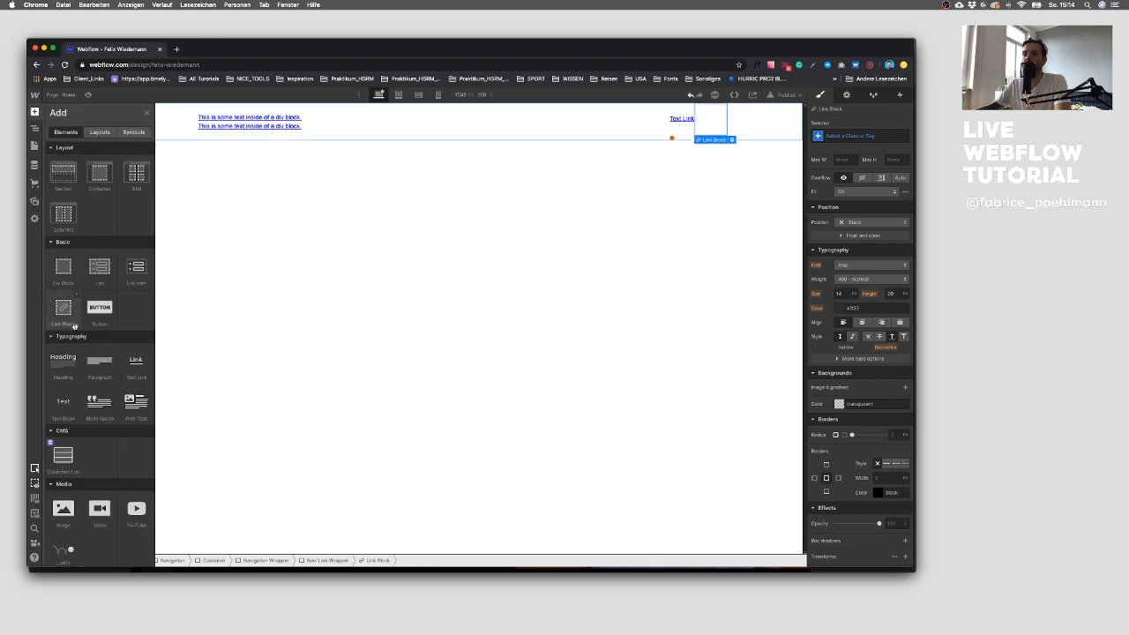
{"action": "left_click", "coordinate": [64, 408]}
{"action": "left_click", "coordinate": [71, 195]}
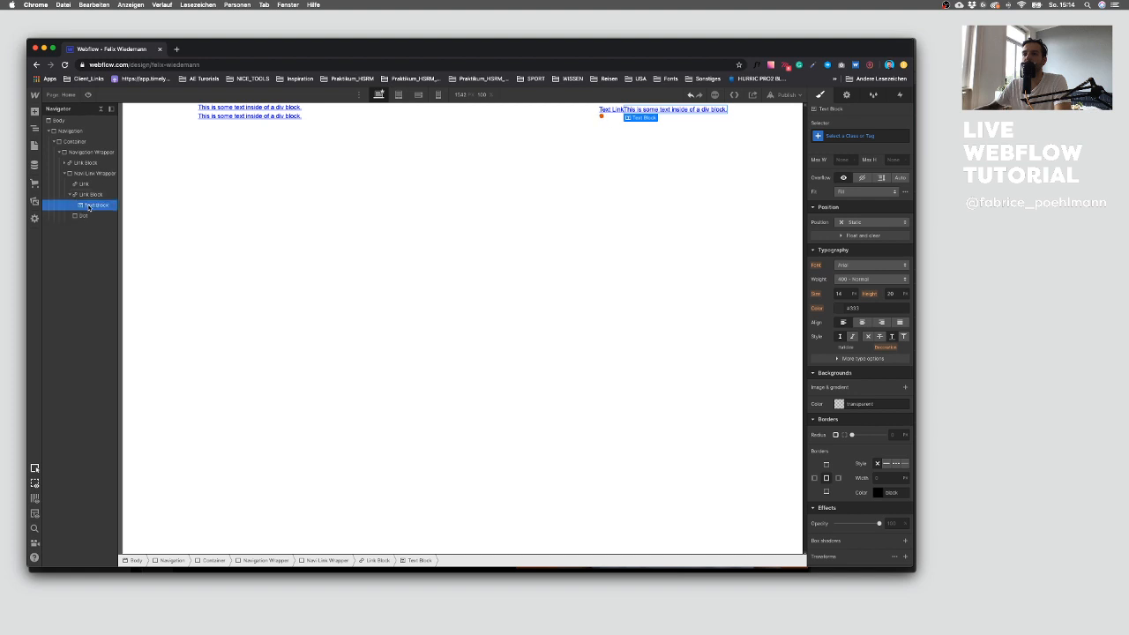
{"action": "left_click_drag", "start_coordinate": [83, 216], "coordinate": [86, 204]}
{"action": "left_click", "coordinate": [70, 195]}
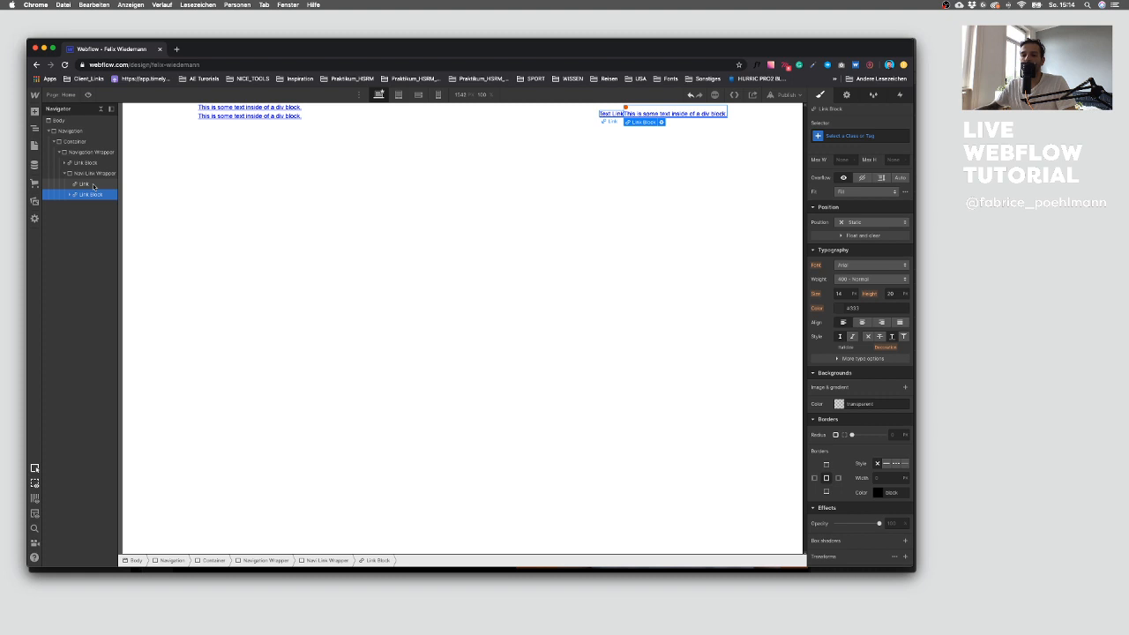
Step: Give the Link Block a new class named Recordo Button
{"action": "left_click", "coordinate": [94, 174]}
{"action": "left_click", "coordinate": [90, 184]}
{"action": "left_click", "coordinate": [94, 194]}
{"action": "left_click", "coordinate": [859, 135]}
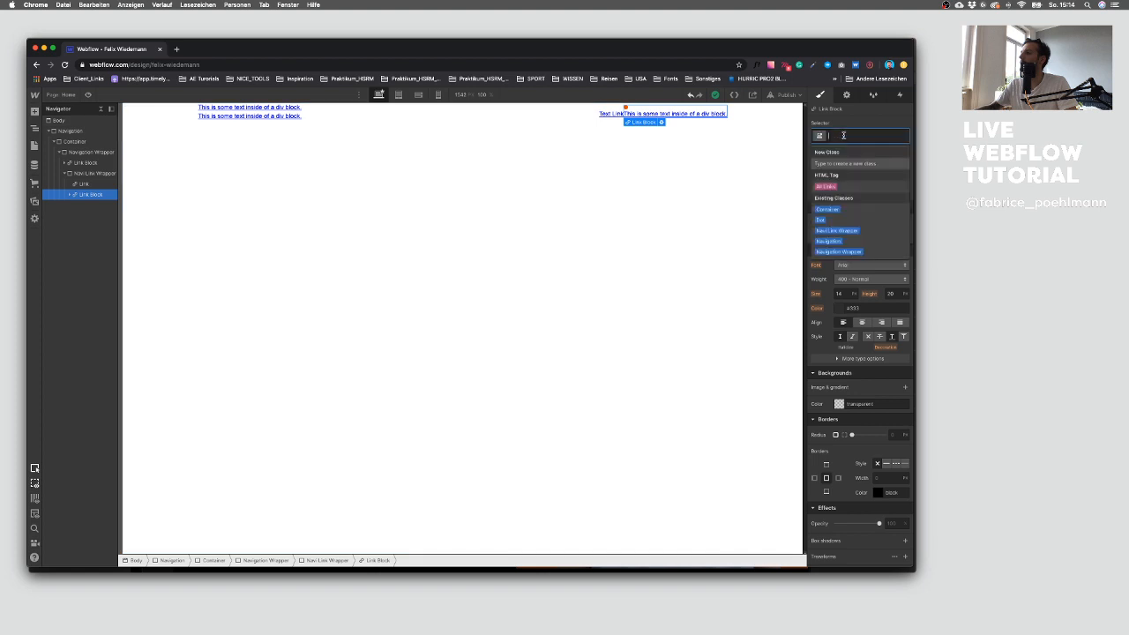
{"action": "type", "text": "Recoil"}
{"action": "type", "text": " Link"}
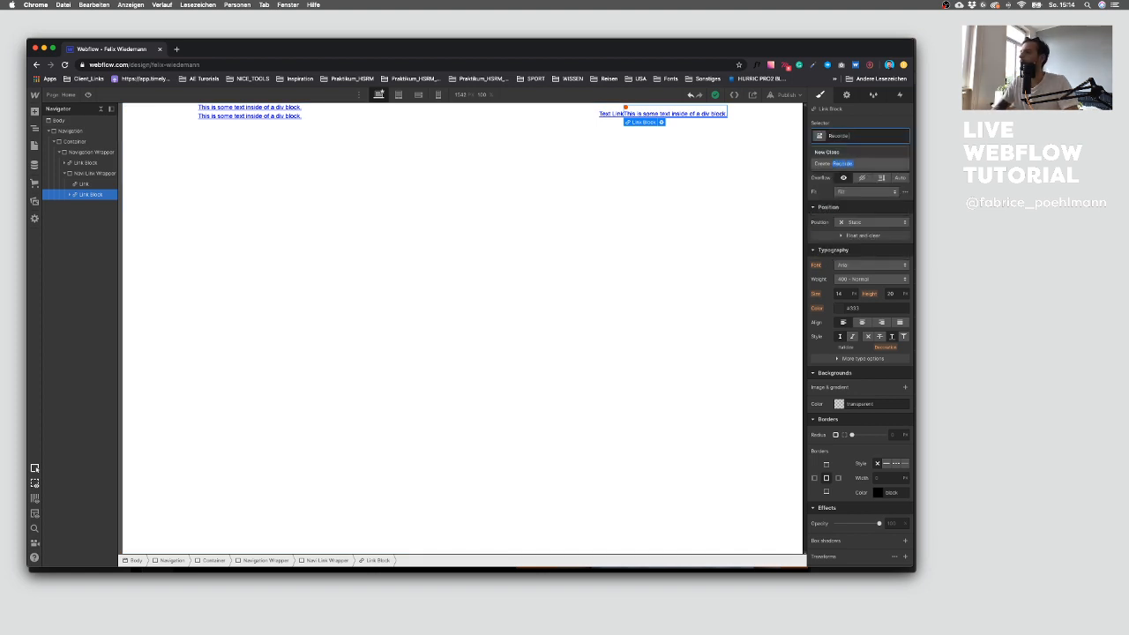
{"action": "key", "text": "super+a"}
{"action": "type", "text": "Rec"}
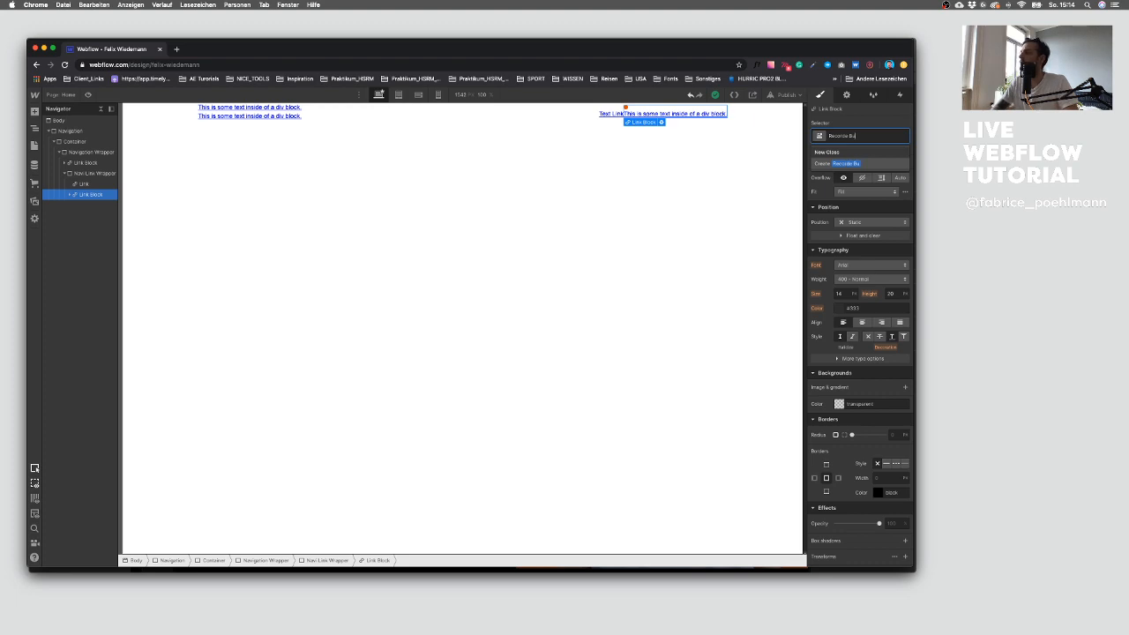
{"action": "key", "text": "Return"}
Step: Set the Recordo Button's display to flex, laid out horizontally, after consulting the Sketch design
{"action": "key", "text": "ctrl+Up"}
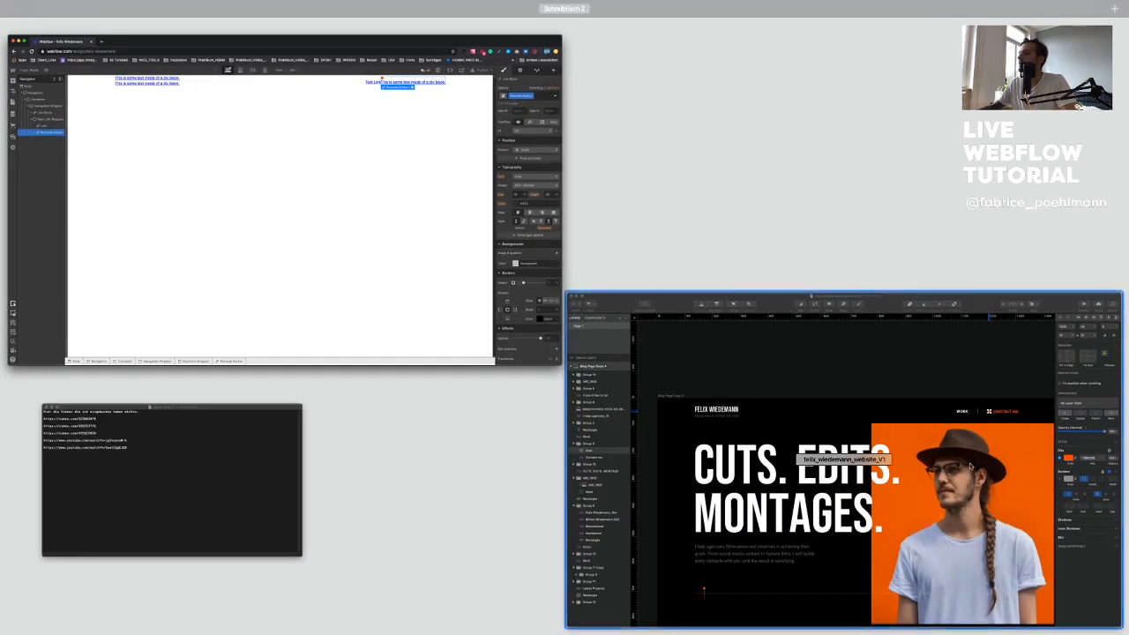
{"action": "left_click", "coordinate": [760, 302]}
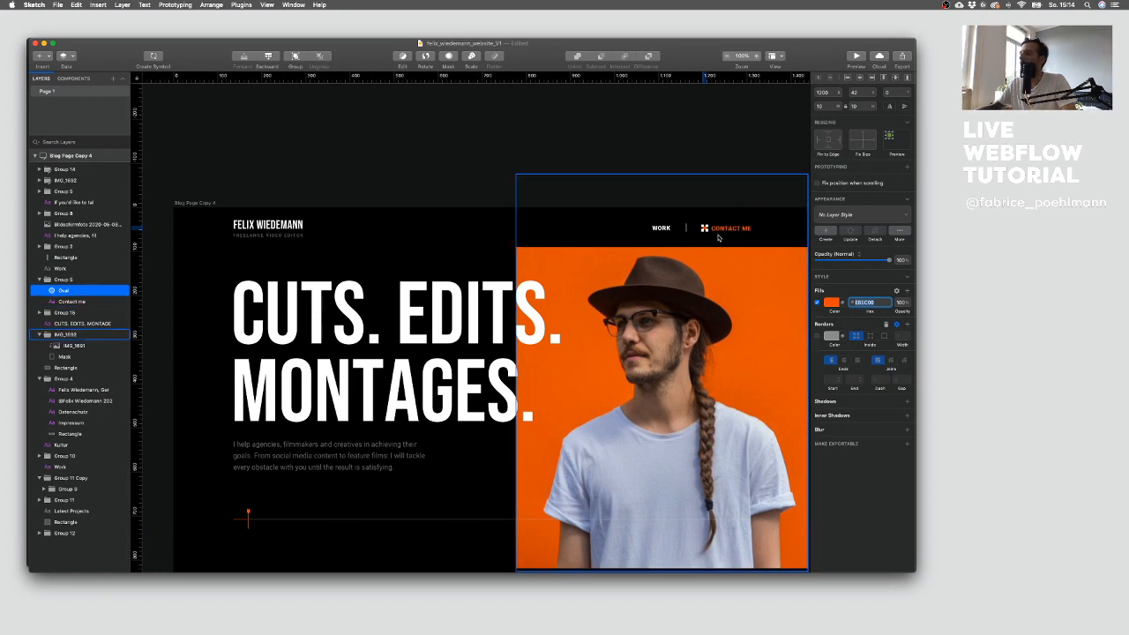
{"action": "key", "text": "ctrl+Up"}
{"action": "left_click", "coordinate": [453, 267]}
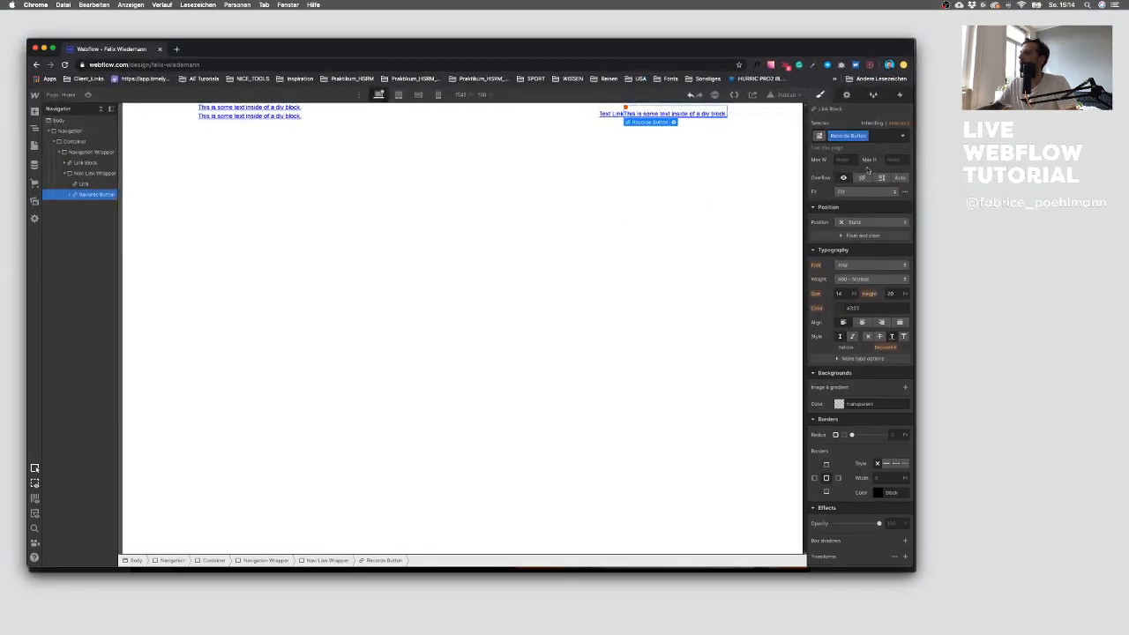
{"action": "left_click", "coordinate": [853, 177]}
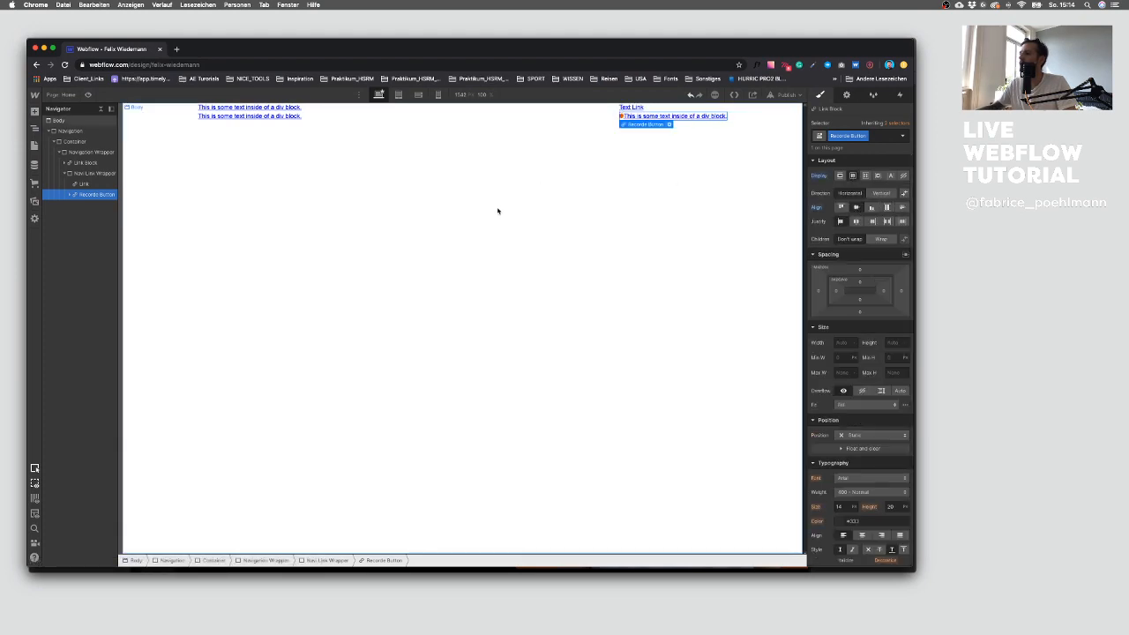
Step: Change the text block inside the Recordo Button to read Contact me
{"action": "key", "text": "ctrl+Up"}
{"action": "left_click", "coordinate": [797, 395]}
{"action": "key", "text": "ctrl+Up"}
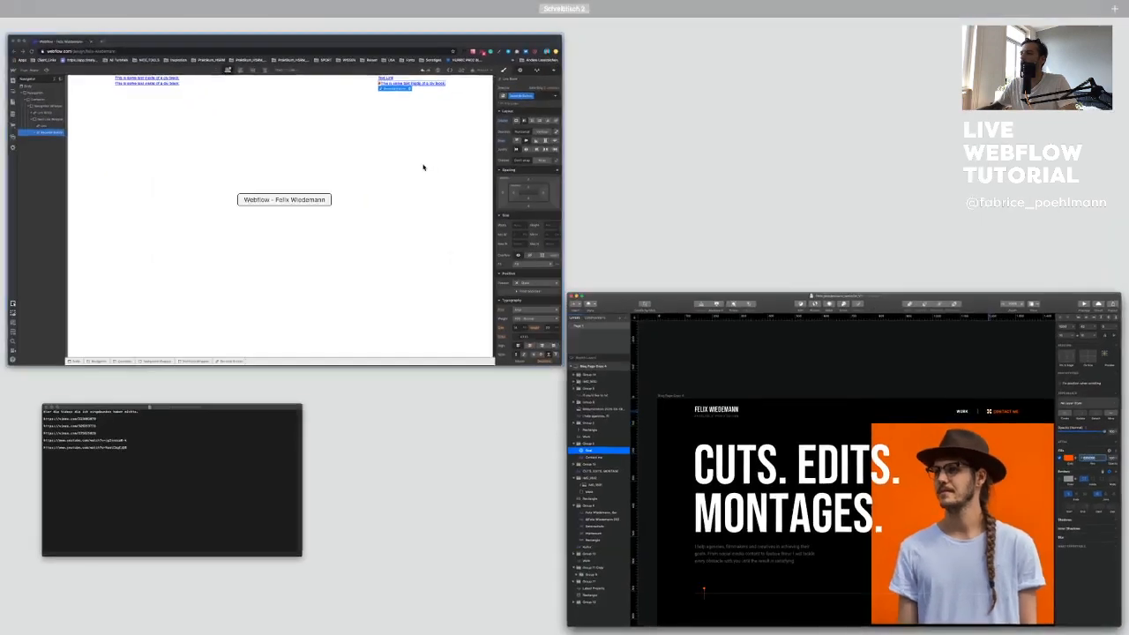
{"action": "left_click", "coordinate": [429, 168]}
{"action": "double_click", "coordinate": [703, 116]}
{"action": "key", "text": "super+a"}
{"action": "type", "text": "Cont"}
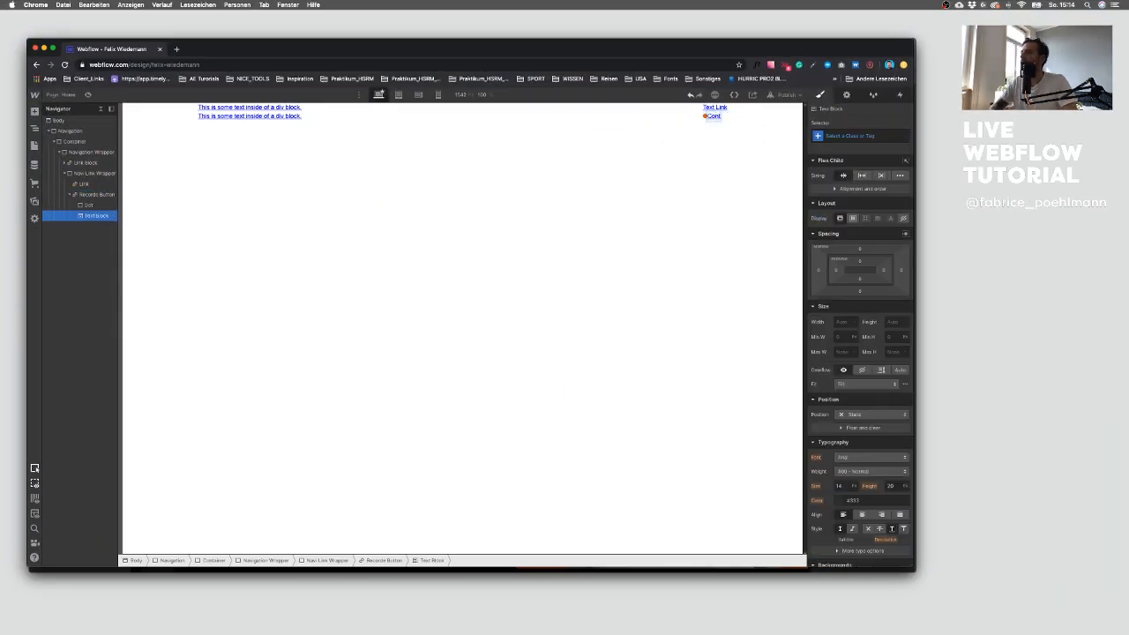
{"action": "type", "text": "act me"}
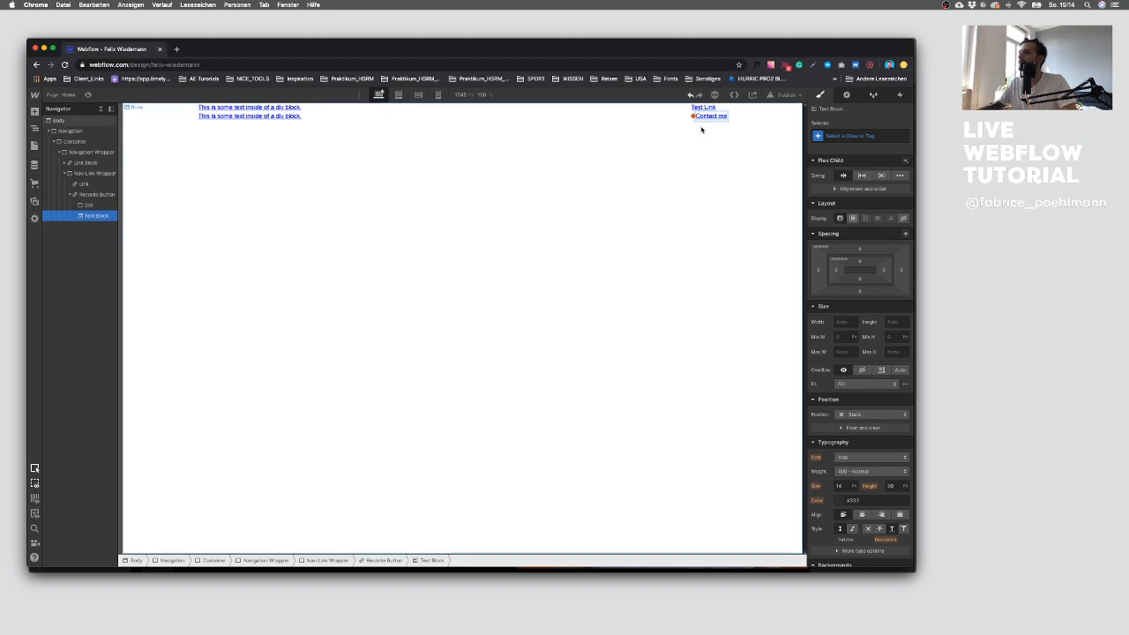
{"action": "key", "text": "Escape"}
Step: Set the Nav Link Wrapper's display to flex so both links sit side by side
{"action": "left_click", "coordinate": [81, 195]}
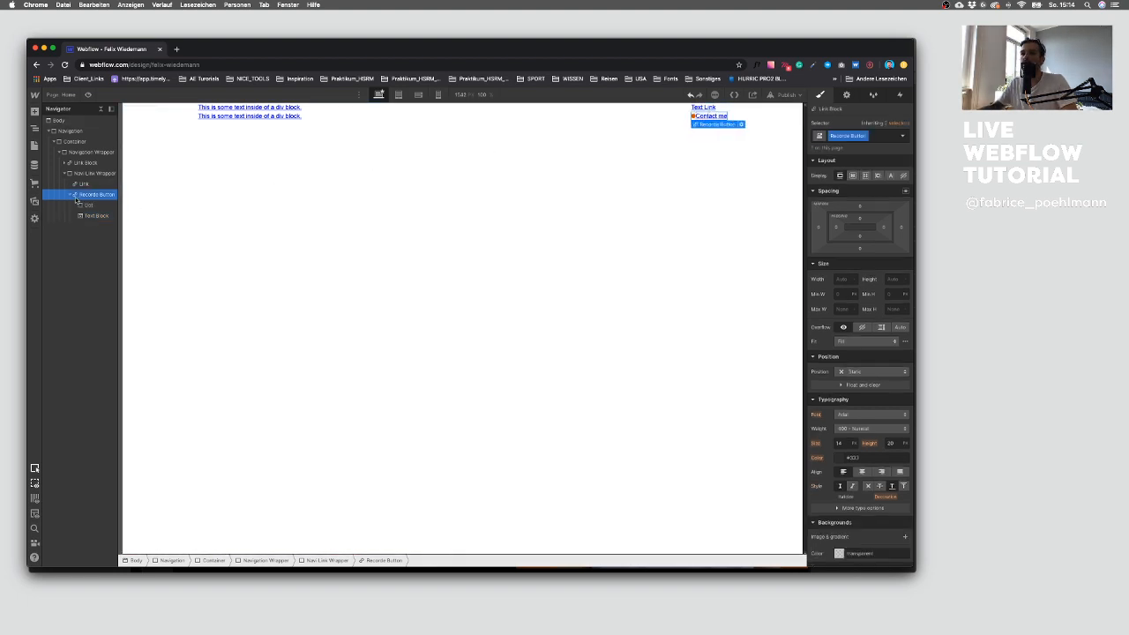
{"action": "left_click", "coordinate": [70, 195]}
{"action": "left_click_drag", "start_coordinate": [820, 293], "coordinate": [805, 292]}
{"action": "left_click", "coordinate": [93, 174]}
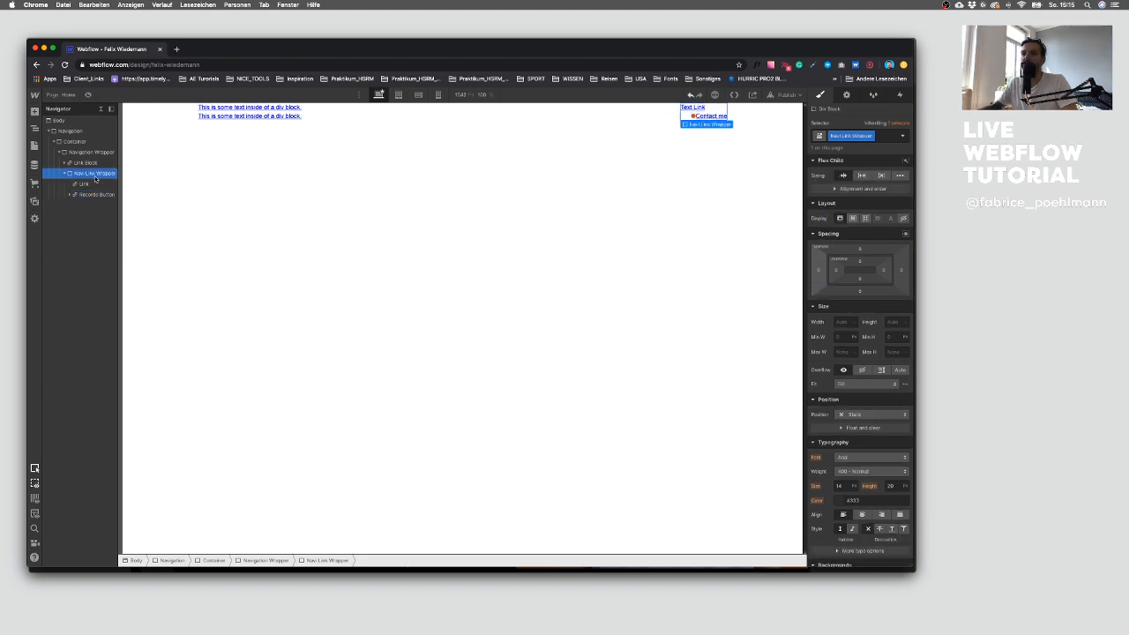
{"action": "left_click", "coordinate": [852, 219]}
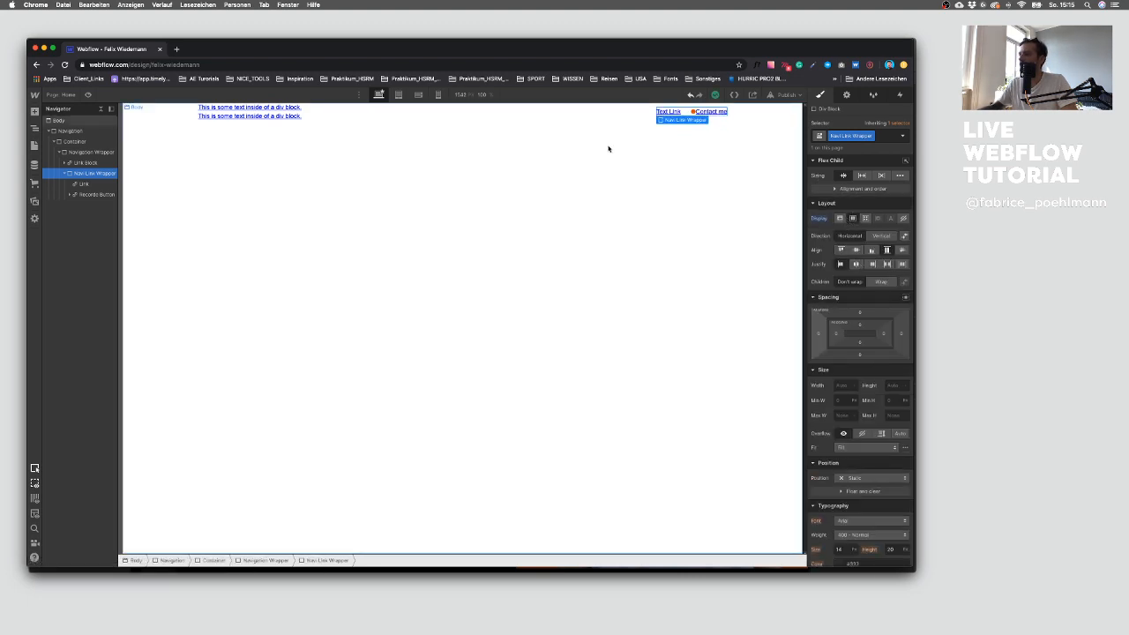
Step: Change the remaining text link's label to Work, referring to the Sketch design
{"action": "key", "text": "ctrl+Up"}
{"action": "left_click", "coordinate": [667, 233]}
{"action": "key", "text": "ctrl+Up"}
{"action": "left_click", "coordinate": [513, 160]}
{"action": "double_click", "coordinate": [667, 112]}
{"action": "type", "text": "Work"}
{"action": "left_click", "coordinate": [692, 126]}
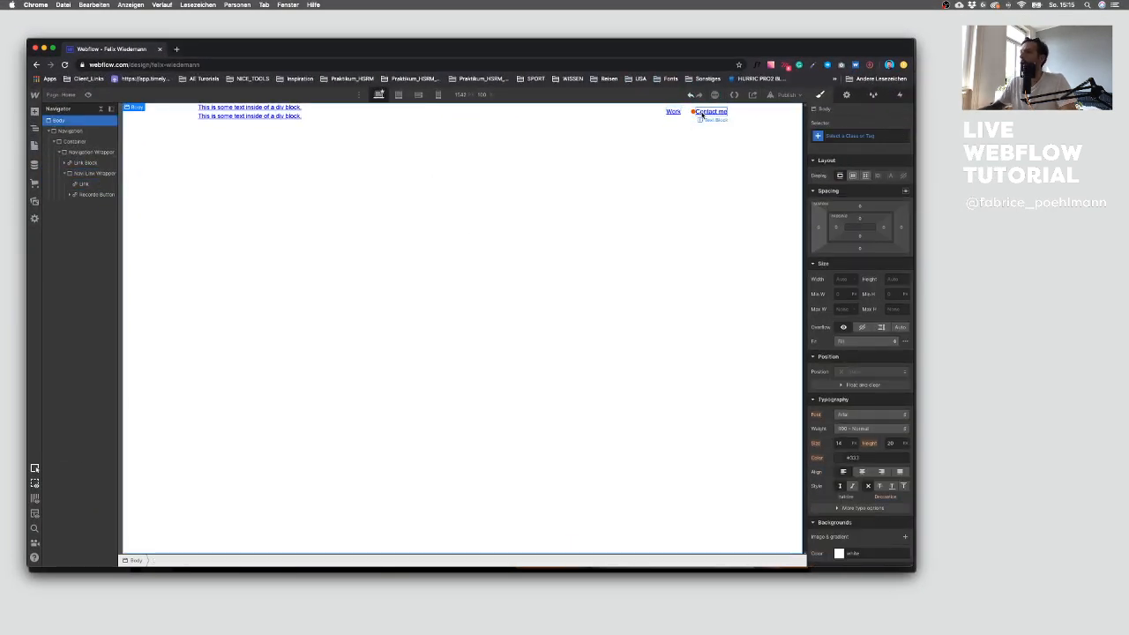
Step: Set the Dot's right margin to 12 px
{"action": "left_click", "coordinate": [693, 112]}
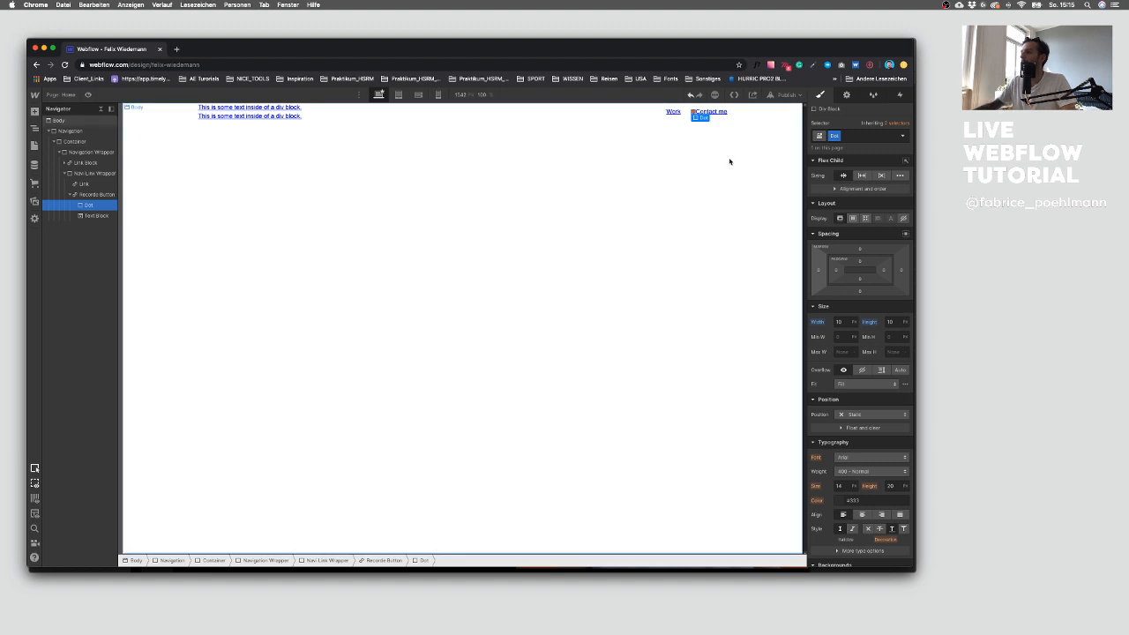
{"action": "left_click", "coordinate": [902, 272]}
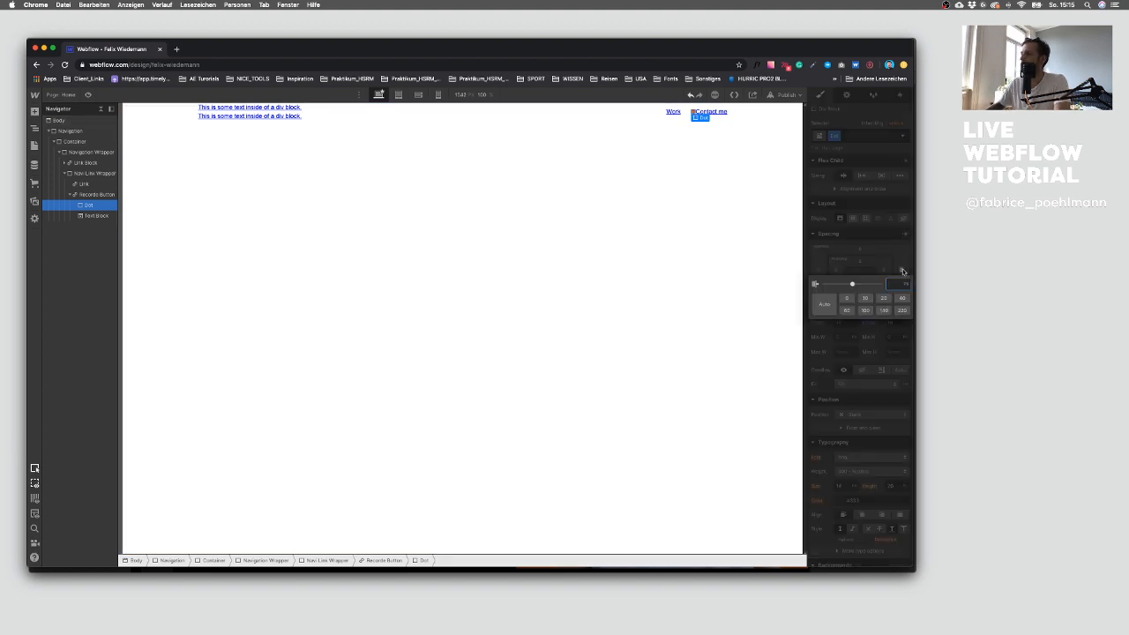
{"action": "type", "text": "12"}
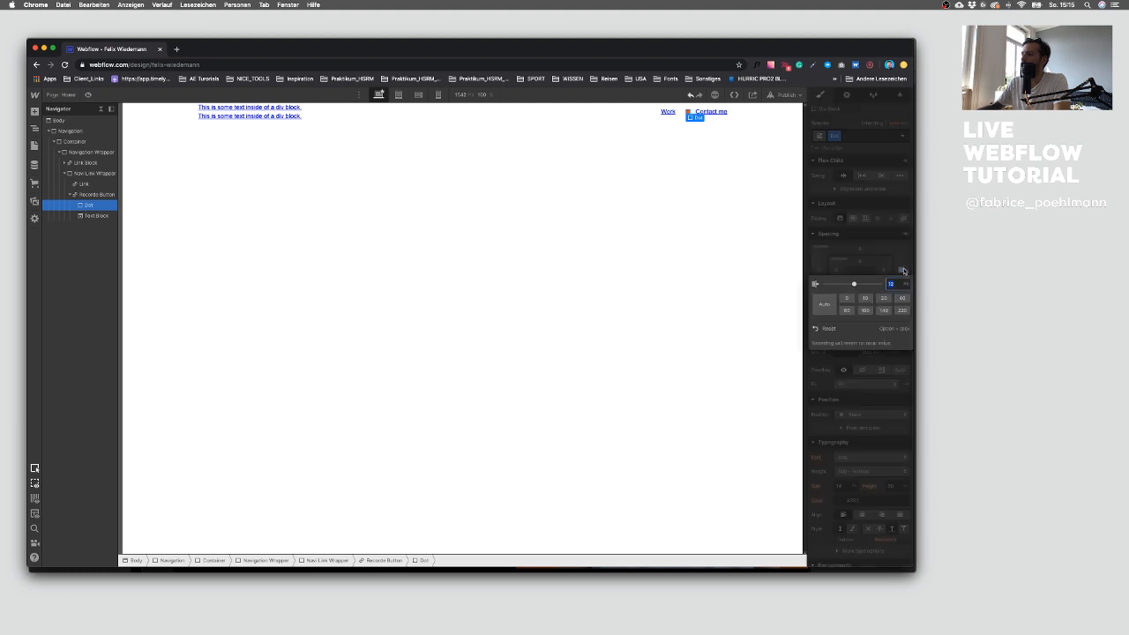
Step: Set the Recordo Button's font to Roboto with a weight of 500 - Medium
{"action": "key", "text": "Return"}
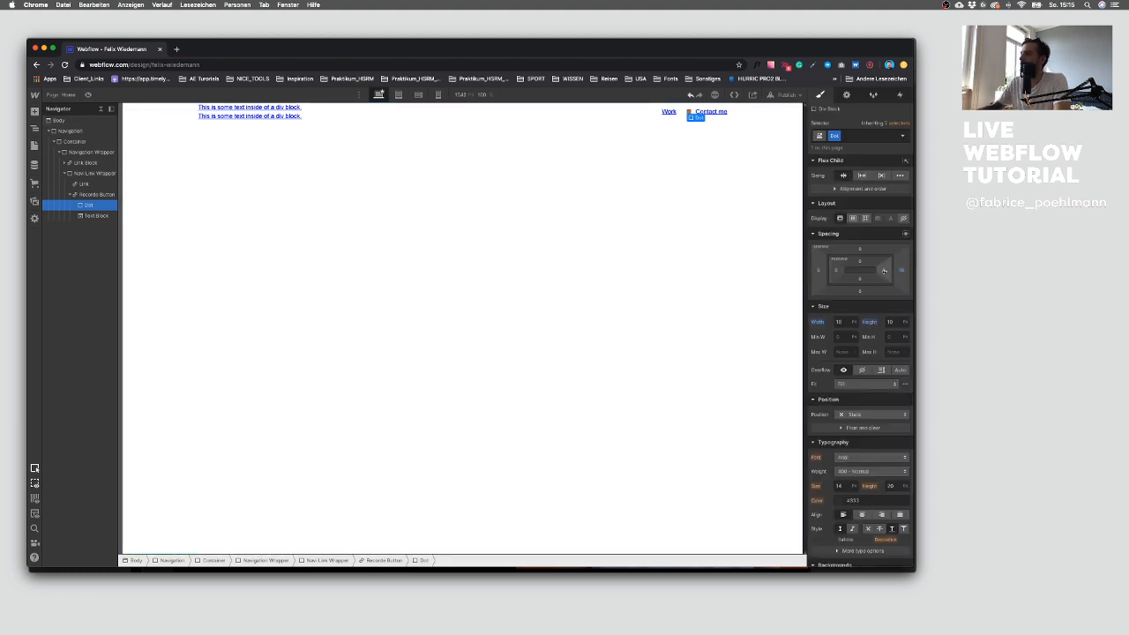
{"action": "left_click", "coordinate": [901, 272]}
{"action": "left_click", "coordinate": [870, 298]}
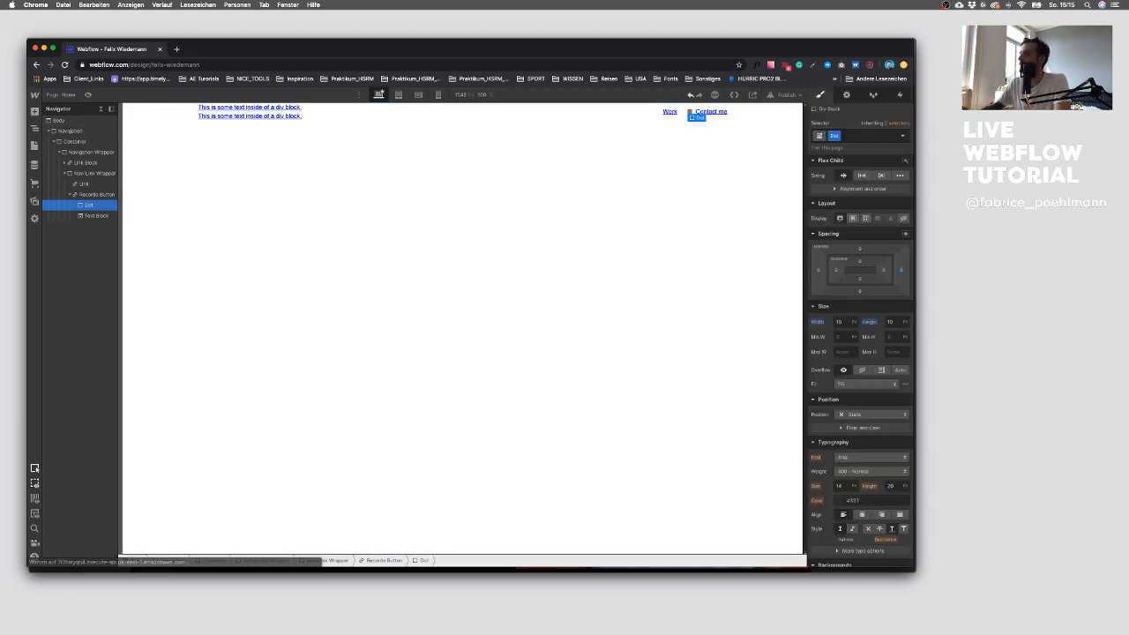
{"action": "left_click", "coordinate": [647, 186]}
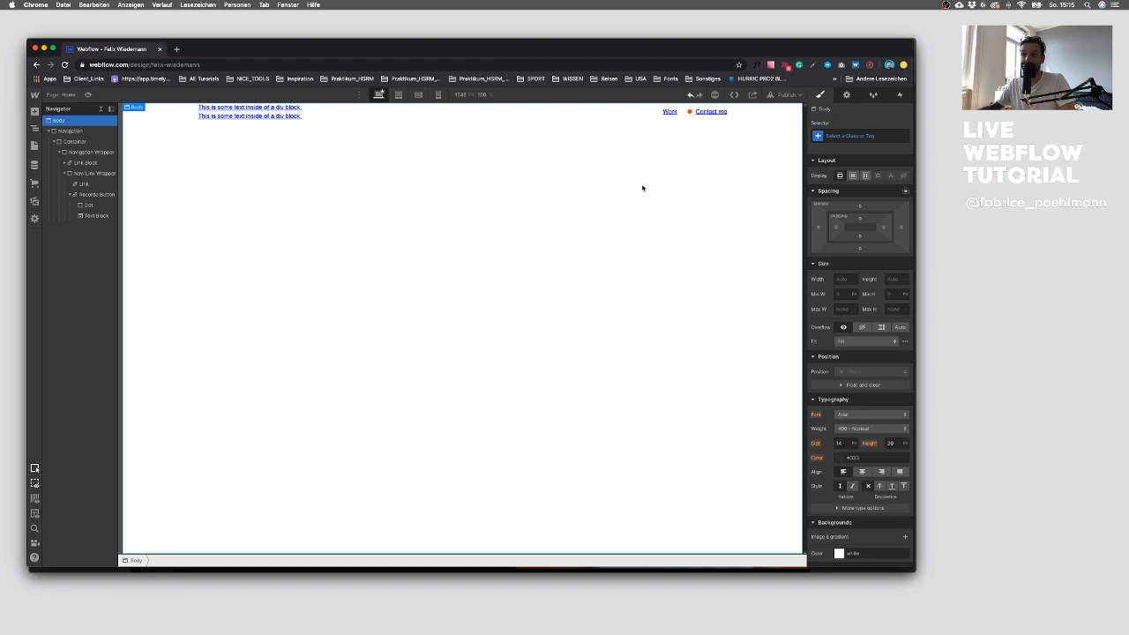
{"action": "left_click", "coordinate": [638, 114]}
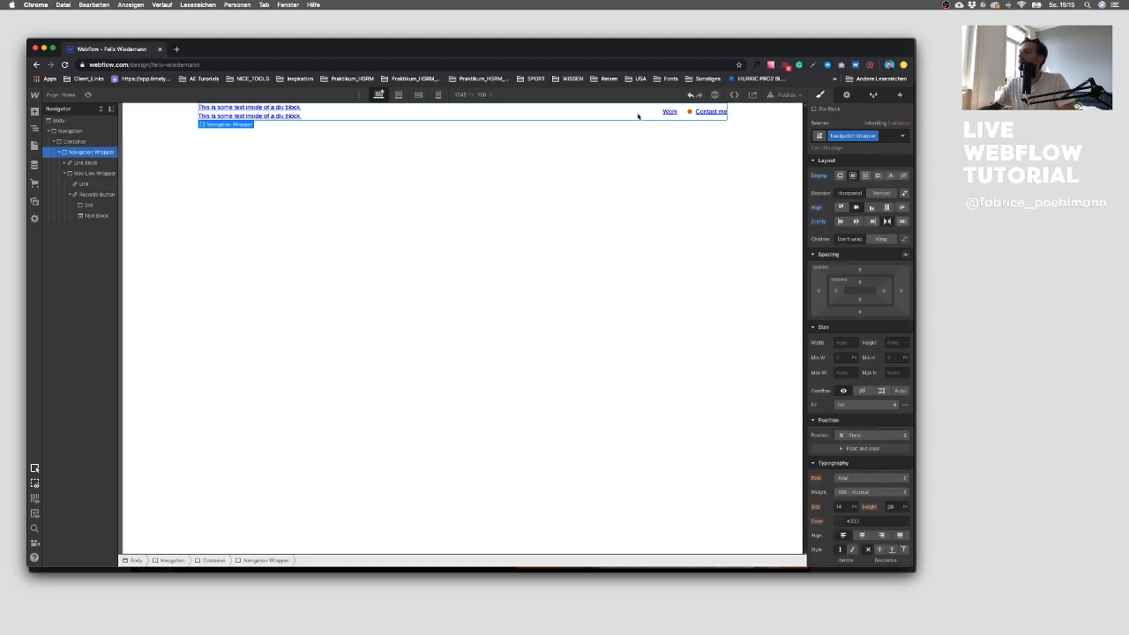
{"action": "left_click", "coordinate": [695, 114]}
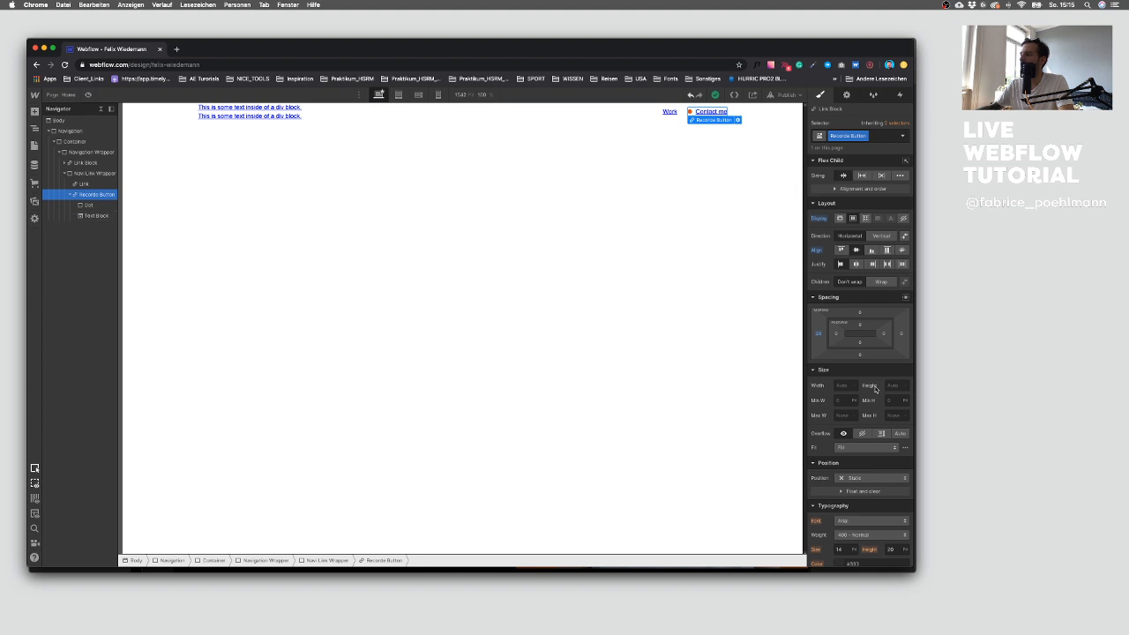
{"action": "scroll", "coordinate": [875, 364], "scroll_direction": "down", "scroll_amount": 3}
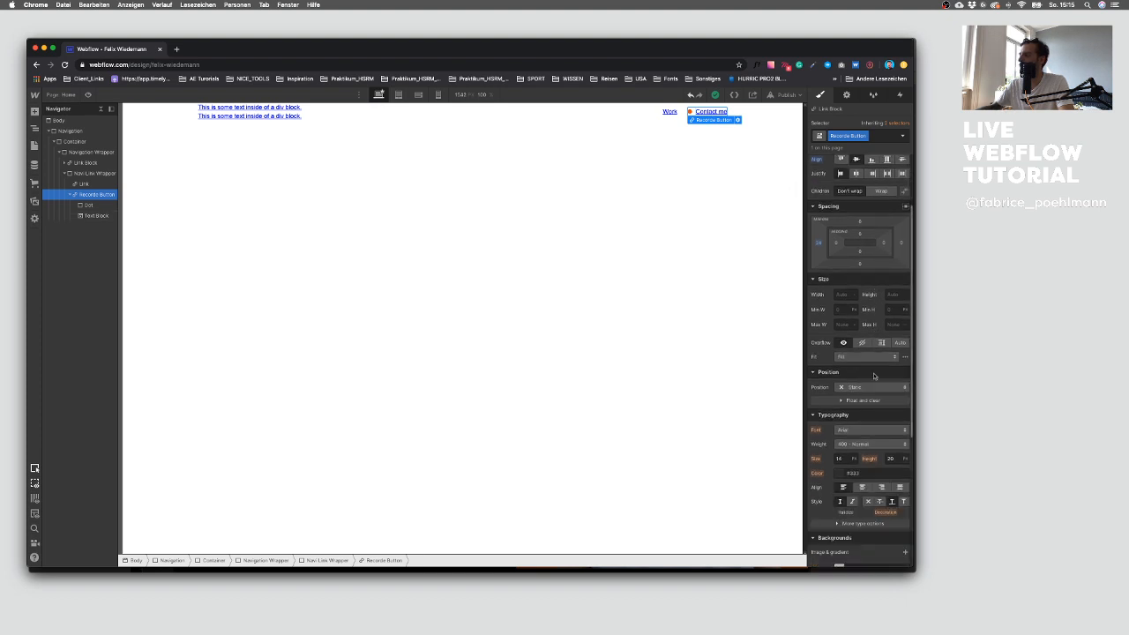
{"action": "left_click", "coordinate": [856, 431]}
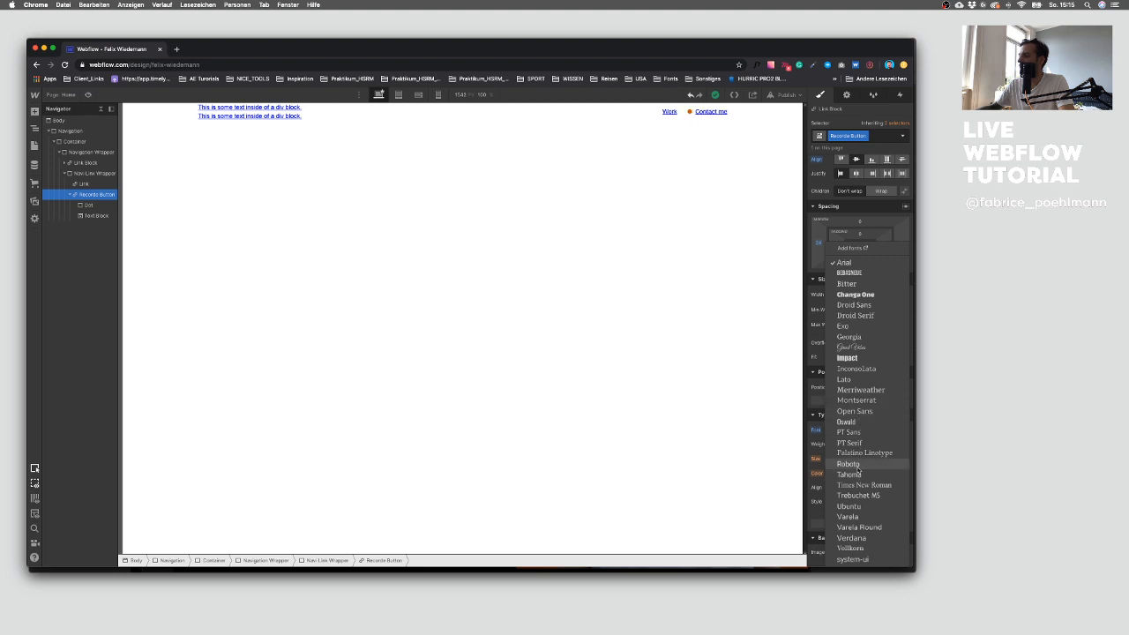
{"action": "left_click", "coordinate": [858, 465]}
{"action": "left_click", "coordinate": [861, 446]}
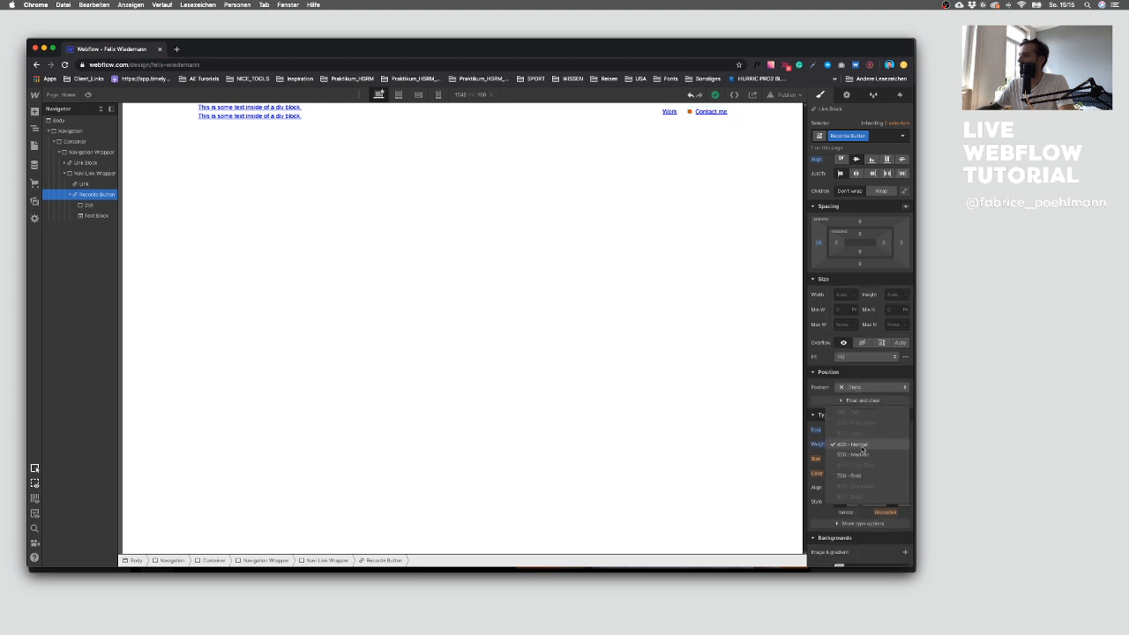
{"action": "left_click", "coordinate": [862, 455]}
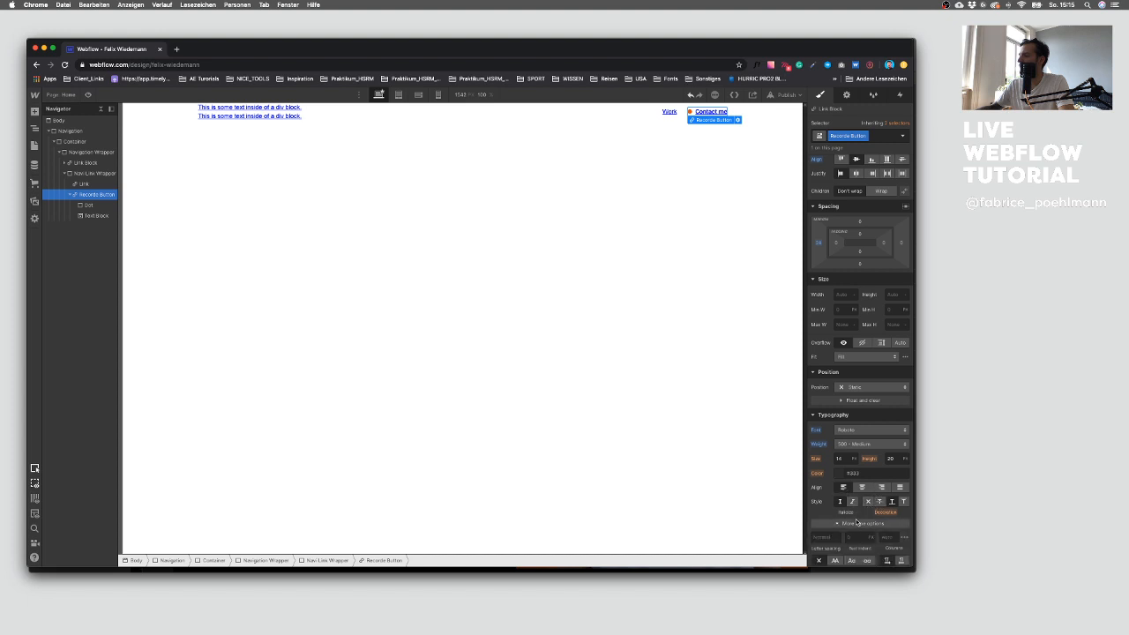
Step: Make the Recordo Button text uppercase and color it with the orange swatch
{"action": "left_click", "coordinate": [863, 523]}
{"action": "left_click", "coordinate": [835, 503]}
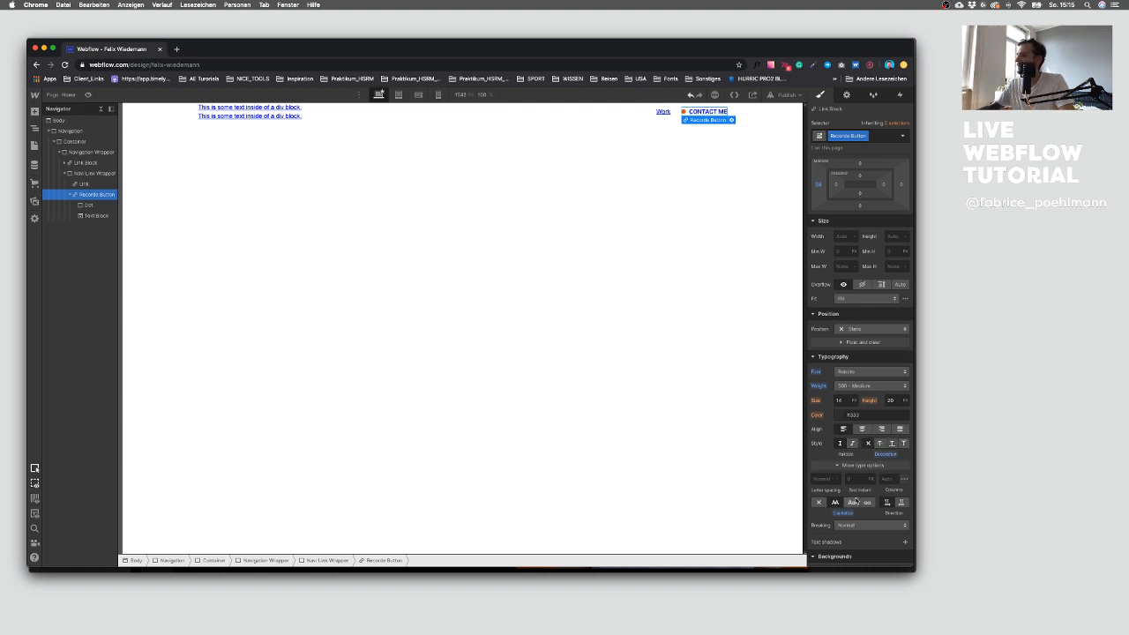
{"action": "left_click", "coordinate": [844, 416]}
{"action": "left_click", "coordinate": [832, 558]}
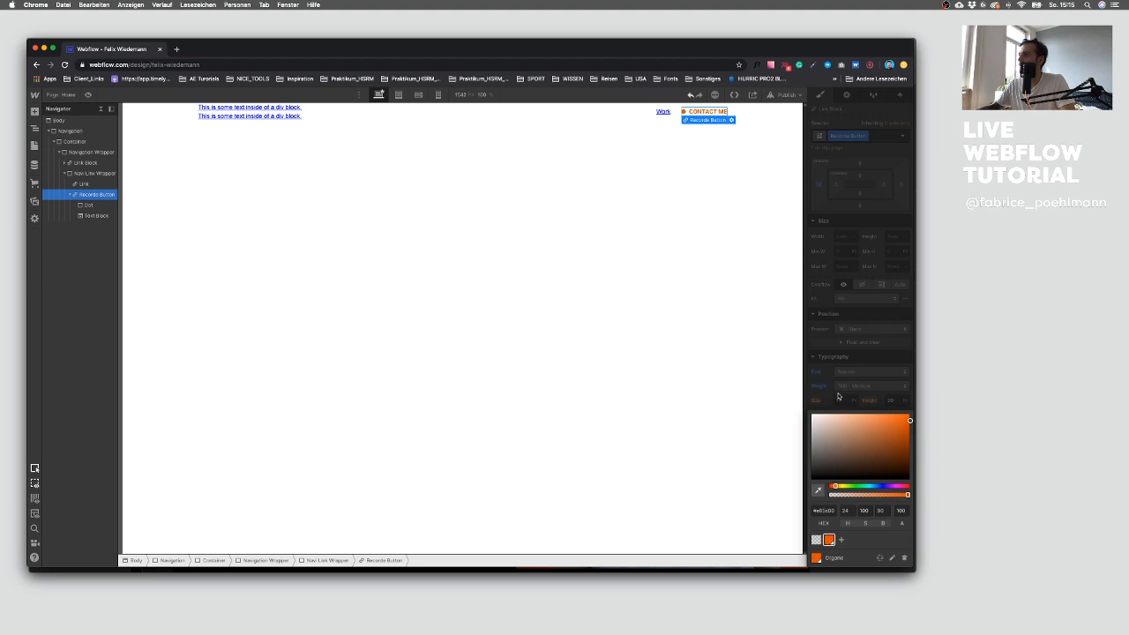
{"action": "left_click", "coordinate": [851, 386]}
Step: Inspect the Contact me text styling in the Sketch design
{"action": "key", "text": "ctrl+Up"}
{"action": "left_click", "coordinate": [782, 350]}
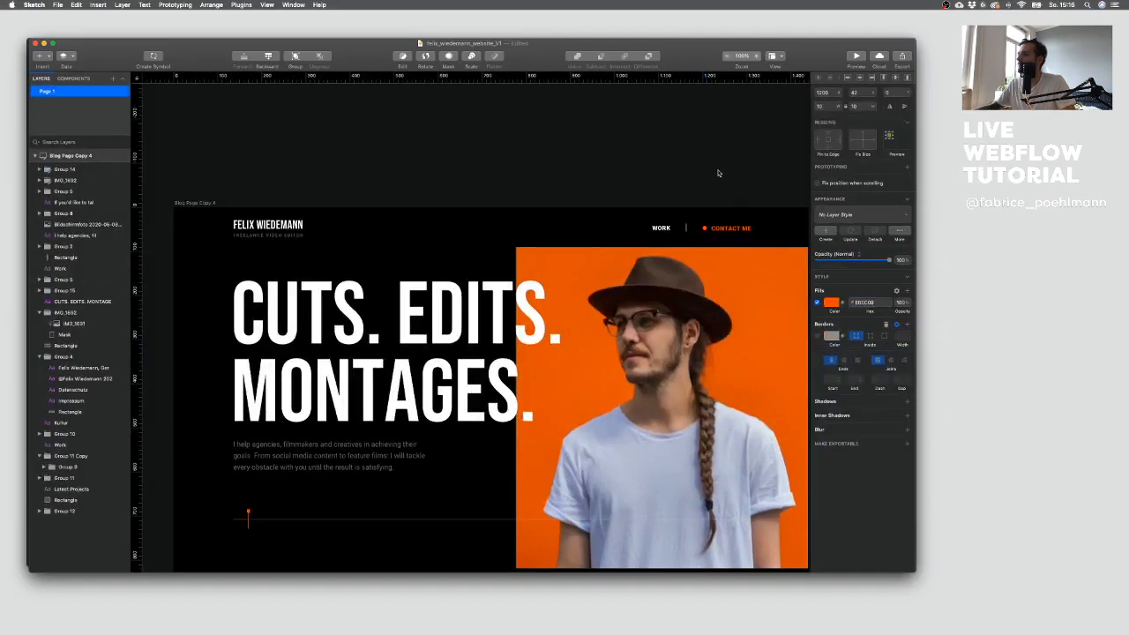
{"action": "left_click", "coordinate": [732, 228]}
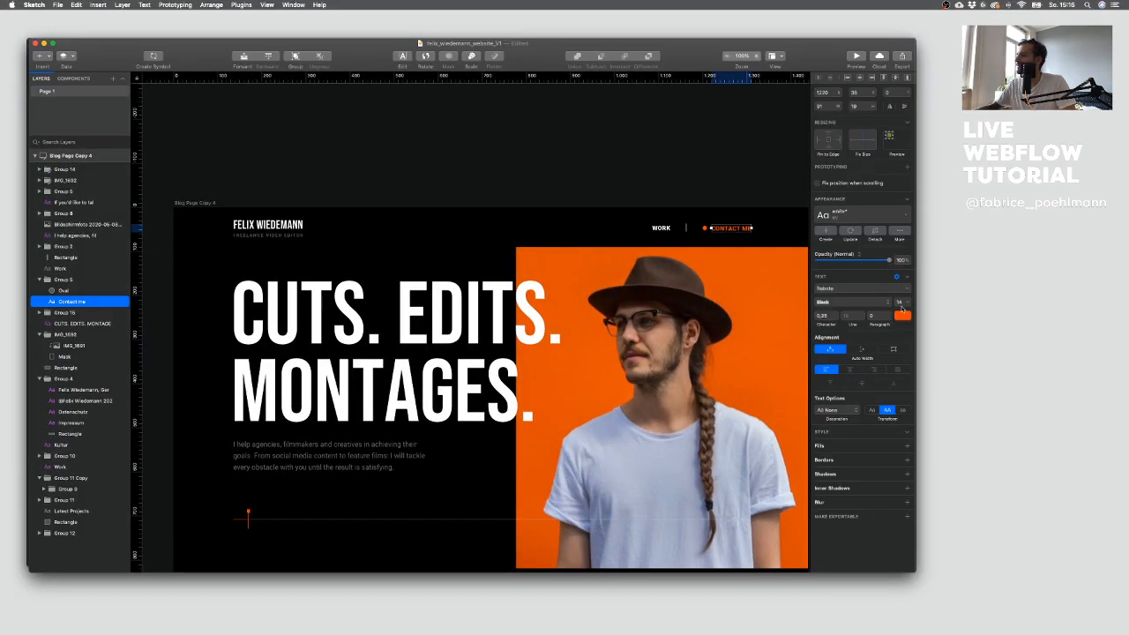
{"action": "key", "text": "ctrl+Up"}
{"action": "left_click", "coordinate": [291, 234]}
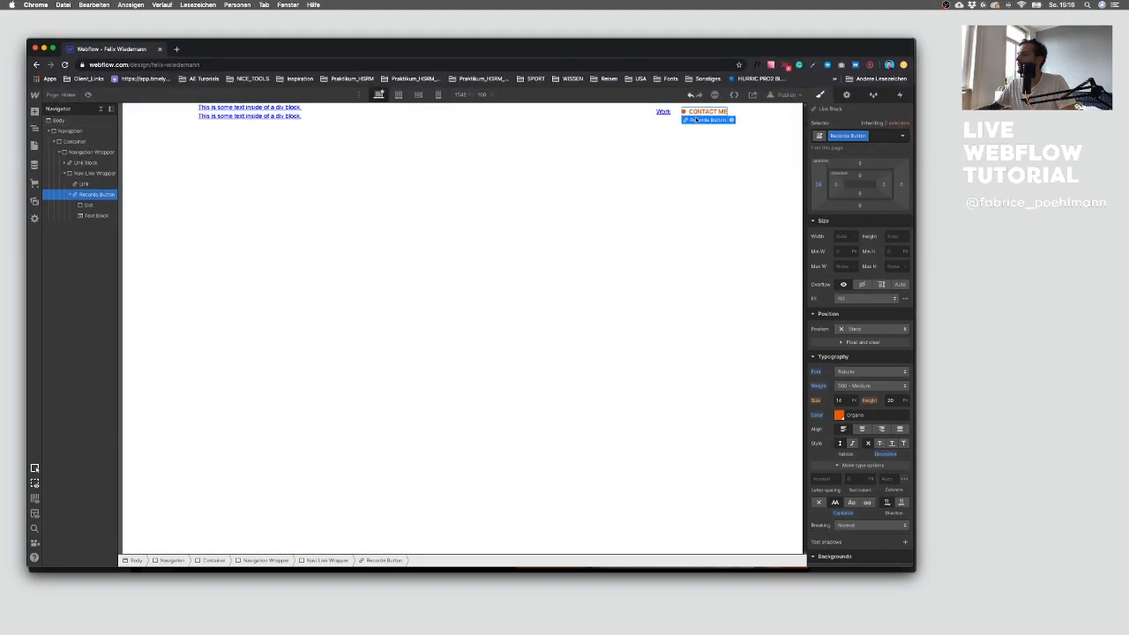
Step: Style the All Links tag with Roboto, weight 500 - Medium, no underline decoration and uppercase text
{"action": "left_click", "coordinate": [714, 169]}
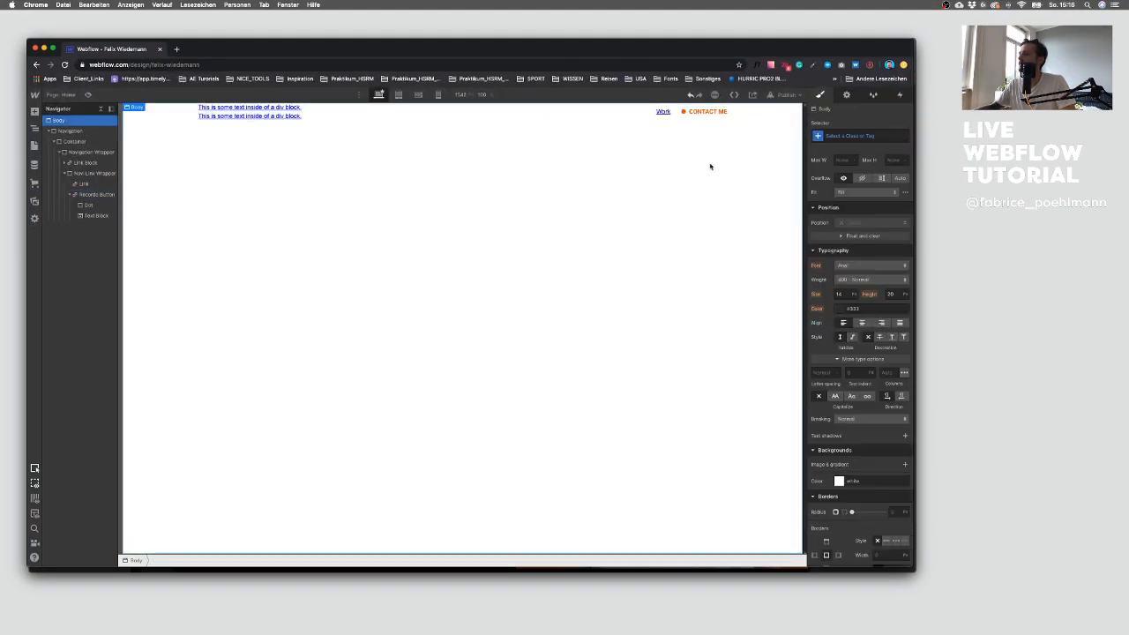
{"action": "left_click", "coordinate": [709, 120]}
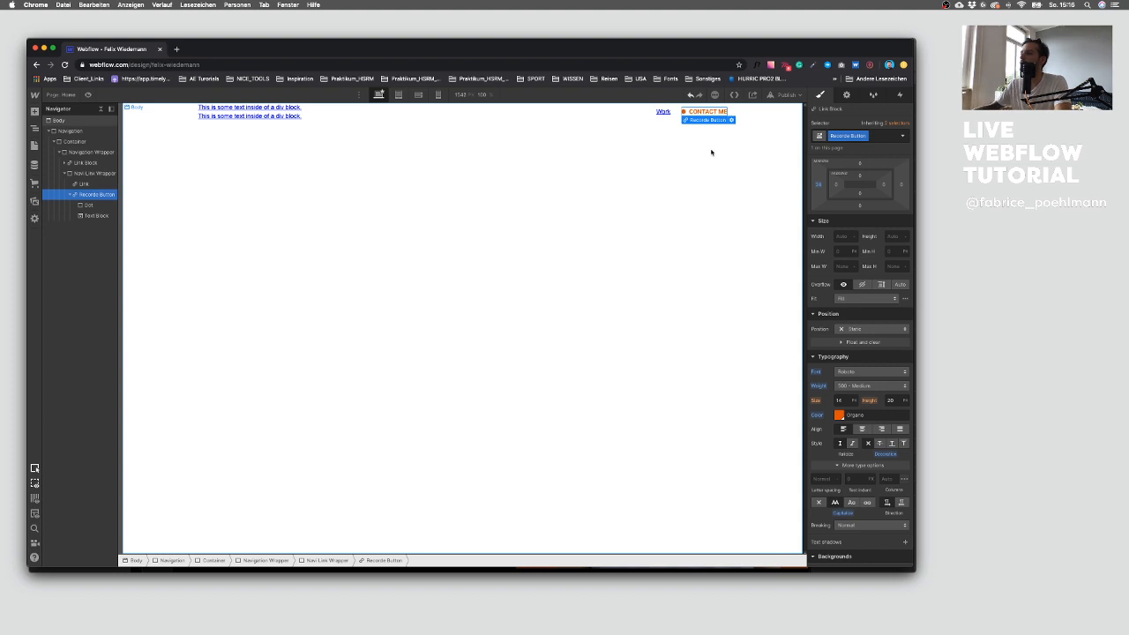
{"action": "left_click", "coordinate": [664, 113]}
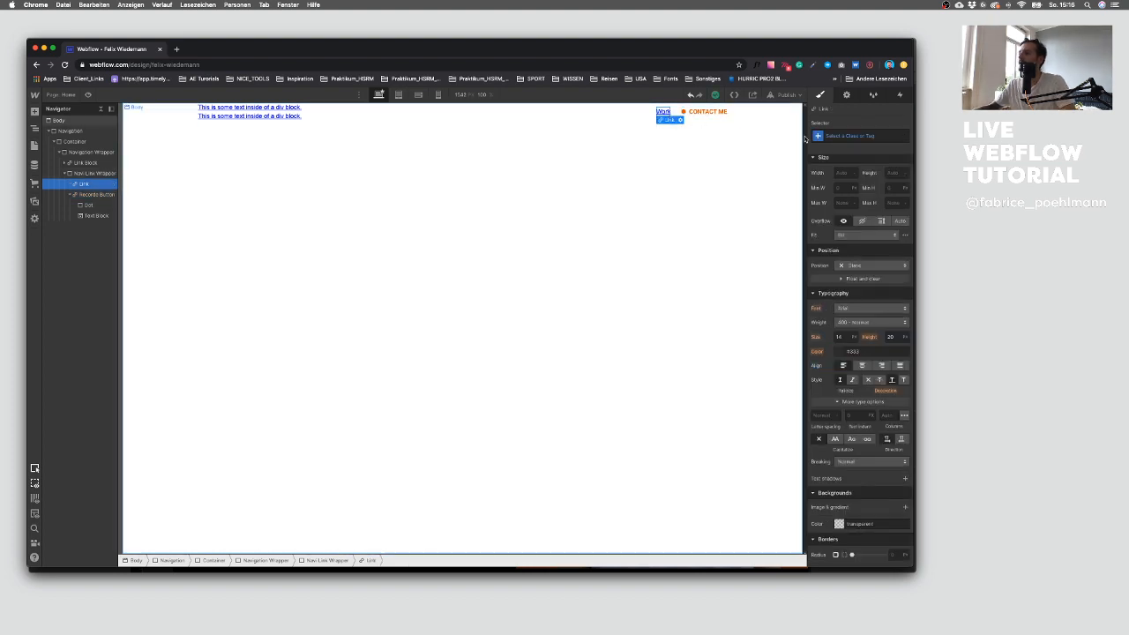
{"action": "left_click", "coordinate": [848, 134]}
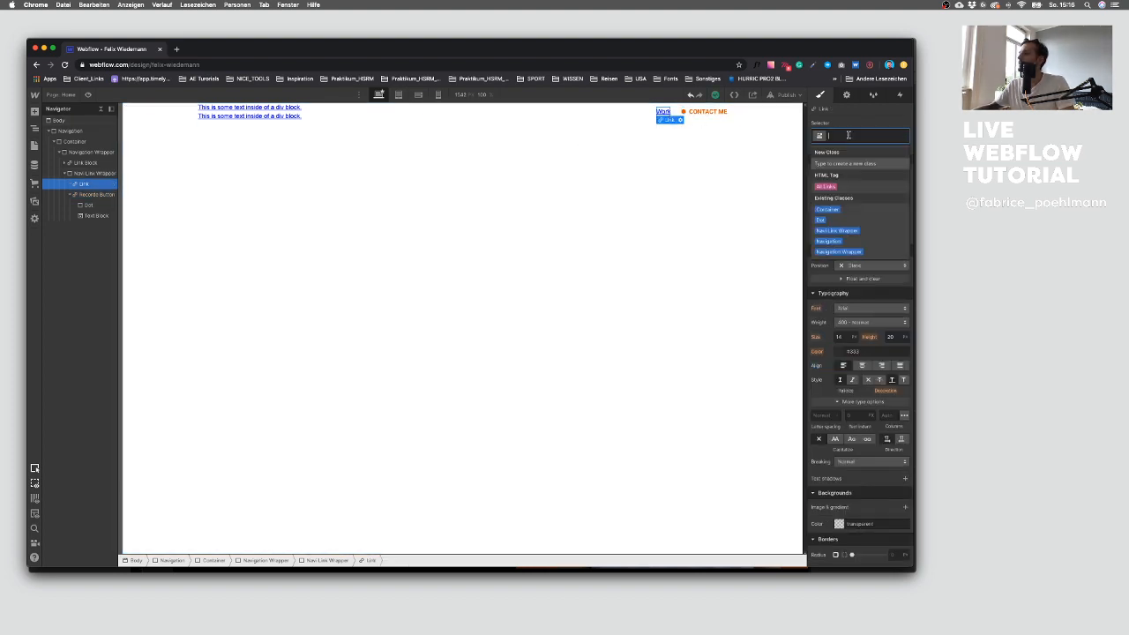
{"action": "left_click", "coordinate": [852, 187]}
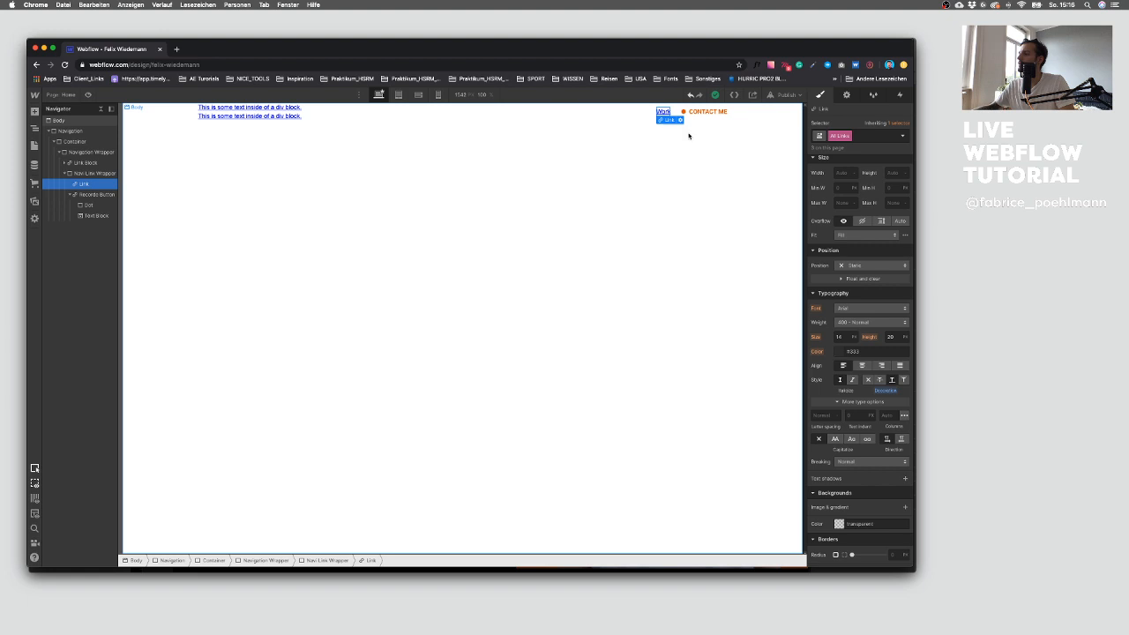
{"action": "left_click", "coordinate": [852, 309]}
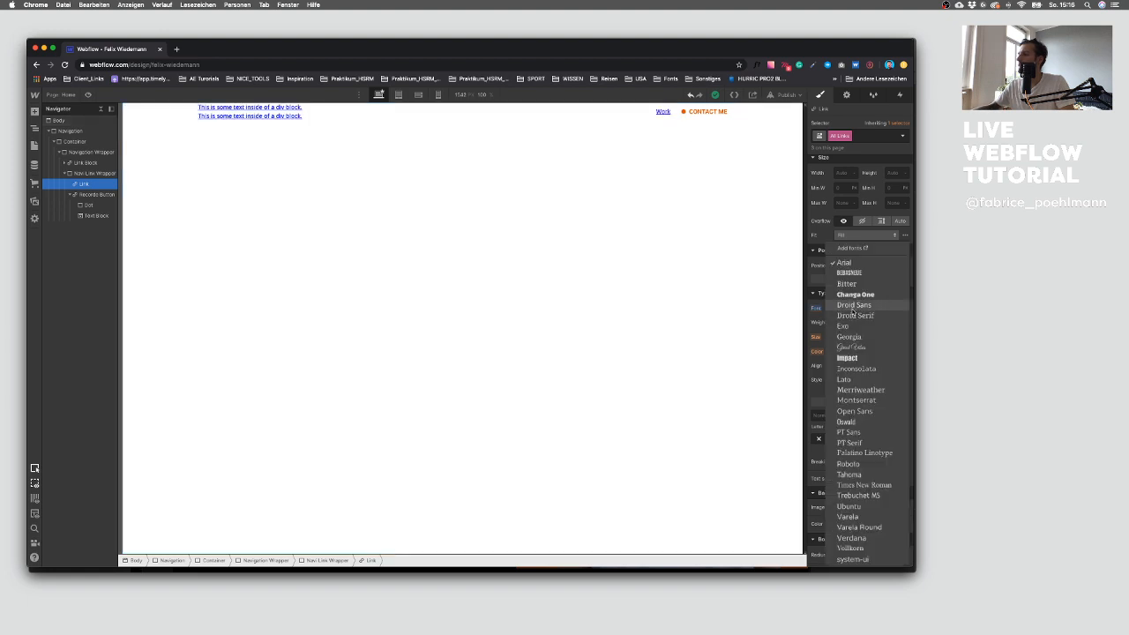
{"action": "left_click", "coordinate": [849, 464]}
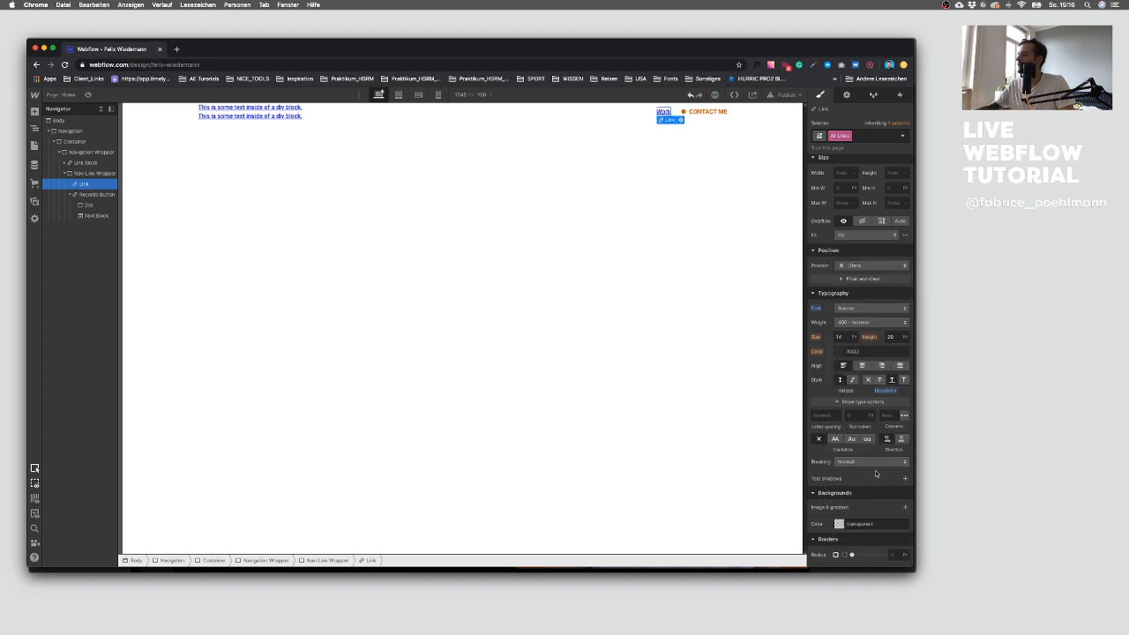
{"action": "left_click", "coordinate": [869, 380]}
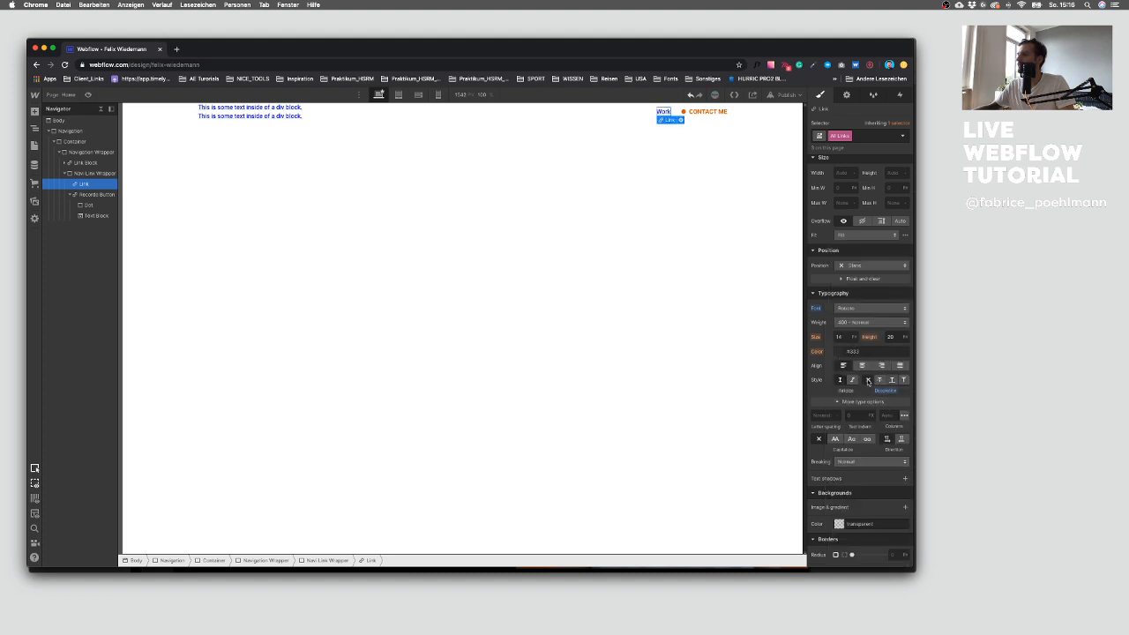
{"action": "left_click", "coordinate": [835, 440]}
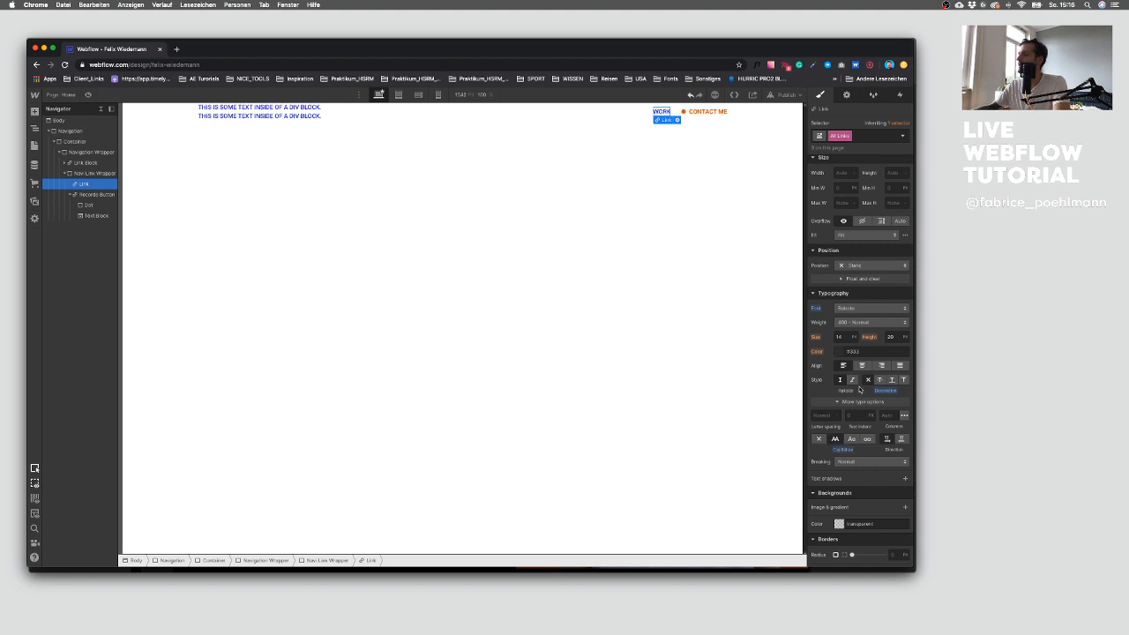
{"action": "left_click", "coordinate": [860, 322]}
{"action": "left_click", "coordinate": [859, 337]}
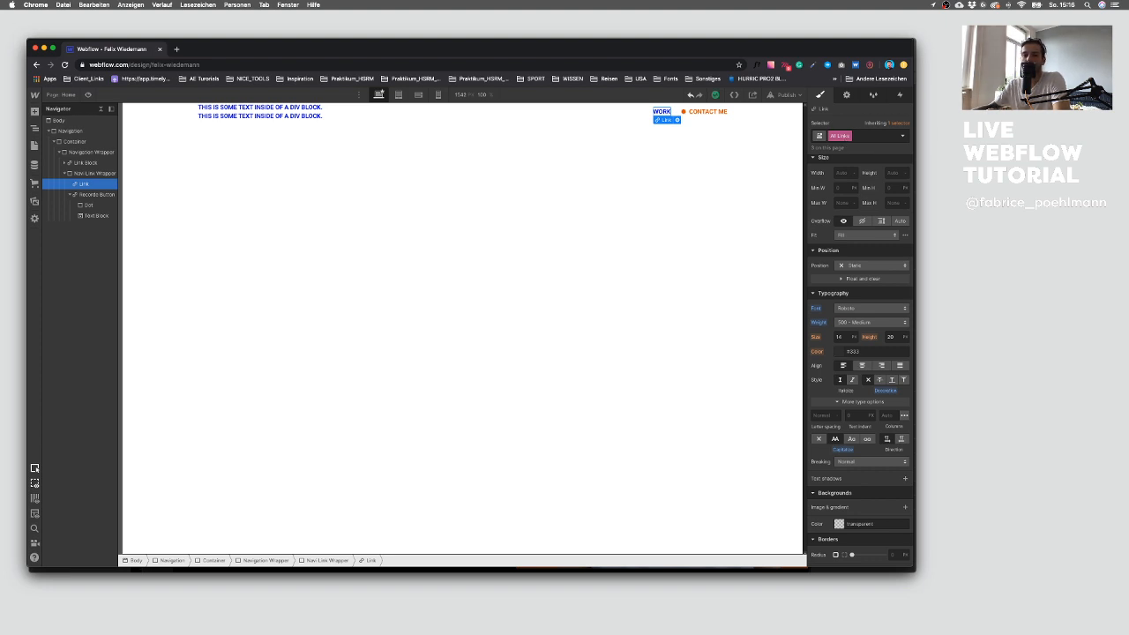
Step: Check which selectors the Work link inherits its styles from
{"action": "left_click", "coordinate": [895, 124]}
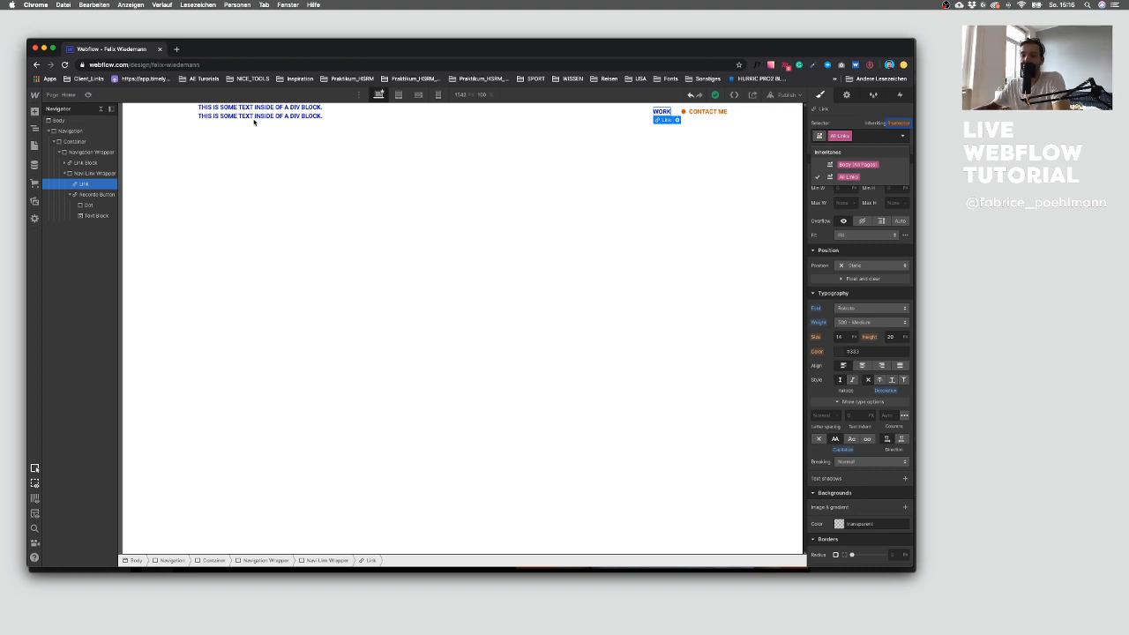
{"action": "left_click", "coordinate": [668, 112]}
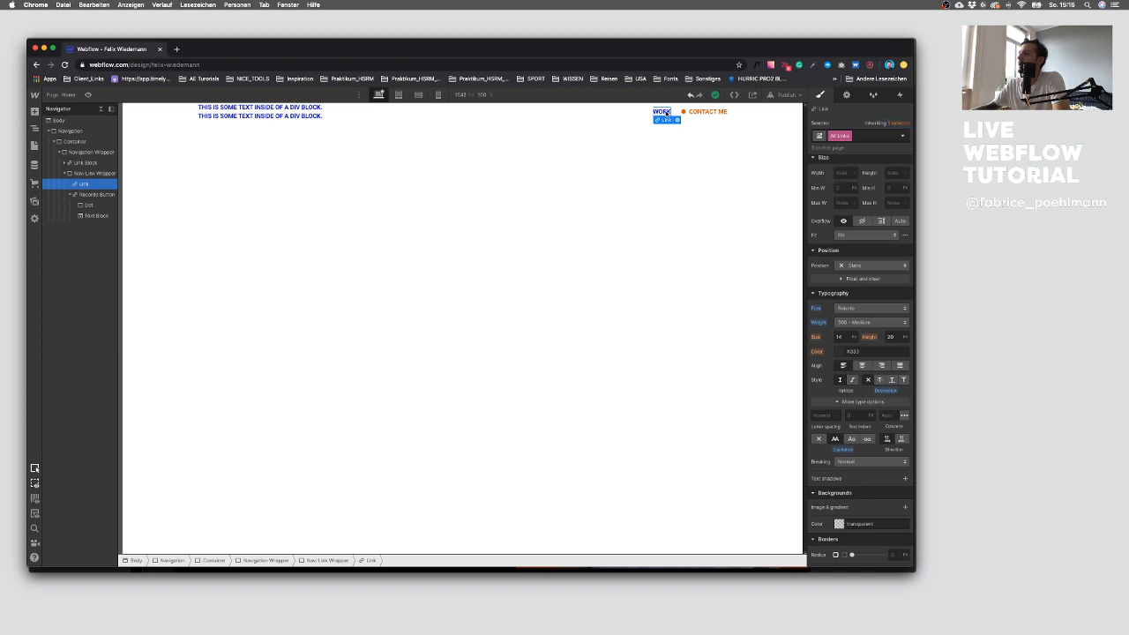
{"action": "left_click", "coordinate": [657, 132]}
{"action": "left_click", "coordinate": [663, 112]}
{"action": "left_click", "coordinate": [889, 136]}
{"action": "left_click", "coordinate": [854, 187]}
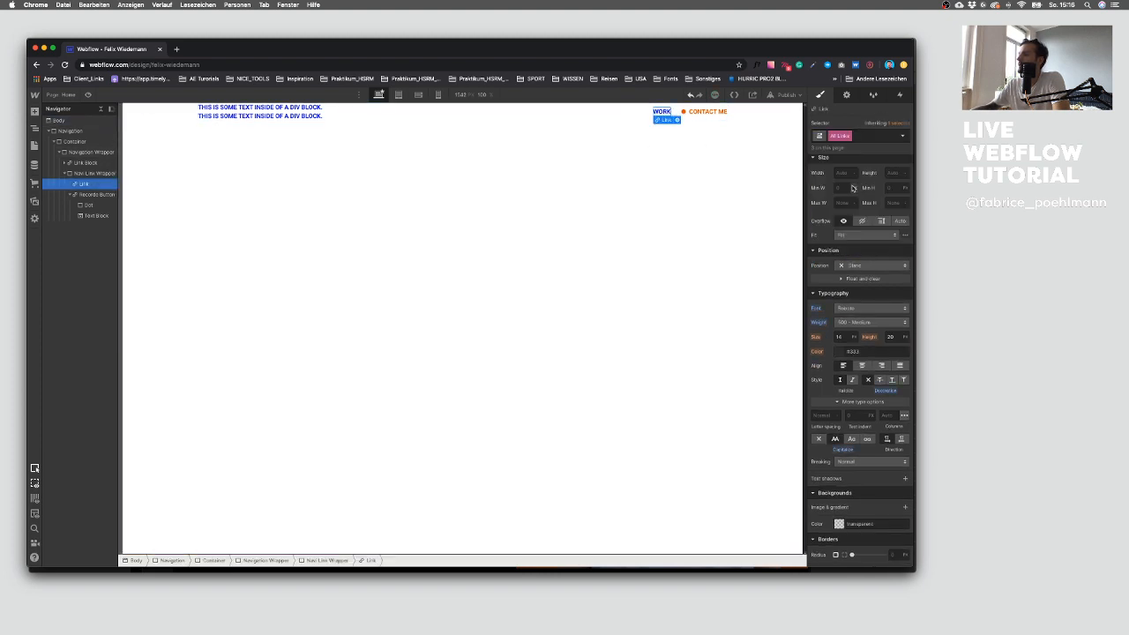
Step: Set the All Links text color to white and save it as a White swatch
{"action": "left_click", "coordinate": [839, 352]}
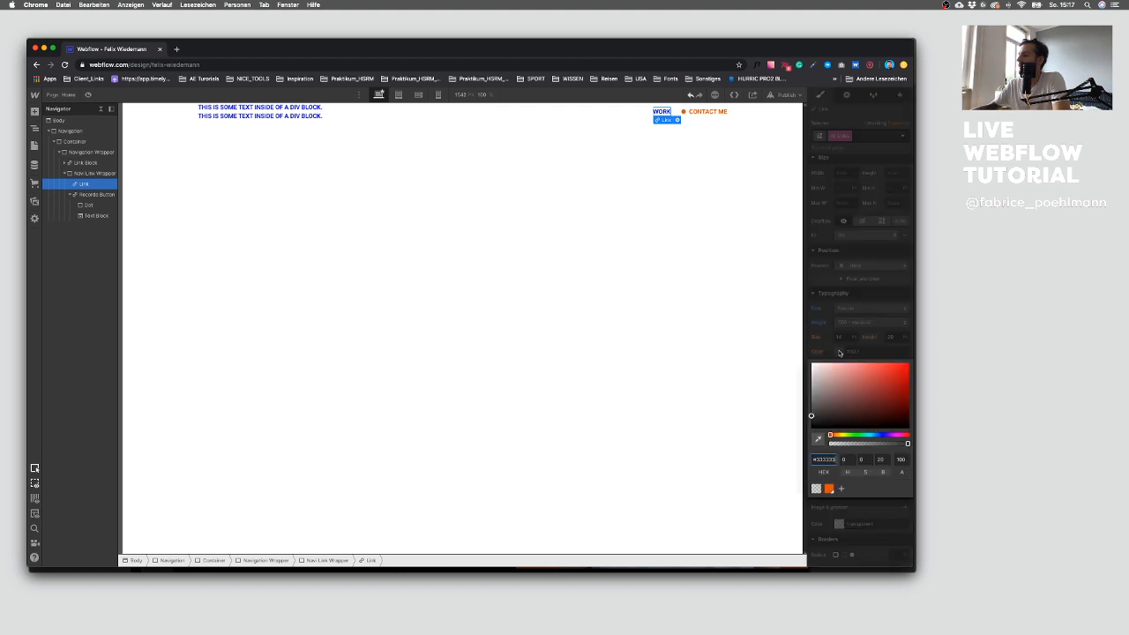
{"action": "left_click_drag", "start_coordinate": [833, 424], "coordinate": [781, 343]}
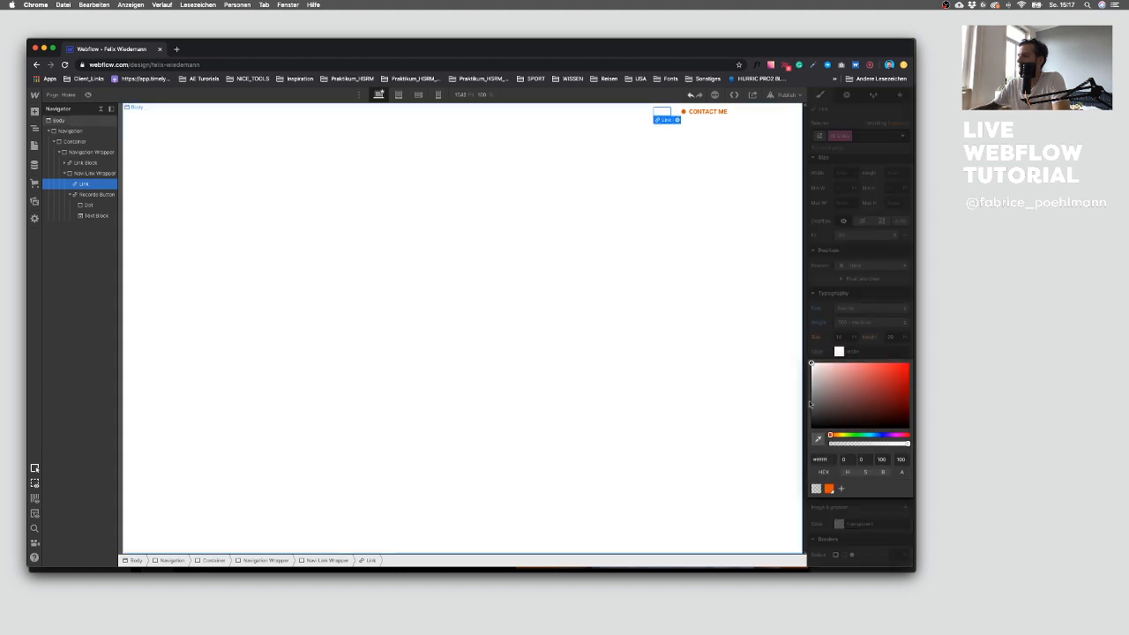
{"action": "left_click", "coordinate": [840, 487]}
{"action": "left_click", "coordinate": [897, 532]}
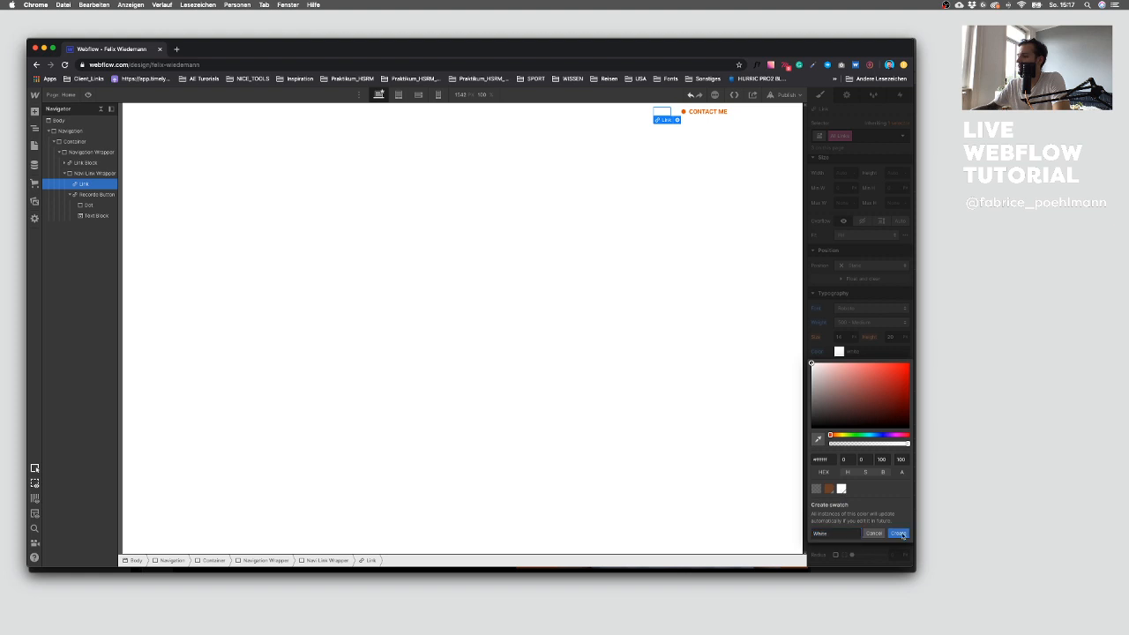
{"action": "left_click", "coordinate": [826, 327]}
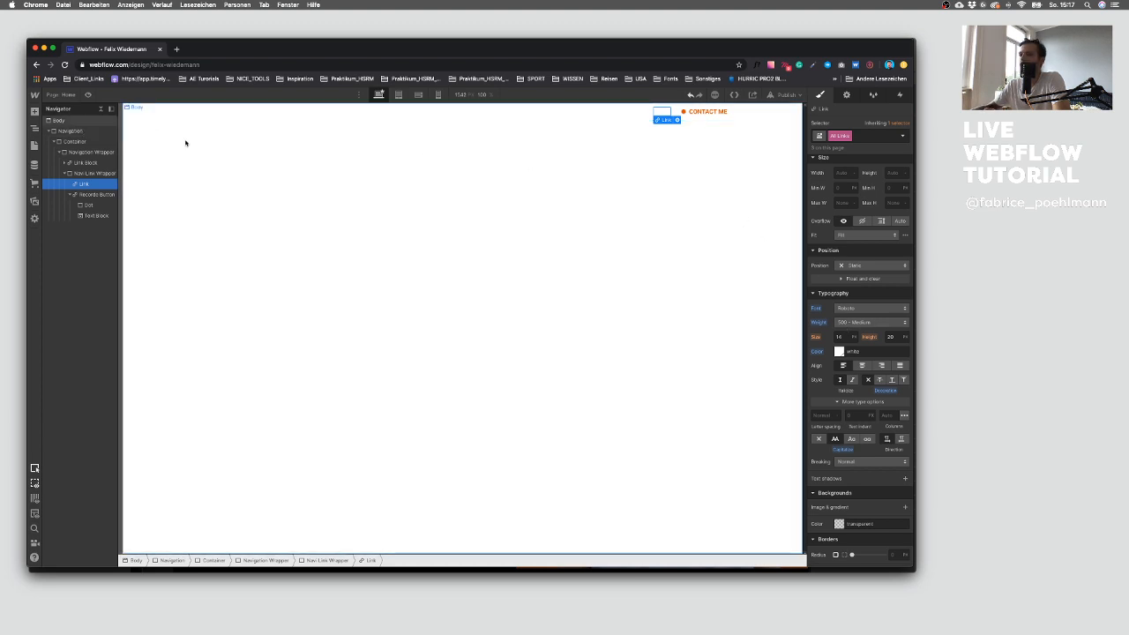
Step: Inspect the divider line between the Work and Contact me links in the Sketch design
{"action": "left_click", "coordinate": [70, 196]}
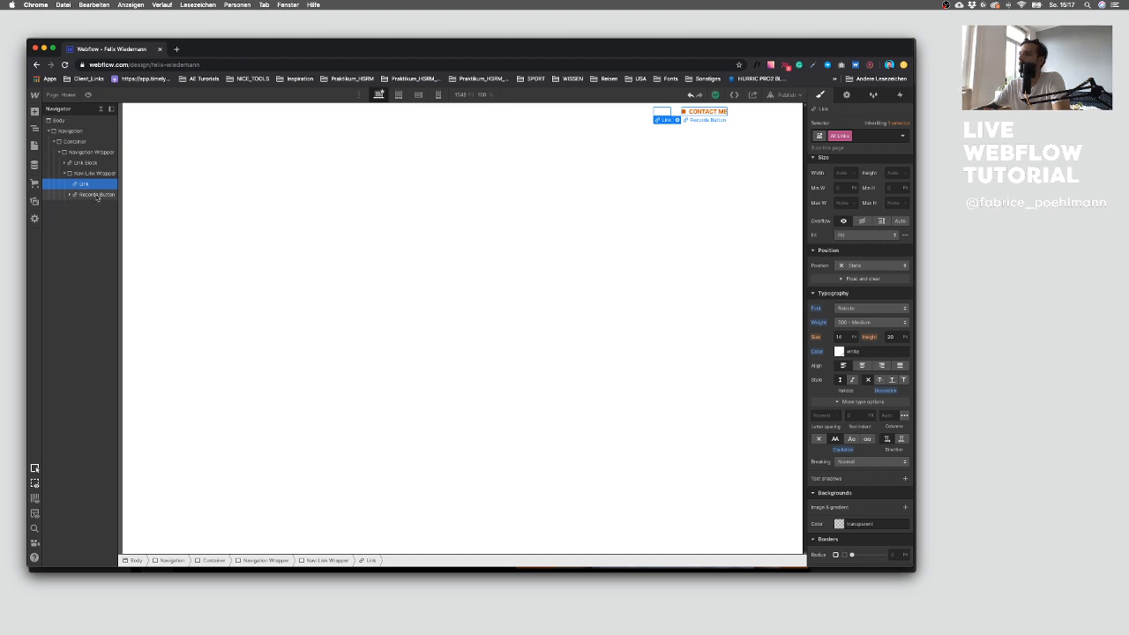
{"action": "left_click", "coordinate": [92, 194]}
{"action": "left_click", "coordinate": [96, 184]}
{"action": "key", "text": "ctrl+Up"}
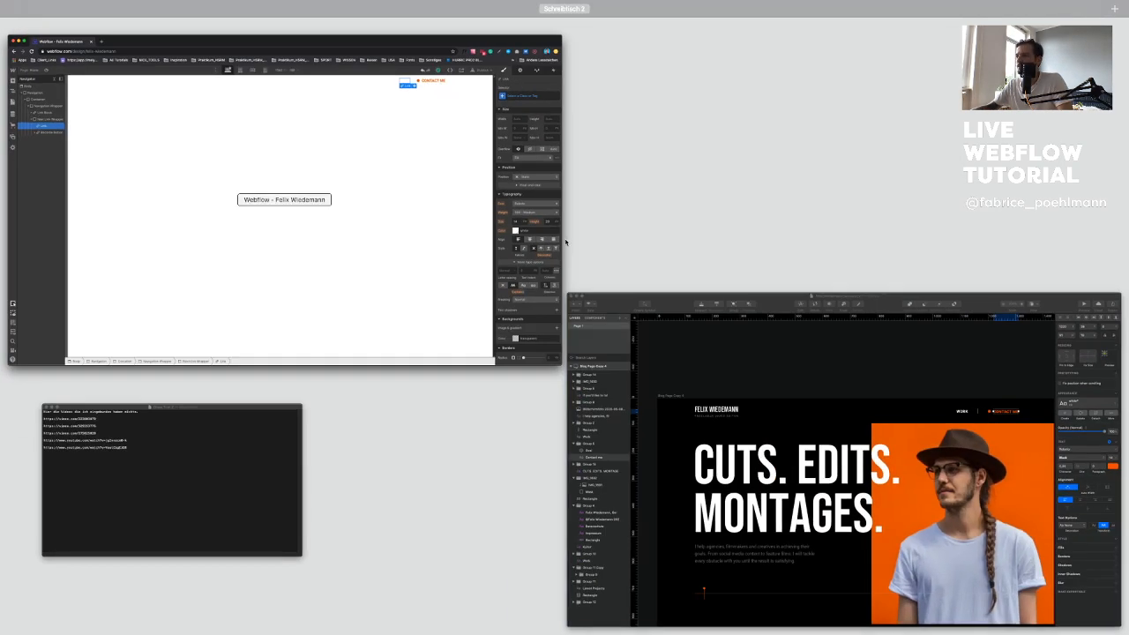
{"action": "left_click", "coordinate": [705, 340]}
{"action": "left_click", "coordinate": [710, 194]}
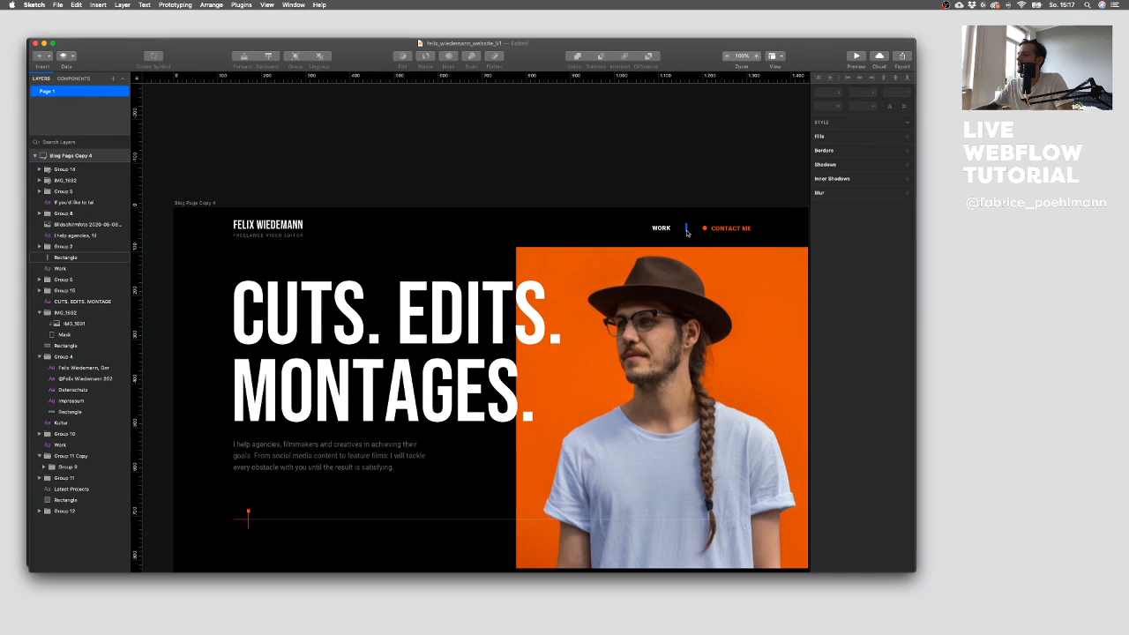
{"action": "key", "text": "ctrl+Up"}
{"action": "left_click", "coordinate": [189, 171]}
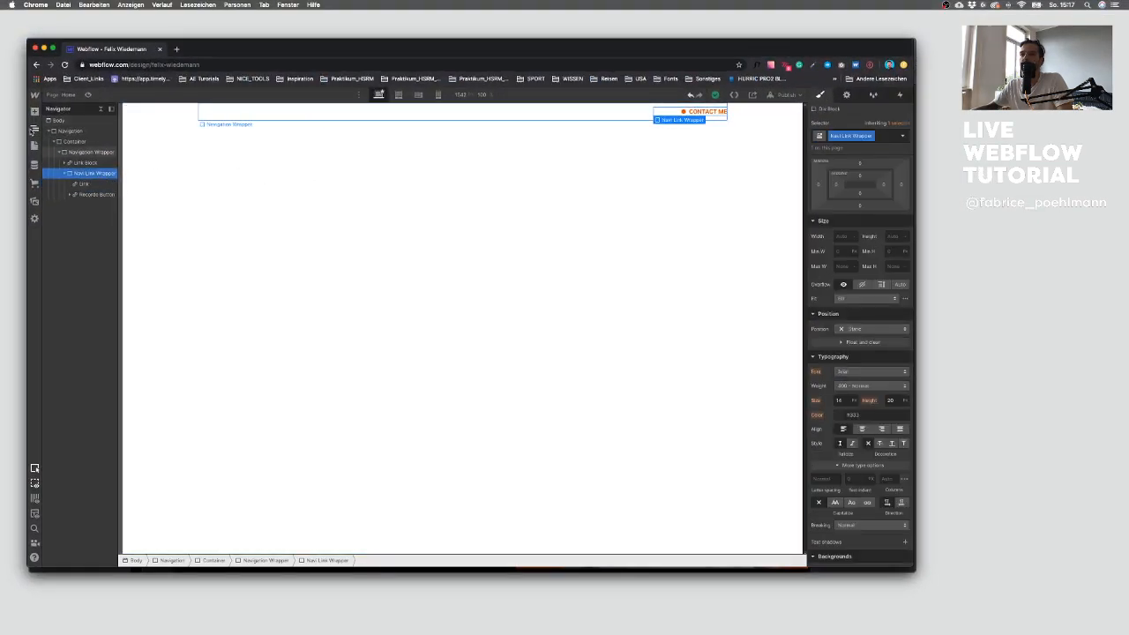
Step: Add a div block between the Work link and the Contact me button and give it the class Line
{"action": "left_click", "coordinate": [34, 113]}
{"action": "left_click", "coordinate": [64, 274]}
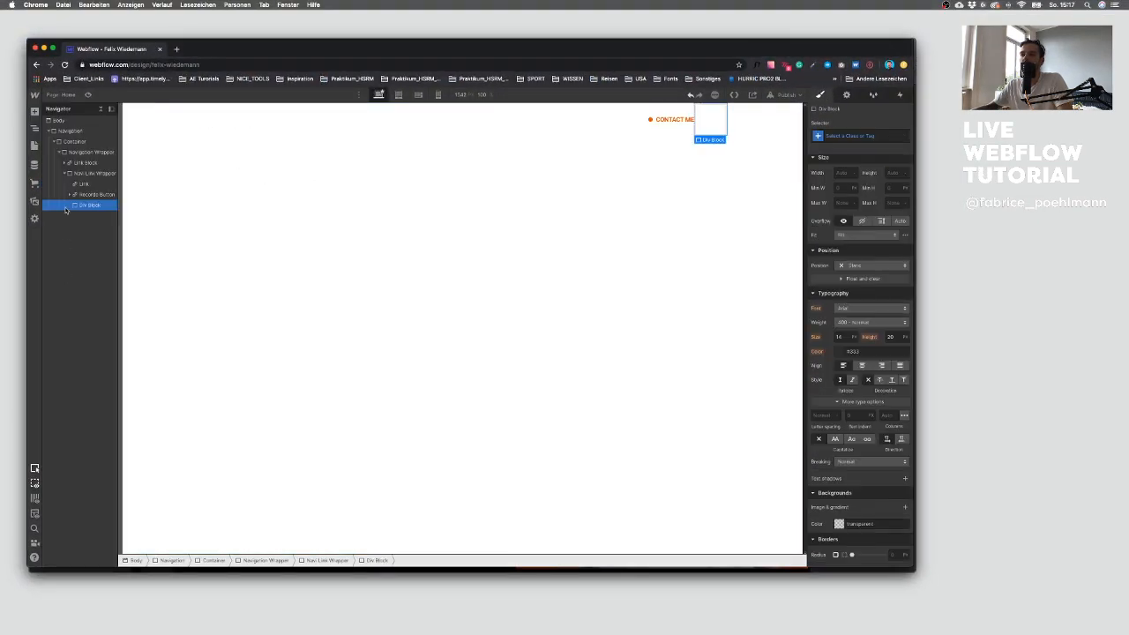
{"action": "left_click_drag", "start_coordinate": [82, 205], "coordinate": [90, 189]}
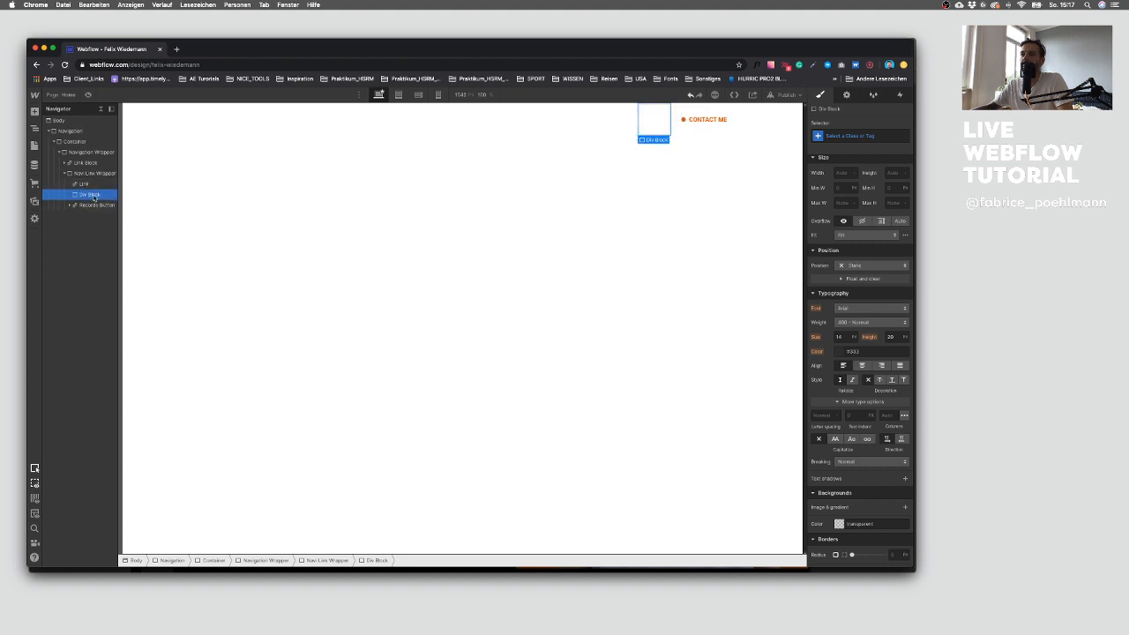
{"action": "left_click", "coordinate": [852, 135]}
{"action": "type", "text": "Links"}
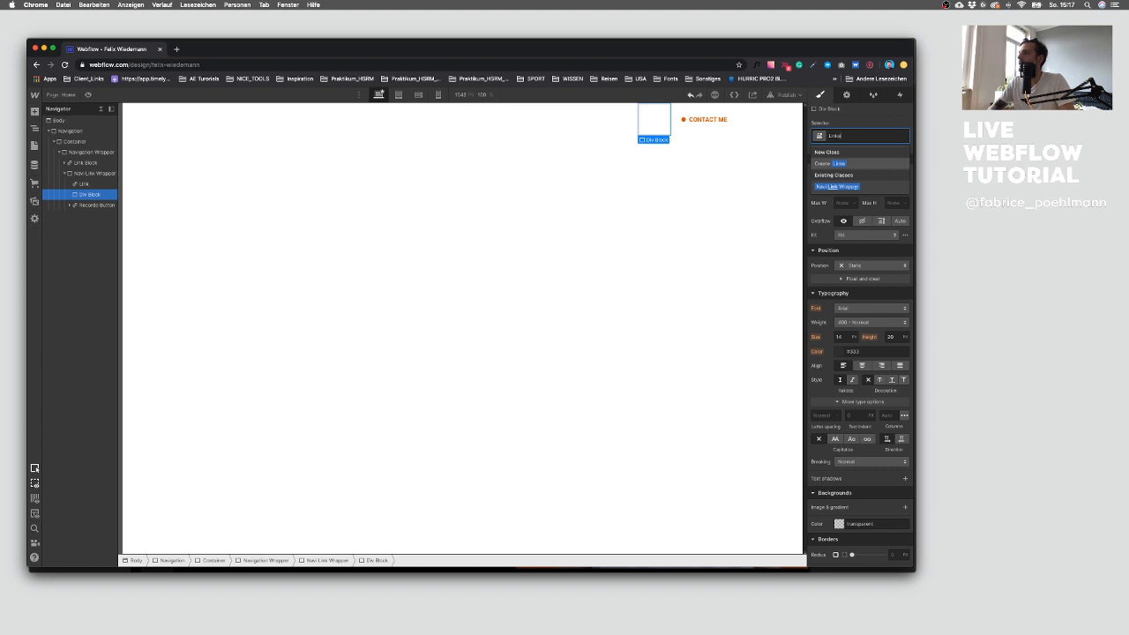
{"action": "key", "text": "Return"}
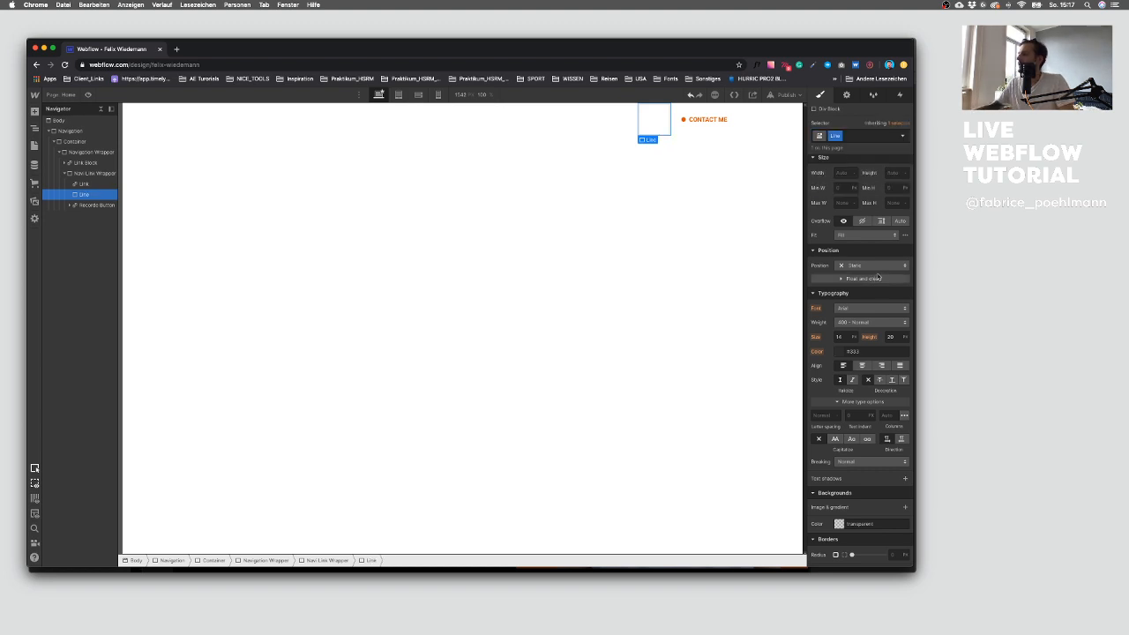
Step: Set the Line's height to 100 and its width to 1
{"action": "scroll", "coordinate": [875, 278], "scroll_direction": "up", "scroll_amount": 4}
{"action": "left_click", "coordinate": [891, 322]}
{"action": "type", "text": "1"}
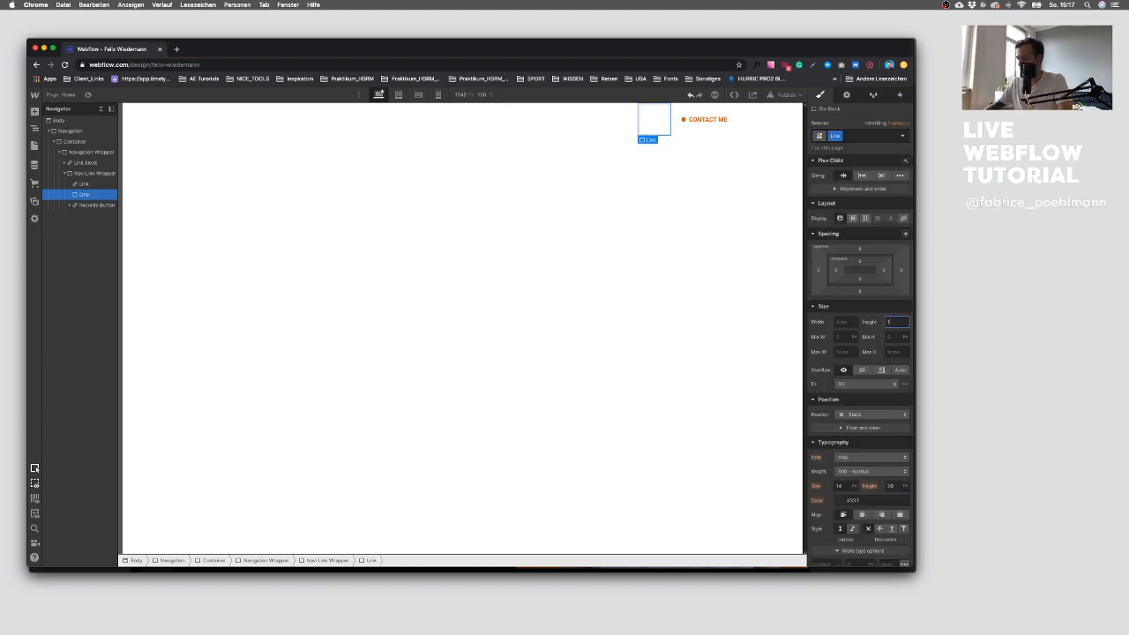
{"action": "type", "text": "00"}
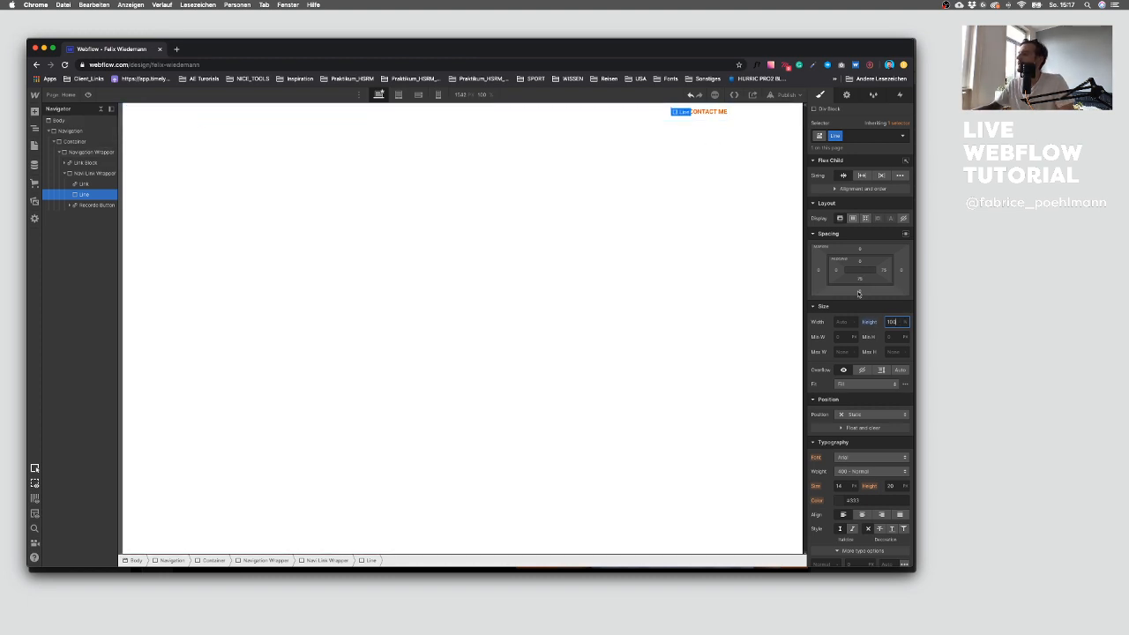
{"action": "left_click", "coordinate": [842, 321]}
{"action": "type", "text": "1"}
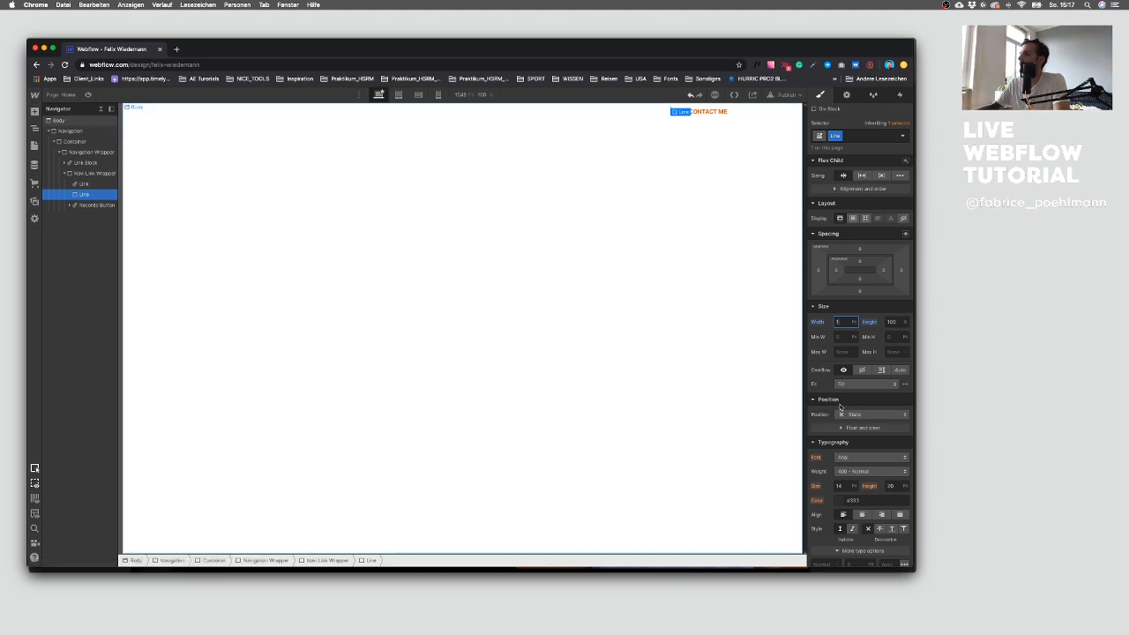
Step: Set the Line's background to the White swatch with alpha 25
{"action": "scroll", "coordinate": [873, 403], "scroll_direction": "down", "scroll_amount": 5}
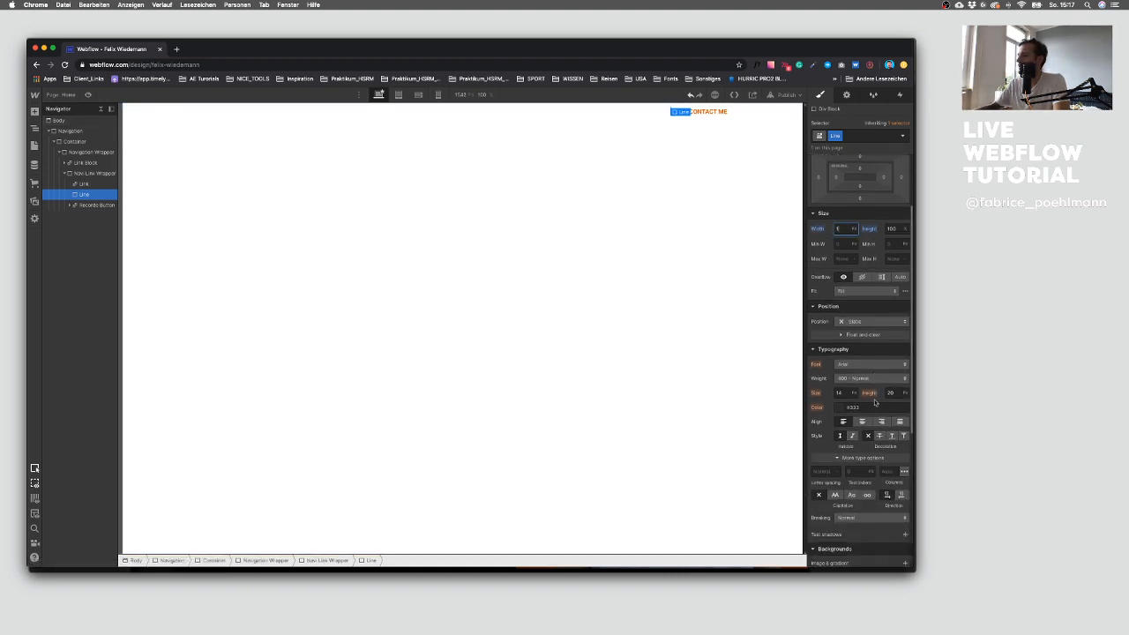
{"action": "left_click", "coordinate": [839, 510]}
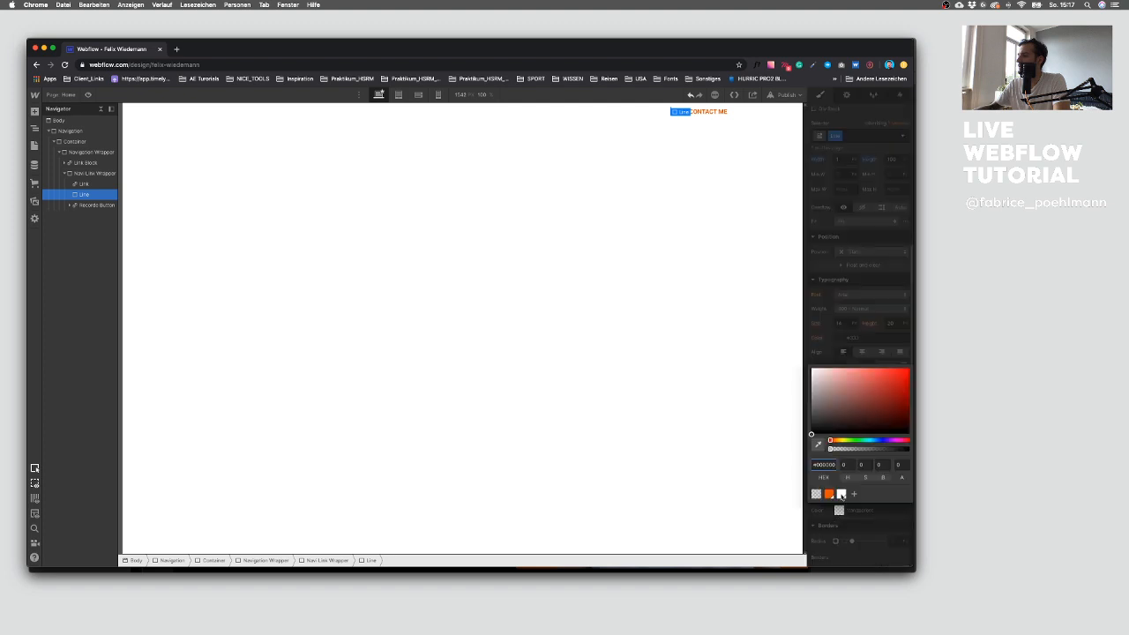
{"action": "left_click", "coordinate": [841, 495]}
{"action": "left_click", "coordinate": [900, 446]}
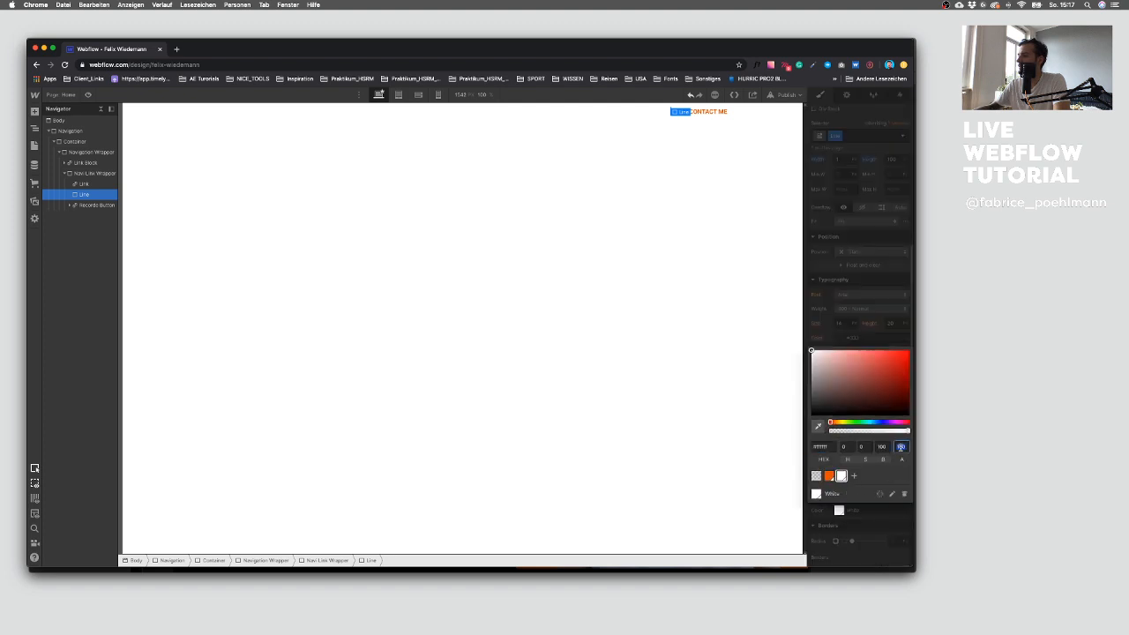
{"action": "type", "text": "25"}
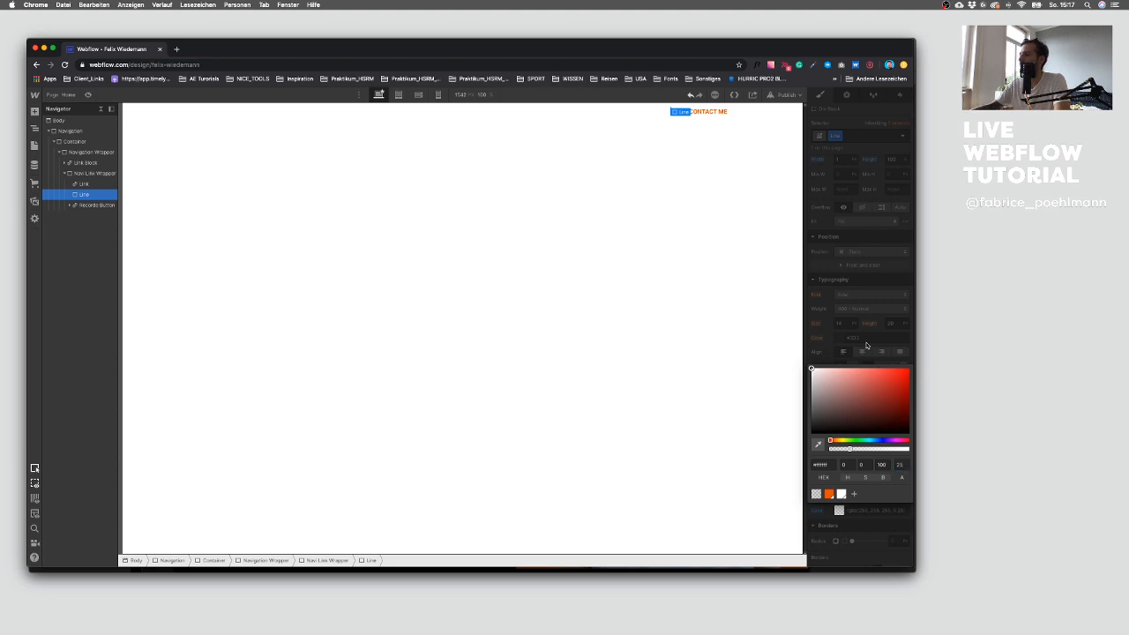
{"action": "left_click", "coordinate": [865, 345]}
Step: Inspect the divider rectangle's fill in the Sketch design
{"action": "key", "text": "ctrl+Up"}
{"action": "left_click", "coordinate": [769, 313]}
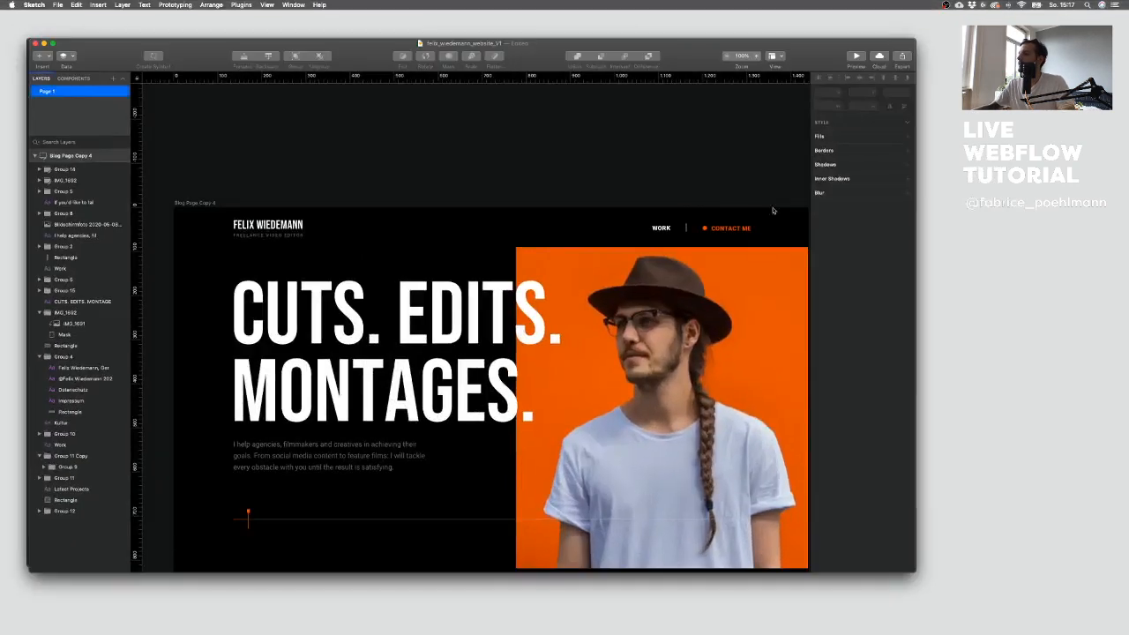
{"action": "left_click", "coordinate": [685, 228]}
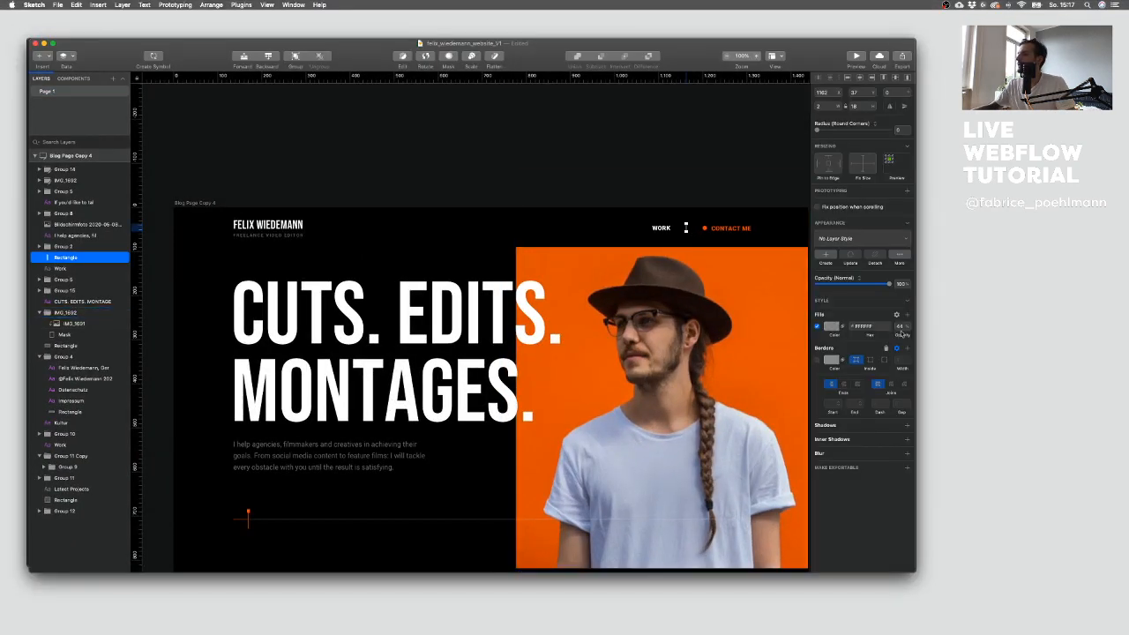
Step: Adjust the Line background's alpha to 40
{"action": "key", "text": "ctrl+Up"}
{"action": "left_click", "coordinate": [402, 217]}
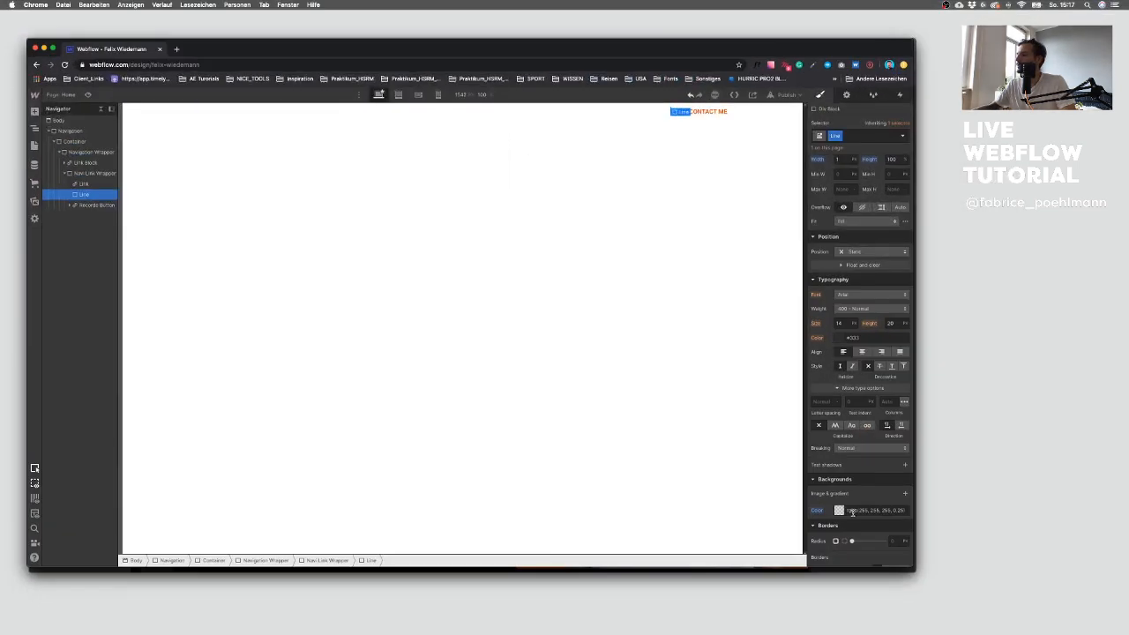
{"action": "left_click", "coordinate": [840, 510]}
{"action": "left_click", "coordinate": [898, 464]}
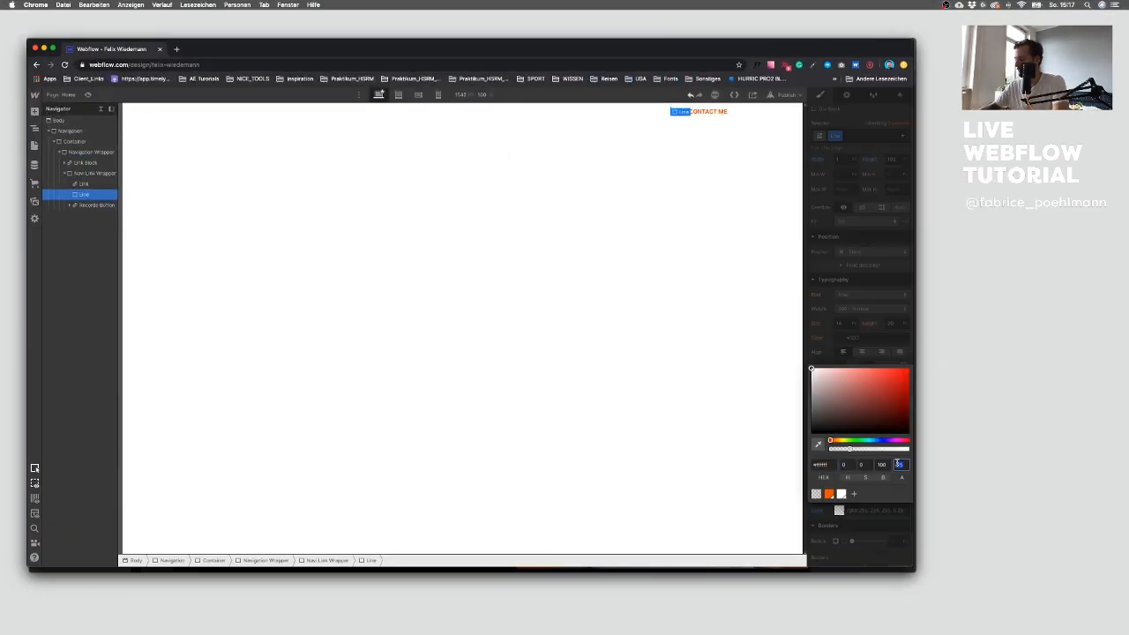
{"action": "left_click", "coordinate": [608, 220]}
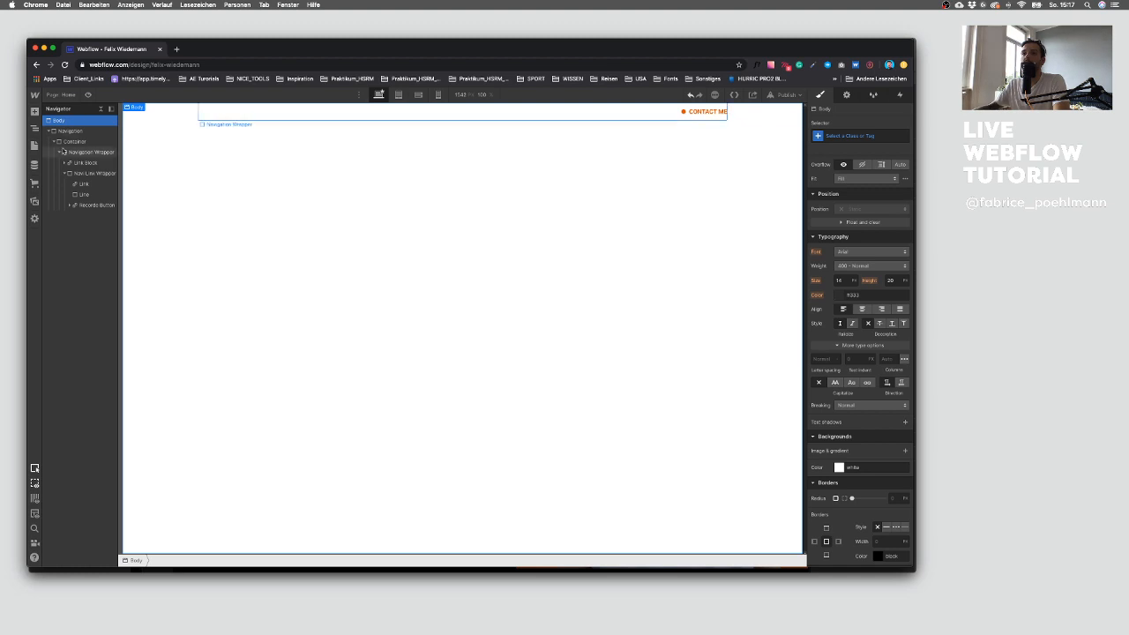
Step: Set the Navigation section's background to black and save it as a Black swatch
{"action": "left_click", "coordinate": [63, 152]}
{"action": "left_click", "coordinate": [80, 131]}
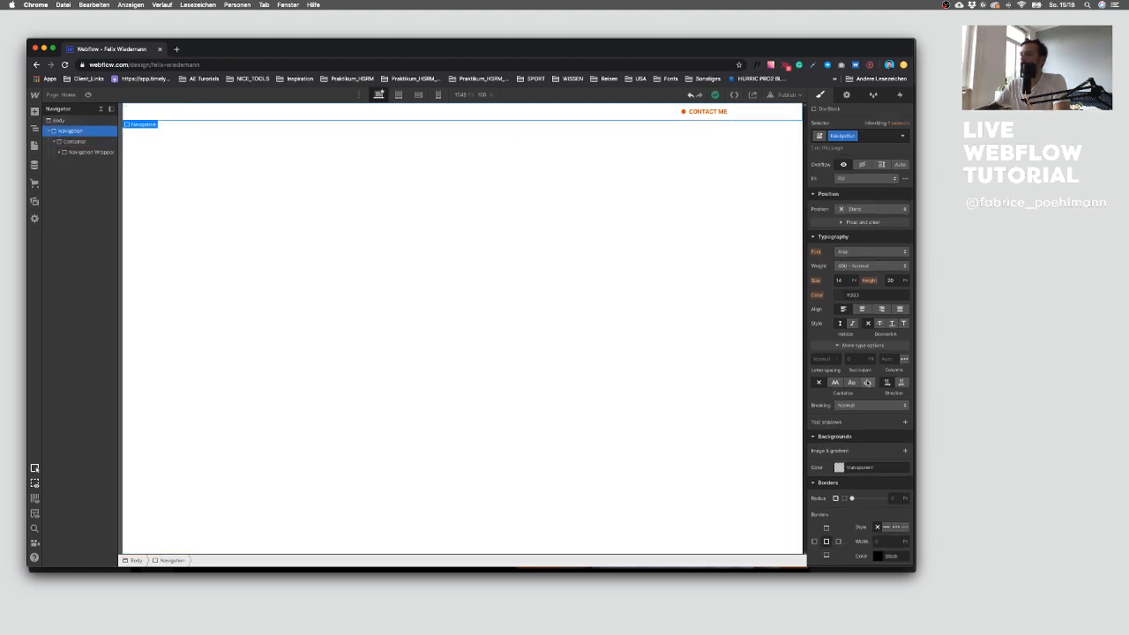
{"action": "scroll", "coordinate": [851, 358], "scroll_direction": "down", "scroll_amount": 3}
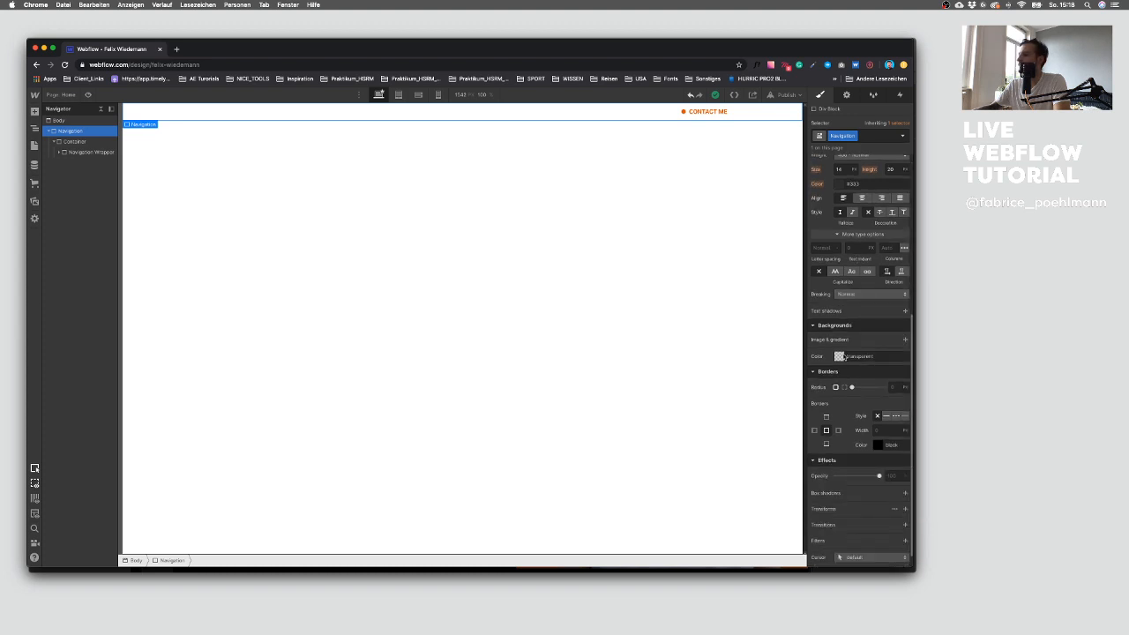
{"action": "left_click", "coordinate": [840, 356]}
{"action": "left_click", "coordinate": [840, 356]}
{"action": "left_click", "coordinate": [840, 356]}
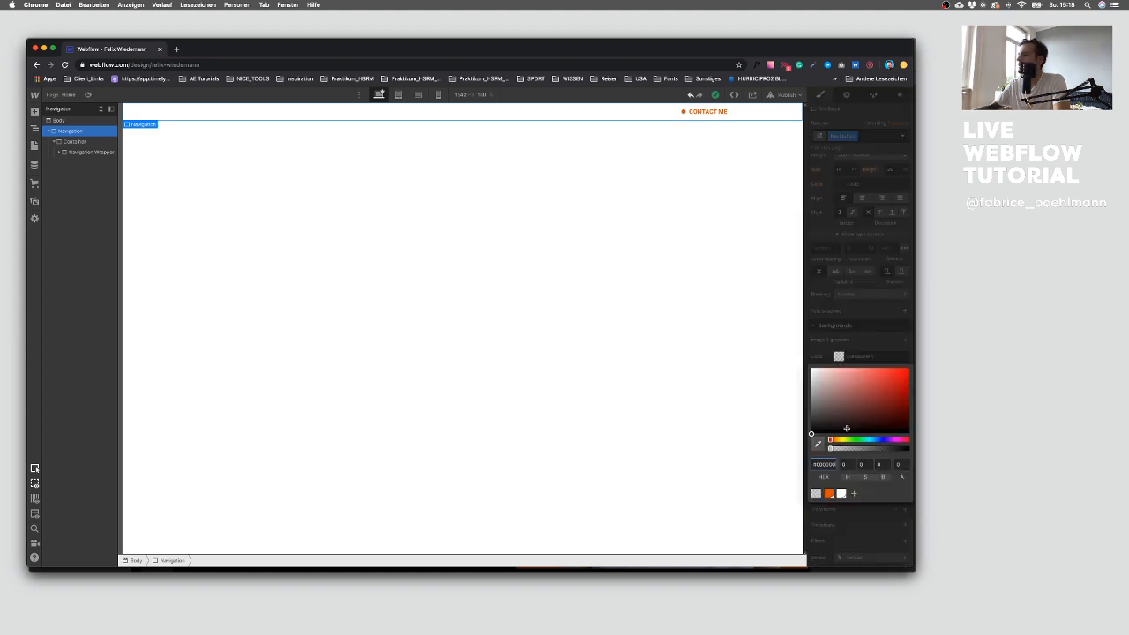
{"action": "left_click_drag", "start_coordinate": [847, 403], "coordinate": [784, 476]}
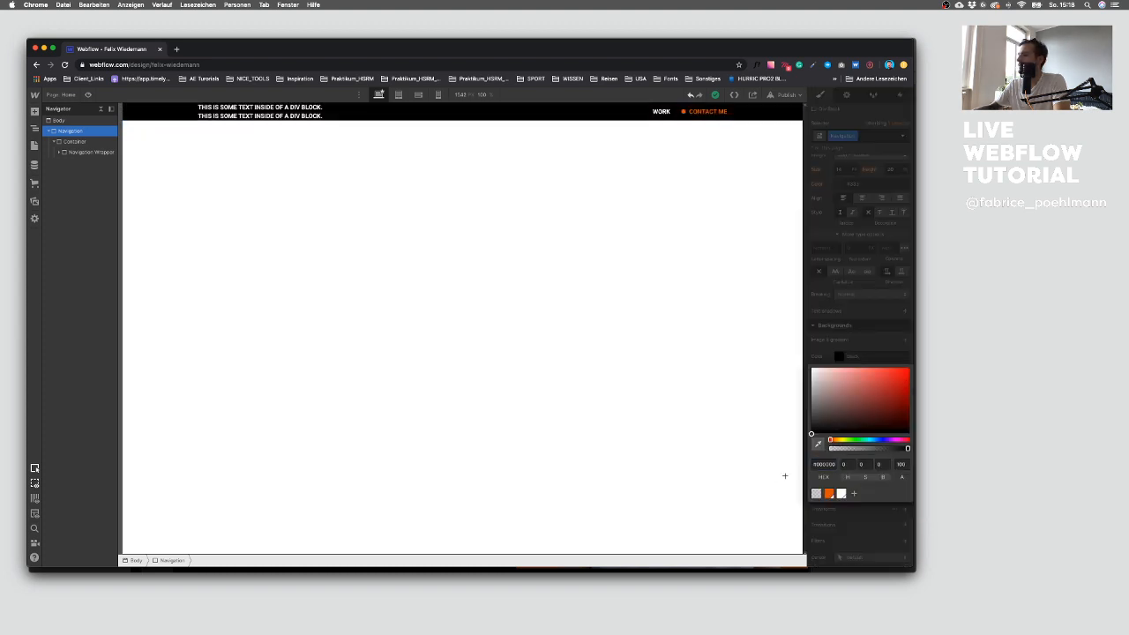
{"action": "left_click", "coordinate": [852, 493]}
{"action": "left_click", "coordinate": [898, 538]}
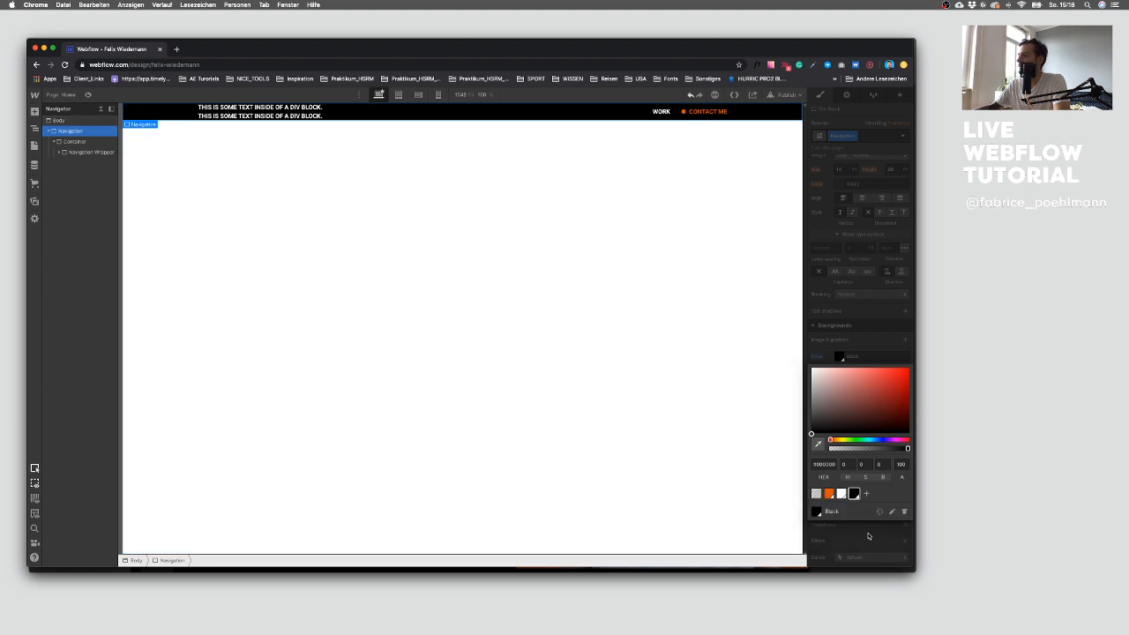
{"action": "left_click", "coordinate": [865, 540]}
Step: Set the Navigation's position to Fixed and pin it to the top of the page
{"action": "scroll", "coordinate": [860, 352], "scroll_direction": "up", "scroll_amount": 5}
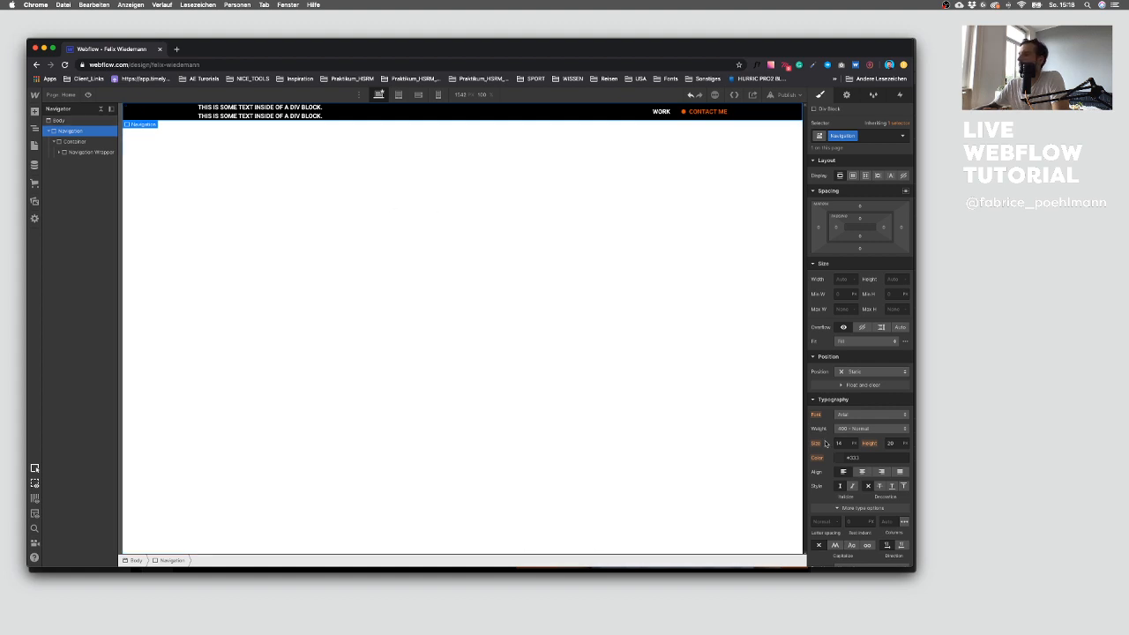
{"action": "left_click", "coordinate": [862, 372]}
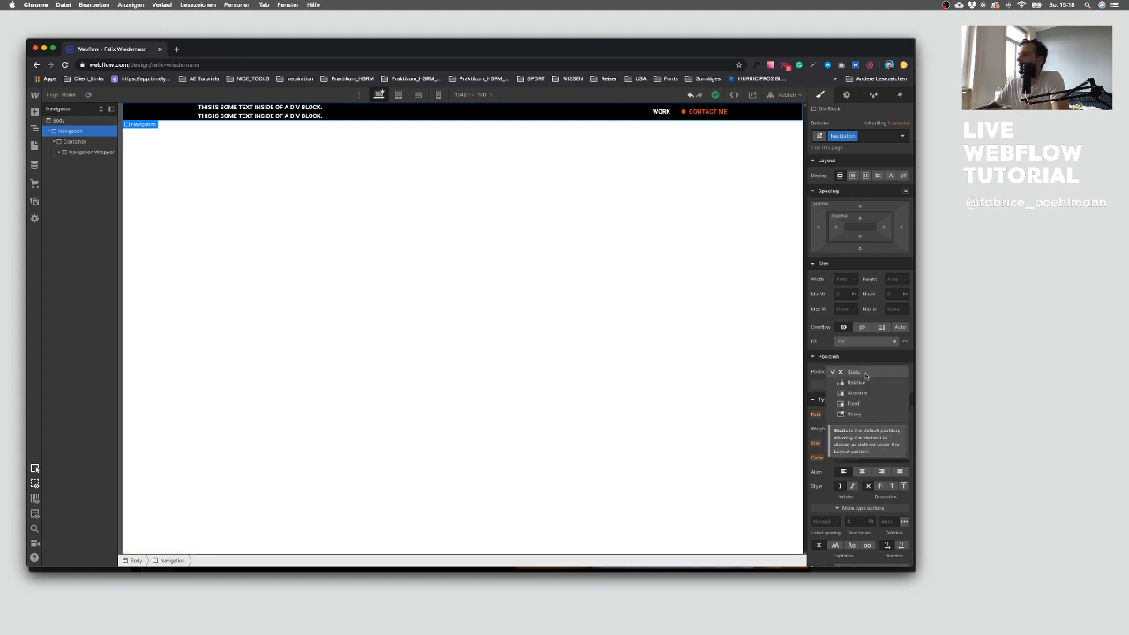
{"action": "left_click", "coordinate": [853, 403]}
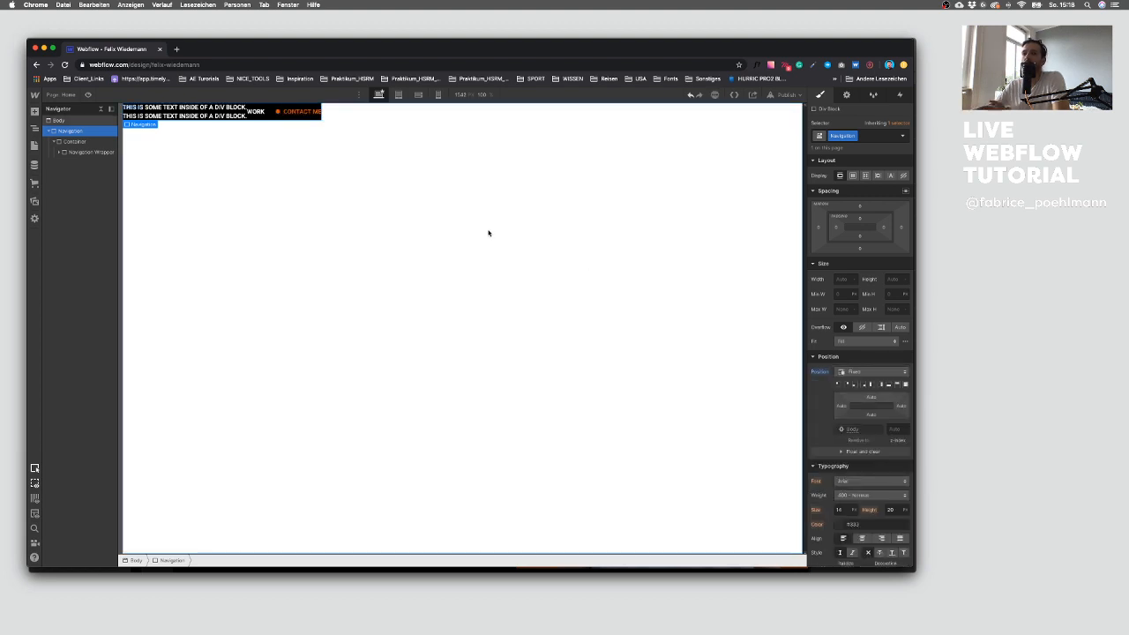
{"action": "left_click", "coordinate": [865, 371]}
{"action": "left_click", "coordinate": [854, 340]}
{"action": "left_click", "coordinate": [860, 371]}
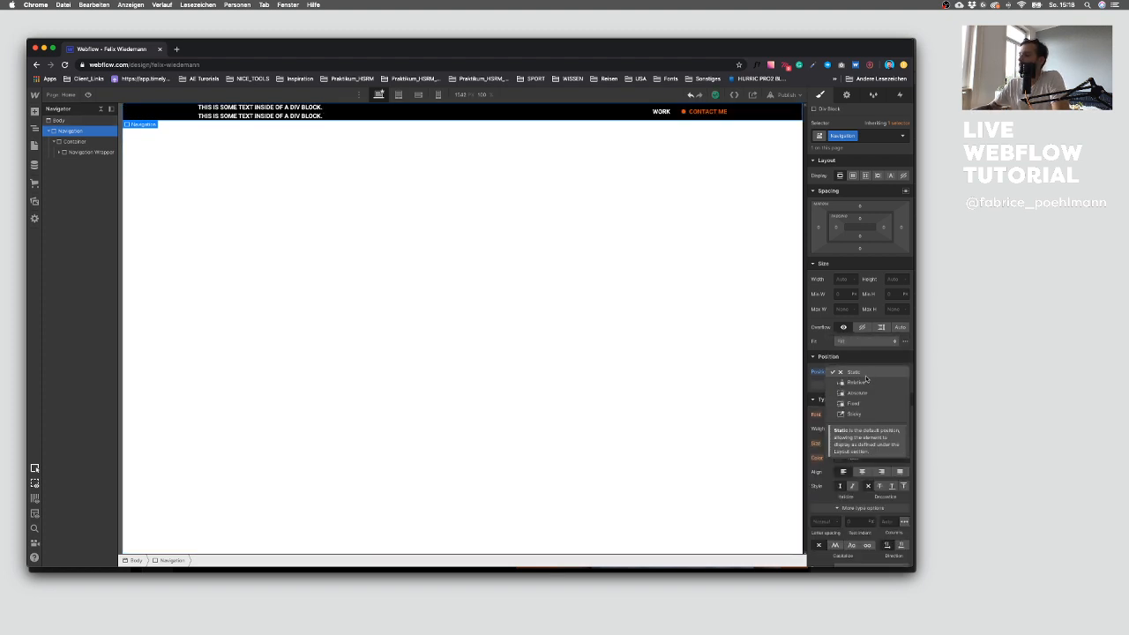
{"action": "left_click", "coordinate": [868, 403]}
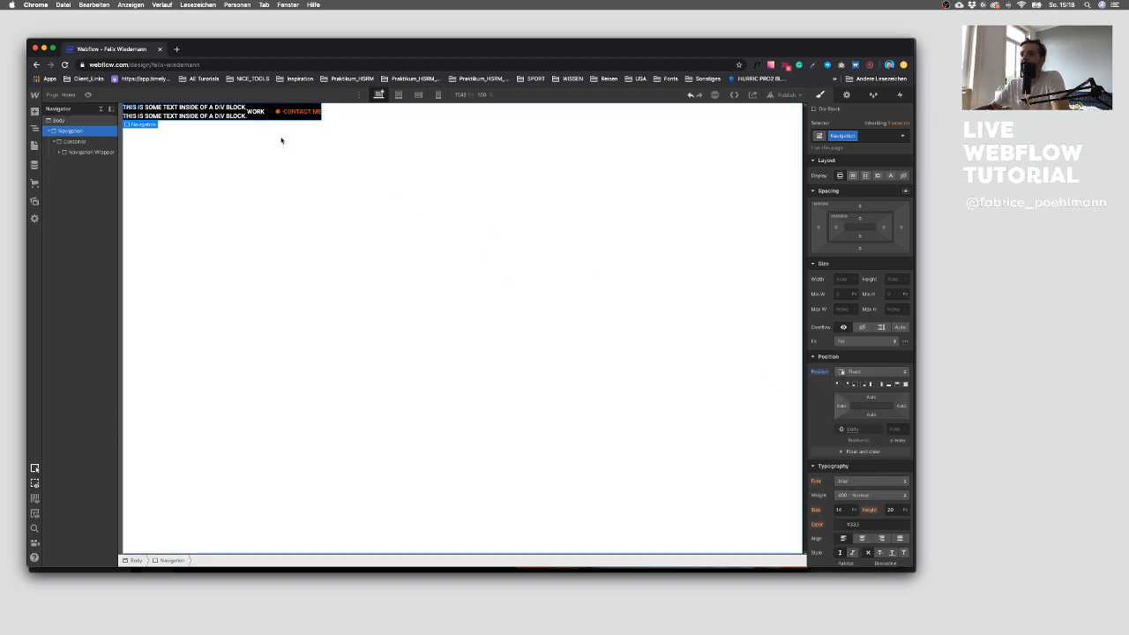
{"action": "left_click", "coordinate": [897, 385]}
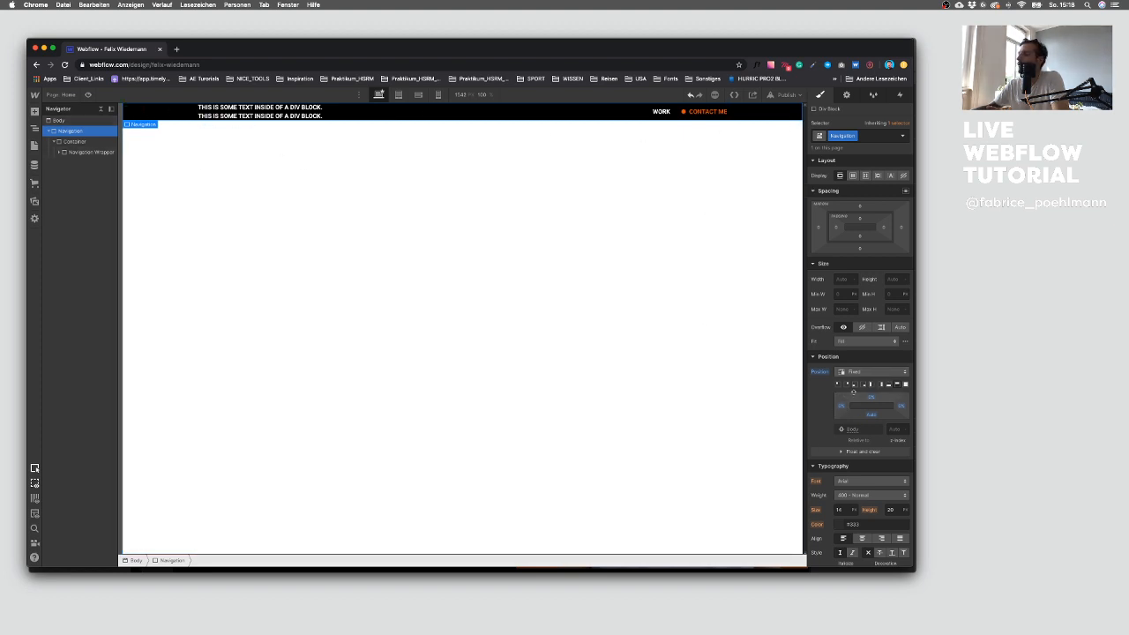
Step: Add top and bottom padding to the Navigation bar
{"action": "left_click", "coordinate": [78, 142]}
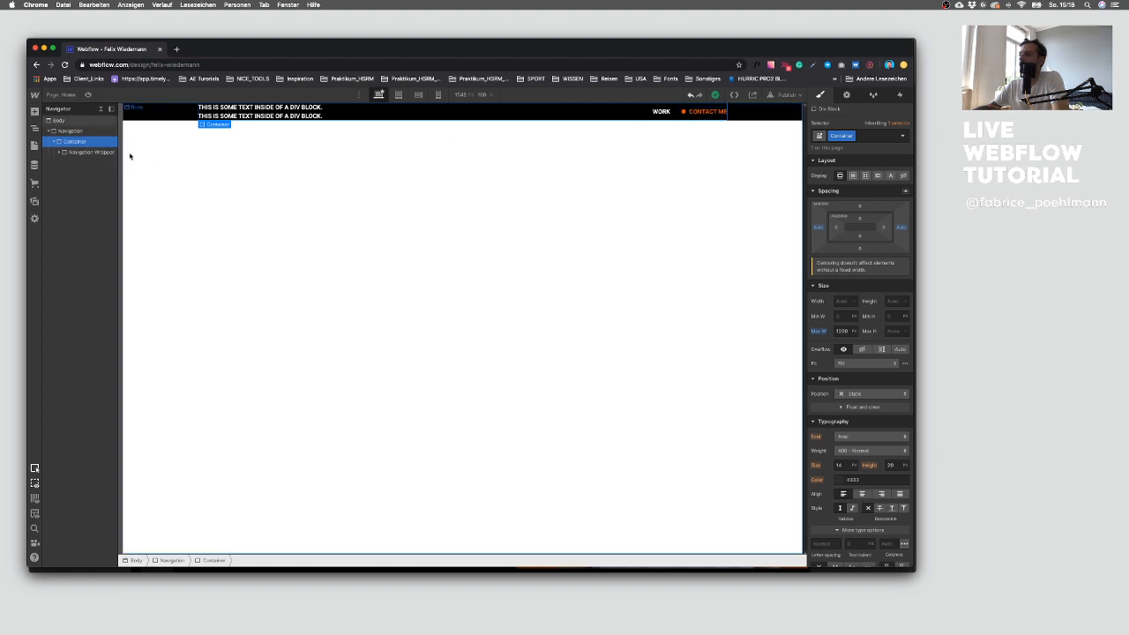
{"action": "left_click", "coordinate": [69, 130]}
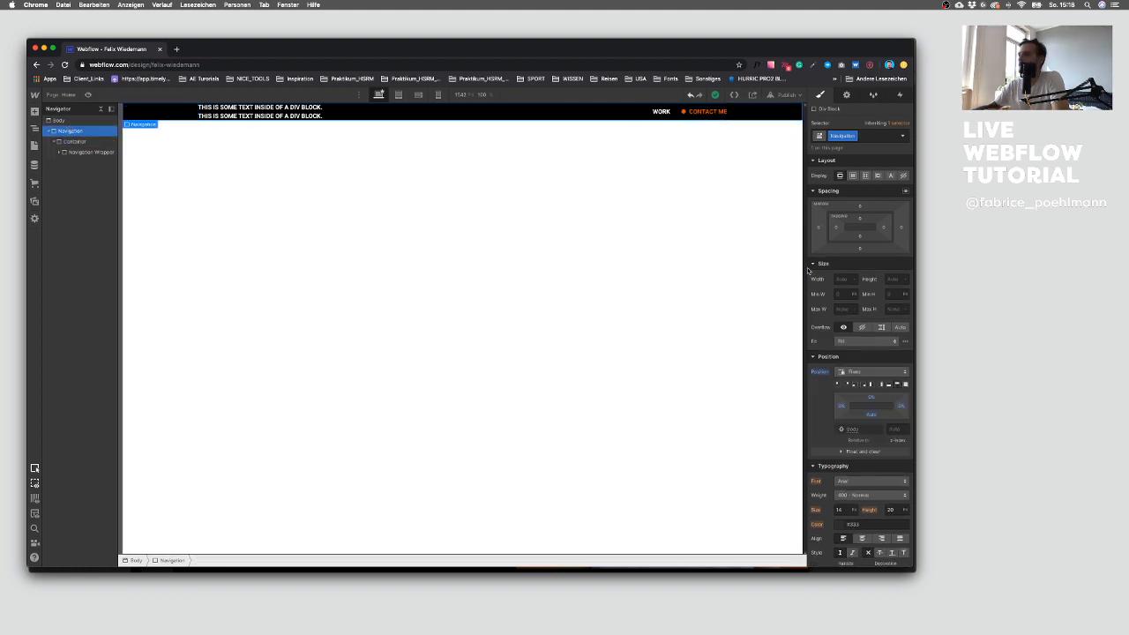
{"action": "left_click_drag", "start_coordinate": [861, 221], "coordinate": [868, 228]}
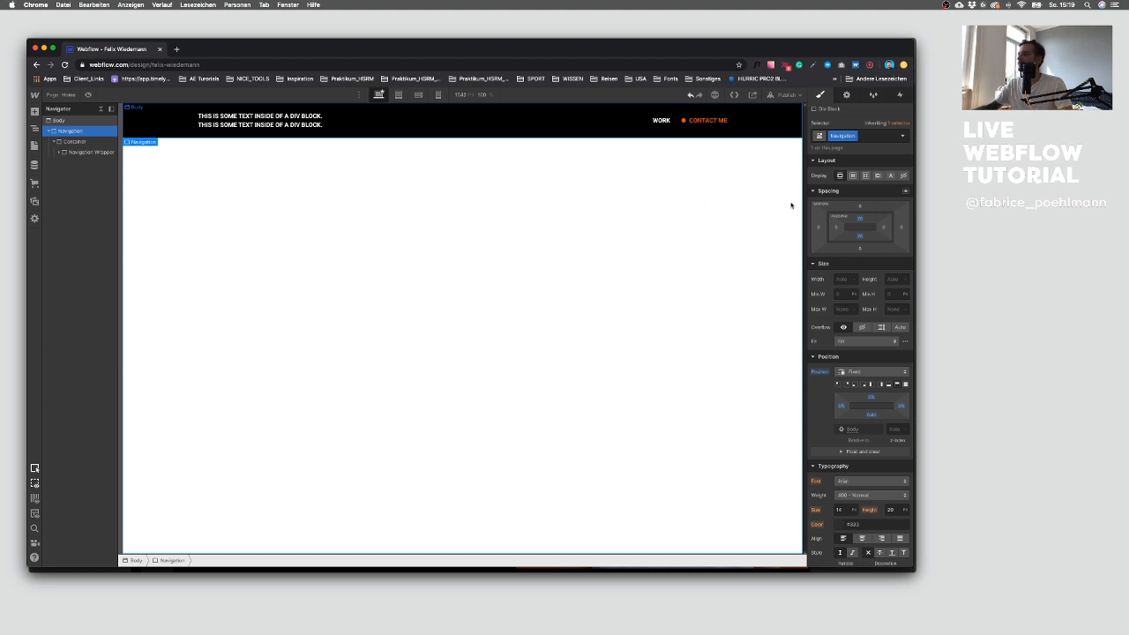
{"action": "left_click_drag", "start_coordinate": [863, 221], "coordinate": [864, 218]}
{"action": "left_click", "coordinate": [218, 115]}
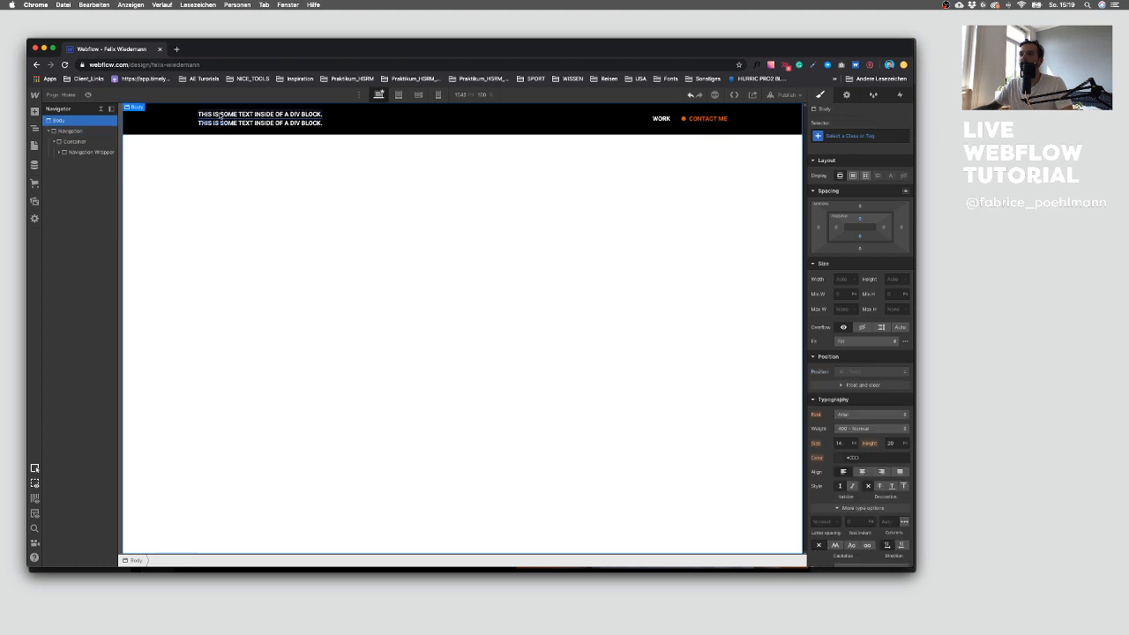
Step: Select the Line divider in the navigation and inspect its background colour settings
{"action": "left_click", "coordinate": [68, 194]}
{"action": "left_click", "coordinate": [93, 194]}
{"action": "left_click", "coordinate": [438, 207]}
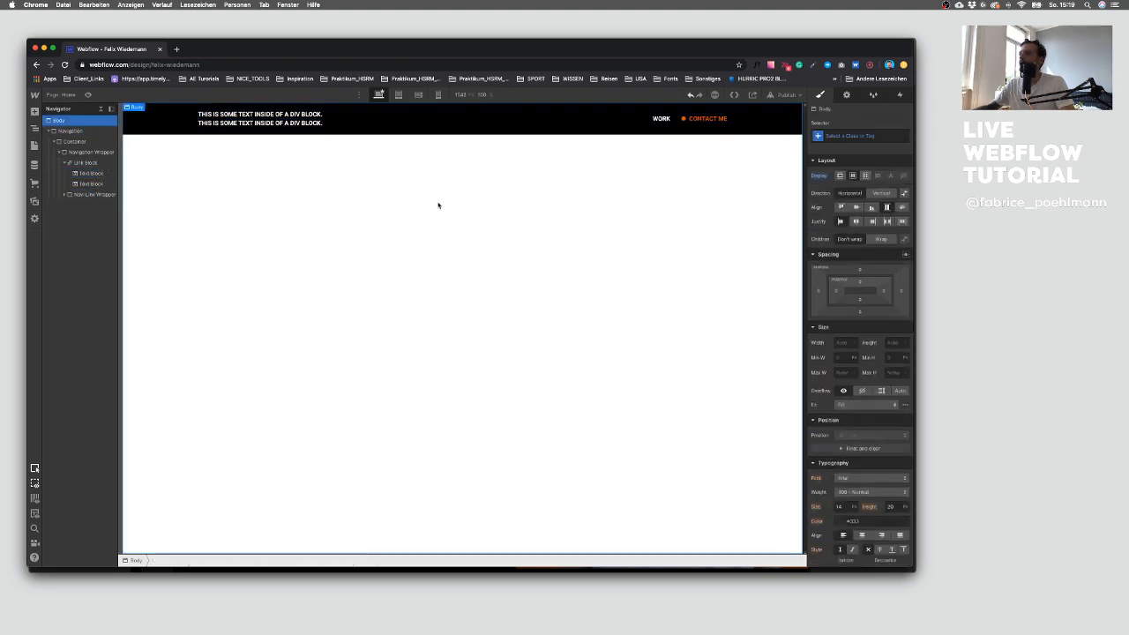
{"action": "left_click", "coordinate": [673, 129]}
{"action": "left_click", "coordinate": [662, 119]}
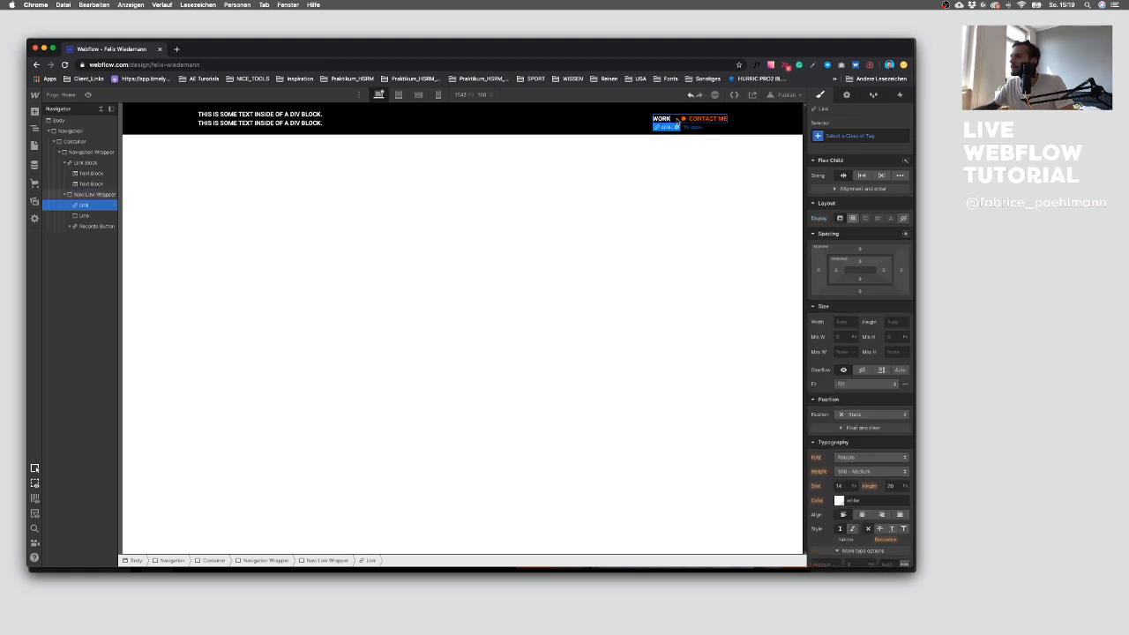
{"action": "left_click", "coordinate": [112, 215]}
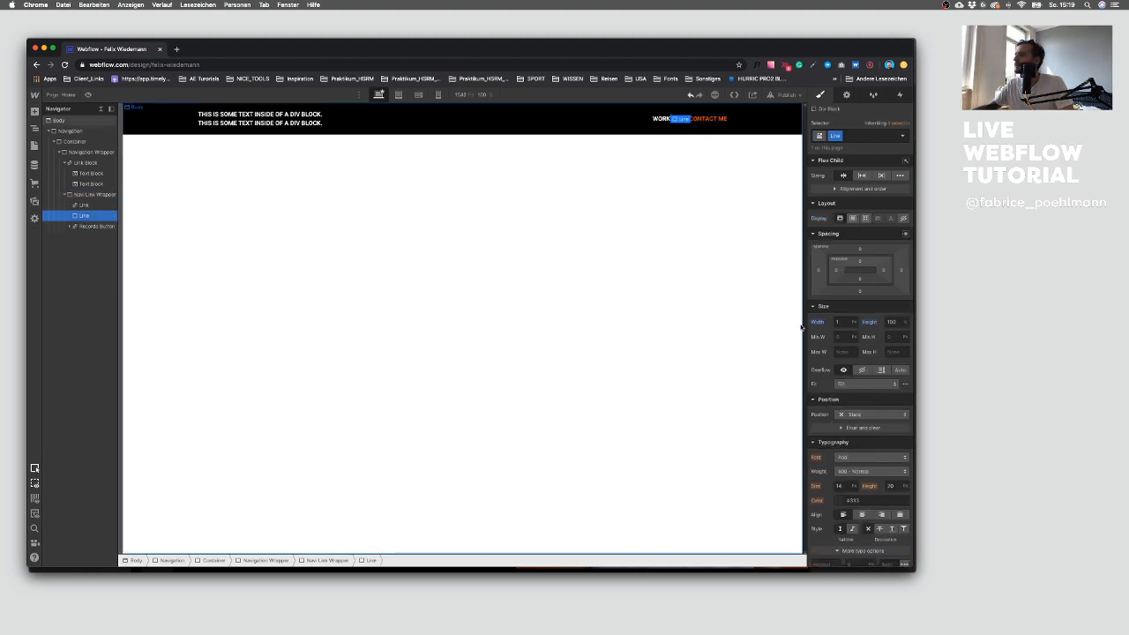
{"action": "scroll", "coordinate": [842, 451], "scroll_direction": "down", "scroll_amount": 5}
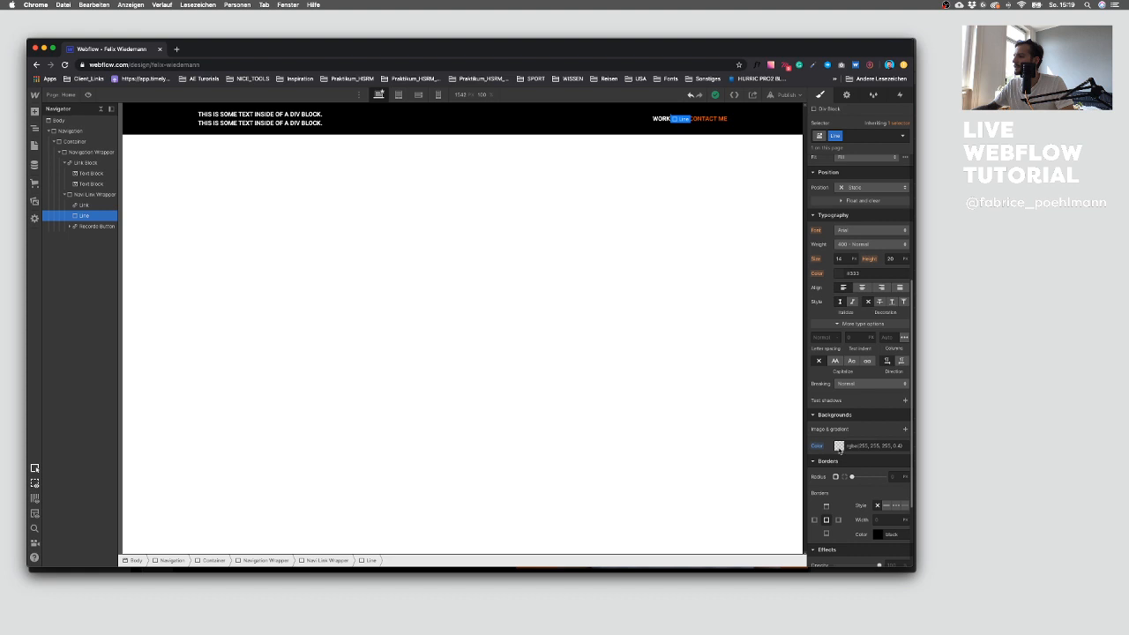
{"action": "left_click", "coordinate": [838, 445]}
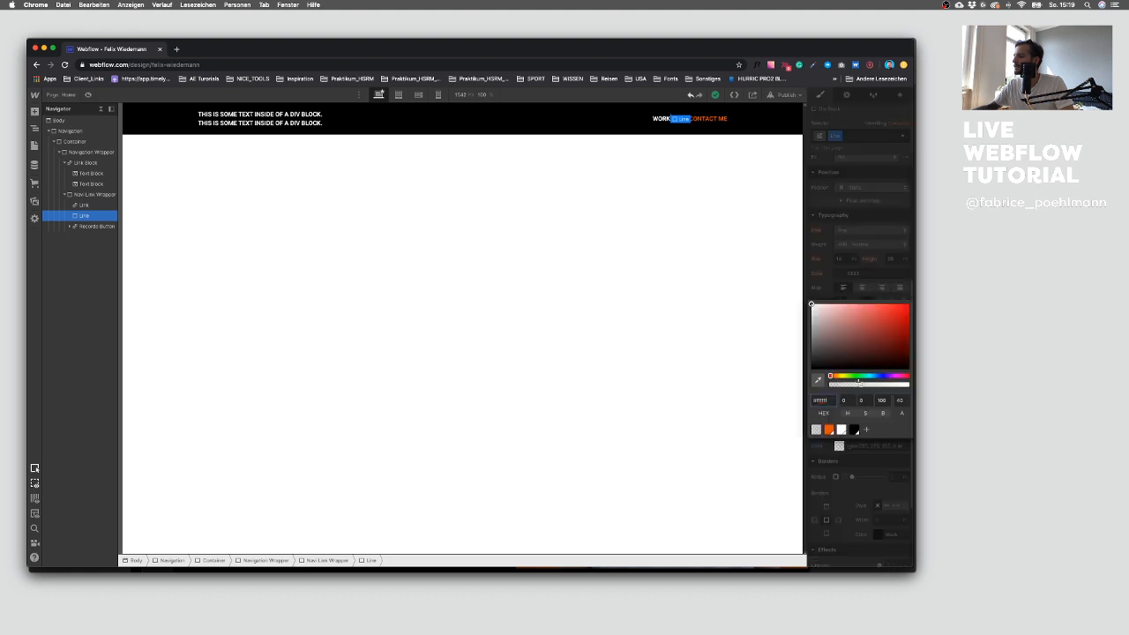
{"action": "left_click", "coordinate": [719, 347]}
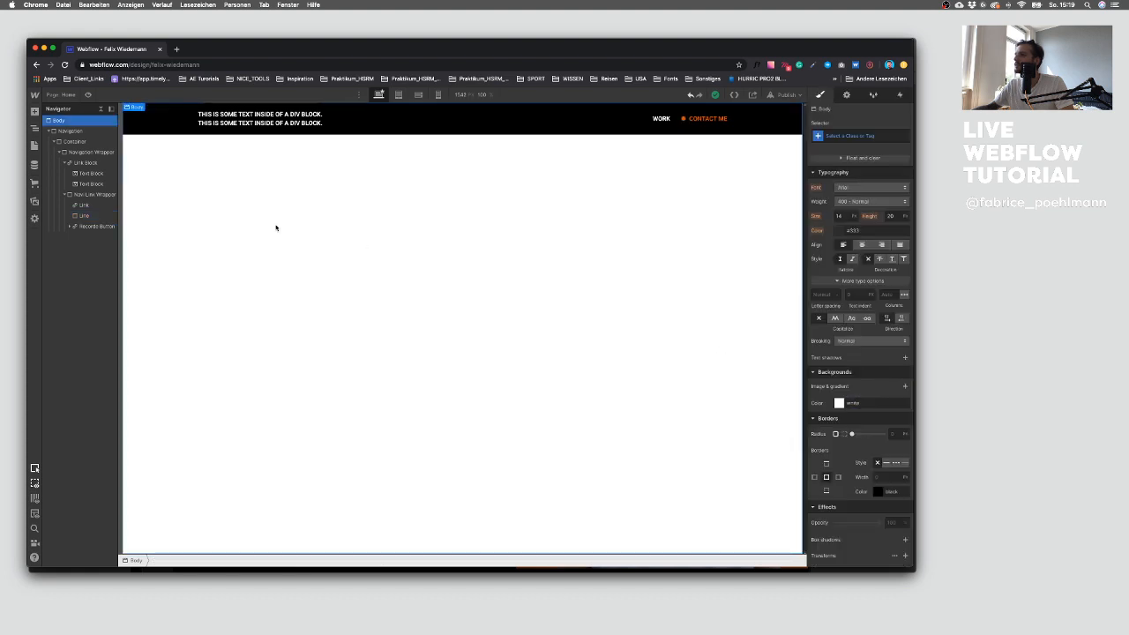
Step: Try setting the Line divider's height to 24 and then 100
{"action": "left_click", "coordinate": [83, 215]}
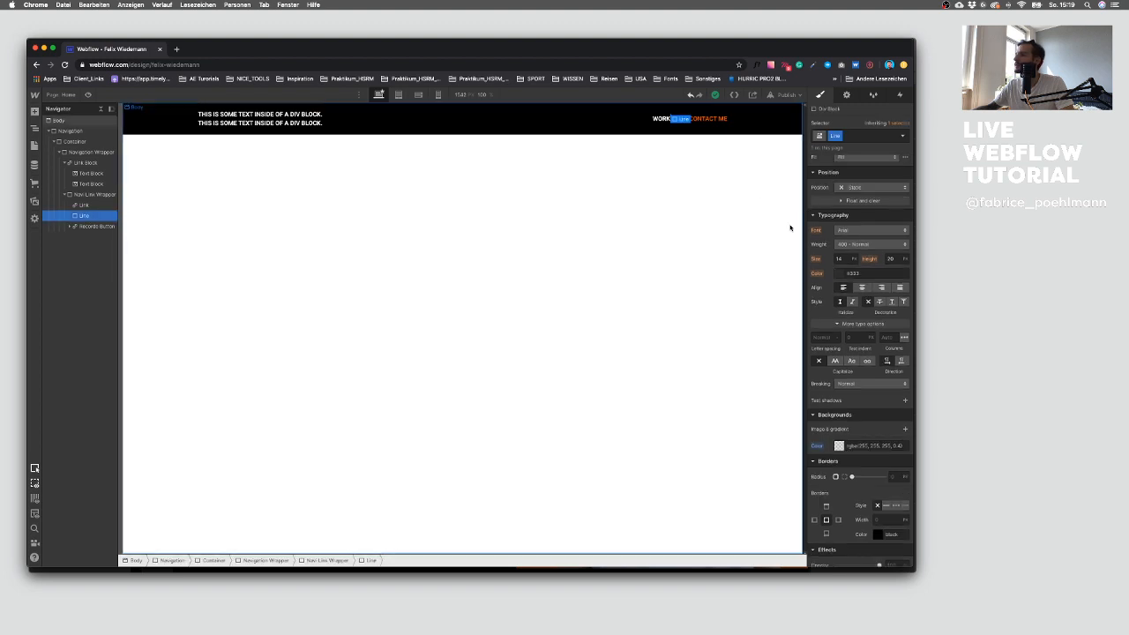
{"action": "scroll", "coordinate": [881, 326], "scroll_direction": "up", "scroll_amount": 5}
{"action": "left_click", "coordinate": [890, 322]}
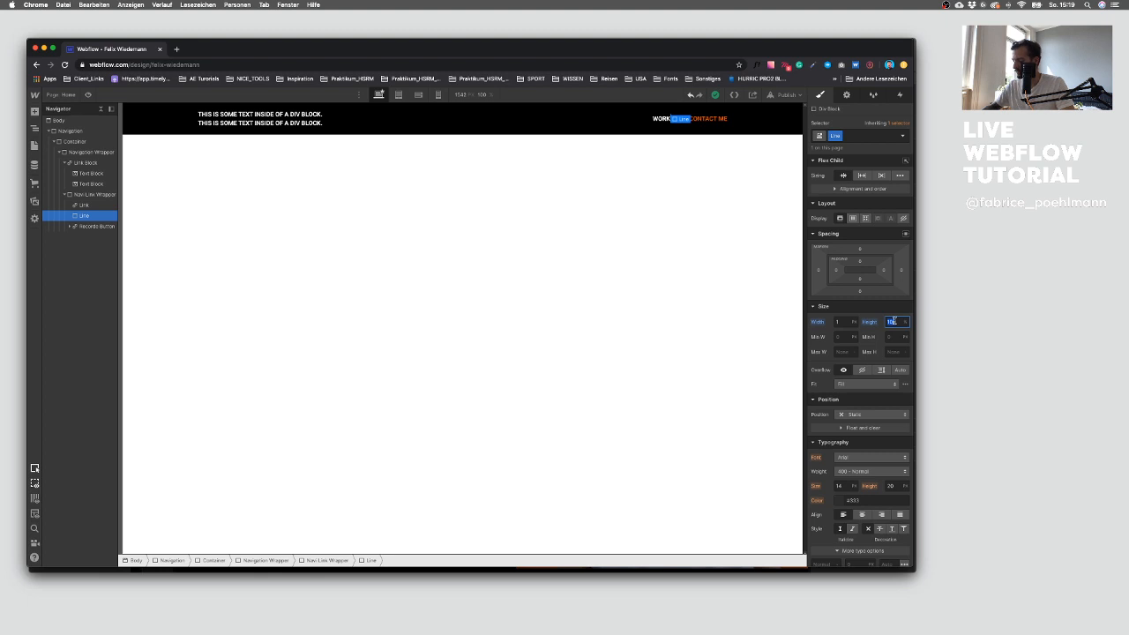
{"action": "type", "text": "24"}
{"action": "left_click", "coordinate": [750, 303]}
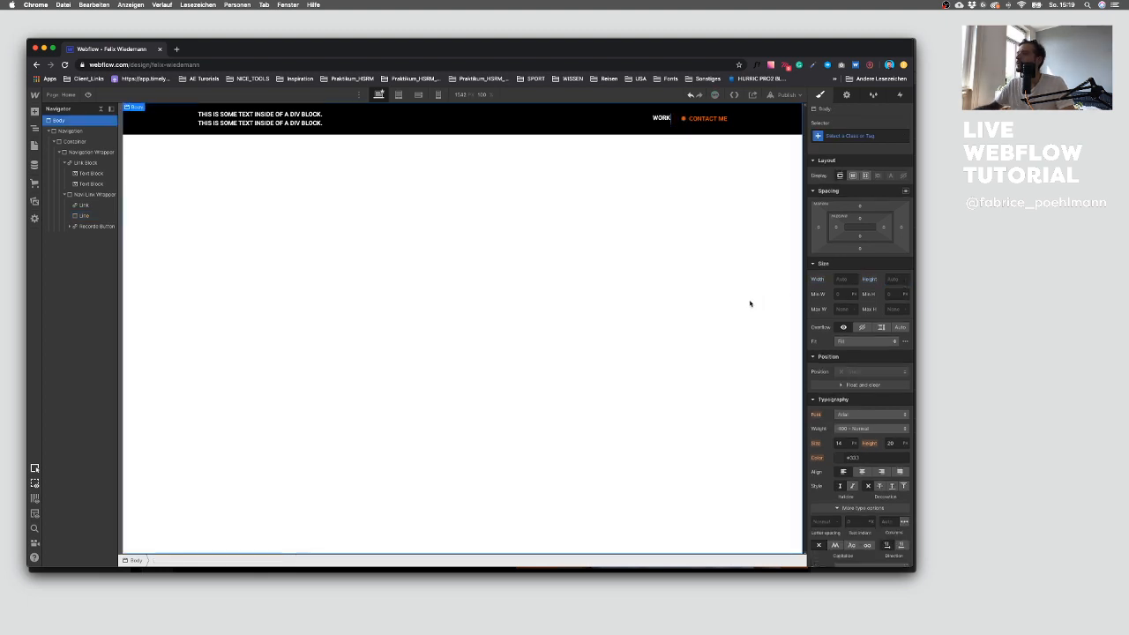
{"action": "left_click", "coordinate": [672, 119]}
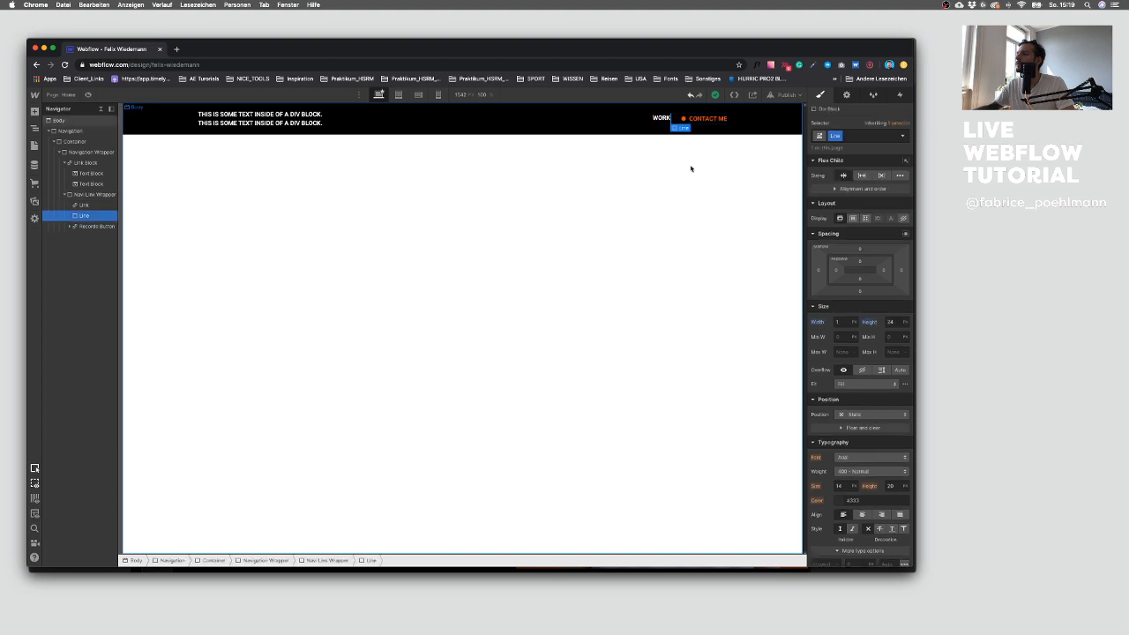
{"action": "left_click", "coordinate": [893, 323]}
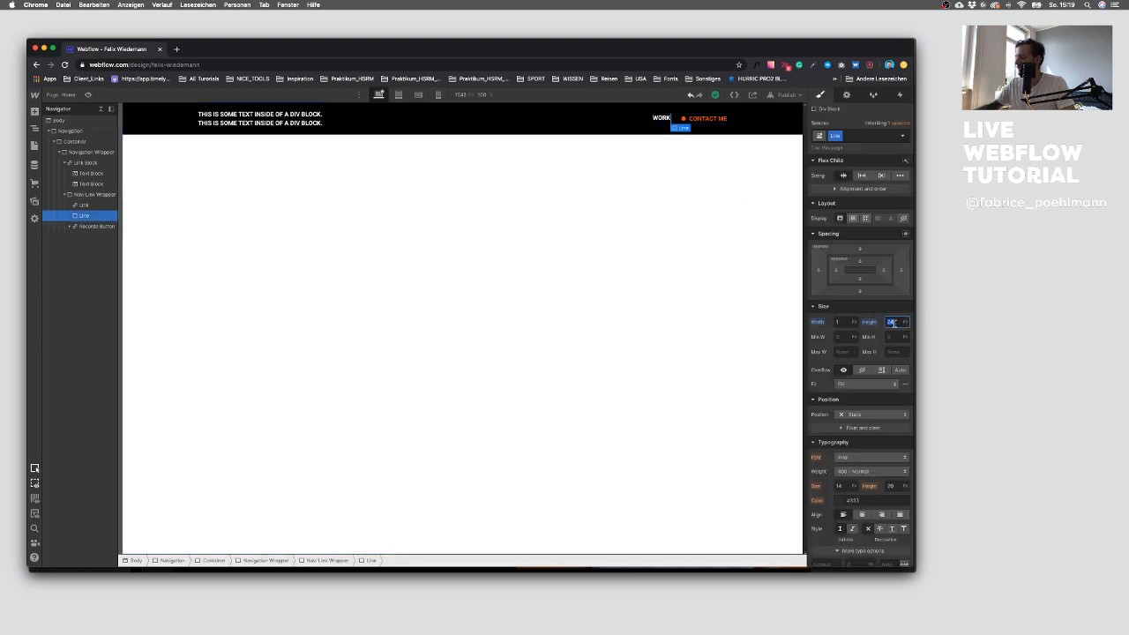
{"action": "type", "text": "100"}
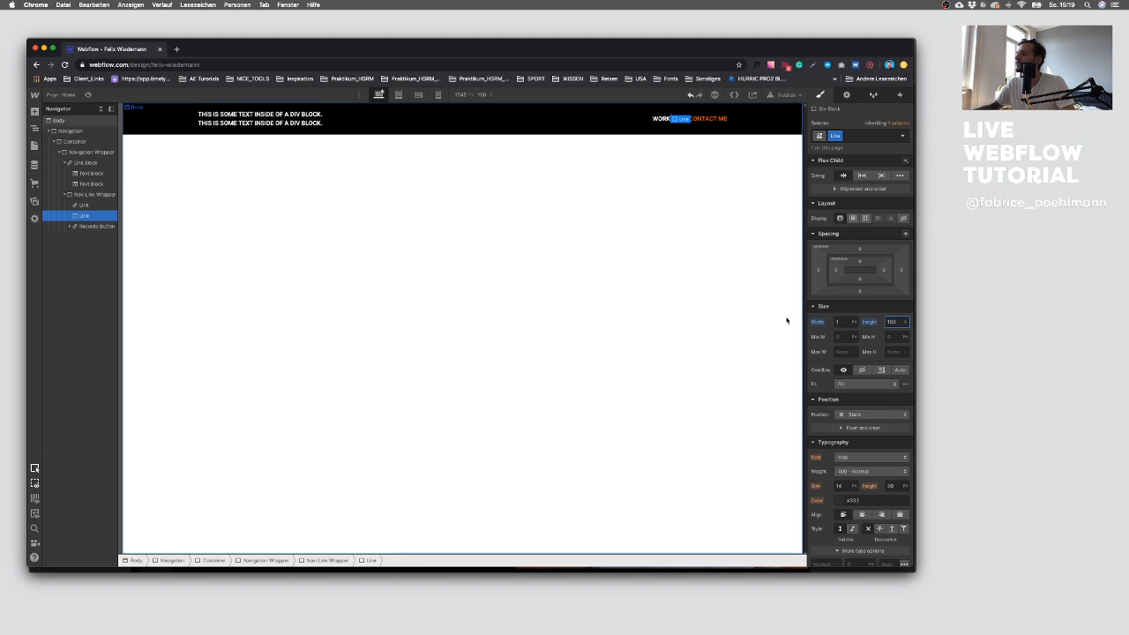
Step: Set the Line divider's height to 17 px
{"action": "left_click_drag", "start_coordinate": [819, 271], "coordinate": [812, 270]}
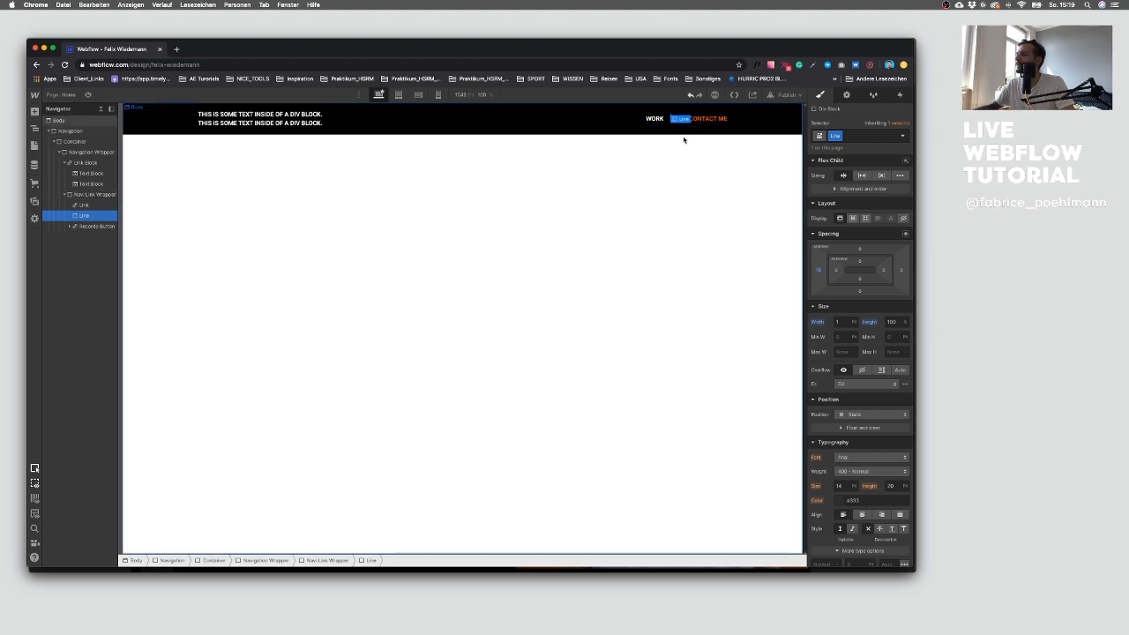
{"action": "left_click", "coordinate": [895, 322]}
{"action": "type", "text": "10"}
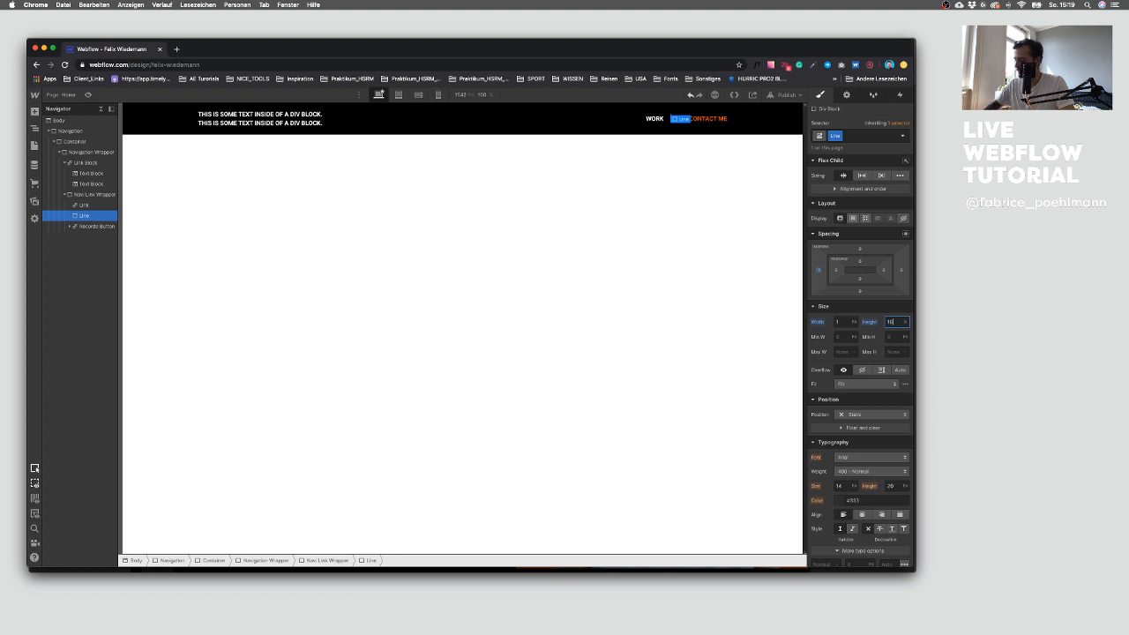
{"action": "left_click", "coordinate": [753, 130]}
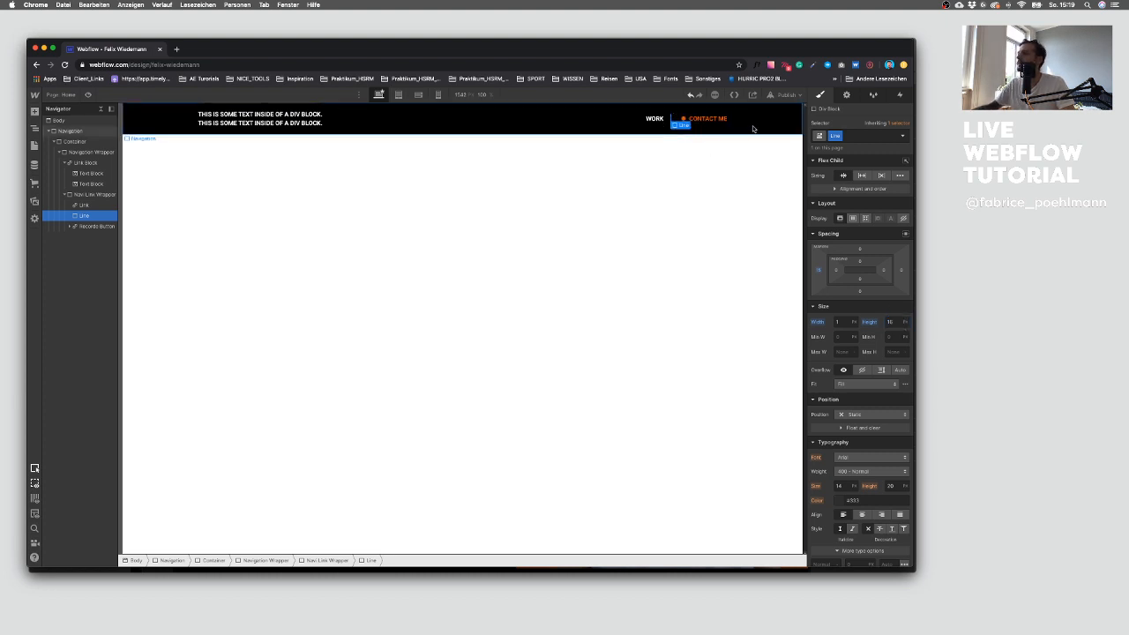
{"action": "left_click", "coordinate": [672, 121]}
{"action": "left_click", "coordinate": [893, 323]}
{"action": "type", "text": "17"}
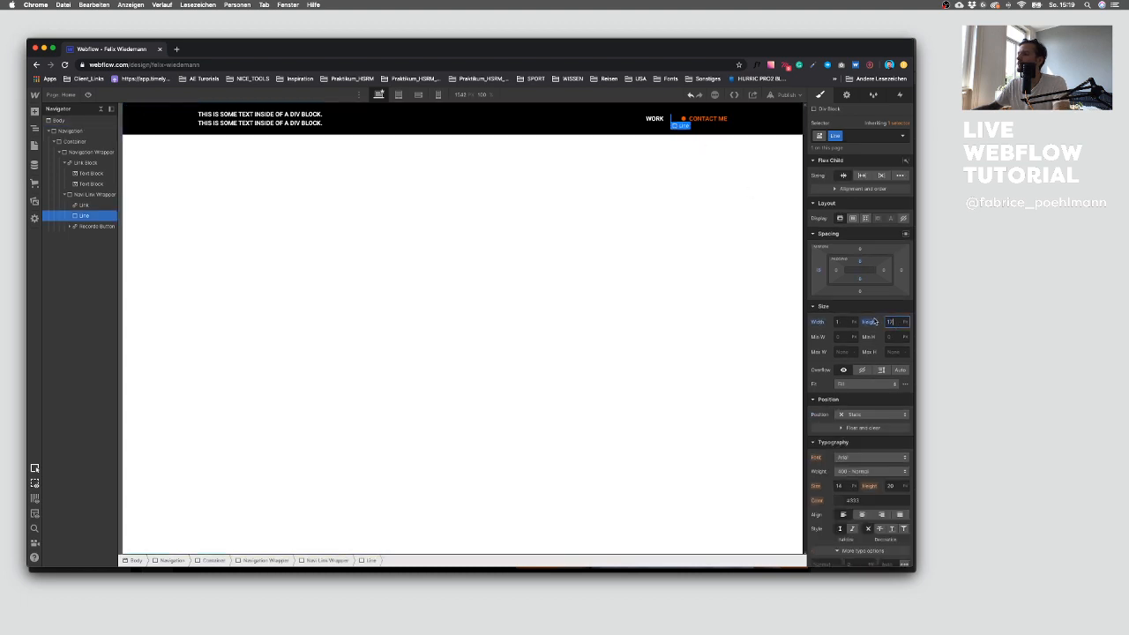
Step: Align the Nav Link Wrapper's items to the vertical center
{"action": "left_click", "coordinate": [675, 124]}
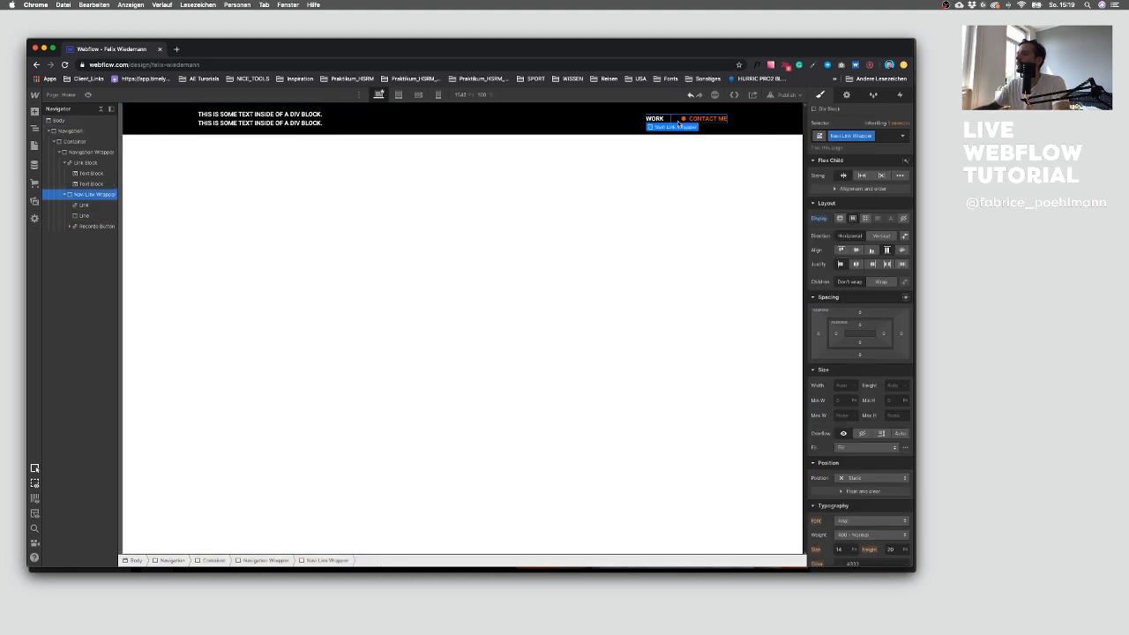
{"action": "left_click", "coordinate": [856, 251]}
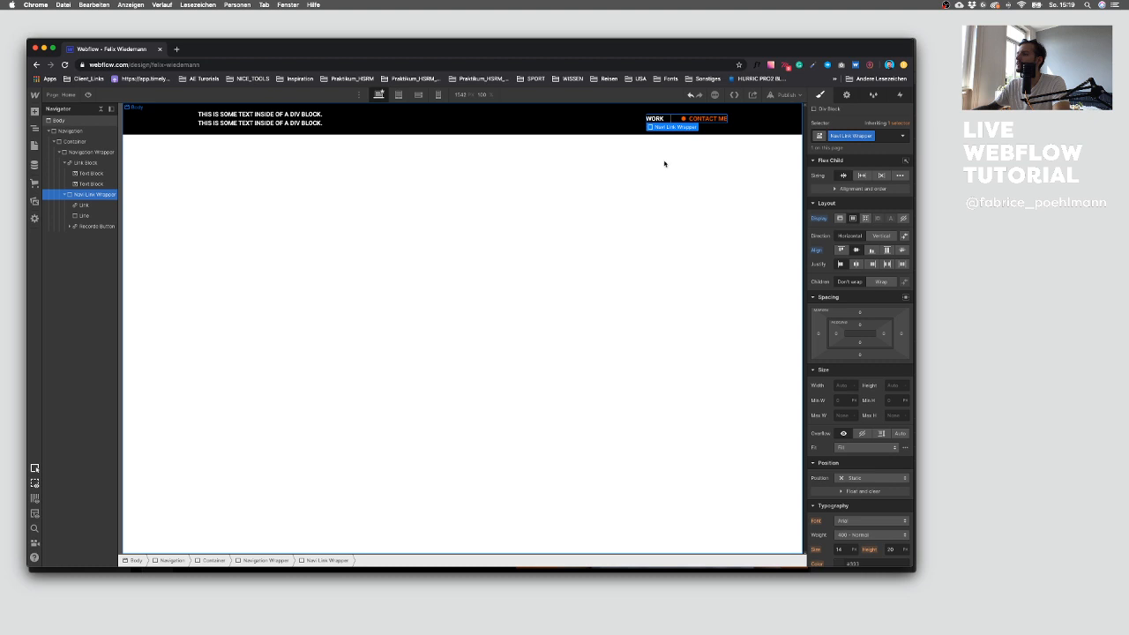
{"action": "left_click", "coordinate": [674, 122]}
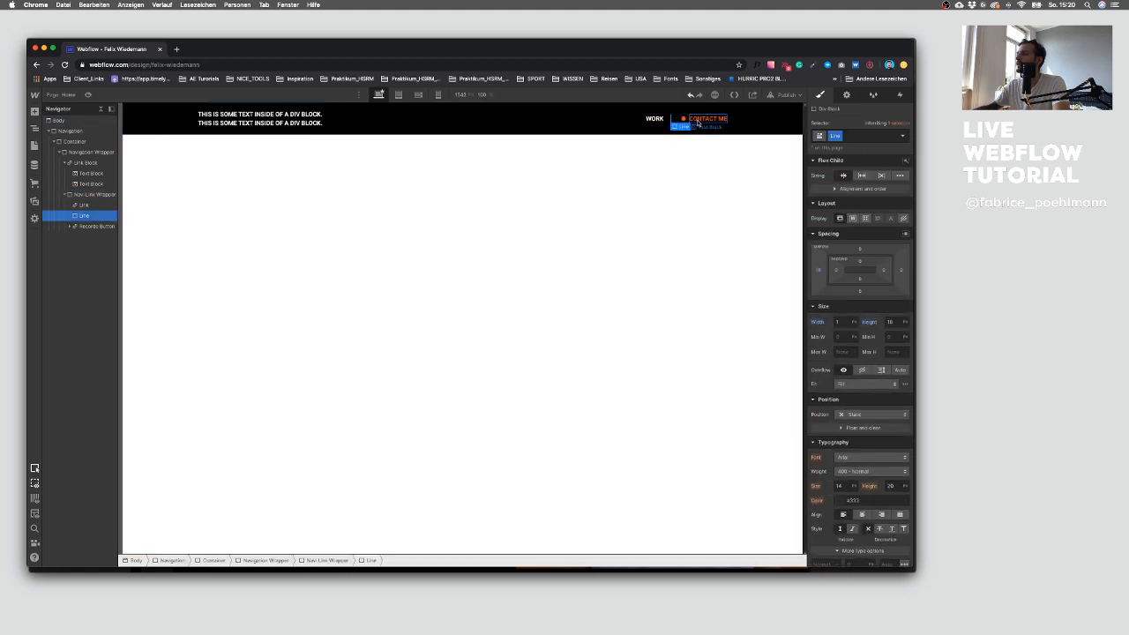
{"action": "left_click", "coordinate": [686, 123]}
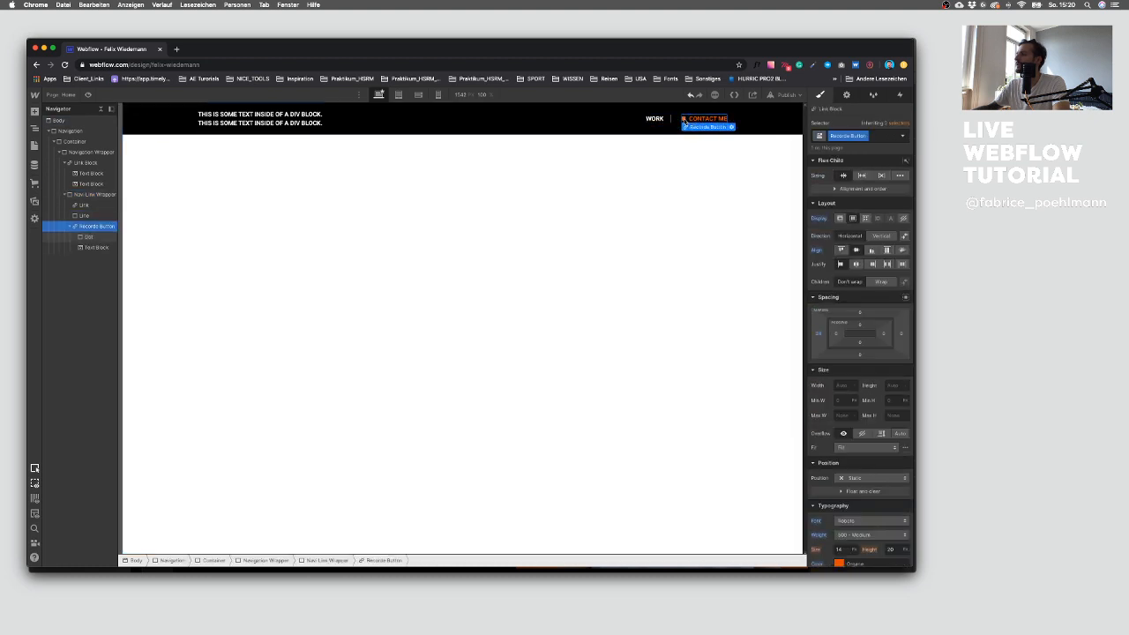
{"action": "left_click", "coordinate": [818, 333]}
{"action": "left_click", "coordinate": [834, 391]}
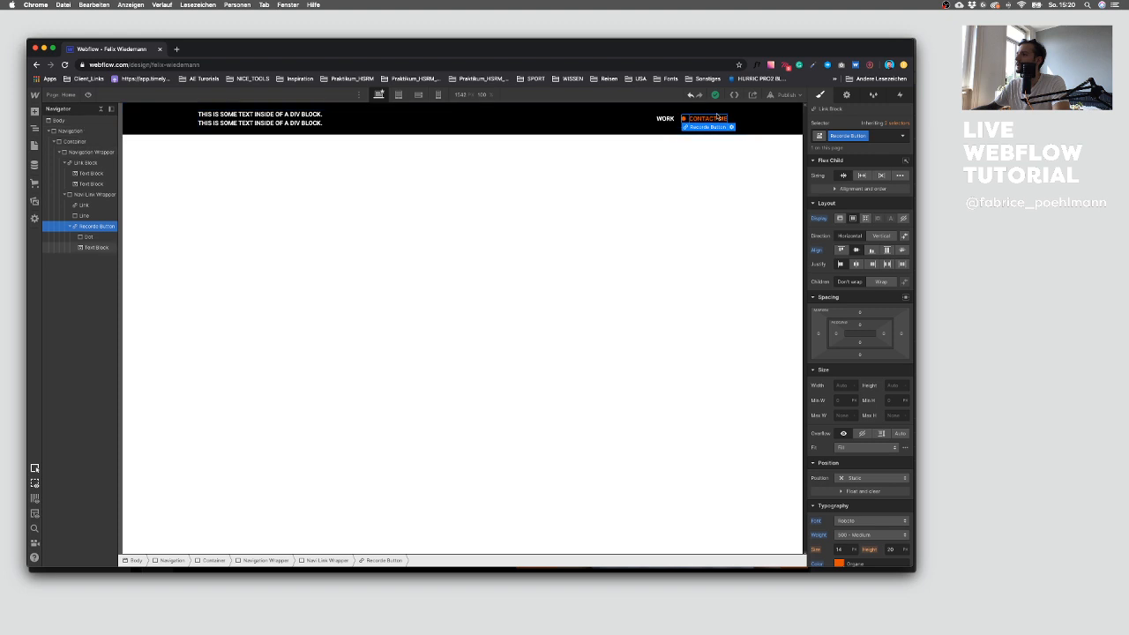
Step: Add horizontal margins around the Line divider, setting its left margin to 24 px
{"action": "left_click", "coordinate": [95, 215]}
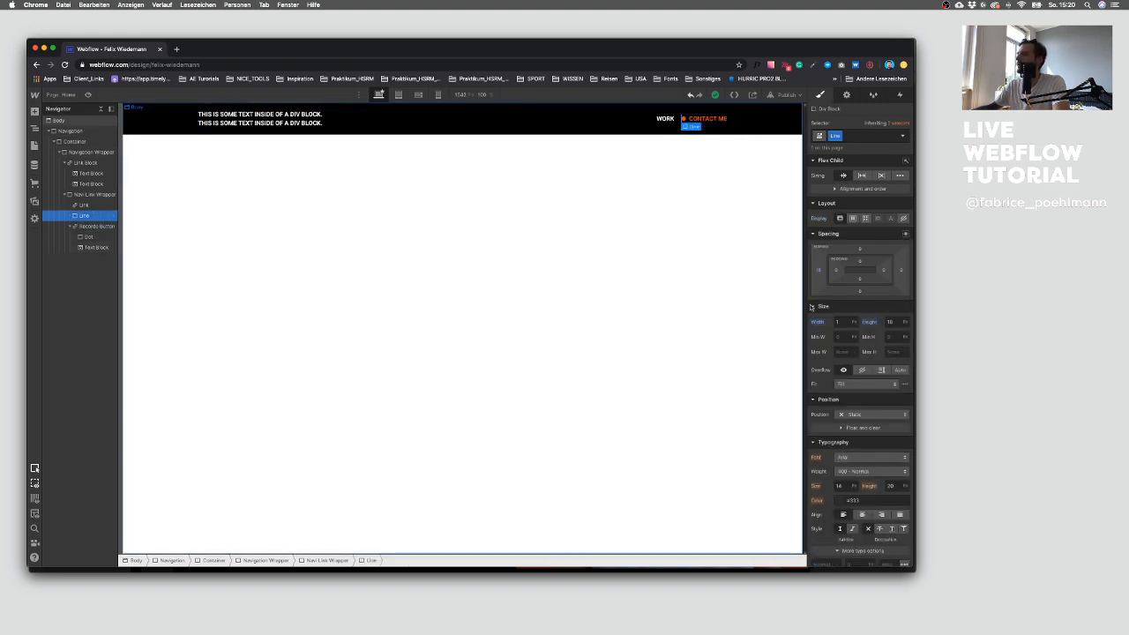
{"action": "left_click_drag", "start_coordinate": [901, 275], "coordinate": [893, 276]}
{"action": "left_click", "coordinate": [819, 272]}
{"action": "type", "text": "24"}
{"action": "key", "text": "Return"}
{"action": "left_click", "coordinate": [630, 167]}
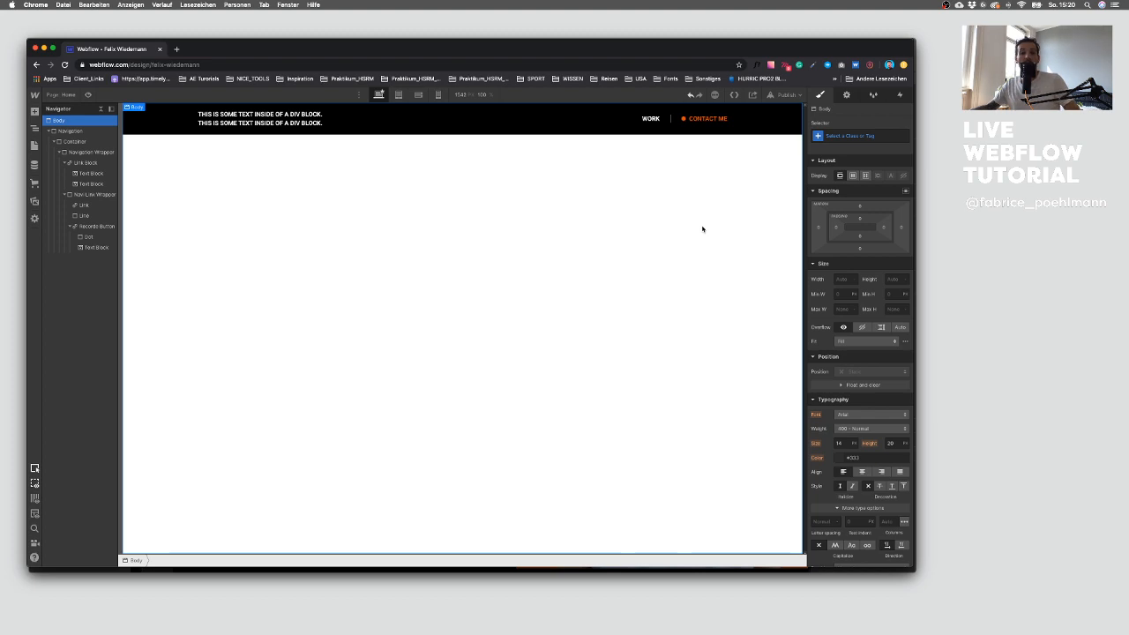
Step: Compare the navigation bar with the Sketch design
{"action": "key", "text": "ctrl+Up"}
{"action": "left_click", "coordinate": [710, 347]}
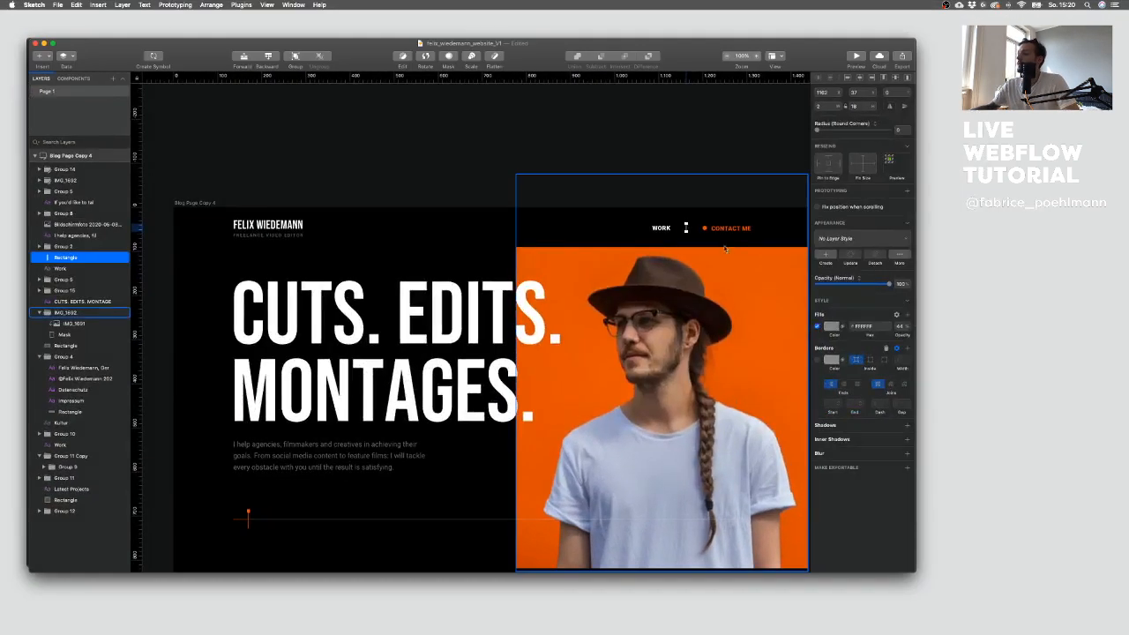
{"action": "left_click", "coordinate": [673, 169]}
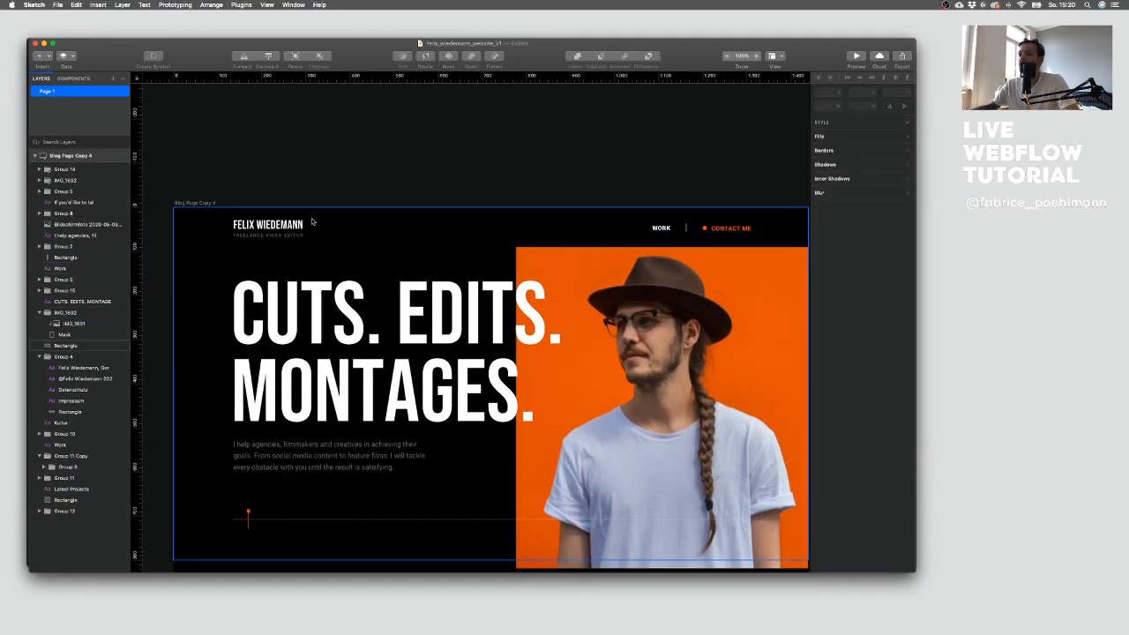
{"action": "key", "text": "ctrl+Up"}
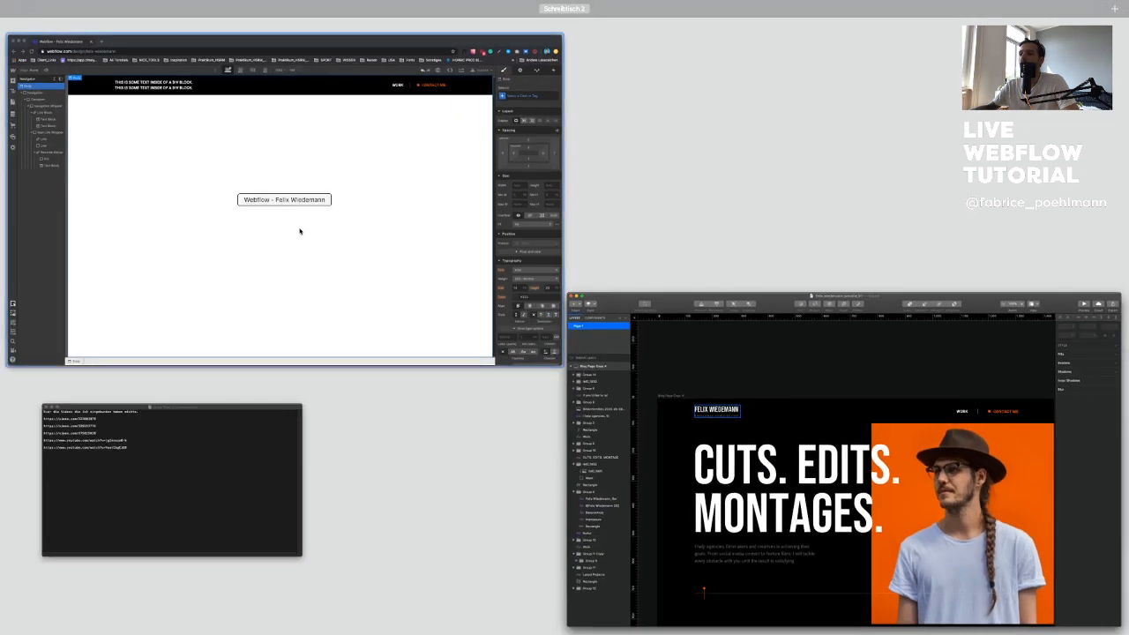
{"action": "left_click", "coordinate": [297, 235]}
Step: Give the first text block in the logo link a new class named Logo Type
{"action": "left_click", "coordinate": [271, 115]}
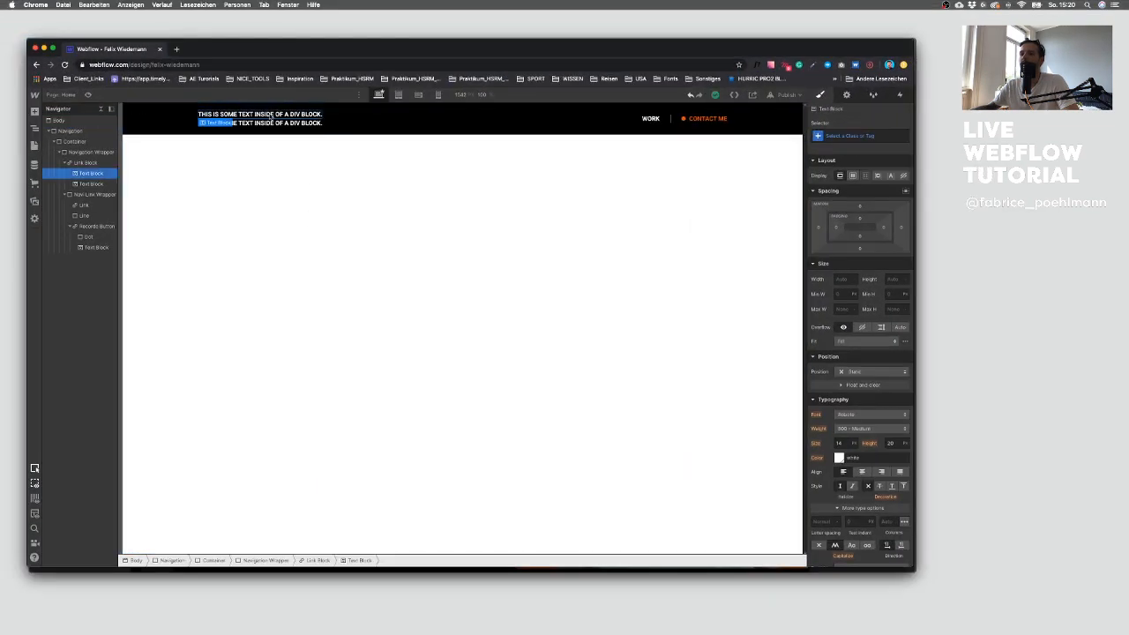
{"action": "left_click", "coordinate": [868, 135]}
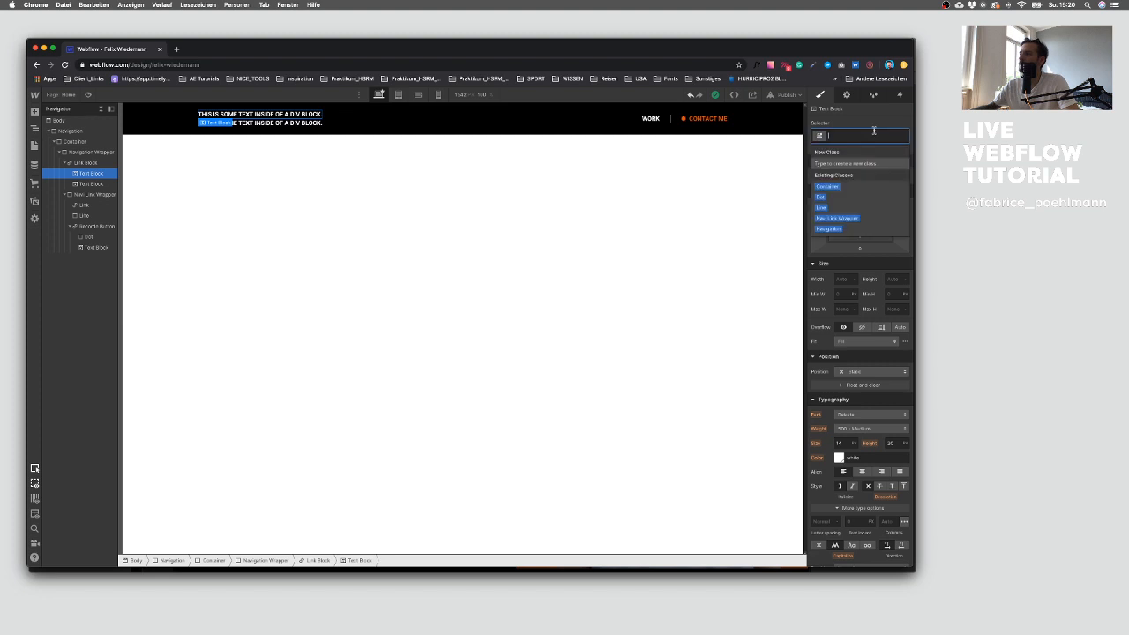
{"action": "type", "text": "Logo Type"}
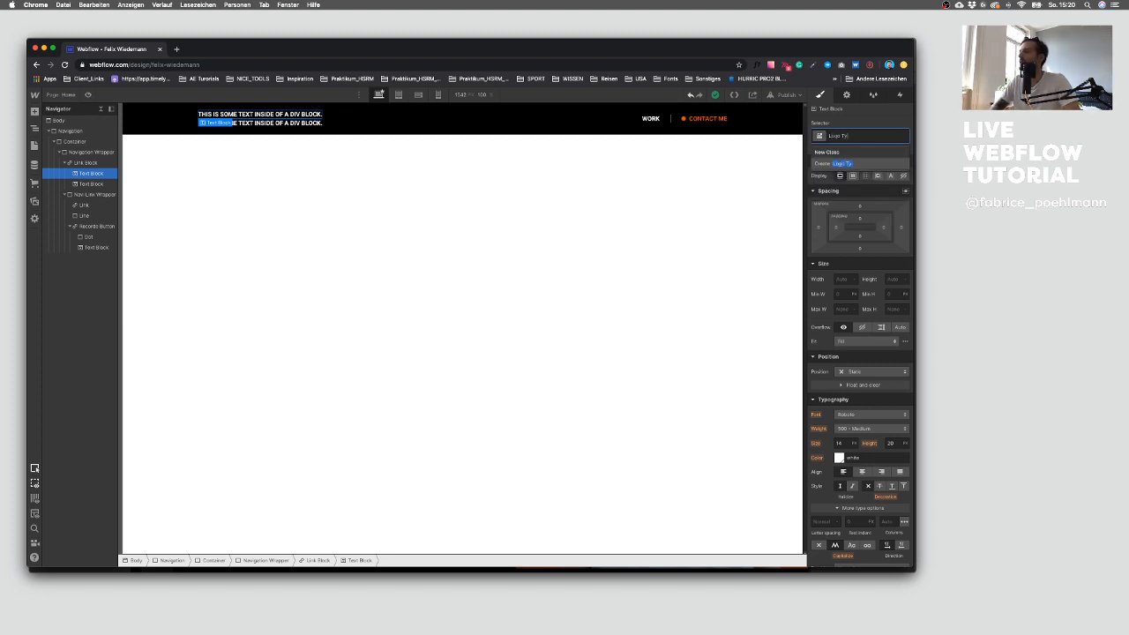
{"action": "key", "text": "Return"}
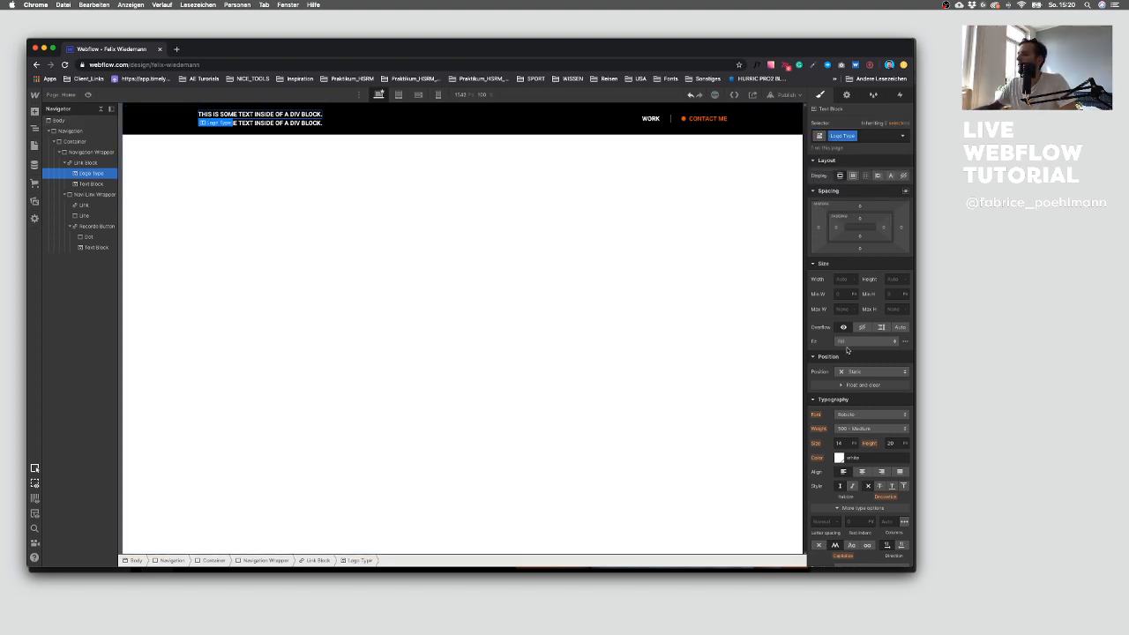
Step: Set the Logo Type font to Bebas Neue
{"action": "scroll", "coordinate": [855, 397], "scroll_direction": "down", "scroll_amount": 2}
{"action": "left_click", "coordinate": [849, 381]}
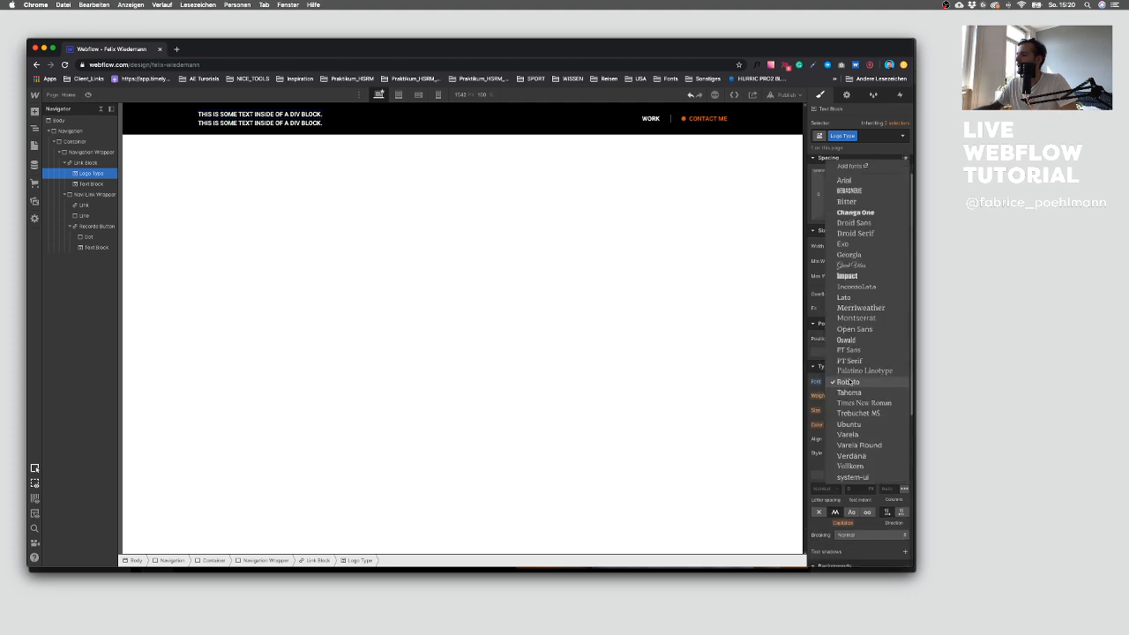
{"action": "left_click", "coordinate": [855, 191]}
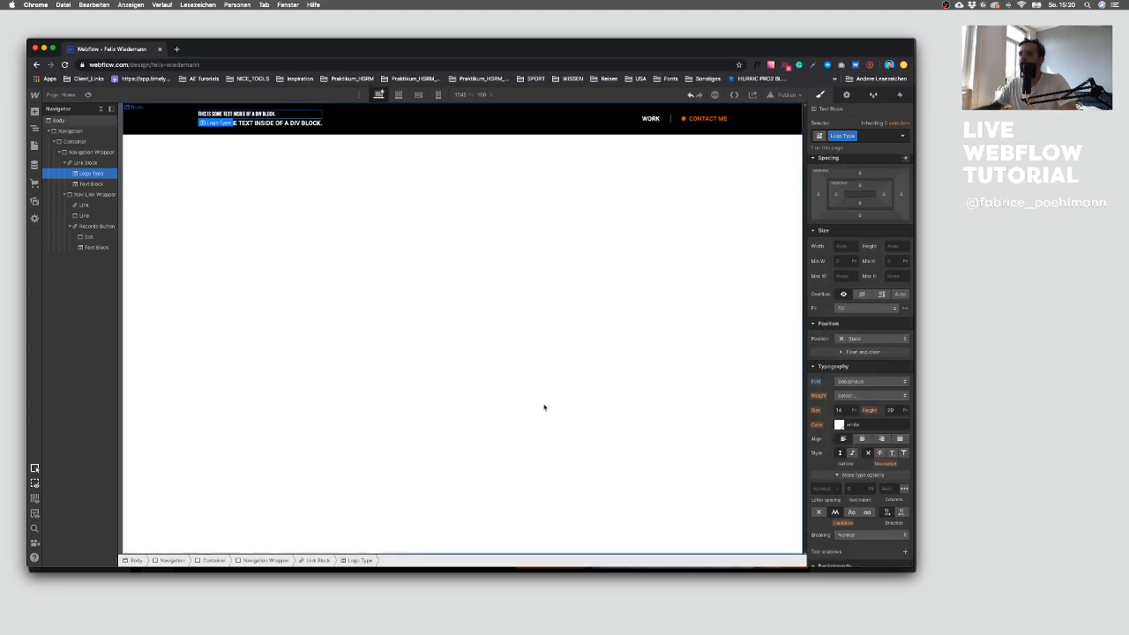
Step: Check the logo text's typography settings in the Sketch design
{"action": "key", "text": "ctrl+Up"}
{"action": "left_click", "coordinate": [608, 395]}
{"action": "left_click", "coordinate": [269, 228]}
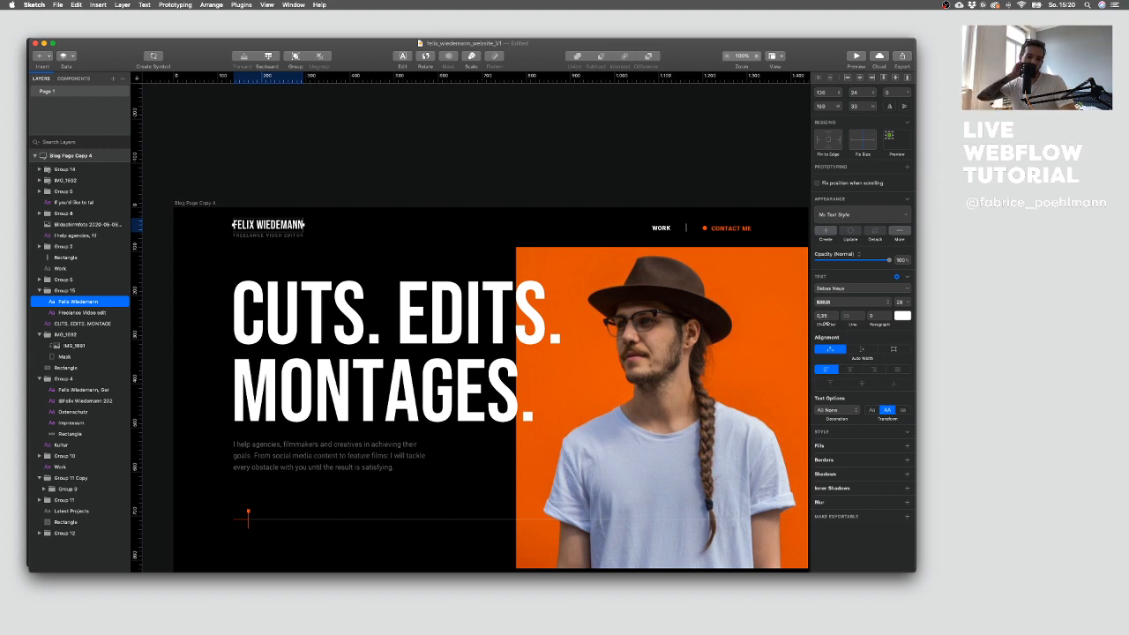
{"action": "key", "text": "ctrl+Up"}
{"action": "left_click", "coordinate": [314, 257]}
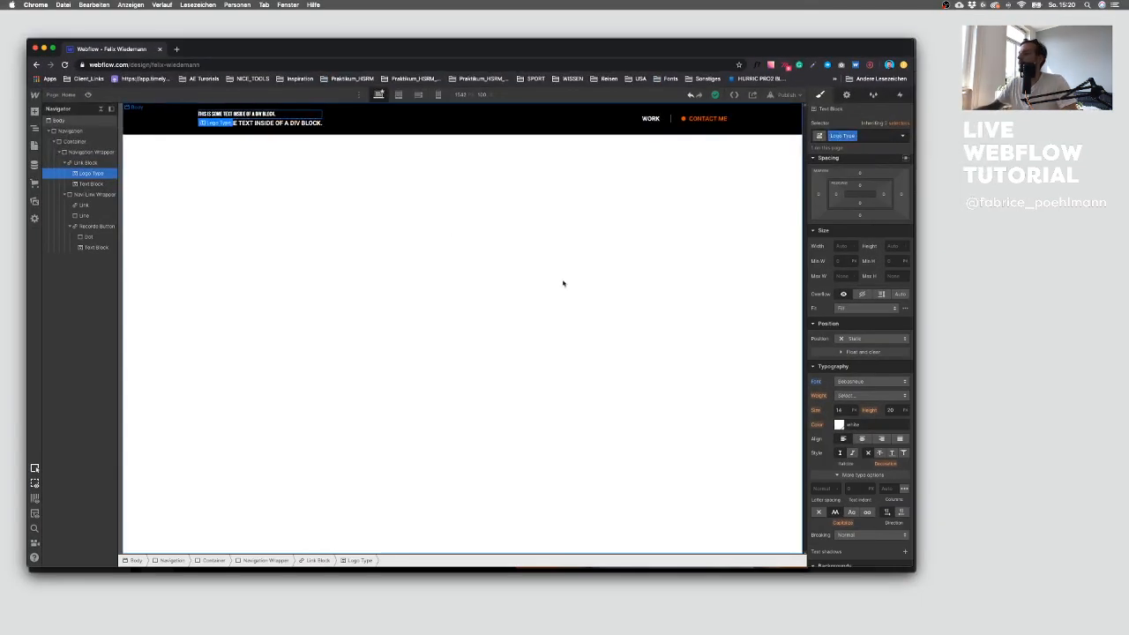
Step: Set the Logo Type weight to 400 - Normal and its font size to 28 px
{"action": "left_click", "coordinate": [848, 395]}
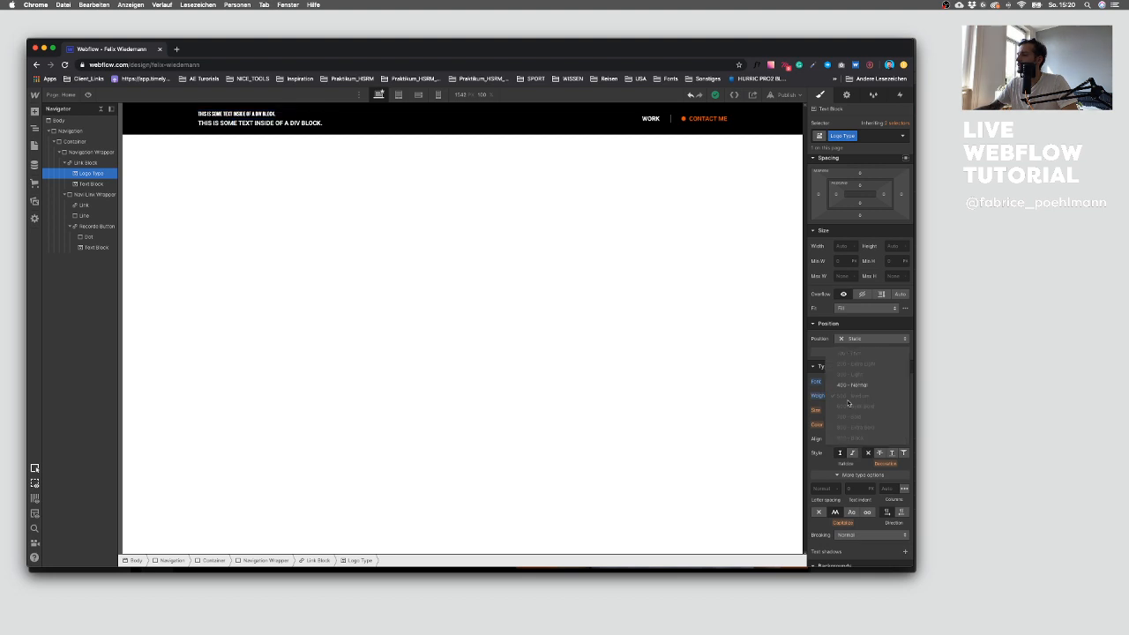
{"action": "left_click", "coordinate": [853, 386]}
{"action": "left_click", "coordinate": [844, 411]}
{"action": "type", "text": "28"}
{"action": "key", "text": "Return"}
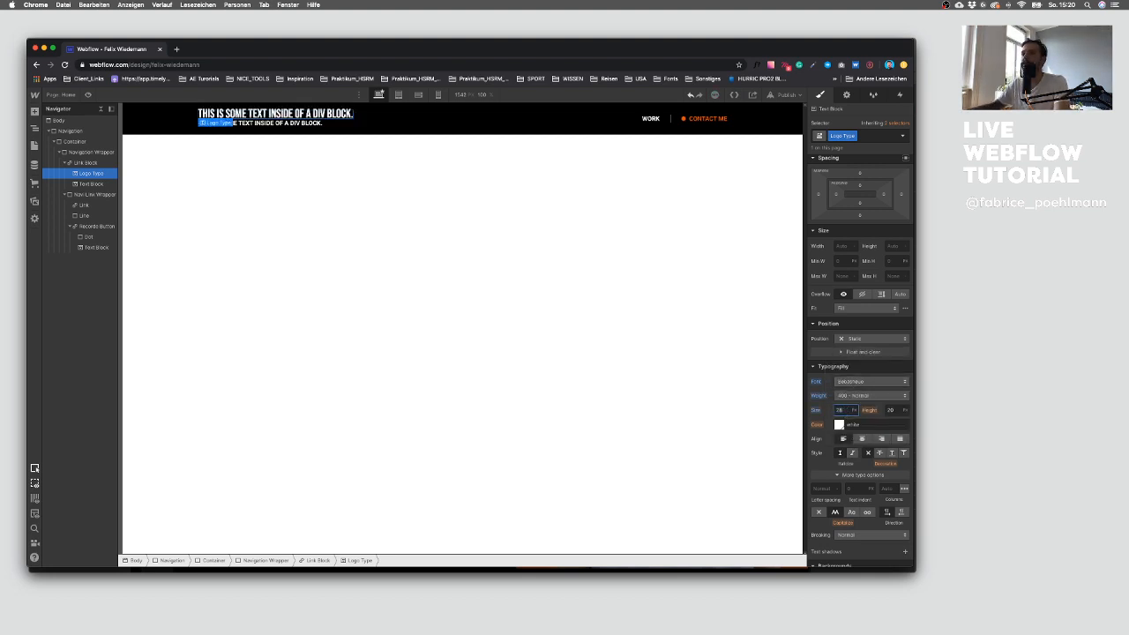
Step: Set the Logo Type line height to 28 px
{"action": "left_click", "coordinate": [893, 410]}
{"action": "type", "text": "2"}
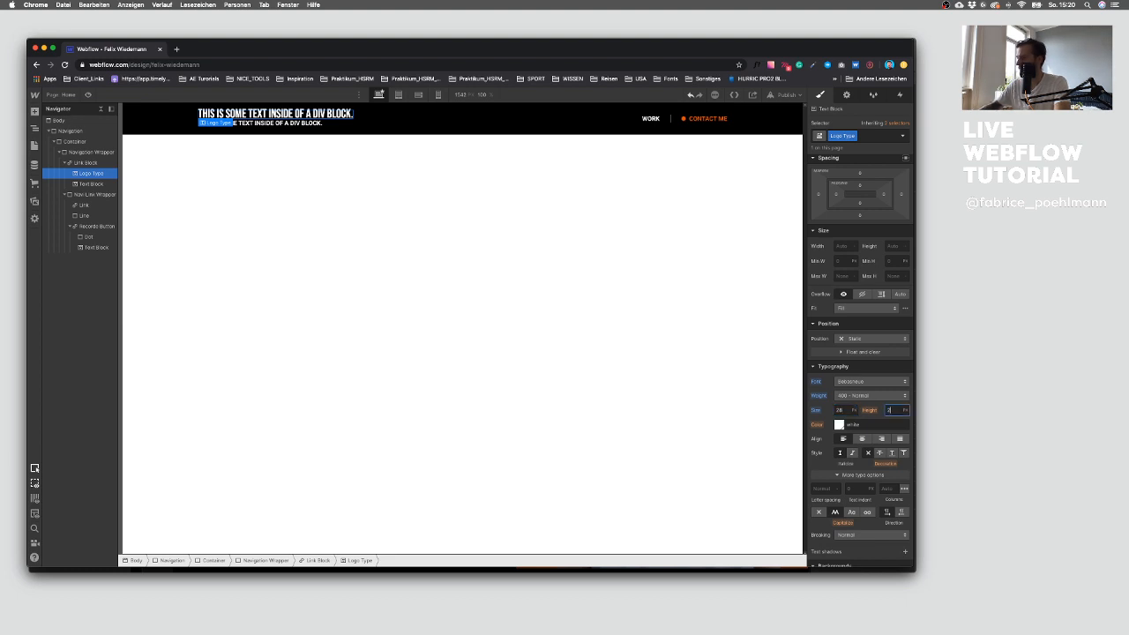
{"action": "type", "text": "8"}
{"action": "key", "text": "Return"}
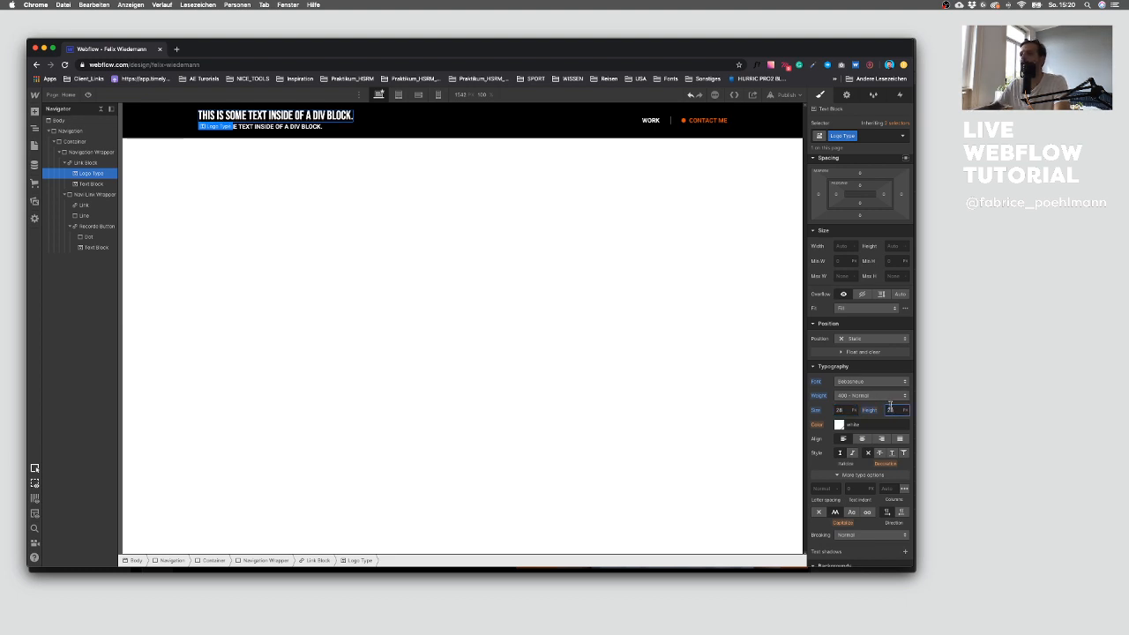
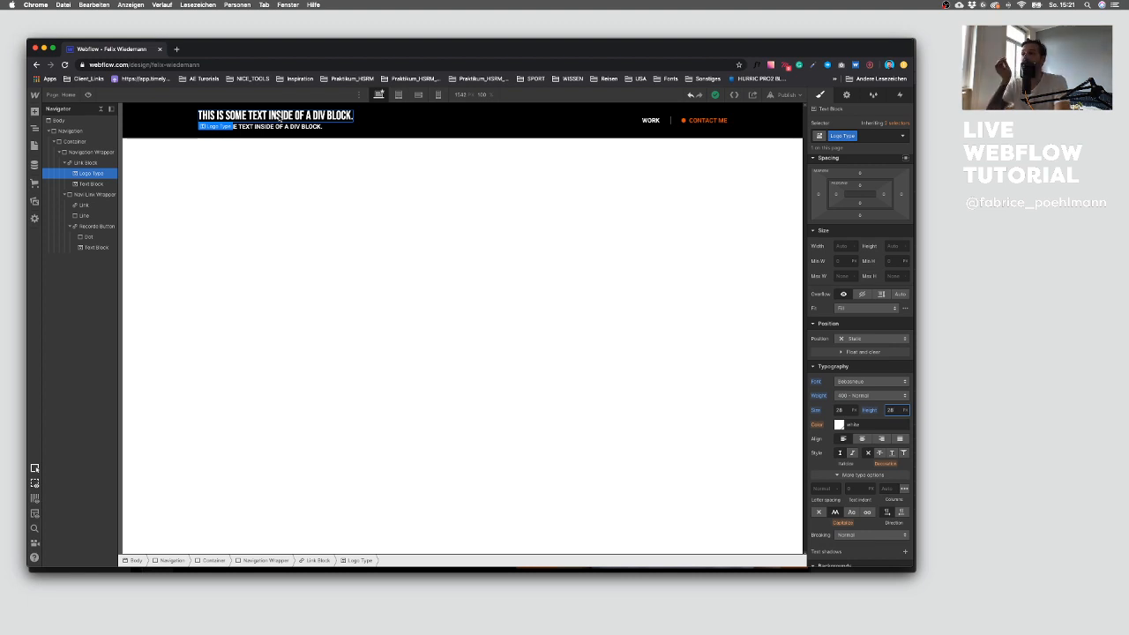
Step: Nudge the Logo Type line height up and change the logo text to FELIX WIEDEMANN
{"action": "key", "text": "Up"}
{"action": "key", "text": "Up"}
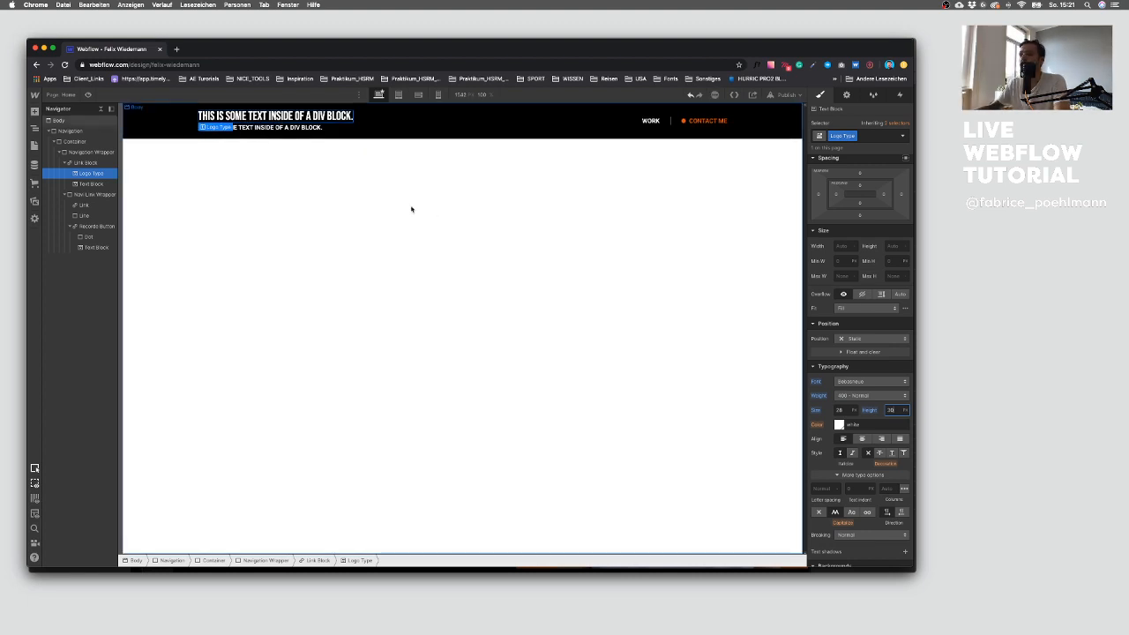
{"action": "double_click", "coordinate": [294, 118]}
{"action": "type", "text": "FELIX WIEDEMANN"}
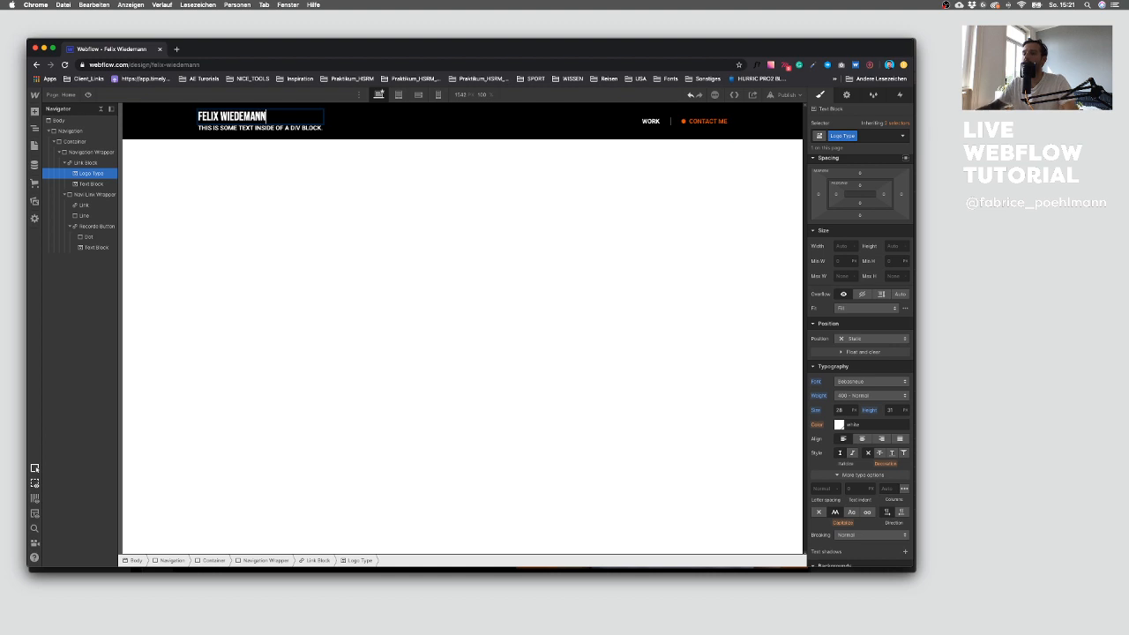
Step: Set the Logo Type letter spacing to 0.2
{"action": "left_click", "coordinate": [293, 131]}
{"action": "left_click", "coordinate": [279, 117]}
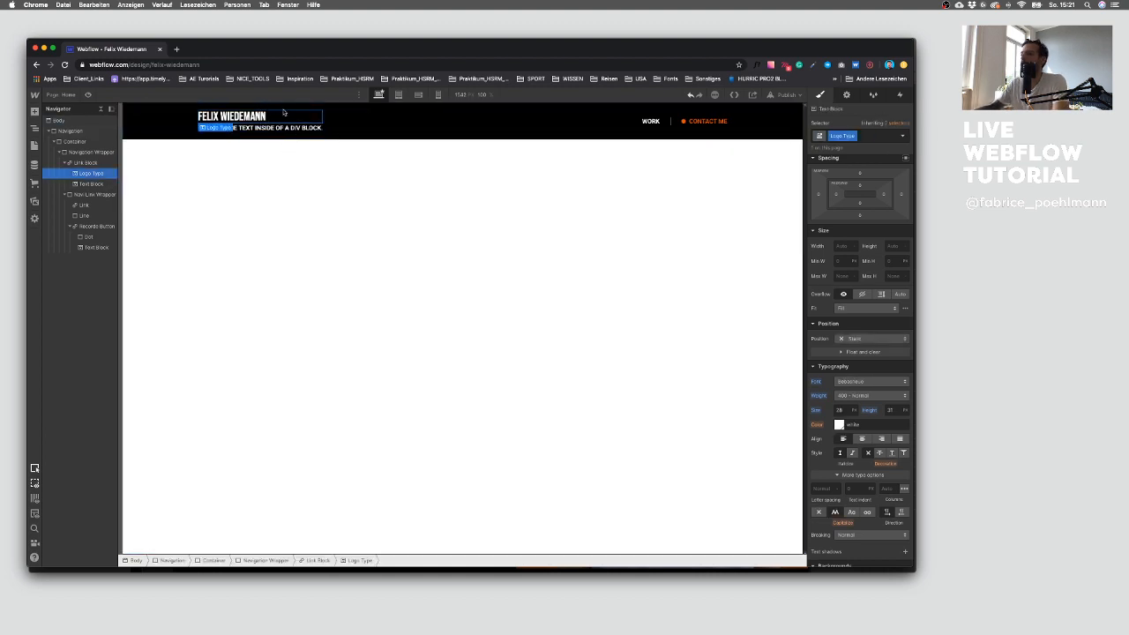
{"action": "left_click", "coordinate": [820, 487]}
{"action": "type", "text": "0.2"}
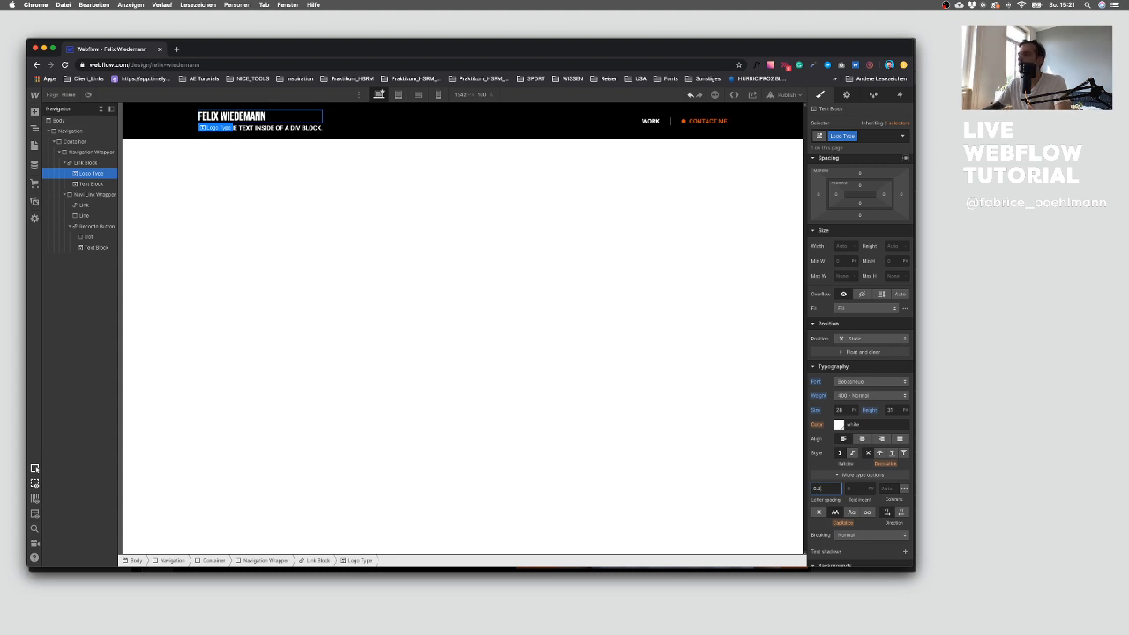
{"action": "key", "text": "Return"}
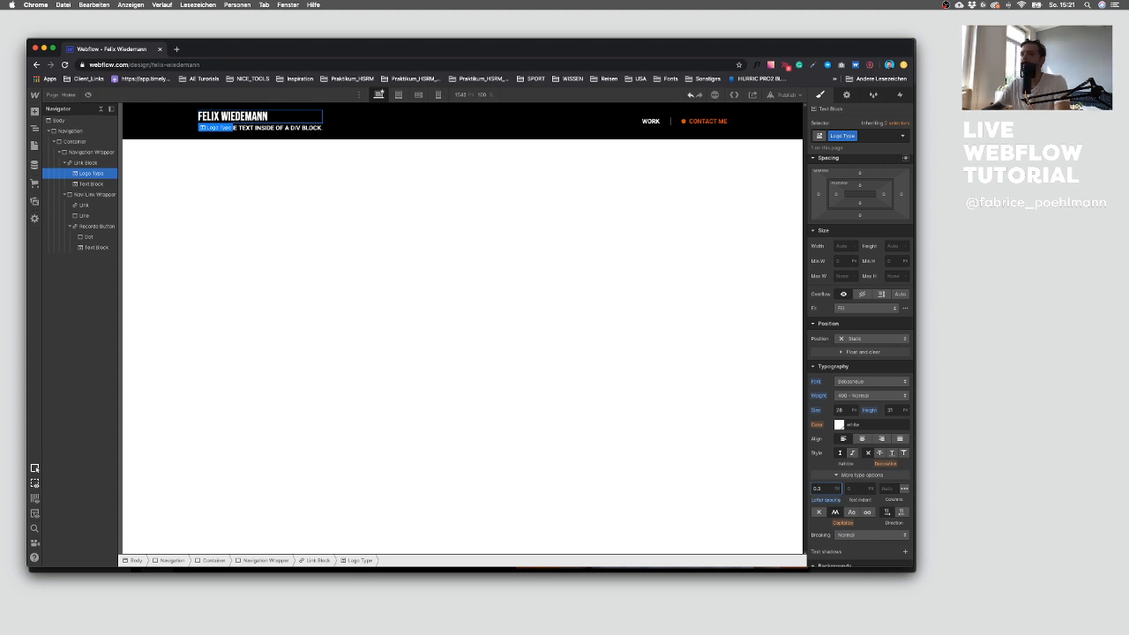
Step: Select the second text block under the logo and give it a new class named Freelancer Text
{"action": "left_click", "coordinate": [418, 176]}
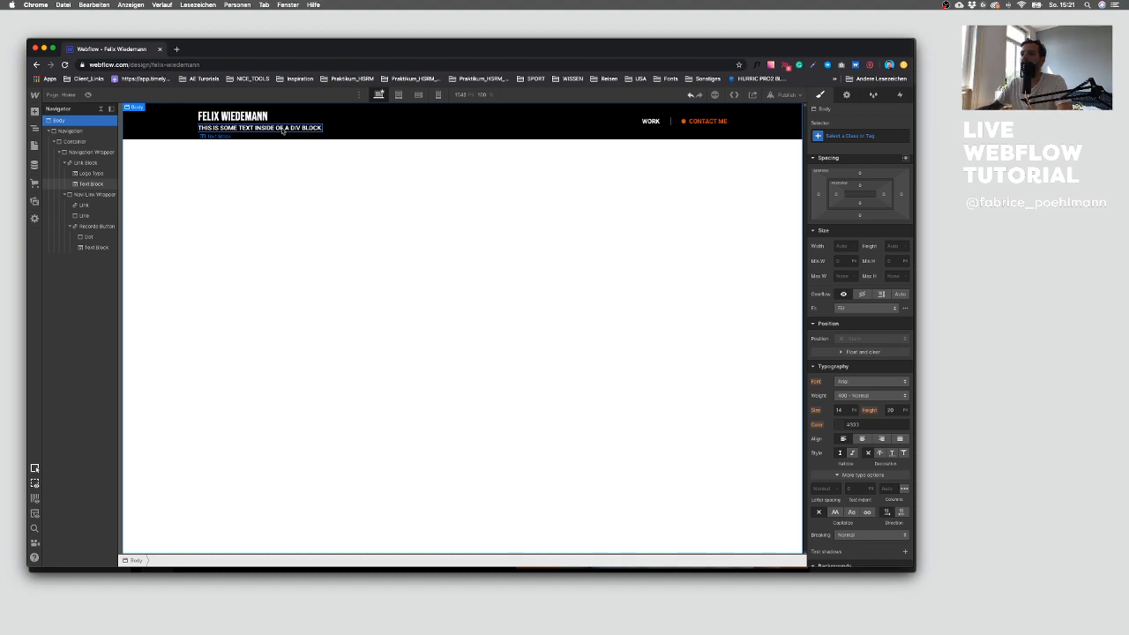
{"action": "left_click", "coordinate": [282, 129]}
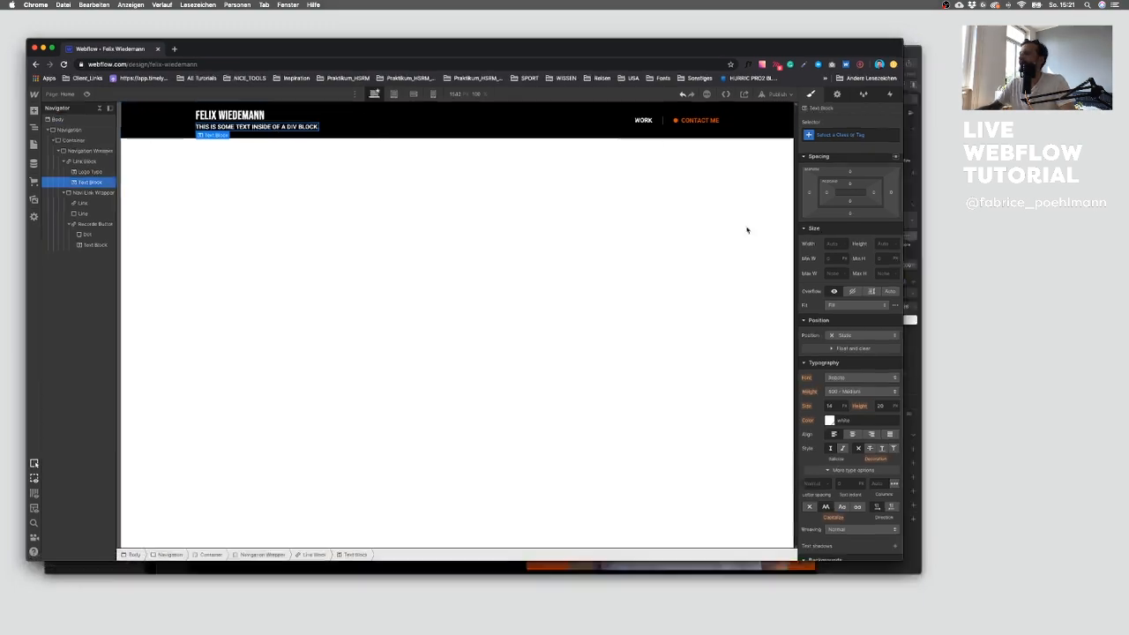
{"action": "key", "text": "ctrl+Up"}
{"action": "left_click", "coordinate": [707, 397]}
{"action": "key", "text": "ctrl+Up"}
{"action": "left_click", "coordinate": [298, 187]}
{"action": "left_click", "coordinate": [862, 135]}
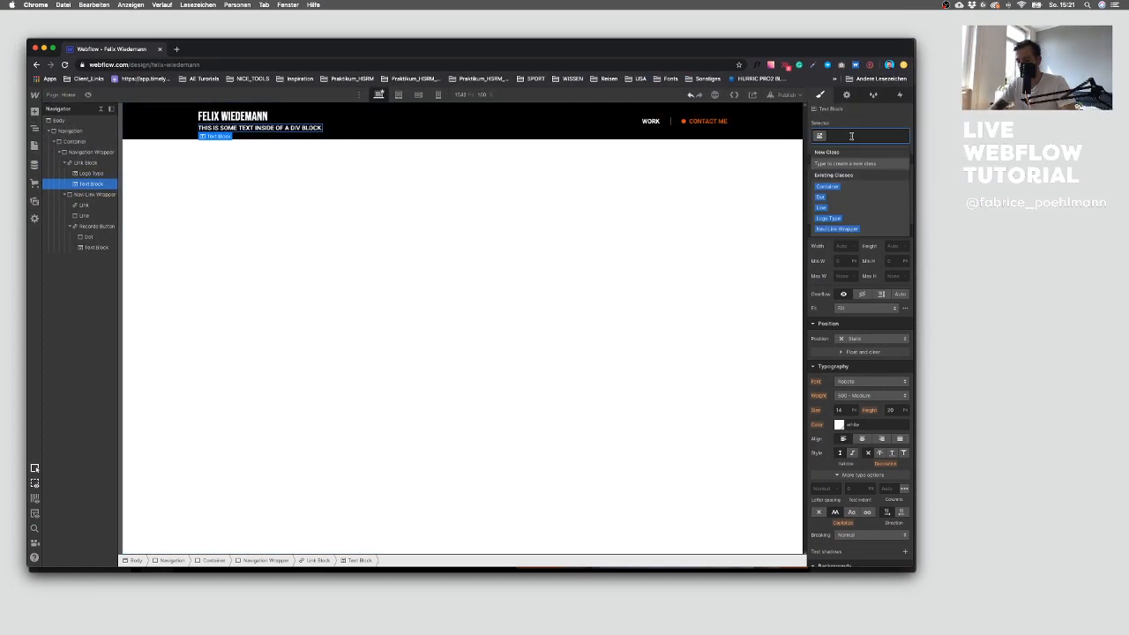
{"action": "type", "text": "Fixelancer Text"}
{"action": "key", "text": "Return"}
Step: Copy the subtitle text Freelance video editor from the Sketch design via a TextEdit note
{"action": "key", "text": "ctrl+Up"}
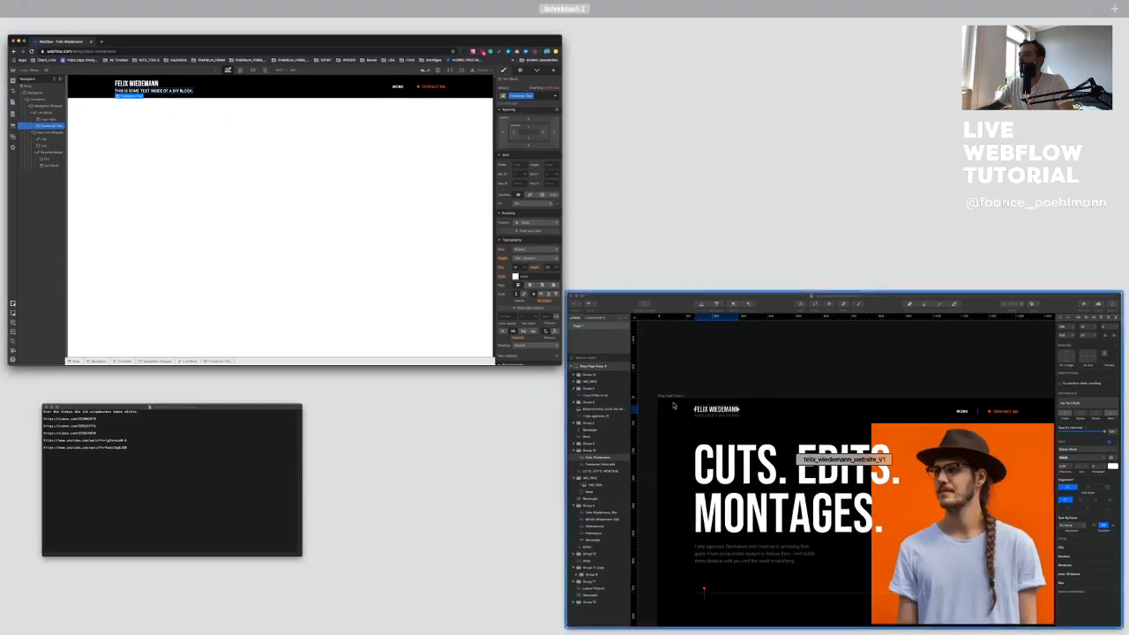
{"action": "left_click", "coordinate": [658, 321]}
{"action": "left_click", "coordinate": [304, 232]}
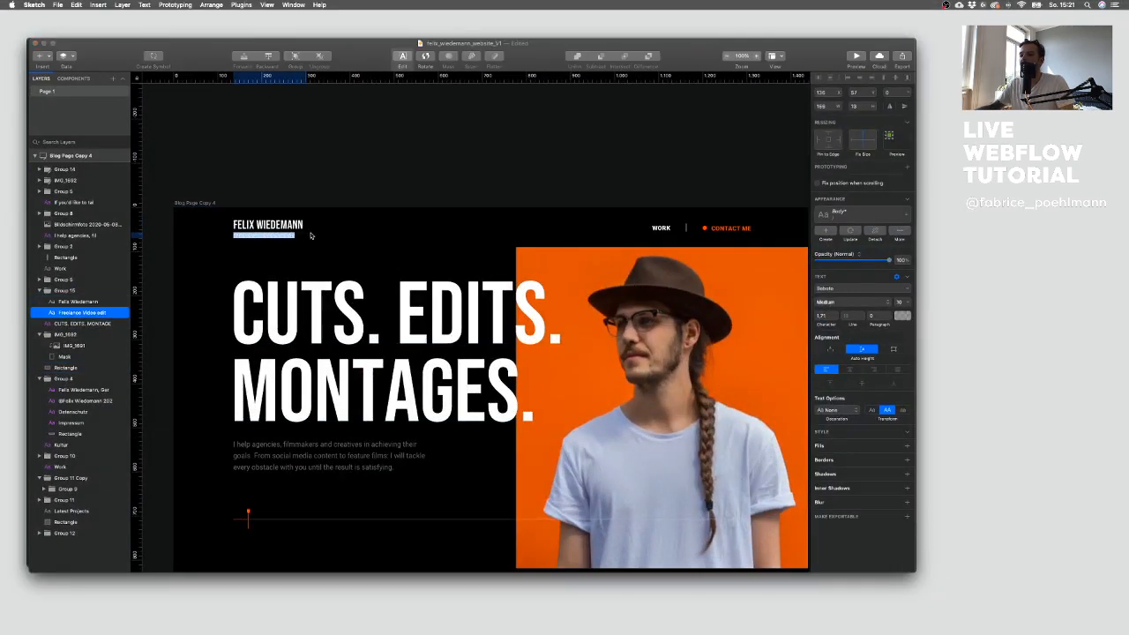
{"action": "key", "text": "ctrl+Up"}
{"action": "left_click", "coordinate": [232, 181]}
{"action": "key", "text": "ctrl+Up"}
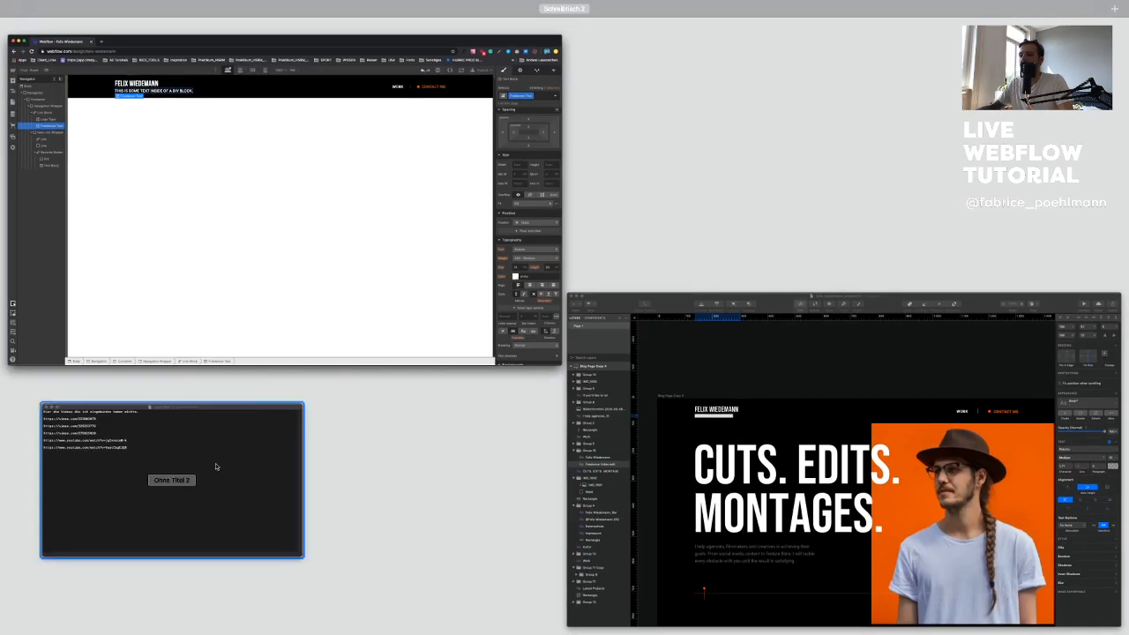
{"action": "left_click", "coordinate": [258, 465]}
{"action": "key", "text": "ctrl+Up"}
{"action": "left_click", "coordinate": [657, 352]}
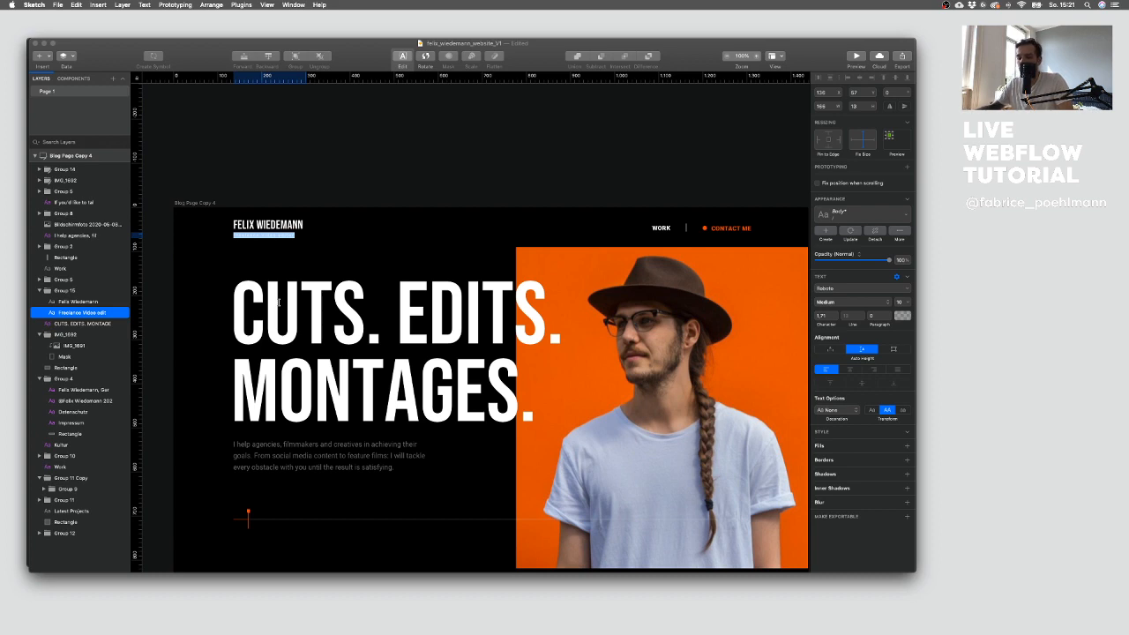
{"action": "key", "text": "ctrl+Up"}
{"action": "left_click", "coordinate": [167, 467]}
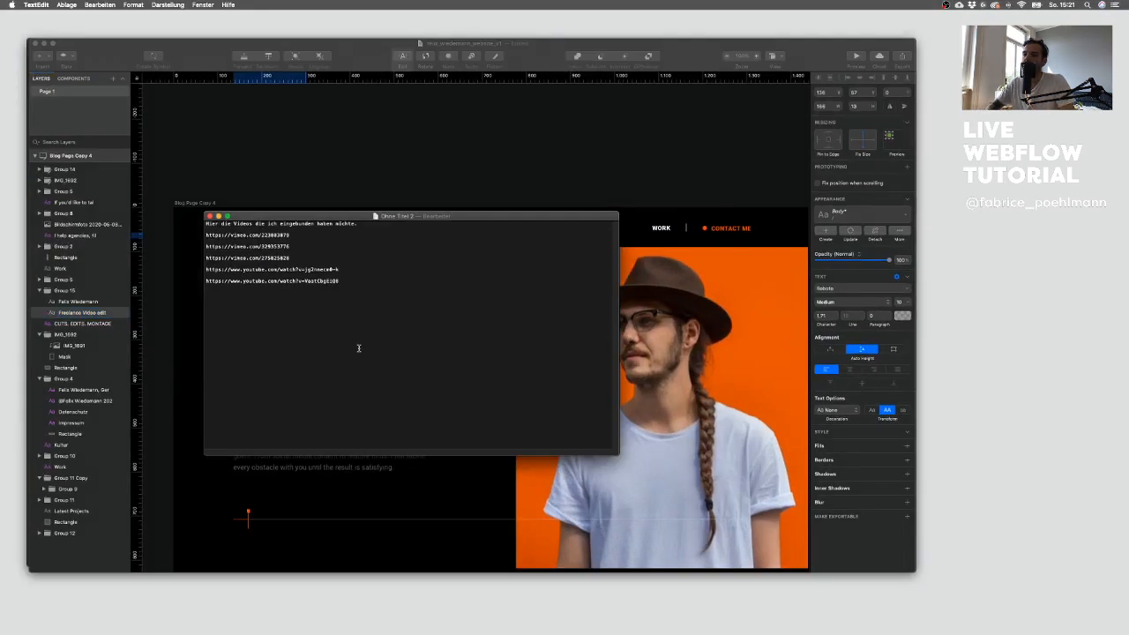
{"action": "type", "text": "Freelance Video editor"}
{"action": "left_click_drag", "start_coordinate": [292, 304], "coordinate": [200, 303]}
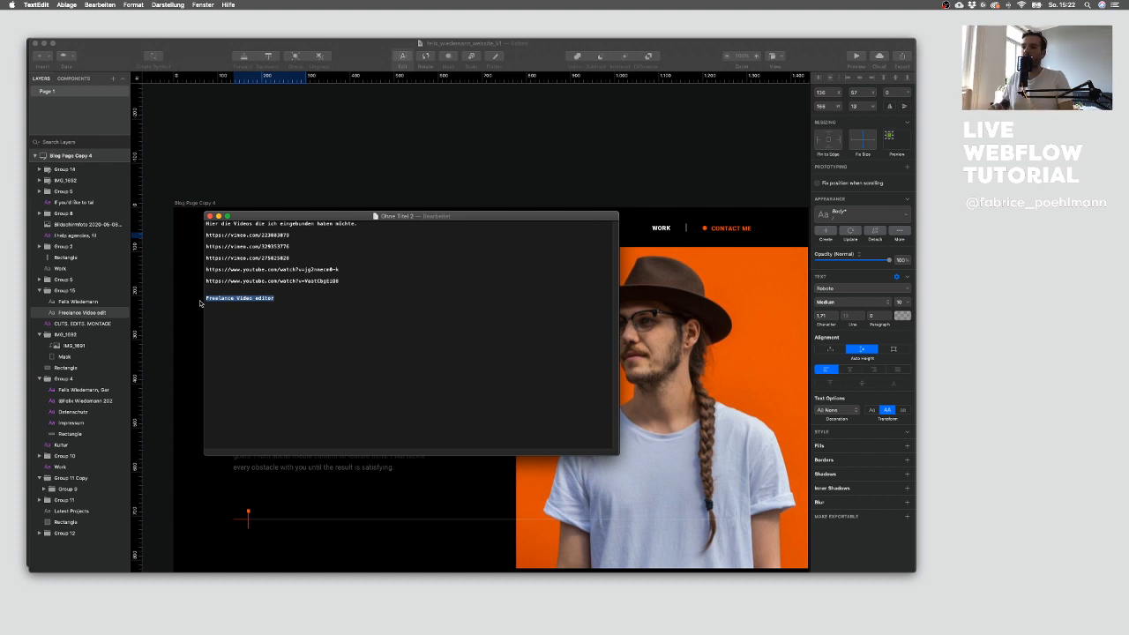
{"action": "left_click_drag", "start_coordinate": [279, 311], "coordinate": [201, 298]}
{"action": "key", "text": "super+c"}
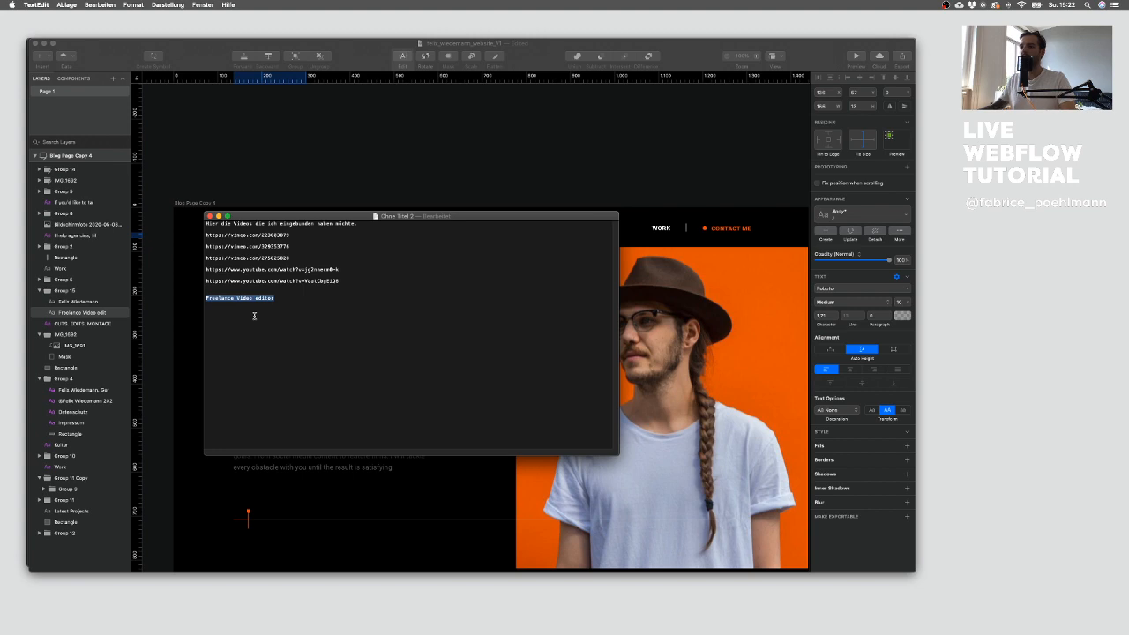
Step: Replace the Freelancer Text block's content with the copied Freelance video editor text
{"action": "key", "text": "ctrl+Up"}
{"action": "left_click", "coordinate": [270, 323]}
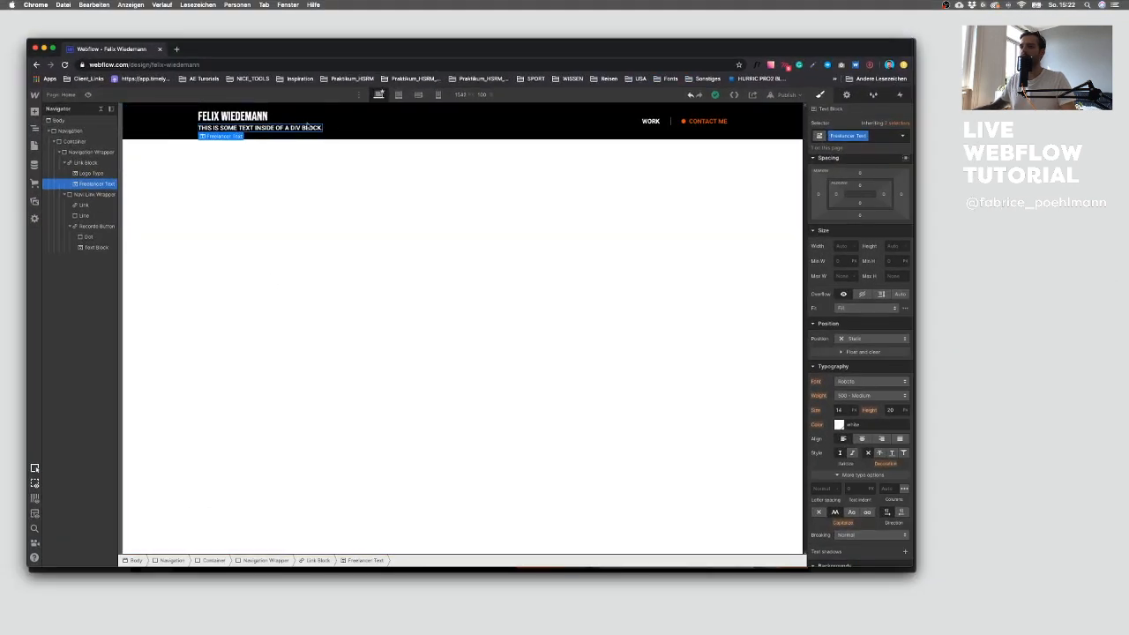
{"action": "double_click", "coordinate": [299, 130]}
{"action": "key", "text": "super+a"}
{"action": "key", "text": "super+v"}
{"action": "left_click", "coordinate": [277, 159]}
{"action": "left_click", "coordinate": [242, 132]}
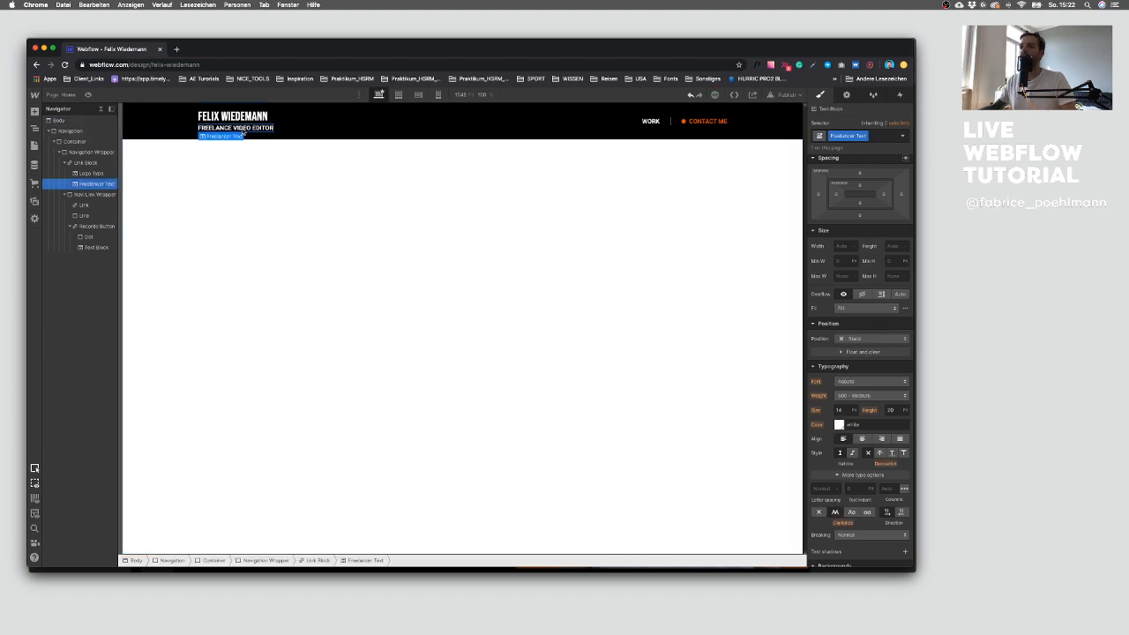
Step: Compare with the Sketch subtitle and set the Freelancer Text font size to 11 px
{"action": "key", "text": "ctrl+Up"}
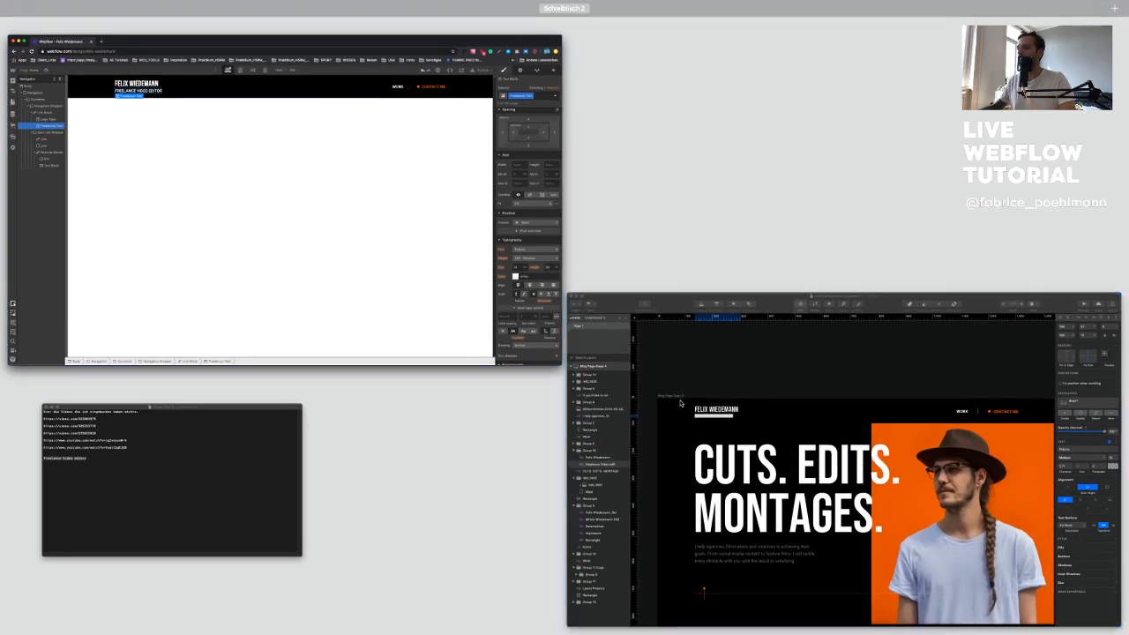
{"action": "left_click", "coordinate": [679, 402]}
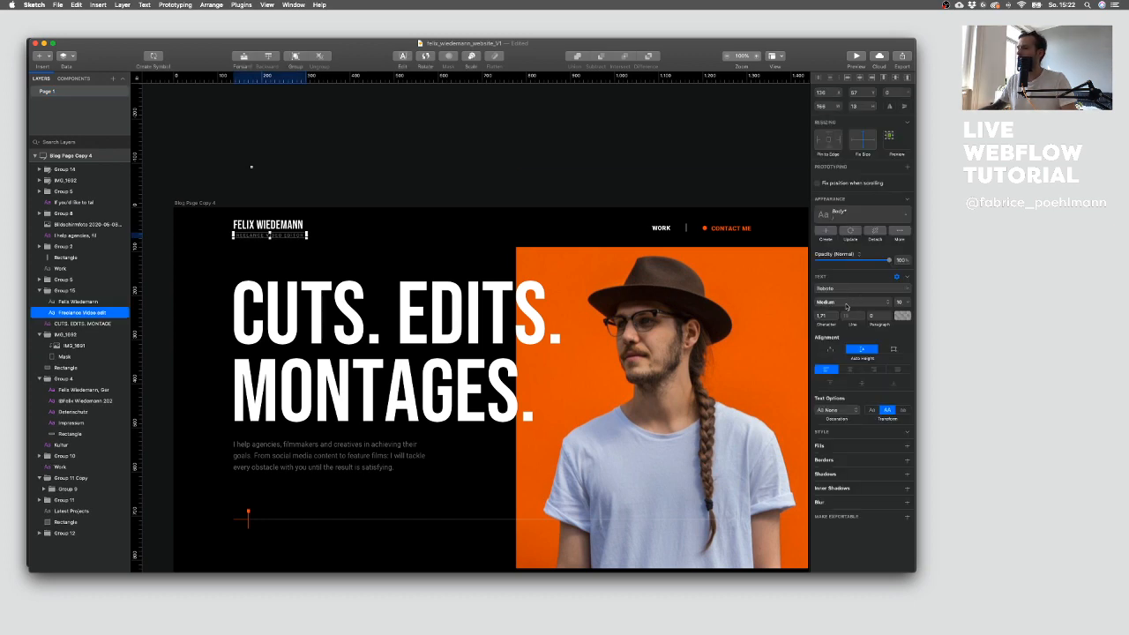
{"action": "key", "text": "ctrl+Up"}
{"action": "left_click", "coordinate": [282, 194]}
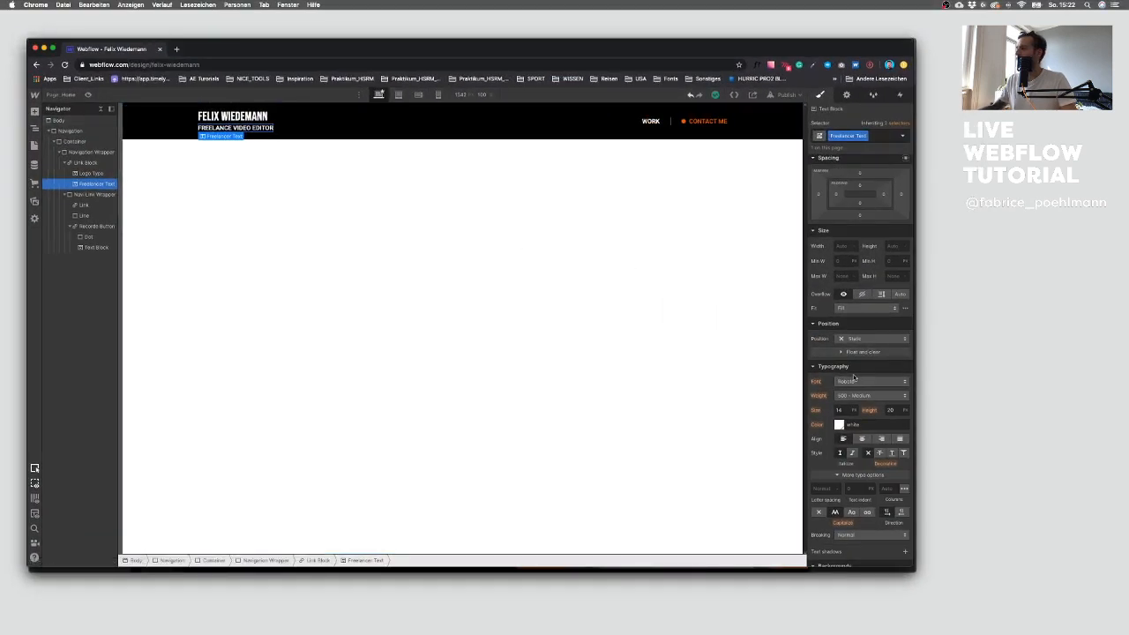
{"action": "left_click", "coordinate": [855, 396]}
{"action": "left_click", "coordinate": [860, 396]}
{"action": "left_click", "coordinate": [838, 411]}
{"action": "type", "text": "10"}
{"action": "key", "text": "Up"}
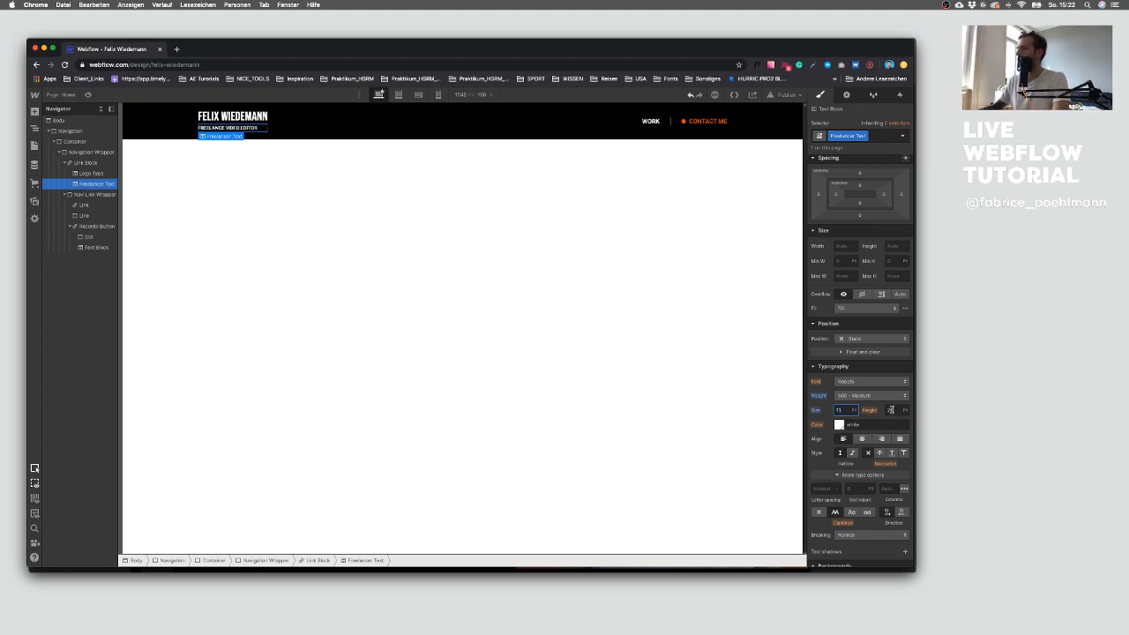
Step: Set the Freelancer Text colour to white at 50% opacity and its letter spacing to 1.2
{"action": "left_click", "coordinate": [838, 424]}
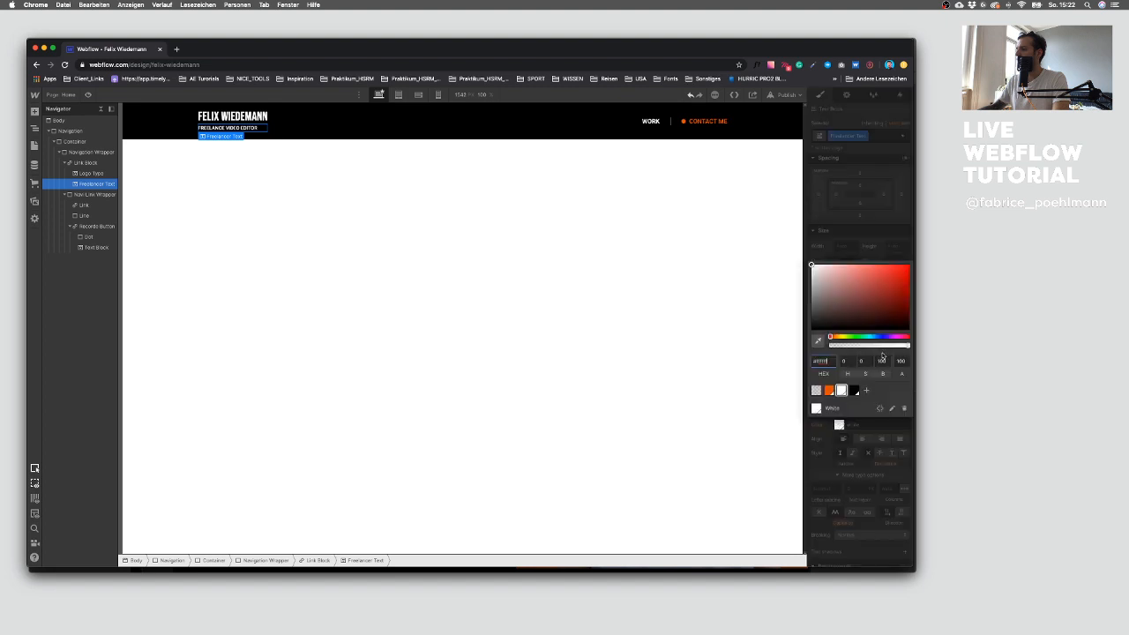
{"action": "left_click_drag", "start_coordinate": [905, 346], "coordinate": [866, 352]}
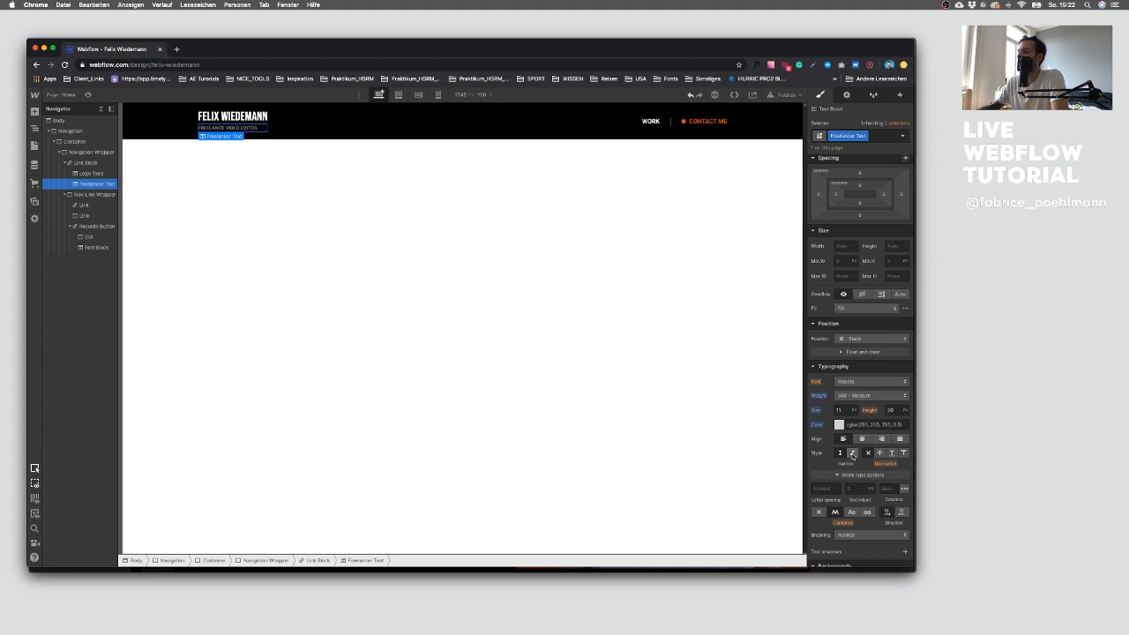
{"action": "left_click", "coordinate": [819, 488]}
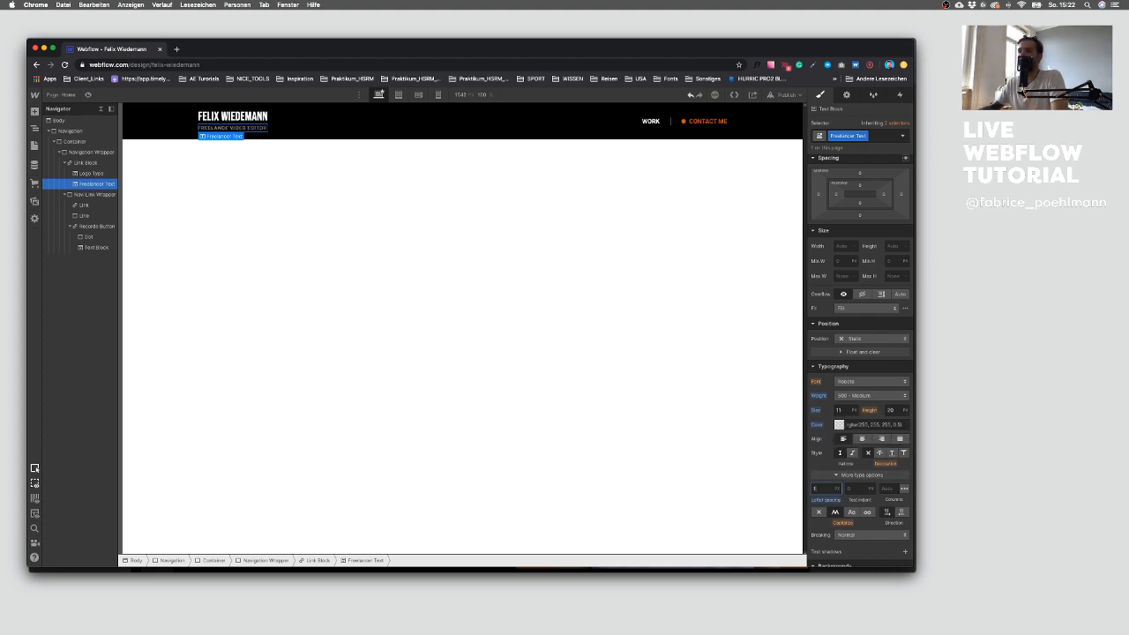
{"action": "key", "text": "ctrl+Up"}
{"action": "left_click", "coordinate": [631, 433]}
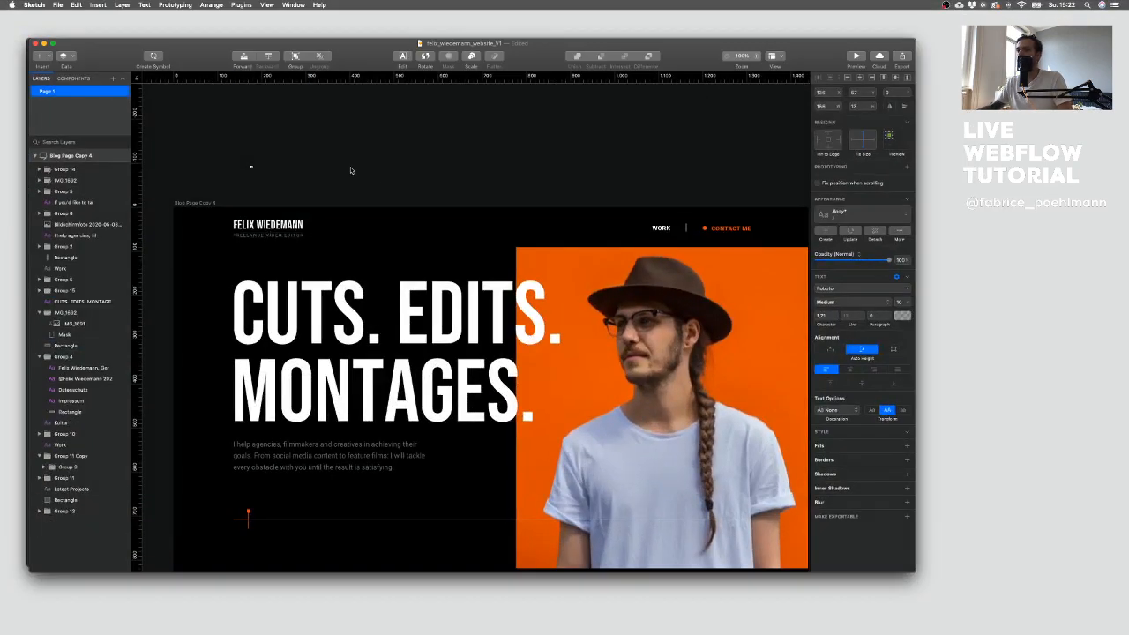
{"action": "key", "text": "ctrl+Up"}
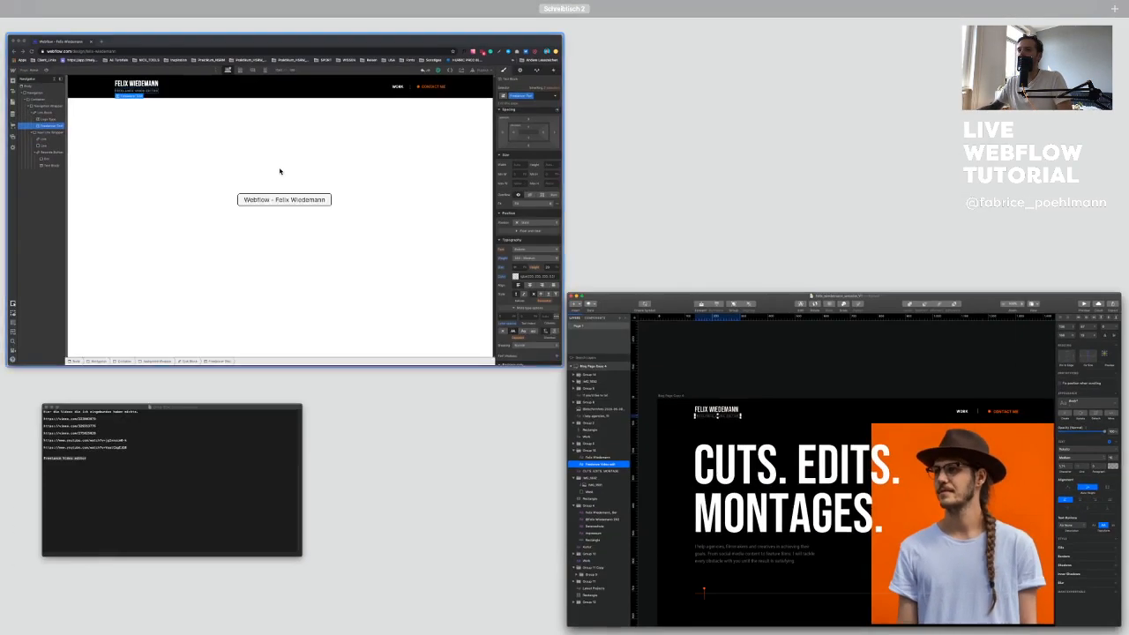
{"action": "left_click", "coordinate": [282, 168]}
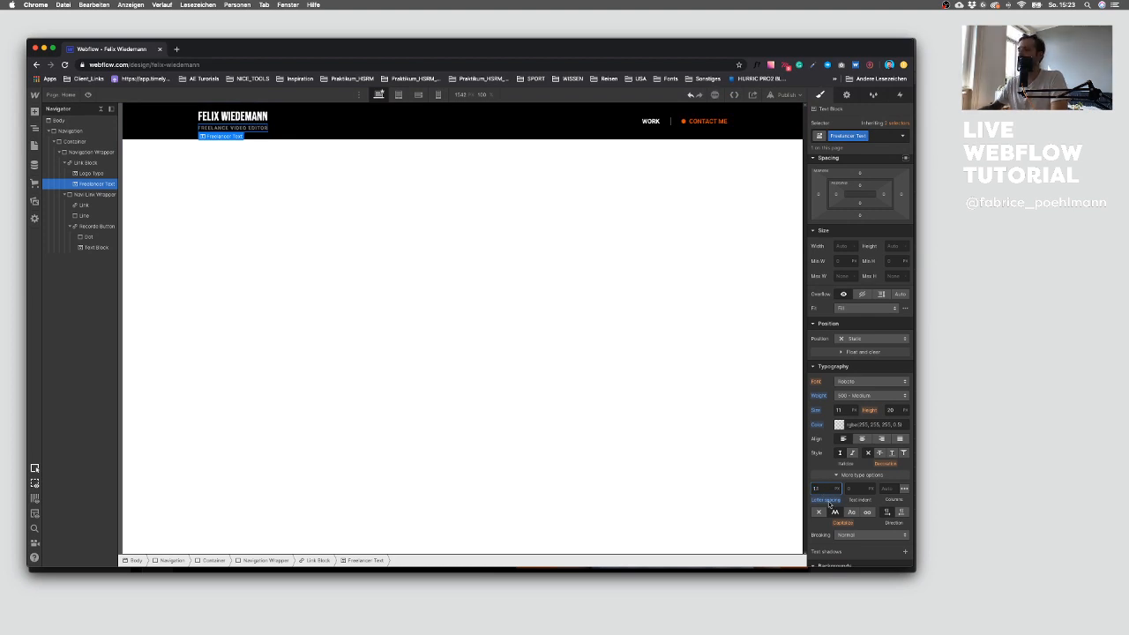
{"action": "key", "text": "BackSpace"}
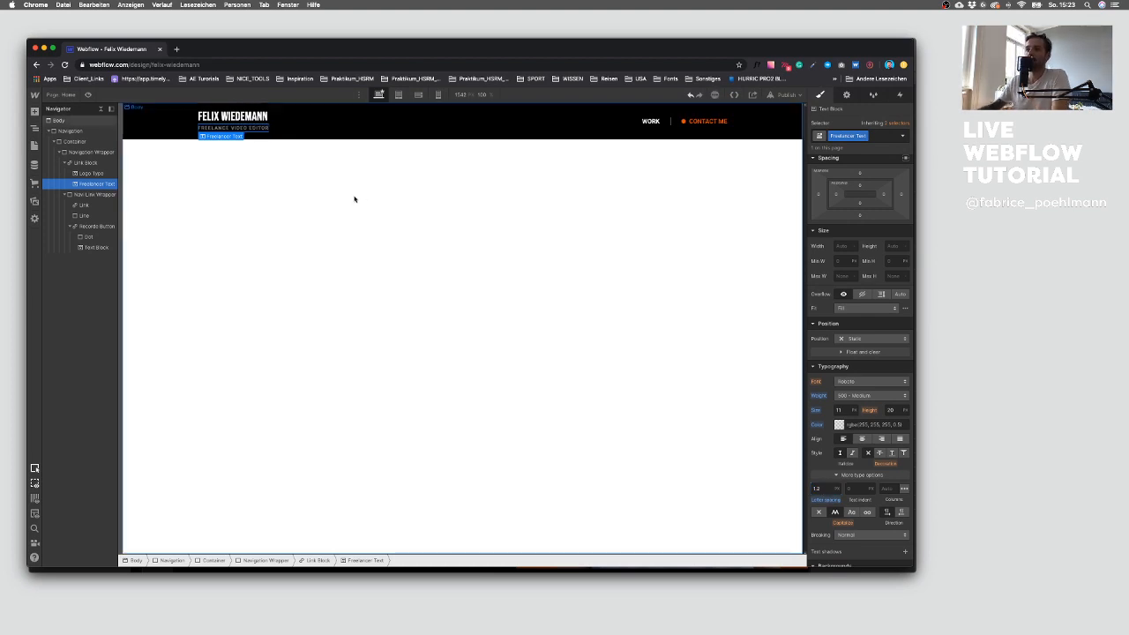
{"action": "left_click", "coordinate": [353, 198]}
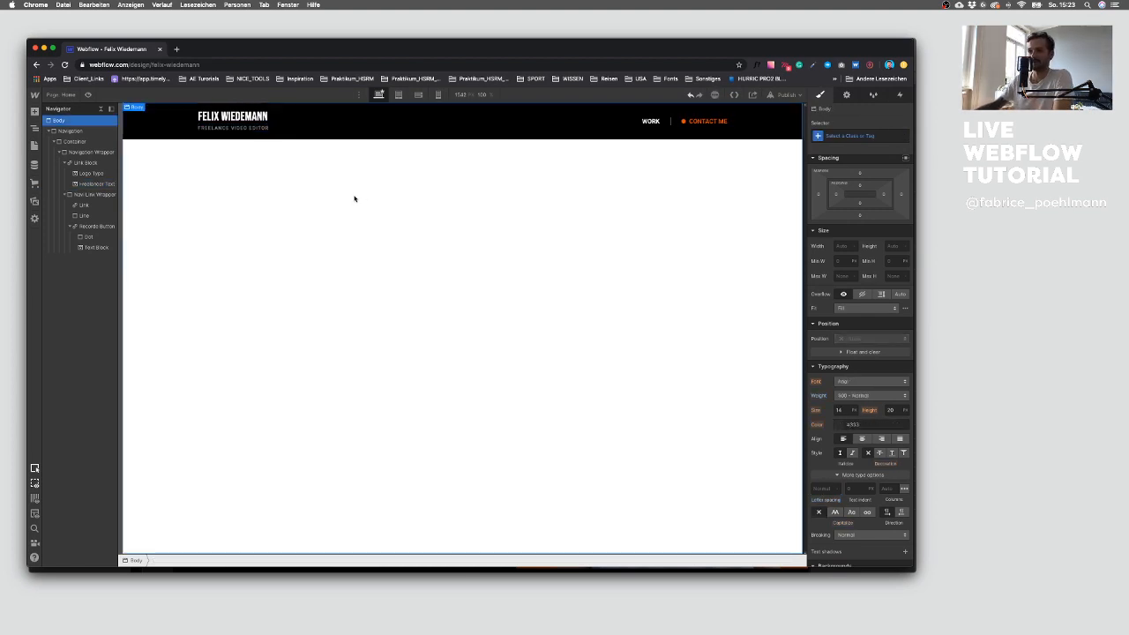
{"action": "left_click", "coordinate": [269, 129]}
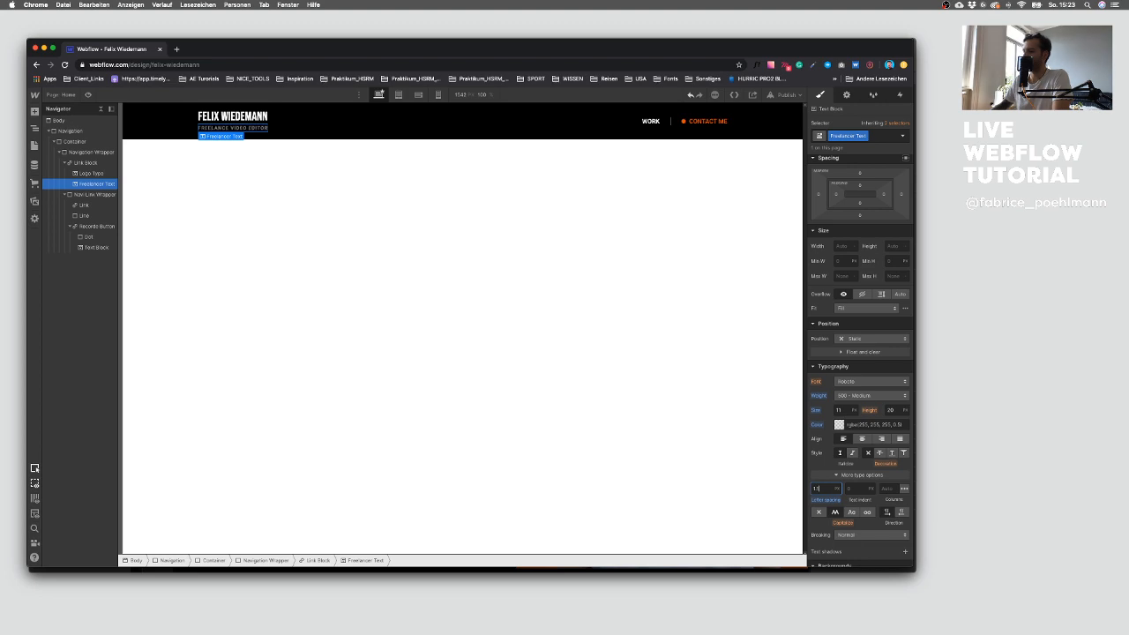
{"action": "left_click", "coordinate": [216, 231]}
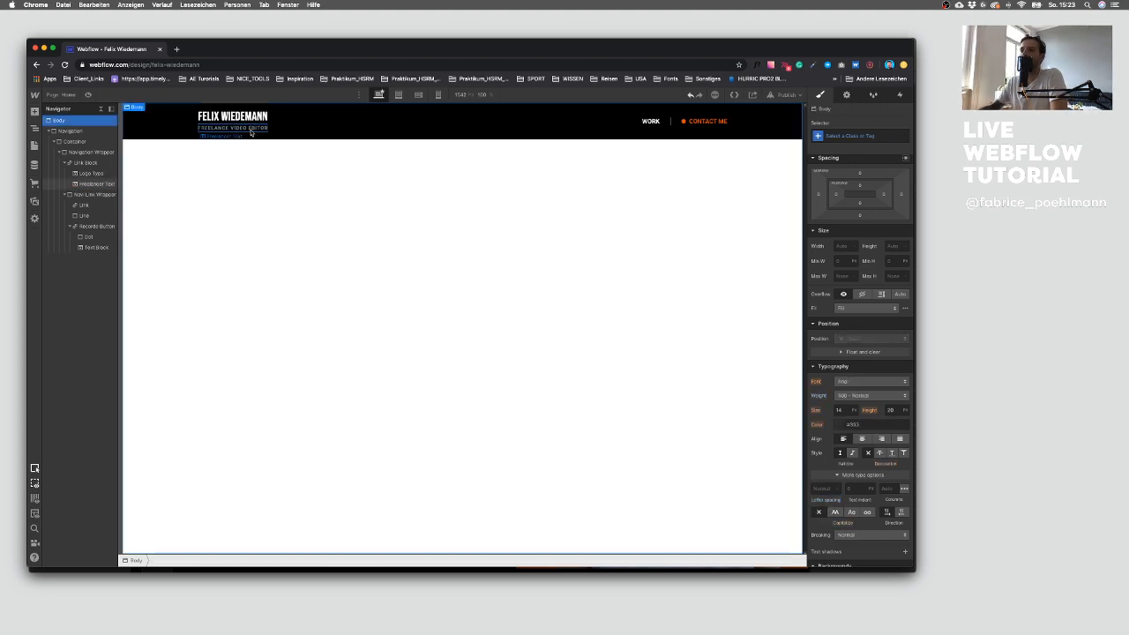
Step: Compare with the Sketch design and set the Logo Type line height to 27 px
{"action": "key", "text": "ctrl+Up"}
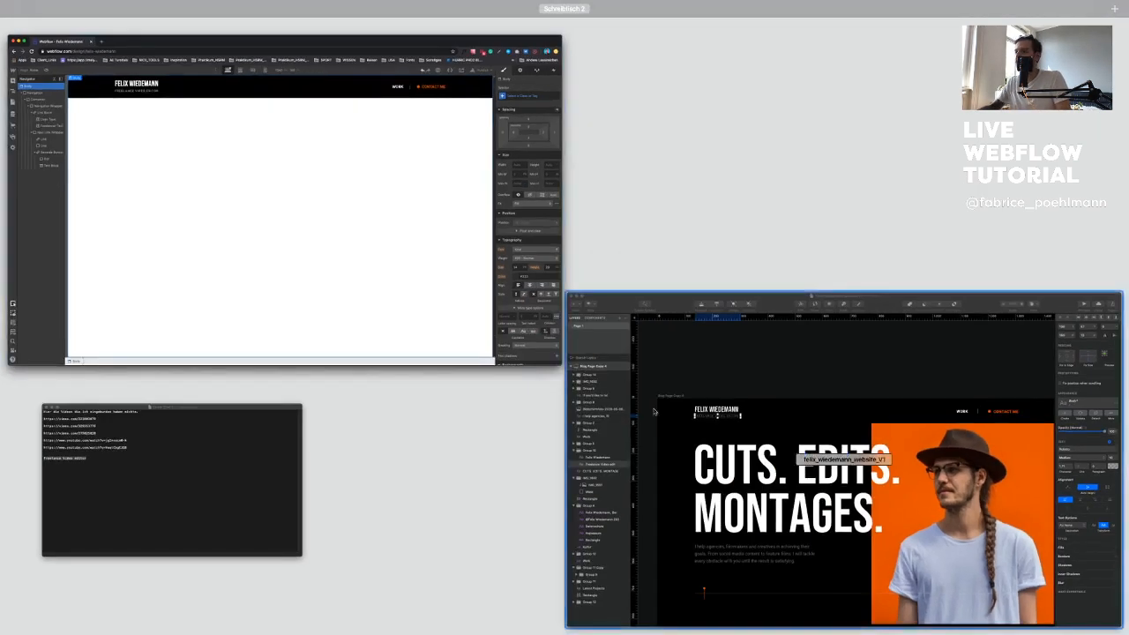
{"action": "left_click", "coordinate": [627, 357]}
{"action": "left_click", "coordinate": [296, 264]}
{"action": "key", "text": "ctrl+Up"}
{"action": "left_click", "coordinate": [297, 269]}
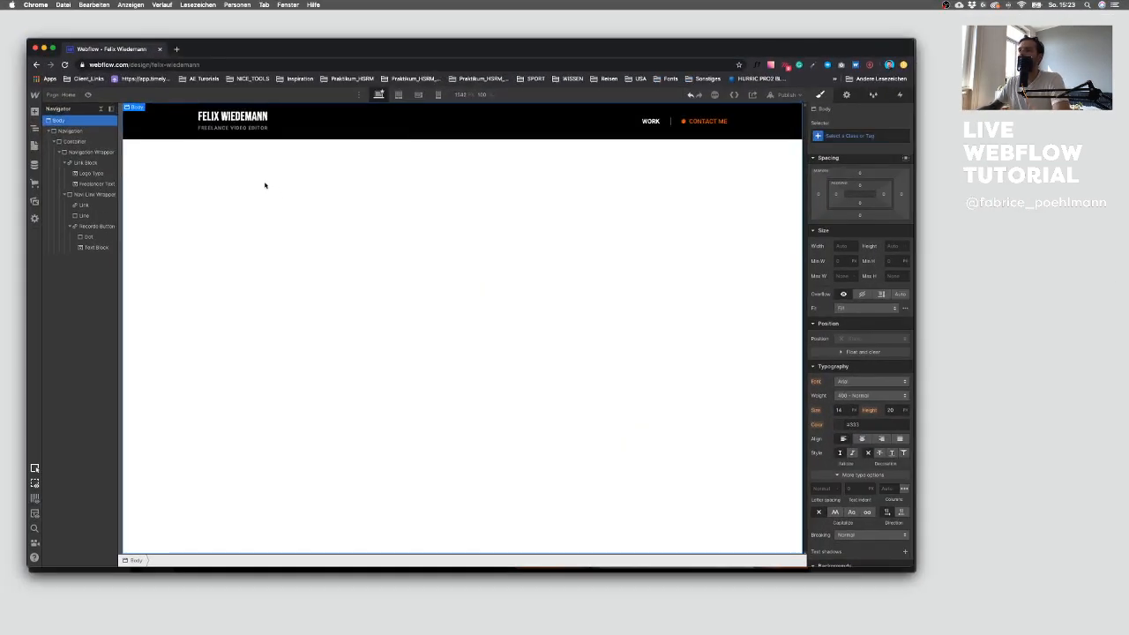
{"action": "left_click", "coordinate": [253, 119]}
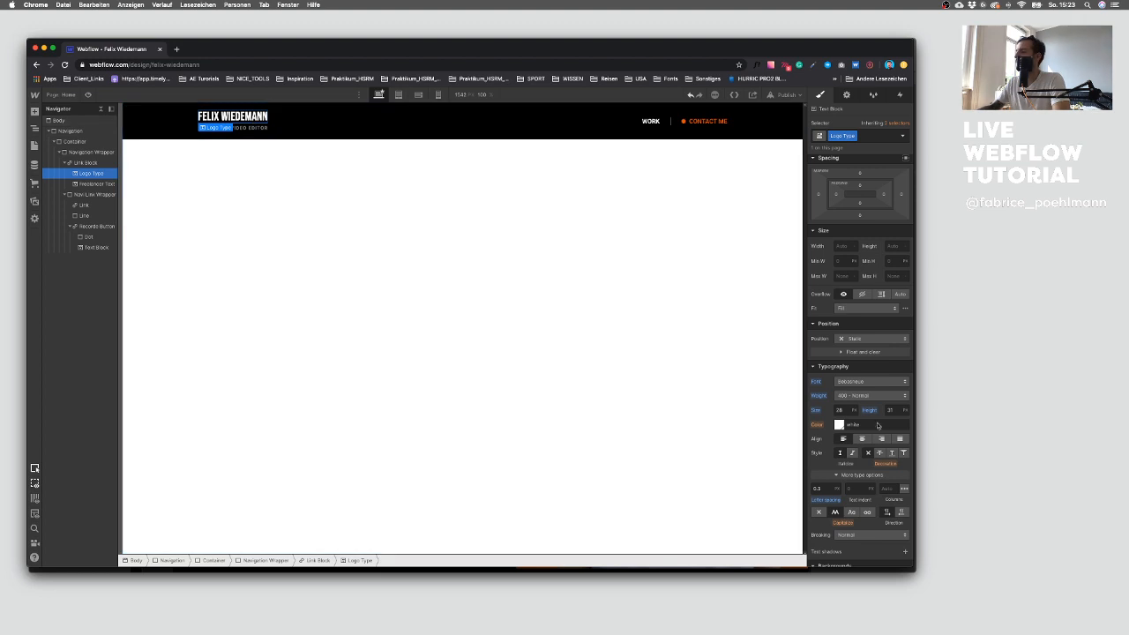
{"action": "left_click", "coordinate": [904, 412]}
{"action": "key", "text": "Down"}
{"action": "key", "text": "Down"}
{"action": "key", "text": "Down"}
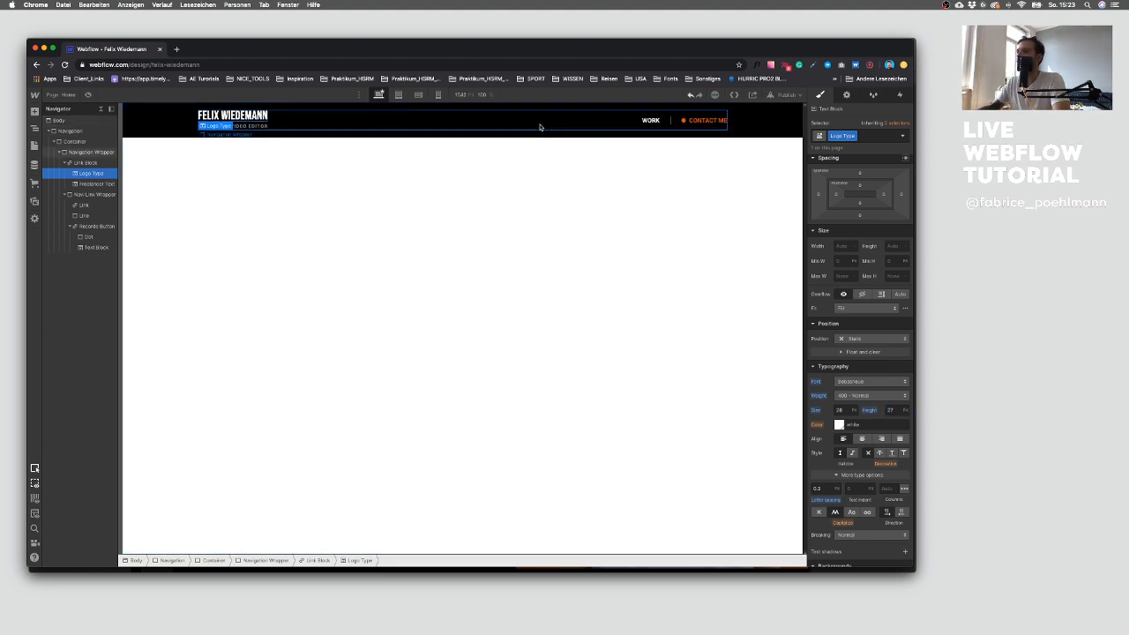
Step: Inspect the Navigation block's padding and collapse its tree in the navigator
{"action": "left_click", "coordinate": [339, 113]}
{"action": "left_click", "coordinate": [138, 141]}
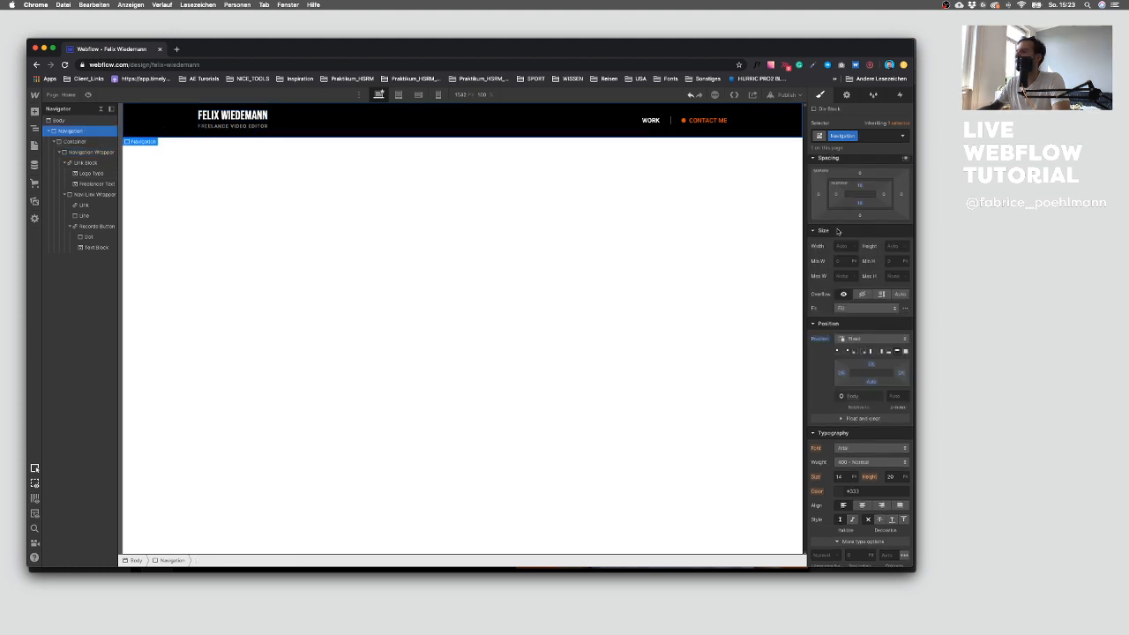
{"action": "left_click", "coordinate": [859, 192]}
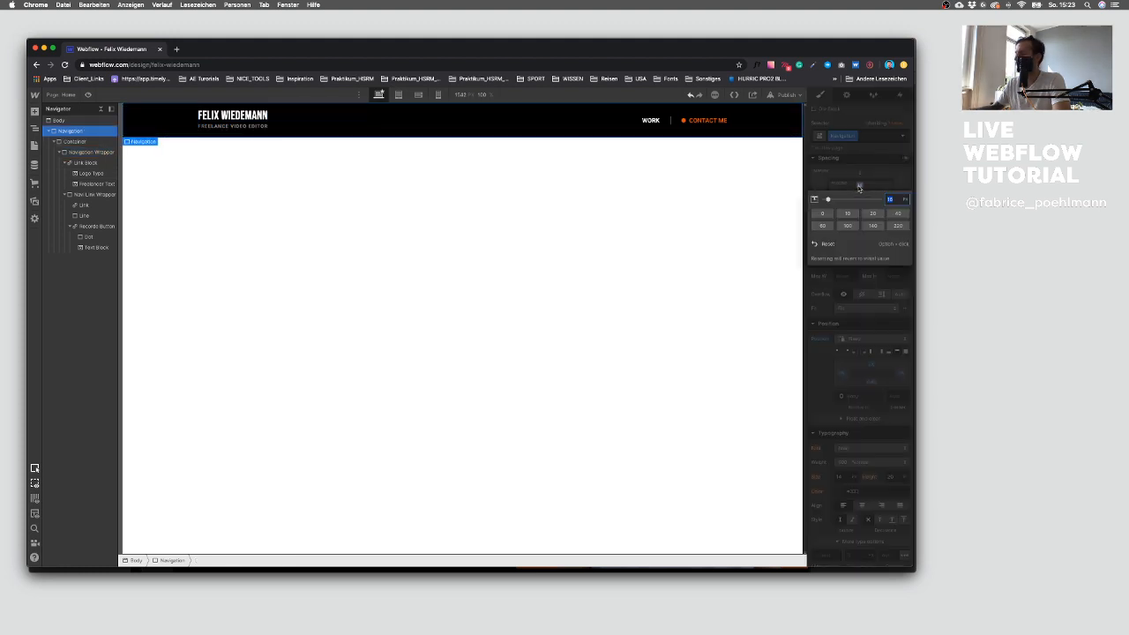
{"action": "left_click", "coordinate": [595, 227]}
{"action": "left_click", "coordinate": [594, 228]}
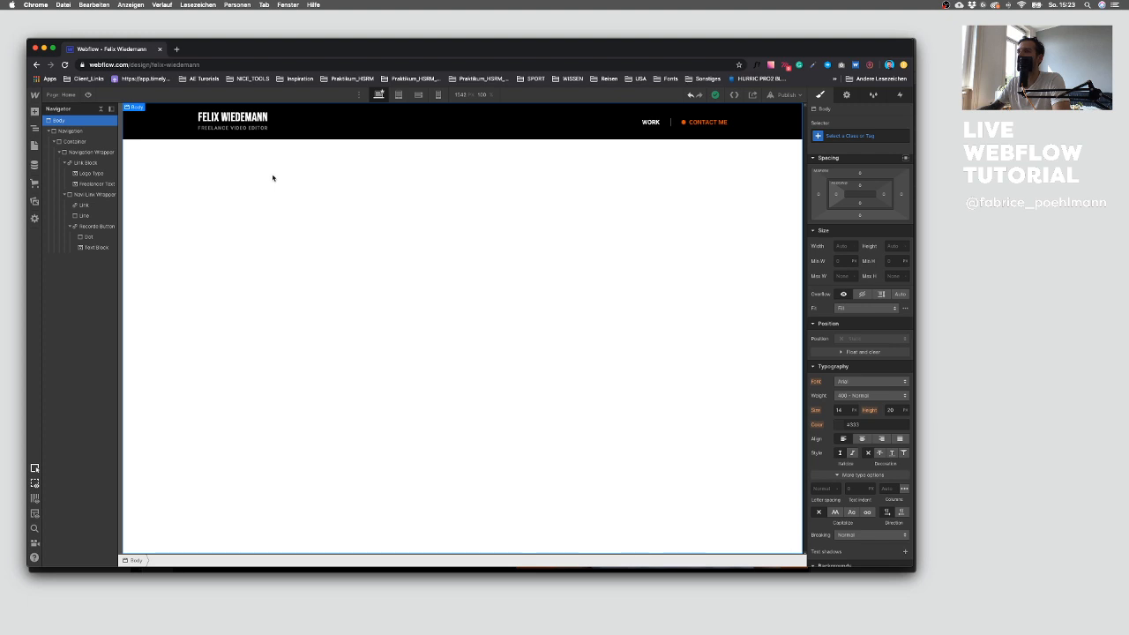
{"action": "left_click", "coordinate": [55, 142]}
{"action": "left_click", "coordinate": [50, 131]}
{"action": "left_click", "coordinate": [49, 132]}
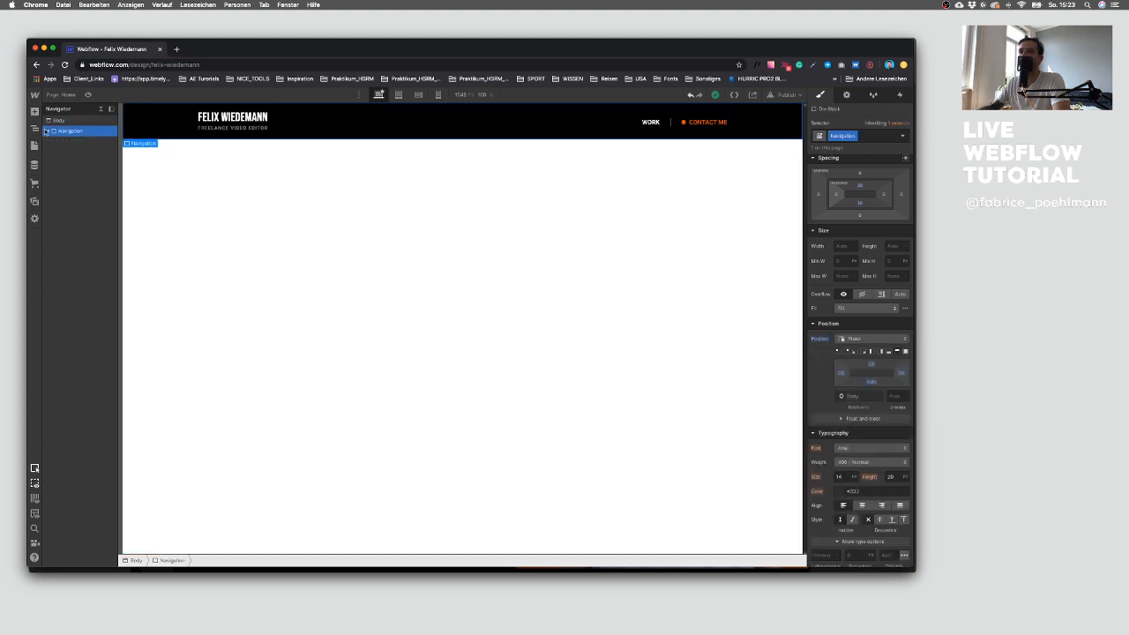
{"action": "left_click", "coordinate": [318, 177]}
Step: Compare the navigation bar with the Sketch design and inspect its link elements in the navigator
{"action": "key", "text": "ctrl+Up"}
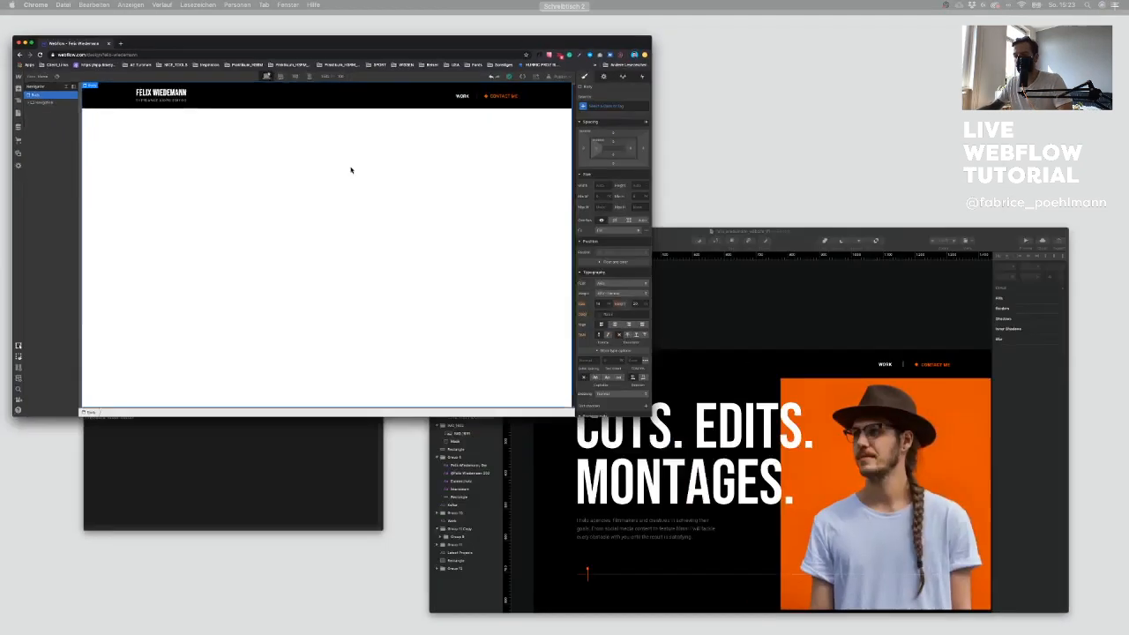
{"action": "left_click", "coordinate": [823, 385]}
{"action": "key", "text": "ctrl+Up"}
{"action": "left_click", "coordinate": [298, 191]}
{"action": "left_click", "coordinate": [237, 126]}
{"action": "left_click", "coordinate": [68, 162]}
{"action": "left_click", "coordinate": [94, 173]}
{"action": "left_click", "coordinate": [68, 172]}
{"action": "left_click", "coordinate": [92, 205]}
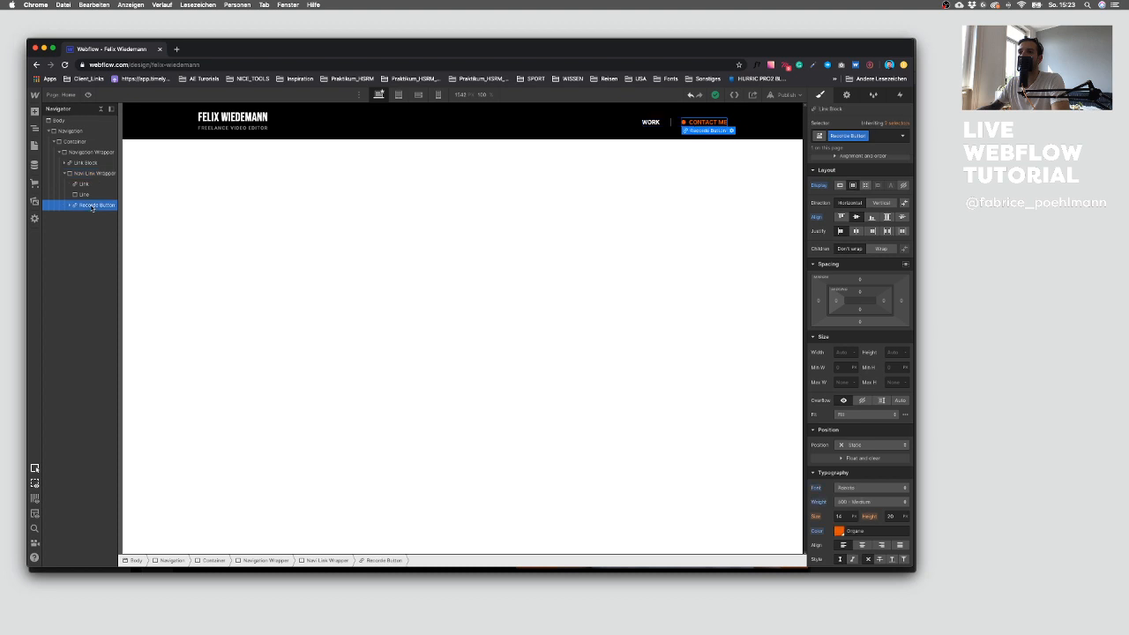
{"action": "left_click", "coordinate": [84, 183]}
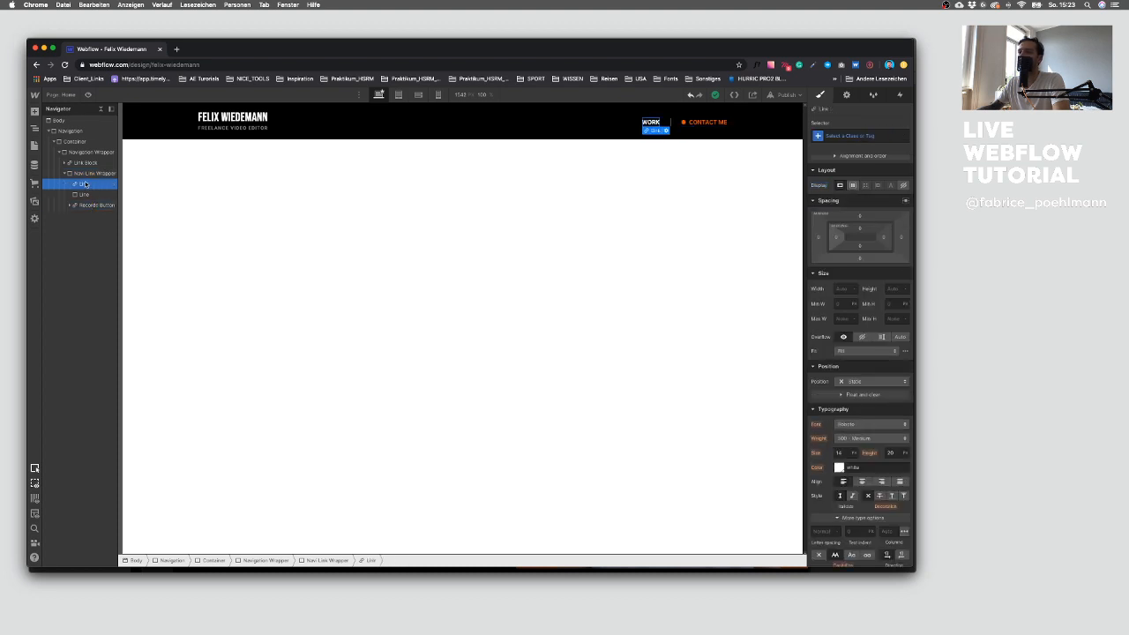
{"action": "left_click", "coordinate": [80, 194]}
{"action": "left_click", "coordinate": [67, 175]}
{"action": "left_click", "coordinate": [64, 174]}
{"action": "left_click", "coordinate": [71, 163]}
{"action": "left_click", "coordinate": [62, 153]}
{"action": "left_click", "coordinate": [55, 142]}
{"action": "left_click", "coordinate": [50, 132]}
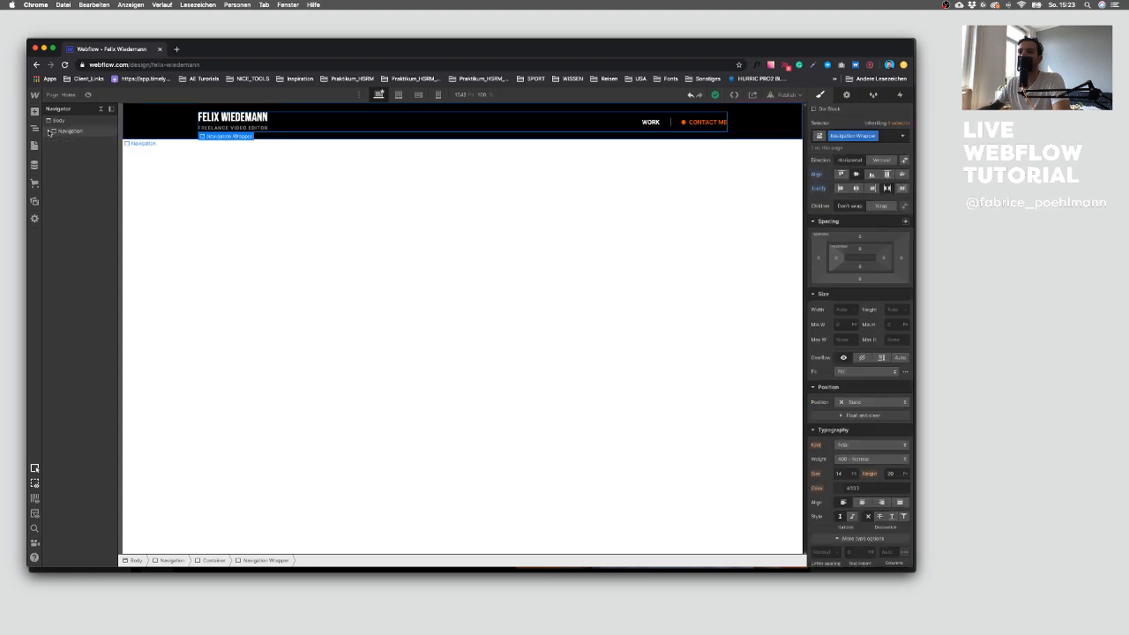
{"action": "left_click", "coordinate": [207, 181]}
{"action": "key", "text": "ctrl+Up"}
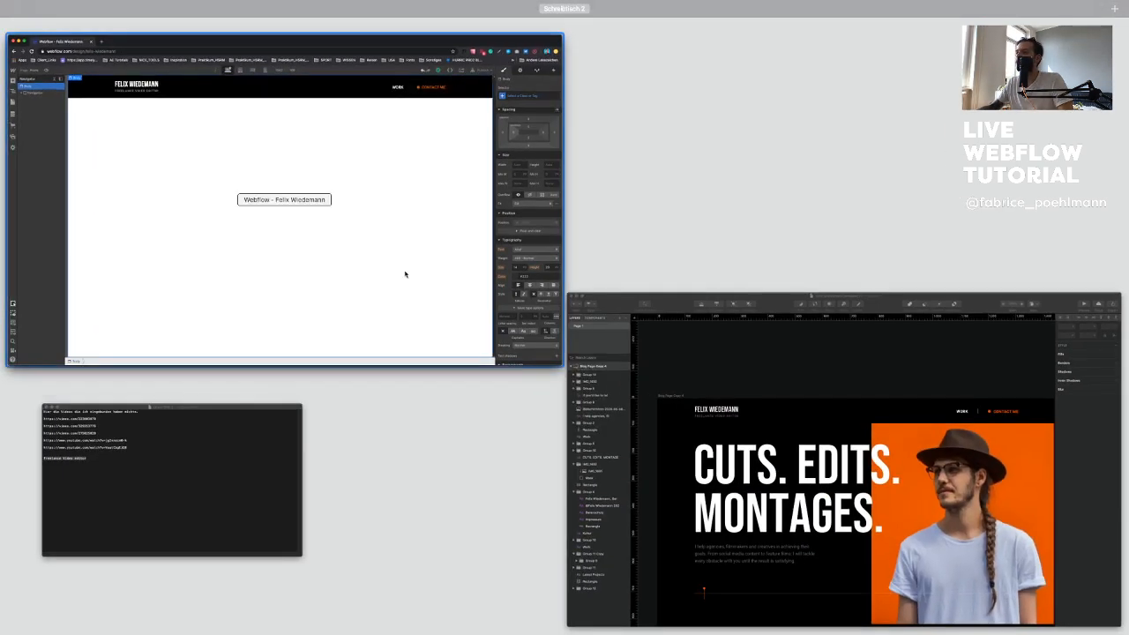
{"action": "left_click", "coordinate": [838, 458]}
{"action": "scroll", "coordinate": [460, 338], "scroll_direction": "down", "scroll_amount": 4}
{"action": "scroll", "coordinate": [460, 338], "scroll_direction": "up", "scroll_amount": 2}
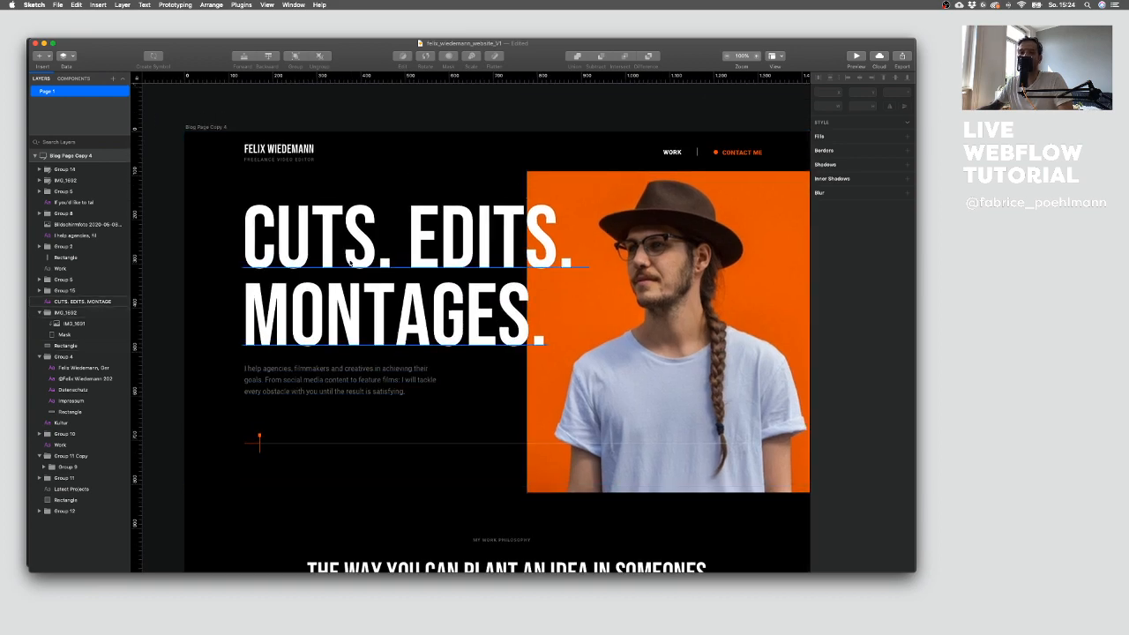
{"action": "key", "text": "ctrl+Up"}
{"action": "left_click", "coordinate": [456, 252]}
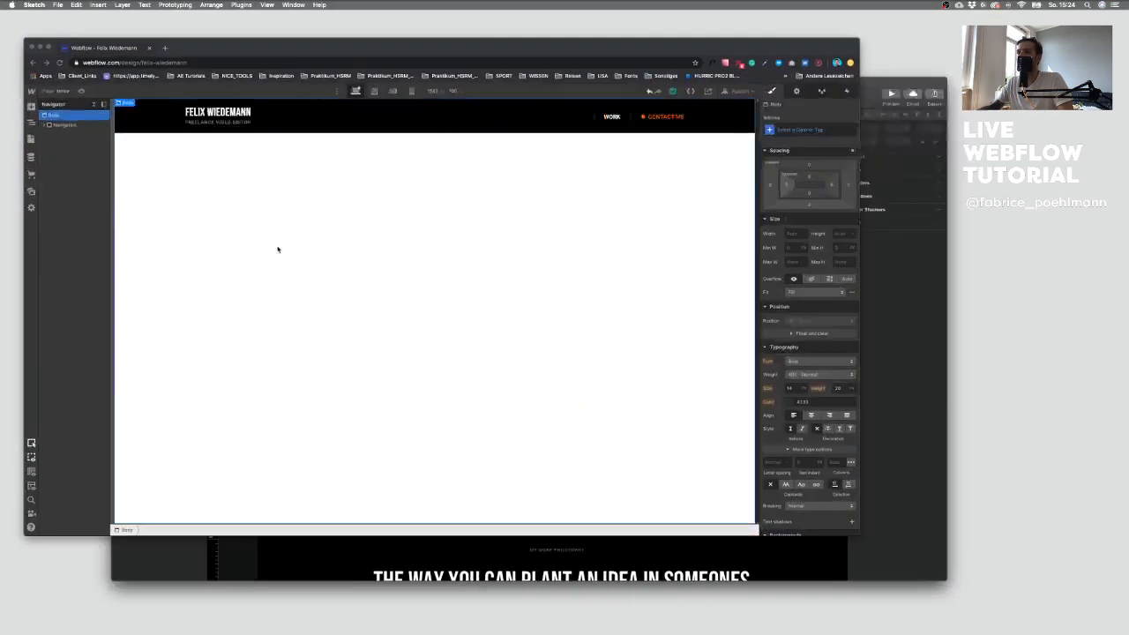
Step: Add a Section element below the navigation, checking the hero area's extent in the Sketch design
{"action": "left_click", "coordinate": [35, 112]}
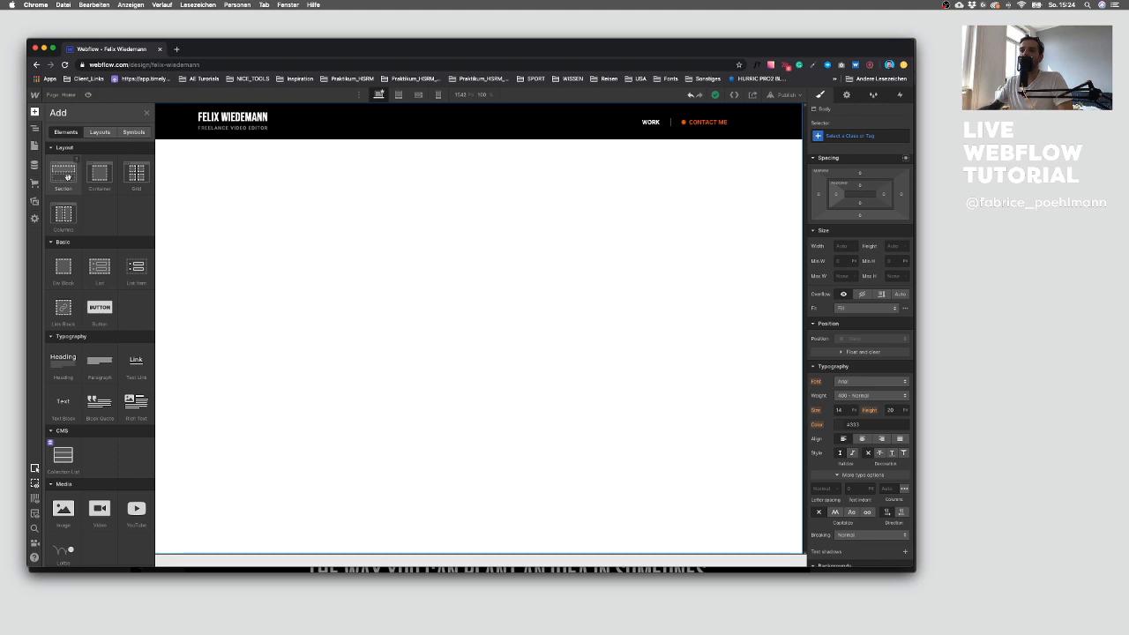
{"action": "left_click", "coordinate": [67, 177]}
{"action": "key", "text": "ctrl+Up"}
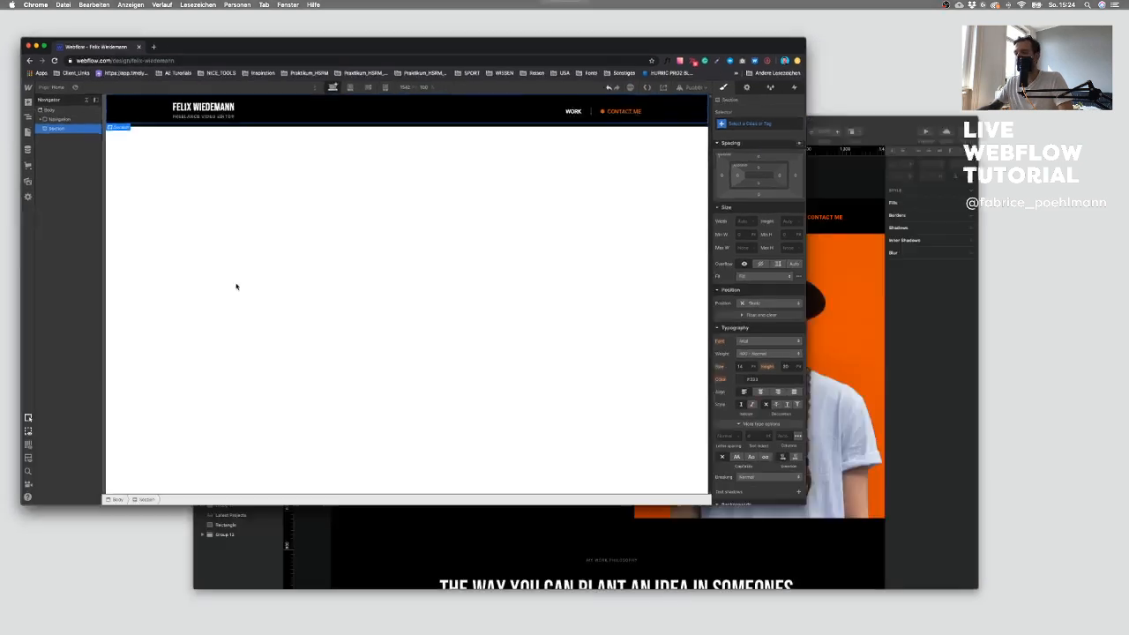
{"action": "left_click", "coordinate": [569, 388]}
{"action": "scroll", "coordinate": [559, 353], "scroll_direction": "down", "scroll_amount": 10}
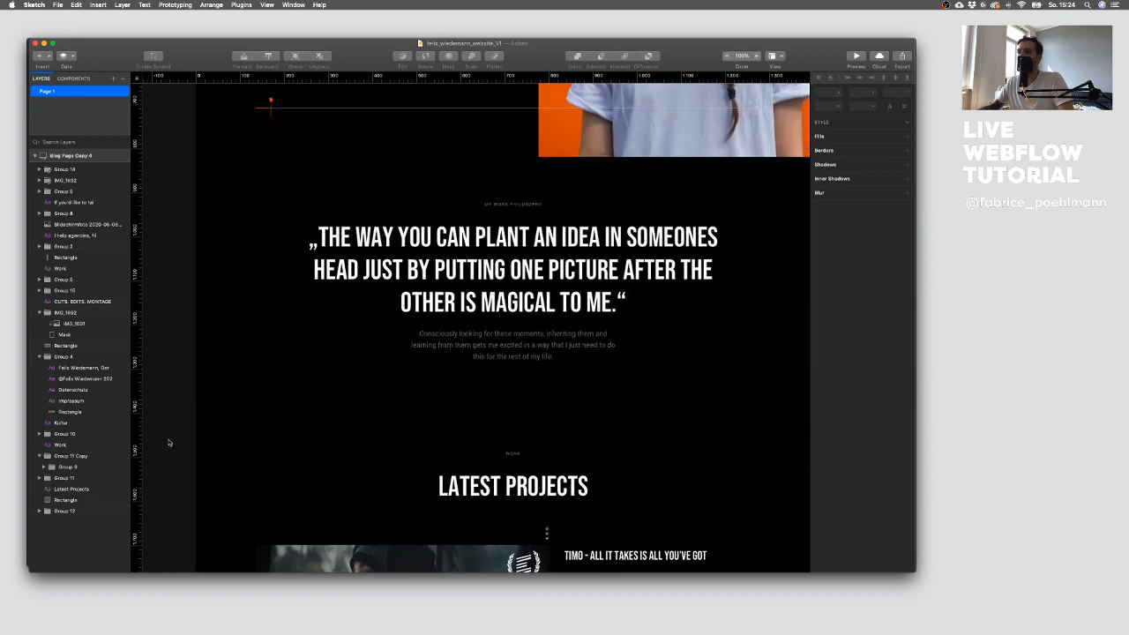
{"action": "scroll", "coordinate": [277, 297], "scroll_direction": "up", "scroll_amount": 1}
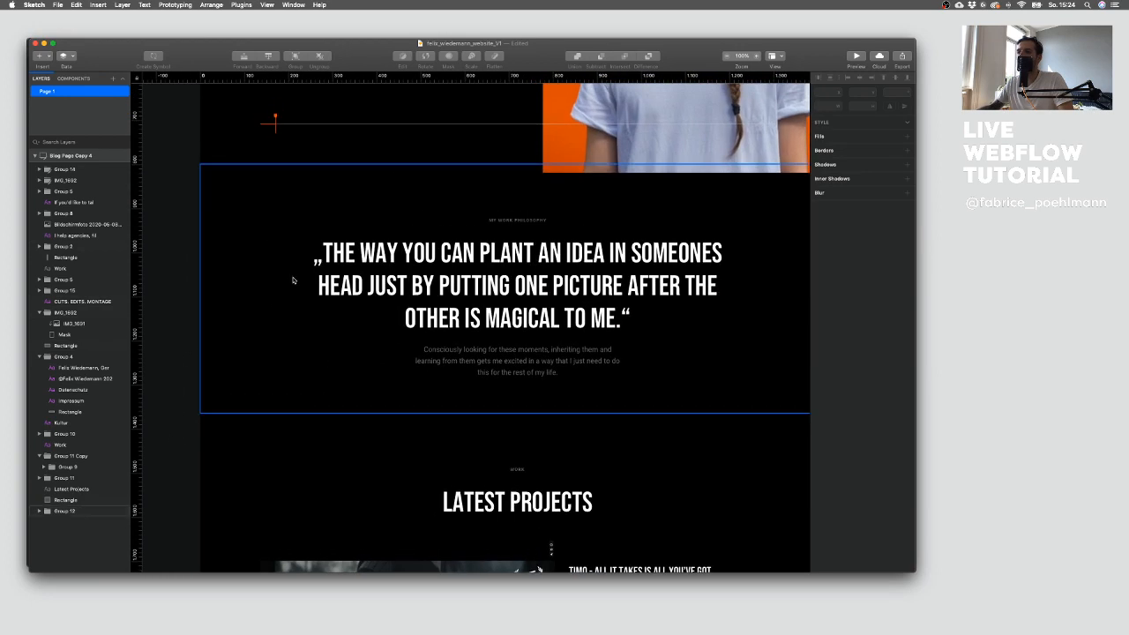
{"action": "scroll", "coordinate": [299, 303], "scroll_direction": "up", "scroll_amount": 10}
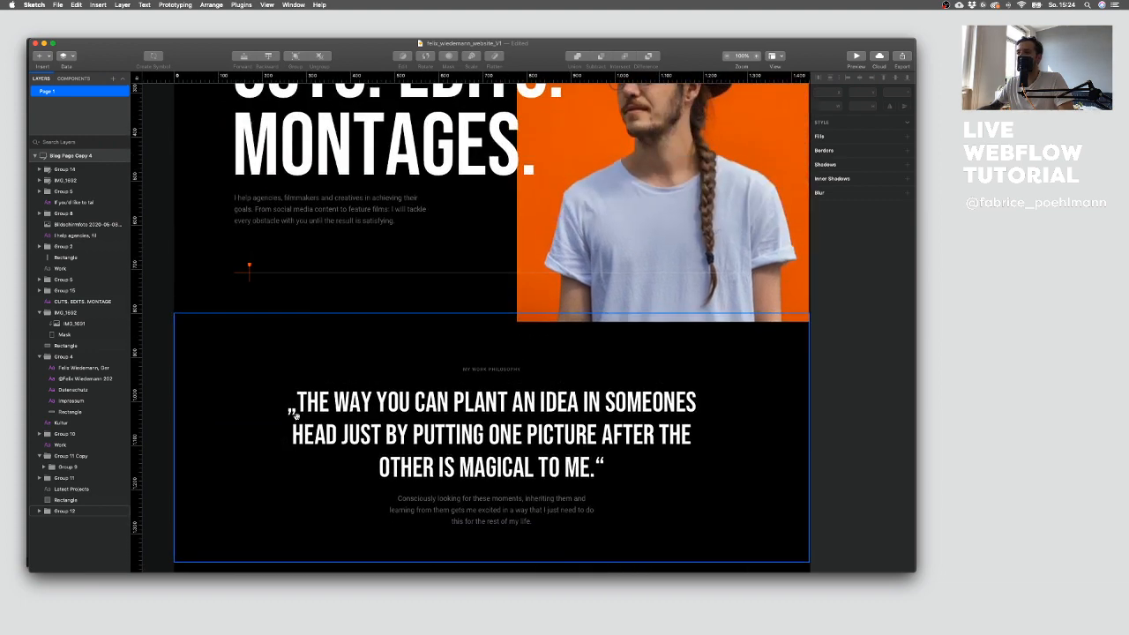
{"action": "key", "text": "ctrl+Up"}
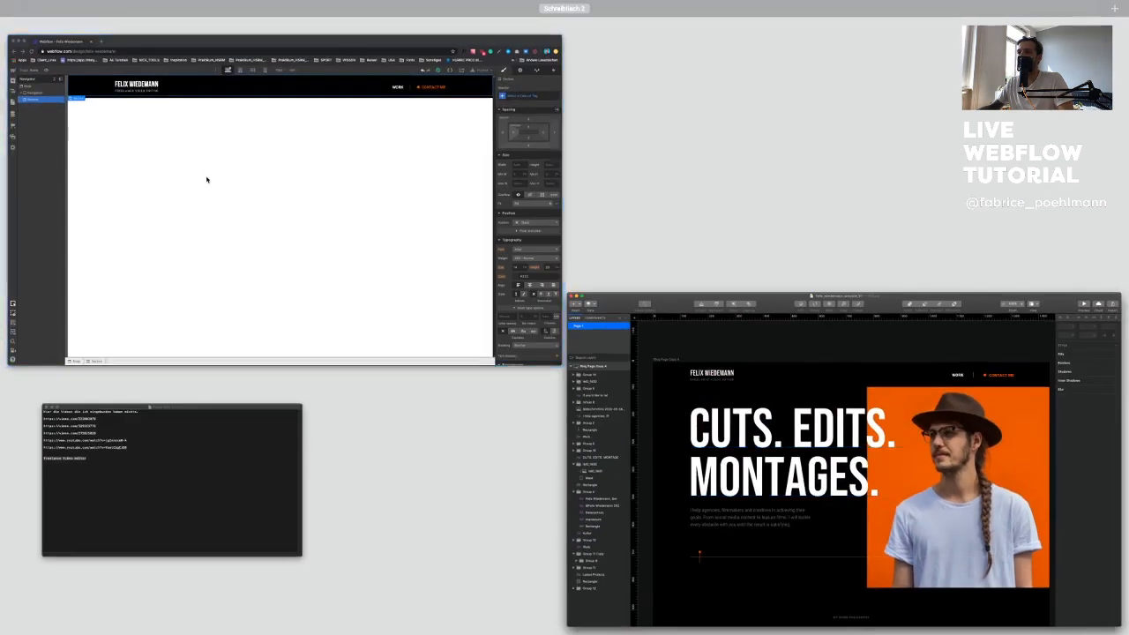
{"action": "left_click", "coordinate": [206, 176]}
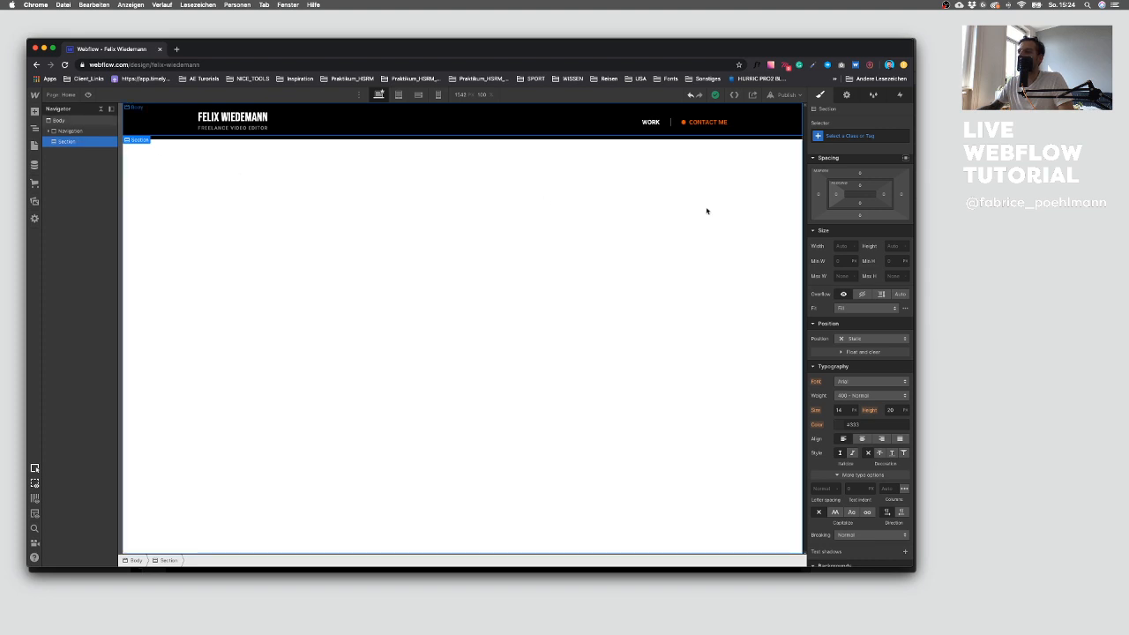
Step: Give the new section the class Section with the combo class Hero
{"action": "left_click", "coordinate": [854, 137]}
{"action": "type", "text": "Section"}
{"action": "key", "text": "Return"}
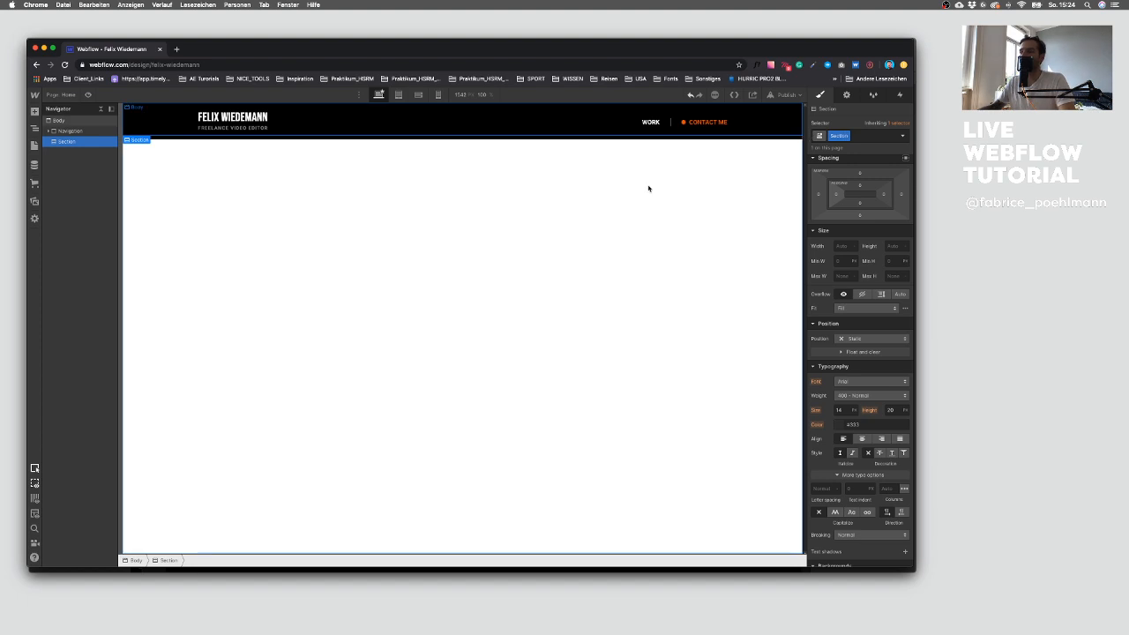
{"action": "left_click", "coordinate": [873, 136]}
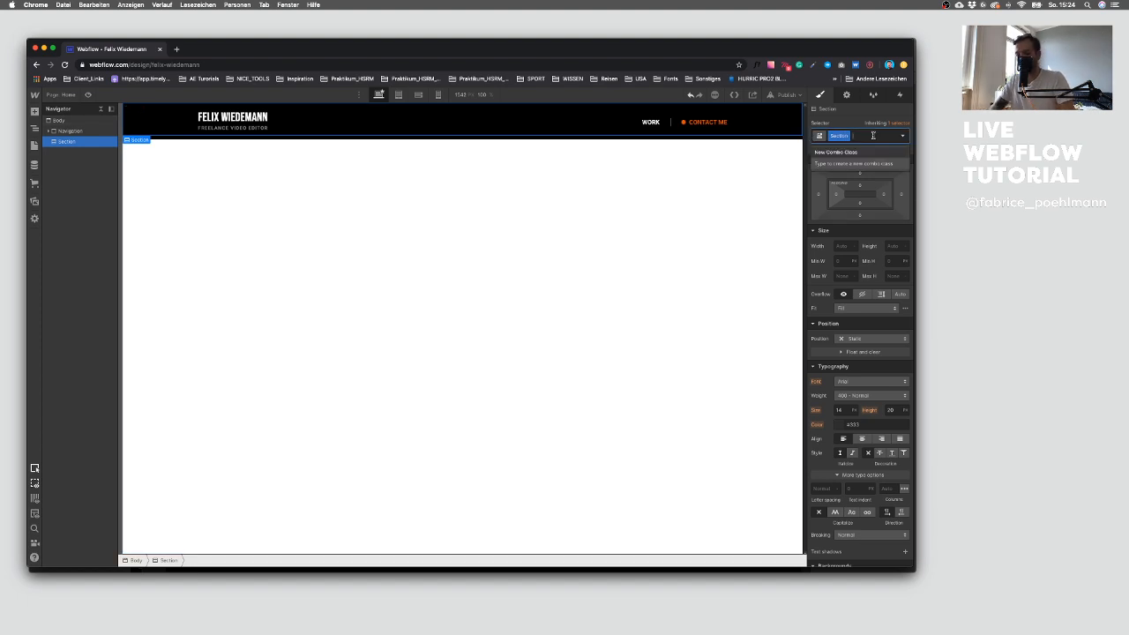
{"action": "type", "text": "Hero"}
{"action": "key", "text": "Return"}
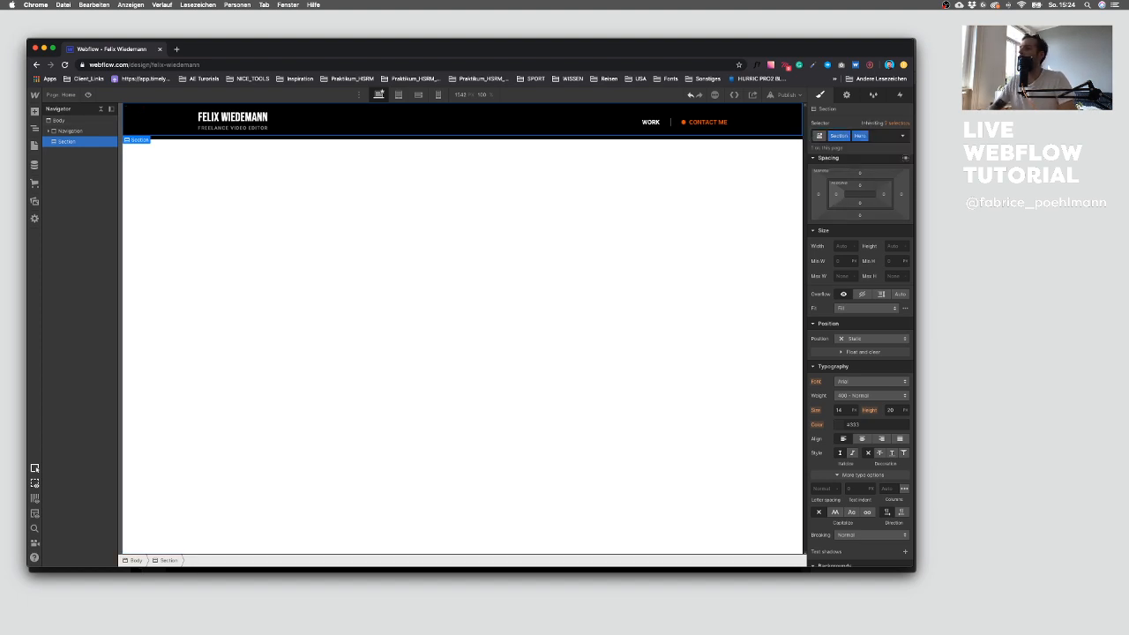
Step: Check the hero area in the Sketch design and set the Hero section's height to 100vh
{"action": "key", "text": "ctrl+Up"}
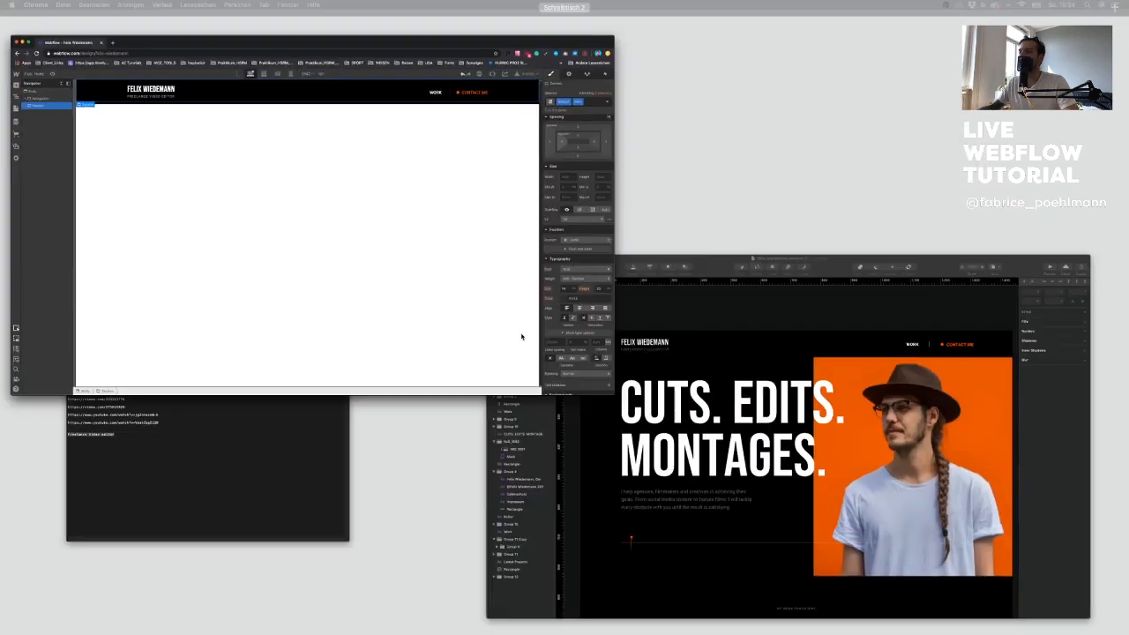
{"action": "left_click", "coordinate": [511, 518]}
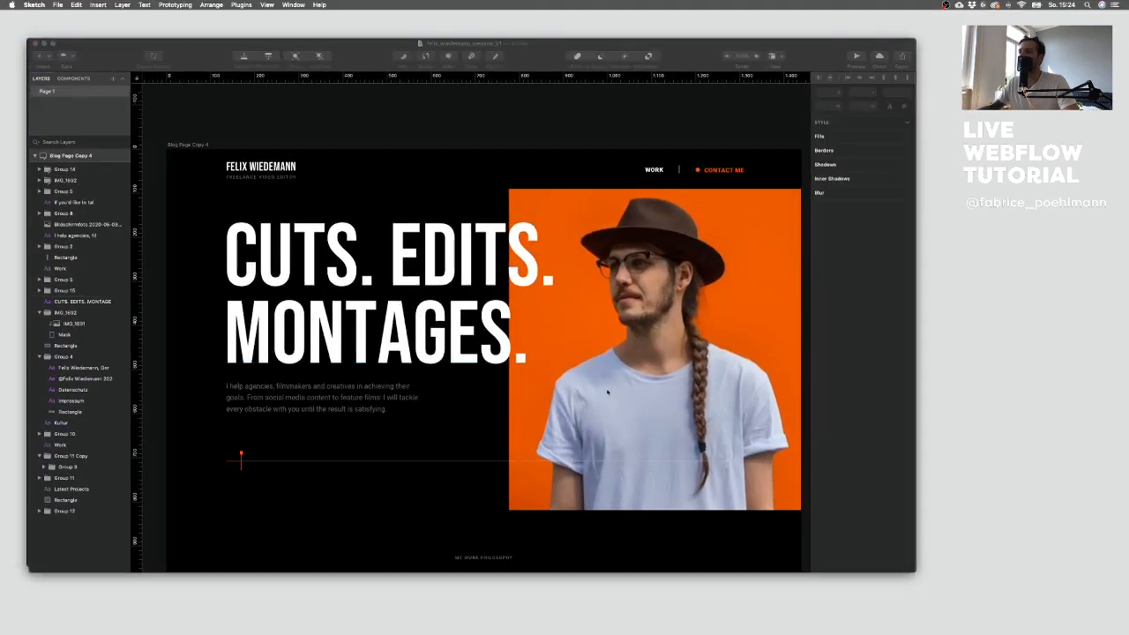
{"action": "scroll", "coordinate": [512, 517], "scroll_direction": "down", "scroll_amount": 5}
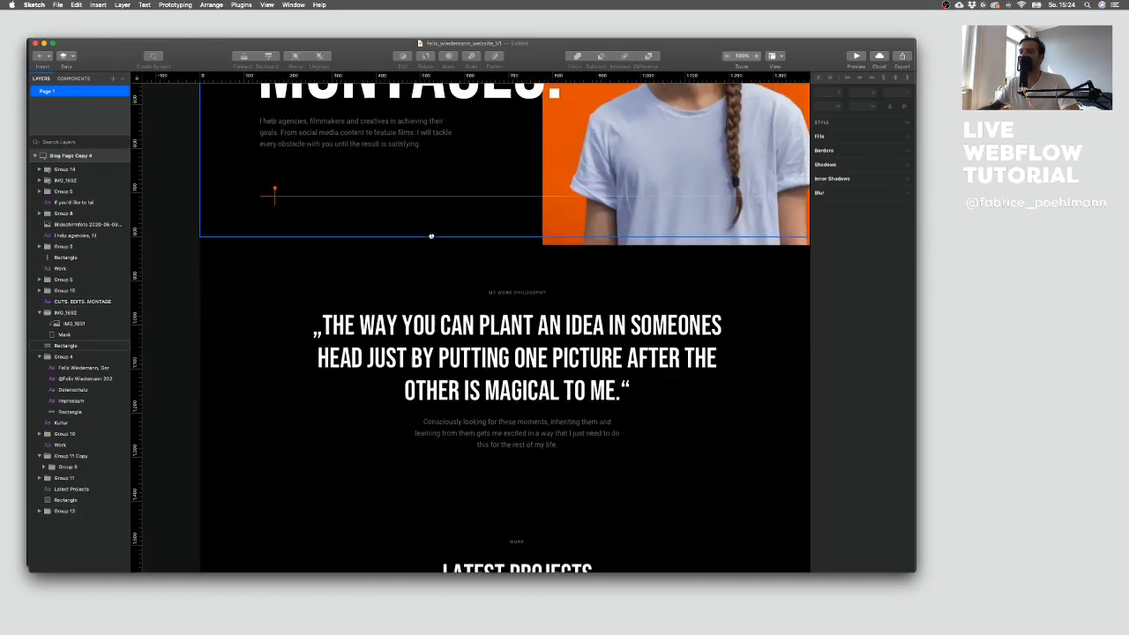
{"action": "scroll", "coordinate": [259, 460], "scroll_direction": "down", "scroll_amount": 3}
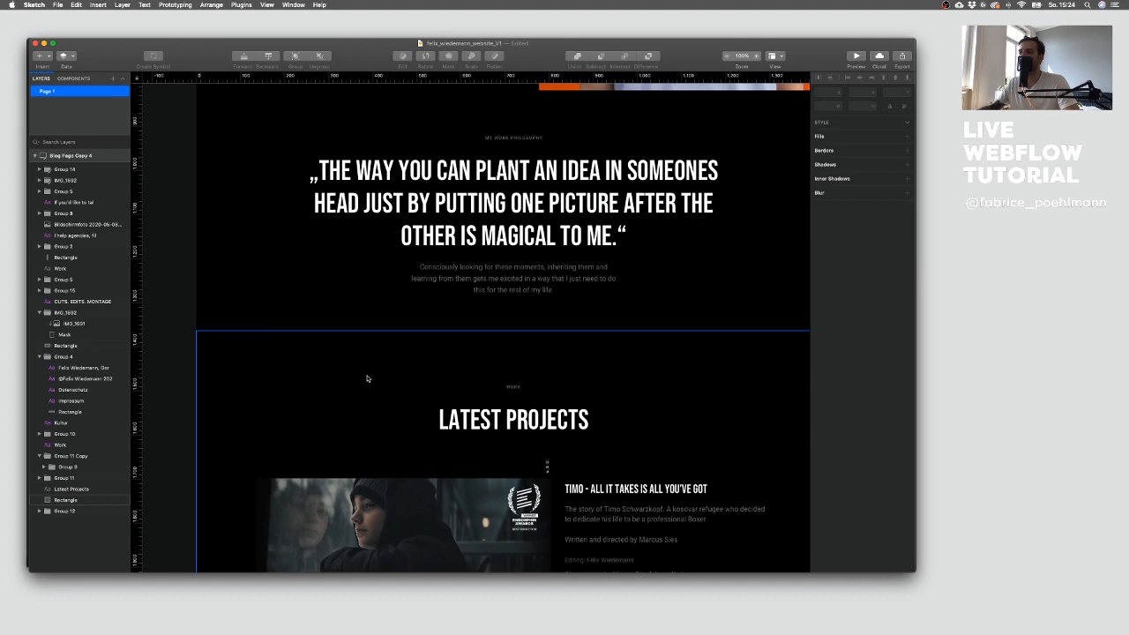
{"action": "scroll", "coordinate": [362, 378], "scroll_direction": "up", "scroll_amount": 5}
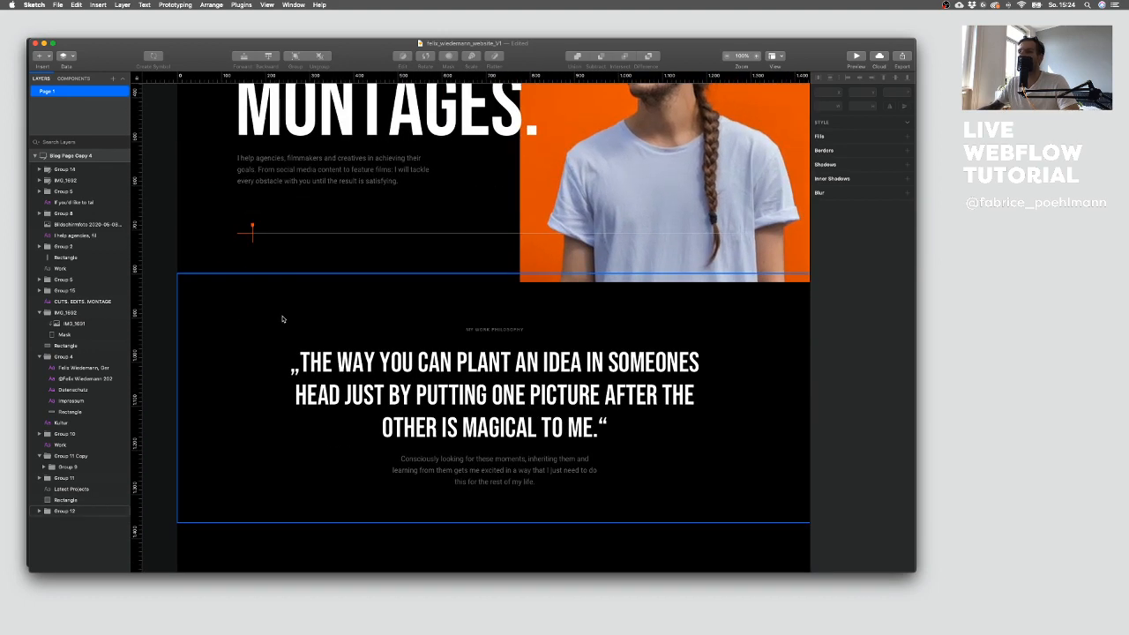
{"action": "key", "text": "ctrl+Up"}
{"action": "left_click", "coordinate": [238, 175]}
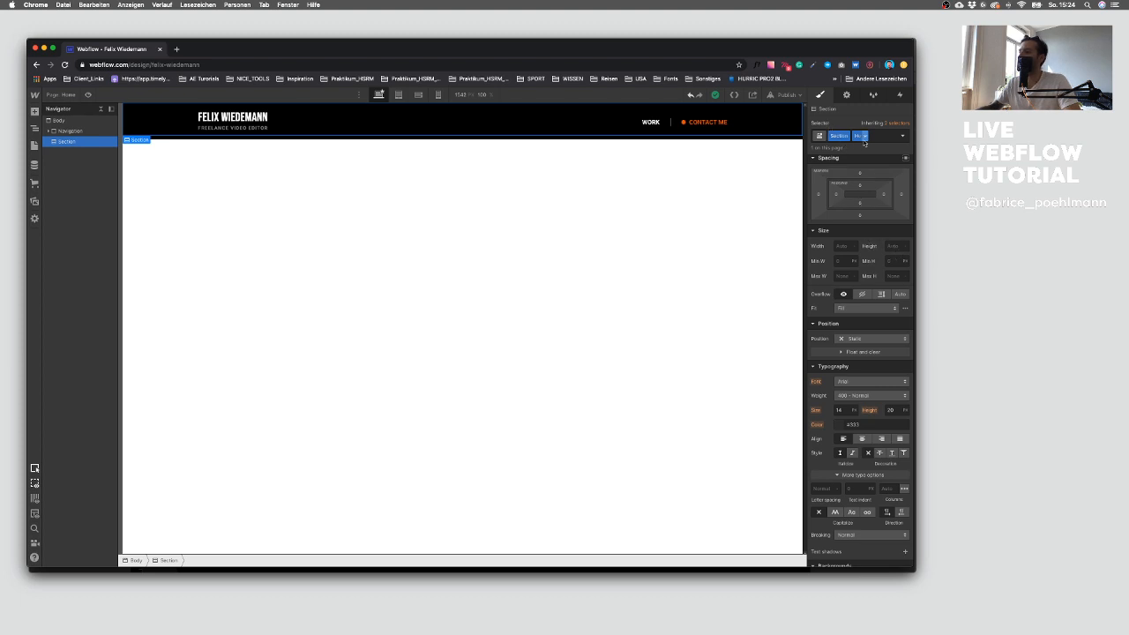
{"action": "left_click", "coordinate": [888, 247]}
{"action": "type", "text": "100vh"}
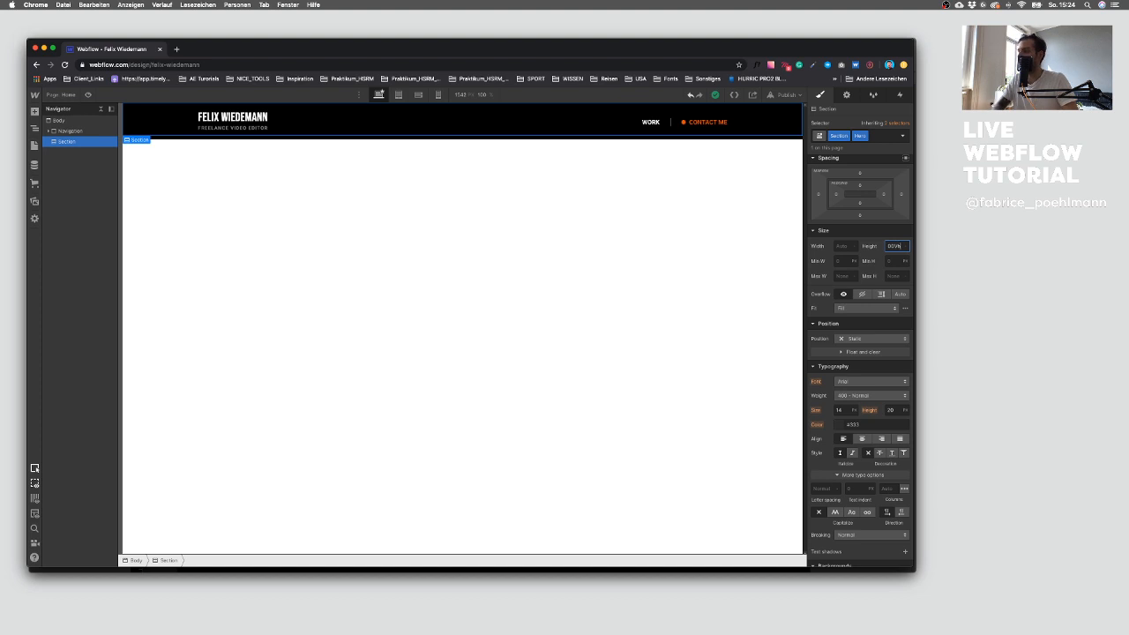
{"action": "key", "text": "Return"}
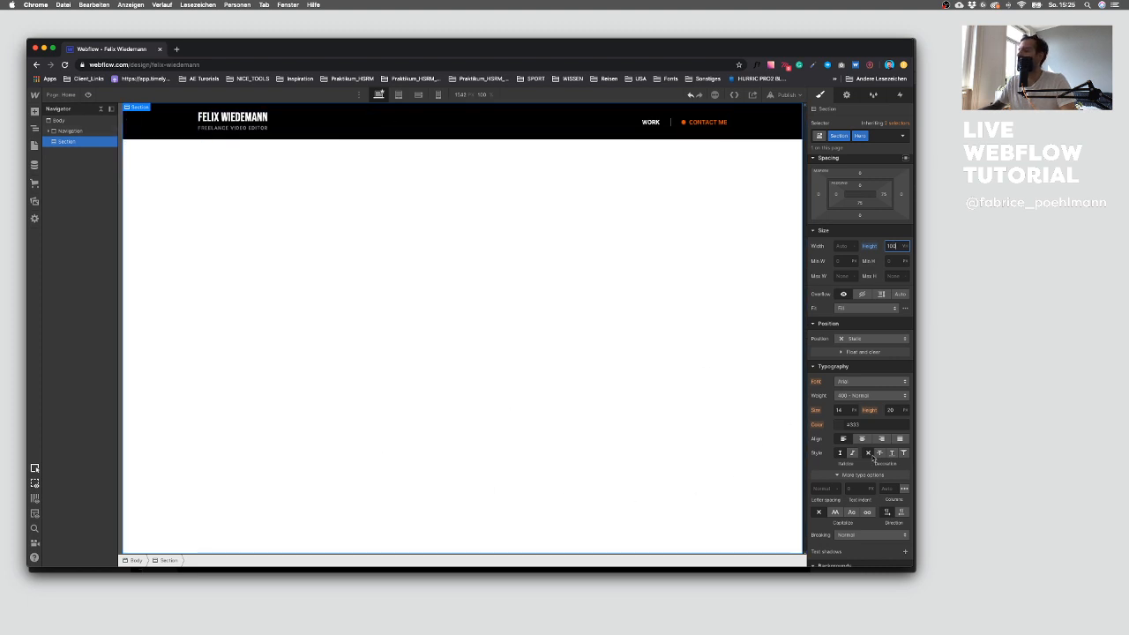
Step: Set the Hero section's background colour to black
{"action": "scroll", "coordinate": [829, 403], "scroll_direction": "down", "scroll_amount": 4}
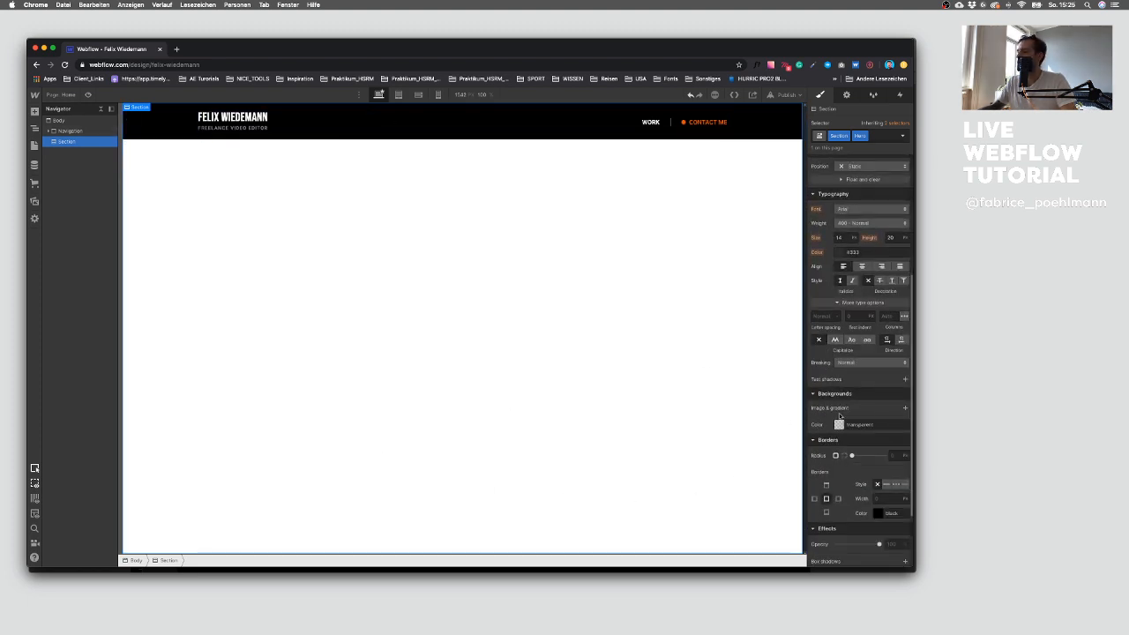
{"action": "left_click", "coordinate": [839, 426]}
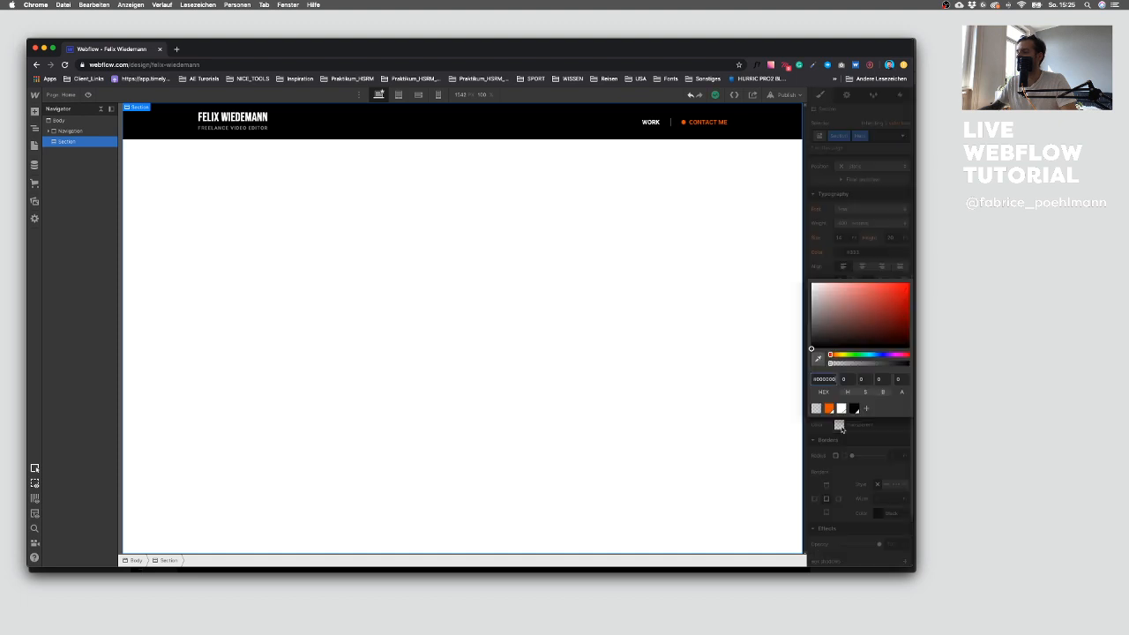
{"action": "left_click", "coordinate": [854, 408]}
{"action": "left_click", "coordinate": [852, 468]}
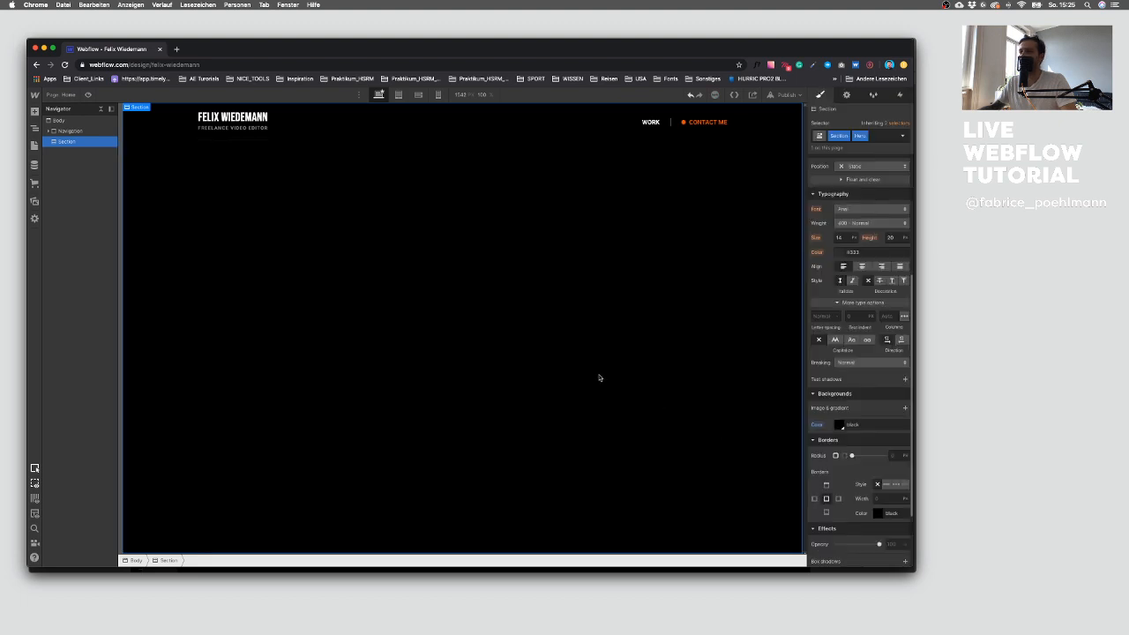
Step: Compare the hero layout with the Sketch design and select the Navigation element
{"action": "key", "text": "ctrl+Up"}
{"action": "left_click", "coordinate": [779, 432]}
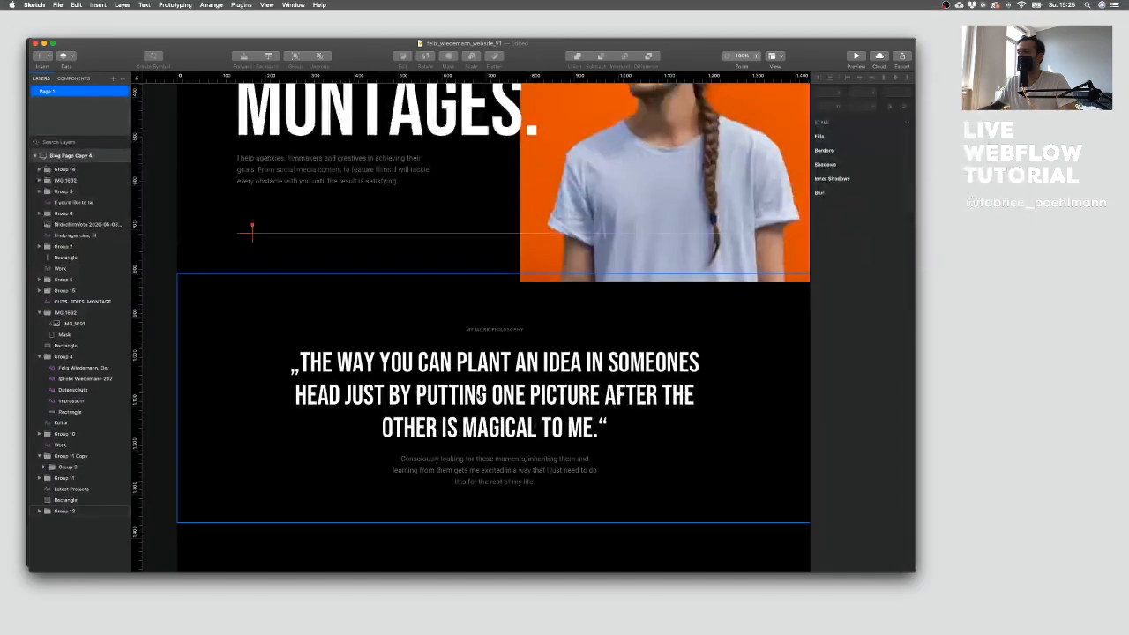
{"action": "scroll", "coordinate": [476, 396], "scroll_direction": "up", "scroll_amount": 10}
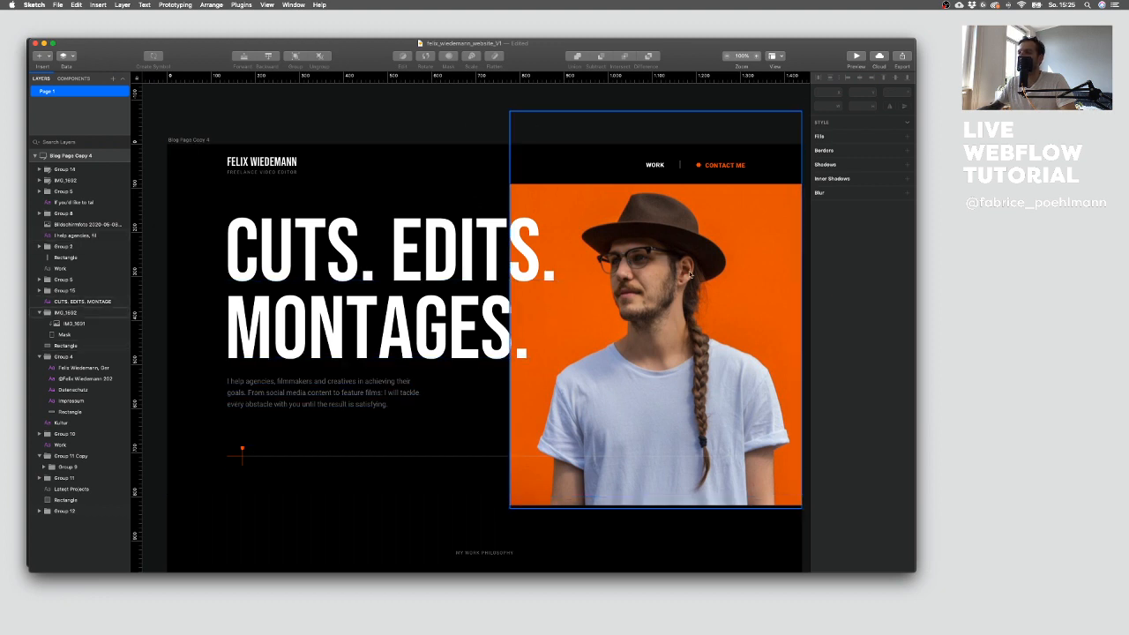
{"action": "key", "text": "ctrl+Up"}
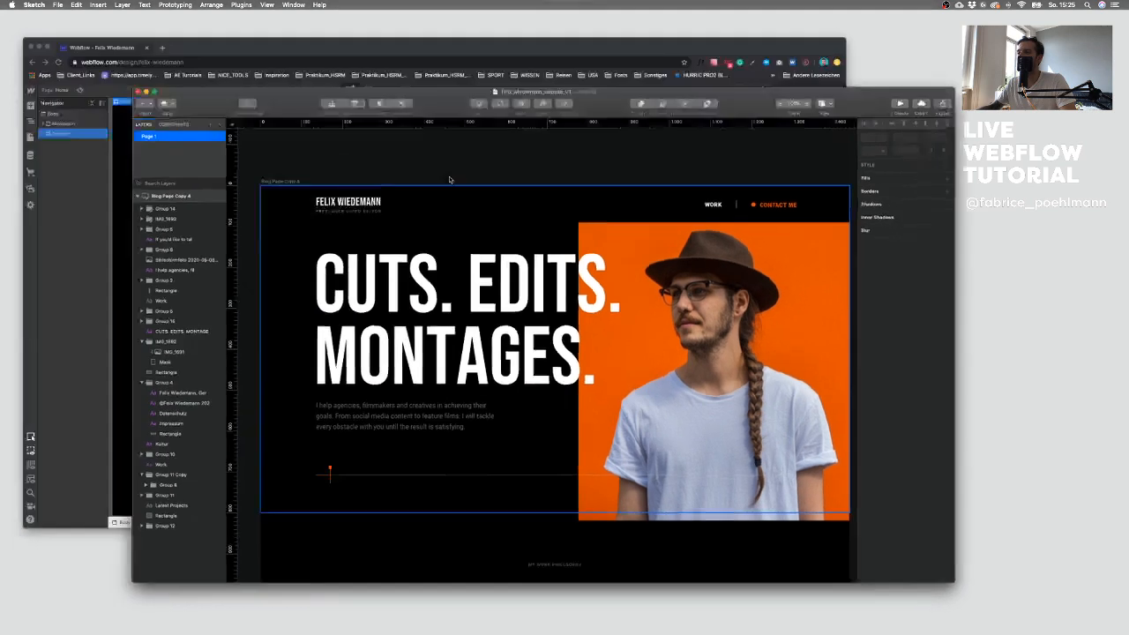
{"action": "left_click", "coordinate": [261, 192]}
{"action": "left_click", "coordinate": [79, 130]}
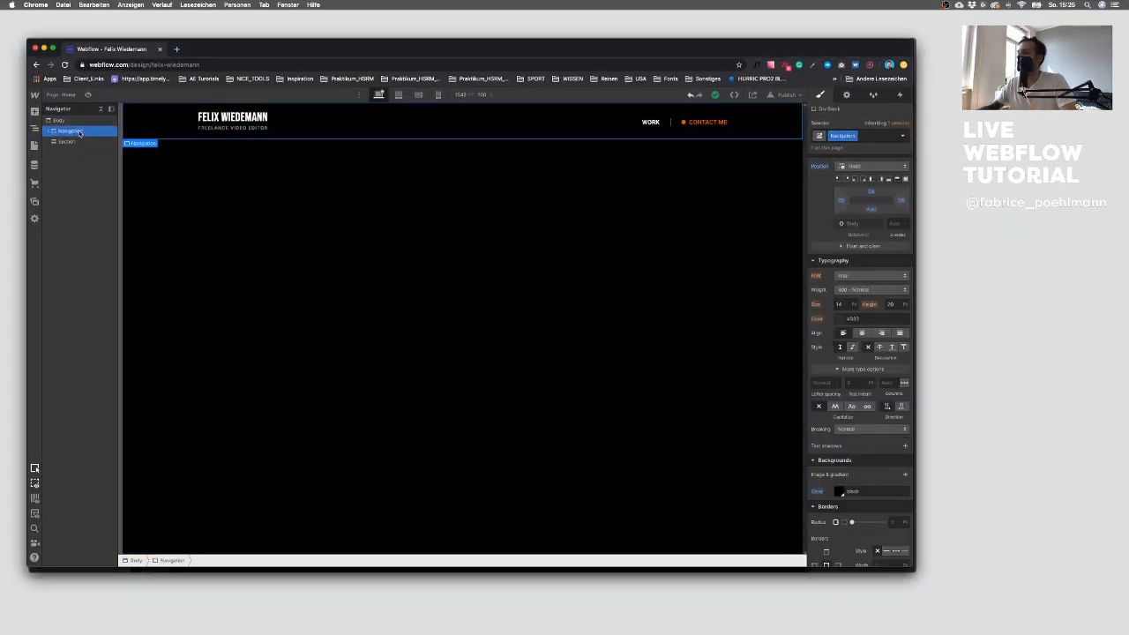
Step: Review the hero headline area of the Sketch design against the Webflow canvas
{"action": "scroll", "coordinate": [866, 410], "scroll_direction": "down", "scroll_amount": 1}
{"action": "scroll", "coordinate": [866, 410], "scroll_direction": "up", "scroll_amount": 3}
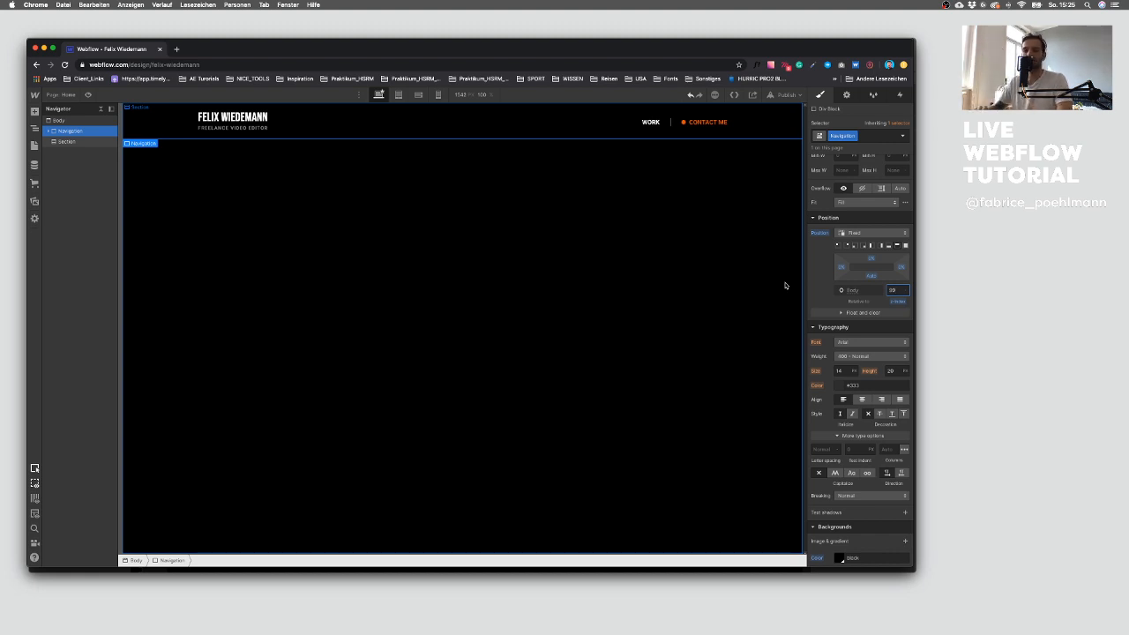
{"action": "key", "text": "ctrl+Up"}
{"action": "left_click", "coordinate": [589, 390]}
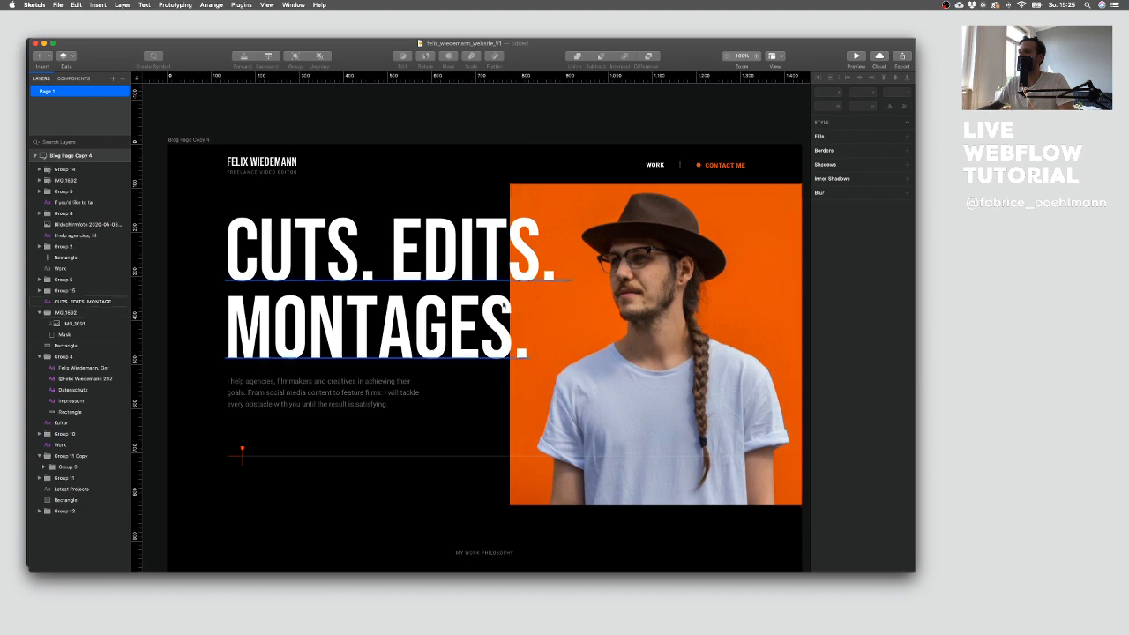
{"action": "key", "text": "ctrl+Up"}
{"action": "left_click", "coordinate": [204, 242]}
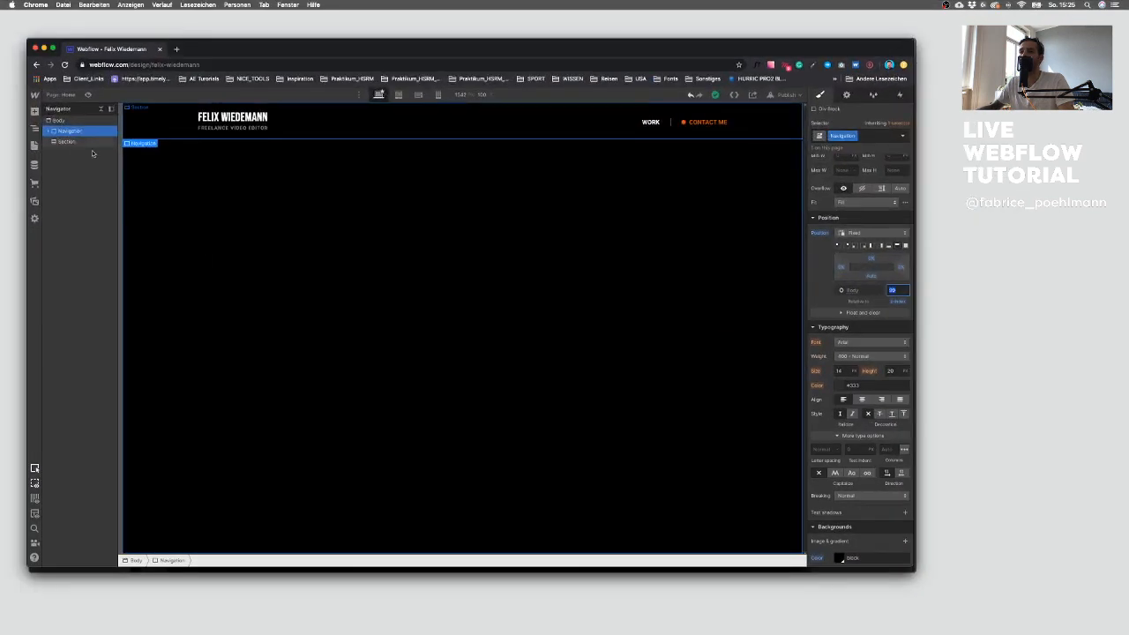
Step: Add a div block inside the Hero section and give it the existing Container class
{"action": "left_click", "coordinate": [60, 142]}
{"action": "left_click", "coordinate": [34, 112]}
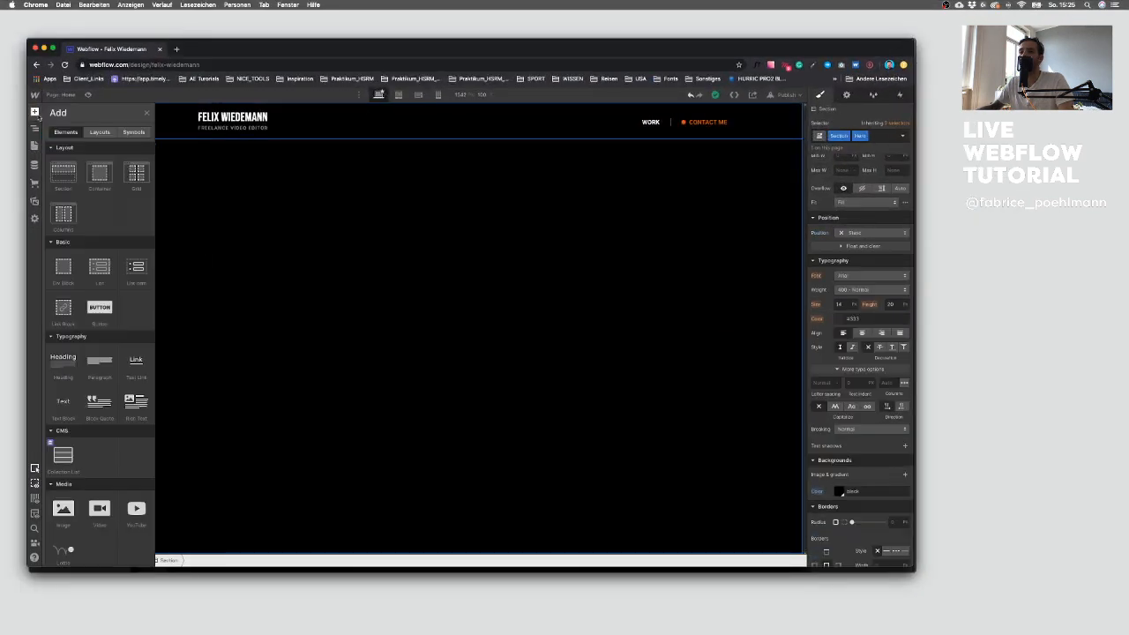
{"action": "left_click", "coordinate": [61, 271]}
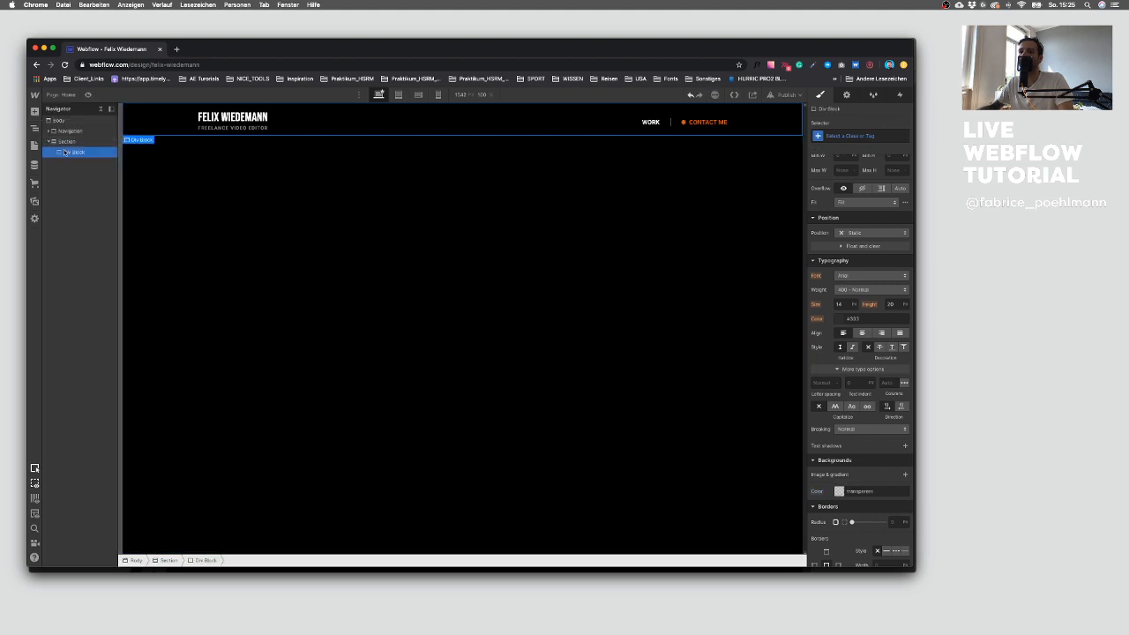
{"action": "left_click", "coordinate": [838, 135]}
{"action": "type", "text": "Content"}
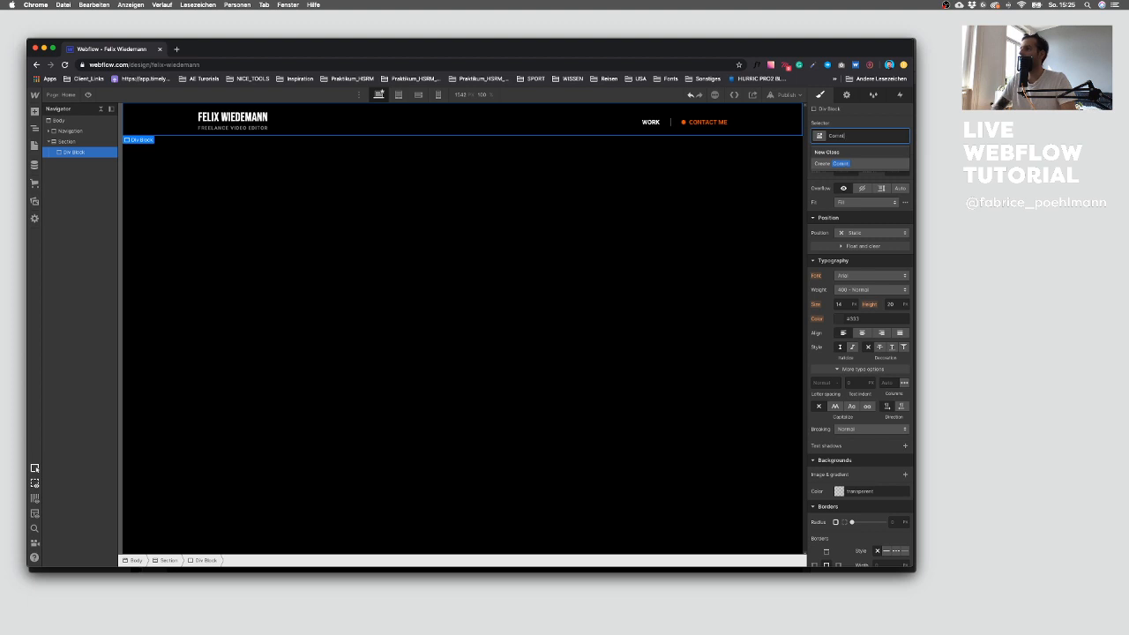
{"action": "key", "text": "BackSpace"}
{"action": "key", "text": "Down"}
{"action": "key", "text": "Return"}
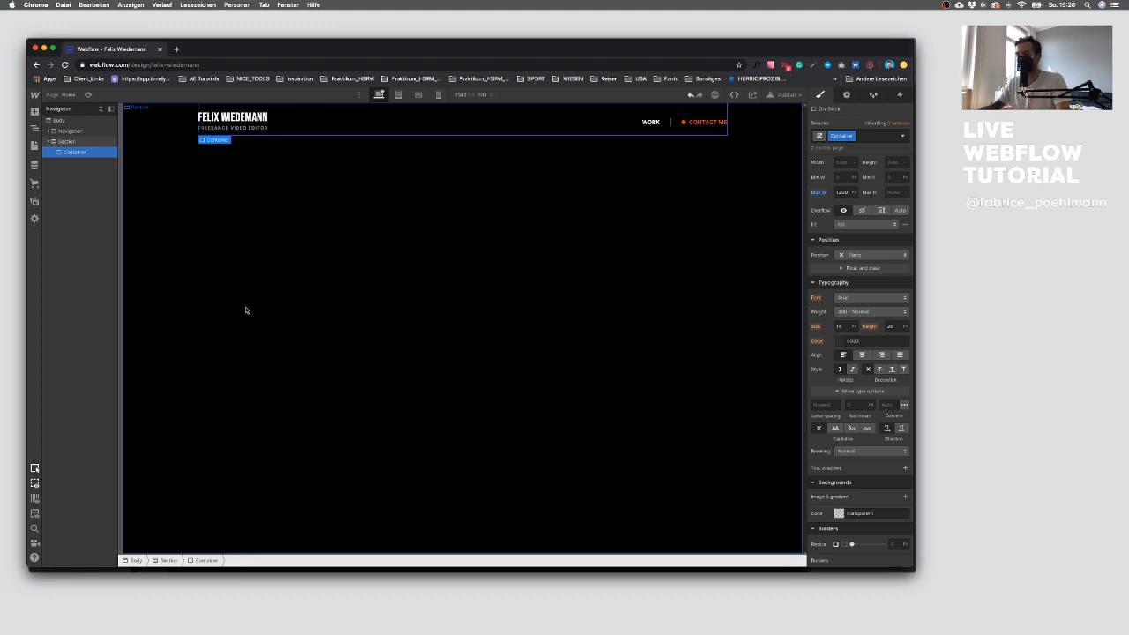
Step: Examine the hero and following sections of the Sketch design to plan the layout
{"action": "key", "text": "ctrl+Up"}
{"action": "left_click", "coordinate": [670, 468]}
{"action": "left_click_drag", "start_coordinate": [202, 423], "coordinate": [258, 288]}
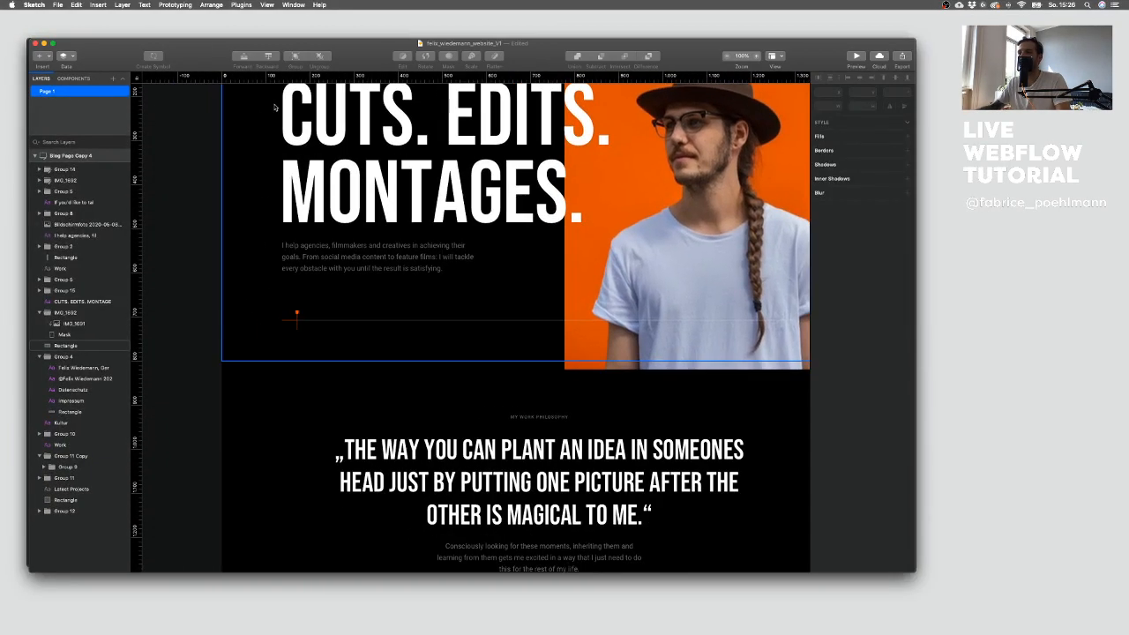
{"action": "scroll", "coordinate": [228, 262], "scroll_direction": "down", "scroll_amount": 5}
{"action": "scroll", "coordinate": [250, 465], "scroll_direction": "down", "scroll_amount": 10}
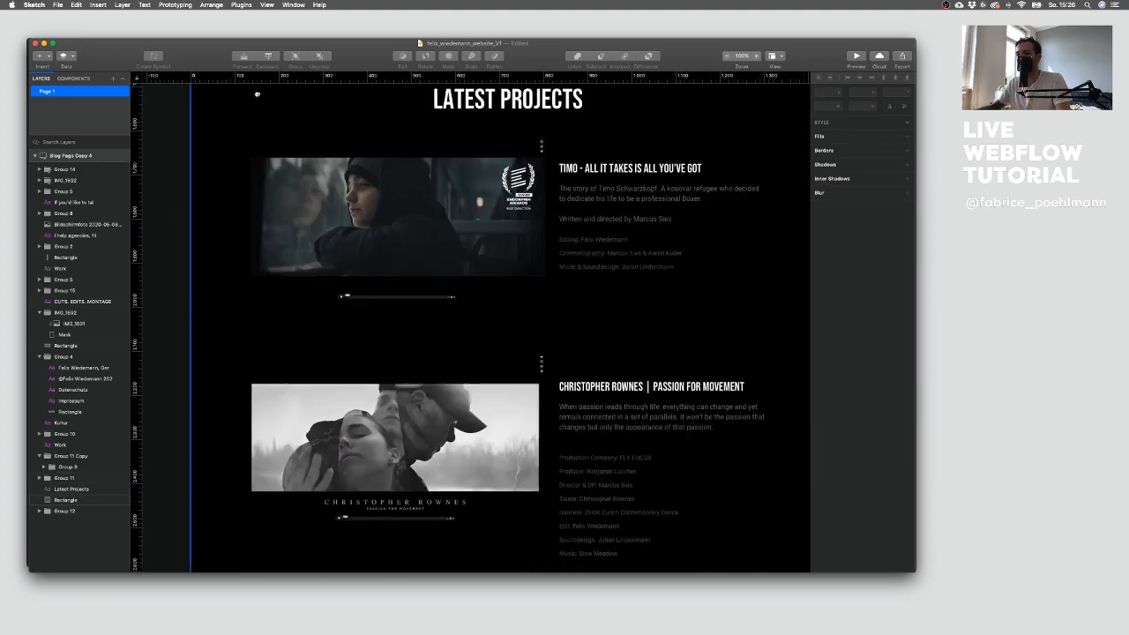
{"action": "scroll", "coordinate": [397, 458], "scroll_direction": "up", "scroll_amount": 5}
{"action": "scroll", "coordinate": [459, 438], "scroll_direction": "up", "scroll_amount": 15}
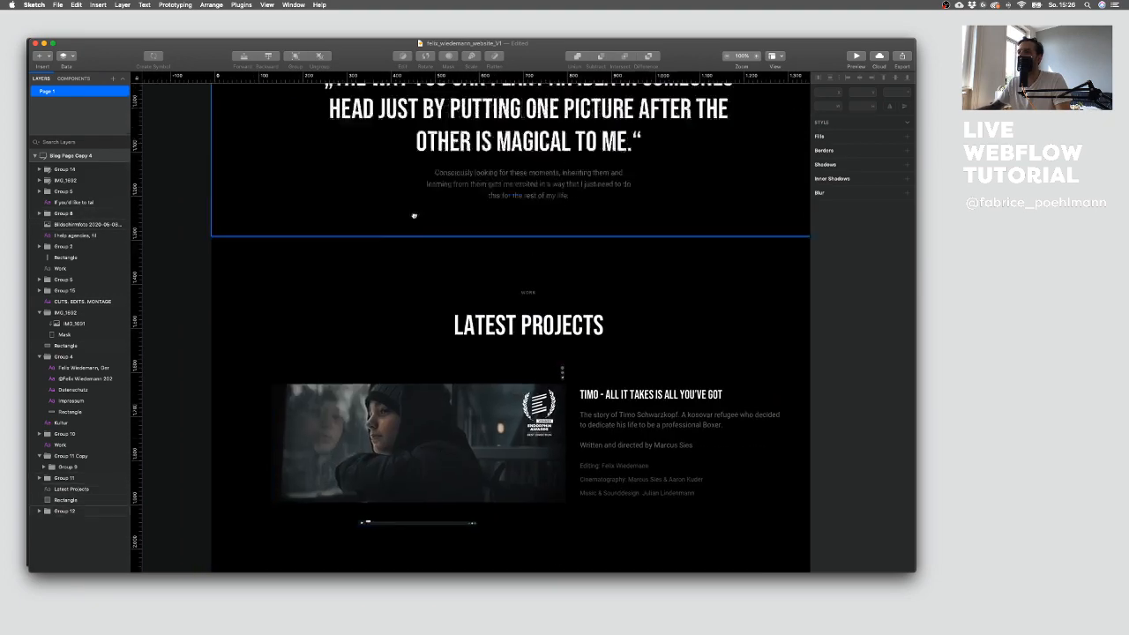
{"action": "key", "text": "ctrl+Up"}
{"action": "left_click", "coordinate": [208, 167]}
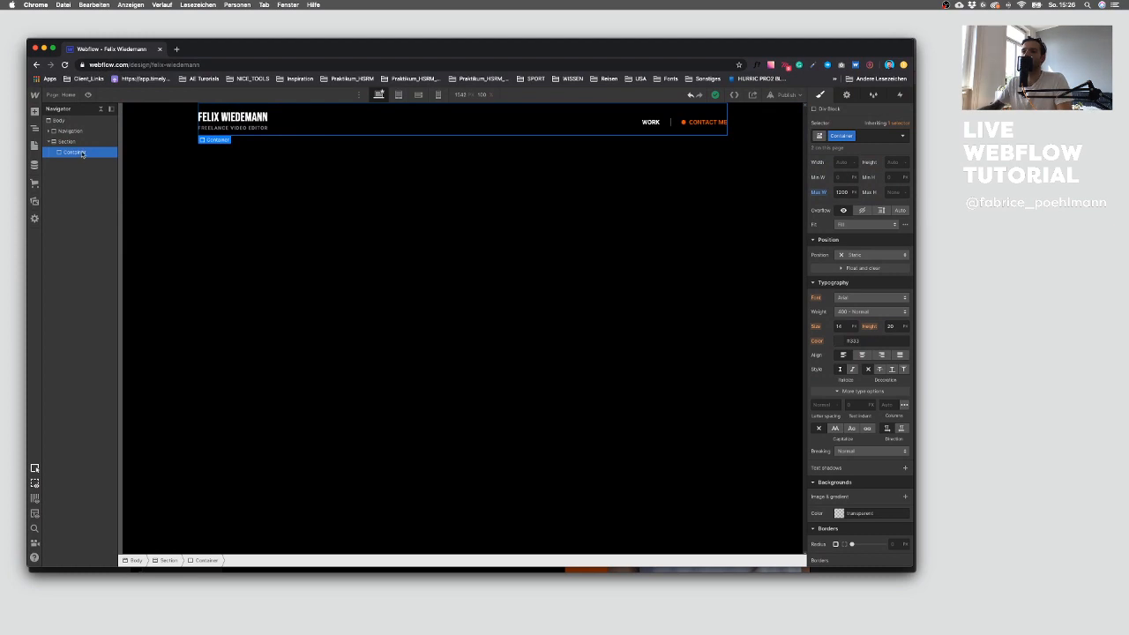
Step: Set the Hero section's top padding to 200
{"action": "left_click", "coordinate": [69, 141]}
{"action": "scroll", "coordinate": [866, 231], "scroll_direction": "up", "scroll_amount": 5}
{"action": "left_click", "coordinate": [860, 220]}
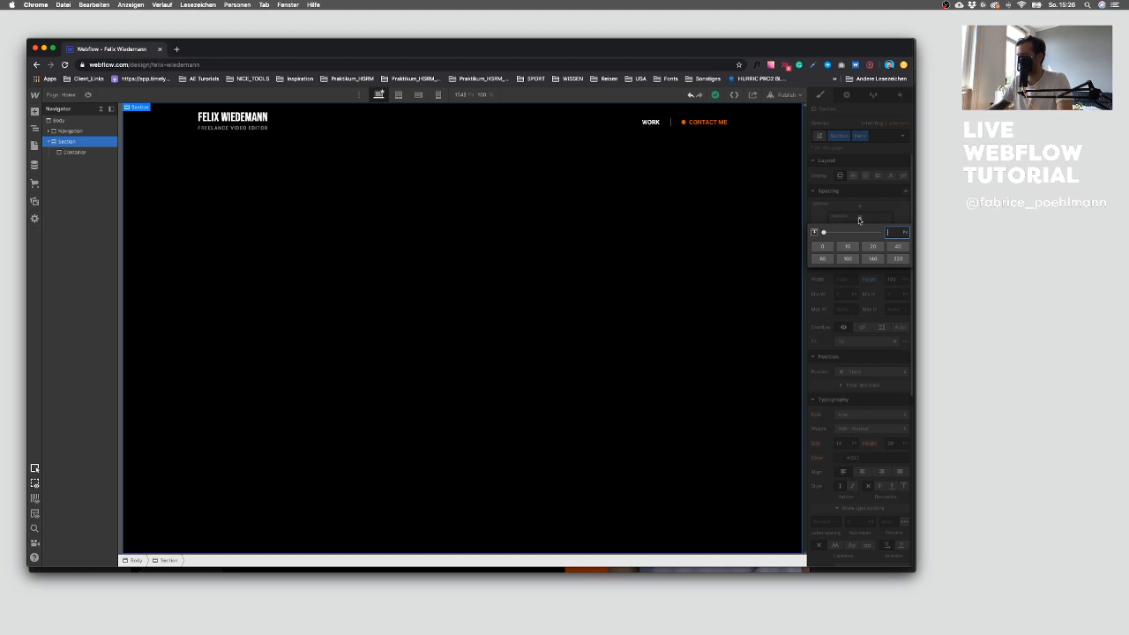
{"action": "type", "text": "200"}
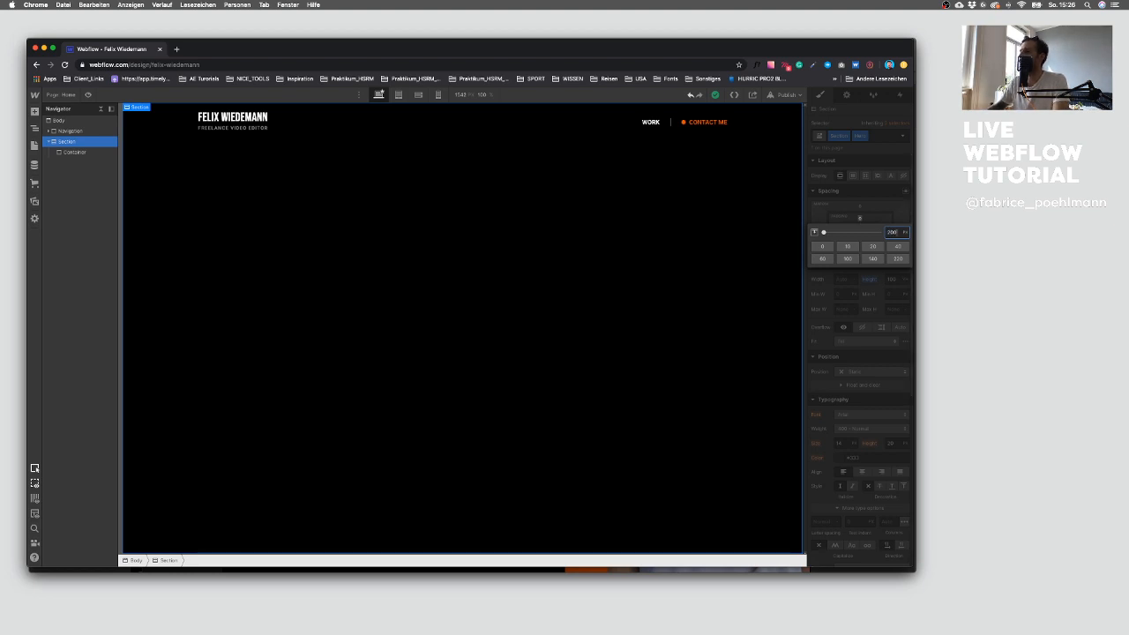
{"action": "key", "text": "Return"}
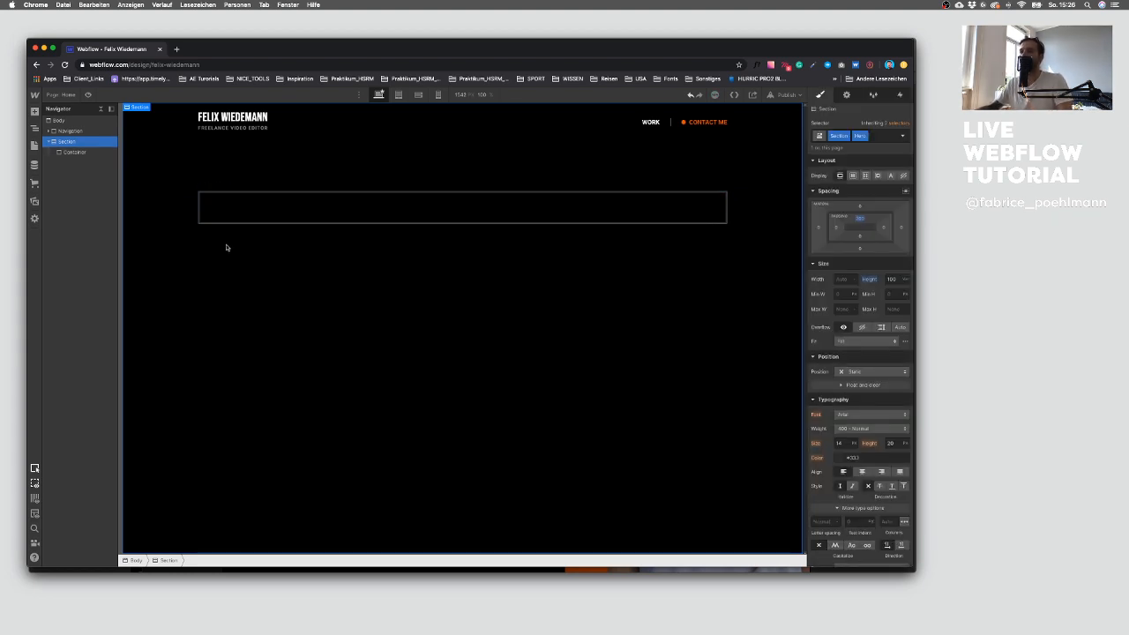
Step: Inspect the CUTS. EDITS. MONTAGES. headline text in the Sketch design
{"action": "key", "text": "ctrl+Up"}
{"action": "left_click", "coordinate": [748, 409]}
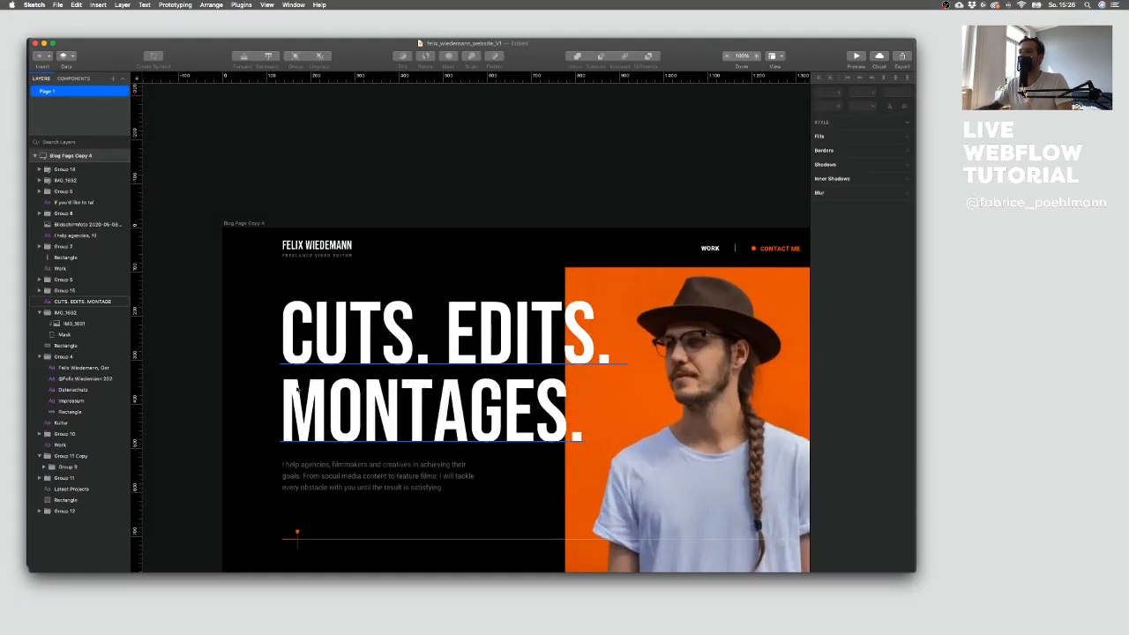
{"action": "left_click", "coordinate": [319, 332]}
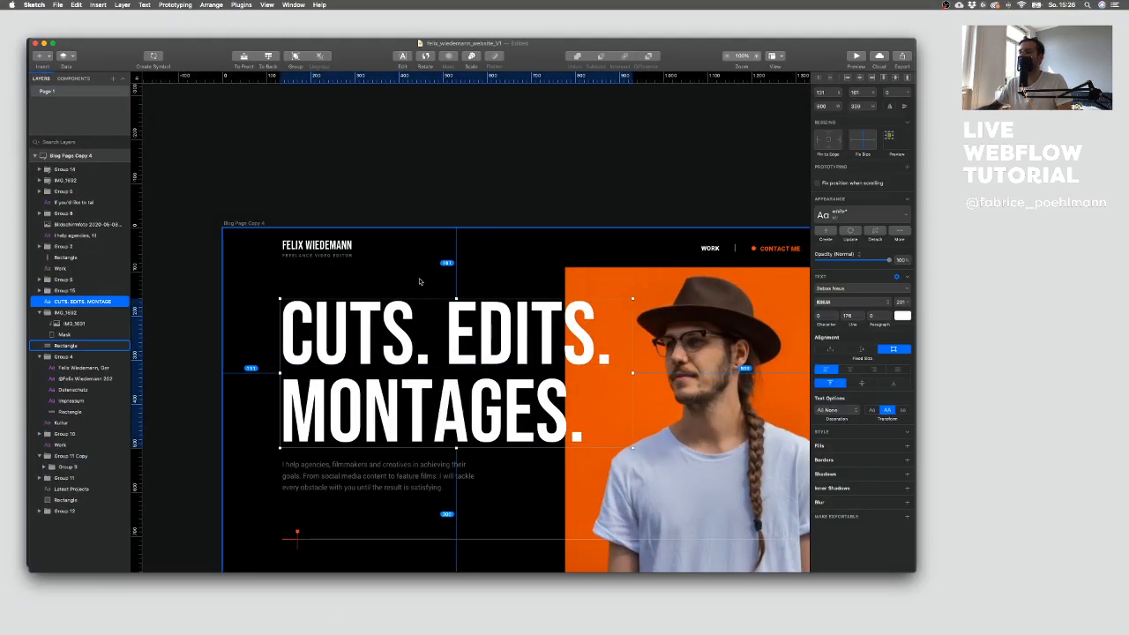
{"action": "key", "text": "ctrl+Up"}
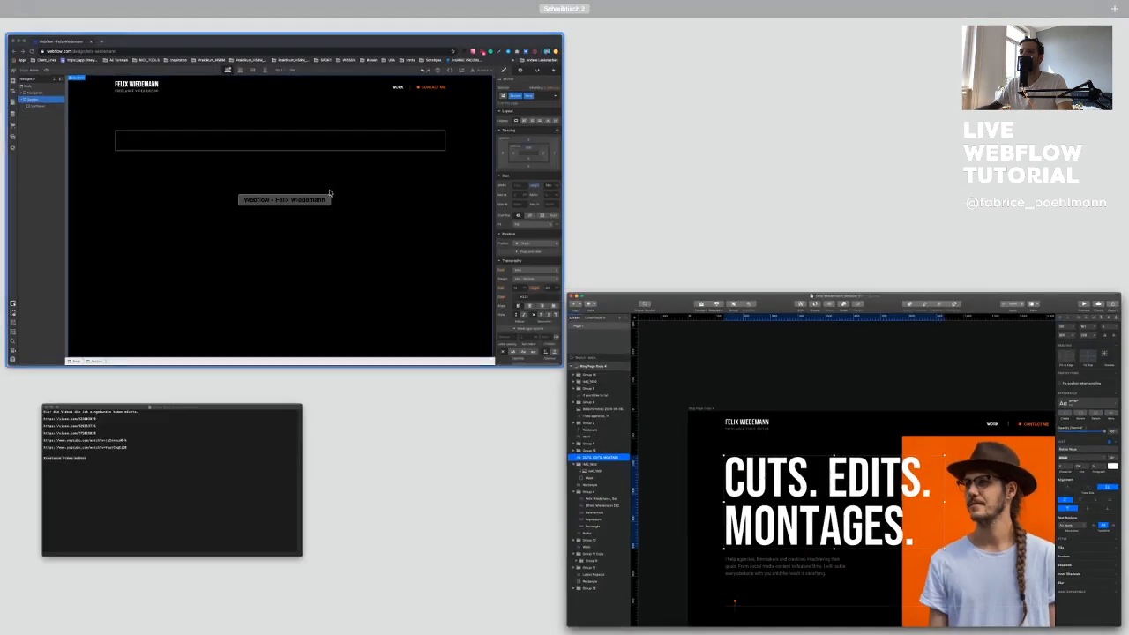
{"action": "left_click", "coordinate": [299, 162]}
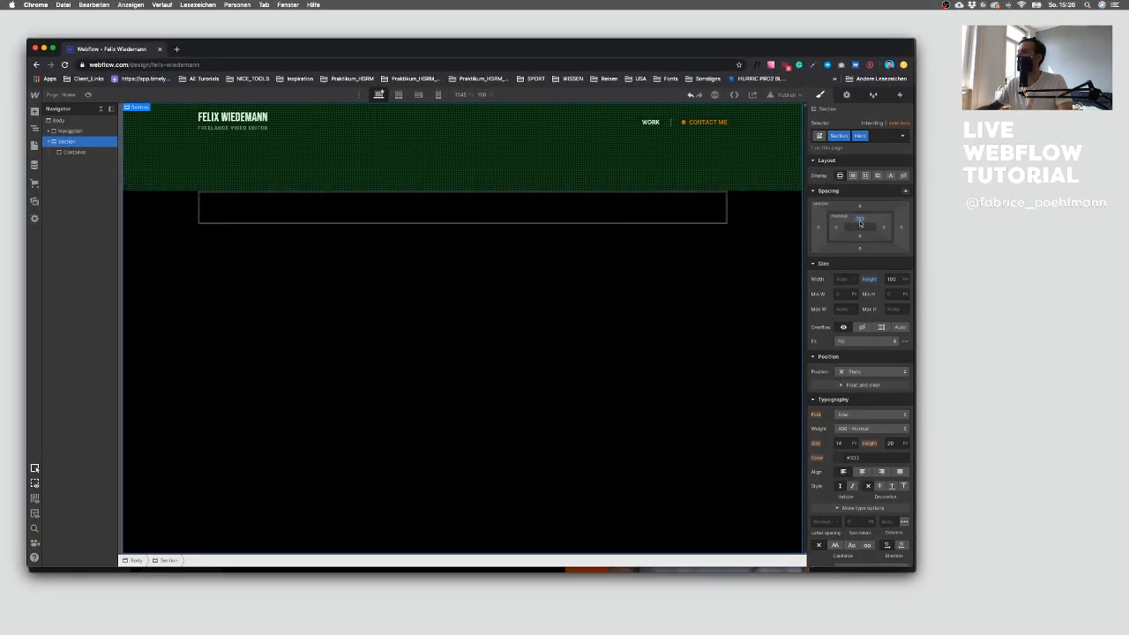
{"action": "key", "text": "ctrl+Up"}
{"action": "left_click", "coordinate": [564, 370]}
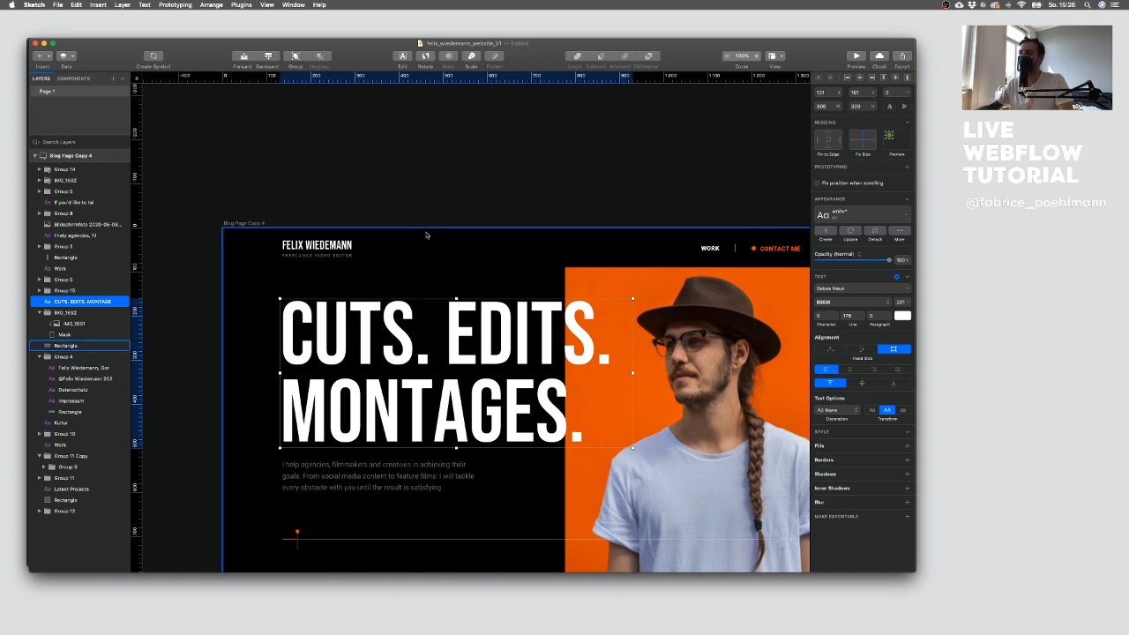
{"action": "key", "text": "ctrl+Up"}
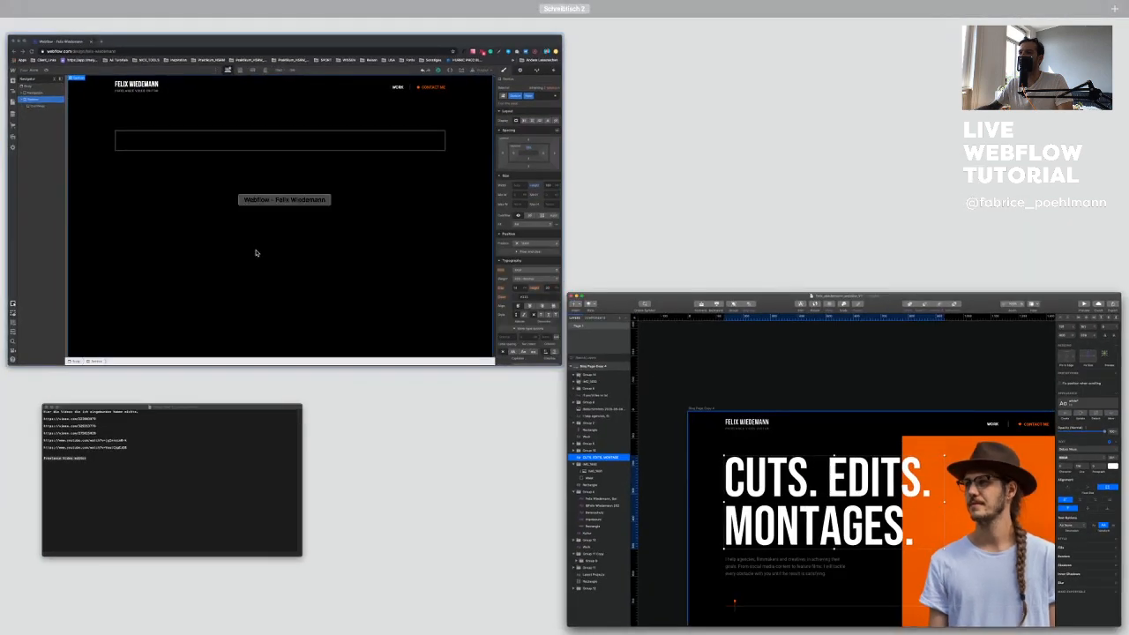
{"action": "left_click", "coordinate": [268, 252]}
Step: Add a Heading element inside the hero Container
{"action": "left_click", "coordinate": [76, 152]}
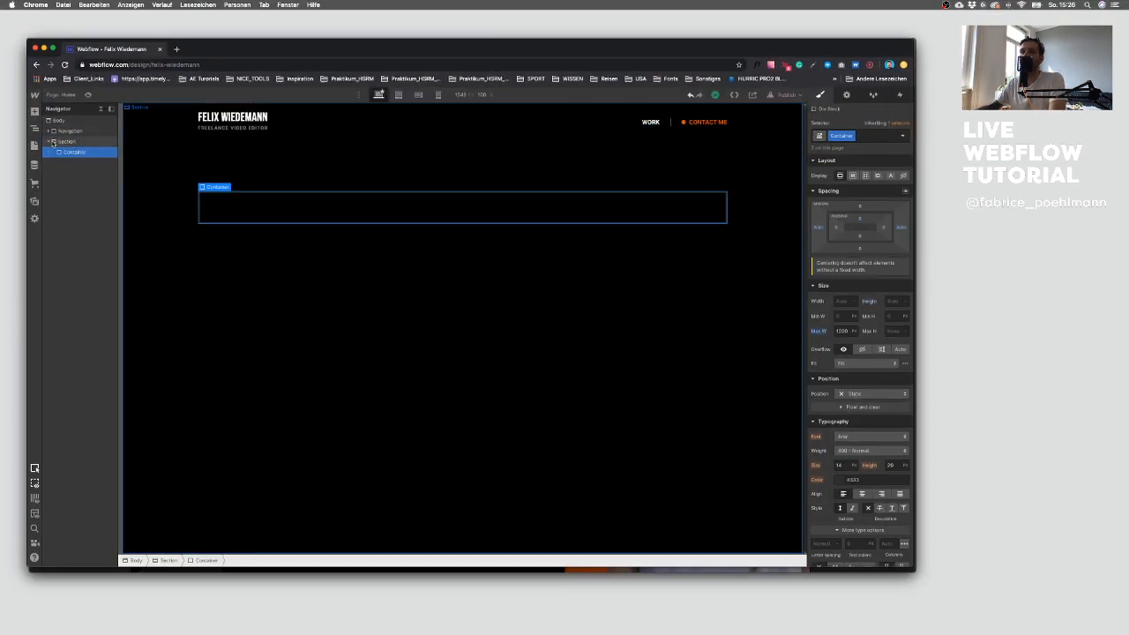
{"action": "left_click", "coordinate": [34, 112]}
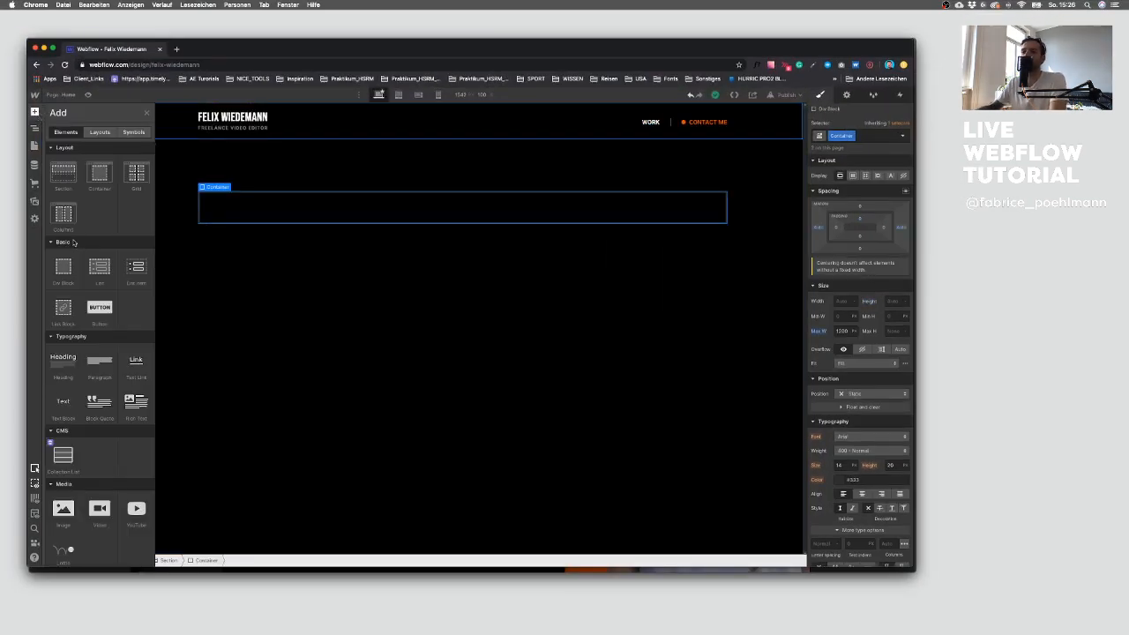
{"action": "left_click", "coordinate": [66, 372]}
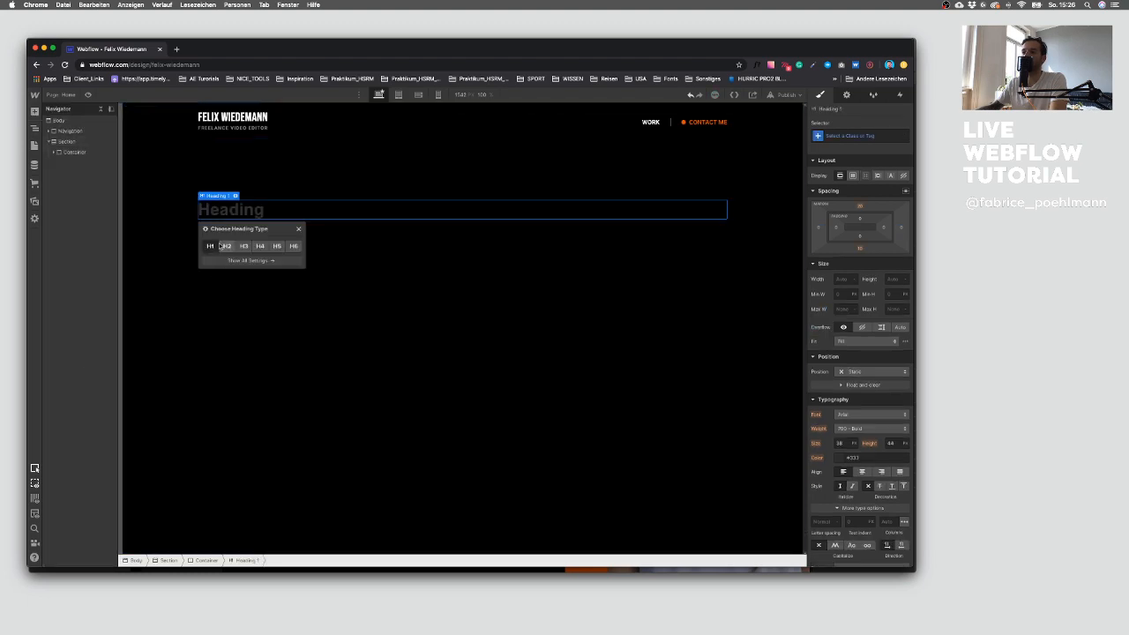
{"action": "left_click", "coordinate": [298, 229]}
Step: Give the new heading a new class named Big Type
{"action": "key", "text": "ctrl+Up"}
{"action": "left_click", "coordinate": [619, 417]}
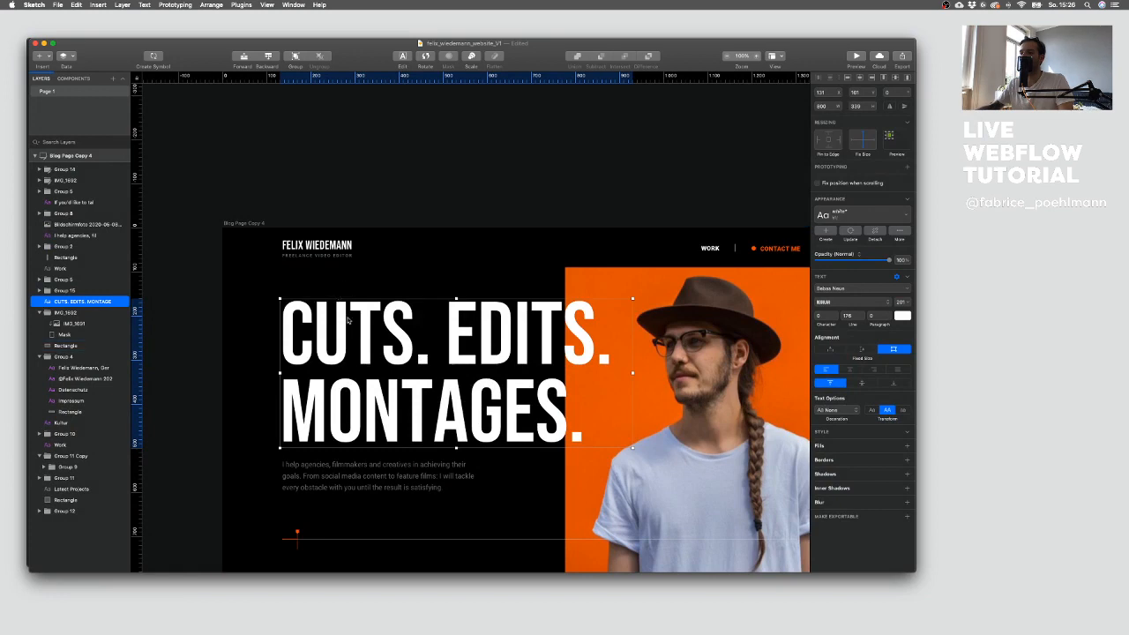
{"action": "key", "text": "ctrl+Up"}
{"action": "left_click", "coordinate": [200, 207]}
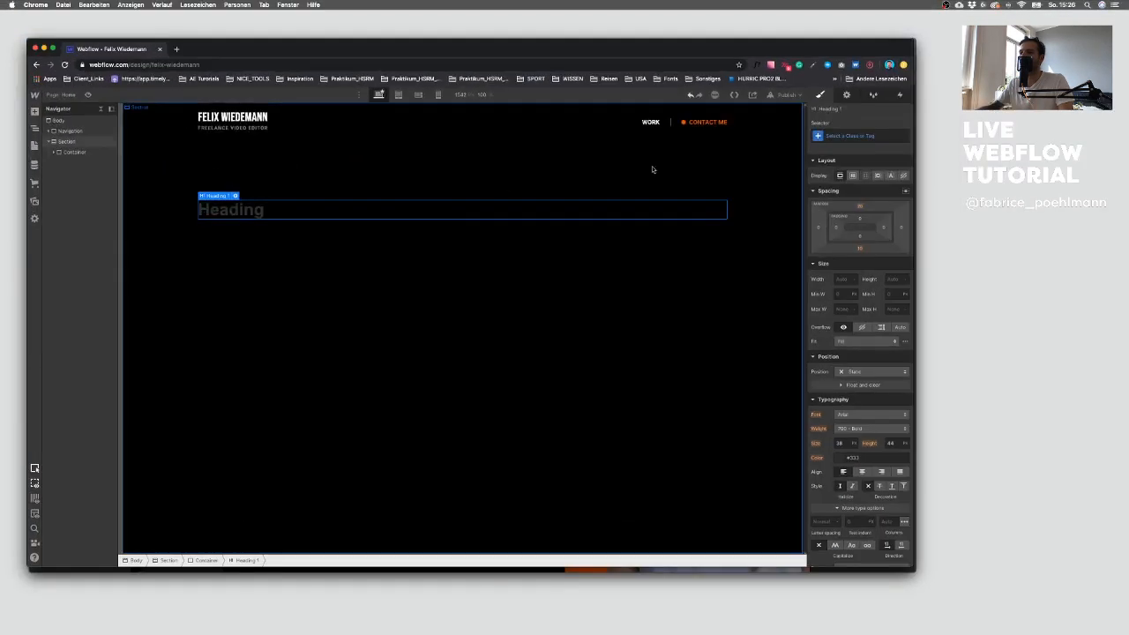
{"action": "left_click", "coordinate": [837, 136]}
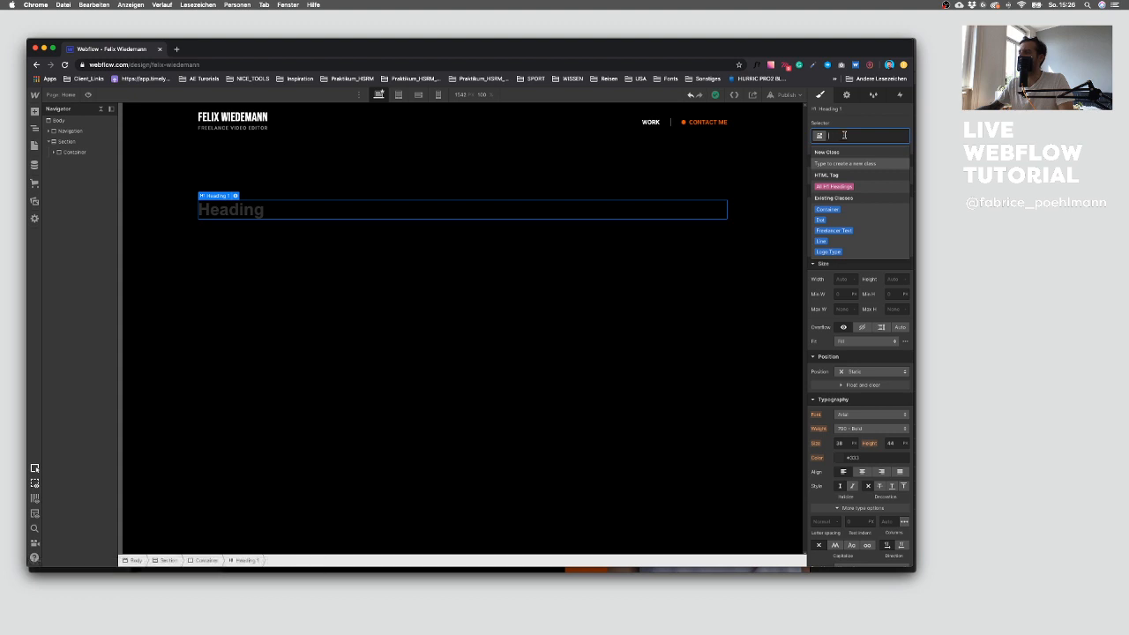
{"action": "type", "text": "Big"}
{"action": "key", "text": "Return"}
{"action": "key", "text": "BackSpace"}
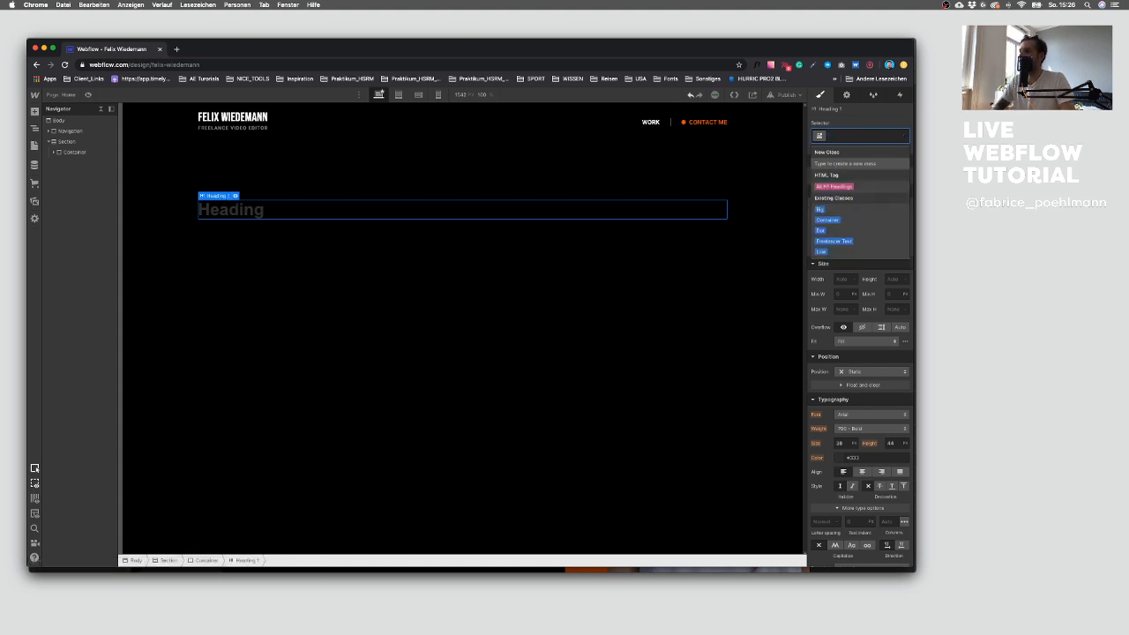
{"action": "type", "text": "Big Font"}
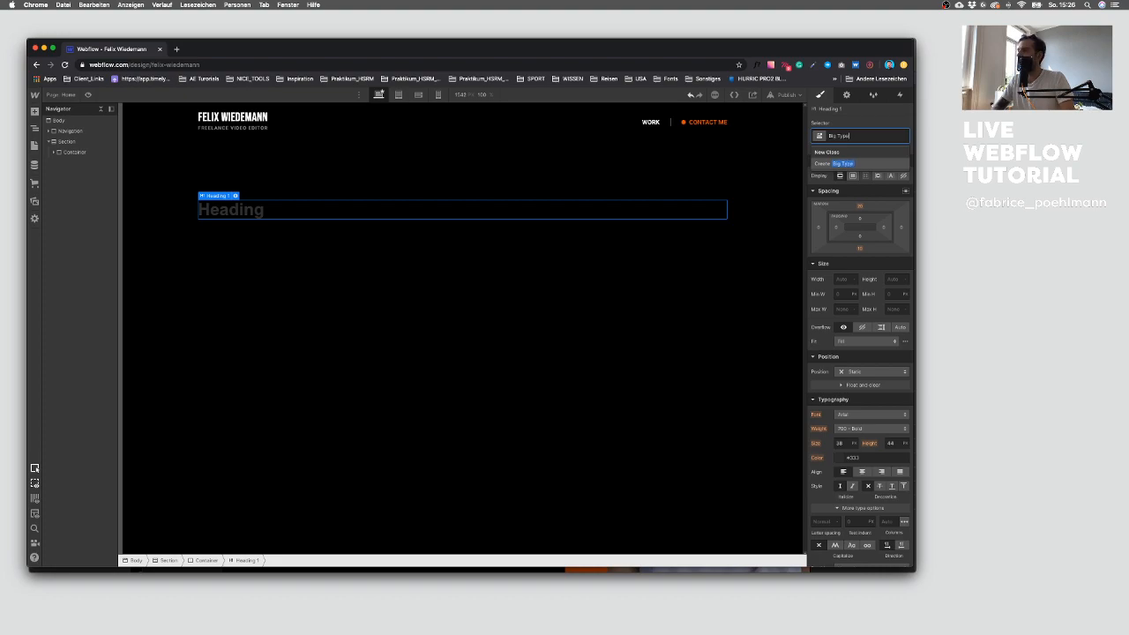
{"action": "key", "text": "Return"}
Step: Set the Big Type heading's font to Bebas Neue and its text colour to white
{"action": "key", "text": "ctrl+Up"}
{"action": "left_click", "coordinate": [834, 438]}
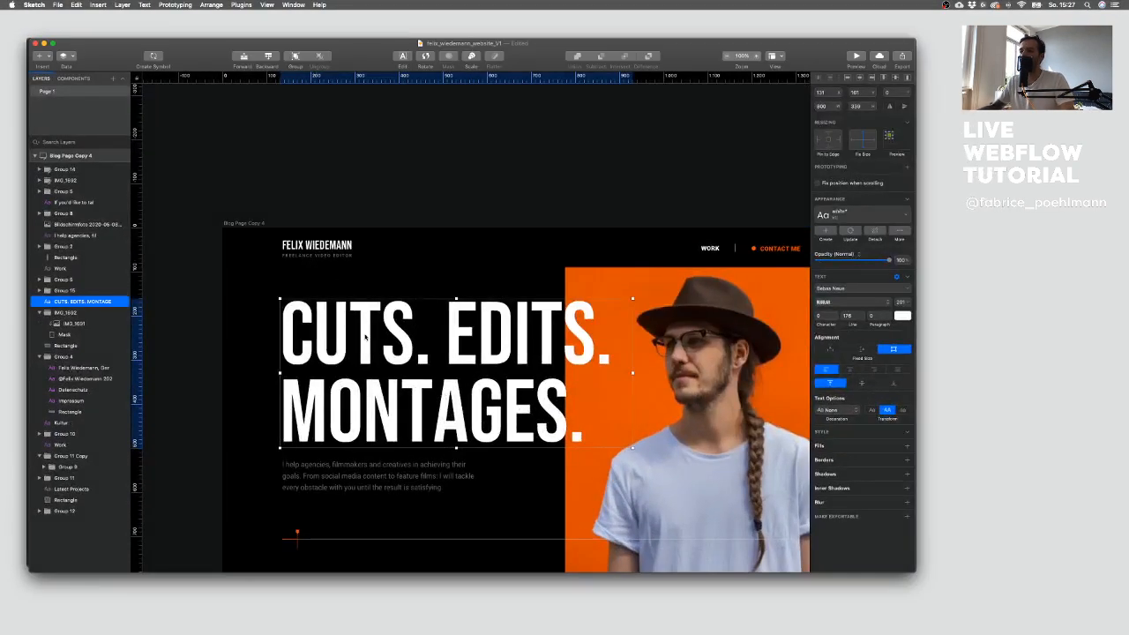
{"action": "key", "text": "ctrl+Up"}
{"action": "left_click", "coordinate": [397, 234]}
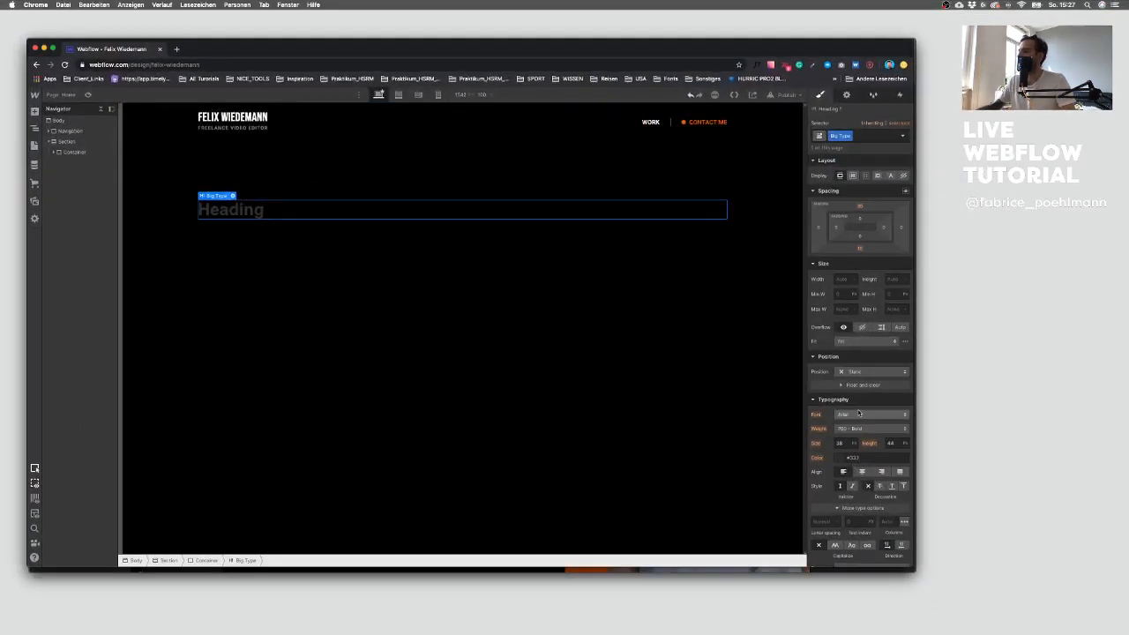
{"action": "left_click", "coordinate": [858, 414]}
{"action": "left_click", "coordinate": [863, 278]}
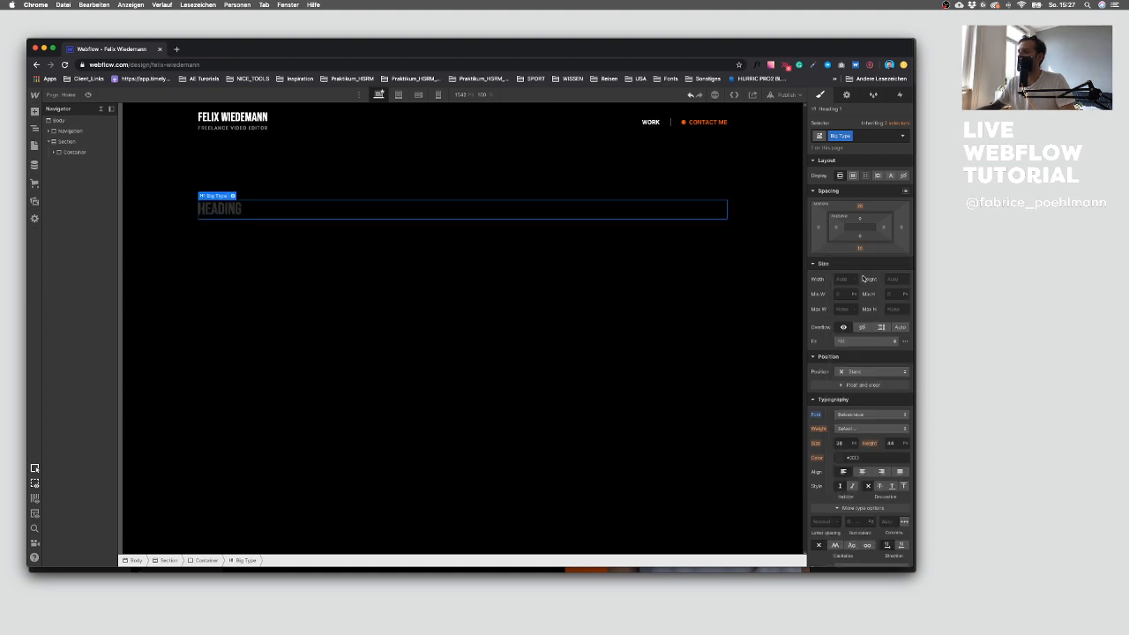
{"action": "left_click", "coordinate": [843, 458]}
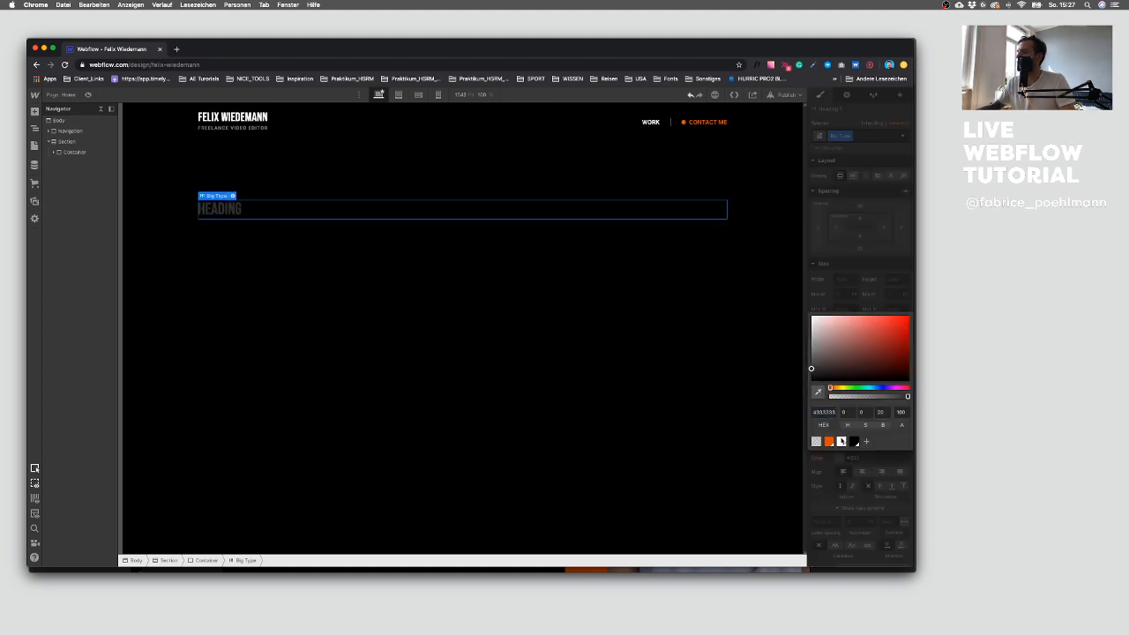
{"action": "left_click", "coordinate": [841, 441]}
{"action": "left_click", "coordinate": [843, 473]}
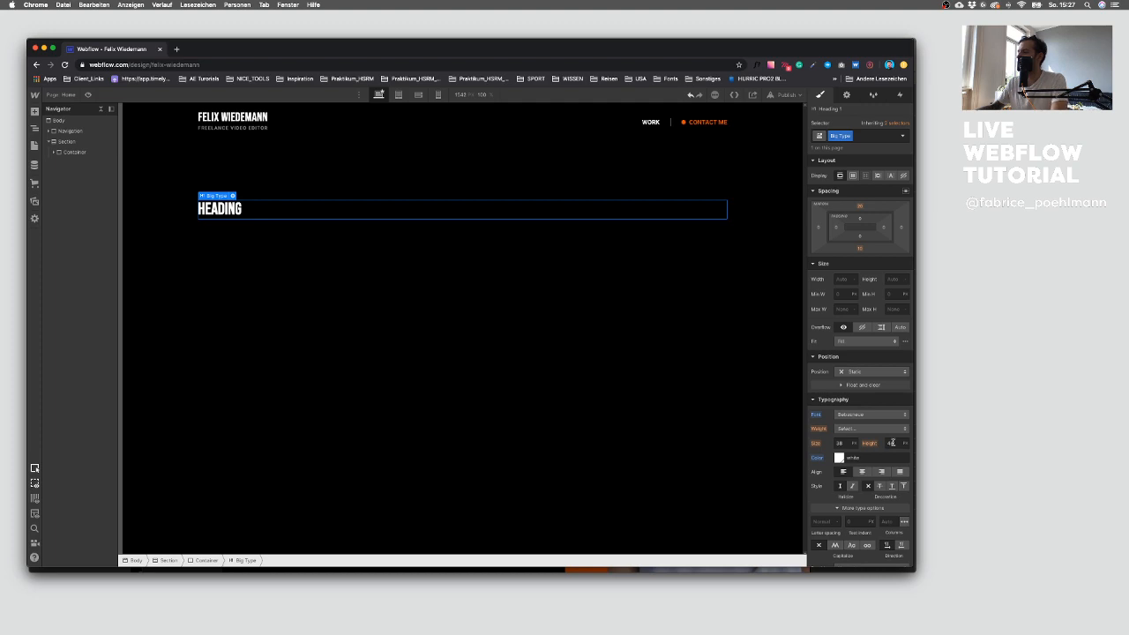
Step: Set the Big Type heading's font size to 200 and its line height to 200
{"action": "key", "text": "ctrl+Up"}
{"action": "left_click", "coordinate": [605, 394]}
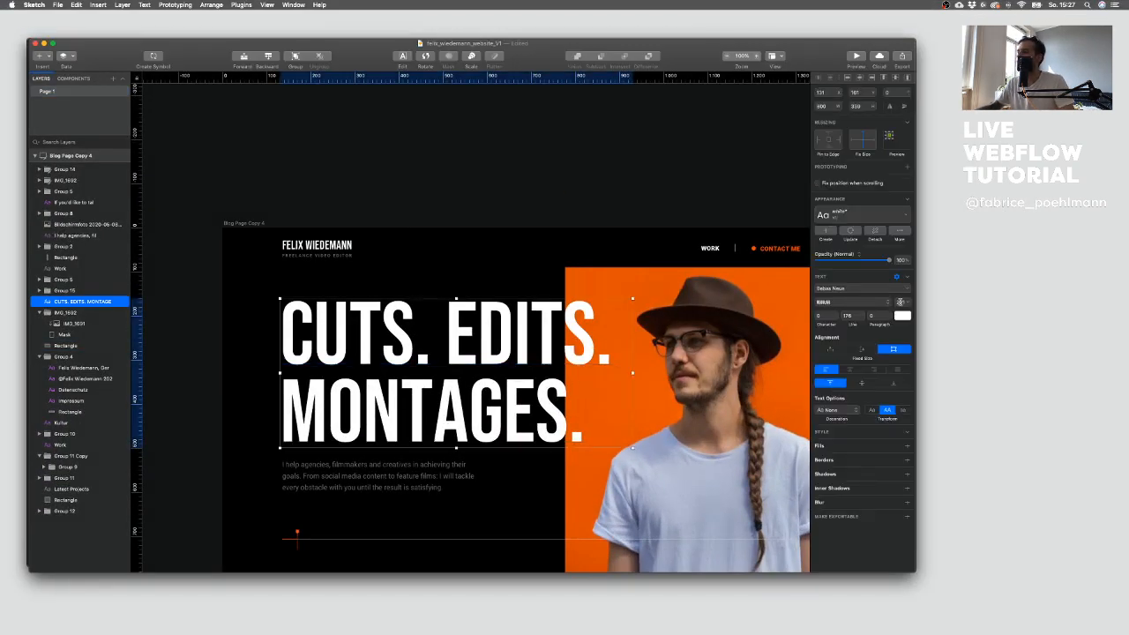
{"action": "key", "text": "ctrl+Up"}
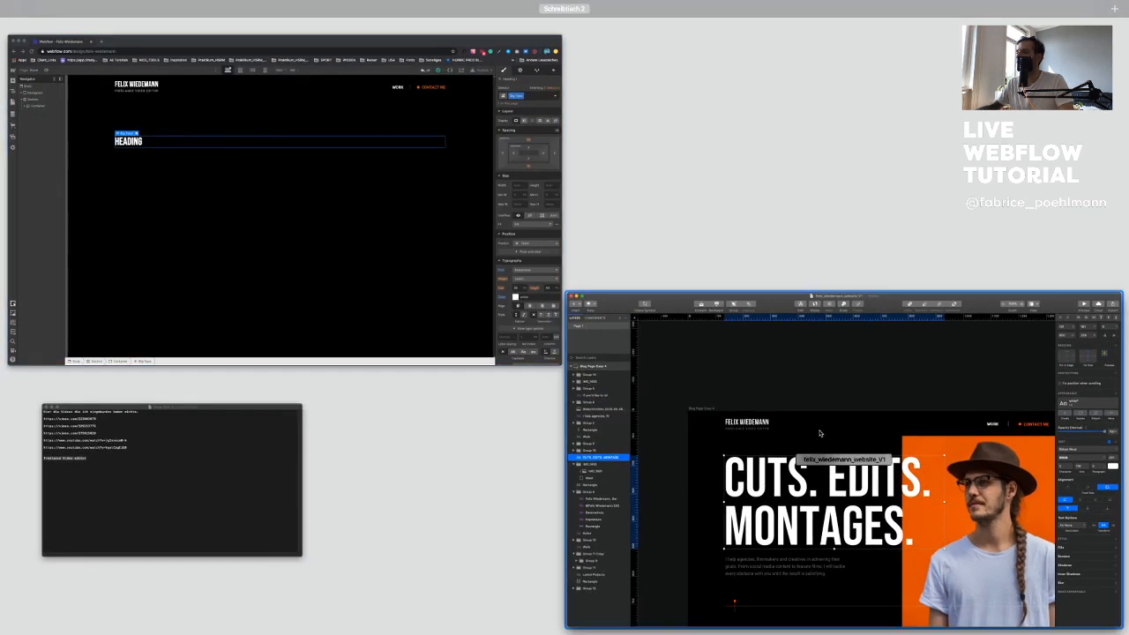
{"action": "left_click", "coordinate": [362, 225]}
{"action": "left_click", "coordinate": [840, 443]}
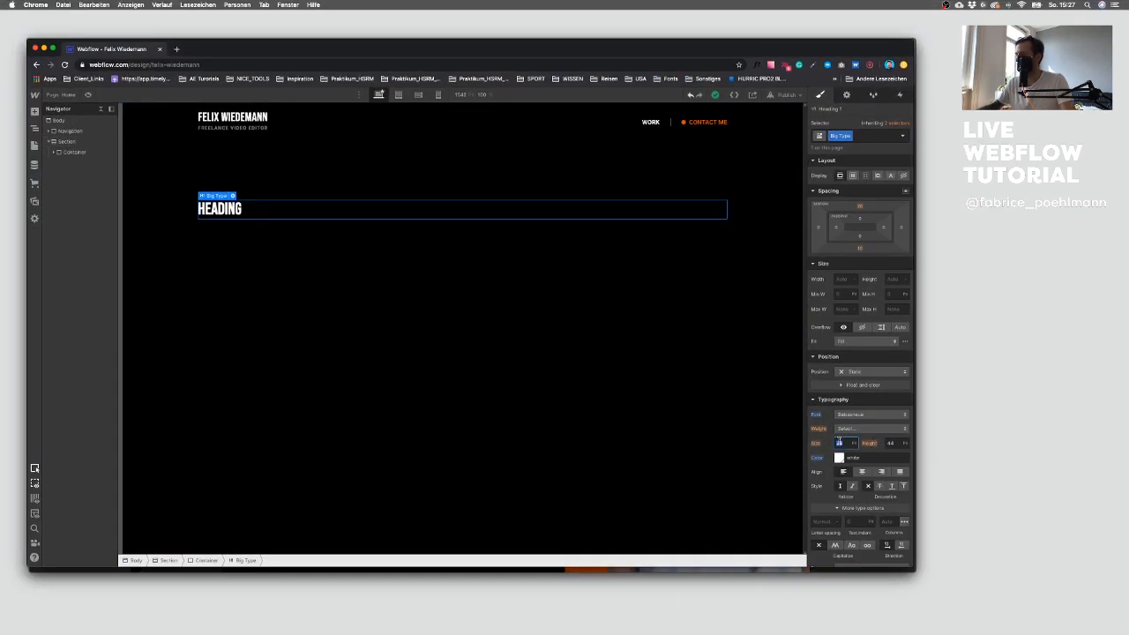
{"action": "type", "text": "200"}
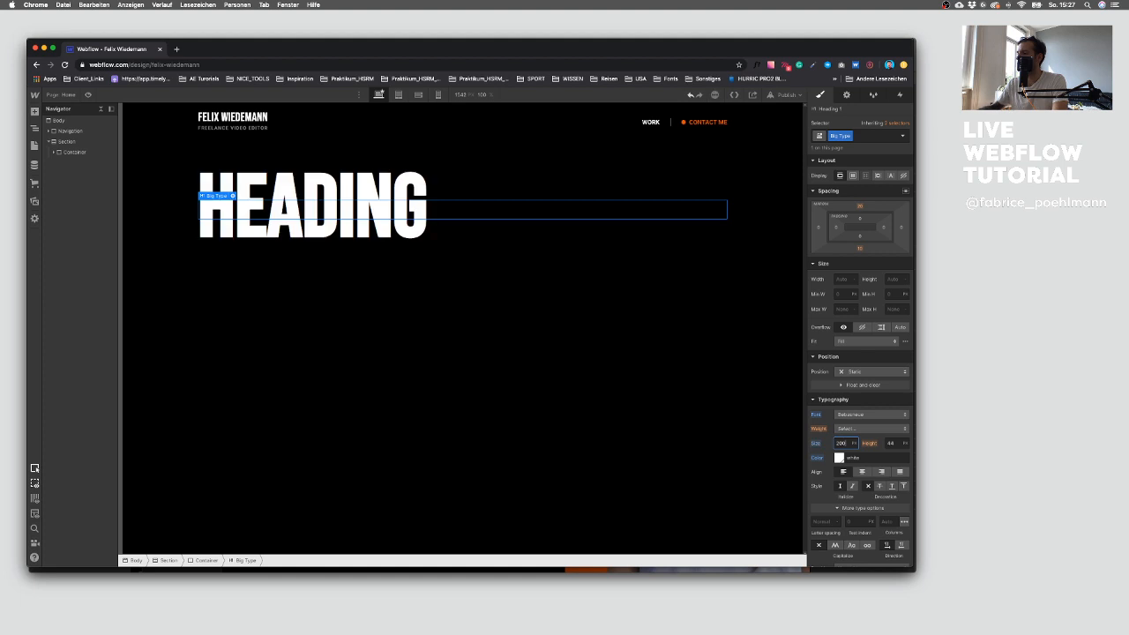
{"action": "left_click", "coordinate": [893, 443]}
{"action": "type", "text": "200"}
{"action": "key", "text": "Return"}
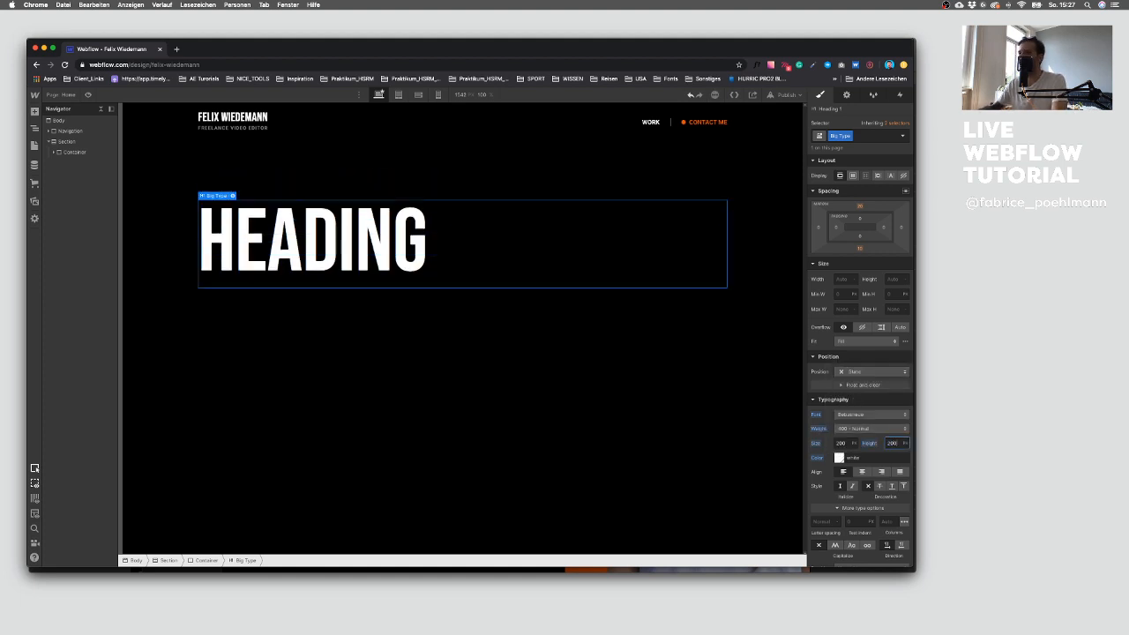
Step: Copy the CUTS. EDITS. MONTAGES. headline from the Sketch design and paste it as the heading's text
{"action": "key", "text": "ctrl+Up"}
{"action": "left_click", "coordinate": [529, 357]}
{"action": "key", "text": "ctrl+Up"}
{"action": "left_click", "coordinate": [608, 436]}
{"action": "double_click", "coordinate": [338, 362]}
{"action": "key", "text": "super+c"}
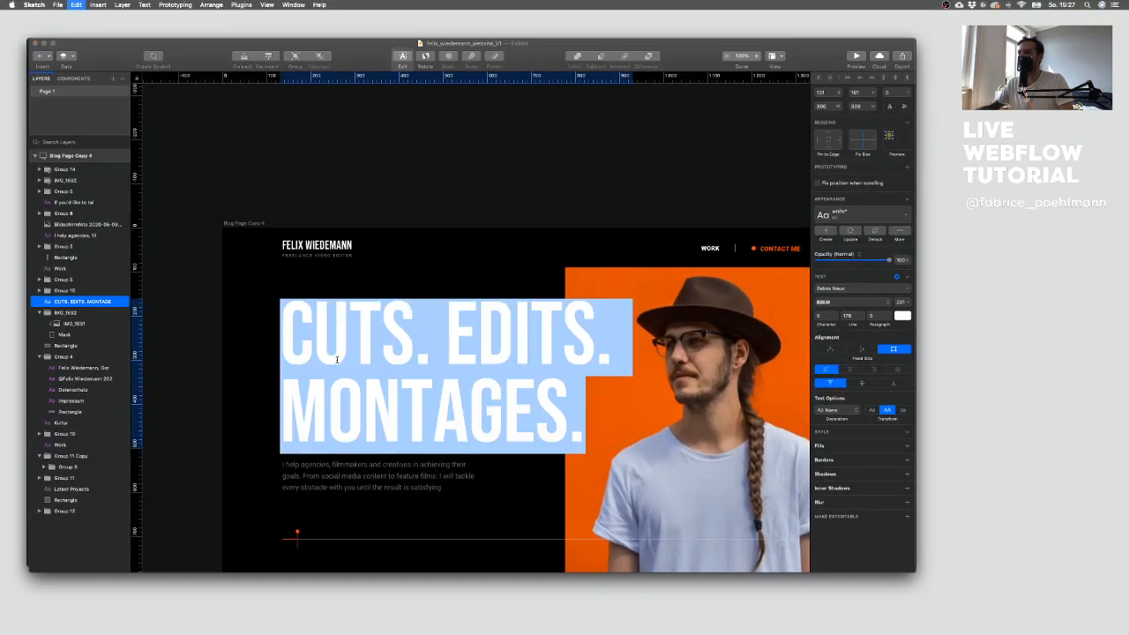
{"action": "key", "text": "ctrl+Up"}
{"action": "left_click", "coordinate": [164, 461]}
{"action": "left_click_drag", "start_coordinate": [287, 305], "coordinate": [178, 300]}
{"action": "key", "text": "super+v"}
{"action": "left_click_drag", "start_coordinate": [295, 300], "coordinate": [199, 298]}
{"action": "key", "text": "BackSpace"}
{"action": "key", "text": "super+Tab"}
{"action": "key", "text": "ctrl+Up"}
{"action": "left_click", "coordinate": [219, 250]}
{"action": "double_click", "coordinate": [322, 244]}
{"action": "key", "text": "super+v"}
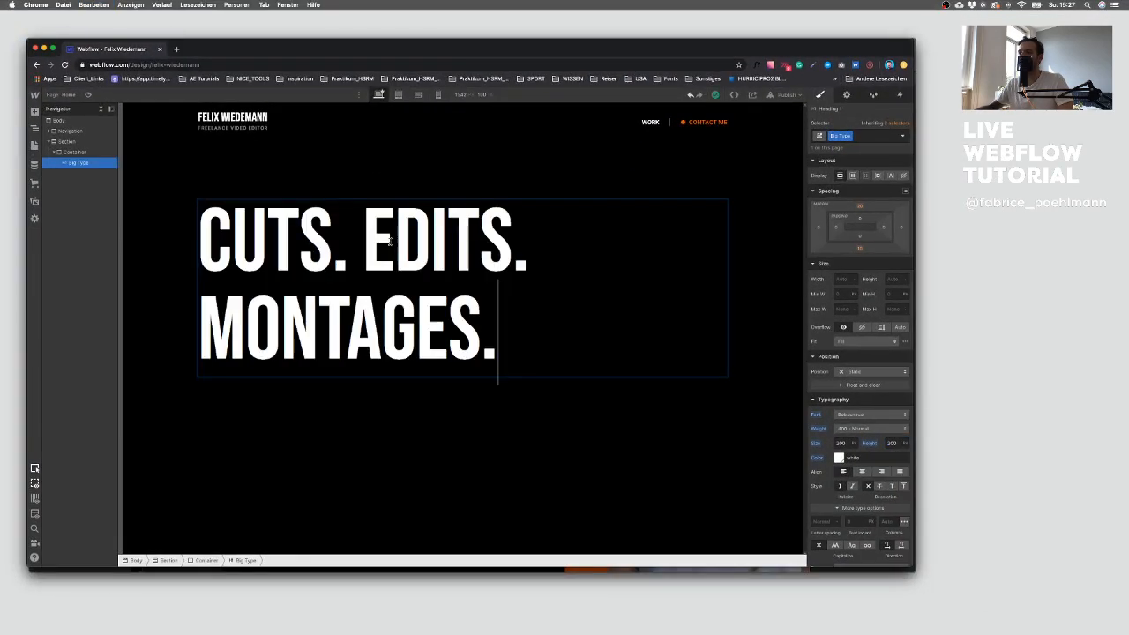
Step: Add a Paragraph element inside the hero Container below the headline
{"action": "left_click", "coordinate": [424, 429]}
{"action": "key", "text": "ctrl+Up"}
{"action": "left_click", "coordinate": [657, 445]}
{"action": "left_click", "coordinate": [488, 225]}
{"action": "scroll", "coordinate": [538, 219], "scroll_direction": "down", "scroll_amount": 3}
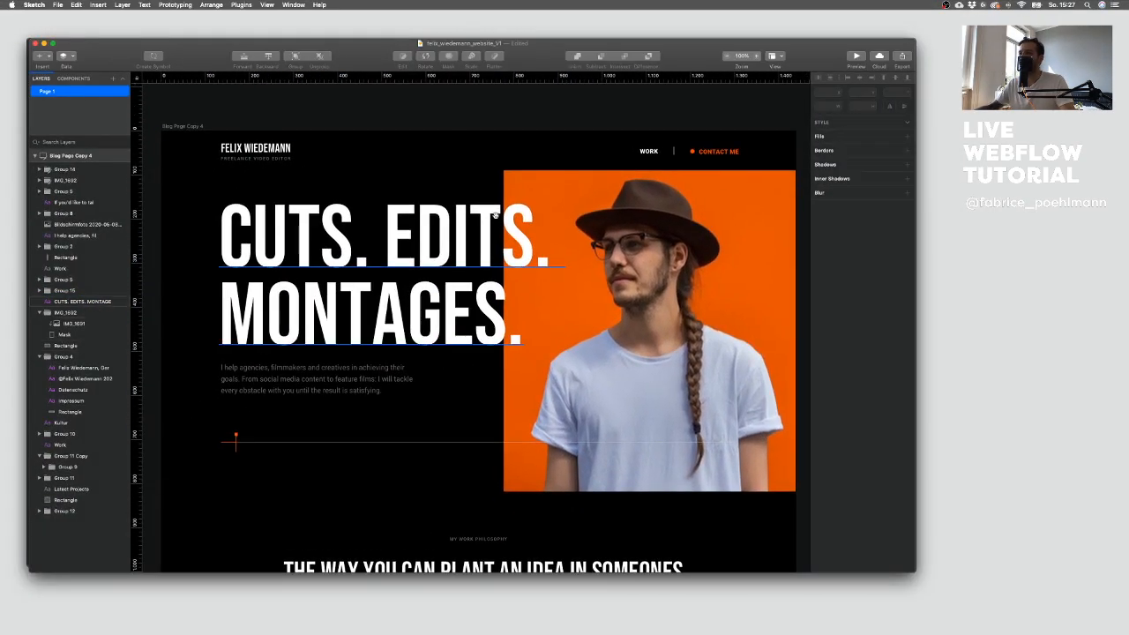
{"action": "key", "text": "ctrl+Up"}
{"action": "left_click", "coordinate": [321, 231]}
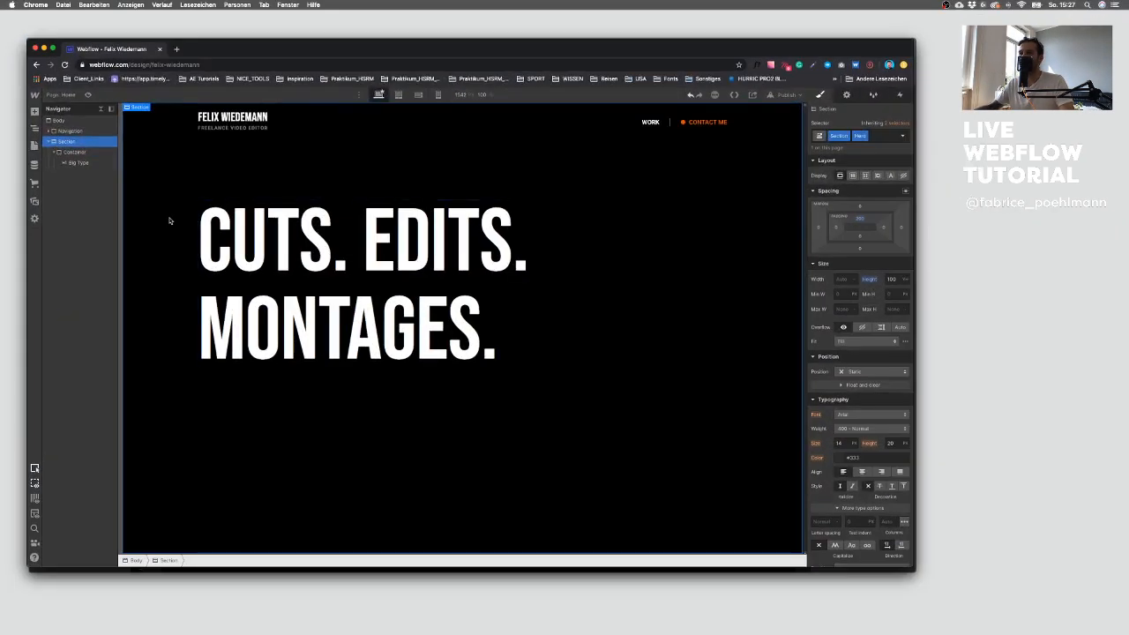
{"action": "left_click", "coordinate": [75, 151]}
{"action": "left_click", "coordinate": [34, 112]}
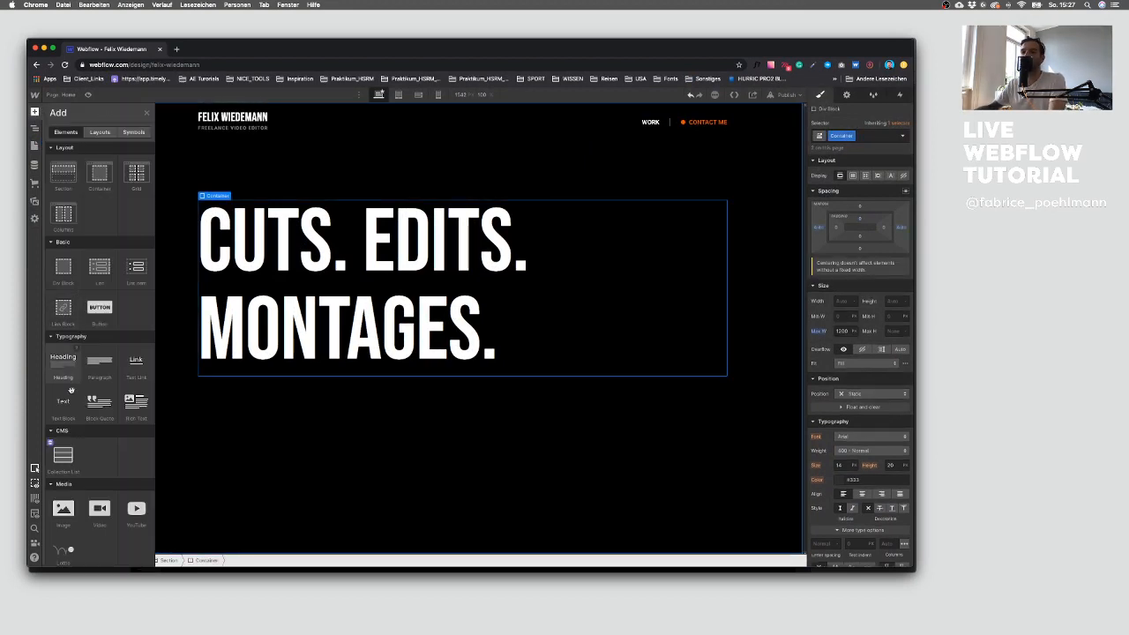
{"action": "left_click", "coordinate": [98, 367]}
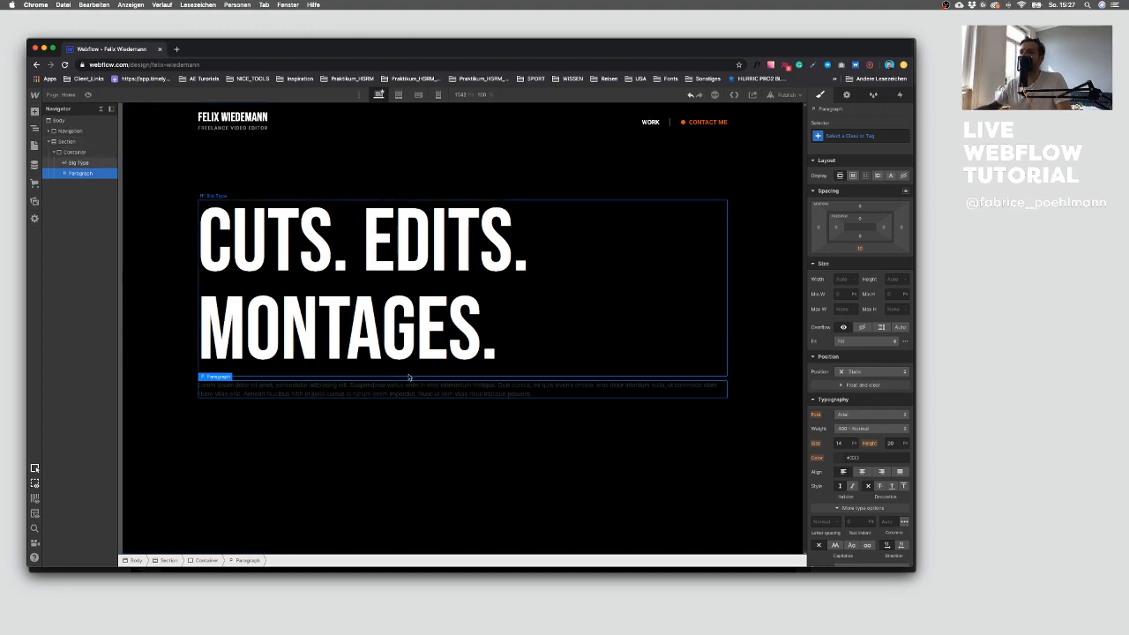
Step: Switch the paragraph's selector to All Paragraphs and set its font to Roboto
{"action": "key", "text": "ctrl+Up"}
{"action": "left_click", "coordinate": [844, 459]}
{"action": "key", "text": "ctrl+Up"}
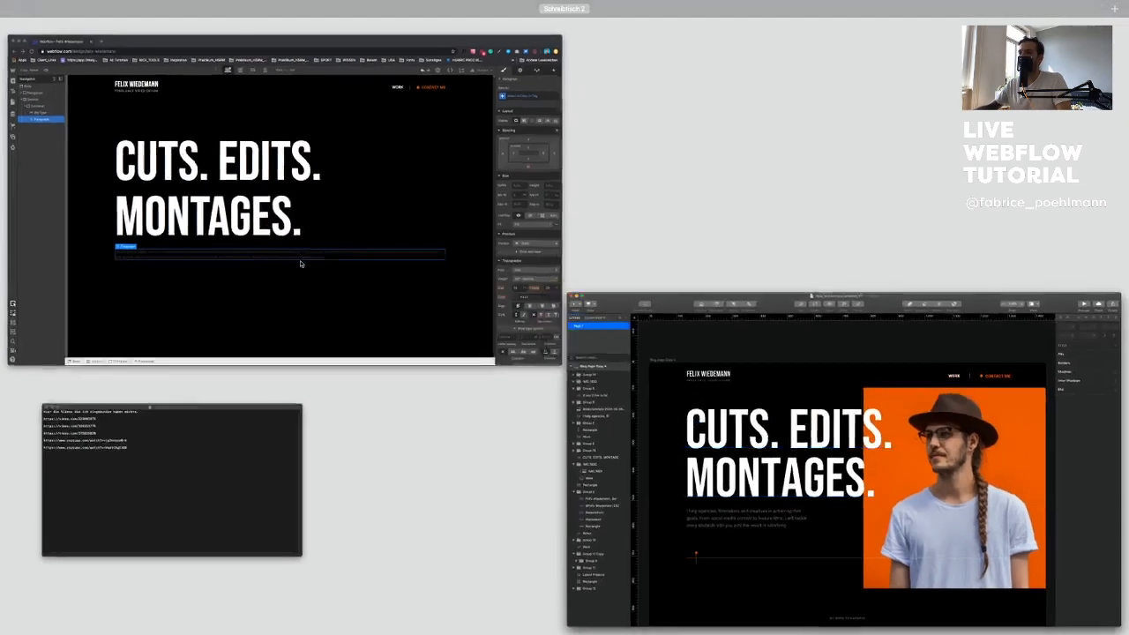
{"action": "key", "text": "ctrl+Up"}
{"action": "key", "text": "ctrl+Up"}
{"action": "left_click", "coordinate": [239, 262]}
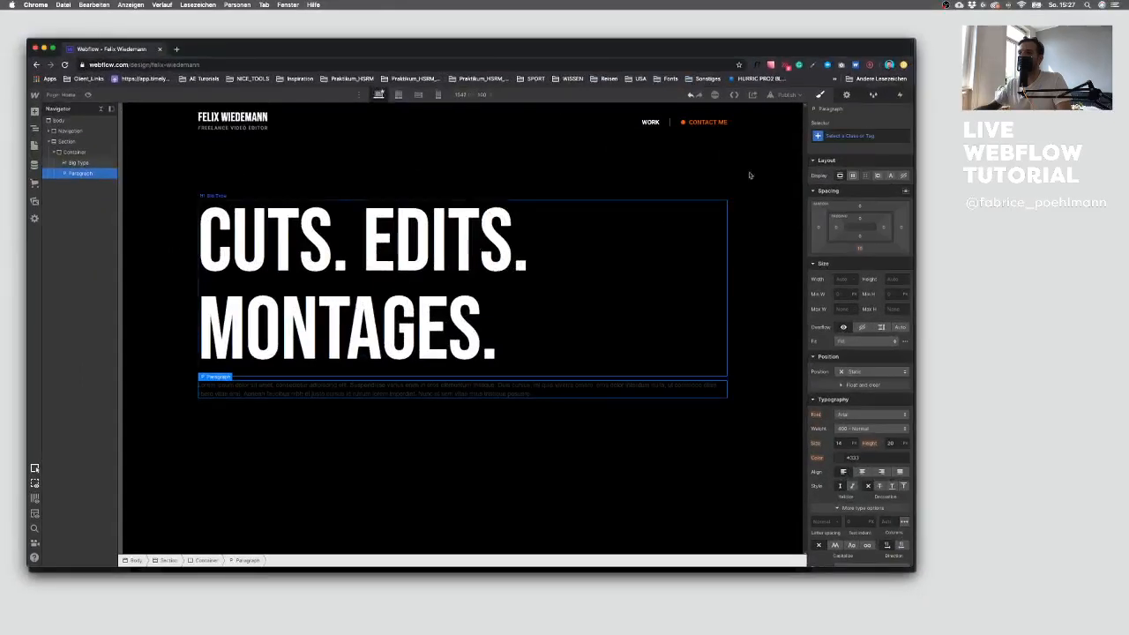
{"action": "left_click", "coordinate": [860, 135]}
{"action": "left_click", "coordinate": [860, 188]}
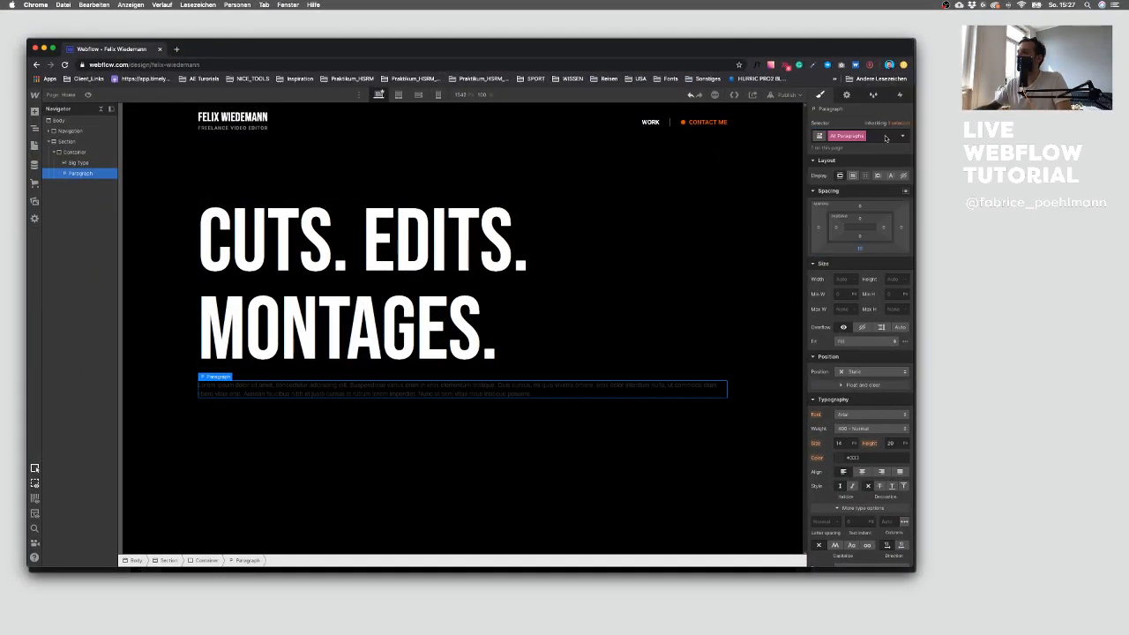
{"action": "left_click", "coordinate": [903, 138]}
{"action": "left_click", "coordinate": [849, 122]}
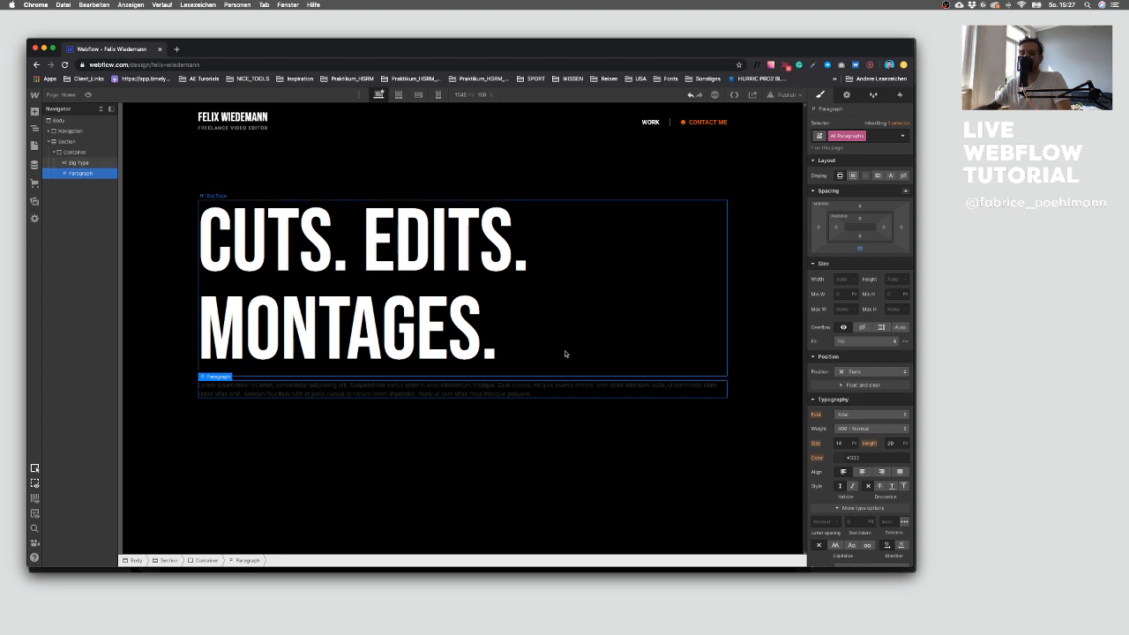
{"action": "left_click", "coordinate": [844, 416]}
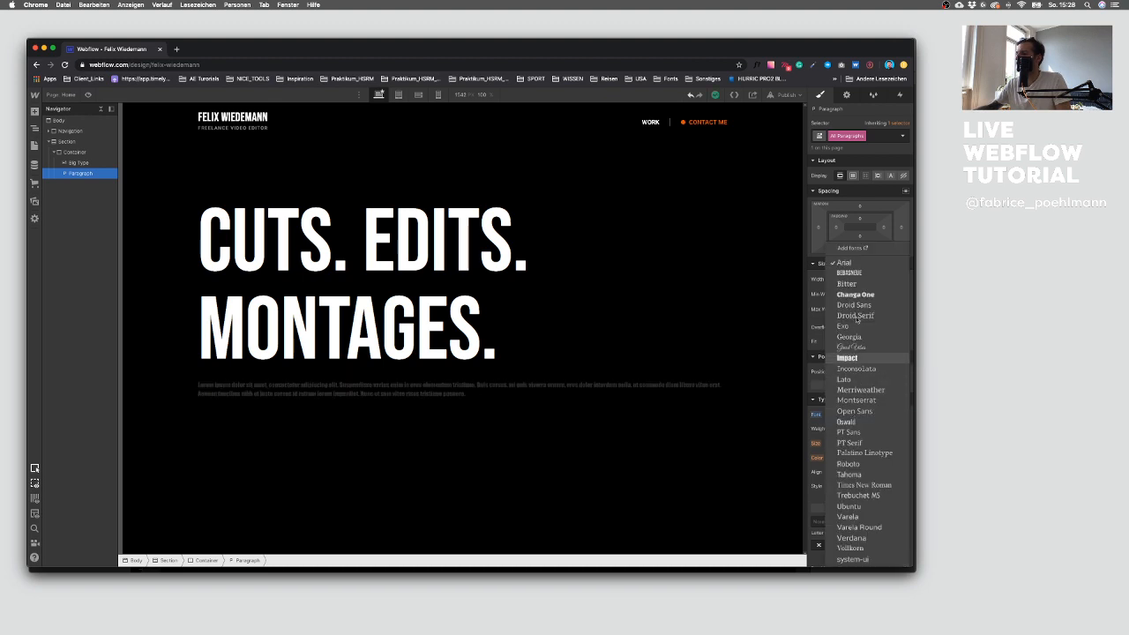
{"action": "left_click", "coordinate": [850, 463]}
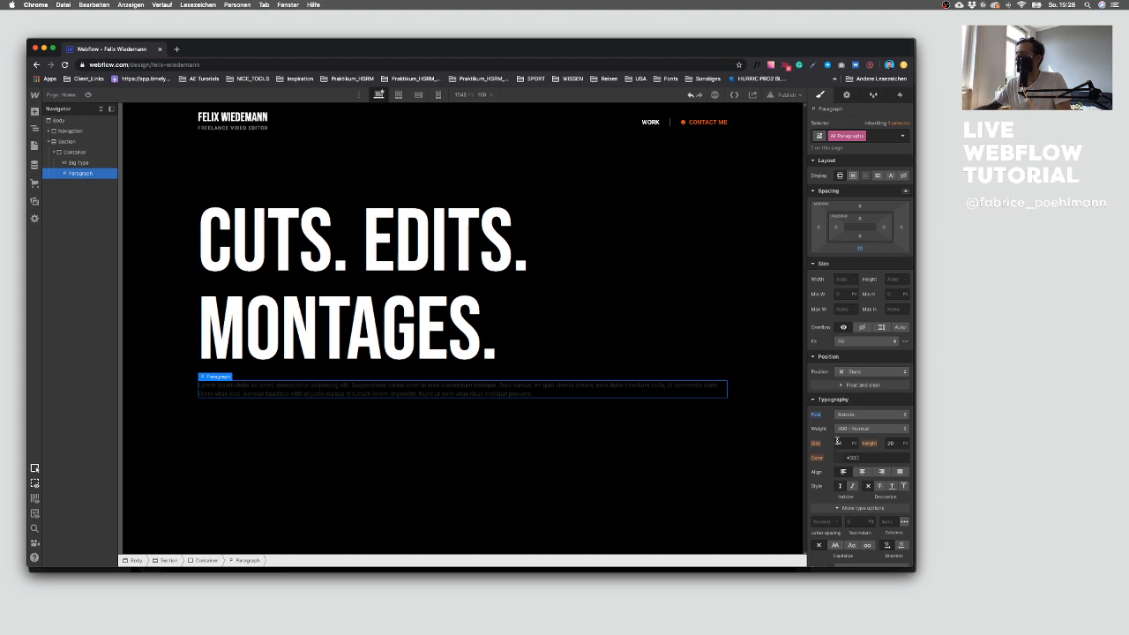
Step: Set the All Paragraphs font size to 16 and line height to 28
{"action": "key", "text": "ctrl+Up"}
{"action": "left_click", "coordinate": [766, 433]}
{"action": "left_click", "coordinate": [325, 400]}
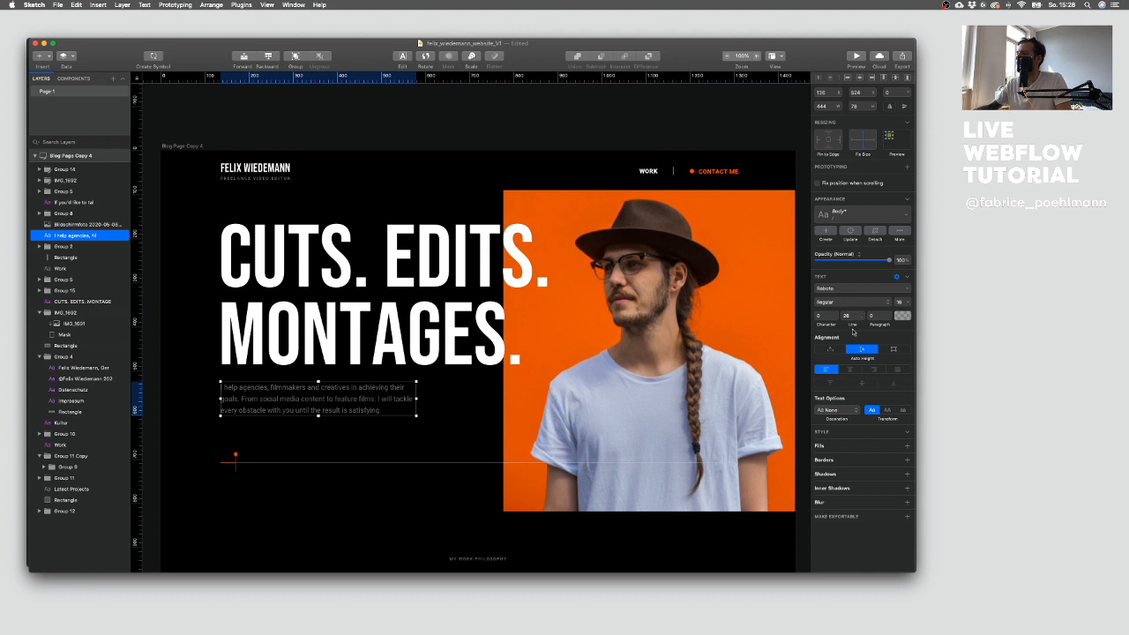
{"action": "left_click", "coordinate": [901, 316]}
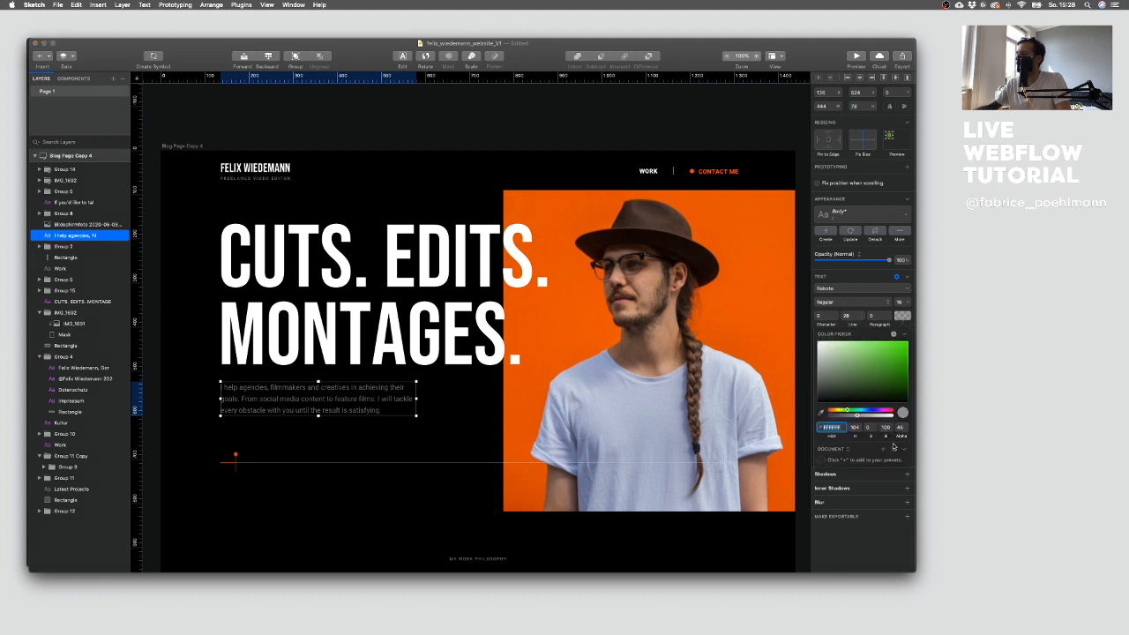
{"action": "key", "text": "ctrl+Up"}
{"action": "left_click", "coordinate": [269, 245]}
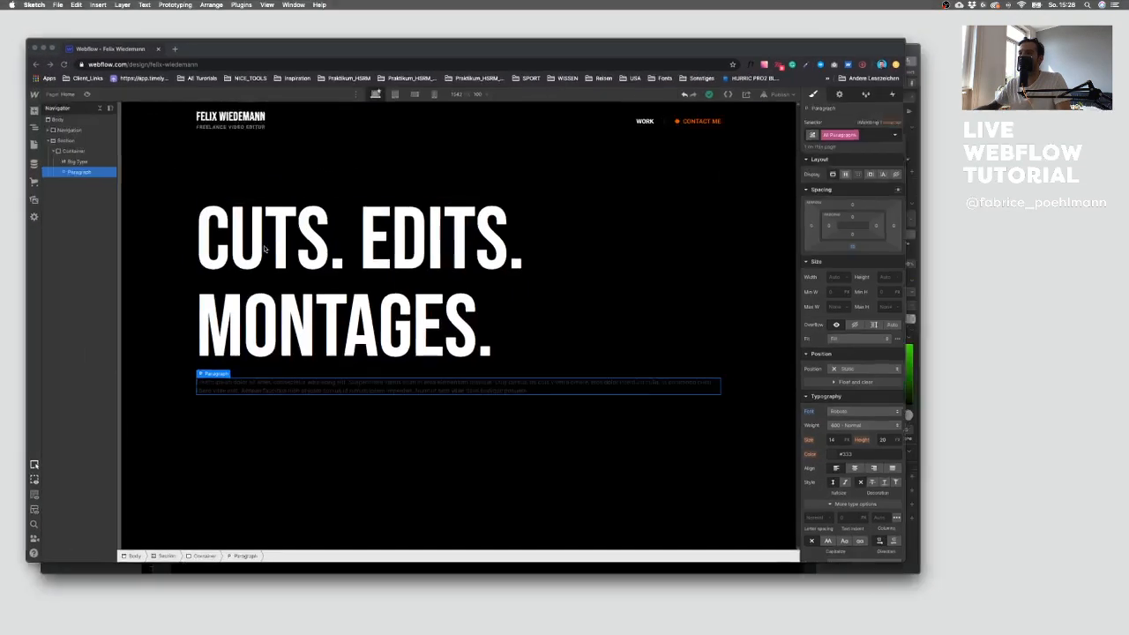
{"action": "left_click", "coordinate": [852, 428]}
{"action": "left_click", "coordinate": [851, 429]}
{"action": "key", "text": "Tab"}
{"action": "type", "text": "28"}
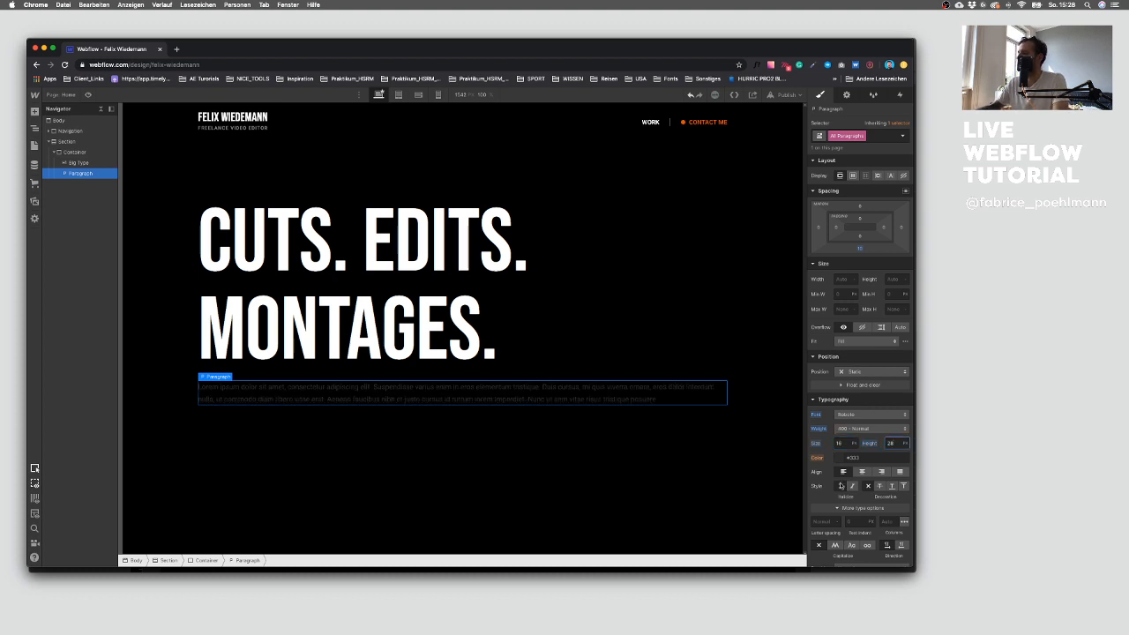
Step: Set the All Paragraphs text colour to white with 47% alpha
{"action": "left_click", "coordinate": [841, 458]}
{"action": "left_click", "coordinate": [839, 441]}
{"action": "left_click", "coordinate": [900, 394]}
{"action": "type", "text": "47"}
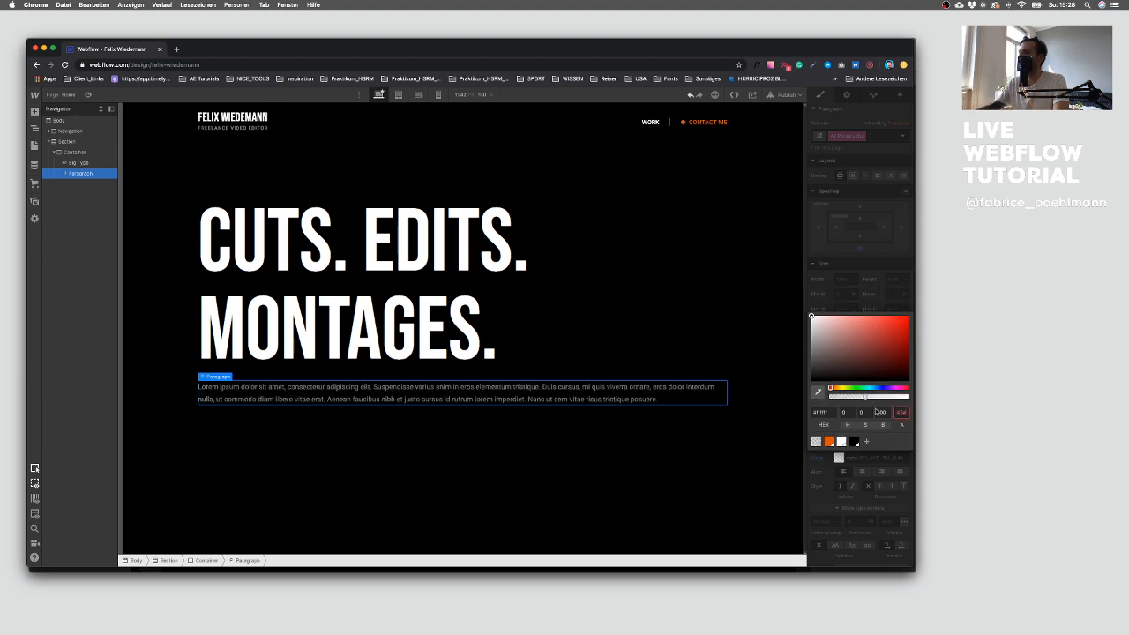
{"action": "left_click", "coordinate": [877, 504]}
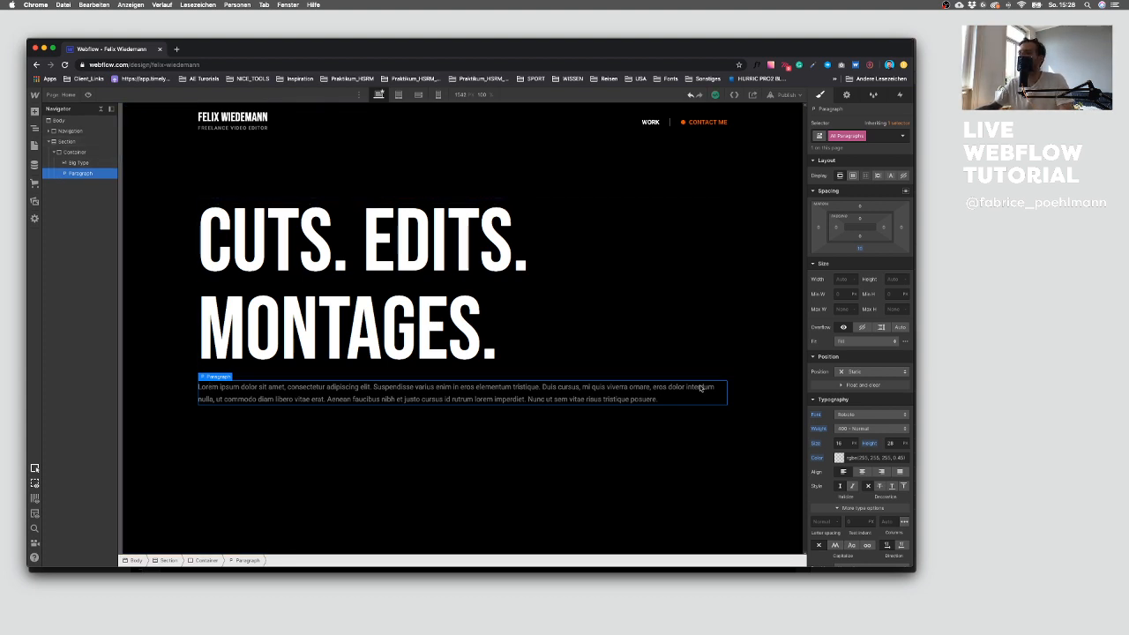
Step: Add a Div Block to the Container and move the paragraph inside it
{"action": "left_click", "coordinate": [34, 113]}
{"action": "left_click", "coordinate": [71, 266]}
{"action": "mouse_move", "coordinate": [64, 184]}
{"action": "left_mouse_down"}
{"action": "mouse_move", "coordinate": [78, 166]}
{"action": "mouse_move", "coordinate": [84, 175]}
{"action": "left_mouse_up"}
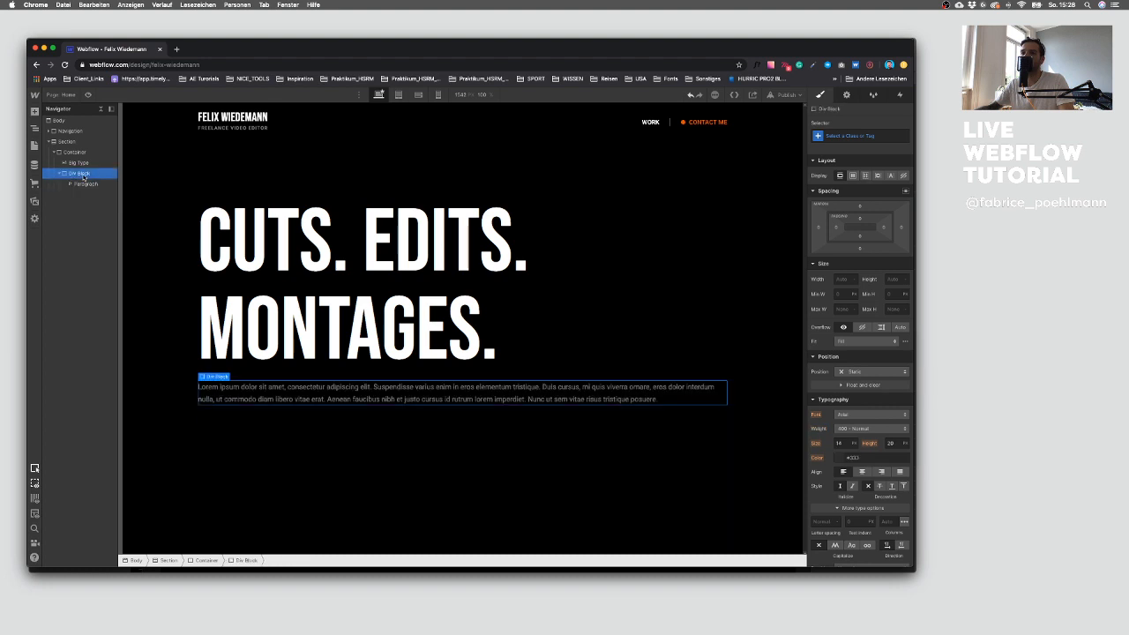
Step: Give the Div Block a new class named Max 640 and set its maximum width to 640
{"action": "left_click", "coordinate": [848, 135]}
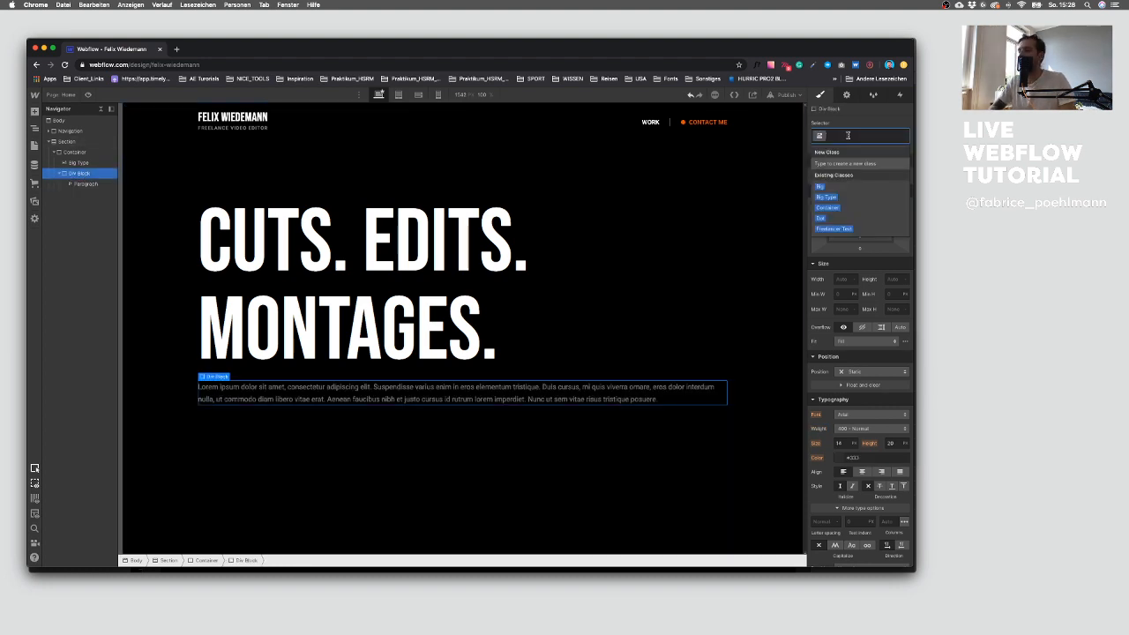
{"action": "type", "text": "Mu"}
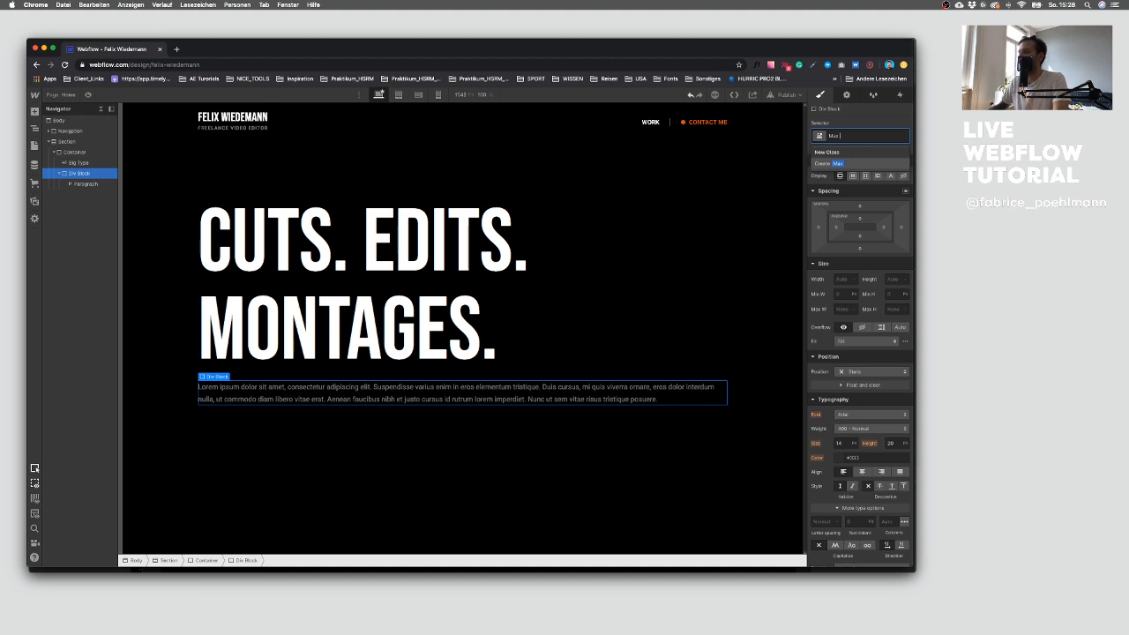
{"action": "key", "text": "Return"}
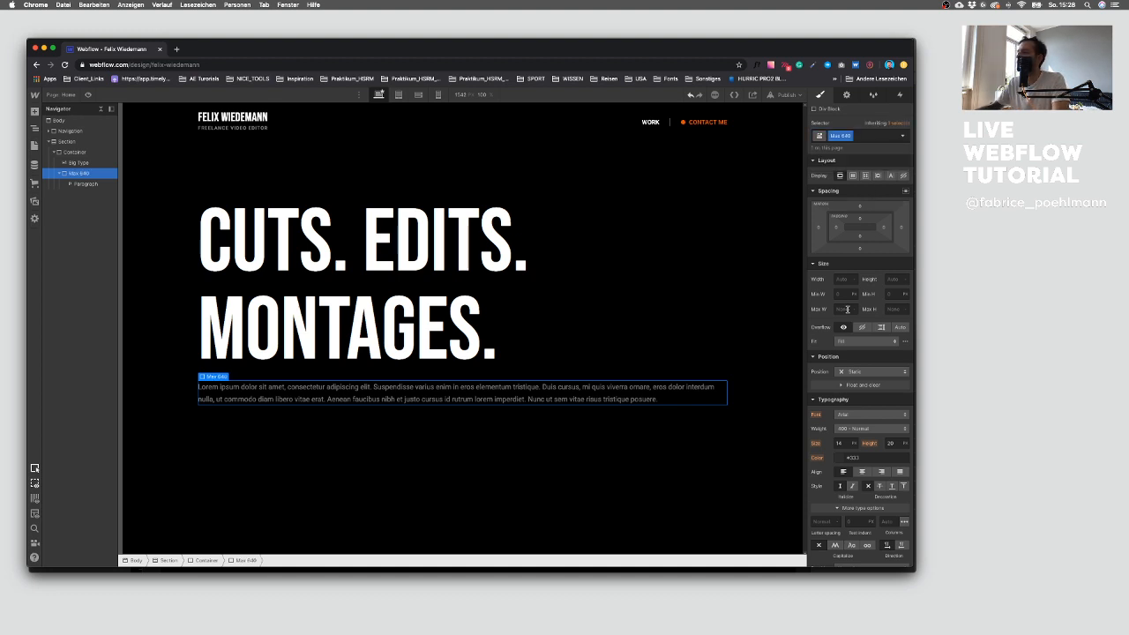
{"action": "left_click", "coordinate": [837, 309]}
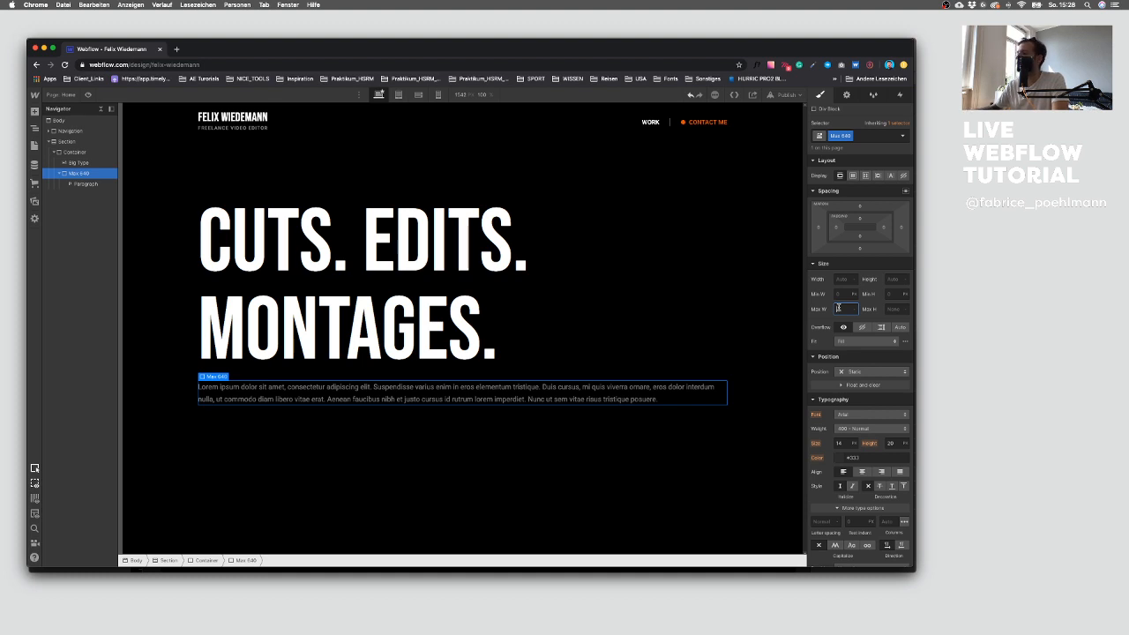
{"action": "key", "text": "Return"}
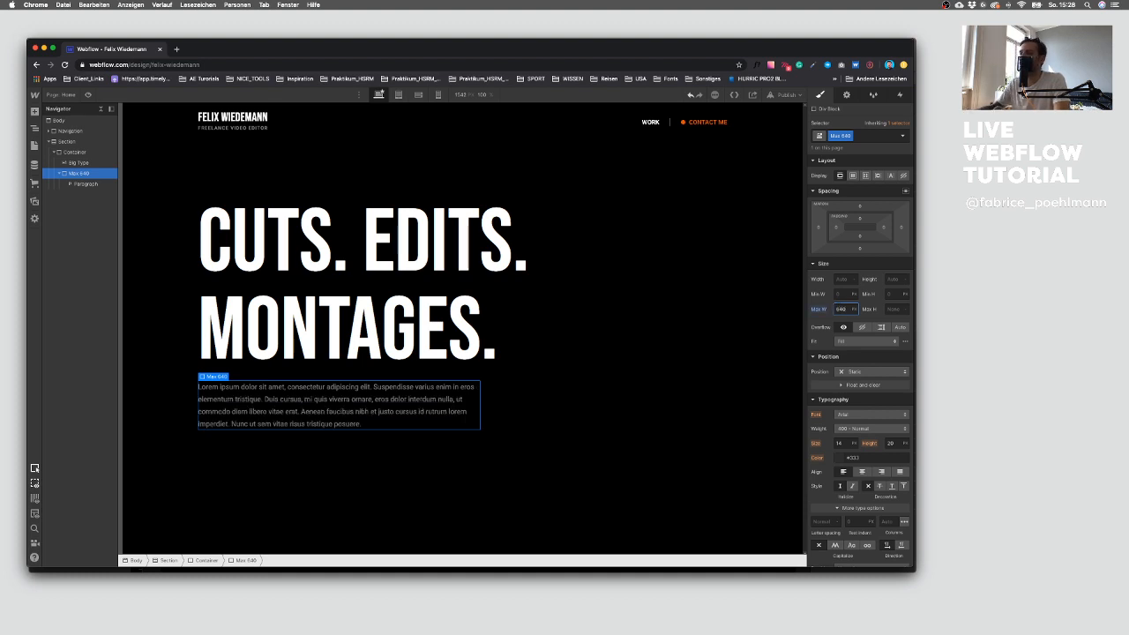
Step: Select the Hero paragraph, then copy the intro text from the Sketch design into a plain text editor
{"action": "left_click", "coordinate": [516, 433]}
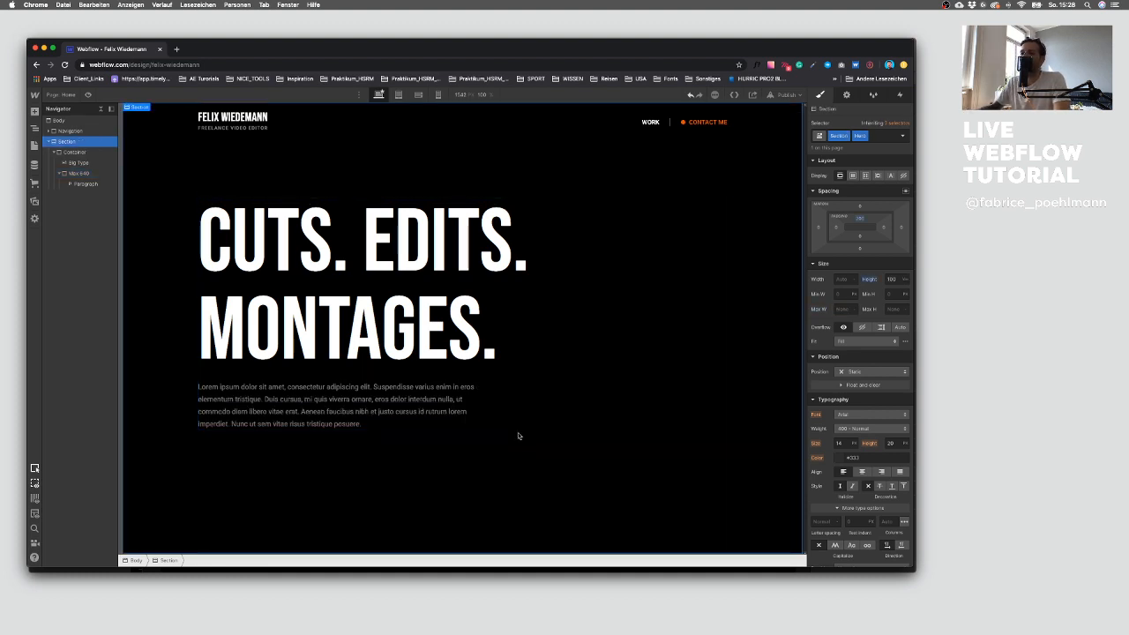
{"action": "left_click", "coordinate": [82, 174]}
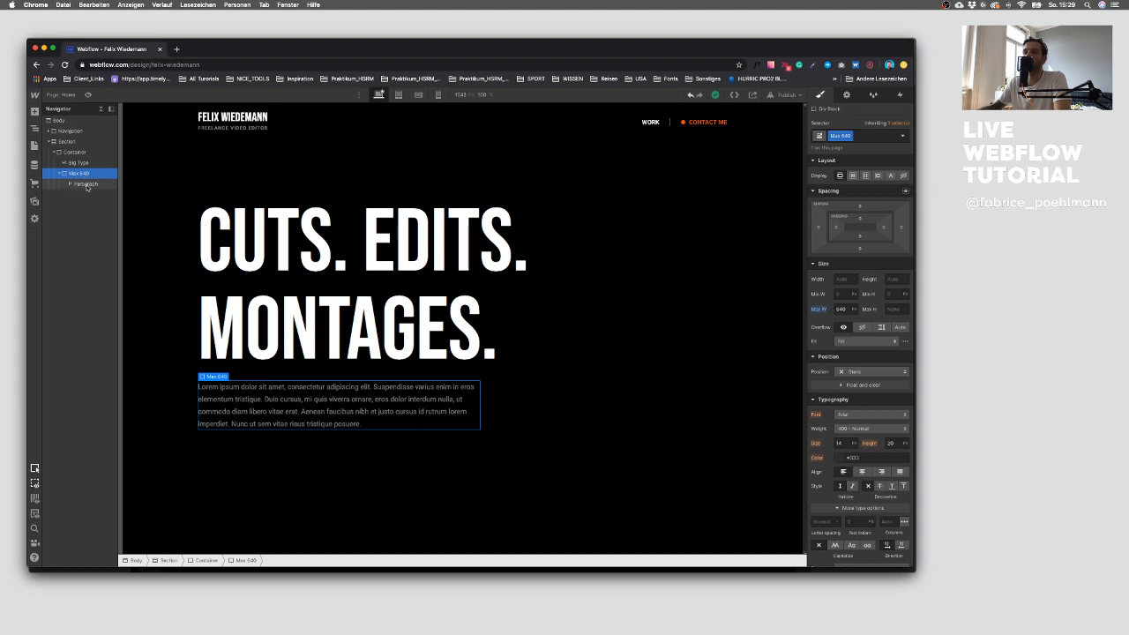
{"action": "left_click", "coordinate": [86, 184]}
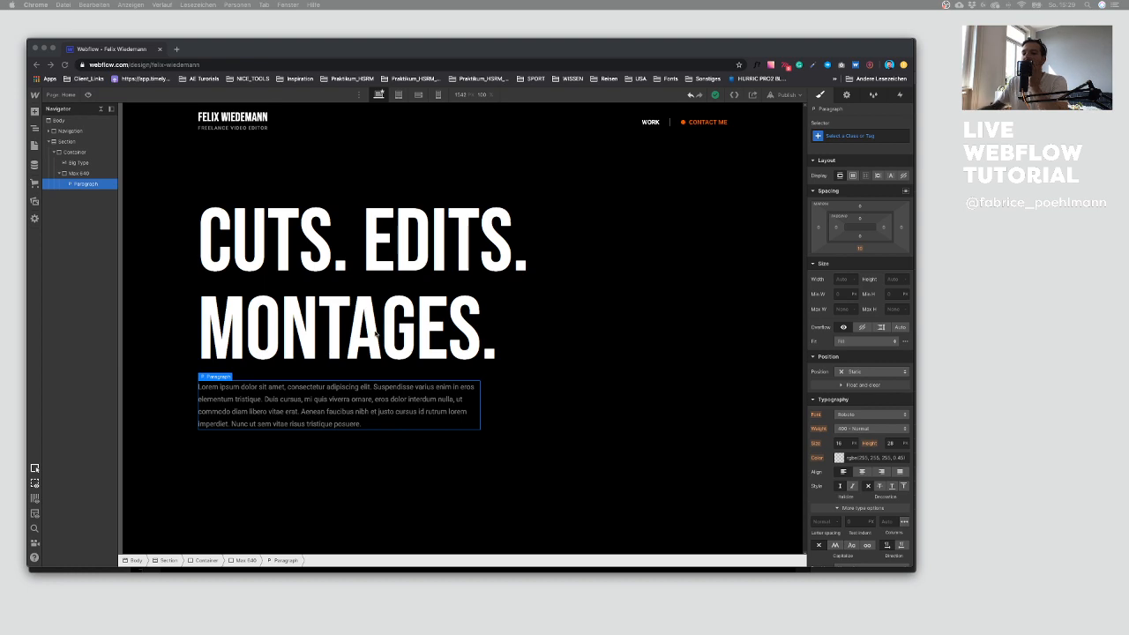
{"action": "key", "text": "ctrl+Up"}
{"action": "left_click", "coordinate": [677, 433]}
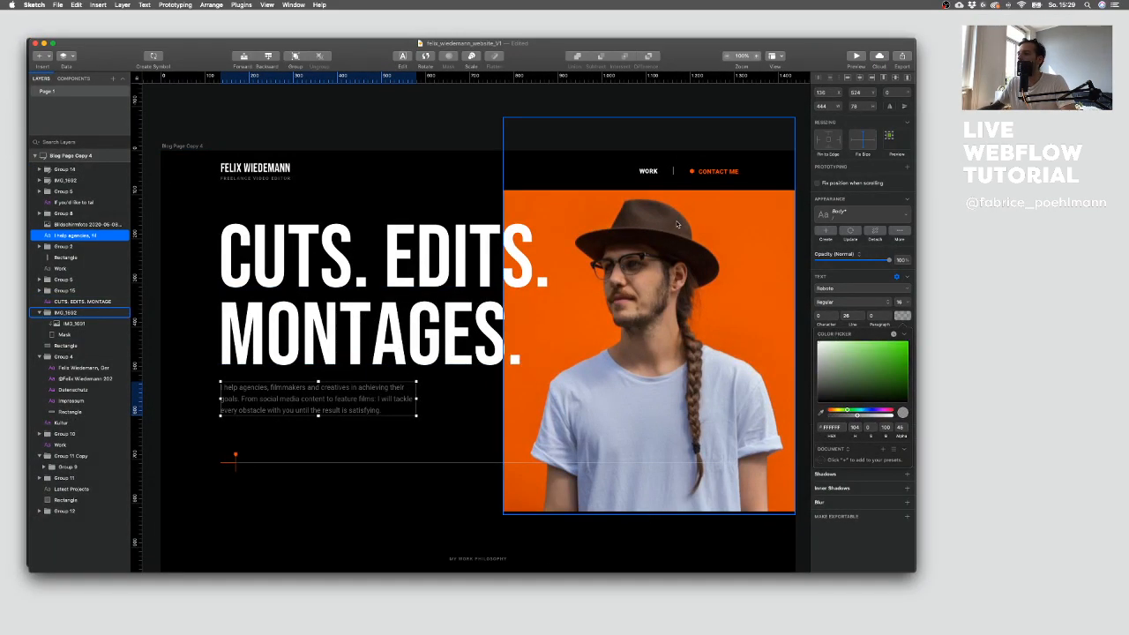
{"action": "key", "text": "ctrl+Up"}
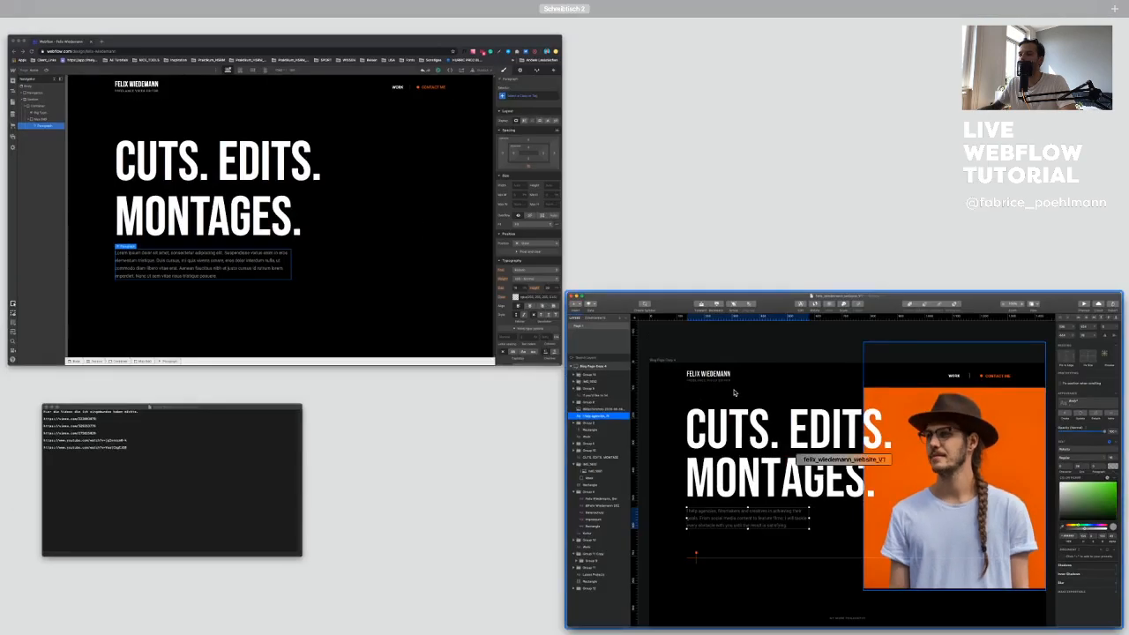
{"action": "key", "text": "ctrl+Up"}
{"action": "double_click", "coordinate": [323, 398]}
{"action": "key", "text": "super+c"}
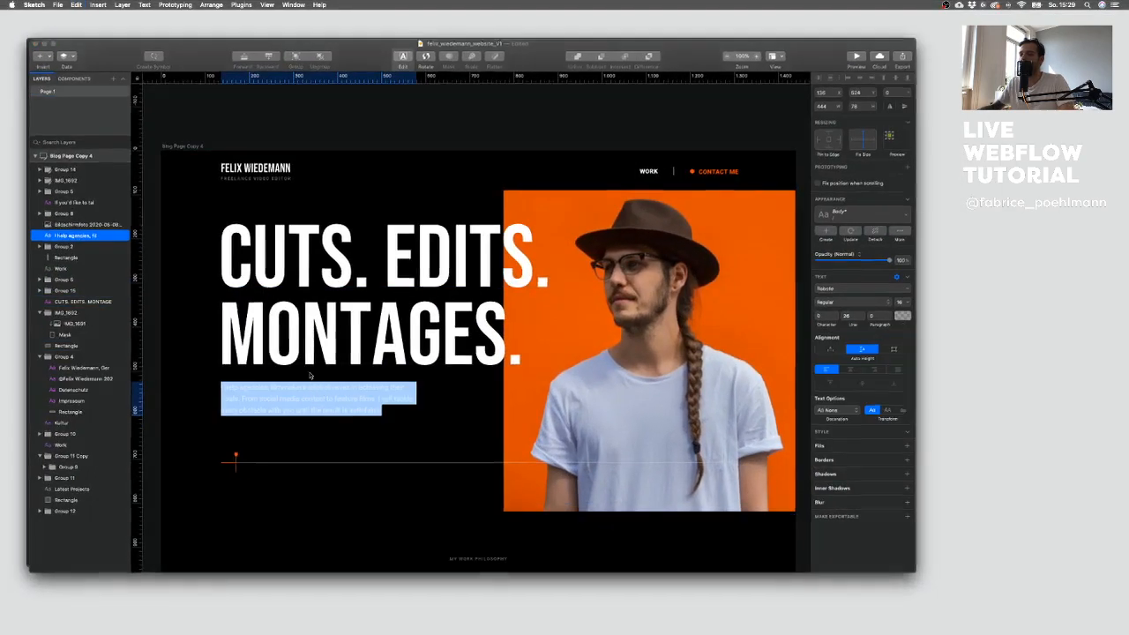
{"action": "key", "text": "ctrl+Up"}
{"action": "left_click", "coordinate": [146, 453]}
{"action": "key", "text": "super+v"}
Step: Replace the placeholder paragraph text with the copied intro text about helping agencies, filmmakers and creatives
{"action": "left_click_drag", "start_coordinate": [385, 321], "coordinate": [196, 303]}
{"action": "left_click", "coordinate": [176, 316]}
{"action": "double_click", "coordinate": [309, 397]}
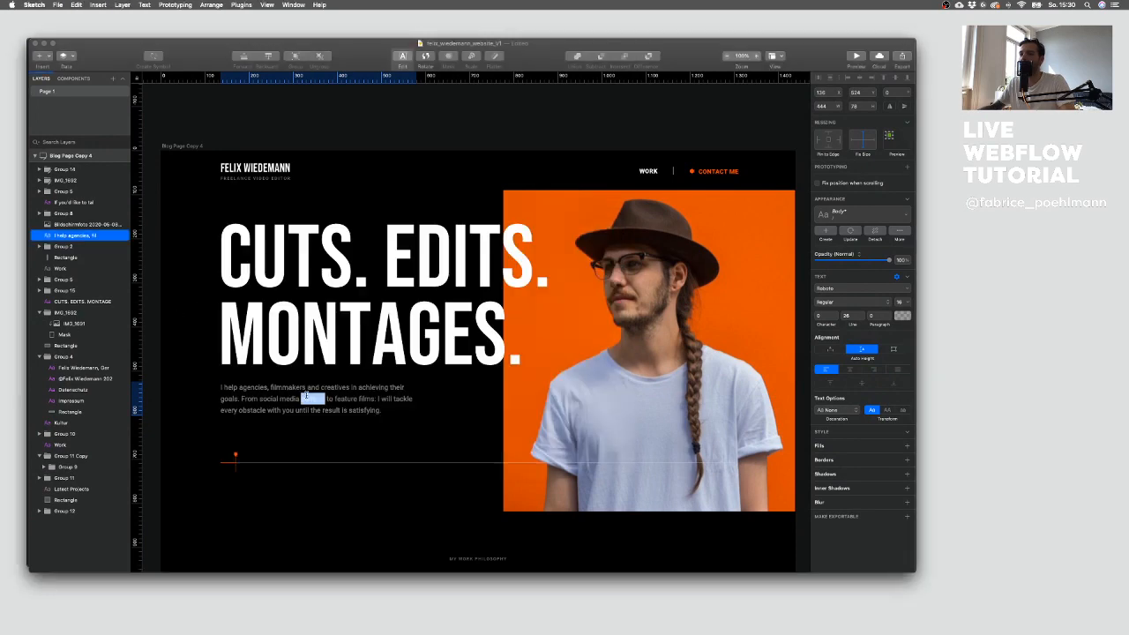
{"action": "key", "text": "ctrl+Up"}
{"action": "left_click", "coordinate": [298, 326]}
{"action": "double_click", "coordinate": [323, 413]}
{"action": "key", "text": "super+a"}
{"action": "key", "text": "super+v"}
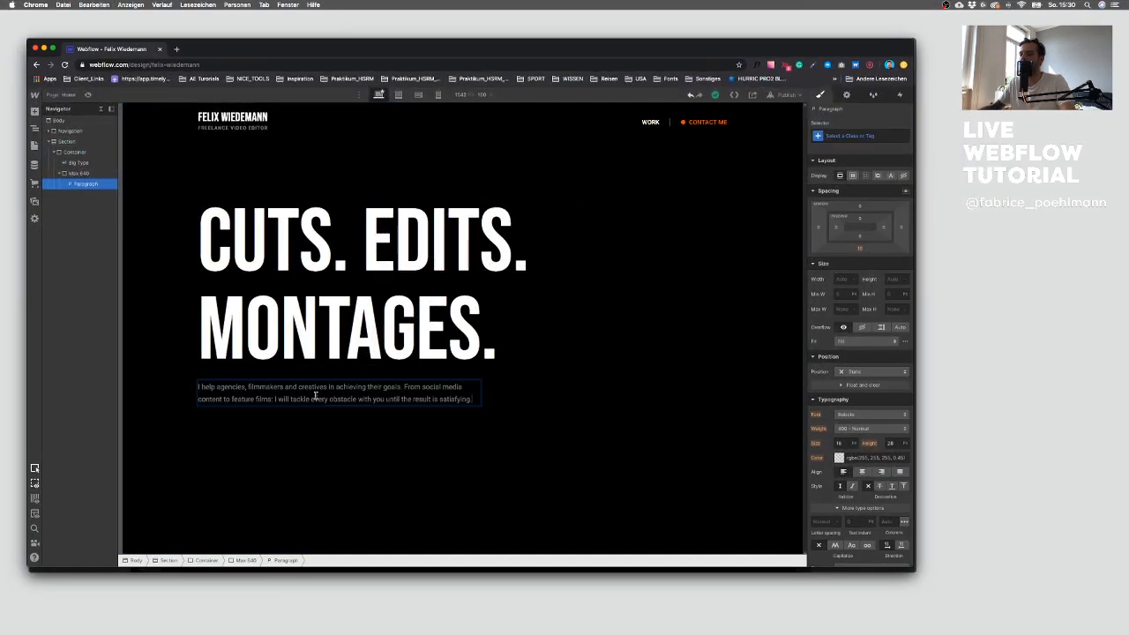
Step: Inspect the portrait image group on the right of the Sketch hero design
{"action": "left_click", "coordinate": [351, 459]}
{"action": "key", "text": "ctrl+Up"}
{"action": "left_click", "coordinate": [600, 424]}
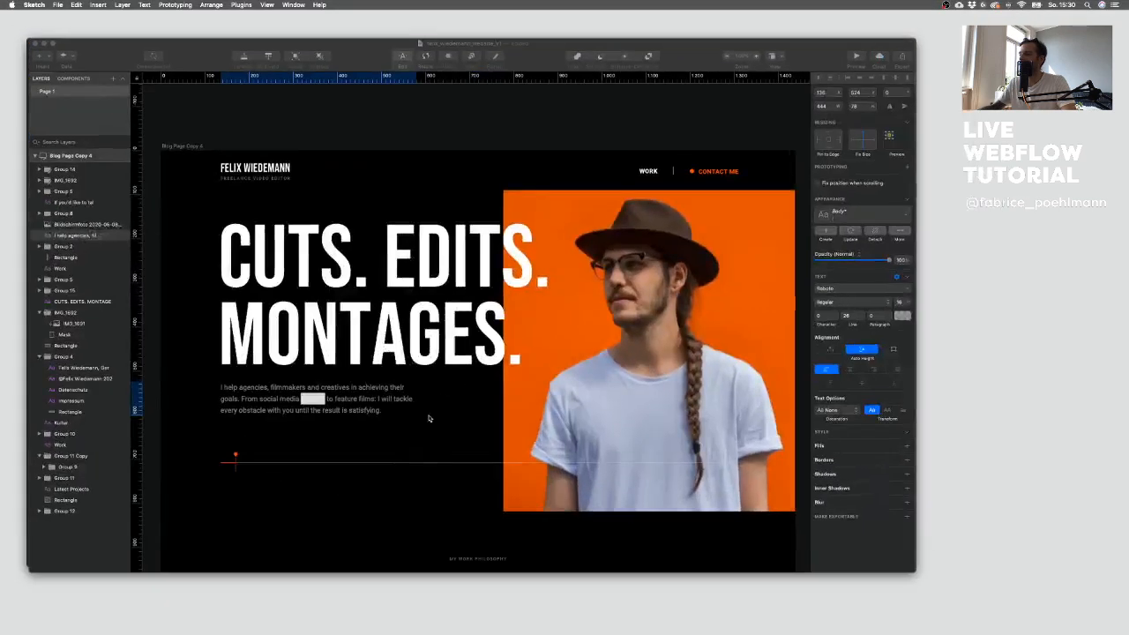
{"action": "left_click", "coordinate": [415, 456]}
{"action": "left_click", "coordinate": [456, 431]}
{"action": "left_click", "coordinate": [592, 401]}
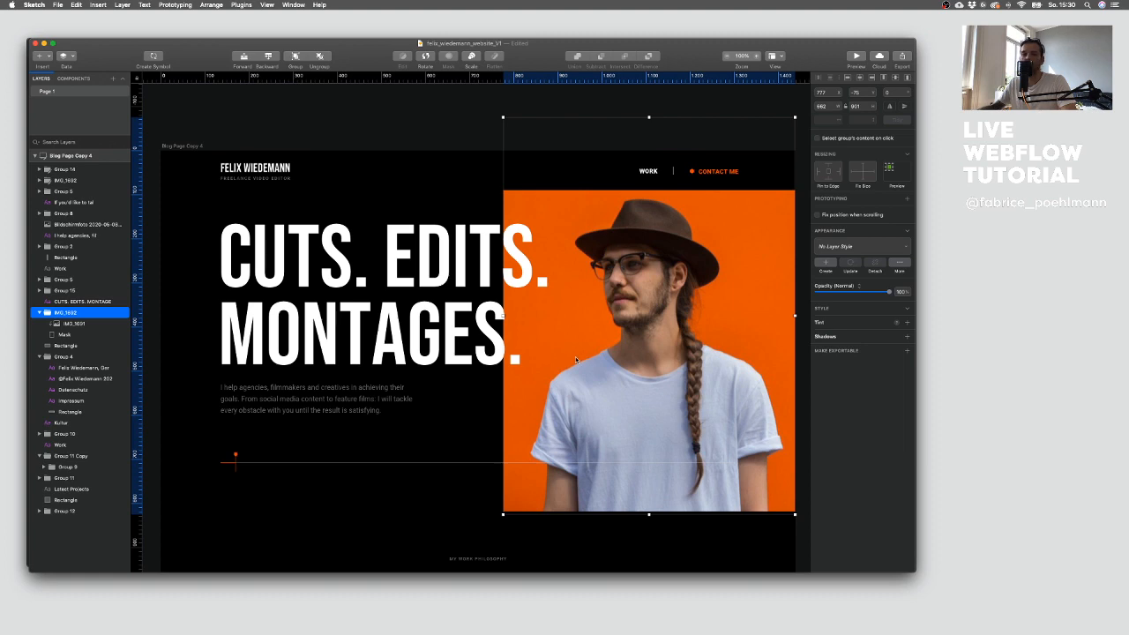
{"action": "key", "text": "ctrl+Up"}
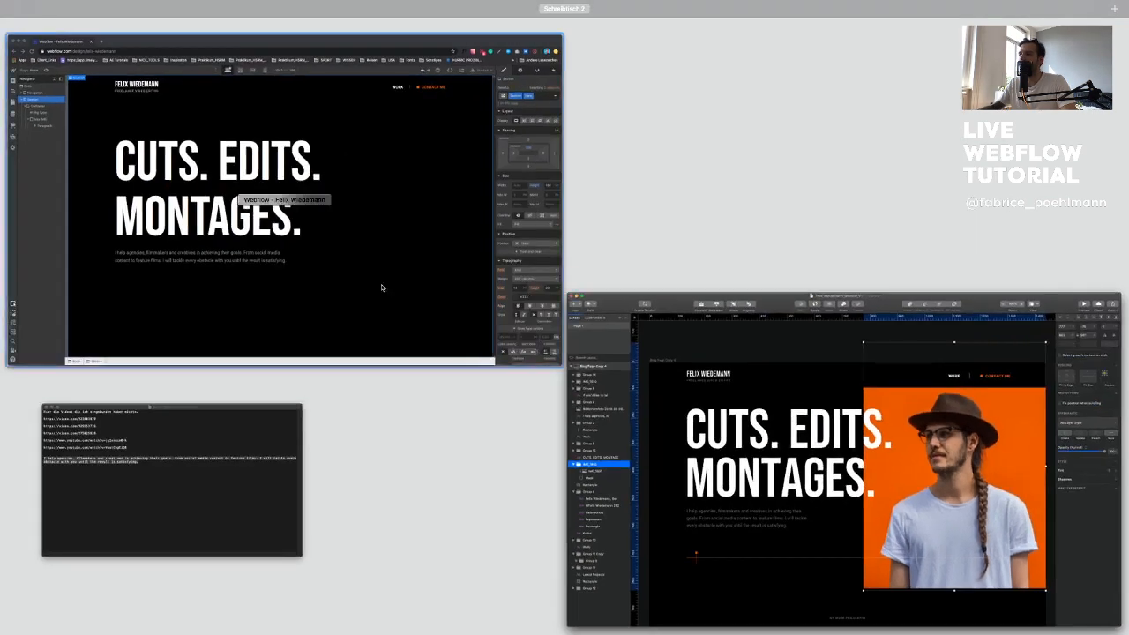
{"action": "left_click", "coordinate": [467, 320]}
Step: Add a Div Block inside the Section after the Container
{"action": "left_click", "coordinate": [56, 152]}
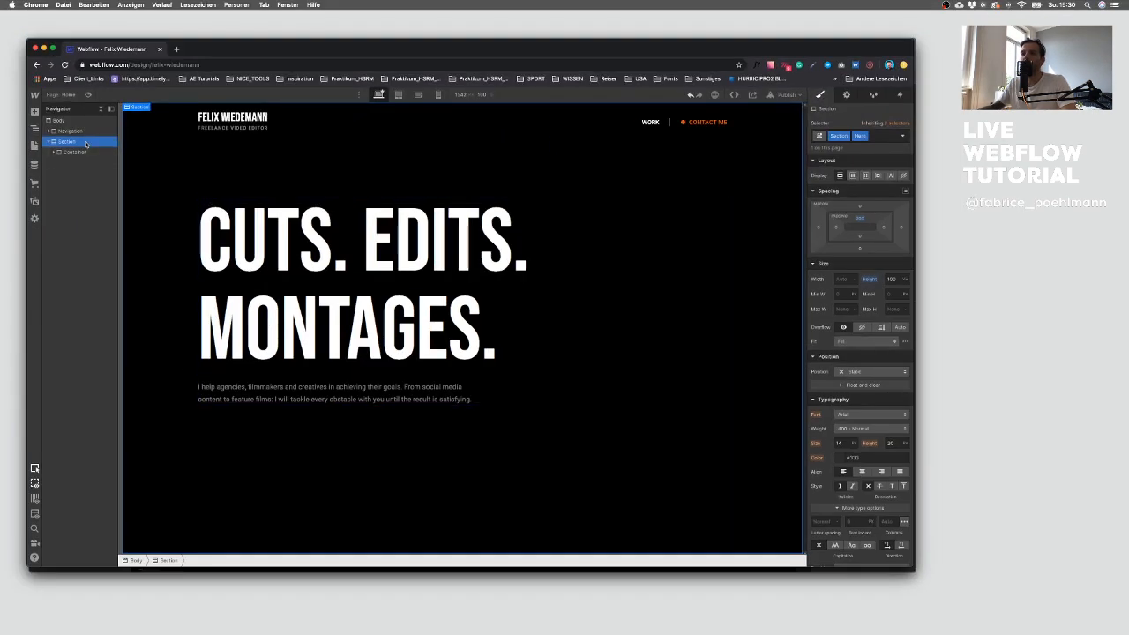
{"action": "left_click", "coordinate": [35, 112]}
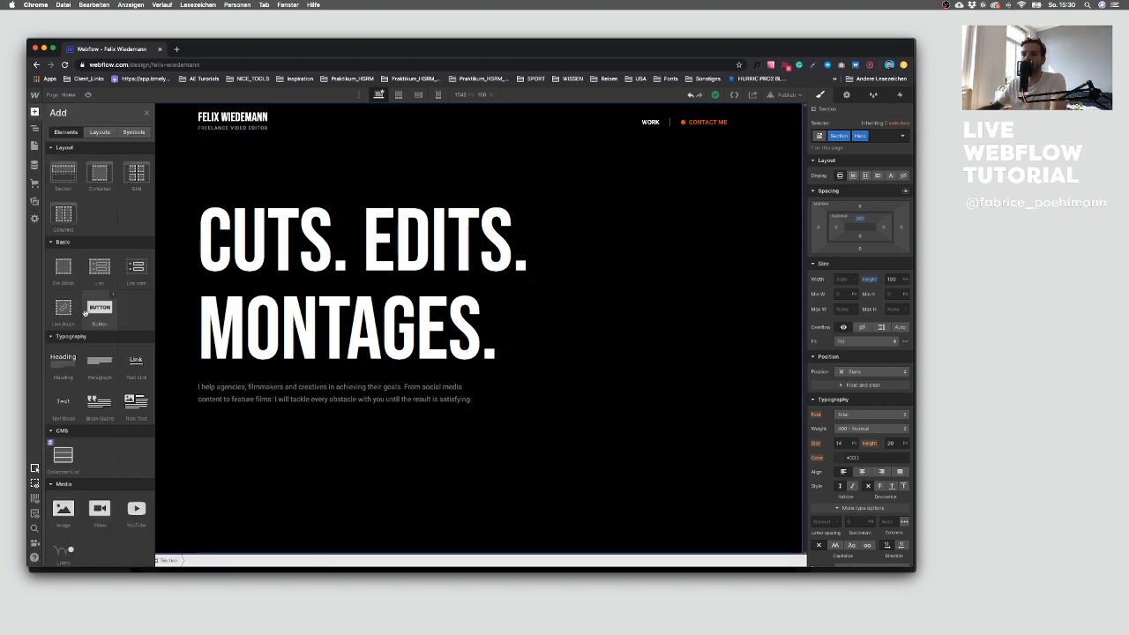
{"action": "scroll", "coordinate": [91, 311], "scroll_direction": "down", "scroll_amount": 5}
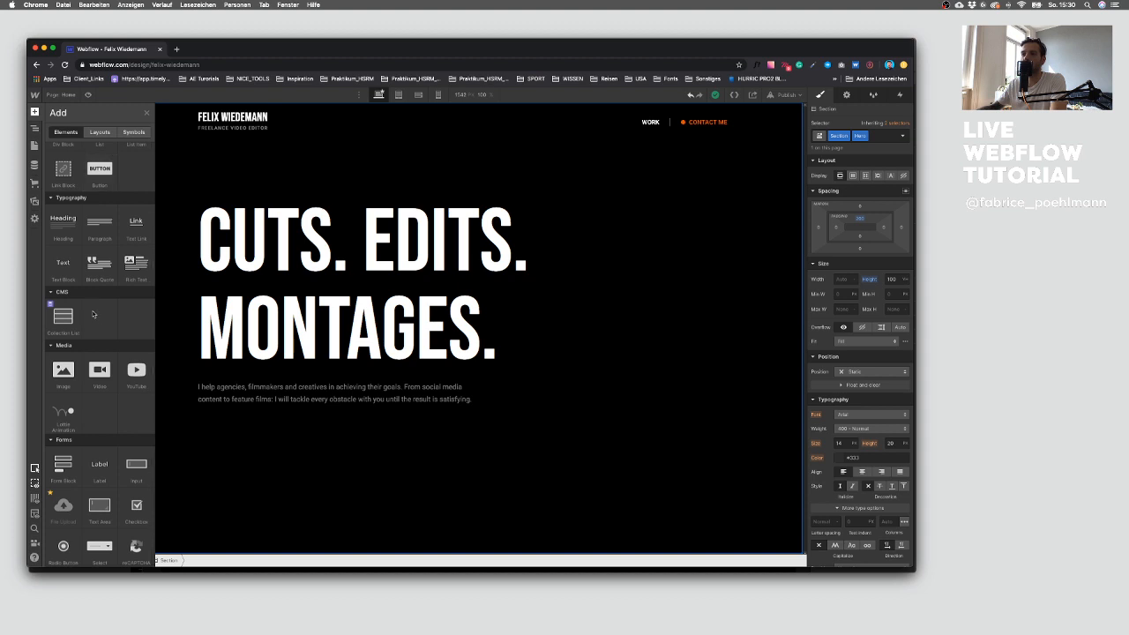
{"action": "scroll", "coordinate": [92, 312], "scroll_direction": "up", "scroll_amount": 5}
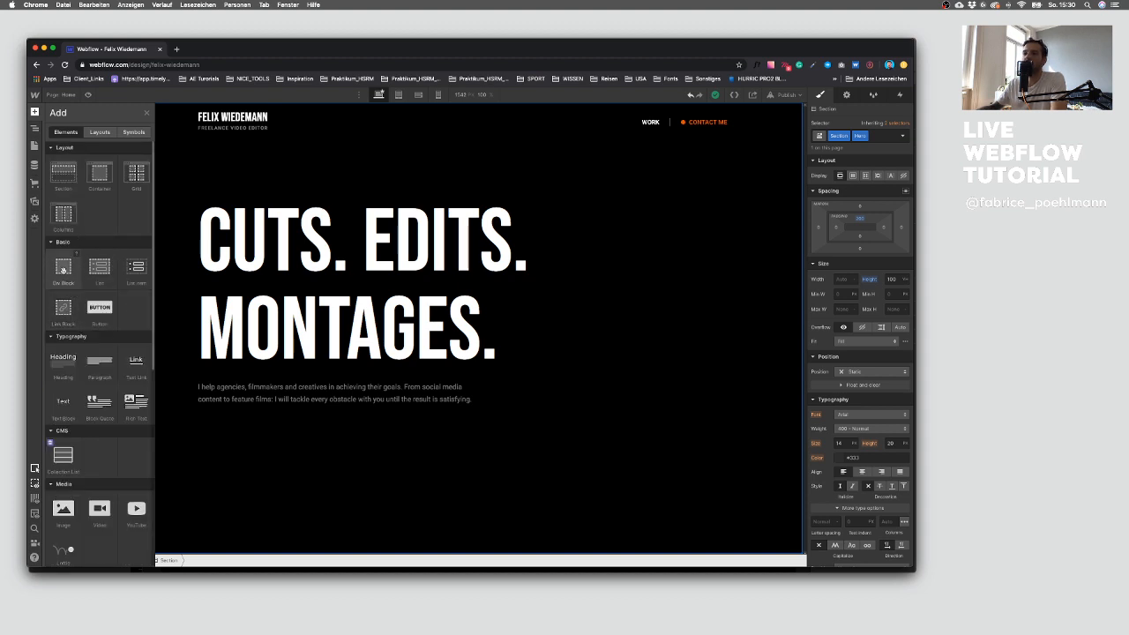
{"action": "scroll", "coordinate": [64, 273], "scroll_direction": "down", "scroll_amount": 2}
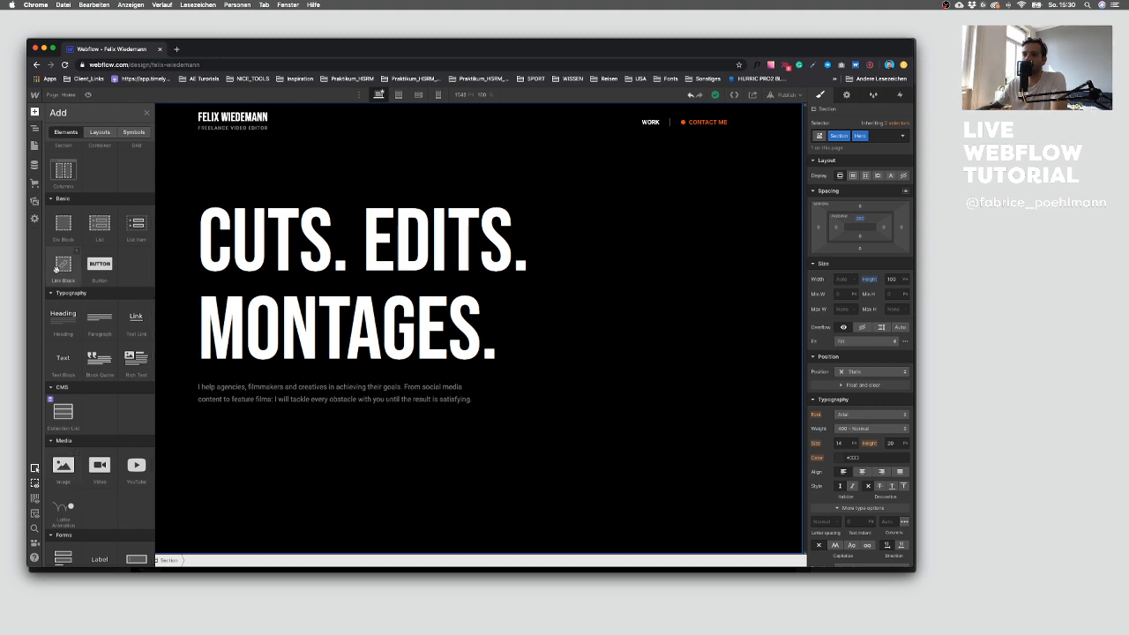
{"action": "left_click", "coordinate": [59, 223]}
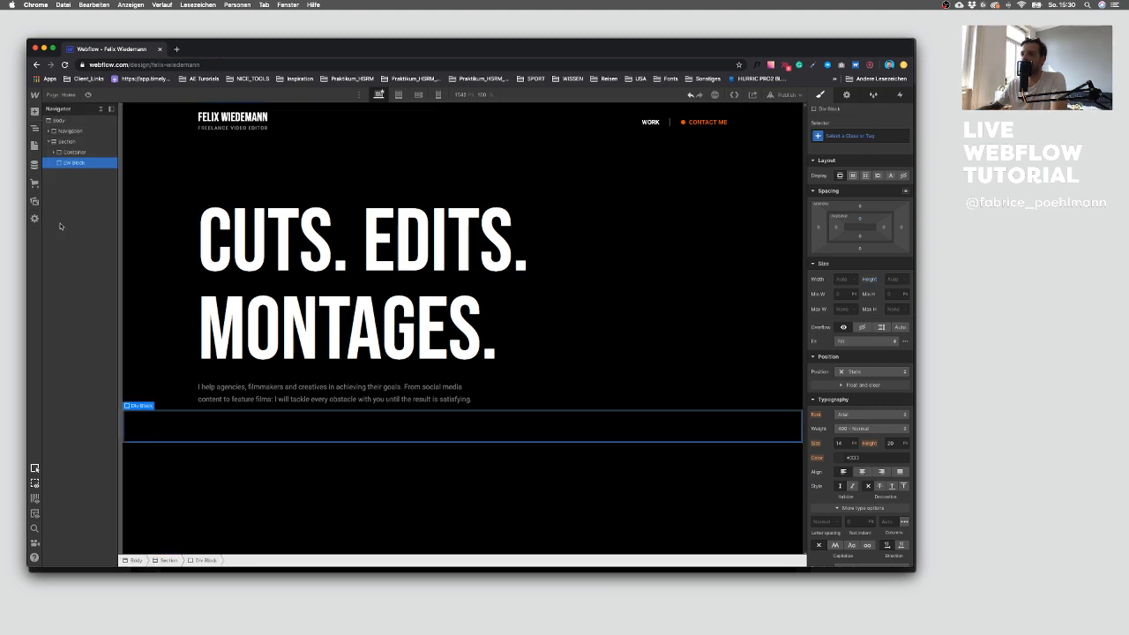
Step: Set the Section's position to Relative
{"action": "left_click", "coordinate": [76, 143]}
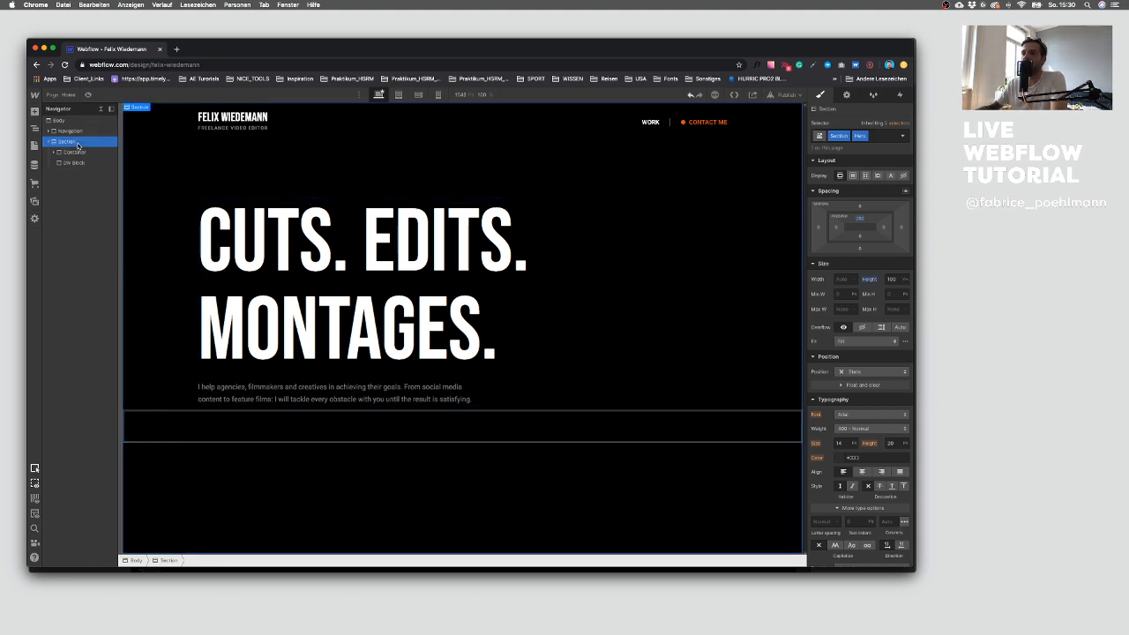
{"action": "left_click", "coordinate": [875, 372]}
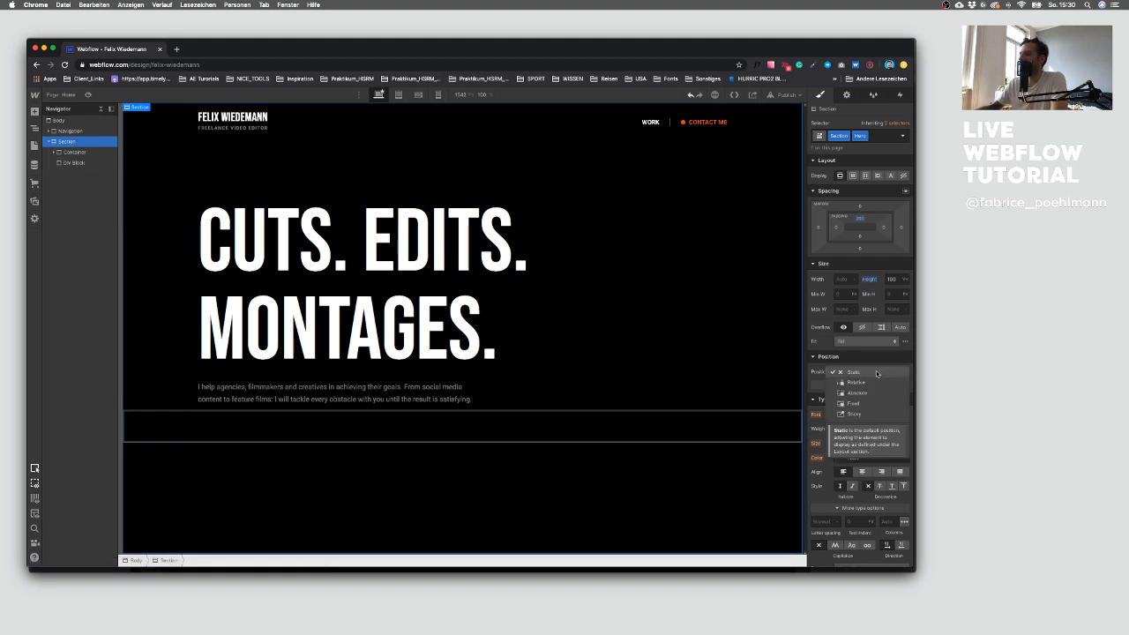
{"action": "left_click", "coordinate": [871, 382]}
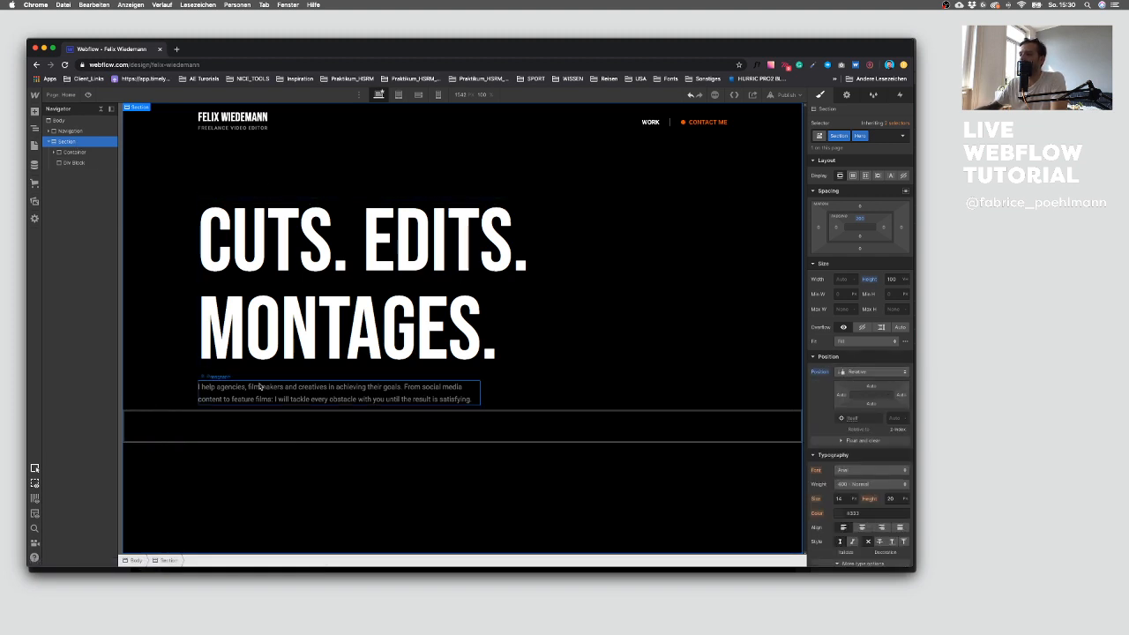
Step: Set the new Div Block's position to Absolute and give it a class named BG IMG
{"action": "left_click", "coordinate": [72, 164]}
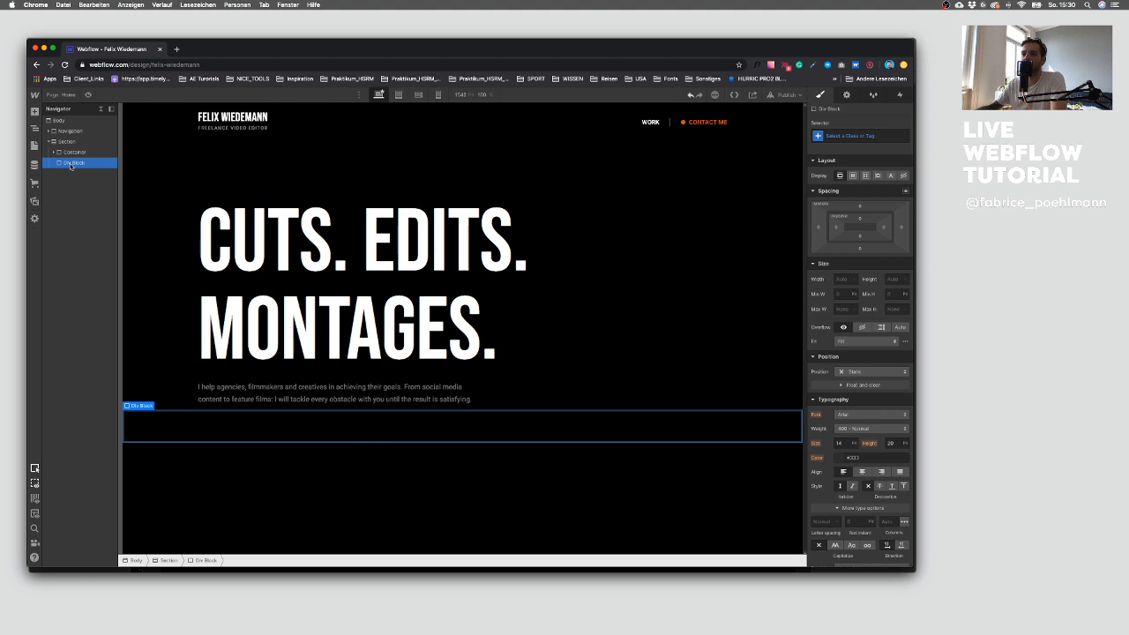
{"action": "left_click", "coordinate": [872, 371]}
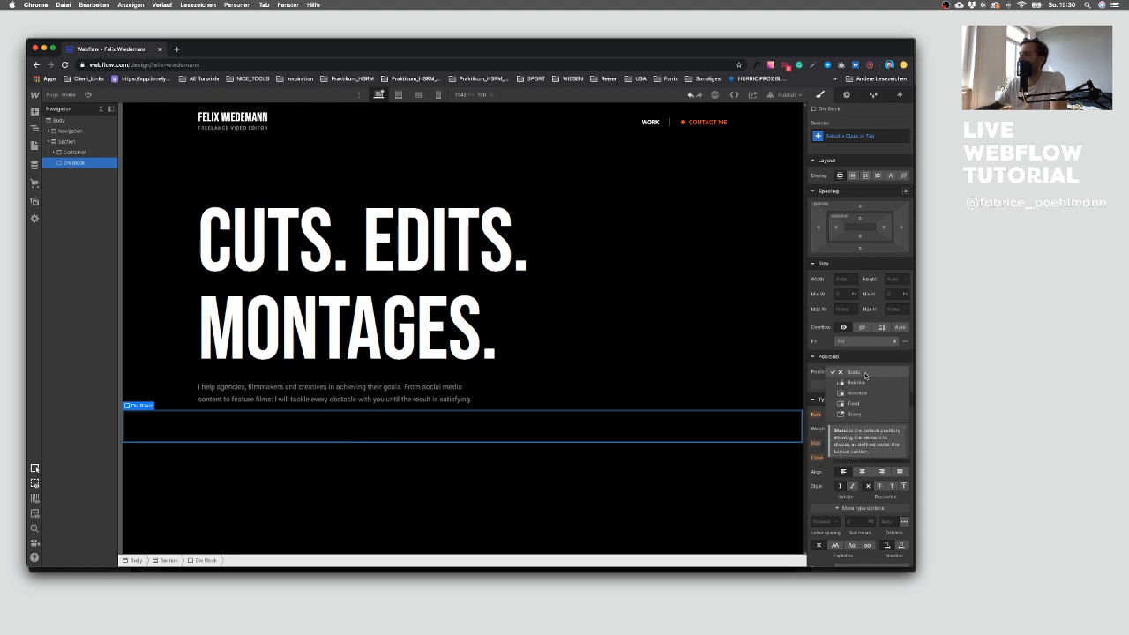
{"action": "left_click", "coordinate": [863, 393]}
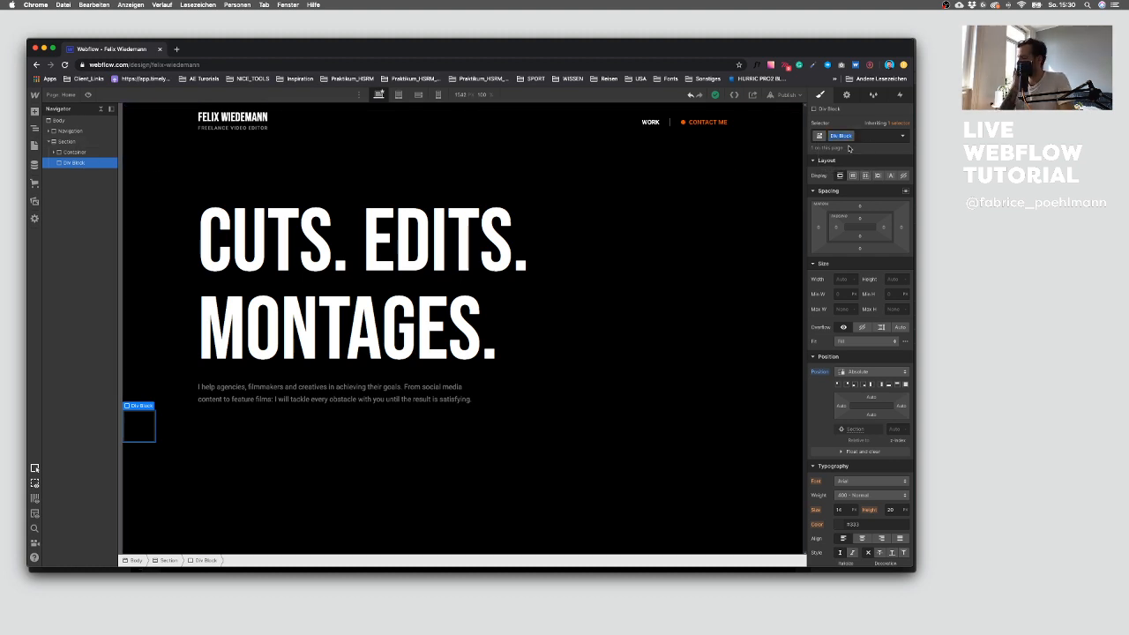
{"action": "type", "text": "BG IMG"}
{"action": "key", "text": "Return"}
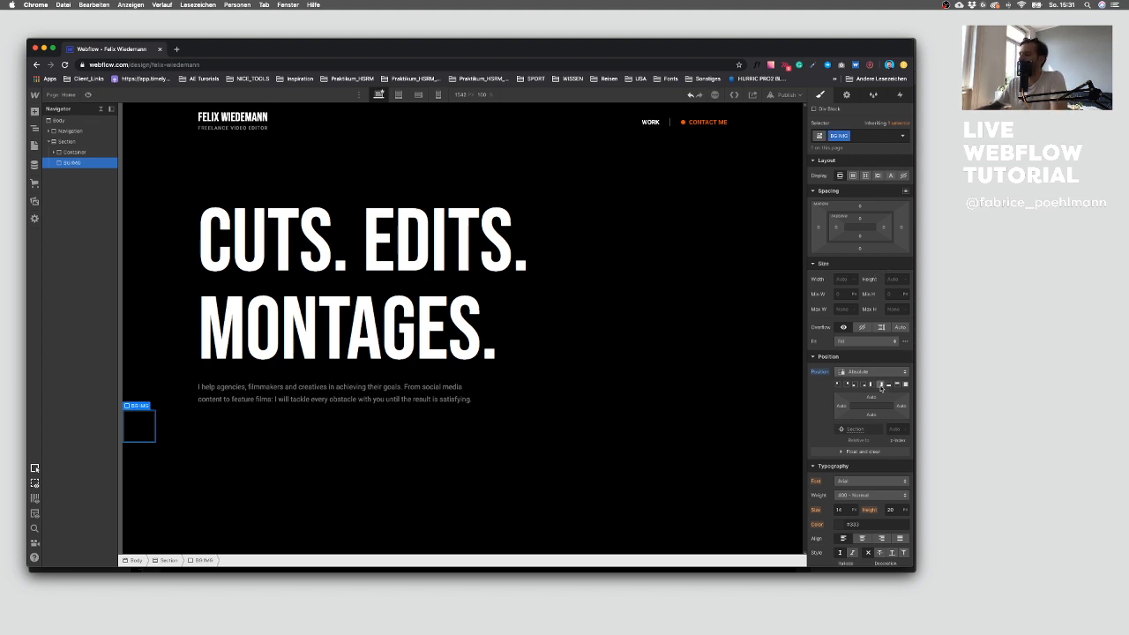
Step: Set the BG IMG height to 100 and anchor the block to the right side
{"action": "left_click", "coordinate": [891, 279]}
{"action": "key", "text": "Return"}
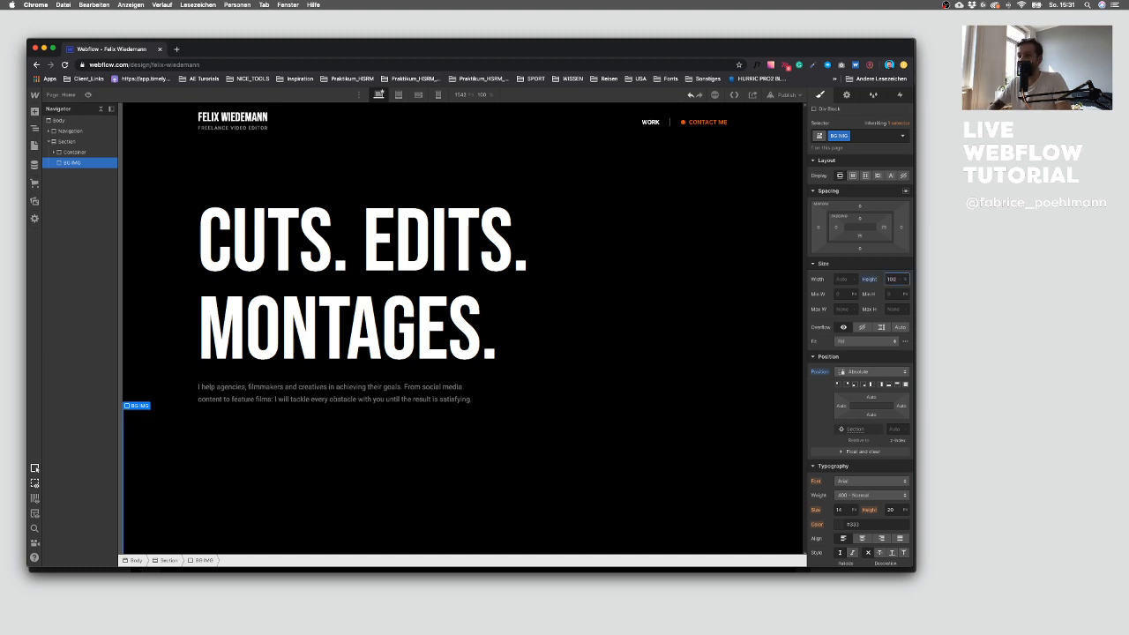
{"action": "double_click", "coordinate": [889, 279]}
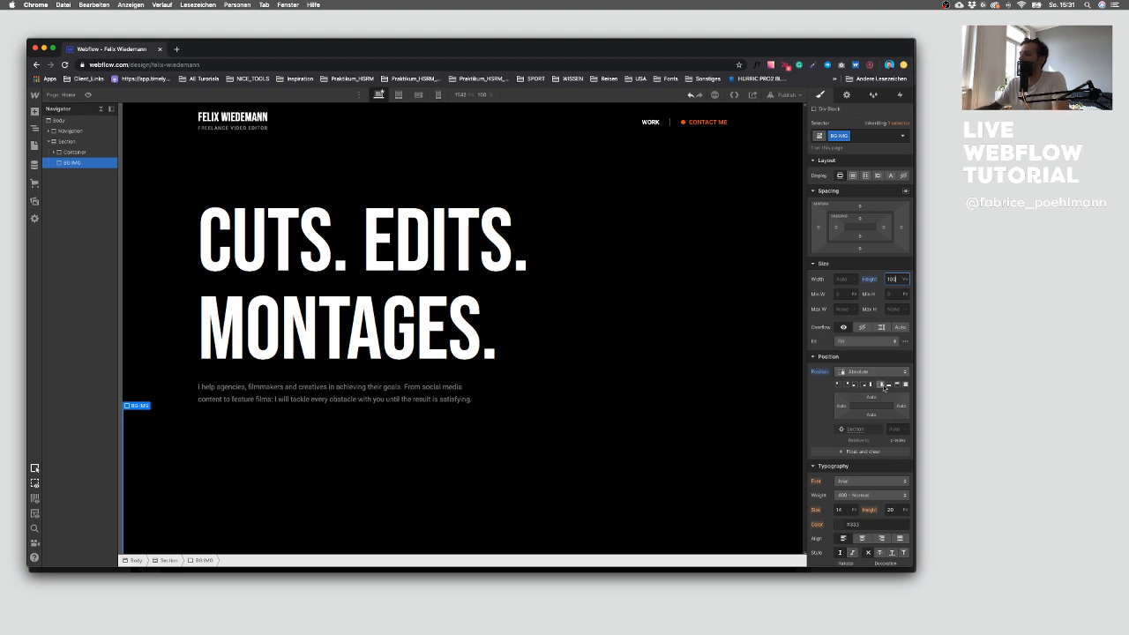
{"action": "left_click", "coordinate": [881, 385]}
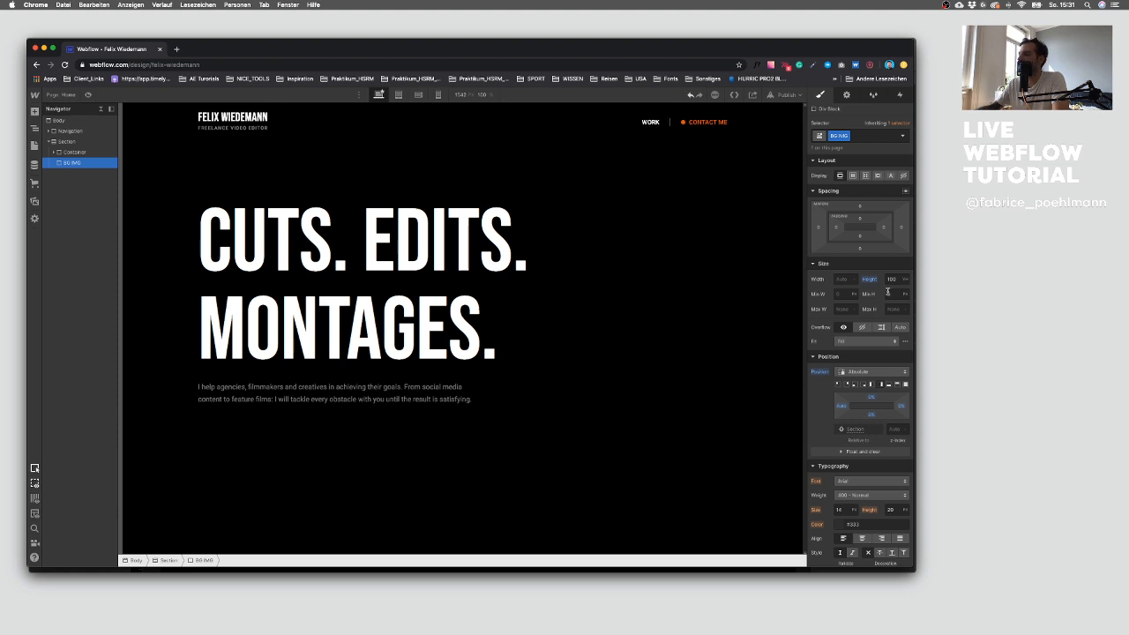
Step: Set the BG IMG width to 50% and its height to 100%
{"action": "left_click", "coordinate": [840, 280]}
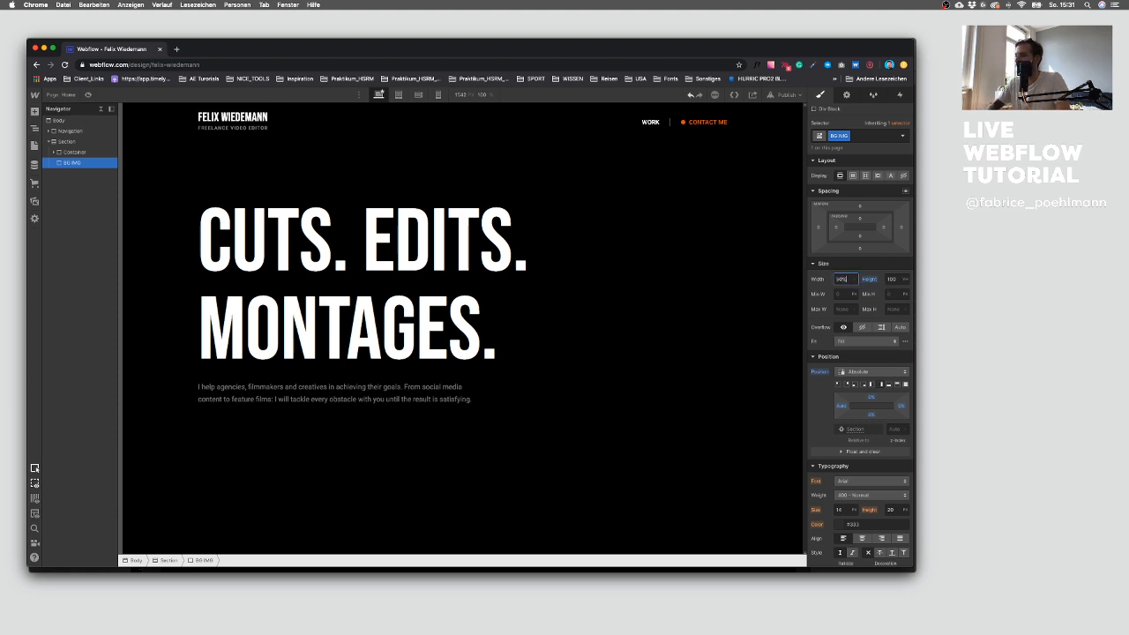
{"action": "type", "text": "50%"}
{"action": "key", "text": "Return"}
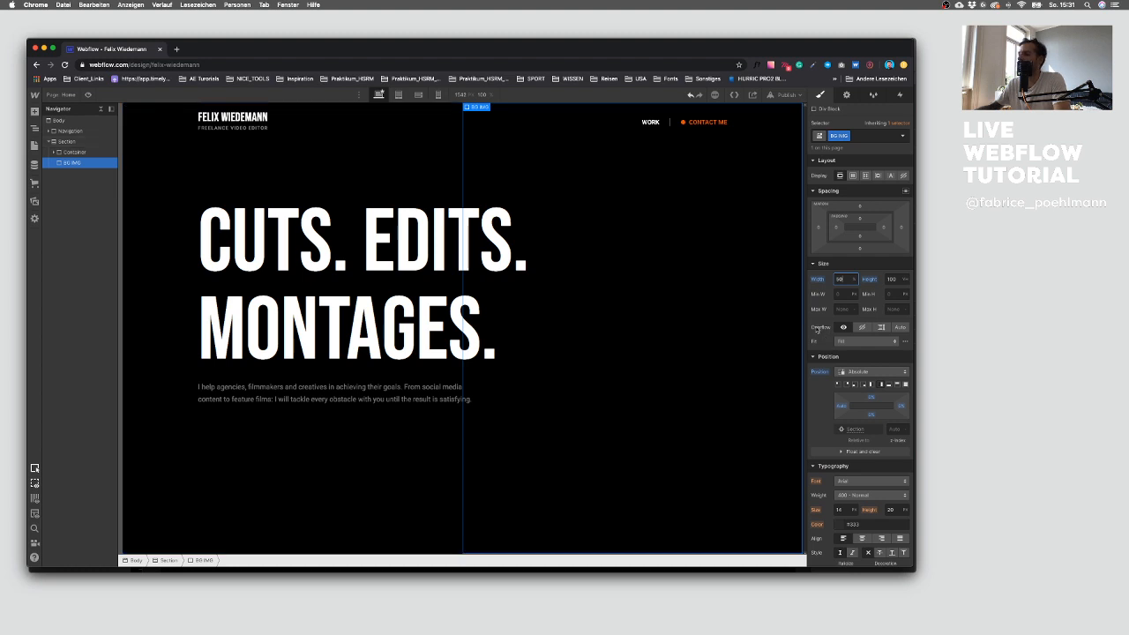
{"action": "left_click", "coordinate": [891, 279]}
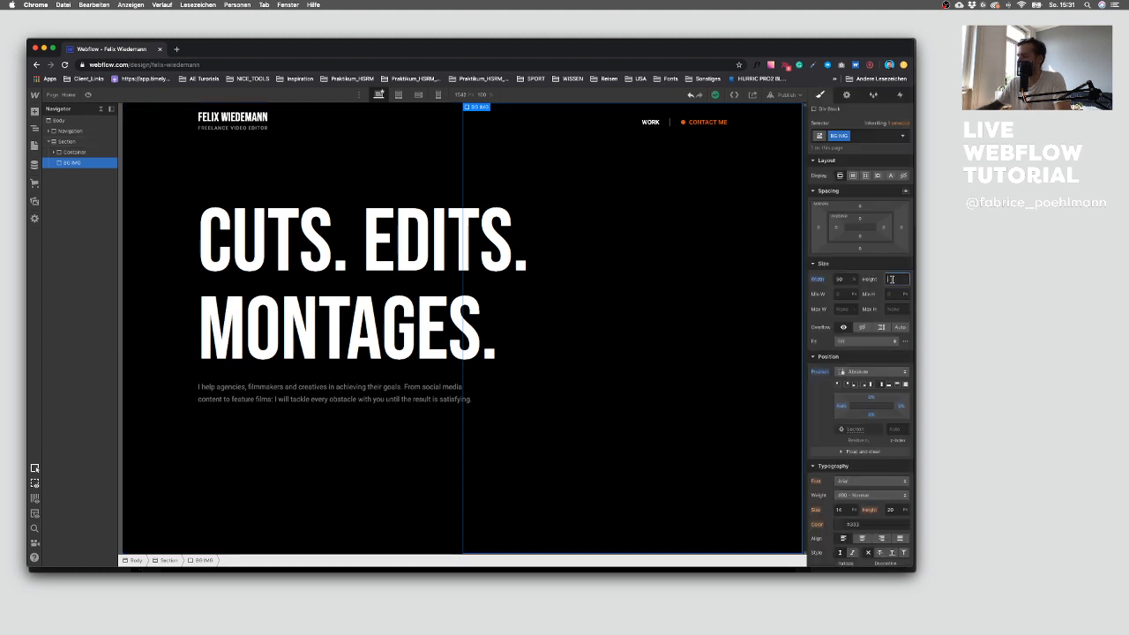
{"action": "type", "text": "100%"}
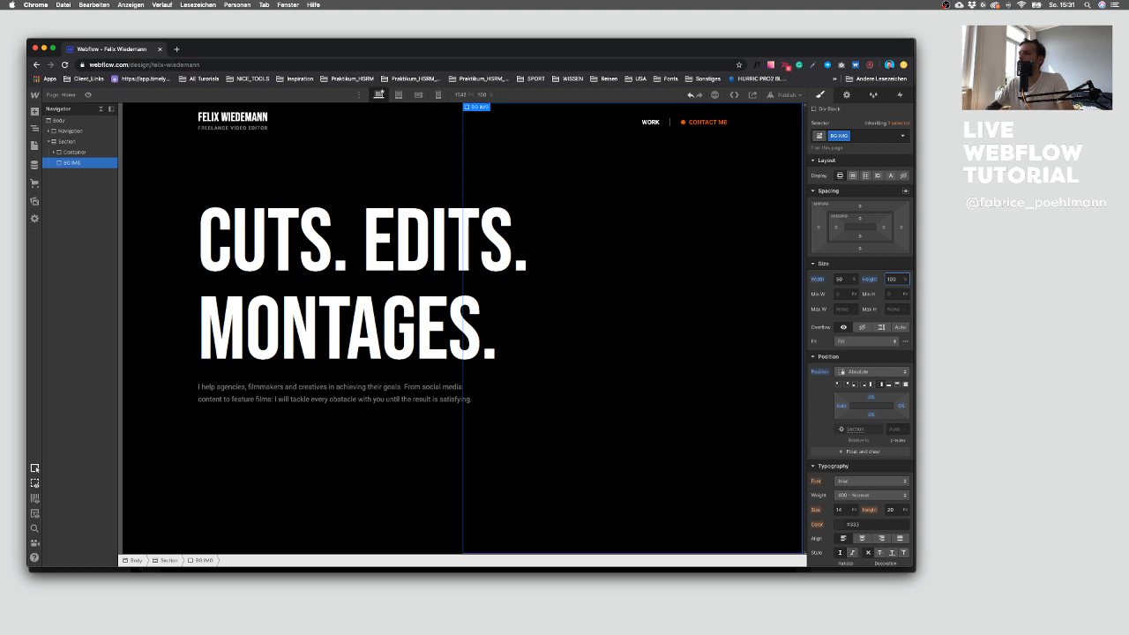
{"action": "key", "text": "Return"}
{"action": "left_click", "coordinate": [477, 440]}
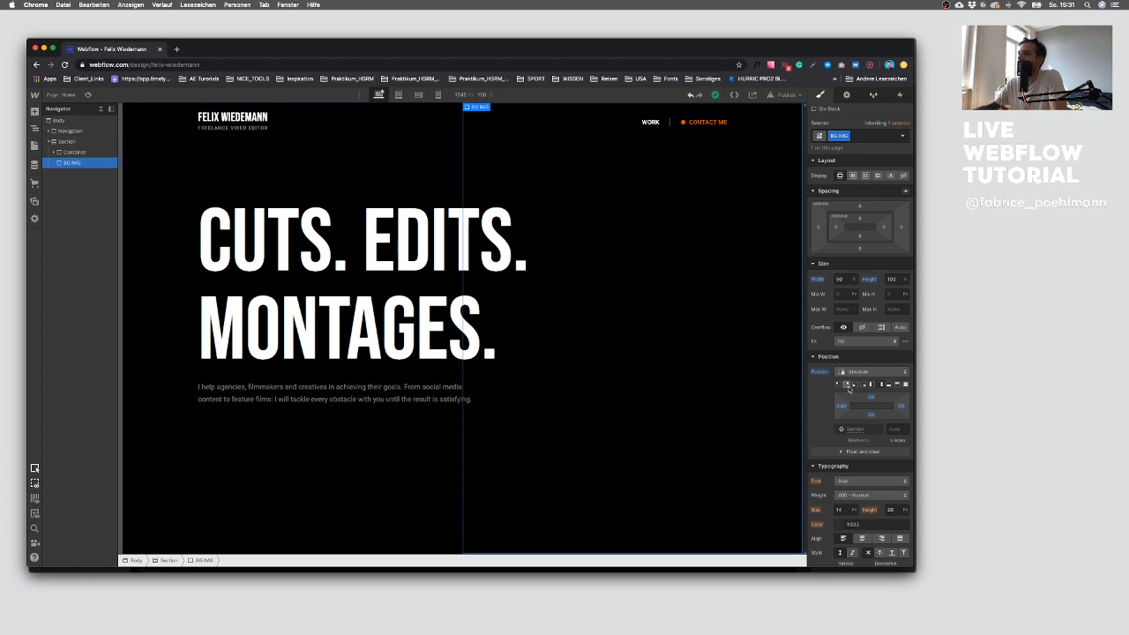
{"action": "scroll", "coordinate": [872, 447], "scroll_direction": "down", "scroll_amount": 5}
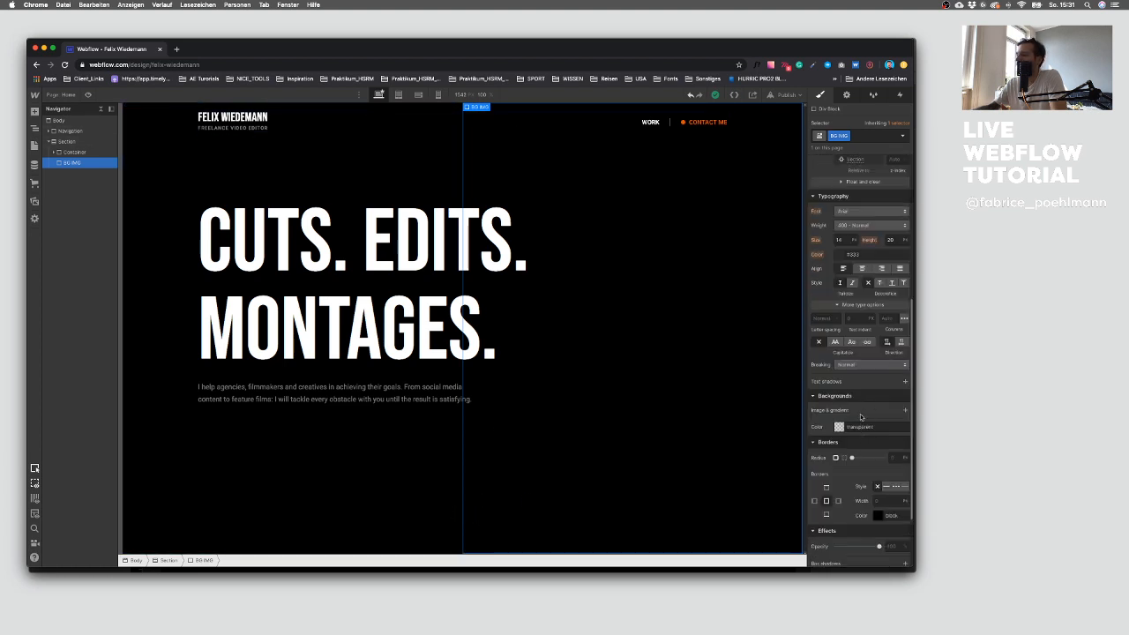
{"action": "left_click", "coordinate": [905, 411]}
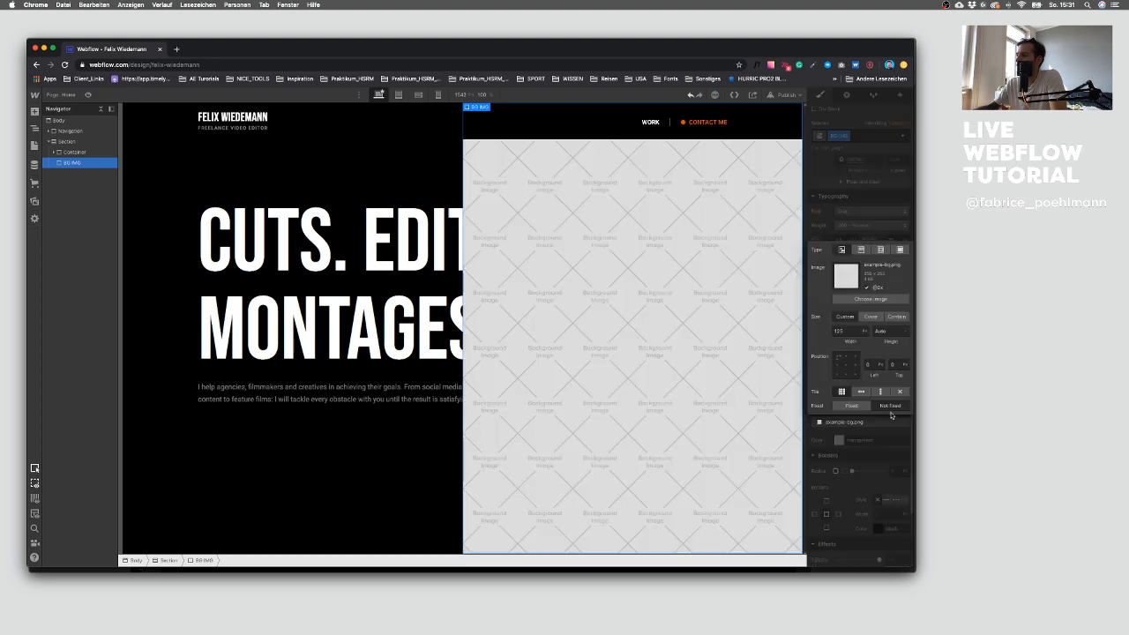
{"action": "left_click", "coordinate": [880, 299]}
{"action": "left_click", "coordinate": [65, 245]}
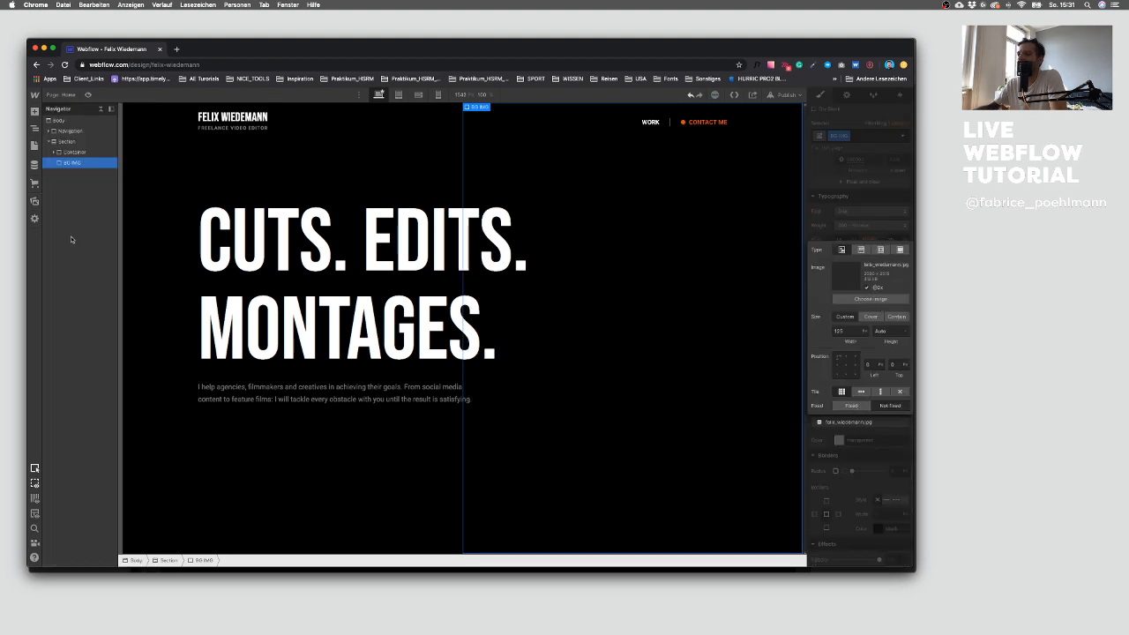
Step: Center the BG IMG background image and set its size to Cover
{"action": "left_click", "coordinate": [846, 365]}
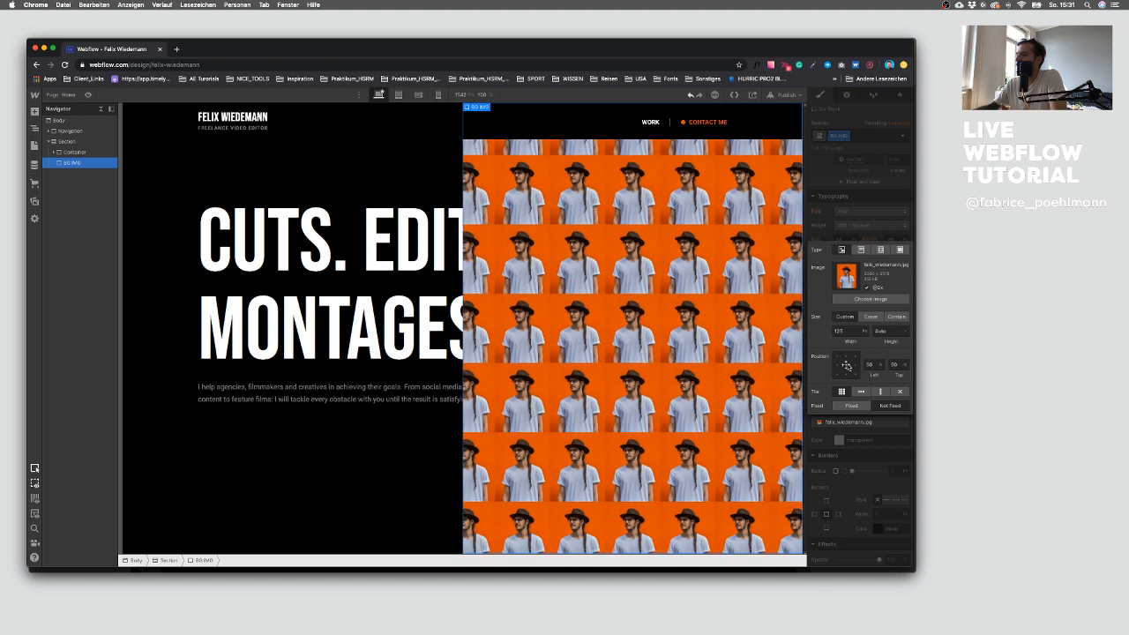
{"action": "left_click", "coordinate": [871, 317]}
{"action": "left_click", "coordinate": [862, 489]}
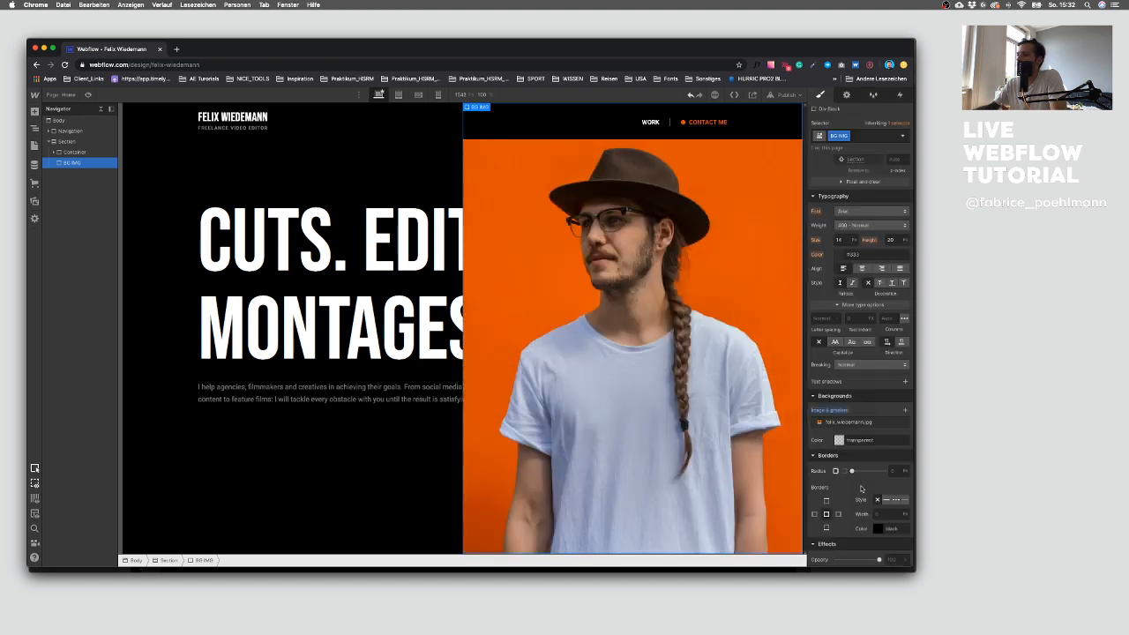
Step: Wrap the big heading and the paragraph block in a new Div Block inside the Container, with a class named Hero Text
{"action": "left_click", "coordinate": [377, 441]}
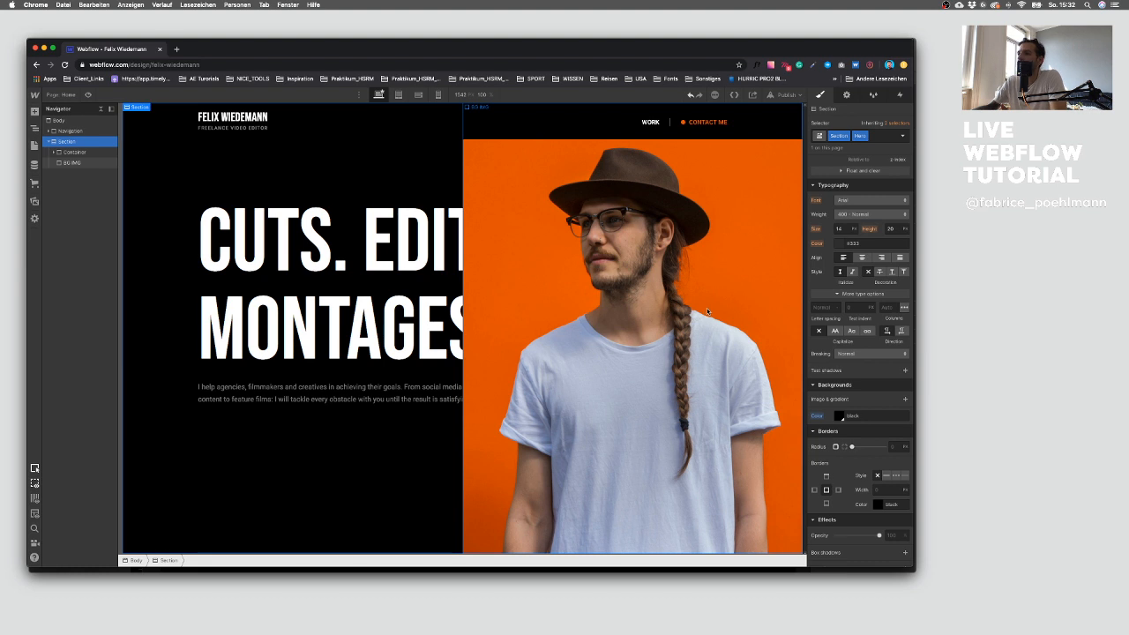
{"action": "left_click", "coordinate": [382, 258]}
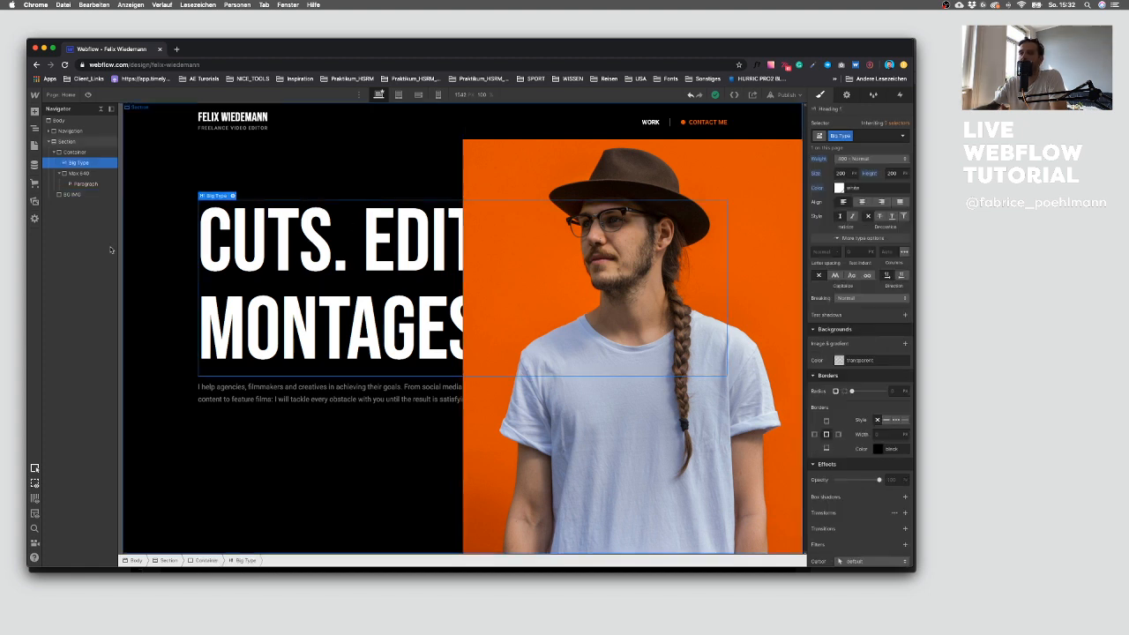
{"action": "left_click", "coordinate": [60, 173]}
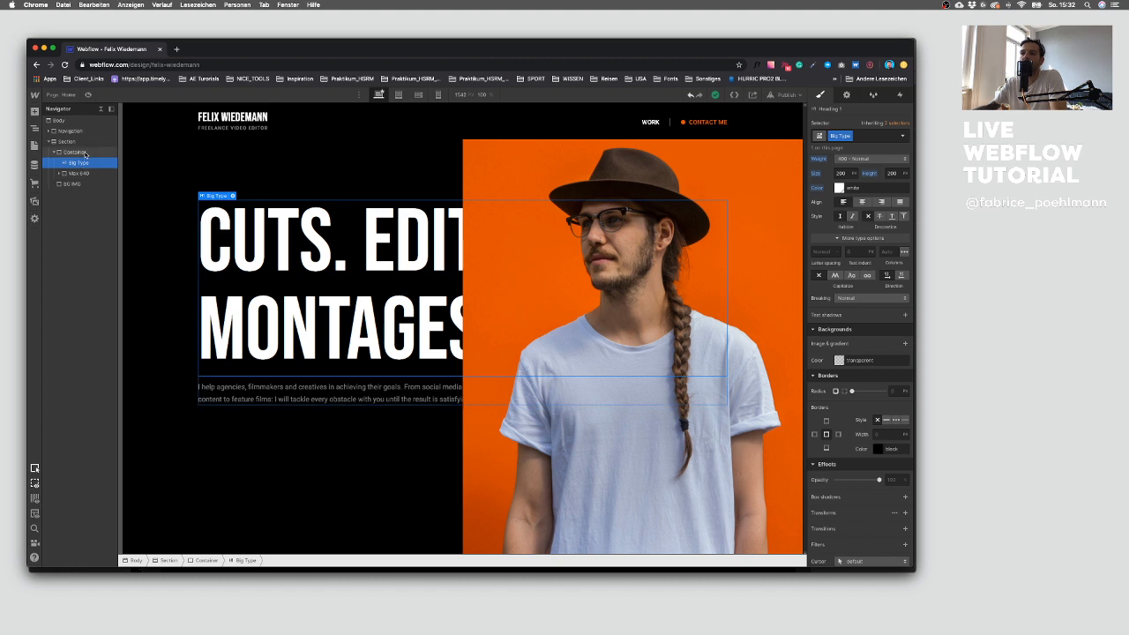
{"action": "left_click", "coordinate": [86, 153]}
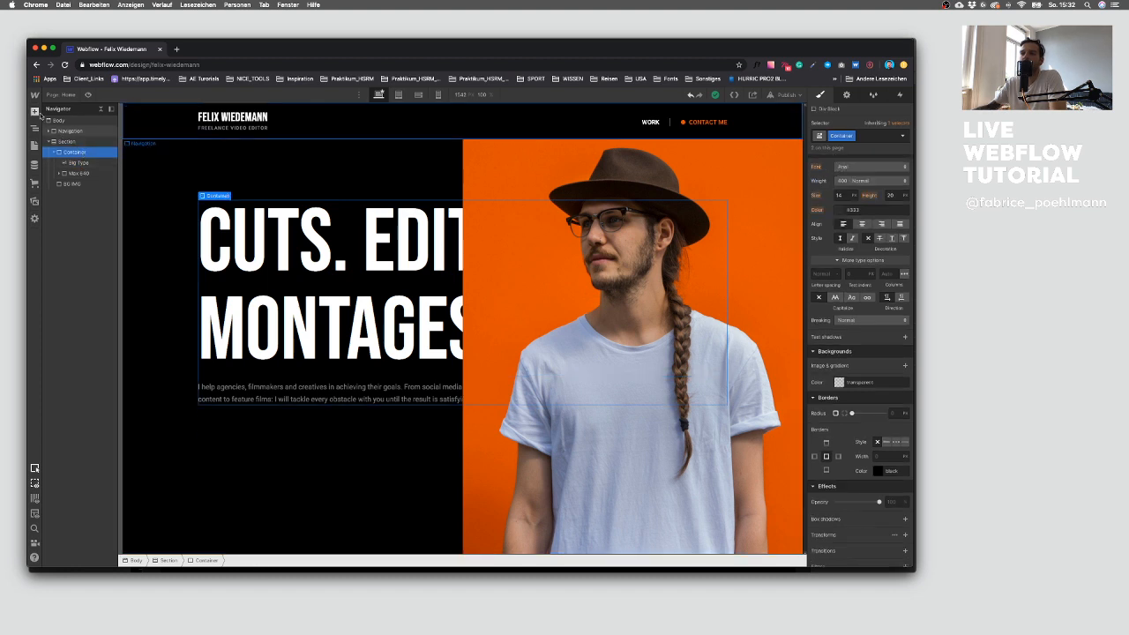
{"action": "key", "text": "a"}
{"action": "left_click", "coordinate": [64, 269]}
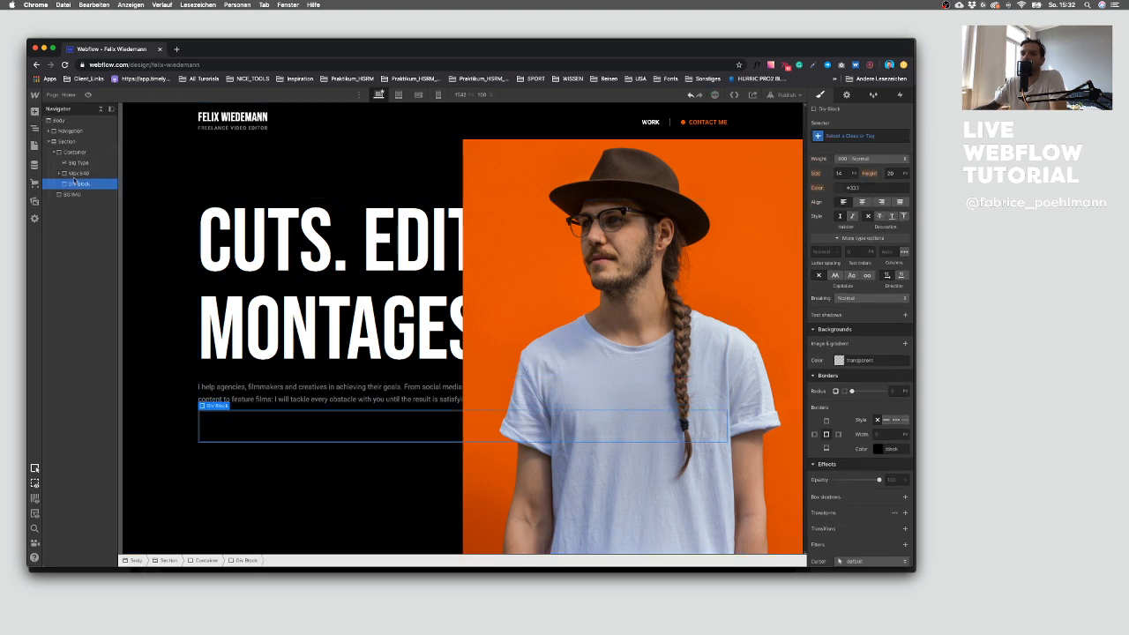
{"action": "left_click_drag", "start_coordinate": [75, 159], "coordinate": [77, 183]}
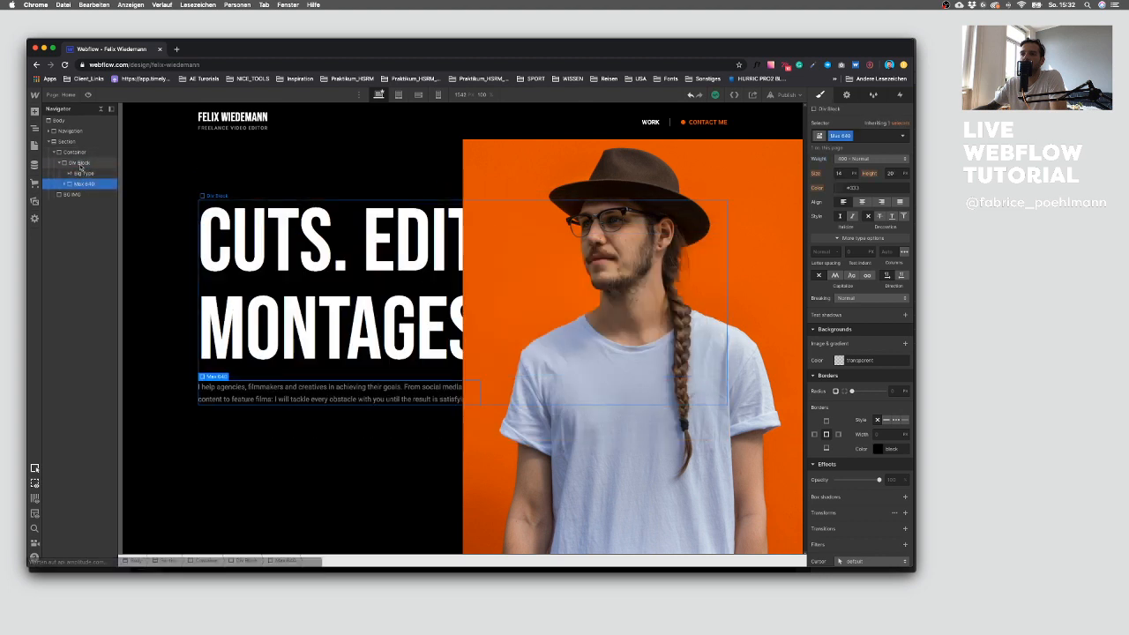
{"action": "left_click", "coordinate": [80, 165]}
{"action": "key", "text": "super+Return"}
{"action": "type", "text": "H"}
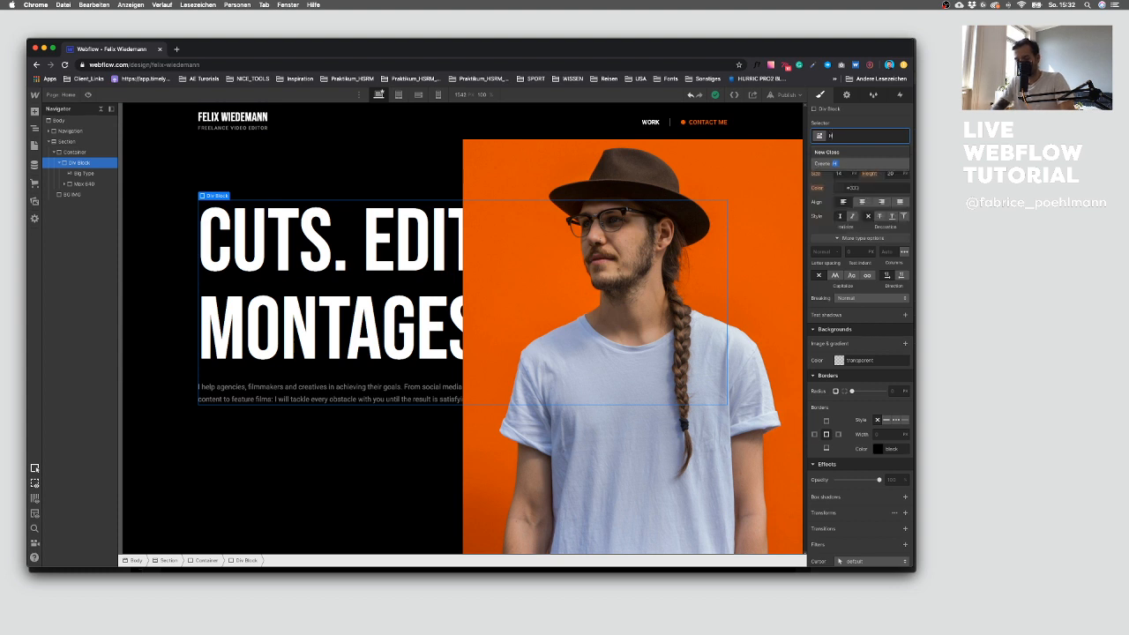
{"action": "type", "text": "ero Text"}
{"action": "key", "text": "Return"}
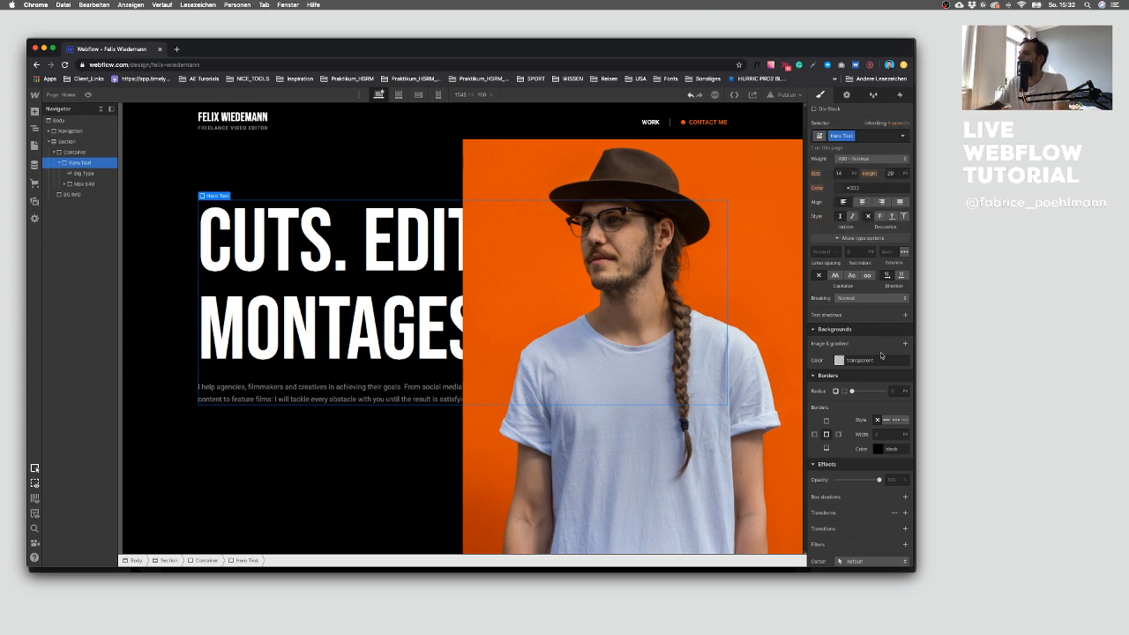
Step: Set Hero Text's position to Relative with a z-index of 10
{"action": "scroll", "coordinate": [863, 352], "scroll_direction": "up", "scroll_amount": 3}
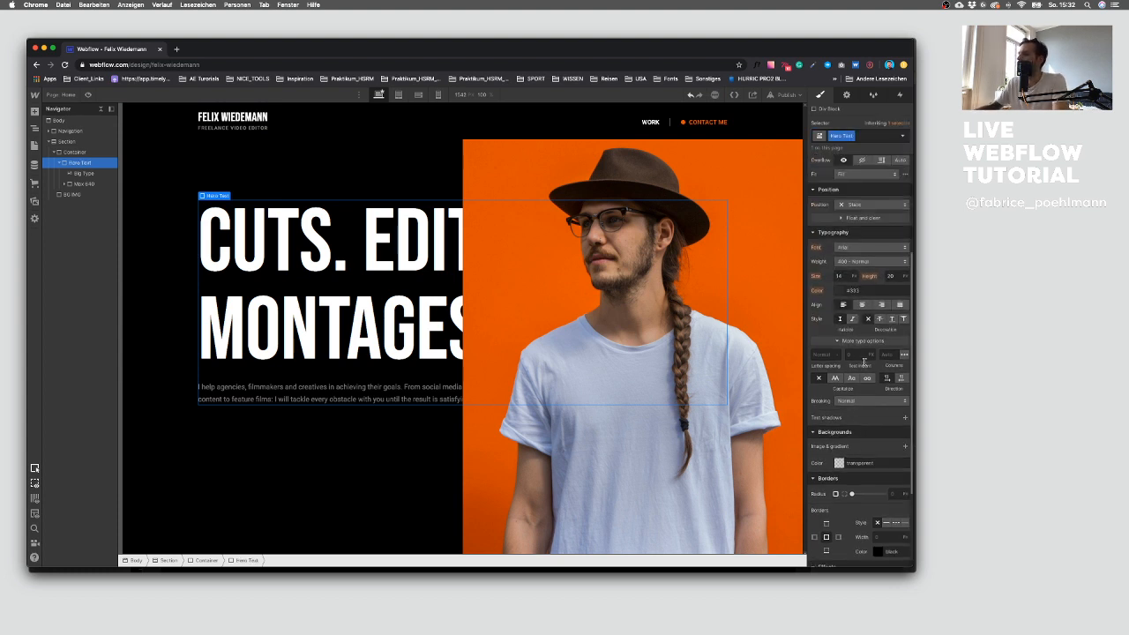
{"action": "left_click", "coordinate": [857, 206]}
{"action": "left_click", "coordinate": [856, 215]}
{"action": "left_click", "coordinate": [896, 251]}
{"action": "key", "text": "Return"}
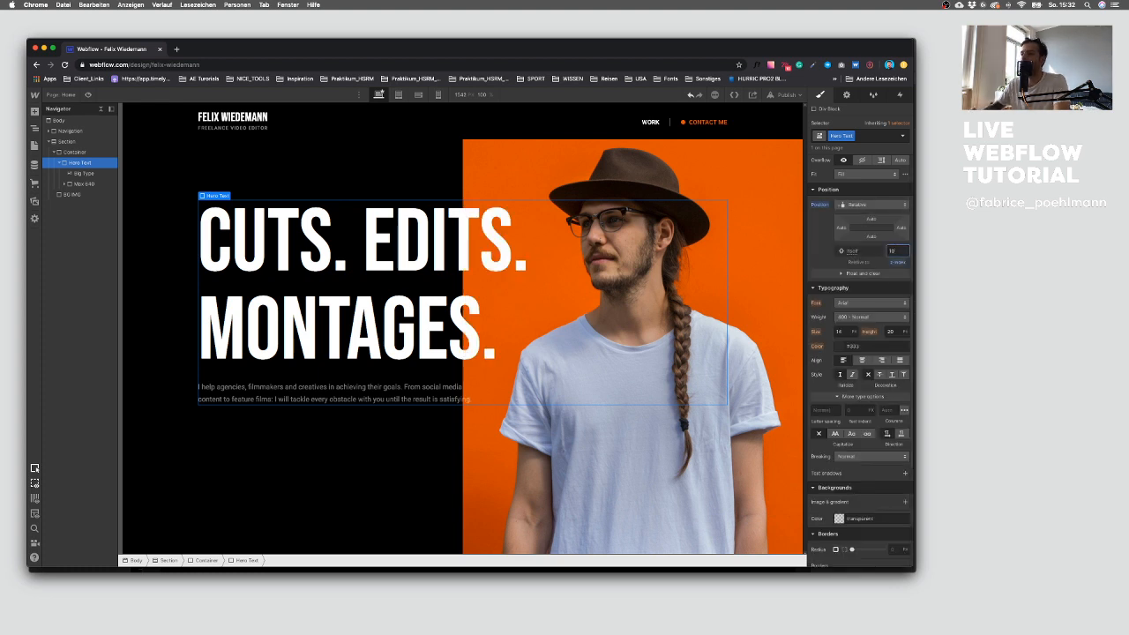
{"action": "left_click", "coordinate": [420, 476]}
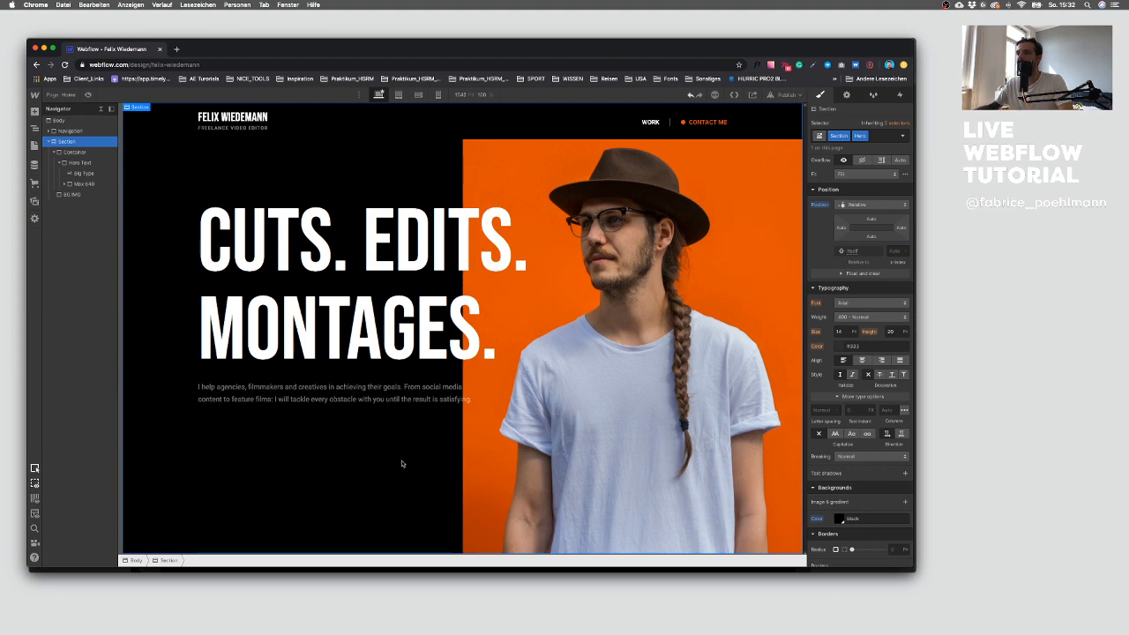
Step: Compare the hero layout in the Sketch design with the Webflow page
{"action": "key", "text": "ctrl+Up"}
{"action": "left_click", "coordinate": [614, 443]}
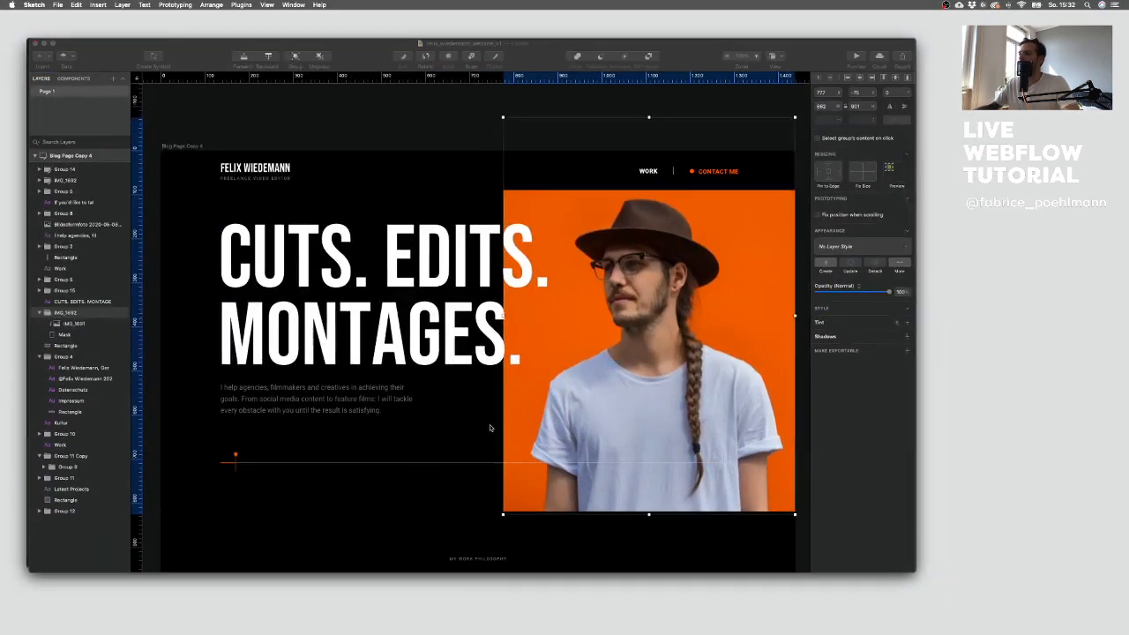
{"action": "left_click", "coordinate": [439, 527]}
{"action": "key", "text": "ctrl+Up"}
{"action": "left_click", "coordinate": [421, 237]}
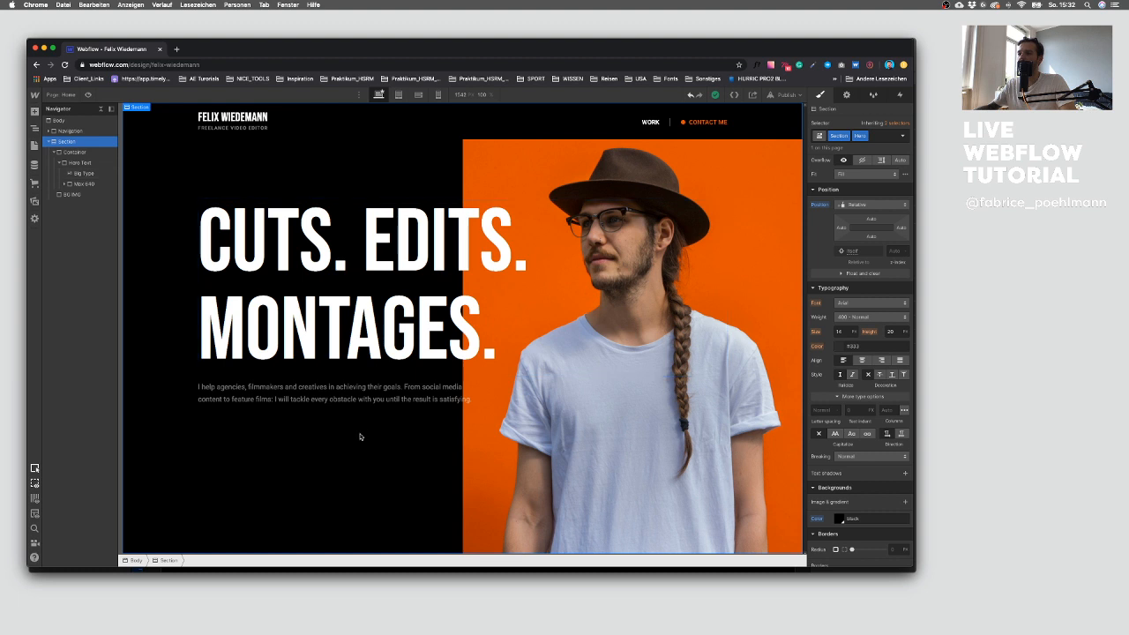
Step: Replace the paragraph wrapper's Max 640 class with a new class named Max
{"action": "left_click", "coordinate": [312, 394]}
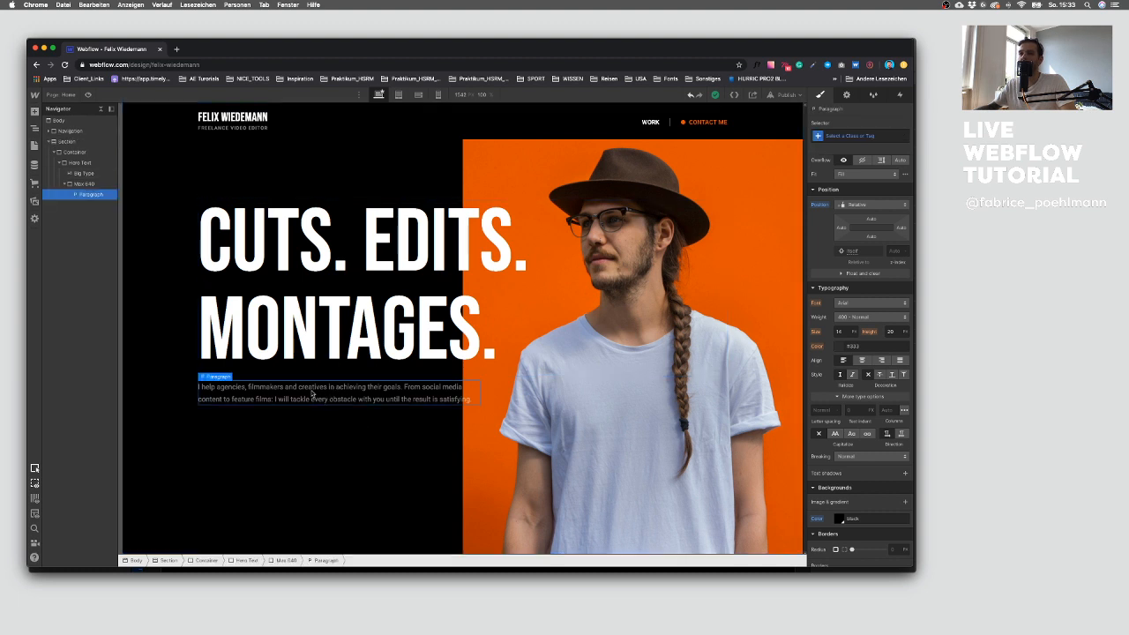
{"action": "left_click", "coordinate": [81, 184]}
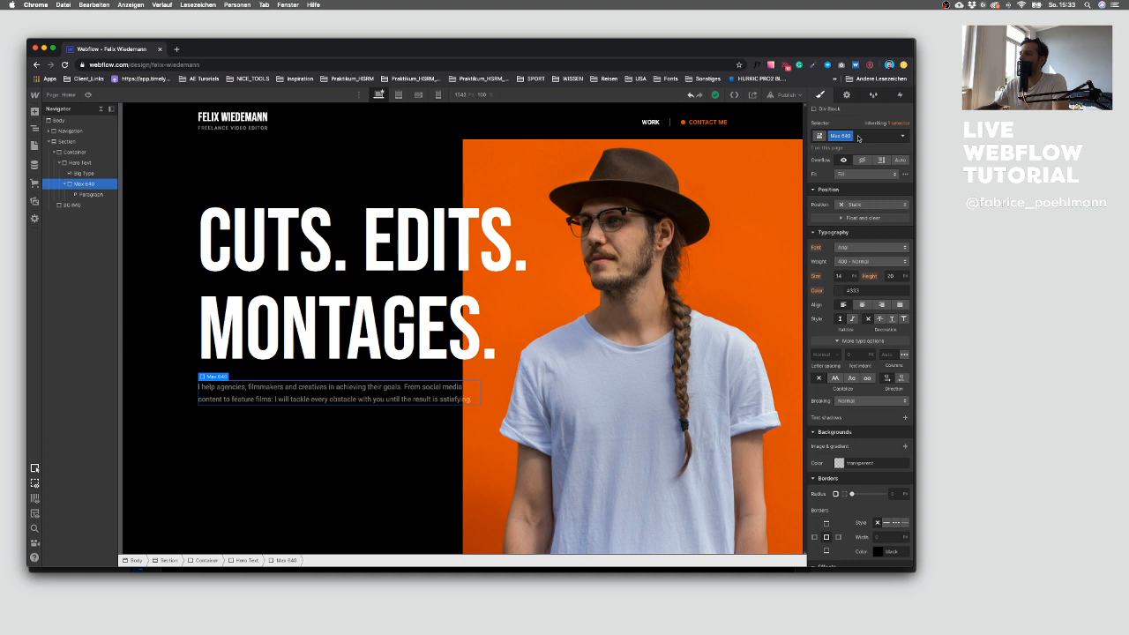
{"action": "left_click", "coordinate": [885, 137]}
{"action": "key", "text": "BackSpace"}
{"action": "type", "text": "M"}
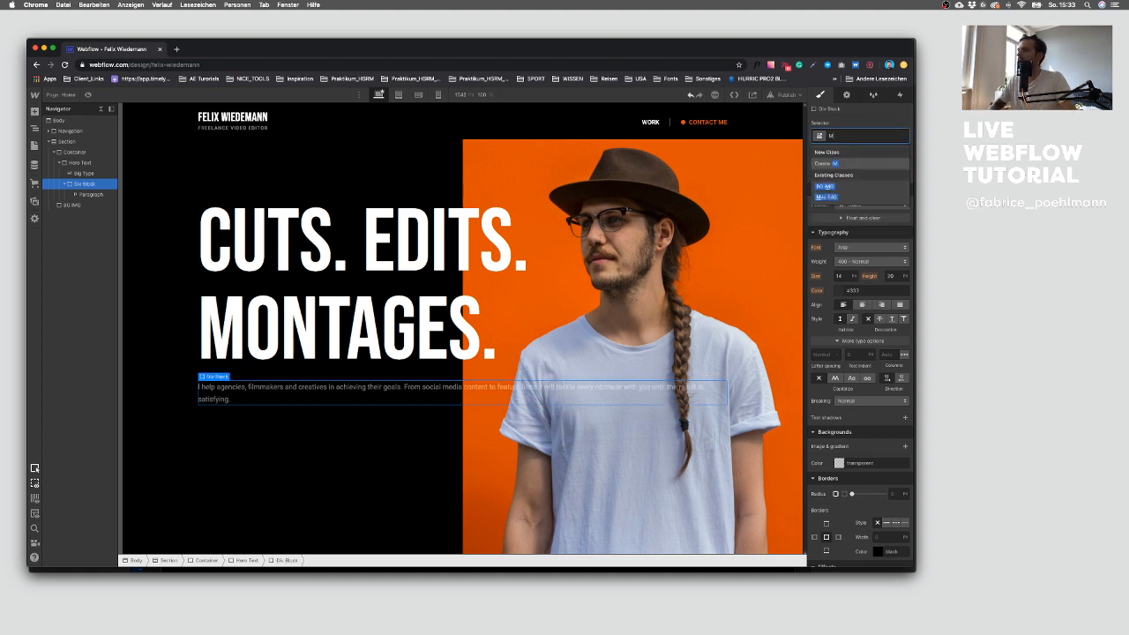
{"action": "type", "text": "ax"}
{"action": "key", "text": "Return"}
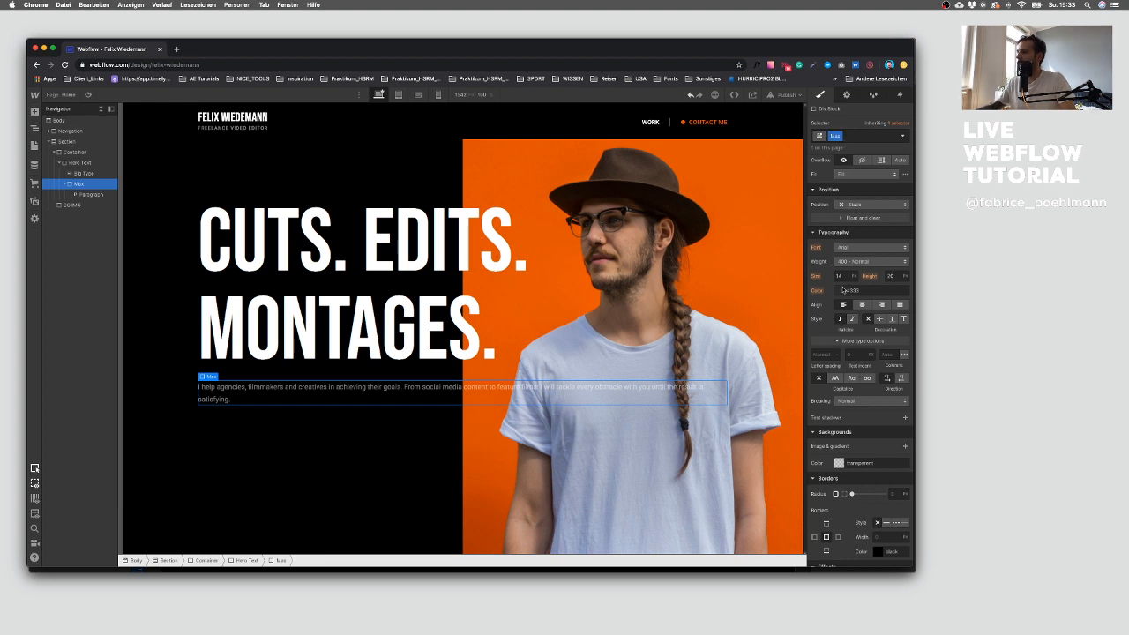
Step: Set the Max block's maximum width to 460 px
{"action": "left_click", "coordinate": [840, 309]}
{"action": "type", "text": "500"}
{"action": "key", "text": "Return"}
{"action": "key", "text": "shift+Down"}
{"action": "key", "text": "shift+Down"}
{"action": "key", "text": "shift+Down"}
{"action": "key", "text": "shift+Down"}
{"action": "key", "text": "shift+Down"}
{"action": "key", "text": "shift+Up"}
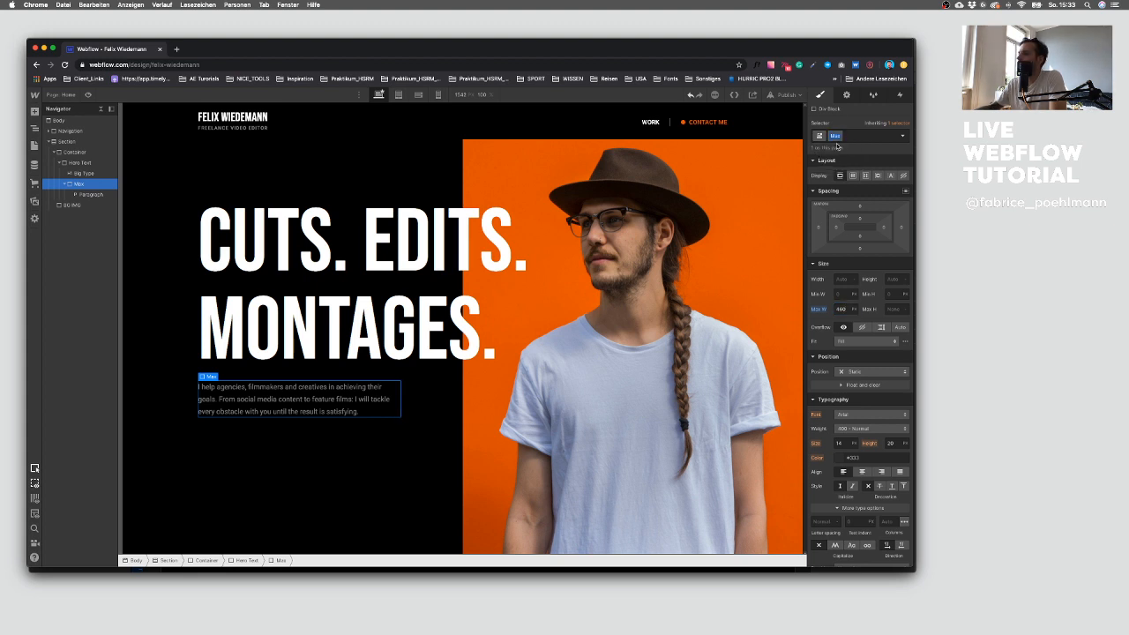
{"action": "type", "text": "460"}
{"action": "key", "text": "Return"}
Step: Examine the line element below the intro text in the Sketch design
{"action": "left_click", "coordinate": [333, 436]}
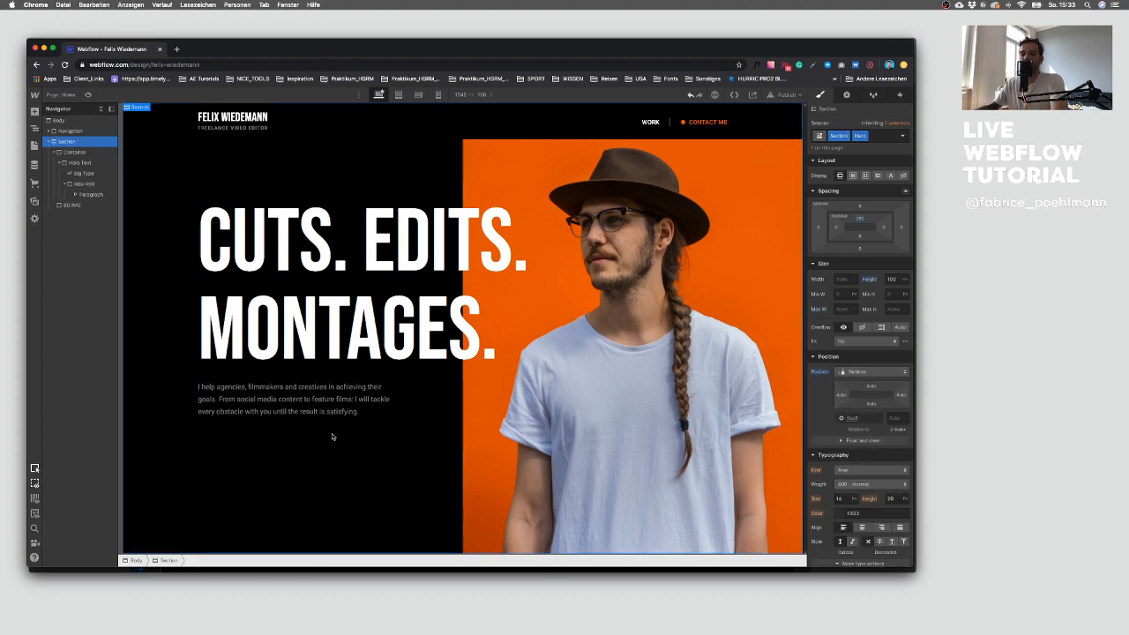
{"action": "key", "text": "ctrl+Up"}
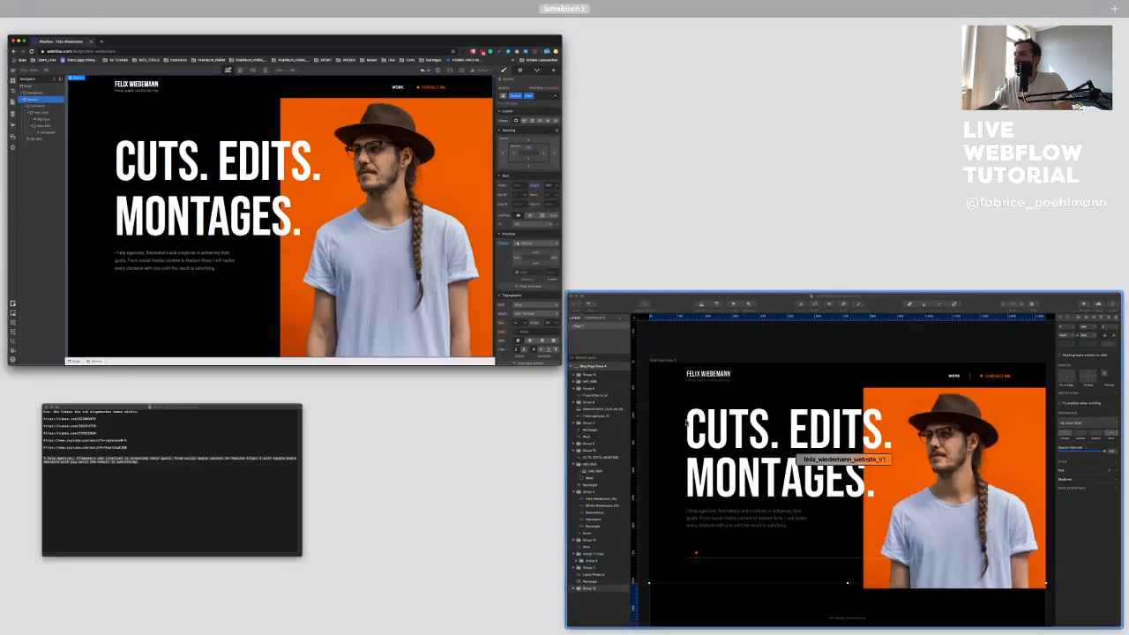
{"action": "left_click", "coordinate": [618, 402]}
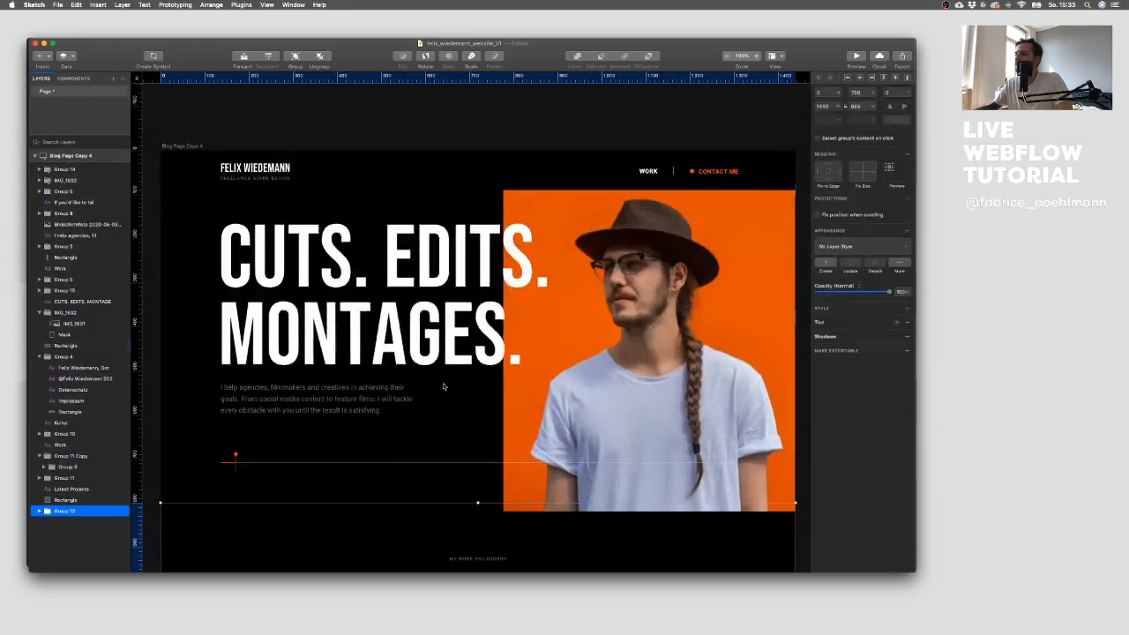
{"action": "key", "text": "ctrl+Up"}
{"action": "left_click", "coordinate": [300, 321]}
{"action": "key", "text": "ctrl+Up"}
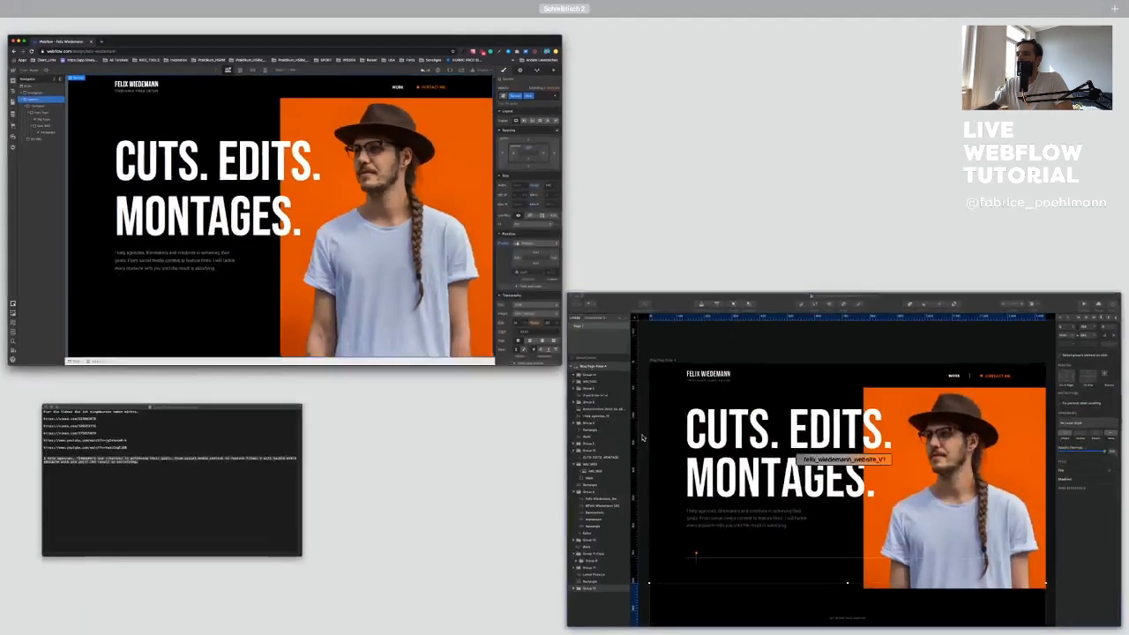
{"action": "left_click", "coordinate": [604, 428]}
{"action": "left_click_drag", "start_coordinate": [273, 467], "coordinate": [304, 464]}
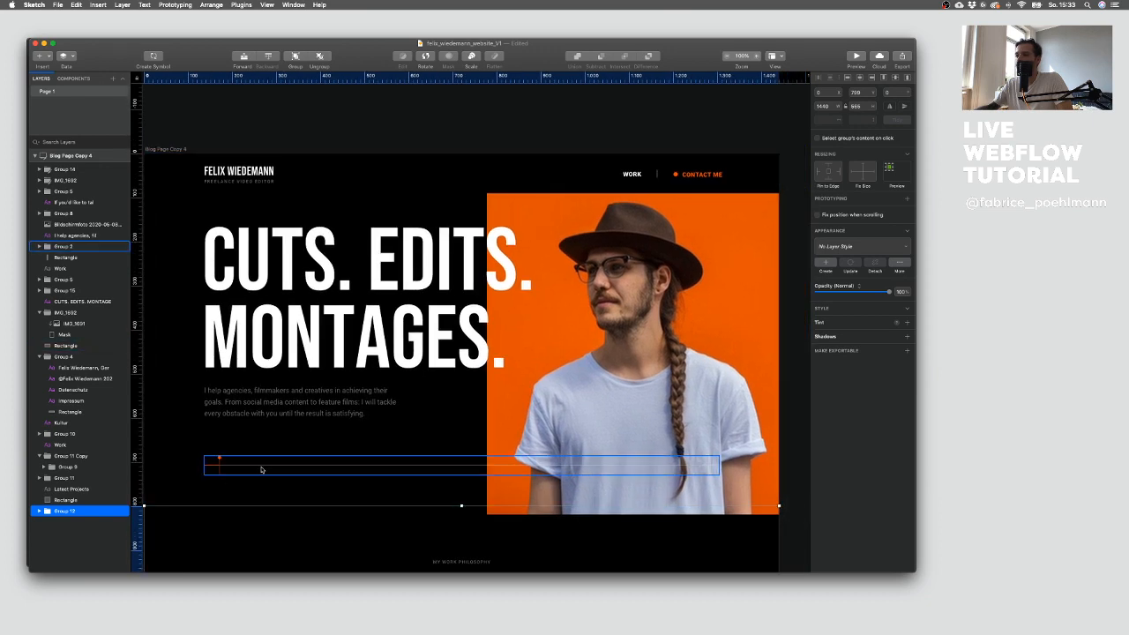
{"action": "key", "text": "ctrl+Up"}
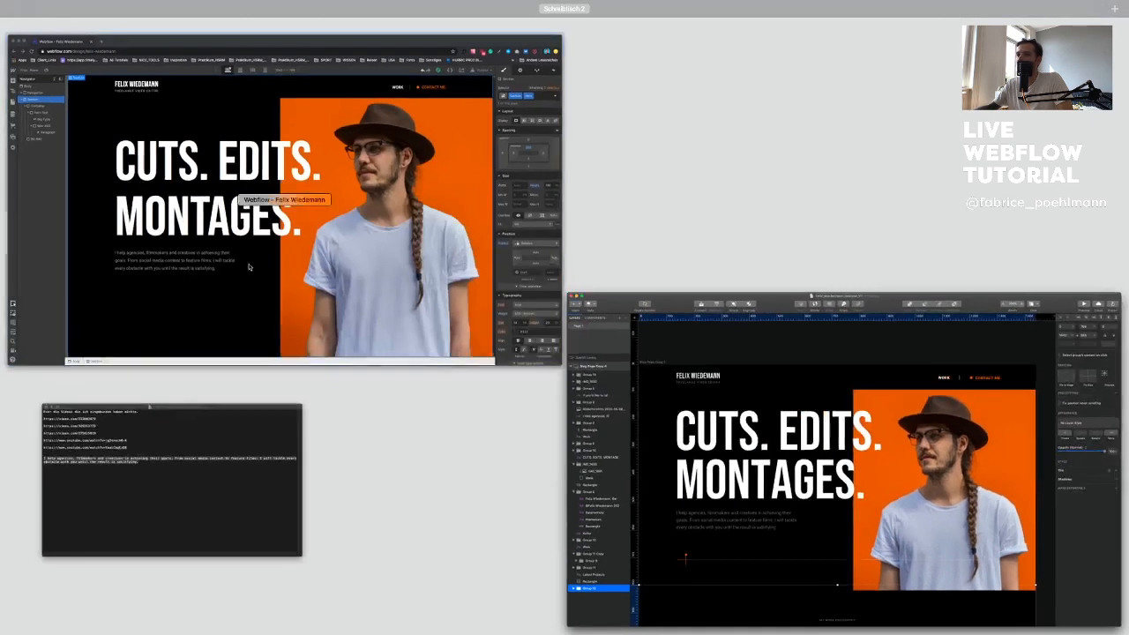
{"action": "left_click", "coordinate": [97, 170]}
Step: Add a new Div Block to the Section after BG IMG and give it the Container class
{"action": "left_click", "coordinate": [55, 152]}
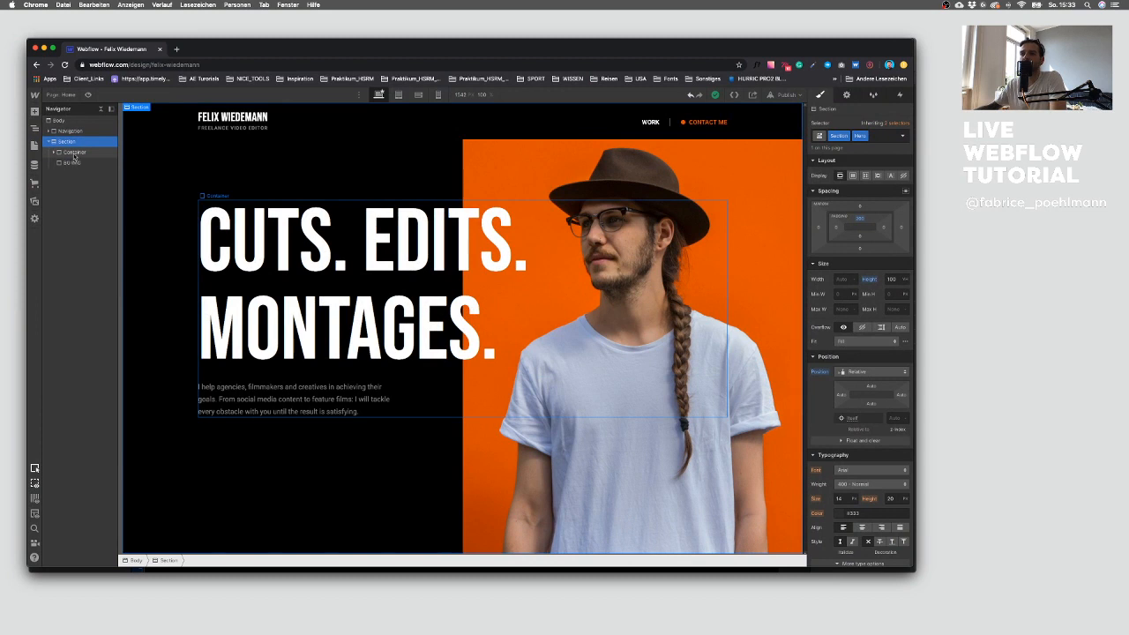
{"action": "left_click", "coordinate": [74, 153]}
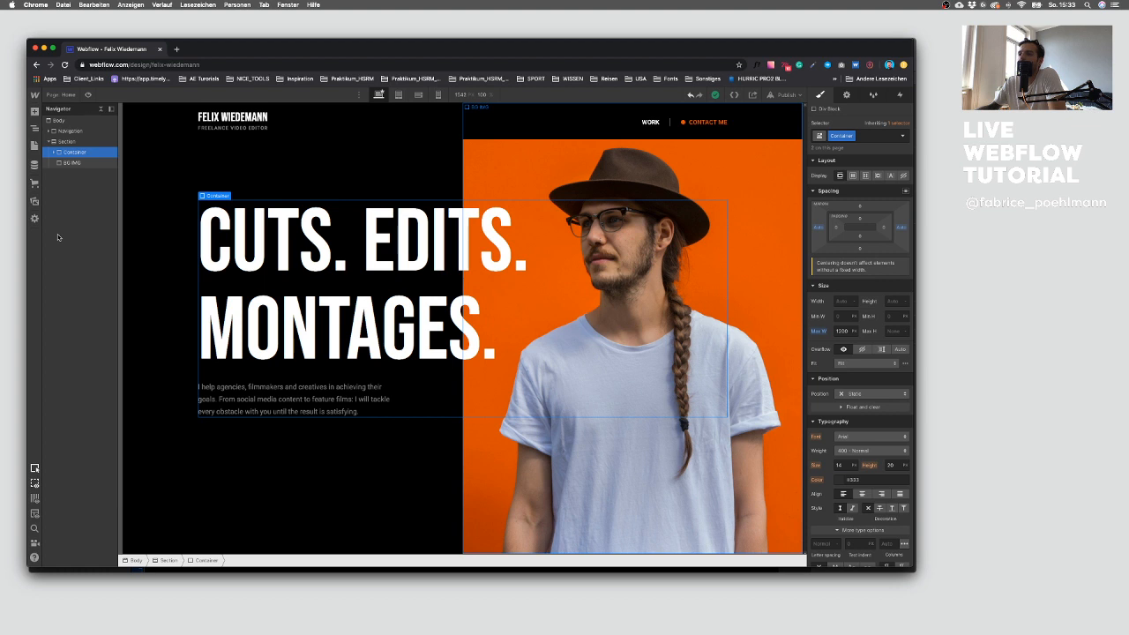
{"action": "left_click", "coordinate": [68, 142]}
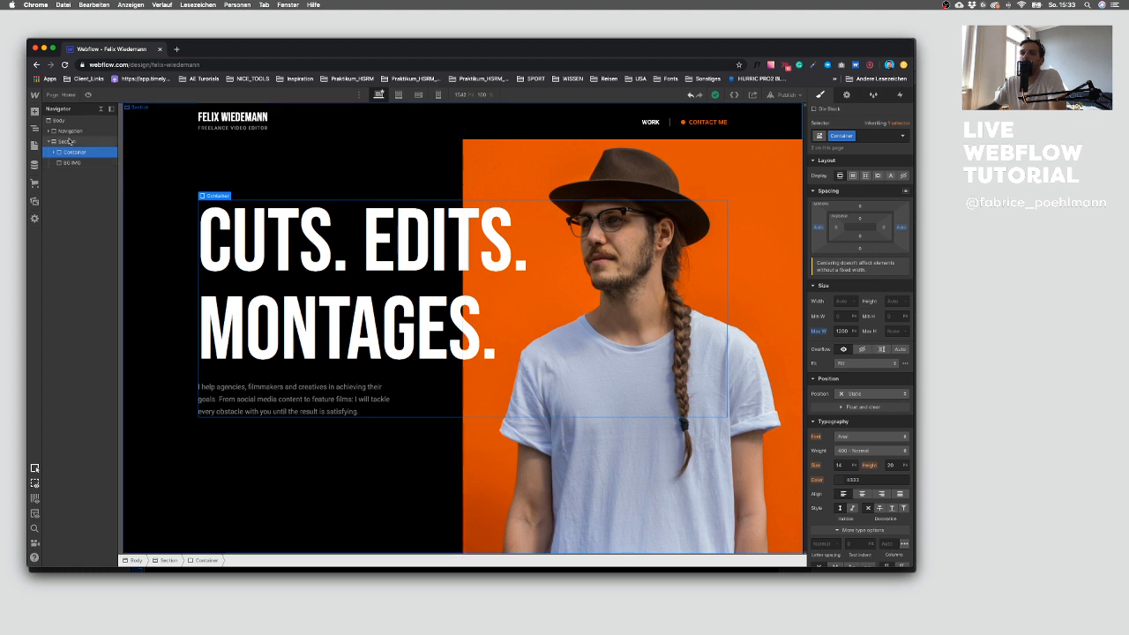
{"action": "left_click", "coordinate": [35, 112]}
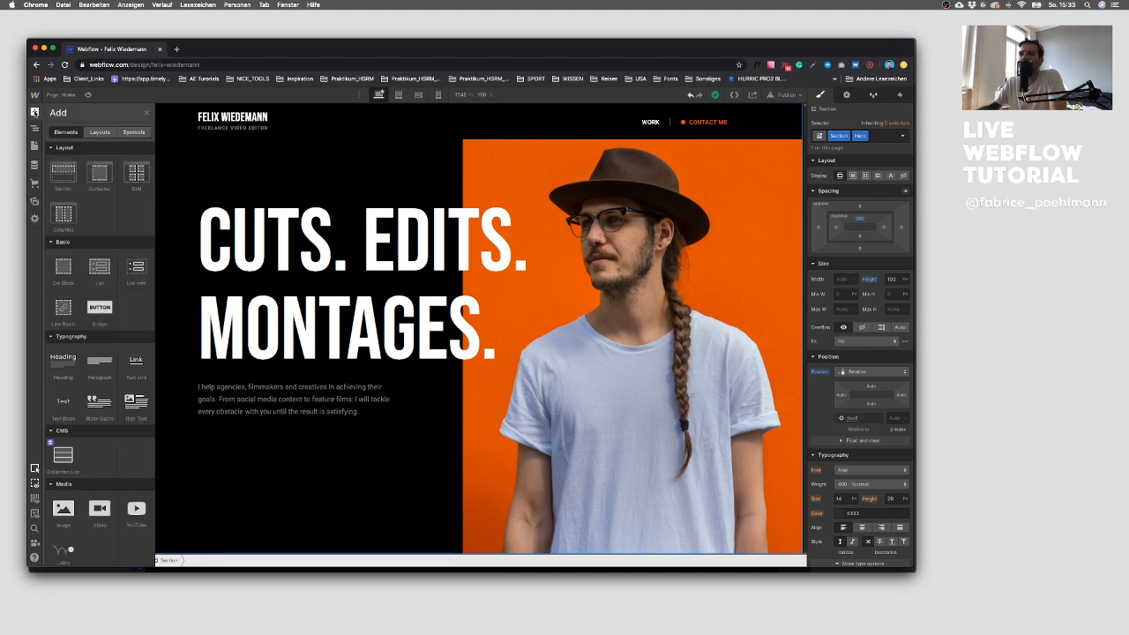
{"action": "left_click", "coordinate": [63, 268]}
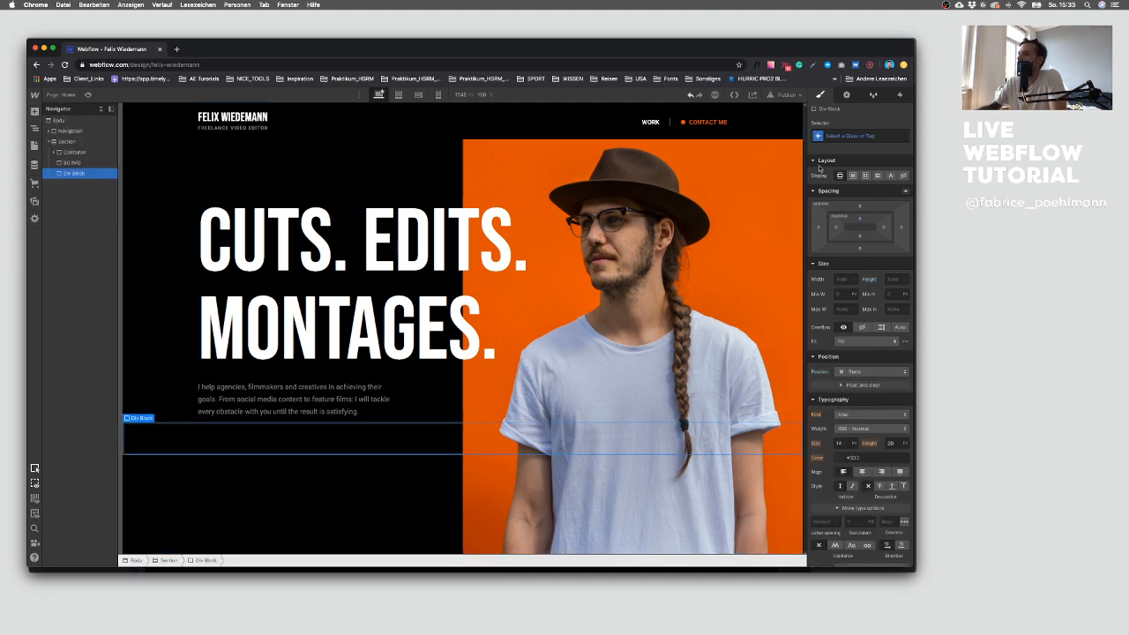
{"action": "left_click", "coordinate": [849, 135]}
{"action": "type", "text": "Col"}
{"action": "key", "text": "Down"}
{"action": "key", "text": "Return"}
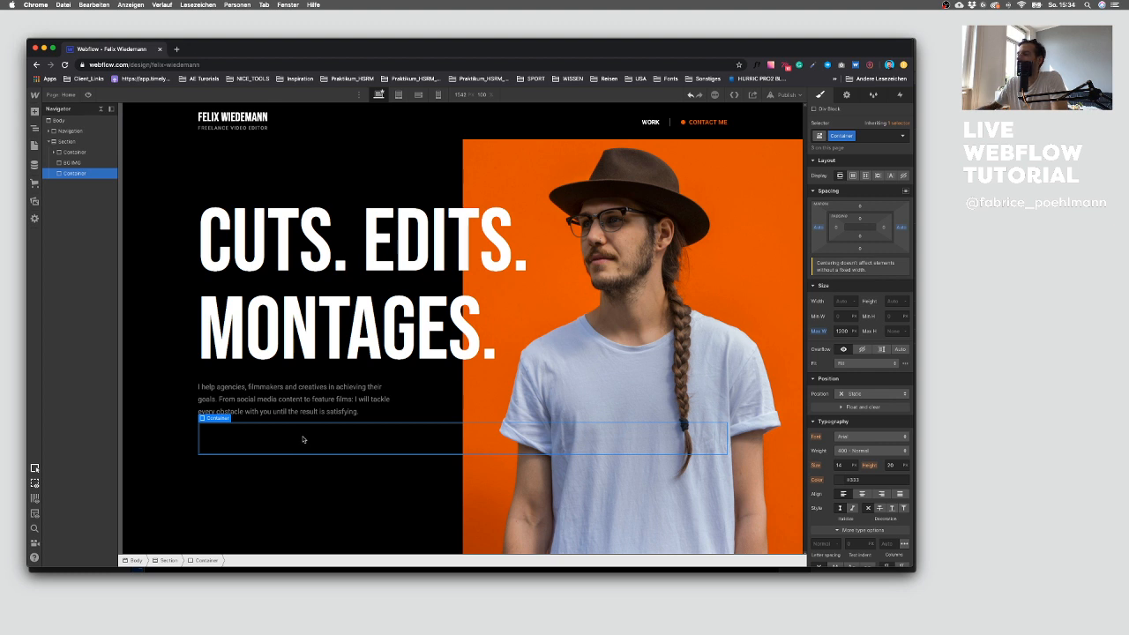
Step: Add an Editor Line combo class to the new container and insert a Div Block inside it
{"action": "left_click", "coordinate": [872, 135]}
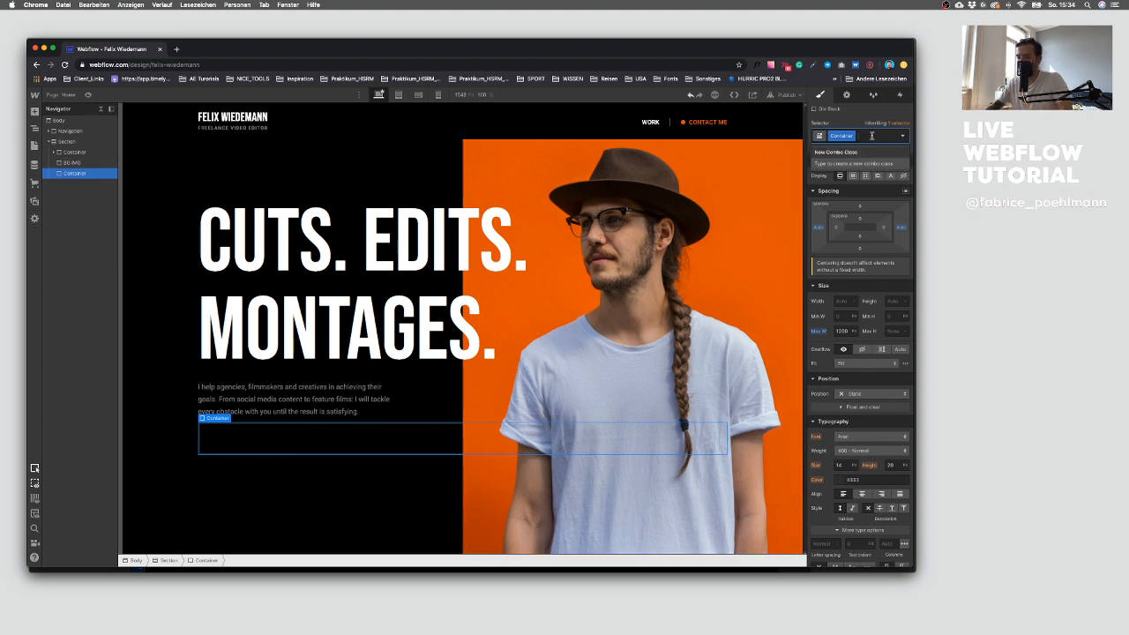
{"action": "type", "text": "editor L"}
{"action": "key", "text": "Return"}
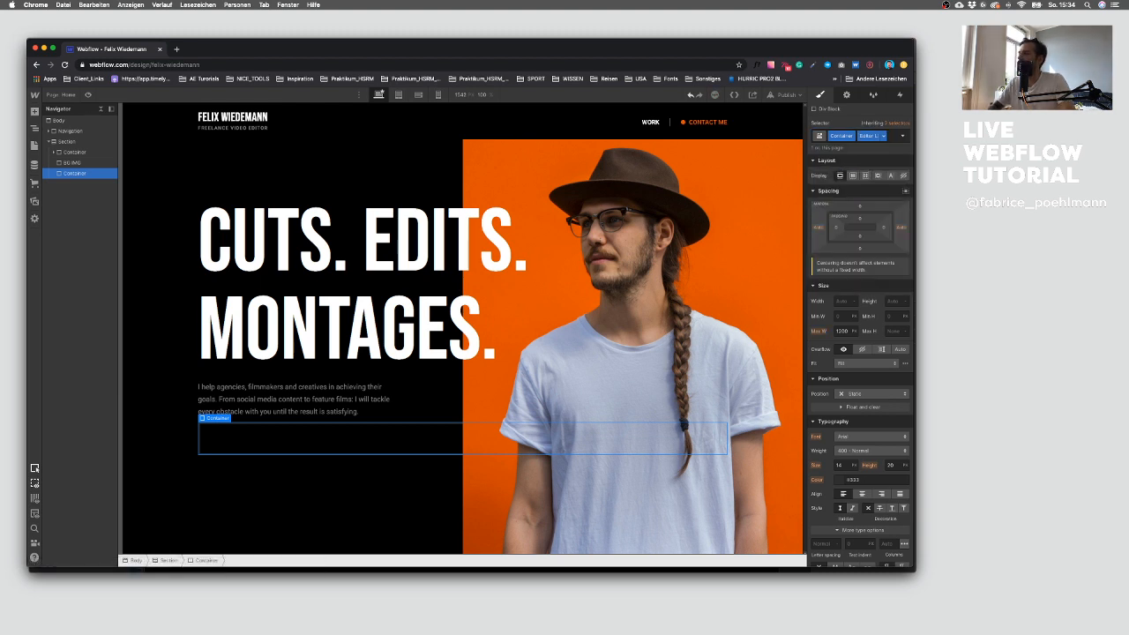
{"action": "left_click", "coordinate": [36, 112]}
{"action": "left_click", "coordinate": [63, 269]}
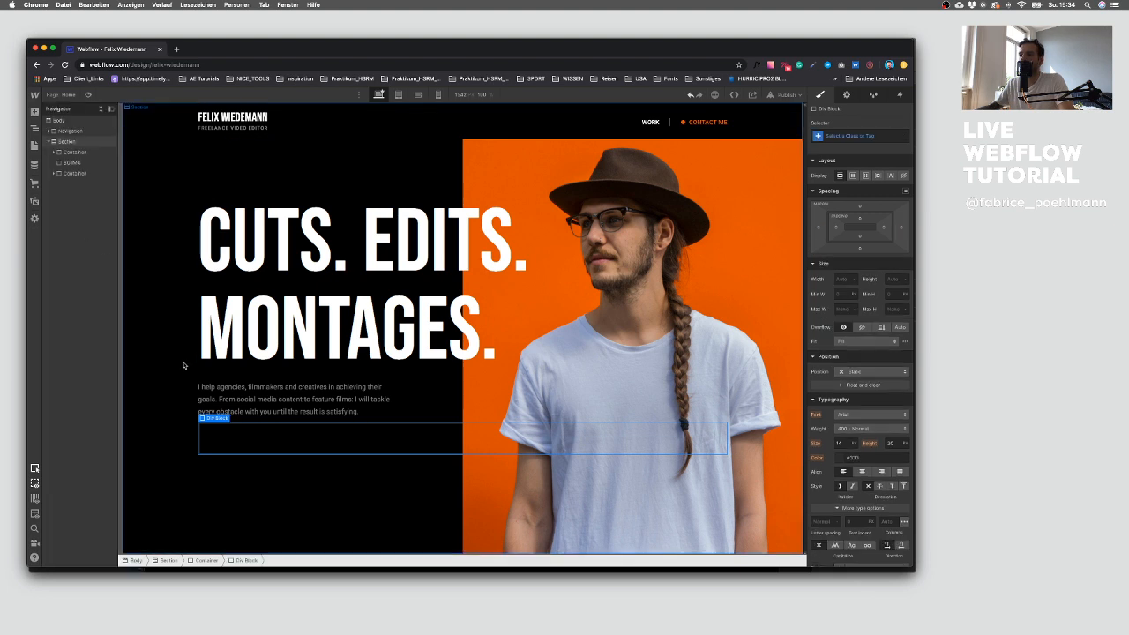
Step: Give the Div Block inside the container the class Editor Line
{"action": "left_click", "coordinate": [874, 135]}
{"action": "type", "text": "Editor Lin"}
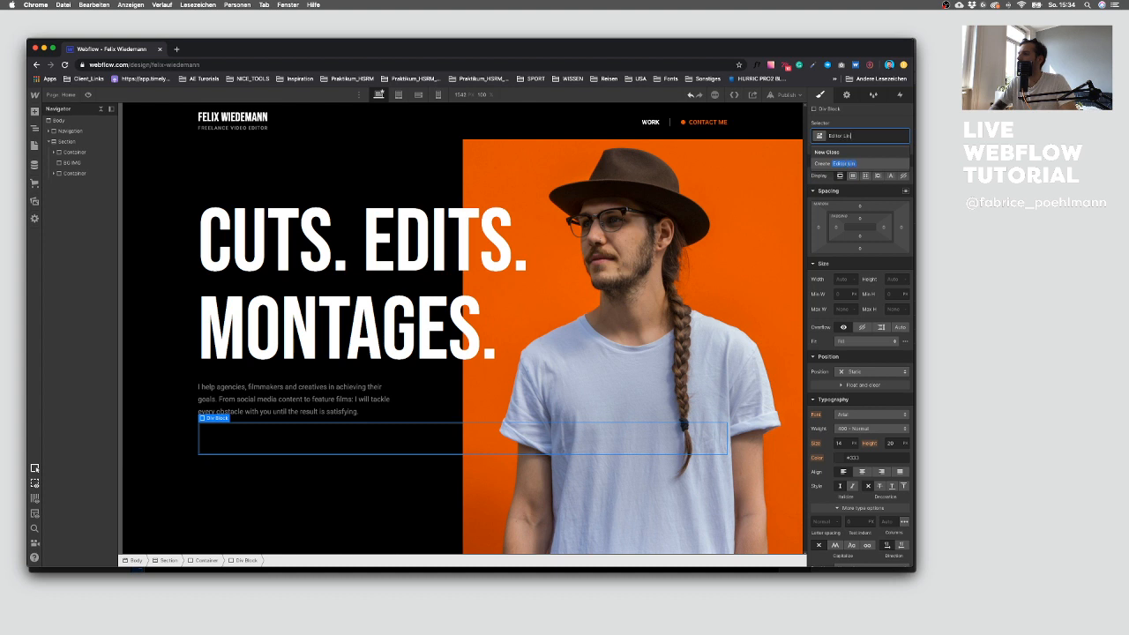
{"action": "type", "text": "e"}
{"action": "key", "text": "Return"}
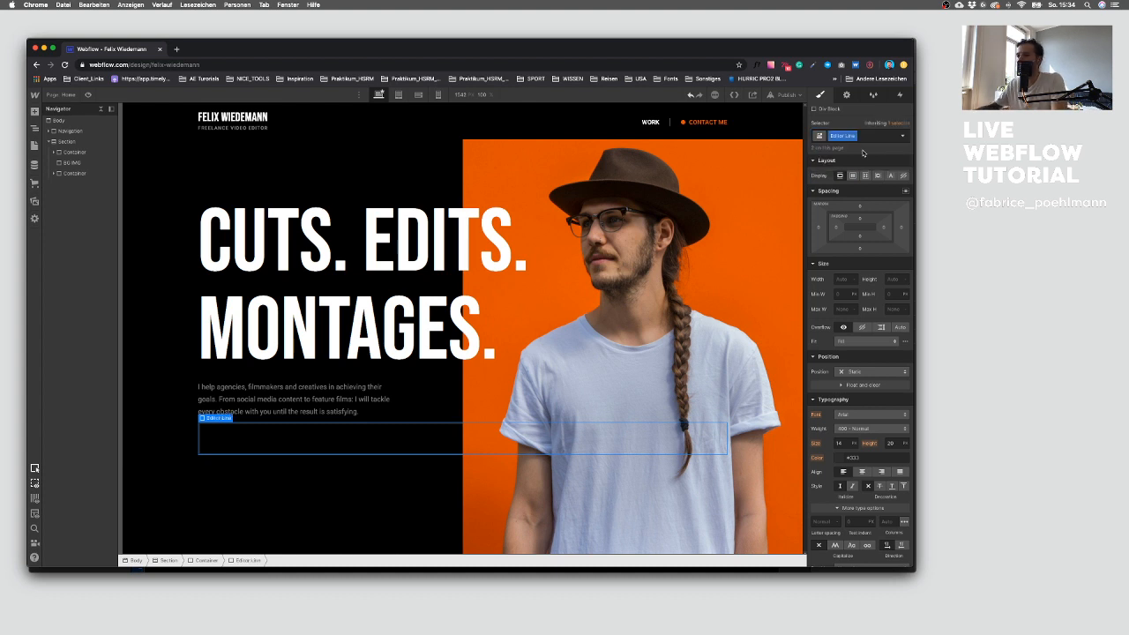
Step: Set the Editor Line's height to 1 px and its width to 100
{"action": "left_click", "coordinate": [889, 280]}
{"action": "type", "text": "1"}
{"action": "key", "text": "Return"}
{"action": "left_click", "coordinate": [841, 280]}
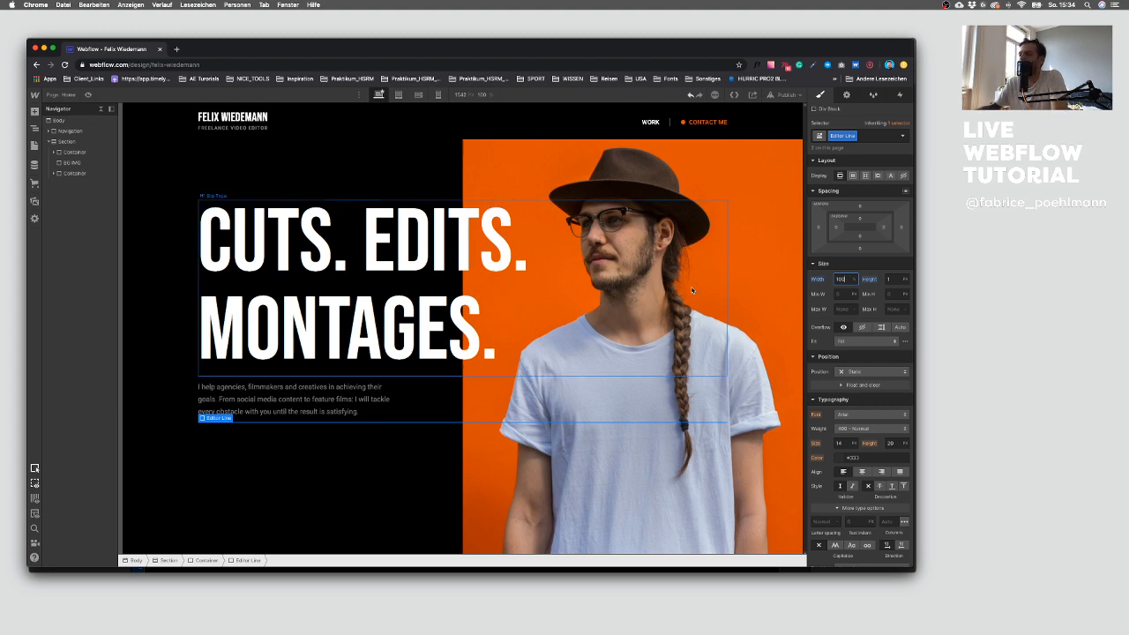
{"action": "left_click", "coordinate": [54, 173]}
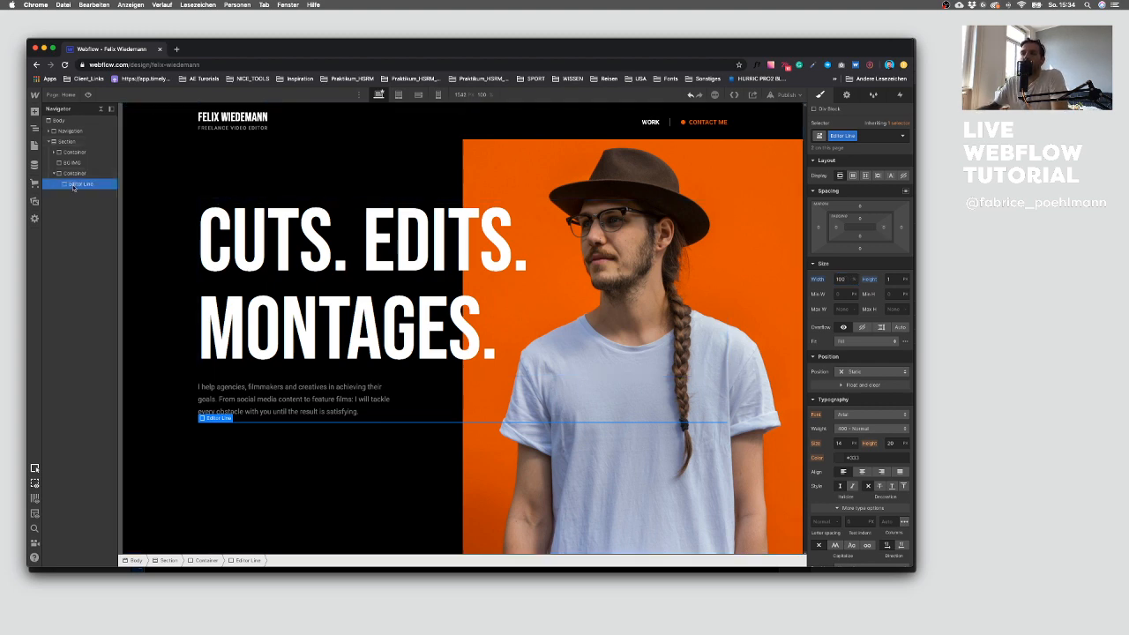
Step: Switch to Sketch to check the line element in the design, then return to Webflow
{"action": "key", "text": "ctrl+Up"}
{"action": "left_click", "coordinate": [666, 428]}
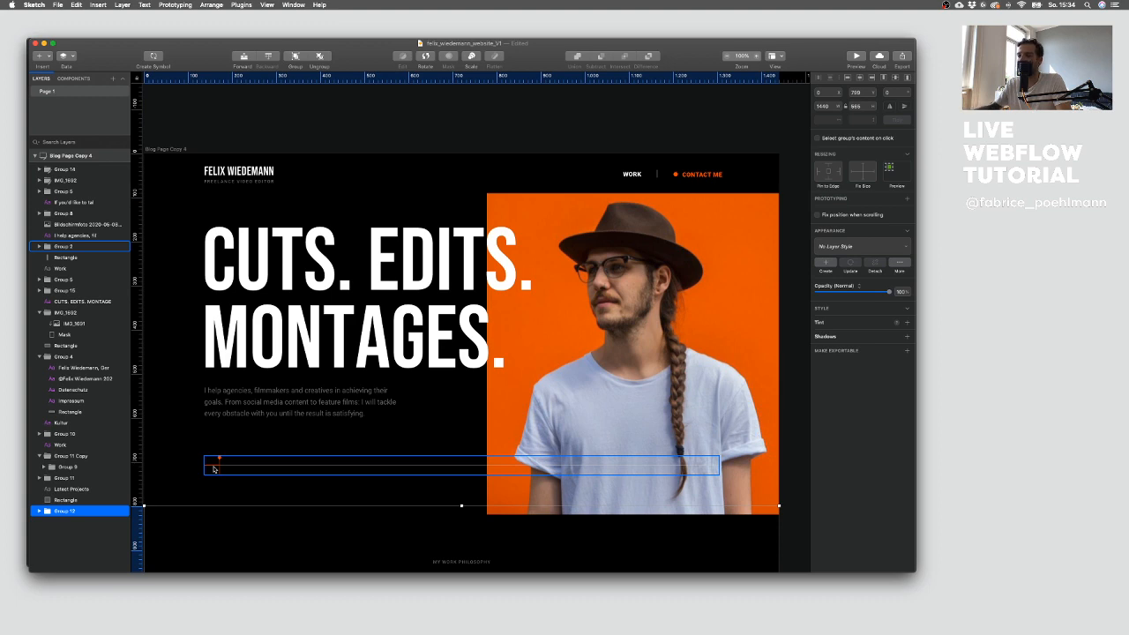
{"action": "key", "text": "ctrl+Up"}
{"action": "left_click", "coordinate": [169, 236]}
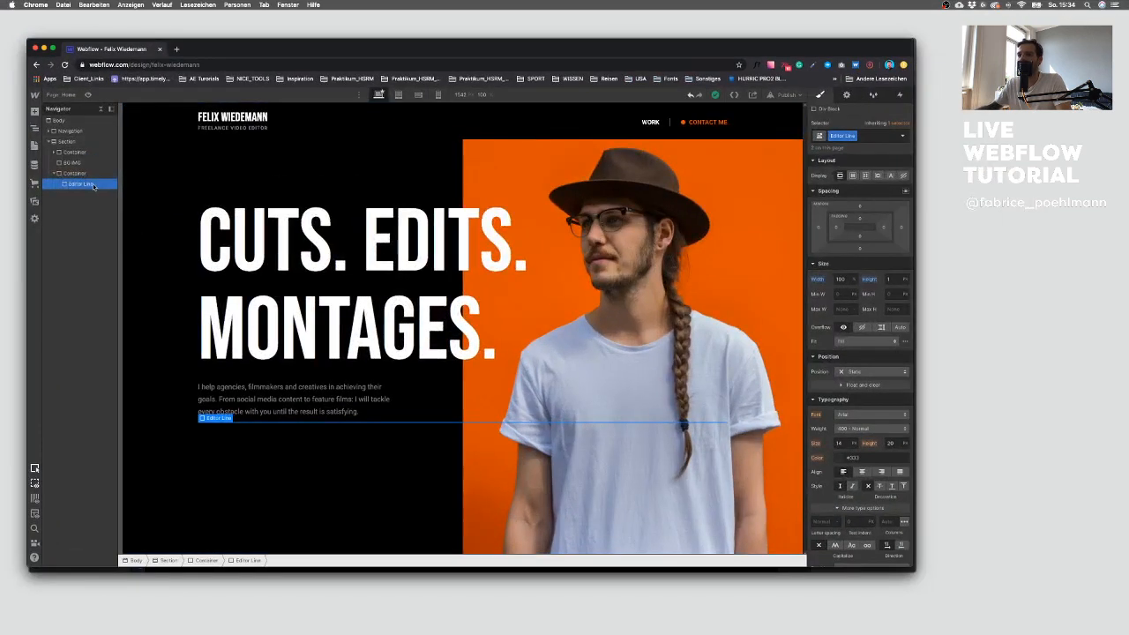
Step: Set the Editor Line's position to Relative and add a Div Block inside it
{"action": "left_click", "coordinate": [865, 374]}
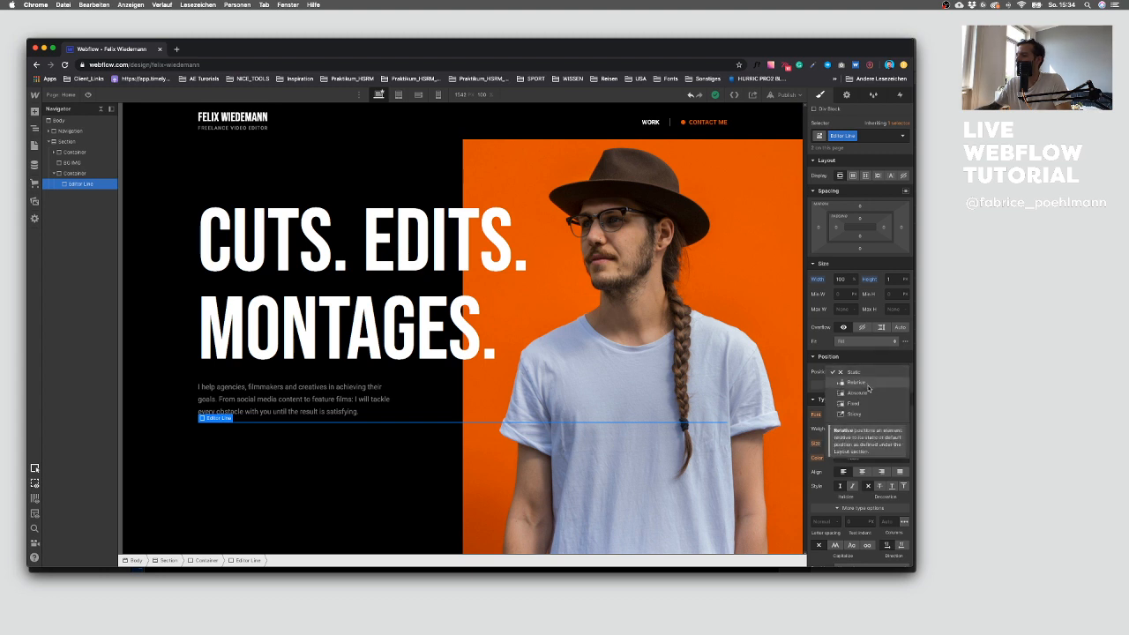
{"action": "left_click", "coordinate": [868, 388]}
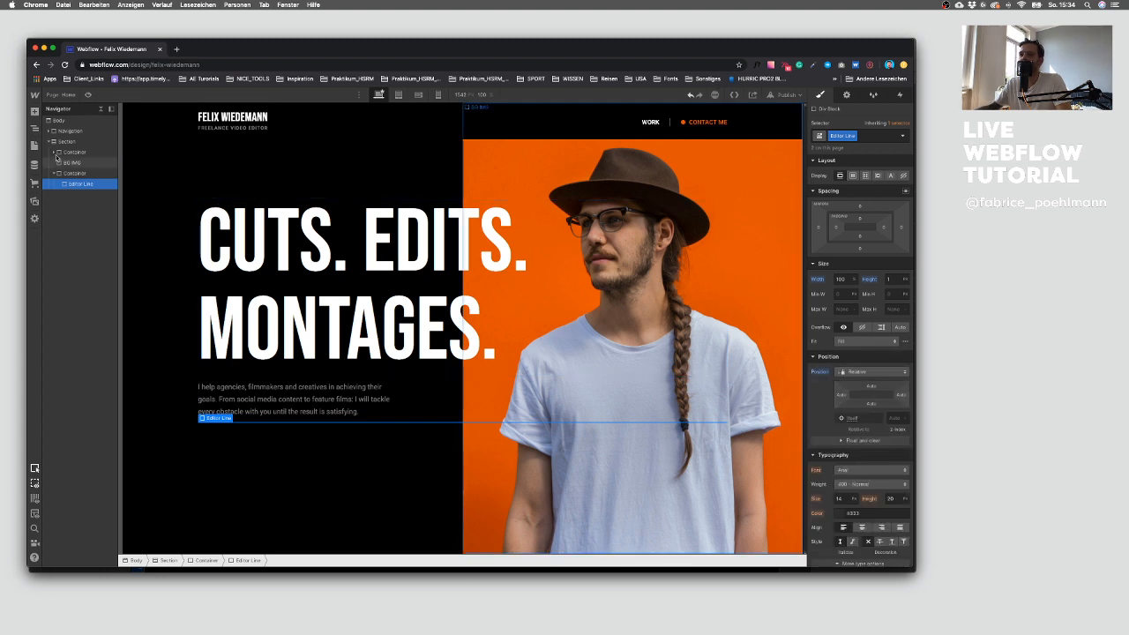
{"action": "left_click", "coordinate": [35, 113]}
{"action": "left_click", "coordinate": [66, 271]}
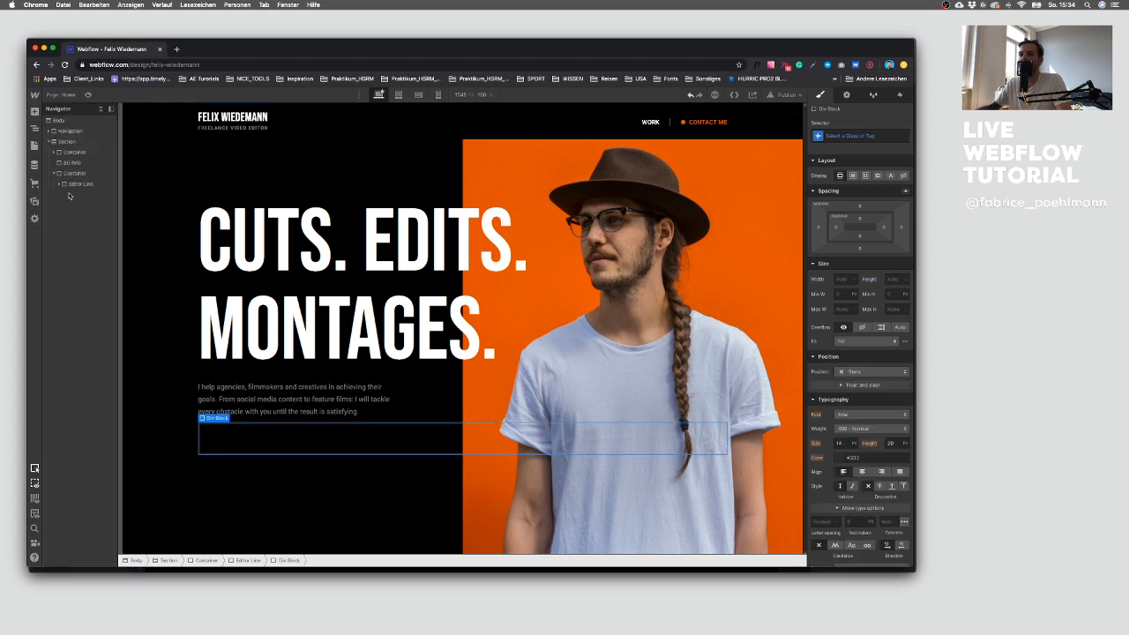
Step: Give the new inner Div Block the class Orange Line
{"action": "left_click", "coordinate": [832, 138]}
{"action": "type", "text": "Orange Lin"}
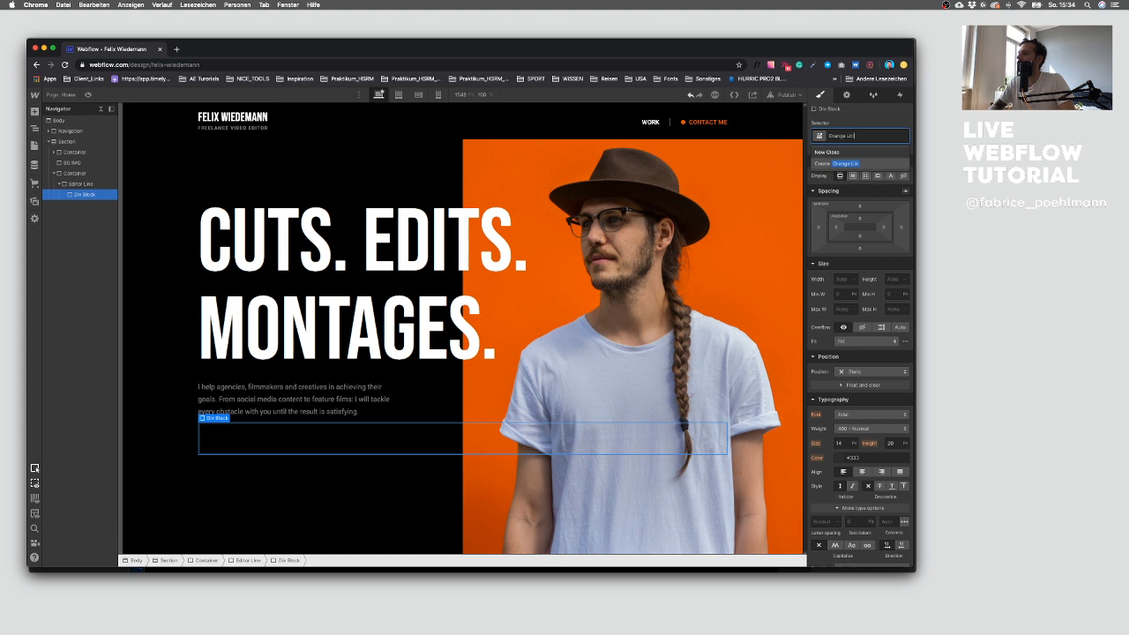
{"action": "type", "text": "e"}
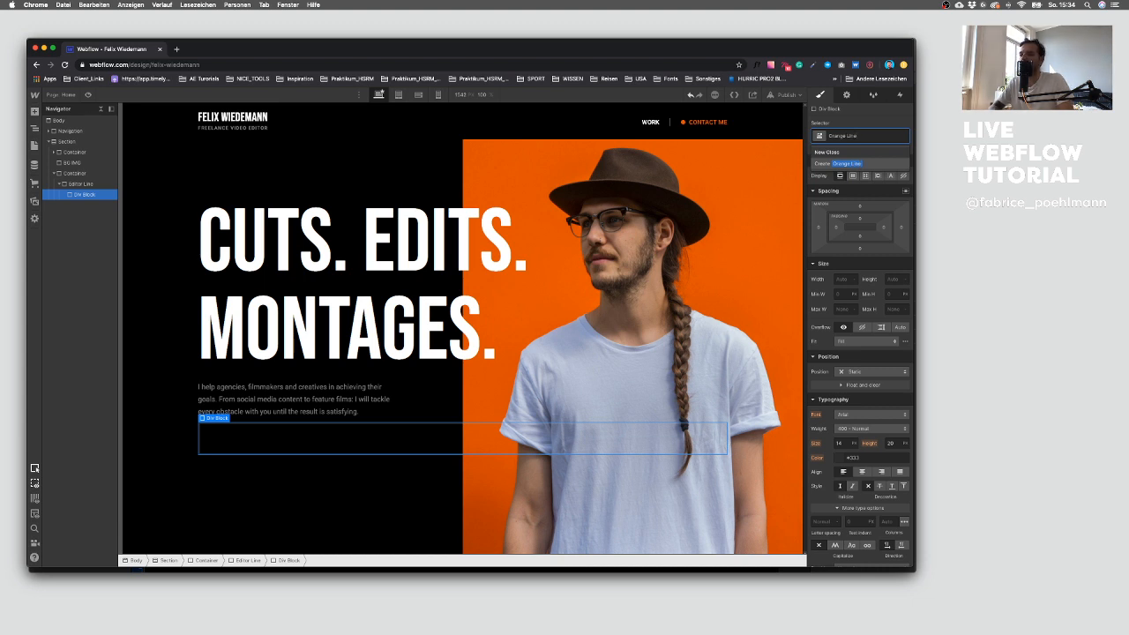
{"action": "key", "text": "Return"}
Step: Set the Orange Line's position to Absolute, its height to 1 px and its width to 100%
{"action": "left_click", "coordinate": [873, 372]}
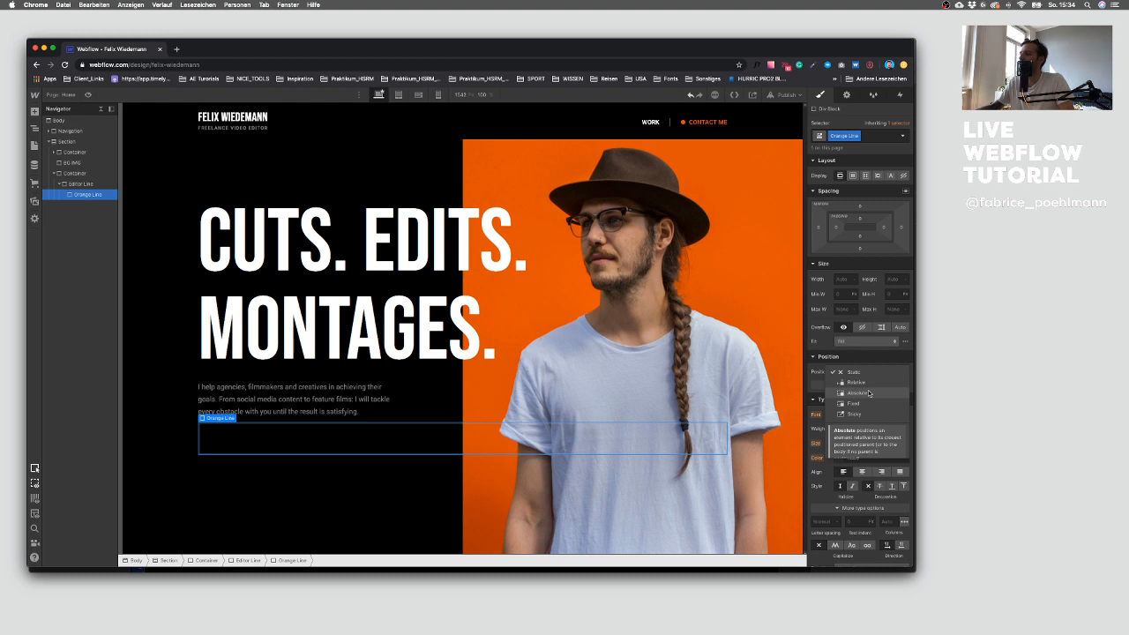
{"action": "left_click", "coordinate": [869, 393]}
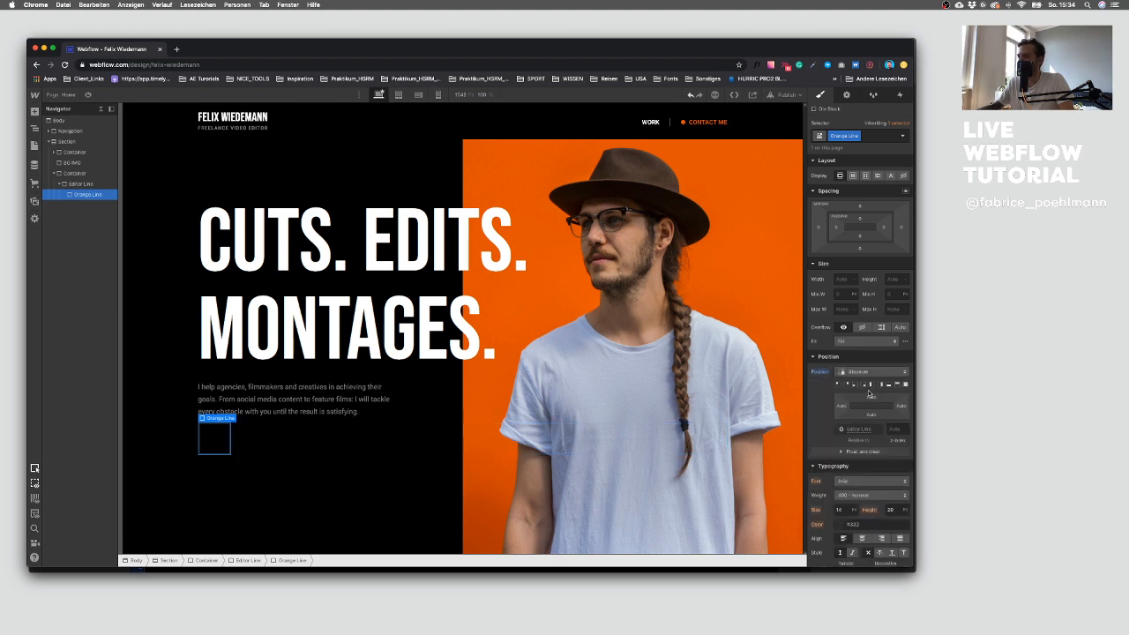
{"action": "left_click", "coordinate": [892, 280]}
{"action": "type", "text": "1"}
{"action": "key", "text": "Return"}
{"action": "left_click", "coordinate": [838, 280]}
{"action": "type", "text": "100%"}
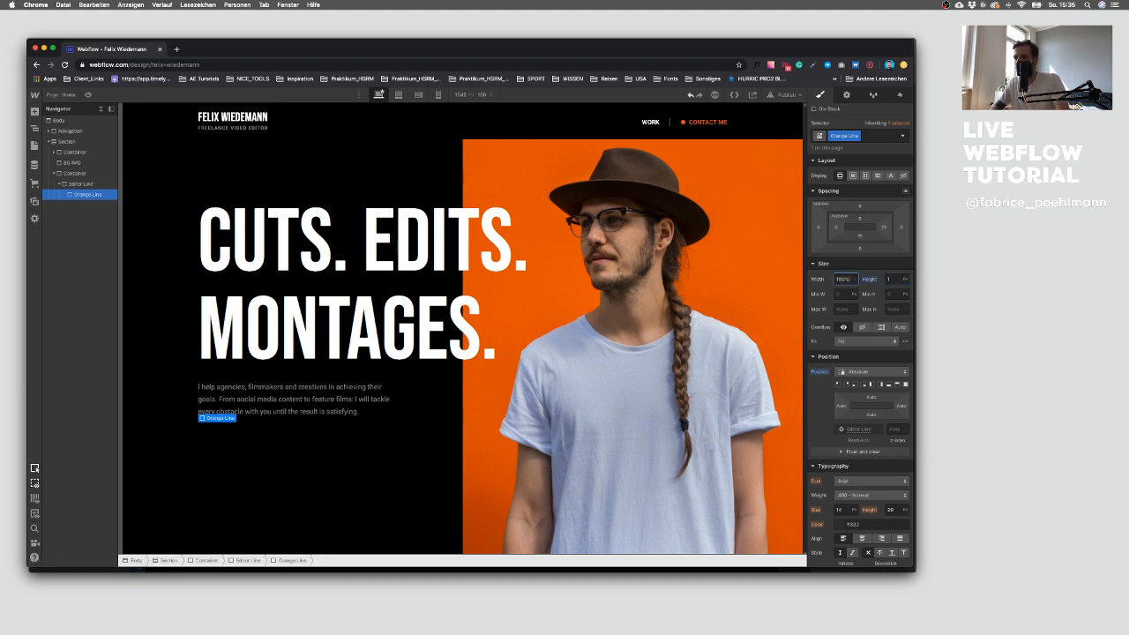
{"action": "key", "text": "Return"}
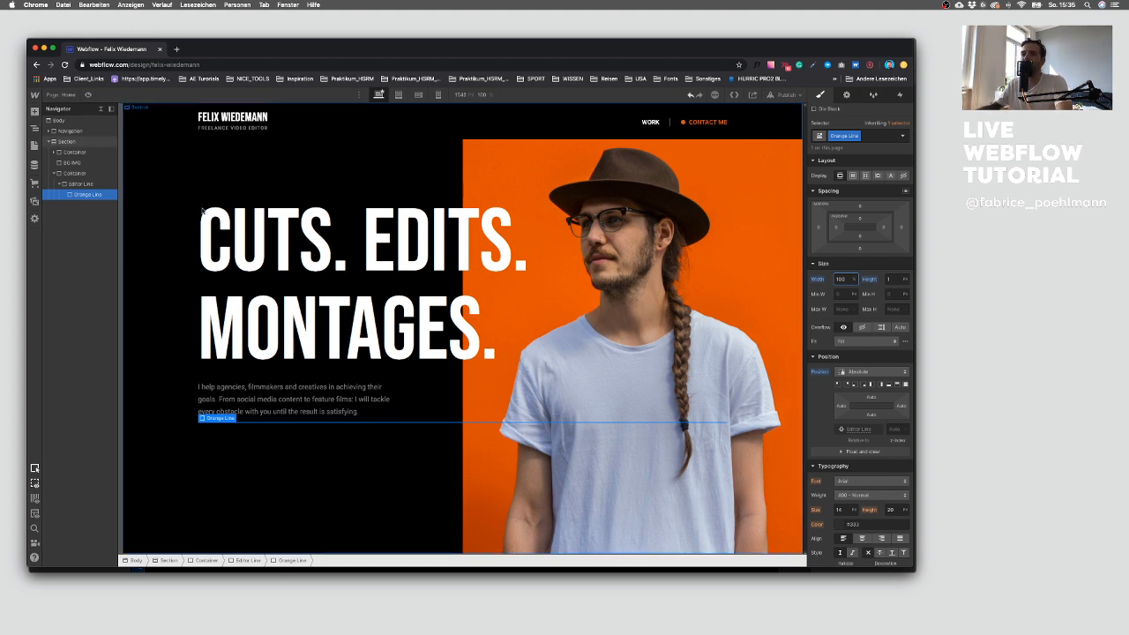
Step: Set the Orange Line's background color to the orange swatch
{"action": "left_click", "coordinate": [894, 428]}
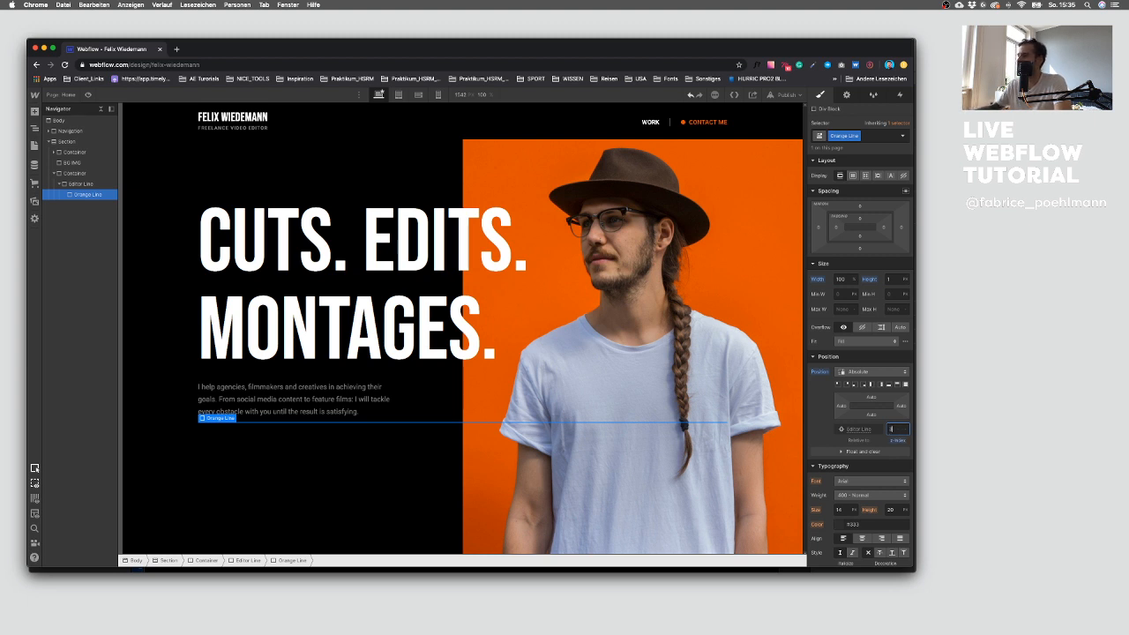
{"action": "scroll", "coordinate": [850, 281], "scroll_direction": "down", "scroll_amount": 3}
{"action": "scroll", "coordinate": [850, 282], "scroll_direction": "down", "scroll_amount": 3}
{"action": "left_click", "coordinate": [840, 428]}
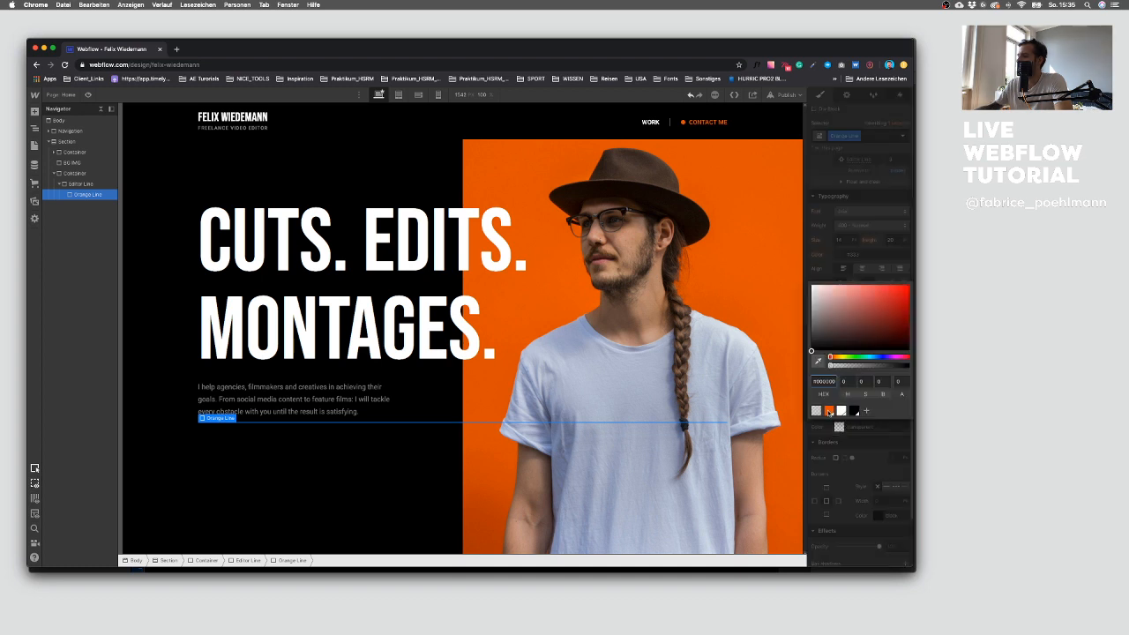
{"action": "left_click", "coordinate": [828, 411]}
{"action": "left_click", "coordinate": [453, 456]}
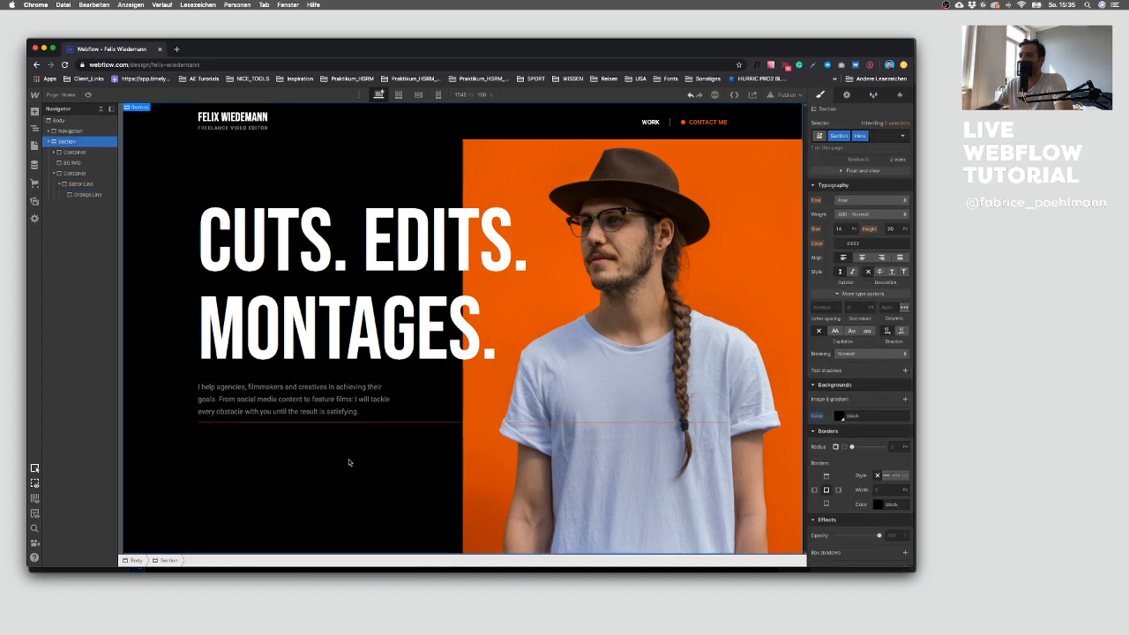
Step: Set the Editor Line's background color to a semi-transparent white
{"action": "left_click", "coordinate": [79, 183]}
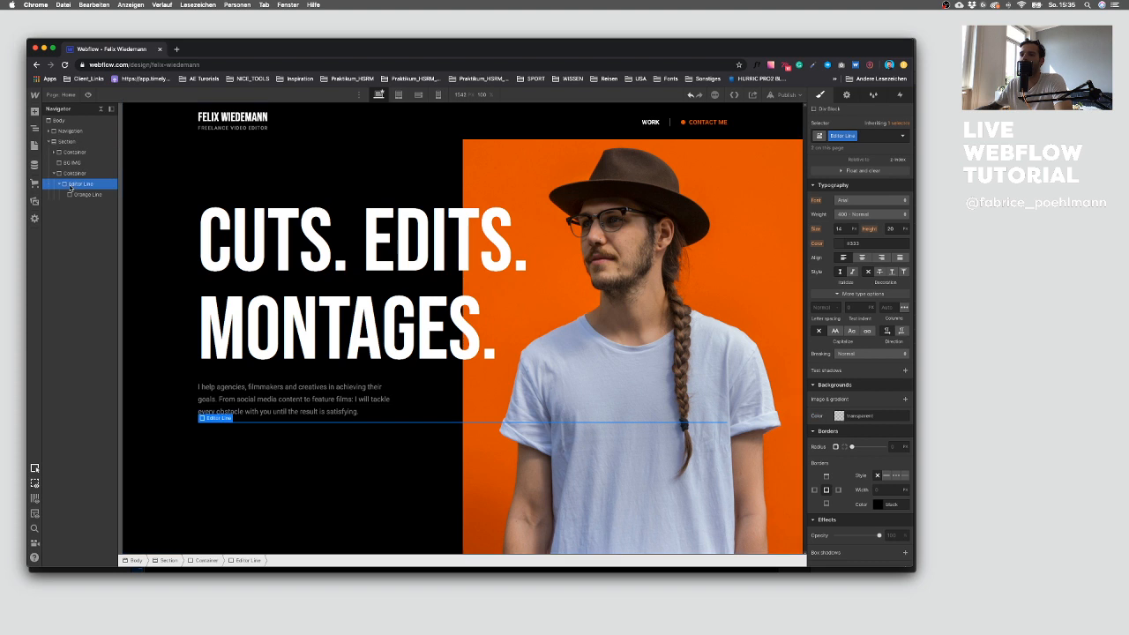
{"action": "left_click", "coordinate": [839, 415]}
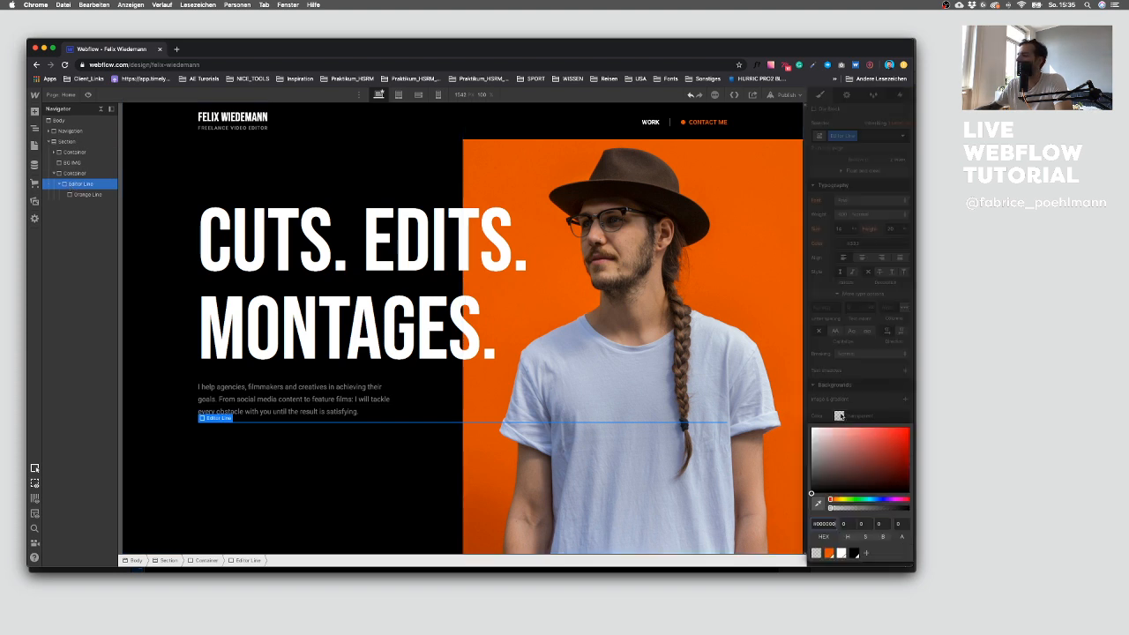
{"action": "left_click", "coordinate": [841, 553]}
{"action": "left_click", "coordinate": [900, 510]}
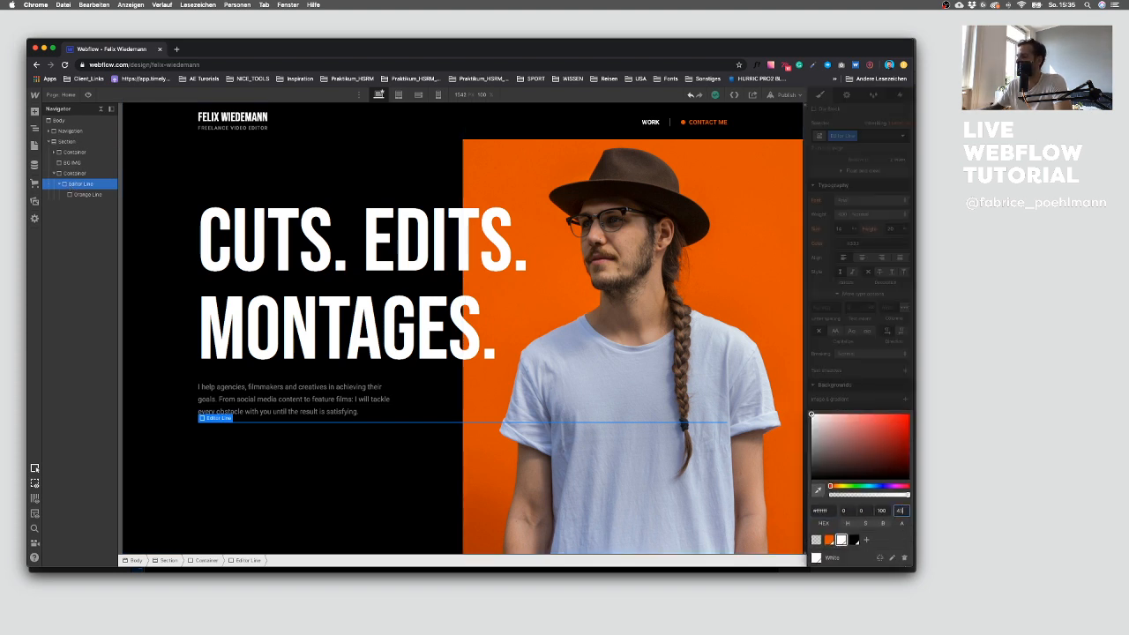
{"action": "type", "text": "4"}
{"action": "left_click", "coordinate": [388, 469]}
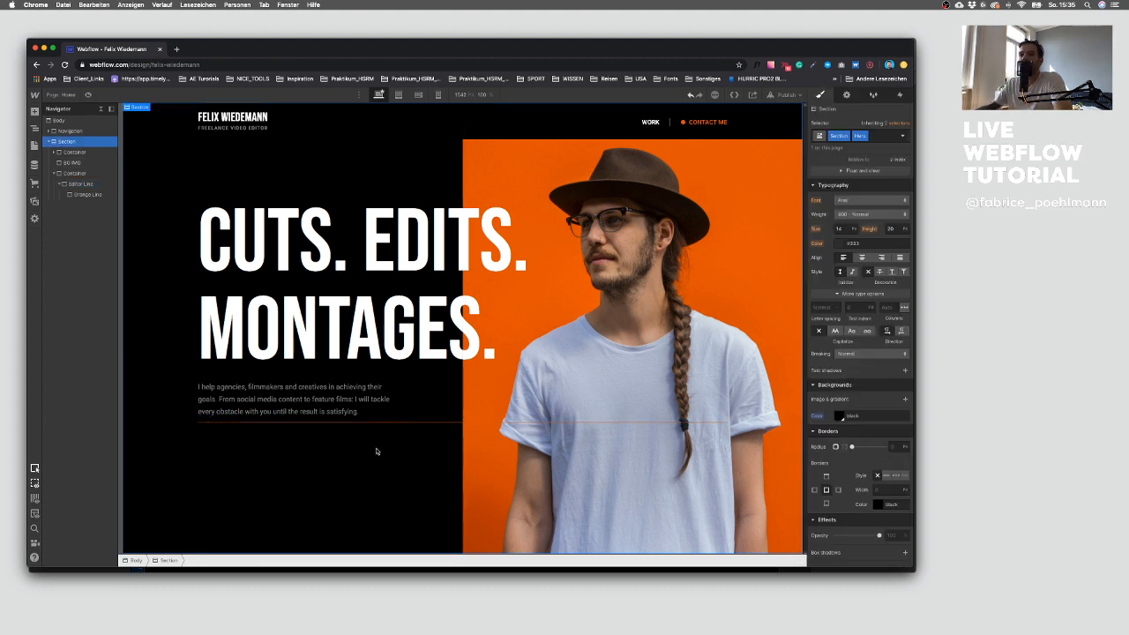
Step: Compare the Editor Line and Orange Line elements by selecting each in the navigator
{"action": "left_click", "coordinate": [84, 184]}
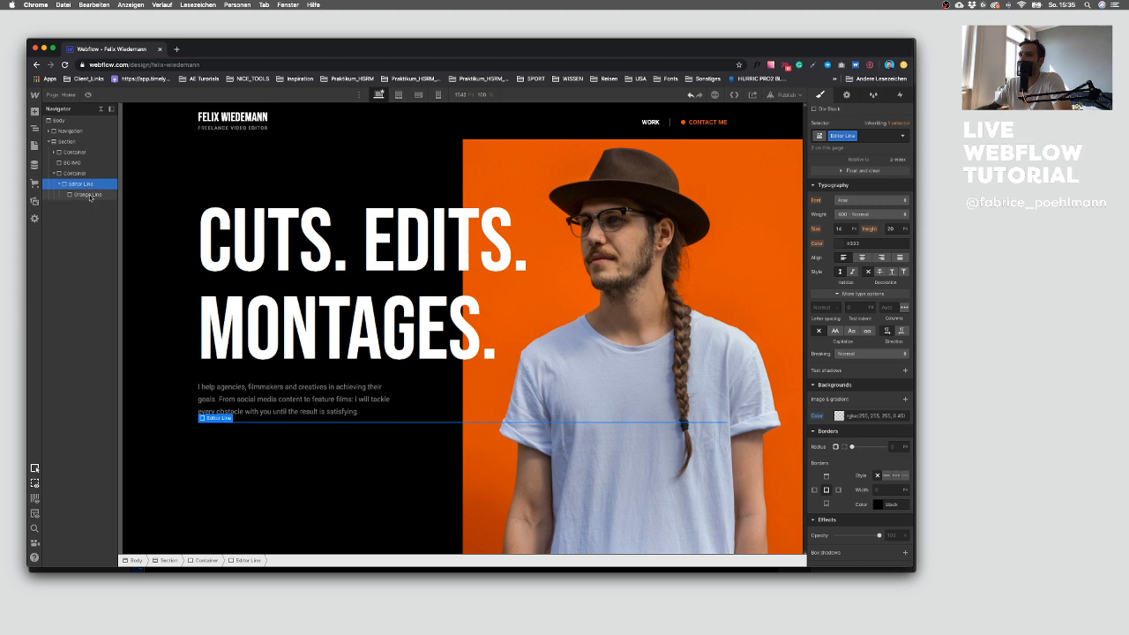
{"action": "left_click", "coordinate": [88, 195]}
{"action": "left_click", "coordinate": [92, 185]}
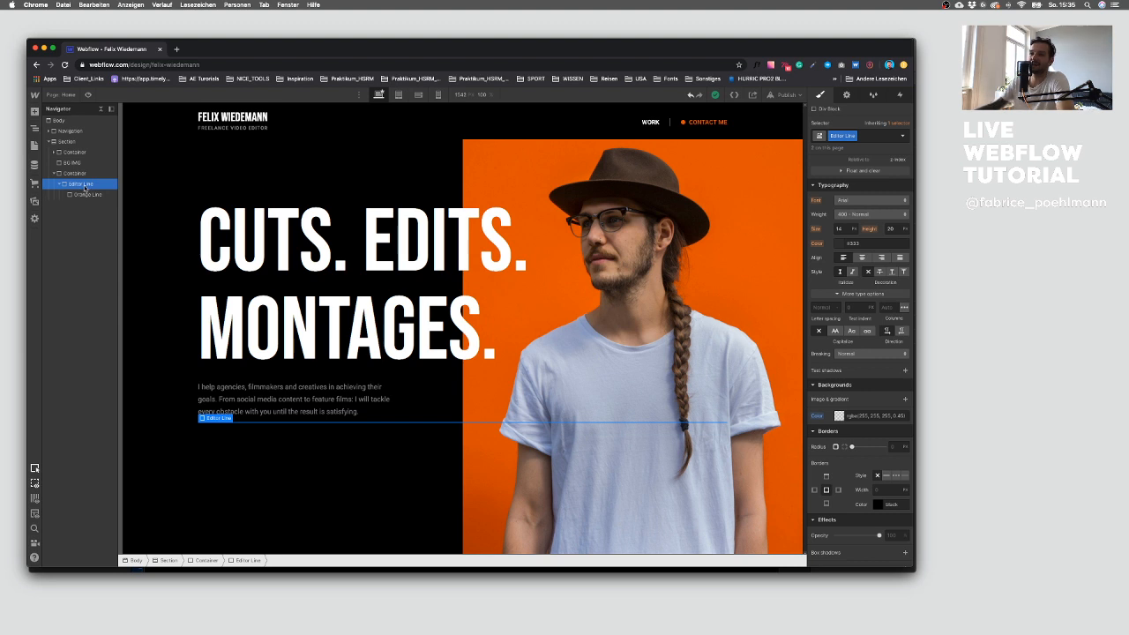
{"action": "left_click", "coordinate": [83, 194]}
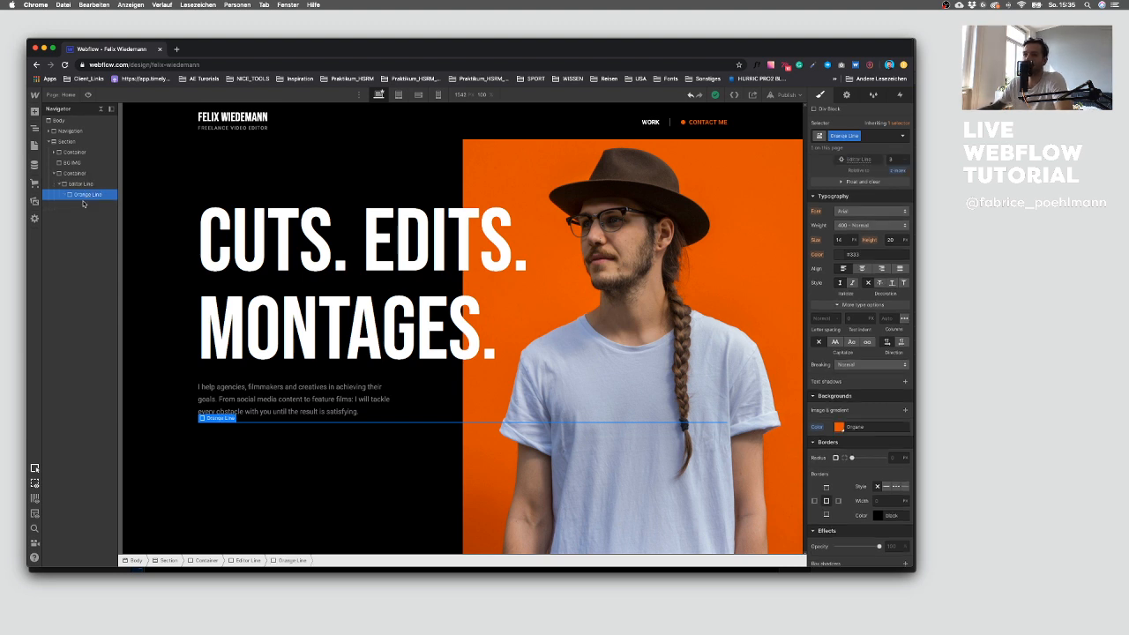
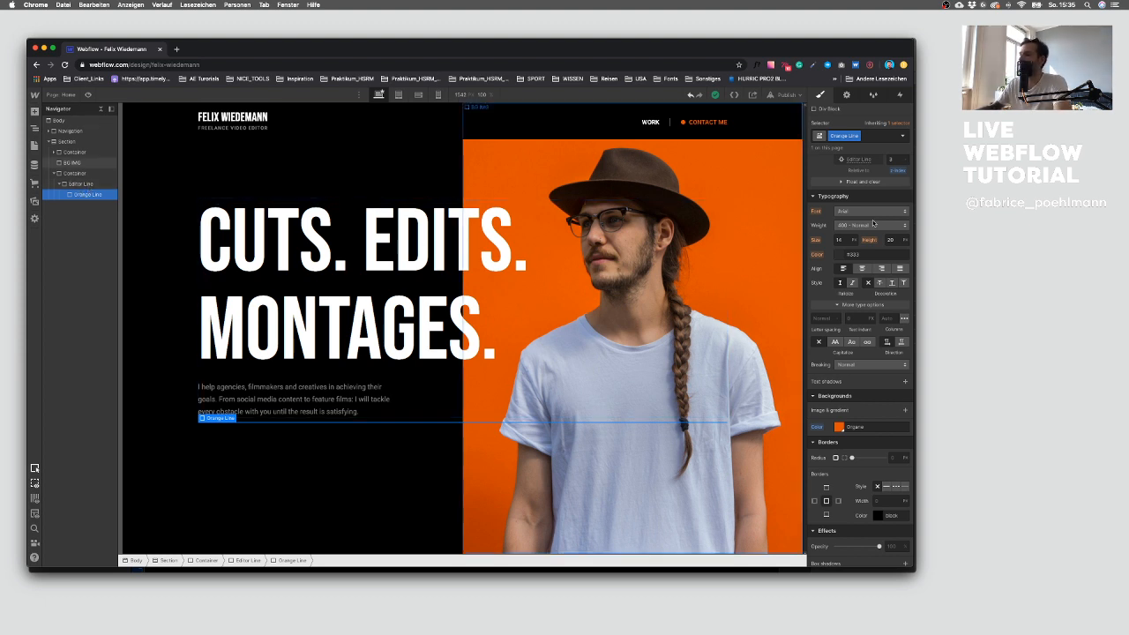
Step: Try setting the Orange Line's width to 50%
{"action": "scroll", "coordinate": [835, 200], "scroll_direction": "up", "scroll_amount": 5}
{"action": "left_click", "coordinate": [837, 197]}
{"action": "type", "text": "50"}
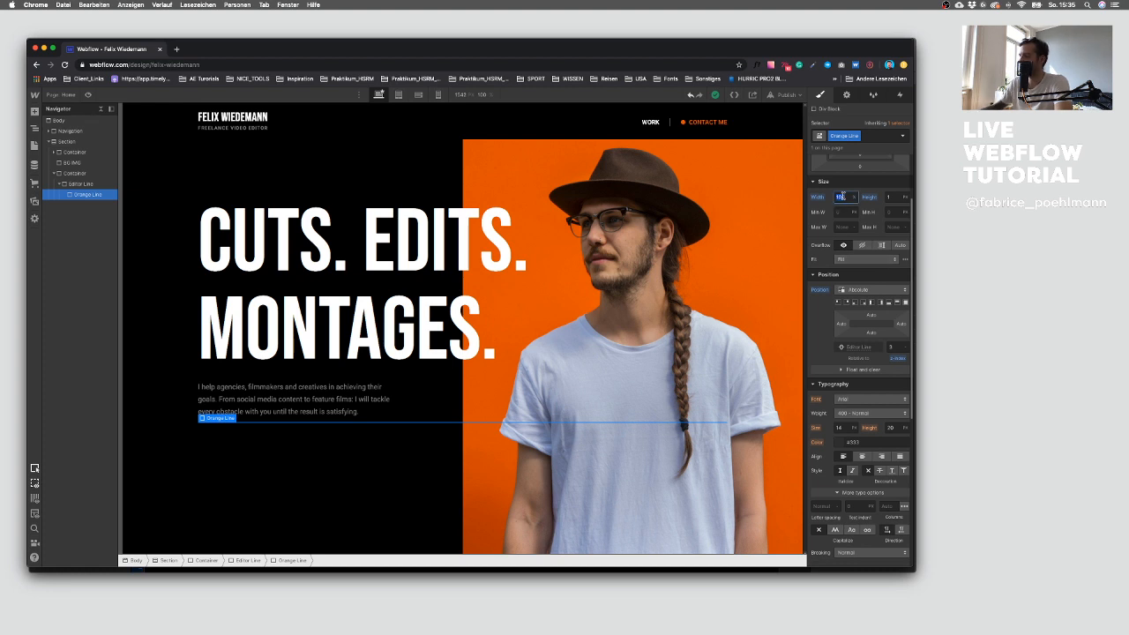
{"action": "key", "text": "Return"}
{"action": "left_click", "coordinate": [393, 492]}
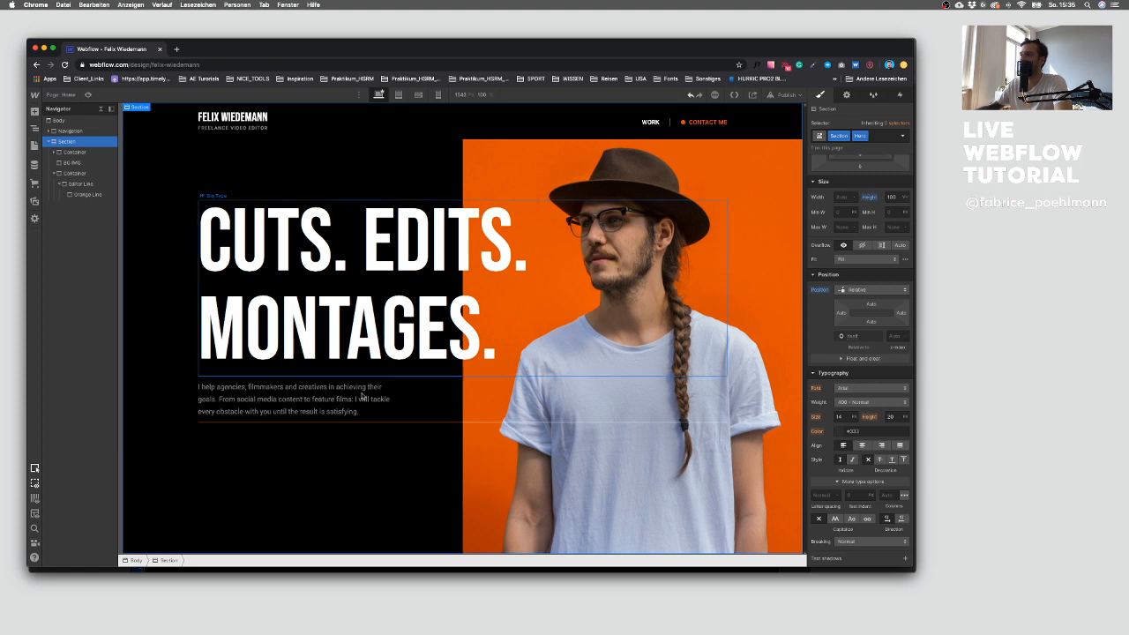
{"action": "left_click", "coordinate": [86, 194]}
{"action": "left_click", "coordinate": [843, 197]}
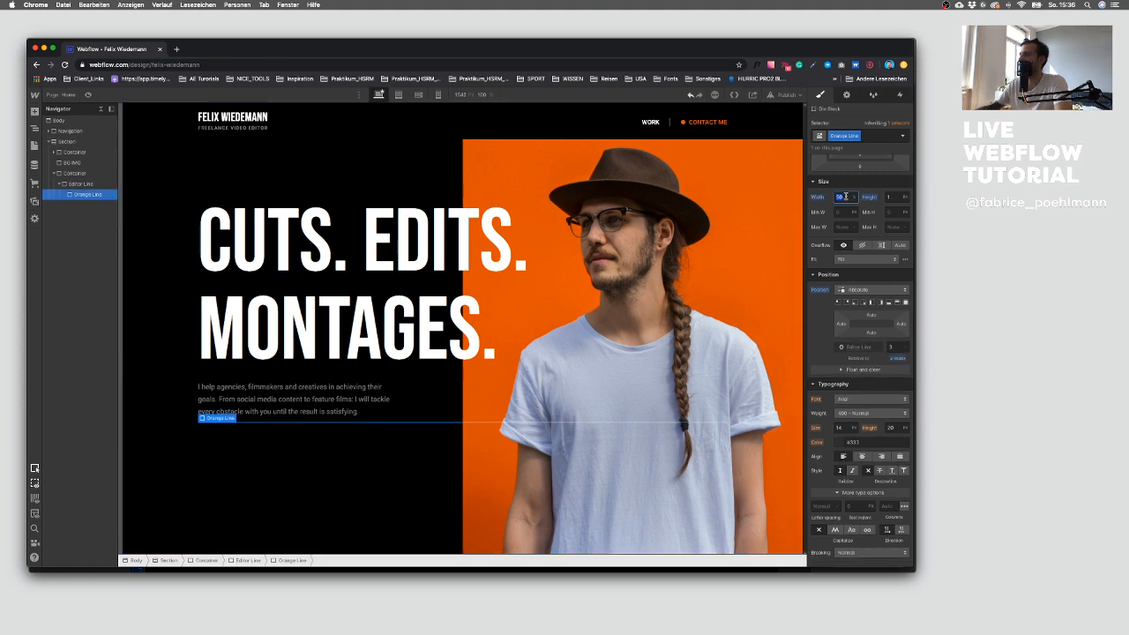
{"action": "left_click", "coordinate": [334, 477]}
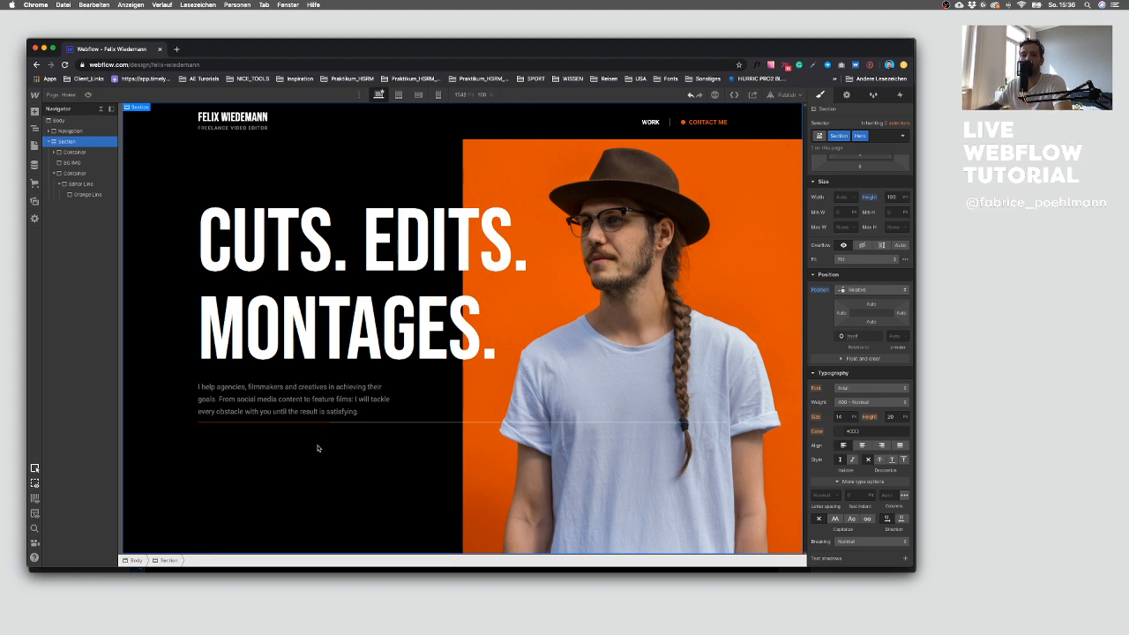
Step: Check the editor line's layout in the Sketch design
{"action": "left_click", "coordinate": [894, 508]}
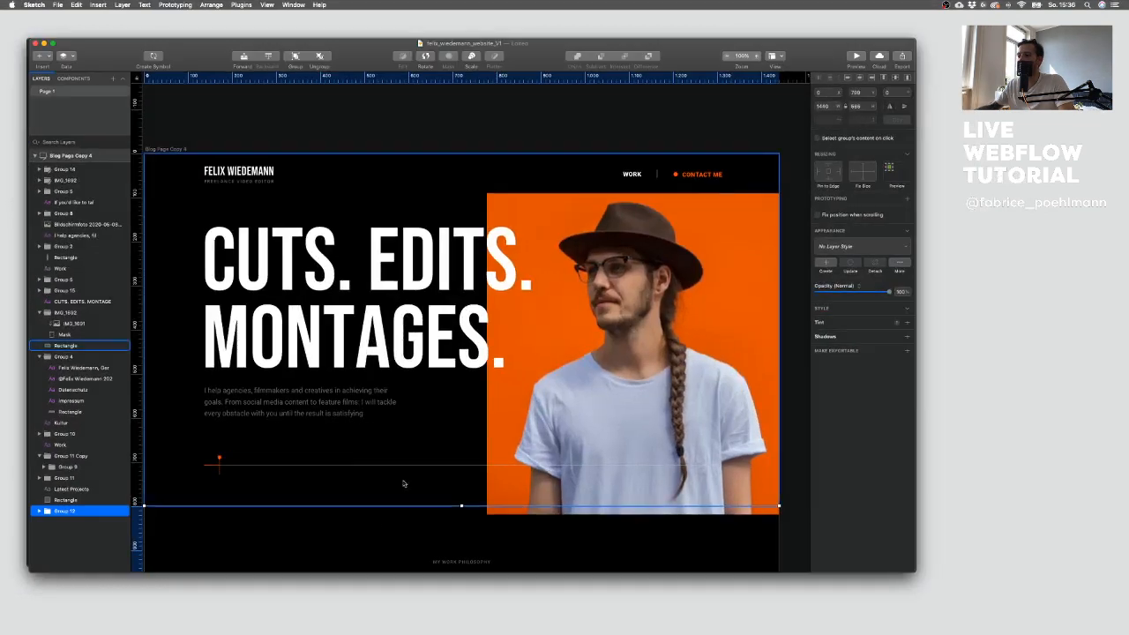
{"action": "key", "text": "ctrl+Up"}
{"action": "left_click", "coordinate": [222, 296]}
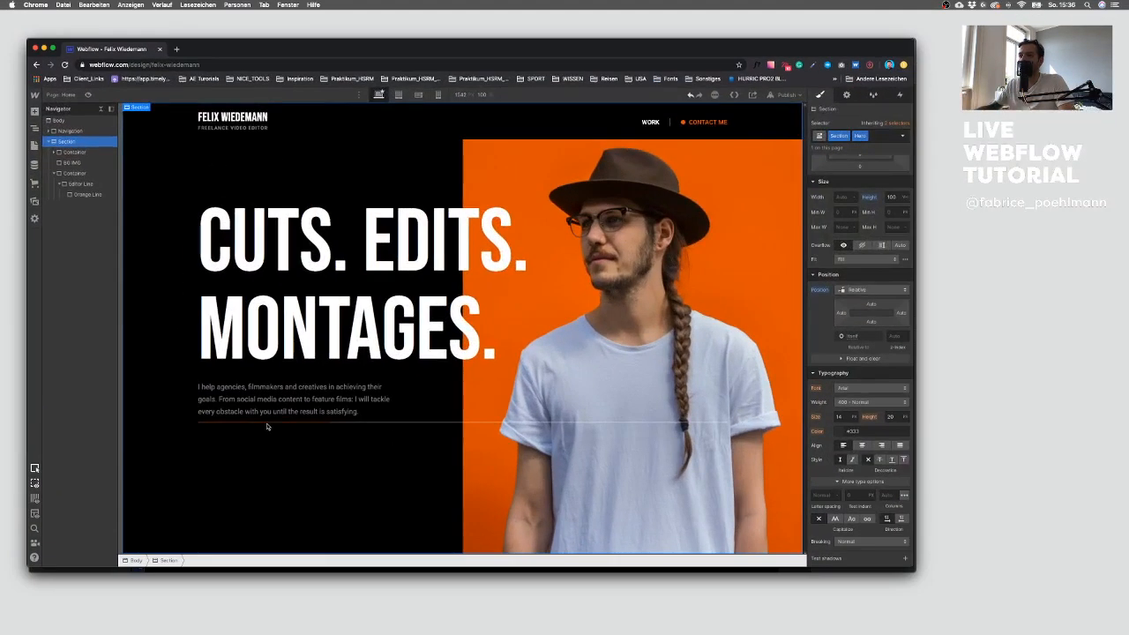
Step: Set the Orange Line's width back to 100%
{"action": "left_click", "coordinate": [285, 424]}
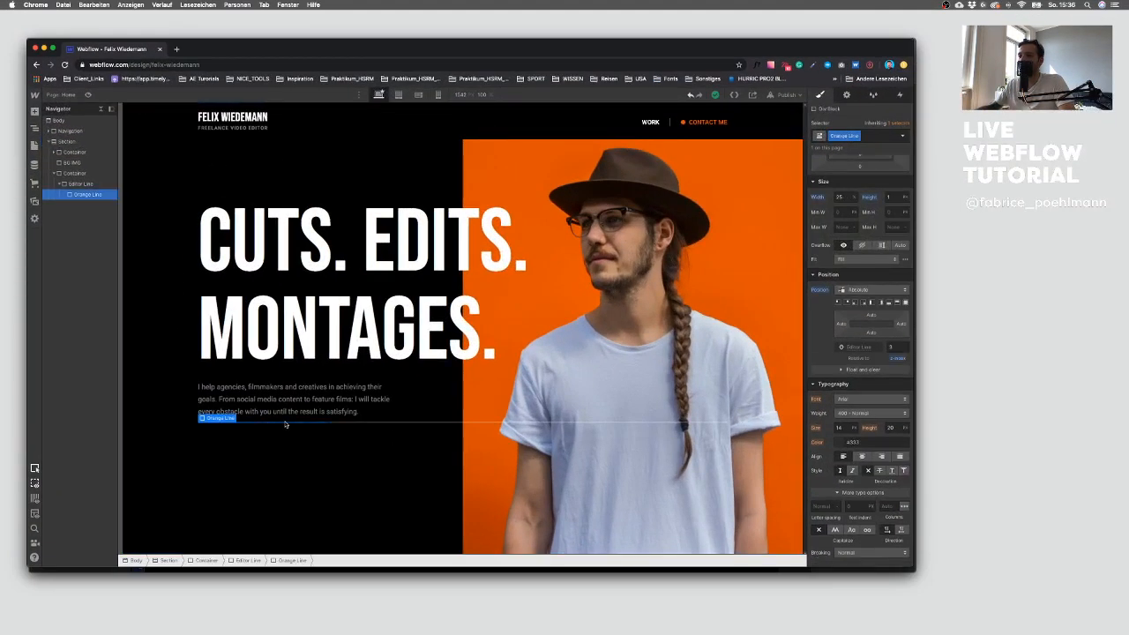
{"action": "left_click", "coordinate": [842, 198]}
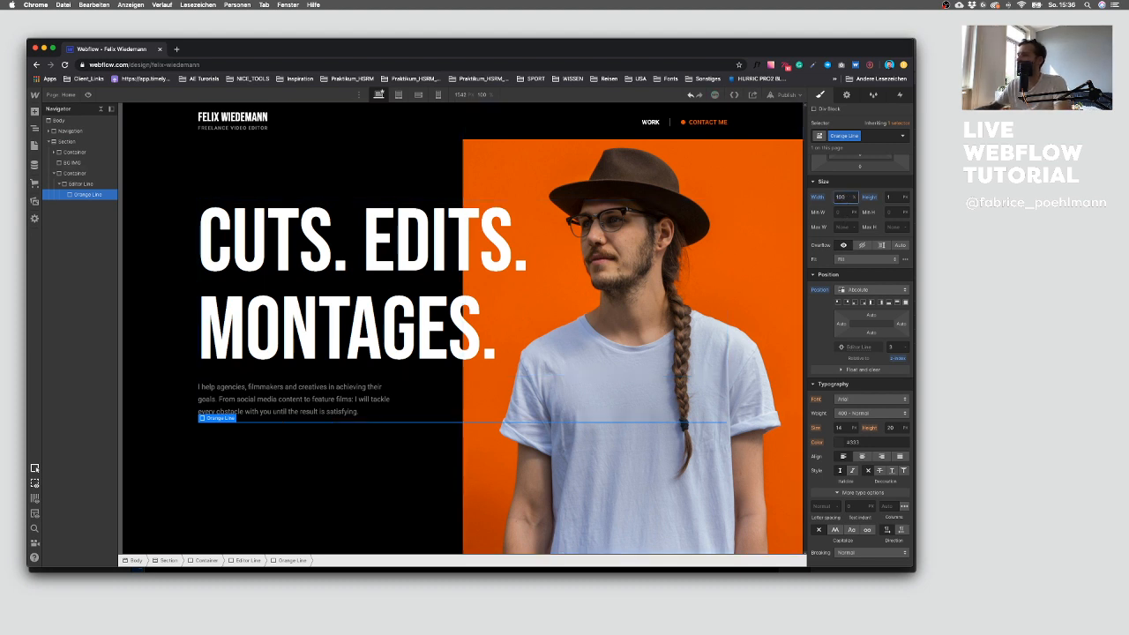
Step: Add a Div Block inside the Editor Line and give it the class Top line
{"action": "left_click", "coordinate": [82, 183]}
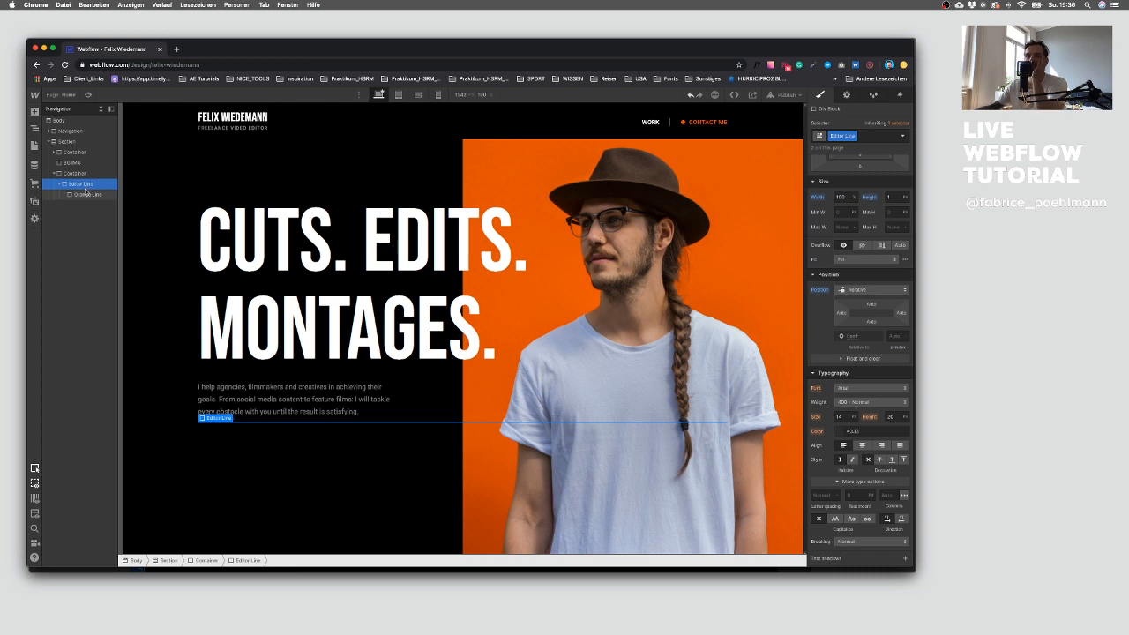
{"action": "left_click", "coordinate": [34, 112]}
{"action": "left_click", "coordinate": [70, 268]}
{"action": "left_click_drag", "start_coordinate": [78, 206], "coordinate": [82, 193]}
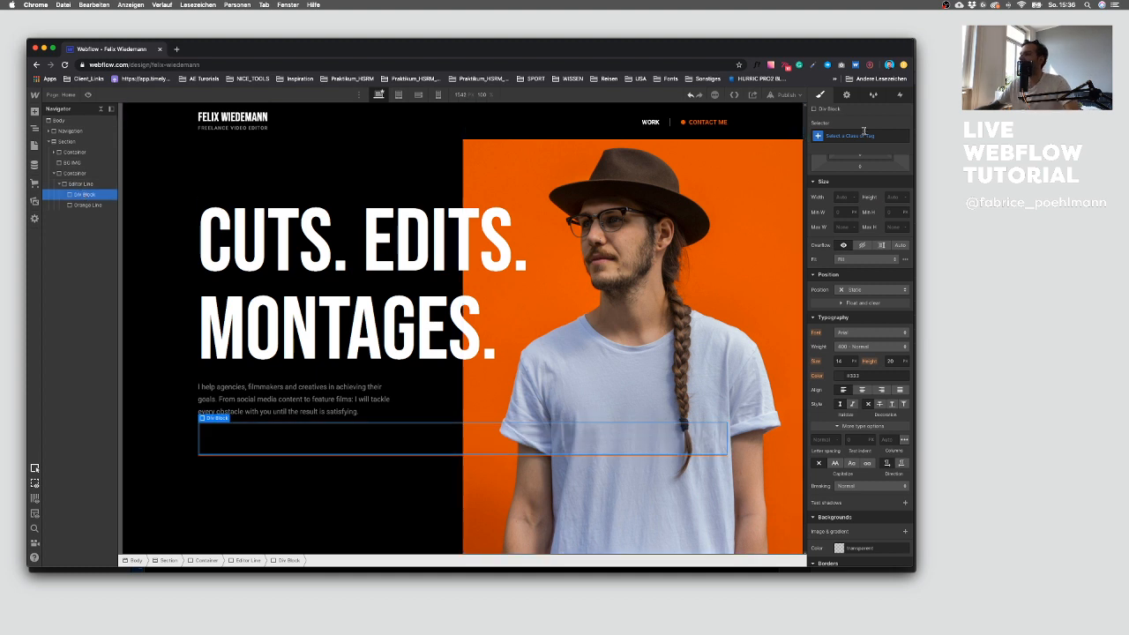
{"action": "left_click", "coordinate": [864, 132]}
{"action": "type", "text": "Top"}
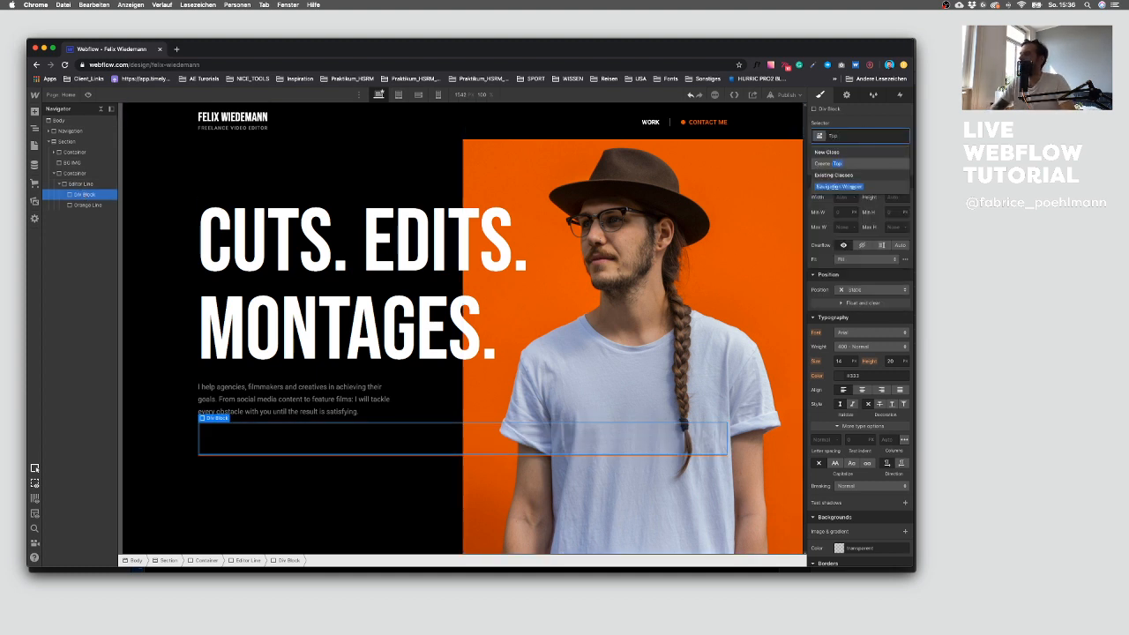
{"action": "type", "text": " line"}
{"action": "key", "text": "Return"}
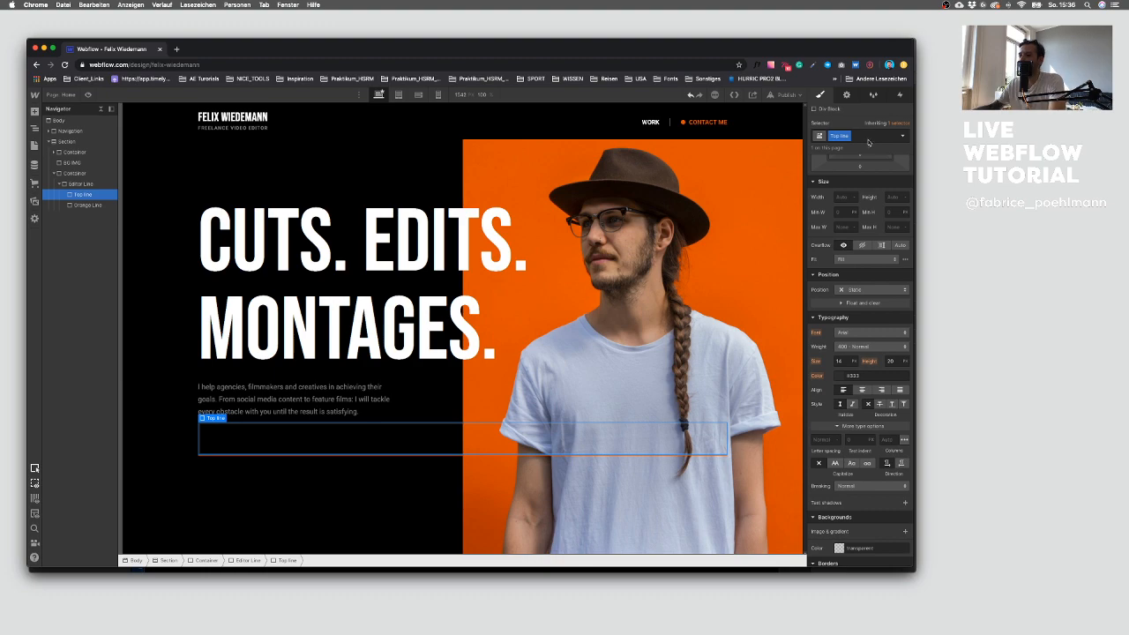
Step: Inspect the small vertical marker above the line in the Sketch design
{"action": "scroll", "coordinate": [868, 264], "scroll_direction": "up", "scroll_amount": 1}
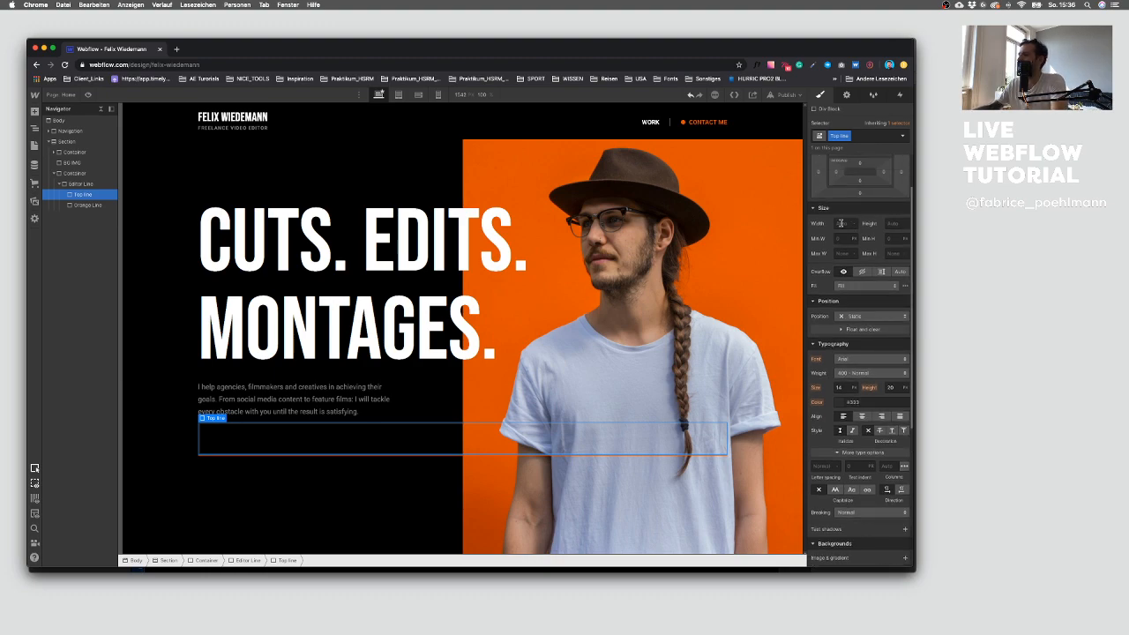
{"action": "key", "text": "ctrl+Up"}
{"action": "left_click", "coordinate": [582, 448]}
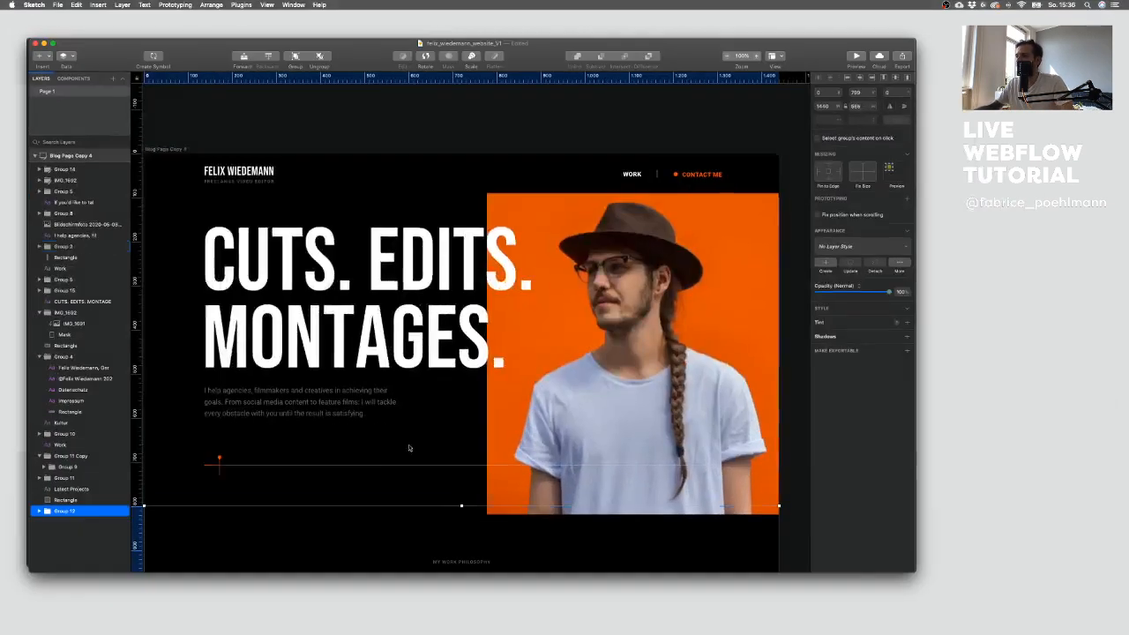
{"action": "double_click", "coordinate": [218, 464]}
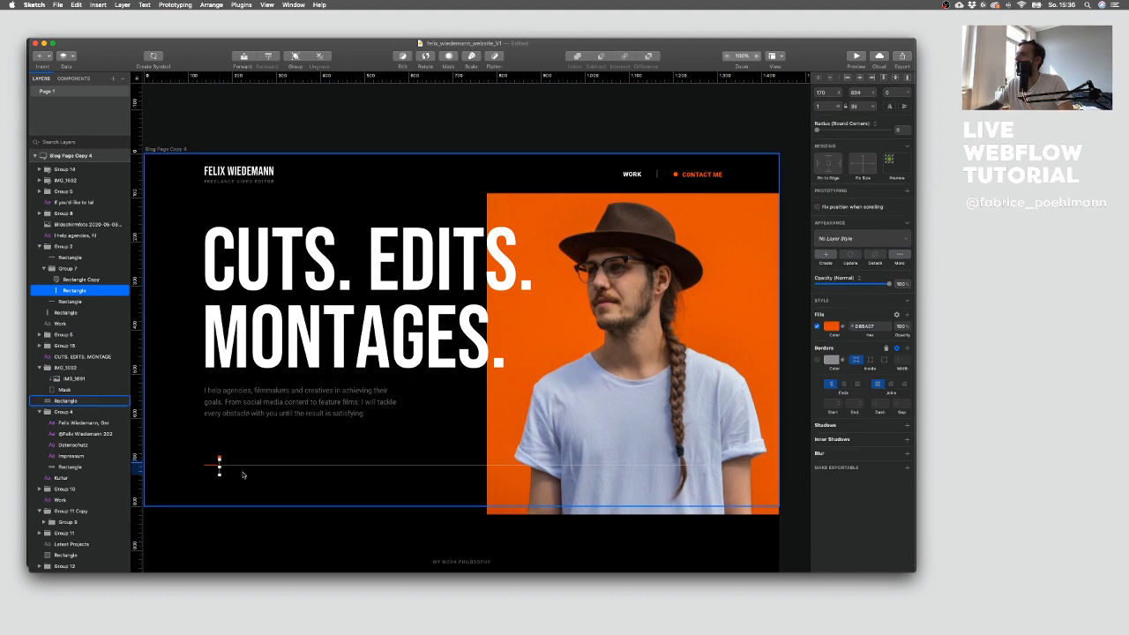
{"action": "key", "text": "ctrl+Up"}
{"action": "left_click", "coordinate": [119, 276]}
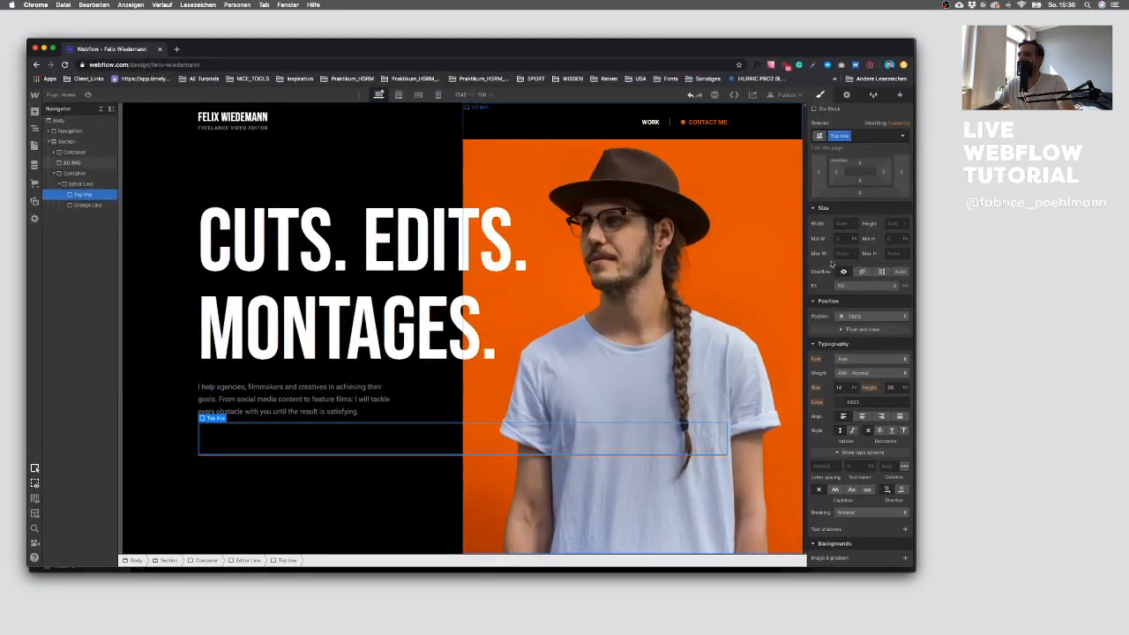
Step: Set Top line to 1 px wide and 12 px tall with Absolute position
{"action": "left_click", "coordinate": [844, 223]}
{"action": "type", "text": "1"}
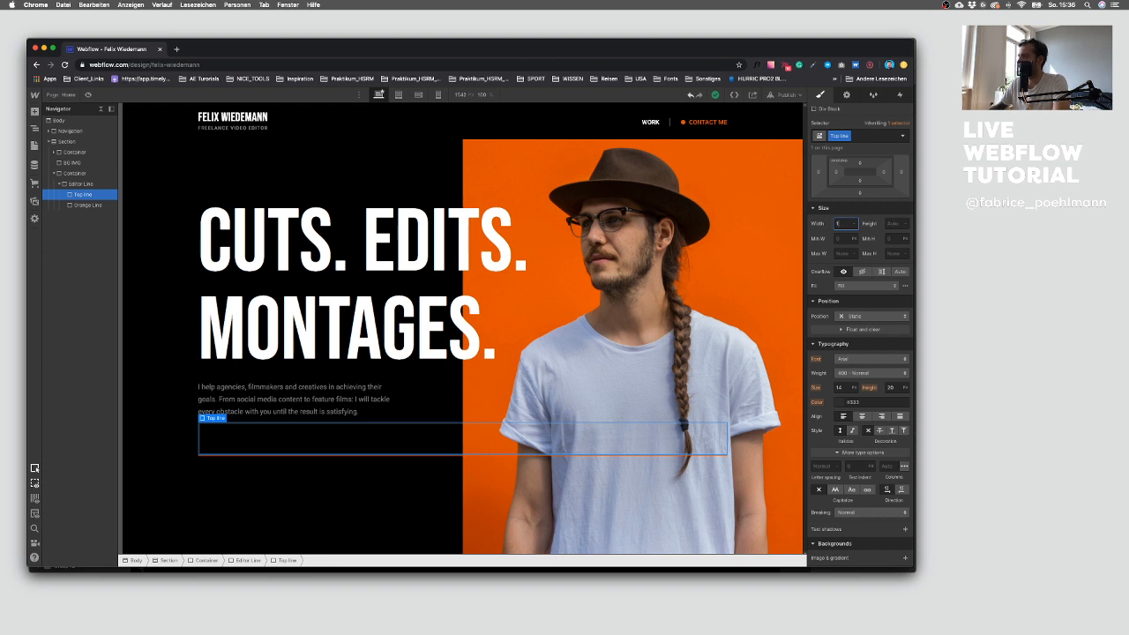
{"action": "left_click", "coordinate": [893, 223]}
{"action": "type", "text": "12"}
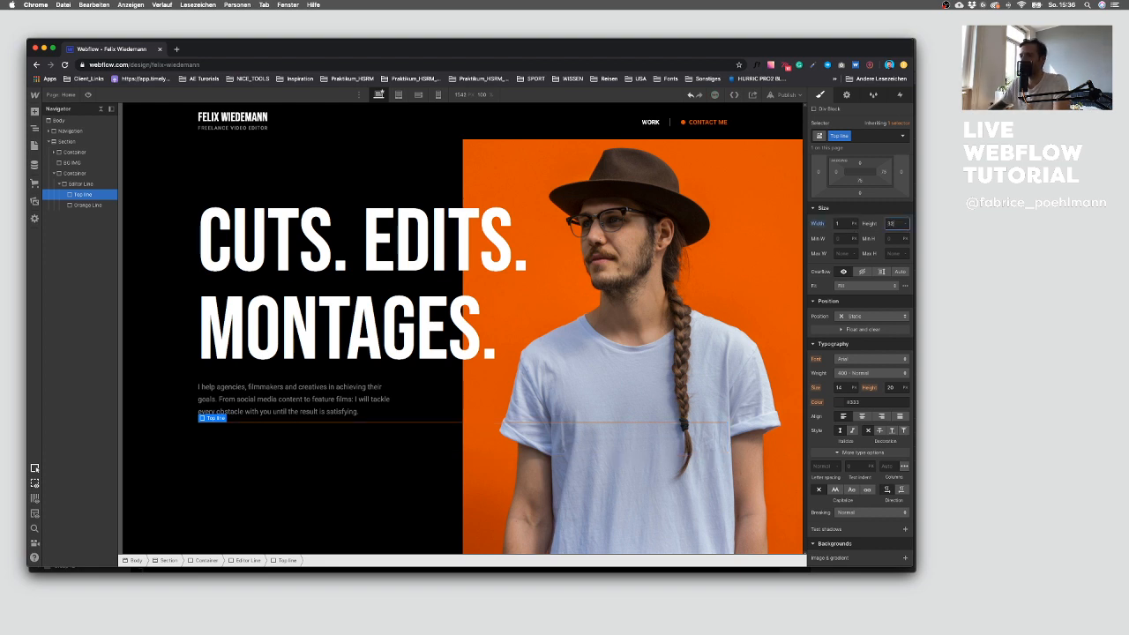
{"action": "key", "text": "Return"}
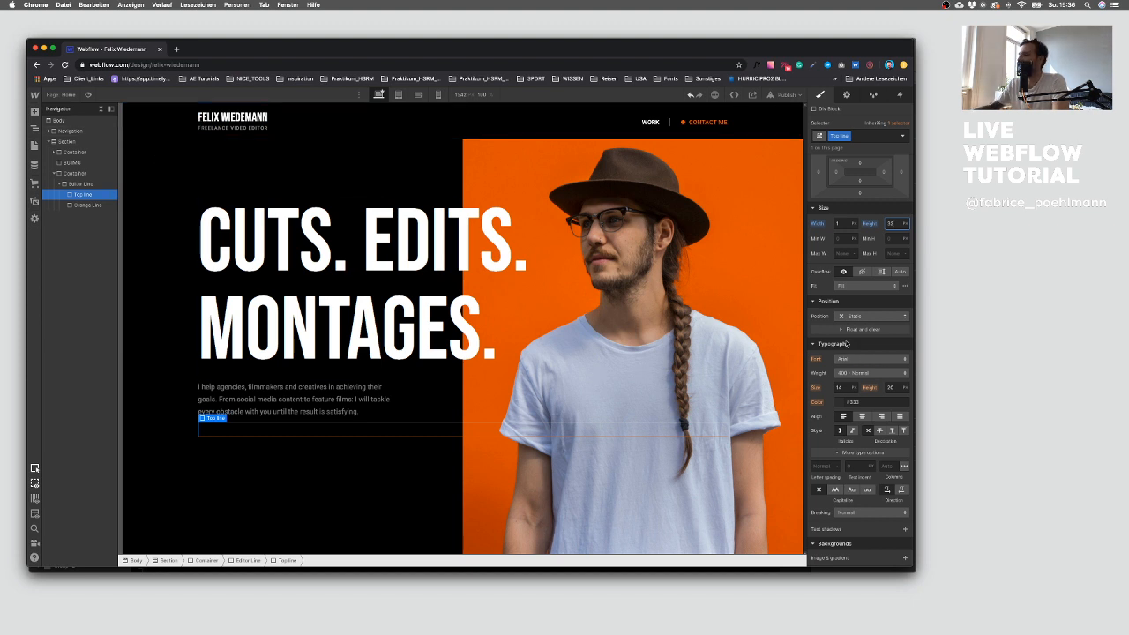
{"action": "left_click", "coordinate": [862, 316]}
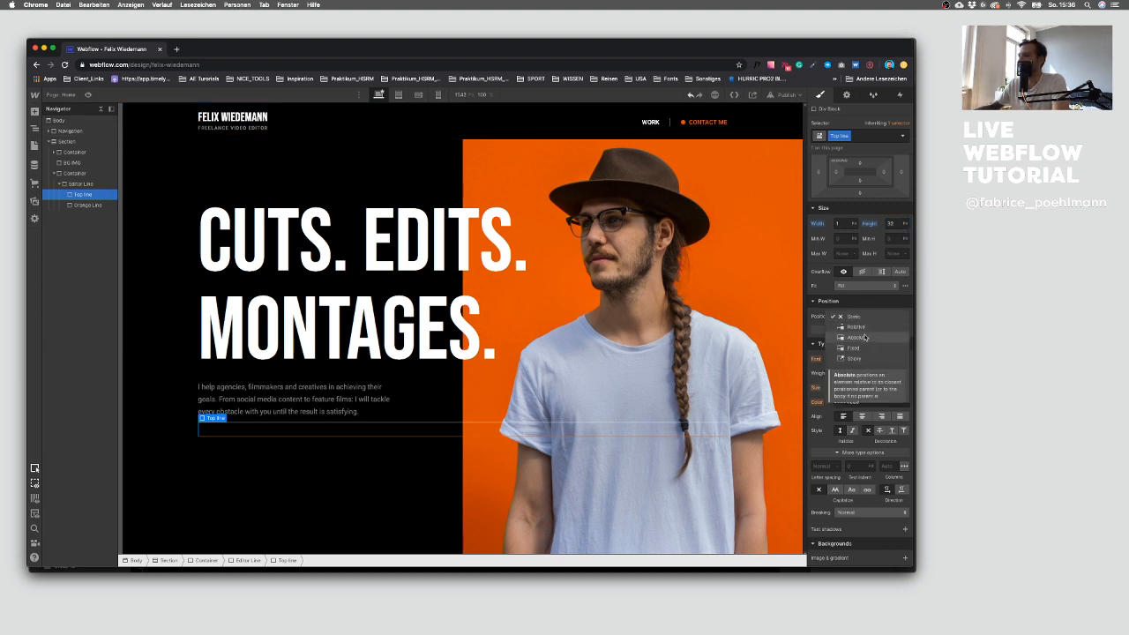
{"action": "left_click", "coordinate": [865, 337]}
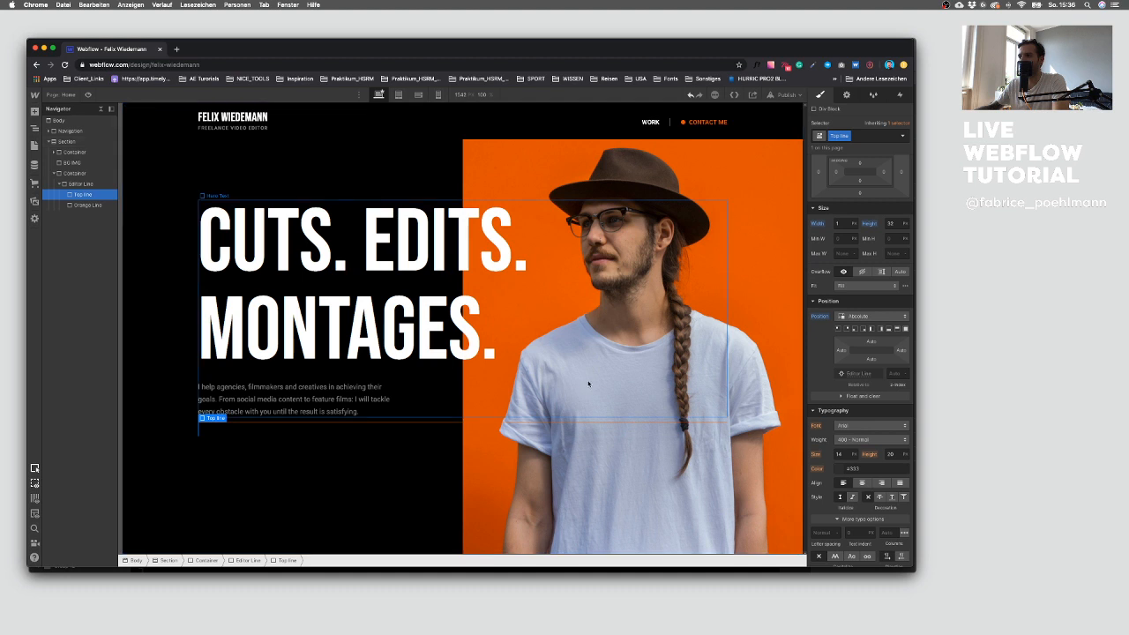
Step: Set the Editor Line's display to Flex
{"action": "left_click", "coordinate": [80, 183]}
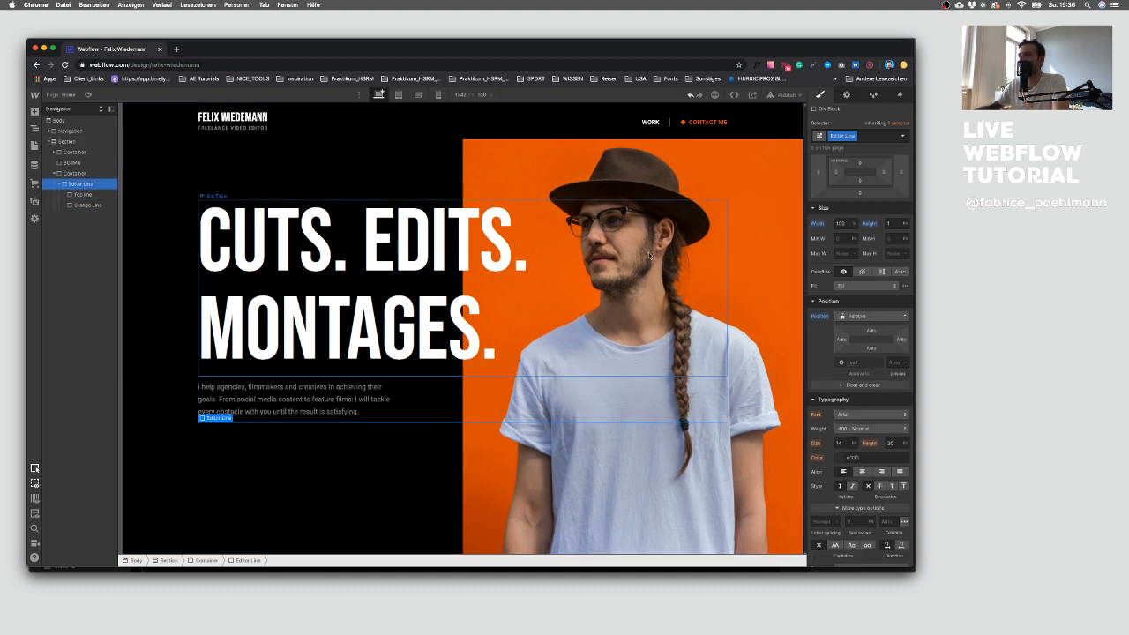
{"action": "scroll", "coordinate": [860, 269], "scroll_direction": "up", "scroll_amount": 1}
{"action": "scroll", "coordinate": [860, 268], "scroll_direction": "up", "scroll_amount": 1}
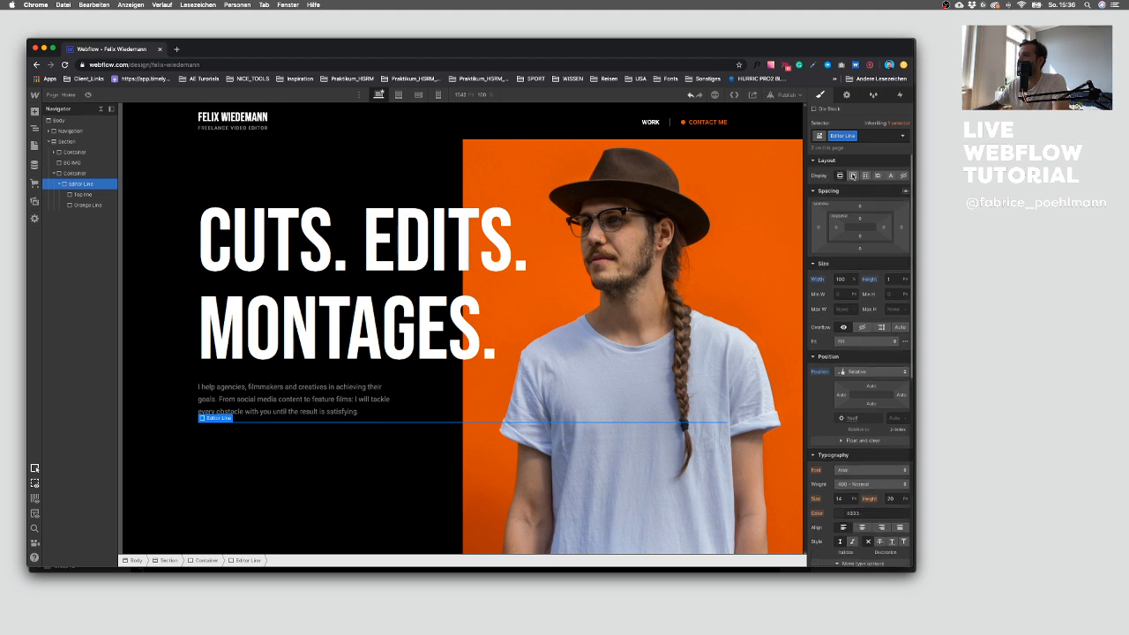
{"action": "left_click", "coordinate": [853, 176]}
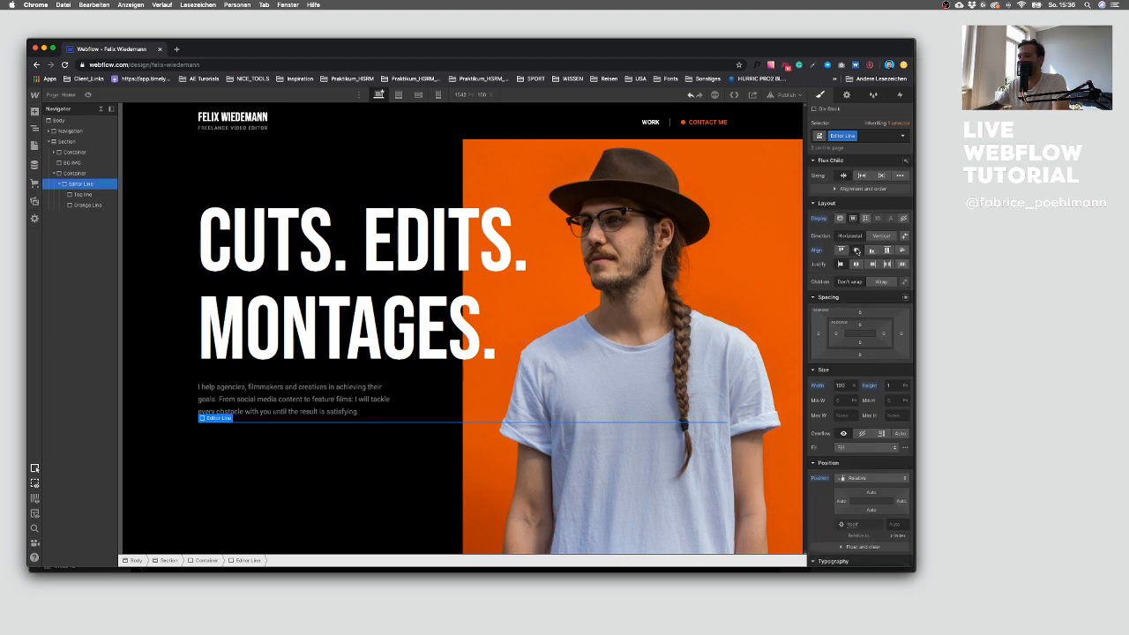
Step: Set Top line's background color to the orange swatch
{"action": "left_click", "coordinate": [210, 432]}
{"action": "left_click", "coordinate": [86, 195]}
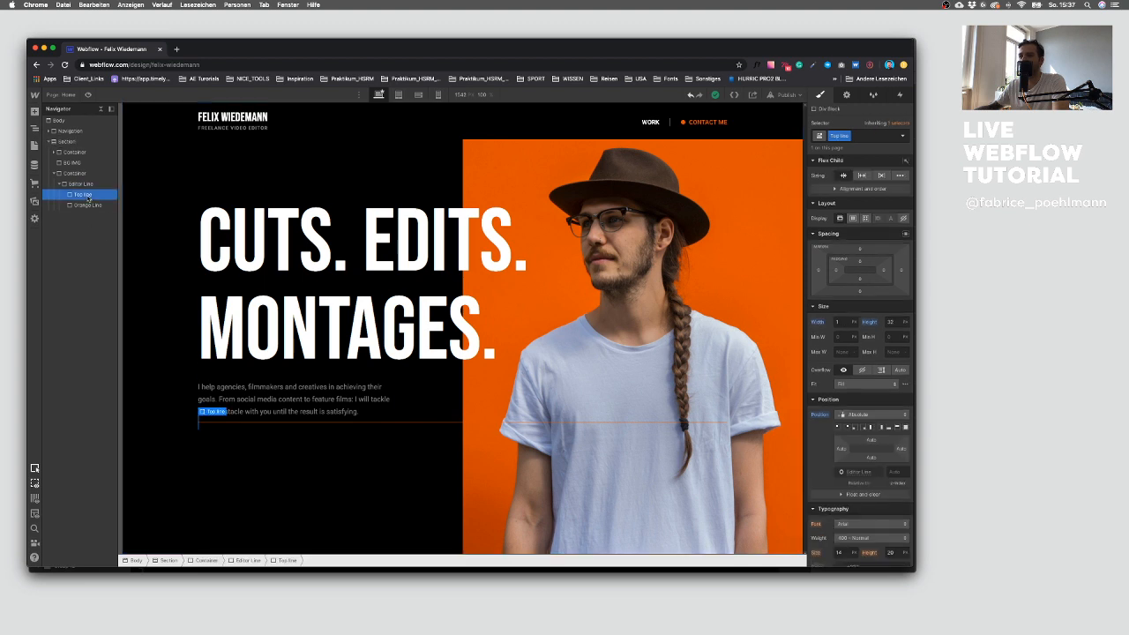
{"action": "left_click", "coordinate": [249, 465]}
{"action": "left_click", "coordinate": [85, 198]}
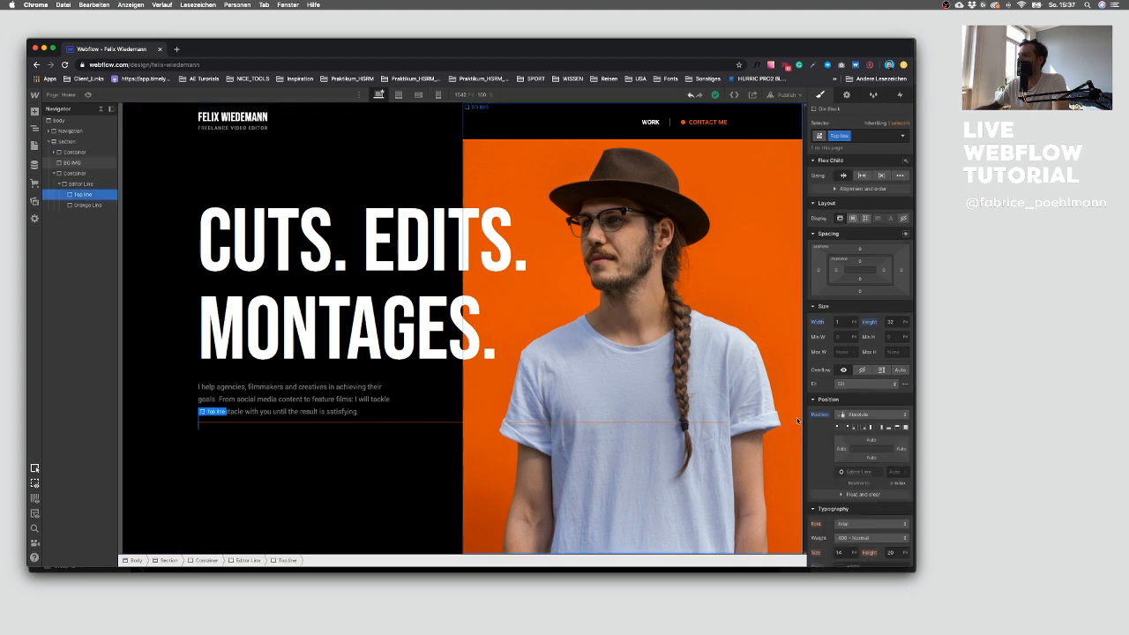
{"action": "scroll", "coordinate": [860, 406], "scroll_direction": "down", "scroll_amount": 3}
{"action": "scroll", "coordinate": [859, 405], "scroll_direction": "down", "scroll_amount": 3}
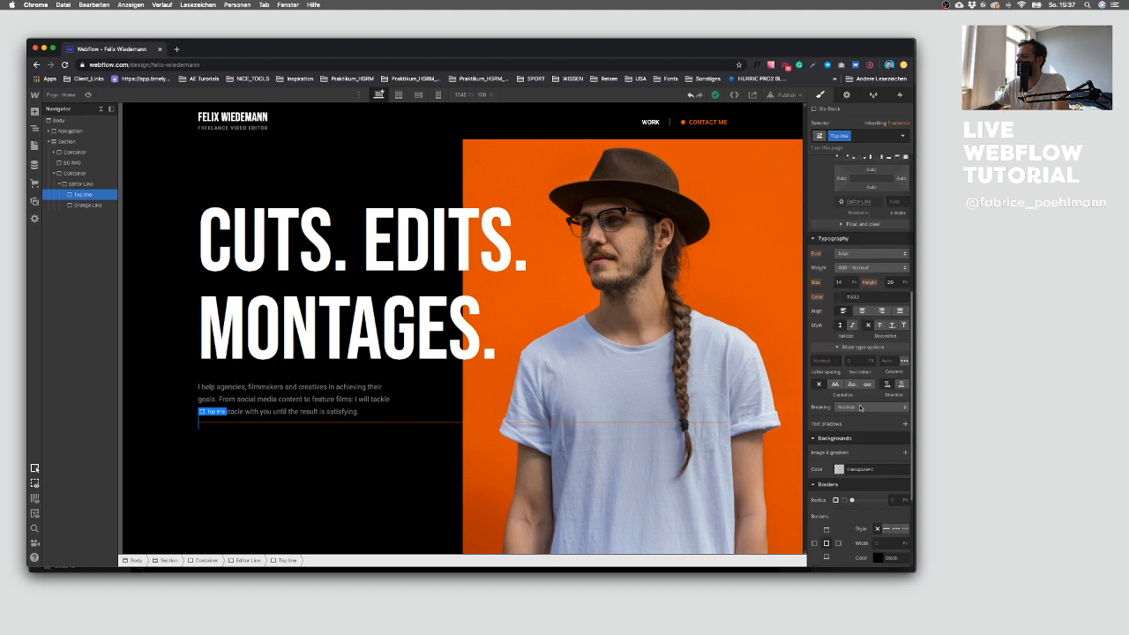
{"action": "left_click", "coordinate": [839, 469]}
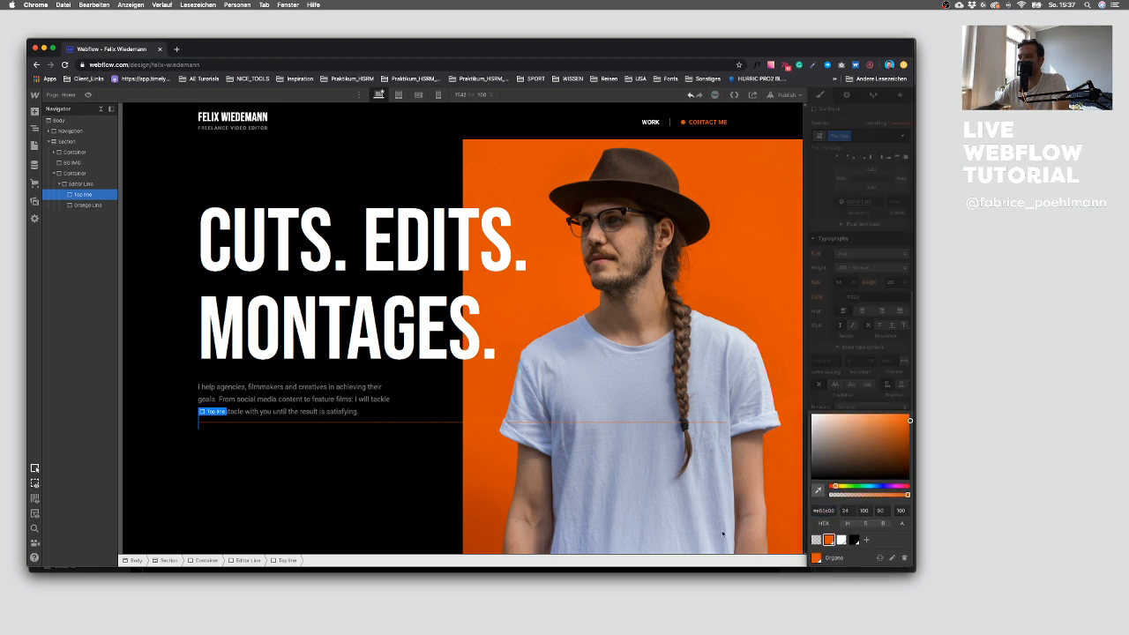
{"action": "left_click", "coordinate": [213, 462]}
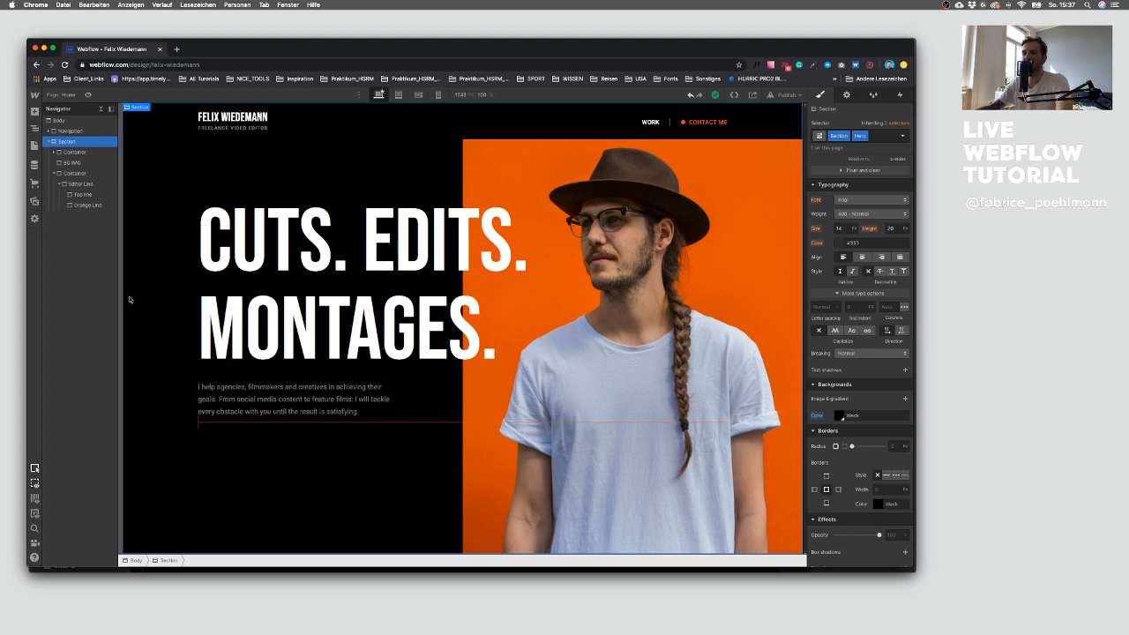
{"action": "left_click", "coordinate": [81, 194]}
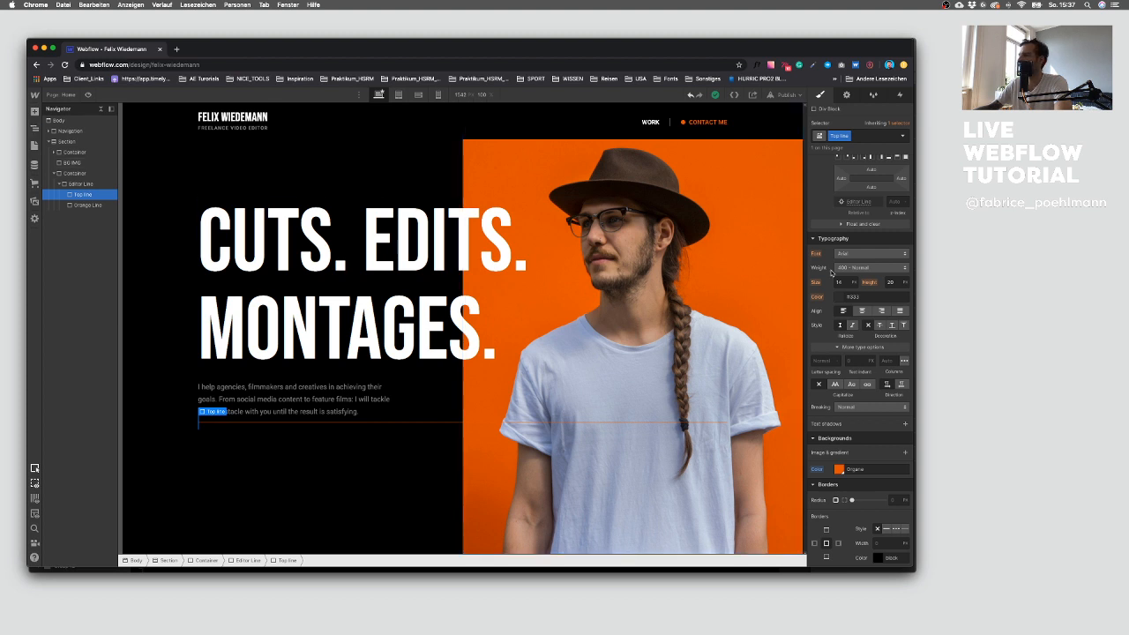
Step: Add the icon image asset to the page and nest it inside Top line
{"action": "scroll", "coordinate": [853, 278], "scroll_direction": "up", "scroll_amount": 4}
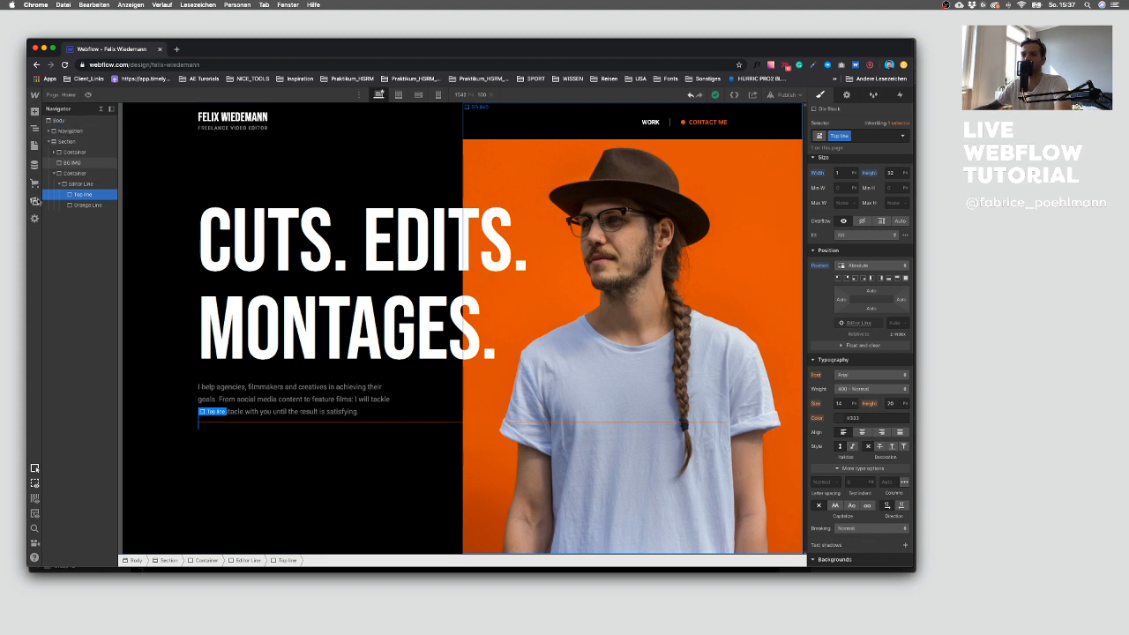
{"action": "left_click", "coordinate": [35, 202]}
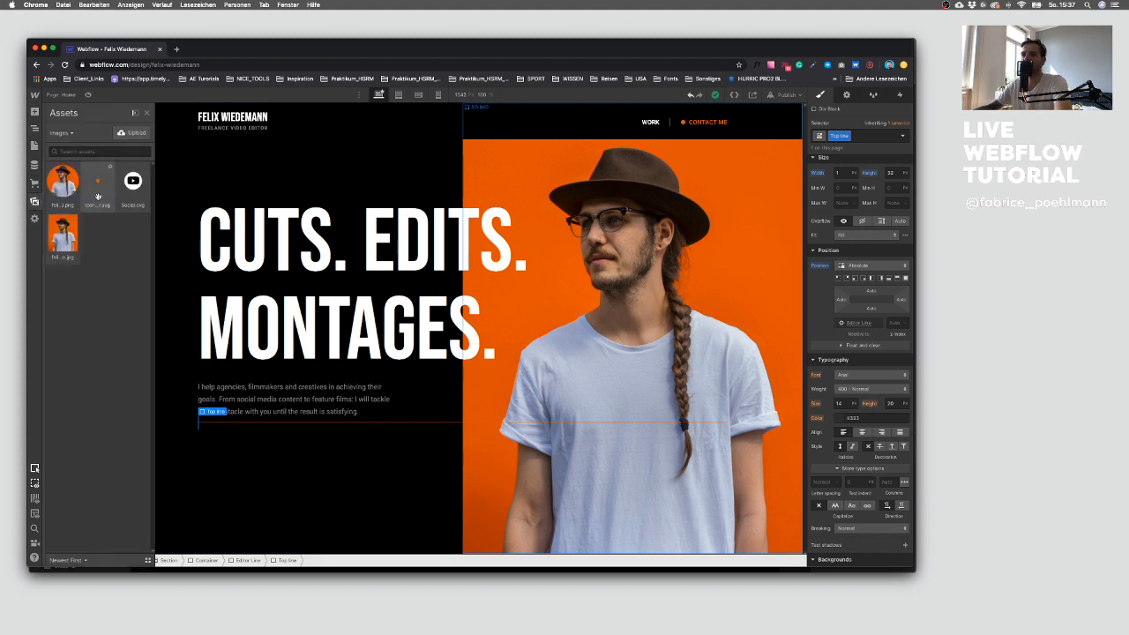
{"action": "left_click_drag", "start_coordinate": [97, 194], "coordinate": [182, 441]}
{"action": "left_click_drag", "start_coordinate": [69, 257], "coordinate": [85, 237]}
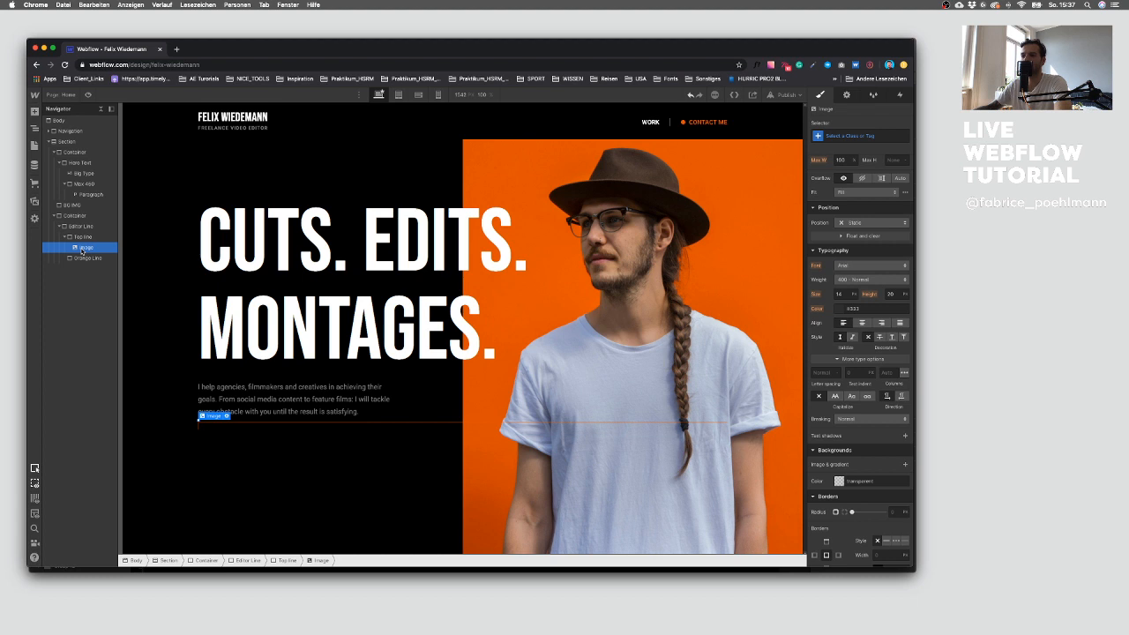
Step: Give the icon image a new class named Editor Icon
{"action": "left_click", "coordinate": [841, 136]}
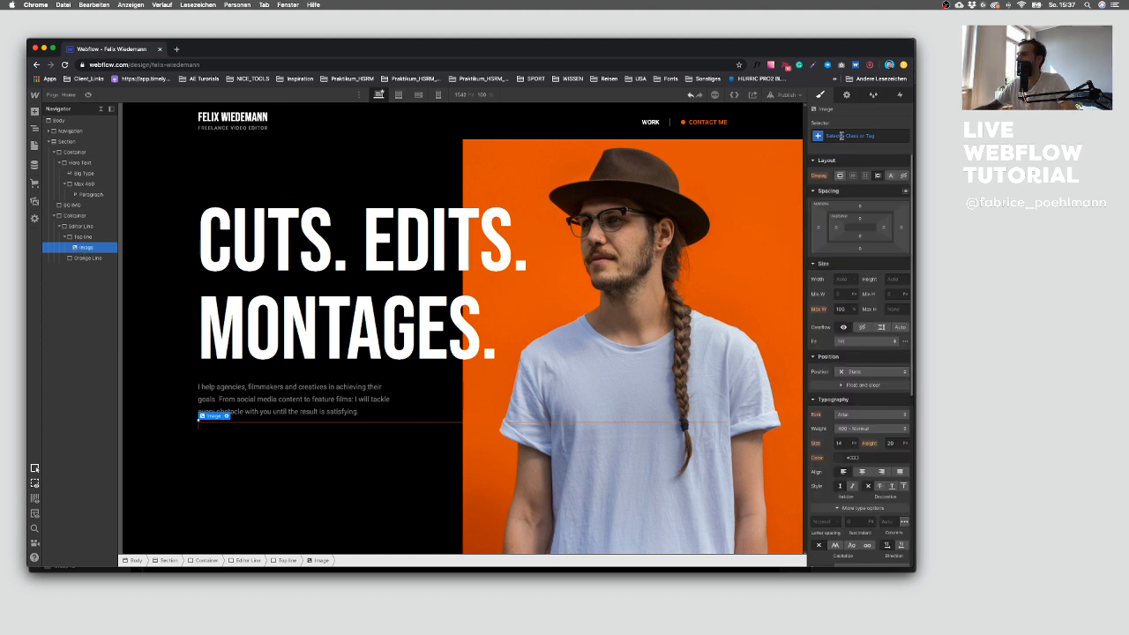
{"action": "type", "text": "Editor "}
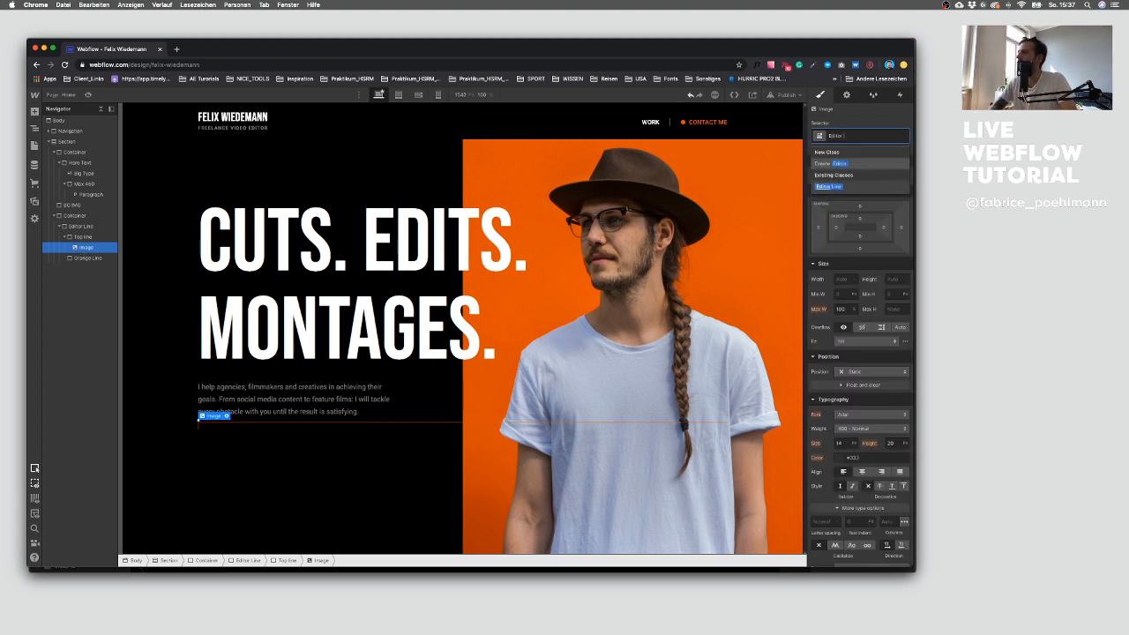
{"action": "type", "text": "Icon"}
{"action": "key", "text": "Return"}
{"action": "left_click", "coordinate": [894, 278]}
{"action": "type", "text": "10"}
{"action": "key", "text": "BackSpace"}
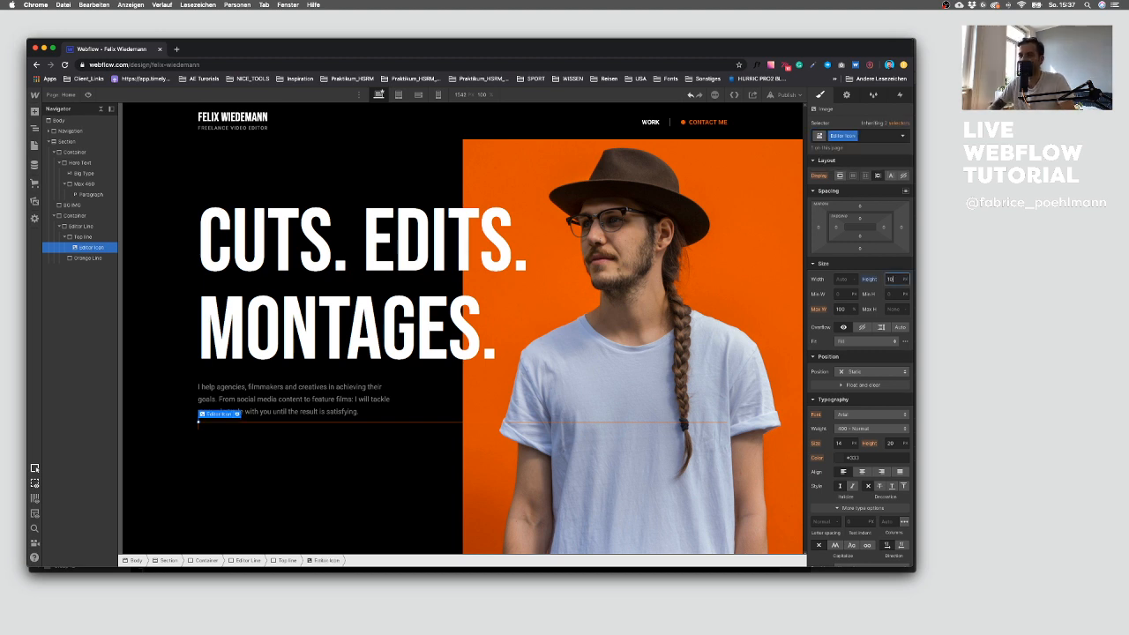
{"action": "left_click", "coordinate": [873, 279]}
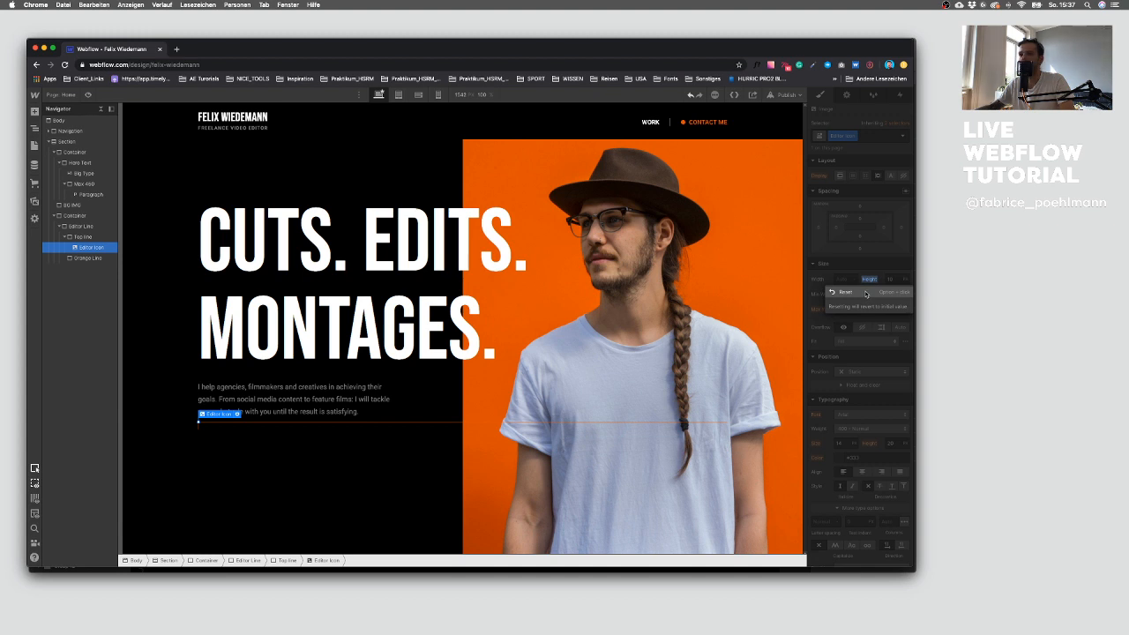
{"action": "left_click", "coordinate": [866, 294]}
{"action": "left_click", "coordinate": [840, 279]}
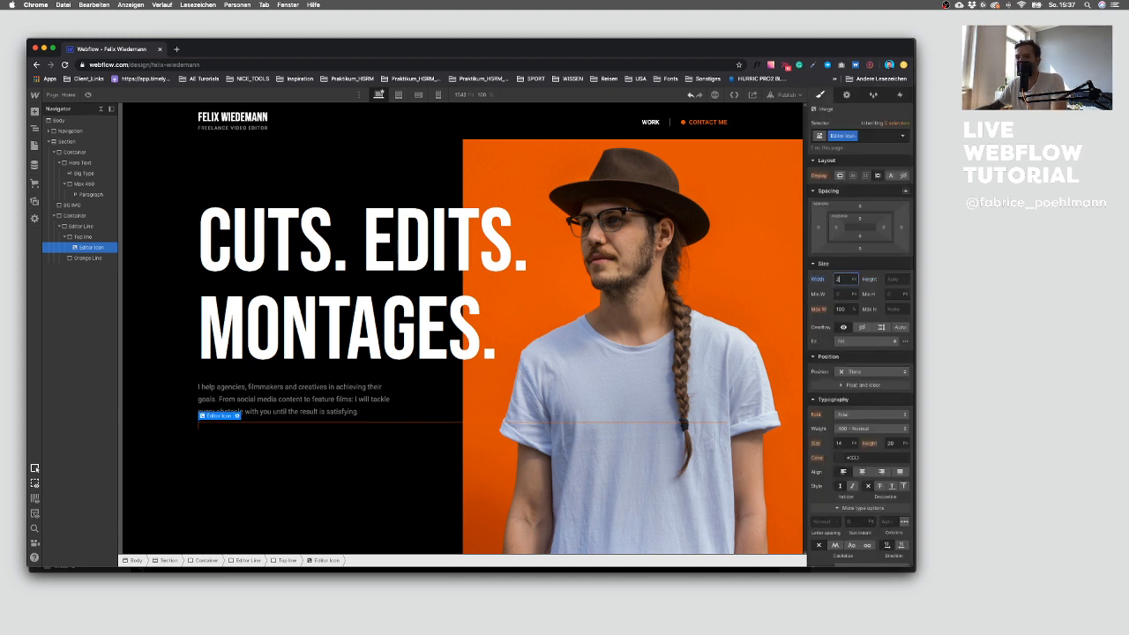
{"action": "left_click", "coordinate": [816, 279]}
{"action": "left_click", "coordinate": [819, 294]}
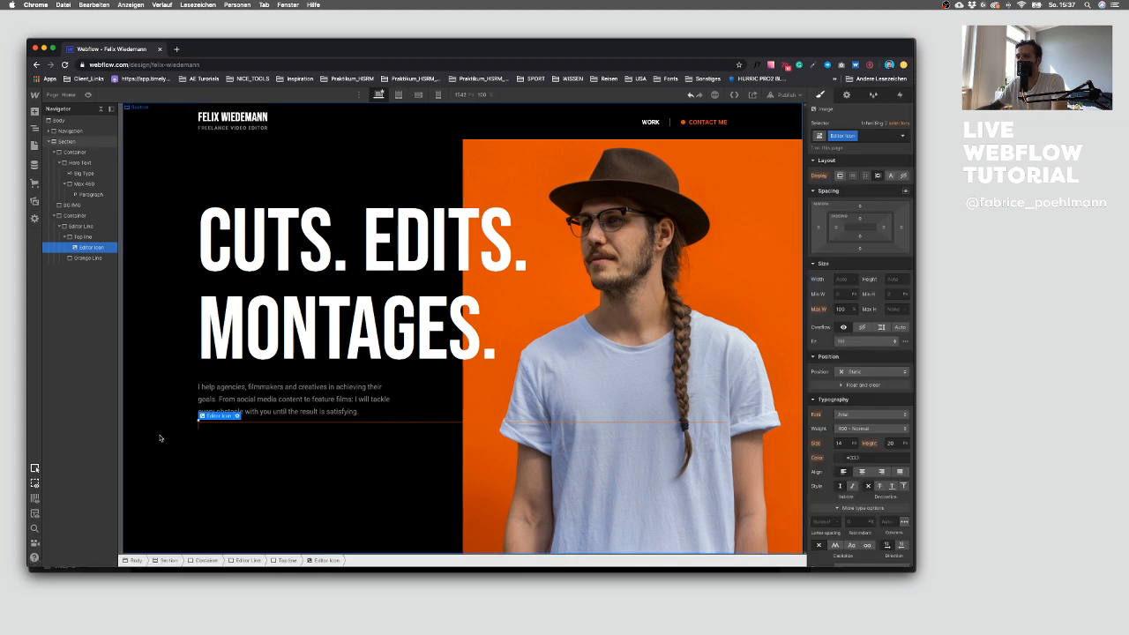
Step: Set the icon image's height to 24 and clear its width in the image settings
{"action": "left_click", "coordinate": [237, 415]}
{"action": "type", "text": "24"}
{"action": "key", "text": "shift+Down"}
{"action": "left_click", "coordinate": [241, 505]}
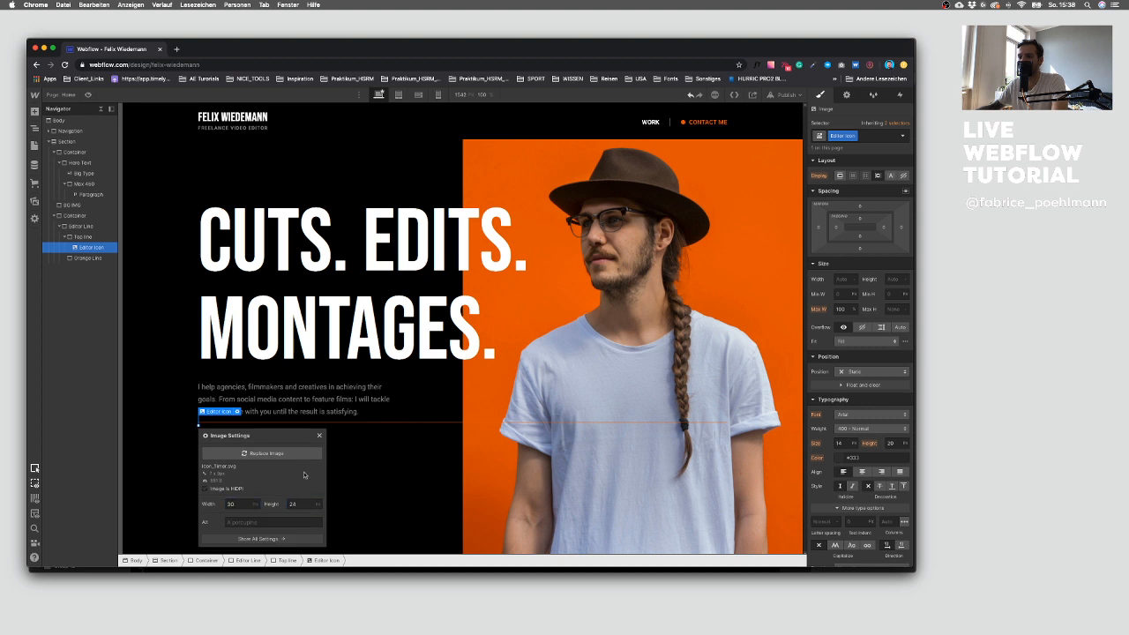
{"action": "left_click", "coordinate": [321, 435]}
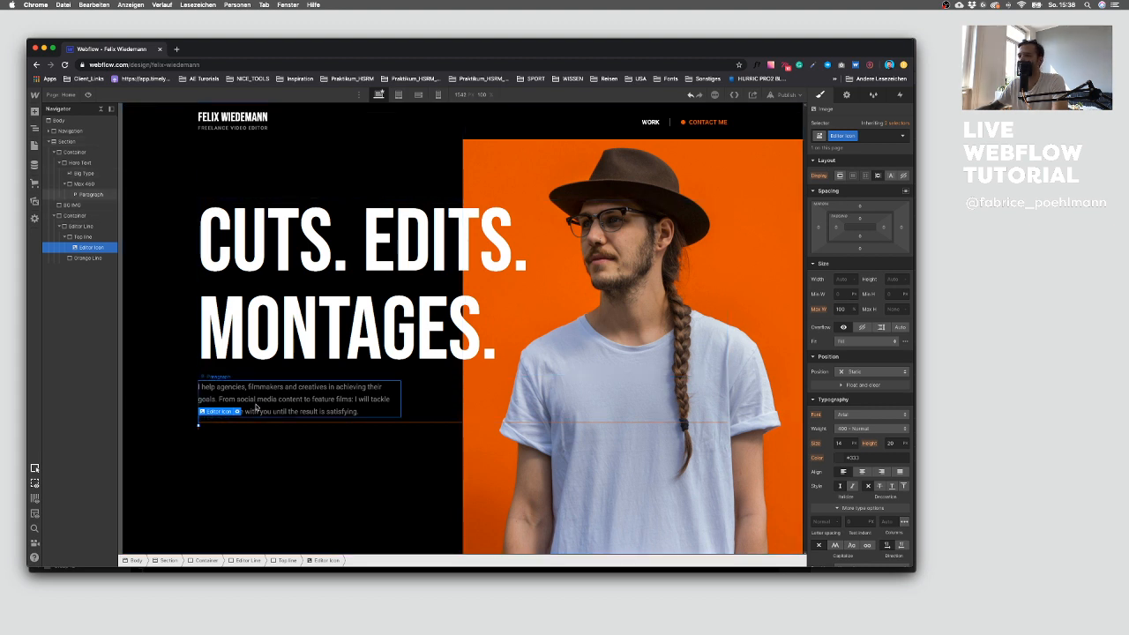
{"action": "left_click", "coordinate": [237, 412]}
{"action": "left_click", "coordinate": [240, 504]}
{"action": "left_click", "coordinate": [298, 505]}
{"action": "key", "text": "BackSpace"}
{"action": "left_click", "coordinate": [318, 430]}
Step: Set Editor Icon to Absolute position, 20 px wide and 20 px tall
{"action": "left_click", "coordinate": [851, 371]}
{"action": "left_click", "coordinate": [862, 392]}
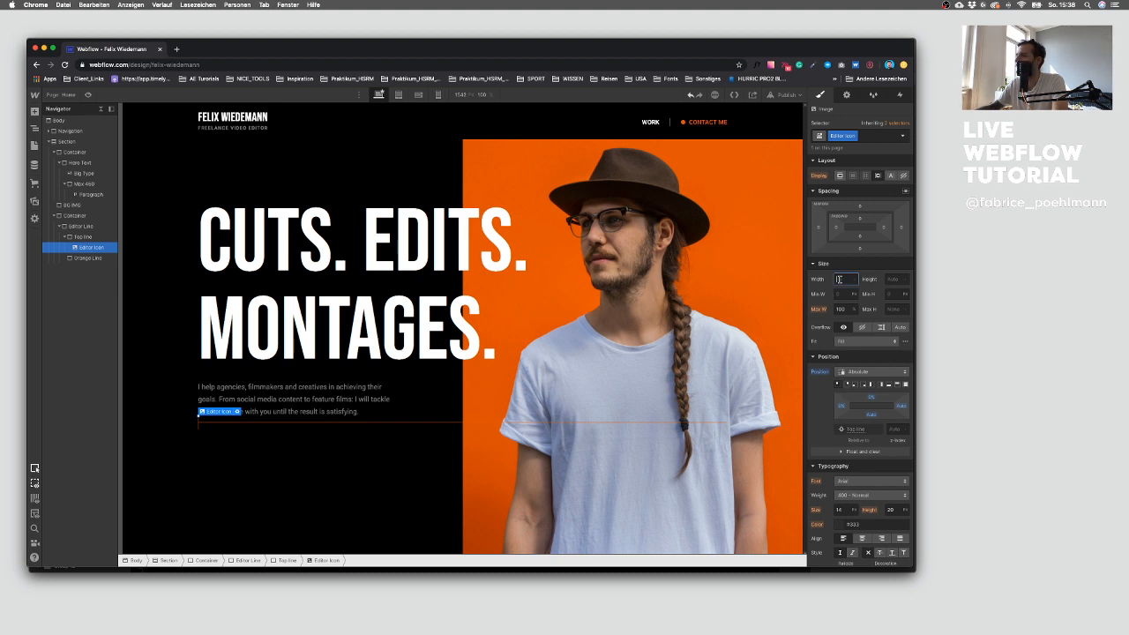
{"action": "type", "text": "20"}
{"action": "key", "text": "Tab"}
{"action": "type", "text": "20"}
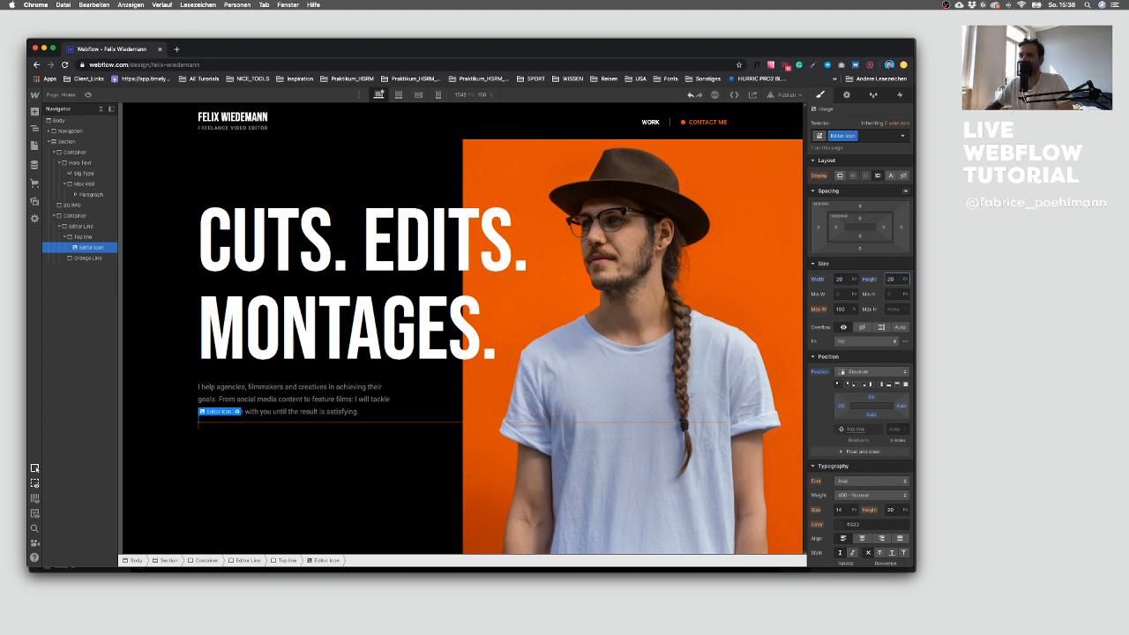
Step: Swap the icon's image asset, then delete the Editor Icon element
{"action": "left_click", "coordinate": [88, 248]}
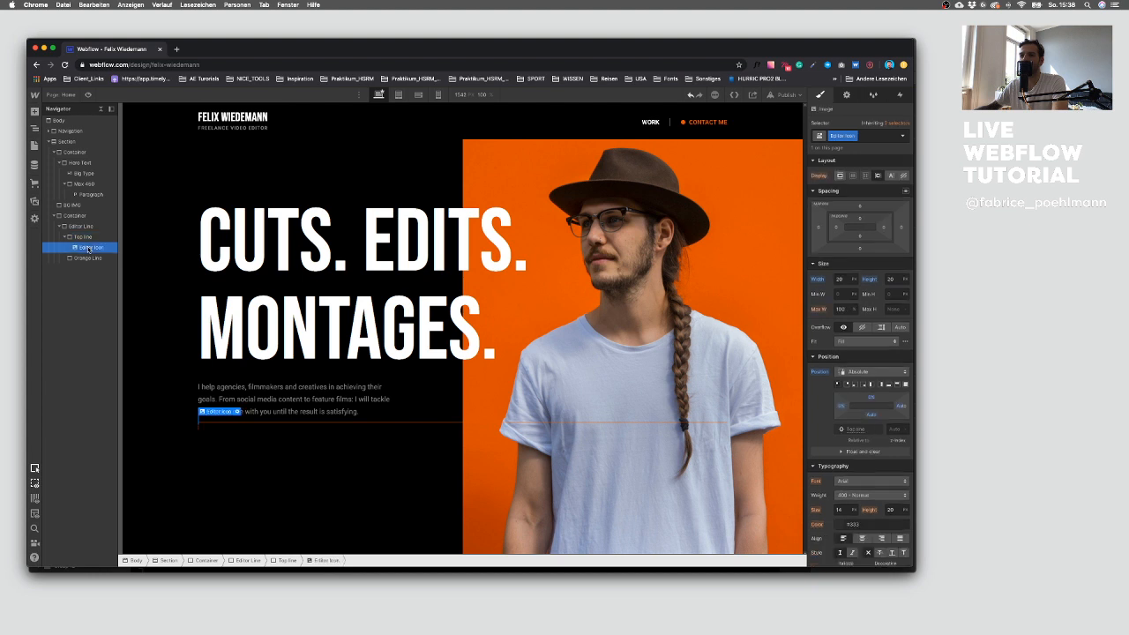
{"action": "left_click", "coordinate": [236, 412]}
{"action": "left_click", "coordinate": [257, 452]}
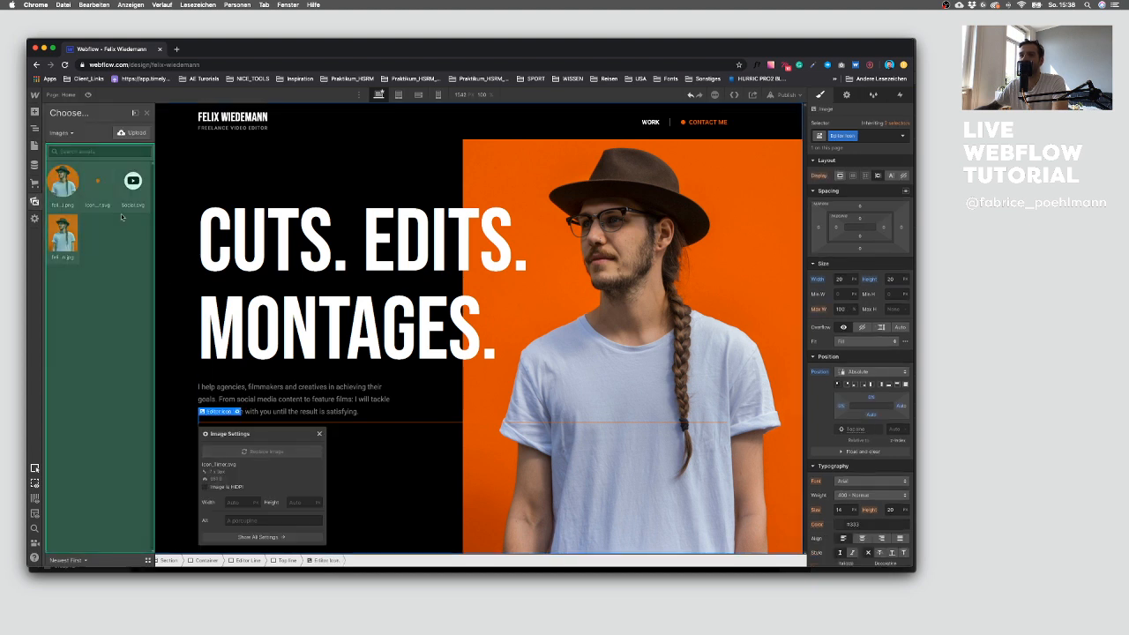
{"action": "left_click", "coordinate": [98, 182]}
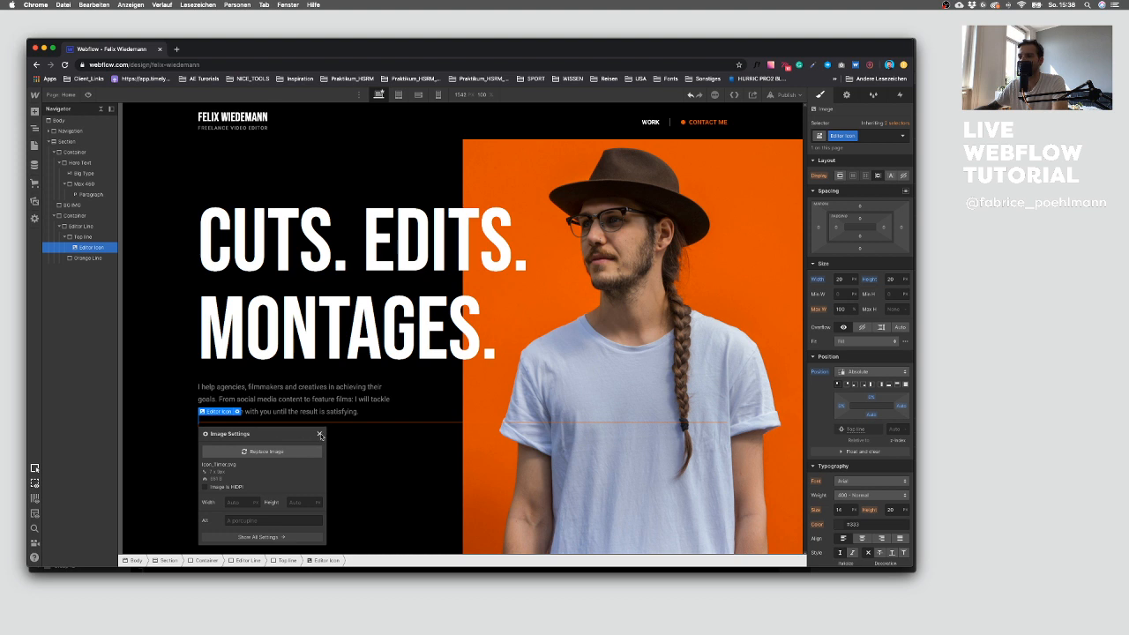
{"action": "left_click", "coordinate": [320, 435]}
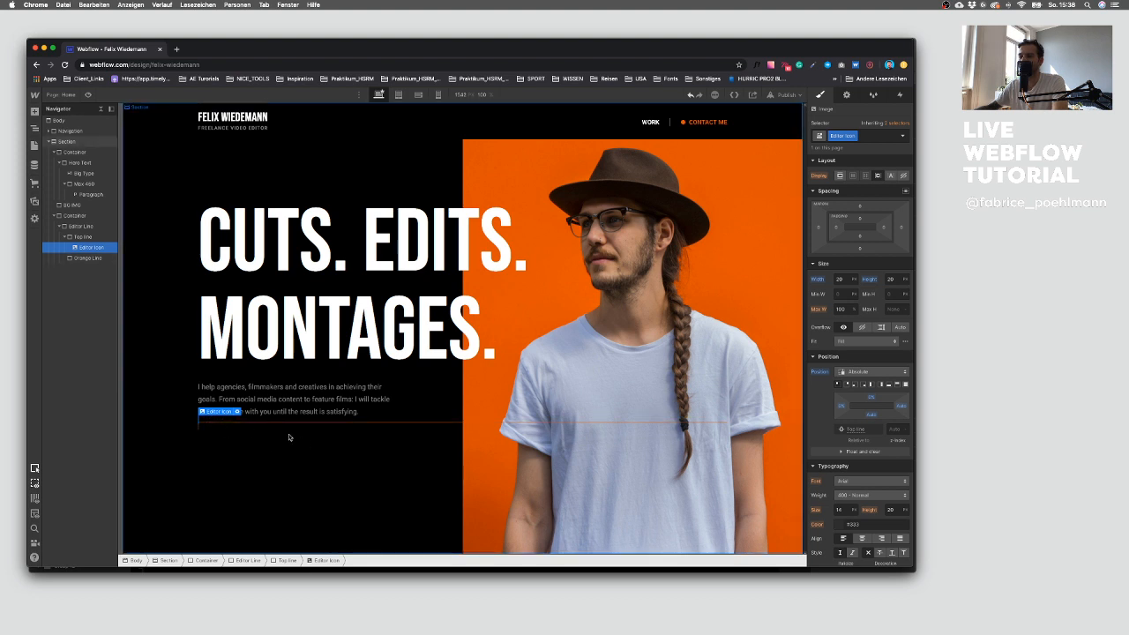
{"action": "key", "text": "Delete"}
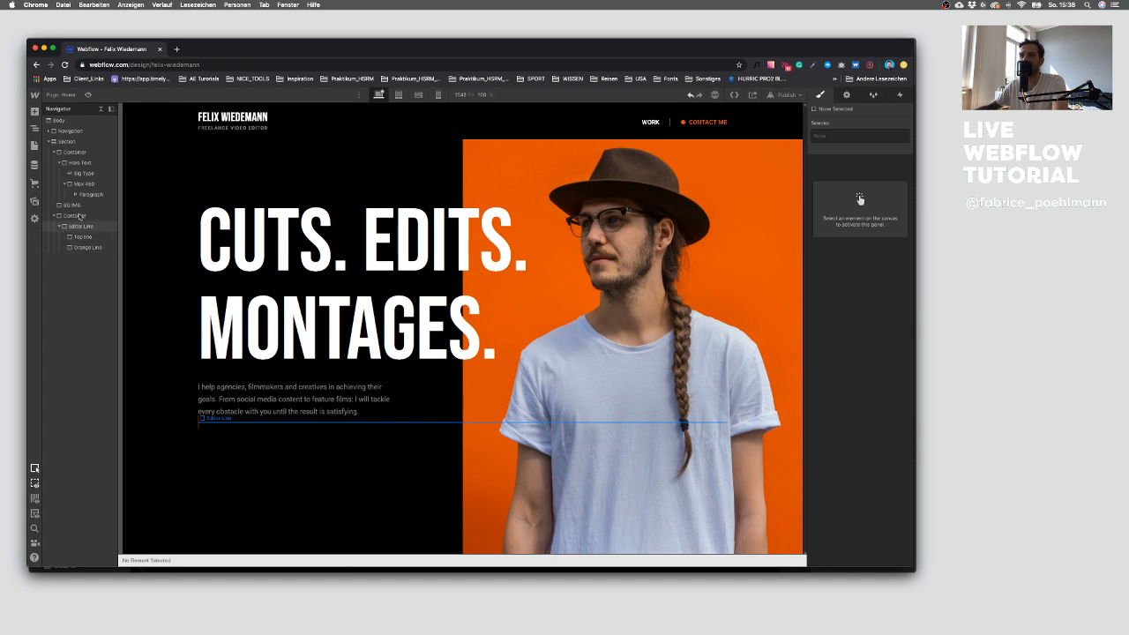
Step: Insert the icon image asset into the Hero Text block and apply the Editor Icon class
{"action": "left_click", "coordinate": [57, 121]}
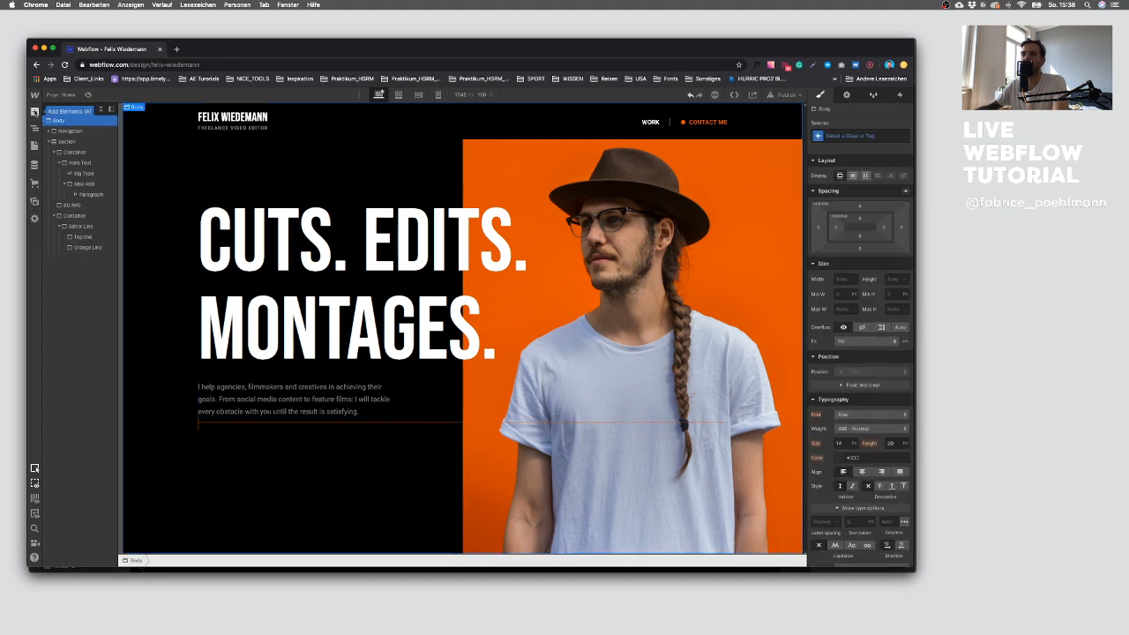
{"action": "left_click", "coordinate": [34, 201]}
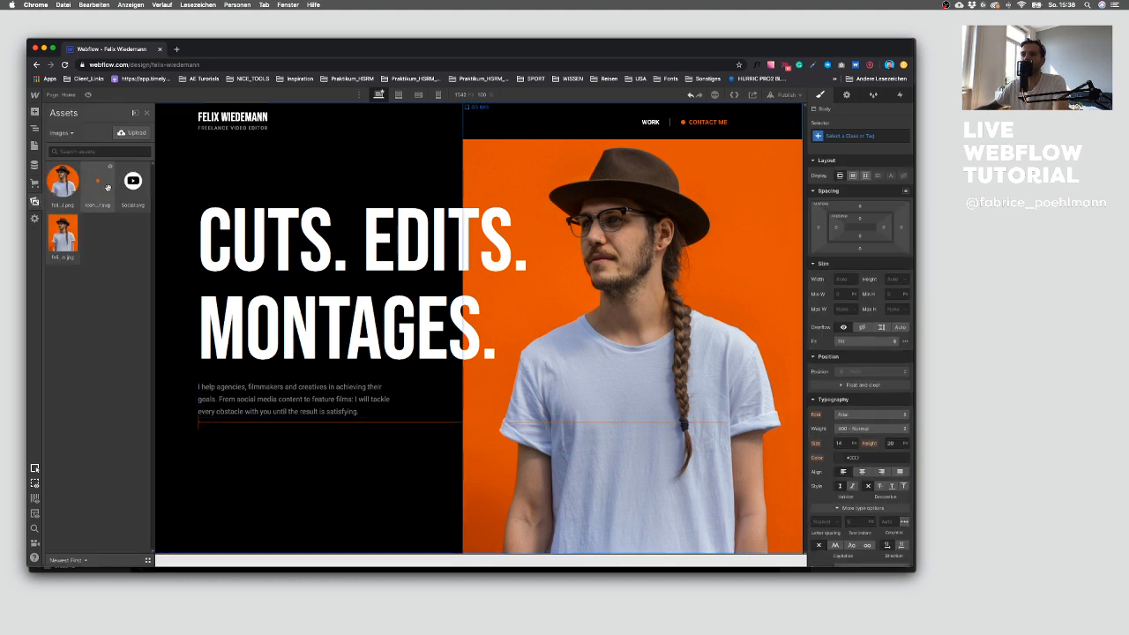
{"action": "left_click_drag", "start_coordinate": [102, 192], "coordinate": [244, 218]}
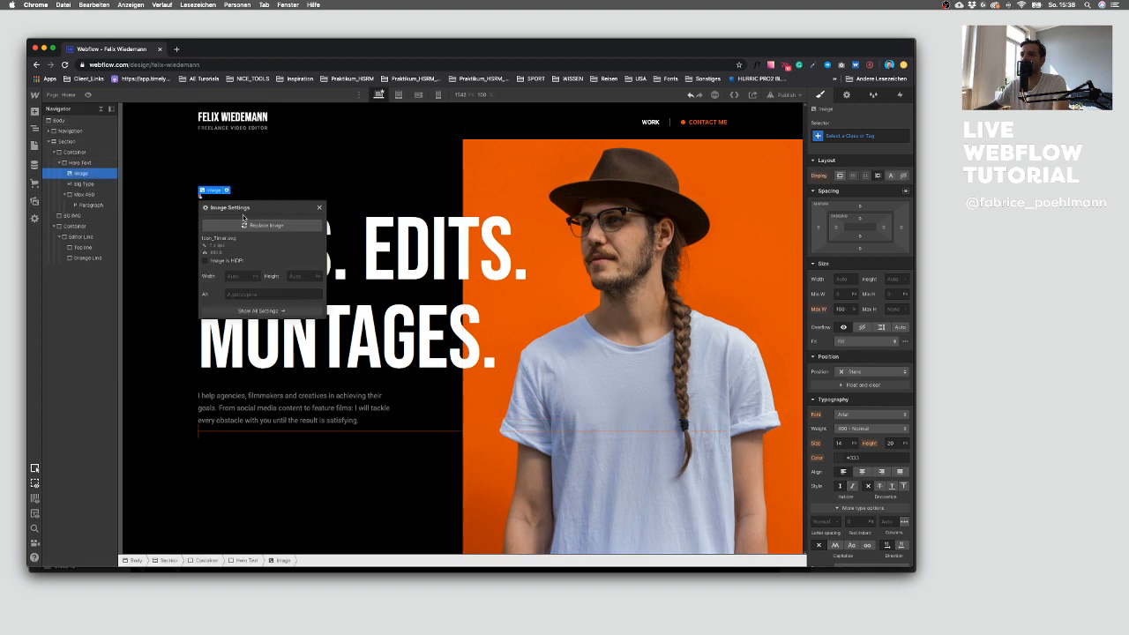
{"action": "left_click", "coordinate": [320, 206]}
{"action": "left_click", "coordinate": [212, 172]}
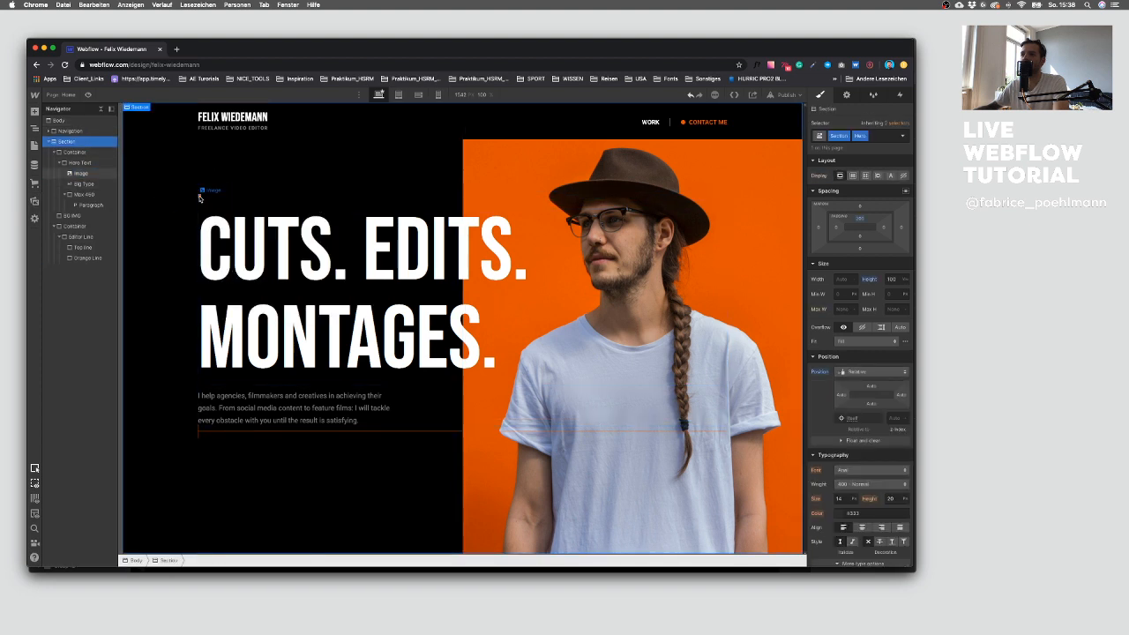
{"action": "left_click", "coordinate": [202, 192]}
{"action": "left_click", "coordinate": [864, 135]}
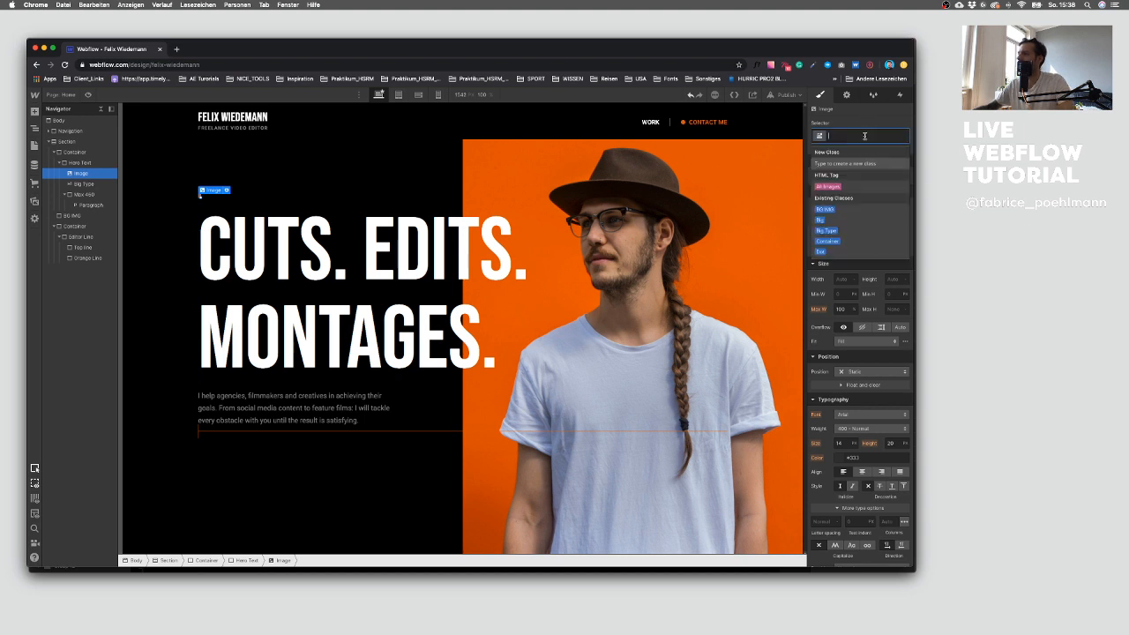
{"action": "type", "text": "Edi"}
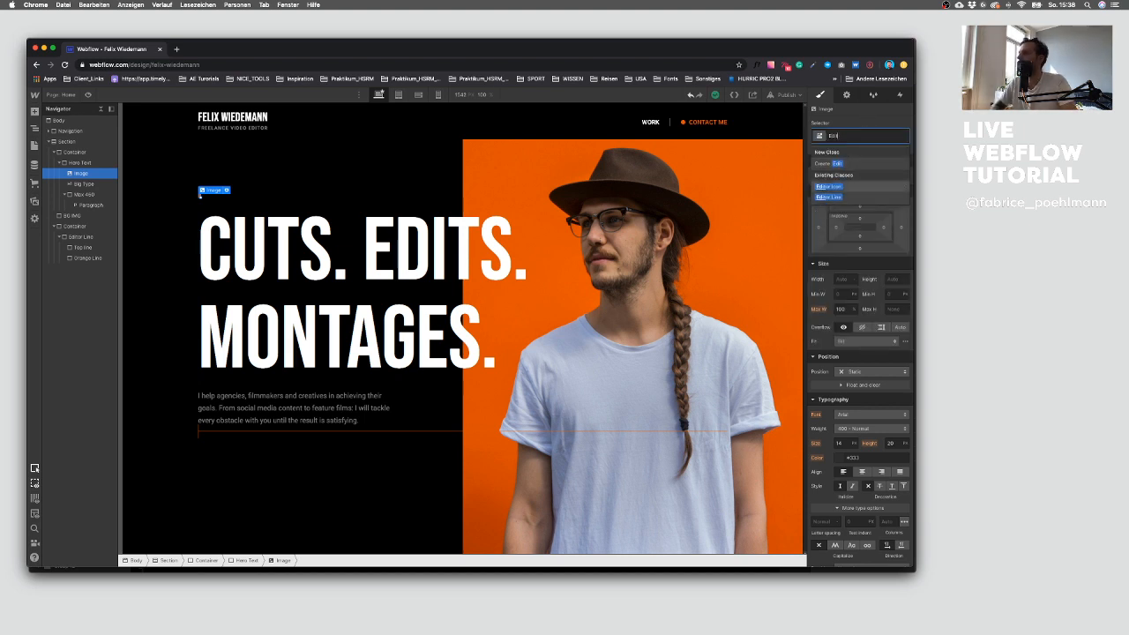
{"action": "key", "text": "Down"}
{"action": "key", "text": "Return"}
Step: Reset the Editor Icon's width to auto and set its height to 14 px
{"action": "left_click", "coordinate": [844, 278]}
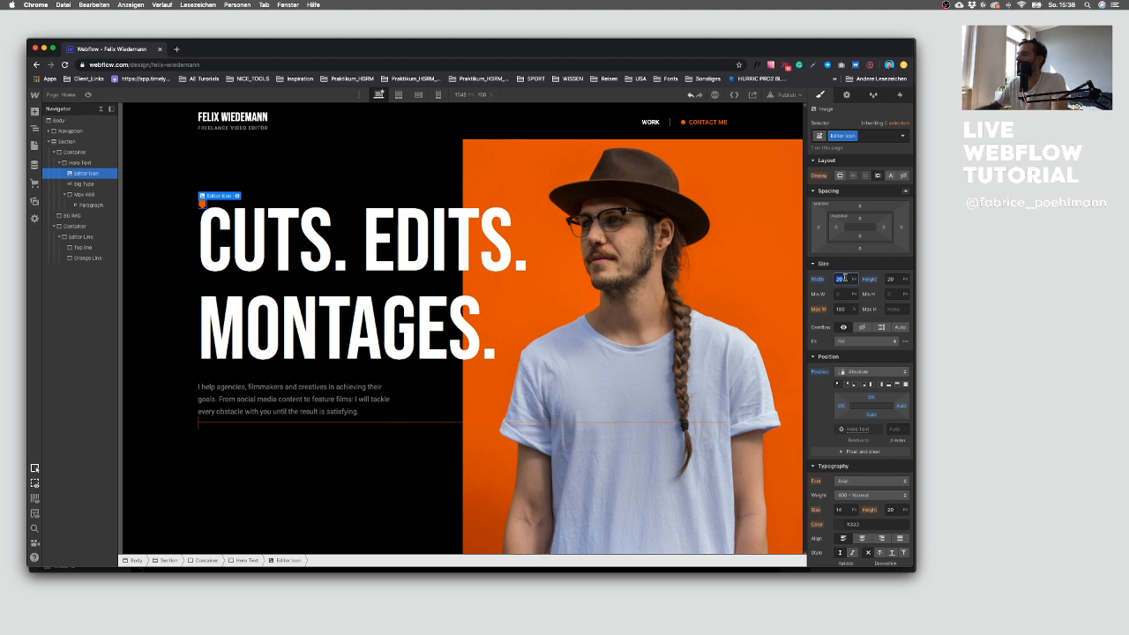
{"action": "left_click", "coordinate": [819, 279], "text": "alt"}
{"action": "key", "text": "Down"}
{"action": "key", "text": "Down"}
{"action": "key", "text": "Down"}
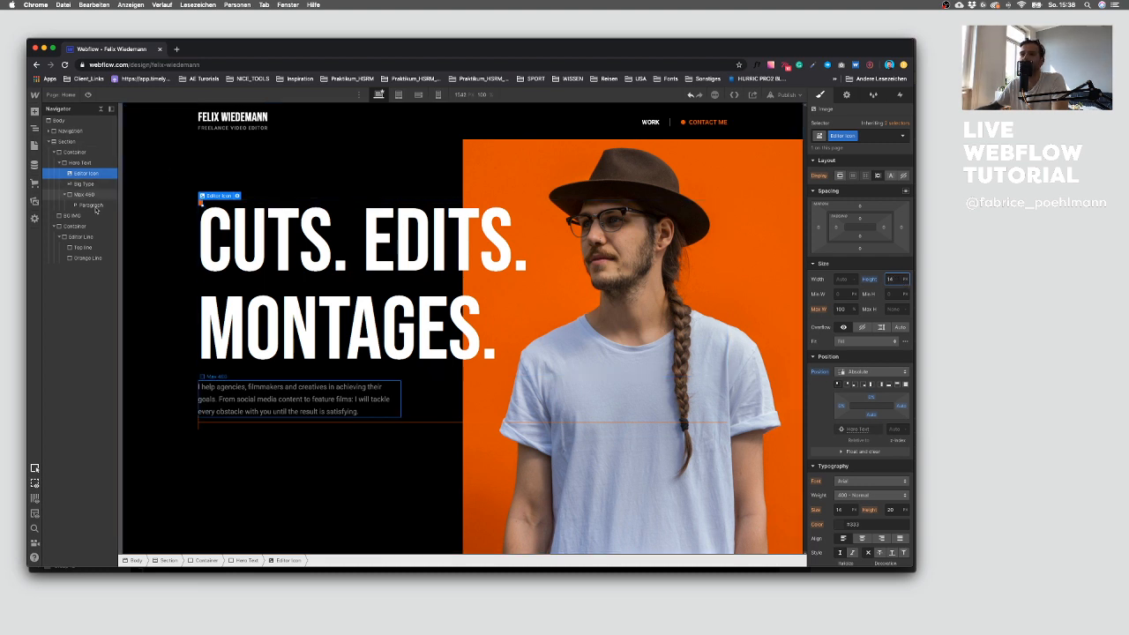
Step: Nest the Editor Icon inside the Top line element
{"action": "left_click", "coordinate": [83, 247]}
{"action": "left_click", "coordinate": [86, 173]}
{"action": "left_click_drag", "start_coordinate": [85, 172], "coordinate": [85, 243]}
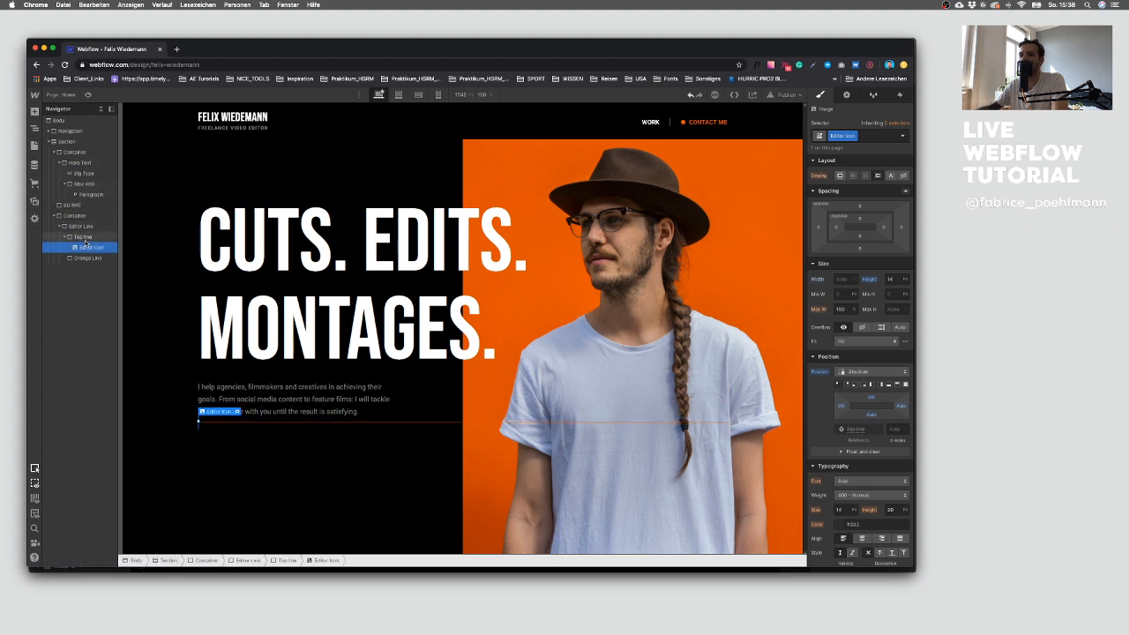
Step: Set Top line's position to Relative
{"action": "left_click", "coordinate": [83, 236]}
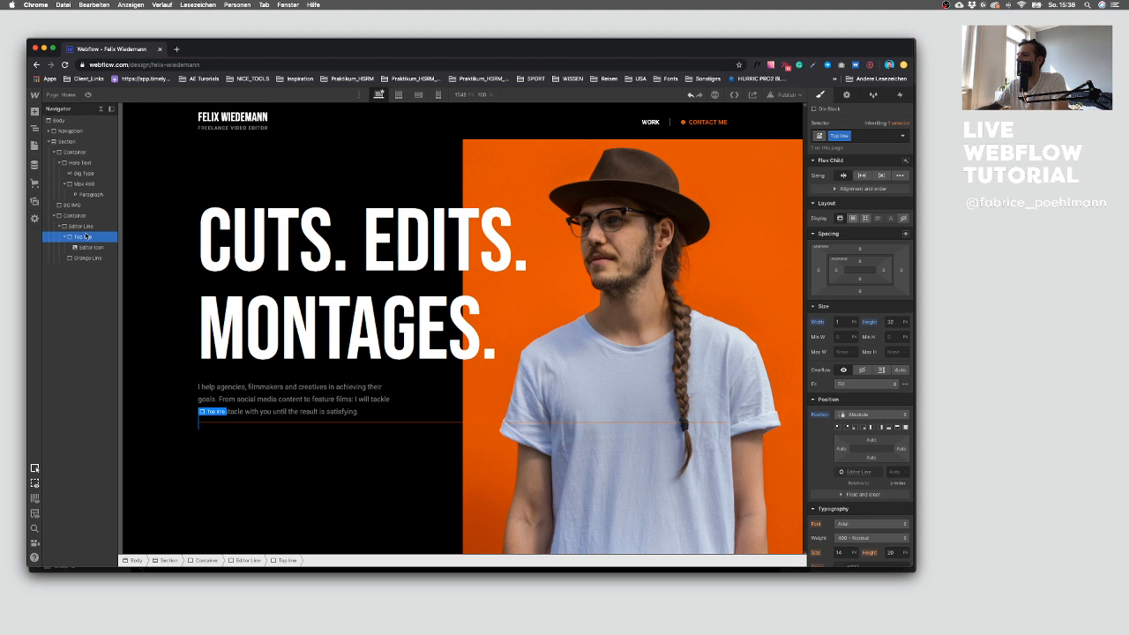
{"action": "left_click", "coordinate": [867, 416]}
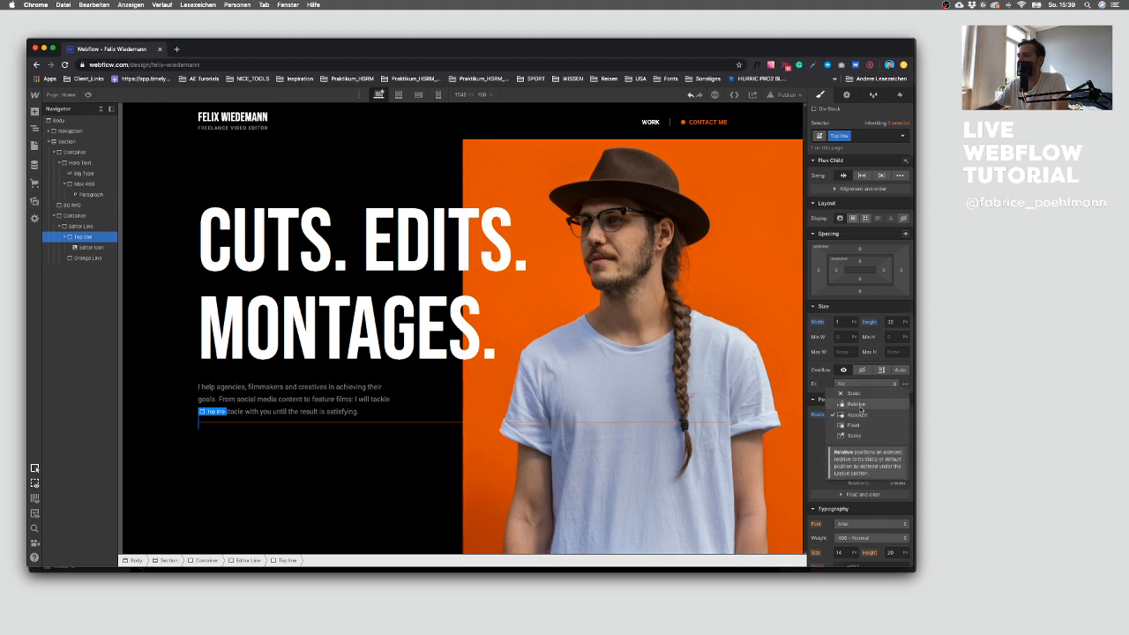
{"action": "left_click", "coordinate": [861, 409]}
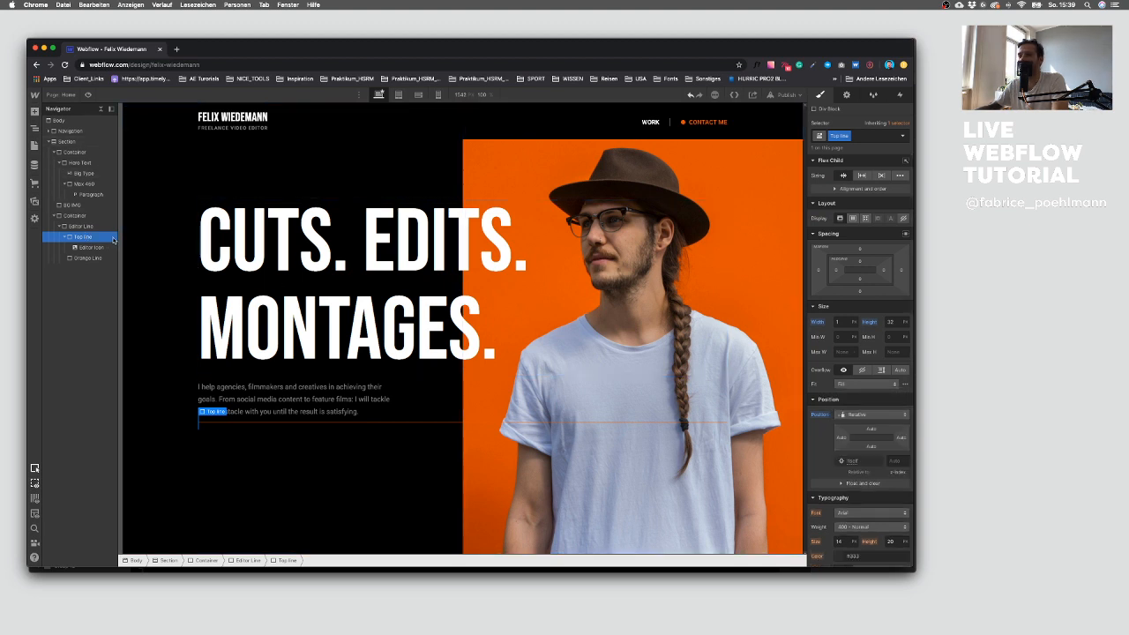
{"action": "left_click", "coordinate": [213, 411]}
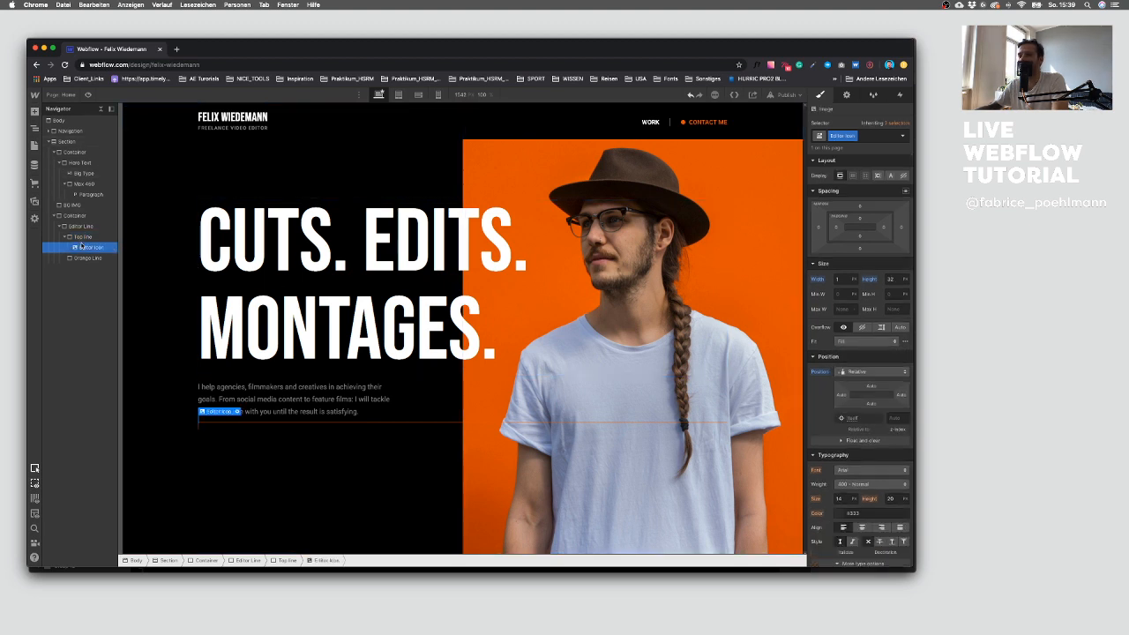
{"action": "left_click", "coordinate": [862, 371]}
{"action": "left_click", "coordinate": [862, 361]}
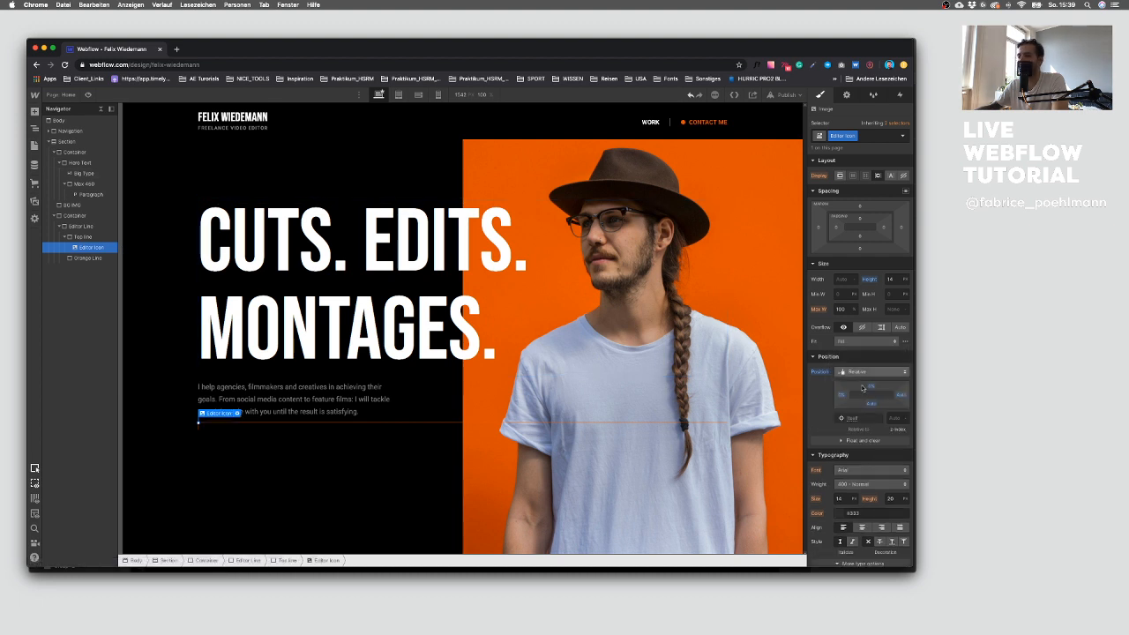
{"action": "left_click", "coordinate": [861, 371]}
{"action": "left_click", "coordinate": [862, 384]}
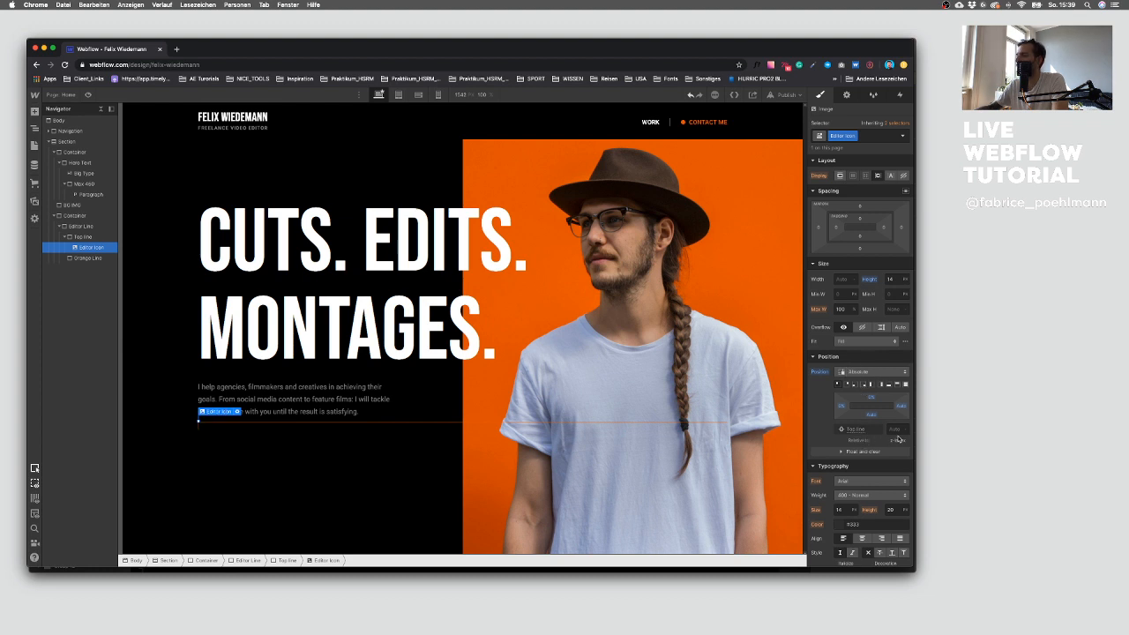
Step: Set the Editor Icon's z-index and shift its top offset upward above the line
{"action": "type", "text": "1"}
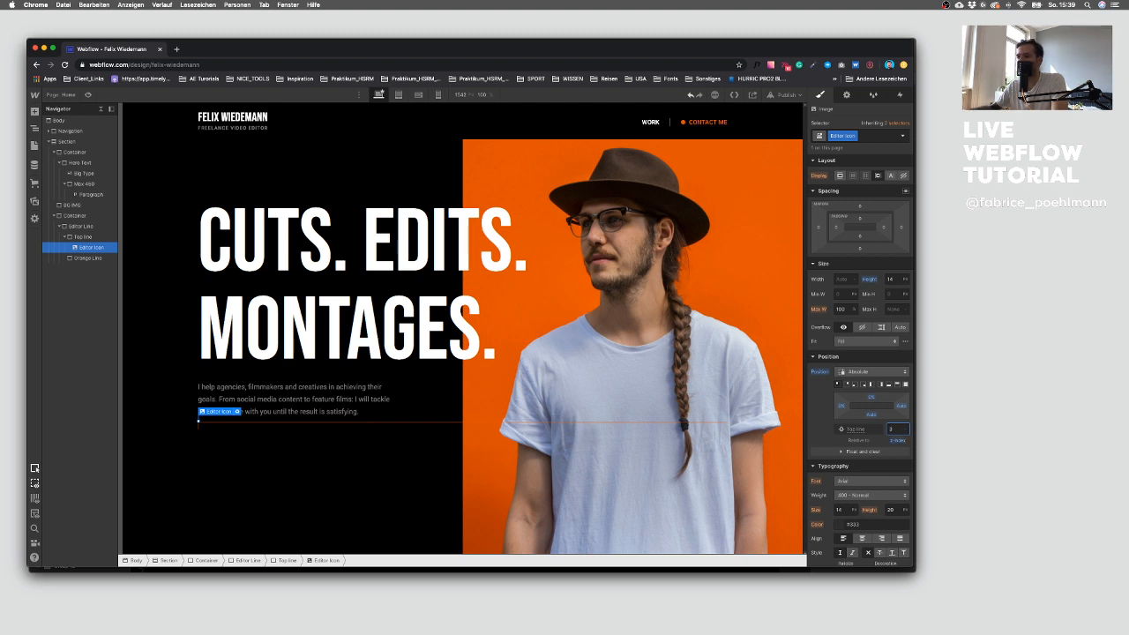
{"action": "left_click_drag", "start_coordinate": [871, 398], "coordinate": [871, 386]}
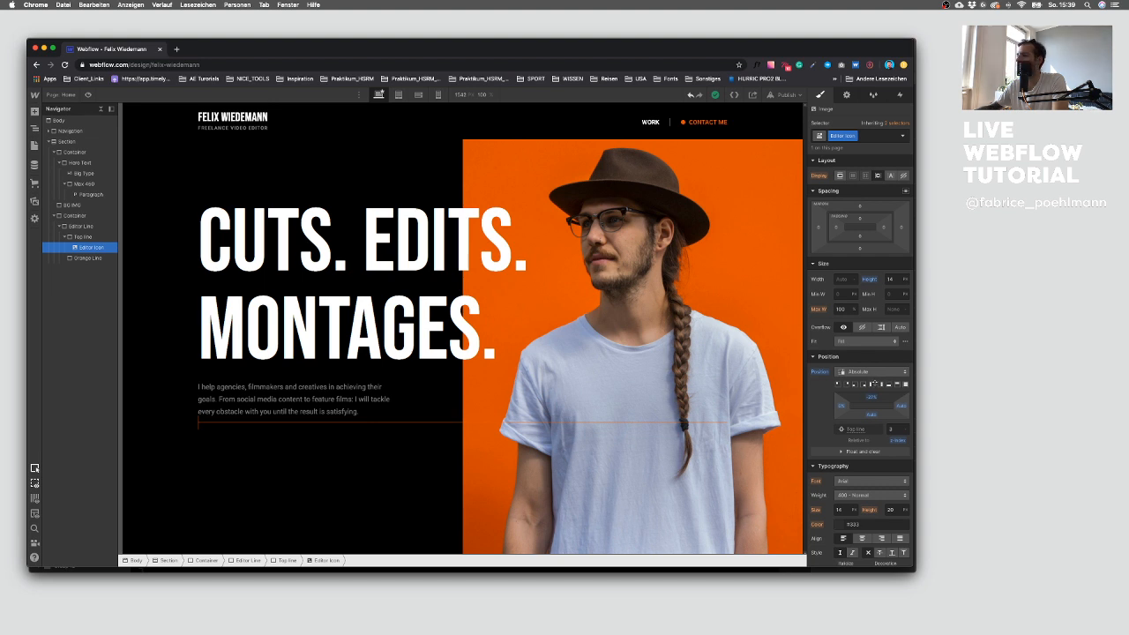
Step: Try new height and width values for the Editor Icon
{"action": "left_click", "coordinate": [897, 279]}
{"action": "type", "text": "17"}
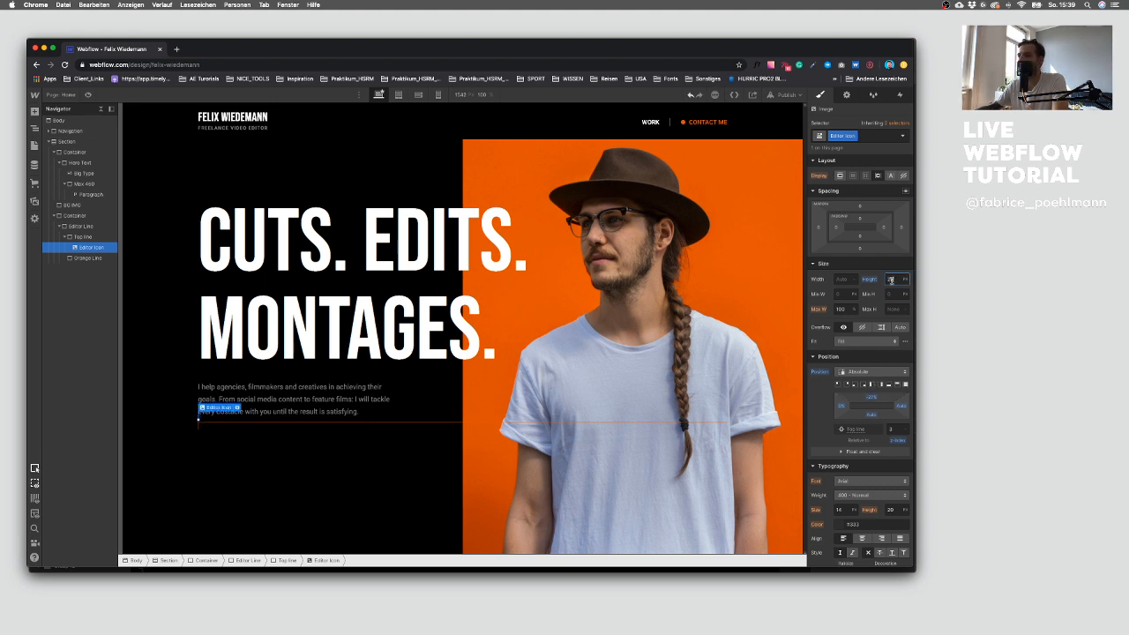
{"action": "left_click", "coordinate": [846, 279]}
{"action": "type", "text": "1"}
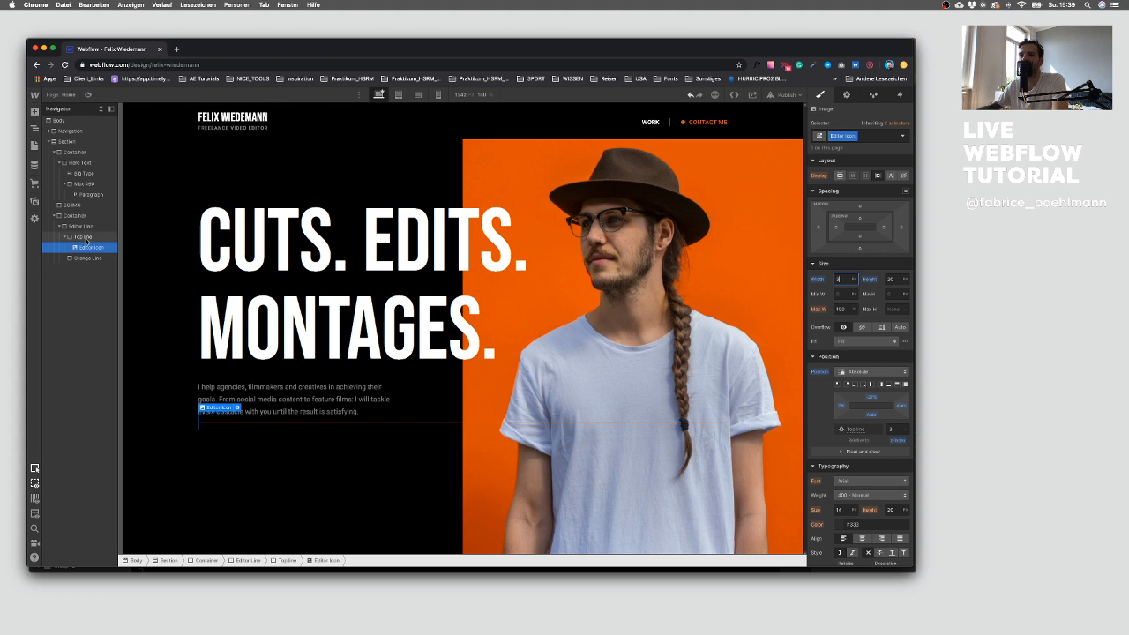
Step: Move the Editor Icon out of Top line so it sits directly above it inside Editor Line
{"action": "left_click", "coordinate": [83, 236]}
{"action": "left_click_drag", "start_coordinate": [78, 247], "coordinate": [83, 232]}
{"action": "left_click", "coordinate": [78, 249]}
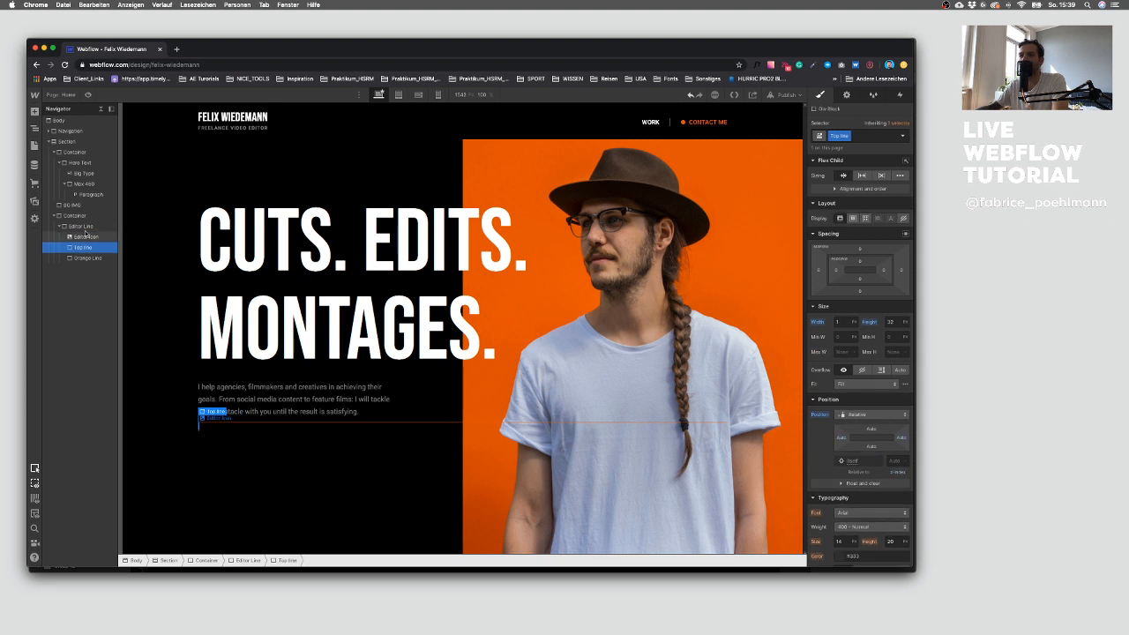
Step: Add a Div Block inside Editor Line and nest the Editor Icon and Top line within it
{"action": "left_click", "coordinate": [34, 112]}
{"action": "left_click_drag", "start_coordinate": [63, 266], "coordinate": [83, 249]}
{"action": "left_click", "coordinate": [81, 257]}
{"action": "left_click", "coordinate": [89, 257]}
{"action": "left_click", "coordinate": [85, 236]}
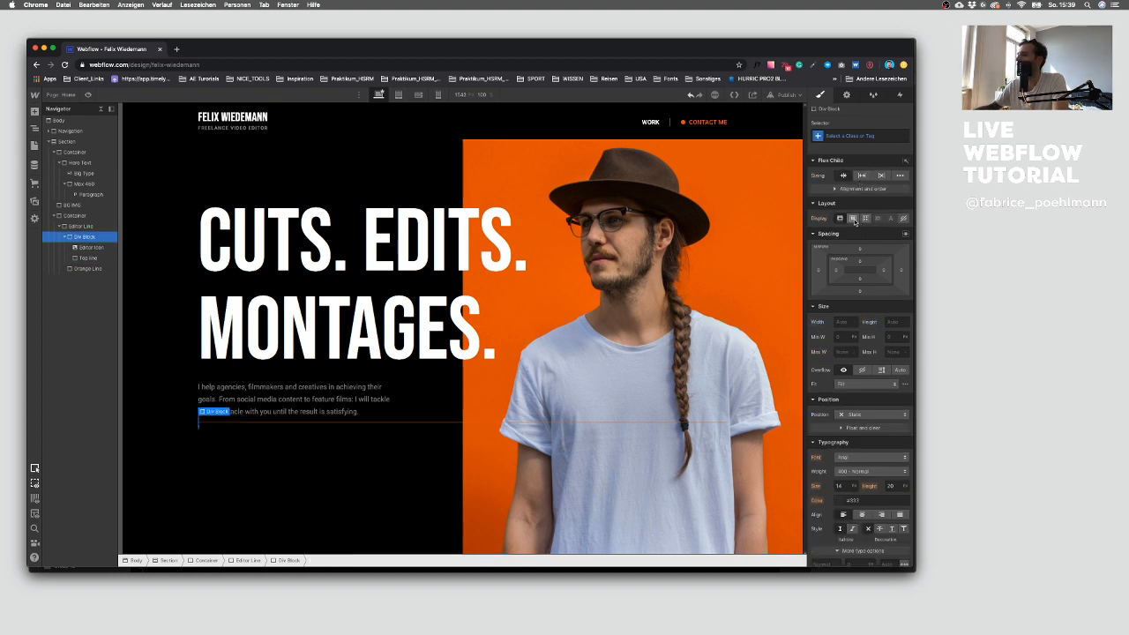
Step: Set the Div Block's display to flex with a vertical direction
{"action": "left_click", "coordinate": [852, 217]}
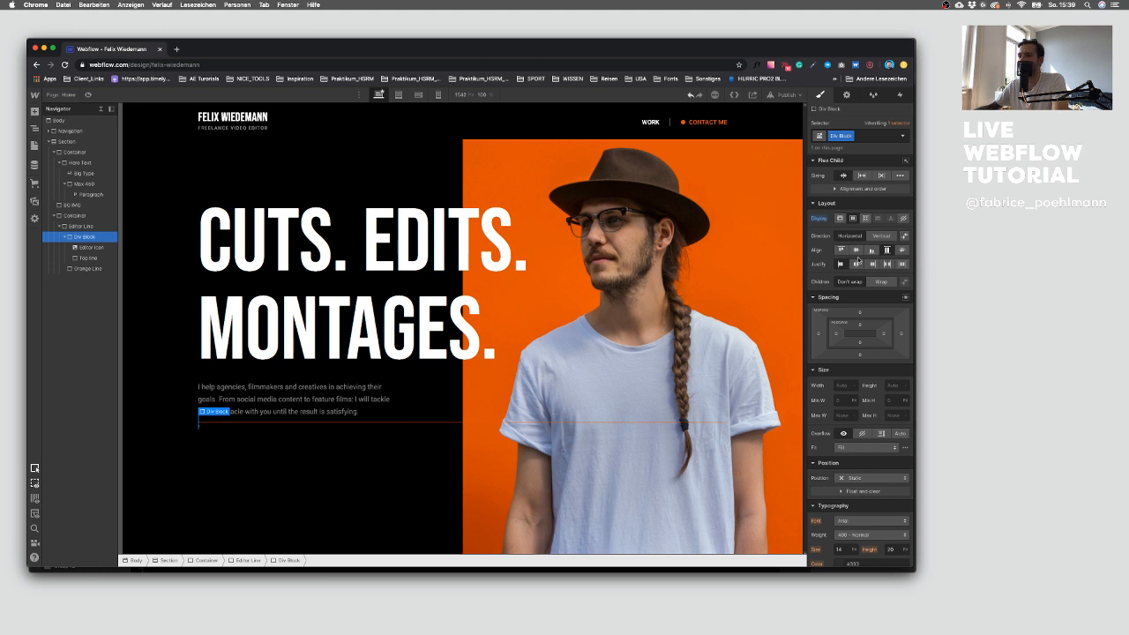
{"action": "left_click", "coordinate": [877, 237]}
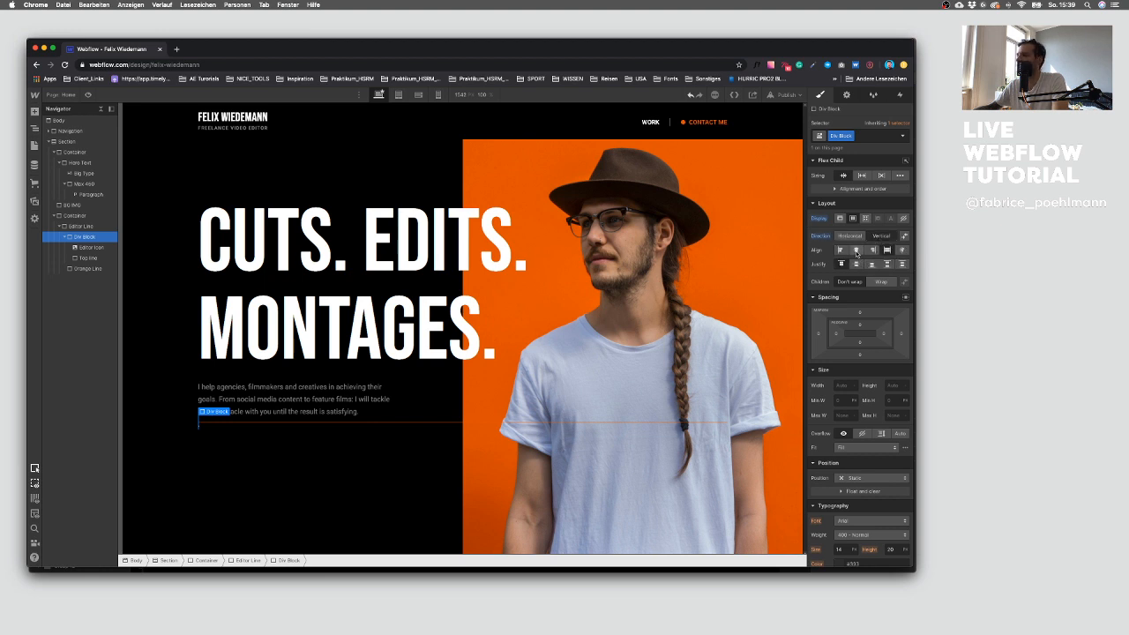
Step: Reset the Editor Icon's position setting to its default
{"action": "left_click", "coordinate": [91, 246]}
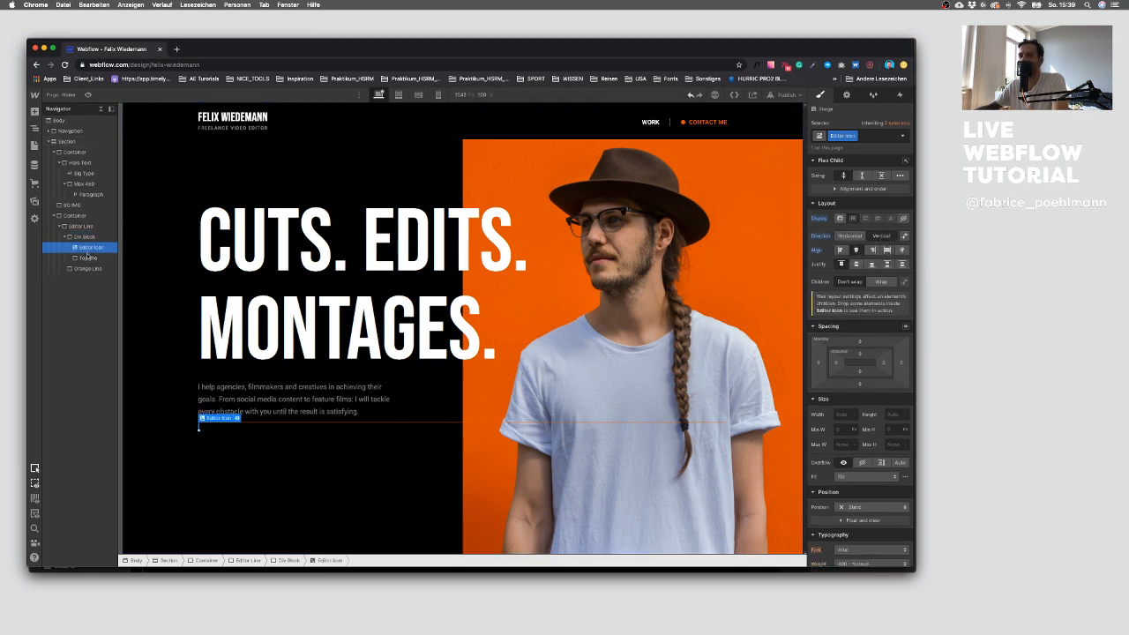
{"action": "left_click", "coordinate": [819, 415]}
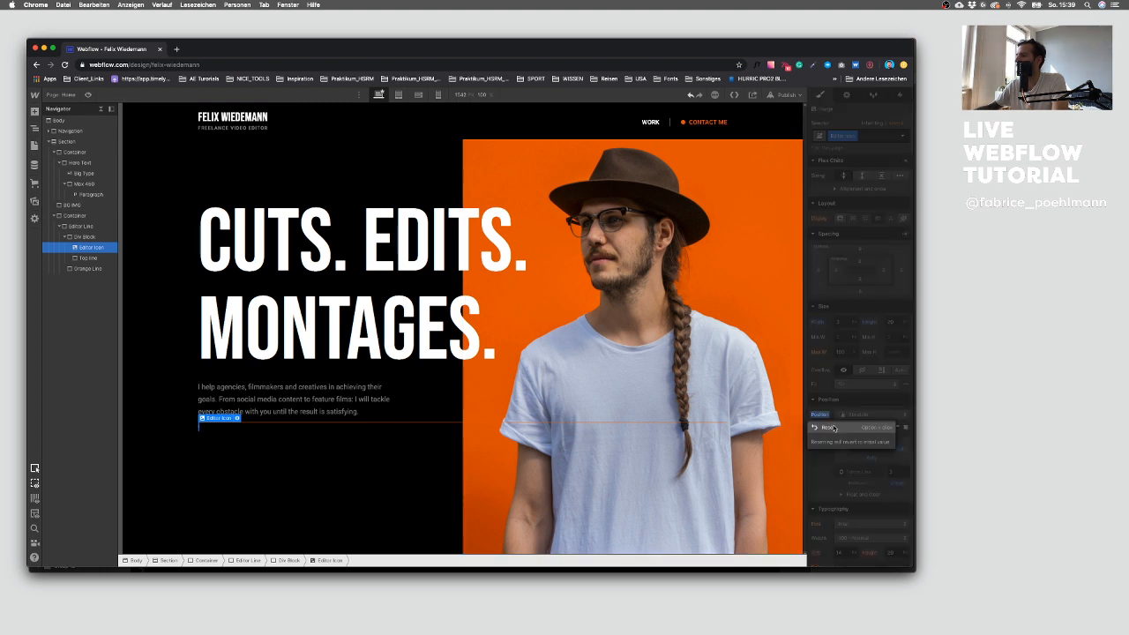
{"action": "left_click", "coordinate": [826, 428]}
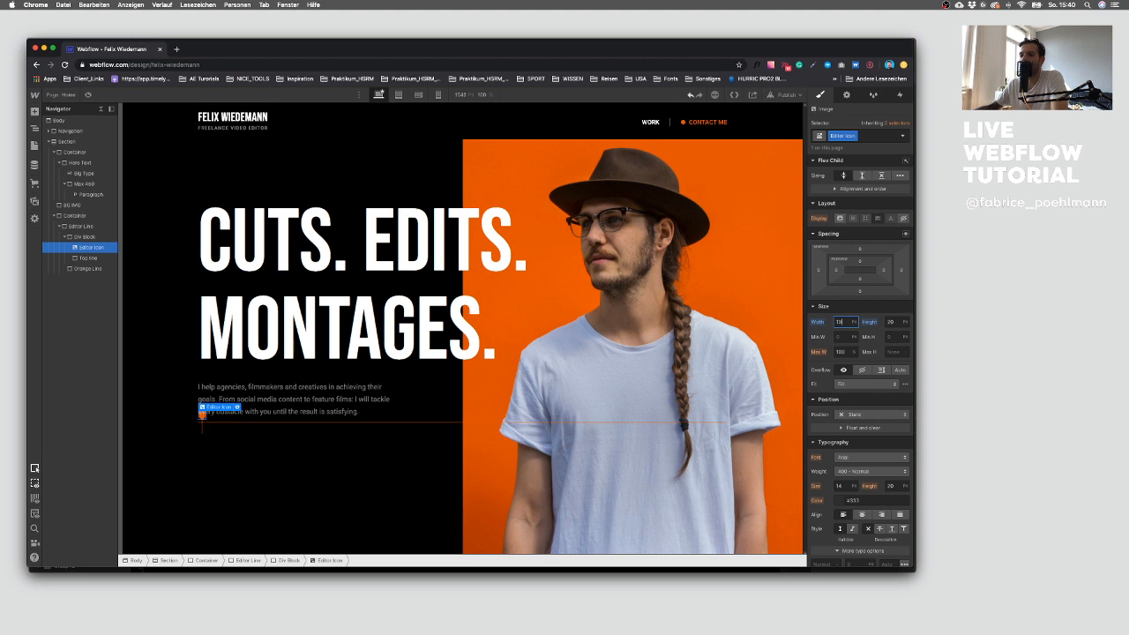
Step: Set the Editor Icon's height to auto and its width to 12 px
{"action": "type", "text": "8"}
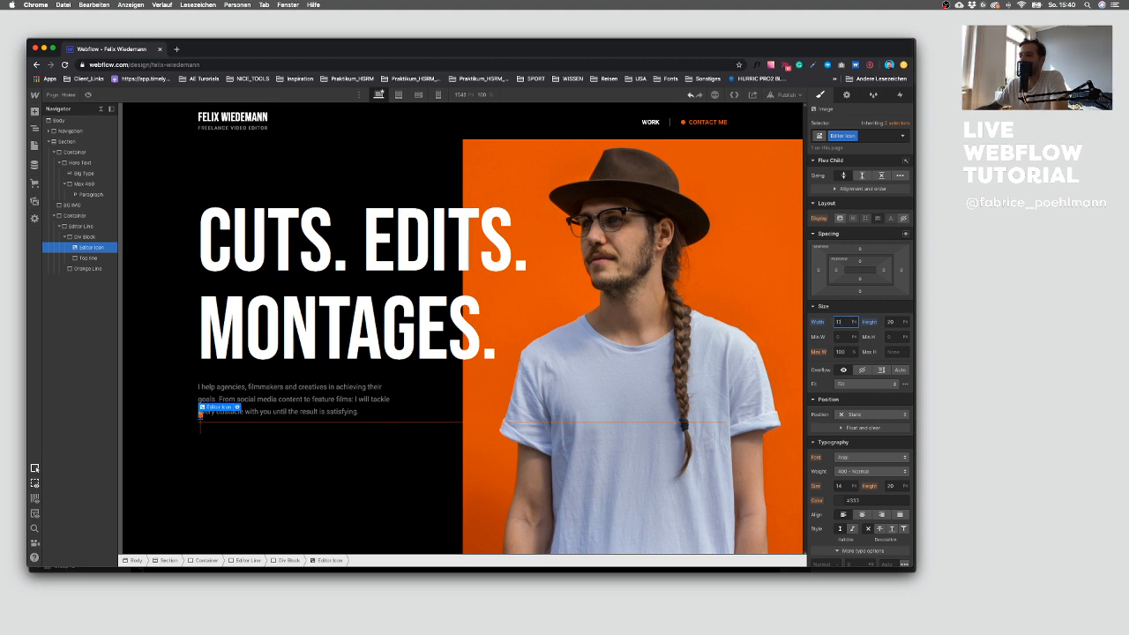
{"action": "left_click", "coordinate": [874, 322]}
{"action": "left_click", "coordinate": [869, 335]}
{"action": "left_click", "coordinate": [839, 323]}
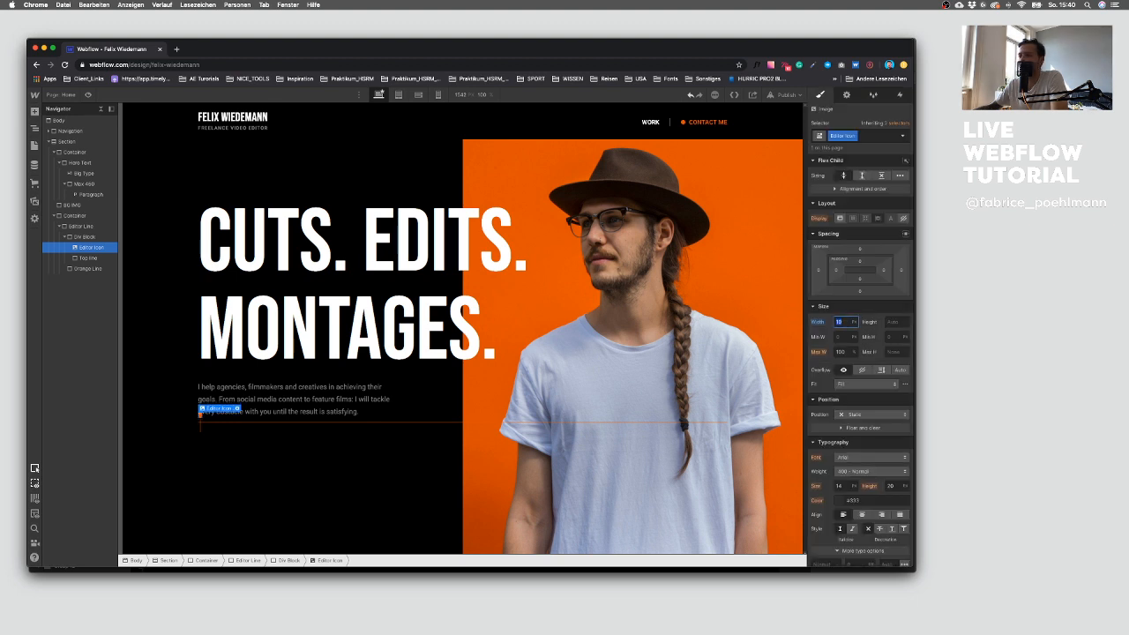
{"action": "left_click", "coordinate": [245, 467]}
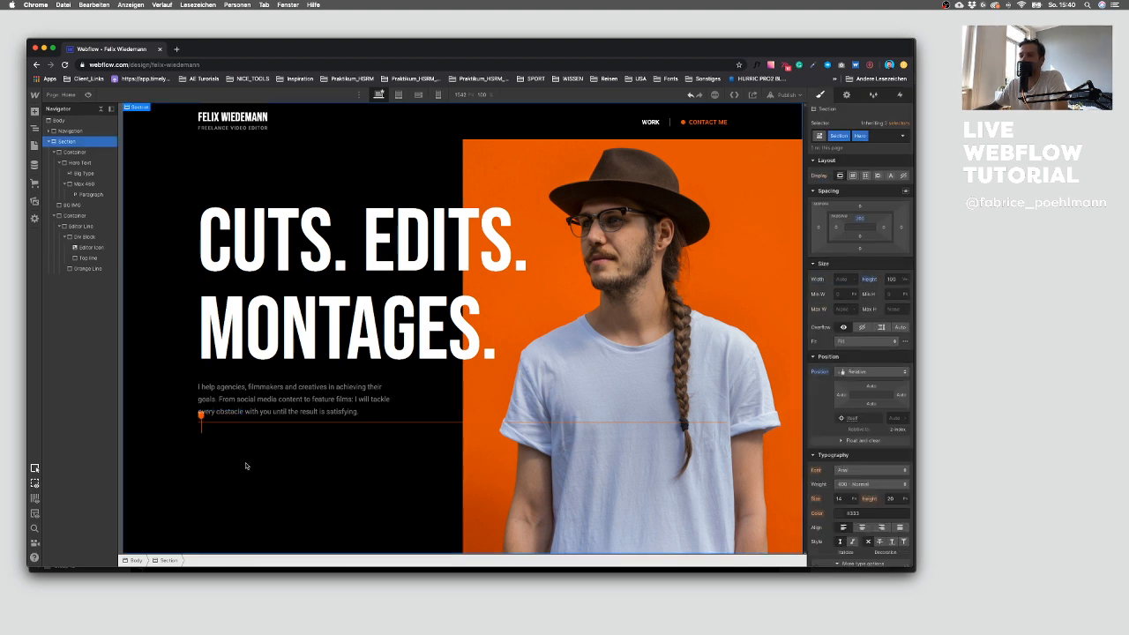
{"action": "left_click", "coordinate": [201, 416]}
{"action": "left_click", "coordinate": [841, 321]}
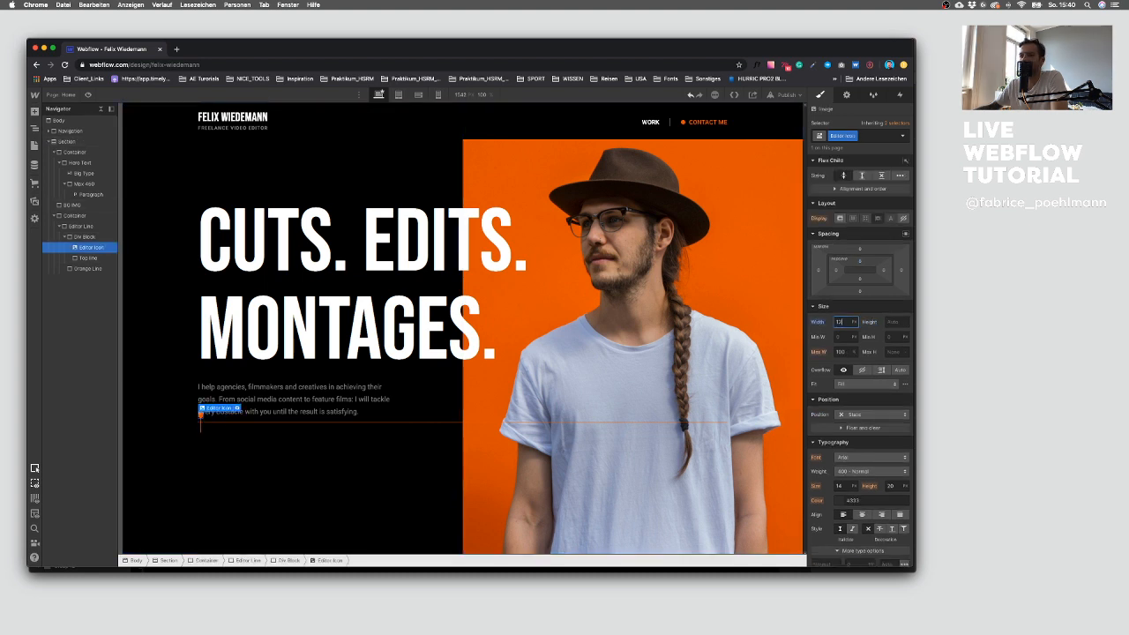
{"action": "left_click", "coordinate": [273, 473]}
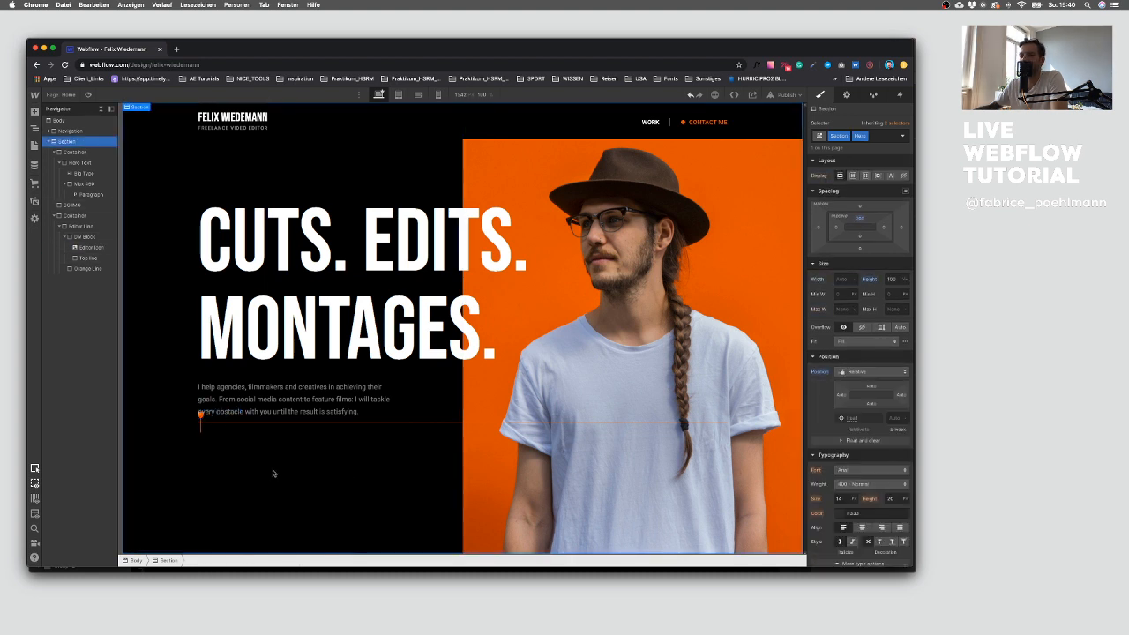
Step: Reset the Top line's position setting to its default
{"action": "left_click", "coordinate": [201, 425]}
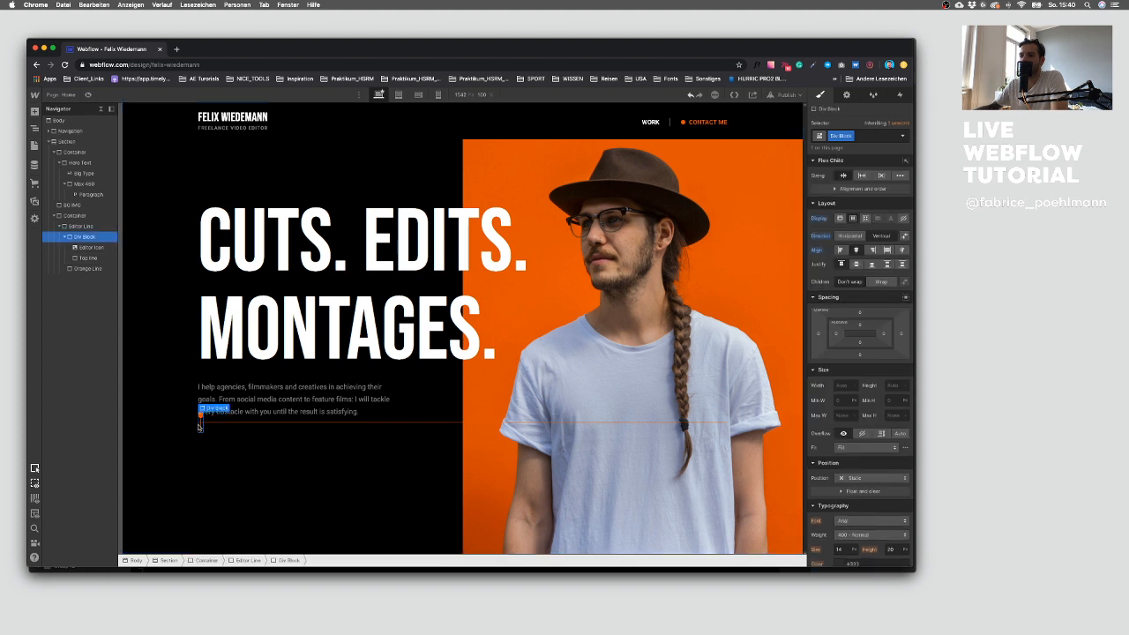
{"action": "left_click", "coordinate": [89, 259]}
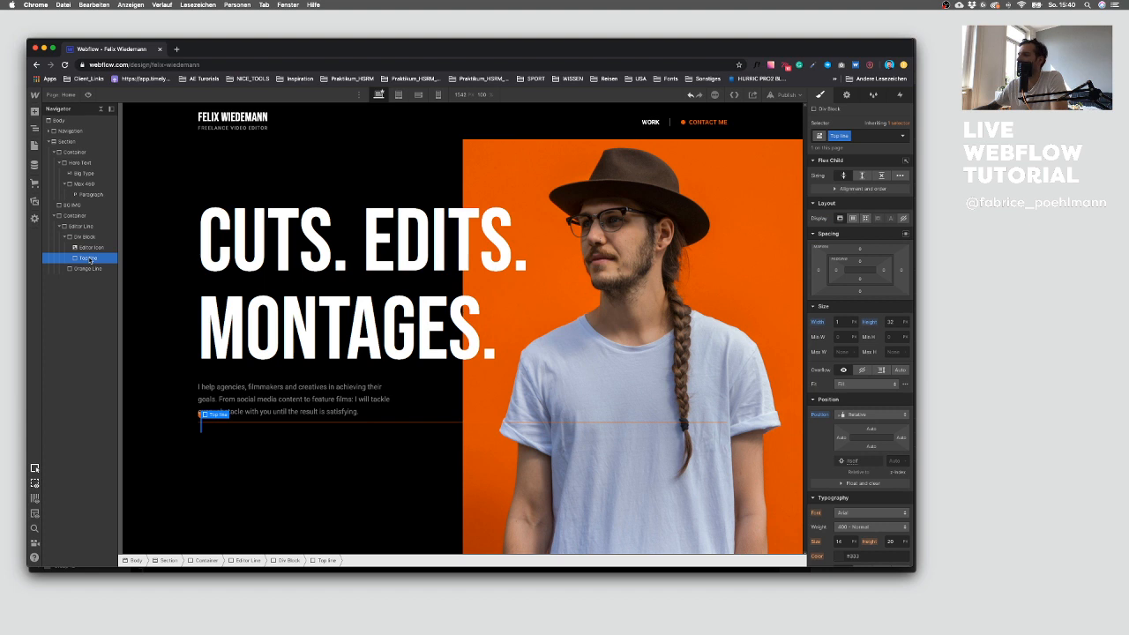
{"action": "left_click", "coordinate": [821, 414]}
{"action": "left_click", "coordinate": [829, 427]}
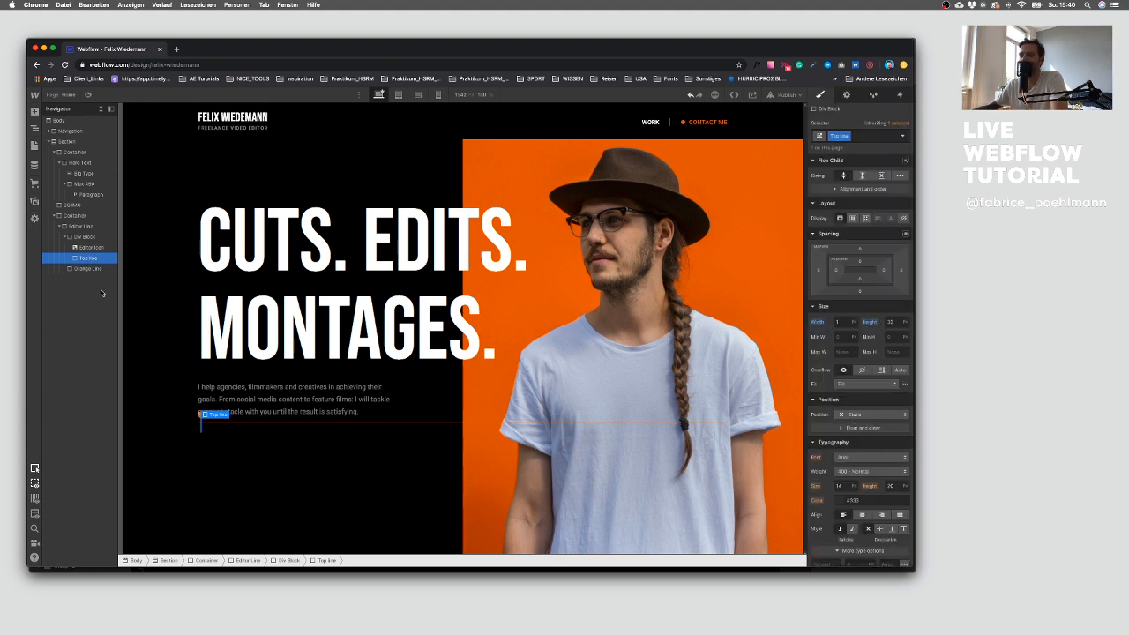
Step: Examine the Div Block and its children in the navigator and on the canvas
{"action": "left_click", "coordinate": [84, 237]}
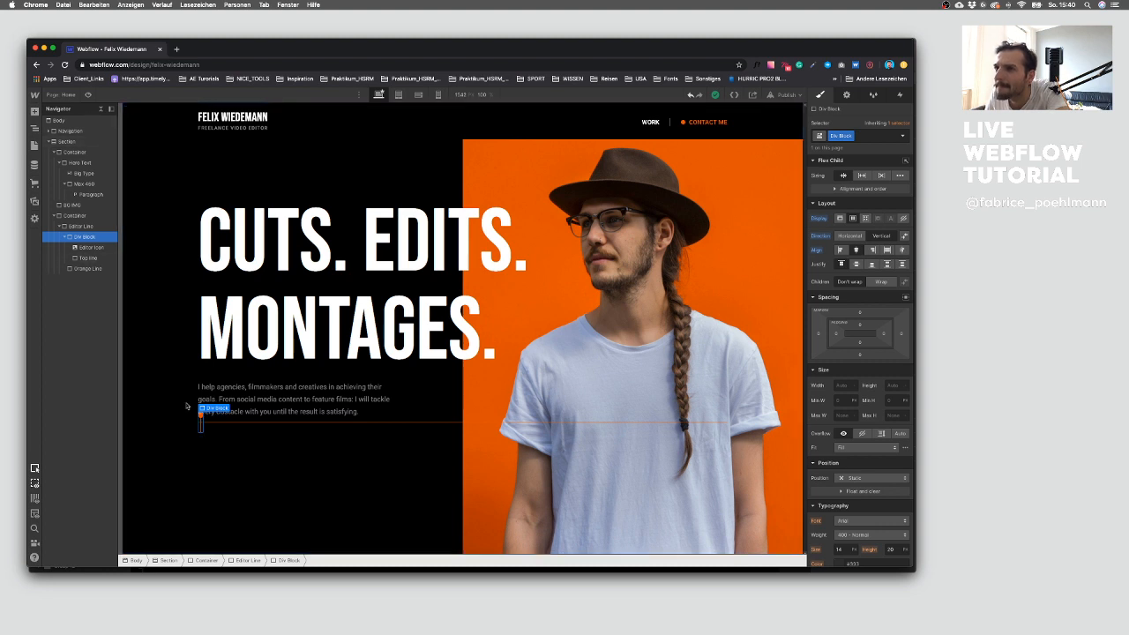
{"action": "left_click", "coordinate": [64, 237]}
{"action": "left_click", "coordinate": [85, 248]}
{"action": "left_click", "coordinate": [245, 468]}
{"action": "left_click", "coordinate": [199, 430]}
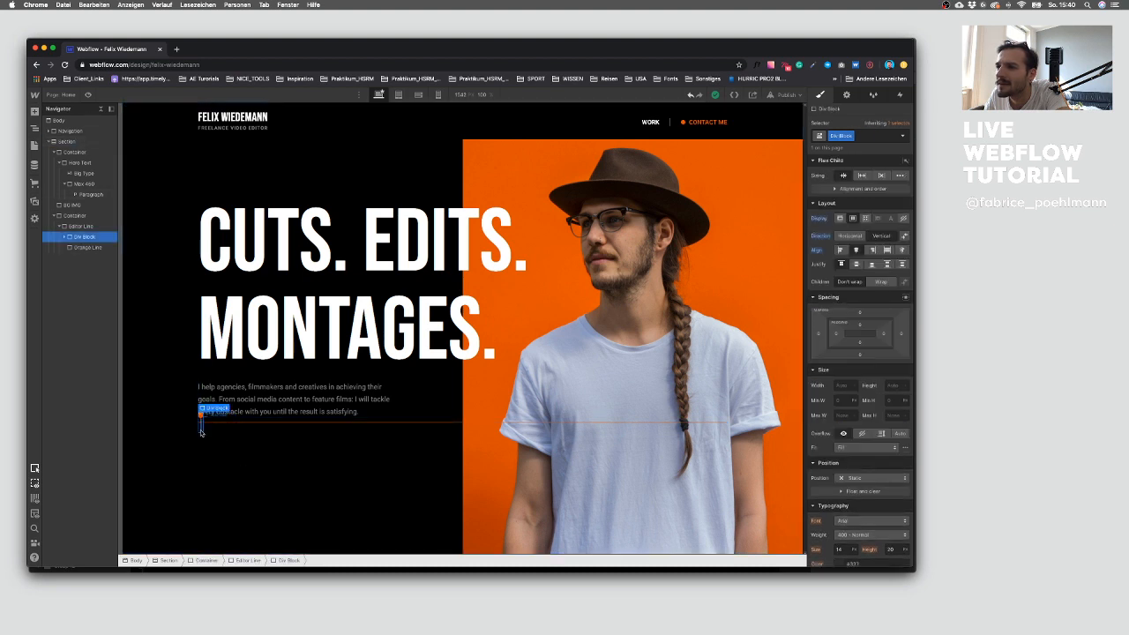
{"action": "left_click", "coordinate": [201, 431]}
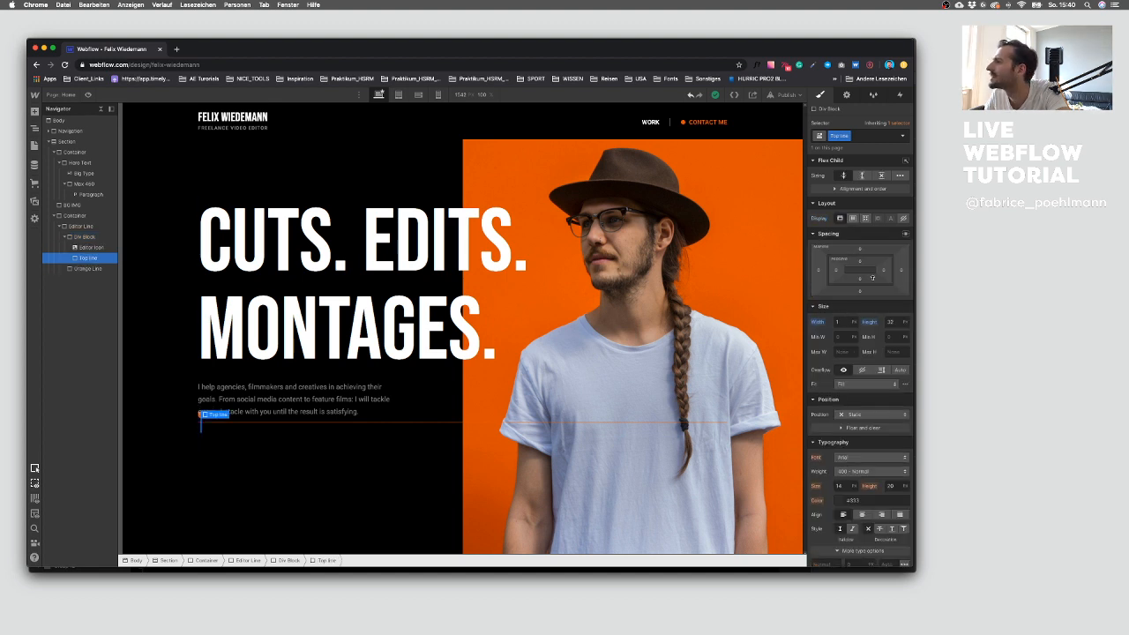
Step: Set the Top line's bottom margin to -1 px
{"action": "left_click", "coordinate": [901, 272]}
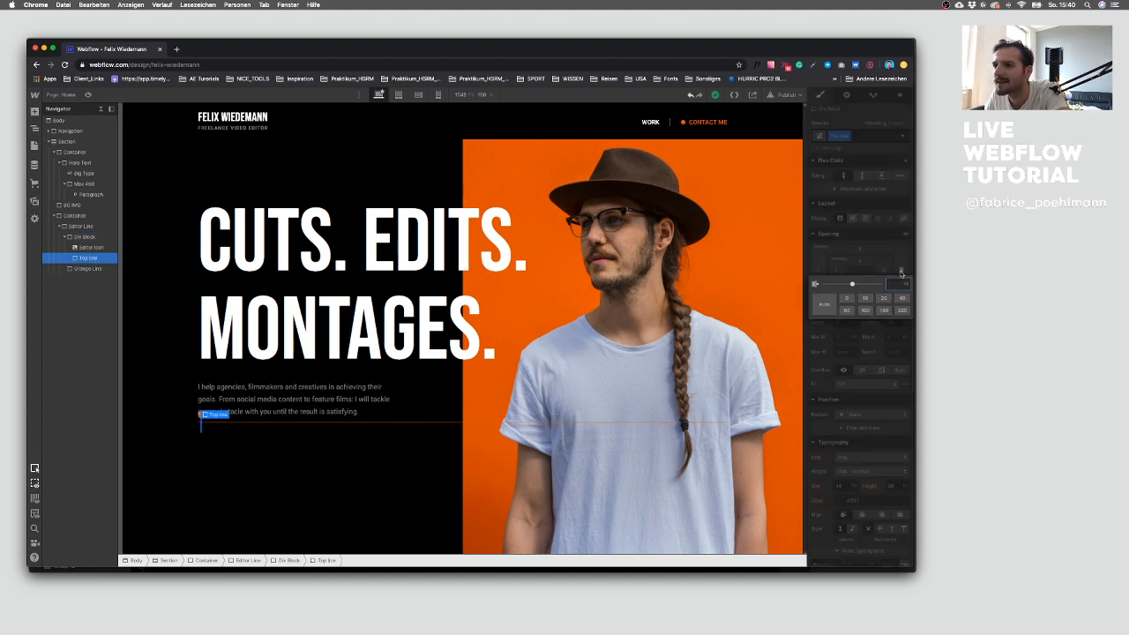
{"action": "left_click", "coordinate": [293, 465]}
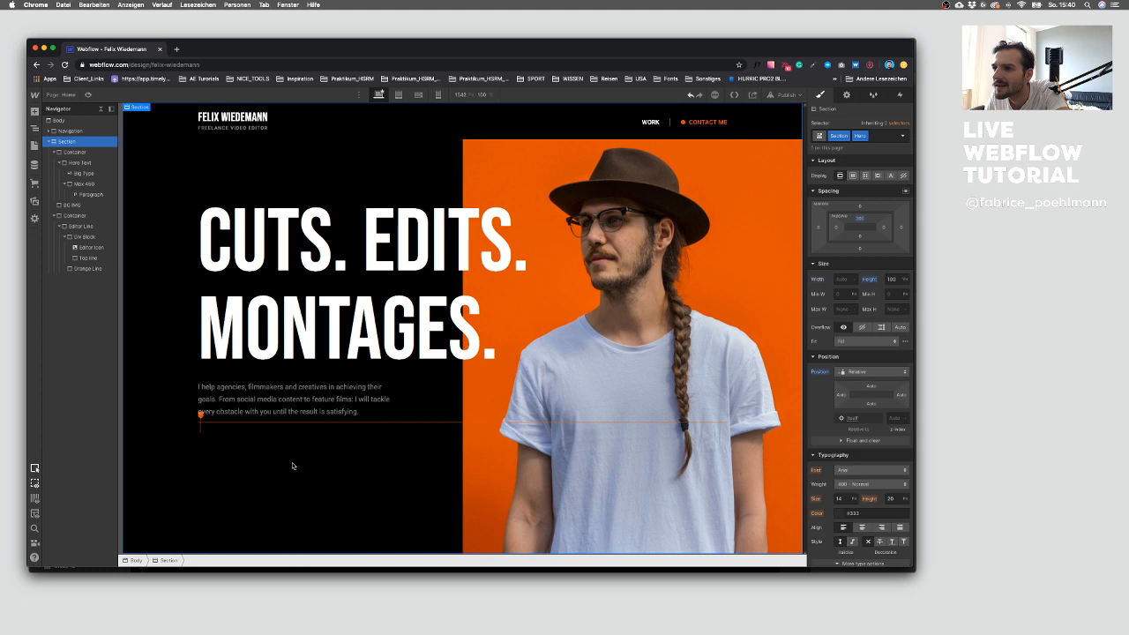
{"action": "left_click", "coordinate": [202, 427]}
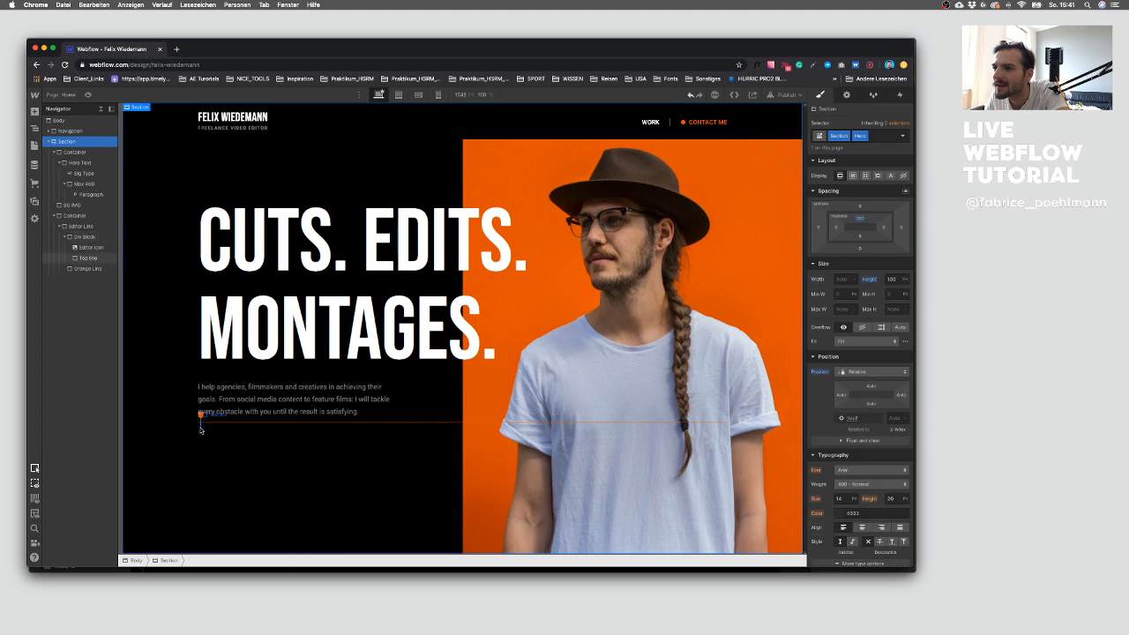
{"action": "left_click", "coordinate": [860, 292]}
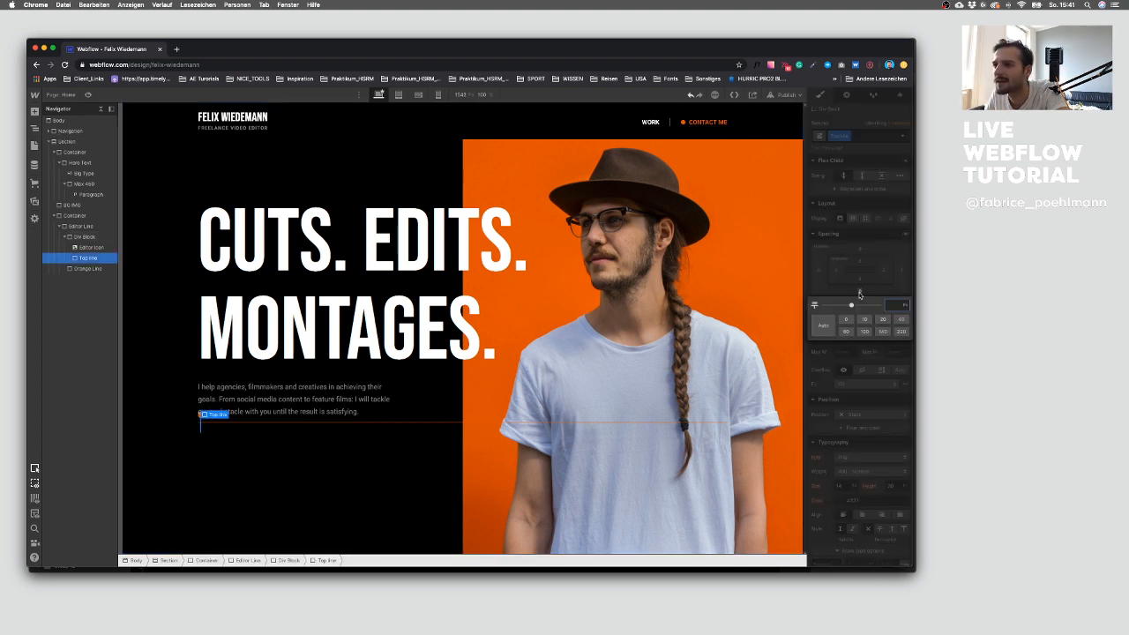
{"action": "type", "text": "-1"}
{"action": "left_click", "coordinate": [235, 486]}
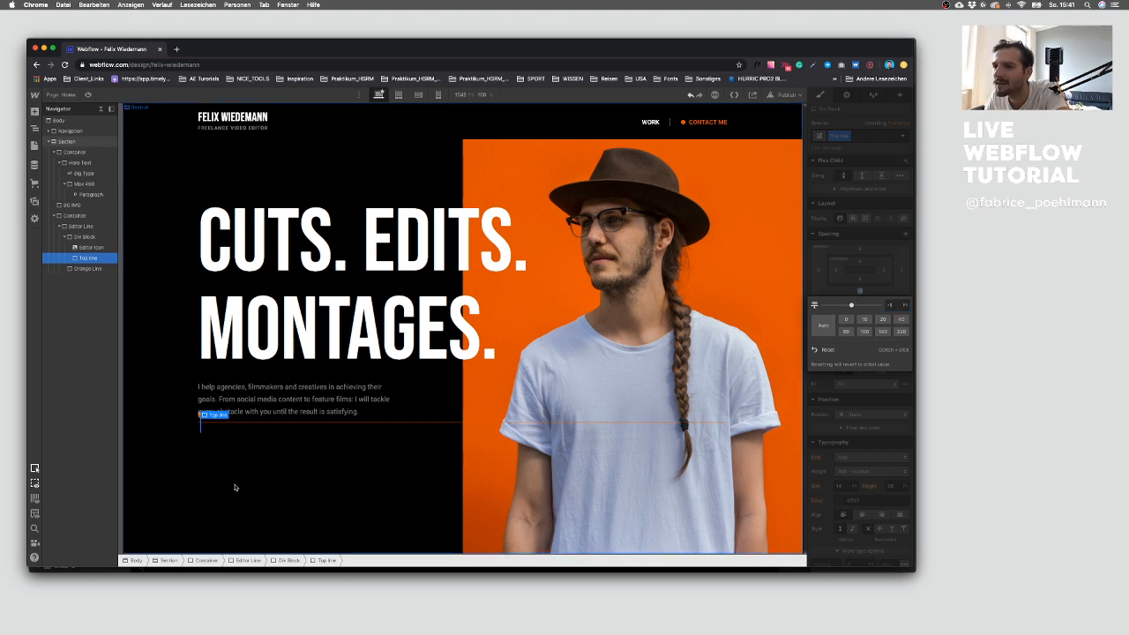
Step: Check the Top line's bottom margin and the elements around the editor line
{"action": "left_click", "coordinate": [200, 431]}
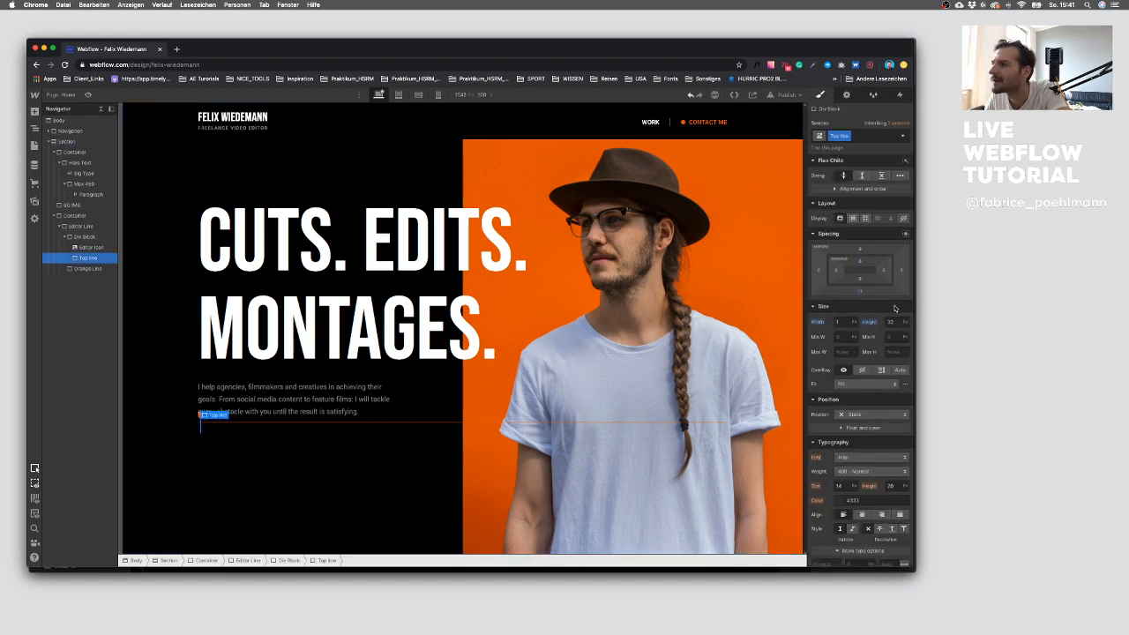
{"action": "left_click", "coordinate": [860, 291]}
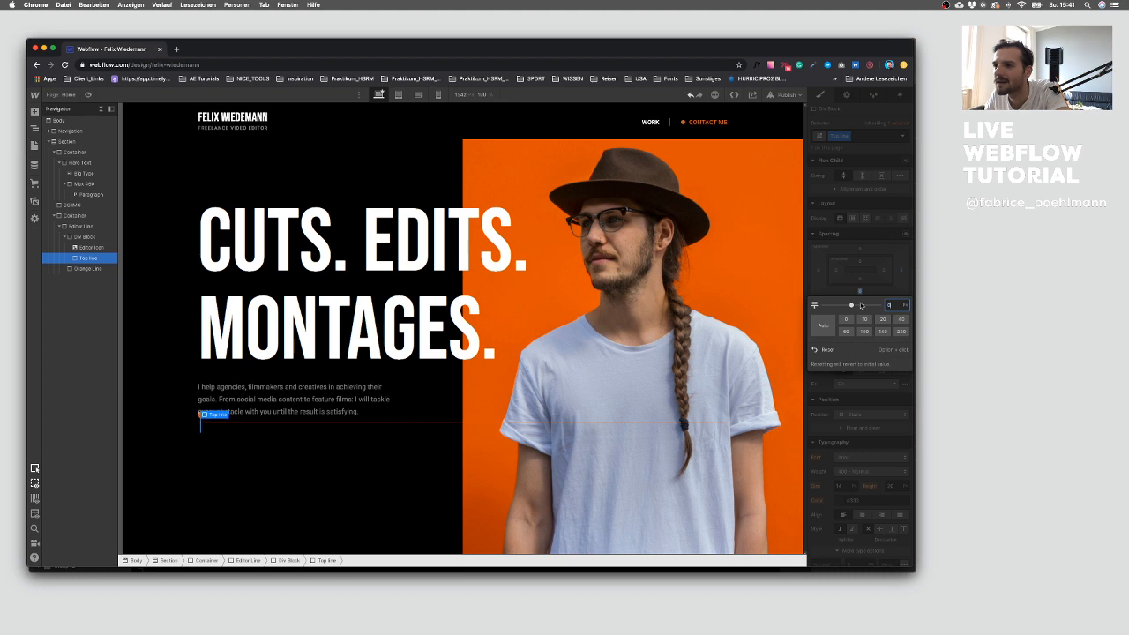
{"action": "left_click", "coordinate": [339, 467]}
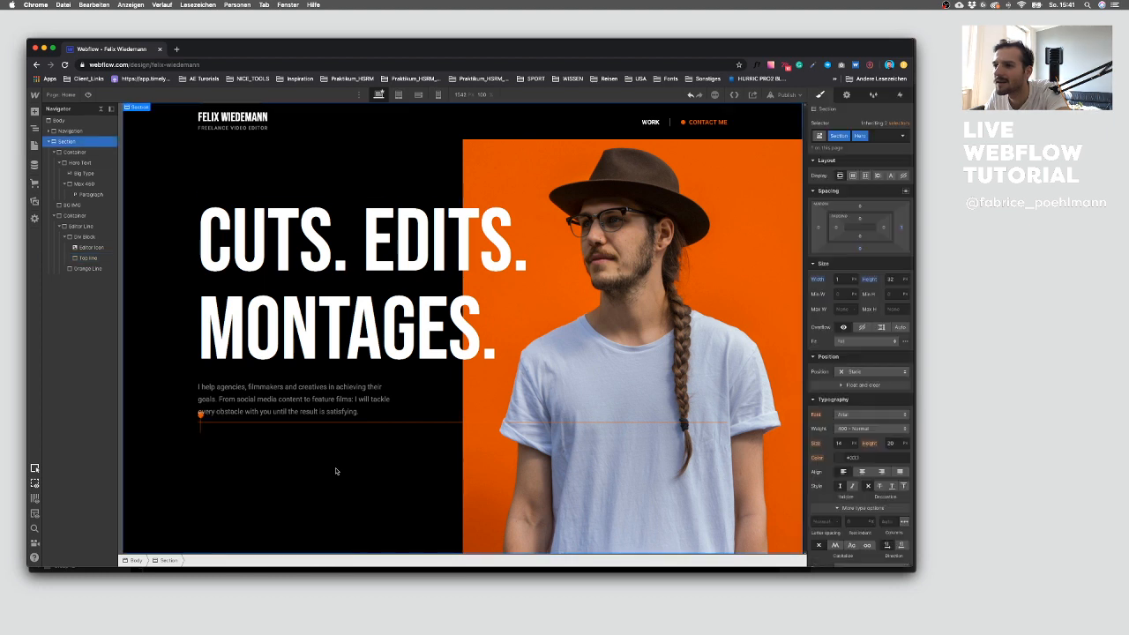
{"action": "left_click", "coordinate": [201, 429]}
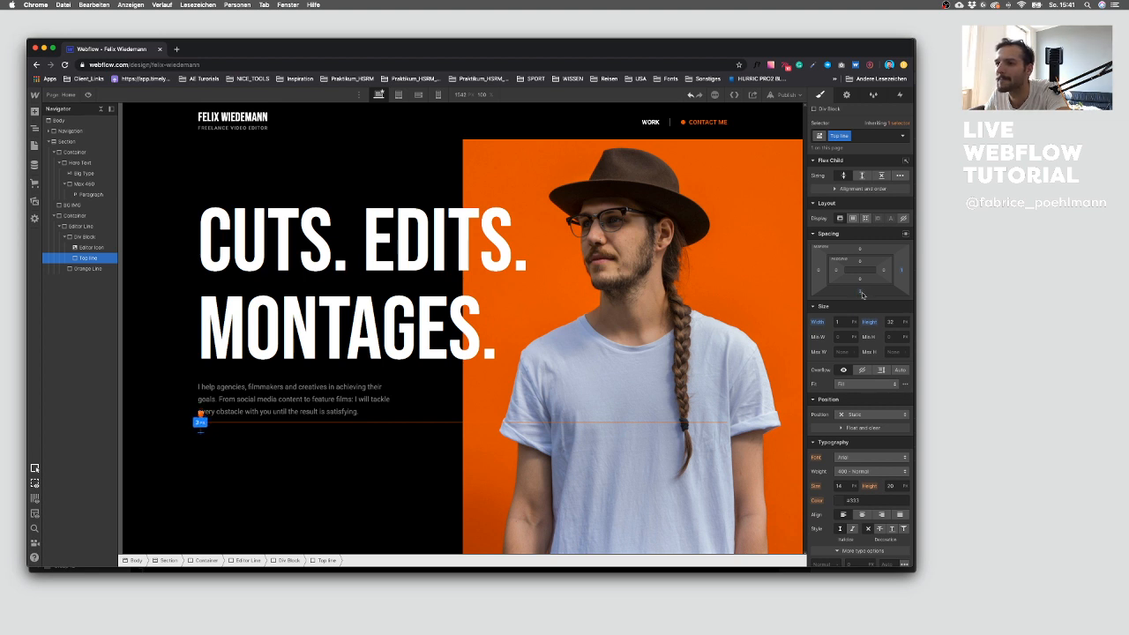
{"action": "left_click", "coordinate": [146, 485]}
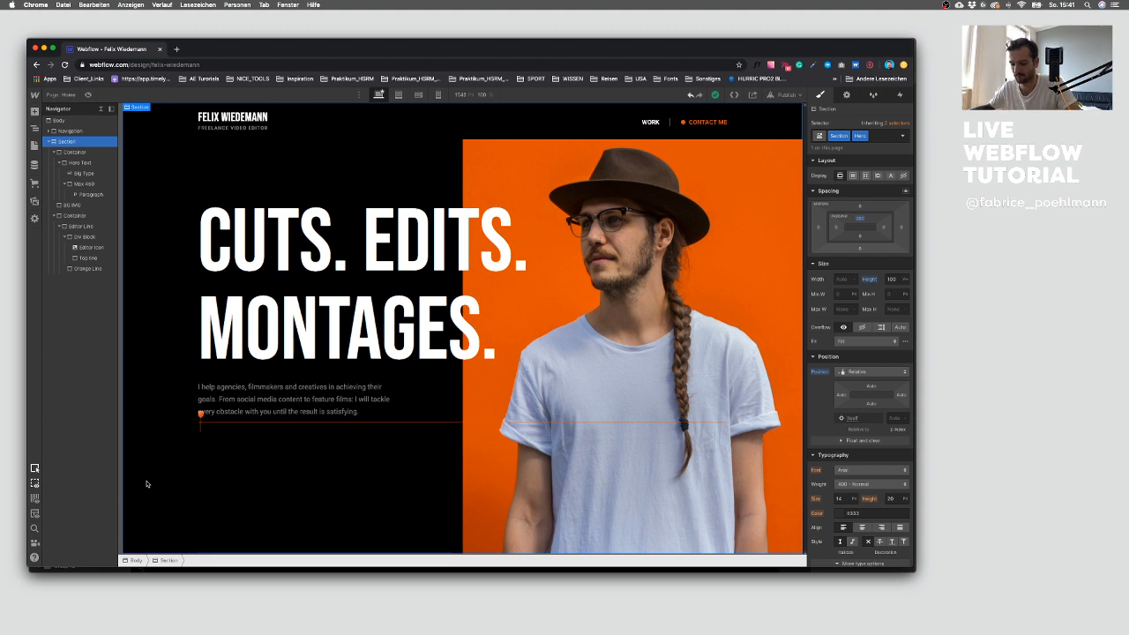
{"action": "left_click", "coordinate": [201, 422]}
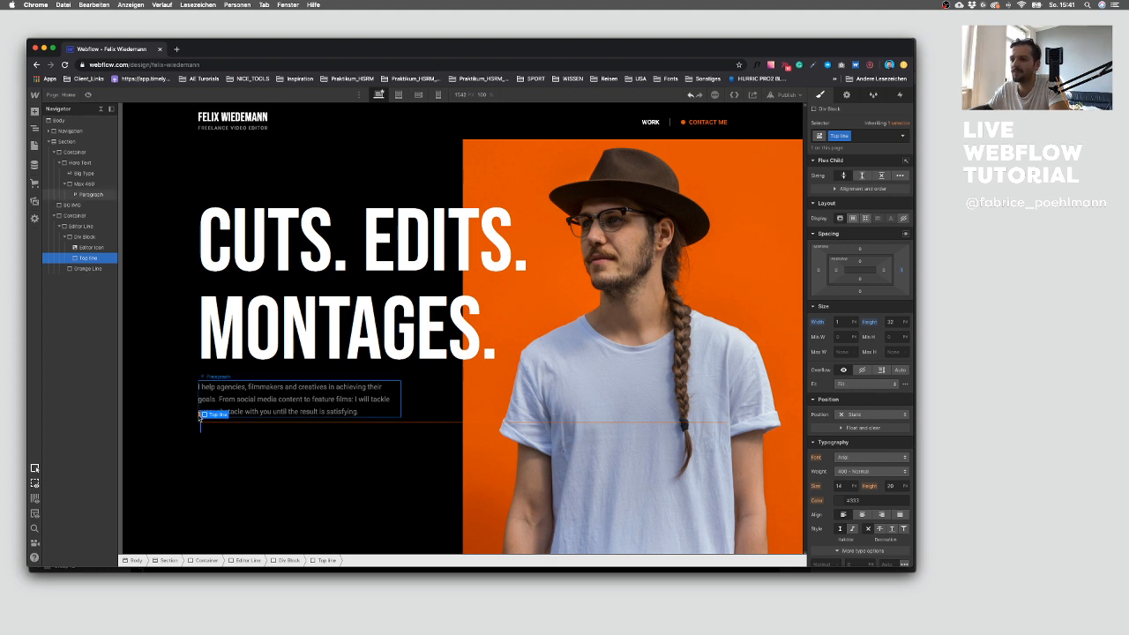
{"action": "left_click", "coordinate": [202, 413]}
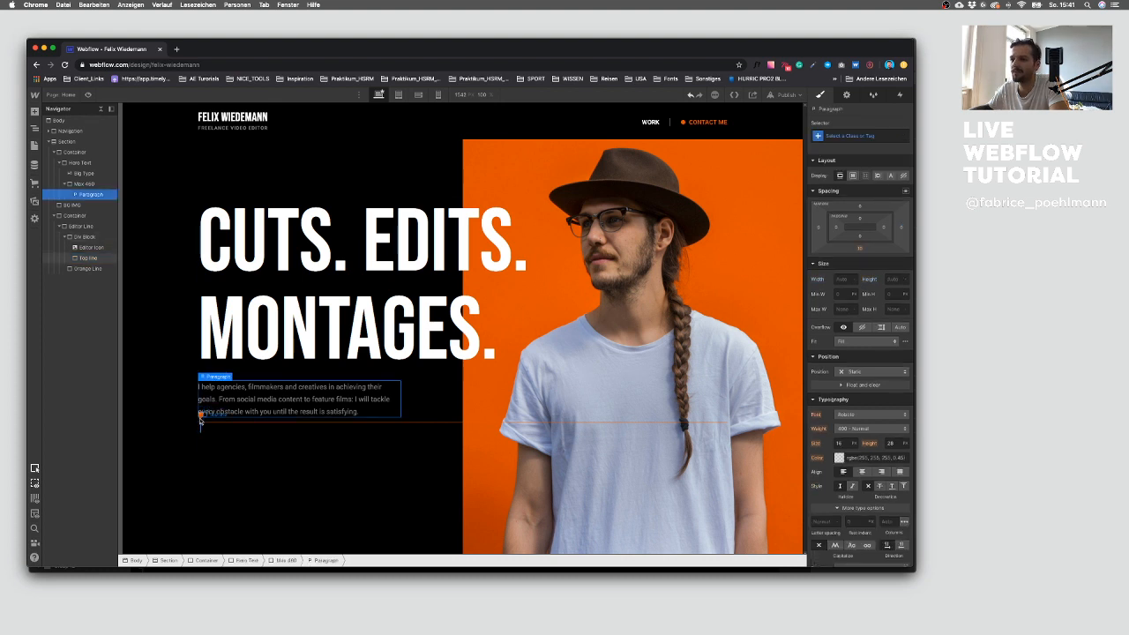
{"action": "left_click", "coordinate": [201, 422]}
Step: Increase the Editor Icon's width to 13 px
{"action": "left_click", "coordinate": [87, 248]}
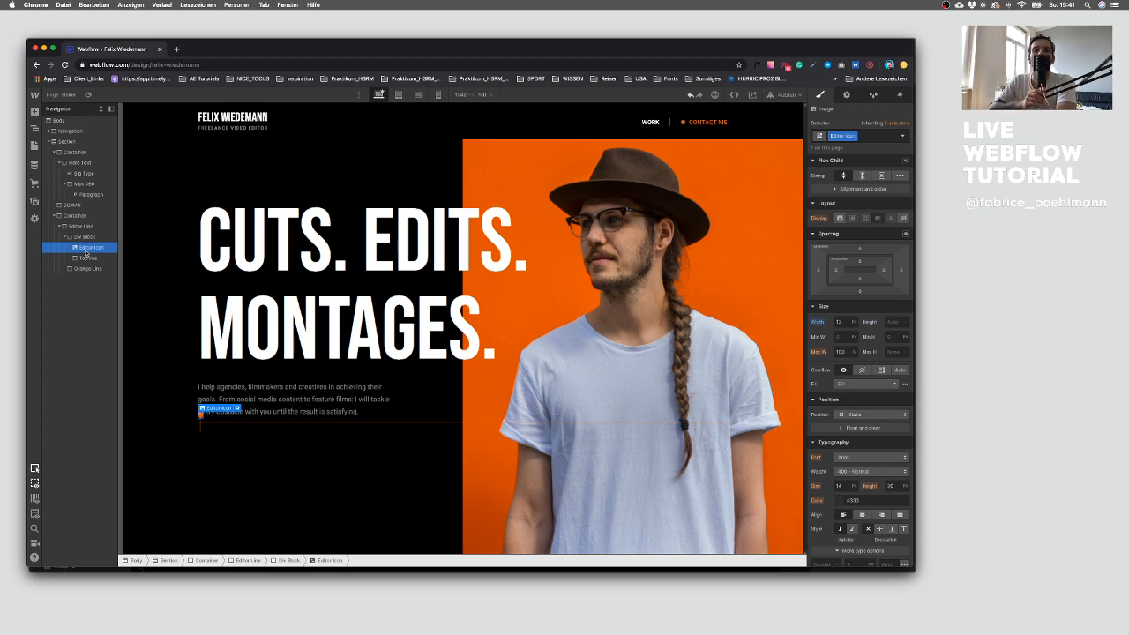
{"action": "left_click", "coordinate": [845, 322]}
{"action": "key", "text": "Up"}
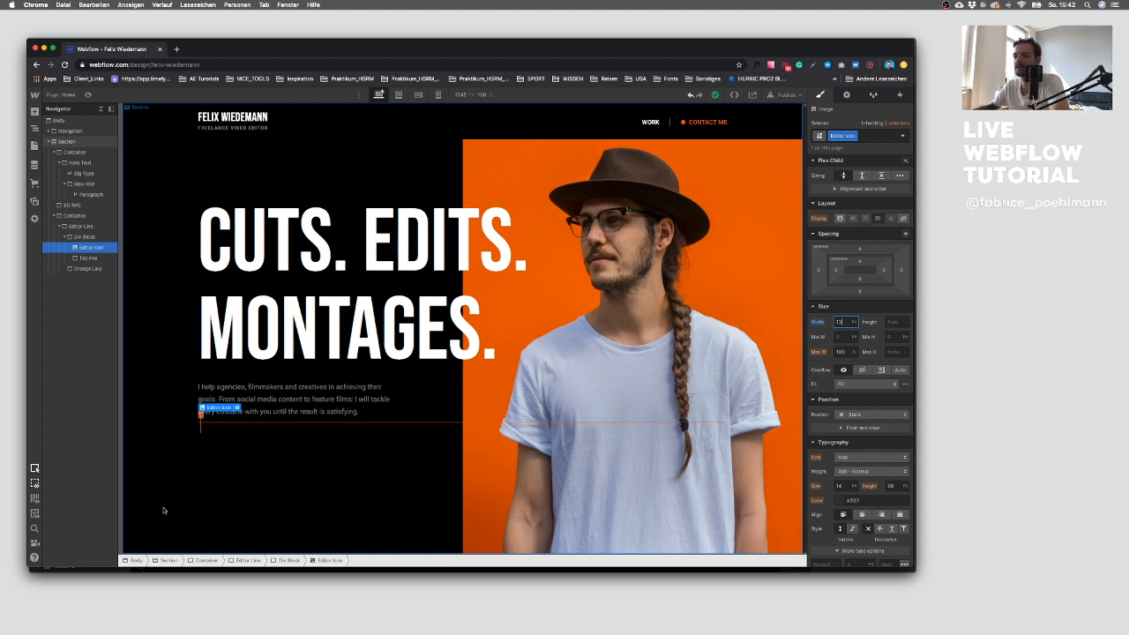
{"action": "left_click", "coordinate": [236, 449]}
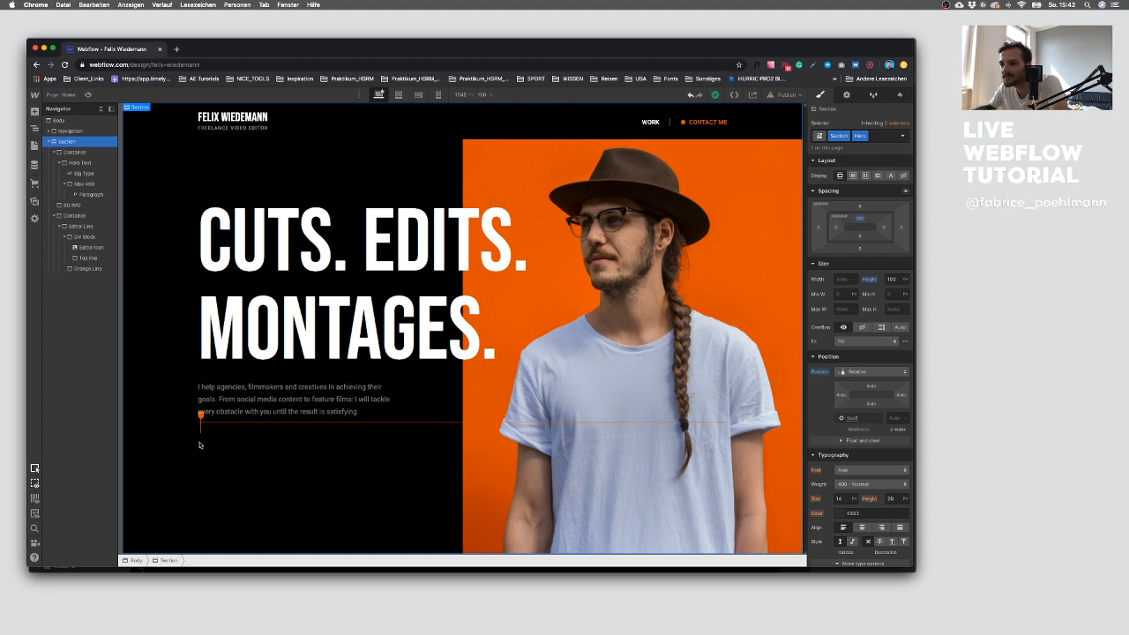
Step: Inspect the editor line elements and the Container holding them in the navigator and on the canvas
{"action": "left_click", "coordinate": [200, 420]}
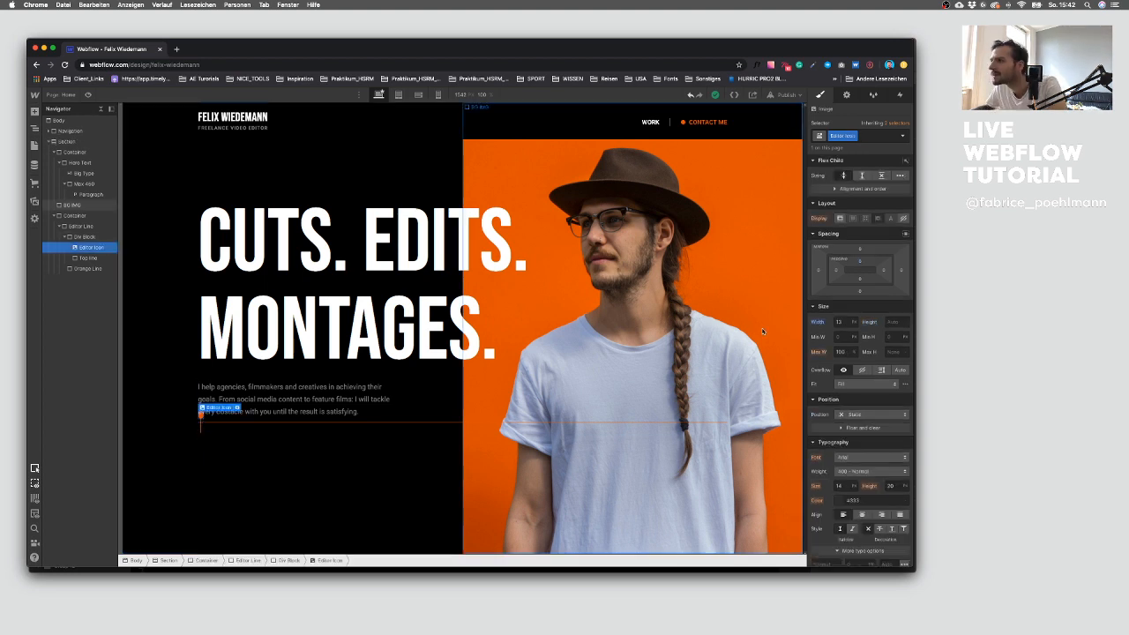
{"action": "left_click", "coordinate": [860, 251]}
{"action": "left_click", "coordinate": [242, 463]}
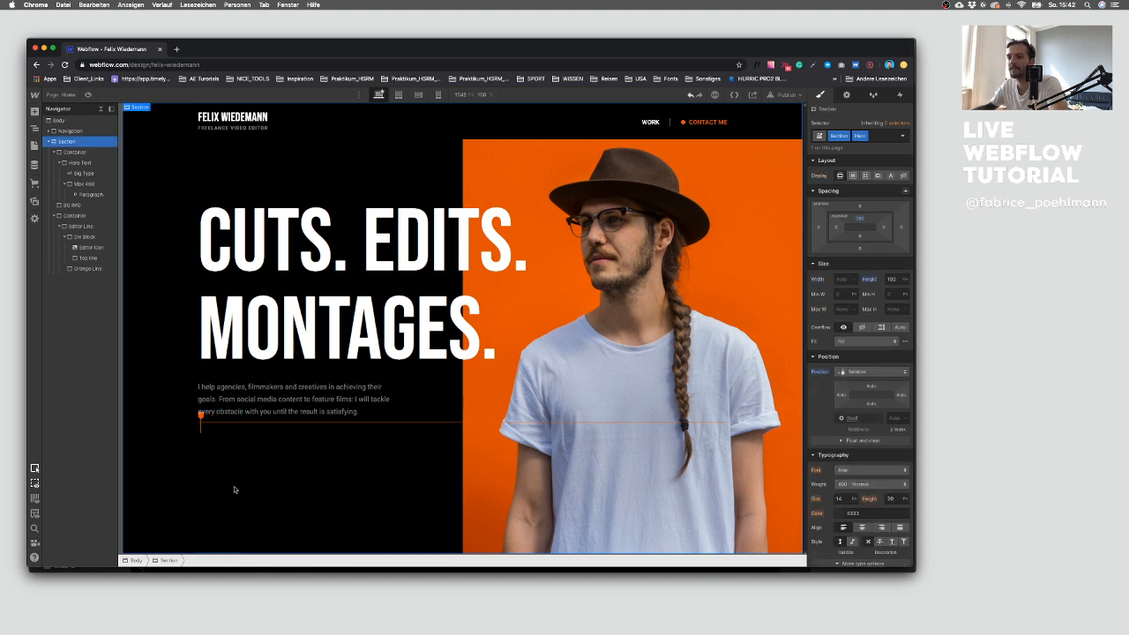
{"action": "left_click", "coordinate": [249, 424]}
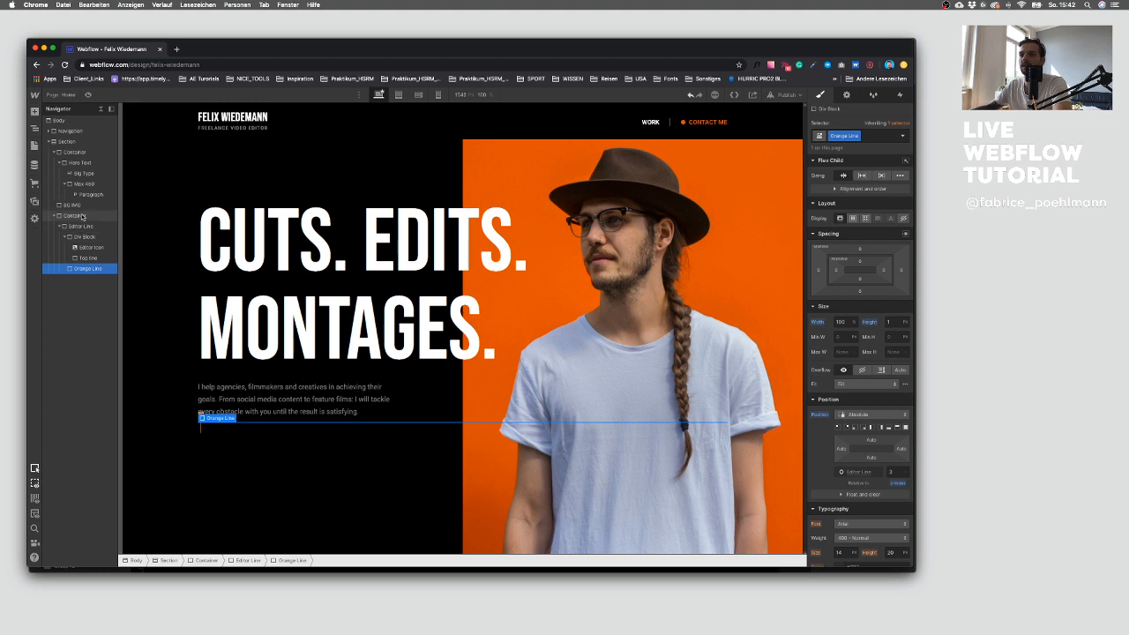
{"action": "left_click", "coordinate": [62, 226]}
{"action": "left_click", "coordinate": [60, 226]}
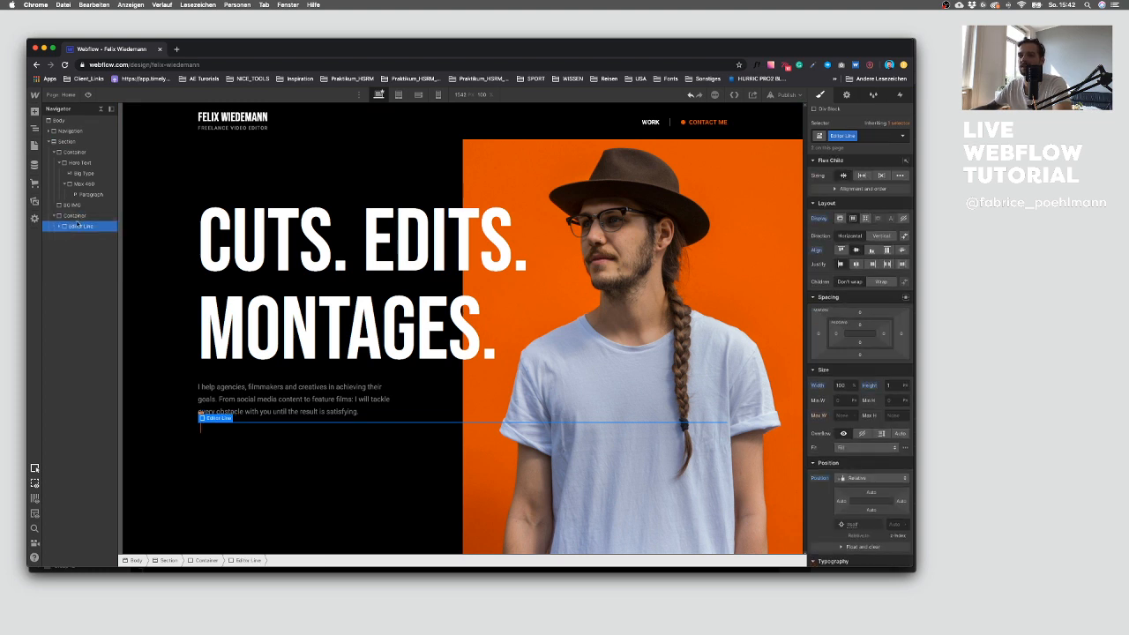
{"action": "left_click", "coordinate": [79, 217]}
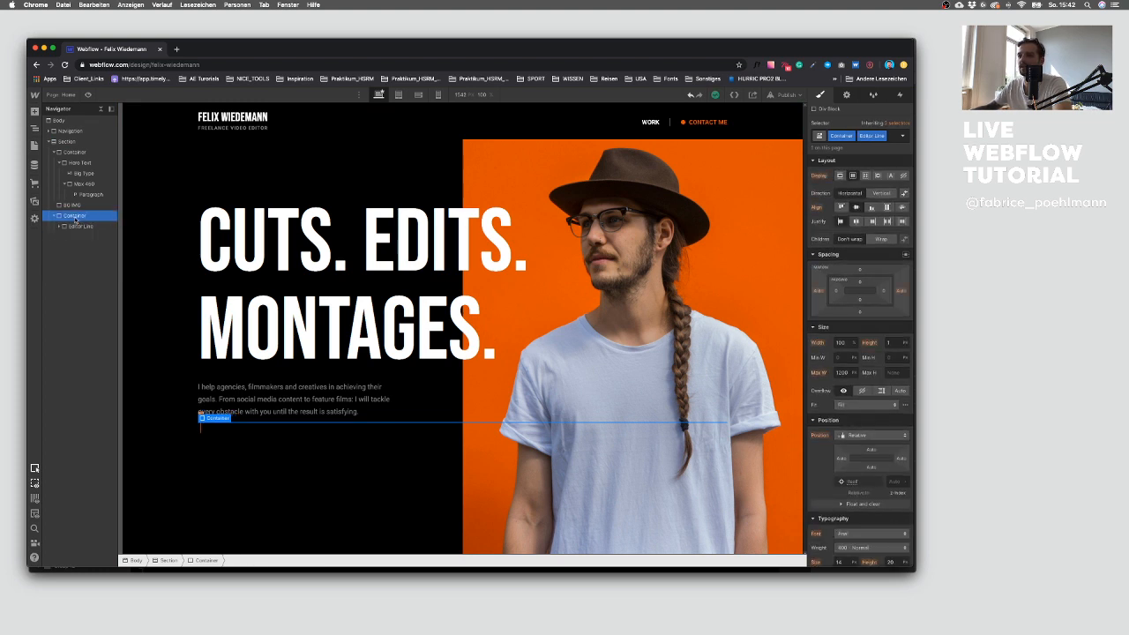
{"action": "left_click", "coordinate": [55, 216]}
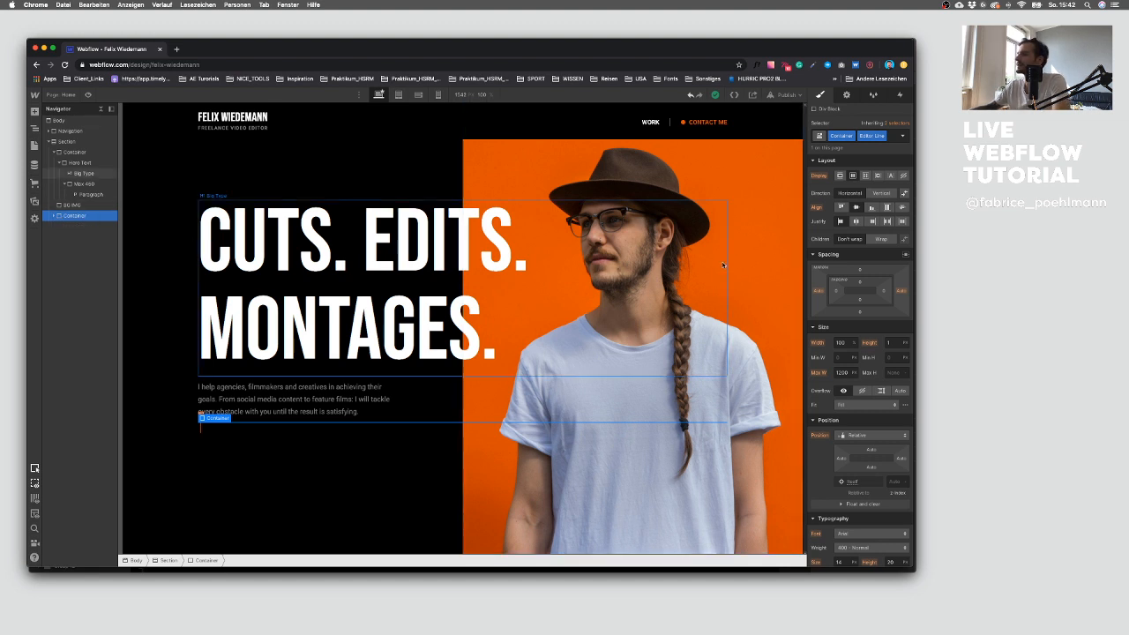
{"action": "left_click", "coordinate": [890, 138]}
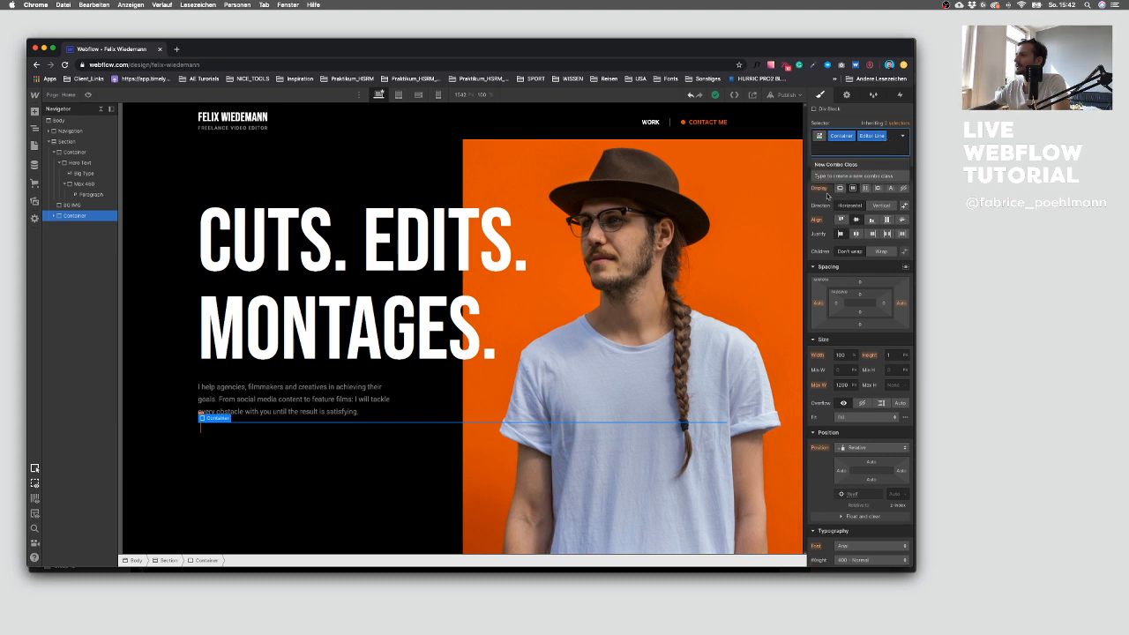
{"action": "left_click", "coordinate": [81, 217]}
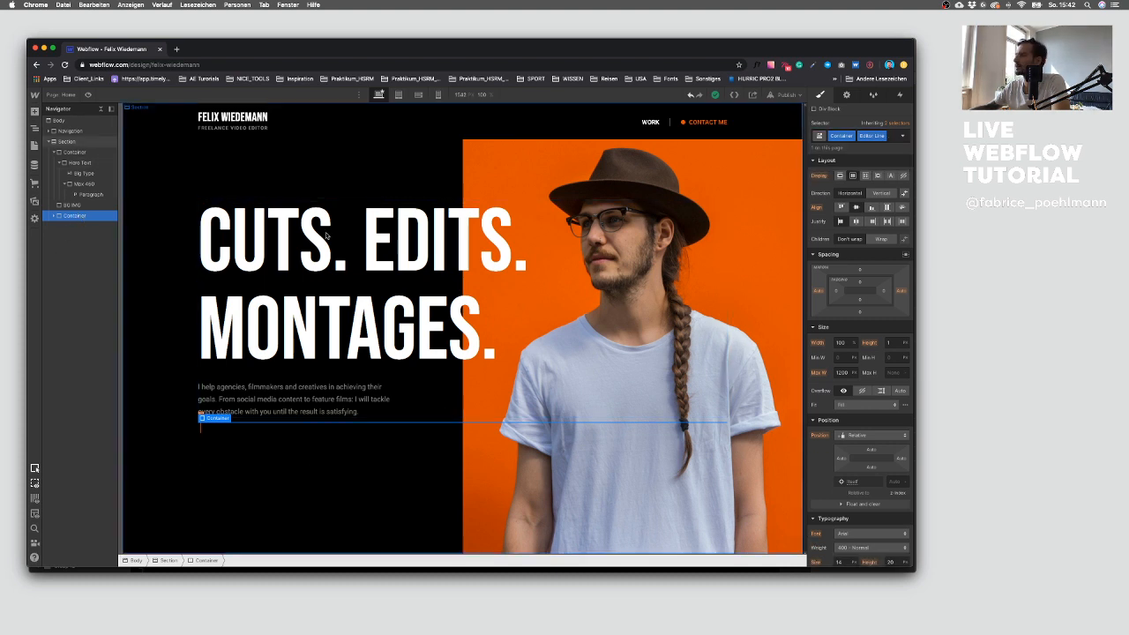
Step: Position the editor line Container absolutely across the Hero's bottom, 160 px from the bottom edge
{"action": "left_click", "coordinate": [858, 435]}
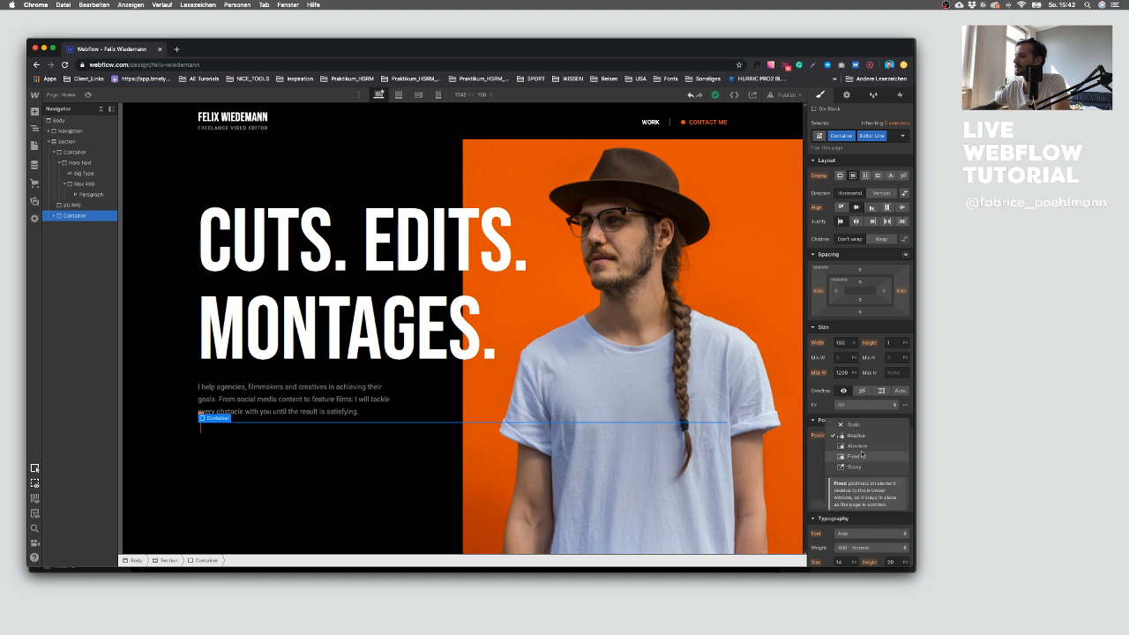
{"action": "left_click", "coordinate": [860, 446]}
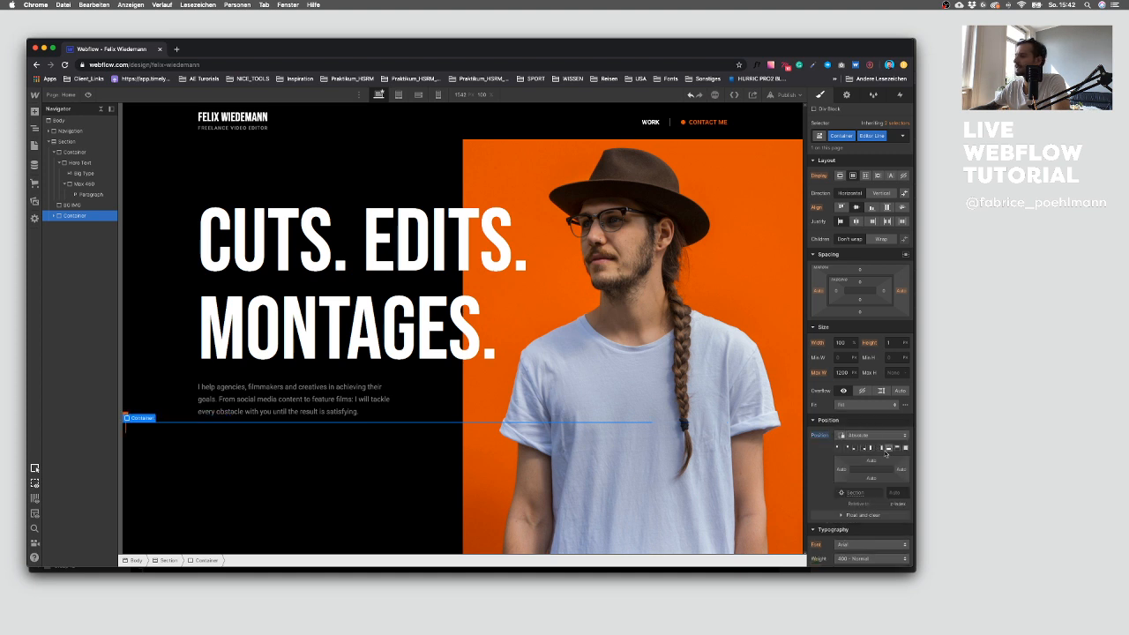
{"action": "left_click", "coordinate": [892, 448]}
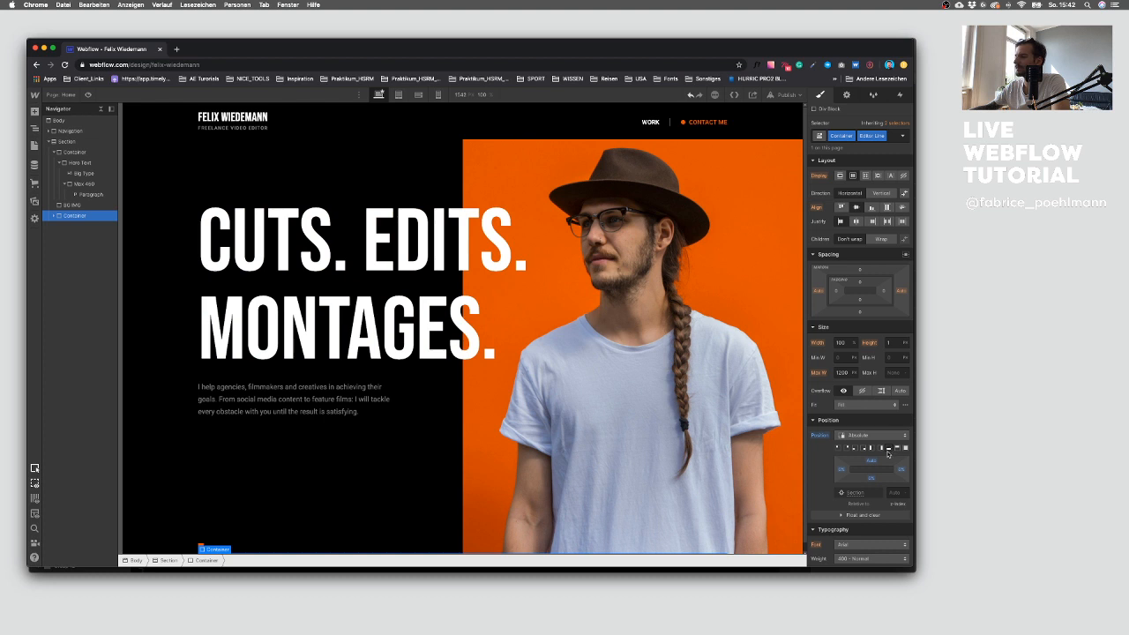
{"action": "left_click_drag", "start_coordinate": [870, 478], "coordinate": [874, 478]}
{"action": "left_click", "coordinate": [874, 478]}
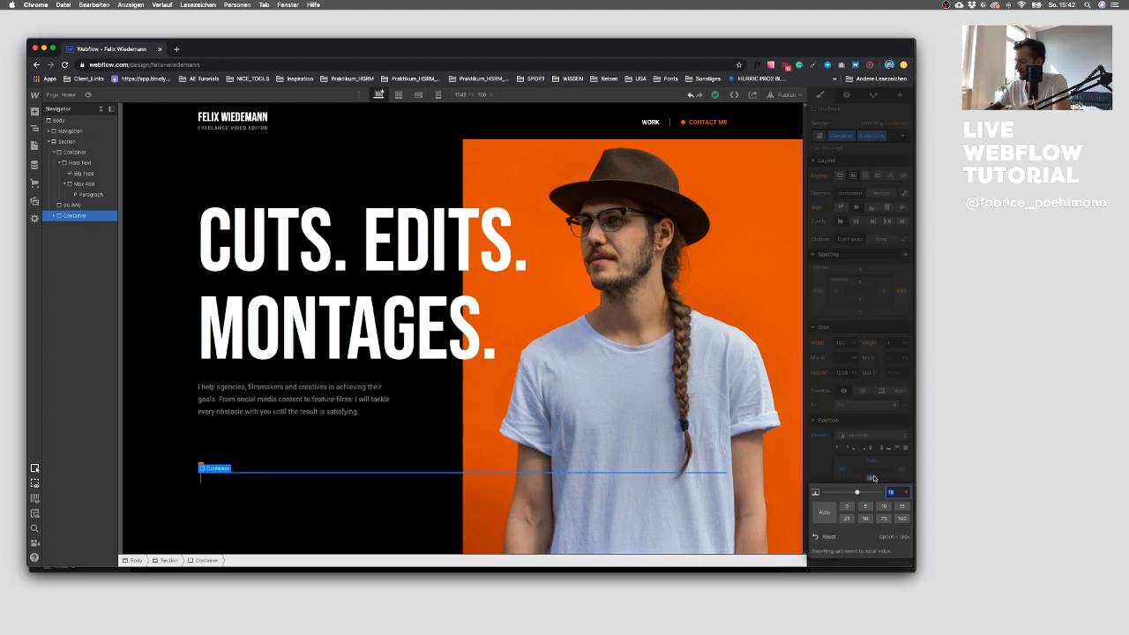
{"action": "type", "text": "60"}
{"action": "key", "text": "Return"}
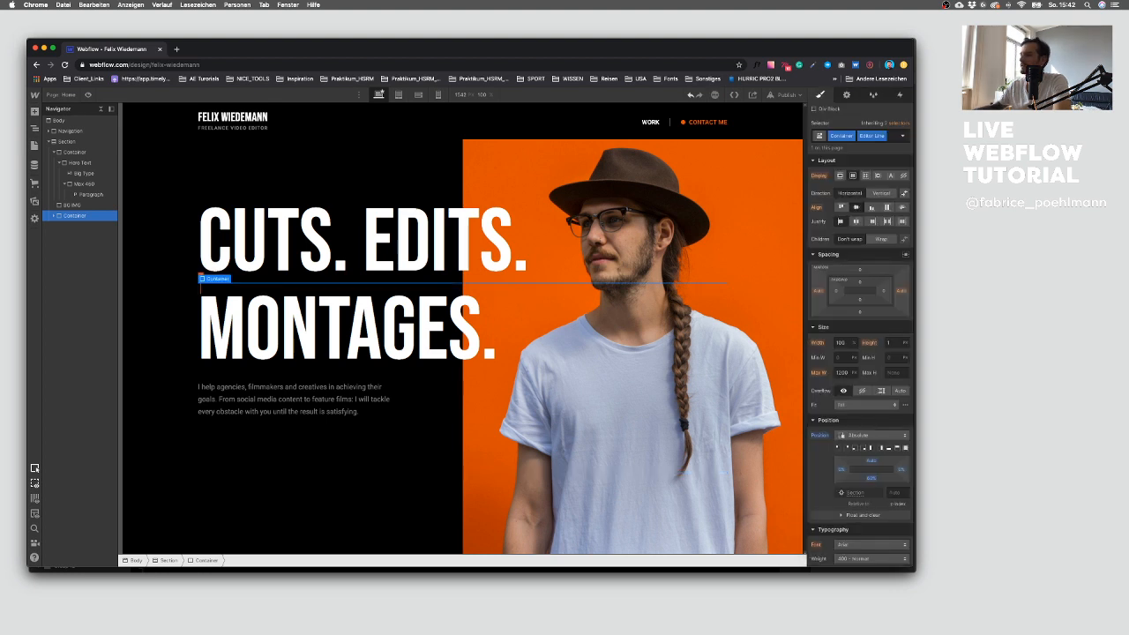
{"action": "left_click", "coordinate": [874, 479]}
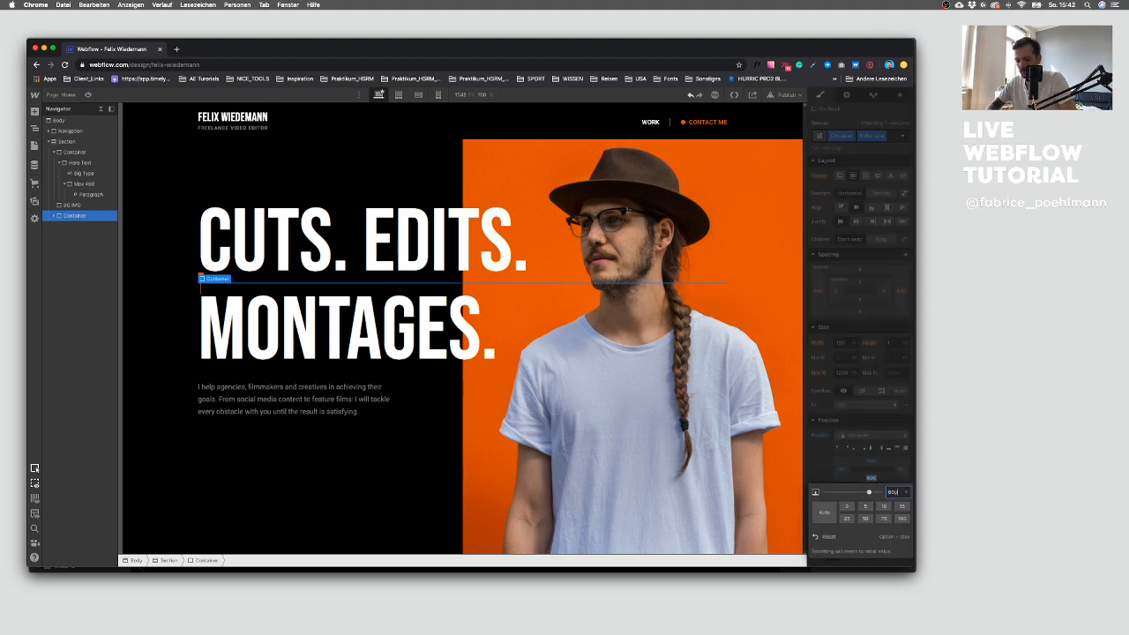
{"action": "type", "text": "0"}
{"action": "key", "text": "Return"}
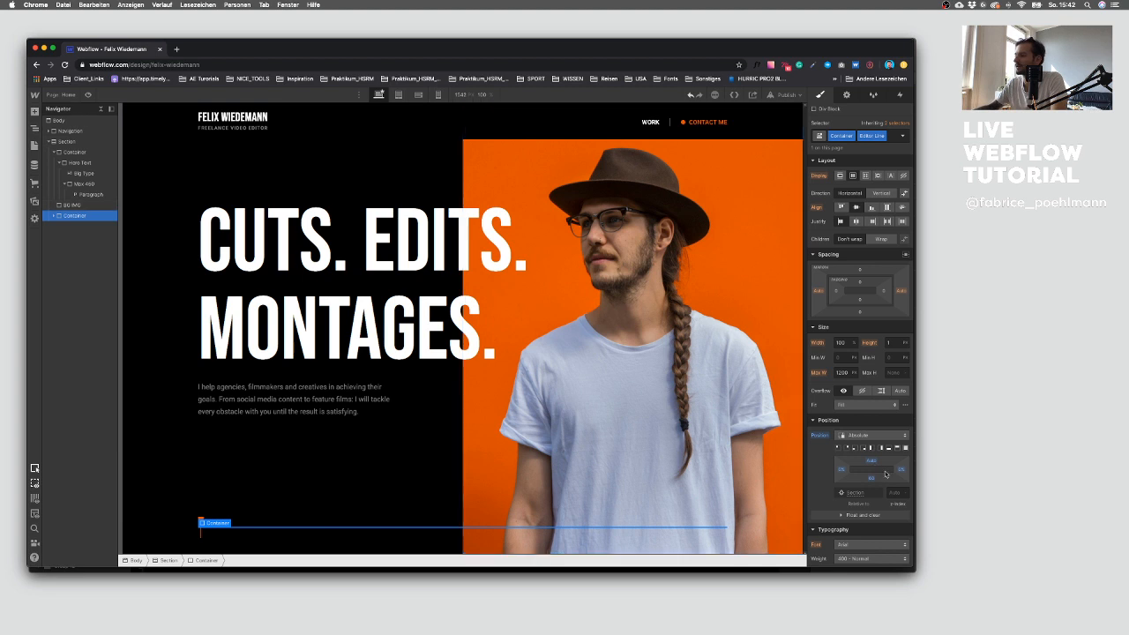
{"action": "left_click", "coordinate": [872, 479]}
{"action": "type", "text": "160"}
{"action": "key", "text": "Return"}
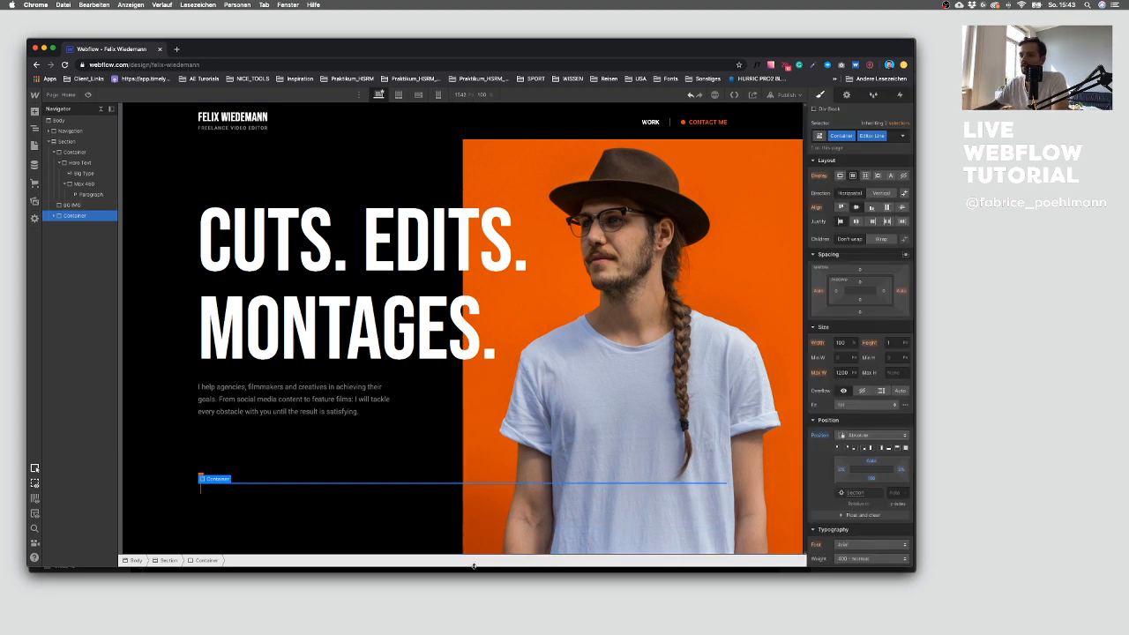
Step: Switch the editor line Container to fixed positioning with a bottom offset of 120 px
{"action": "left_click", "coordinate": [255, 495]}
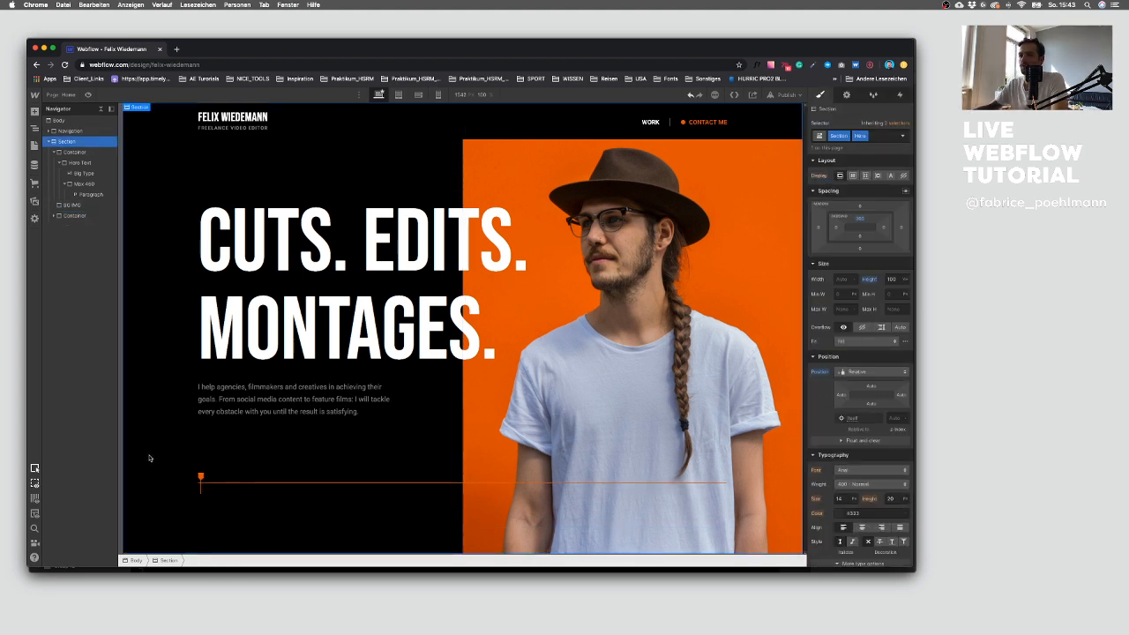
{"action": "left_click", "coordinate": [219, 481]}
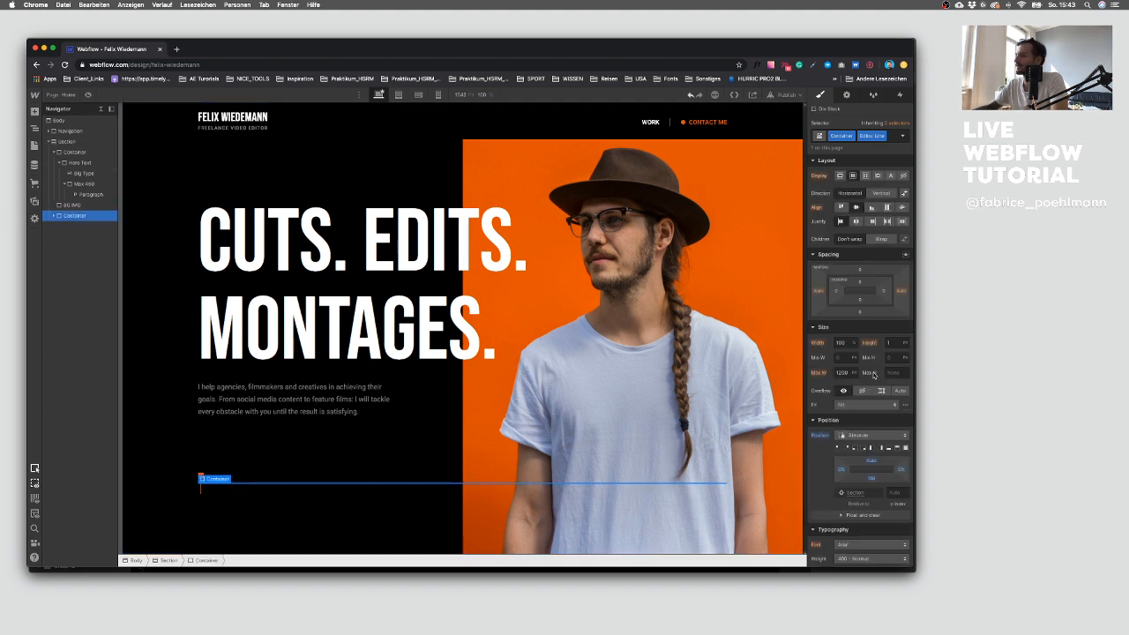
{"action": "left_click", "coordinate": [860, 435]}
{"action": "left_click", "coordinate": [868, 448]}
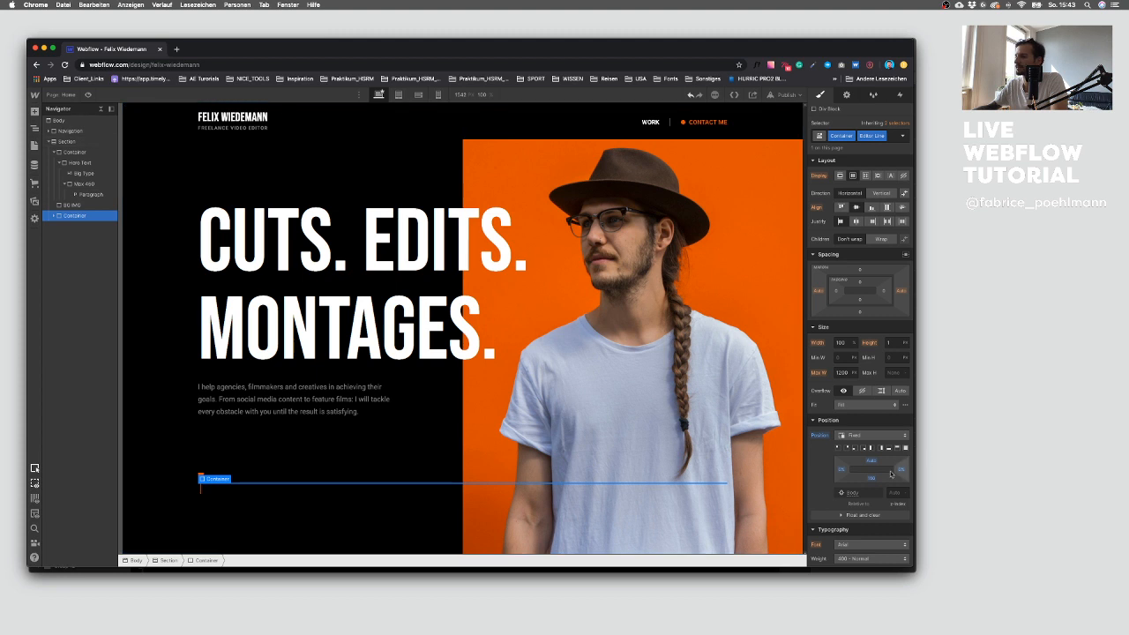
{"action": "left_click", "coordinate": [872, 479]}
{"action": "type", "text": "80"}
{"action": "key", "text": "Return"}
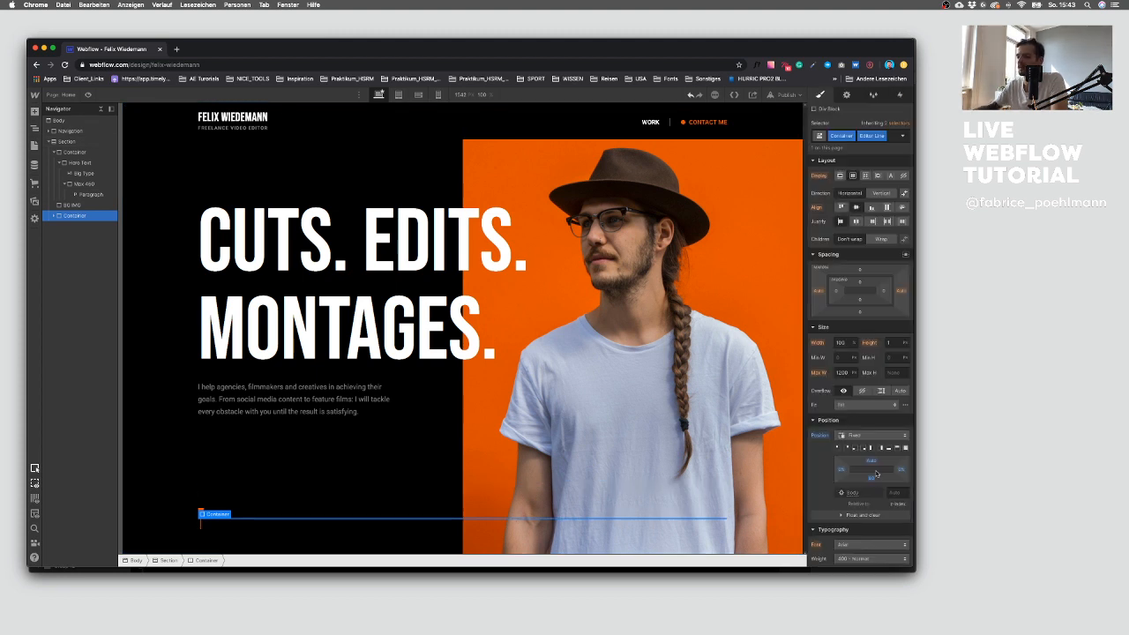
{"action": "left_click", "coordinate": [873, 478]}
{"action": "type", "text": "120"}
{"action": "key", "text": "Return"}
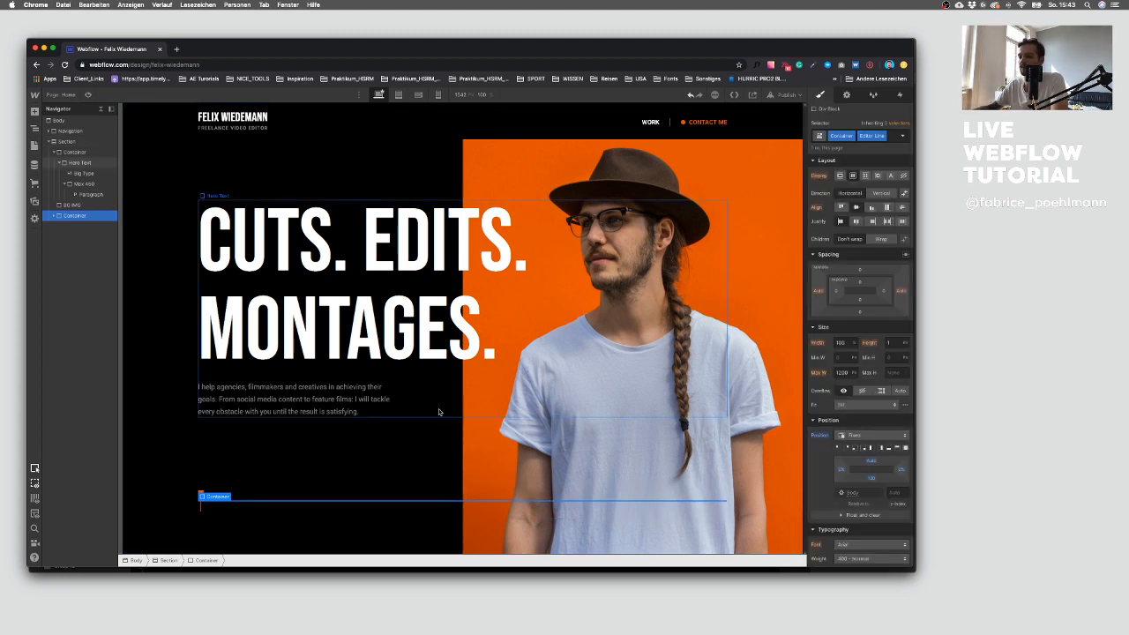
{"action": "left_click", "coordinate": [310, 456]}
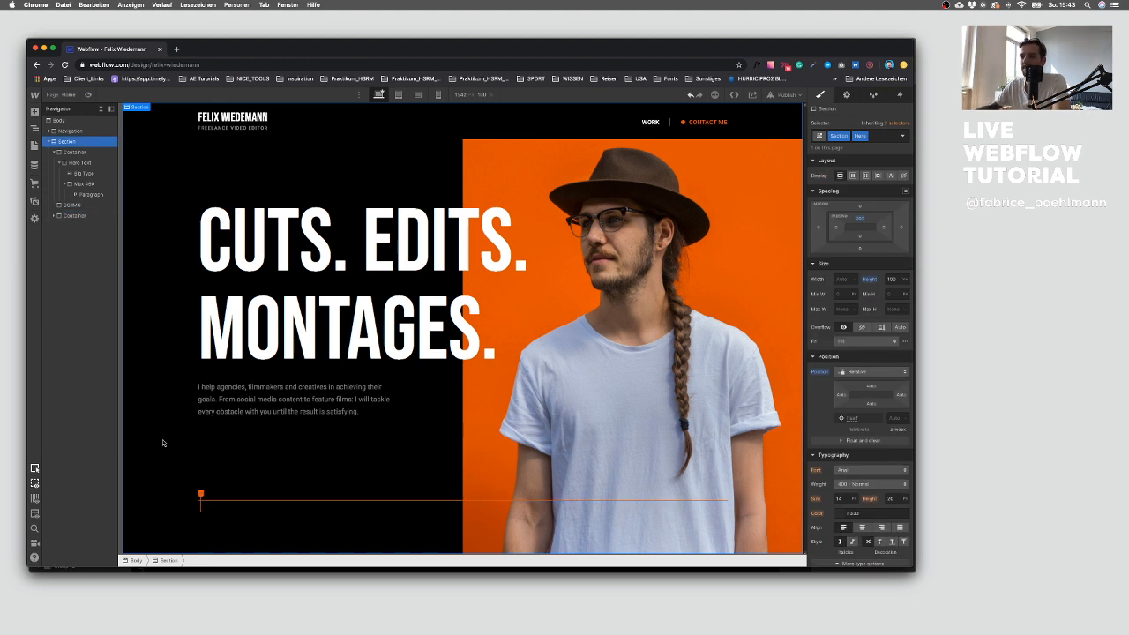
Step: Check the Editor Icon on the canvas and its size settings
{"action": "left_click", "coordinate": [200, 496]}
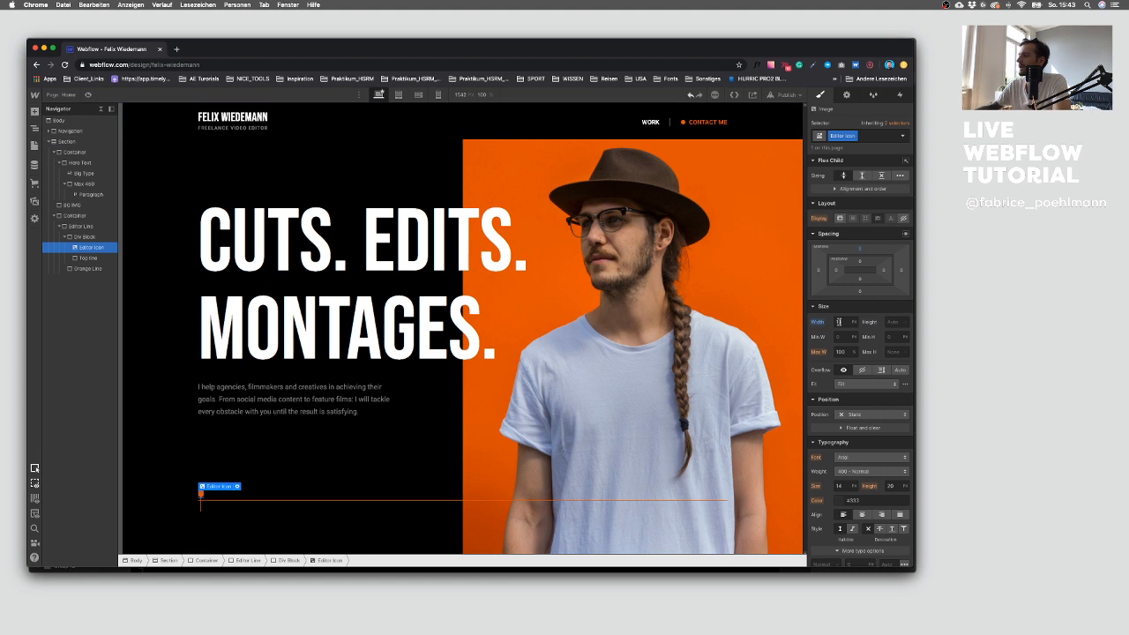
{"action": "left_click", "coordinate": [281, 482]}
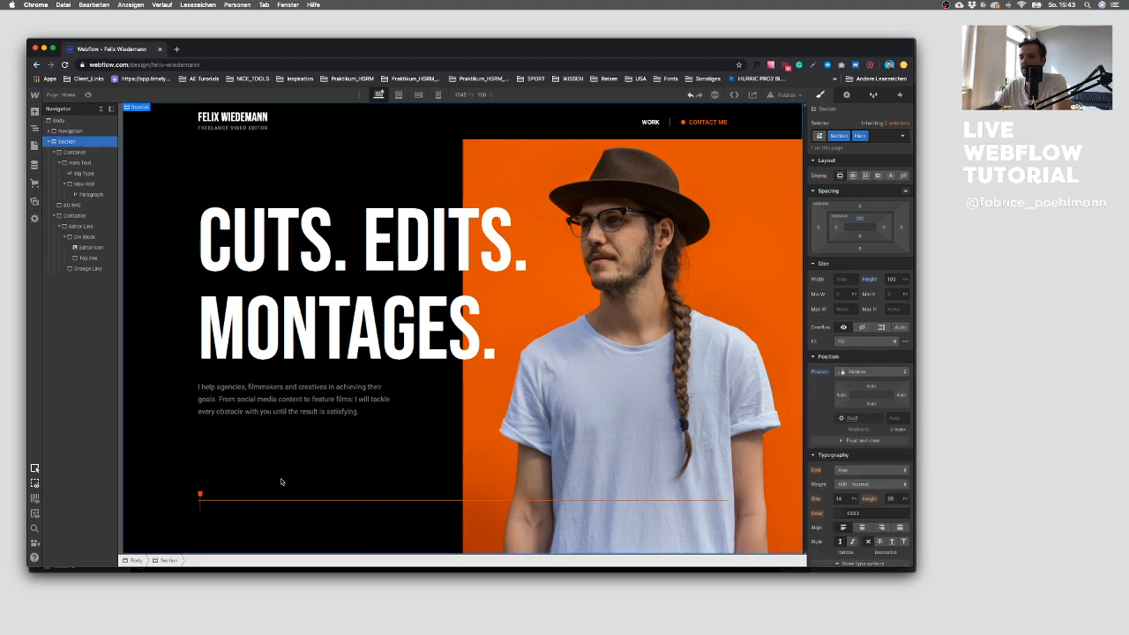
{"action": "left_click", "coordinate": [200, 496]}
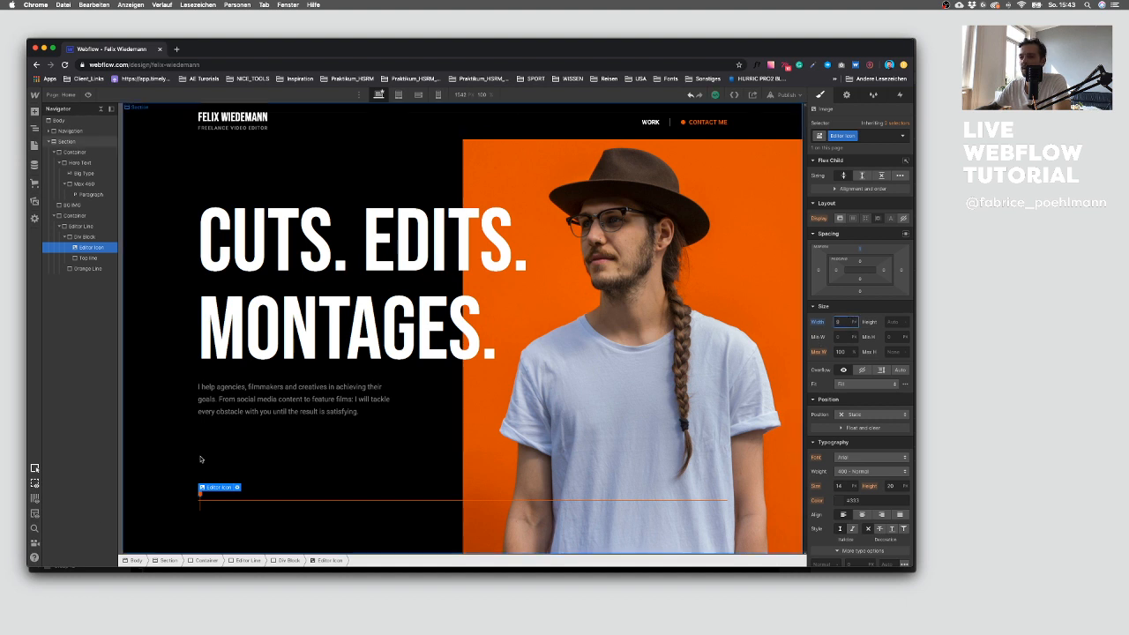
{"action": "left_click", "coordinate": [227, 452]}
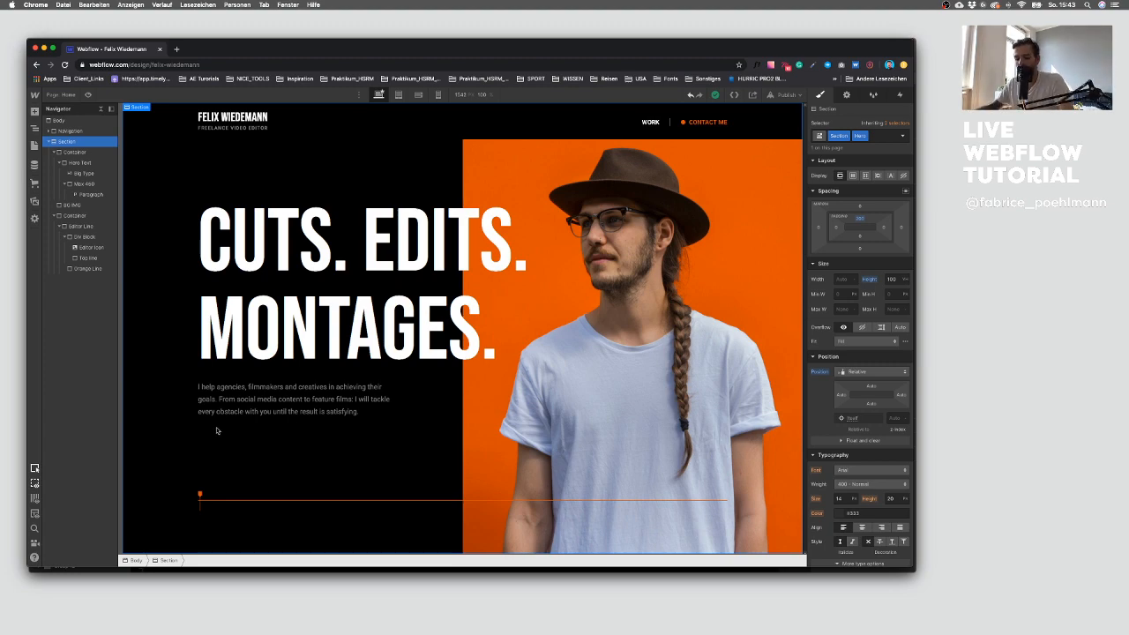
Step: Switch to Sketch to compare the Hero's editor line with the design, then return to Webflow
{"action": "key", "text": "ctrl+Up"}
{"action": "left_click", "coordinate": [657, 358]}
{"action": "left_click", "coordinate": [295, 141]}
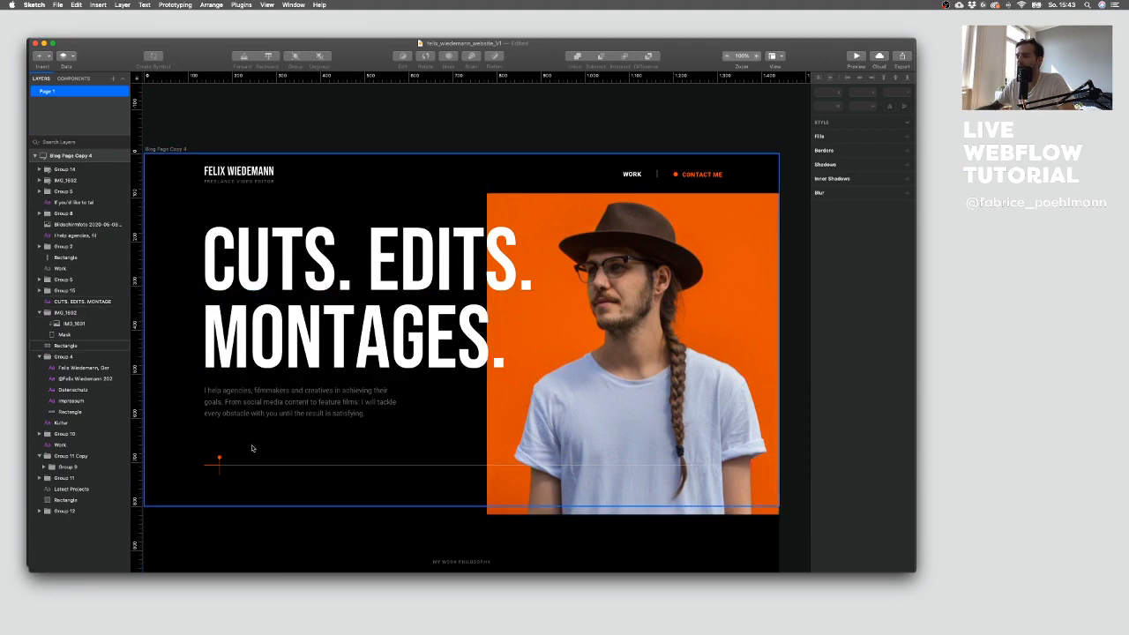
{"action": "scroll", "coordinate": [388, 448], "scroll_direction": "down", "scroll_amount": 1}
{"action": "scroll", "coordinate": [388, 448], "scroll_direction": "down", "scroll_amount": 6}
{"action": "scroll", "coordinate": [414, 397], "scroll_direction": "up", "scroll_amount": 5}
{"action": "scroll", "coordinate": [426, 363], "scroll_direction": "down", "scroll_amount": 2}
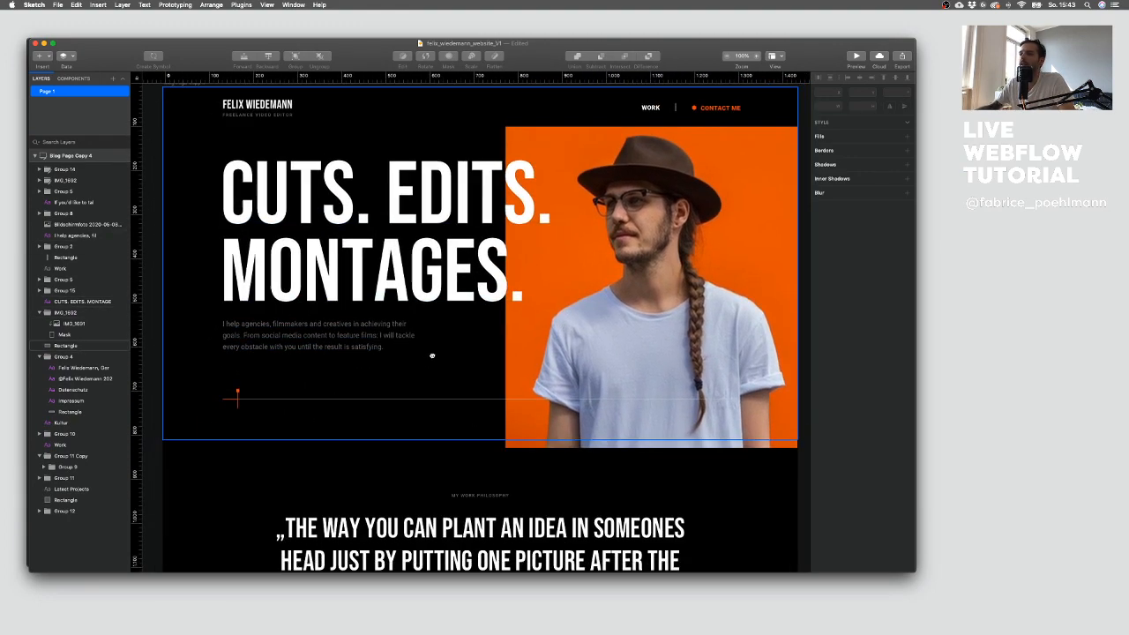
{"action": "key", "text": "ctrl+Up"}
{"action": "left_click", "coordinate": [263, 277]}
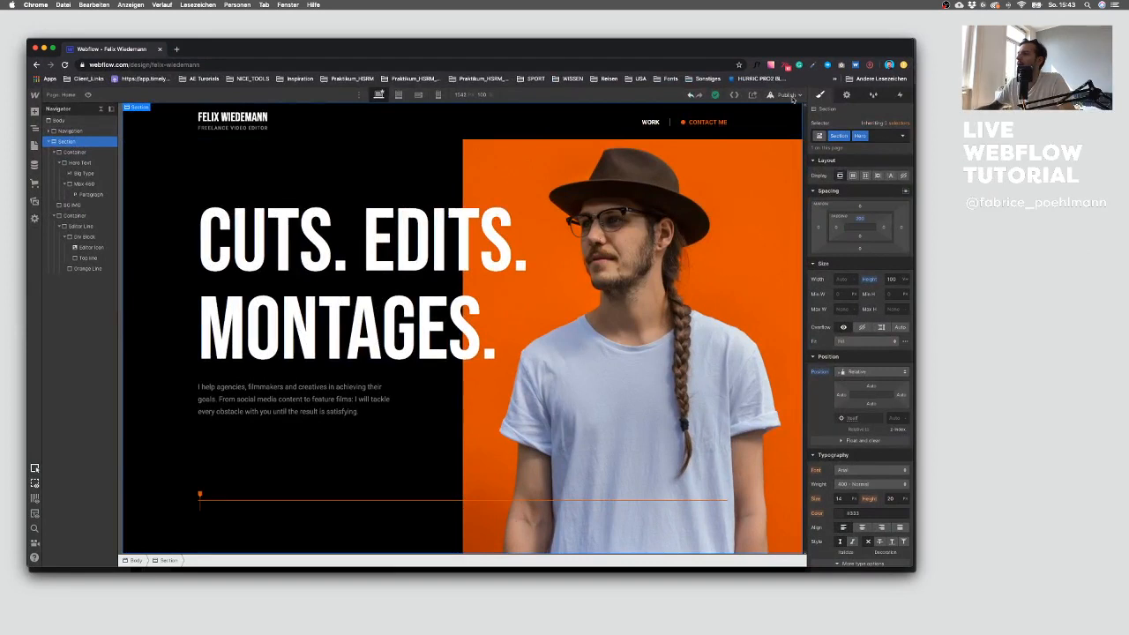
Step: Publish the site to the felix-wiedemann.webflow.io domain
{"action": "left_click", "coordinate": [797, 98]}
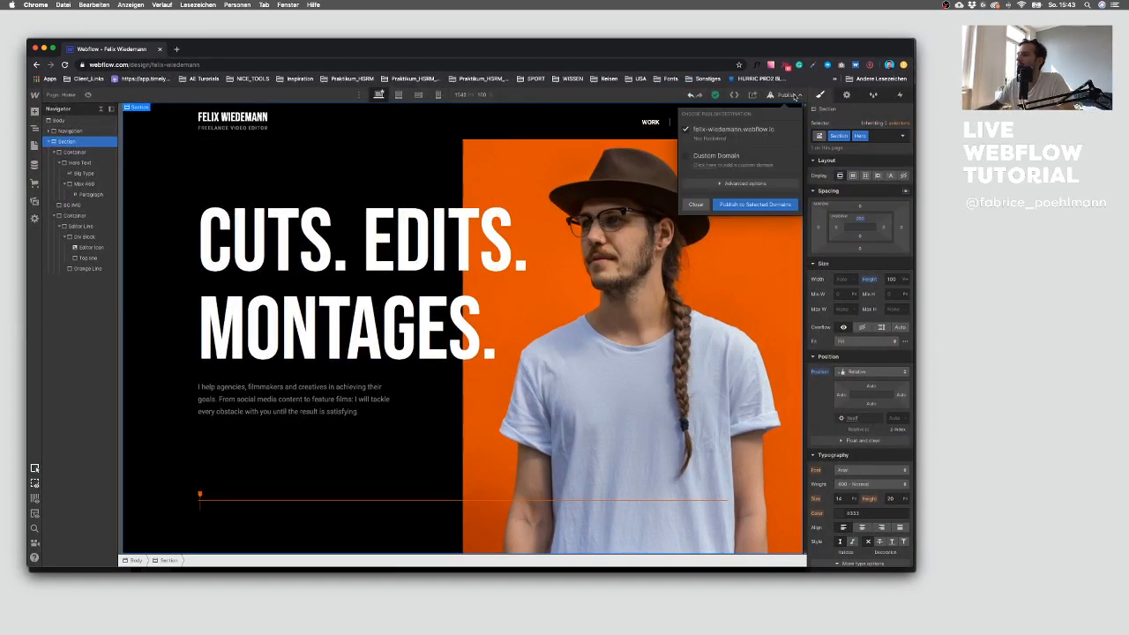
{"action": "left_click", "coordinate": [792, 95]}
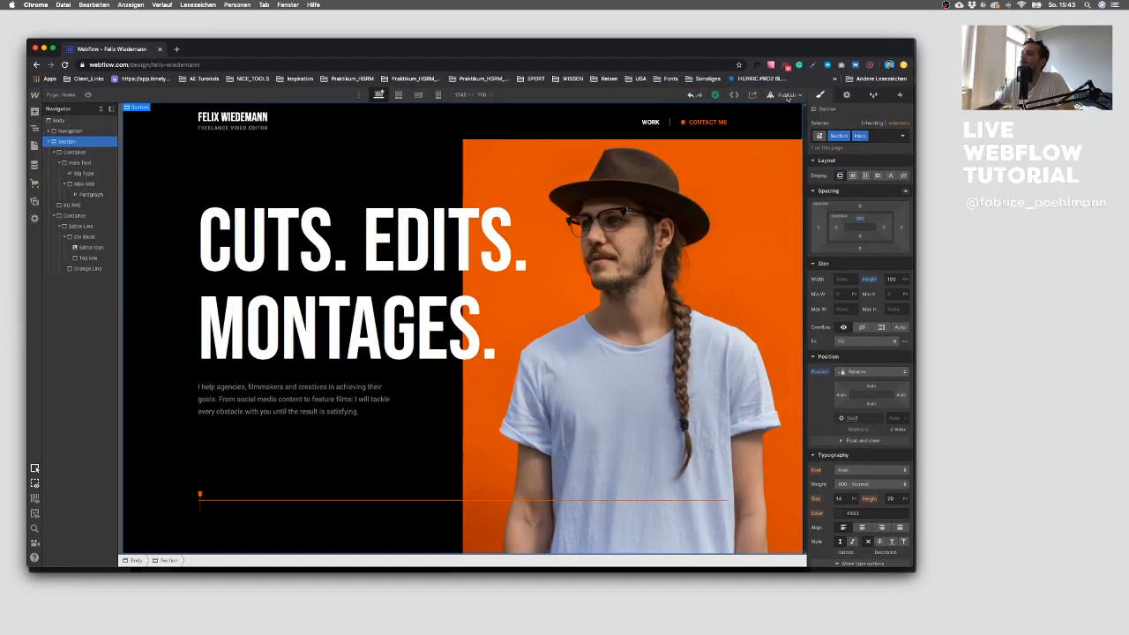
{"action": "left_click", "coordinate": [787, 96]}
{"action": "left_click", "coordinate": [752, 206]}
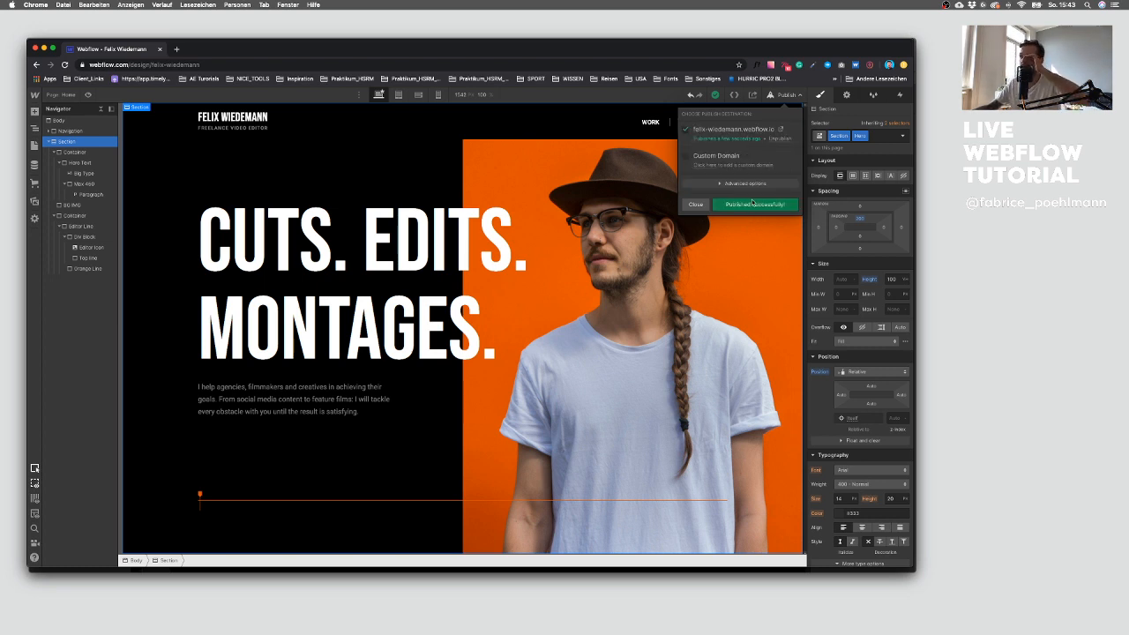
Step: Open the published site and place its window beside the Designer to compare
{"action": "left_click", "coordinate": [779, 130]}
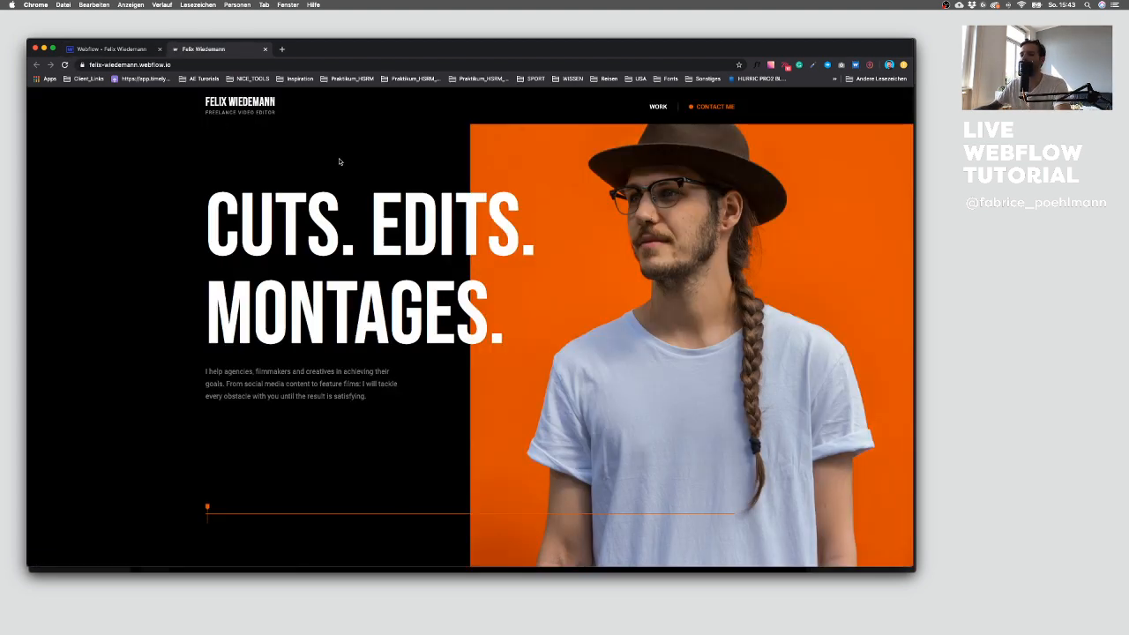
{"action": "left_click_drag", "start_coordinate": [204, 49], "coordinate": [211, 40]}
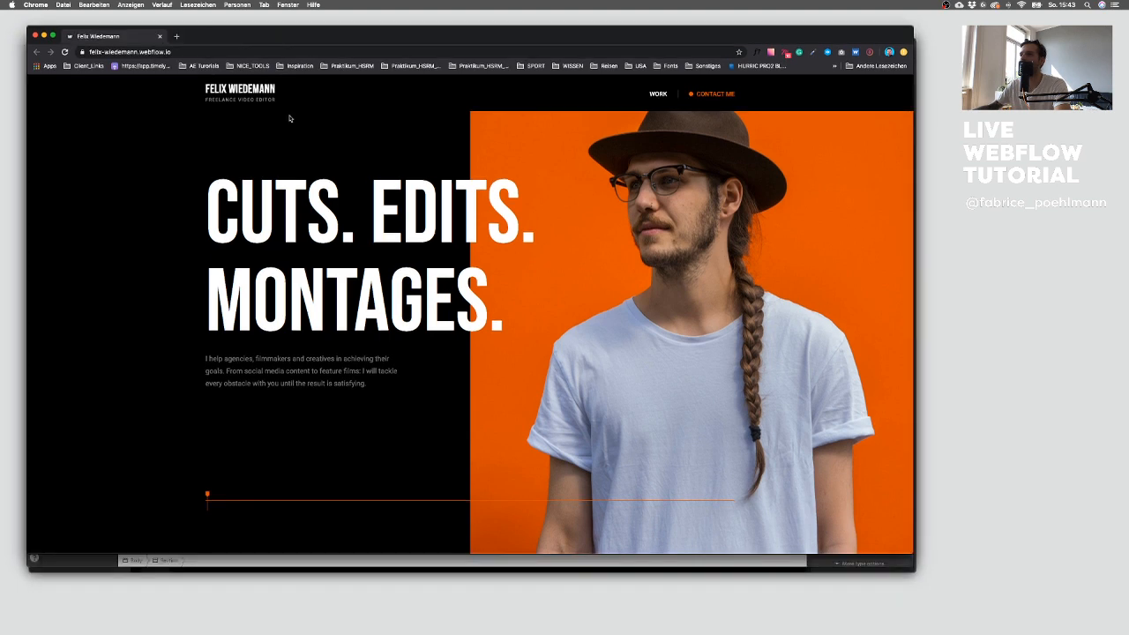
{"action": "left_click_drag", "start_coordinate": [908, 552], "coordinate": [470, 518]}
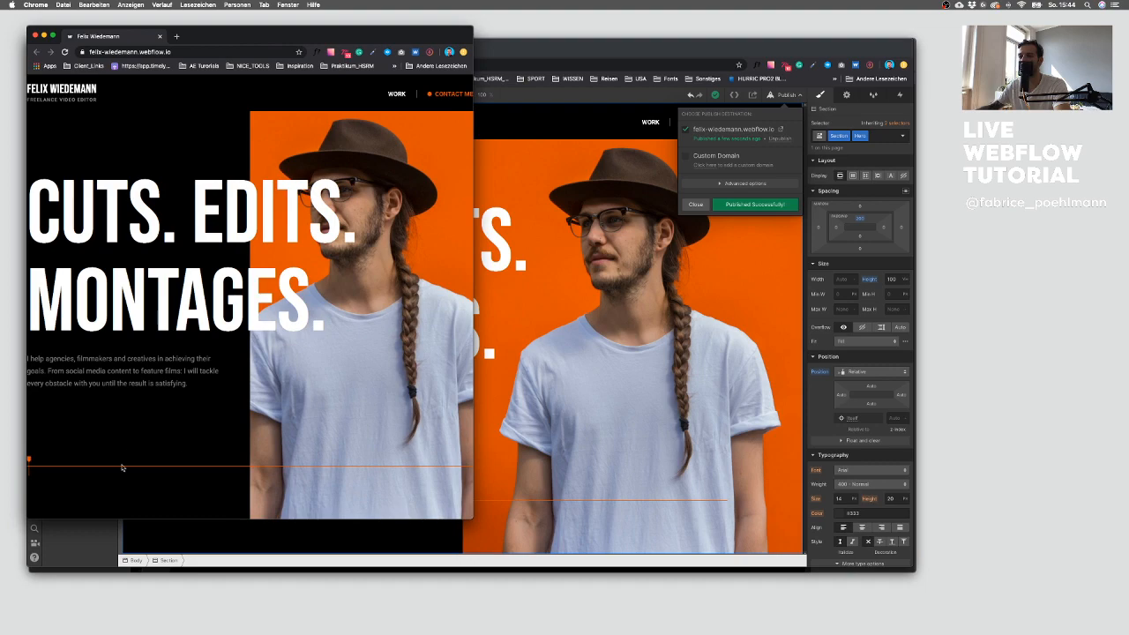
Step: Compare the published site with the Designer side by side, then close the published window
{"action": "left_click_drag", "start_coordinate": [468, 515], "coordinate": [500, 508]}
{"action": "left_click_drag", "start_coordinate": [570, 506], "coordinate": [793, 534]}
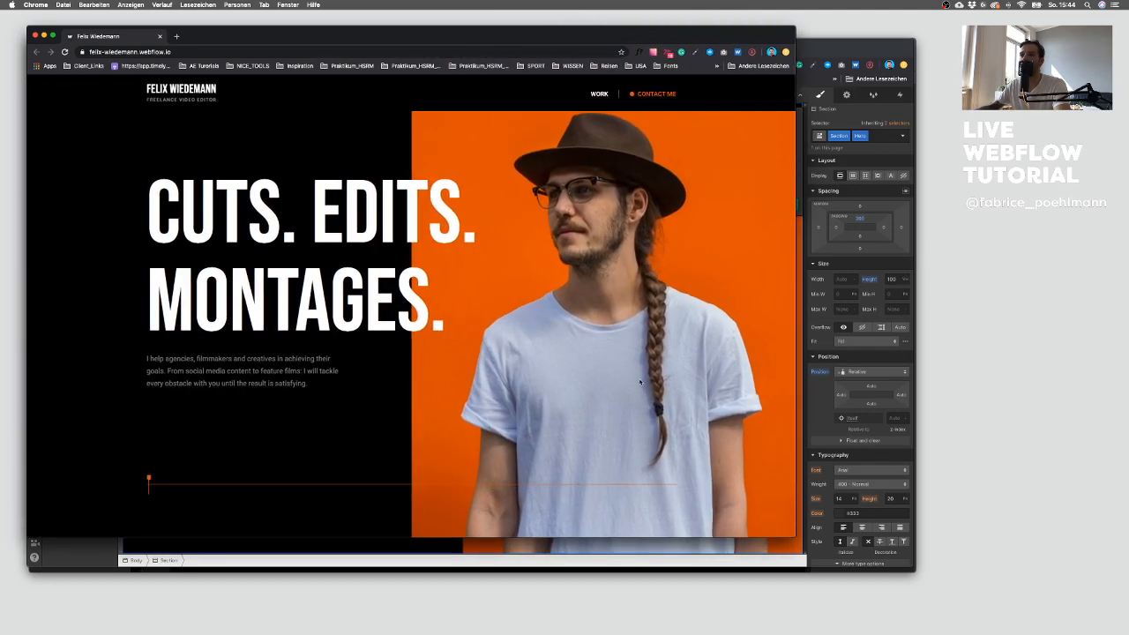
{"action": "left_click", "coordinate": [35, 35]}
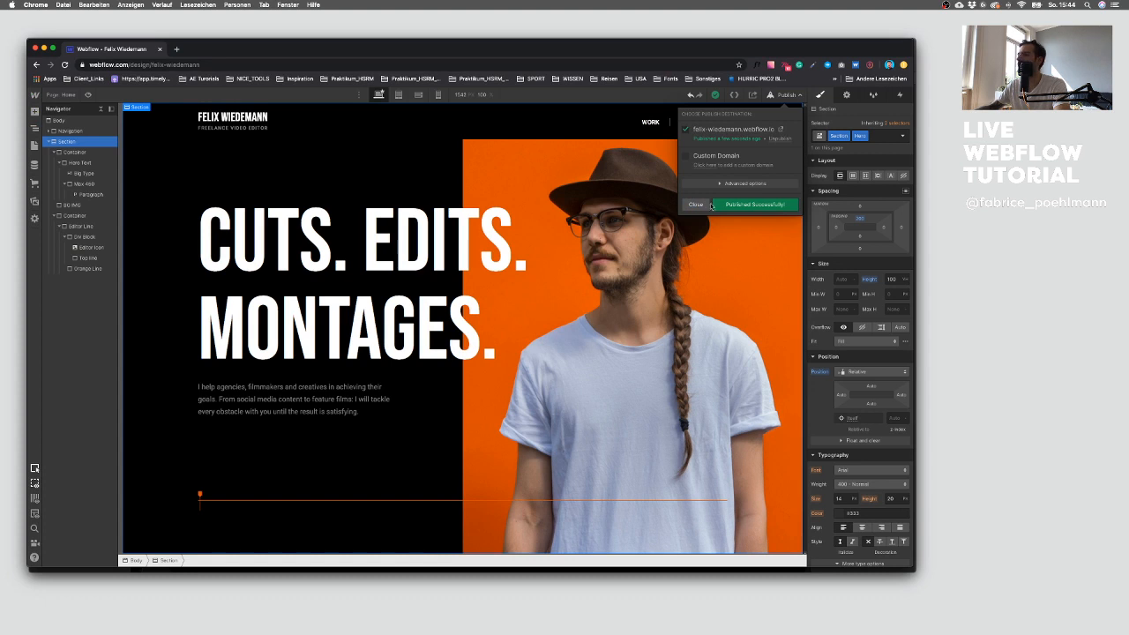
Step: Set the hero Container's left and right padding to 32 px
{"action": "left_click", "coordinate": [75, 151]}
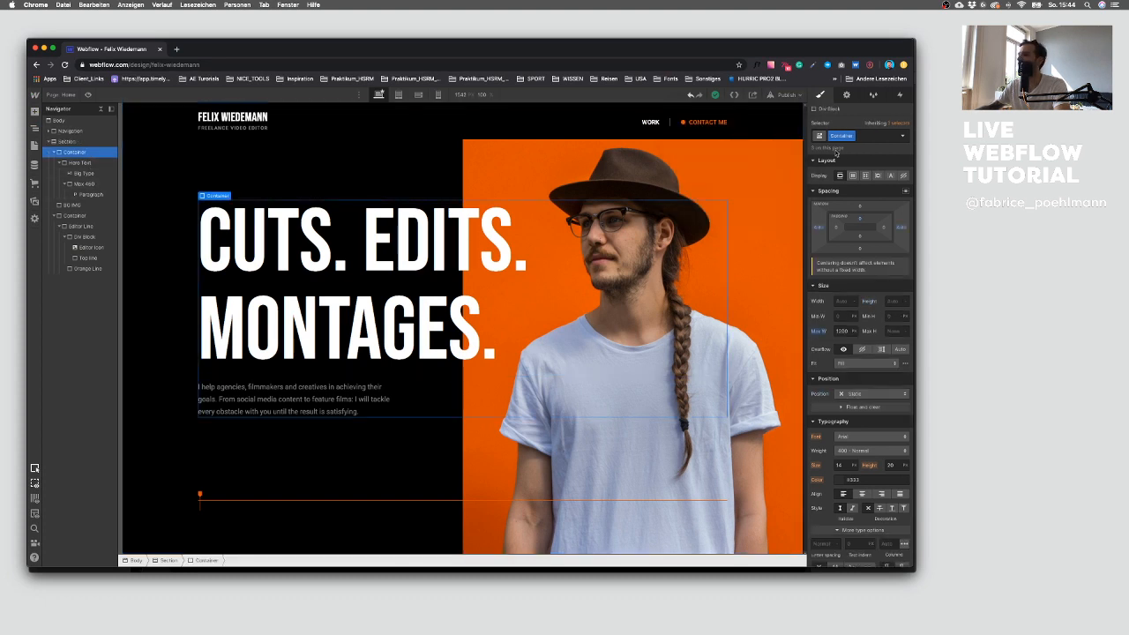
{"action": "left_click", "coordinate": [836, 229]}
{"action": "left_click", "coordinate": [836, 229]}
{"action": "left_click", "coordinate": [836, 230]}
{"action": "left_click_drag", "start_coordinate": [836, 229], "coordinate": [884, 230]}
{"action": "type", "text": "32"}
{"action": "key", "text": "Return"}
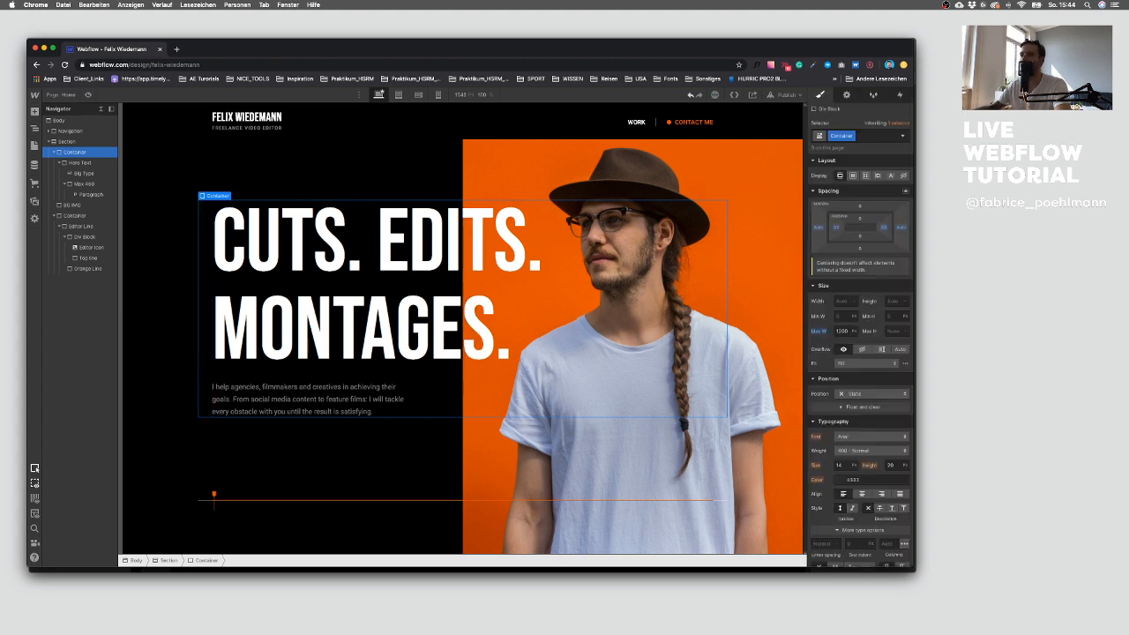
Step: Republish the site to the felix-wiedemann.webflow.io domain and open the published page
{"action": "left_click", "coordinate": [785, 94]}
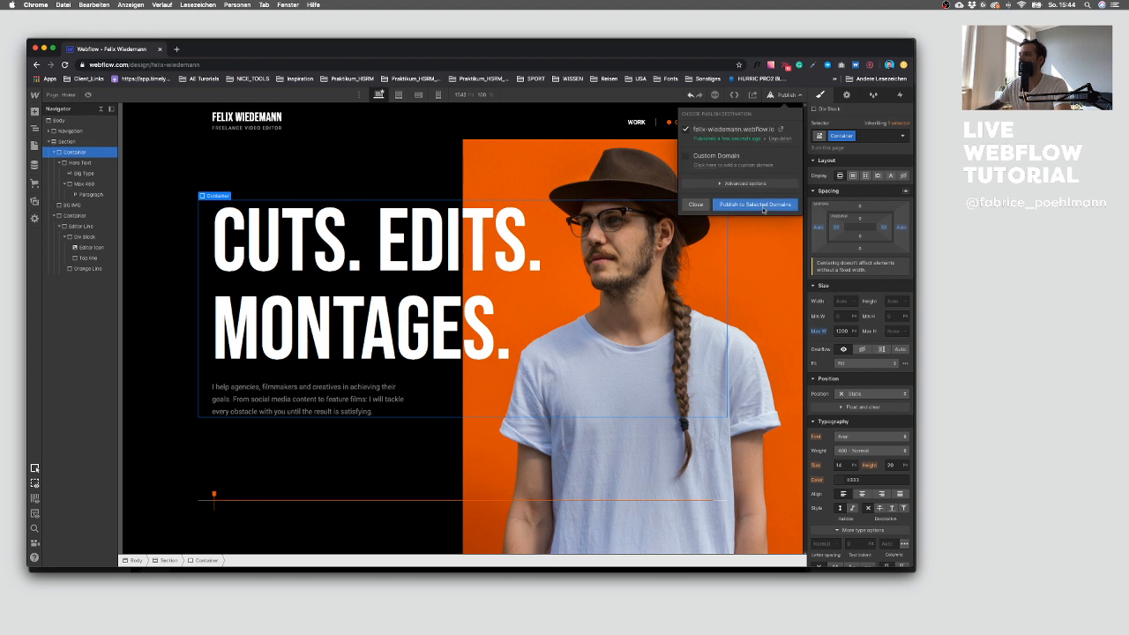
{"action": "left_click", "coordinate": [780, 131]}
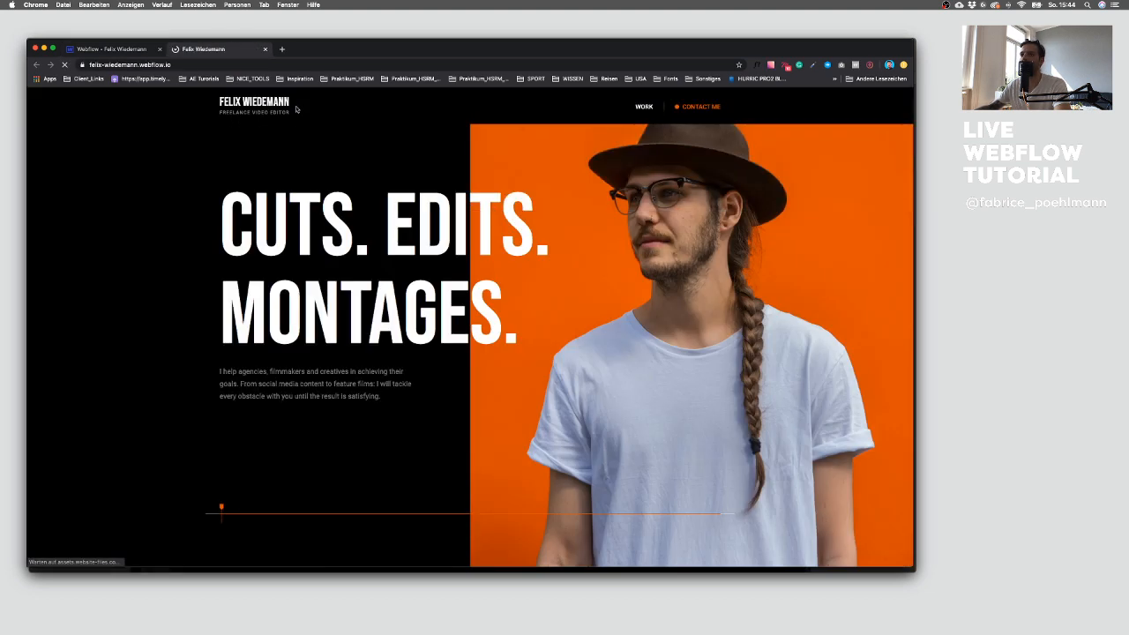
Step: Place the published page beside the Designer to compare the hero layout, then close it
{"action": "mouse_move", "coordinate": [216, 55]}
{"action": "left_mouse_down"}
{"action": "mouse_move", "coordinate": [216, 36]}
{"action": "mouse_move", "coordinate": [210, 52]}
{"action": "left_mouse_up"}
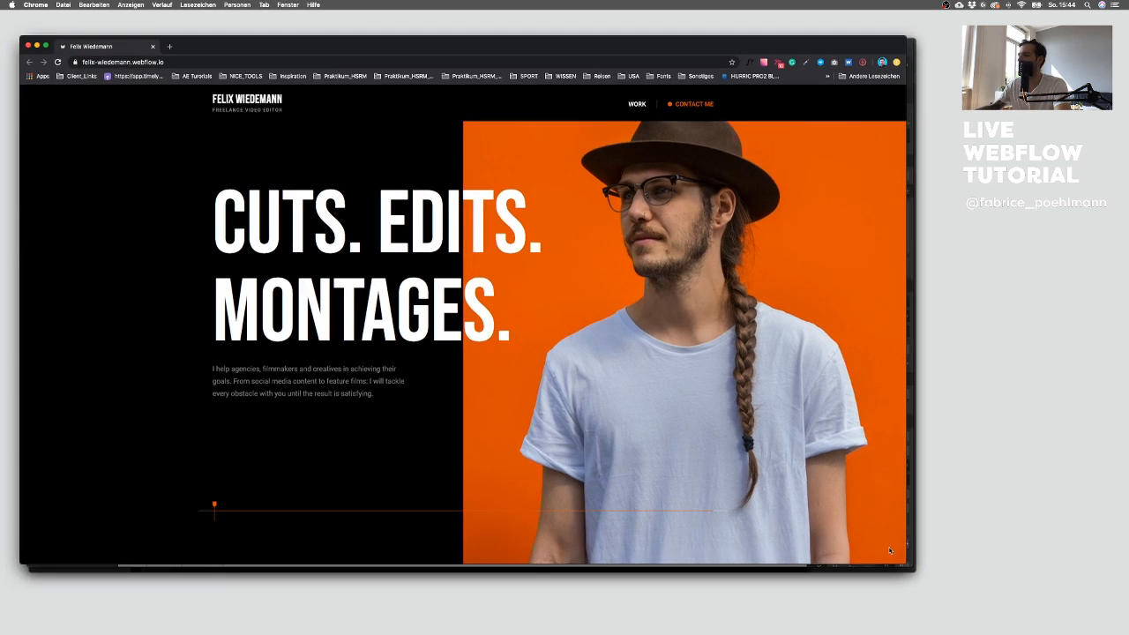
{"action": "left_click_drag", "start_coordinate": [903, 559], "coordinate": [514, 521]}
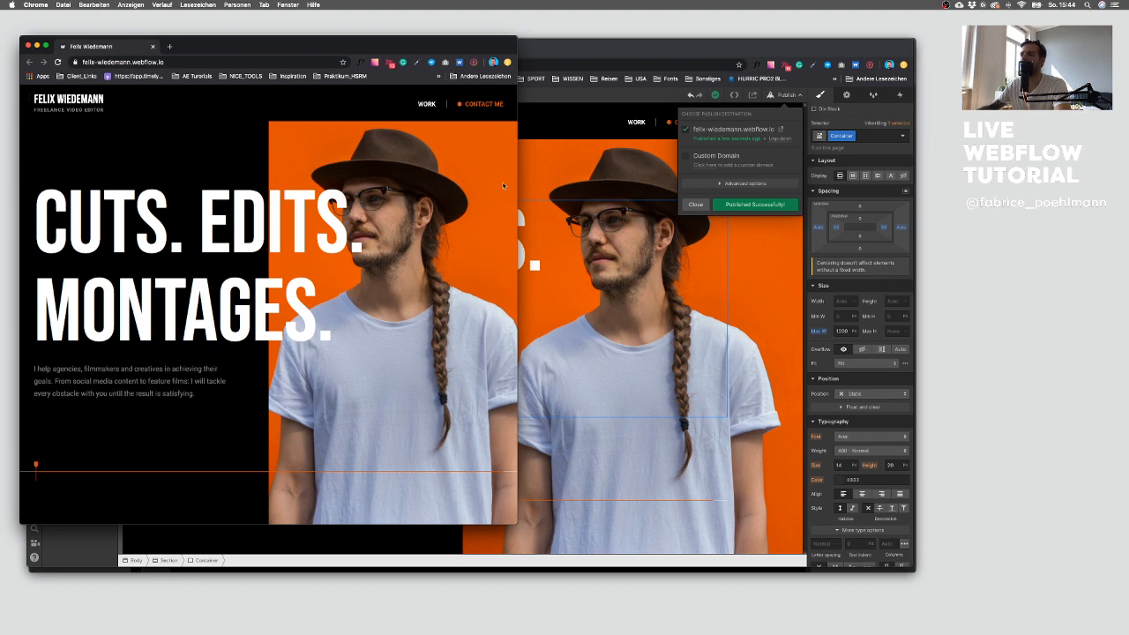
{"action": "left_click_drag", "start_coordinate": [511, 521], "coordinate": [689, 532]}
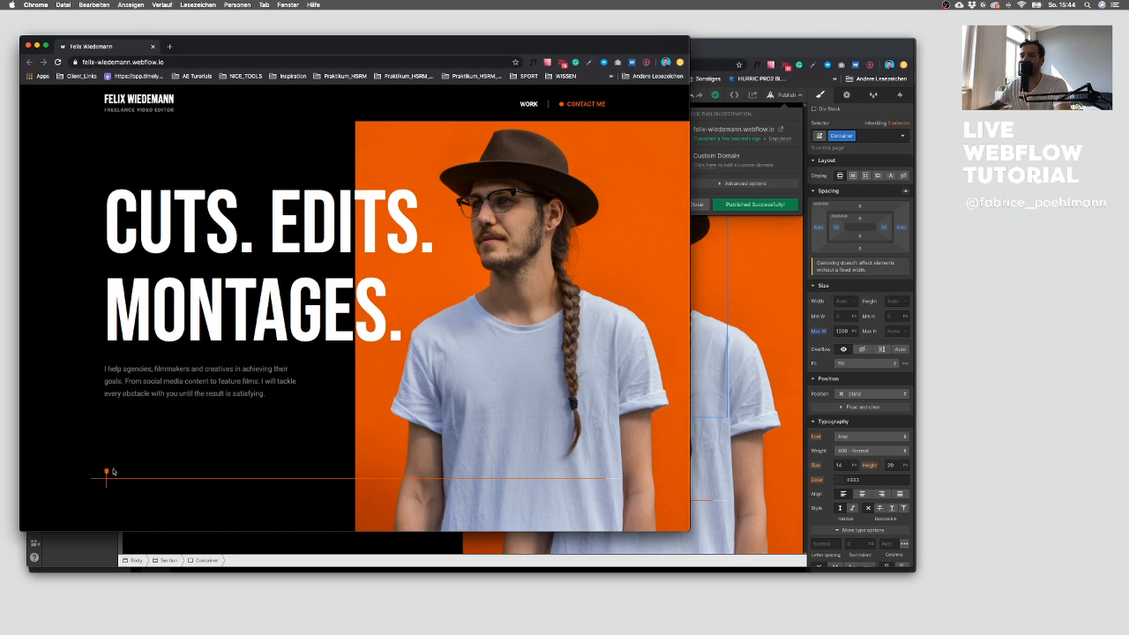
{"action": "left_click", "coordinate": [29, 45]}
Step: Add a new Section to the page body below the hero section
{"action": "left_click", "coordinate": [78, 226]}
{"action": "left_click", "coordinate": [83, 217]}
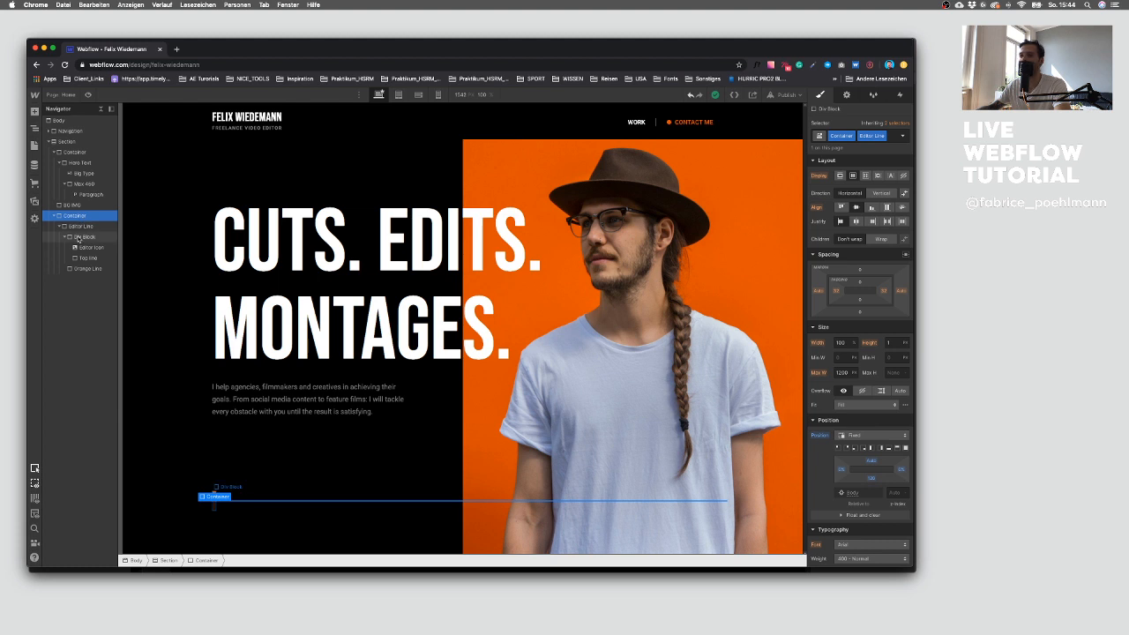
{"action": "left_click", "coordinate": [90, 227]}
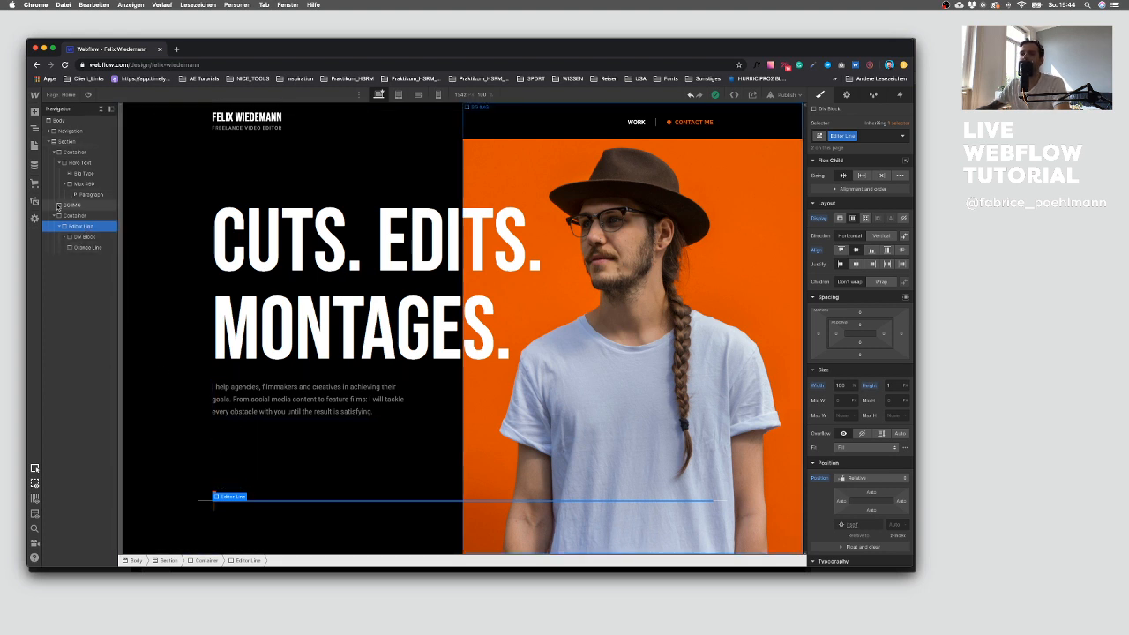
{"action": "left_click", "coordinate": [49, 142]}
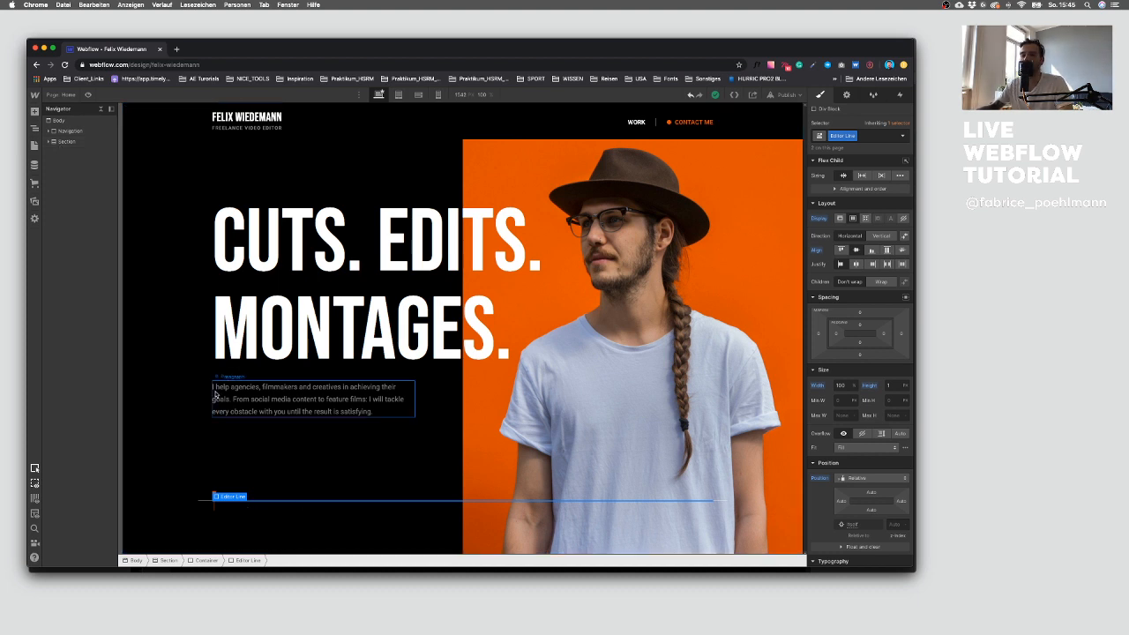
{"action": "left_click", "coordinate": [82, 121]}
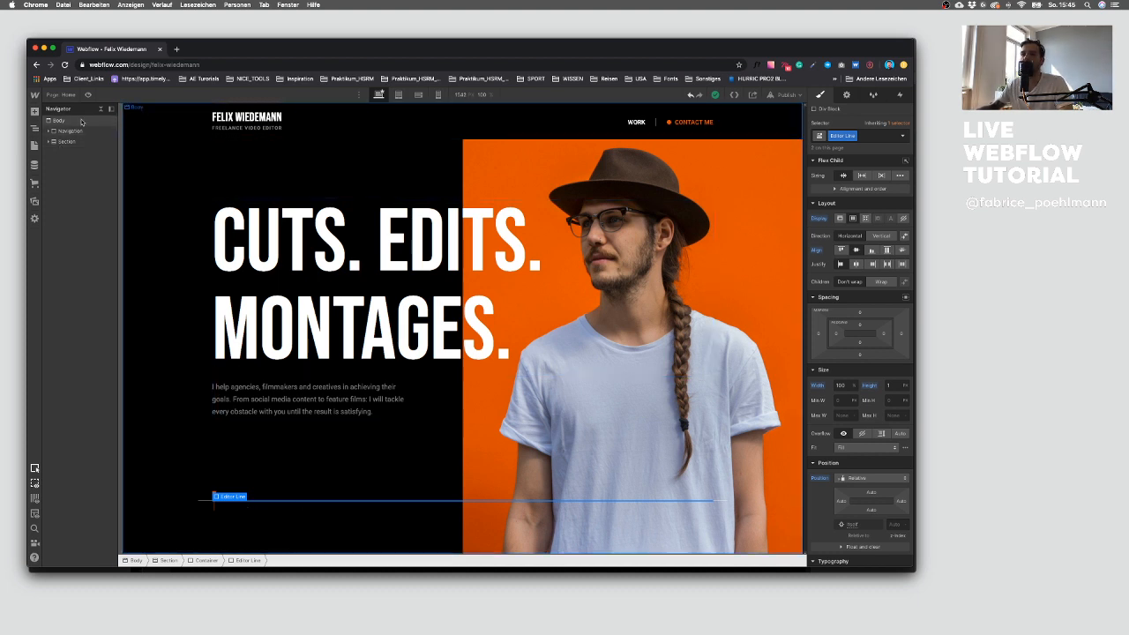
{"action": "left_click", "coordinate": [35, 112]}
{"action": "left_click", "coordinate": [62, 183]}
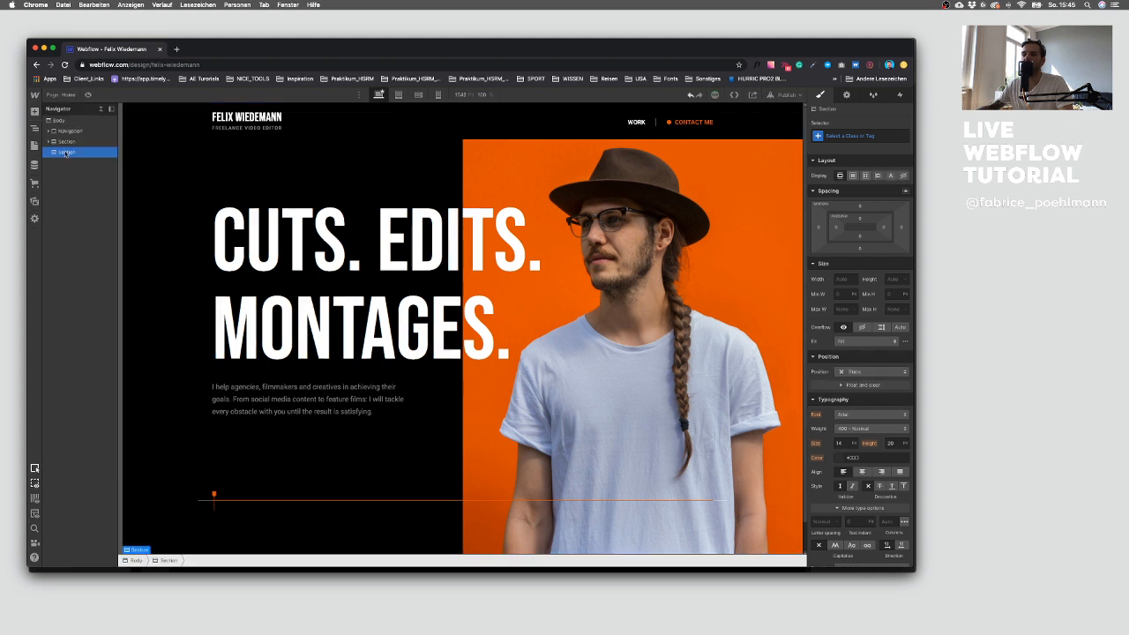
{"action": "left_click", "coordinate": [34, 112]}
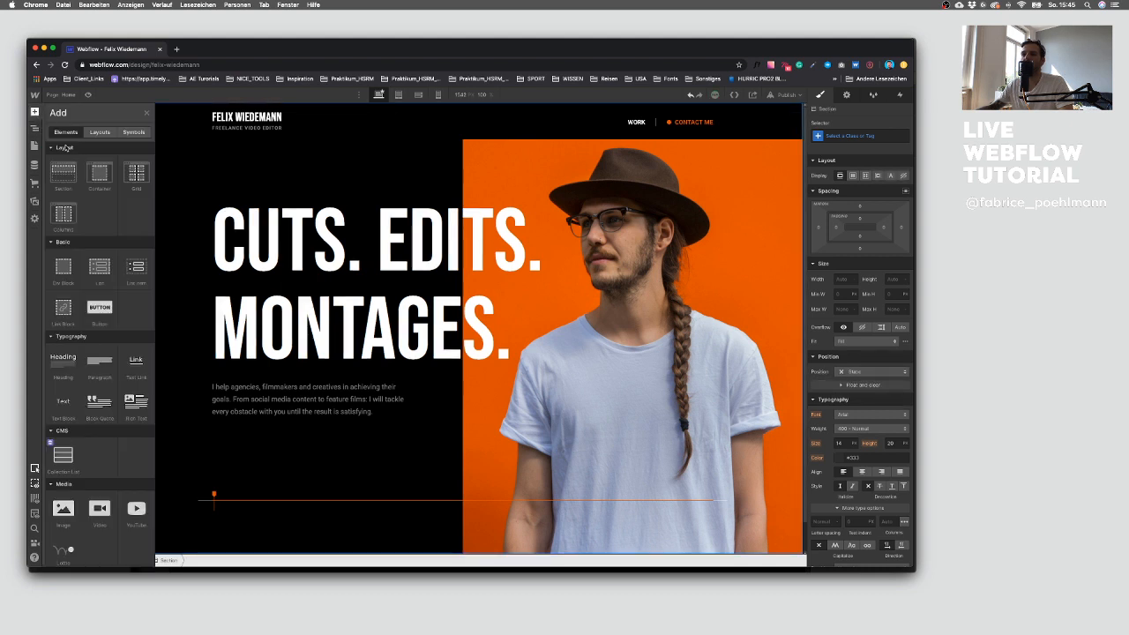
{"action": "left_click", "coordinate": [64, 175]}
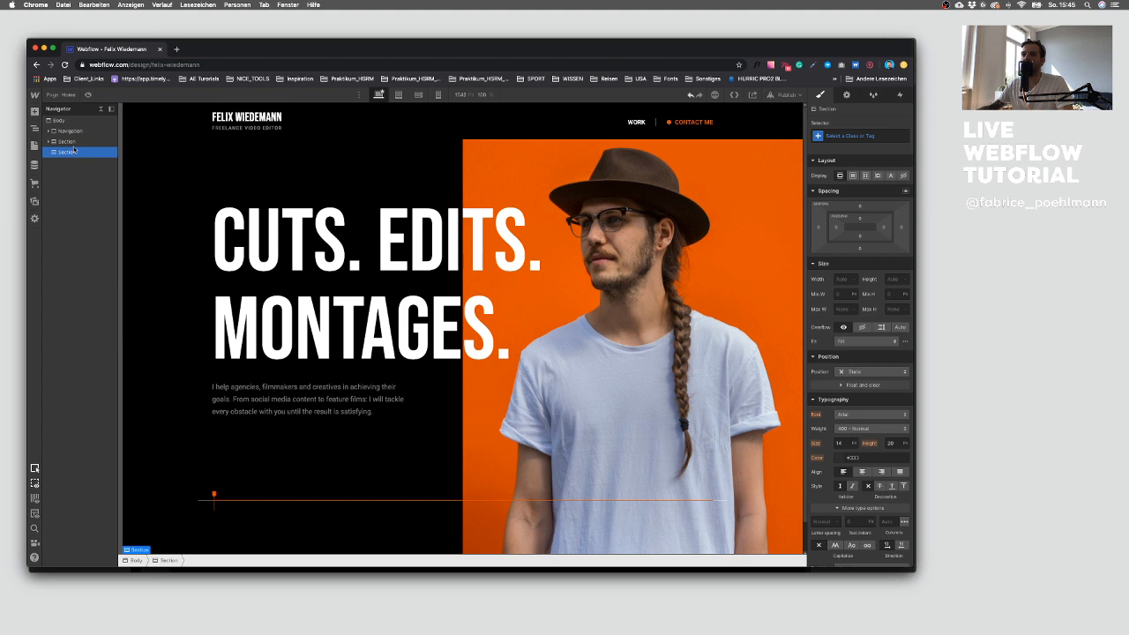
Step: Give the new section the class Section and set its top and bottom padding to 10
{"action": "left_click", "coordinate": [878, 138]}
{"action": "type", "text": "Sertion"}
{"action": "key", "text": "Return"}
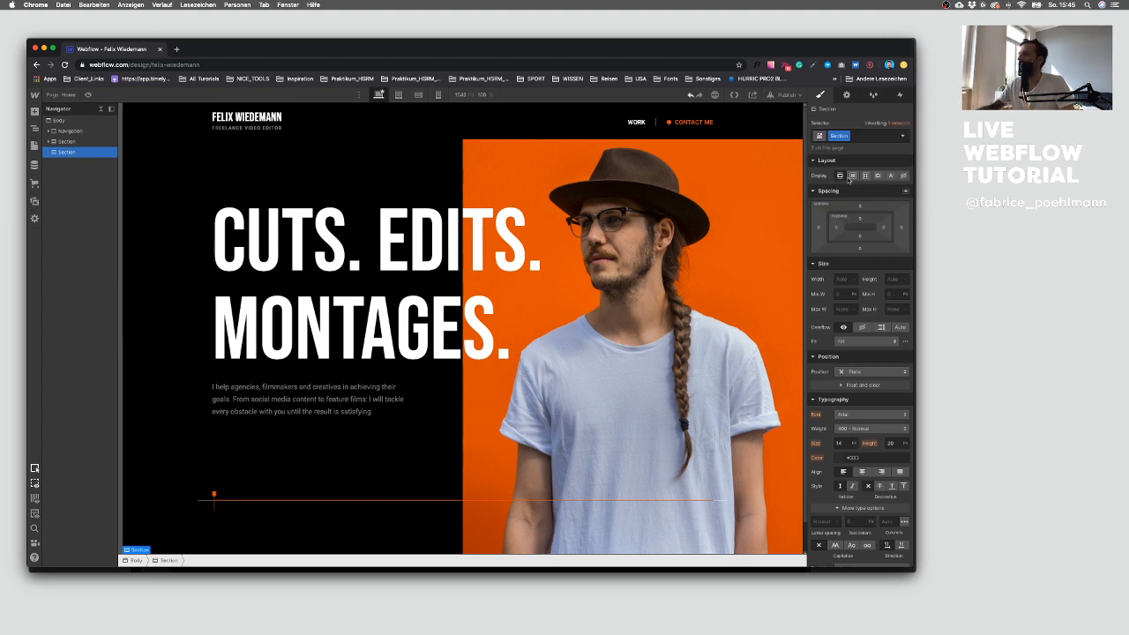
{"action": "left_click", "coordinate": [858, 220]}
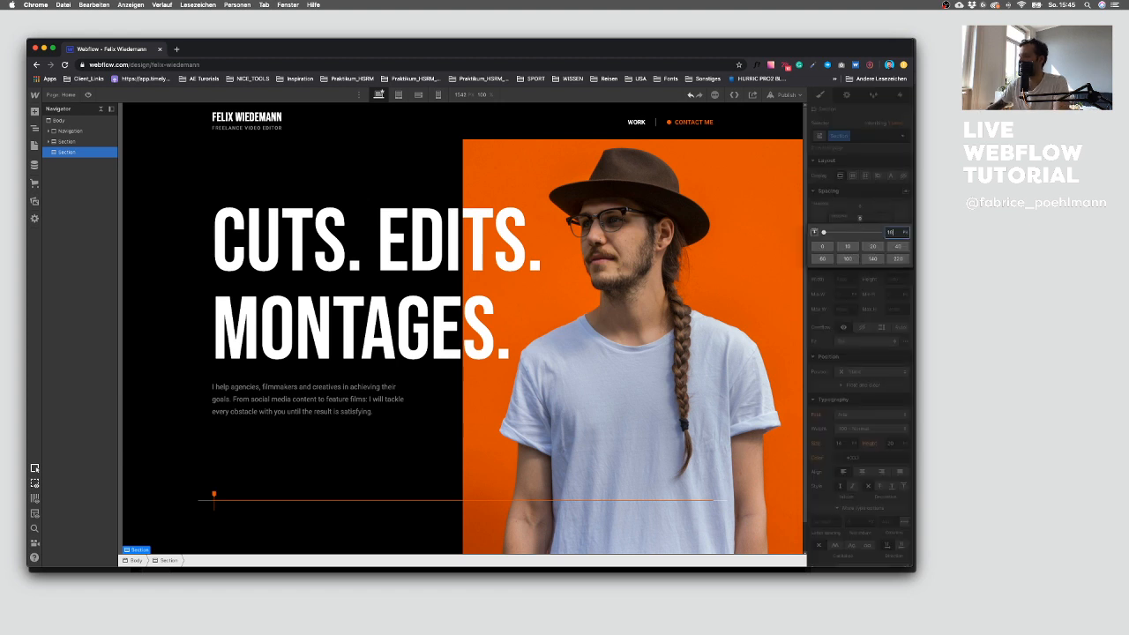
{"action": "type", "text": "10"}
{"action": "key", "text": "Return"}
{"action": "left_click", "coordinate": [860, 237]}
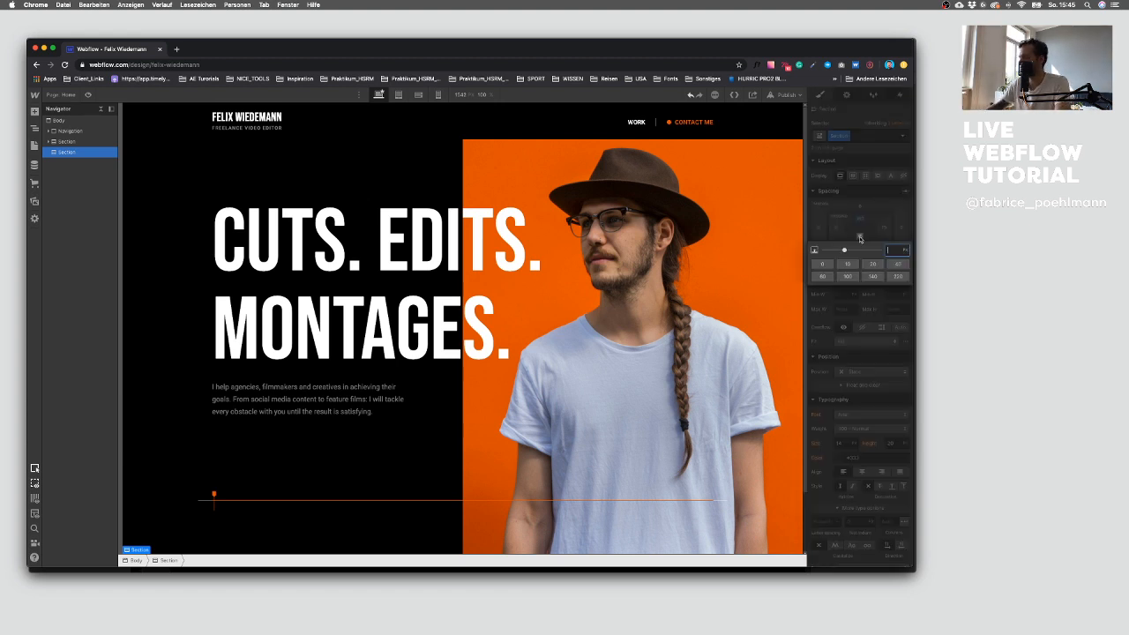
{"action": "key", "text": "Return"}
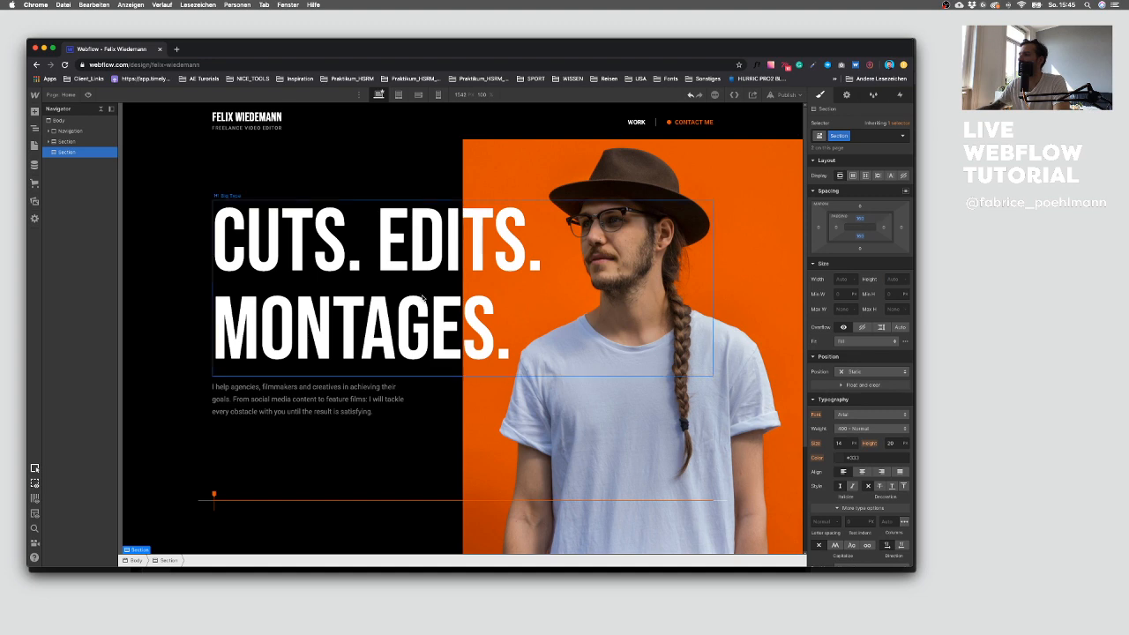
Step: Add a Black combo class to the new section
{"action": "scroll", "coordinate": [345, 303], "scroll_direction": "down", "scroll_amount": 3}
{"action": "scroll", "coordinate": [230, 465], "scroll_direction": "up", "scroll_amount": 3}
{"action": "scroll", "coordinate": [230, 464], "scroll_direction": "down", "scroll_amount": 3}
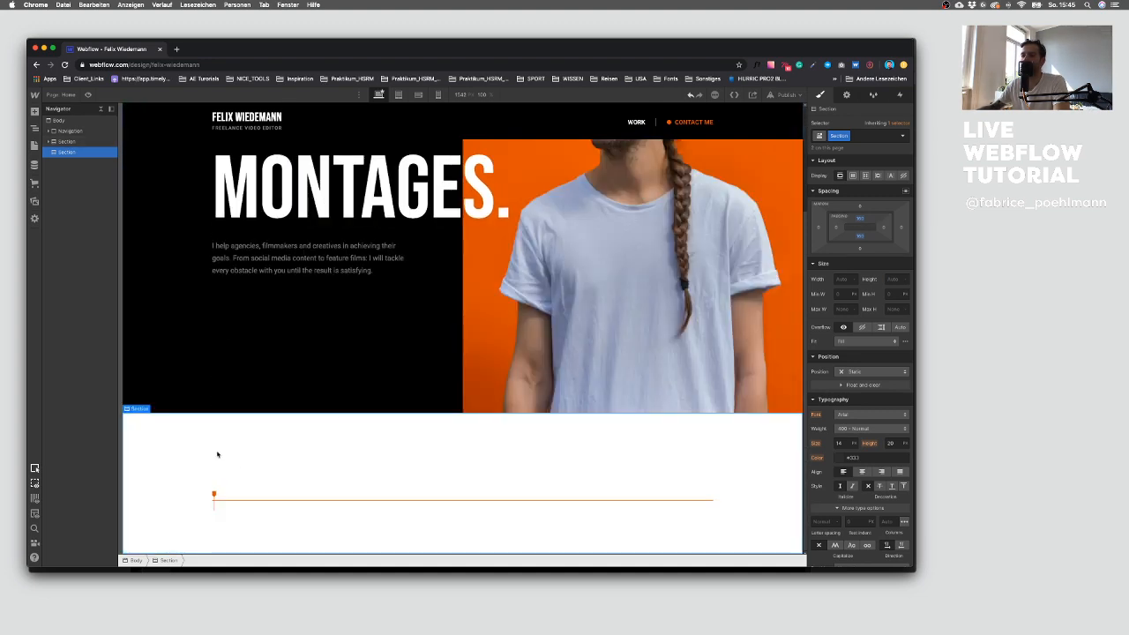
{"action": "left_click", "coordinate": [860, 136]}
{"action": "type", "text": "Blu"}
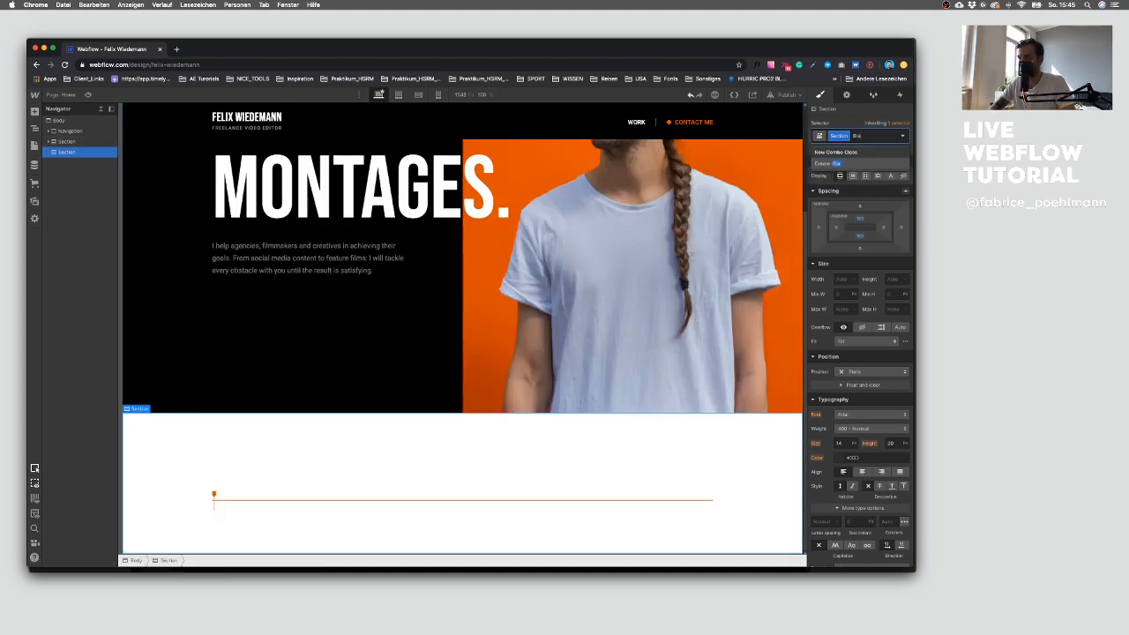
{"action": "type", "text": "ck"}
{"action": "key", "text": "Return"}
Step: Remove the Black combo class from the section
{"action": "scroll", "coordinate": [866, 204], "scroll_direction": "down", "scroll_amount": 10}
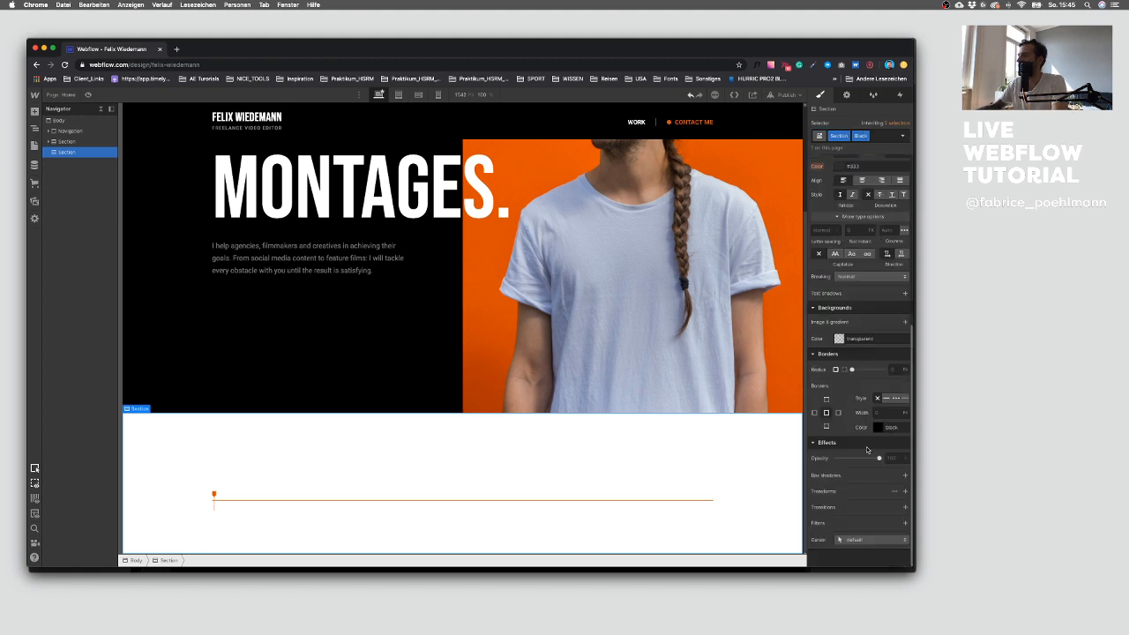
{"action": "left_click", "coordinate": [878, 137]}
{"action": "key", "text": "BackSpace"}
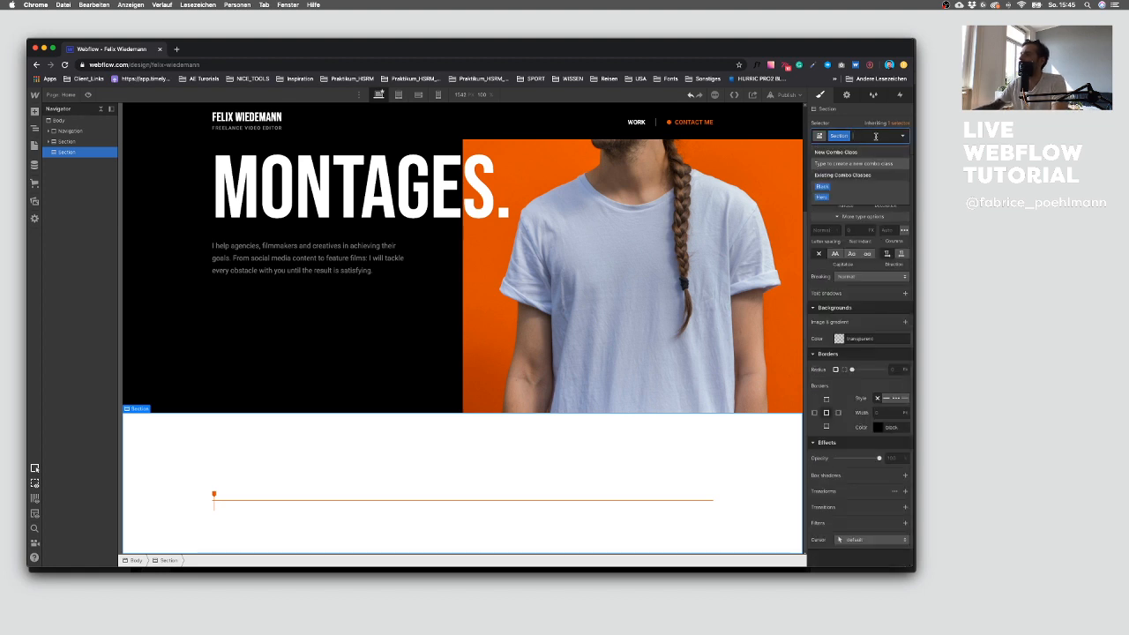
{"action": "left_click", "coordinate": [876, 295]}
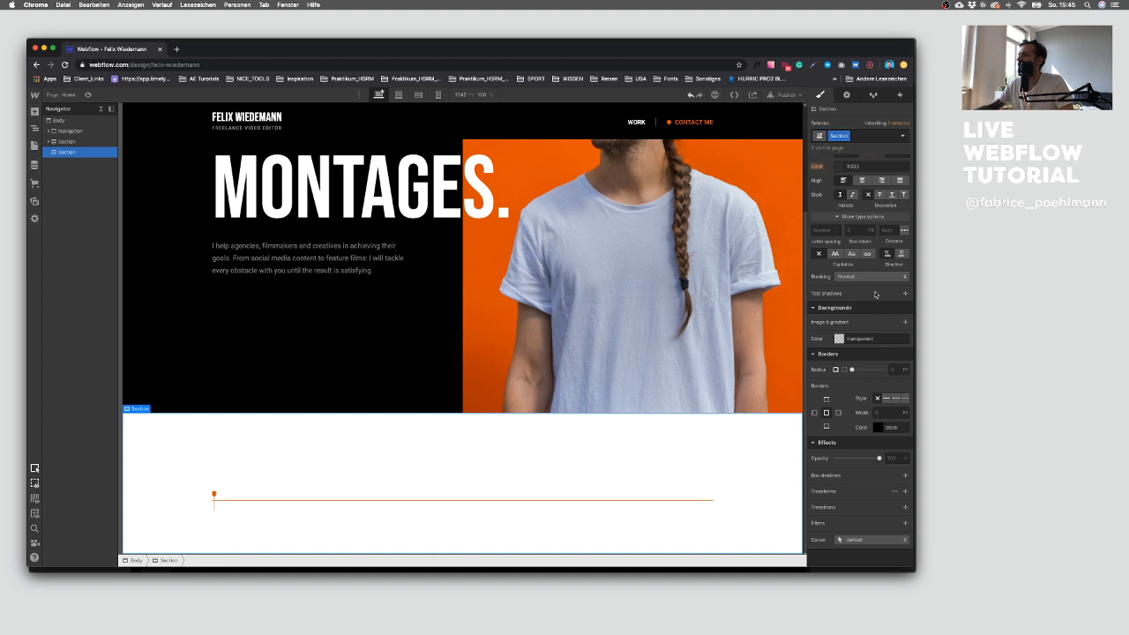
Step: Set the new section's background color to black
{"action": "scroll", "coordinate": [878, 305], "scroll_direction": "up", "scroll_amount": 1}
{"action": "left_click", "coordinate": [839, 359]}
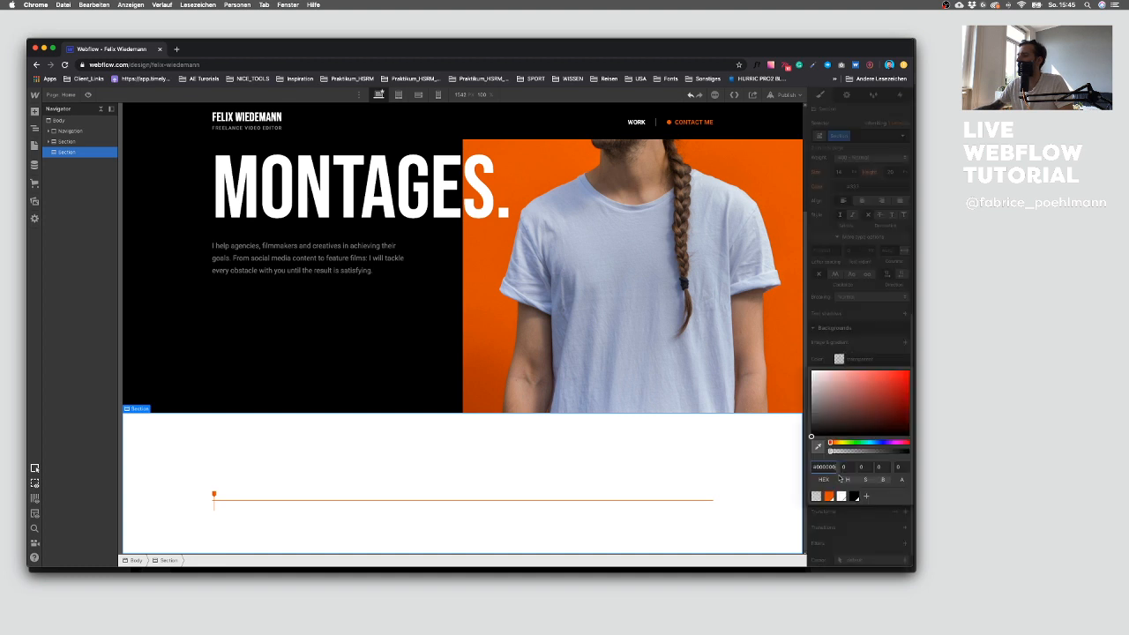
{"action": "left_click", "coordinate": [855, 496]}
{"action": "left_click", "coordinate": [332, 416]}
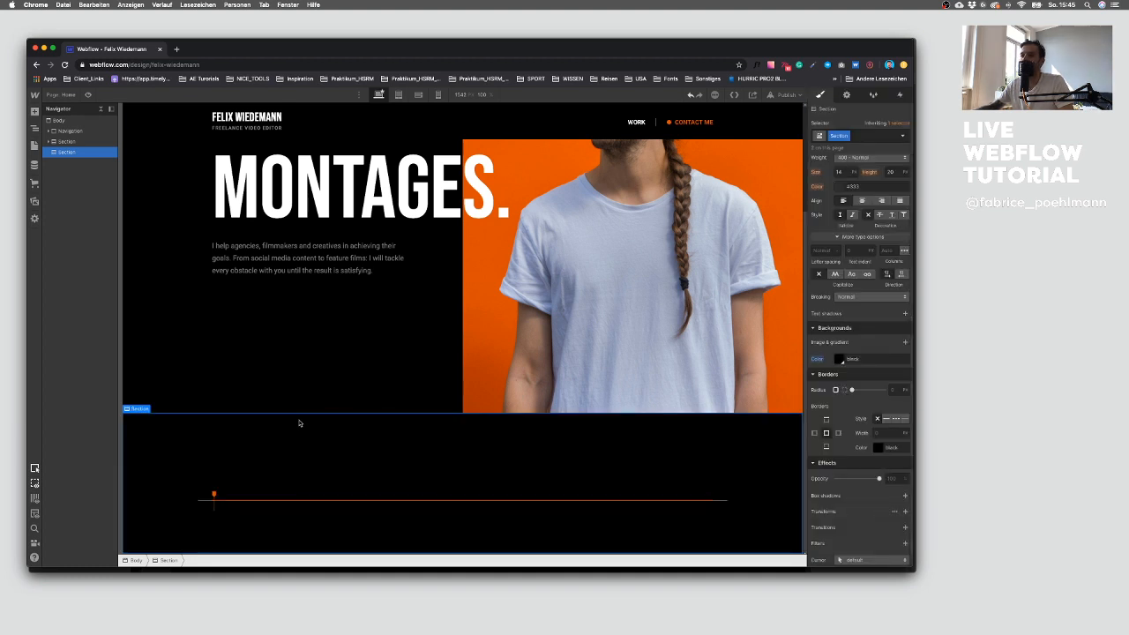
Step: Switch to Sketch to review the quote section design, then return to Webflow
{"action": "key", "text": "ctrl+Up"}
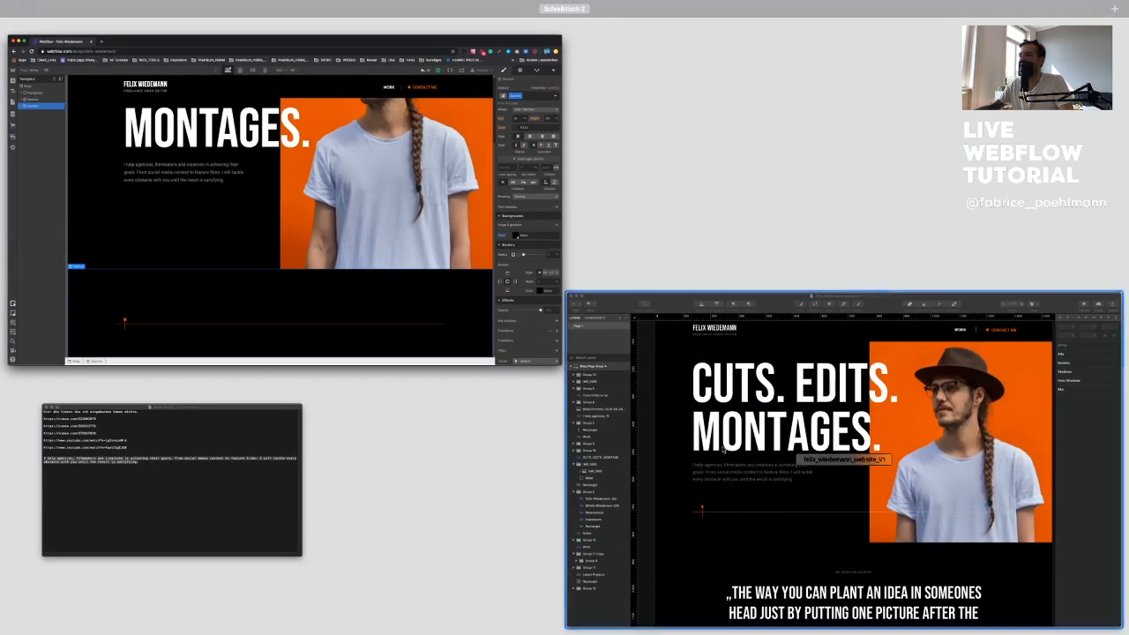
{"action": "left_click", "coordinate": [683, 421]}
{"action": "left_click", "coordinate": [502, 494]}
{"action": "scroll", "coordinate": [405, 249], "scroll_direction": "down", "scroll_amount": 5}
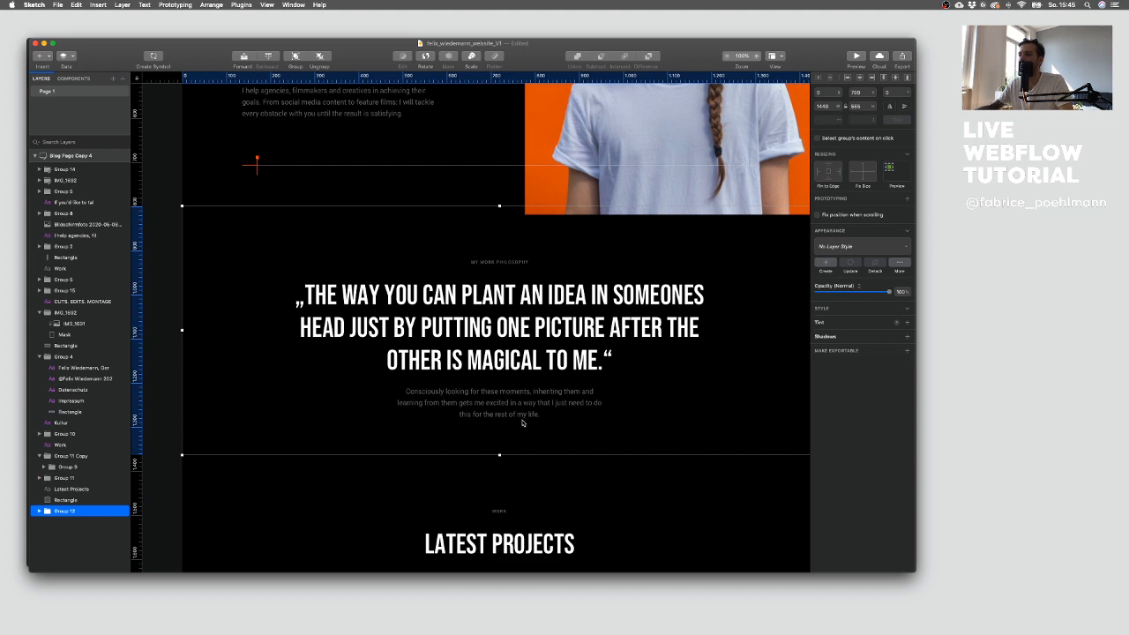
{"action": "key", "text": "ctrl+Up"}
{"action": "left_click", "coordinate": [291, 203]}
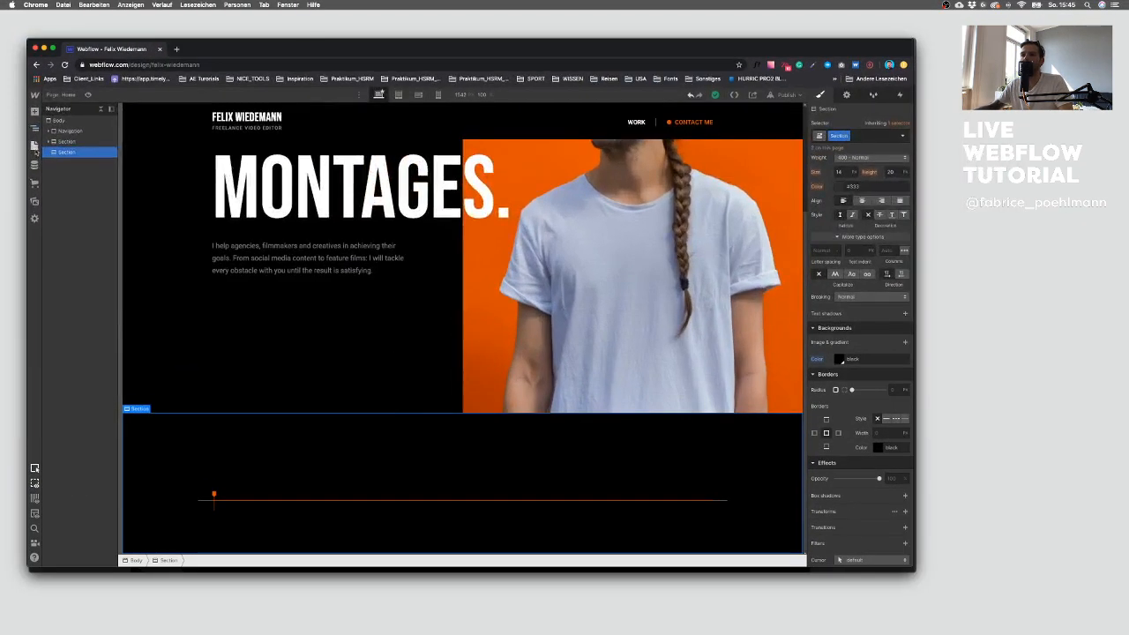
Step: Add a Div Block inside the new section and give it the Container class
{"action": "key", "text": "a"}
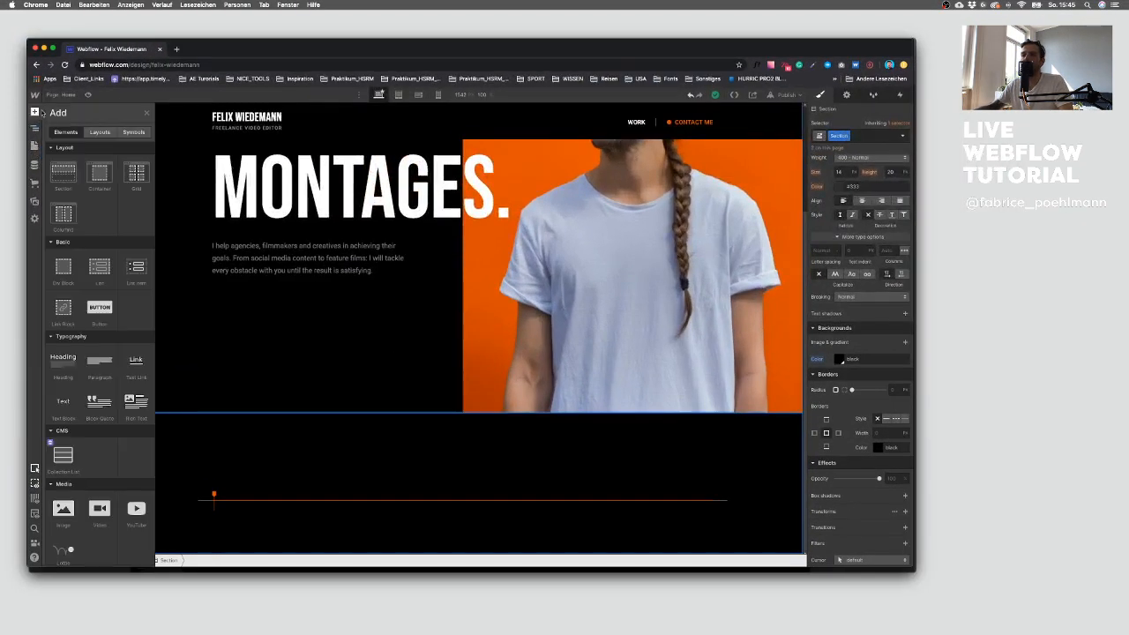
{"action": "left_click", "coordinate": [64, 276]}
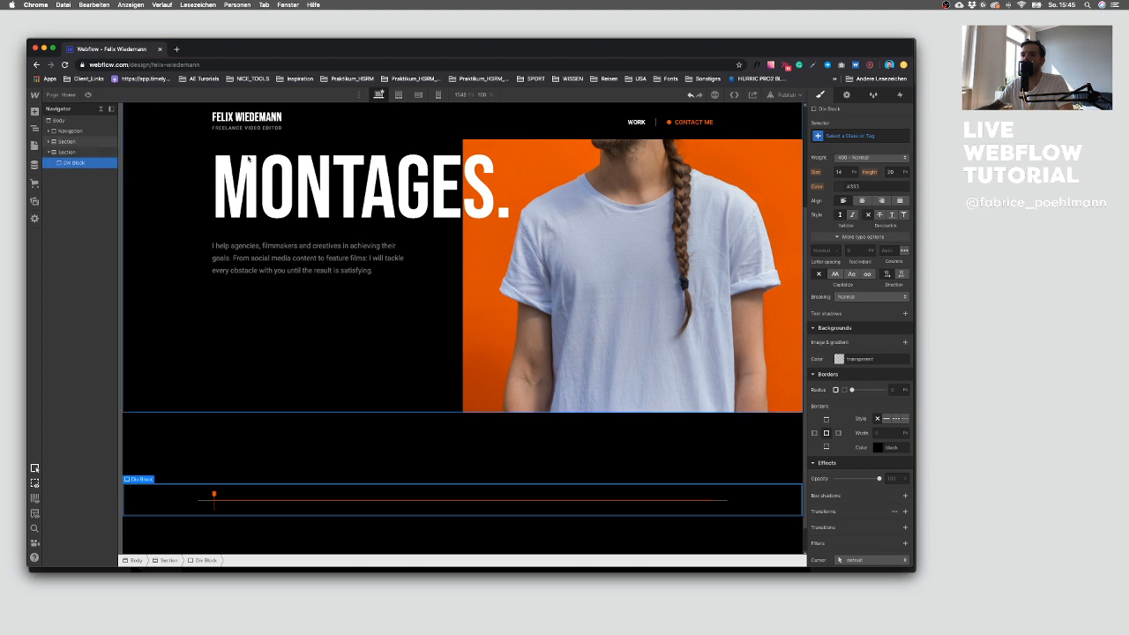
{"action": "key", "text": "super+Return"}
{"action": "type", "text": "Col"}
{"action": "key", "text": "Down"}
{"action": "key", "text": "Return"}
Step: Switch to Sketch to check the quote section again, then return to Webflow
{"action": "key", "text": "ctrl+Up"}
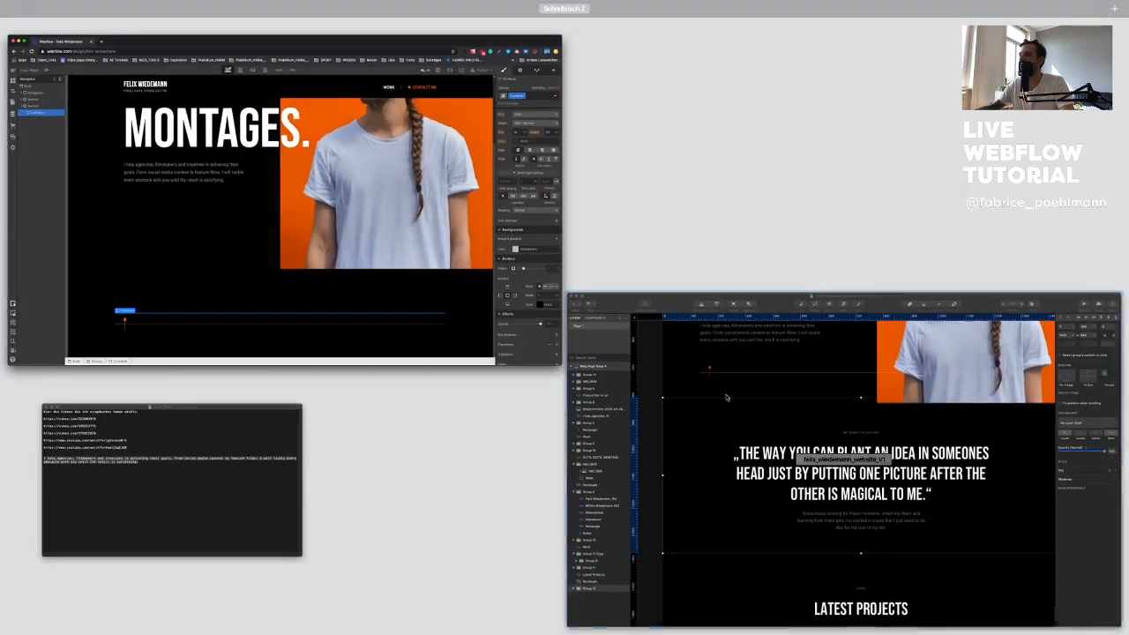
{"action": "left_click", "coordinate": [691, 383]}
{"action": "key", "text": "ctrl+Up"}
{"action": "left_click", "coordinate": [271, 293]}
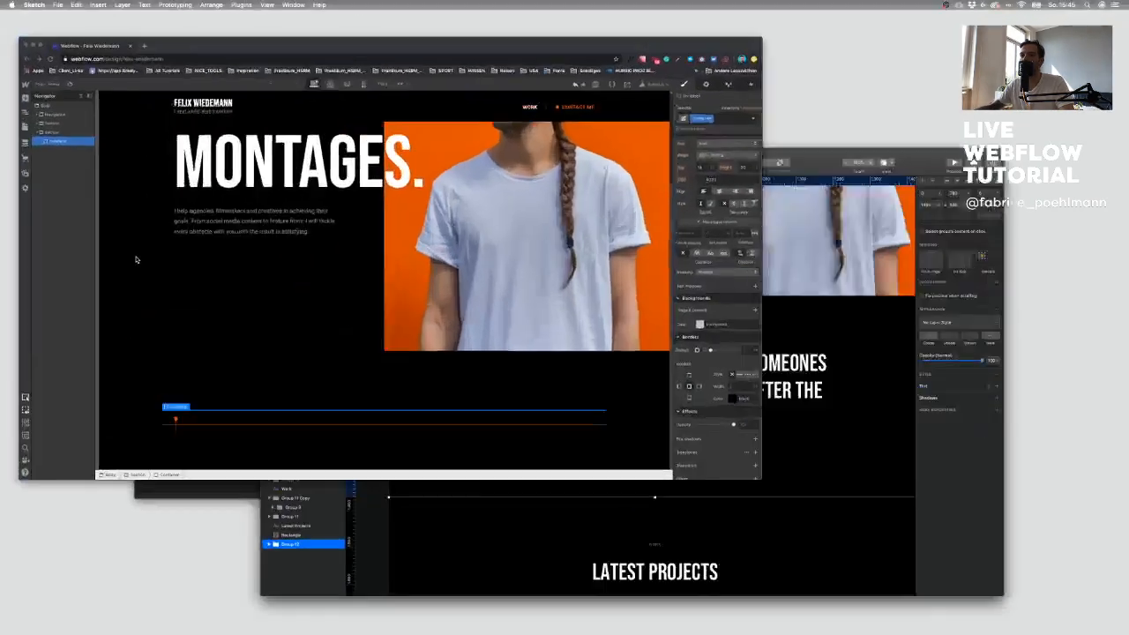
{"action": "left_click", "coordinate": [36, 112]}
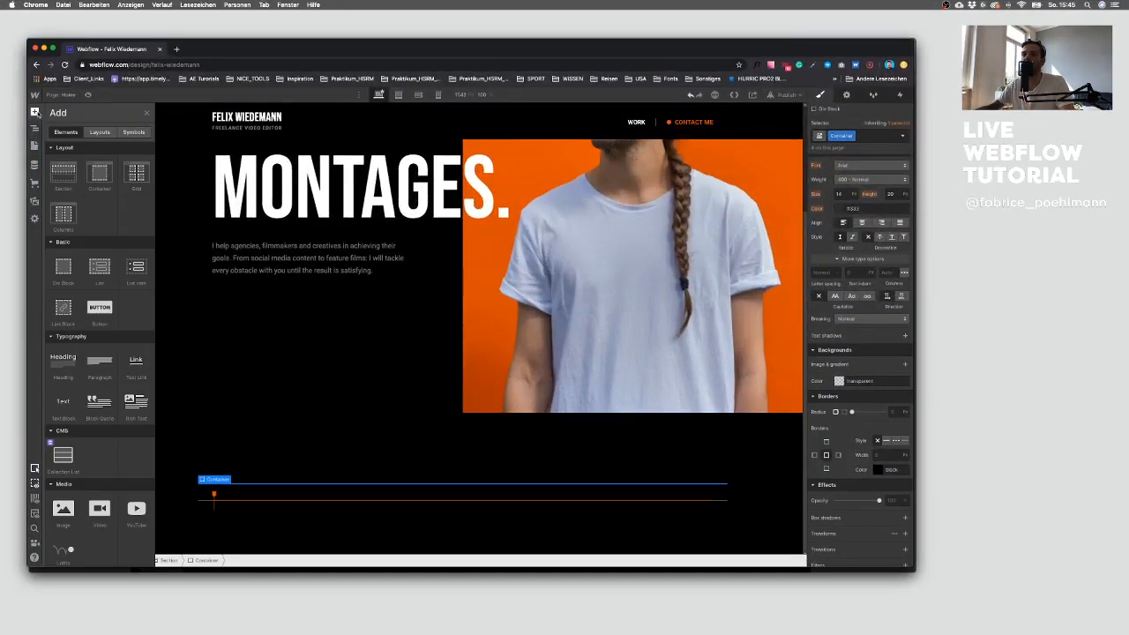
Step: Add a Div Block inside the container and give it a new class named Mid Wrapper
{"action": "left_click", "coordinate": [68, 270]}
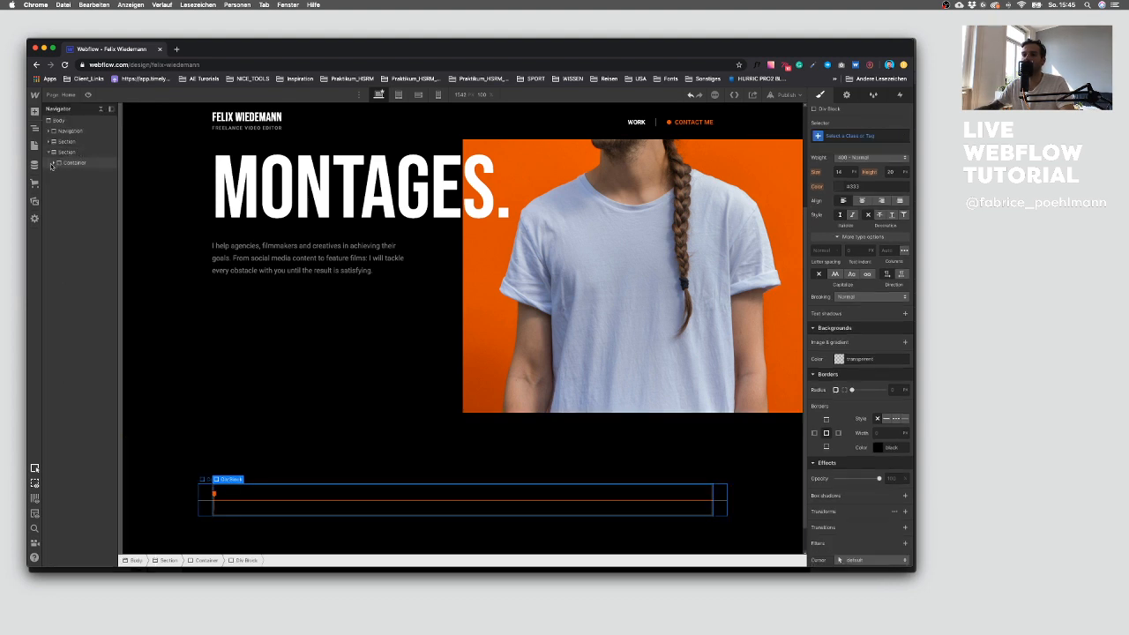
{"action": "left_click", "coordinate": [54, 164]}
{"action": "scroll", "coordinate": [842, 192], "scroll_direction": "up", "scroll_amount": 5}
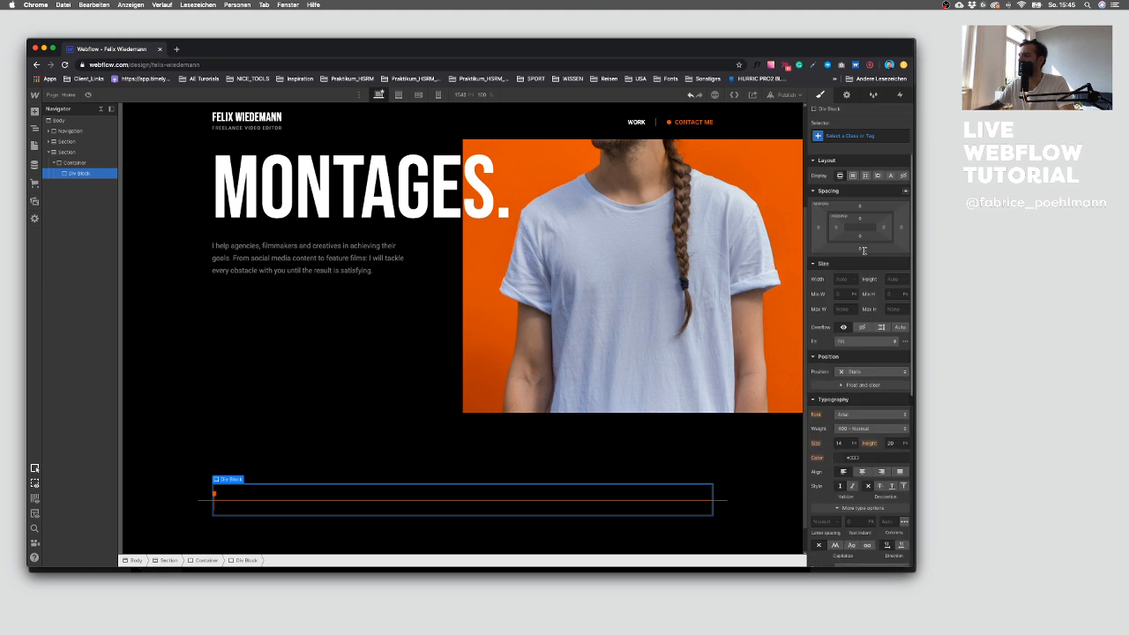
{"action": "left_click", "coordinate": [849, 137]}
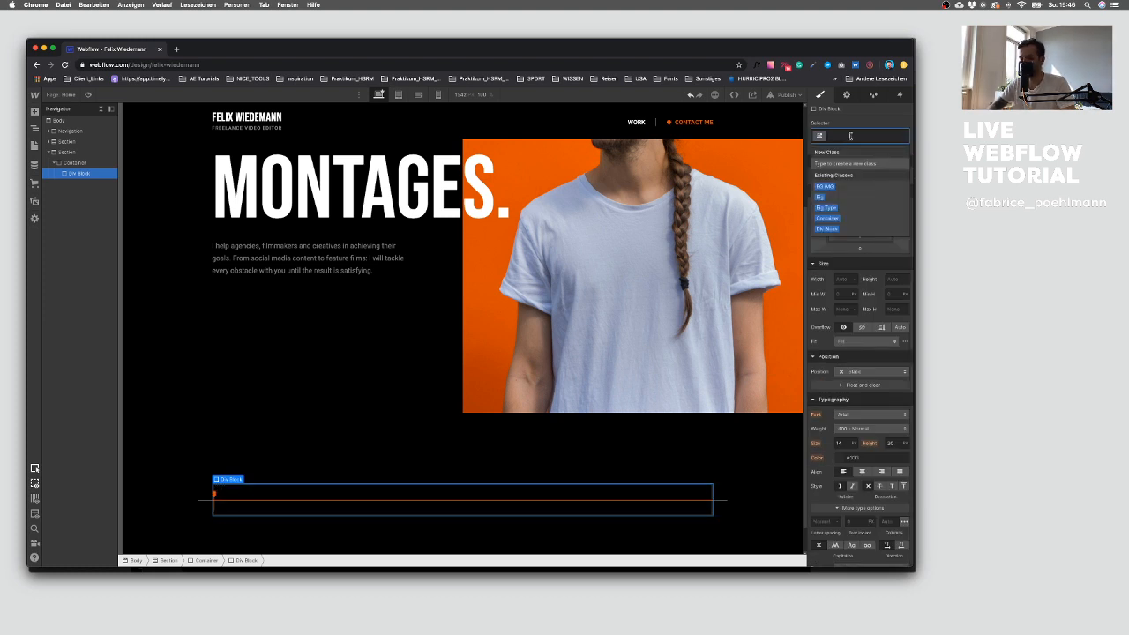
{"action": "type", "text": "Mid Wrapp"}
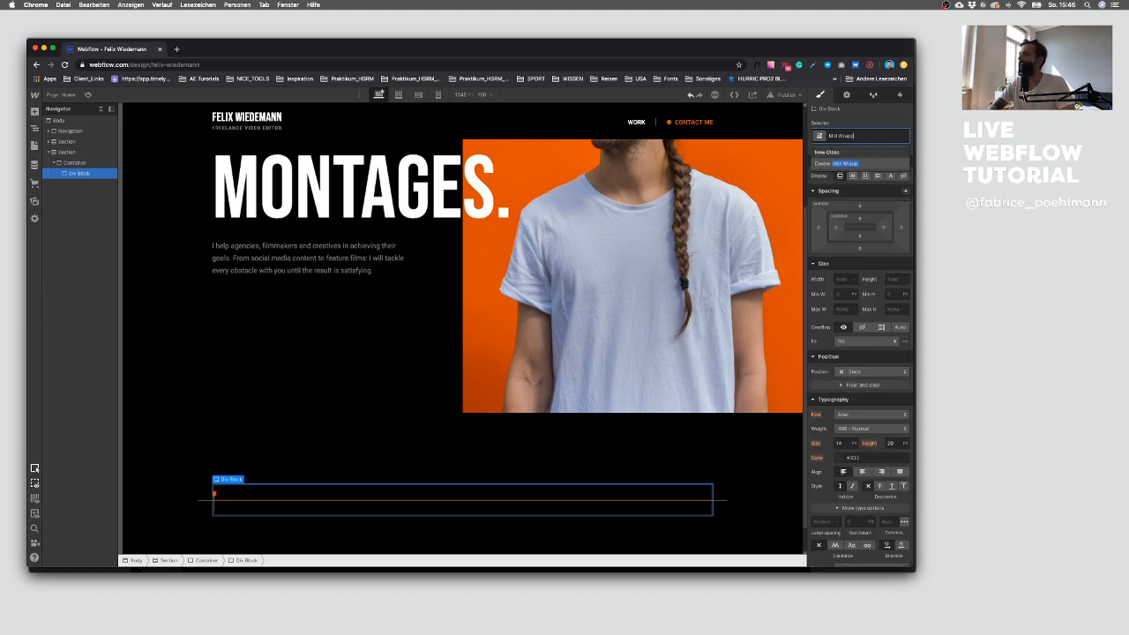
{"action": "type", "text": "er"}
{"action": "key", "text": "Return"}
Step: Set the Mid Wrapper's display to flex with a vertical direction
{"action": "left_click", "coordinate": [852, 176]}
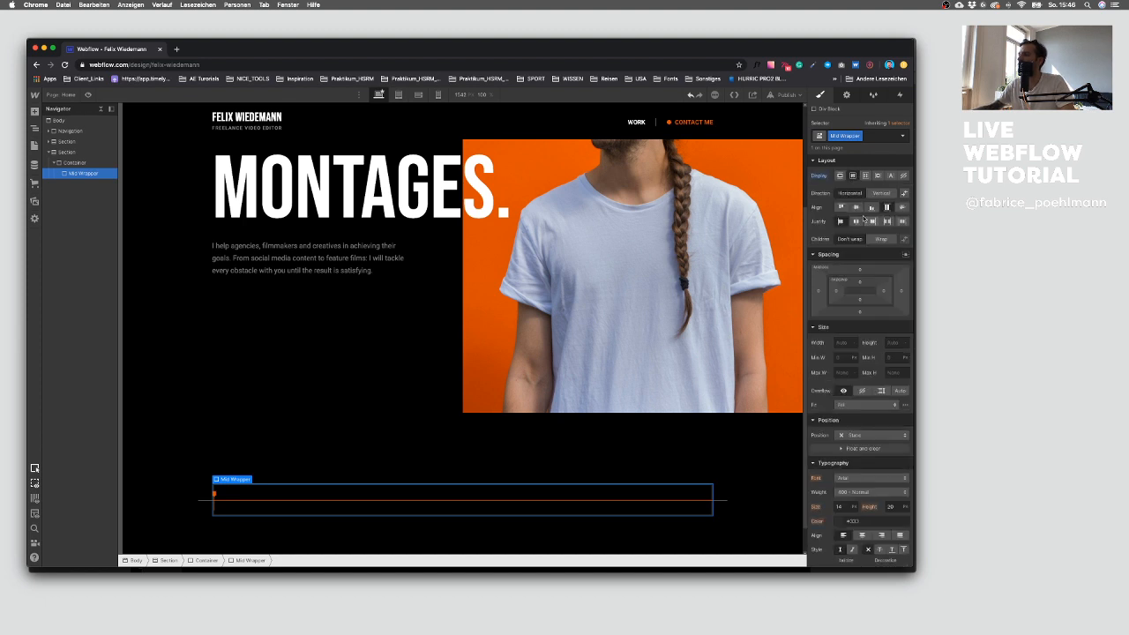
{"action": "left_click", "coordinate": [878, 193]}
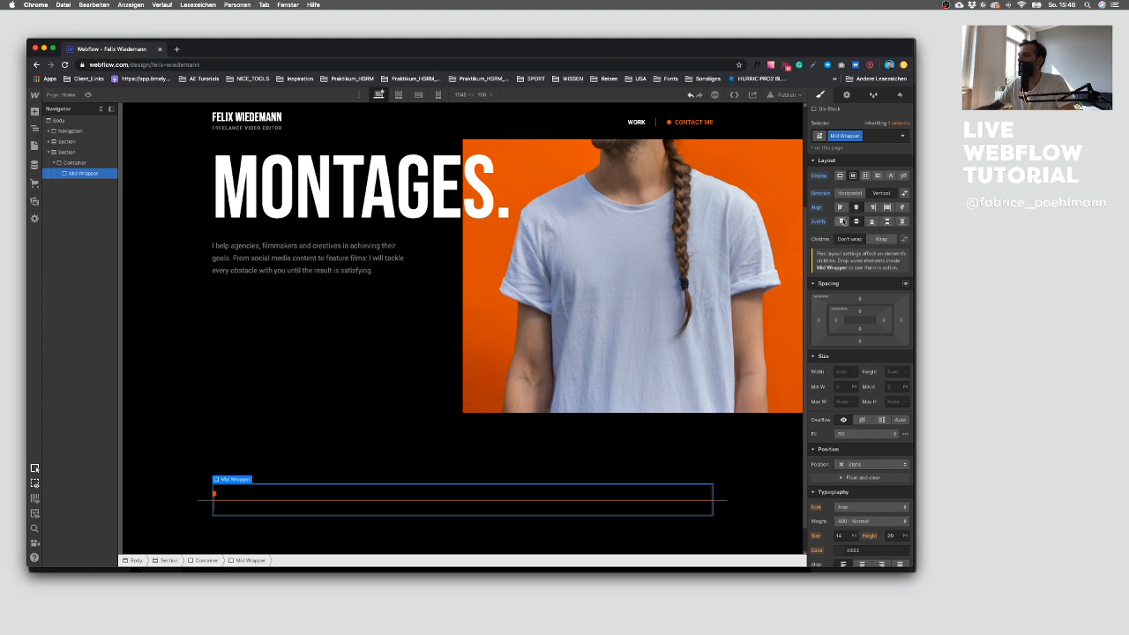
Step: Add a Text Block and an H2 Heading inside the Mid Wrapper
{"action": "left_click", "coordinate": [35, 112]}
{"action": "left_click", "coordinate": [72, 395]}
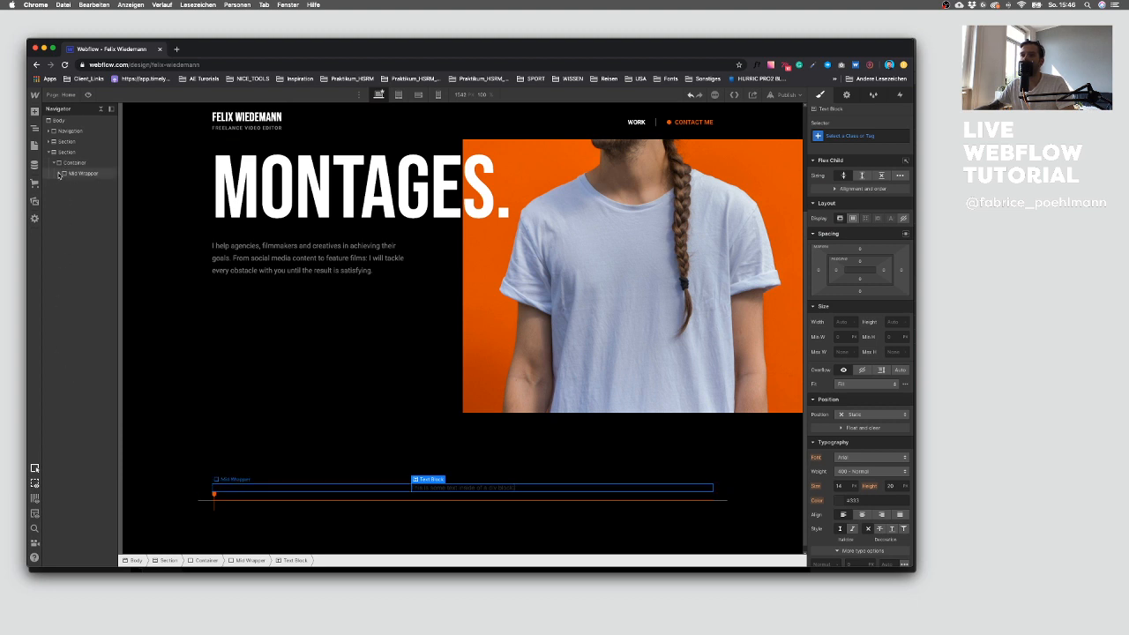
{"action": "left_click", "coordinate": [35, 111]}
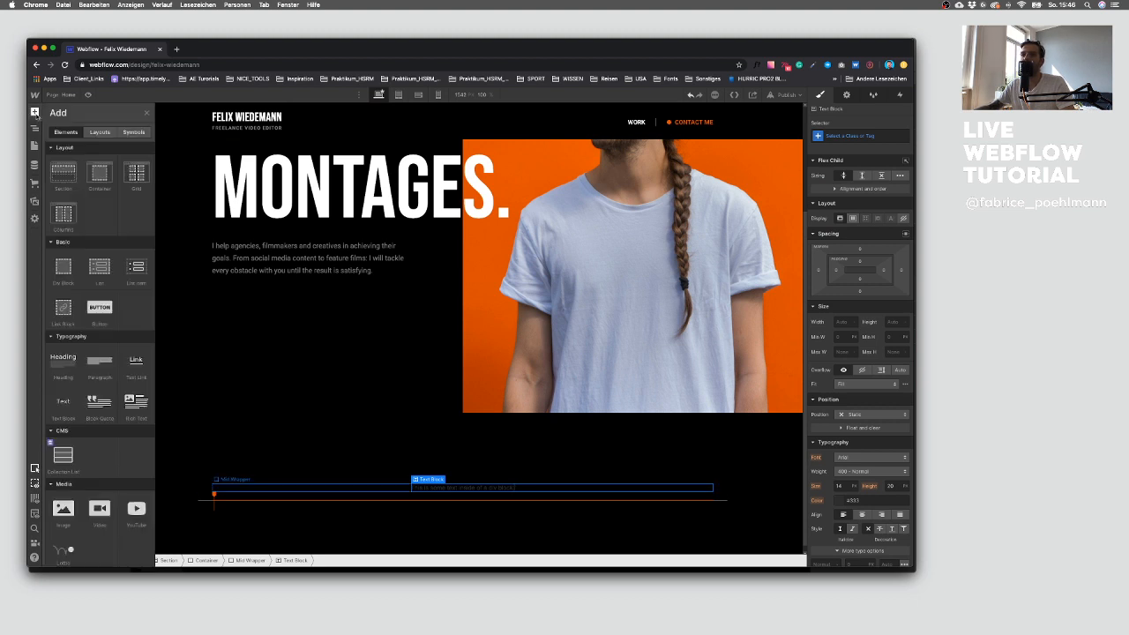
{"action": "left_click", "coordinate": [65, 357]}
{"action": "left_click", "coordinate": [459, 476]}
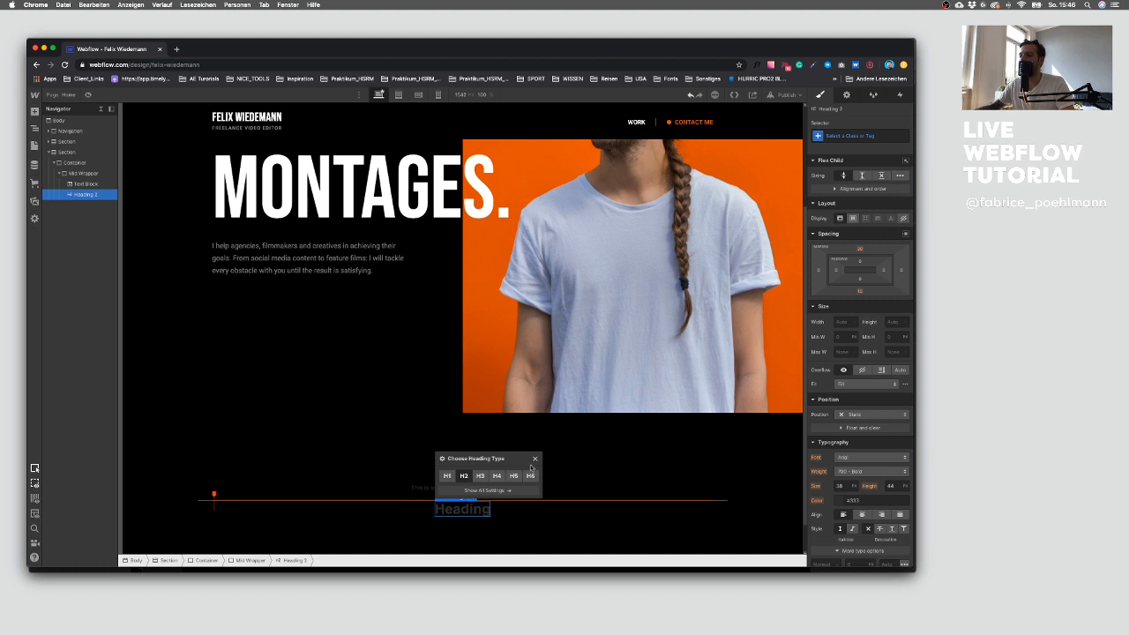
{"action": "left_click", "coordinate": [536, 460]}
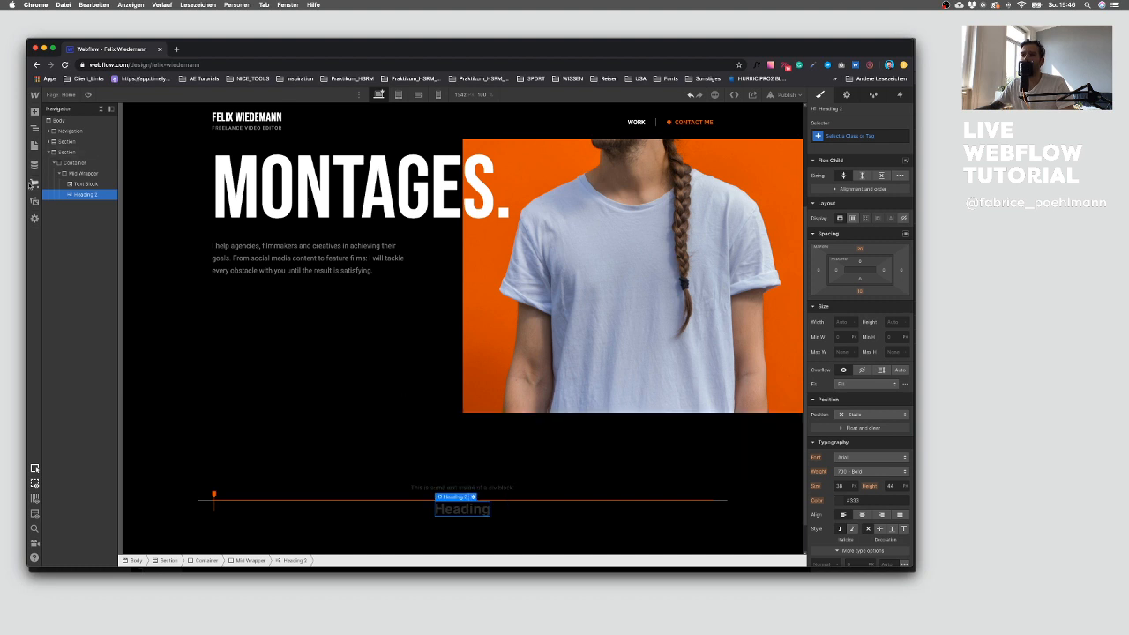
Step: Add a Paragraph below the heading, give it the class Mid, and center-align its text
{"action": "left_click", "coordinate": [34, 112]}
{"action": "left_click", "coordinate": [99, 362]}
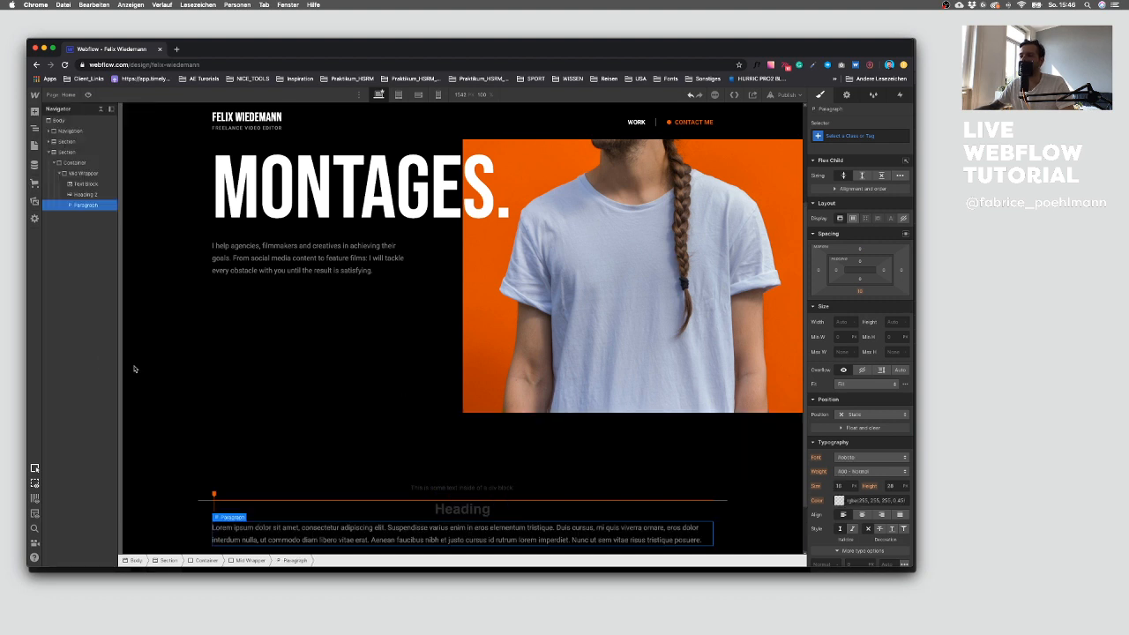
{"action": "scroll", "coordinate": [411, 403], "scroll_direction": "down", "scroll_amount": 2}
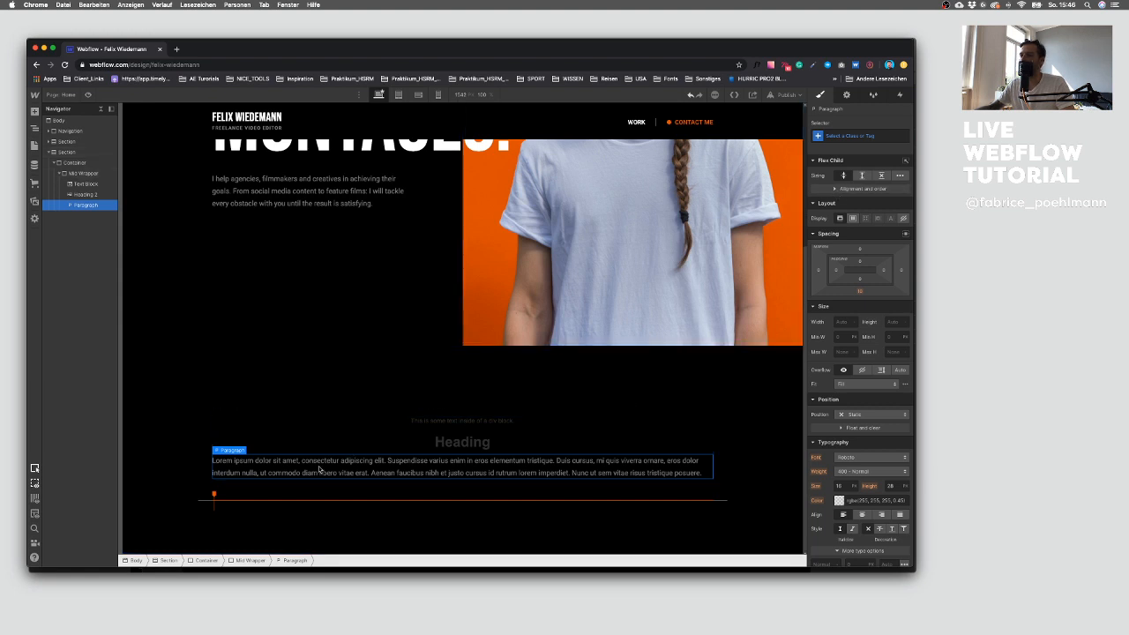
{"action": "scroll", "coordinate": [312, 469], "scroll_direction": "up", "scroll_amount": 1}
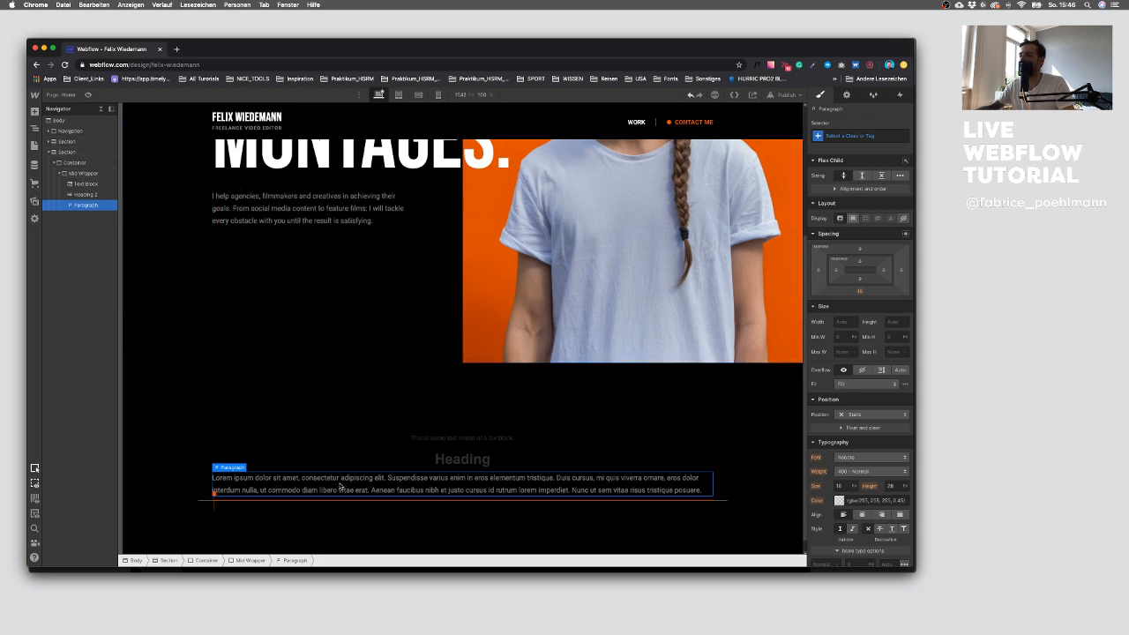
{"action": "key", "text": "super+Return"}
{"action": "type", "text": "Mid"}
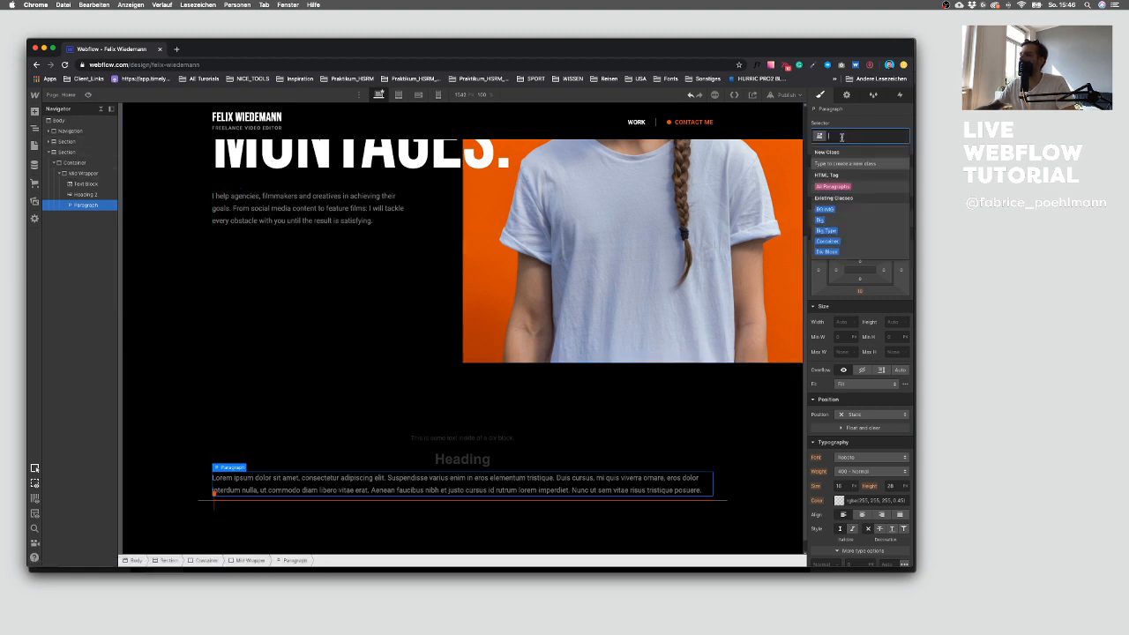
{"action": "key", "text": "Return"}
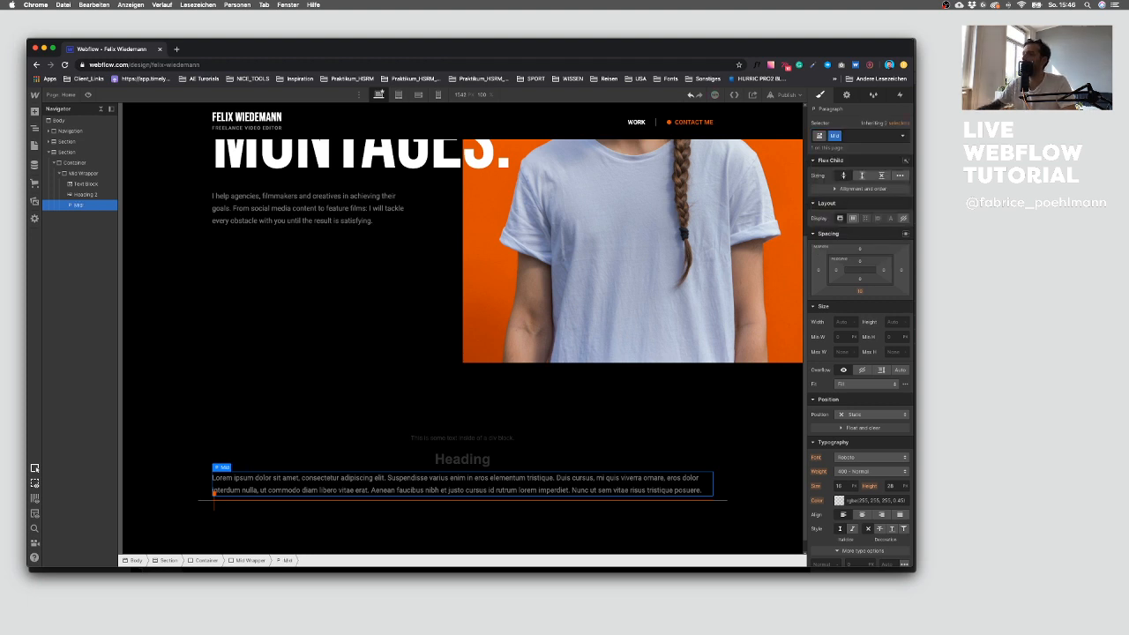
{"action": "left_click", "coordinate": [861, 515]}
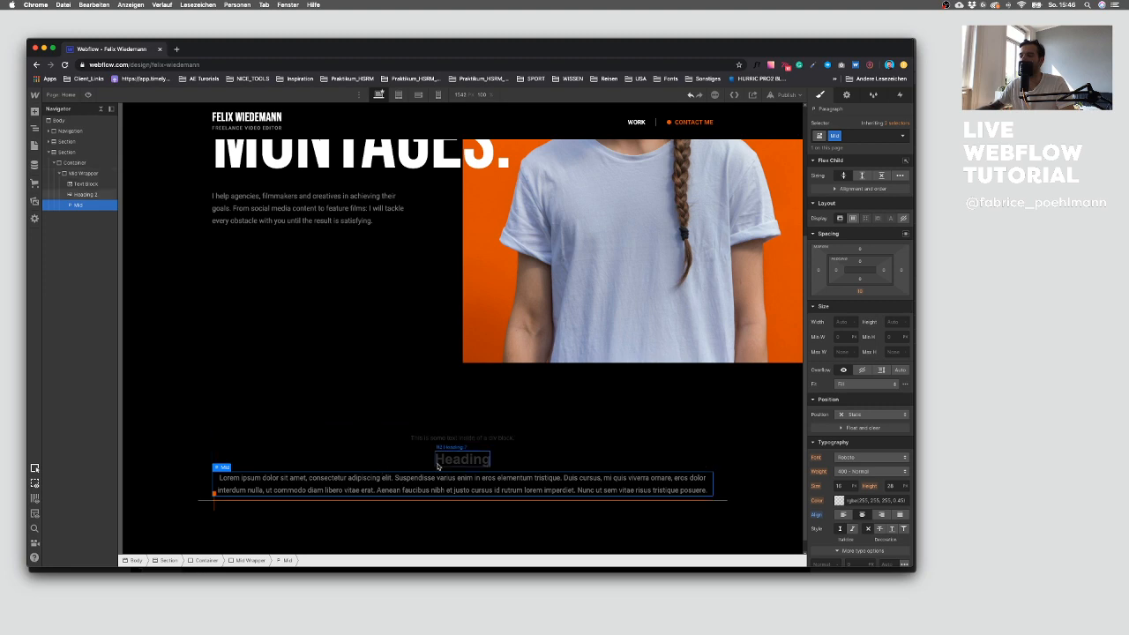
Step: Copy the 'My Work Philosophy' text from Sketch via TextEdit and paste it into the Text Block
{"action": "key", "text": "super+Tab"}
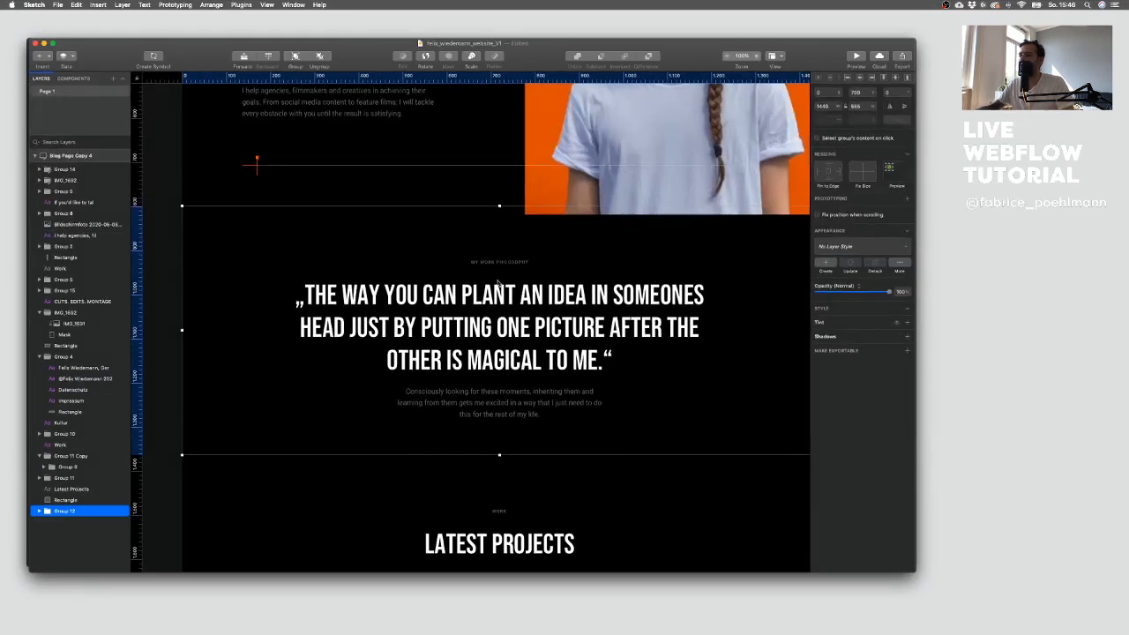
{"action": "left_click", "coordinate": [496, 300], "text": "super"}
{"action": "left_click", "coordinate": [511, 263], "text": "super"}
{"action": "double_click", "coordinate": [512, 262]}
{"action": "triple_click", "coordinate": [511, 262]}
{"action": "key", "text": "super+c"}
{"action": "key", "text": "ctrl+Up"}
{"action": "left_click", "coordinate": [185, 441]}
{"action": "key", "text": "super+v"}
{"action": "left_click_drag", "start_coordinate": [261, 298], "coordinate": [211, 299]}
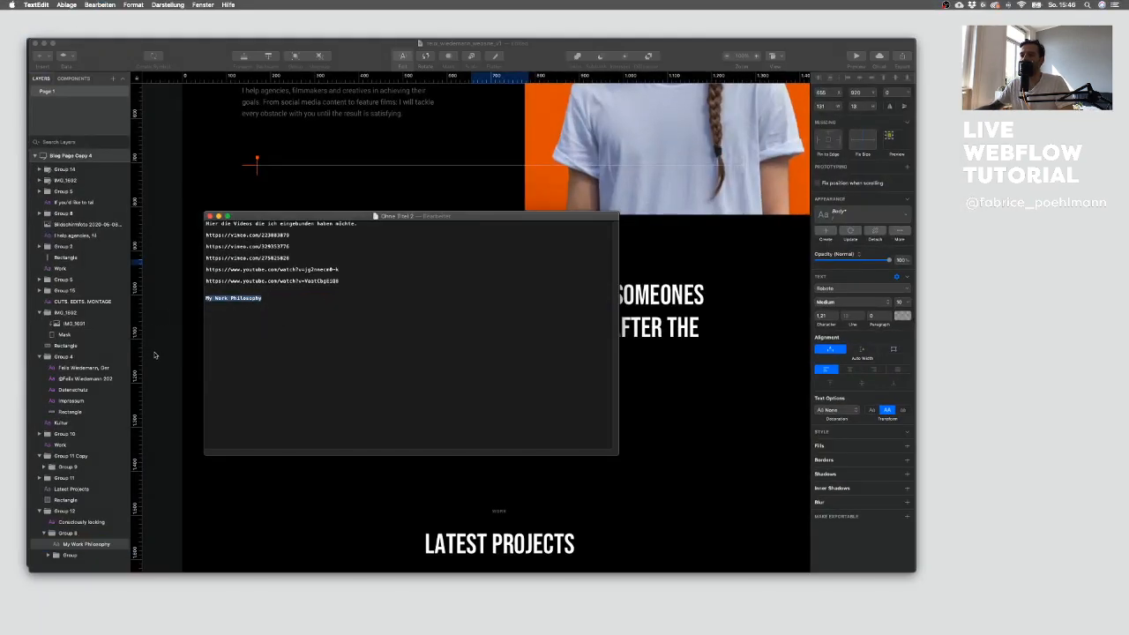
{"action": "left_click", "coordinate": [521, 255]}
{"action": "key", "text": "ctrl+Up"}
{"action": "left_click", "coordinate": [270, 253]}
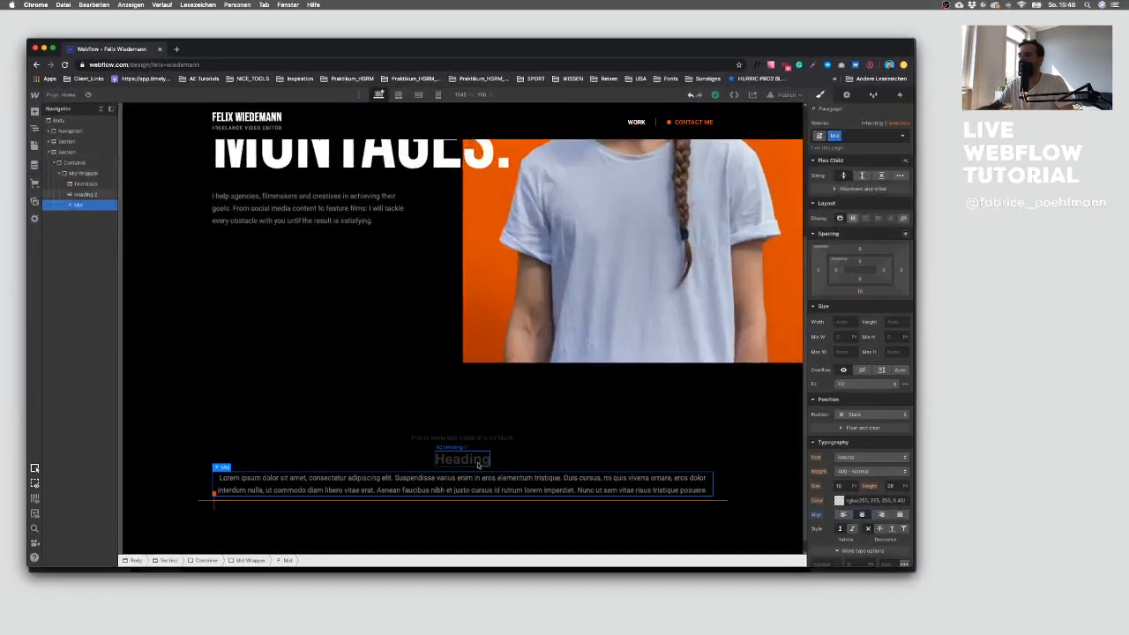
{"action": "double_click", "coordinate": [483, 439]}
{"action": "key", "text": "super+v"}
{"action": "key", "text": "Escape"}
Step: Give the text block a new class named Caption and set its font to Roboto
{"action": "left_click", "coordinate": [860, 136]}
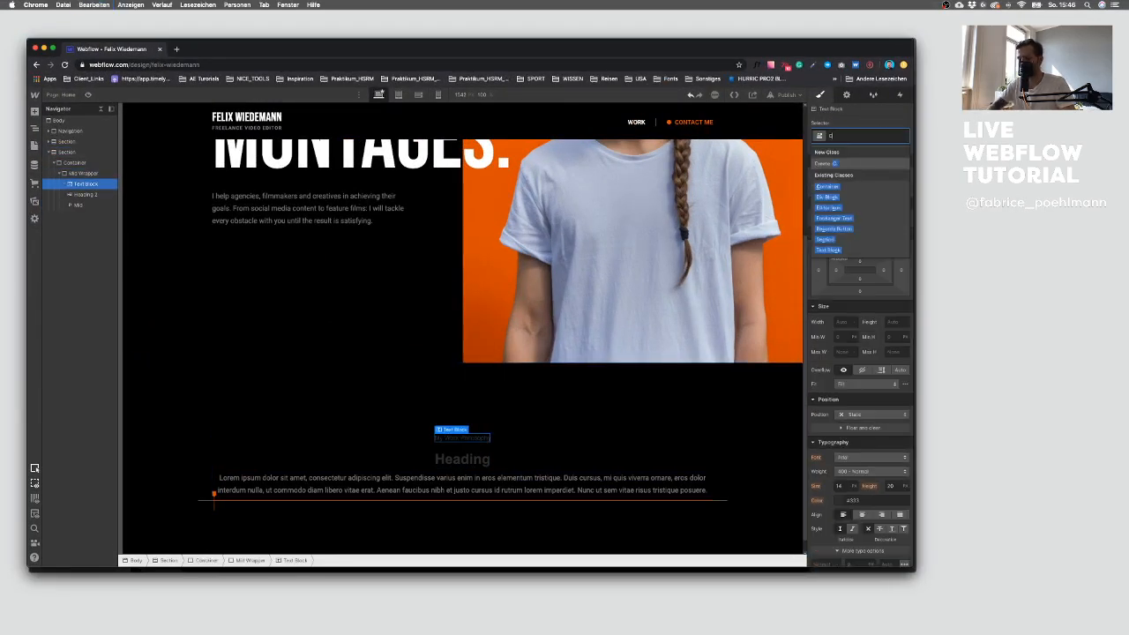
{"action": "type", "text": "Caption"}
{"action": "key", "text": "Return"}
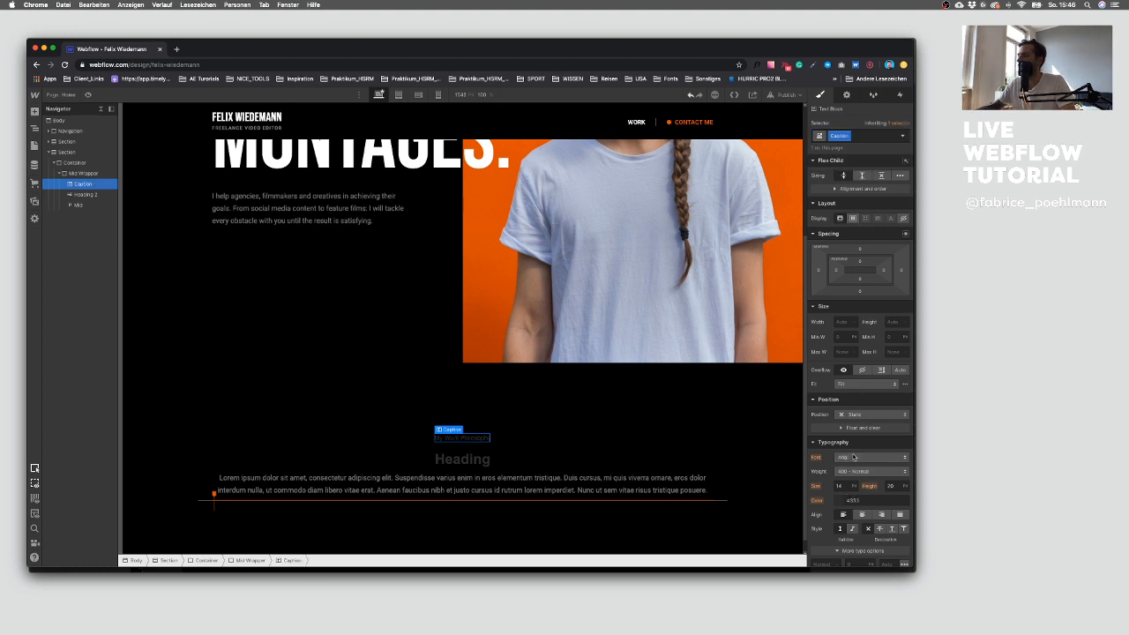
{"action": "left_click", "coordinate": [868, 457]}
{"action": "left_click", "coordinate": [851, 467]}
{"action": "left_click", "coordinate": [852, 472]}
{"action": "left_click", "coordinate": [853, 473]}
Step: Set the Caption's text color to white at 50% opacity
{"action": "left_click", "coordinate": [841, 500]}
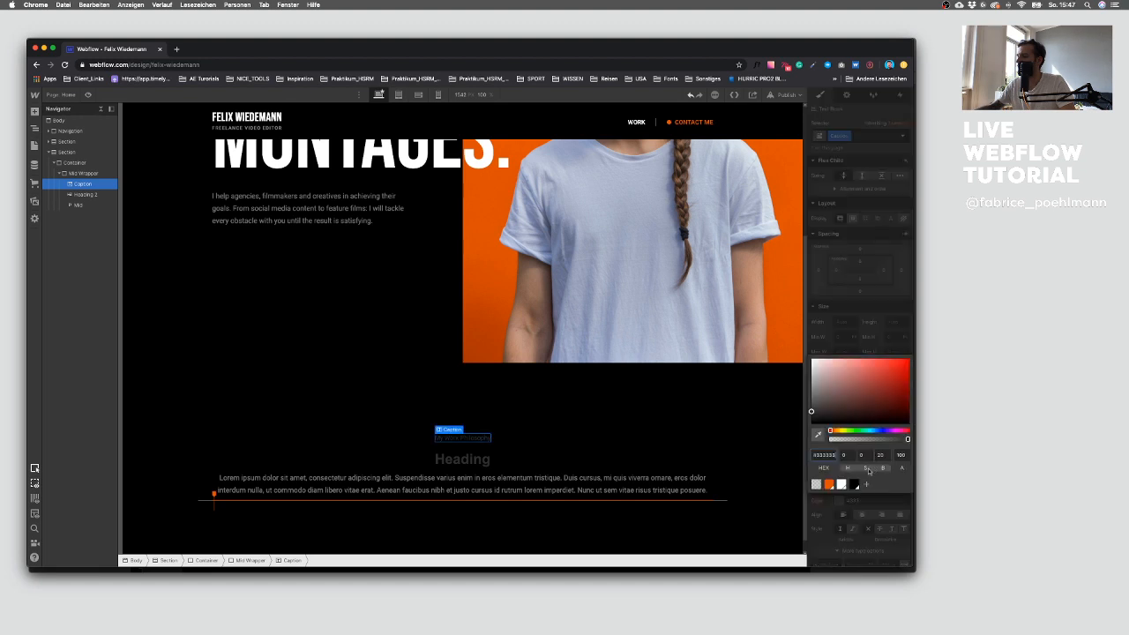
{"action": "left_click", "coordinate": [841, 484]}
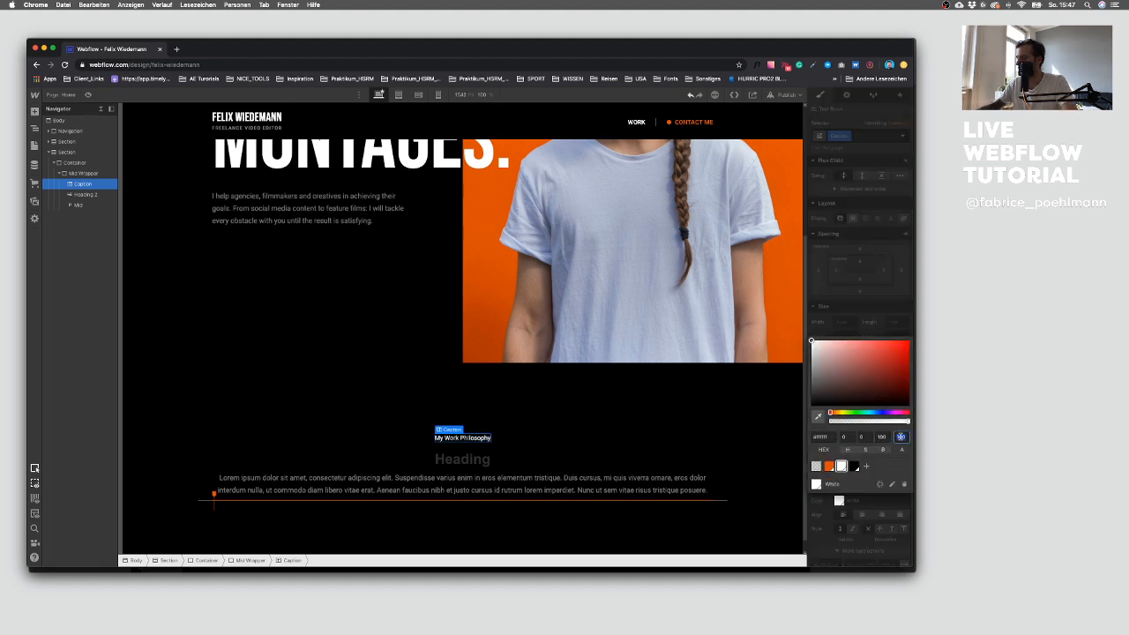
{"action": "key", "text": "Return"}
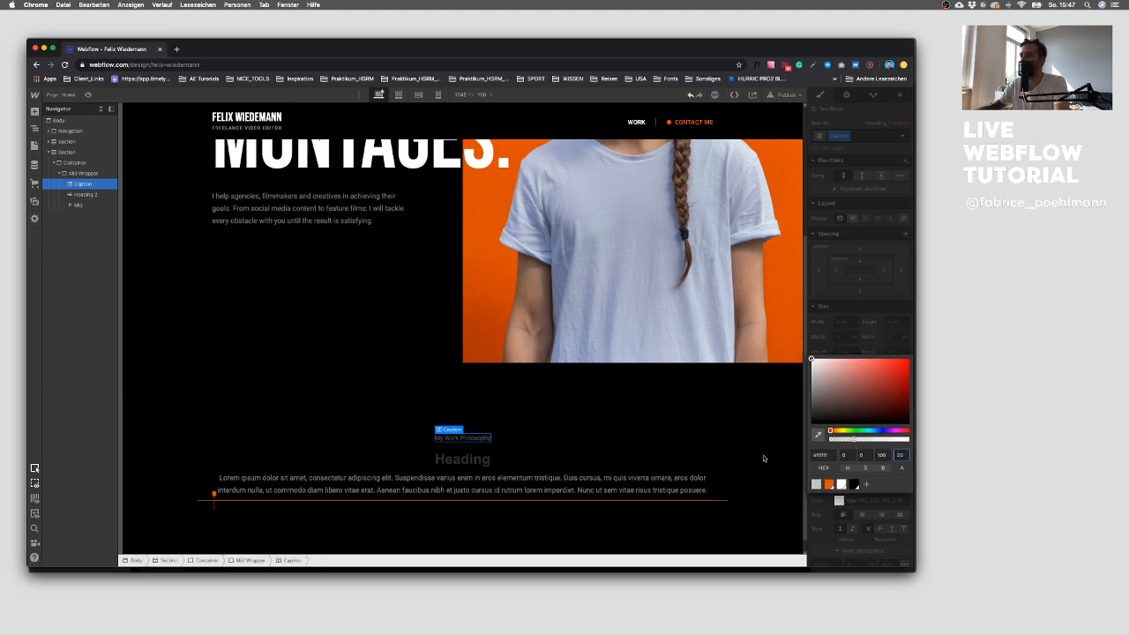
{"action": "left_click", "coordinate": [848, 525]}
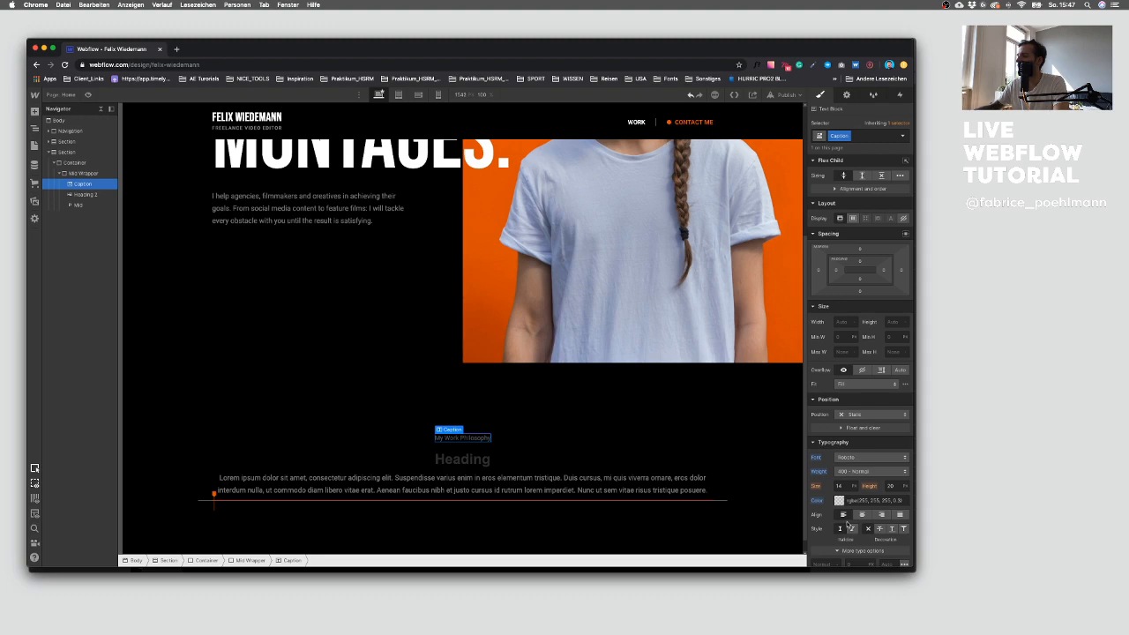
Step: Check the quote caption in Sketch and inspect the Freelancer Text's typography settings
{"action": "key", "text": "ctrl+Right"}
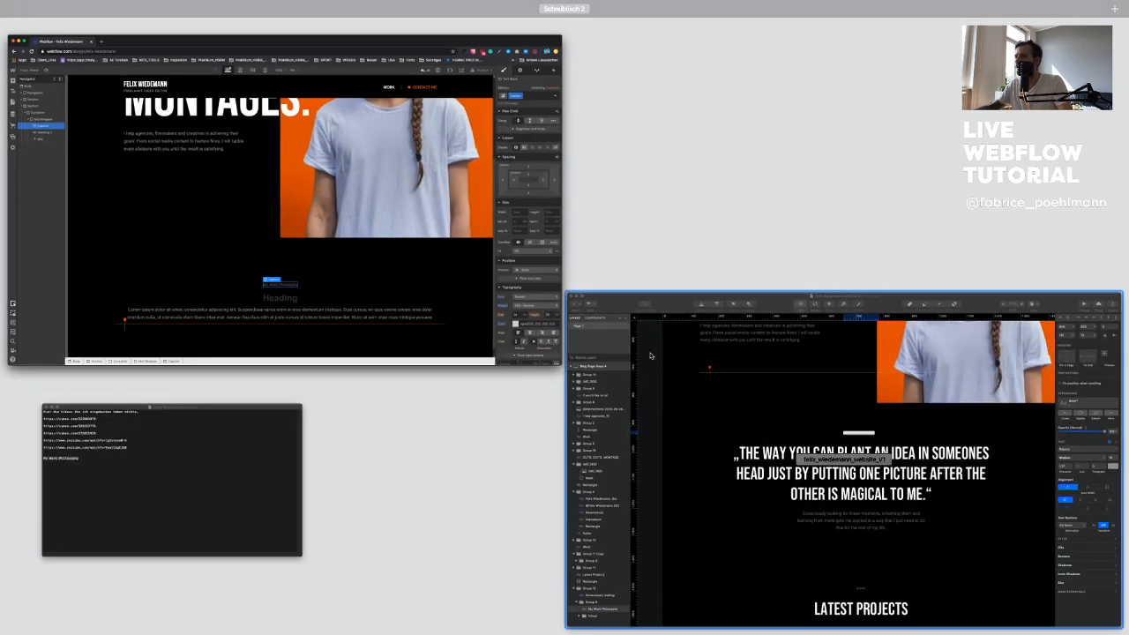
{"action": "left_click", "coordinate": [738, 478]}
{"action": "key", "text": "ctrl+Up"}
{"action": "left_click", "coordinate": [308, 244]}
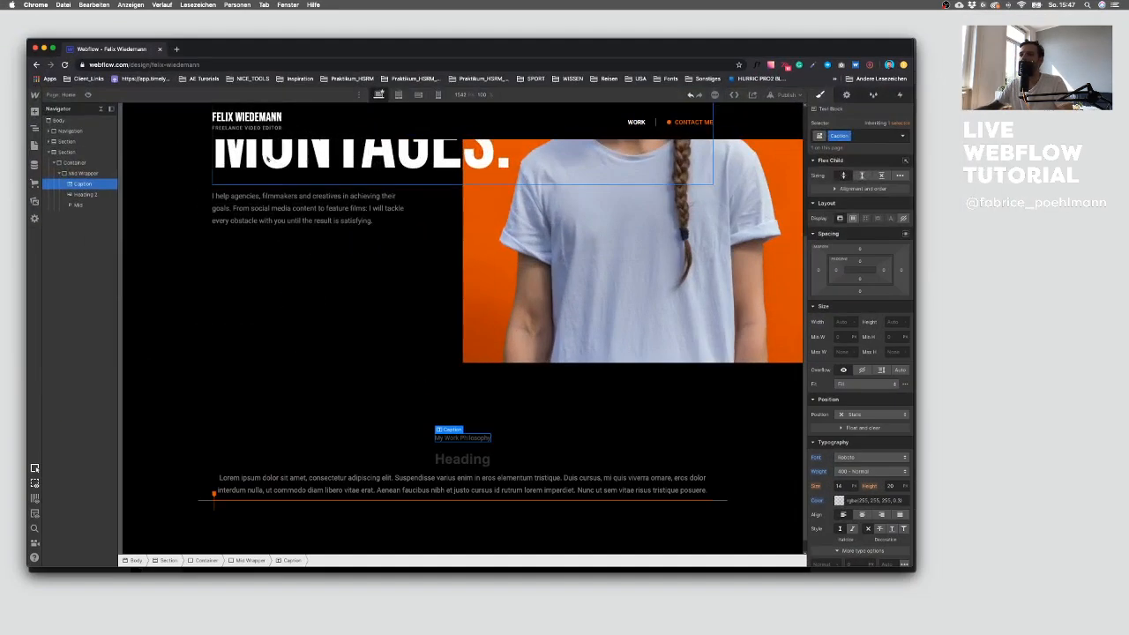
{"action": "left_click", "coordinate": [258, 129]}
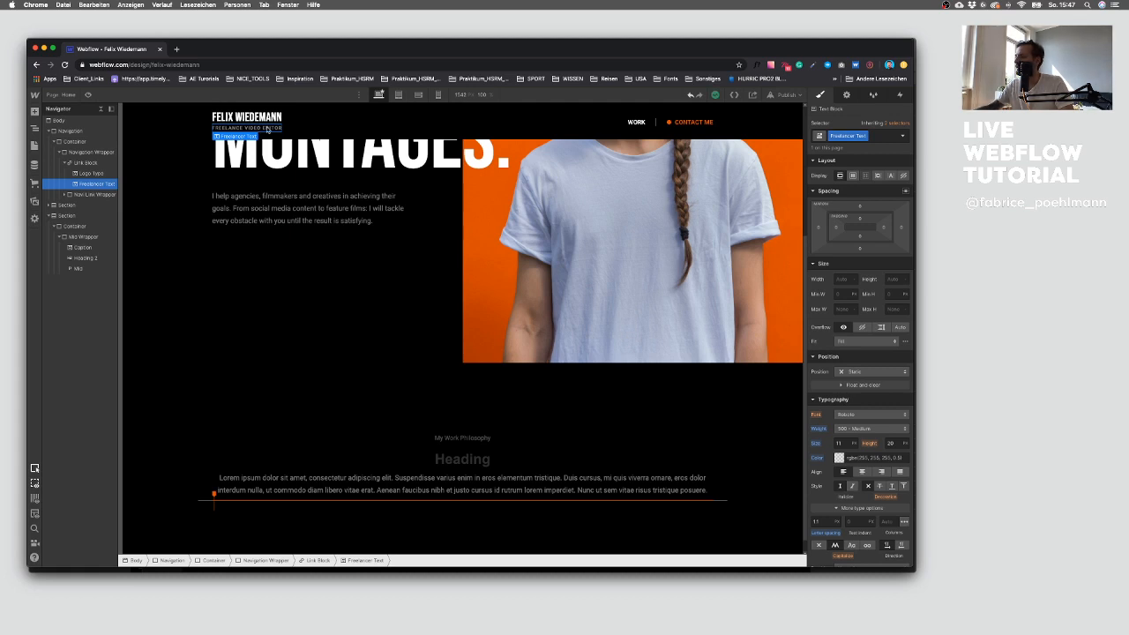
Step: Set the Caption's font size to 11 px and make it all caps
{"action": "left_click", "coordinate": [458, 438]}
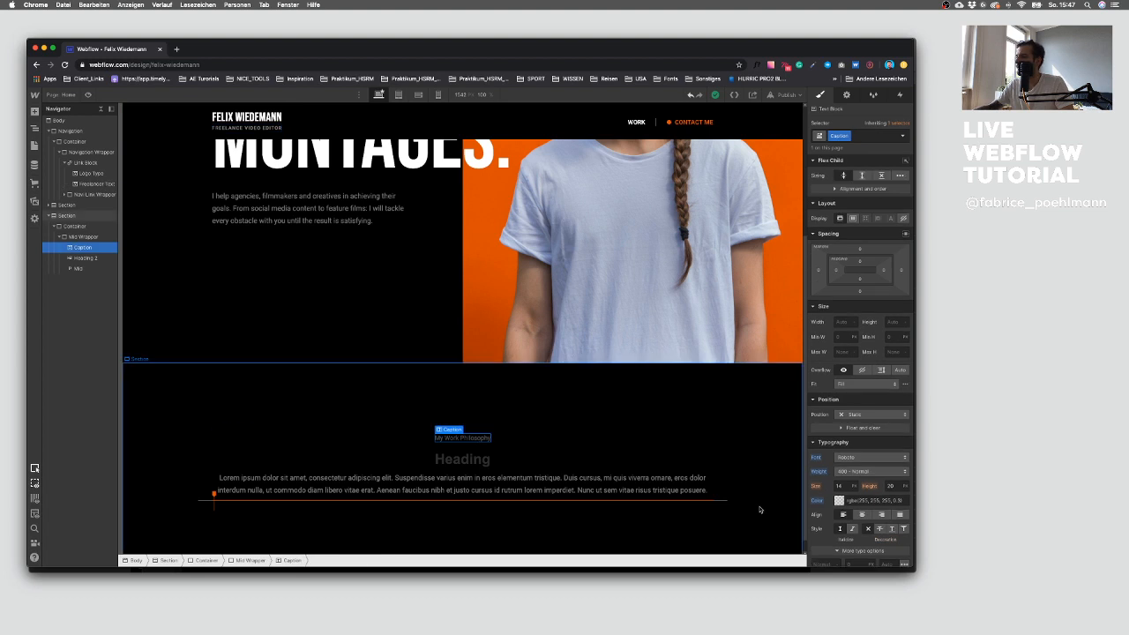
{"action": "key", "text": "Return"}
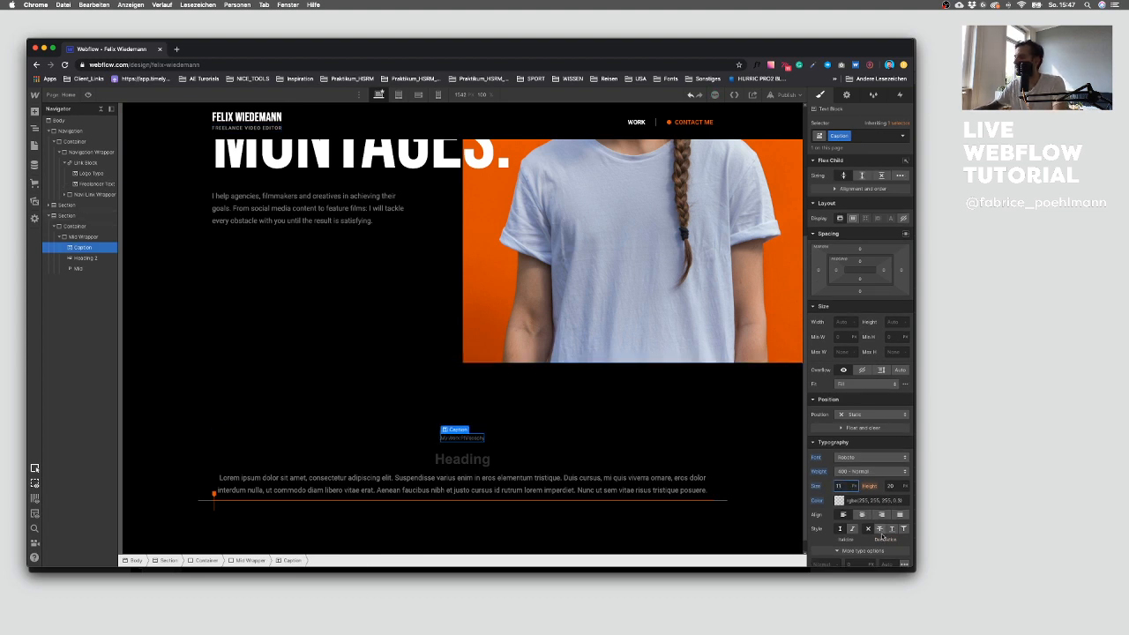
{"action": "scroll", "coordinate": [882, 534], "scroll_direction": "down", "scroll_amount": 1}
{"action": "left_click", "coordinate": [841, 535]}
{"action": "left_click", "coordinate": [839, 535]}
{"action": "scroll", "coordinate": [852, 528], "scroll_direction": "down", "scroll_amount": 2}
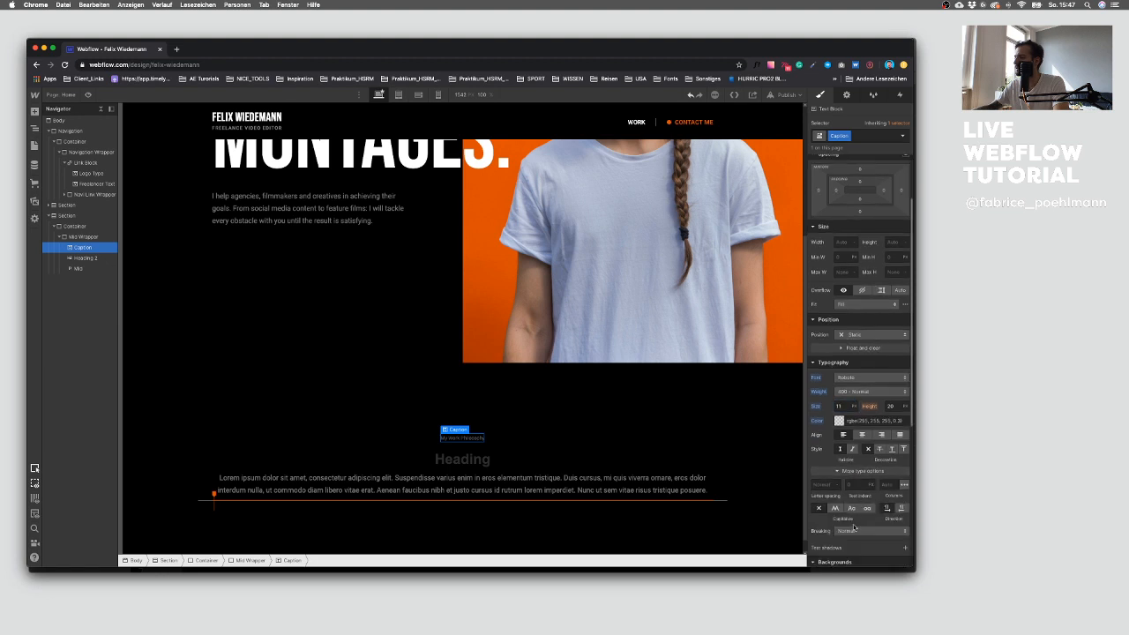
Step: Give the Caption the same letter spacing as the Freelancer Text and set its weight to 500 - Medium
{"action": "left_click", "coordinate": [835, 510]}
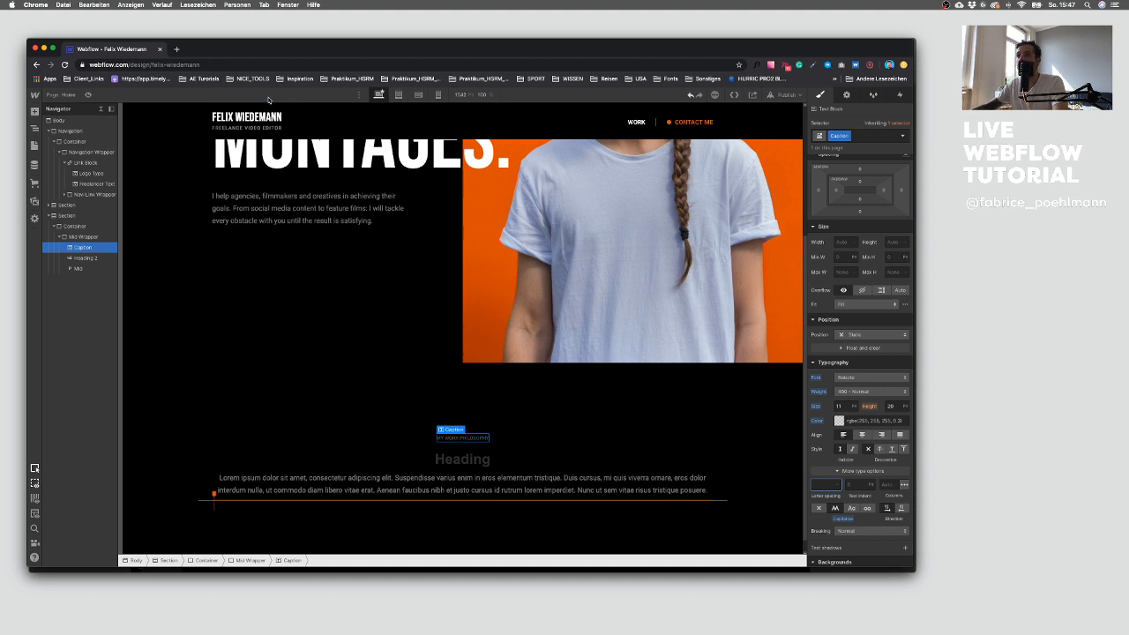
{"action": "left_click", "coordinate": [261, 129]}
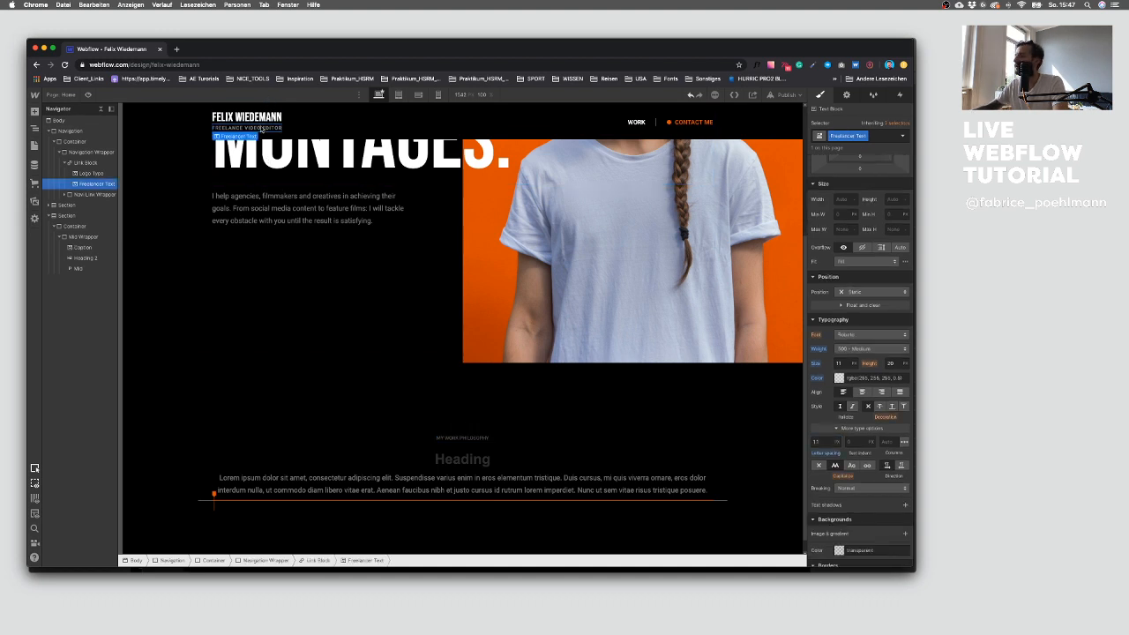
{"action": "left_click", "coordinate": [455, 439]}
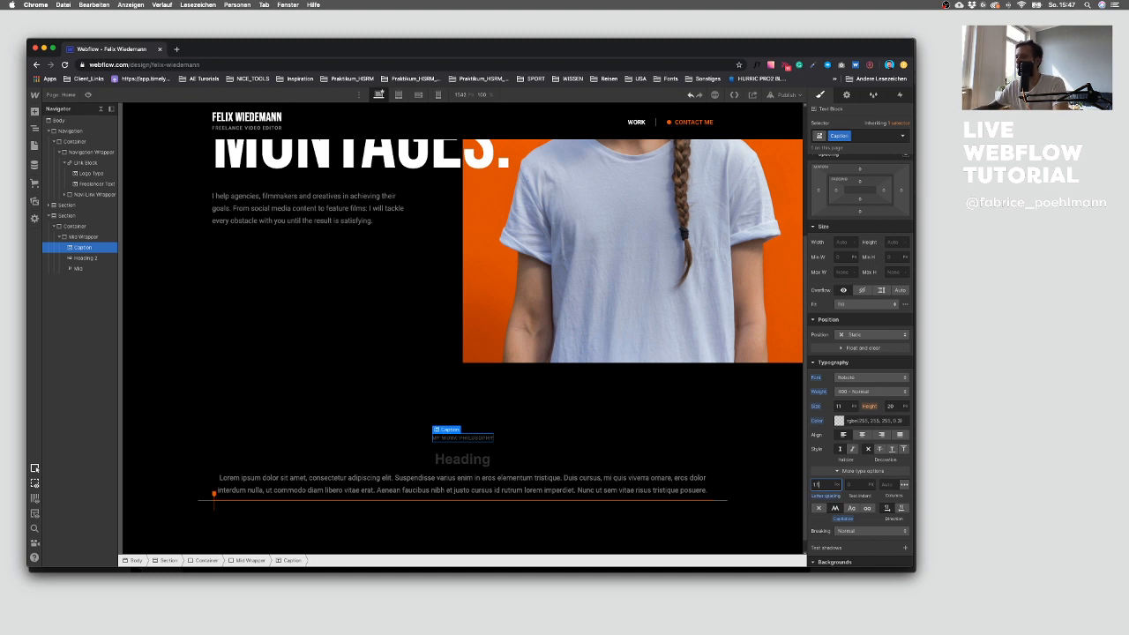
{"action": "left_click", "coordinate": [859, 399]}
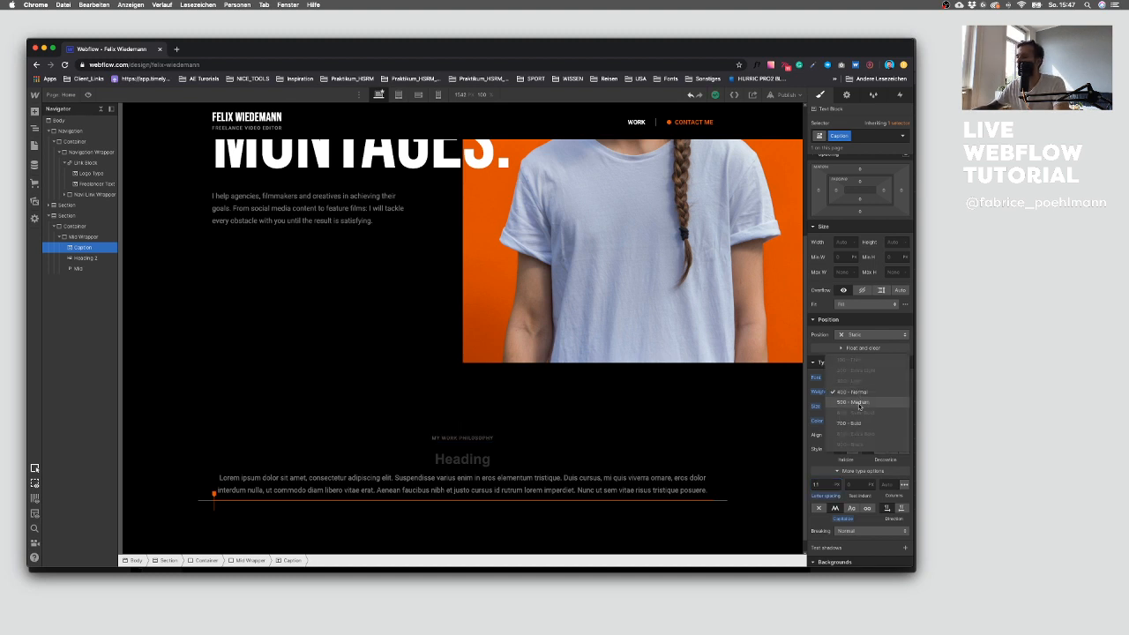
{"action": "left_click", "coordinate": [859, 407]}
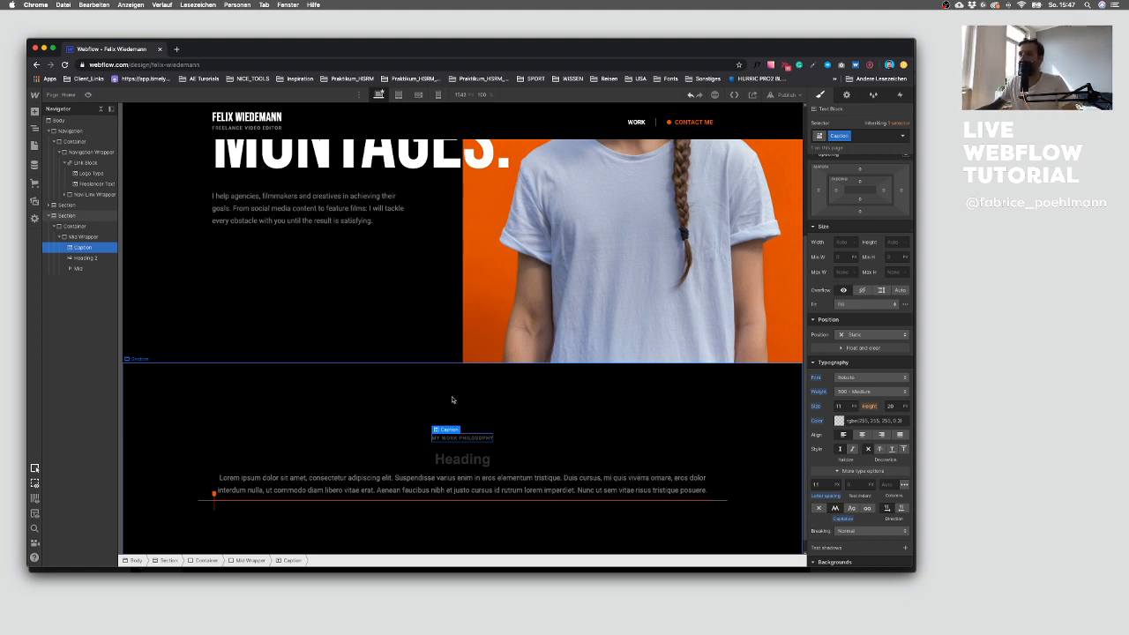
Step: Inspect the Freelancer Text's color settings for comparison with the caption
{"action": "left_click", "coordinate": [839, 422]}
{"action": "left_click", "coordinate": [526, 403]}
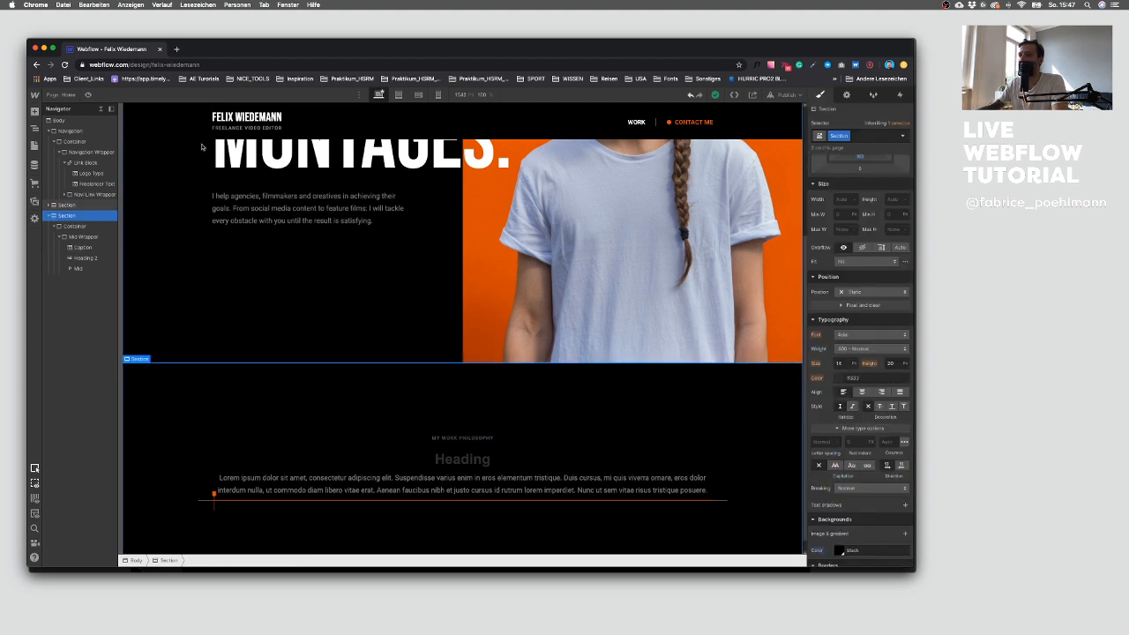
{"action": "left_click", "coordinate": [246, 130]}
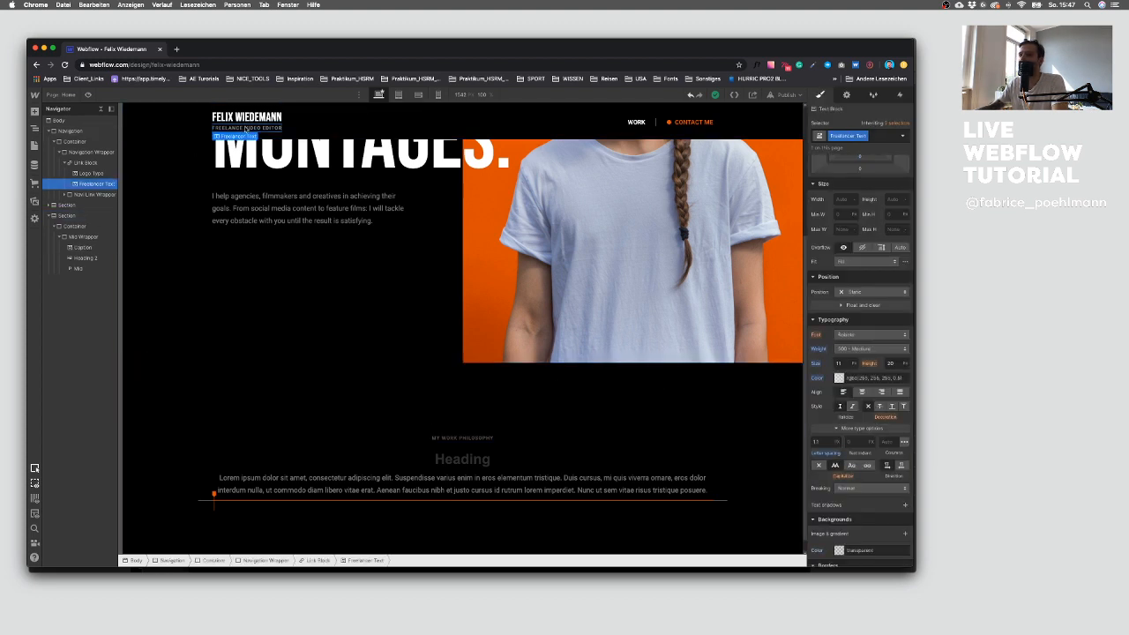
{"action": "left_click", "coordinate": [839, 378]}
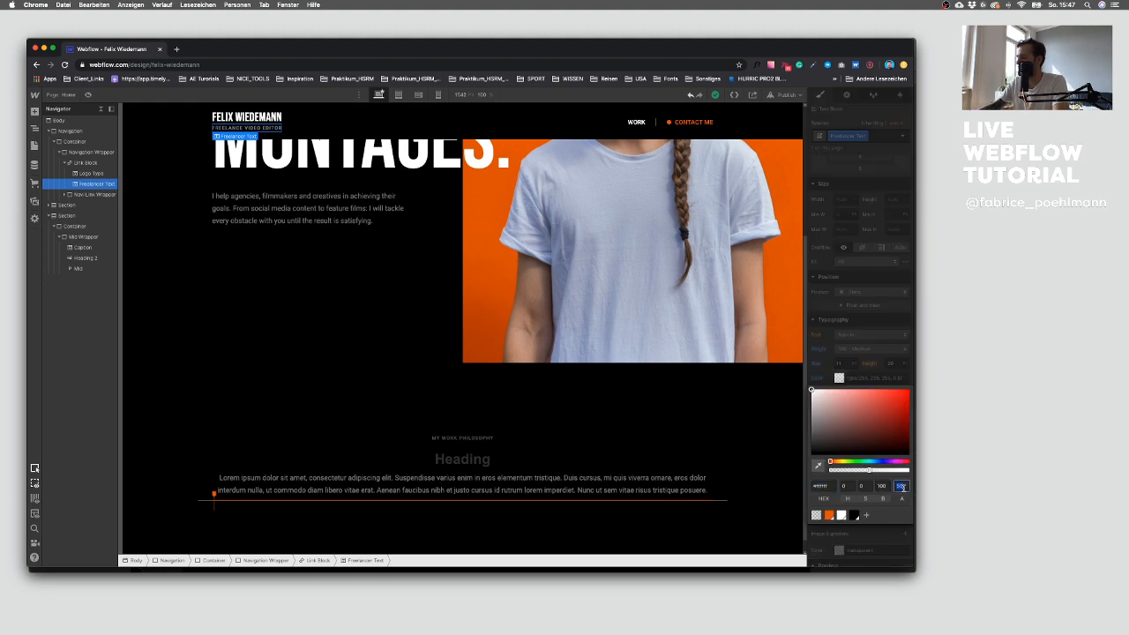
{"action": "left_click", "coordinate": [330, 378]}
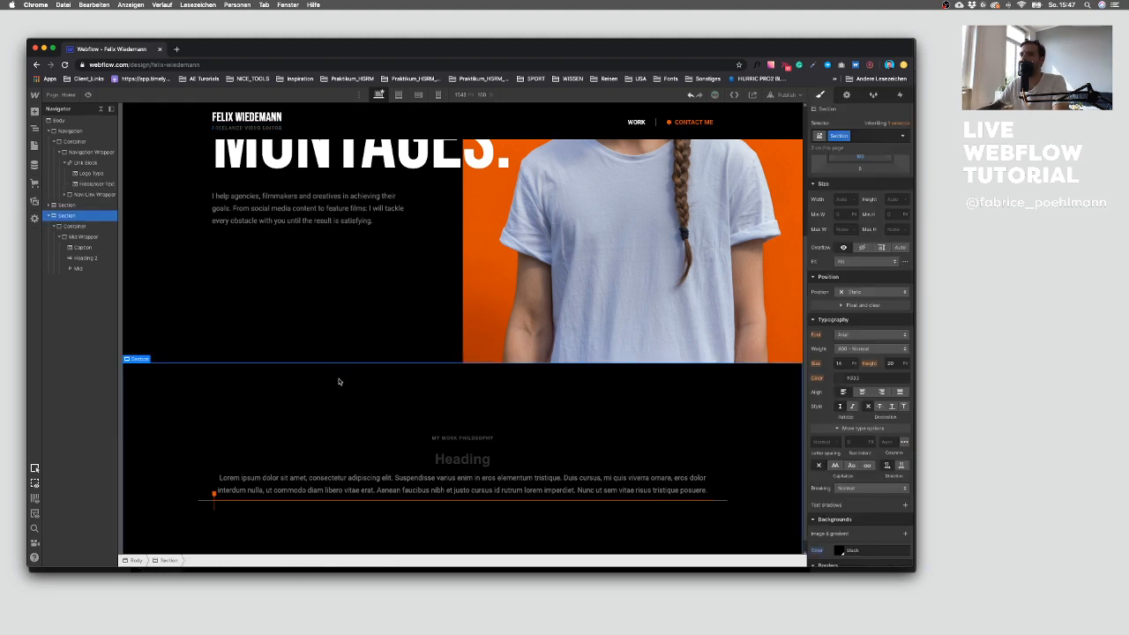
{"action": "scroll", "coordinate": [348, 378], "scroll_direction": "down", "scroll_amount": 1}
{"action": "scroll", "coordinate": [350, 378], "scroll_direction": "up", "scroll_amount": 5}
{"action": "scroll", "coordinate": [350, 376], "scroll_direction": "down", "scroll_amount": 5}
{"action": "scroll", "coordinate": [351, 373], "scroll_direction": "up", "scroll_amount": 5}
{"action": "scroll", "coordinate": [350, 372], "scroll_direction": "down", "scroll_amount": 5}
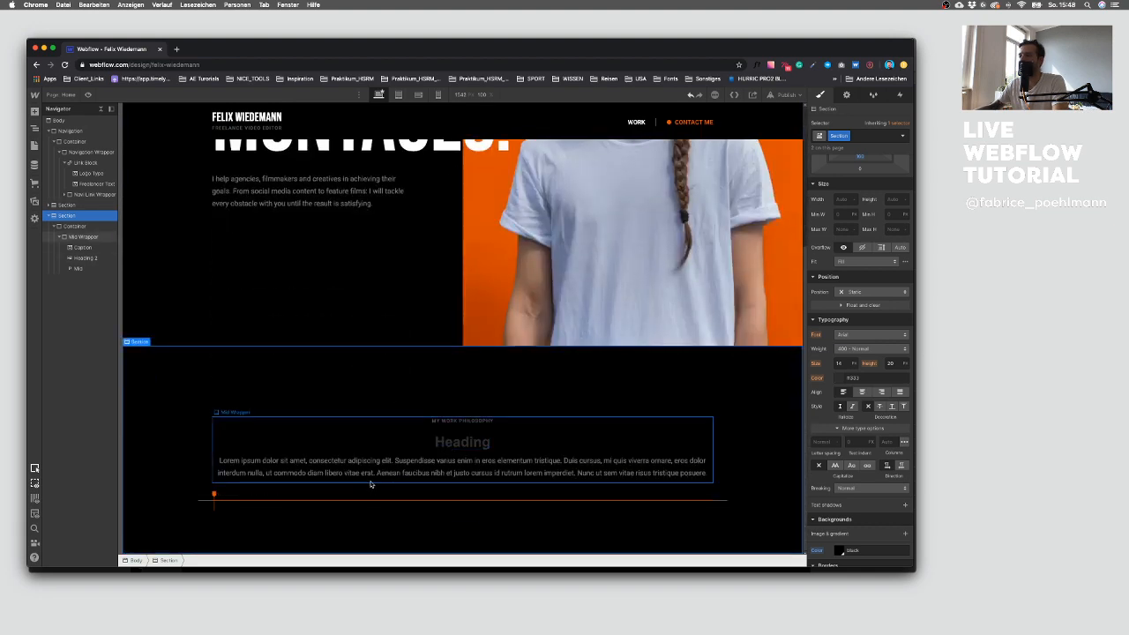
Step: Select the section heading and check the quote's typography in the Sketch design
{"action": "left_click", "coordinate": [470, 439]}
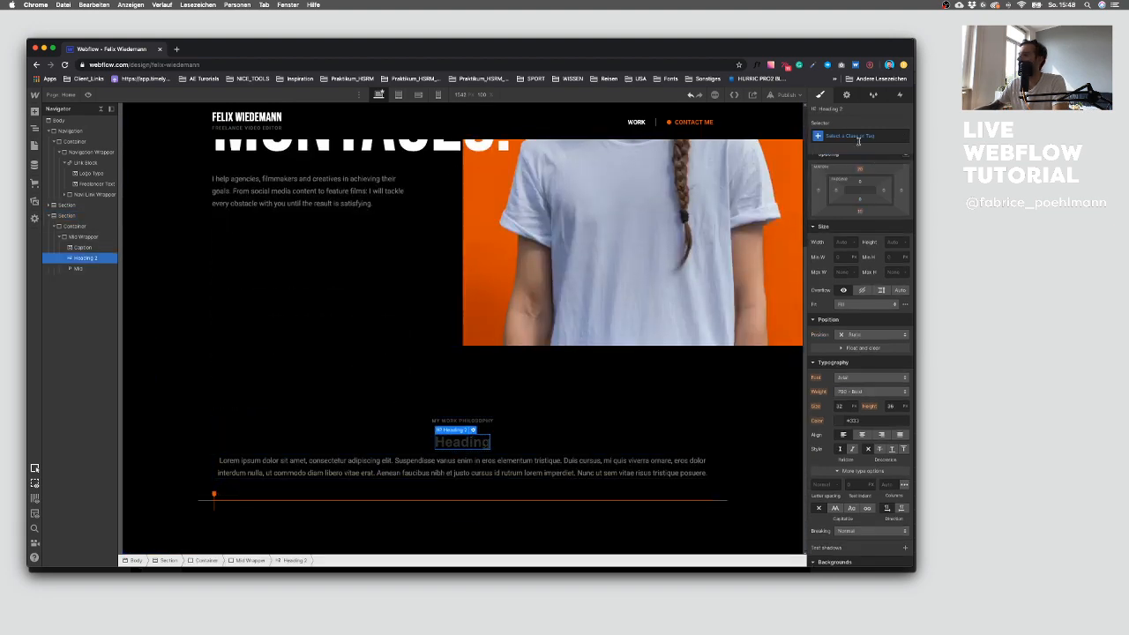
{"action": "key", "text": "ctrl+Up"}
{"action": "left_click", "coordinate": [769, 385]}
{"action": "double_click", "coordinate": [685, 342]}
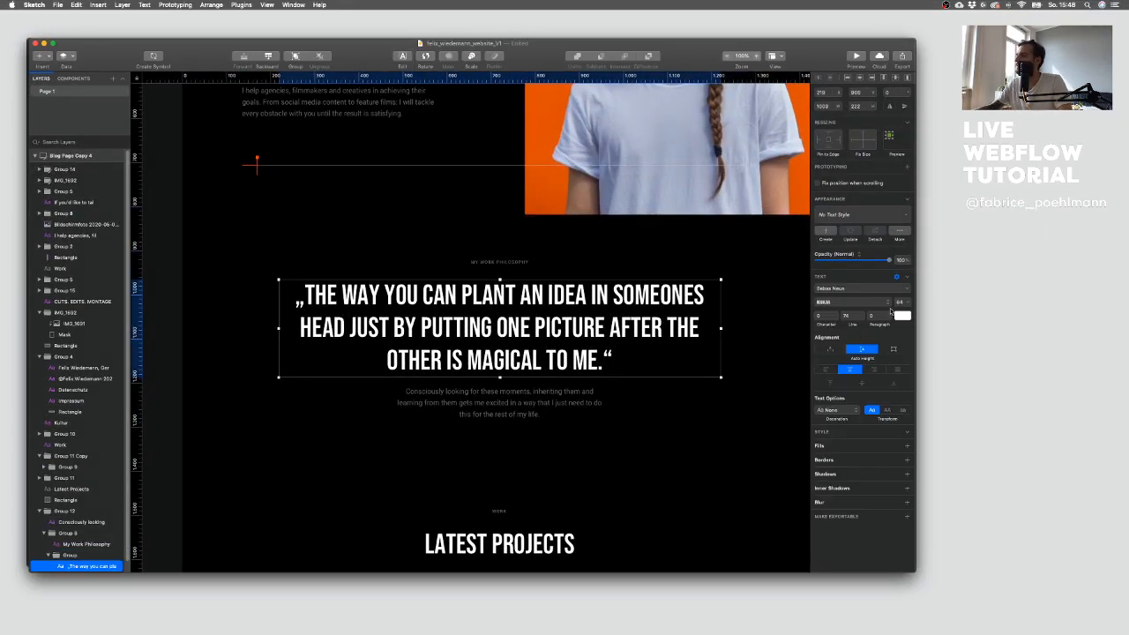
{"action": "key", "text": "ctrl+Up"}
{"action": "left_click", "coordinate": [409, 297]}
Step: Style All H2 Headings with the Bebas Neue font, 400 - Normal weight and white color
{"action": "left_click", "coordinate": [854, 134]}
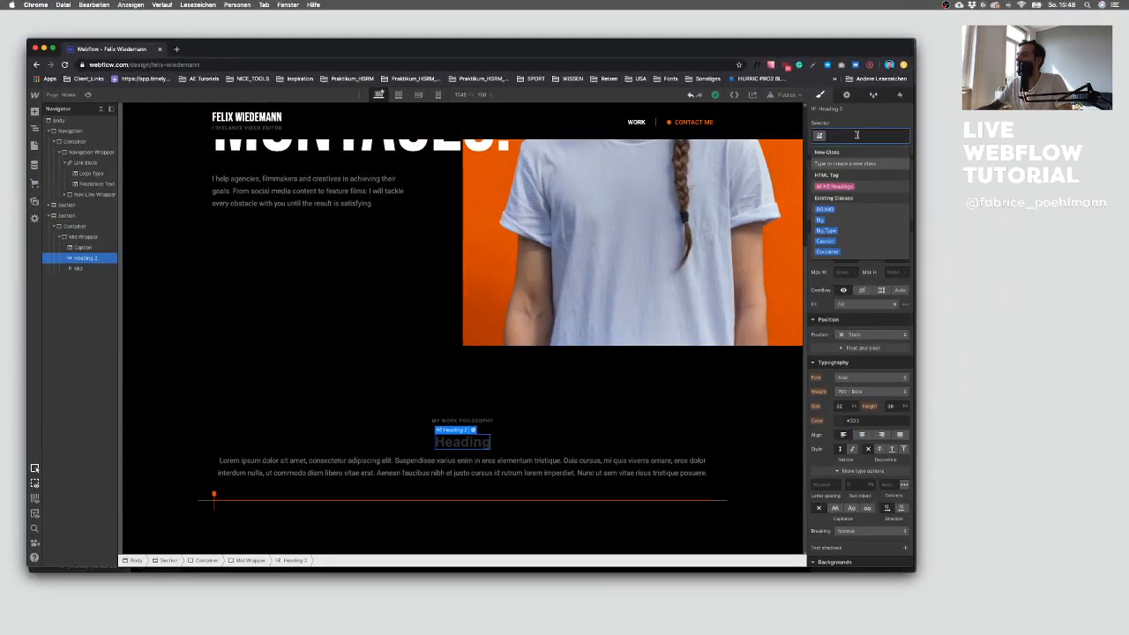
{"action": "left_click", "coordinate": [861, 186]}
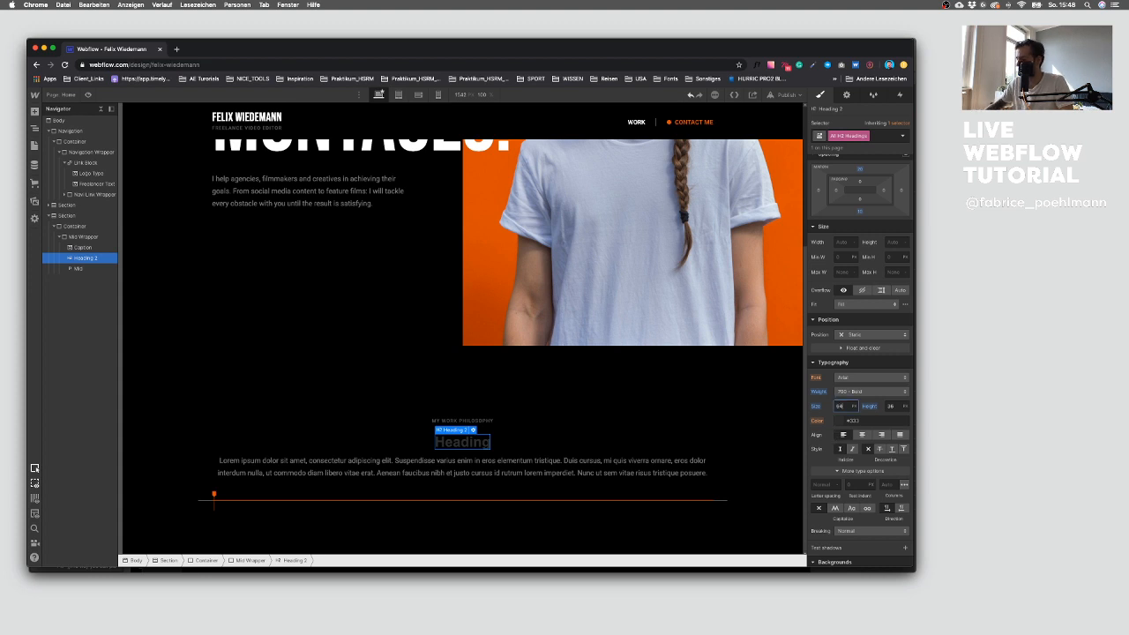
{"action": "left_click", "coordinate": [891, 405]}
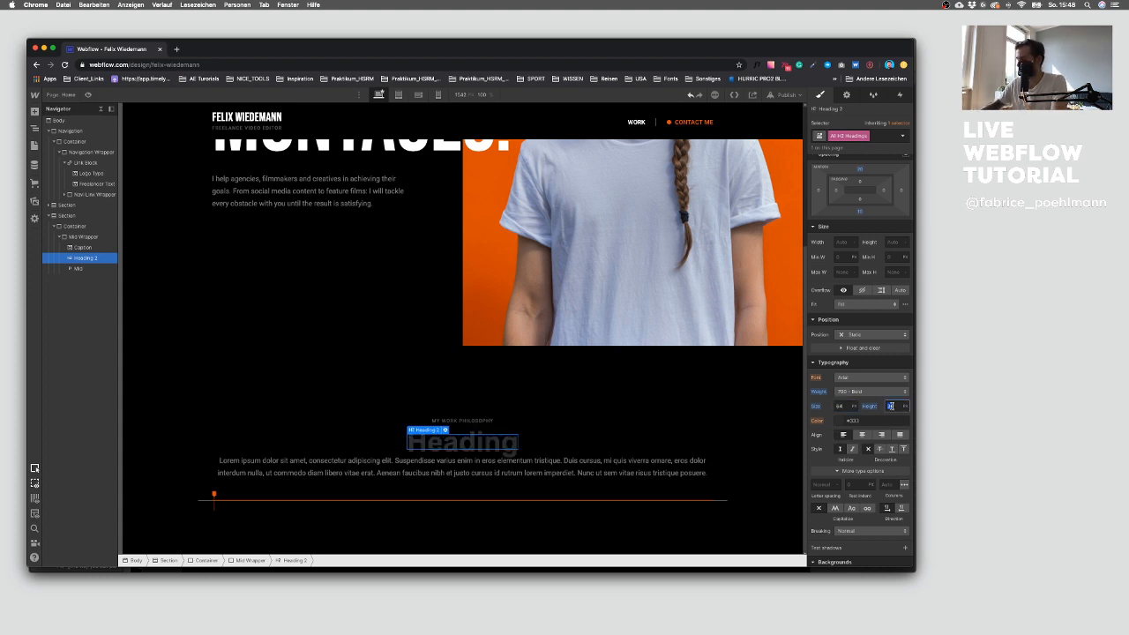
{"action": "left_click", "coordinate": [859, 376]}
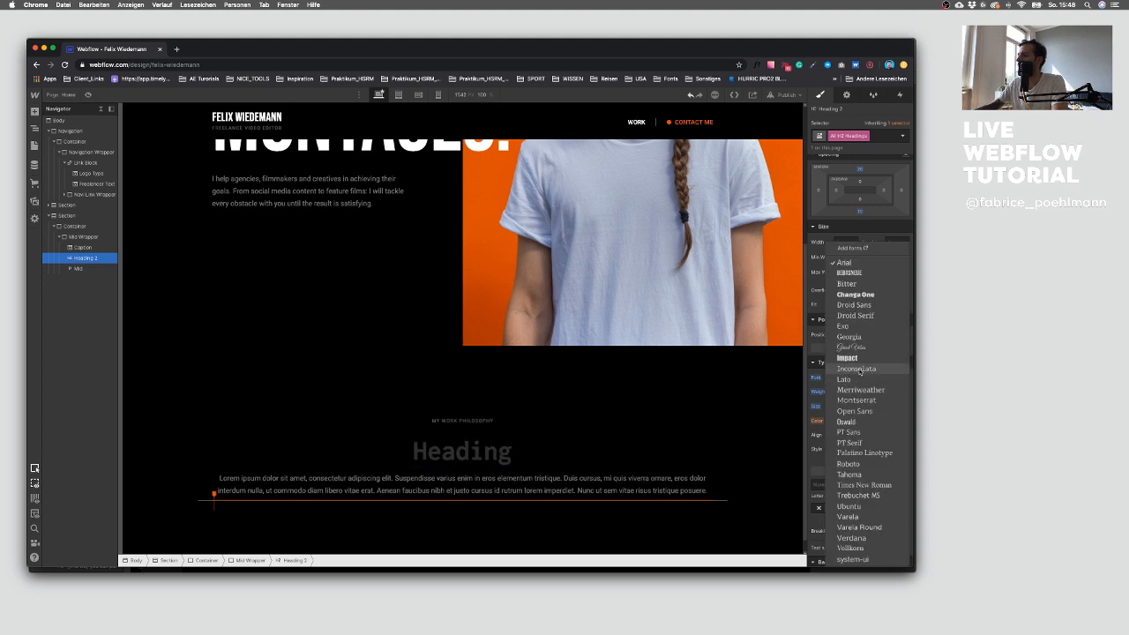
{"action": "left_click", "coordinate": [849, 273]}
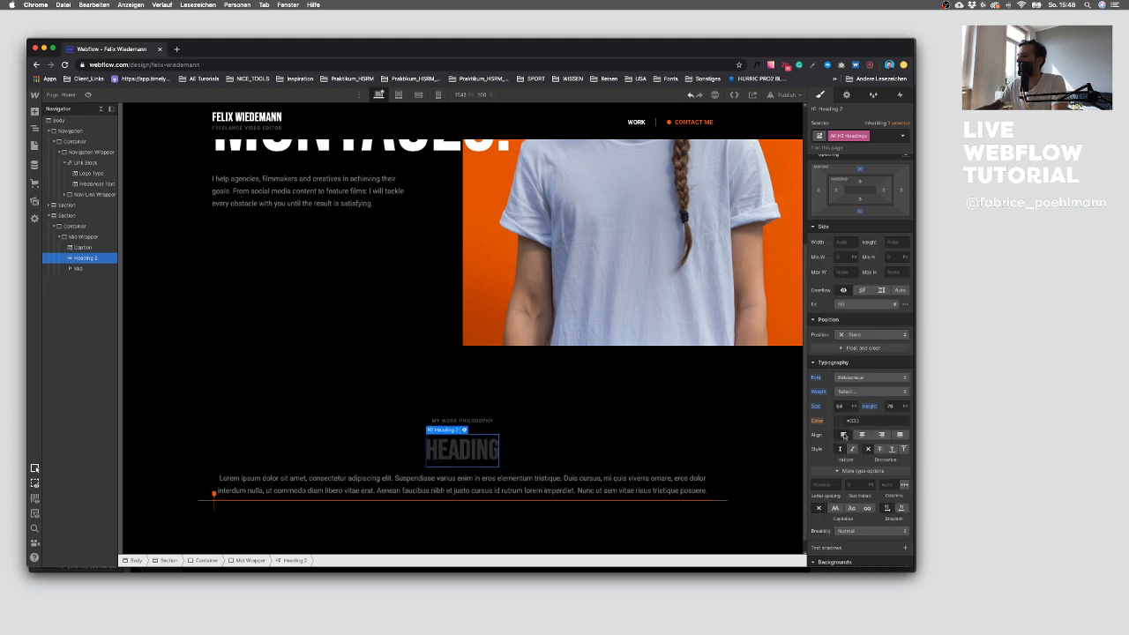
{"action": "left_click", "coordinate": [869, 391]}
{"action": "left_click", "coordinate": [854, 361]}
{"action": "left_click", "coordinate": [838, 420]}
{"action": "left_click", "coordinate": [841, 557]}
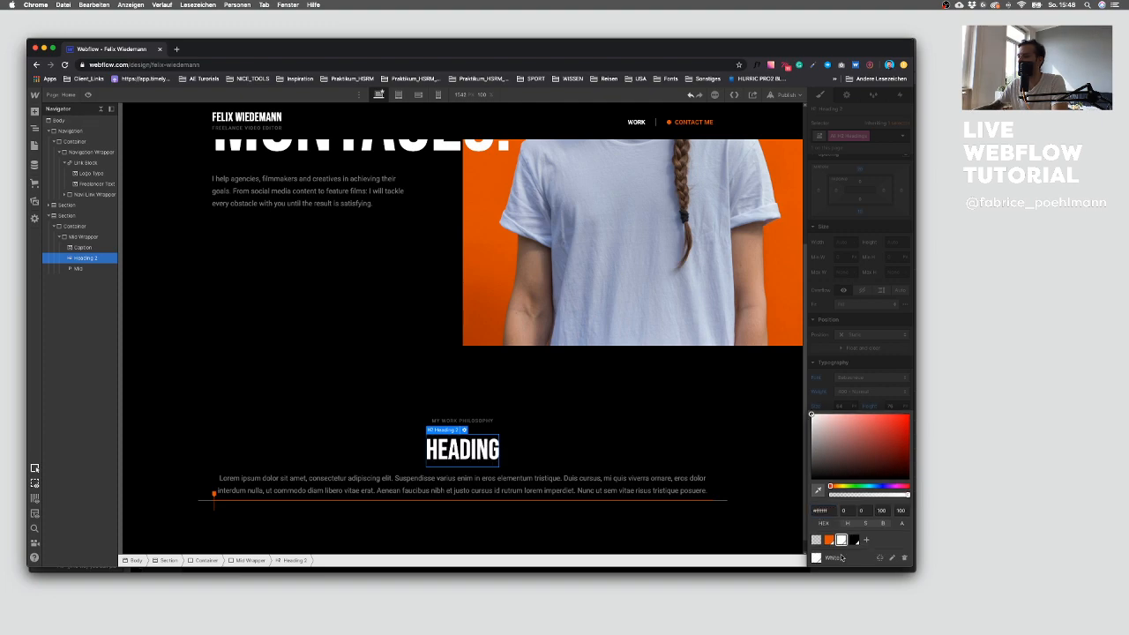
{"action": "left_click", "coordinate": [615, 410]}
Step: Copy the quote text from the Sketch design and paste it into a TextEdit note
{"action": "key", "text": "ctrl+Up"}
{"action": "left_click", "coordinate": [806, 392]}
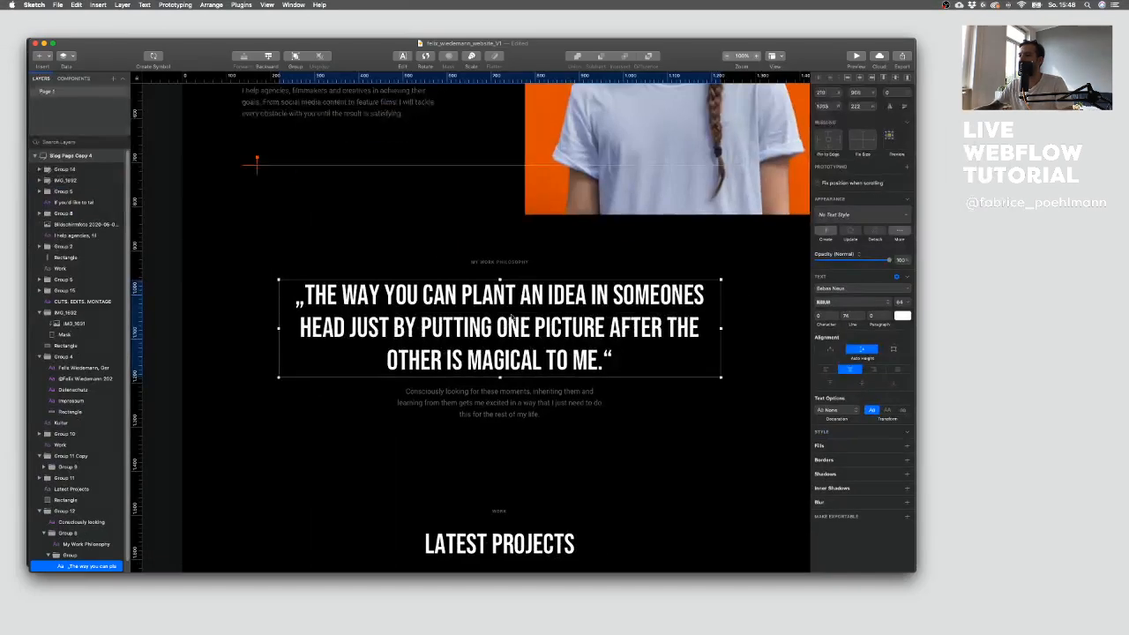
{"action": "double_click", "coordinate": [511, 316]}
{"action": "key", "text": "super+a"}
{"action": "key", "text": "super+c"}
{"action": "key", "text": "ctrl+Up"}
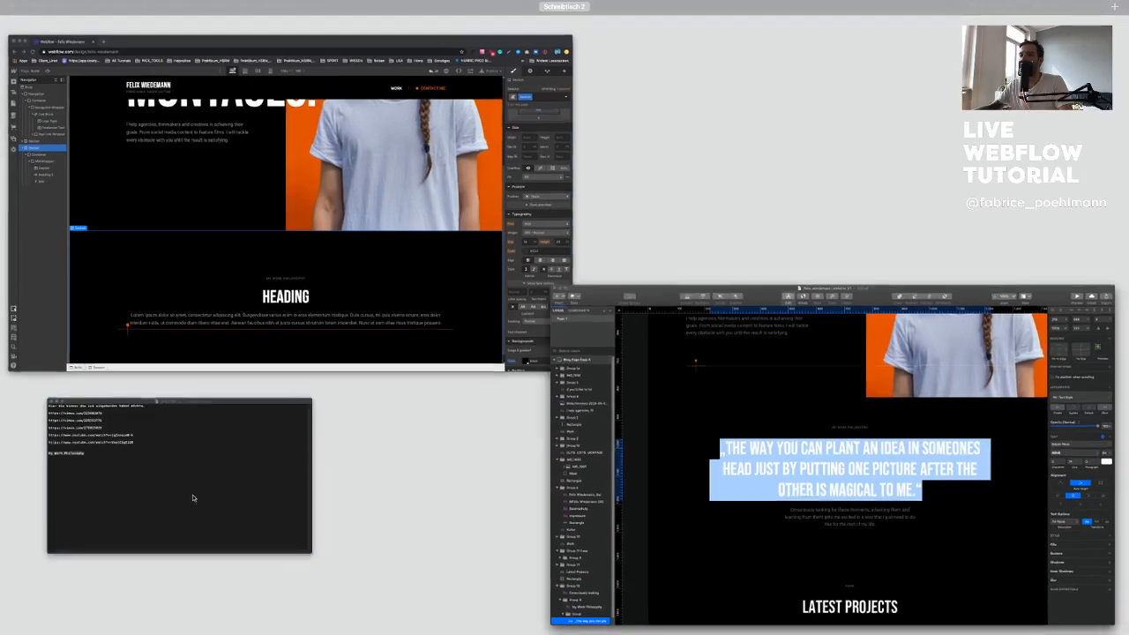
{"action": "left_click", "coordinate": [191, 497]}
{"action": "left_click_drag", "start_coordinate": [222, 297], "coordinate": [205, 297]}
{"action": "key", "text": "super+v"}
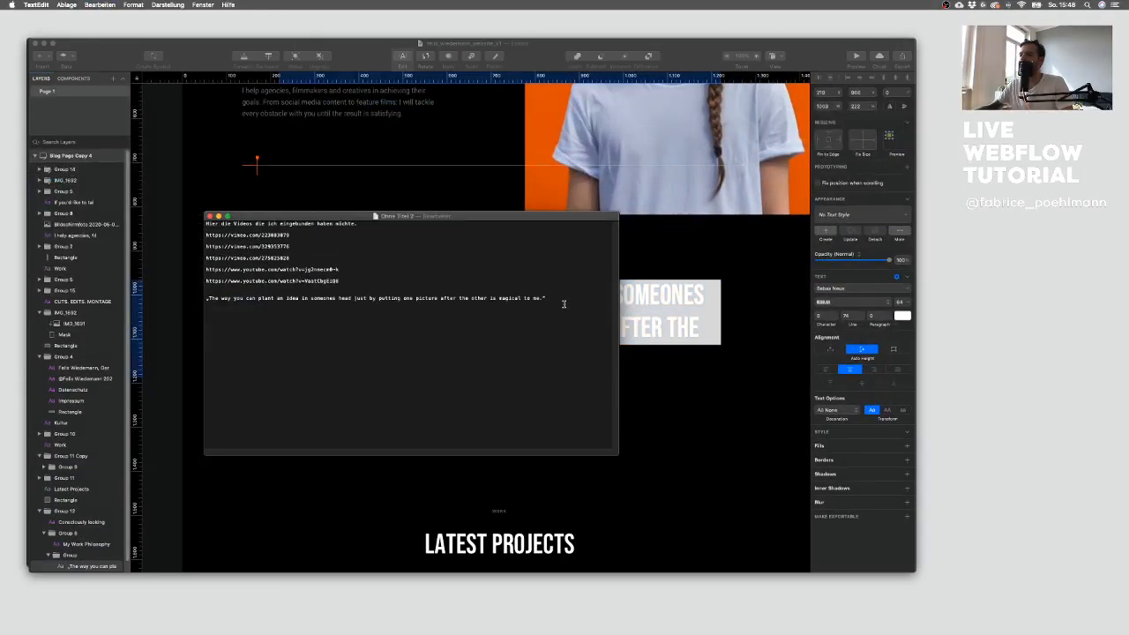
{"action": "left_click_drag", "start_coordinate": [547, 298], "coordinate": [245, 298]}
{"action": "left_click", "coordinate": [668, 307]}
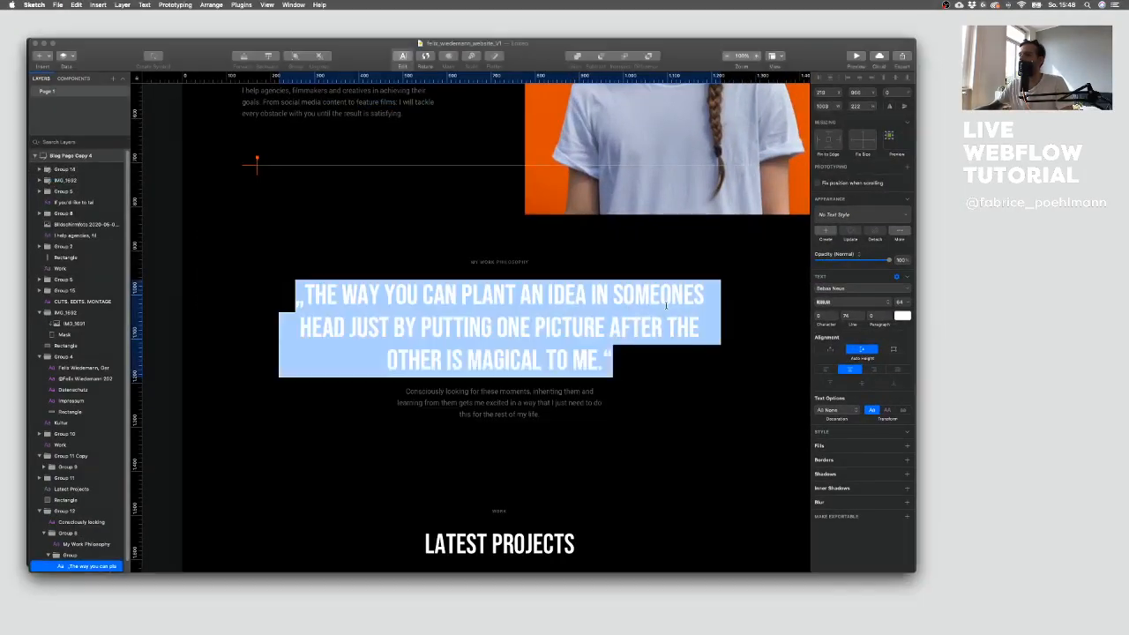
Step: Replace the heading's placeholder with the copied quote text
{"action": "key", "text": "ctrl+Up"}
{"action": "left_click", "coordinate": [229, 235]}
{"action": "left_click", "coordinate": [456, 450]}
{"action": "double_click", "coordinate": [456, 450]}
{"action": "key", "text": "super+v"}
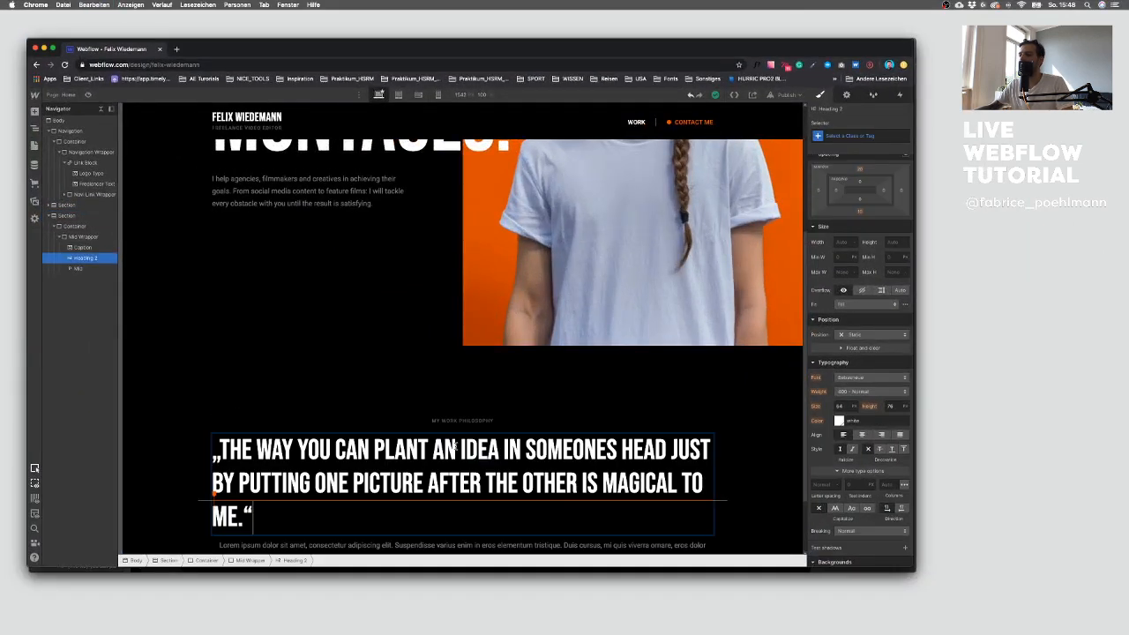
Step: Give the quote heading the class Mid and center its text
{"action": "left_click", "coordinate": [559, 421]}
{"action": "left_click", "coordinate": [474, 481]}
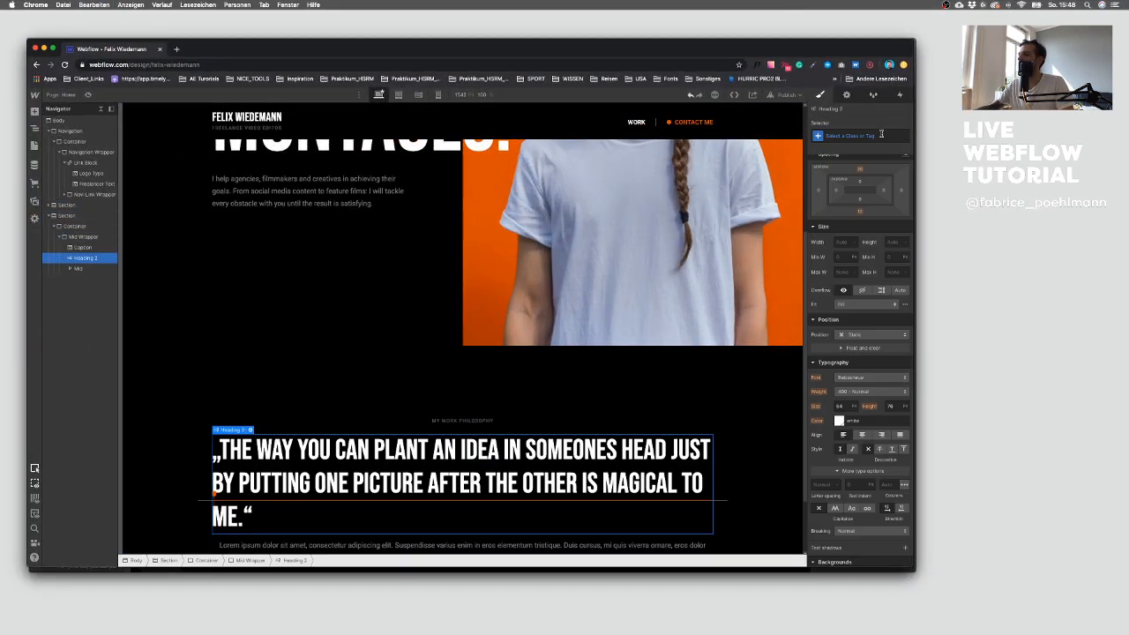
{"action": "left_click", "coordinate": [861, 134]}
{"action": "type", "text": "Mid"}
{"action": "key", "text": "Return"}
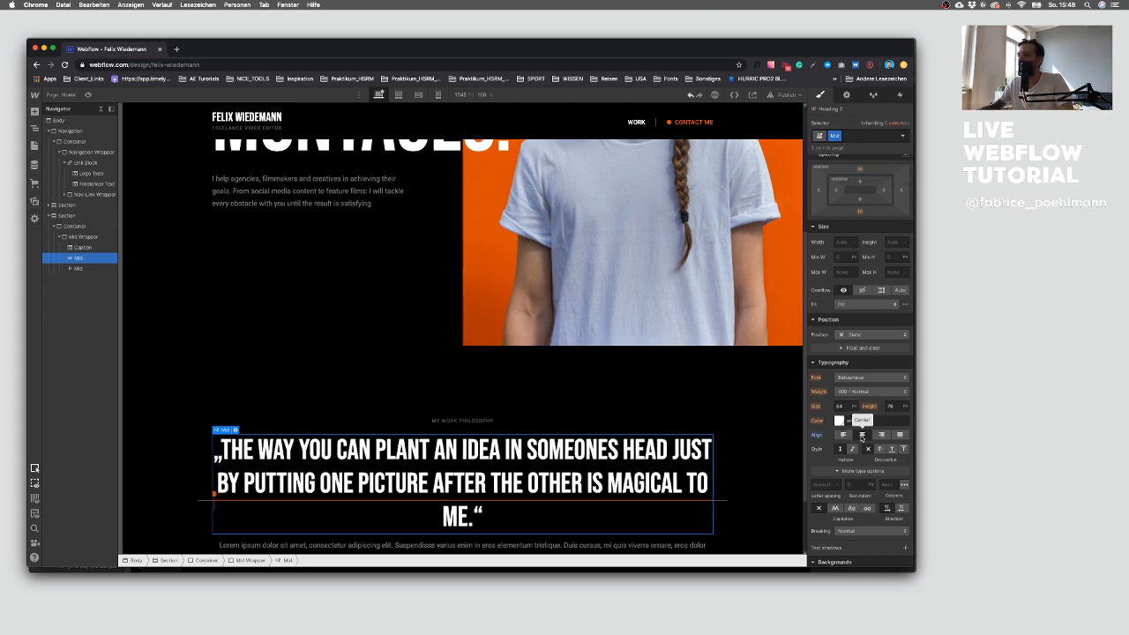
Step: Wrap the paragraph below the quote in a new Div Block
{"action": "scroll", "coordinate": [656, 365], "scroll_direction": "down", "scroll_amount": 2}
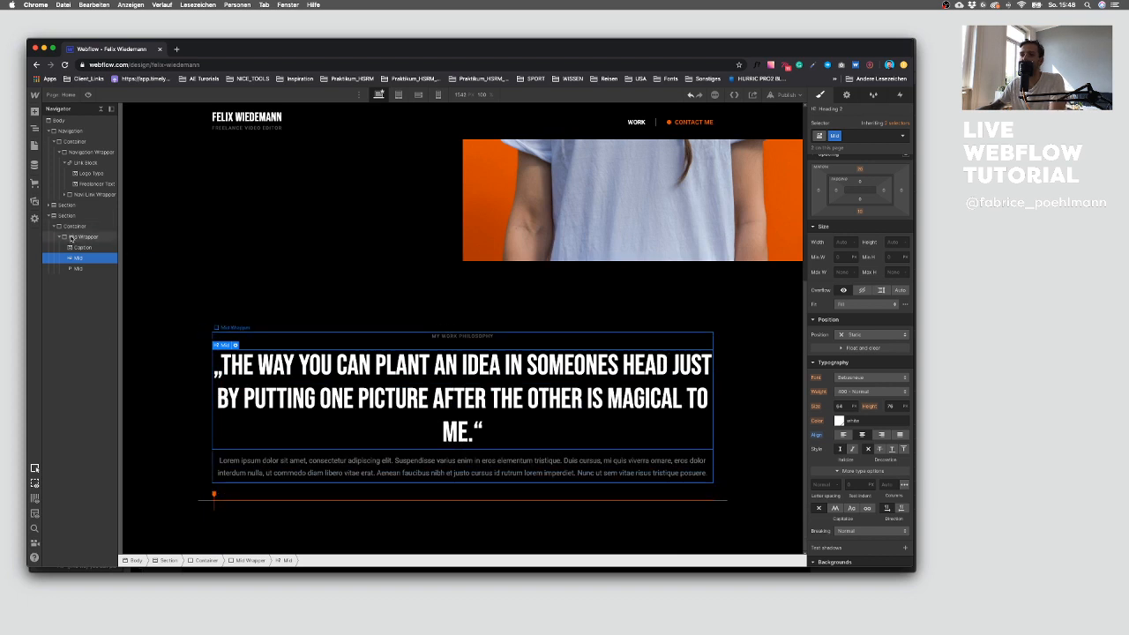
{"action": "left_click", "coordinate": [34, 112]}
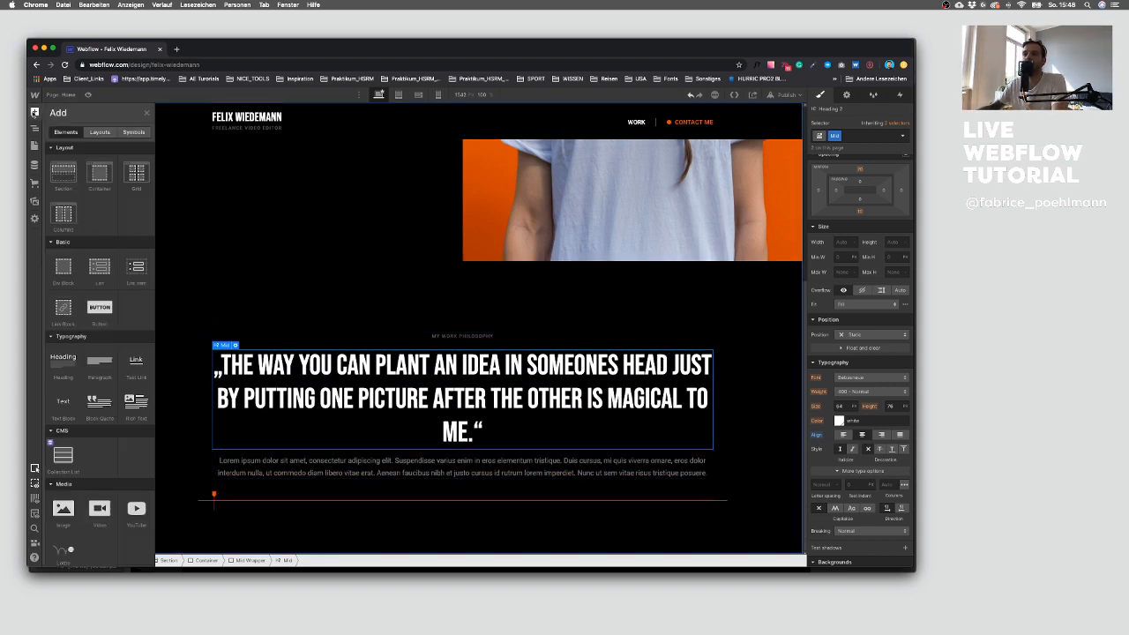
{"action": "left_click_drag", "start_coordinate": [63, 268], "coordinate": [82, 277]}
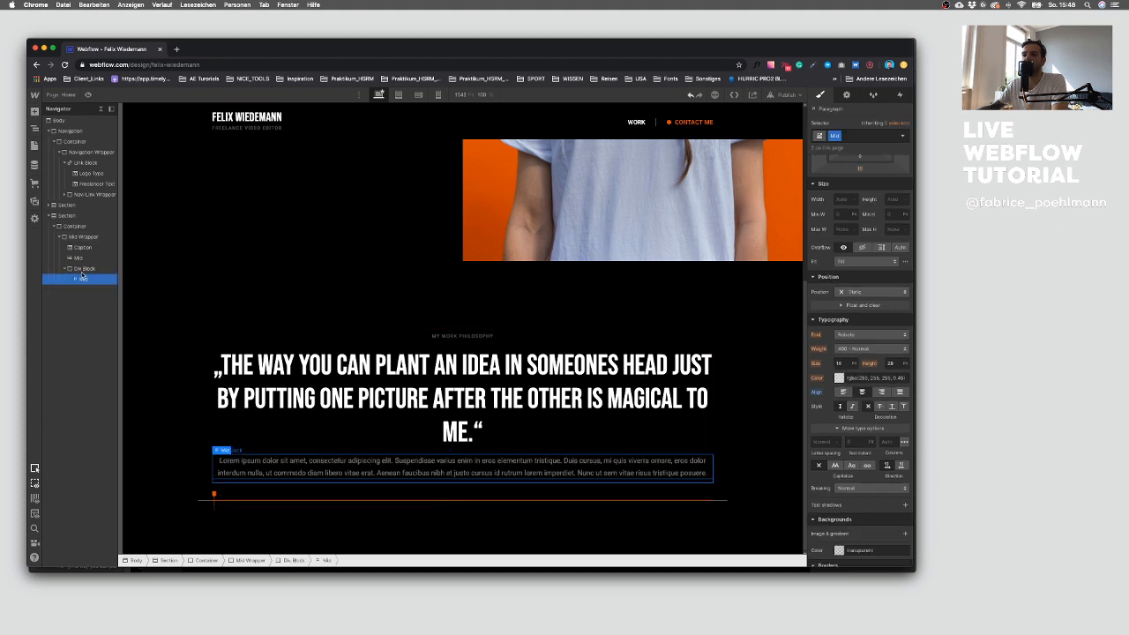
{"action": "left_click", "coordinate": [84, 268]}
Step: Check the class on the hero's text wrapper and select the new Div Block
{"action": "scroll", "coordinate": [299, 237], "scroll_direction": "up", "scroll_amount": 2}
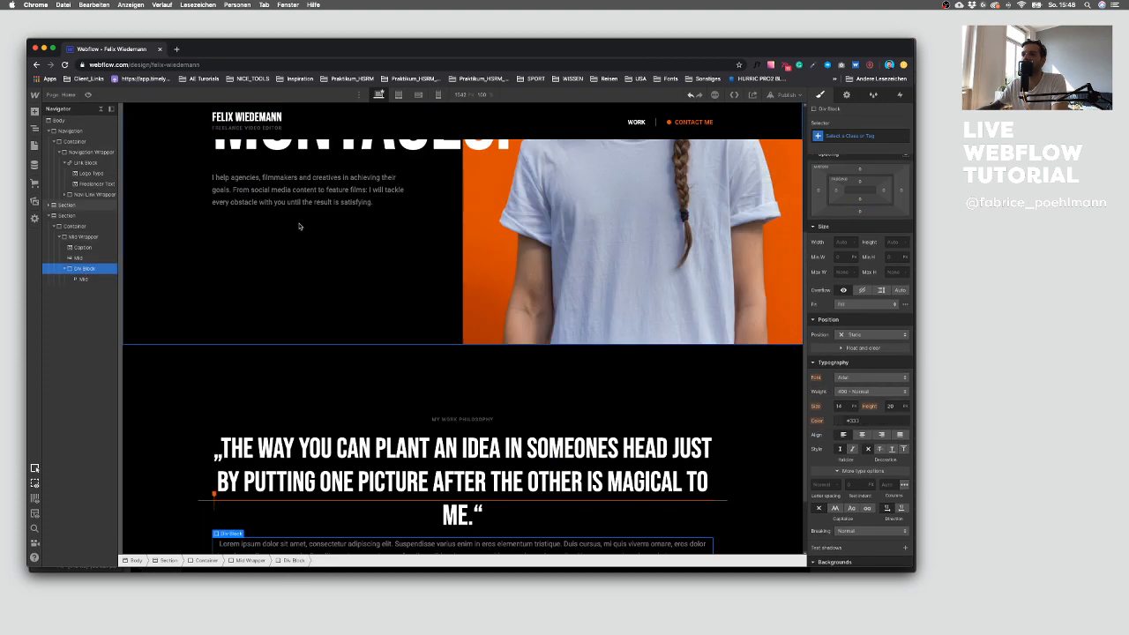
{"action": "left_click", "coordinate": [305, 189]}
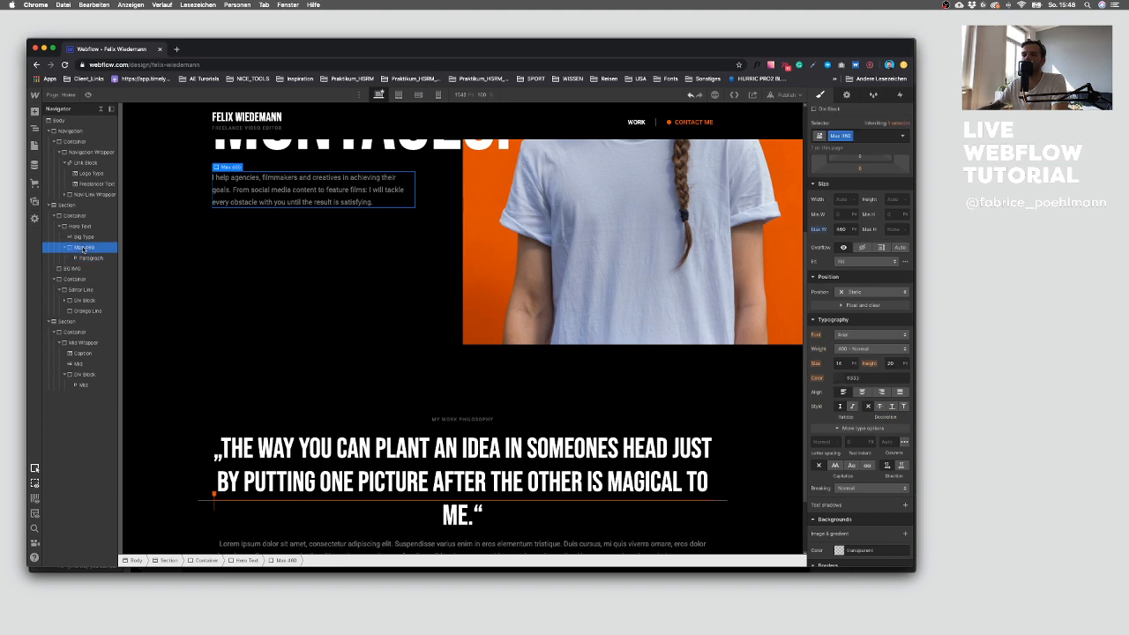
{"action": "left_click", "coordinate": [82, 374]}
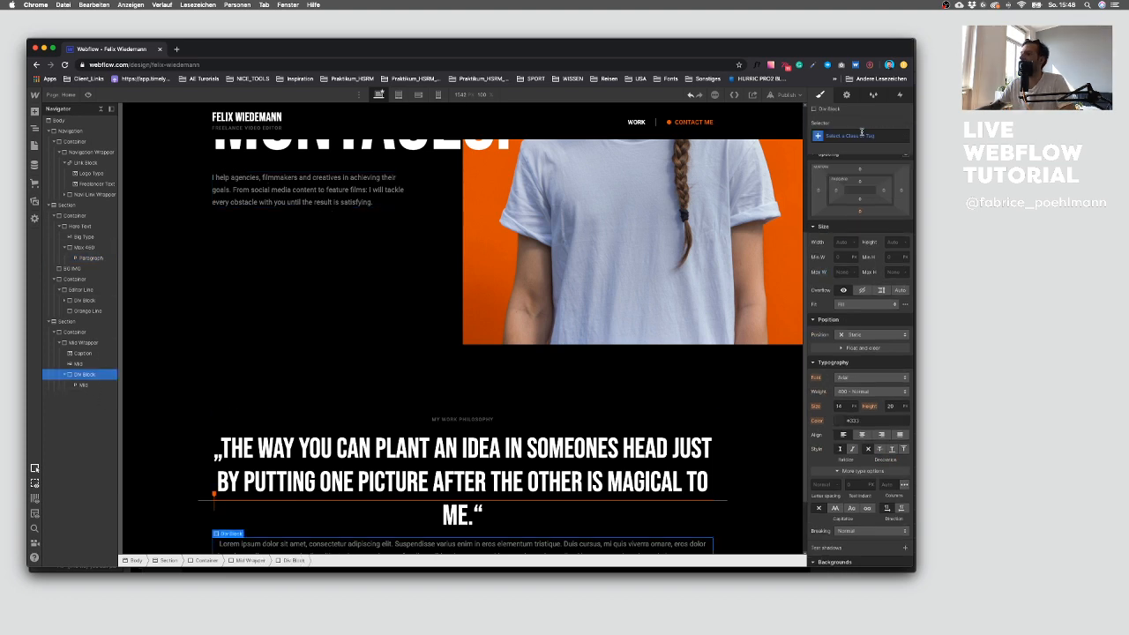
Step: Apply the Max 460 class to the Div Block
{"action": "left_click", "coordinate": [863, 134]}
{"action": "type", "text": "Ma"}
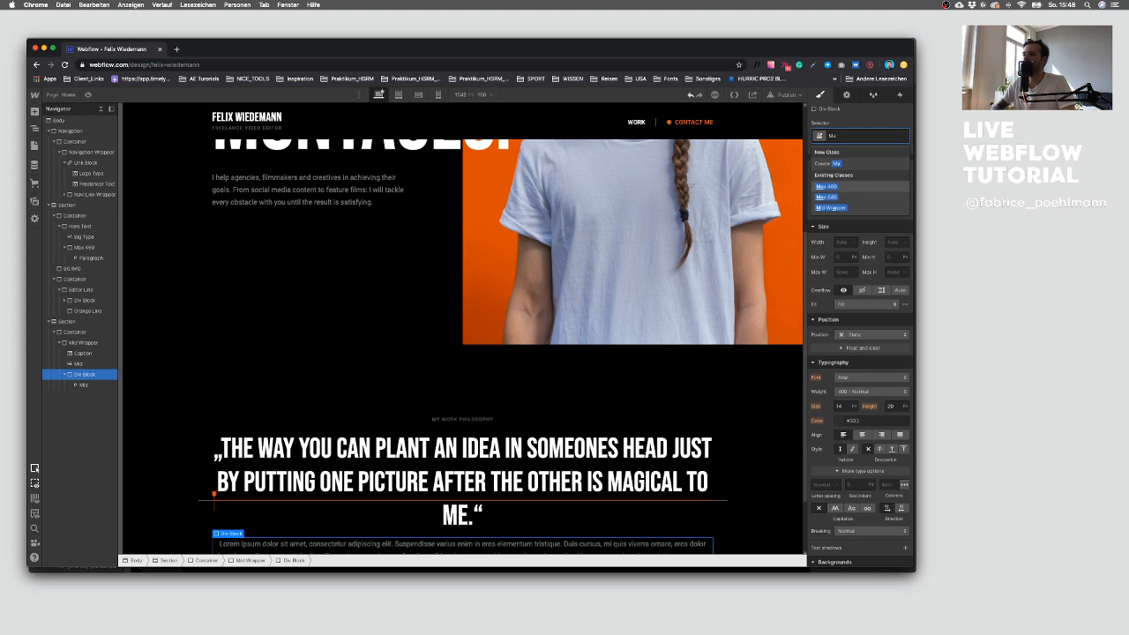
{"action": "key", "text": "Return"}
Step: Replace the Div Block's class with Max 640
{"action": "scroll", "coordinate": [719, 111], "scroll_direction": "down", "scroll_amount": 3}
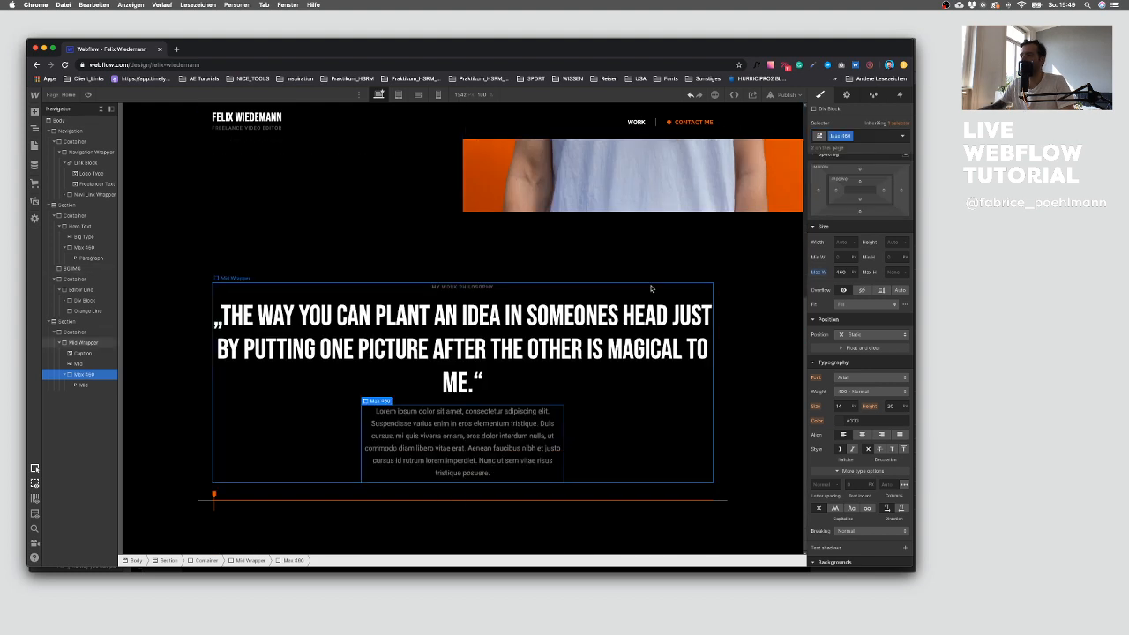
{"action": "left_click", "coordinate": [858, 135]}
{"action": "key", "text": "BackSpace"}
{"action": "type", "text": "Ma"}
{"action": "key", "text": "Down"}
{"action": "key", "text": "Down"}
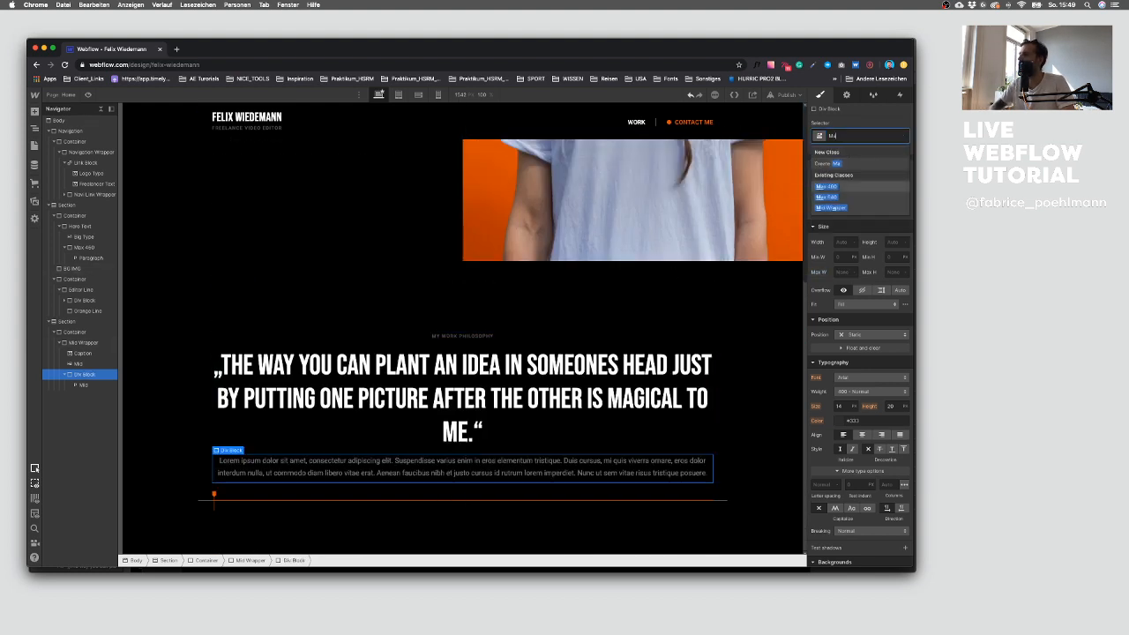
{"action": "key", "text": "Return"}
Step: Copy the paragraph text below the quote from Sketch, passing it through TextEdit as plain text
{"action": "key", "text": "ctrl+Up"}
{"action": "left_click", "coordinate": [725, 467]}
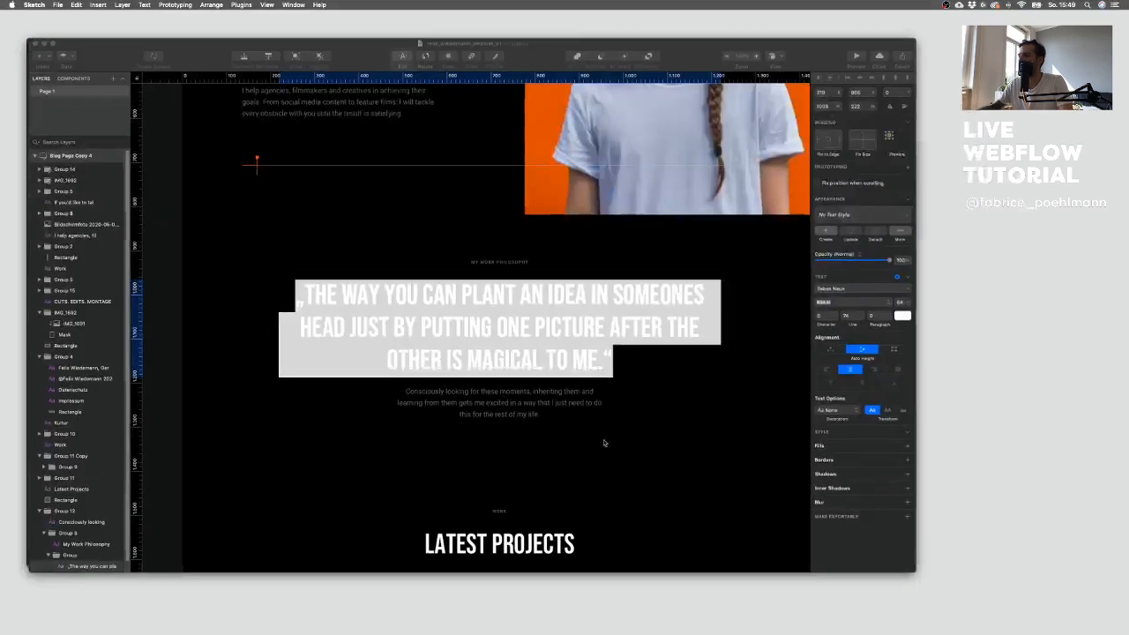
{"action": "left_click", "coordinate": [519, 409]}
{"action": "double_click", "coordinate": [518, 404]}
{"action": "triple_click", "coordinate": [518, 403]}
{"action": "key", "text": "super+c"}
{"action": "key", "text": "ctrl+Up"}
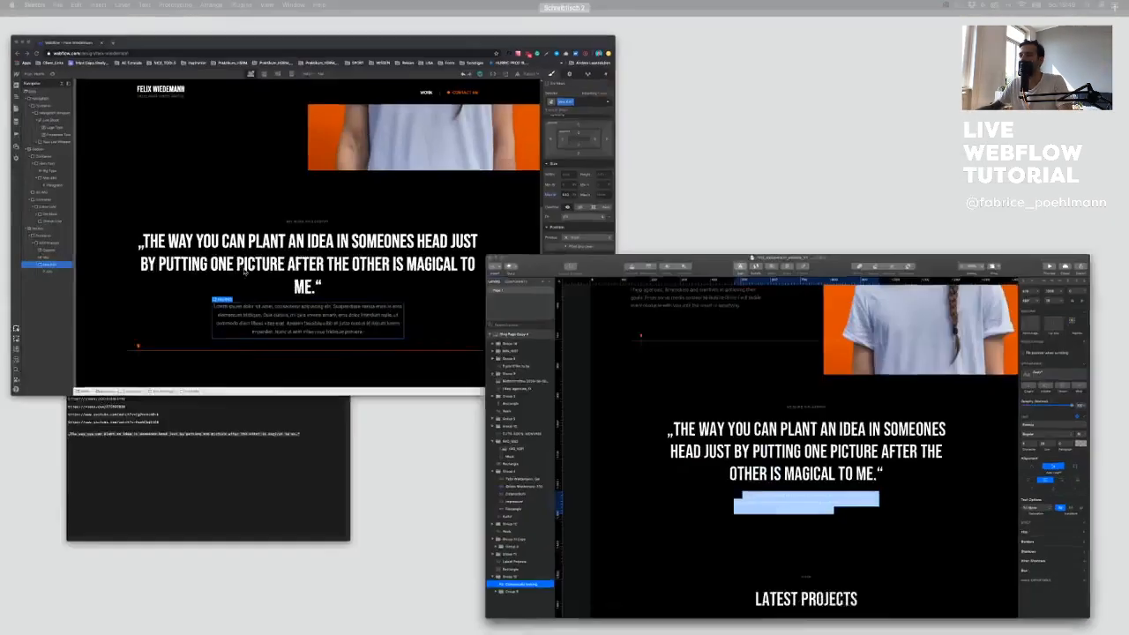
{"action": "left_click", "coordinate": [162, 456]}
{"action": "key", "text": "super+v"}
{"action": "left_click_drag", "start_coordinate": [253, 323], "coordinate": [203, 299]}
{"action": "key", "text": "super+x"}
{"action": "left_click", "coordinate": [167, 321]}
{"action": "key", "text": "ctrl+Up"}
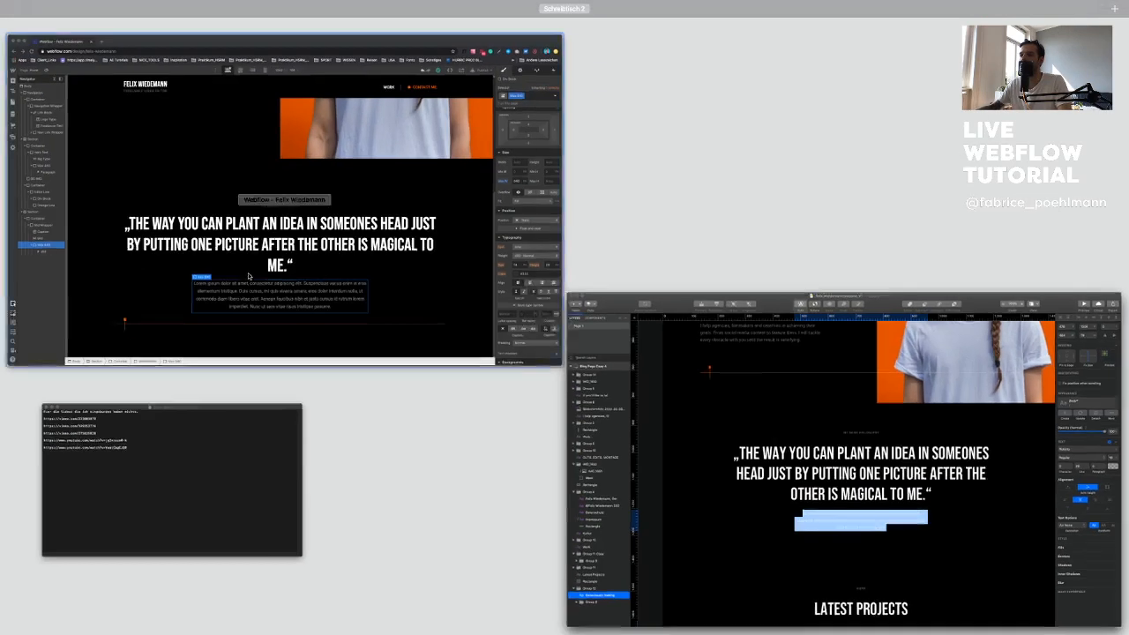
Step: Replace the paragraph's placeholder text with the copied text
{"action": "left_click", "coordinate": [250, 277]}
{"action": "double_click", "coordinate": [466, 449]}
{"action": "key", "text": "super+a"}
{"action": "key", "text": "super+v"}
{"action": "left_click", "coordinate": [629, 461]}
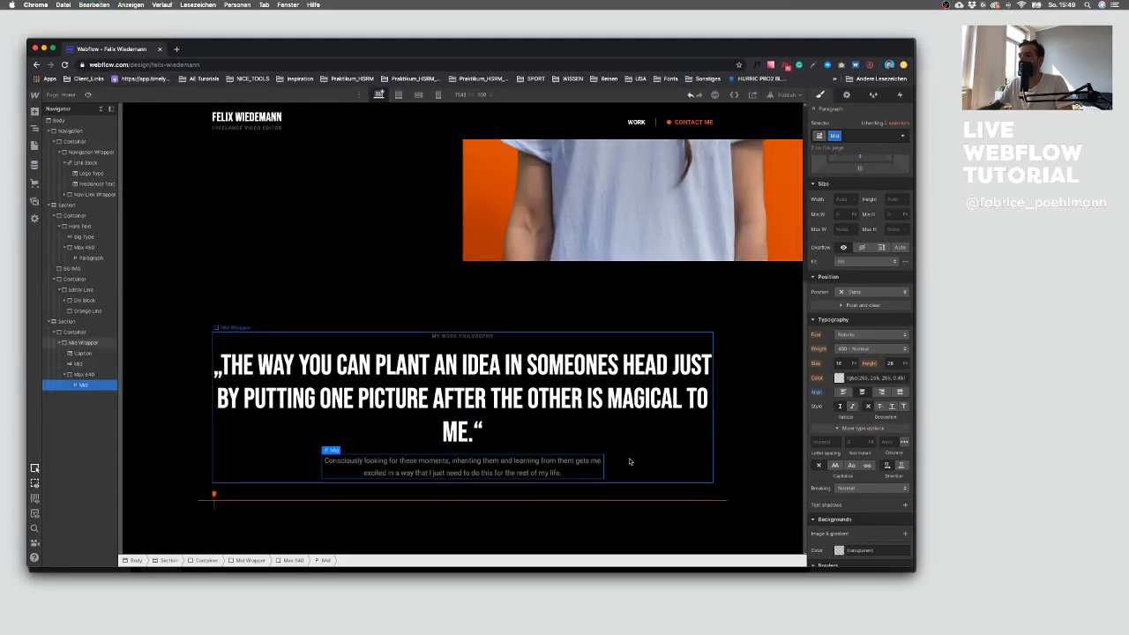
Step: Replace the paragraph wrapper's class with the existing Max 460 class
{"action": "left_click", "coordinate": [496, 468]}
{"action": "left_click", "coordinate": [101, 374]}
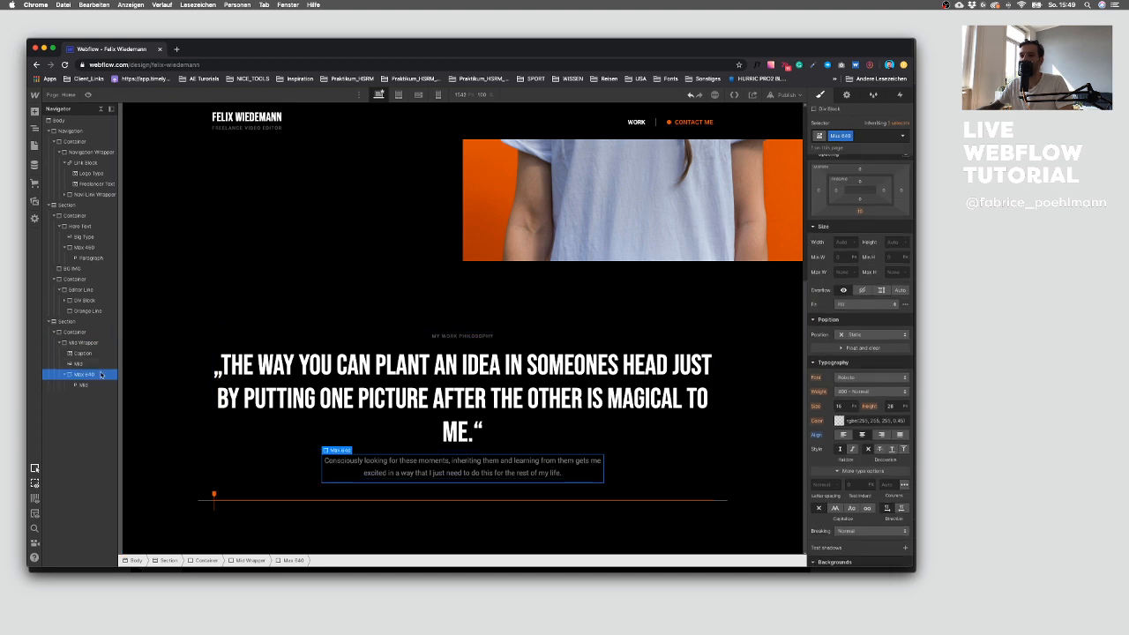
{"action": "left_click", "coordinate": [882, 134]}
{"action": "key", "text": "BackSpace"}
{"action": "type", "text": "Max"}
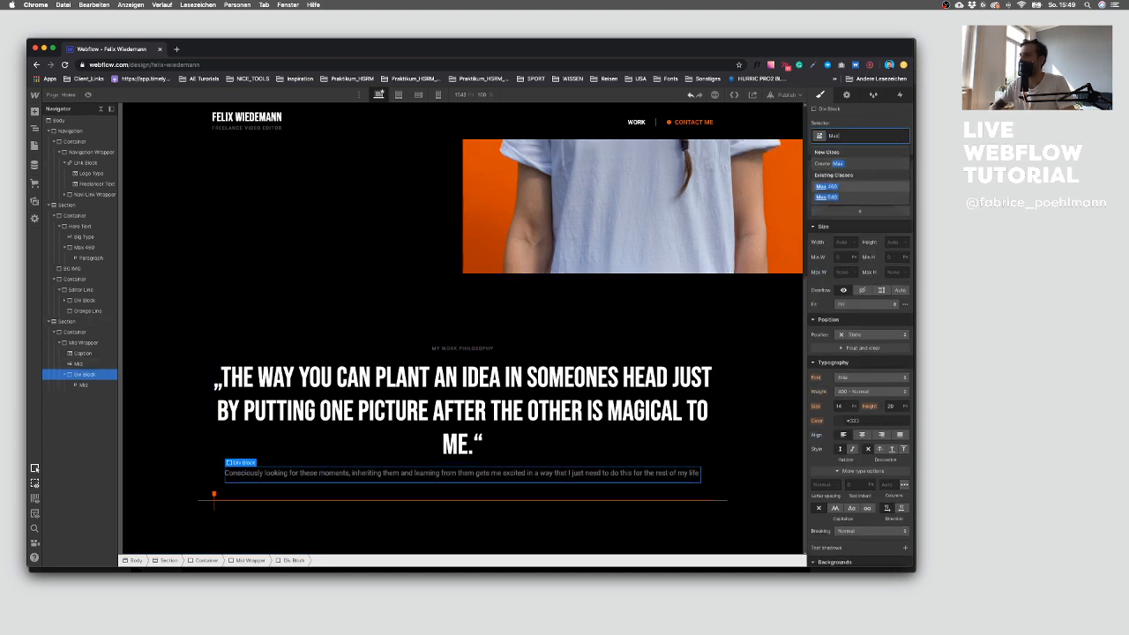
{"action": "key", "text": "Down"}
{"action": "key", "text": "Down"}
{"action": "key", "text": "Return"}
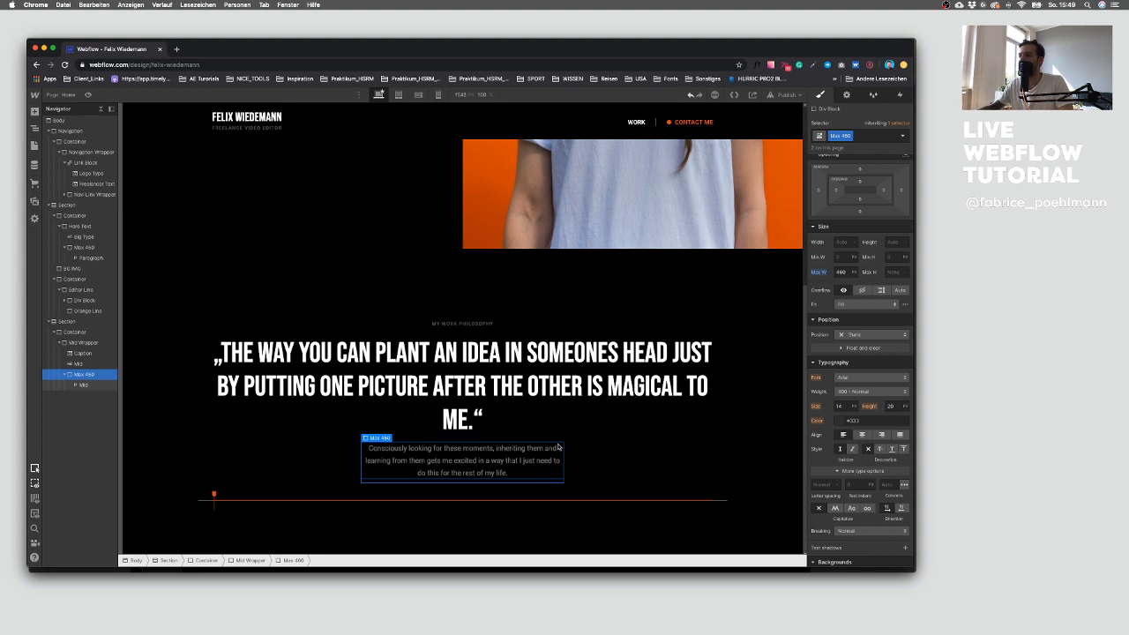
Step: Wrap the quote heading in a new Div Block inside the Mid Wrapper
{"action": "left_click", "coordinate": [533, 389]}
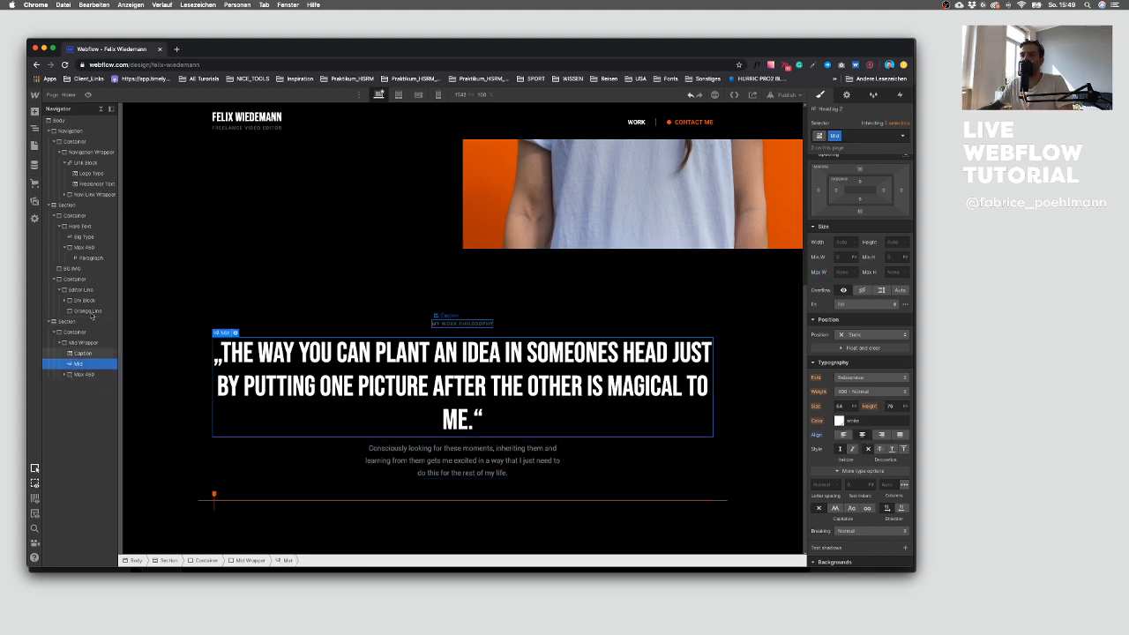
{"action": "left_click", "coordinate": [34, 112]}
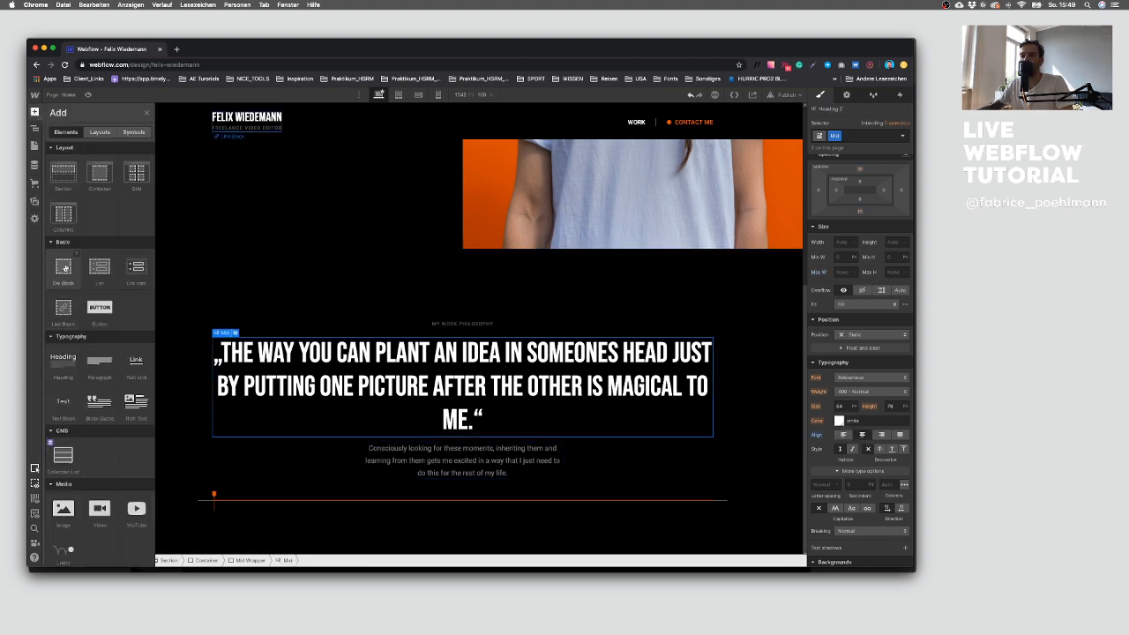
{"action": "left_click_drag", "start_coordinate": [64, 268], "coordinate": [78, 373]}
{"action": "left_click", "coordinate": [83, 364]}
Step: Give the heading's Div Block a new class Max 720 and set its max width to 720 px
{"action": "left_click", "coordinate": [867, 137]}
{"action": "type", "text": "Max"}
{"action": "type", "text": "720"}
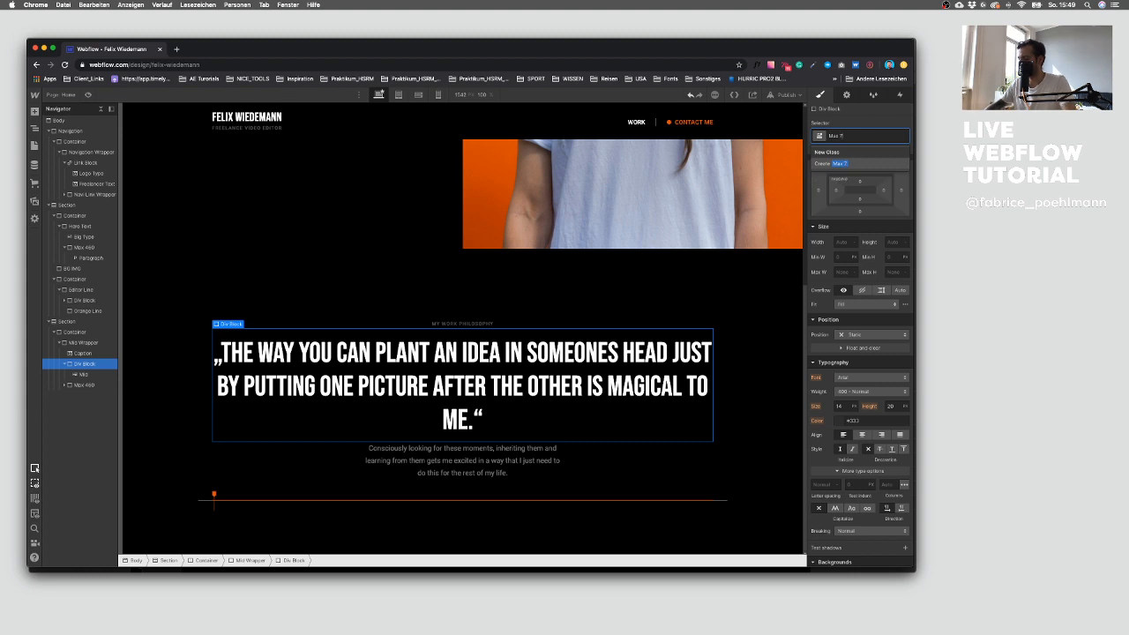
{"action": "key", "text": "Return"}
{"action": "type", "text": "720"}
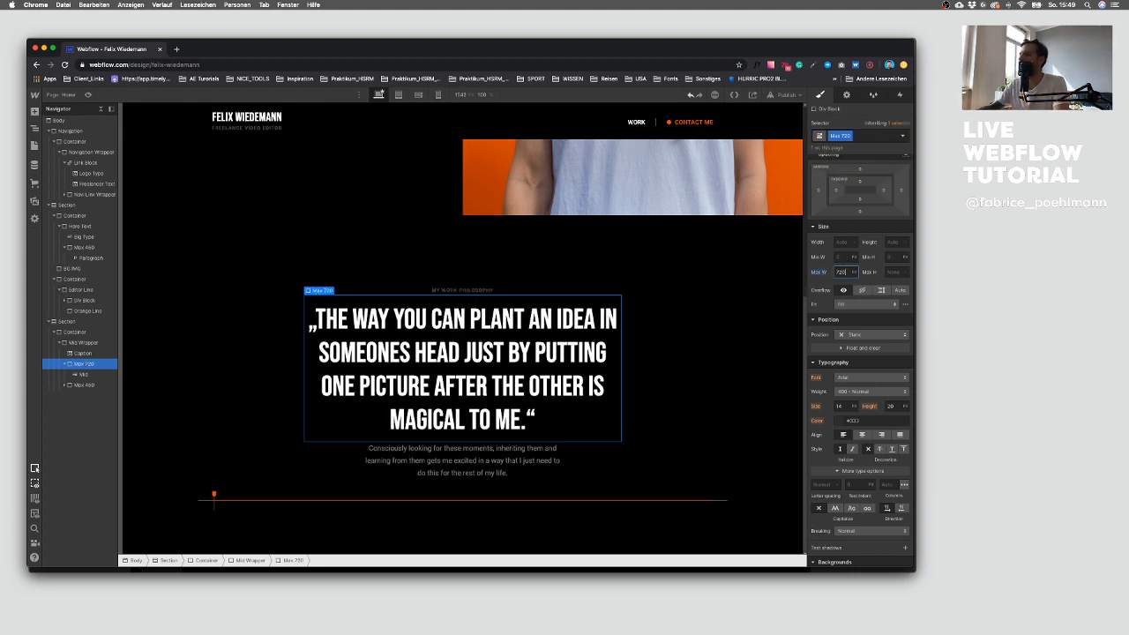
Step: Increase the Div Block's max width in steps so the quote spans three lines
{"action": "key", "text": "shift+Up"}
{"action": "key", "text": "shift+Up"}
{"action": "key", "text": "shift+Up"}
{"action": "key", "text": "shift+Up"}
{"action": "key", "text": "shift+Up"}
{"action": "key", "text": "shift+Up"}
{"action": "key", "text": "shift+Up"}
{"action": "key", "text": "shift+Up"}
{"action": "key", "text": "shift+Up"}
{"action": "key", "text": "shift+Up"}
{"action": "key", "text": "shift+Up"}
{"action": "key", "text": "shift+Up"}
{"action": "key", "text": "shift+Up"}
{"action": "key", "text": "shift+Up"}
{"action": "key", "text": "shift+Up"}
{"action": "key", "text": "shift+Up"}
{"action": "key", "text": "shift+Up"}
{"action": "key", "text": "shift+Up"}
{"action": "key", "text": "shift+Up"}
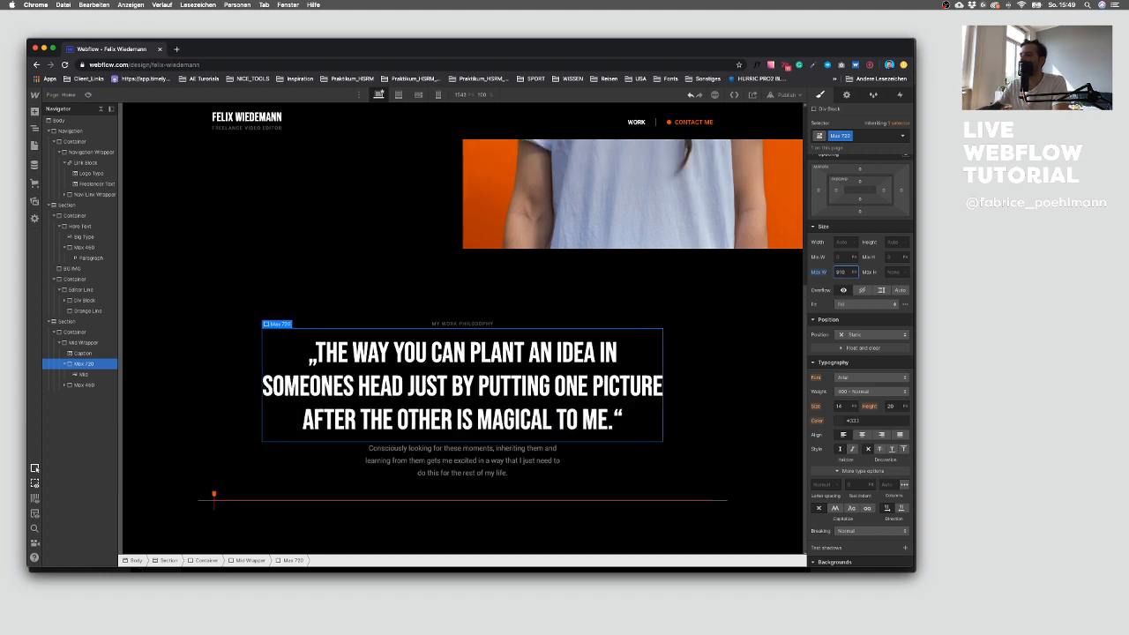
Step: Rename the Div Block's class to Max 910 to match its new width, then select the heading
{"action": "left_click", "coordinate": [850, 136]}
{"action": "left_click", "coordinate": [848, 150]}
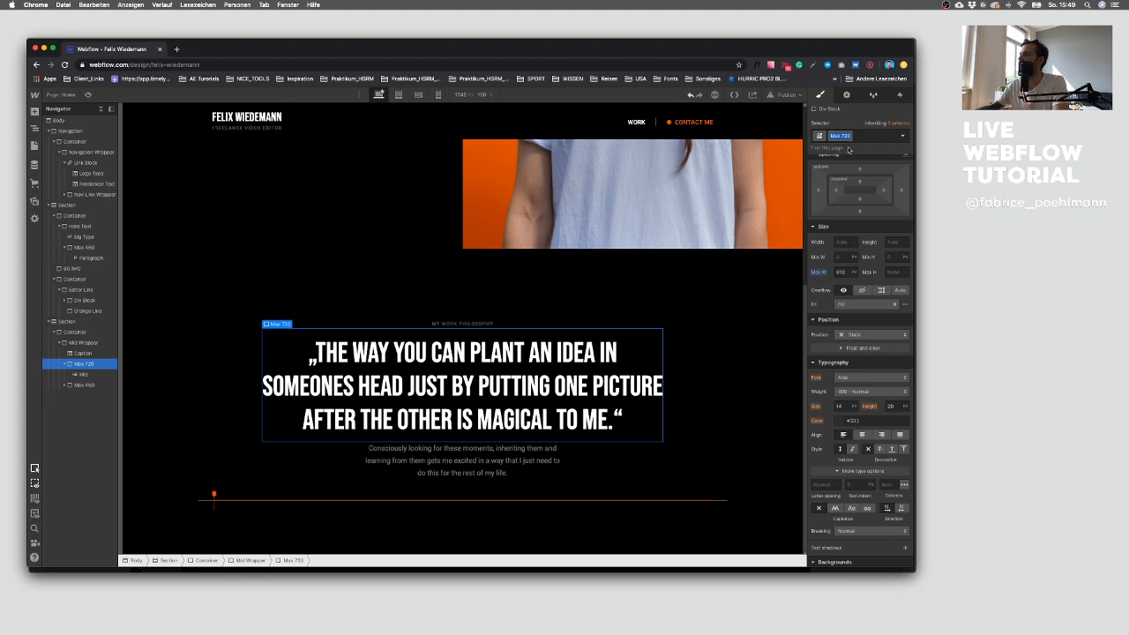
{"action": "type", "text": "900"}
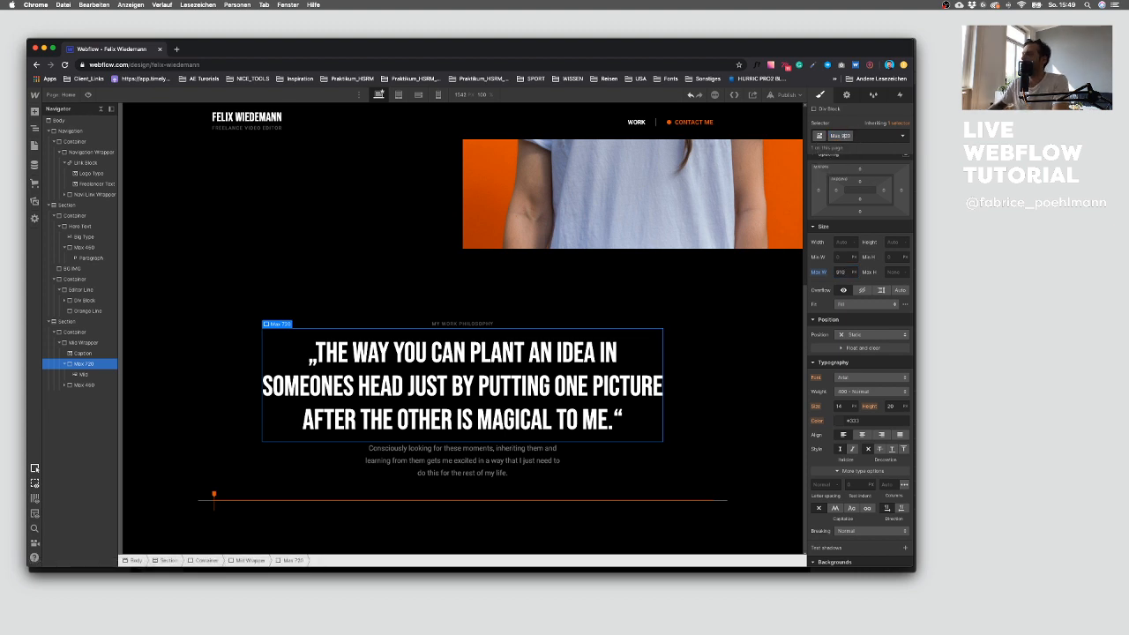
{"action": "key", "text": "Return"}
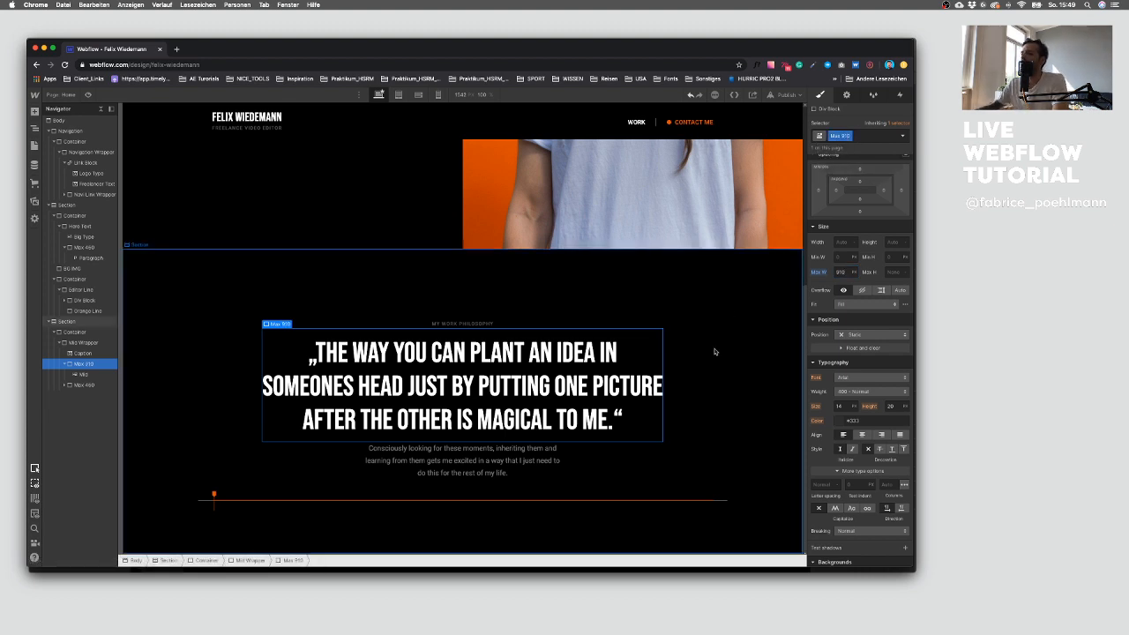
{"action": "left_click", "coordinate": [603, 373]}
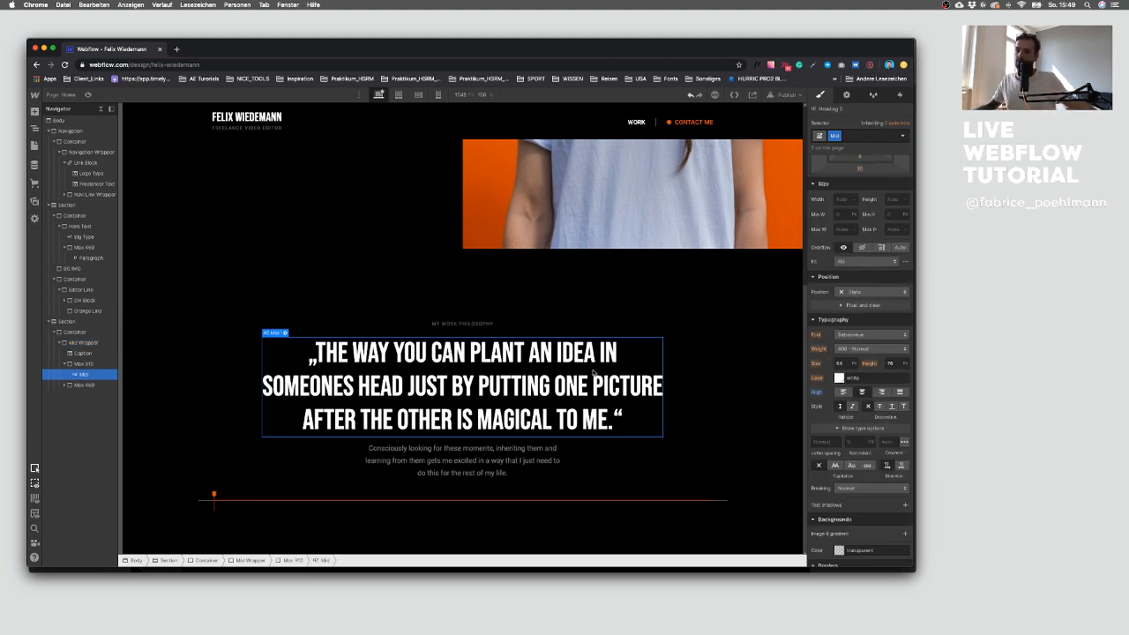
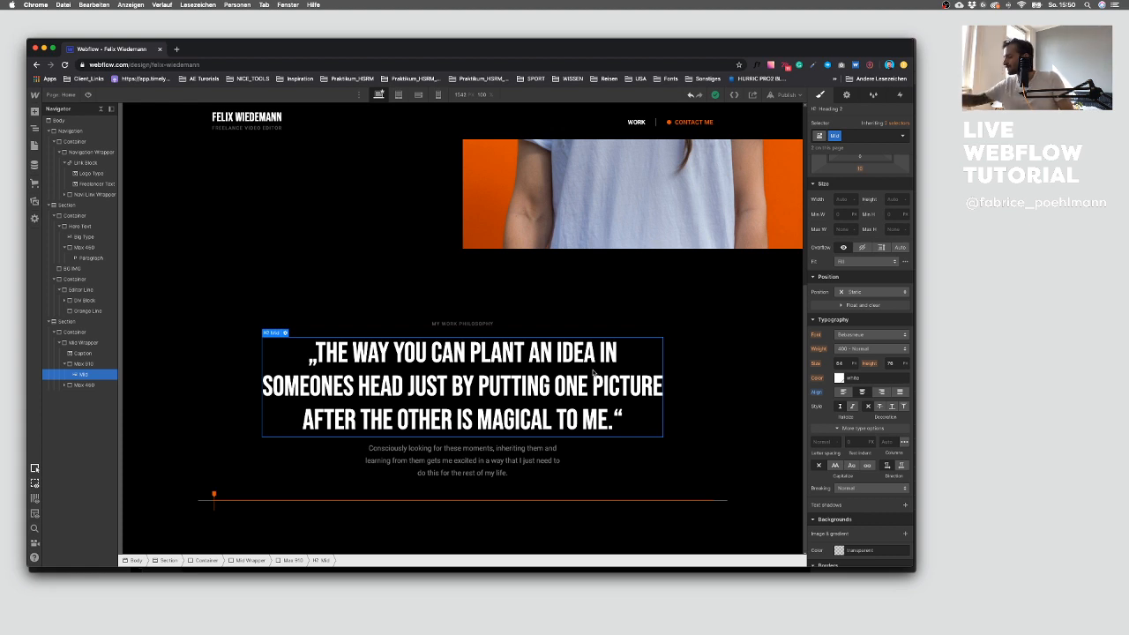
Step: Compare the quote section with the Sketch design, measuring the spacing between the caption and the quote heading
{"action": "left_click", "coordinate": [204, 354]}
{"action": "left_click", "coordinate": [164, 354]}
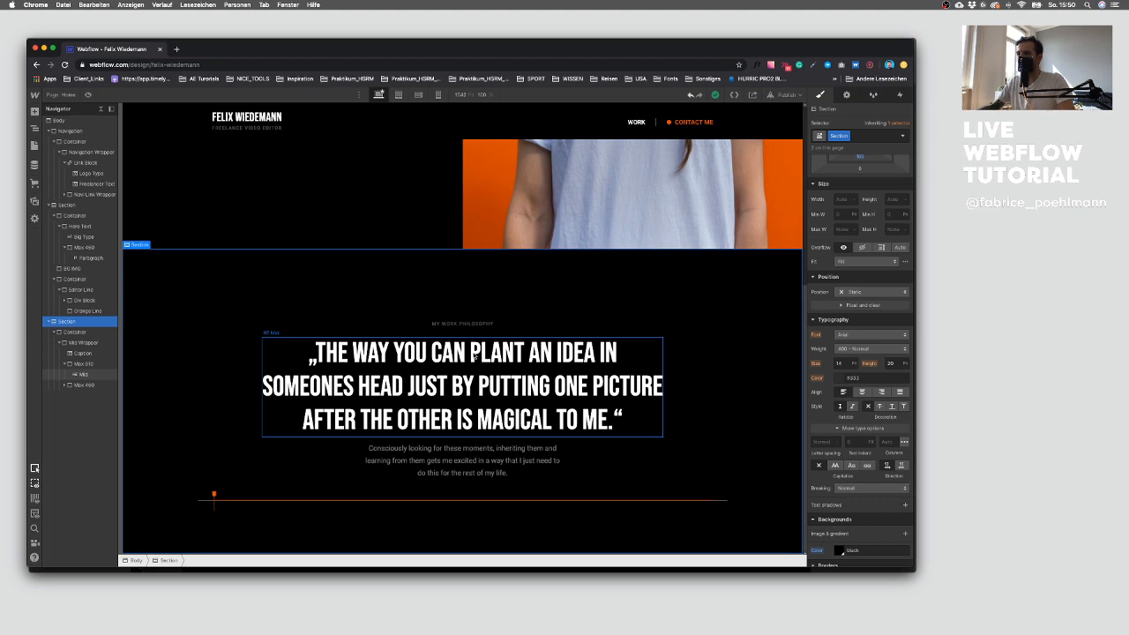
{"action": "key", "text": "ctrl+Up"}
{"action": "left_click", "coordinate": [660, 509]}
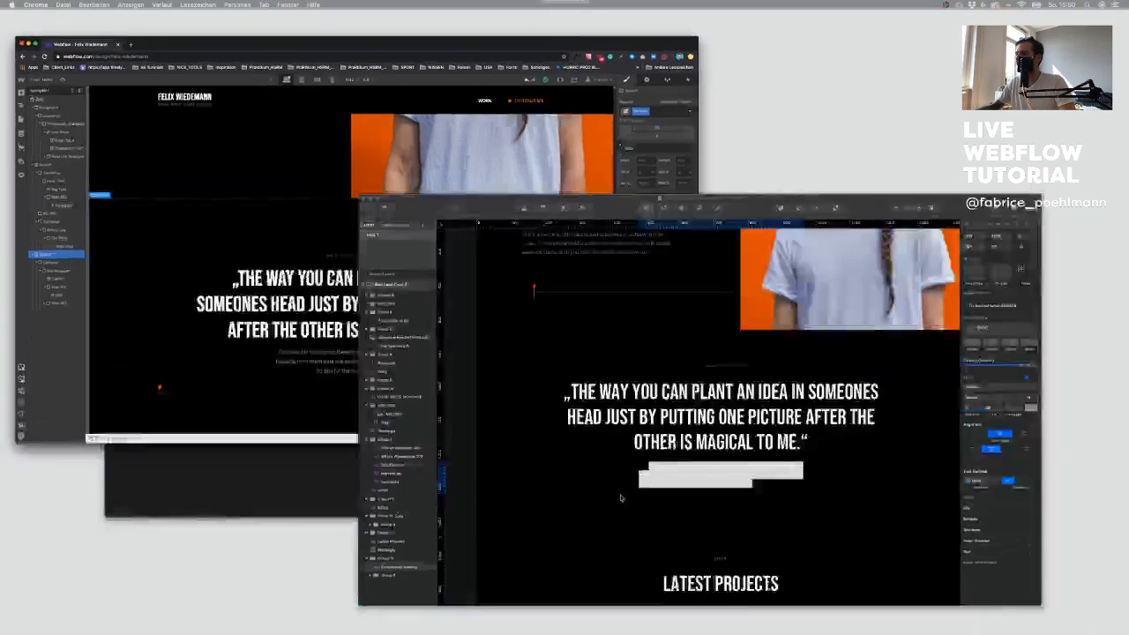
{"action": "left_click", "coordinate": [373, 474]}
{"action": "left_click", "coordinate": [508, 262]}
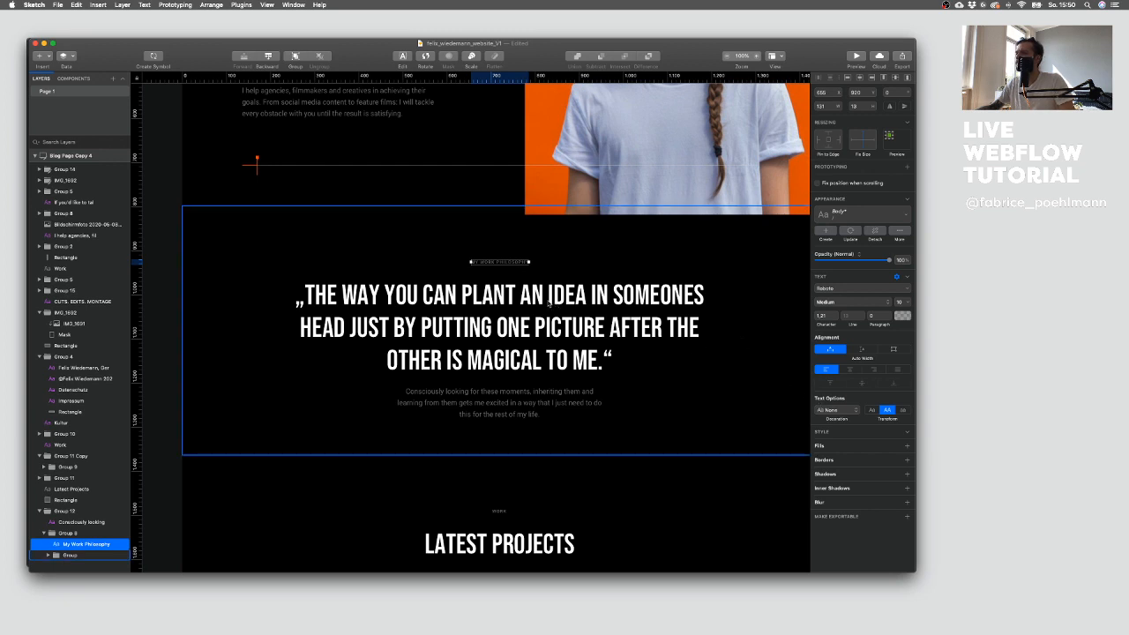
{"action": "left_click", "coordinate": [532, 299]}
{"action": "left_click", "coordinate": [509, 263]}
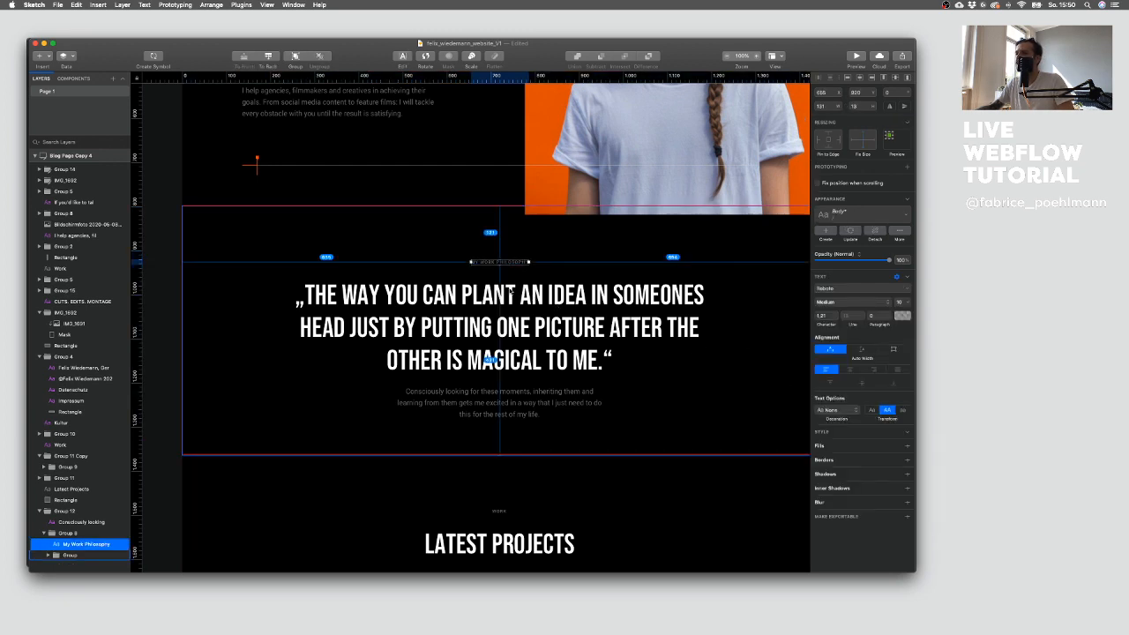
{"action": "left_click", "coordinate": [509, 299]}
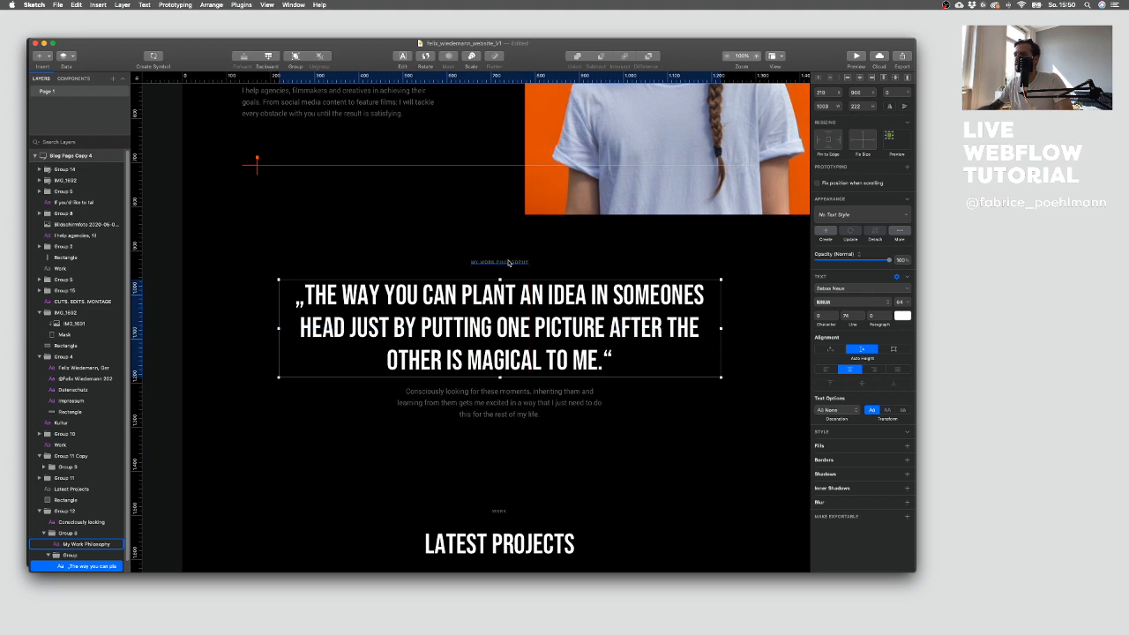
Step: Select the My Work Philosophy caption and add a combo class named Pad to it
{"action": "key", "text": "ctrl+Up"}
{"action": "left_click", "coordinate": [379, 305]}
{"action": "left_click", "coordinate": [440, 352]}
{"action": "left_click", "coordinate": [463, 324]}
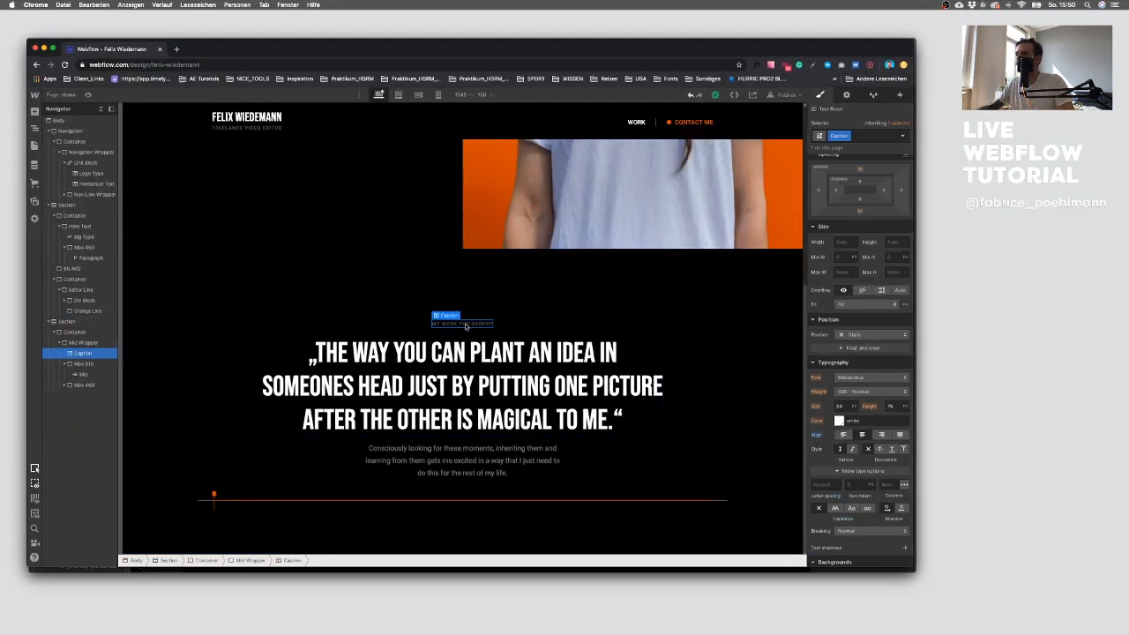
{"action": "left_click", "coordinate": [857, 136]}
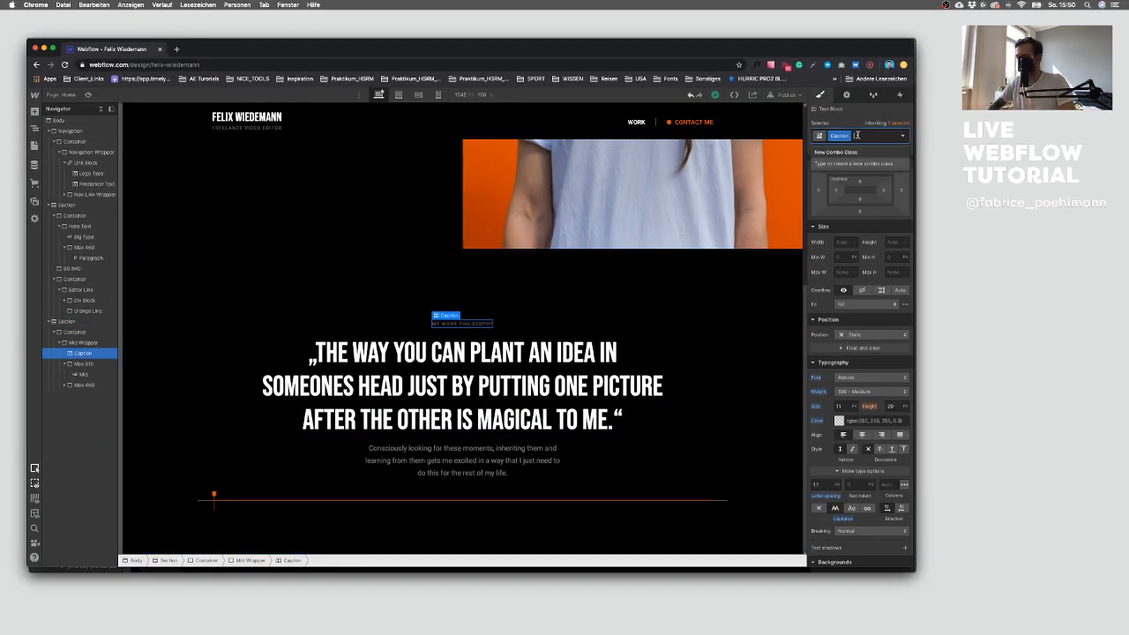
{"action": "type", "text": "Pad"}
{"action": "key", "text": "Return"}
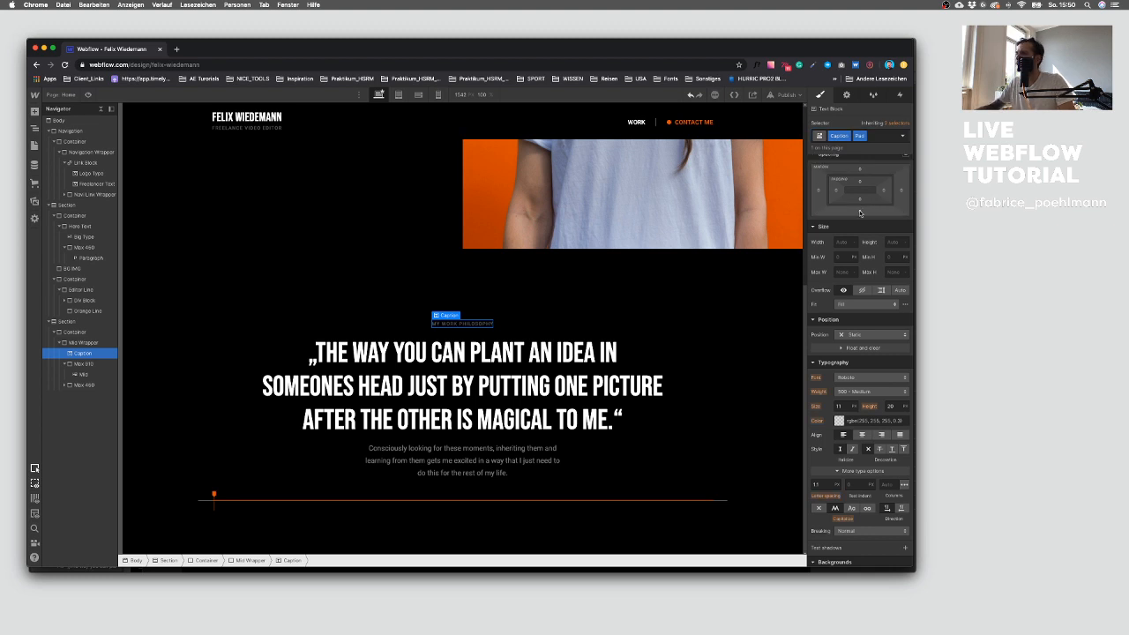
Step: Set the caption's bottom margin to 16 px
{"action": "left_click", "coordinate": [860, 212]}
{"action": "type", "text": "16"}
{"action": "key", "text": "Return"}
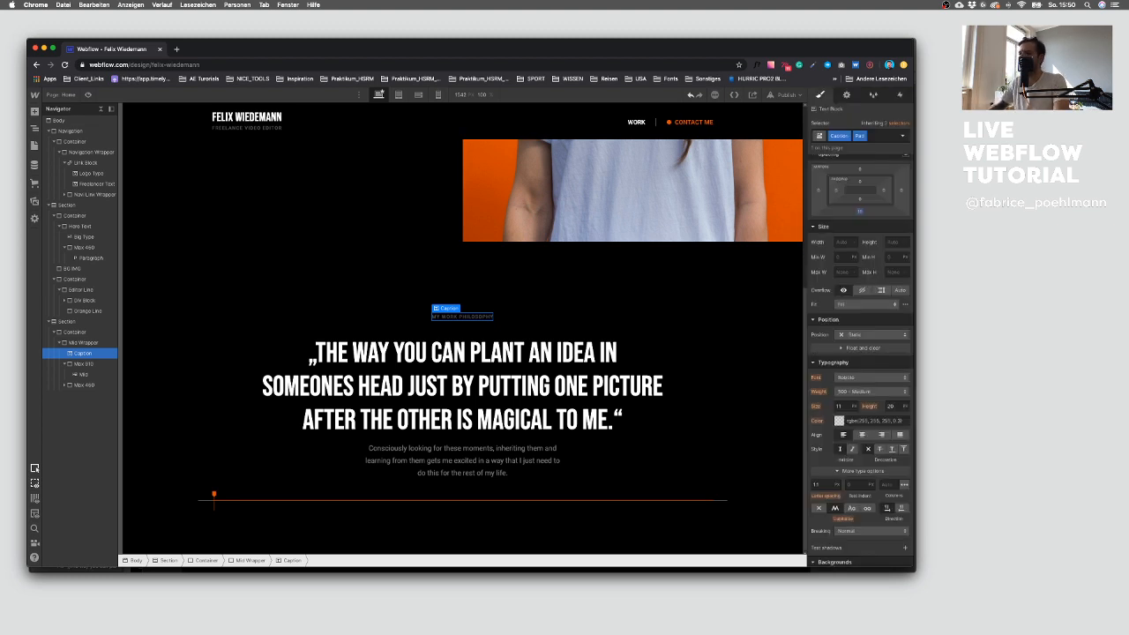
{"action": "left_click_drag", "start_coordinate": [860, 213], "coordinate": [860, 219]}
{"action": "left_click", "coordinate": [860, 216]}
{"action": "left_click", "coordinate": [855, 270]}
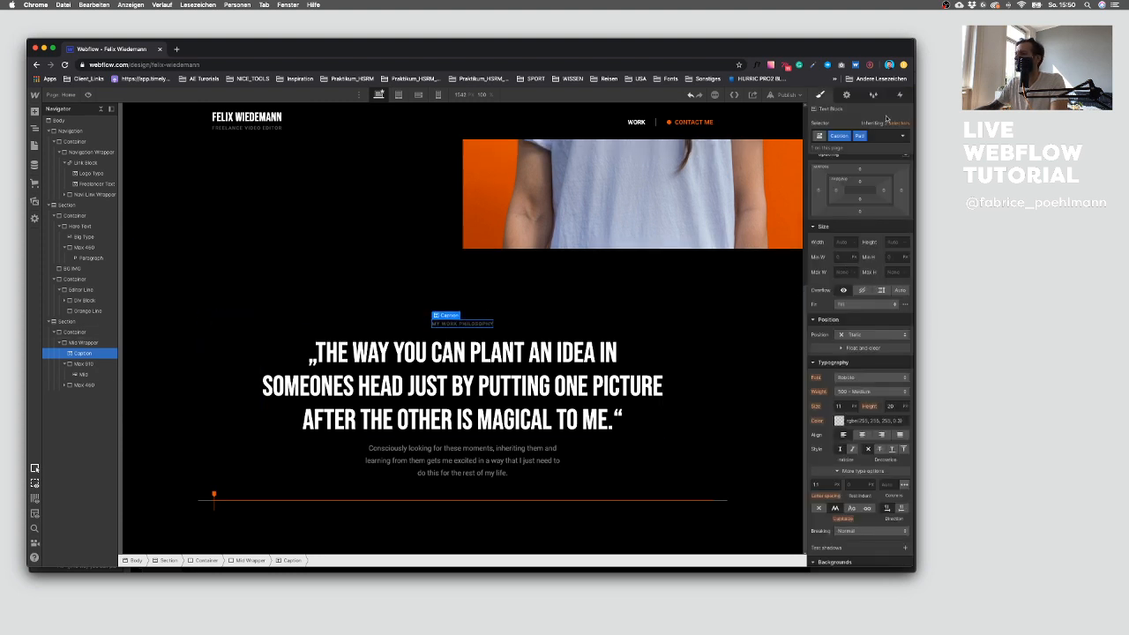
{"action": "left_click", "coordinate": [881, 137]}
Step: Select the quote heading, switch to its All H2 Headings style and set the bottom margin to 16 px
{"action": "left_click", "coordinate": [619, 371]}
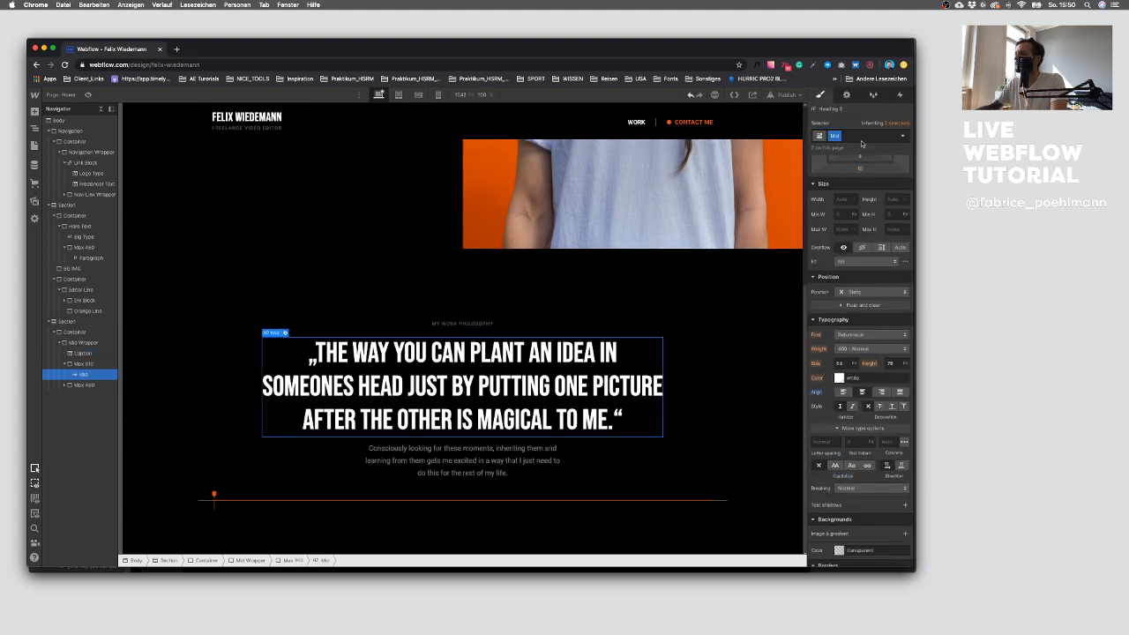
{"action": "left_click", "coordinate": [890, 124]}
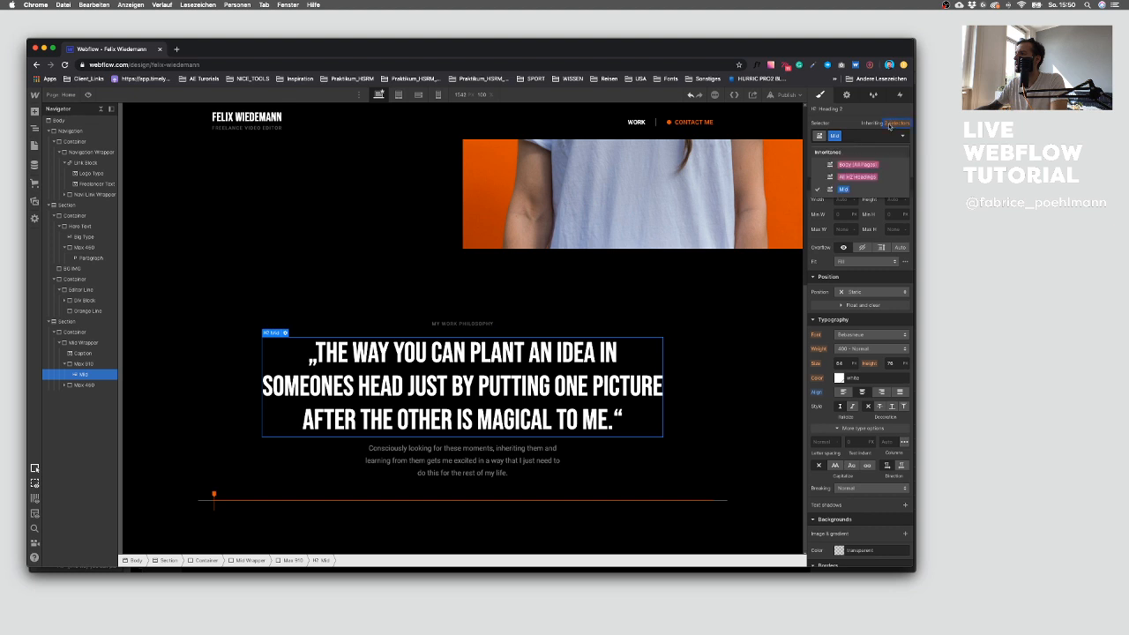
{"action": "left_click", "coordinate": [886, 178]}
{"action": "scroll", "coordinate": [869, 204], "scroll_direction": "up", "scroll_amount": 2}
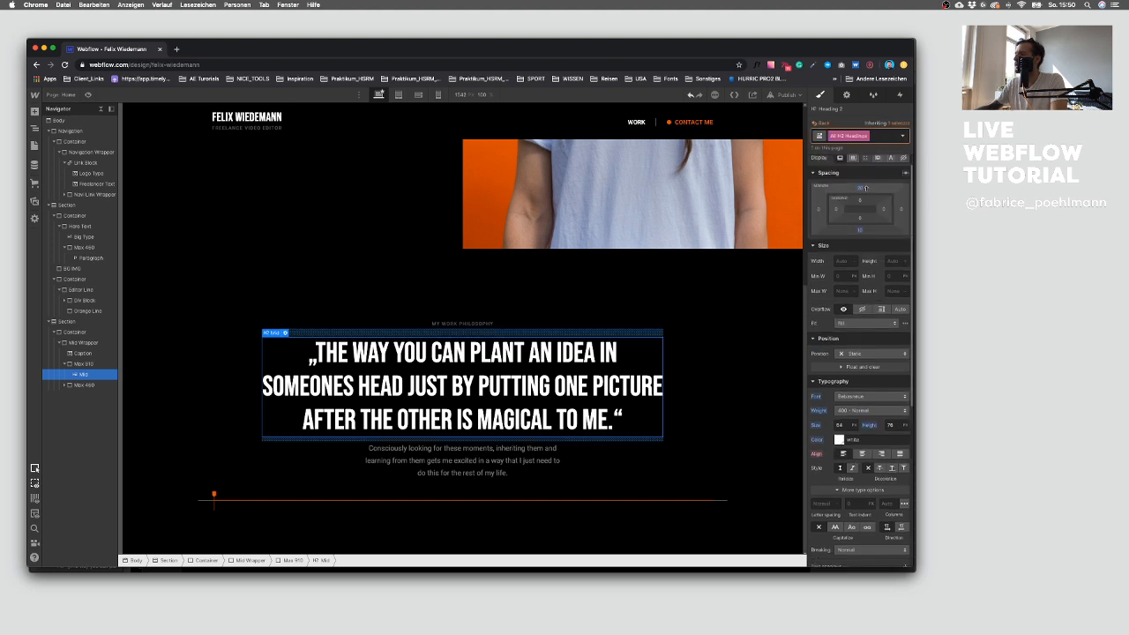
{"action": "left_click", "coordinate": [861, 188]}
{"action": "key", "text": "Return"}
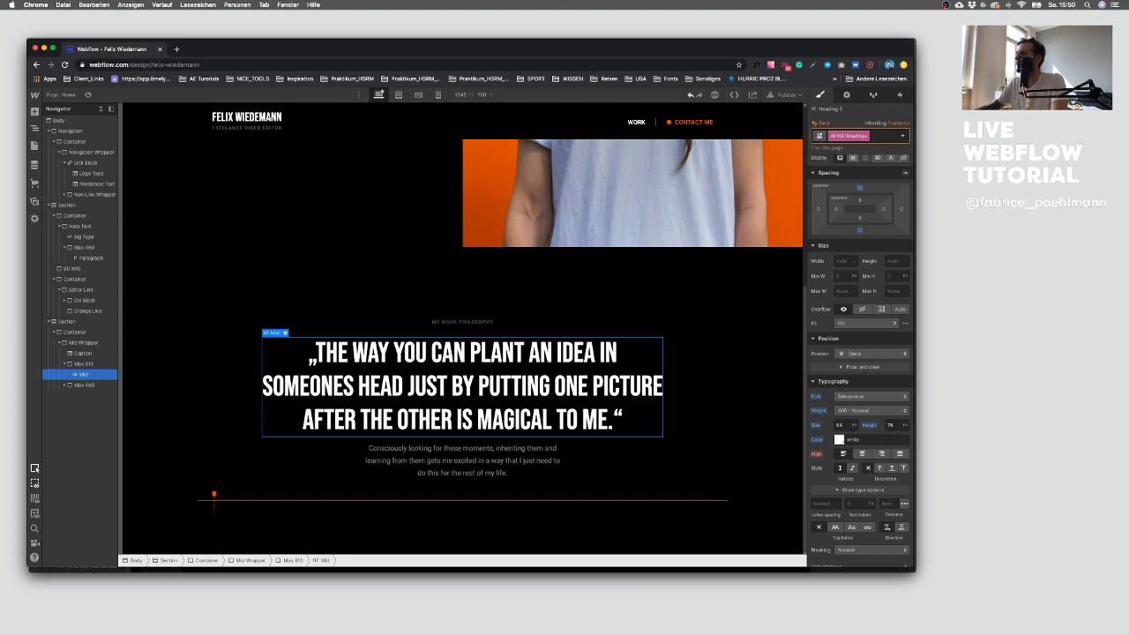
{"action": "left_click", "coordinate": [859, 231]}
{"action": "type", "text": "16"}
{"action": "key", "text": "Return"}
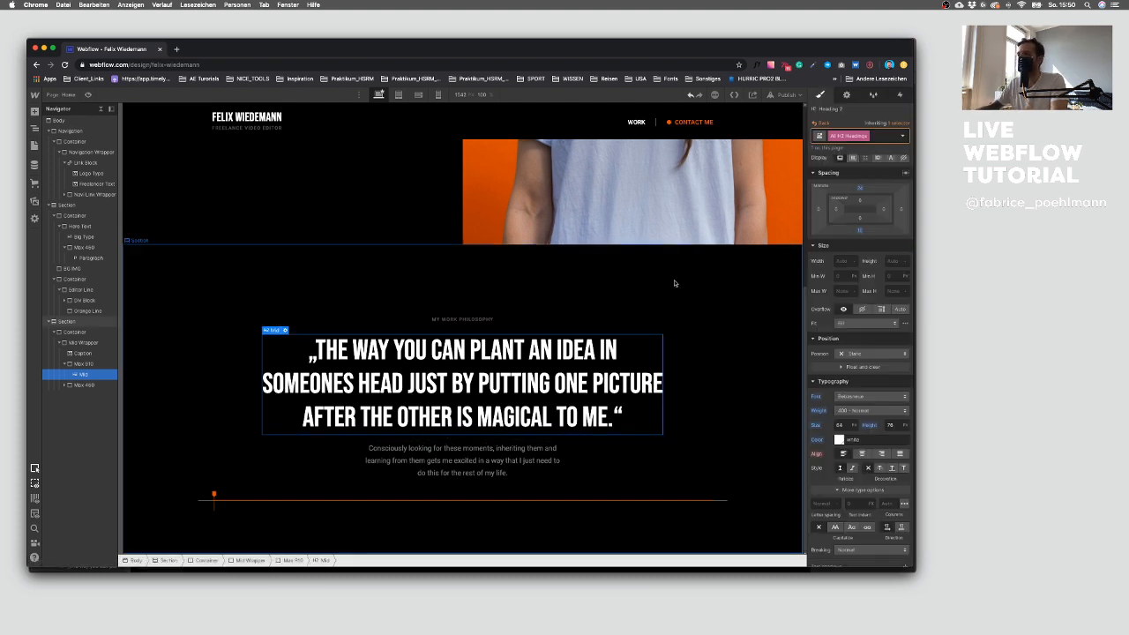
Step: Review the part of the Sketch design below the quote section
{"action": "left_click", "coordinate": [674, 283]}
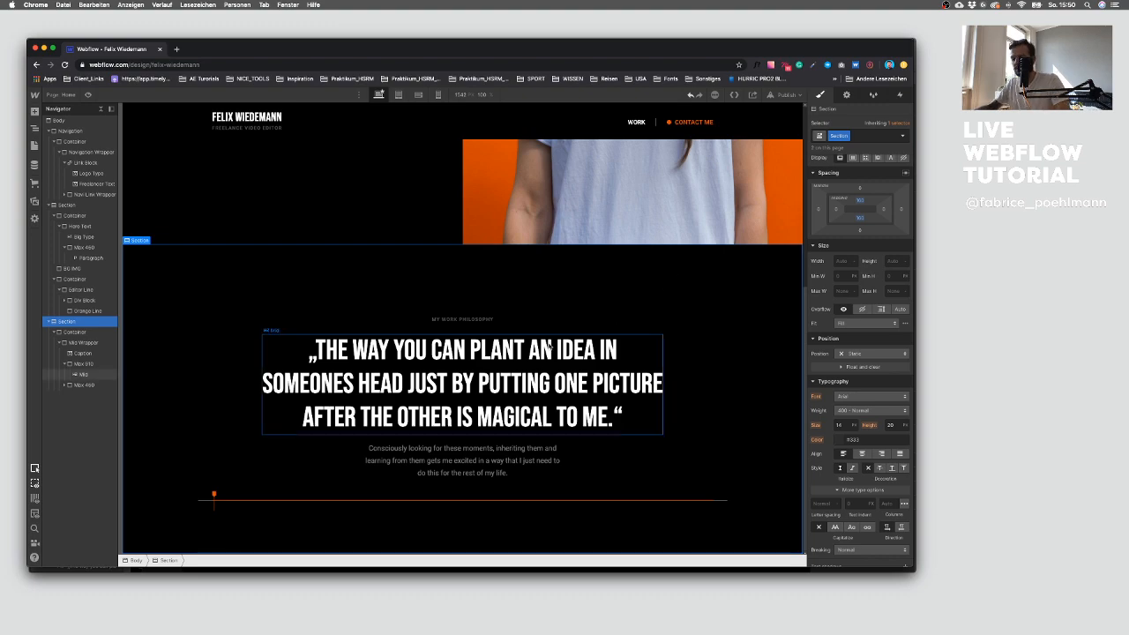
{"action": "key", "text": "ctrl+Up"}
{"action": "left_click", "coordinate": [603, 476]}
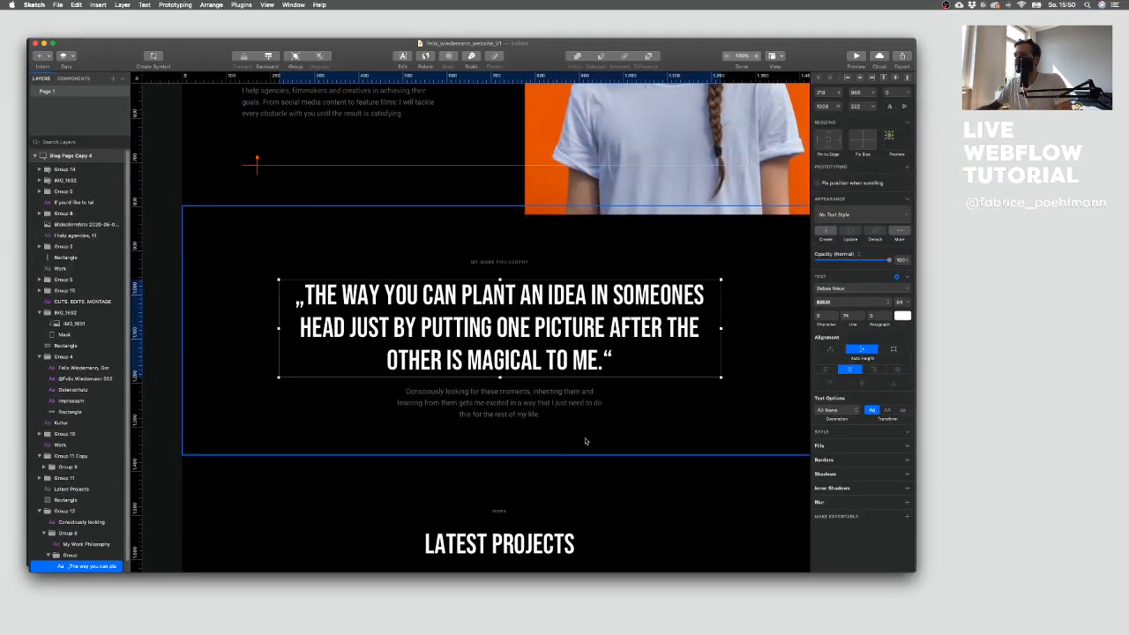
{"action": "key", "text": "ctrl+Up"}
{"action": "left_click", "coordinate": [503, 327]}
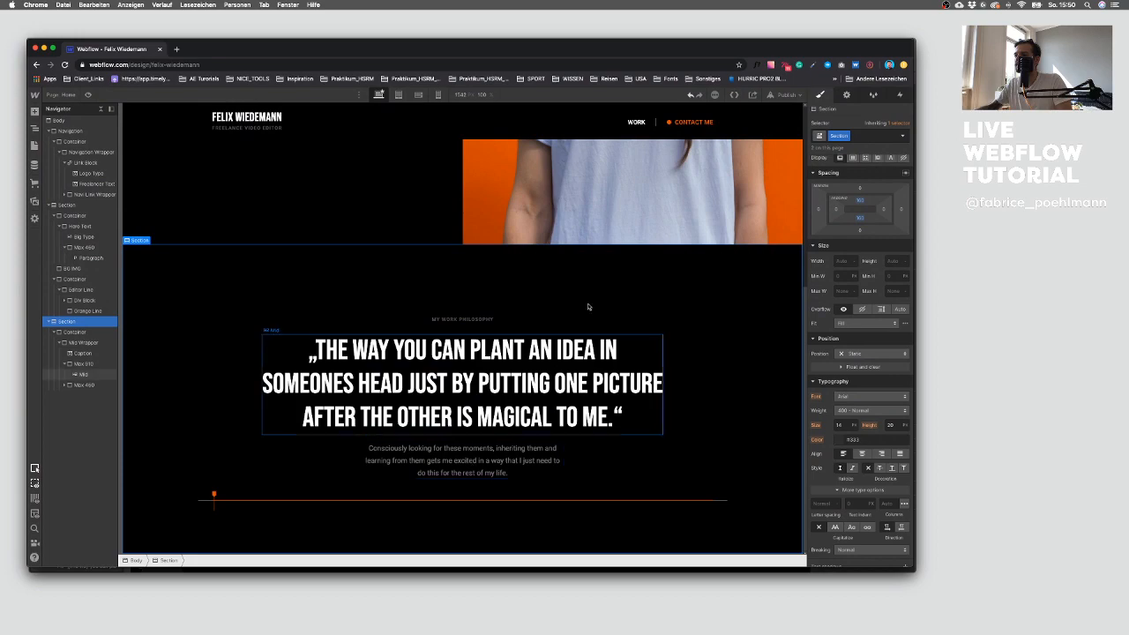
{"action": "key", "text": "ctrl+Up"}
{"action": "left_click", "coordinate": [582, 370]}
{"action": "scroll", "coordinate": [552, 362], "scroll_direction": "down", "scroll_amount": 5}
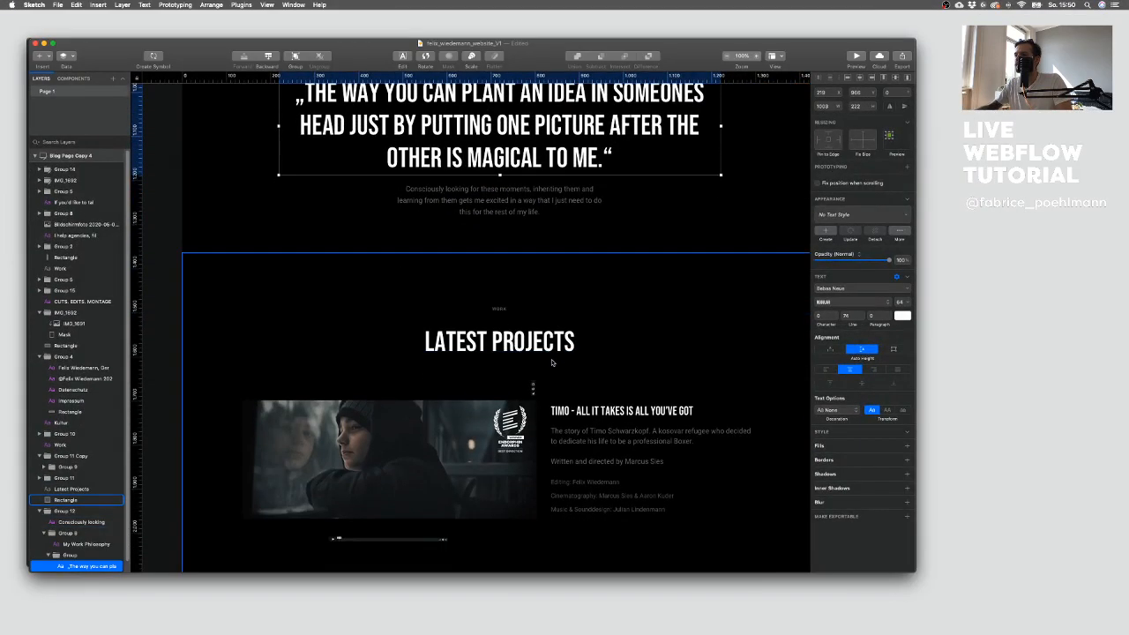
{"action": "scroll", "coordinate": [553, 361], "scroll_direction": "up", "scroll_amount": 5}
{"action": "key", "text": "ctrl+Up"}
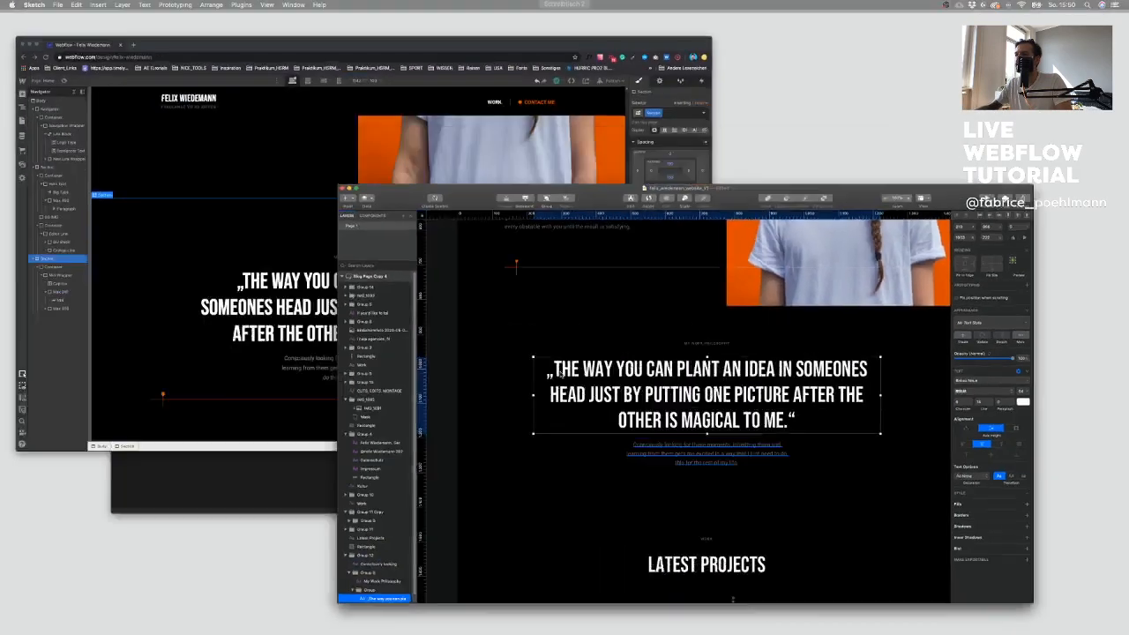
Step: Collapse the page's sections in the Navigator
{"action": "left_click", "coordinate": [202, 264]}
{"action": "left_click", "coordinate": [53, 321]}
{"action": "left_click", "coordinate": [54, 205]}
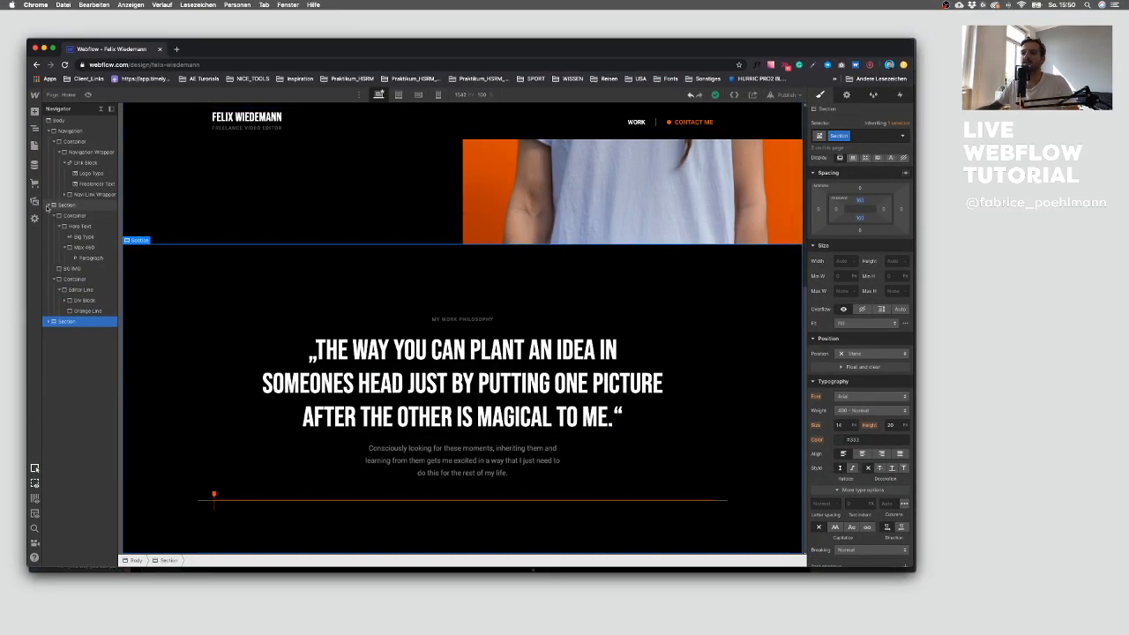
{"action": "left_click", "coordinate": [50, 132]}
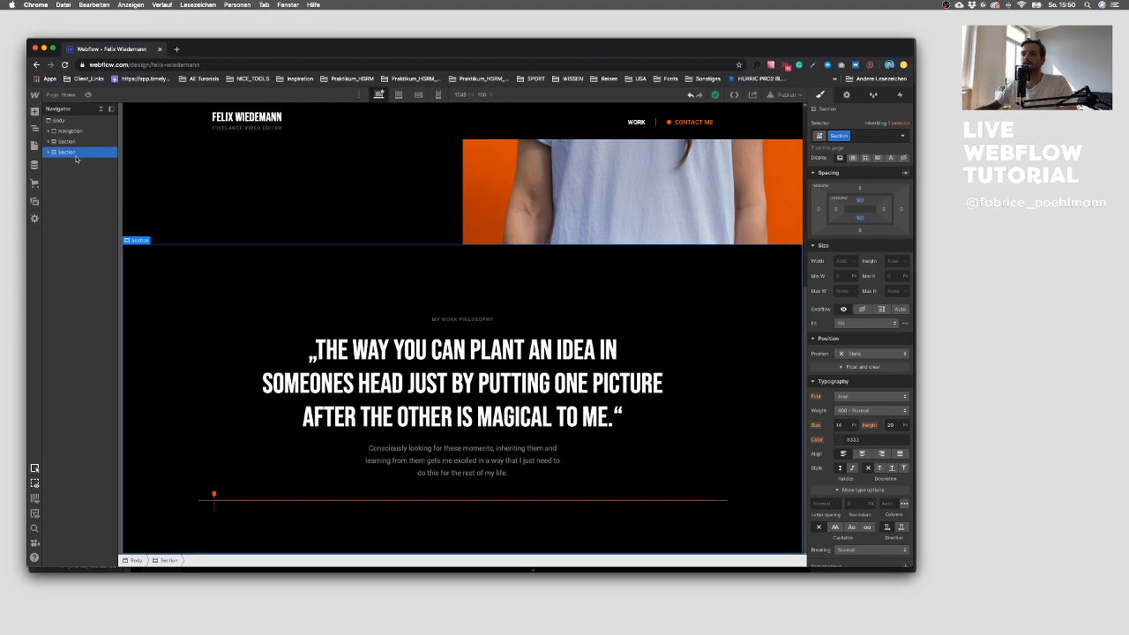
Step: Paste a copy of the quote section below it to start the Latest Projects section
{"action": "key", "text": "ctrl+Up"}
{"action": "left_click", "coordinate": [600, 462]}
{"action": "left_click", "coordinate": [431, 433]}
{"action": "scroll", "coordinate": [430, 433], "scroll_direction": "down", "scroll_amount": 5}
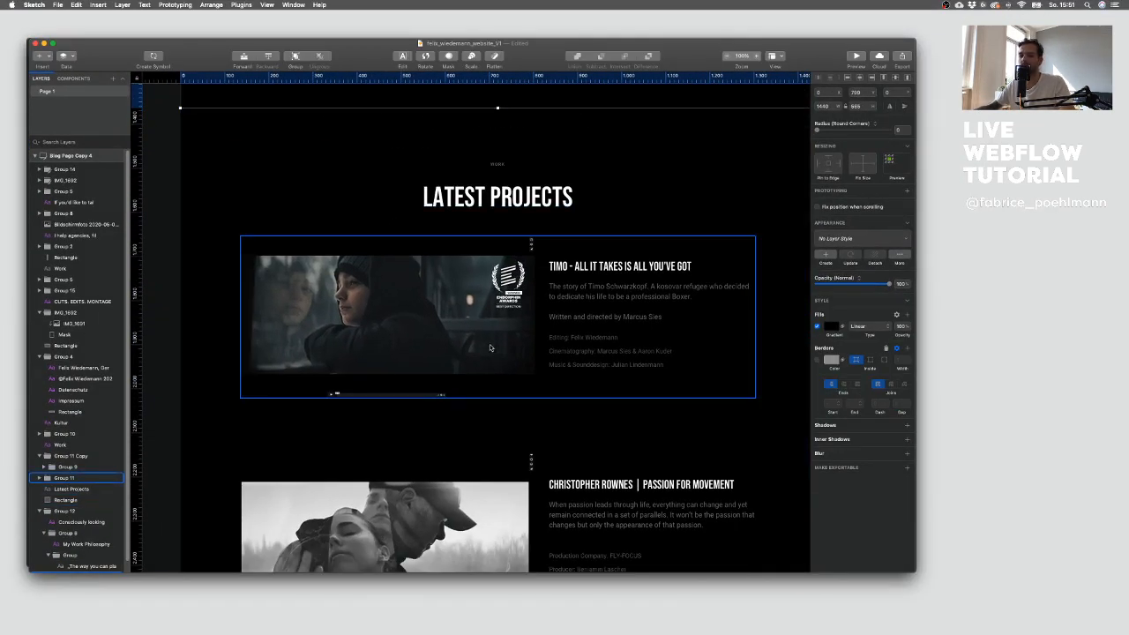
{"action": "key", "text": "ctrl+Up"}
{"action": "left_click", "coordinate": [70, 152]}
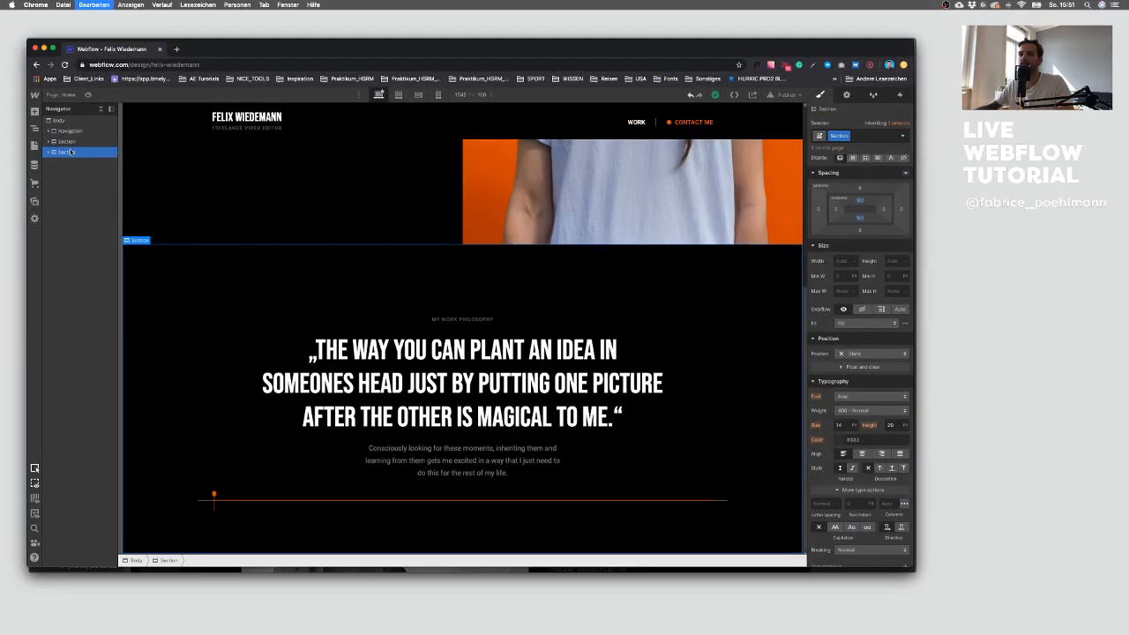
{"action": "key", "text": "super+v"}
{"action": "left_click", "coordinate": [73, 166]}
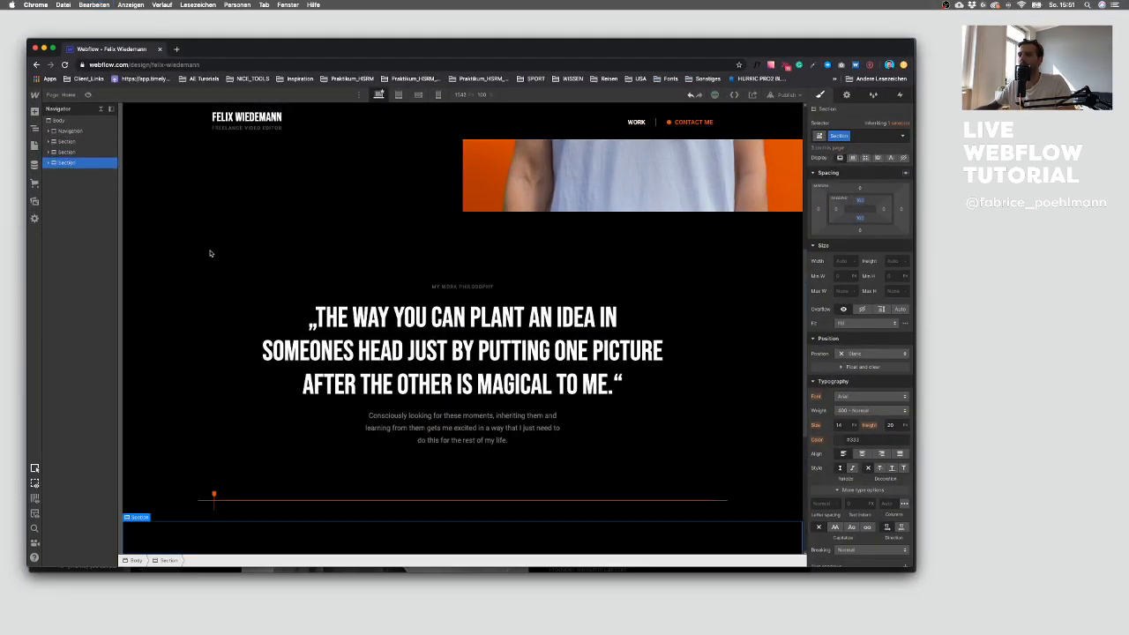
Step: Copy the LATEST PROJECTS title from the Sketch design and paste it as the new section's heading
{"action": "scroll", "coordinate": [396, 320], "scroll_direction": "down", "scroll_amount": 4}
{"action": "key", "text": "ctrl+Up"}
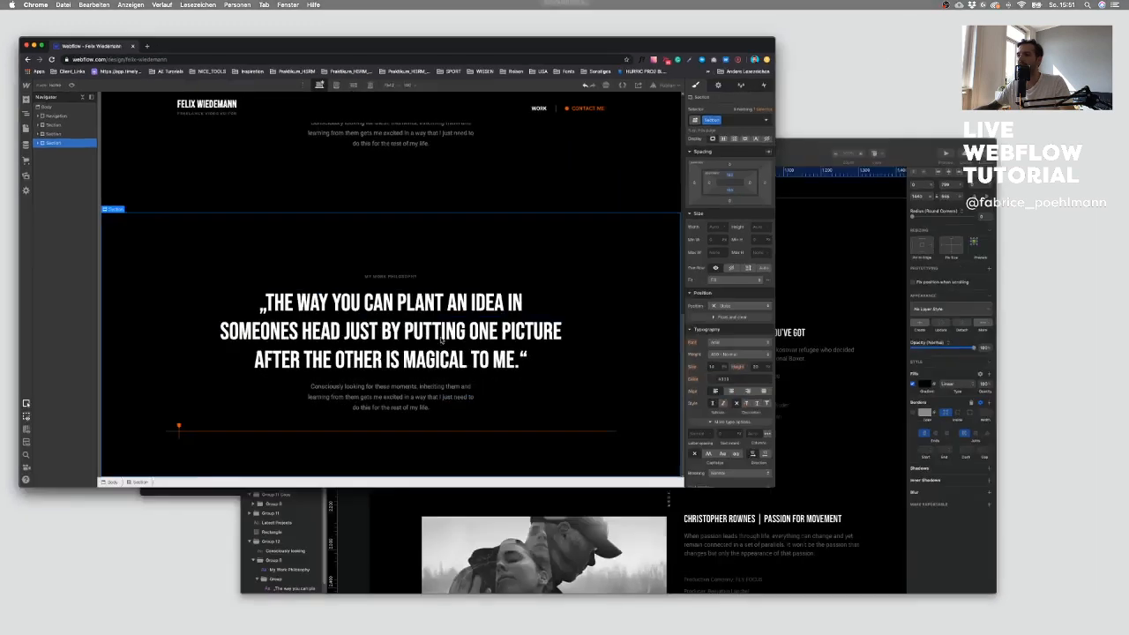
{"action": "left_click", "coordinate": [516, 411]}
{"action": "scroll", "coordinate": [516, 411], "scroll_direction": "up", "scroll_amount": 5}
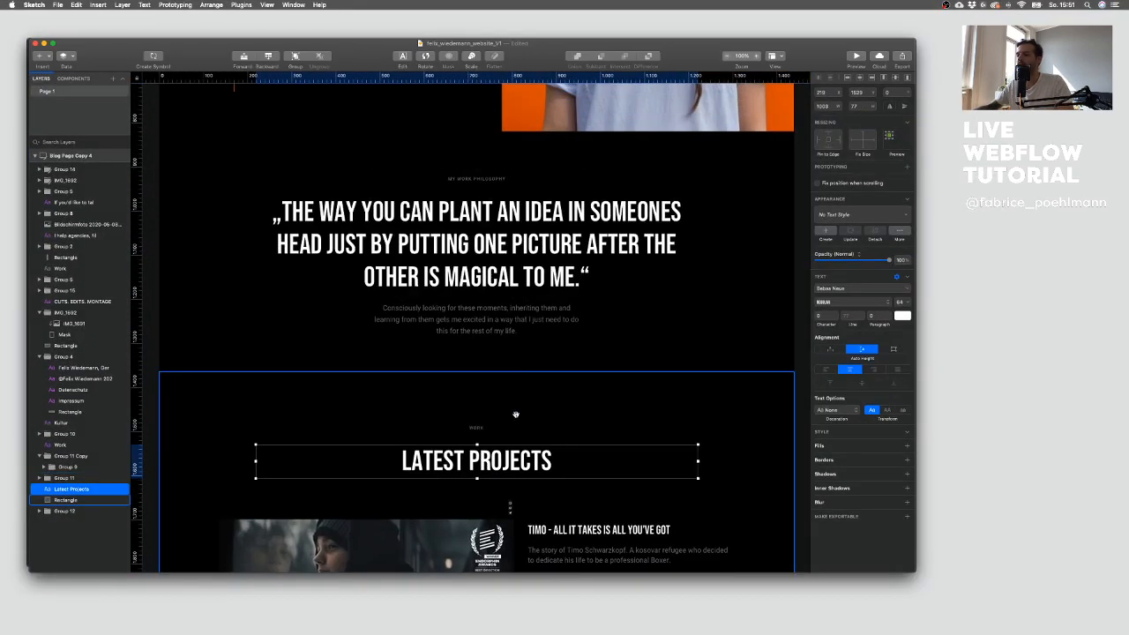
{"action": "double_click", "coordinate": [476, 459]}
{"action": "key", "text": "super+c"}
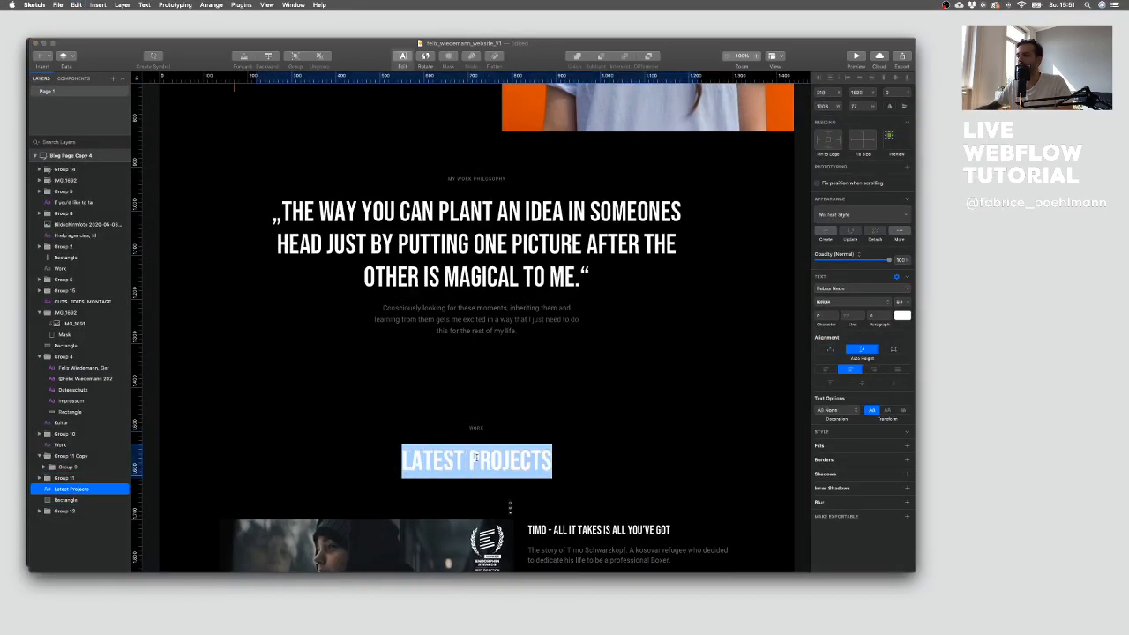
{"action": "key", "text": "ctrl+Up"}
{"action": "left_click", "coordinate": [199, 272]}
{"action": "key", "text": "ctrl+Up"}
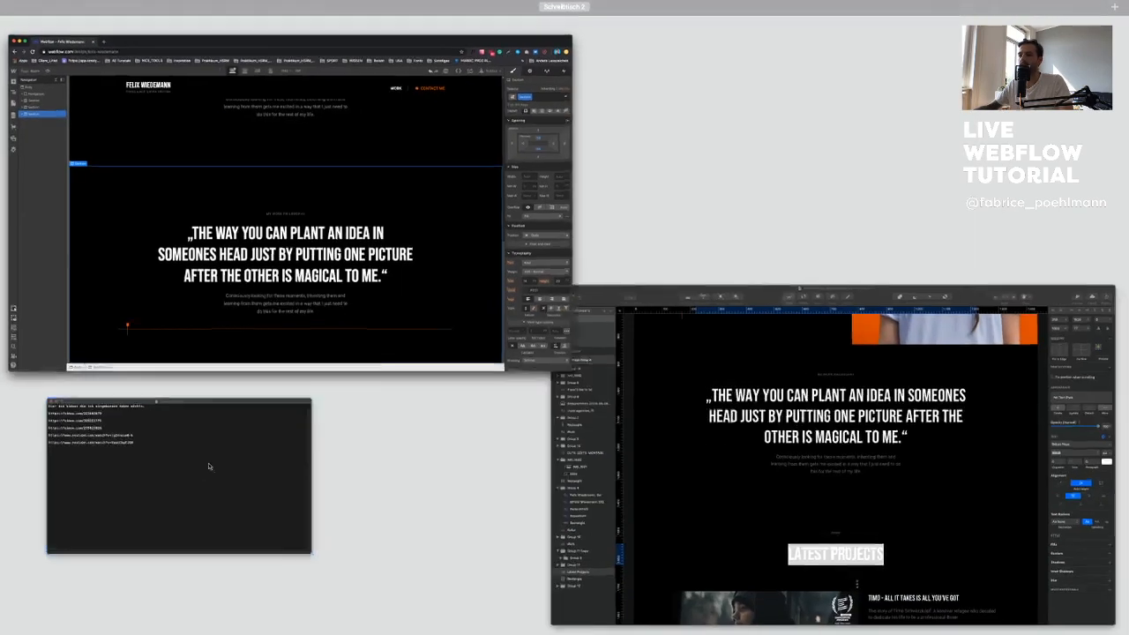
{"action": "left_click", "coordinate": [234, 448]}
{"action": "type", "text": "Latest Projects"}
{"action": "left_click", "coordinate": [148, 368]}
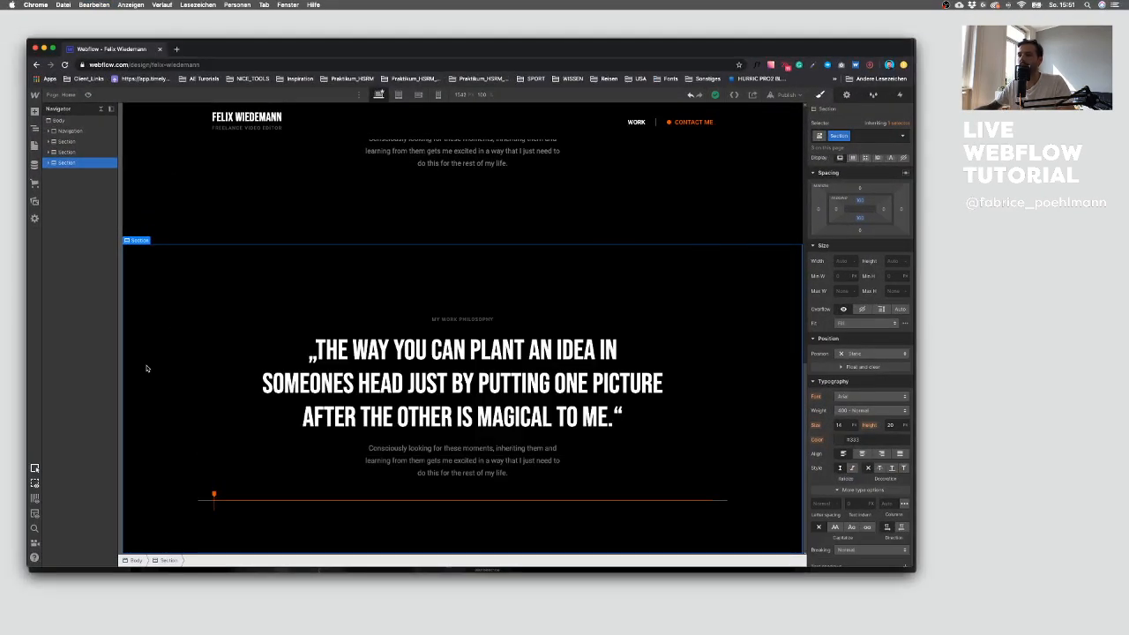
{"action": "double_click", "coordinate": [416, 356]}
{"action": "key", "text": "super+v"}
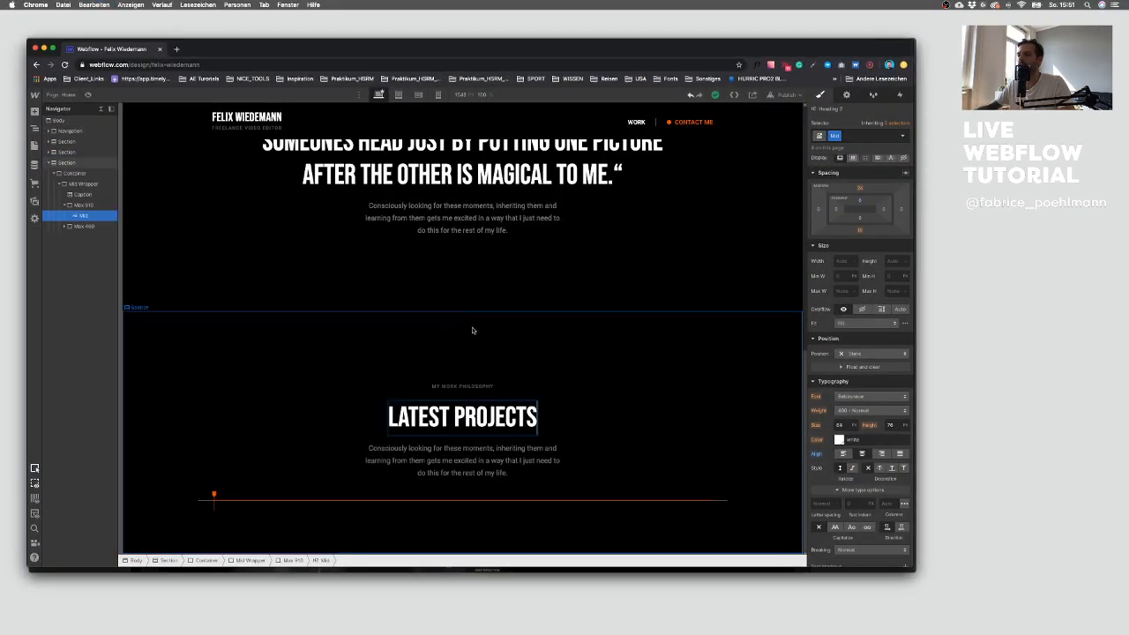
Step: Change the new section's caption text to WORK
{"action": "double_click", "coordinate": [464, 387]}
{"action": "type", "text": "WORK"}
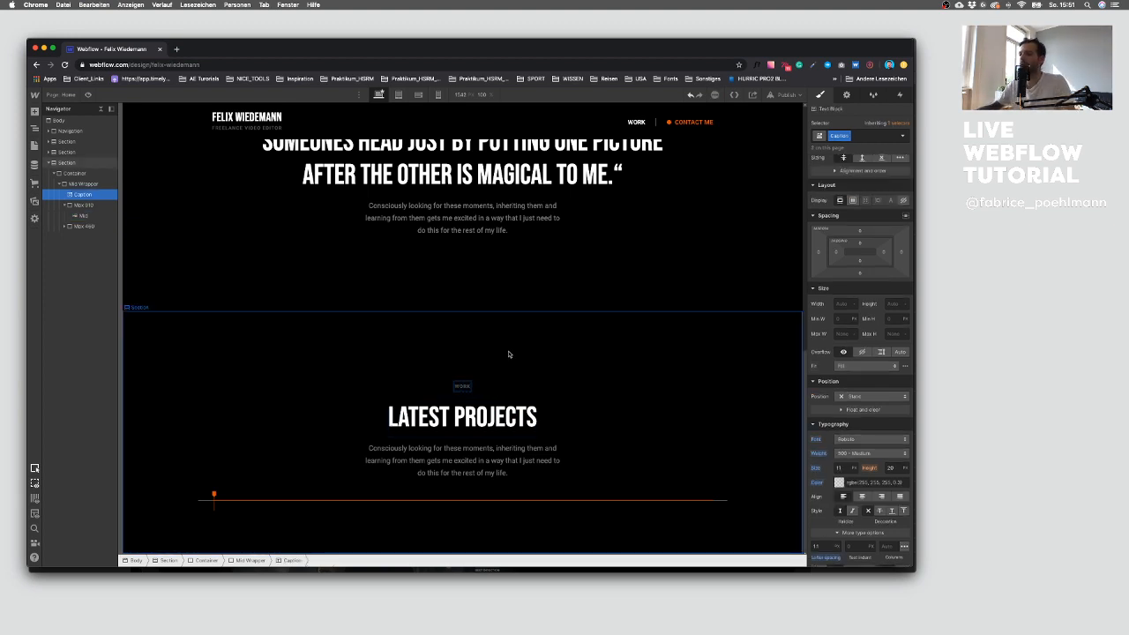
{"action": "left_click", "coordinate": [506, 350]}
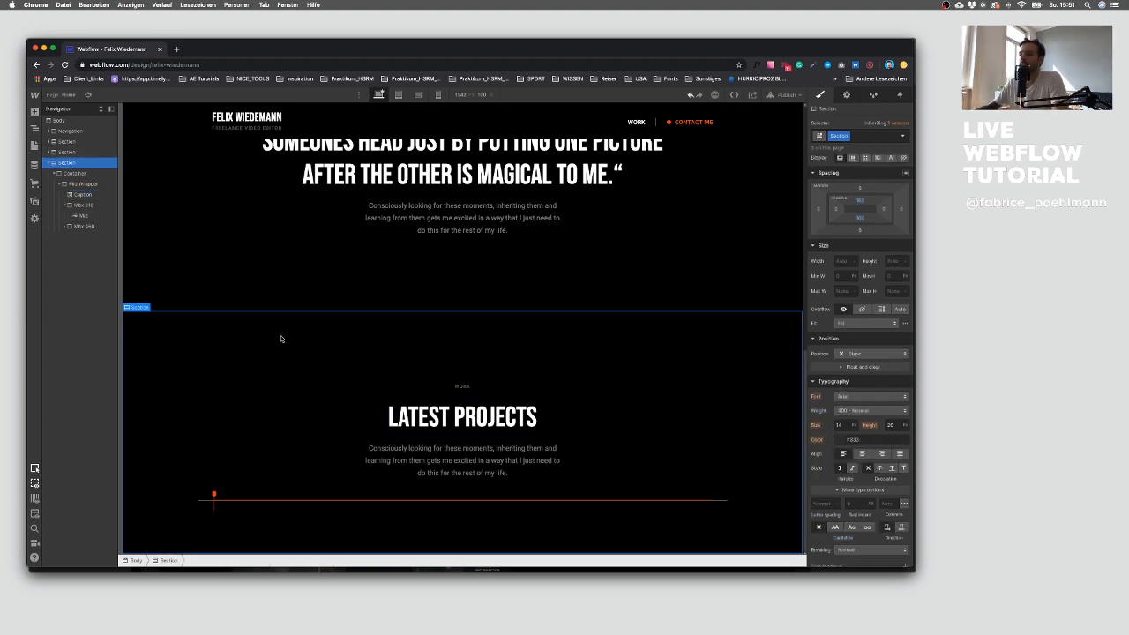
Step: Examine the project entries layout in the Sketch design below the Latest Projects title
{"action": "key", "text": "ctrl+Up"}
{"action": "left_click", "coordinate": [723, 471]}
{"action": "key", "text": "Escape"}
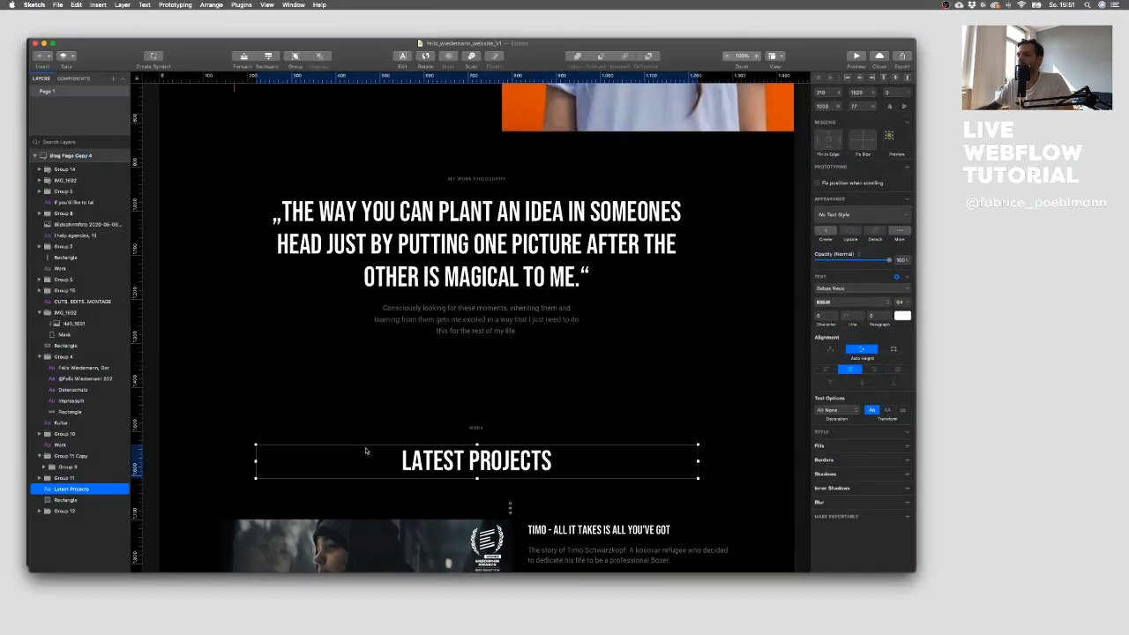
{"action": "scroll", "coordinate": [366, 452], "scroll_direction": "down", "scroll_amount": 5}
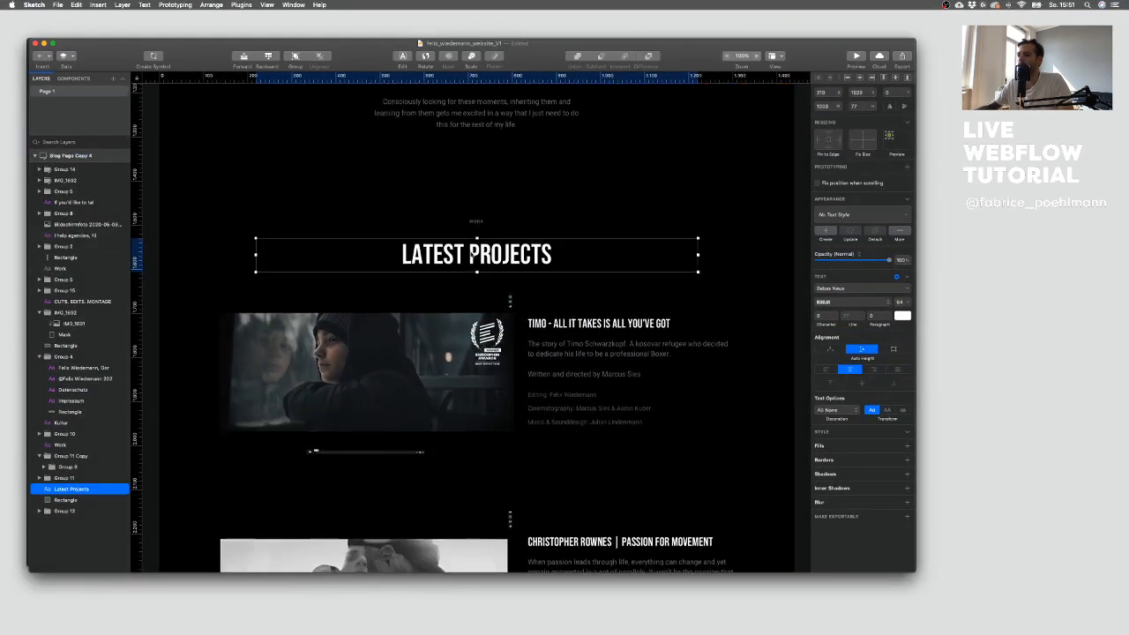
Step: Delete the copied quote paragraph and its wrapper from the new Latest Projects section
{"action": "key", "text": "ctrl+Up"}
{"action": "left_click", "coordinate": [521, 354]}
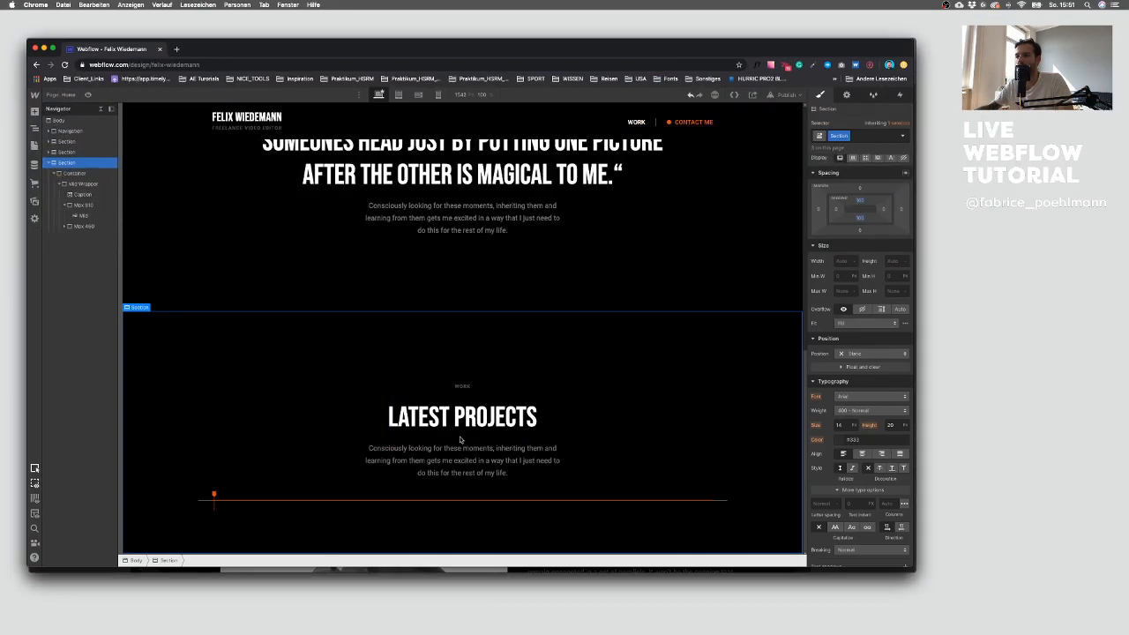
{"action": "left_click", "coordinate": [439, 458]}
{"action": "key", "text": "Delete"}
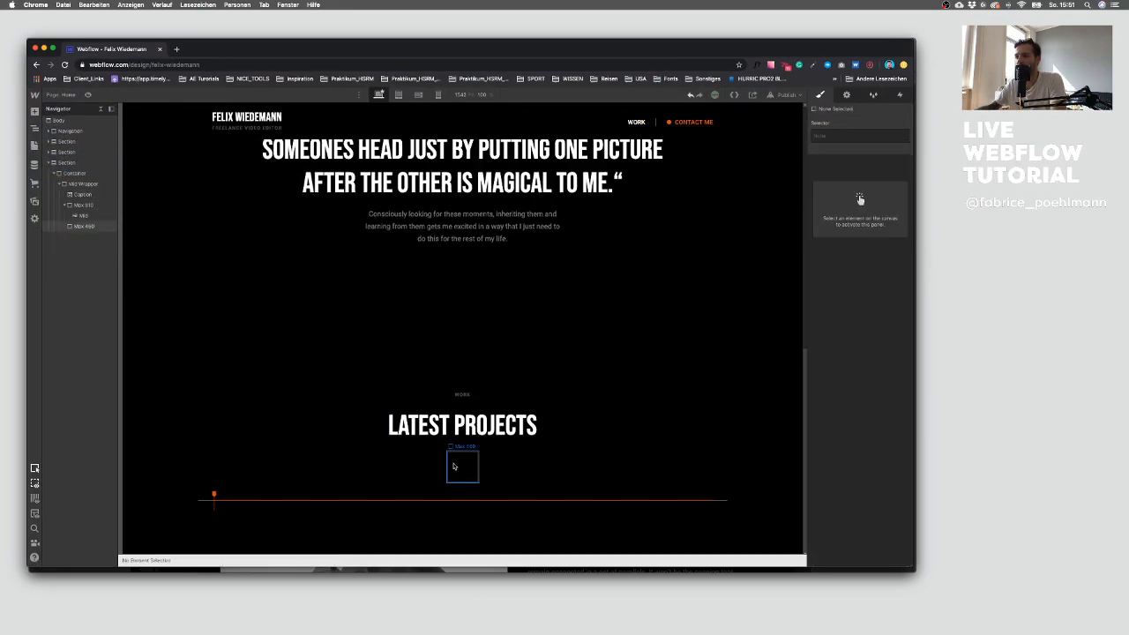
{"action": "key", "text": "Delete"}
{"action": "left_click", "coordinate": [336, 396]}
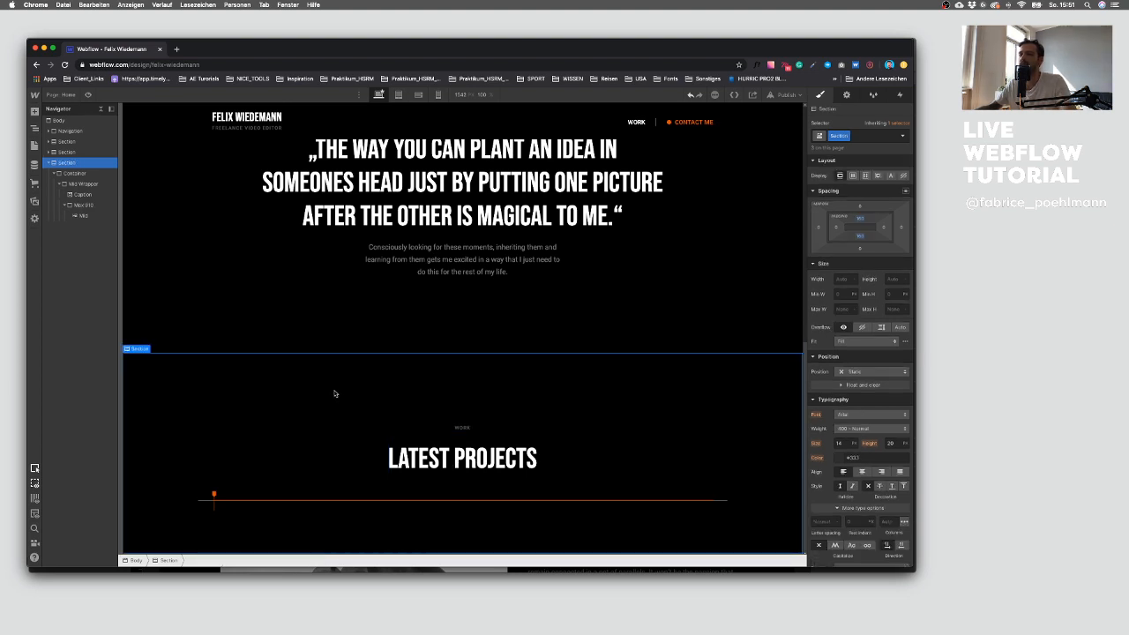
Step: Set the new section's ID to Work in its element settings
{"action": "scroll", "coordinate": [534, 260], "scroll_direction": "up", "scroll_amount": 3}
{"action": "scroll", "coordinate": [535, 260], "scroll_direction": "down", "scroll_amount": 3}
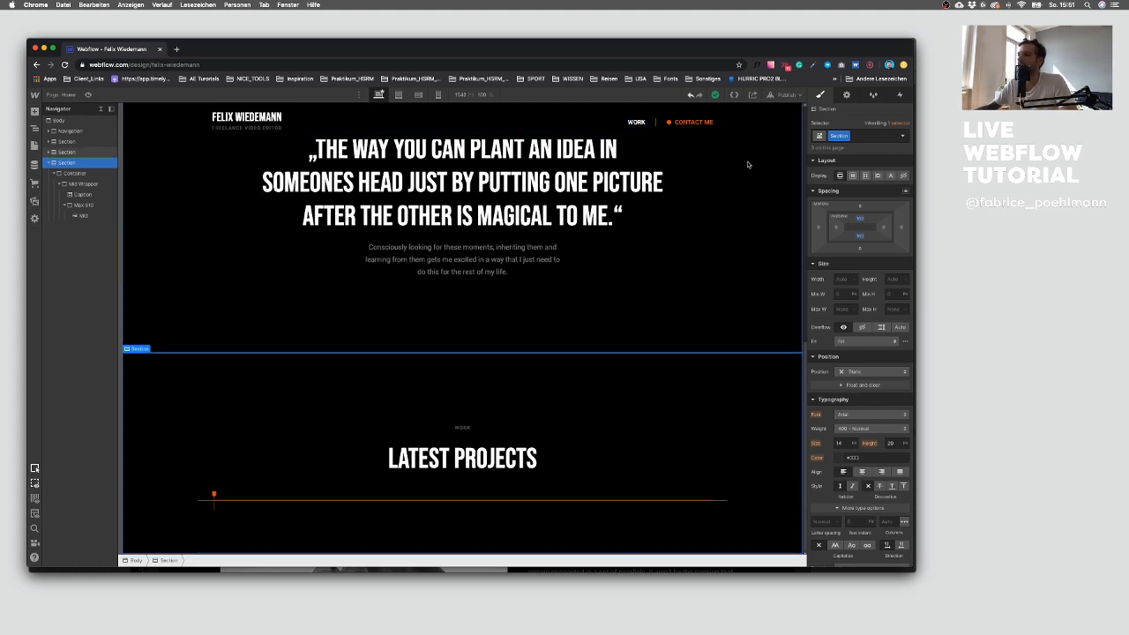
{"action": "left_click", "coordinate": [846, 96]}
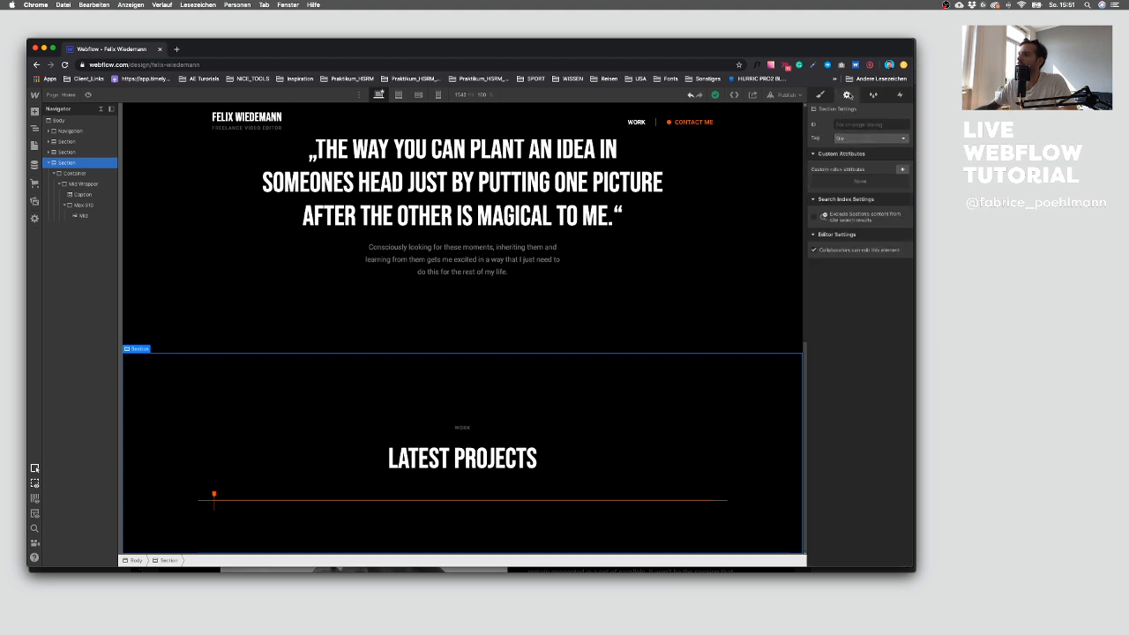
{"action": "left_click", "coordinate": [850, 125]}
{"action": "type", "text": "WORork"}
{"action": "left_click", "coordinate": [756, 144]}
Step: Link the WORK navigation link to the Work page section
{"action": "left_click", "coordinate": [636, 121]}
{"action": "left_click", "coordinate": [637, 122]}
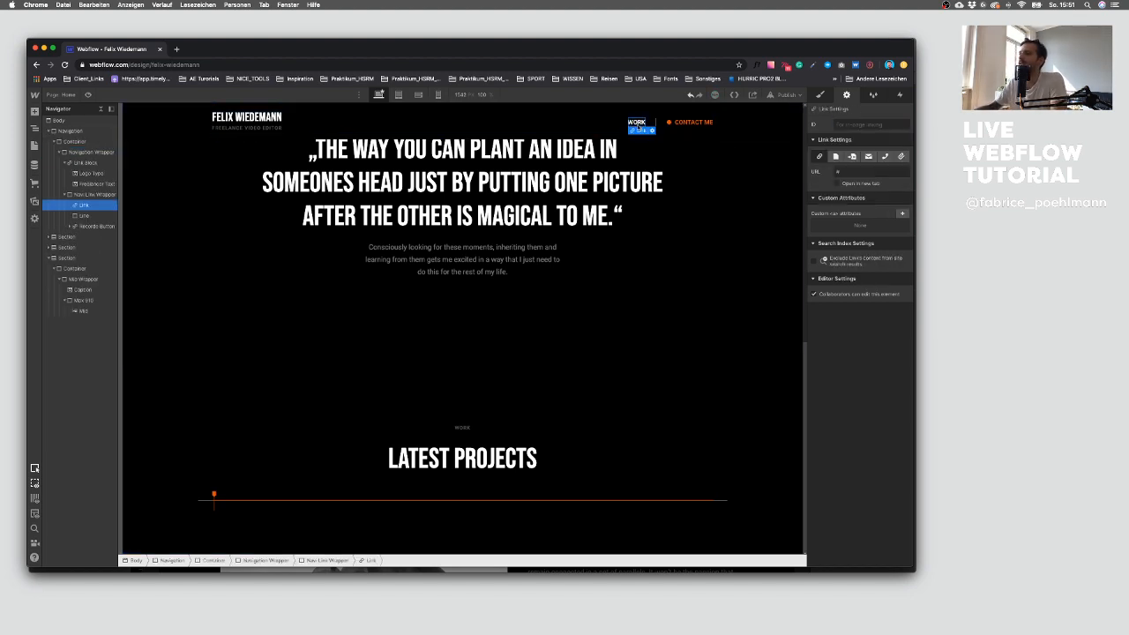
{"action": "left_click", "coordinate": [650, 130]}
{"action": "left_click", "coordinate": [656, 154]}
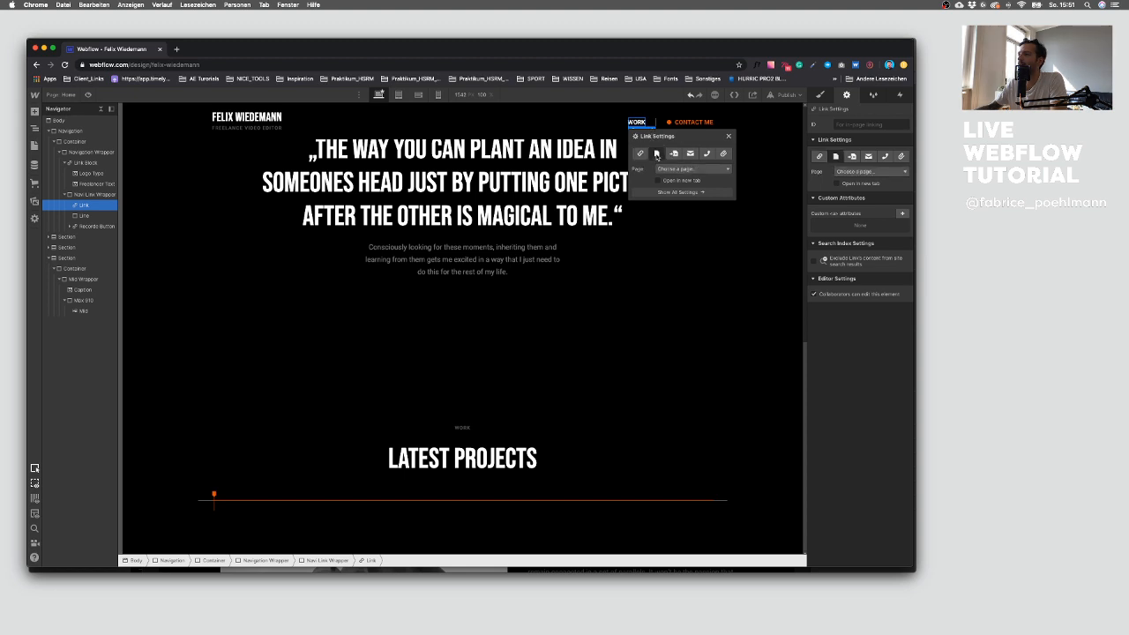
{"action": "left_click", "coordinate": [673, 154]}
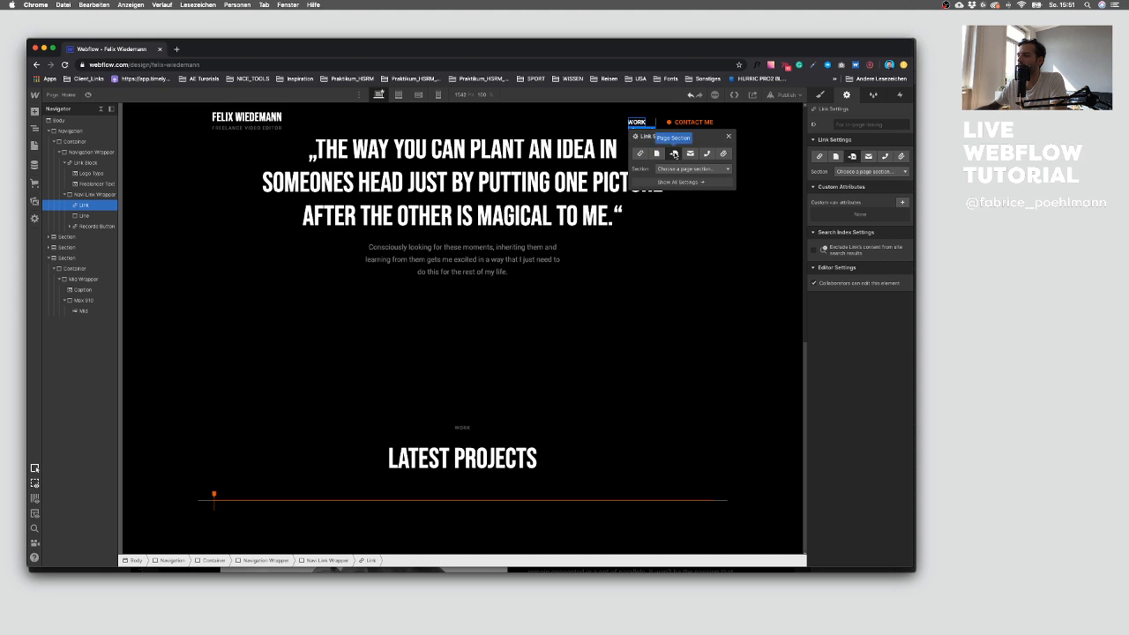
{"action": "left_click", "coordinate": [674, 168]}
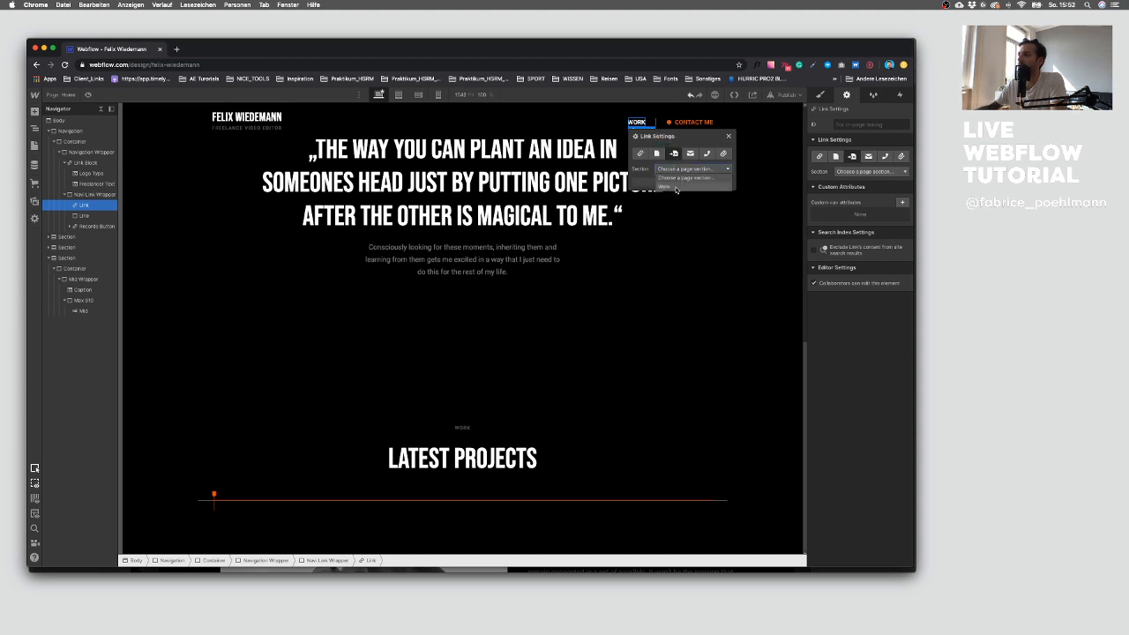
{"action": "left_click", "coordinate": [673, 187]}
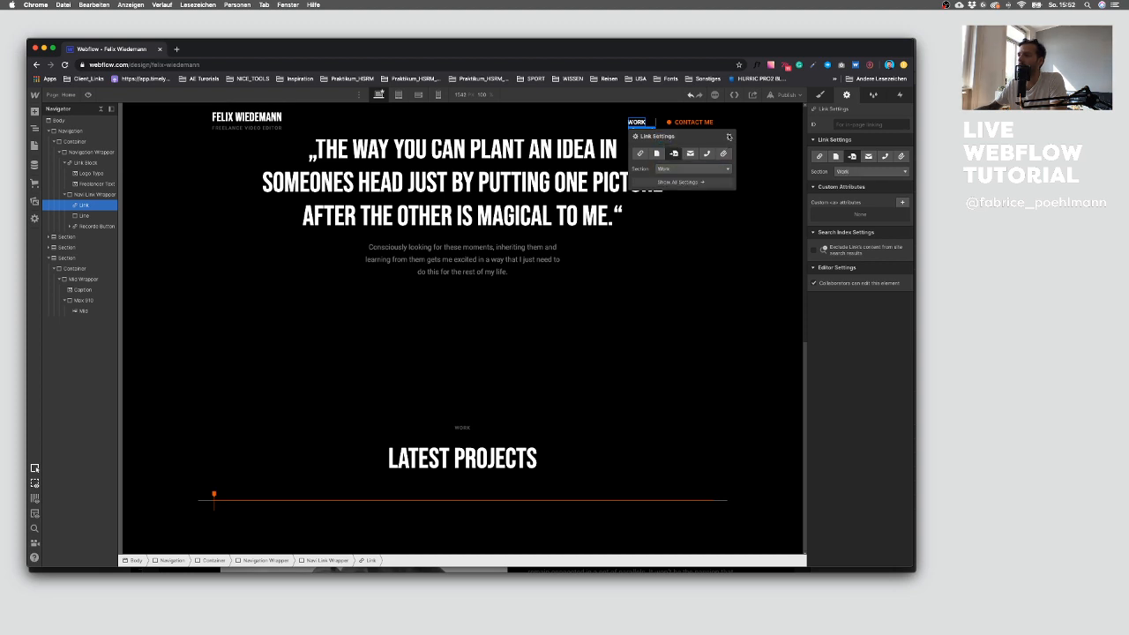
{"action": "left_click", "coordinate": [728, 135]}
{"action": "left_click", "coordinate": [705, 134]}
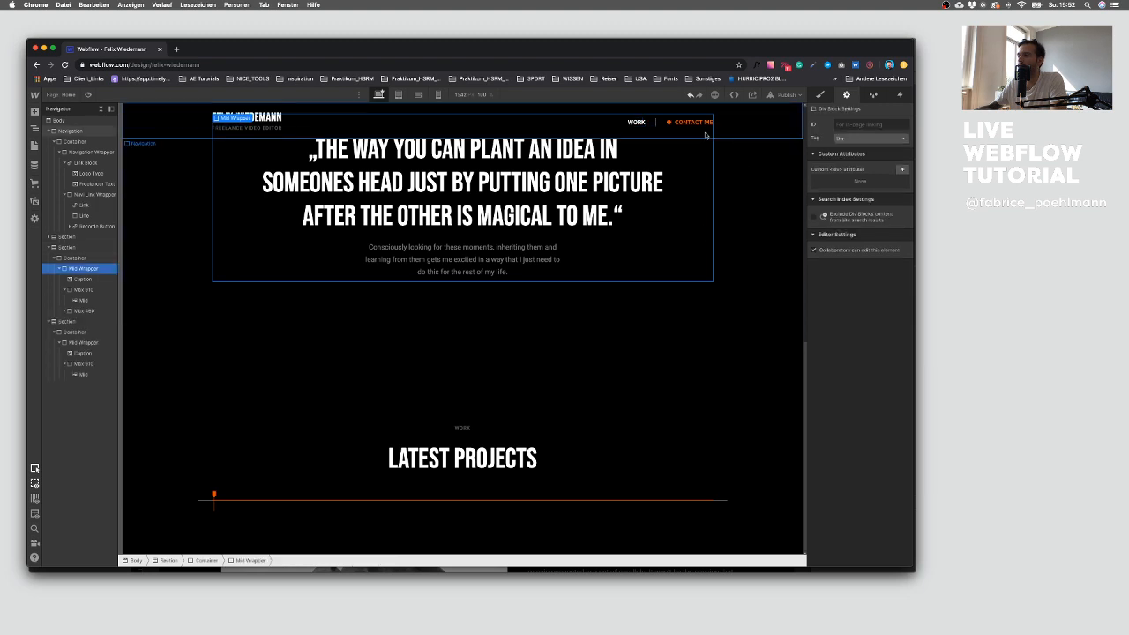
Step: Examine the first project entry's image-and-text layout in the Sketch design
{"action": "left_click", "coordinate": [281, 411]}
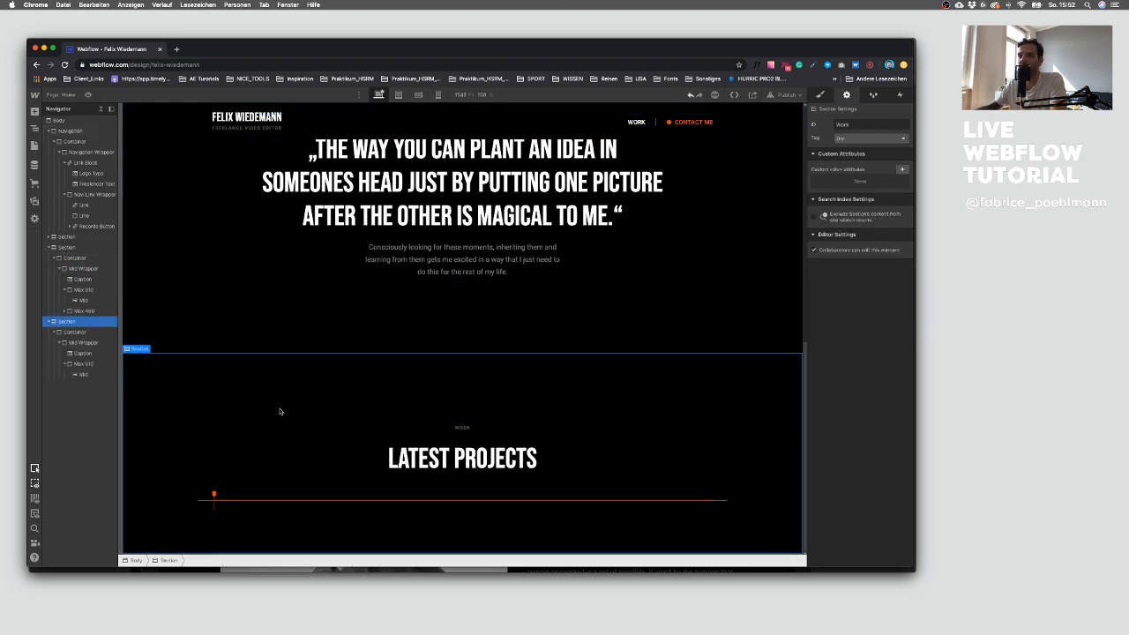
{"action": "left_click", "coordinate": [85, 341]}
{"action": "left_click", "coordinate": [85, 332]}
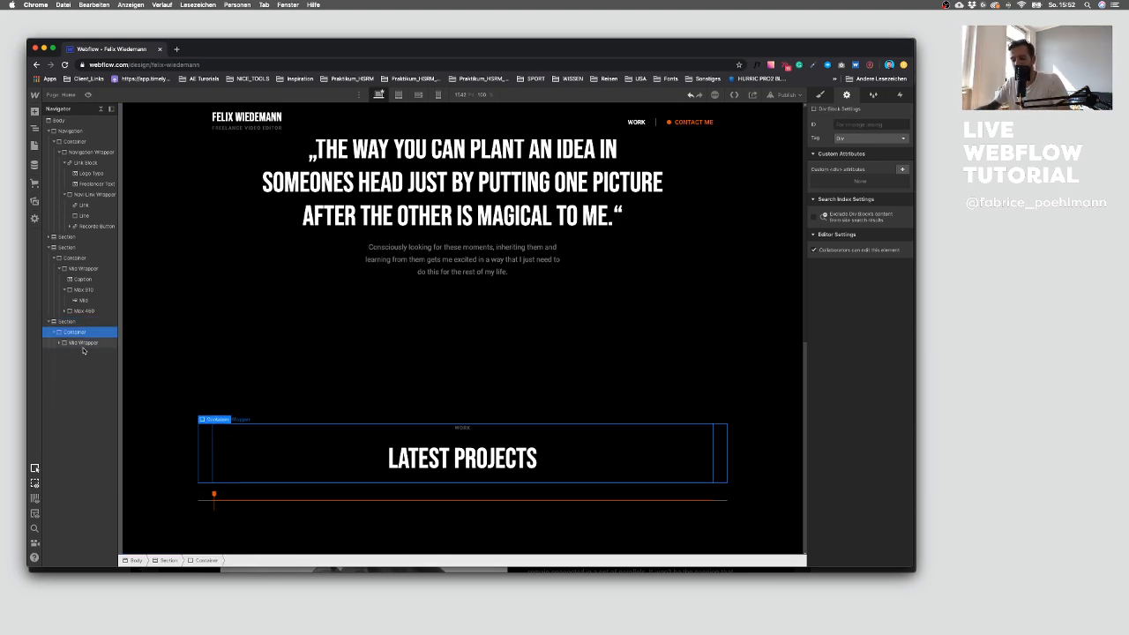
{"action": "key", "text": "ctrl+Up"}
{"action": "left_click", "coordinate": [590, 396]}
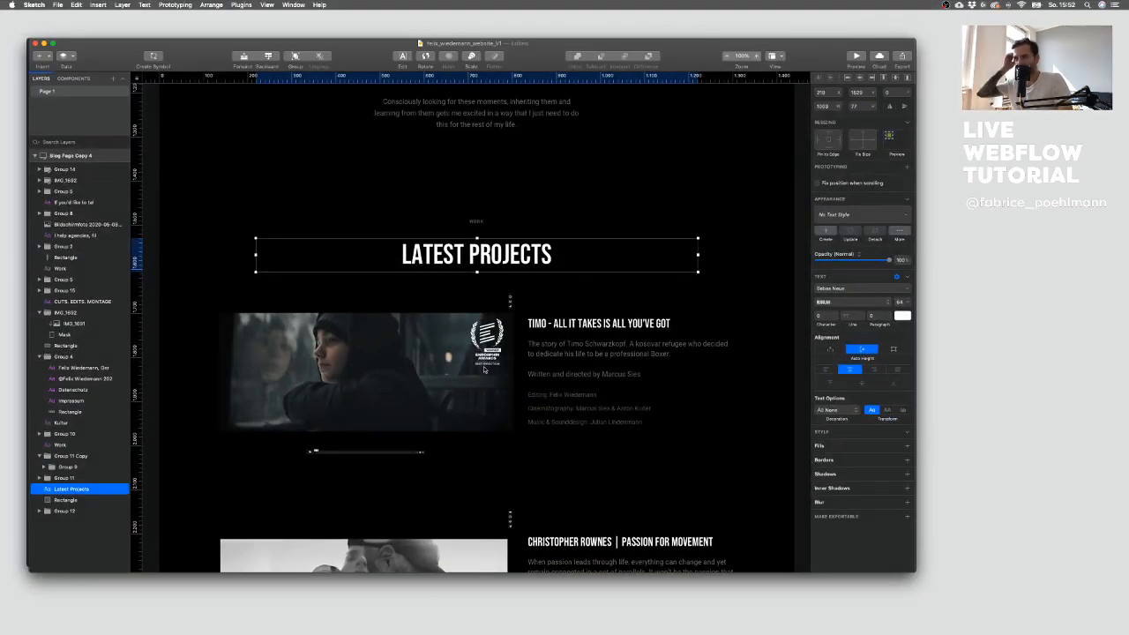
{"action": "left_click", "coordinate": [447, 314]}
{"action": "scroll", "coordinate": [477, 304], "scroll_direction": "down", "scroll_amount": 2}
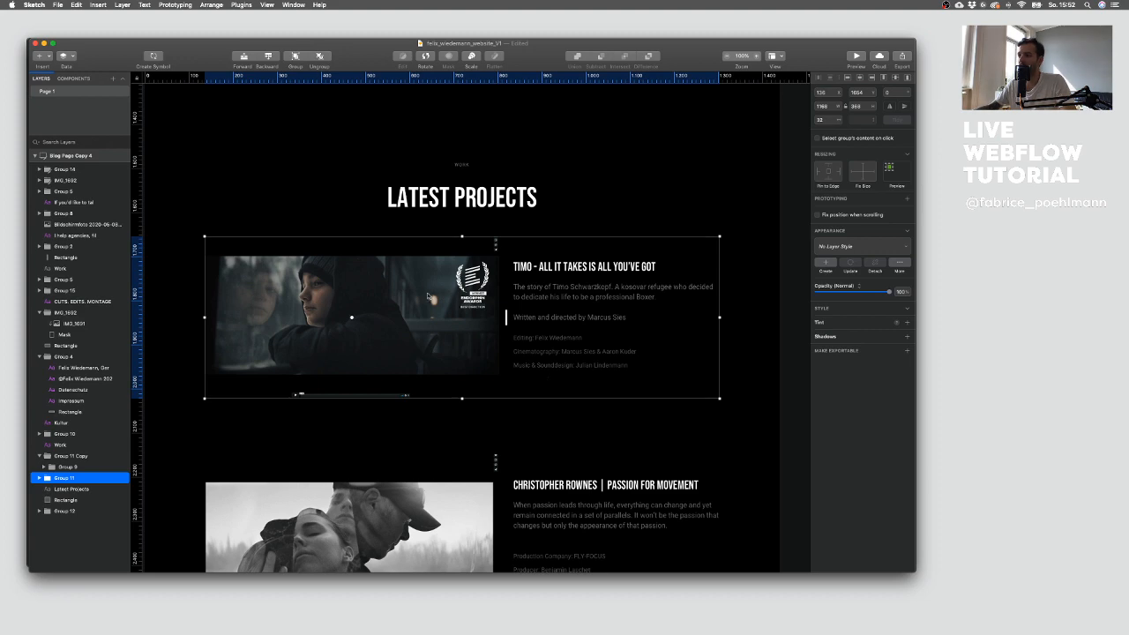
Step: Add a div block inside the Latest Projects container and give it the new class 5050_Layout
{"action": "key", "text": "ctrl+Up"}
{"action": "left_click", "coordinate": [209, 363]}
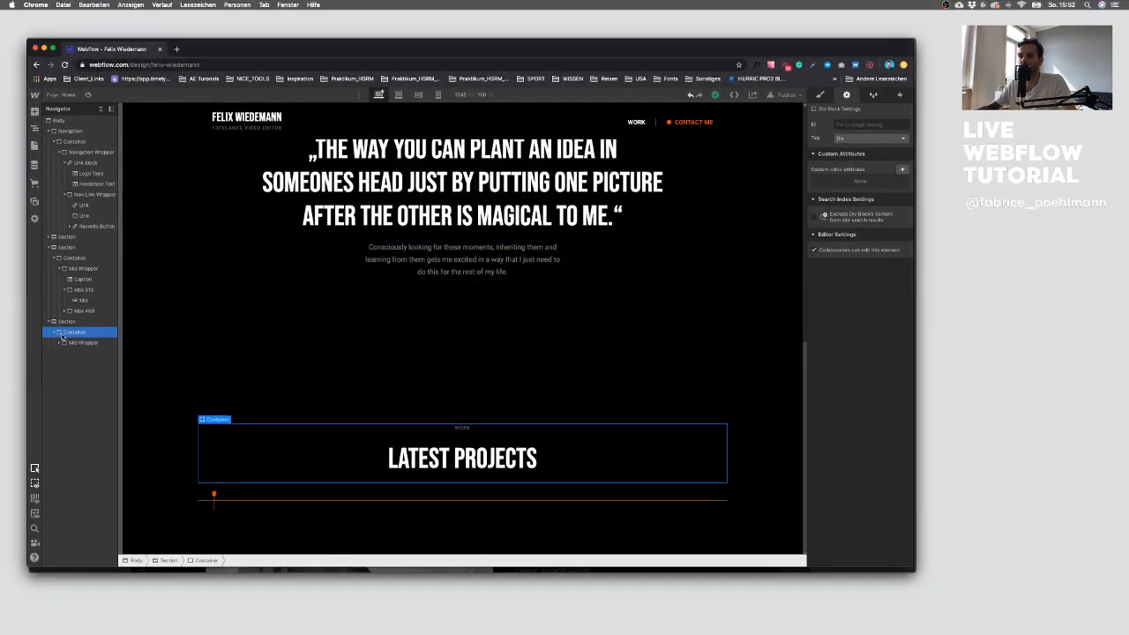
{"action": "key", "text": "a"}
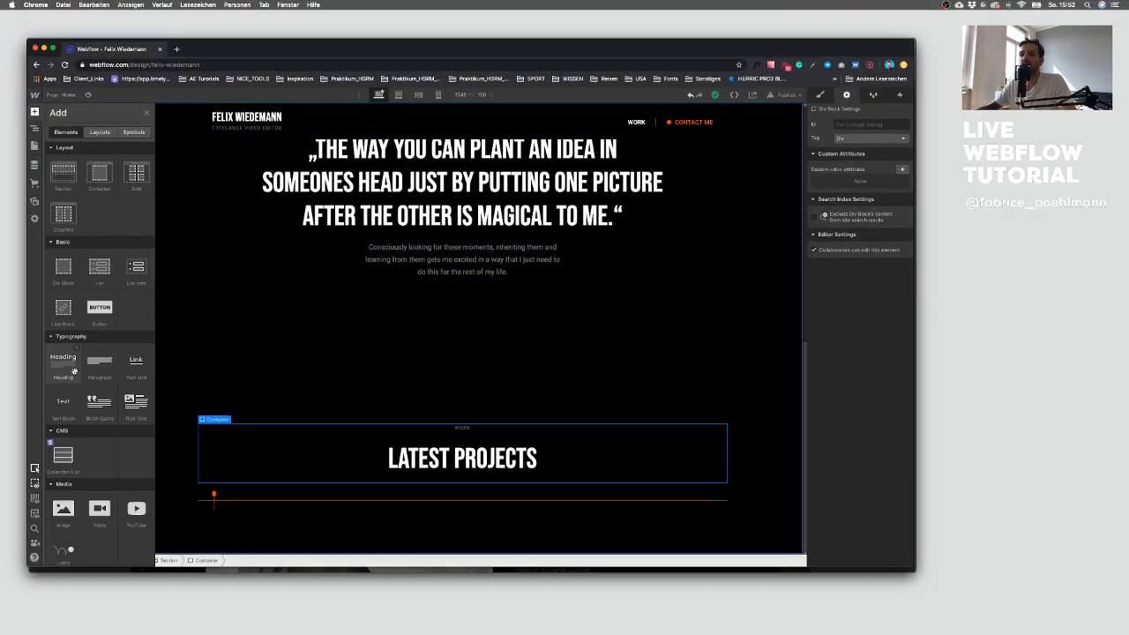
{"action": "left_click", "coordinate": [55, 273]}
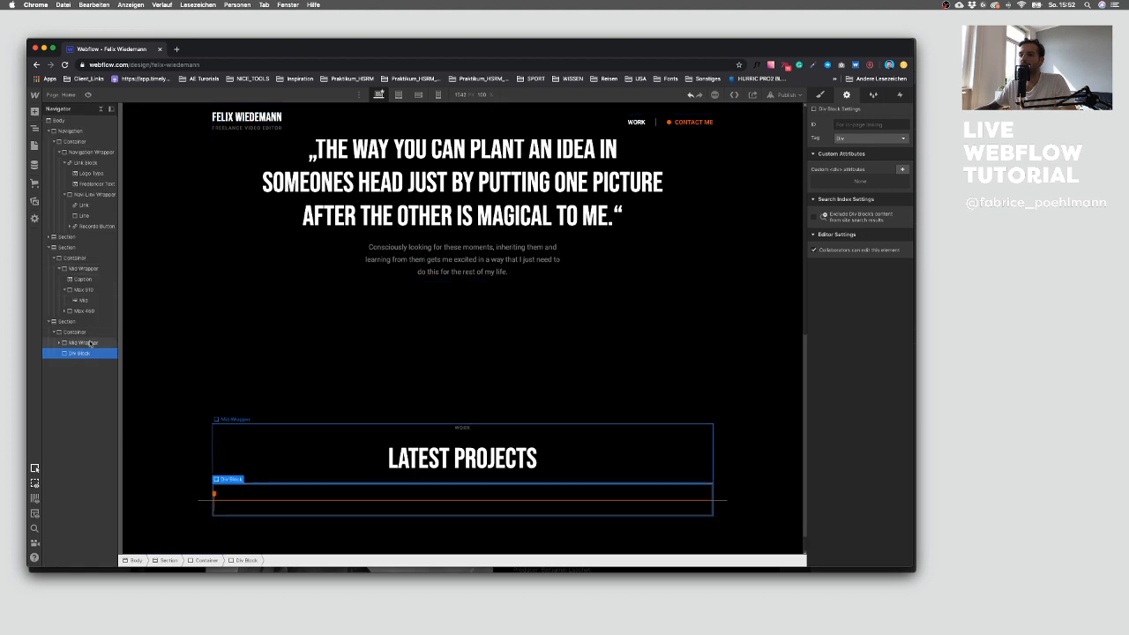
{"action": "left_click", "coordinate": [821, 94]}
{"action": "left_click", "coordinate": [852, 134]}
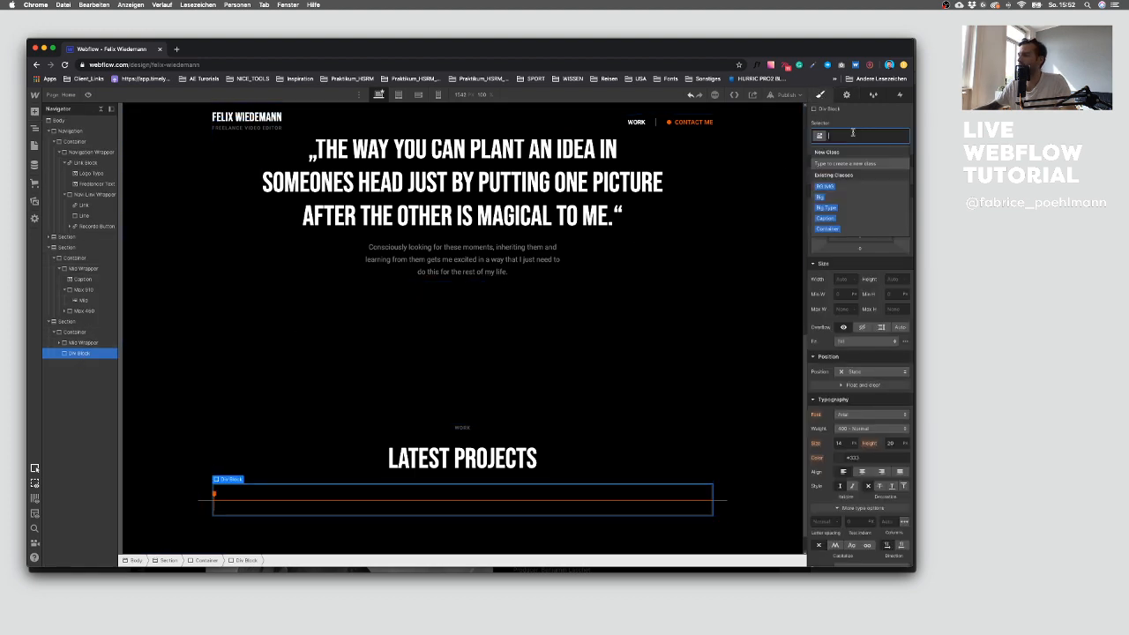
{"action": "type", "text": "5050"}
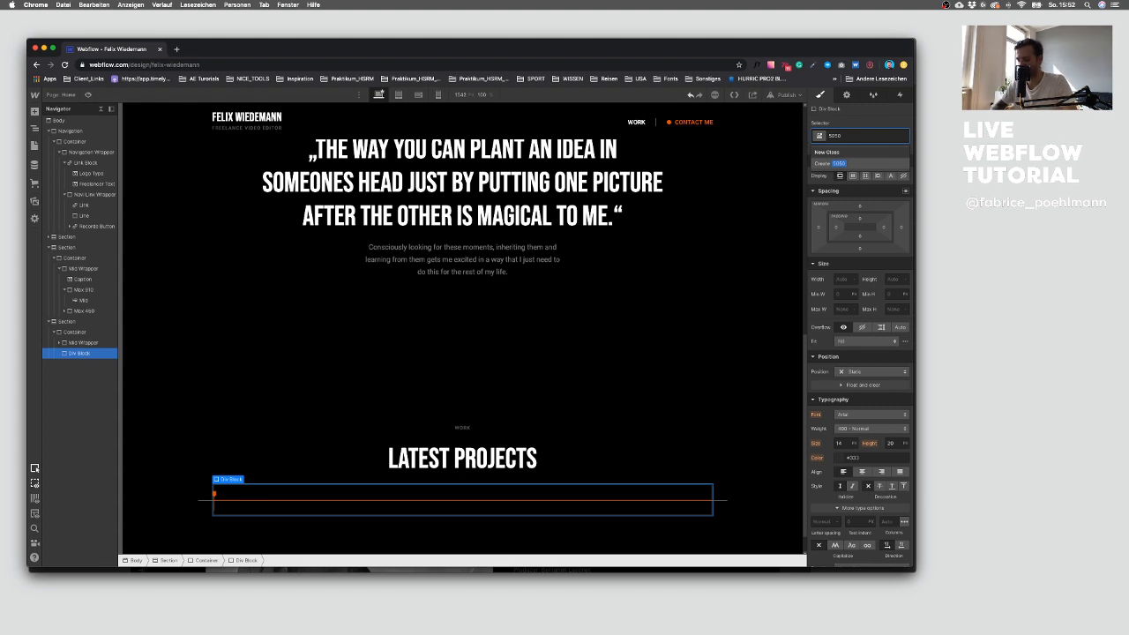
{"action": "type", "text": "_Layout"}
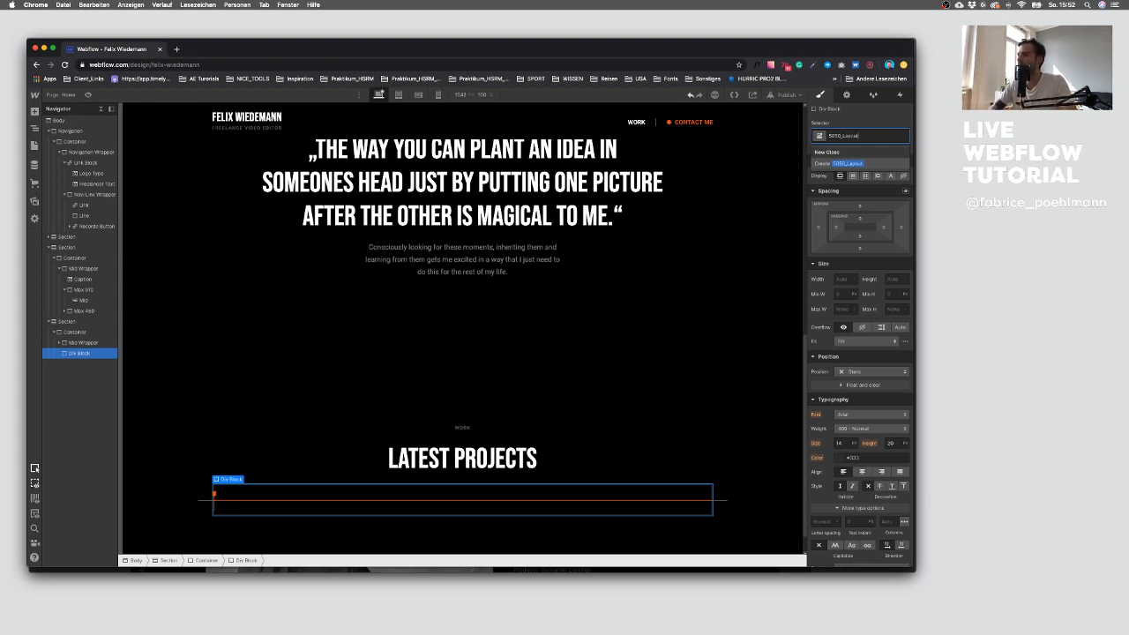
{"action": "key", "text": "Return"}
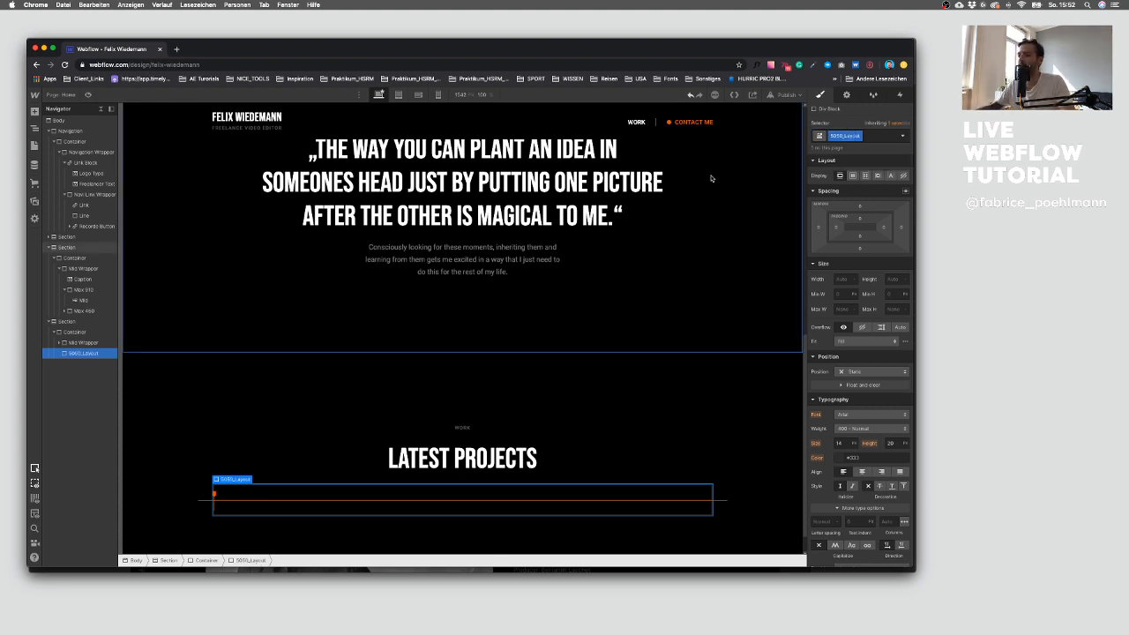
Step: Add a div block nested inside the 5050_Layout block
{"action": "scroll", "coordinate": [214, 342], "scroll_direction": "down", "scroll_amount": 1}
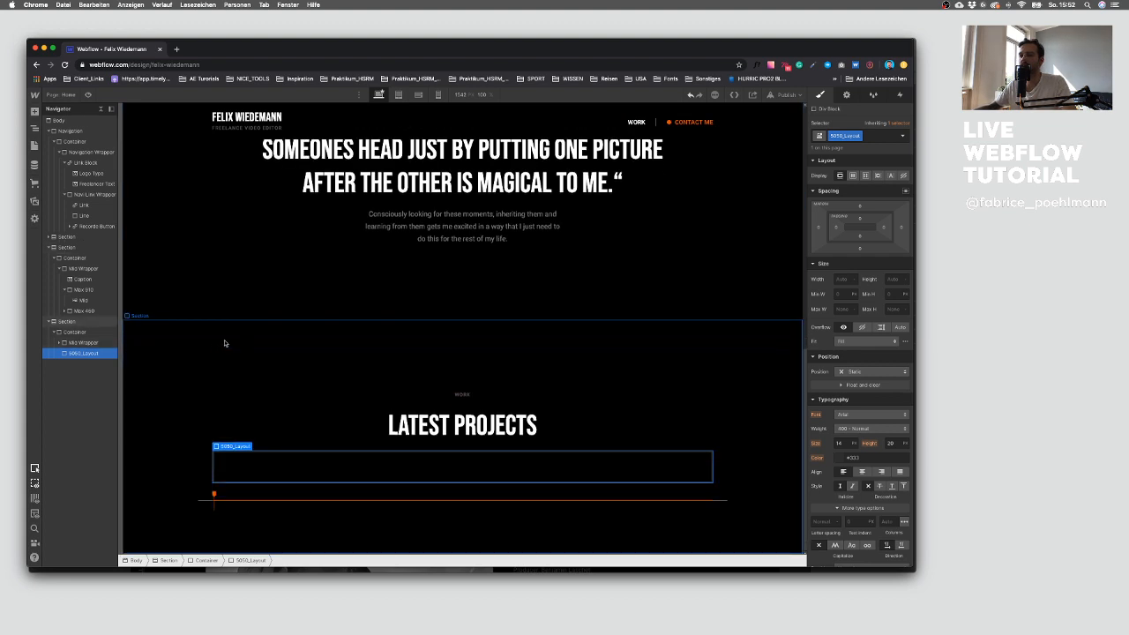
{"action": "left_click", "coordinate": [35, 111]}
{"action": "left_click", "coordinate": [60, 272]}
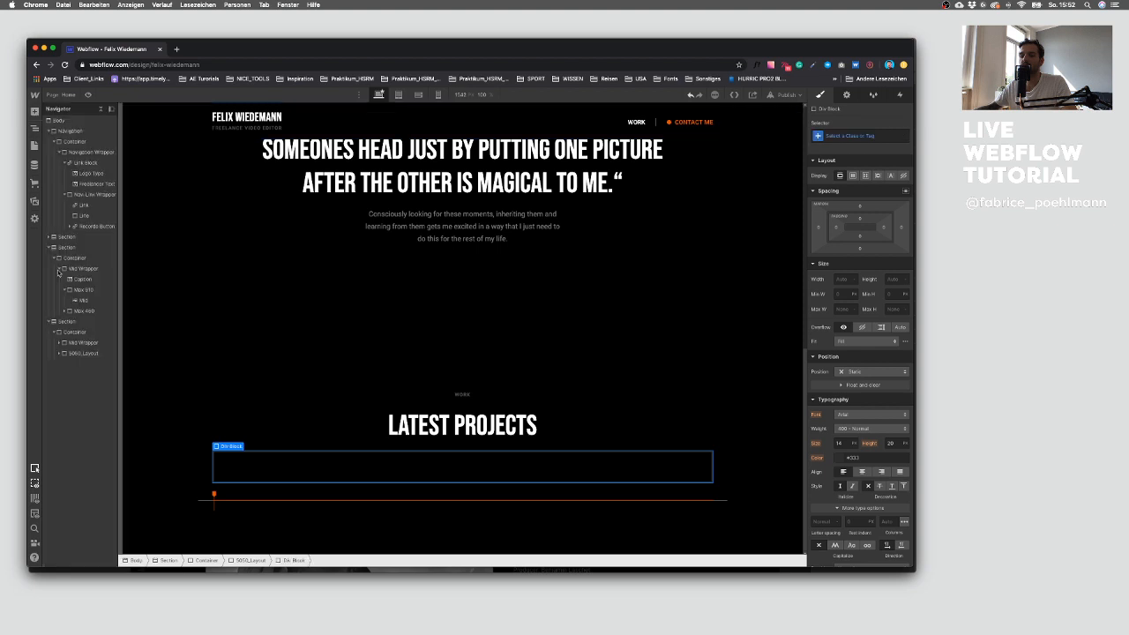
{"action": "left_click", "coordinate": [63, 354]}
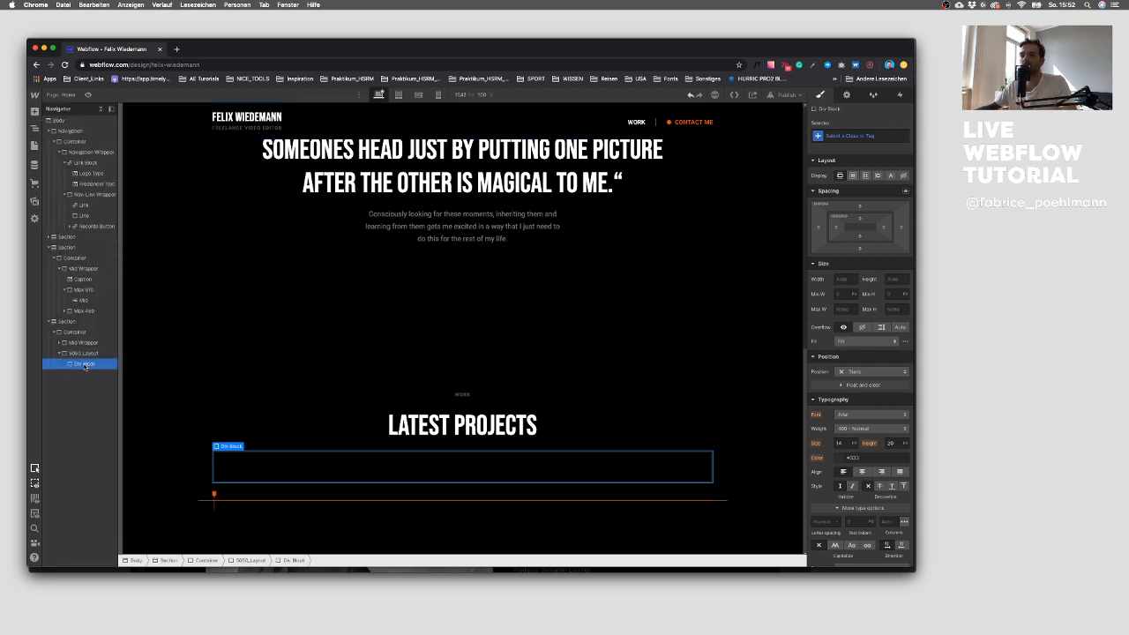
{"action": "left_click", "coordinate": [85, 355]}
Step: Set the 5050_Layout block's display to flex after checking the Sketch layout
{"action": "key", "text": "ctrl+Up"}
{"action": "left_click", "coordinate": [688, 433]}
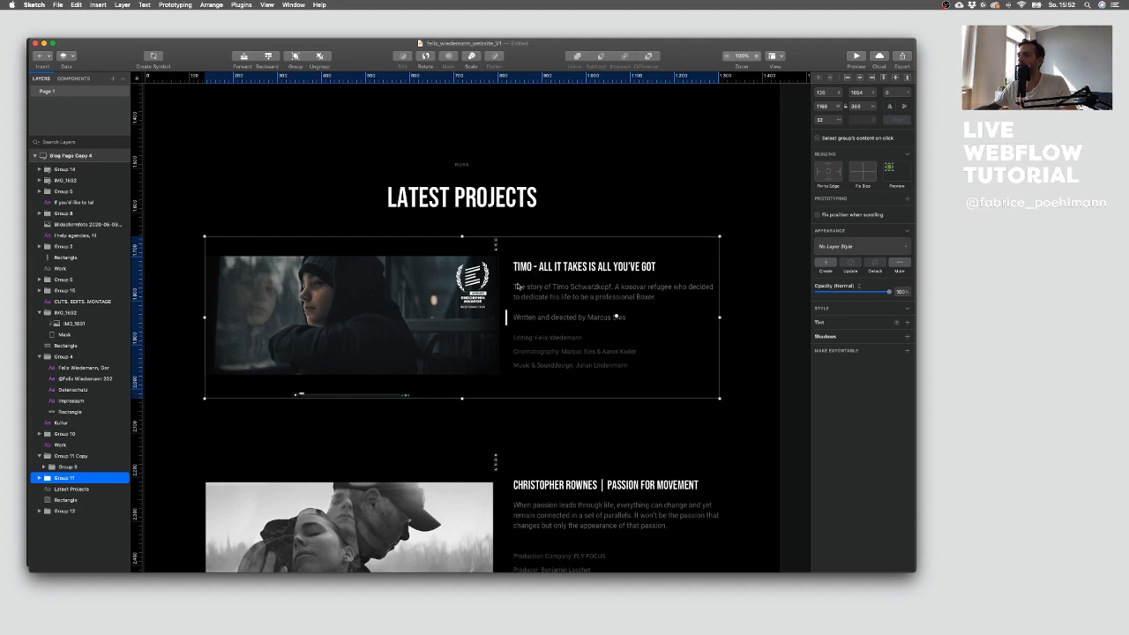
{"action": "key", "text": "ctrl+Up"}
{"action": "left_click", "coordinate": [205, 324]}
{"action": "left_click", "coordinate": [89, 366]}
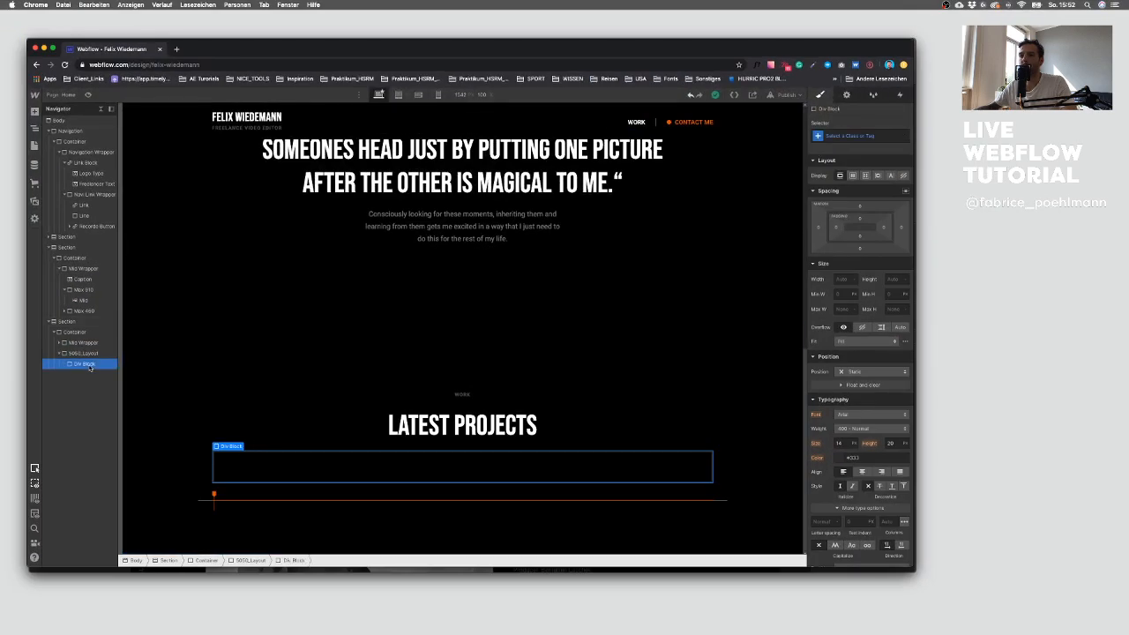
{"action": "left_click", "coordinate": [83, 353]}
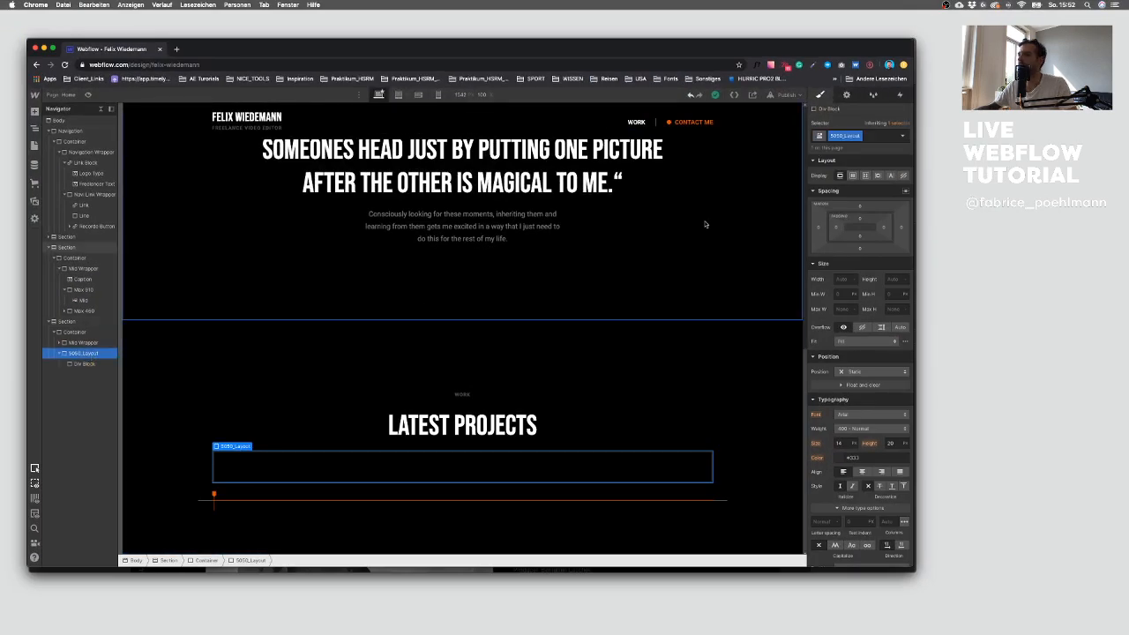
{"action": "left_click", "coordinate": [853, 177]}
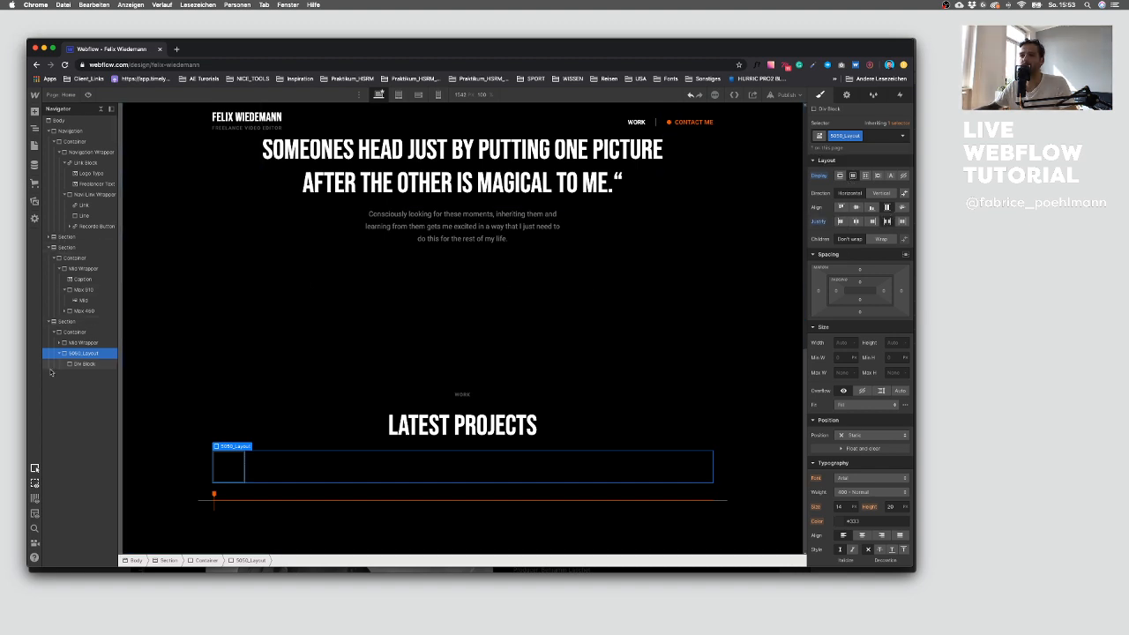
Step: Give the inner div block the new class Spalte
{"action": "left_click", "coordinate": [94, 365]}
{"action": "left_click", "coordinate": [861, 135]}
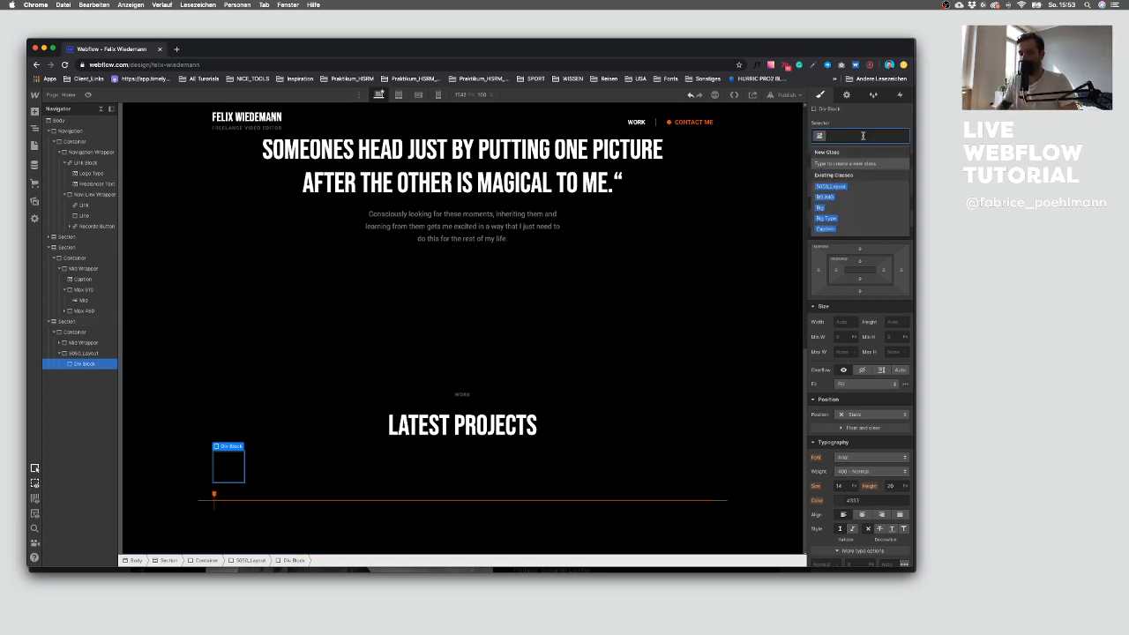
{"action": "type", "text": "Spal"}
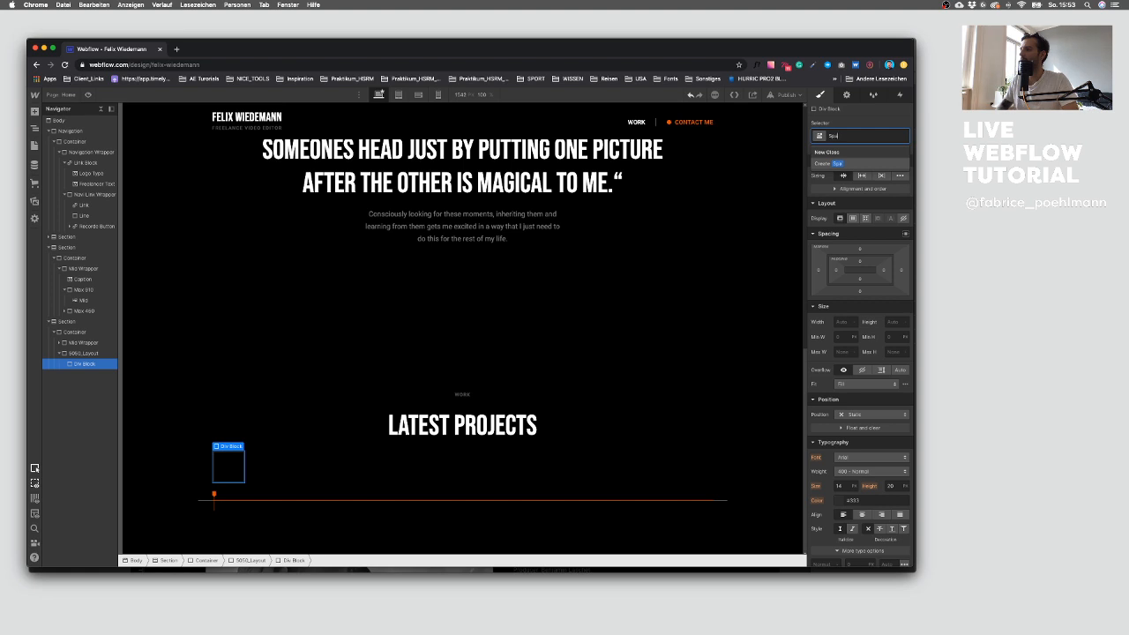
{"action": "type", "text": "te"}
{"action": "key", "text": "Return"}
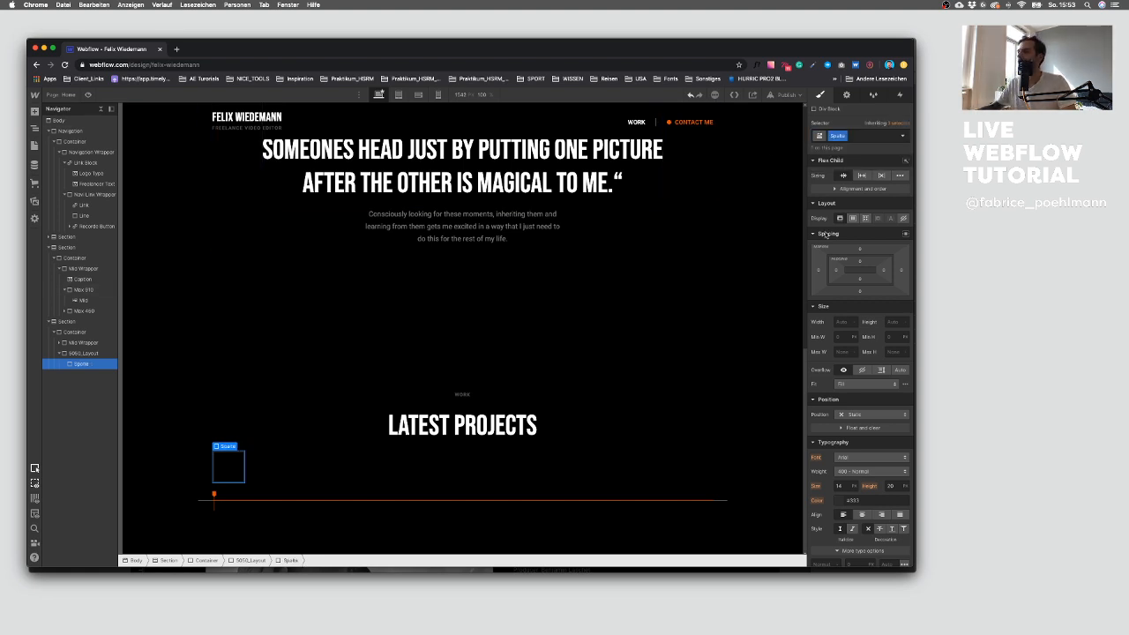
Step: Set the Spalte column to grow as a flex child and paste a copy as a second column
{"action": "left_click", "coordinate": [862, 175]}
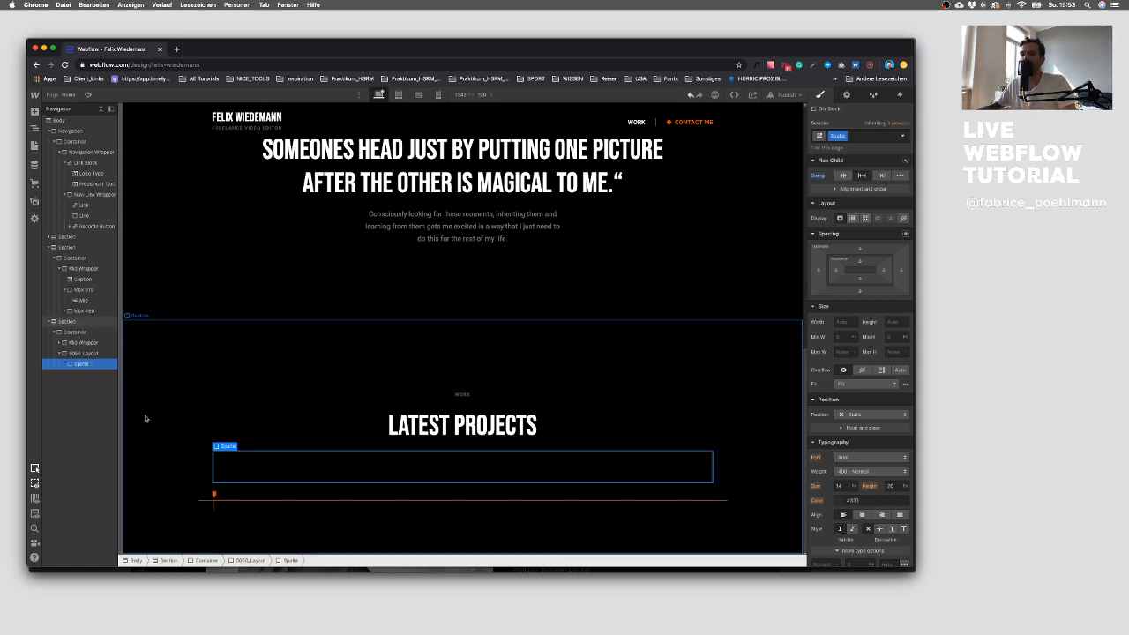
{"action": "key", "text": "super+v"}
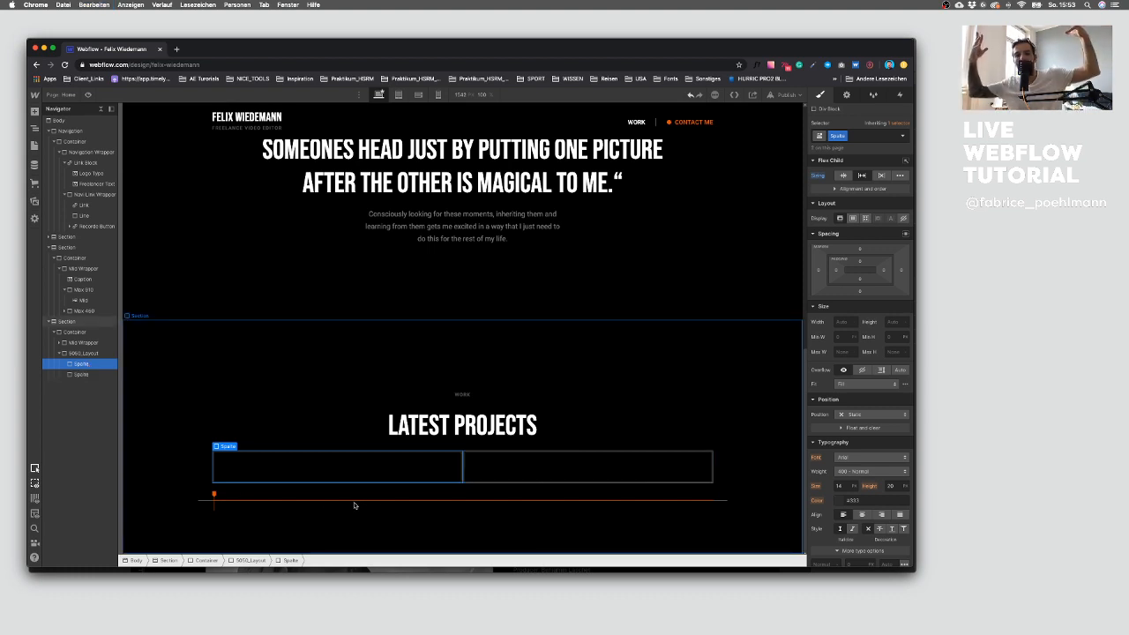
{"action": "left_click", "coordinate": [492, 468]}
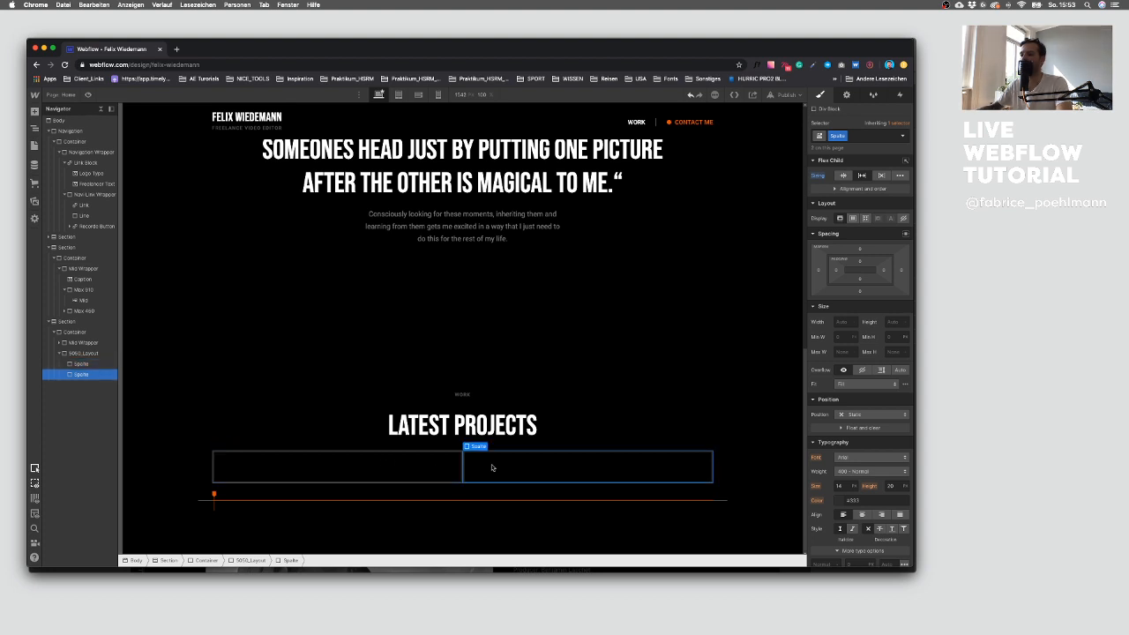
Step: Add a div block between the two Spalte columns inside the 5050_Layout block
{"action": "left_click", "coordinate": [85, 354]}
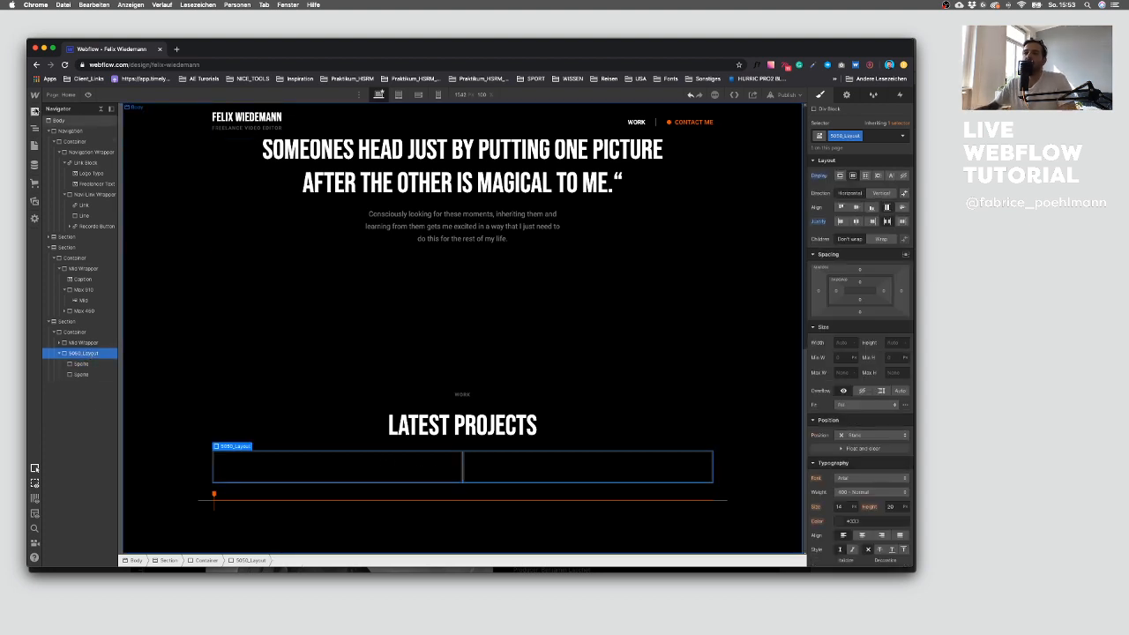
{"action": "left_click", "coordinate": [34, 112]}
{"action": "left_click", "coordinate": [59, 266]}
{"action": "left_click_drag", "start_coordinate": [87, 386], "coordinate": [87, 371]}
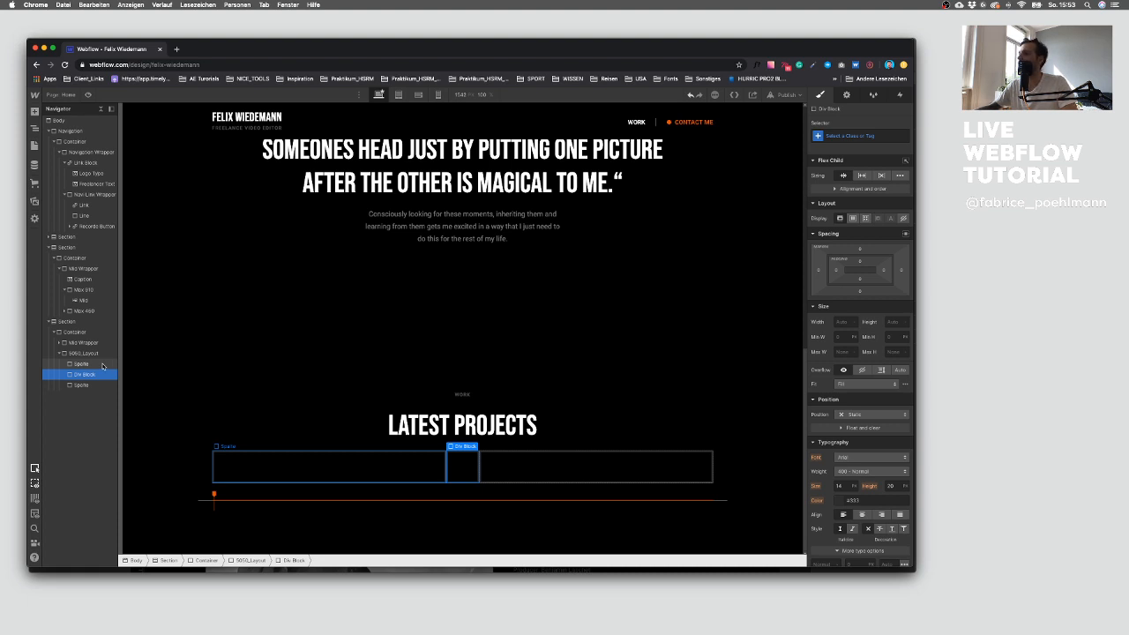
Step: Give the spacer div block the new class 40px and set its width to 40 px
{"action": "left_click", "coordinate": [843, 136]}
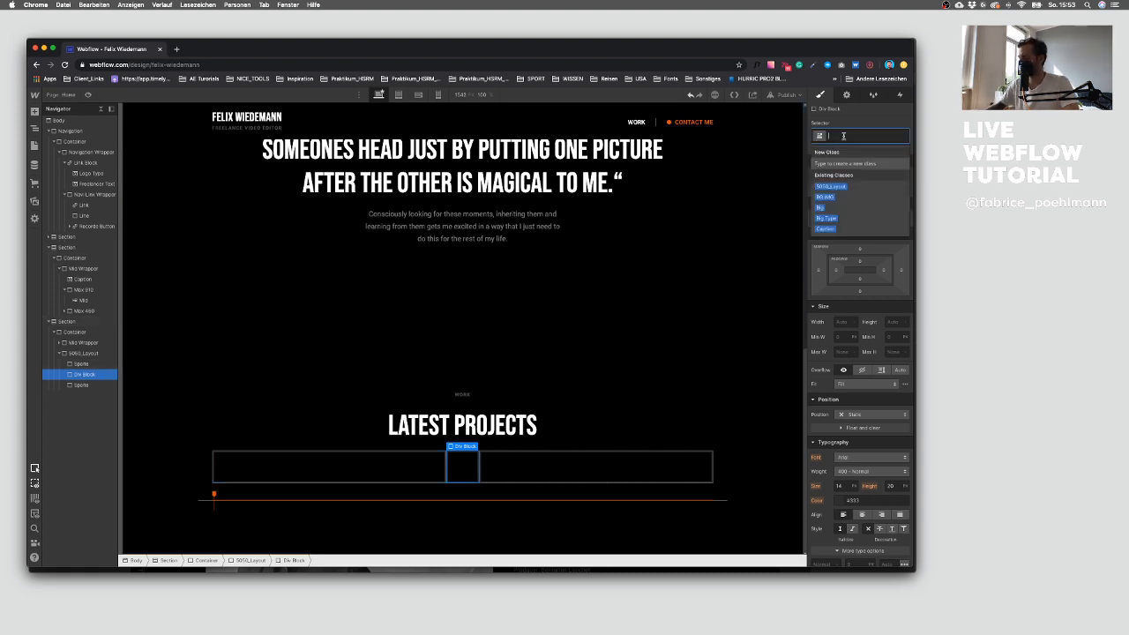
{"action": "type", "text": "80px"}
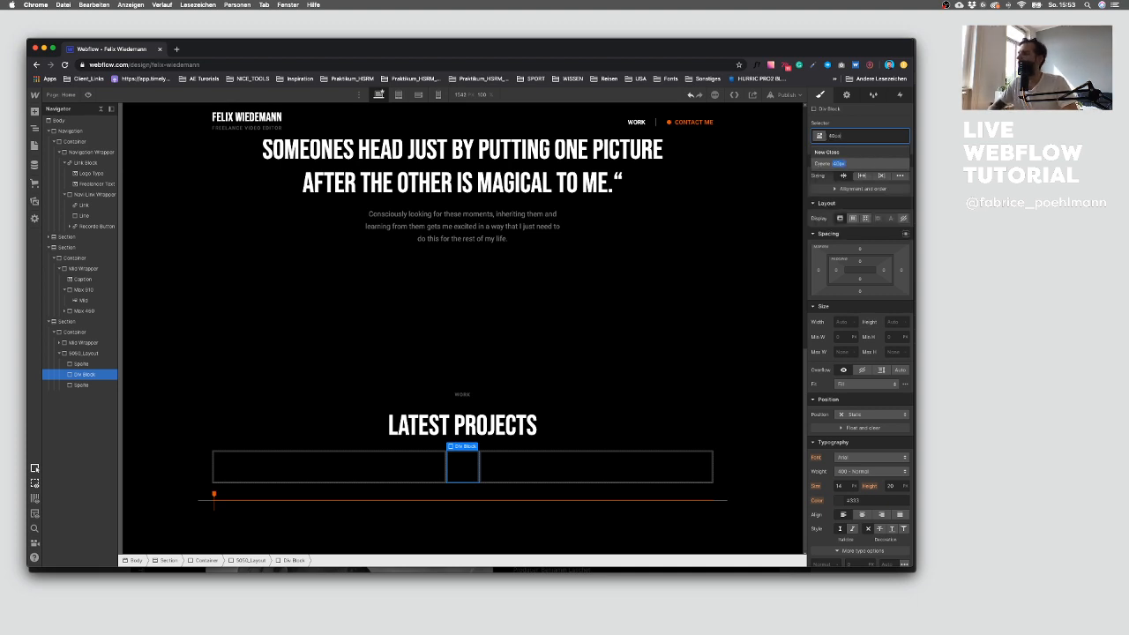
{"action": "key", "text": "Return"}
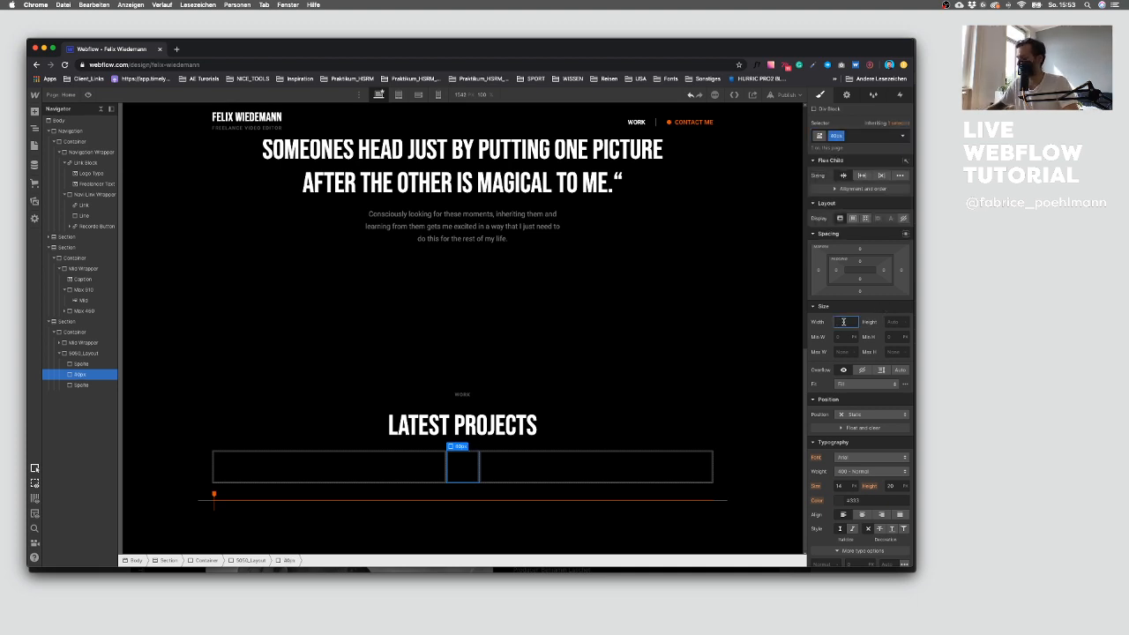
{"action": "type", "text": "40"}
{"action": "key", "text": "Return"}
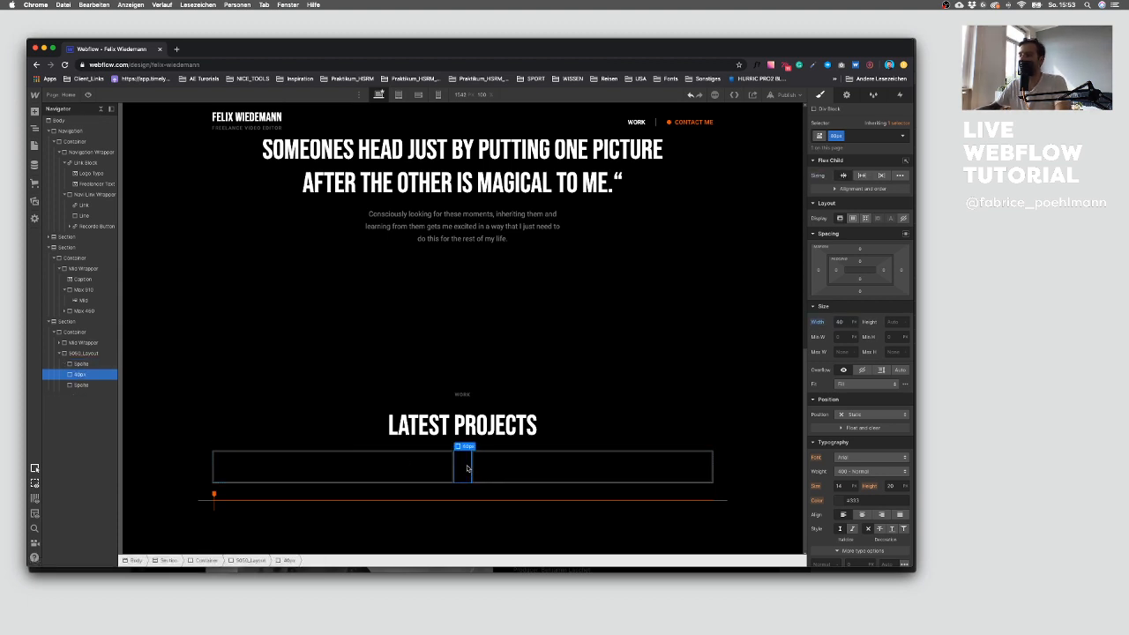
Step: Add a Video element into the first Spalte column
{"action": "left_click", "coordinate": [394, 463]}
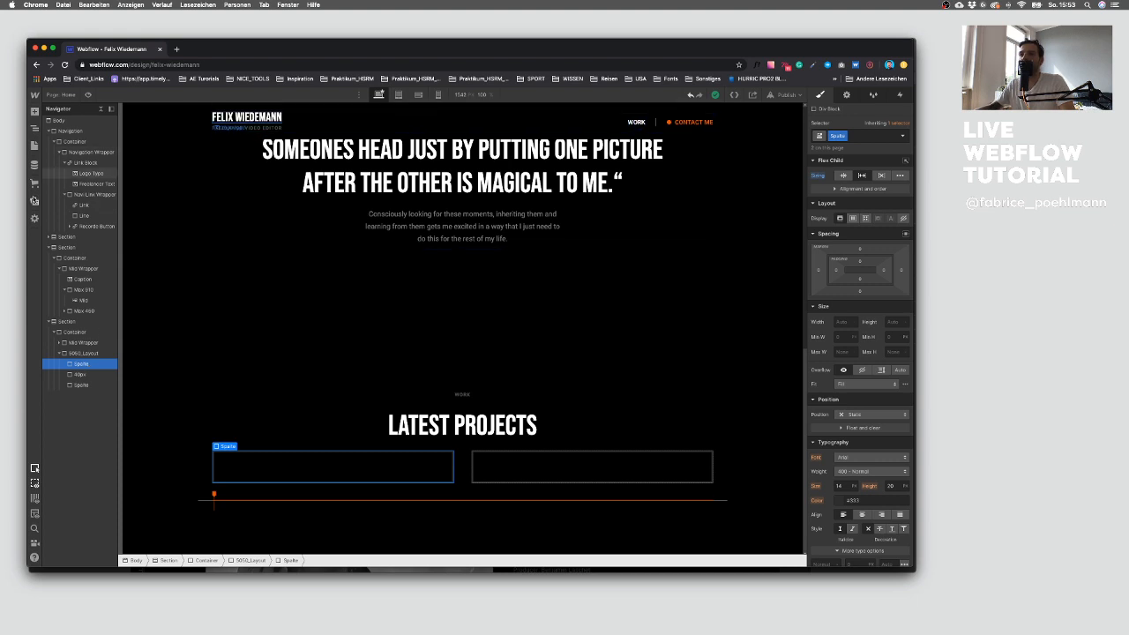
{"action": "left_click", "coordinate": [34, 112]}
{"action": "scroll", "coordinate": [97, 265], "scroll_direction": "down", "scroll_amount": 5}
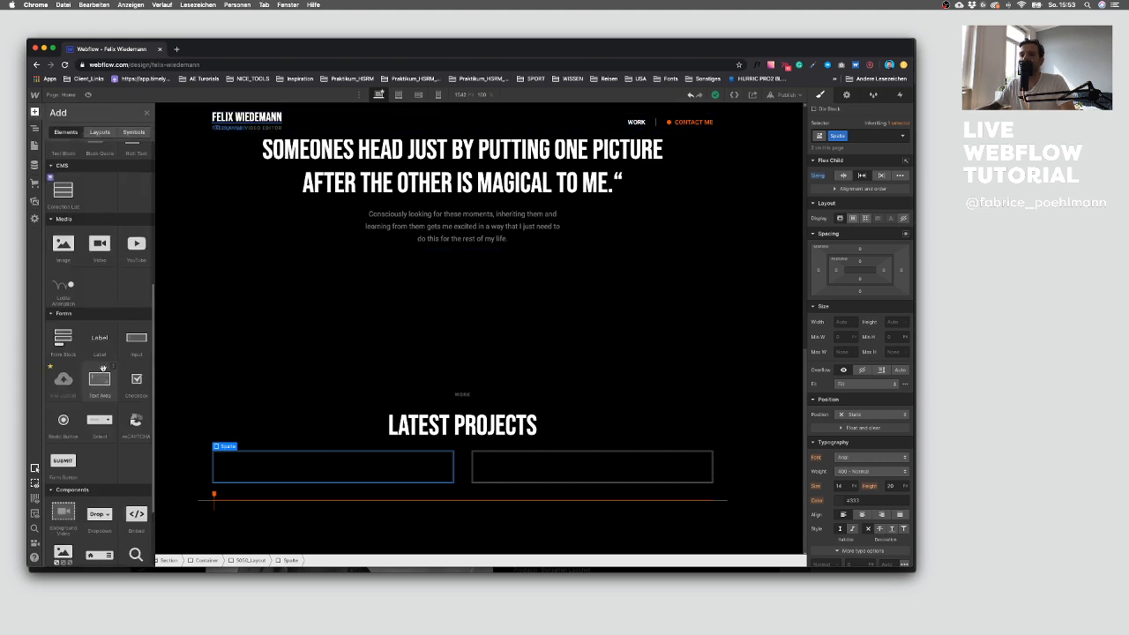
{"action": "left_click", "coordinate": [102, 257]}
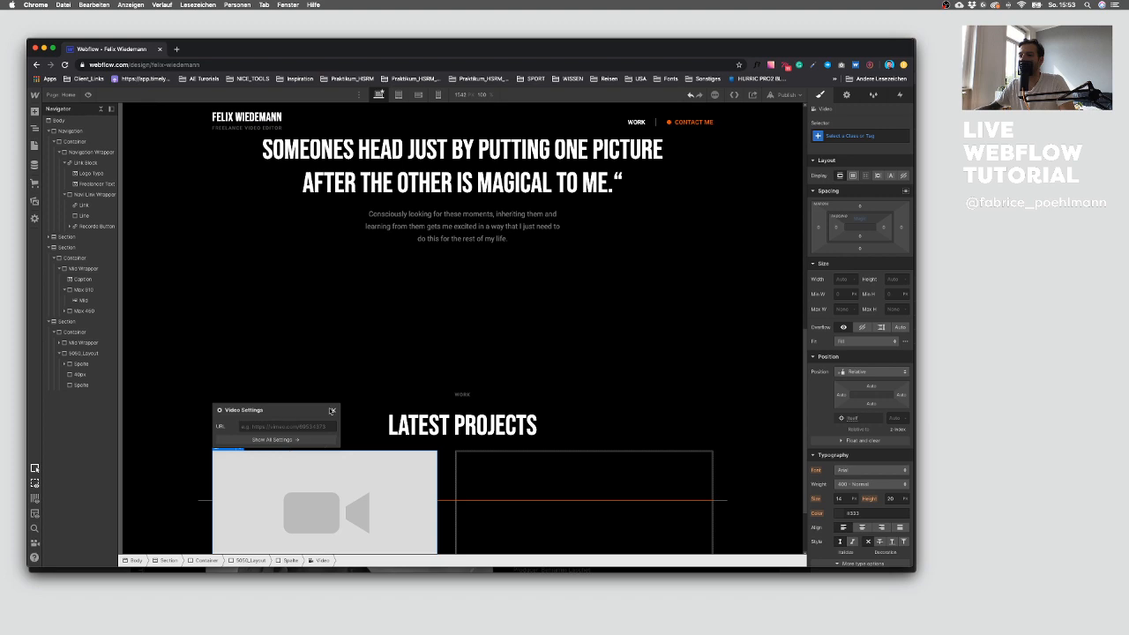
{"action": "key", "text": "ctrl+Up"}
{"action": "left_click", "coordinate": [194, 436]}
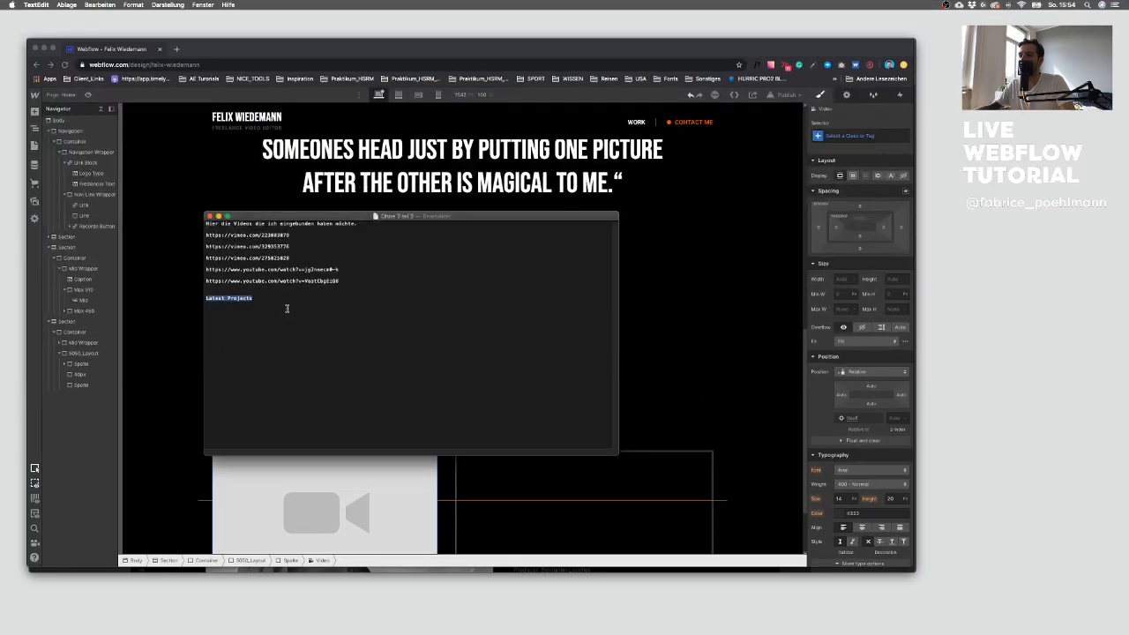
{"action": "left_click_drag", "start_coordinate": [298, 234], "coordinate": [187, 234]}
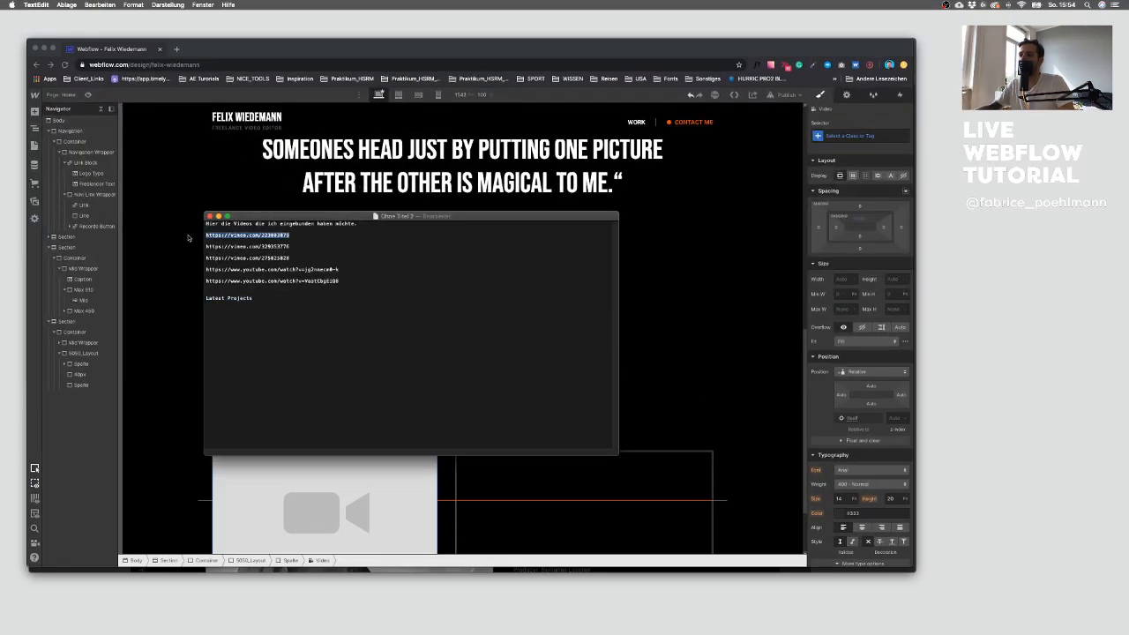
{"action": "left_click", "coordinate": [309, 483]}
{"action": "left_click", "coordinate": [271, 427]}
{"action": "type", "text": "https://vimeo.com/223803879"}
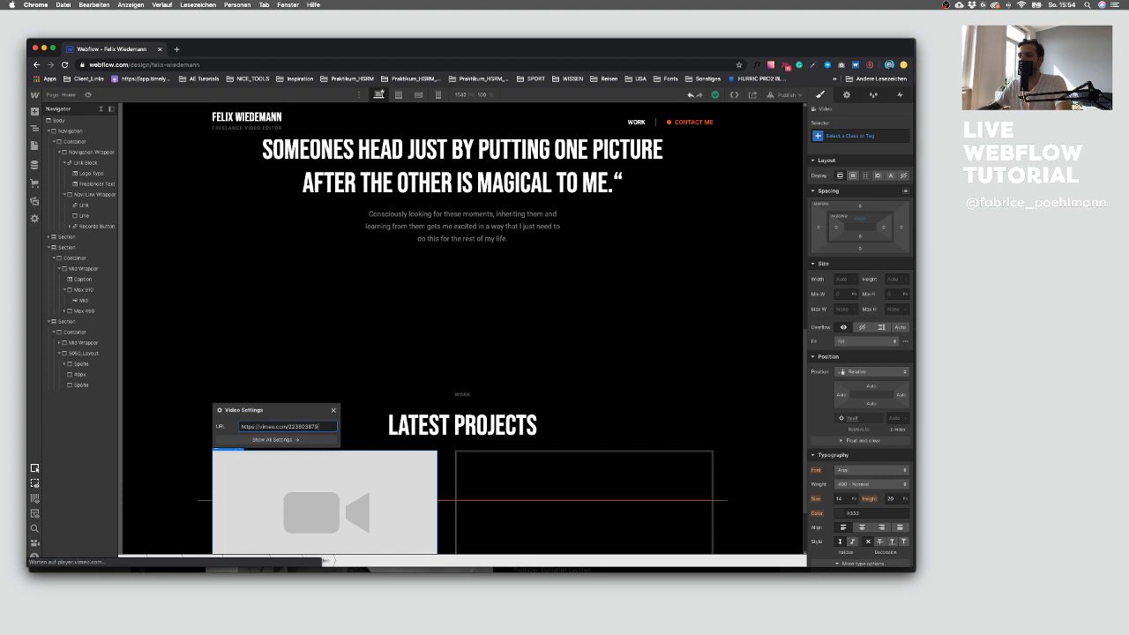
Step: Compare with the Sketch design and add an H3 heading into the second Spalte column
{"action": "scroll", "coordinate": [363, 420], "scroll_direction": "down", "scroll_amount": 2}
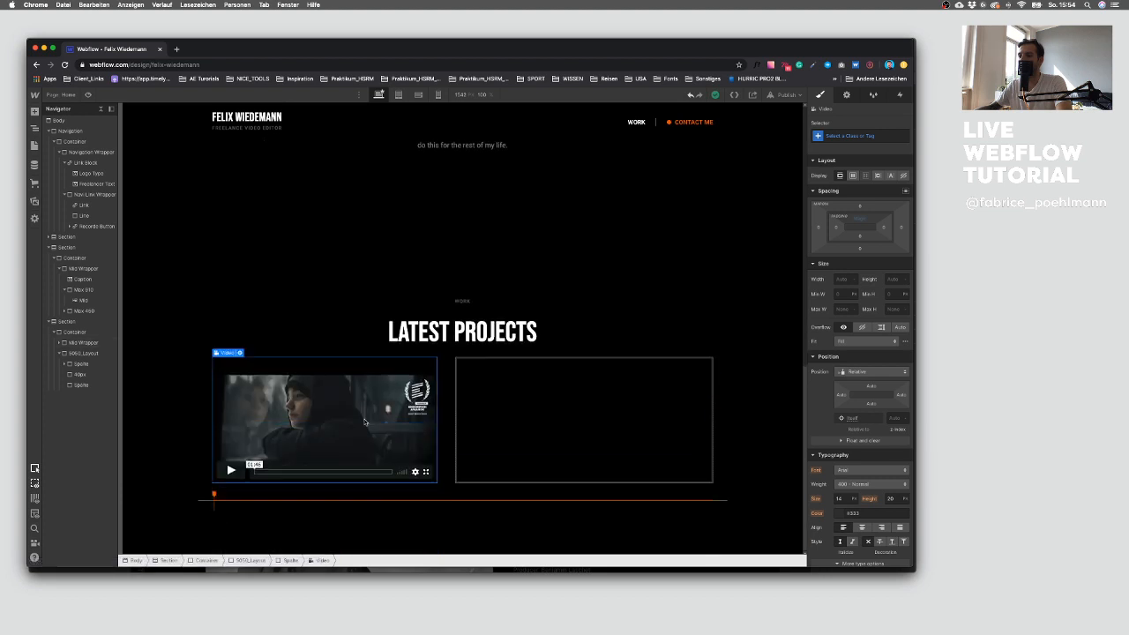
{"action": "left_click", "coordinate": [167, 426]}
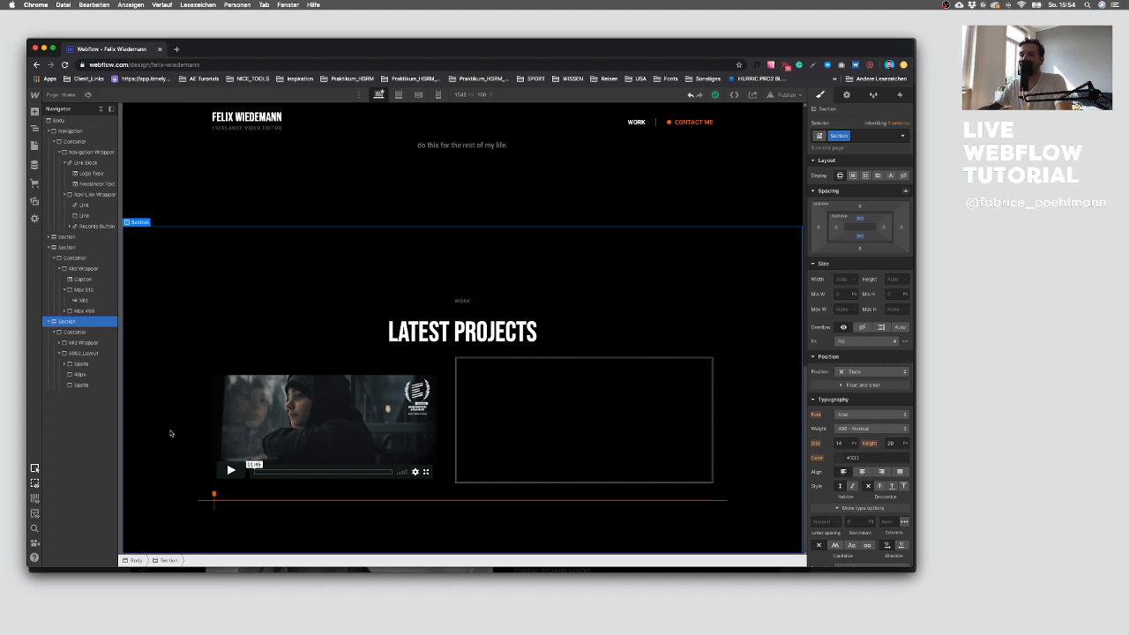
{"action": "key", "text": "ctrl+Up"}
{"action": "left_click", "coordinate": [469, 346]}
{"action": "key", "text": "ctrl+Up"}
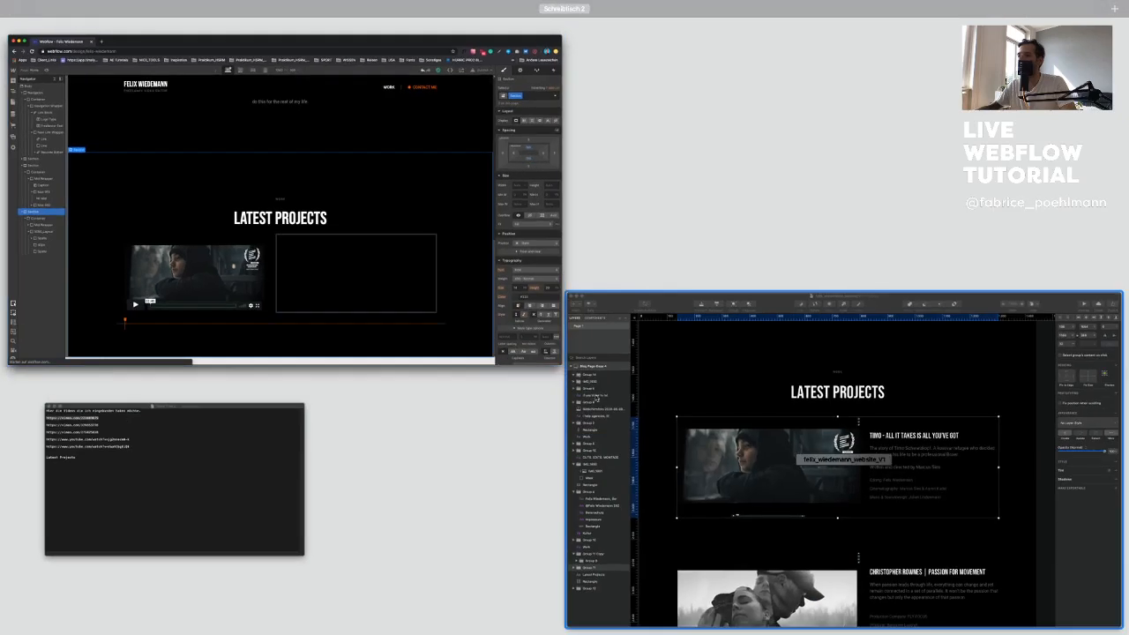
{"action": "key", "text": "ctrl+Up"}
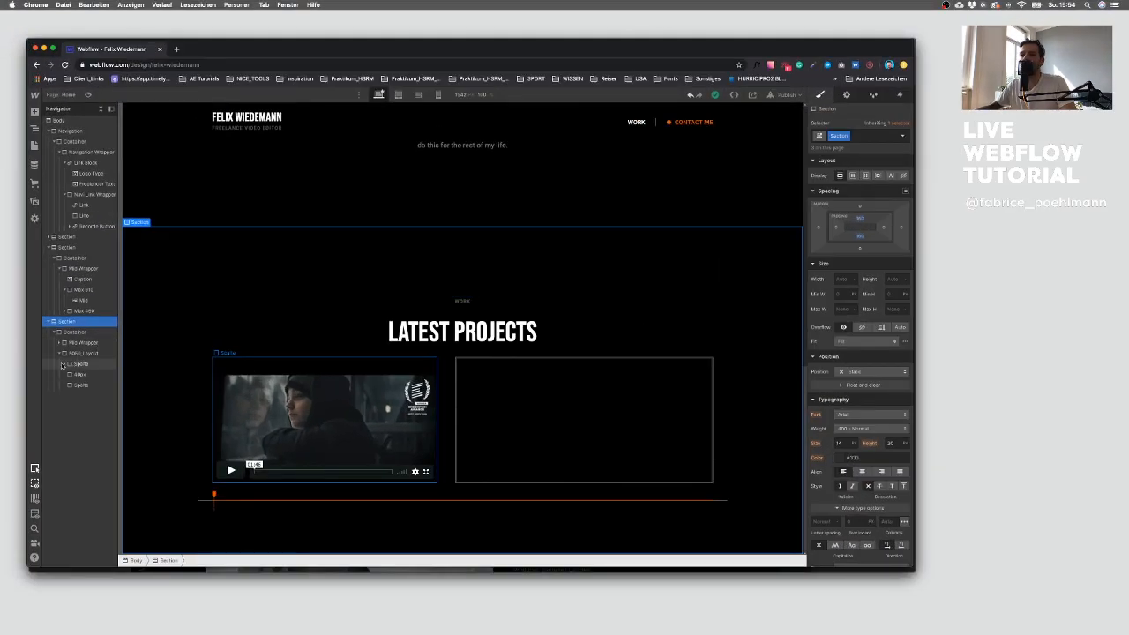
{"action": "left_click", "coordinate": [82, 384]}
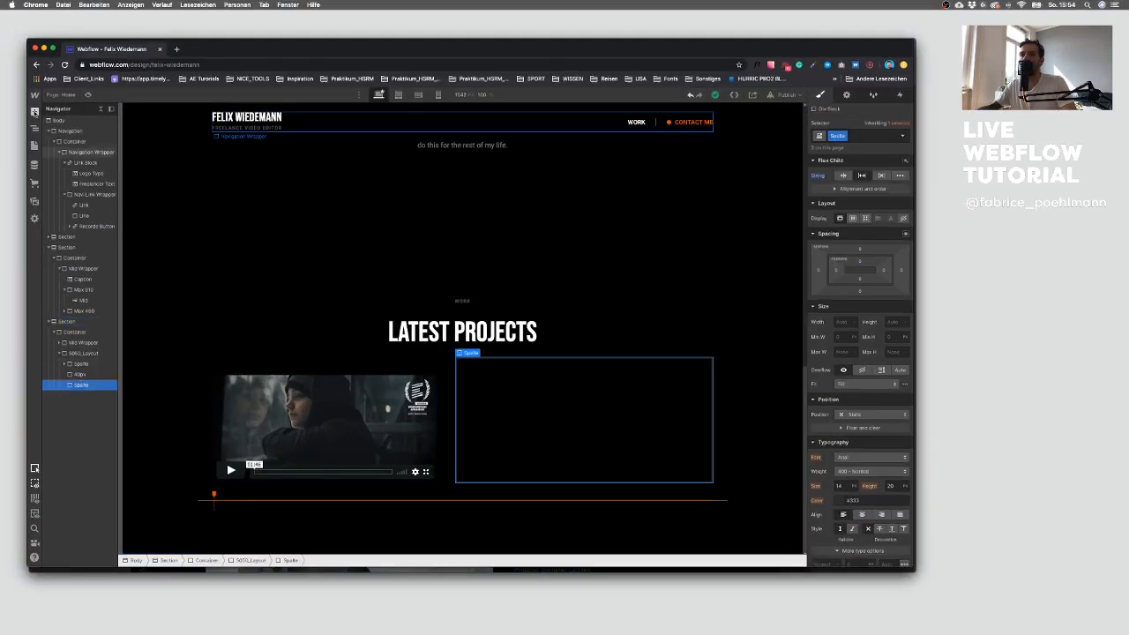
{"action": "key", "text": "a"}
{"action": "left_click_drag", "start_coordinate": [63, 371], "coordinate": [521, 388]}
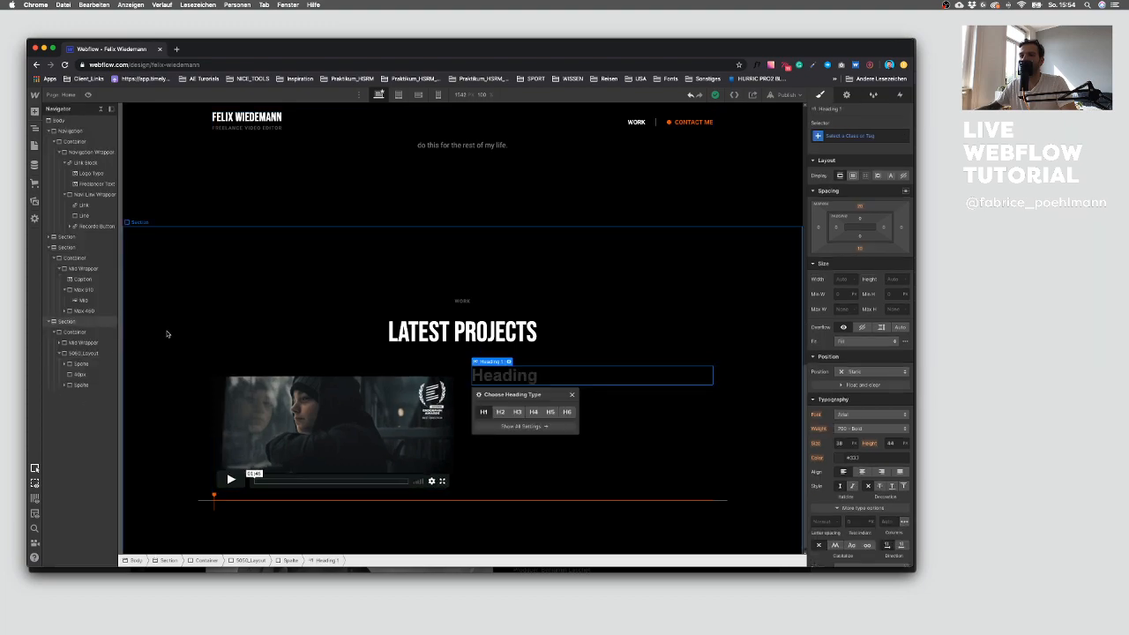
{"action": "left_click", "coordinate": [518, 411]}
Step: Copy the hero paragraph and paste two copies into the second Spalte column below the heading
{"action": "key", "text": "ctrl+Up"}
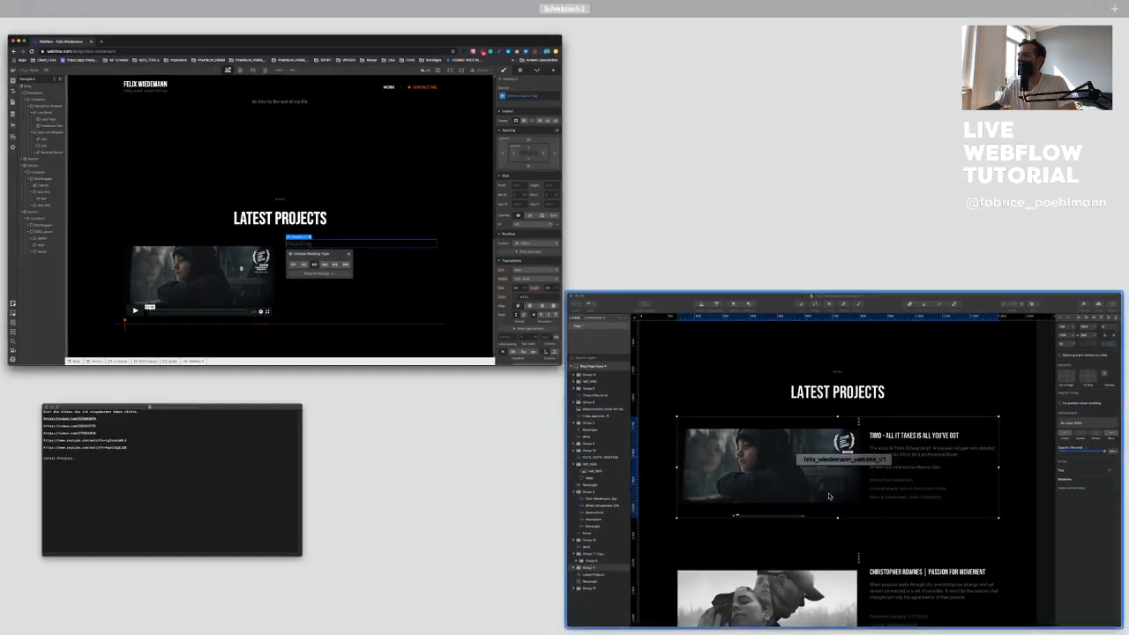
{"action": "left_click", "coordinate": [829, 496]}
{"action": "key", "text": "ctrl+Up"}
{"action": "left_click", "coordinate": [312, 300]}
{"action": "scroll", "coordinate": [311, 300], "scroll_direction": "up", "scroll_amount": 15}
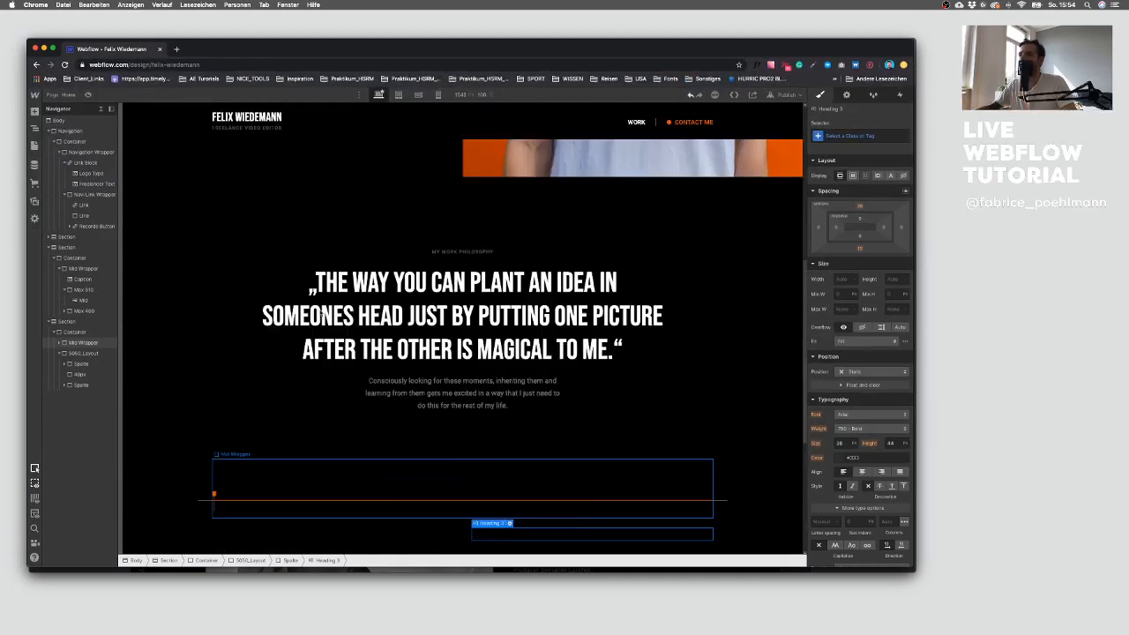
{"action": "left_click", "coordinate": [296, 409]}
{"action": "key", "text": "super+c"}
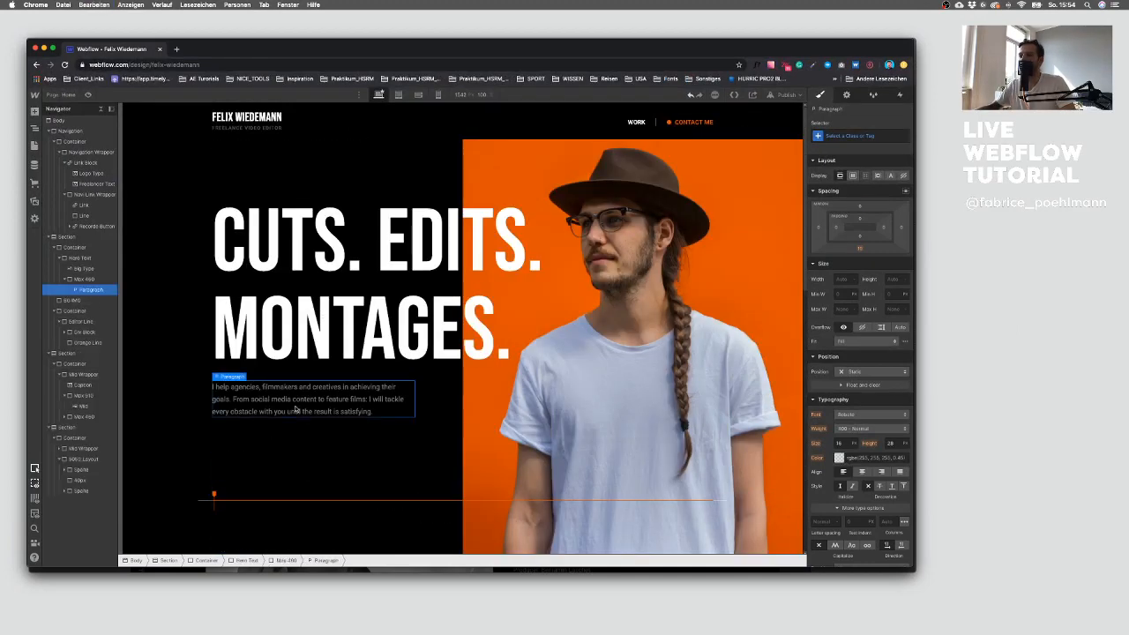
{"action": "scroll", "coordinate": [296, 410], "scroll_direction": "down", "scroll_amount": 15}
{"action": "left_click", "coordinate": [84, 490]}
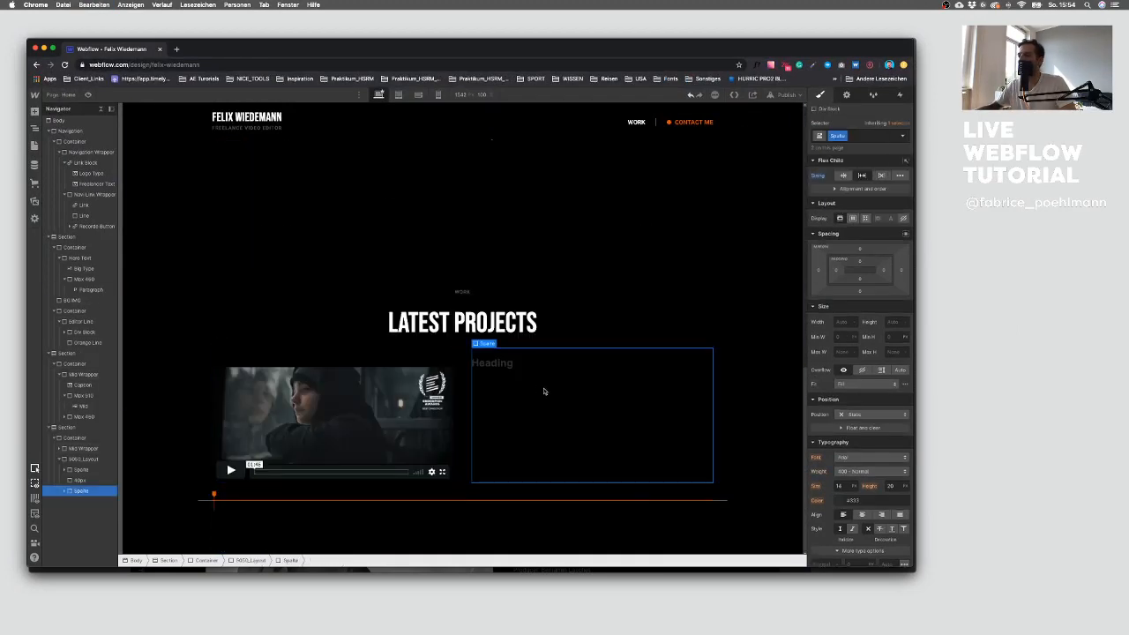
{"action": "key", "text": "super+v"}
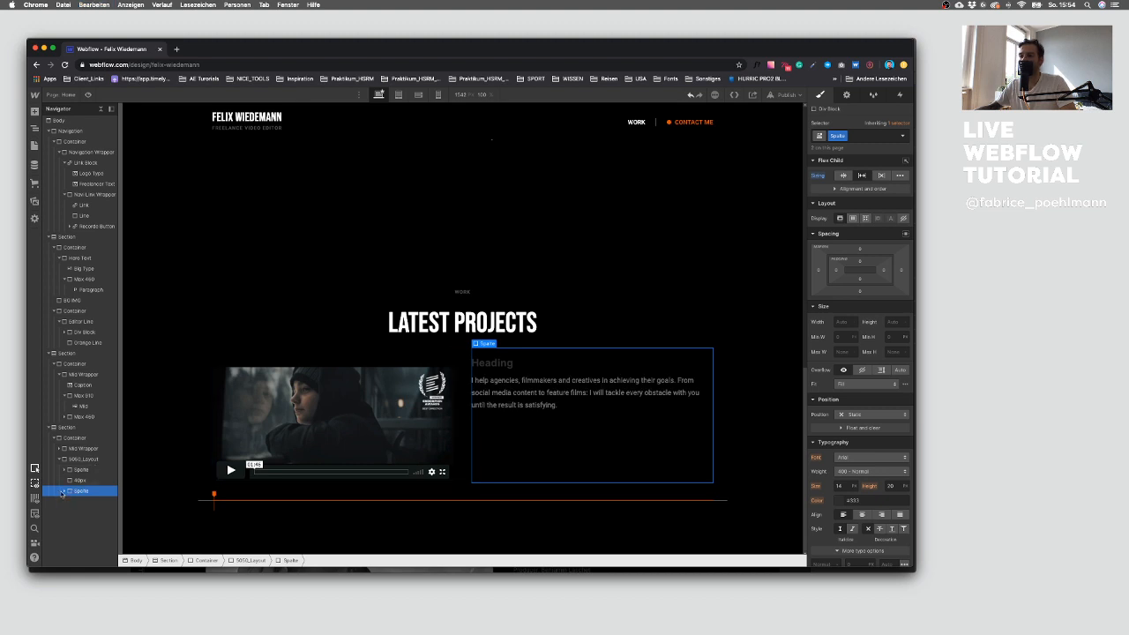
{"action": "left_click", "coordinate": [90, 511]}
{"action": "key", "text": "super+v"}
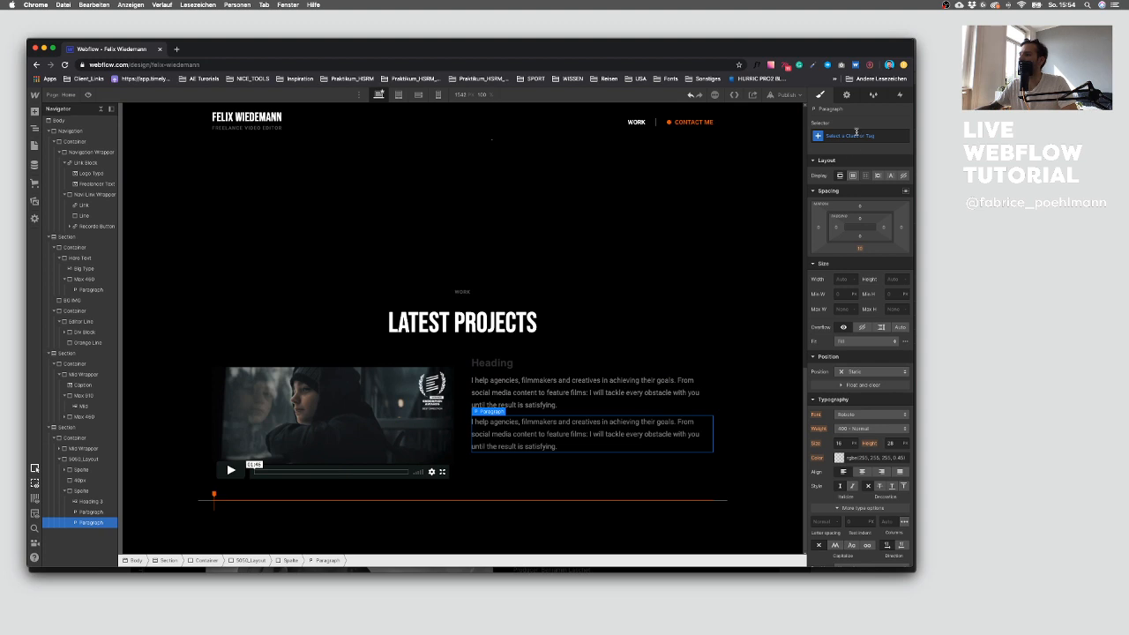
Step: Give the second paragraph the new class Small Type
{"action": "left_click", "coordinate": [855, 134]}
{"action": "type", "text": "Sri"}
{"action": "type", "text": "ll"}
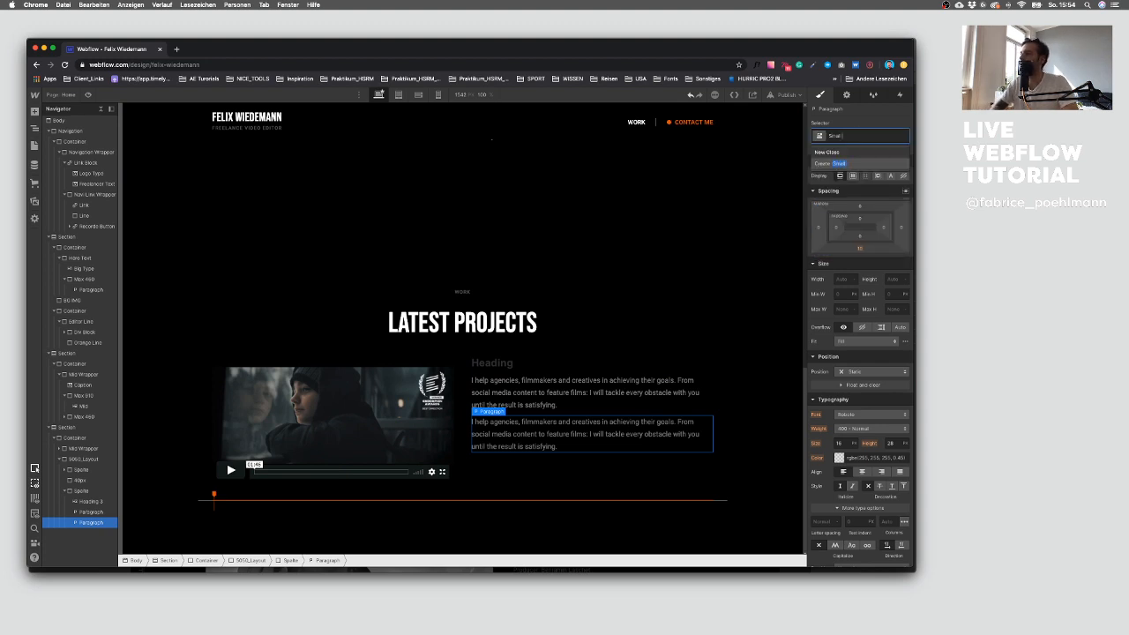
{"action": "type", "text": " Typo"}
{"action": "key", "text": "Return"}
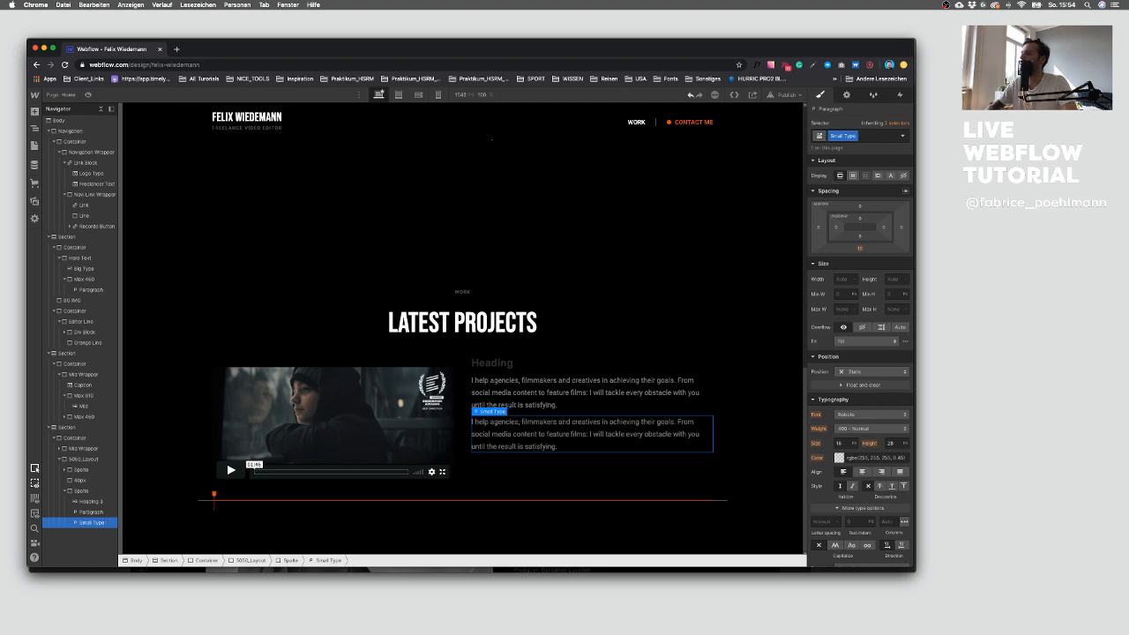
Step: Check the credits text style in Sketch and set the Small Type paragraph's font size to 14
{"action": "key", "text": "ctrl+Up"}
{"action": "left_click", "coordinate": [713, 510]}
{"action": "left_click", "coordinate": [567, 355], "text": "super"}
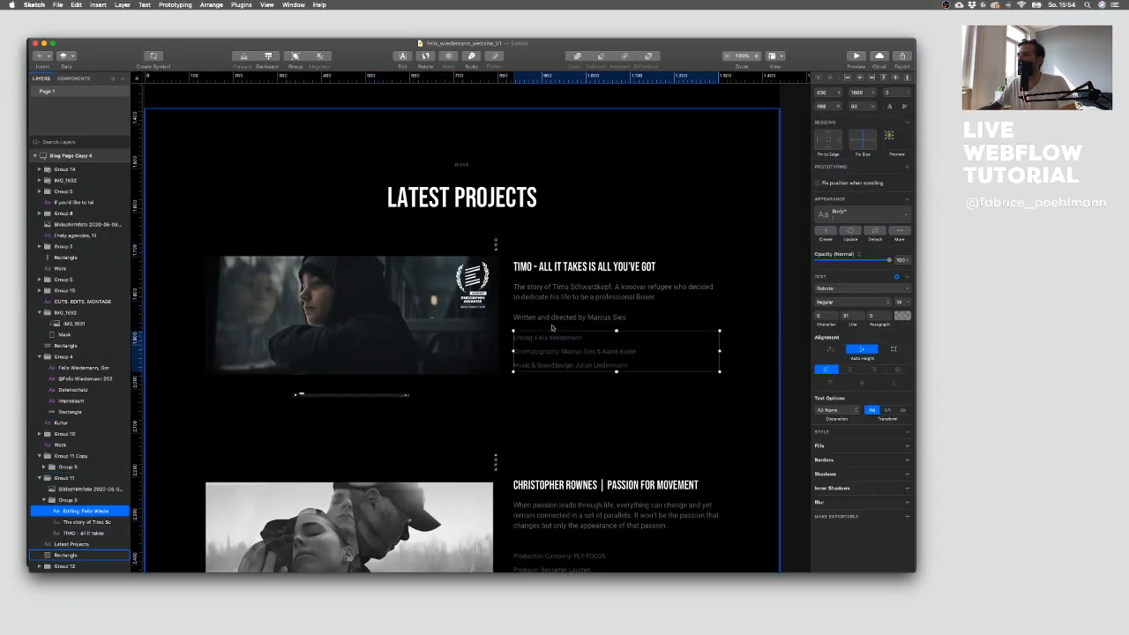
{"action": "left_click", "coordinate": [553, 331], "text": "super"}
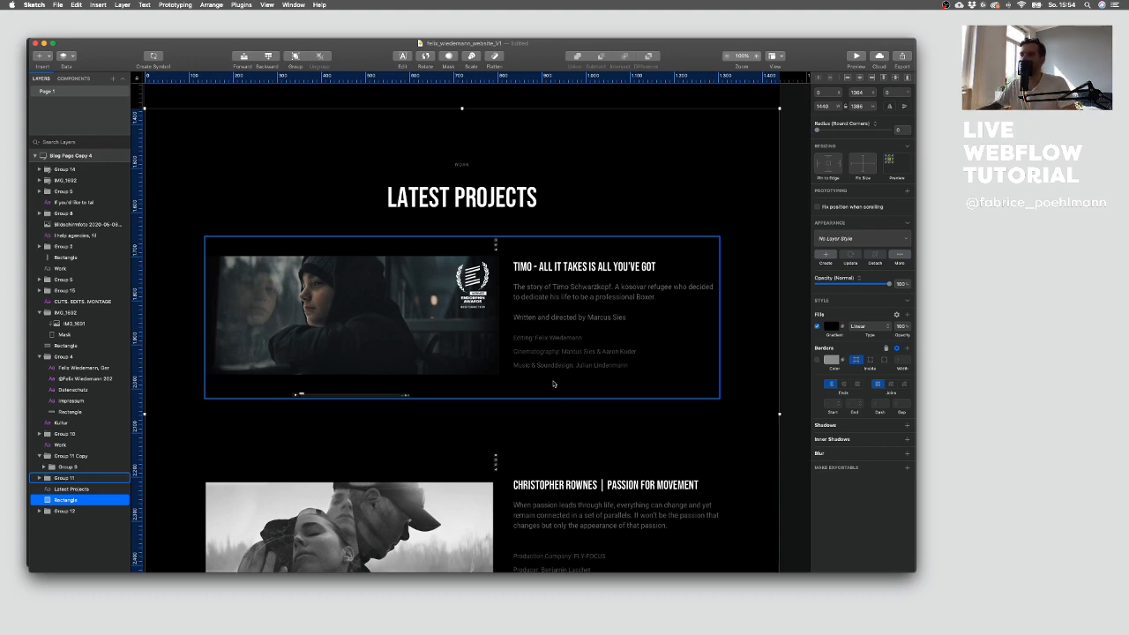
{"action": "key", "text": "ctrl+Up"}
{"action": "left_click", "coordinate": [533, 309]}
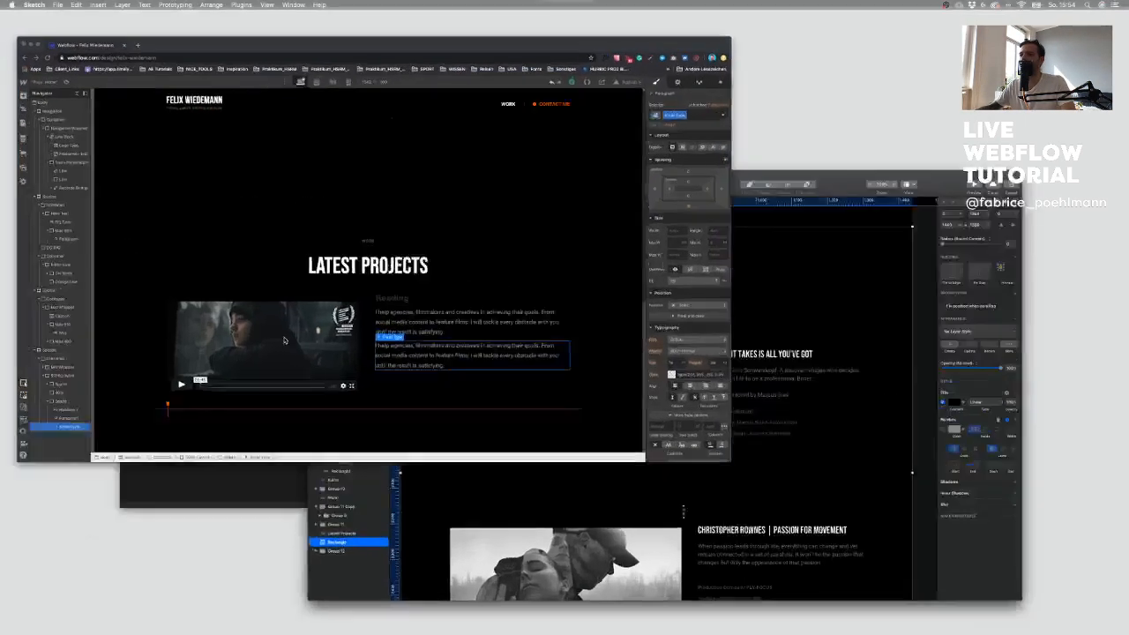
{"action": "left_click", "coordinate": [845, 445]}
{"action": "type", "text": "14"}
{"action": "left_click", "coordinate": [839, 458]}
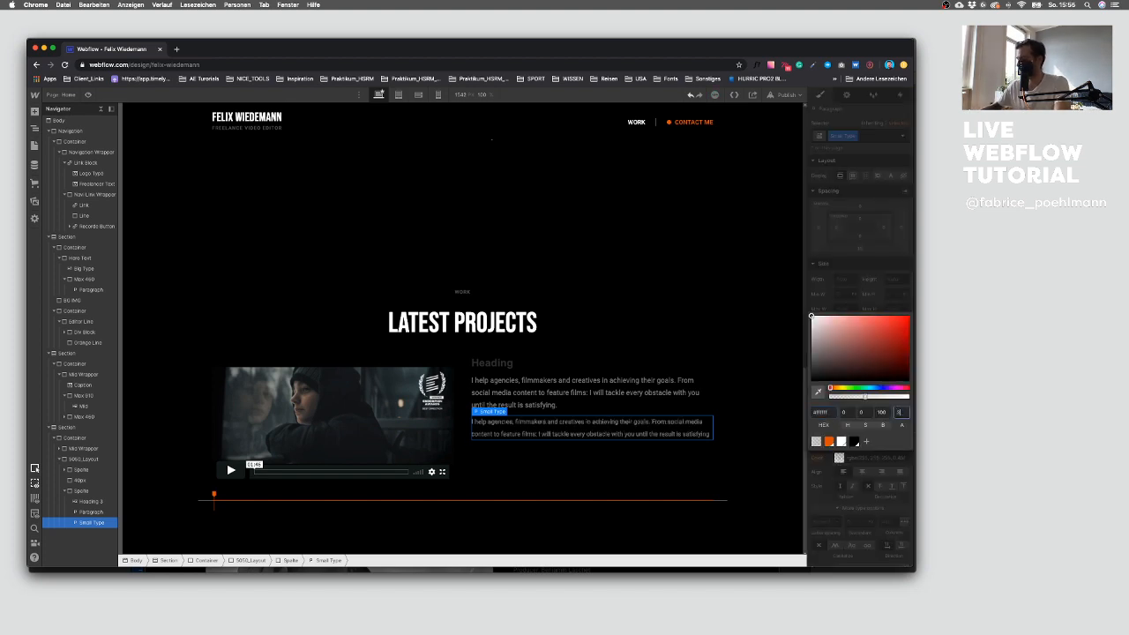
{"action": "left_click", "coordinate": [573, 368]}
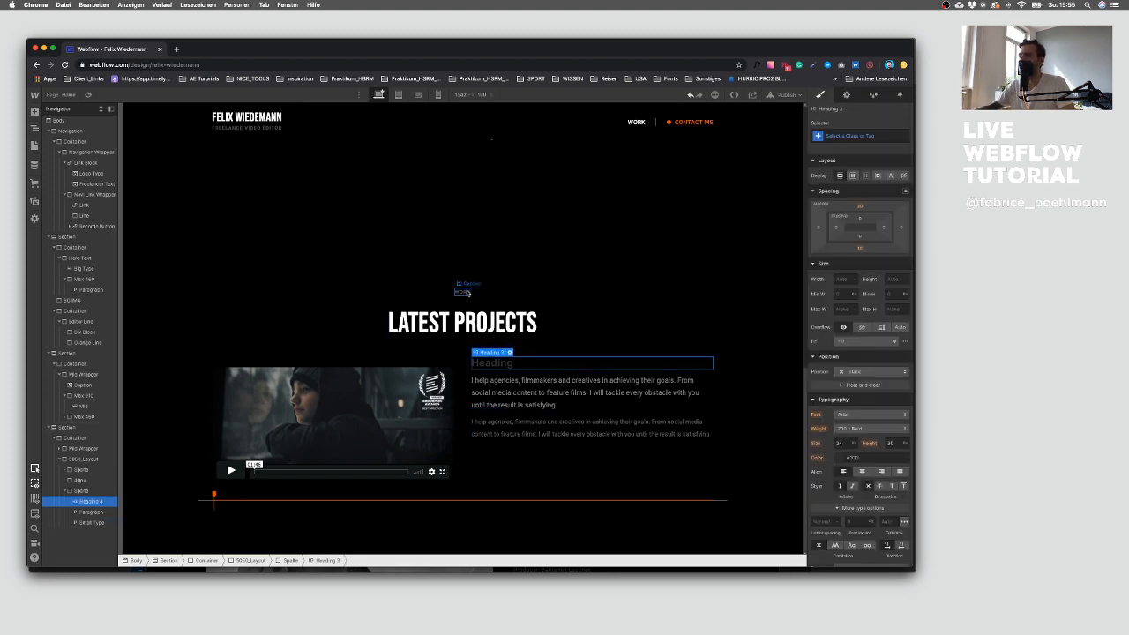
Step: Set the font of all H3 headings to Bebas Neue
{"action": "left_click", "coordinate": [510, 351]}
{"action": "left_click", "coordinate": [666, 320]}
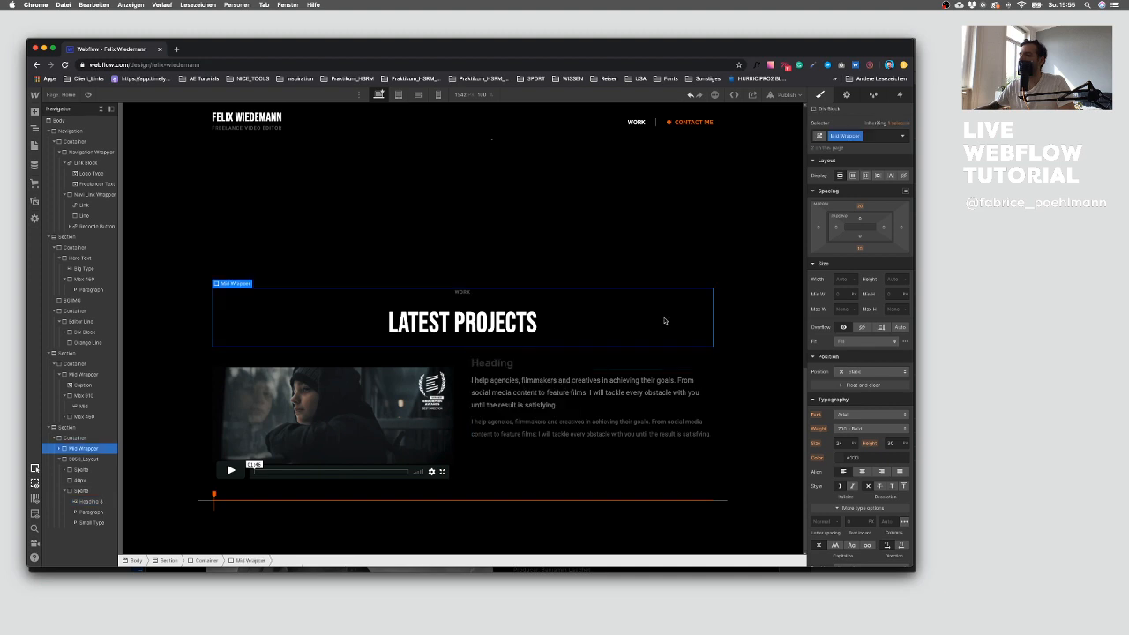
{"action": "left_click", "coordinate": [541, 362]}
{"action": "left_click", "coordinate": [872, 135]}
{"action": "left_click", "coordinate": [860, 187]}
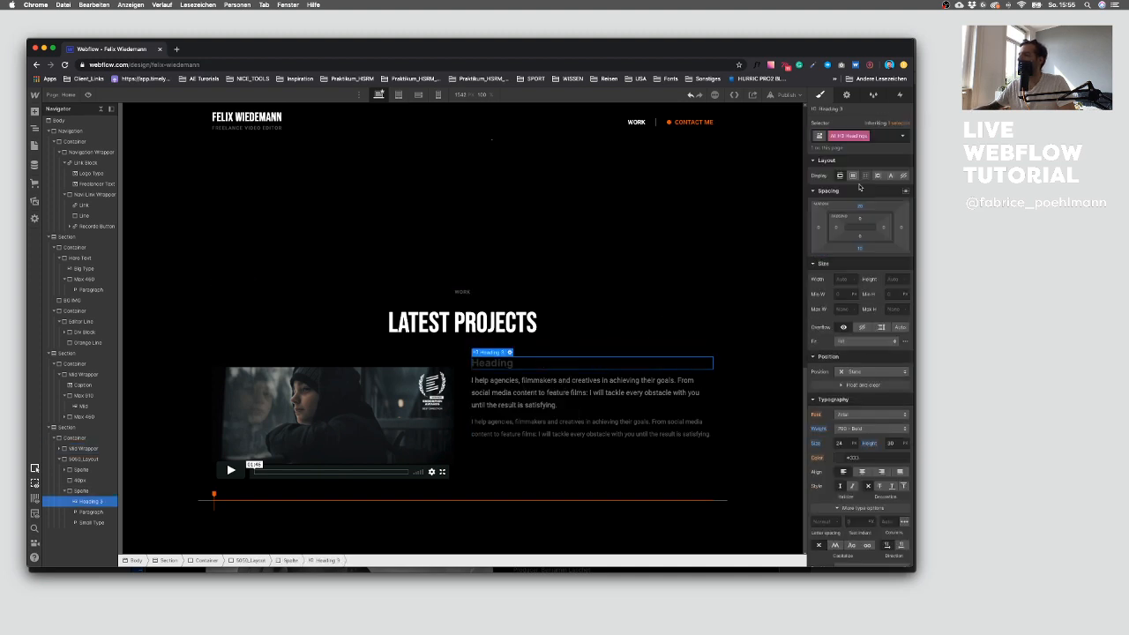
{"action": "left_click", "coordinate": [845, 415]}
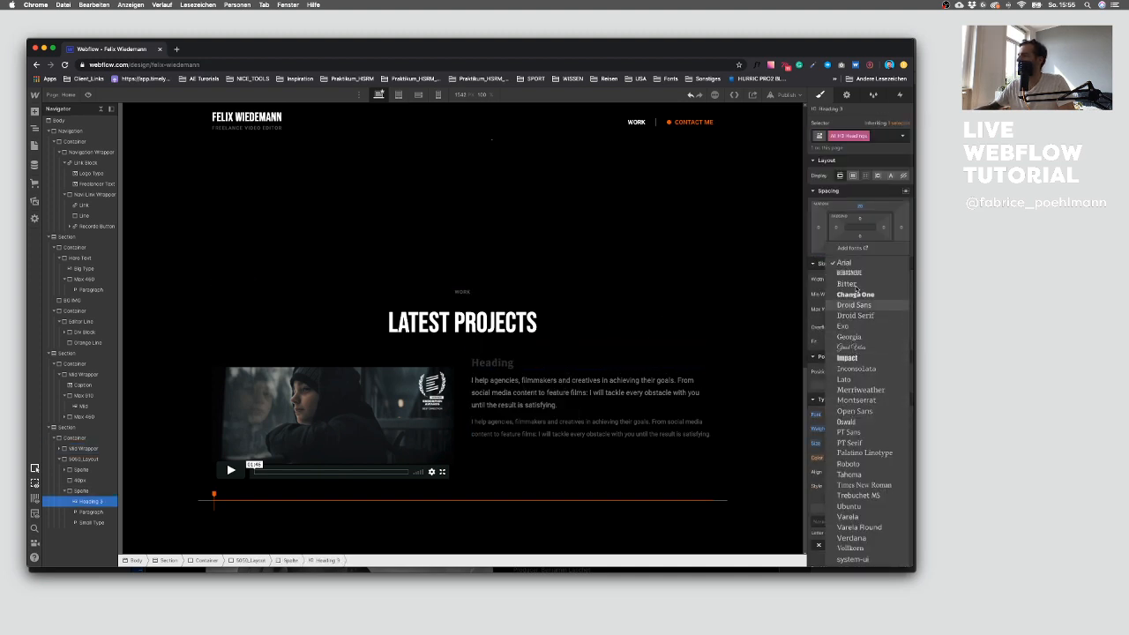
{"action": "left_click", "coordinate": [848, 273]}
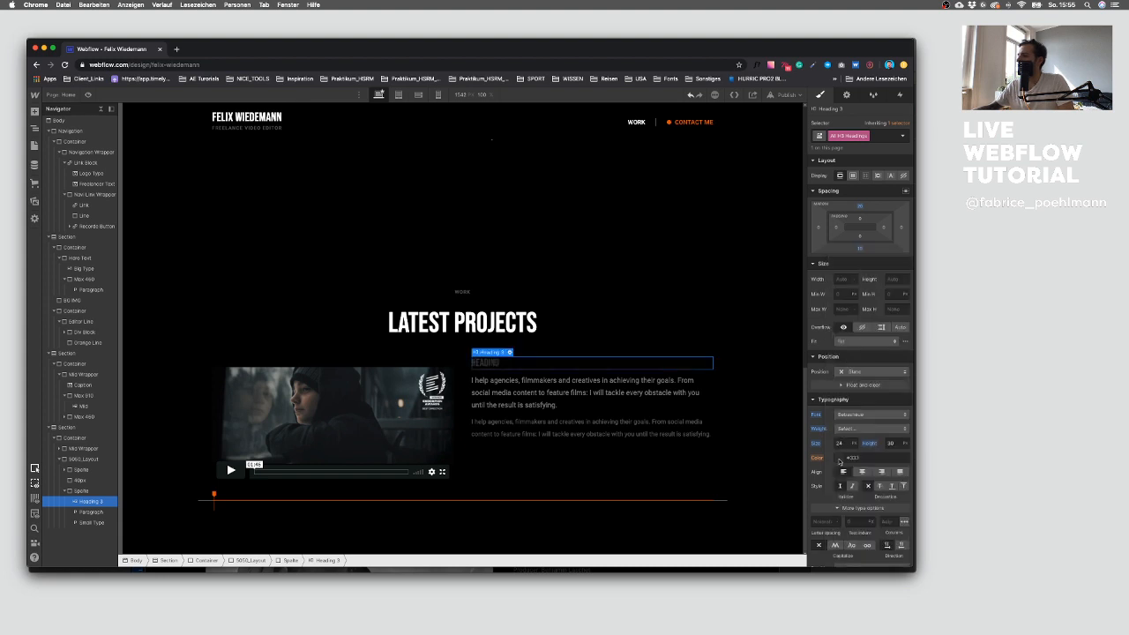
Step: Set the H3 heading text colour to white
{"action": "left_click", "coordinate": [840, 461]}
{"action": "left_click", "coordinate": [842, 442]}
{"action": "left_click", "coordinate": [844, 478]}
{"action": "left_click", "coordinate": [865, 427]}
{"action": "left_click", "coordinate": [853, 399]}
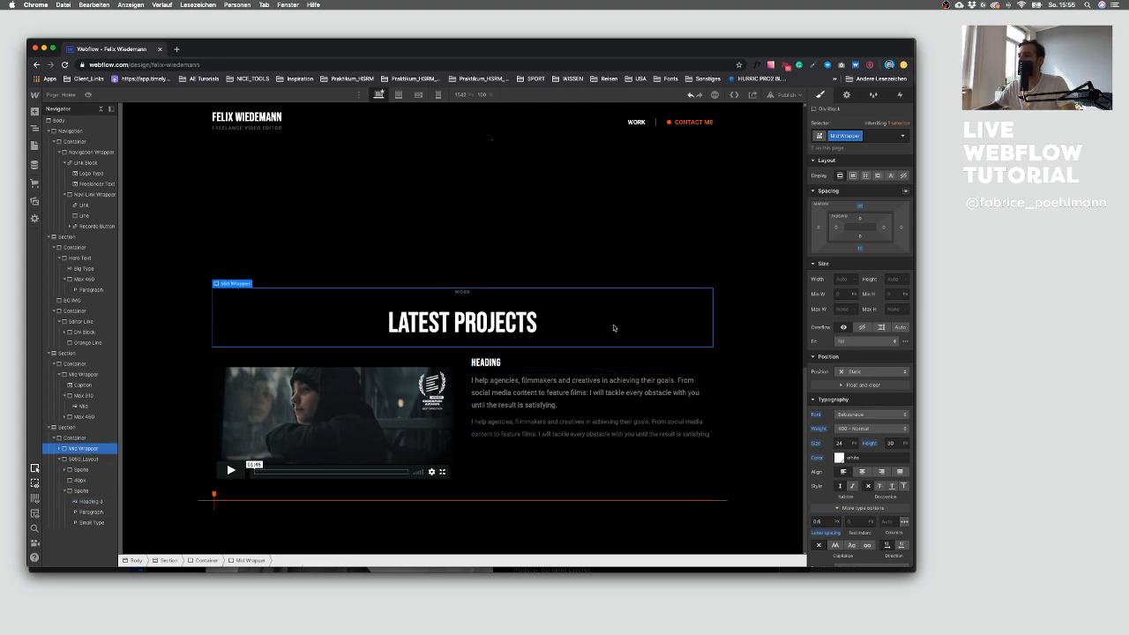
Step: Copy the project title from the Sketch design through a plain text editor
{"action": "left_click", "coordinate": [610, 324]}
{"action": "left_click", "coordinate": [558, 363]}
{"action": "key", "text": "ctrl+Up"}
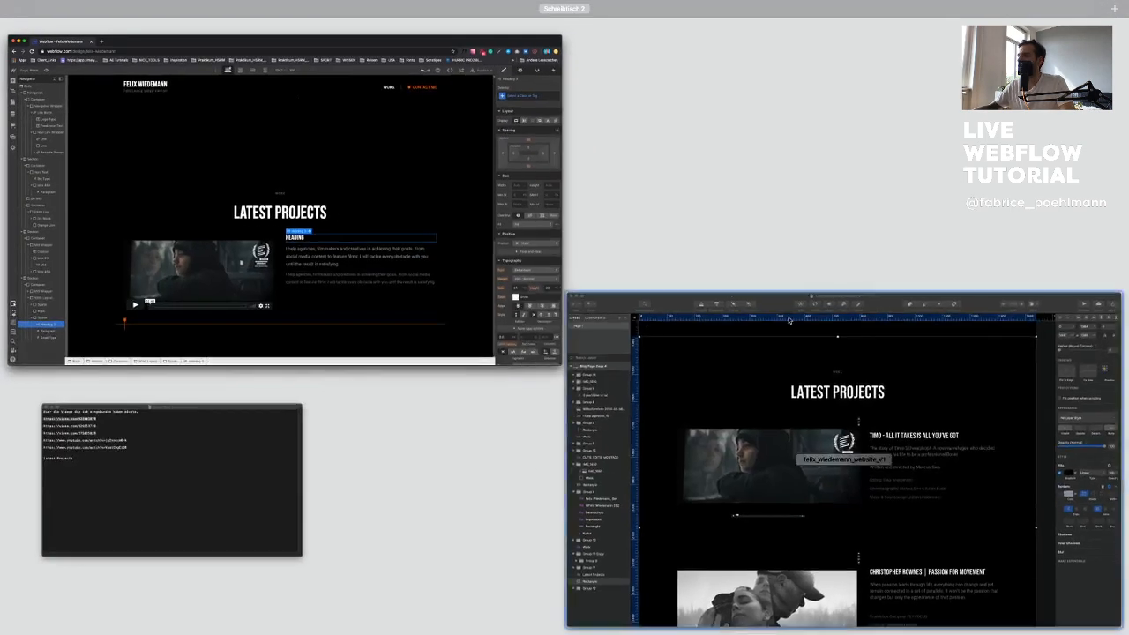
{"action": "left_click", "coordinate": [591, 305]}
{"action": "left_click", "coordinate": [594, 268]}
{"action": "double_click", "coordinate": [593, 267]}
{"action": "double_click", "coordinate": [593, 267]}
{"action": "key", "text": "super+c"}
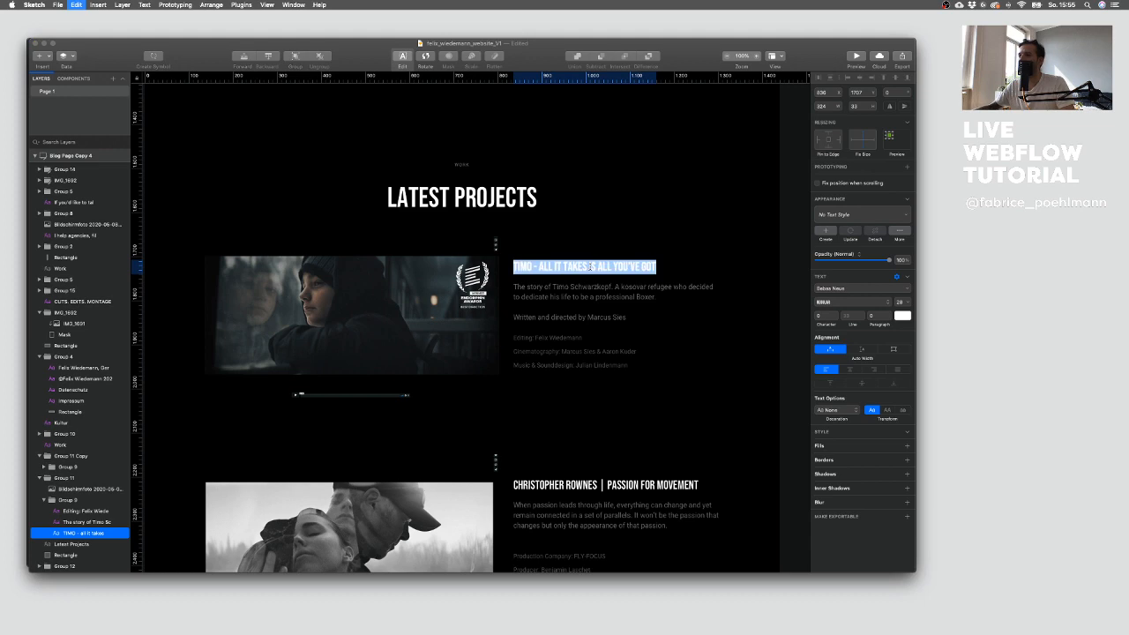
{"action": "key", "text": "ctrl+Up"}
{"action": "left_click", "coordinate": [150, 479]}
{"action": "left_click_drag", "start_coordinate": [256, 299], "coordinate": [200, 297]}
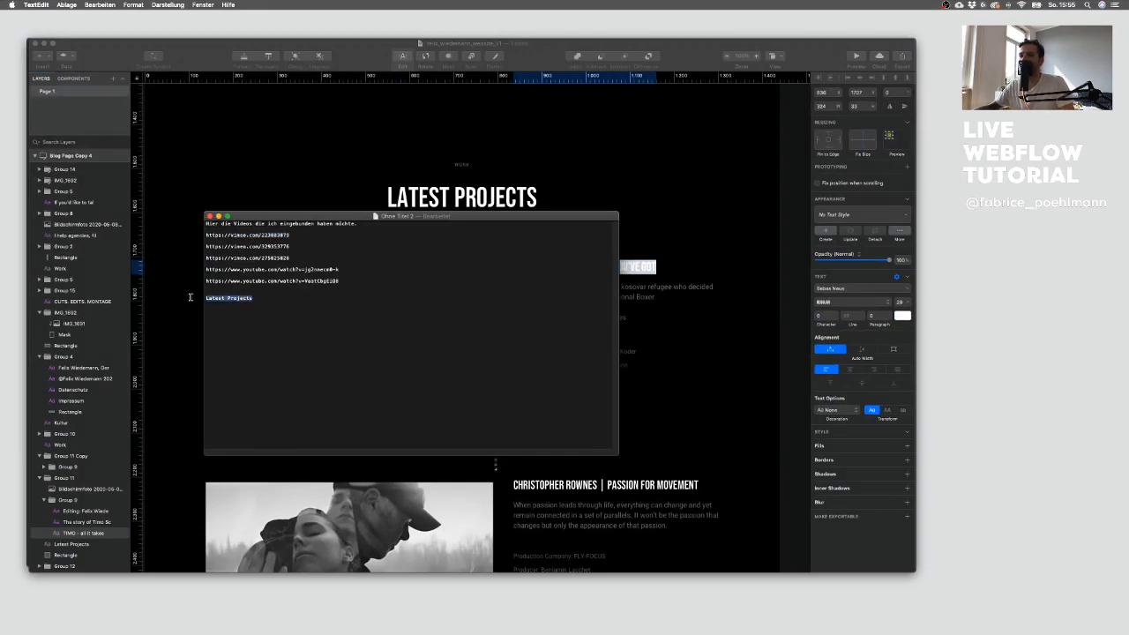
{"action": "left_click_drag", "start_coordinate": [271, 297], "coordinate": [196, 296]}
{"action": "left_click", "coordinate": [191, 312]}
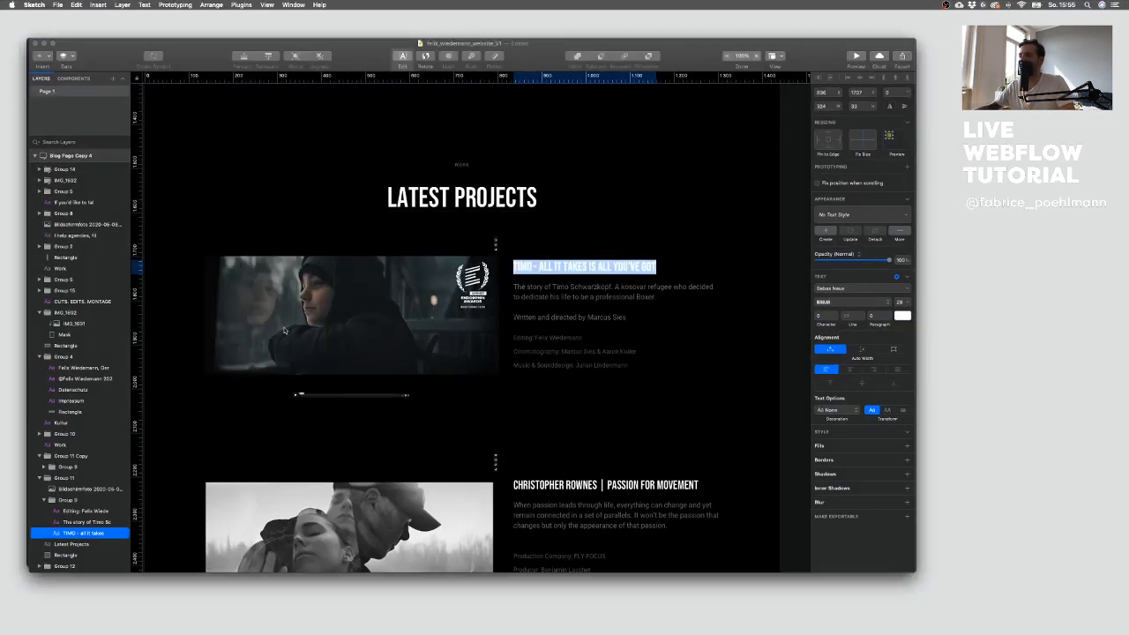
Step: Replace the Heading 3 text with the title TIMO - ALL IT TAKES IS ALL YOU'VE GOT
{"action": "key", "text": "ctrl+Up"}
{"action": "left_click", "coordinate": [528, 307]}
{"action": "double_click", "coordinate": [504, 363]}
{"action": "key", "text": "super+v"}
Step: Copy the project description and director credit from Sketch through the plain text editor
{"action": "key", "text": "ctrl+Up"}
{"action": "left_click", "coordinate": [542, 293]}
{"action": "left_click", "coordinate": [562, 301]}
{"action": "double_click", "coordinate": [605, 319]}
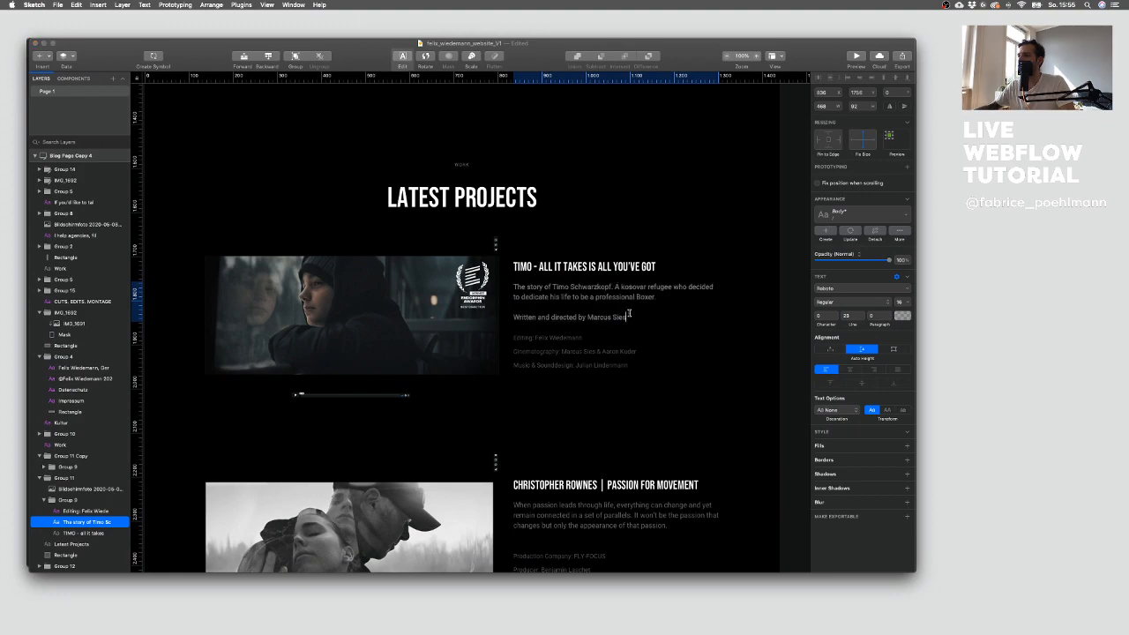
{"action": "left_click_drag", "start_coordinate": [627, 316], "coordinate": [527, 284]}
{"action": "key", "text": "ctrl+Up"}
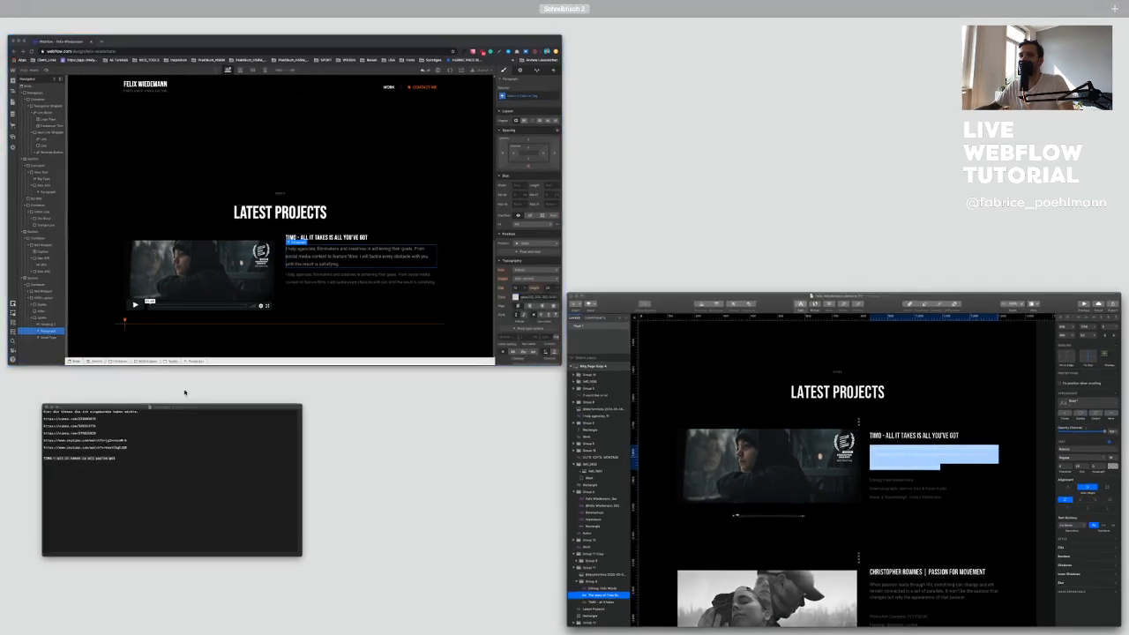
{"action": "left_click", "coordinate": [177, 481]}
{"action": "left_click", "coordinate": [315, 308]}
{"action": "left_click_drag", "start_coordinate": [294, 306], "coordinate": [195, 297]}
{"action": "key", "text": "super+c"}
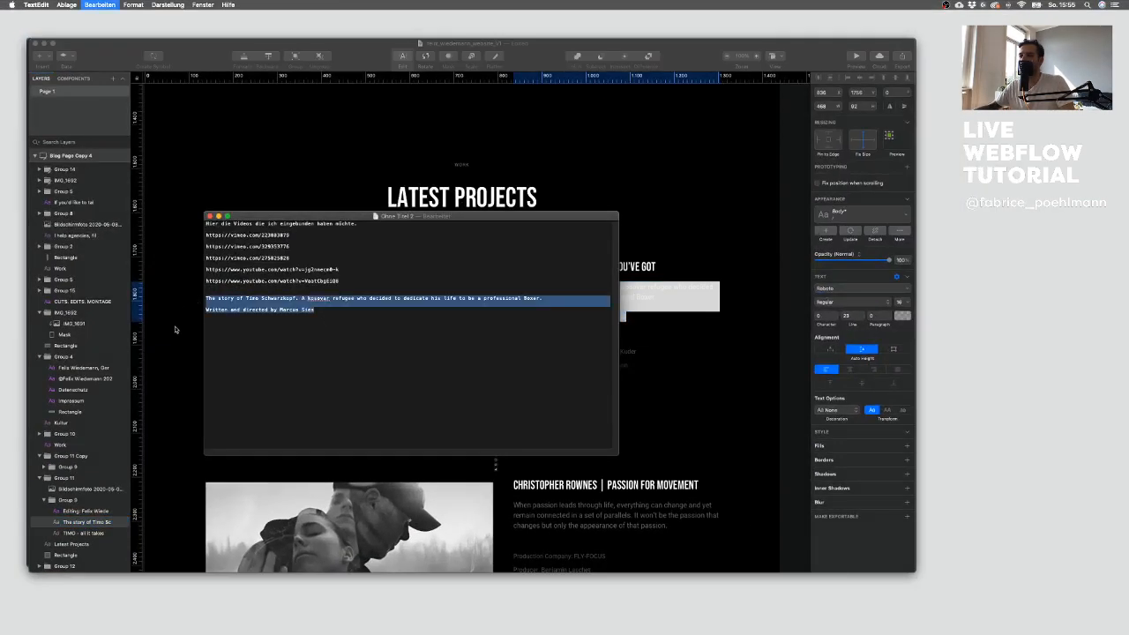
Step: Paste the description text into the first project paragraph
{"action": "key", "text": "ctrl+Up"}
{"action": "left_click", "coordinate": [234, 269]}
{"action": "key", "text": "super+v"}
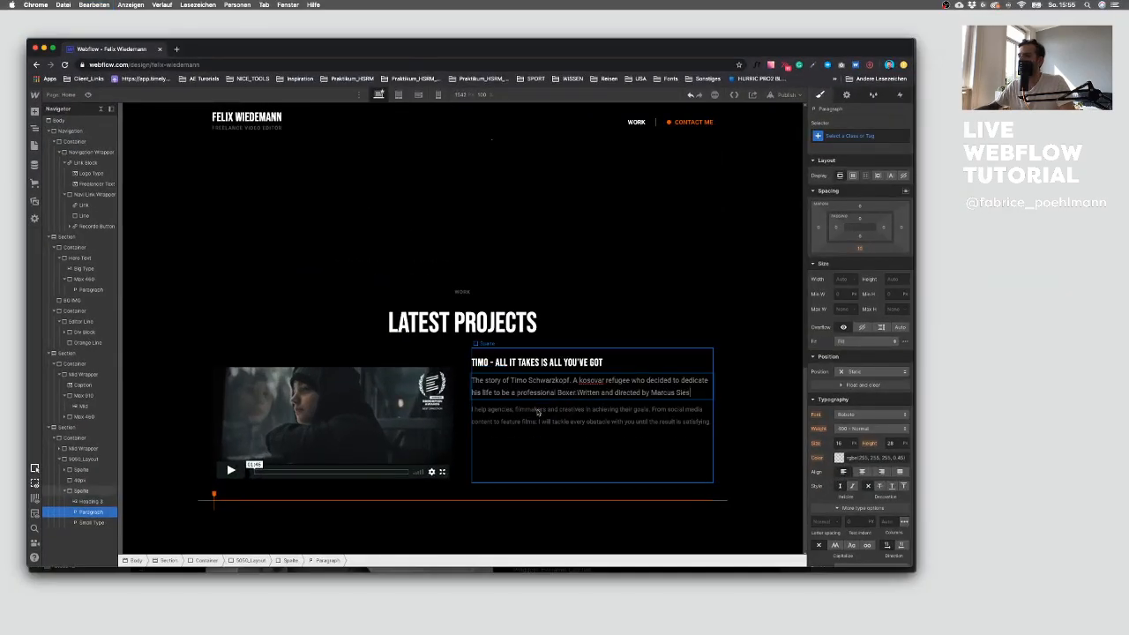
Step: Copy the Editing, Cinematography and Music credits from Sketch through the plain text editor
{"action": "key", "text": "ctrl+Up"}
{"action": "left_click", "coordinate": [598, 376]}
{"action": "double_click", "coordinate": [586, 365]}
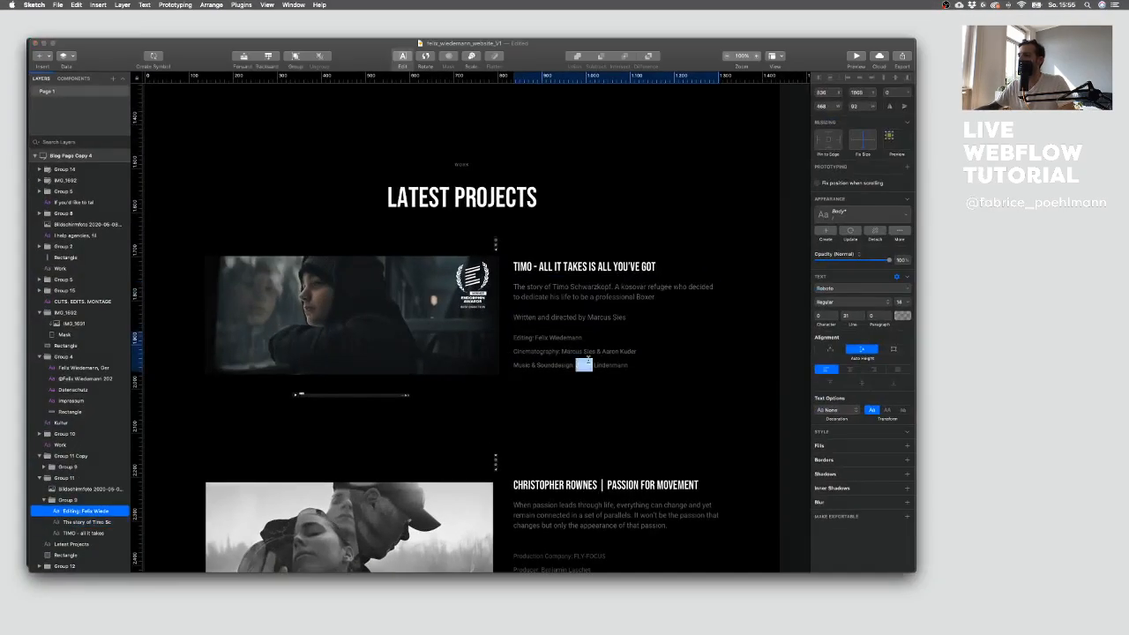
{"action": "key", "text": "super+a"}
{"action": "key", "text": "super+c"}
{"action": "key", "text": "ctrl+Up"}
{"action": "left_click", "coordinate": [124, 289]}
{"action": "key", "text": "ctrl+Up"}
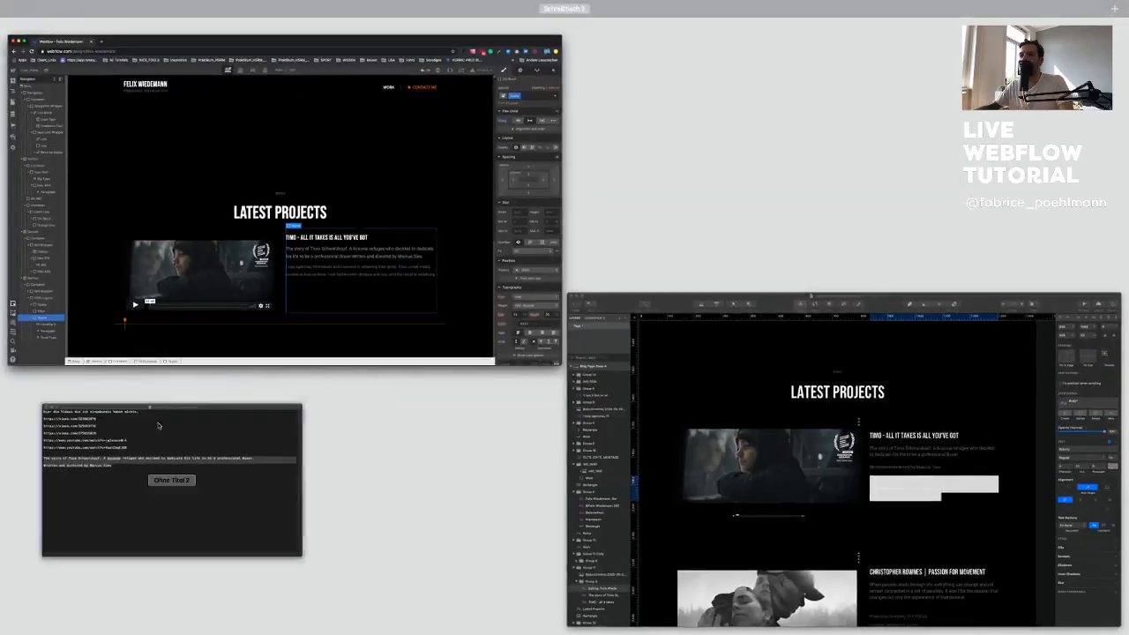
{"action": "left_click", "coordinate": [167, 428]}
{"action": "key", "text": "super+v"}
{"action": "left_click_drag", "start_coordinate": [294, 311], "coordinate": [189, 298]}
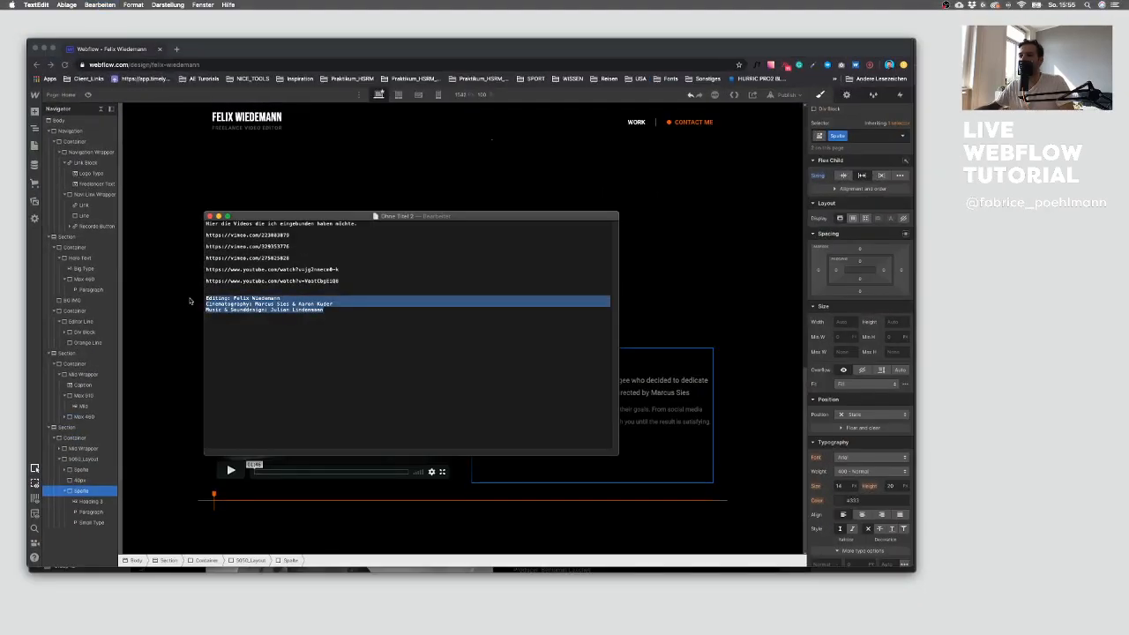
{"action": "key", "text": "super+c"}
Step: Paste the credits into the Small Type paragraph
{"action": "left_click", "coordinate": [186, 311]}
{"action": "double_click", "coordinate": [496, 409]}
{"action": "key", "text": "super+v"}
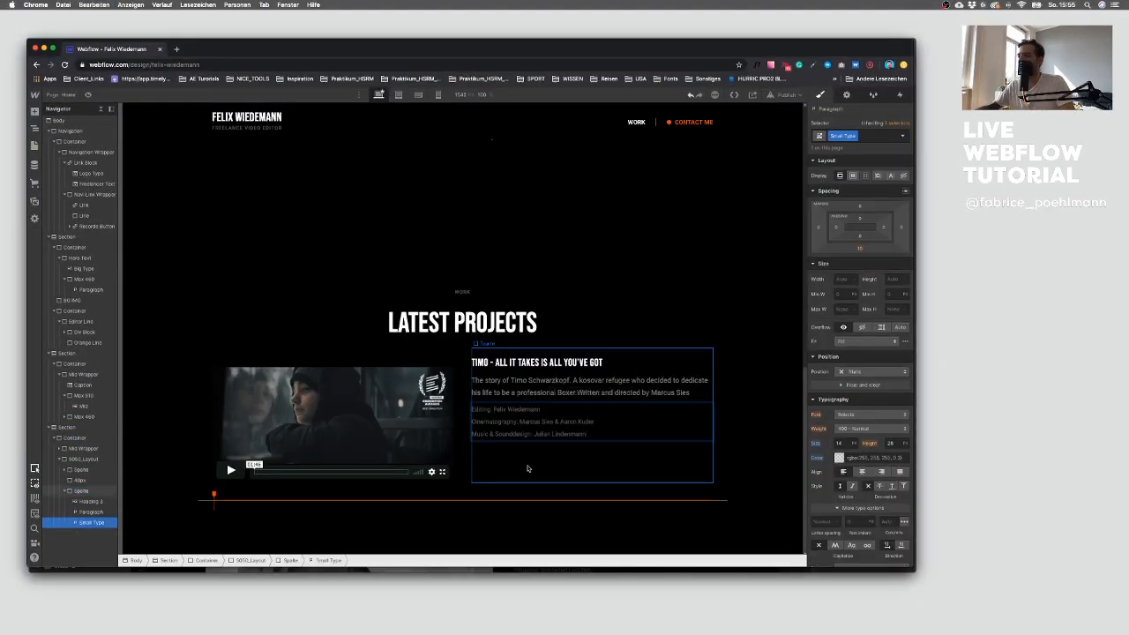
Step: Compare the Webflow project block and video with the project group in the Sketch design
{"action": "left_click", "coordinate": [494, 492]}
{"action": "left_click", "coordinate": [644, 327]}
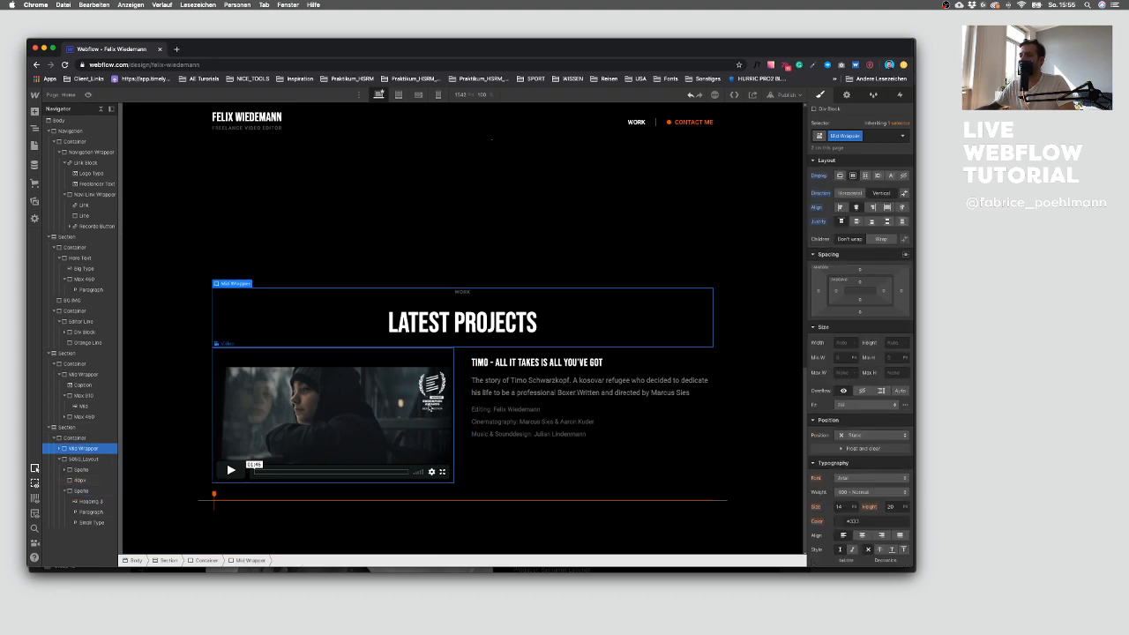
{"action": "left_click", "coordinate": [455, 384]}
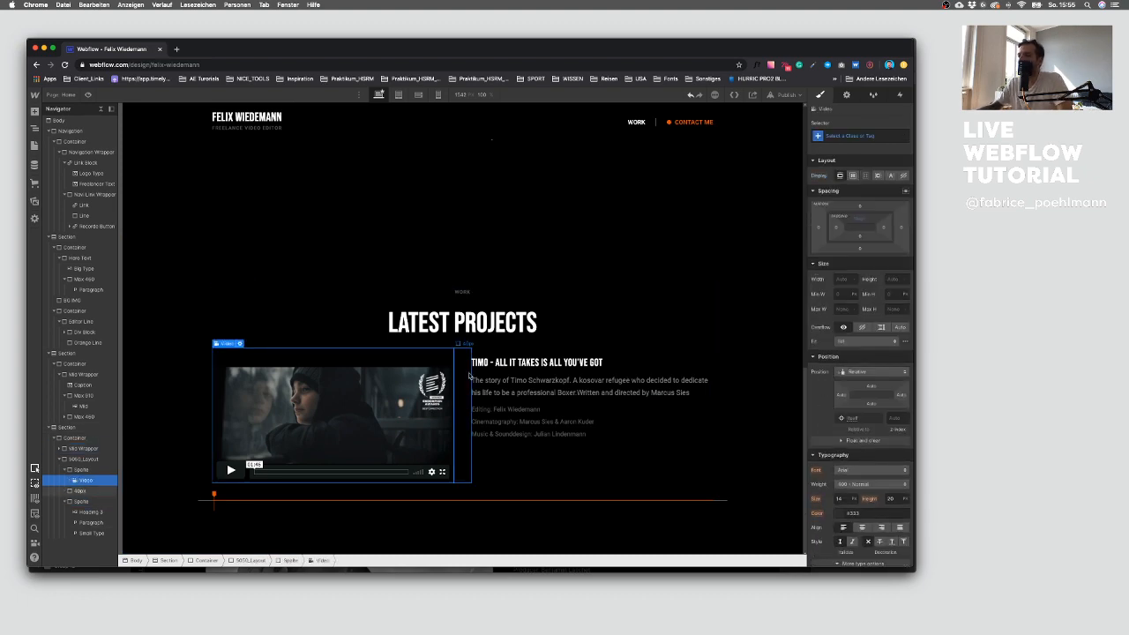
{"action": "key", "text": "ctrl+Up"}
{"action": "left_click", "coordinate": [610, 378]}
{"action": "left_click", "coordinate": [530, 405]}
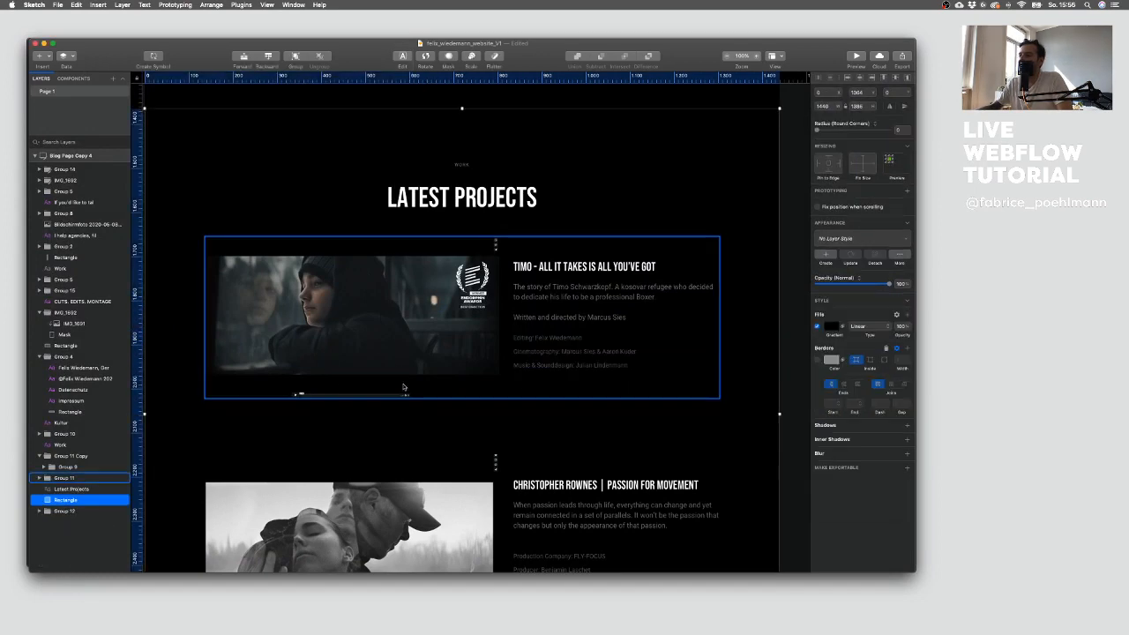
{"action": "key", "text": "ctrl+Up"}
{"action": "left_click", "coordinate": [410, 276]}
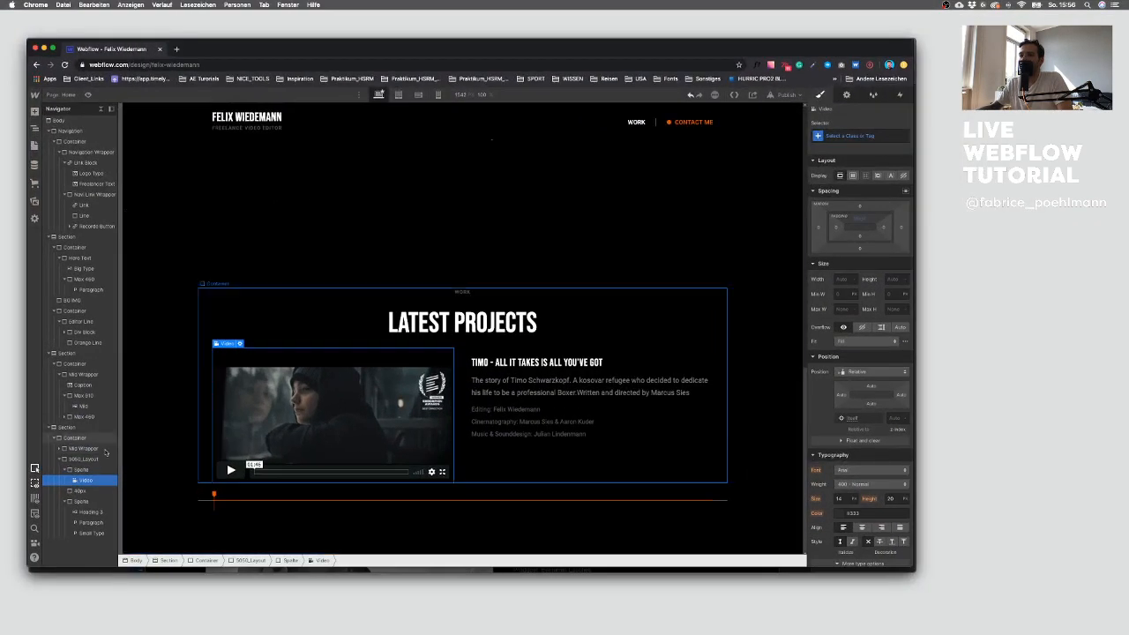
Step: Add top padding to the 50/50 Layout block
{"action": "left_click", "coordinate": [88, 459]}
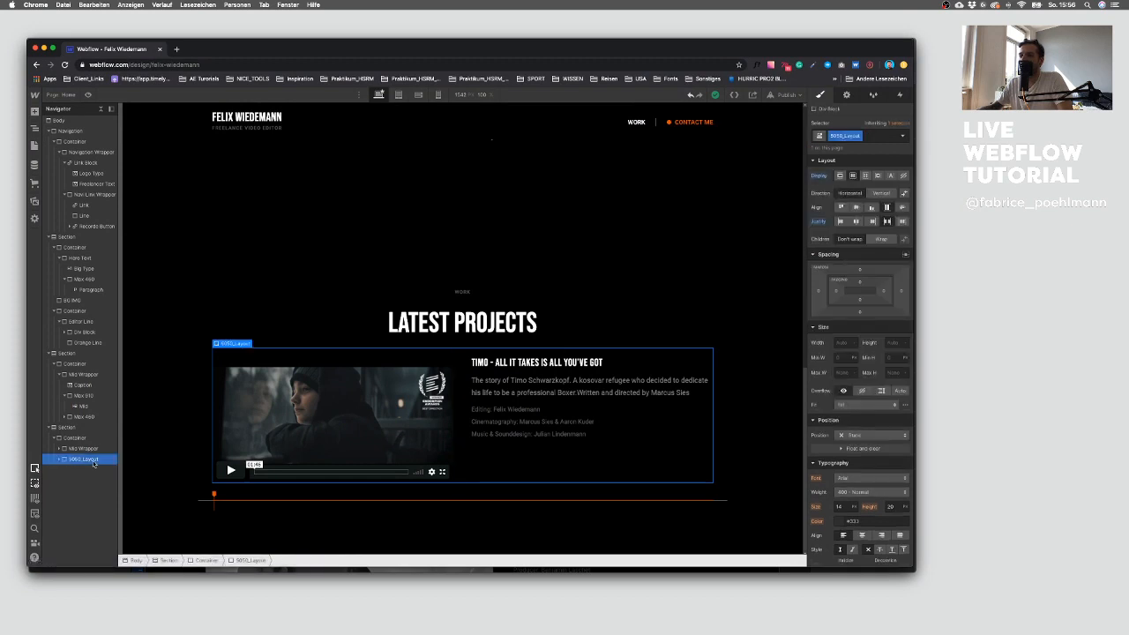
{"action": "left_click", "coordinate": [860, 283]}
{"action": "key", "text": "Return"}
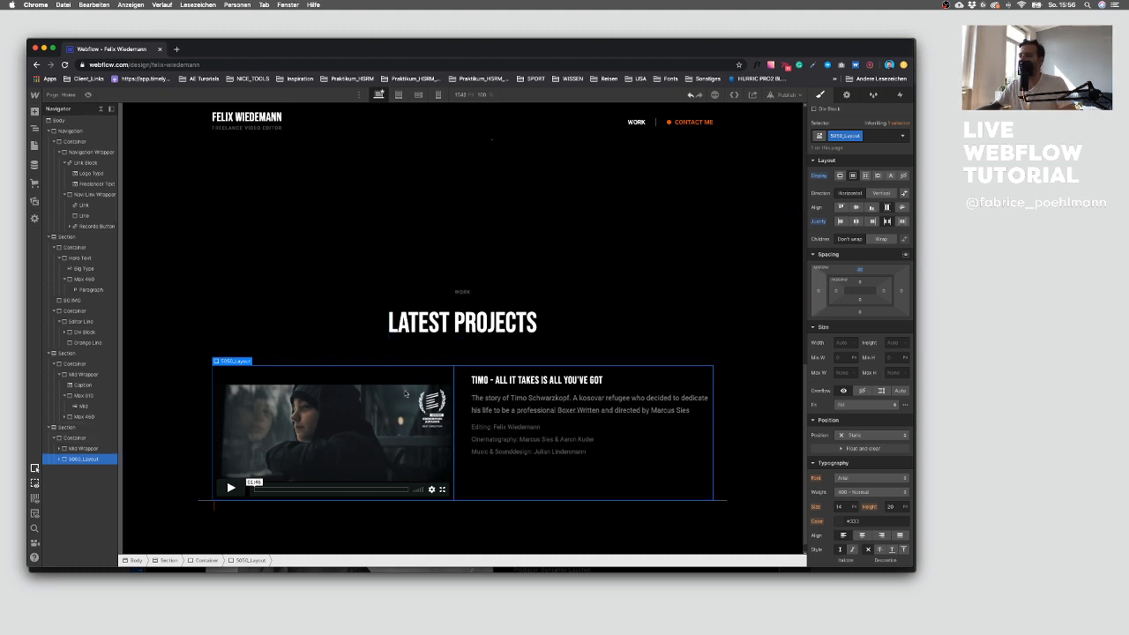
{"action": "scroll", "coordinate": [384, 354], "scroll_direction": "down", "scroll_amount": 1}
{"action": "scroll", "coordinate": [375, 386], "scroll_direction": "up", "scroll_amount": 5}
{"action": "scroll", "coordinate": [370, 403], "scroll_direction": "down", "scroll_amount": 5}
{"action": "scroll", "coordinate": [370, 403], "scroll_direction": "down", "scroll_amount": 2}
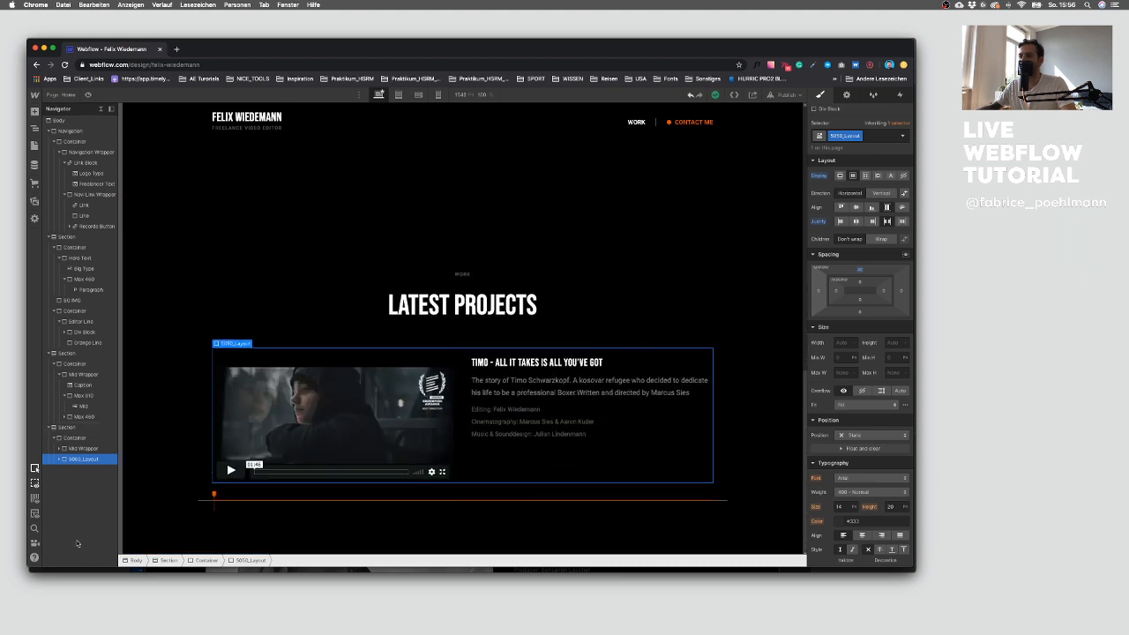
Step: Set the z-index of the Container holding the orange line to 10
{"action": "left_click", "coordinate": [201, 499]}
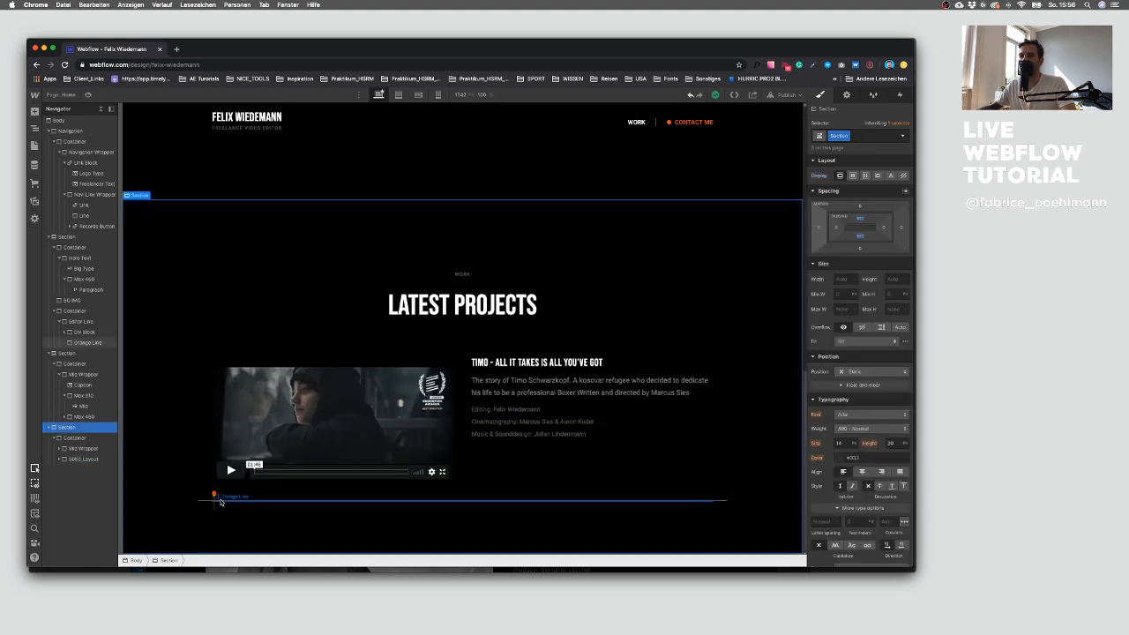
{"action": "left_click", "coordinate": [217, 500]}
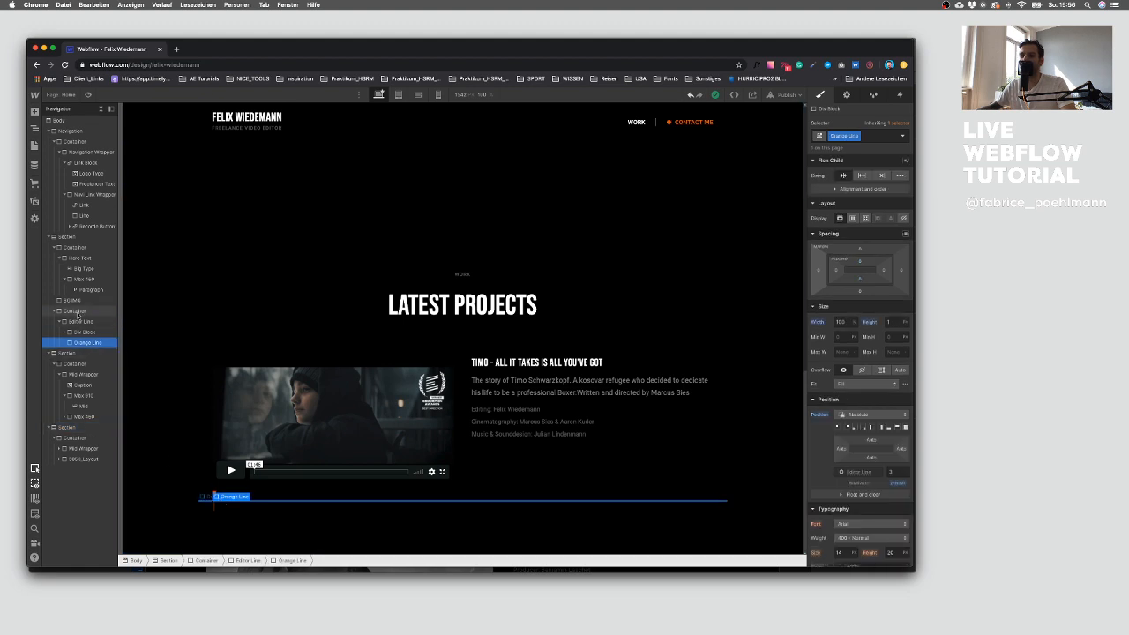
{"action": "left_click", "coordinate": [77, 311]}
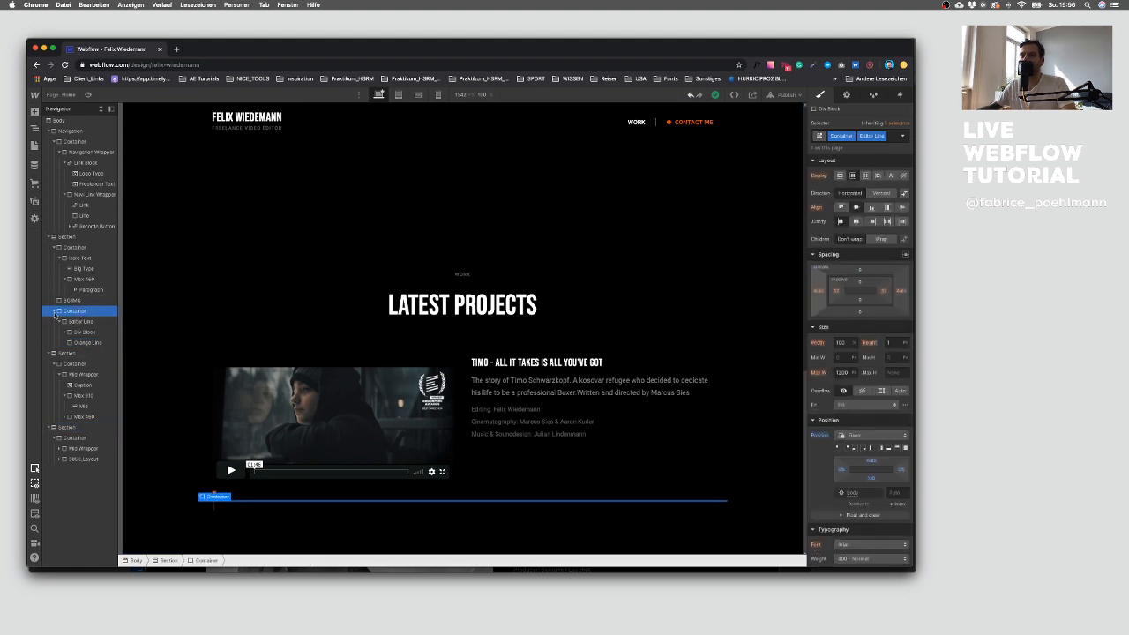
{"action": "left_click", "coordinate": [899, 492]}
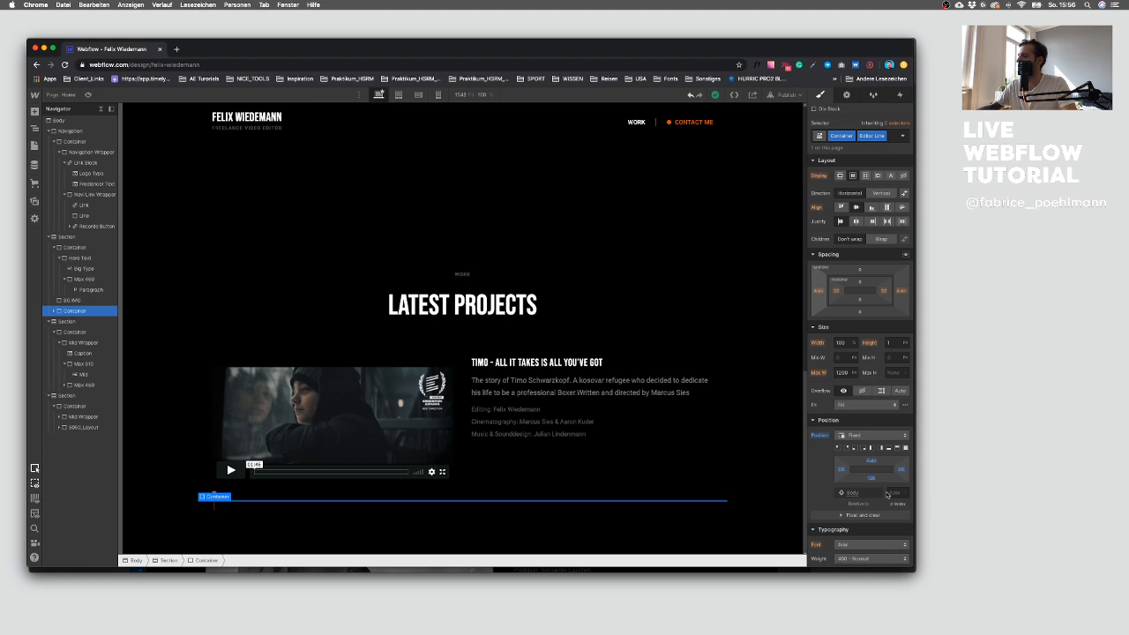
{"action": "type", "text": "10"}
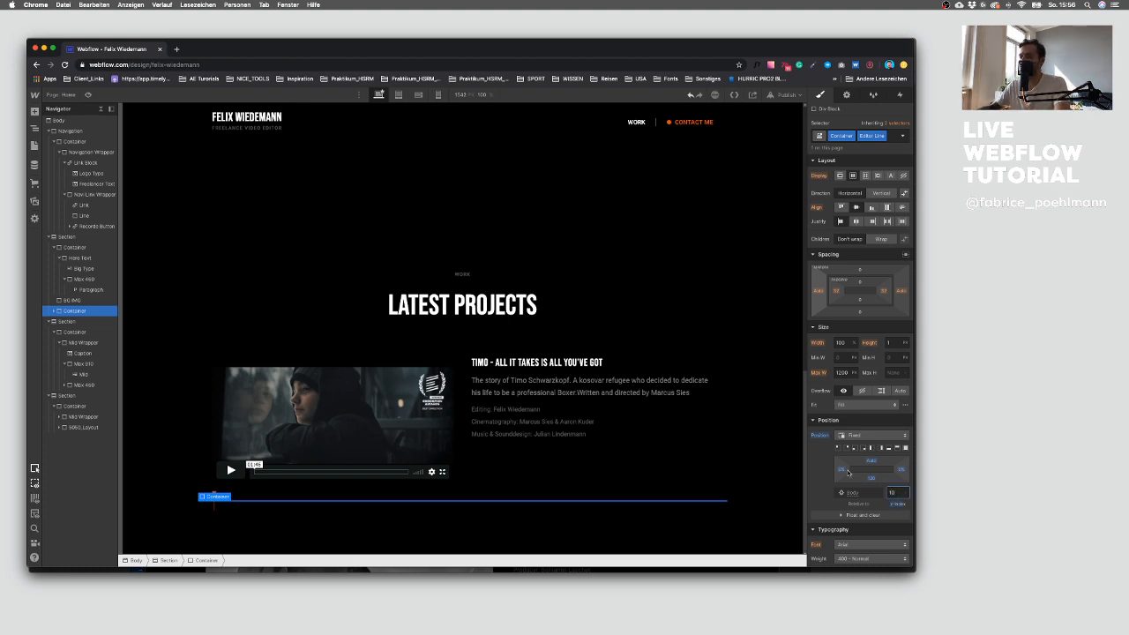
Step: Give the video's Spalte column a custom flex grow of 66%
{"action": "scroll", "coordinate": [352, 463], "scroll_direction": "up", "scroll_amount": 5}
{"action": "left_click", "coordinate": [304, 414]}
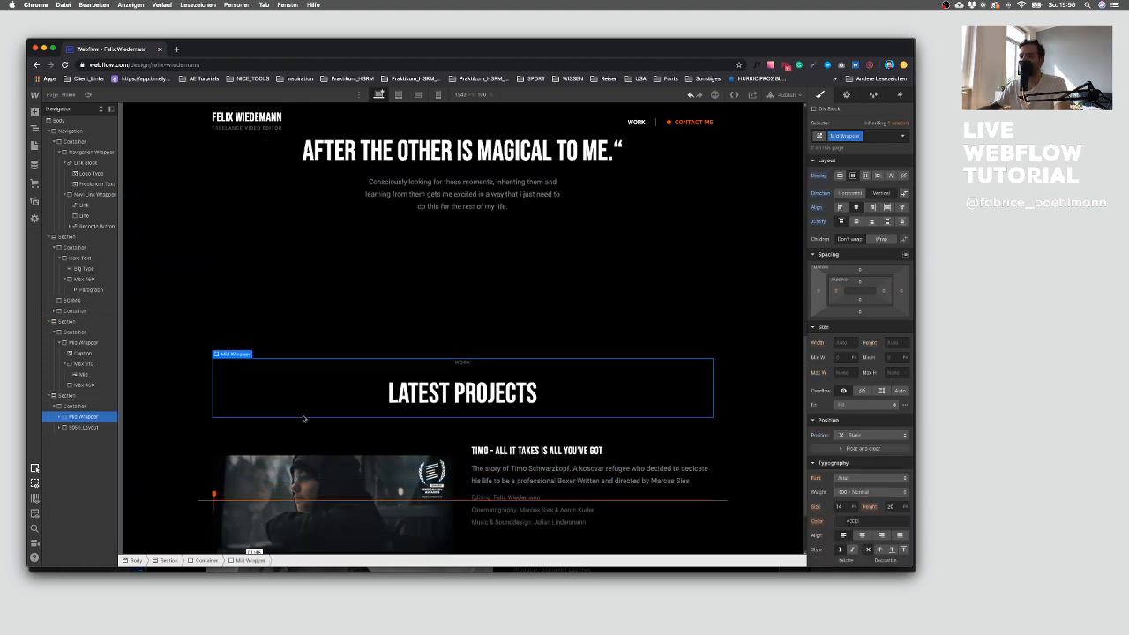
{"action": "scroll", "coordinate": [236, 416], "scroll_direction": "down", "scroll_amount": 5}
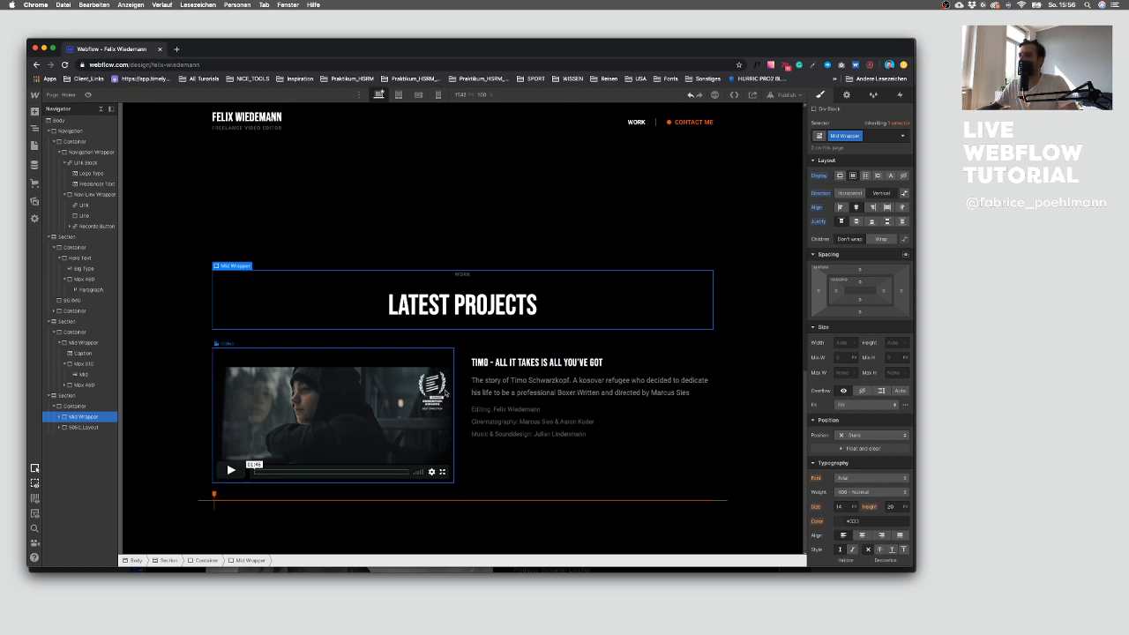
{"action": "left_click", "coordinate": [450, 394]}
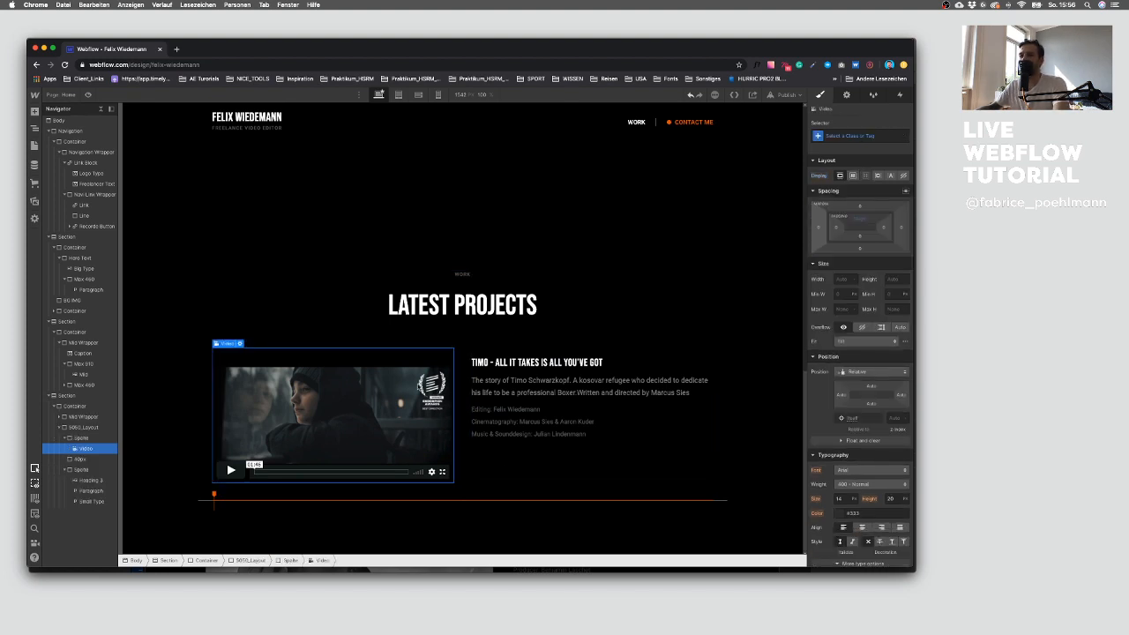
{"action": "key", "text": "Up"}
{"action": "left_click", "coordinate": [64, 438]}
{"action": "left_click", "coordinate": [69, 459]}
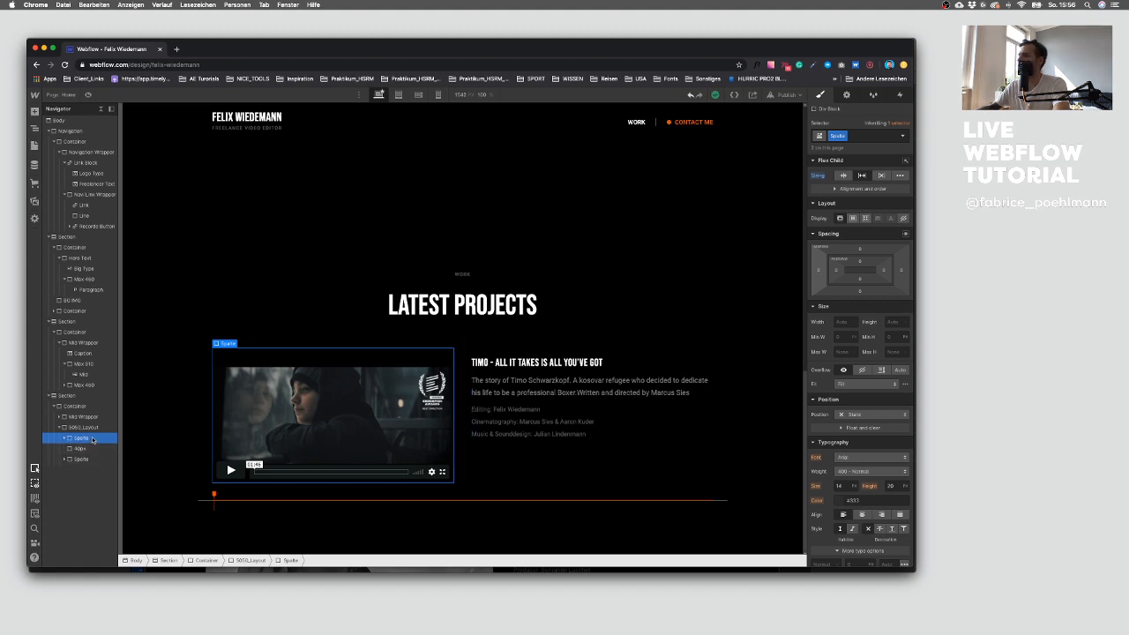
{"action": "left_click", "coordinate": [836, 190]}
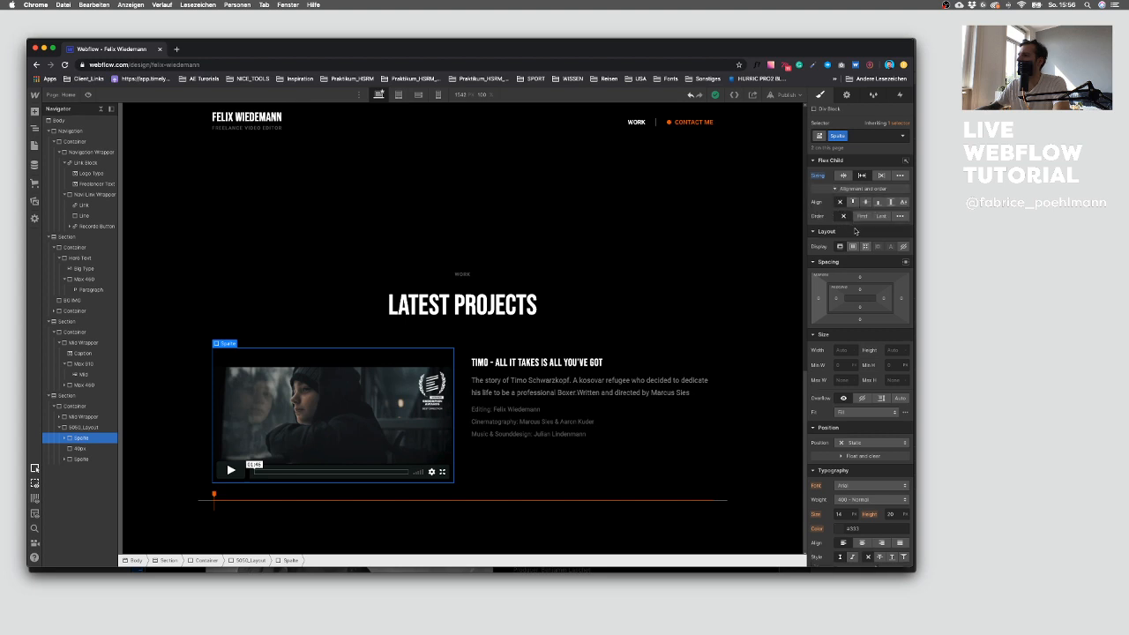
{"action": "left_click", "coordinate": [838, 190]}
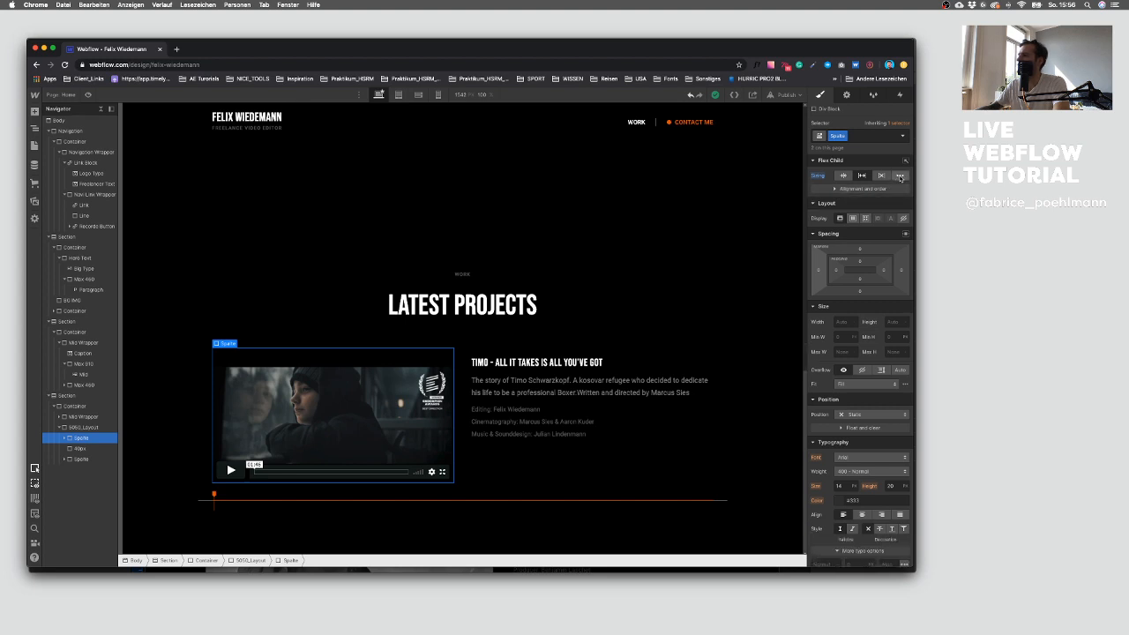
{"action": "left_click", "coordinate": [899, 176]}
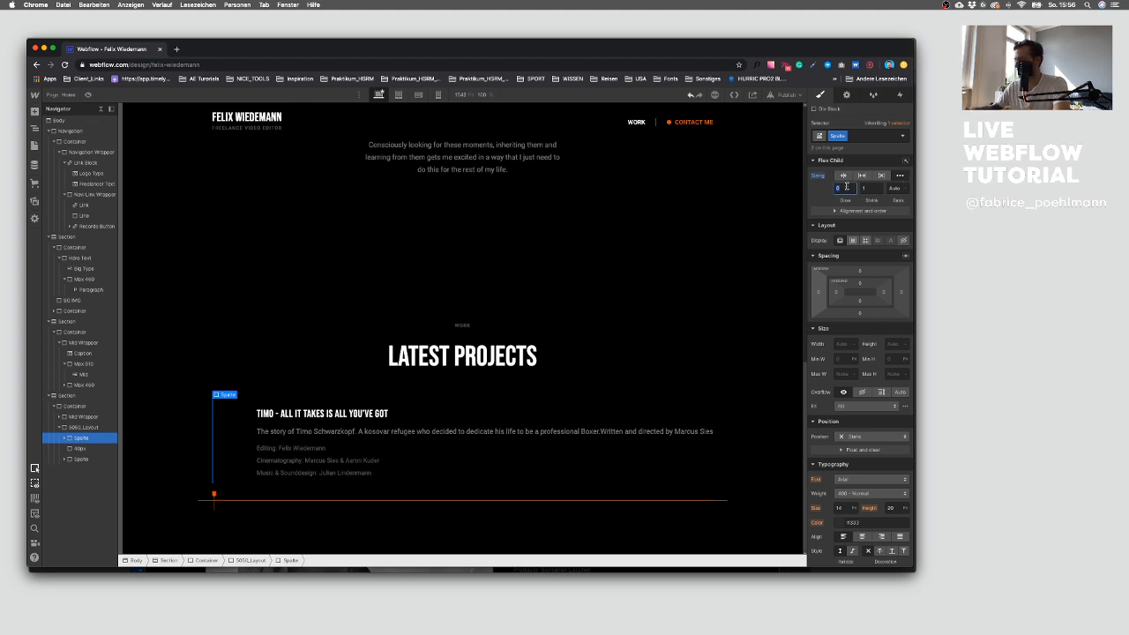
{"action": "type", "text": "66%"}
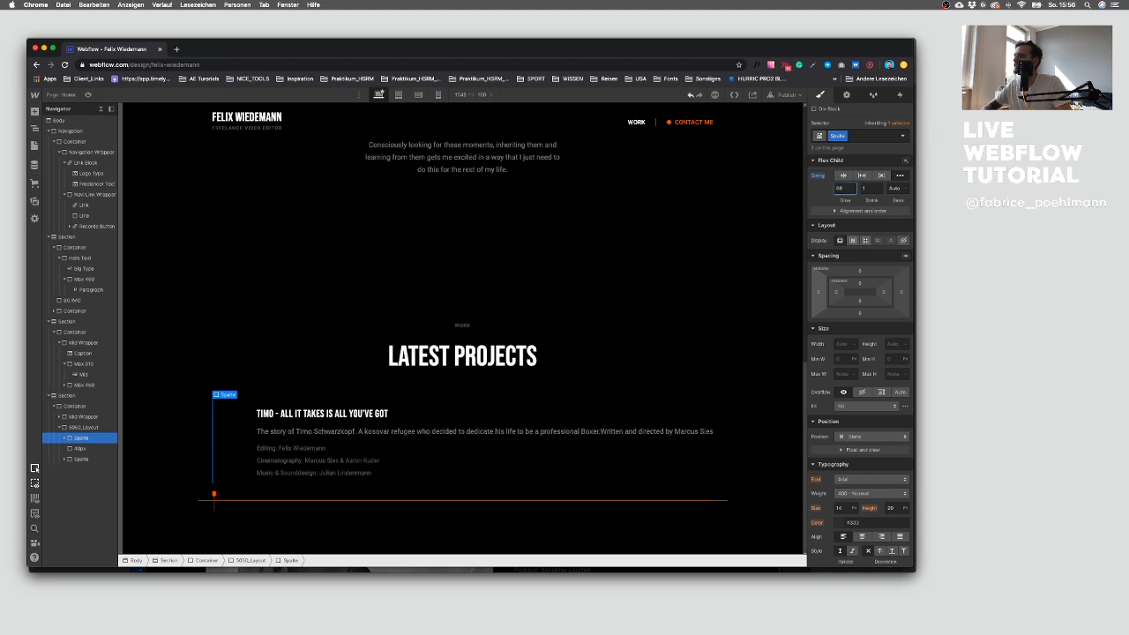
{"action": "key", "text": "Return"}
Step: Try different flex grow and basis values on the video's Spalte column
{"action": "type", "text": "75"}
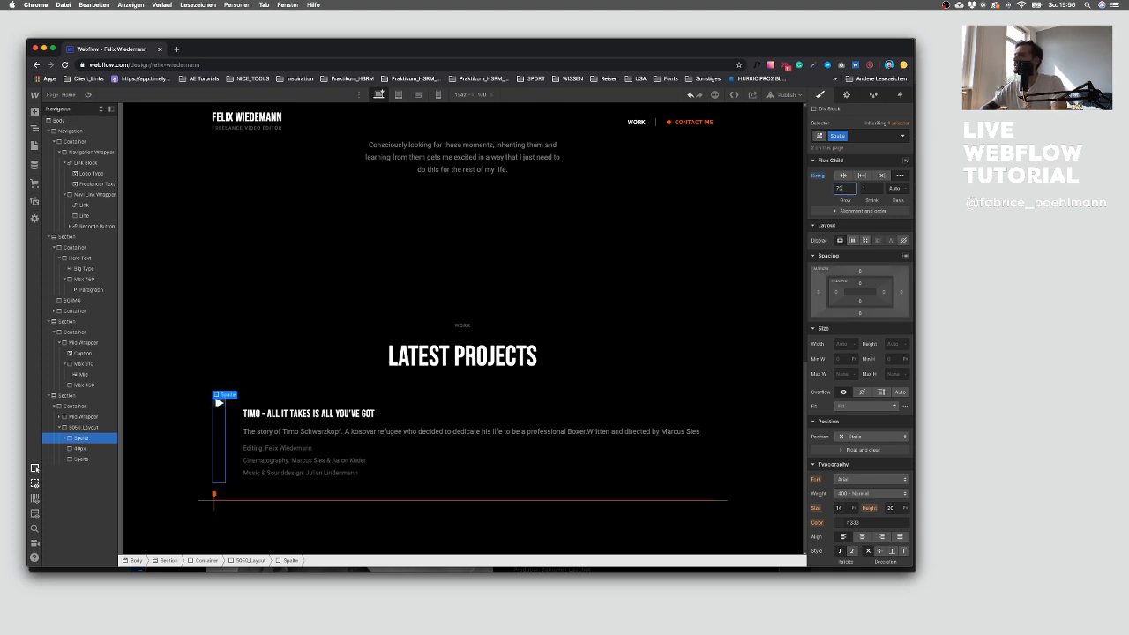
{"action": "key", "text": "BackSpace"}
{"action": "key", "text": "BackSpace"}
{"action": "type", "text": "1"}
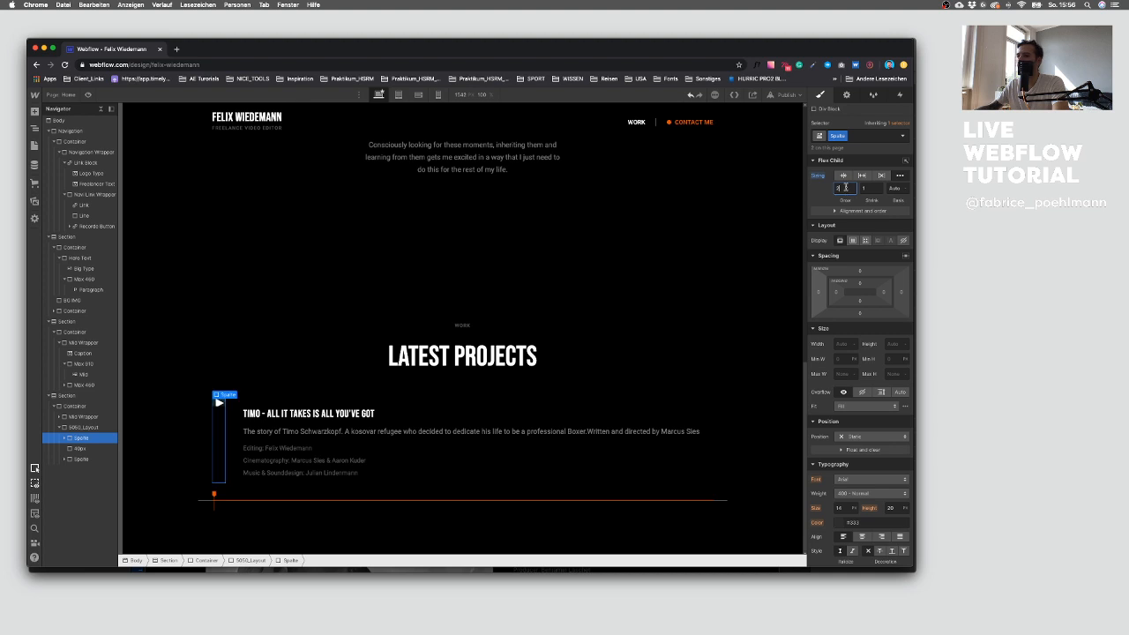
{"action": "left_click", "coordinate": [894, 188]}
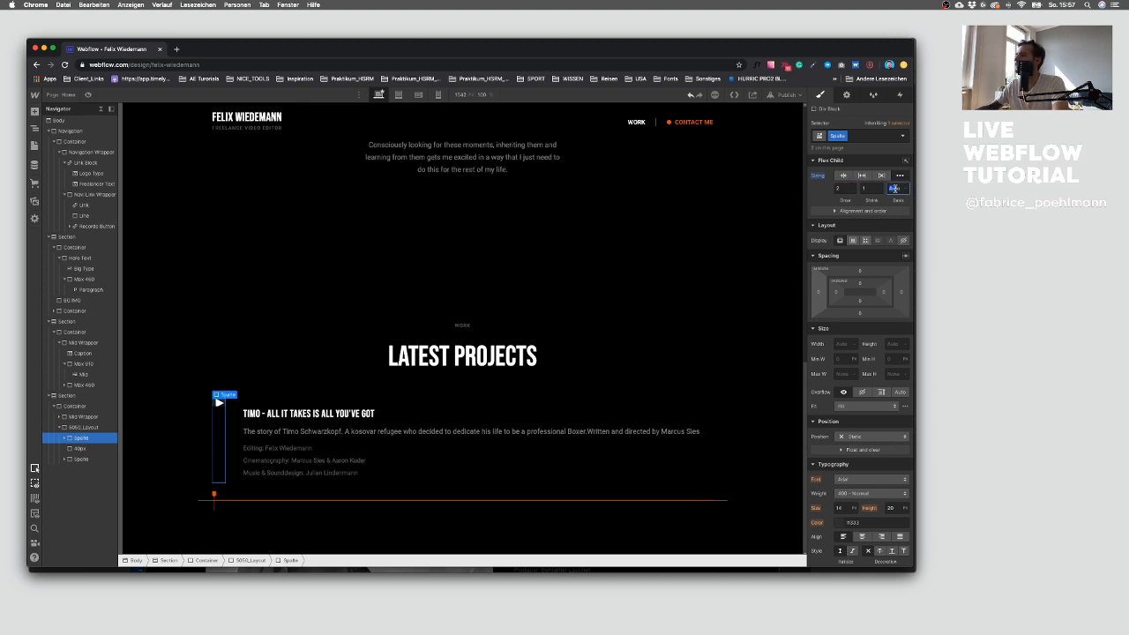
{"action": "left_click", "coordinate": [843, 188]}
{"action": "key", "text": "BackSpace"}
{"action": "left_click", "coordinate": [695, 94]}
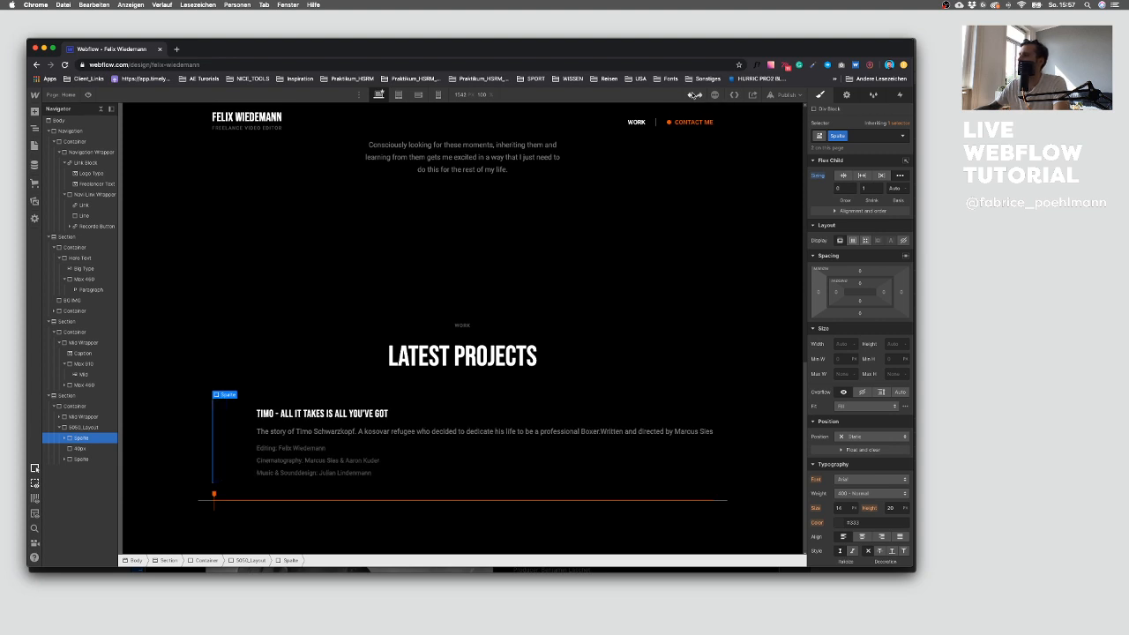
{"action": "type", "text": "66%"}
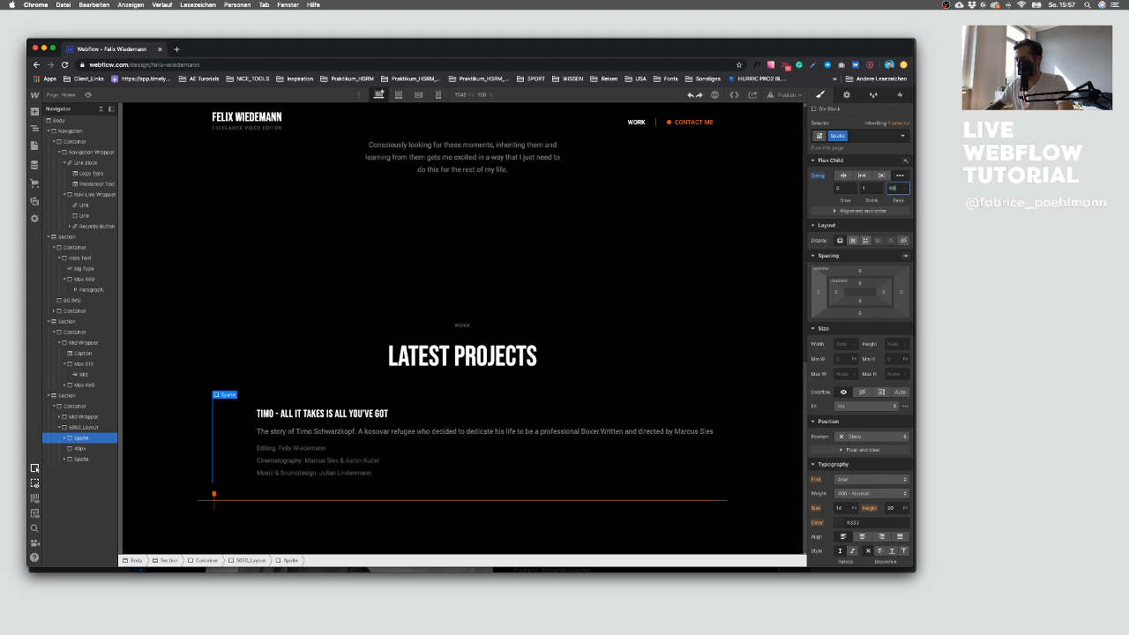
{"action": "key", "text": "Return"}
{"action": "type", "text": "100"}
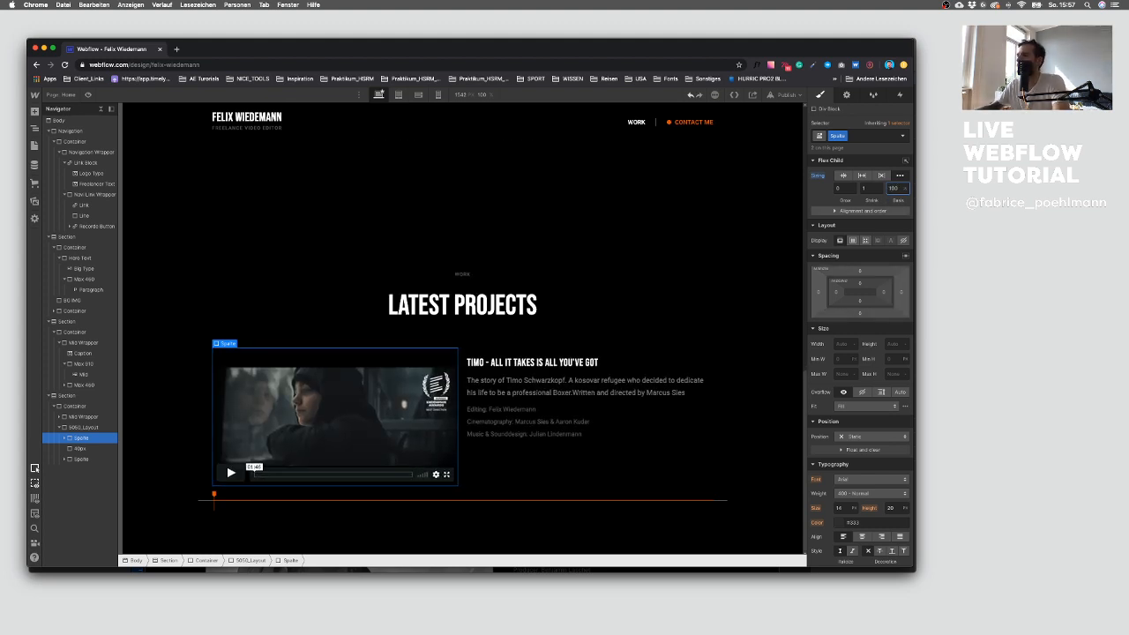
{"action": "key", "text": "Return"}
{"action": "type", "text": "0"}
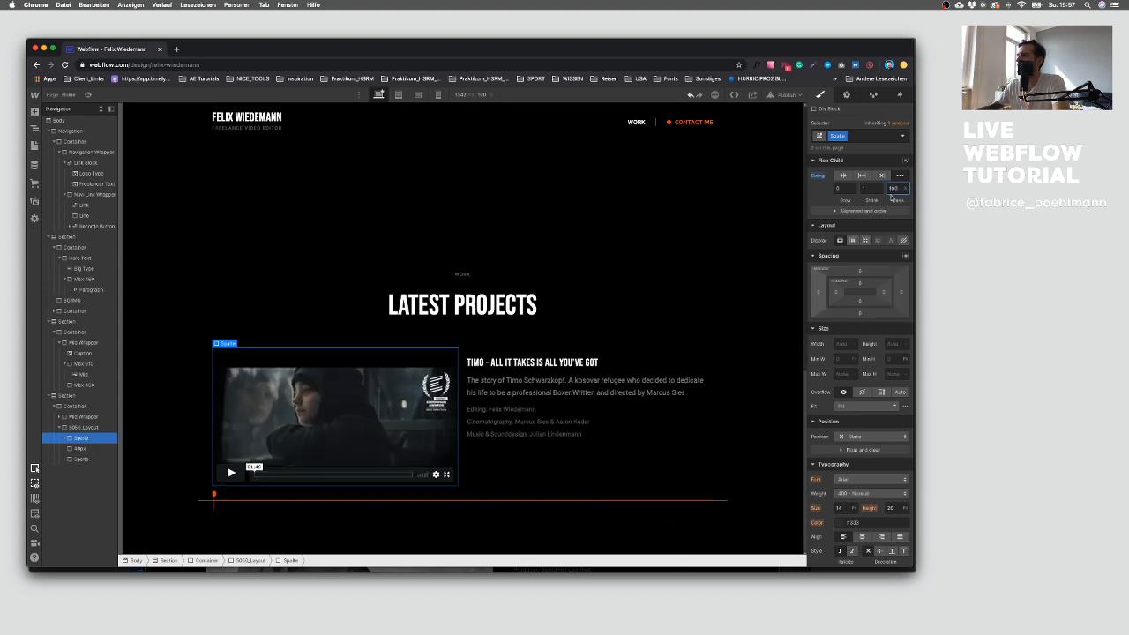
Step: Reset the Spalte column's flex child settings to a preset sizing option
{"action": "left_click", "coordinate": [888, 199]}
{"action": "left_click", "coordinate": [816, 176]}
{"action": "left_click", "coordinate": [830, 191]}
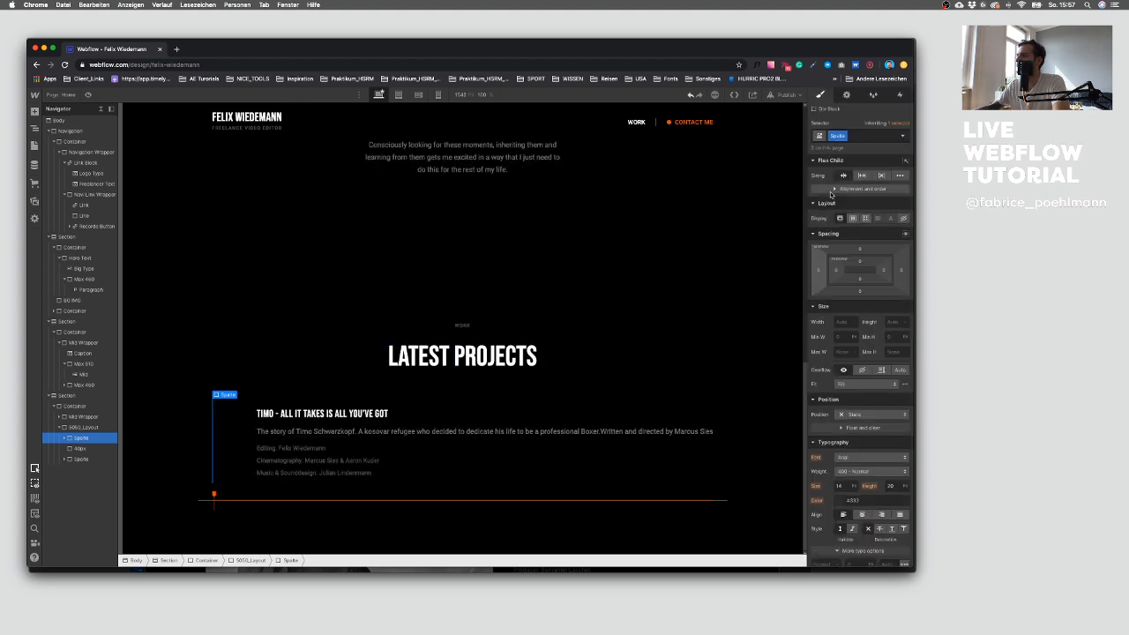
{"action": "left_click", "coordinate": [862, 176]}
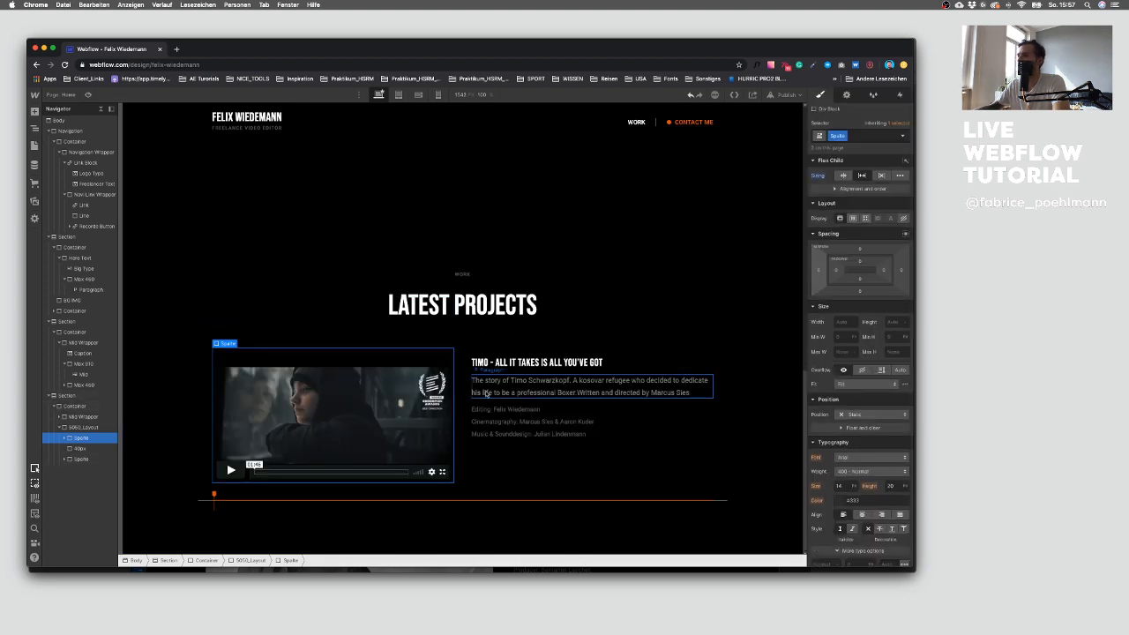
Step: Select the video's Spalte column and add a Video combo class to it
{"action": "left_click", "coordinate": [86, 456]}
{"action": "left_click", "coordinate": [81, 438]}
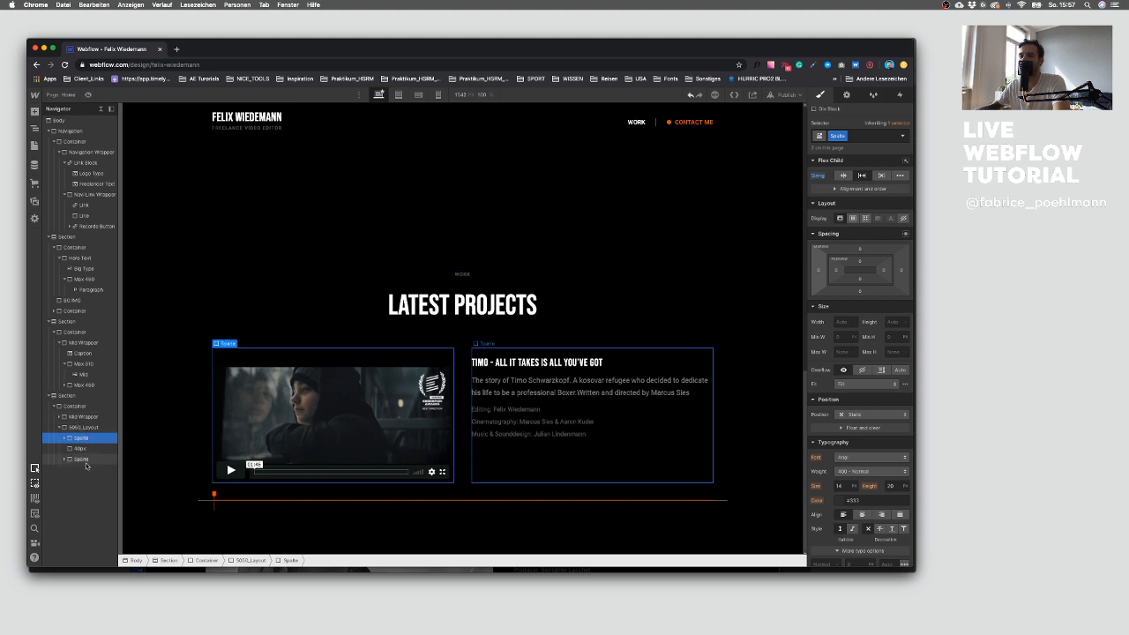
{"action": "left_click", "coordinate": [873, 139]}
{"action": "type", "text": "Video"}
{"action": "key", "text": "Return"}
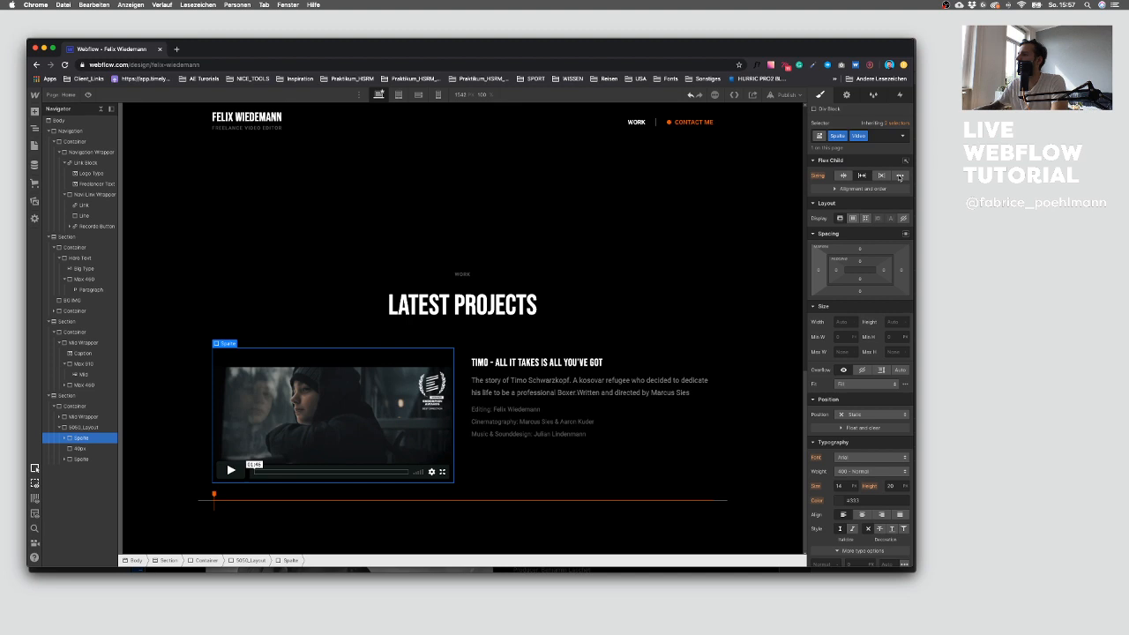
Step: Give the Video column a custom flex basis of 56%
{"action": "left_click", "coordinate": [899, 174]}
{"action": "left_click", "coordinate": [896, 186]}
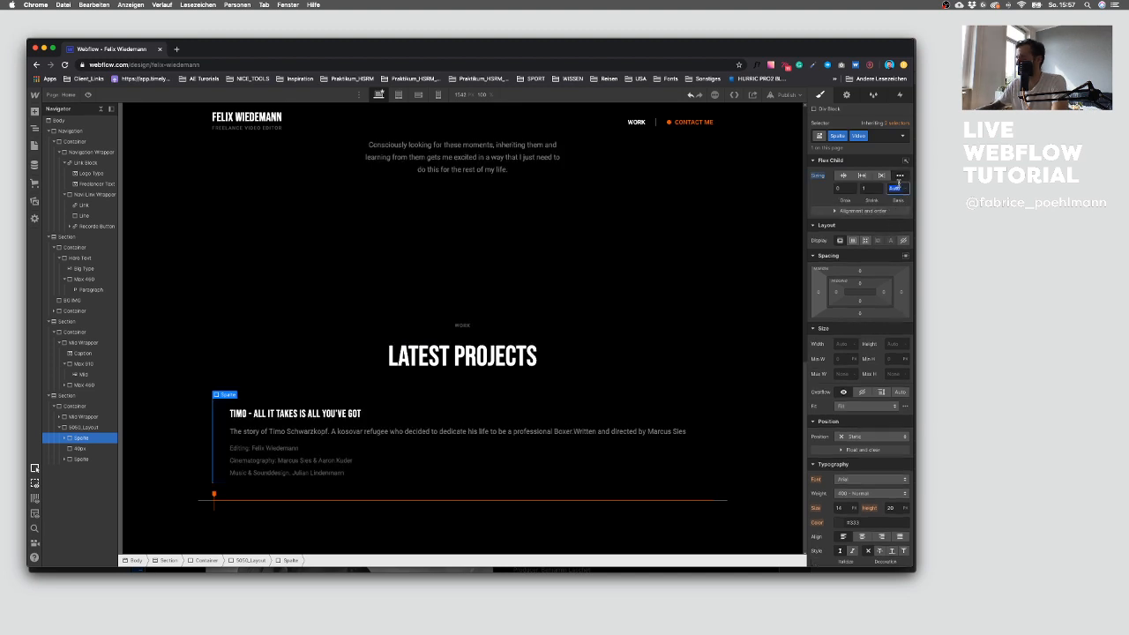
{"action": "type", "text": "66%"}
{"action": "key", "text": "Return"}
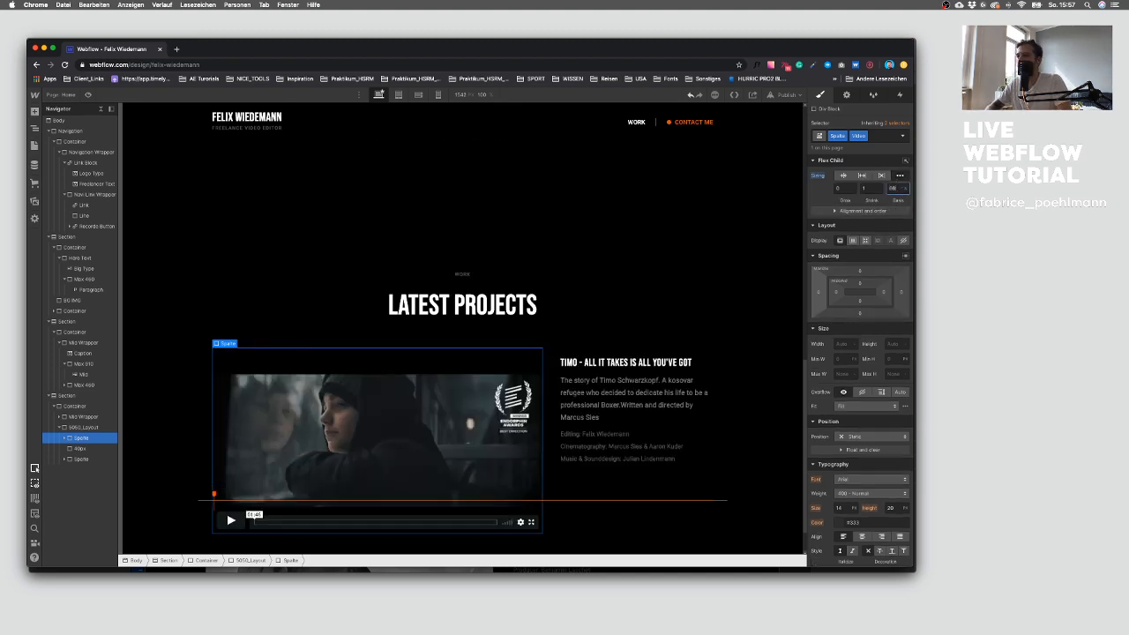
{"action": "key", "text": "shift+Down"}
{"action": "key", "text": "shift+Down"}
{"action": "key", "text": "shift+Up"}
{"action": "key", "text": "Down"}
{"action": "key", "text": "Down"}
{"action": "key", "text": "Up"}
{"action": "key", "text": "Up"}
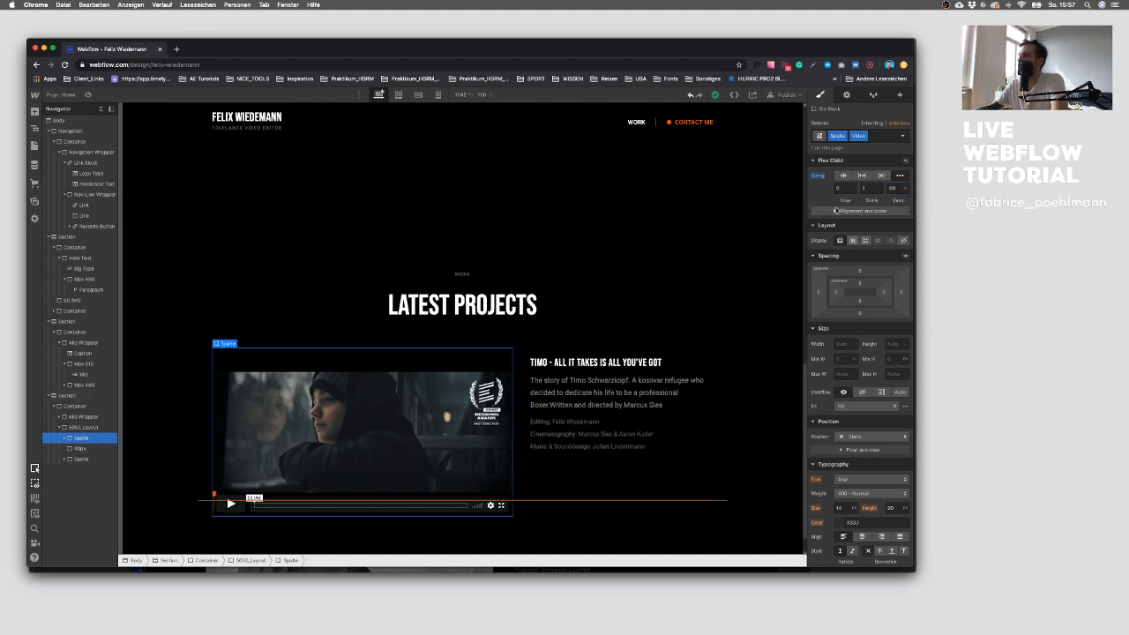
Step: Duplicate the 50/50 Layout block holding the project
{"action": "scroll", "coordinate": [526, 438], "scroll_direction": "down", "scroll_amount": 1}
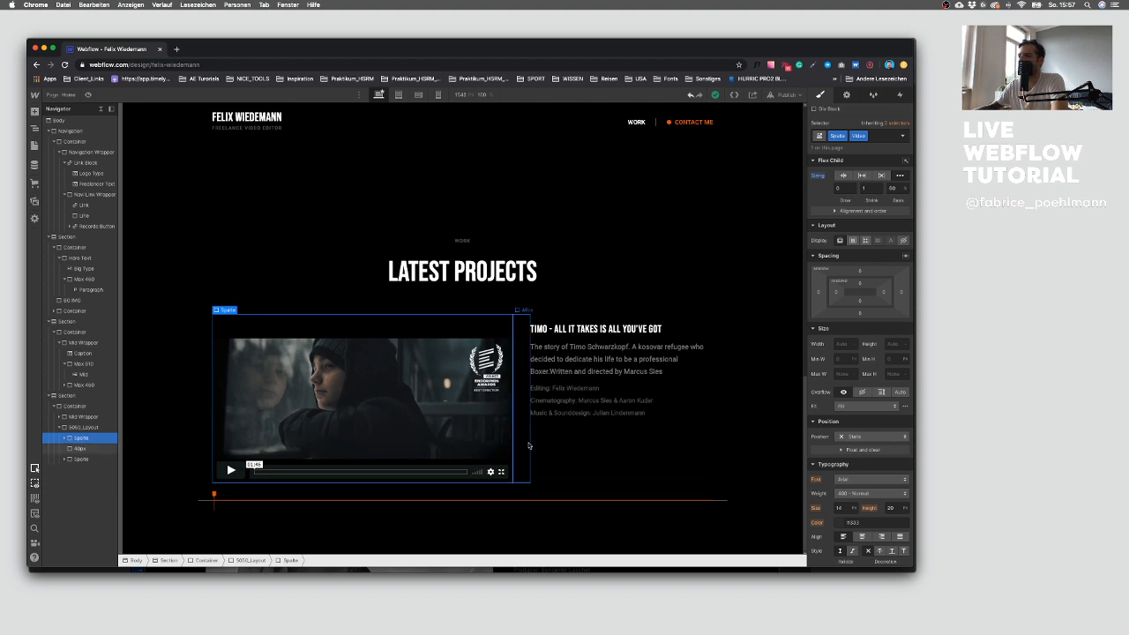
{"action": "left_click", "coordinate": [555, 308]}
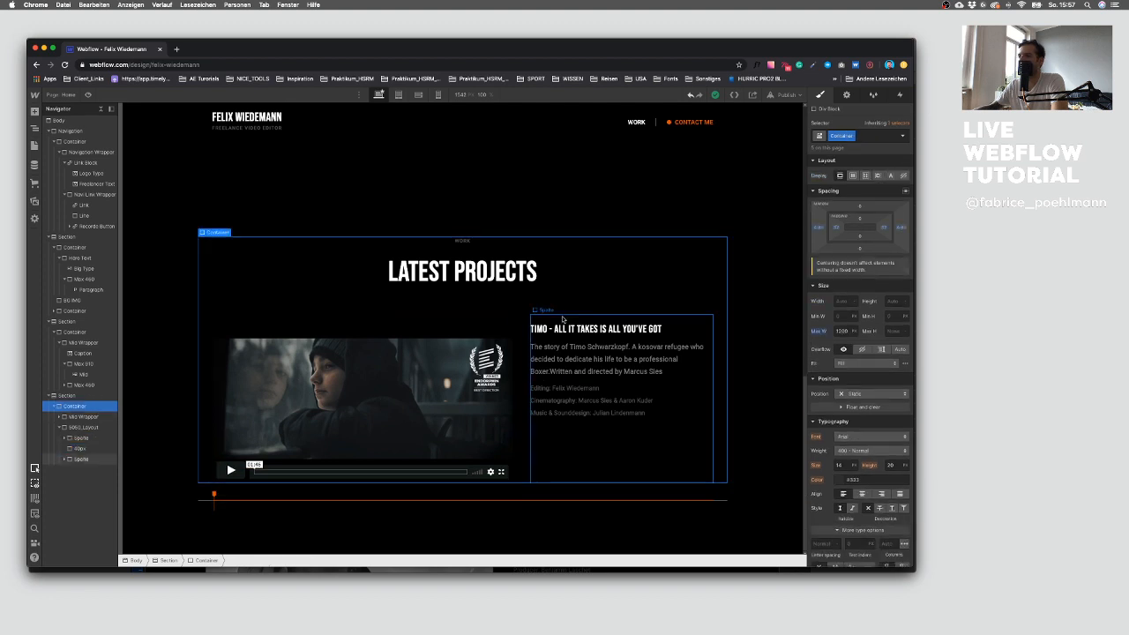
{"action": "left_click", "coordinate": [83, 429]}
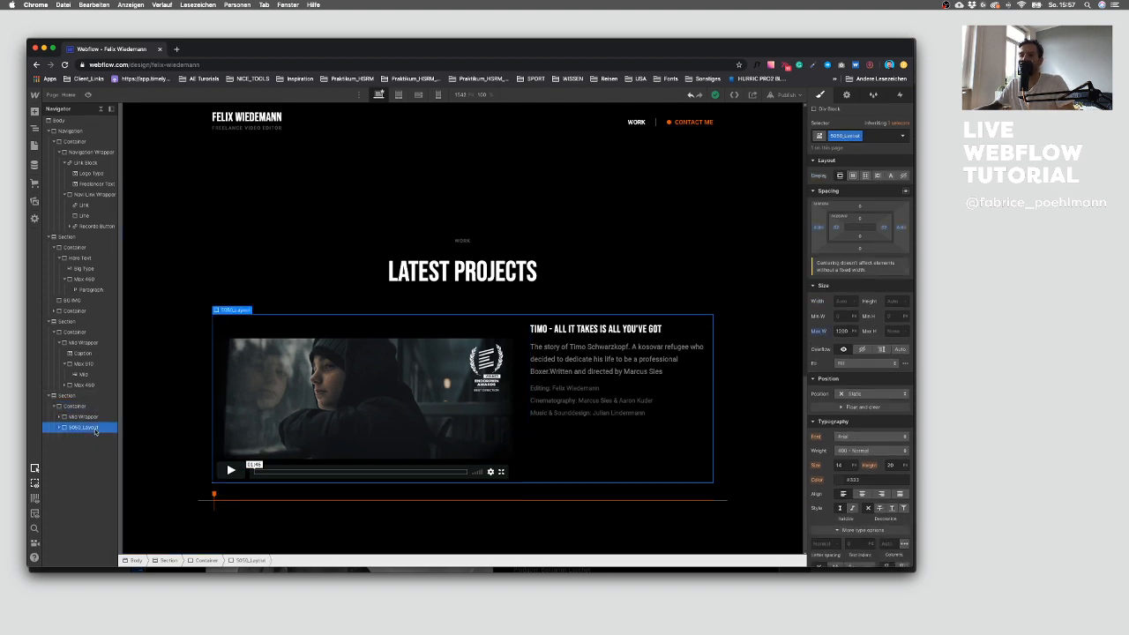
{"action": "key", "text": "super+c"}
{"action": "key", "text": "super+v"}
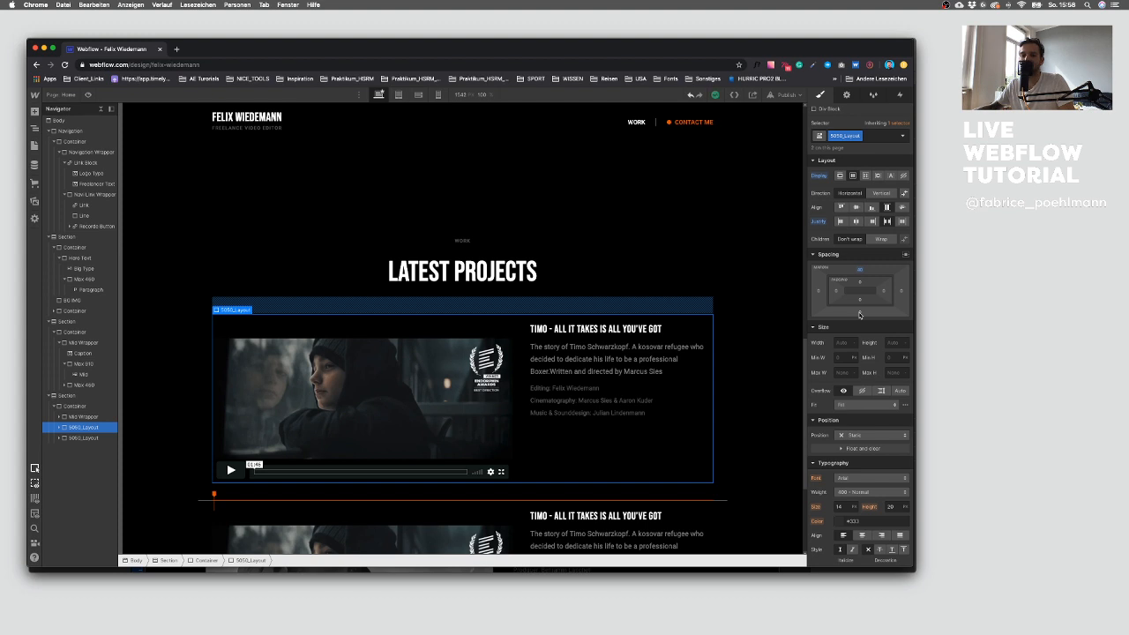
Step: Add bottom padding to the 50/50 Layout block
{"action": "left_click", "coordinate": [860, 315]}
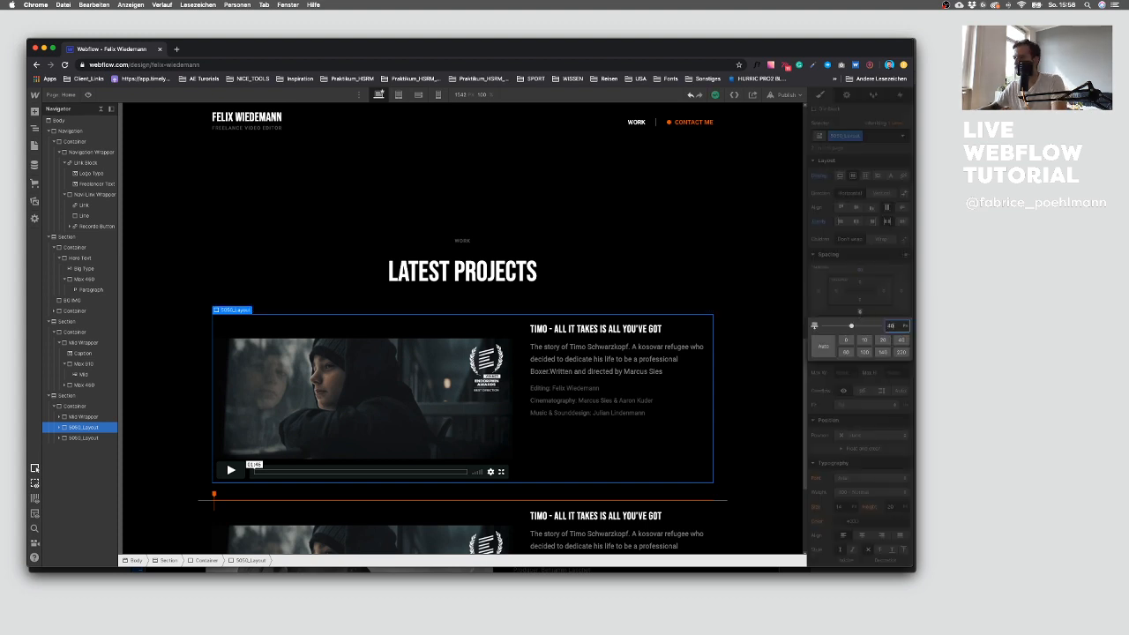
{"action": "key", "text": "Return"}
{"action": "scroll", "coordinate": [517, 226], "scroll_direction": "down", "scroll_amount": 5}
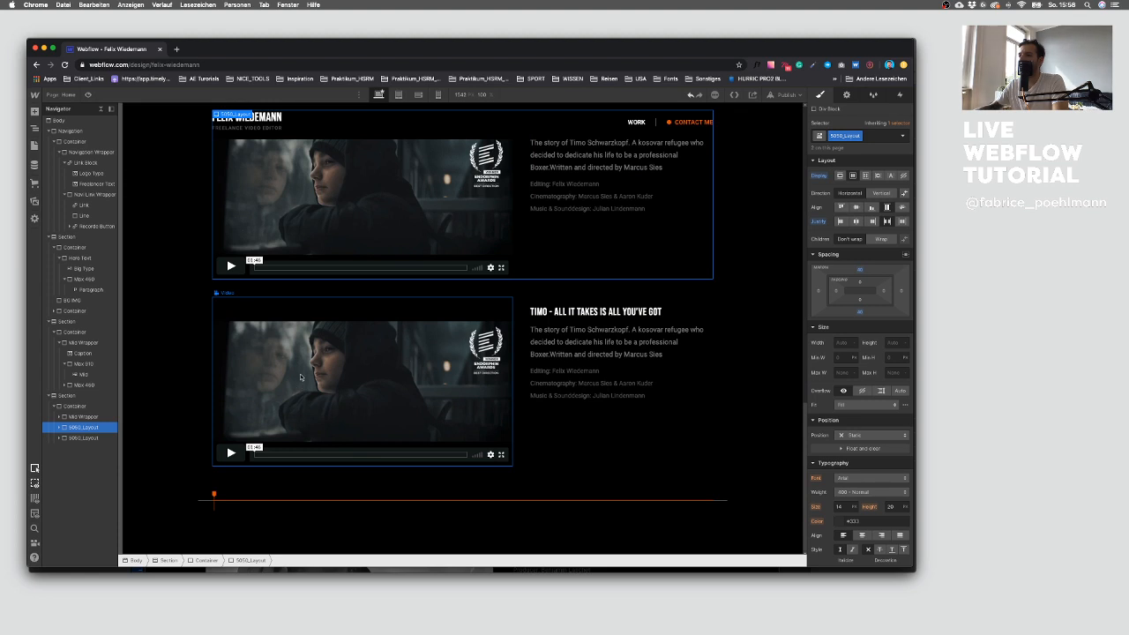
{"action": "scroll", "coordinate": [300, 377], "scroll_direction": "up", "scroll_amount": 3}
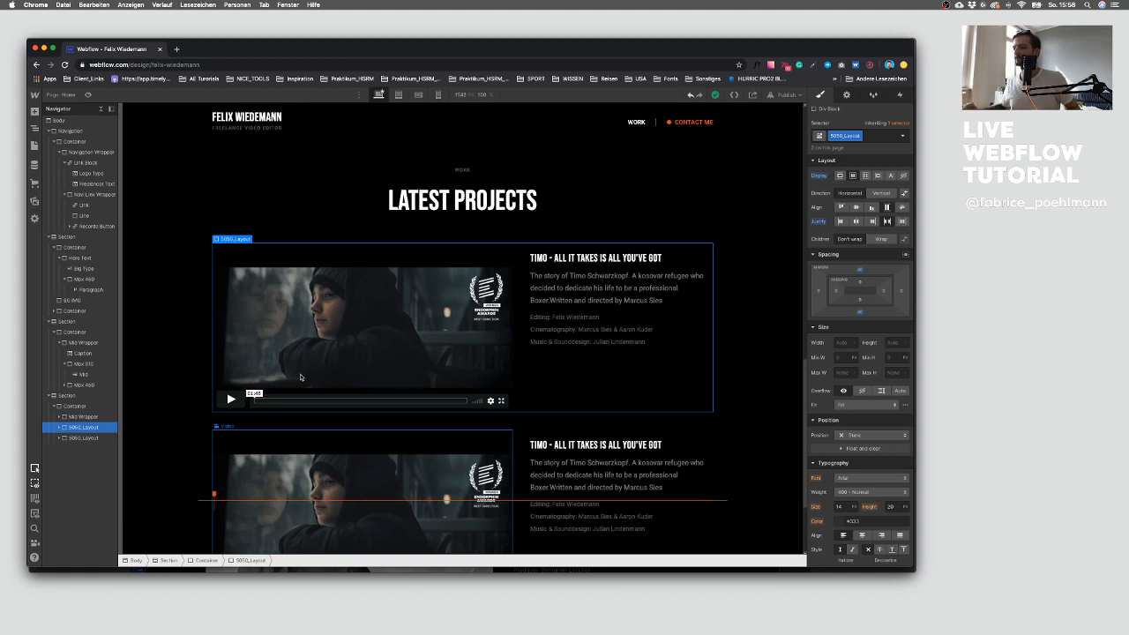
{"action": "scroll", "coordinate": [303, 246], "scroll_direction": "down", "scroll_amount": 3}
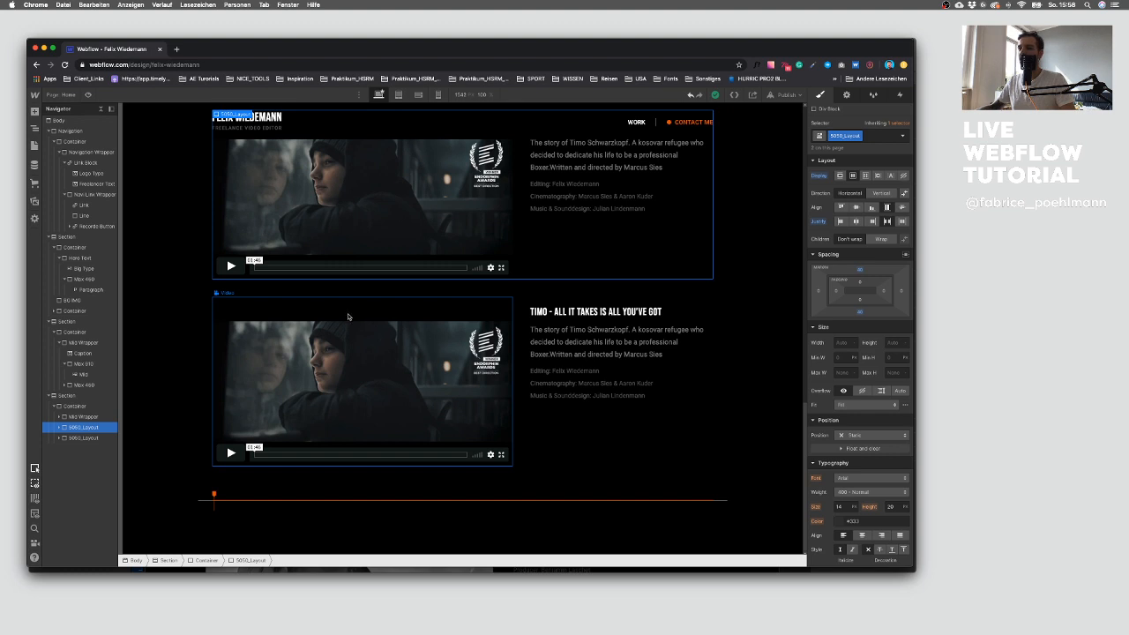
{"action": "scroll", "coordinate": [280, 321], "scroll_direction": "up", "scroll_amount": 2}
Step: Publish the site to the webflow.io domain and check the live page
{"action": "left_click", "coordinate": [232, 347]}
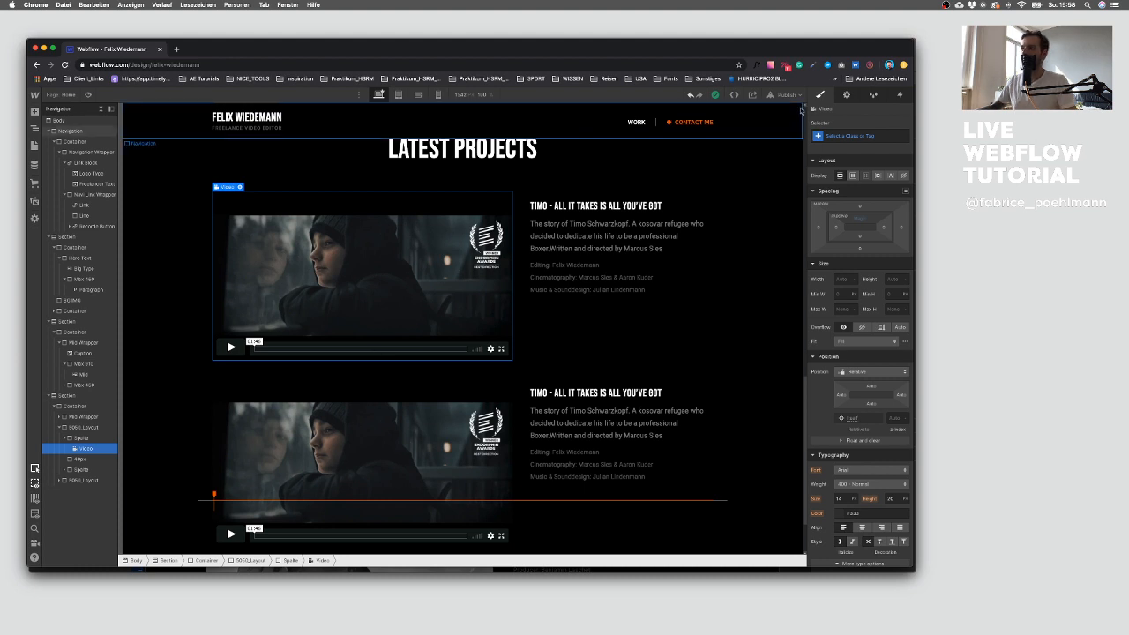
{"action": "left_click", "coordinate": [786, 95]}
{"action": "left_click", "coordinate": [754, 204]}
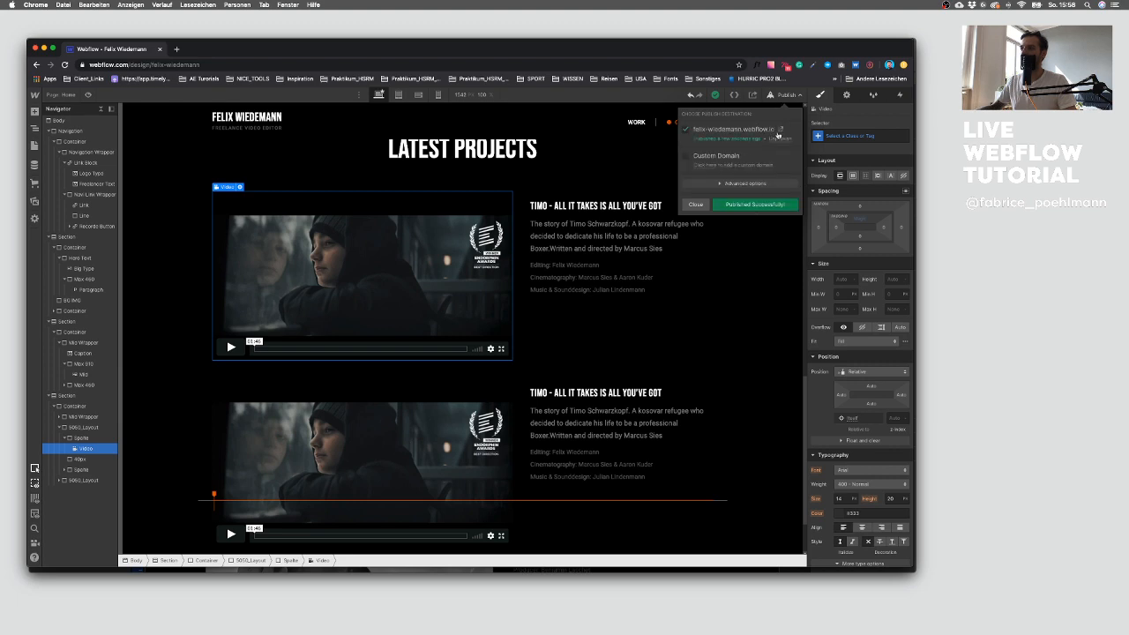
{"action": "left_click", "coordinate": [777, 130]}
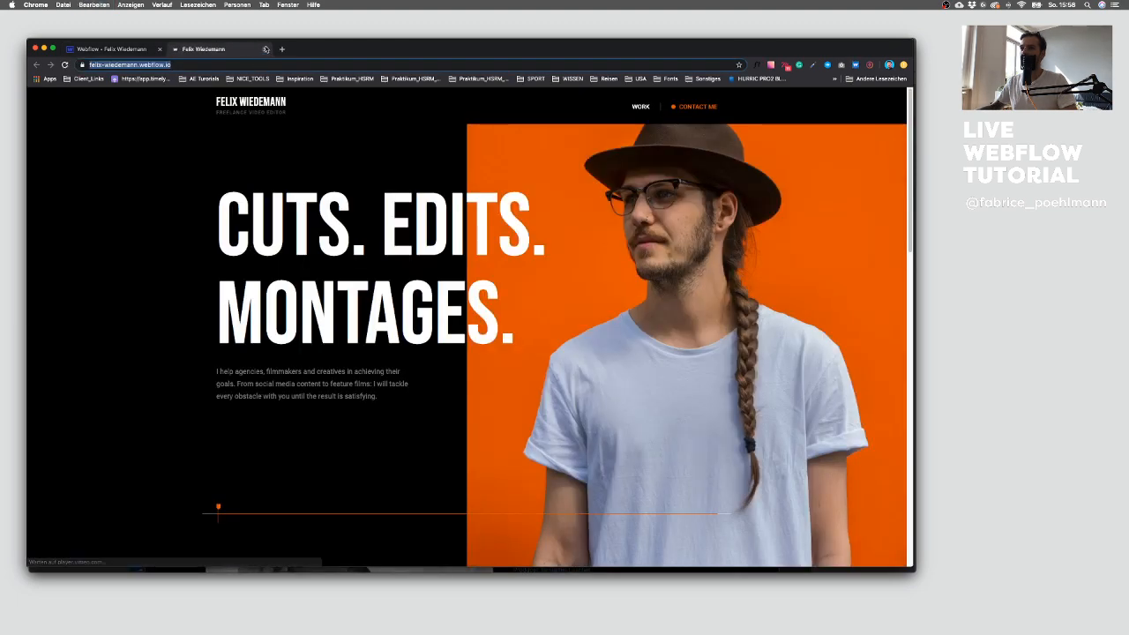
{"action": "left_click", "coordinate": [264, 49]}
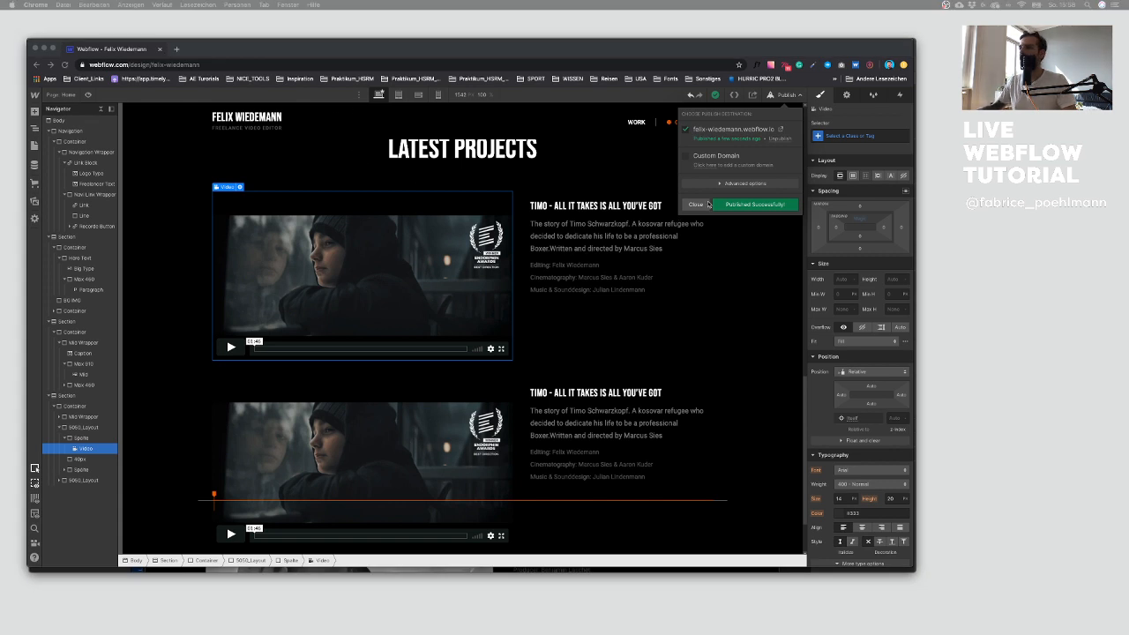
{"action": "left_click", "coordinate": [696, 204]}
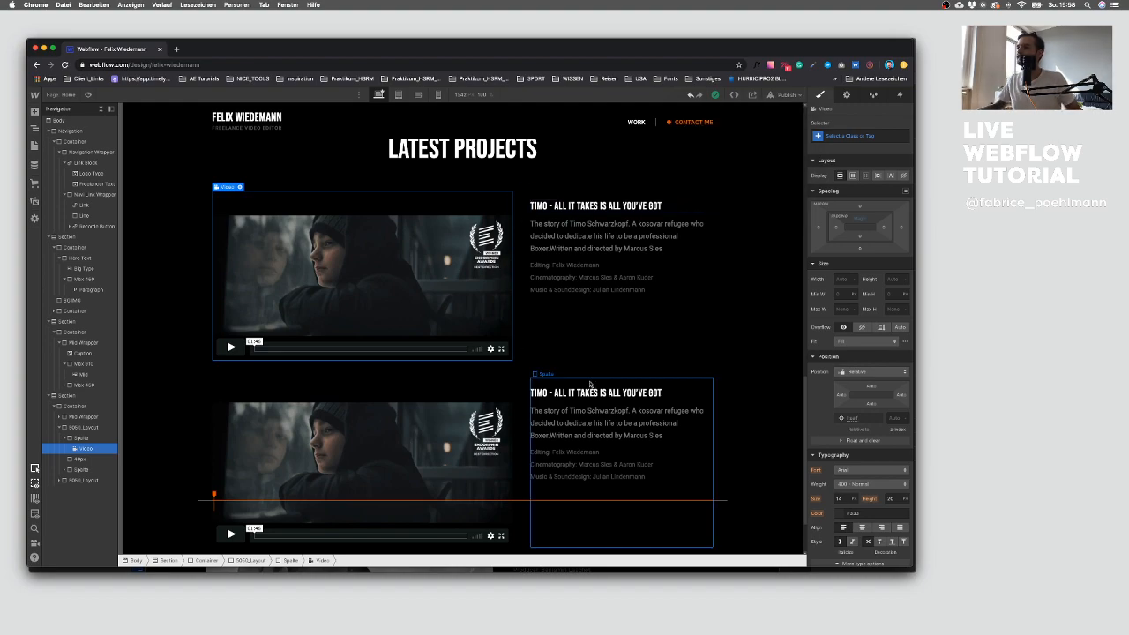
Step: Compare the Webflow project blocks with the second project in the Sketch design
{"action": "key", "text": "ctrl+Up"}
{"action": "left_click", "coordinate": [418, 320]}
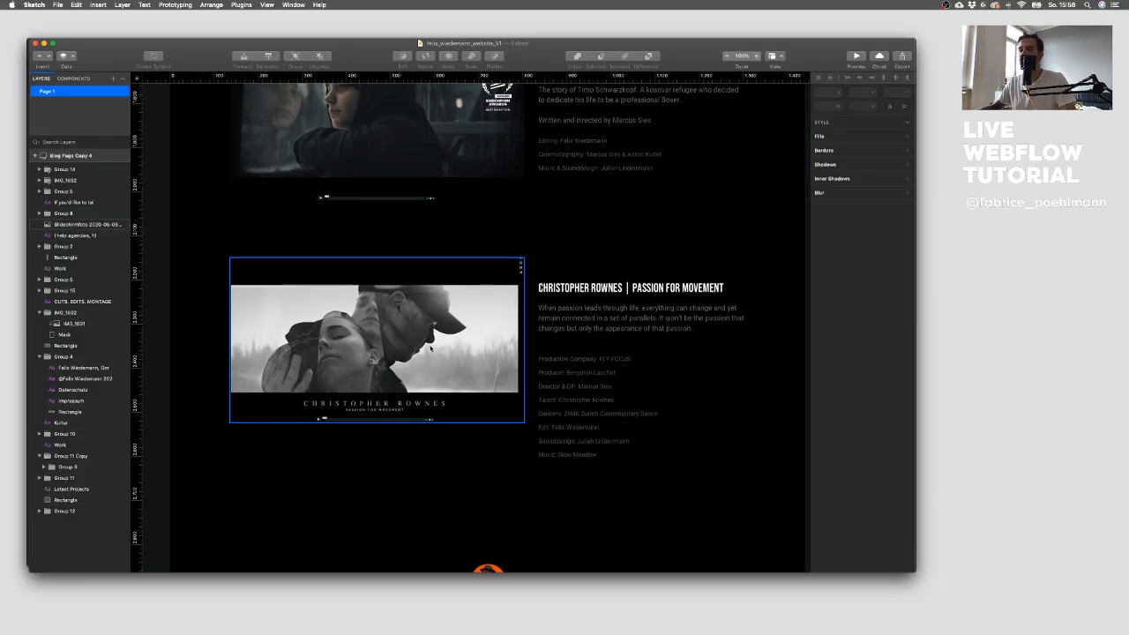
{"action": "key", "text": "ctrl+Up"}
{"action": "left_click", "coordinate": [372, 160]}
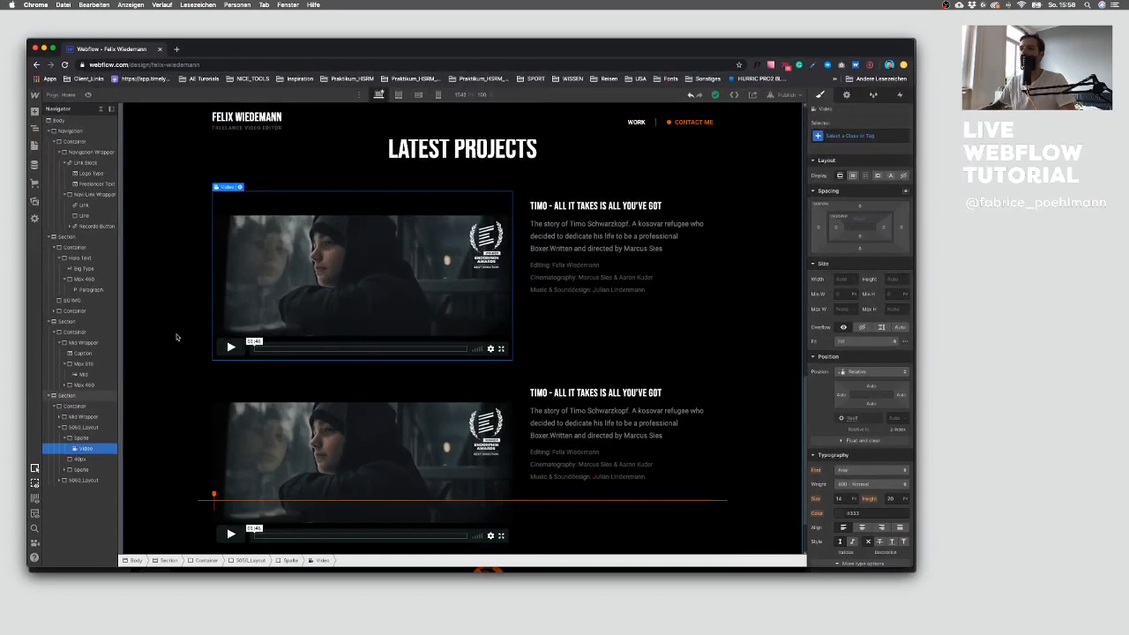
Step: Collapse the page's sections in the navigator
{"action": "scroll", "coordinate": [361, 264], "scroll_direction": "down", "scroll_amount": 2}
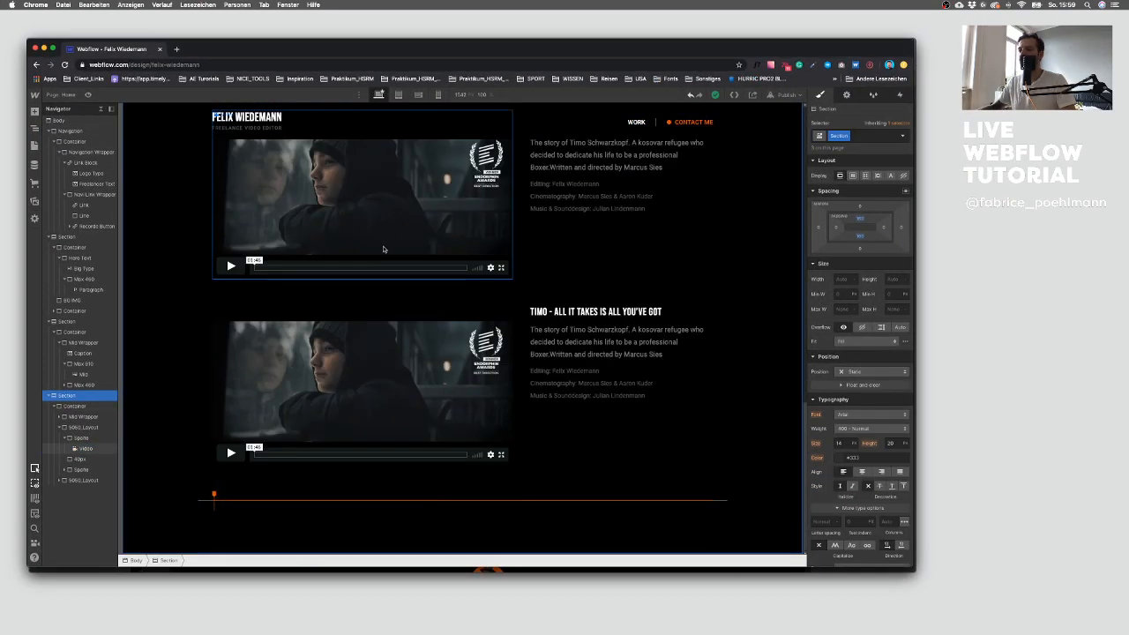
{"action": "left_click", "coordinate": [54, 395]}
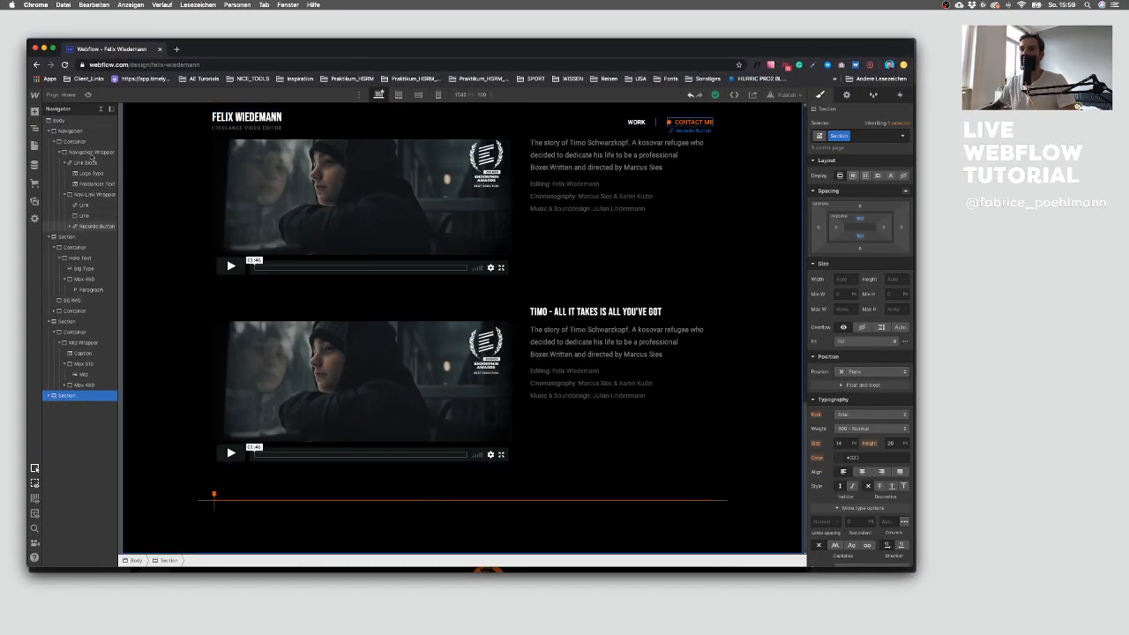
{"action": "left_click", "coordinate": [53, 131]}
{"action": "left_click", "coordinate": [53, 141]}
{"action": "left_click", "coordinate": [53, 152]}
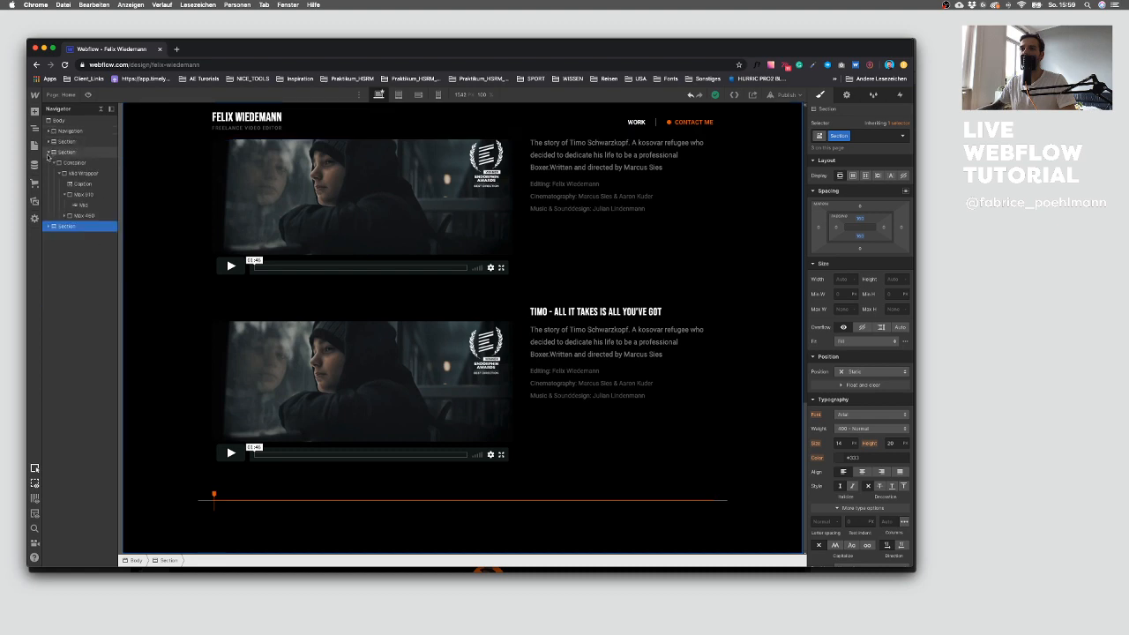
Step: Examine the contact section in the Sketch design
{"action": "key", "text": "ctrl+Up"}
{"action": "left_click", "coordinate": [752, 382]}
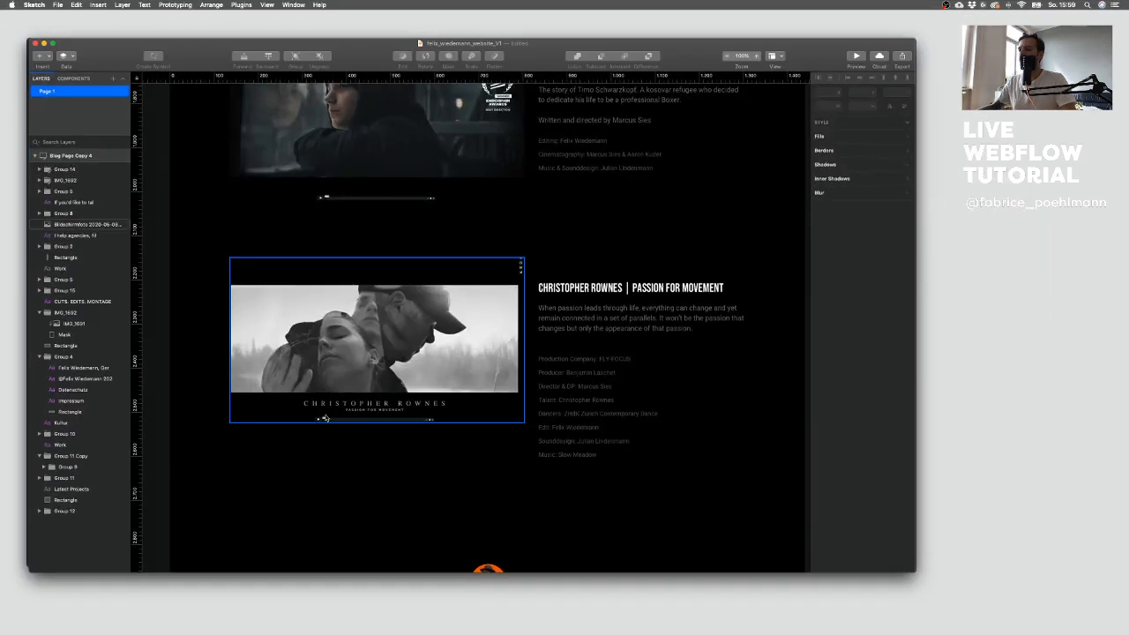
{"action": "left_click_drag", "start_coordinate": [340, 479], "coordinate": [355, 236]}
{"action": "scroll", "coordinate": [406, 291], "scroll_direction": "down", "scroll_amount": 2}
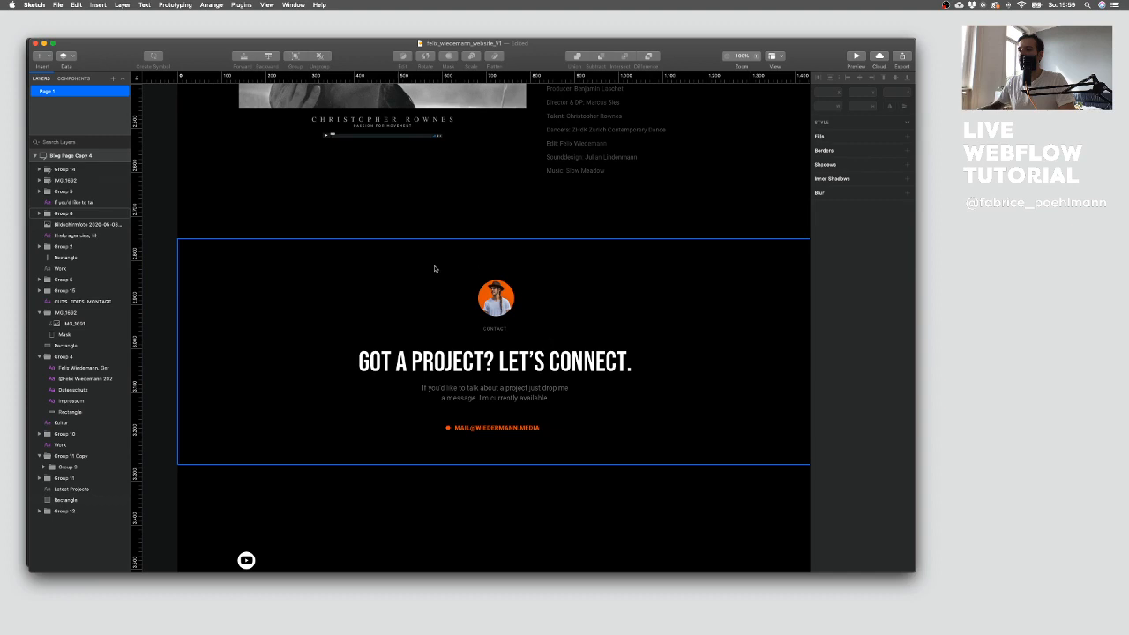
Step: Paste a new Section at the end of the Webflow page
{"action": "key", "text": "ctrl+Up"}
{"action": "left_click", "coordinate": [105, 179]}
{"action": "scroll", "coordinate": [305, 320], "scroll_direction": "up", "scroll_amount": 5}
{"action": "scroll", "coordinate": [249, 307], "scroll_direction": "down", "scroll_amount": 6}
{"action": "key", "text": "super+v"}
{"action": "left_click", "coordinate": [76, 174]}
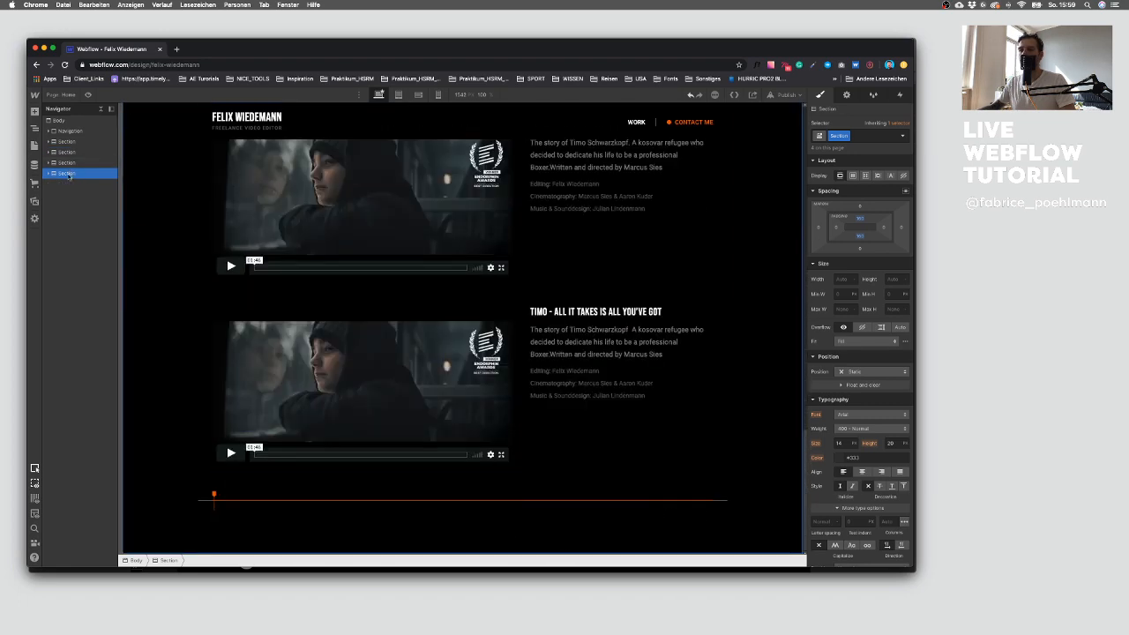
Step: Copy the contact headline text from the Sketch design into a plain-text TextEdit document
{"action": "left_click", "coordinate": [67, 162]}
{"action": "key", "text": "ctrl+Up"}
{"action": "left_click", "coordinate": [756, 455]}
{"action": "left_click", "coordinate": [497, 362]}
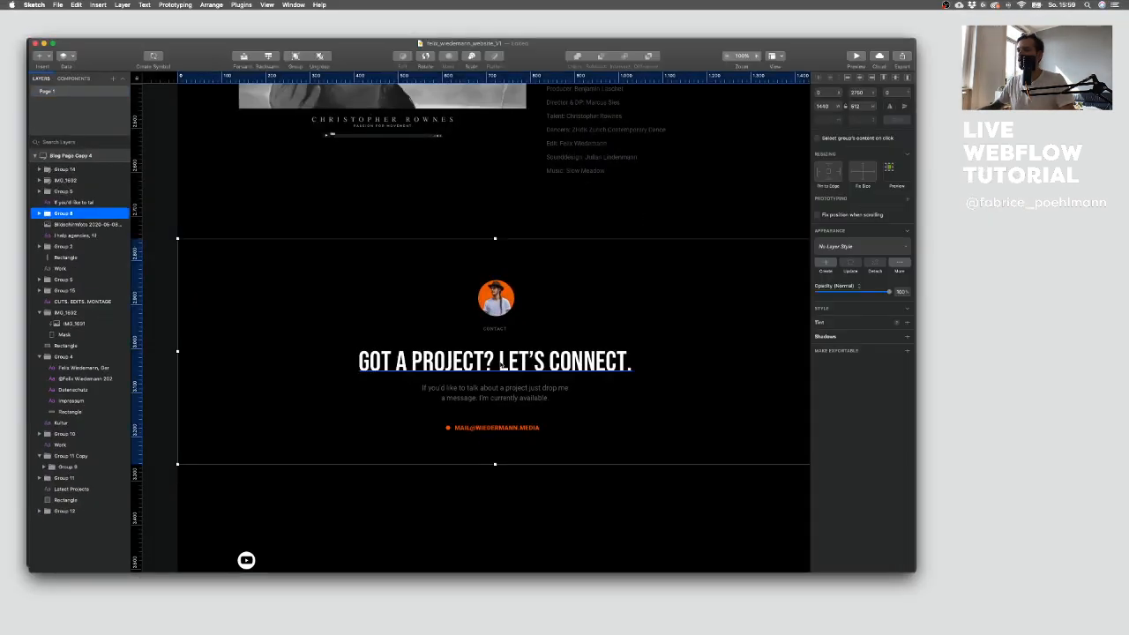
{"action": "double_click", "coordinate": [495, 362]}
{"action": "key", "text": "super+a"}
{"action": "key", "text": "super+c"}
{"action": "key", "text": "ctrl+Up"}
{"action": "left_click", "coordinate": [256, 425]}
{"action": "left_click_drag", "start_coordinate": [258, 331], "coordinate": [174, 300]}
{"action": "key", "text": "super+v"}
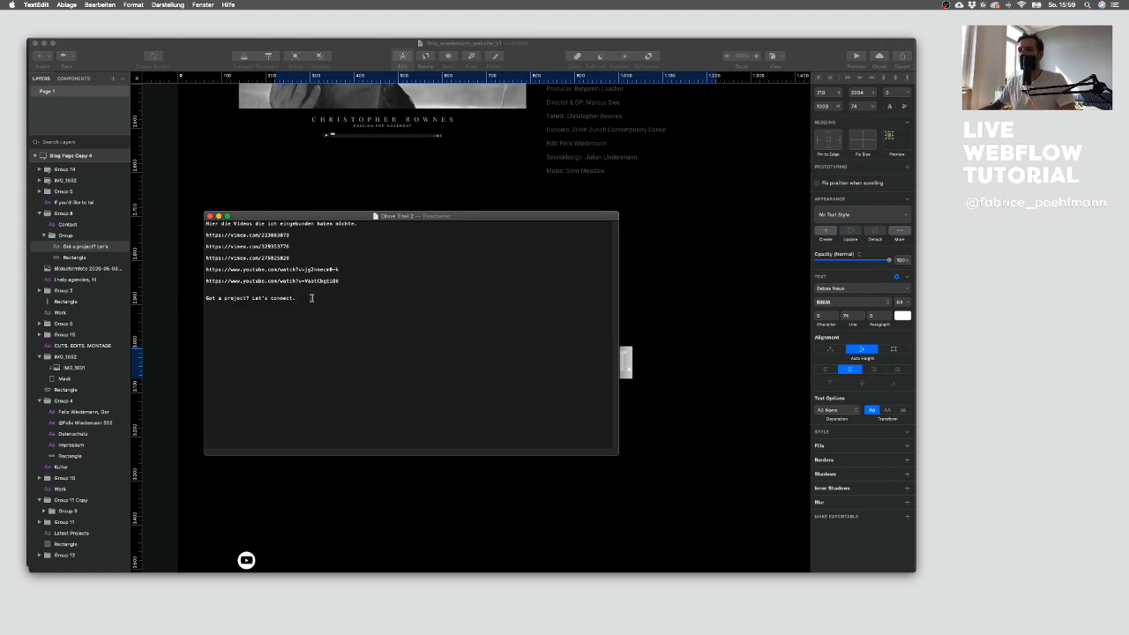
Step: Replace the new section's heading in Webflow with the text "Got a project? Let's connect."
{"action": "left_click_drag", "start_coordinate": [313, 298], "coordinate": [201, 300]}
{"action": "key", "text": "super+c"}
{"action": "key", "text": "ctrl+Up"}
{"action": "left_click", "coordinate": [237, 301]}
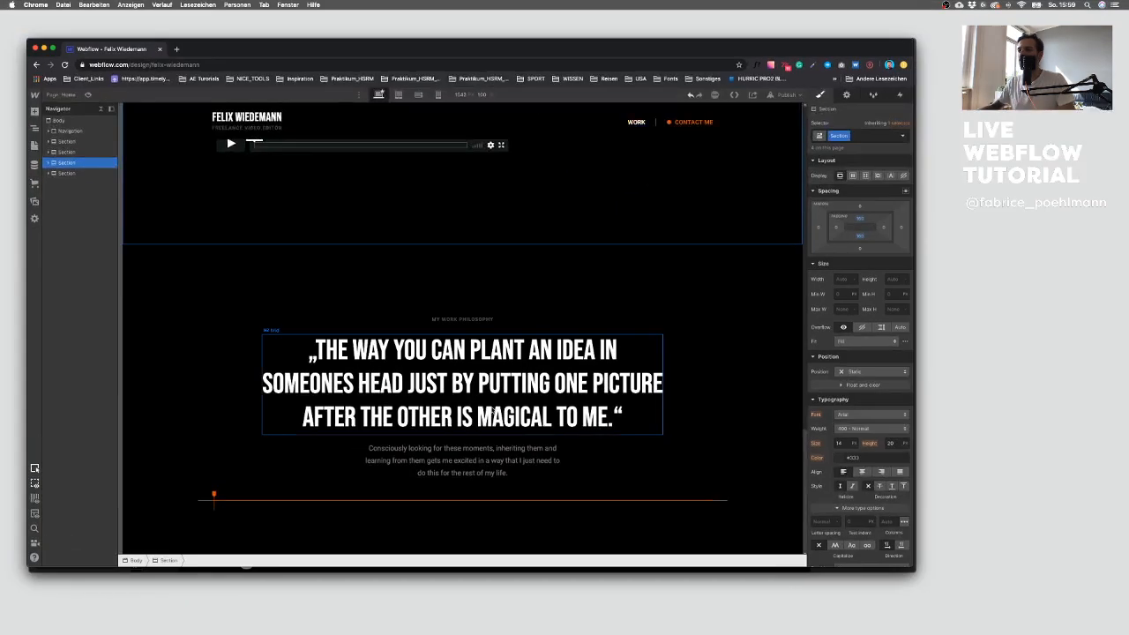
{"action": "double_click", "coordinate": [487, 396]}
{"action": "key", "text": "super+a"}
{"action": "key", "text": "super+v"}
{"action": "key", "text": "ctrl+Up"}
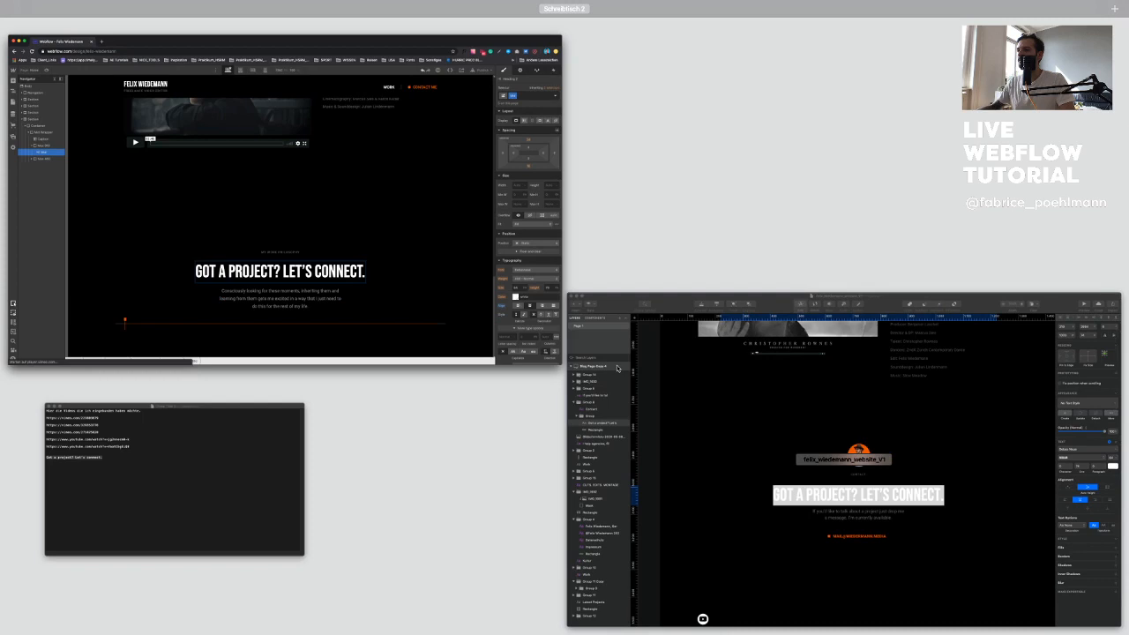
Step: Copy the contact paragraph text from the Sketch design into the TextEdit document
{"action": "left_click", "coordinate": [617, 367]}
{"action": "key", "text": "ctrl+Up"}
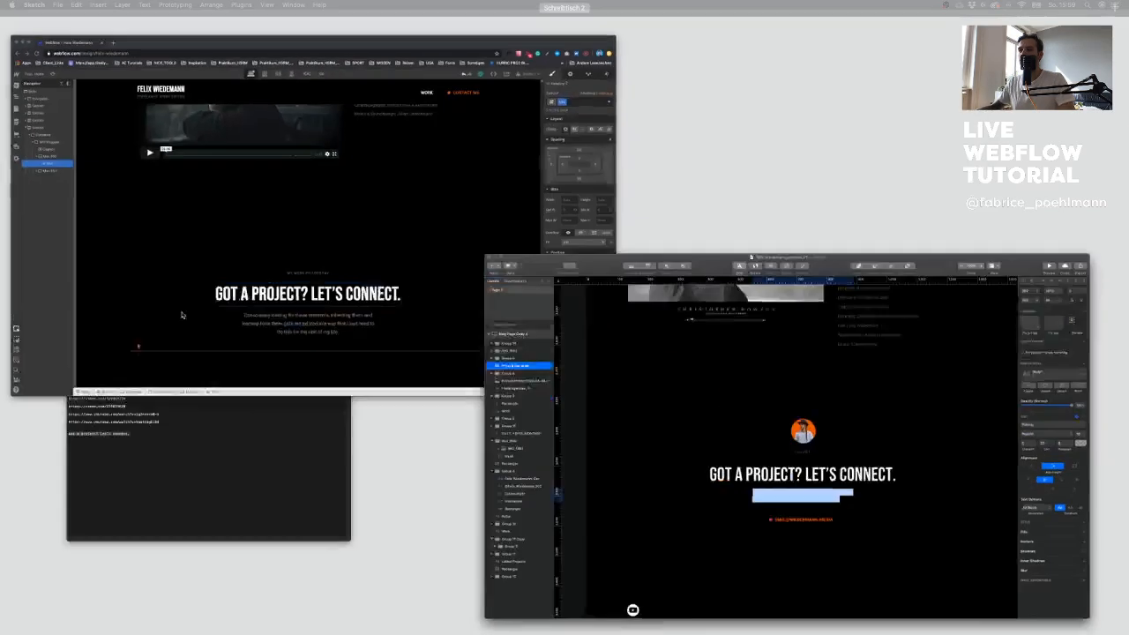
{"action": "left_click", "coordinate": [170, 447]}
{"action": "left_click_drag", "start_coordinate": [288, 310], "coordinate": [227, 298]}
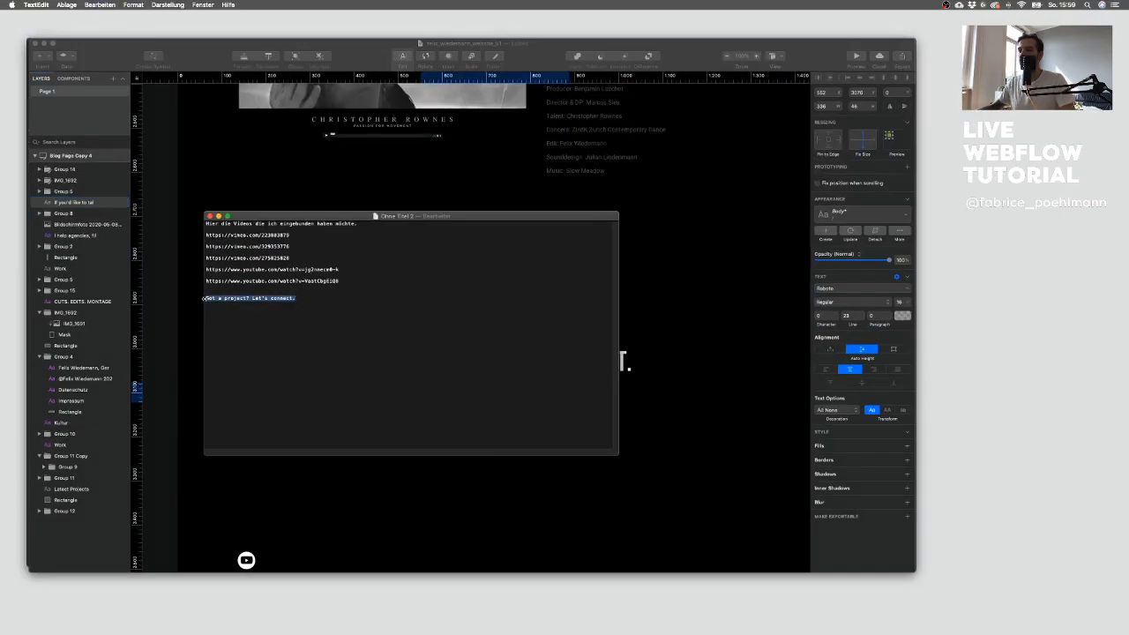
{"action": "left_click", "coordinate": [232, 304]}
{"action": "left_click", "coordinate": [647, 441]}
{"action": "triple_click", "coordinate": [502, 388]}
{"action": "key", "text": "super+c"}
{"action": "key", "text": "ctrl+Up"}
{"action": "left_click", "coordinate": [199, 416]}
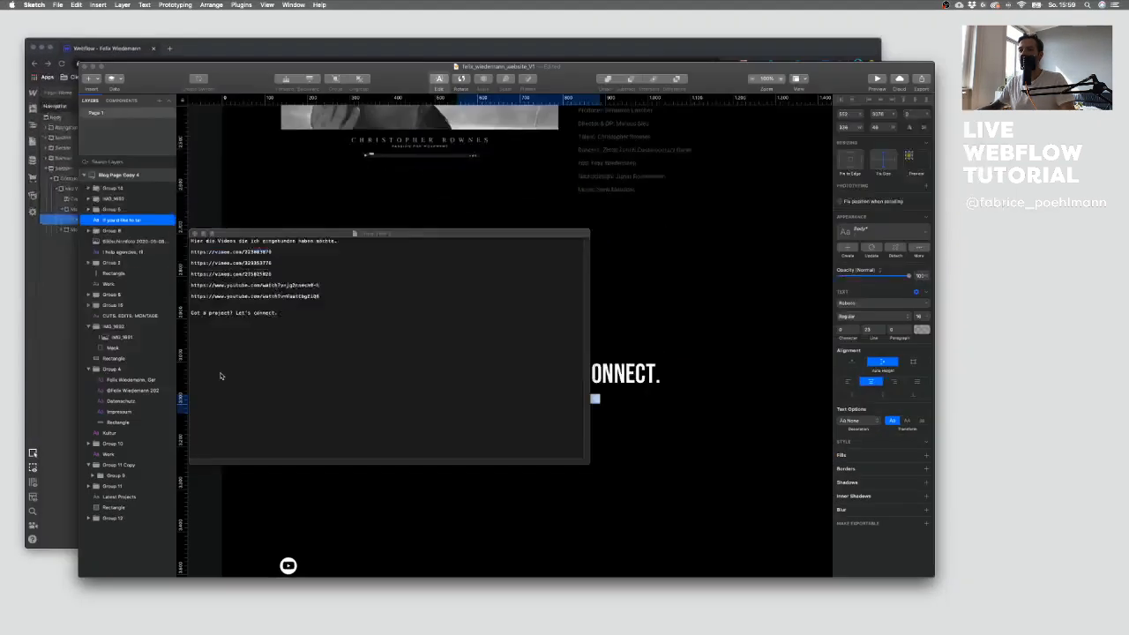
{"action": "left_click_drag", "start_coordinate": [306, 303], "coordinate": [206, 291]}
{"action": "left_click", "coordinate": [308, 298]}
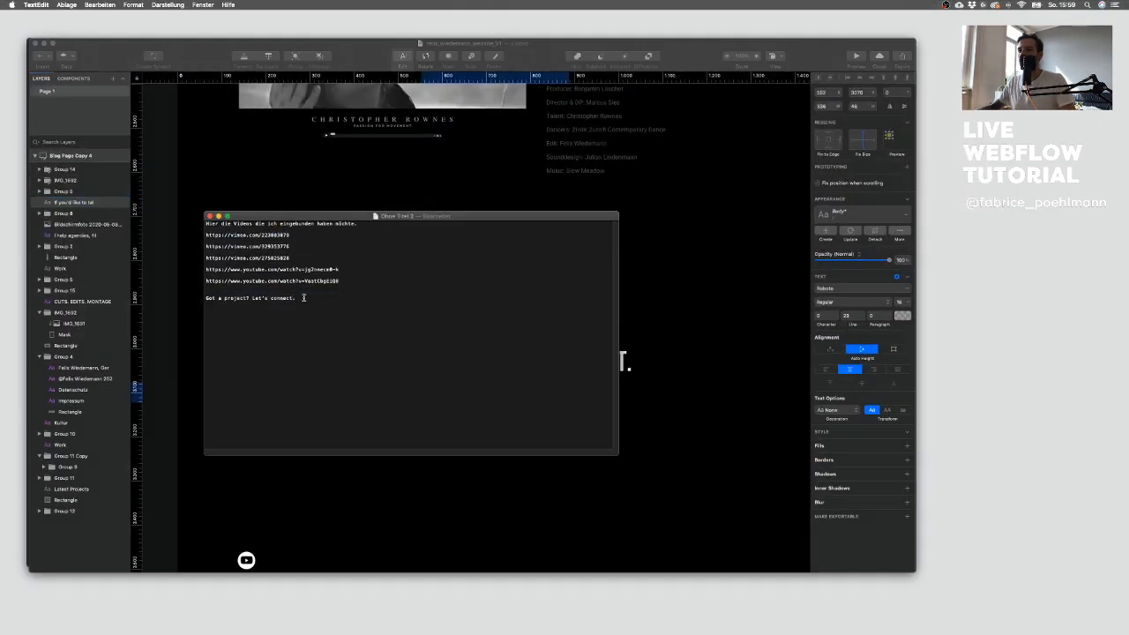
{"action": "key", "text": "super+v"}
{"action": "left_click_drag", "start_coordinate": [481, 298], "coordinate": [195, 297]}
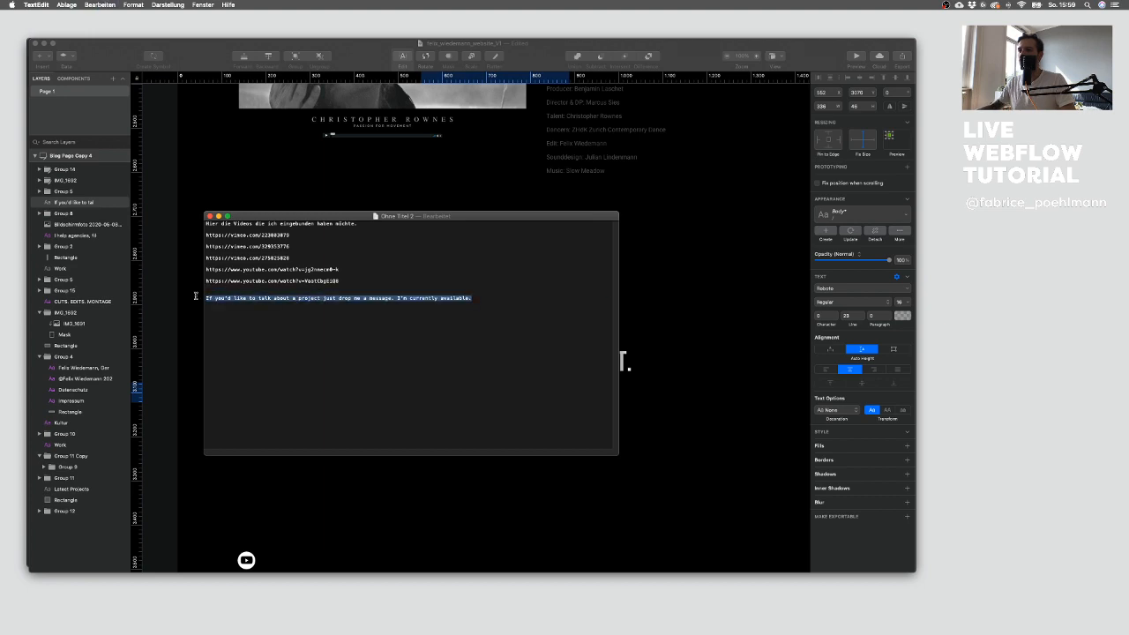
{"action": "key", "text": "ctrl+Up"}
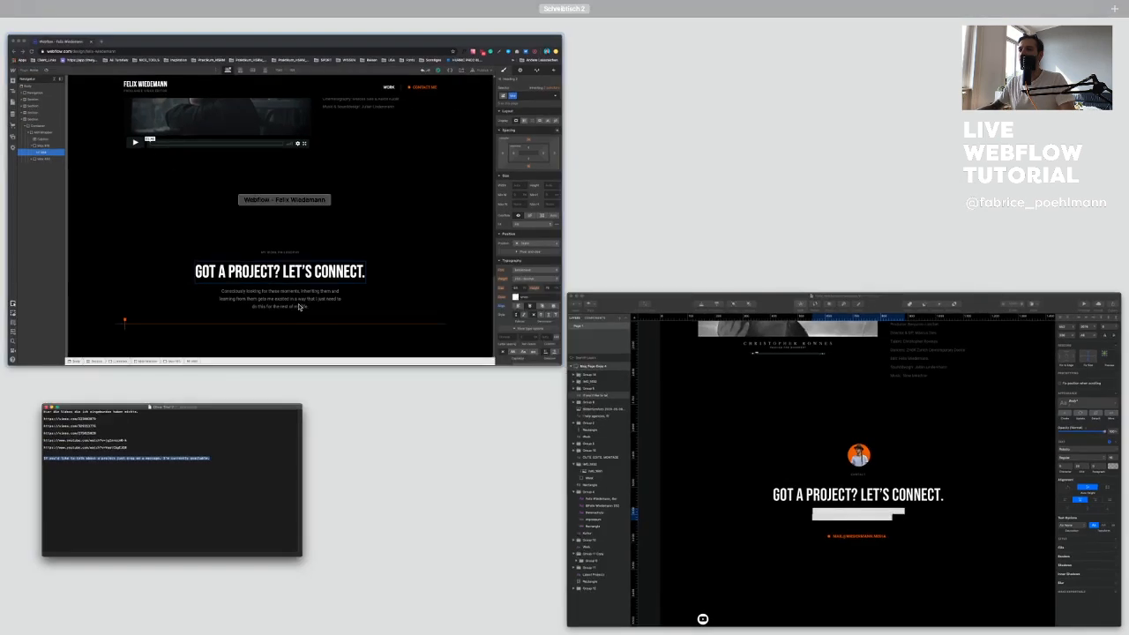
Step: Put the copied contact text into the section's paragraph and change the caption to Contact
{"action": "left_click", "coordinate": [299, 307]}
{"action": "left_click", "coordinate": [469, 399]}
{"action": "double_click", "coordinate": [469, 399]}
{"action": "key", "text": "BackSpace"}
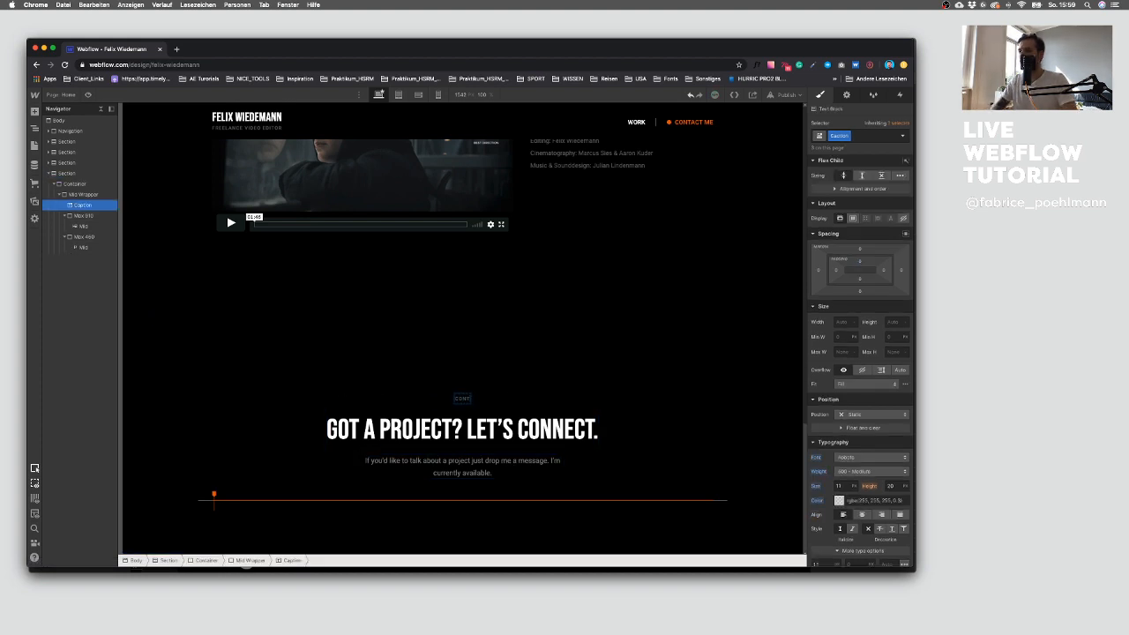
Step: Add the Felix profile image from Assets into the Mid Wrapper, placed above the headline block
{"action": "left_click", "coordinate": [522, 358]}
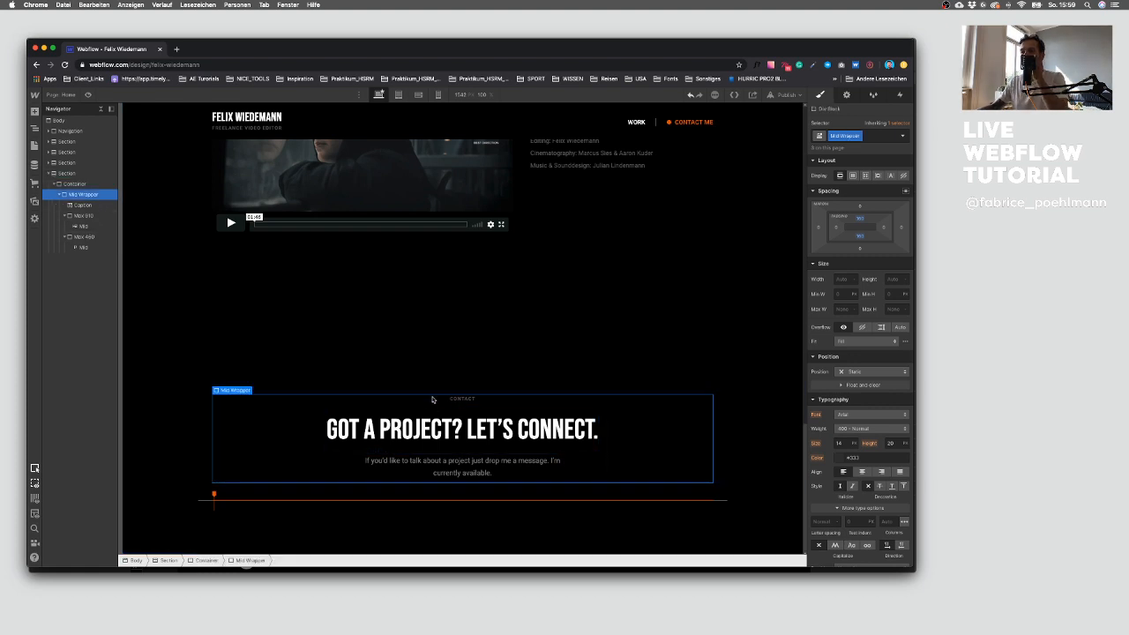
{"action": "left_click", "coordinate": [84, 194]}
{"action": "left_click", "coordinate": [64, 216]}
{"action": "left_click", "coordinate": [64, 226]}
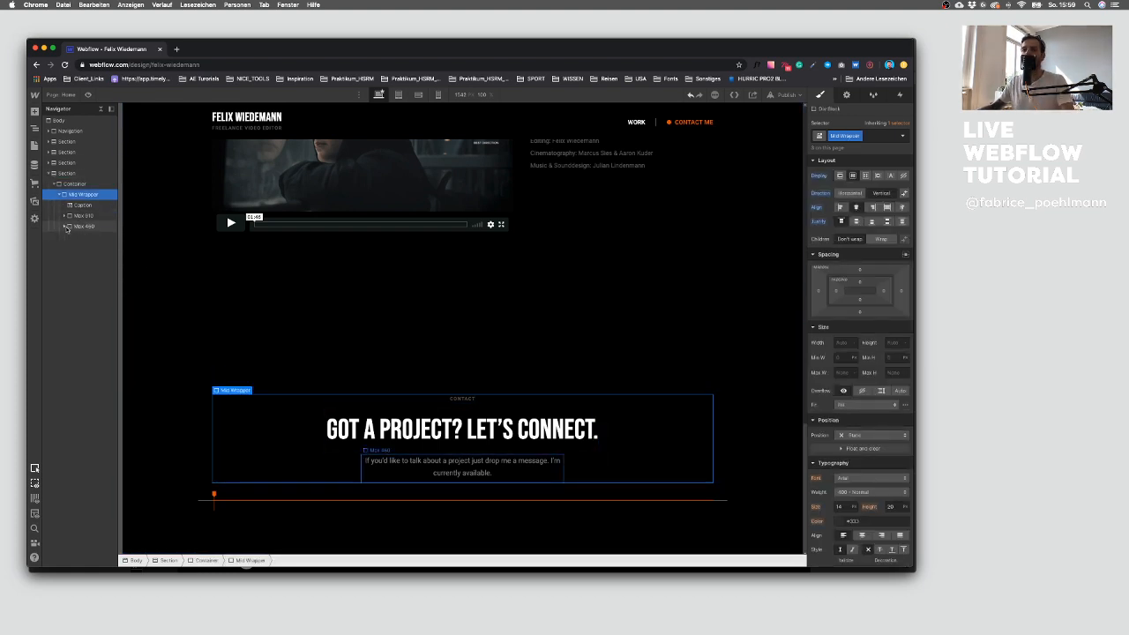
{"action": "left_click", "coordinate": [36, 201]}
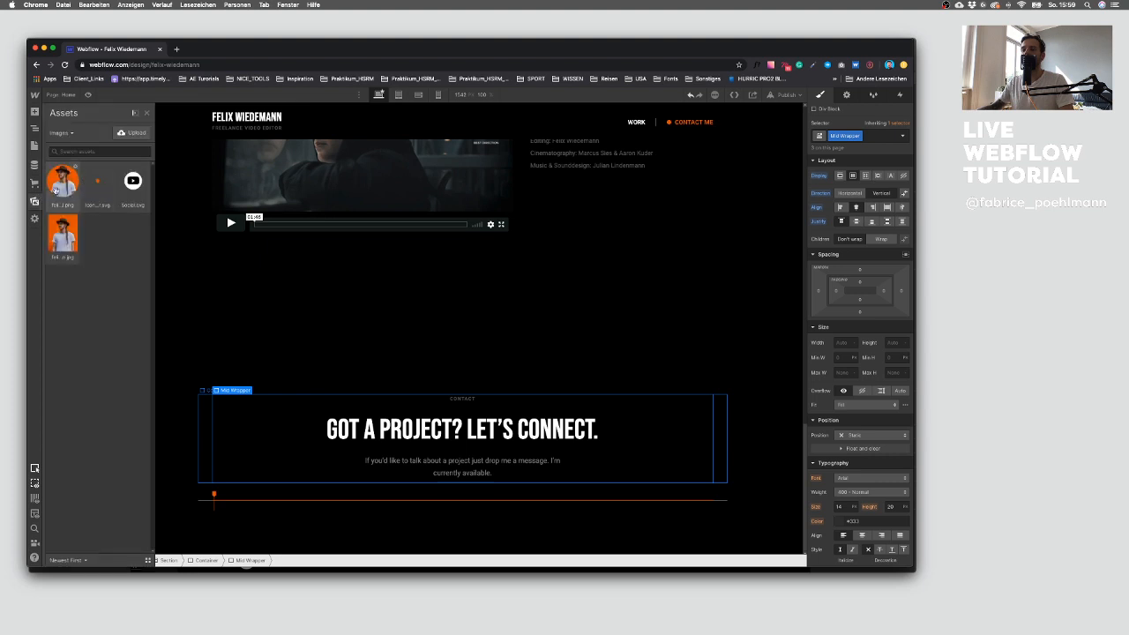
{"action": "left_click_drag", "start_coordinate": [58, 184], "coordinate": [451, 425]}
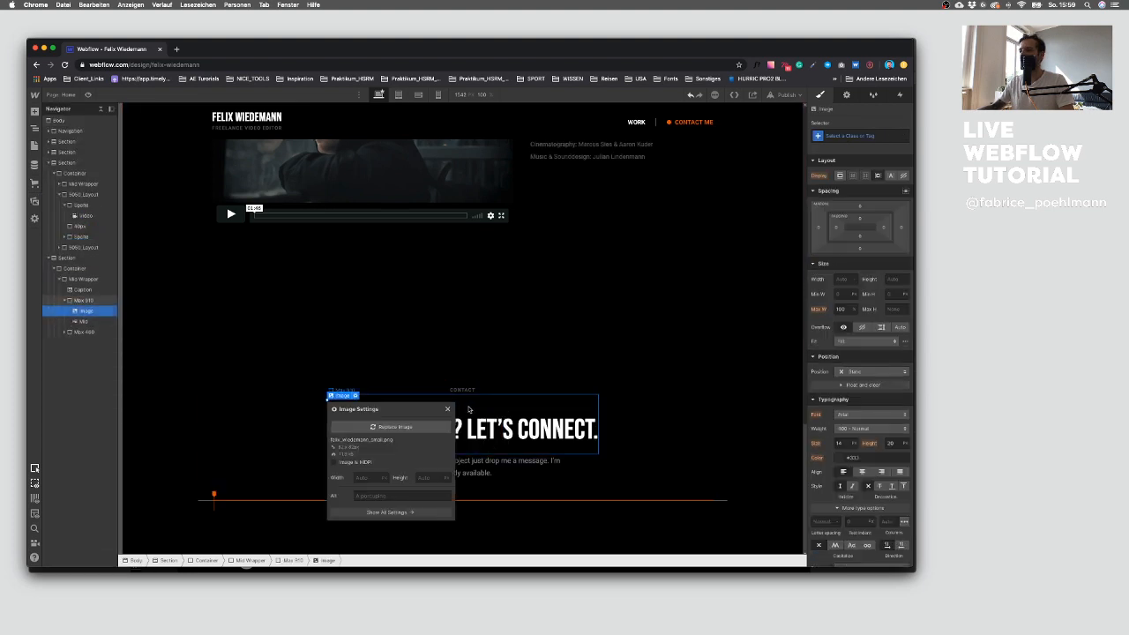
{"action": "left_click_drag", "start_coordinate": [51, 316], "coordinate": [77, 301]}
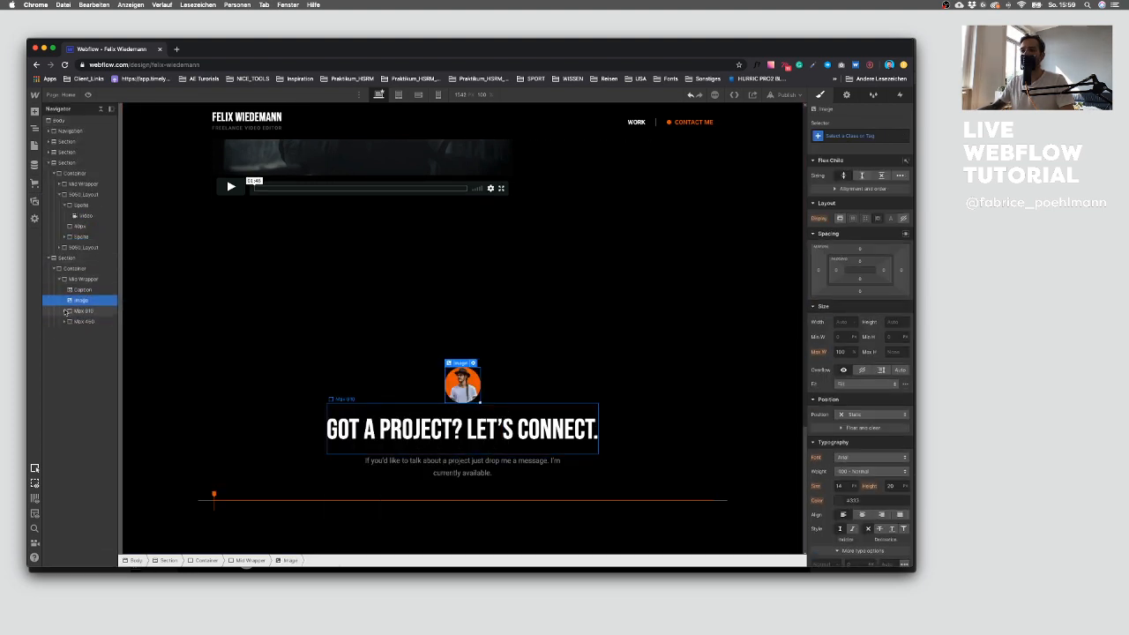
Step: Give the profile image a new class named Profil Felix
{"action": "left_click", "coordinate": [328, 376]}
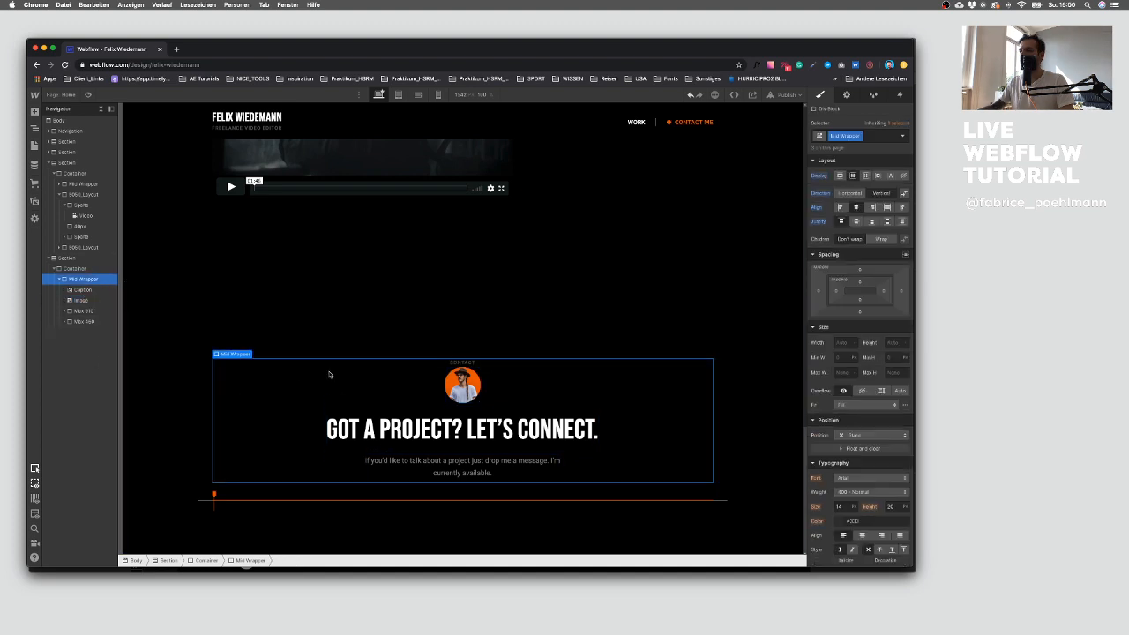
{"action": "left_click", "coordinate": [81, 300]}
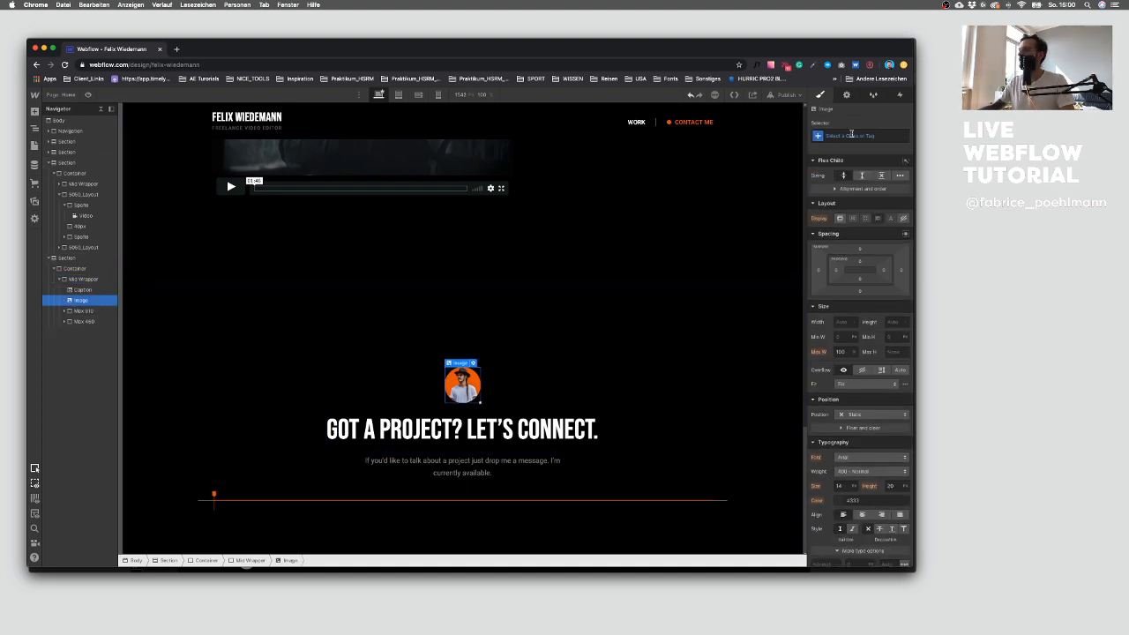
{"action": "left_click", "coordinate": [848, 135]}
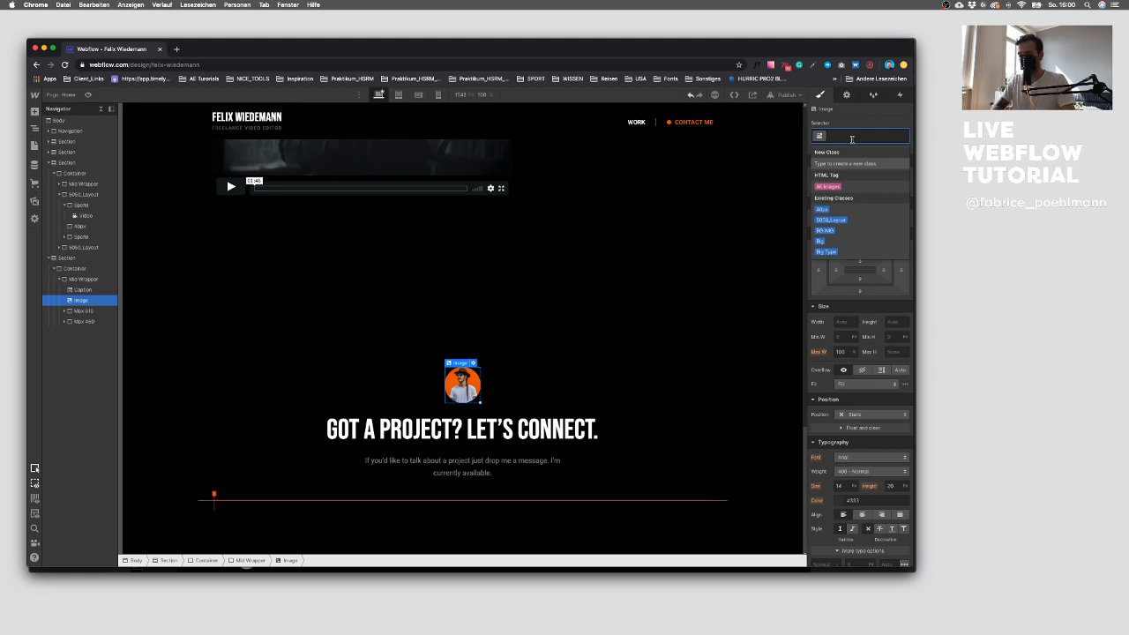
{"action": "type", "text": "Profil Felix"}
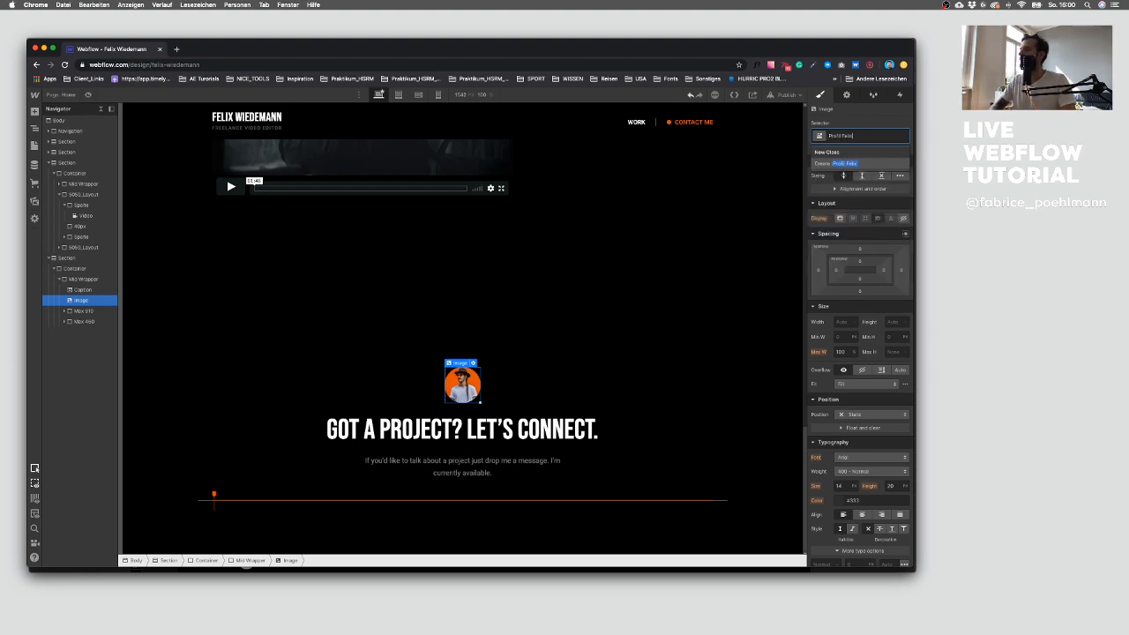
{"action": "key", "text": "Return"}
{"action": "left_click", "coordinate": [861, 250]}
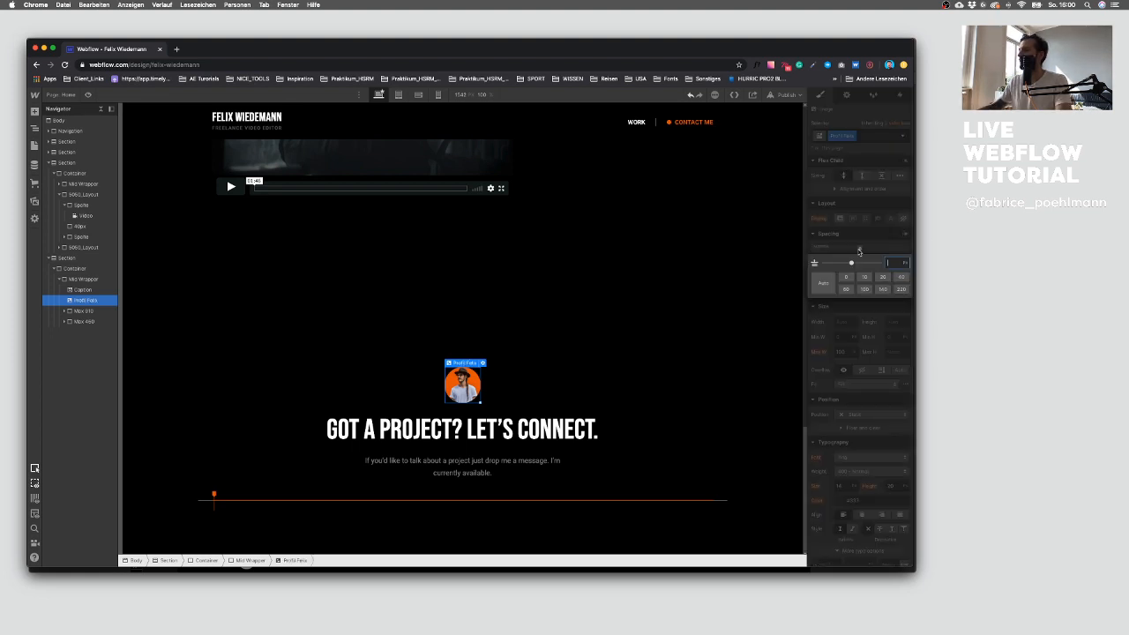
{"action": "key", "text": "Escape"}
Step: Swap the paragraph wrapper's class for a new class named Max 320
{"action": "left_click", "coordinate": [488, 430]}
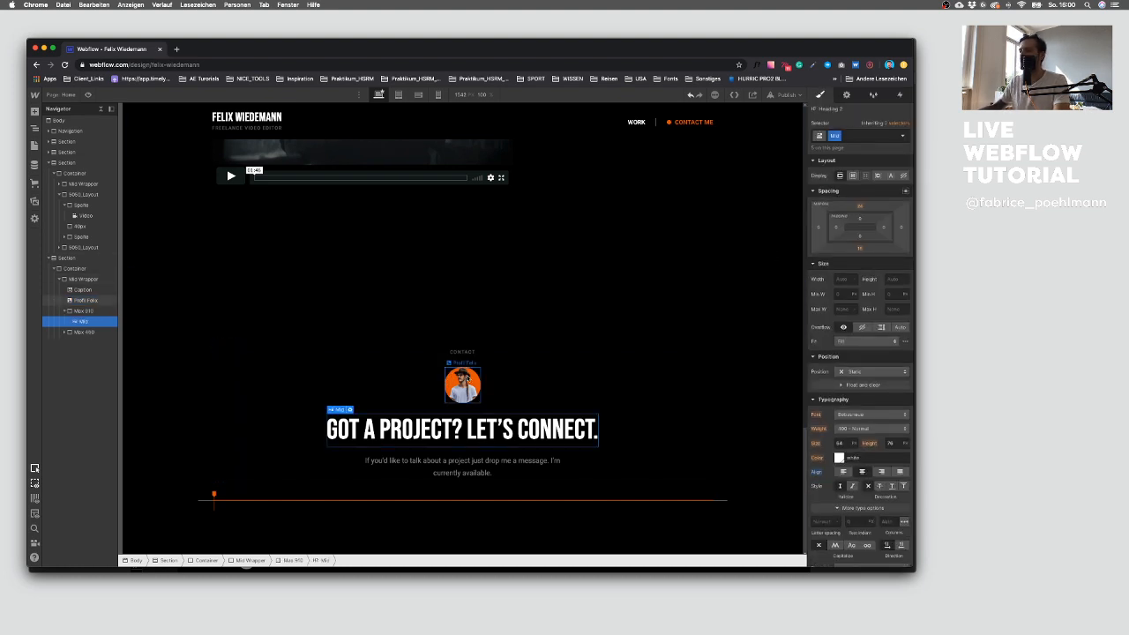
{"action": "left_click", "coordinate": [510, 357]}
{"action": "key", "text": "ctrl+Up"}
{"action": "key", "text": "ctrl+Up"}
{"action": "left_click", "coordinate": [486, 462]}
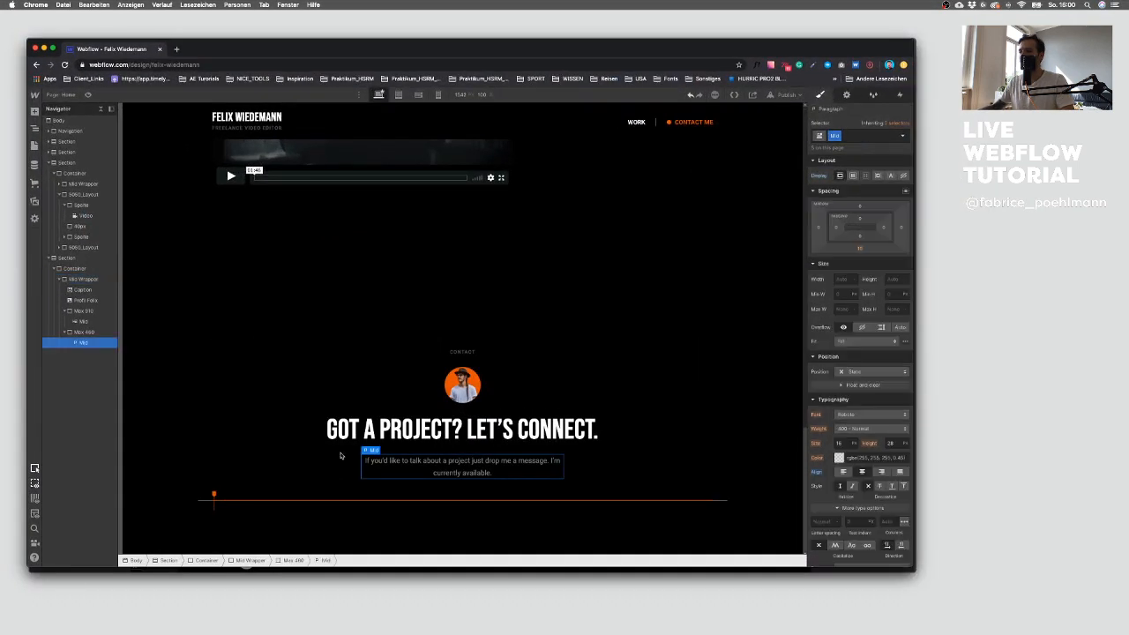
{"action": "left_click", "coordinate": [80, 335]}
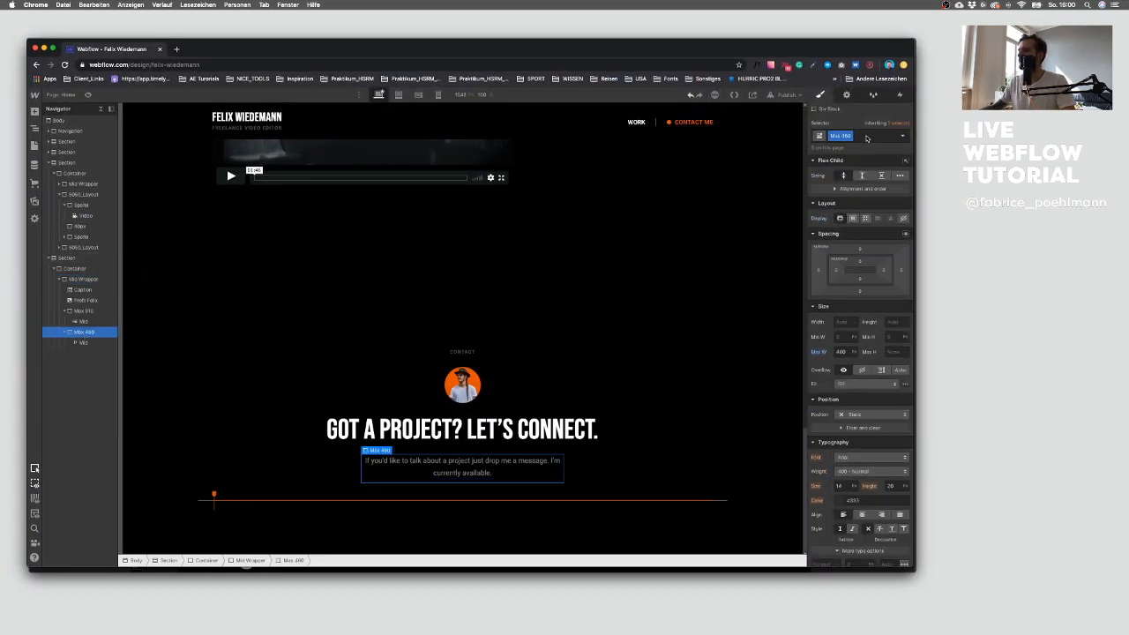
{"action": "left_click", "coordinate": [867, 138]}
{"action": "key", "text": "BackSpace"}
{"action": "type", "text": "Max"}
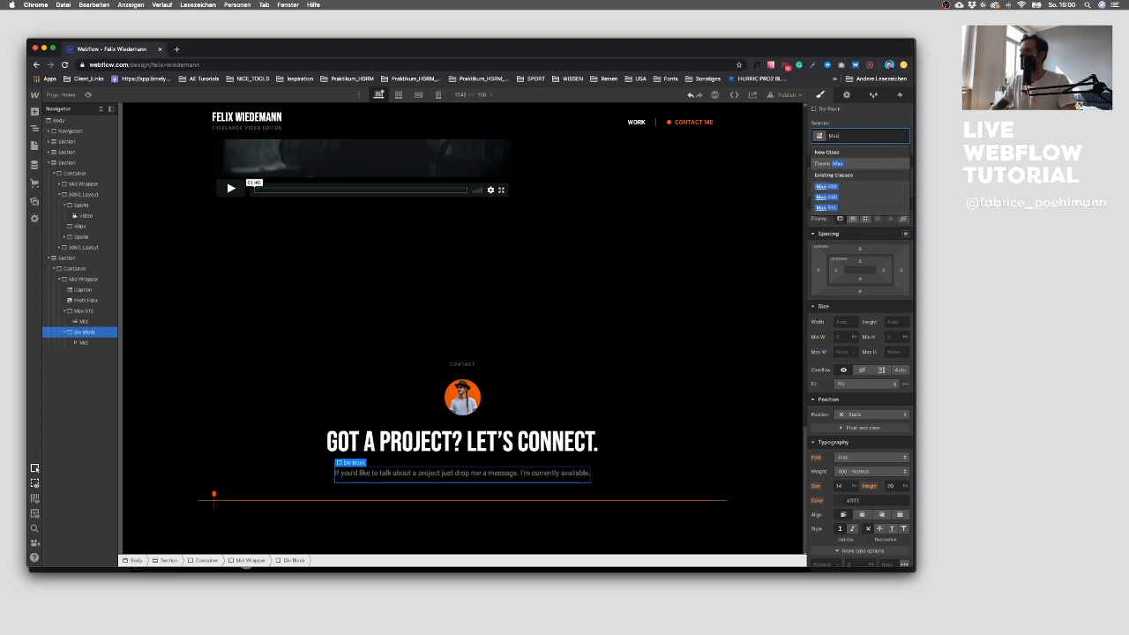
{"action": "type", "text": " 320"}
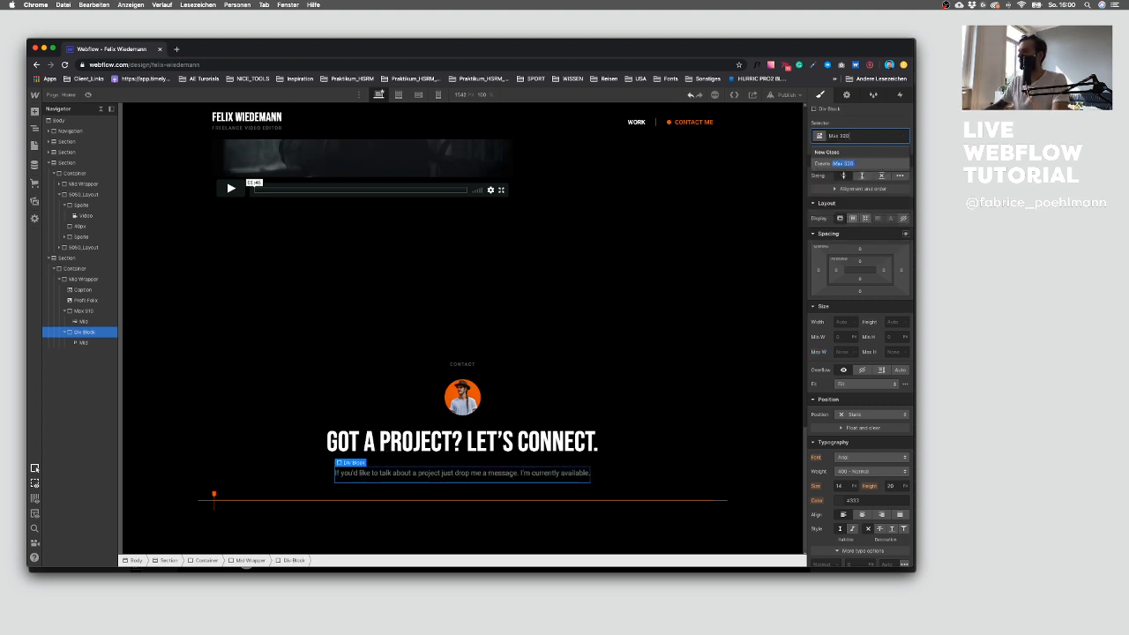
{"action": "key", "text": "Return"}
Step: Set the Max 320 wrapper's maximum width to 320 px
{"action": "left_click", "coordinate": [840, 351]}
{"action": "type", "text": "320"}
{"action": "key", "text": "Return"}
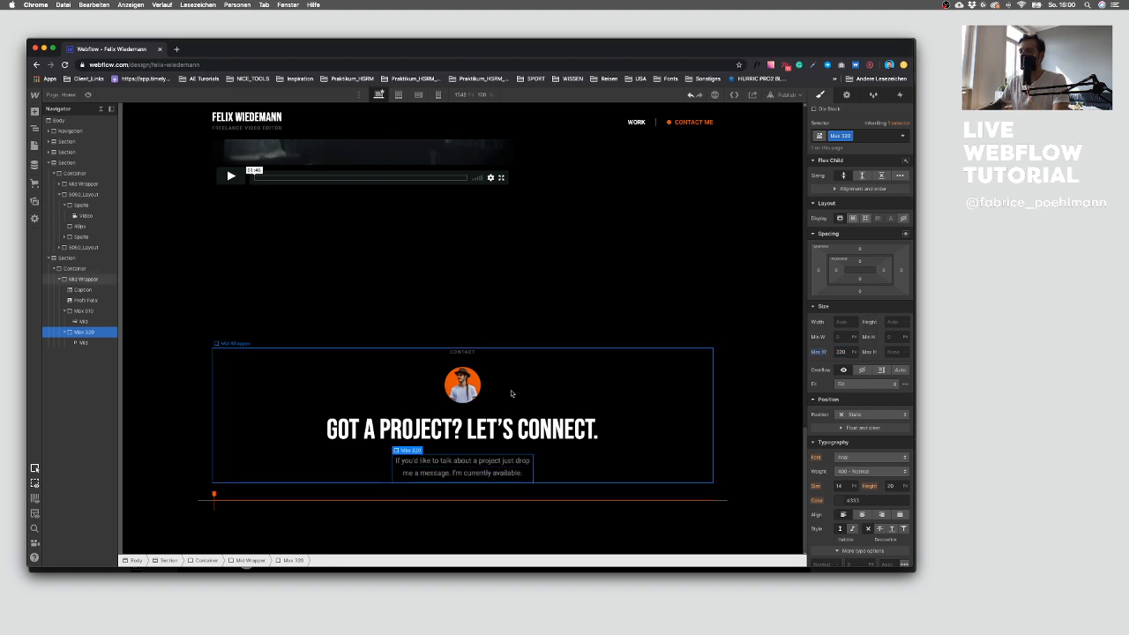
Step: Copy the navigation's Contact Me button and paste it at the end of the contact section's Mid Wrapper
{"action": "left_click", "coordinate": [504, 394]}
{"action": "left_click", "coordinate": [688, 123]}
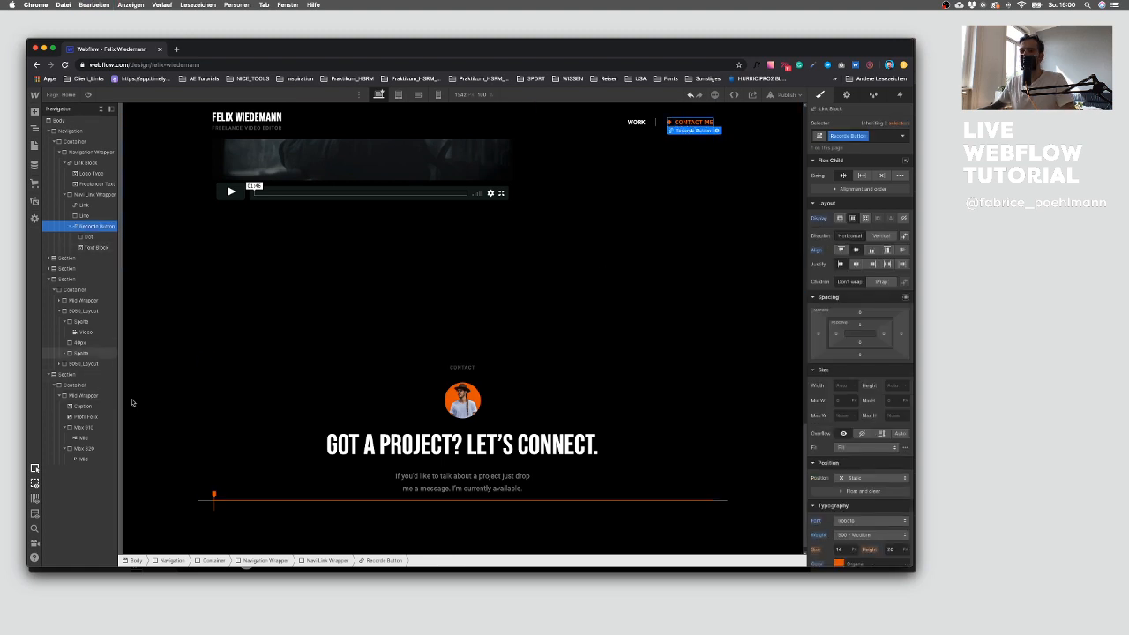
{"action": "left_click", "coordinate": [377, 480]}
{"action": "left_click", "coordinate": [66, 450]}
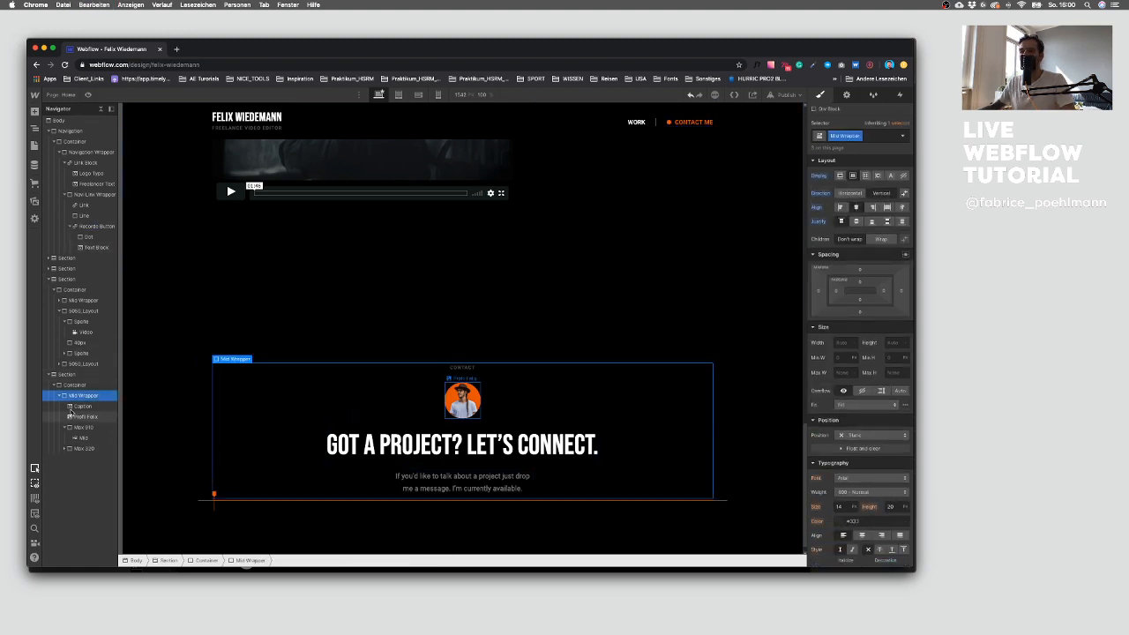
{"action": "key", "text": "cmd+v"}
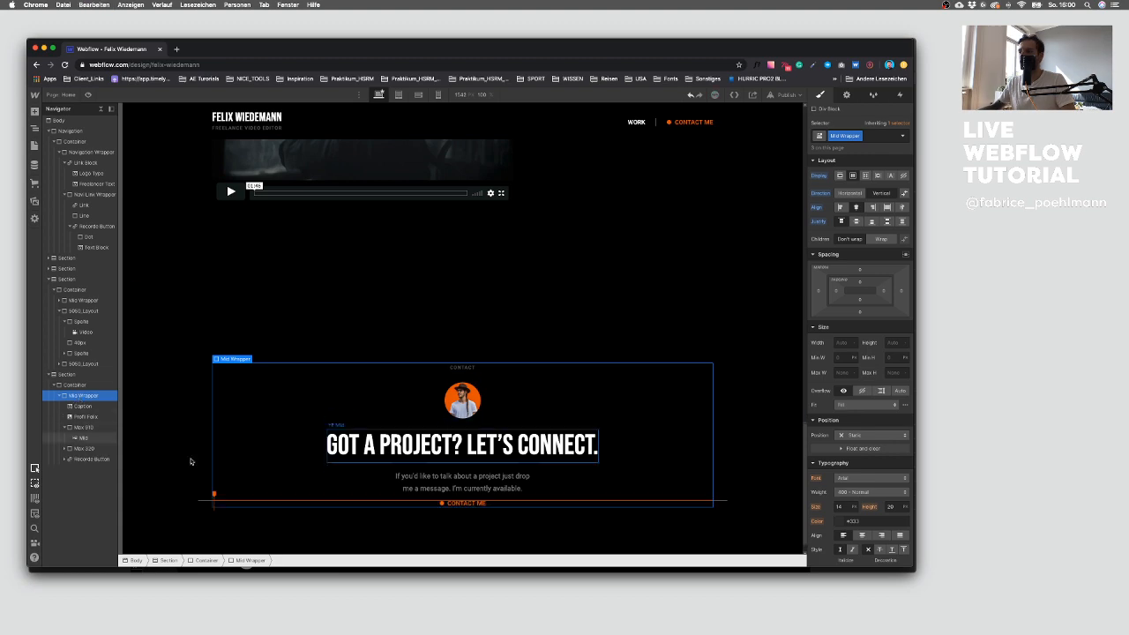
Step: Copy the e-mail address text from the Sketch contact section into the TextEdit document
{"action": "scroll", "coordinate": [443, 508], "scroll_direction": "down", "scroll_amount": 2}
{"action": "key", "text": "ctrl+Up"}
{"action": "left_click", "coordinate": [589, 497]}
{"action": "left_click", "coordinate": [588, 496]}
{"action": "left_click", "coordinate": [506, 429], "text": "super"}
{"action": "double_click", "coordinate": [506, 429]}
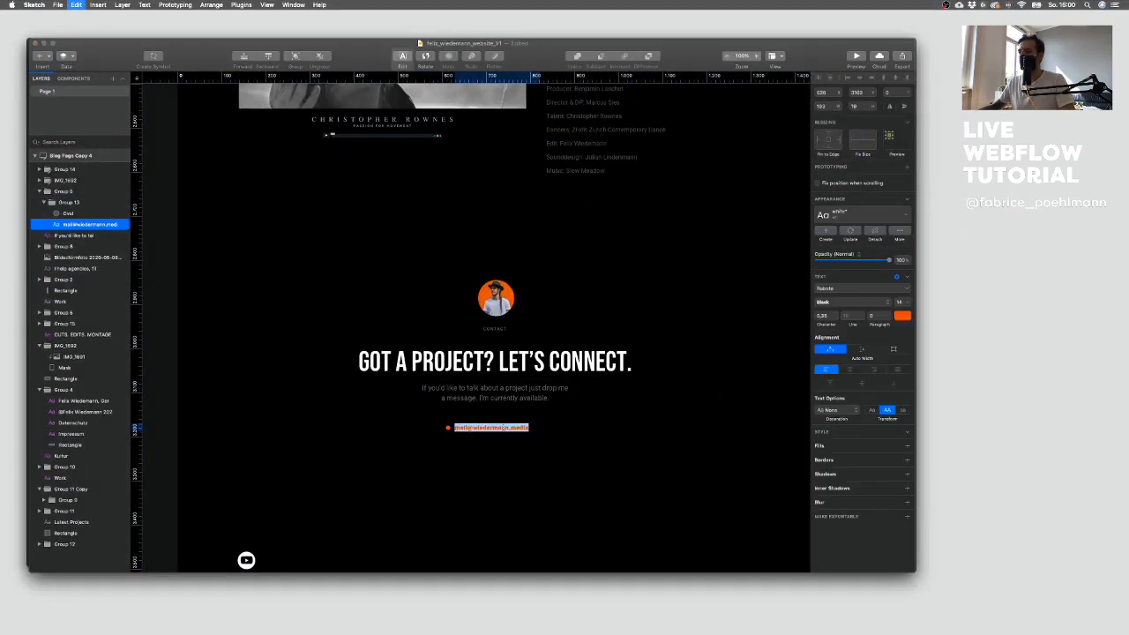
{"action": "key", "text": "super+c"}
{"action": "key", "text": "ctrl+Up"}
{"action": "left_click", "coordinate": [167, 522]}
{"action": "key", "text": "super+v"}
{"action": "left_click_drag", "start_coordinate": [279, 301], "coordinate": [199, 302]}
{"action": "key", "text": "super+c"}
Step: Replace the pasted button's text in Webflow with the copied e-mail address
{"action": "left_click", "coordinate": [172, 349]}
{"action": "key", "text": "ctrl+Up"}
{"action": "left_click", "coordinate": [217, 333]}
{"action": "double_click", "coordinate": [460, 476]}
{"action": "key", "text": "super+a"}
{"action": "key", "text": "super+v"}
{"action": "left_click", "coordinate": [467, 514]}
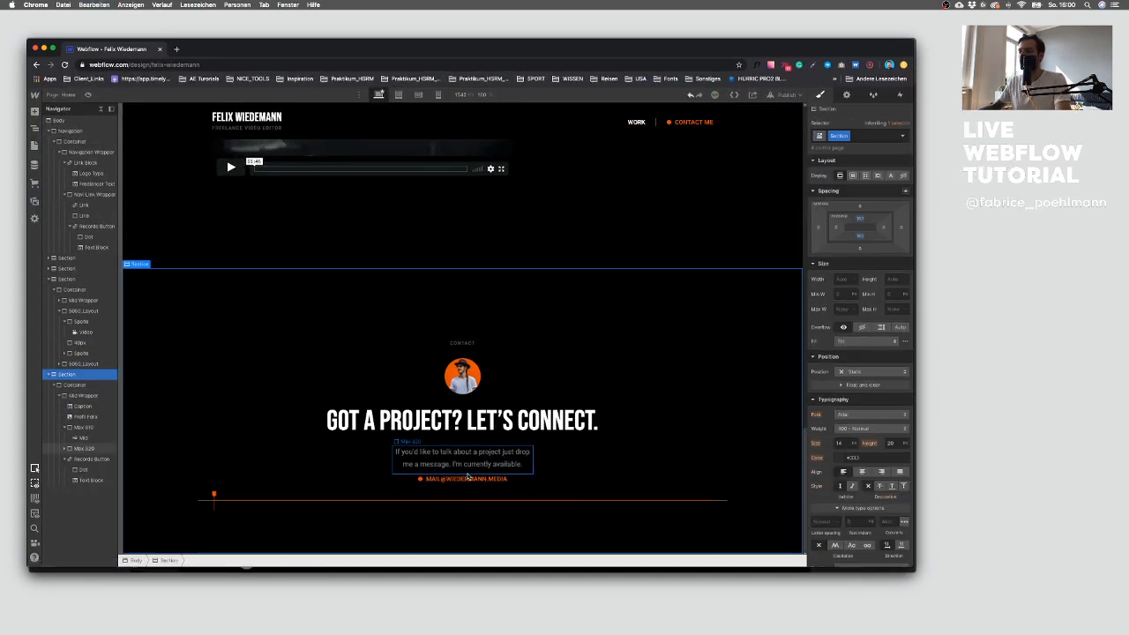
Step: Select the contact paragraph inside the Max 320 wrapper, add a combo class to it and give it a bottom margin
{"action": "left_click", "coordinate": [467, 473]}
{"action": "left_click", "coordinate": [467, 477]}
{"action": "key", "text": "Up"}
{"action": "left_click", "coordinate": [486, 462]}
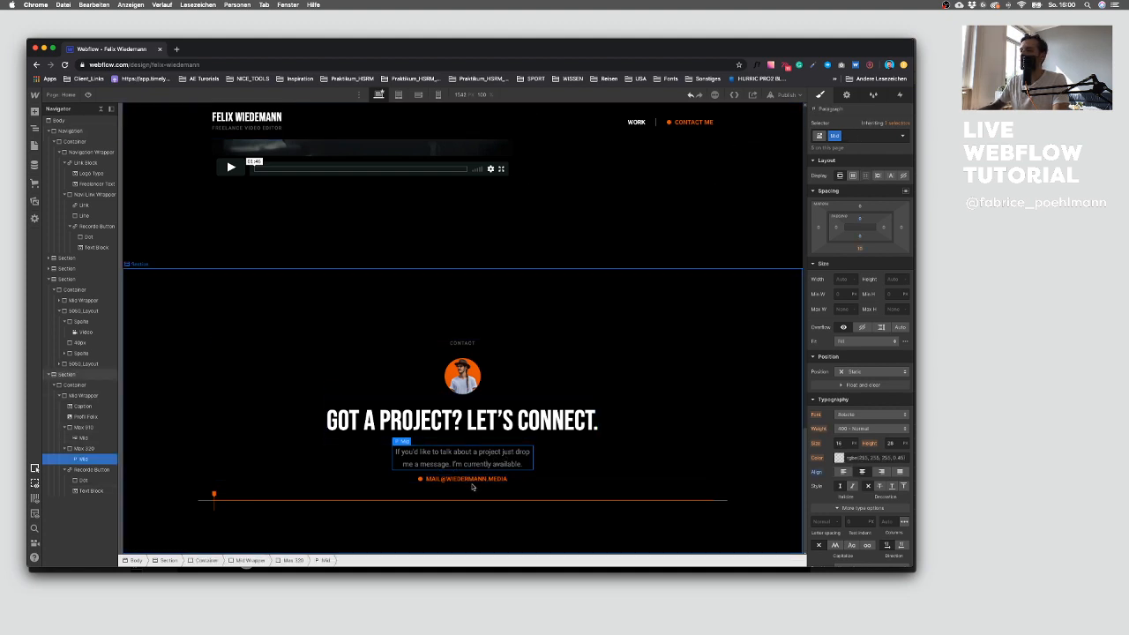
{"action": "left_click", "coordinate": [847, 137]}
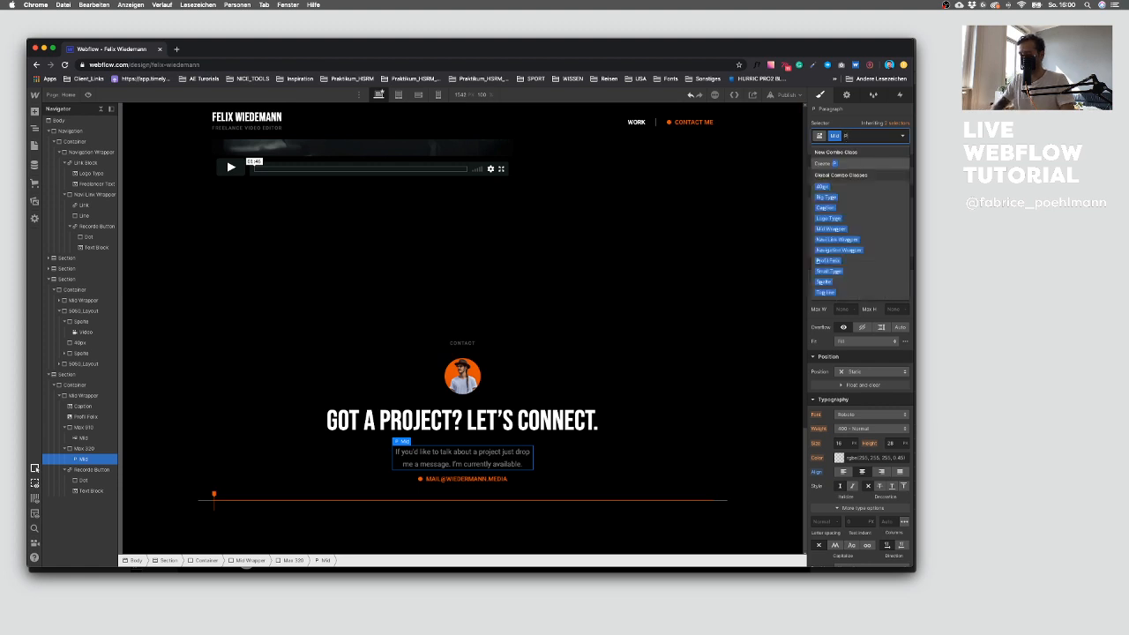
{"action": "type", "text": "P"}
{"action": "key", "text": "Return"}
{"action": "left_click", "coordinate": [860, 248]}
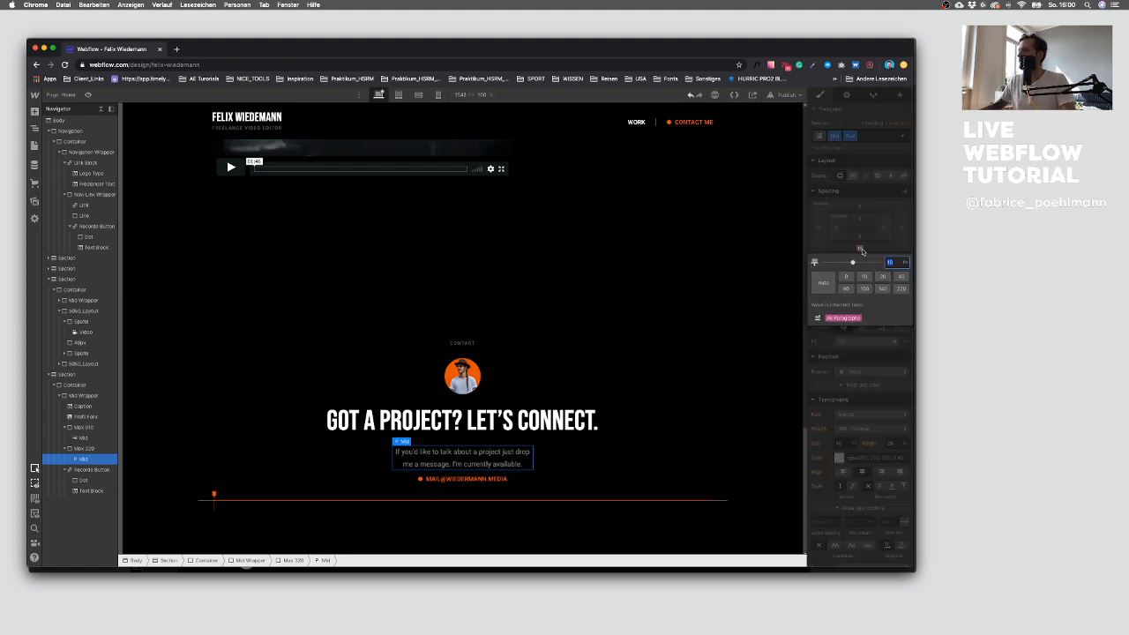
{"action": "key", "text": "Return"}
{"action": "left_click", "coordinate": [576, 321]}
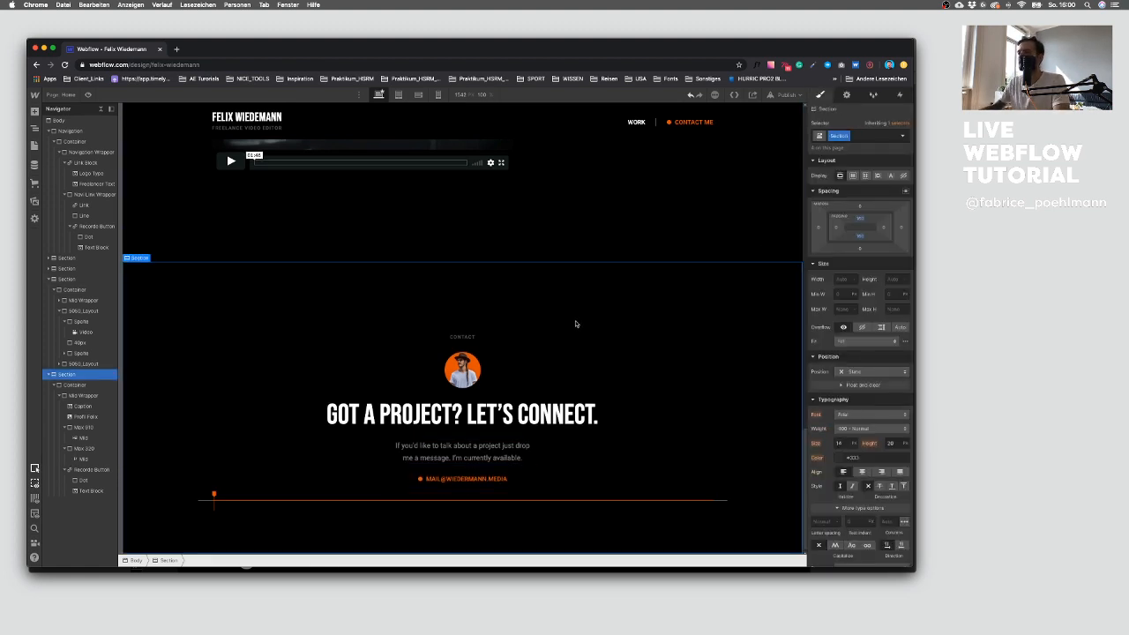
Step: Compare the contact section in Webflow with the Sketch design
{"action": "key", "text": "ctrl+Up"}
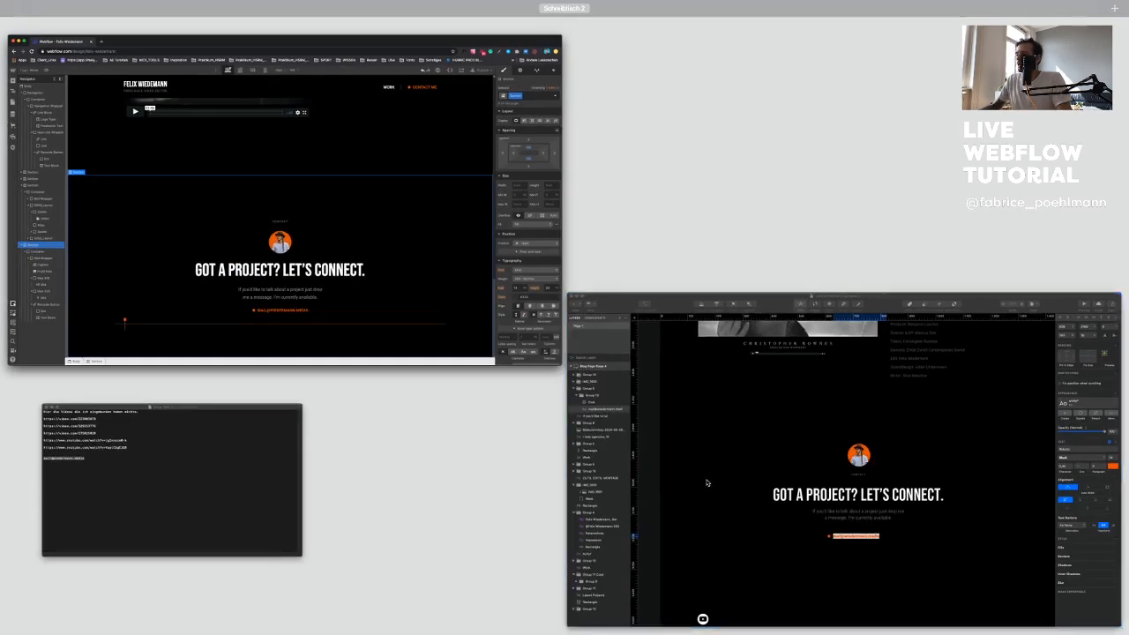
{"action": "left_click", "coordinate": [705, 482]}
{"action": "left_click", "coordinate": [464, 482]}
{"action": "key", "text": "ctrl+Up"}
{"action": "left_click", "coordinate": [283, 309]}
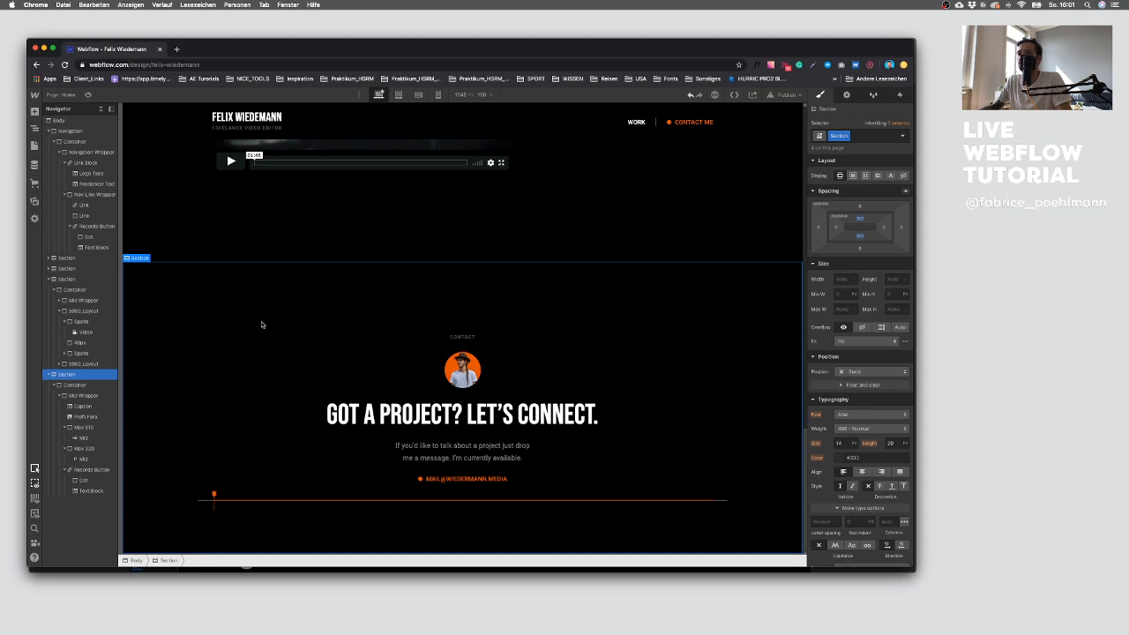
Step: Link the navigation's Contact Me button to the Contact section of the page
{"action": "left_click", "coordinate": [846, 94]}
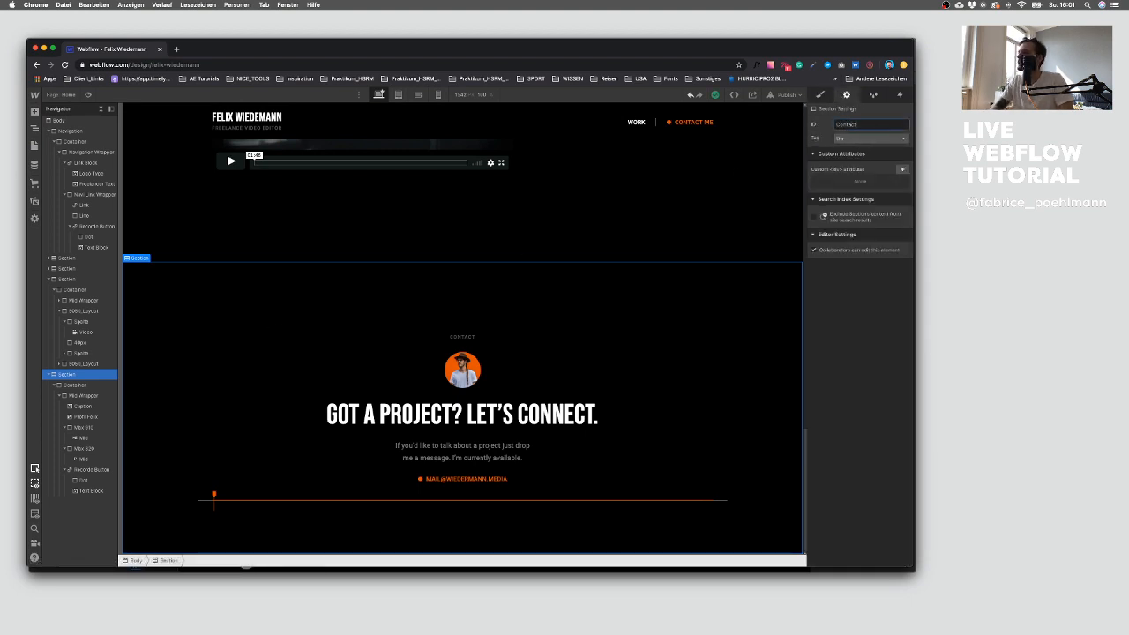
{"action": "left_click", "coordinate": [693, 122]}
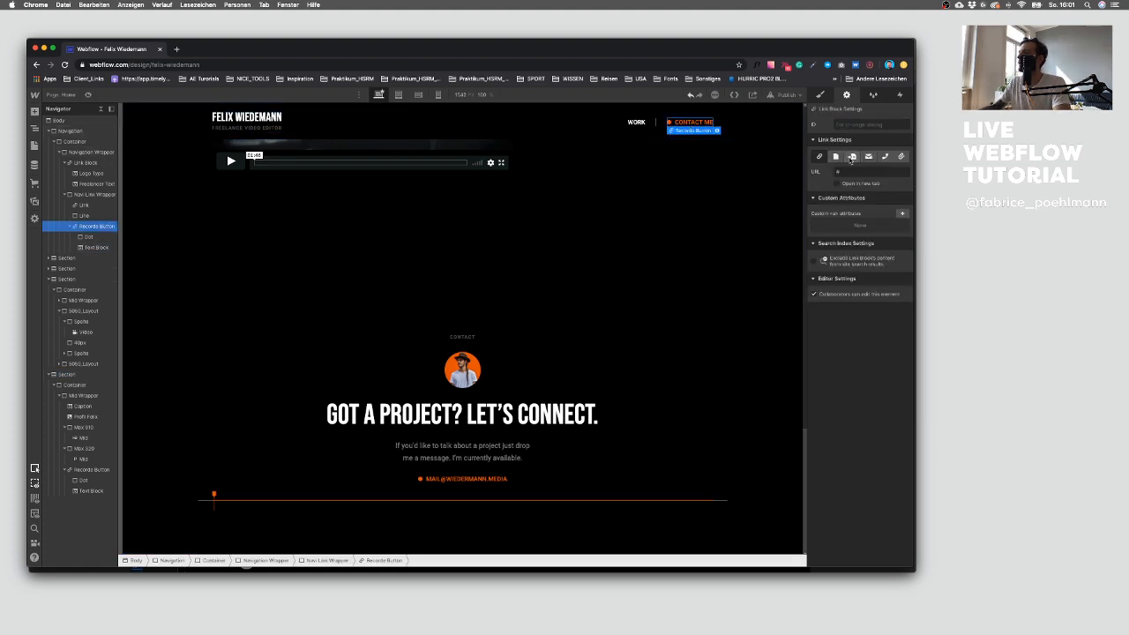
{"action": "left_click", "coordinate": [836, 156]}
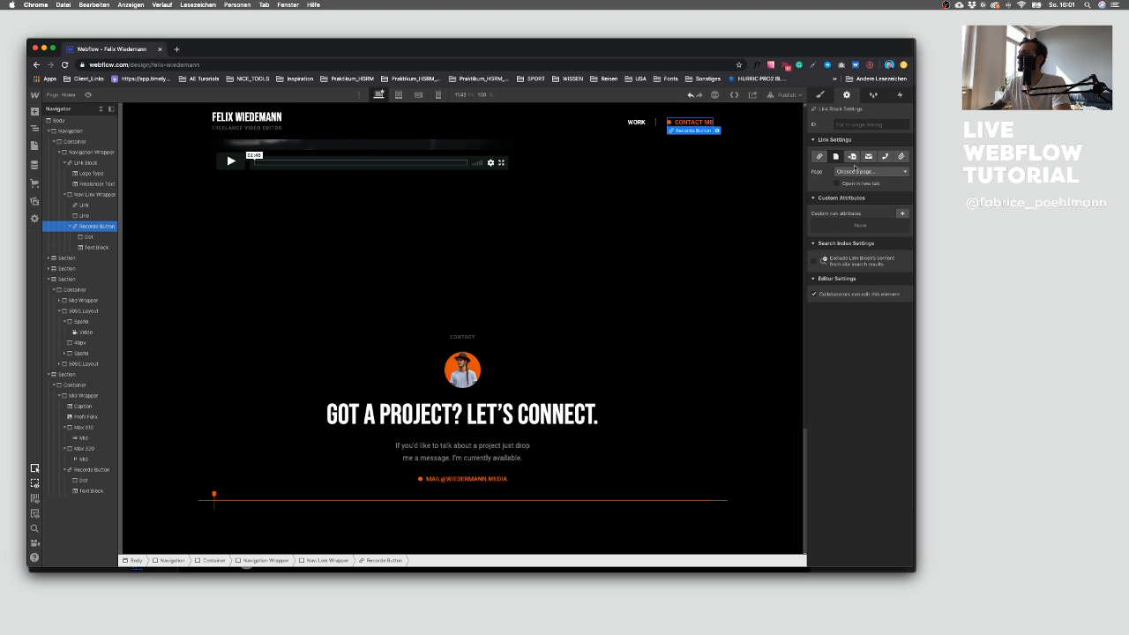
{"action": "left_click", "coordinate": [856, 171]}
{"action": "left_click", "coordinate": [825, 183]}
{"action": "left_click", "coordinate": [852, 156]}
{"action": "left_click", "coordinate": [864, 171]}
{"action": "left_click", "coordinate": [850, 190]}
{"action": "left_click", "coordinate": [609, 282]}
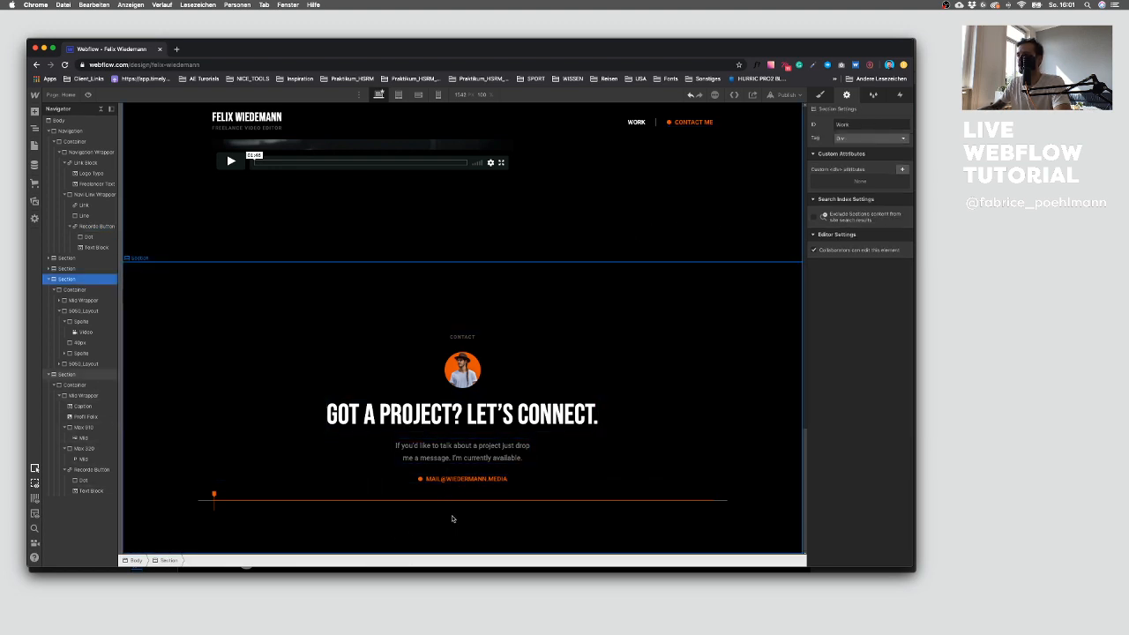
{"action": "left_click", "coordinate": [316, 313]}
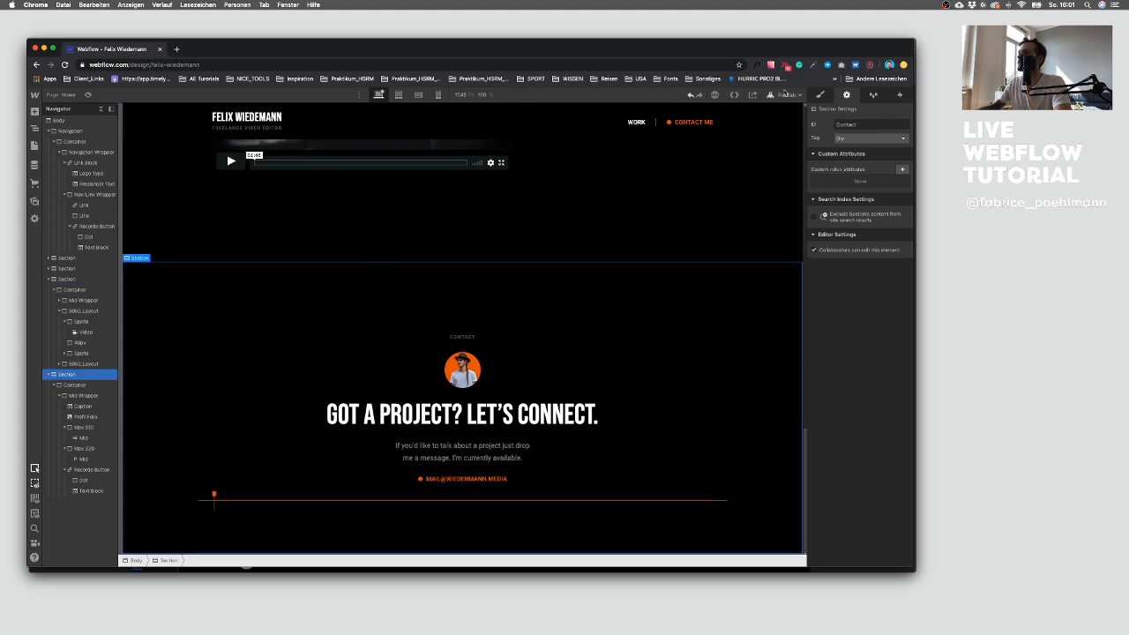
Step: Publish the site to the felix-wiedemann.webflow.io domain
{"action": "left_click", "coordinate": [784, 95]}
{"action": "left_click", "coordinate": [756, 204]}
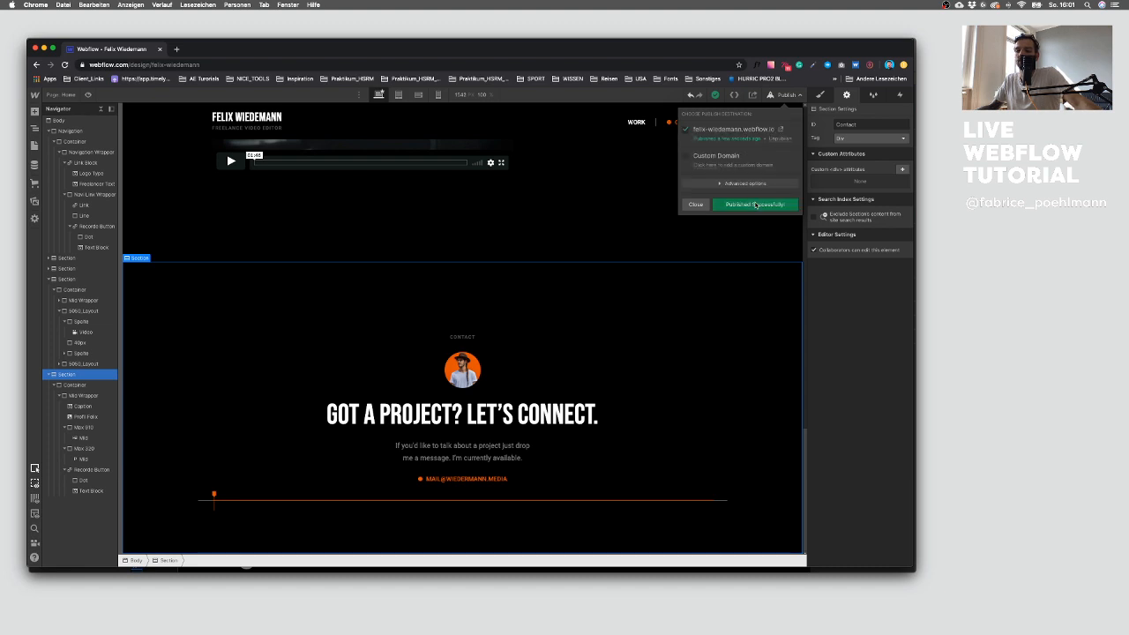
{"action": "left_click", "coordinate": [696, 204]}
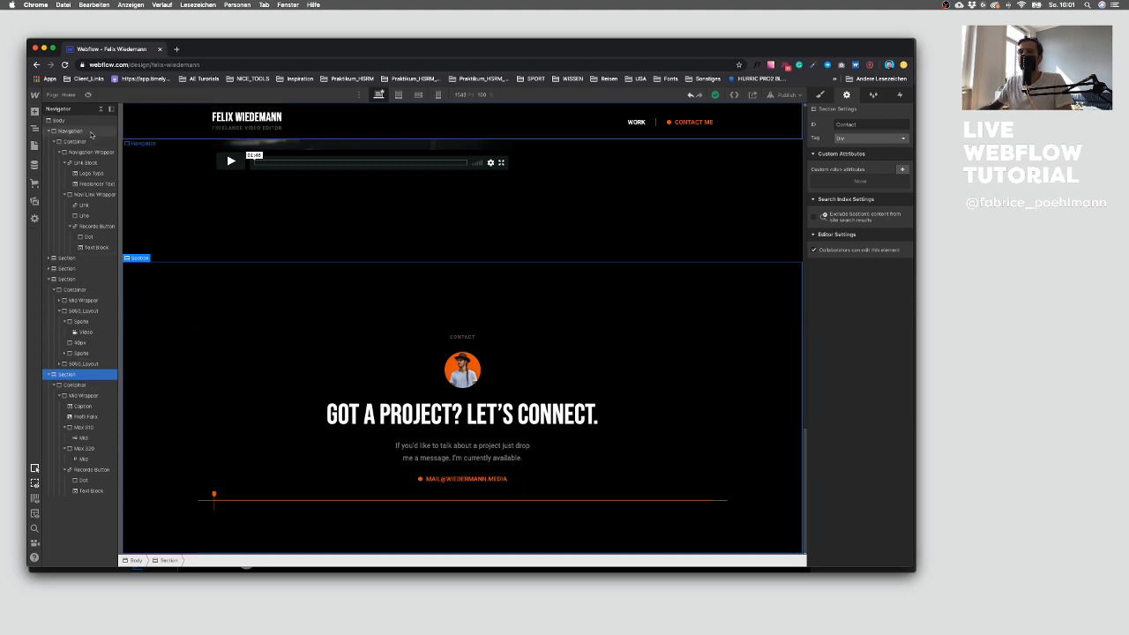
Step: Add a new section at the end of the page body and give it the Section class
{"action": "left_click", "coordinate": [101, 108]}
{"action": "left_click", "coordinate": [56, 120]}
{"action": "left_click", "coordinate": [33, 111]}
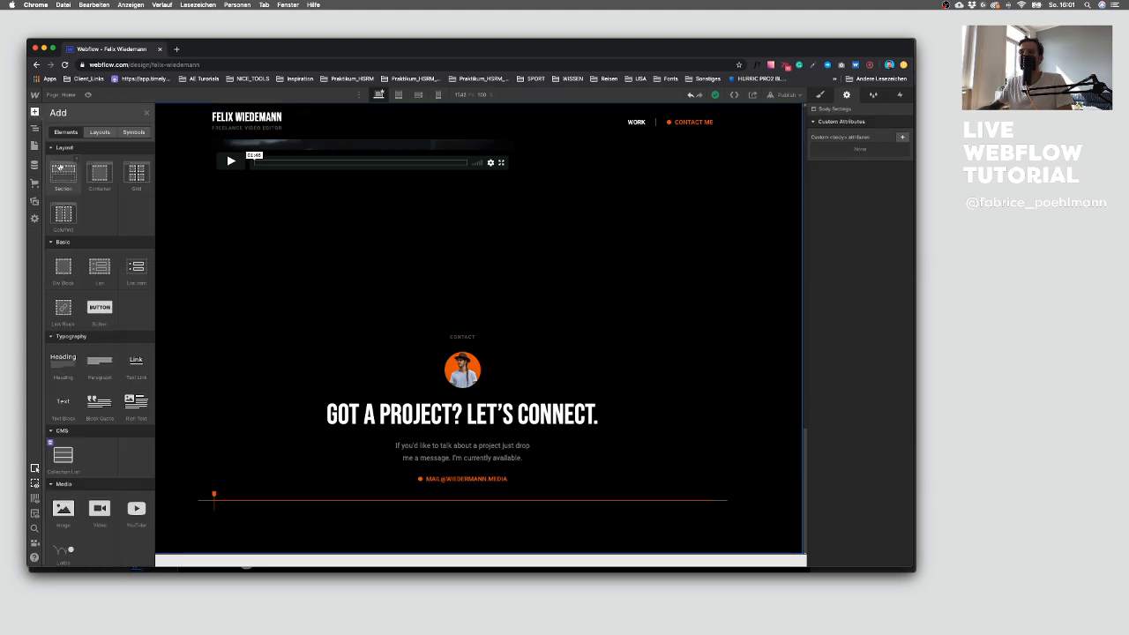
{"action": "left_click", "coordinate": [60, 185]}
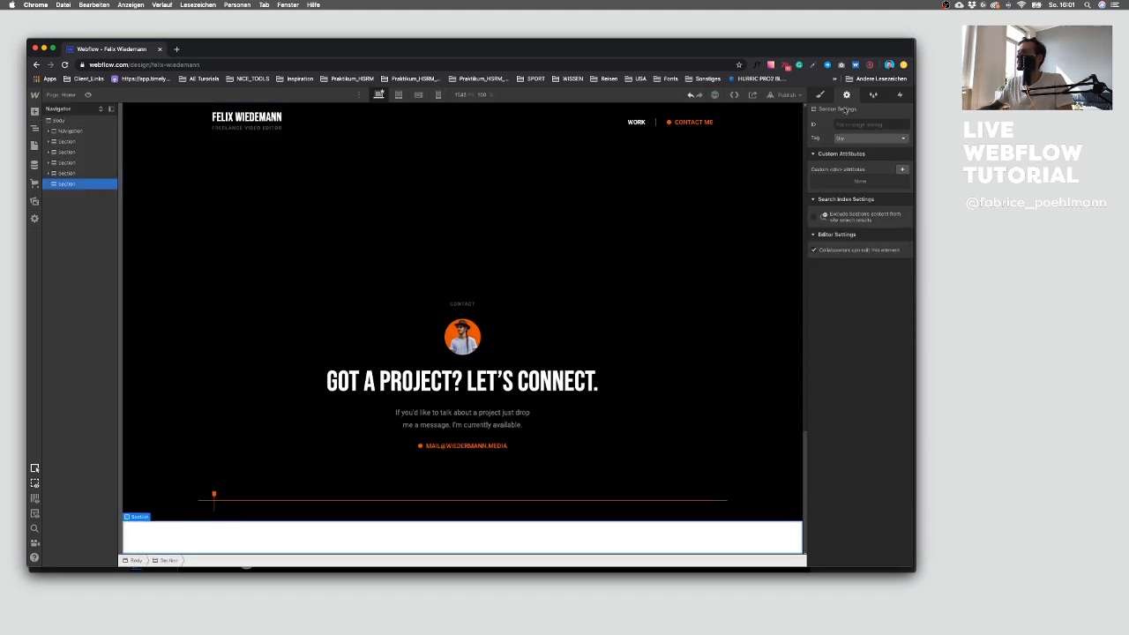
{"action": "key", "text": "s"}
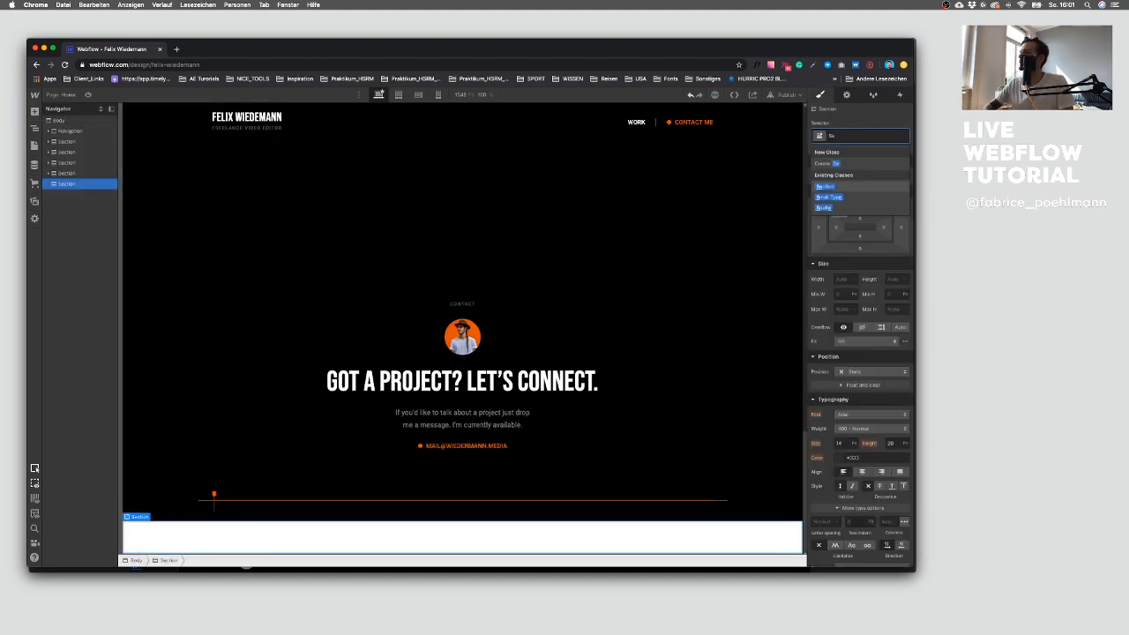
Step: Examine the footer design in the Sketch file
{"action": "key", "text": "ctrl+Up"}
{"action": "left_click", "coordinate": [600, 345]}
{"action": "scroll", "coordinate": [427, 357], "scroll_direction": "down", "scroll_amount": 3}
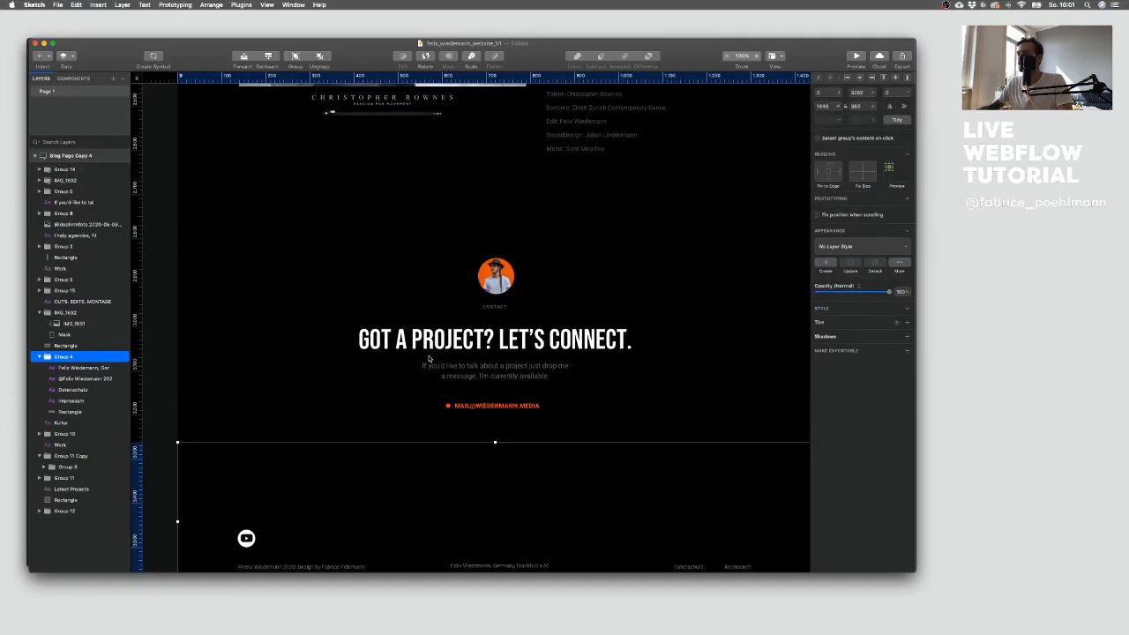
{"action": "scroll", "coordinate": [411, 384], "scroll_direction": "down", "scroll_amount": 3}
{"action": "left_click", "coordinate": [439, 503]}
{"action": "scroll", "coordinate": [466, 464], "scroll_direction": "up", "scroll_amount": 3}
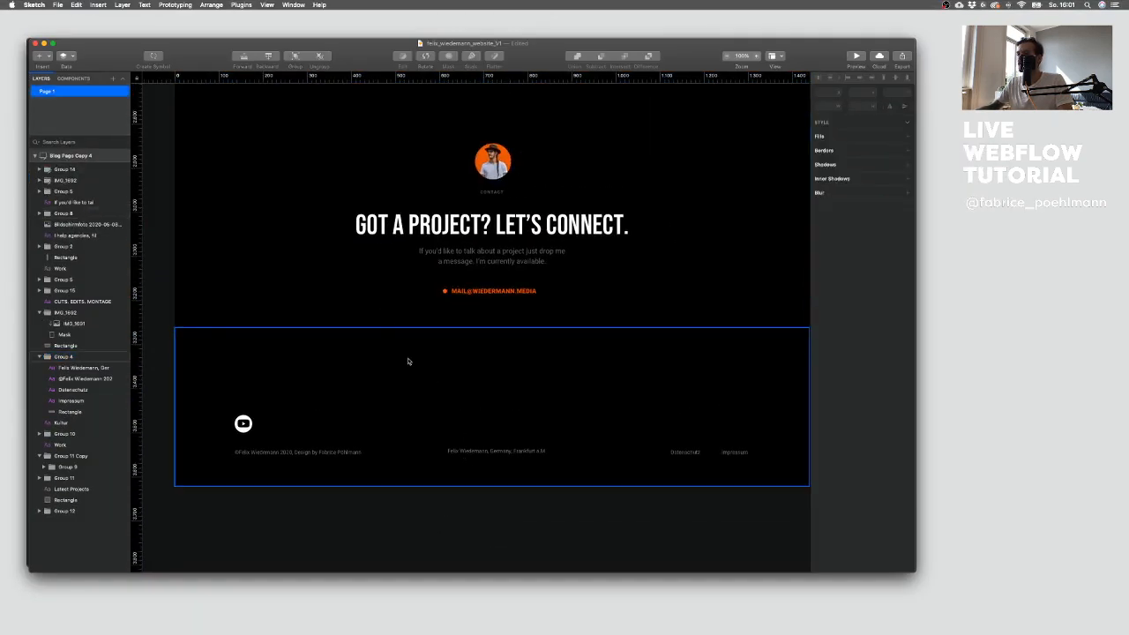
{"action": "key", "text": "ctrl+Up"}
{"action": "left_click", "coordinate": [292, 370]}
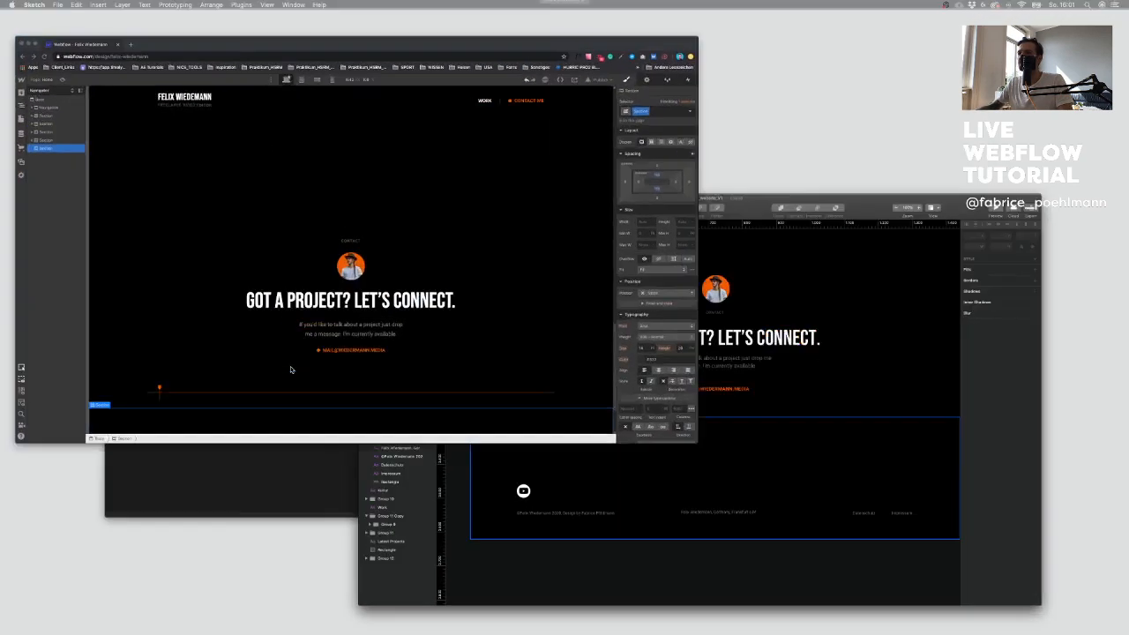
{"action": "scroll", "coordinate": [441, 352], "scroll_direction": "down", "scroll_amount": 2}
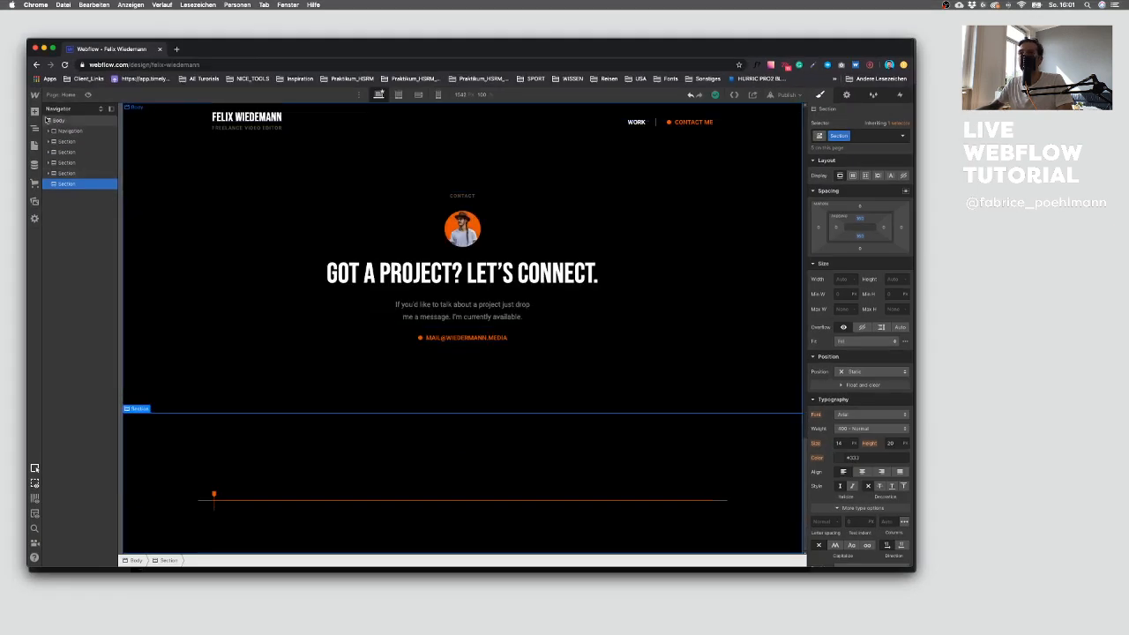
Step: Add a div block to the new footer section and give it the Container class
{"action": "left_click", "coordinate": [34, 112]}
{"action": "left_click", "coordinate": [67, 270]}
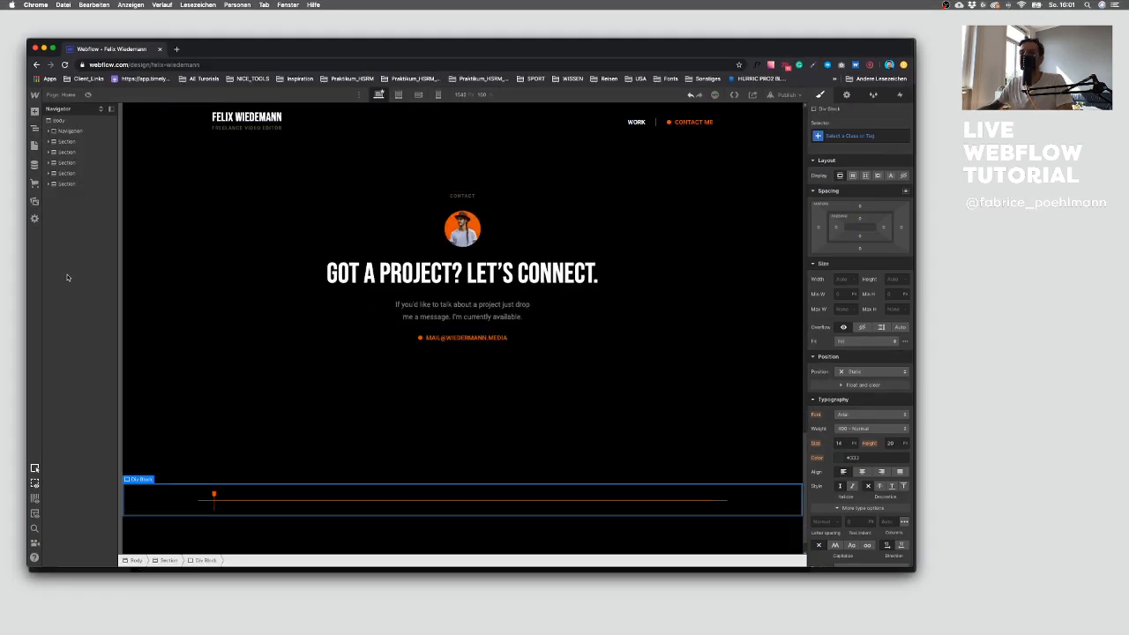
{"action": "left_click", "coordinate": [50, 185]}
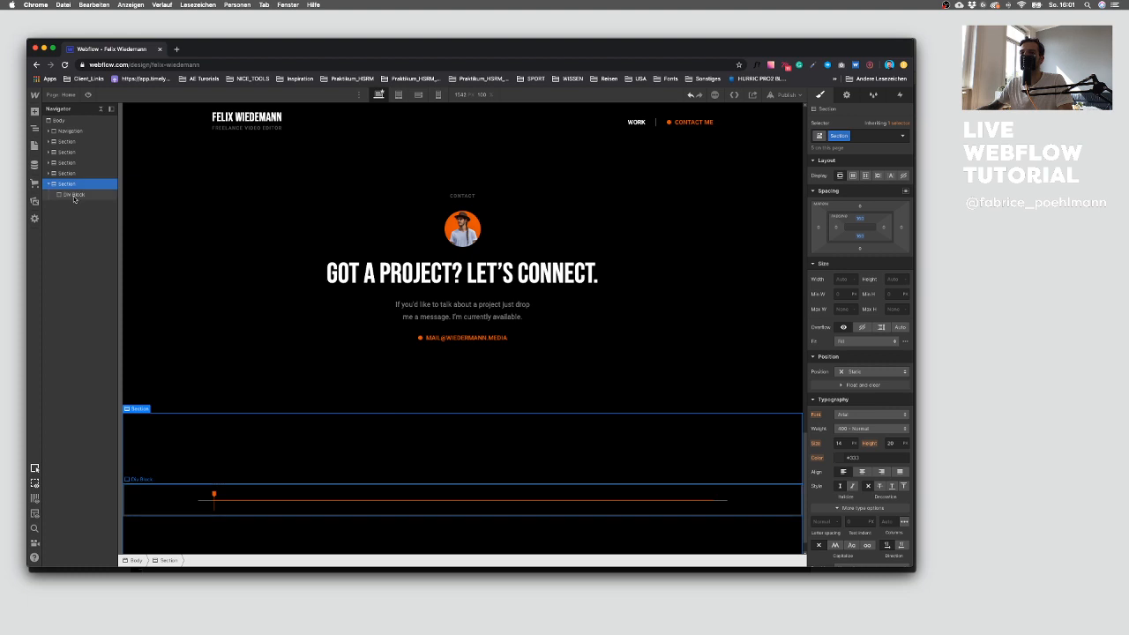
{"action": "left_click", "coordinate": [74, 196]}
{"action": "left_click", "coordinate": [856, 136]}
{"action": "type", "text": "Contina"}
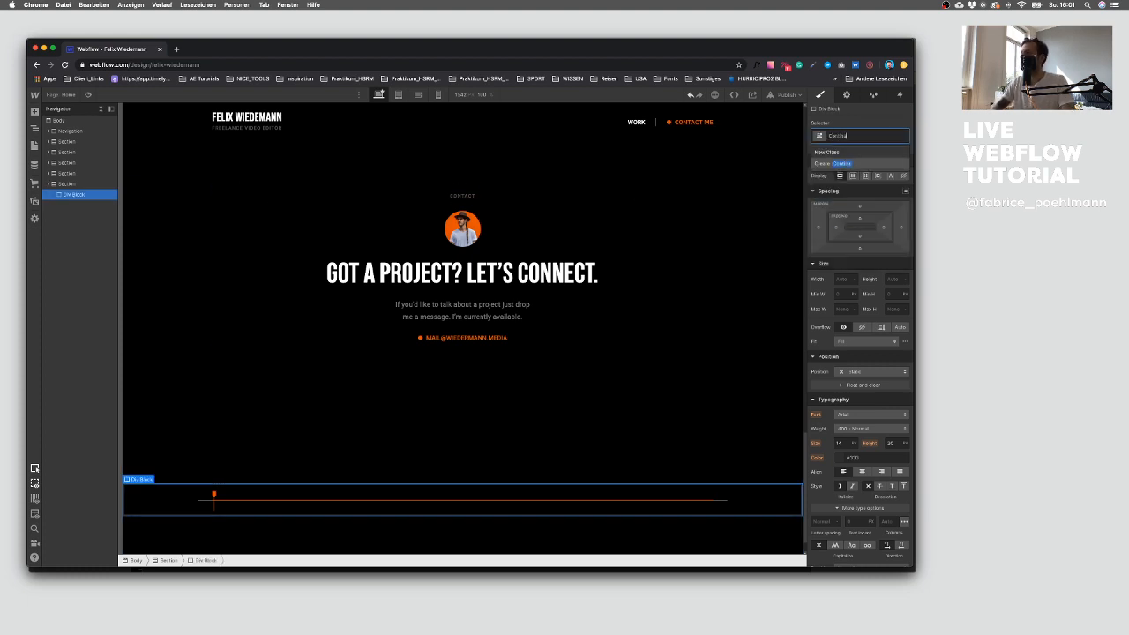
{"action": "key", "text": "BackSpace"}
{"action": "key", "text": "BackSpace"}
{"action": "key", "text": "BackSpace"}
{"action": "key", "text": "Down"}
{"action": "key", "text": "Return"}
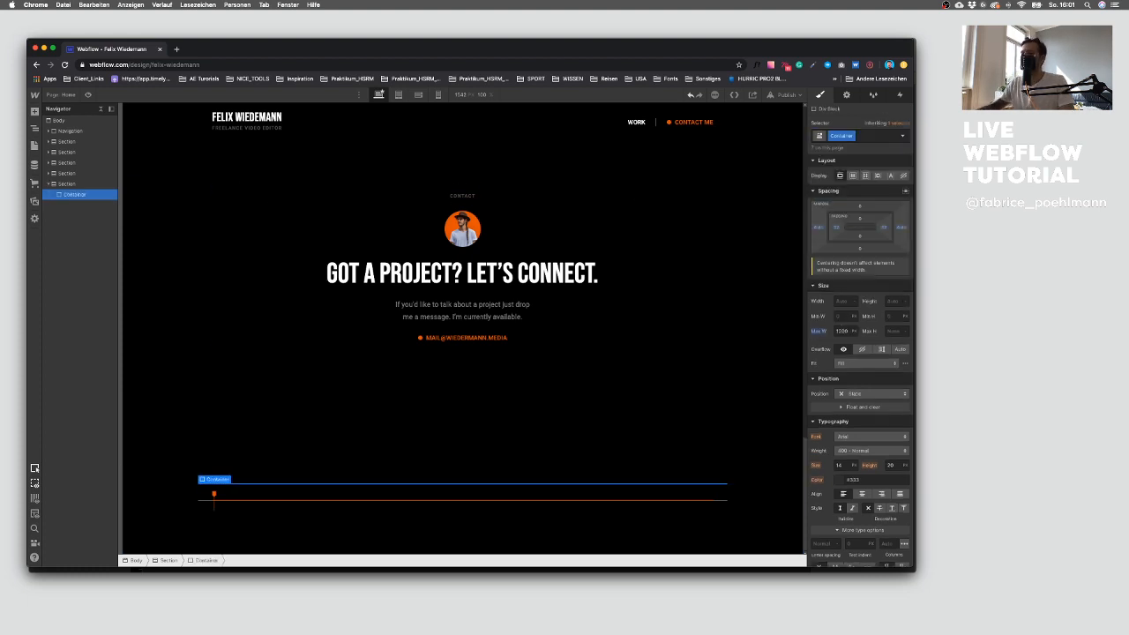
Step: Add a div block inside the footer container and give it a new class named Footer Wrapper
{"action": "left_click", "coordinate": [36, 112]}
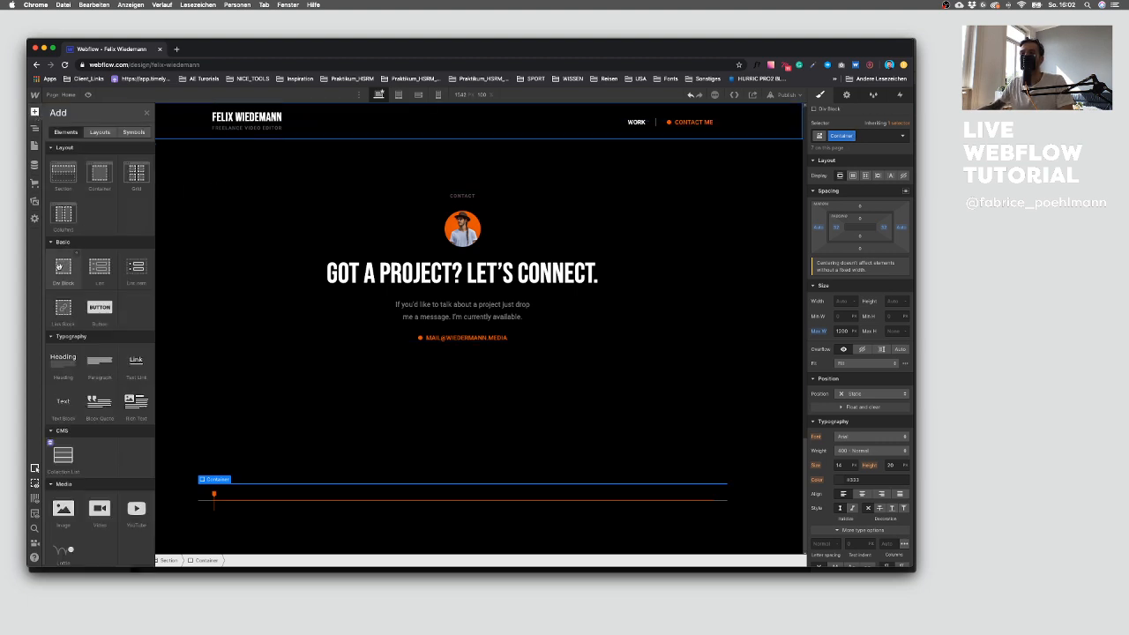
{"action": "left_click", "coordinate": [63, 266]}
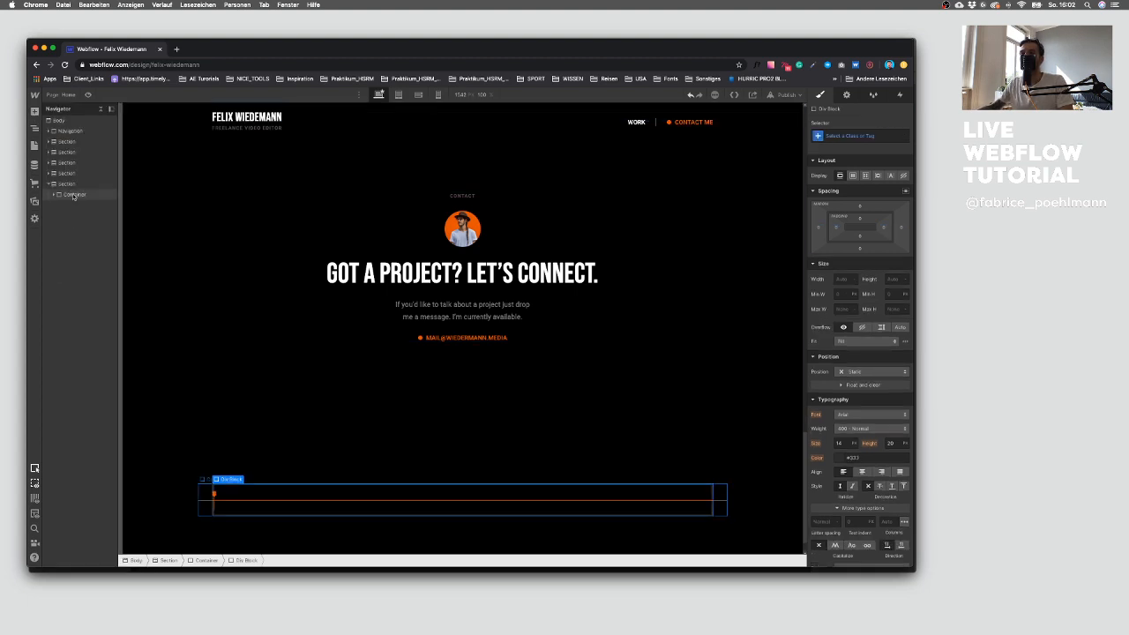
{"action": "left_click", "coordinate": [851, 137]}
{"action": "type", "text": "Footer Wra"}
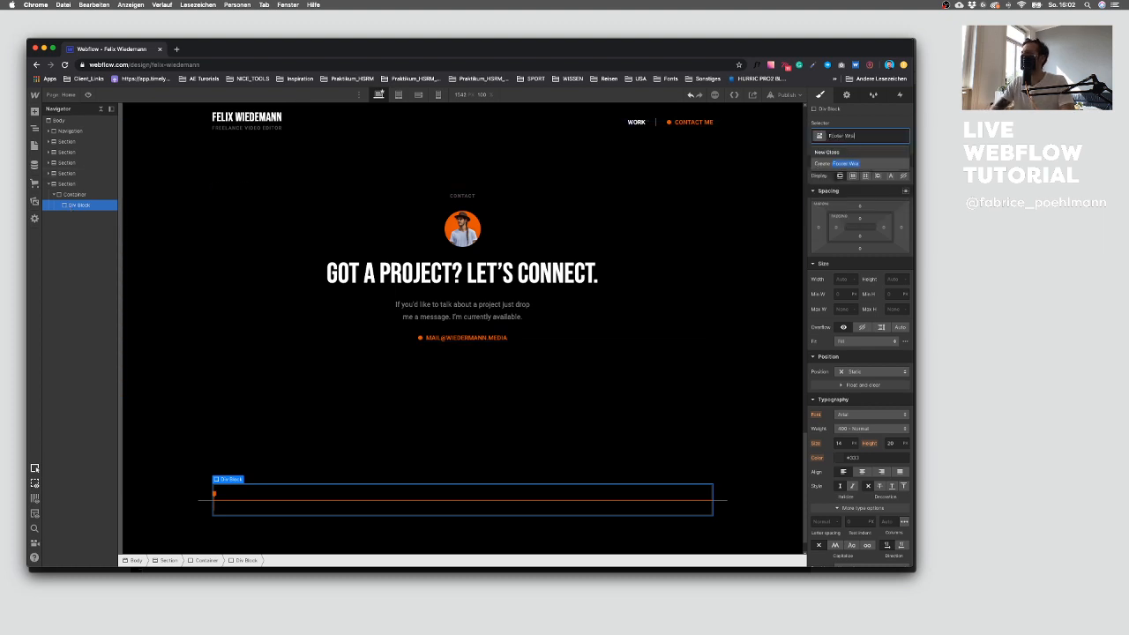
{"action": "type", "text": "pper"}
{"action": "key", "text": "Return"}
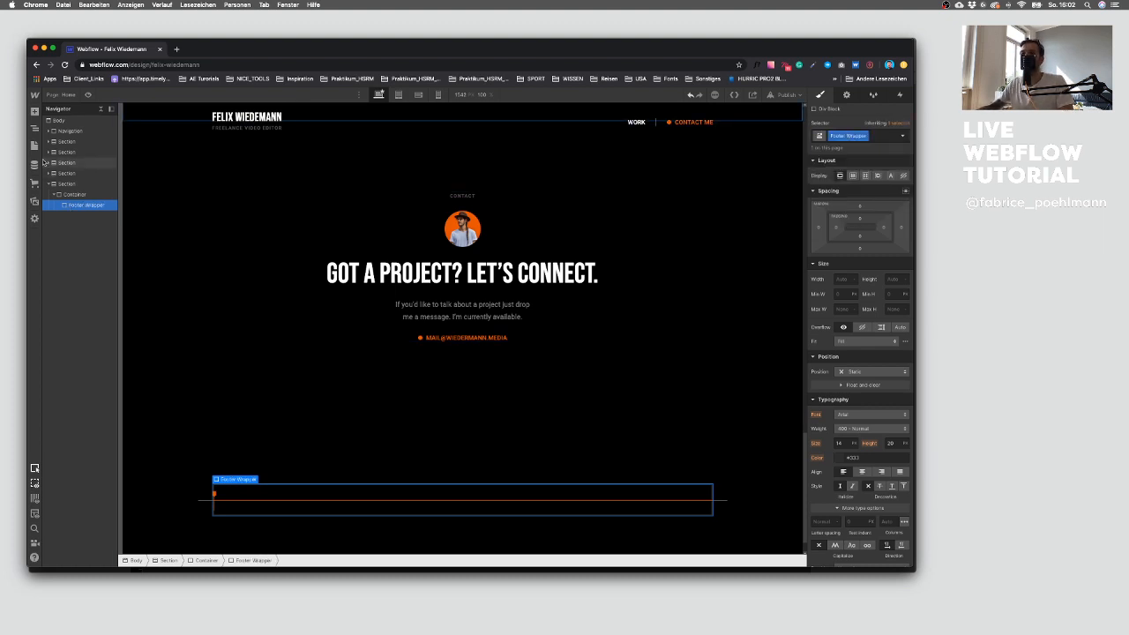
Step: Check the footer's texts in the Sketch design
{"action": "key", "text": "ctrl+Up"}
{"action": "left_click", "coordinate": [560, 508]}
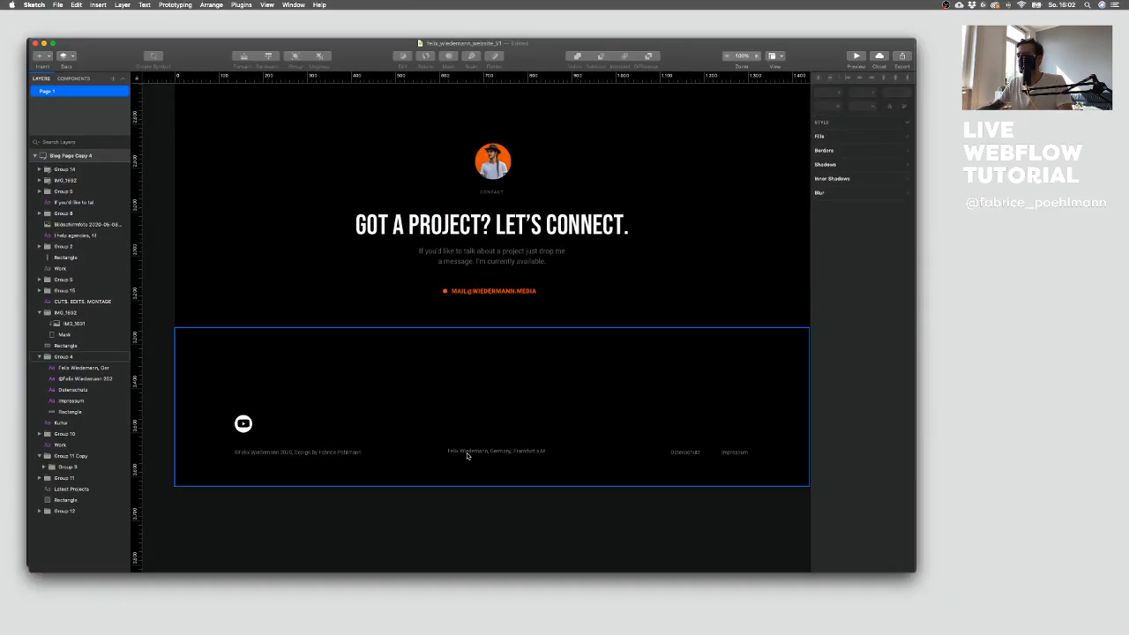
{"action": "key", "text": "ctrl+Up"}
{"action": "left_click", "coordinate": [209, 229]}
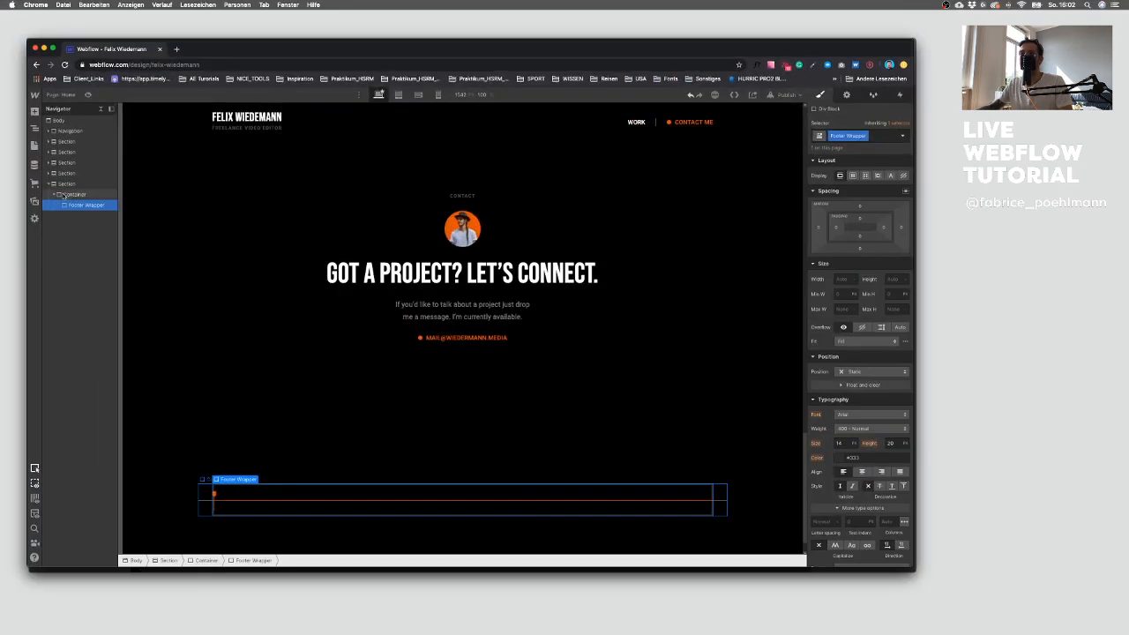
Step: Add two text blocks and two text links inside the Footer Wrapper
{"action": "left_click", "coordinate": [35, 112]}
{"action": "left_click", "coordinate": [62, 401]}
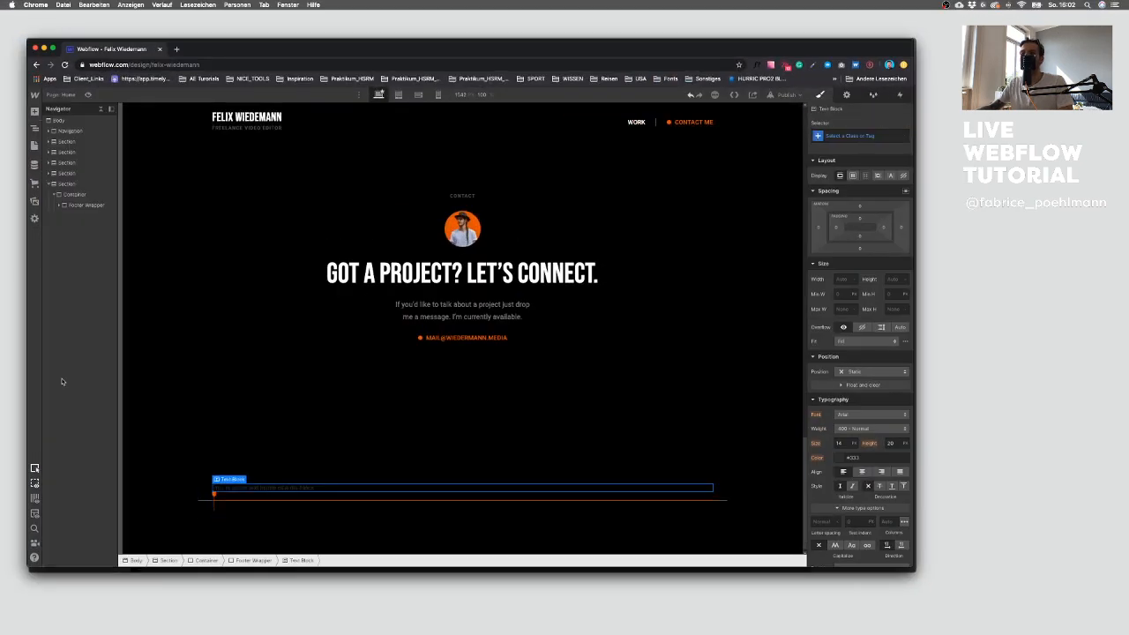
{"action": "left_click", "coordinate": [34, 112]}
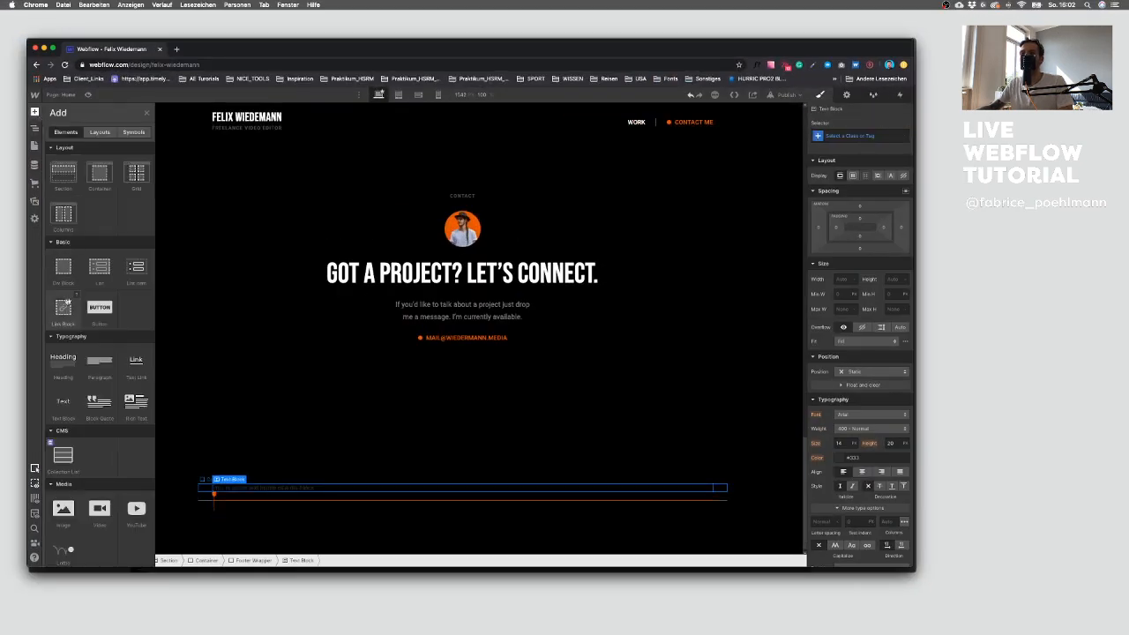
{"action": "left_click", "coordinate": [64, 404]}
{"action": "left_click", "coordinate": [36, 112]}
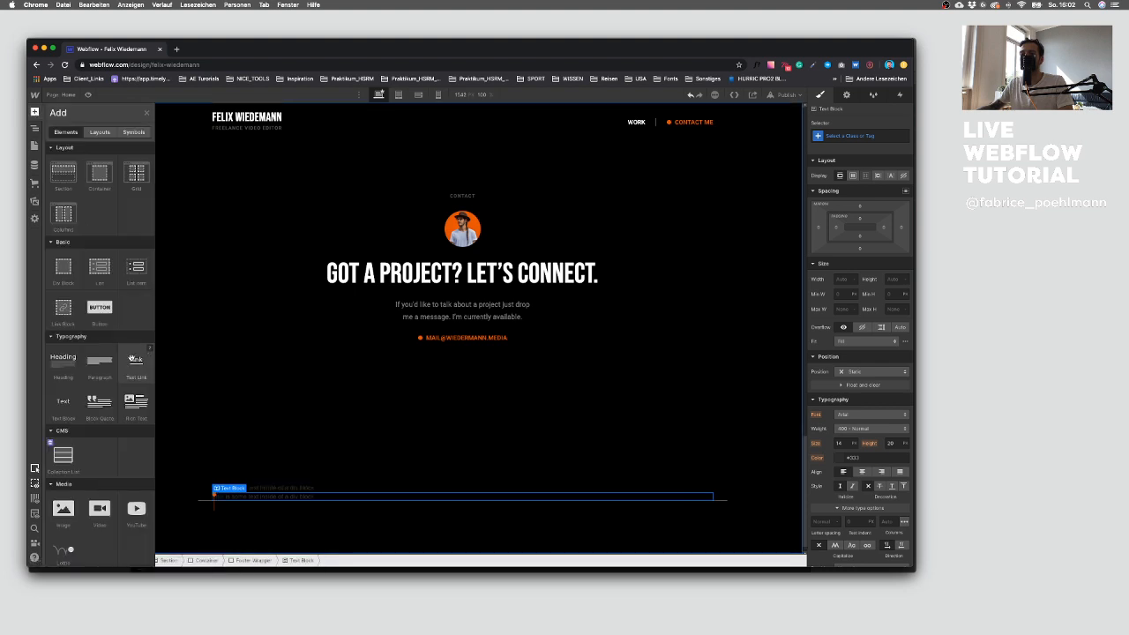
{"action": "left_click", "coordinate": [136, 361]}
{"action": "left_click", "coordinate": [36, 112]}
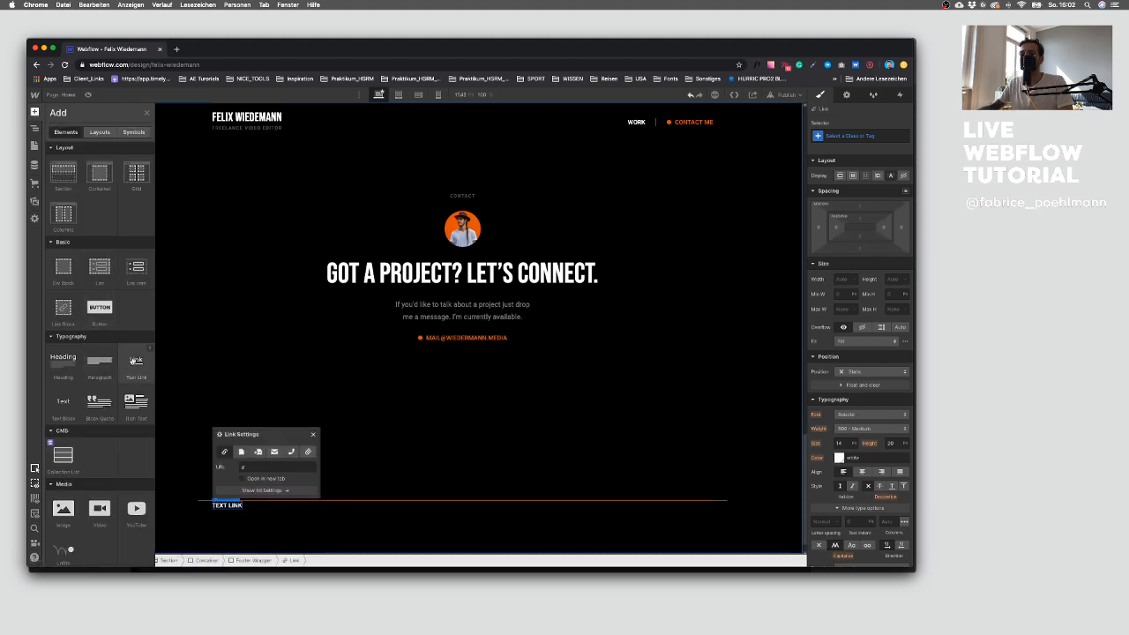
{"action": "left_click", "coordinate": [132, 369]}
{"action": "left_click", "coordinate": [60, 205]}
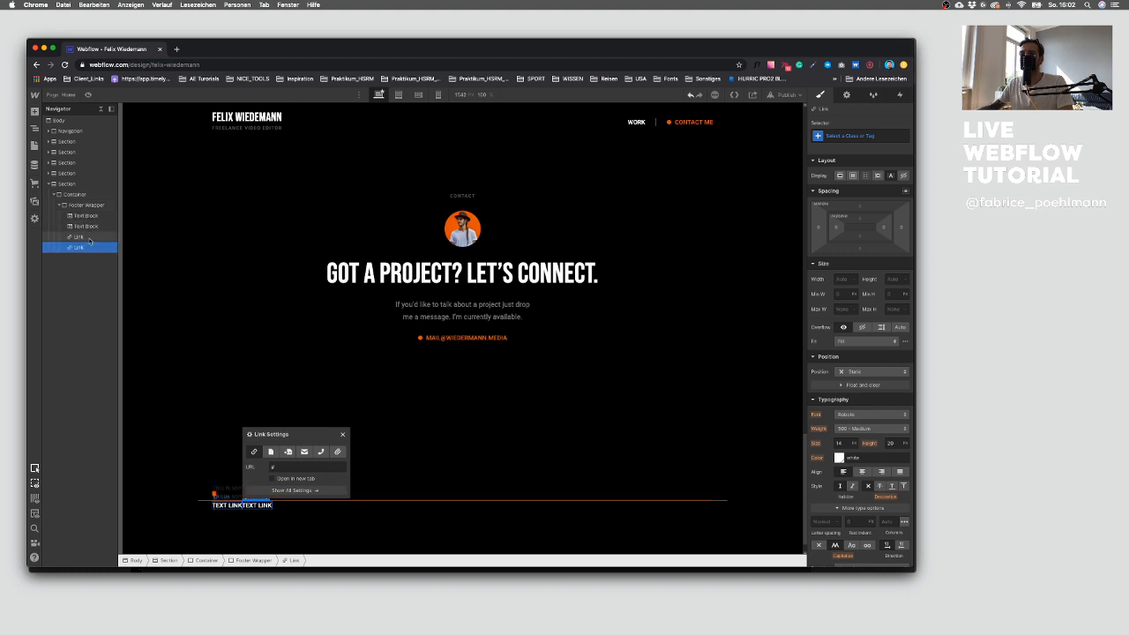
Step: Wrap the two footer text links in a new div block inside the Footer Wrapper
{"action": "left_click", "coordinate": [89, 237]}
{"action": "left_click", "coordinate": [35, 112]}
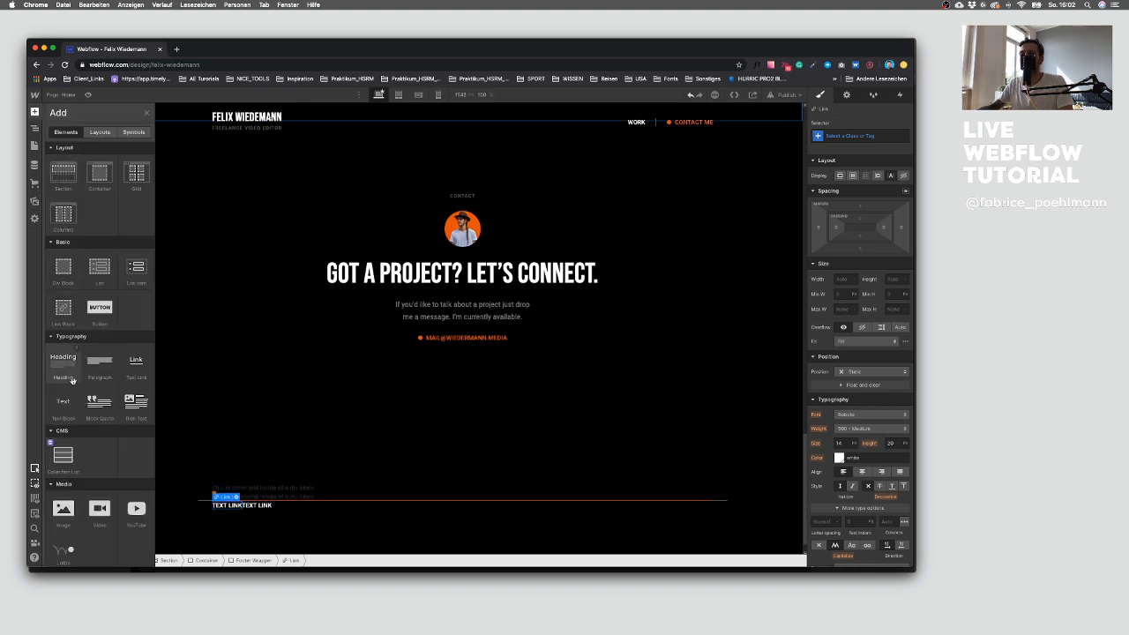
{"action": "left_click", "coordinate": [70, 279]}
{"action": "left_click_drag", "start_coordinate": [77, 236], "coordinate": [78, 245]}
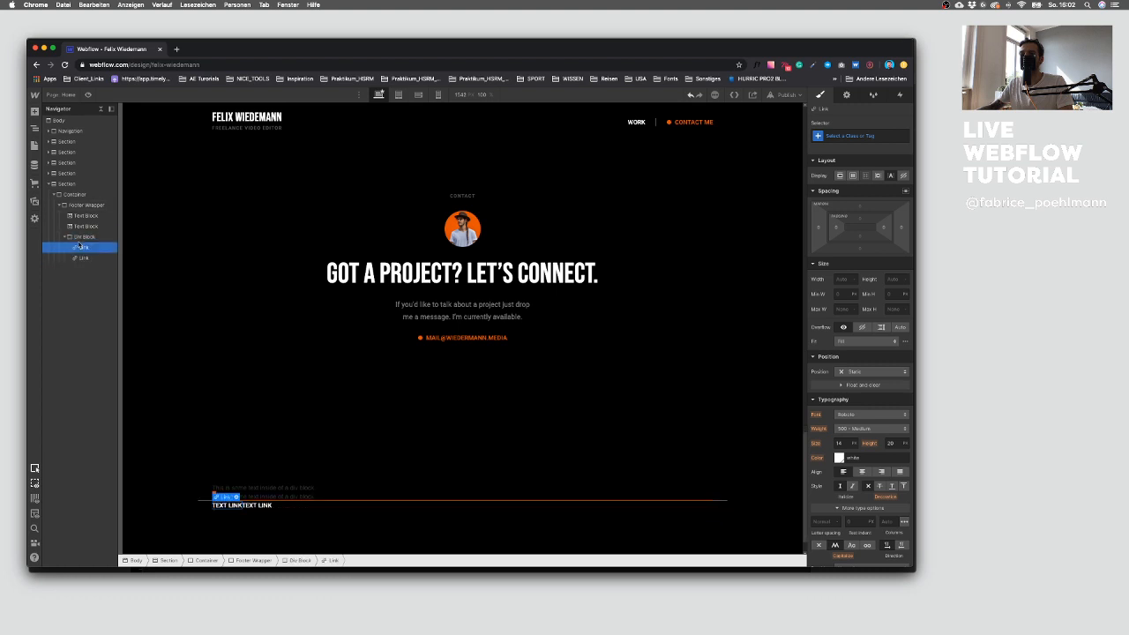
{"action": "left_click", "coordinate": [79, 237]}
{"action": "left_click", "coordinate": [65, 237]}
Step: Set the Footer Wrapper to flex layout with its items spaced between
{"action": "left_click", "coordinate": [87, 206]}
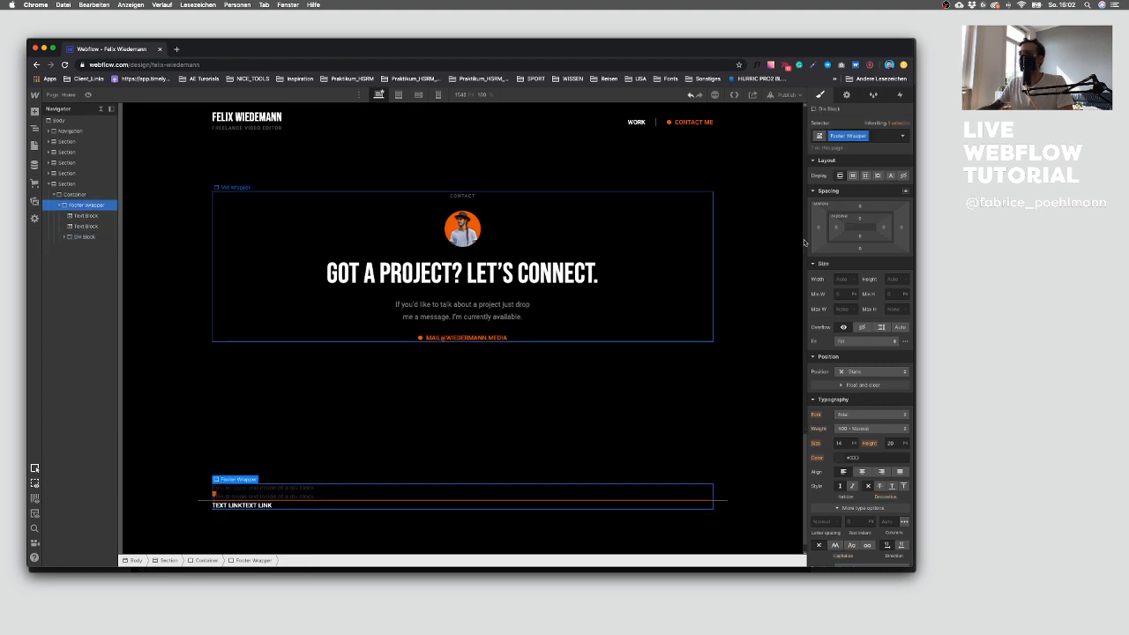
{"action": "left_click", "coordinate": [853, 175]}
{"action": "left_click", "coordinate": [887, 221]}
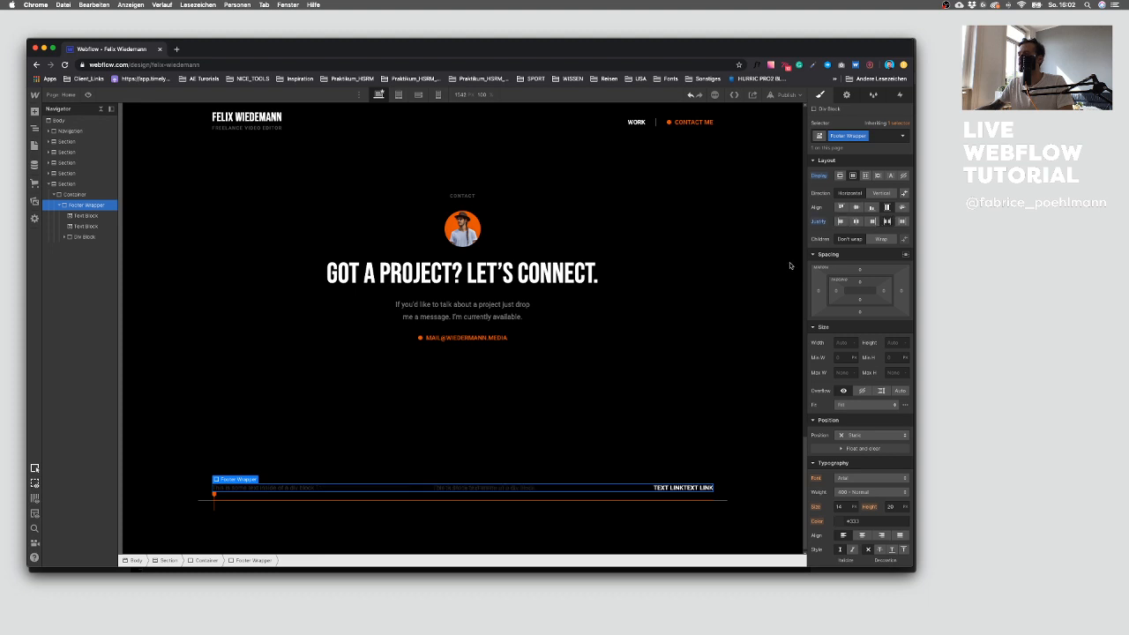
Step: Apply the existing Caption class to both footer text blocks
{"action": "scroll", "coordinate": [307, 465], "scroll_direction": "down", "scroll_amount": 1}
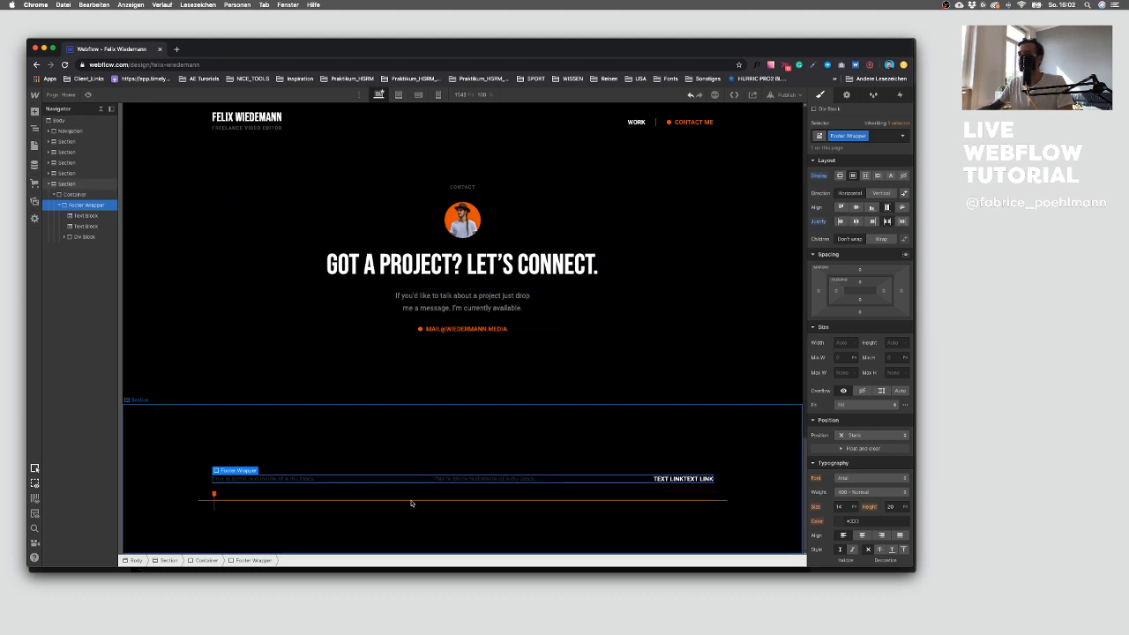
{"action": "left_click", "coordinate": [262, 480]}
{"action": "left_click", "coordinate": [843, 136]}
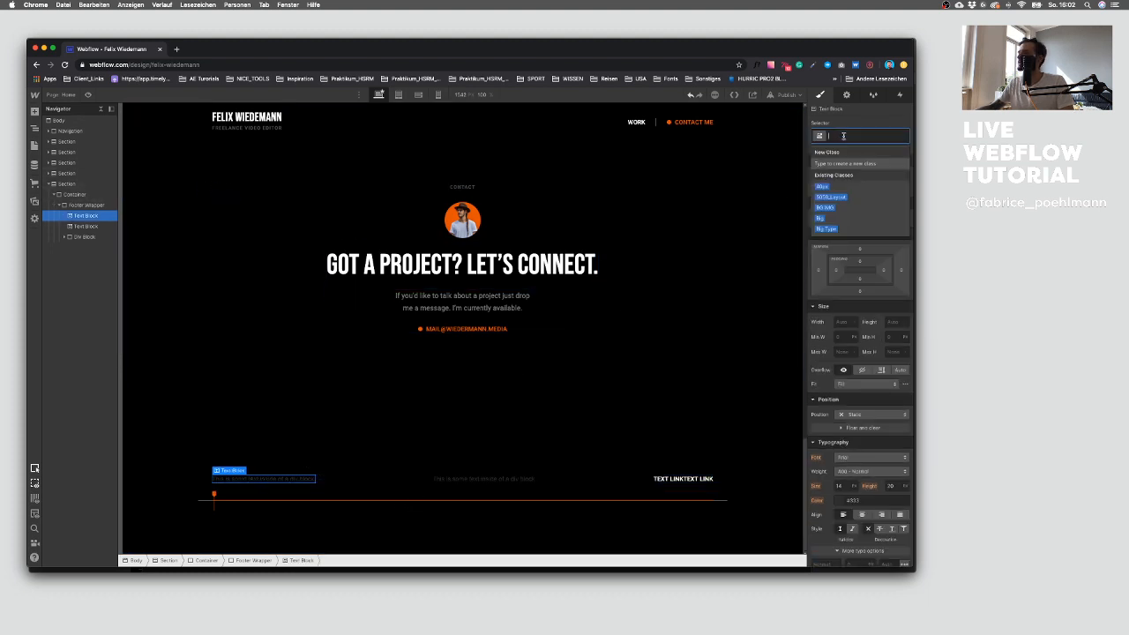
{"action": "type", "text": "Caption"}
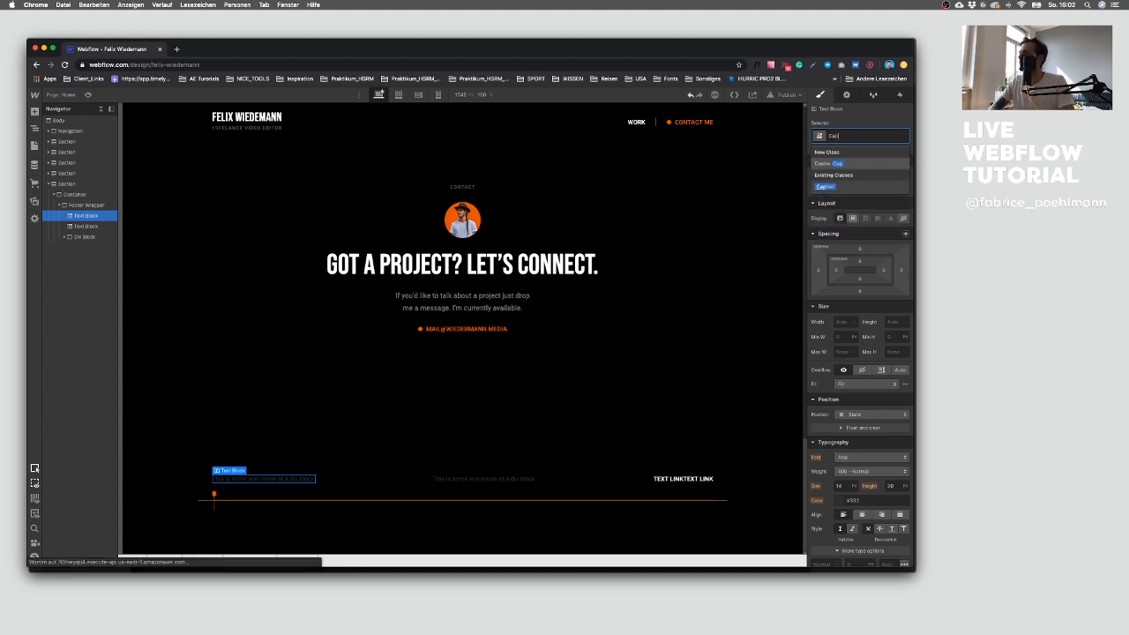
{"action": "key", "text": "Return"}
{"action": "left_click", "coordinate": [479, 476]}
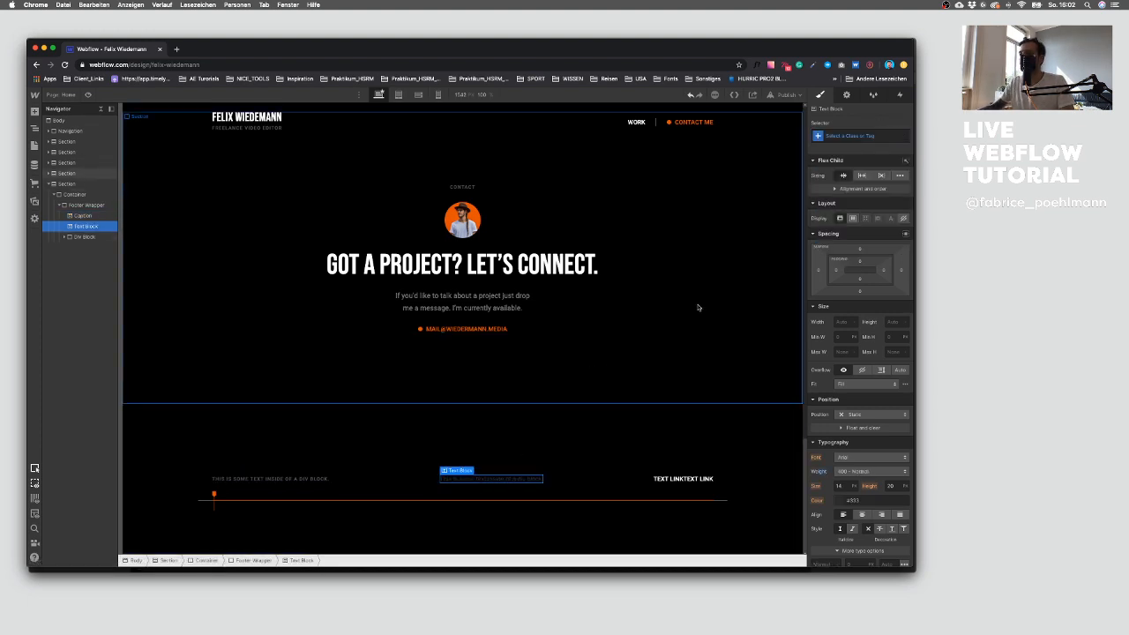
{"action": "left_click", "coordinate": [846, 136]}
{"action": "type", "text": "Capt"}
{"action": "key", "text": "Down"}
{"action": "key", "text": "Return"}
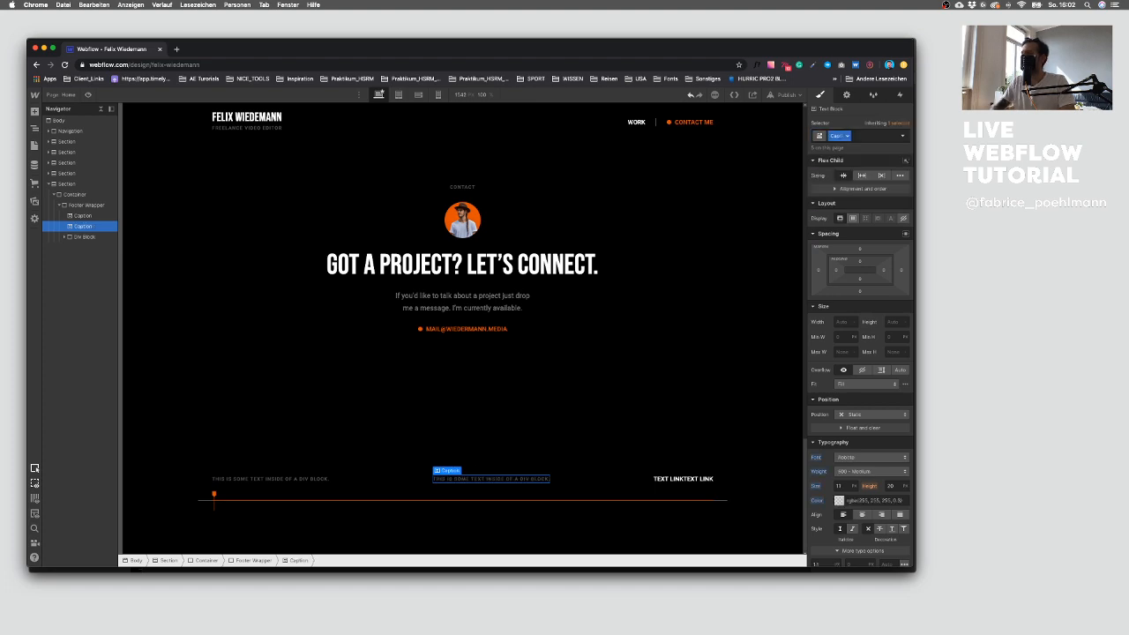
Step: Copy the copyright and design credit line from the Sketch design into the first footer caption
{"action": "key", "text": "ctrl+Up"}
{"action": "left_click", "coordinate": [608, 437]}
{"action": "left_click", "coordinate": [354, 460]}
{"action": "double_click", "coordinate": [353, 461]}
{"action": "double_click", "coordinate": [329, 452]}
{"action": "key", "text": "ctrl+Up"}
{"action": "left_click", "coordinate": [327, 444]}
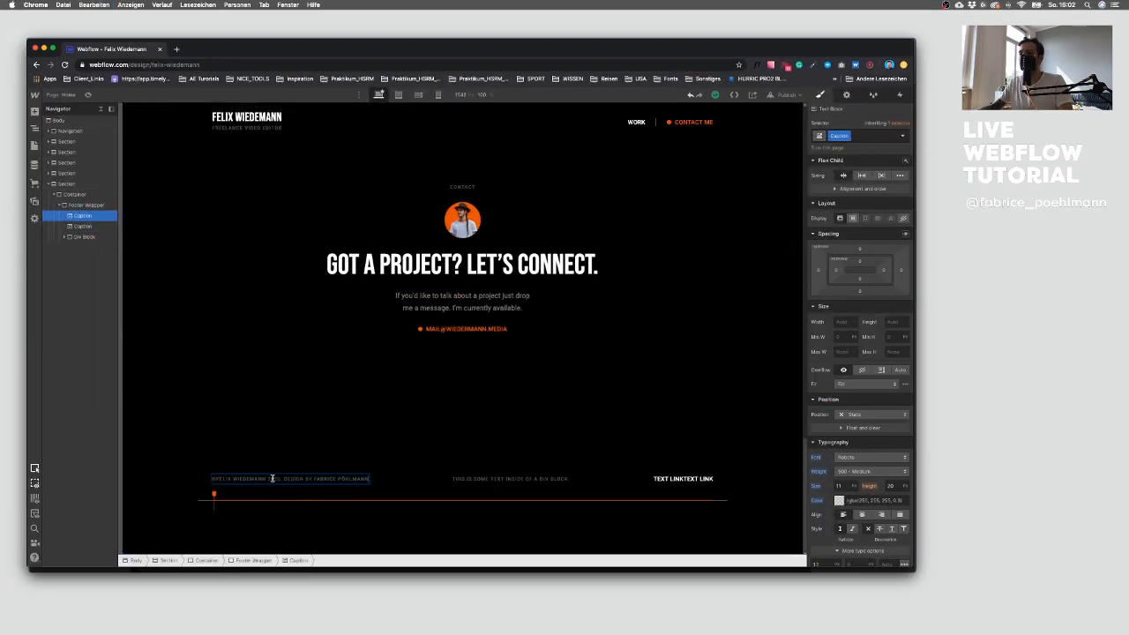
Step: Copy the name and location line from the Sketch design into the second footer caption
{"action": "key", "text": "ctrl+Up"}
{"action": "left_click", "coordinate": [461, 459]}
{"action": "double_click", "coordinate": [494, 451]}
{"action": "key", "text": "super+a"}
{"action": "key", "text": "super+c"}
{"action": "key", "text": "ctrl+Up"}
{"action": "left_click", "coordinate": [267, 239]}
{"action": "double_click", "coordinate": [486, 478]}
{"action": "key", "text": "super+v"}
{"action": "left_click", "coordinate": [484, 417]}
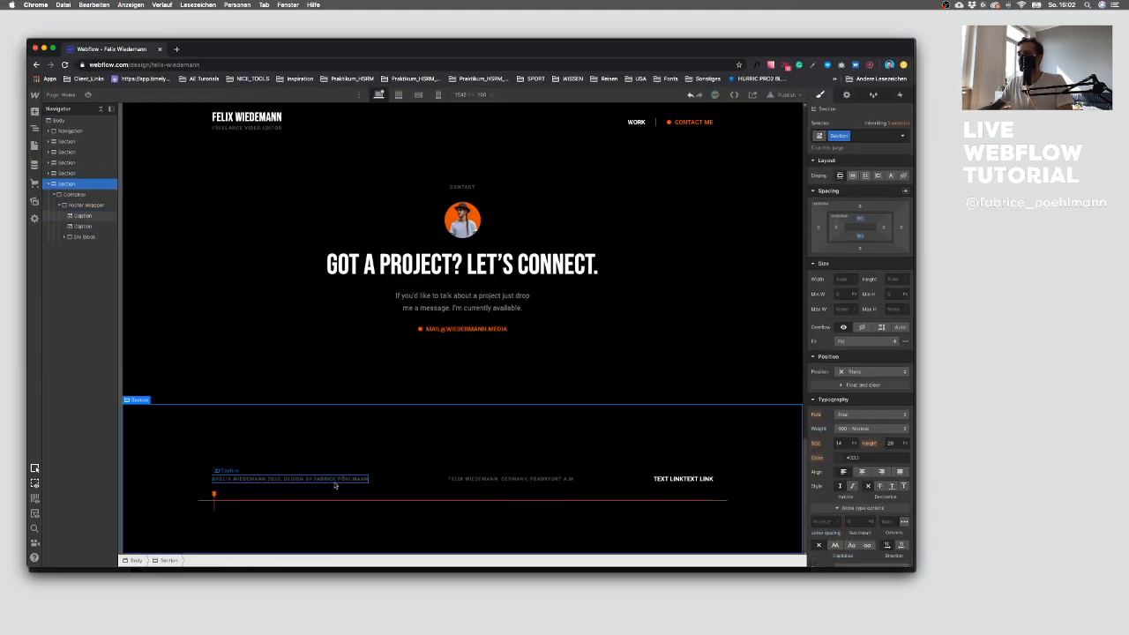
Step: Select the first text link in the footer
{"action": "left_click", "coordinate": [665, 474]}
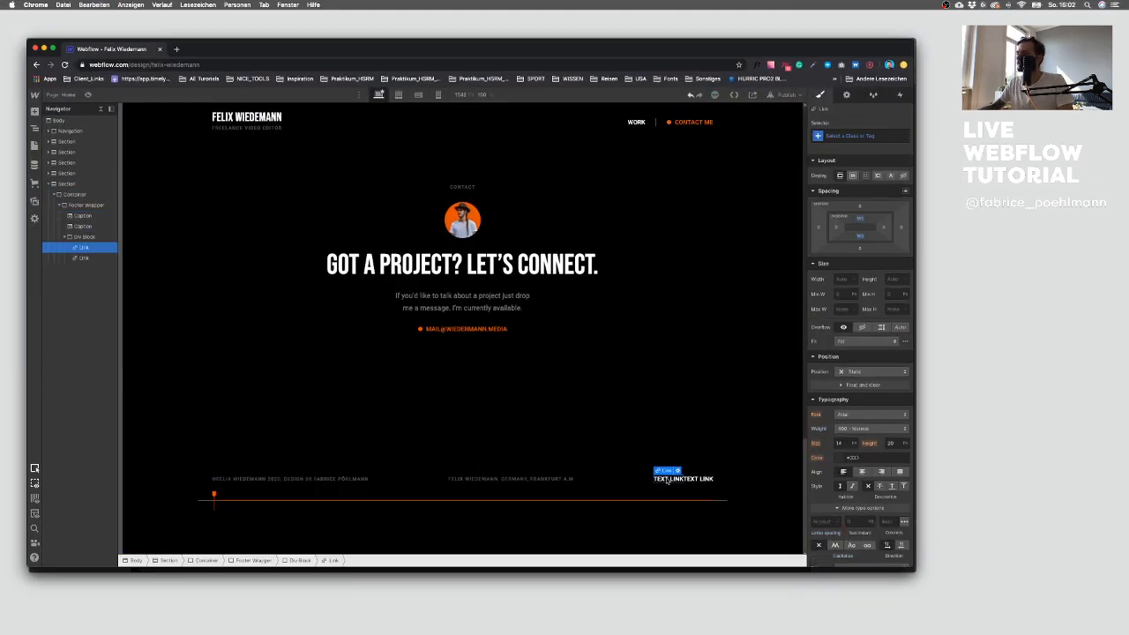
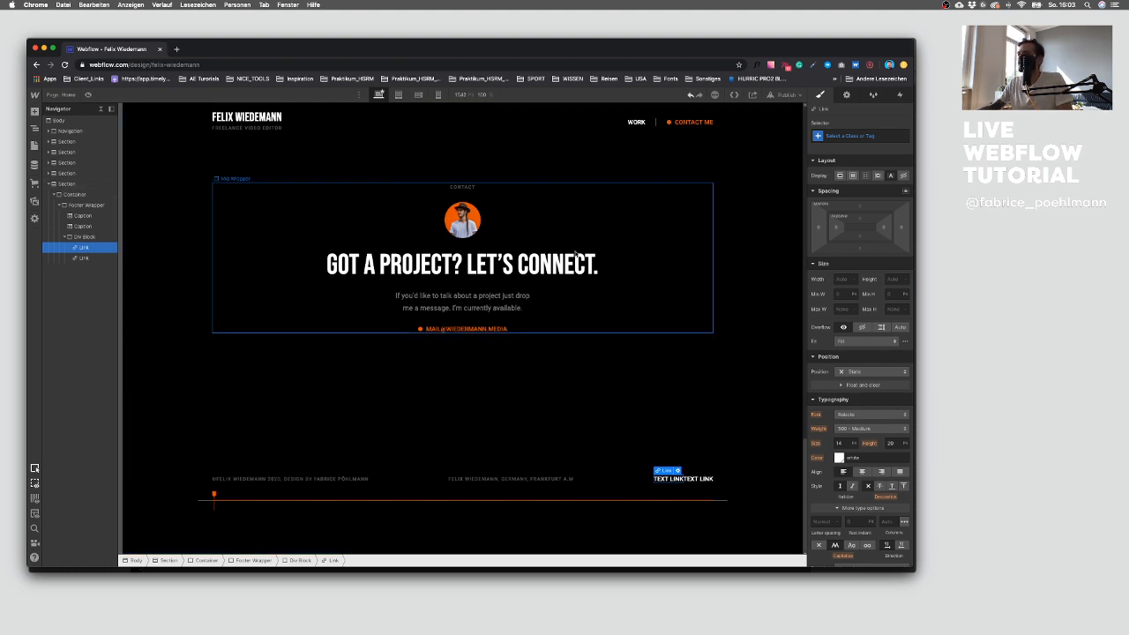
Step: Create a new class named Footer Link on the first footer link
{"action": "left_click", "coordinate": [636, 120]}
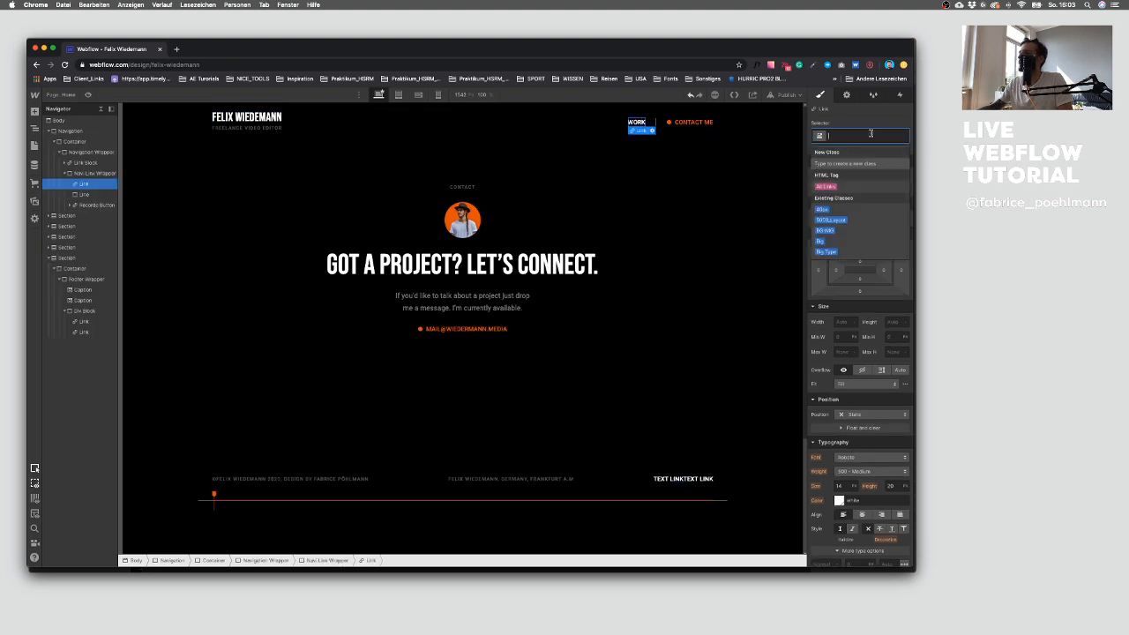
{"action": "left_click", "coordinate": [670, 482]}
{"action": "left_click", "coordinate": [841, 134]}
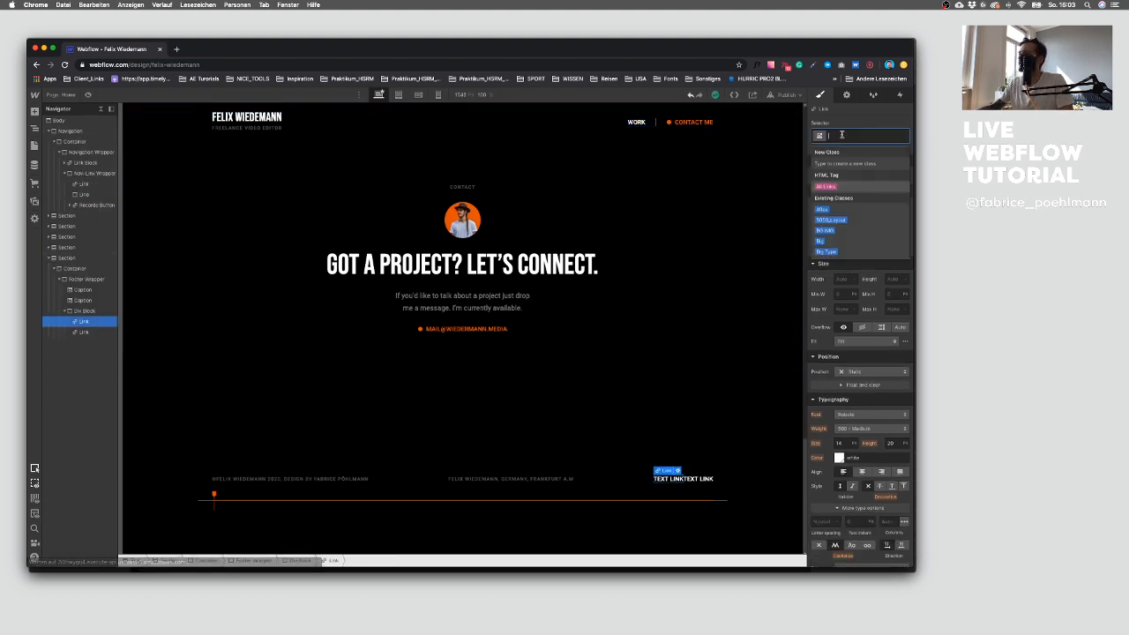
{"action": "type", "text": "Footer Link"}
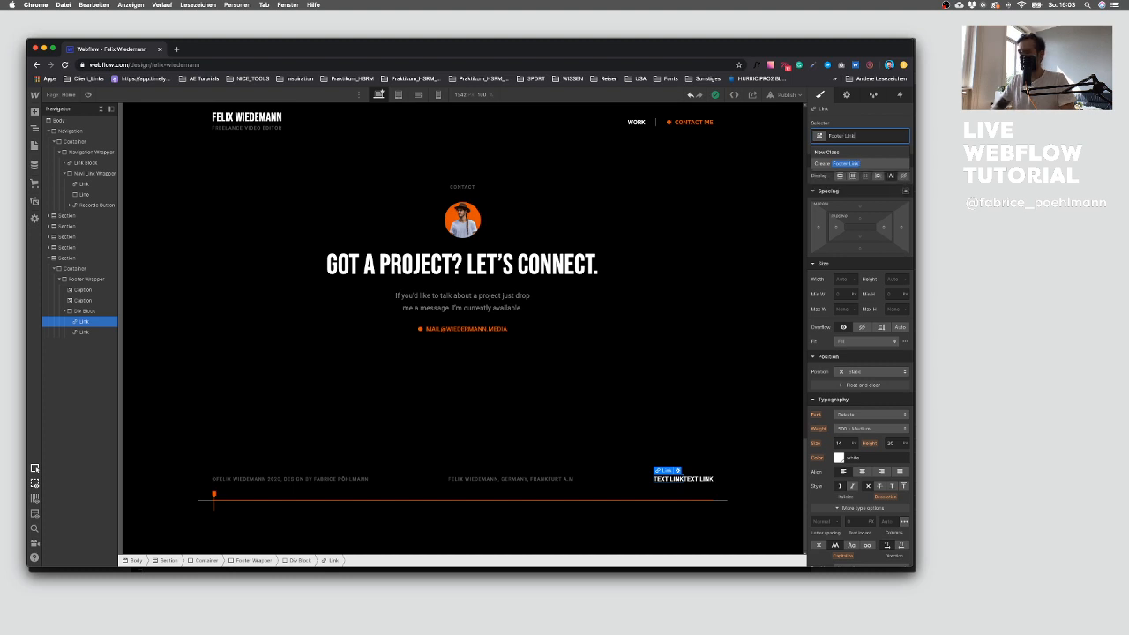
{"action": "key", "text": "Return"}
Step: Check the caption's typography and set the footer link's font size to 11
{"action": "left_click", "coordinate": [512, 479]}
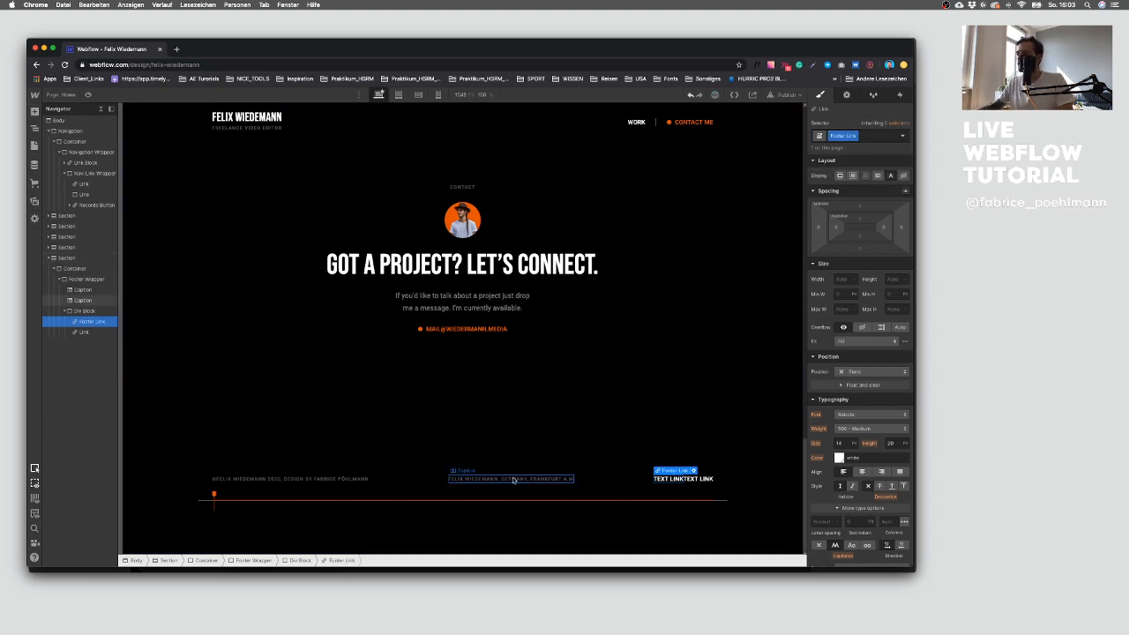
{"action": "left_click", "coordinate": [660, 479]}
{"action": "left_click", "coordinate": [845, 443]}
{"action": "type", "text": "11"}
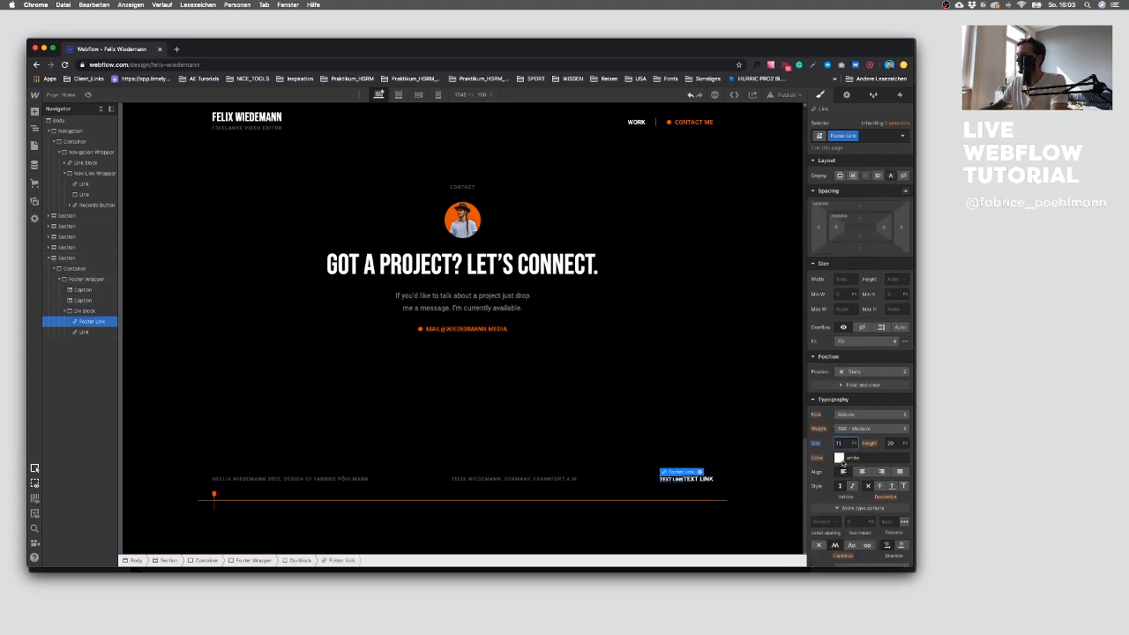
Step: Set the footer link's colour to white at 50% opacity, matching the caption's colour
{"action": "left_click", "coordinate": [839, 458]}
{"action": "left_click", "coordinate": [896, 393]}
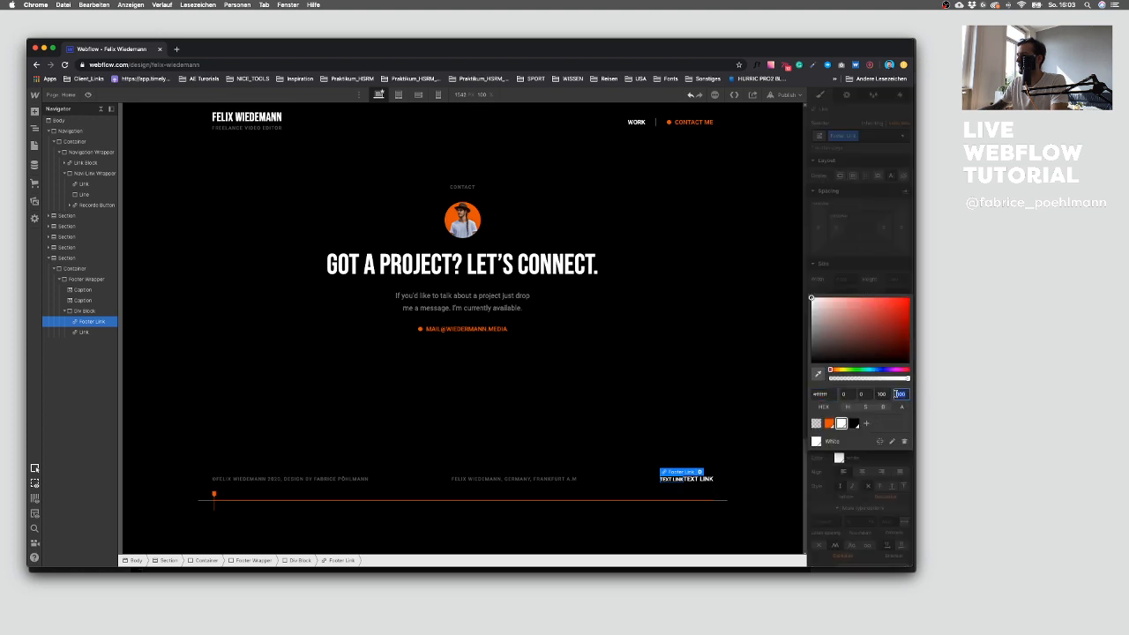
{"action": "left_click", "coordinate": [540, 478]}
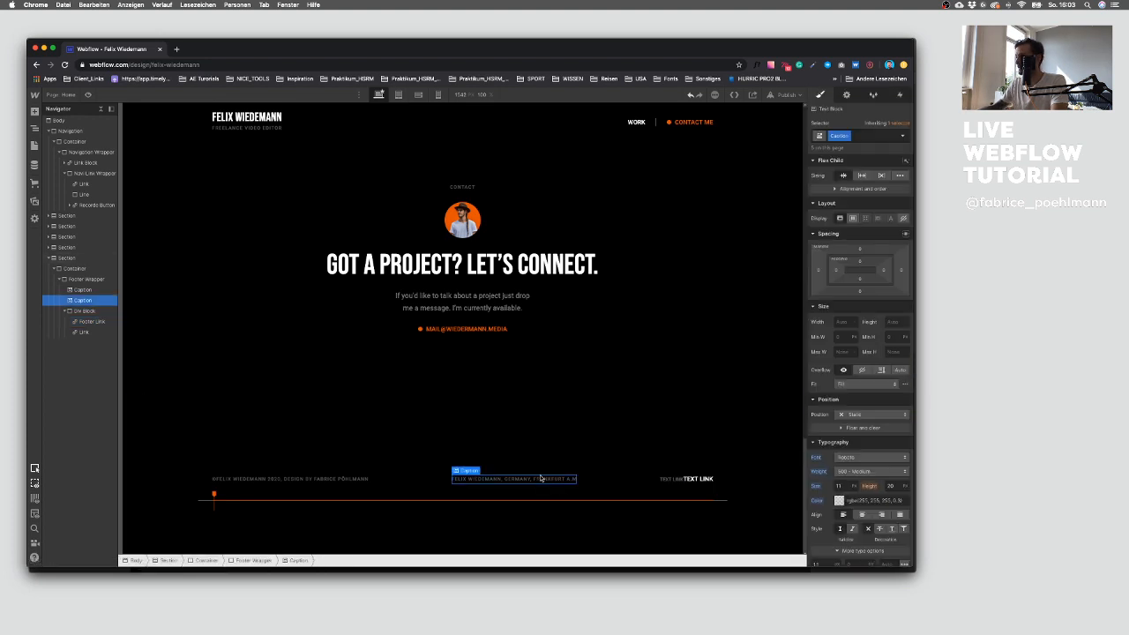
{"action": "left_click", "coordinate": [839, 500]}
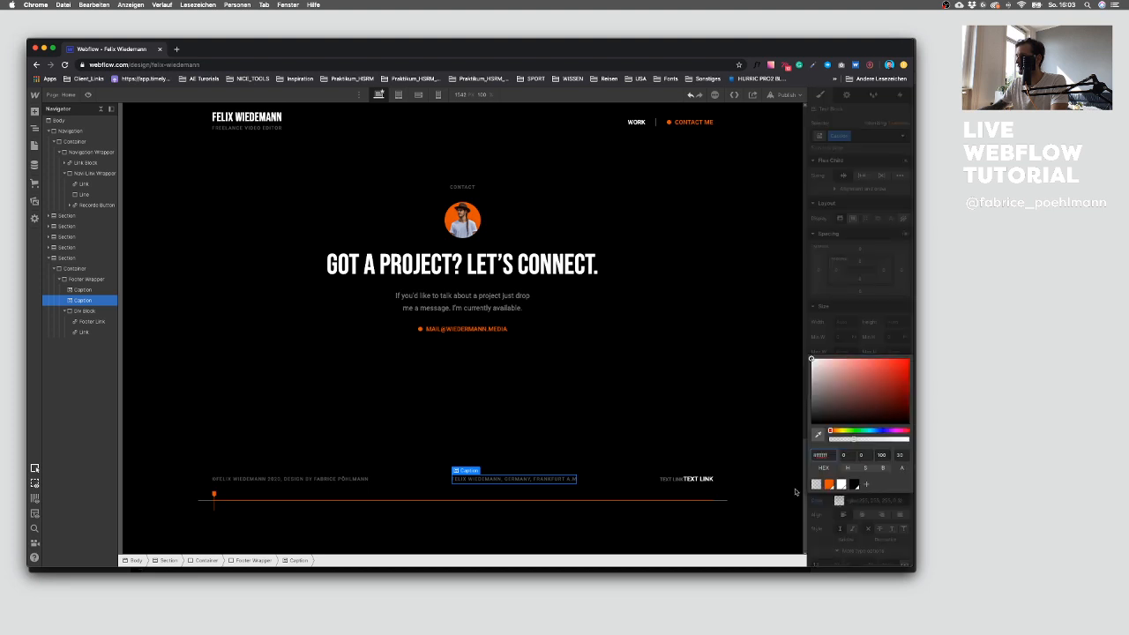
{"action": "left_click", "coordinate": [685, 479]}
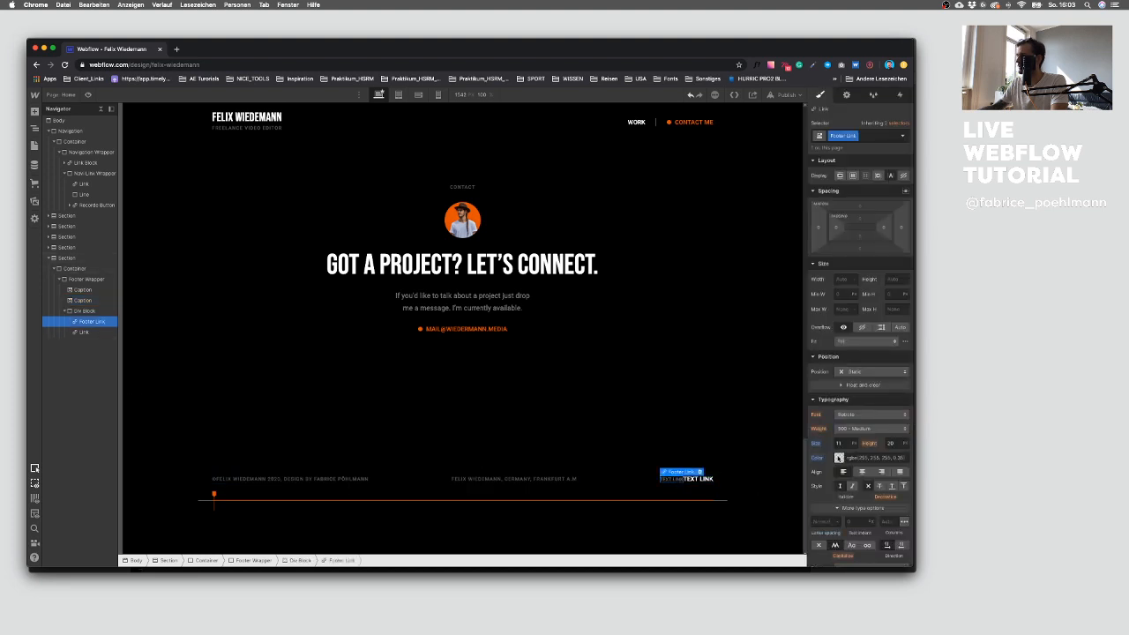
{"action": "left_click", "coordinate": [839, 458]}
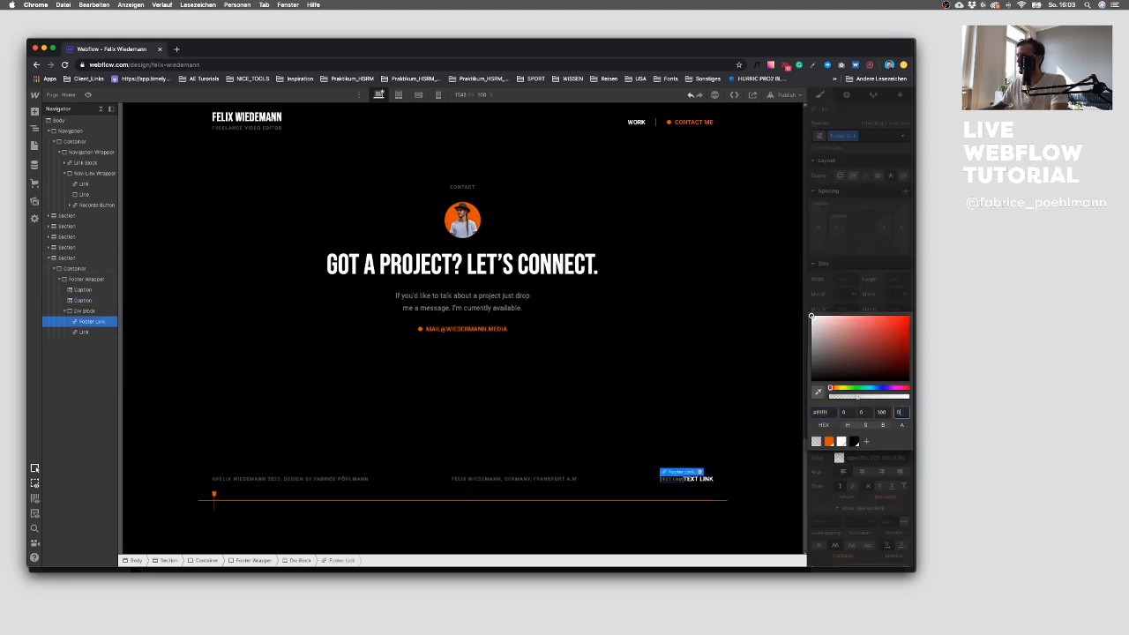
{"action": "left_click", "coordinate": [836, 475]}
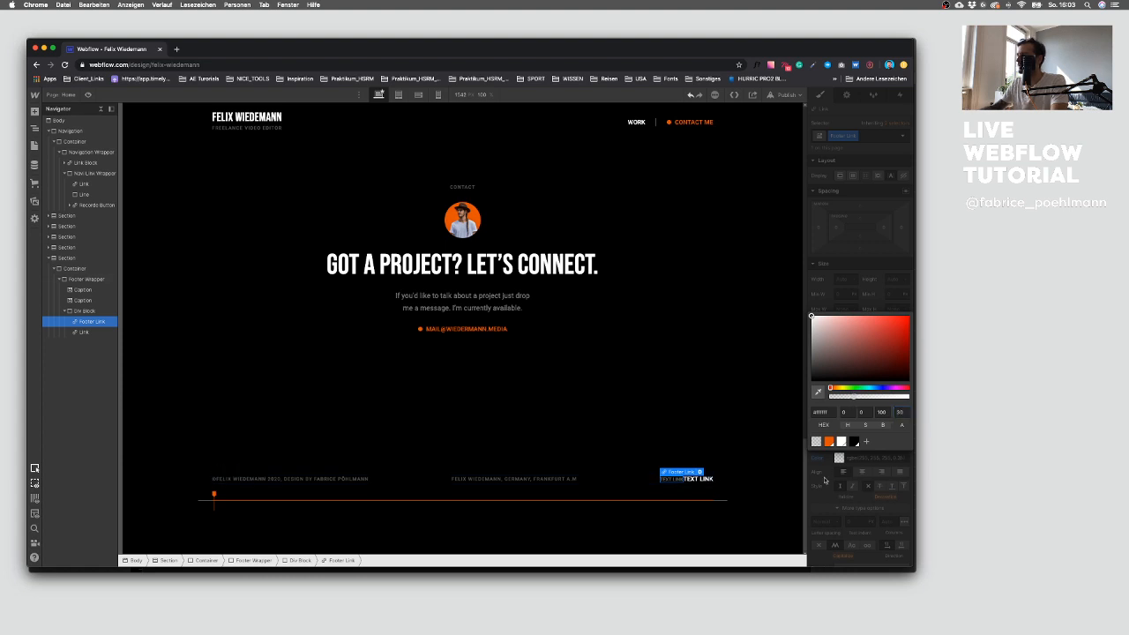
Step: Set the footer link's letter spacing to 1.1, matching the caption
{"action": "left_click", "coordinate": [554, 484]}
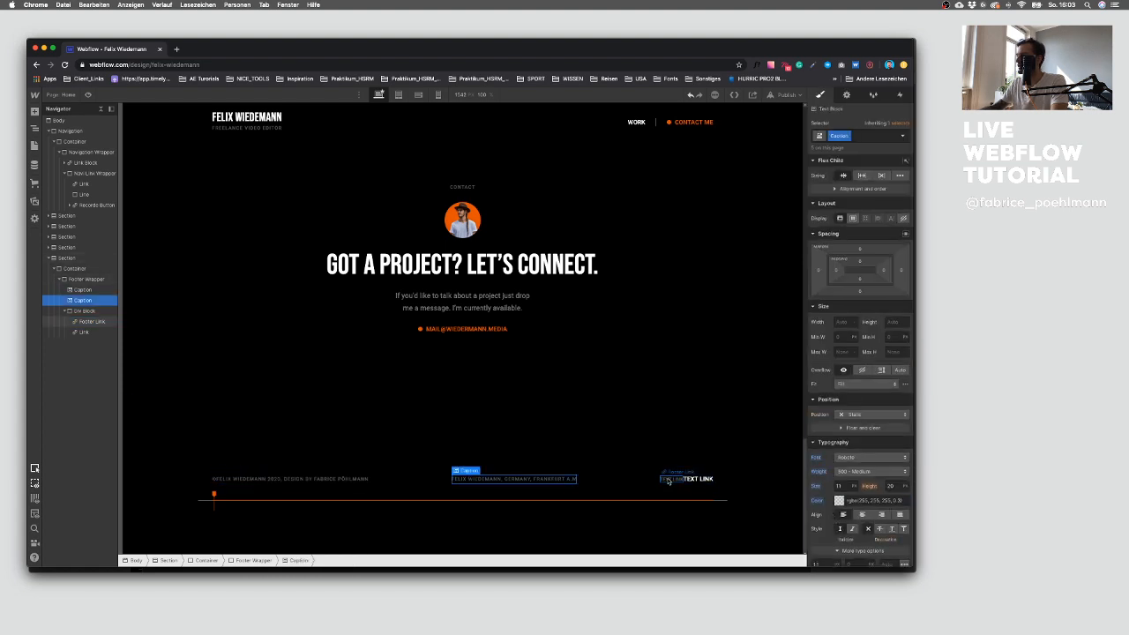
{"action": "left_click", "coordinate": [667, 481]}
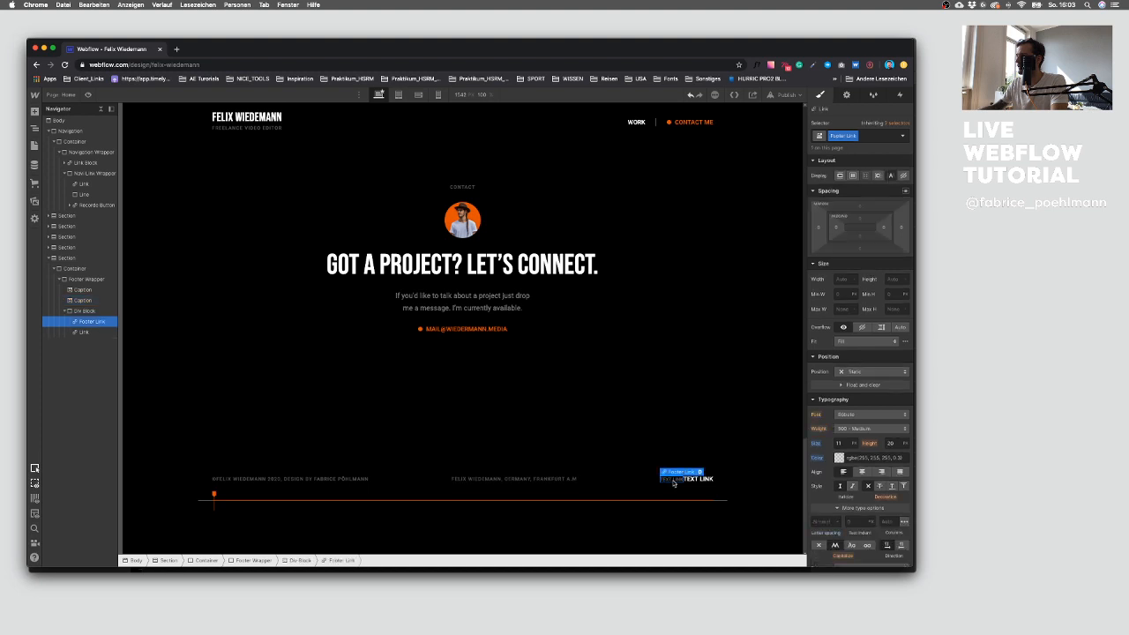
{"action": "left_click", "coordinate": [825, 520]}
{"action": "type", "text": "1."}
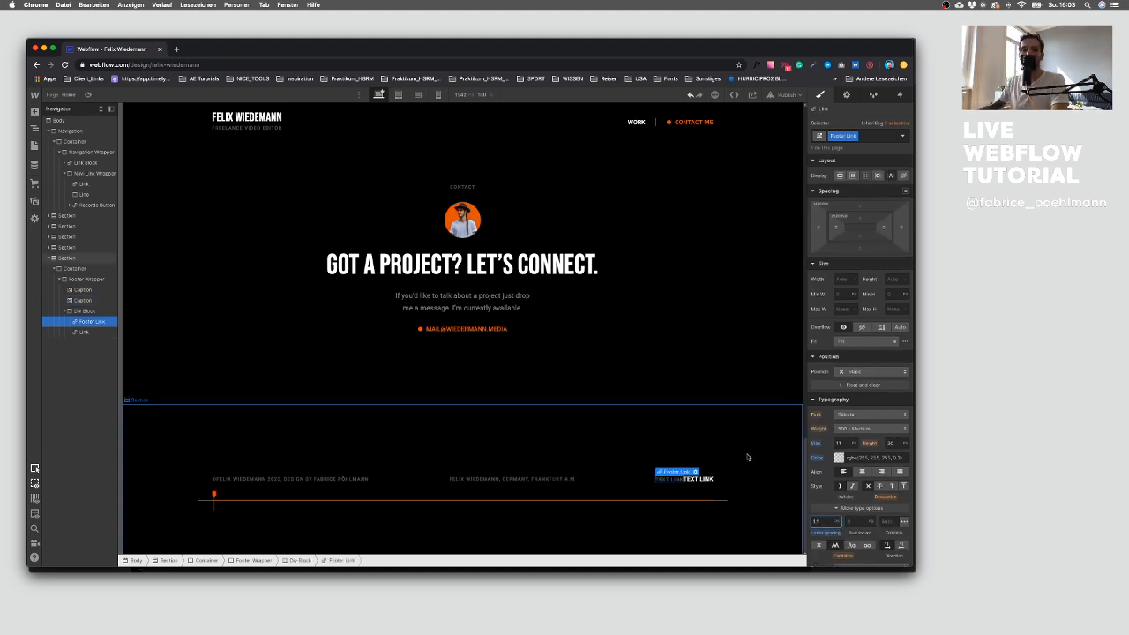
Step: Apply the existing Footer Link class to the second footer link
{"action": "left_click", "coordinate": [698, 480]}
{"action": "left_click", "coordinate": [869, 136]}
{"action": "type", "text": "F"}
{"action": "key", "text": "Down"}
{"action": "key", "text": "Down"}
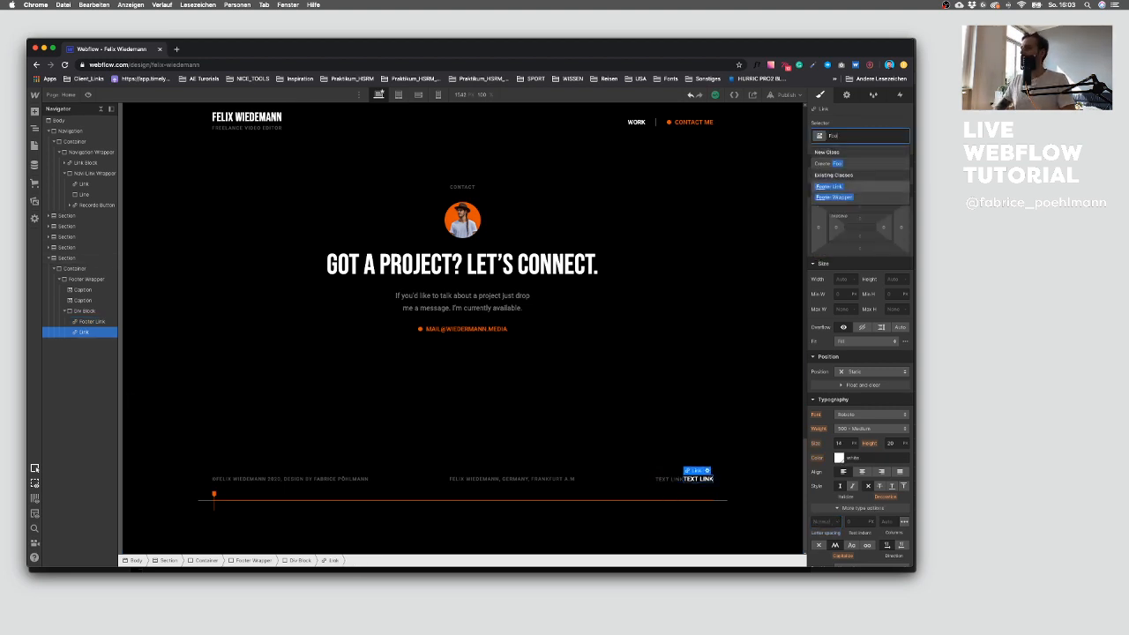
{"action": "key", "text": "Up"}
{"action": "key", "text": "Return"}
{"action": "left_click", "coordinate": [818, 230]}
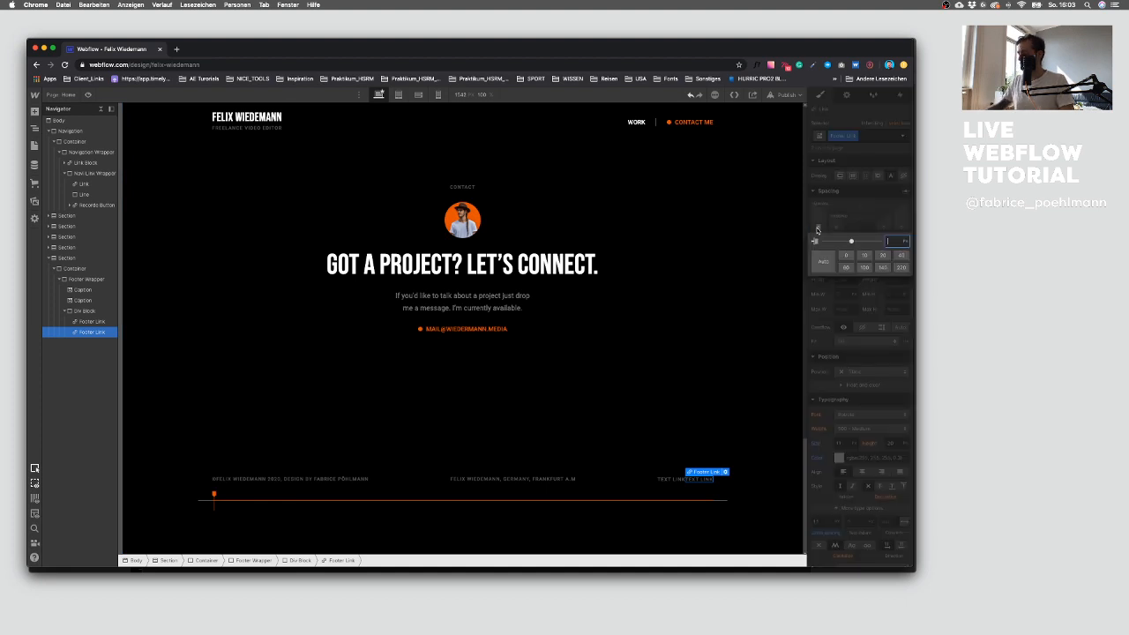
{"action": "key", "text": "Return"}
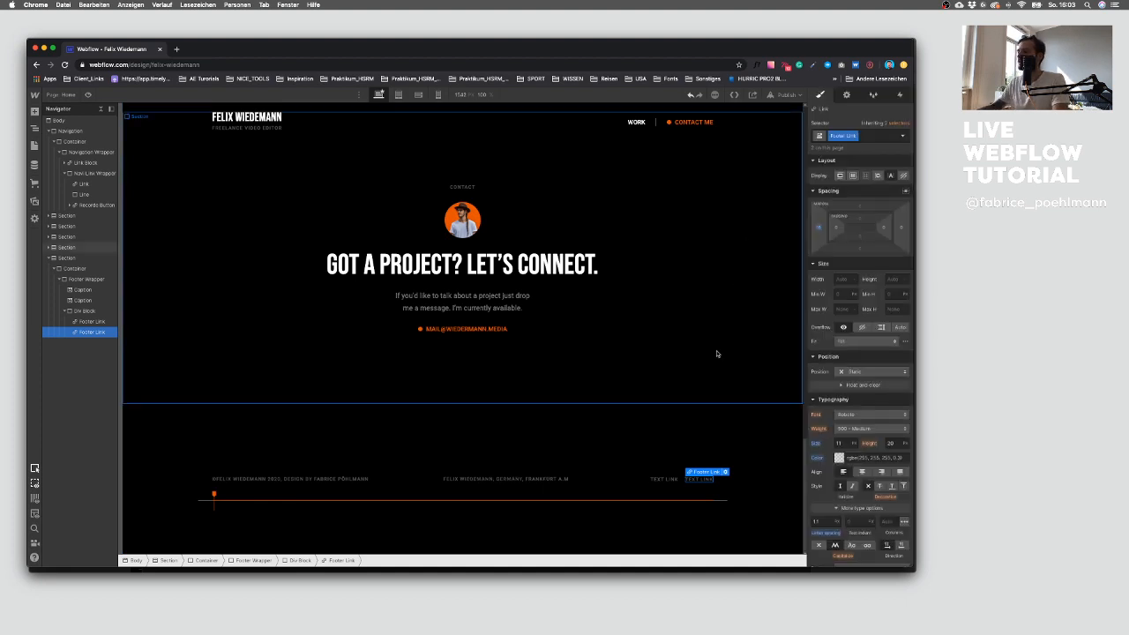
Step: Rename the first footer link's text as Data Policy
{"action": "double_click", "coordinate": [664, 481]}
{"action": "type", "text": "Da"}
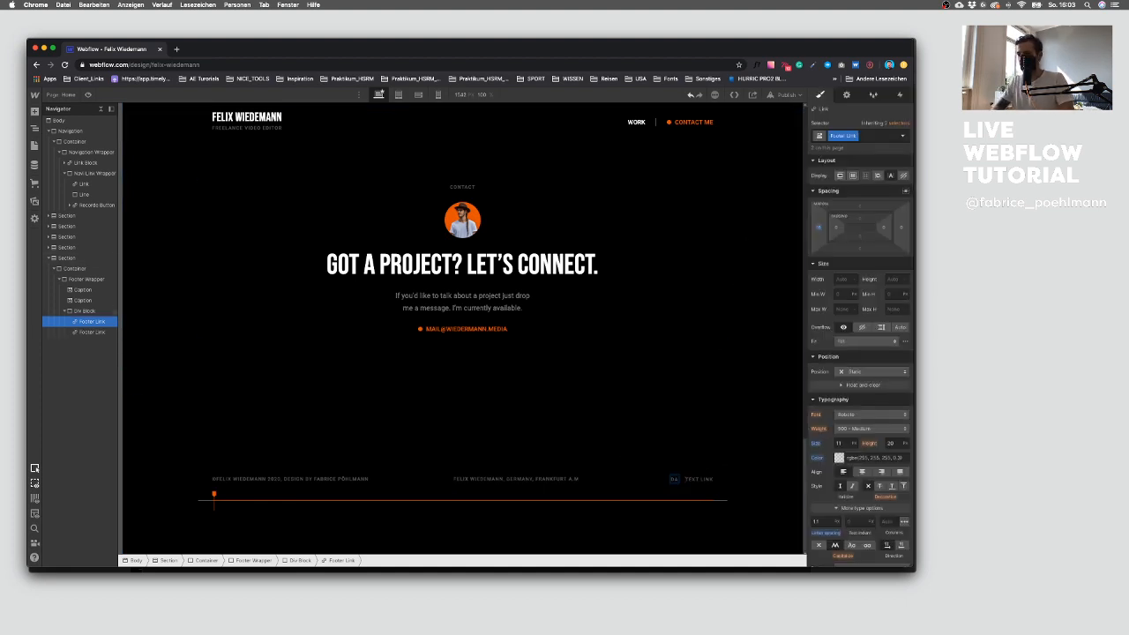
{"action": "type", "text": "ta Policy"}
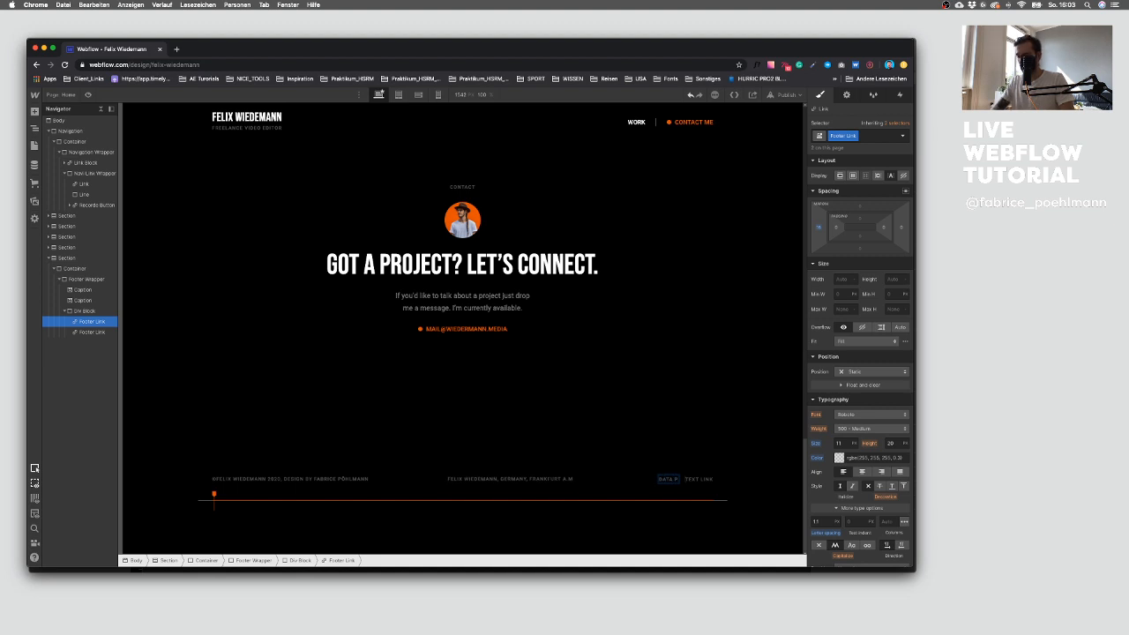
Step: Change the second footer link's text to Imprint
{"action": "right_click", "coordinate": [709, 479]}
{"action": "left_click", "coordinate": [670, 479]}
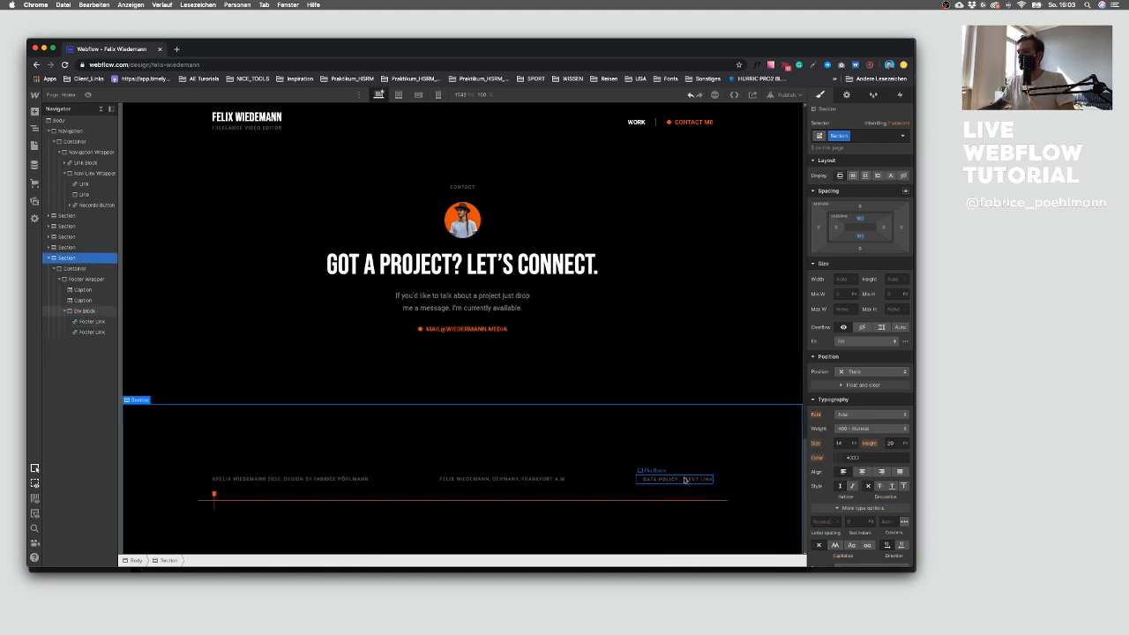
{"action": "left_click", "coordinate": [682, 481]}
{"action": "left_click", "coordinate": [693, 482]}
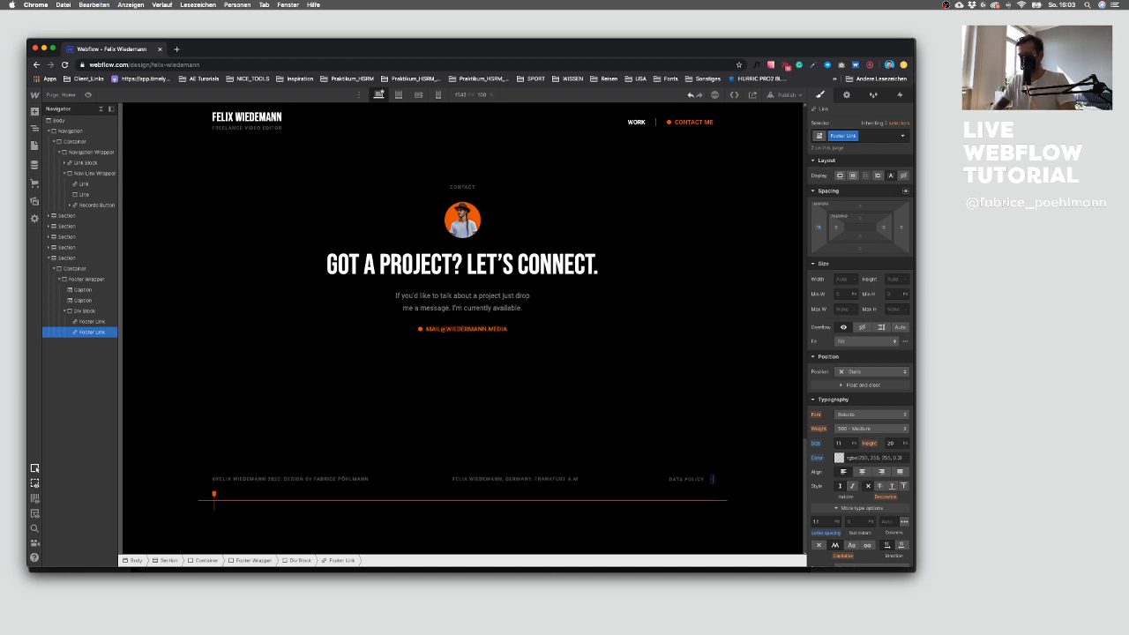
Step: Give the Footer Link class a left margin of 24
{"action": "left_click", "coordinate": [675, 479]}
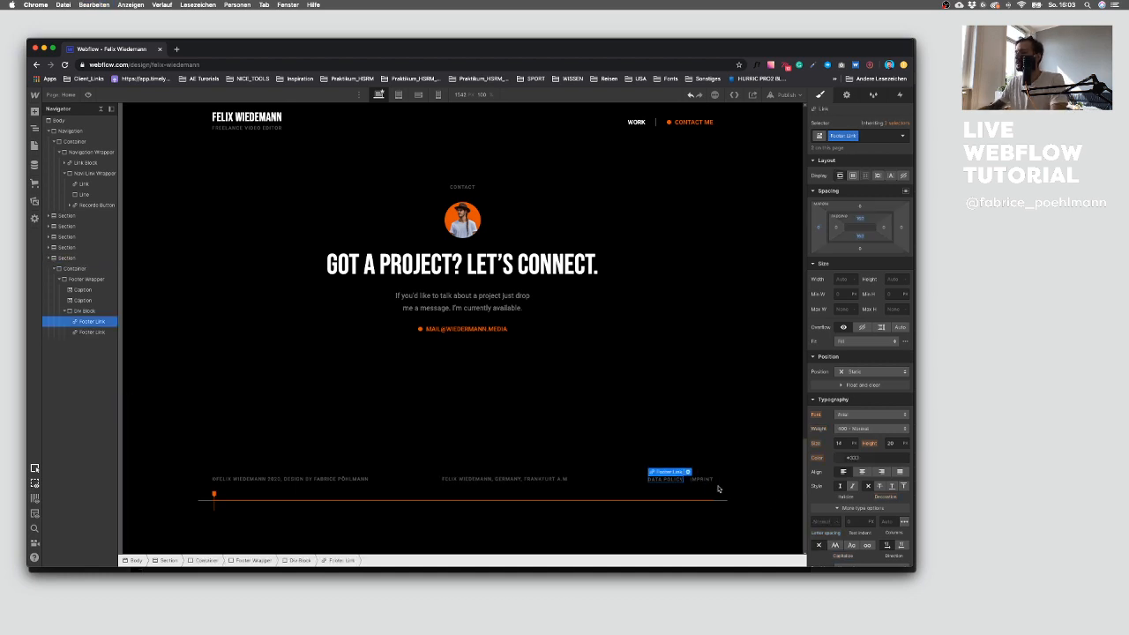
{"action": "left_click", "coordinate": [820, 229]}
{"action": "type", "text": "24"}
{"action": "key", "text": "Return"}
Step: Compare the footer section against the Sketch design file
{"action": "left_click", "coordinate": [479, 437]}
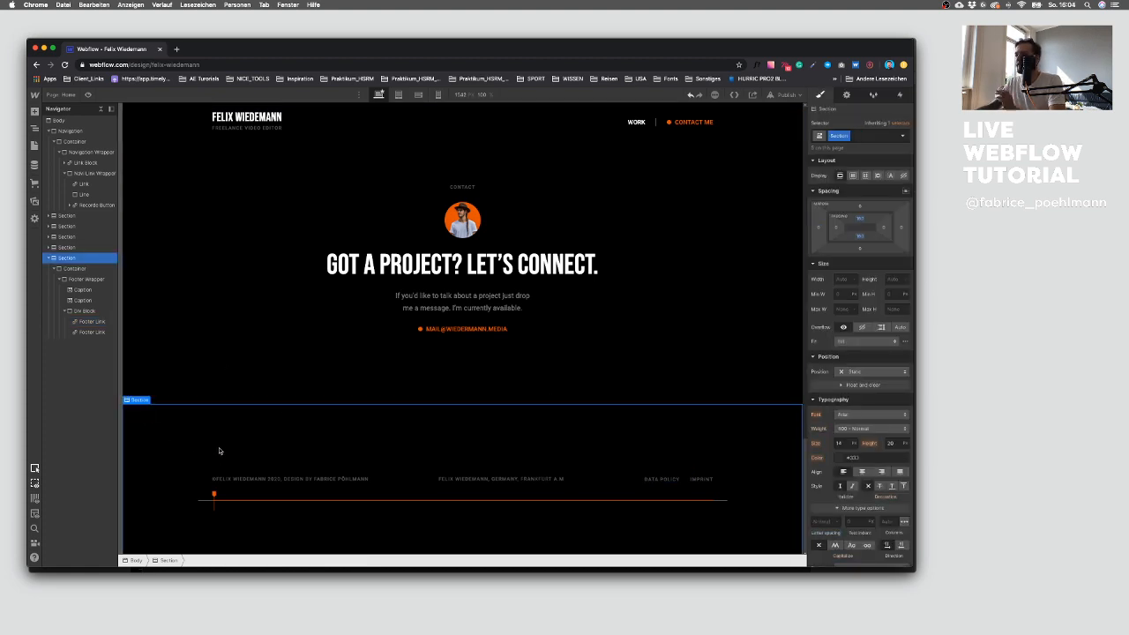
{"action": "key", "text": "ctrl+Up"}
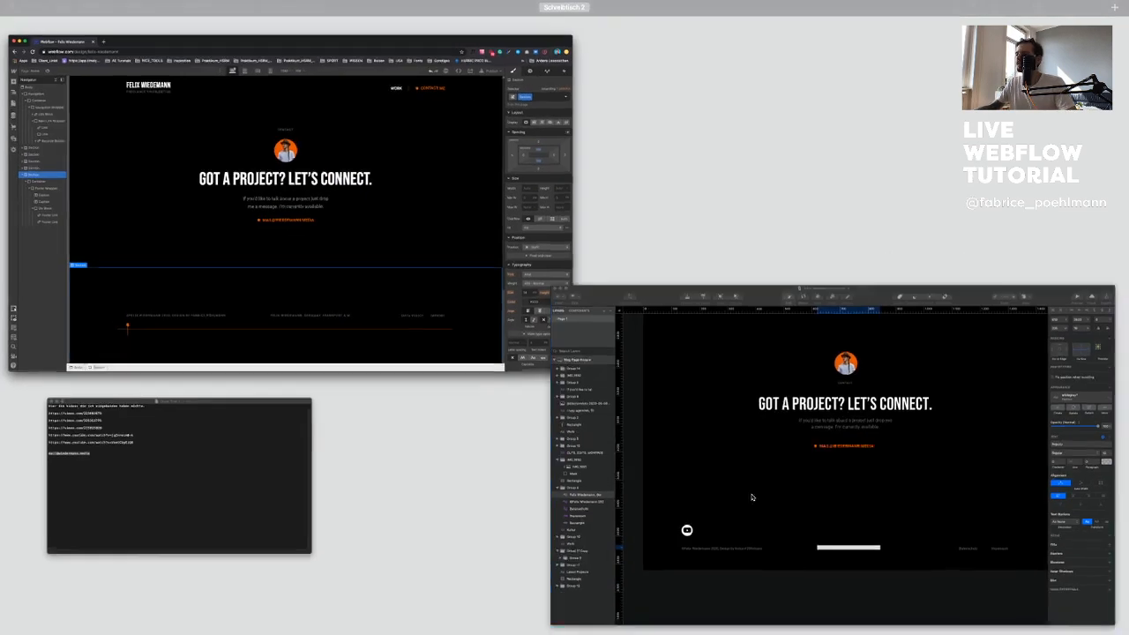
{"action": "left_click", "coordinate": [766, 496]}
{"action": "left_click", "coordinate": [287, 399]}
{"action": "left_click", "coordinate": [494, 540]}
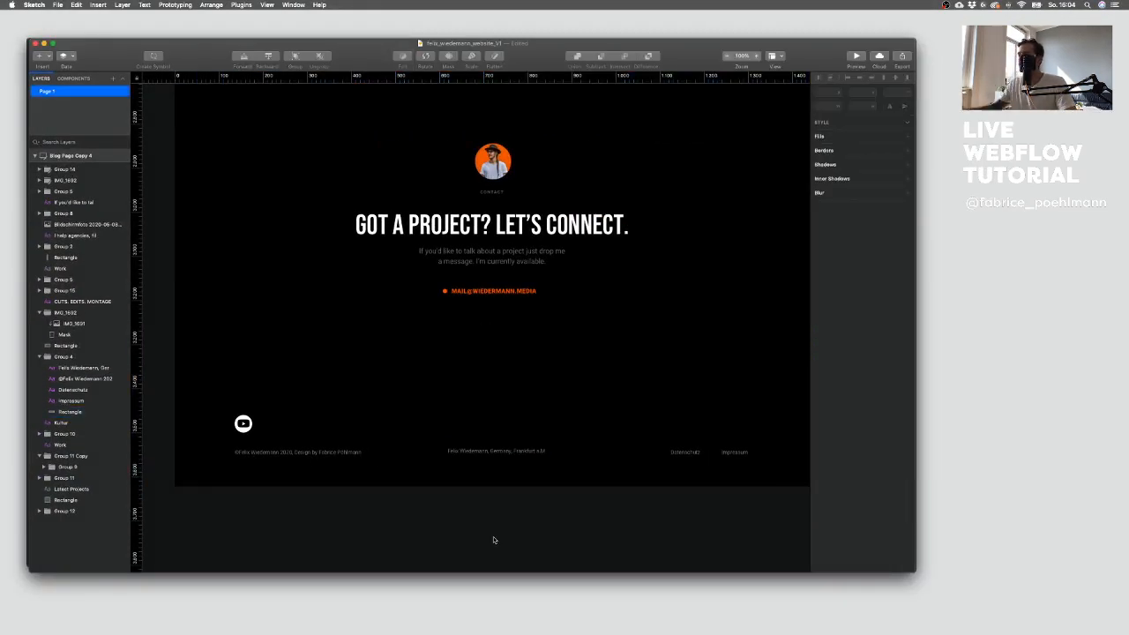
{"action": "left_click", "coordinate": [242, 423]}
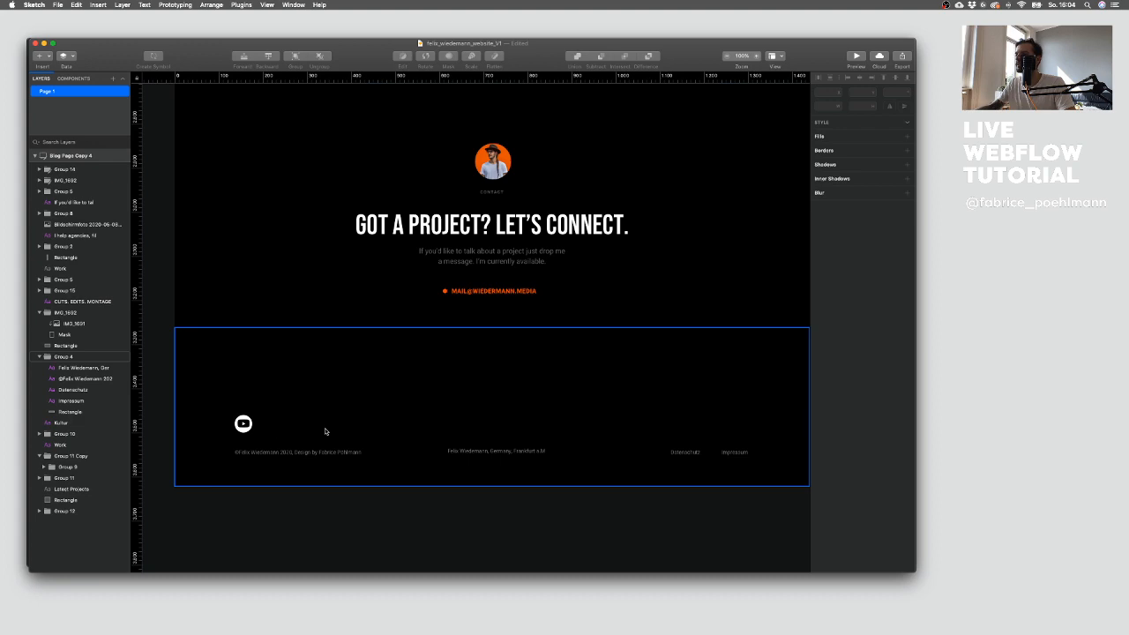
{"action": "key", "text": "ctrl+Up"}
{"action": "left_click", "coordinate": [244, 317]}
{"action": "scroll", "coordinate": [280, 445], "scroll_direction": "down", "scroll_amount": 1}
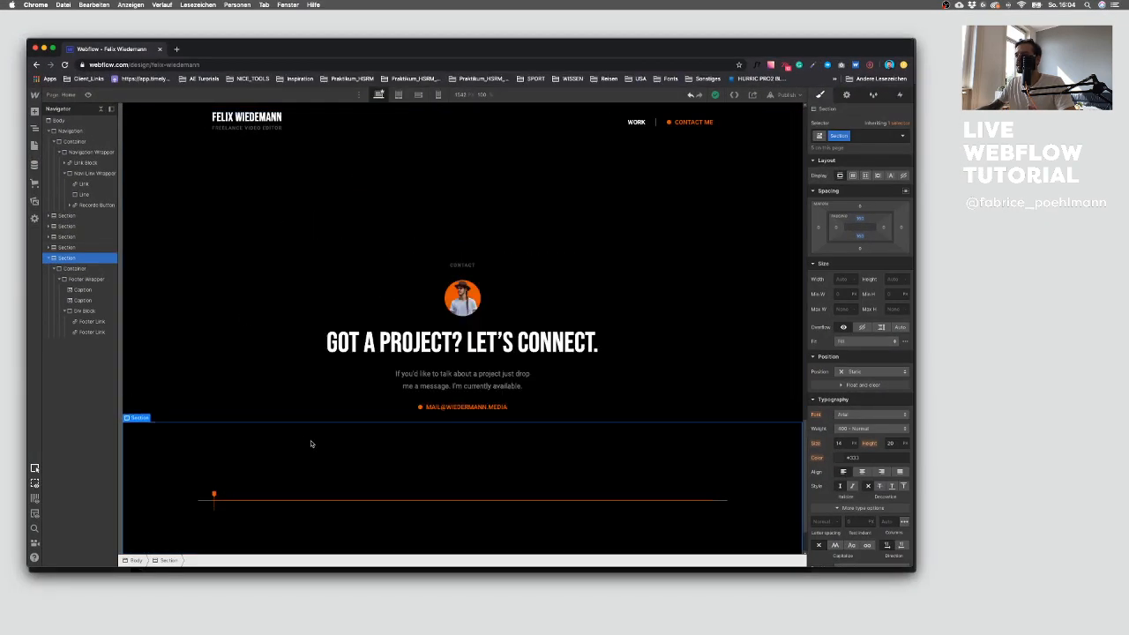
{"action": "scroll", "coordinate": [308, 441], "scroll_direction": "up", "scroll_amount": 15}
Step: Publish the site to the selected domain and open the live site
{"action": "left_click", "coordinate": [787, 95]}
{"action": "left_click", "coordinate": [755, 205]}
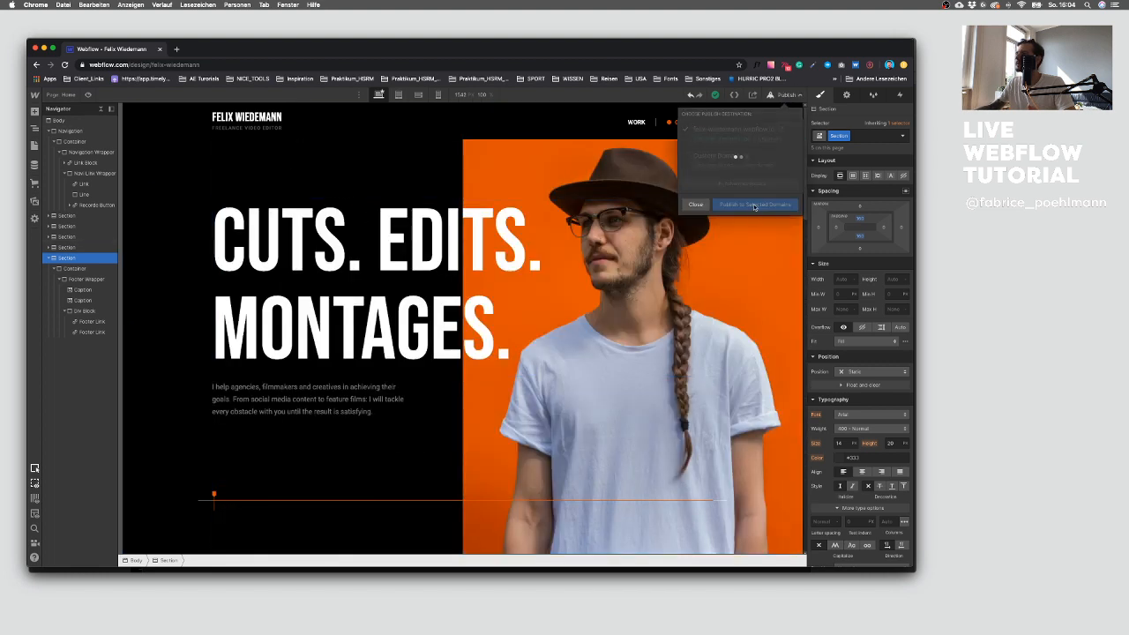
{"action": "left_click", "coordinate": [779, 129]}
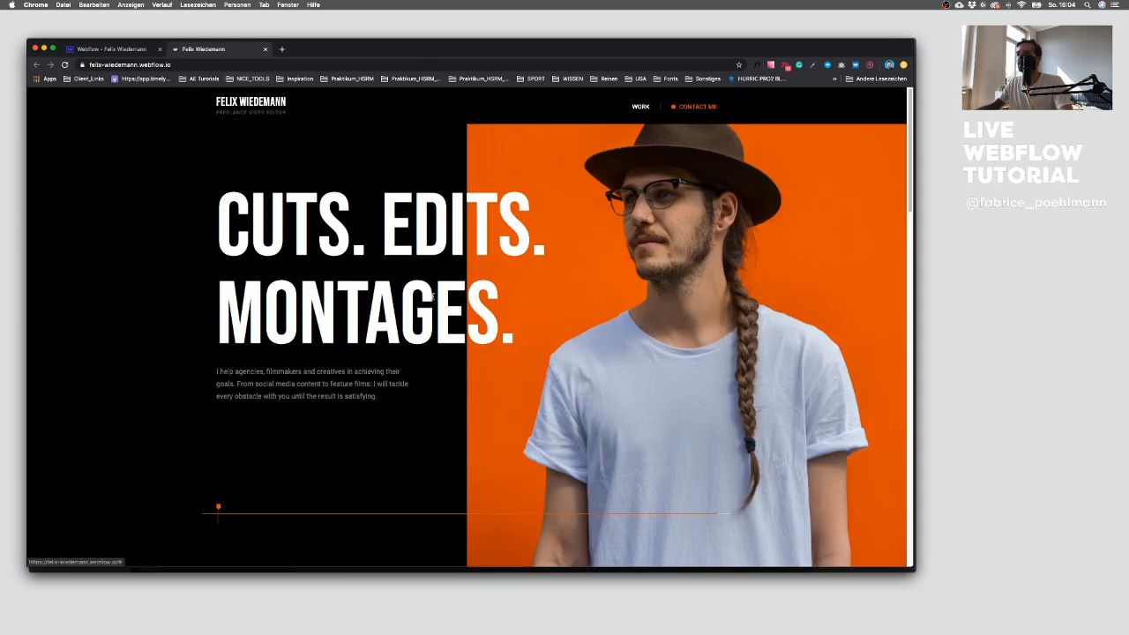
Step: Scroll through the published live site to review its sections
{"action": "scroll", "coordinate": [432, 298], "scroll_direction": "down", "scroll_amount": 5}
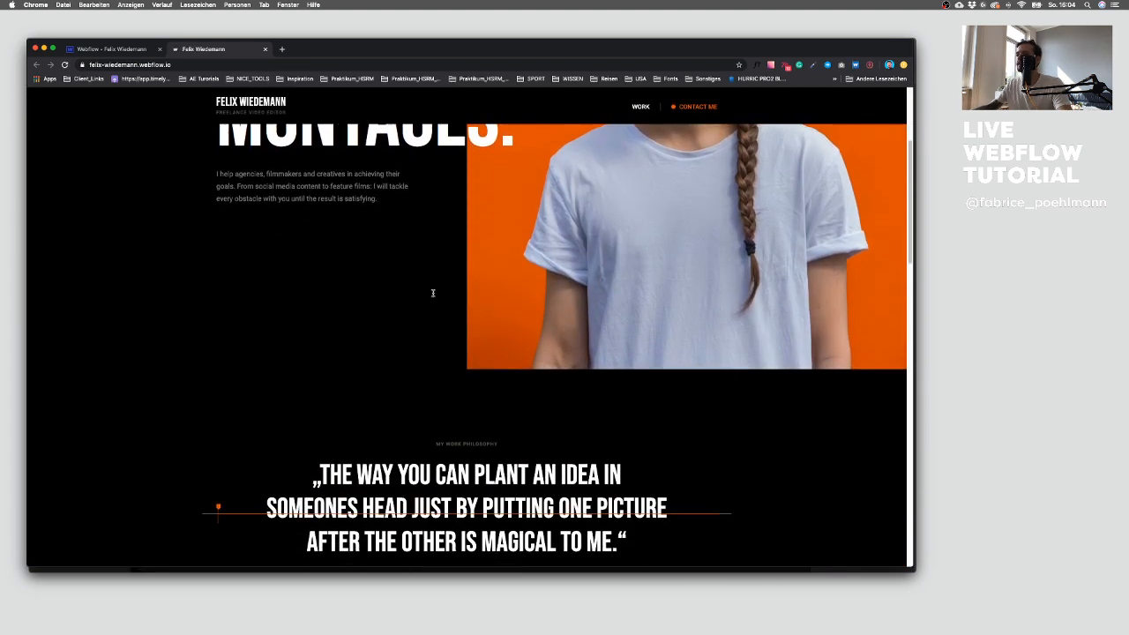
{"action": "scroll", "coordinate": [432, 292], "scroll_direction": "down", "scroll_amount": 8}
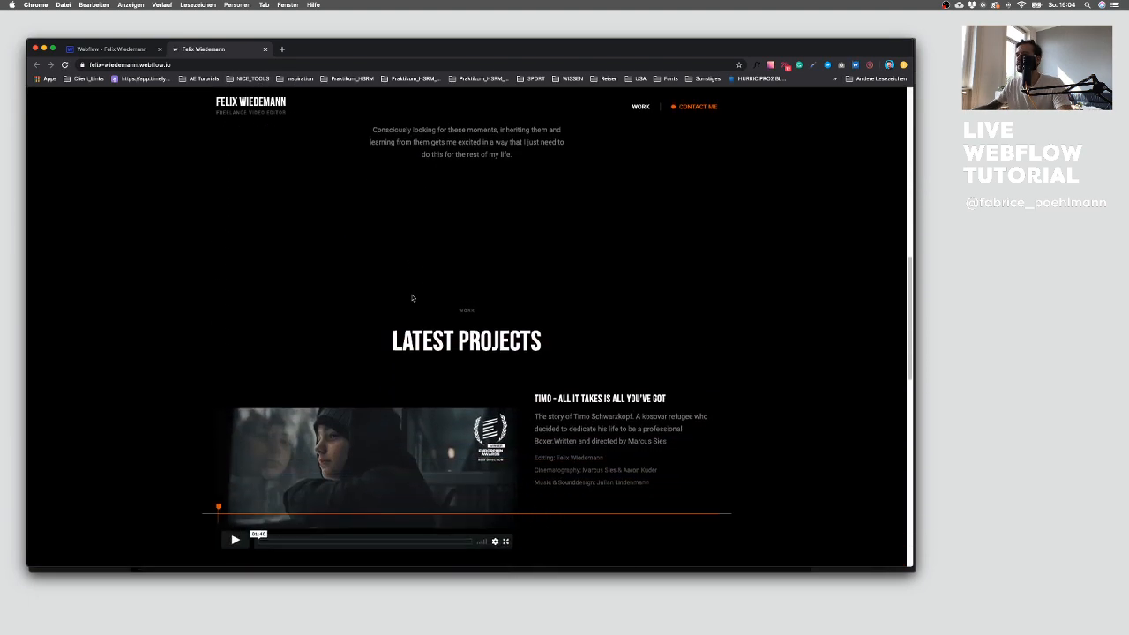
{"action": "scroll", "coordinate": [411, 298], "scroll_direction": "down", "scroll_amount": 15}
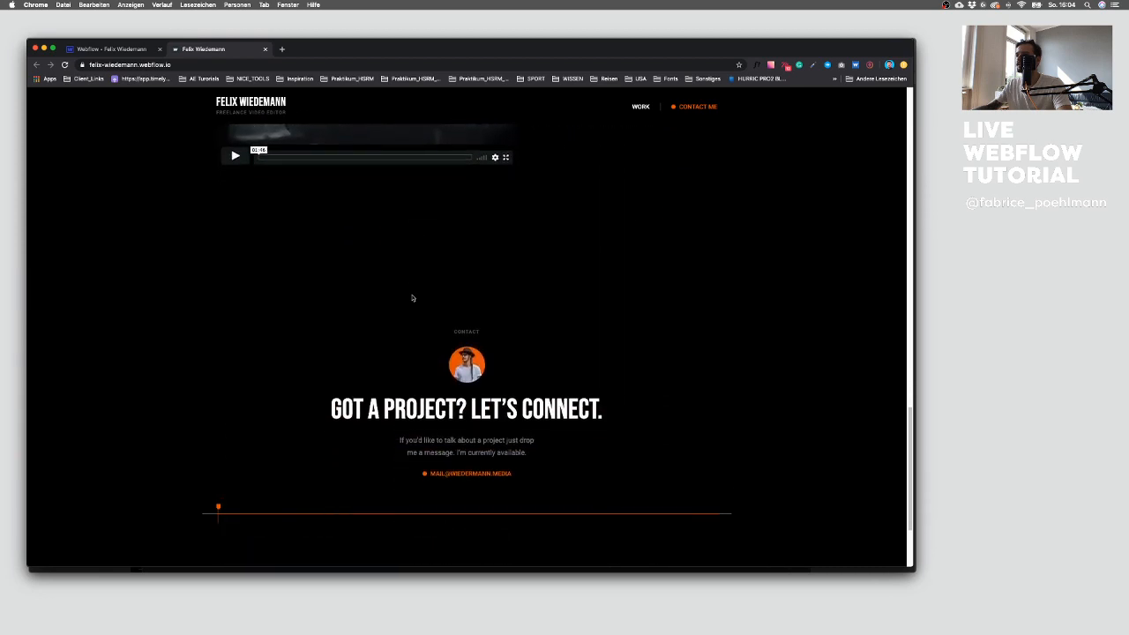
{"action": "scroll", "coordinate": [413, 297], "scroll_direction": "down", "scroll_amount": 3}
{"action": "scroll", "coordinate": [436, 378], "scroll_direction": "up", "scroll_amount": 10}
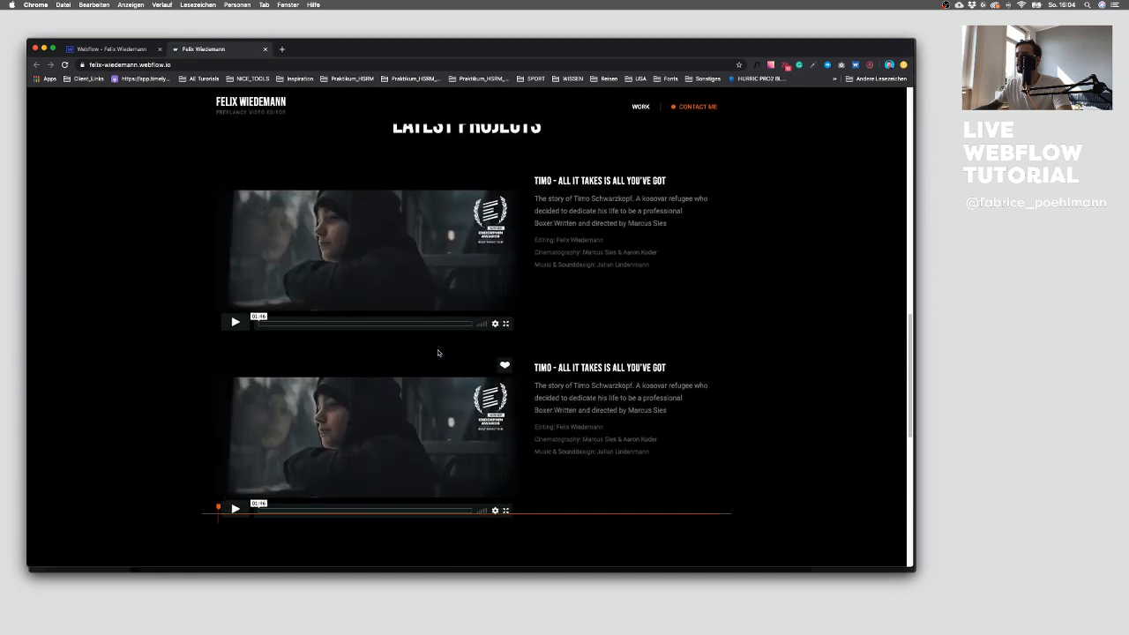
{"action": "scroll", "coordinate": [438, 353], "scroll_direction": "up", "scroll_amount": 5}
{"action": "scroll", "coordinate": [411, 273], "scroll_direction": "up", "scroll_amount": 10}
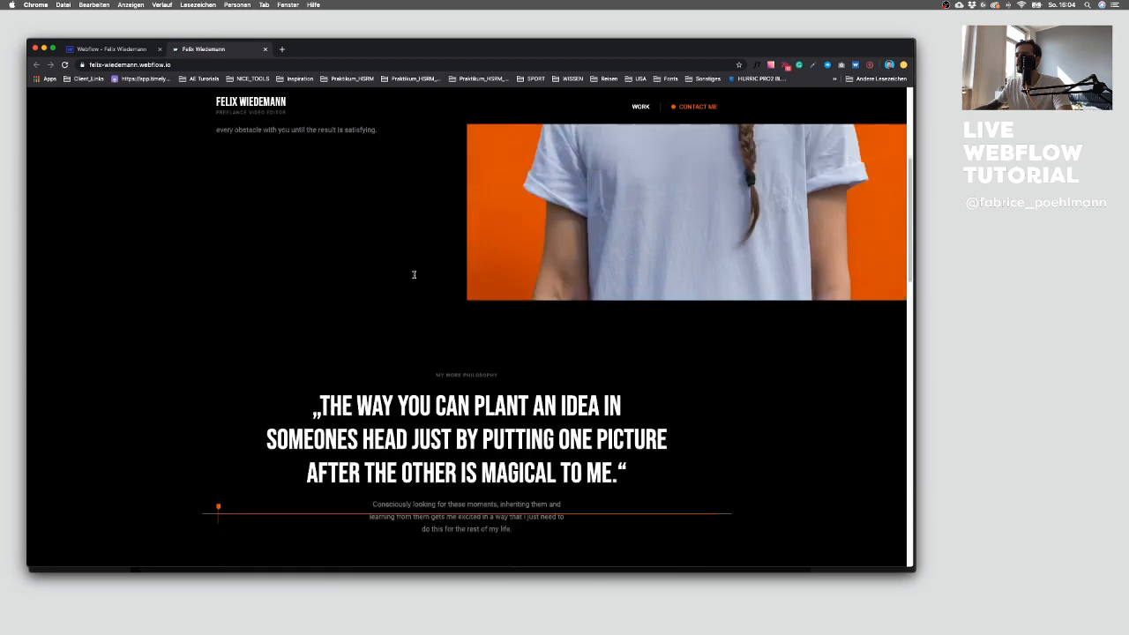
{"action": "scroll", "coordinate": [412, 274], "scroll_direction": "down", "scroll_amount": 9}
{"action": "scroll", "coordinate": [412, 274], "scroll_direction": "down", "scroll_amount": 8}
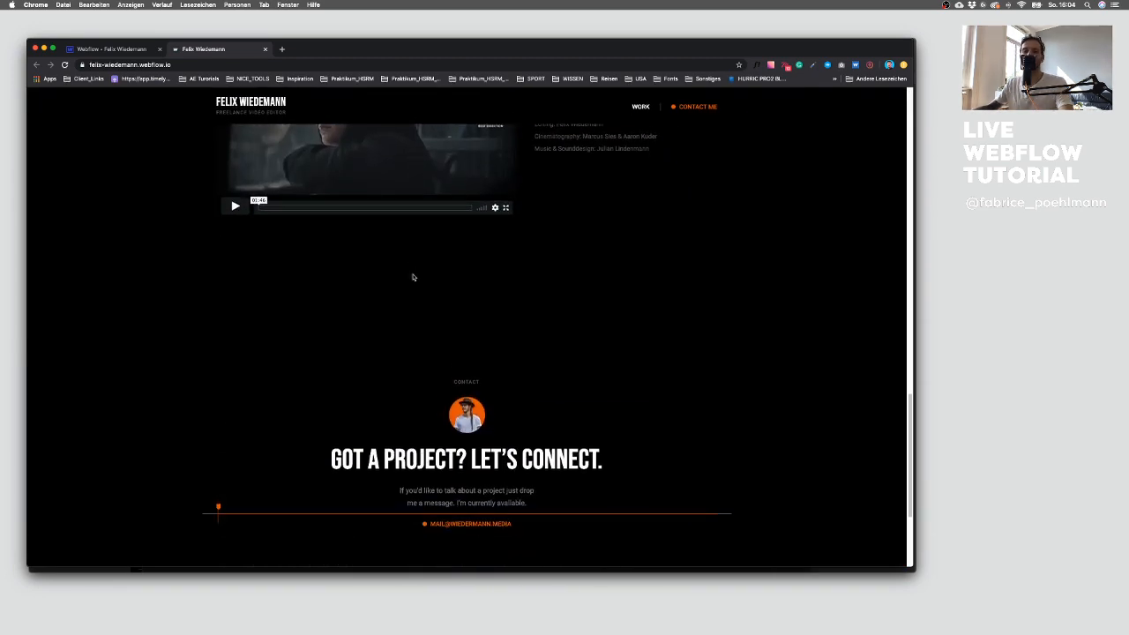
Step: Review the contact and footer sections at the bottom of the live site
{"action": "scroll", "coordinate": [412, 277], "scroll_direction": "down", "scroll_amount": 3}
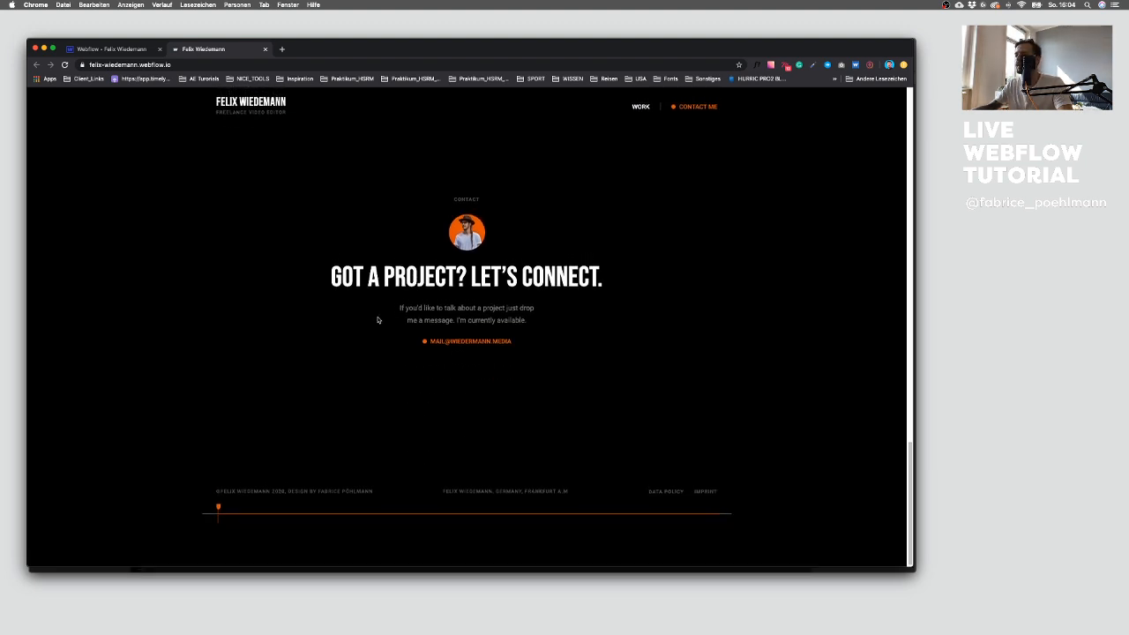
{"action": "scroll", "coordinate": [376, 319], "scroll_direction": "up", "scroll_amount": 1}
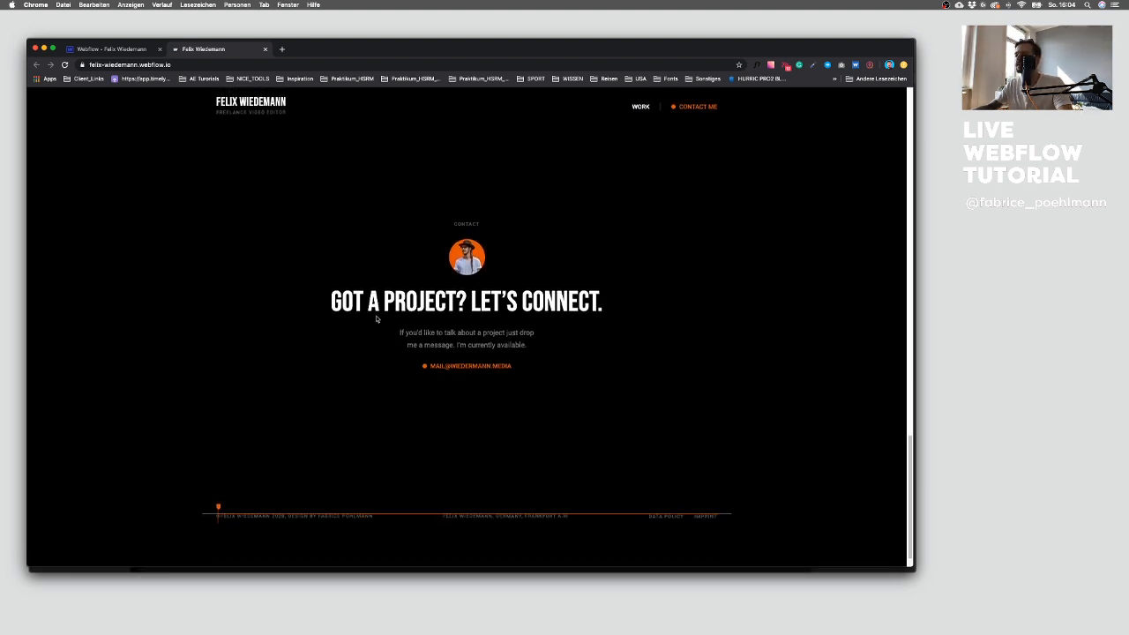
{"action": "scroll", "coordinate": [409, 415], "scroll_direction": "down", "scroll_amount": 1}
{"action": "scroll", "coordinate": [433, 414], "scroll_direction": "up", "scroll_amount": 7}
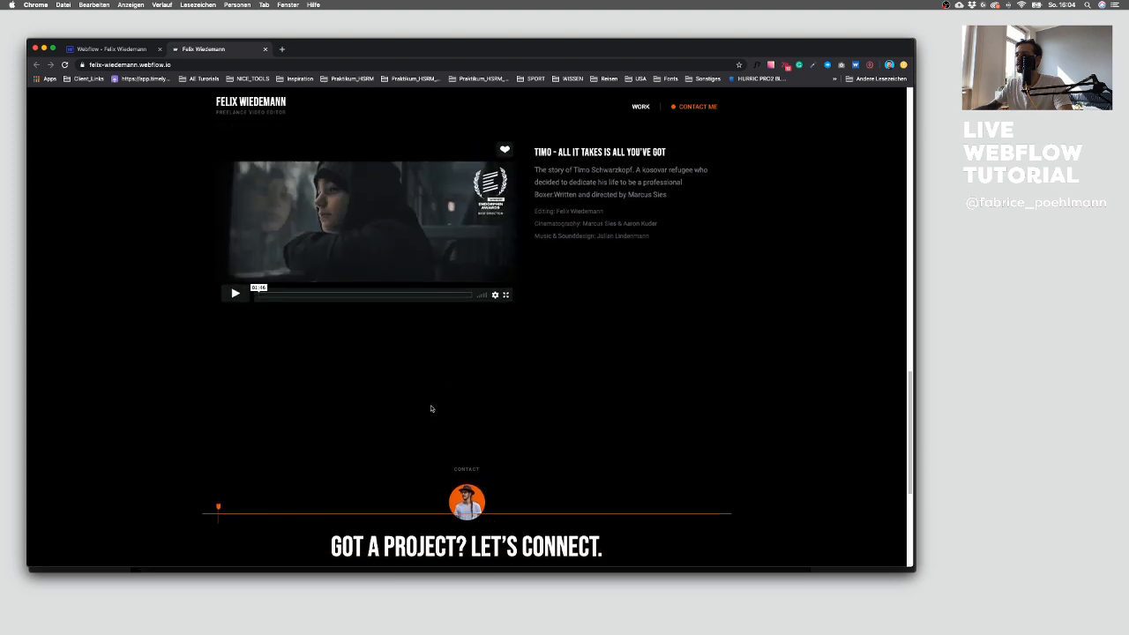
{"action": "scroll", "coordinate": [430, 406], "scroll_direction": "up", "scroll_amount": 10}
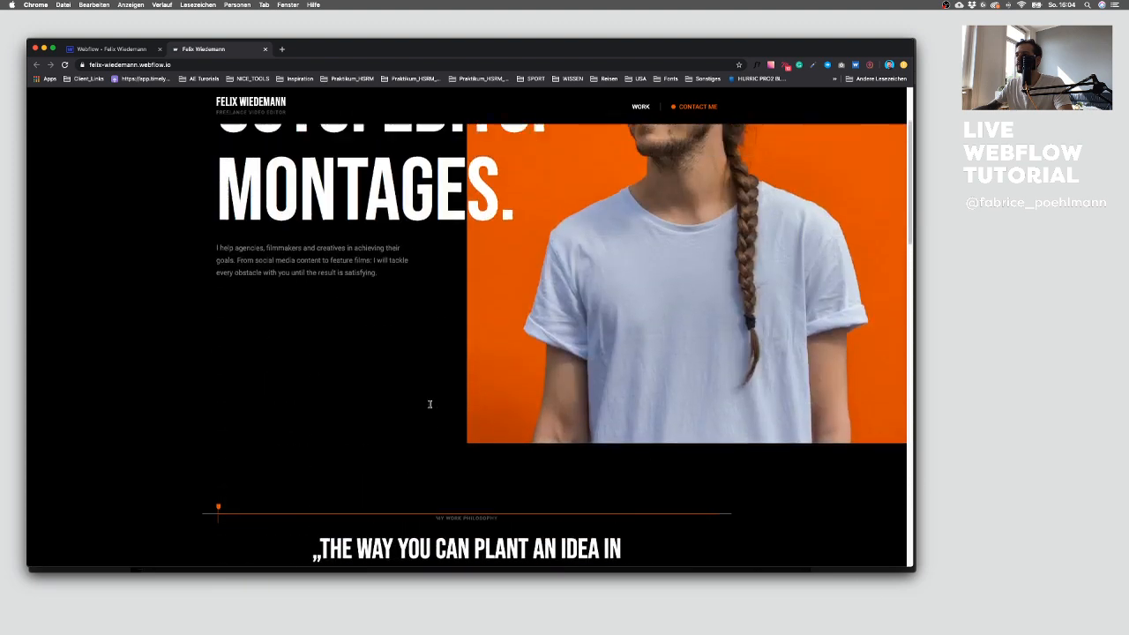
Step: Back in the designer, switch to the tablet breakpoint and set the hero section's top padding to 160
{"action": "left_click", "coordinate": [137, 53]}
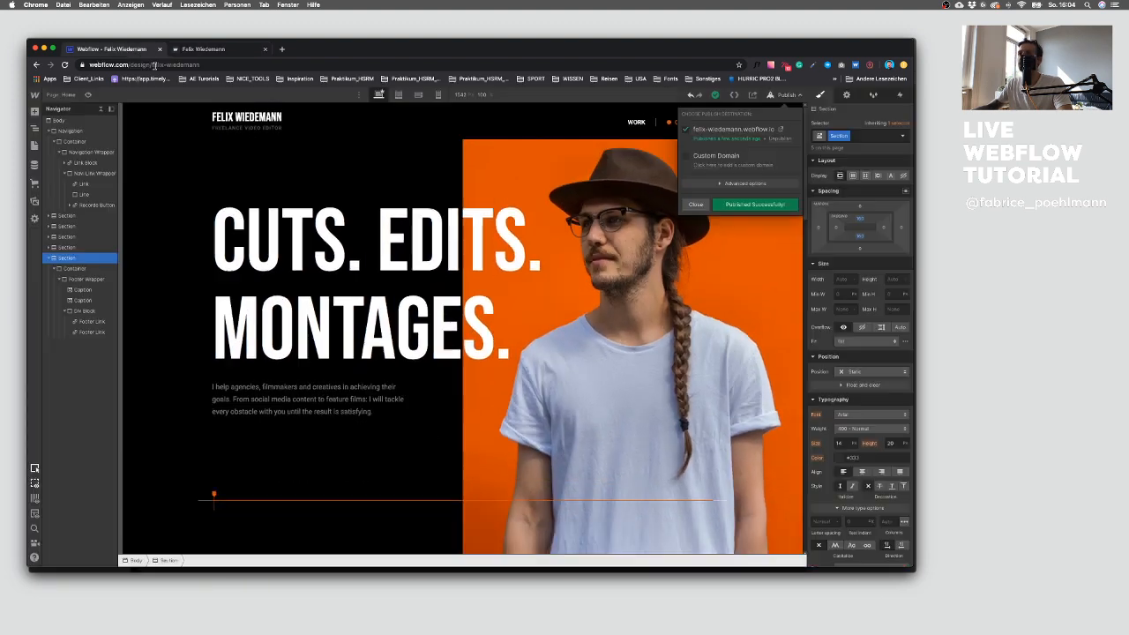
{"action": "left_click", "coordinate": [694, 204]}
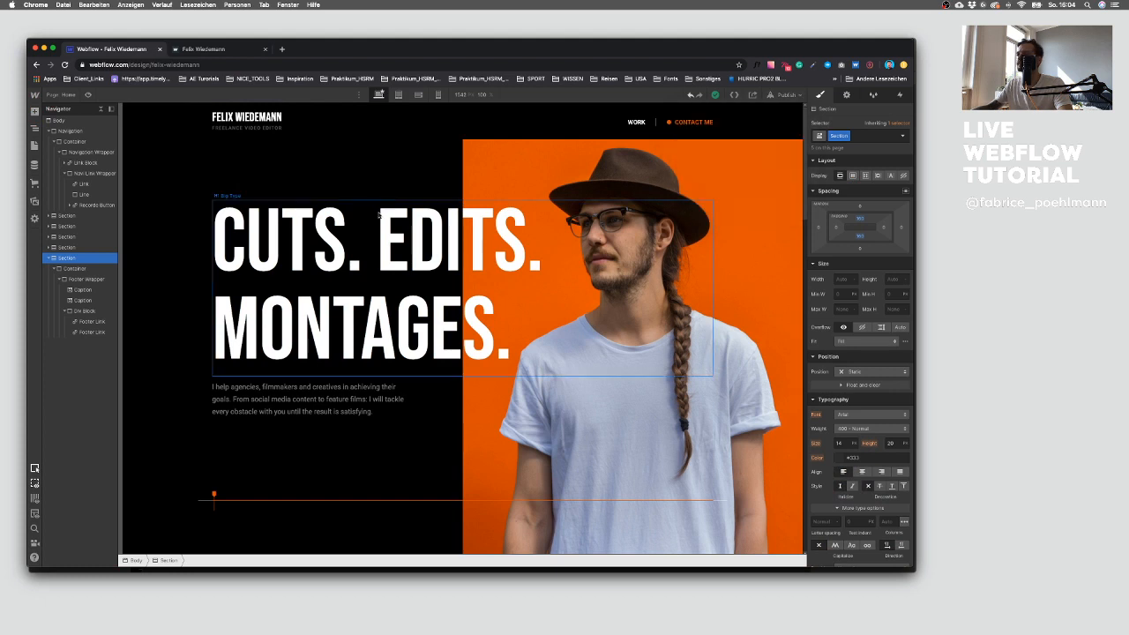
{"action": "left_click", "coordinate": [399, 94]}
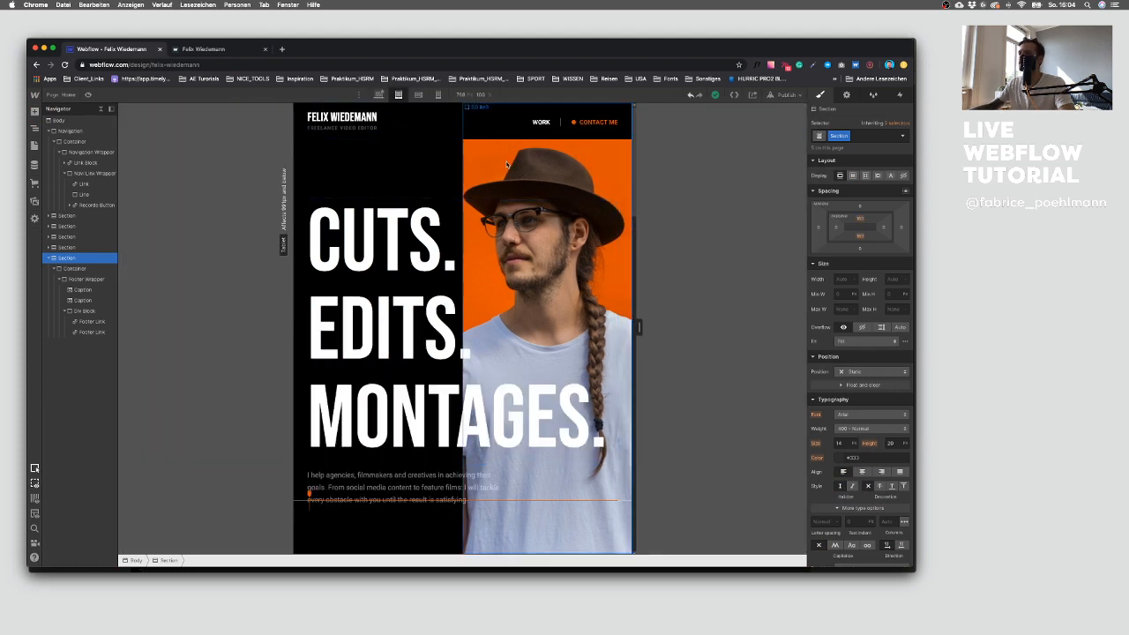
{"action": "scroll", "coordinate": [407, 186], "scroll_direction": "down", "scroll_amount": 7}
{"action": "scroll", "coordinate": [409, 203], "scroll_direction": "up", "scroll_amount": 7}
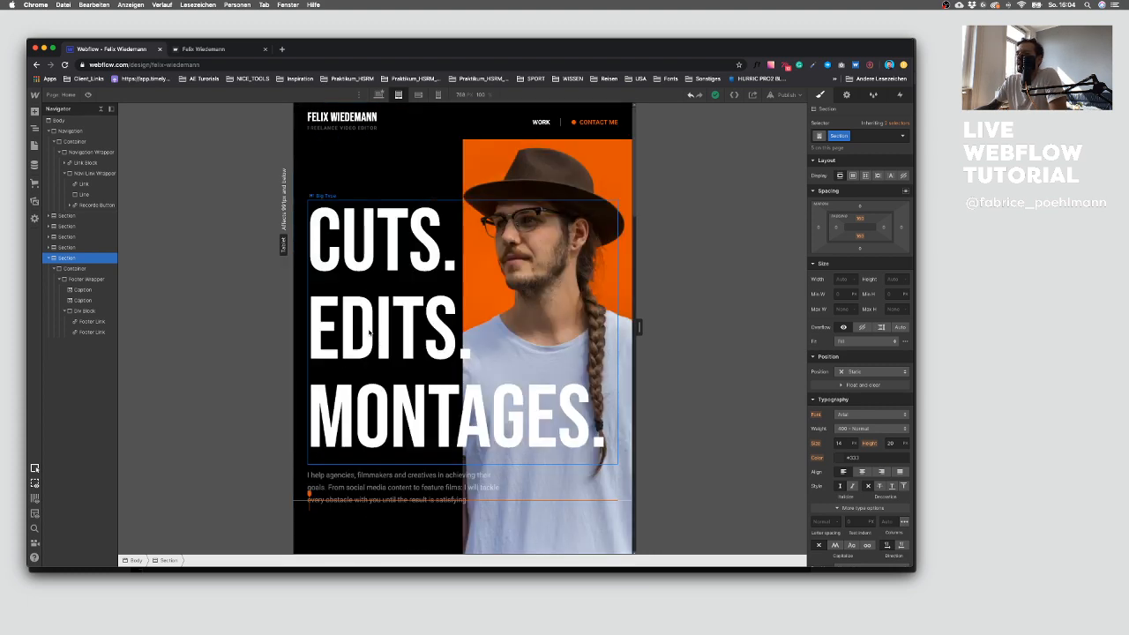
{"action": "left_click", "coordinate": [378, 151]}
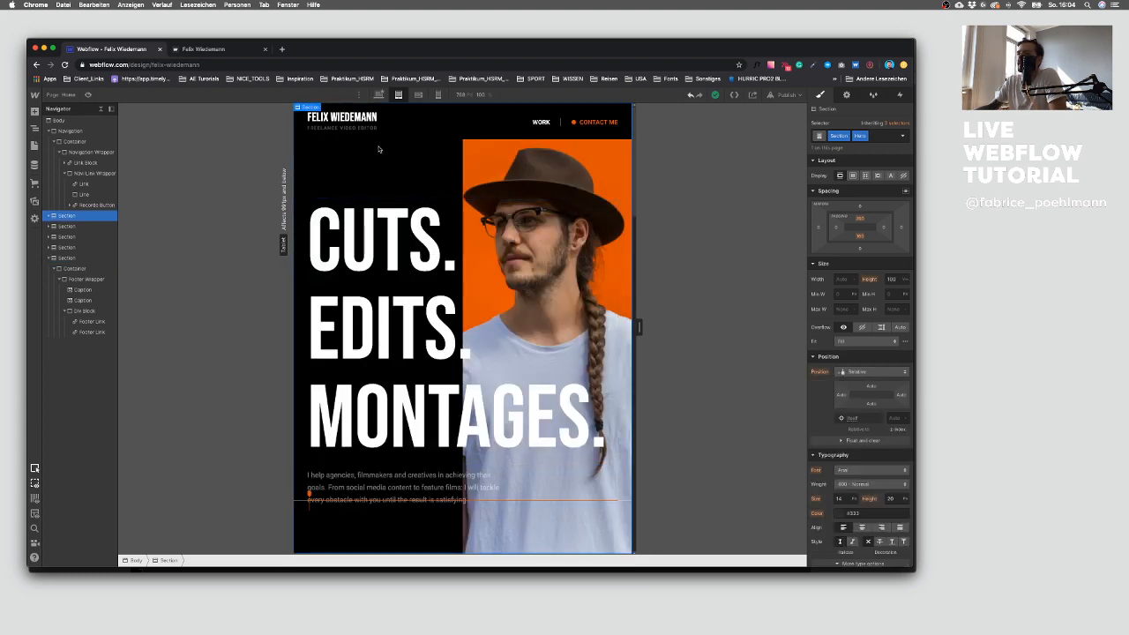
{"action": "left_click", "coordinate": [861, 219]}
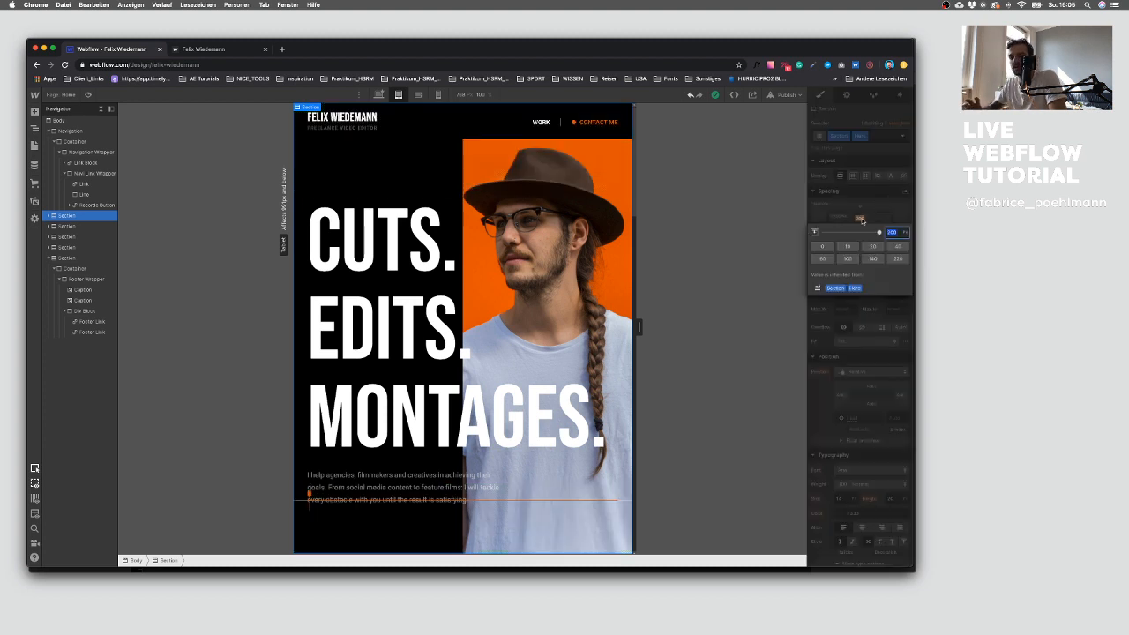
{"action": "type", "text": "160"}
{"action": "key", "text": "Return"}
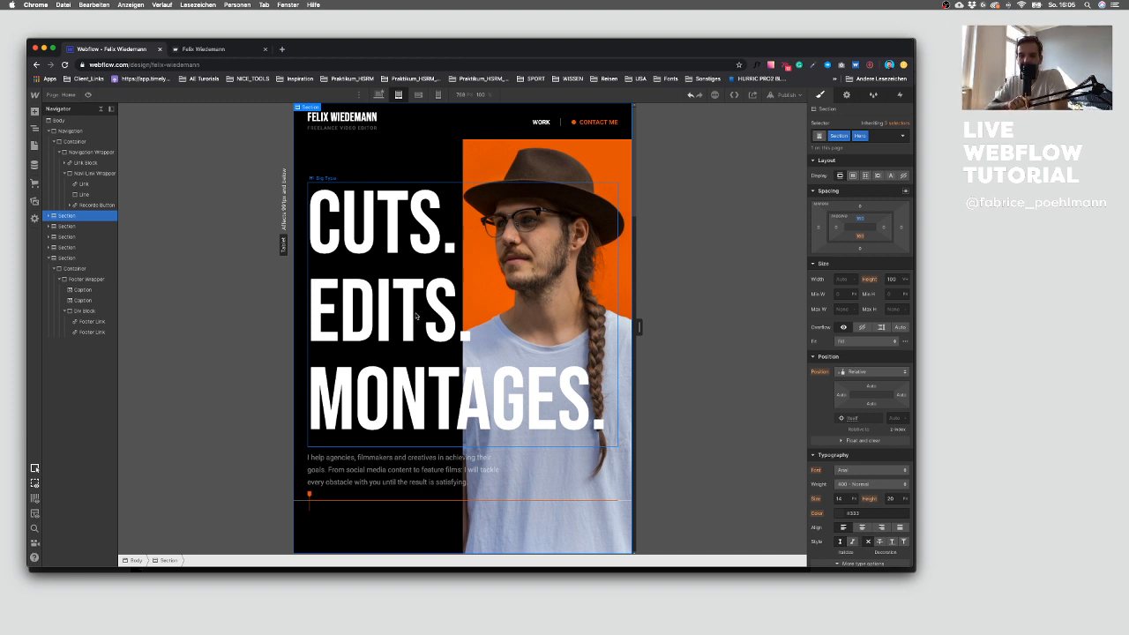
Step: On tablet, set the Footer Wrapper's flex direction to vertical
{"action": "scroll", "coordinate": [417, 315], "scroll_direction": "down", "scroll_amount": 5}
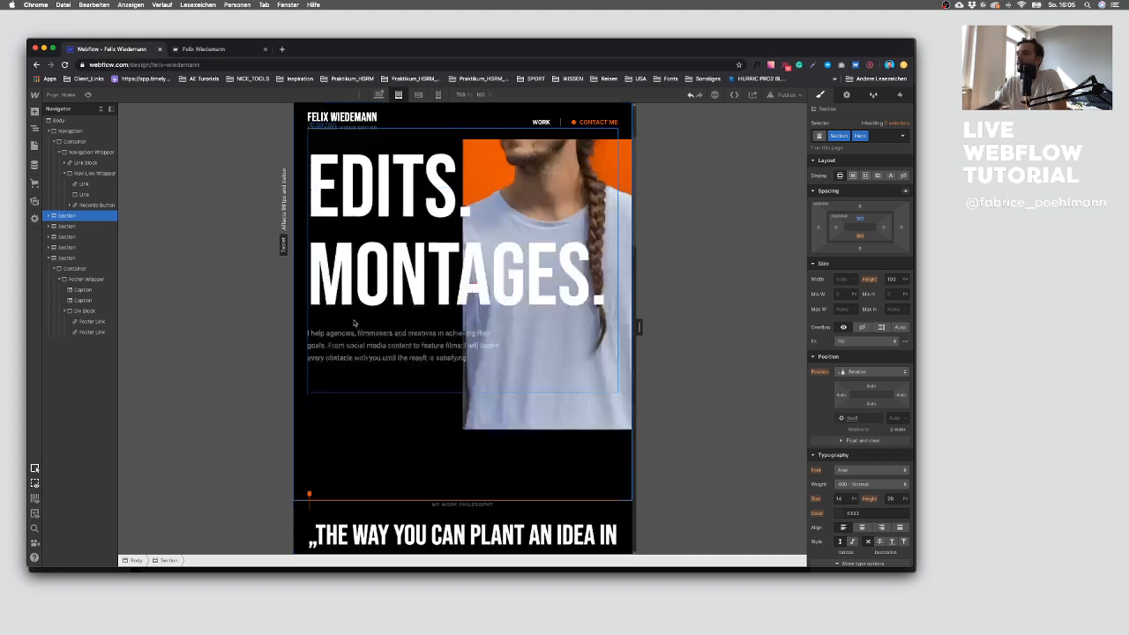
{"action": "scroll", "coordinate": [363, 301], "scroll_direction": "down", "scroll_amount": 8}
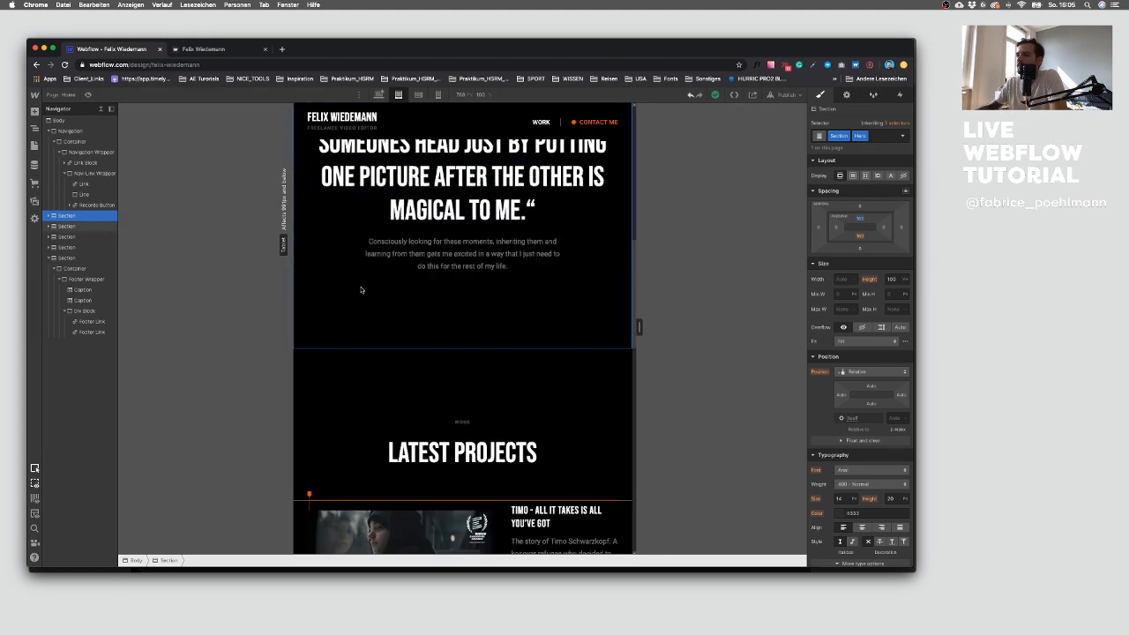
{"action": "scroll", "coordinate": [353, 285], "scroll_direction": "down", "scroll_amount": 10}
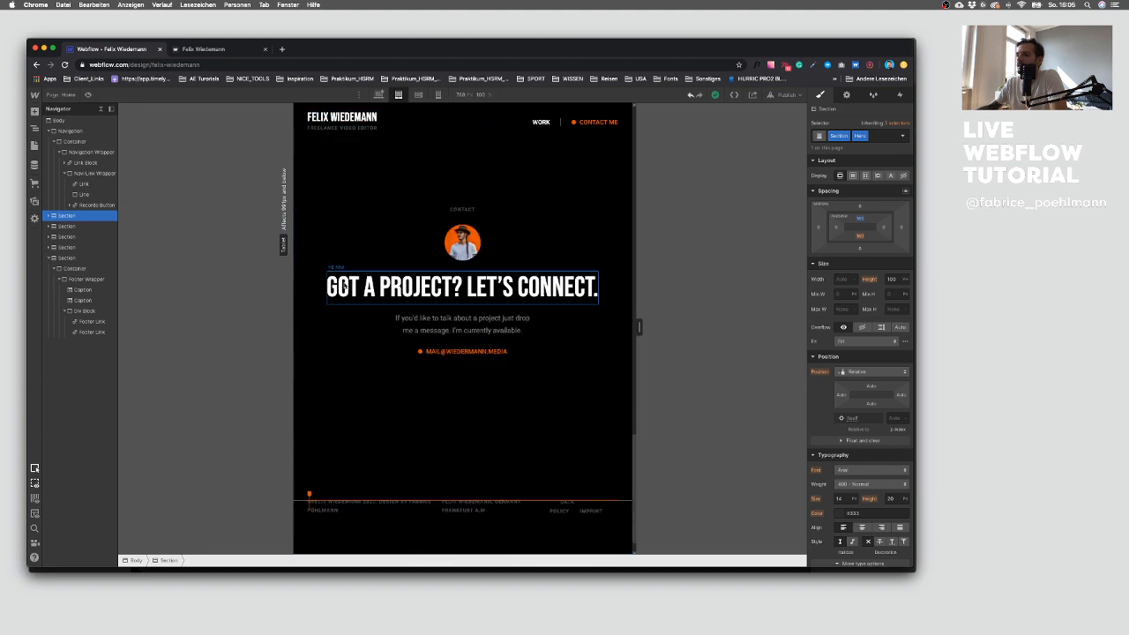
{"action": "left_click", "coordinate": [407, 485]}
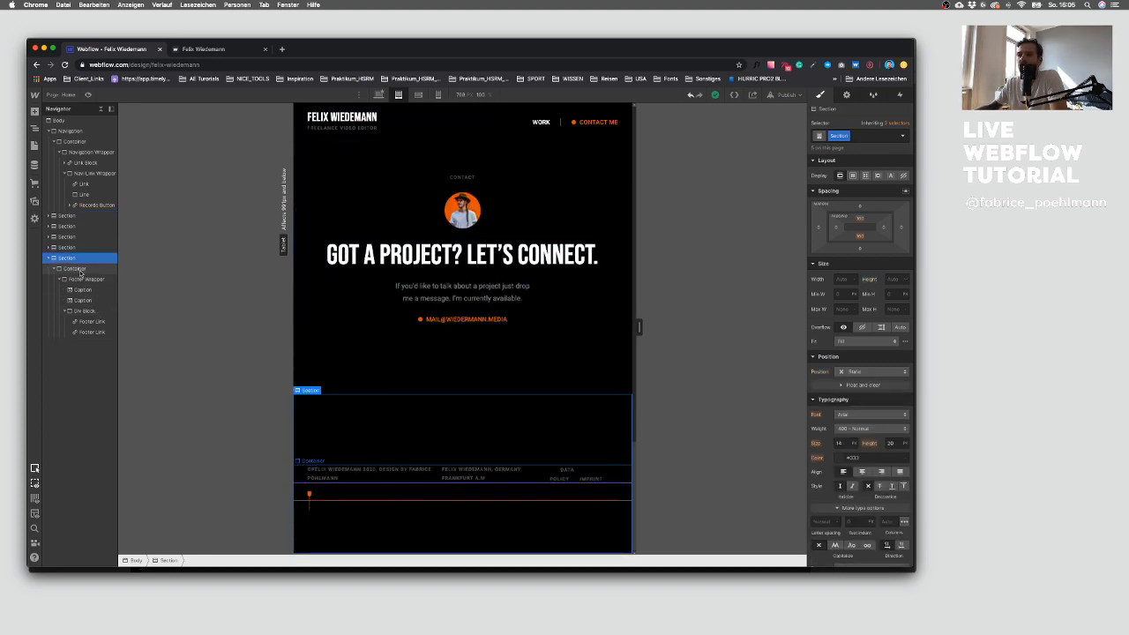
{"action": "left_click", "coordinate": [71, 268]}
{"action": "left_click", "coordinate": [60, 279]}
{"action": "left_click", "coordinate": [74, 279]}
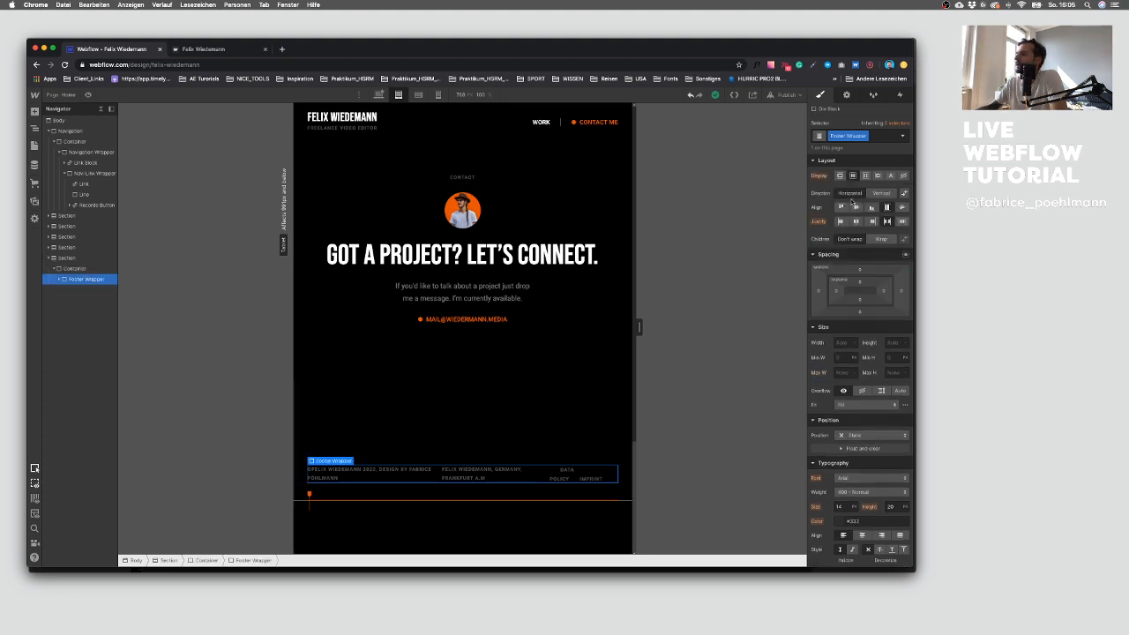
{"action": "left_click", "coordinate": [874, 192]}
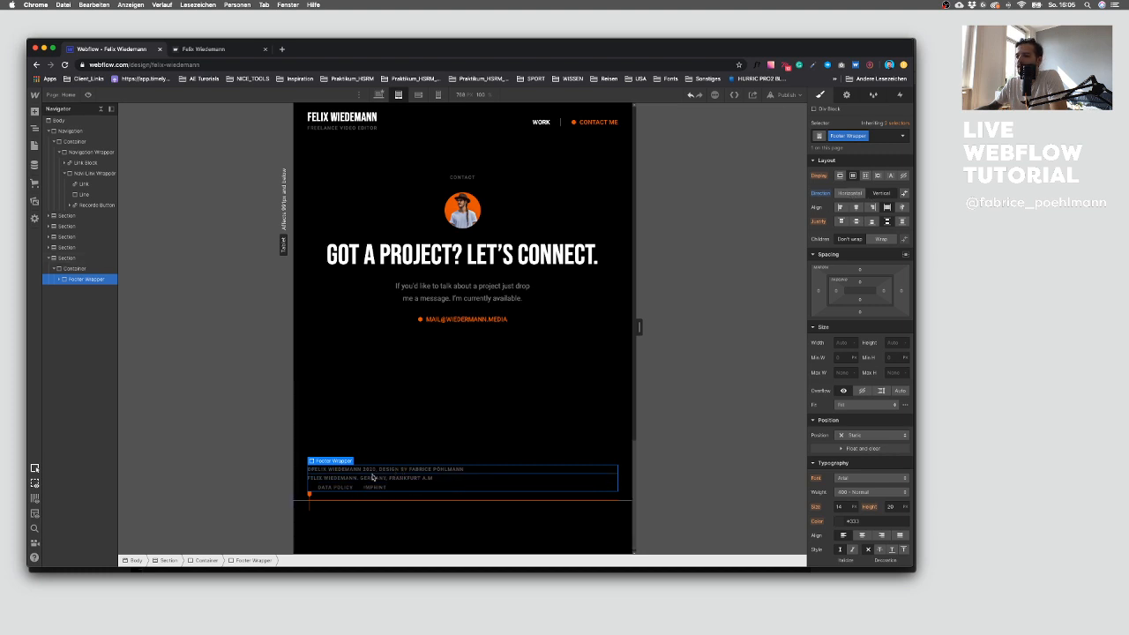
Step: On tablet, set the Footer Link's left margin to 0 and its right margin to 24
{"action": "left_click", "coordinate": [346, 489]}
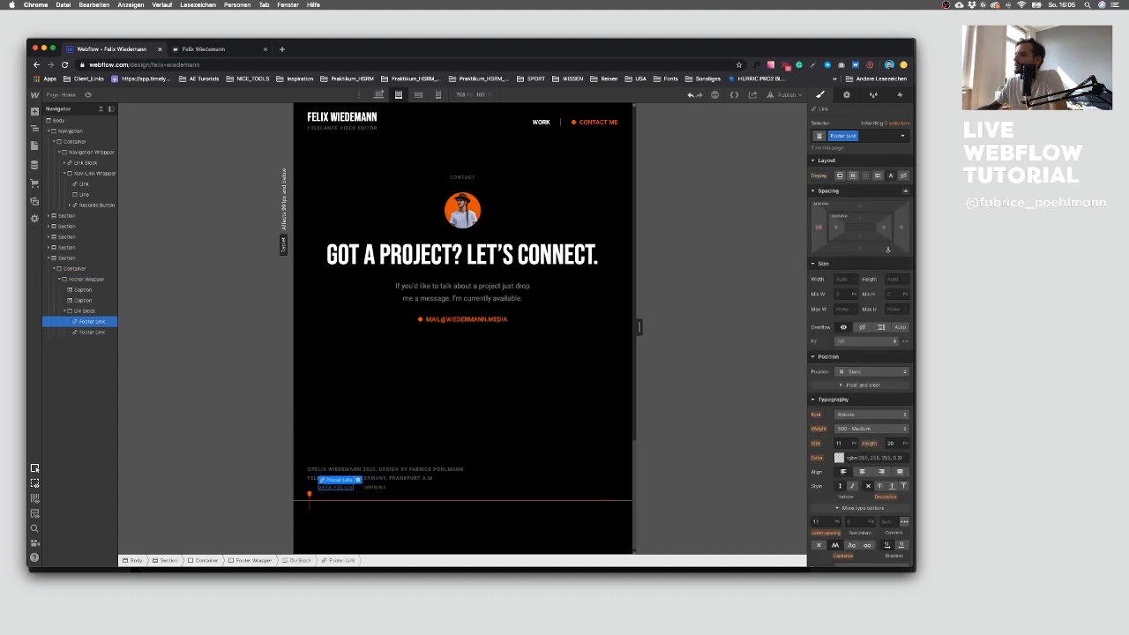
{"action": "left_click", "coordinate": [817, 227]}
{"action": "type", "text": "0"}
{"action": "key", "text": "Return"}
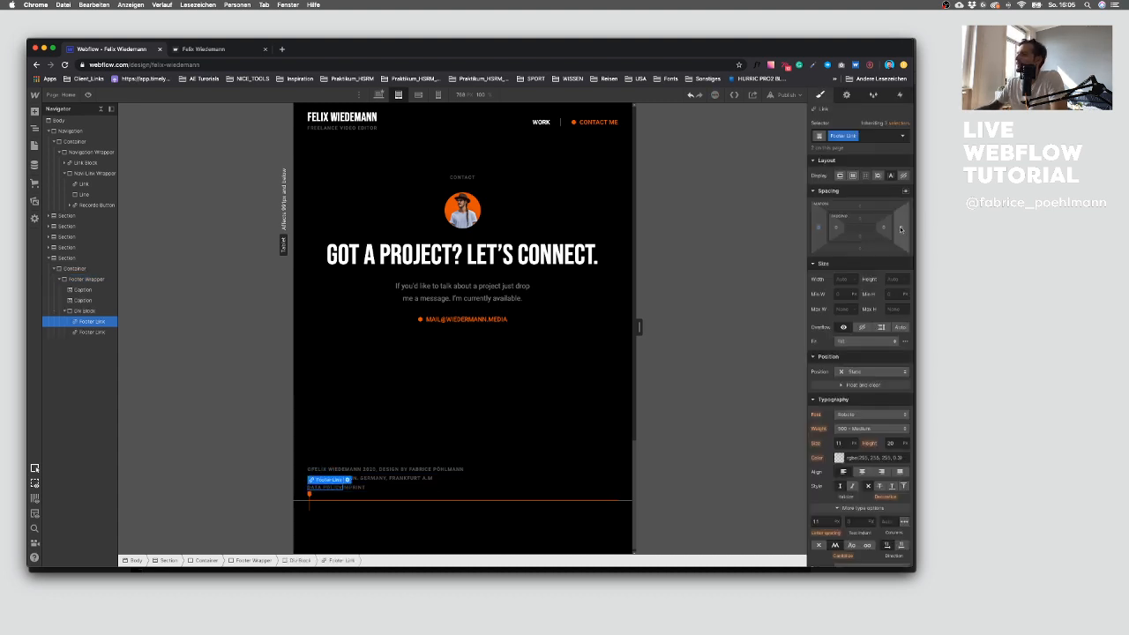
{"action": "left_click", "coordinate": [900, 227]}
{"action": "type", "text": "2"}
{"action": "key", "text": "Return"}
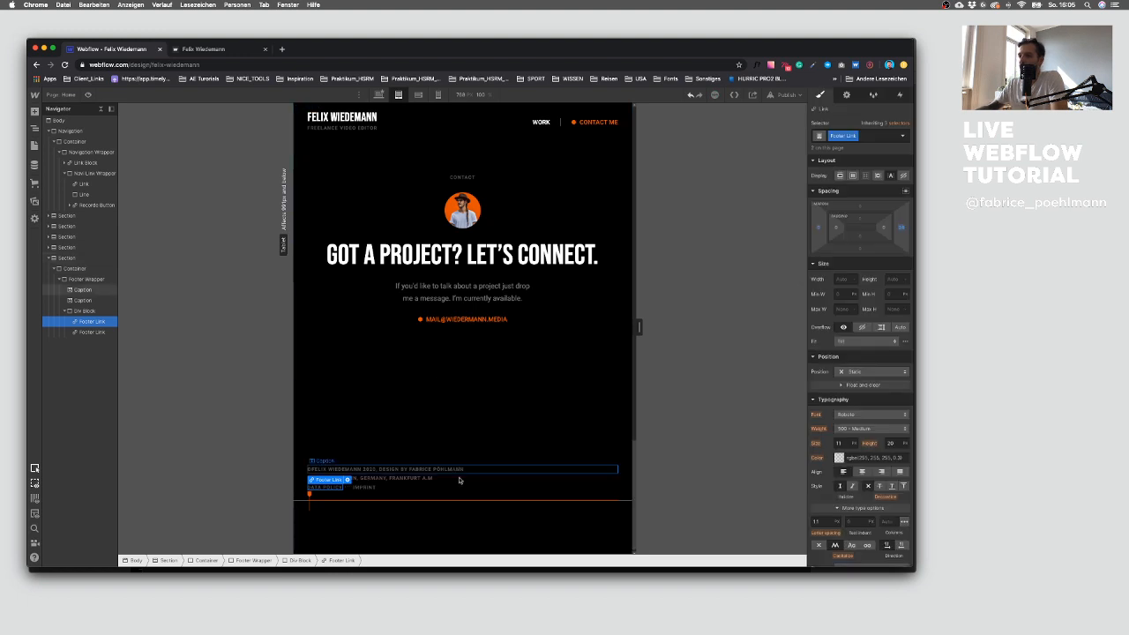
Step: Add a Footer combo class to the first footer Caption and give it a bottom margin on tablet
{"action": "left_click", "coordinate": [448, 472]}
{"action": "left_click", "coordinate": [65, 312]}
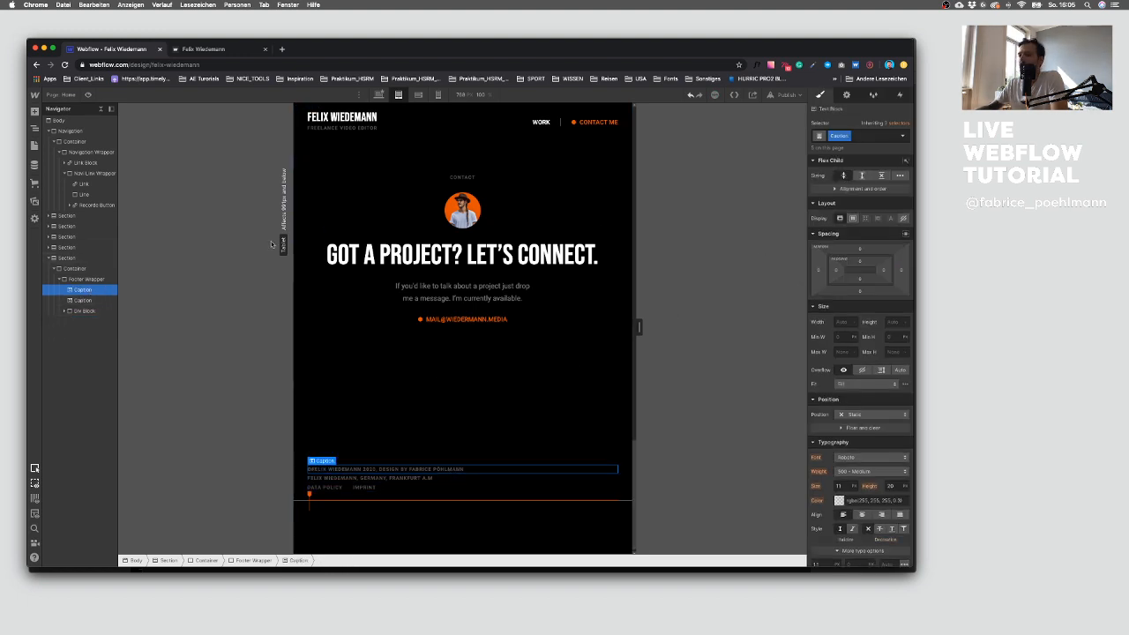
{"action": "left_click", "coordinate": [381, 95]}
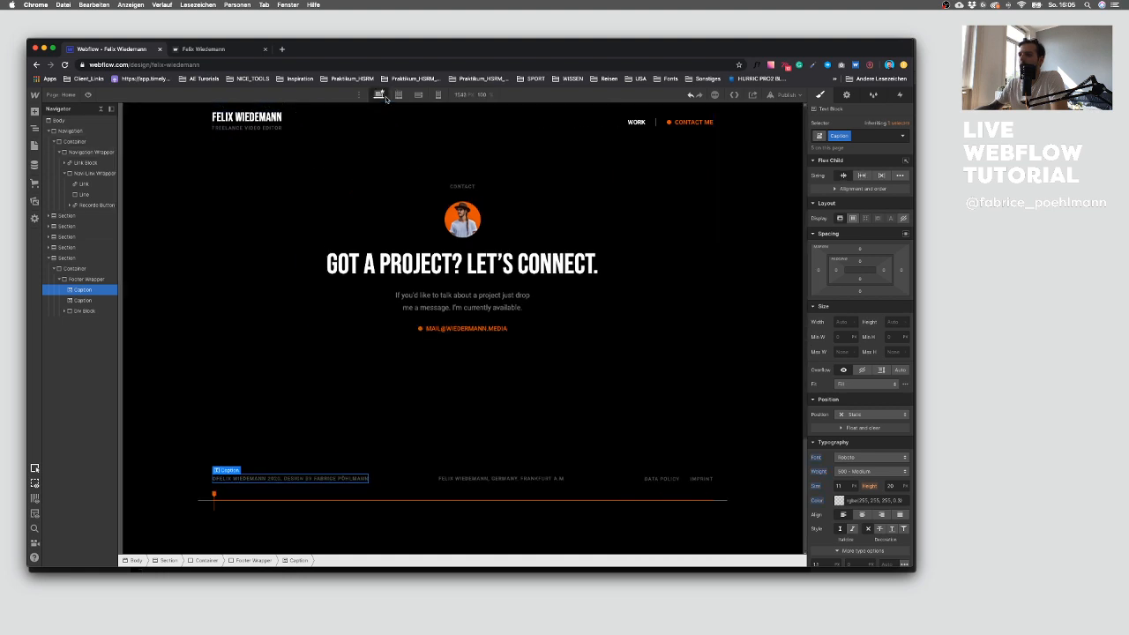
{"action": "left_click", "coordinate": [885, 137]}
{"action": "type", "text": "Fo"}
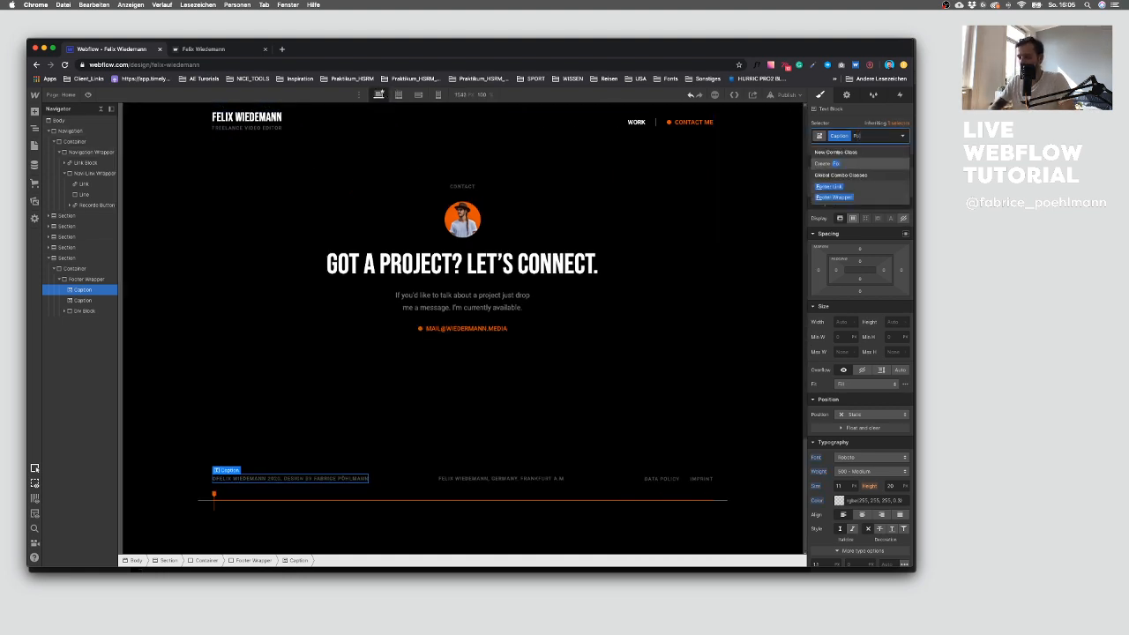
{"action": "type", "text": "oter"}
{"action": "key", "text": "Return"}
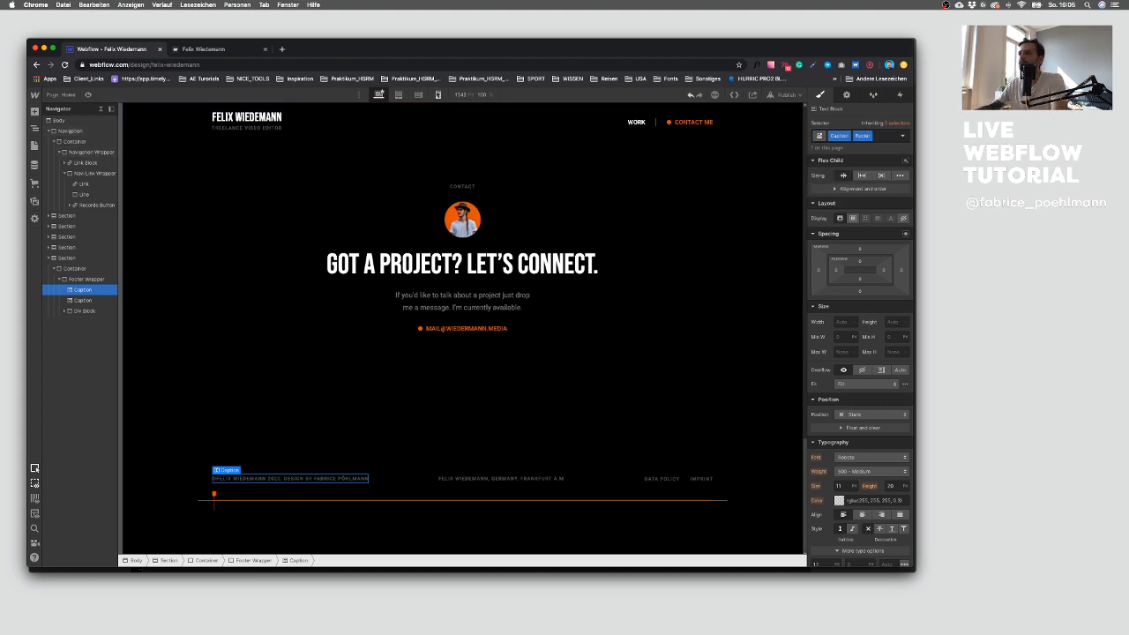
{"action": "left_click", "coordinate": [399, 95]}
{"action": "left_click_drag", "start_coordinate": [859, 291], "coordinate": [859, 302]}
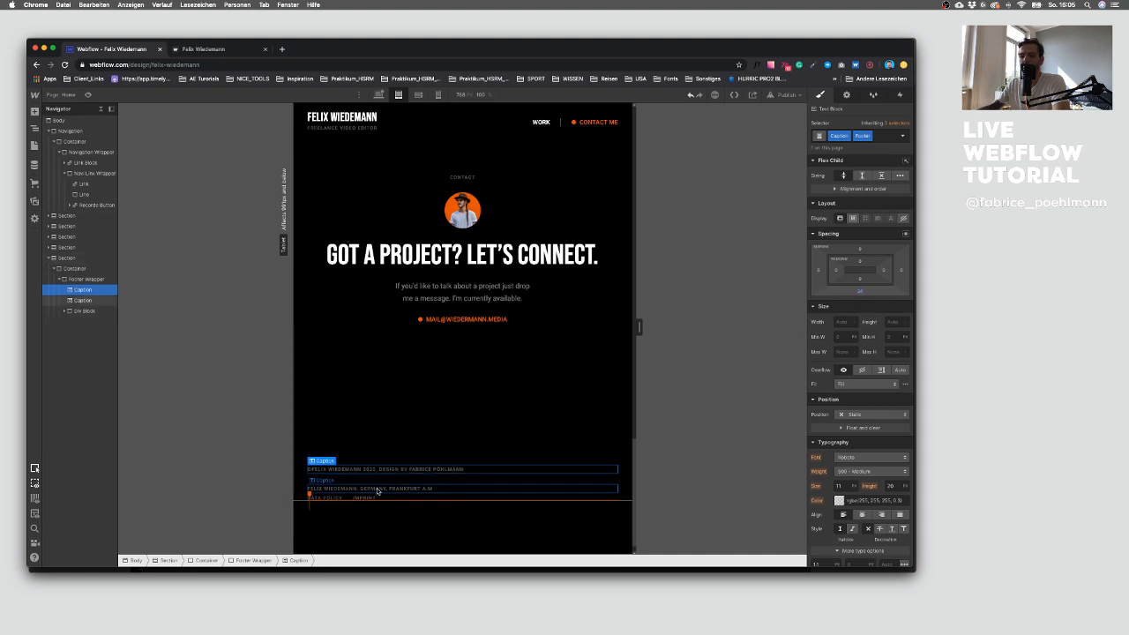
Step: Apply the Footer combo class to the second footer Caption
{"action": "left_click", "coordinate": [377, 490]}
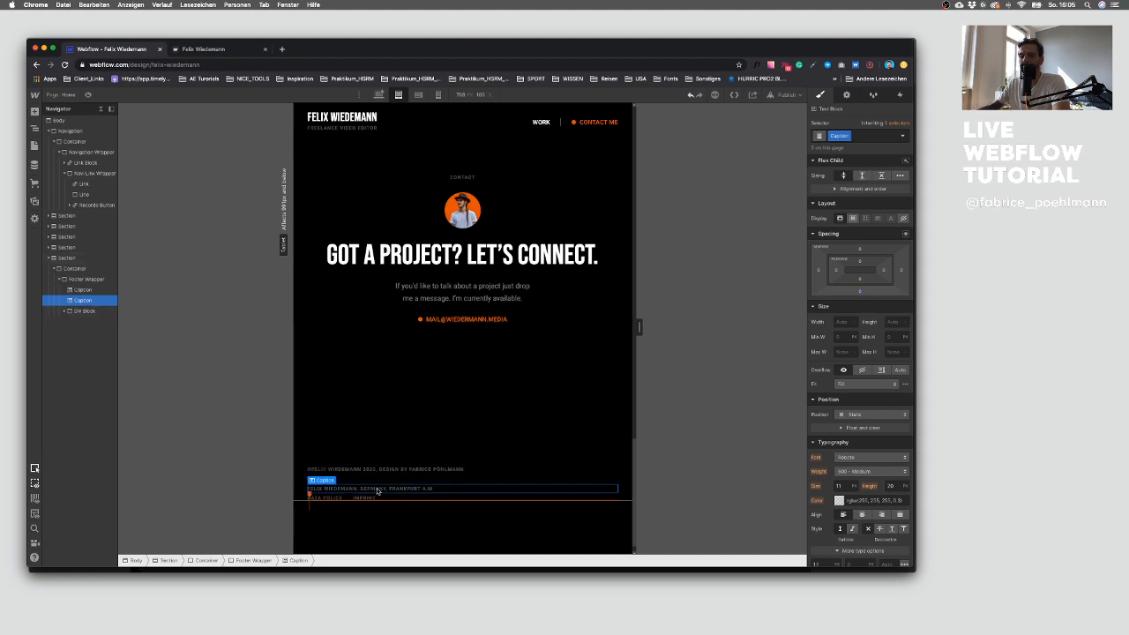
{"action": "left_click", "coordinate": [854, 136]}
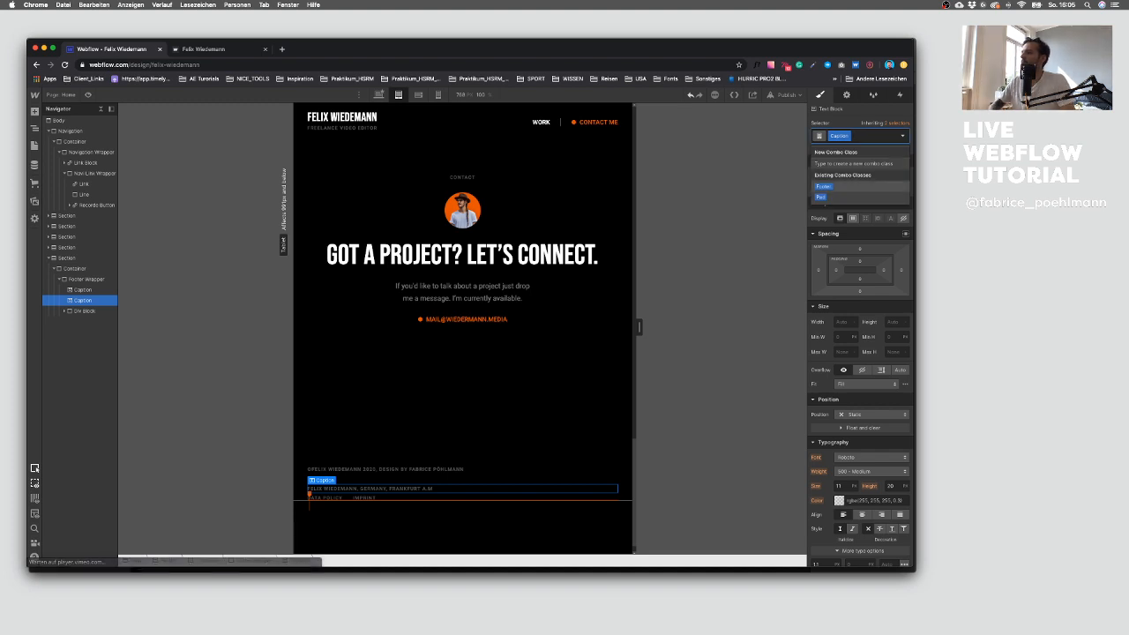
{"action": "key", "text": "Return"}
Step: On tablet, set the projects' 5050_Layout flex direction to vertical
{"action": "left_click", "coordinate": [410, 429]}
{"action": "scroll", "coordinate": [393, 433], "scroll_direction": "down", "scroll_amount": 1}
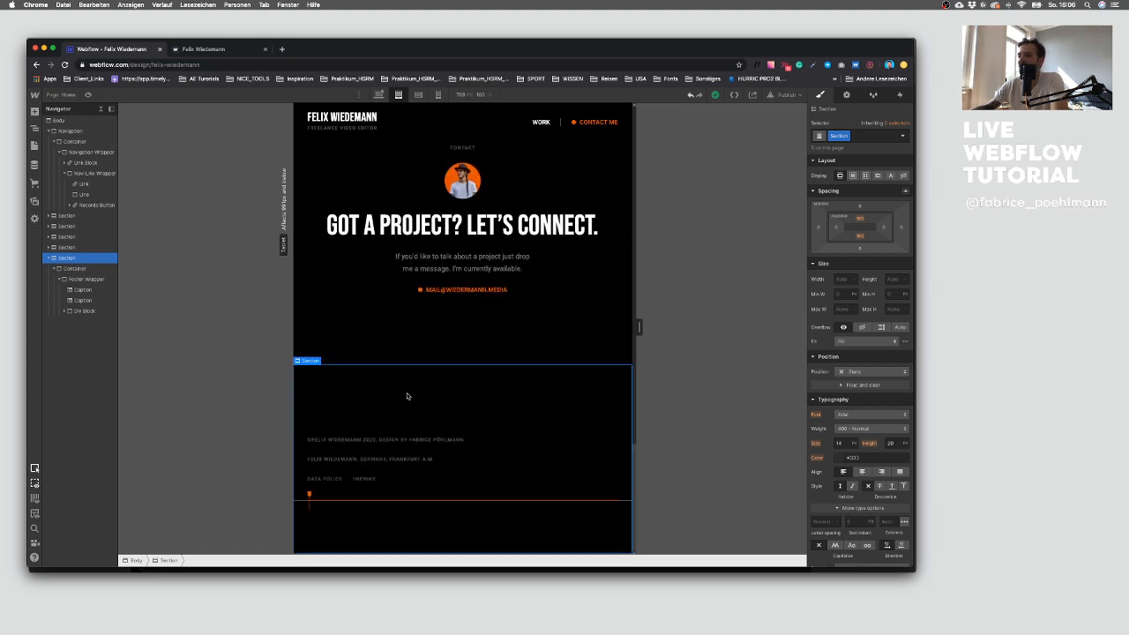
{"action": "scroll", "coordinate": [408, 394], "scroll_direction": "up", "scroll_amount": 10}
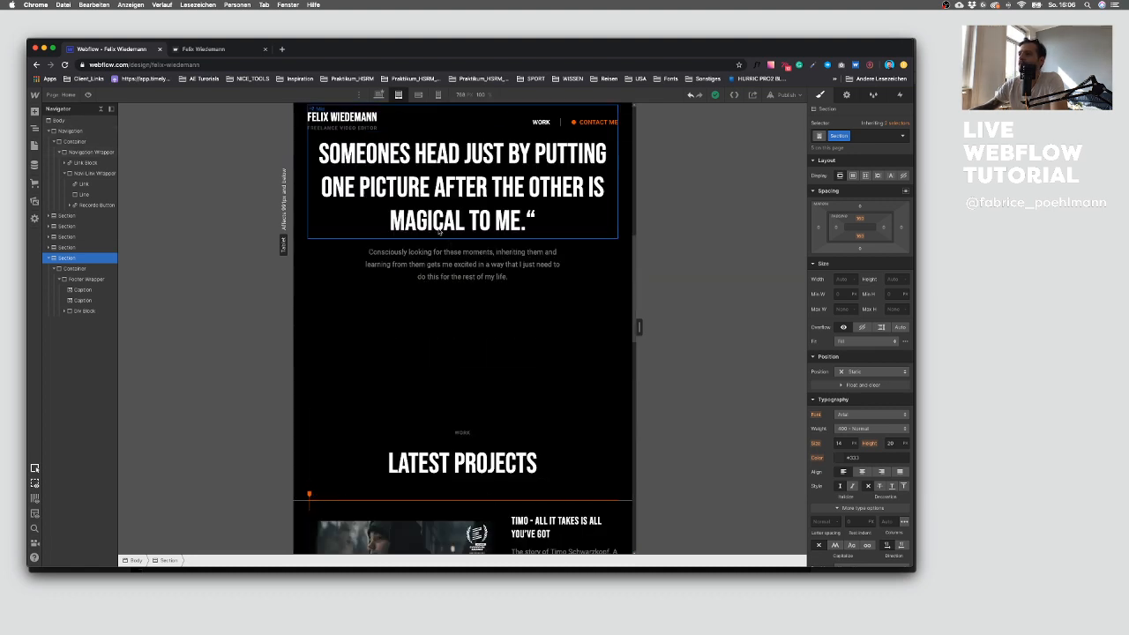
{"action": "scroll", "coordinate": [450, 248], "scroll_direction": "down", "scroll_amount": 5}
{"action": "scroll", "coordinate": [468, 264], "scroll_direction": "up", "scroll_amount": 3}
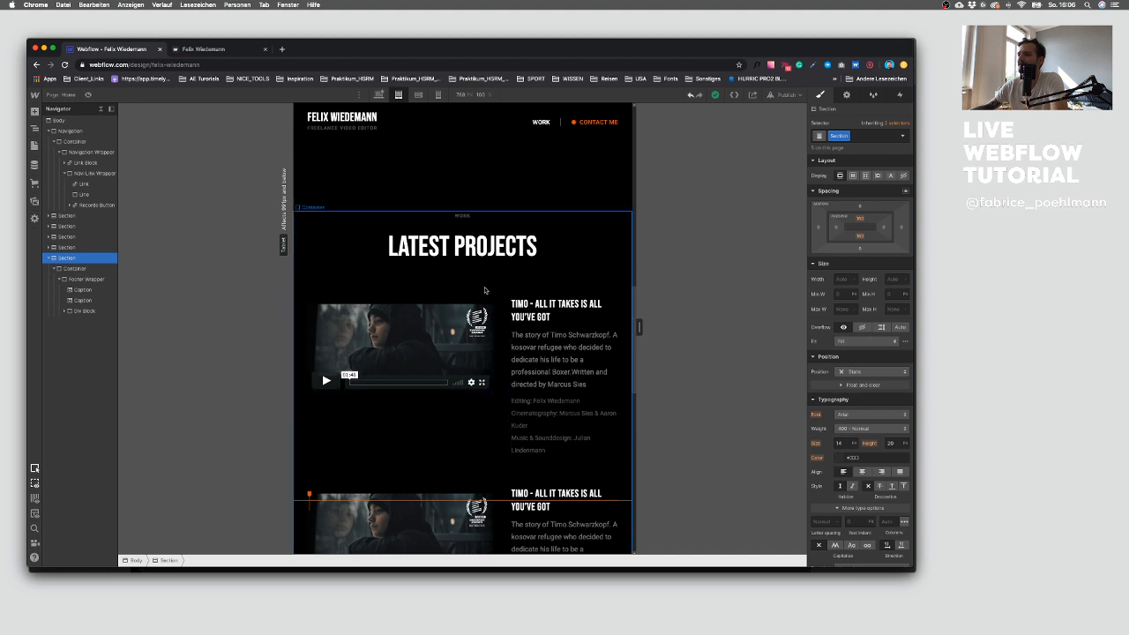
{"action": "left_click", "coordinate": [484, 294]}
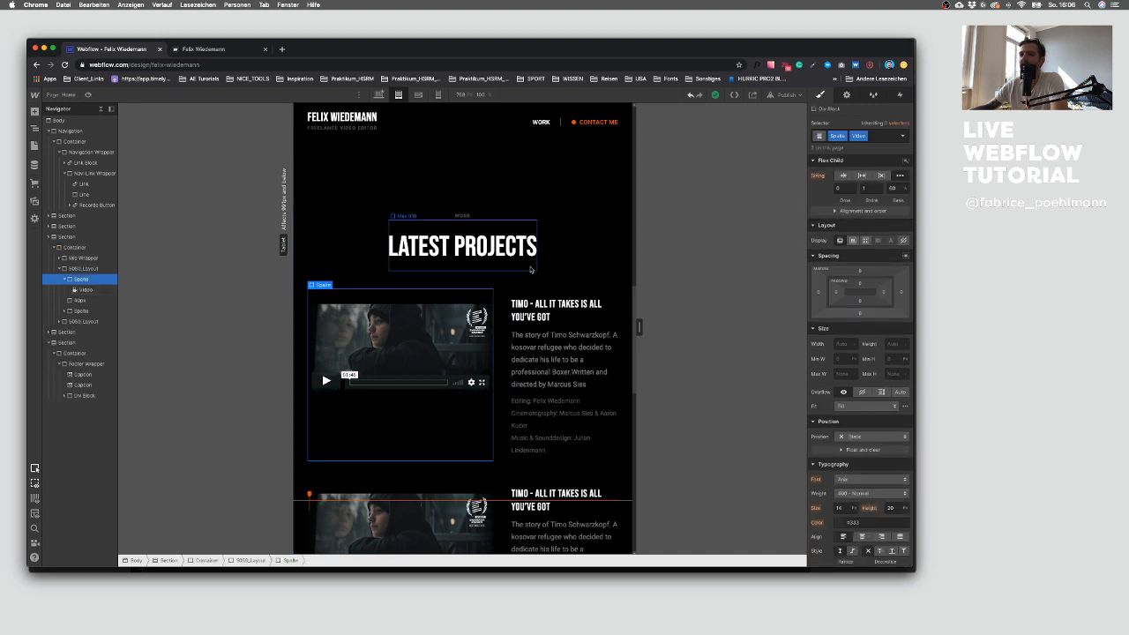
{"action": "key", "text": "Up"}
{"action": "left_click", "coordinate": [879, 194]}
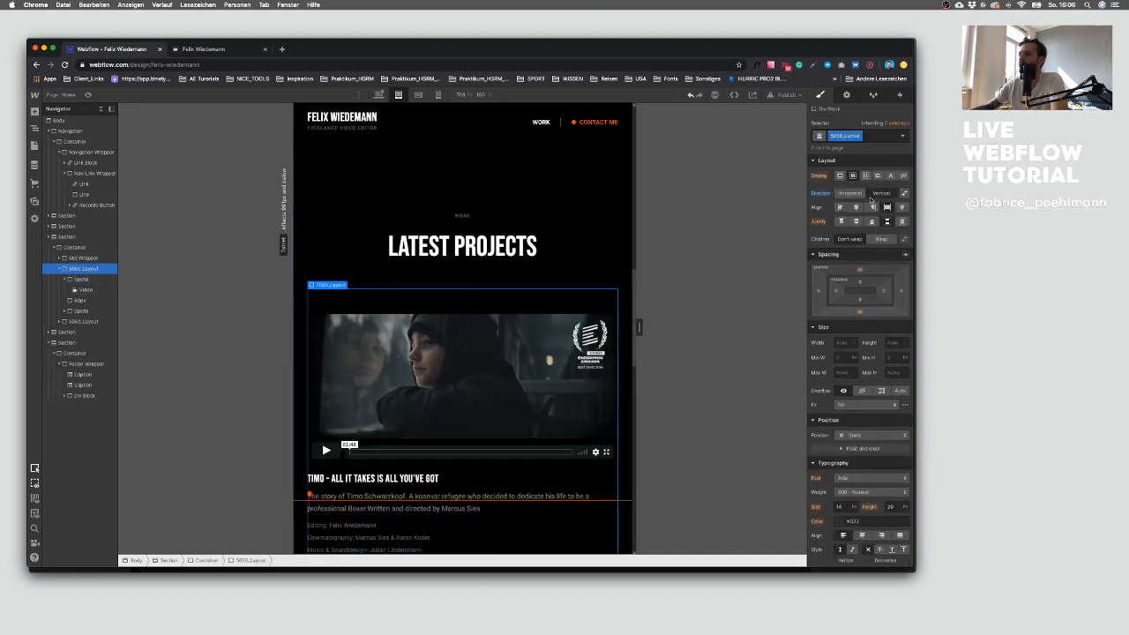
Step: Set the Spalte column's flex basis to 100%
{"action": "scroll", "coordinate": [716, 267], "scroll_direction": "down", "scroll_amount": 2}
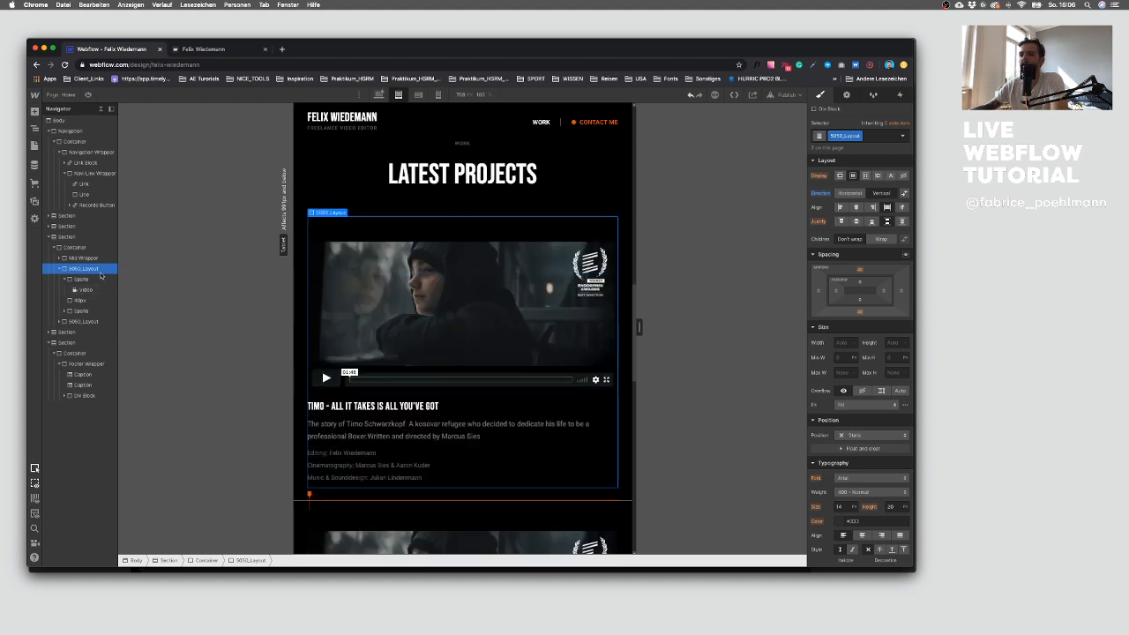
{"action": "left_click", "coordinate": [66, 278]}
{"action": "left_click", "coordinate": [84, 278]}
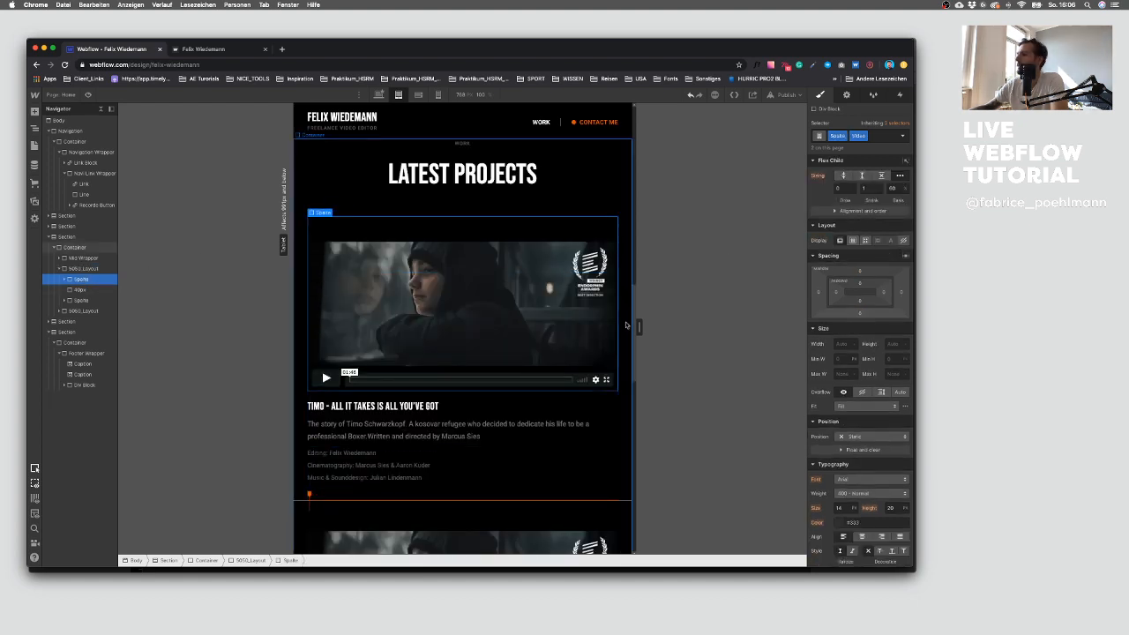
{"action": "left_click", "coordinate": [892, 188]}
{"action": "type", "text": "100"}
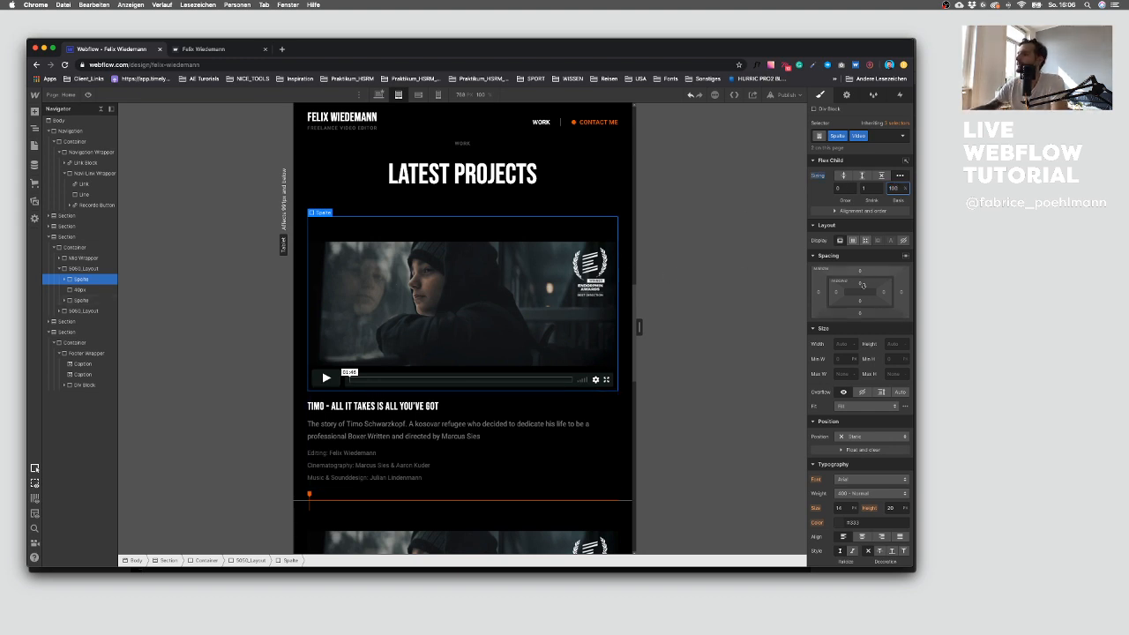
Step: Try bottom margins of 20, 16 and 12 px on the Spalte column before resetting the margin
{"action": "left_click", "coordinate": [860, 313]}
{"action": "type", "text": "20"}
{"action": "key", "text": "Return"}
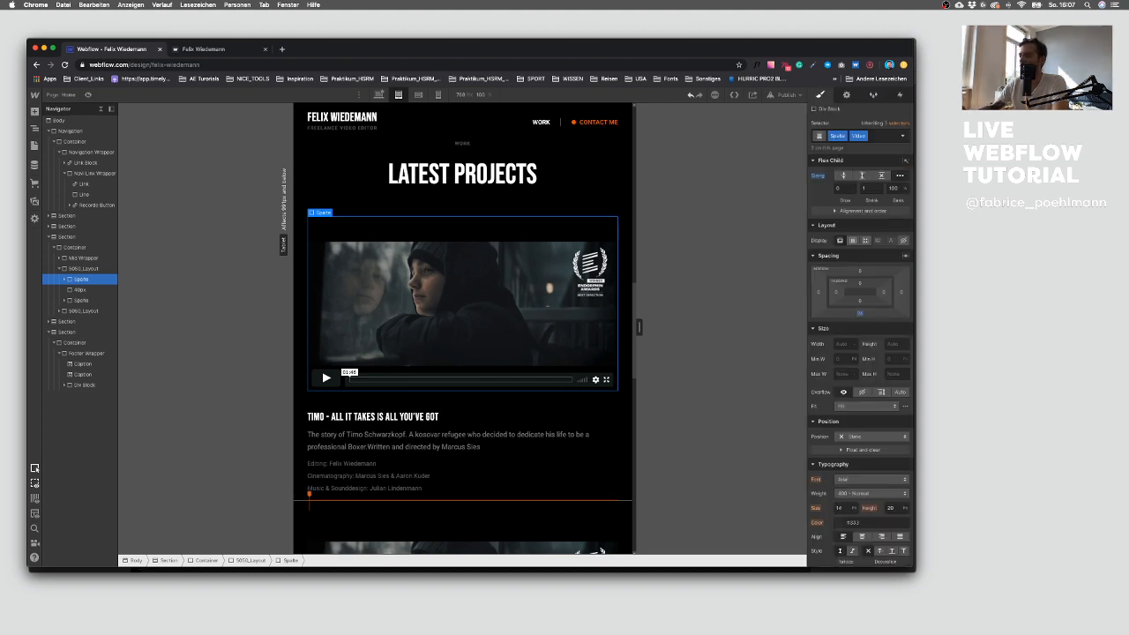
{"action": "scroll", "coordinate": [411, 326], "scroll_direction": "down", "scroll_amount": 5}
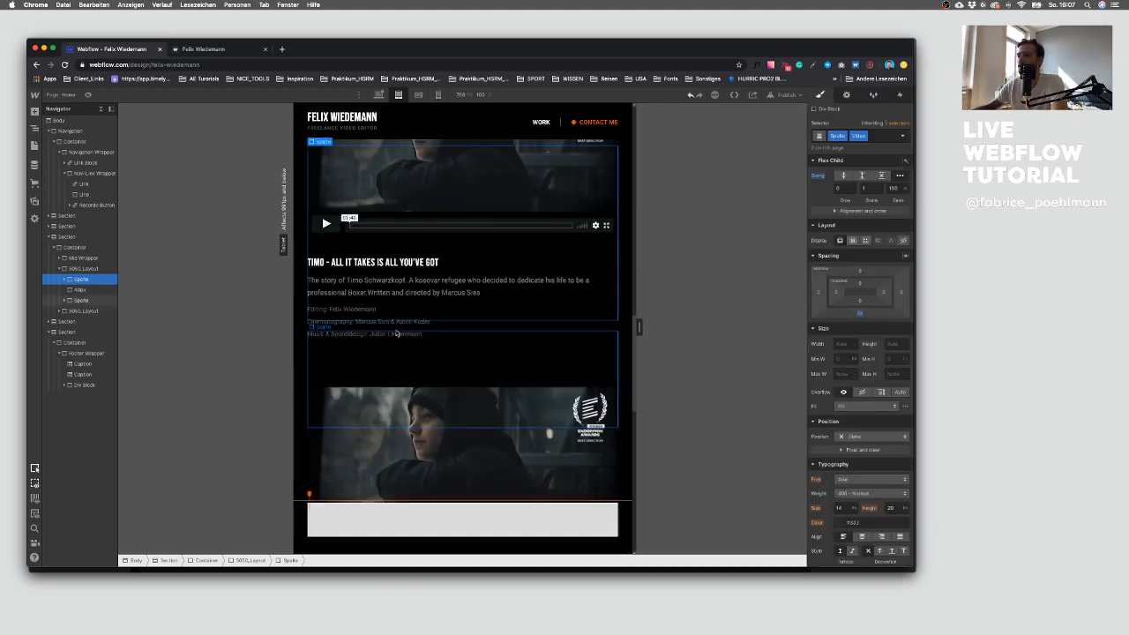
{"action": "scroll", "coordinate": [411, 331], "scroll_direction": "up", "scroll_amount": 1}
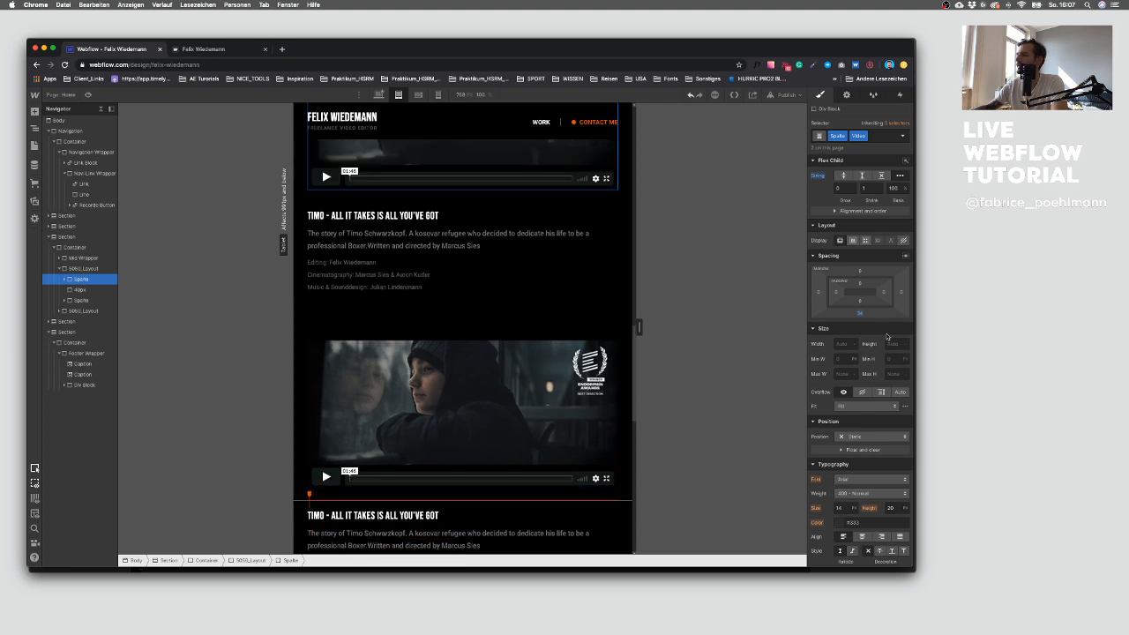
{"action": "left_click", "coordinate": [860, 314]}
{"action": "type", "text": "16"}
{"action": "key", "text": "Return"}
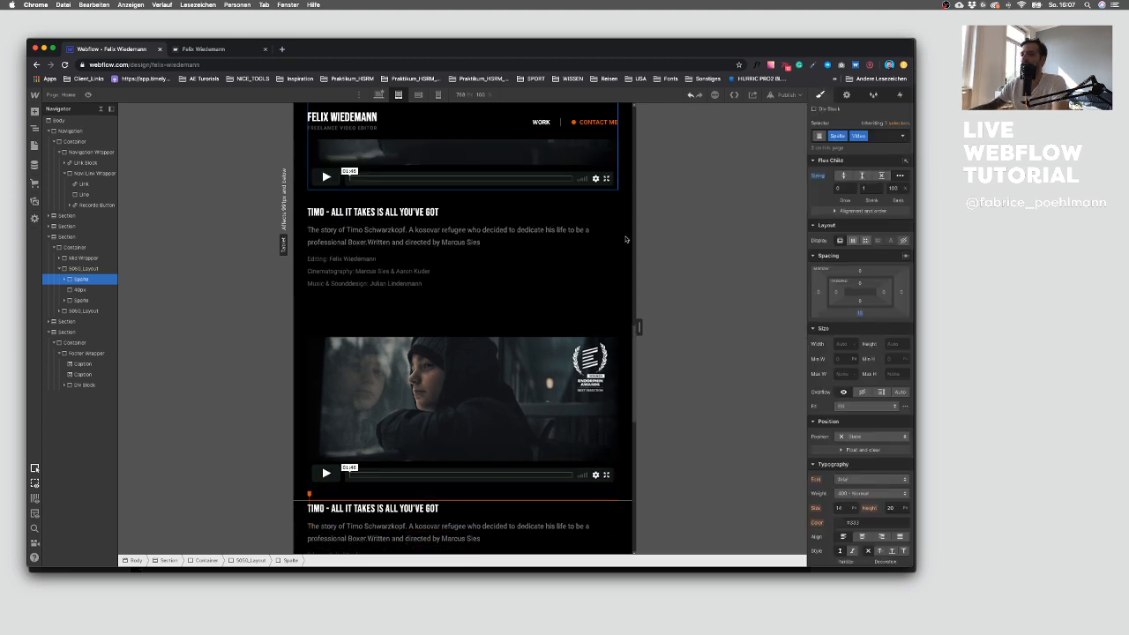
{"action": "left_click", "coordinate": [859, 314]}
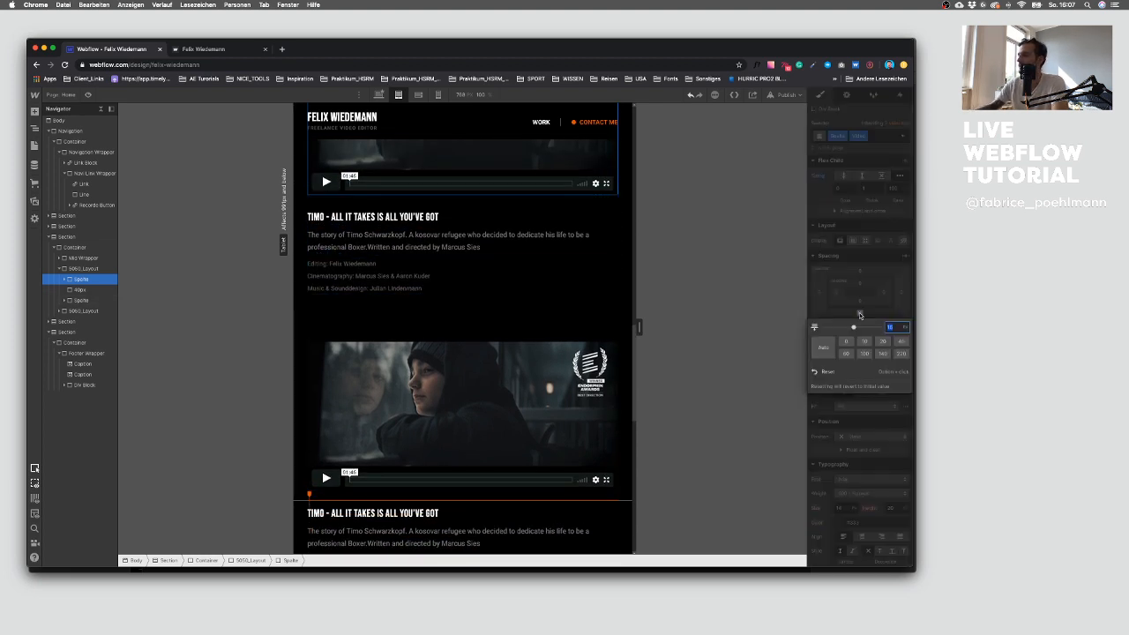
{"action": "type", "text": "12"}
{"action": "key", "text": "Return"}
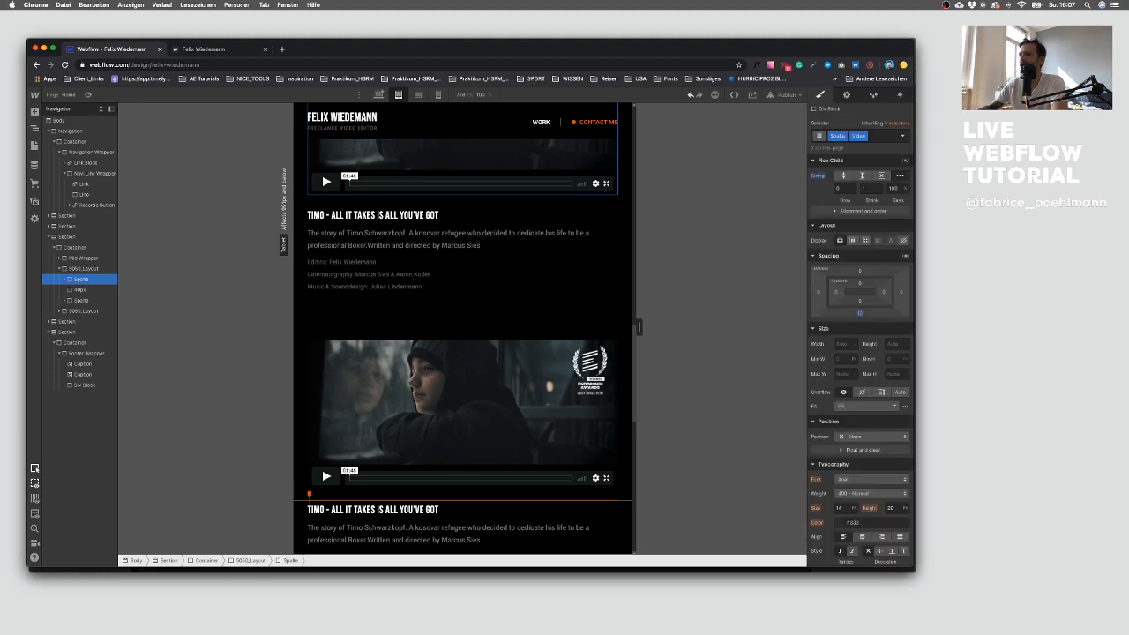
{"action": "left_click", "coordinate": [860, 316]}
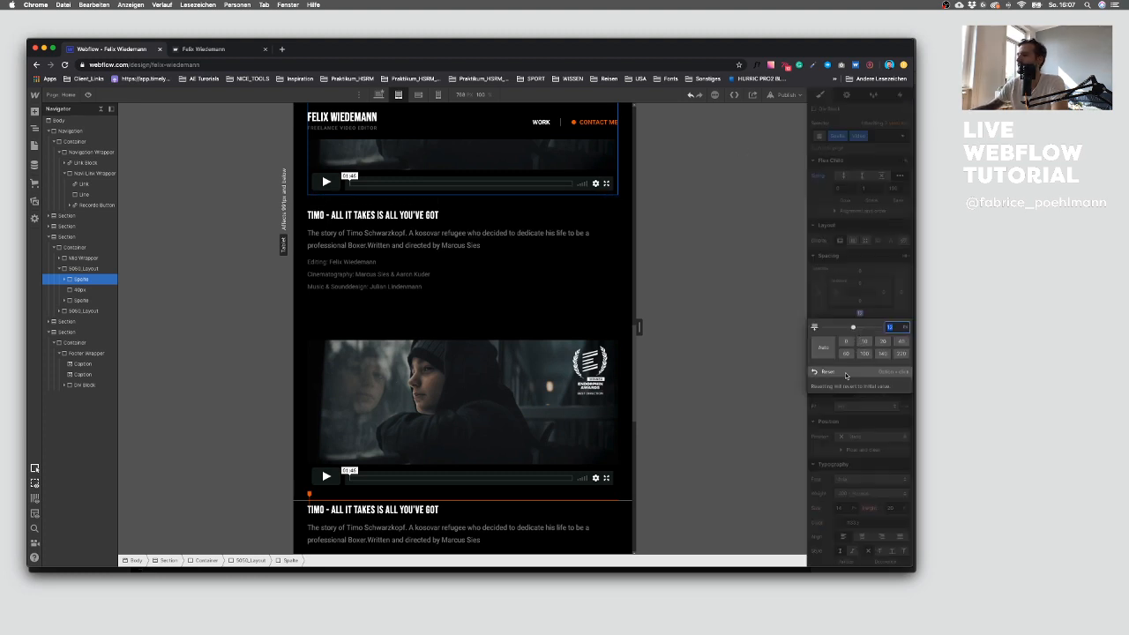
{"action": "left_click", "coordinate": [845, 374]}
Step: Switch to the mobile landscape breakpoint and scroll through the page to review the layout
{"action": "scroll", "coordinate": [427, 319], "scroll_direction": "down", "scroll_amount": 1}
{"action": "scroll", "coordinate": [415, 297], "scroll_direction": "down", "scroll_amount": 5}
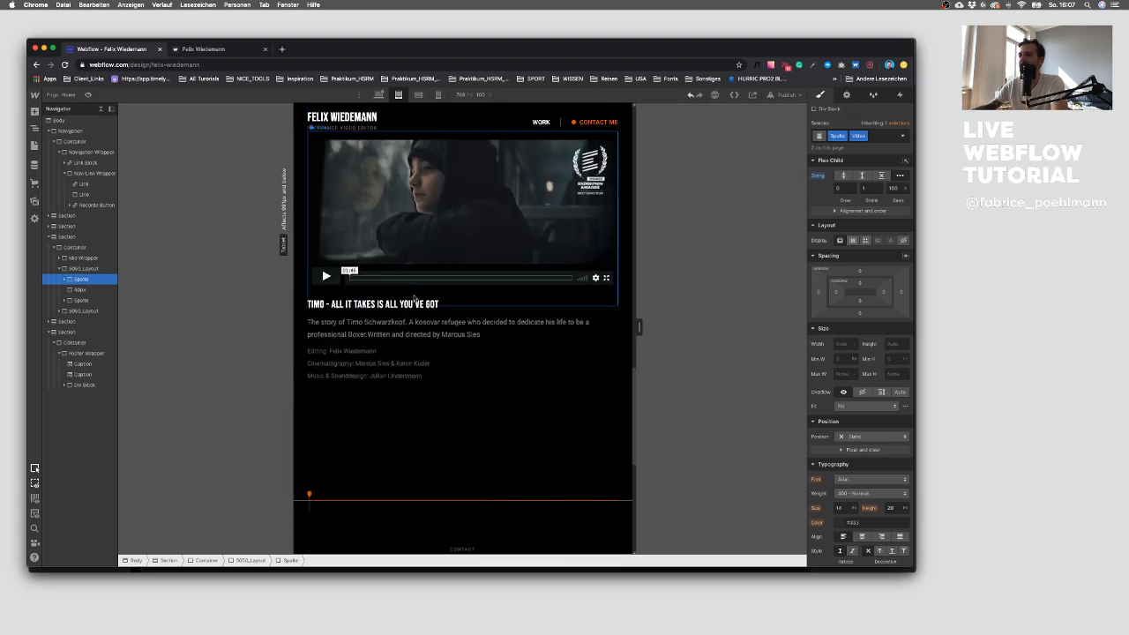
{"action": "scroll", "coordinate": [416, 297], "scroll_direction": "up", "scroll_amount": 5}
{"action": "scroll", "coordinate": [415, 297], "scroll_direction": "up", "scroll_amount": 10}
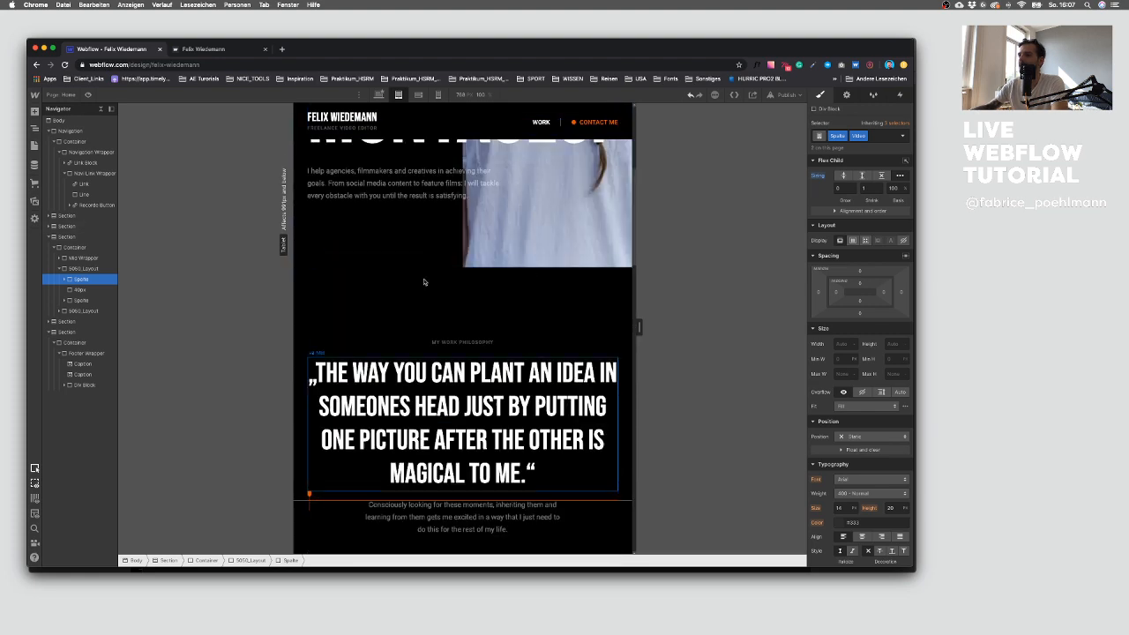
{"action": "left_click", "coordinate": [420, 95]}
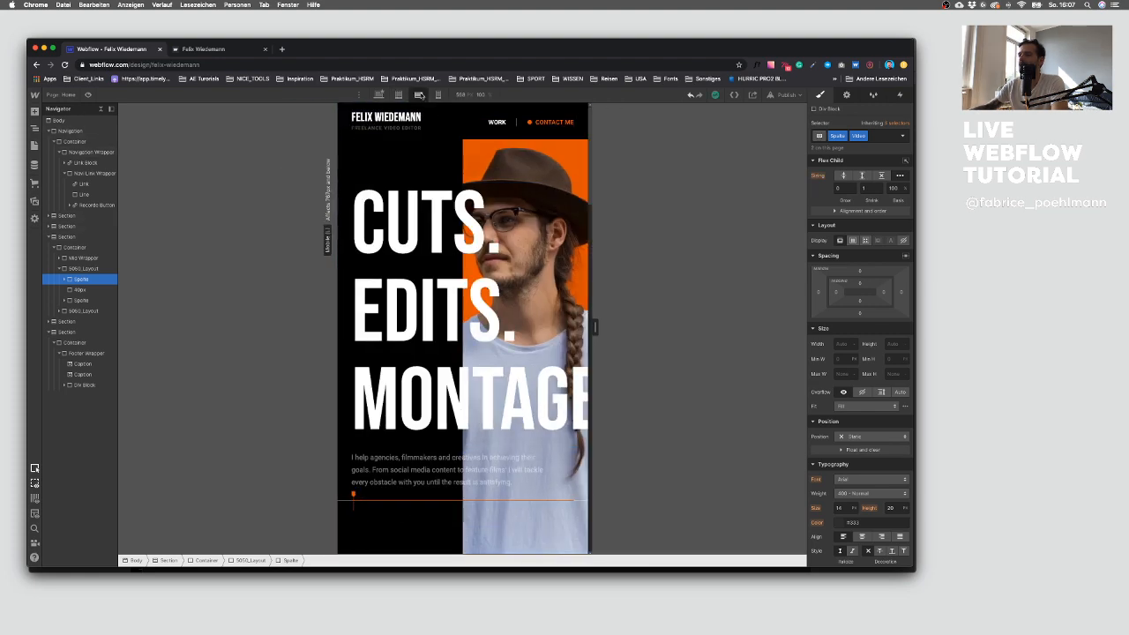
{"action": "scroll", "coordinate": [434, 301], "scroll_direction": "down", "scroll_amount": 2}
{"action": "scroll", "coordinate": [434, 301], "scroll_direction": "down", "scroll_amount": 10}
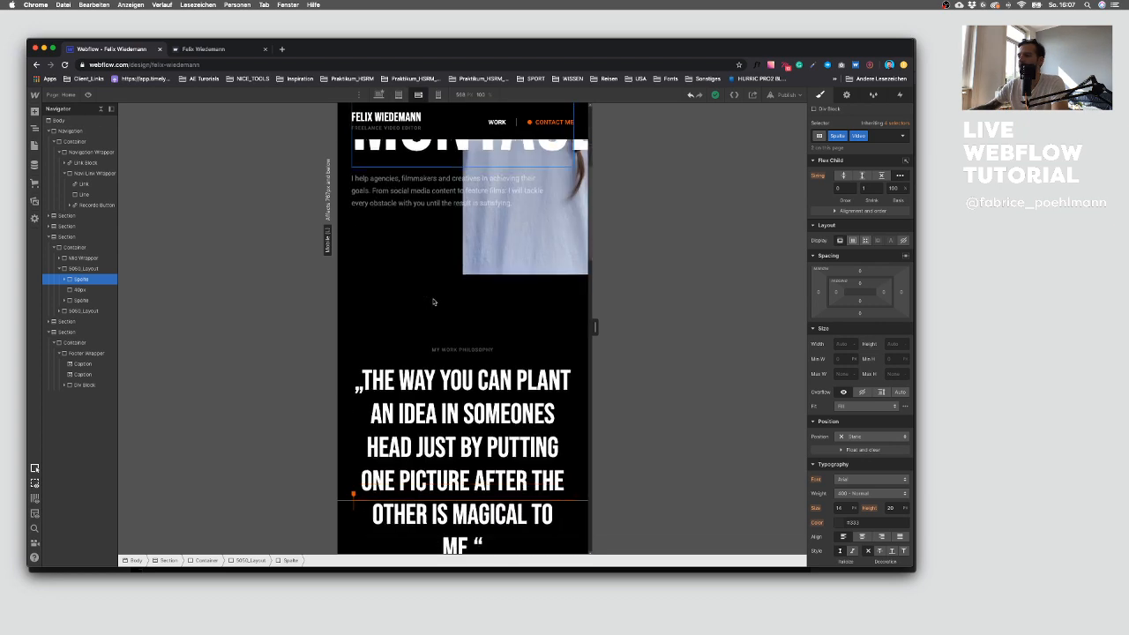
{"action": "scroll", "coordinate": [433, 300], "scroll_direction": "down", "scroll_amount": 3}
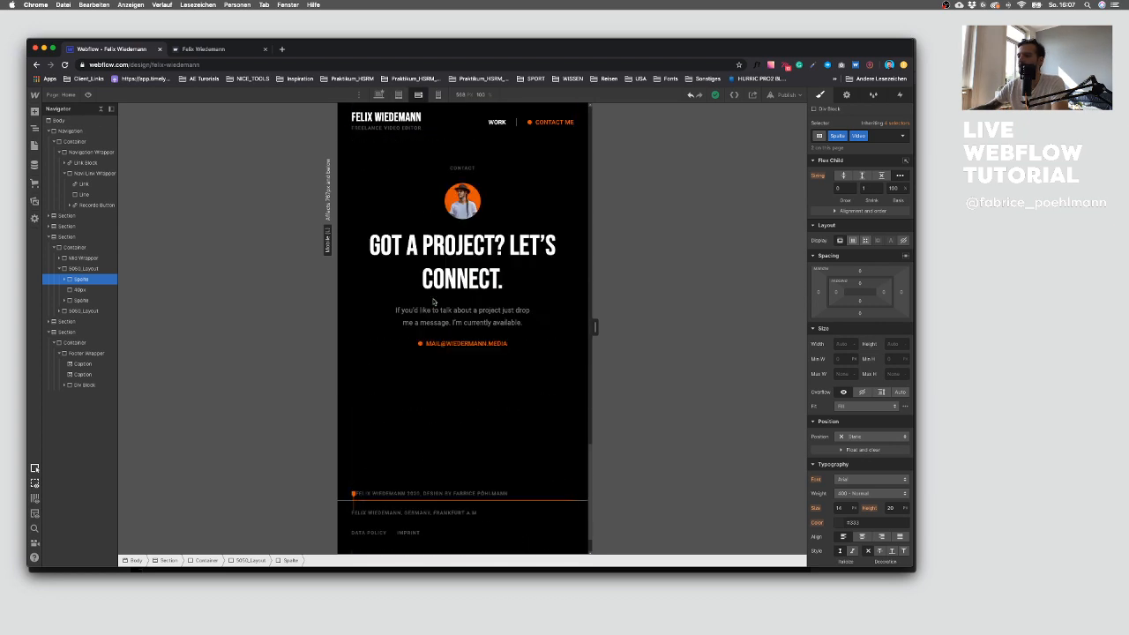
{"action": "scroll", "coordinate": [441, 305], "scroll_direction": "up", "scroll_amount": 6}
{"action": "scroll", "coordinate": [441, 306], "scroll_direction": "up", "scroll_amount": 8}
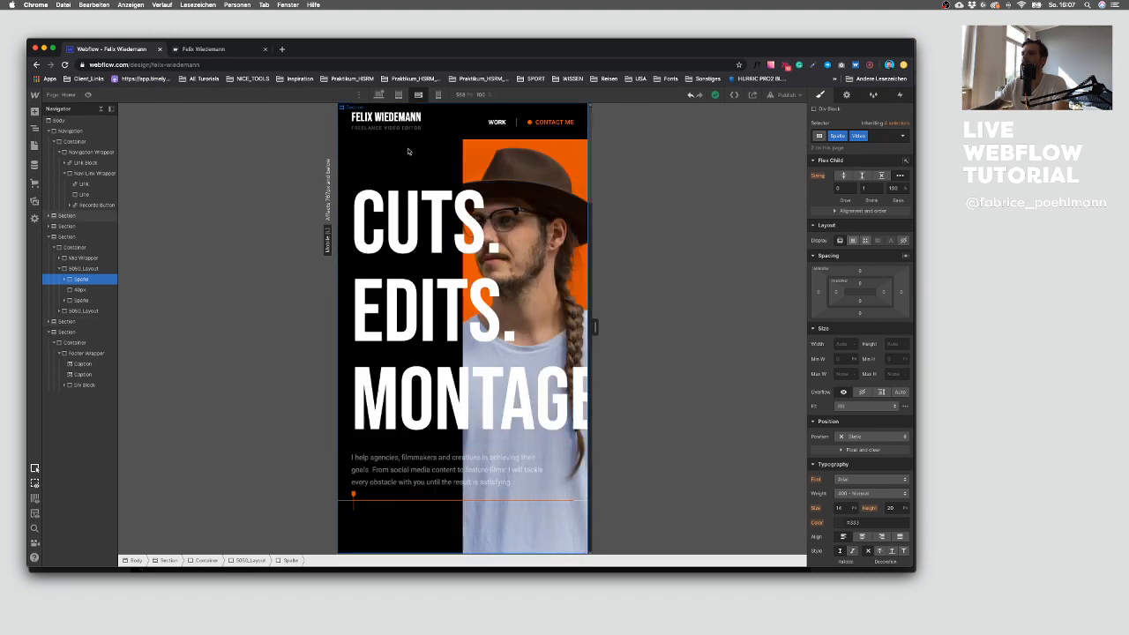
Step: Set the hero section's BG IMG position to Static on mobile landscape
{"action": "left_click", "coordinate": [408, 152]}
{"action": "left_click", "coordinate": [50, 237]}
{"action": "left_click", "coordinate": [50, 257]}
{"action": "left_click", "coordinate": [49, 216]}
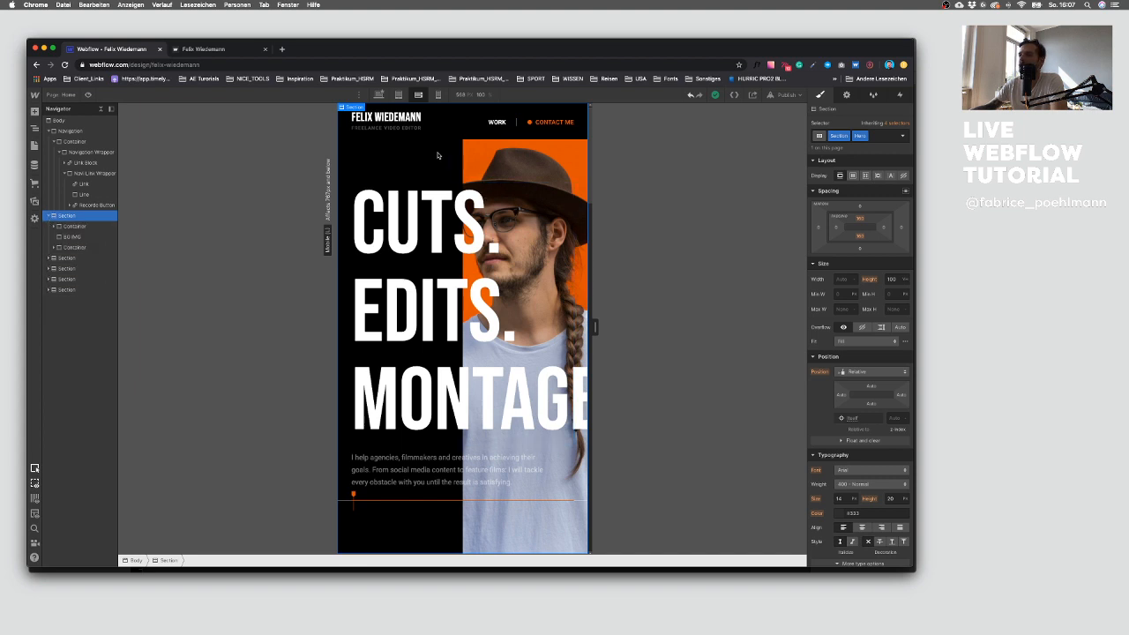
{"action": "left_click", "coordinate": [496, 142]}
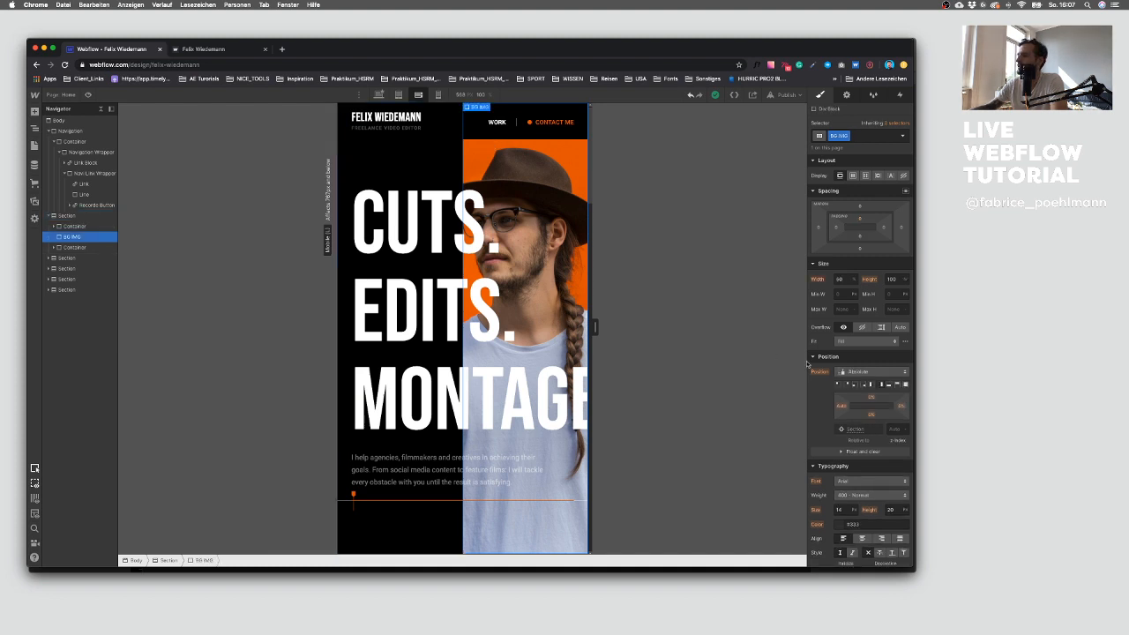
{"action": "left_click", "coordinate": [858, 372]}
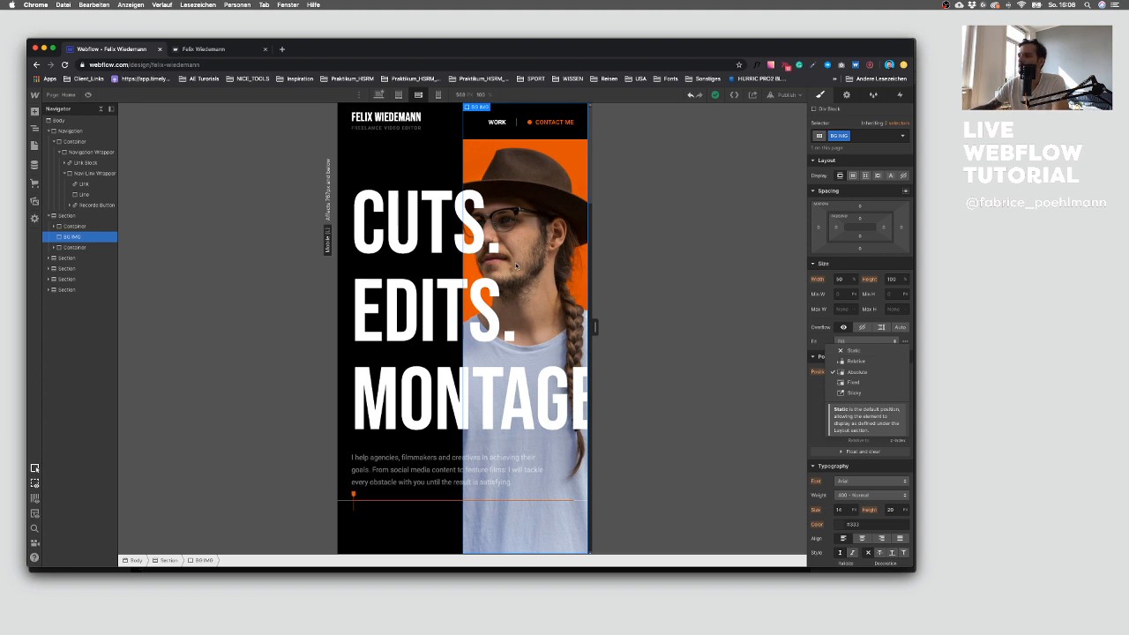
{"action": "left_click", "coordinate": [855, 351]}
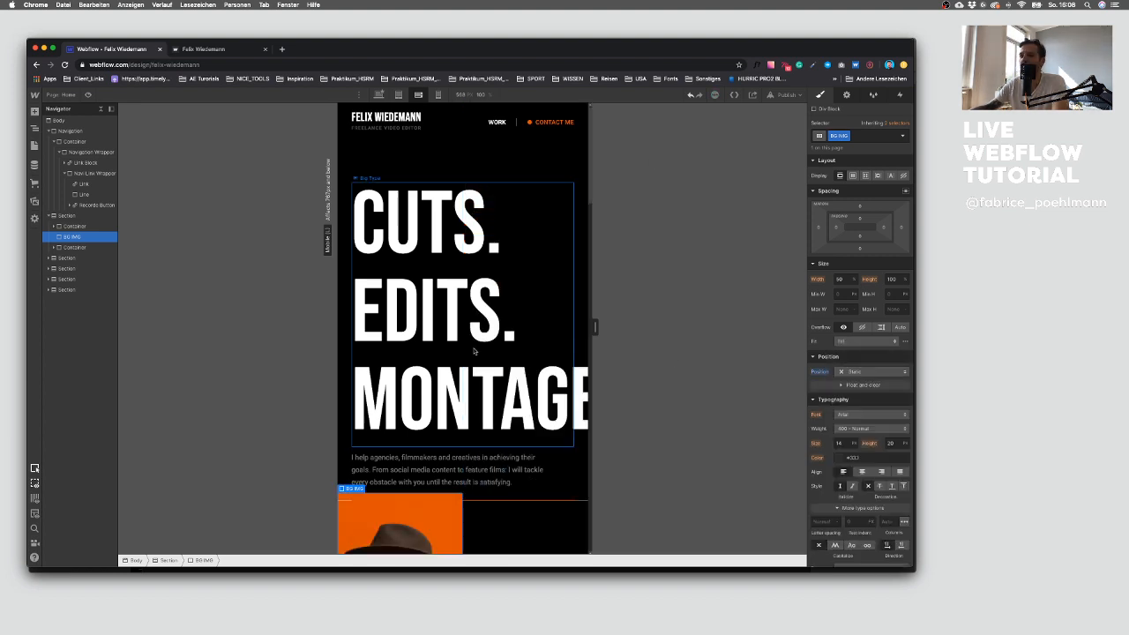
Step: Set the BG IMG width to 100%
{"action": "scroll", "coordinate": [451, 342], "scroll_direction": "down", "scroll_amount": 3}
{"action": "scroll", "coordinate": [450, 341], "scroll_direction": "down", "scroll_amount": 4}
{"action": "scroll", "coordinate": [455, 343], "scroll_direction": "up", "scroll_amount": 6}
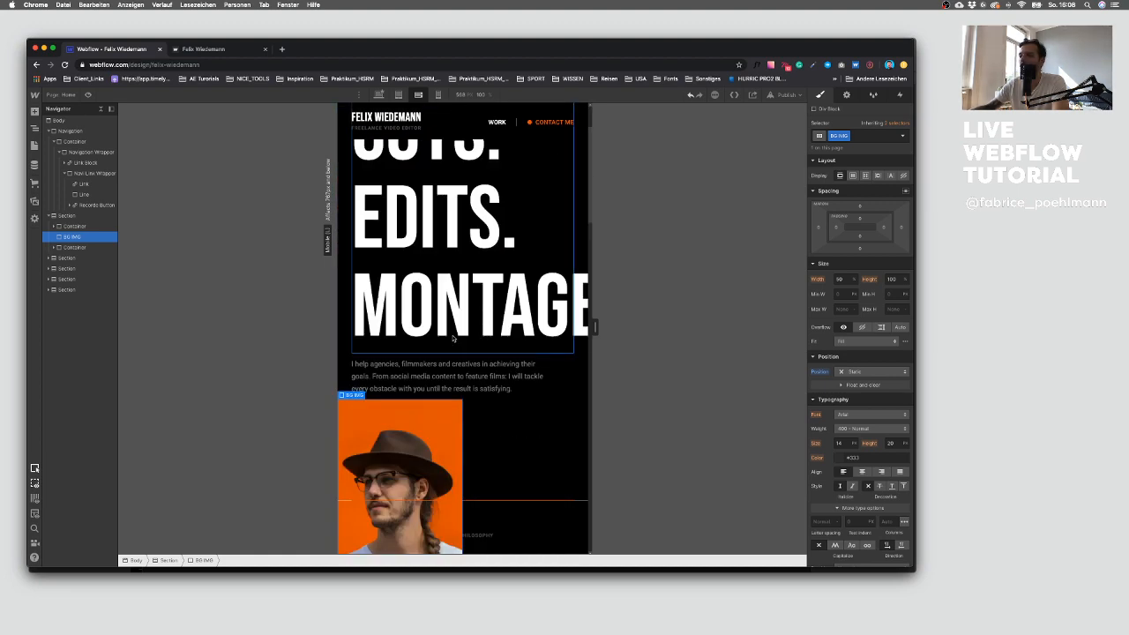
{"action": "scroll", "coordinate": [459, 331], "scroll_direction": "up", "scroll_amount": 2}
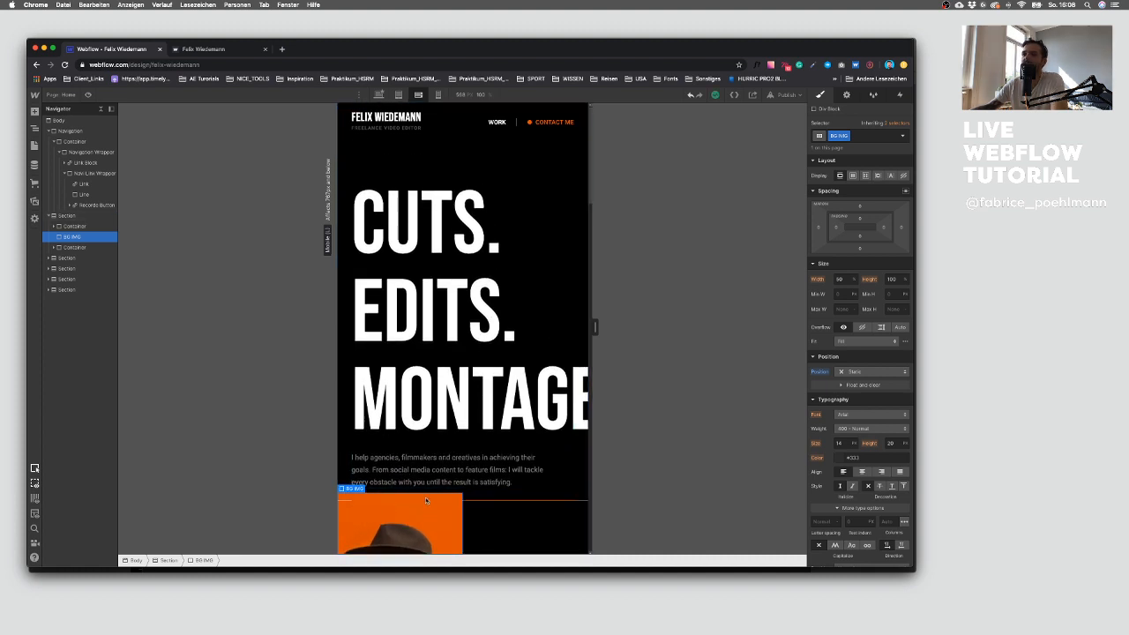
{"action": "left_click", "coordinate": [83, 218]}
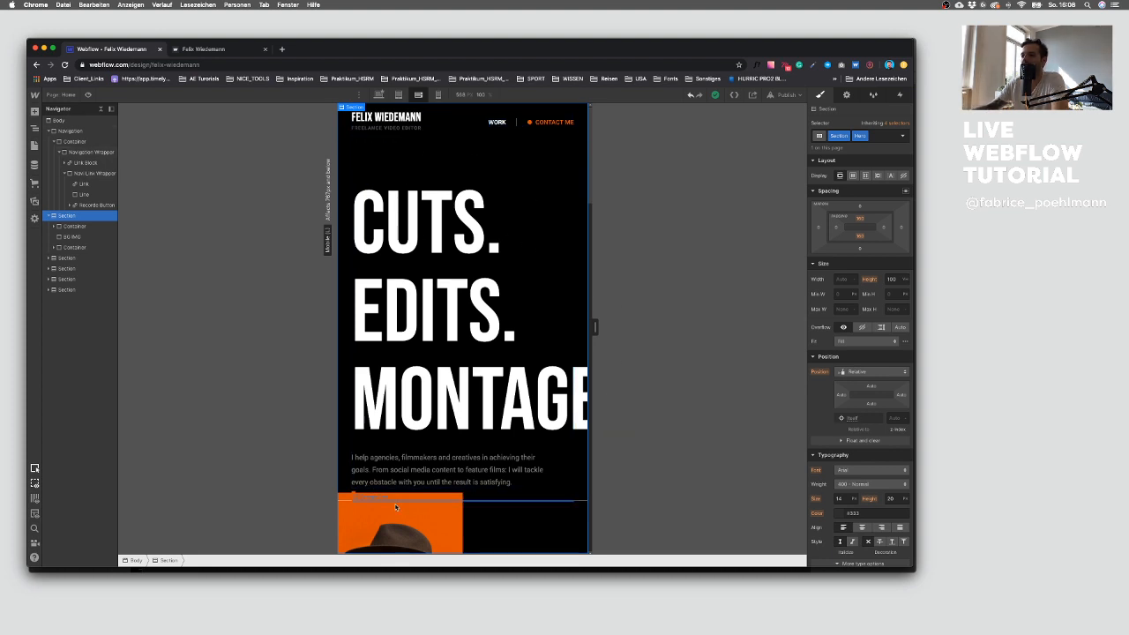
{"action": "left_click", "coordinate": [84, 237]}
{"action": "left_click", "coordinate": [840, 279]}
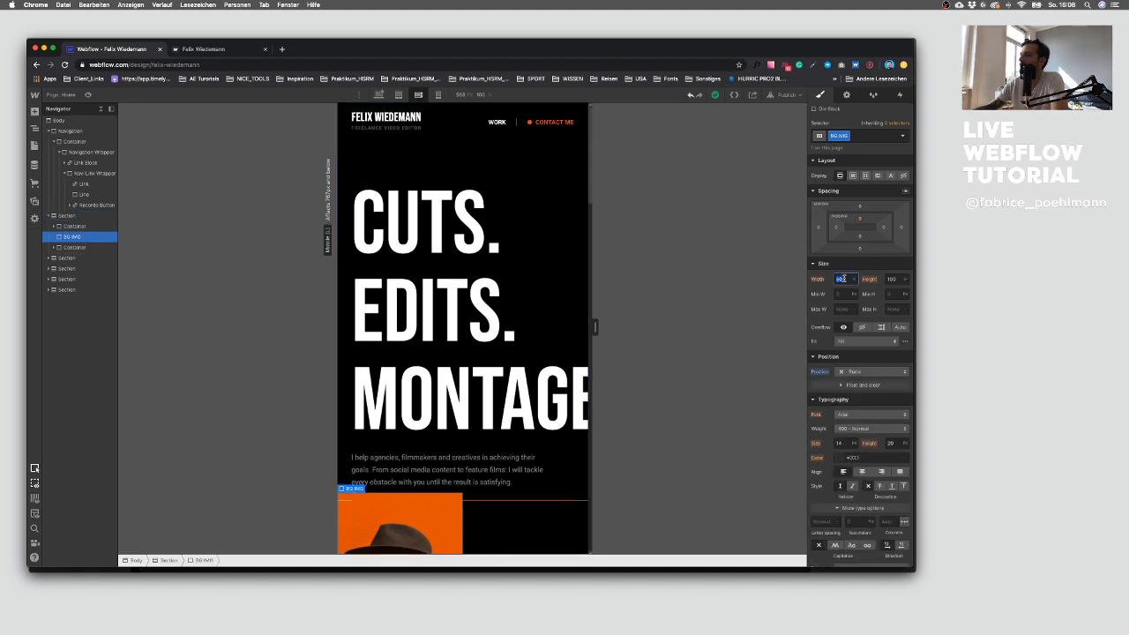
{"action": "type", "text": "100"}
{"action": "key", "text": "Return"}
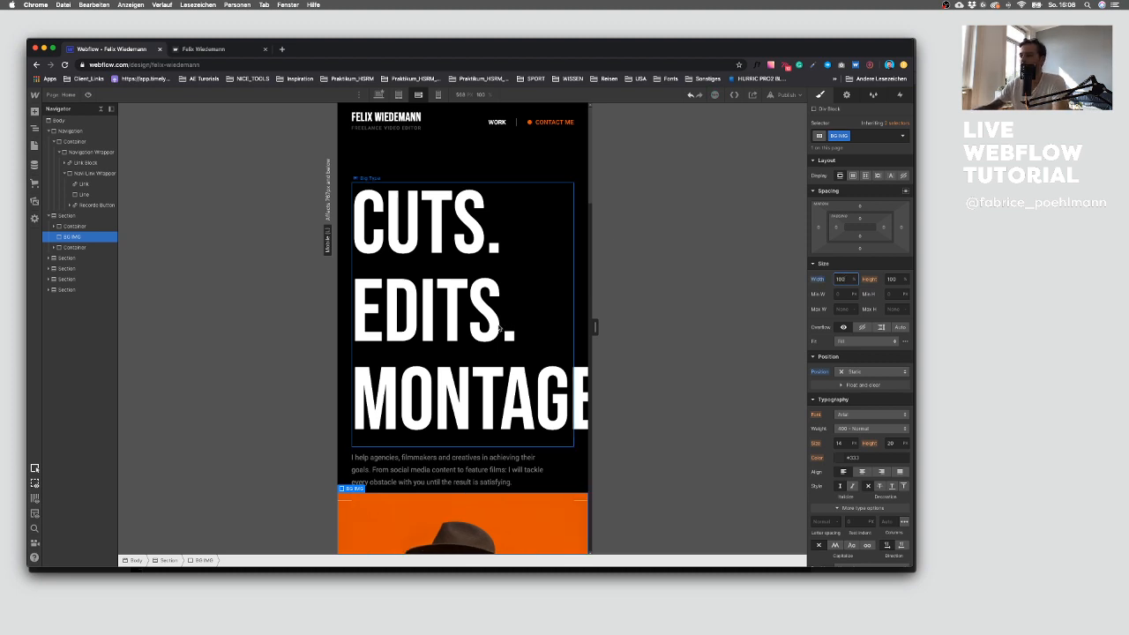
Step: Reduce the Big Type heading's font size to 160 px and its line height to 158 px
{"action": "left_click", "coordinate": [489, 327]}
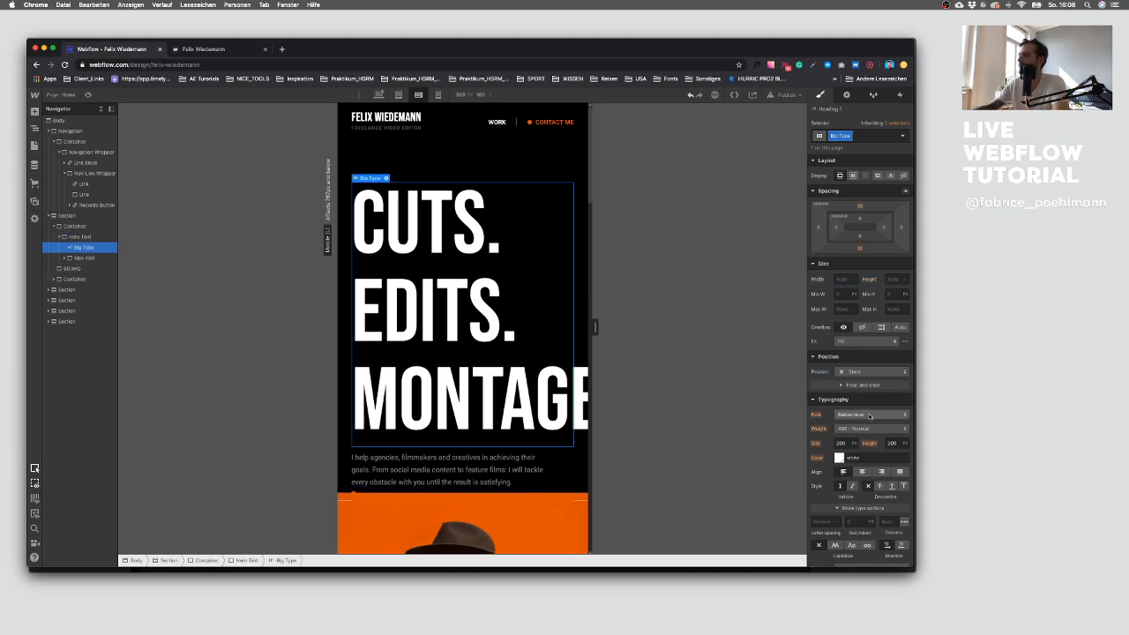
{"action": "left_click", "coordinate": [844, 444]}
{"action": "key", "text": "shift+Down"}
{"action": "key", "text": "shift+Down"}
{"action": "key", "text": "shift+Down"}
{"action": "key", "text": "shift+Down"}
{"action": "key", "text": "shift+Down"}
{"action": "key", "text": "shift+Down"}
{"action": "key", "text": "shift+Up"}
{"action": "left_click", "coordinate": [892, 444]}
{"action": "key", "text": "shift+Down"}
{"action": "key", "text": "shift+Down"}
{"action": "key", "text": "shift+Down"}
{"action": "key", "text": "shift+Down"}
{"action": "key", "text": "shift+Down"}
{"action": "key", "text": "shift+Down"}
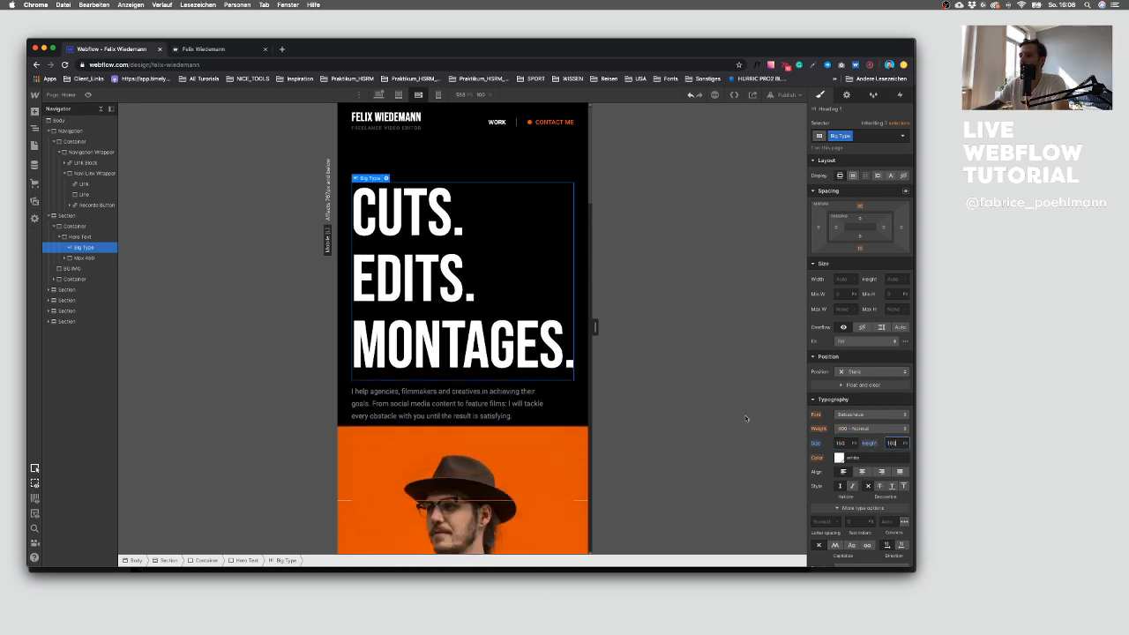
{"action": "key", "text": "Down"}
{"action": "key", "text": "Down"}
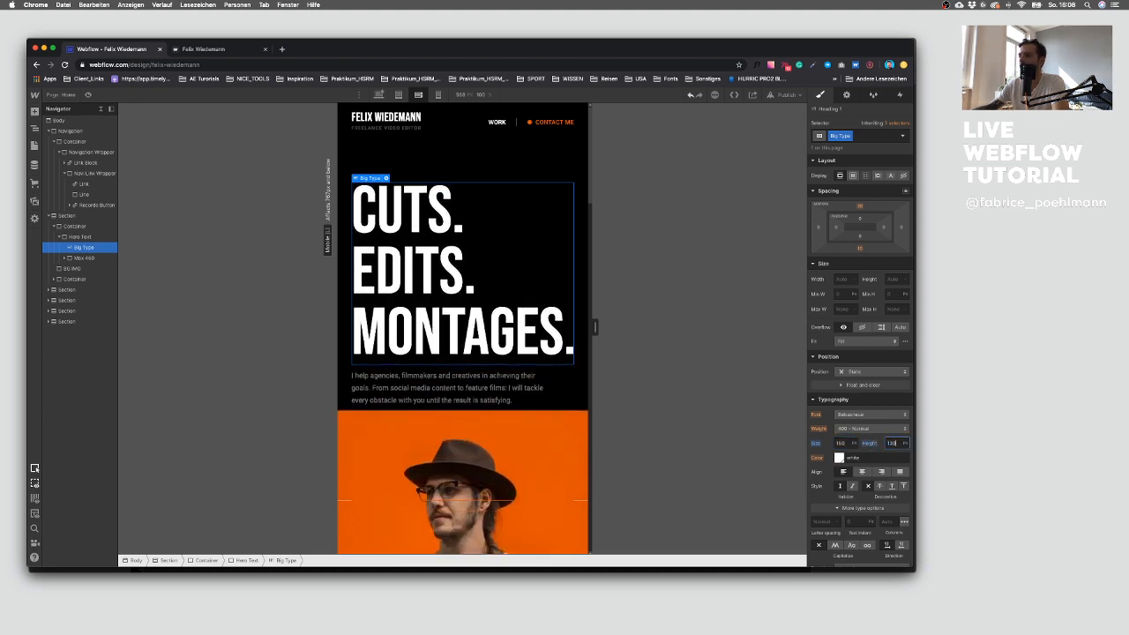
Step: Set the hero section's top padding to 120 px
{"action": "left_click", "coordinate": [382, 167]}
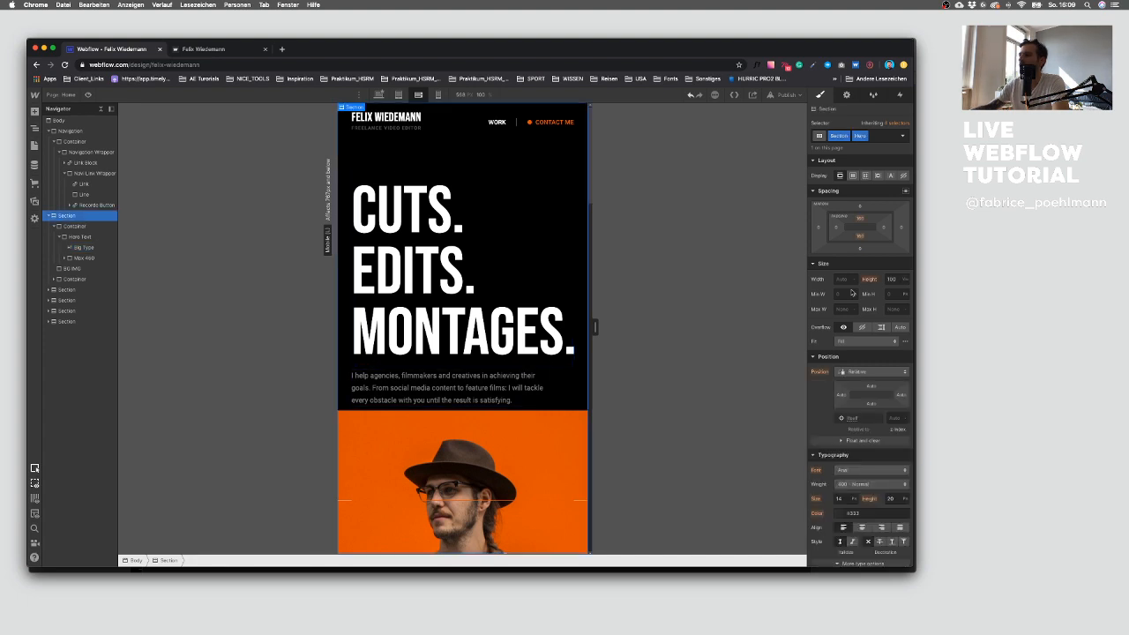
{"action": "left_click", "coordinate": [861, 220]}
{"action": "type", "text": "120"}
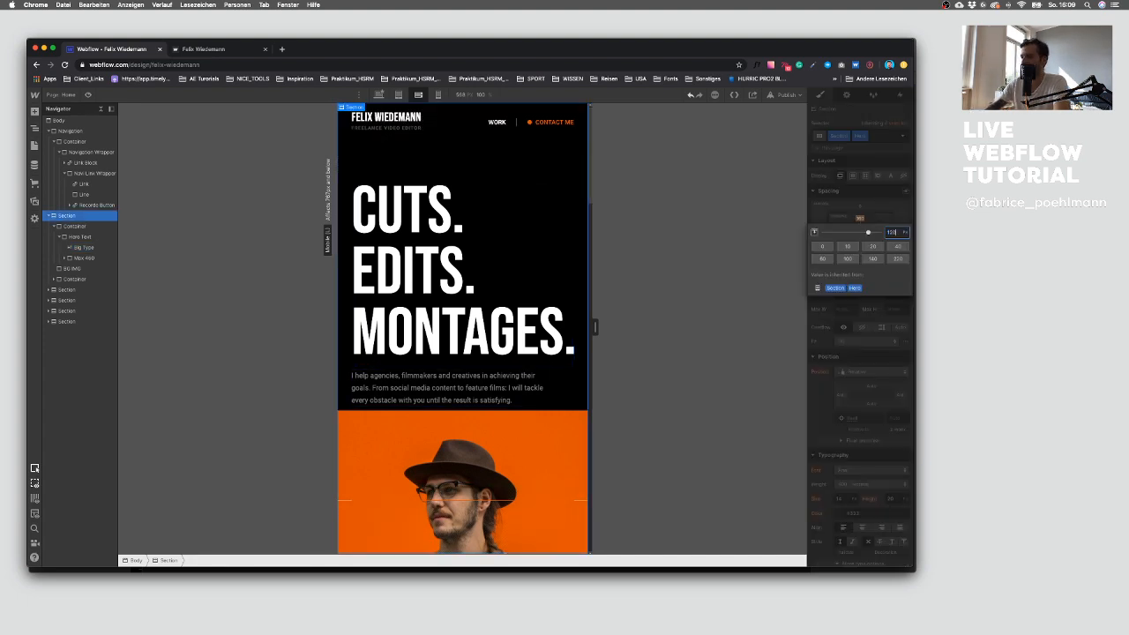
{"action": "key", "text": "Return"}
Step: Try clearing the hero section's height, then undo the change
{"action": "left_click", "coordinate": [490, 380]}
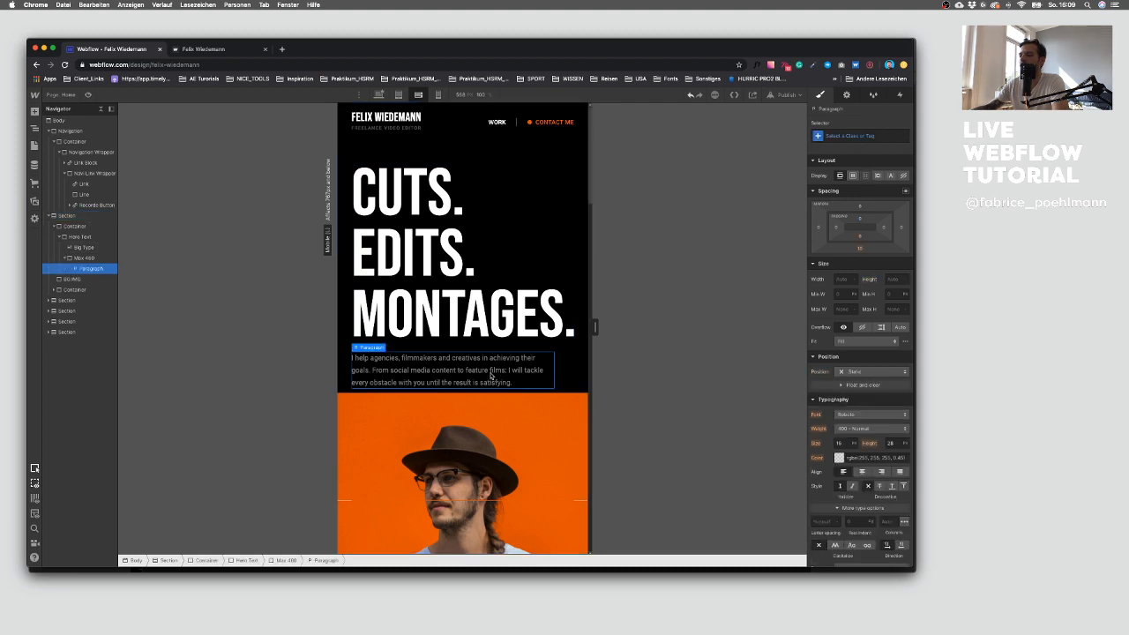
{"action": "left_click", "coordinate": [559, 403]}
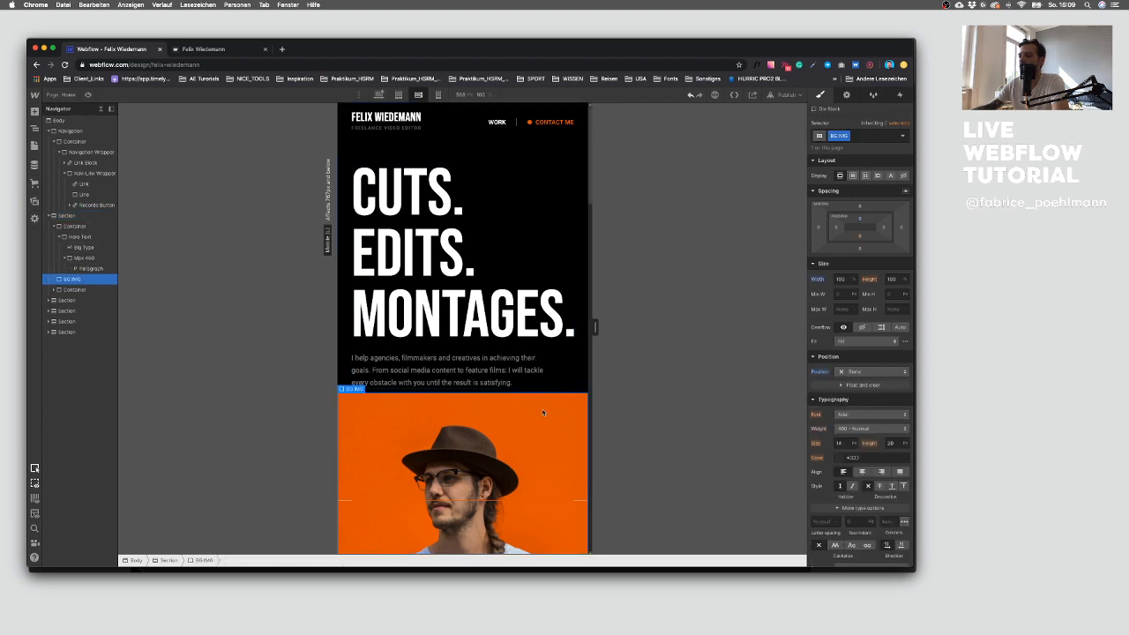
{"action": "left_click", "coordinate": [75, 217]}
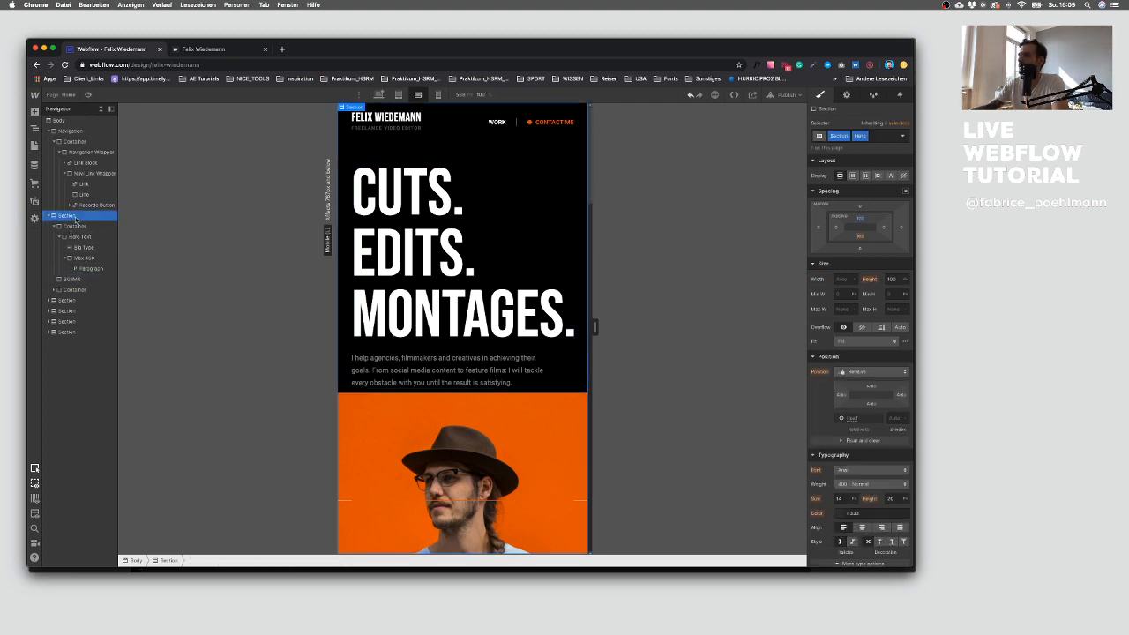
{"action": "left_click", "coordinate": [890, 278]}
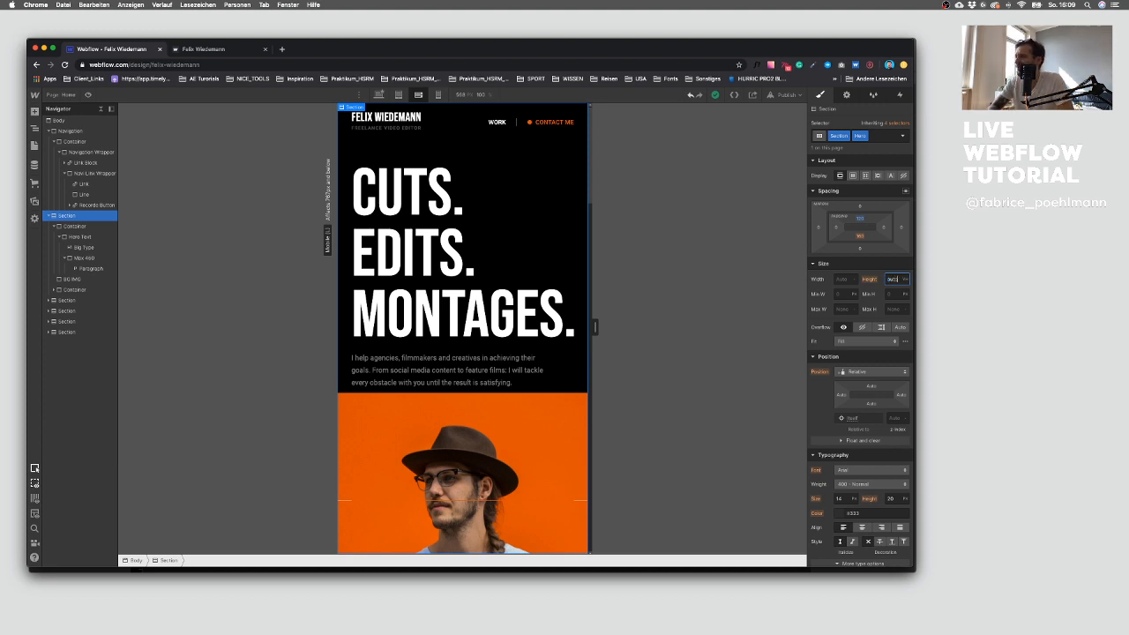
{"action": "key", "text": "BackSpace"}
{"action": "scroll", "coordinate": [479, 436], "scroll_direction": "down", "scroll_amount": 8}
{"action": "scroll", "coordinate": [482, 455], "scroll_direction": "up", "scroll_amount": 8}
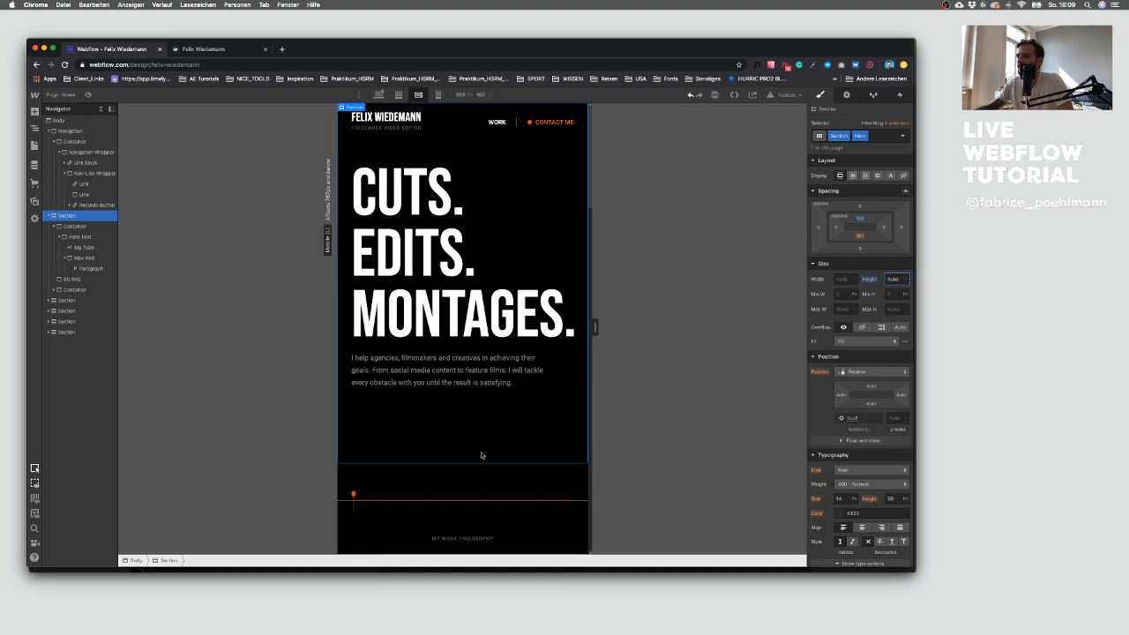
{"action": "key", "text": "ctrl+z"}
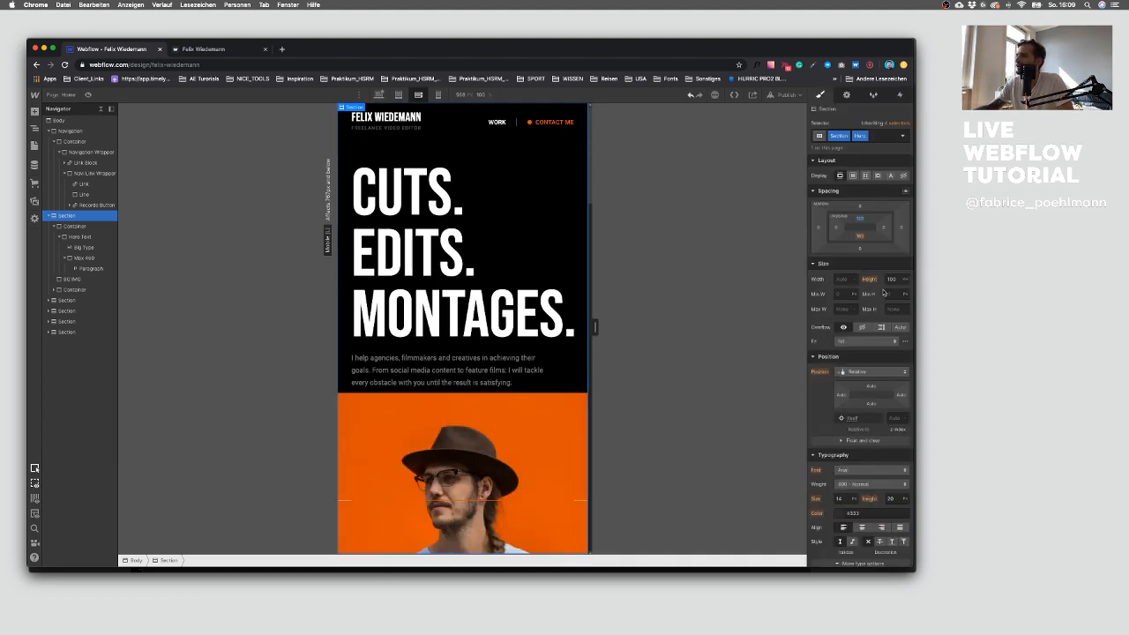
Step: Try setting the hero section's overflow to hidden, then reset the overflow
{"action": "scroll", "coordinate": [476, 421], "scroll_direction": "down", "scroll_amount": 3}
{"action": "scroll", "coordinate": [478, 420], "scroll_direction": "up", "scroll_amount": 3}
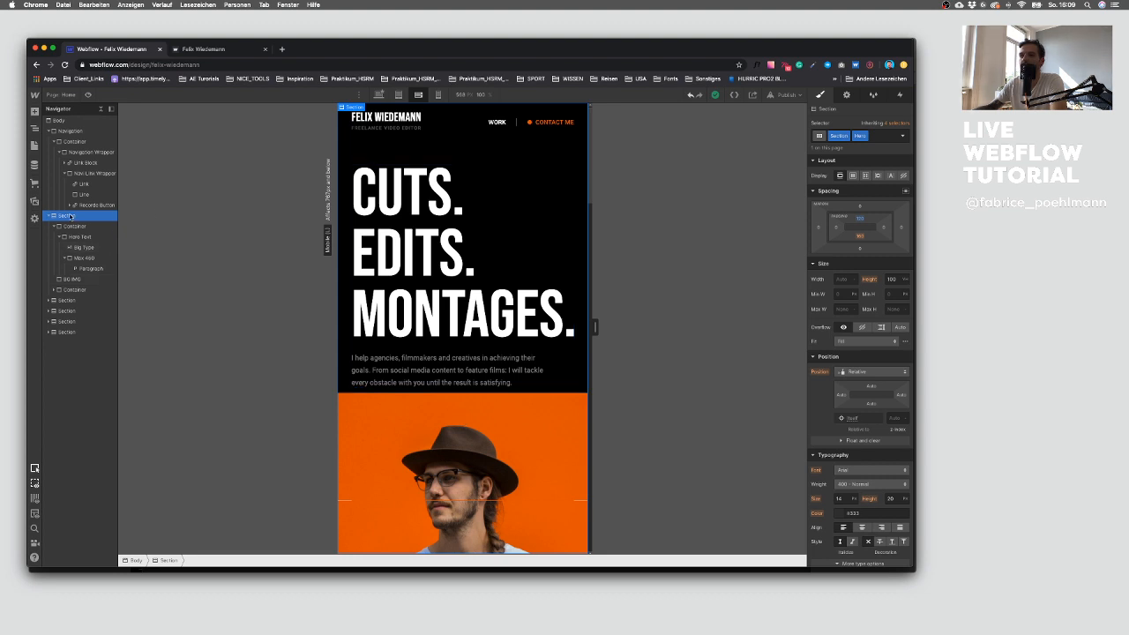
{"action": "left_click", "coordinate": [863, 327]}
{"action": "left_click", "coordinate": [821, 328]}
{"action": "left_click", "coordinate": [824, 338]}
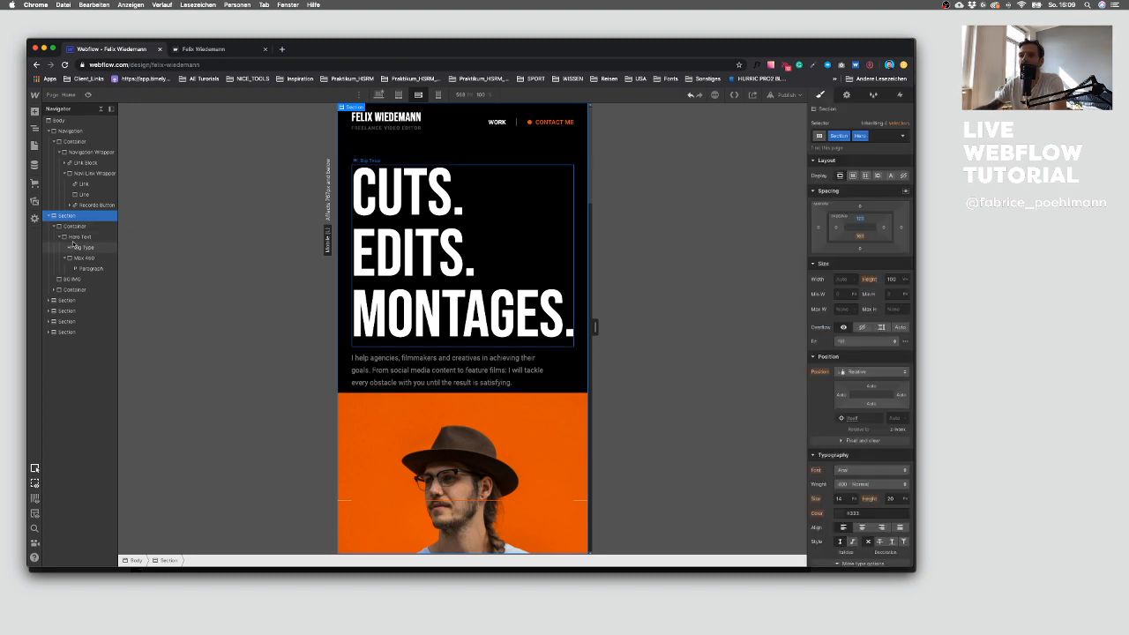
Step: Set the hero section's position to Static
{"action": "left_click", "coordinate": [59, 237]}
{"action": "left_click", "coordinate": [81, 237]}
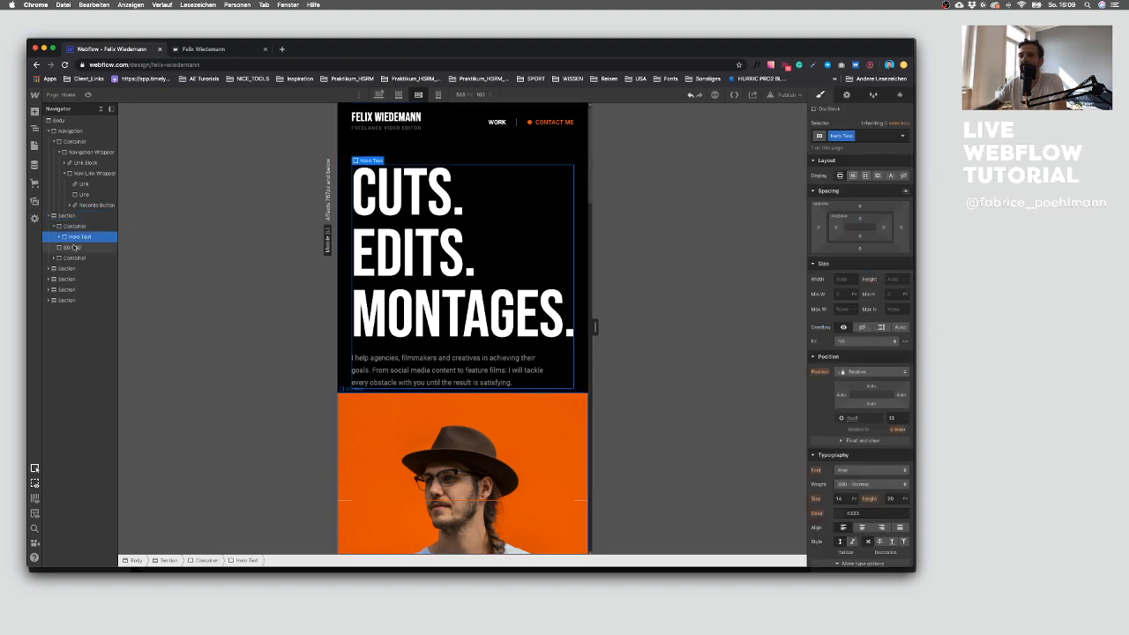
{"action": "left_click", "coordinate": [74, 247]}
{"action": "left_click", "coordinate": [74, 227]}
{"action": "left_click", "coordinate": [54, 227]}
{"action": "left_click", "coordinate": [74, 237]}
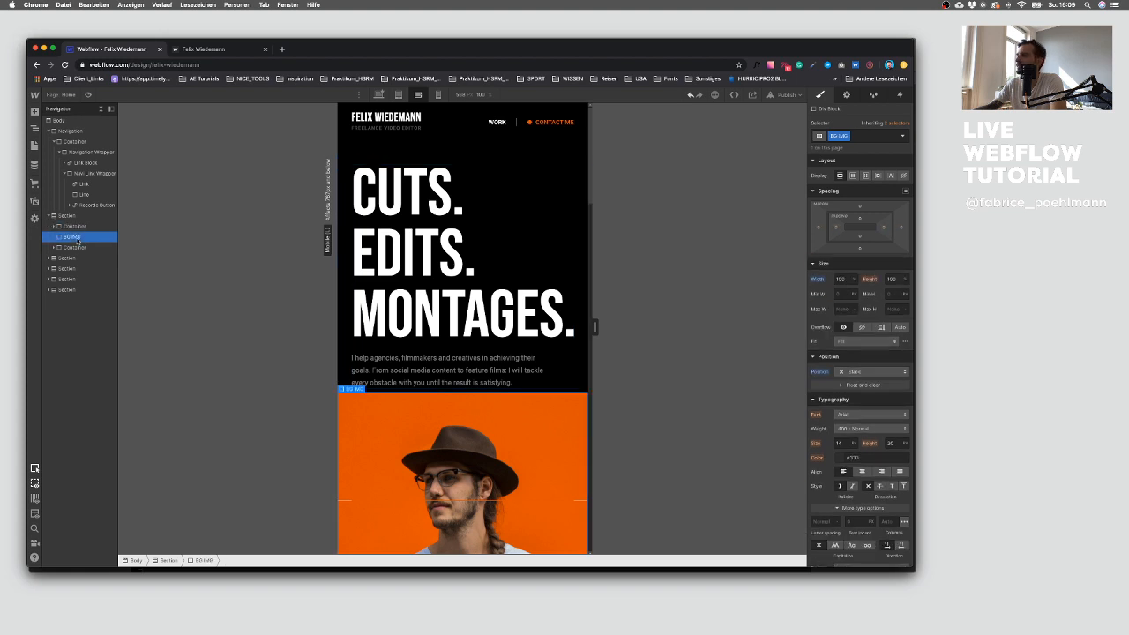
{"action": "left_click", "coordinate": [70, 217]}
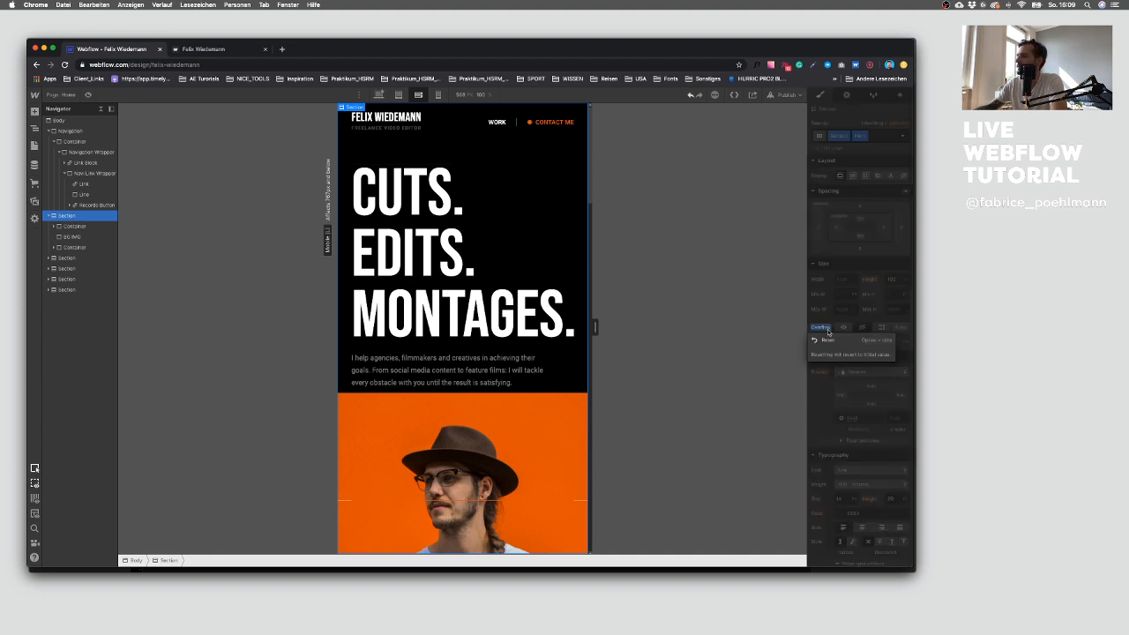
{"action": "left_click", "coordinate": [458, 453]}
{"action": "scroll", "coordinate": [457, 453], "scroll_direction": "down", "scroll_amount": 5}
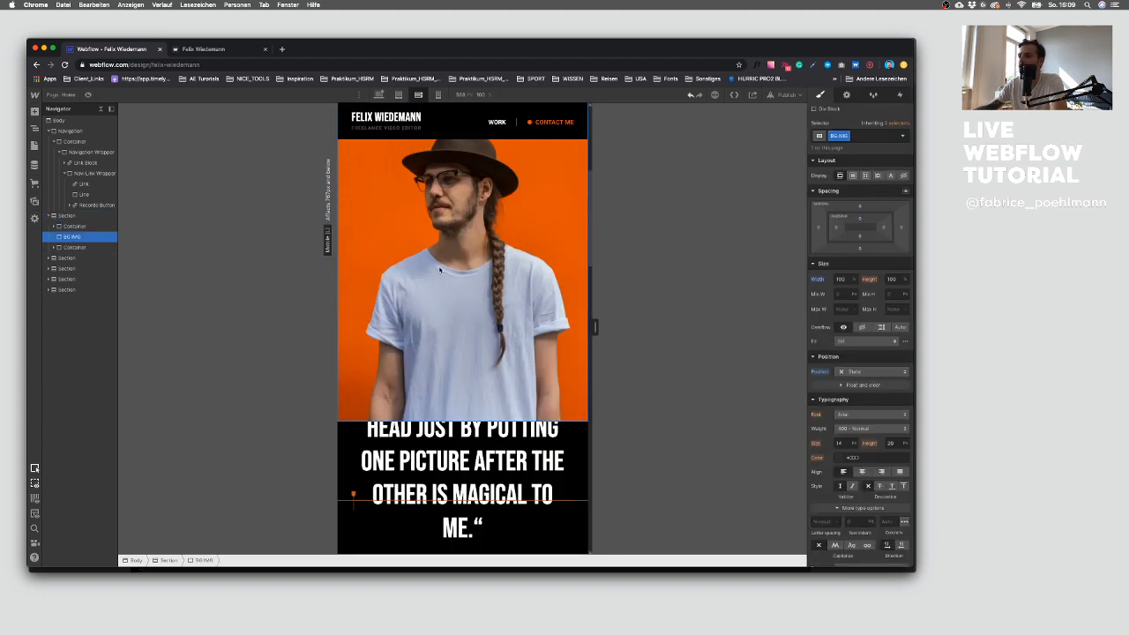
{"action": "left_click", "coordinate": [70, 215]}
{"action": "left_click", "coordinate": [873, 371]}
{"action": "left_click", "coordinate": [865, 363]}
{"action": "scroll", "coordinate": [468, 305], "scroll_direction": "up", "scroll_amount": 3}
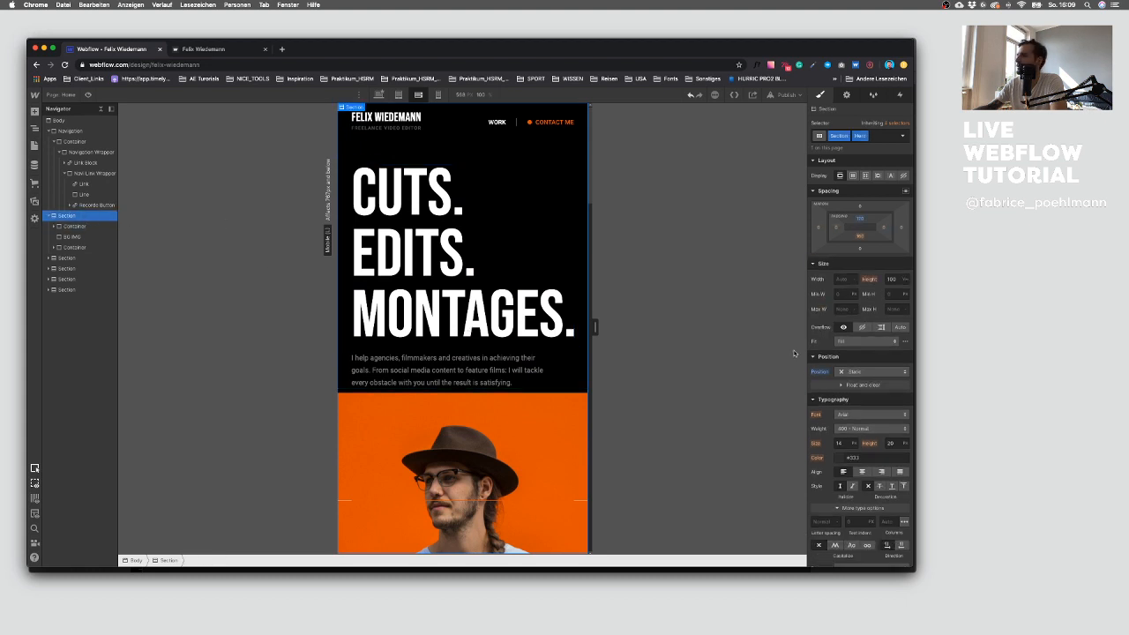
Step: Set the hero background image block's height to 400 px
{"action": "scroll", "coordinate": [405, 377], "scroll_direction": "down", "scroll_amount": 4}
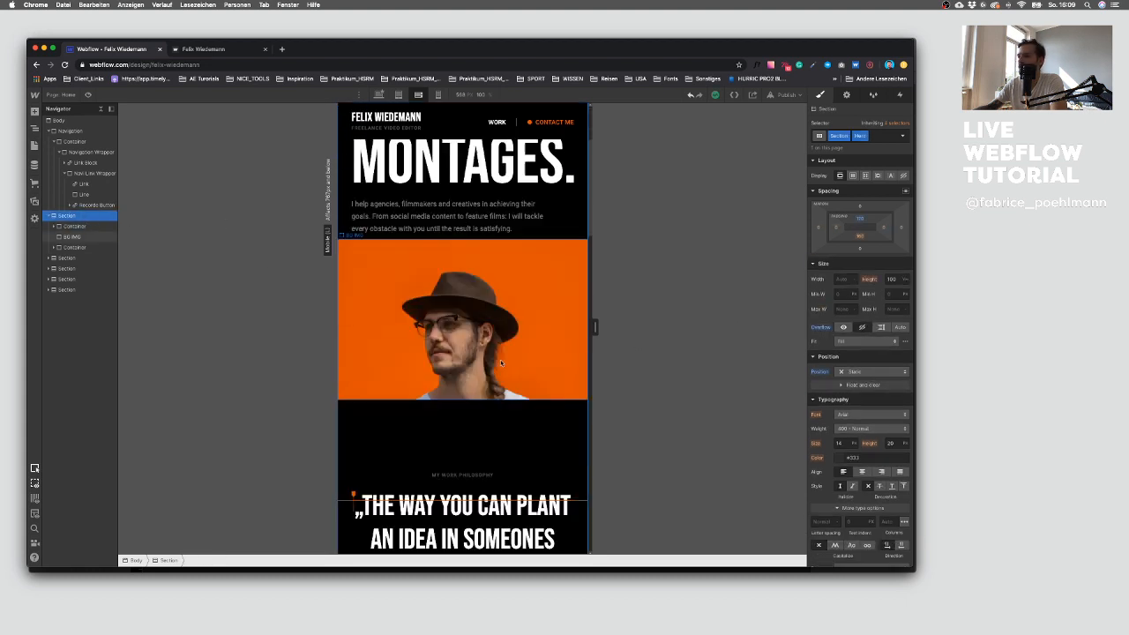
{"action": "scroll", "coordinate": [405, 377], "scroll_direction": "up", "scroll_amount": 3}
{"action": "left_click", "coordinate": [449, 391]}
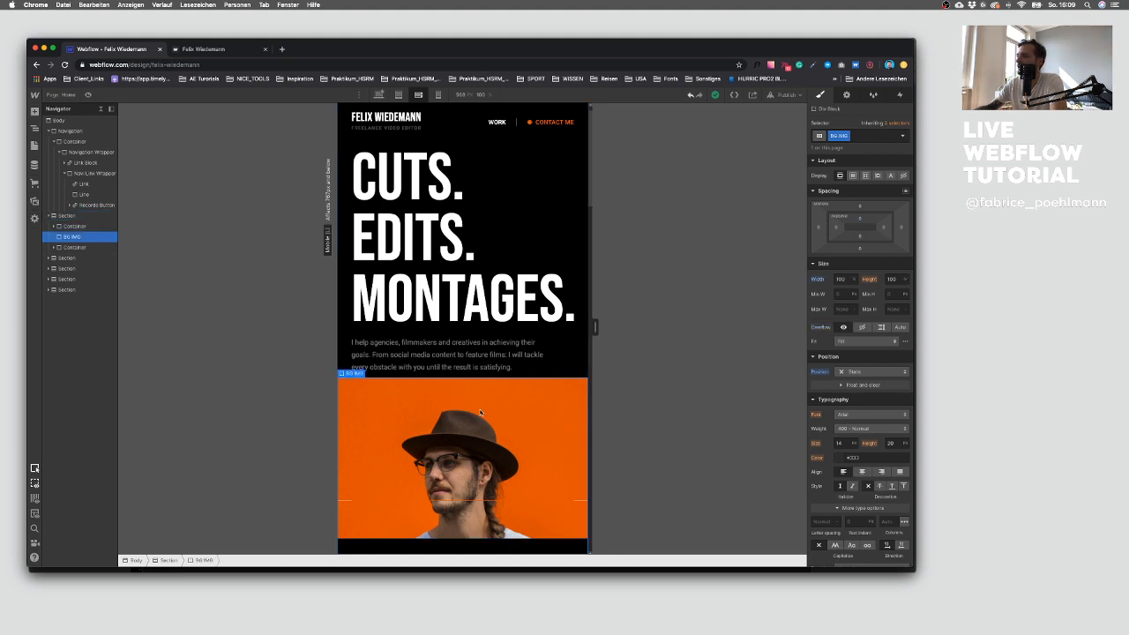
{"action": "left_click", "coordinate": [892, 280]}
{"action": "type", "text": "600p"}
{"action": "key", "text": "Return"}
{"action": "key", "text": "Return"}
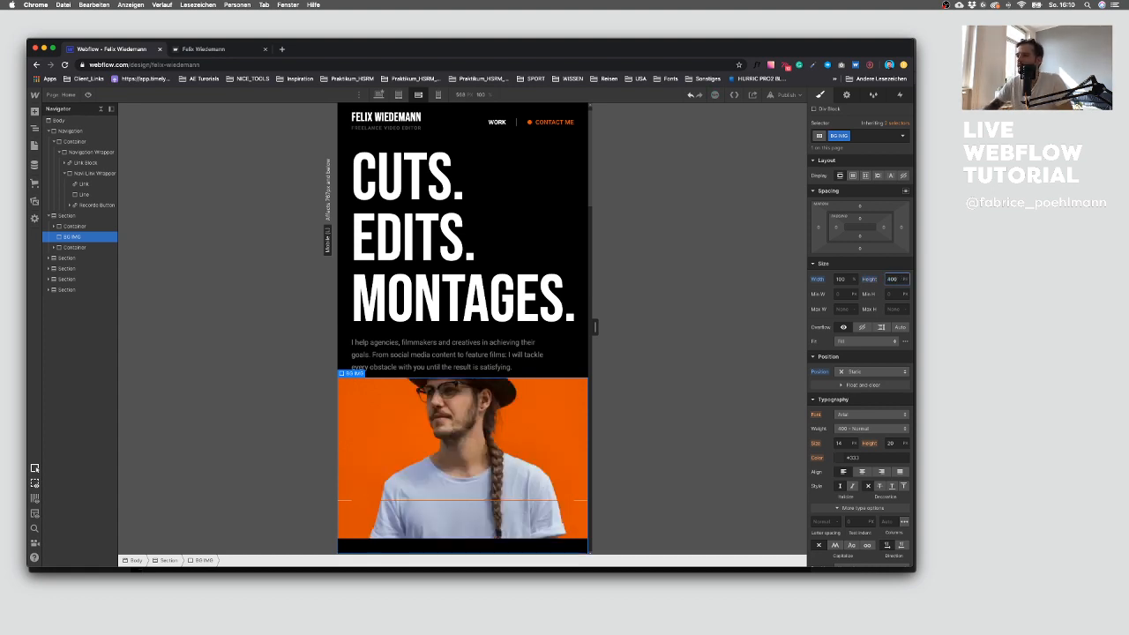
{"action": "key", "text": "shift+Up"}
{"action": "key", "text": "shift+Up"}
{"action": "key", "text": "shift+Up"}
{"action": "key", "text": "shift+Up"}
{"action": "key", "text": "shift+Up"}
{"action": "key", "text": "shift+Up"}
{"action": "key", "text": "shift+Up"}
{"action": "key", "text": "shift+Up"}
{"action": "key", "text": "shift+Up"}
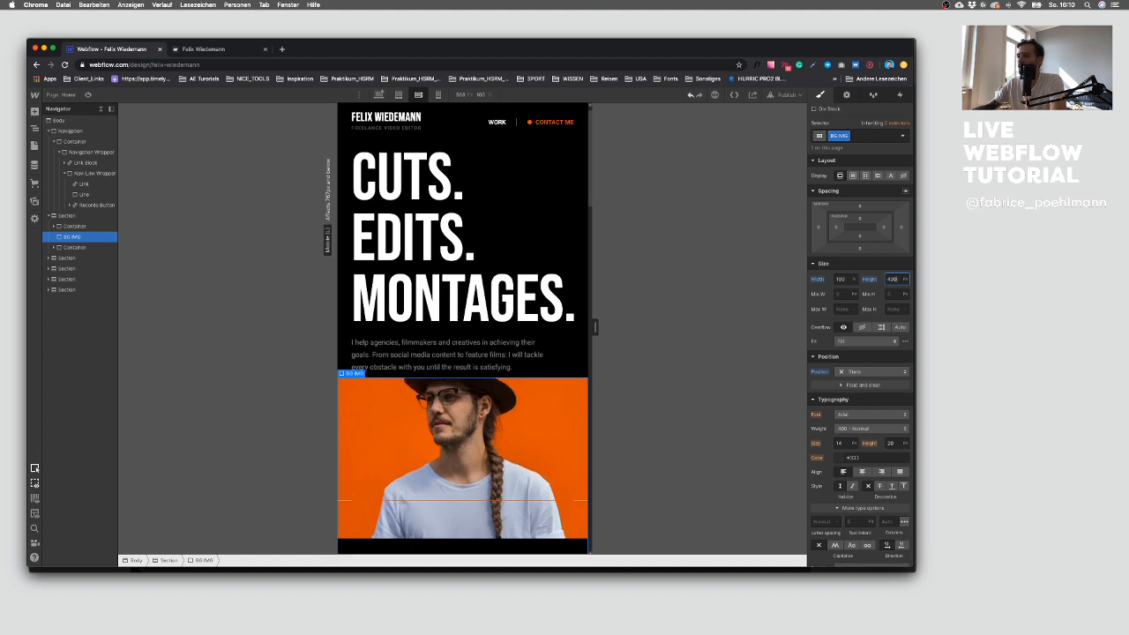
{"action": "key", "text": "shift+Up"}
{"action": "key", "text": "shift+Up"}
{"action": "key", "text": "shift+Up"}
{"action": "key", "text": "shift+Up"}
{"action": "key", "text": "shift+Down"}
{"action": "key", "text": "shift+Down"}
{"action": "key", "text": "shift+Down"}
{"action": "key", "text": "shift+Down"}
{"action": "key", "text": "shift+Down"}
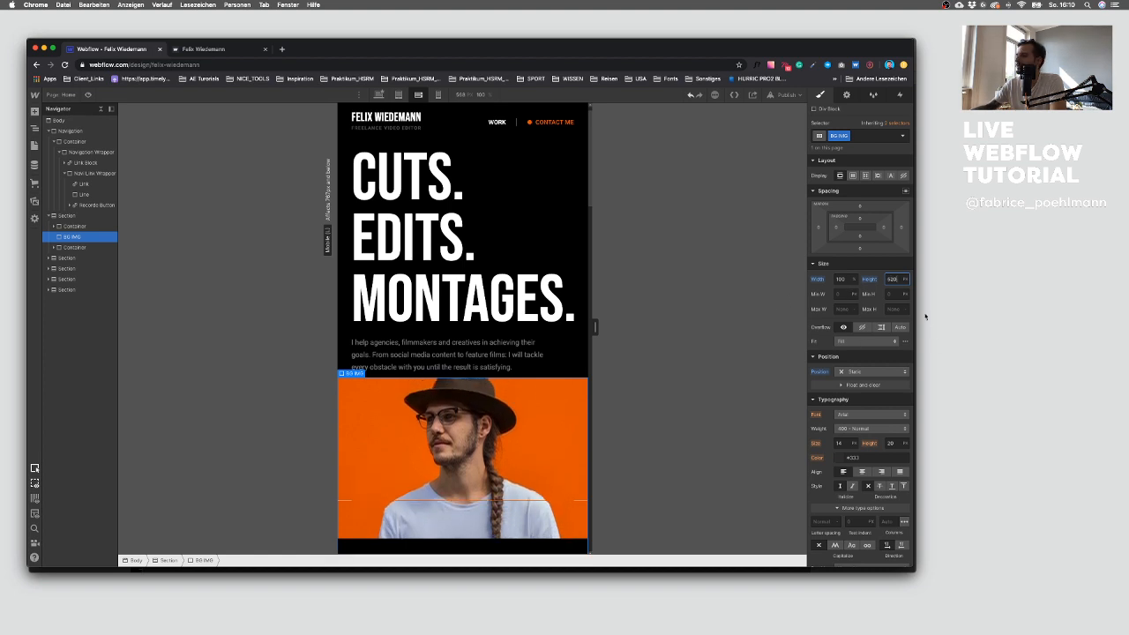
{"action": "type", "text": "400"}
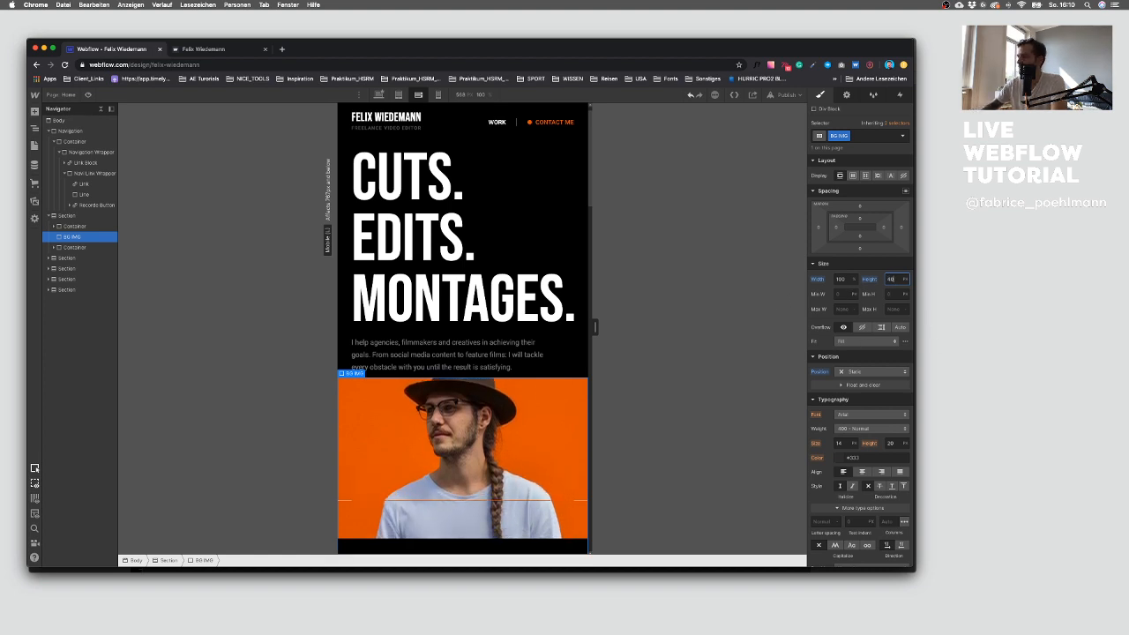
{"action": "key", "text": "Return"}
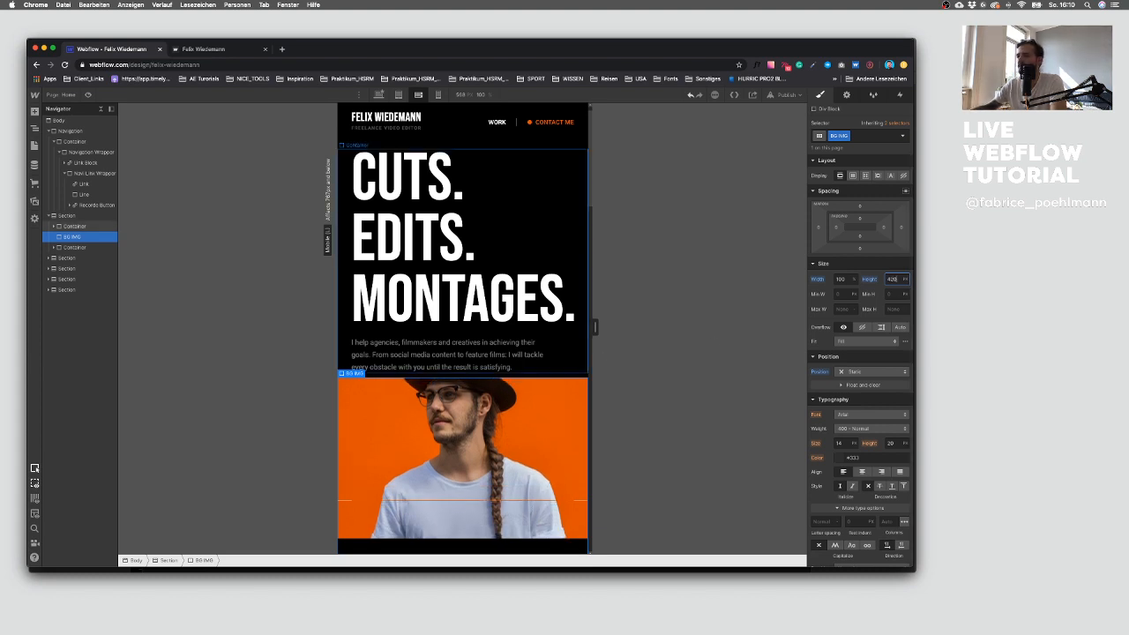
Step: Give the hero background image block a small top margin
{"action": "left_click", "coordinate": [548, 357]}
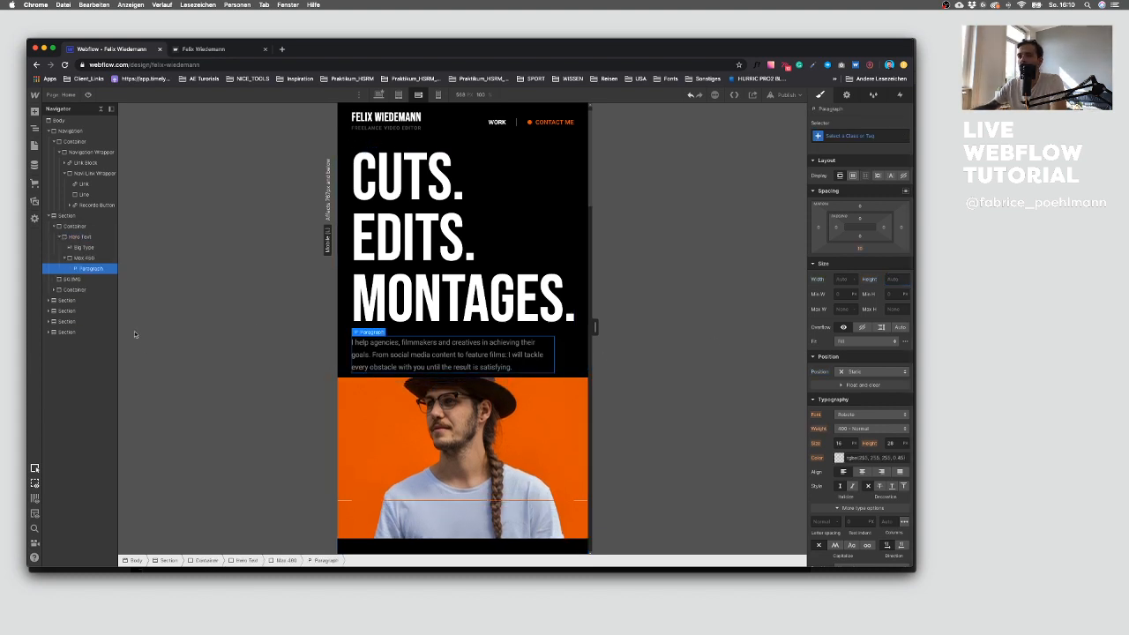
{"action": "left_click", "coordinate": [71, 279]}
{"action": "left_click_drag", "start_coordinate": [860, 205], "coordinate": [867, 193]}
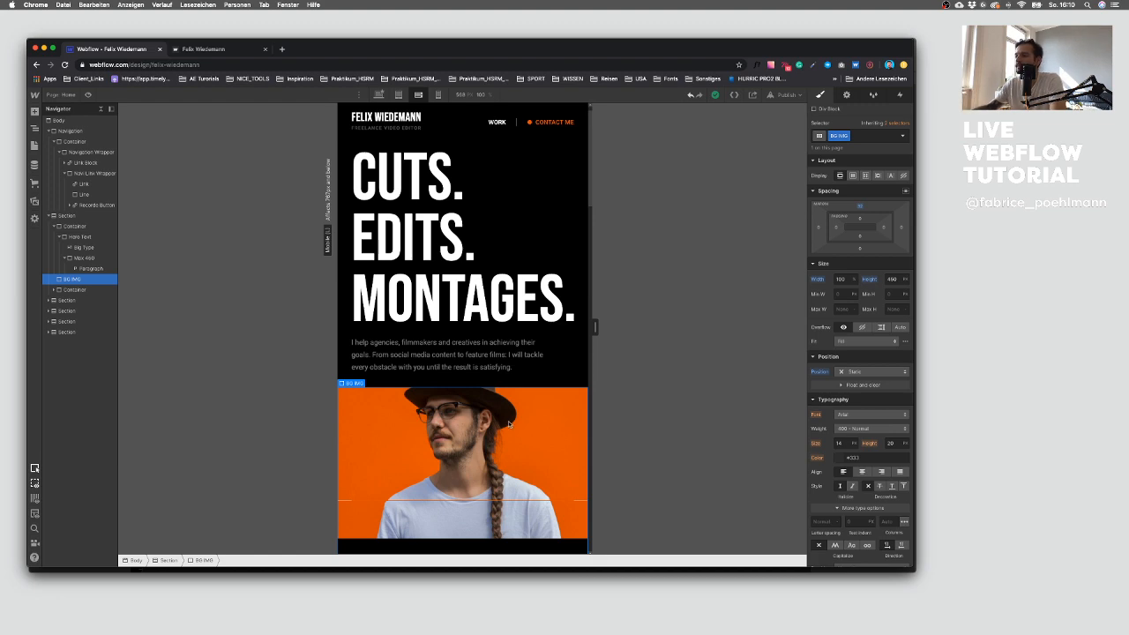
{"action": "left_click", "coordinate": [539, 372]}
{"action": "scroll", "coordinate": [539, 372], "scroll_direction": "down", "scroll_amount": 15}
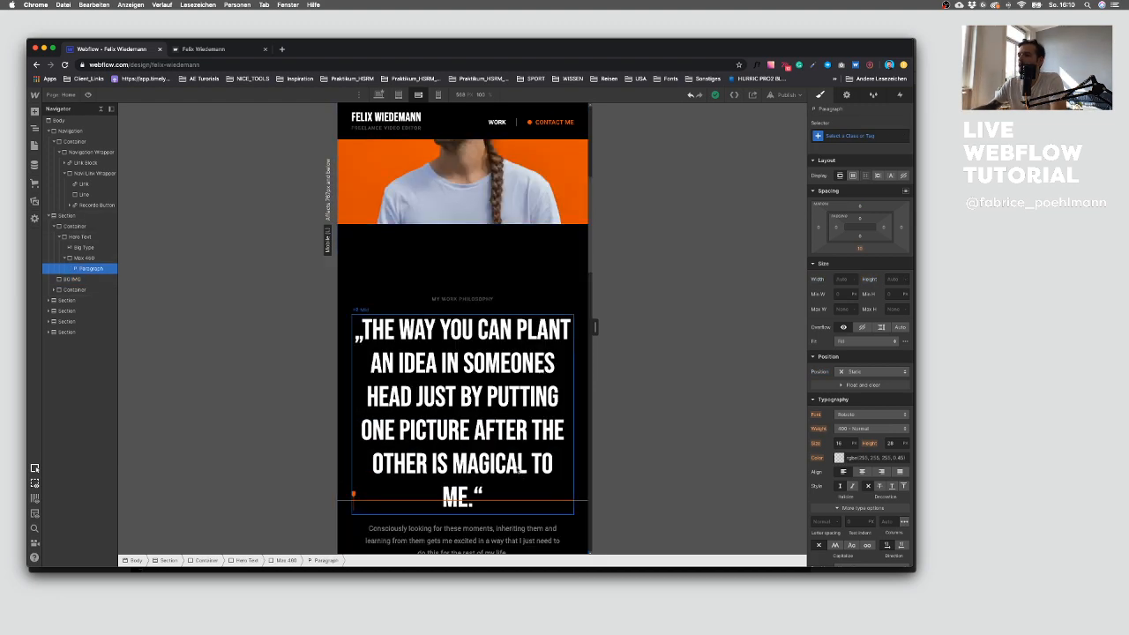
{"action": "scroll", "coordinate": [520, 454], "scroll_direction": "up", "scroll_amount": 15}
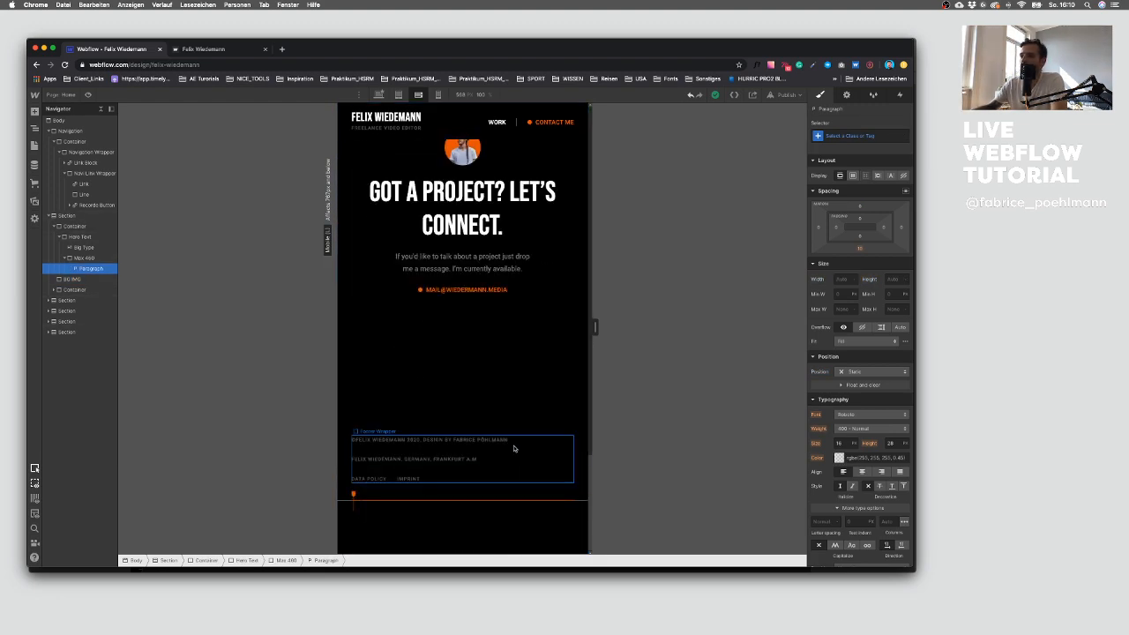
Step: Reduce the hero background image block's height on the mobile portrait breakpoint
{"action": "left_click", "coordinate": [438, 94]}
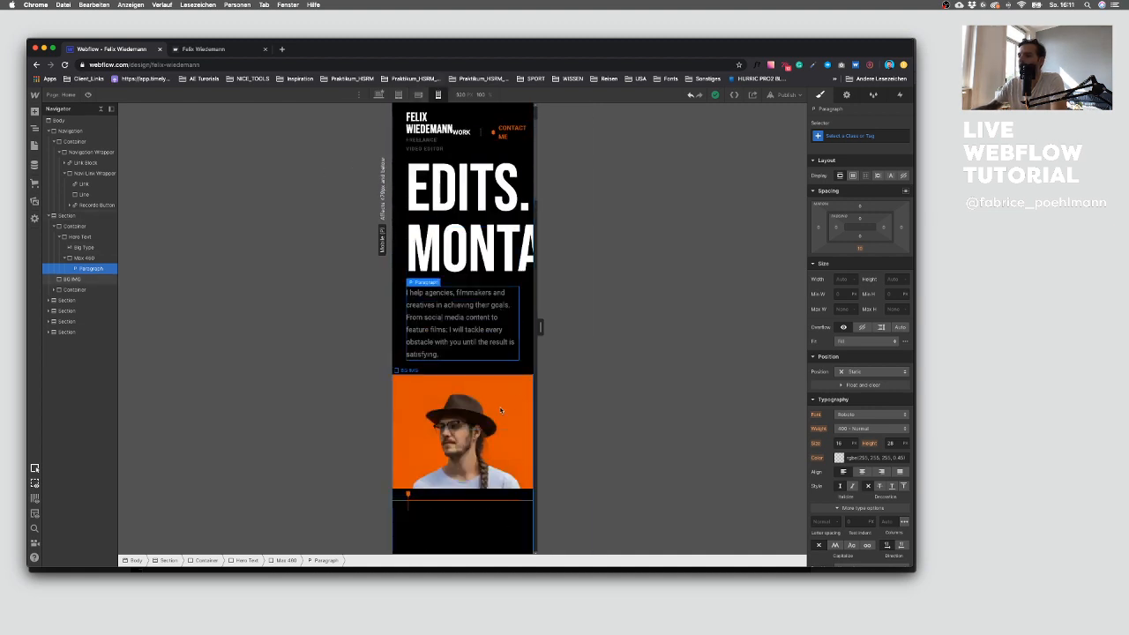
{"action": "left_click", "coordinate": [510, 407]}
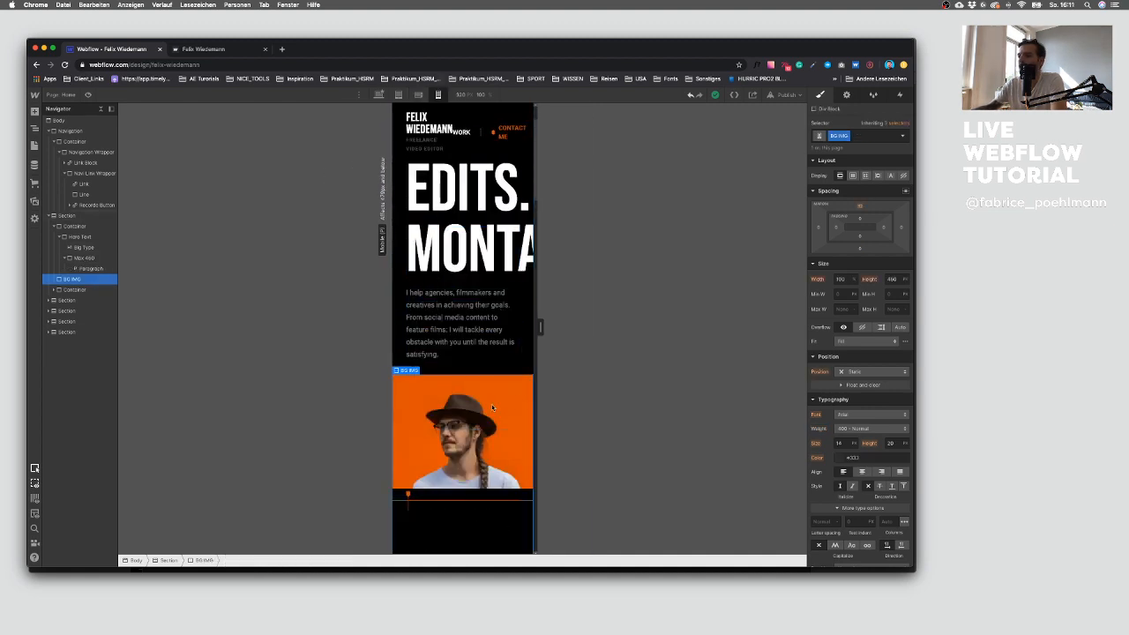
{"action": "left_click", "coordinate": [894, 279]}
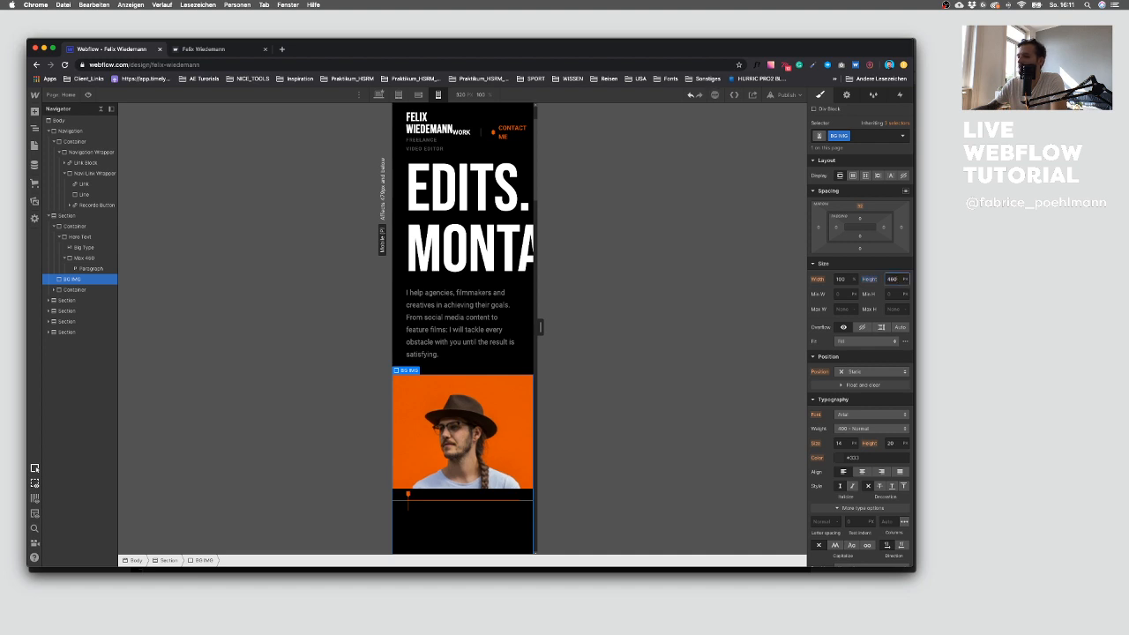
{"action": "key", "text": "Down"}
{"action": "key", "text": "Down"}
{"action": "key", "text": "Down"}
{"action": "key", "text": "Down"}
{"action": "key", "text": "Down"}
{"action": "key", "text": "Down"}
{"action": "key", "text": "Down"}
{"action": "key", "text": "Down"}
{"action": "key", "text": "Down"}
{"action": "key", "text": "Down"}
{"action": "key", "text": "Down"}
{"action": "key", "text": "Down"}
{"action": "key", "text": "Down"}
{"action": "key", "text": "Down"}
{"action": "key", "text": "Down"}
{"action": "key", "text": "Down"}
{"action": "key", "text": "Down"}
{"action": "key", "text": "Down"}
{"action": "key", "text": "Down"}
{"action": "key", "text": "Down"}
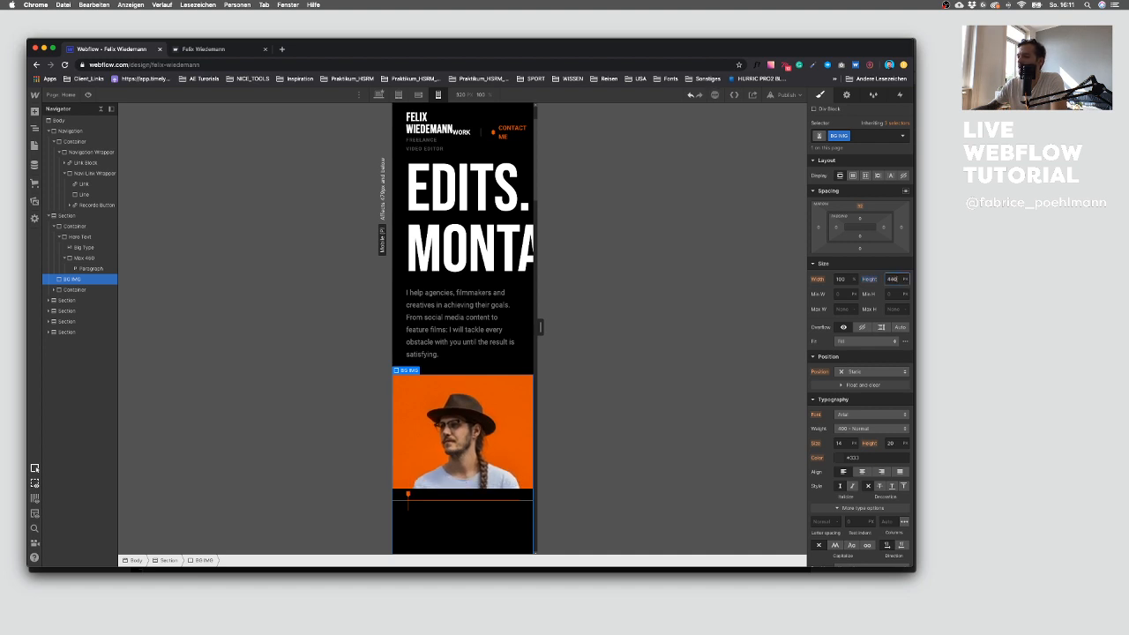
{"action": "key", "text": "Down"}
{"action": "key", "text": "Down"}
{"action": "key", "text": "Down"}
{"action": "key", "text": "Down"}
{"action": "key", "text": "Down"}
{"action": "key", "text": "Down"}
{"action": "key", "text": "Down"}
{"action": "key", "text": "Down"}
{"action": "key", "text": "Down"}
{"action": "key", "text": "Down"}
{"action": "key", "text": "Down"}
{"action": "key", "text": "Down"}
{"action": "key", "text": "Down"}
{"action": "key", "text": "Down"}
{"action": "key", "text": "Down"}
{"action": "key", "text": "Down"}
{"action": "key", "text": "Down"}
{"action": "key", "text": "Down"}
{"action": "key", "text": "Down"}
{"action": "key", "text": "Down"}
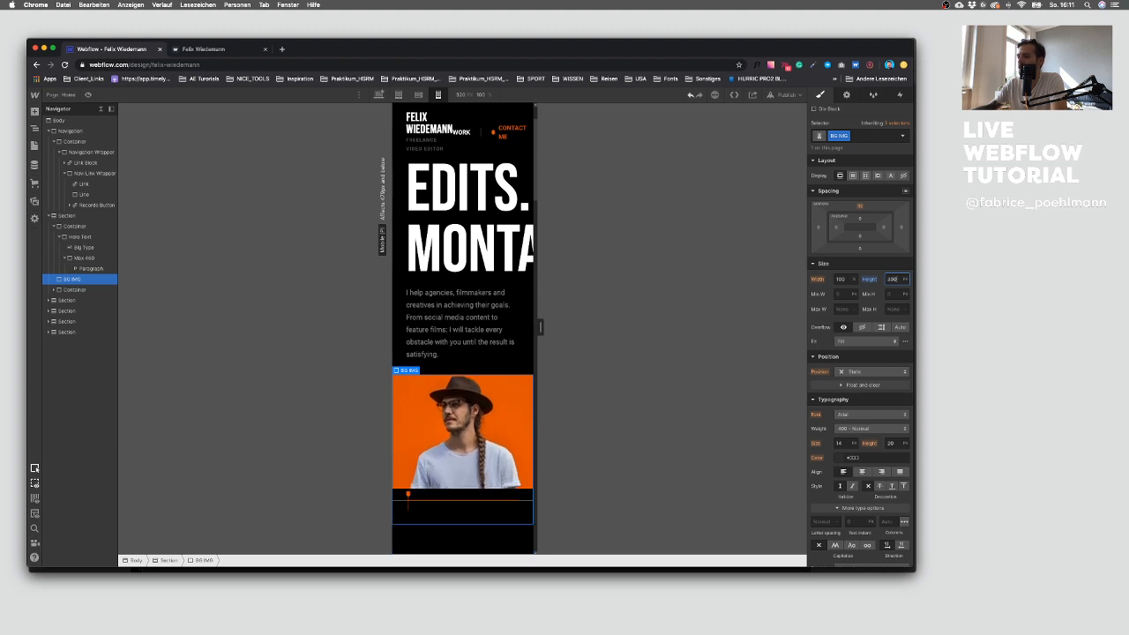
{"action": "key", "text": "Down"}
{"action": "key", "text": "Down"}
{"action": "key", "text": "Down"}
{"action": "key", "text": "Down"}
{"action": "key", "text": "Down"}
{"action": "key", "text": "Down"}
{"action": "key", "text": "Down"}
{"action": "key", "text": "Down"}
{"action": "key", "text": "Down"}
{"action": "key", "text": "Down"}
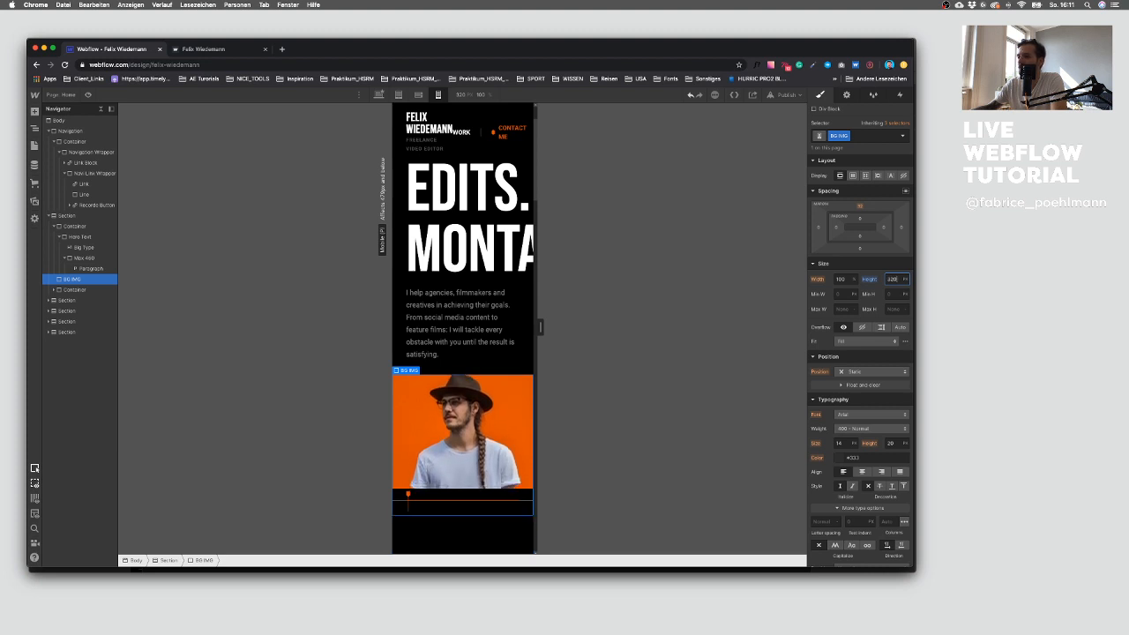
Step: Reduce the Big Type heading's font size on the mobile breakpoint to about 80 px
{"action": "left_click", "coordinate": [492, 245]}
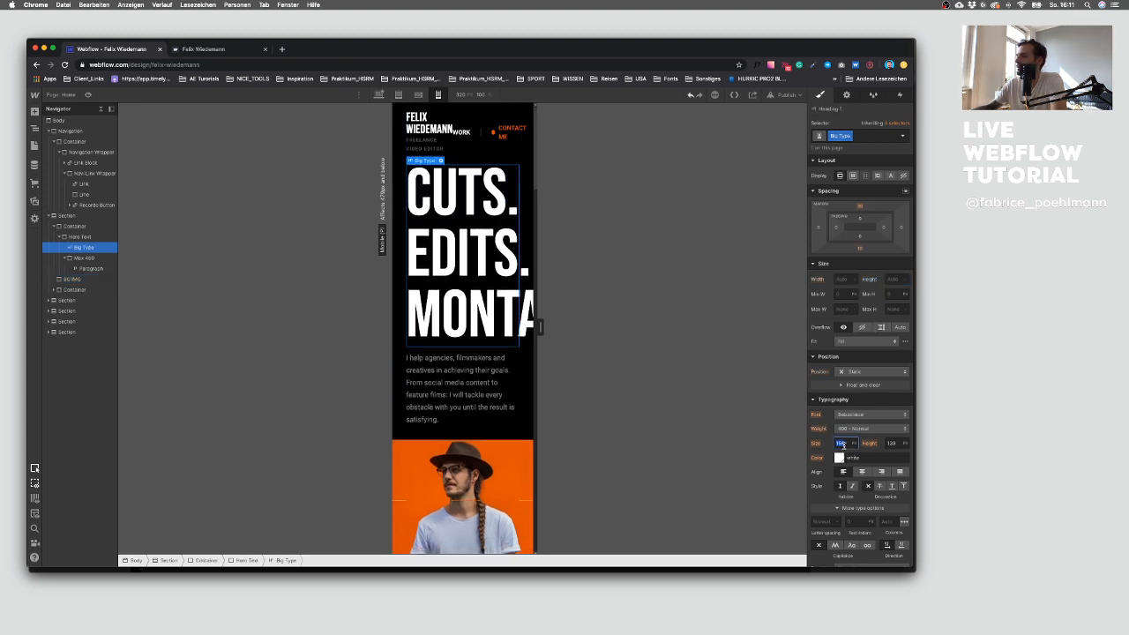
{"action": "left_click", "coordinate": [843, 444]}
{"action": "key", "text": "Down"}
{"action": "key", "text": "Down"}
{"action": "key", "text": "Down"}
{"action": "key", "text": "Down"}
{"action": "key", "text": "Down"}
{"action": "key", "text": "Down"}
{"action": "key", "text": "Down"}
{"action": "key", "text": "Down"}
{"action": "key", "text": "Down"}
{"action": "key", "text": "Down"}
{"action": "key", "text": "Down"}
{"action": "key", "text": "Down"}
{"action": "key", "text": "Down"}
{"action": "key", "text": "Down"}
{"action": "key", "text": "Down"}
{"action": "key", "text": "Down"}
{"action": "key", "text": "Down"}
{"action": "key", "text": "Down"}
{"action": "key", "text": "Down"}
{"action": "key", "text": "Down"}
{"action": "left_click_drag", "start_coordinate": [544, 333], "coordinate": [552, 327]}
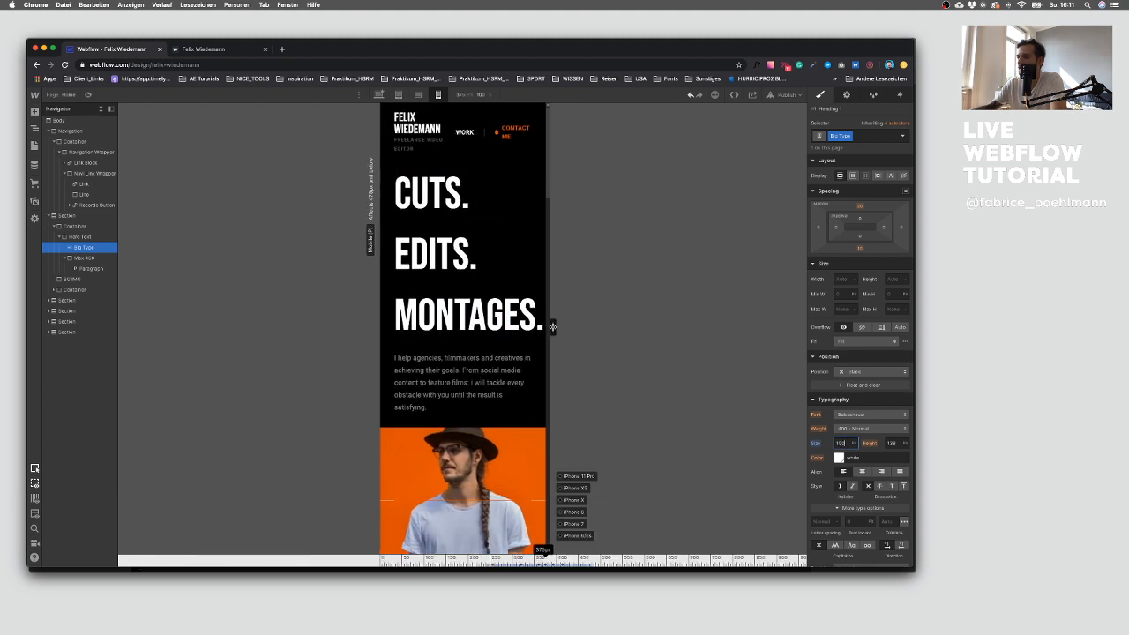
{"action": "left_click", "coordinate": [844, 443]}
{"action": "key", "text": "Down"}
{"action": "key", "text": "Down"}
{"action": "key", "text": "Down"}
{"action": "key", "text": "Down"}
{"action": "key", "text": "Down"}
{"action": "key", "text": "Down"}
{"action": "key", "text": "Down"}
{"action": "key", "text": "Down"}
{"action": "key", "text": "Down"}
{"action": "key", "text": "Down"}
{"action": "key", "text": "Down"}
{"action": "key", "text": "Down"}
{"action": "key", "text": "Down"}
{"action": "key", "text": "Down"}
{"action": "key", "text": "Down"}
{"action": "key", "text": "Down"}
{"action": "key", "text": "Down"}
{"action": "key", "text": "Down"}
{"action": "key", "text": "Down"}
{"action": "key", "text": "Down"}
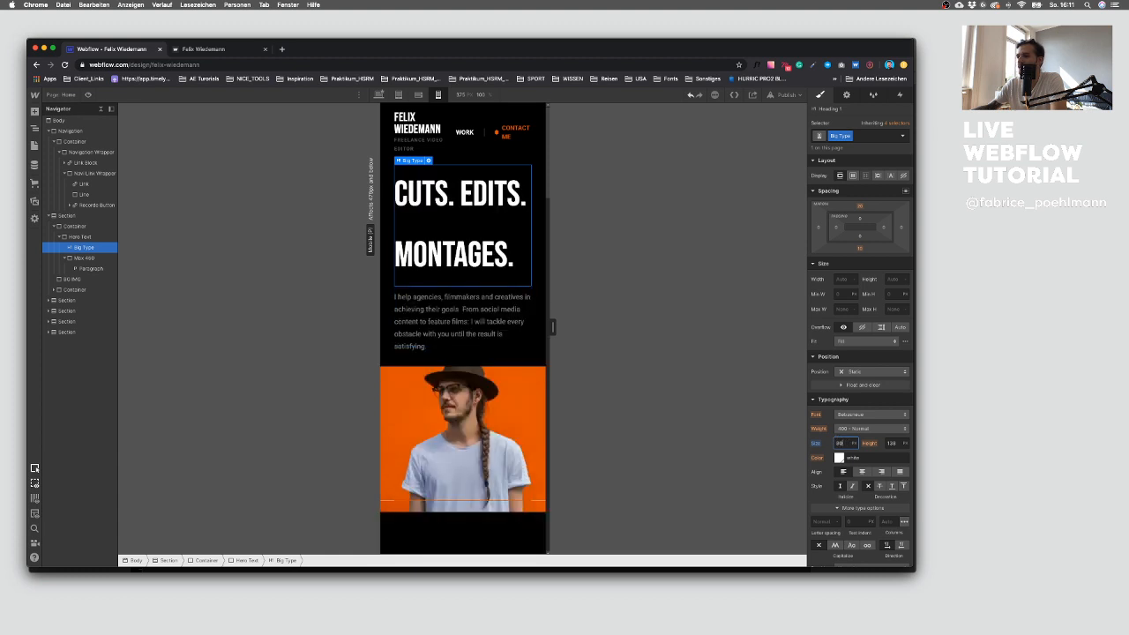
Step: Reduce the Big Type heading's line height to match its smaller font size
{"action": "left_click", "coordinate": [892, 444]}
{"action": "key", "text": "Down"}
{"action": "key", "text": "Down"}
{"action": "key", "text": "Down"}
{"action": "key", "text": "Down"}
{"action": "key", "text": "Down"}
{"action": "key", "text": "Down"}
{"action": "key", "text": "Down"}
{"action": "key", "text": "Down"}
{"action": "key", "text": "Down"}
{"action": "key", "text": "Down"}
{"action": "key", "text": "Down"}
{"action": "key", "text": "Down"}
{"action": "key", "text": "Down"}
{"action": "key", "text": "Down"}
{"action": "key", "text": "Down"}
{"action": "key", "text": "Down"}
{"action": "key", "text": "Down"}
{"action": "key", "text": "Down"}
{"action": "key", "text": "Down"}
{"action": "key", "text": "Down"}
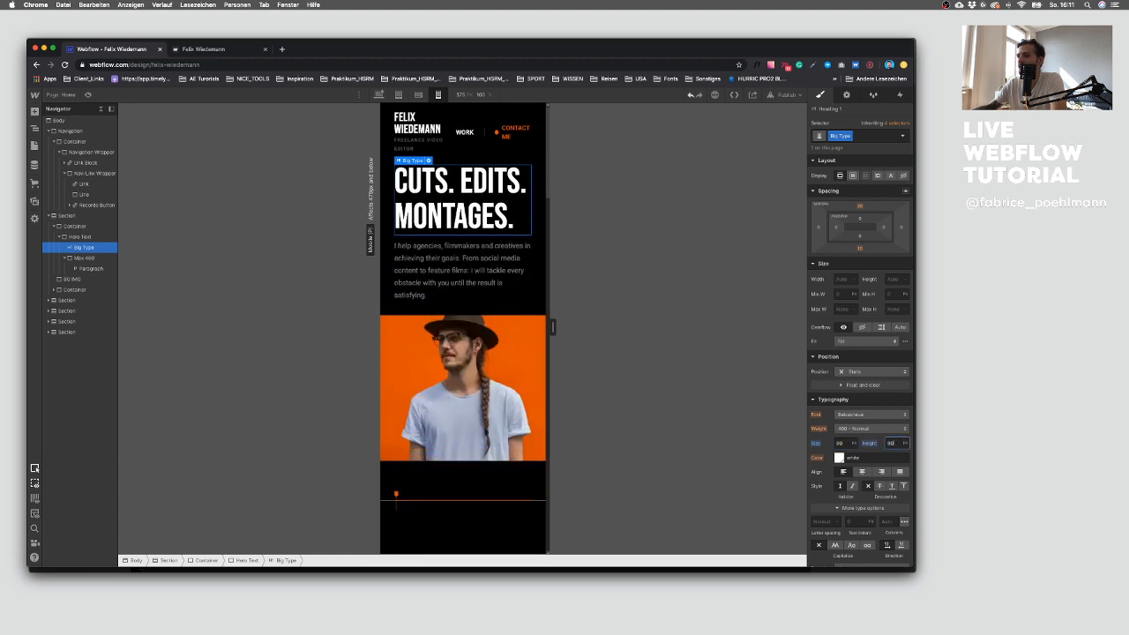
{"action": "scroll", "coordinate": [505, 339], "scroll_direction": "down", "scroll_amount": 1}
{"action": "scroll", "coordinate": [505, 238], "scroll_direction": "up", "scroll_amount": 1}
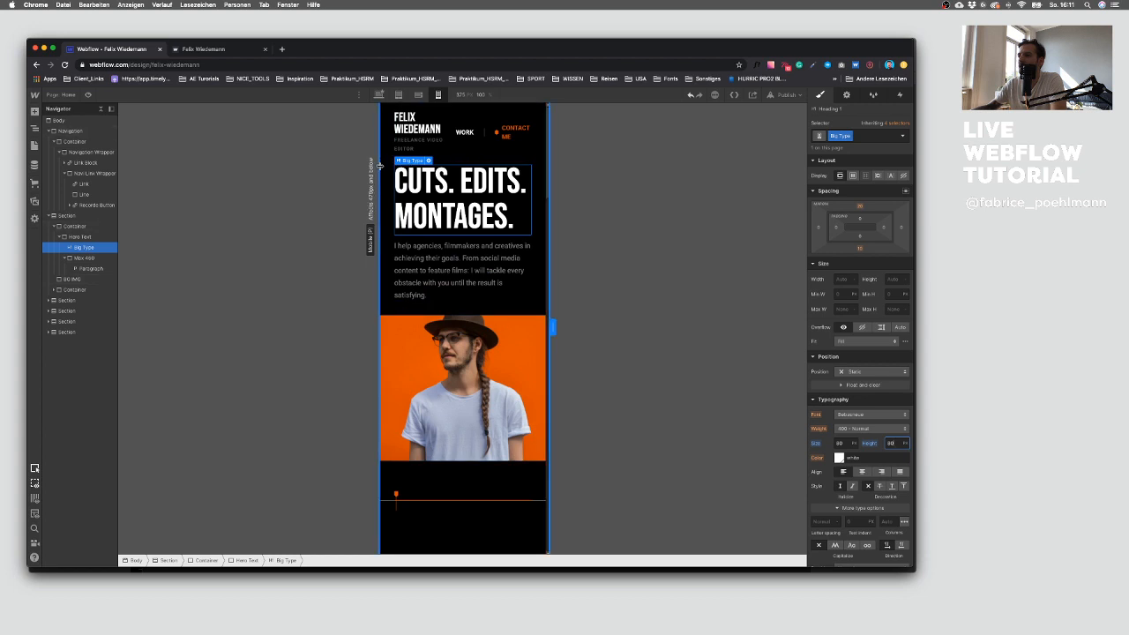
Step: Set the hero section's top padding to 140 px
{"action": "left_click", "coordinate": [77, 216]}
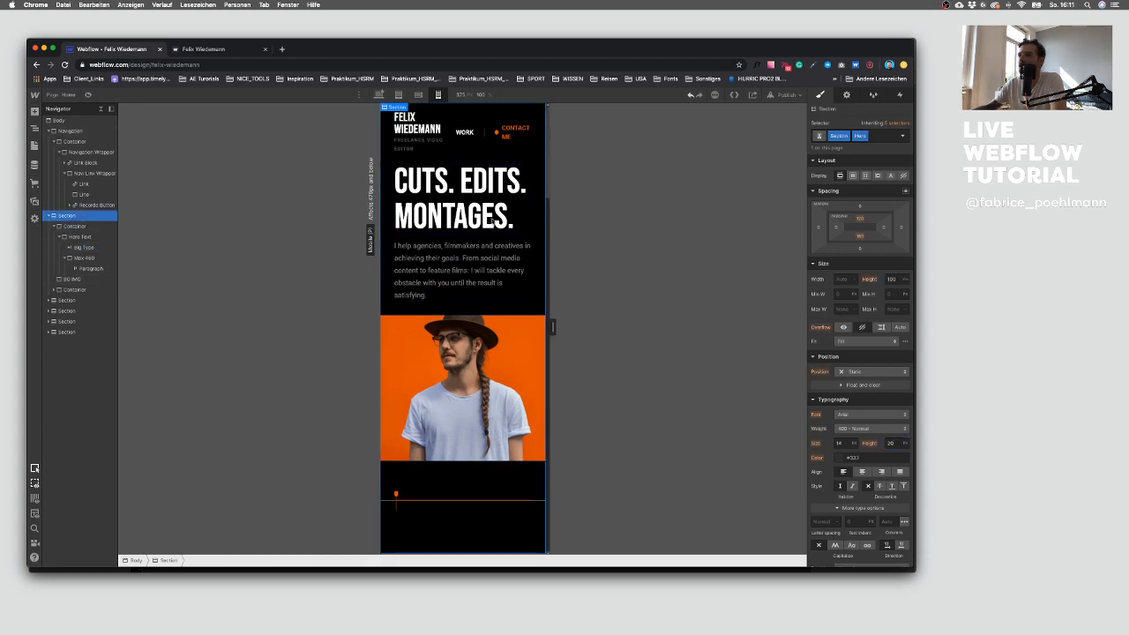
{"action": "left_click", "coordinate": [863, 217]}
{"action": "type", "text": "140"}
{"action": "key", "text": "Return"}
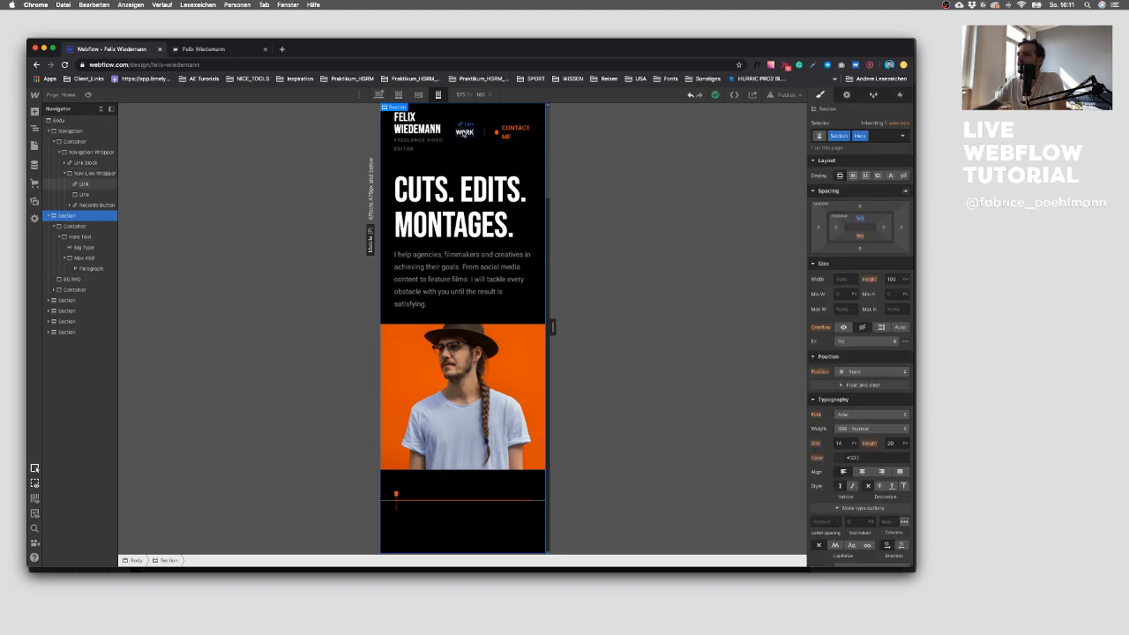
Step: Assign a new class Navi Link to the Work navigation link
{"action": "left_click", "coordinate": [458, 145]}
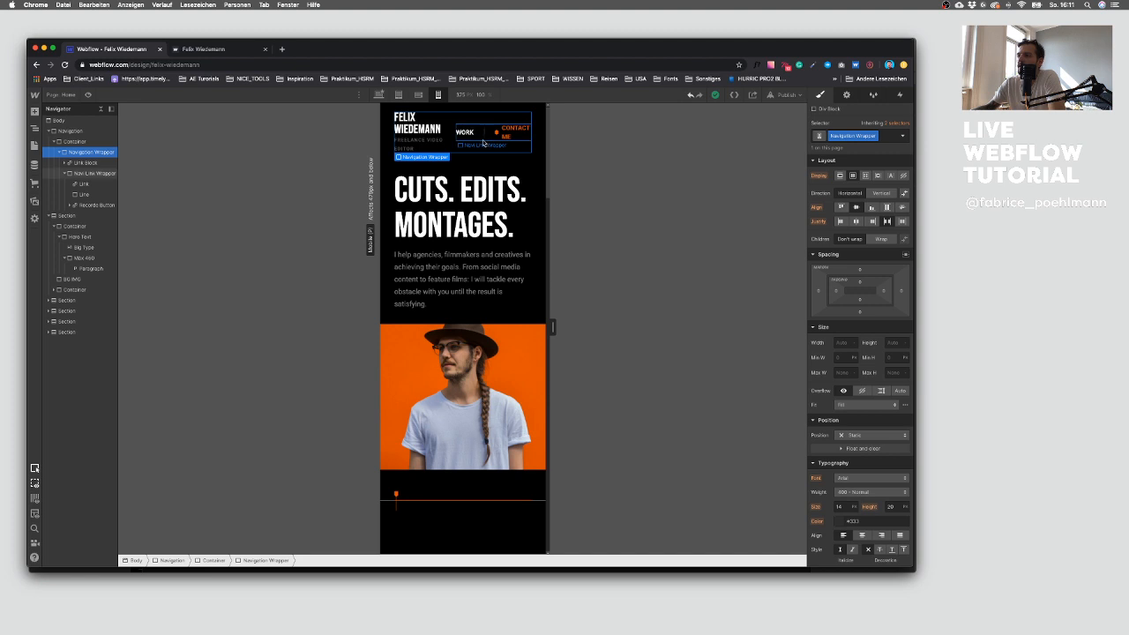
{"action": "left_click", "coordinate": [483, 143]}
{"action": "left_click", "coordinate": [465, 134]}
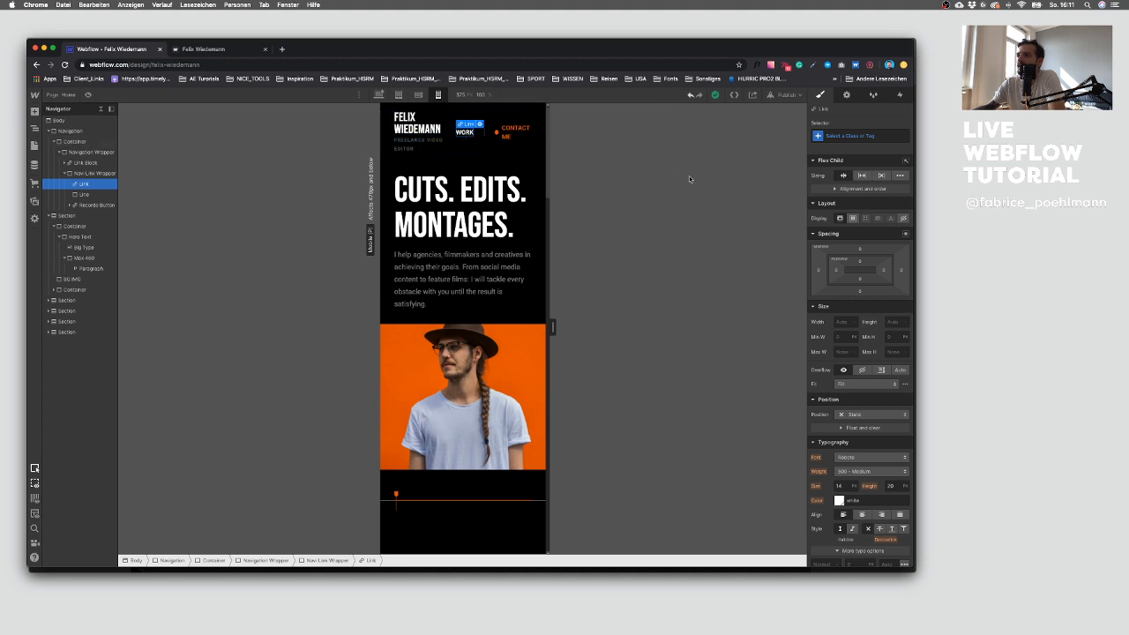
{"action": "left_click", "coordinate": [379, 94]}
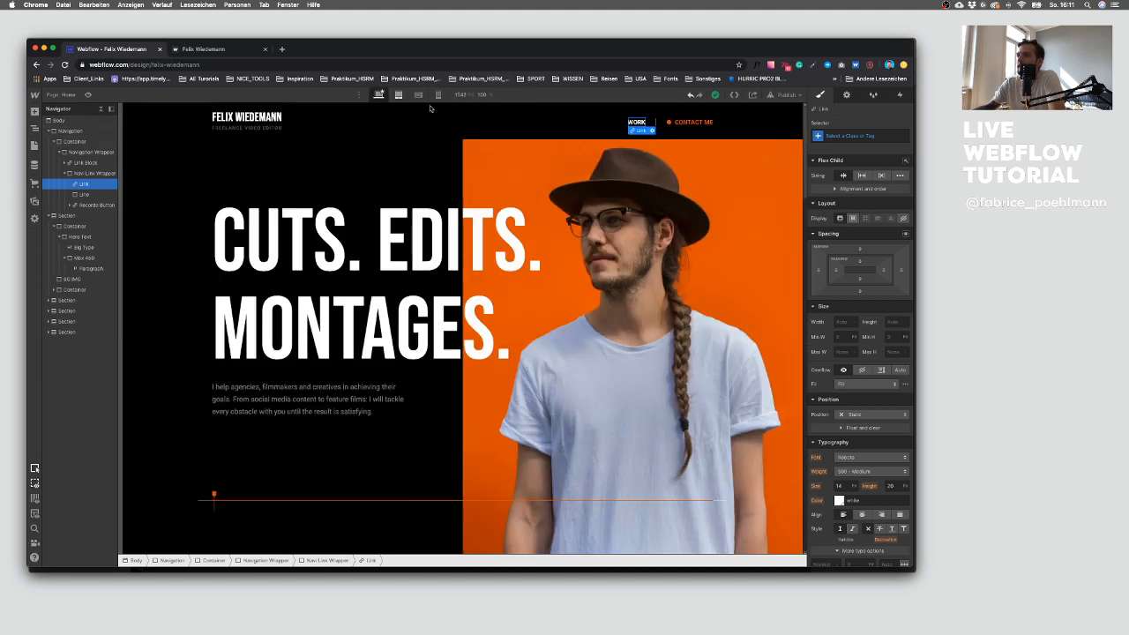
{"action": "left_click", "coordinate": [869, 135]}
{"action": "type", "text": "Navi Link"}
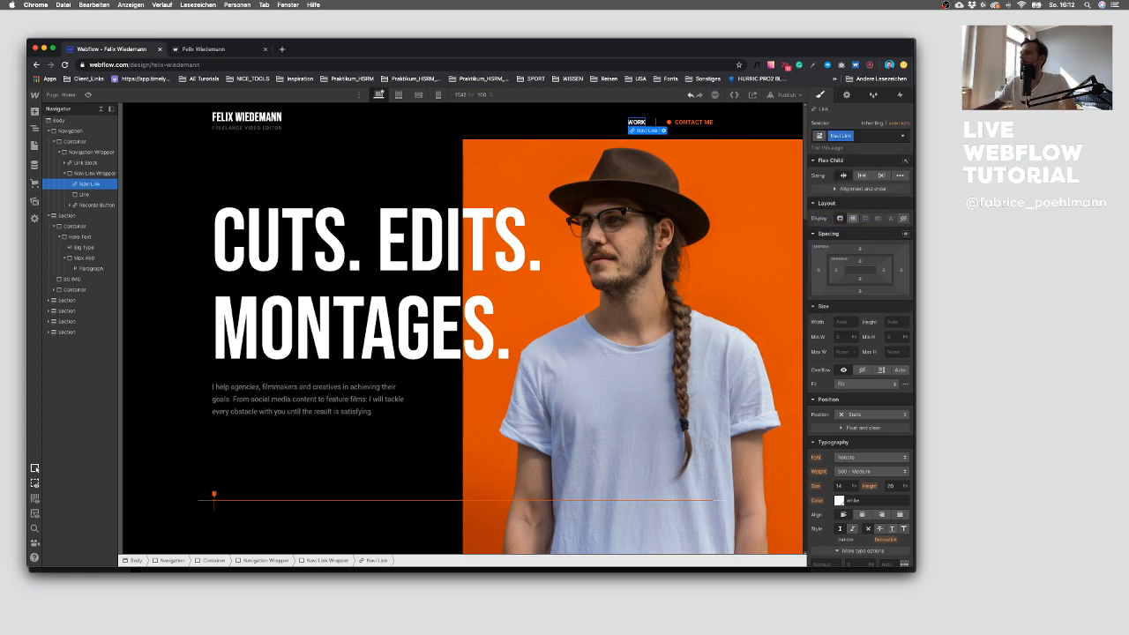
{"action": "key", "text": "Return"}
Step: Switch to the mobile portrait breakpoint and hide the divider line in the navigation
{"action": "left_click", "coordinate": [439, 95]}
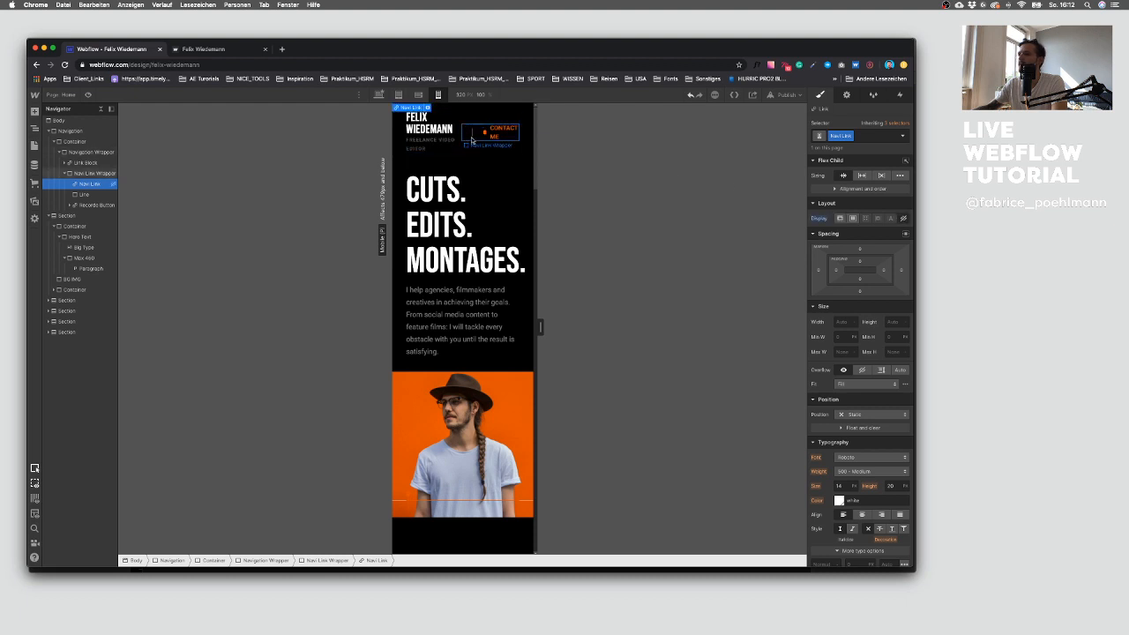
{"action": "left_click", "coordinate": [475, 137]}
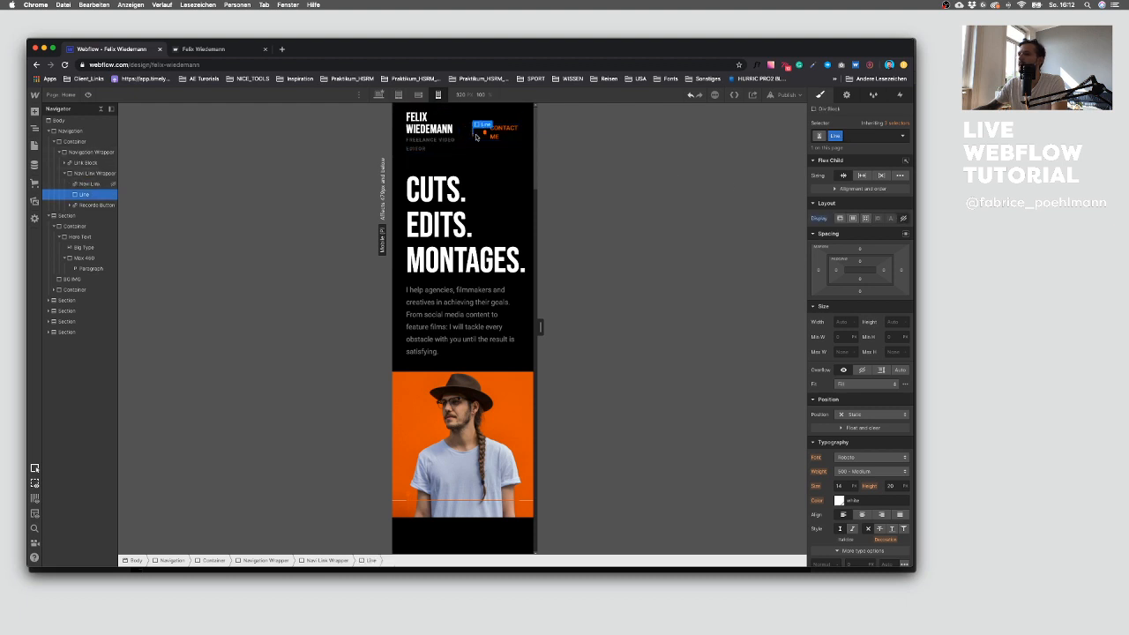
{"action": "left_click", "coordinate": [901, 219]}
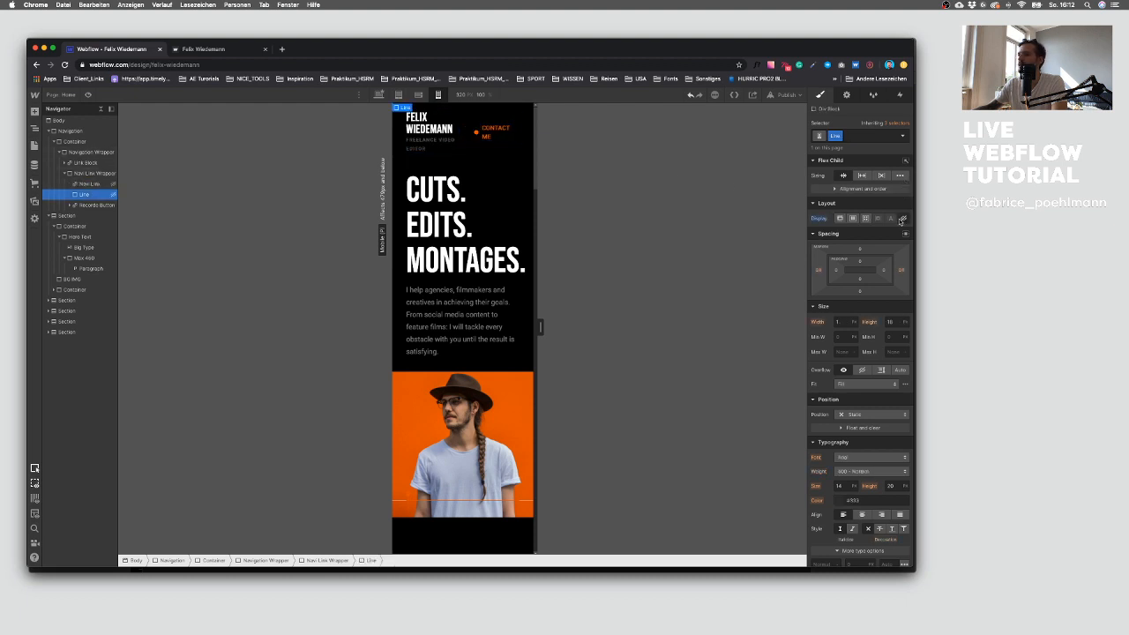
Step: Reduce the Logo Type text's font size to 22 px on mobile
{"action": "left_click", "coordinate": [443, 124]}
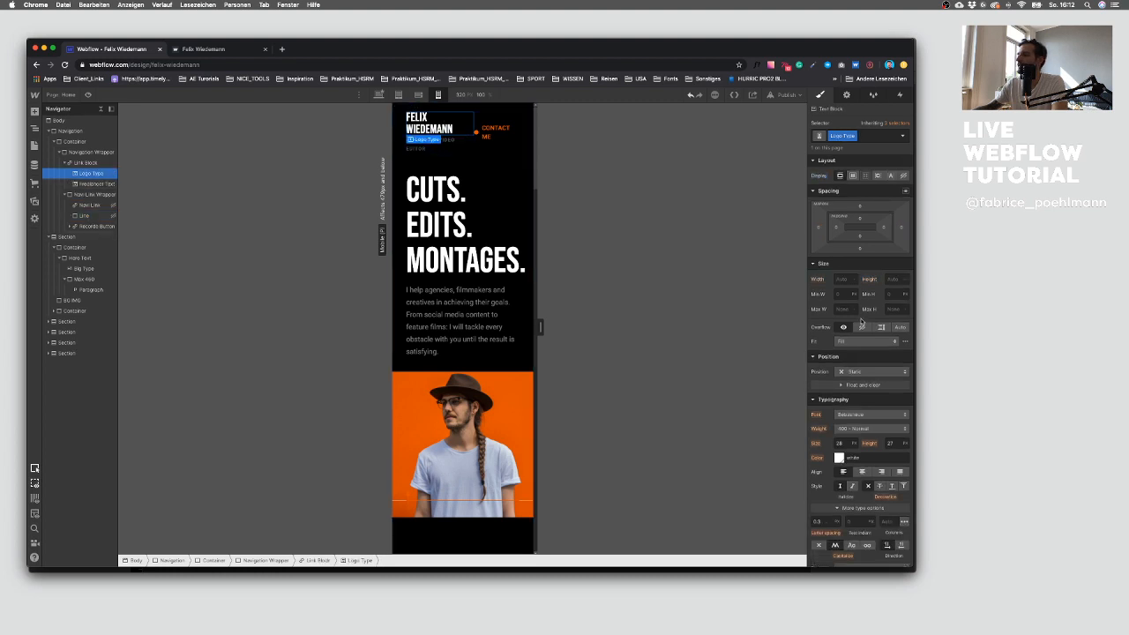
{"action": "left_click", "coordinate": [843, 443]}
{"action": "key", "text": "Down"}
{"action": "key", "text": "Down"}
{"action": "key", "text": "Down"}
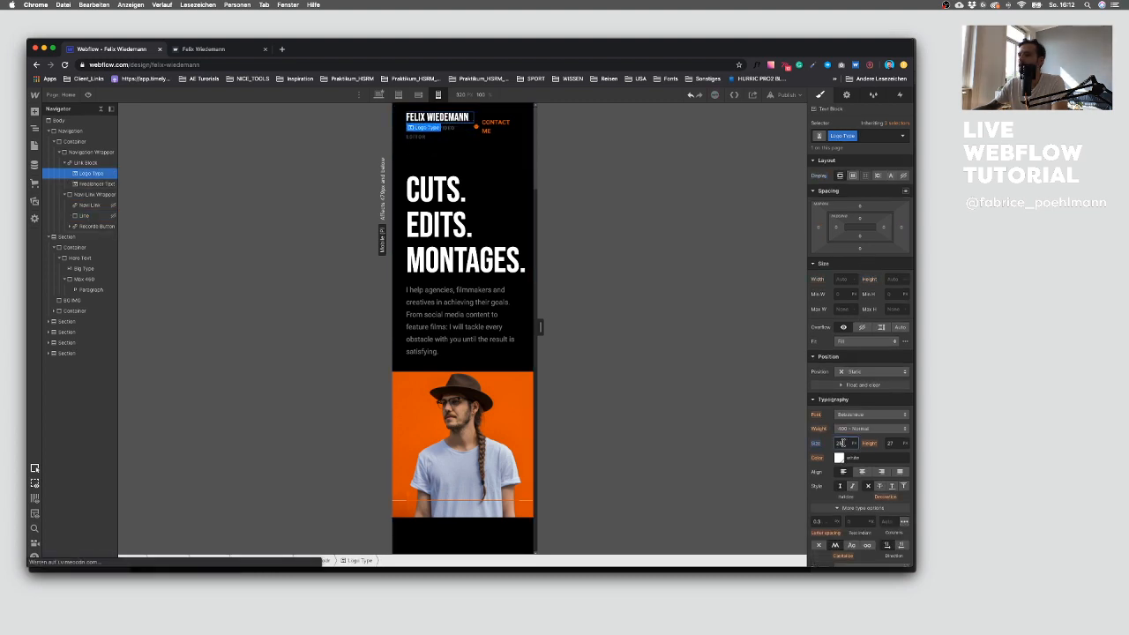
{"action": "key", "text": "Down"}
{"action": "key", "text": "Down"}
{"action": "key", "text": "Down"}
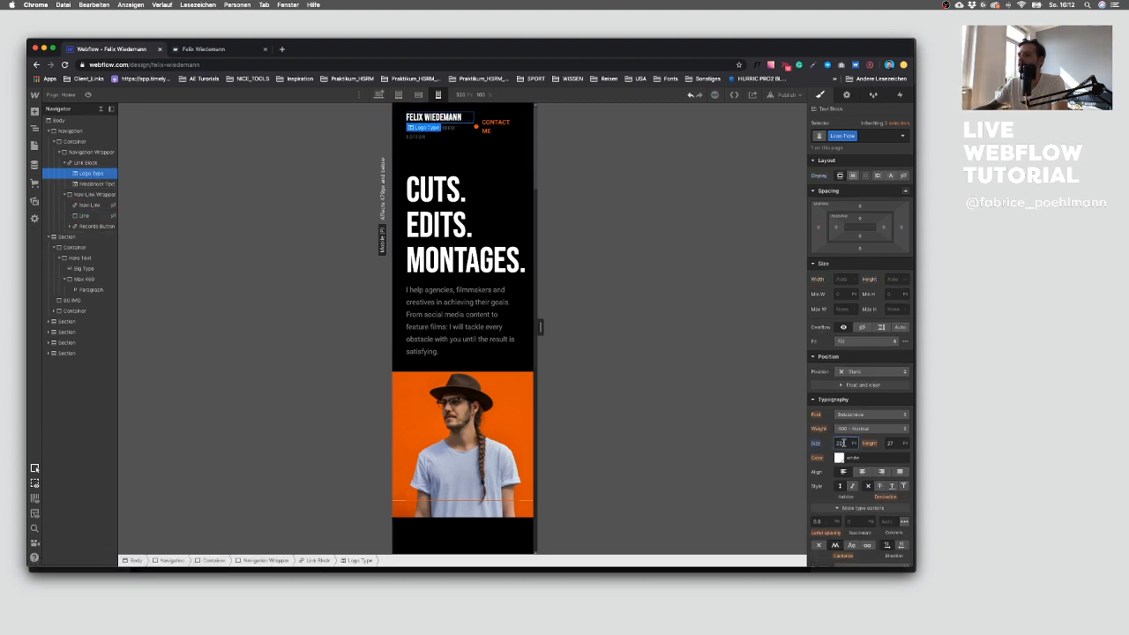
Step: Hide the Freelancer Text subtitle under the logo on mobile
{"action": "left_click", "coordinate": [429, 132]}
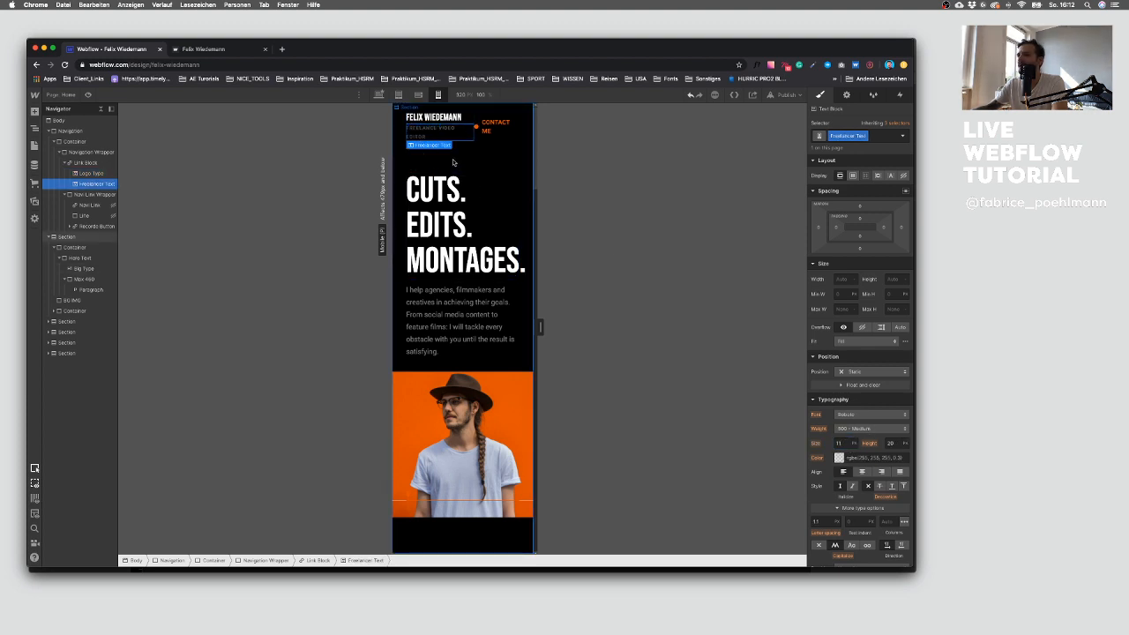
{"action": "left_click", "coordinate": [903, 175]}
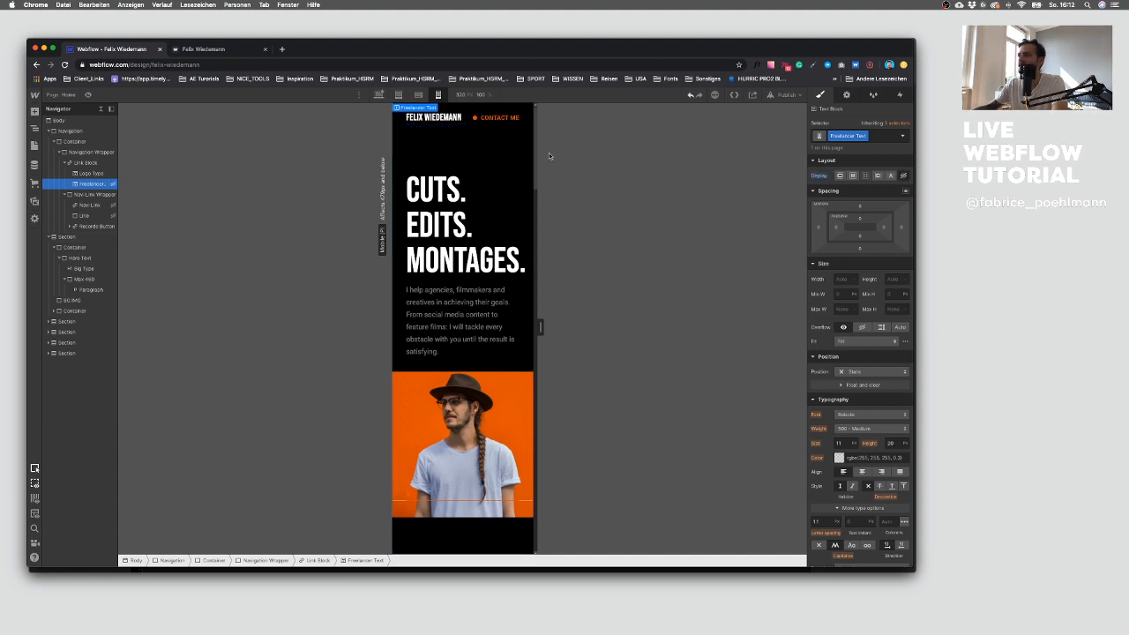
Step: Reduce the hero section's top padding to 100 px on mobile
{"action": "scroll", "coordinate": [473, 235], "scroll_direction": "down", "scroll_amount": 5}
{"action": "scroll", "coordinate": [474, 234], "scroll_direction": "up", "scroll_amount": 5}
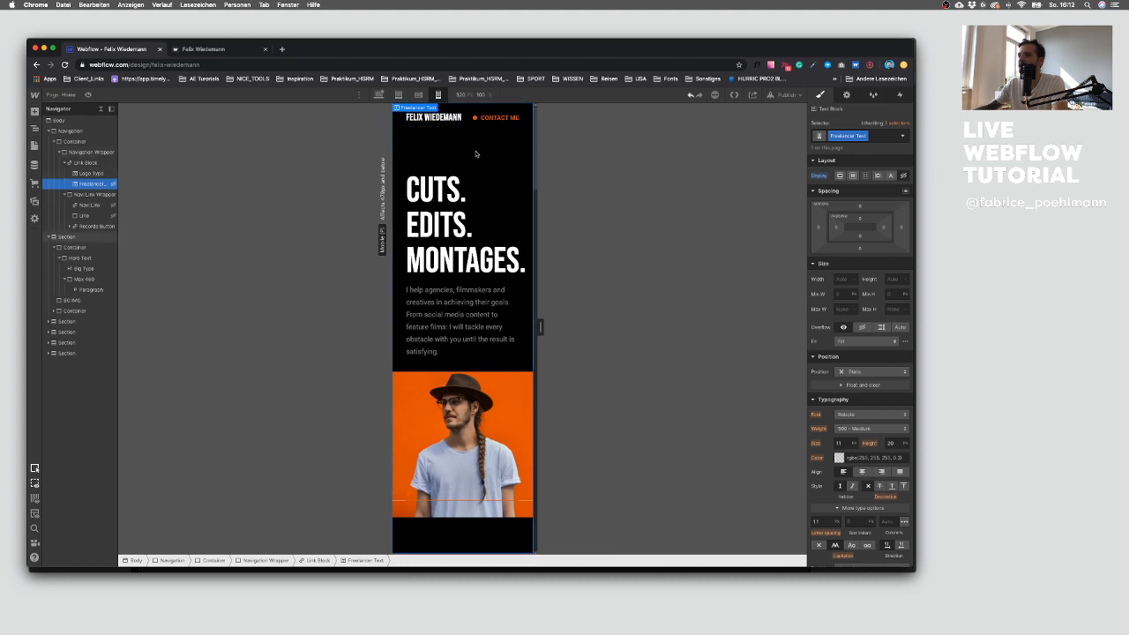
{"action": "left_click", "coordinate": [454, 166]}
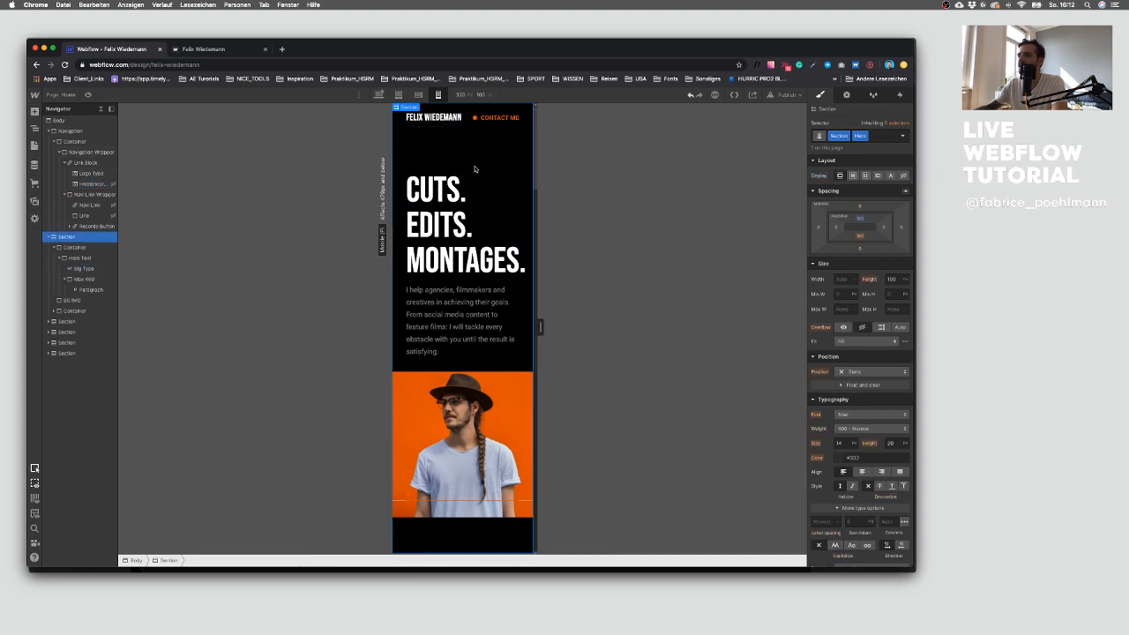
{"action": "left_click", "coordinate": [861, 219]}
{"action": "left_click", "coordinate": [839, 279]}
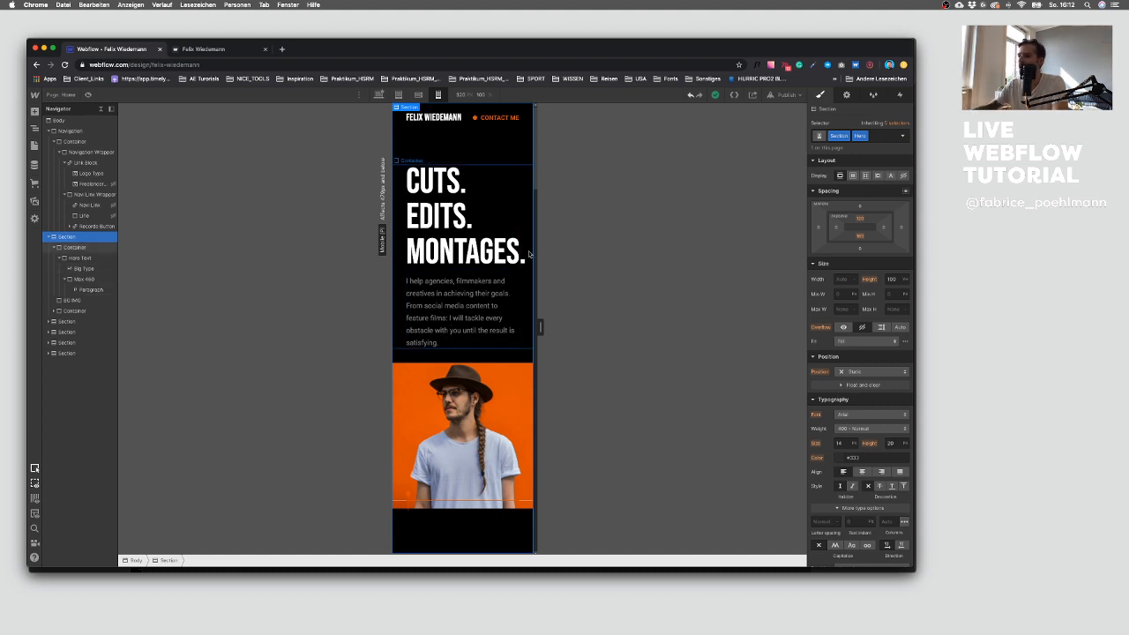
Step: Examine the quote heading's classes and inherited selectors across the breakpoints
{"action": "scroll", "coordinate": [484, 255], "scroll_direction": "down", "scroll_amount": 10}
{"action": "scroll", "coordinate": [484, 254], "scroll_direction": "down", "scroll_amount": 10}
{"action": "left_click", "coordinate": [432, 235]}
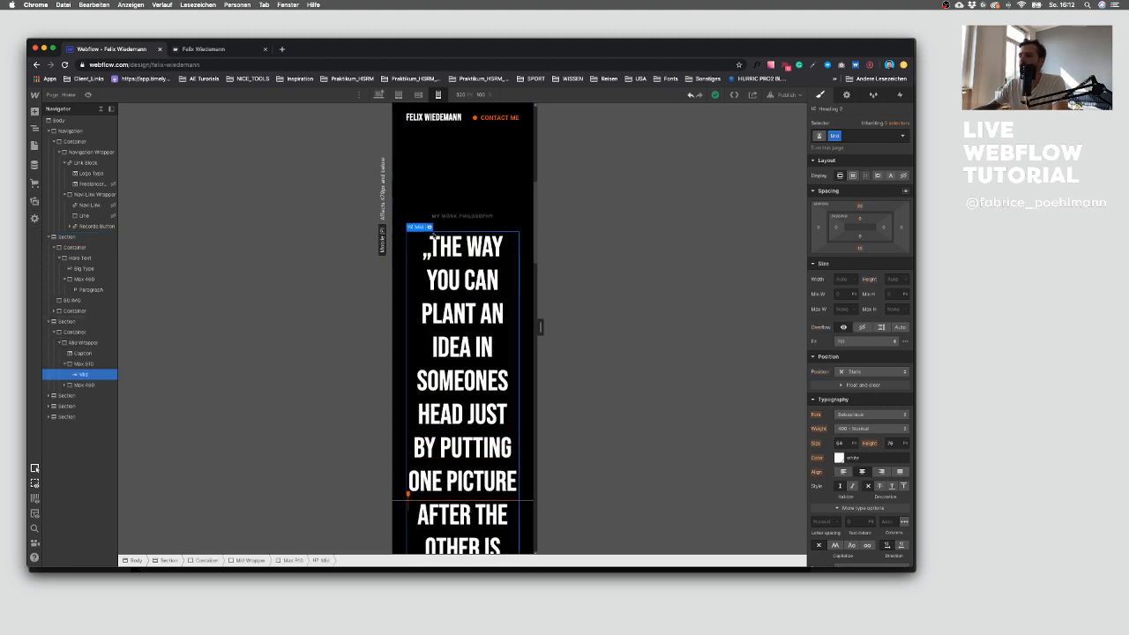
{"action": "left_click", "coordinate": [429, 226]}
{"action": "left_click", "coordinate": [443, 228]}
{"action": "left_click", "coordinate": [444, 239]}
{"action": "left_click", "coordinate": [418, 95]}
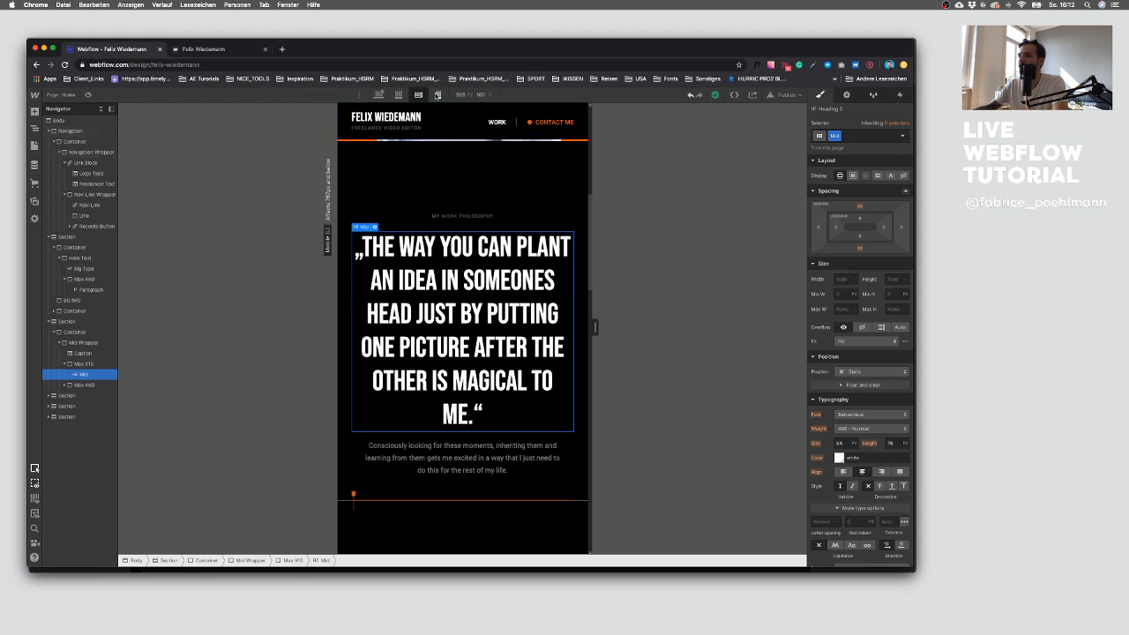
{"action": "left_click", "coordinate": [438, 95]}
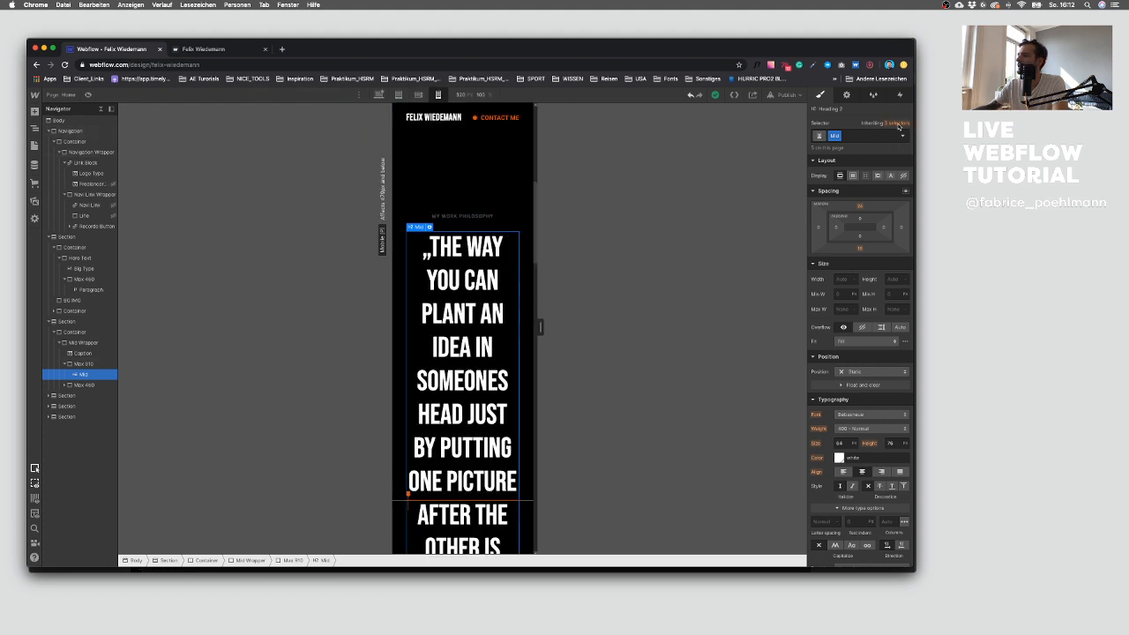
{"action": "left_click", "coordinate": [897, 123]}
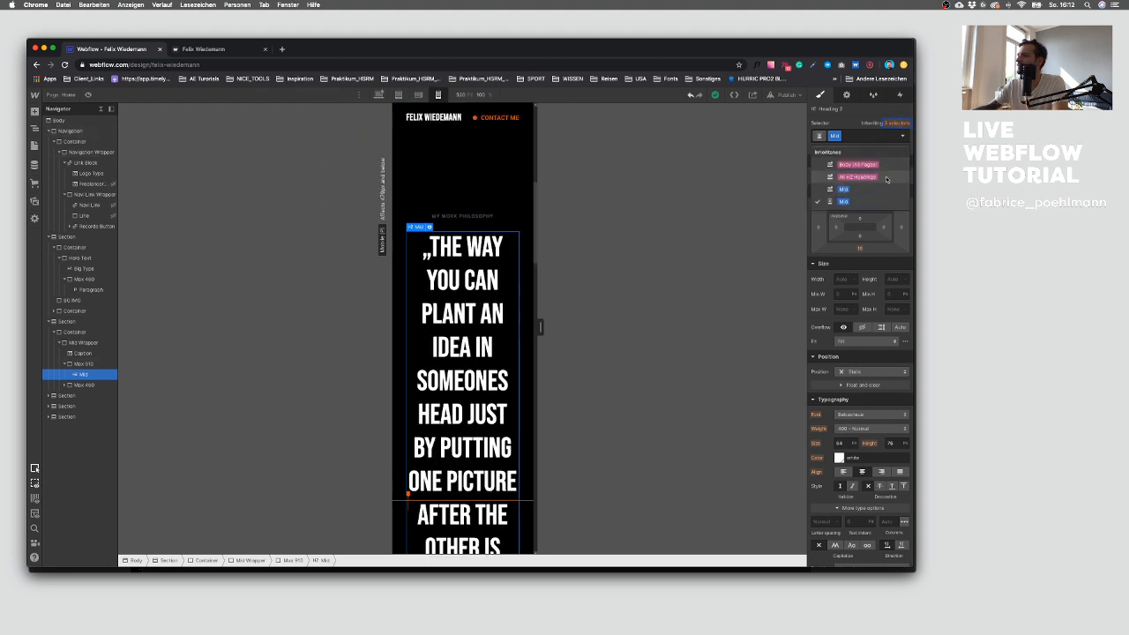
{"action": "left_click", "coordinate": [886, 178]}
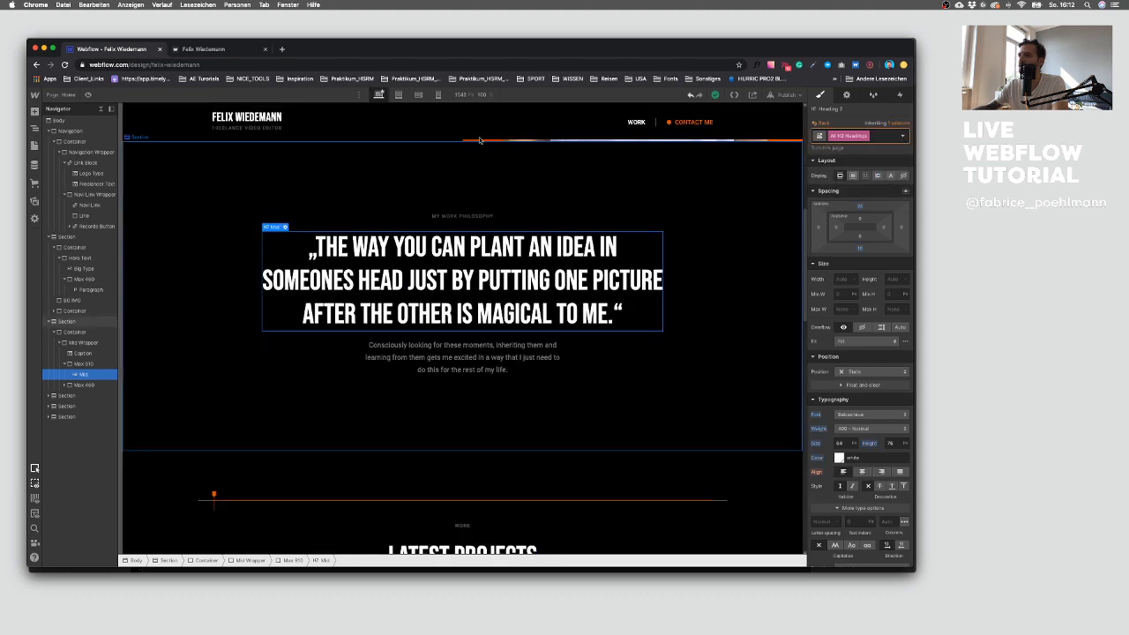
{"action": "left_click", "coordinate": [418, 95]}
{"action": "left_click", "coordinate": [437, 95]}
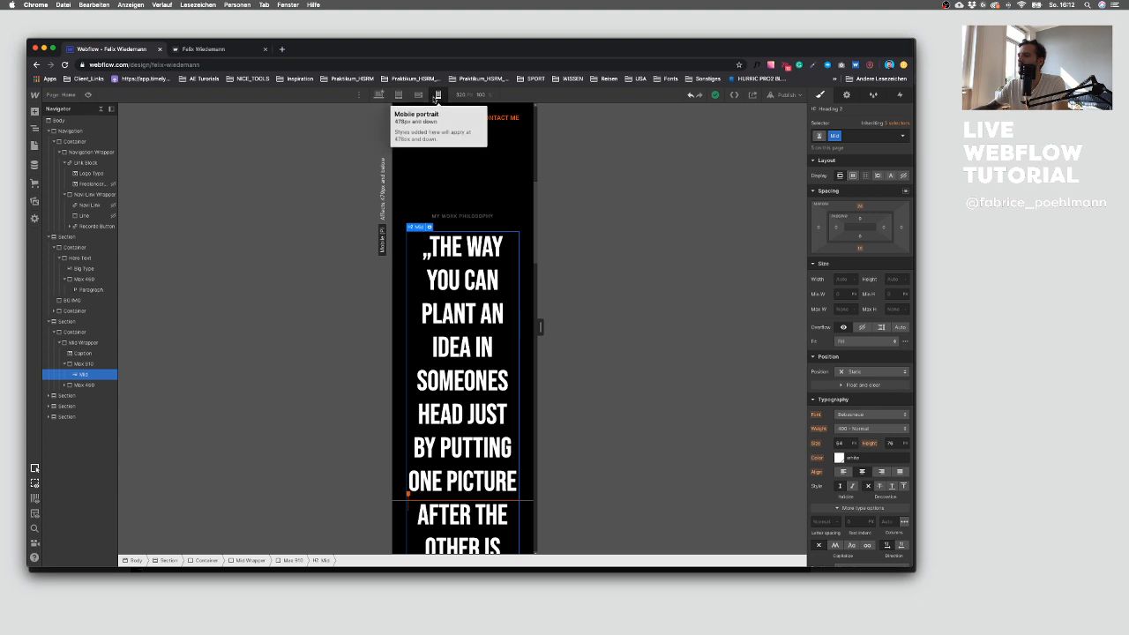
{"action": "left_click", "coordinate": [893, 138]}
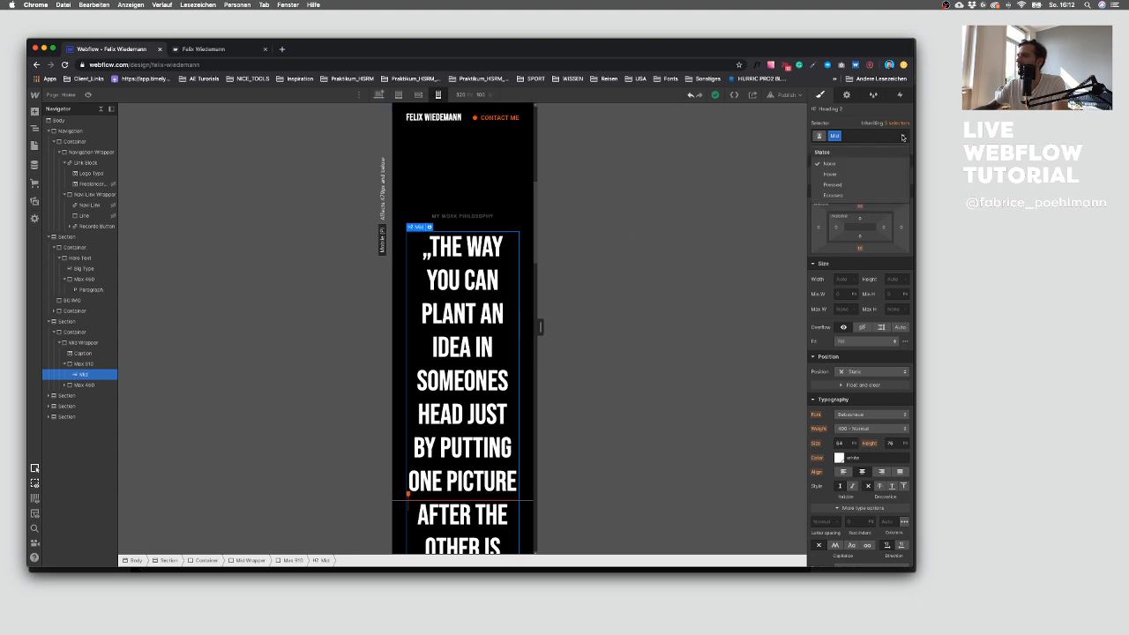
{"action": "left_click", "coordinate": [880, 177]}
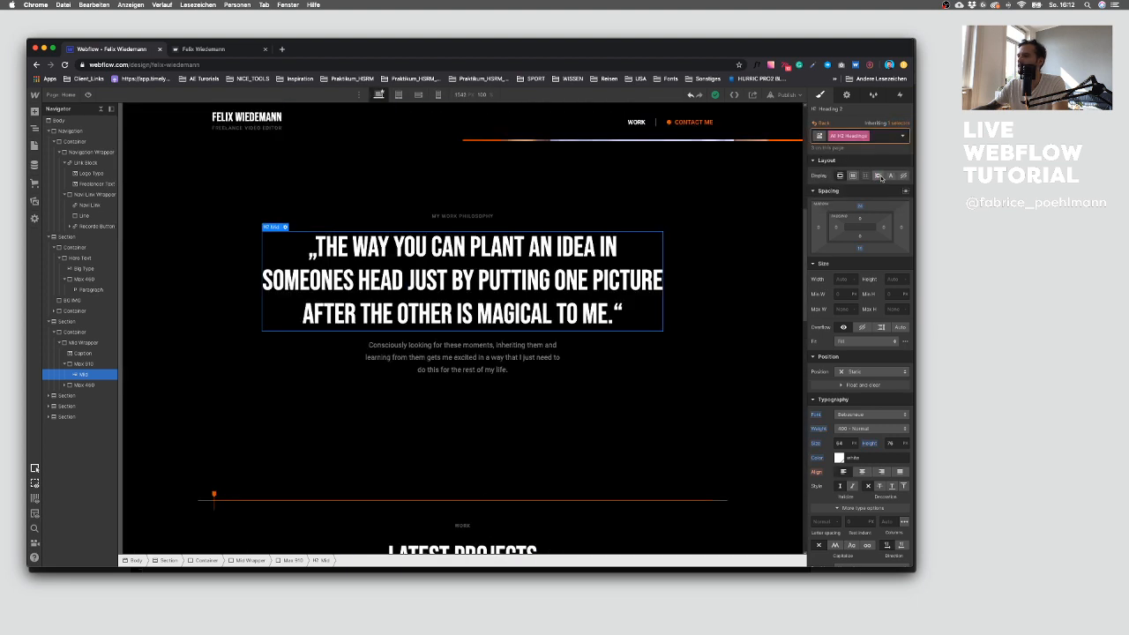
Step: Replace the quote heading's Mid class with a new class H2 style and center-align its text
{"action": "left_click", "coordinate": [499, 251]}
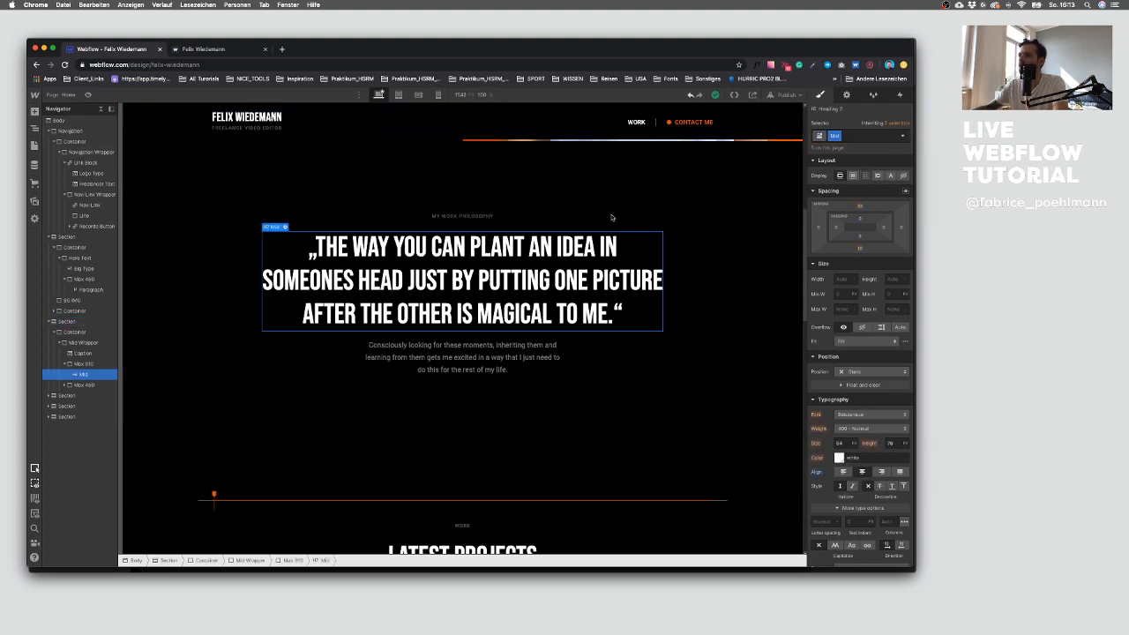
{"action": "left_click", "coordinate": [854, 145]}
{"action": "key", "text": "BackSpace"}
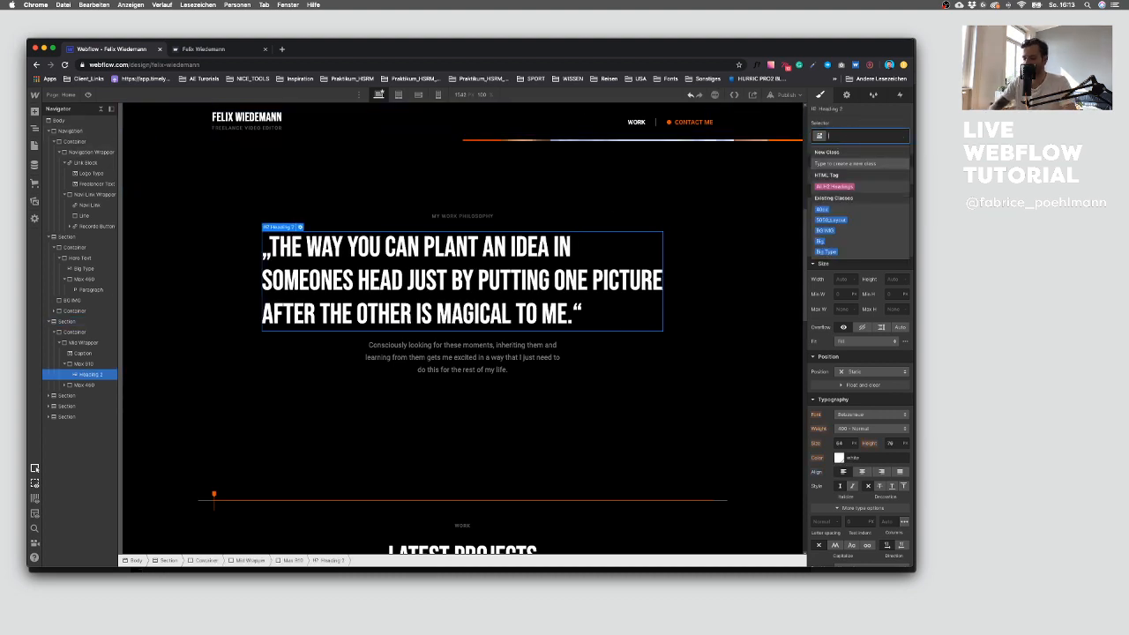
{"action": "type", "text": "H2 sty"}
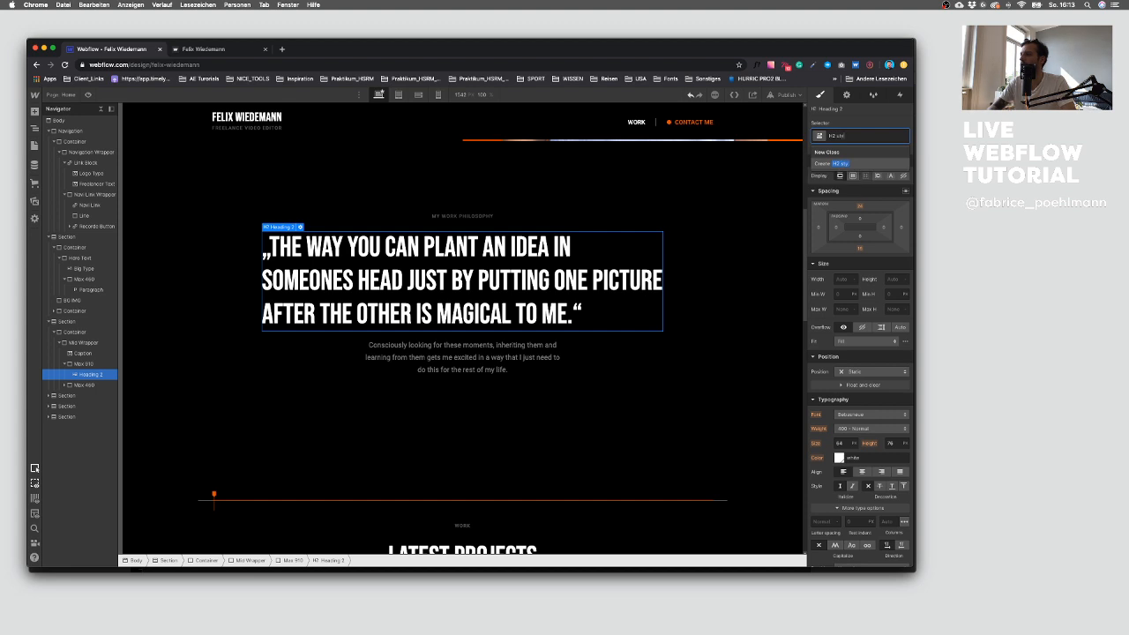
{"action": "type", "text": "le"}
{"action": "key", "text": "Return"}
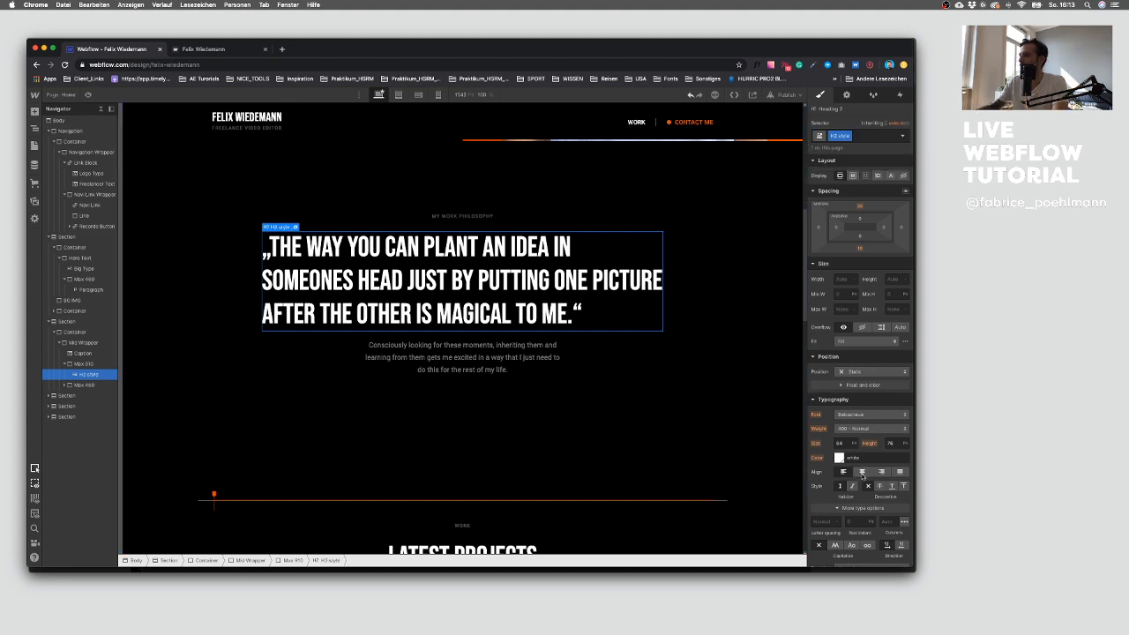
{"action": "left_click", "coordinate": [862, 472]}
Step: Reduce the H2 style heading's font size on the mobile breakpoint
{"action": "left_click", "coordinate": [438, 95]}
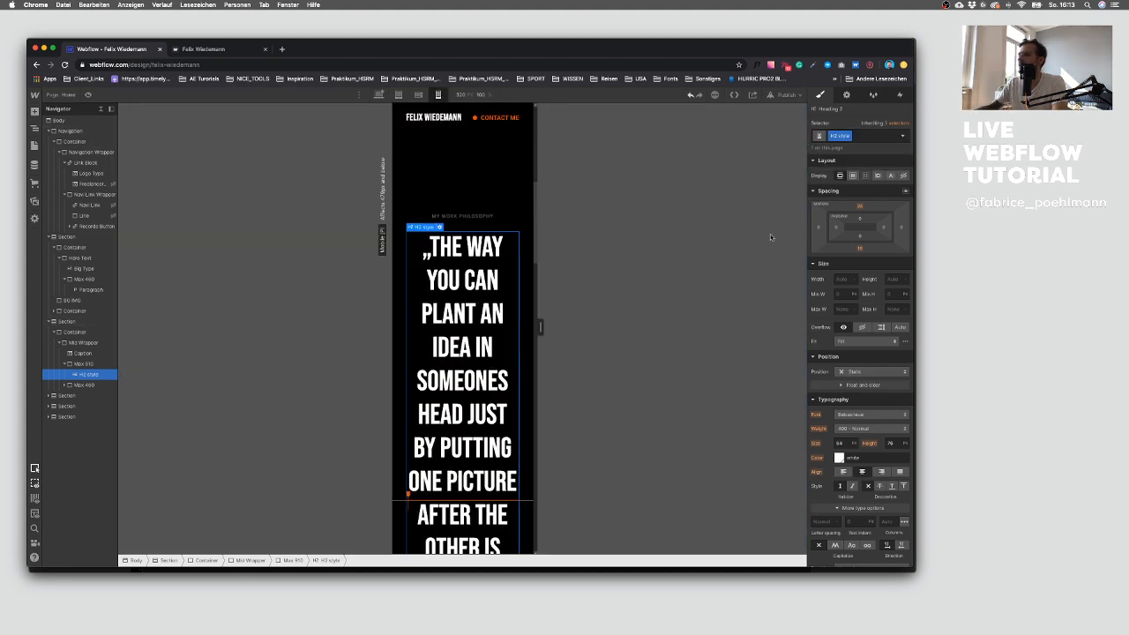
{"action": "left_click", "coordinate": [843, 443]}
{"action": "key", "text": "Down"}
{"action": "key", "text": "Down"}
{"action": "key", "text": "Down"}
{"action": "key", "text": "Down"}
{"action": "key", "text": "Down"}
{"action": "key", "text": "Down"}
{"action": "key", "text": "Down"}
{"action": "key", "text": "Down"}
{"action": "key", "text": "Down"}
{"action": "key", "text": "Down"}
{"action": "key", "text": "Down"}
{"action": "key", "text": "Down"}
{"action": "key", "text": "Down"}
{"action": "key", "text": "Down"}
{"action": "key", "text": "Down"}
{"action": "key", "text": "Down"}
{"action": "key", "text": "Down"}
{"action": "key", "text": "Down"}
{"action": "key", "text": "Down"}
{"action": "key", "text": "Down"}
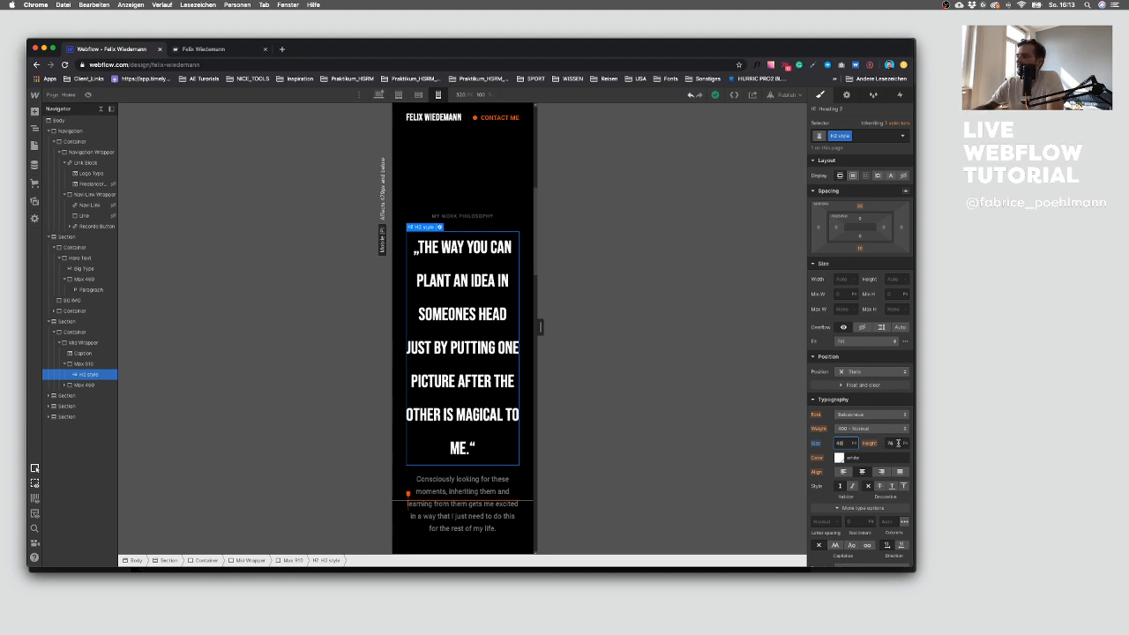
{"action": "key", "text": "shift+Down"}
{"action": "key", "text": "shift+Down"}
{"action": "key", "text": "shift+Down"}
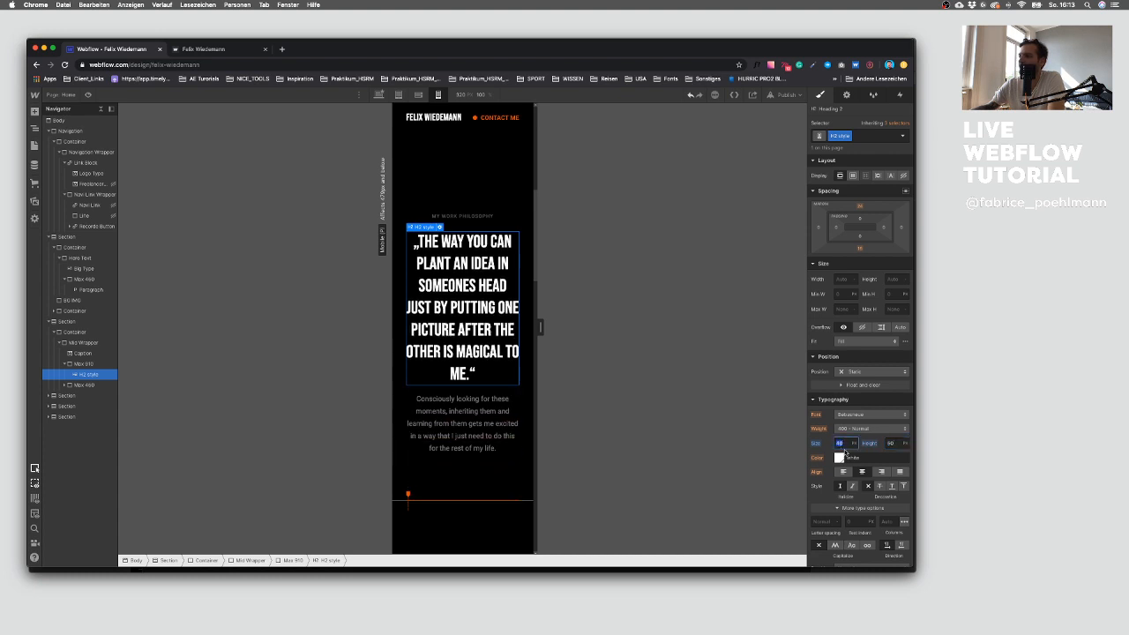
Step: Reduce the H2 style heading's line height to suit its smaller font size
{"action": "key", "text": "Down"}
{"action": "key", "text": "Down"}
{"action": "key", "text": "Down"}
{"action": "key", "text": "Down"}
{"action": "key", "text": "Down"}
{"action": "key", "text": "Down"}
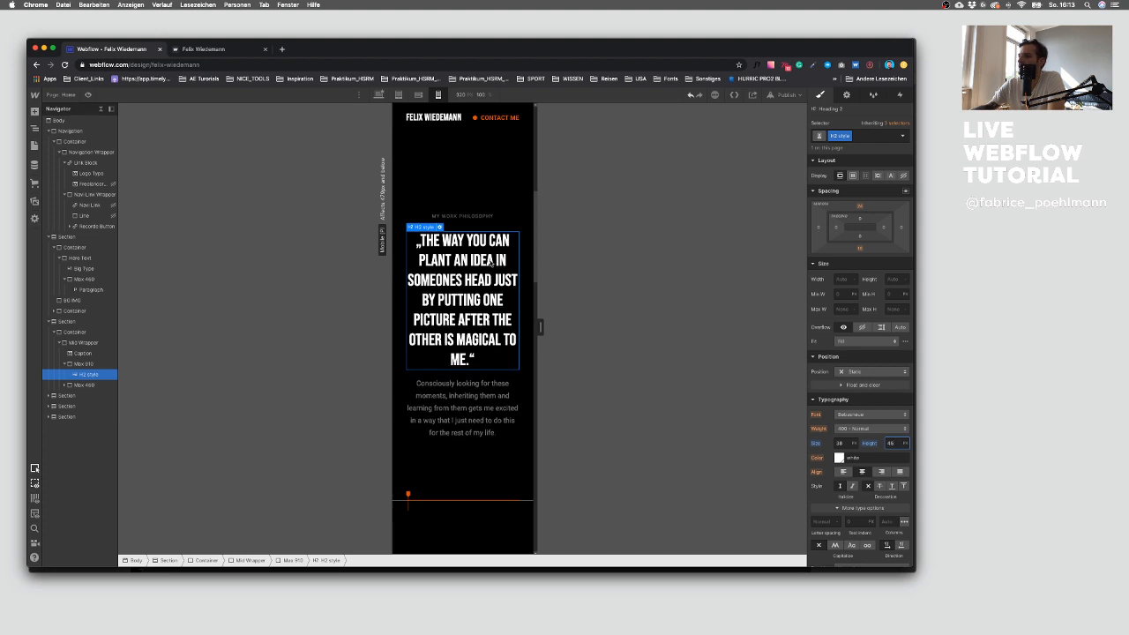
{"action": "key", "text": "Down"}
{"action": "key", "text": "Down"}
Step: Set the quote container's left and right padding to 10 px on mobile
{"action": "key", "text": "Up"}
{"action": "key", "text": "Up"}
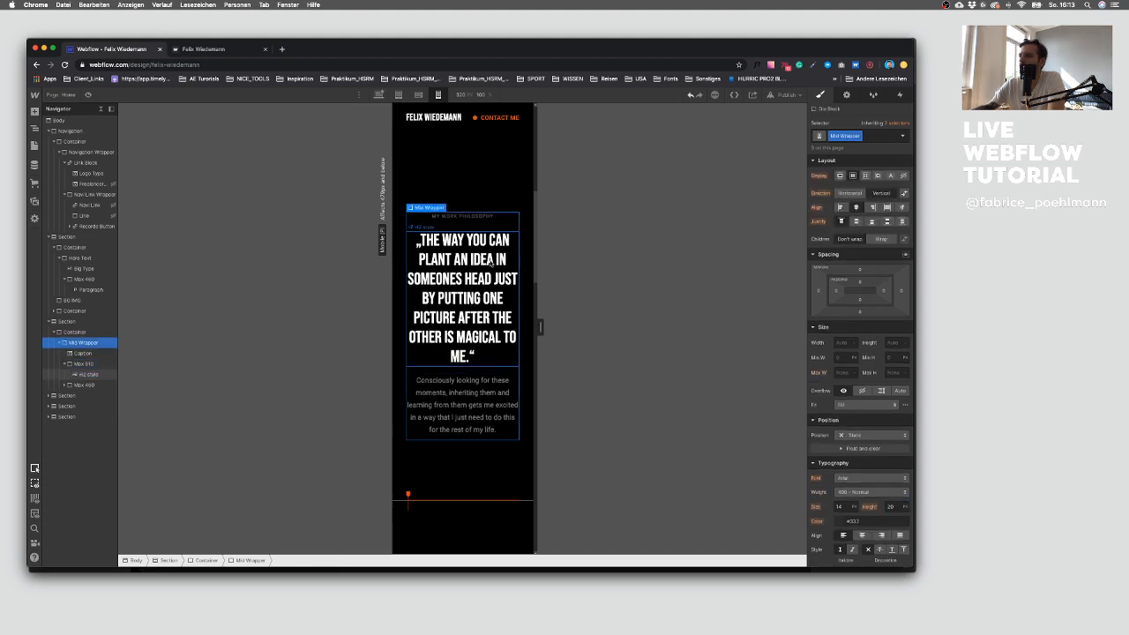
{"action": "key", "text": "Up"}
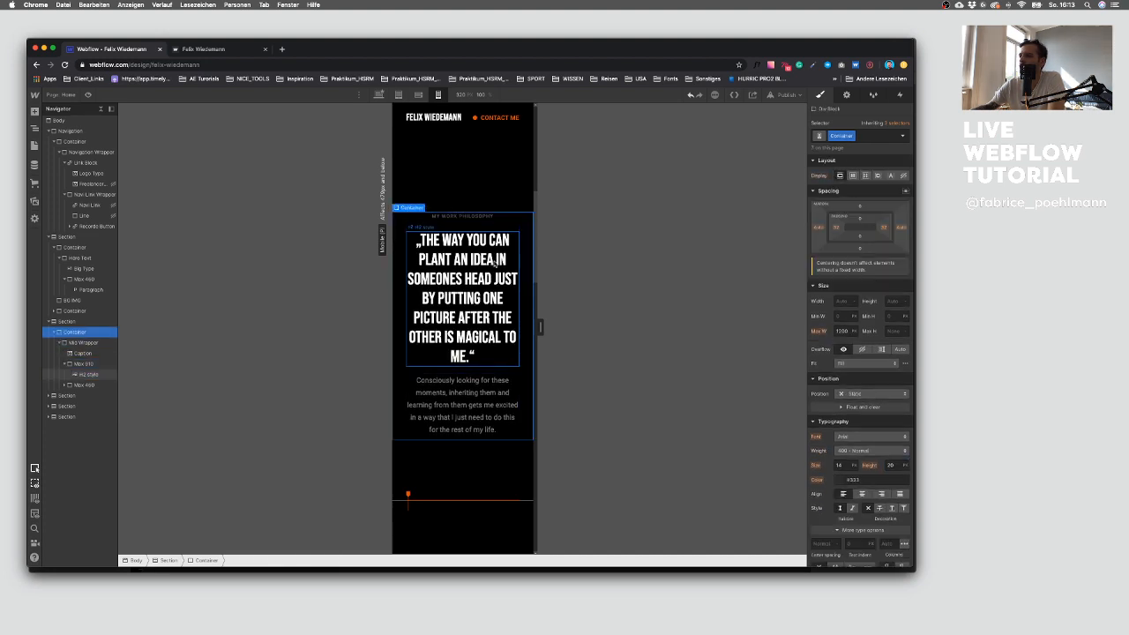
{"action": "left_click", "coordinate": [839, 230]}
{"action": "key", "text": "Return"}
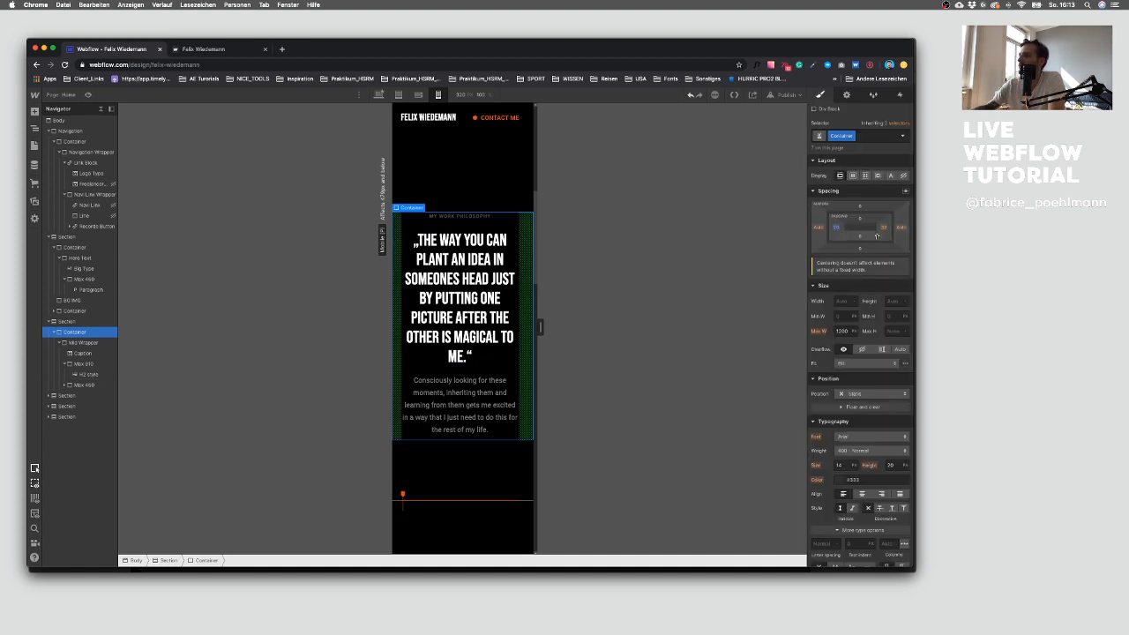
{"action": "left_click", "coordinate": [838, 227]}
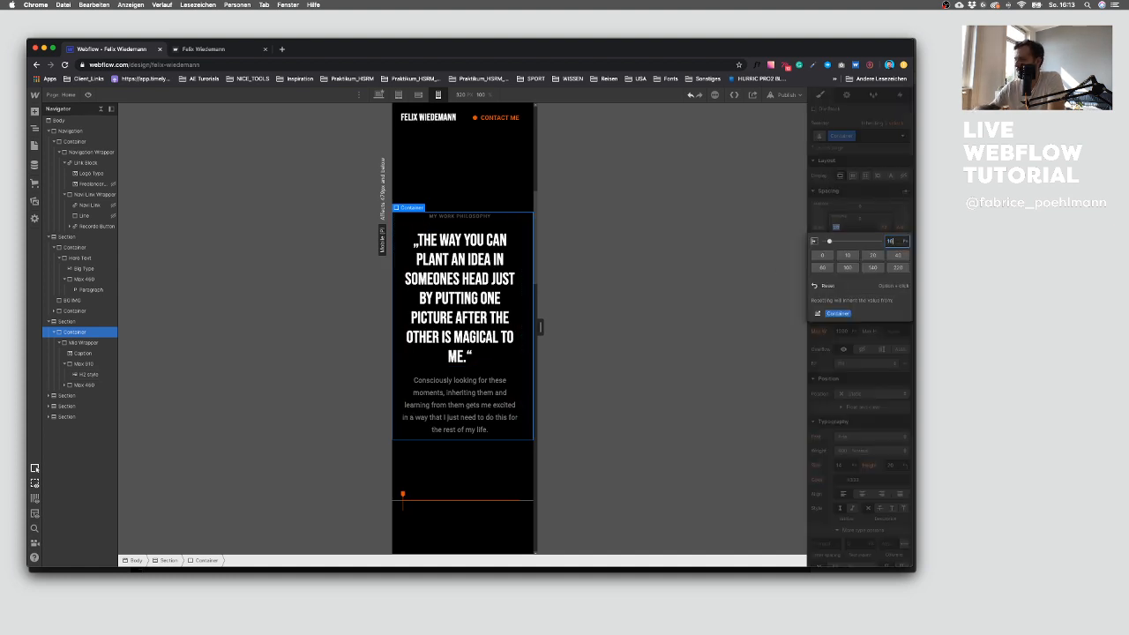
{"action": "key", "text": "Return"}
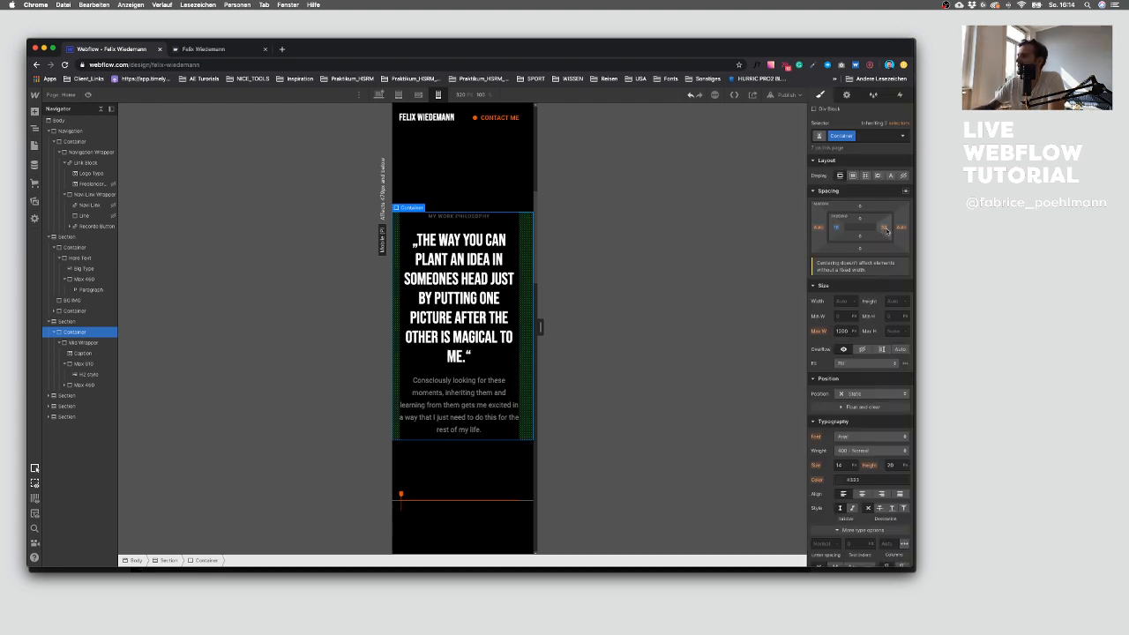
{"action": "left_click", "coordinate": [886, 229]}
{"action": "type", "text": "10"}
{"action": "key", "text": "Return"}
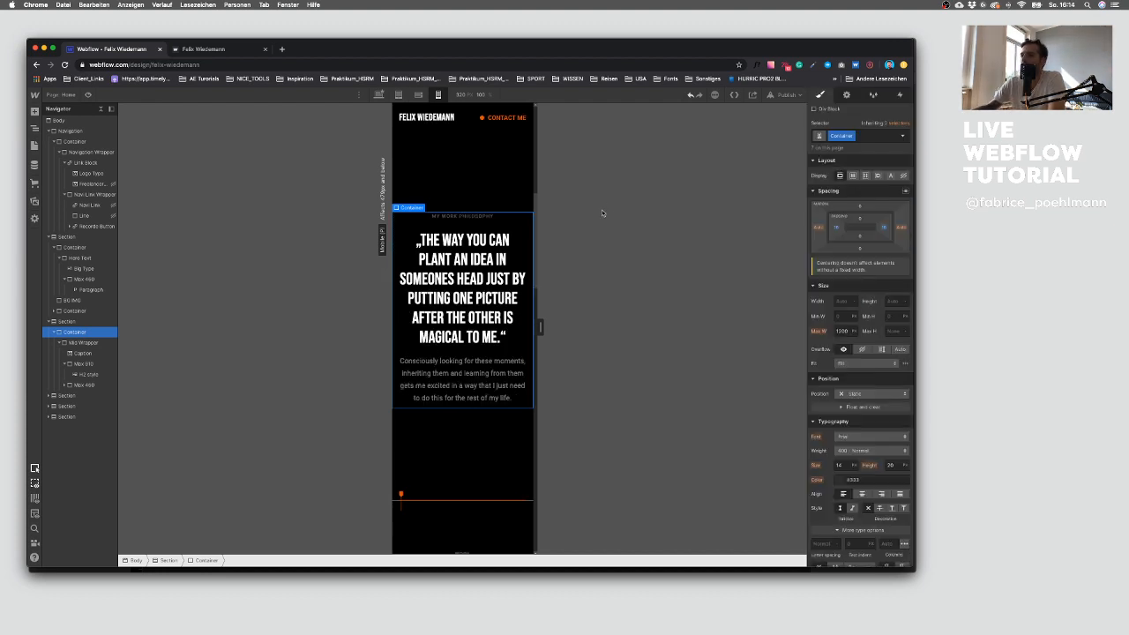
Step: Set the quote section's top and bottom padding to 120 px on mobile
{"action": "left_click", "coordinate": [457, 201]}
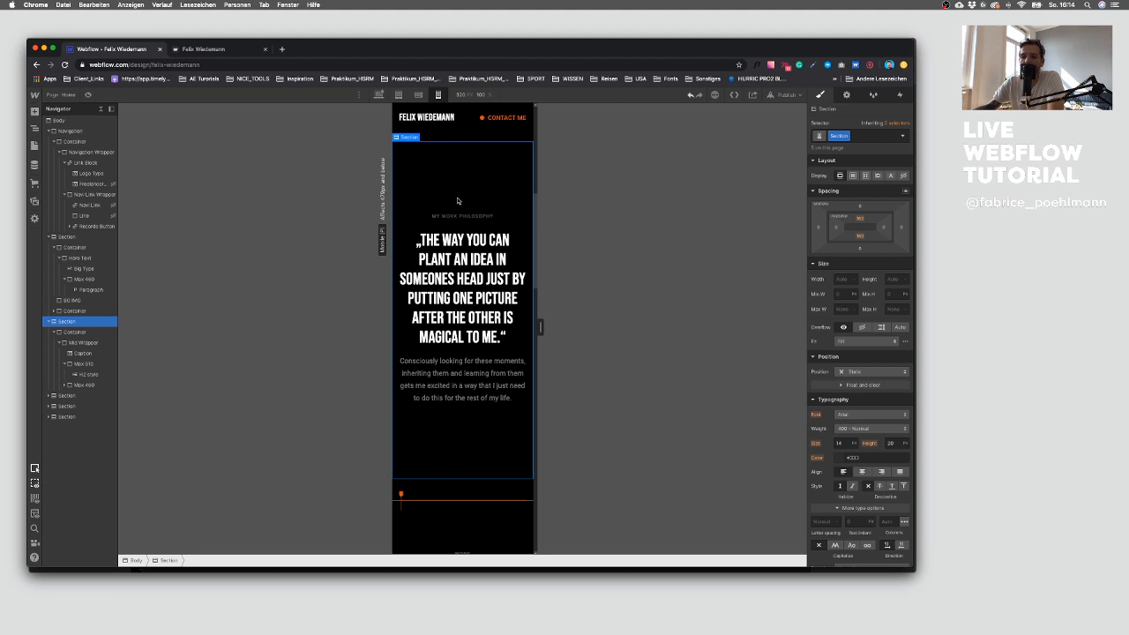
{"action": "left_click", "coordinate": [860, 218]}
{"action": "type", "text": "120"}
{"action": "key", "text": "Return"}
{"action": "left_click", "coordinate": [859, 237]}
{"action": "type", "text": "120"}
{"action": "key", "text": "Return"}
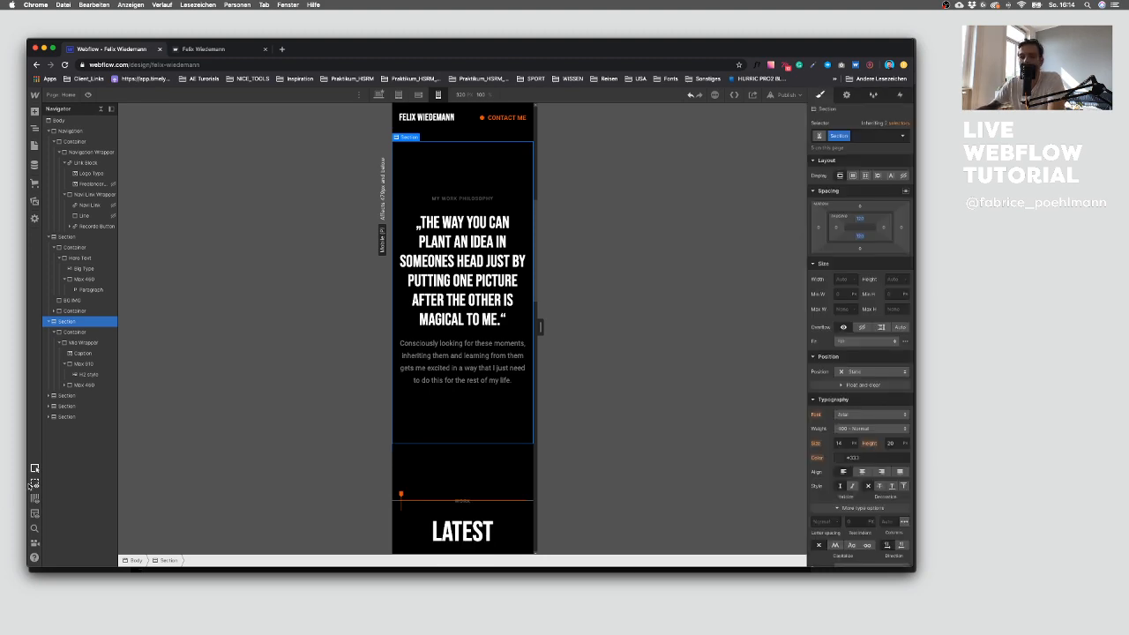
Step: Switch to Sketch and review the full page design, including the contact section and footer
{"action": "key", "text": "ctrl+Up"}
{"action": "left_click", "coordinate": [802, 447]}
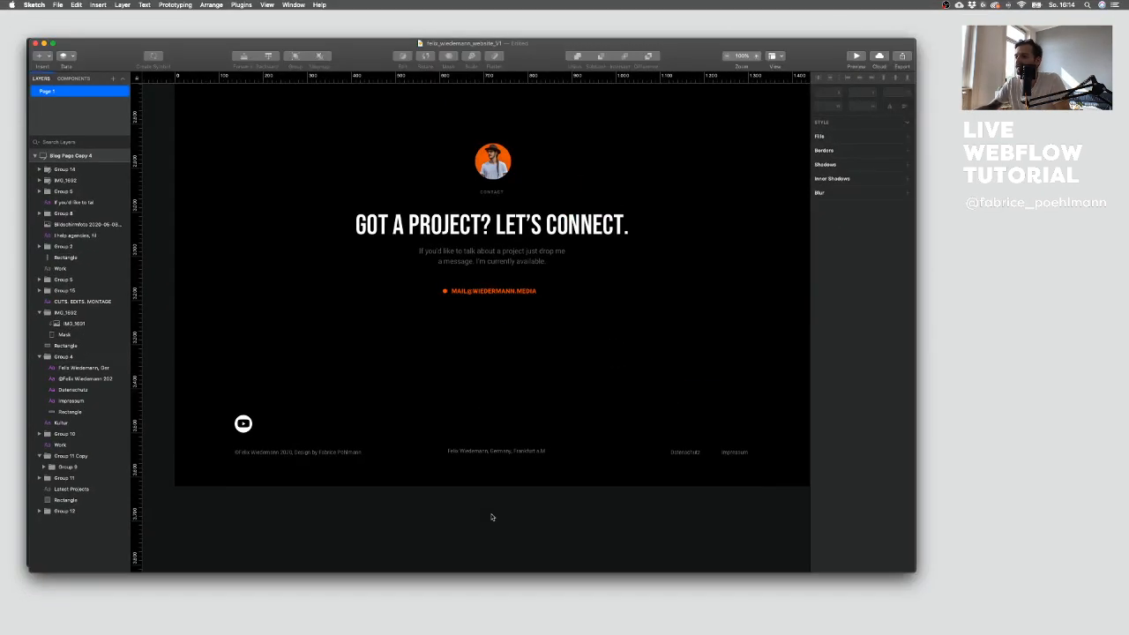
{"action": "scroll", "coordinate": [484, 490], "scroll_direction": "down", "scroll_amount": 5}
{"action": "scroll", "coordinate": [626, 298], "scroll_direction": "up", "scroll_amount": 5}
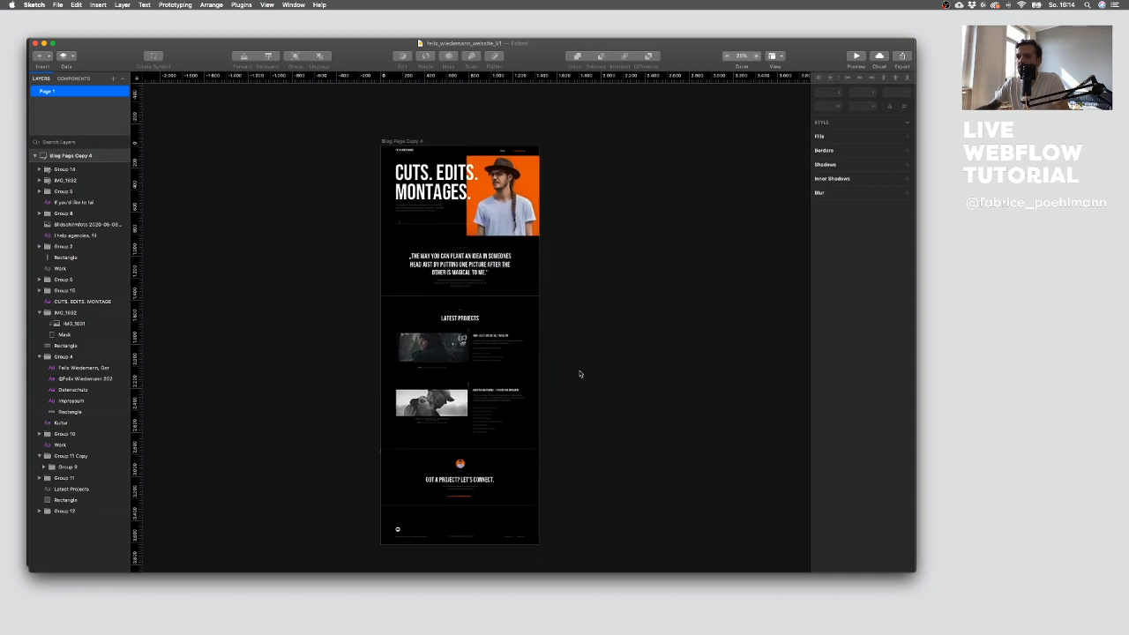
{"action": "scroll", "coordinate": [581, 374], "scroll_direction": "up", "scroll_amount": 2}
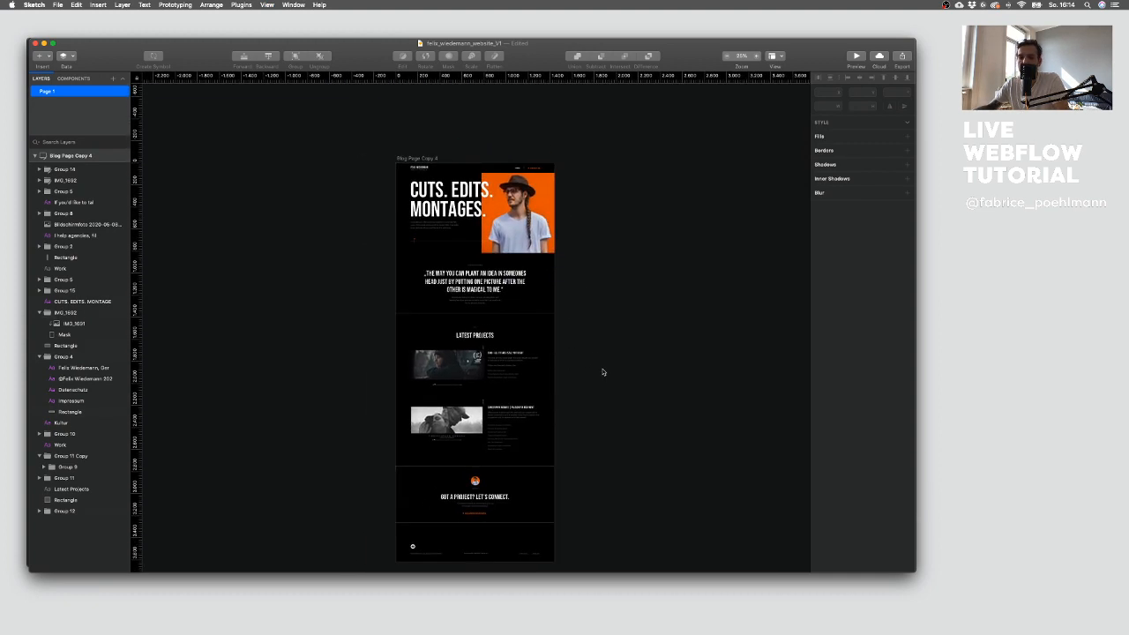
{"action": "left_click_drag", "start_coordinate": [613, 381], "coordinate": [621, 332]}
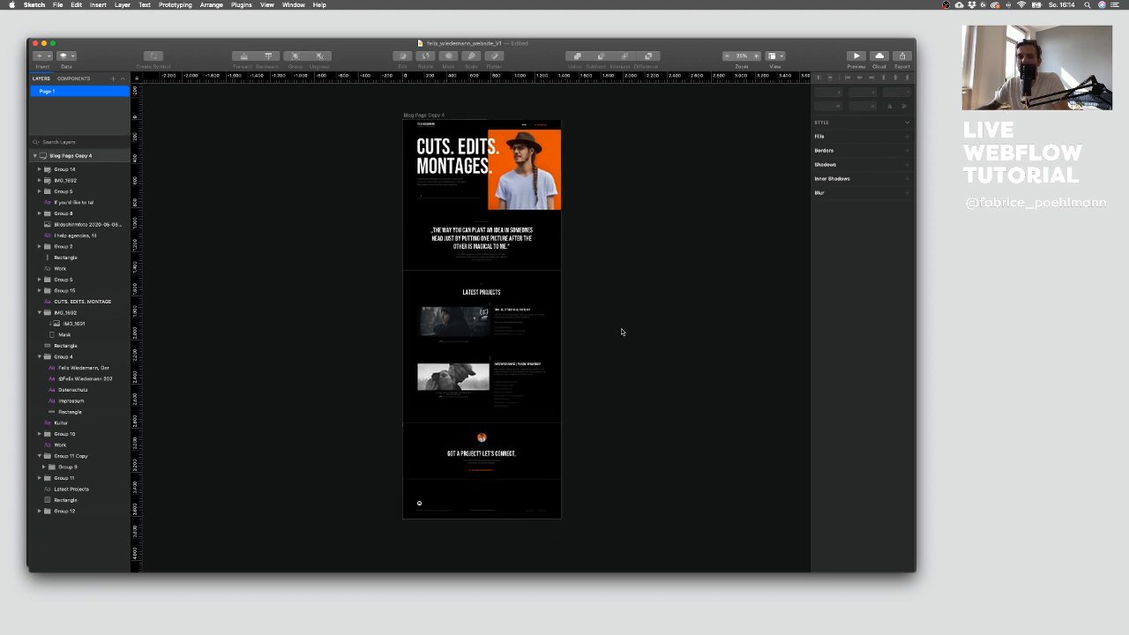
{"action": "left_click_drag", "start_coordinate": [624, 321], "coordinate": [598, 331]}
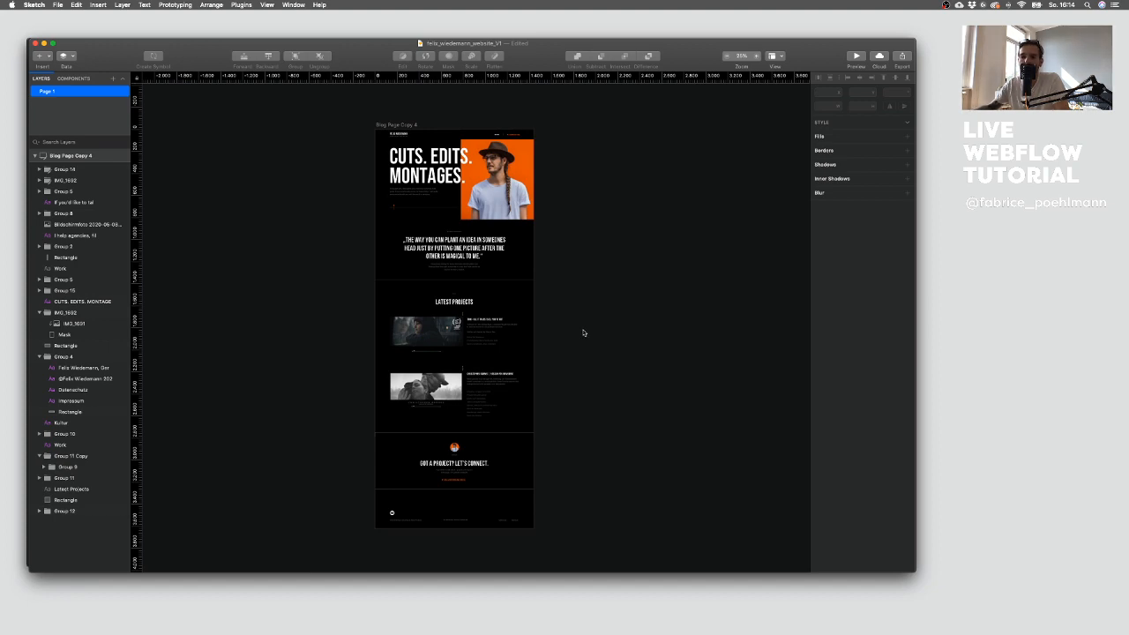
Step: Return to Webflow and assign the H2 style class to the contact section's heading
{"action": "key", "text": "ctrl+Up"}
{"action": "left_click", "coordinate": [424, 282]}
{"action": "scroll", "coordinate": [446, 460], "scroll_direction": "down", "scroll_amount": 1}
{"action": "scroll", "coordinate": [446, 459], "scroll_direction": "down", "scroll_amount": 15}
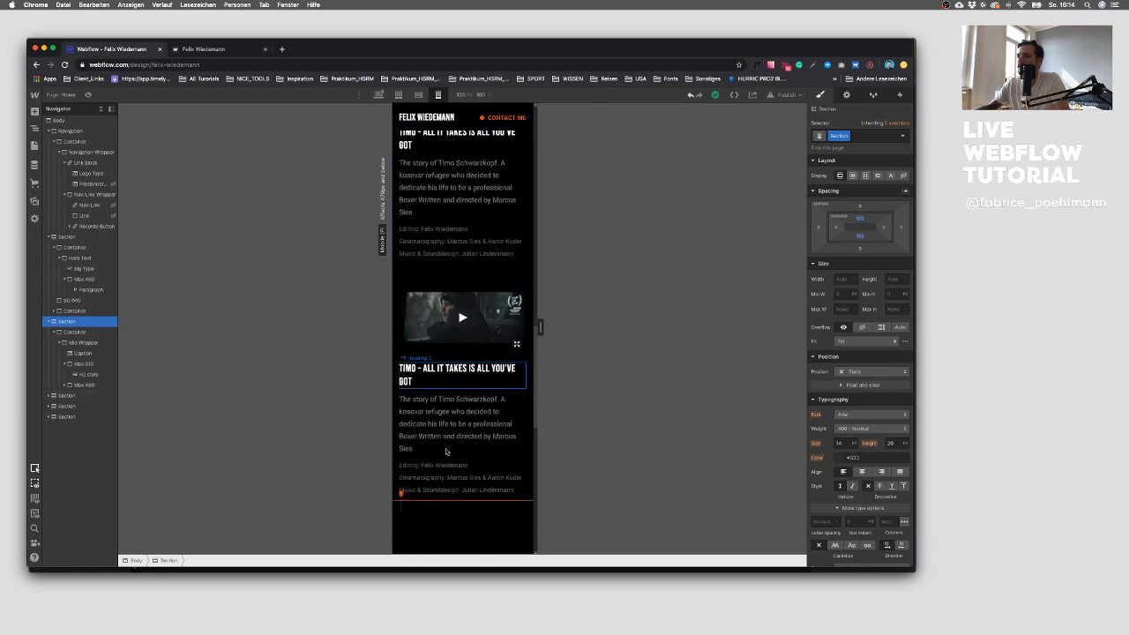
{"action": "scroll", "coordinate": [446, 452], "scroll_direction": "up", "scroll_amount": 2}
{"action": "scroll", "coordinate": [445, 451], "scroll_direction": "up", "scroll_amount": 2}
{"action": "scroll", "coordinate": [446, 452], "scroll_direction": "down", "scroll_amount": 14}
{"action": "scroll", "coordinate": [445, 452], "scroll_direction": "up", "scroll_amount": 5}
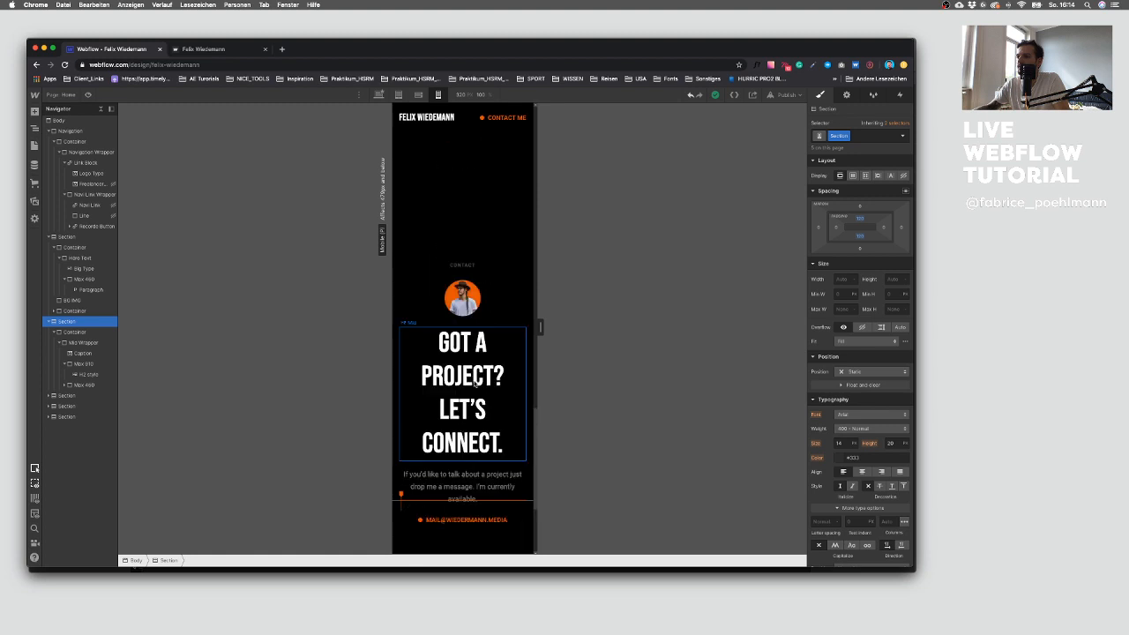
{"action": "left_click", "coordinate": [475, 382]}
{"action": "left_click", "coordinate": [379, 94]}
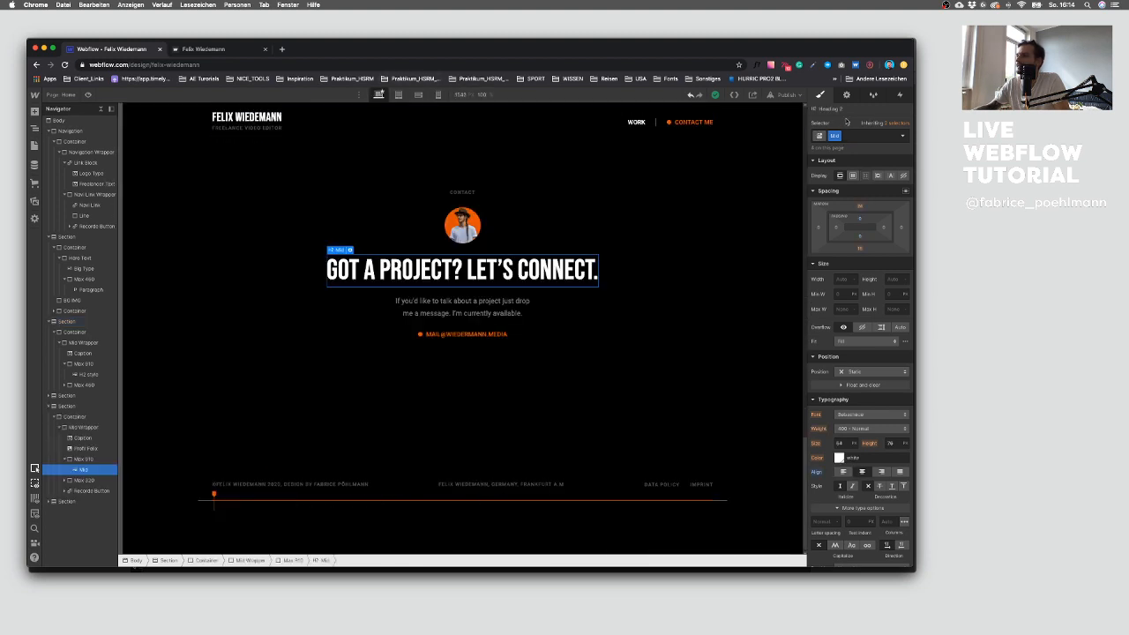
{"action": "left_click", "coordinate": [859, 137]}
{"action": "key", "text": "BackSpace"}
{"action": "type", "text": "H2"}
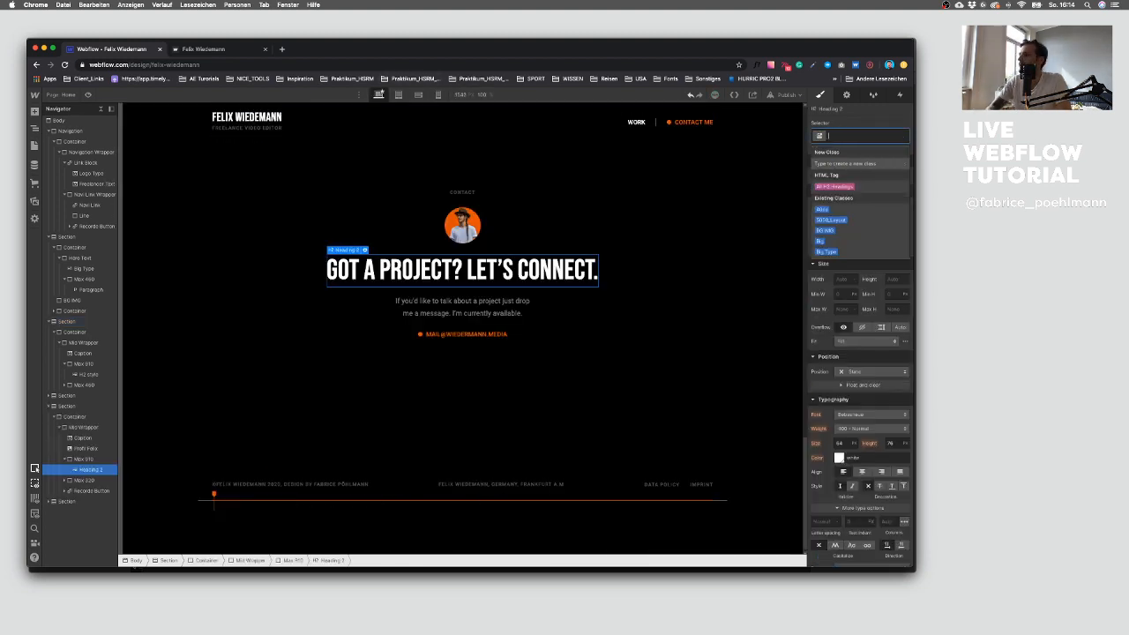
{"action": "key", "text": "Down"}
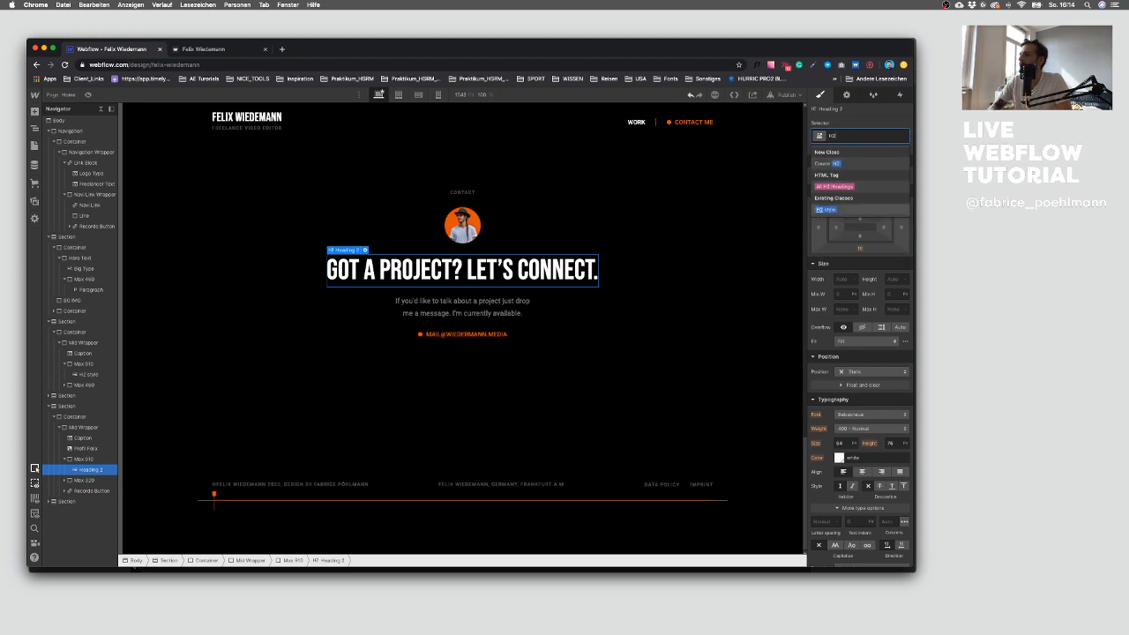
{"action": "key", "text": "Return"}
Step: Check the contact heading at the tablet and mobile breakpoints
{"action": "left_click", "coordinate": [418, 95]}
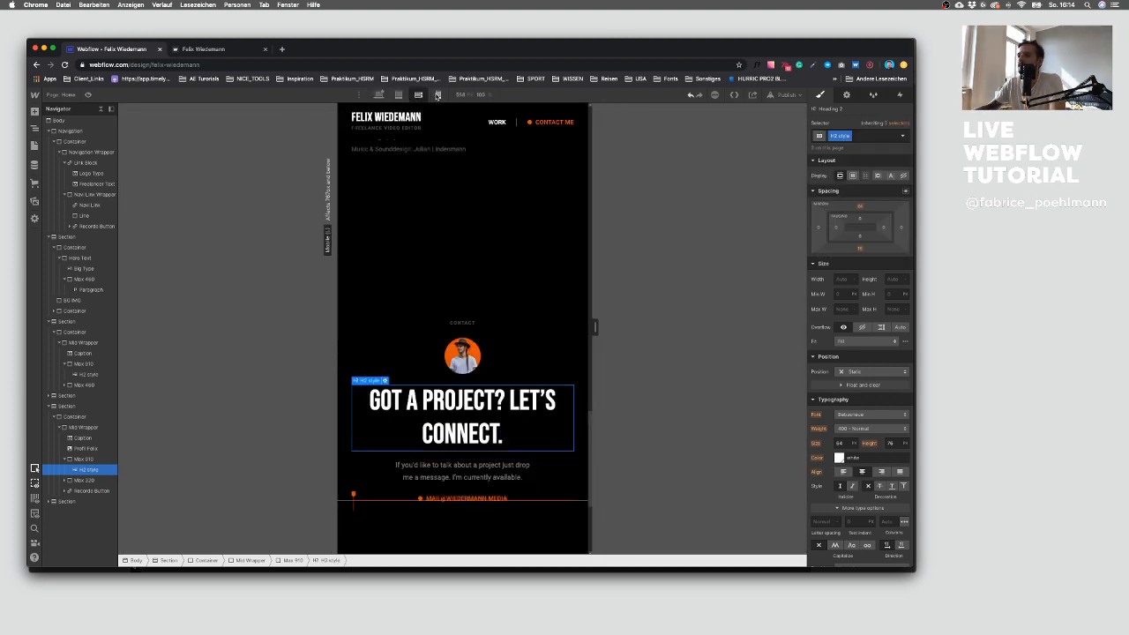
{"action": "left_click", "coordinate": [438, 95]}
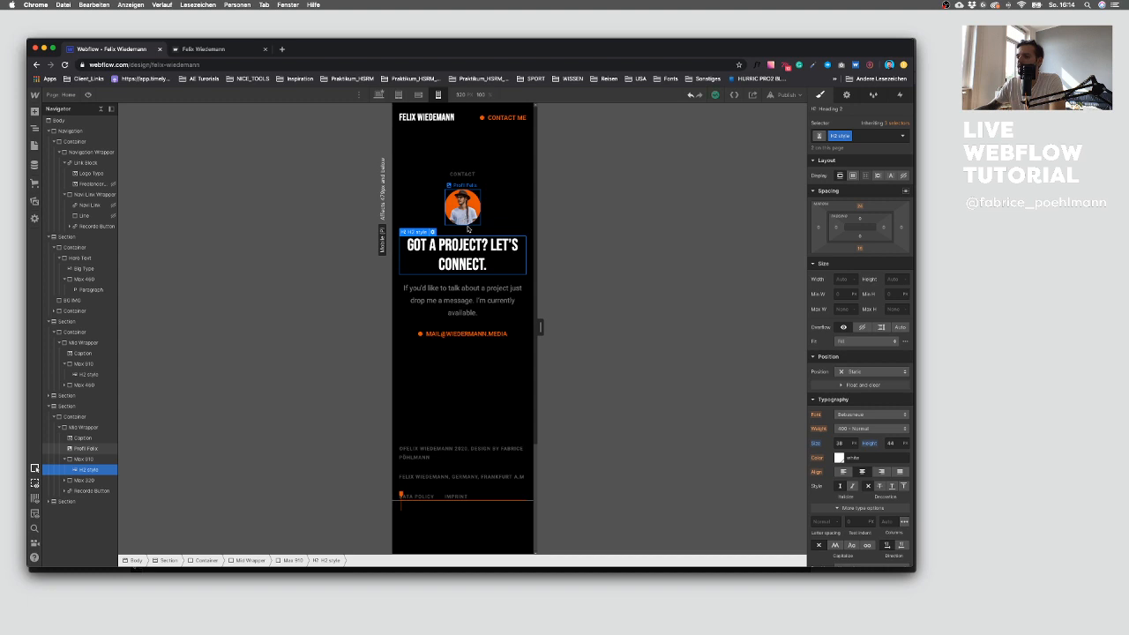
{"action": "scroll", "coordinate": [463, 264], "scroll_direction": "up", "scroll_amount": 5}
{"action": "scroll", "coordinate": [461, 300], "scroll_direction": "down", "scroll_amount": 5}
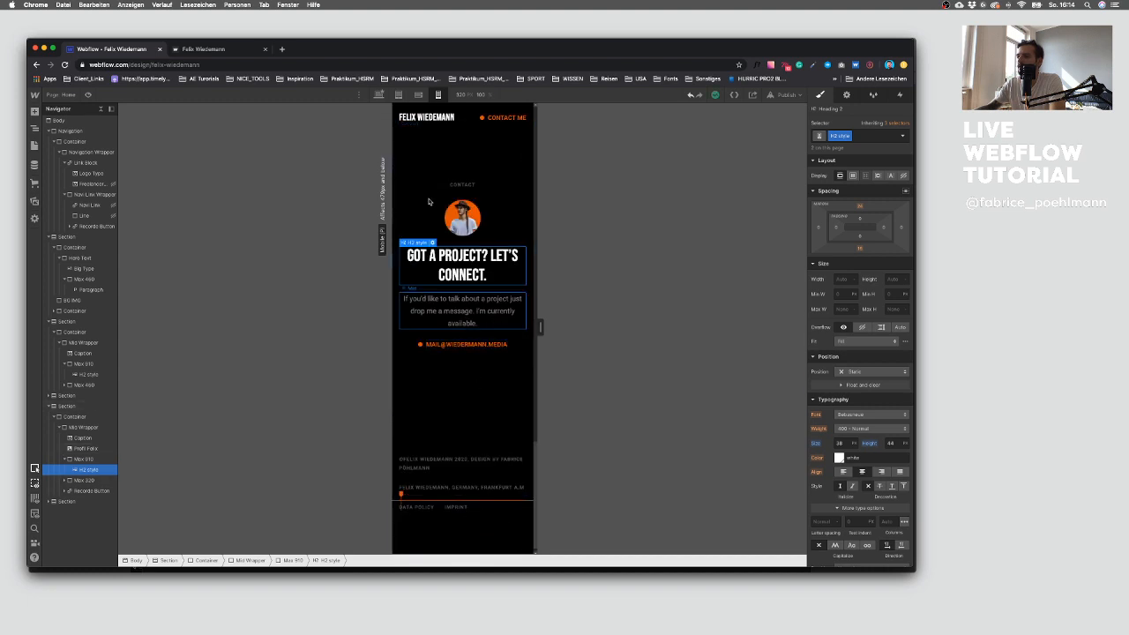
Step: On desktop, set the mail button's link to an email link with the contact address and a subject
{"action": "key", "text": "shift+1"}
{"action": "left_click", "coordinate": [450, 327]}
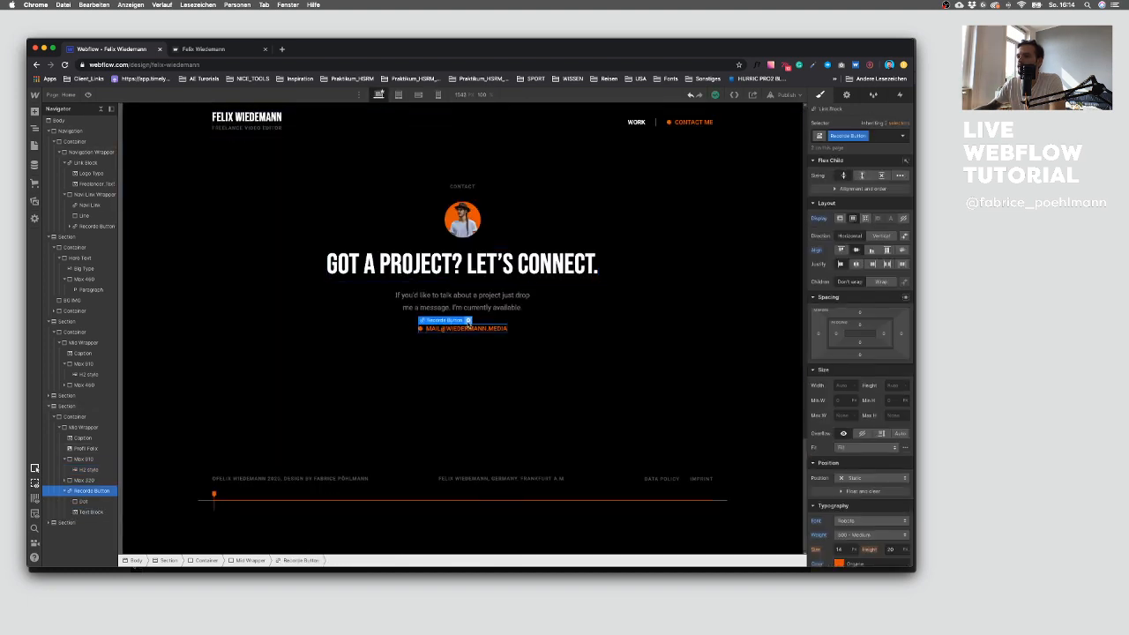
{"action": "left_click", "coordinate": [468, 321]}
{"action": "left_click", "coordinate": [481, 361]}
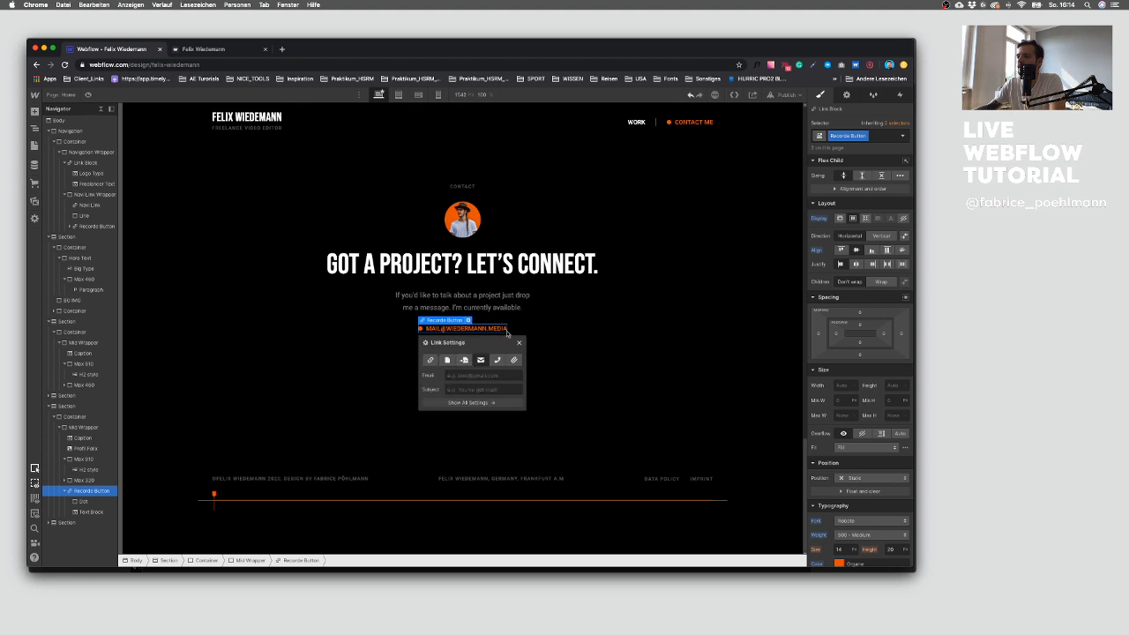
{"action": "double_click", "coordinate": [492, 328]}
{"action": "key", "text": "super+a"}
{"action": "left_click", "coordinate": [500, 349]}
{"action": "left_click", "coordinate": [449, 325]}
{"action": "left_click", "coordinate": [468, 321]}
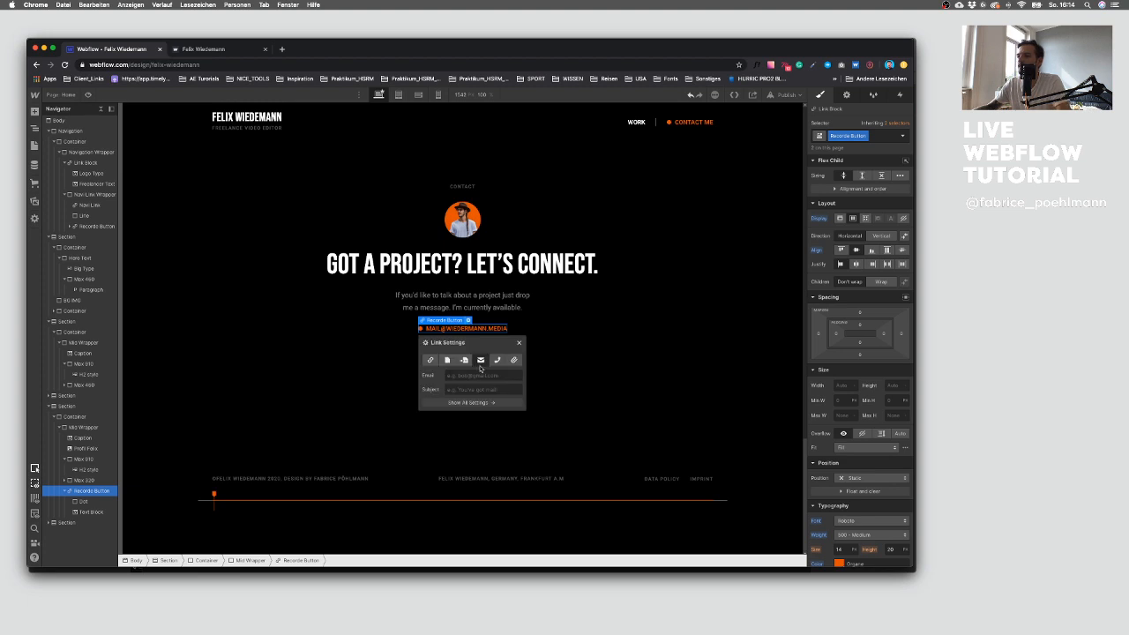
{"action": "left_click", "coordinate": [462, 391]}
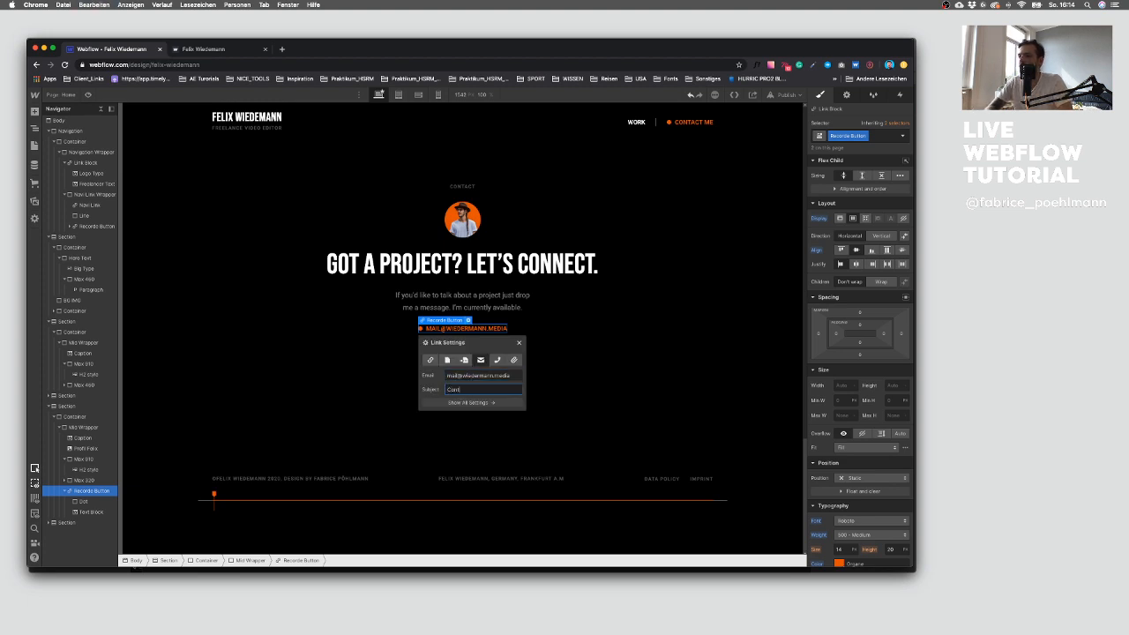
{"action": "left_click", "coordinate": [518, 344]}
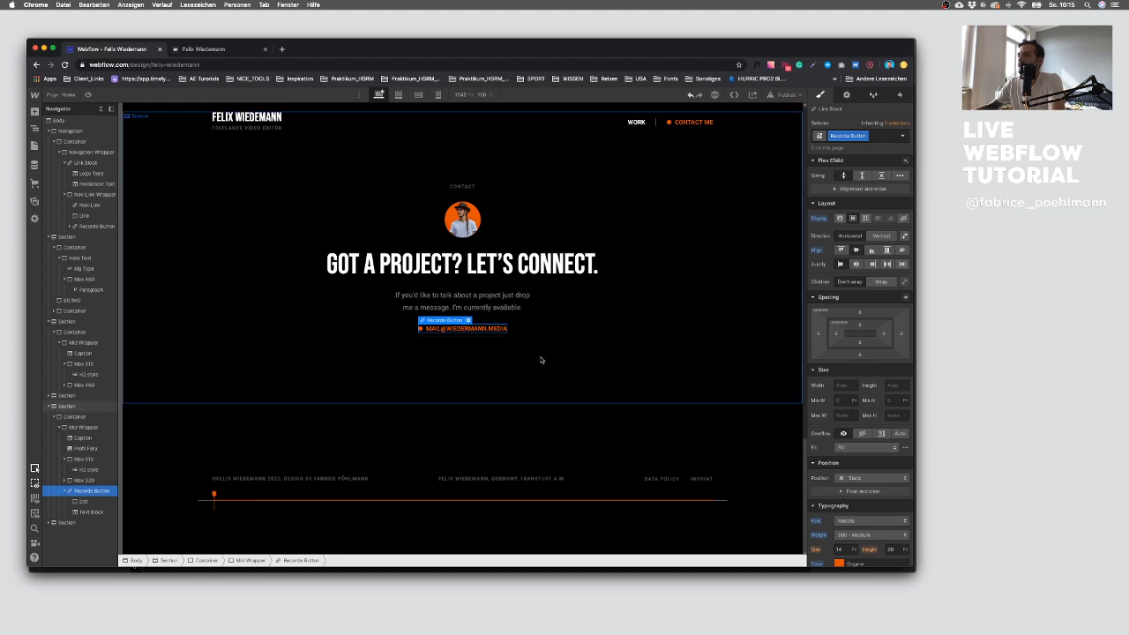
Step: Publish the site to the webflow.io domain and open the published site
{"action": "left_click", "coordinate": [538, 363]}
{"action": "scroll", "coordinate": [538, 365], "scroll_direction": "up", "scroll_amount": 10}
{"action": "scroll", "coordinate": [538, 366], "scroll_direction": "up", "scroll_amount": 5}
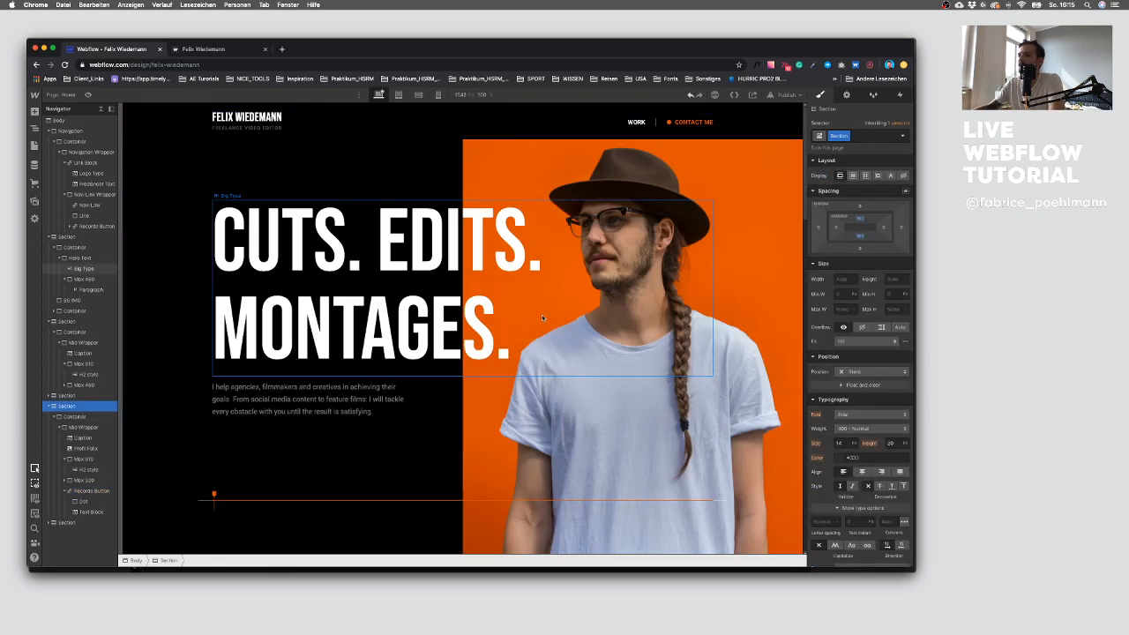
{"action": "left_click", "coordinate": [785, 94]}
{"action": "left_click", "coordinate": [754, 204]}
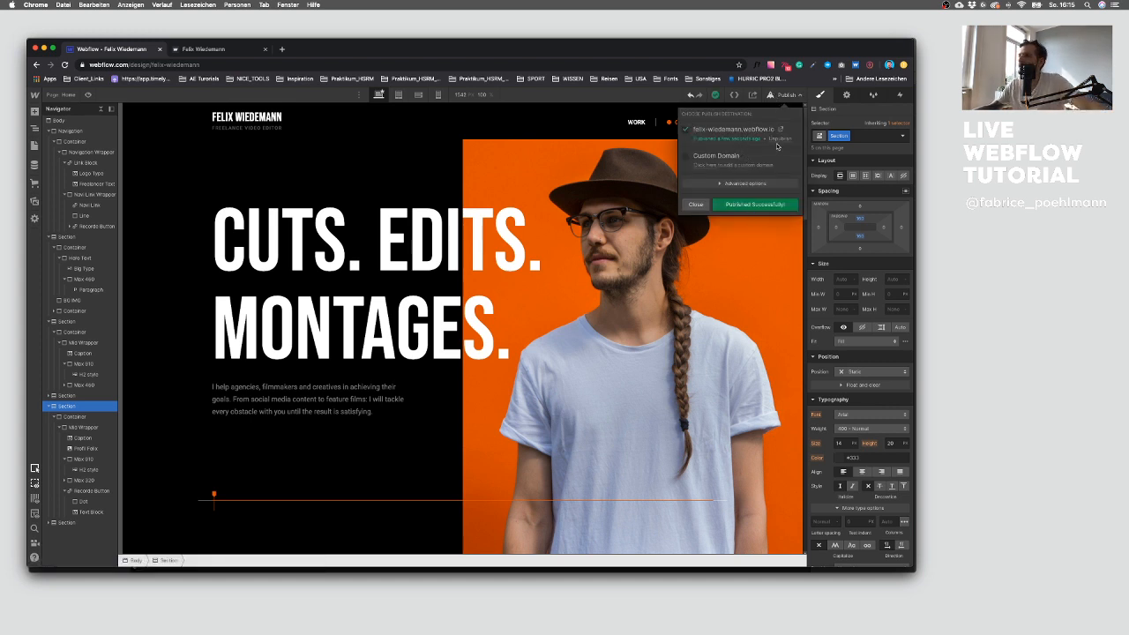
{"action": "left_click", "coordinate": [782, 131]}
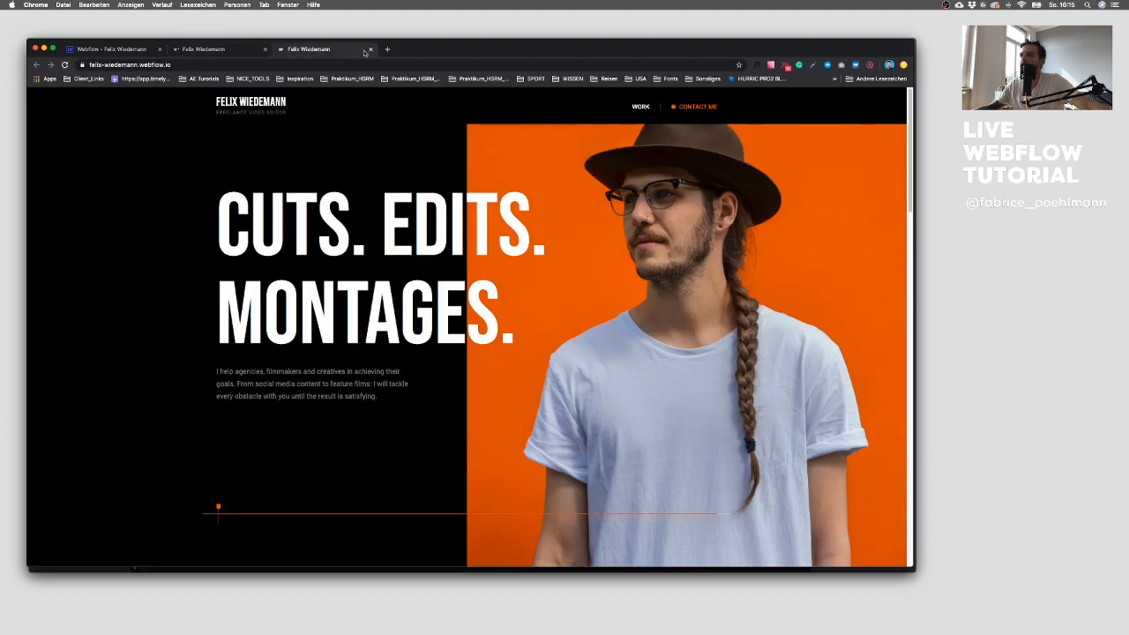
Step: Move the published site into its own window and scroll through the whole page
{"action": "left_click_drag", "start_coordinate": [228, 48], "coordinate": [301, 48]}
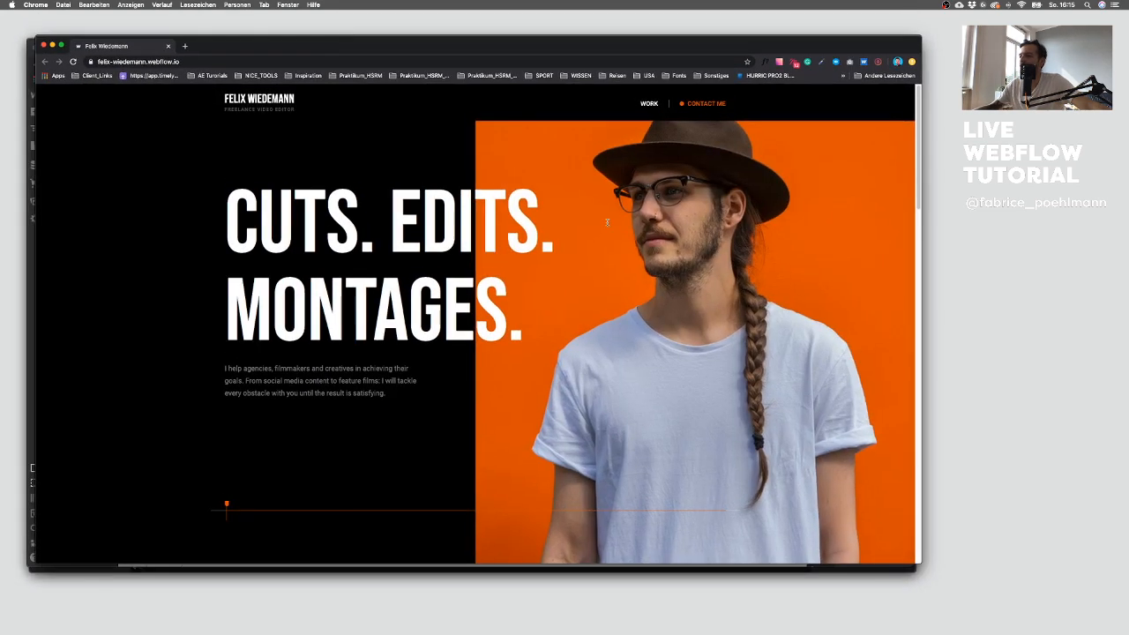
{"action": "left_click_drag", "start_coordinate": [937, 568], "coordinate": [798, 561]}
{"action": "scroll", "coordinate": [688, 524], "scroll_direction": "down", "scroll_amount": 5}
{"action": "scroll", "coordinate": [412, 478], "scroll_direction": "down", "scroll_amount": 4}
{"action": "scroll", "coordinate": [523, 445], "scroll_direction": "down", "scroll_amount": 10}
{"action": "scroll", "coordinate": [529, 448], "scroll_direction": "down", "scroll_amount": 3}
{"action": "scroll", "coordinate": [346, 386], "scroll_direction": "down", "scroll_amount": 5}
{"action": "scroll", "coordinate": [349, 392], "scroll_direction": "down", "scroll_amount": 2}
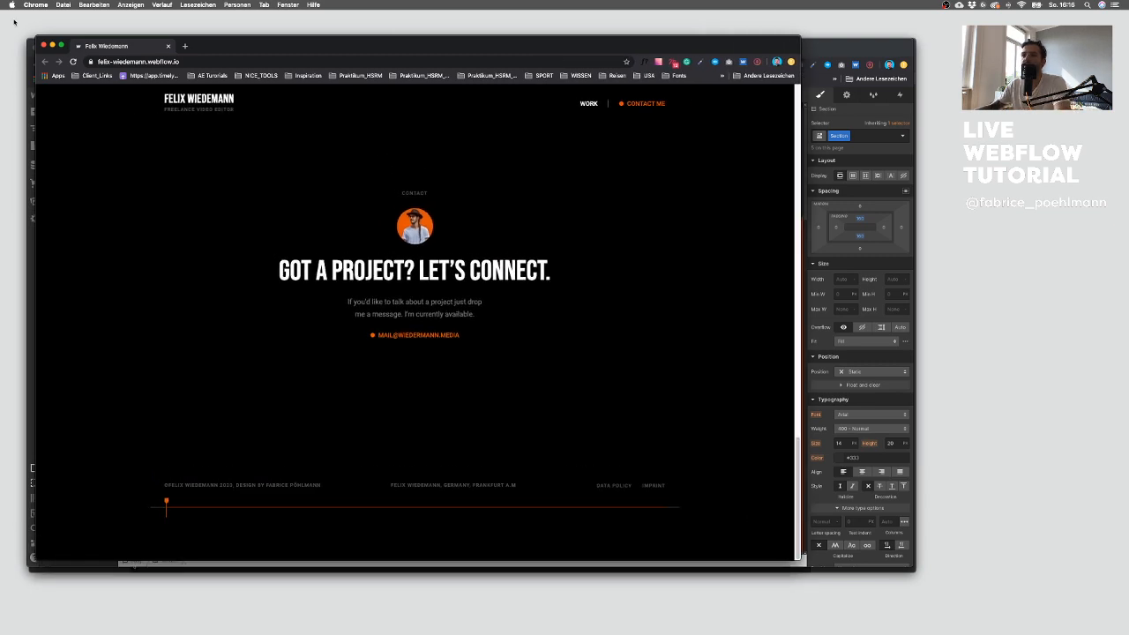
Step: Close the published site and inspect the hero section's elements in the designer
{"action": "left_click", "coordinate": [43, 44]}
{"action": "left_click", "coordinate": [695, 204]}
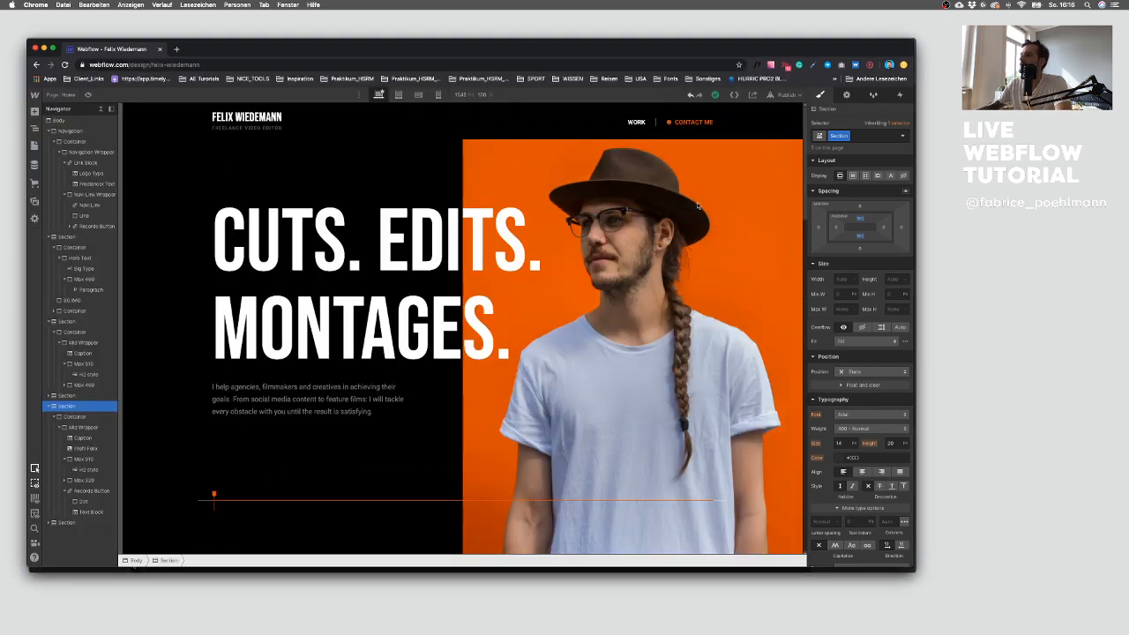
{"action": "left_click", "coordinate": [549, 115]}
{"action": "scroll", "coordinate": [428, 239], "scroll_direction": "down", "scroll_amount": 5}
{"action": "scroll", "coordinate": [428, 240], "scroll_direction": "down", "scroll_amount": 10}
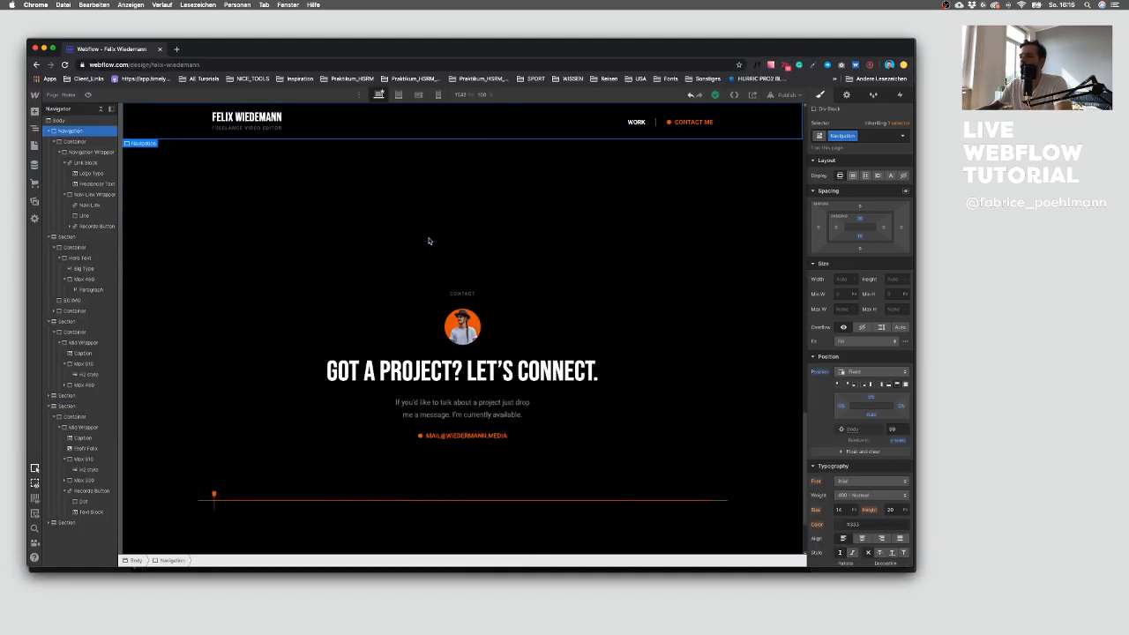
{"action": "scroll", "coordinate": [419, 246], "scroll_direction": "up", "scroll_amount": 8}
{"action": "scroll", "coordinate": [419, 245], "scroll_direction": "up", "scroll_amount": 5}
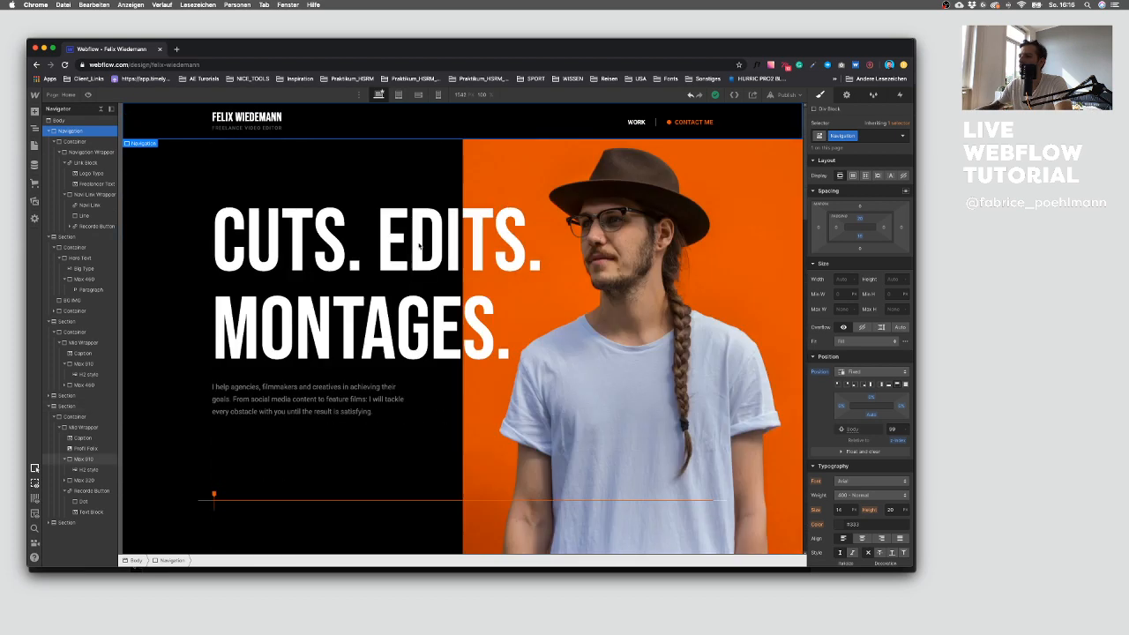
{"action": "left_click", "coordinate": [245, 501]}
{"action": "left_click", "coordinate": [349, 410]}
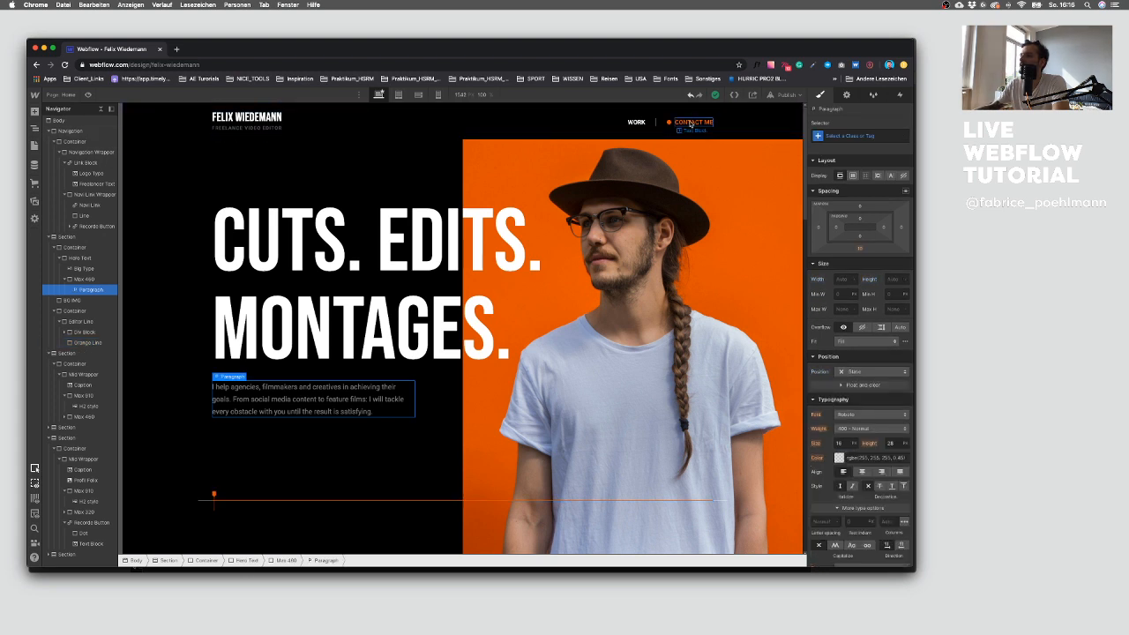
{"action": "left_click", "coordinate": [690, 124]}
{"action": "left_click", "coordinate": [319, 415]}
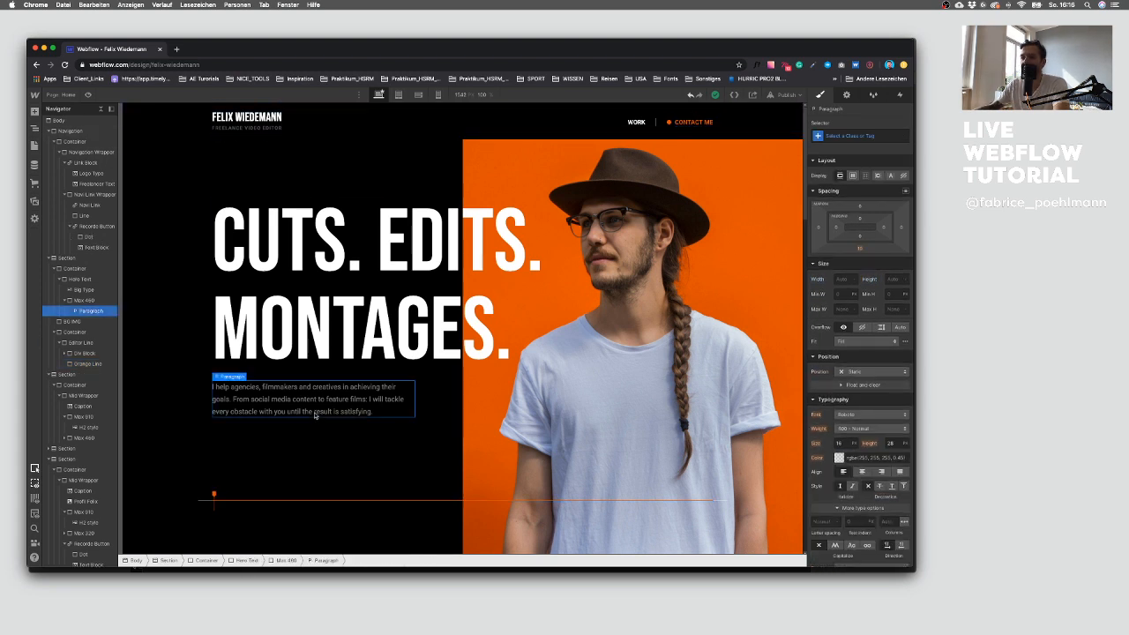
{"action": "scroll", "coordinate": [281, 480], "scroll_direction": "down", "scroll_amount": 5}
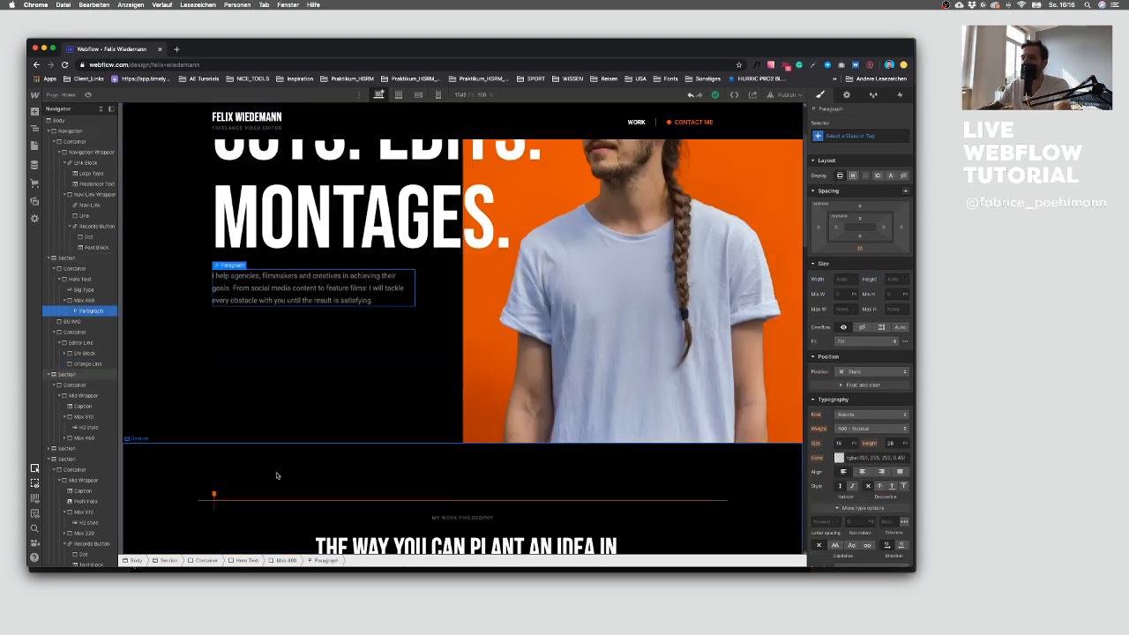
{"action": "scroll", "coordinate": [231, 497], "scroll_direction": "up", "scroll_amount": 5}
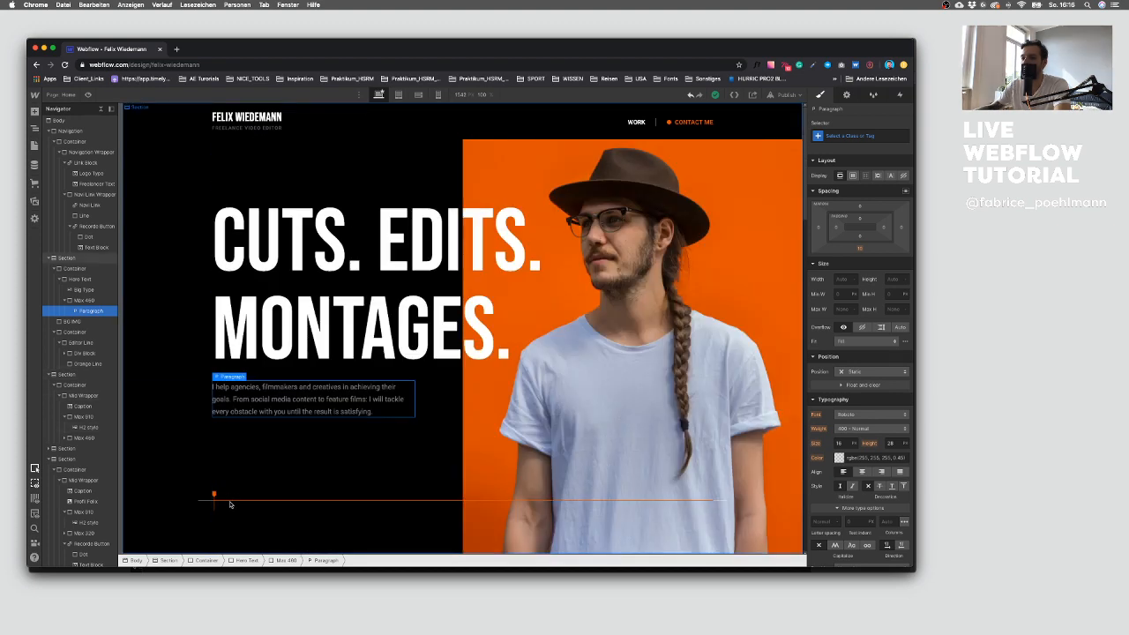
Step: Select the hero's orange line and inspect its parent containers in the navigator
{"action": "left_click", "coordinate": [232, 500]}
{"action": "left_click", "coordinate": [232, 499]}
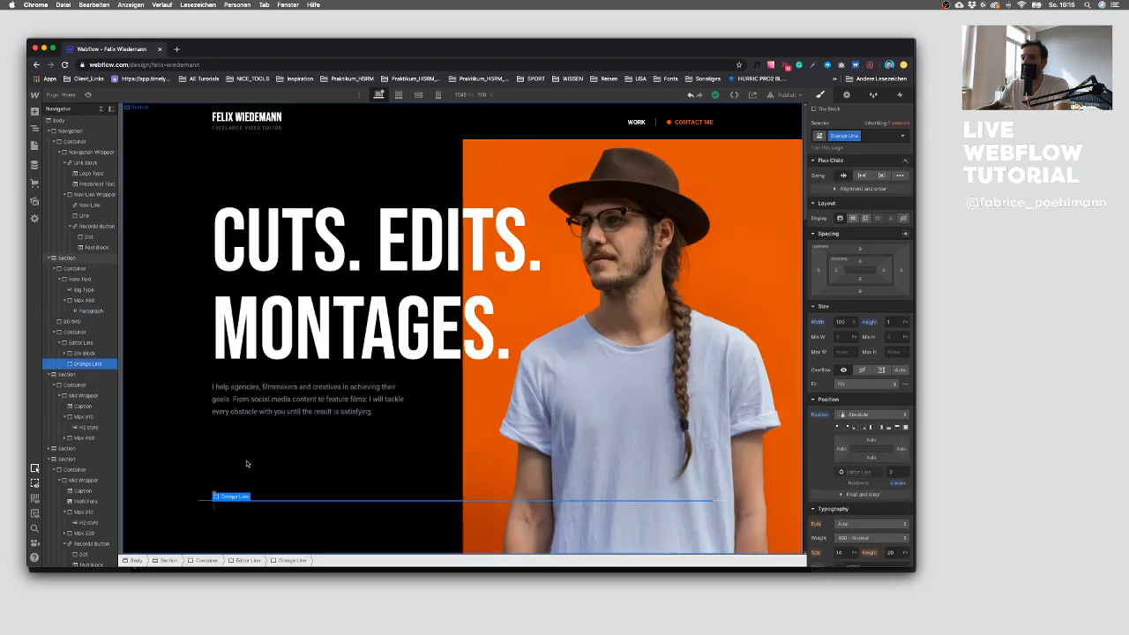
{"action": "key", "text": "Up"}
{"action": "left_click", "coordinate": [48, 375]}
{"action": "left_click", "coordinate": [49, 396]}
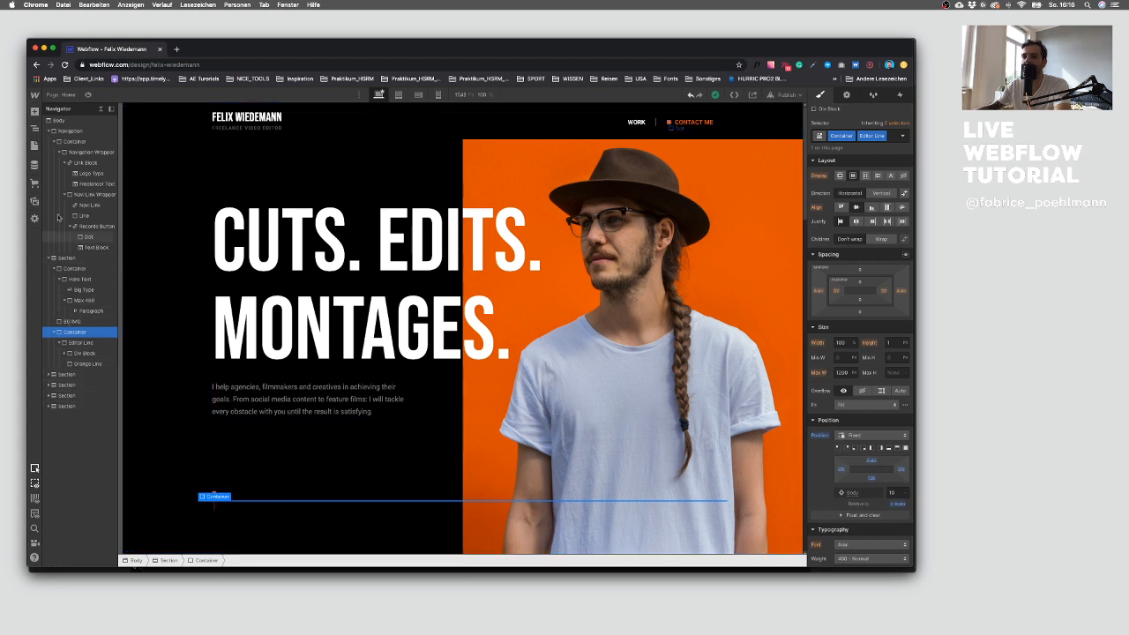
{"action": "left_click", "coordinate": [50, 132]}
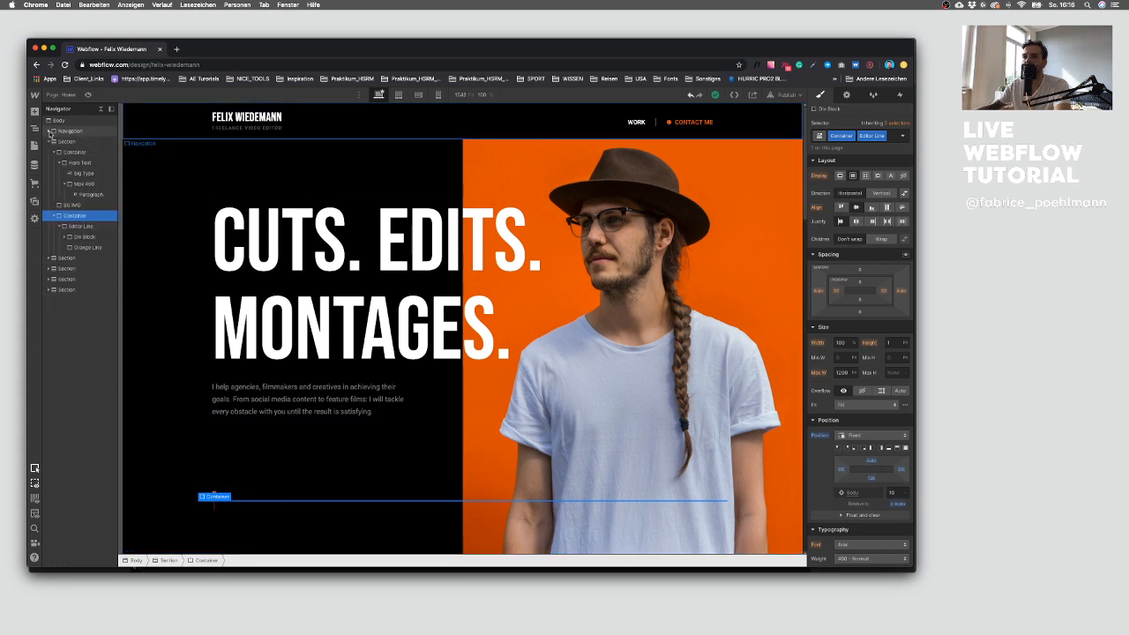
{"action": "left_click", "coordinate": [60, 227]}
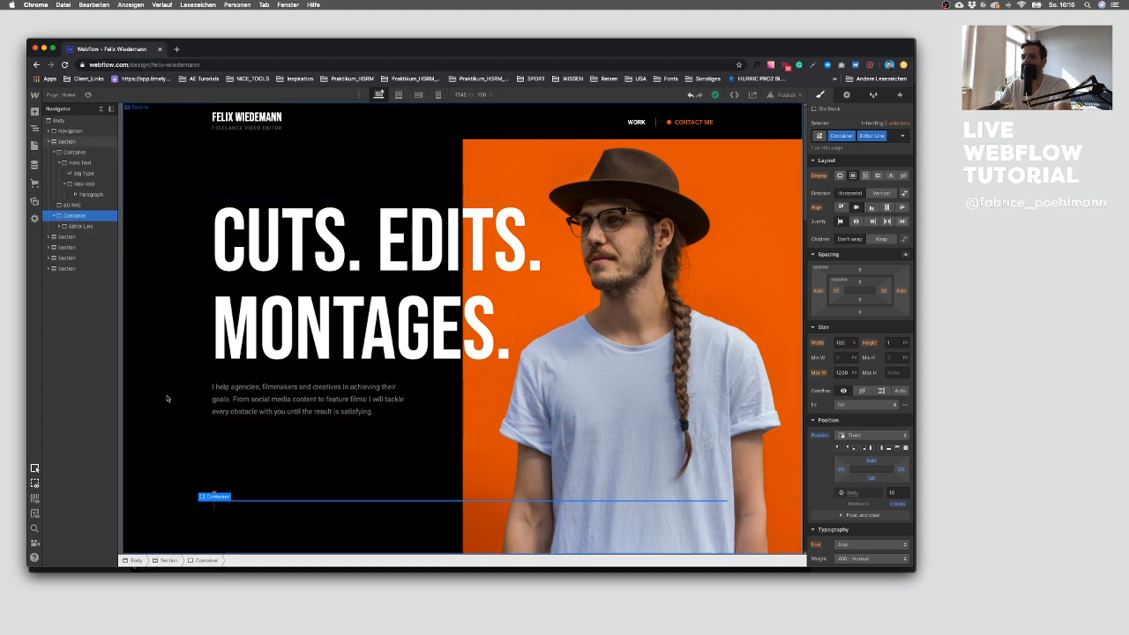
{"action": "left_click", "coordinate": [71, 227]}
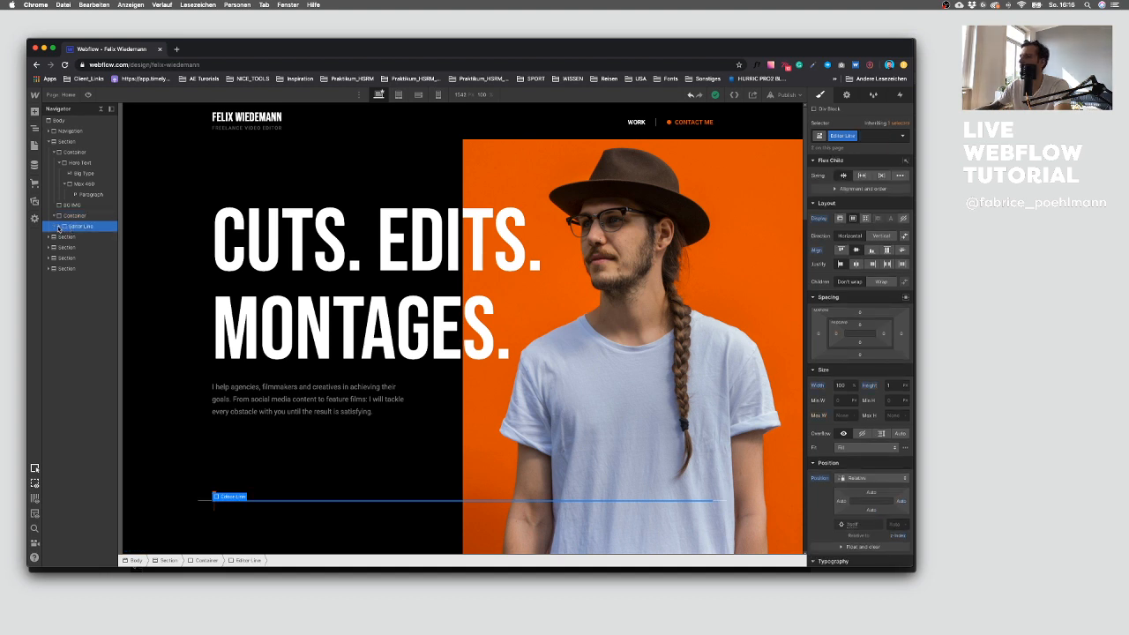
Step: Delete the empty div block inside the hero's Editor Line
{"action": "left_click", "coordinate": [60, 226]}
{"action": "left_click", "coordinate": [84, 237]}
{"action": "left_click", "coordinate": [87, 248]}
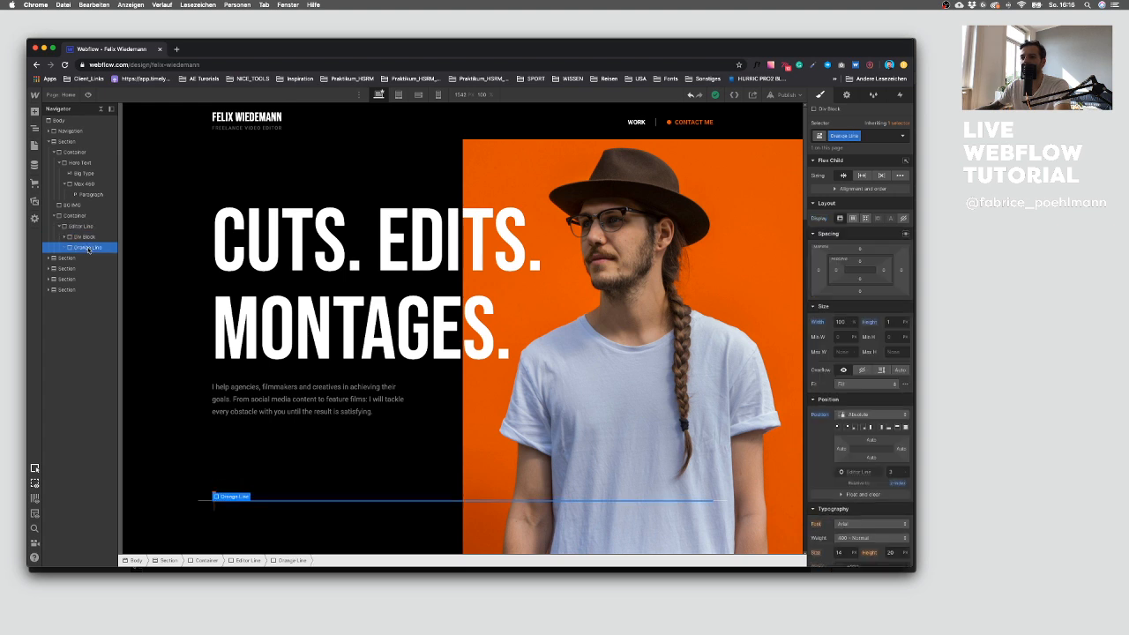
{"action": "left_click", "coordinate": [91, 238]}
{"action": "key", "text": "Delete"}
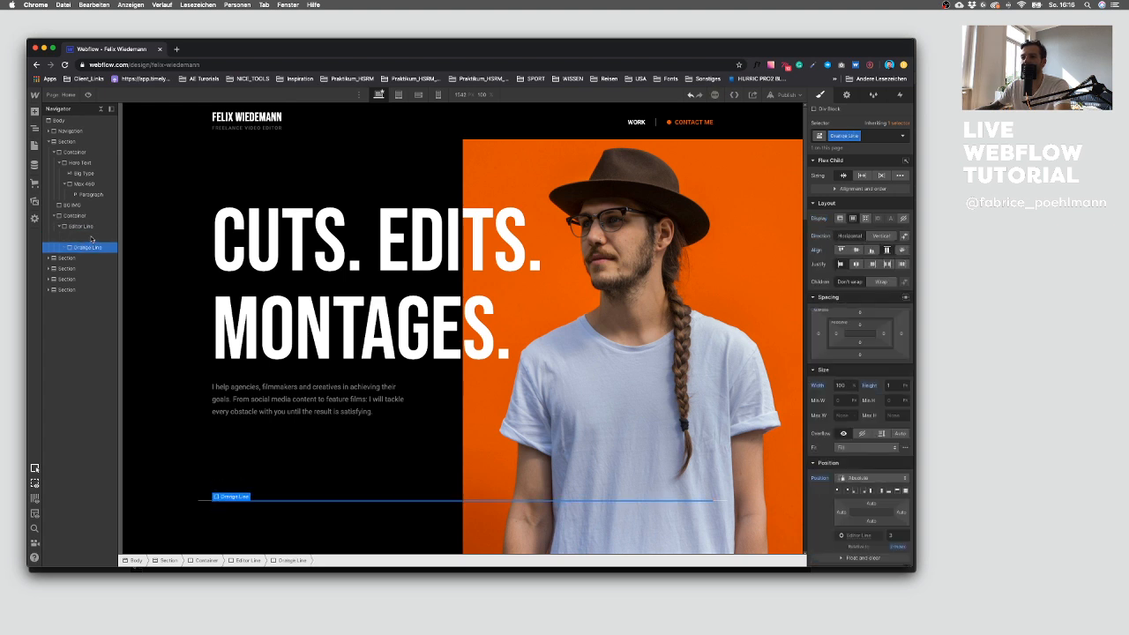
Step: Move the Editor Line out of its container directly into the hero section and delete the emptied container
{"action": "left_click", "coordinate": [90, 228]}
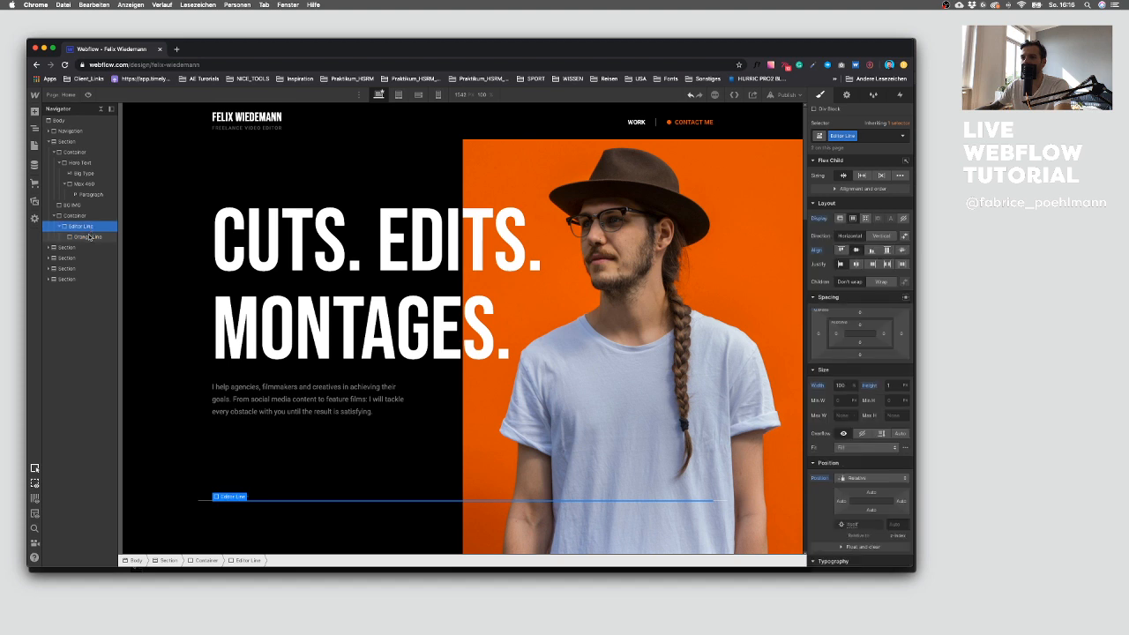
{"action": "left_click", "coordinate": [89, 236]}
{"action": "left_click", "coordinate": [88, 227]}
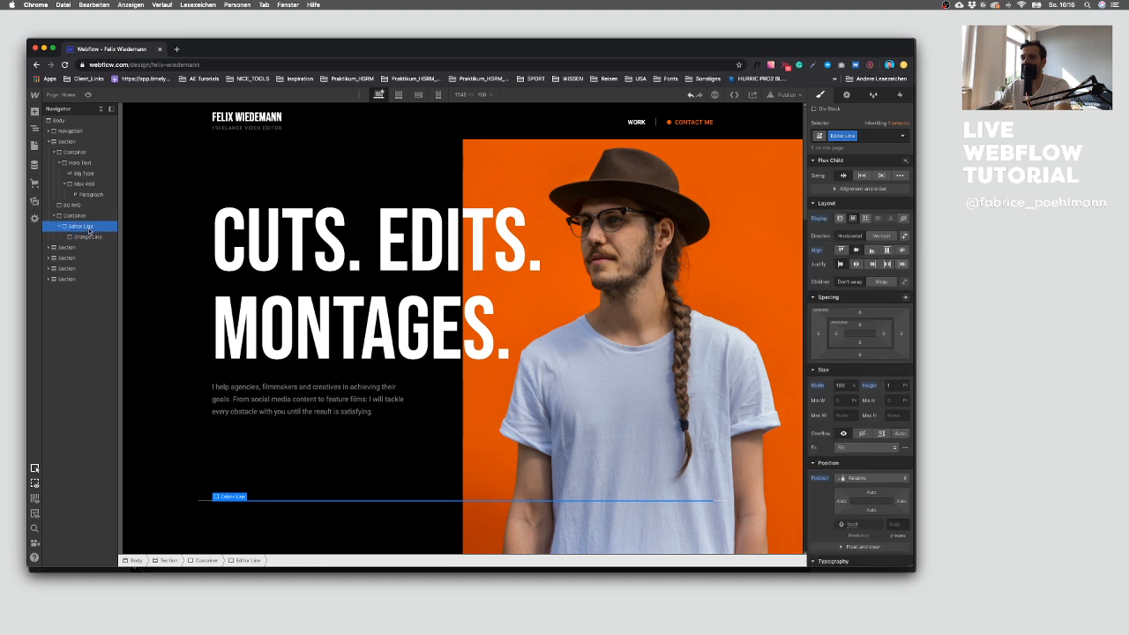
{"action": "left_click", "coordinate": [88, 236]}
{"action": "left_click", "coordinate": [90, 228]}
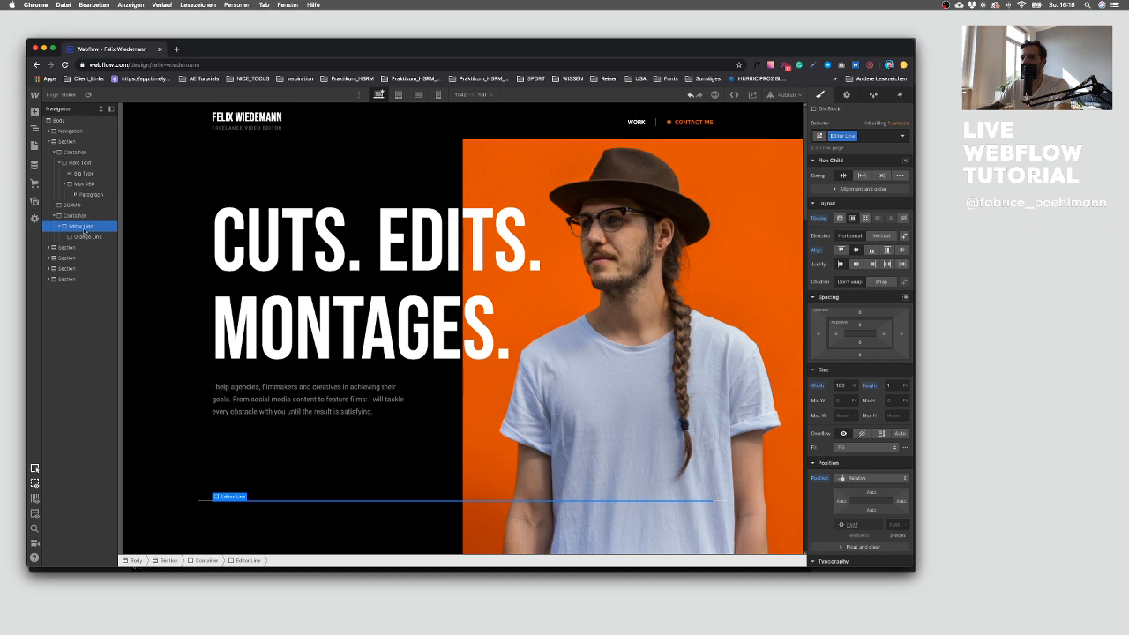
{"action": "left_click", "coordinate": [88, 237]}
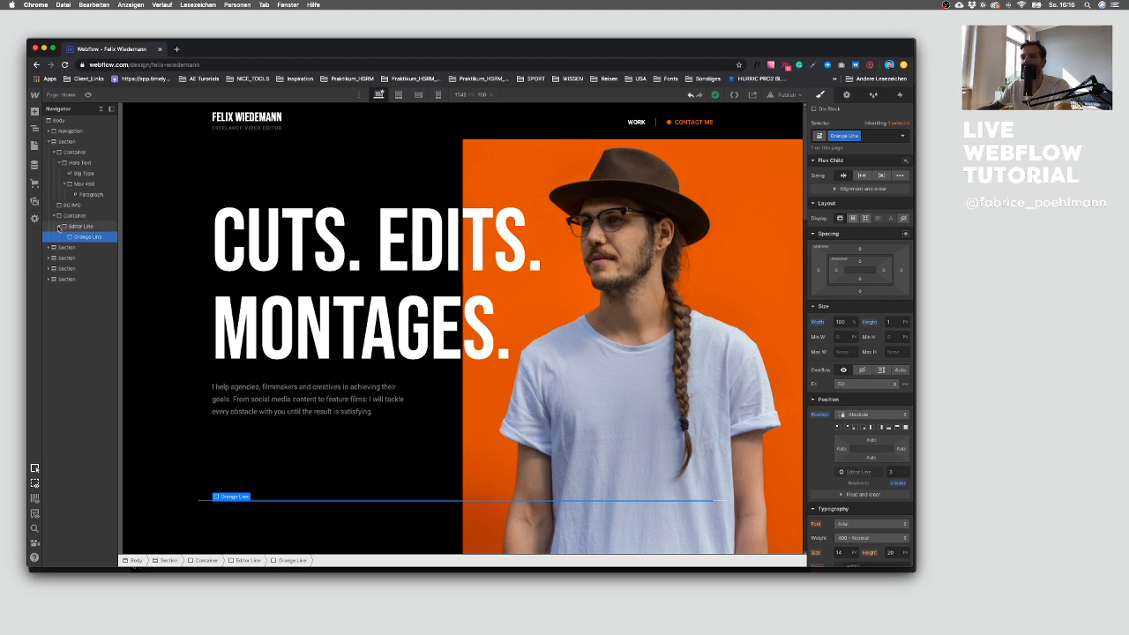
{"action": "left_click", "coordinate": [59, 228]}
{"action": "left_click_drag", "start_coordinate": [79, 227], "coordinate": [77, 209]}
{"action": "left_click", "coordinate": [78, 226]}
{"action": "key", "text": "Delete"}
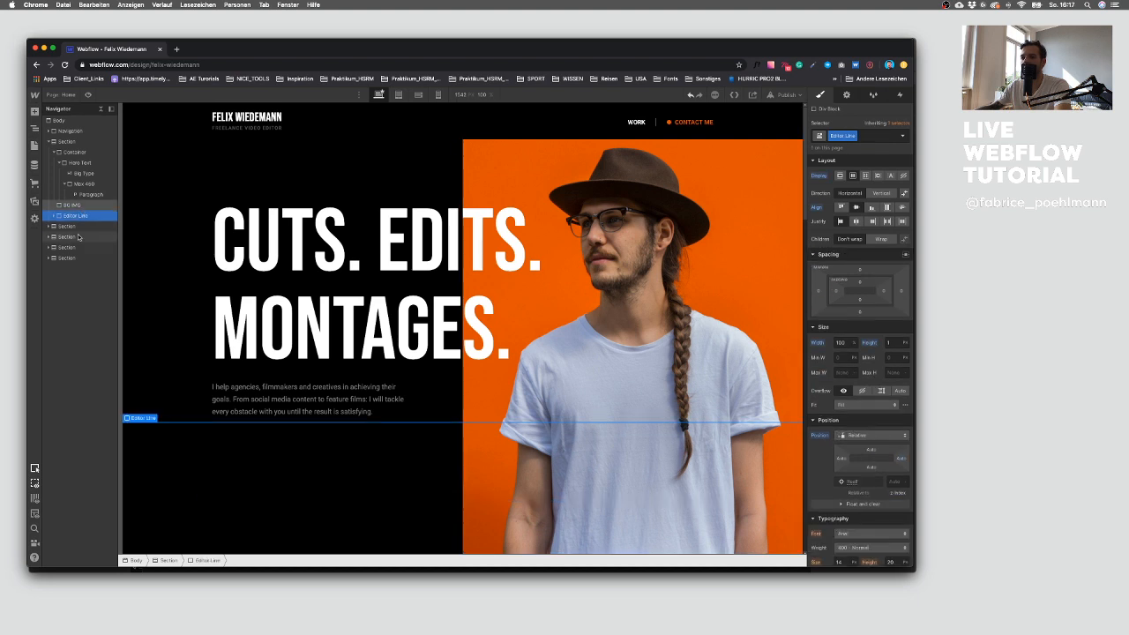
Step: Set the Editor Line's left and right margins to auto
{"action": "left_click", "coordinate": [172, 326]}
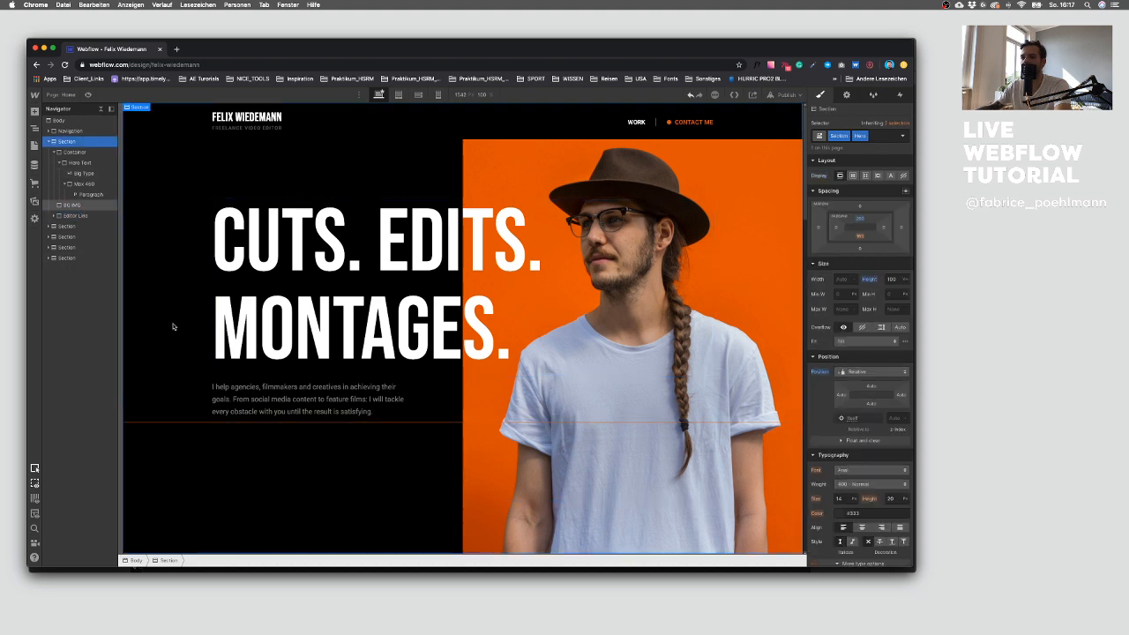
{"action": "left_click", "coordinate": [81, 217]}
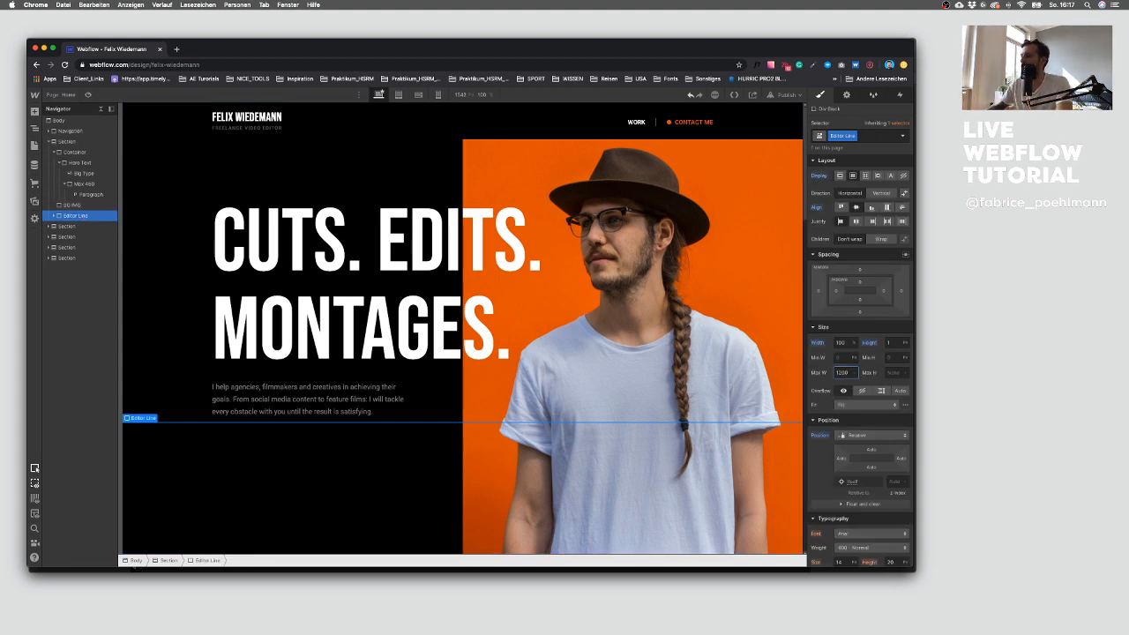
{"action": "key", "text": "Return"}
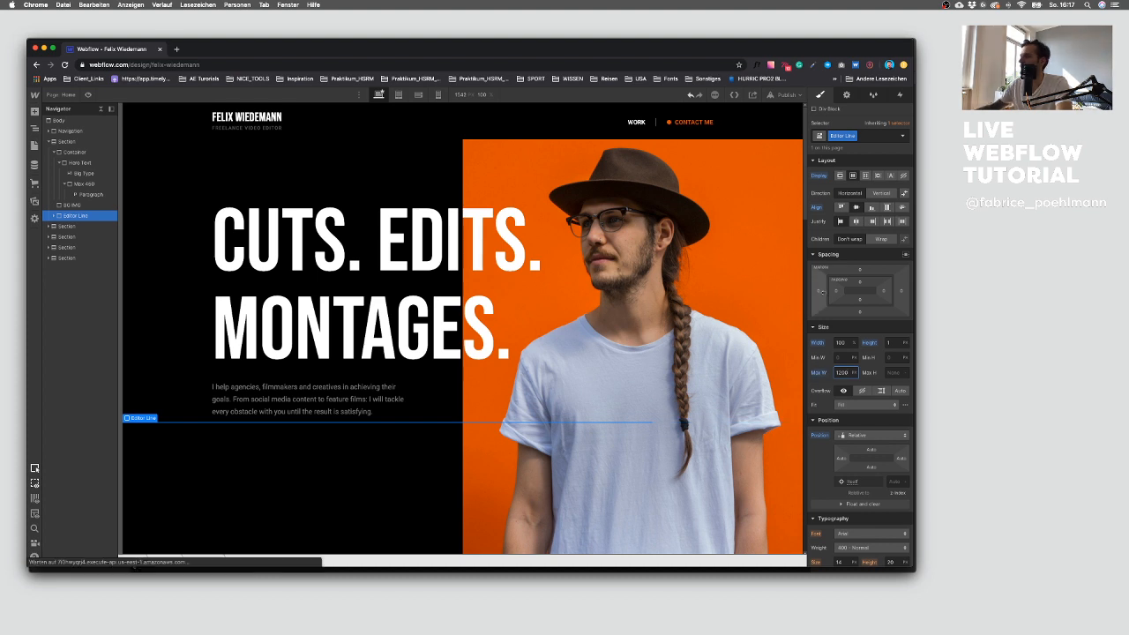
{"action": "left_click", "coordinate": [819, 292]}
{"action": "left_click", "coordinate": [825, 325]}
{"action": "left_click", "coordinate": [900, 293]}
{"action": "left_click", "coordinate": [902, 293]}
{"action": "left_click", "coordinate": [824, 326]}
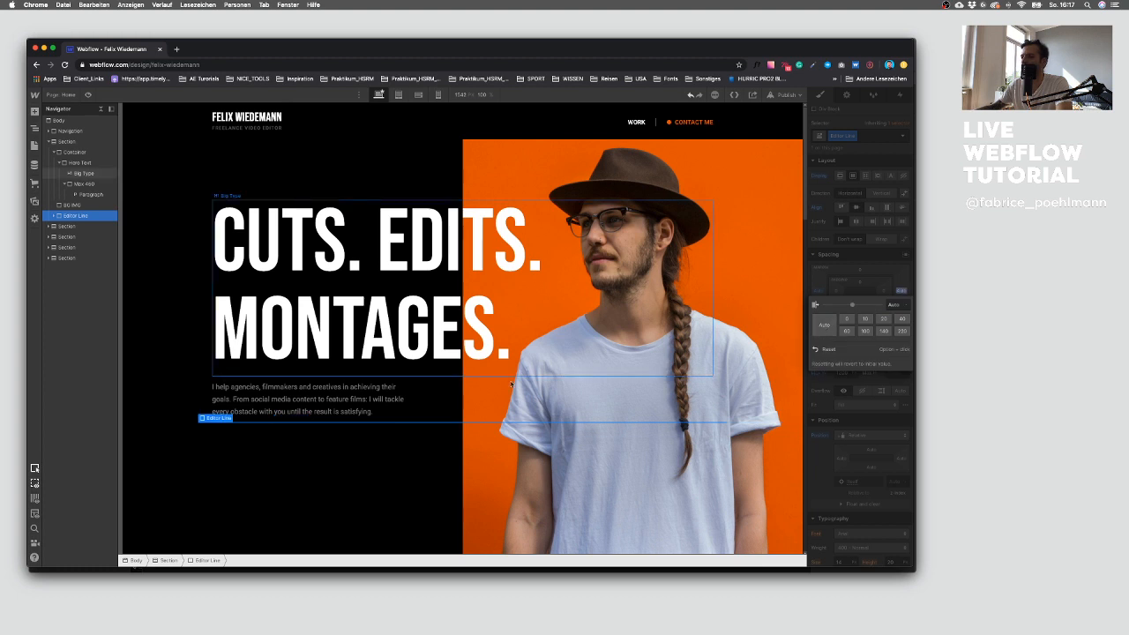
{"action": "left_click", "coordinate": [184, 406]}
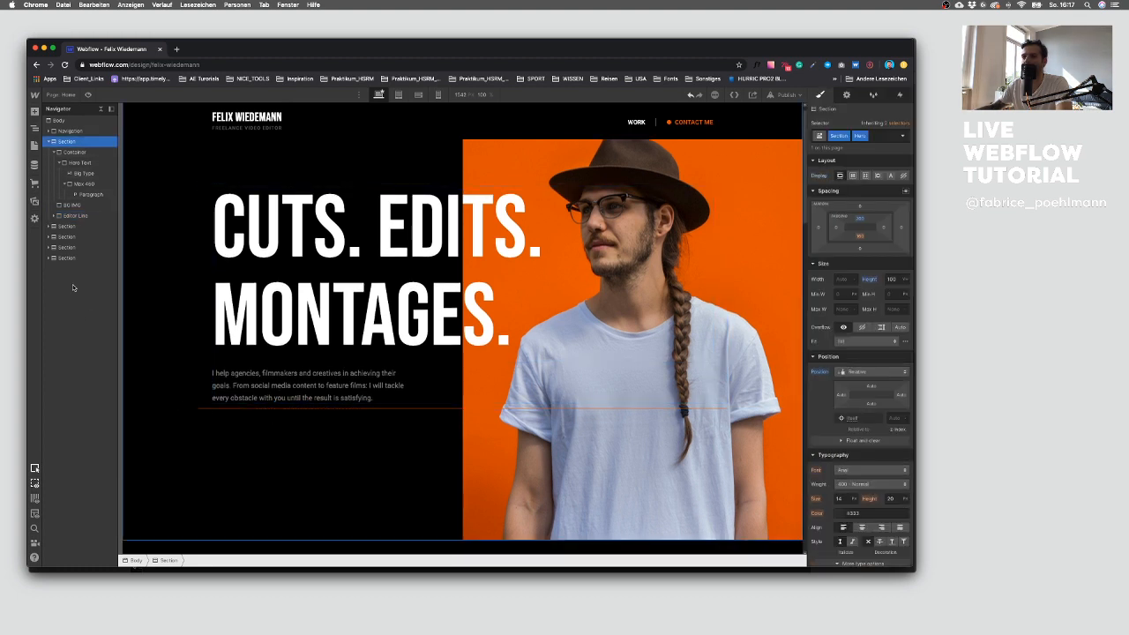
Step: Clear the Editor Line's maximum width so the line spans the whole hero section
{"action": "left_click", "coordinate": [203, 407]}
{"action": "left_click", "coordinate": [205, 380]}
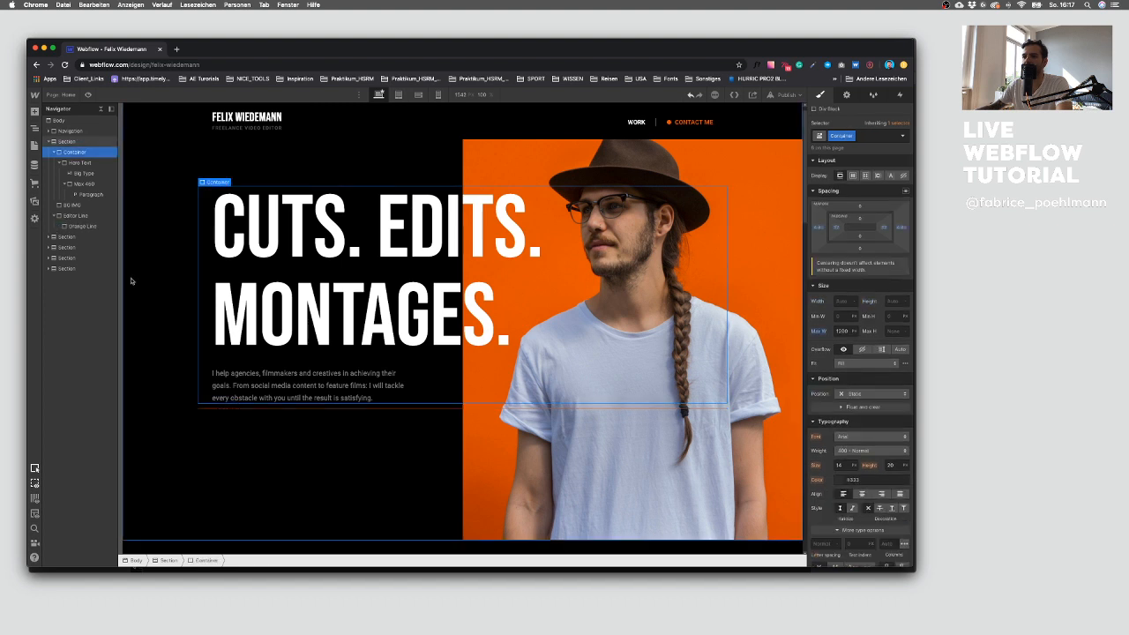
{"action": "left_click", "coordinate": [203, 411]}
{"action": "left_click", "coordinate": [78, 216]}
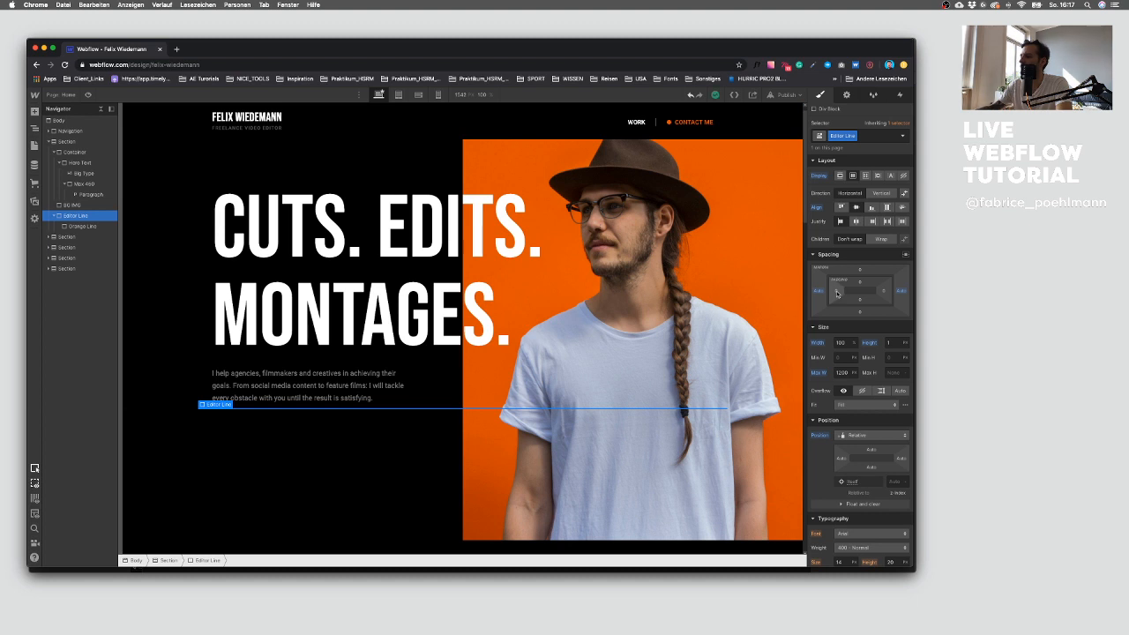
{"action": "left_click", "coordinate": [837, 293]}
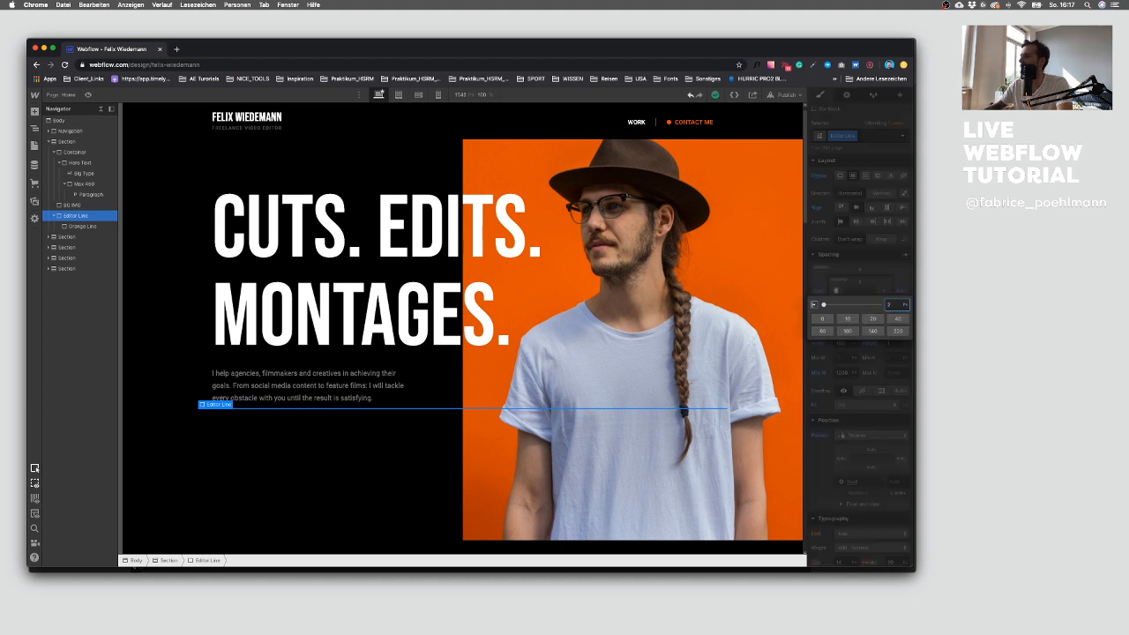
{"action": "key", "text": "Return"}
{"action": "left_click", "coordinate": [381, 495]}
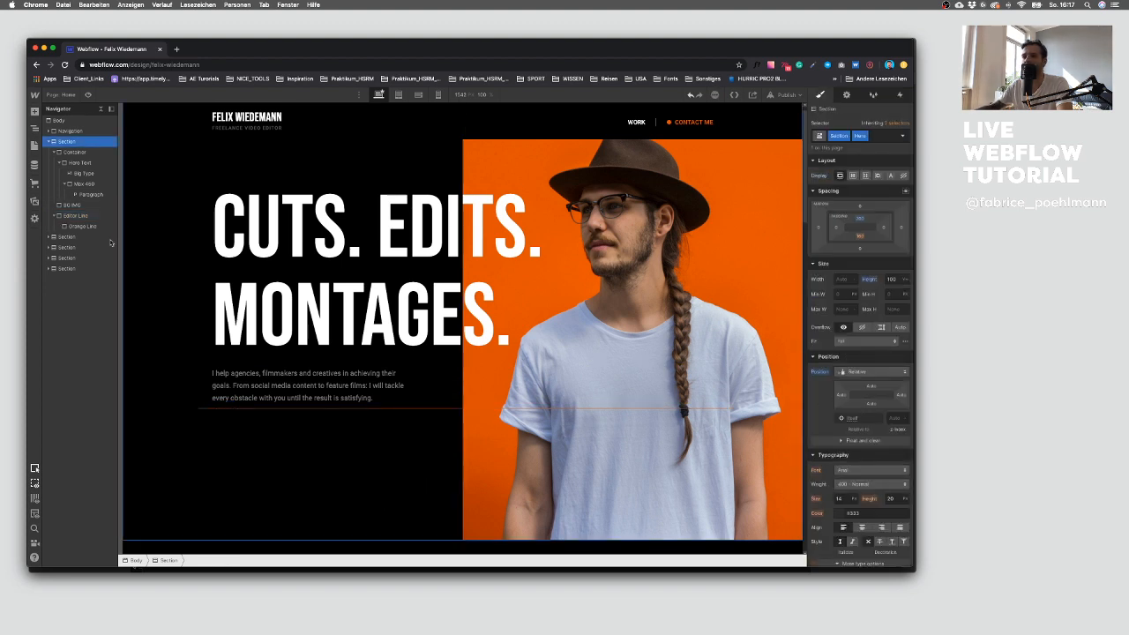
{"action": "left_click", "coordinate": [75, 215]}
{"action": "left_click", "coordinate": [836, 292]}
{"action": "left_click", "coordinate": [839, 344]}
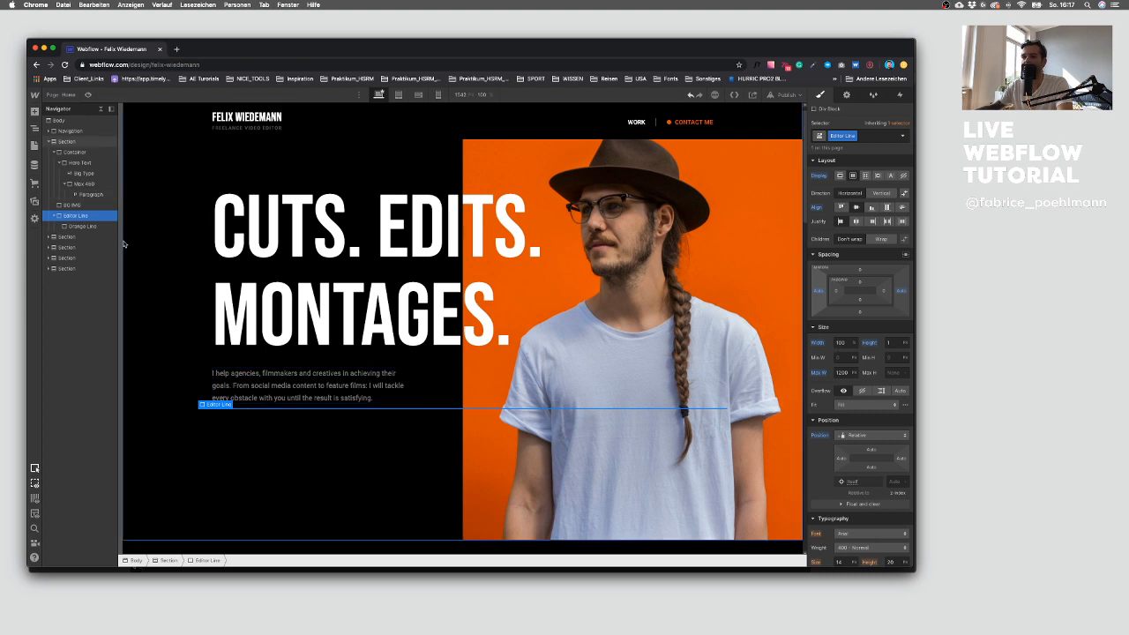
{"action": "left_click", "coordinate": [817, 372]}
{"action": "left_click", "coordinate": [831, 391]}
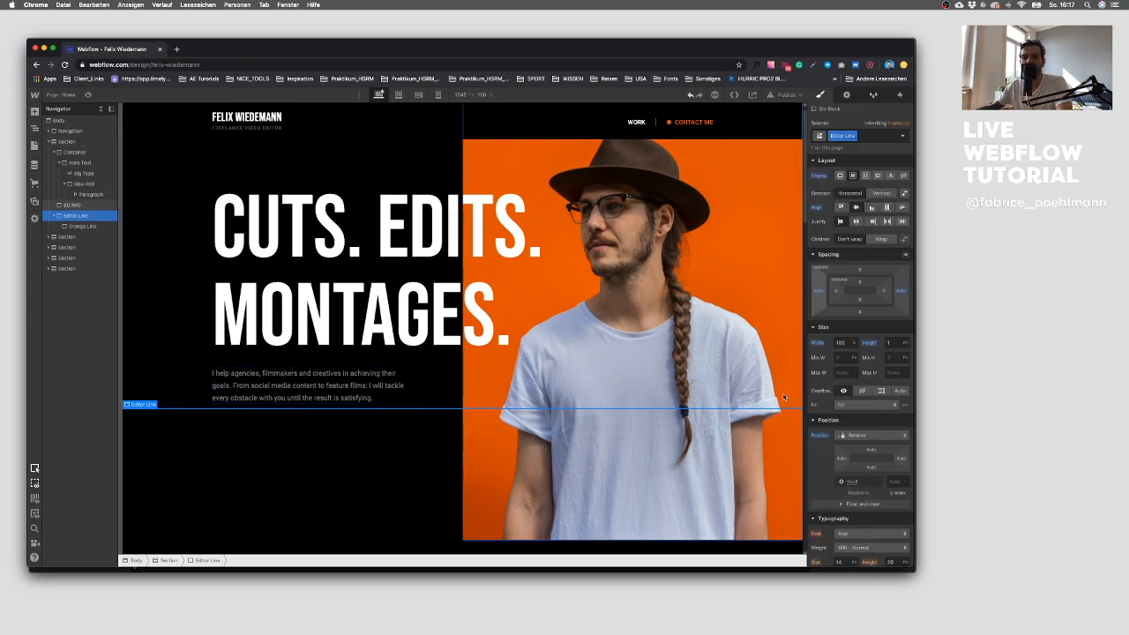
{"action": "left_click", "coordinate": [282, 464]}
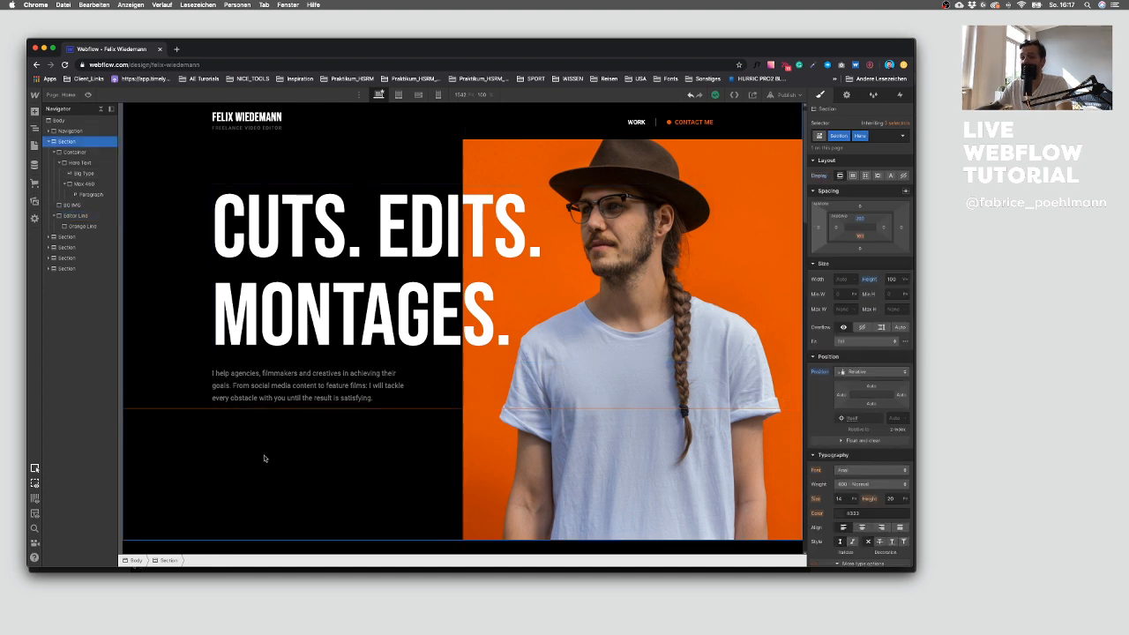
Step: Add a div block to the hero section and place the Editor Line inside it
{"action": "left_click", "coordinate": [78, 216]}
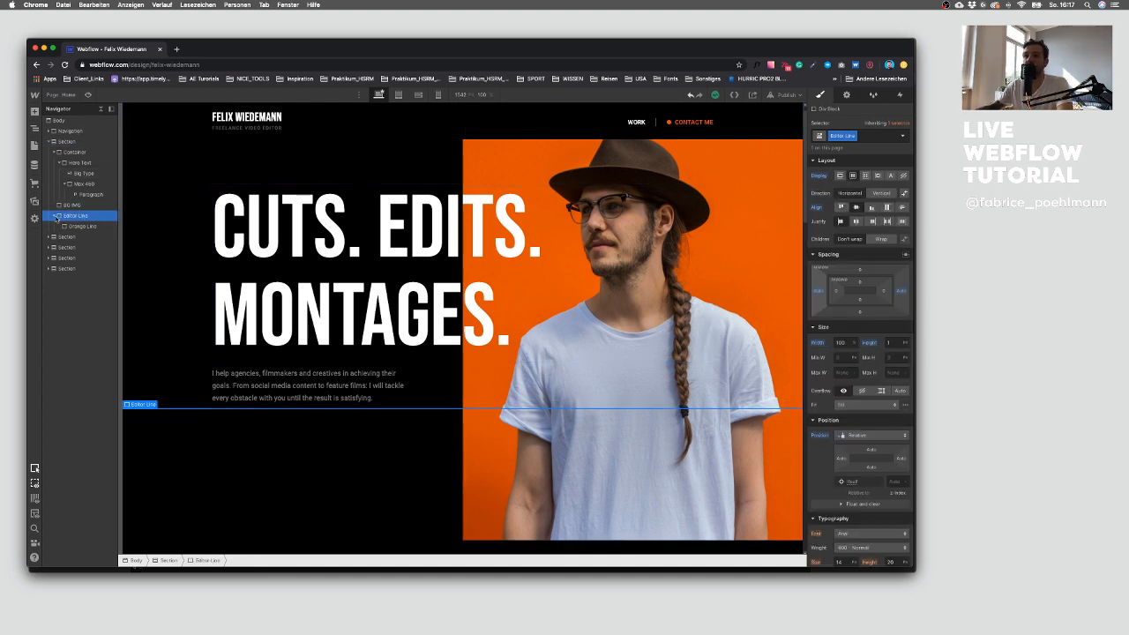
{"action": "left_click", "coordinate": [59, 152]}
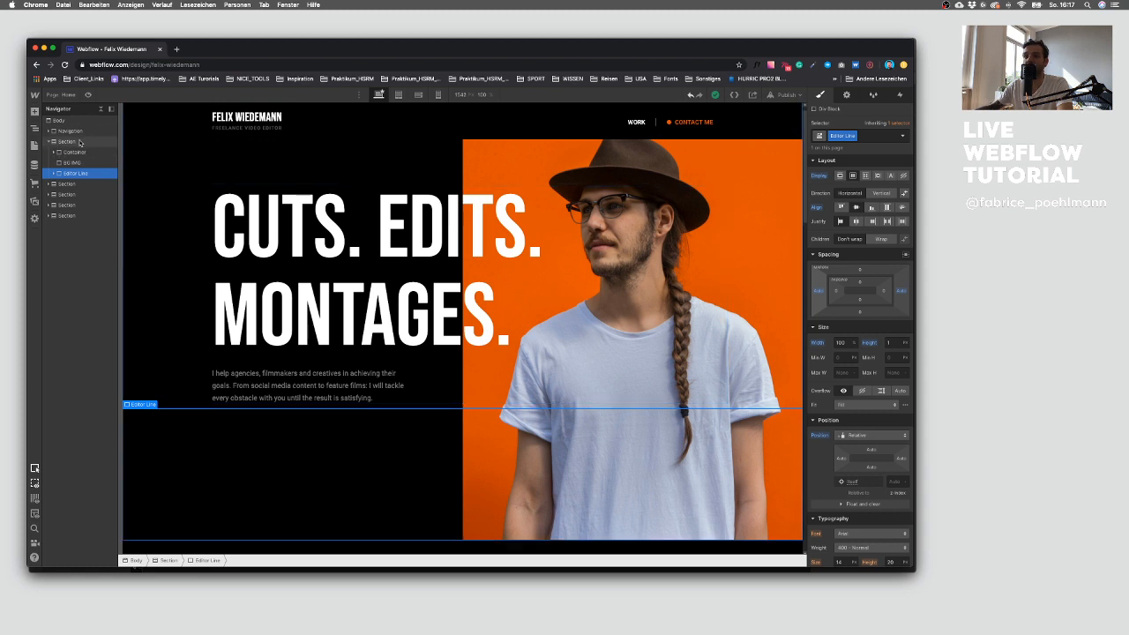
{"action": "left_click", "coordinate": [79, 143]}
{"action": "key", "text": "a"}
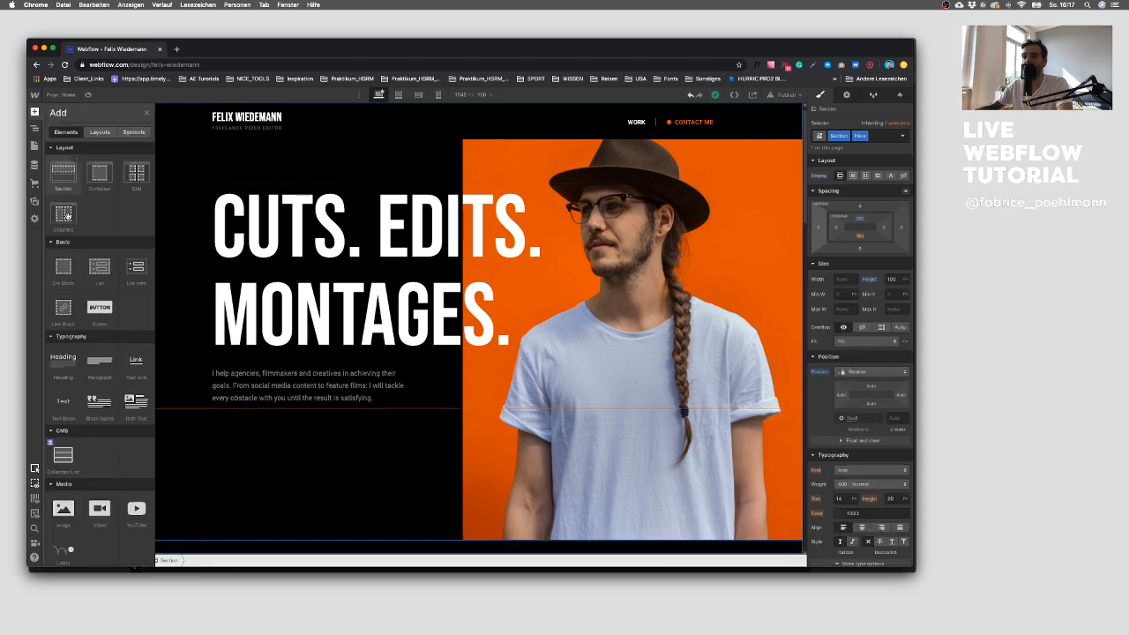
{"action": "left_click", "coordinate": [63, 273]}
{"action": "left_click_drag", "start_coordinate": [73, 176], "coordinate": [77, 175]}
{"action": "left_click", "coordinate": [73, 173]}
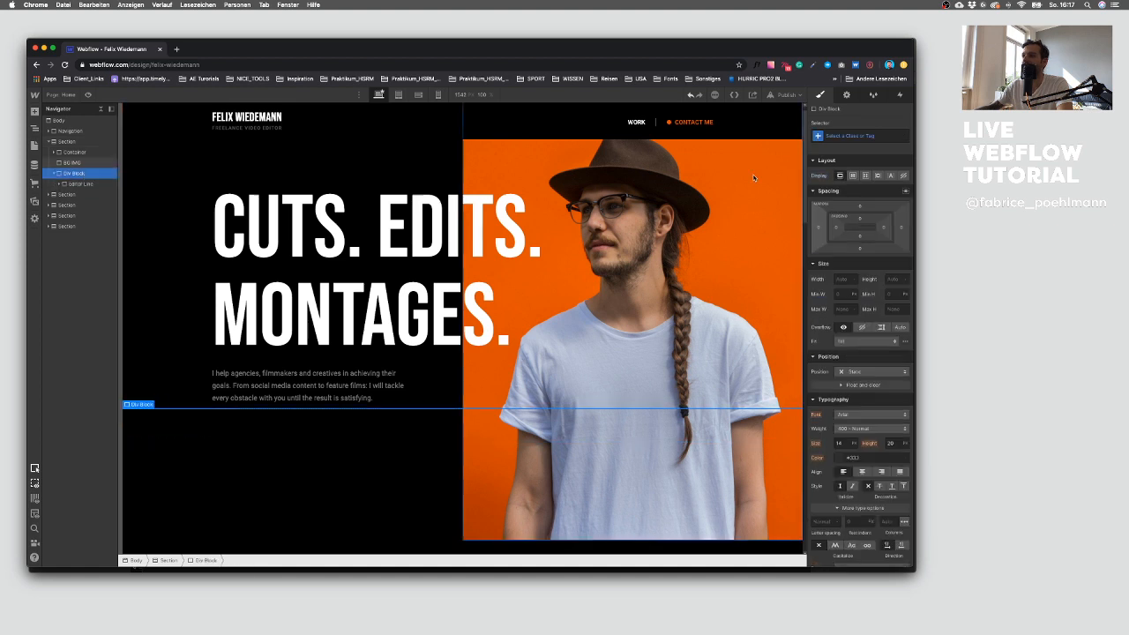
Step: Assign the Container class to the new div block wrapping the Editor Line
{"action": "left_click", "coordinate": [839, 134]}
{"action": "type", "text": "Container"}
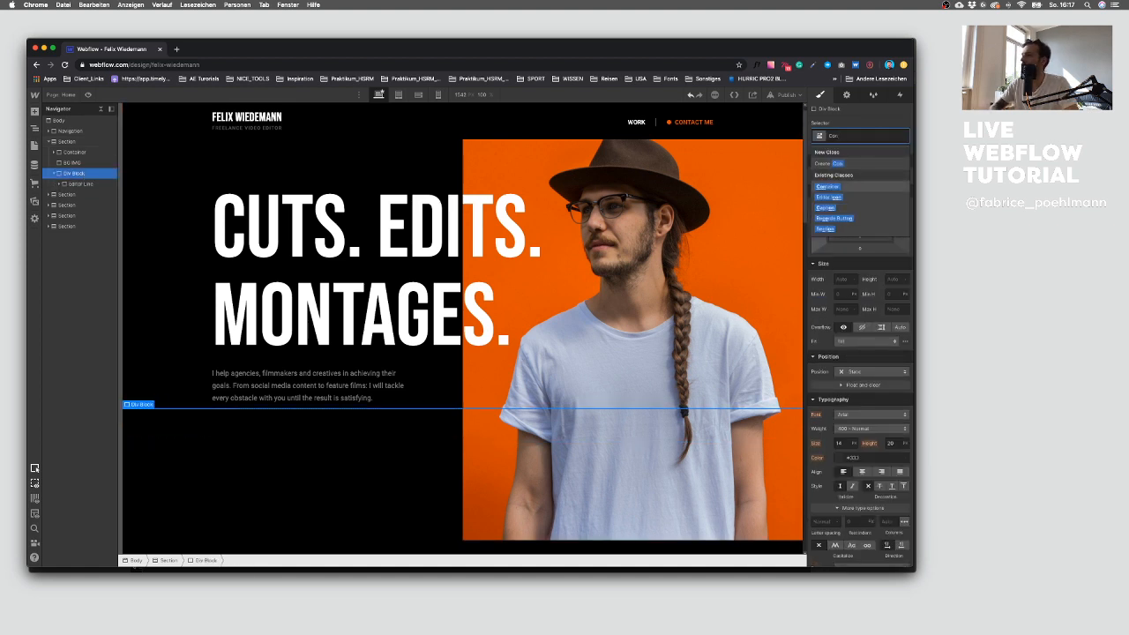
{"action": "key", "text": "Return"}
{"action": "left_click", "coordinate": [320, 439]}
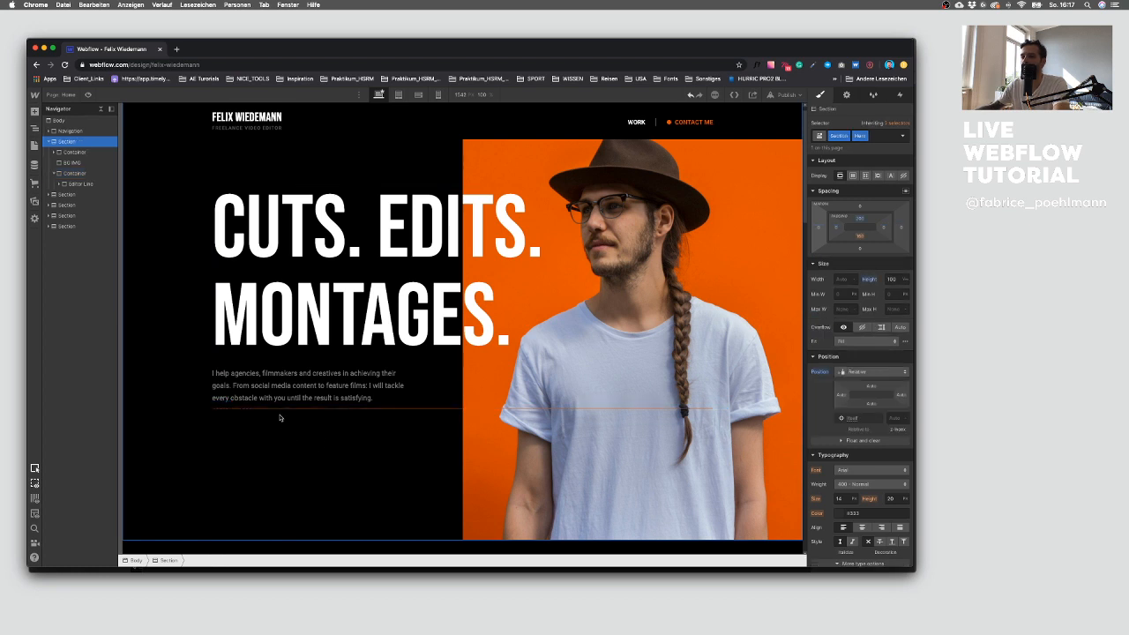
Step: Try to delete the Orange Line nested inside the Editor Line
{"action": "left_click", "coordinate": [72, 184]}
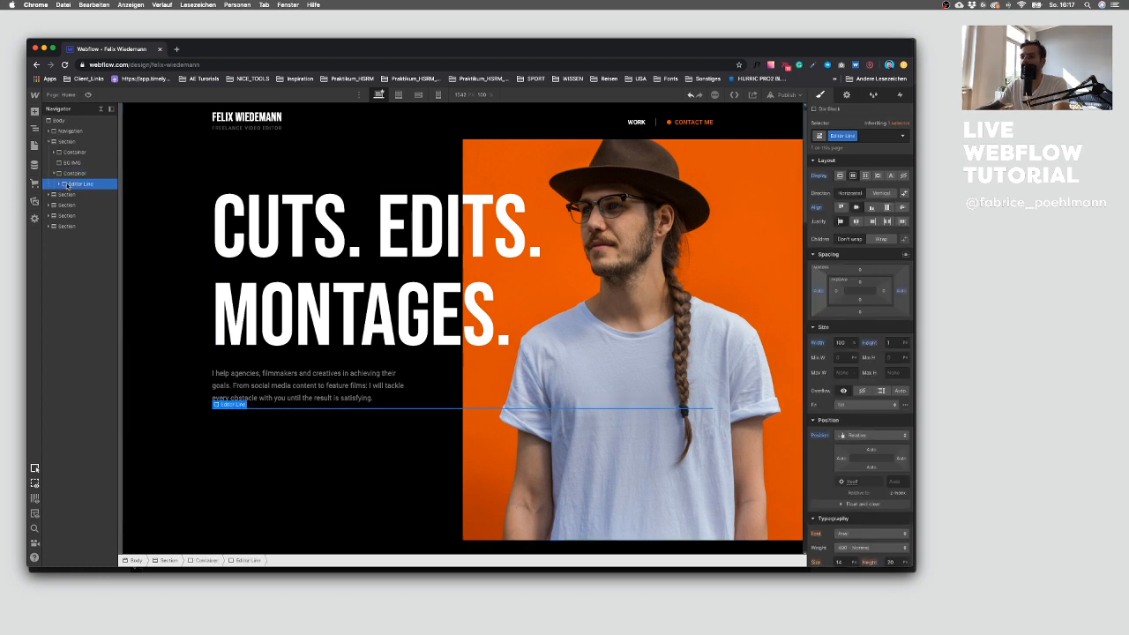
{"action": "left_click", "coordinate": [79, 174]}
{"action": "left_click", "coordinate": [255, 458]}
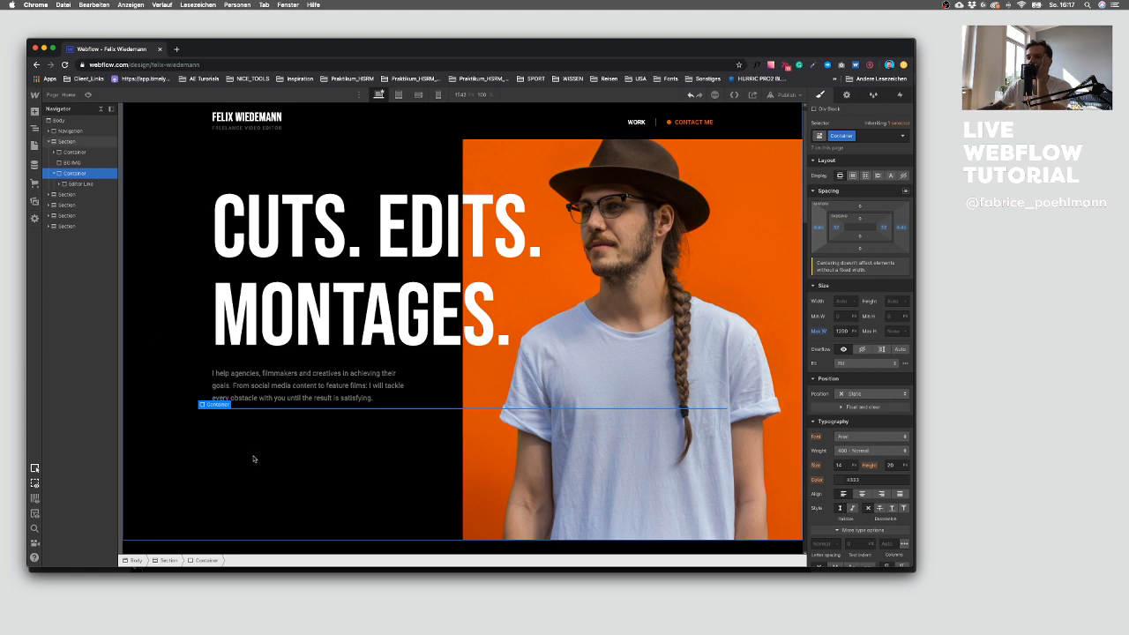
{"action": "left_click", "coordinate": [64, 183]}
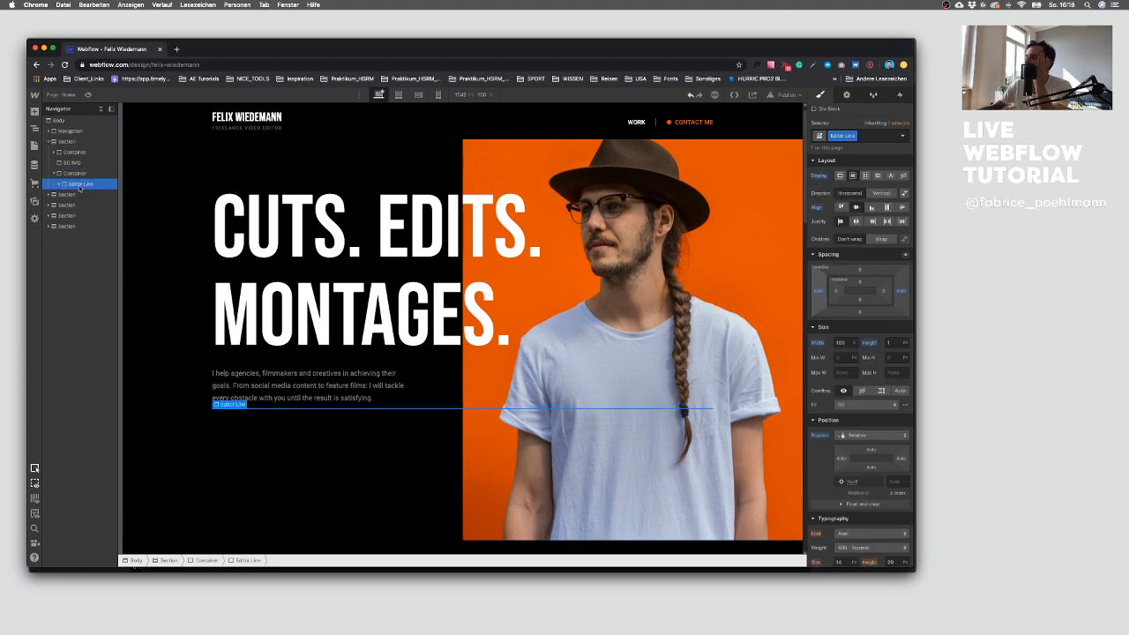
{"action": "left_click", "coordinate": [59, 185]}
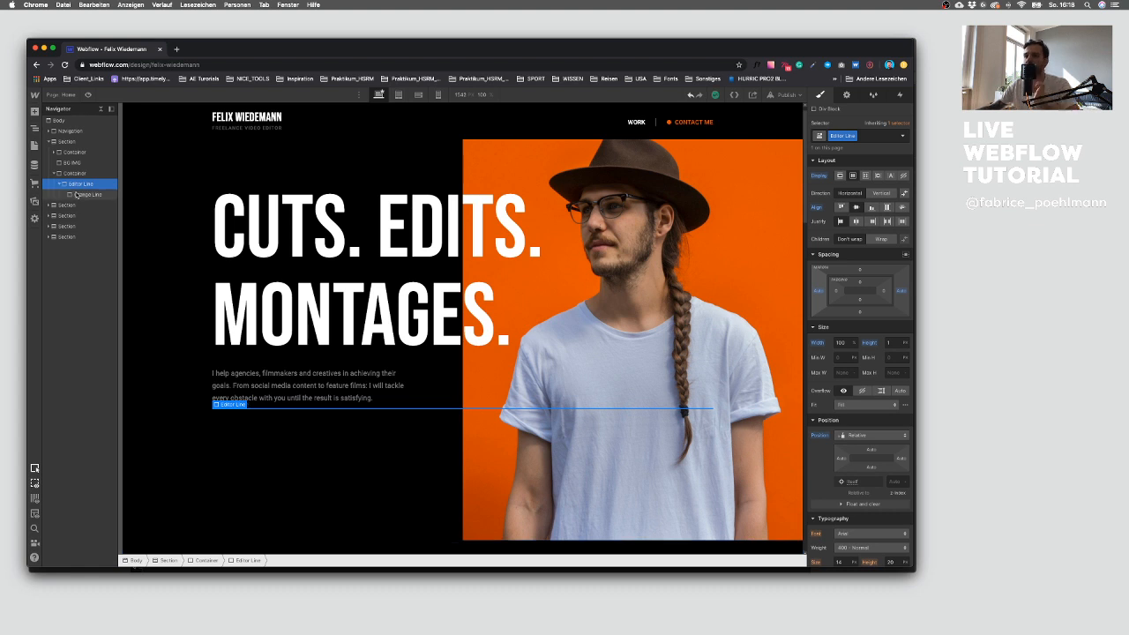
{"action": "left_click", "coordinate": [79, 194]}
{"action": "key", "text": "Delete"}
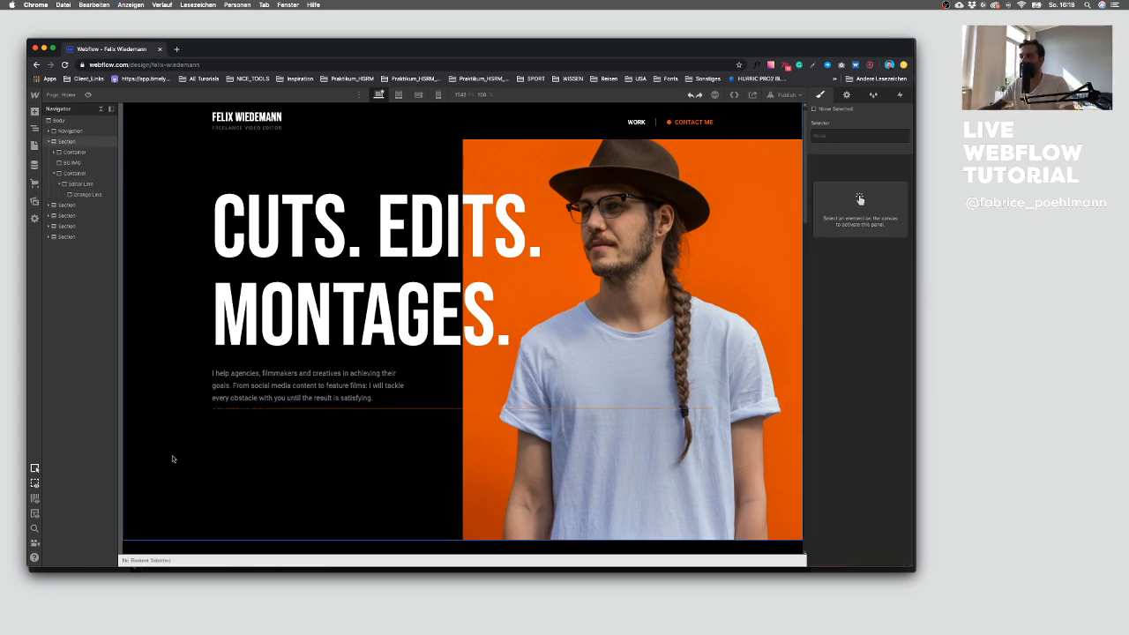
Step: Undo the deletion of the Orange Line
{"action": "key", "text": "super+z"}
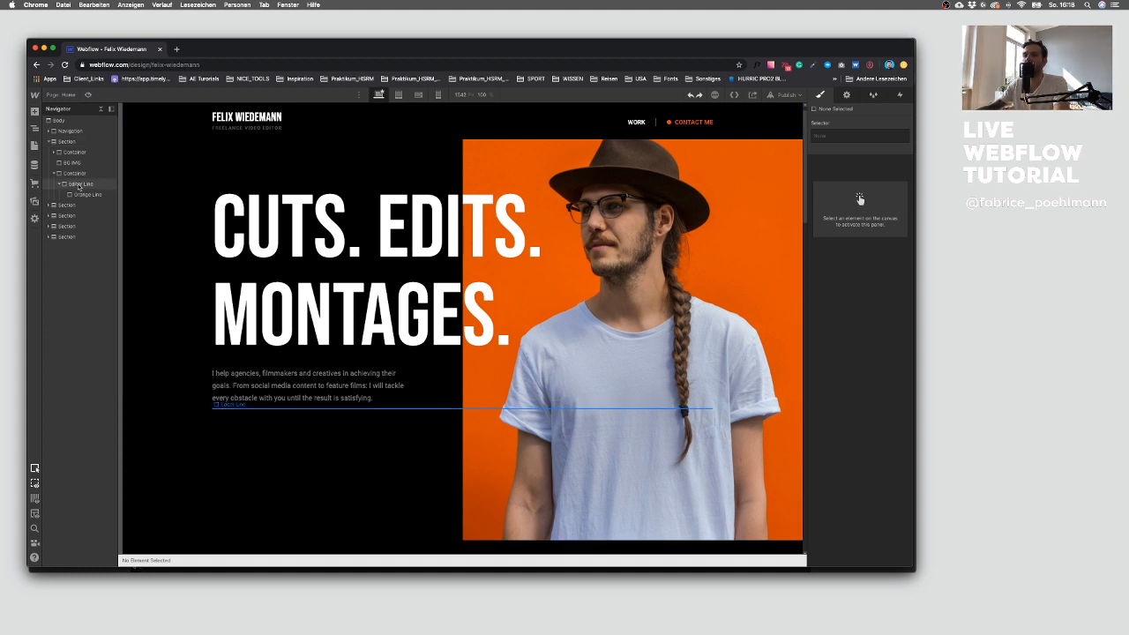
{"action": "left_click", "coordinate": [78, 183]}
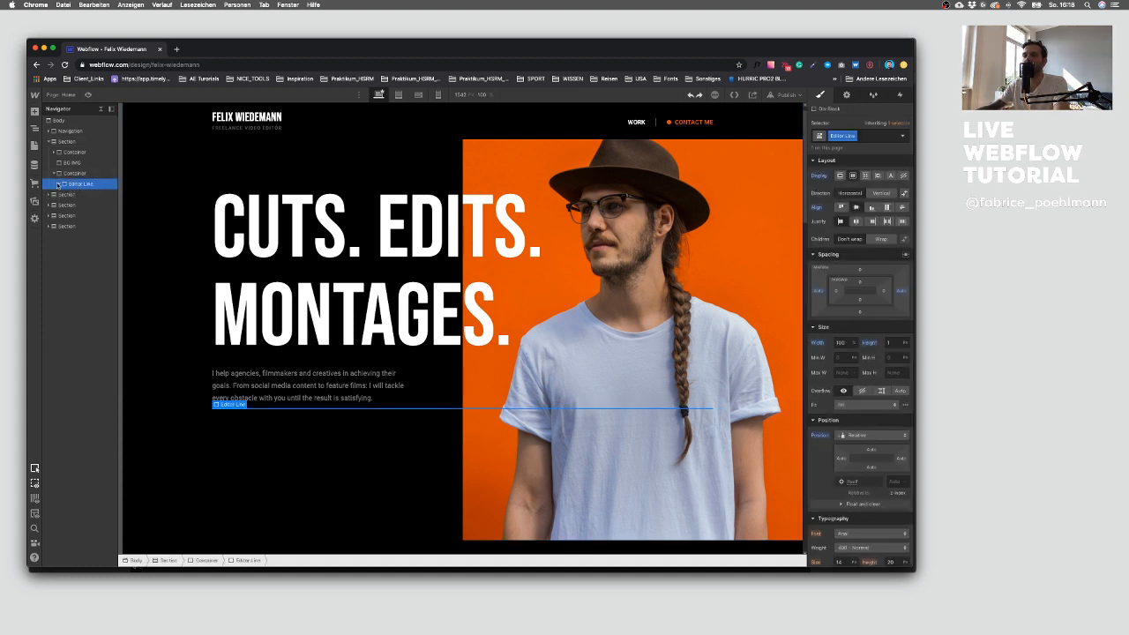
{"action": "left_click", "coordinate": [76, 174]}
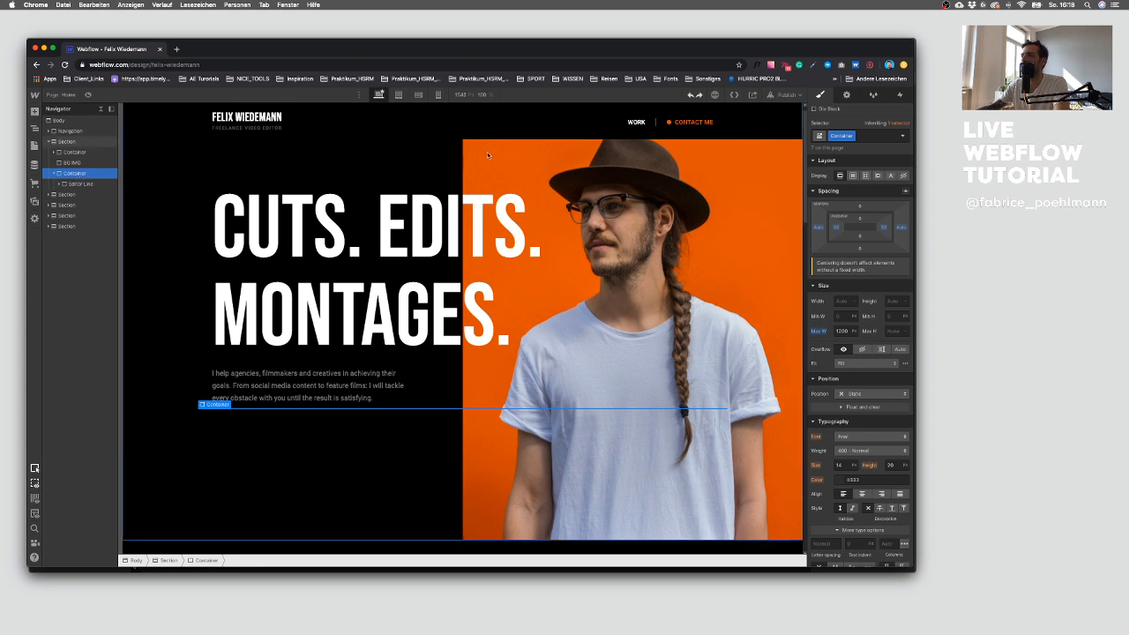
Step: Pin the Editor Line's container to the bottom with fixed position and a 90 px bottom offset
{"action": "left_click", "coordinate": [867, 137]}
{"action": "left_click", "coordinate": [234, 450]}
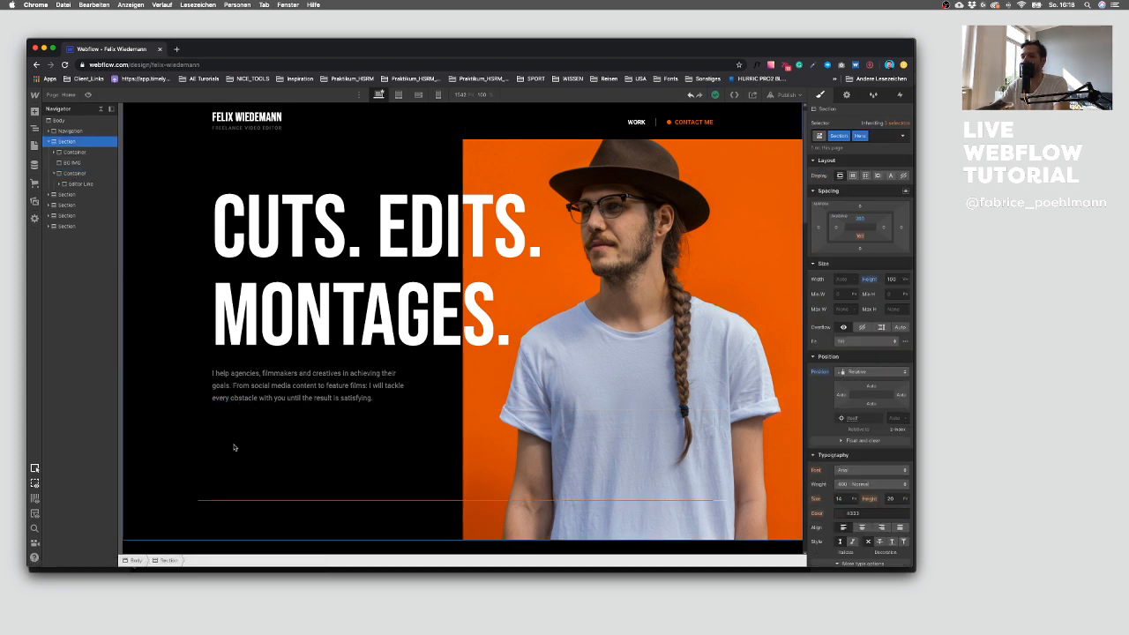
{"action": "left_click", "coordinate": [75, 173]}
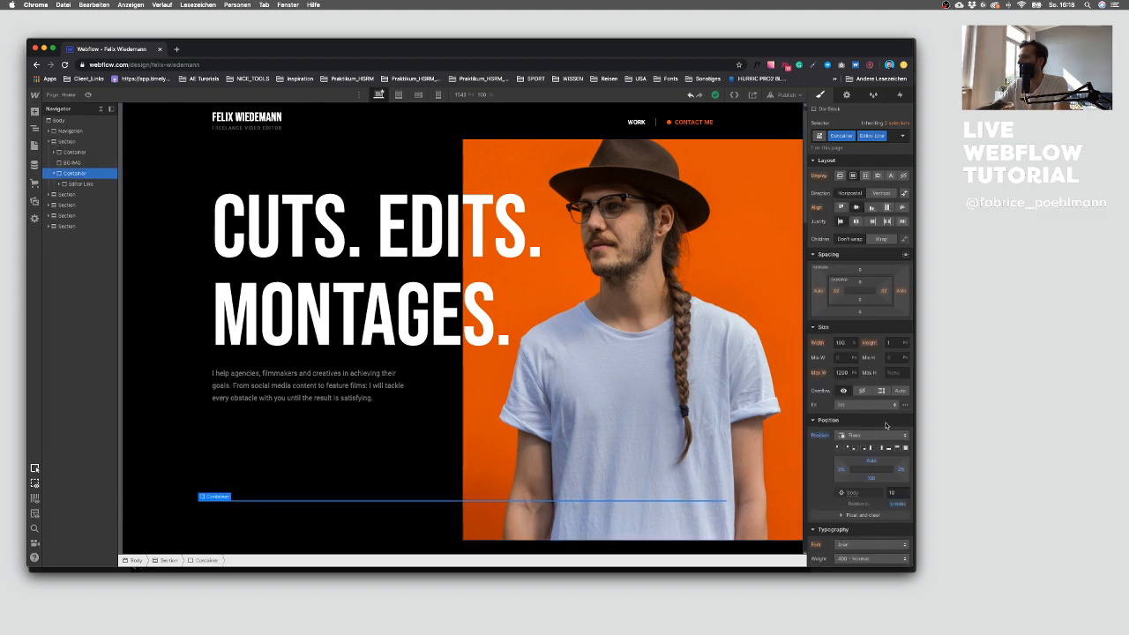
{"action": "left_click", "coordinate": [889, 449]}
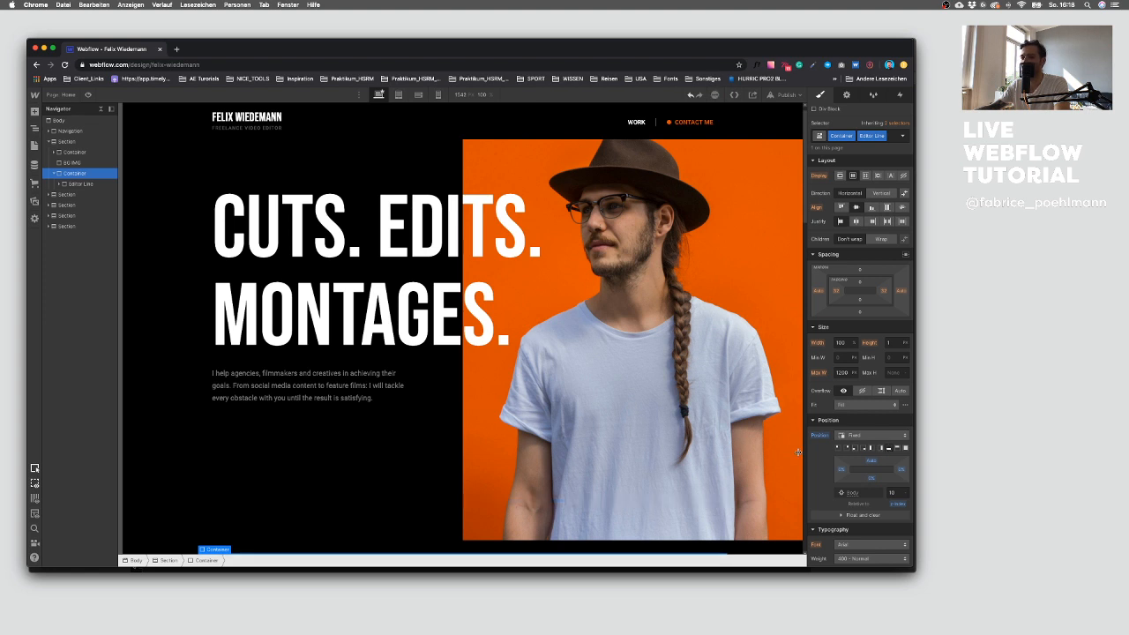
{"action": "left_click", "coordinate": [363, 451]}
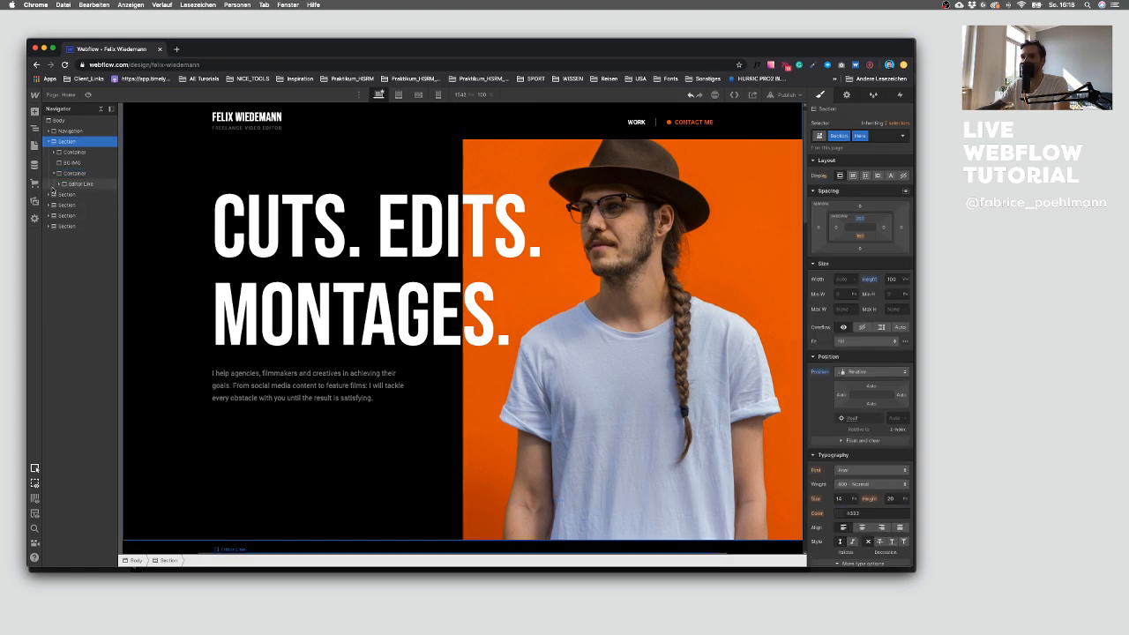
{"action": "left_click", "coordinate": [75, 173]}
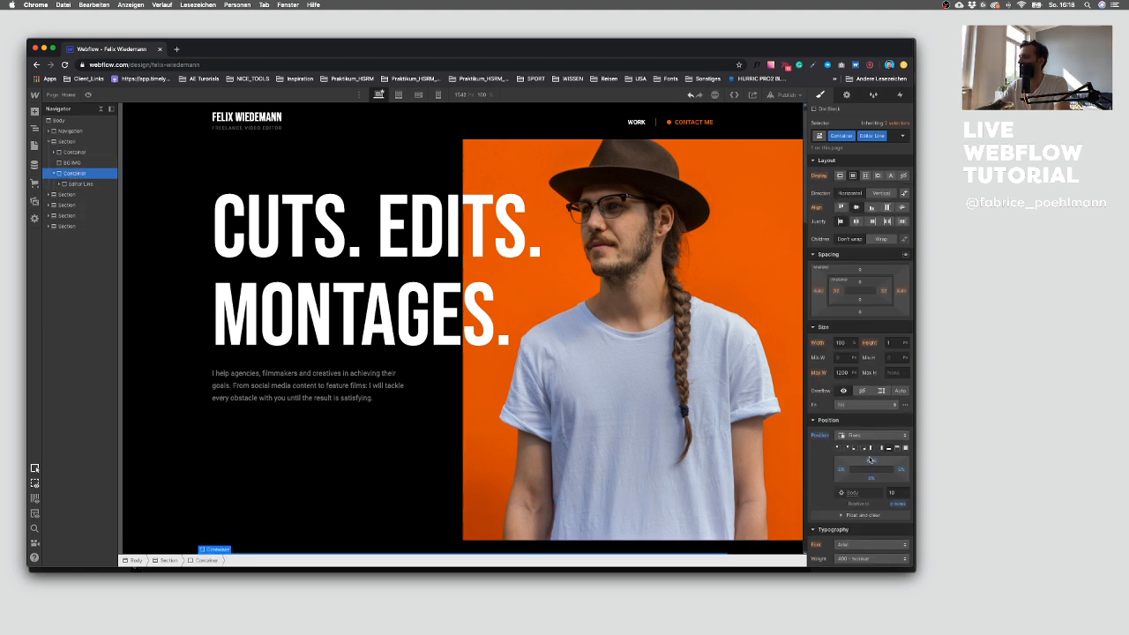
{"action": "left_click", "coordinate": [890, 492]}
{"action": "type", "text": "90"}
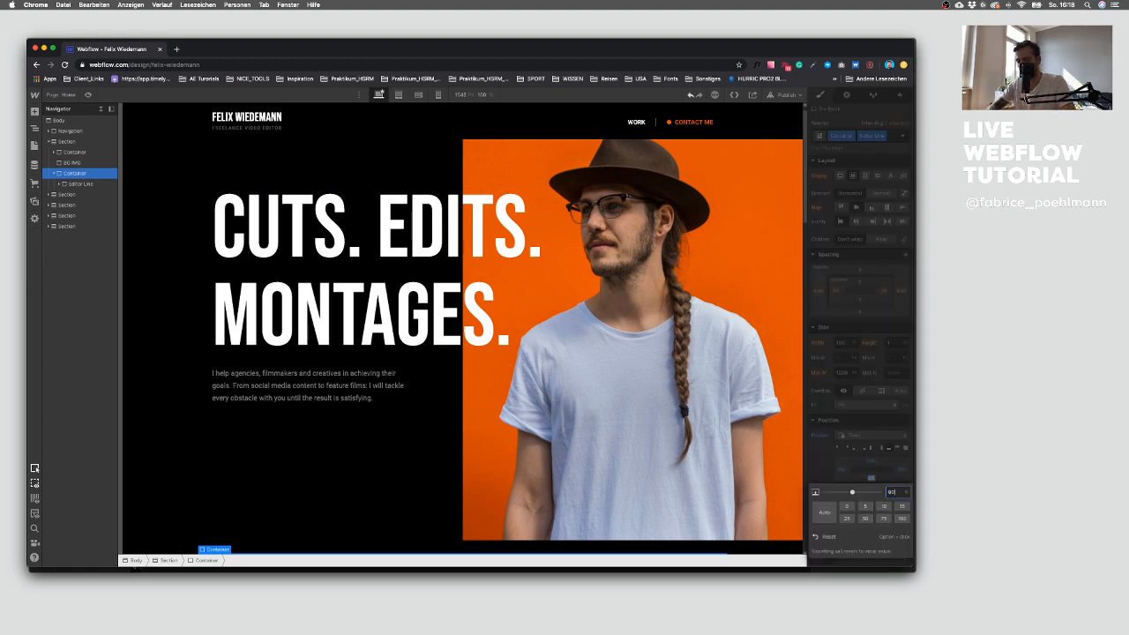
{"action": "type", "text": "px"}
{"action": "key", "text": "Return"}
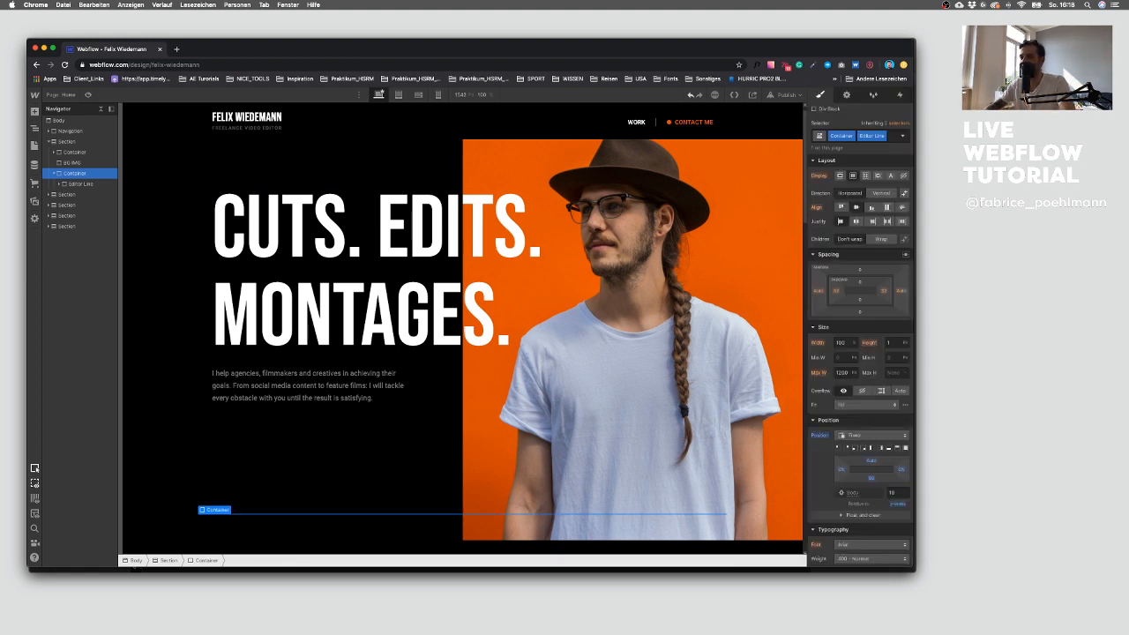
{"action": "left_click", "coordinate": [872, 479]}
{"action": "type", "text": "90"}
{"action": "key", "text": "Return"}
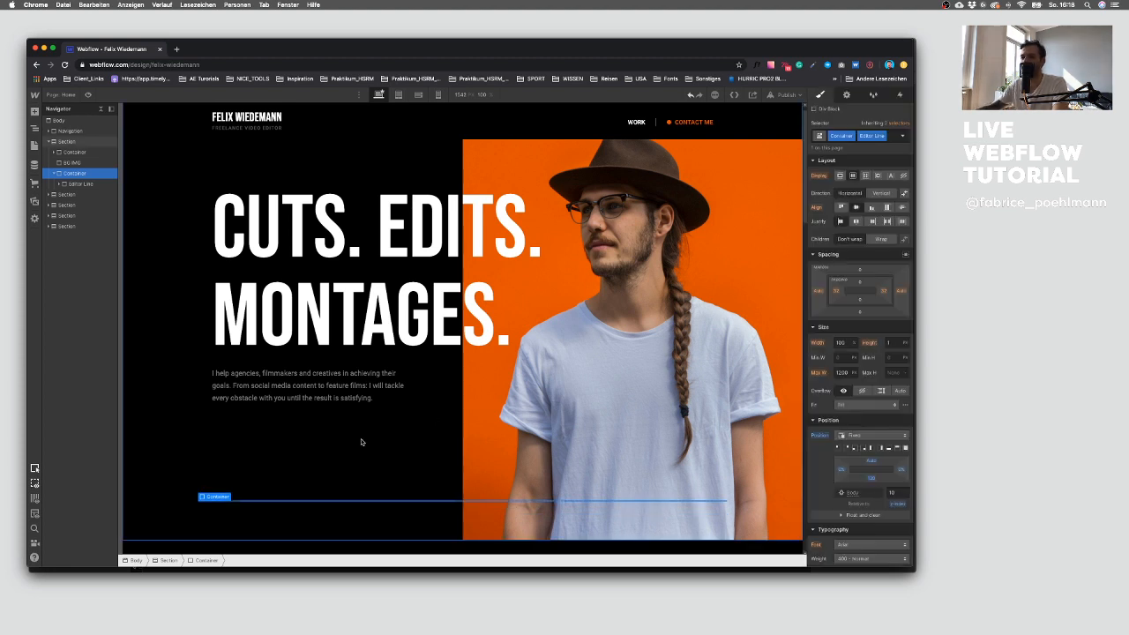
{"action": "left_click", "coordinate": [367, 443]}
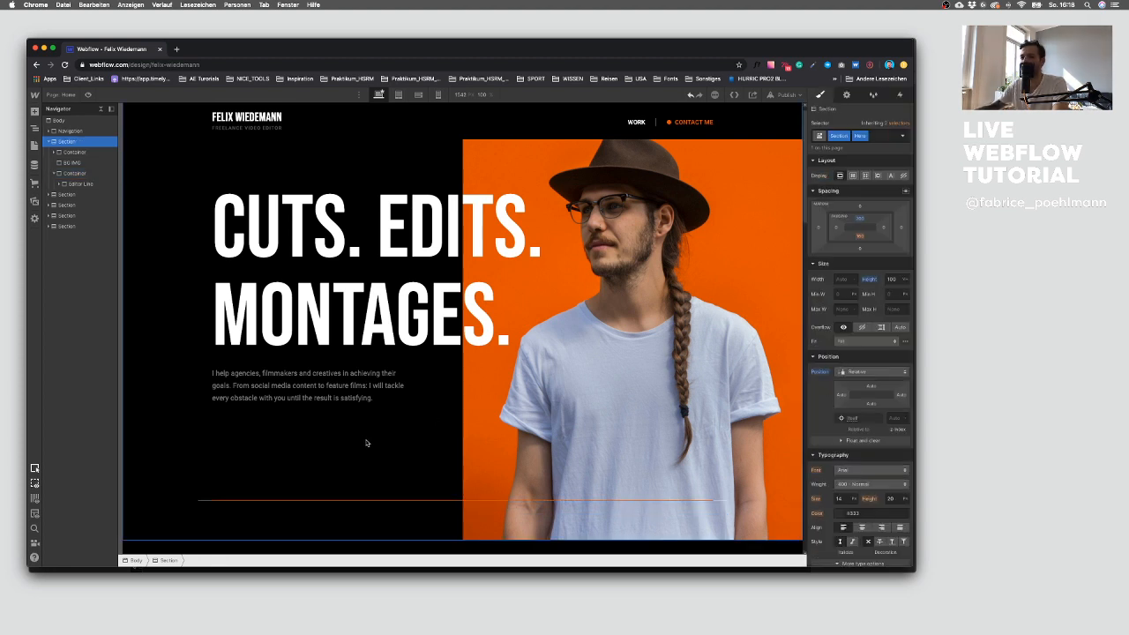
Step: Set the Orange Line's position to Static and reset its width and height to auto
{"action": "left_click", "coordinate": [247, 501]}
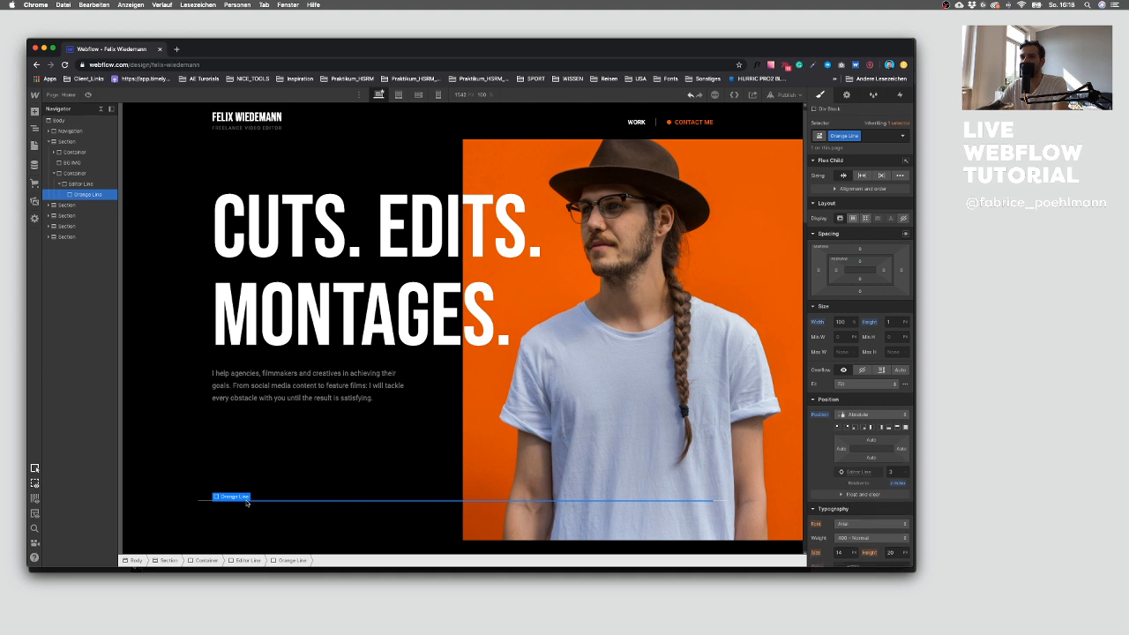
{"action": "left_click", "coordinate": [822, 414]}
{"action": "left_click", "coordinate": [828, 427]}
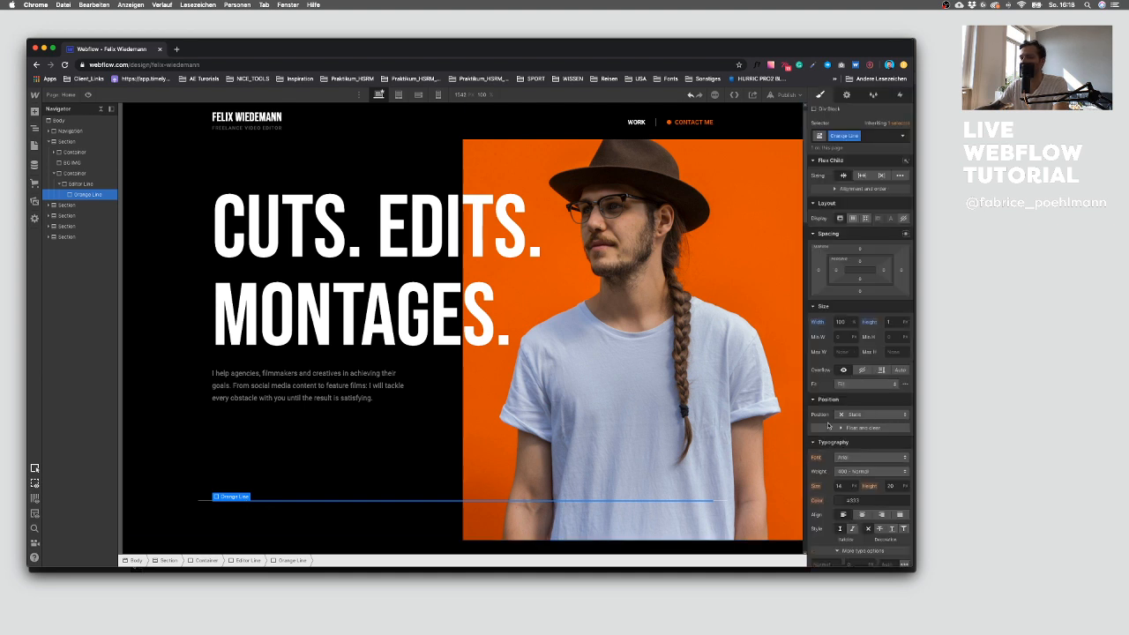
{"action": "left_click", "coordinate": [826, 326]}
{"action": "left_click", "coordinate": [833, 337]}
{"action": "left_click", "coordinate": [868, 322]}
{"action": "left_click", "coordinate": [872, 337]}
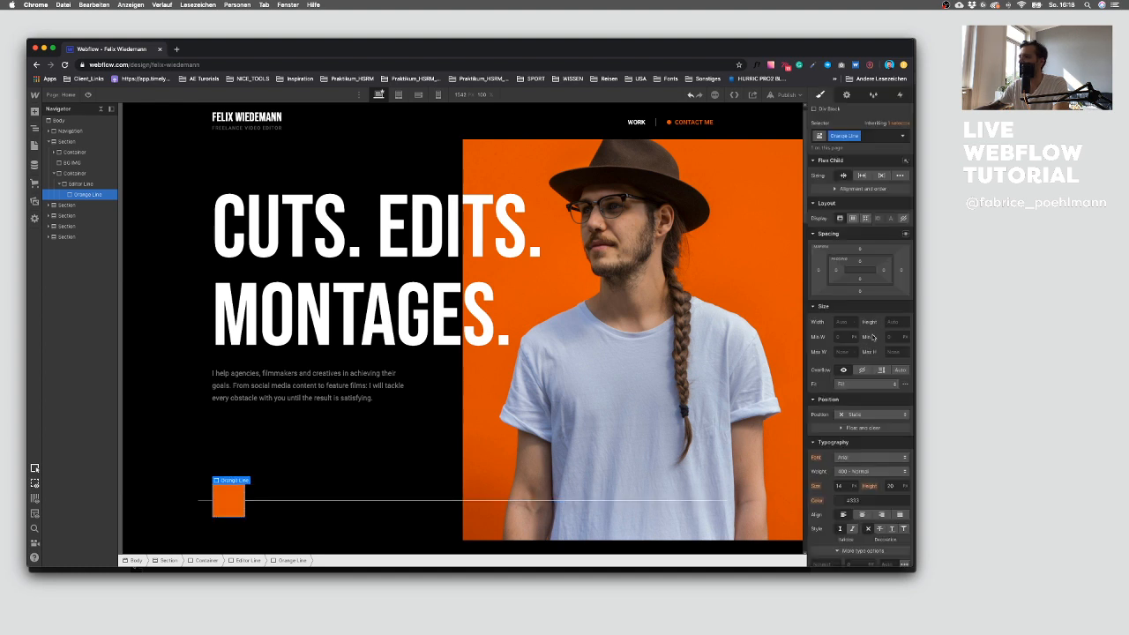
Step: Replace the container's Editor Line combo class with a new combo class named Static
{"action": "left_click", "coordinate": [209, 501]}
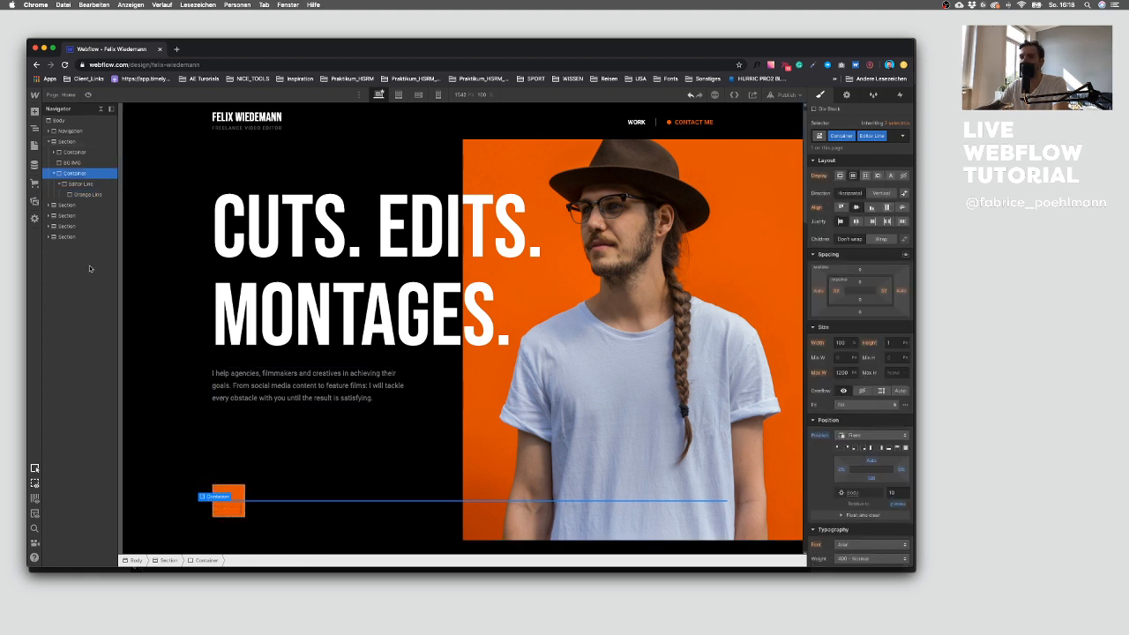
{"action": "left_click", "coordinate": [82, 184]}
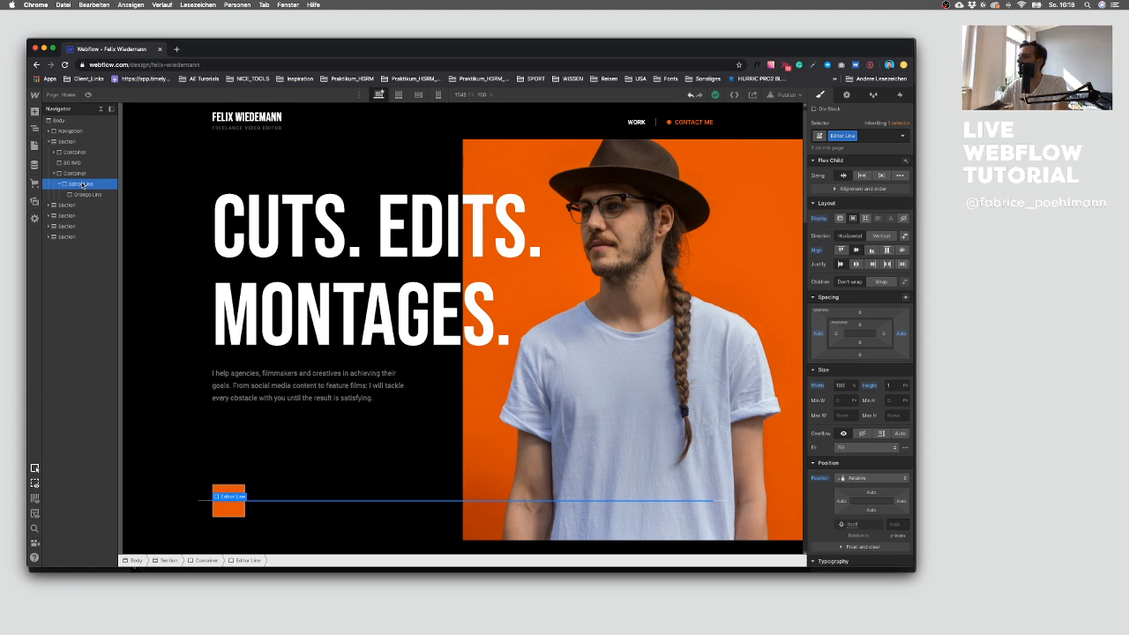
{"action": "left_click", "coordinate": [78, 173]}
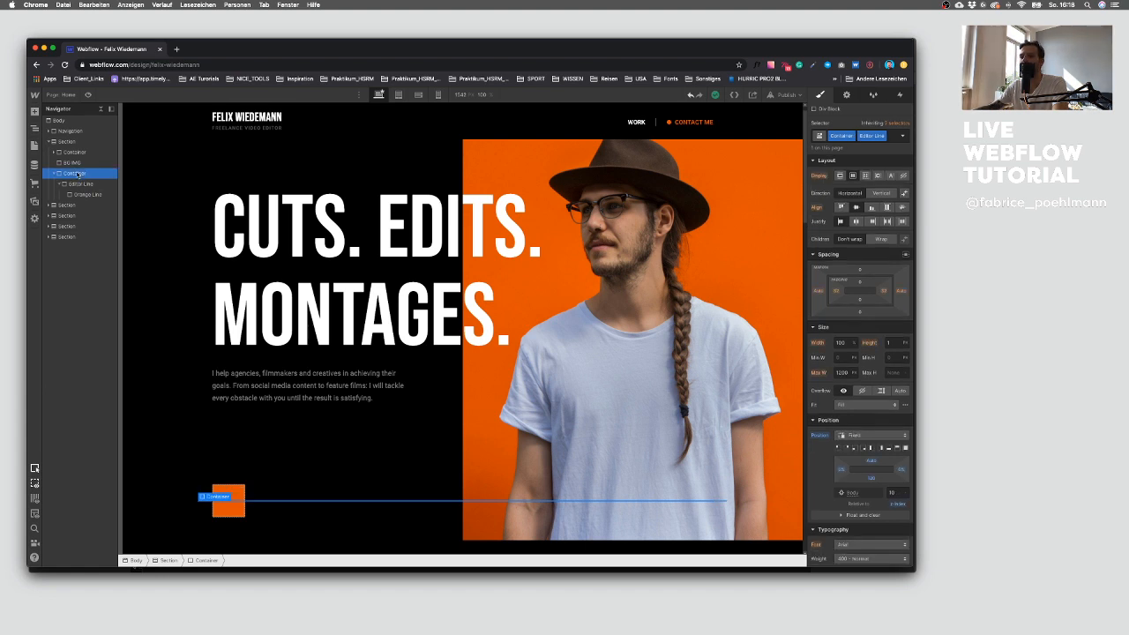
{"action": "scroll", "coordinate": [849, 473], "scroll_direction": "down", "scroll_amount": 5}
{"action": "scroll", "coordinate": [848, 473], "scroll_direction": "down", "scroll_amount": 6}
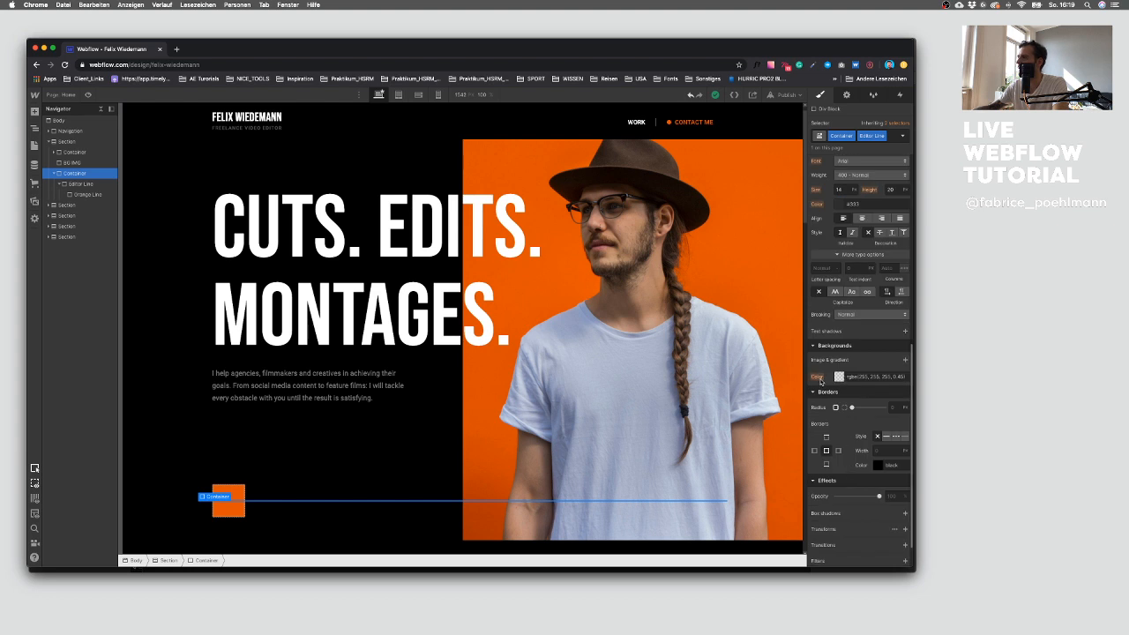
{"action": "left_click", "coordinate": [882, 137]}
{"action": "key", "text": "BackSpace"}
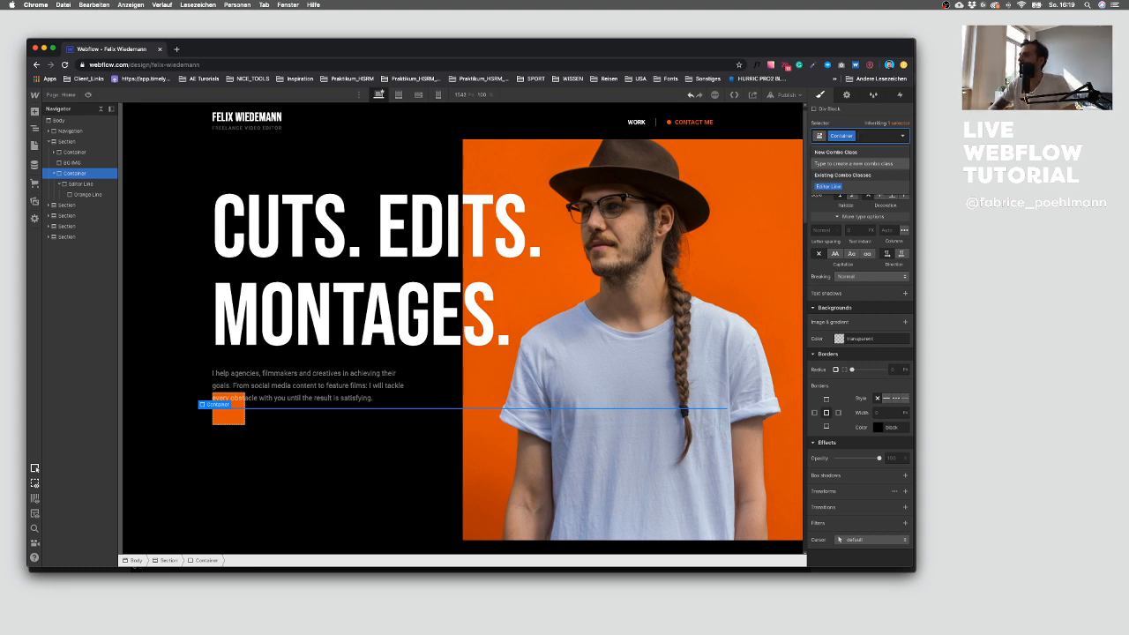
{"action": "type", "text": "Sta"}
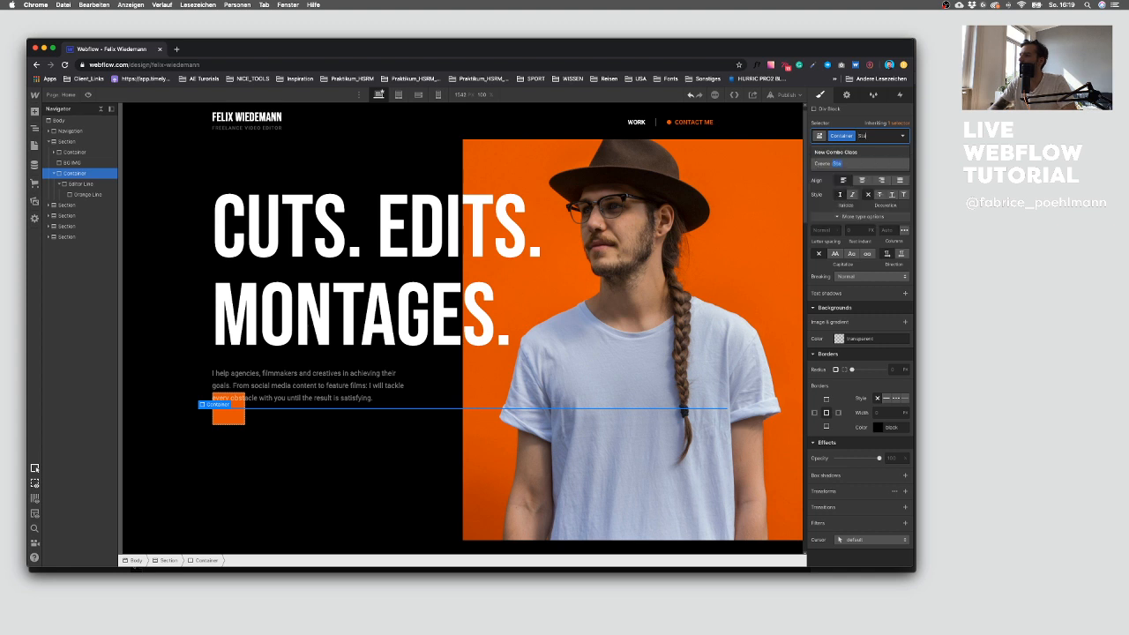
{"action": "type", "text": "tic"}
{"action": "key", "text": "Return"}
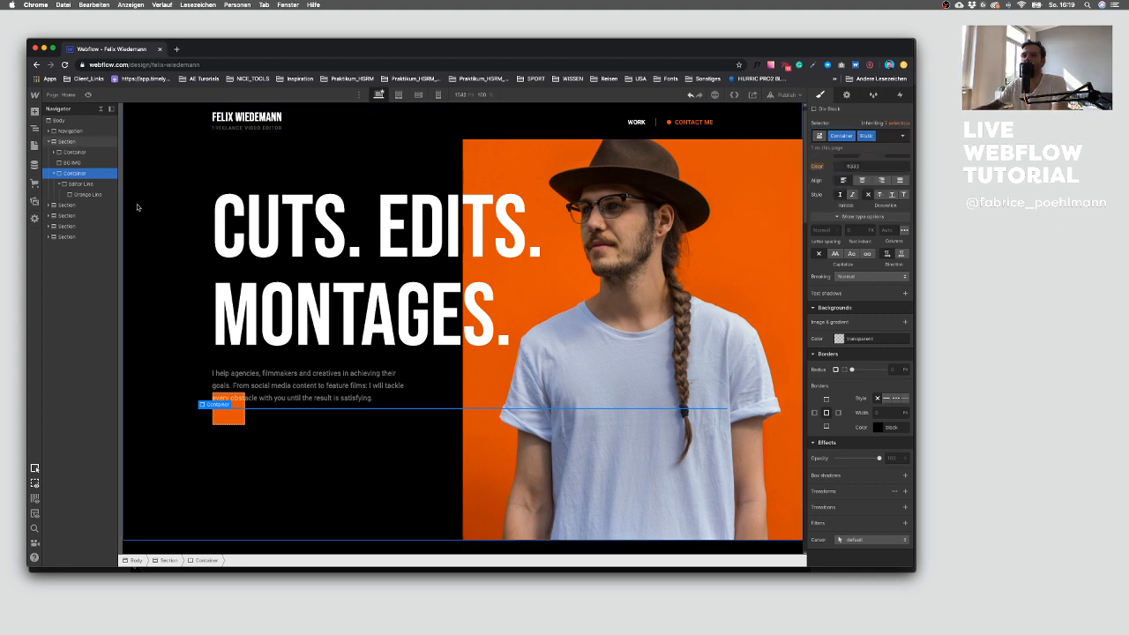
Step: Give the Static container a fixed position pinned to the bottom and adjust its bottom offset
{"action": "scroll", "coordinate": [860, 309], "scroll_direction": "up", "scroll_amount": 1}
{"action": "scroll", "coordinate": [860, 291], "scroll_direction": "up", "scroll_amount": 2}
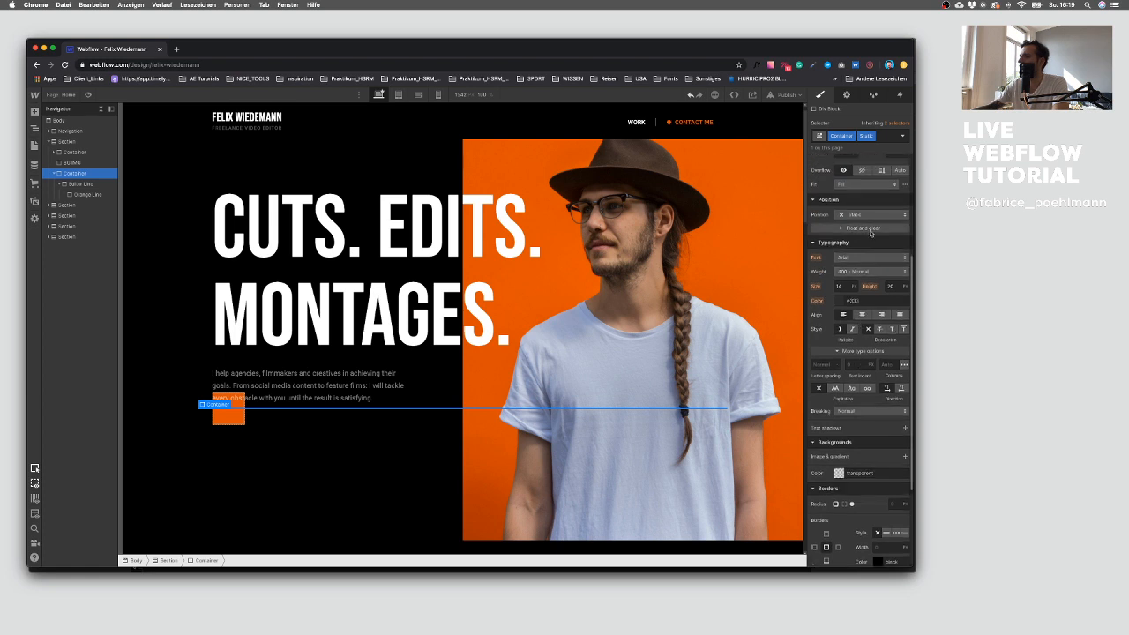
{"action": "left_click", "coordinate": [866, 215]}
{"action": "left_click", "coordinate": [869, 246]}
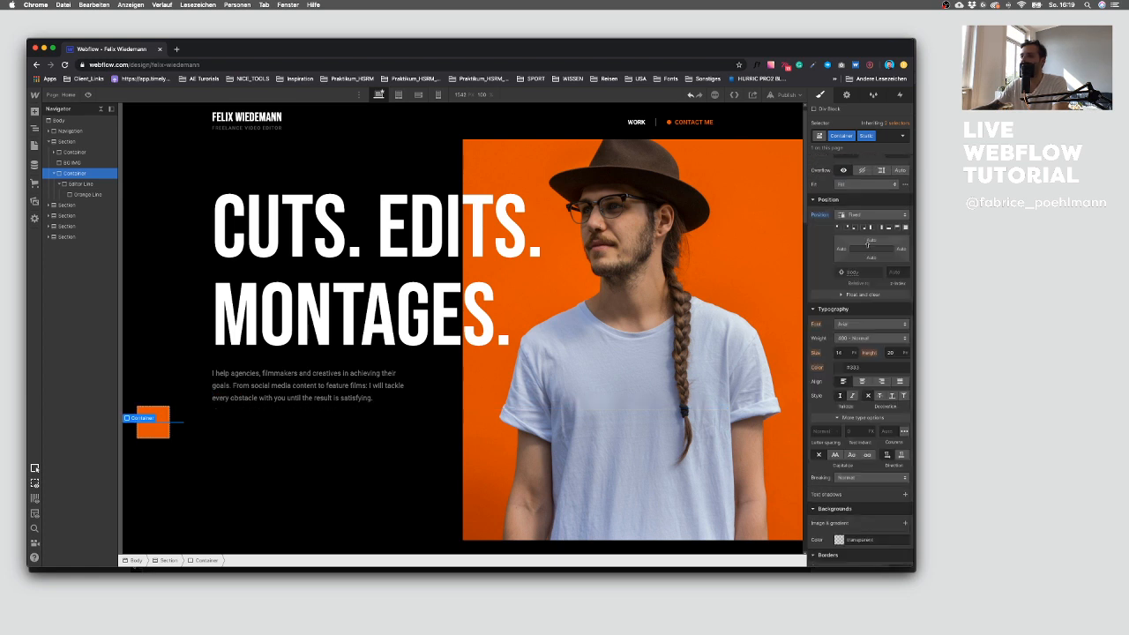
{"action": "left_click", "coordinate": [889, 228]}
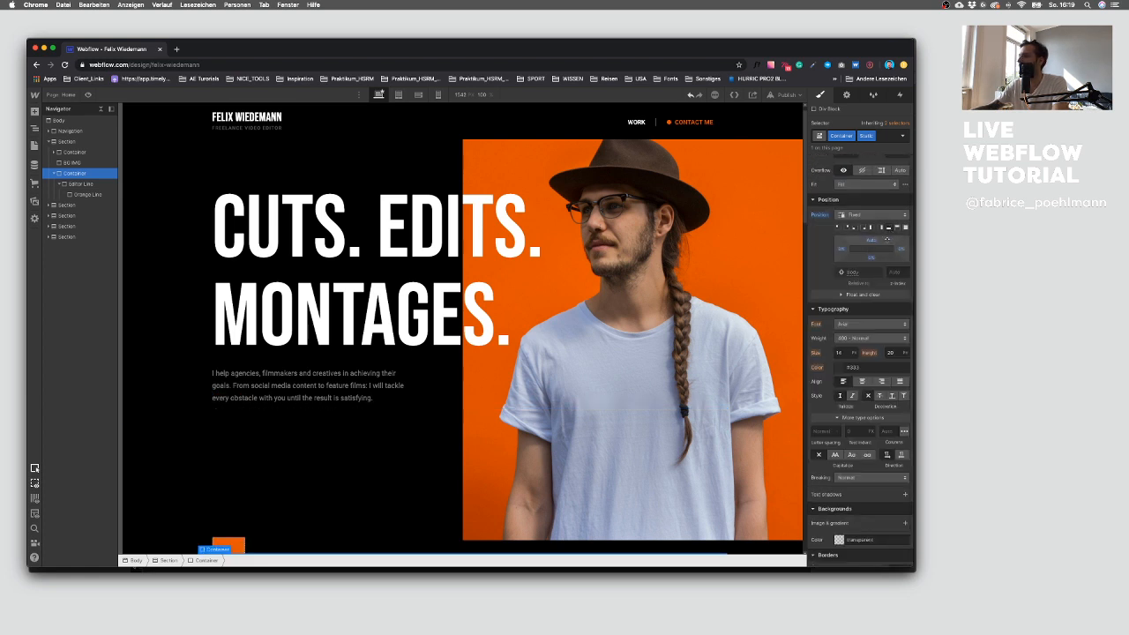
{"action": "left_click", "coordinate": [872, 260]}
{"action": "type", "text": "20"}
{"action": "key", "text": "Return"}
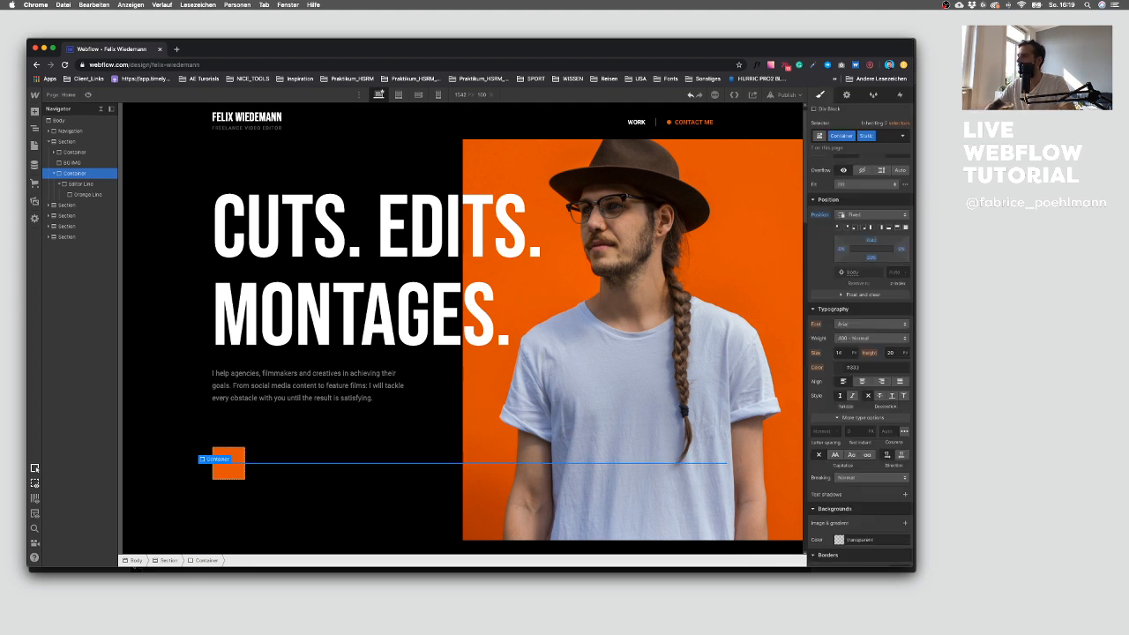
{"action": "left_click", "coordinate": [873, 259]}
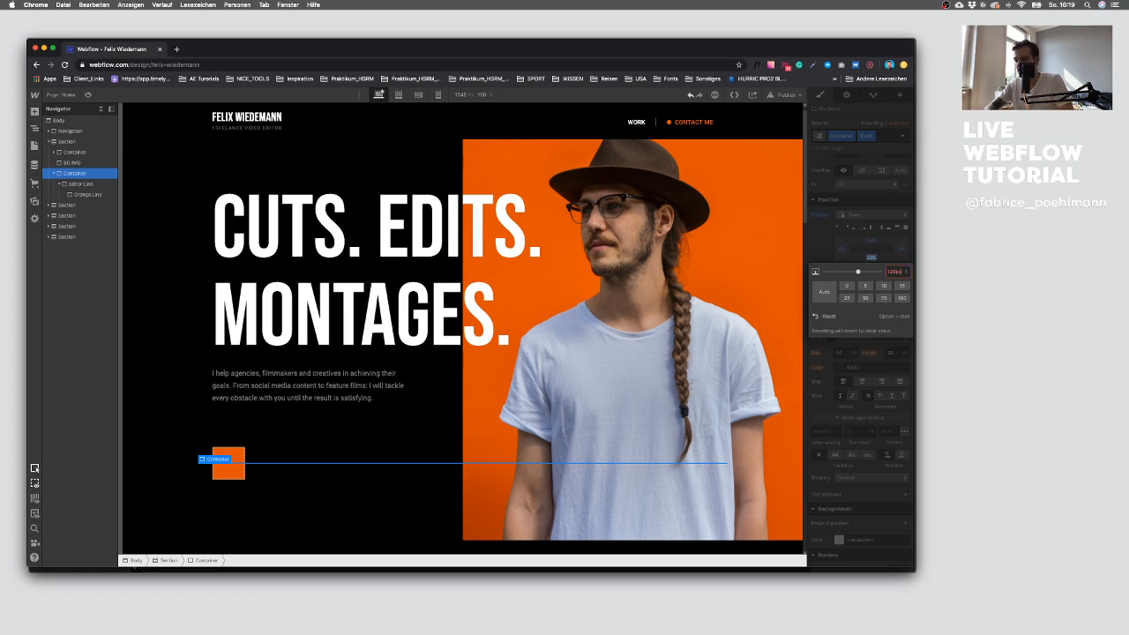
{"action": "key", "text": "Return"}
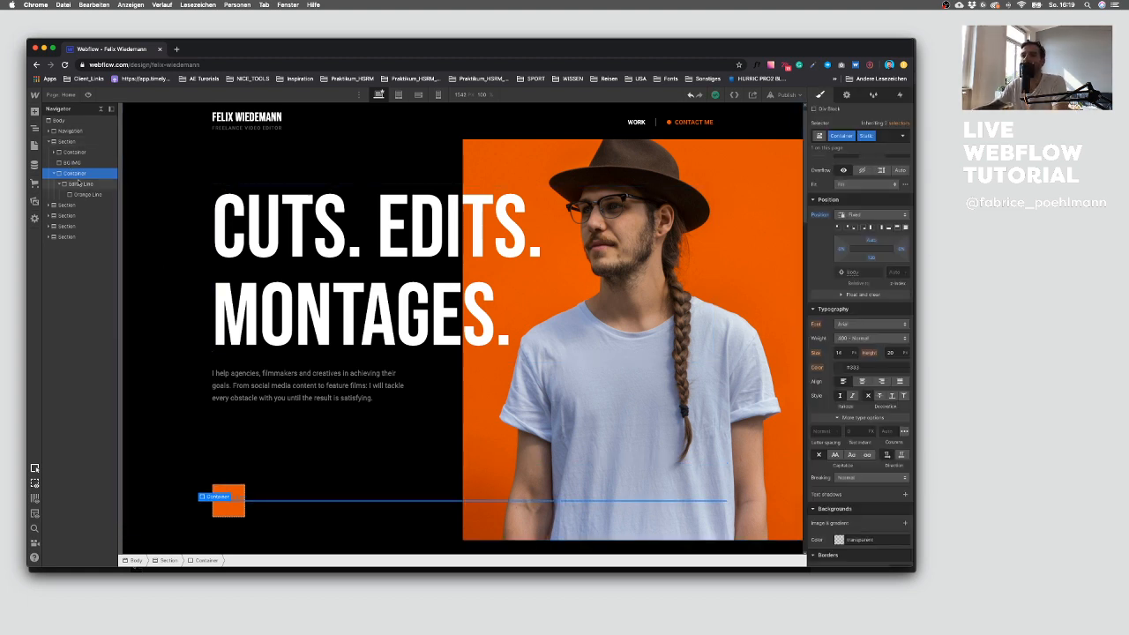
Step: Set the Orange Line inside the Editor Line to absolute position
{"action": "left_click", "coordinate": [77, 182]}
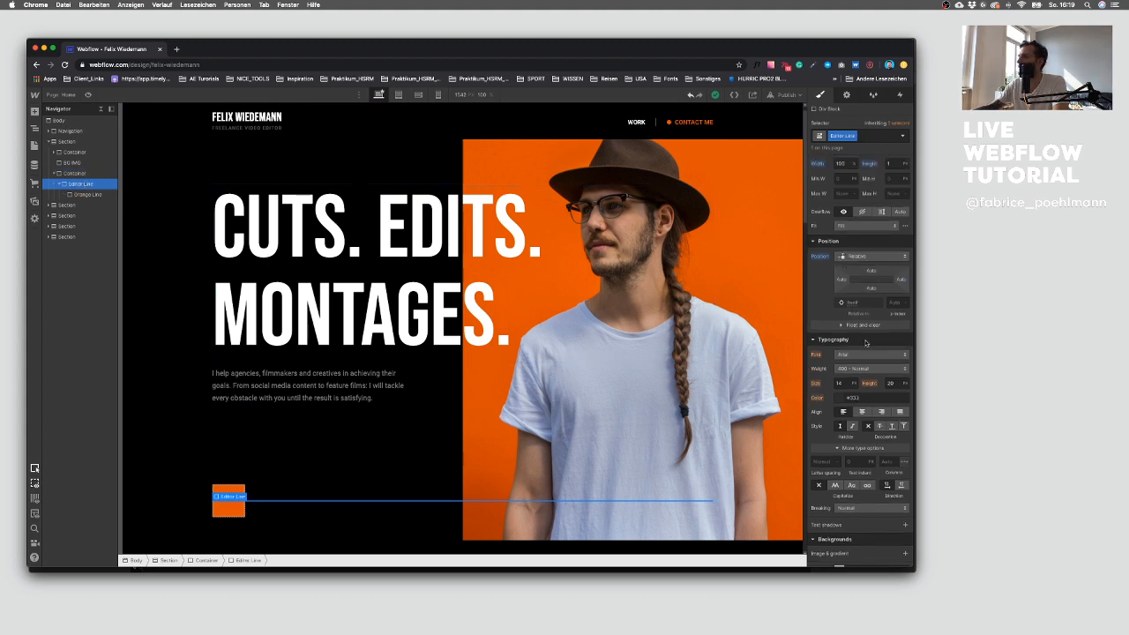
{"action": "scroll", "coordinate": [846, 401], "scroll_direction": "down", "scroll_amount": 1}
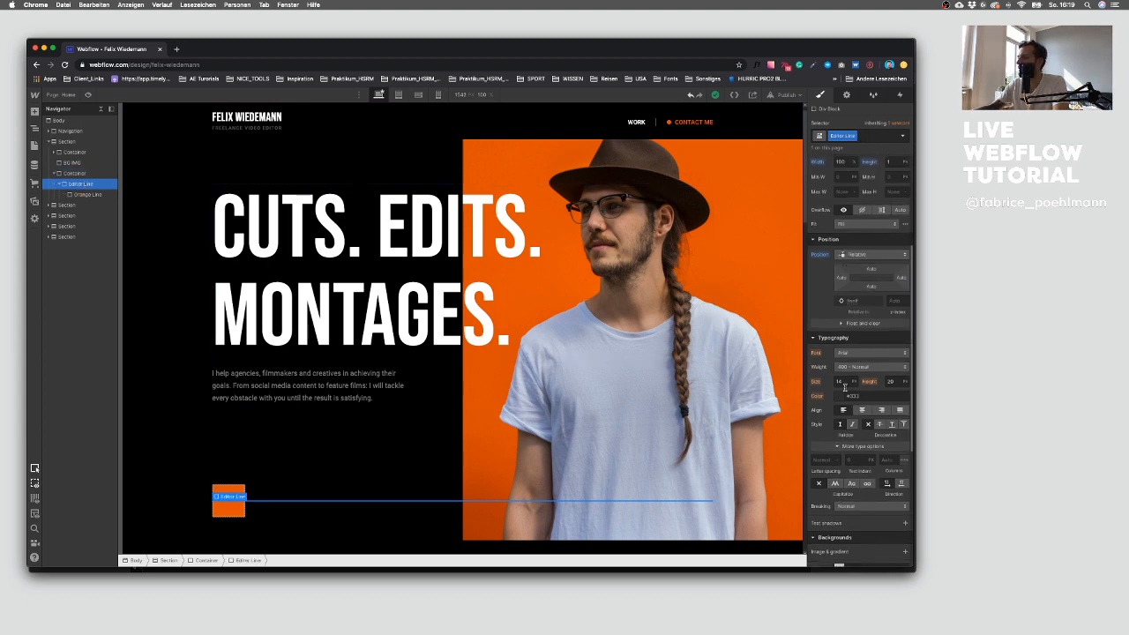
{"action": "scroll", "coordinate": [860, 304], "scroll_direction": "down", "scroll_amount": 3}
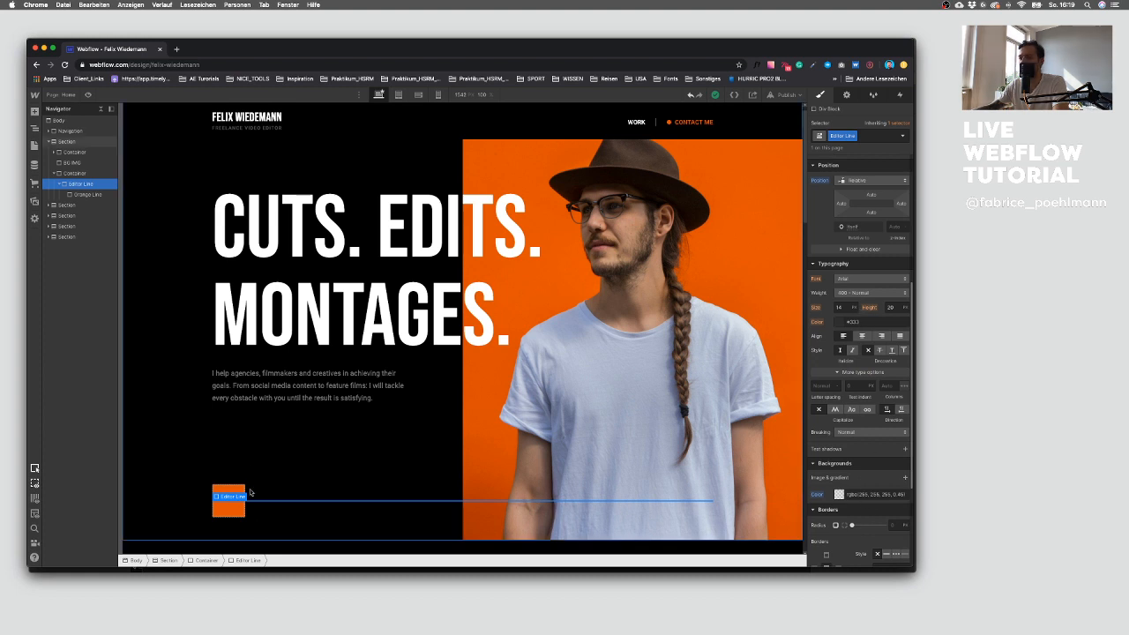
{"action": "left_click", "coordinate": [100, 195]}
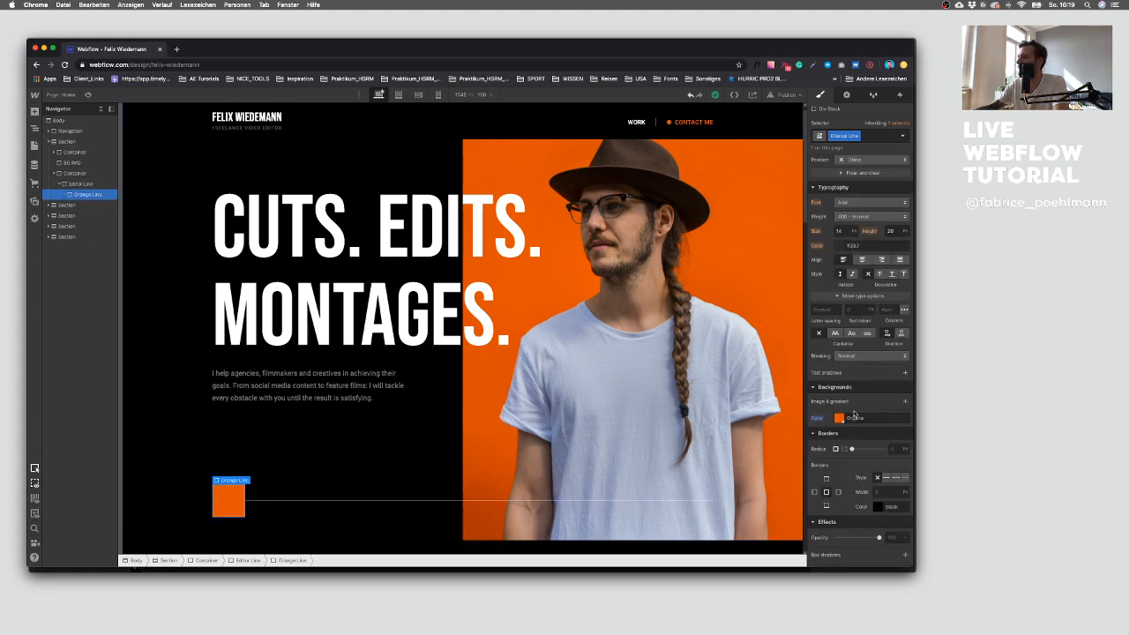
{"action": "scroll", "coordinate": [853, 414], "scroll_direction": "up", "scroll_amount": 3}
{"action": "left_click", "coordinate": [868, 248]}
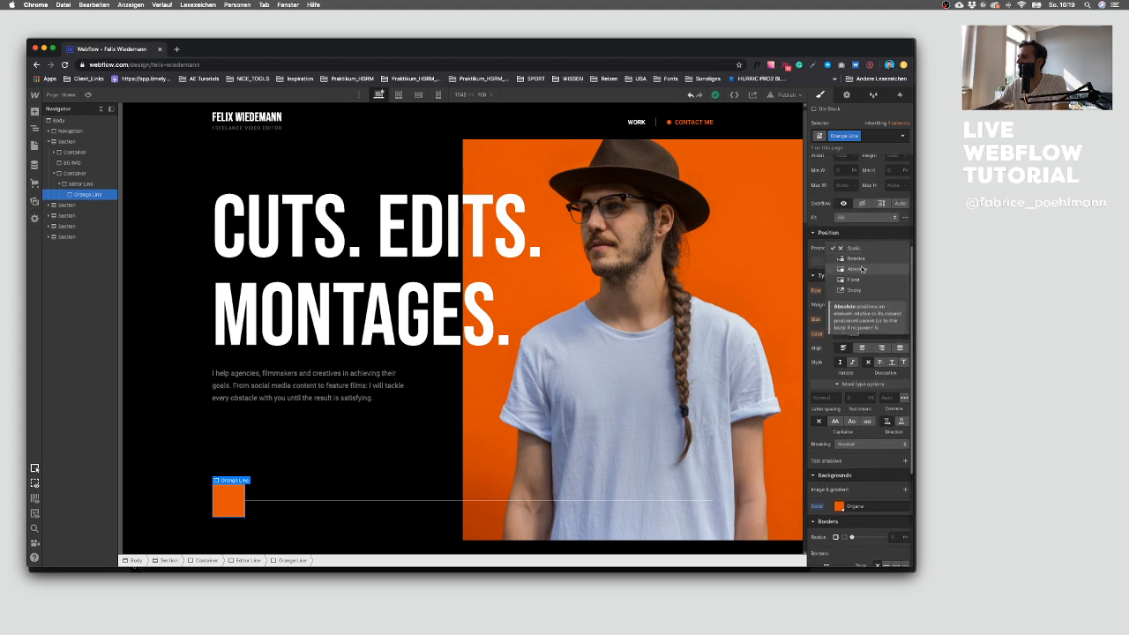
{"action": "left_click", "coordinate": [861, 269]}
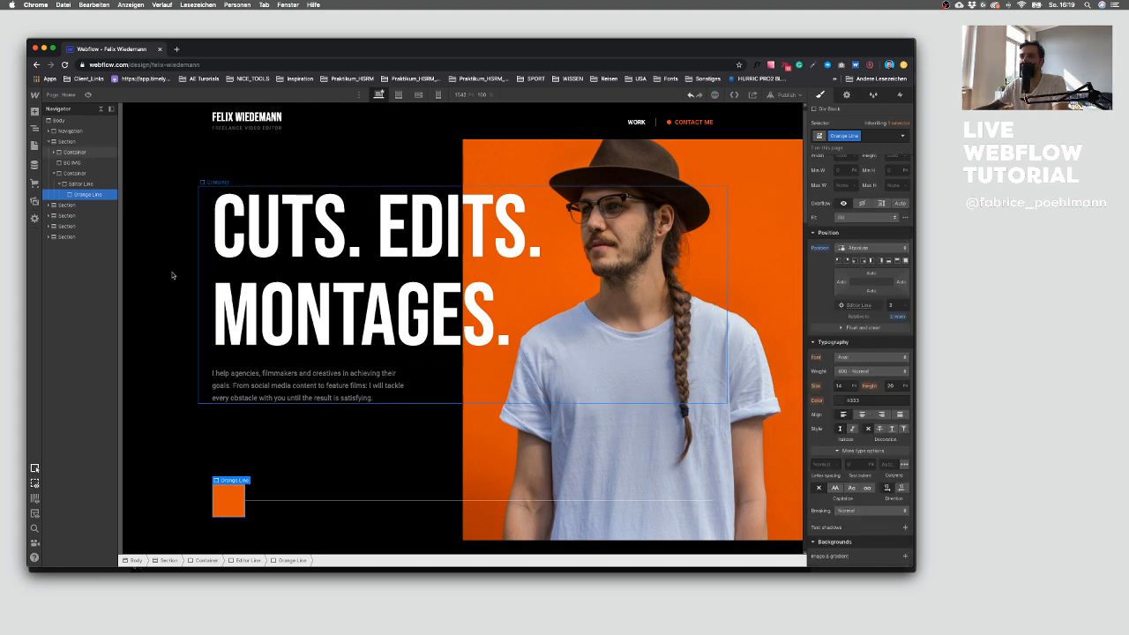
{"action": "left_click", "coordinate": [80, 183]}
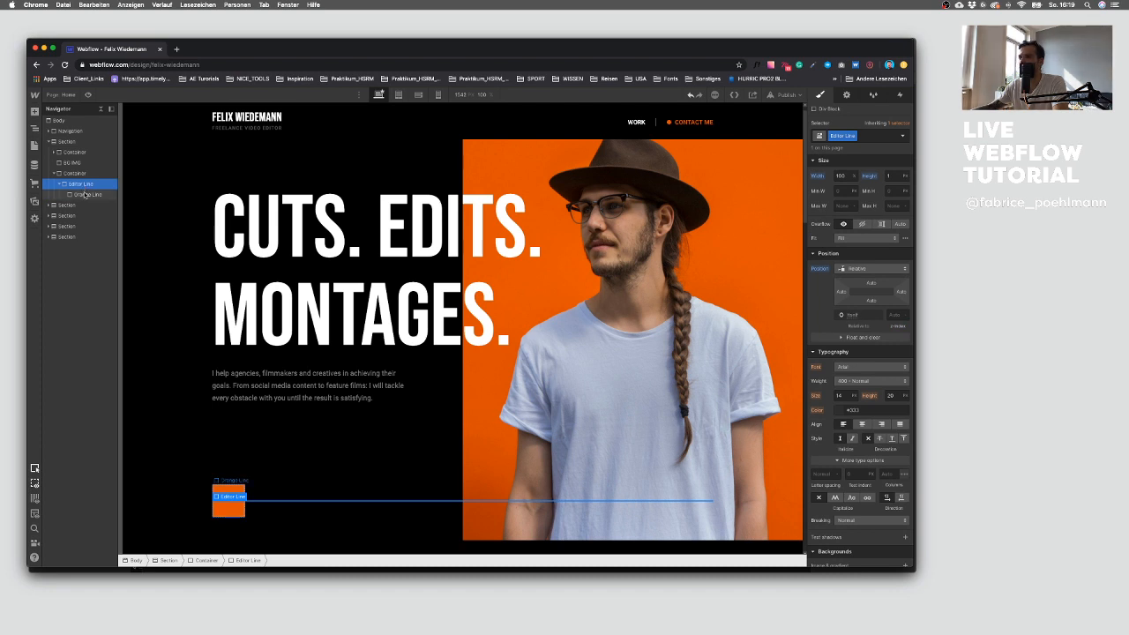
Step: Set the Orange Line's position to Relative with a width of 100% and a height of 1 px
{"action": "left_click", "coordinate": [85, 194]}
{"action": "scroll", "coordinate": [847, 278], "scroll_direction": "up", "scroll_amount": 5}
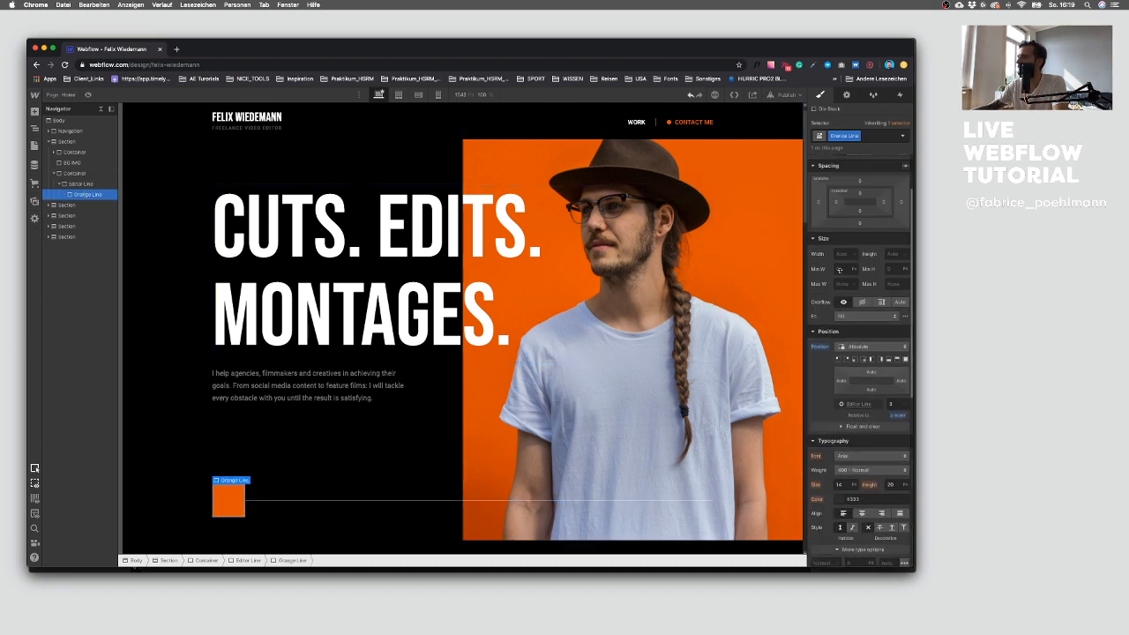
{"action": "left_click", "coordinate": [870, 385]}
{"action": "left_click", "coordinate": [865, 379]}
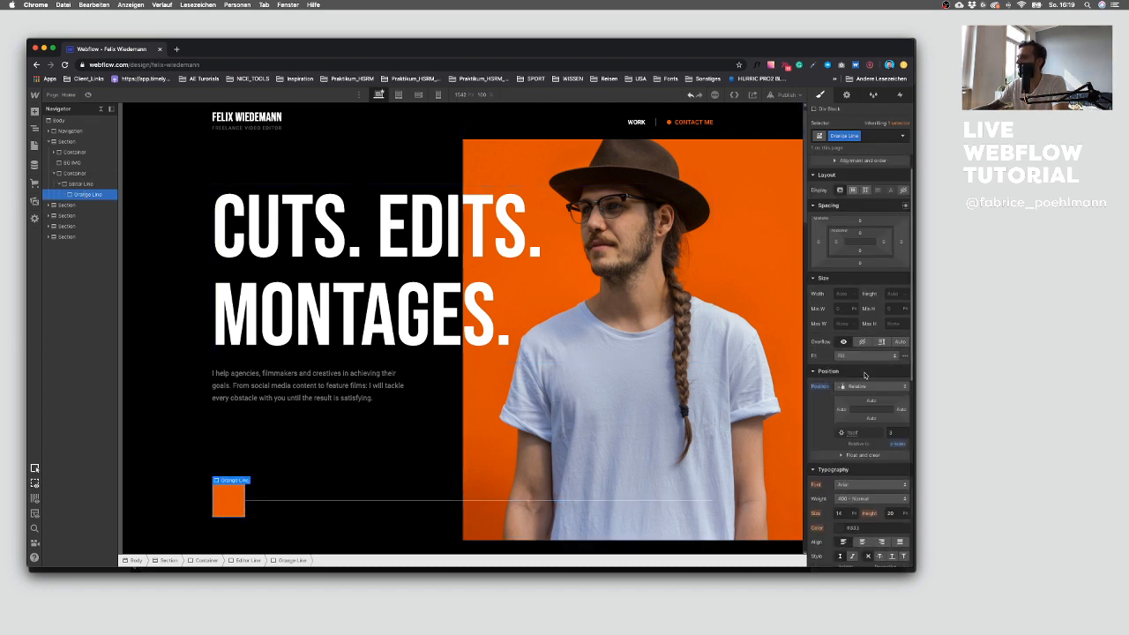
{"action": "left_click", "coordinate": [892, 295]}
{"action": "type", "text": "1"}
{"action": "left_click", "coordinate": [845, 292]}
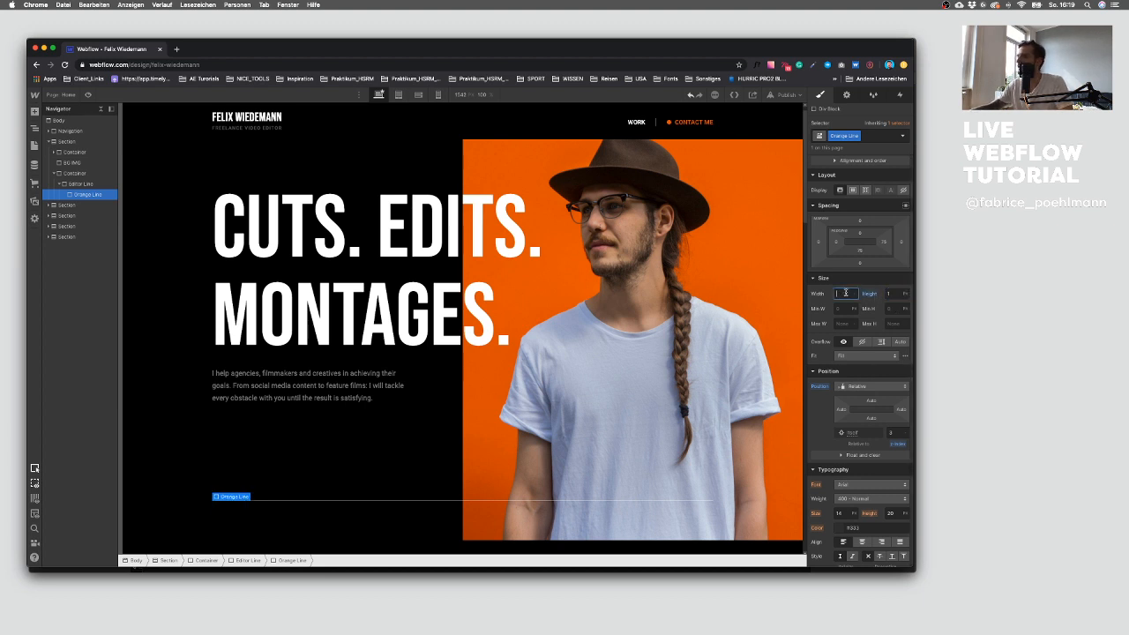
{"action": "type", "text": "100"}
Step: Add a Div Block inside the Editor Line, above the Orange Line
{"action": "left_click", "coordinate": [344, 462]}
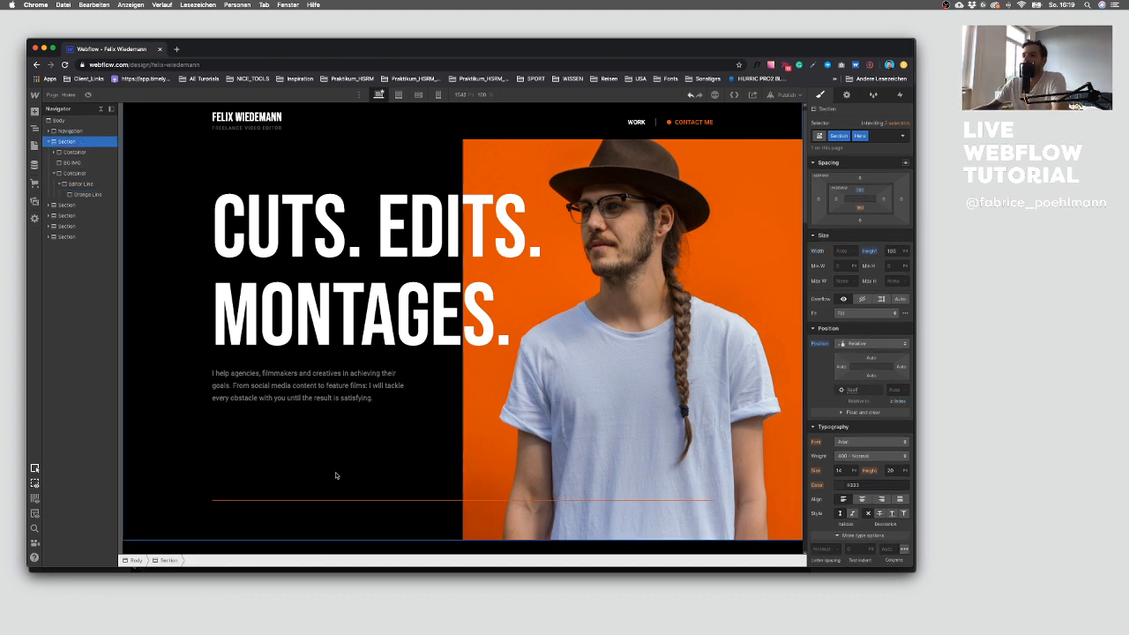
{"action": "left_click", "coordinate": [75, 184]}
{"action": "left_click", "coordinate": [61, 184]}
{"action": "left_click", "coordinate": [74, 174]}
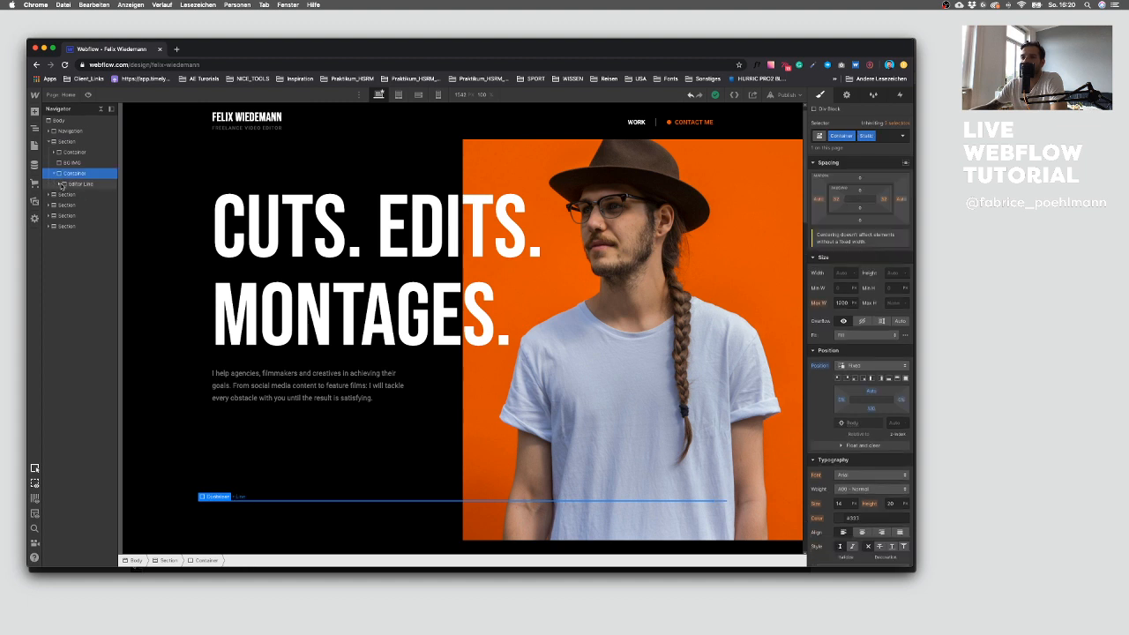
{"action": "left_click", "coordinate": [61, 185]}
{"action": "left_click", "coordinate": [78, 185]}
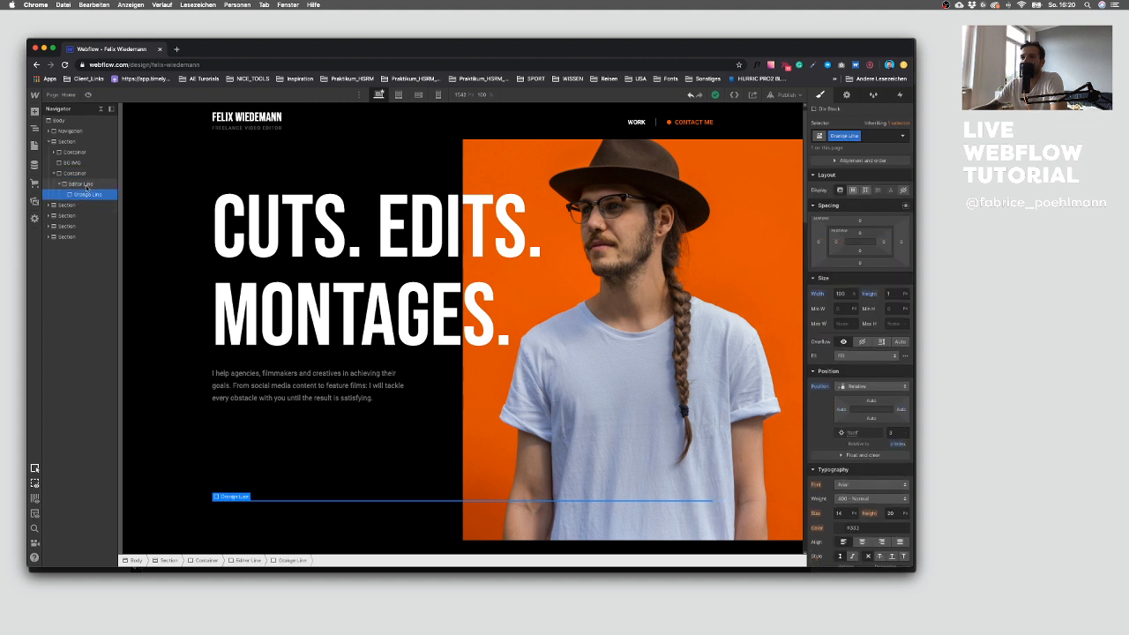
{"action": "left_click", "coordinate": [83, 194]}
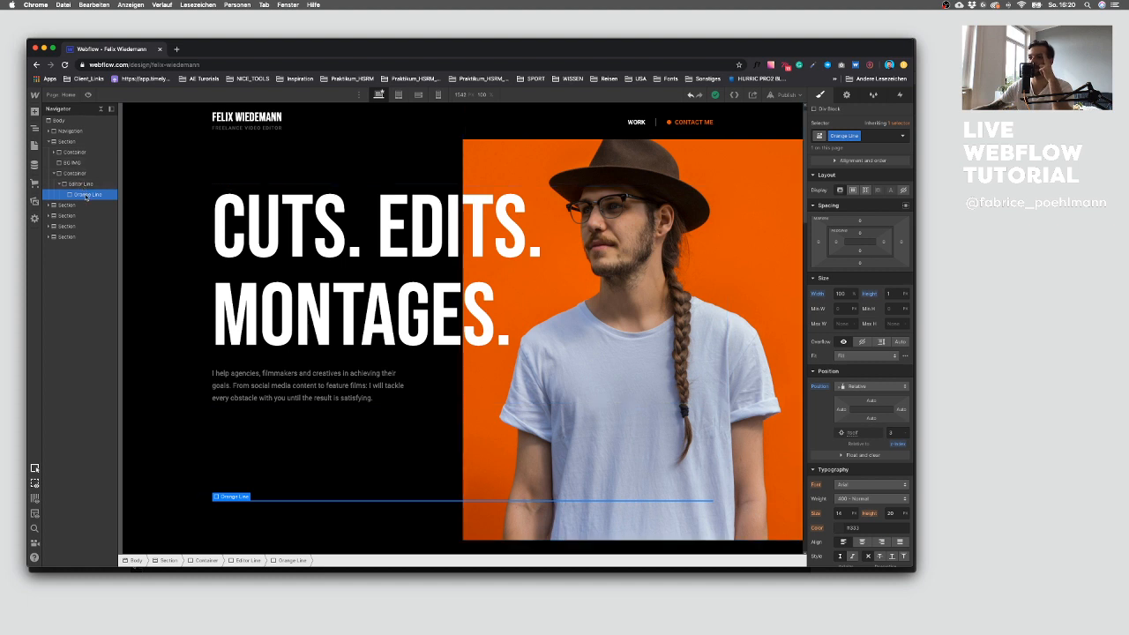
{"action": "left_click", "coordinate": [88, 185]}
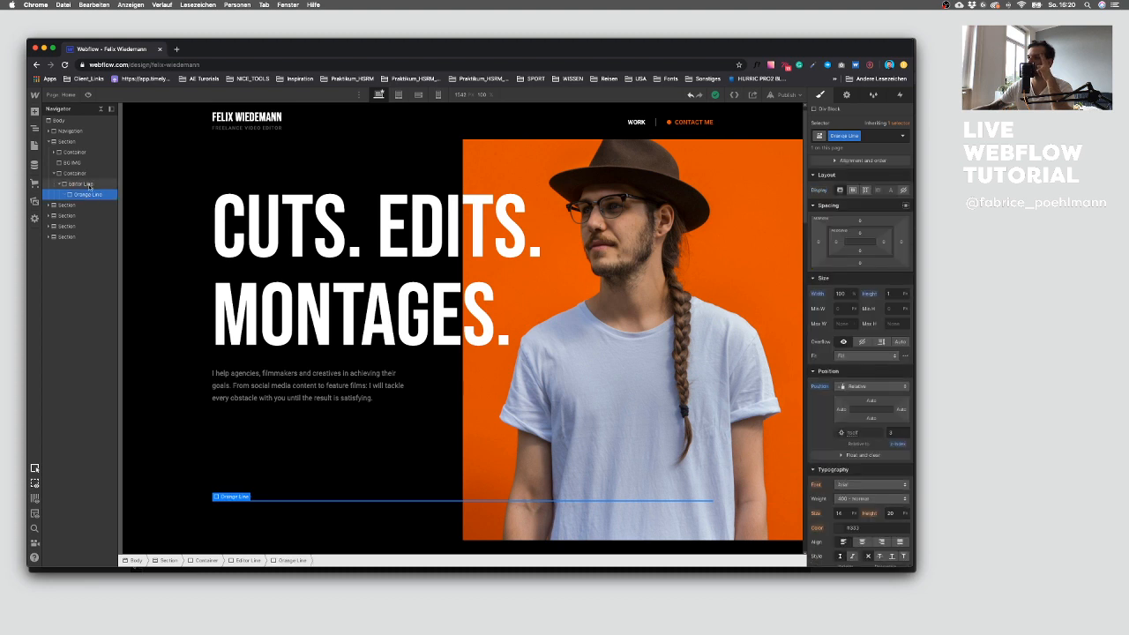
{"action": "left_click", "coordinate": [35, 112]}
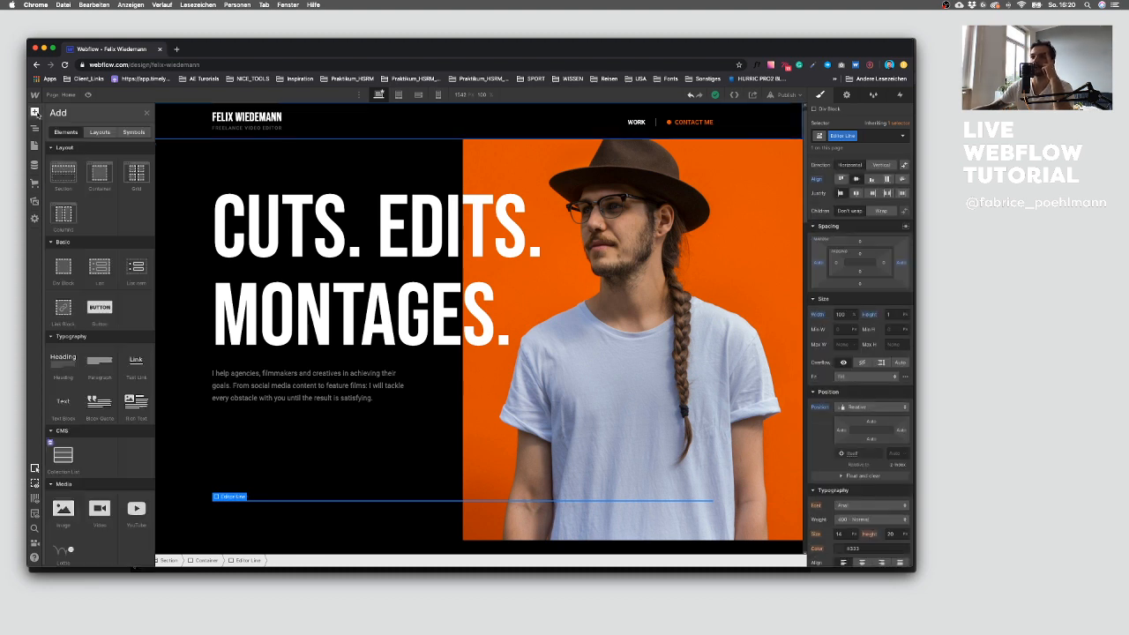
{"action": "left_click_drag", "start_coordinate": [67, 269], "coordinate": [90, 194]}
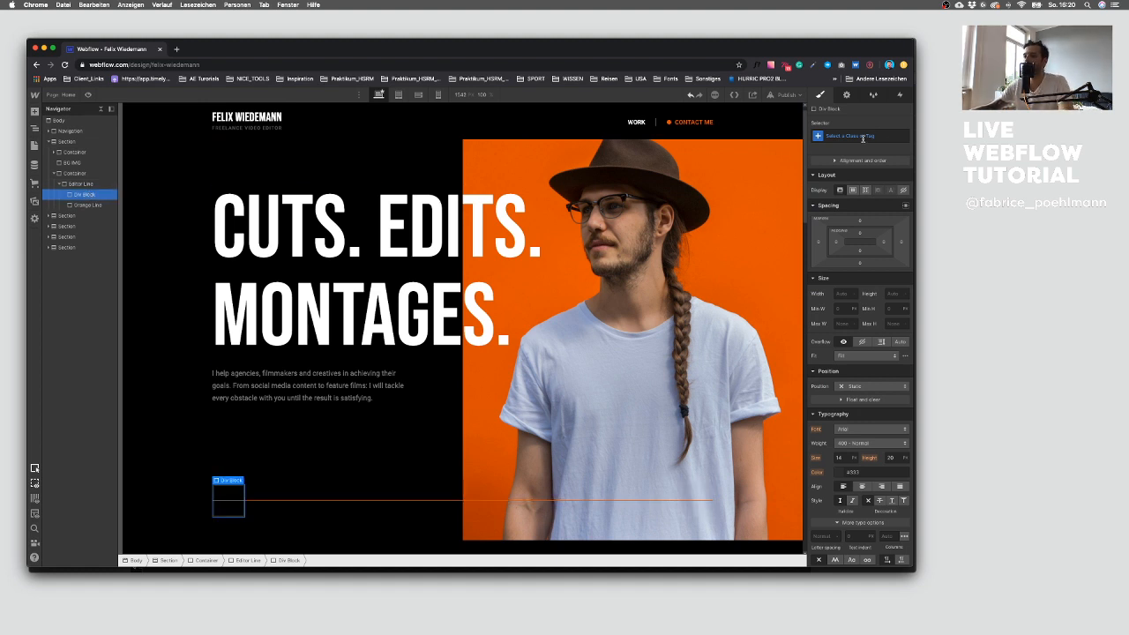
Step: Give the new Div Block a class named Indicator
{"action": "left_click", "coordinate": [864, 136]}
{"action": "type", "text": "Indicator"}
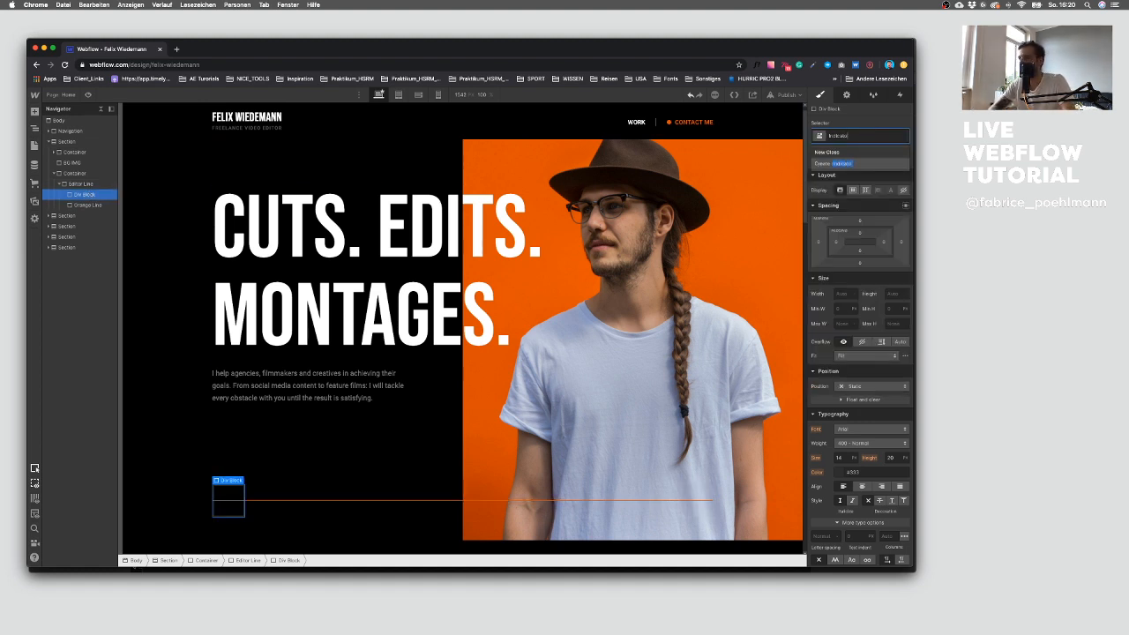
{"action": "key", "text": "Return"}
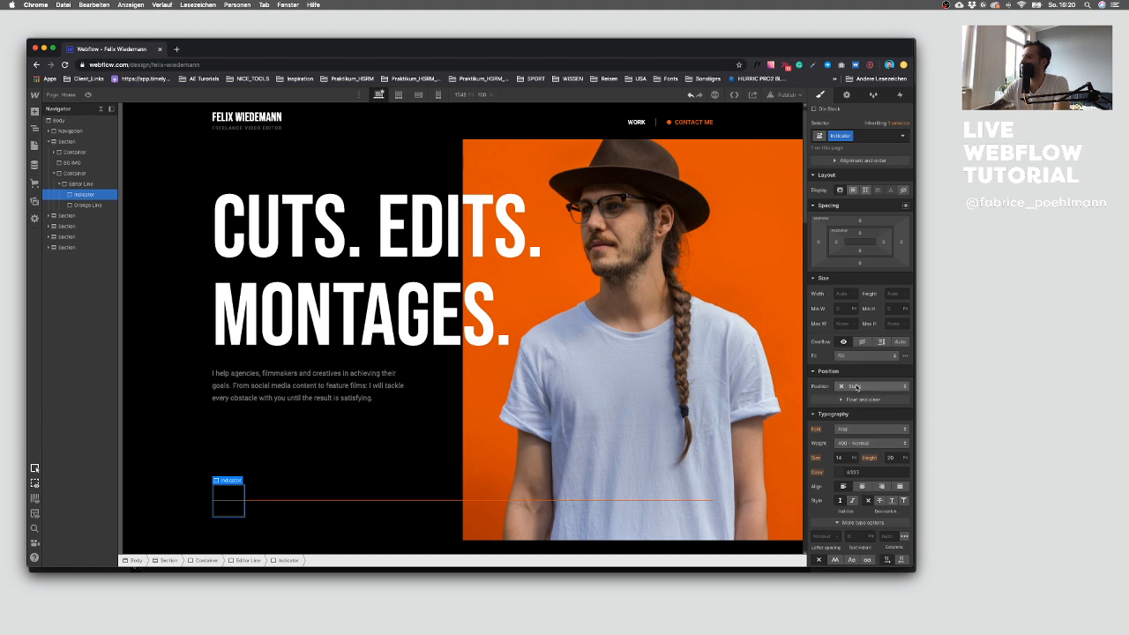
Step: Set the Indicator's position to Absolute with a width of 1 and a height of 40
{"action": "left_click", "coordinate": [857, 386]}
{"action": "left_click", "coordinate": [864, 400]}
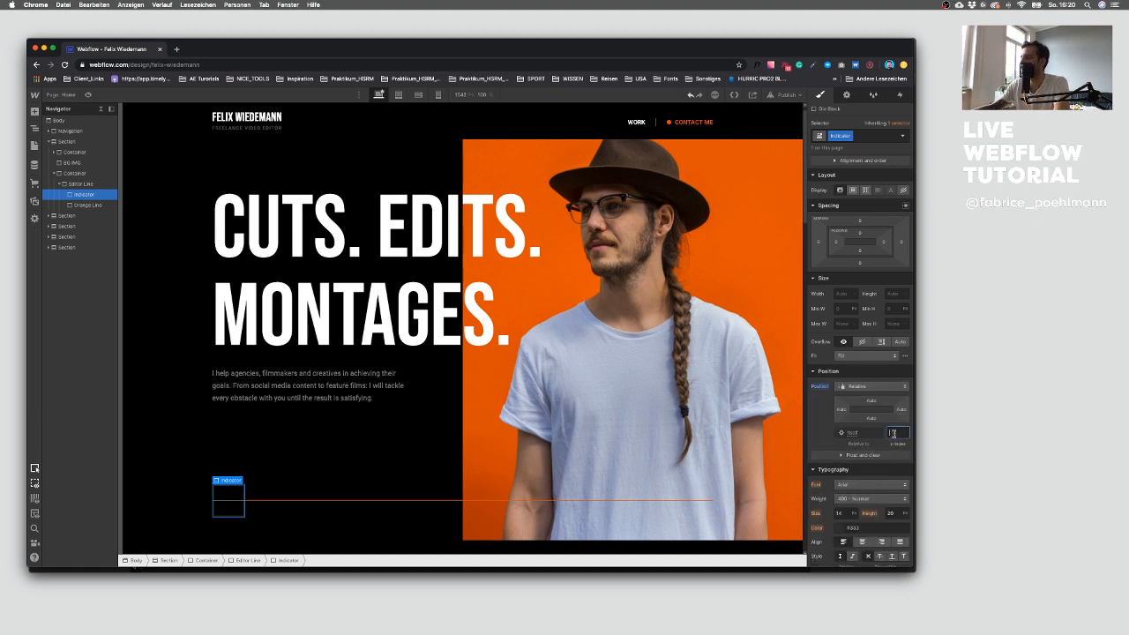
{"action": "left_click", "coordinate": [866, 387]}
{"action": "left_click", "coordinate": [864, 399]}
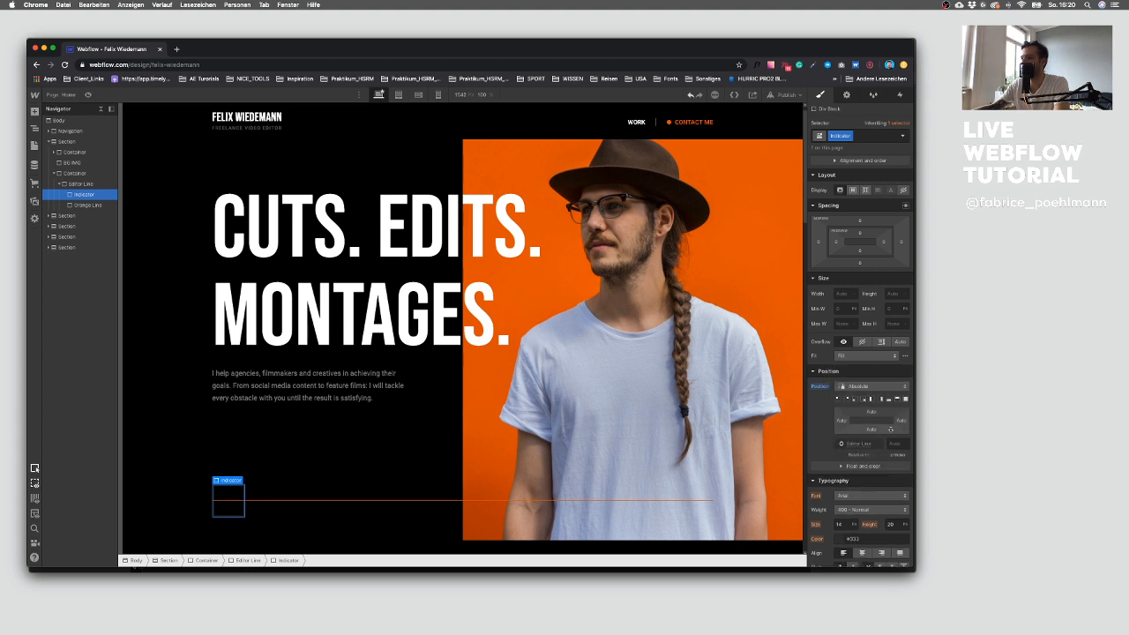
{"action": "left_click", "coordinate": [844, 294]}
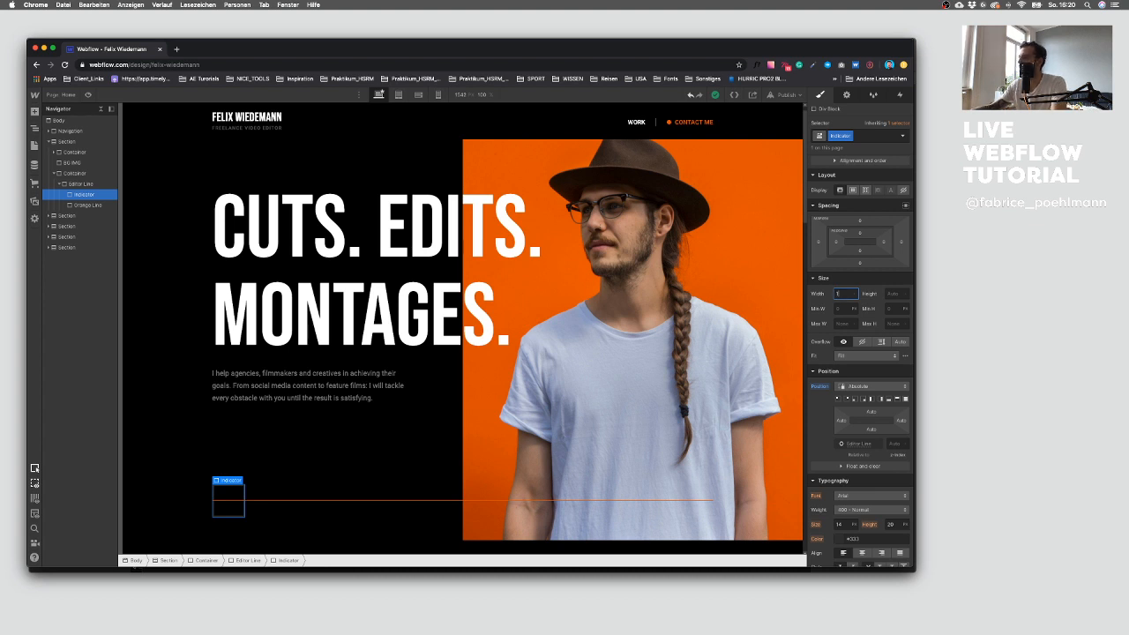
{"action": "type", "text": "1"}
{"action": "left_click", "coordinate": [890, 293]}
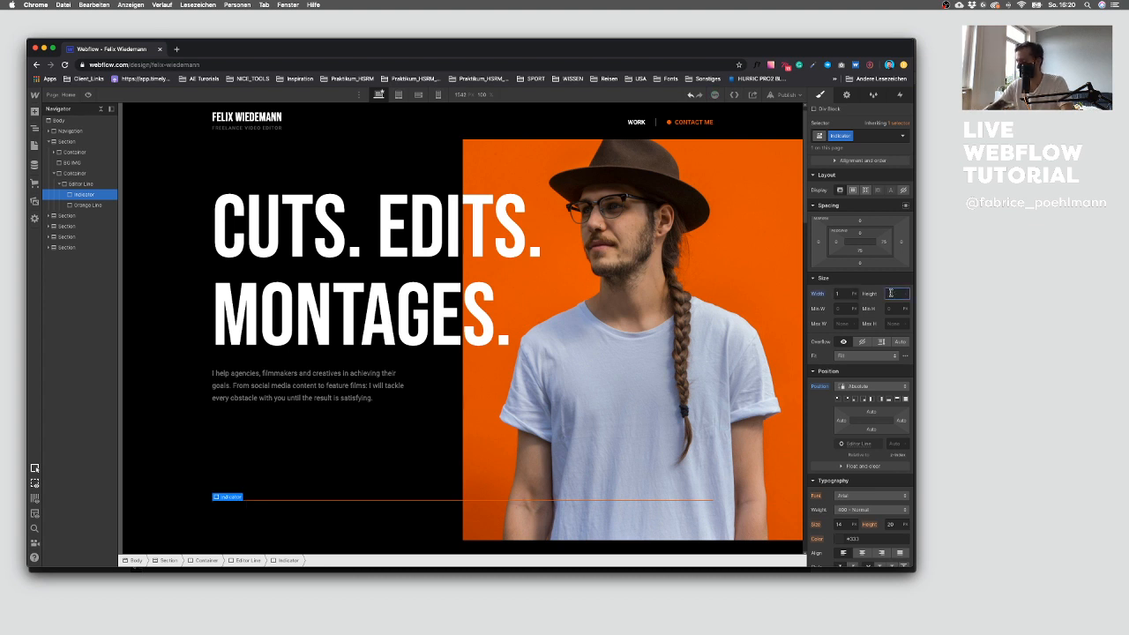
{"action": "type", "text": "40"}
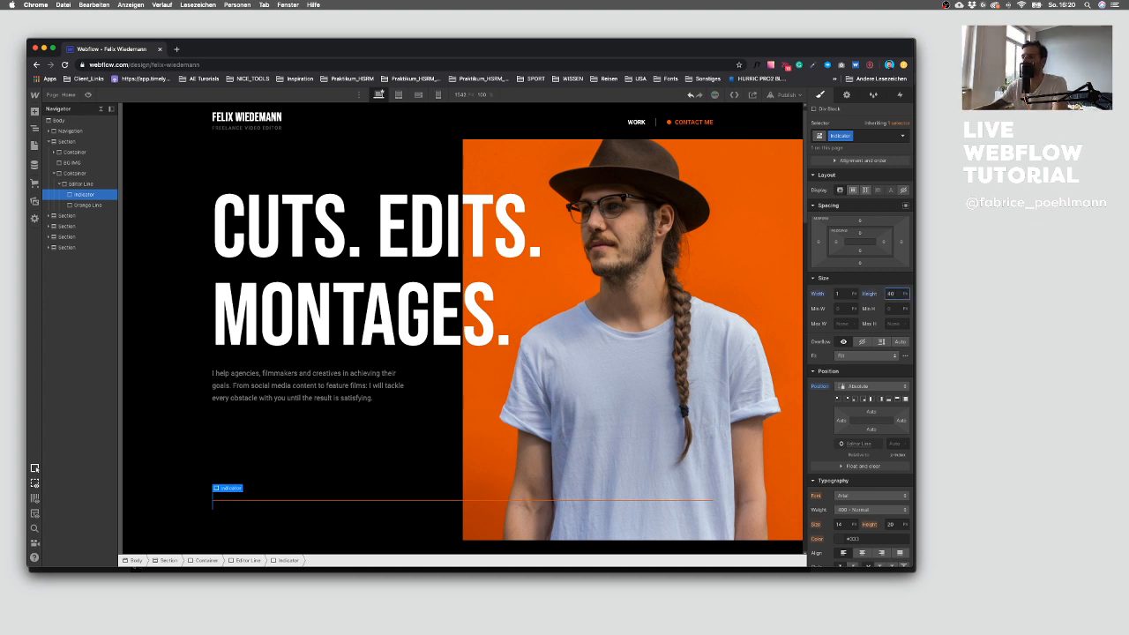
{"action": "scroll", "coordinate": [871, 377], "scroll_direction": "down", "scroll_amount": 5}
{"action": "scroll", "coordinate": [869, 381], "scroll_direction": "down", "scroll_amount": 4}
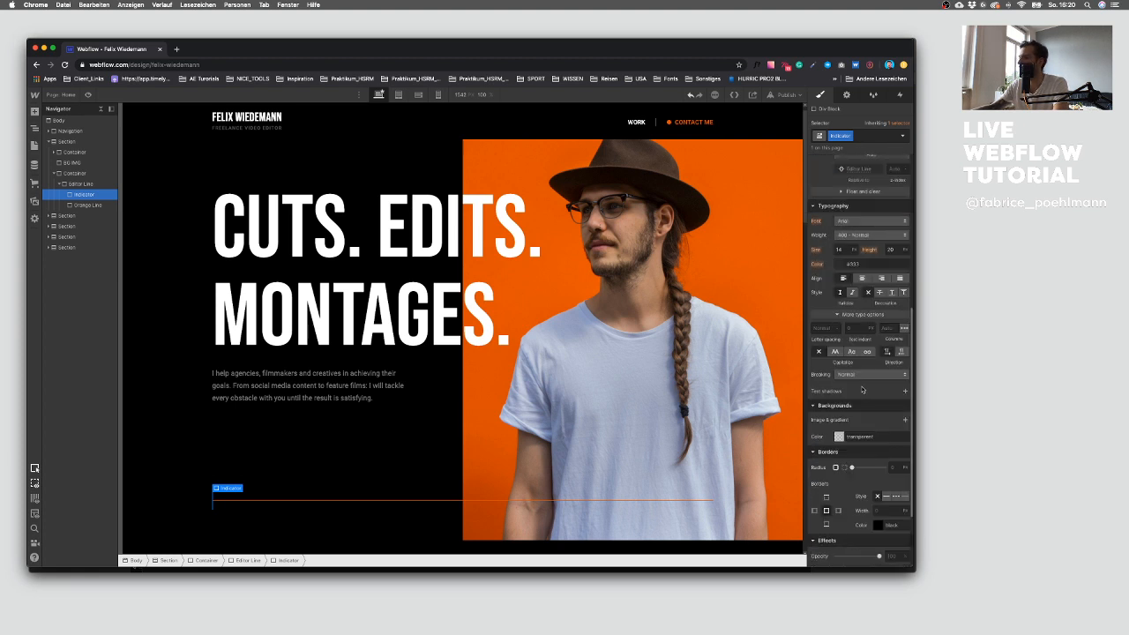
{"action": "left_click", "coordinate": [904, 420]}
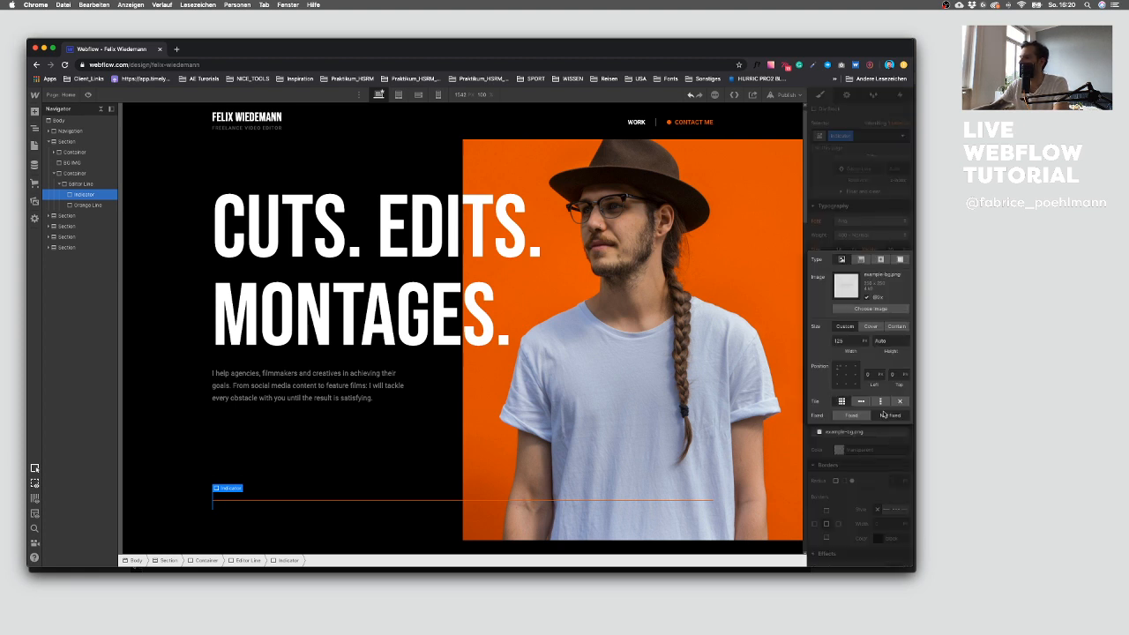
{"action": "left_click", "coordinate": [857, 436]}
{"action": "left_click", "coordinate": [905, 432]}
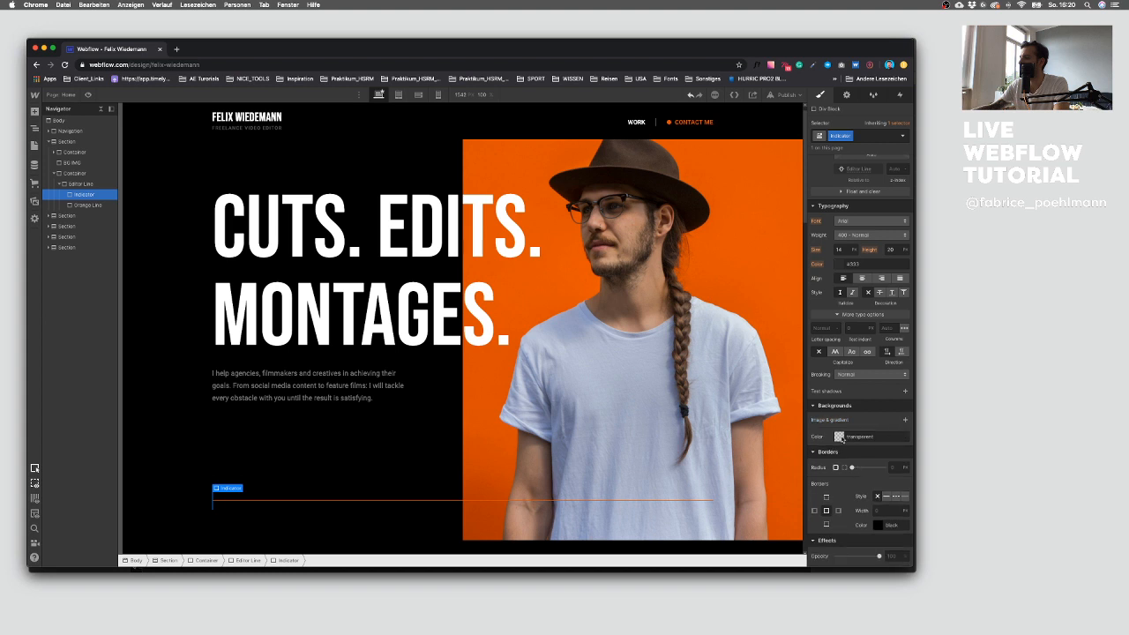
Step: Set the Indicator's background color to the Orange swatch
{"action": "left_click", "coordinate": [839, 437]}
{"action": "left_click", "coordinate": [829, 425]}
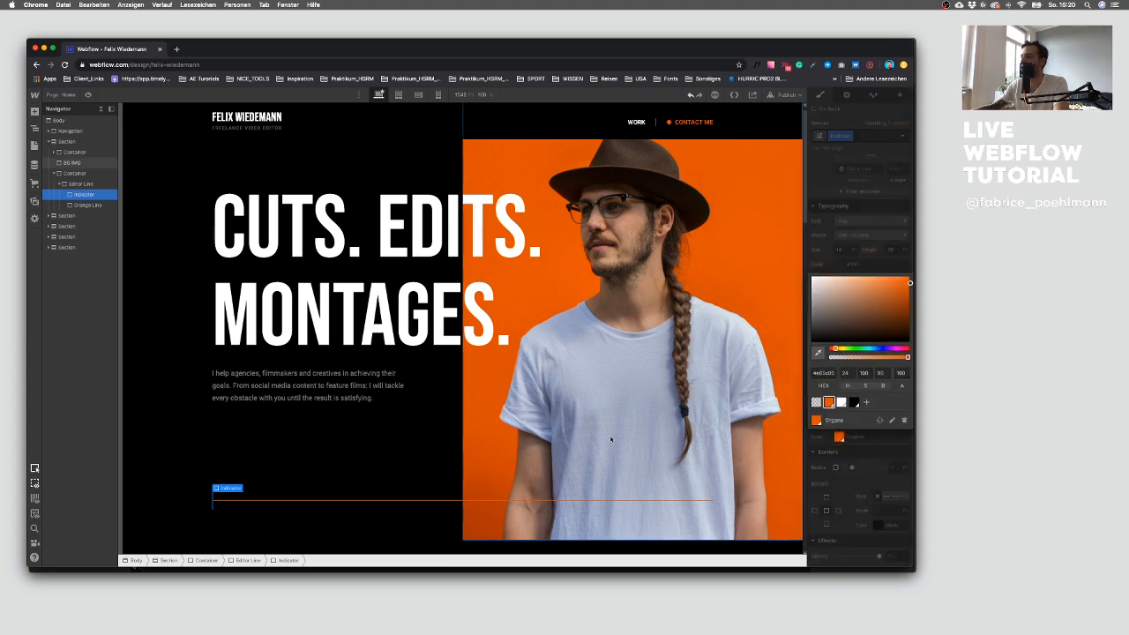
{"action": "left_click", "coordinate": [357, 474]}
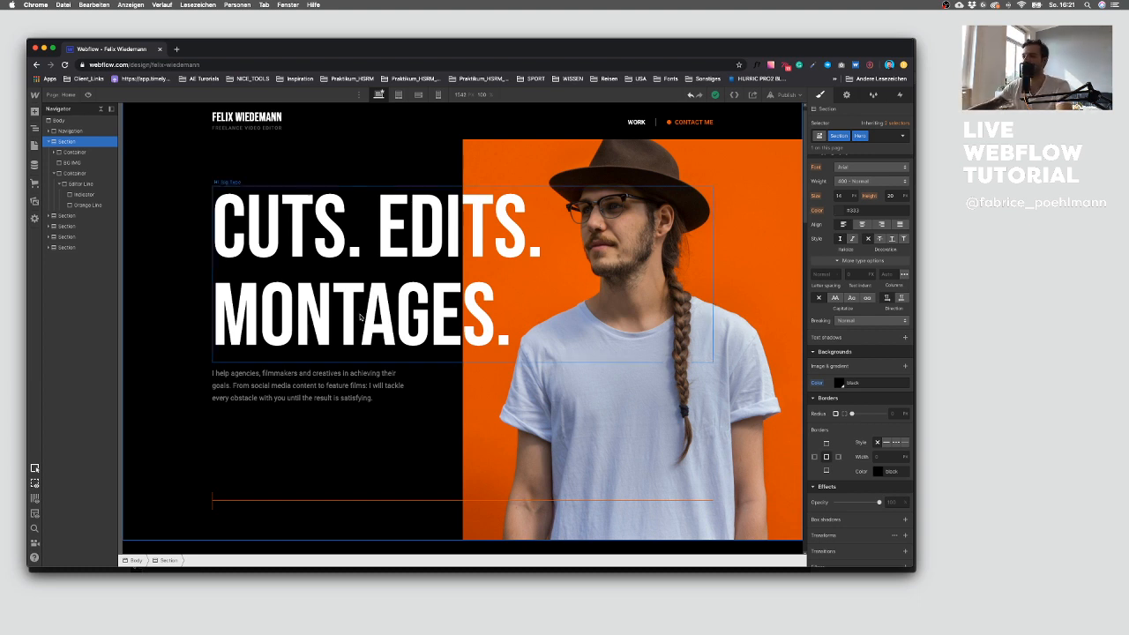
{"action": "left_click", "coordinate": [84, 194]}
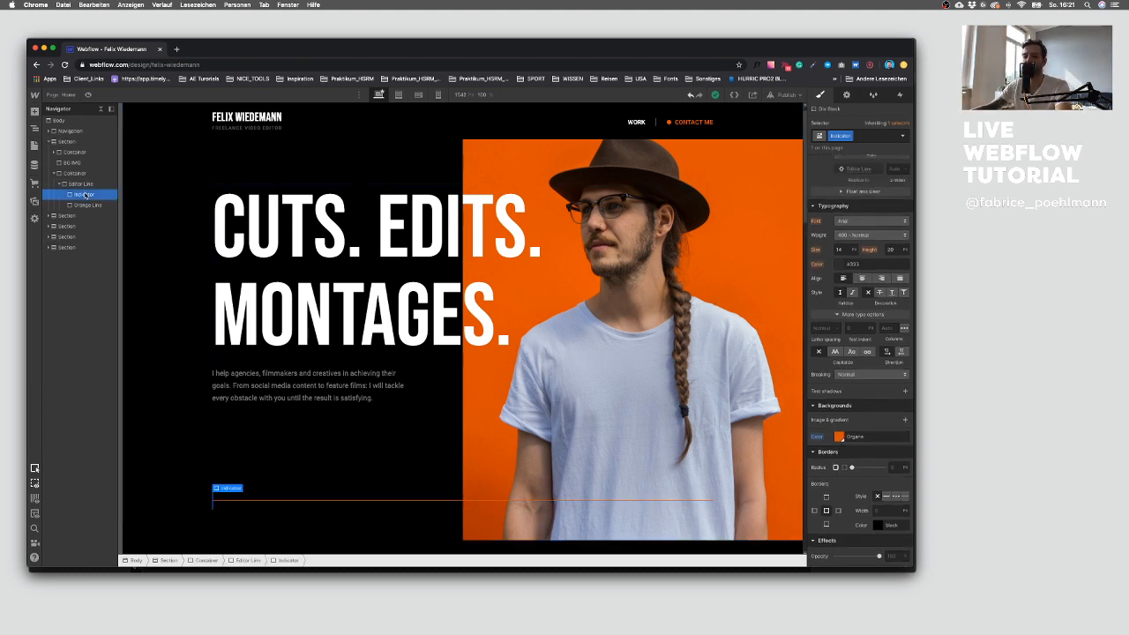
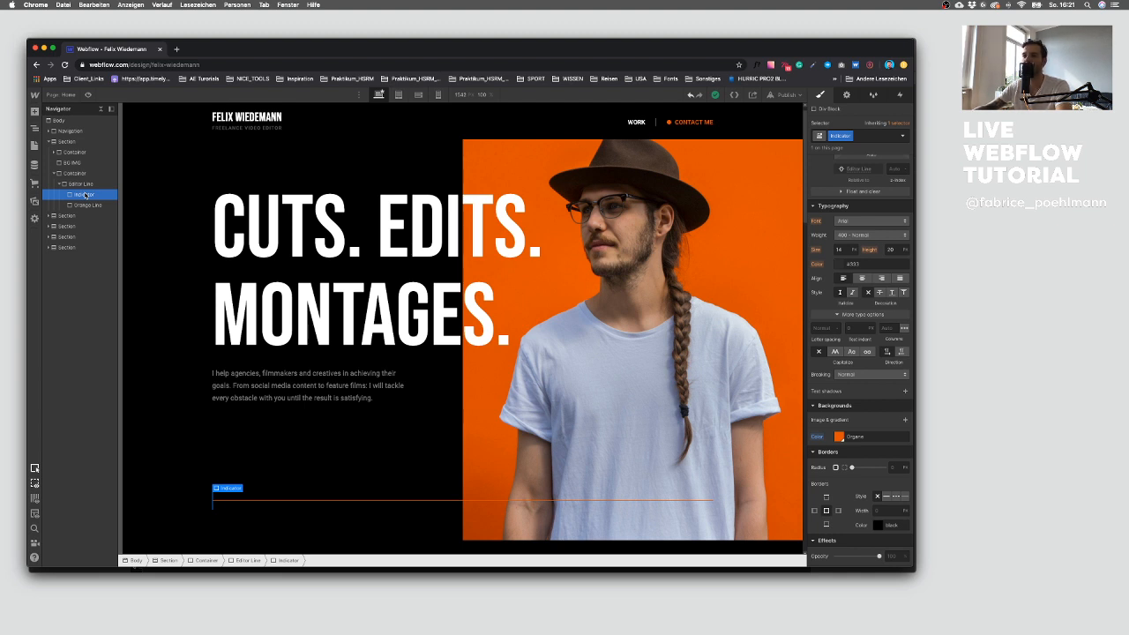
Step: Place the orange image asset from the Assets panel inside the Indicator div
{"action": "key", "text": "j"}
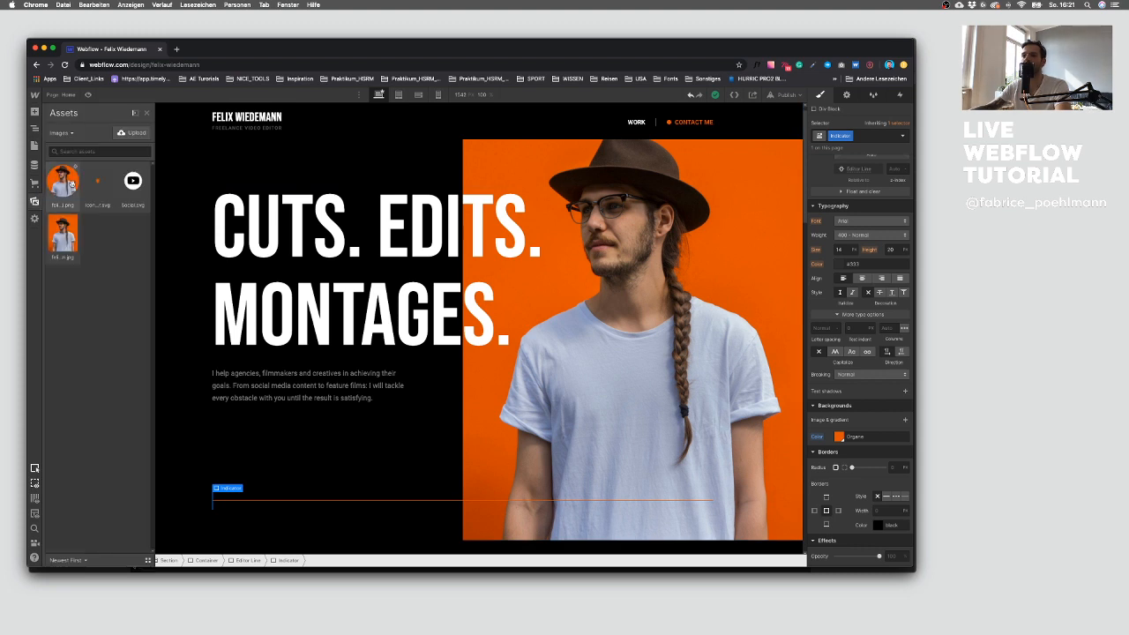
{"action": "left_click_drag", "start_coordinate": [99, 190], "coordinate": [211, 496]}
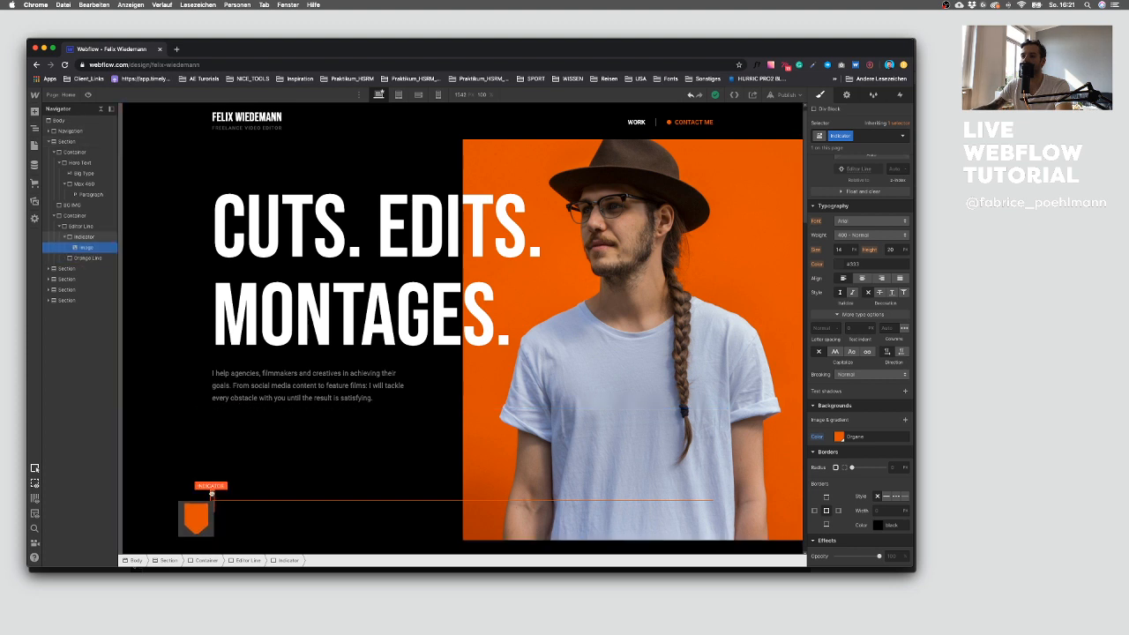
Step: Select the image inside the Indicator and set its position to Absolute
{"action": "left_click", "coordinate": [335, 384]}
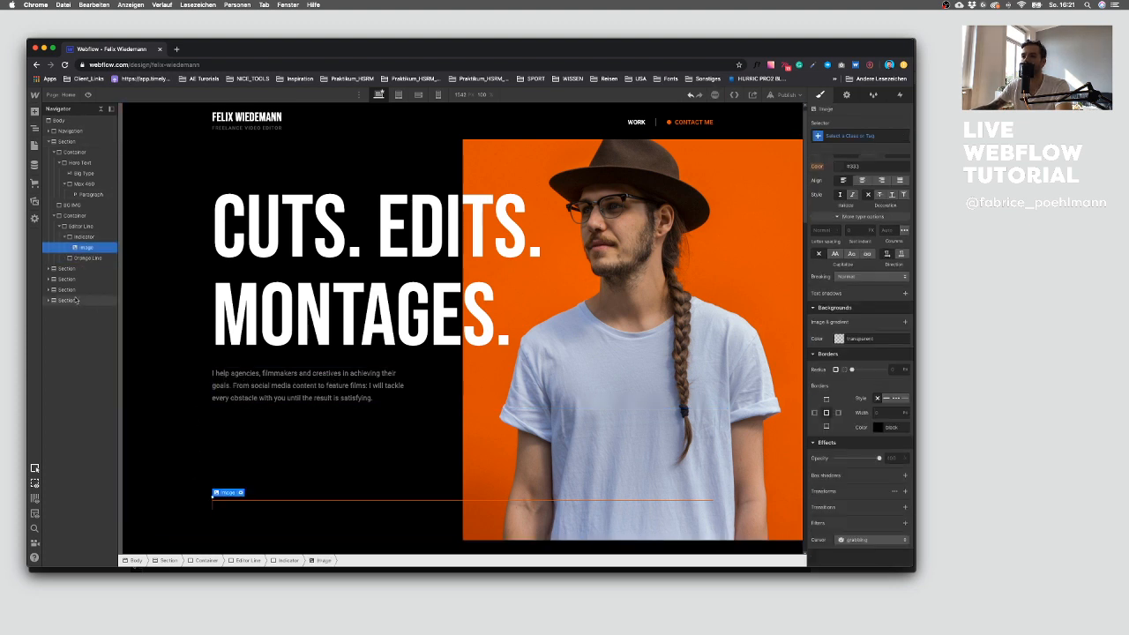
{"action": "left_click", "coordinate": [67, 238]}
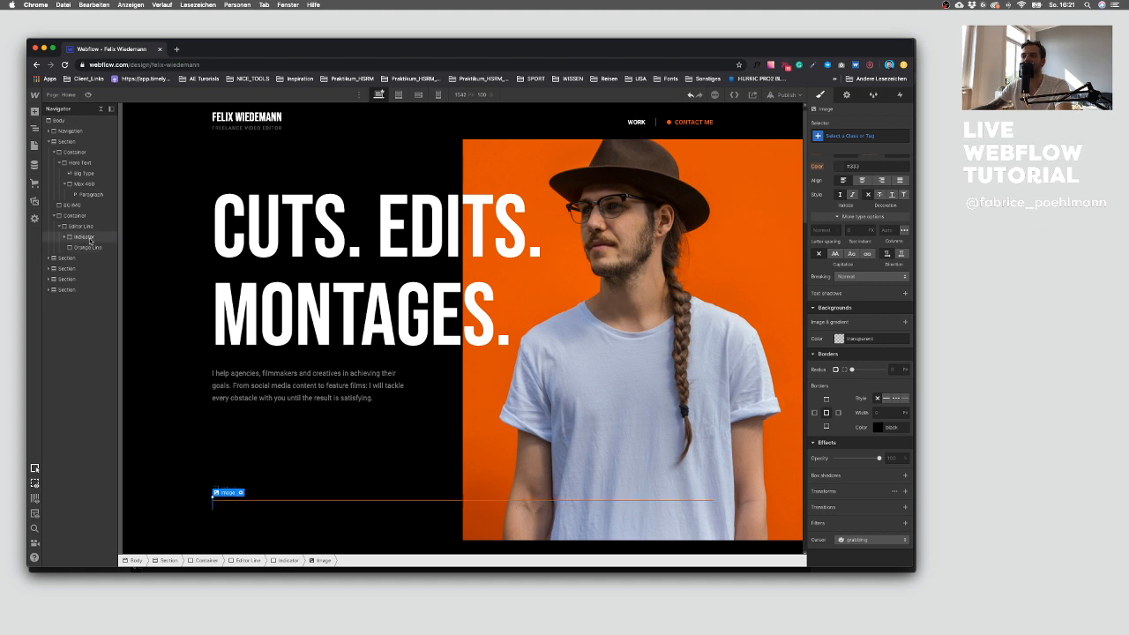
{"action": "left_click", "coordinate": [64, 237]}
{"action": "left_click", "coordinate": [88, 248]}
{"action": "left_click", "coordinate": [91, 238]}
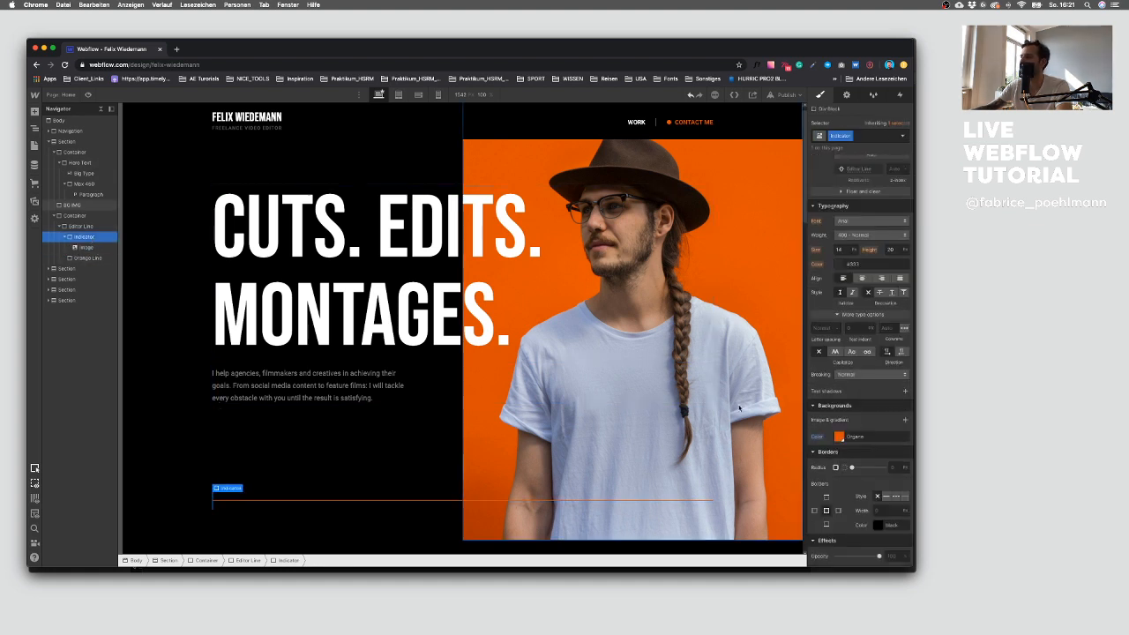
{"action": "scroll", "coordinate": [859, 291], "scroll_direction": "up", "scroll_amount": 4}
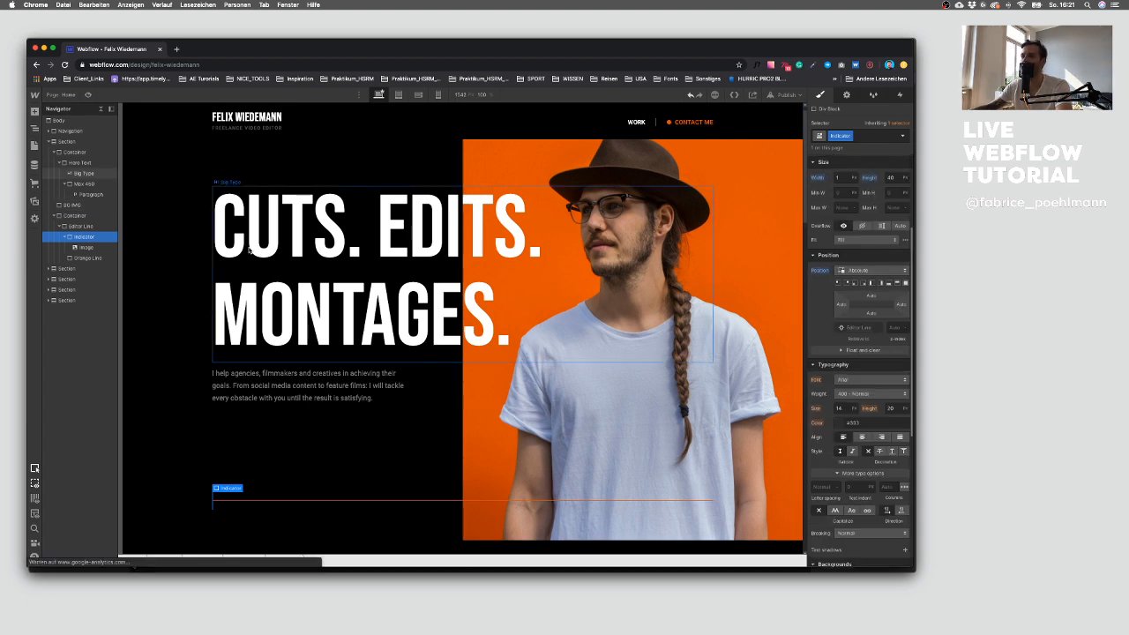
{"action": "left_click", "coordinate": [104, 249]}
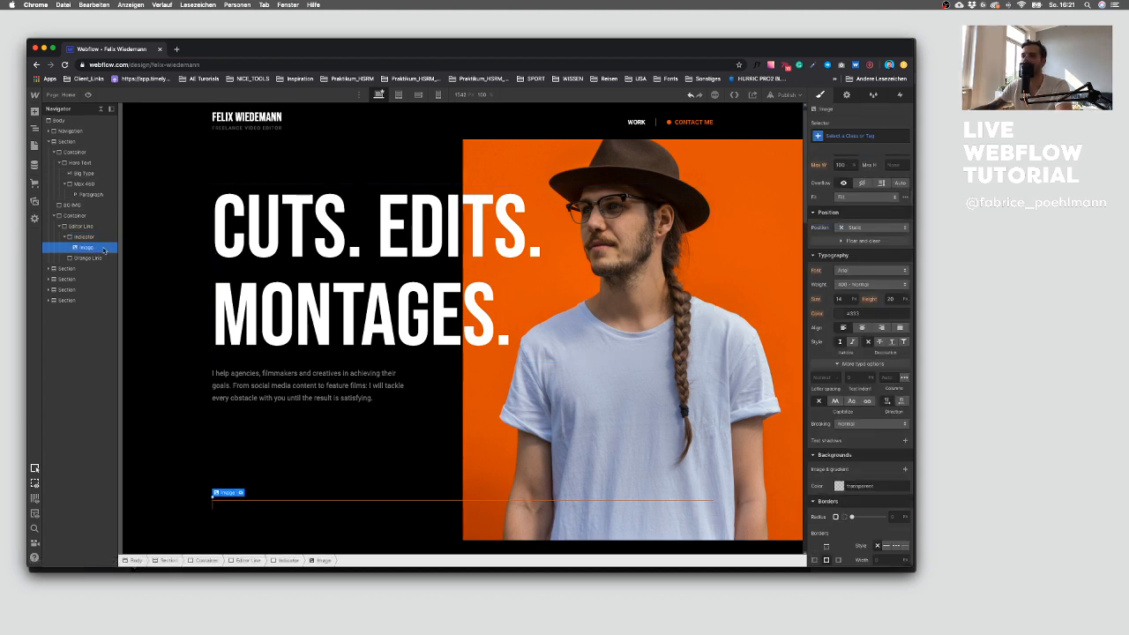
{"action": "left_click", "coordinate": [862, 228]}
{"action": "left_click", "coordinate": [857, 249]}
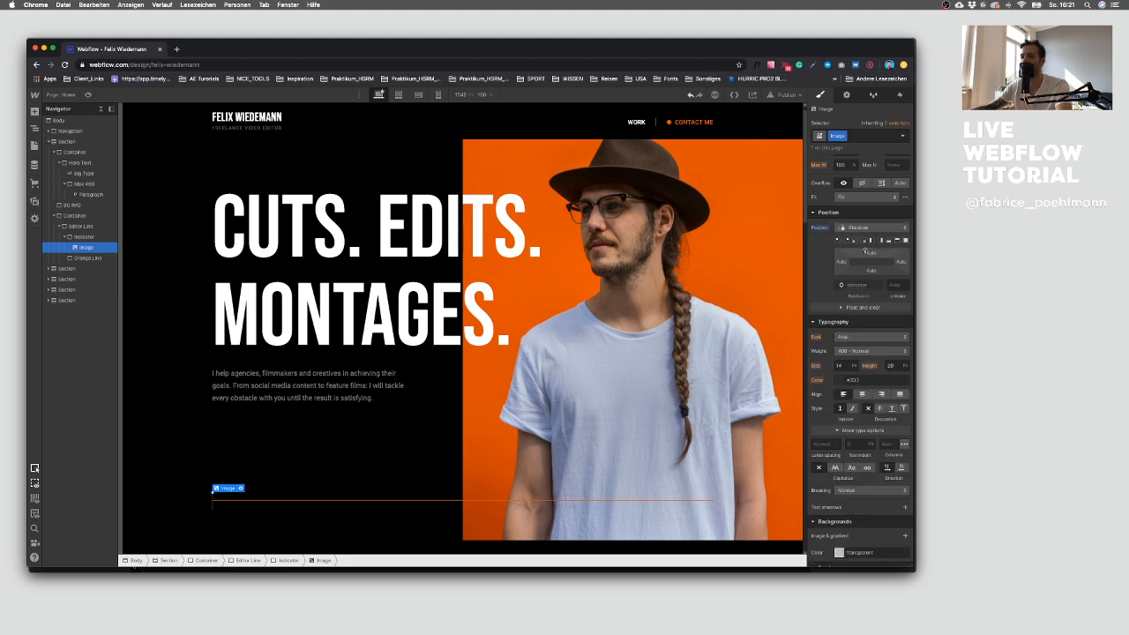
{"action": "scroll", "coordinate": [877, 286], "scroll_direction": "up", "scroll_amount": 3}
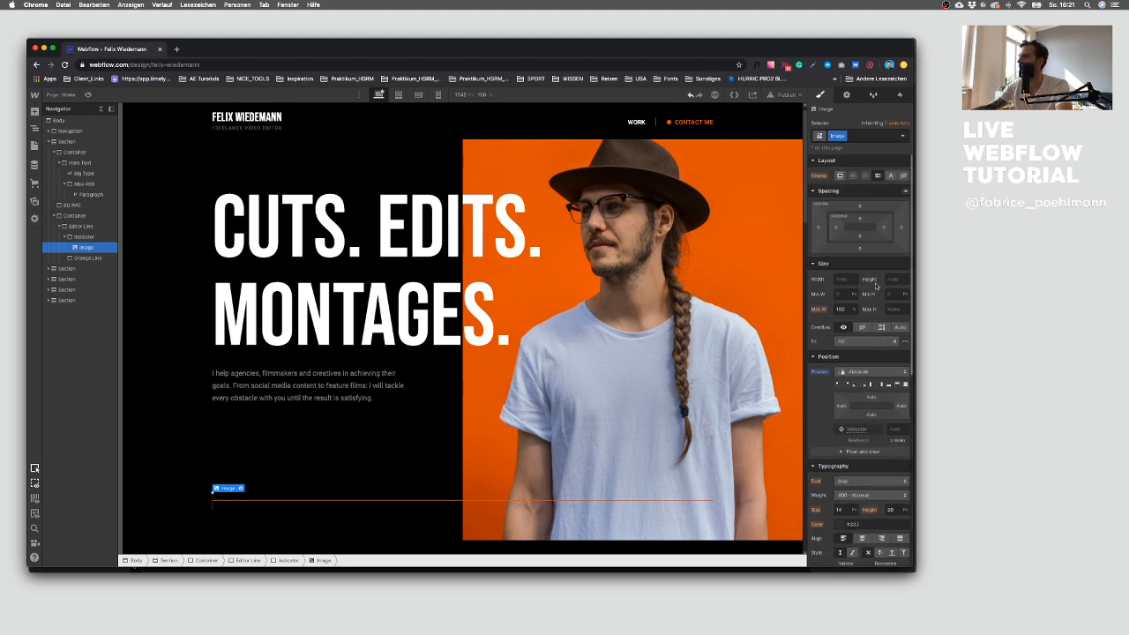
{"action": "left_click", "coordinate": [842, 278]}
{"action": "type", "text": "5"}
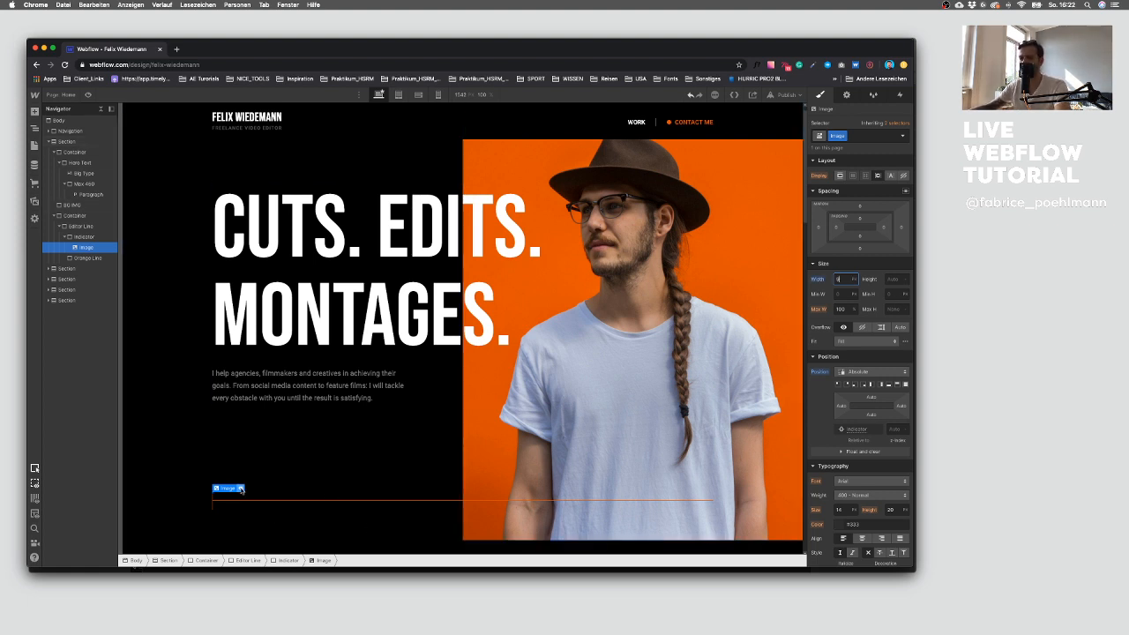
{"action": "left_click", "coordinate": [895, 430]}
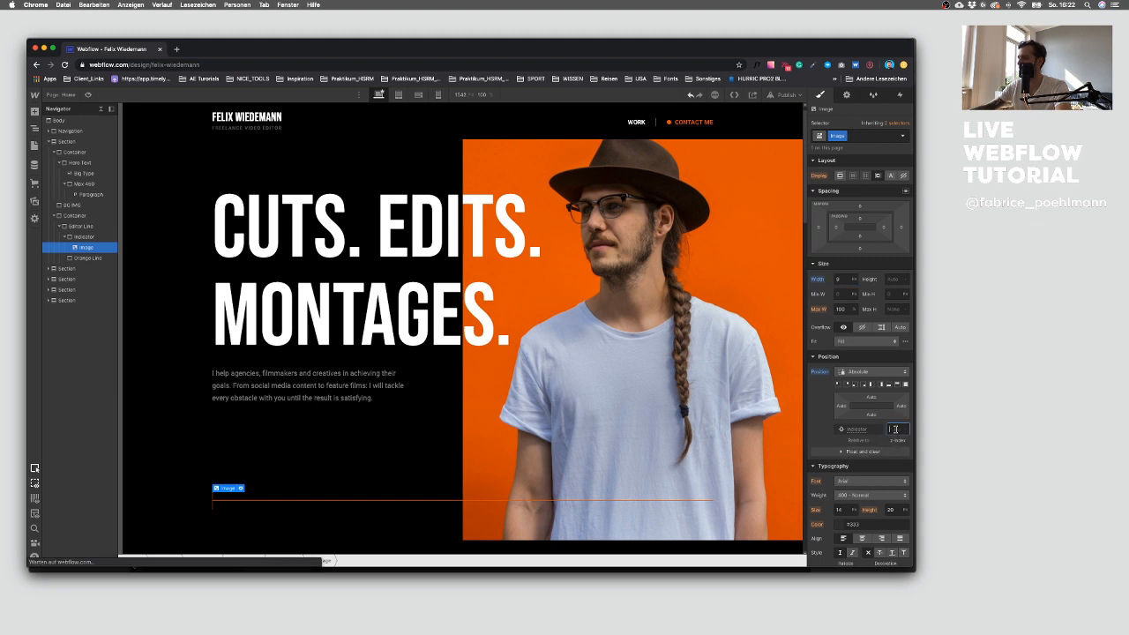
{"action": "left_click", "coordinate": [869, 372]}
{"action": "left_click", "coordinate": [868, 372]}
{"action": "left_click", "coordinate": [891, 279]}
{"action": "type", "text": "20"}
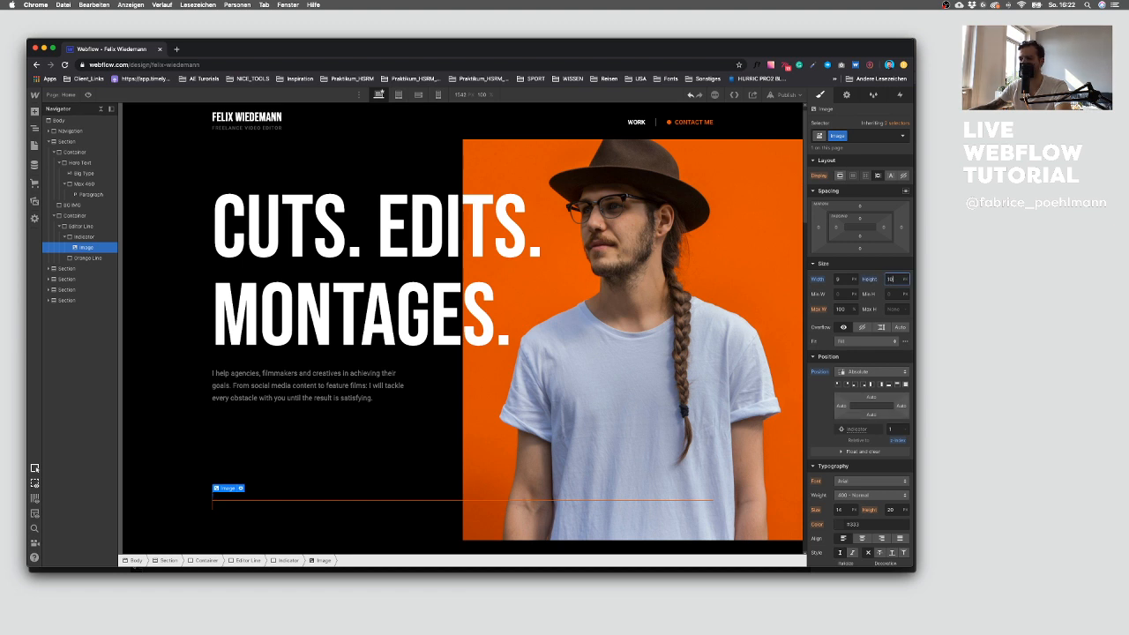
{"action": "left_click", "coordinate": [839, 280]}
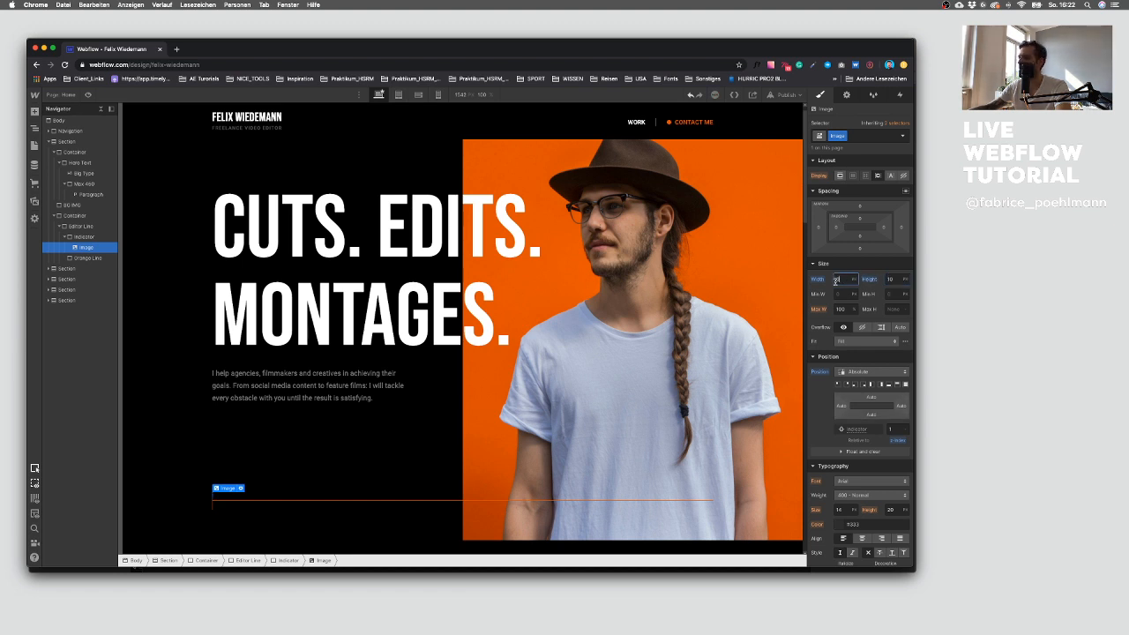
{"action": "left_click", "coordinate": [821, 278]}
{"action": "left_click", "coordinate": [829, 294]}
{"action": "left_click", "coordinate": [867, 279]}
{"action": "left_click", "coordinate": [845, 294]}
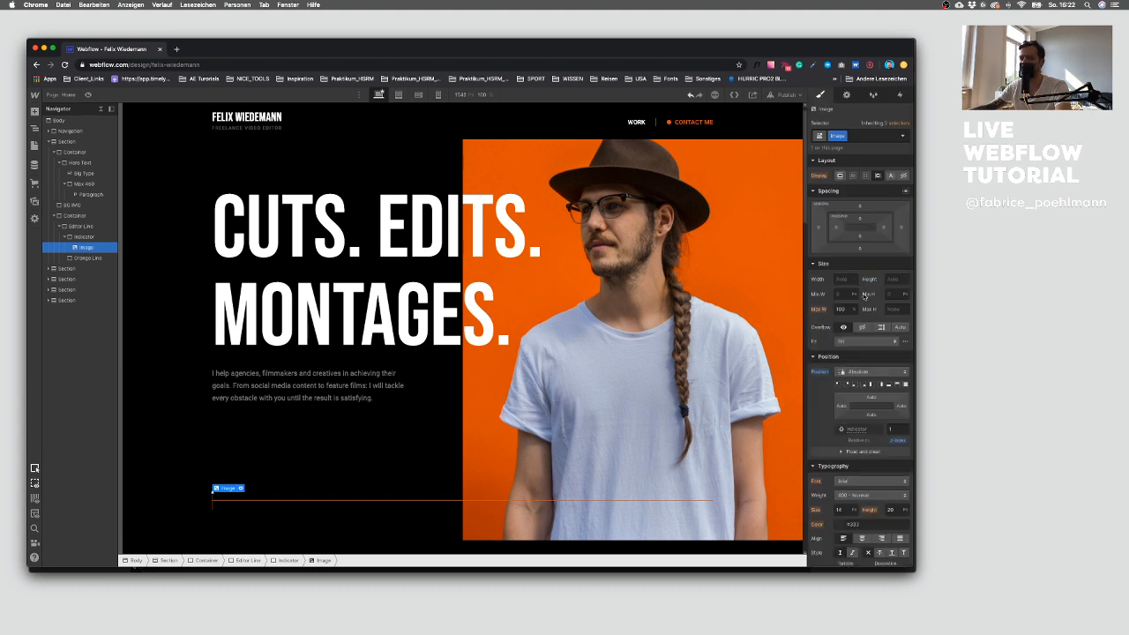
Step: Center the absolutely positioned image within the Indicator using the centered position preset
{"action": "left_click", "coordinate": [84, 237]}
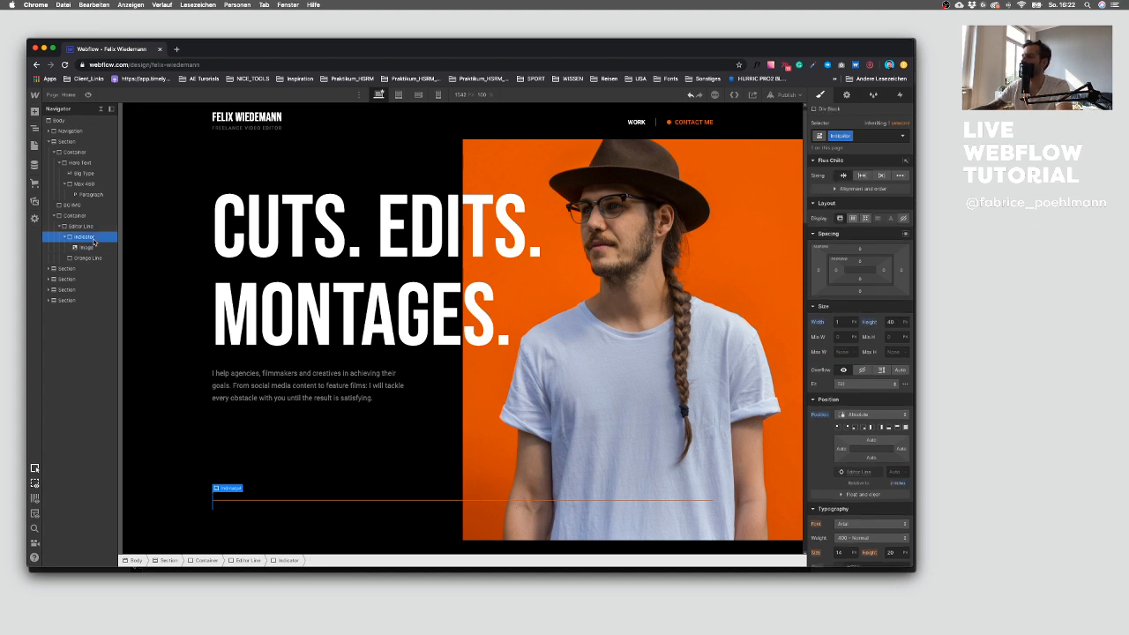
{"action": "left_click", "coordinate": [93, 248]}
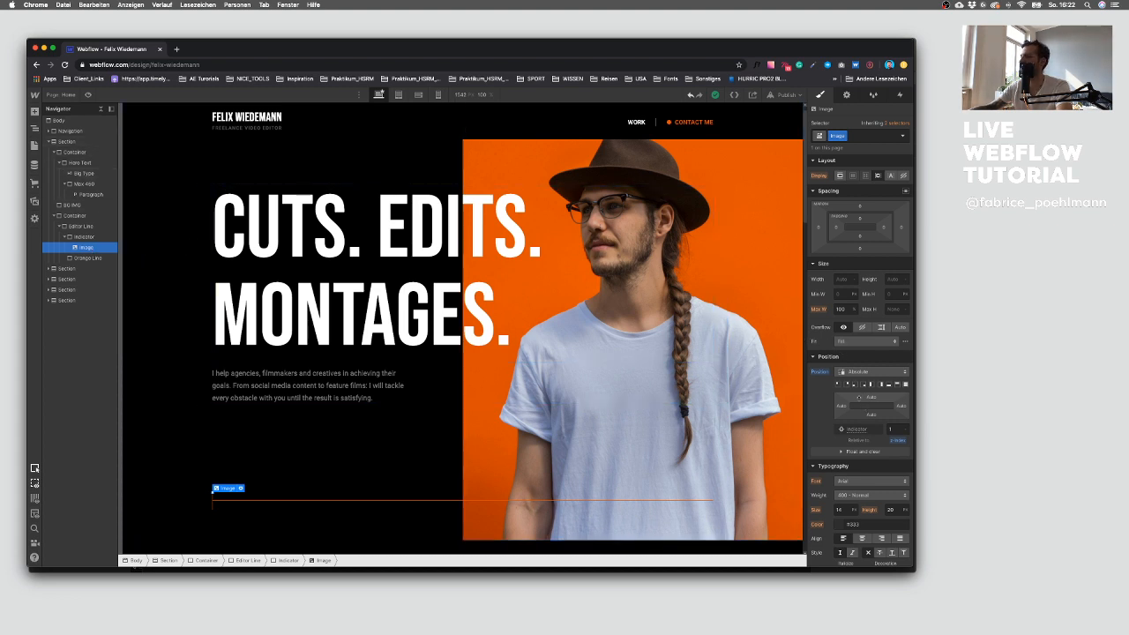
{"action": "left_click", "coordinate": [872, 374]}
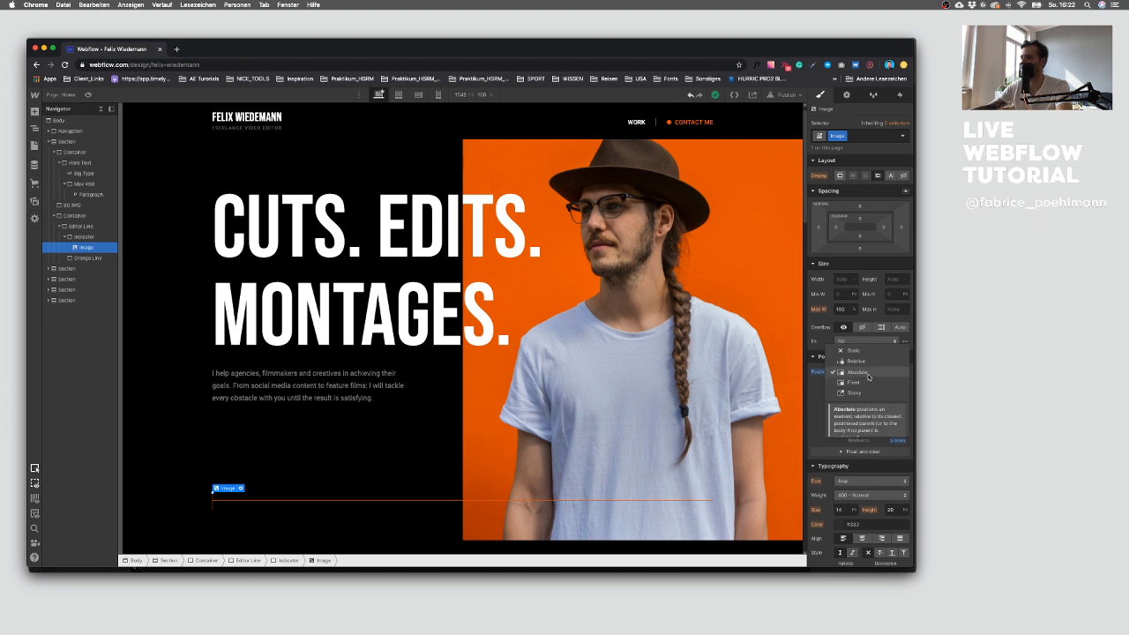
{"action": "left_click", "coordinate": [868, 376]}
{"action": "left_click", "coordinate": [838, 278]}
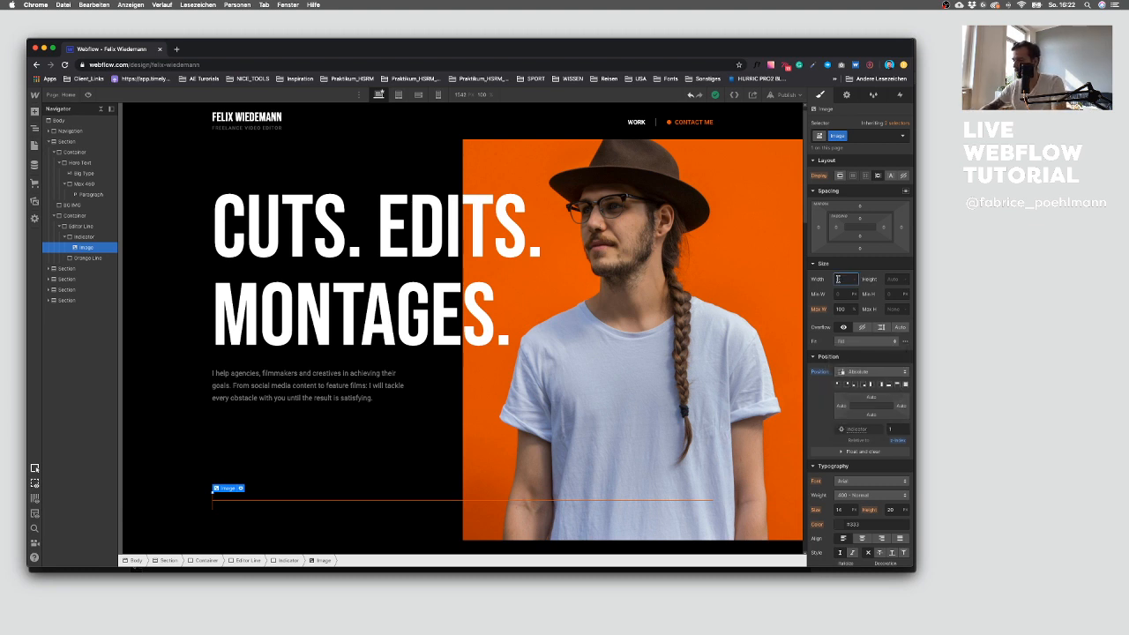
{"action": "type", "text": "10"}
{"action": "key", "text": "shift+Up"}
{"action": "key", "text": "shift+Up"}
{"action": "key", "text": "shift+Up"}
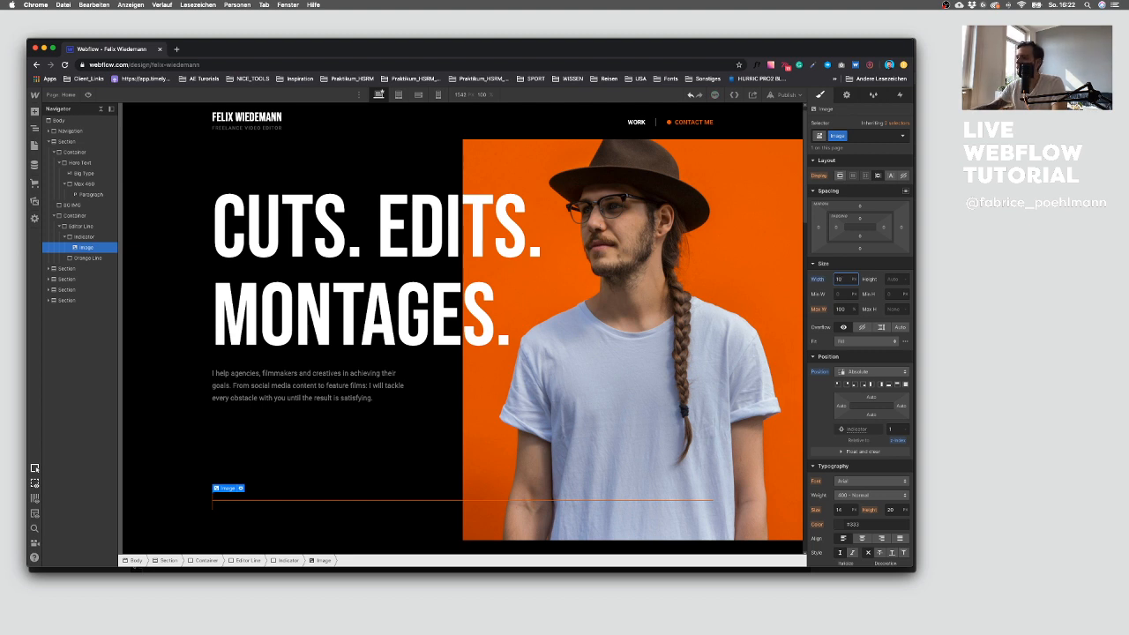
{"action": "left_click", "coordinate": [819, 280]}
{"action": "left_click", "coordinate": [826, 292]}
{"action": "left_click", "coordinate": [855, 374]}
{"action": "left_click", "coordinate": [855, 374]}
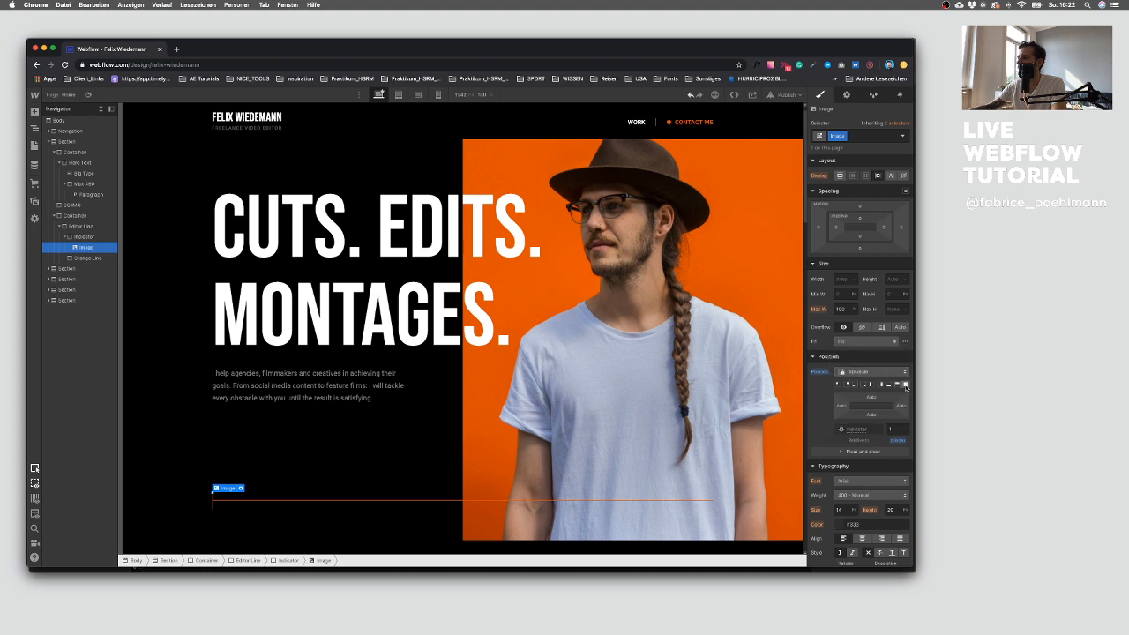
Step: Set the image's width and height to 16 and its z-index to 30, keeping Absolute position
{"action": "left_click", "coordinate": [838, 279]}
{"action": "type", "text": "20"}
{"action": "left_click", "coordinate": [856, 374]}
{"action": "left_click", "coordinate": [858, 381]}
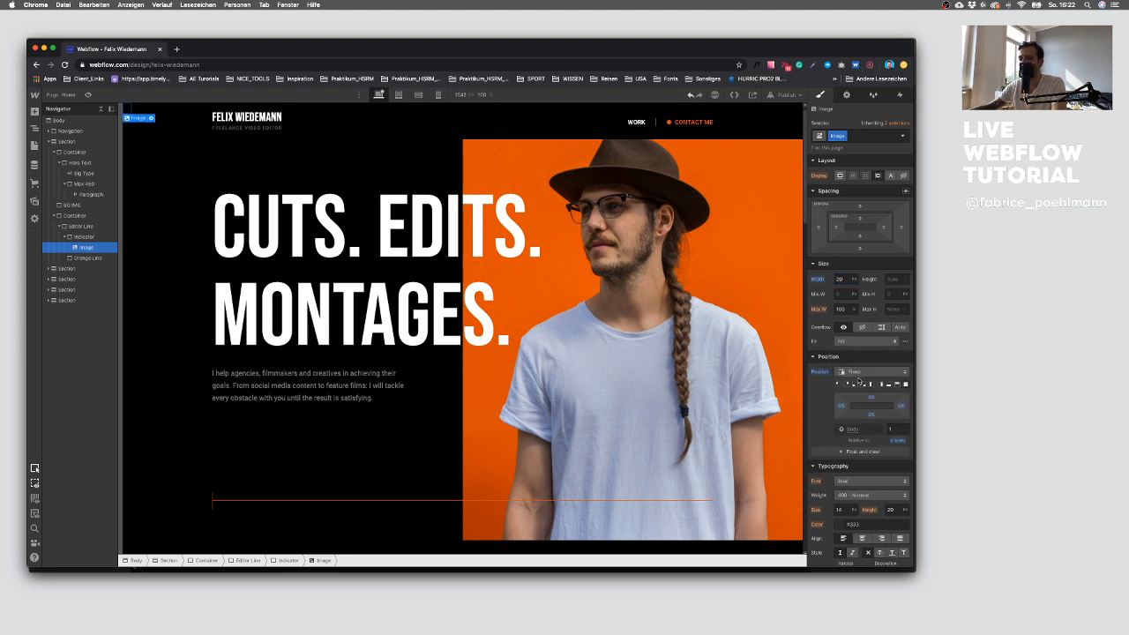
{"action": "left_click", "coordinate": [858, 374]}
{"action": "left_click", "coordinate": [863, 365]}
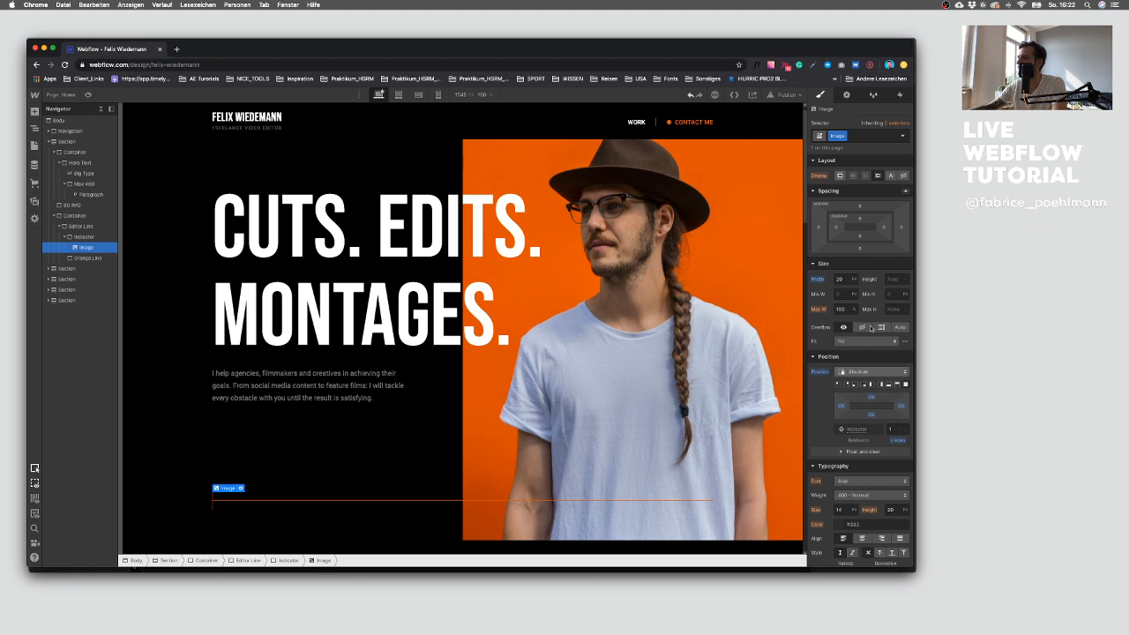
{"action": "left_click", "coordinate": [845, 278]}
{"action": "type", "text": "30"}
{"action": "left_click", "coordinate": [893, 429]}
{"action": "type", "text": "20"}
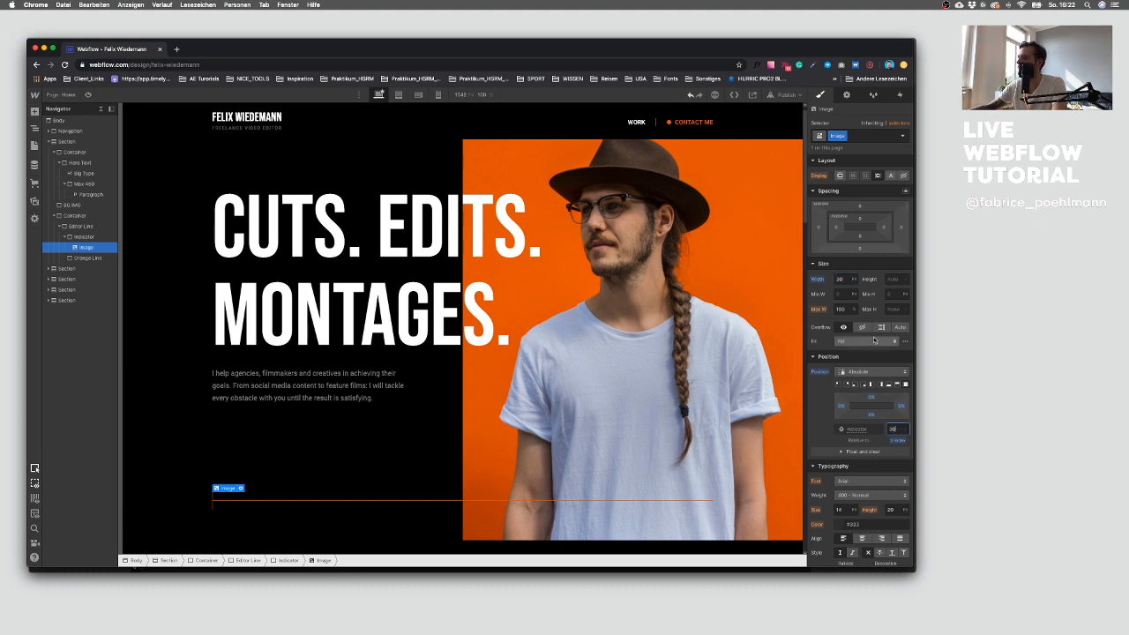
{"action": "left_click", "coordinate": [839, 278]}
{"action": "type", "text": "40"}
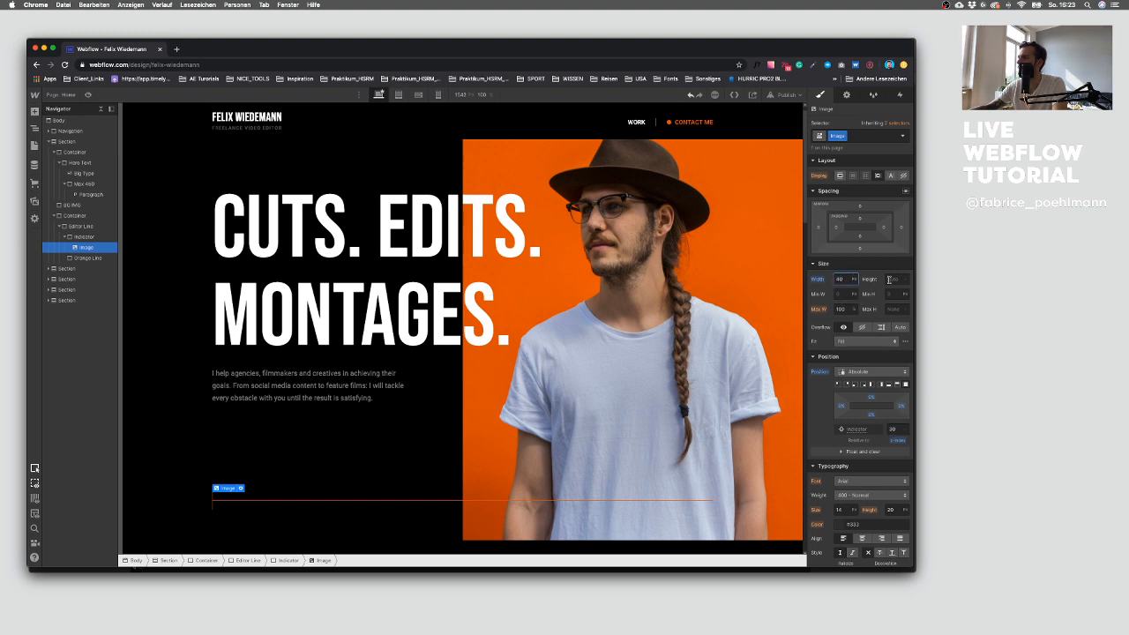
{"action": "type", "text": "30"}
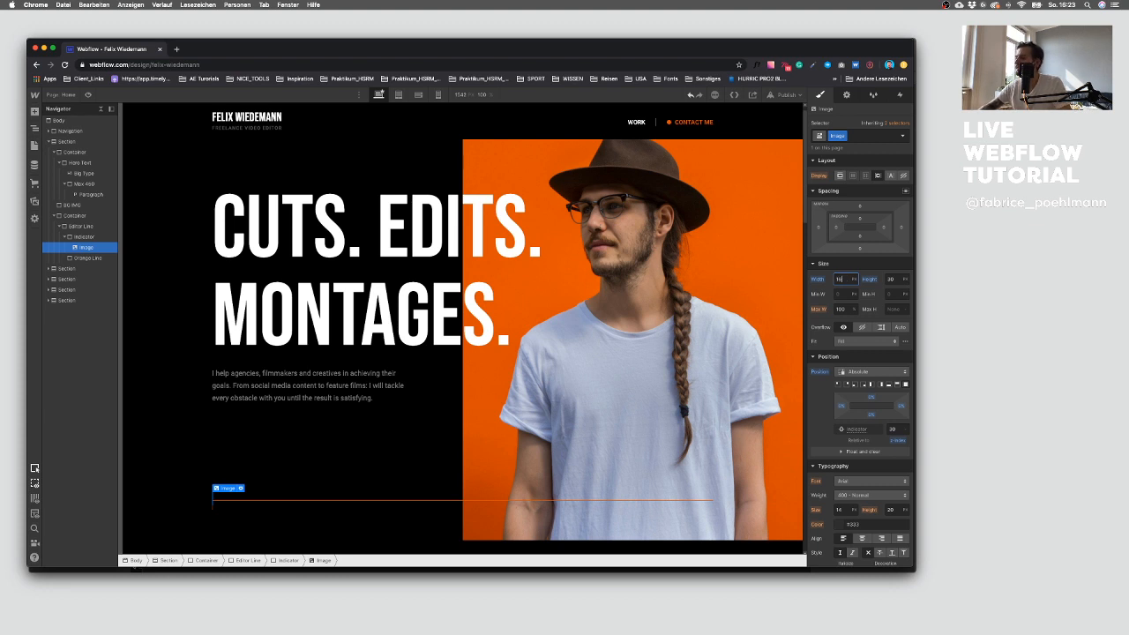
Step: Move the image out of the Indicator so it sits directly inside the Editor Line above it
{"action": "left_click", "coordinate": [91, 238]}
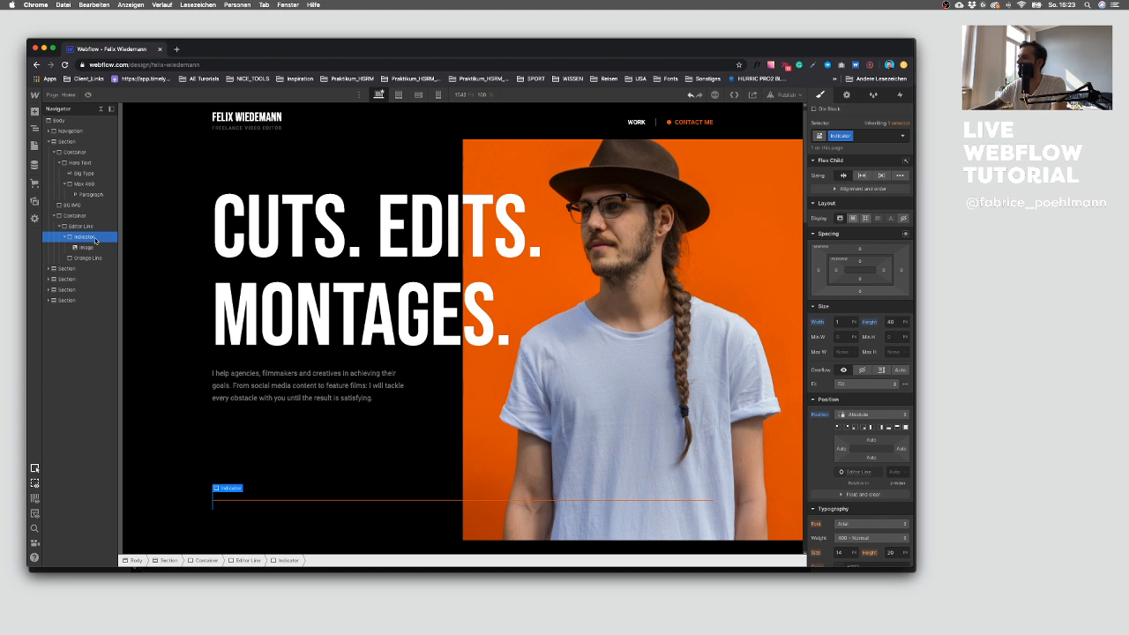
{"action": "left_click", "coordinate": [84, 248]}
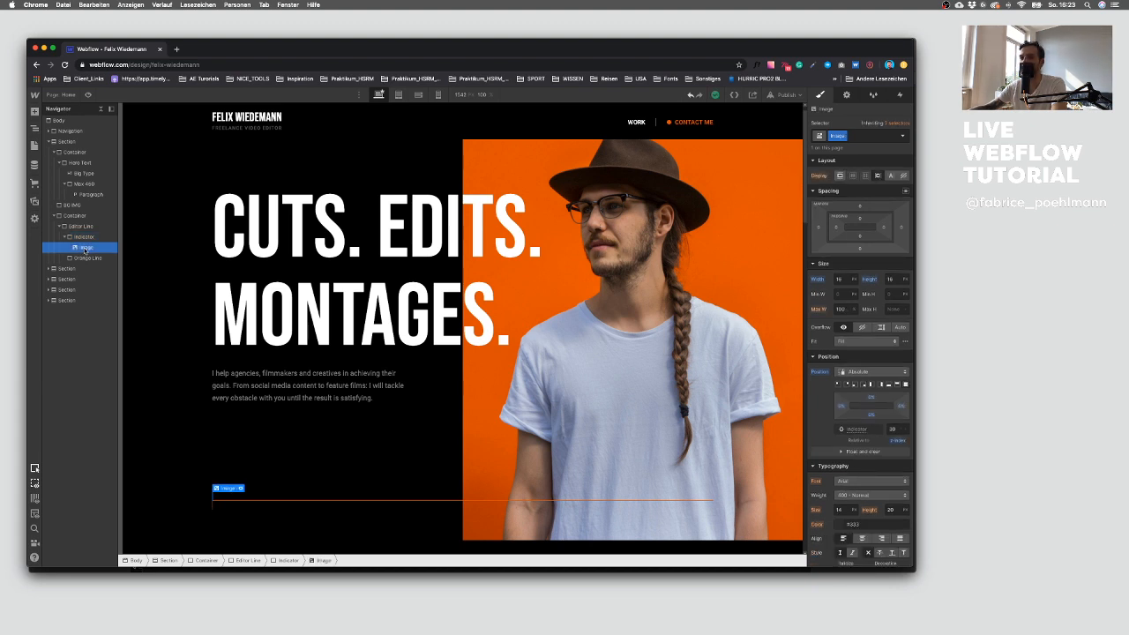
{"action": "left_click_drag", "start_coordinate": [85, 250], "coordinate": [84, 236]}
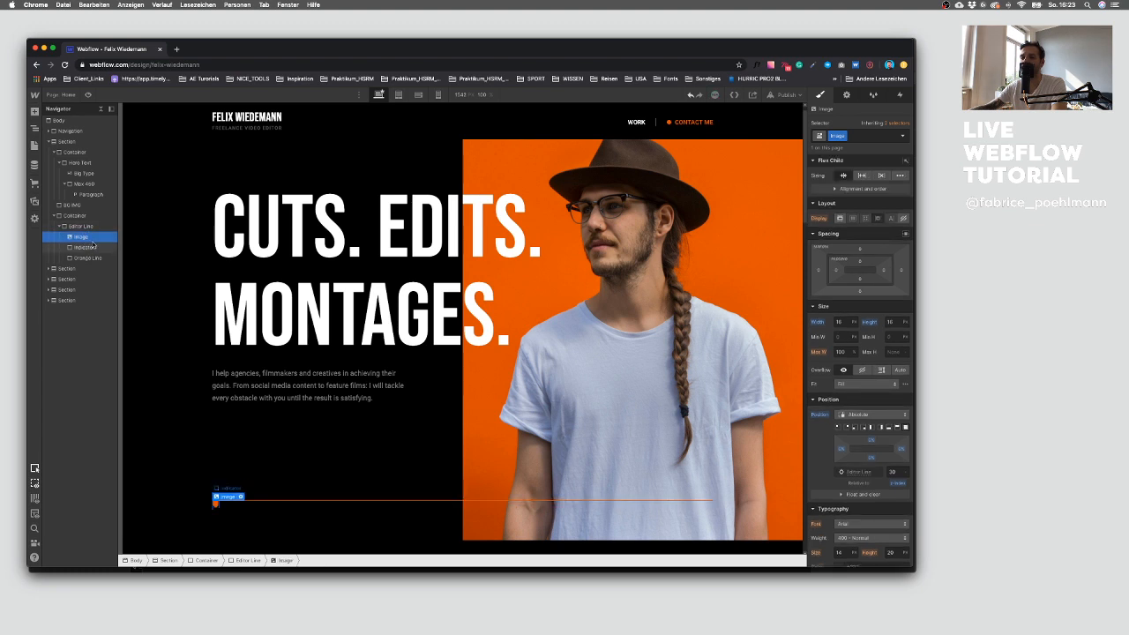
Step: Add a Div Block inside the Editor Line and nest the Image and Indicator inside it
{"action": "left_click", "coordinate": [94, 227]}
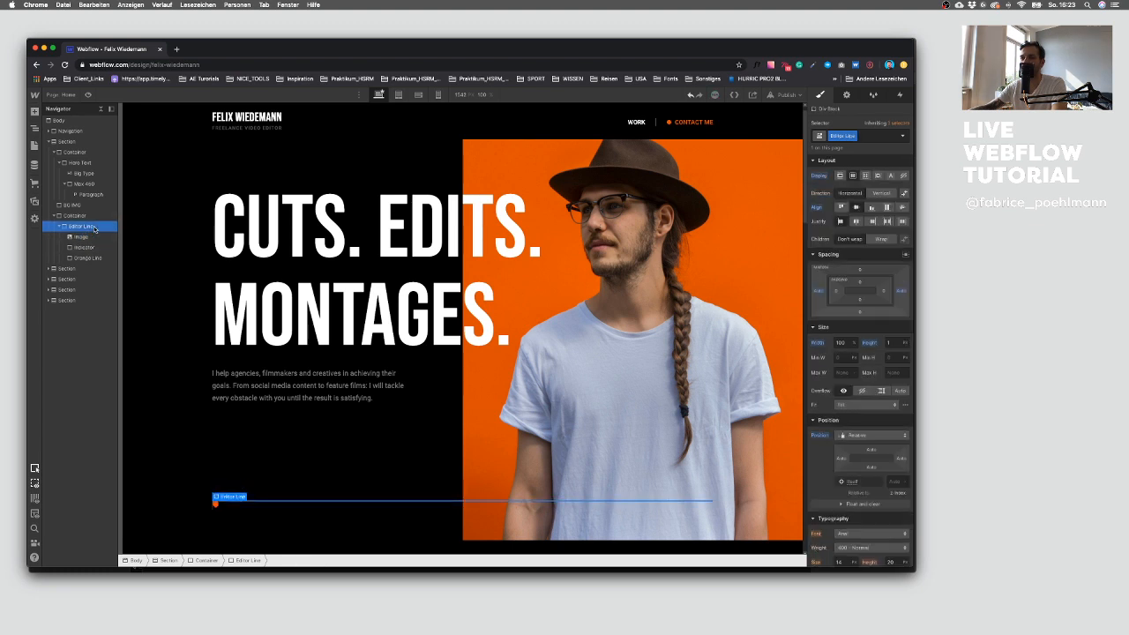
{"action": "left_click", "coordinate": [88, 237]}
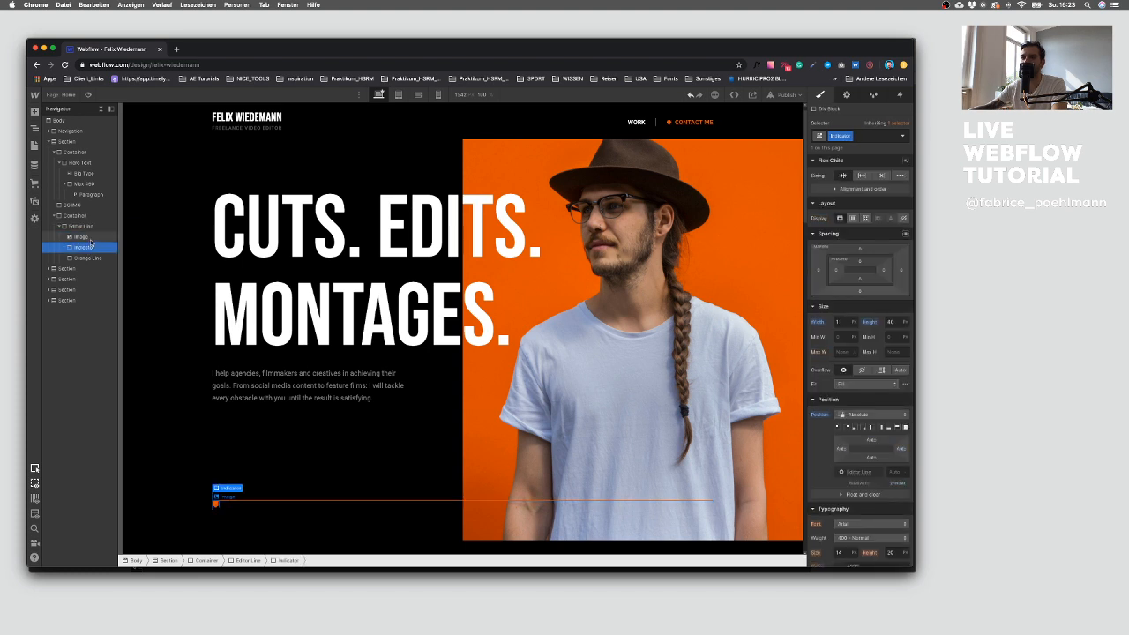
{"action": "left_click", "coordinate": [35, 112]}
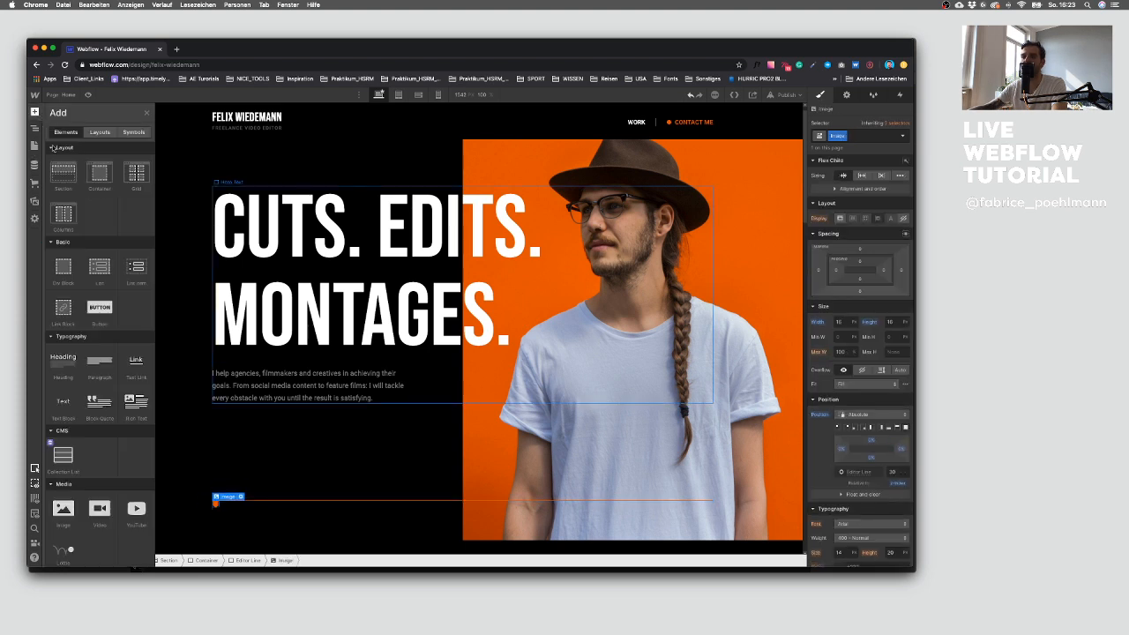
{"action": "left_click", "coordinate": [63, 265]}
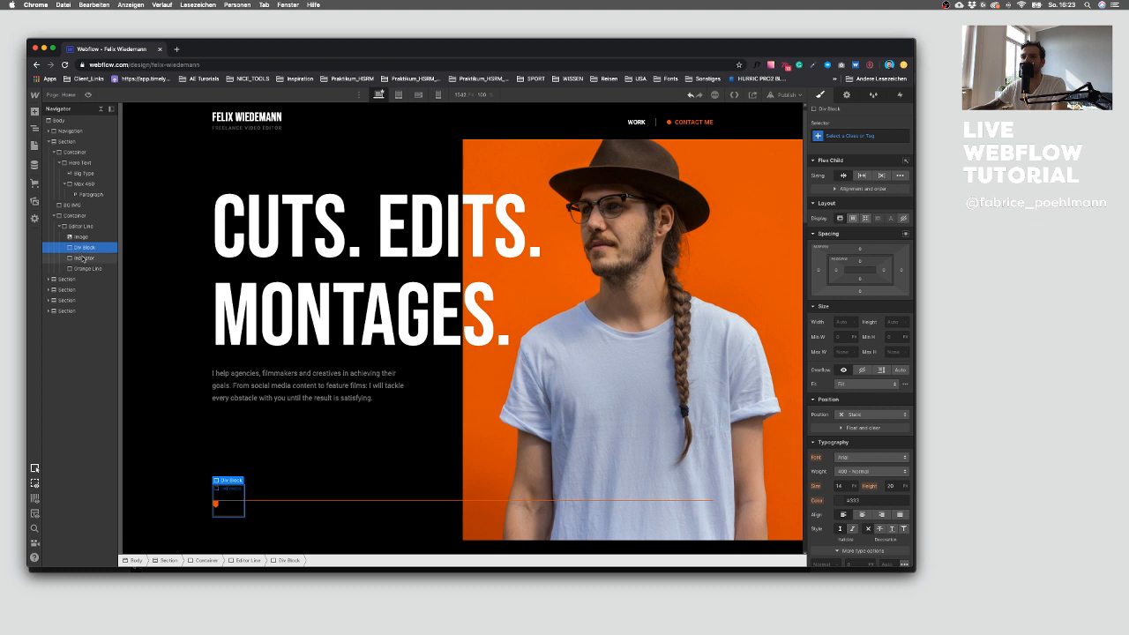
{"action": "left_click", "coordinate": [83, 257]}
{"action": "left_click_drag", "start_coordinate": [83, 258], "coordinate": [85, 254]}
{"action": "left_click", "coordinate": [88, 238]}
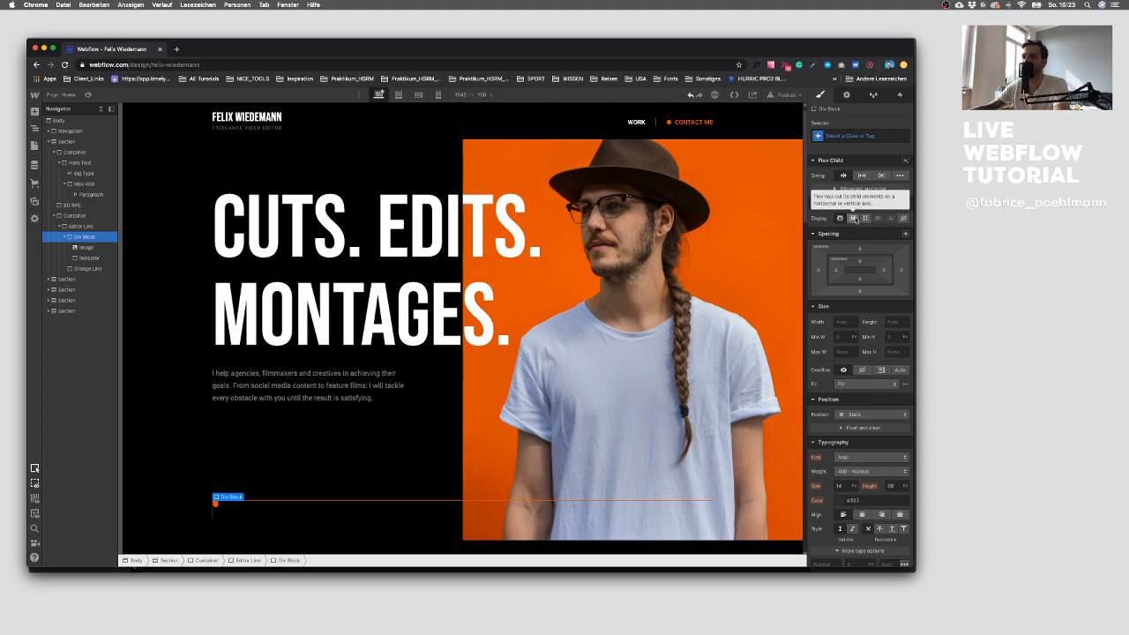
{"action": "scroll", "coordinate": [308, 456], "scroll_direction": "down", "scroll_amount": 2}
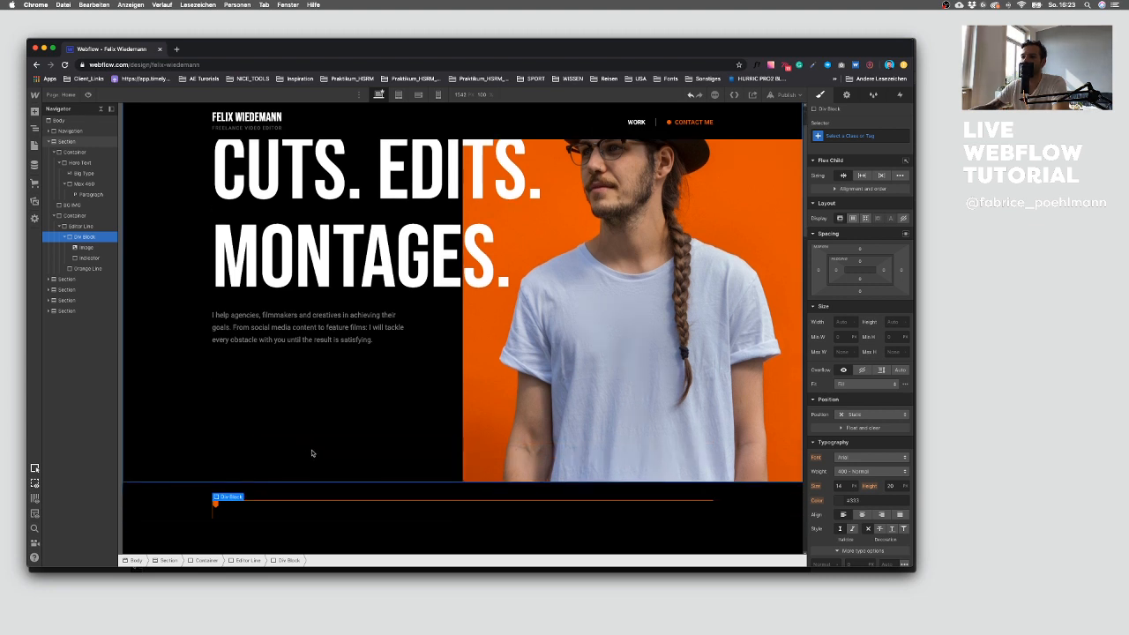
{"action": "scroll", "coordinate": [313, 453], "scroll_direction": "up", "scroll_amount": 2}
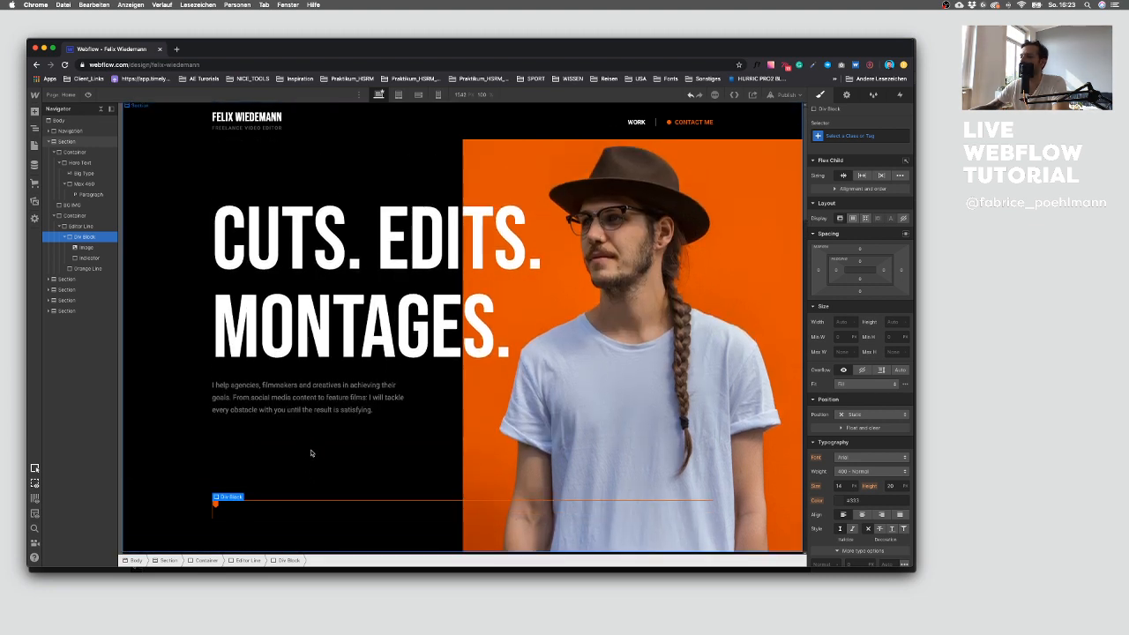
Step: Inspect the hero section's elements and their position settings in the navigator and canvas
{"action": "scroll", "coordinate": [310, 454], "scroll_direction": "down", "scroll_amount": 1}
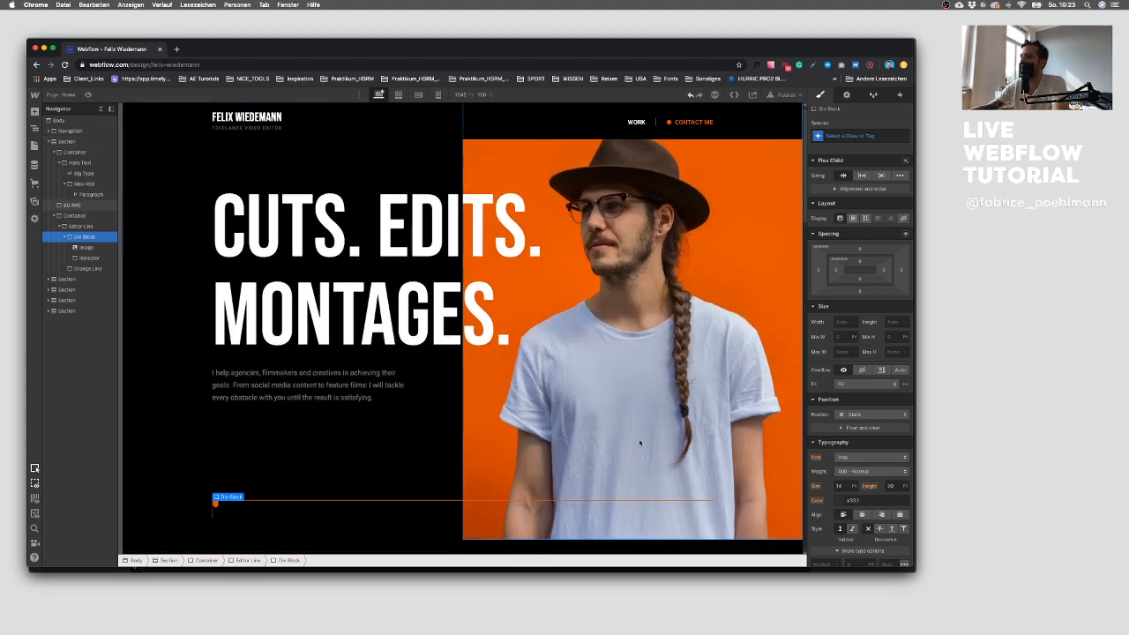
{"action": "left_click", "coordinate": [499, 436]}
{"action": "scroll", "coordinate": [341, 424], "scroll_direction": "up", "scroll_amount": 1}
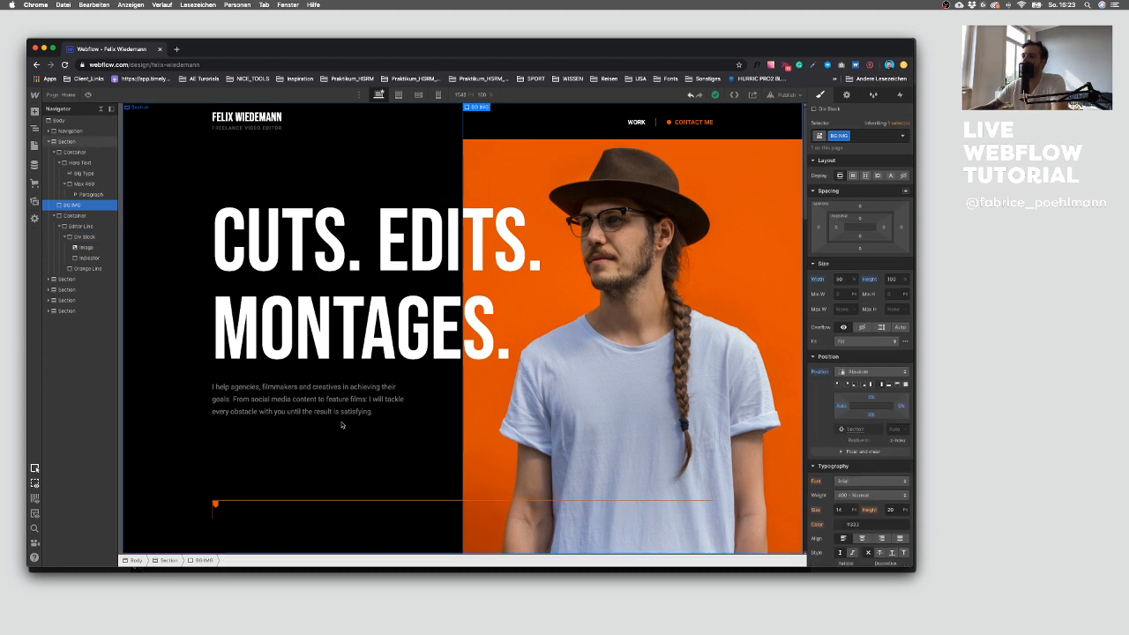
{"action": "key", "text": "super+Tab"}
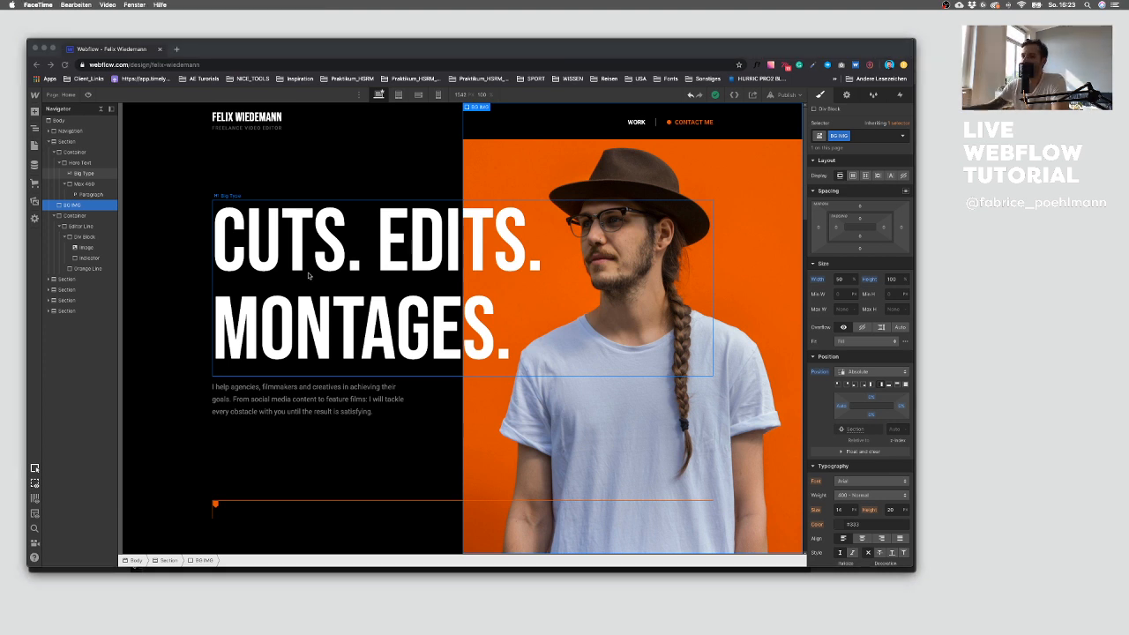
{"action": "key", "text": "super+Tab"}
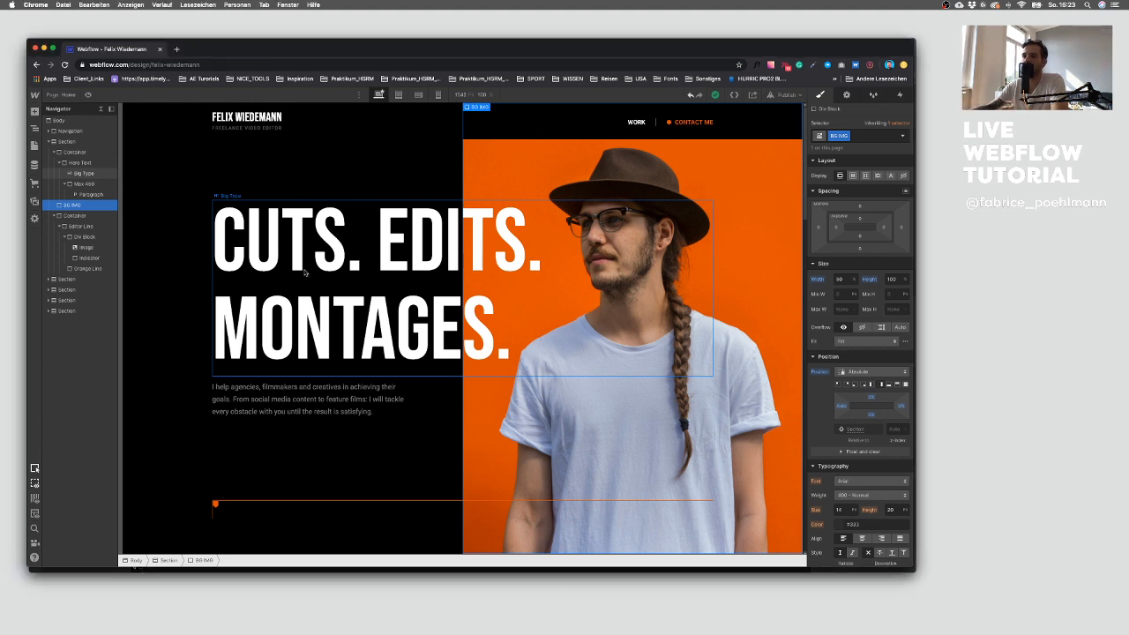
{"action": "left_click", "coordinate": [255, 181]}
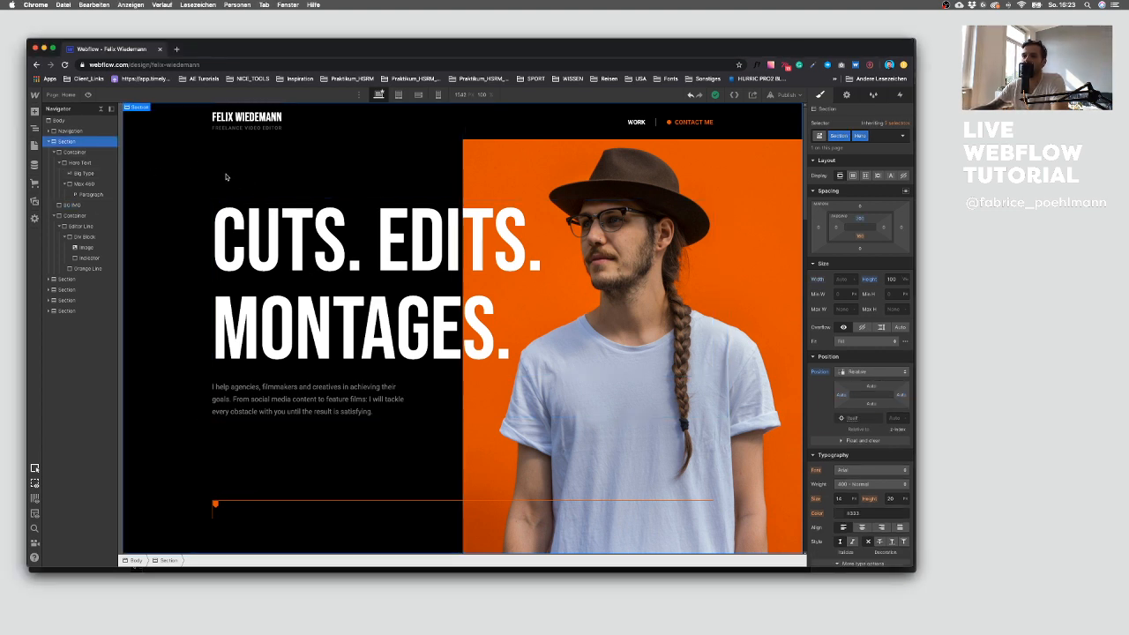
{"action": "left_click", "coordinate": [63, 155]}
{"action": "left_click", "coordinate": [58, 154]}
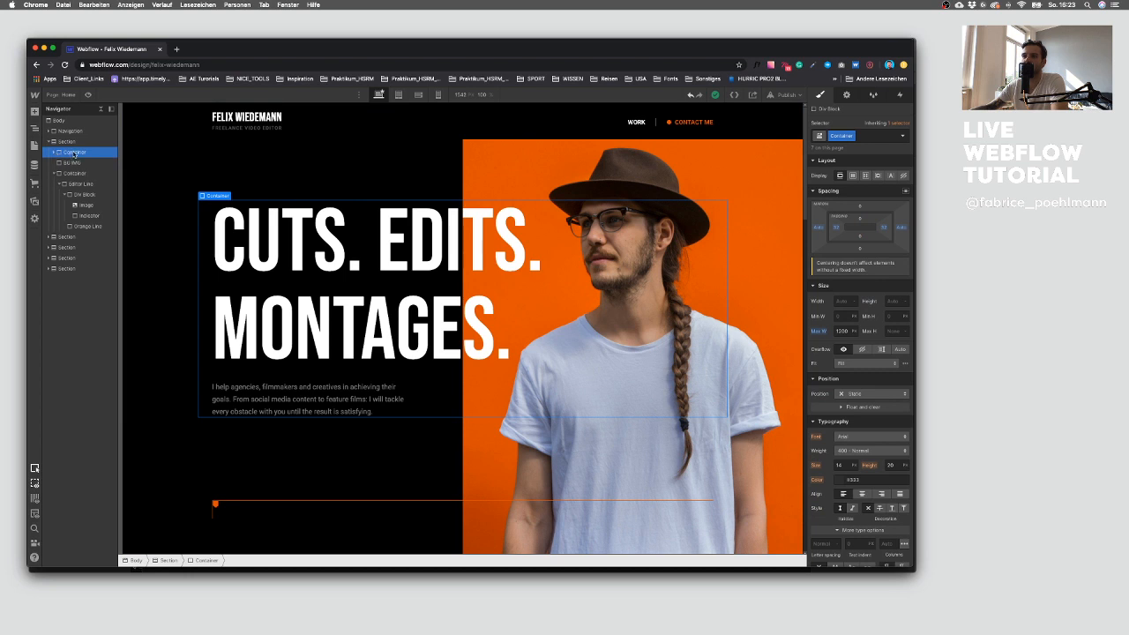
{"action": "left_click", "coordinate": [335, 275]}
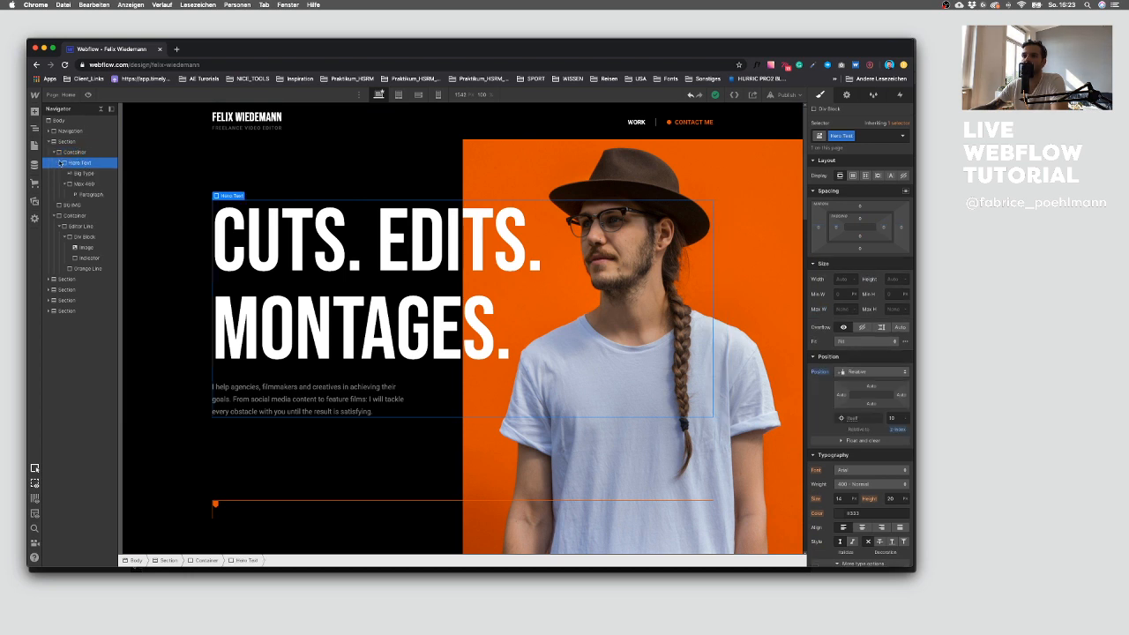
{"action": "left_click", "coordinate": [481, 168]}
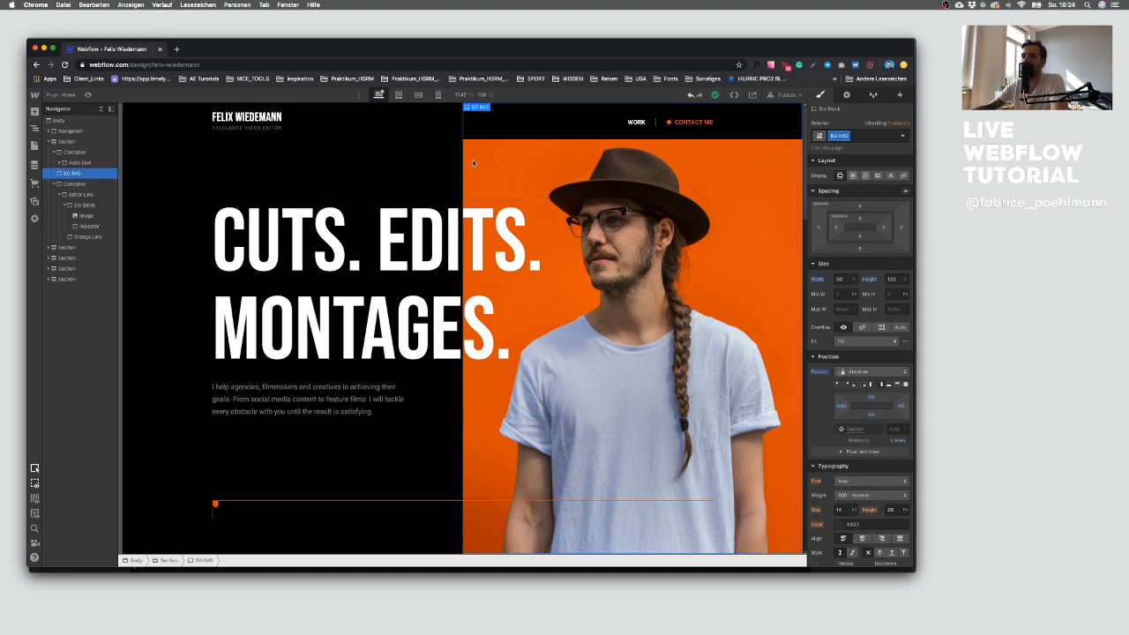
Step: Set the Div Block wrapping the image and indicator to flex display with centered alignment
{"action": "left_click", "coordinate": [216, 506]}
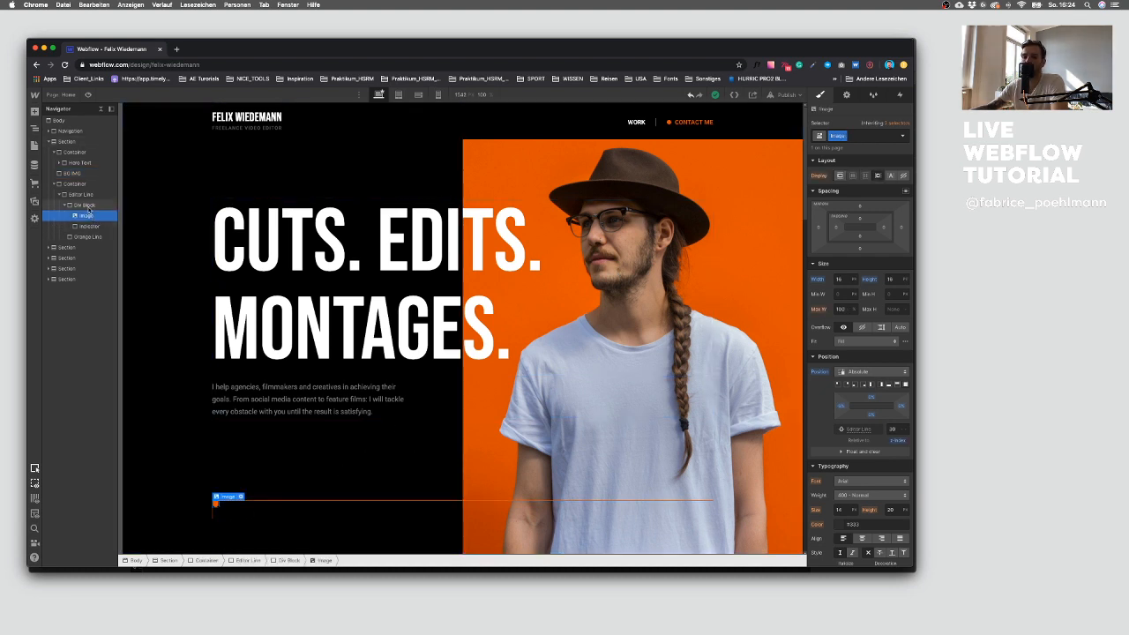
{"action": "left_click", "coordinate": [86, 206]}
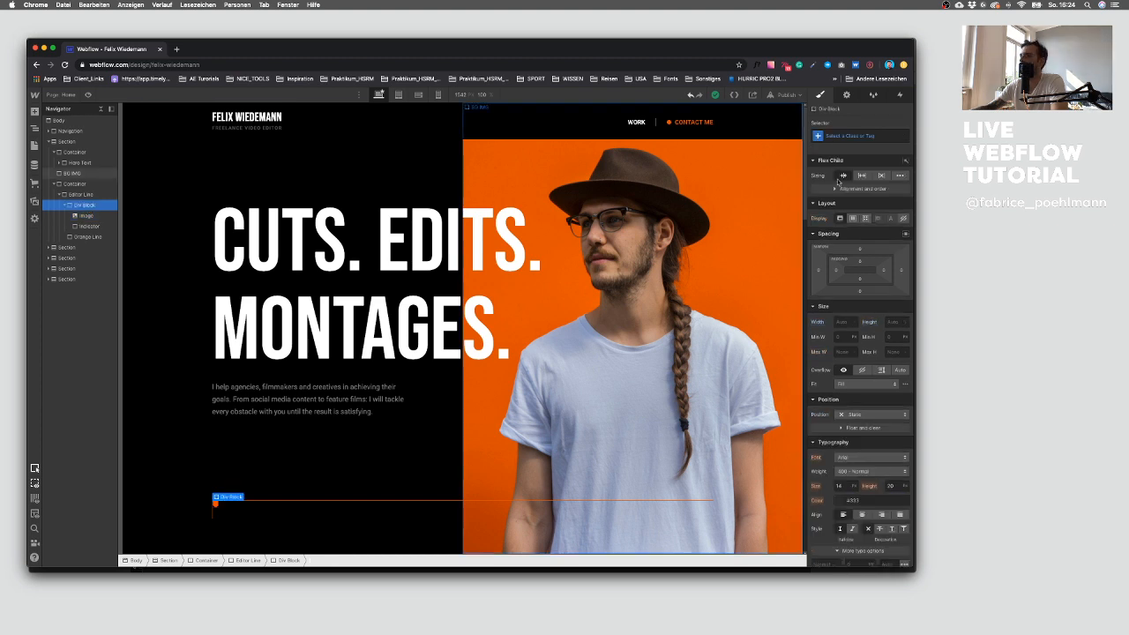
{"action": "left_click", "coordinate": [852, 221]}
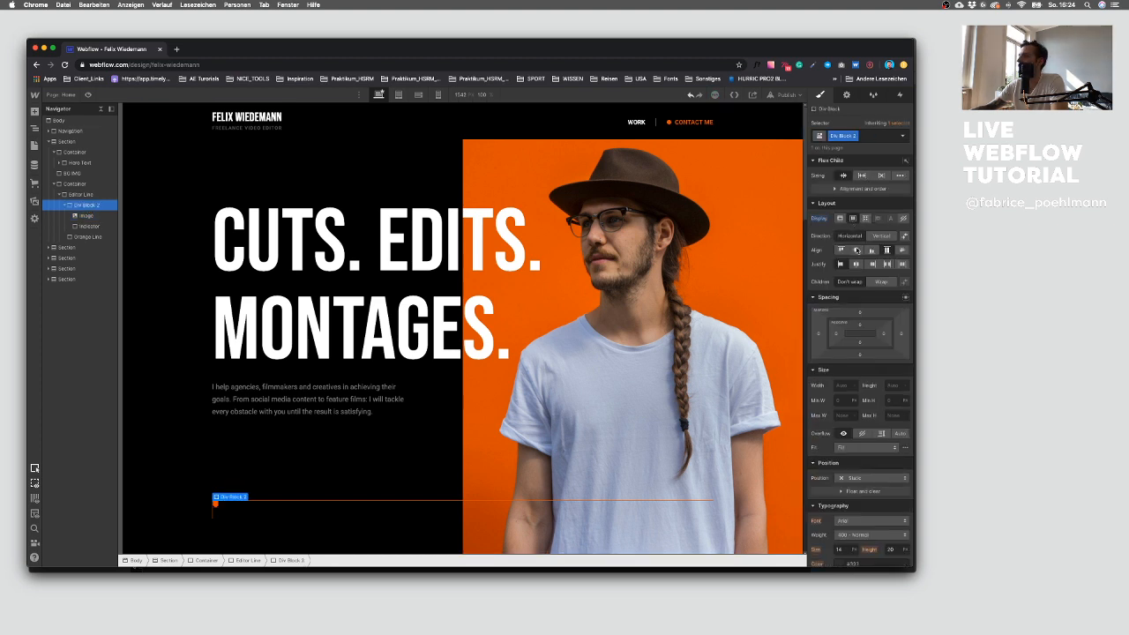
{"action": "left_click", "coordinate": [855, 264]}
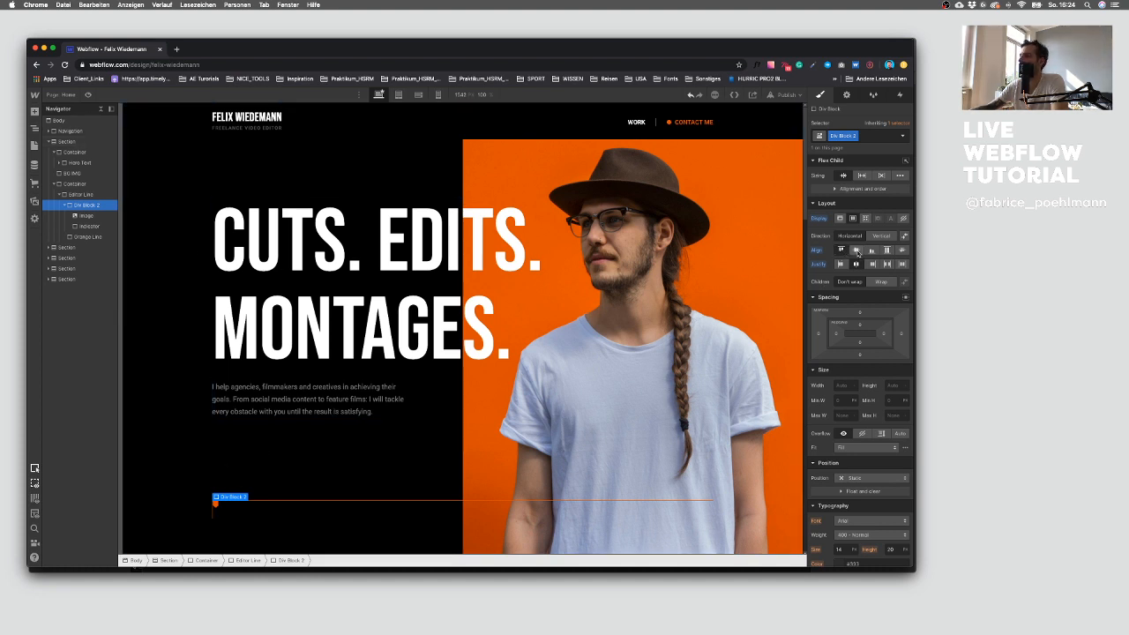
Step: Try different position and direction settings on the Div Block, its image and the indicator
{"action": "left_click", "coordinate": [88, 215]}
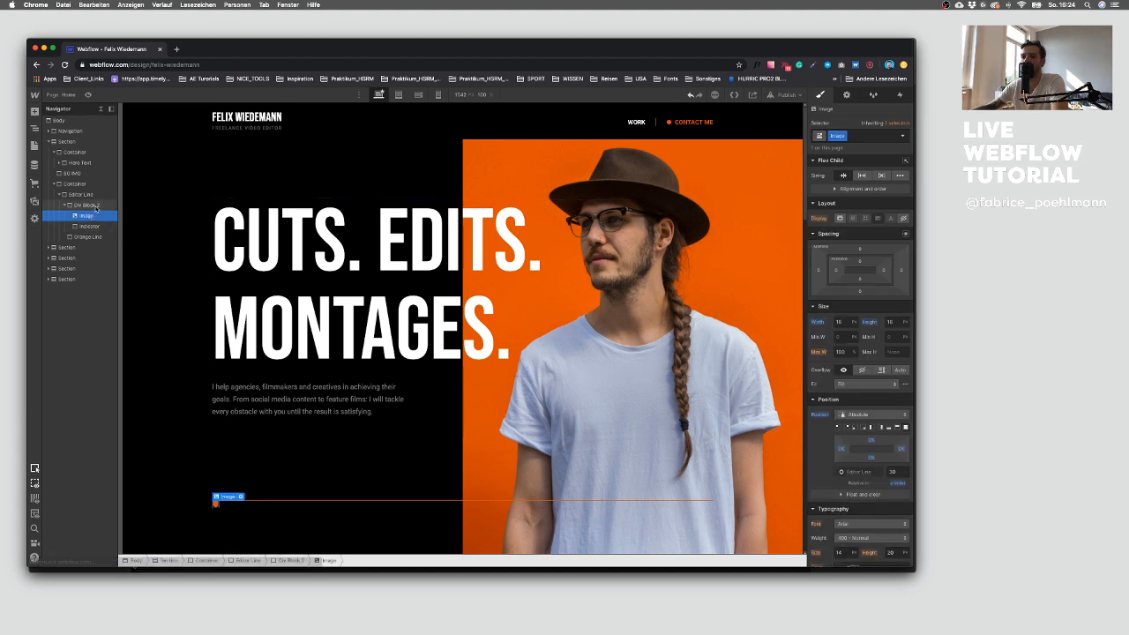
{"action": "left_click", "coordinate": [93, 206]}
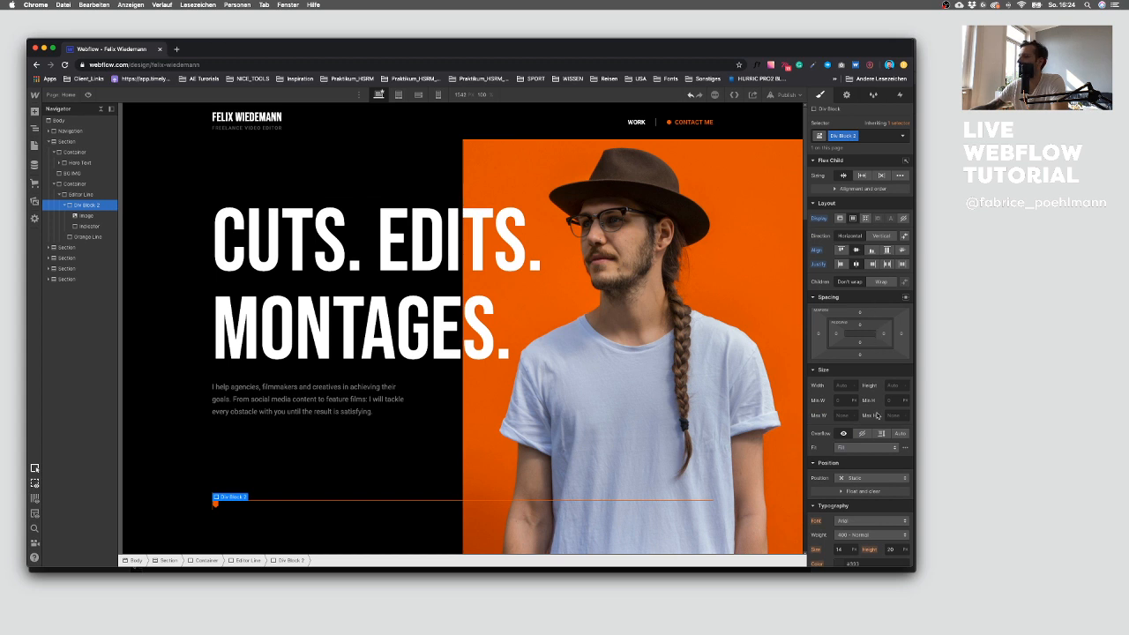
{"action": "left_click", "coordinate": [857, 478]}
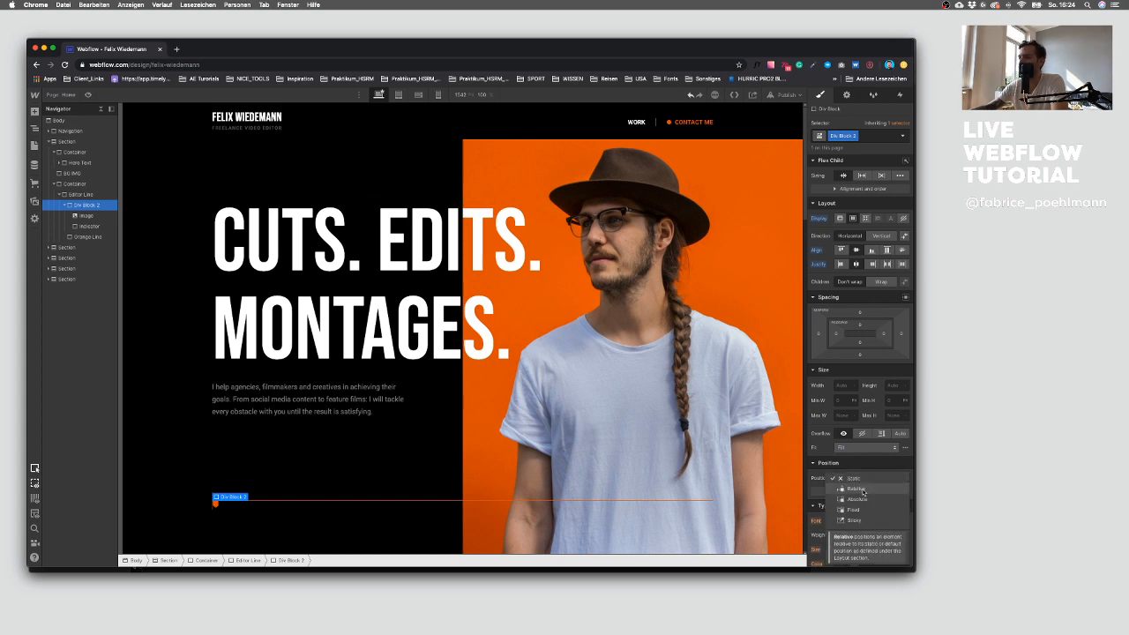
{"action": "left_click", "coordinate": [855, 489]}
{"action": "left_click", "coordinate": [87, 216]}
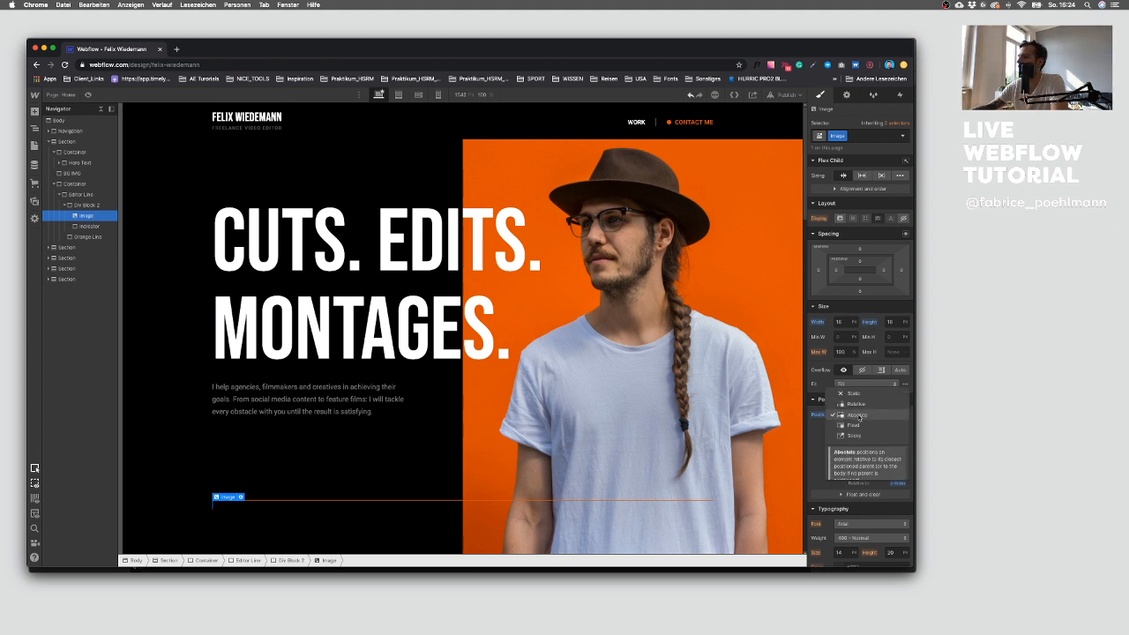
{"action": "left_click", "coordinate": [87, 227]}
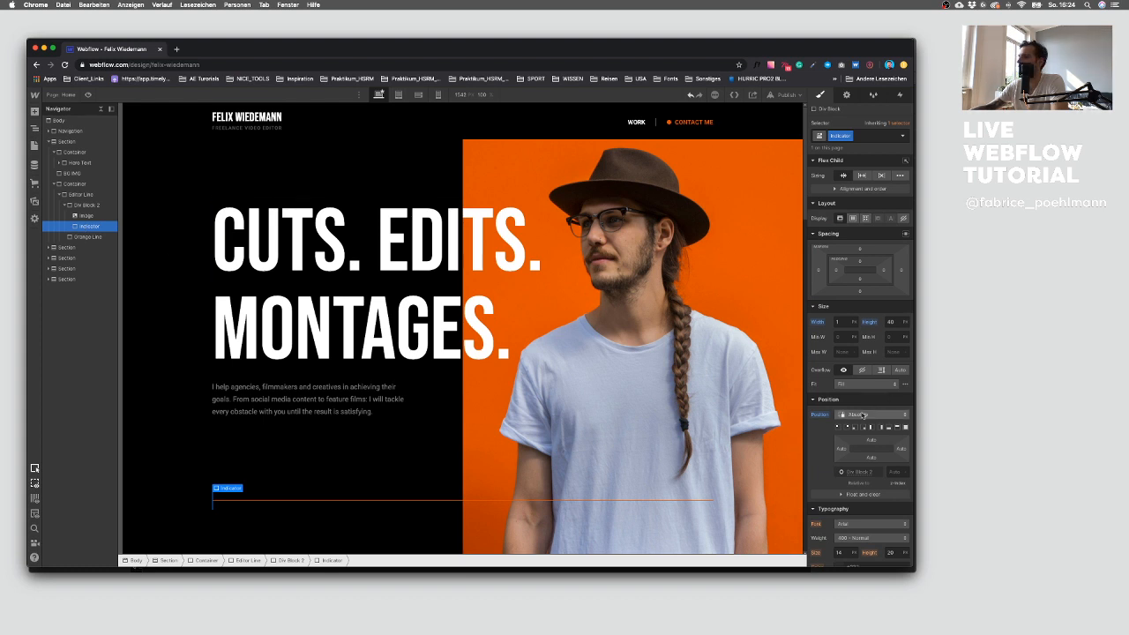
{"action": "left_click", "coordinate": [820, 414]}
{"action": "left_click", "coordinate": [842, 428]}
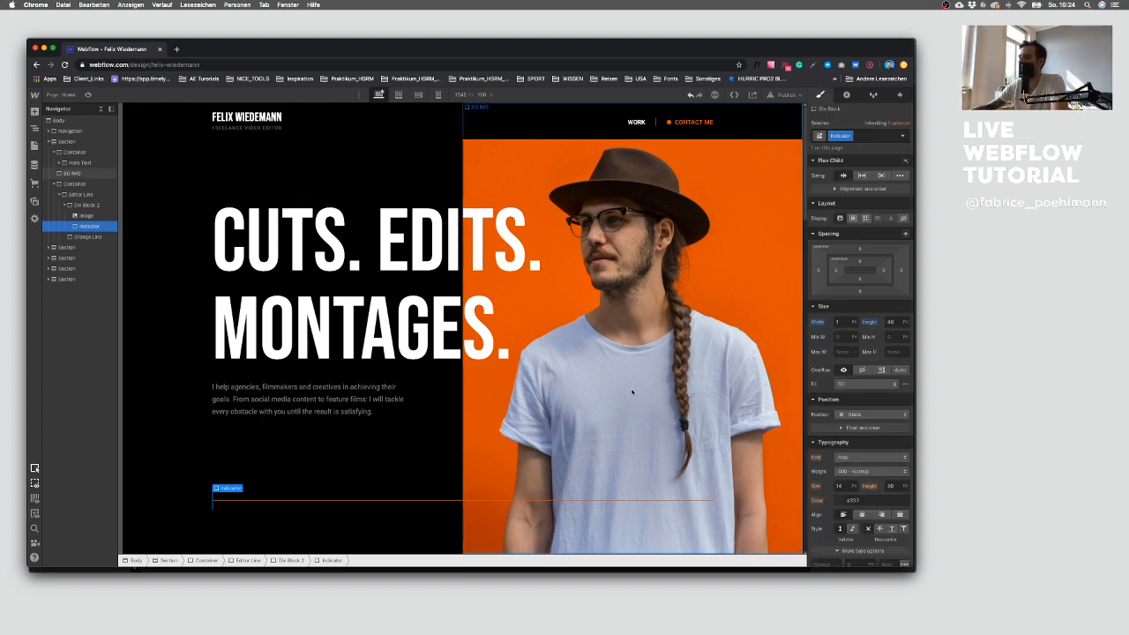
{"action": "left_click", "coordinate": [86, 204]}
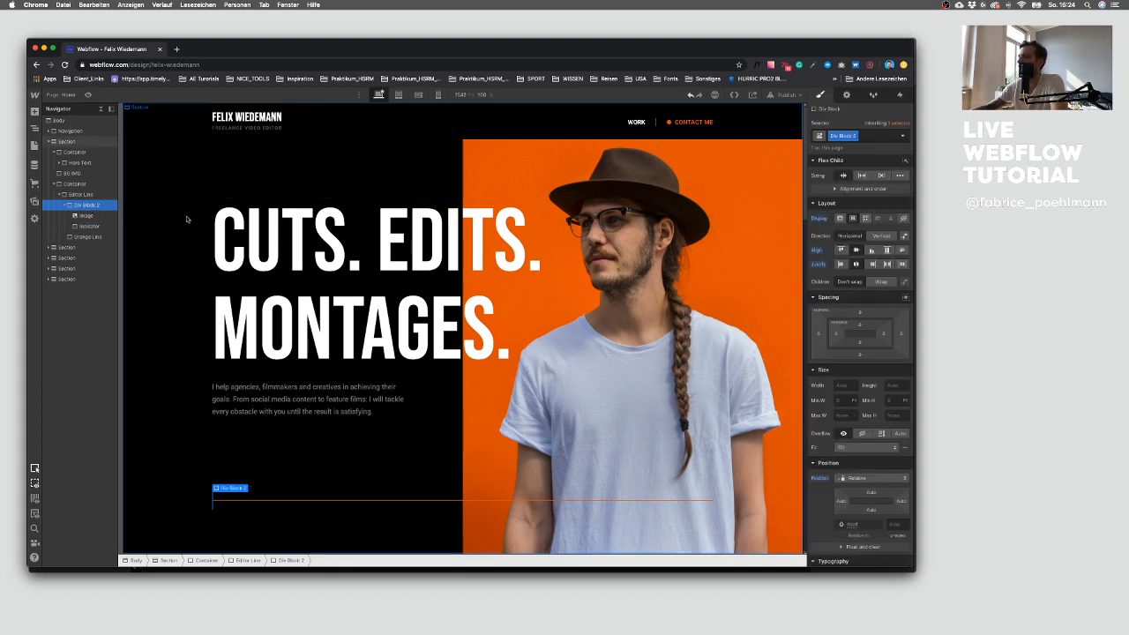
{"action": "left_click", "coordinate": [854, 477]}
{"action": "left_click", "coordinate": [857, 488]}
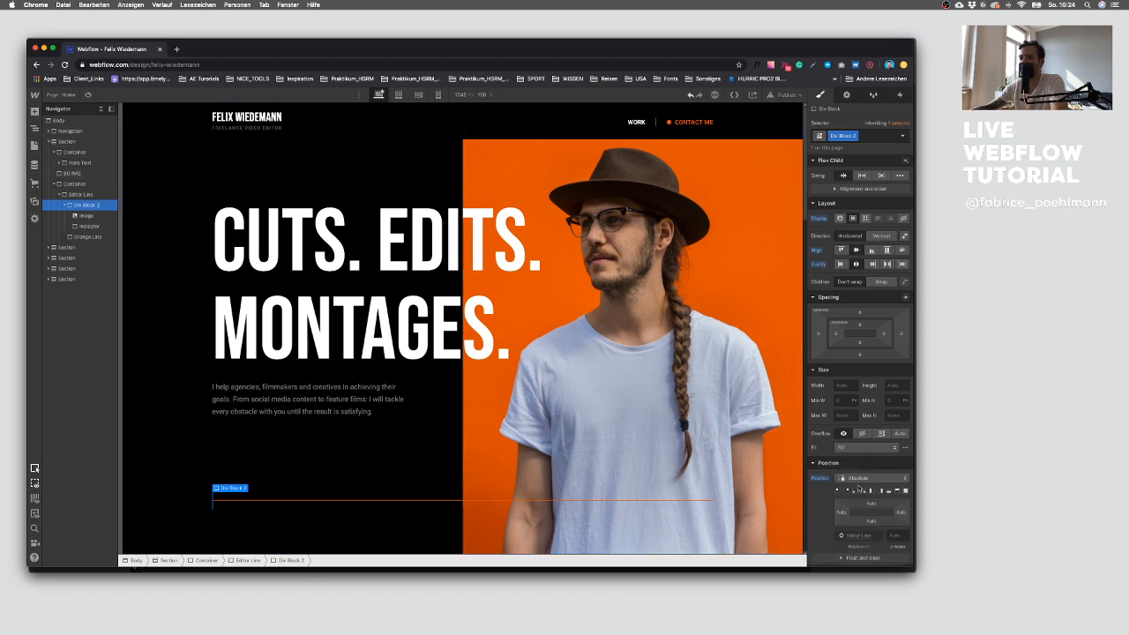
{"action": "left_click", "coordinate": [864, 478]}
{"action": "left_click", "coordinate": [856, 457]}
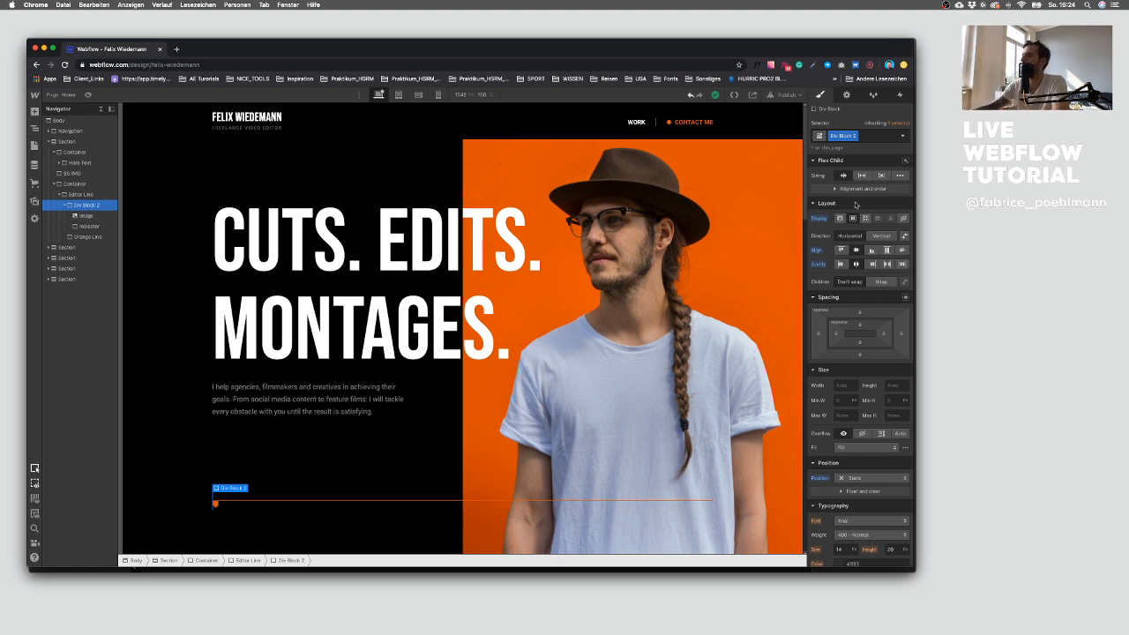
{"action": "left_click", "coordinate": [883, 236]}
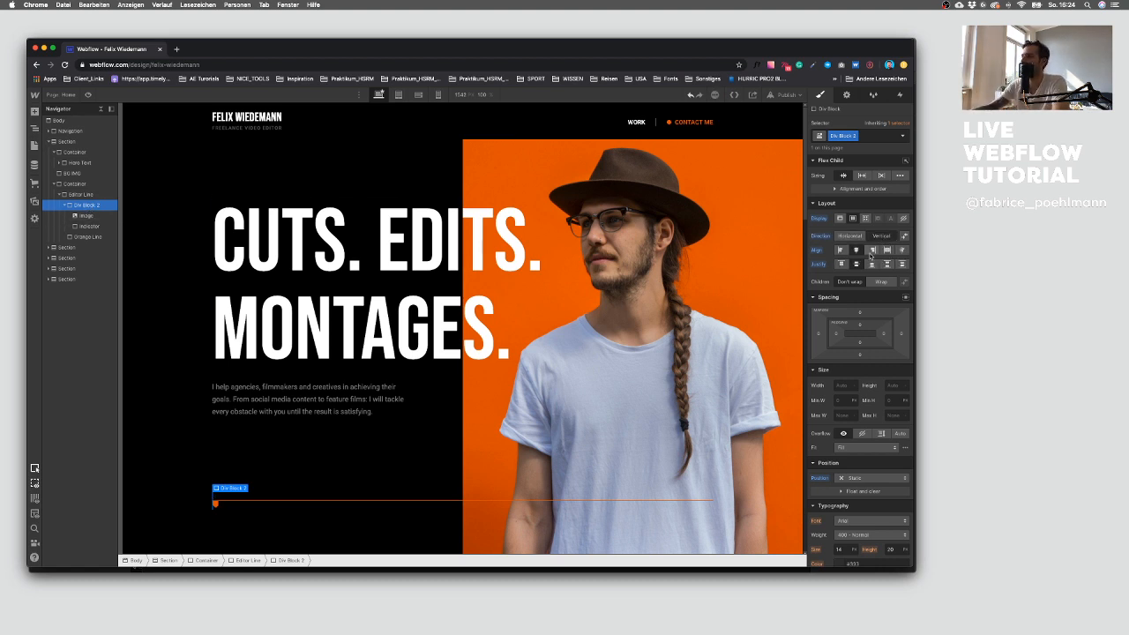
{"action": "left_click", "coordinate": [851, 236]}
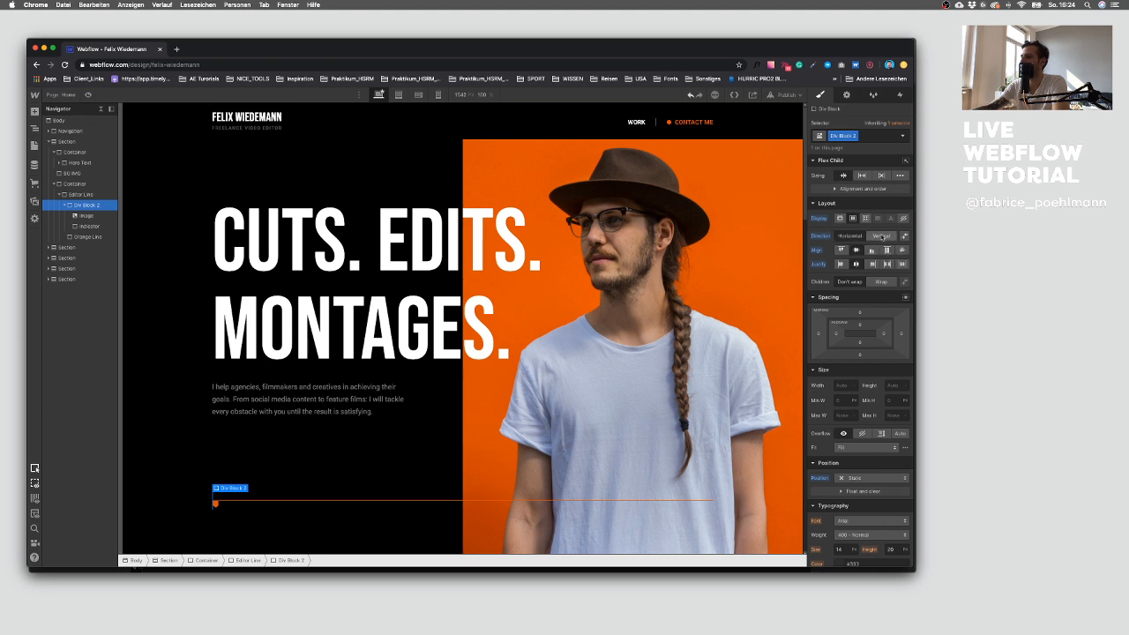
{"action": "left_click", "coordinate": [881, 235]}
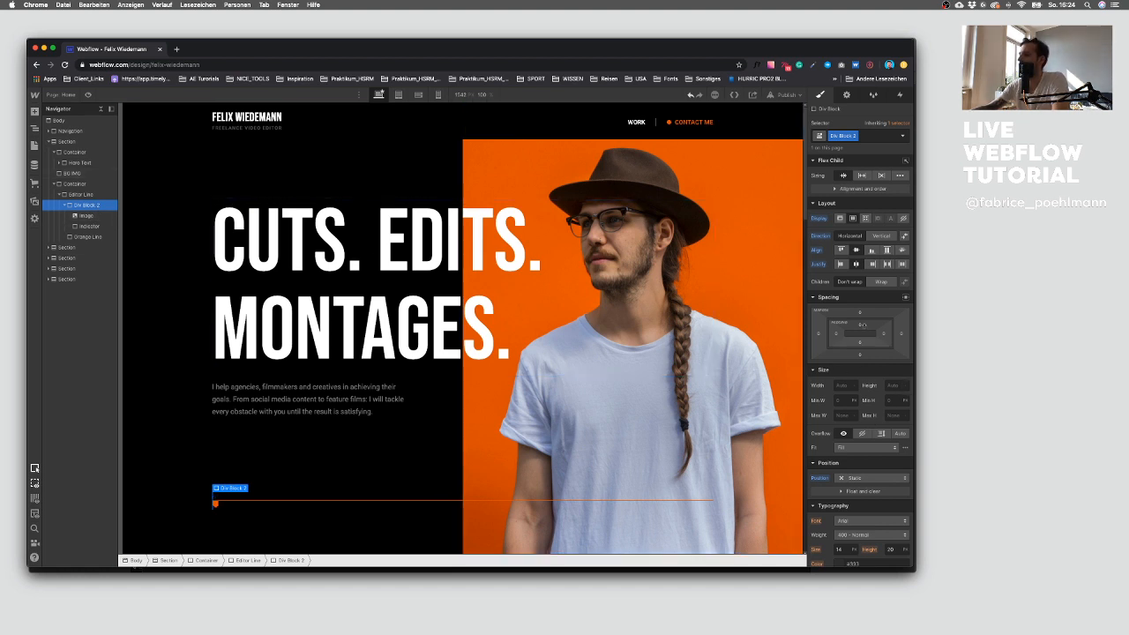
Step: Set the Div Block's position to Relative
{"action": "left_click", "coordinate": [868, 477]}
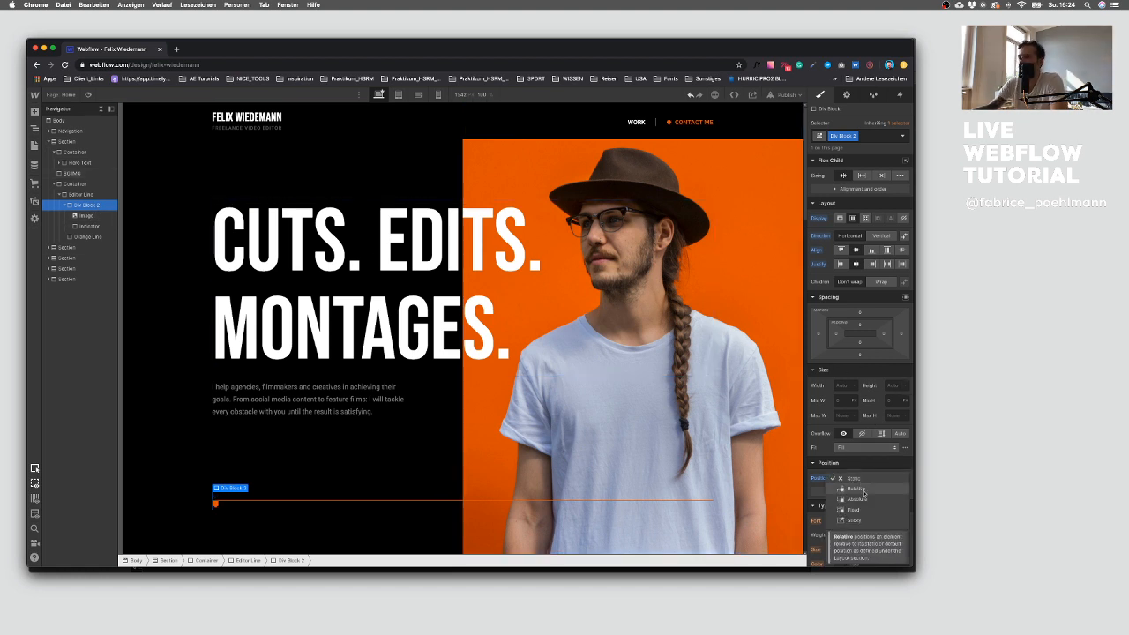
{"action": "left_click", "coordinate": [863, 491]}
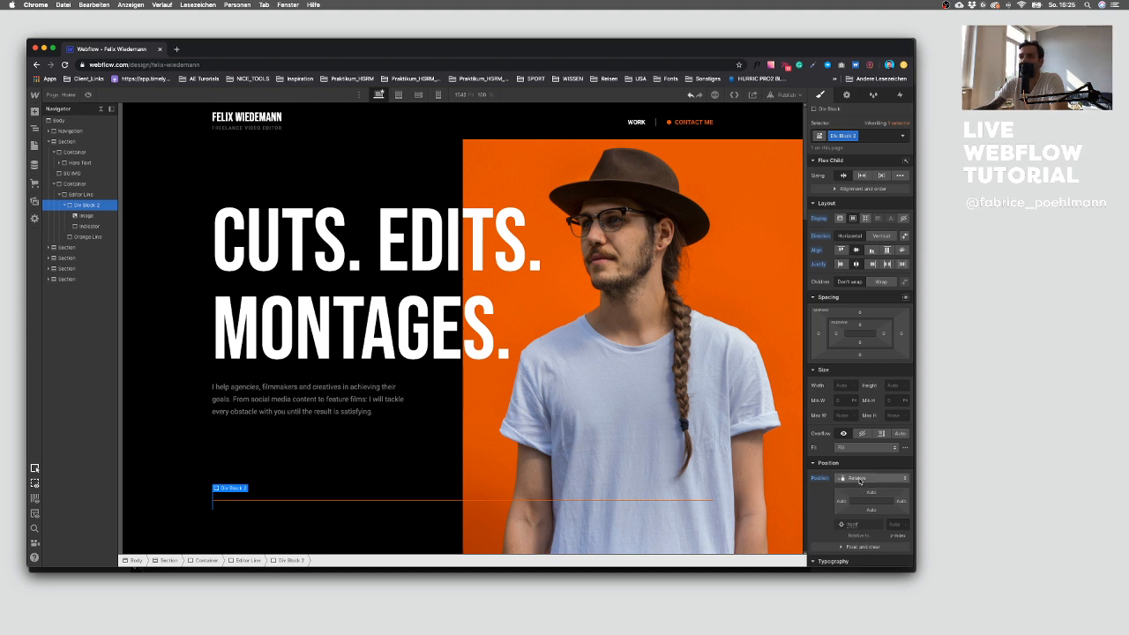
{"action": "left_click", "coordinate": [860, 479]}
{"action": "left_click", "coordinate": [863, 479]}
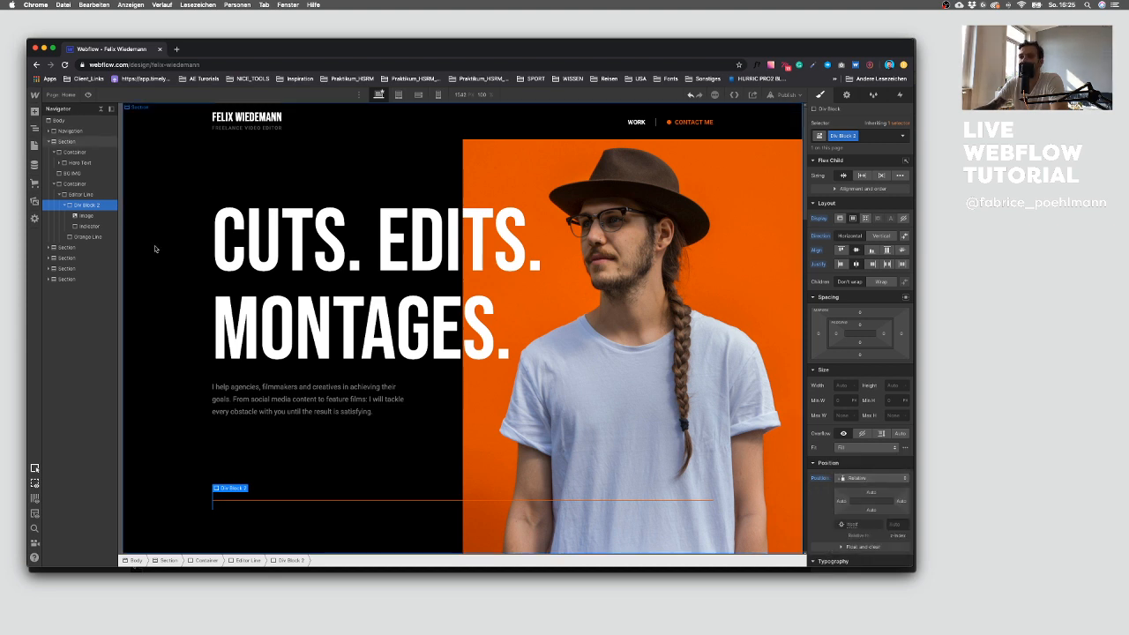
Step: Try switching the image's position to Relative and back to Absolute
{"action": "left_click", "coordinate": [85, 215]}
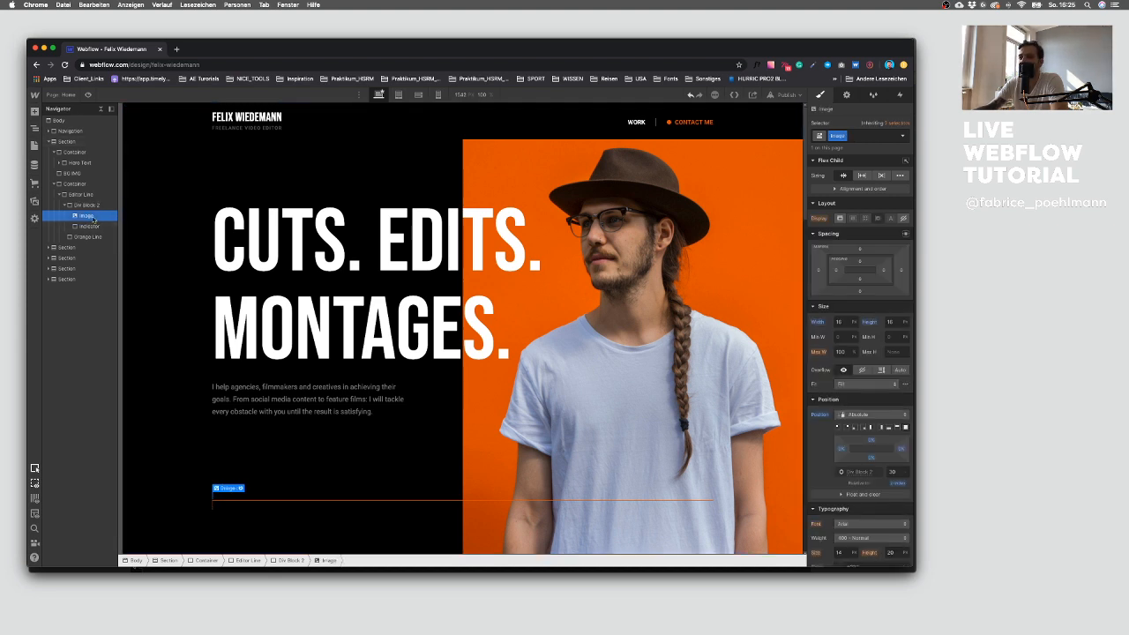
{"action": "left_click", "coordinate": [864, 414]}
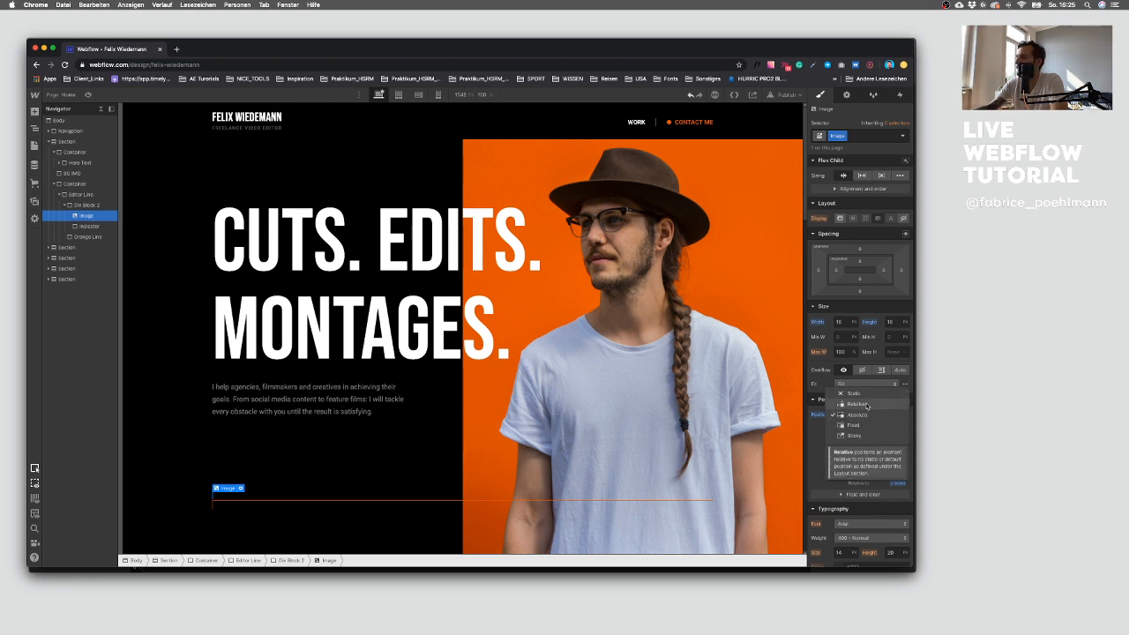
{"action": "left_click", "coordinate": [867, 404]}
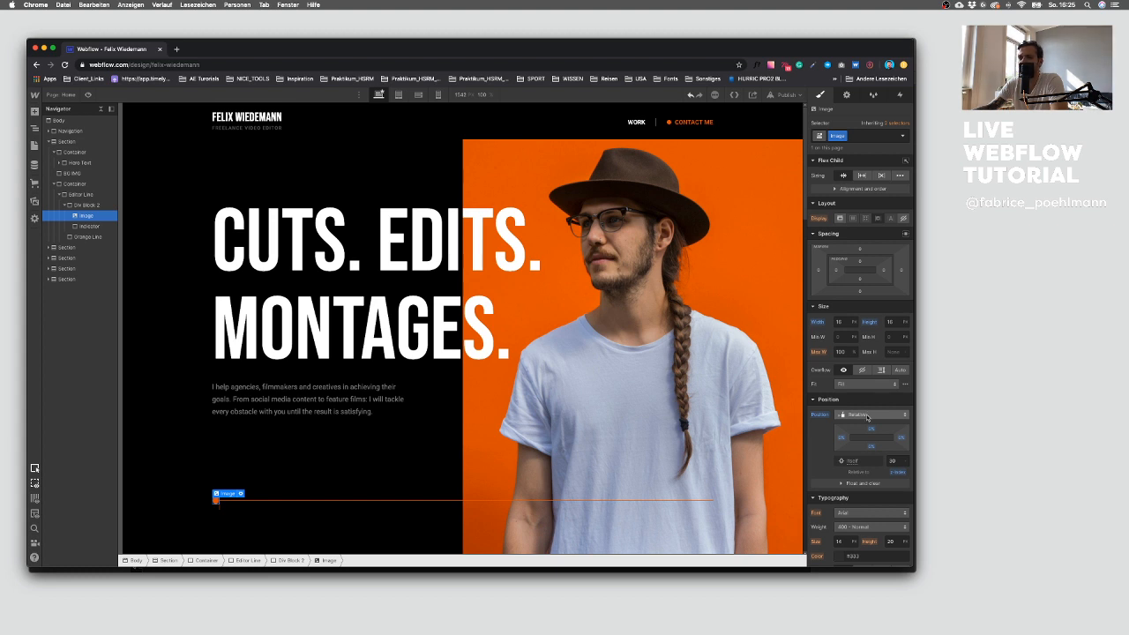
{"action": "left_click", "coordinate": [863, 416]}
{"action": "left_click", "coordinate": [864, 428]}
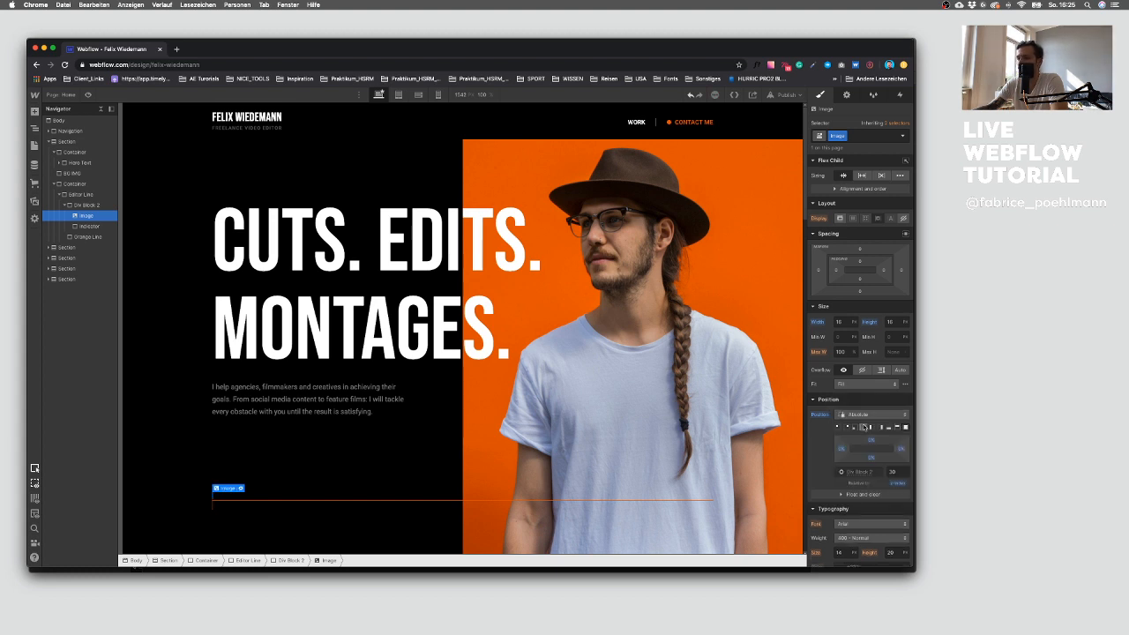
Step: Try resizing the image, reset its width and height, then delete the image from the Div Block
{"action": "left_click", "coordinate": [839, 322]}
{"action": "left_click", "coordinate": [876, 323]}
{"action": "left_click", "coordinate": [876, 334]}
{"action": "left_click", "coordinate": [840, 323]}
{"action": "type", "text": "10"}
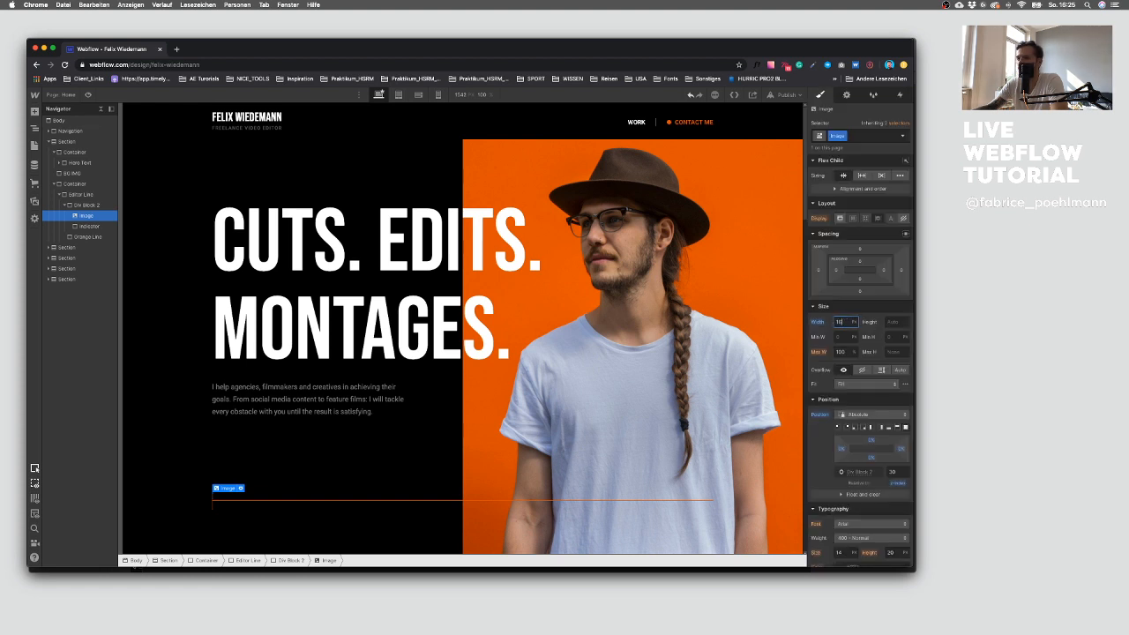
{"action": "key", "text": "BackSpace"}
{"action": "key", "text": "BackSpace"}
{"action": "type", "text": "40"}
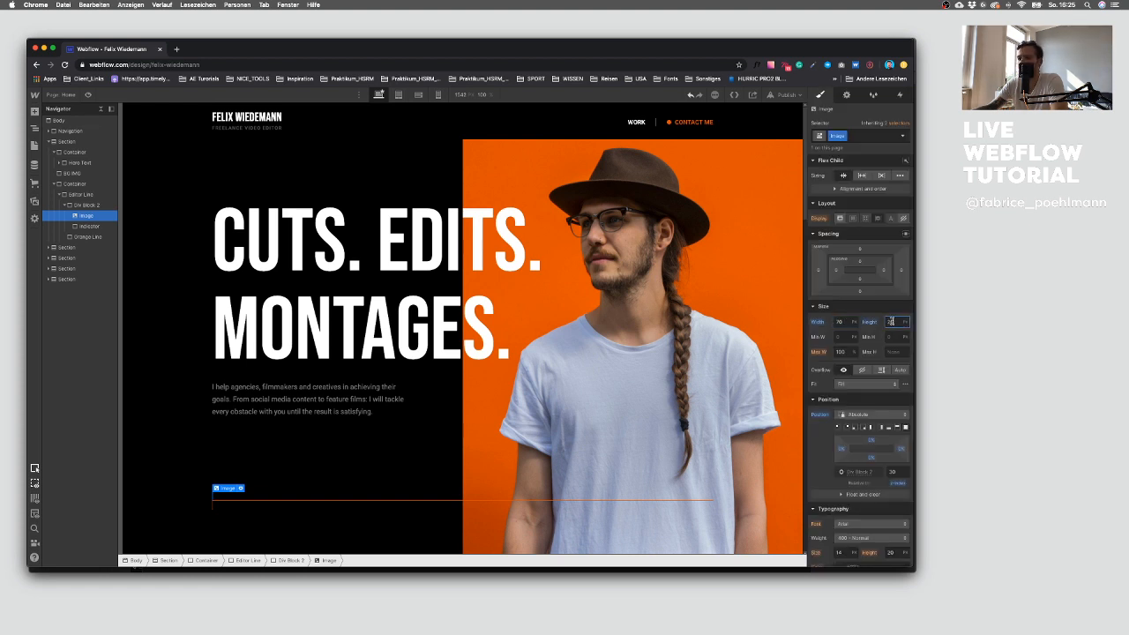
{"action": "left_click", "coordinate": [867, 325]}
{"action": "left_click", "coordinate": [870, 336]}
{"action": "left_click", "coordinate": [822, 323]}
{"action": "left_click", "coordinate": [825, 336]}
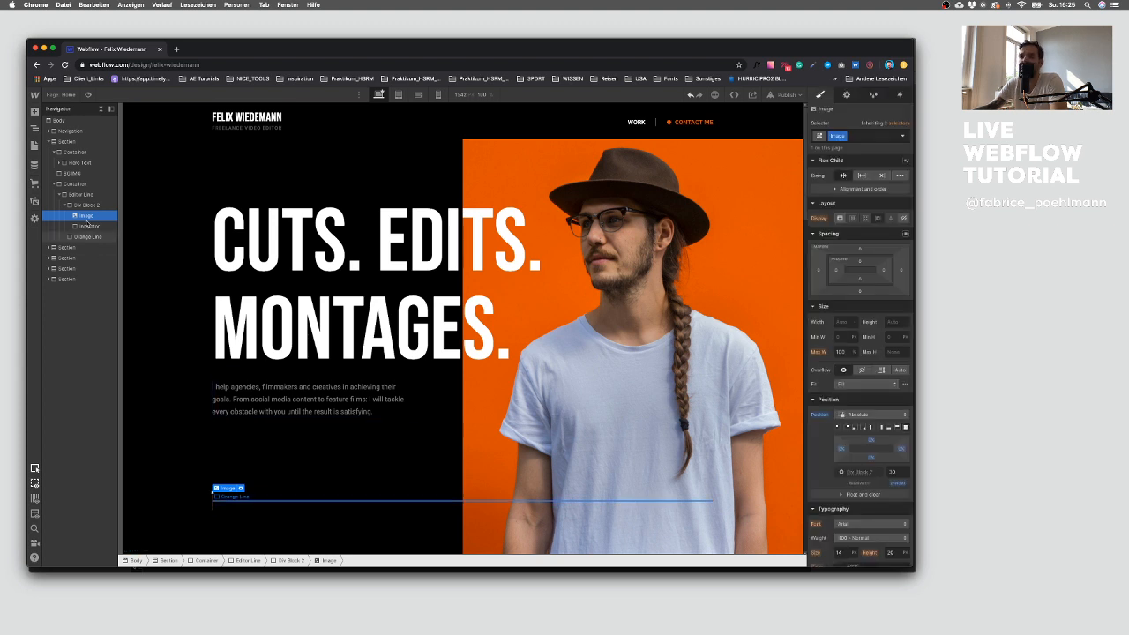
{"action": "key", "text": "Delete"}
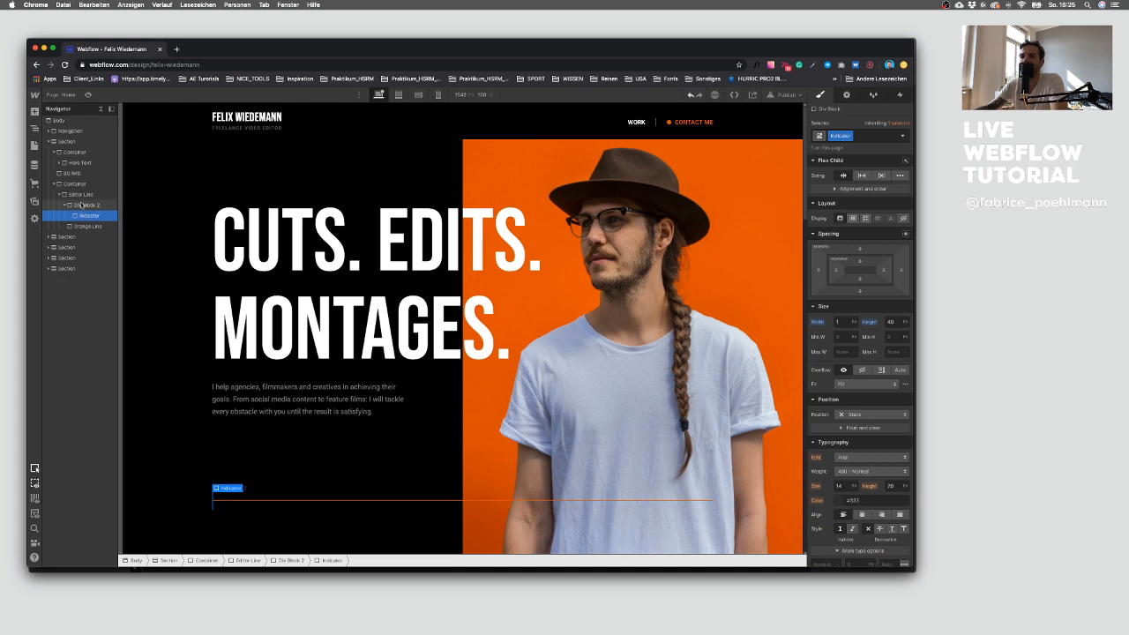
Step: Publish the site to the webflow.io domain
{"action": "left_click", "coordinate": [86, 205]}
{"action": "left_click", "coordinate": [55, 183]}
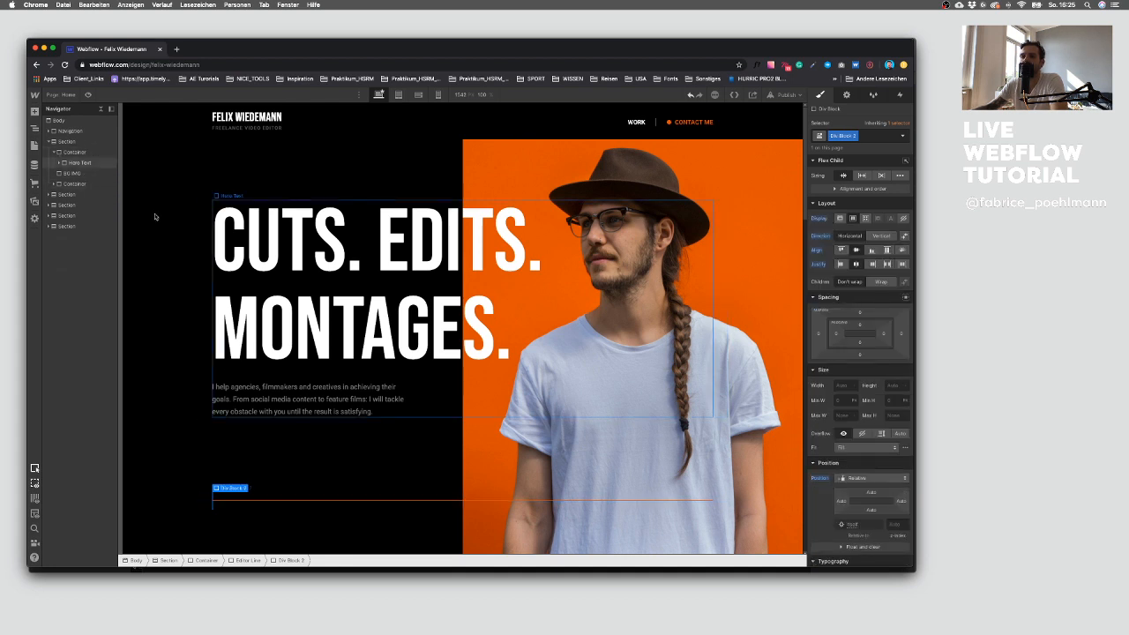
{"action": "left_click", "coordinate": [169, 398]}
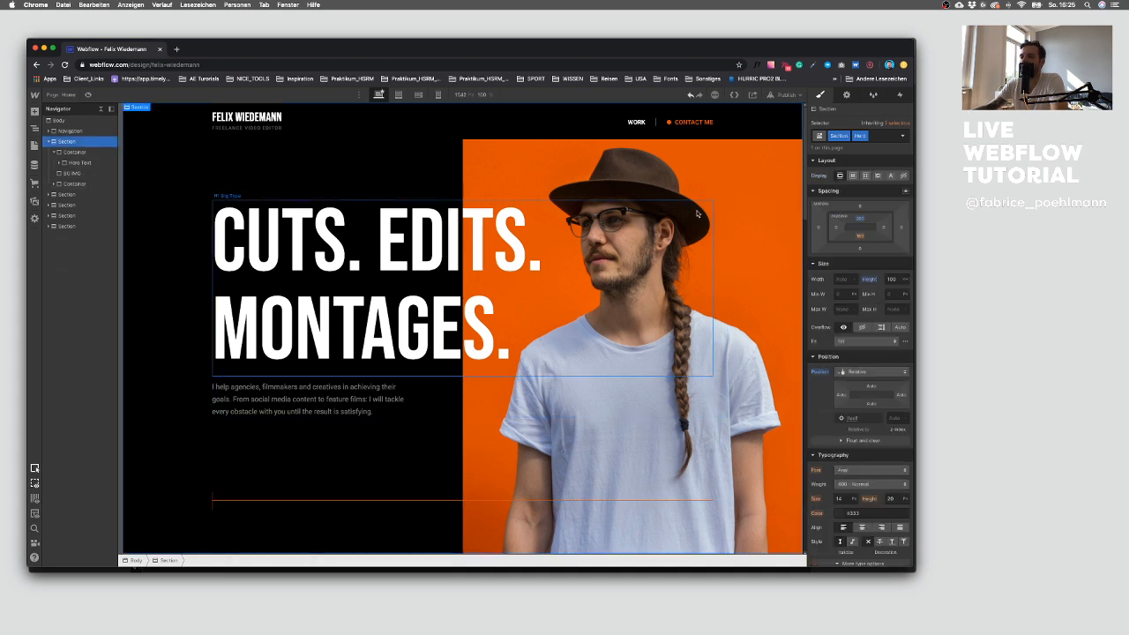
{"action": "left_click", "coordinate": [773, 95]}
{"action": "left_click", "coordinate": [752, 203]}
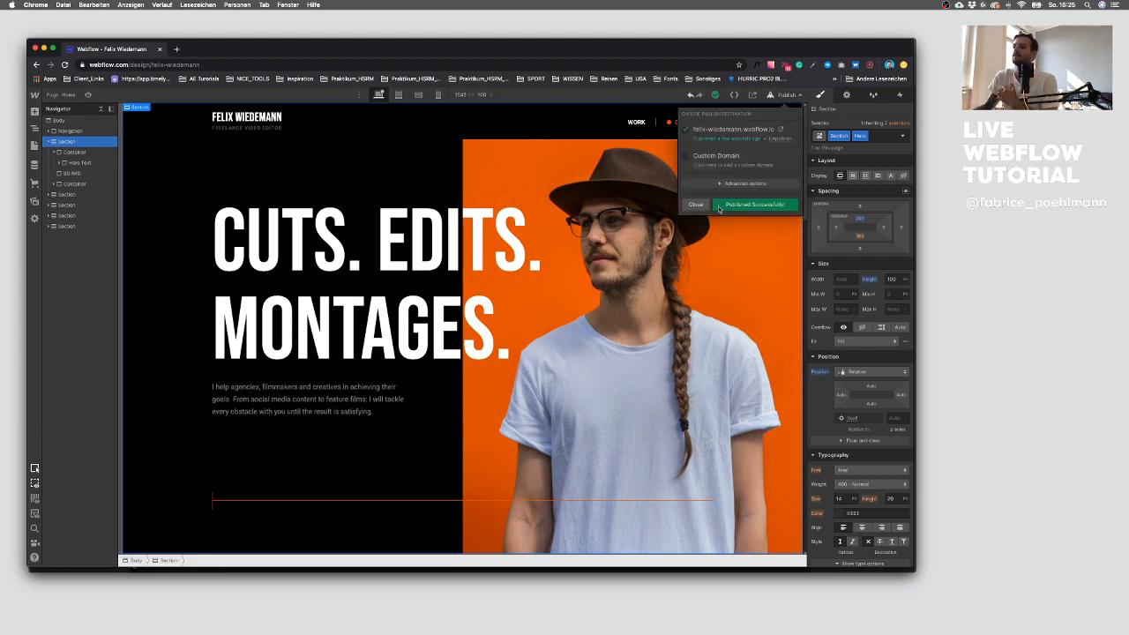
Step: Open the published site in a separate resized window to check the hero section
{"action": "left_click", "coordinate": [781, 129]}
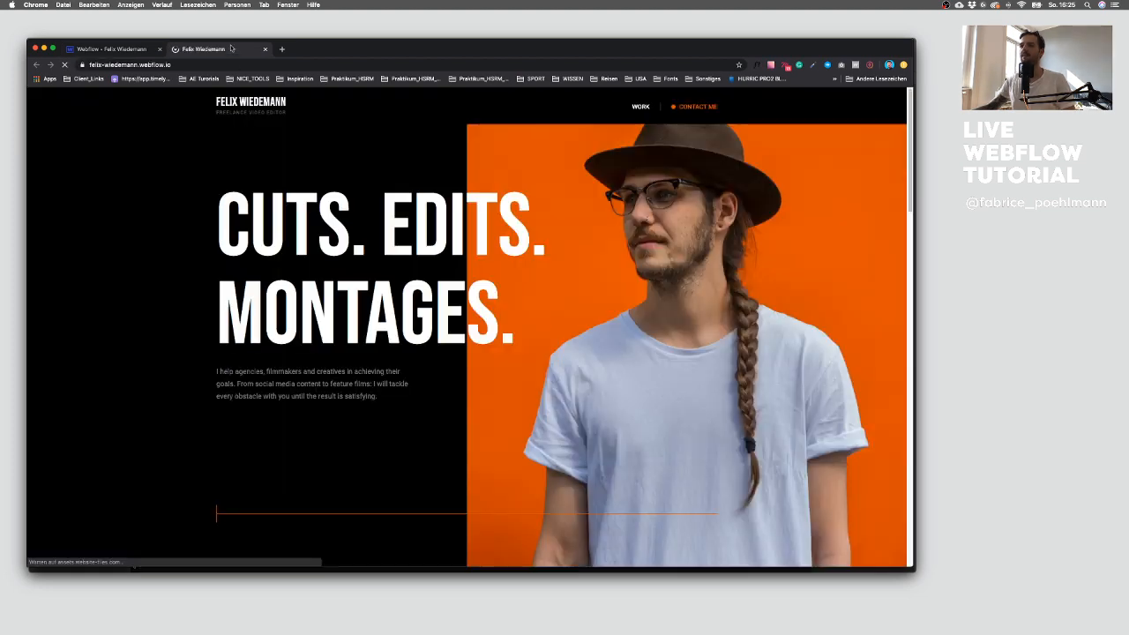
{"action": "left_click_drag", "start_coordinate": [234, 49], "coordinate": [246, 21]}
{"action": "left_click_drag", "start_coordinate": [376, 23], "coordinate": [376, 38]}
{"action": "left_click_drag", "start_coordinate": [923, 552], "coordinate": [809, 548]}
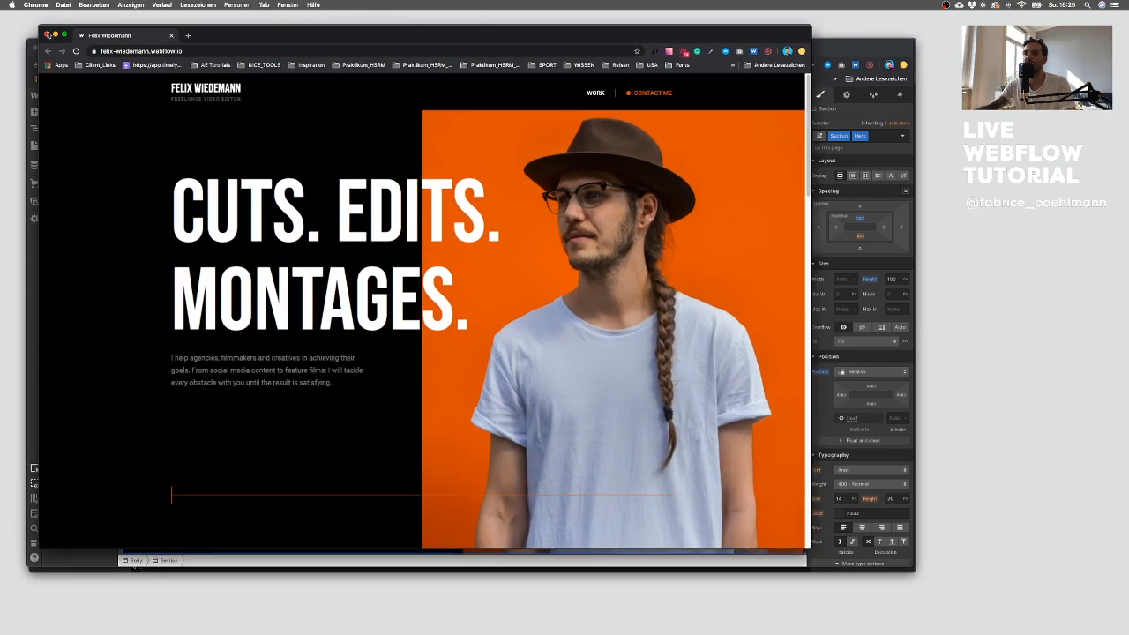
{"action": "left_click", "coordinate": [47, 35]}
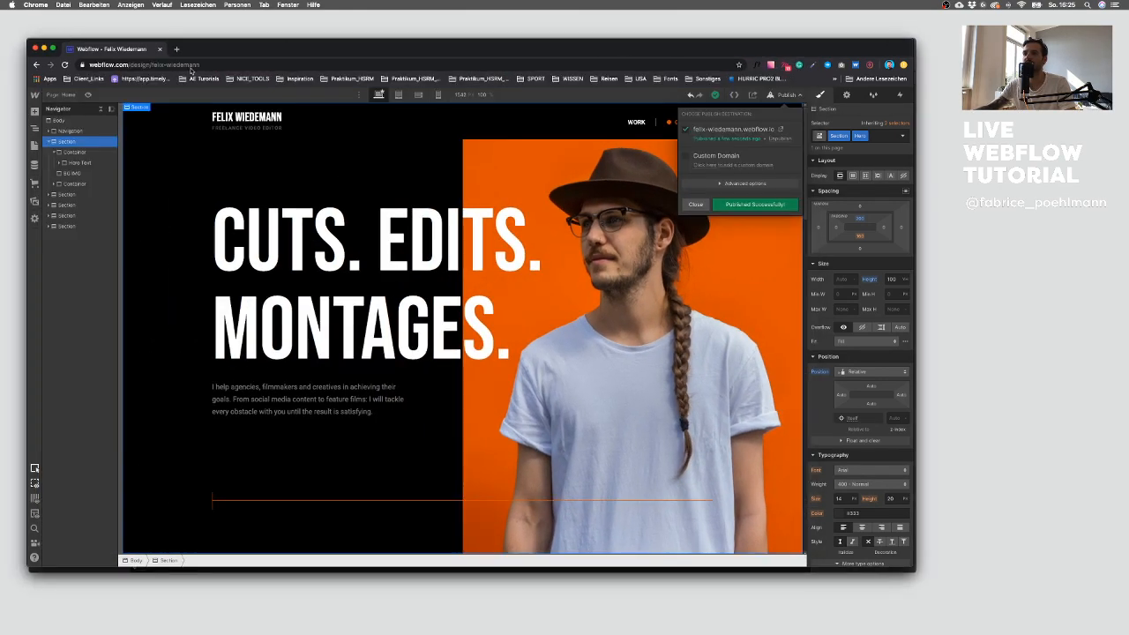
Step: Try hiding the indicator container, then undo it
{"action": "left_click", "coordinate": [73, 183]}
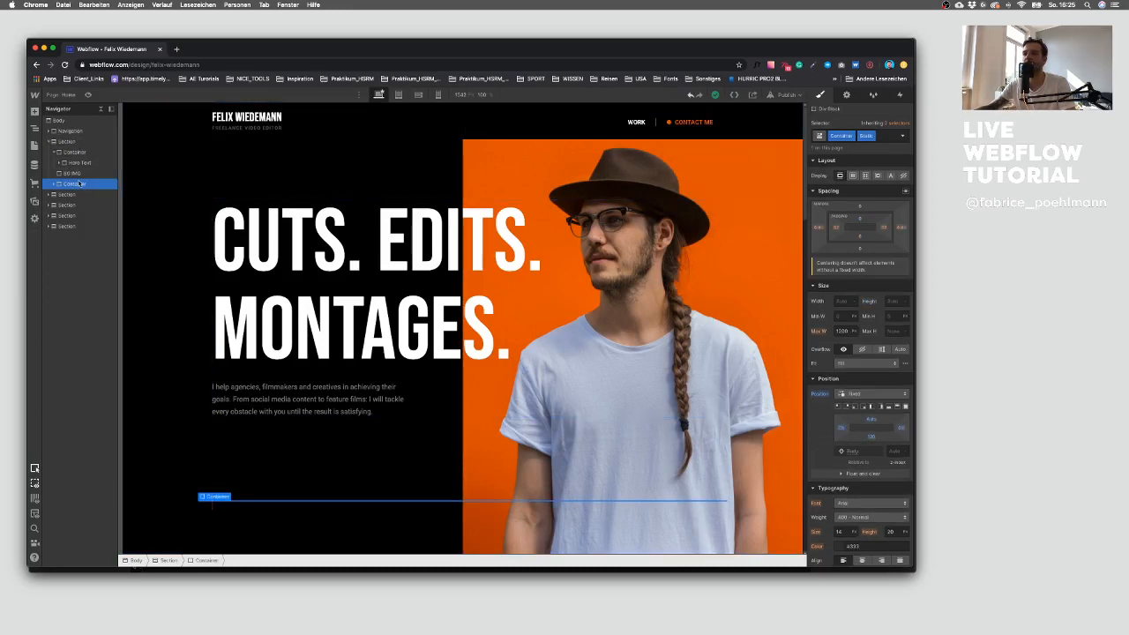
{"action": "left_click", "coordinate": [903, 174]}
{"action": "key", "text": "super+z"}
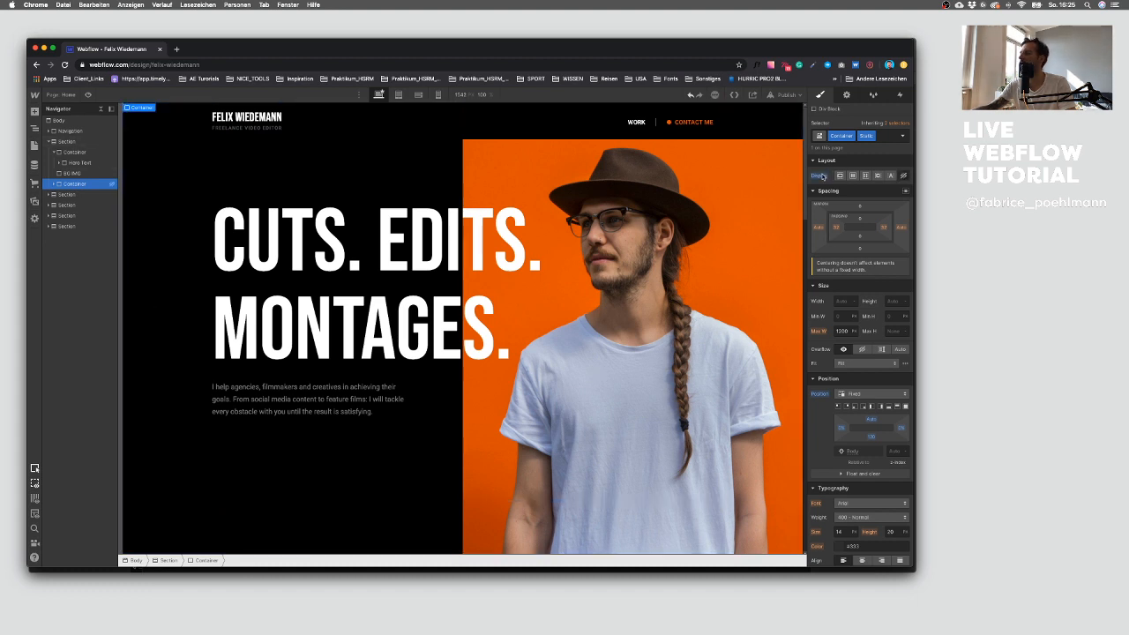
Step: Hide the indicator container on the tablet breakpoint by setting its display to None
{"action": "left_click", "coordinate": [399, 95]}
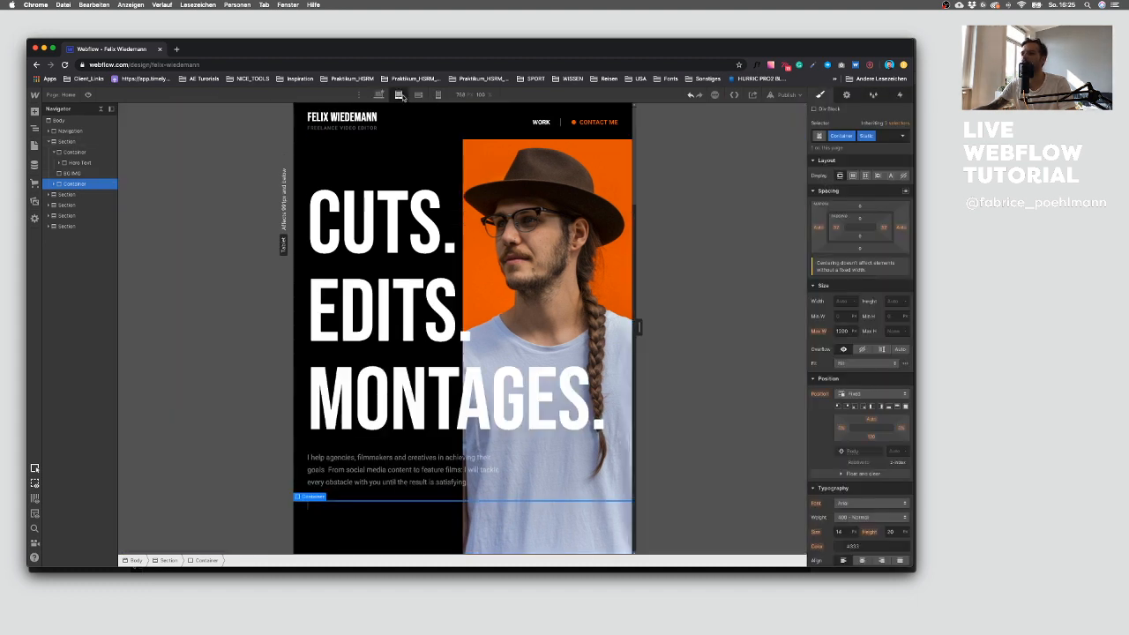
{"action": "left_click", "coordinate": [903, 175]}
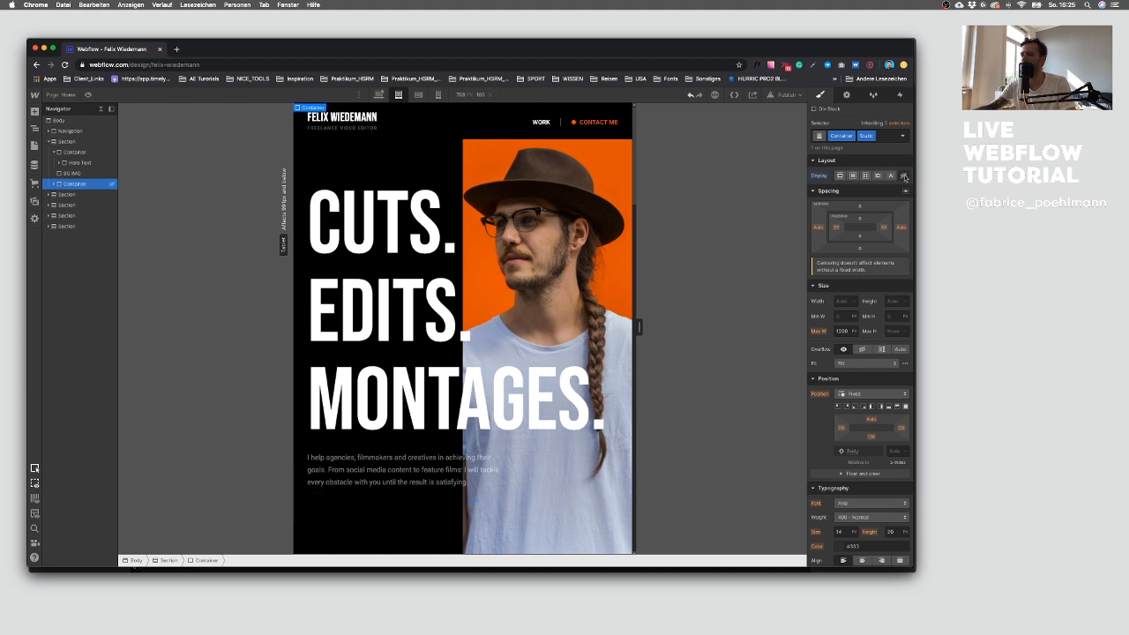
{"action": "left_click", "coordinate": [379, 95]}
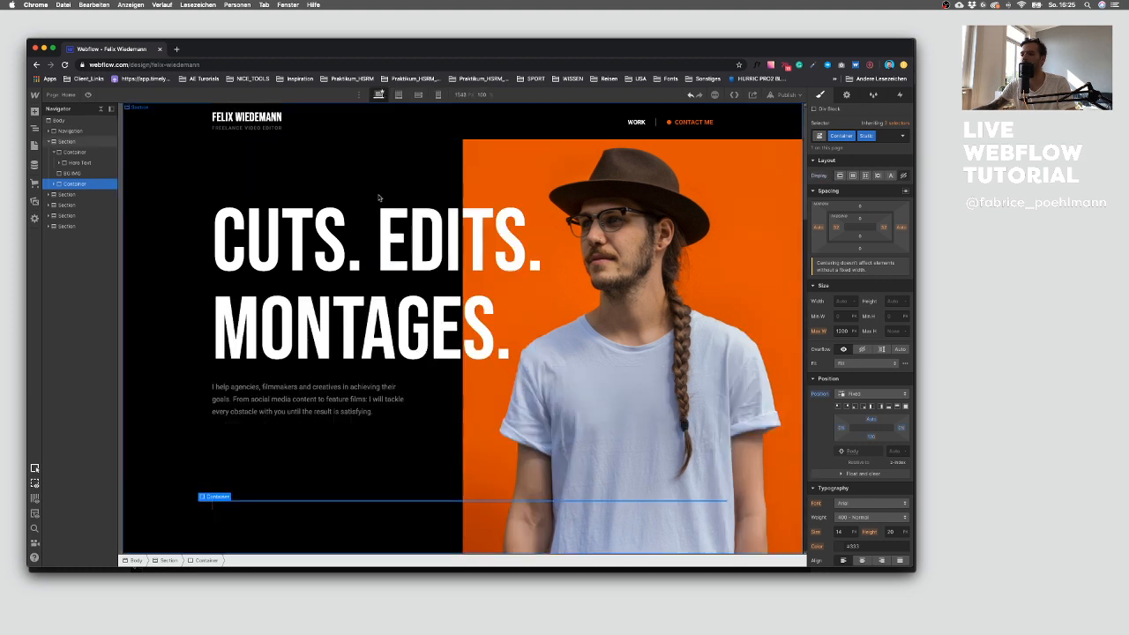
Step: Publish the site again
{"action": "left_click", "coordinate": [222, 465]}
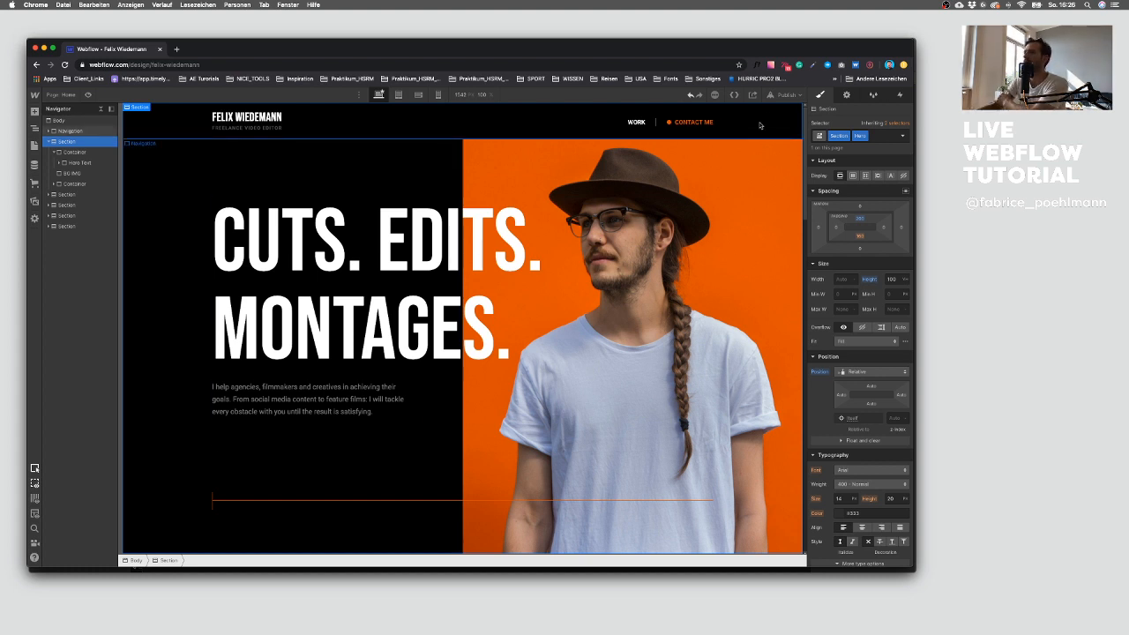
{"action": "left_click", "coordinate": [786, 95]}
{"action": "left_click", "coordinate": [748, 205]}
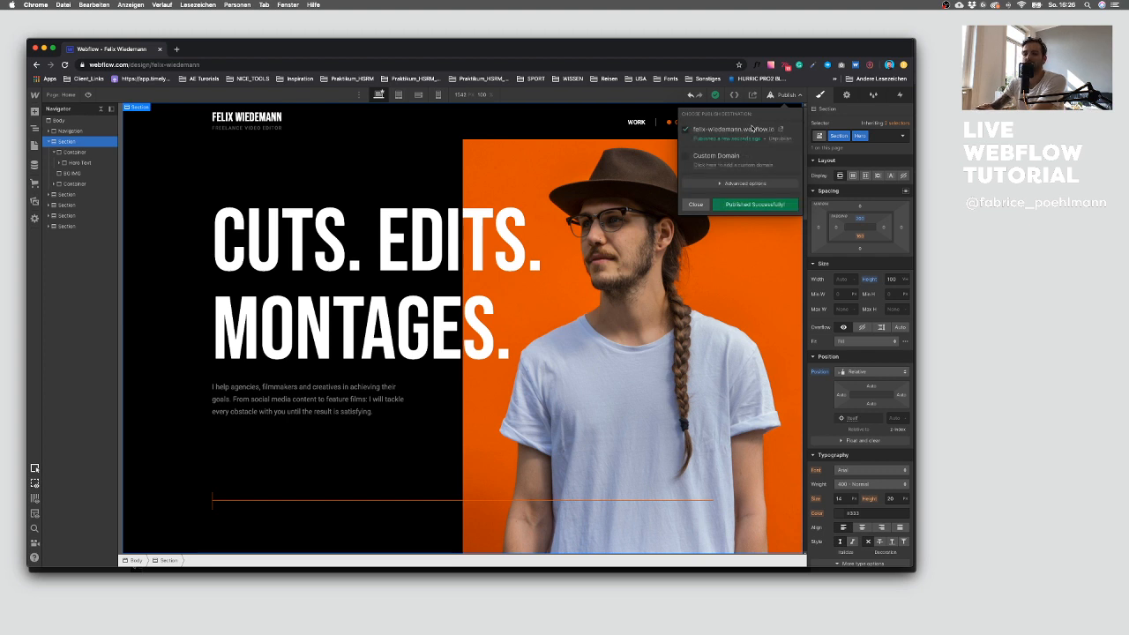
Step: Open the live site in a smaller window and scroll through it to check the indicator line
{"action": "left_click", "coordinate": [779, 130]}
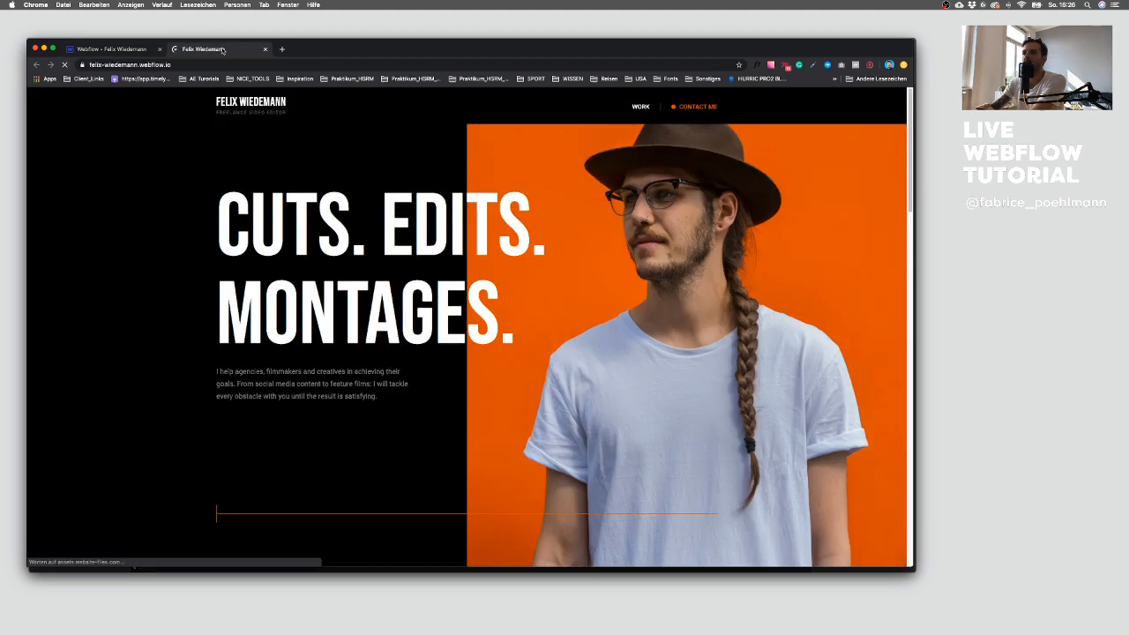
{"action": "left_click_drag", "start_coordinate": [227, 49], "coordinate": [237, 24]}
{"action": "left_click_drag", "start_coordinate": [921, 541], "coordinate": [526, 451]}
{"action": "mouse_move", "coordinate": [509, 451]}
{"action": "left_mouse_down"}
{"action": "mouse_move", "coordinate": [604, 453]}
{"action": "mouse_move", "coordinate": [503, 452]}
{"action": "mouse_move", "coordinate": [517, 474]}
{"action": "mouse_move", "coordinate": [529, 471]}
{"action": "mouse_move", "coordinate": [507, 458]}
{"action": "left_mouse_up"}
{"action": "scroll", "coordinate": [406, 366], "scroll_direction": "down", "scroll_amount": 10}
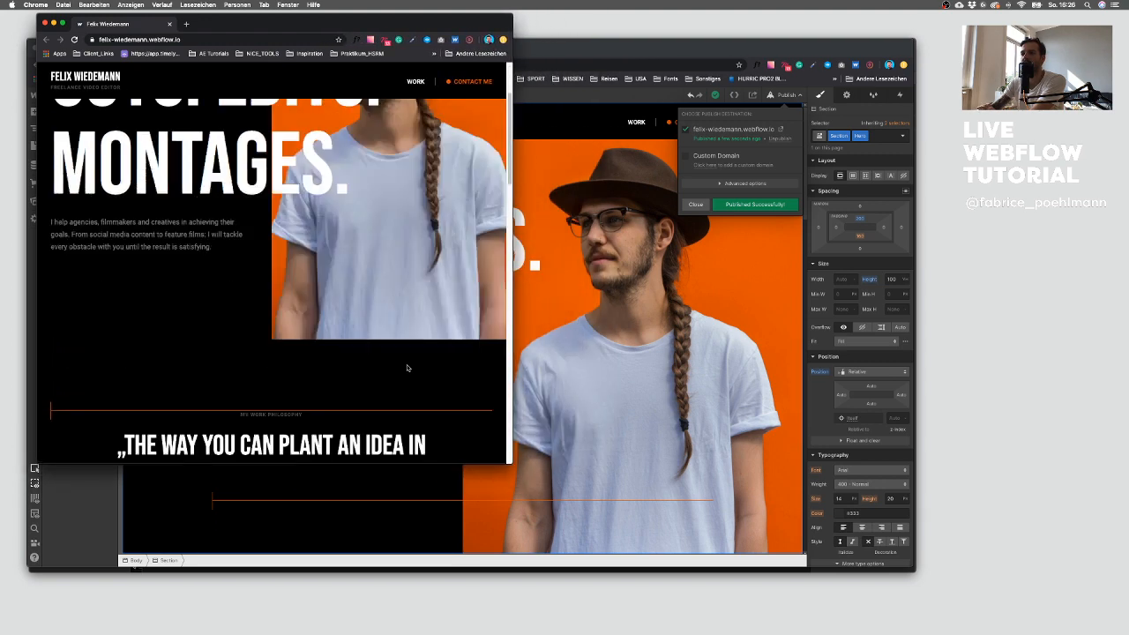
{"action": "scroll", "coordinate": [406, 366], "scroll_direction": "down", "scroll_amount": 5}
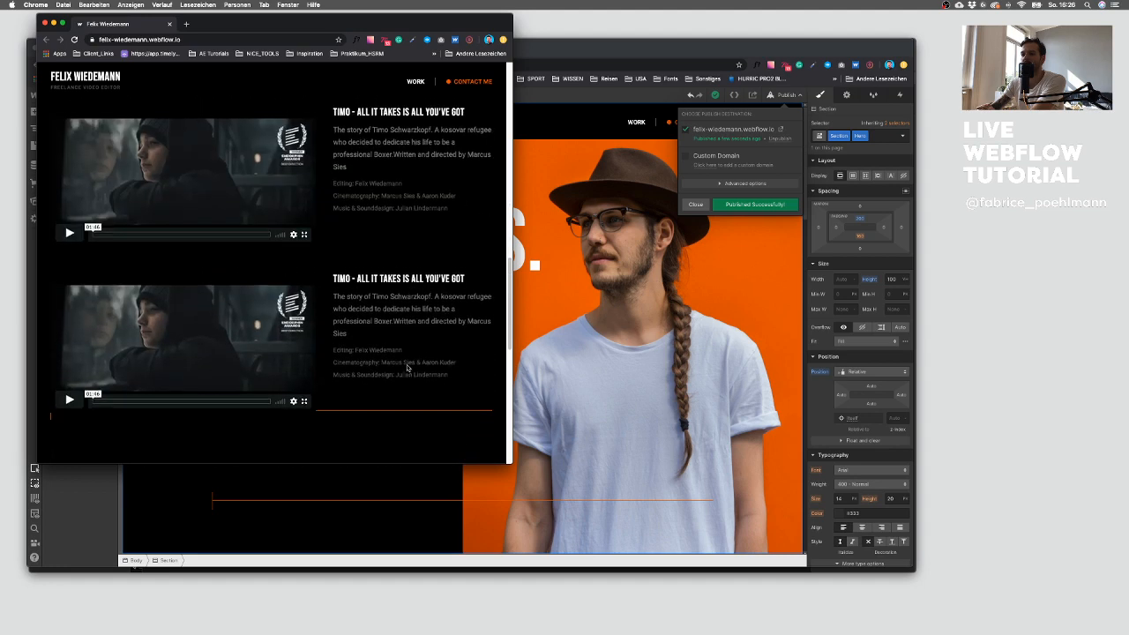
{"action": "scroll", "coordinate": [409, 369], "scroll_direction": "up", "scroll_amount": 5}
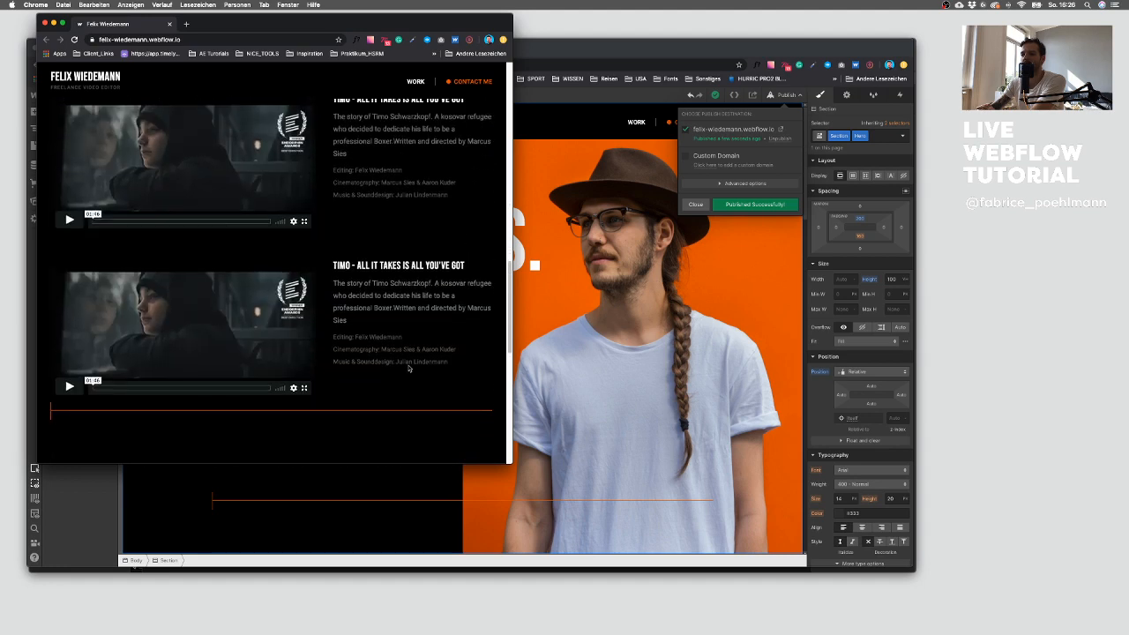
{"action": "left_click", "coordinate": [361, 529]}
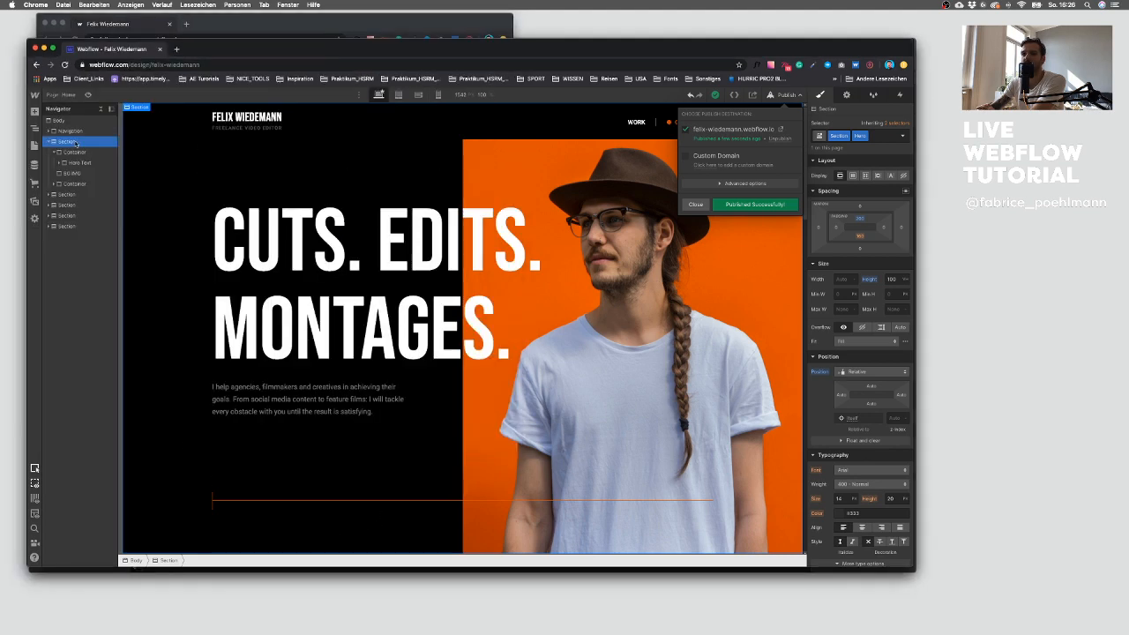
Step: Set the fixed indicator container's z-index to 50
{"action": "left_click", "coordinate": [76, 168]}
{"action": "left_click", "coordinate": [72, 176]}
{"action": "left_click", "coordinate": [73, 184]}
{"action": "left_click", "coordinate": [894, 451]}
{"action": "type", "text": "50"}
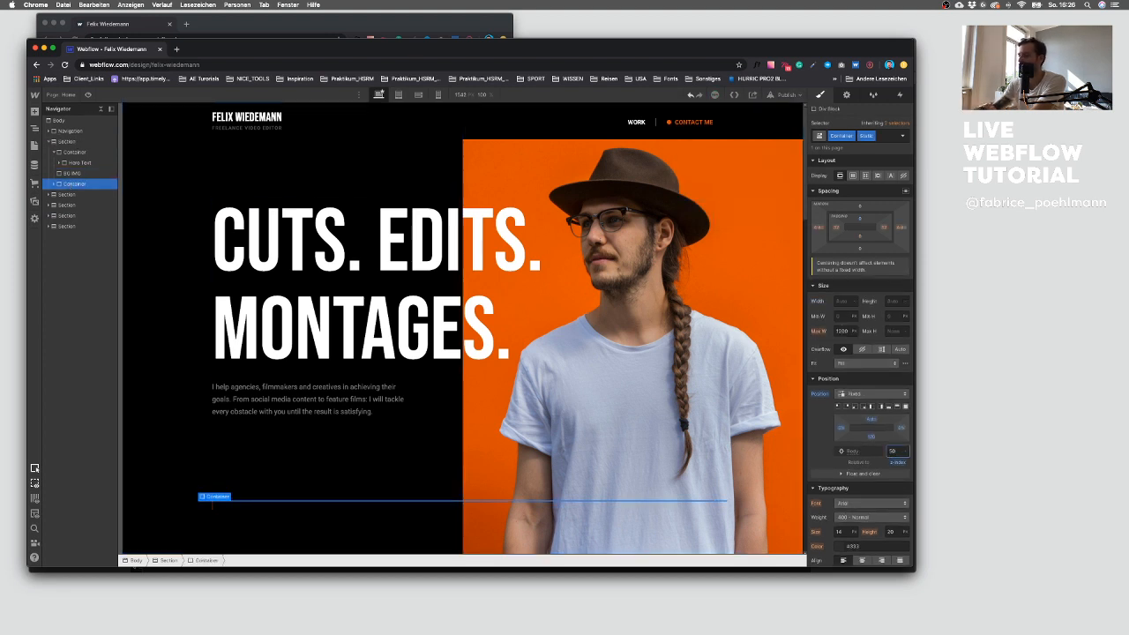
Step: Publish the site and reload the live page
{"action": "left_click", "coordinate": [785, 94]}
{"action": "left_click", "coordinate": [746, 206]}
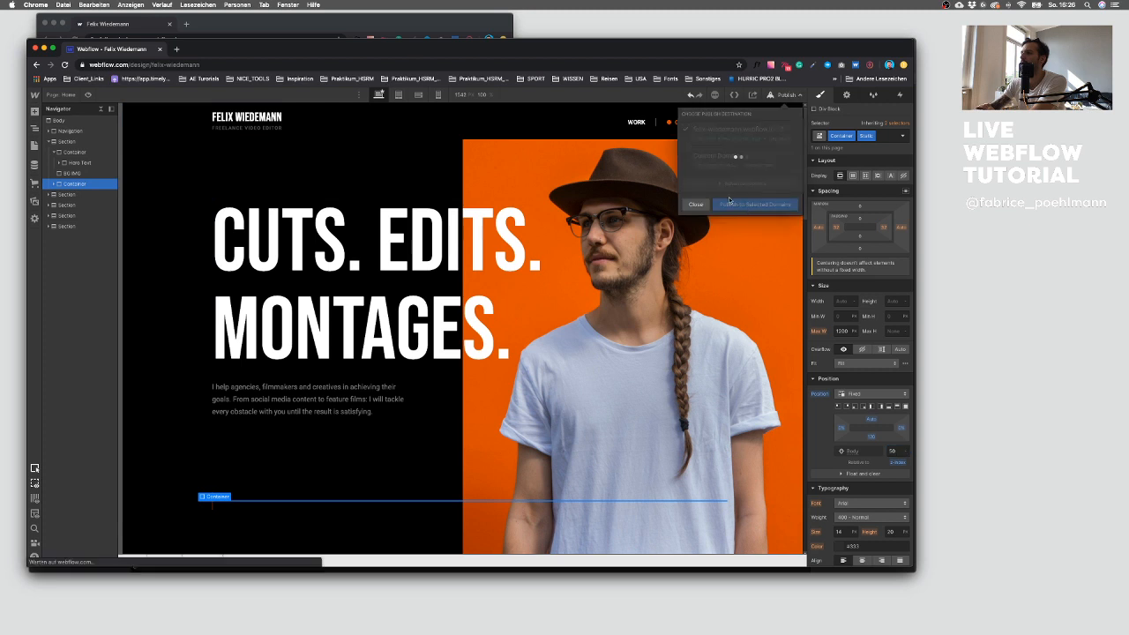
{"action": "left_click", "coordinate": [291, 27]}
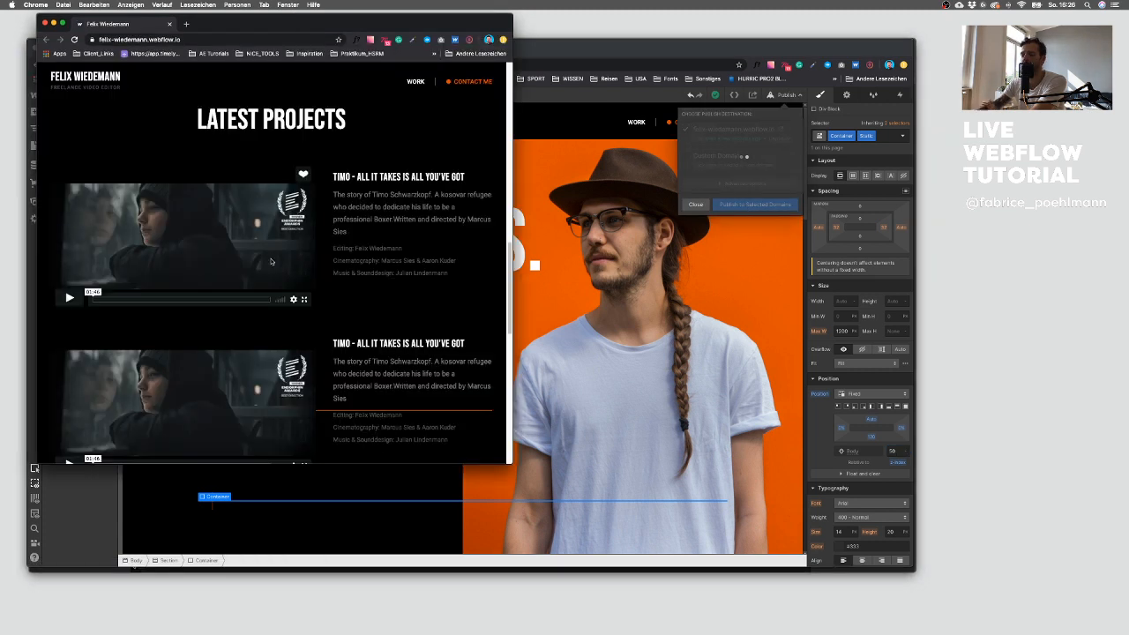
{"action": "key", "text": "super+r"}
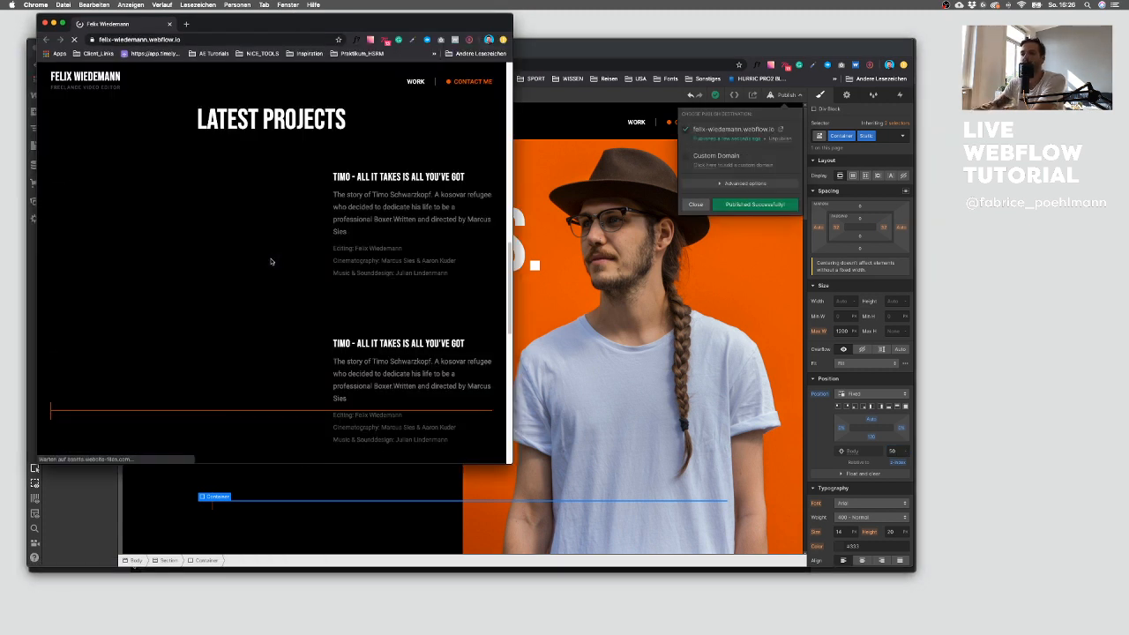
Step: Scroll through the live page to check the indicator line over the sections
{"action": "scroll", "coordinate": [344, 328], "scroll_direction": "down", "scroll_amount": 2}
{"action": "scroll", "coordinate": [344, 328], "scroll_direction": "down", "scroll_amount": 5}
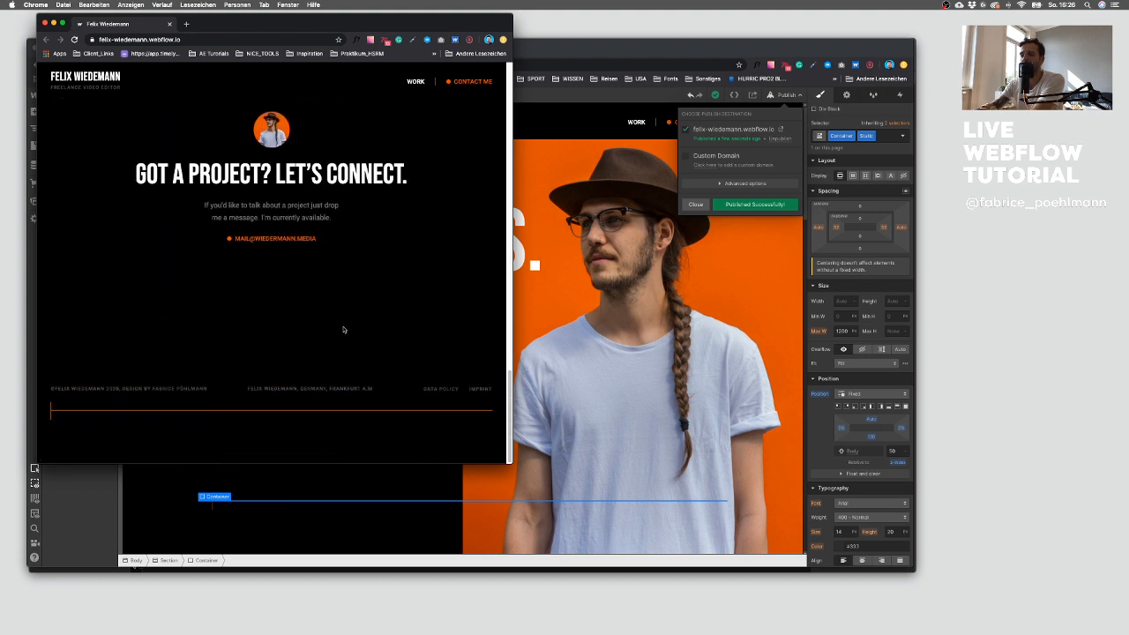
{"action": "scroll", "coordinate": [344, 328], "scroll_direction": "up", "scroll_amount": 5}
{"action": "scroll", "coordinate": [344, 329], "scroll_direction": "up", "scroll_amount": 10}
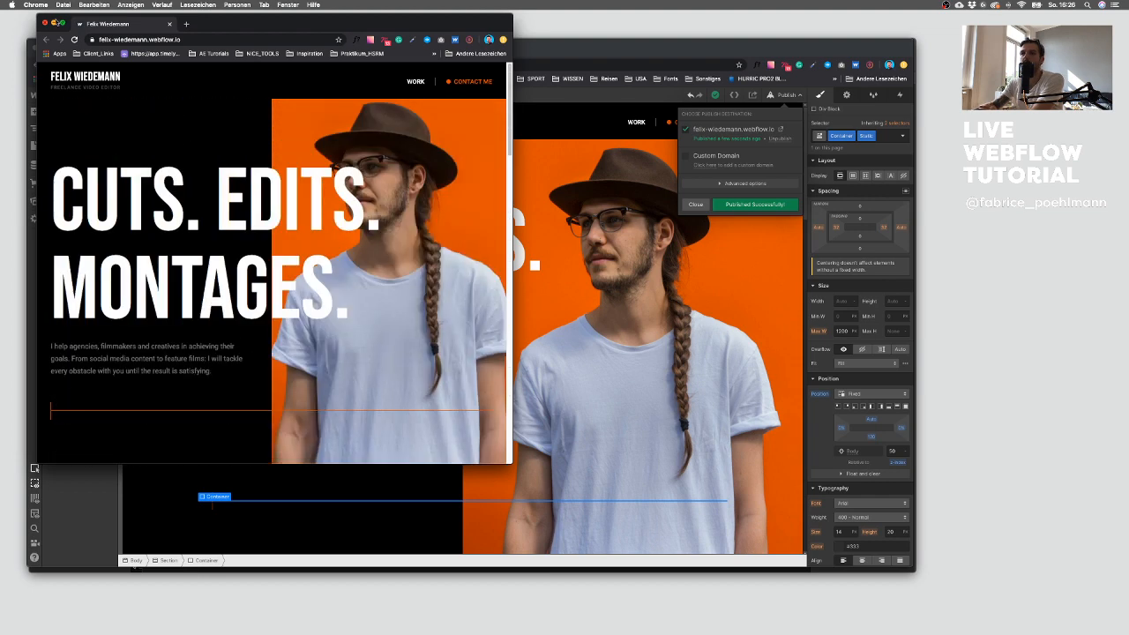
{"action": "left_click", "coordinate": [47, 24]}
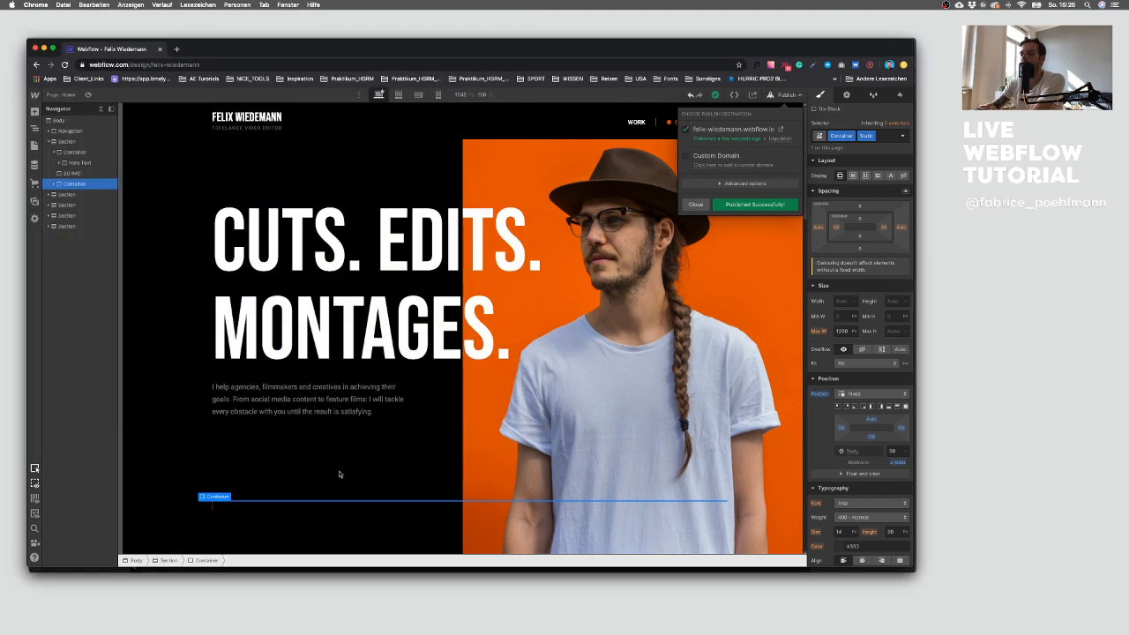
{"action": "left_click", "coordinate": [418, 181]}
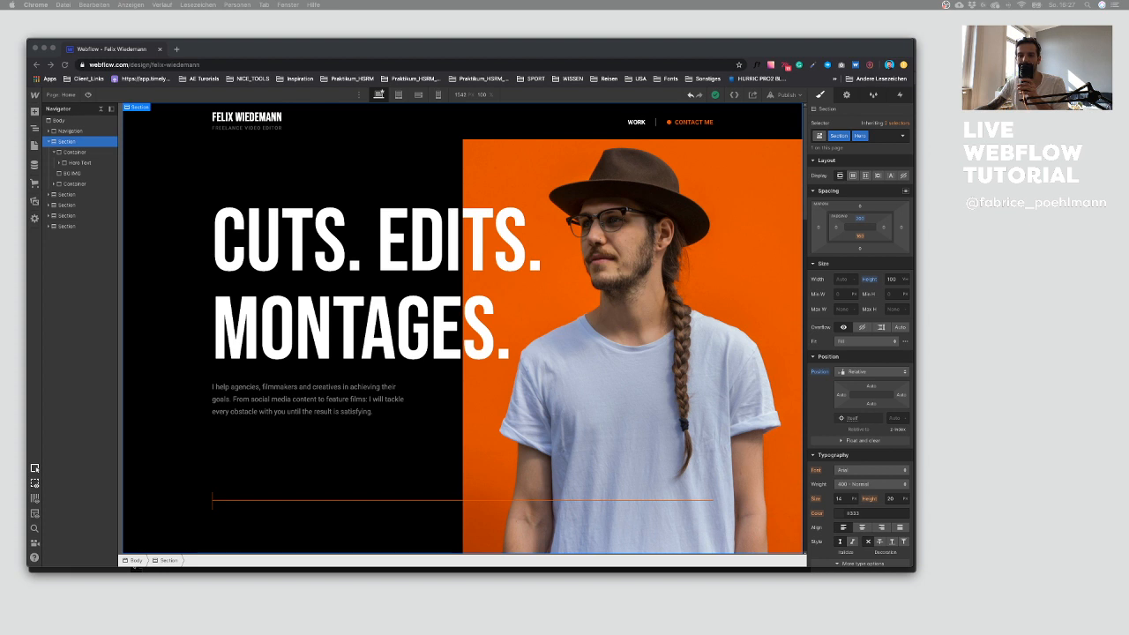
{"action": "key", "text": "super+Tab"}
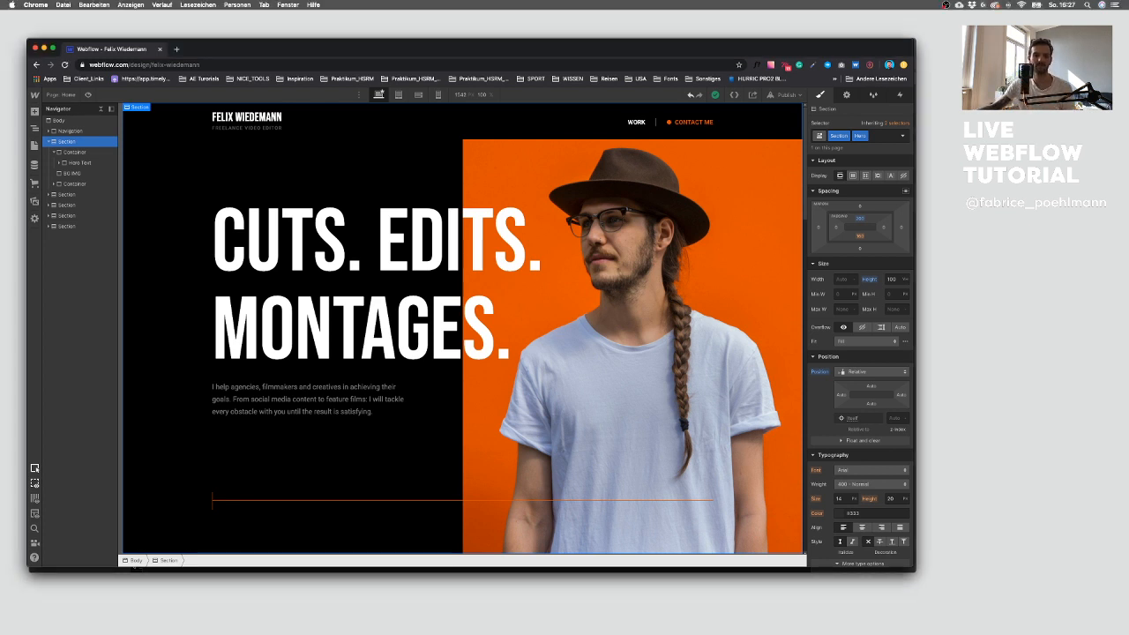
{"action": "key", "text": "ctrl+Up"}
{"action": "key", "text": "ctrl+Up"}
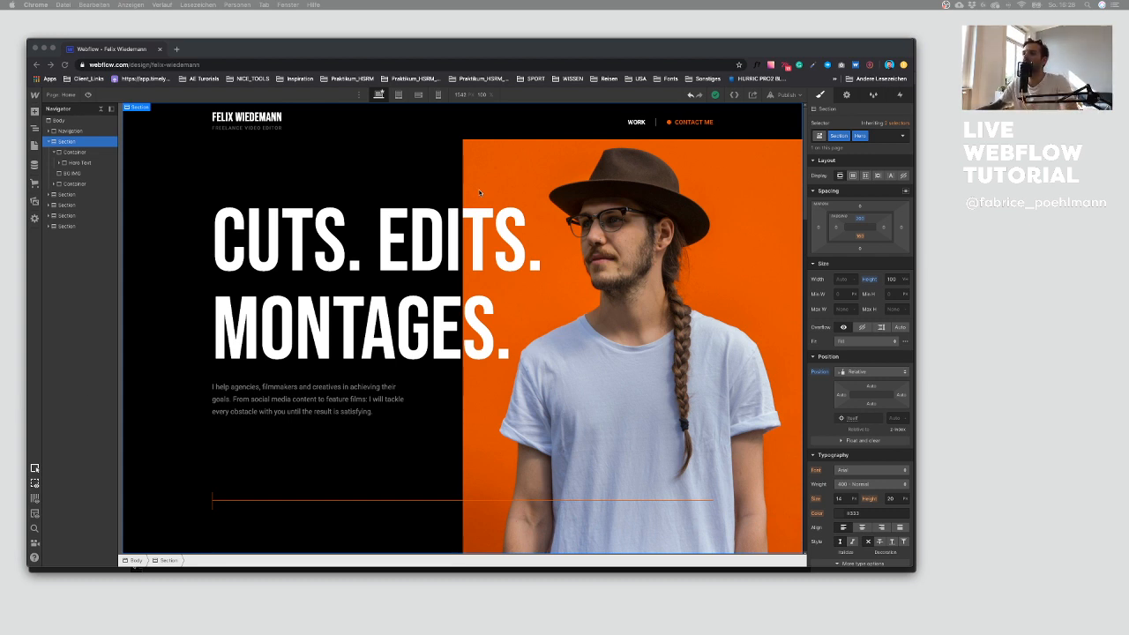
Step: Open the live domain from the publish menu
{"action": "left_click", "coordinate": [331, 147]}
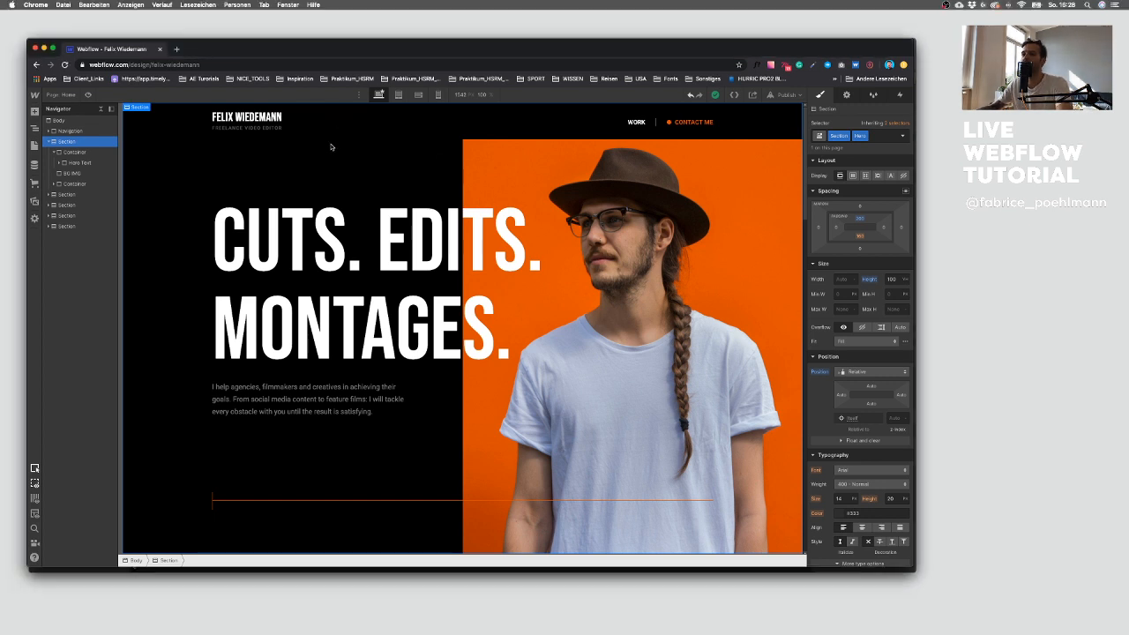
{"action": "left_click", "coordinate": [798, 95]}
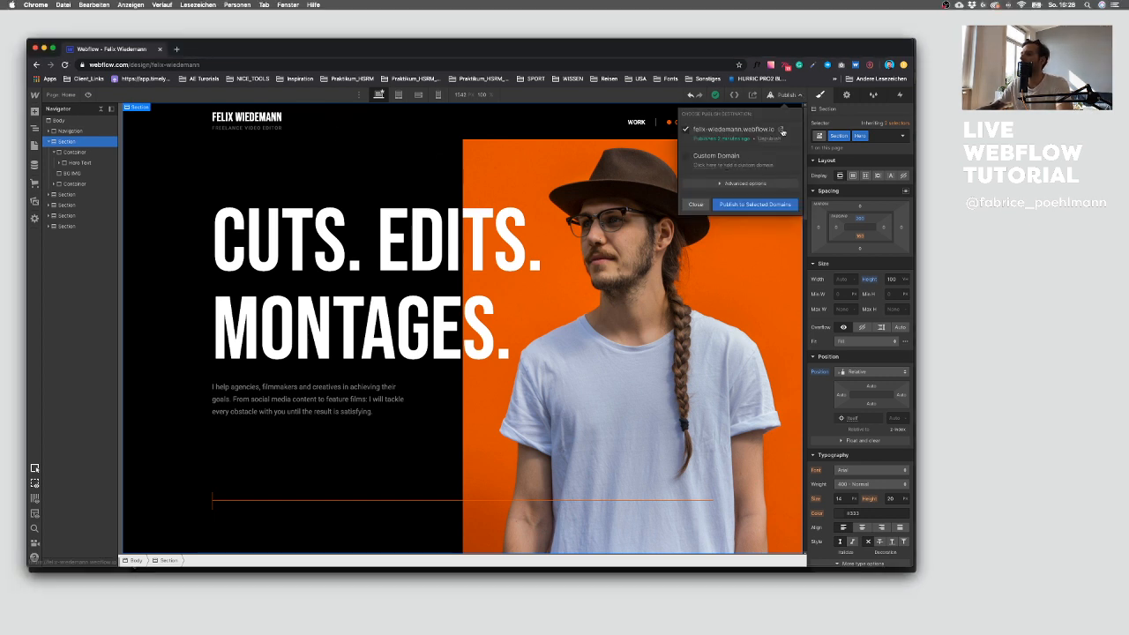
{"action": "left_click", "coordinate": [783, 134]}
Step: Scroll through the live site in a full-size window to review the hero and indicator
{"action": "left_click_drag", "start_coordinate": [229, 50], "coordinate": [230, 30]}
{"action": "left_click_drag", "start_coordinate": [335, 27], "coordinate": [338, 45]}
{"action": "scroll", "coordinate": [320, 503], "scroll_direction": "down", "scroll_amount": 3}
{"action": "scroll", "coordinate": [313, 517], "scroll_direction": "up", "scroll_amount": 2}
{"action": "scroll", "coordinate": [441, 516], "scroll_direction": "down", "scroll_amount": 2}
{"action": "scroll", "coordinate": [433, 502], "scroll_direction": "up", "scroll_amount": 3}
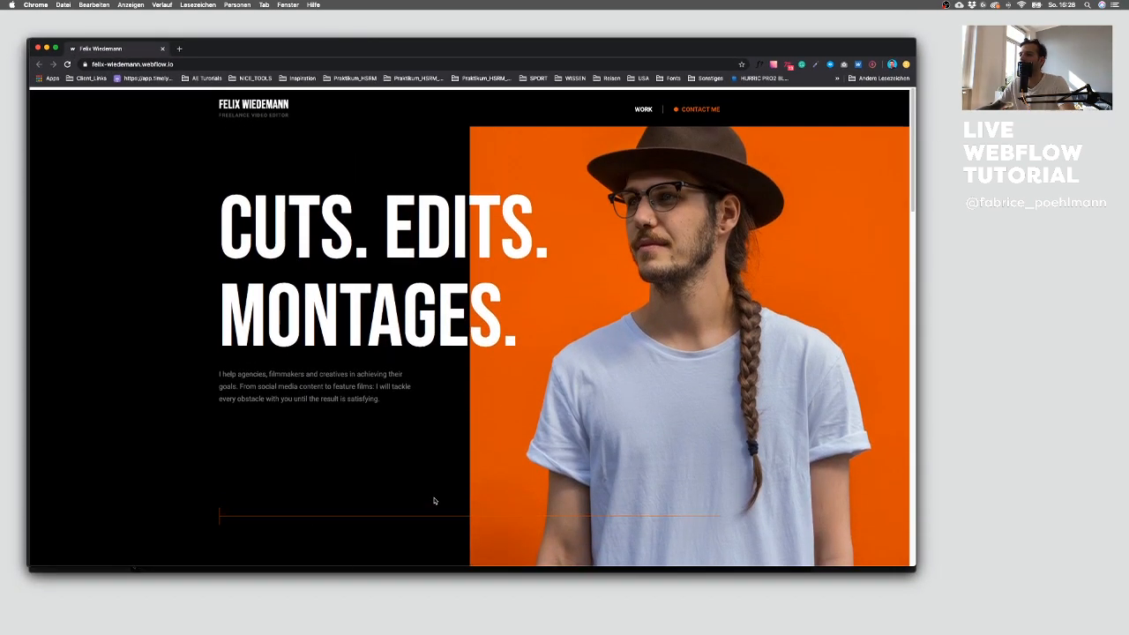
{"action": "scroll", "coordinate": [432, 500], "scroll_direction": "down", "scroll_amount": 3}
{"action": "scroll", "coordinate": [433, 500], "scroll_direction": "down", "scroll_amount": 15}
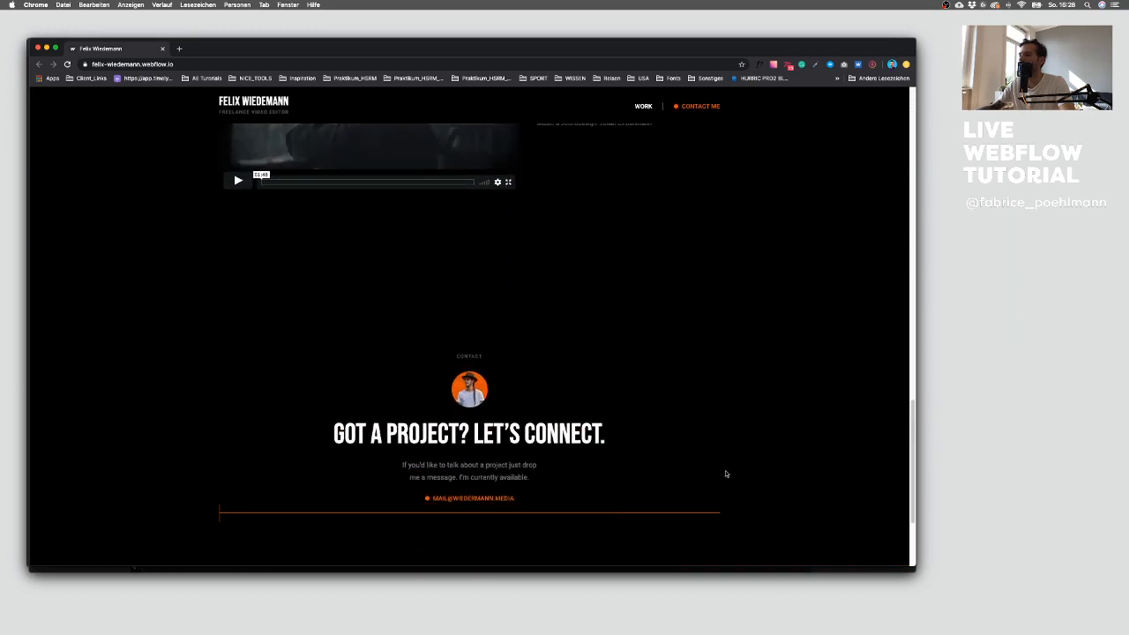
{"action": "scroll", "coordinate": [719, 458], "scroll_direction": "up", "scroll_amount": 15}
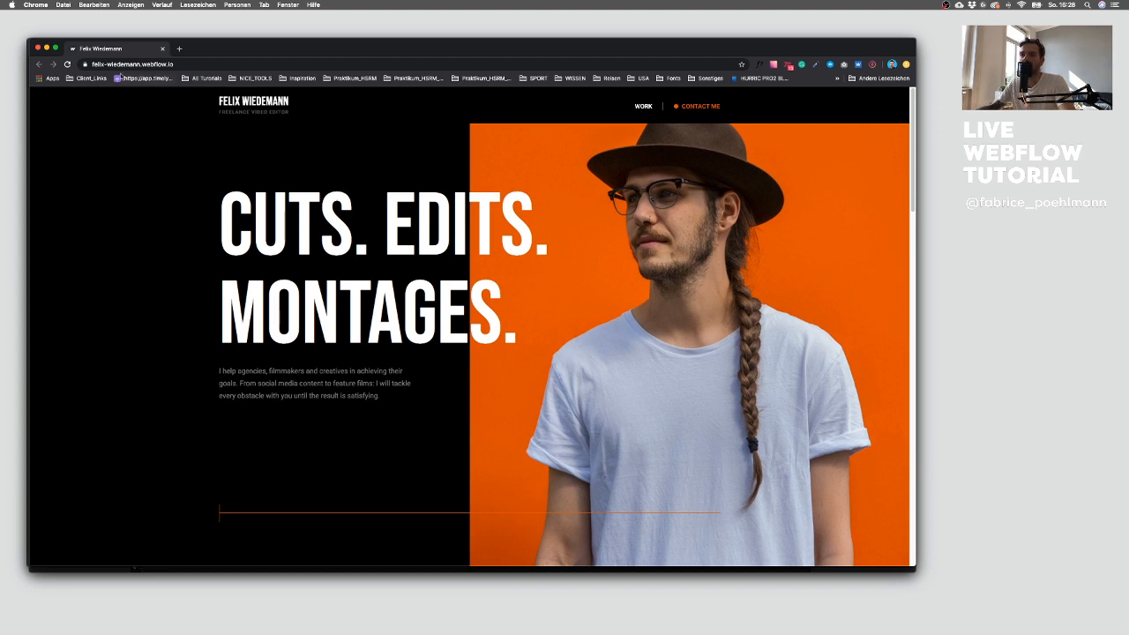
Step: Return to the designer and add a mouse hover trigger to the Contact Me button
{"action": "left_click", "coordinate": [38, 49]}
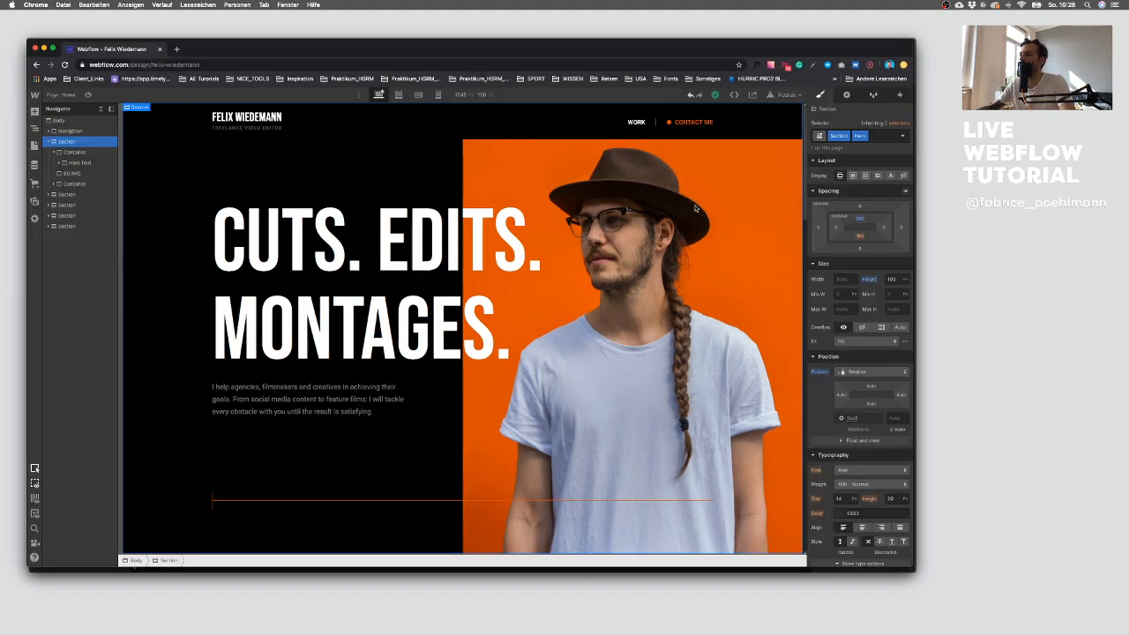
{"action": "left_click", "coordinate": [693, 121]}
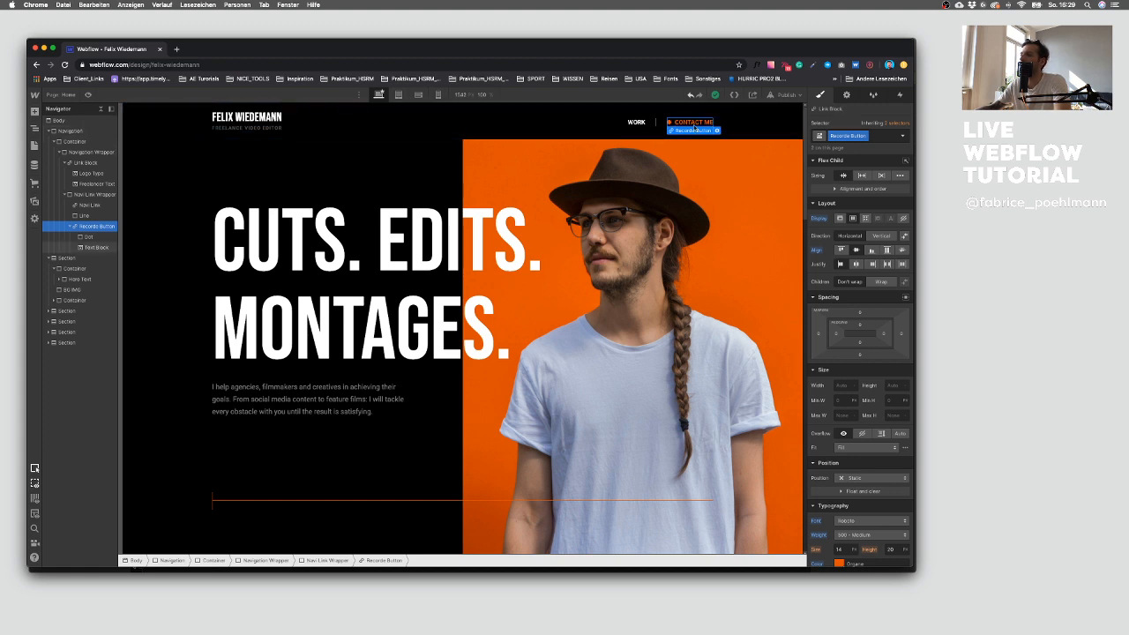
{"action": "left_click", "coordinate": [899, 94]}
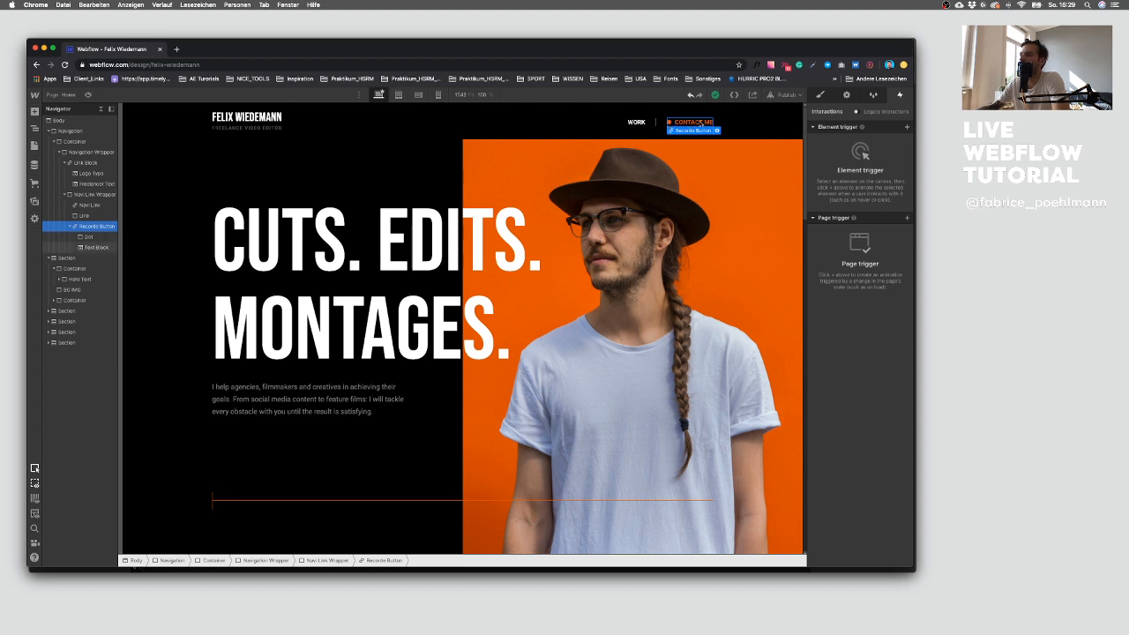
{"action": "left_click", "coordinate": [906, 127]}
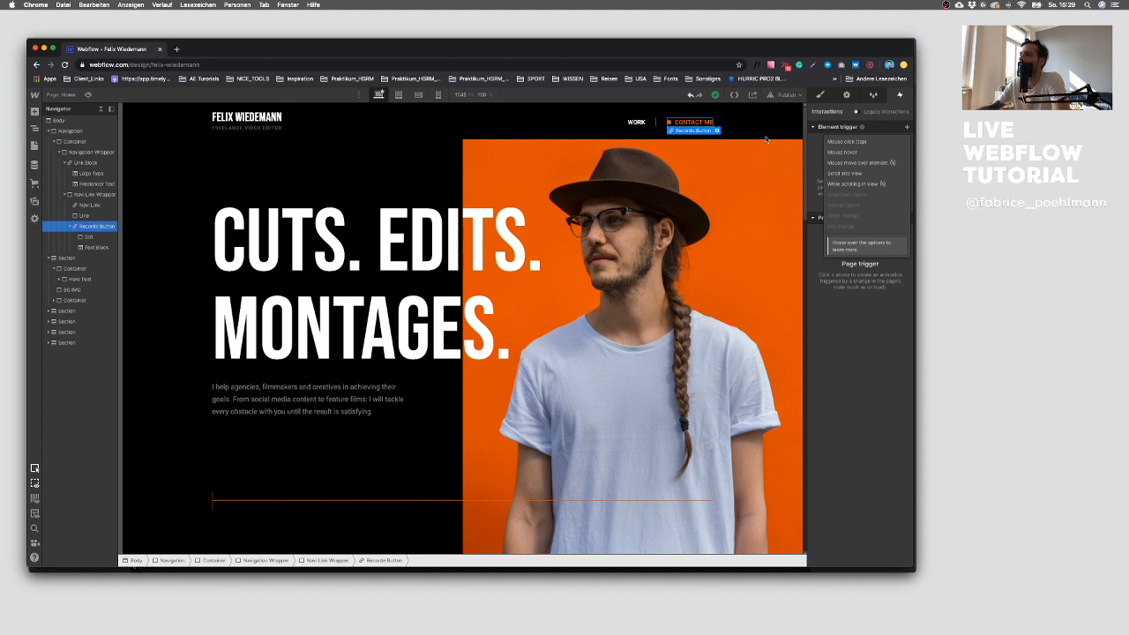
{"action": "left_click", "coordinate": [864, 152]}
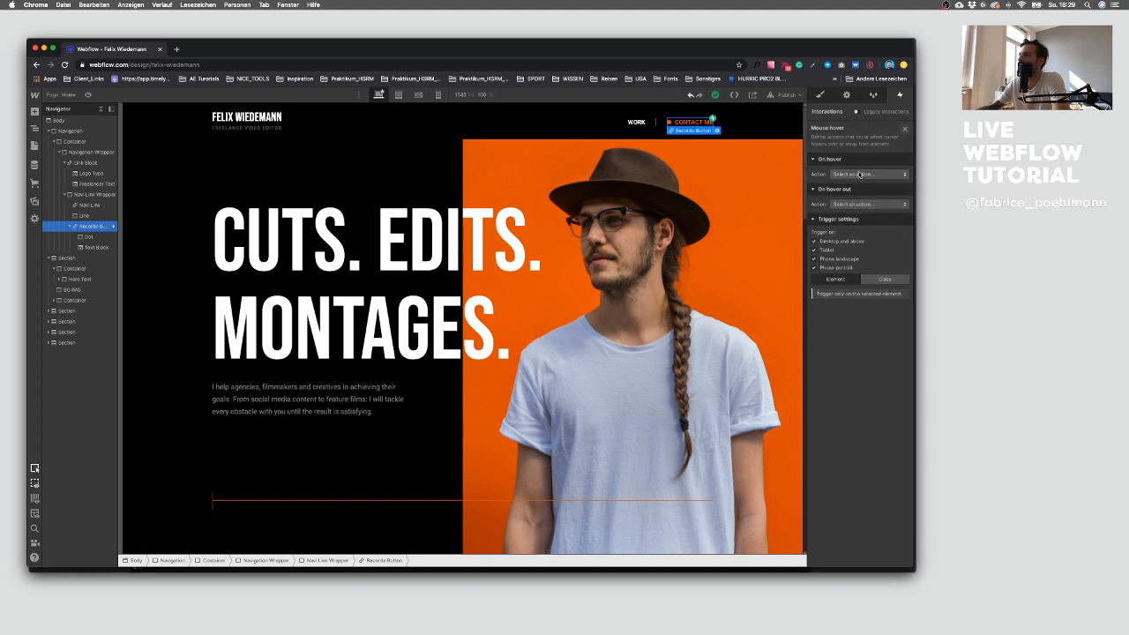
Step: Make the hover start a new timed animation named Hover In
{"action": "left_click", "coordinate": [860, 174]}
{"action": "left_click", "coordinate": [858, 192]}
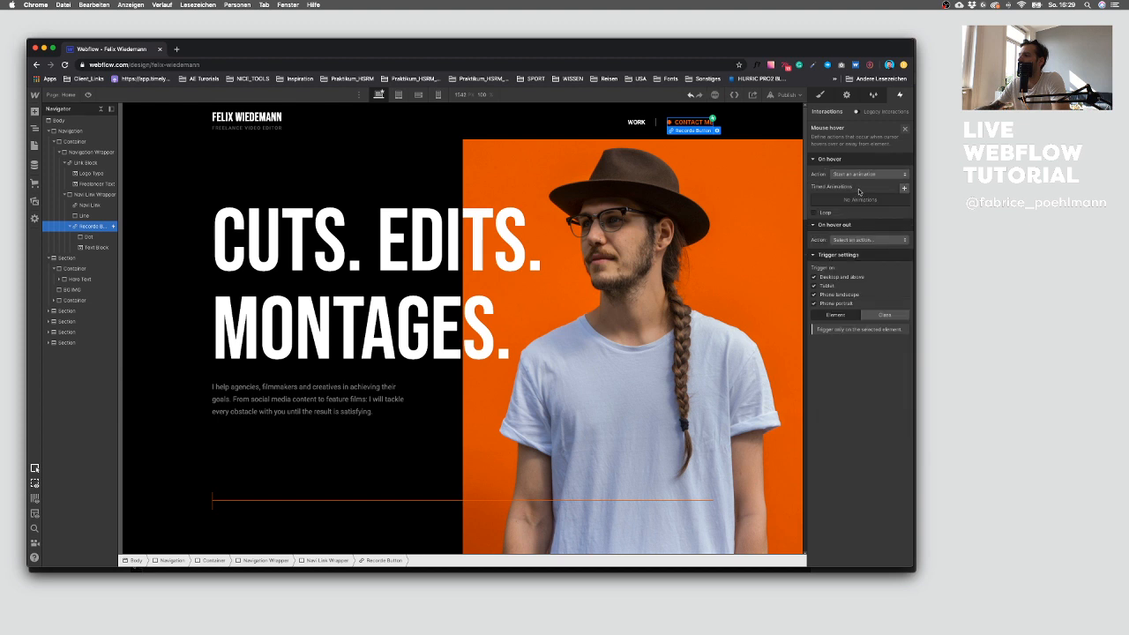
{"action": "left_click", "coordinate": [903, 189]}
{"action": "type", "text": "Hover In"}
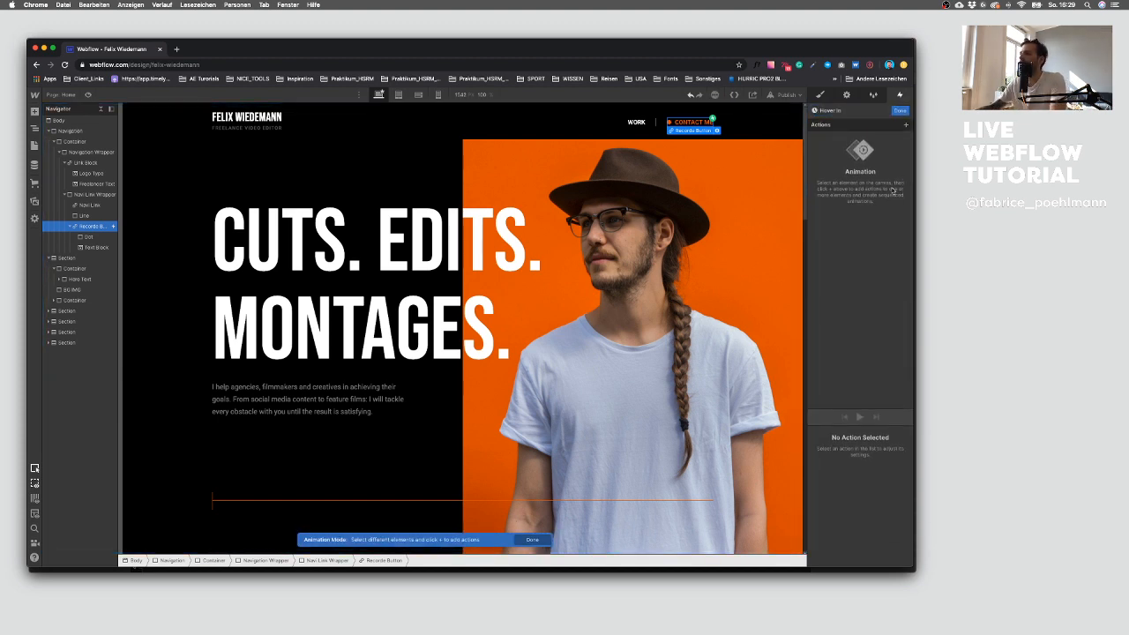
Step: Add an opacity action on the button's dot and set it as the initial state
{"action": "left_click", "coordinate": [905, 125]}
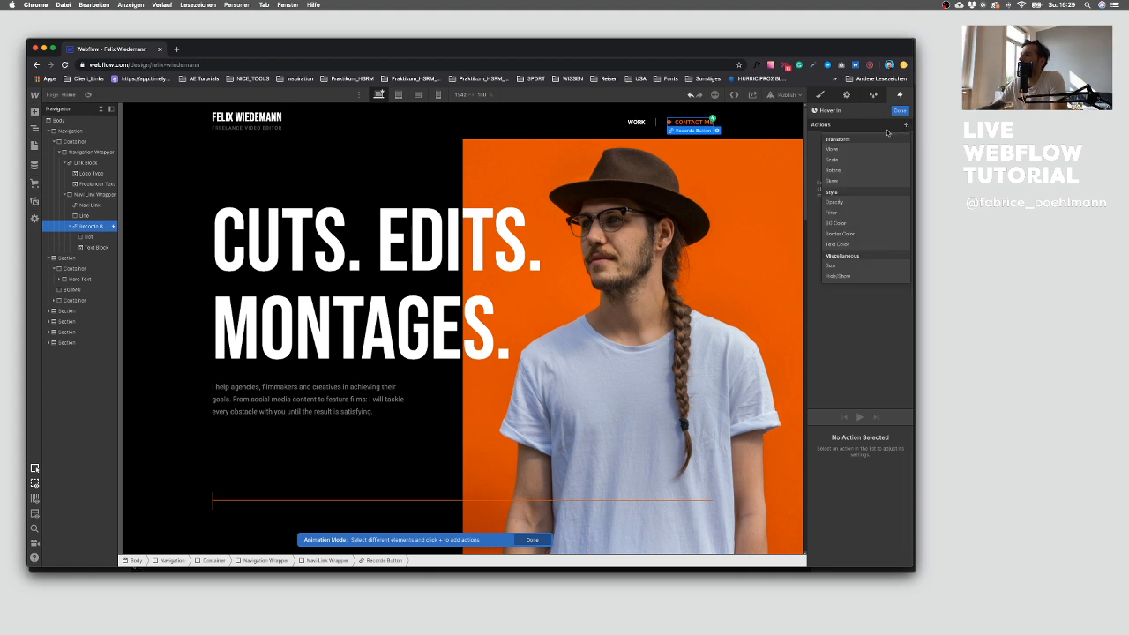
{"action": "left_click", "coordinate": [668, 123]}
{"action": "left_click", "coordinate": [668, 124]}
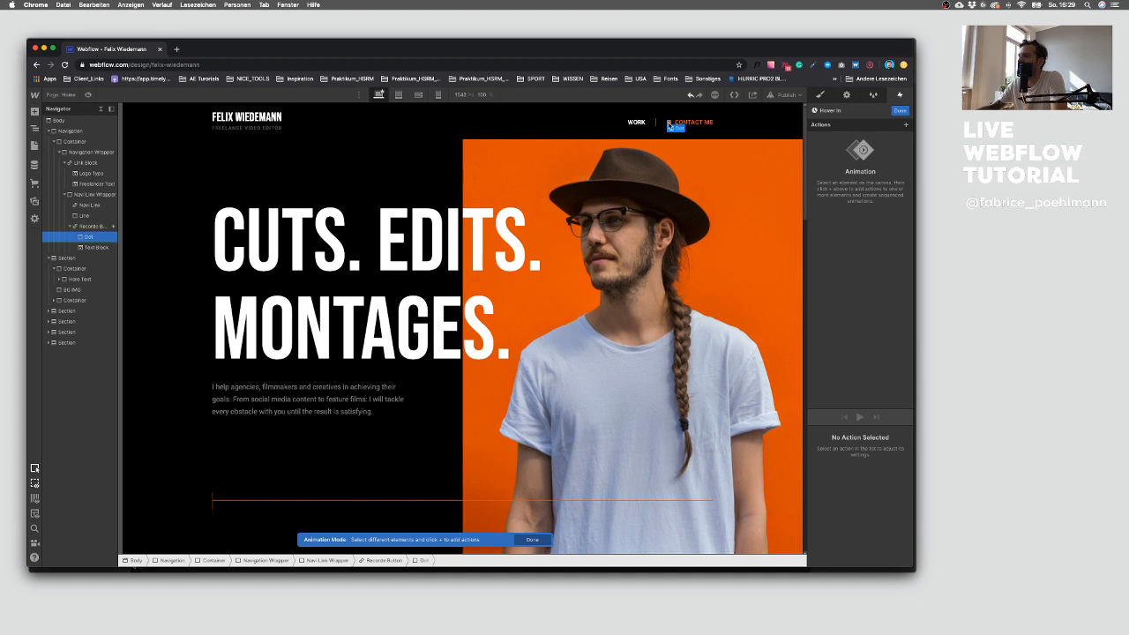
{"action": "left_click", "coordinate": [905, 125]}
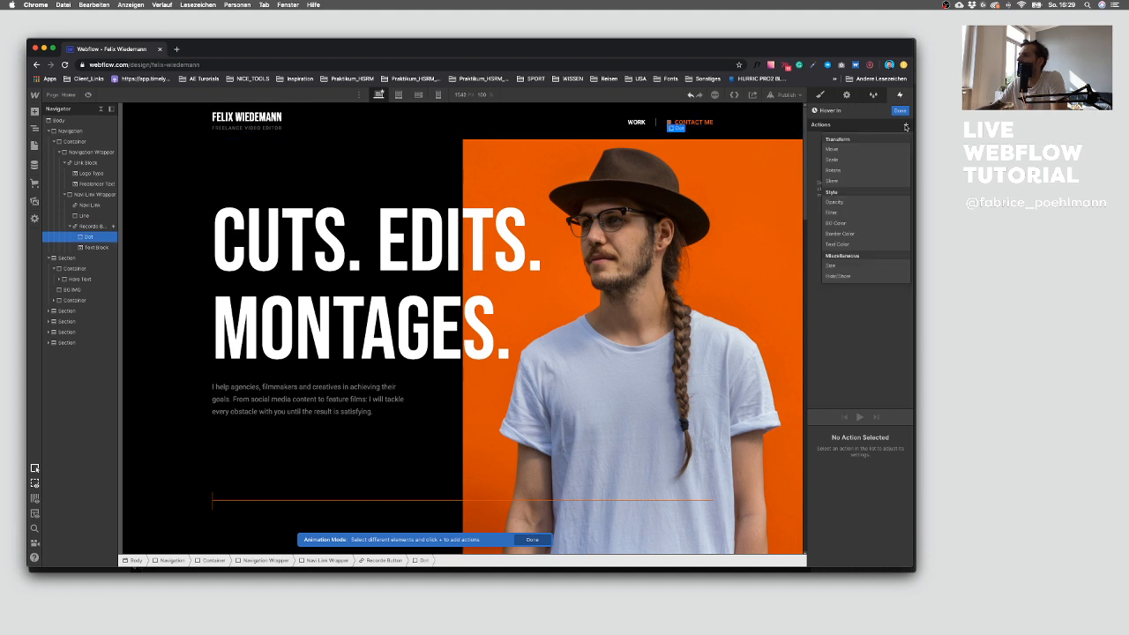
{"action": "left_click", "coordinate": [834, 202]}
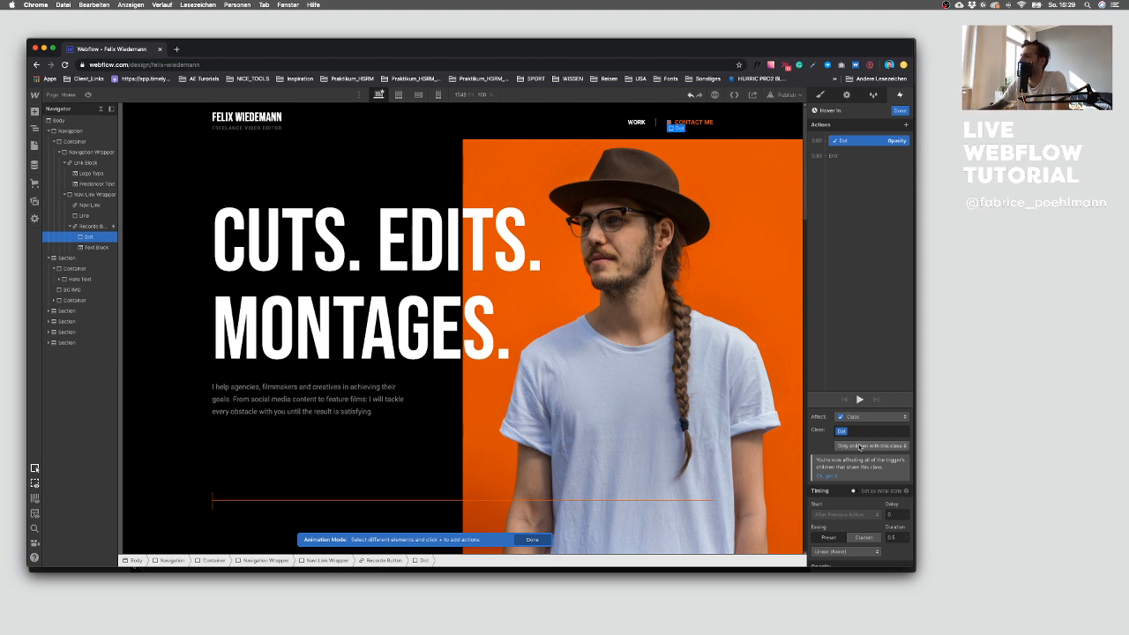
{"action": "left_click", "coordinate": [853, 491]}
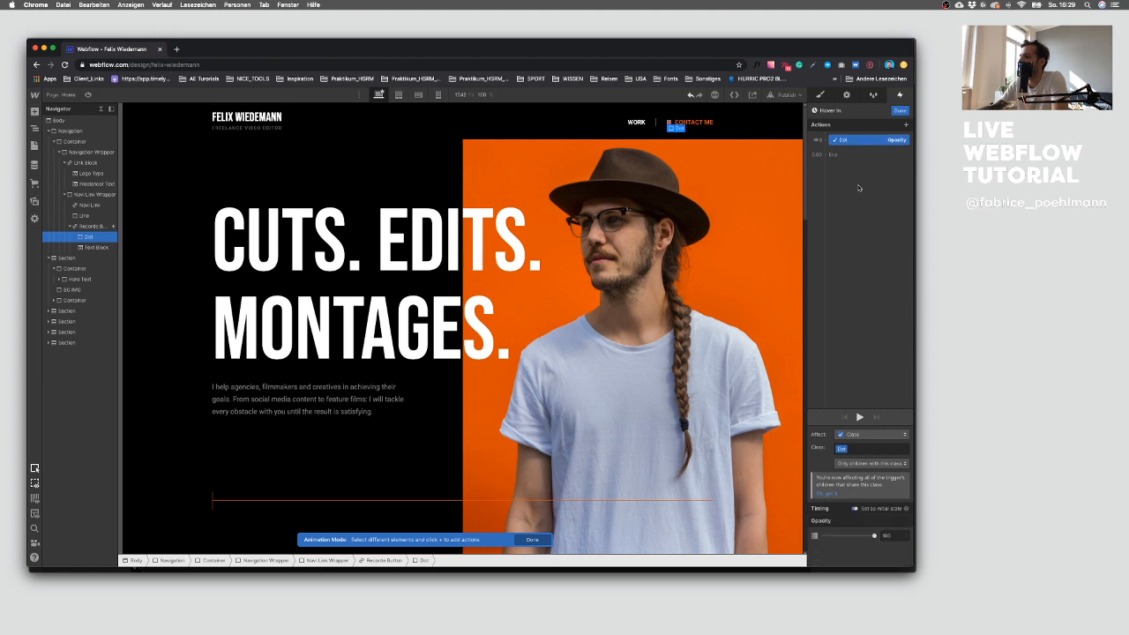
Step: Add a second dot opacity action at 50 with a 0.5 s duration and preview the animation
{"action": "left_click", "coordinate": [829, 156]}
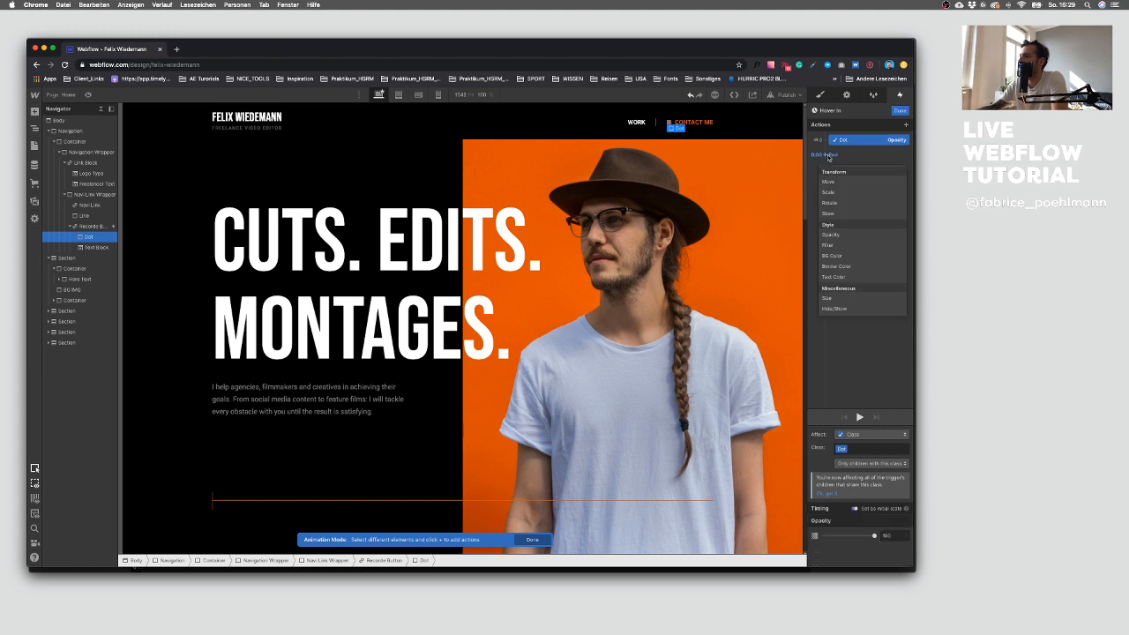
{"action": "left_click", "coordinate": [845, 234]}
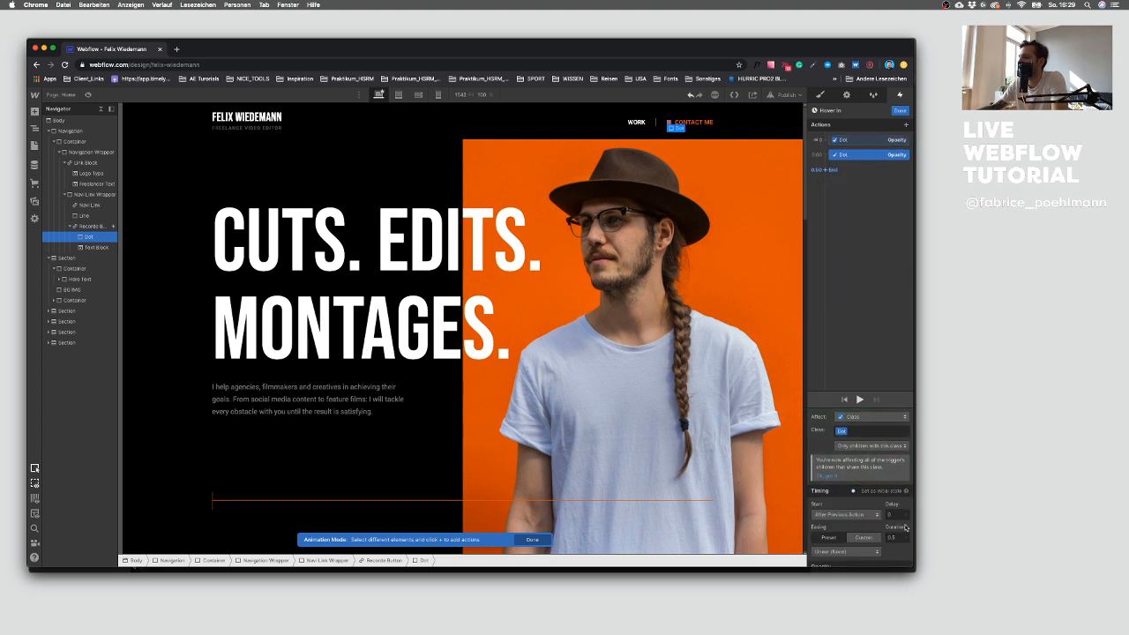
{"action": "scroll", "coordinate": [891, 527], "scroll_direction": "down", "scroll_amount": 1}
{"action": "type", "text": "50"}
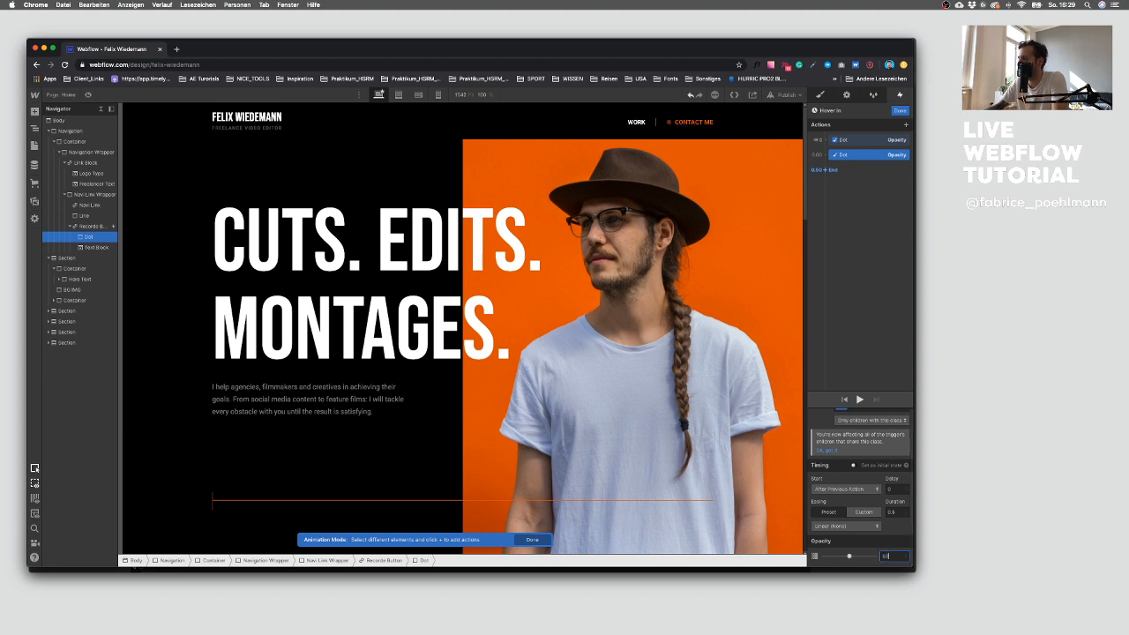
{"action": "left_click", "coordinate": [890, 511]}
{"action": "type", "text": "0.5"}
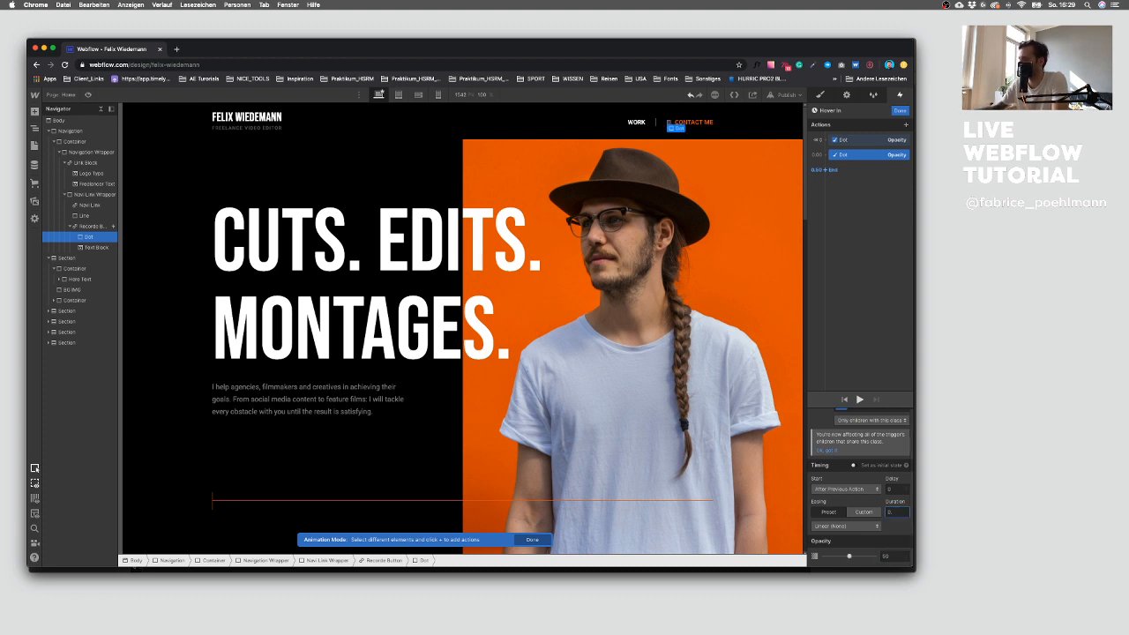
{"action": "left_click", "coordinate": [859, 399]}
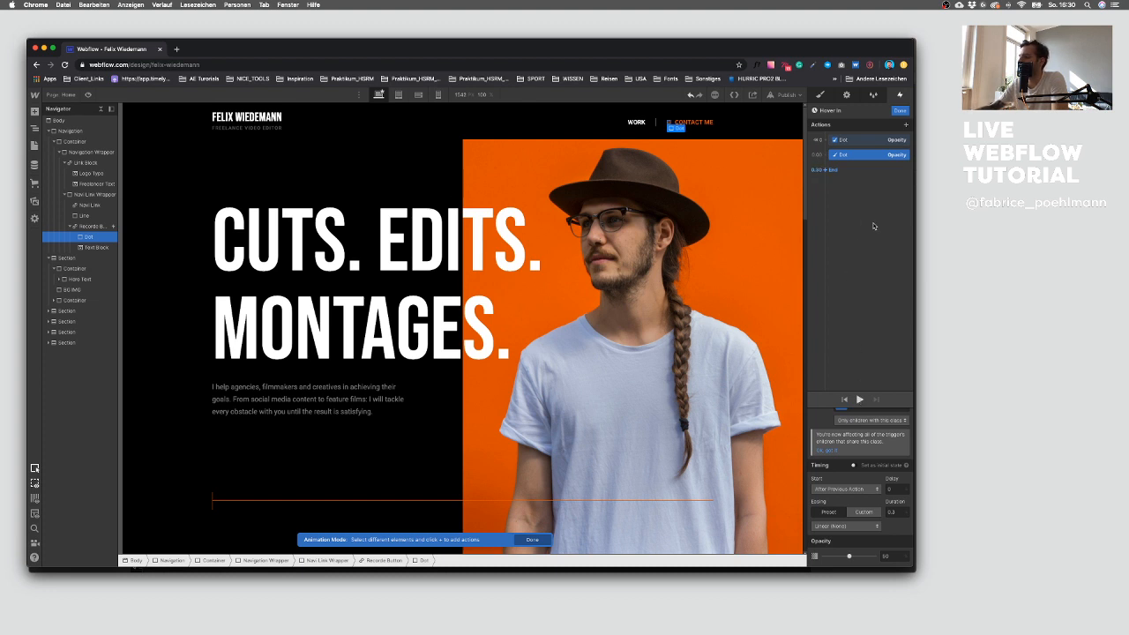
Step: Set the mouse hover trigger to start the Hover In animation with looping enabled, and preview it
{"action": "left_click", "coordinate": [901, 95]}
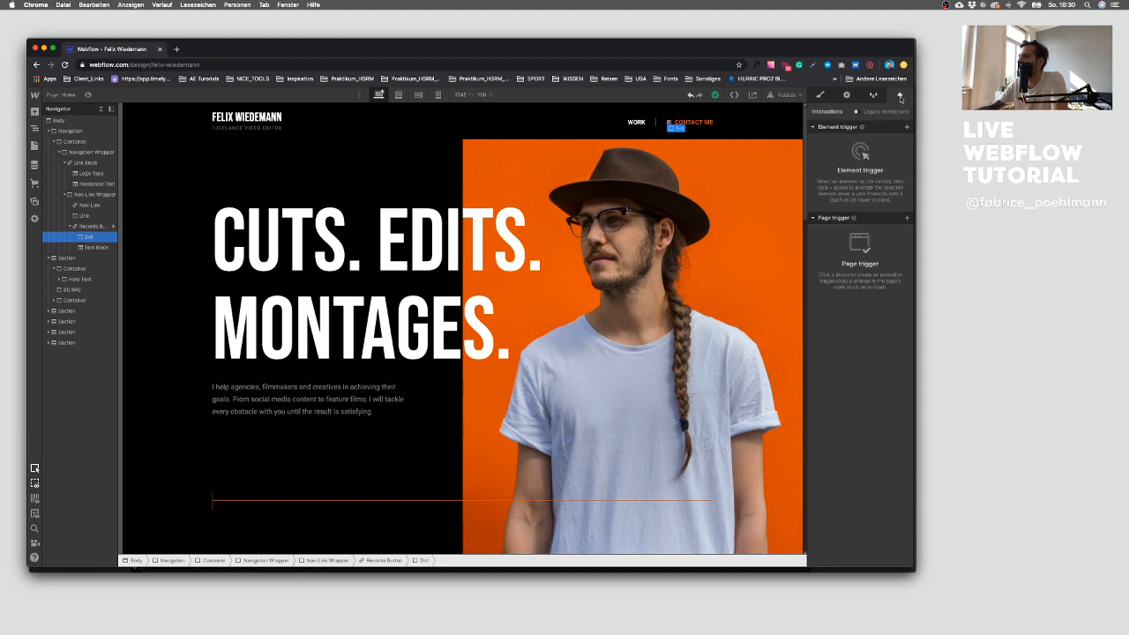
{"action": "left_click", "coordinate": [905, 129]}
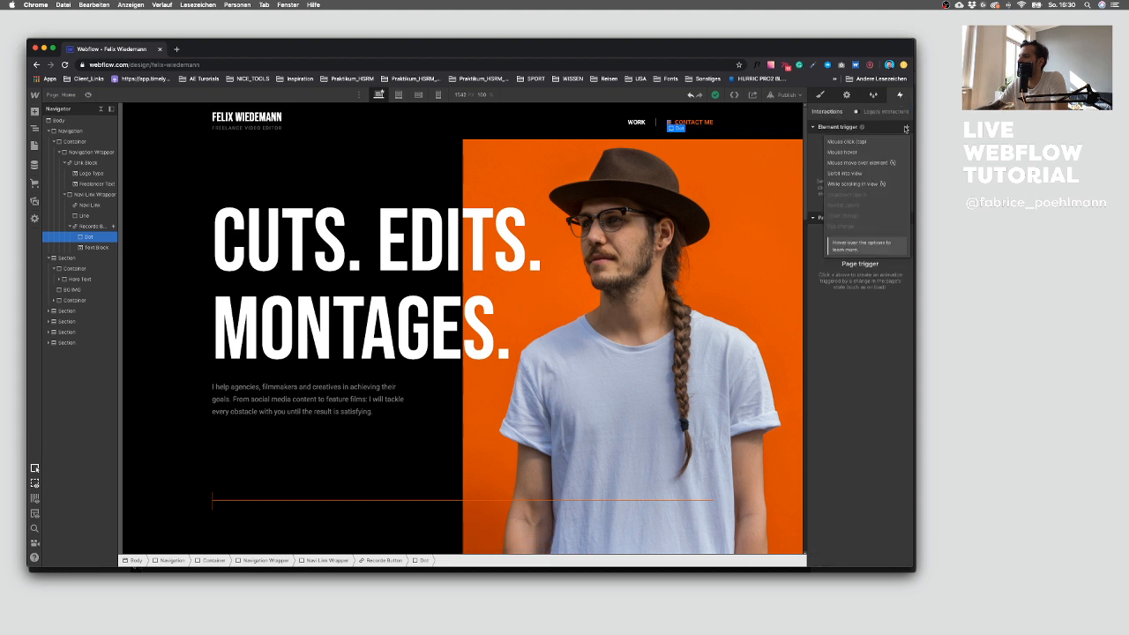
{"action": "left_click", "coordinate": [863, 154]}
{"action": "left_click", "coordinate": [862, 174]}
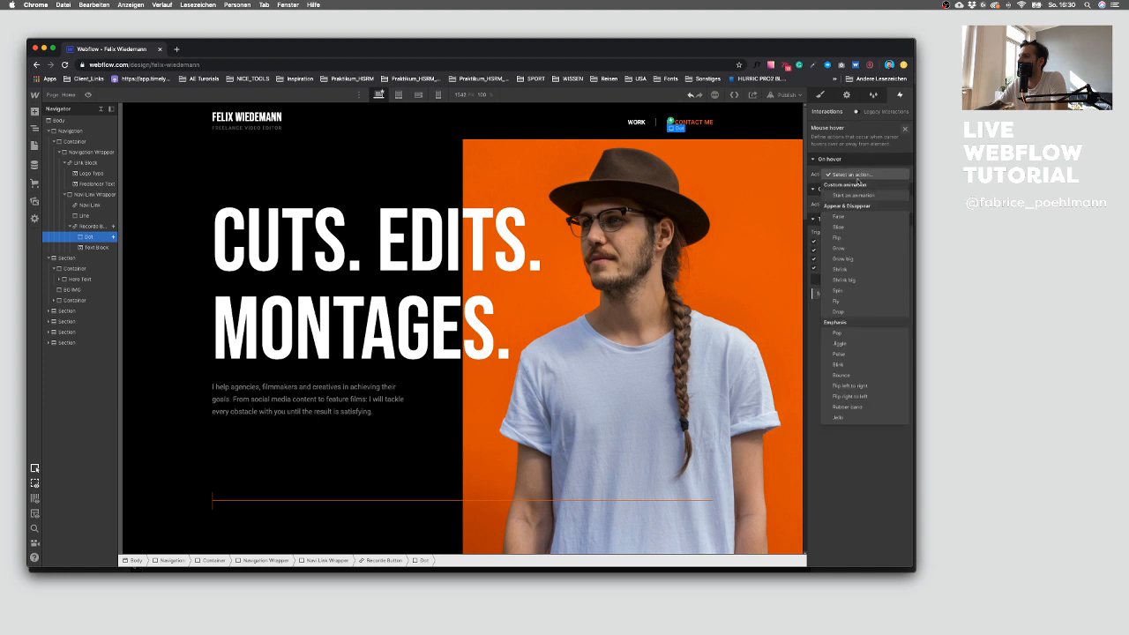
{"action": "left_click", "coordinate": [855, 195]}
{"action": "left_click", "coordinate": [854, 203]}
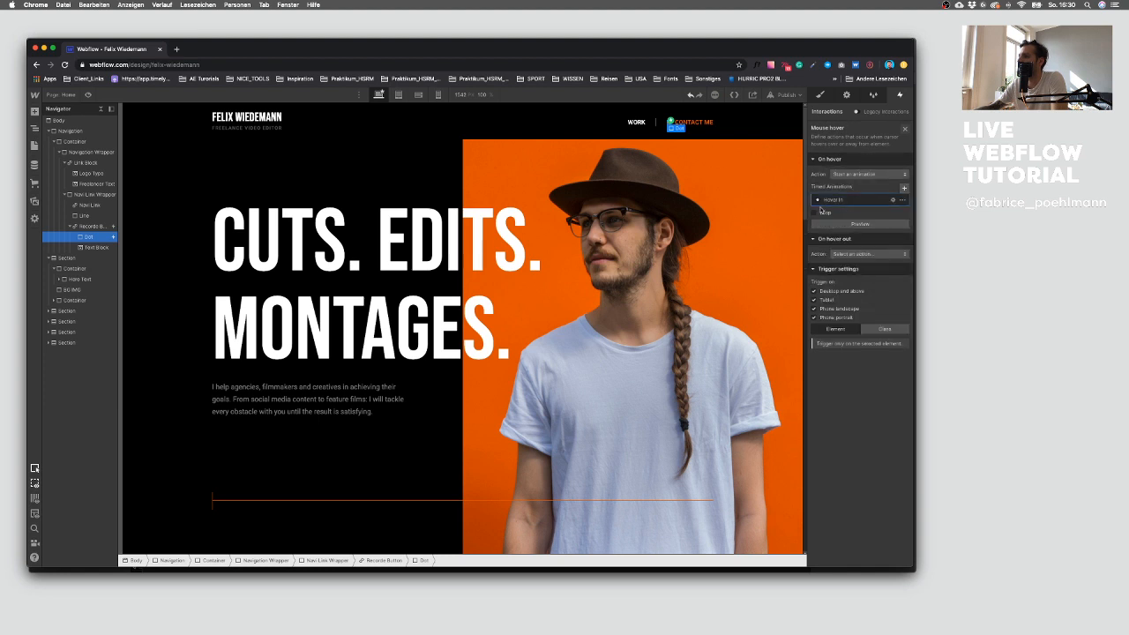
{"action": "left_click", "coordinate": [814, 213]}
{"action": "left_click", "coordinate": [838, 224]}
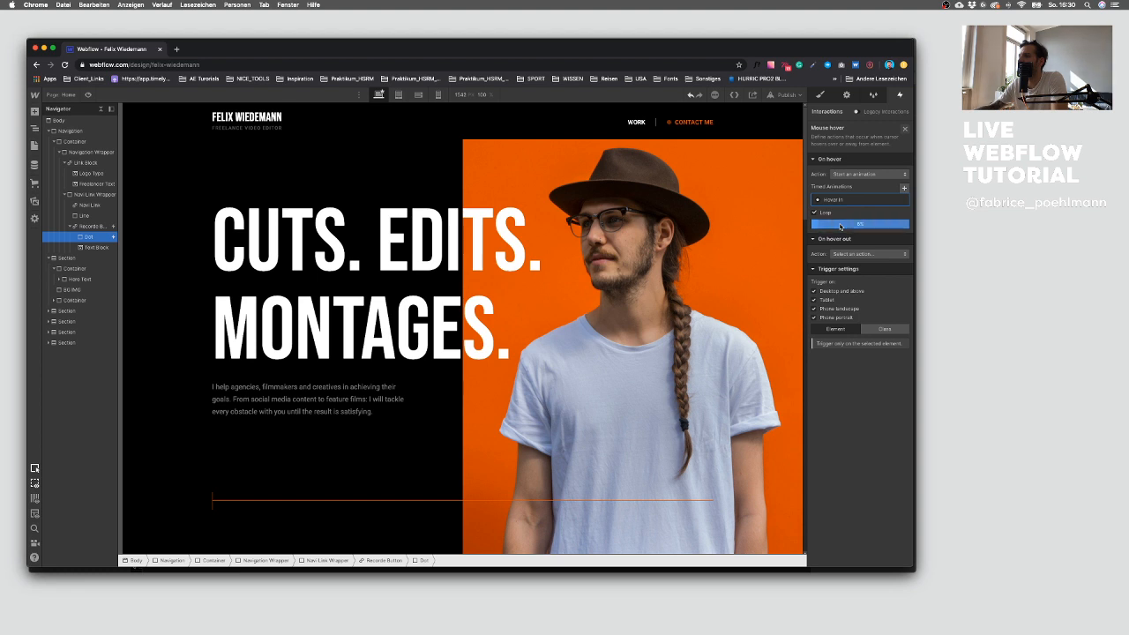
Step: Add a third dot opacity action at 100 with a 0.3 s duration to Hover In, then preview it
{"action": "left_click", "coordinate": [854, 204]}
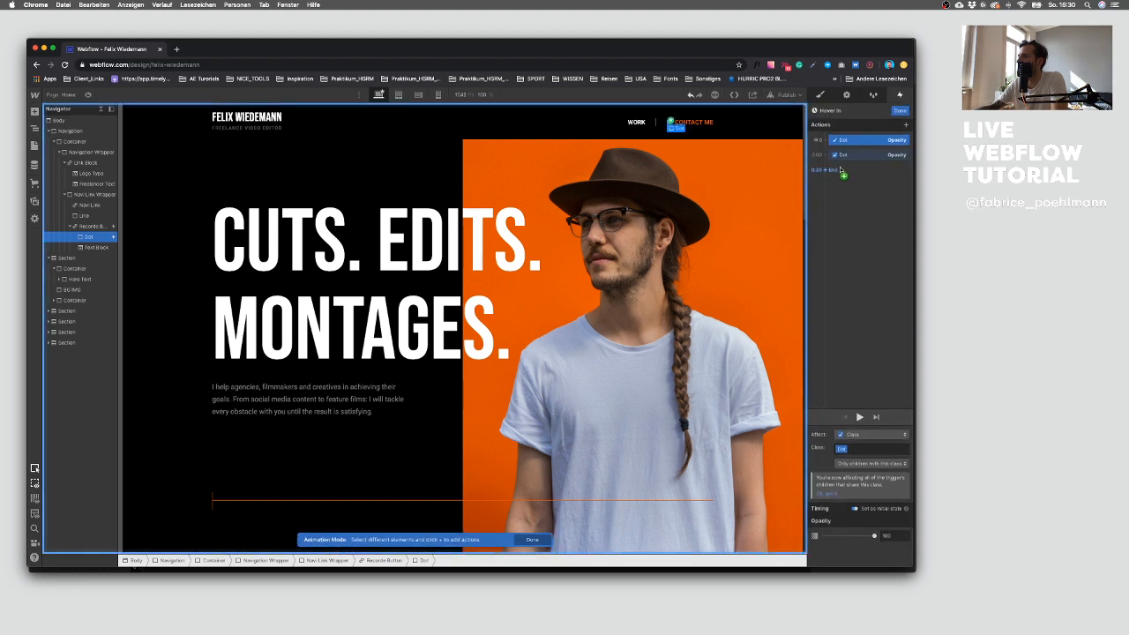
{"action": "left_click", "coordinate": [831, 171]}
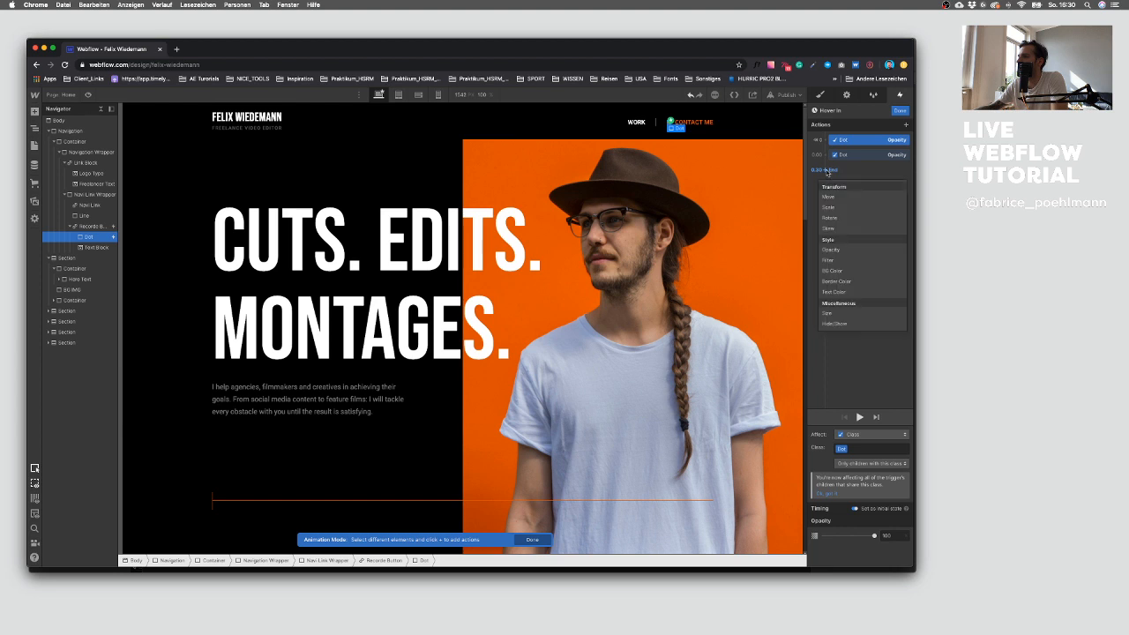
{"action": "left_click", "coordinate": [839, 249]}
{"action": "scroll", "coordinate": [897, 534], "scroll_direction": "down", "scroll_amount": 1}
{"action": "left_click", "coordinate": [897, 535]}
{"action": "type", "text": "0.3"}
{"action": "scroll", "coordinate": [897, 532], "scroll_direction": "down", "scroll_amount": 2}
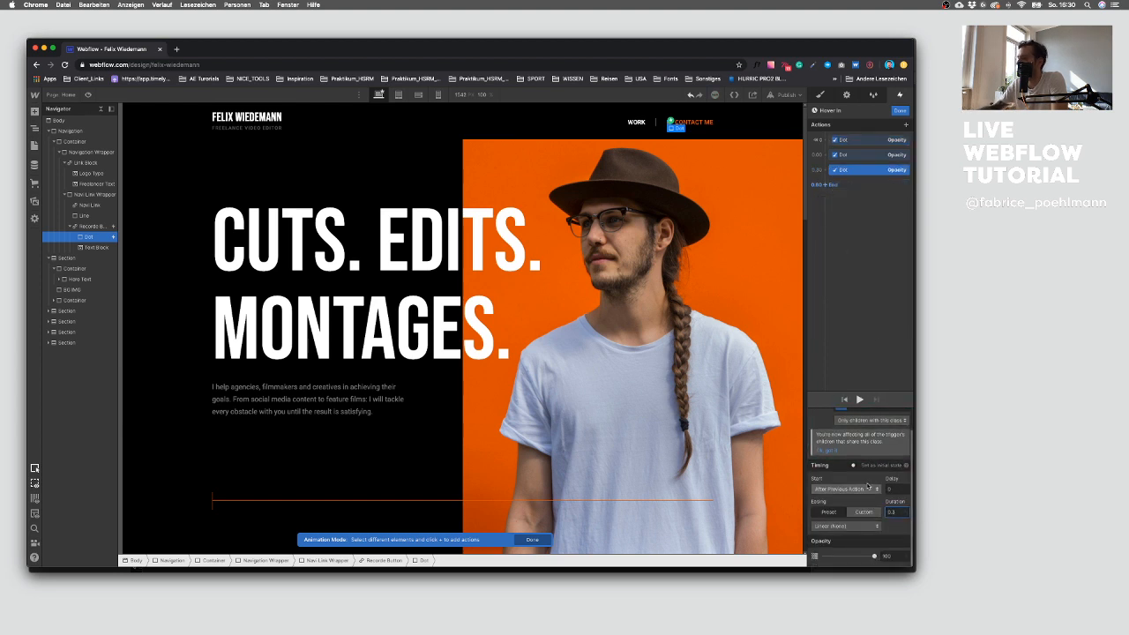
{"action": "left_click", "coordinate": [889, 556]}
{"action": "left_click", "coordinate": [859, 400]}
{"action": "left_click", "coordinate": [859, 401]}
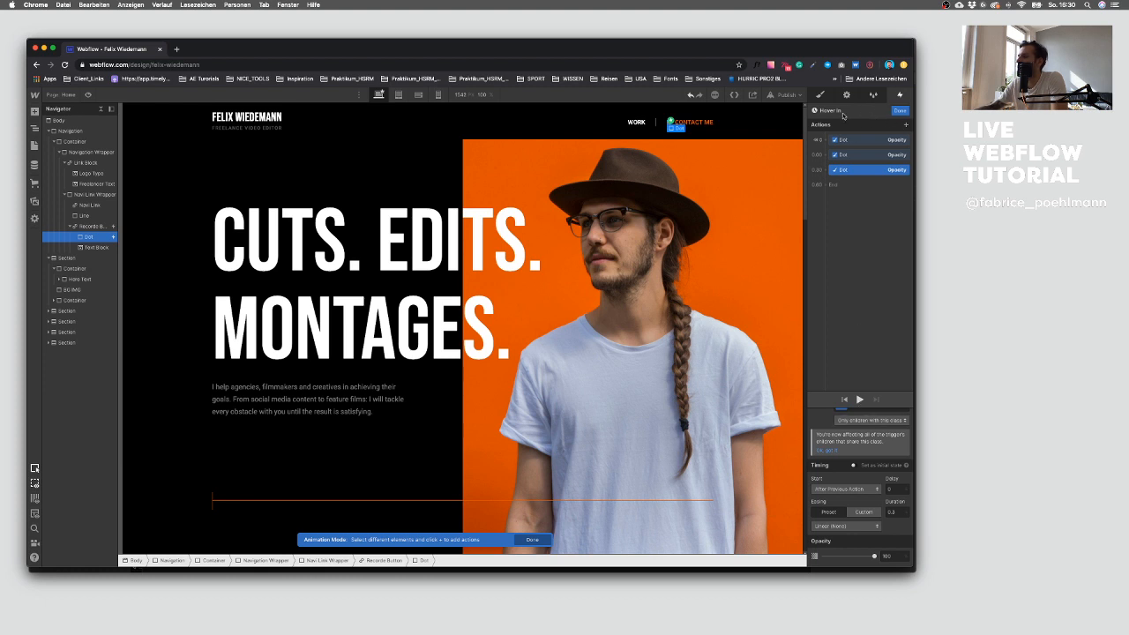
{"action": "left_click", "coordinate": [899, 110]}
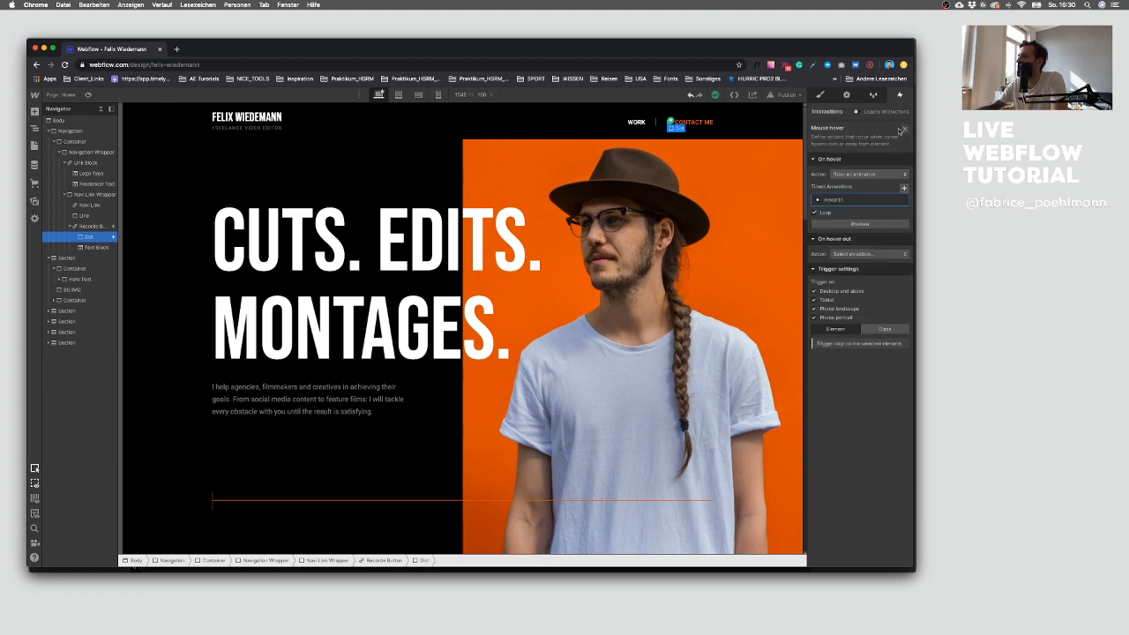
{"action": "left_click", "coordinate": [867, 223]}
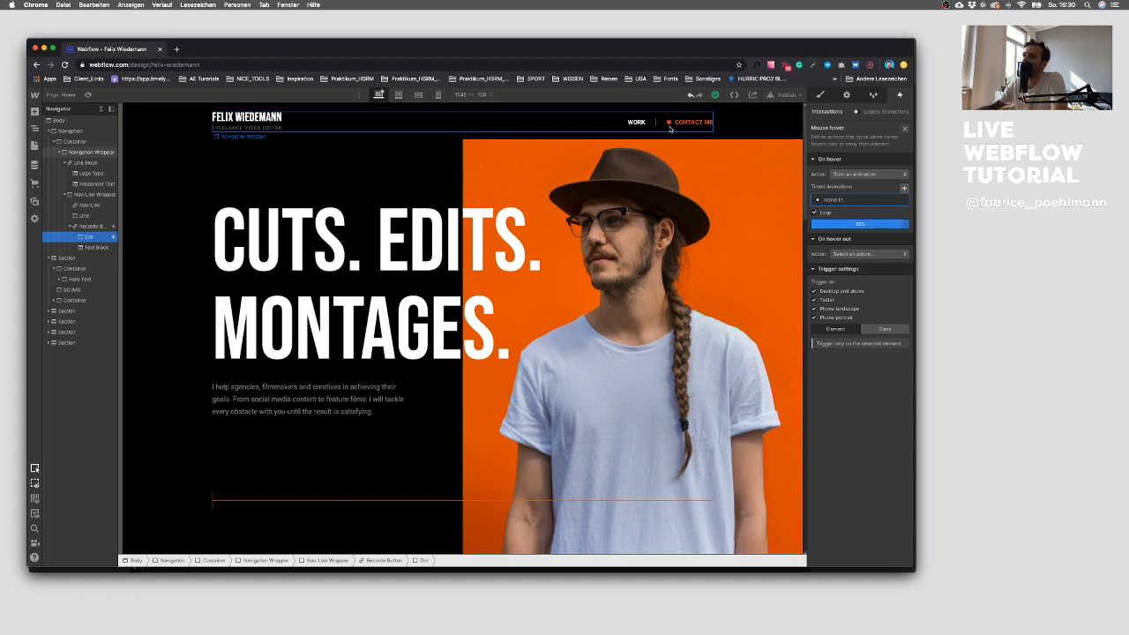
Step: Reopen Hover In to review its actions' timings and replay the animation
{"action": "left_click", "coordinate": [859, 199]}
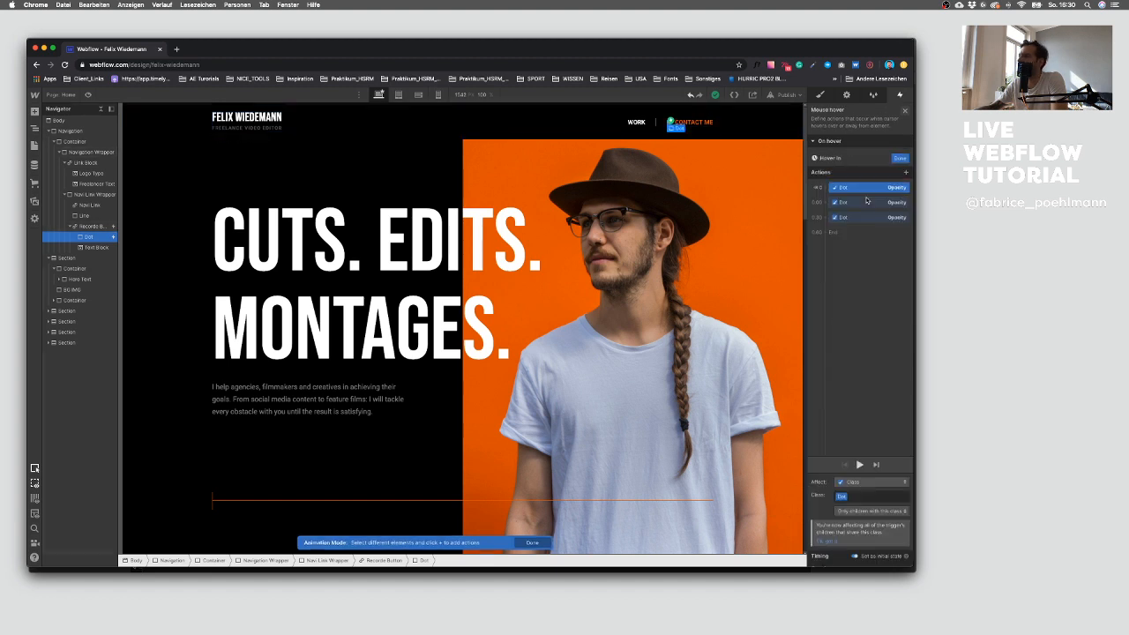
{"action": "left_click_drag", "start_coordinate": [855, 162], "coordinate": [859, 157]}
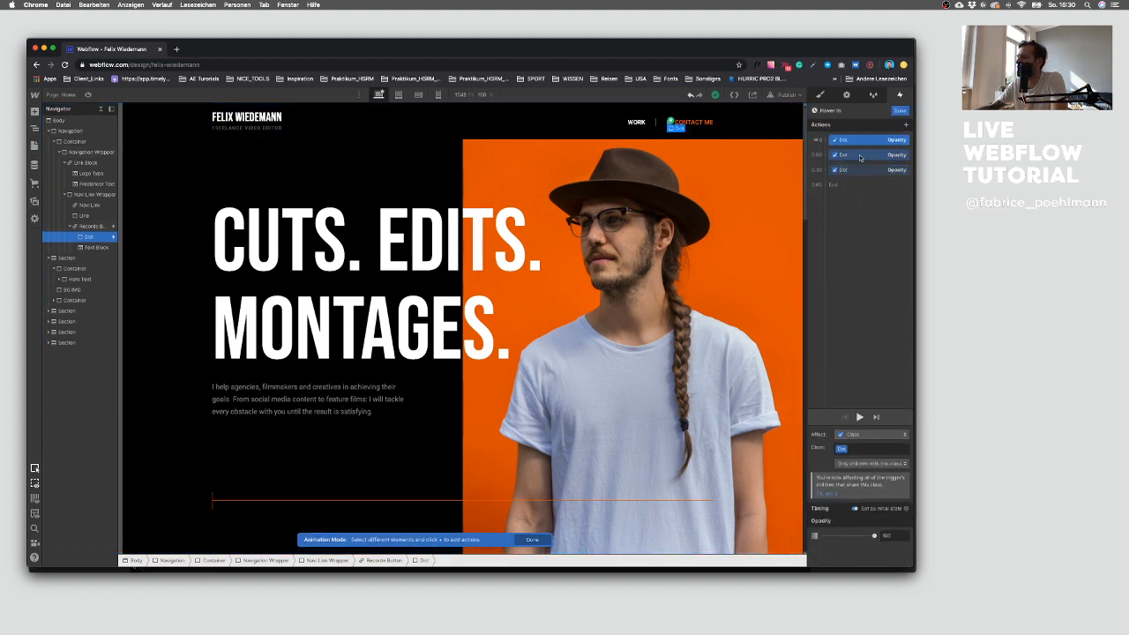
{"action": "left_click", "coordinate": [860, 157]}
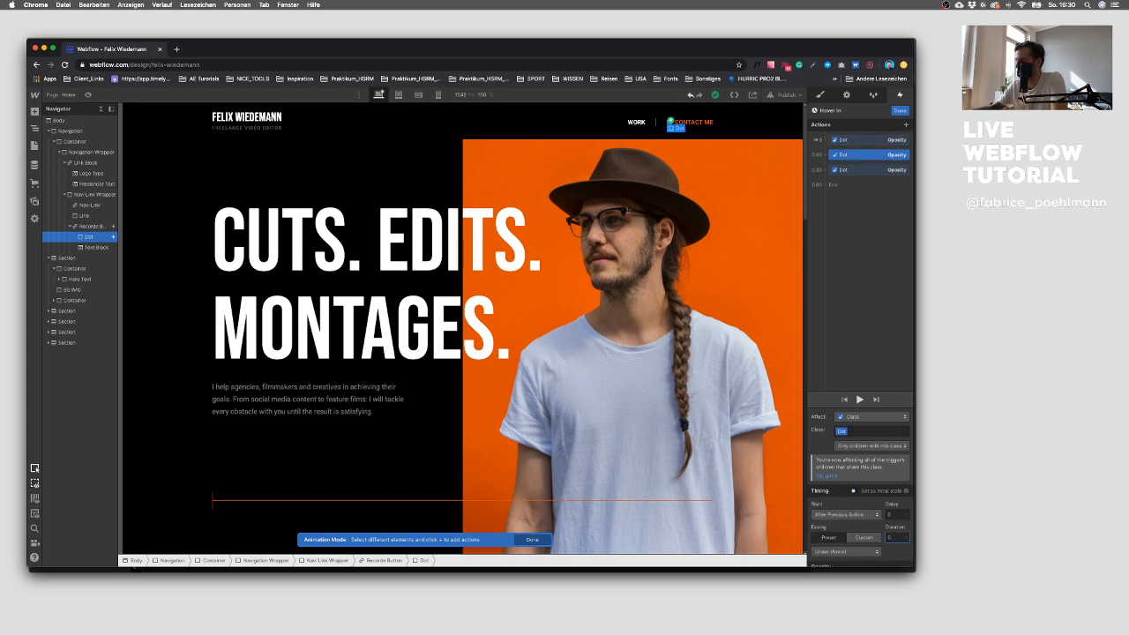
{"action": "left_click", "coordinate": [868, 169]}
{"action": "left_click", "coordinate": [894, 536]}
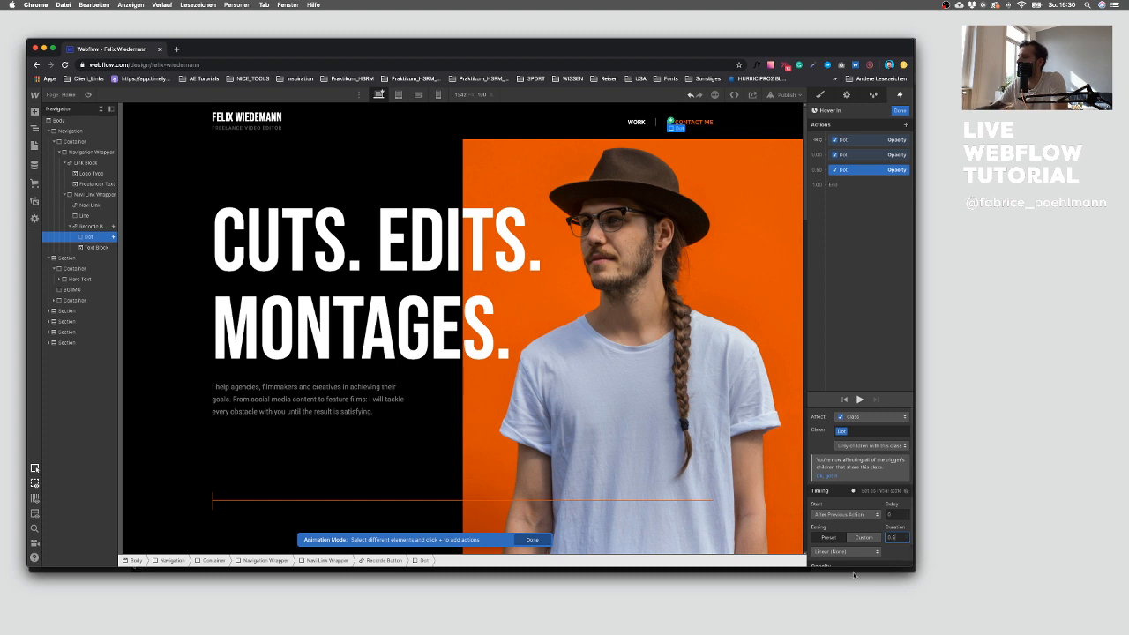
{"action": "left_click", "coordinate": [859, 399]}
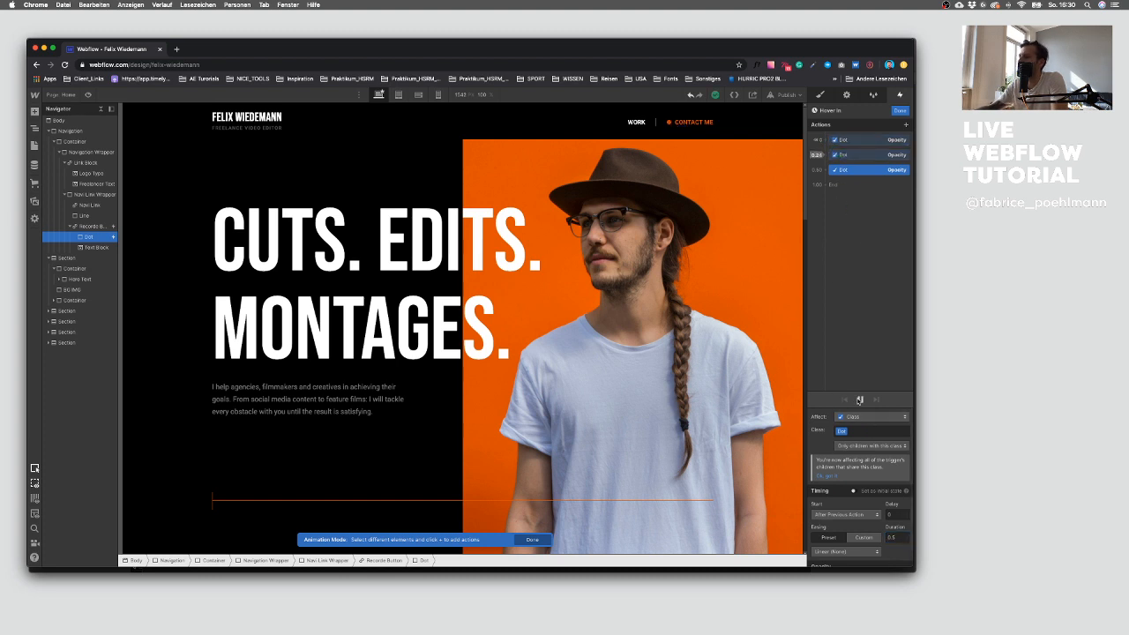
{"action": "left_click", "coordinate": [899, 110]}
Step: Try to make the Contact Me button's hover out start a new timed animation named Hover Out with dot actions
{"action": "left_click", "coordinate": [861, 254]}
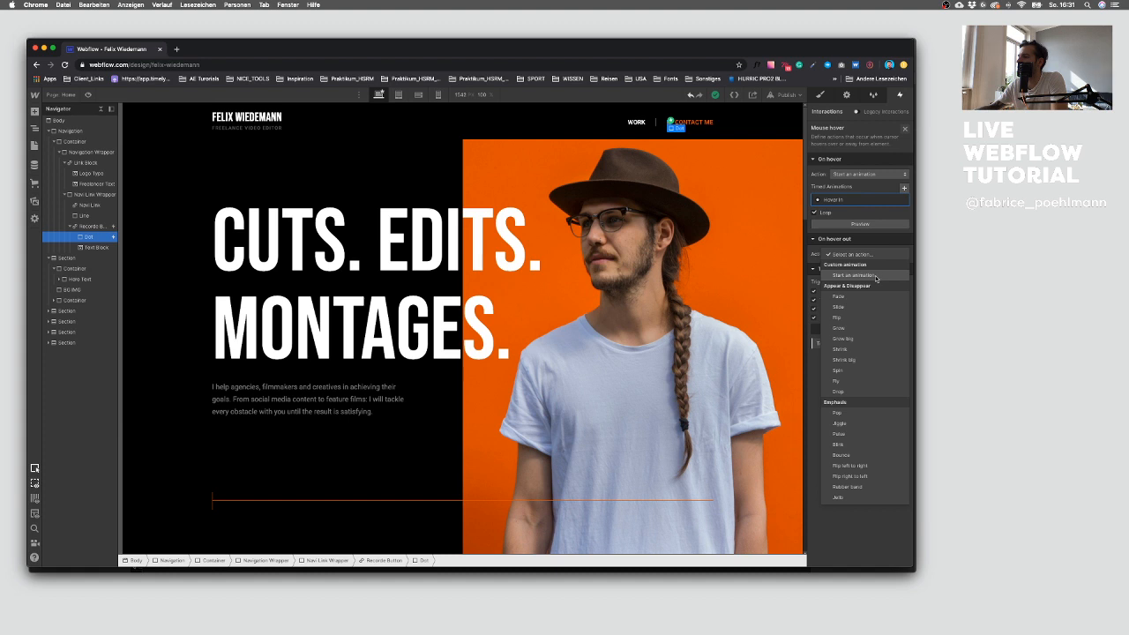
{"action": "left_click", "coordinate": [853, 275]}
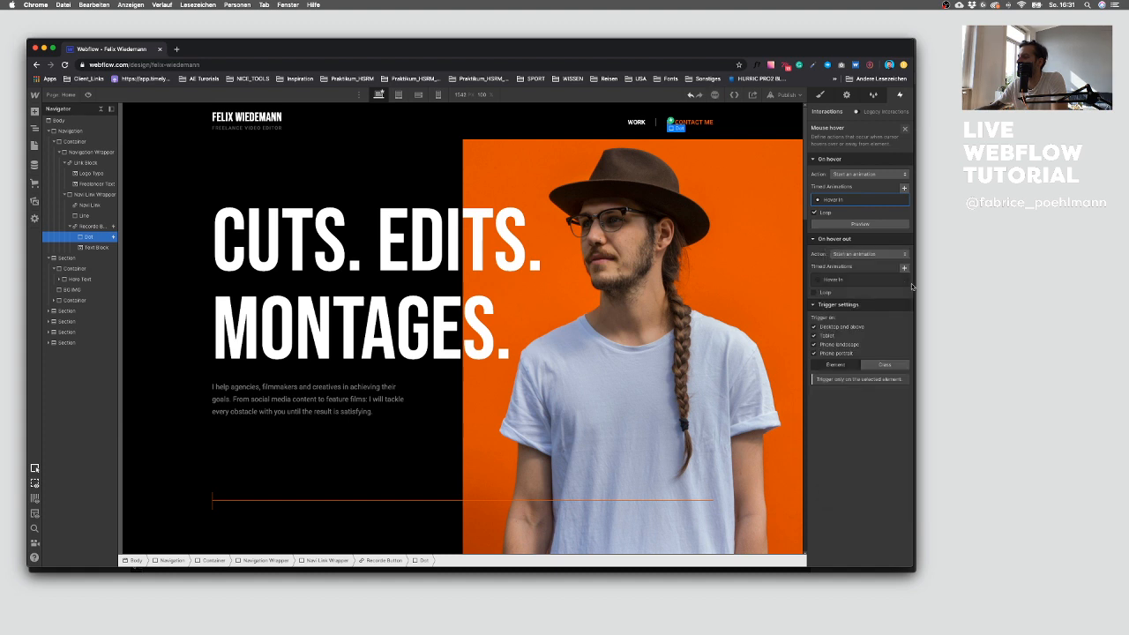
{"action": "left_click", "coordinate": [904, 267]}
{"action": "type", "text": "Hov"}
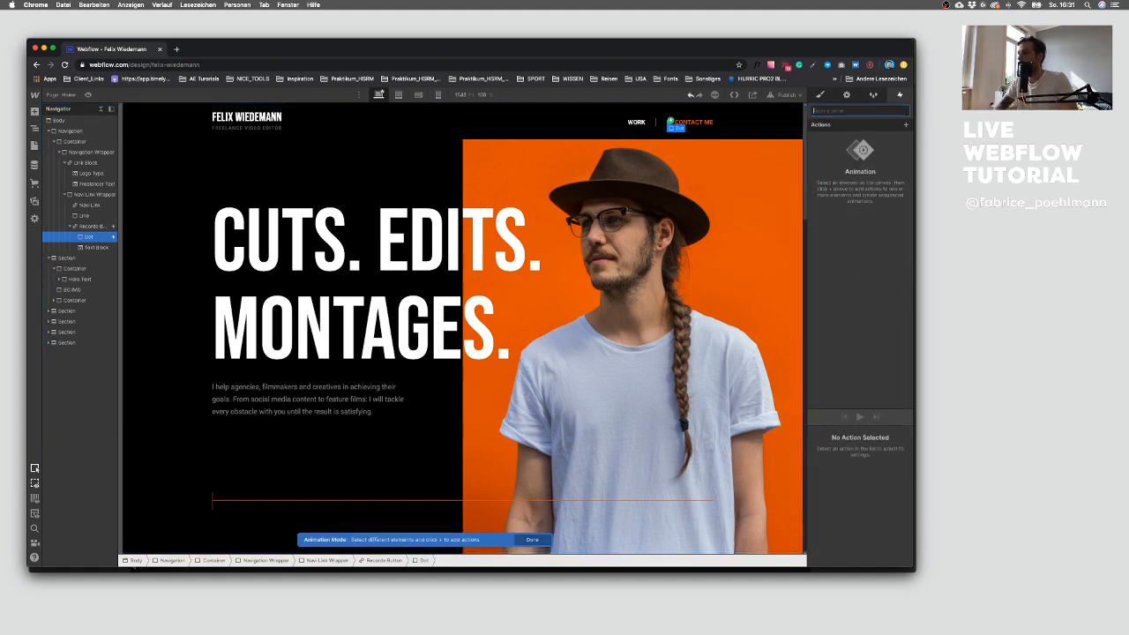
{"action": "type", "text": "er Out"}
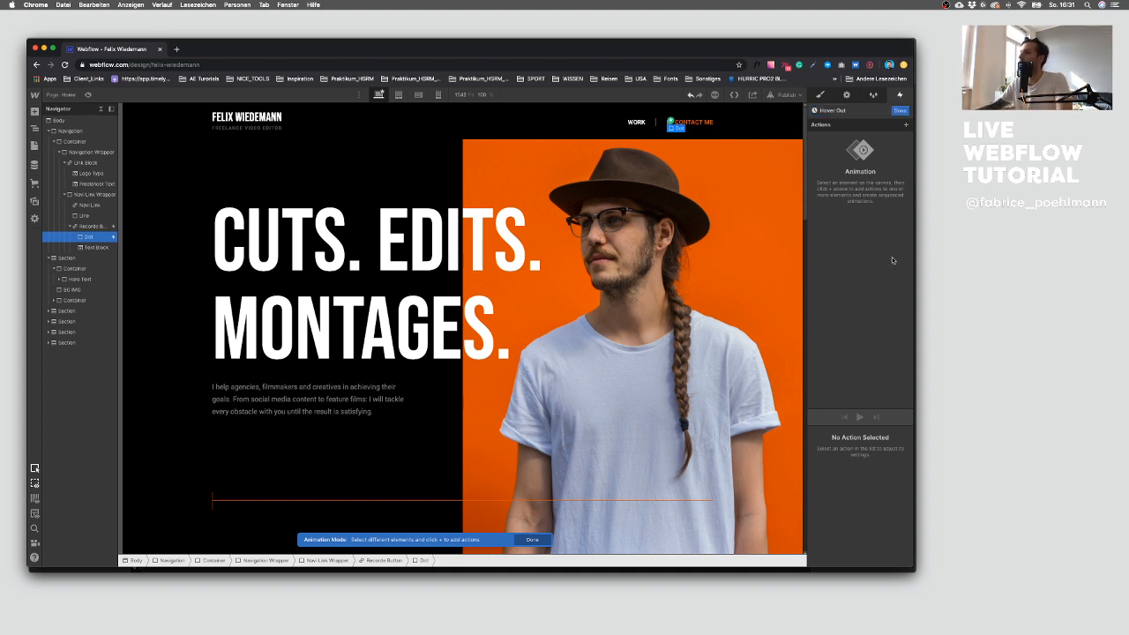
{"action": "left_click", "coordinate": [905, 125]}
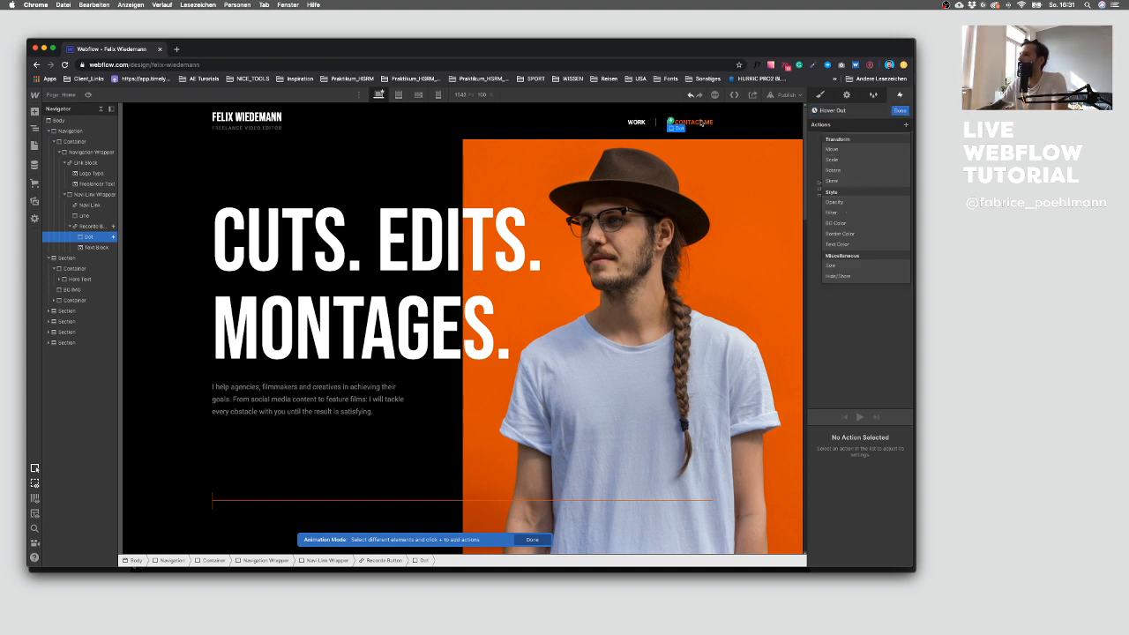
{"action": "left_click", "coordinate": [710, 121]}
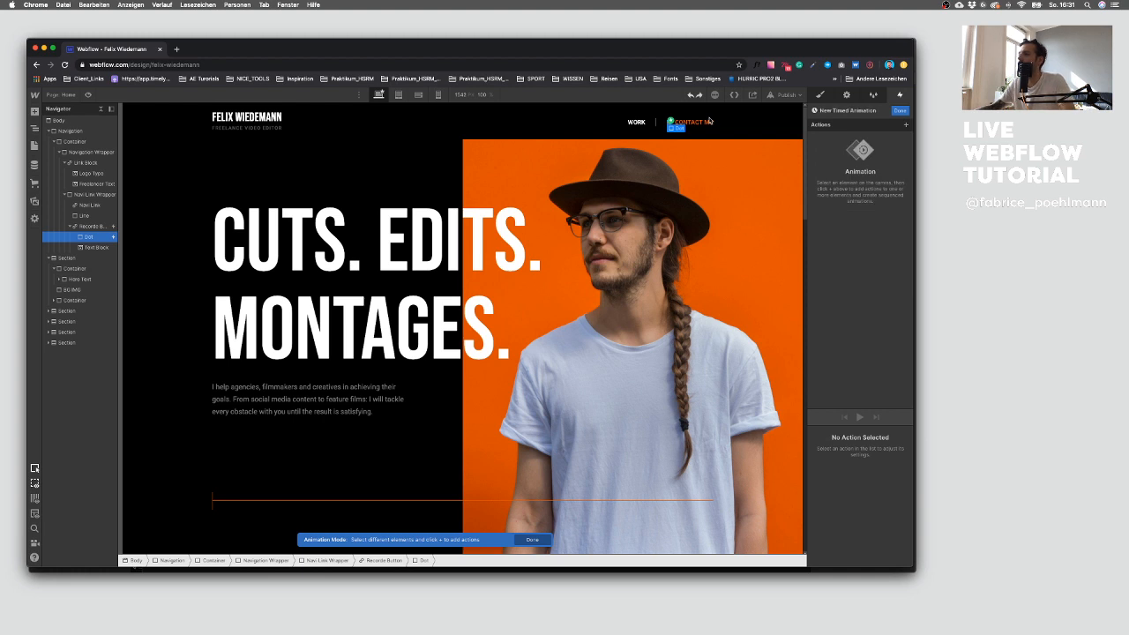
{"action": "key", "text": "super+z"}
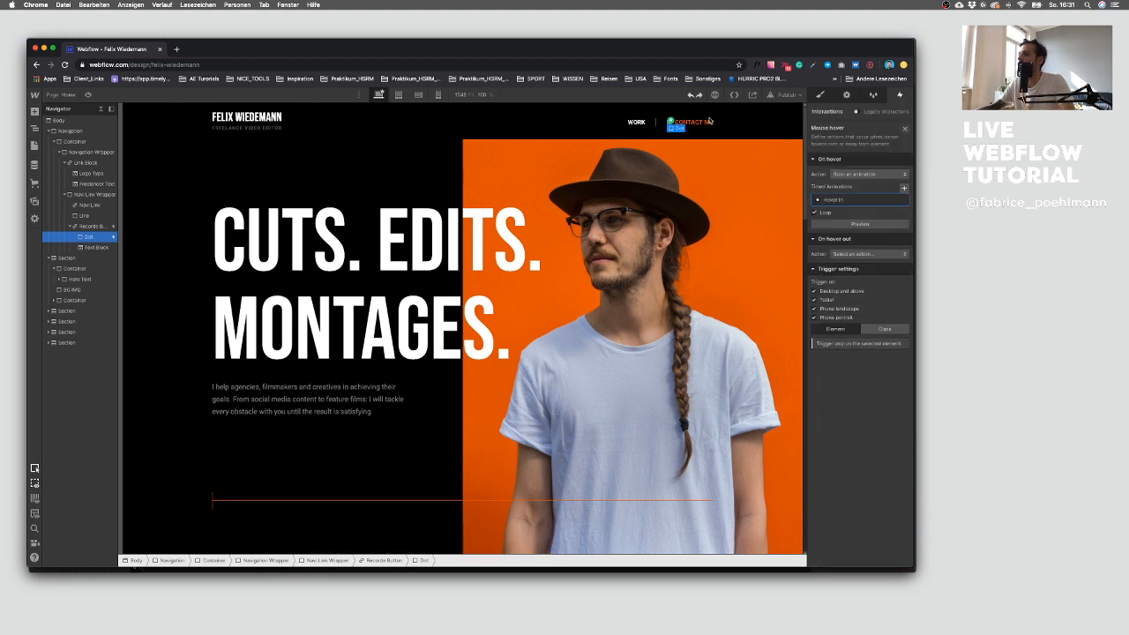
{"action": "key", "text": "super+shift+z"}
{"action": "left_click", "coordinate": [692, 123]}
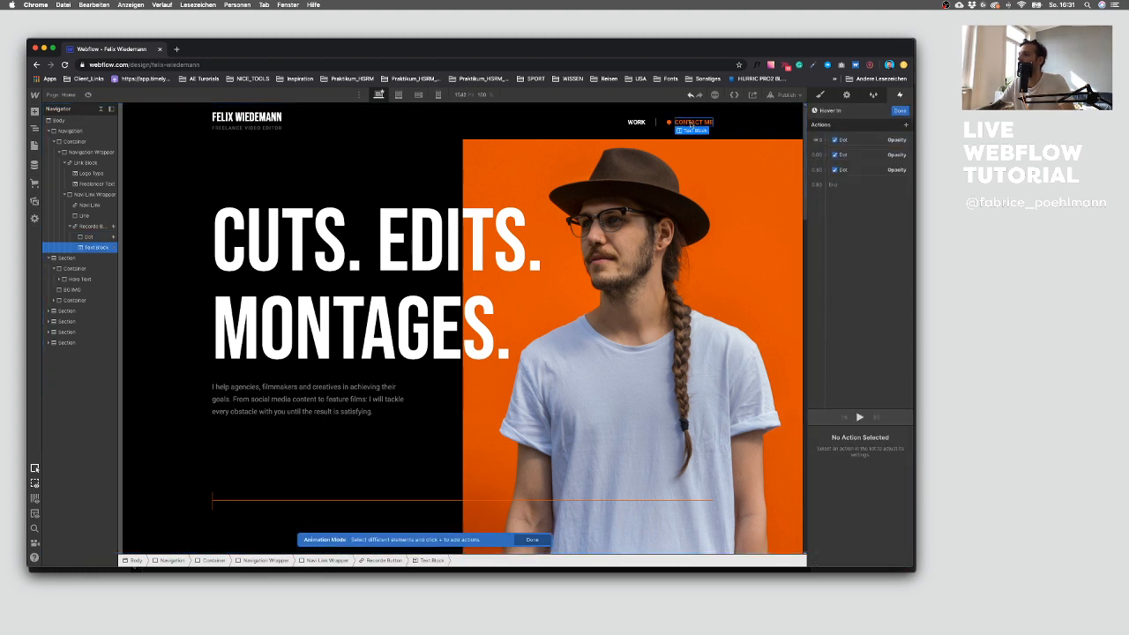
{"action": "left_click", "coordinate": [671, 123]}
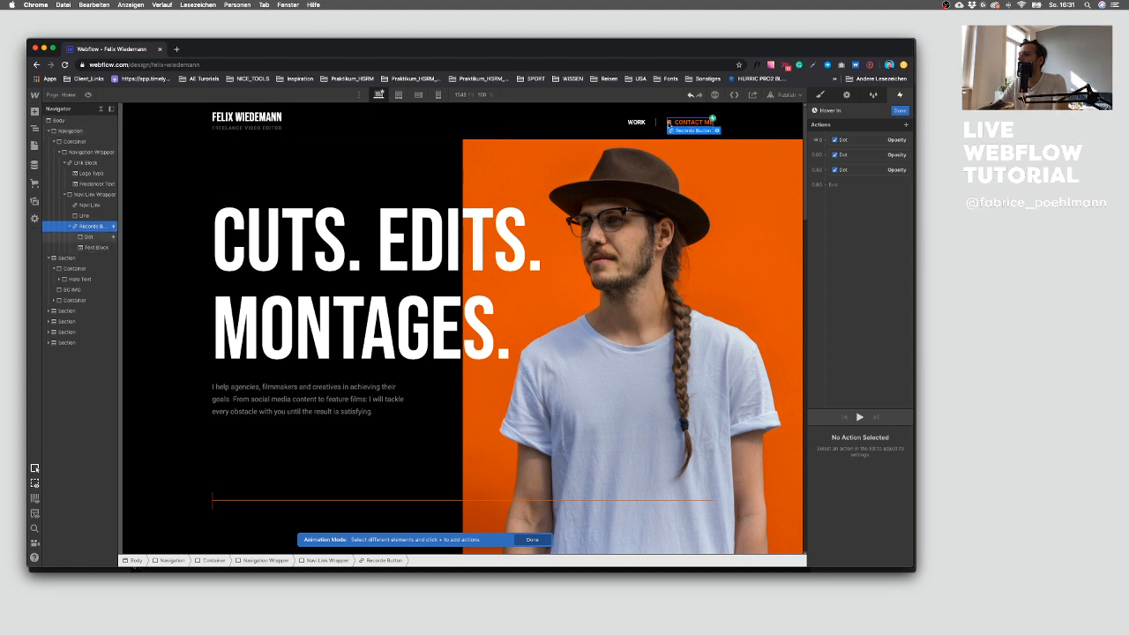
{"action": "left_click", "coordinate": [899, 110]}
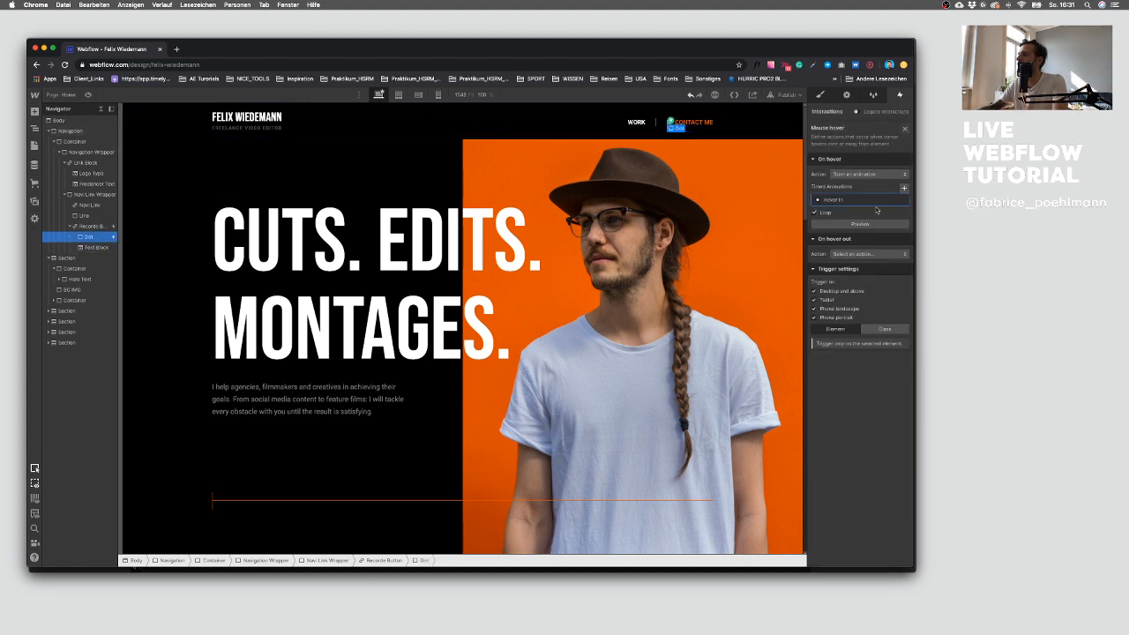
Step: Delete the Hover In timed animation from the Contact Me button's mouse hover trigger
{"action": "left_click", "coordinate": [902, 200]}
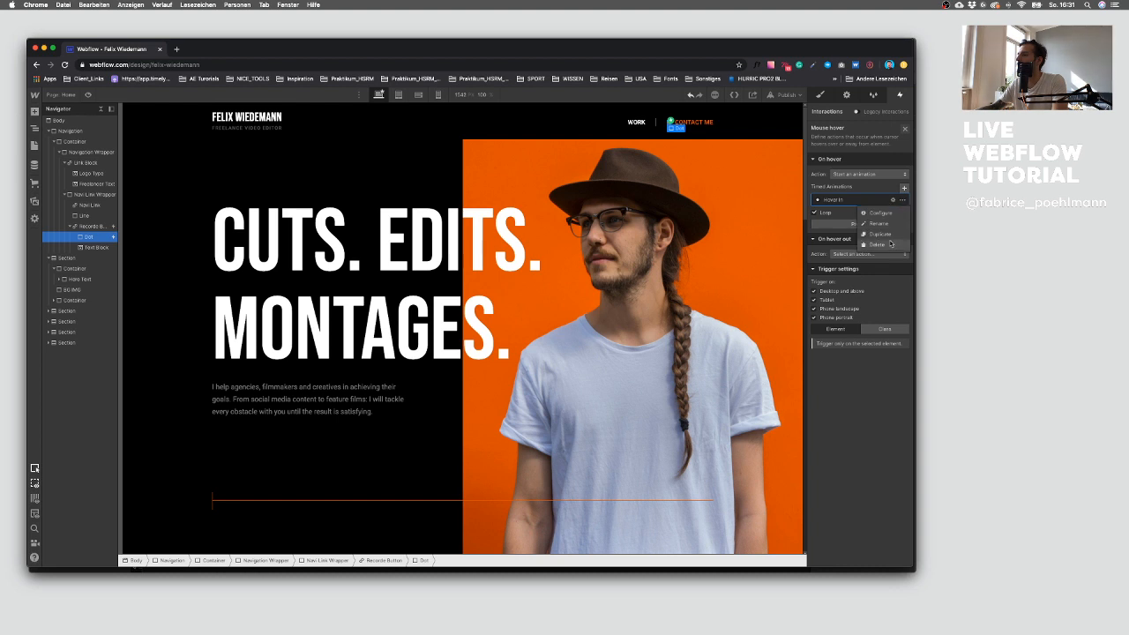
{"action": "left_click", "coordinate": [882, 239]}
{"action": "left_click", "coordinate": [747, 141]}
{"action": "left_click", "coordinate": [670, 126]}
{"action": "left_click", "coordinate": [670, 125]}
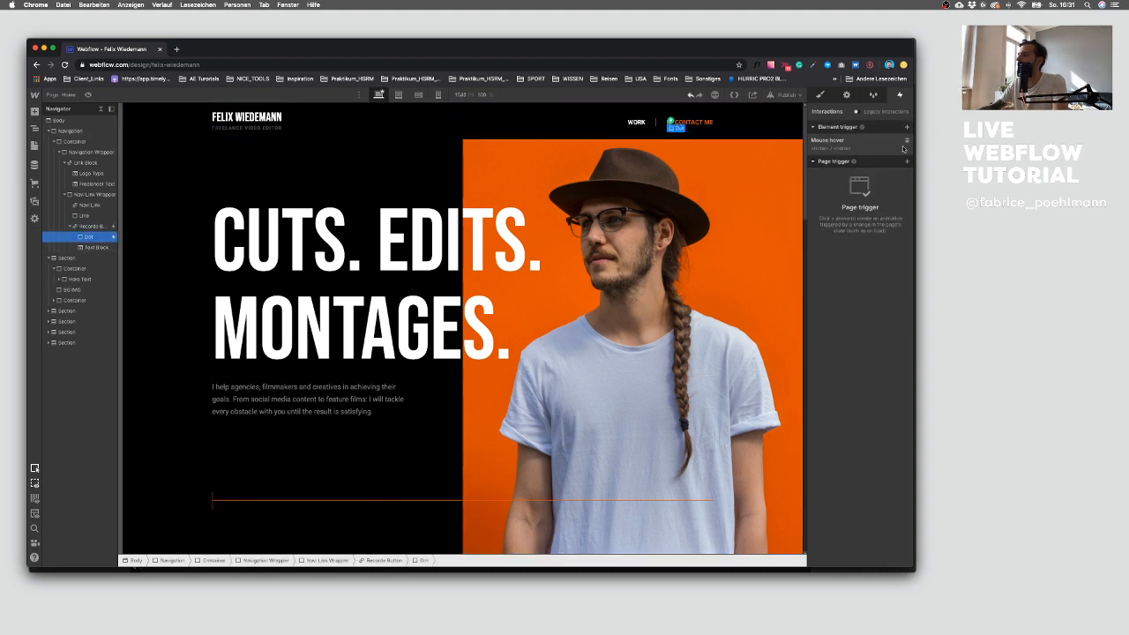
{"action": "left_click", "coordinate": [908, 143]}
{"action": "left_click", "coordinate": [687, 122]}
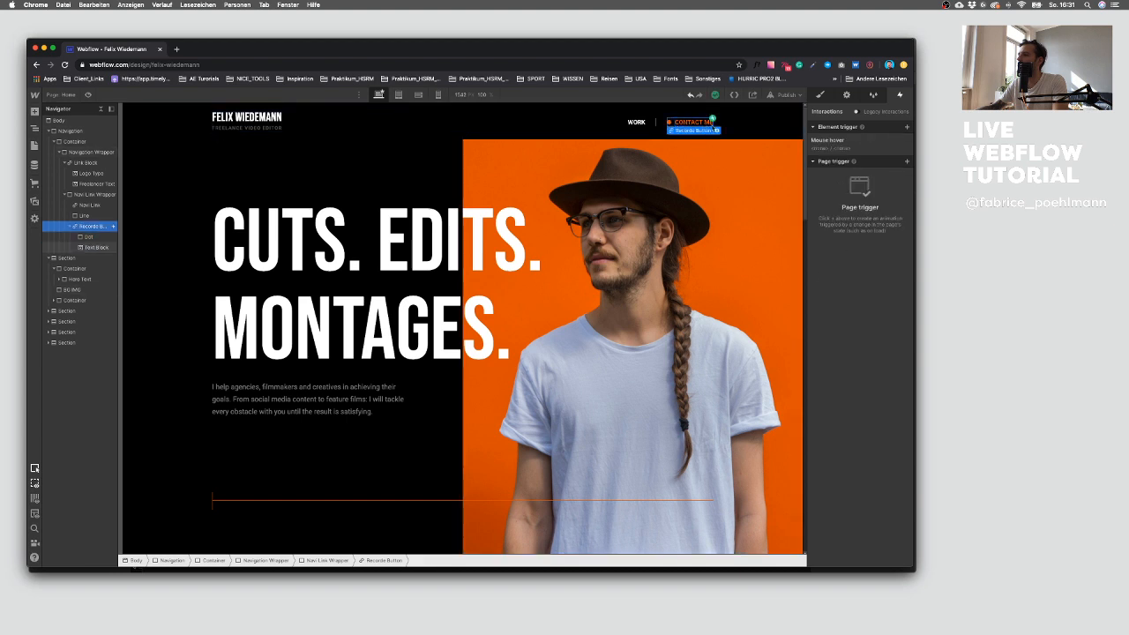
{"action": "left_click", "coordinate": [868, 146]}
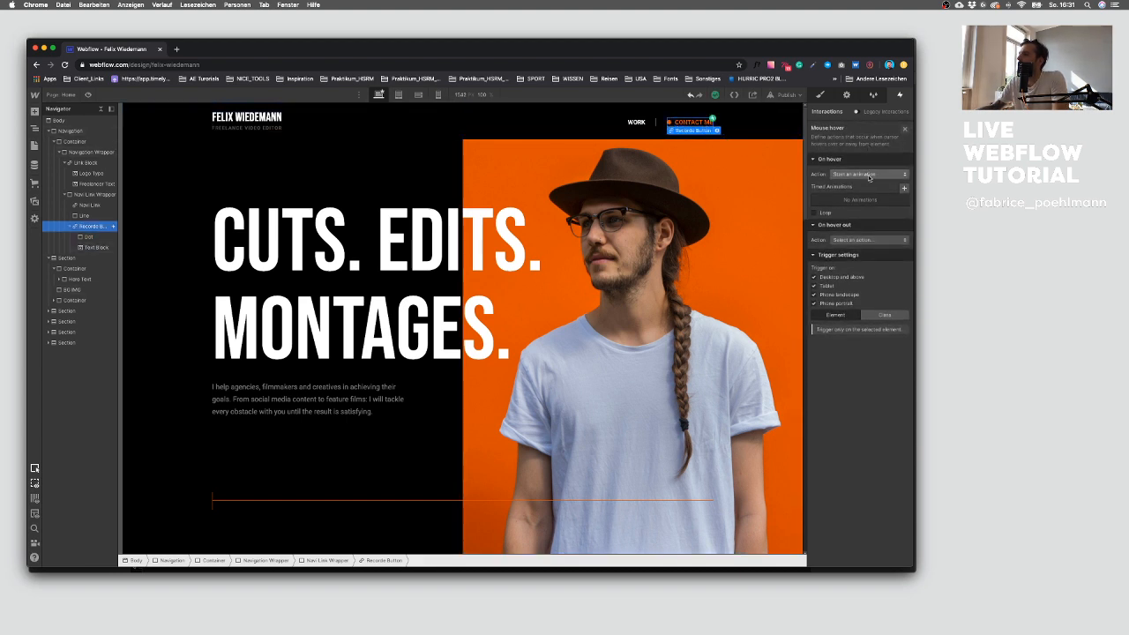
{"action": "left_click", "coordinate": [904, 189]}
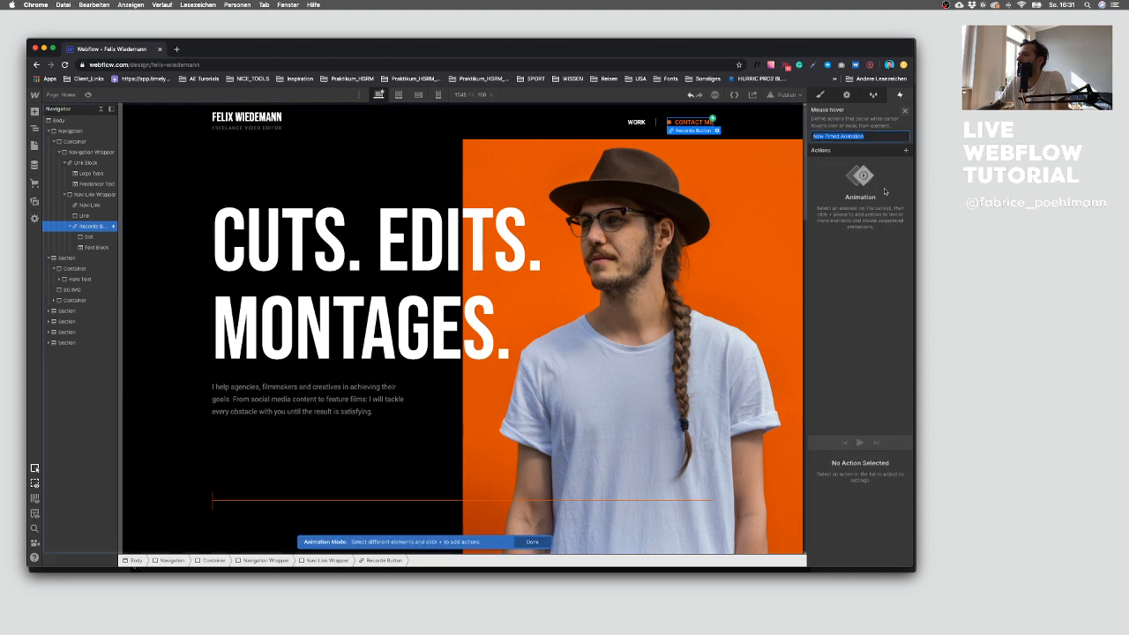
{"action": "left_click", "coordinate": [900, 111]}
{"action": "left_click", "coordinate": [901, 200]}
{"action": "left_click", "coordinate": [882, 245]}
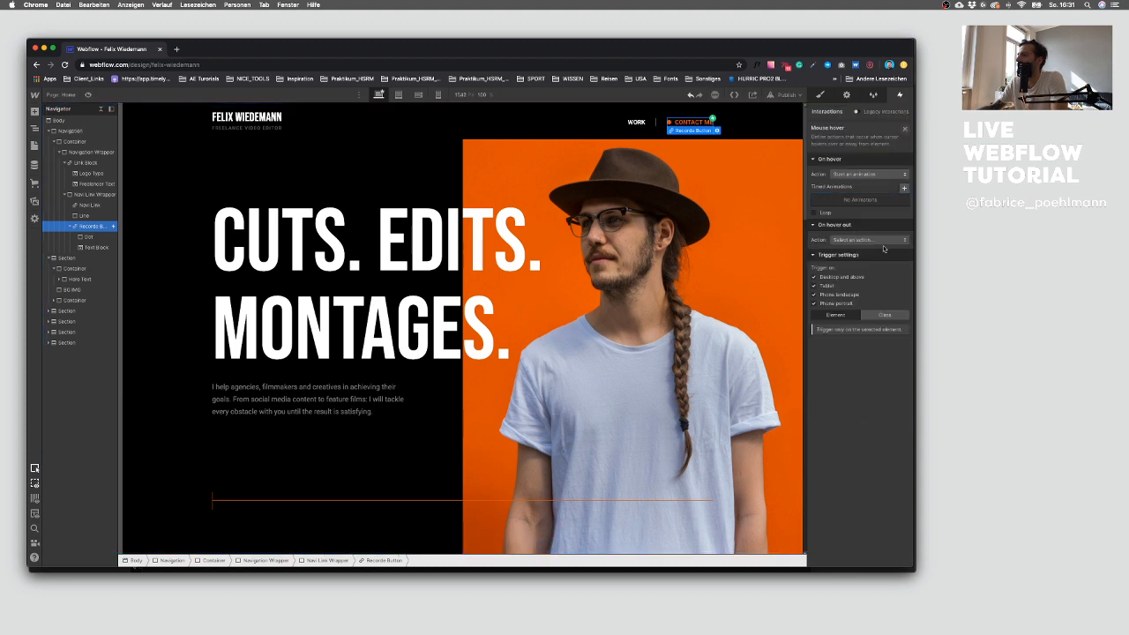
{"action": "left_click", "coordinate": [904, 189]}
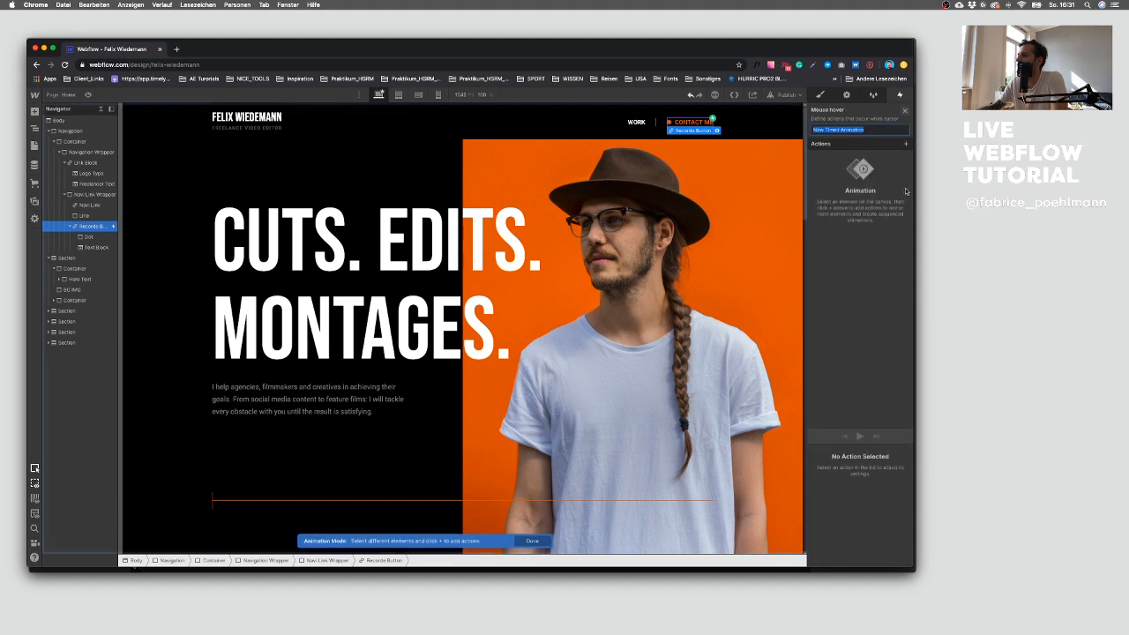
{"action": "left_click", "coordinate": [904, 125]}
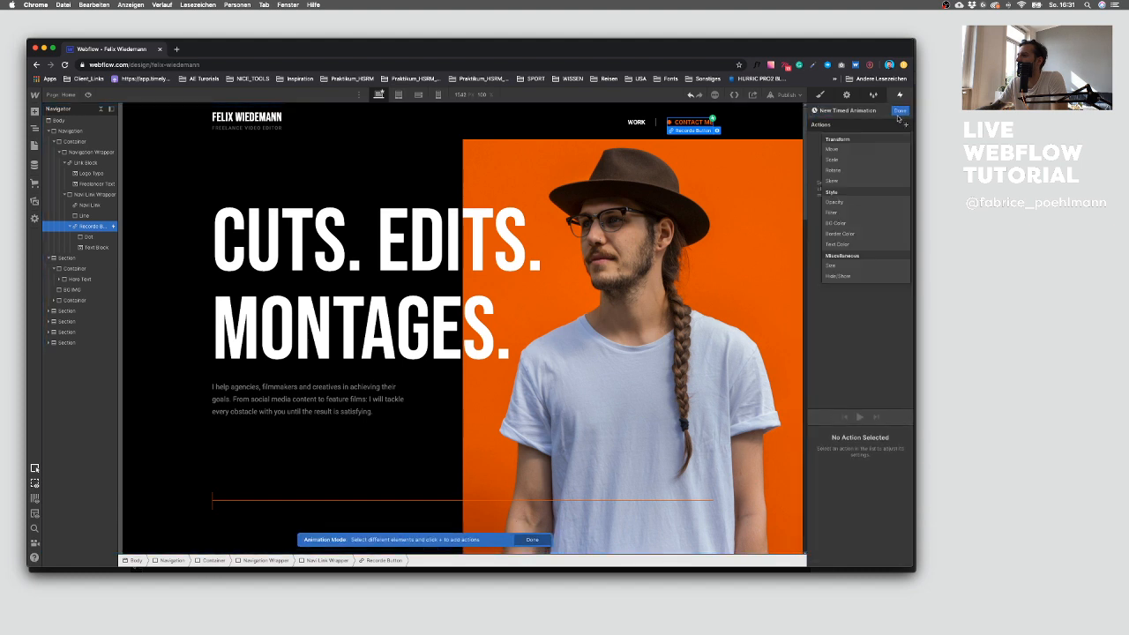
{"action": "left_click", "coordinate": [899, 111]}
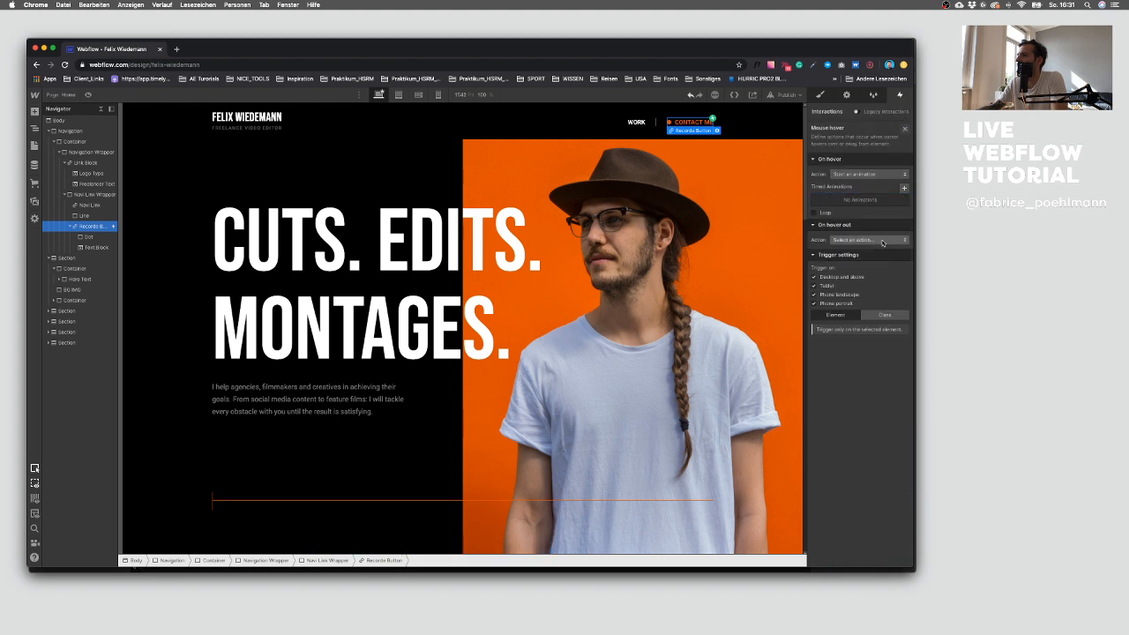
{"action": "left_click", "coordinate": [853, 174]}
{"action": "left_click", "coordinate": [857, 175]}
{"action": "left_click", "coordinate": [857, 175]}
{"action": "left_click", "coordinate": [858, 174]}
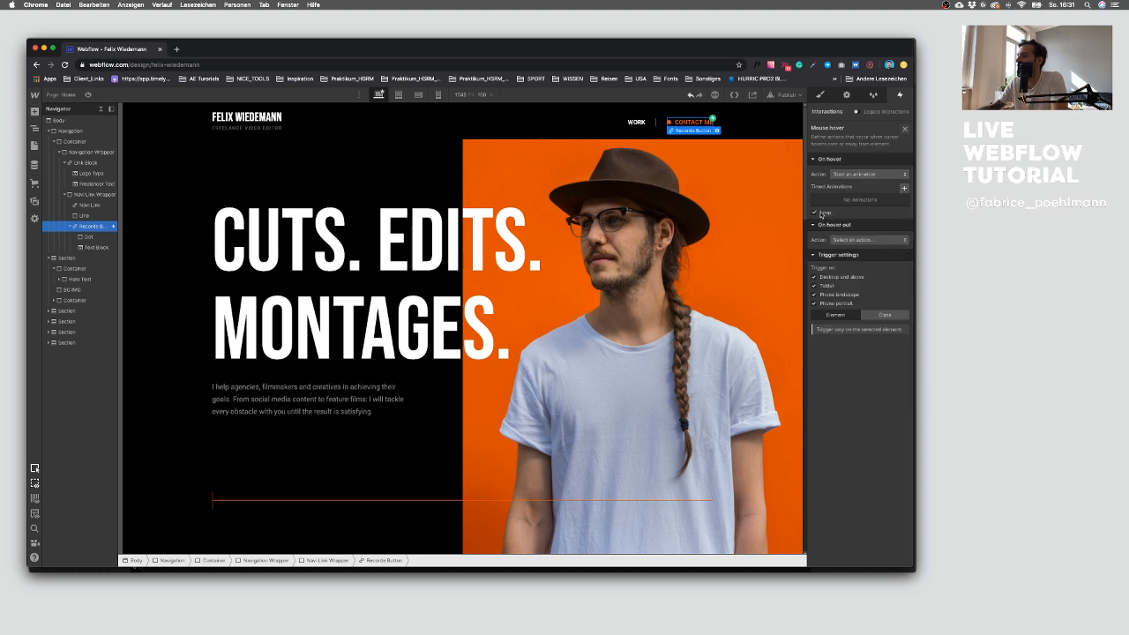
Step: Create a new on-hover timed animation named Hover IN and add a dot opacity action set as its initial state
{"action": "left_click", "coordinate": [903, 189]}
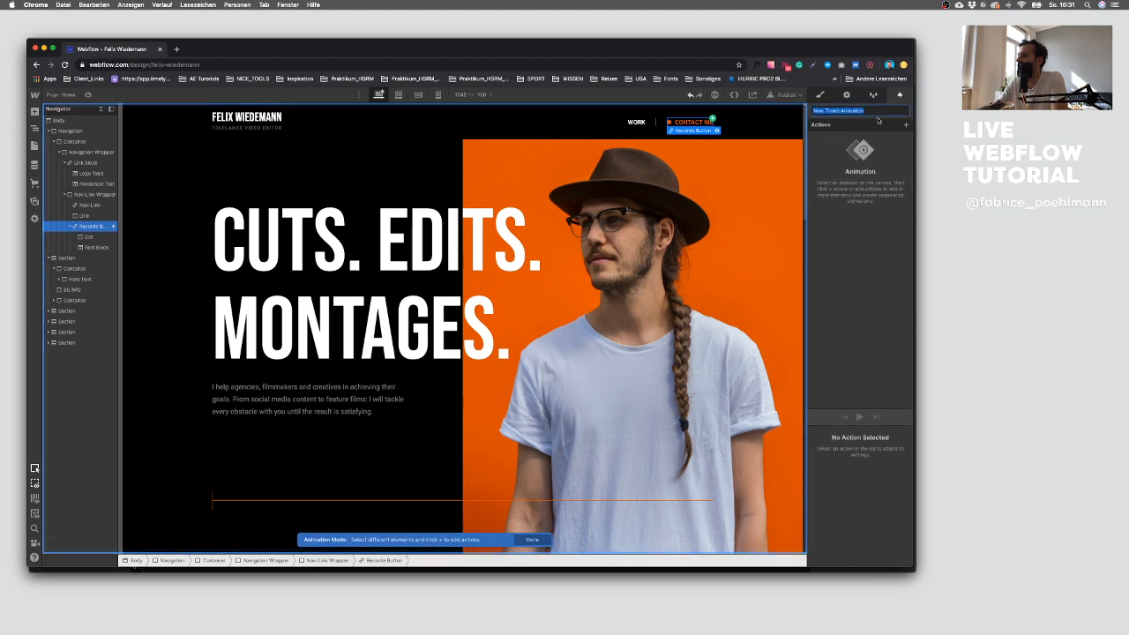
{"action": "type", "text": "Hover IN"}
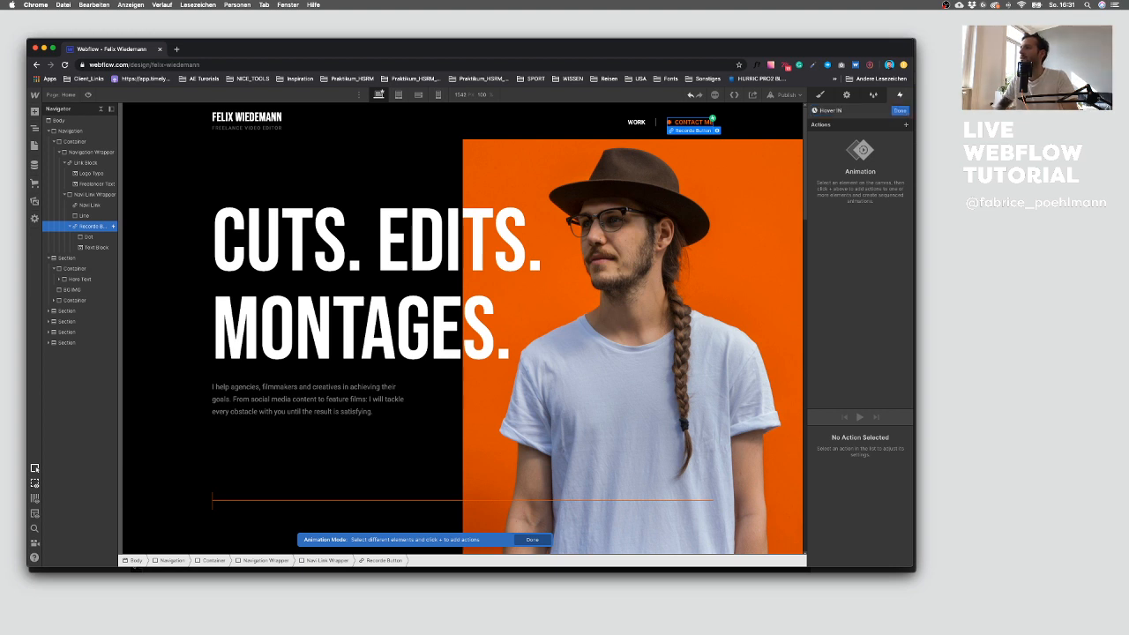
{"action": "left_click", "coordinate": [669, 121]}
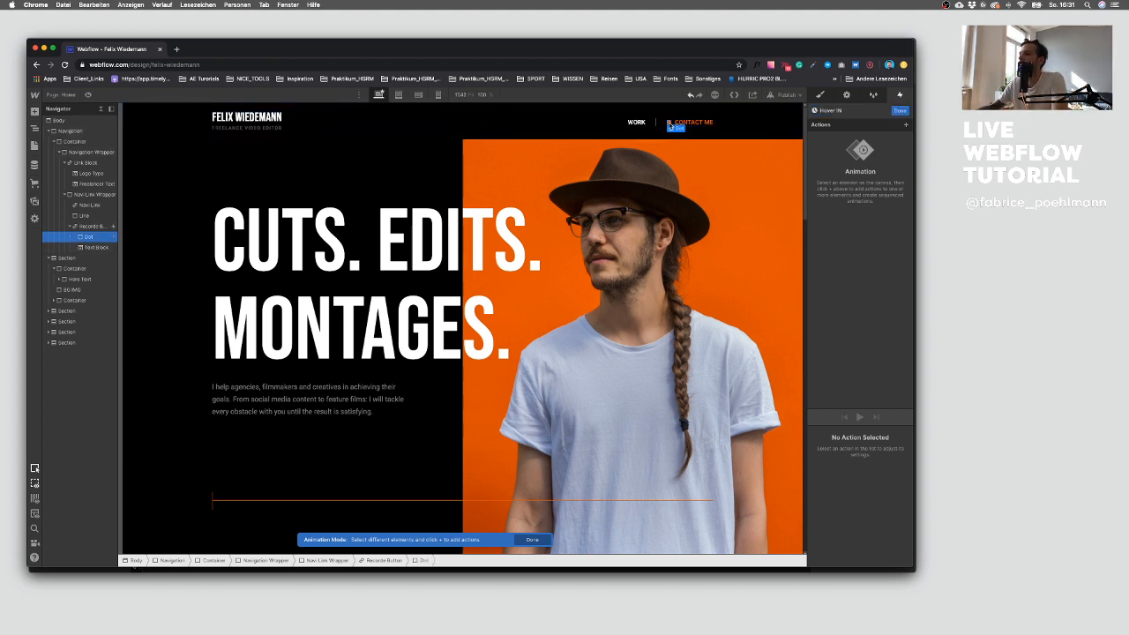
{"action": "left_click", "coordinate": [905, 124]}
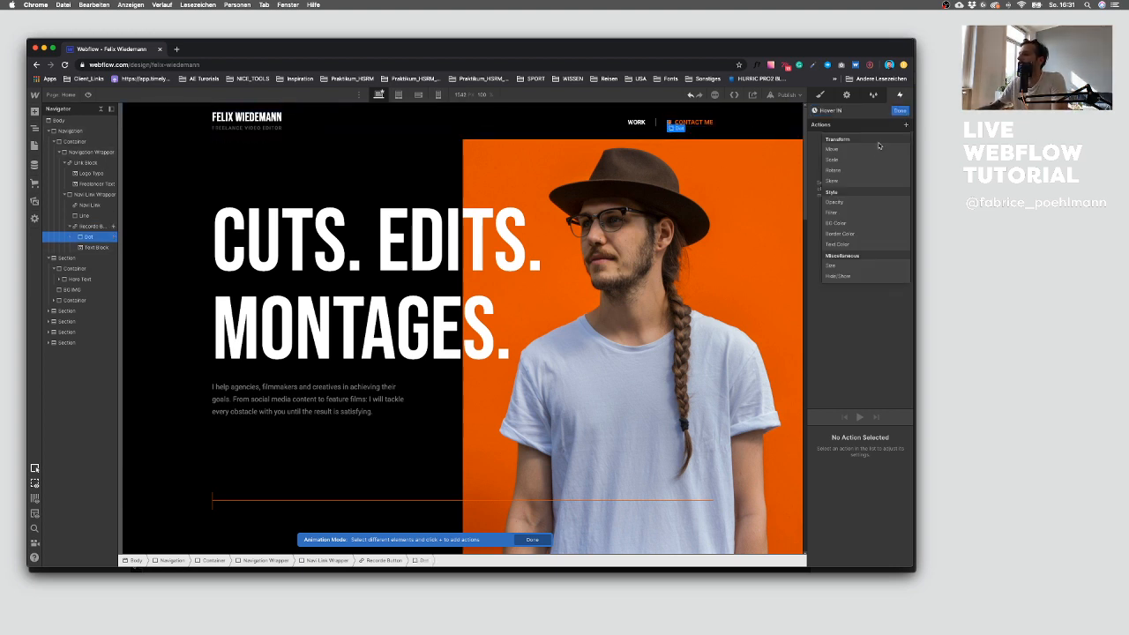
{"action": "left_click", "coordinate": [856, 202]}
{"action": "scroll", "coordinate": [887, 524], "scroll_direction": "down", "scroll_amount": 1}
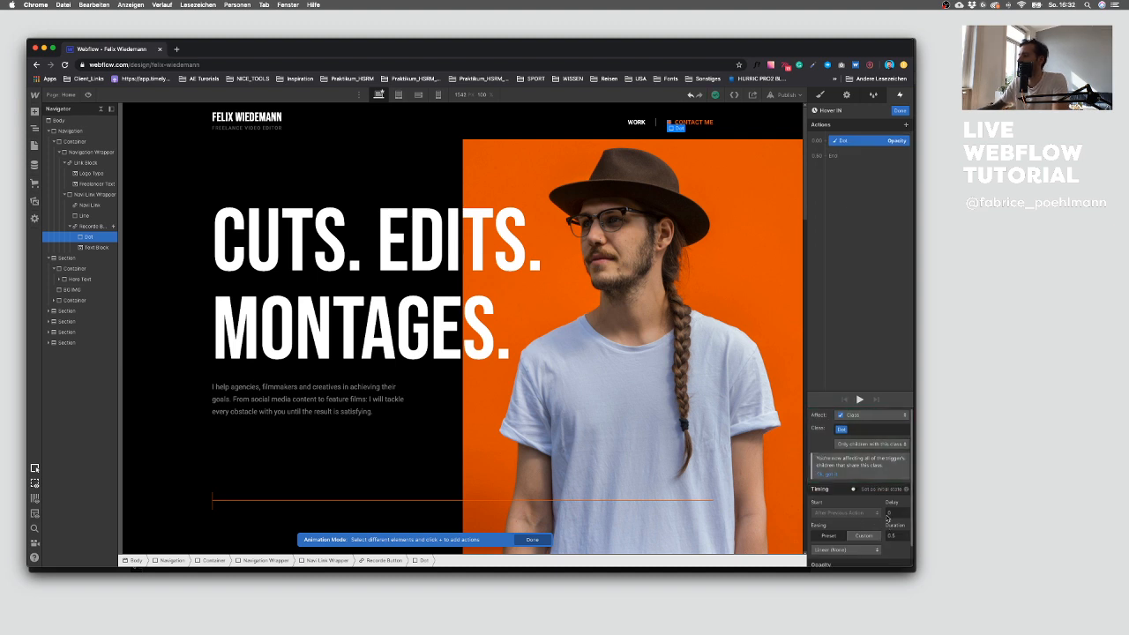
{"action": "left_click", "coordinate": [854, 490]}
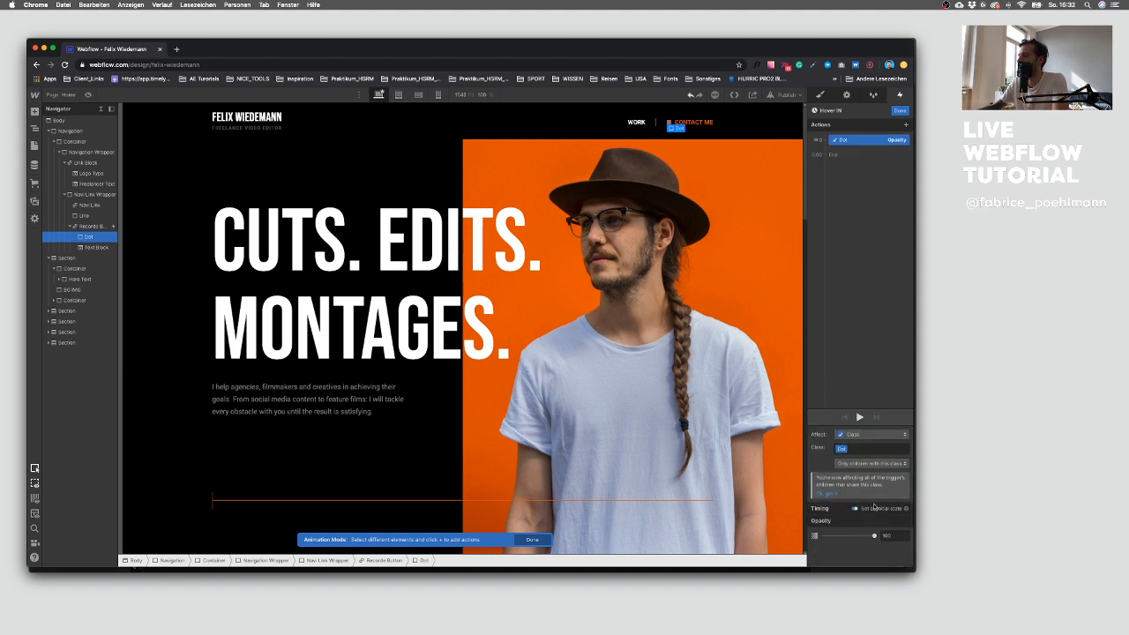
Step: Add a second dot opacity action to Hover IN with opacity set to 50
{"action": "left_click", "coordinate": [831, 156]}
{"action": "left_click", "coordinate": [855, 232]}
{"action": "scroll", "coordinate": [893, 555], "scroll_direction": "down", "scroll_amount": 2}
{"action": "type", "text": "0"}
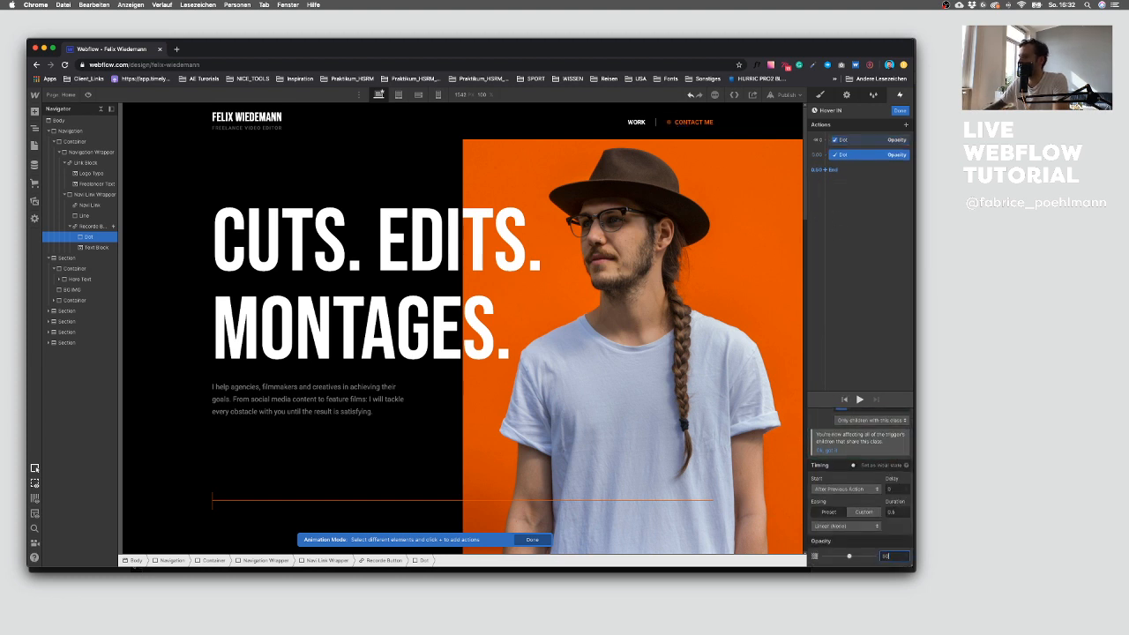
Step: Add a third dot opacity action at 100 to Hover IN and close the animation
{"action": "left_click", "coordinate": [830, 171]}
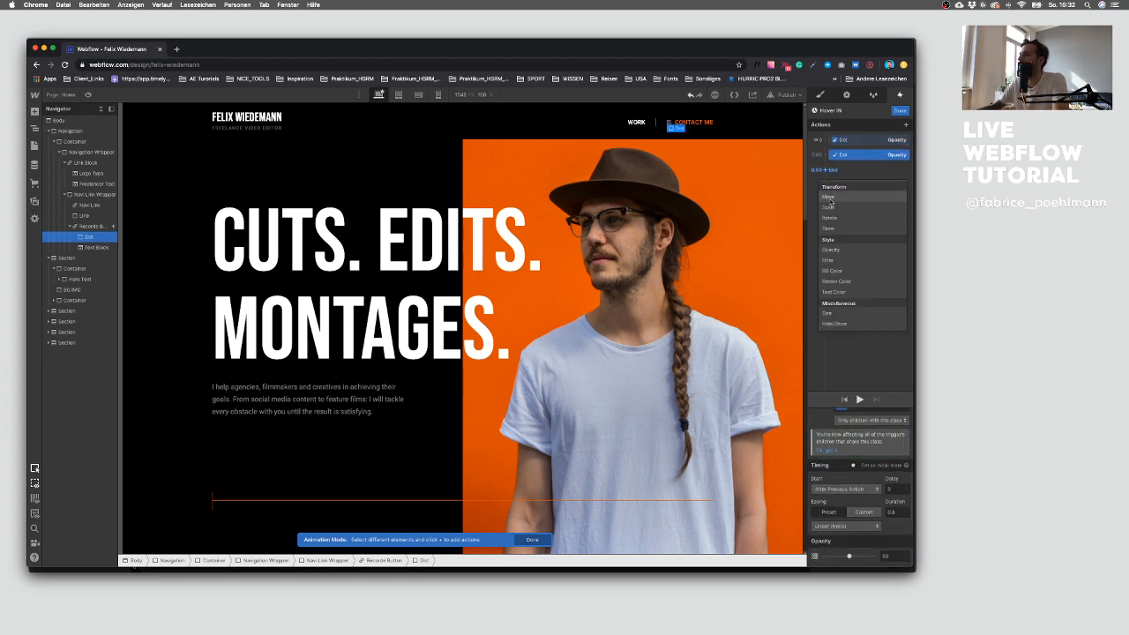
{"action": "left_click", "coordinate": [860, 248]}
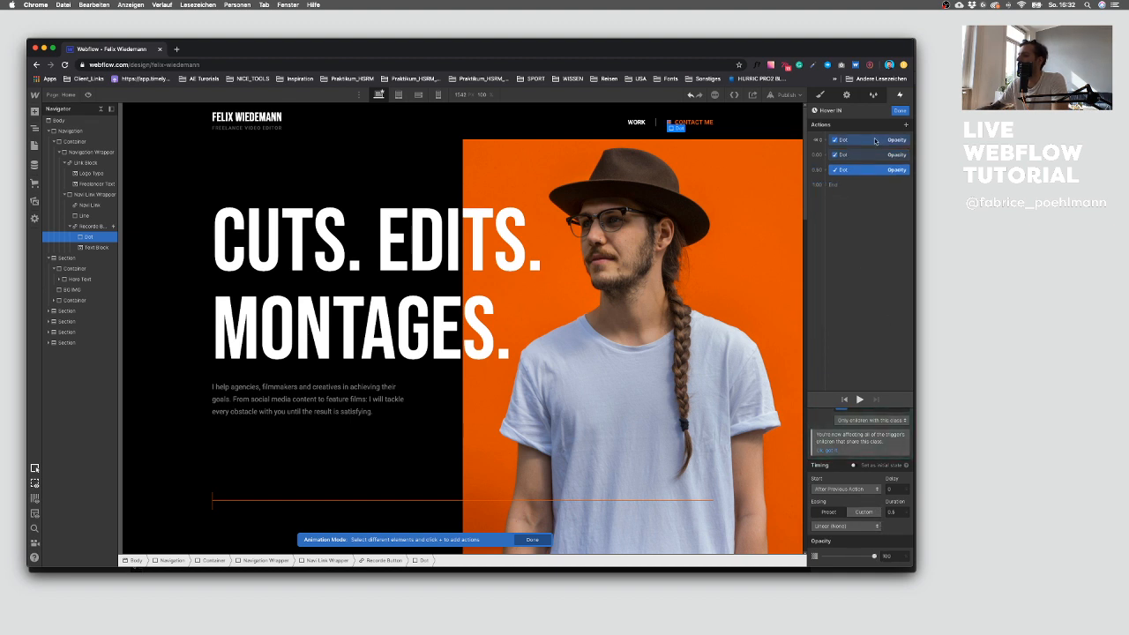
{"action": "left_click", "coordinate": [900, 111]}
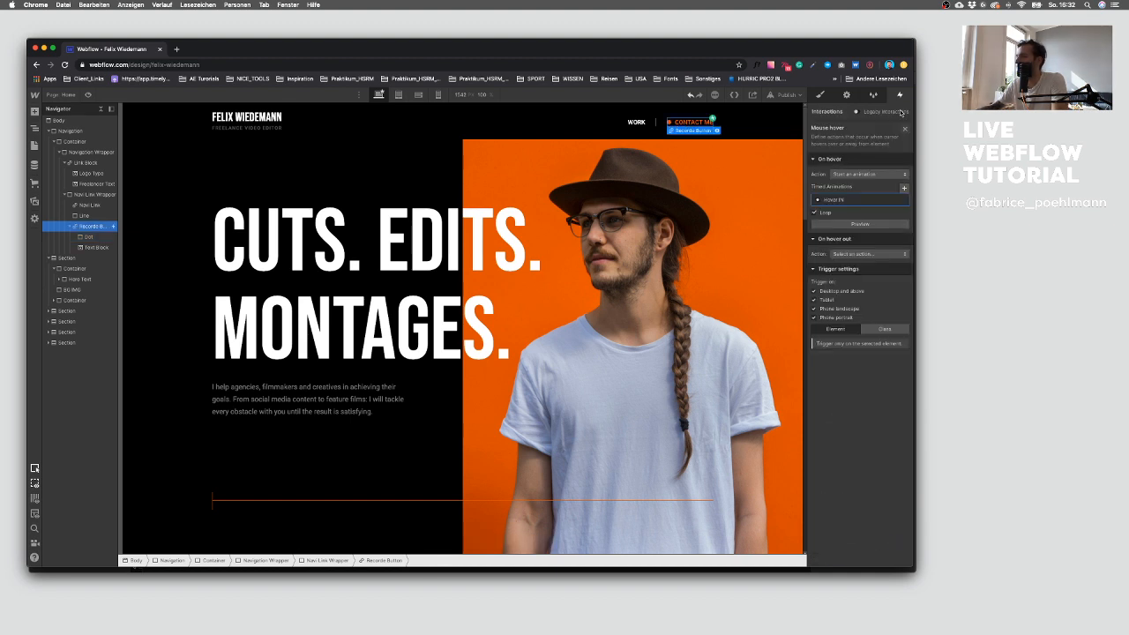
Step: Set the hover out trigger to start a new timed animation named Hover out
{"action": "left_click", "coordinate": [864, 255]}
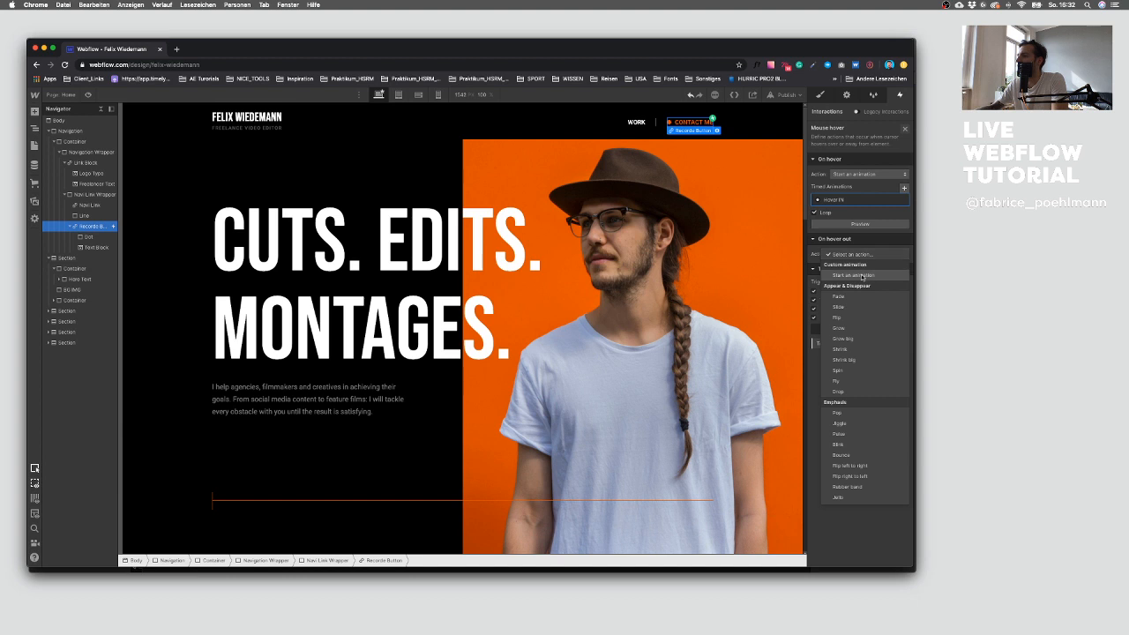
{"action": "left_click", "coordinate": [863, 276]}
{"action": "left_click", "coordinate": [903, 268]}
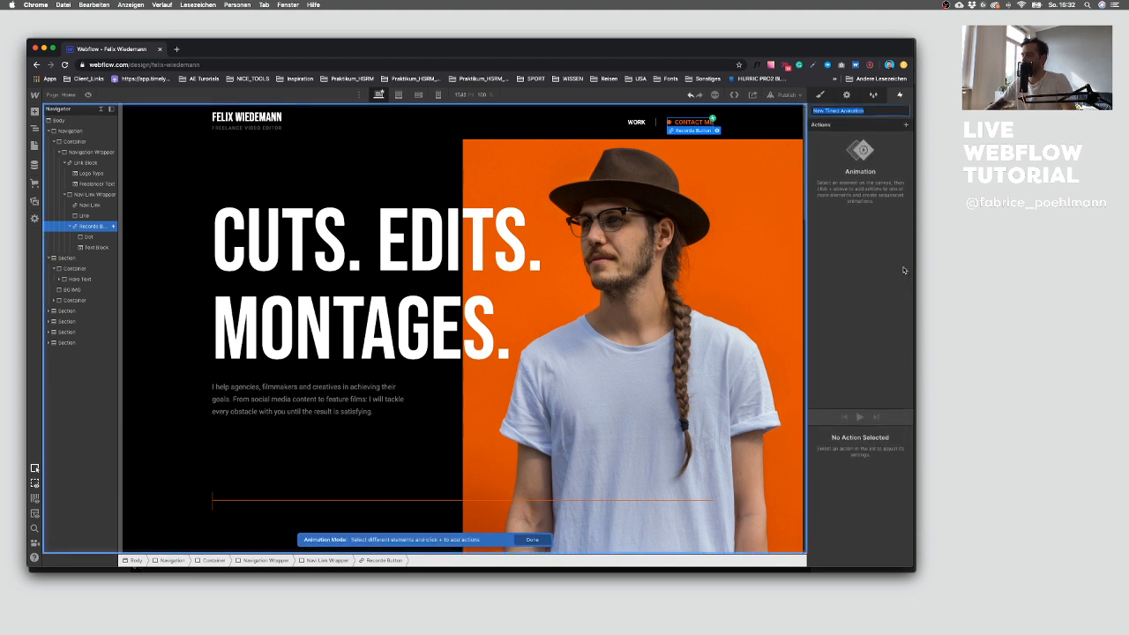
{"action": "type", "text": "Hovd"}
{"action": "key", "text": "BackSpace"}
{"action": "key", "text": "BackSpace"}
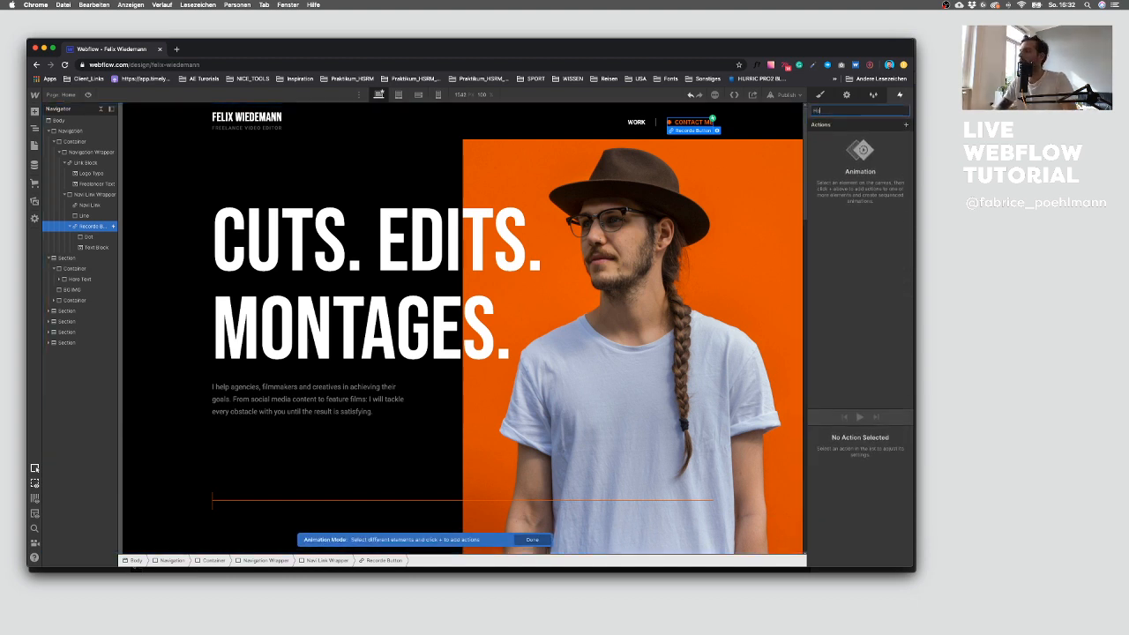
{"action": "key", "text": "BackSpace"}
{"action": "key", "text": "BackSpace"}
{"action": "key", "text": "Return"}
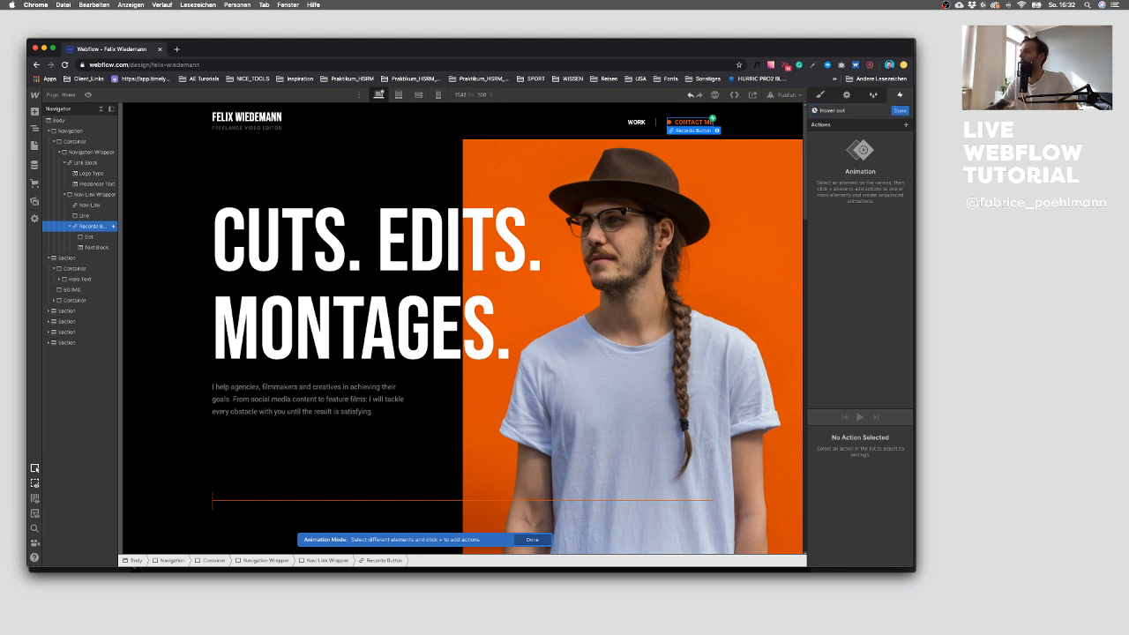
Step: Add a dot opacity action at 100 to the Hover out animation and close the animation
{"action": "left_click", "coordinate": [668, 123]}
{"action": "left_click", "coordinate": [904, 124]}
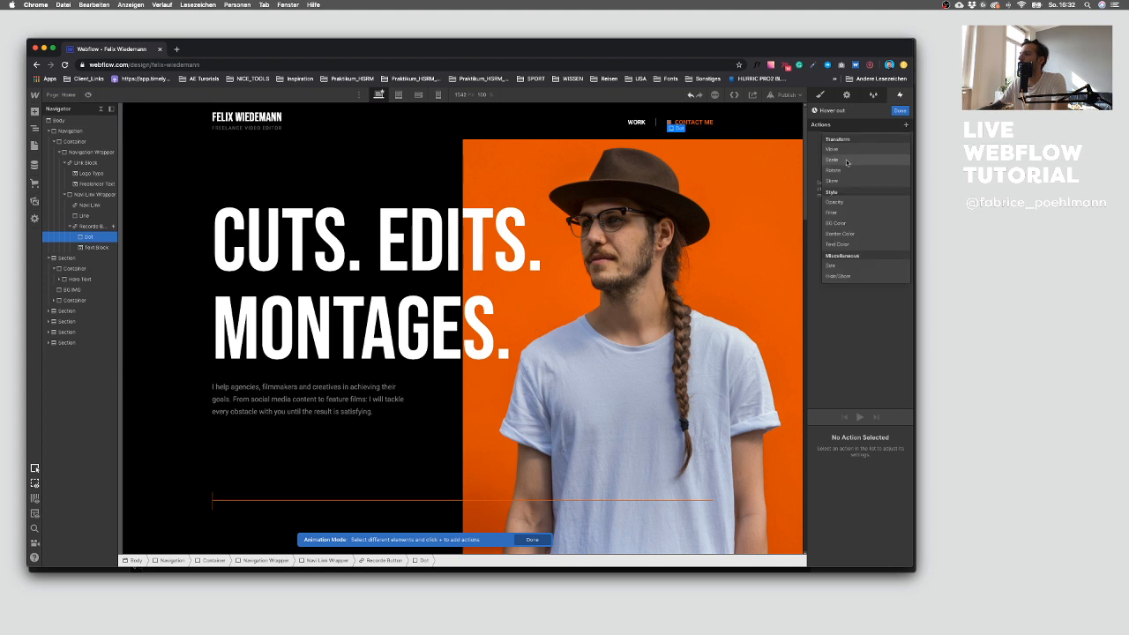
{"action": "left_click", "coordinate": [840, 208]}
{"action": "key", "text": "BackSpace"}
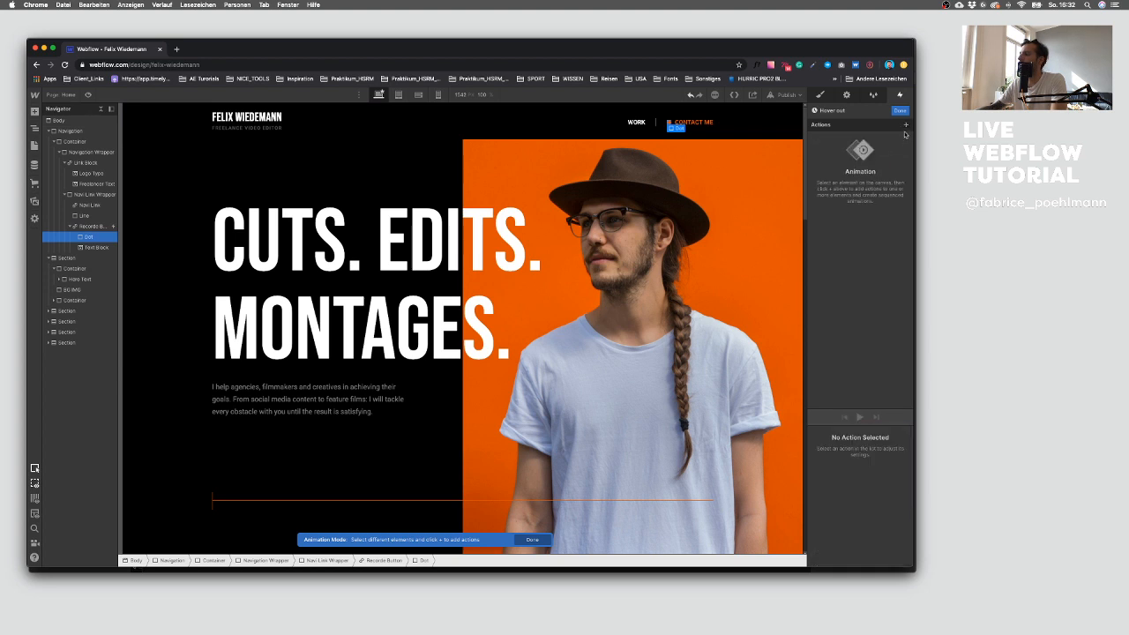
{"action": "left_click", "coordinate": [904, 124]}
{"action": "left_click", "coordinate": [833, 202]}
{"action": "scroll", "coordinate": [873, 530], "scroll_direction": "down", "scroll_amount": 3}
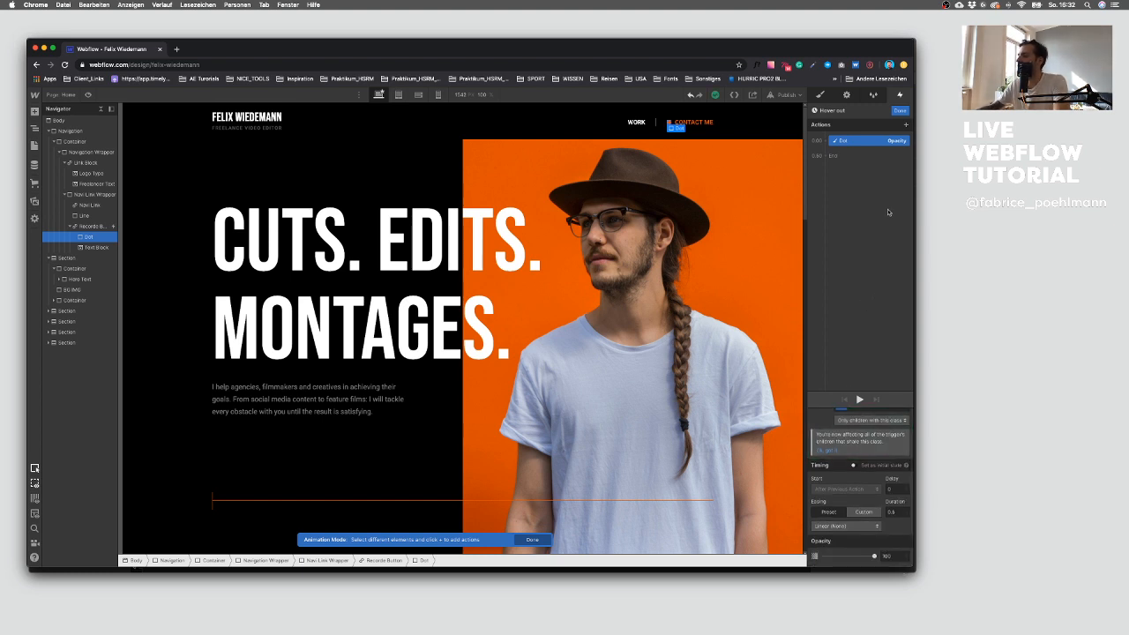
{"action": "left_click", "coordinate": [900, 111]}
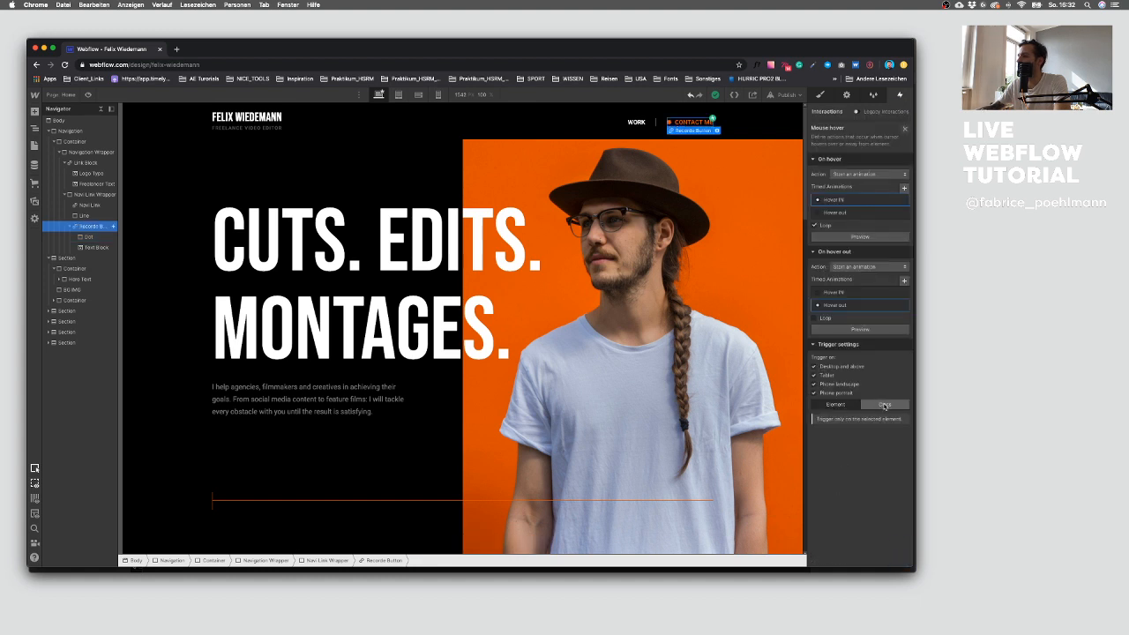
Step: Set the hover interaction to trigger on all elements with the Recorde Button class and close the settings
{"action": "left_click", "coordinate": [884, 405]}
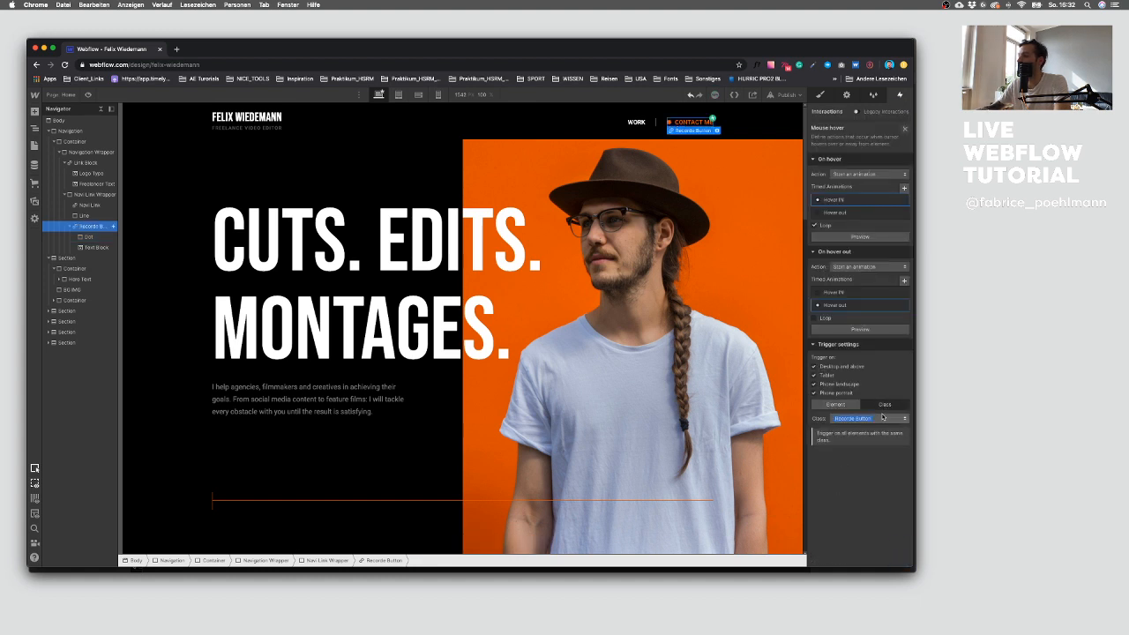
{"action": "scroll", "coordinate": [494, 491], "scroll_direction": "down", "scroll_amount": 15}
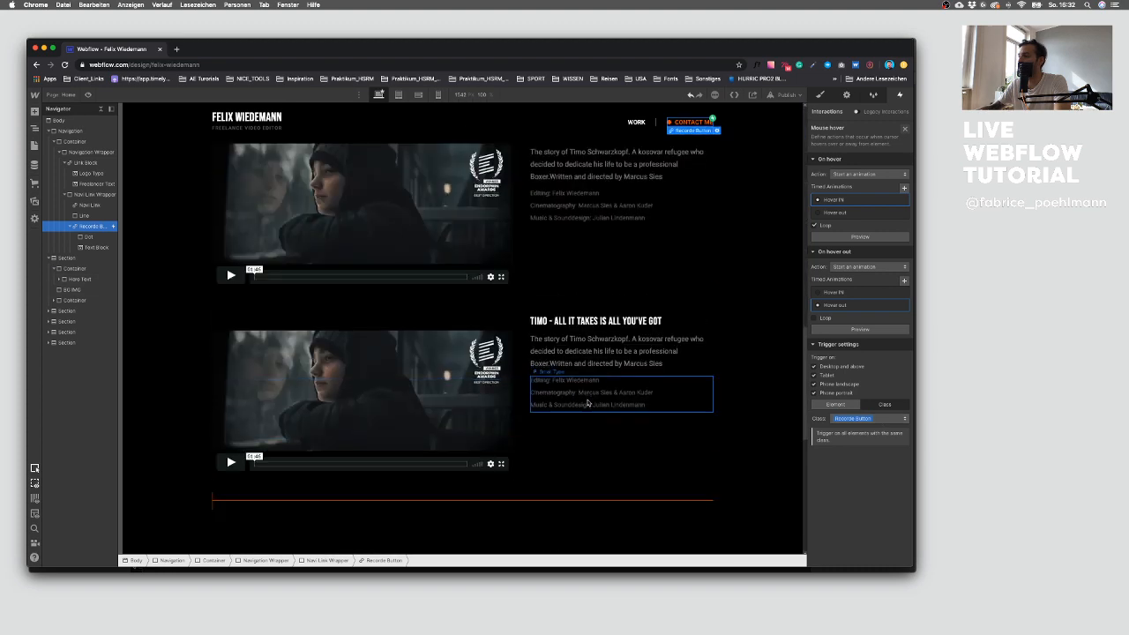
{"action": "scroll", "coordinate": [641, 396], "scroll_direction": "up", "scroll_amount": 10}
{"action": "scroll", "coordinate": [641, 396], "scroll_direction": "up", "scroll_amount": 5}
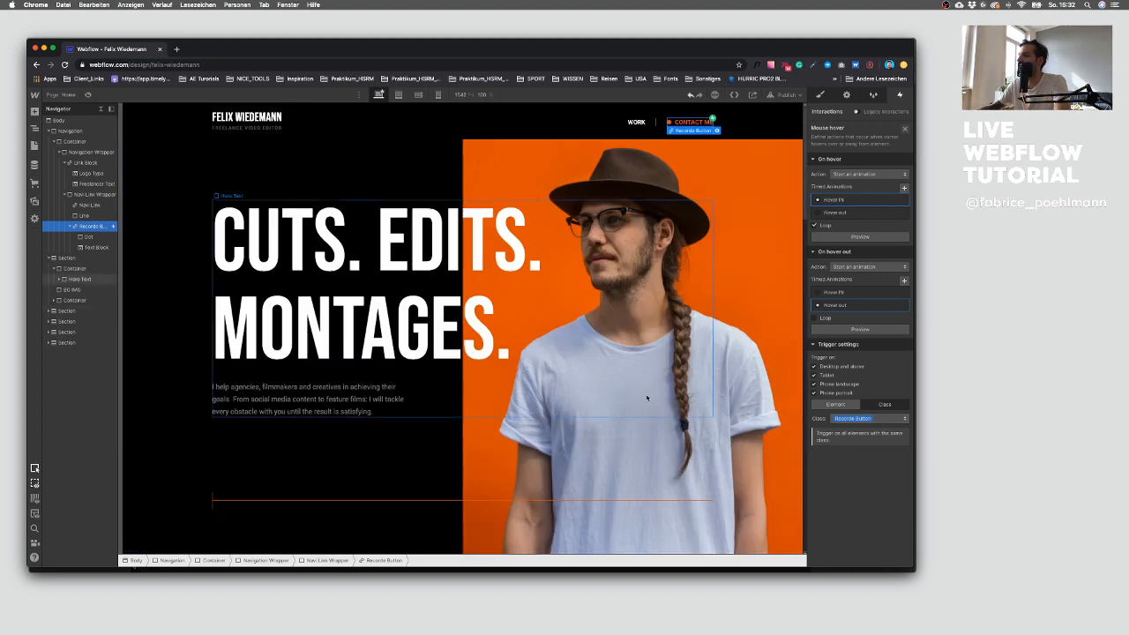
{"action": "left_click", "coordinate": [904, 129]}
Step: Publish the site to the webflow.io domain and check the Contact Me hover on the live page
{"action": "left_click", "coordinate": [778, 94]}
{"action": "left_click", "coordinate": [764, 205]}
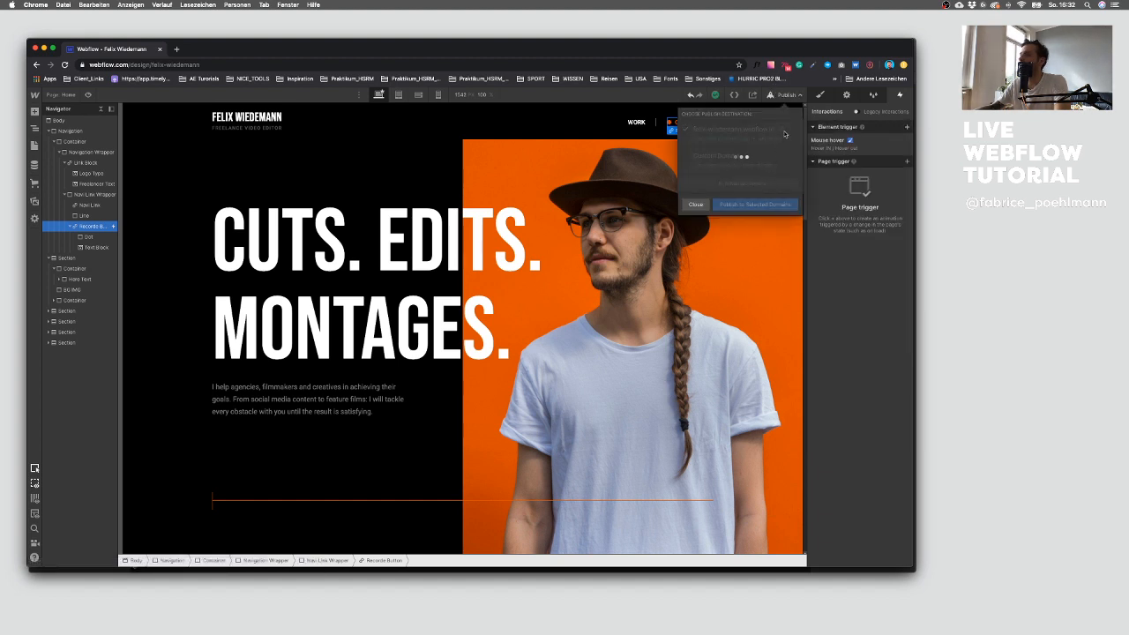
{"action": "left_click", "coordinate": [779, 129]}
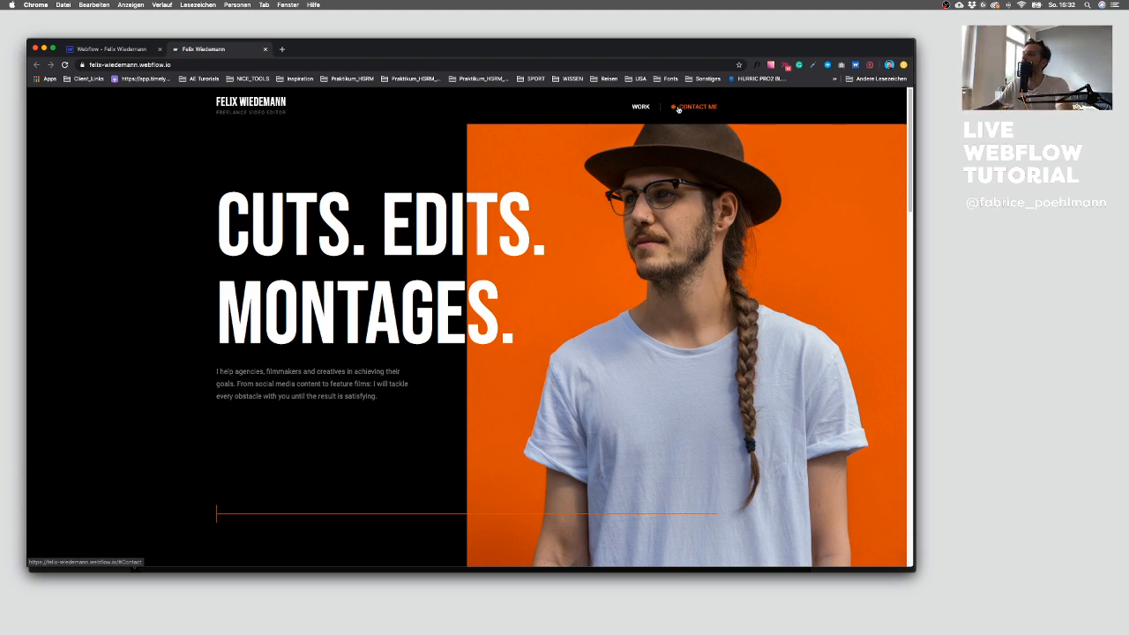
{"action": "scroll", "coordinate": [432, 226], "scroll_direction": "down", "scroll_amount": 20}
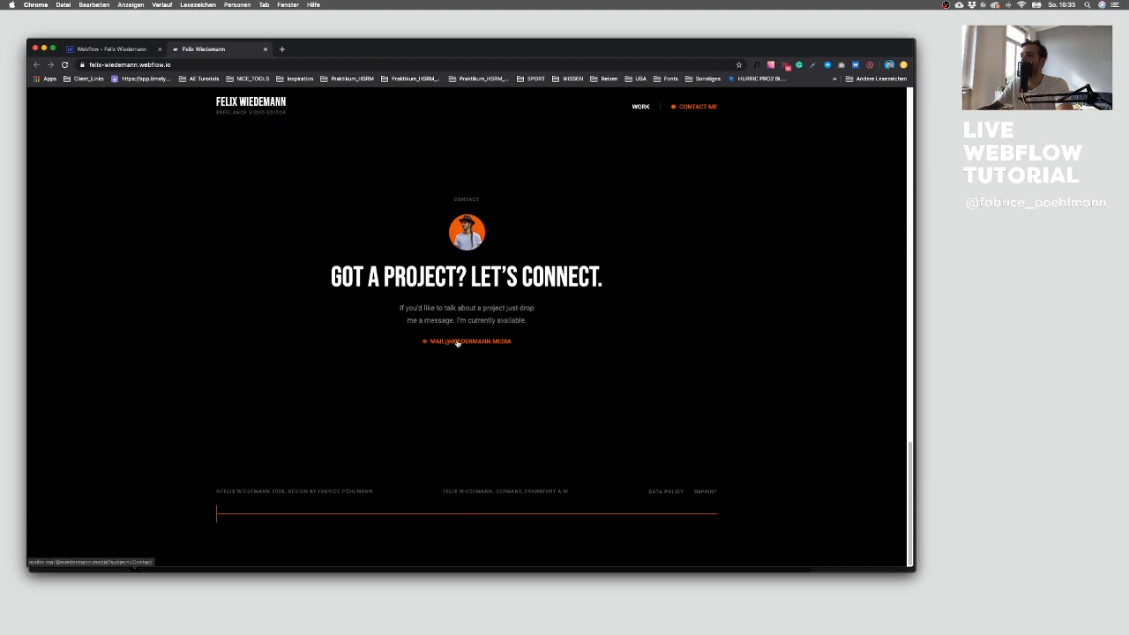
{"action": "scroll", "coordinate": [456, 343], "scroll_direction": "up", "scroll_amount": 20}
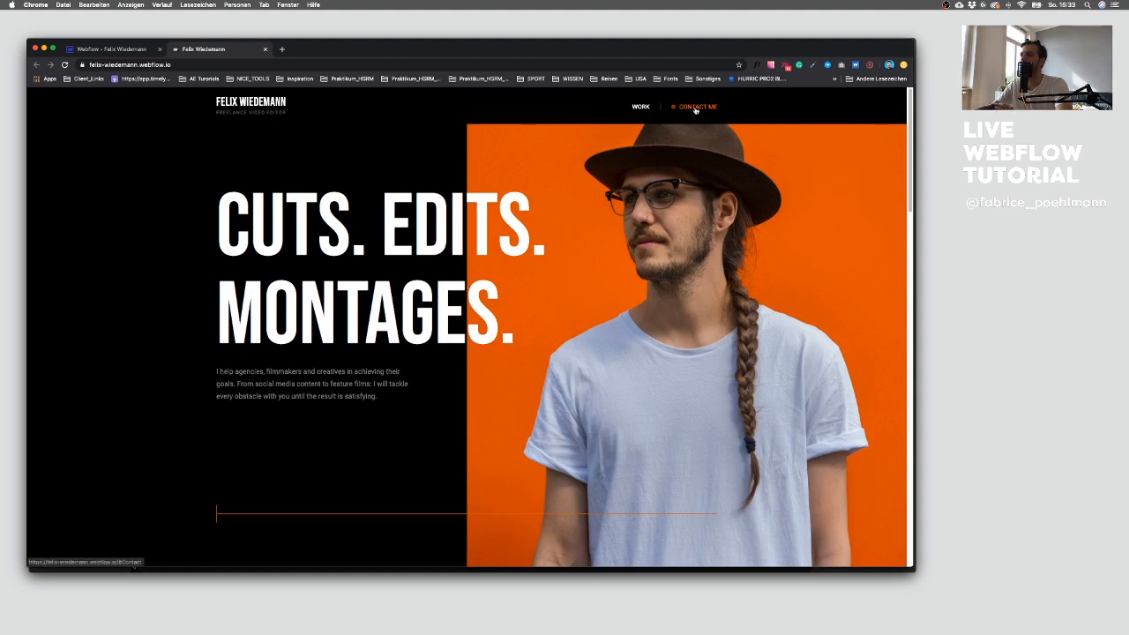
{"action": "key", "text": "ctrl+shift+Tab"}
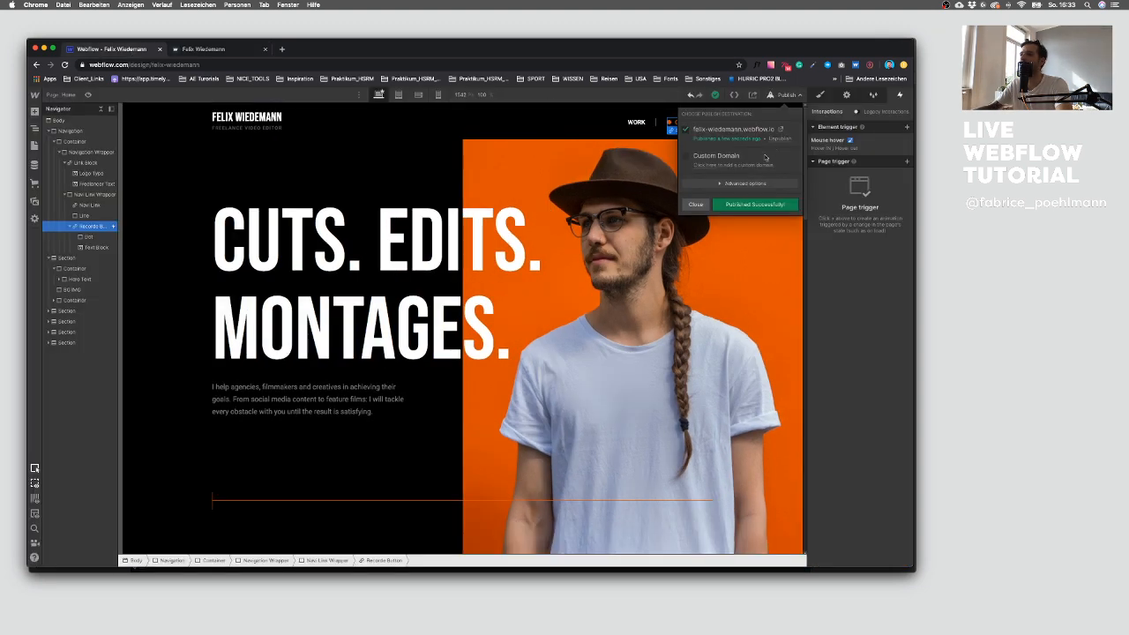
{"action": "left_click", "coordinate": [696, 205]}
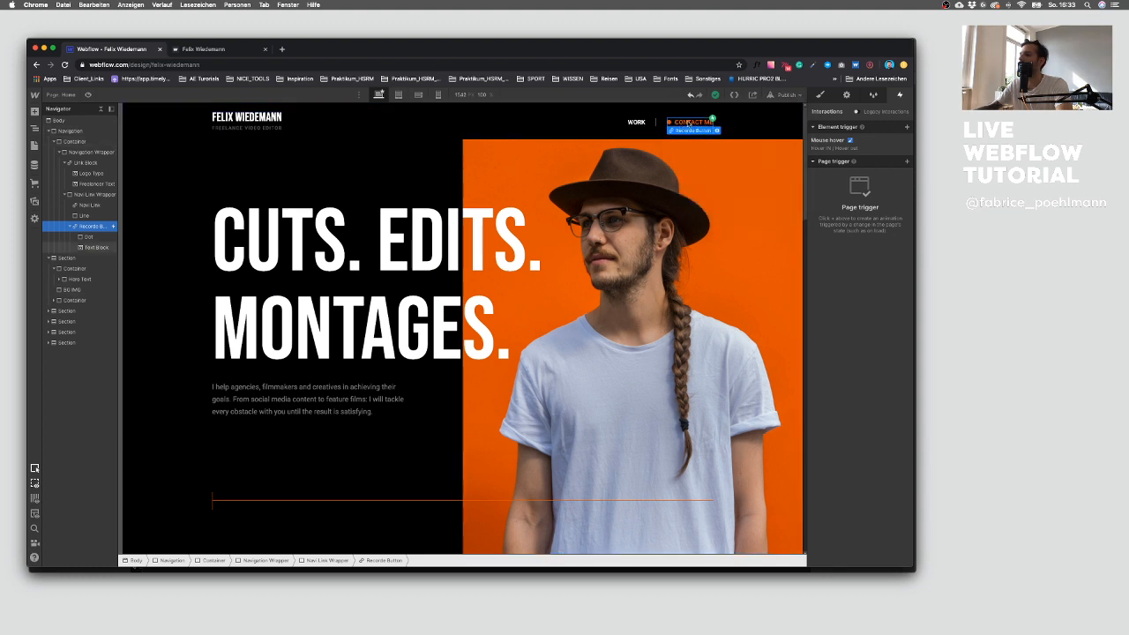
Step: Add Contact Me text block opacity actions to the Hover IN animation alongside the first two dot actions
{"action": "left_click", "coordinate": [829, 139]}
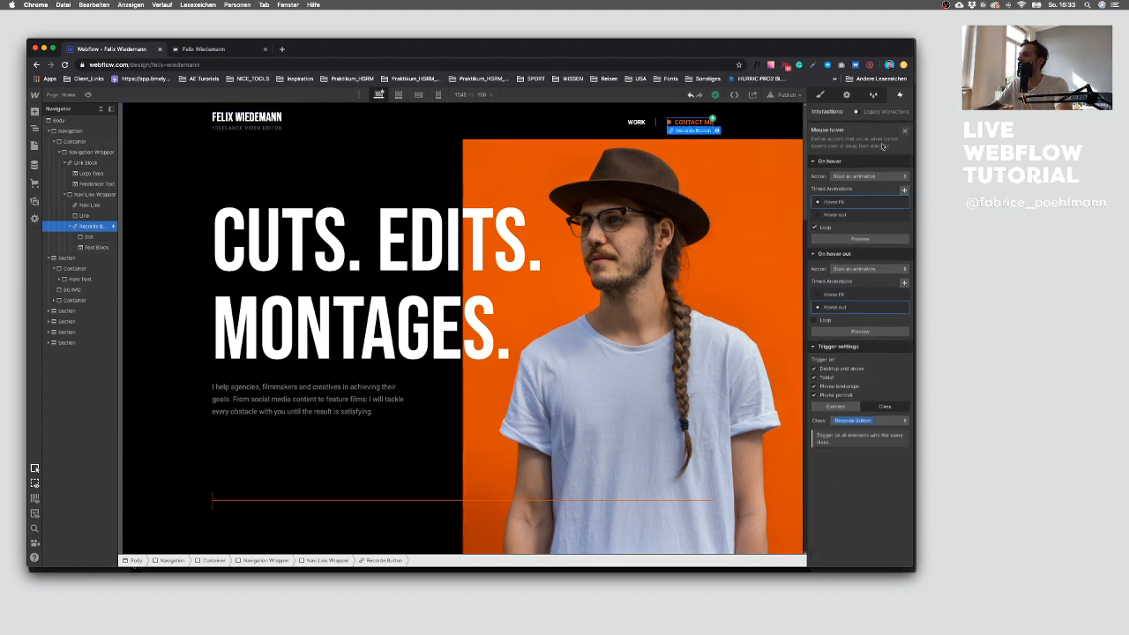
{"action": "left_click", "coordinate": [859, 201]}
{"action": "left_click", "coordinate": [823, 141]}
{"action": "left_click", "coordinate": [694, 124]}
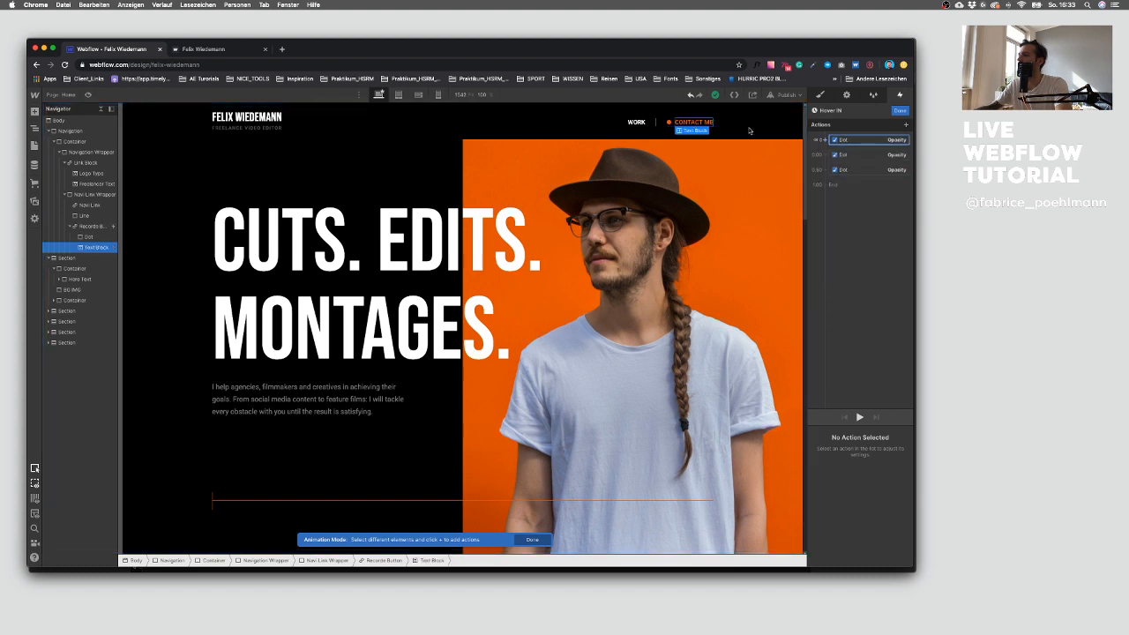
{"action": "left_click", "coordinate": [825, 141]}
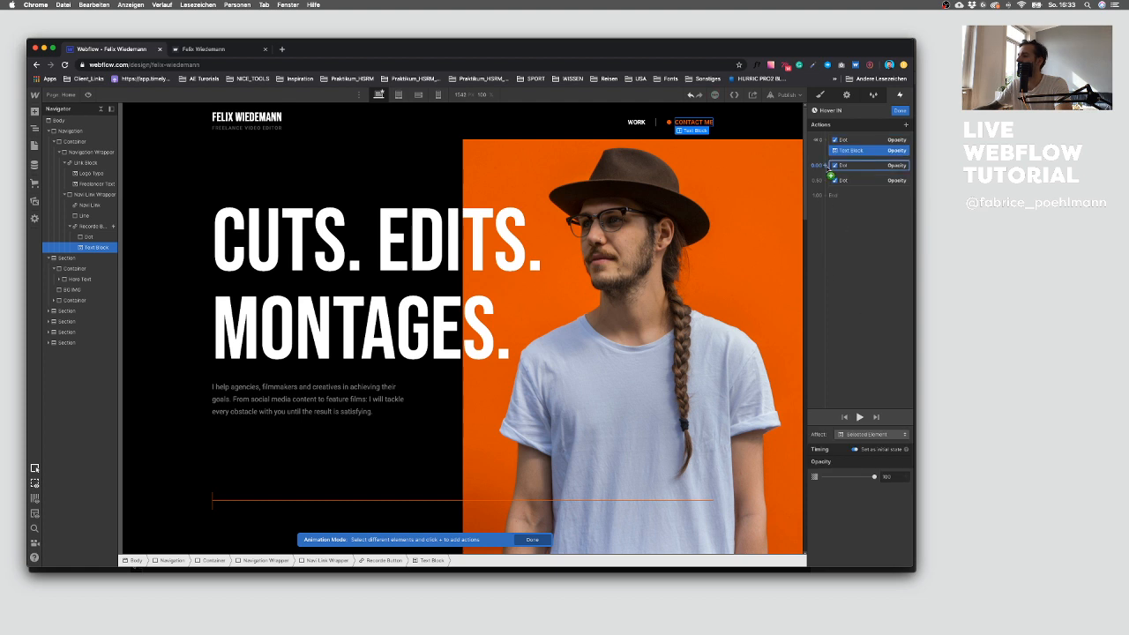
{"action": "left_click", "coordinate": [826, 168]}
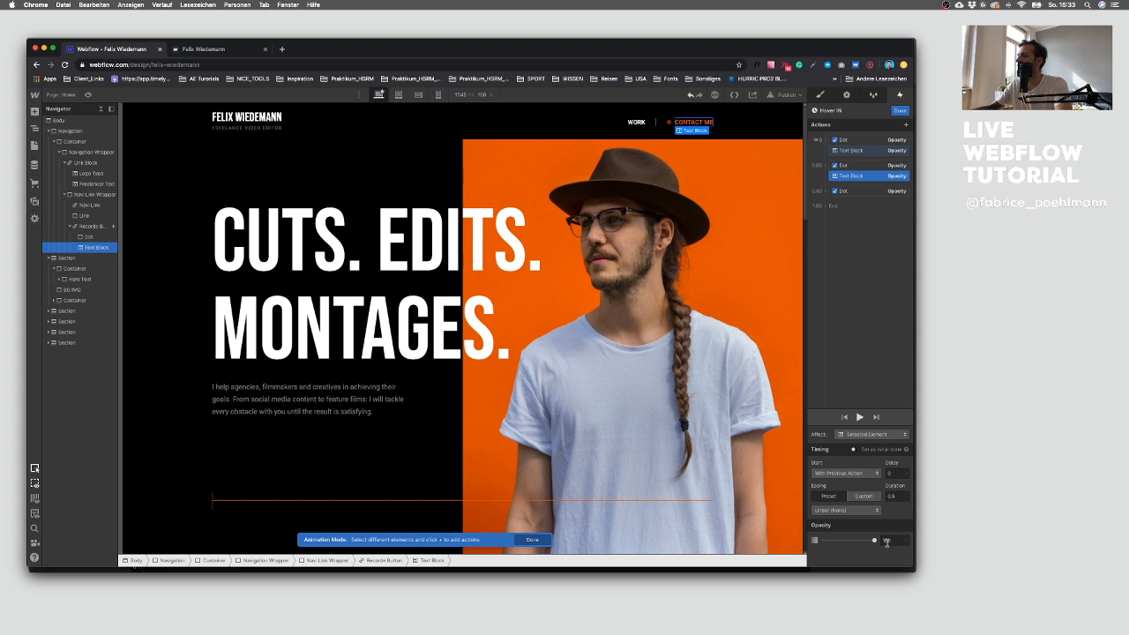
Step: Set the second text block opacity action in Hover IN to 75 and close the animation
{"action": "left_click", "coordinate": [863, 151]}
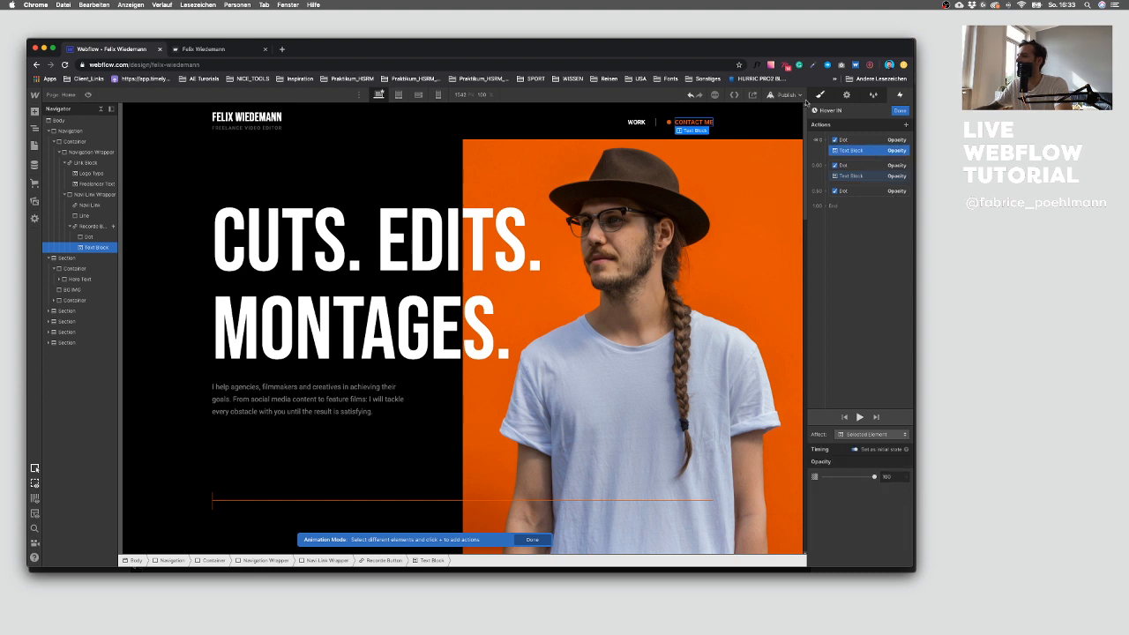
{"action": "type", "text": "50"}
{"action": "type", "text": "60"}
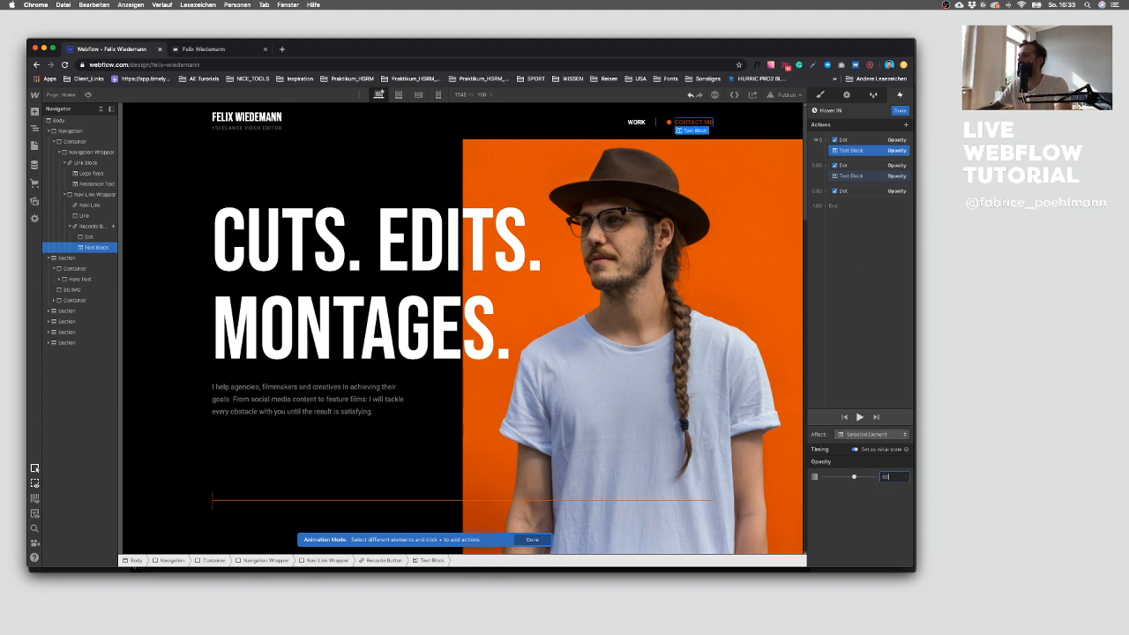
{"action": "type", "text": "75"}
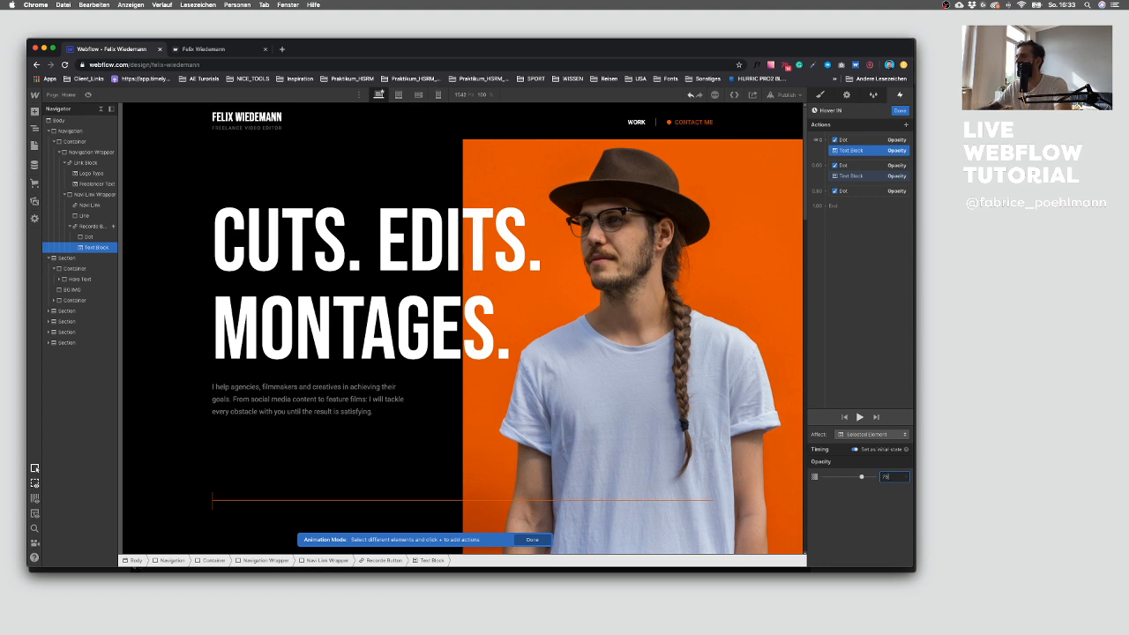
{"action": "left_click", "coordinate": [849, 175]}
{"action": "left_click", "coordinate": [853, 152]}
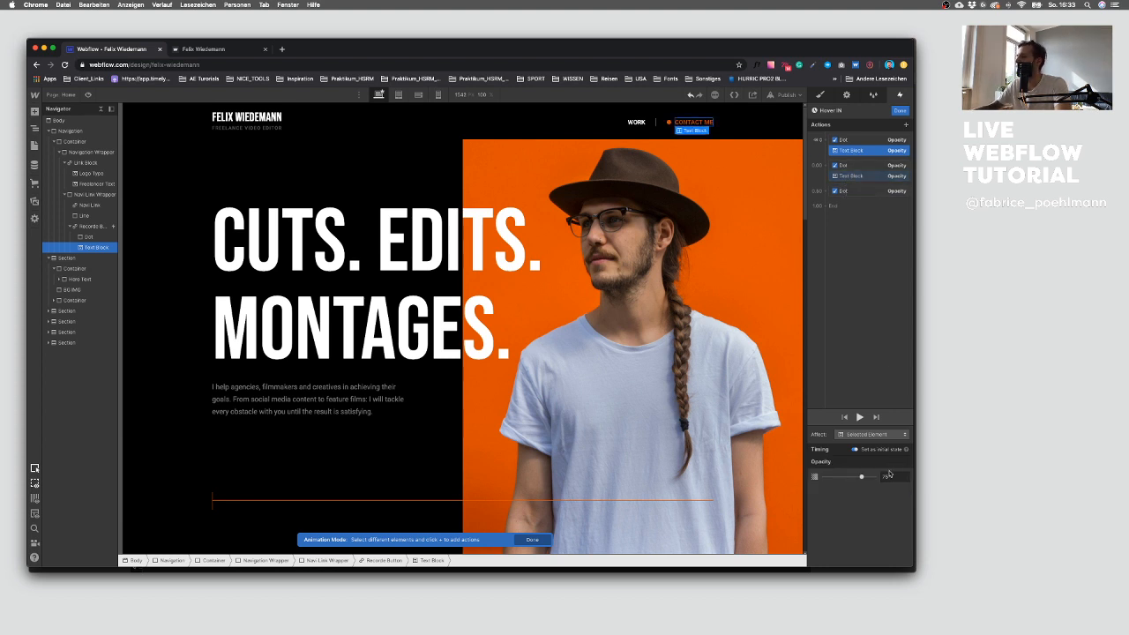
{"action": "left_click", "coordinate": [860, 177]}
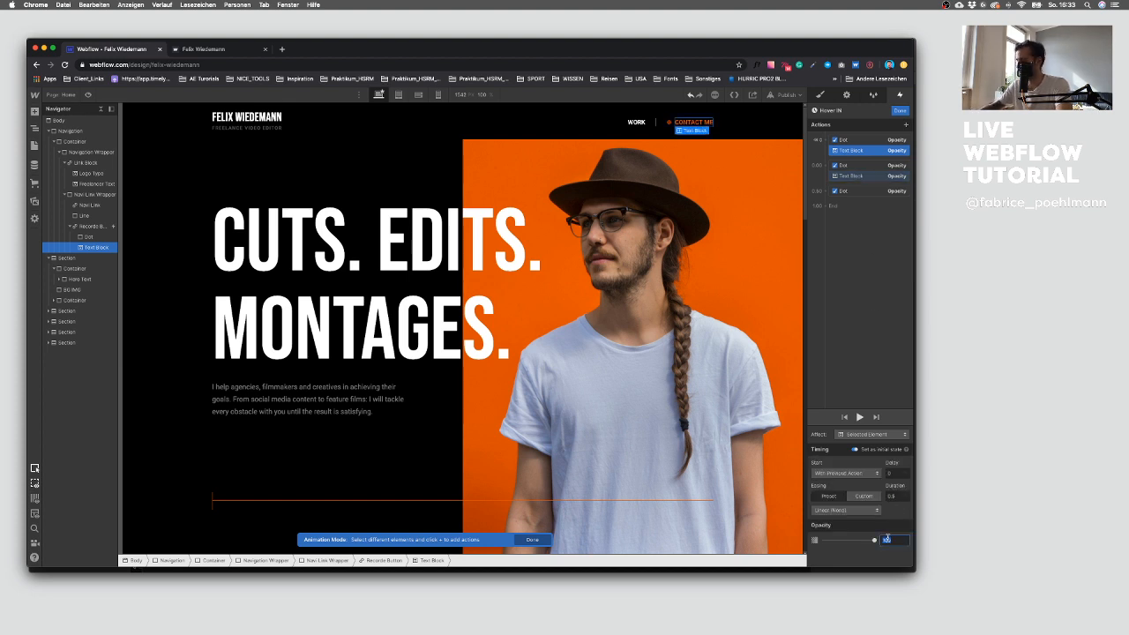
{"action": "type", "text": "75"}
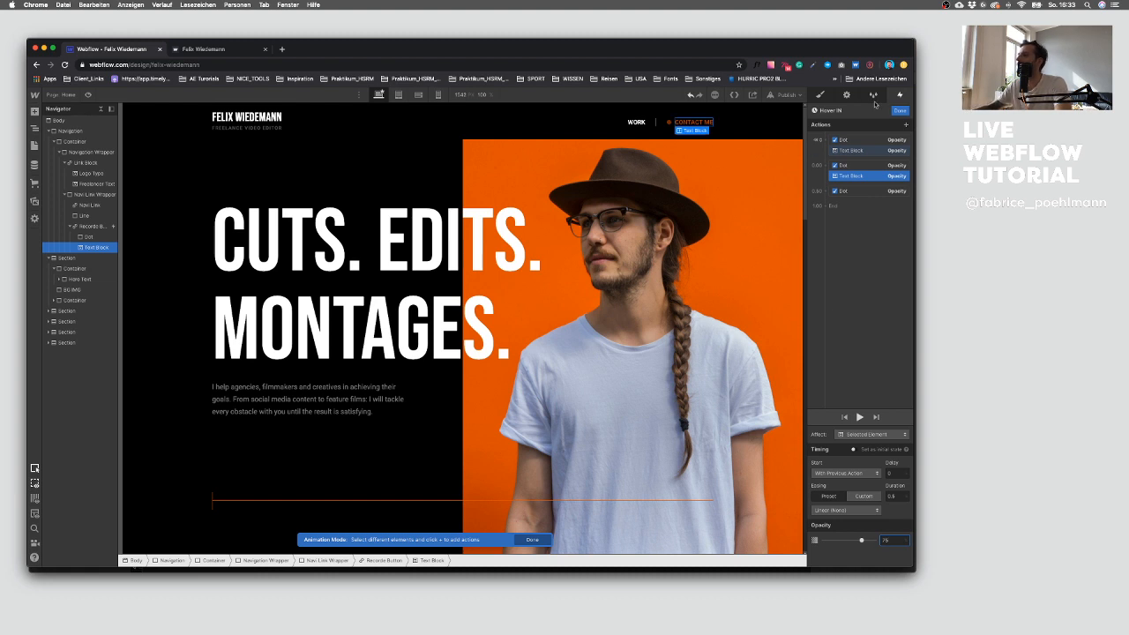
{"action": "left_click", "coordinate": [900, 110]}
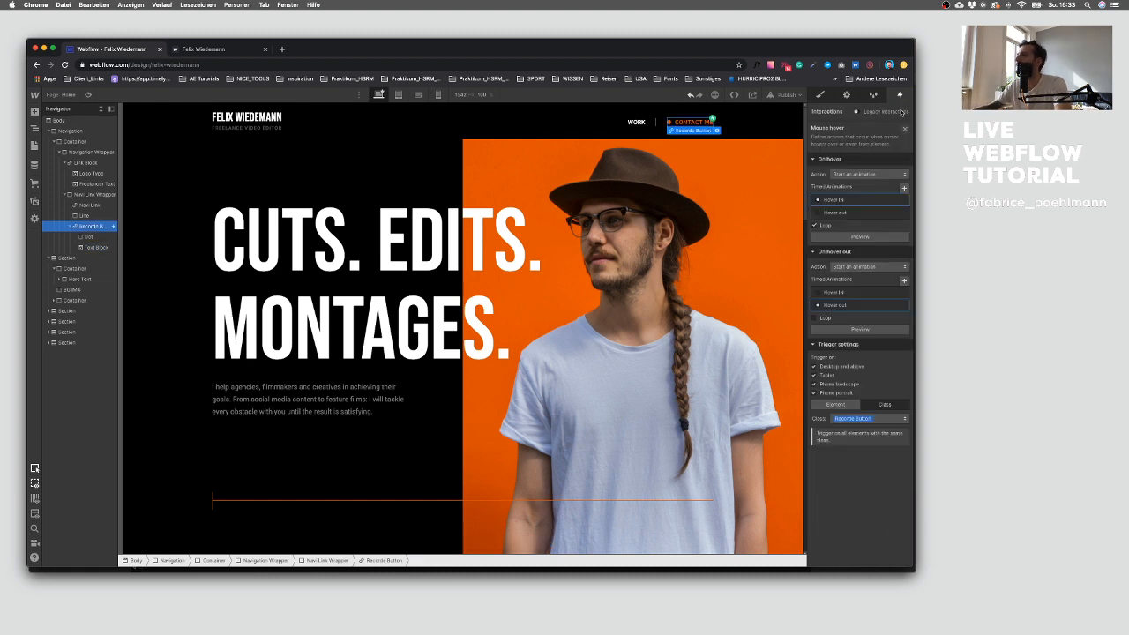
Step: Add a Contact Me text block opacity action at 100 to the Hover out animation and close it
{"action": "left_click", "coordinate": [861, 305]}
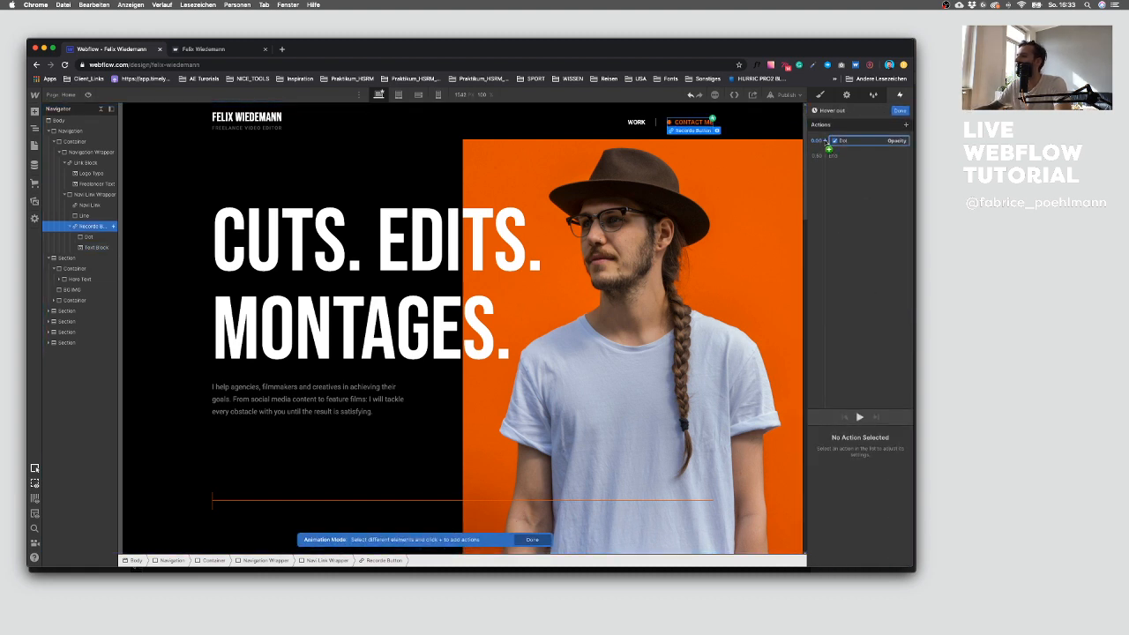
{"action": "left_click", "coordinate": [828, 146]}
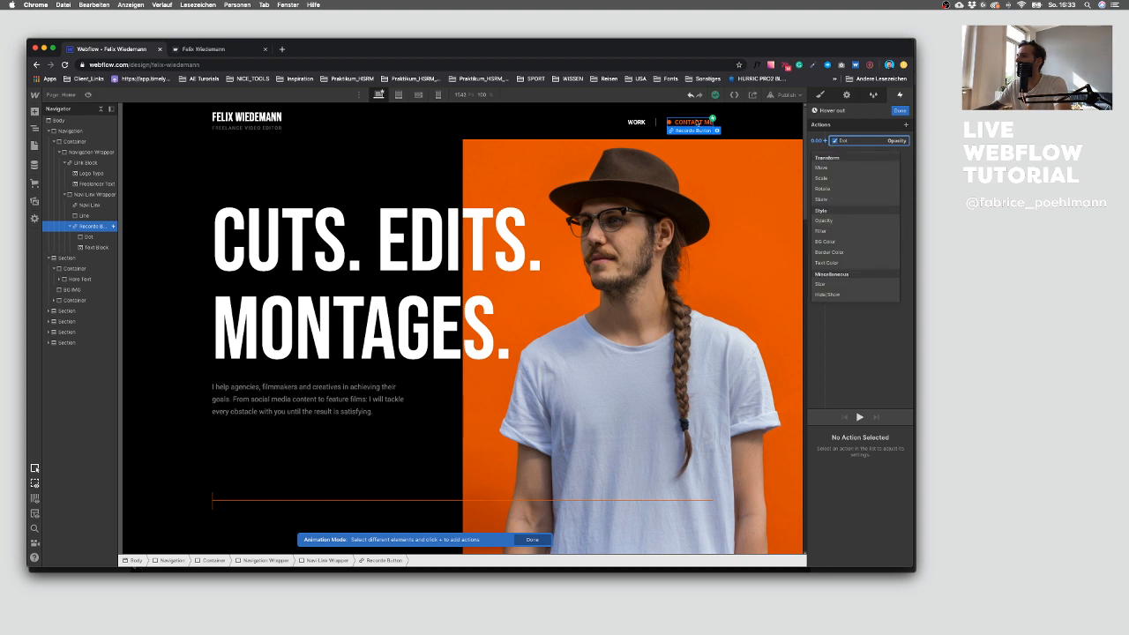
{"action": "left_click", "coordinate": [697, 124]}
{"action": "left_click", "coordinate": [697, 124]}
{"action": "left_click", "coordinate": [827, 142]}
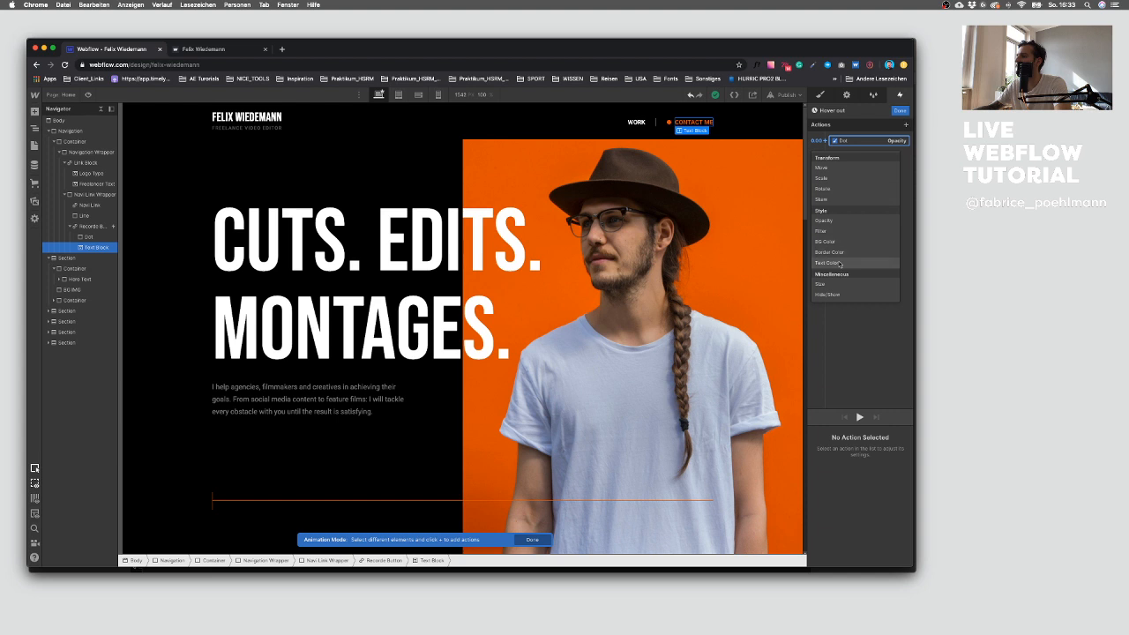
{"action": "left_click", "coordinate": [834, 221]}
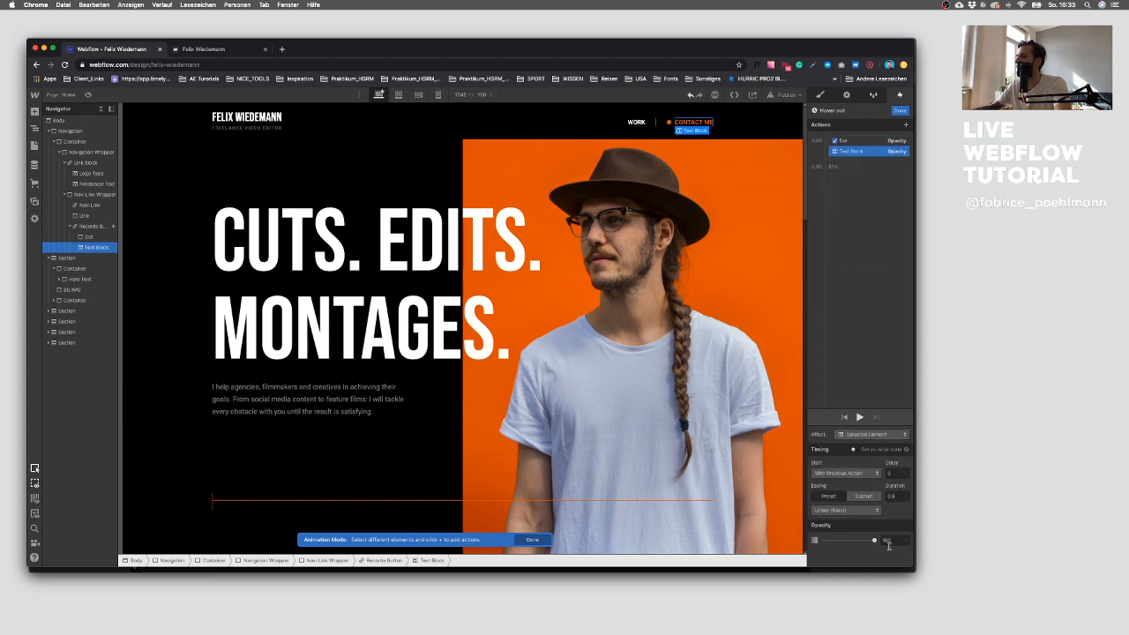
{"action": "left_click", "coordinate": [899, 110]}
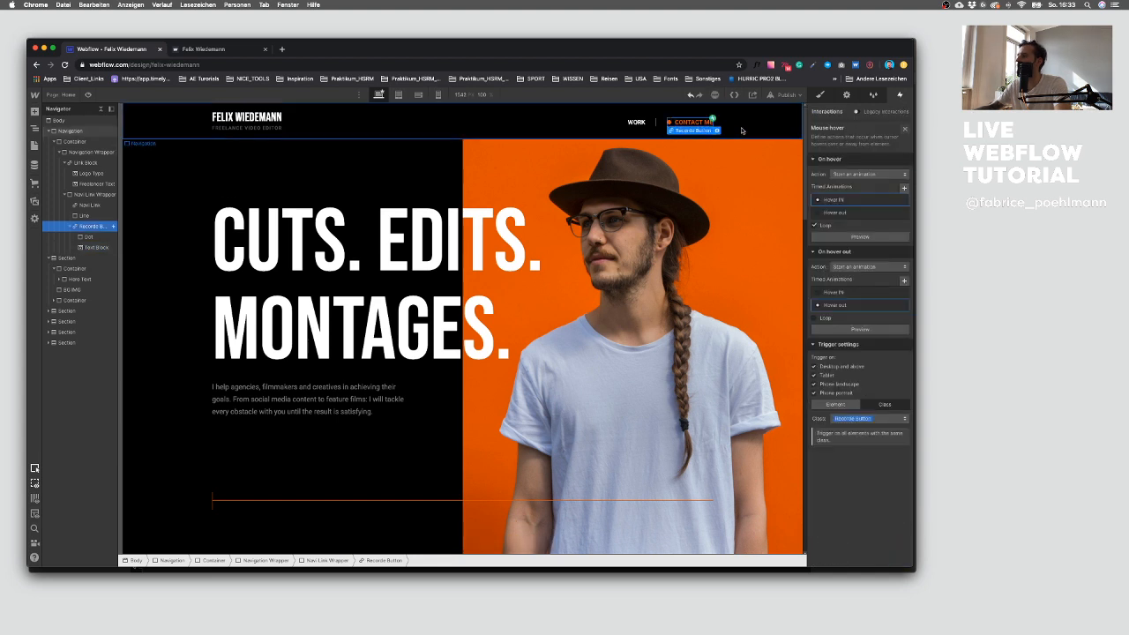
Step: Give the Contact Me text block the class Recorde Text
{"action": "left_click", "coordinate": [825, 96]}
{"action": "left_click", "coordinate": [827, 136]}
{"action": "type", "text": "Re"}
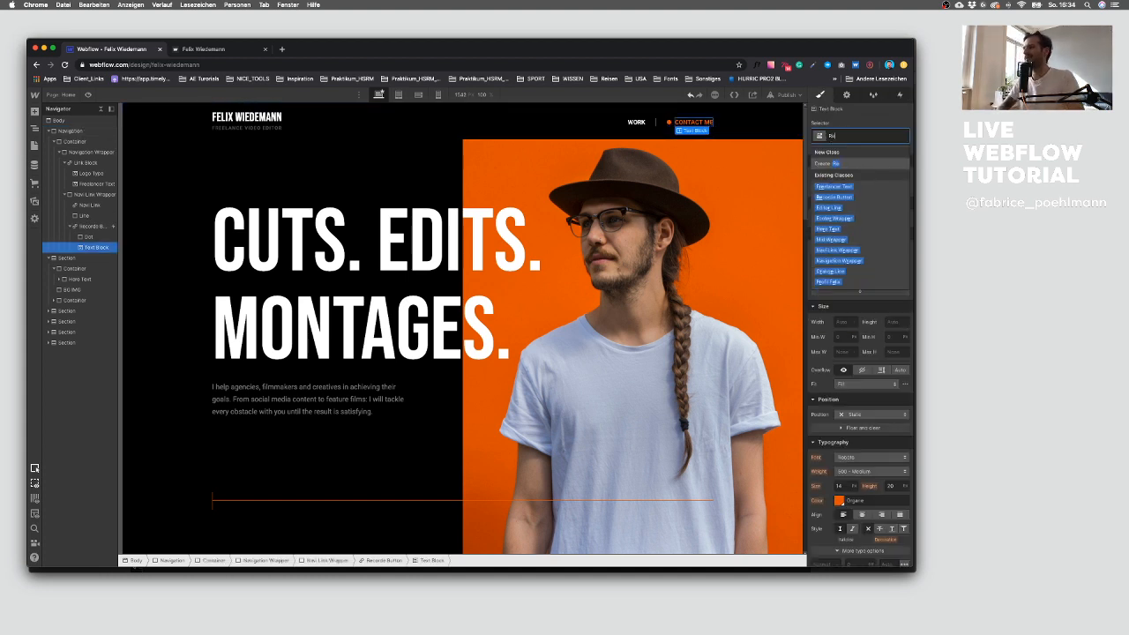
{"action": "type", "text": "cords Text"}
{"action": "key", "text": "Return"}
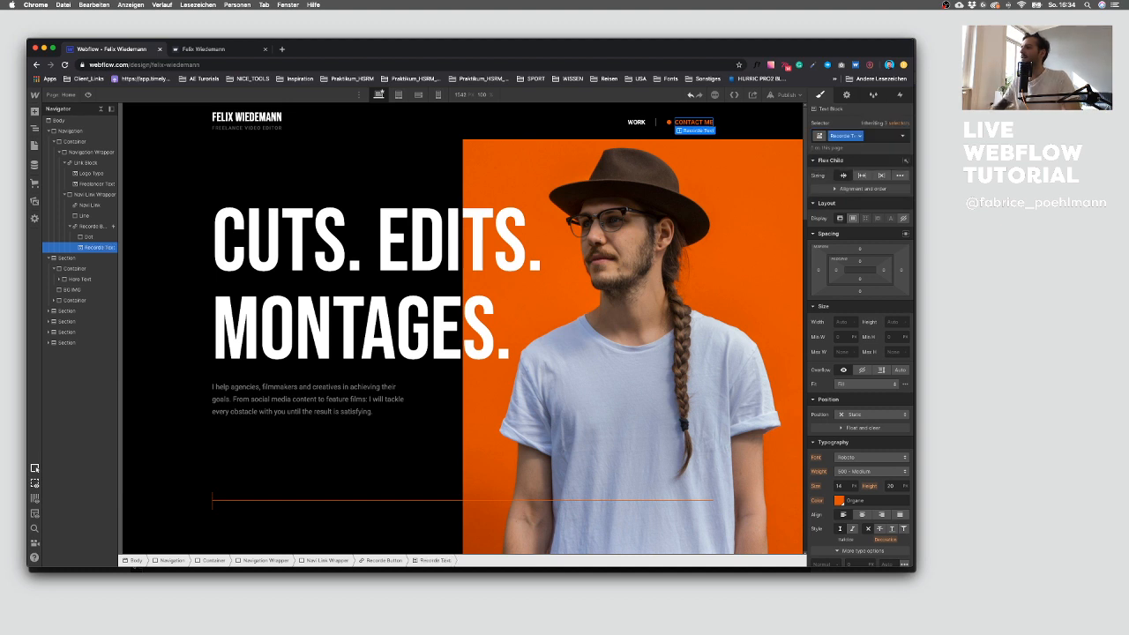
Step: Set the Hover IN text block opacity action to affect elements with the Recorde Text class
{"action": "left_click", "coordinate": [672, 123]}
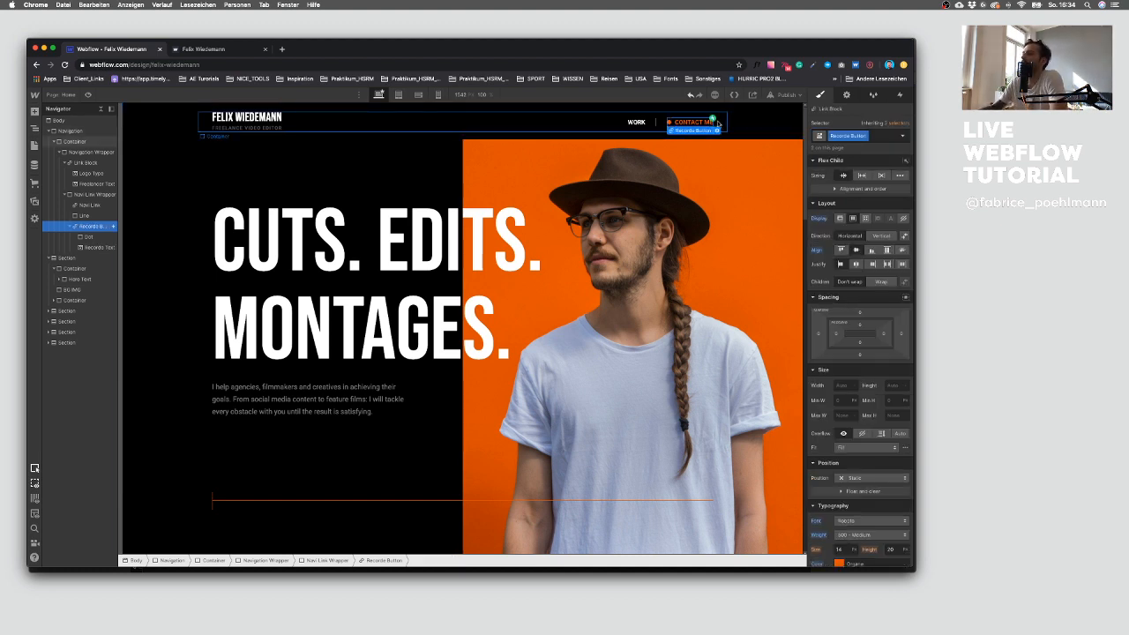
{"action": "left_click", "coordinate": [898, 95]}
{"action": "left_click", "coordinate": [850, 142]}
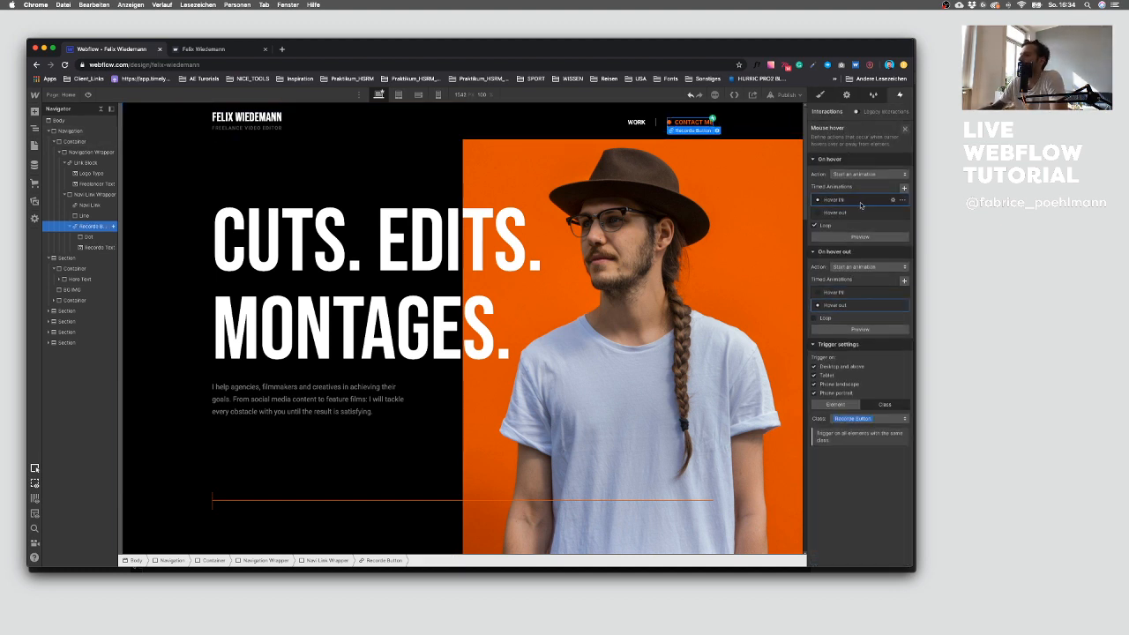
{"action": "left_click", "coordinate": [861, 201]}
{"action": "left_click", "coordinate": [854, 150]}
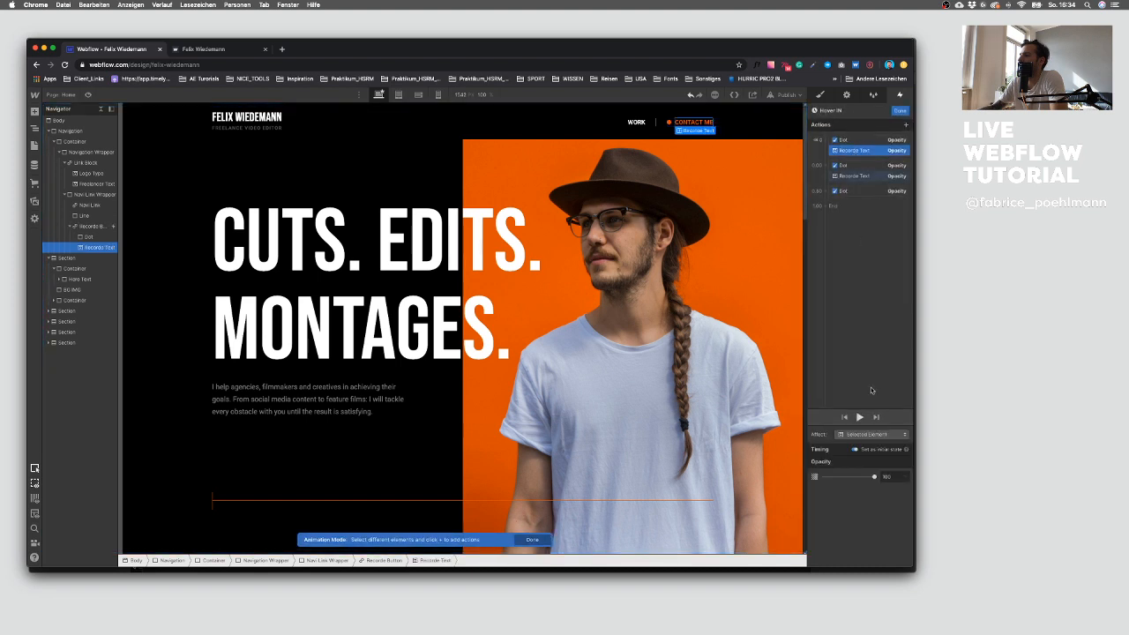
{"action": "left_click", "coordinate": [866, 435]}
{"action": "left_click", "coordinate": [864, 424]}
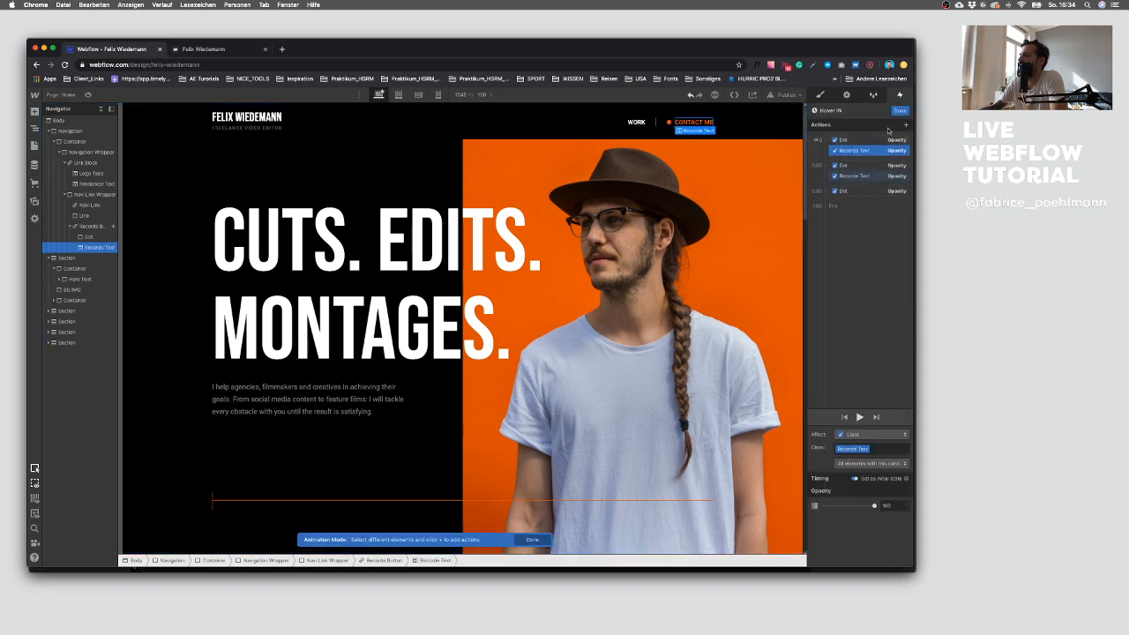
Step: Close Hover IN, then set the Hover out text block opacity action to affect the Recorde Text class and close the animation
{"action": "left_click", "coordinate": [899, 112]}
{"action": "left_click", "coordinate": [854, 307]}
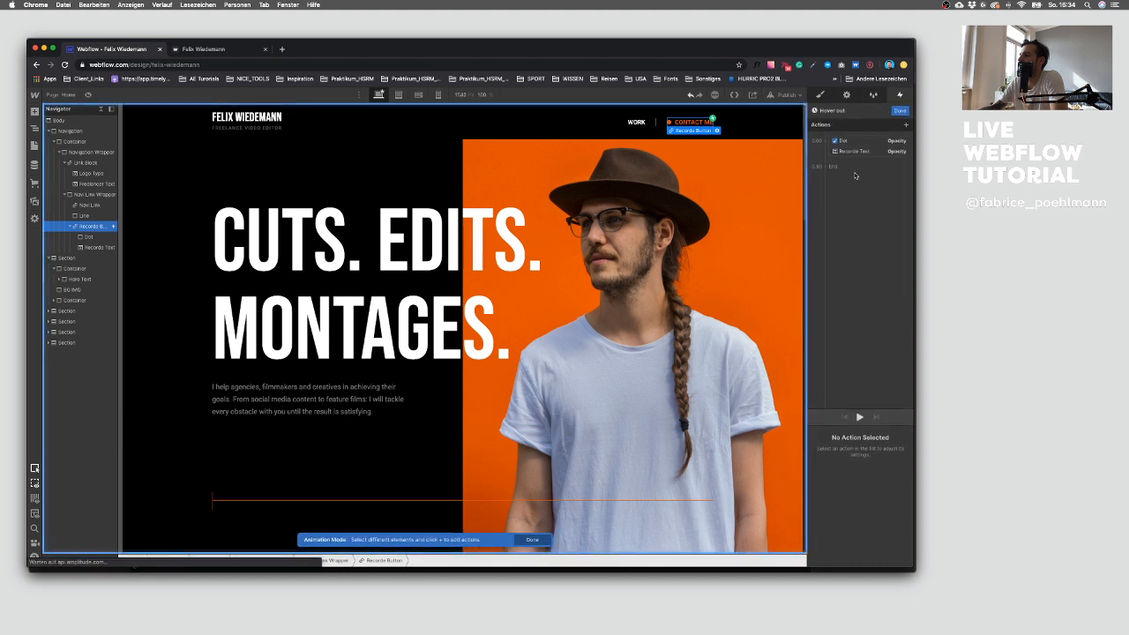
{"action": "left_click", "coordinate": [855, 152]}
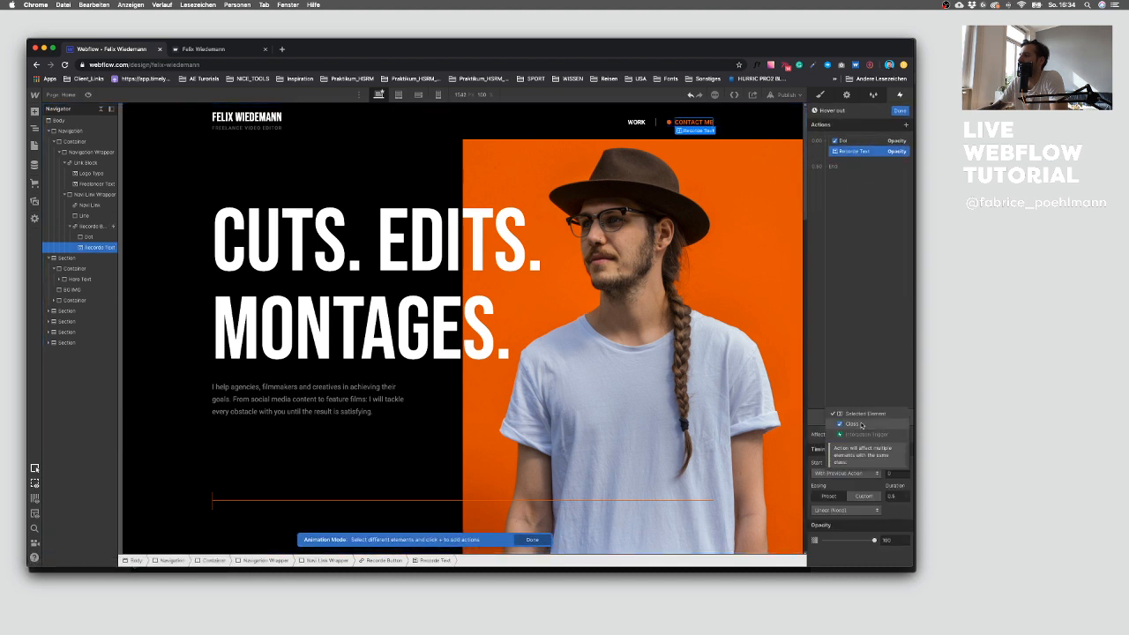
{"action": "left_click", "coordinate": [899, 110]}
{"action": "left_click", "coordinate": [728, 194]}
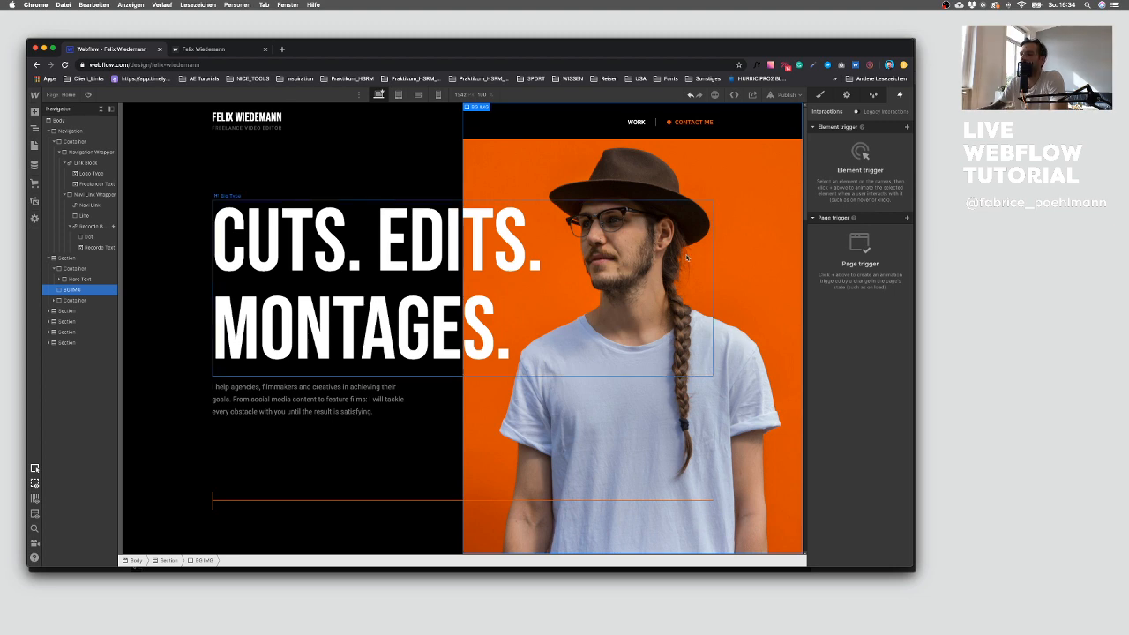
Step: Give the email link text block in the contact section the class Recorde Text
{"action": "scroll", "coordinate": [687, 253], "scroll_direction": "down", "scroll_amount": 15}
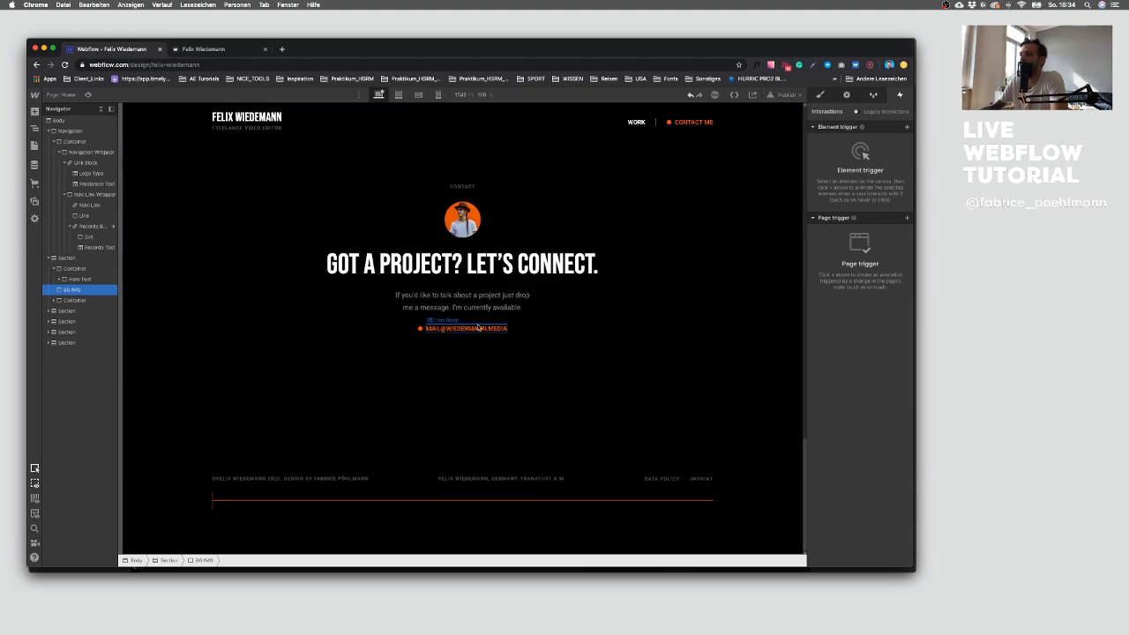
{"action": "left_click", "coordinate": [465, 327]}
{"action": "left_click", "coordinate": [822, 95]}
{"action": "left_click", "coordinate": [855, 134]}
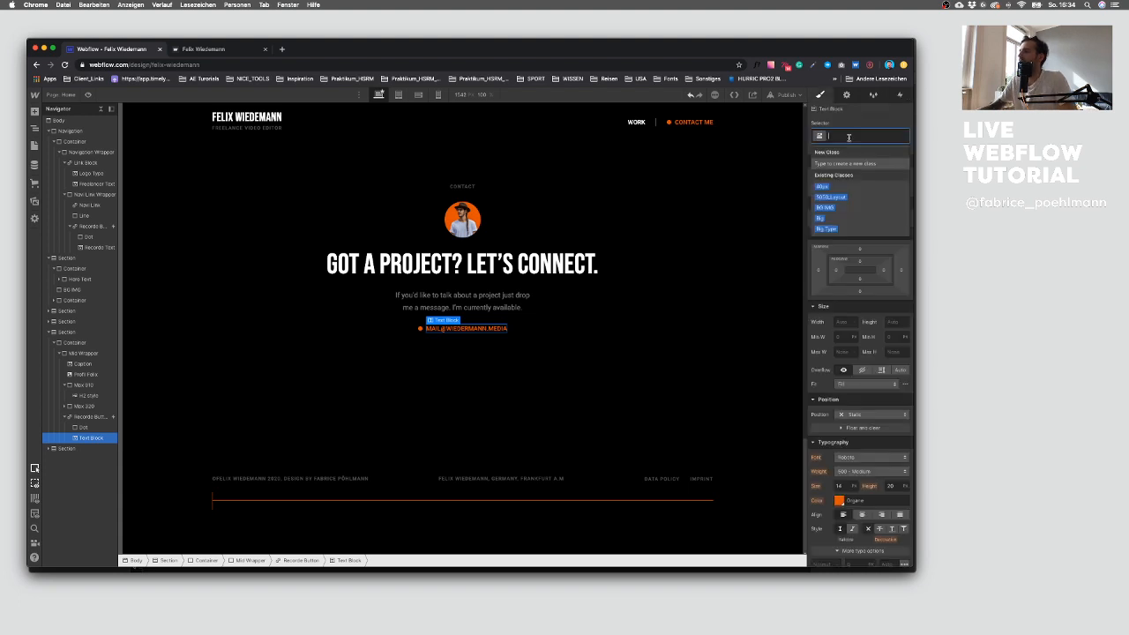
{"action": "type", "text": "Te"}
{"action": "key", "text": "BackSpace"}
{"action": "key", "text": "BackSpace"}
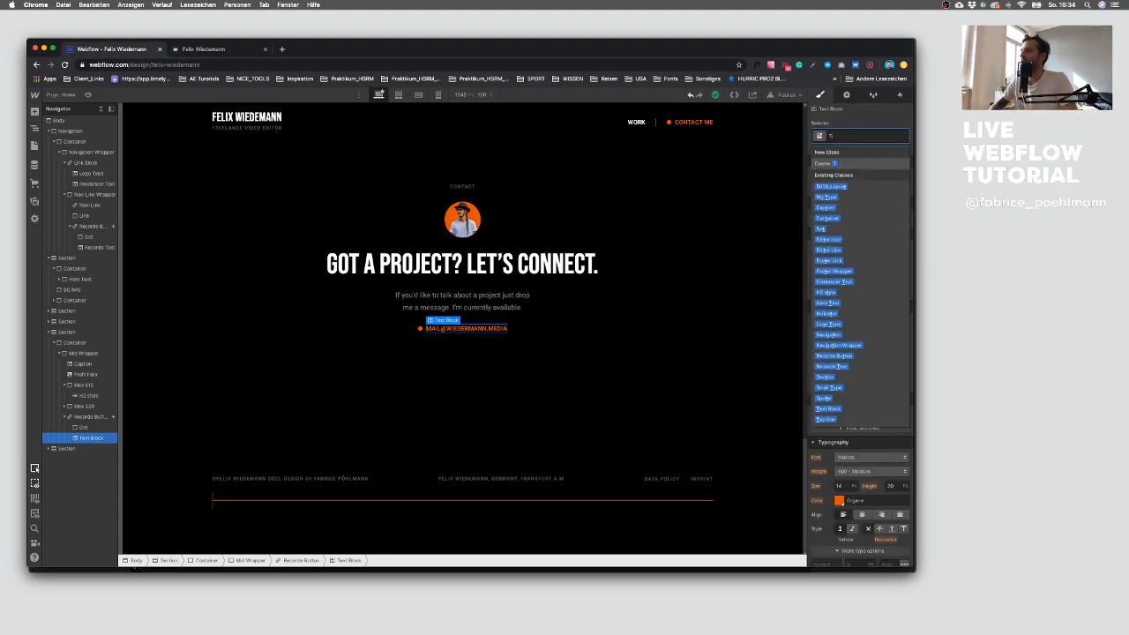
{"action": "type", "text": "Rec"}
{"action": "key", "text": "Down"}
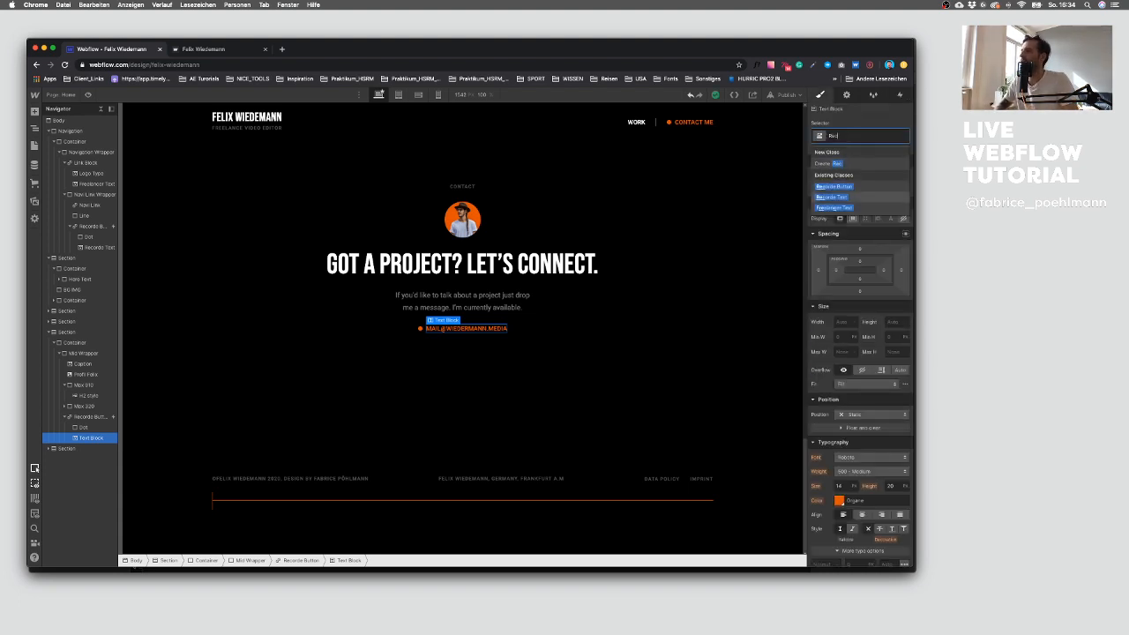
{"action": "key", "text": "Return"}
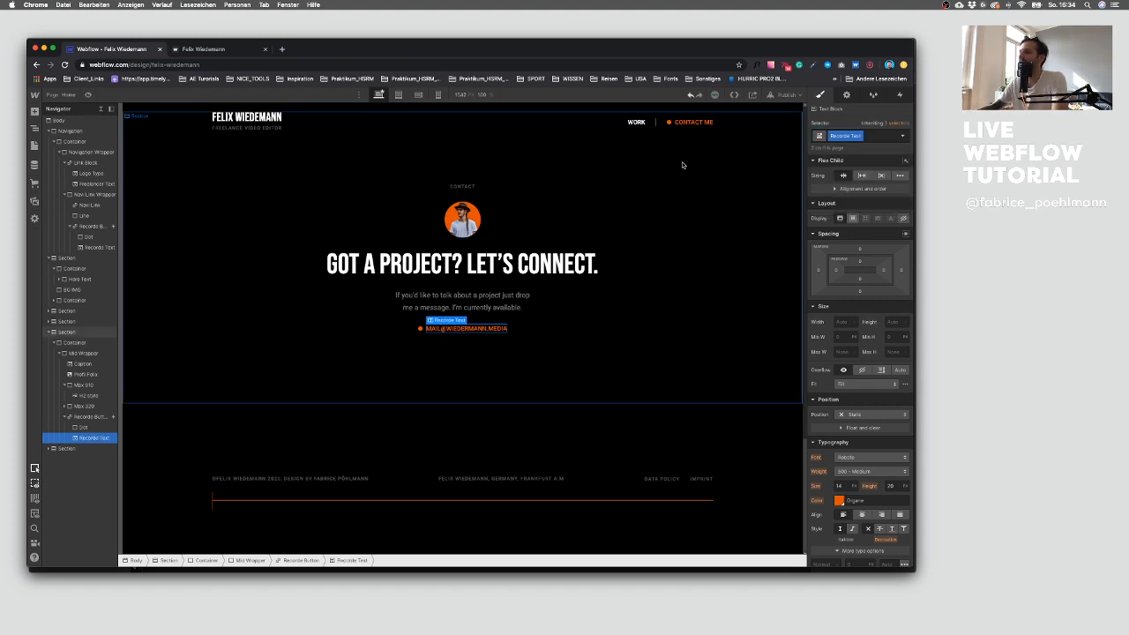
Step: Publish the site to the felix-wiedemann.webflow.io domain and open the live site
{"action": "left_click", "coordinate": [684, 166]}
{"action": "left_click", "coordinate": [776, 96]}
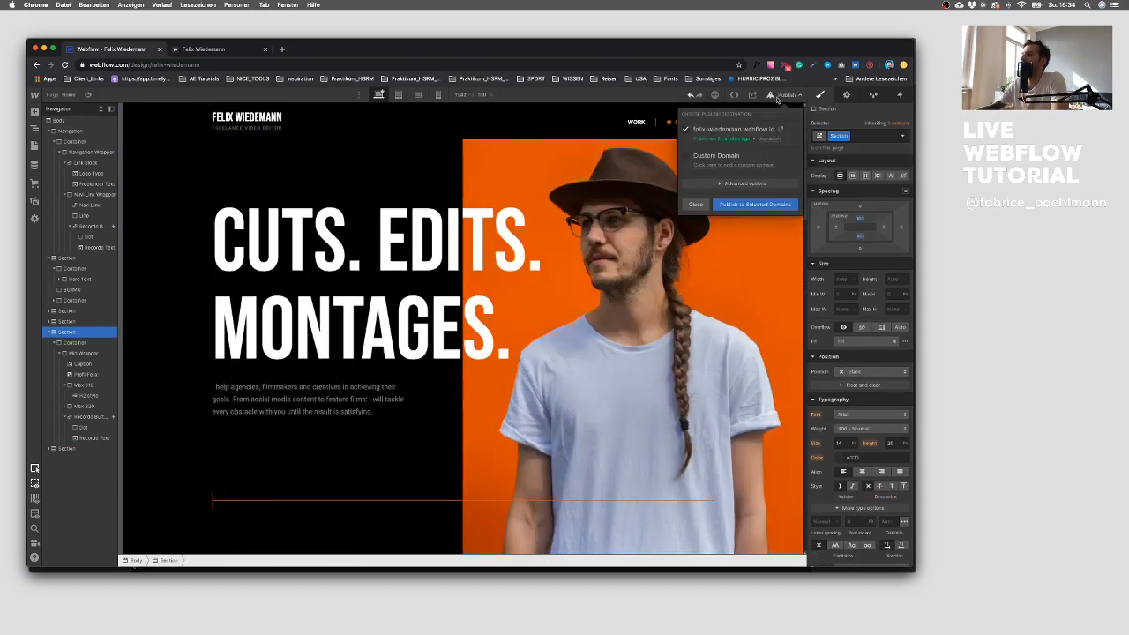
{"action": "left_click", "coordinate": [763, 204]}
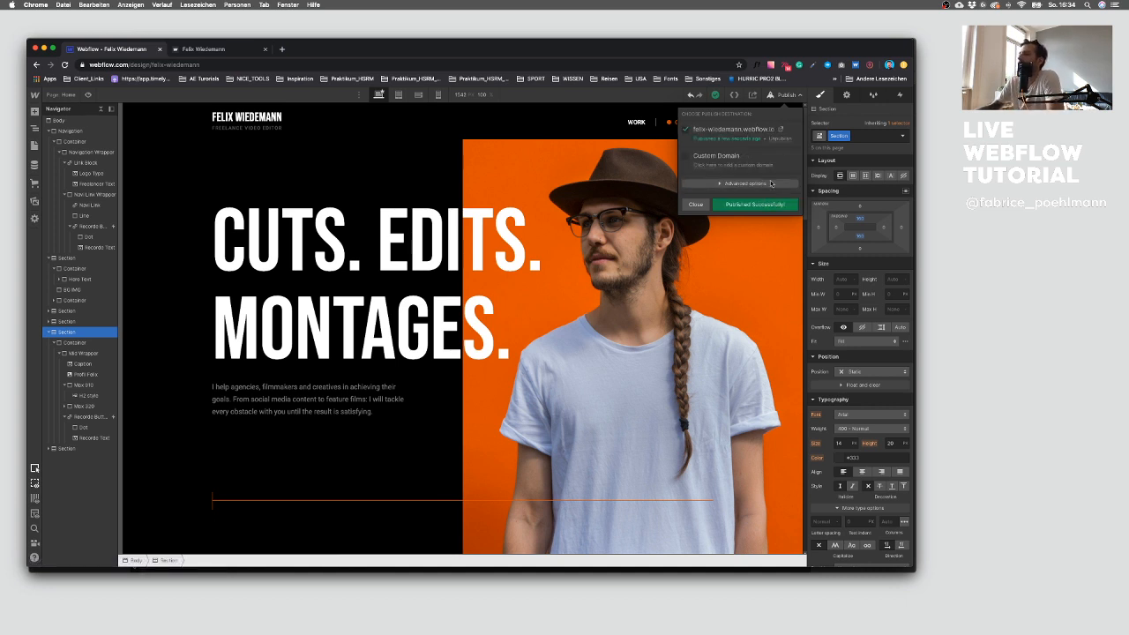
{"action": "left_click", "coordinate": [778, 130]}
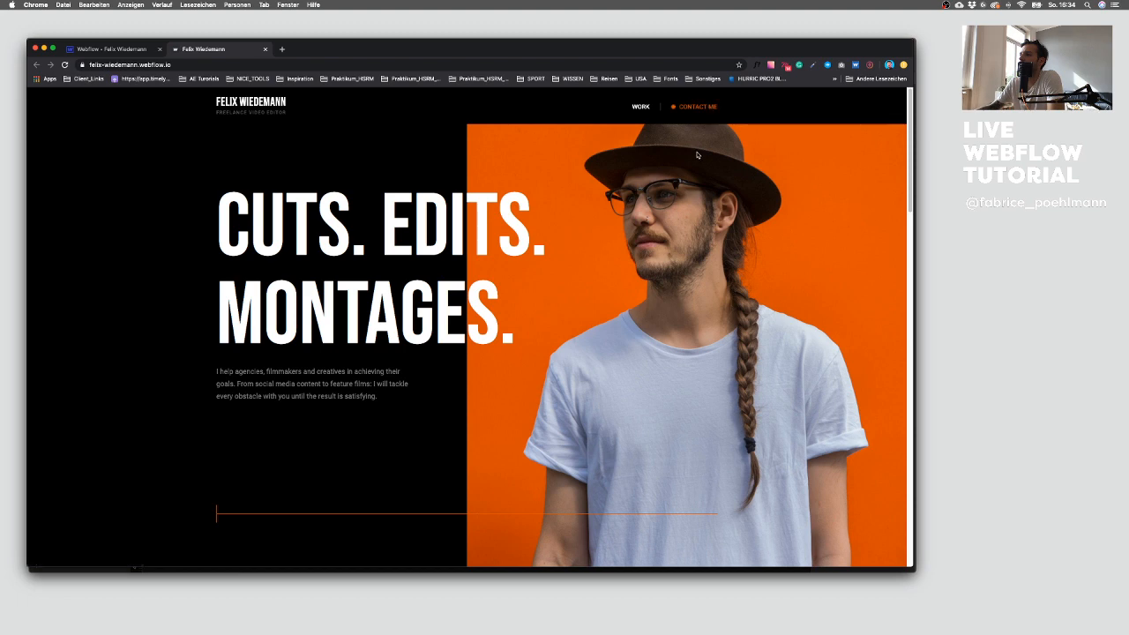
Step: Test the Contact Me link on the live site and return to the designer
{"action": "left_click", "coordinate": [701, 110]}
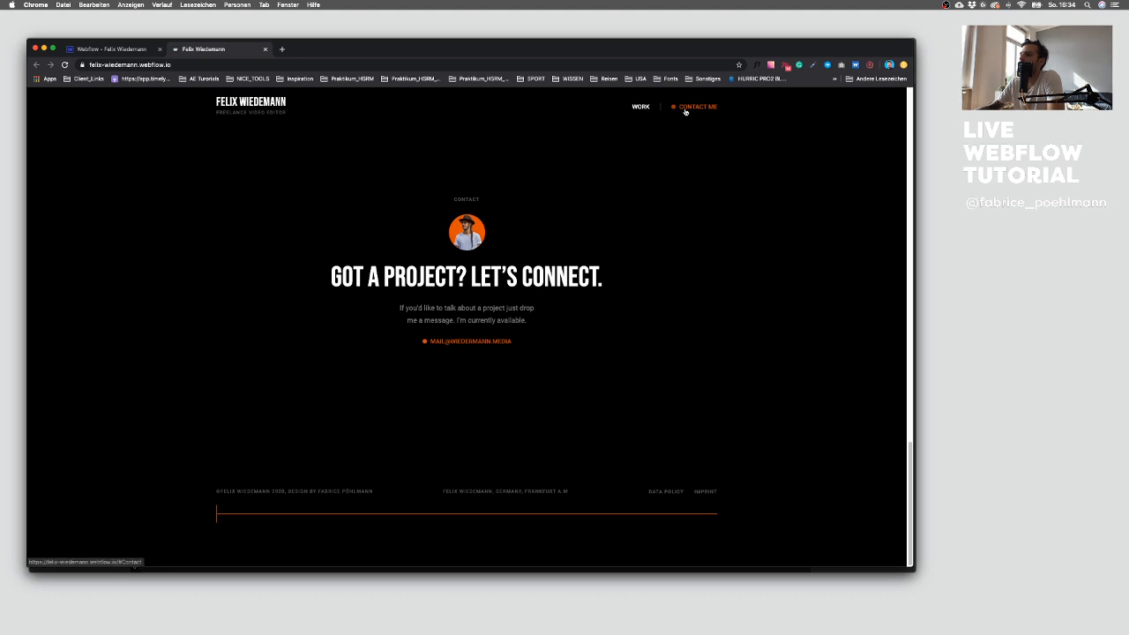
{"action": "scroll", "coordinate": [683, 173], "scroll_direction": "up", "scroll_amount": 12}
{"action": "scroll", "coordinate": [683, 173], "scroll_direction": "up", "scroll_amount": 3}
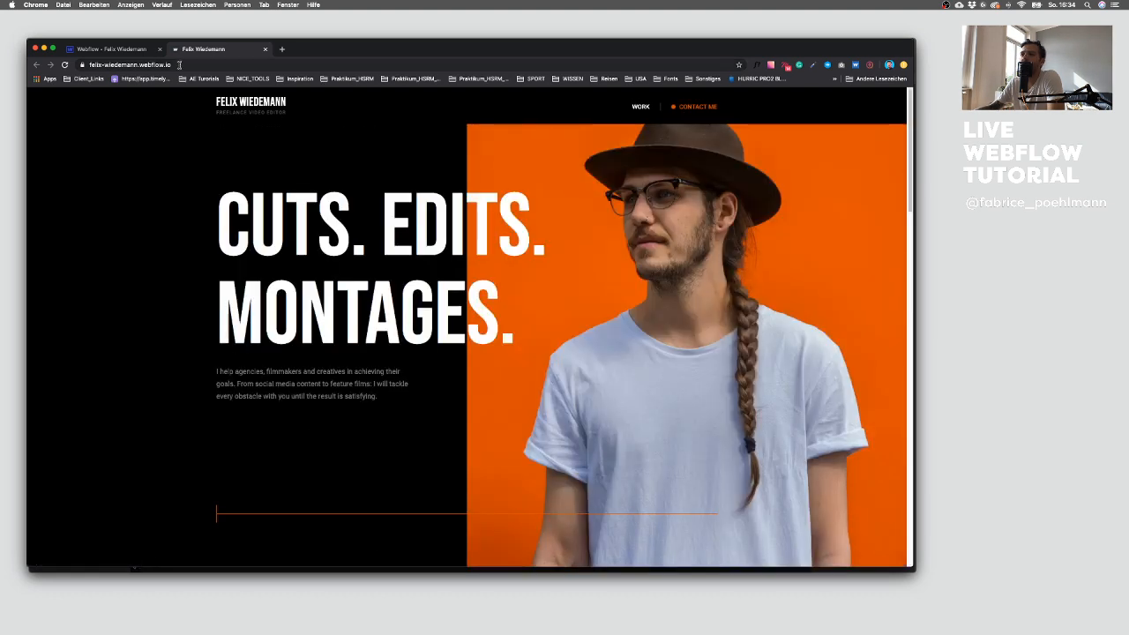
{"action": "left_click", "coordinate": [141, 49]}
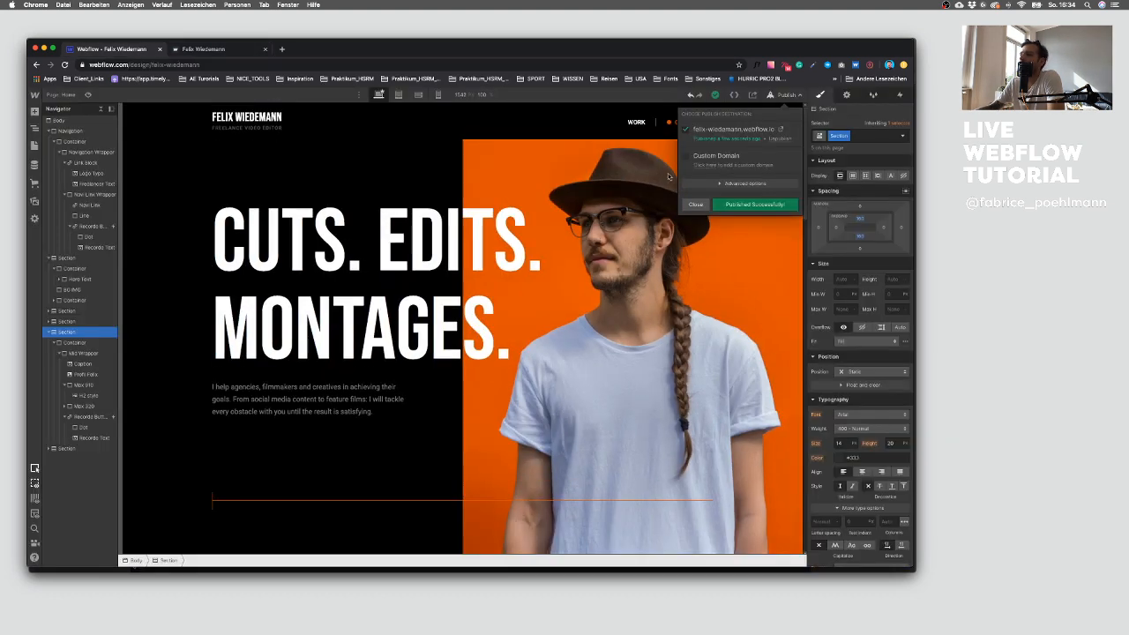
Step: Set the Work nav link's Hover state font color alpha to 75
{"action": "left_click", "coordinate": [635, 121]}
{"action": "left_click", "coordinate": [901, 136]}
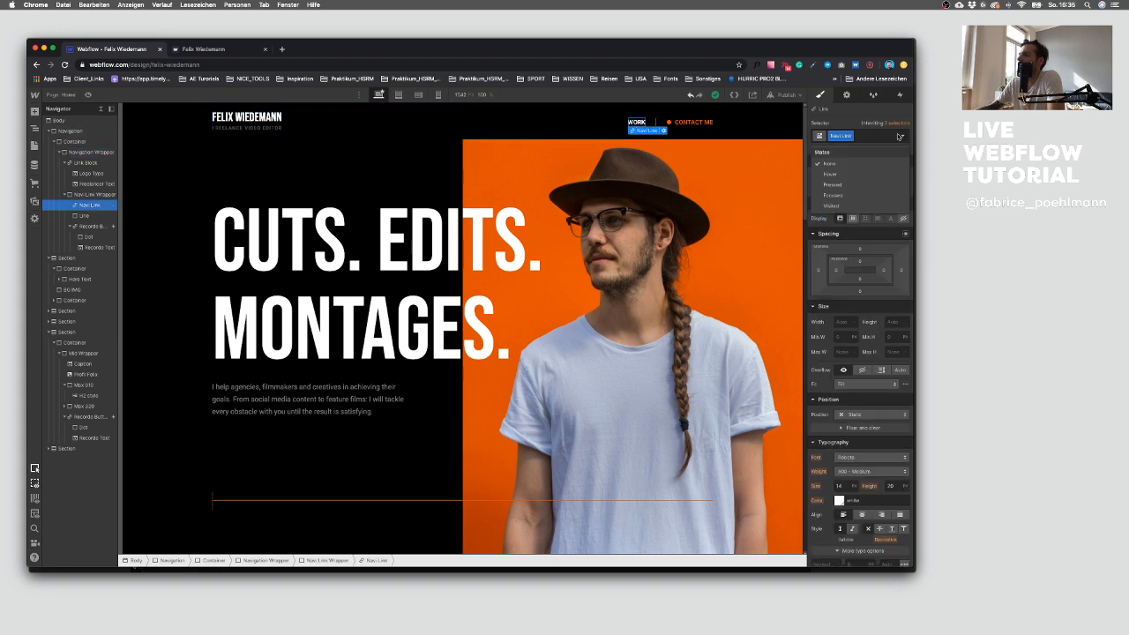
{"action": "left_click", "coordinate": [872, 173]}
{"action": "scroll", "coordinate": [873, 283], "scroll_direction": "down", "scroll_amount": 3}
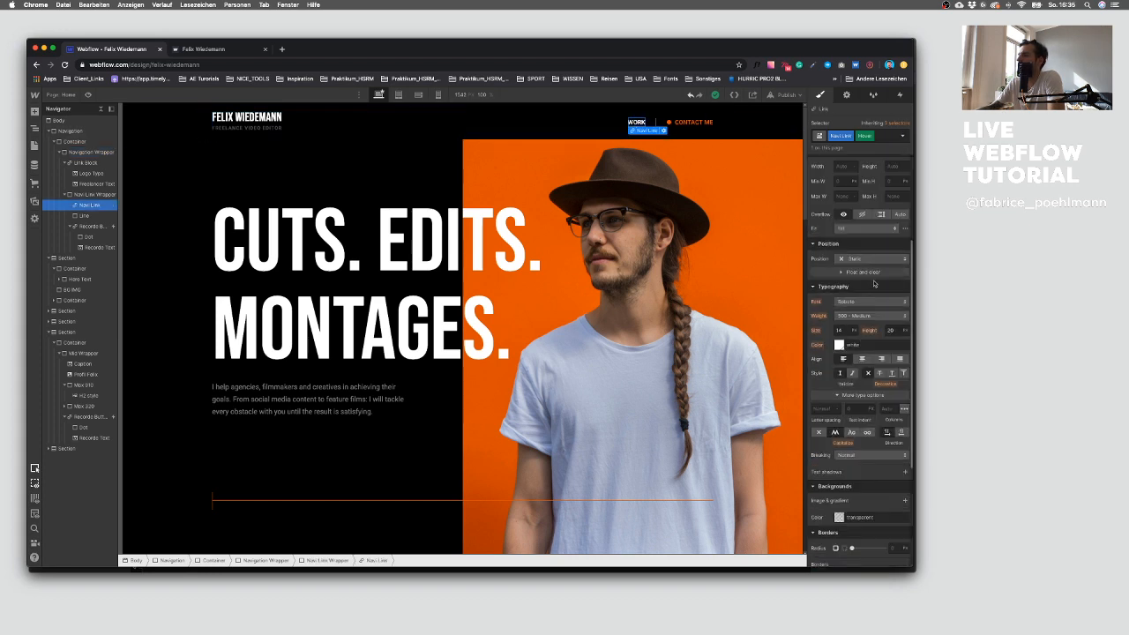
{"action": "left_click", "coordinate": [839, 345]}
{"action": "left_click", "coordinate": [899, 453]}
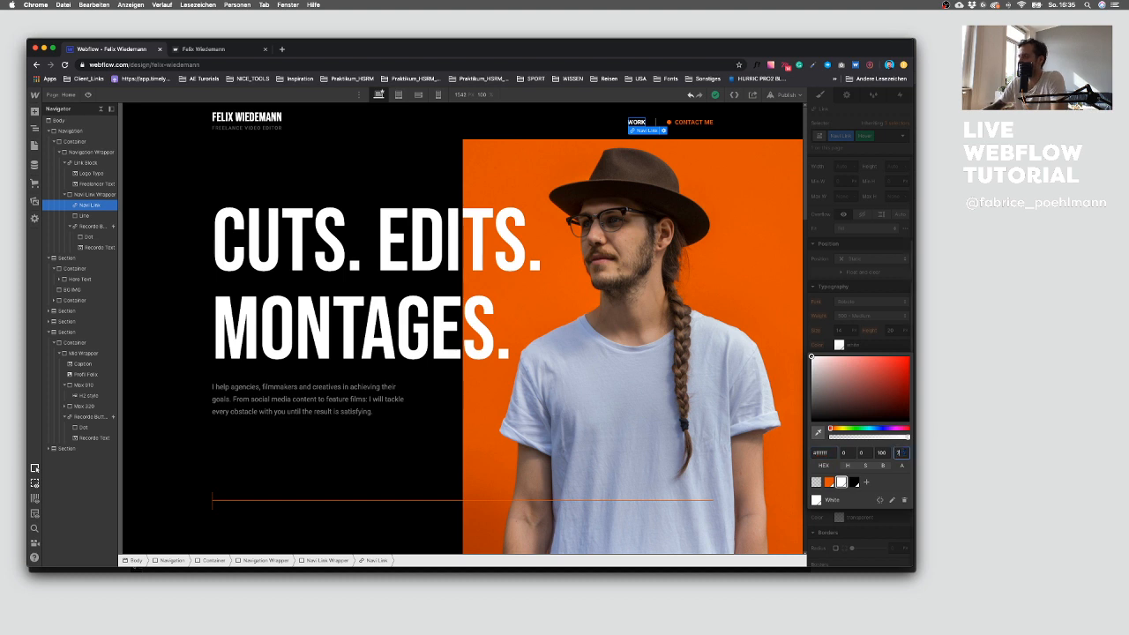
{"action": "type", "text": "75"}
{"action": "left_click", "coordinate": [845, 309]}
Step: Add a Font Color transition with ease-in-out cubic easing to the nav link's None state
{"action": "left_click", "coordinate": [902, 136]}
{"action": "left_click", "coordinate": [874, 163]}
{"action": "scroll", "coordinate": [865, 341], "scroll_direction": "down", "scroll_amount": 5}
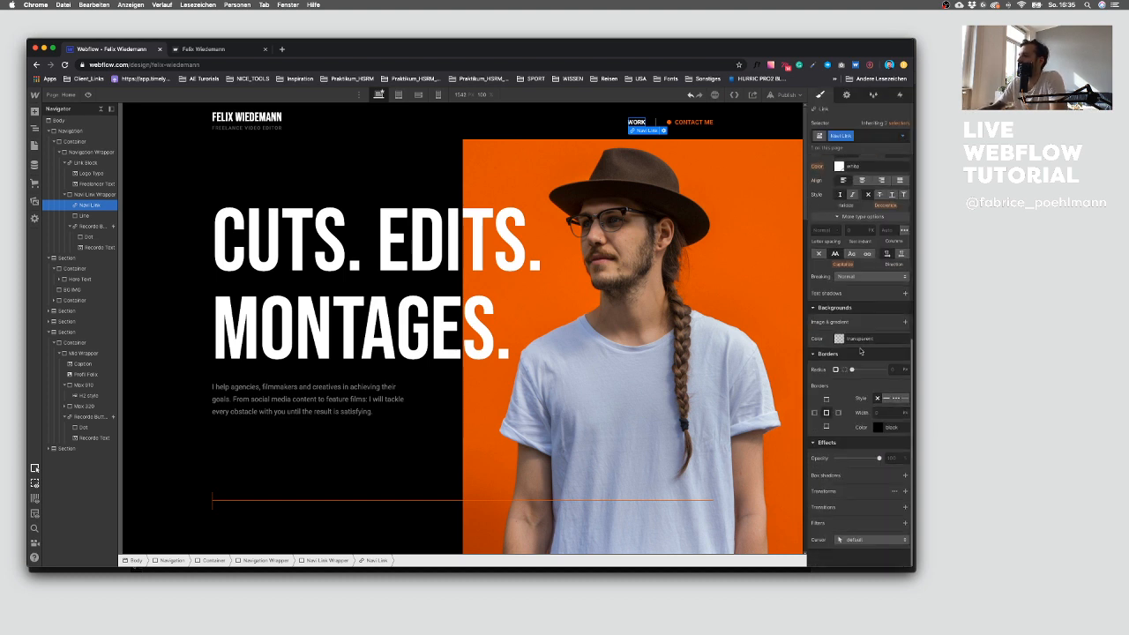
{"action": "left_click", "coordinate": [905, 507]}
{"action": "left_click", "coordinate": [855, 472]}
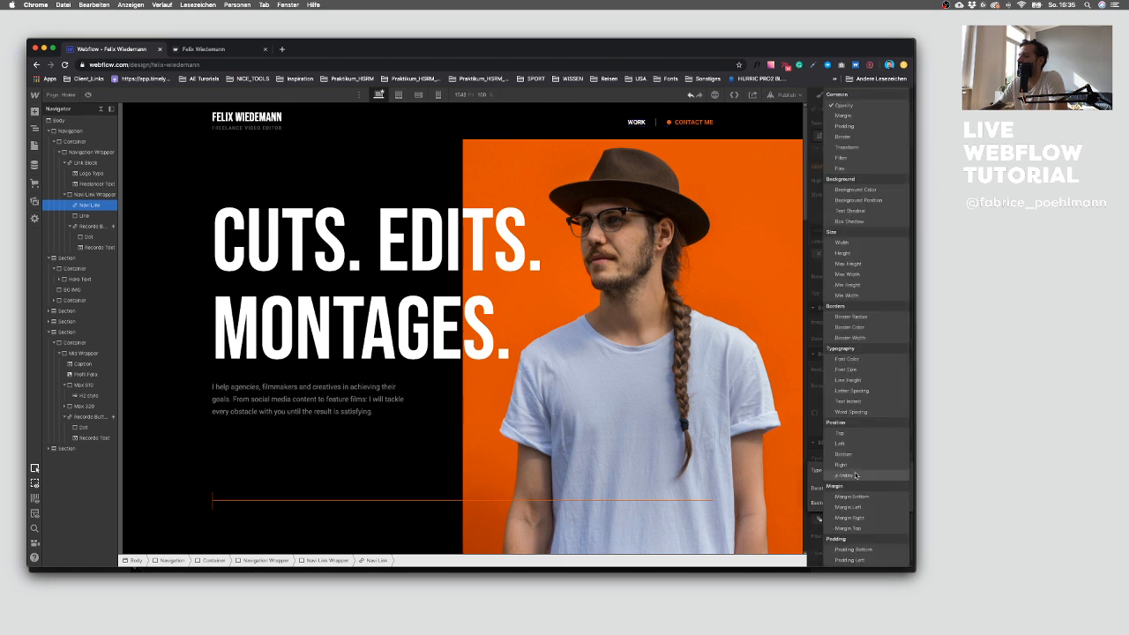
{"action": "left_click", "coordinate": [847, 105]}
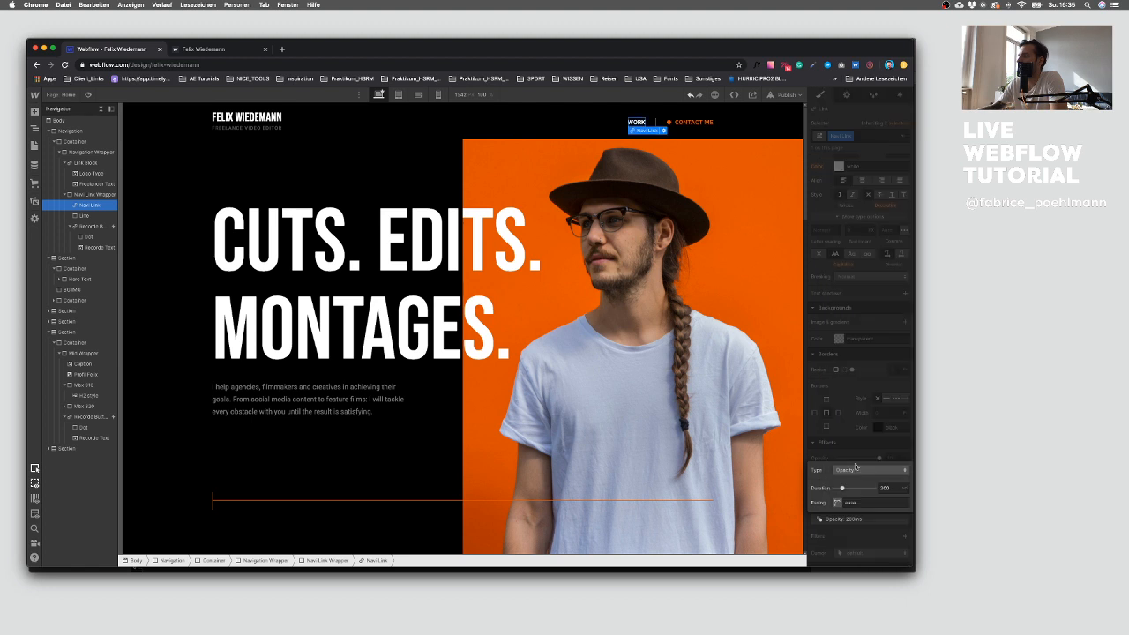
{"action": "left_click", "coordinate": [855, 471]}
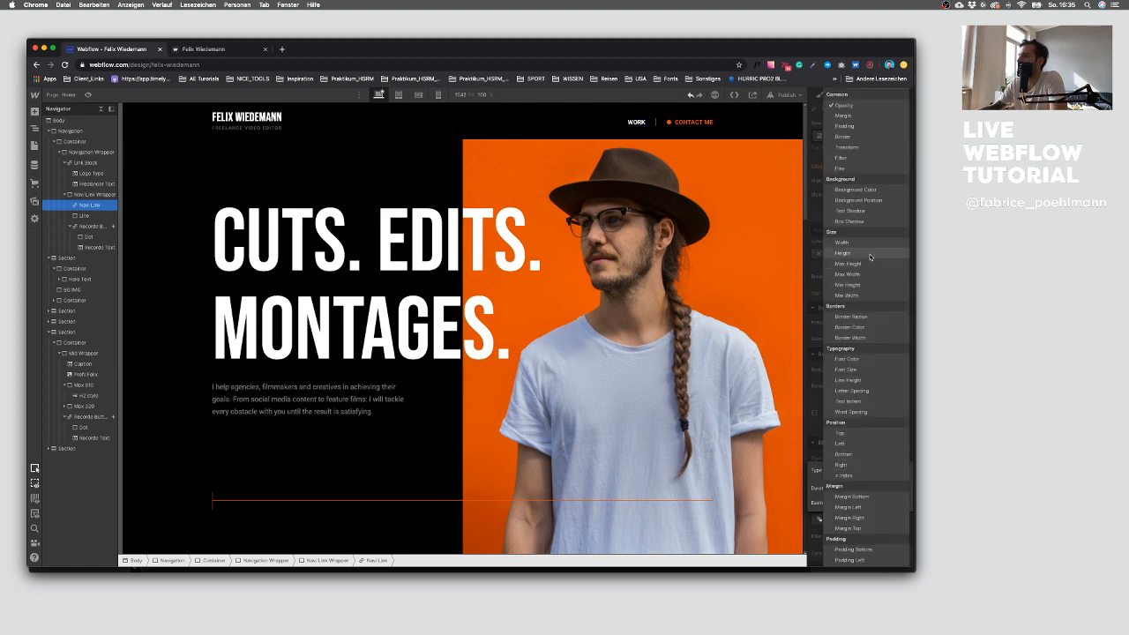
{"action": "left_click", "coordinate": [858, 361]}
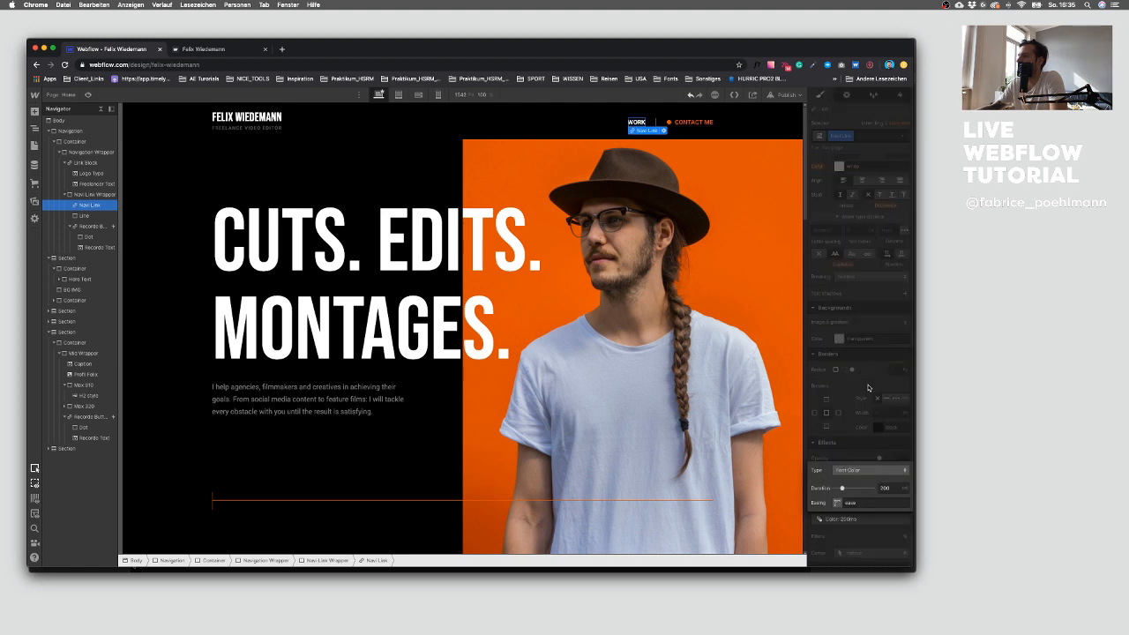
{"action": "left_click", "coordinate": [837, 503]}
{"action": "left_click", "coordinate": [655, 413]}
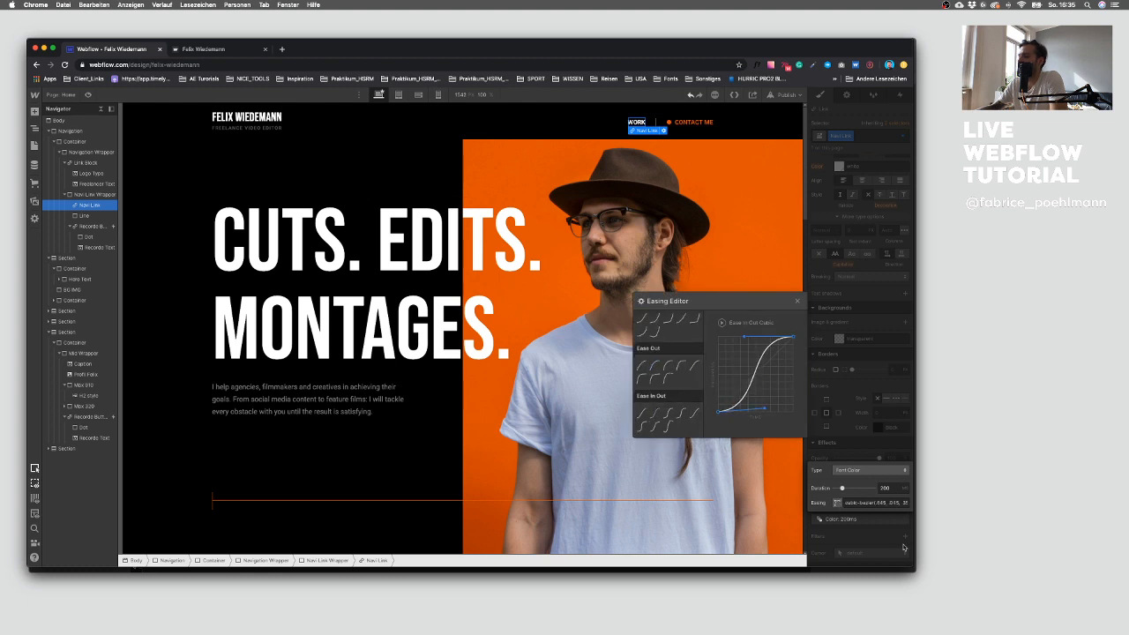
{"action": "left_click", "coordinate": [901, 546]}
{"action": "left_click", "coordinate": [679, 191]}
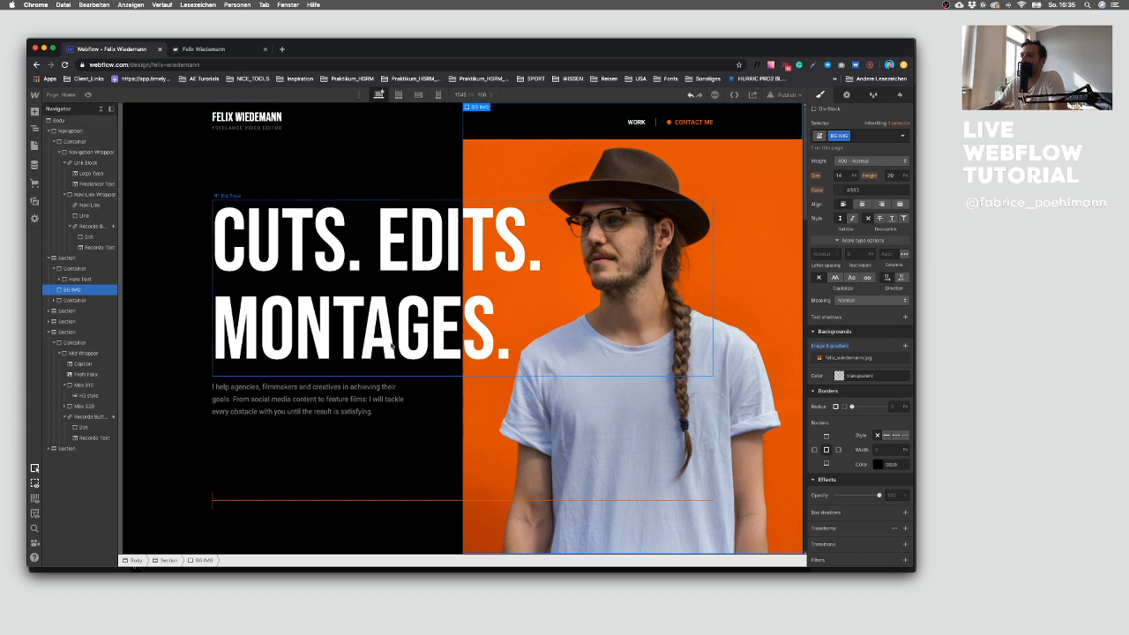
Step: Republish the site to the selected domain
{"action": "left_click", "coordinate": [785, 92]}
{"action": "left_click", "coordinate": [749, 206]}
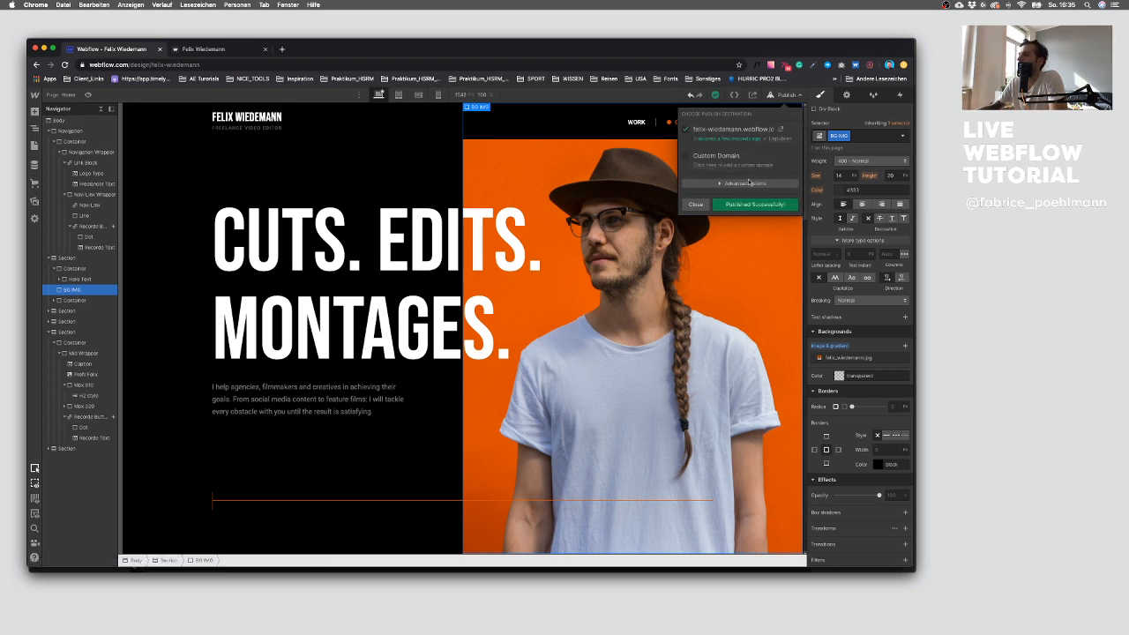
{"action": "left_click", "coordinate": [696, 205]}
Step: Reload the live site and check the nav link hover and contact email link
{"action": "left_click", "coordinate": [227, 51]}
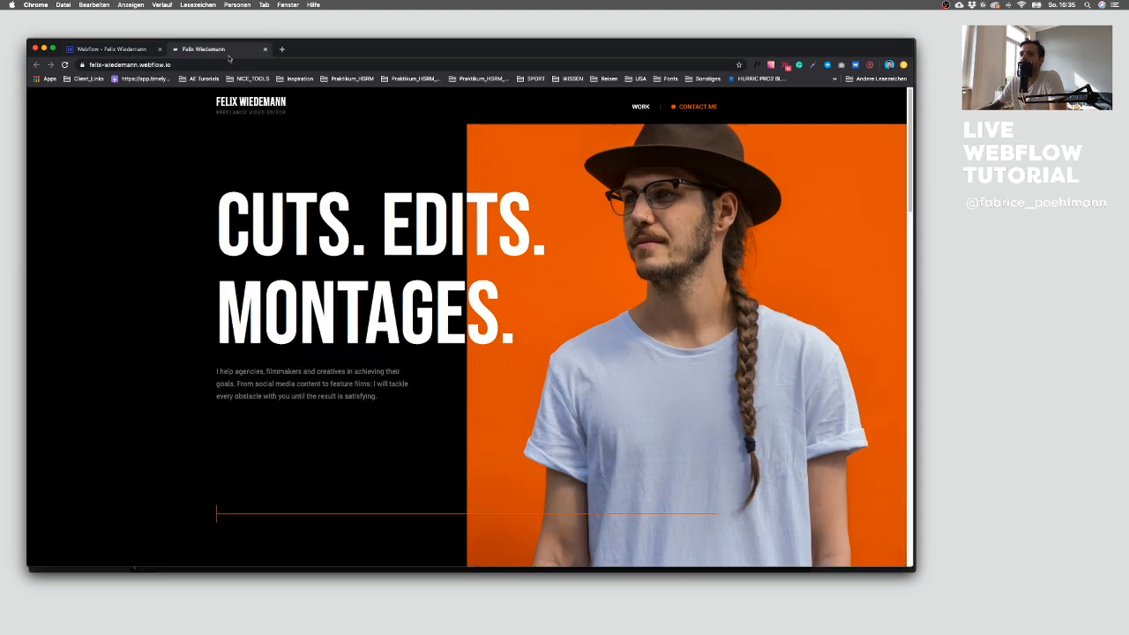
{"action": "key", "text": "super+r"}
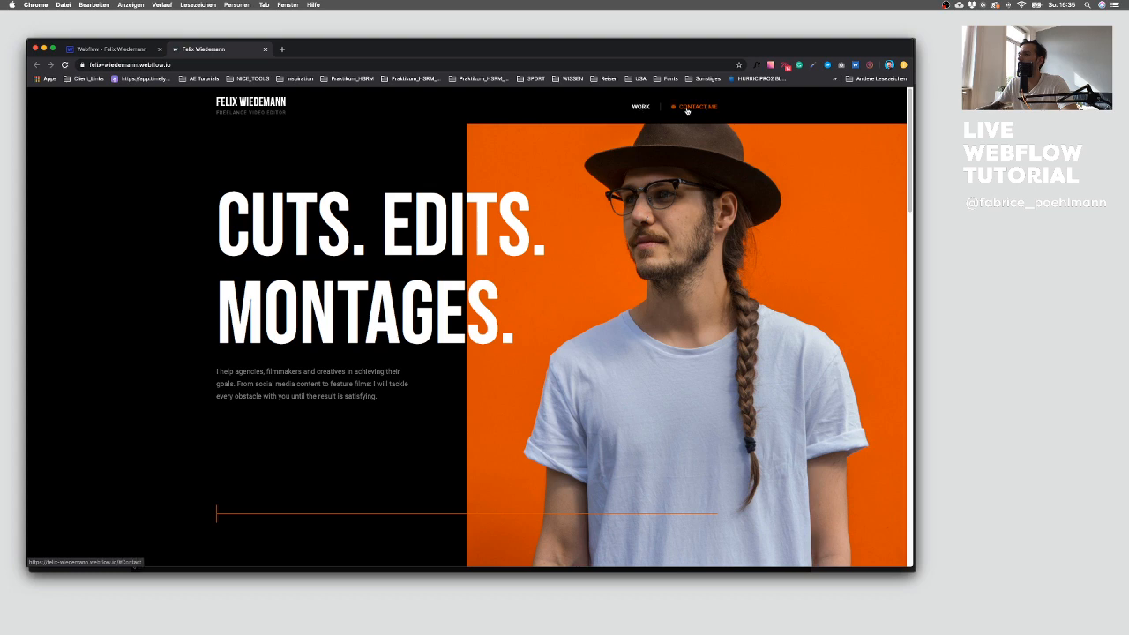
{"action": "scroll", "coordinate": [503, 262], "scroll_direction": "down", "scroll_amount": 15}
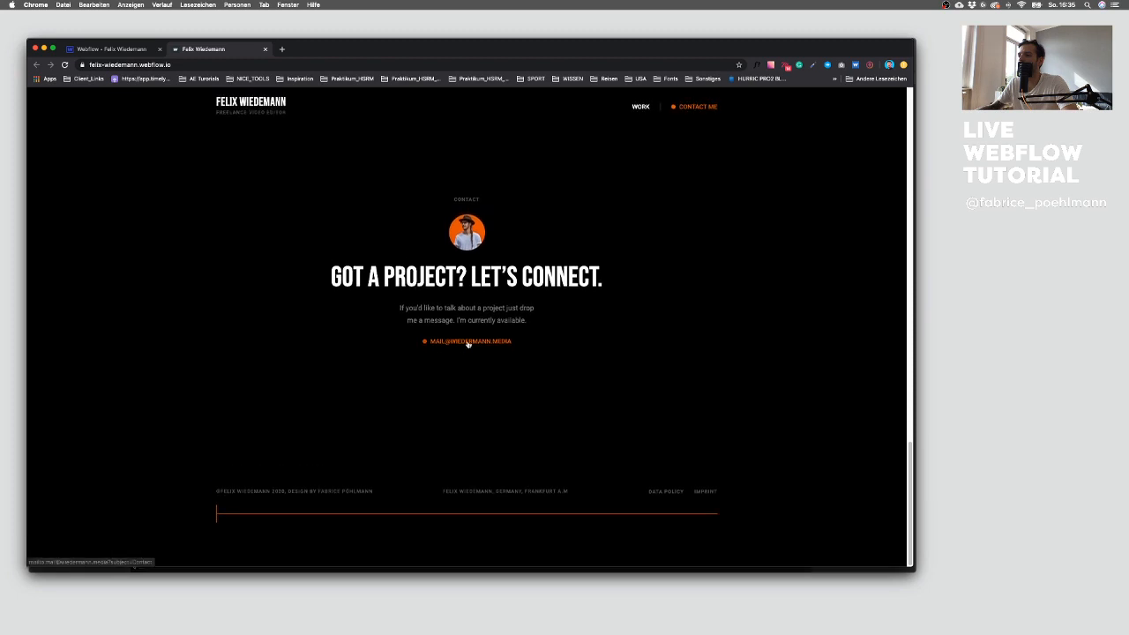
{"action": "left_click", "coordinate": [467, 341]}
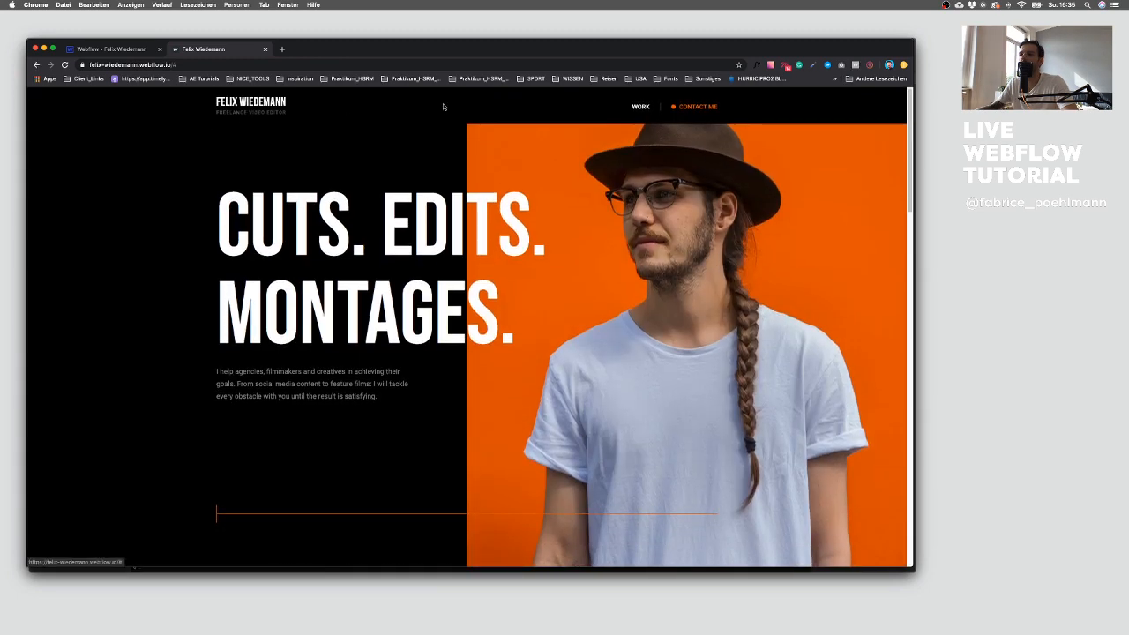
{"action": "left_click", "coordinate": [127, 50]}
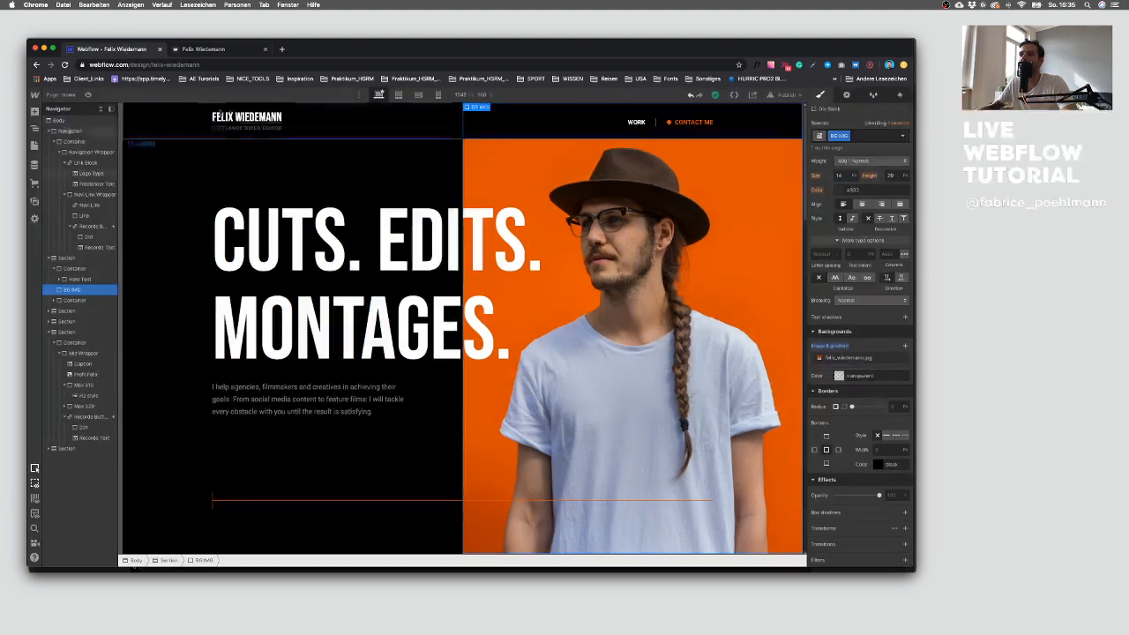
Step: Link the logo link block to the Home page
{"action": "left_click", "coordinate": [243, 128]}
{"action": "left_click", "coordinate": [249, 136]}
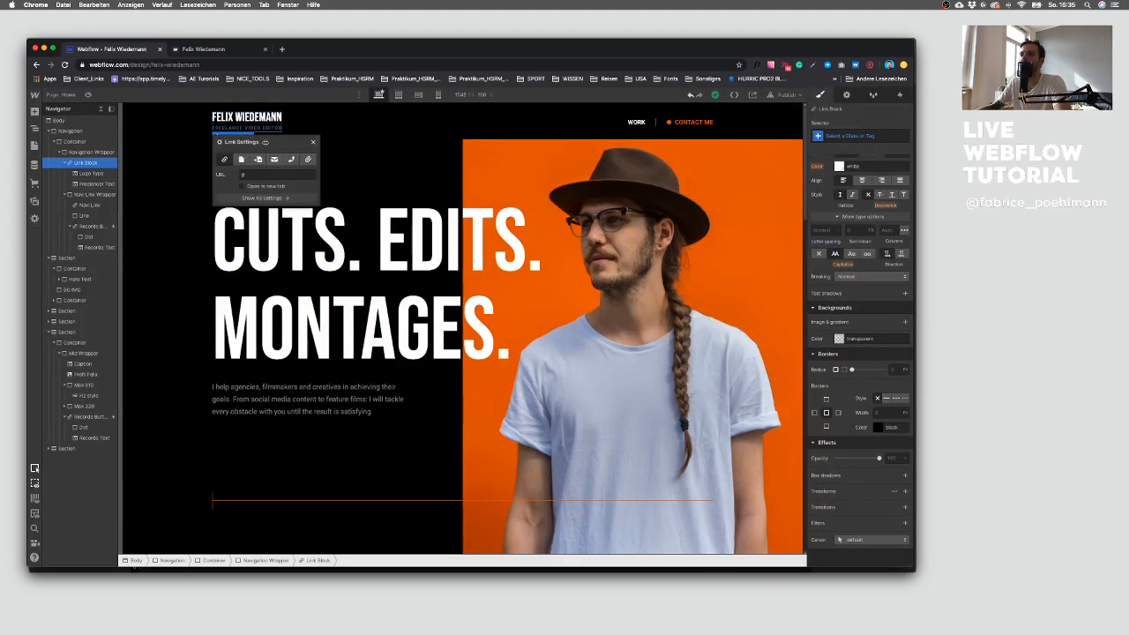
{"action": "left_click", "coordinate": [242, 161]}
{"action": "left_click", "coordinate": [313, 142]}
{"action": "left_click", "coordinate": [297, 429]}
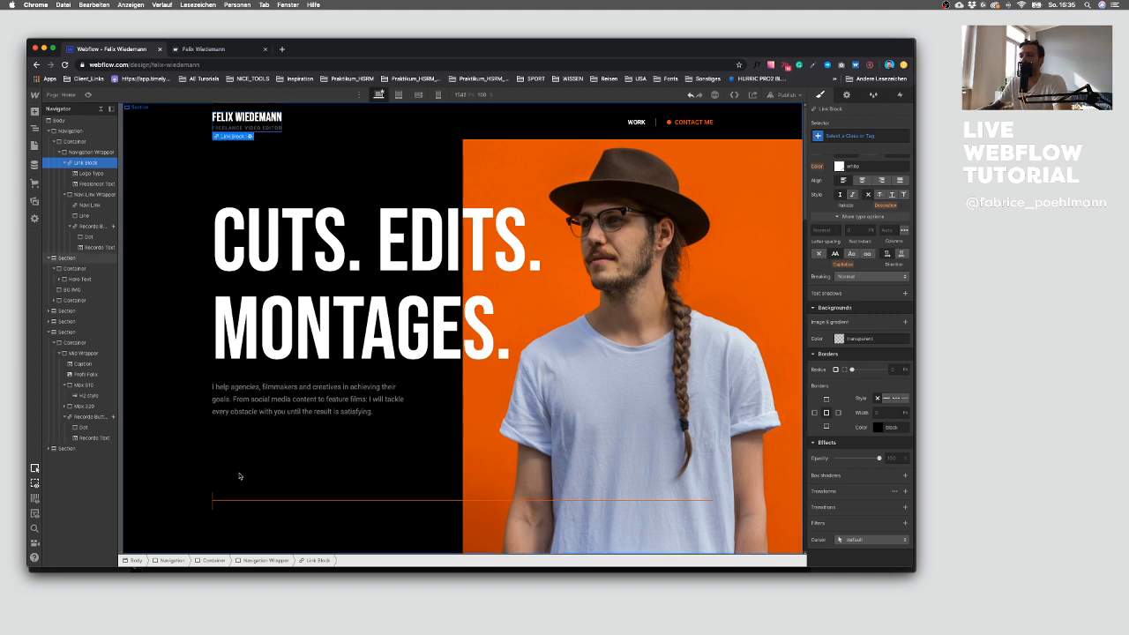
Step: Select the orange line and start adding a page trigger interaction for it
{"action": "scroll", "coordinate": [232, 488], "scroll_direction": "down", "scroll_amount": 1}
{"action": "scroll", "coordinate": [238, 490], "scroll_direction": "up", "scroll_amount": 1}
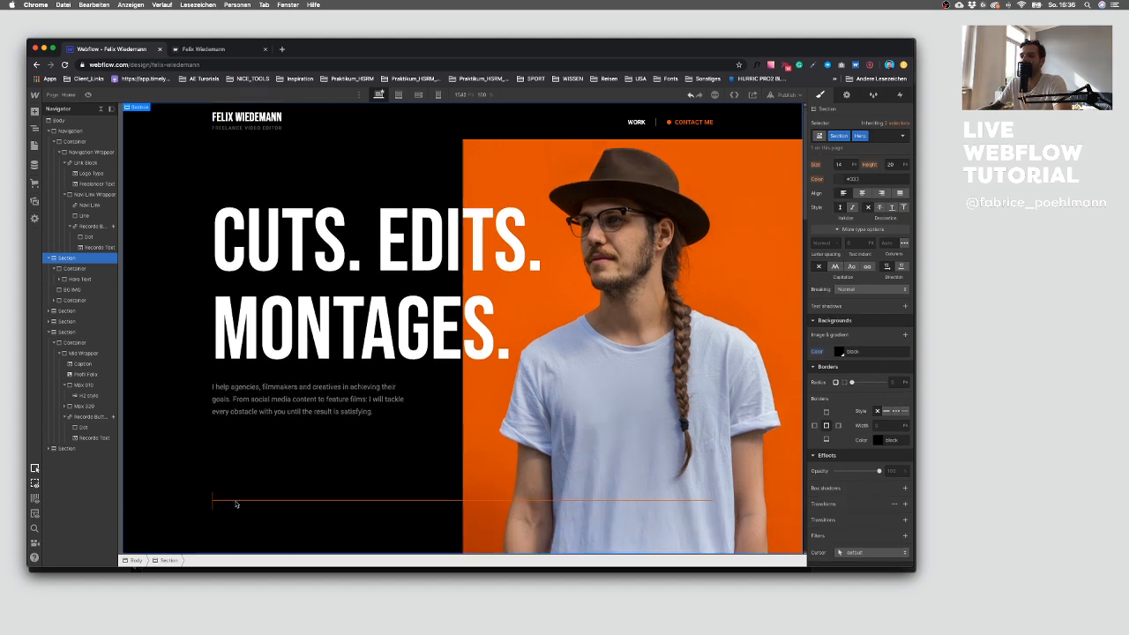
{"action": "left_click", "coordinate": [239, 501]}
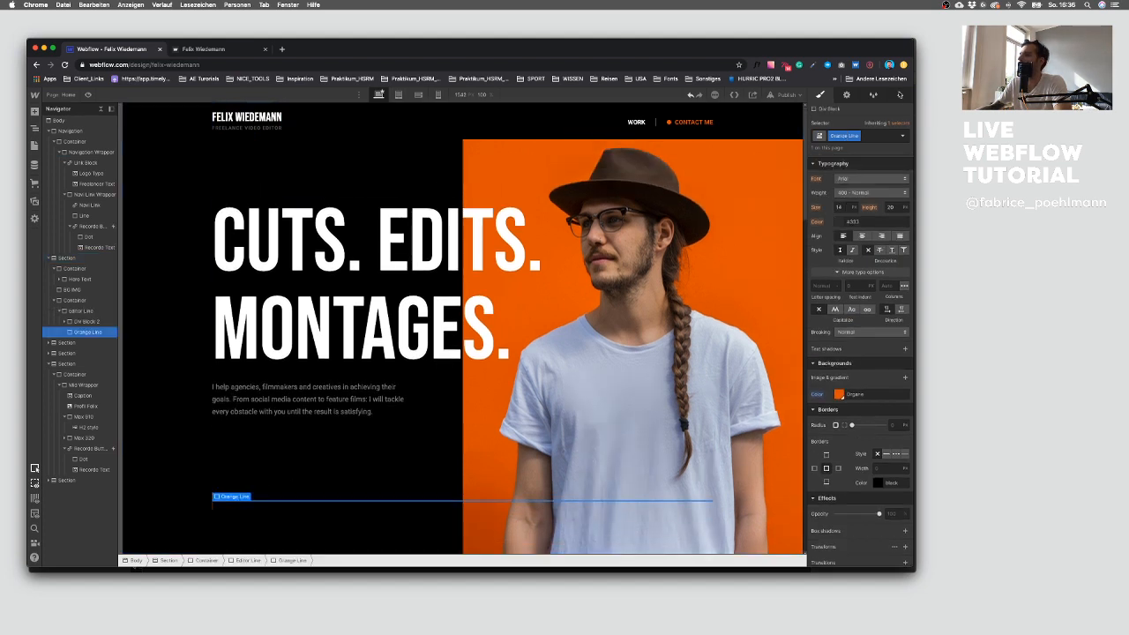
{"action": "key", "text": "h"}
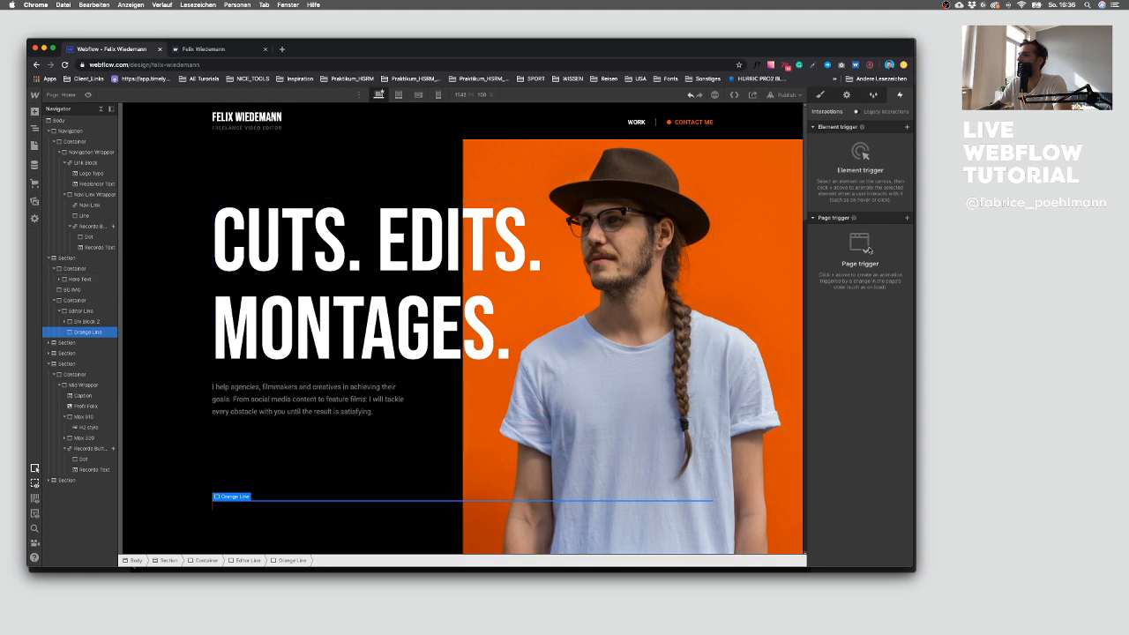
{"action": "left_click", "coordinate": [906, 218]}
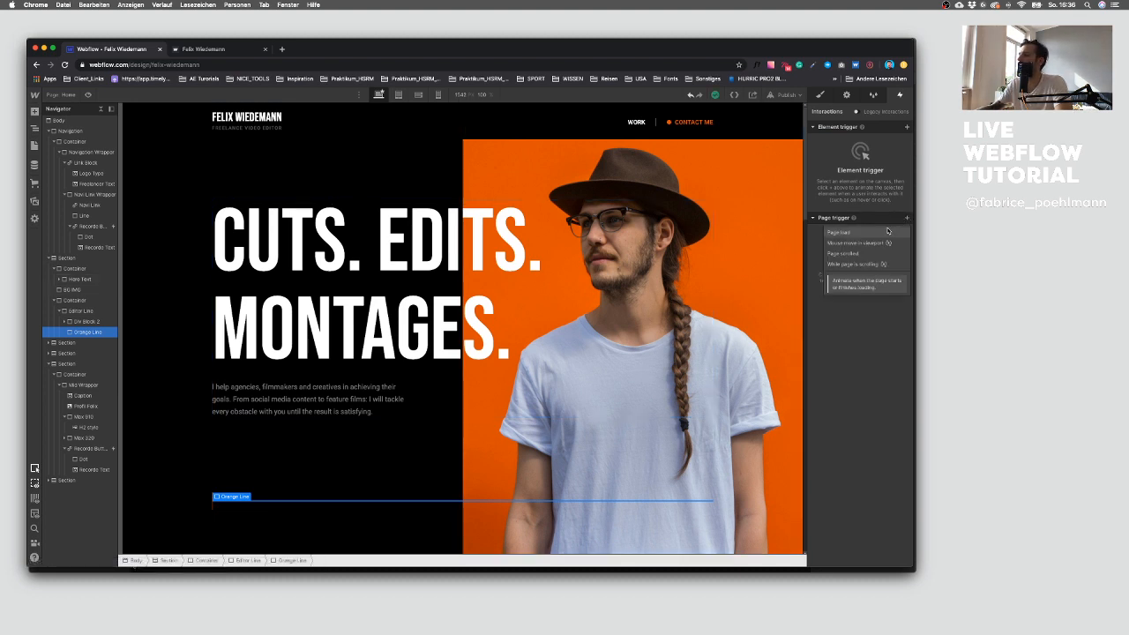
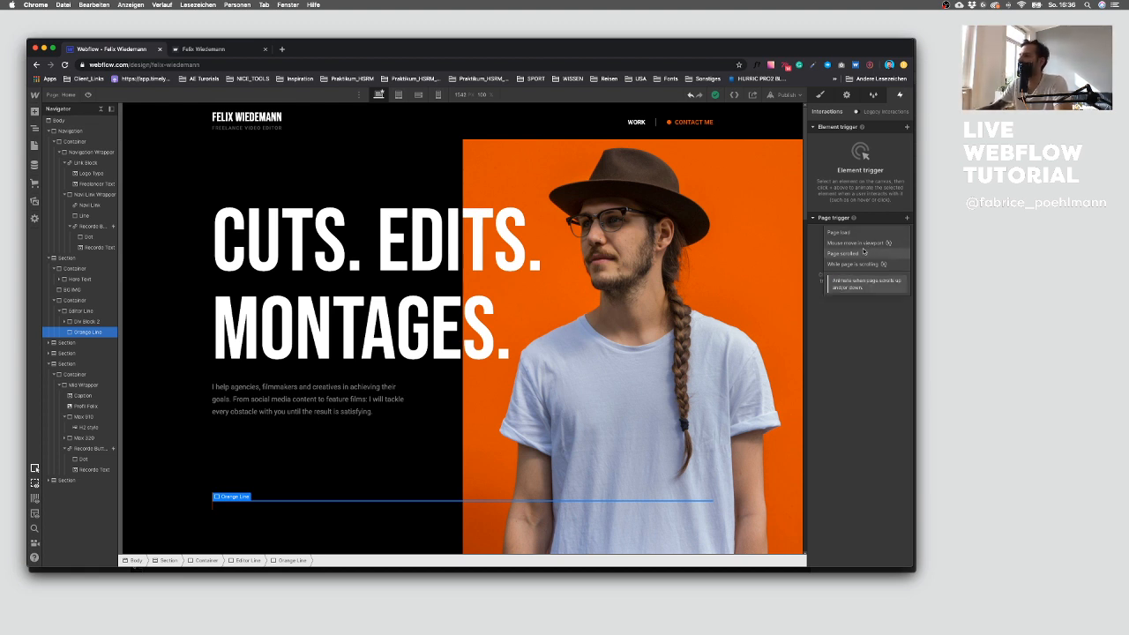
Step: Add a While page is scrolling page trigger and create a new scroll animation named Home Page Scroll
{"action": "left_click", "coordinate": [863, 255]}
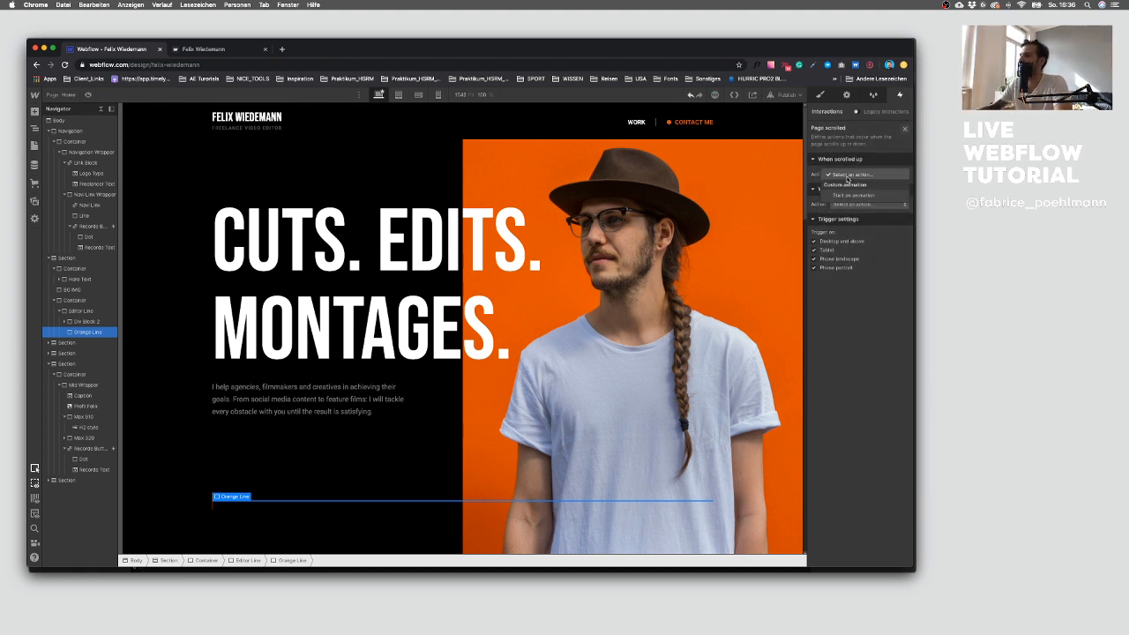
{"action": "left_click", "coordinate": [904, 129]}
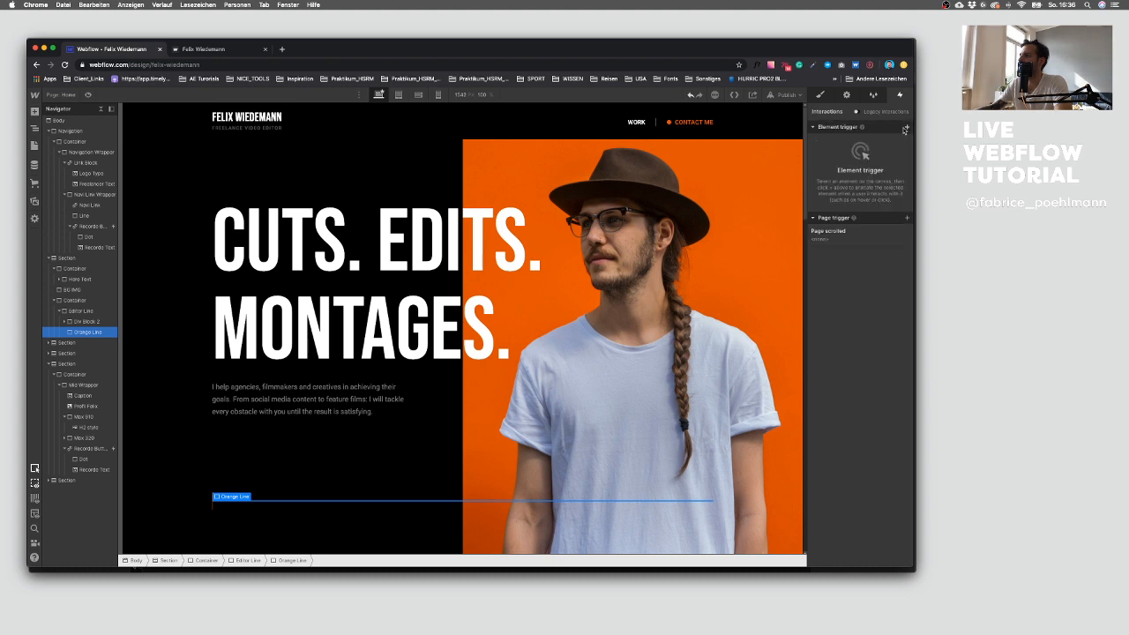
{"action": "left_click", "coordinate": [906, 217]}
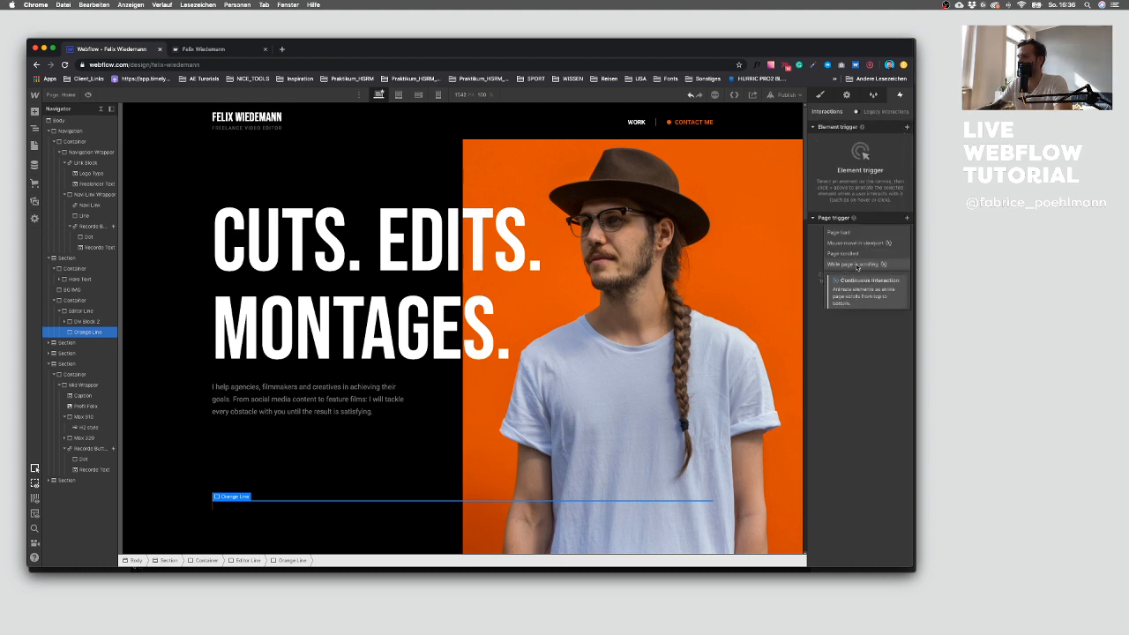
{"action": "left_click", "coordinate": [855, 265]}
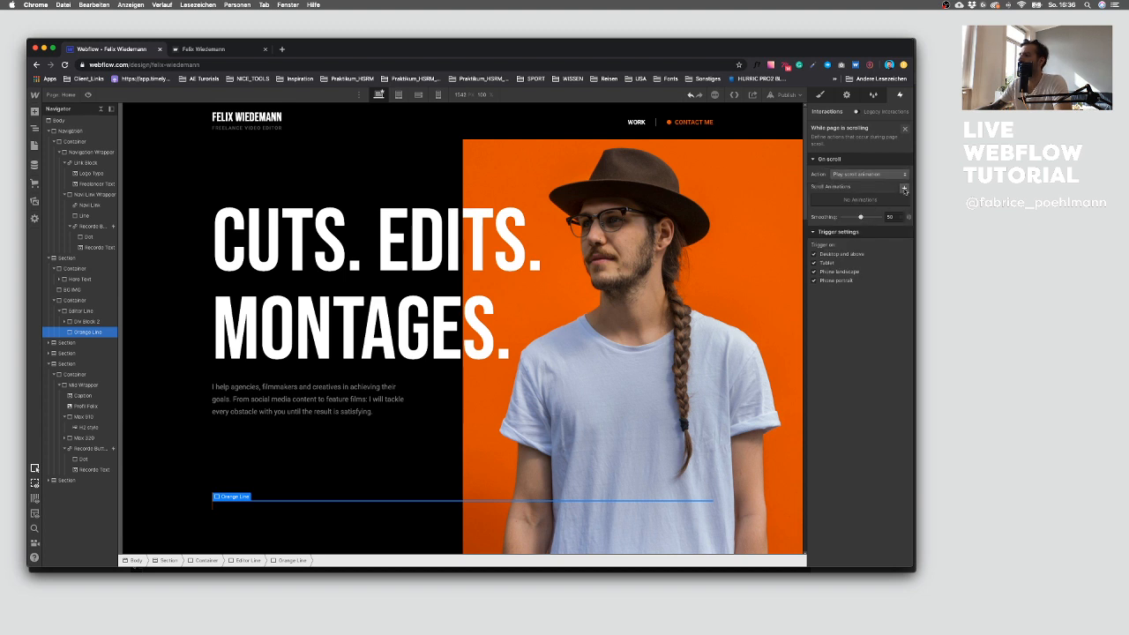
{"action": "left_click", "coordinate": [904, 189]}
{"action": "type", "text": "Home Page Scroll"}
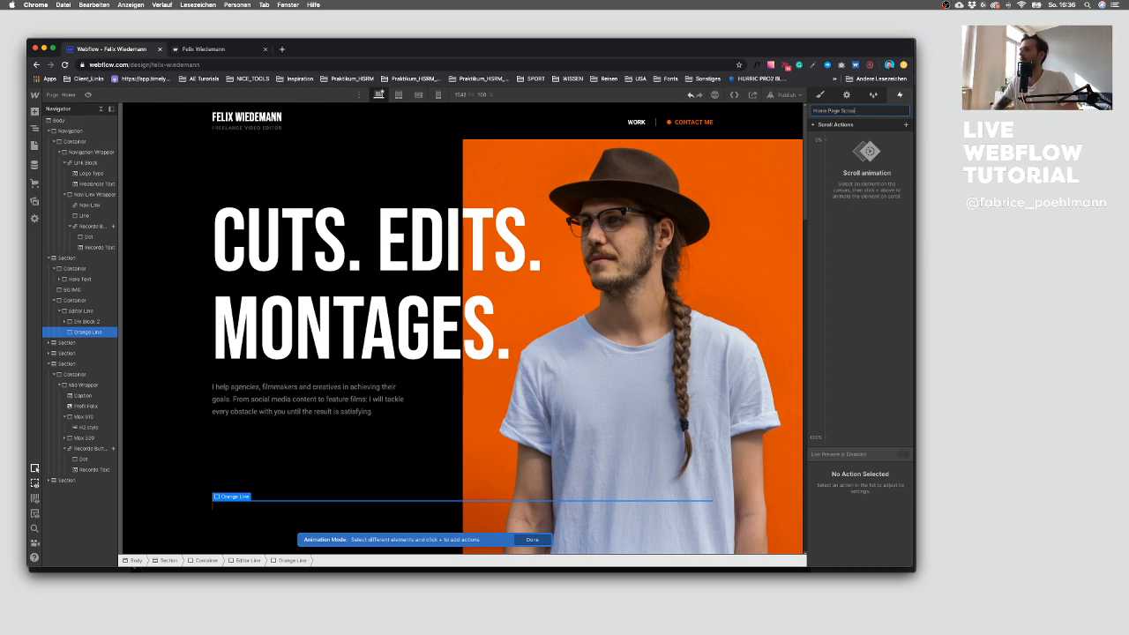
{"action": "key", "text": "Return"}
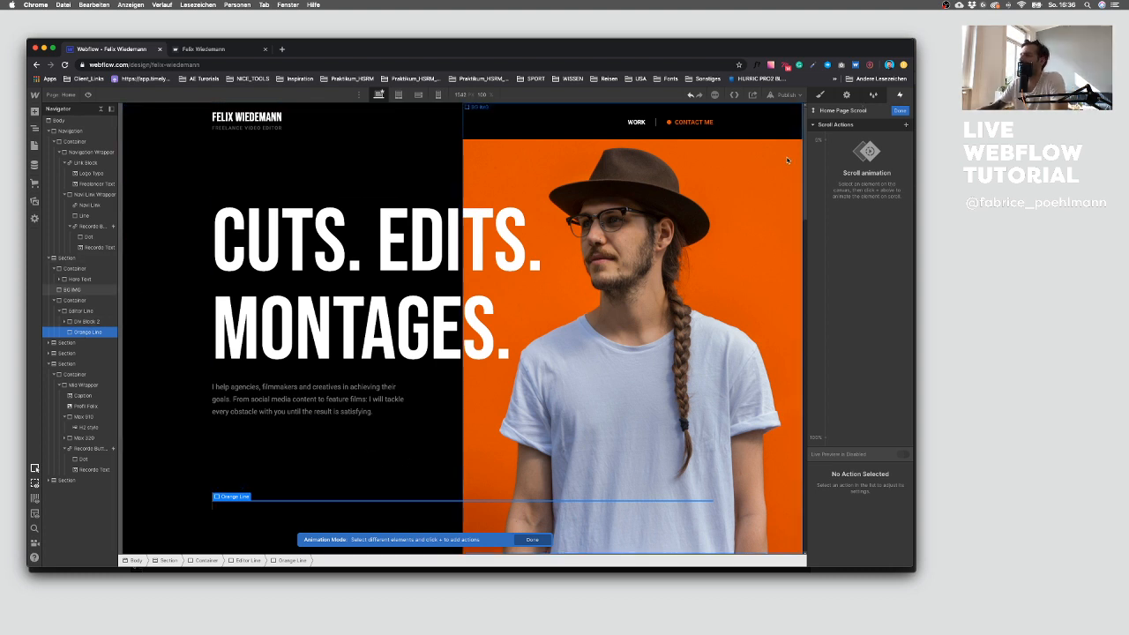
Step: Add a 0% Scale keyframe setting the orange line's X scale to 0, then close the animation editor
{"action": "left_click", "coordinate": [830, 143]}
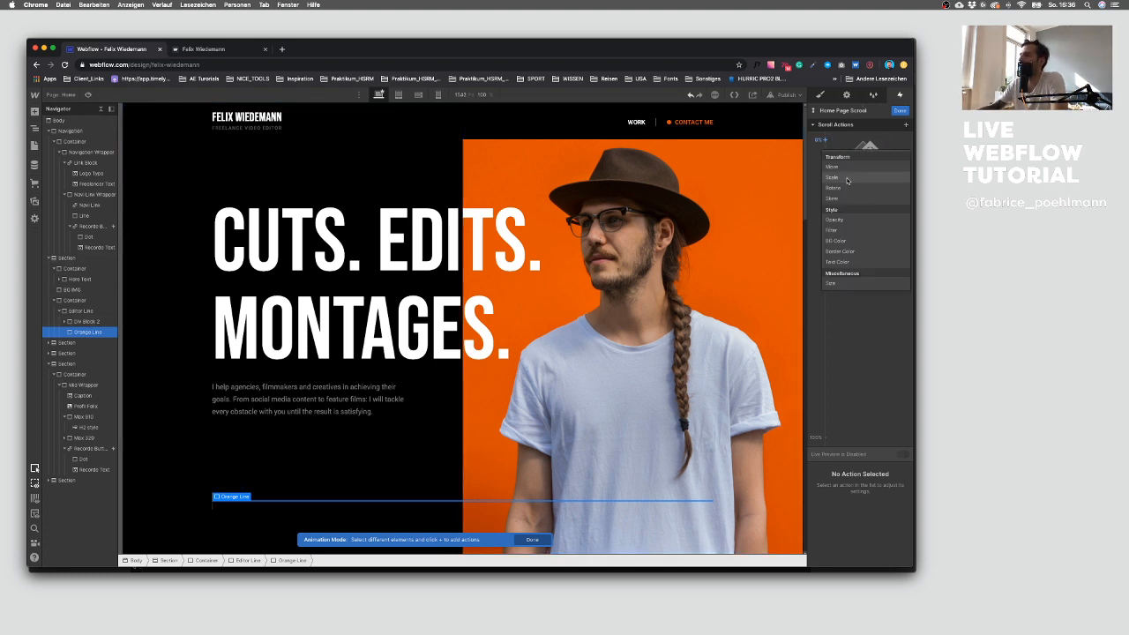
{"action": "left_click", "coordinate": [847, 179]}
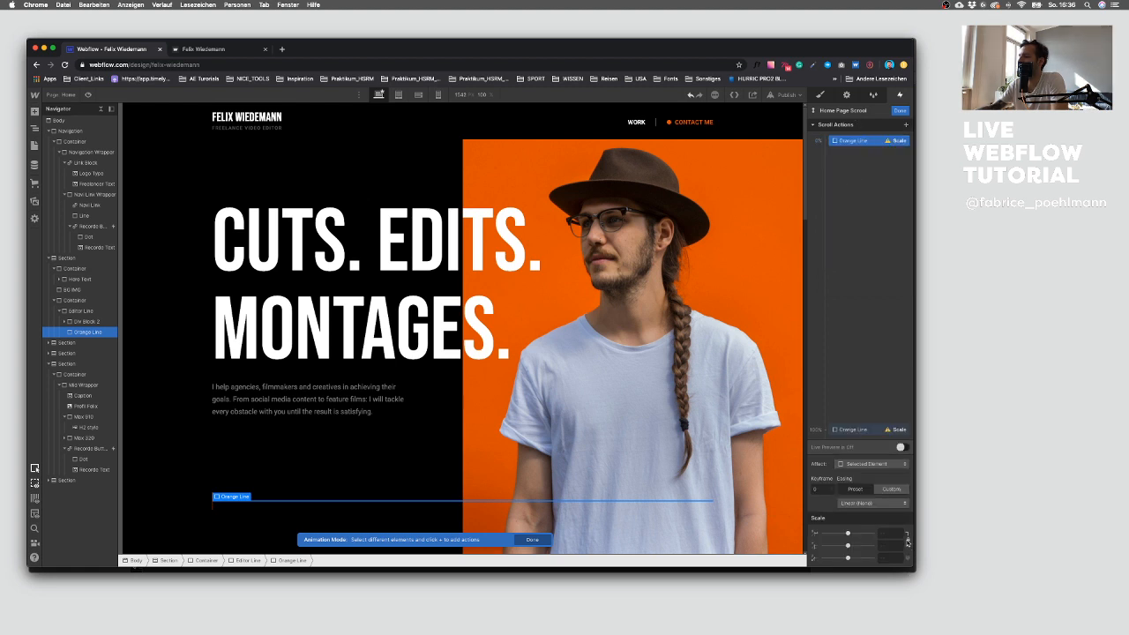
{"action": "type", "text": "0"}
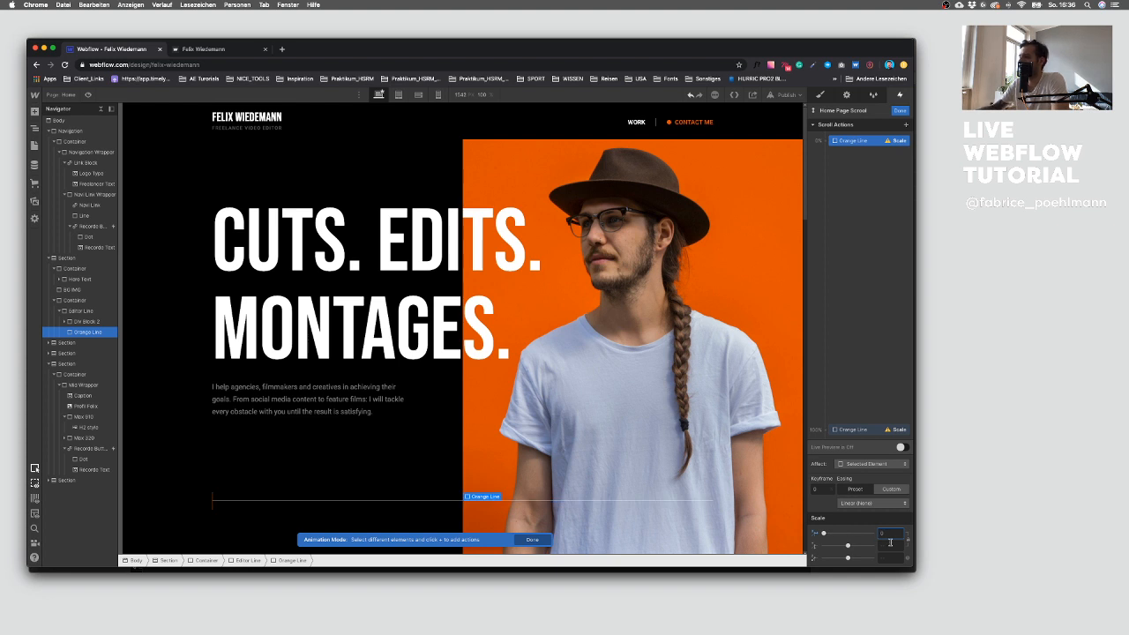
{"action": "left_click", "coordinate": [871, 430]}
{"action": "key", "text": "super+z"}
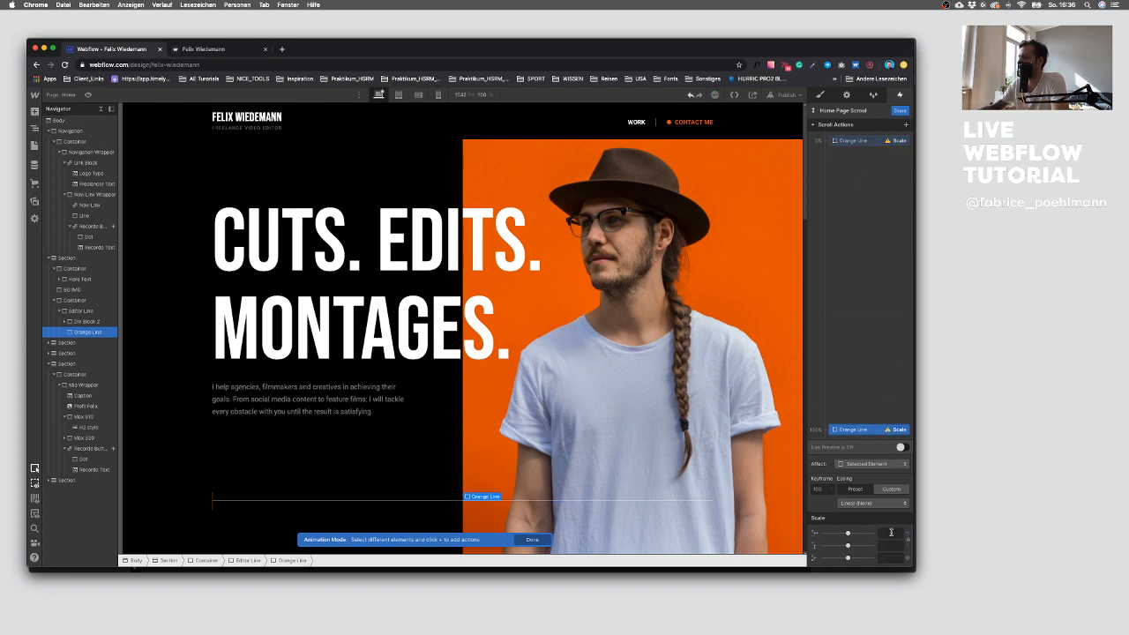
{"action": "left_click", "coordinate": [851, 140]}
{"action": "left_click", "coordinate": [900, 111]}
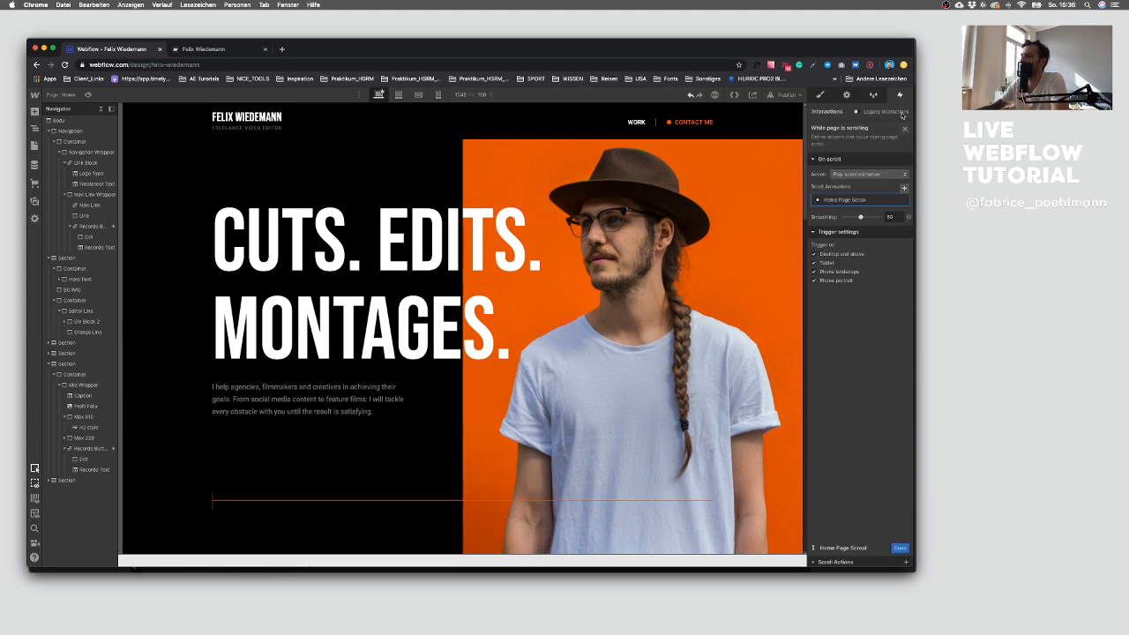
Step: Select the orange line and inspect its transform origin settings in the style panel
{"action": "left_click", "coordinate": [821, 95]}
{"action": "left_click", "coordinate": [445, 498]}
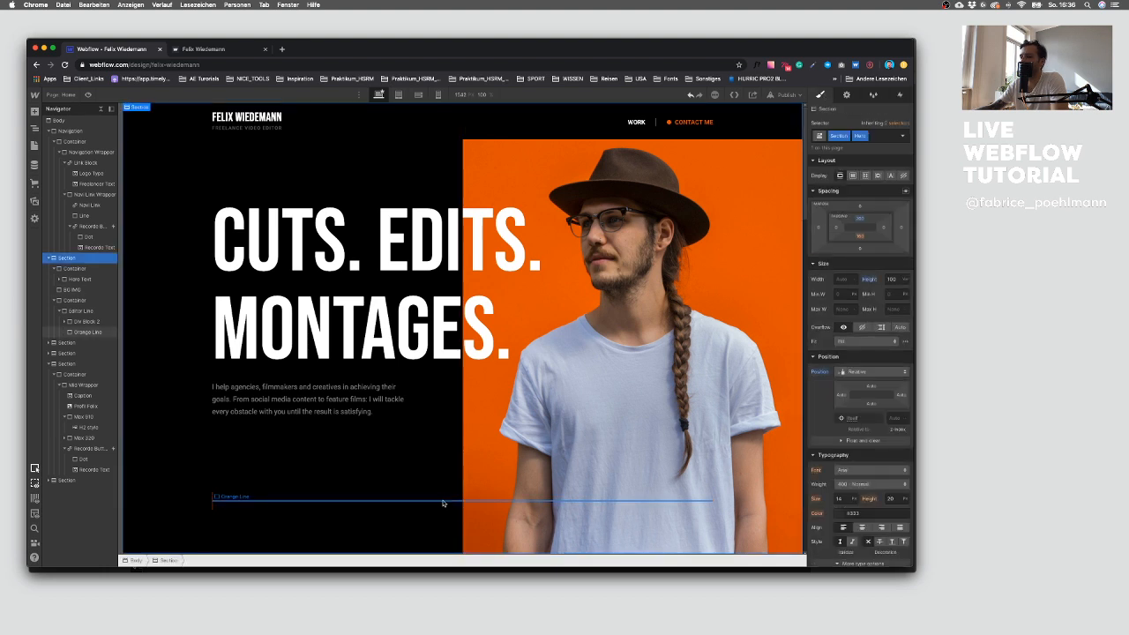
{"action": "left_click", "coordinate": [445, 501]}
{"action": "scroll", "coordinate": [847, 401], "scroll_direction": "down", "scroll_amount": 5}
{"action": "scroll", "coordinate": [847, 403], "scroll_direction": "down", "scroll_amount": 2}
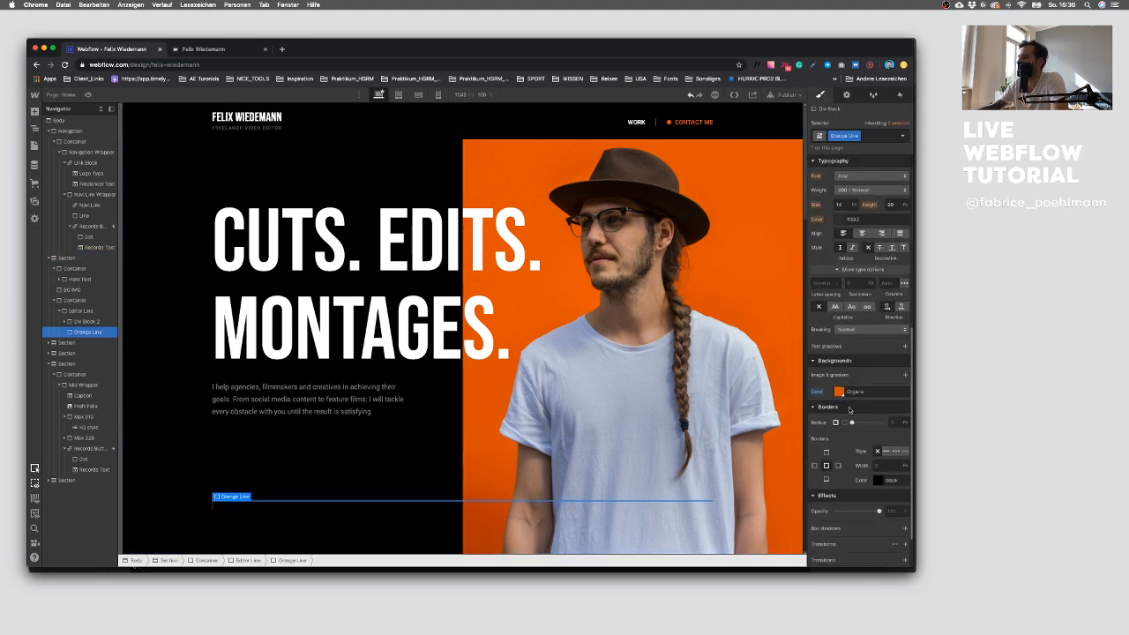
{"action": "scroll", "coordinate": [858, 381], "scroll_direction": "down", "scroll_amount": 2}
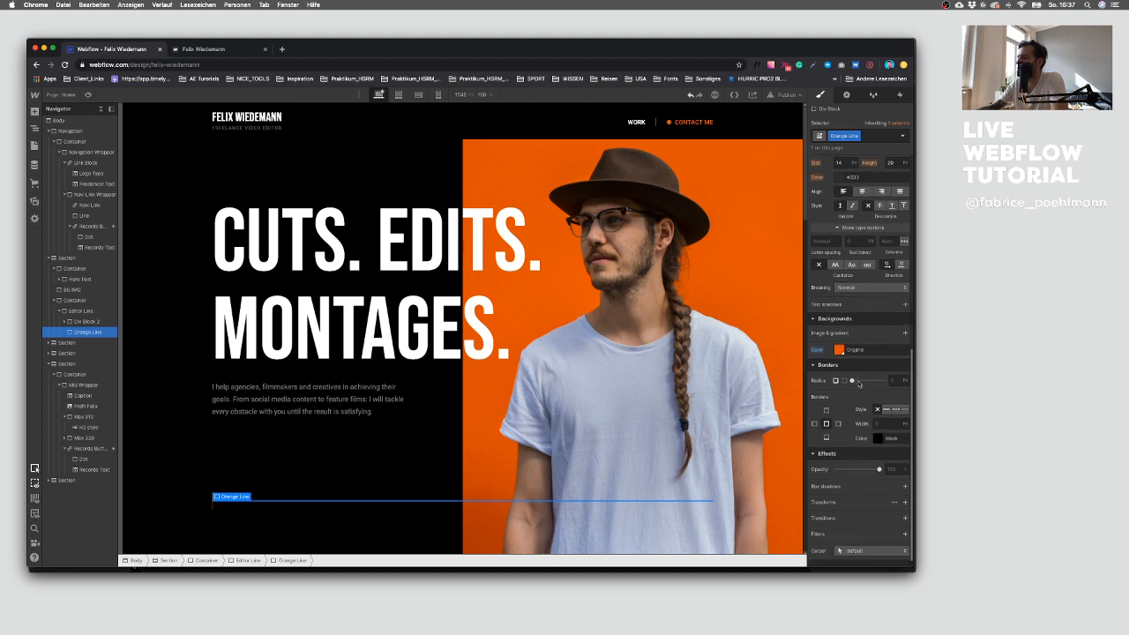
{"action": "left_click", "coordinate": [895, 503]}
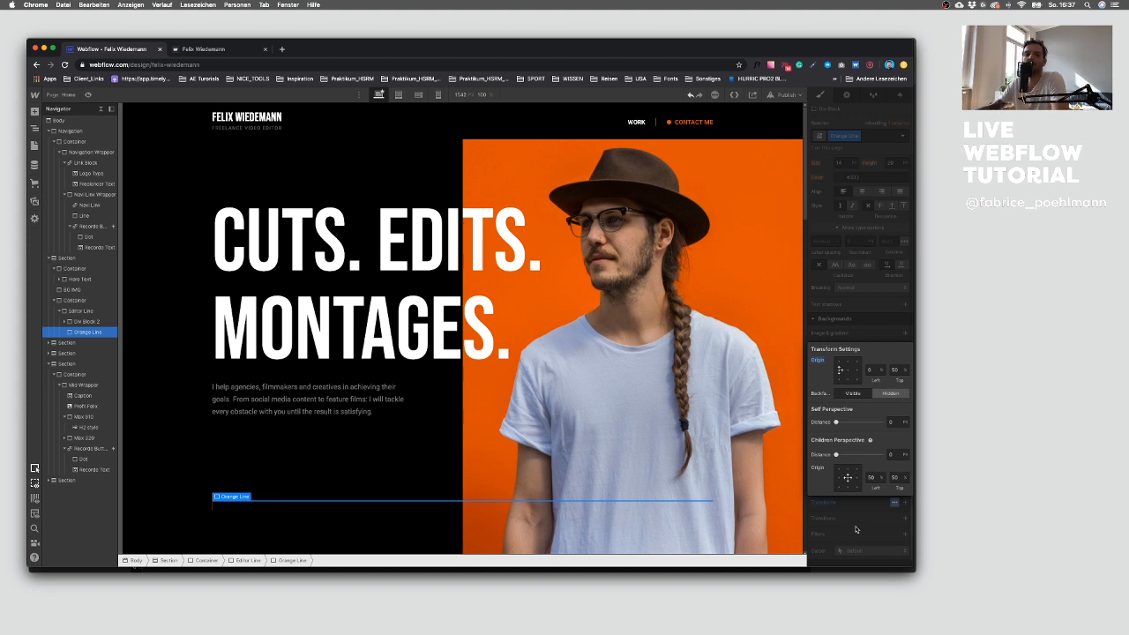
{"action": "left_click", "coordinate": [855, 529]}
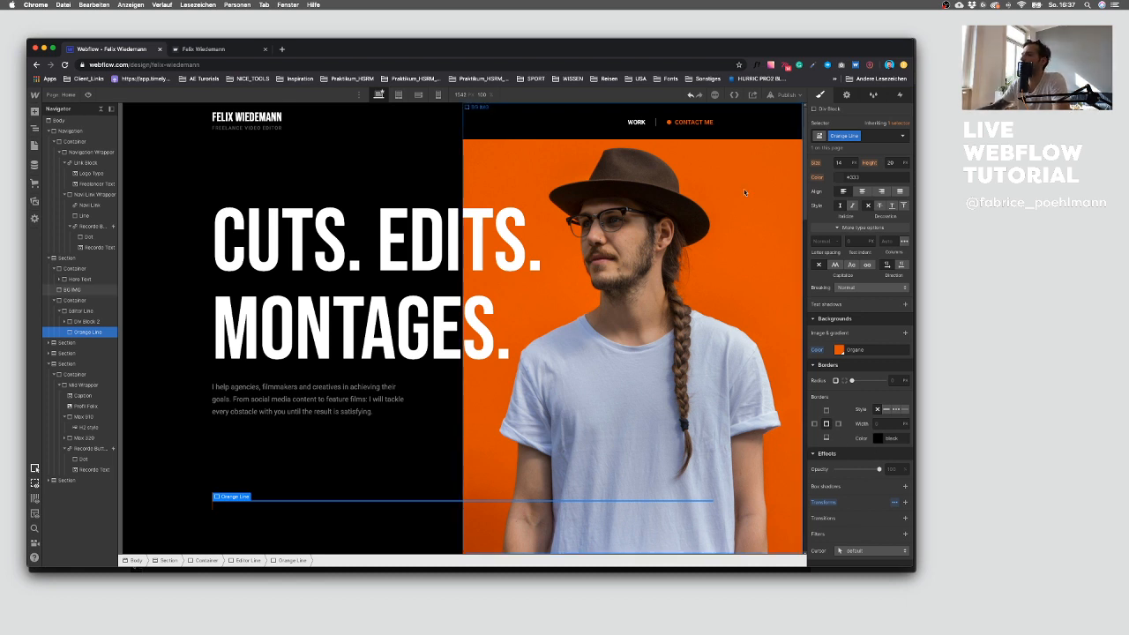
Step: Publish the site to the selected domain and switch to the live site tab
{"action": "left_click", "coordinate": [785, 94]}
{"action": "left_click", "coordinate": [758, 204]}
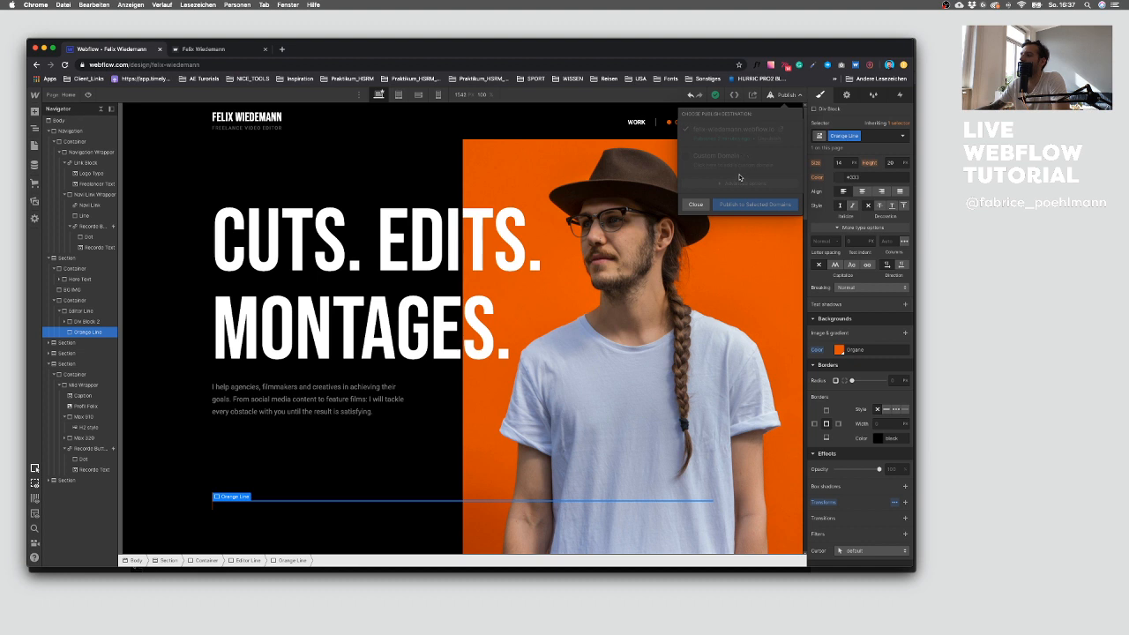
{"action": "left_click", "coordinate": [227, 50]}
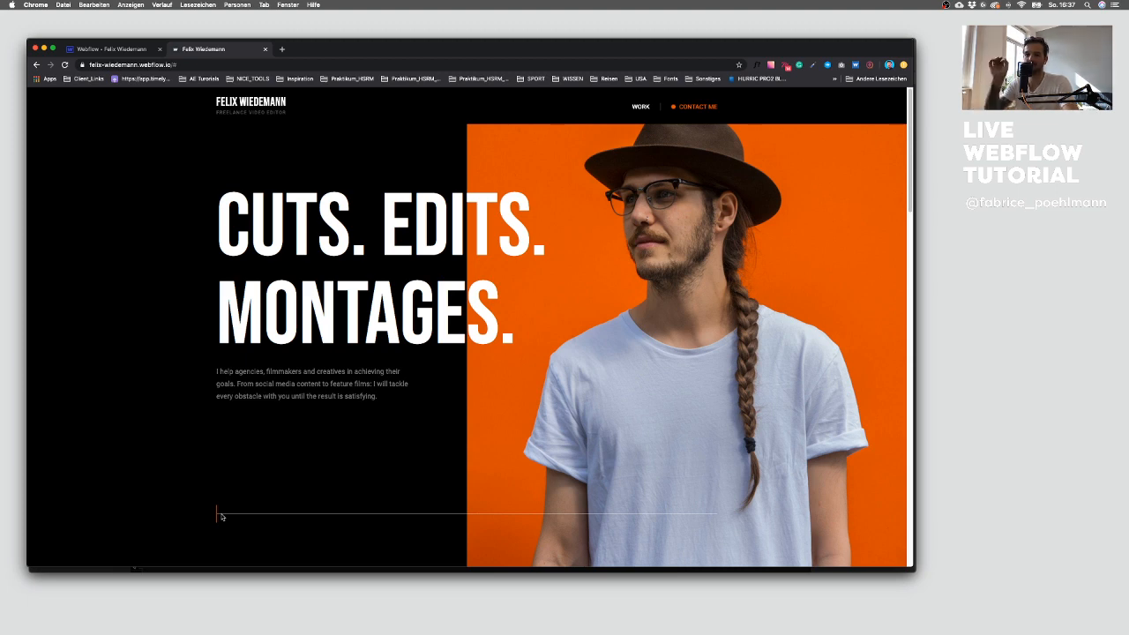
Step: Scroll through the live site to check how the orange line animates while scrolling
{"action": "scroll", "coordinate": [223, 518], "scroll_direction": "down", "scroll_amount": 1}
{"action": "scroll", "coordinate": [223, 519], "scroll_direction": "down", "scroll_amount": 5}
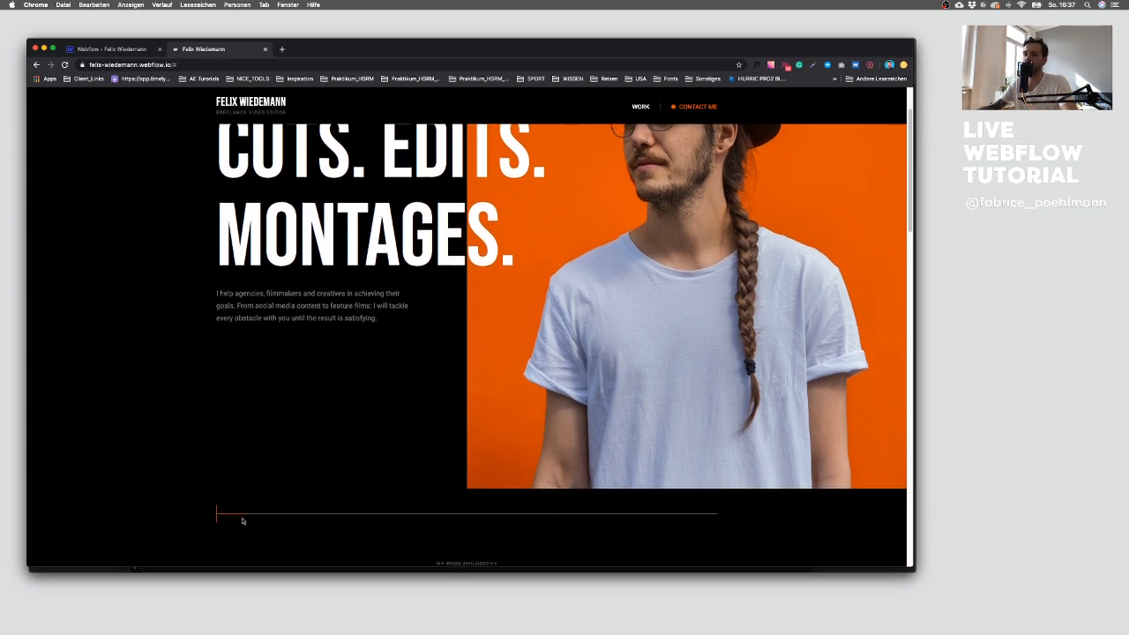
{"action": "scroll", "coordinate": [258, 520], "scroll_direction": "down", "scroll_amount": 5}
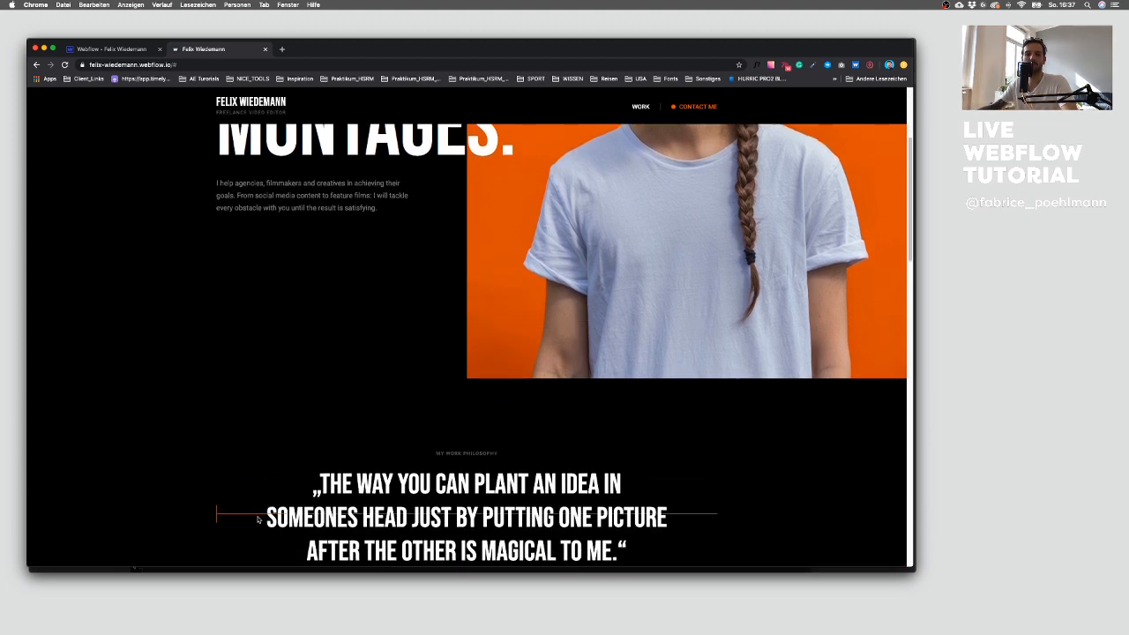
{"action": "scroll", "coordinate": [258, 520], "scroll_direction": "down", "scroll_amount": 20}
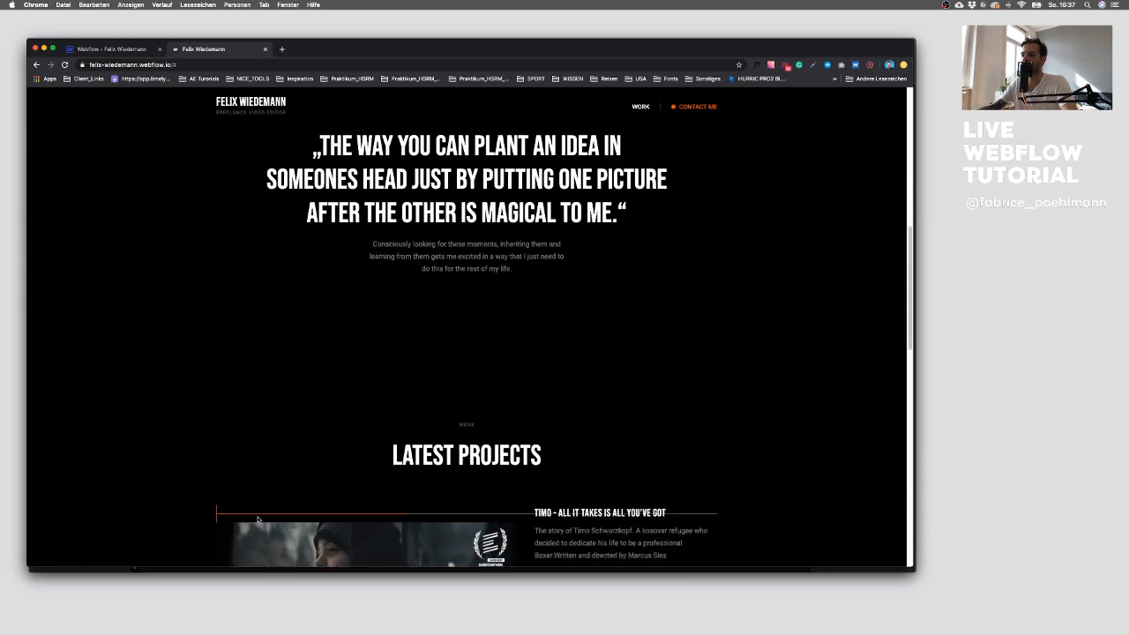
{"action": "scroll", "coordinate": [258, 520], "scroll_direction": "down", "scroll_amount": 10}
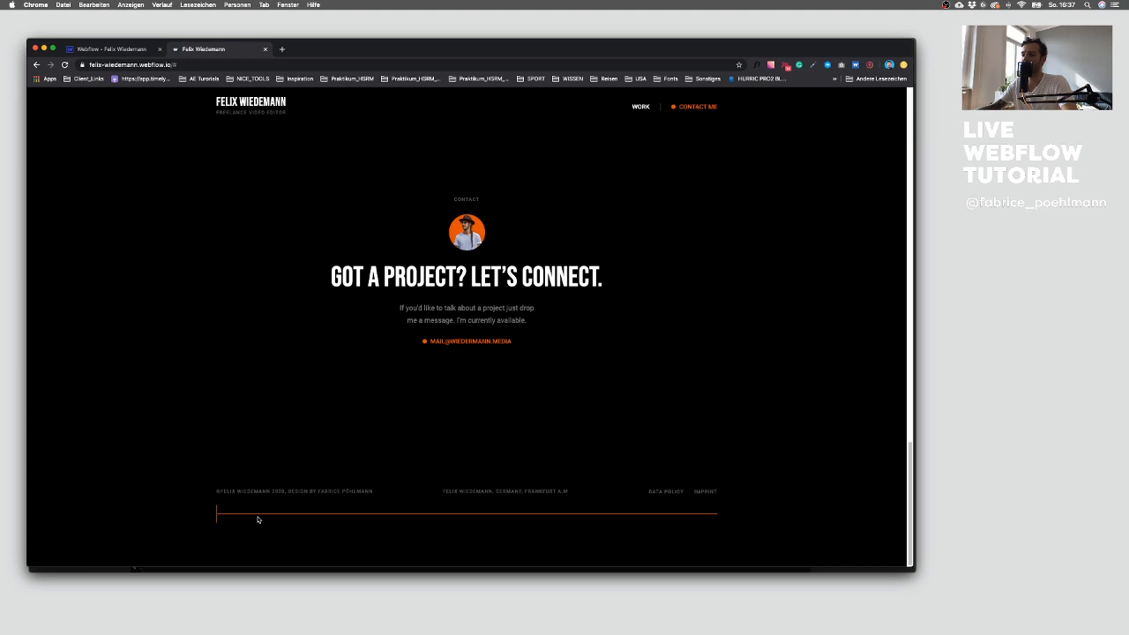
{"action": "scroll", "coordinate": [257, 520], "scroll_direction": "up", "scroll_amount": 5}
{"action": "scroll", "coordinate": [257, 520], "scroll_direction": "down", "scroll_amount": 6}
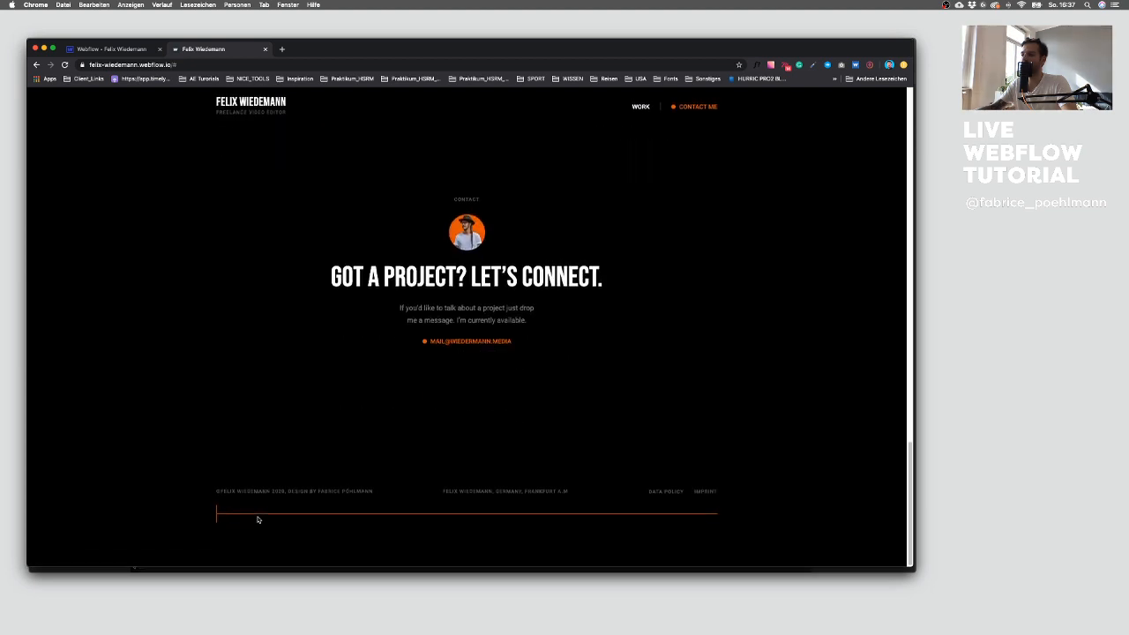
{"action": "scroll", "coordinate": [257, 520], "scroll_direction": "up", "scroll_amount": 20}
{"action": "scroll", "coordinate": [258, 520], "scroll_direction": "down", "scroll_amount": 20}
{"action": "scroll", "coordinate": [258, 519], "scroll_direction": "up", "scroll_amount": 20}
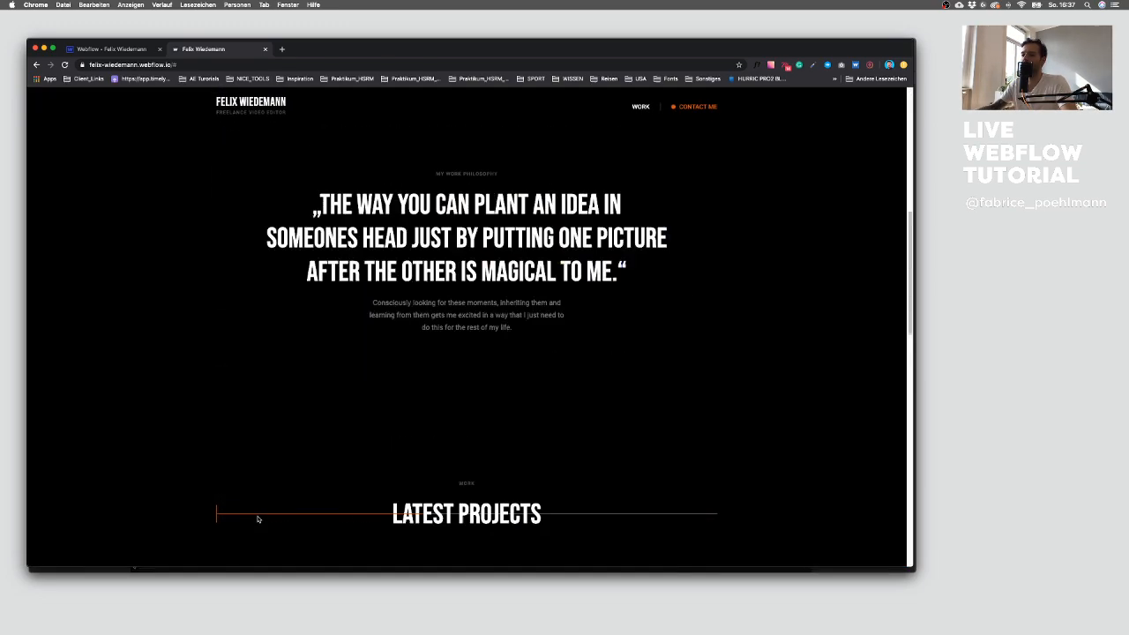
{"action": "scroll", "coordinate": [257, 519], "scroll_direction": "up", "scroll_amount": 10}
{"action": "left_click", "coordinate": [114, 49]}
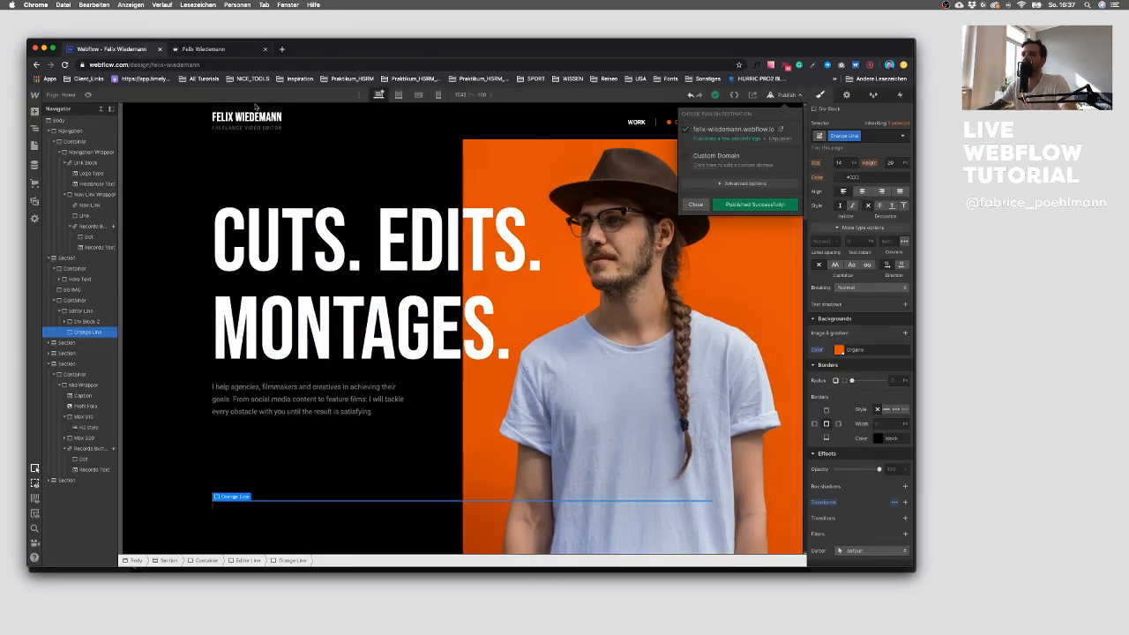
Step: Select Div Block 2 and open the Home Page Scroll animation from its while-scrolling trigger
{"action": "left_click", "coordinate": [215, 507]}
{"action": "left_click", "coordinate": [212, 508]}
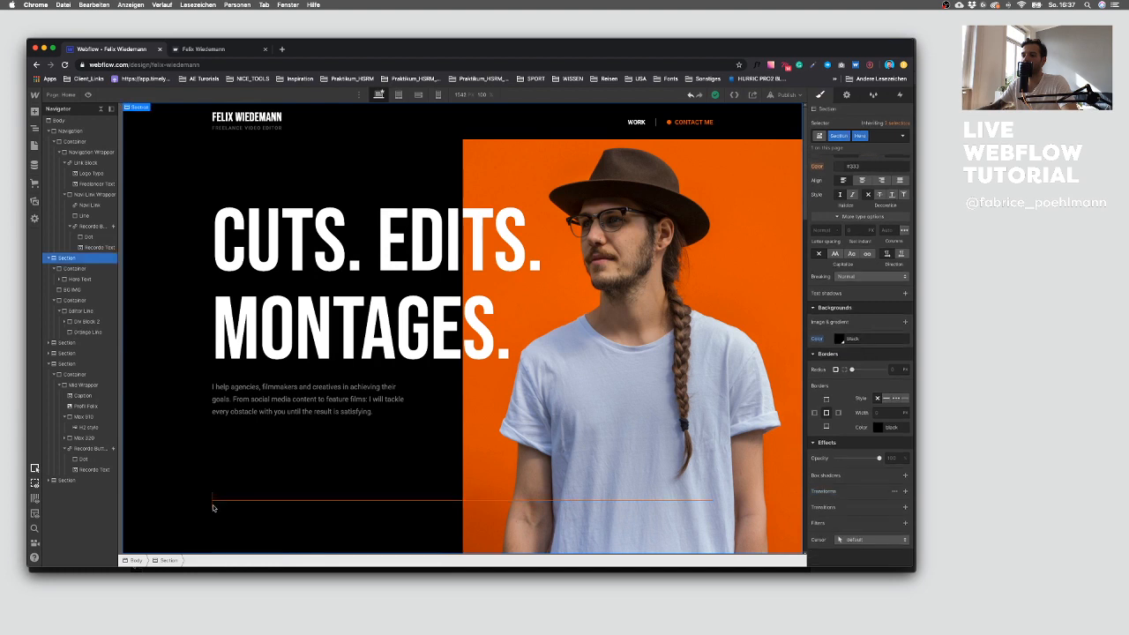
{"action": "left_click", "coordinate": [212, 504]}
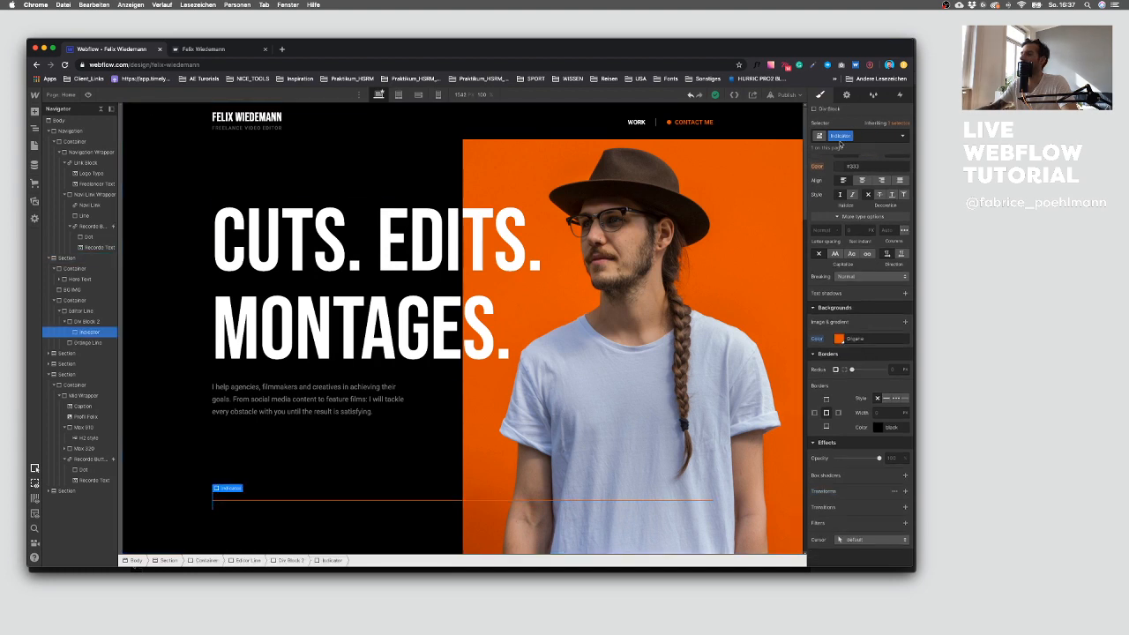
{"action": "left_click", "coordinate": [81, 322]}
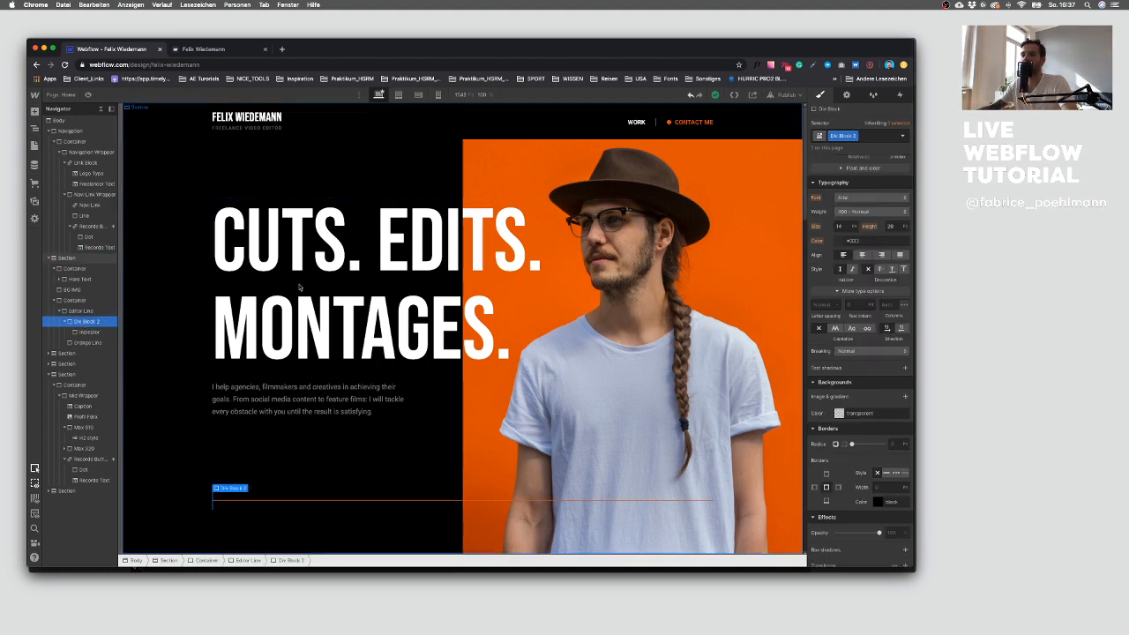
{"action": "left_click", "coordinate": [900, 96]}
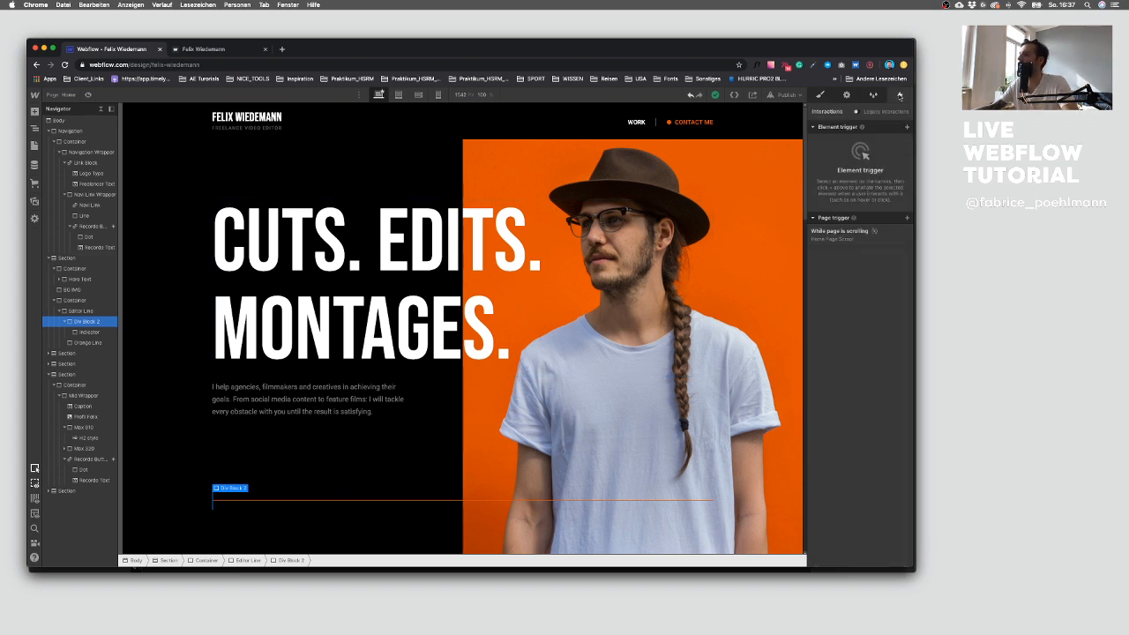
{"action": "left_click", "coordinate": [854, 236]}
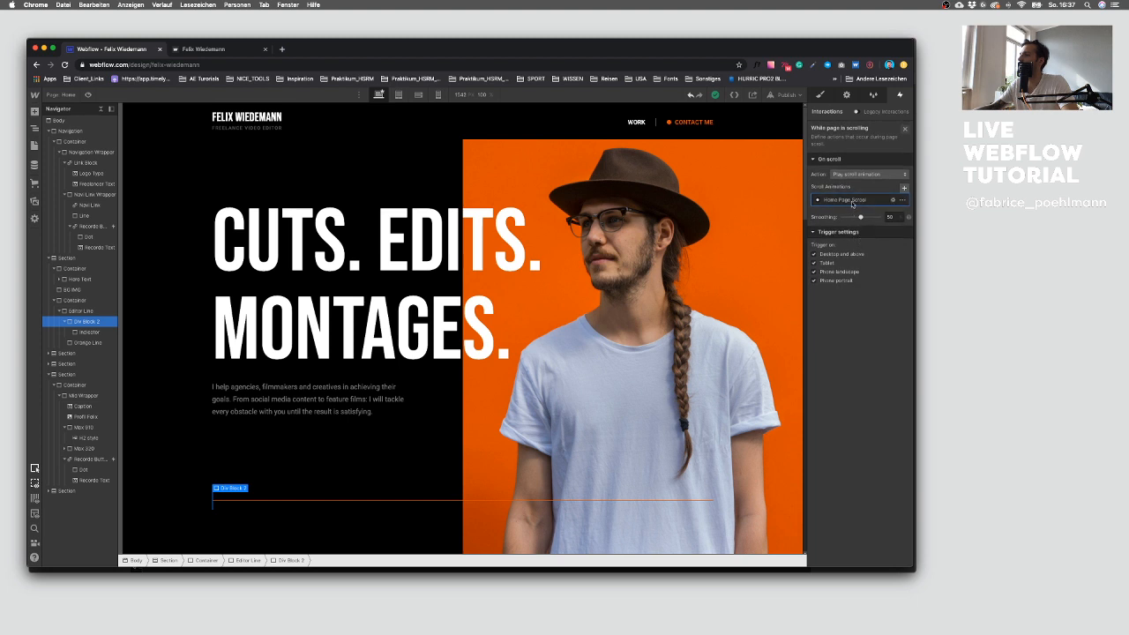
{"action": "left_click", "coordinate": [852, 204]}
Step: Add a 0% Move keyframe for Div Block 2 with its X offset set to 0%
{"action": "left_click", "coordinate": [832, 145]}
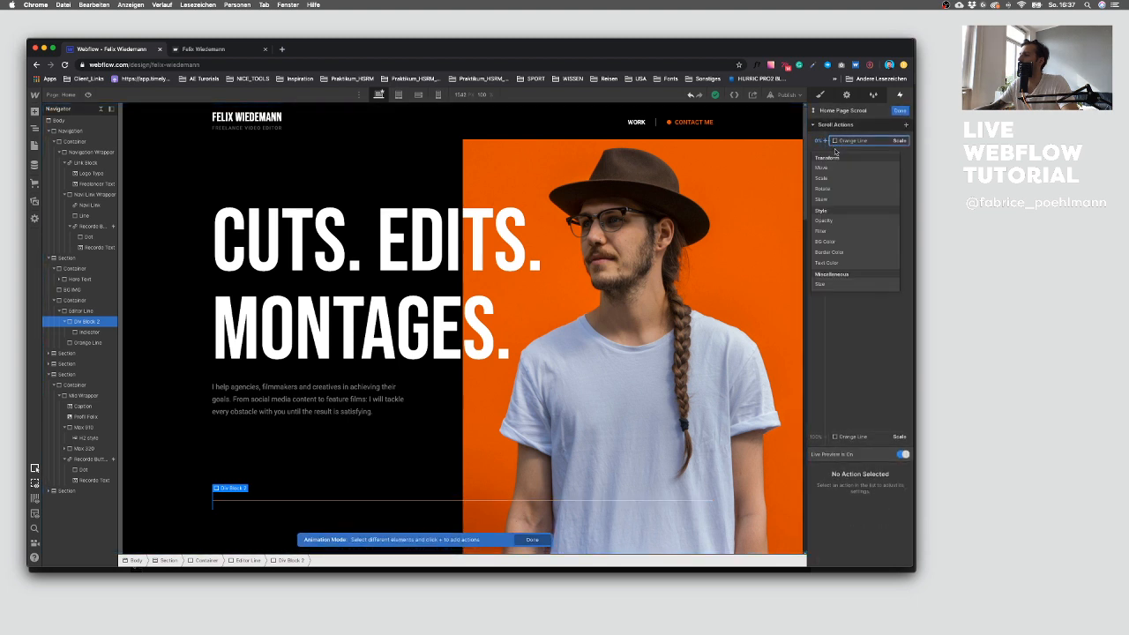
{"action": "left_click", "coordinate": [837, 168]}
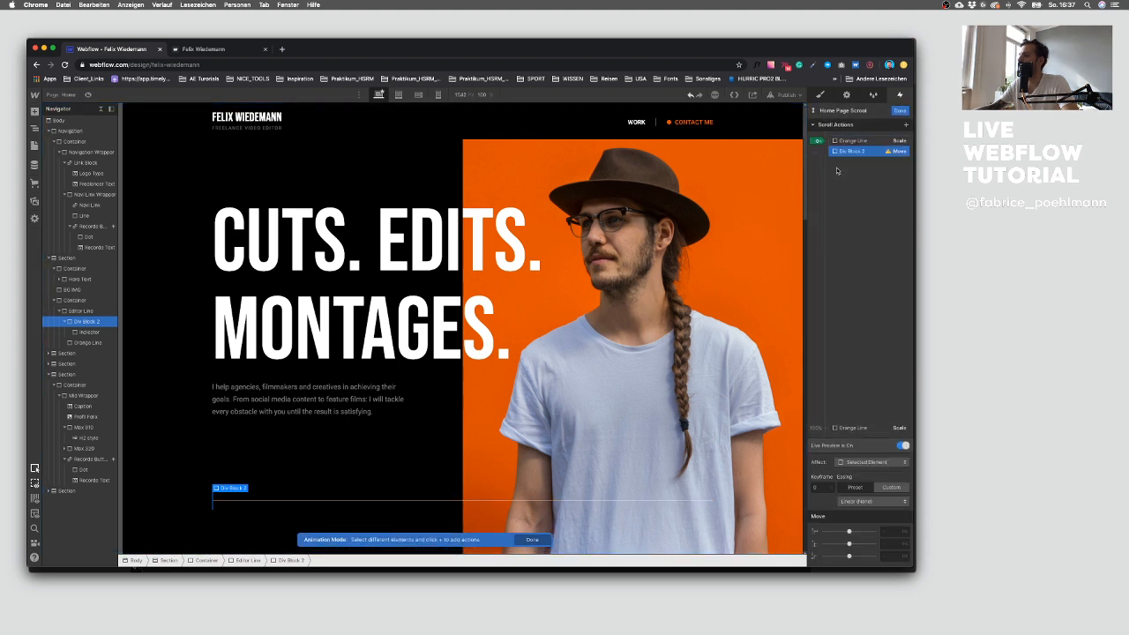
{"action": "left_click", "coordinate": [889, 530]}
{"action": "type", "text": "0%"}
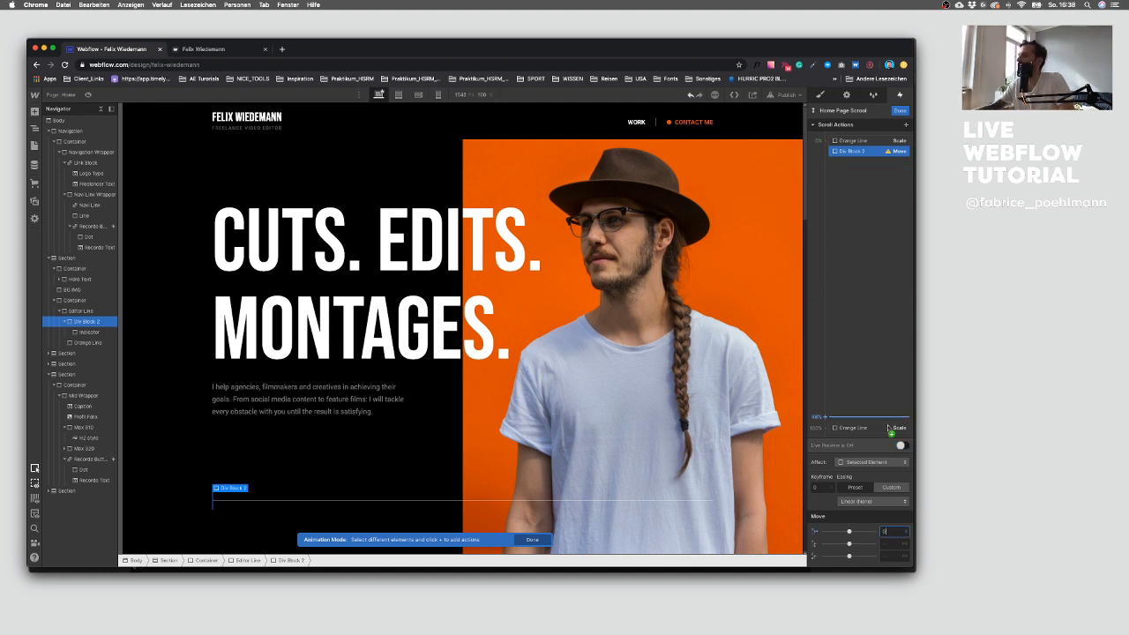
Step: Add a 100% Move keyframe for Div Block 2 and try X offsets, settling on 100
{"action": "left_click", "coordinate": [843, 429]}
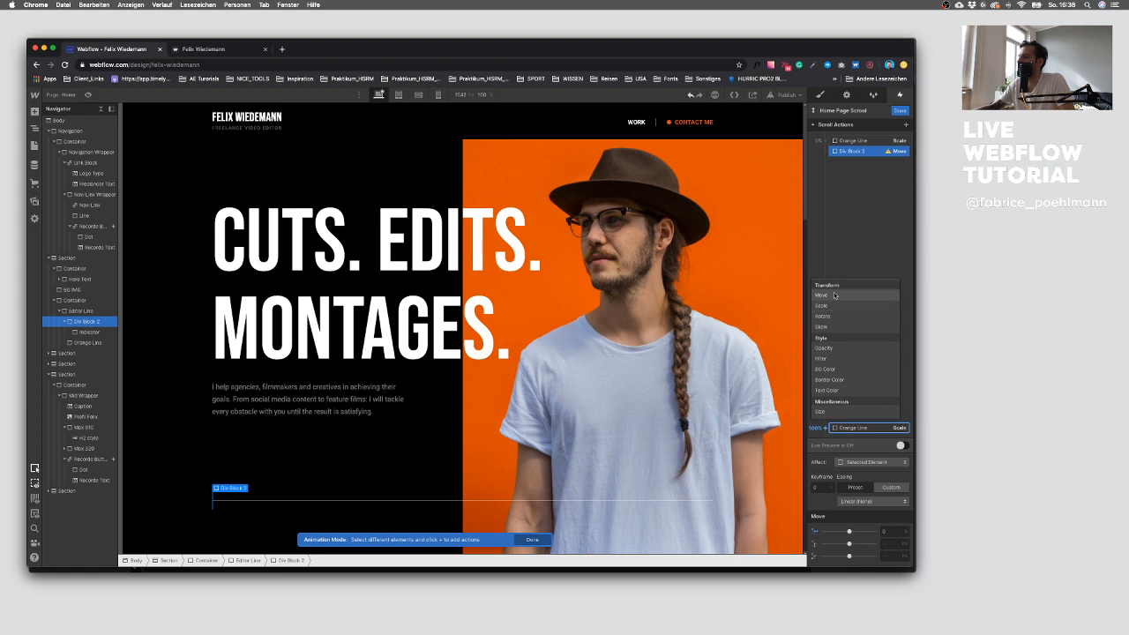
{"action": "left_click", "coordinate": [835, 294]}
{"action": "type", "text": "100"}
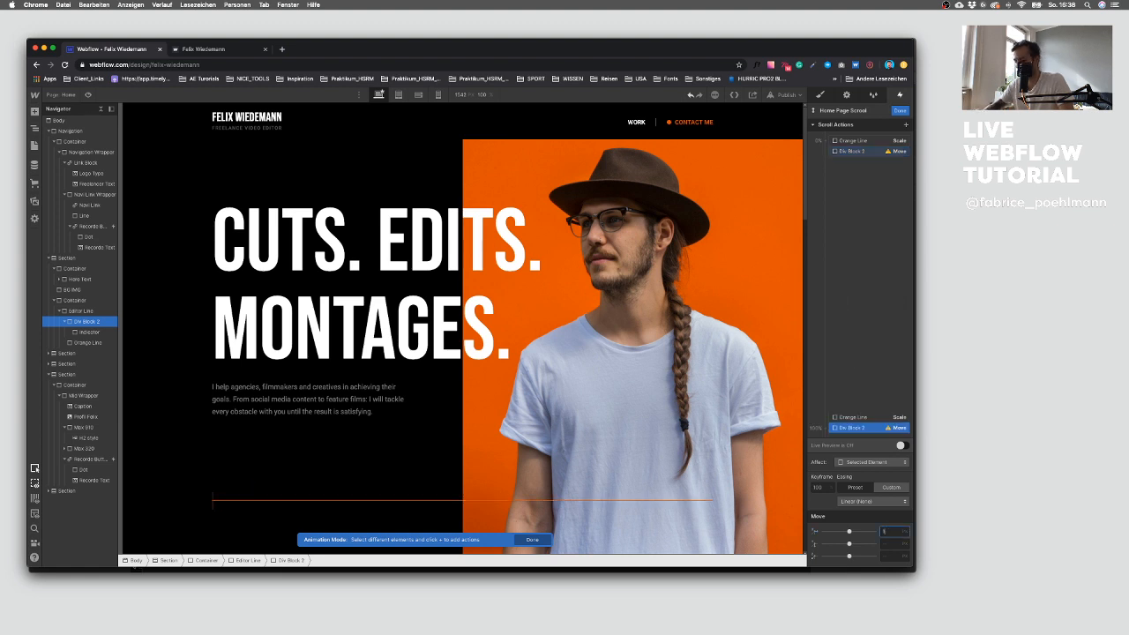
{"action": "type", "text": "%"}
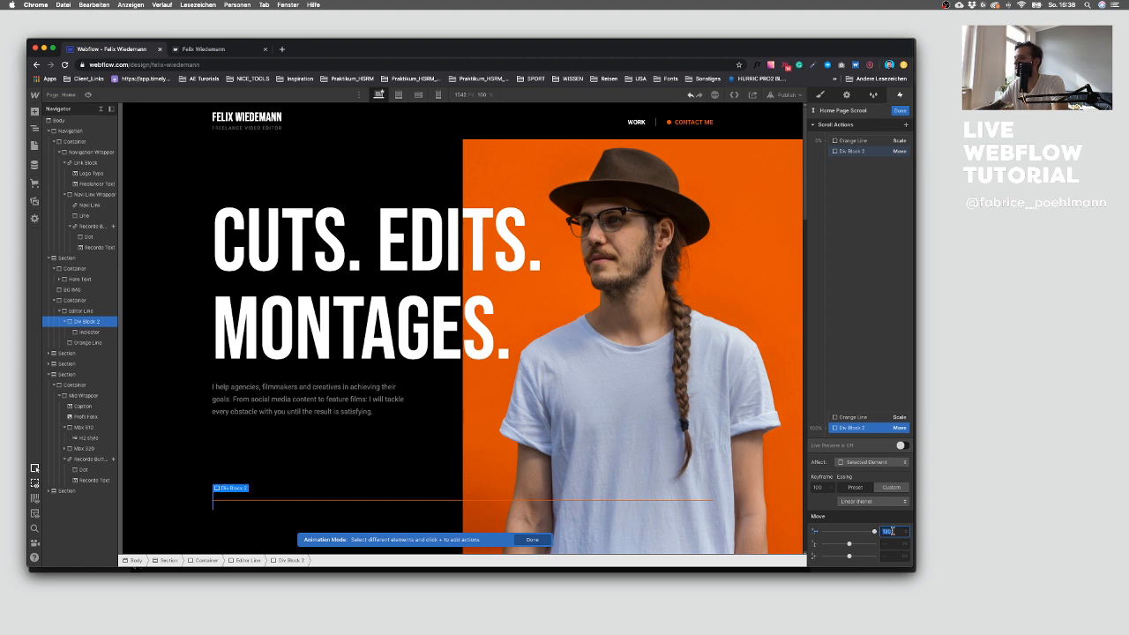
{"action": "type", "text": "200px"}
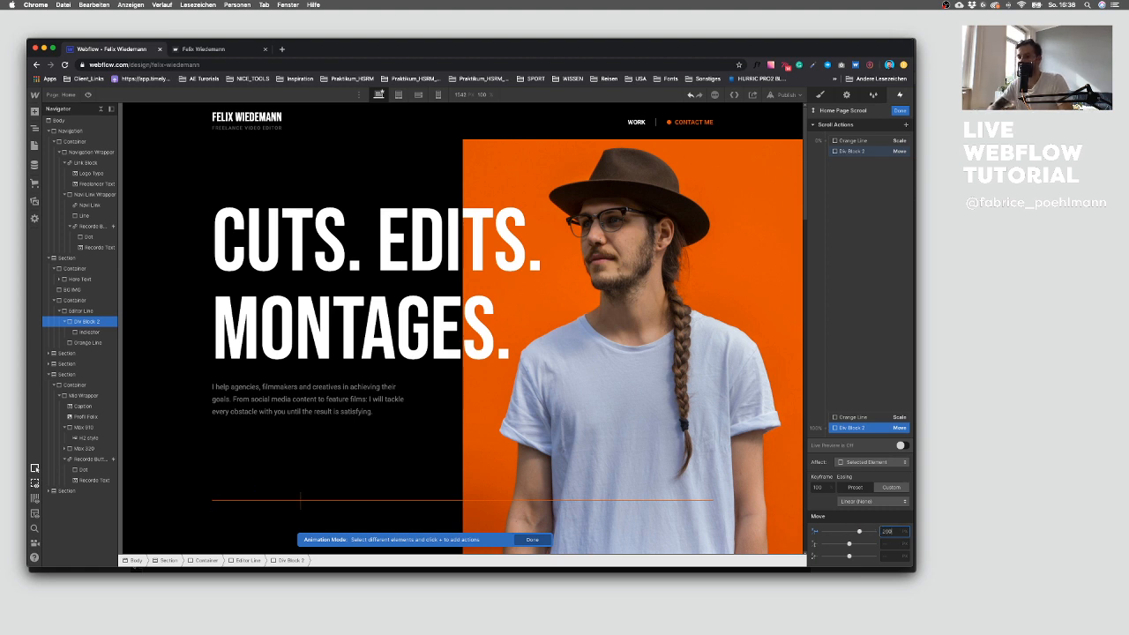
{"action": "key", "text": "shift+Up"}
{"action": "key", "text": "shift+Up"}
{"action": "key", "text": "shift+Up"}
{"action": "key", "text": "shift+Up"}
{"action": "key", "text": "shift+Up"}
{"action": "key", "text": "shift+Up"}
{"action": "key", "text": "shift+Up"}
{"action": "key", "text": "shift+Up"}
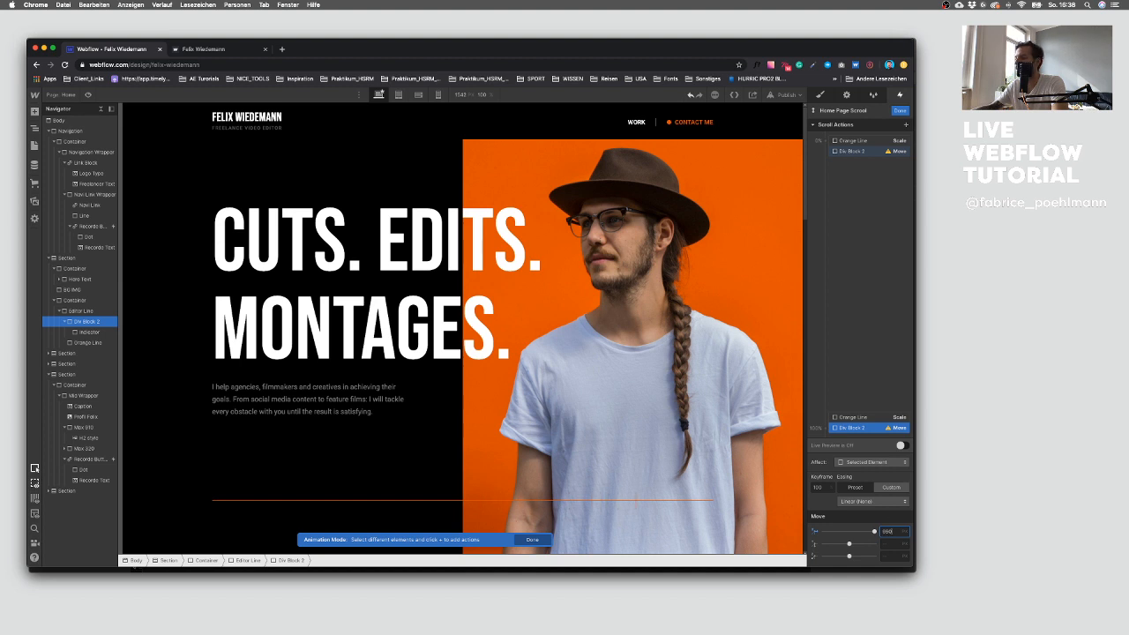
{"action": "key", "text": "shift+Up"}
{"action": "key", "text": "shift+Up"}
{"action": "type", "text": "100"}
{"action": "key", "text": "Return"}
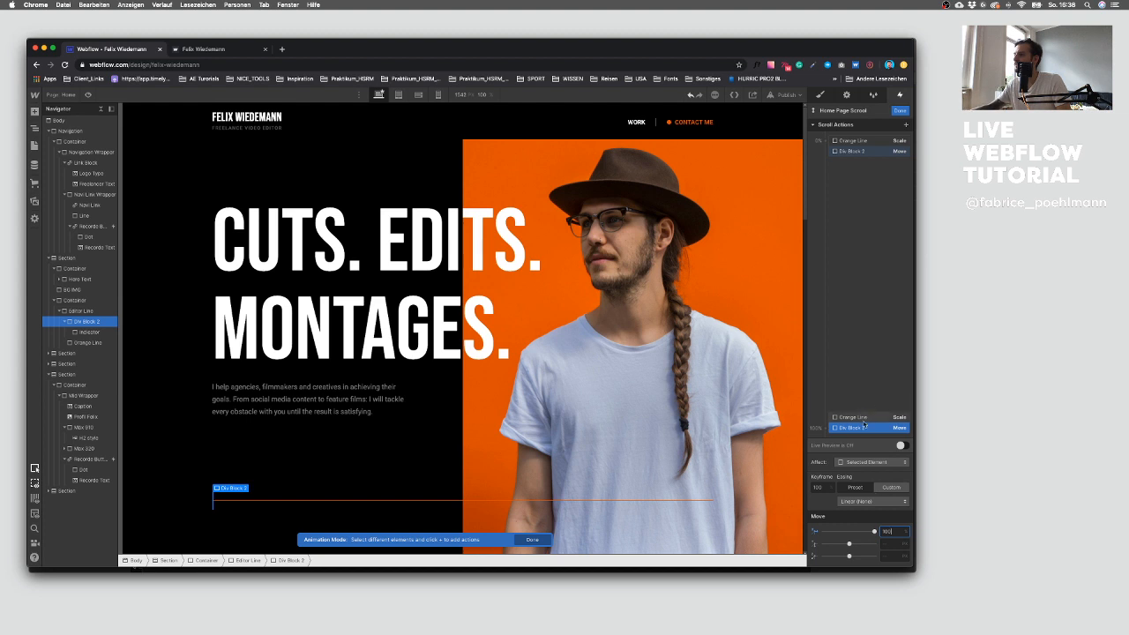
Step: Set the 100% keyframe's X move to 1200 px, nudge it down, undo the last change and finish the animation
{"action": "left_click", "coordinate": [873, 152]}
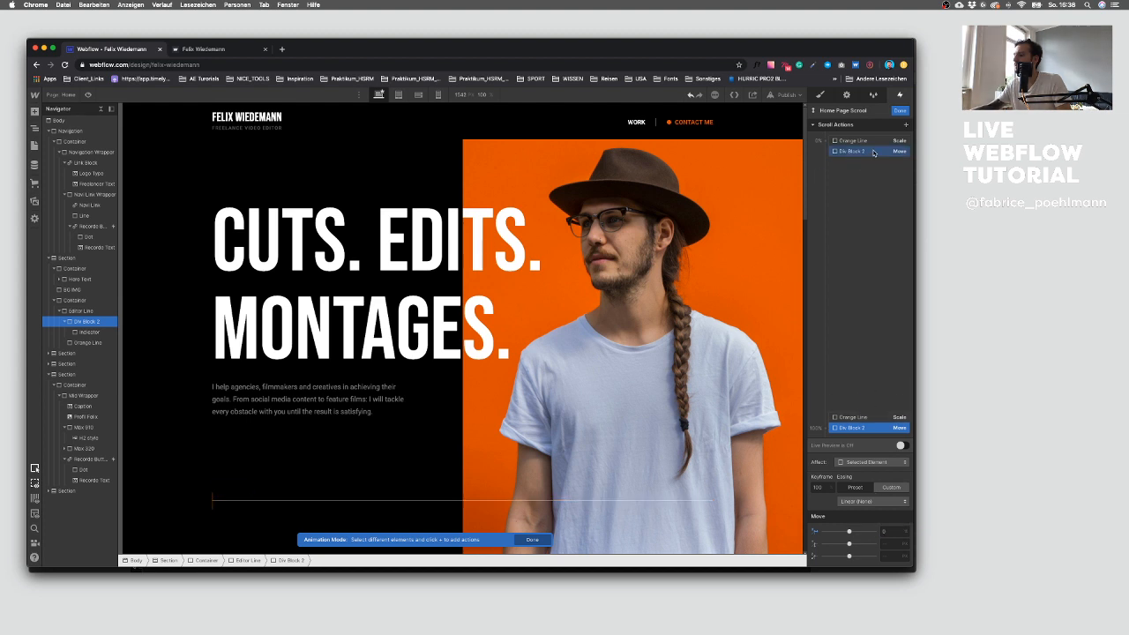
{"action": "left_click", "coordinate": [875, 428]}
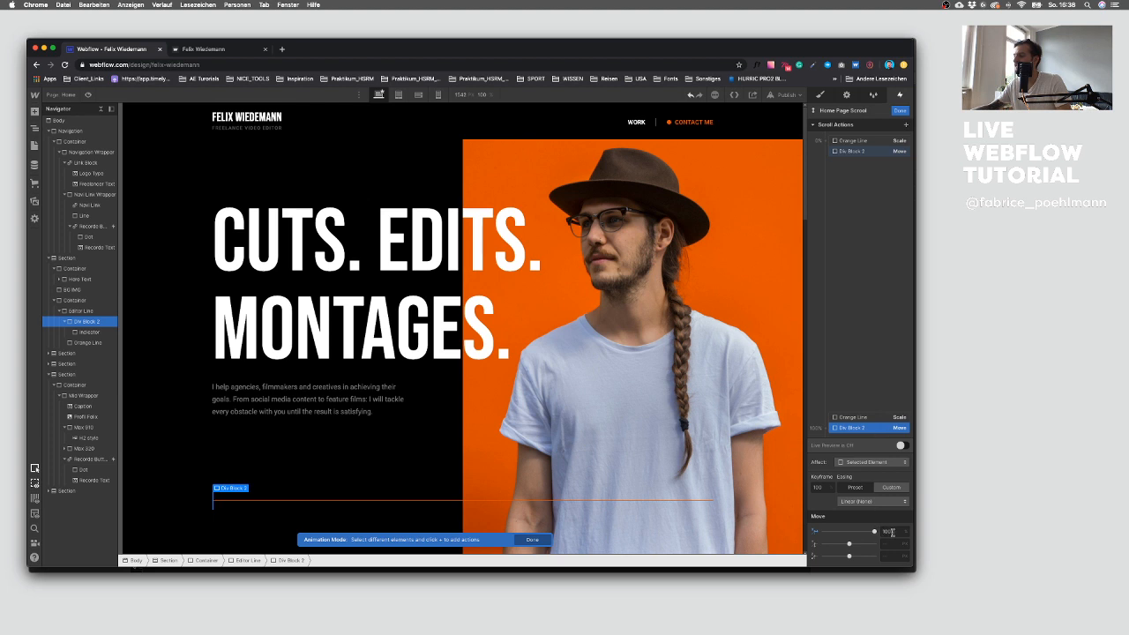
{"action": "type", "text": "1200"}
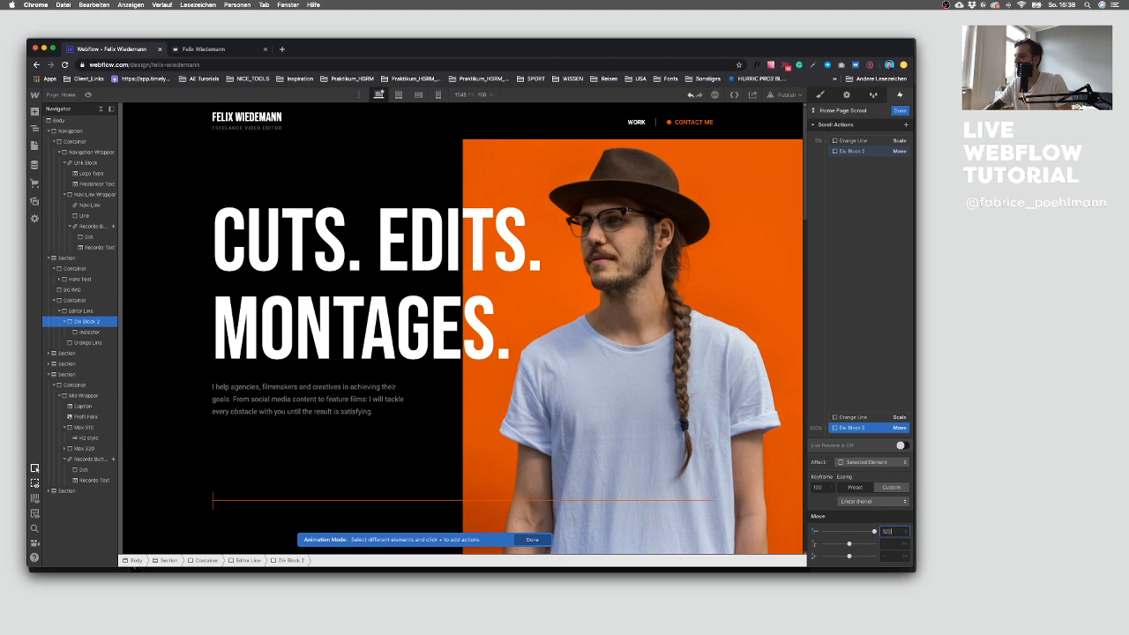
{"action": "type", "text": "px"}
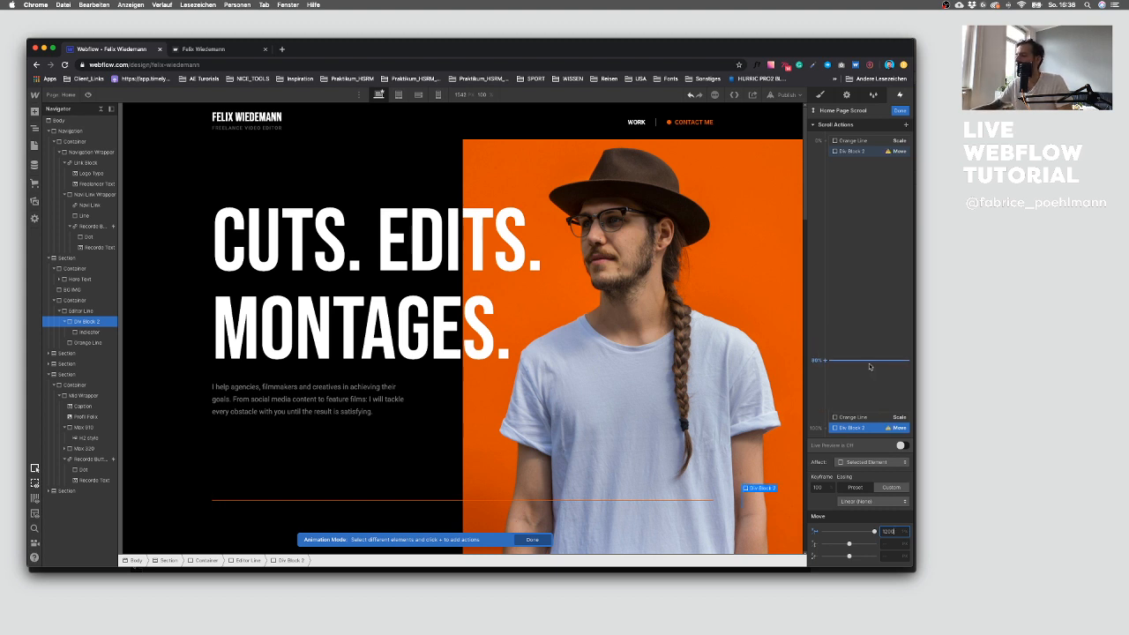
{"action": "key", "text": "shift+Down"}
{"action": "key", "text": "shift+Down"}
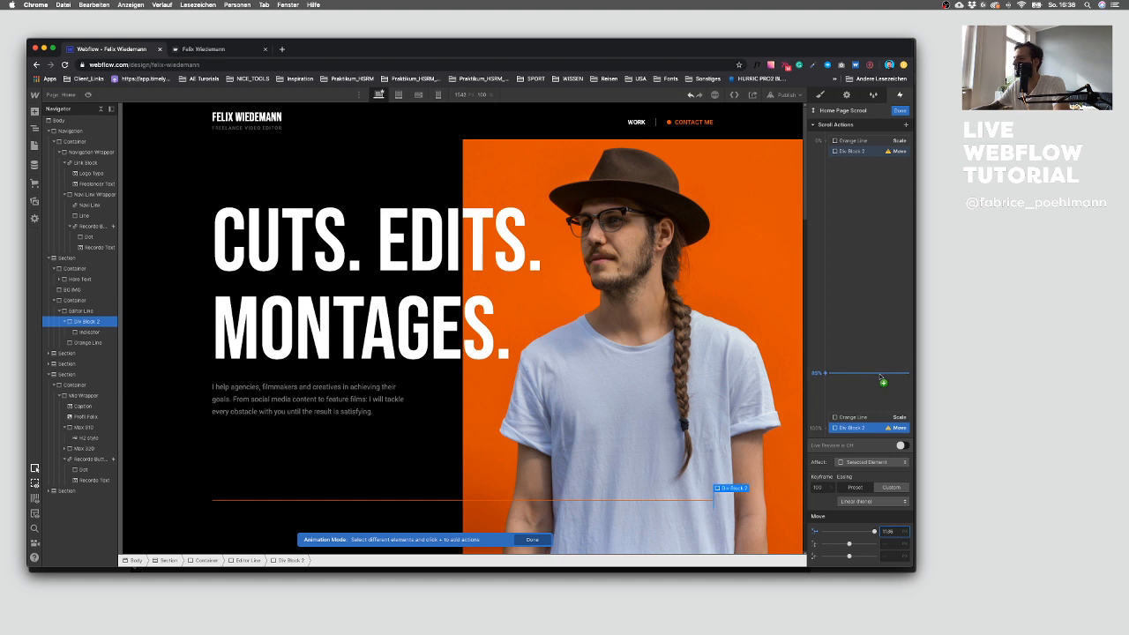
{"action": "left_click", "coordinate": [881, 153]}
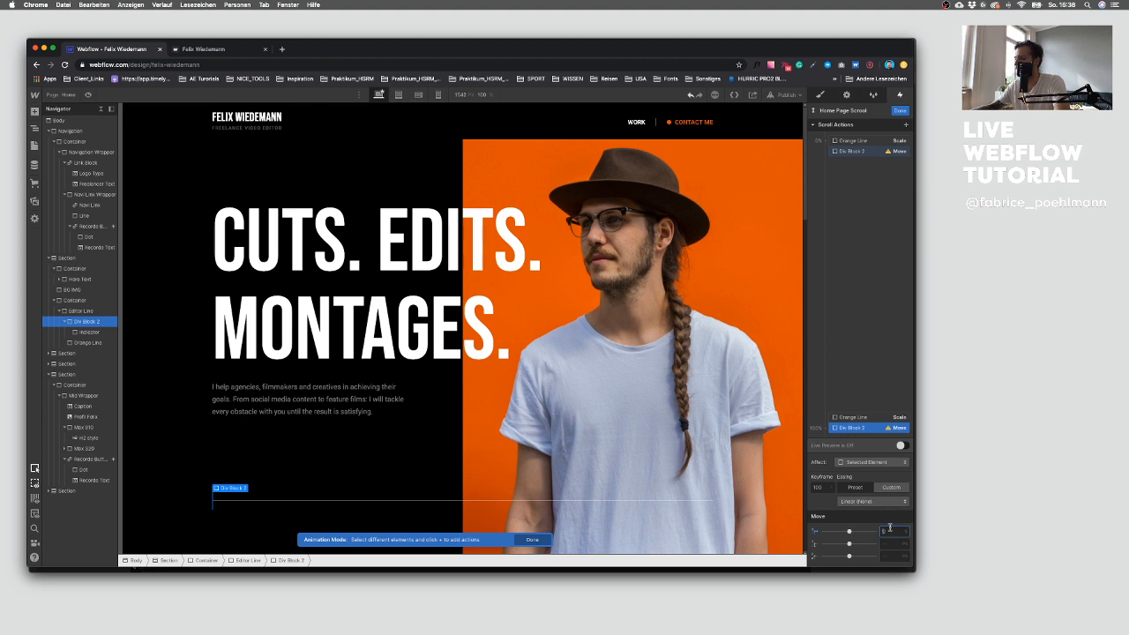
{"action": "key", "text": "super+z"}
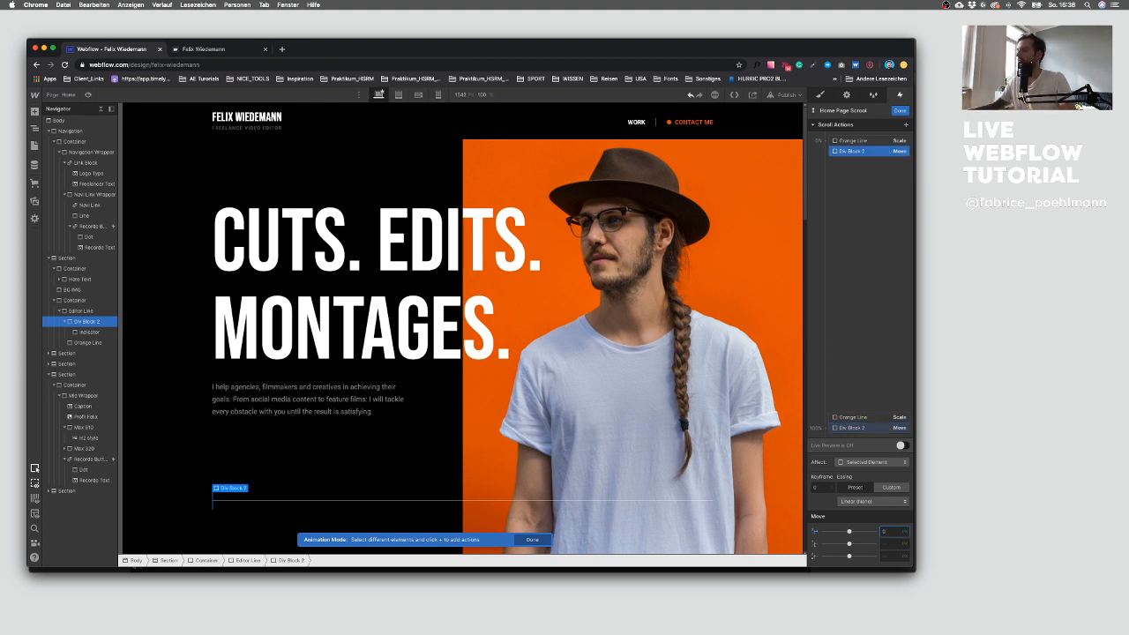
{"action": "left_click", "coordinate": [899, 110]}
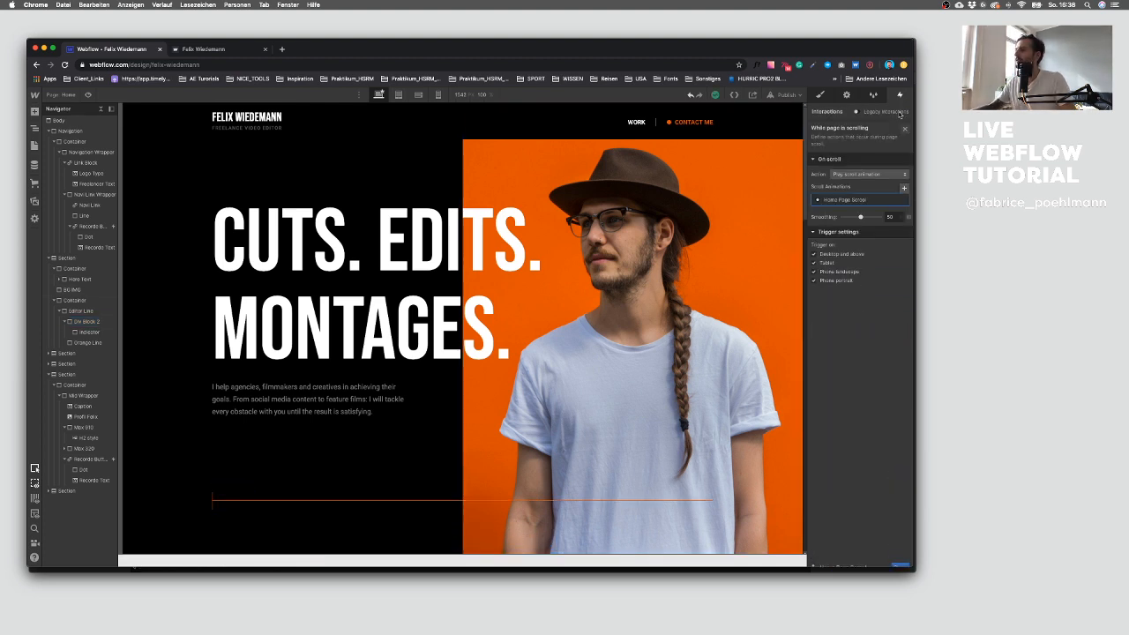
Step: Republish the site to the selected domain and reload the live site tab
{"action": "left_click", "coordinate": [784, 95]}
{"action": "left_click", "coordinate": [760, 205]}
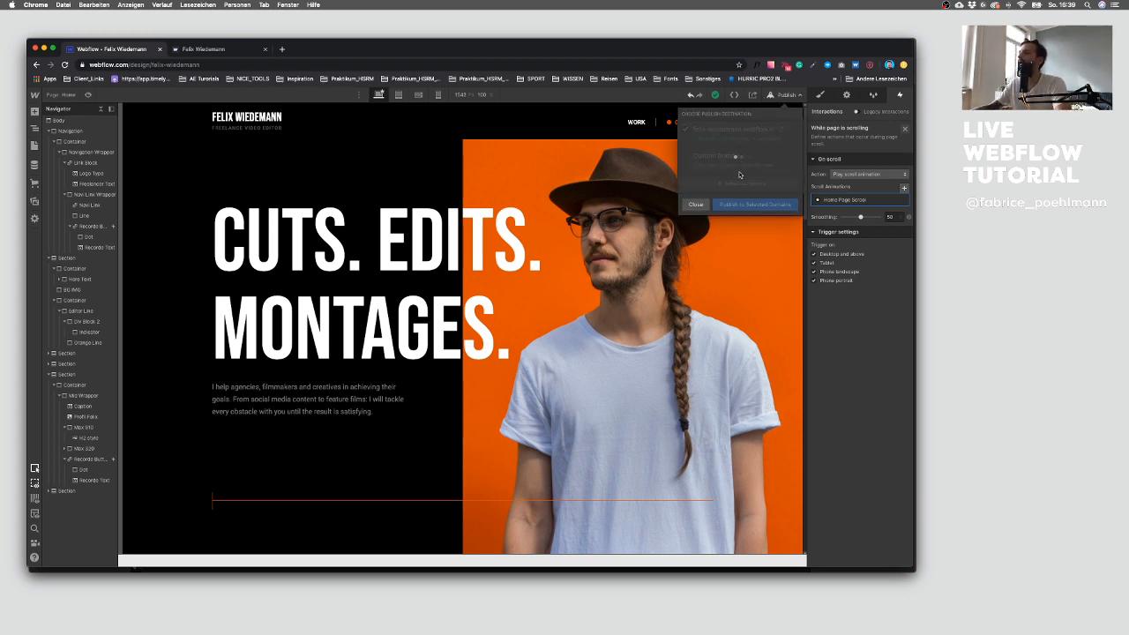
{"action": "left_click", "coordinate": [238, 51]}
{"action": "key", "text": "super+r"}
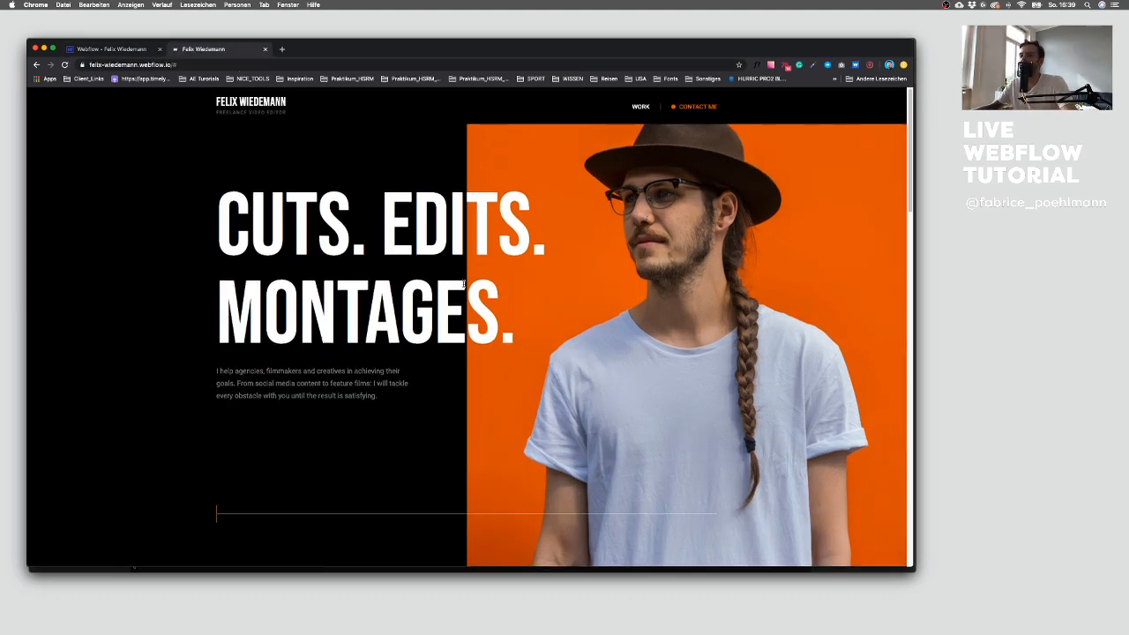
Step: Scroll through the live site at different window widths to check how the orange line animates
{"action": "scroll", "coordinate": [458, 370], "scroll_direction": "down", "scroll_amount": 3}
{"action": "scroll", "coordinate": [327, 398], "scroll_direction": "down", "scroll_amount": 5}
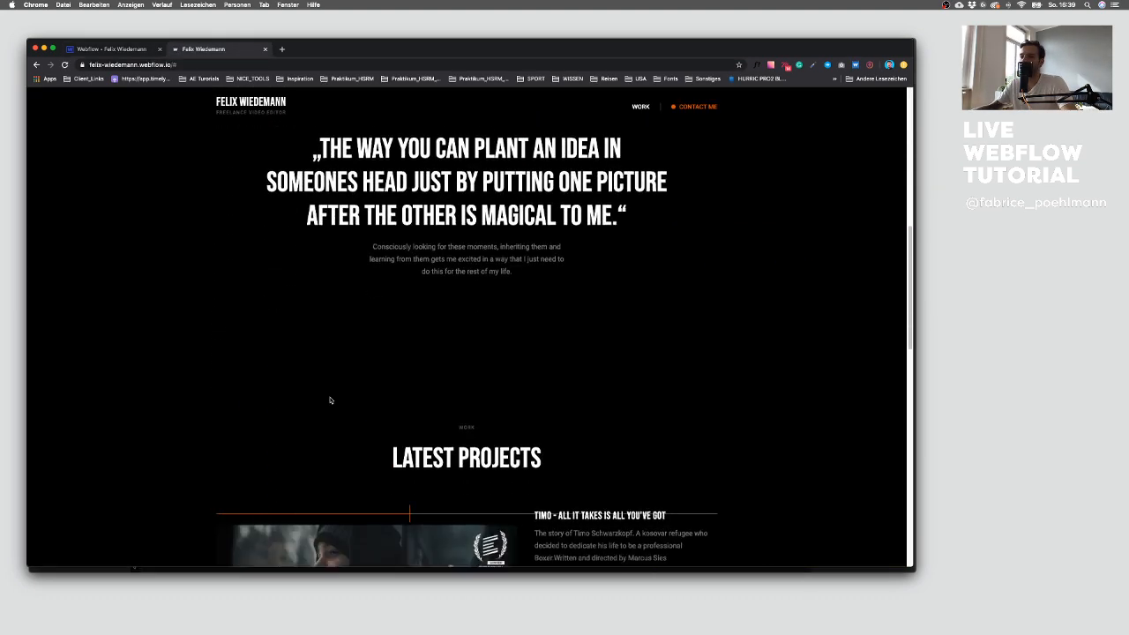
{"action": "scroll", "coordinate": [327, 397], "scroll_direction": "up", "scroll_amount": 5}
{"action": "scroll", "coordinate": [330, 401], "scroll_direction": "down", "scroll_amount": 10}
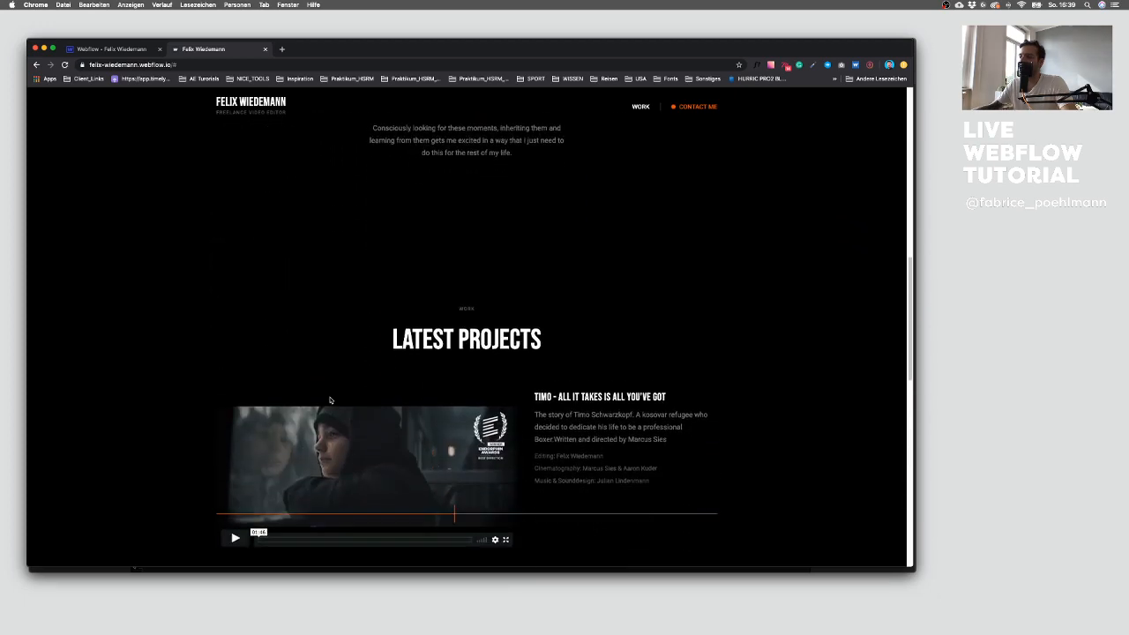
{"action": "scroll", "coordinate": [330, 400], "scroll_direction": "down", "scroll_amount": 3}
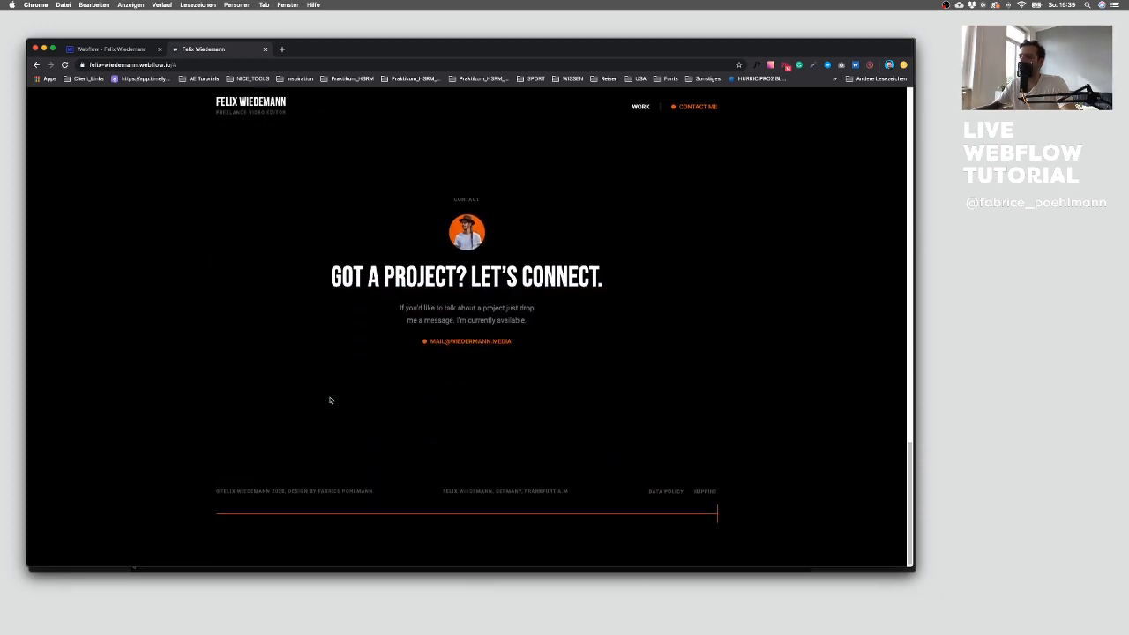
{"action": "scroll", "coordinate": [330, 400], "scroll_direction": "up", "scroll_amount": 7}
{"action": "scroll", "coordinate": [330, 400], "scroll_direction": "up", "scroll_amount": 5}
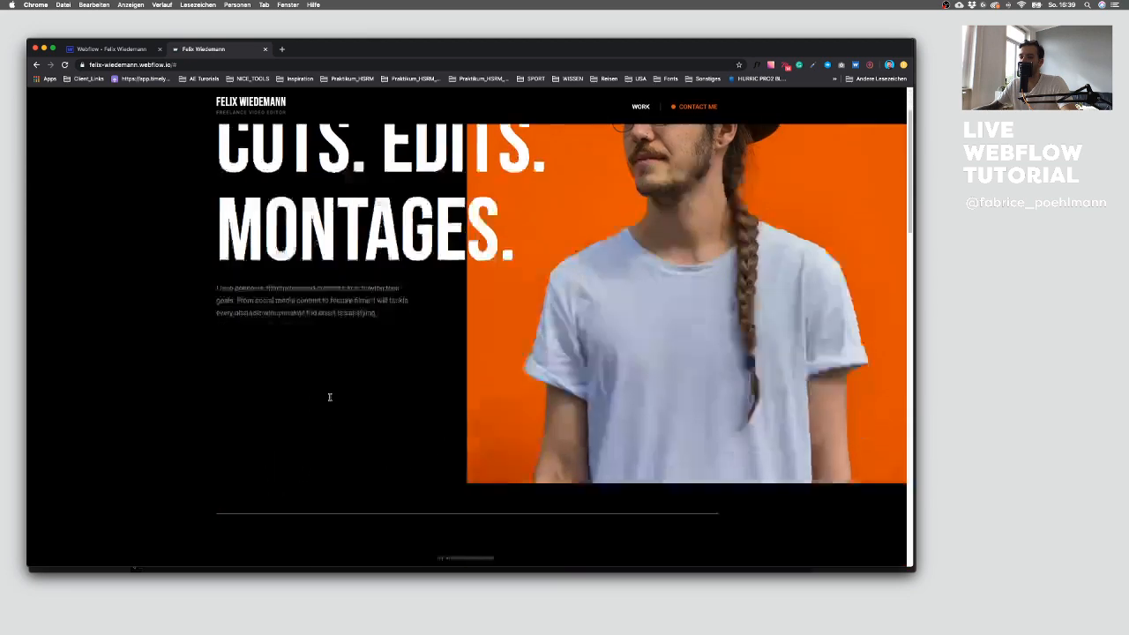
{"action": "scroll", "coordinate": [330, 399], "scroll_direction": "down", "scroll_amount": 8}
{"action": "scroll", "coordinate": [330, 396], "scroll_direction": "down", "scroll_amount": 4}
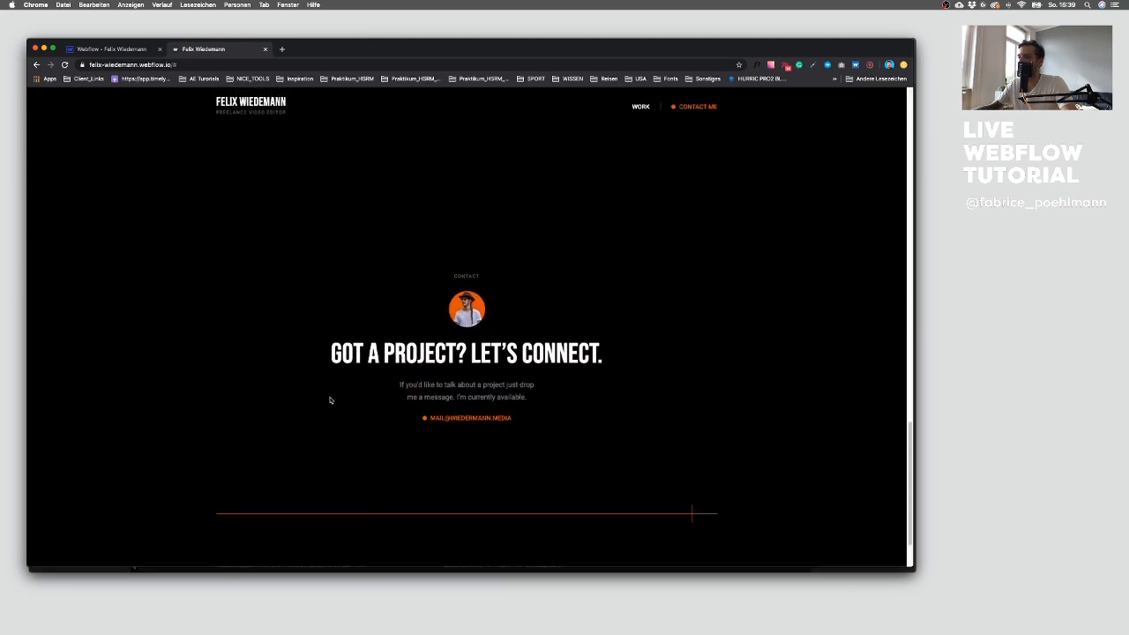
{"action": "scroll", "coordinate": [330, 399], "scroll_direction": "up", "scroll_amount": 8}
{"action": "scroll", "coordinate": [329, 401], "scroll_direction": "up", "scroll_amount": 3}
{"action": "left_click_drag", "start_coordinate": [914, 570], "coordinate": [650, 609]}
{"action": "scroll", "coordinate": [447, 460], "scroll_direction": "down", "scroll_amount": 8}
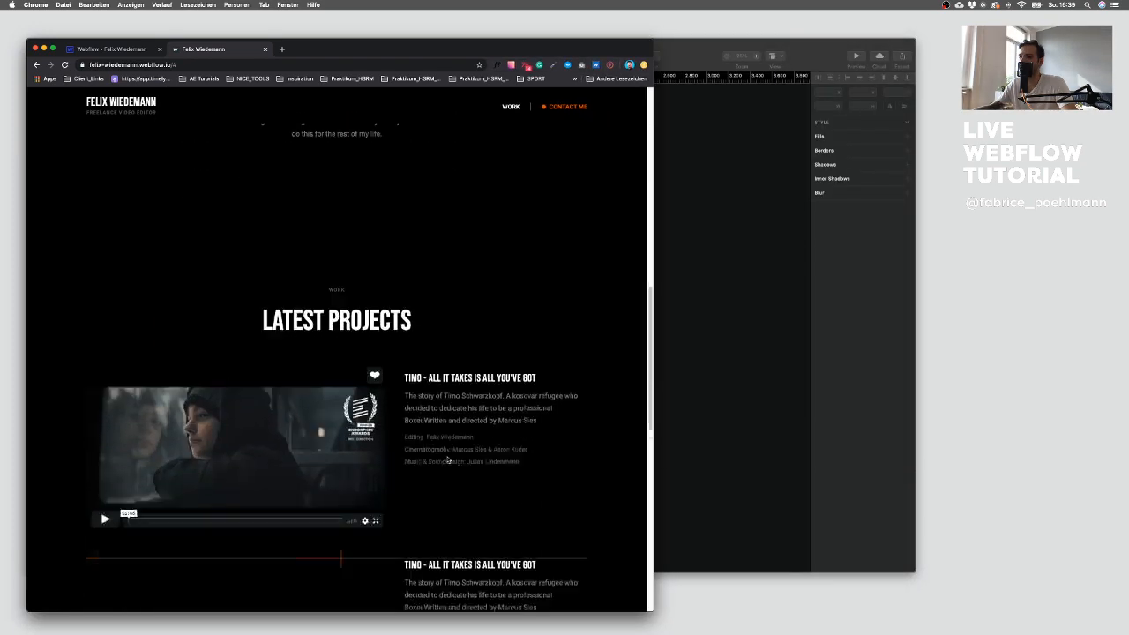
{"action": "scroll", "coordinate": [447, 459], "scroll_direction": "up", "scroll_amount": 12}
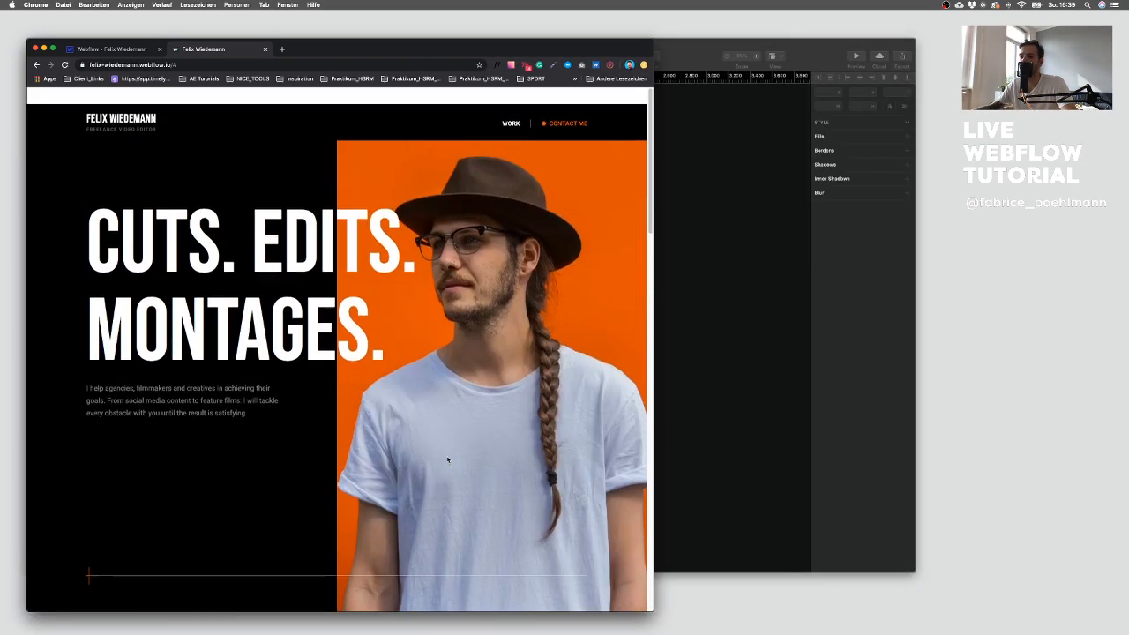
{"action": "scroll", "coordinate": [450, 463], "scroll_direction": "down", "scroll_amount": 4}
{"action": "scroll", "coordinate": [499, 506], "scroll_direction": "down", "scroll_amount": 5}
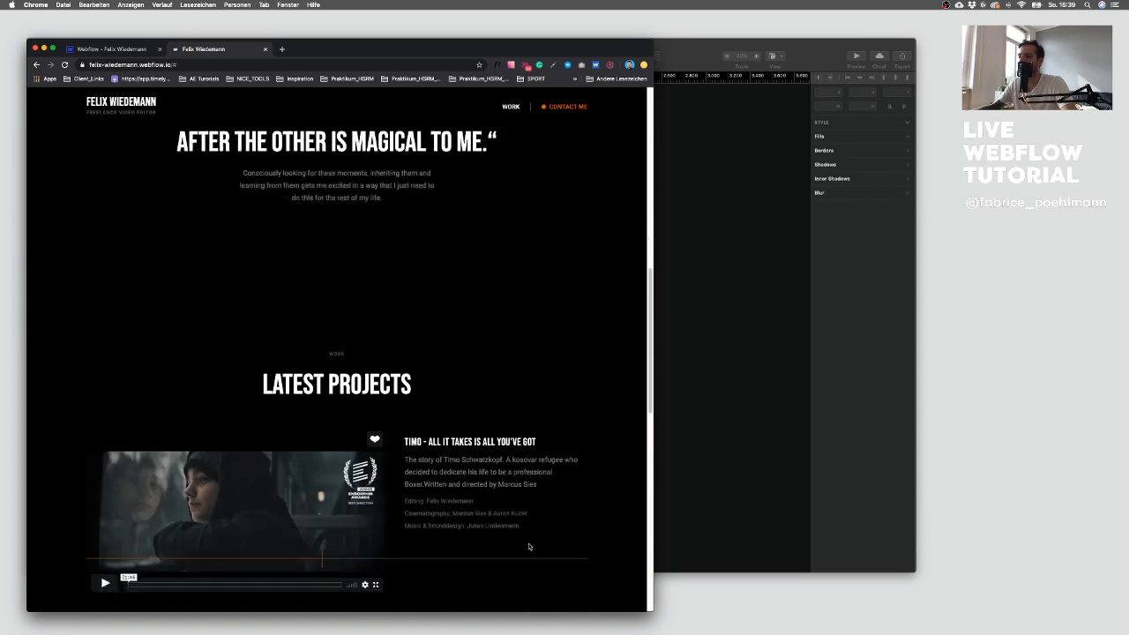
{"action": "scroll", "coordinate": [521, 530], "scroll_direction": "up", "scroll_amount": 3}
{"action": "scroll", "coordinate": [521, 530], "scroll_direction": "down", "scroll_amount": 1}
{"action": "left_click_drag", "start_coordinate": [651, 612], "coordinate": [913, 606]}
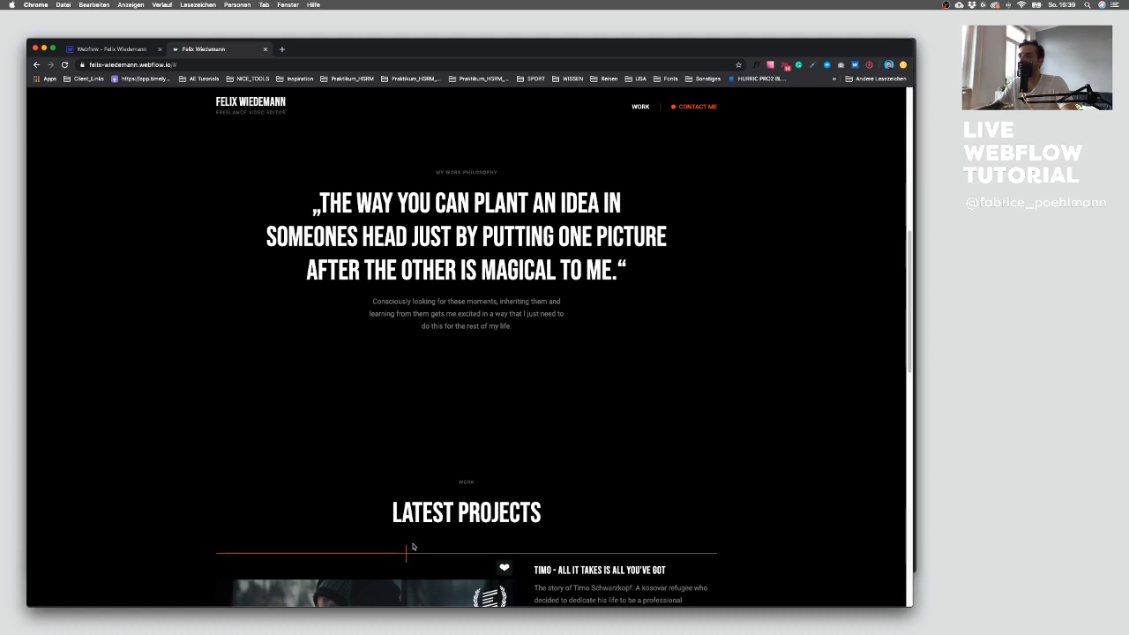
{"action": "scroll", "coordinate": [412, 547], "scroll_direction": "up", "scroll_amount": 10}
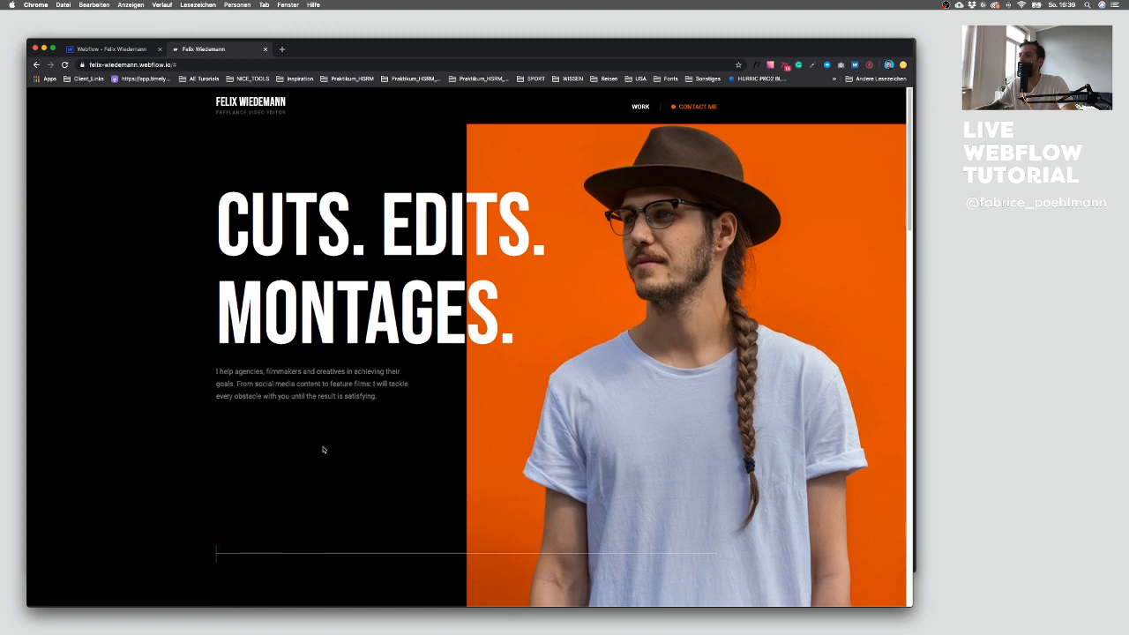
{"action": "scroll", "coordinate": [264, 524], "scroll_direction": "down", "scroll_amount": 12}
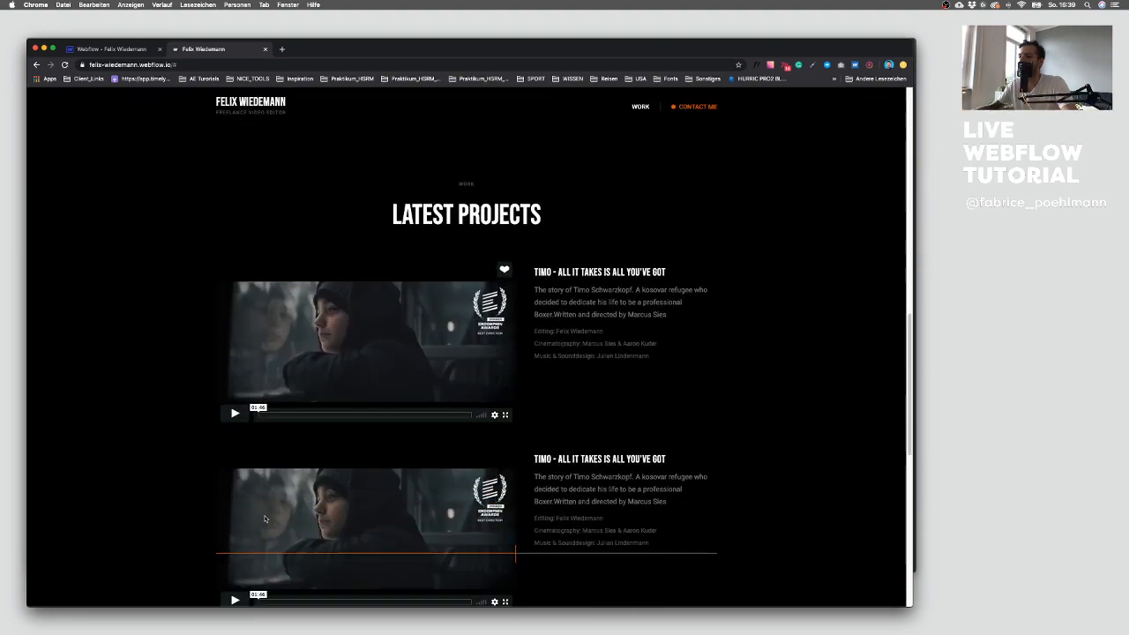
{"action": "scroll", "coordinate": [264, 519], "scroll_direction": "down", "scroll_amount": 3}
{"action": "scroll", "coordinate": [265, 515], "scroll_direction": "up", "scroll_amount": 5}
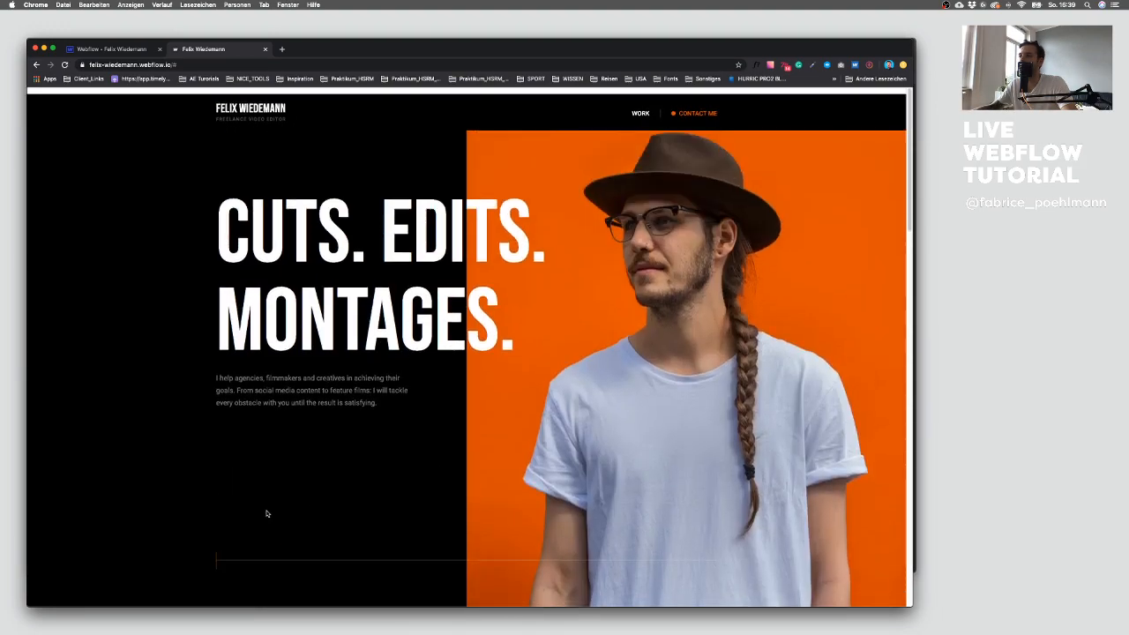
{"action": "left_click_drag", "start_coordinate": [913, 606], "coordinate": [824, 605]}
{"action": "scroll", "coordinate": [363, 347], "scroll_direction": "down", "scroll_amount": 3}
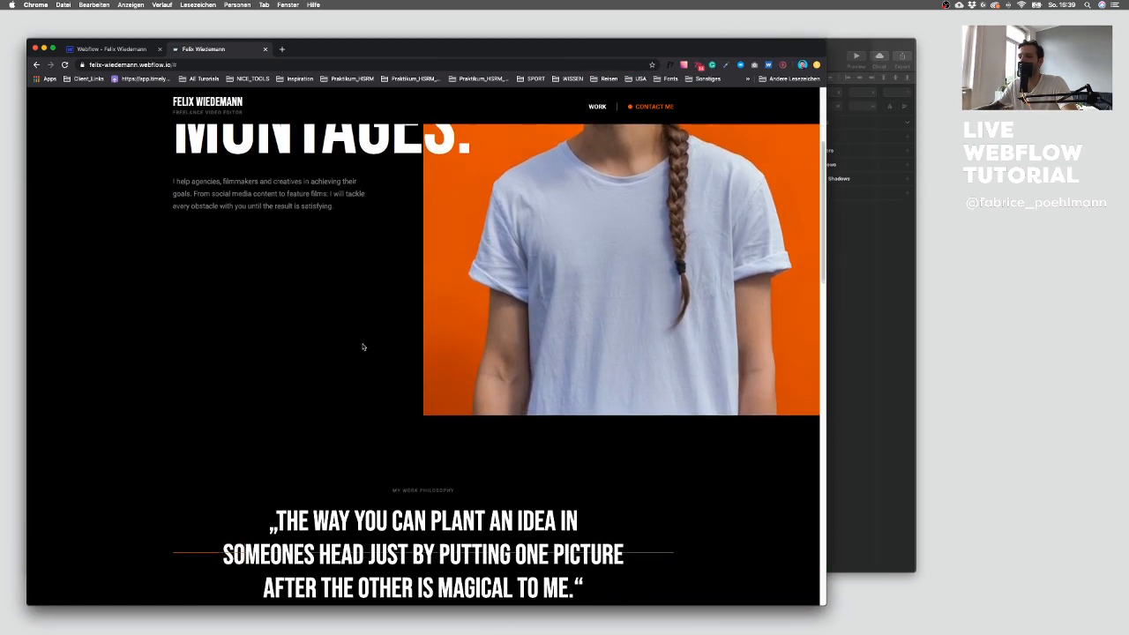
{"action": "scroll", "coordinate": [362, 347], "scroll_direction": "up", "scroll_amount": 5}
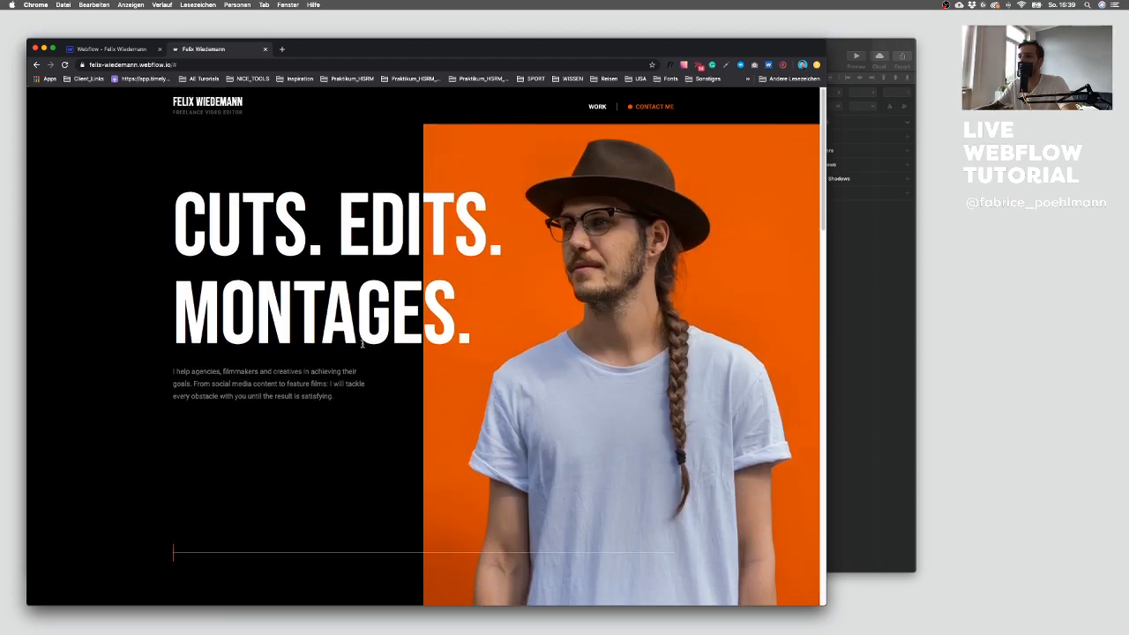
{"action": "scroll", "coordinate": [362, 333], "scroll_direction": "down", "scroll_amount": 20}
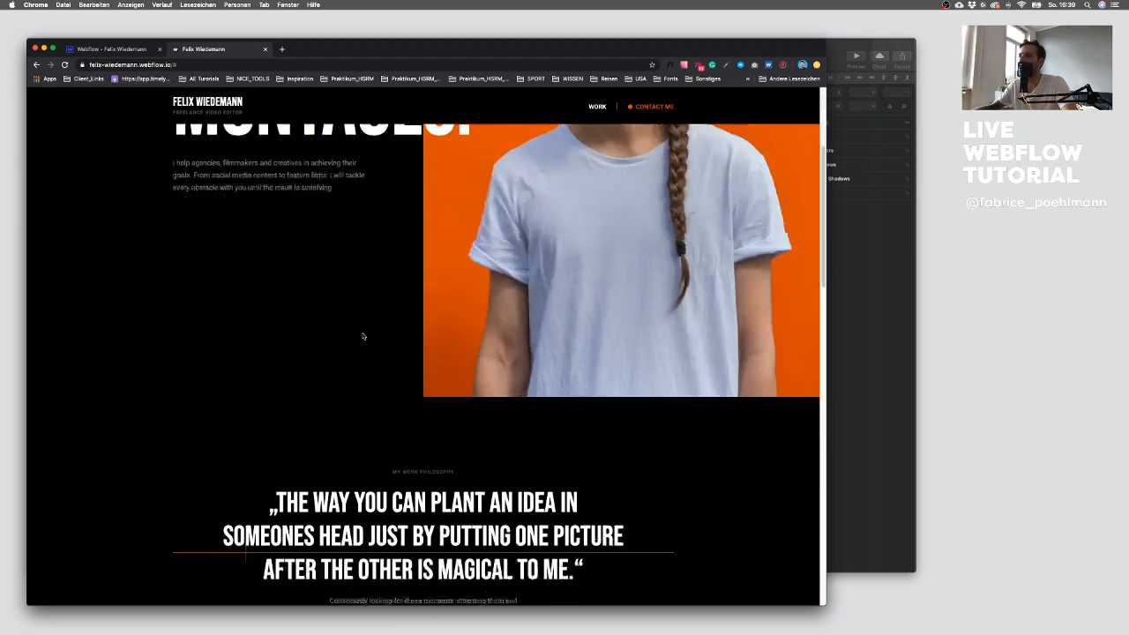
{"action": "scroll", "coordinate": [361, 334], "scroll_direction": "up", "scroll_amount": 20}
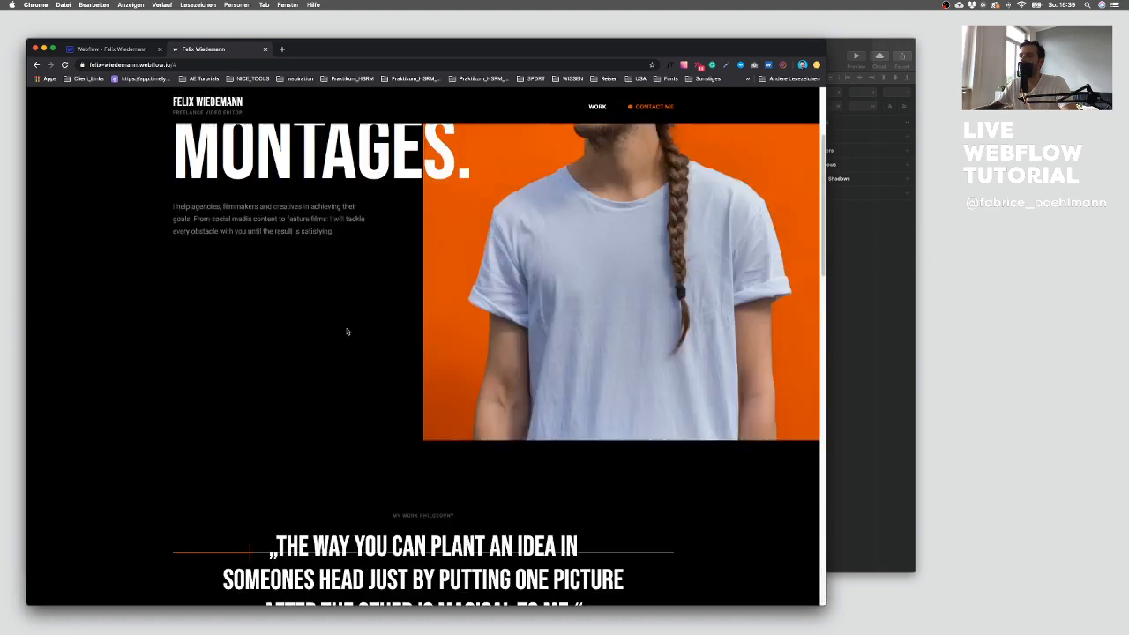